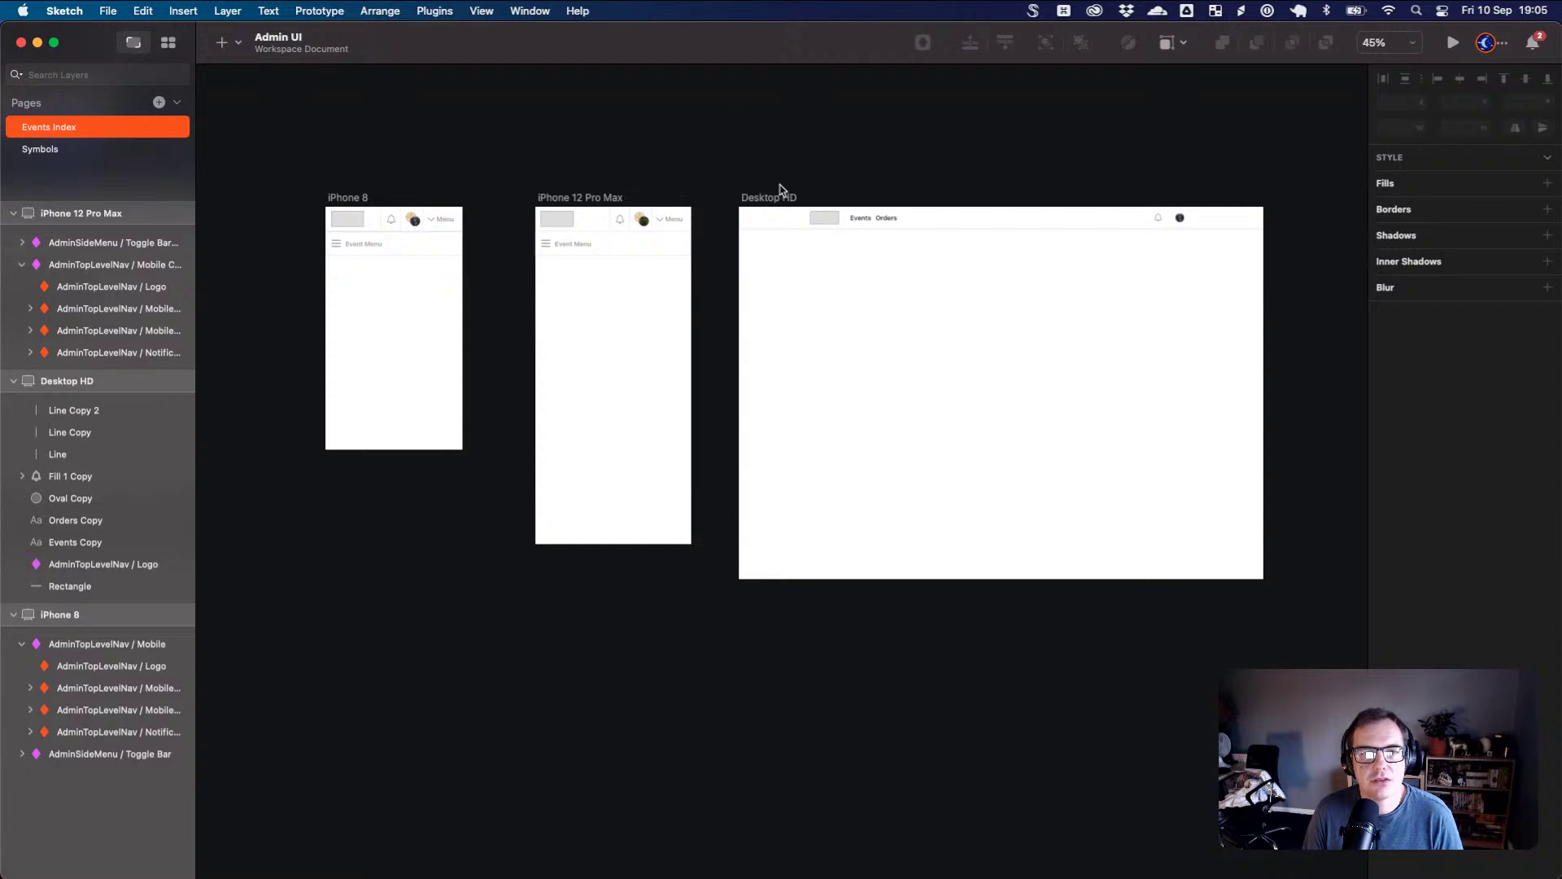
- Pan across the three Events Index artboards, then switch over to Firefox
scroll(793, 228, up, 5)
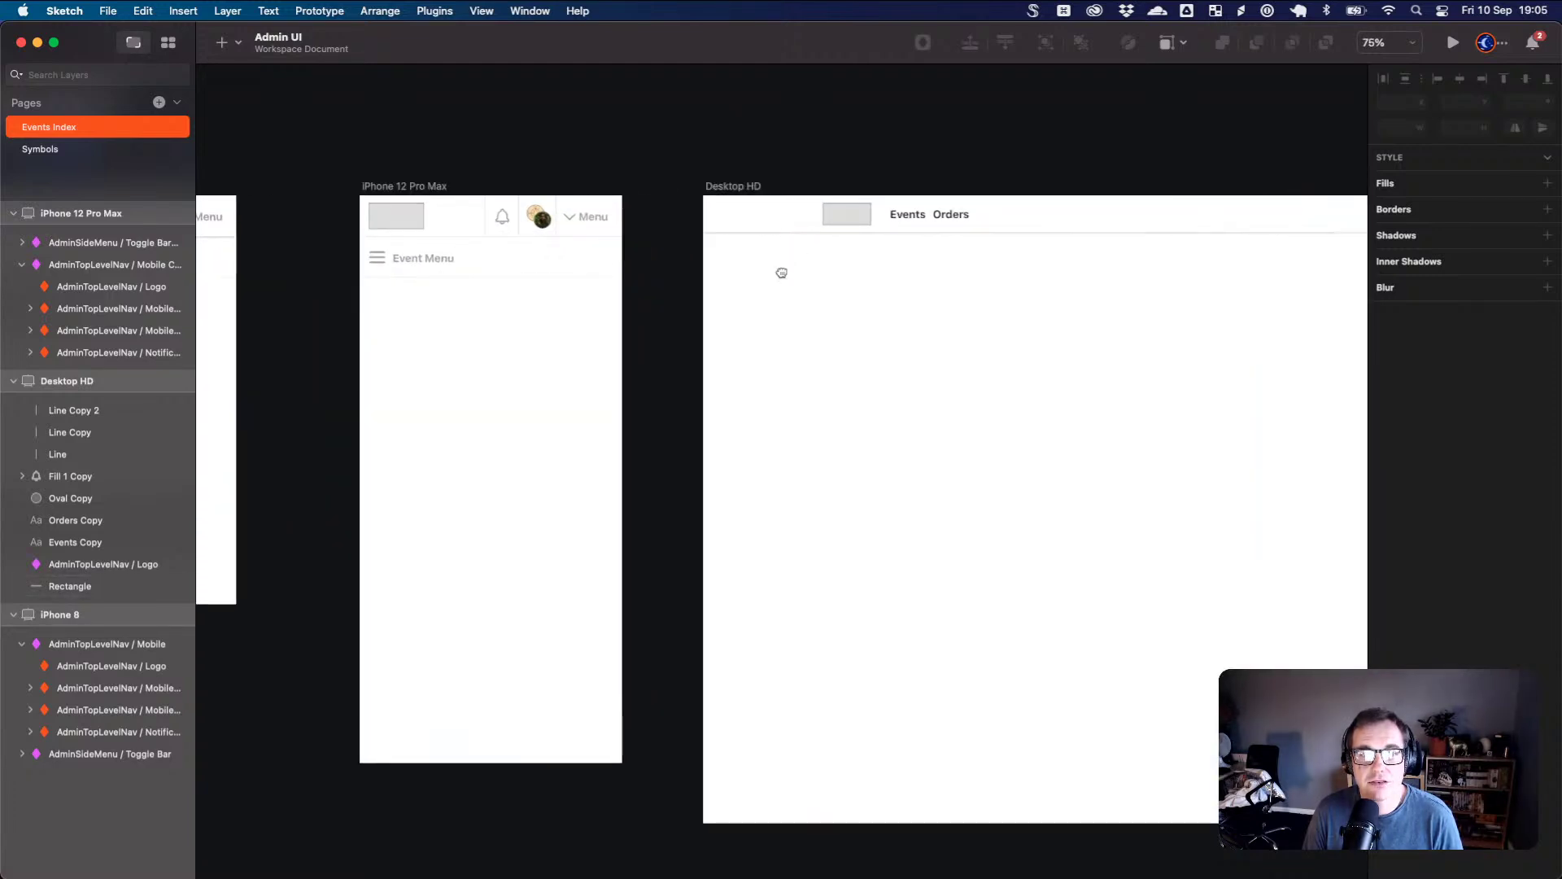
drag(778, 268, 1068, 320)
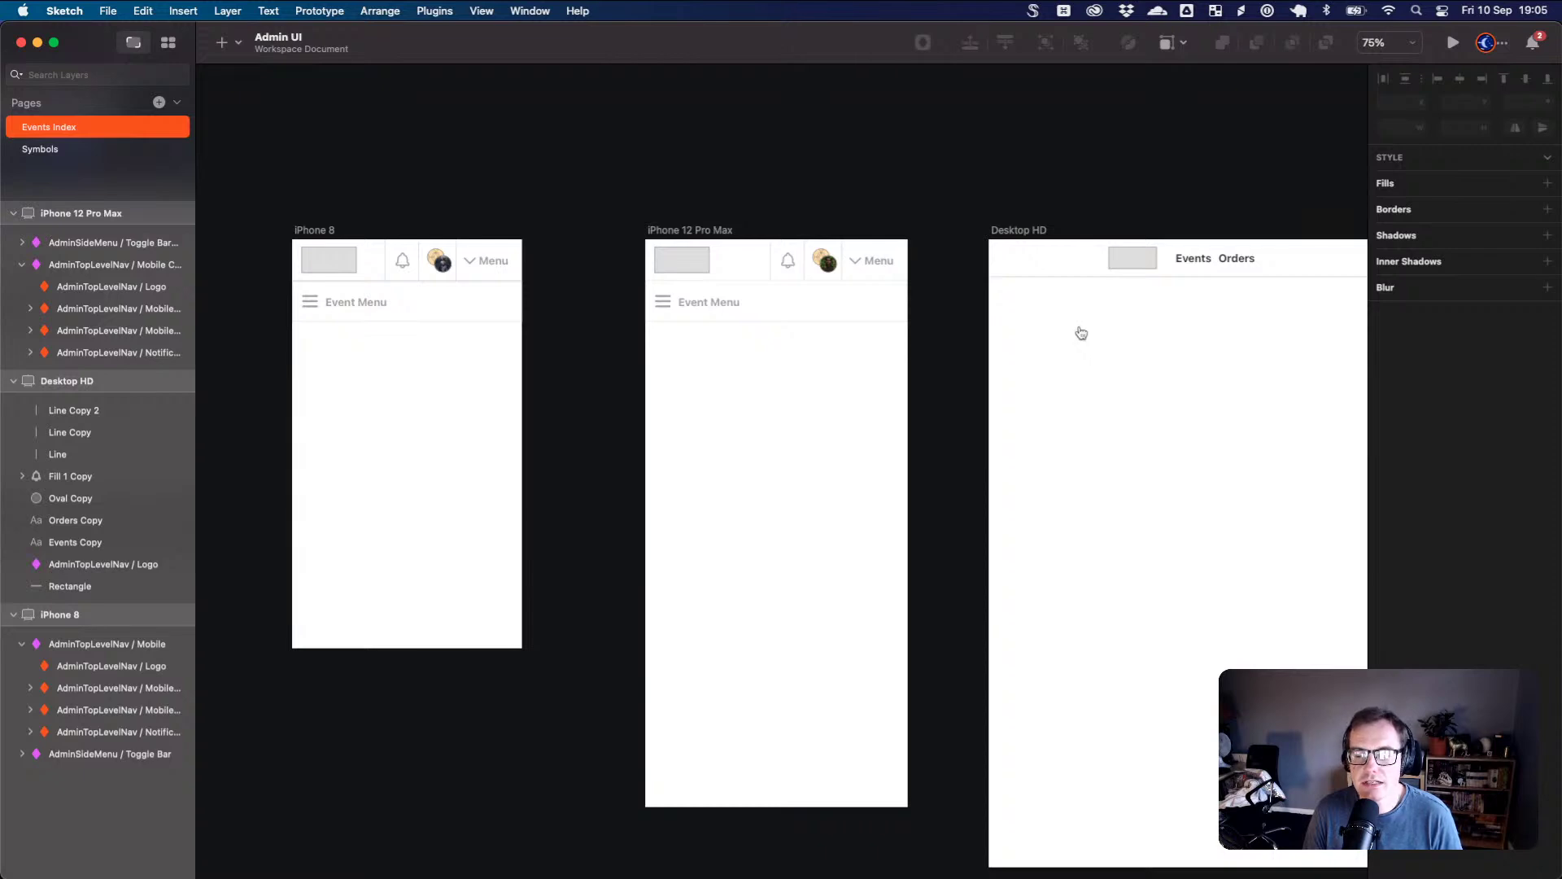
key(super+Tab)
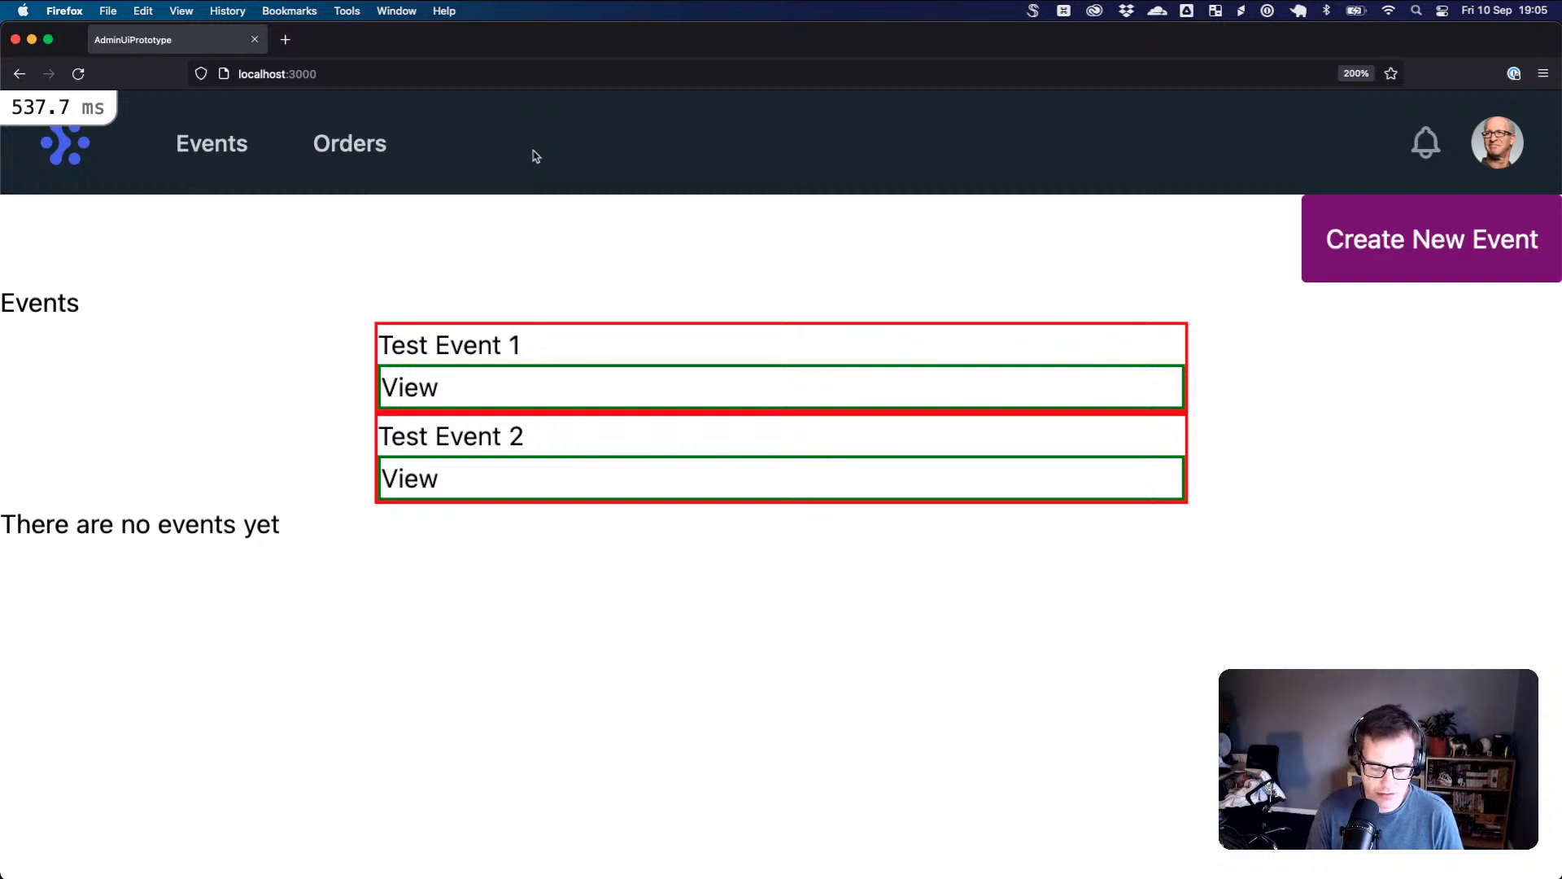
- Reset Firefox's zoom, shrink and reposition its window over Sketch, and enlarge the page to 133%
key(super+0)
drag(27, 35, 188, 104)
drag(575, 129, 499, 77)
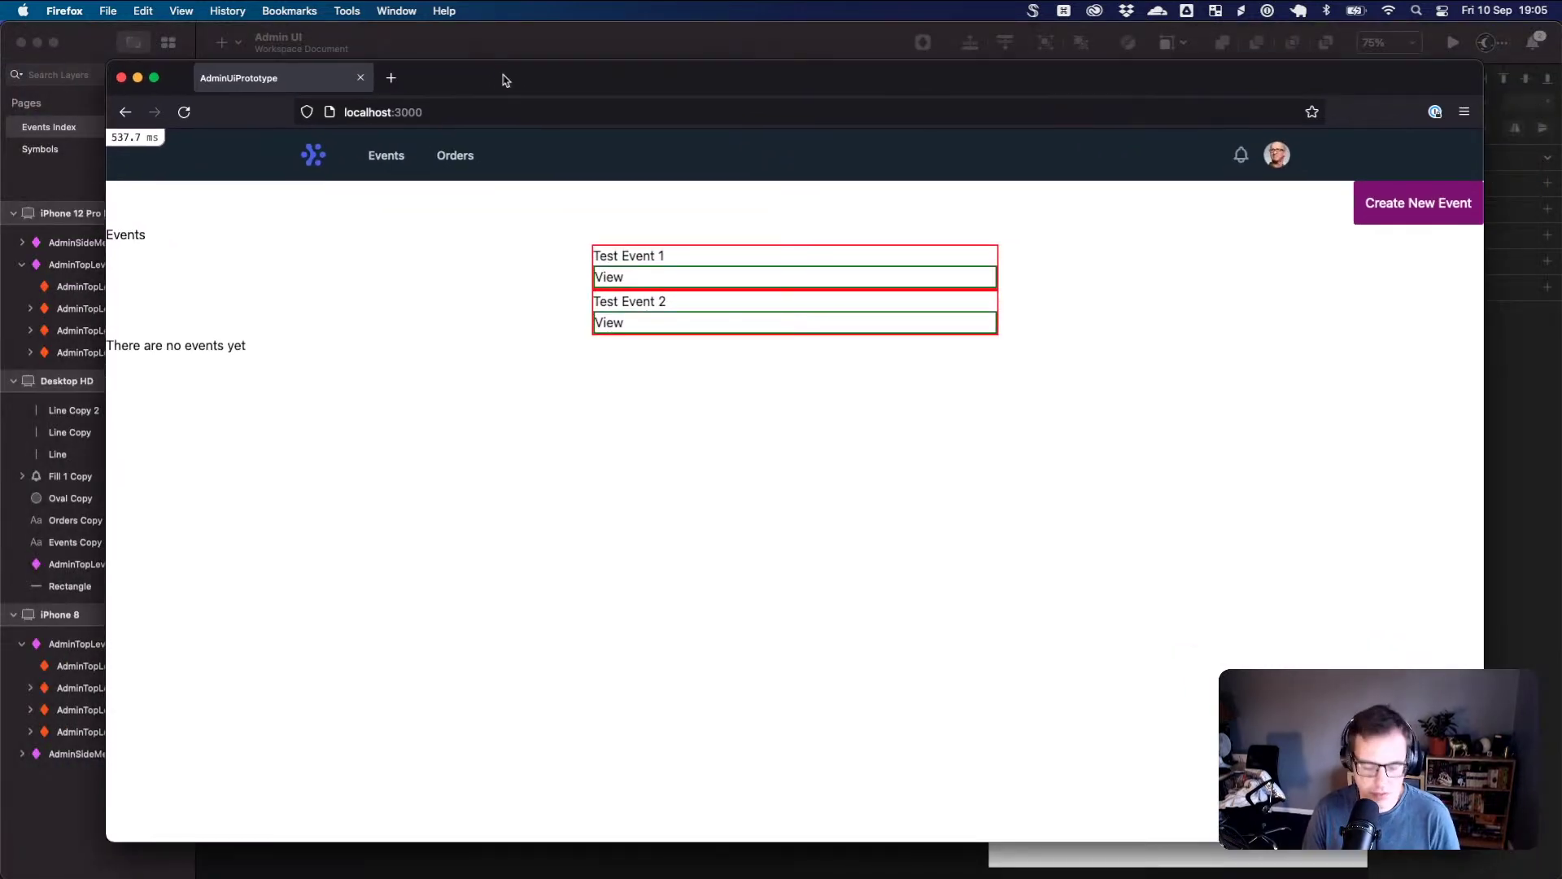
key(super+equal)
key(super+equal)
key(super+equal)
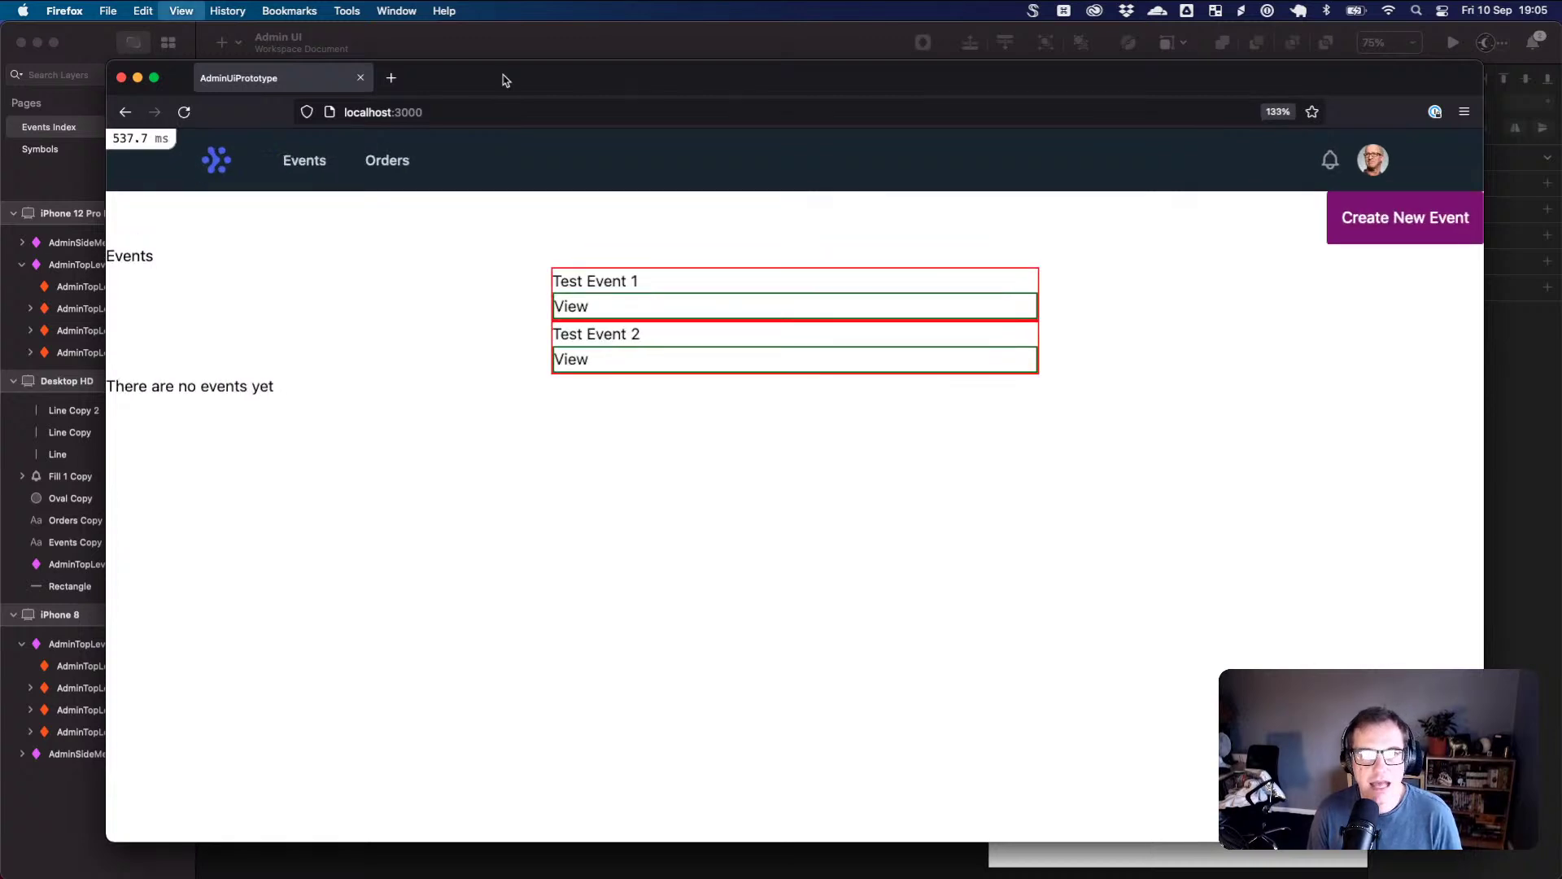
mouse_move(537, 102)
mouse_down()
mouse_move(523, 77)
mouse_move(481, 71)
mouse_up()
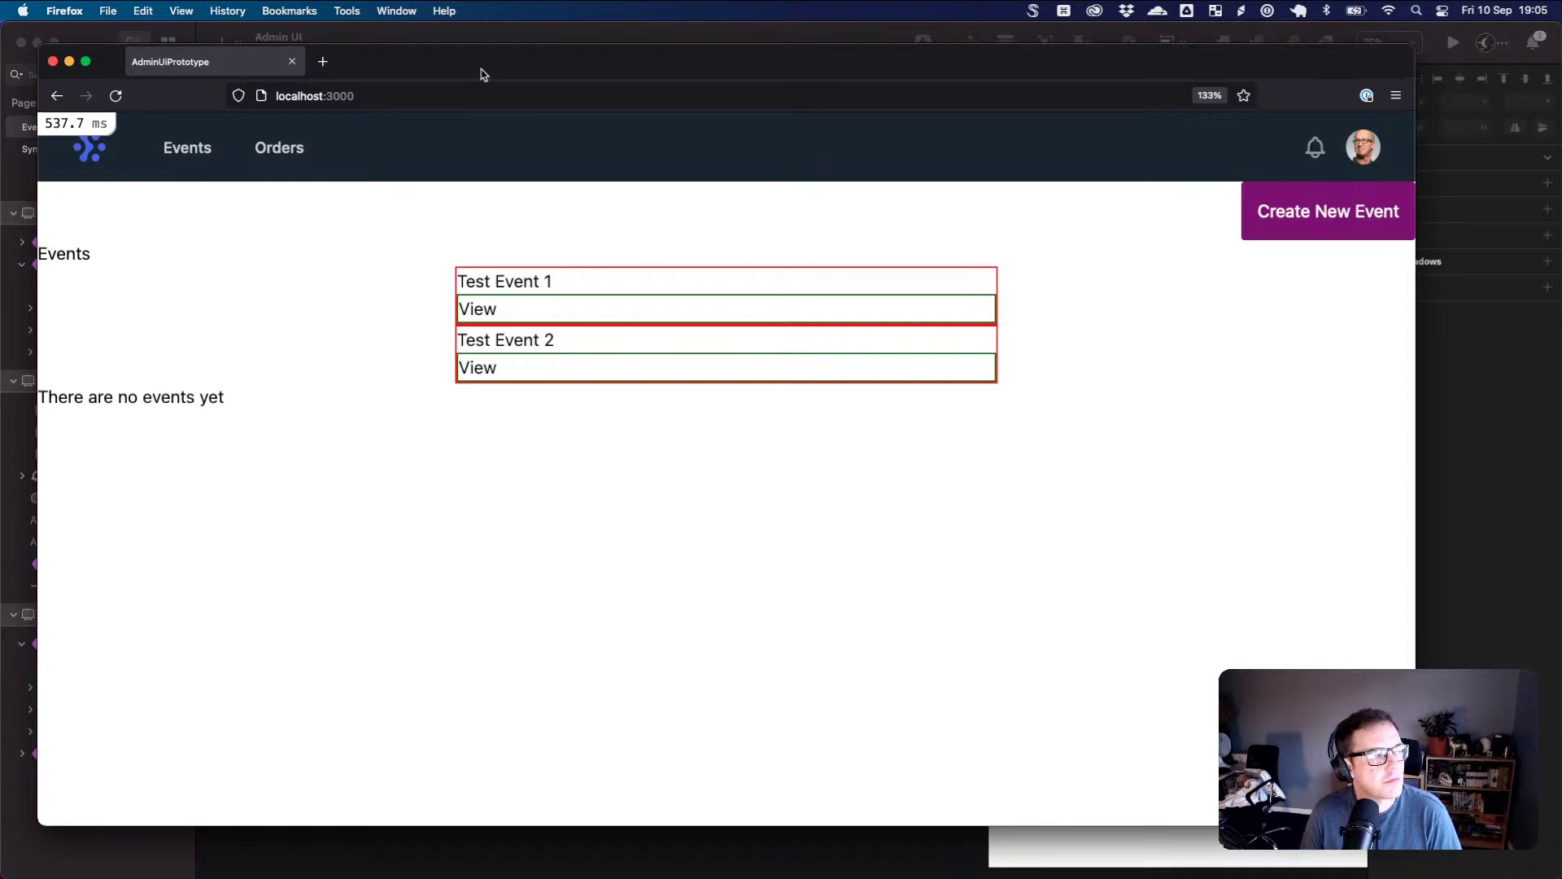
drag(481, 74, 502, 83)
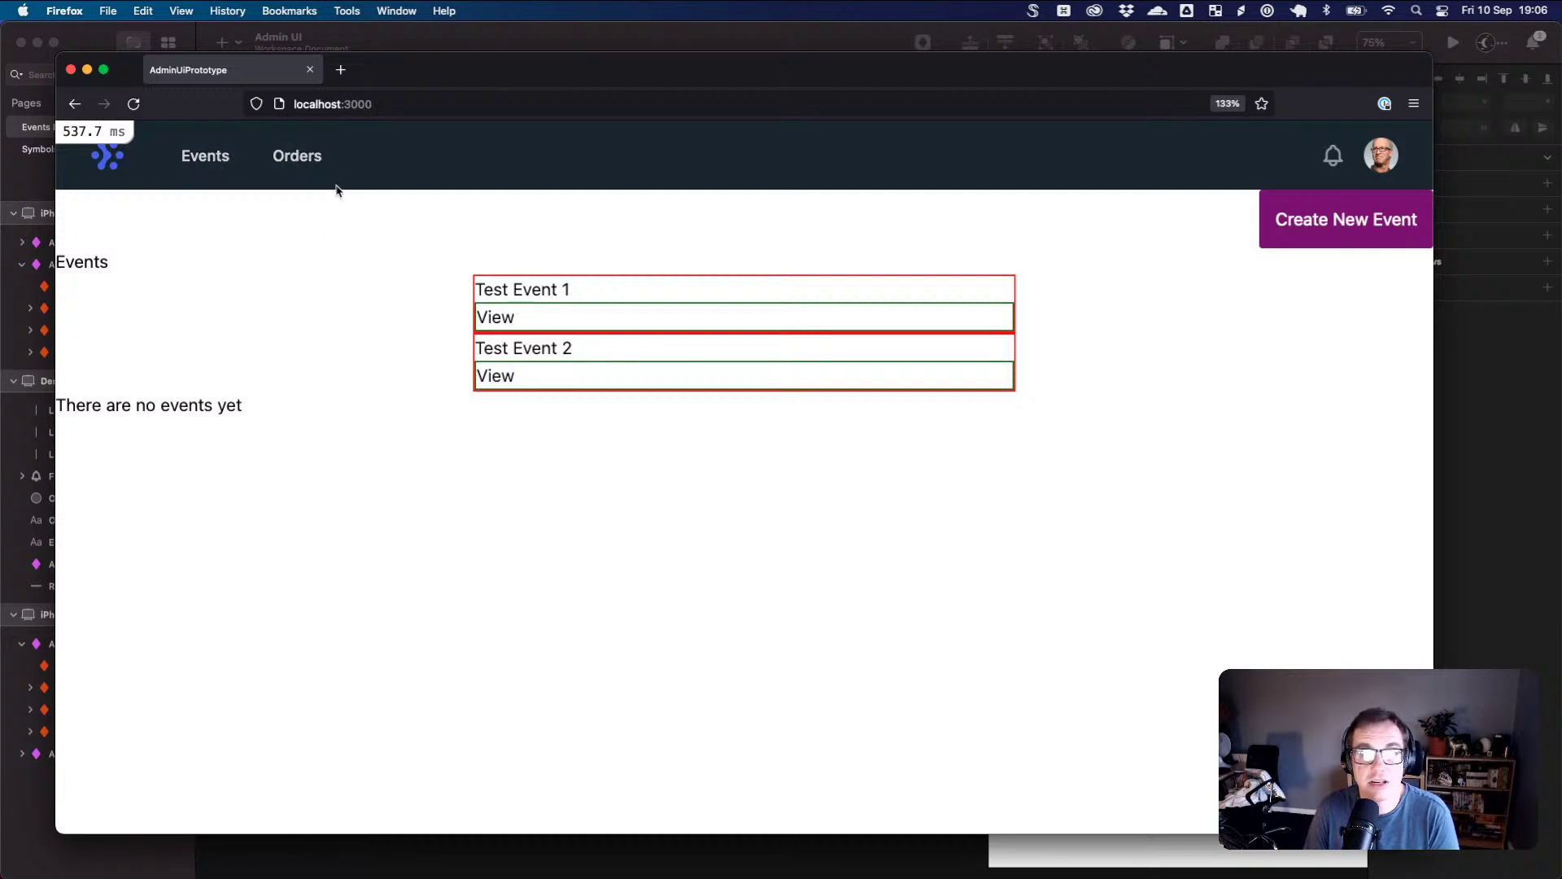
- View Test Event 1's admin page, scroll through it, then go back to the events list
click(499, 319)
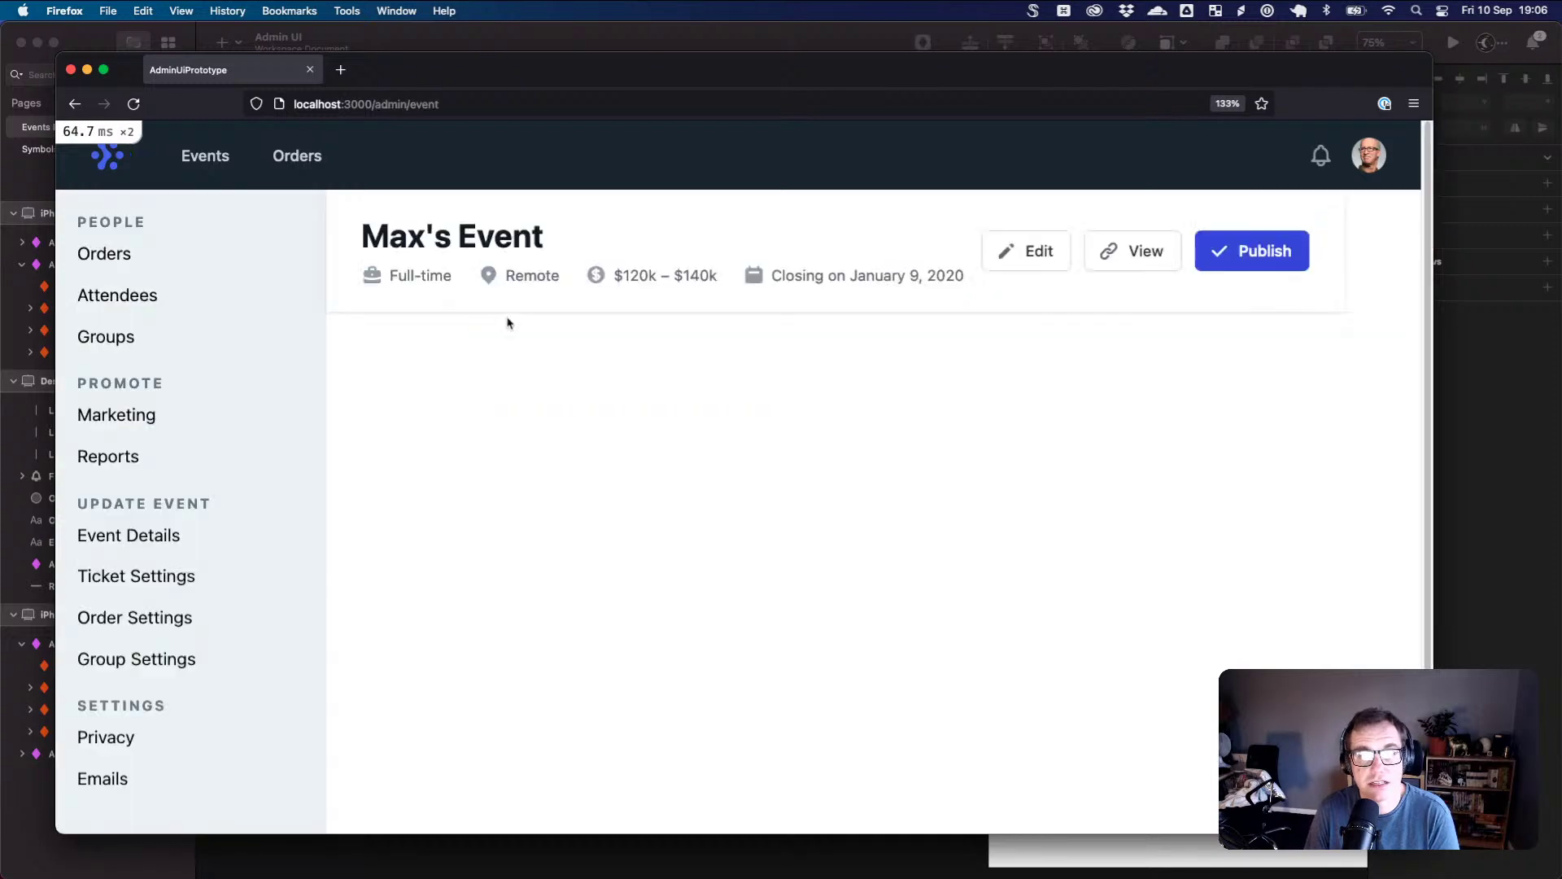
scroll(331, 303, down, 2)
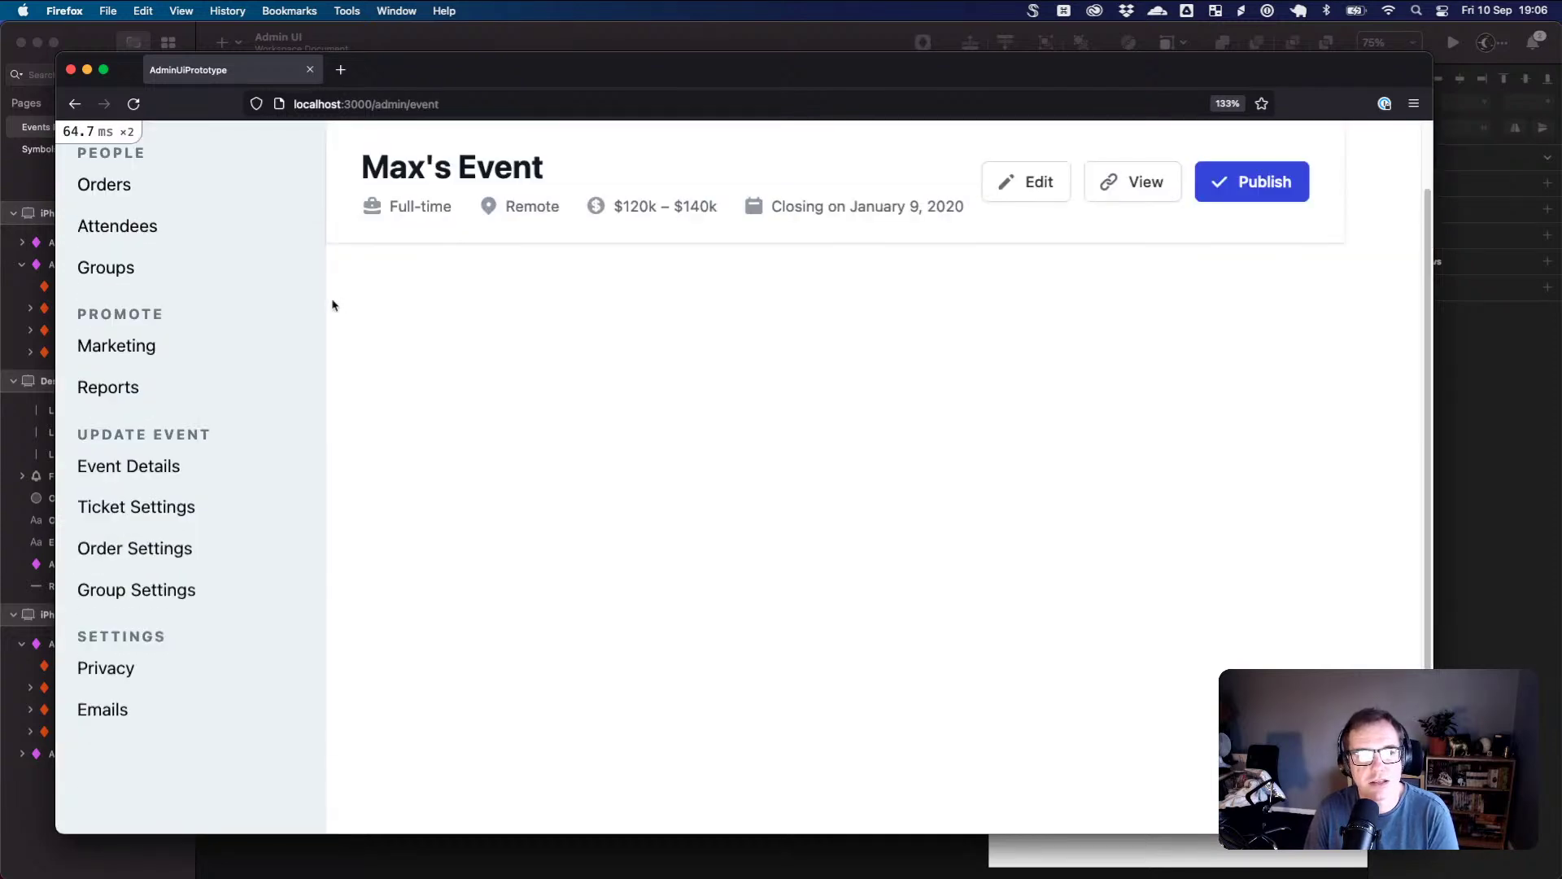
scroll(329, 303, up, 2)
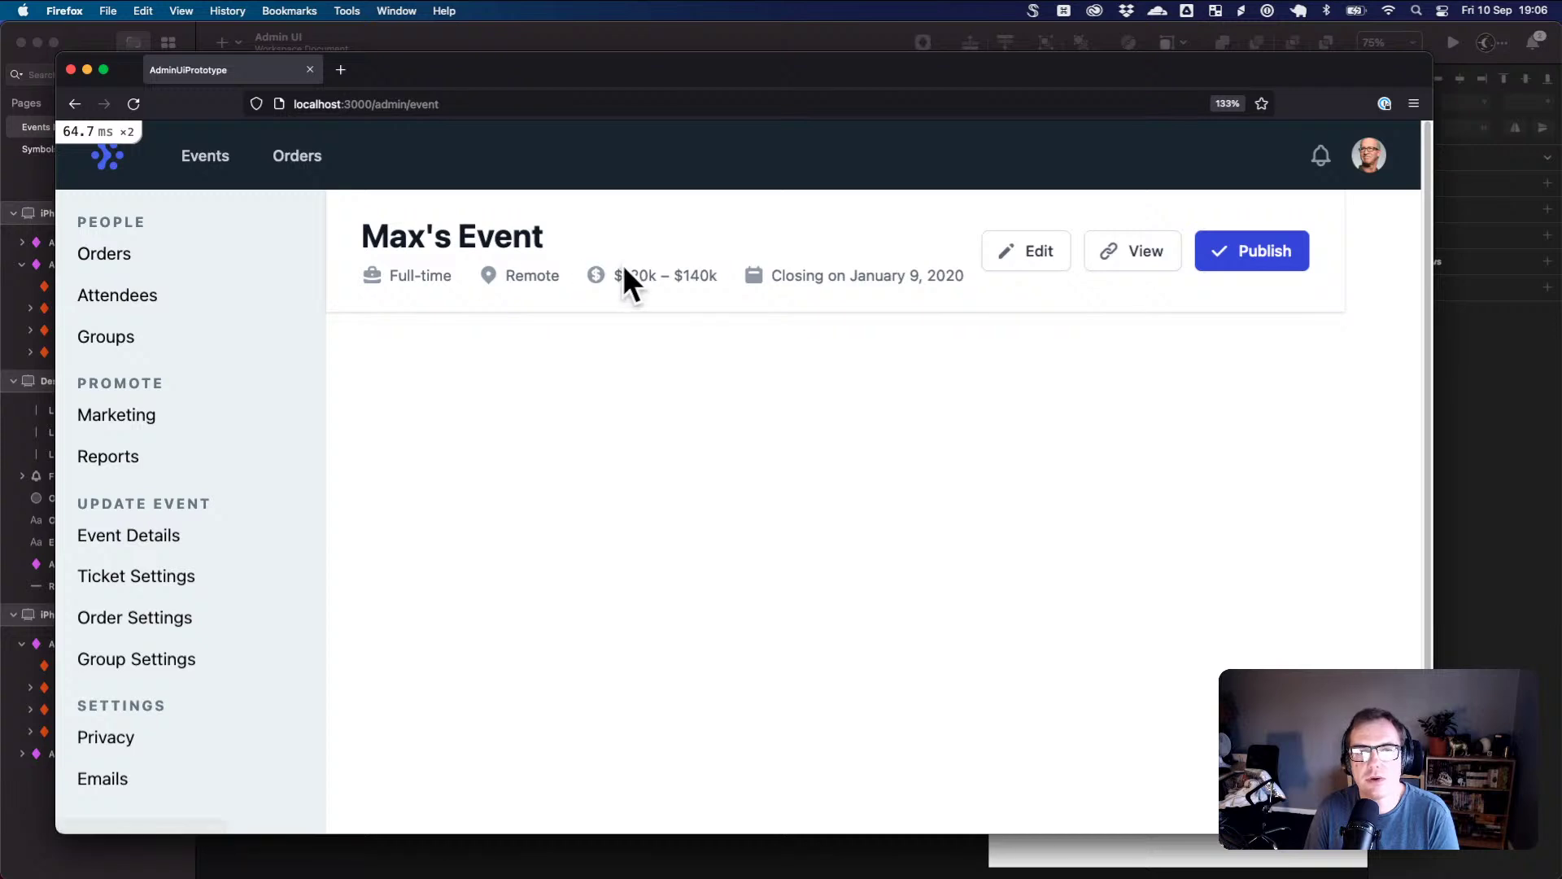
scroll(204, 305, down, 1)
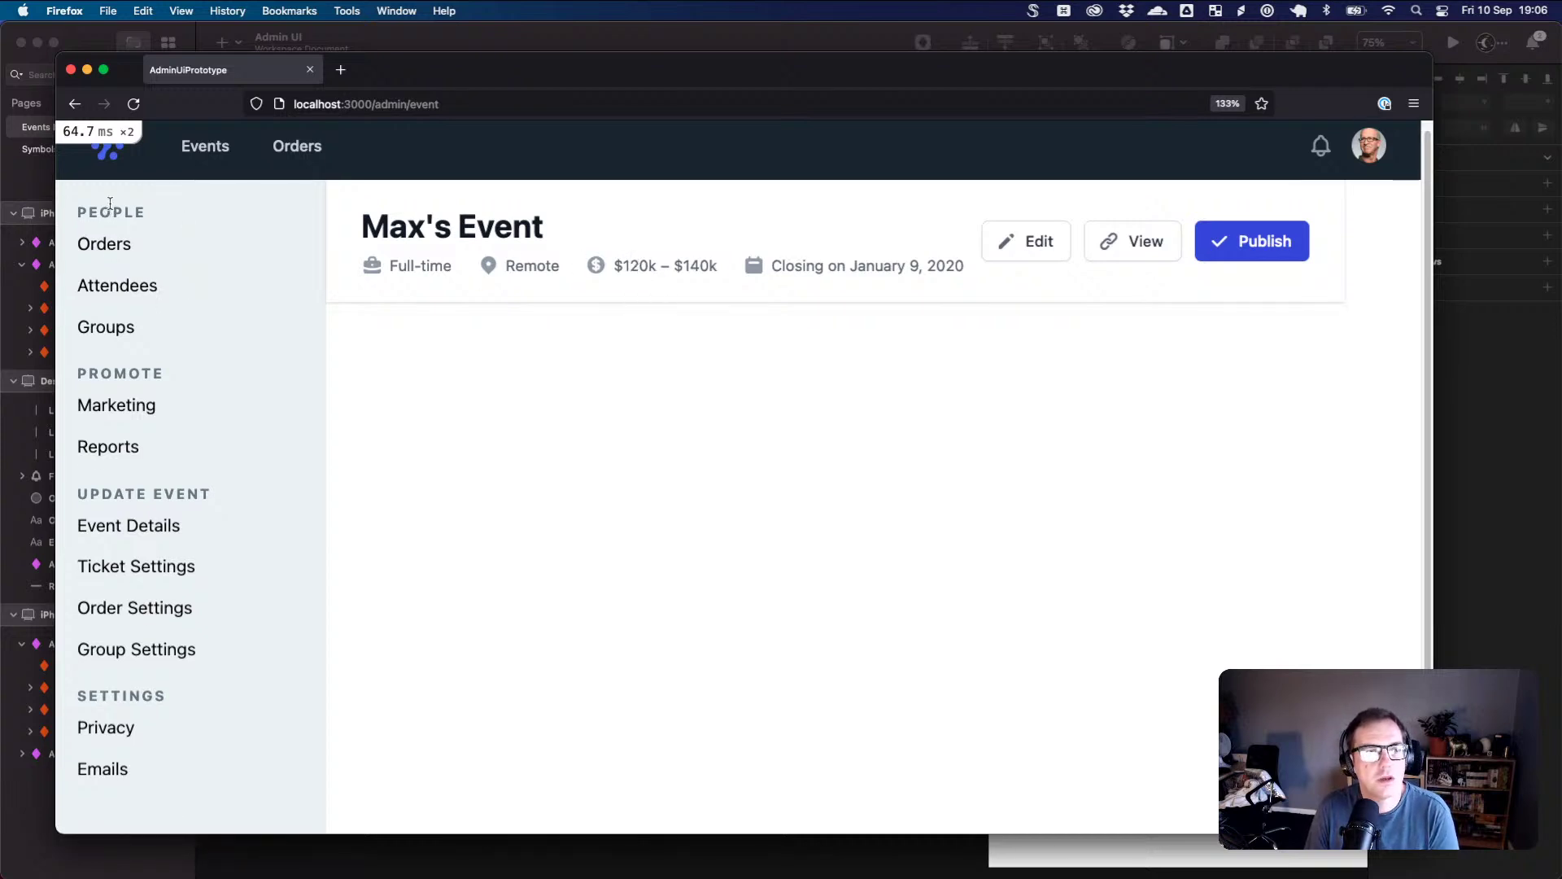
drag(405, 83, 404, 74)
drag(305, 204, 186, 748)
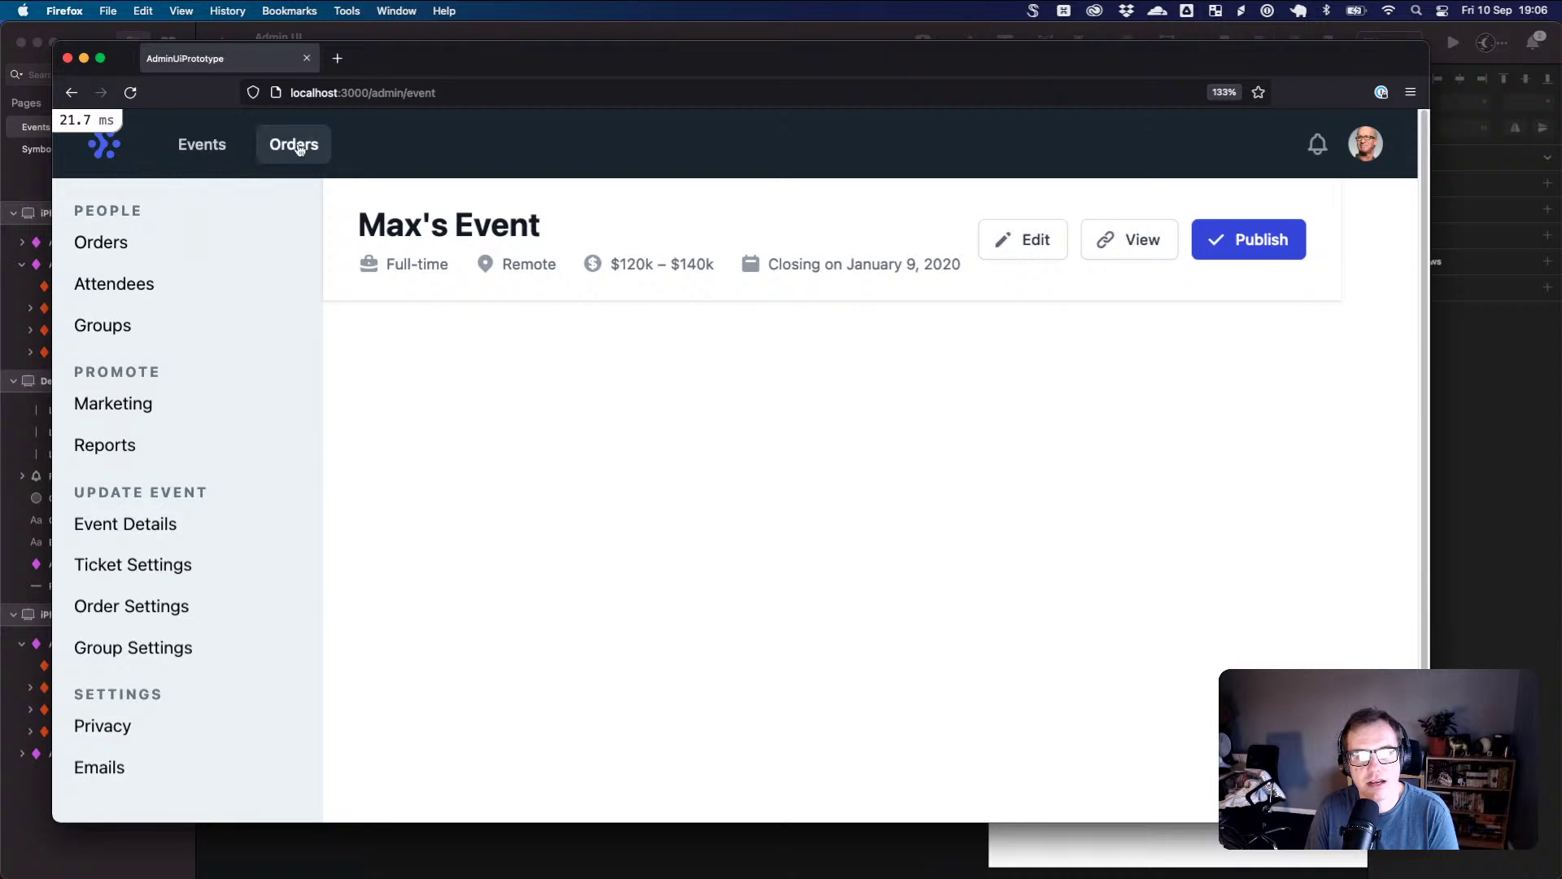
click(196, 145)
- Reopen Test Event 1's admin page, return to the events list, then switch back to Sketch
click(503, 309)
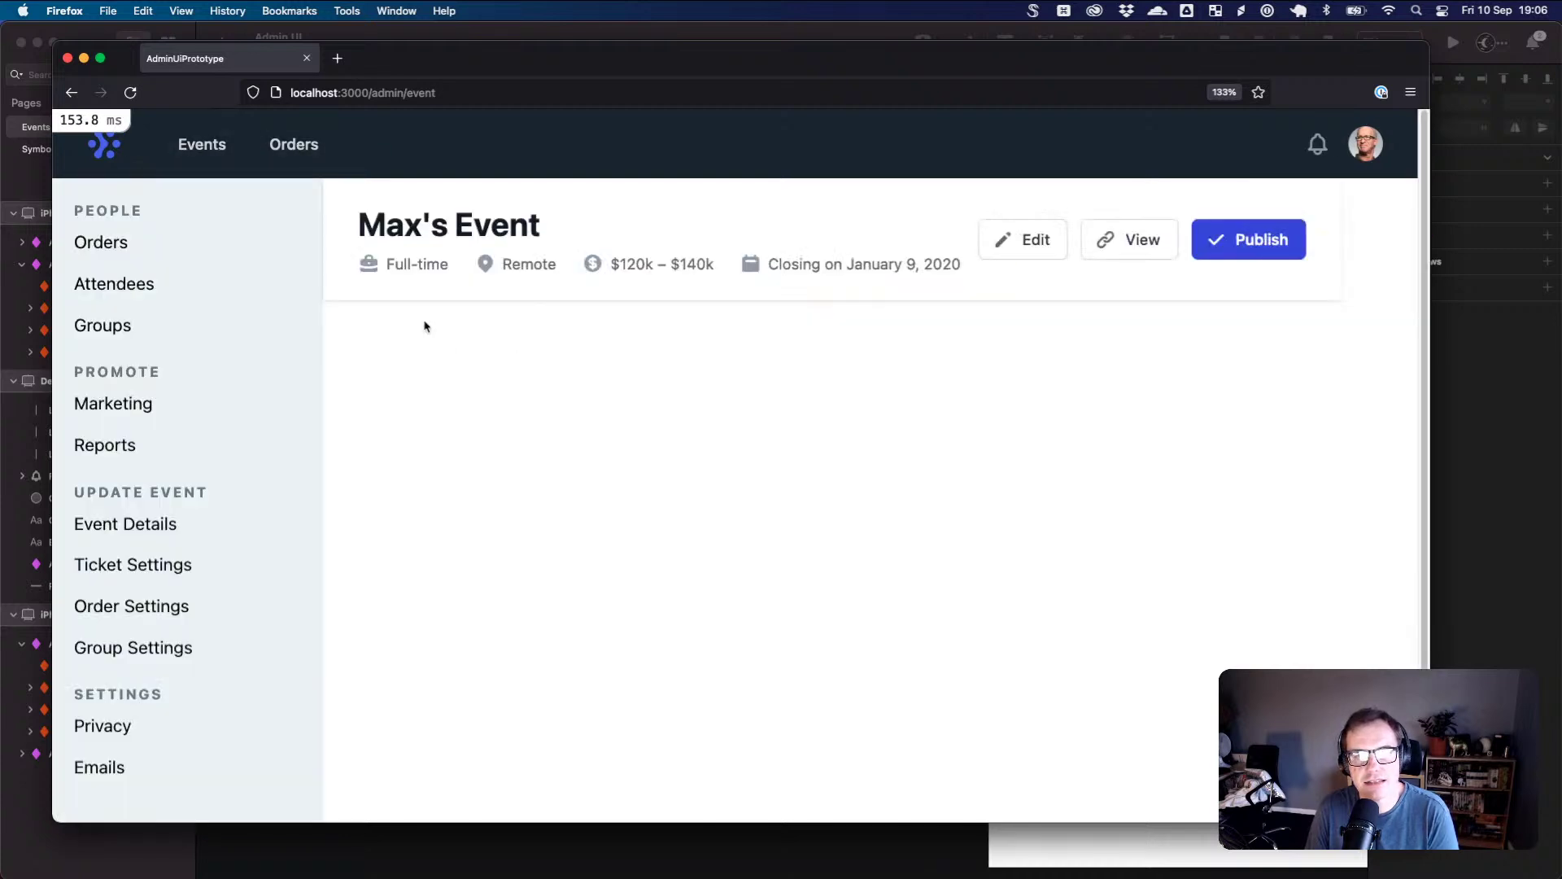
scroll(267, 421, down, 1)
scroll(269, 419, up, 1)
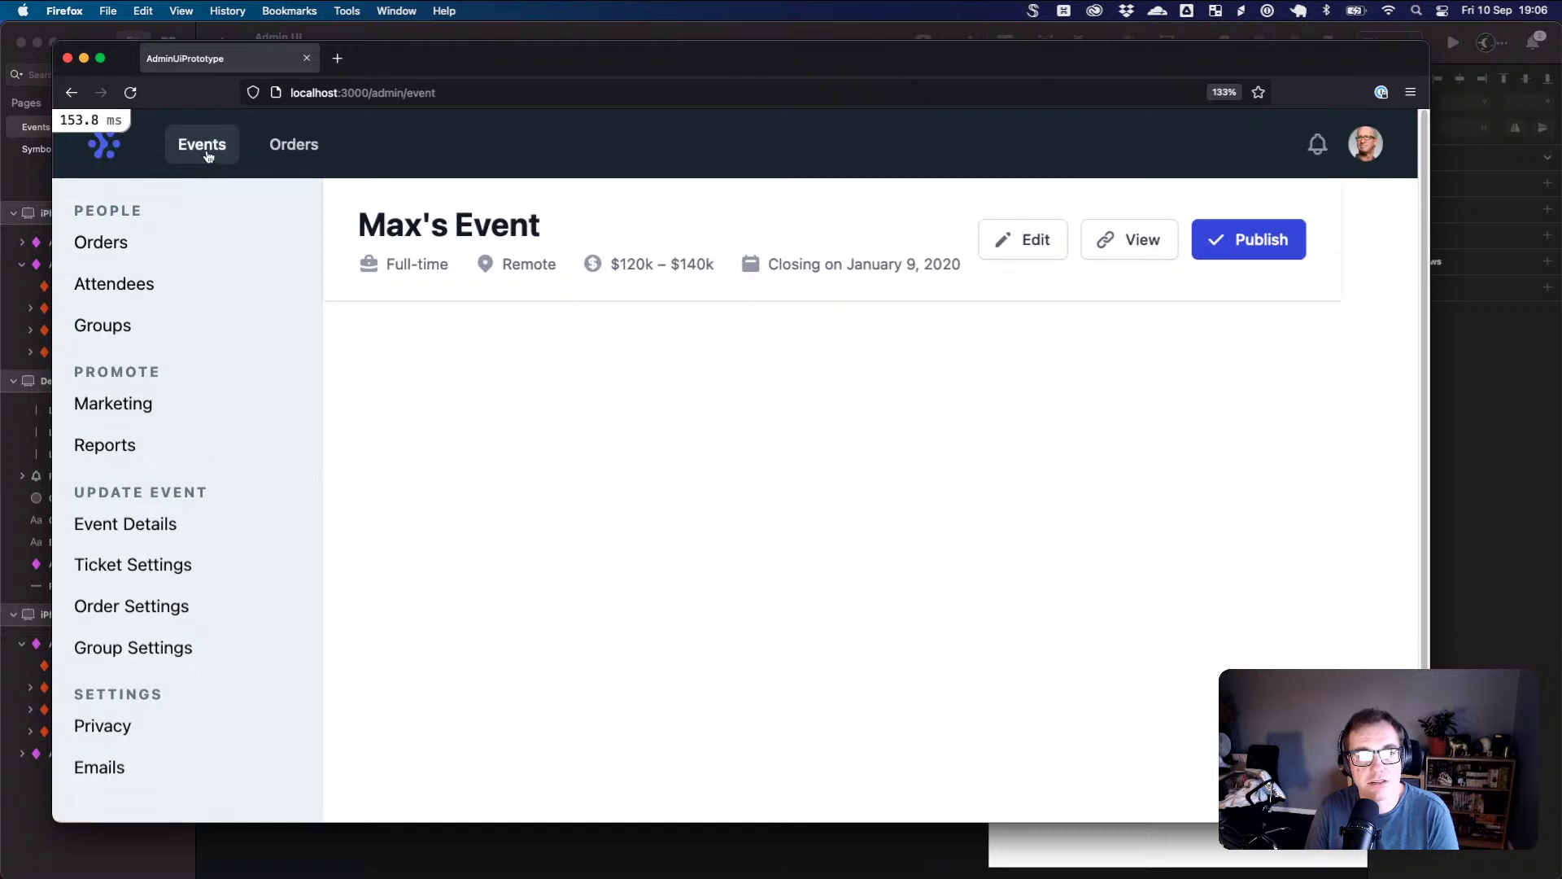
click(205, 152)
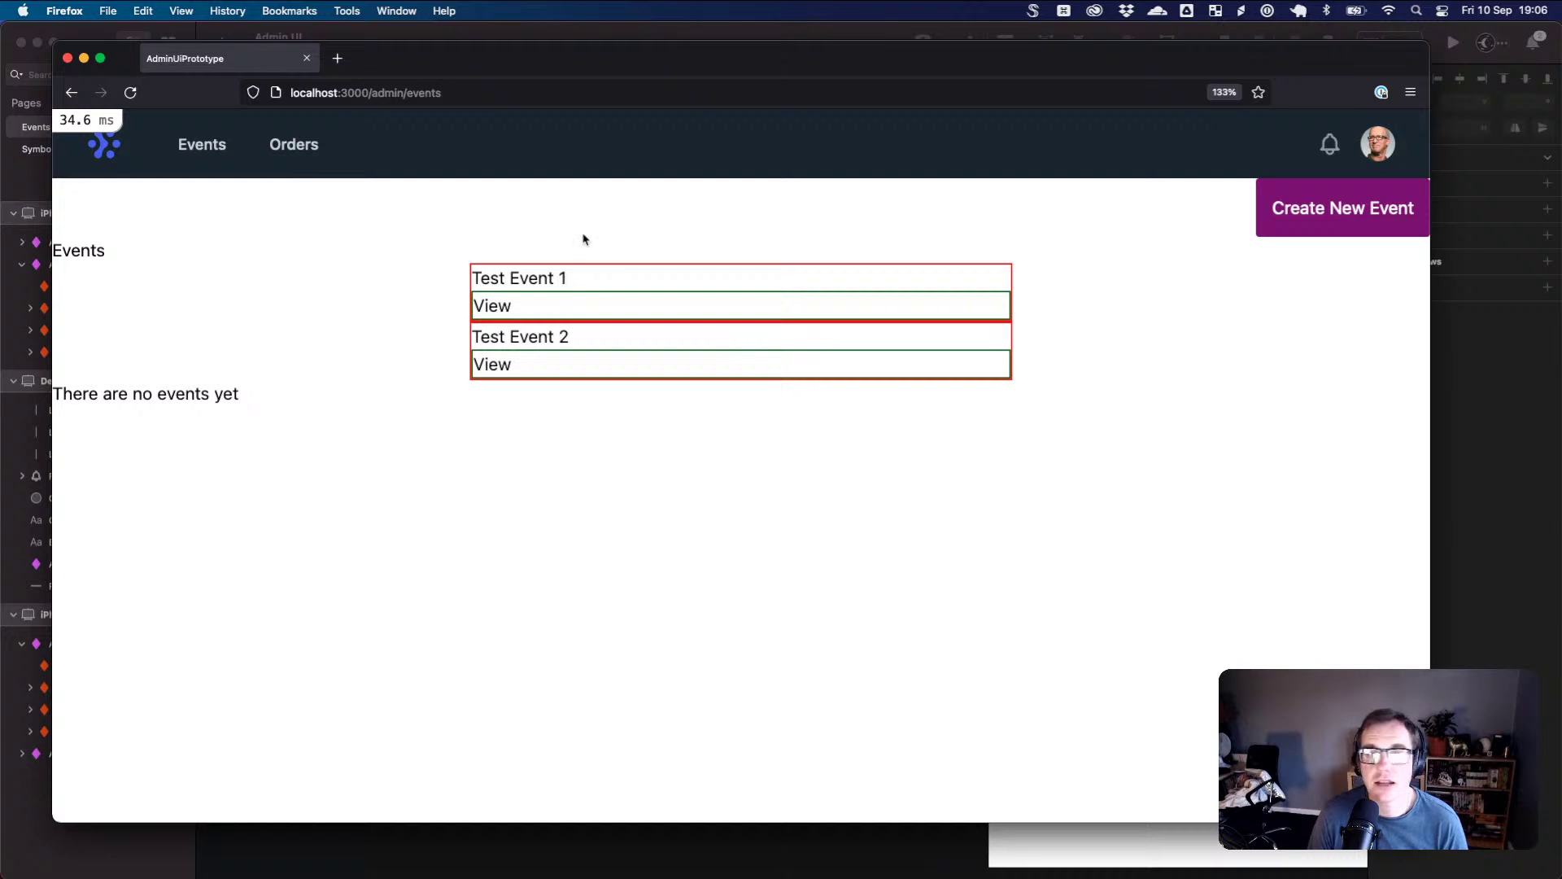
click(1470, 413)
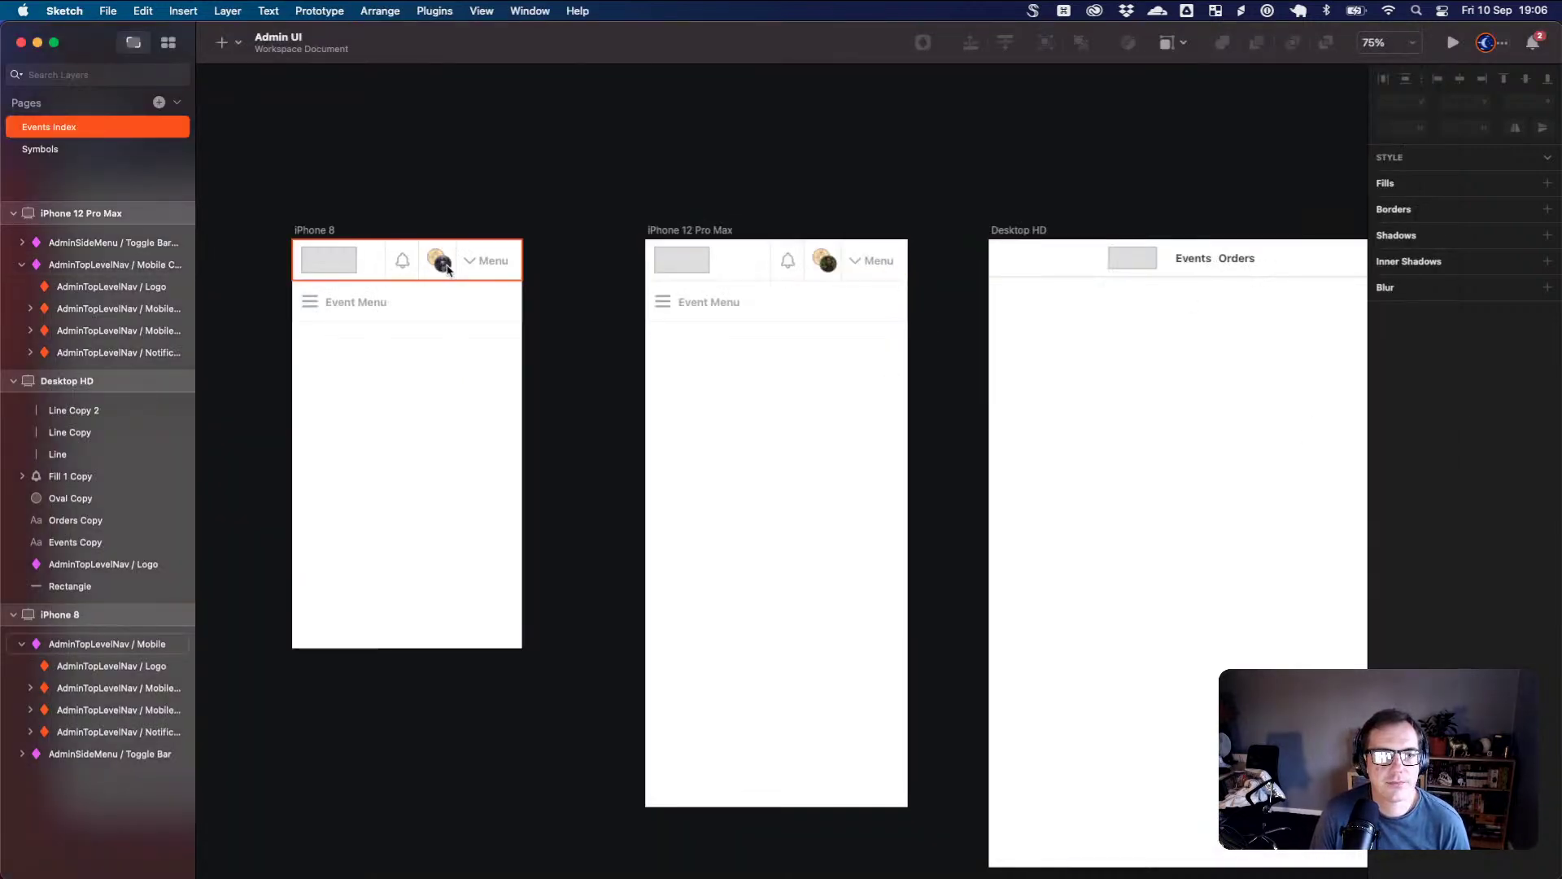
- Inspect the iPhone 8 artboard and its top navigation bar
scroll(489, 267, up, 1)
click(489, 267)
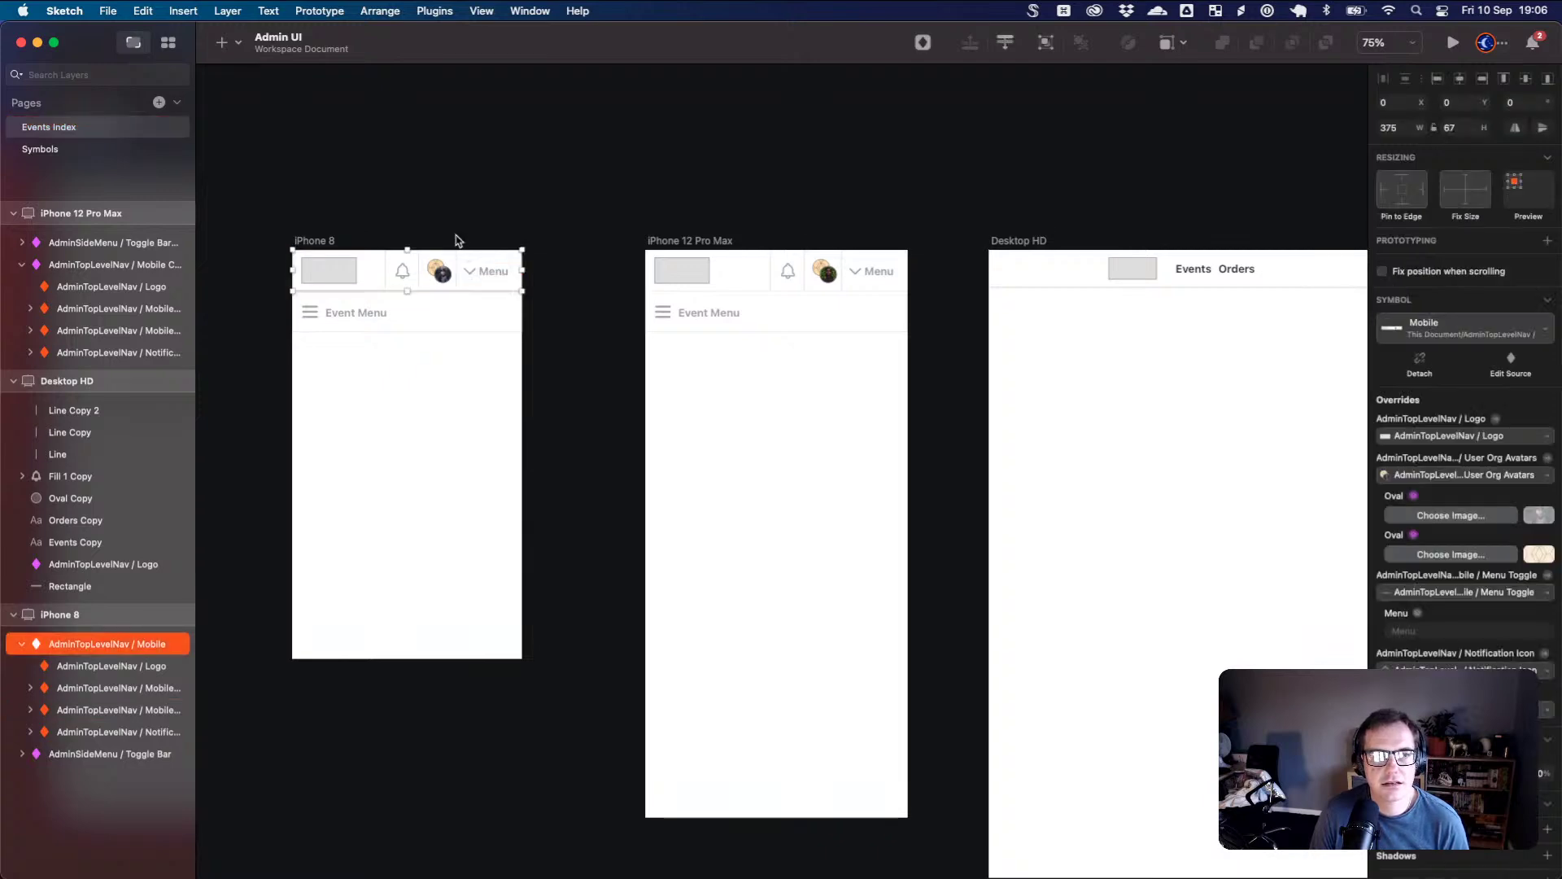
click(314, 241)
scroll(397, 263, up, 5)
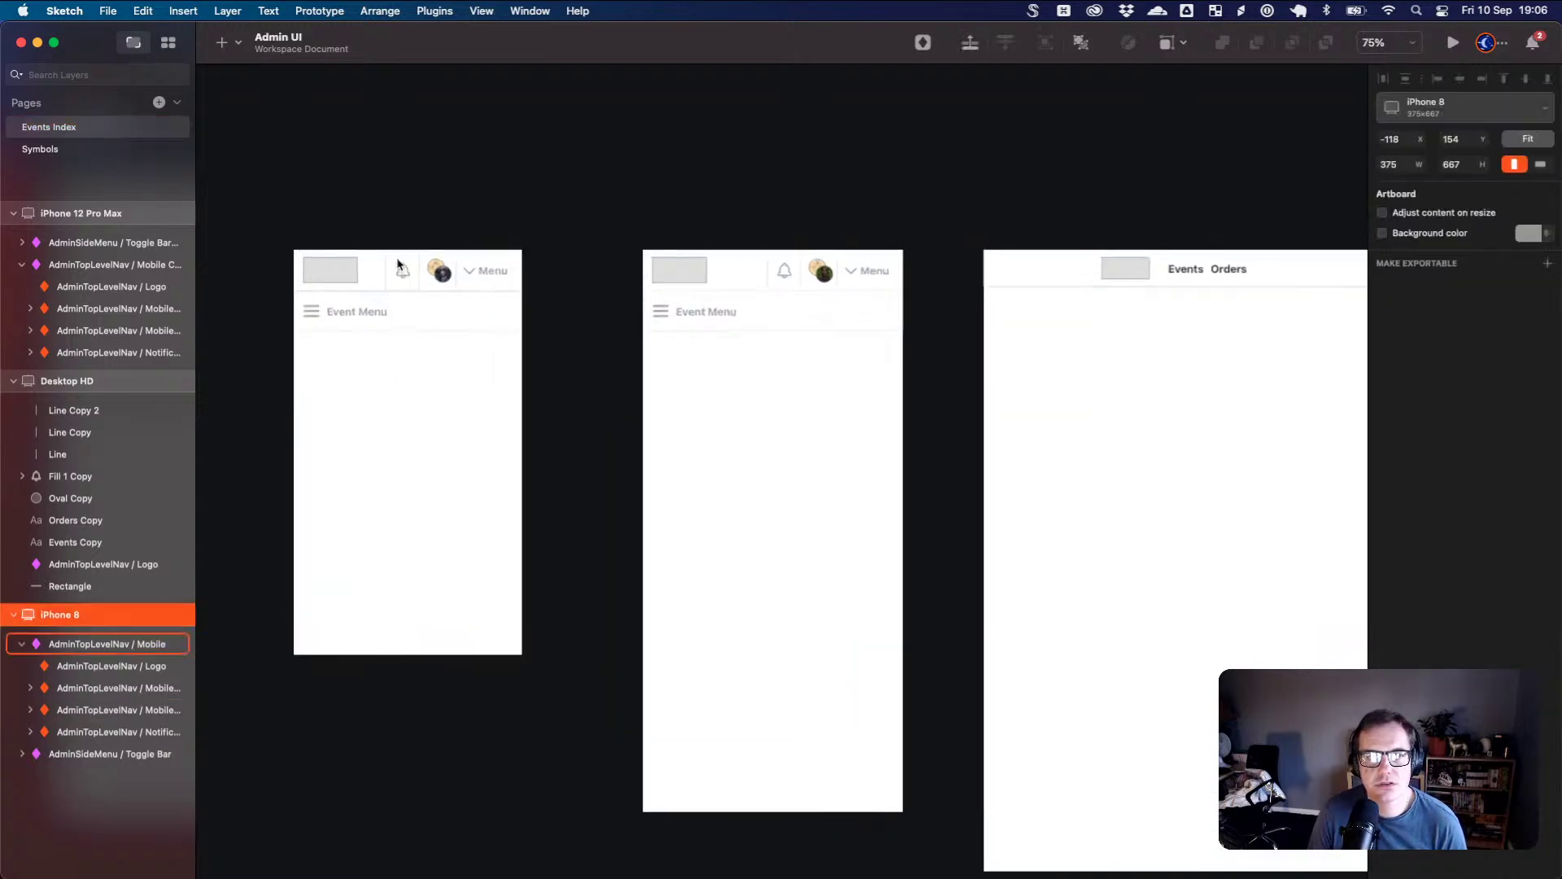
scroll(465, 346, left, 3)
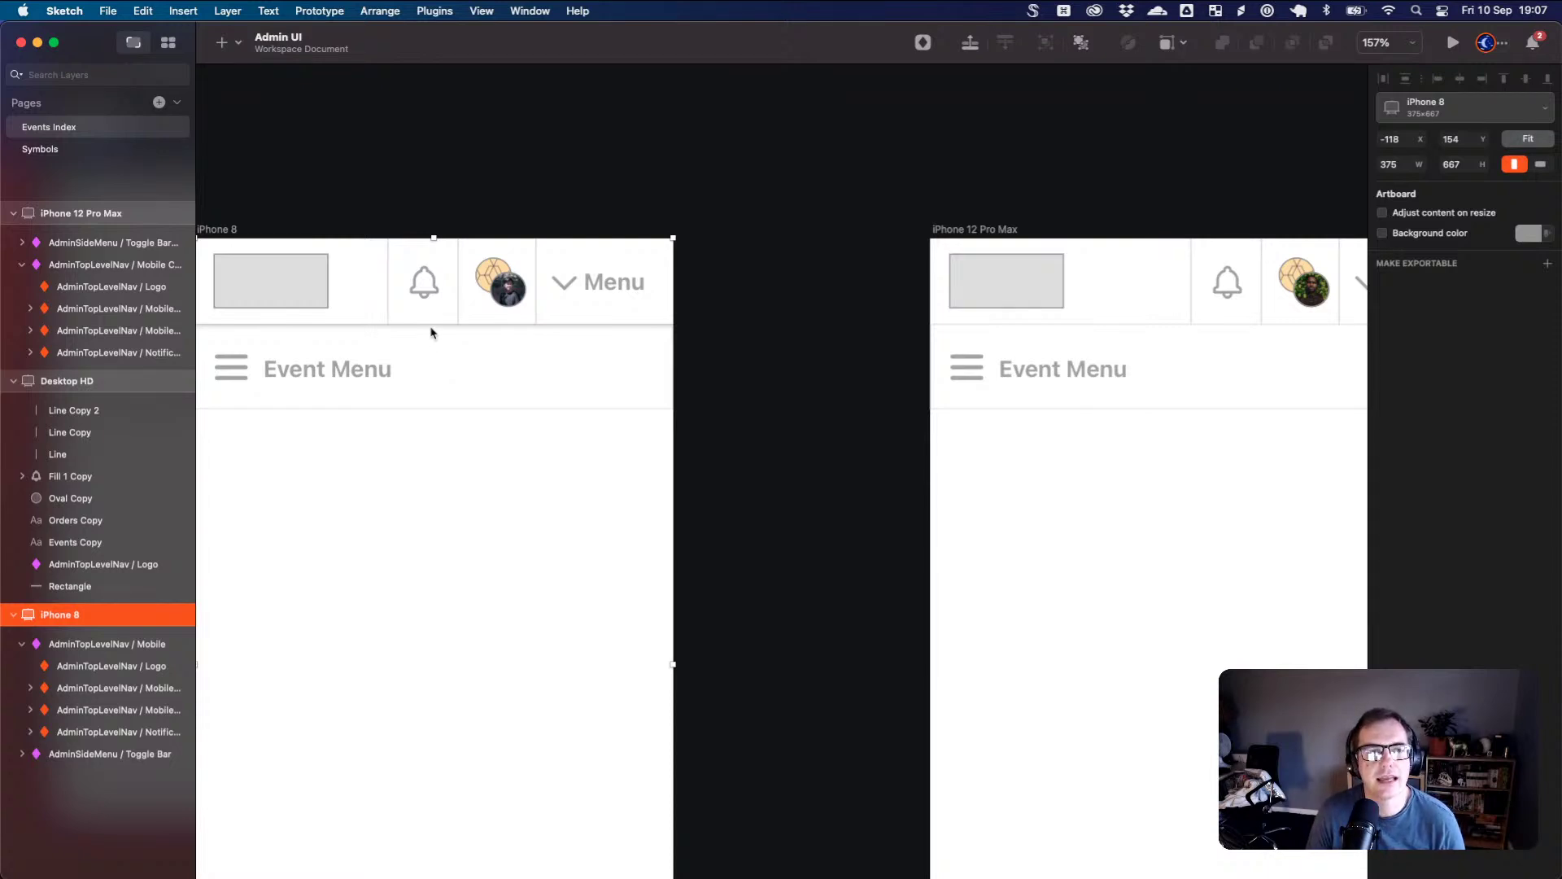
drag(267, 254, 301, 251)
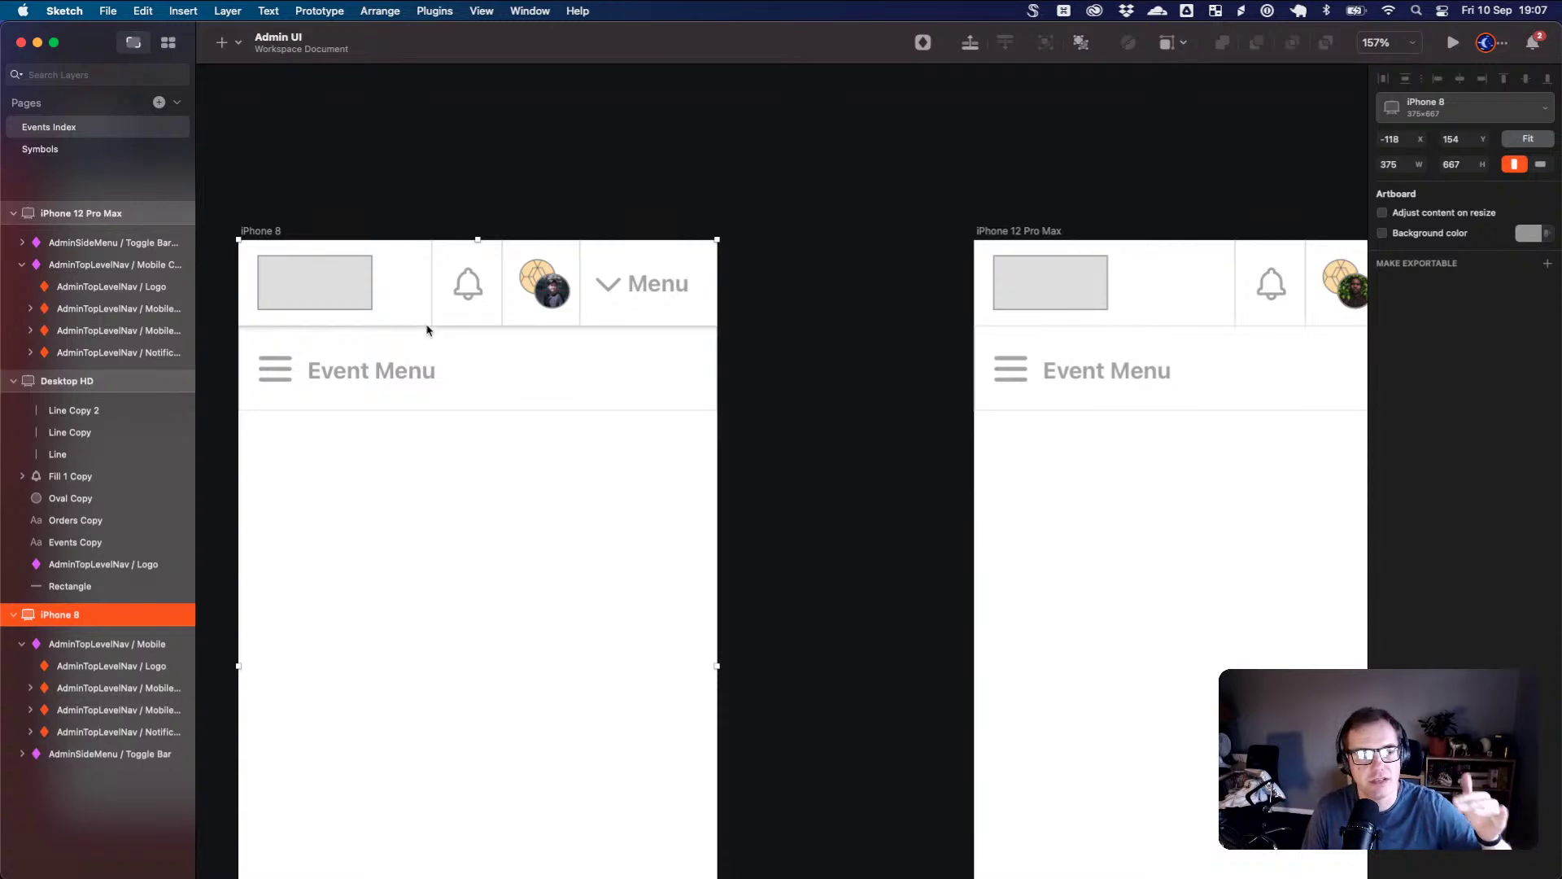
click(753, 255)
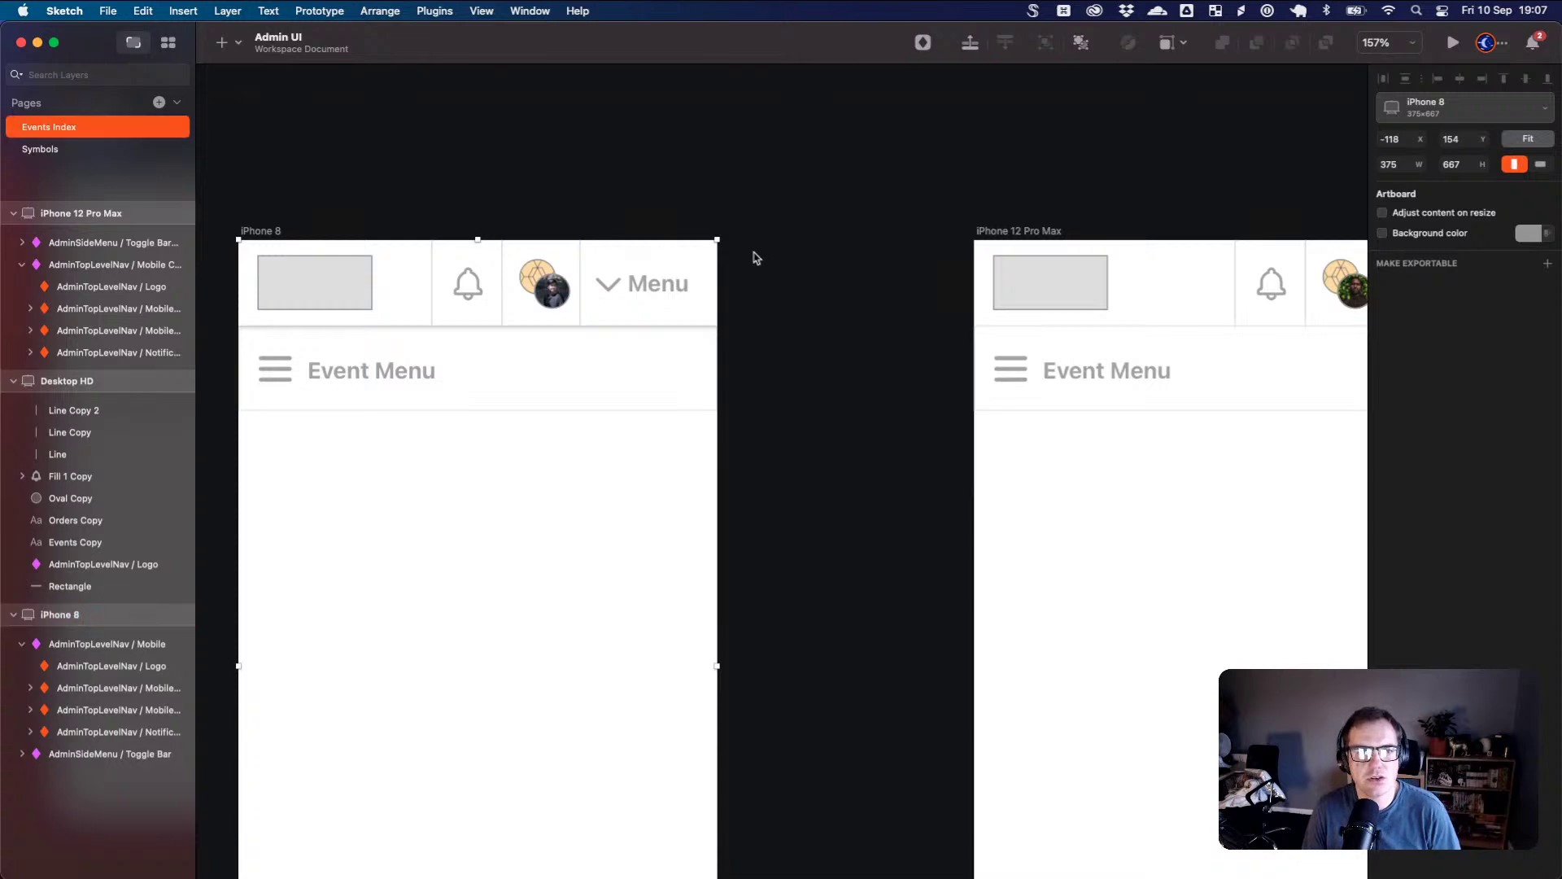
click(456, 271)
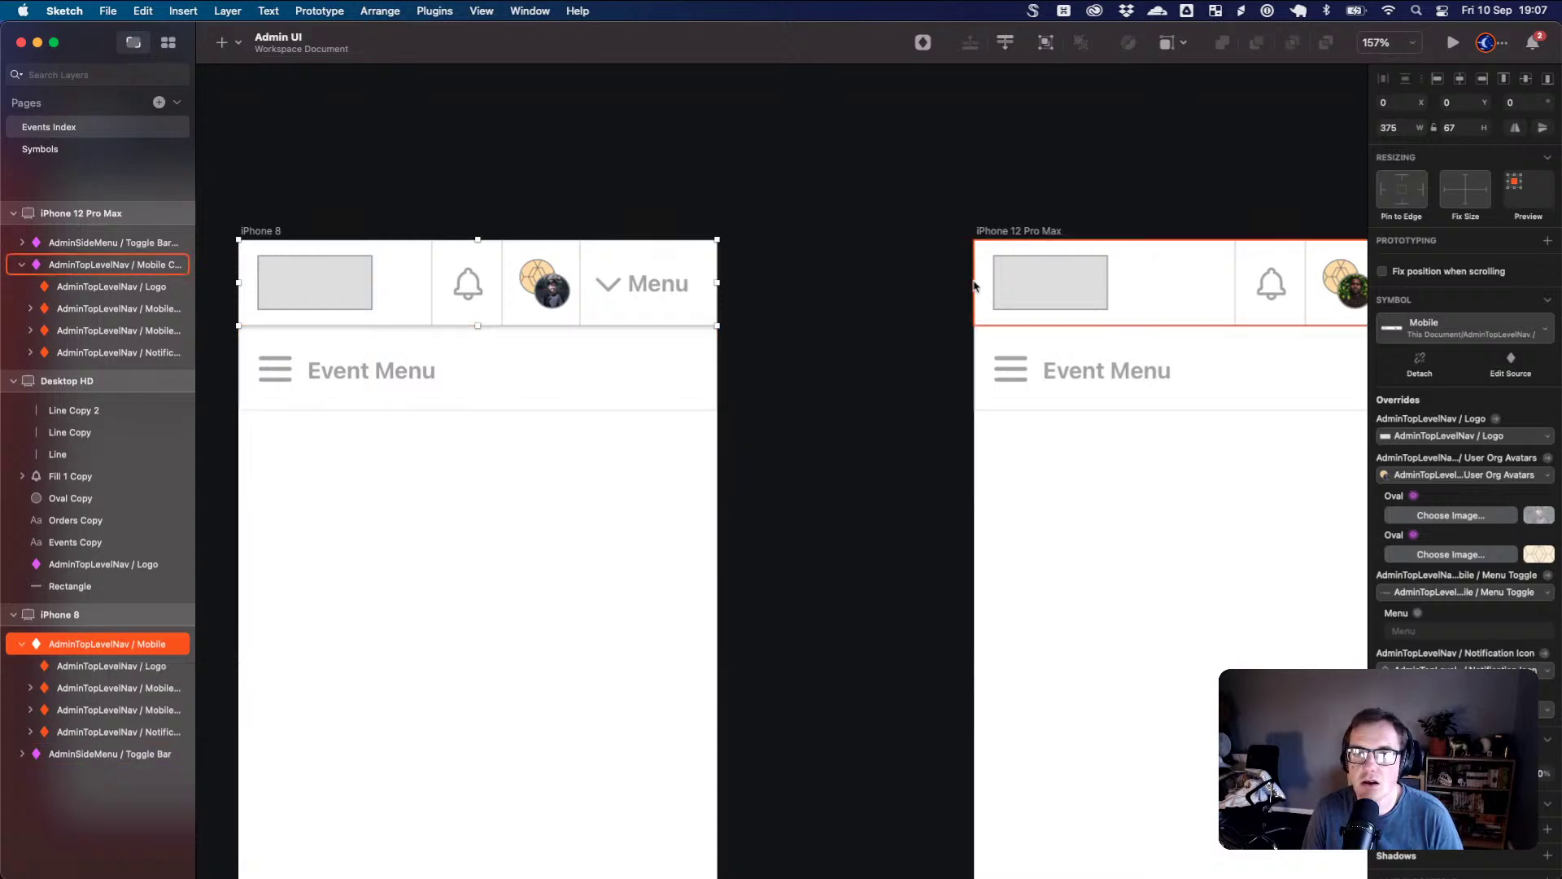
click(1075, 218)
- Stretch the iPhone 12 Pro Max nav bar to the artboard's full 428 width
scroll(858, 216, right, 5)
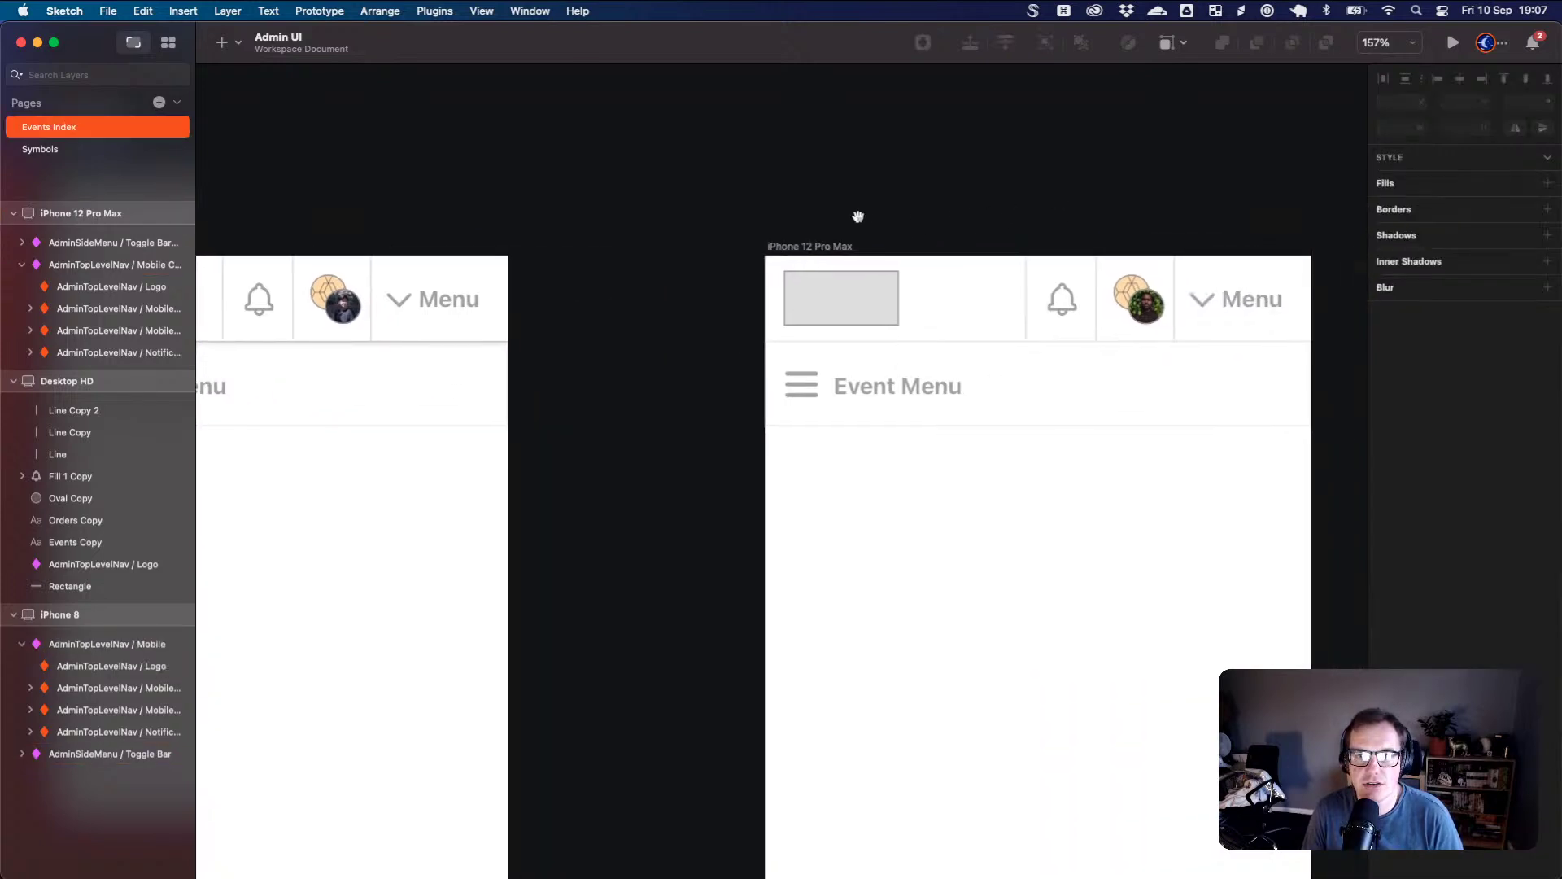
click(696, 247)
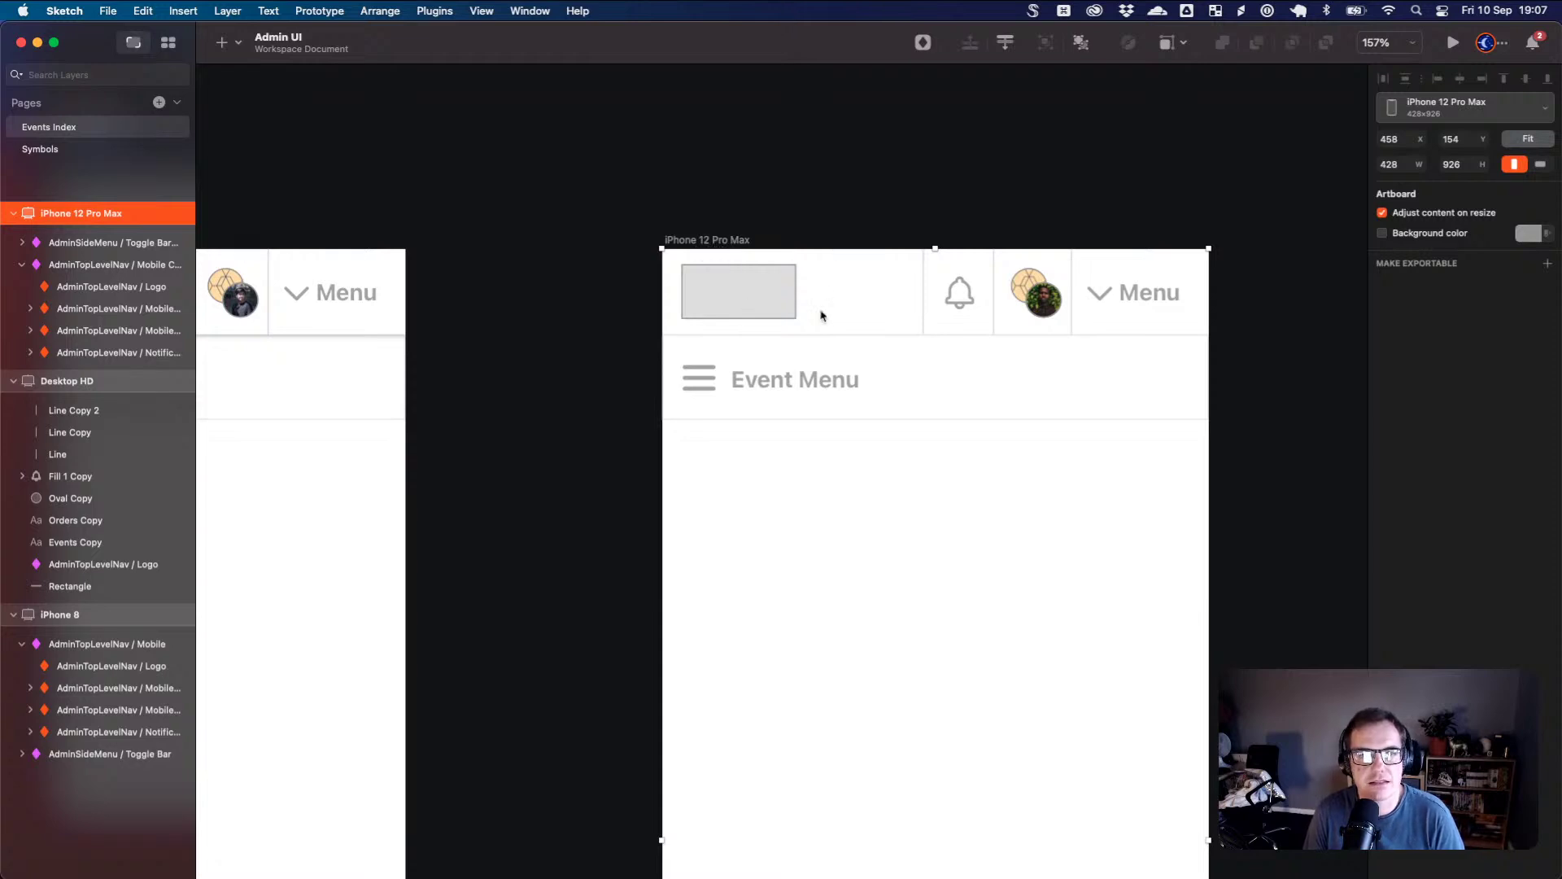
click(1147, 286)
drag(1209, 292, 1122, 298)
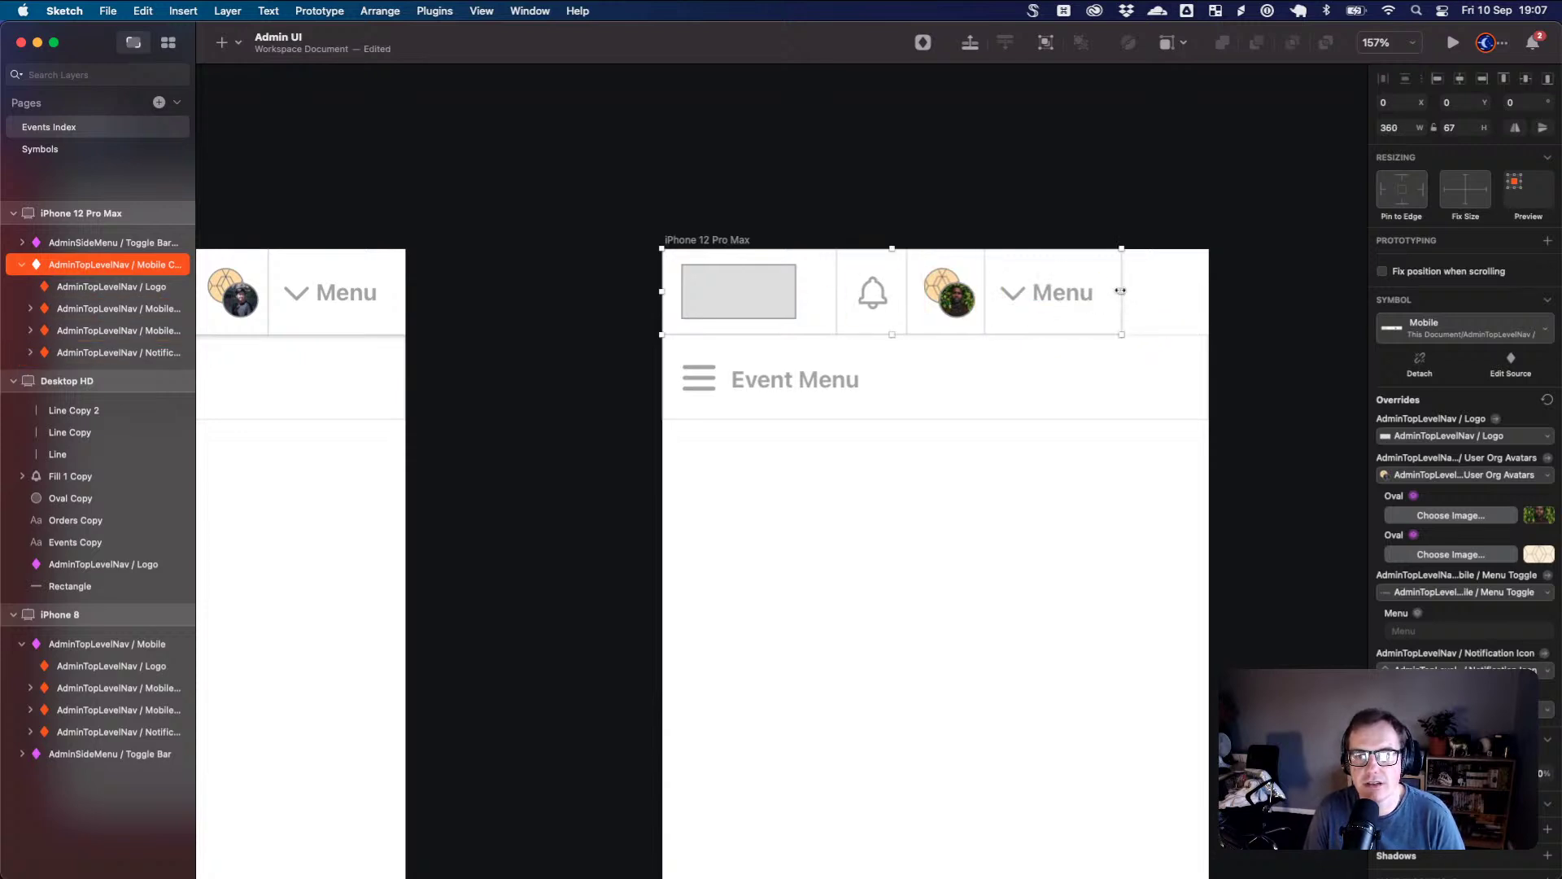
drag(1122, 291, 1225, 309)
click(1179, 363)
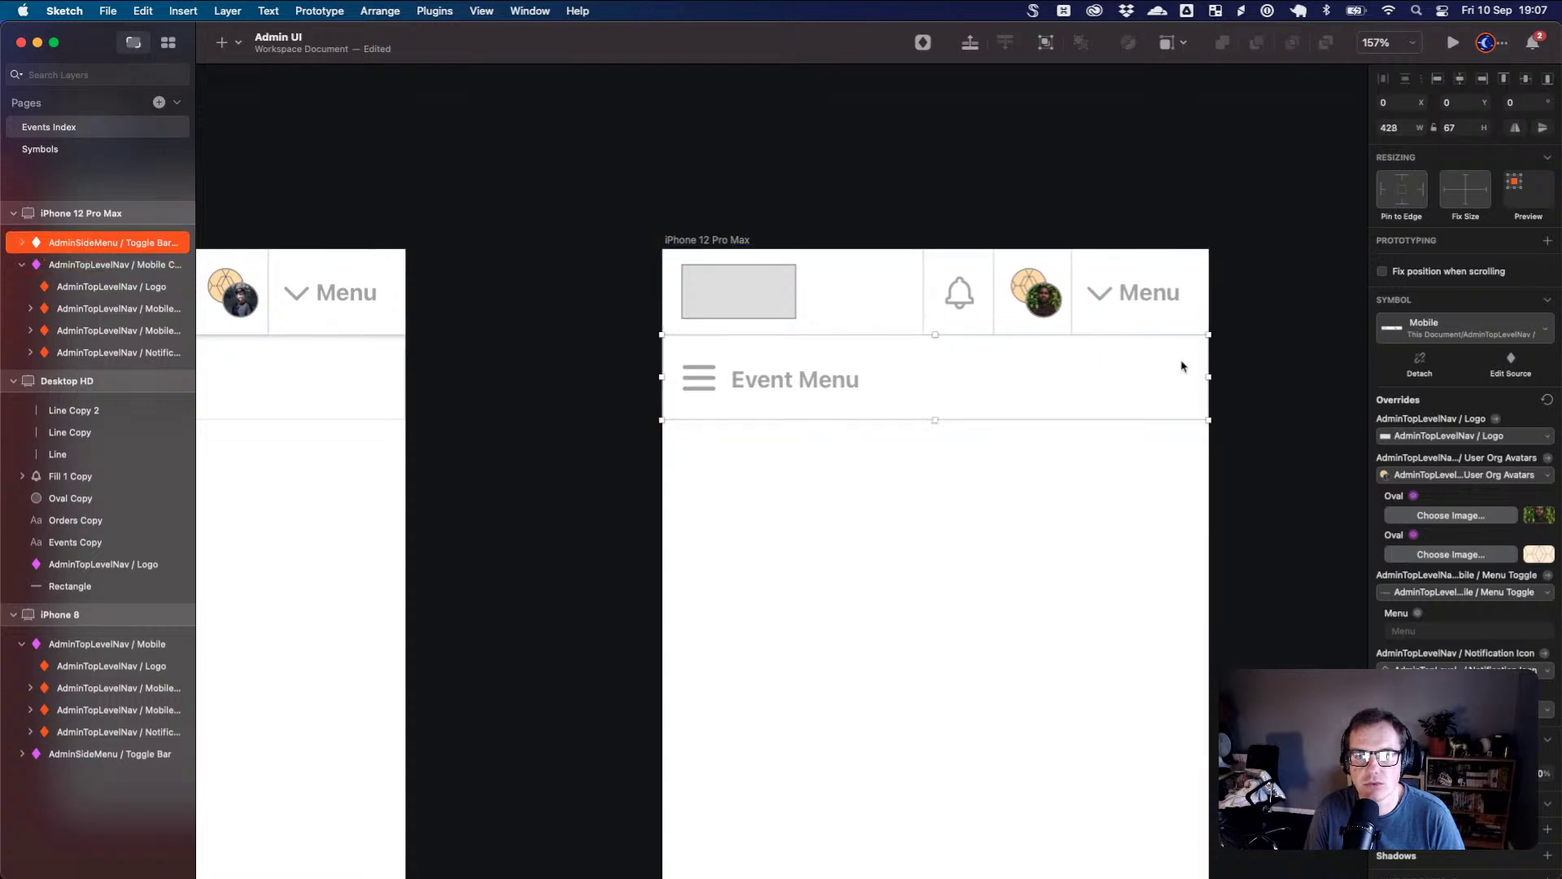
drag(1179, 363, 648, 352)
scroll(694, 331, right, 10)
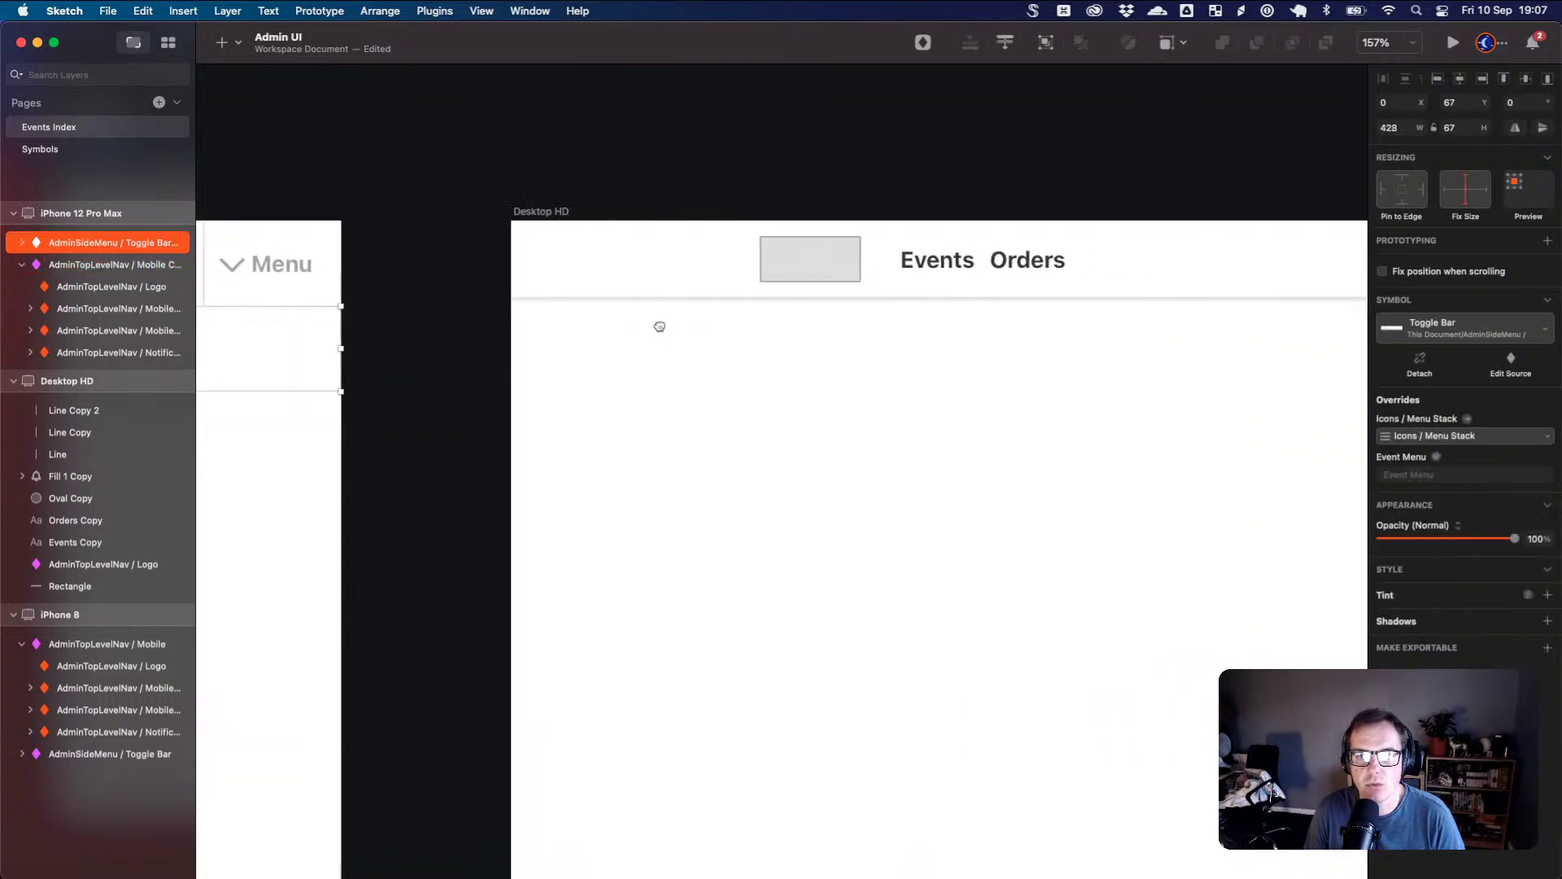
key(super+minus)
key(super+minus)
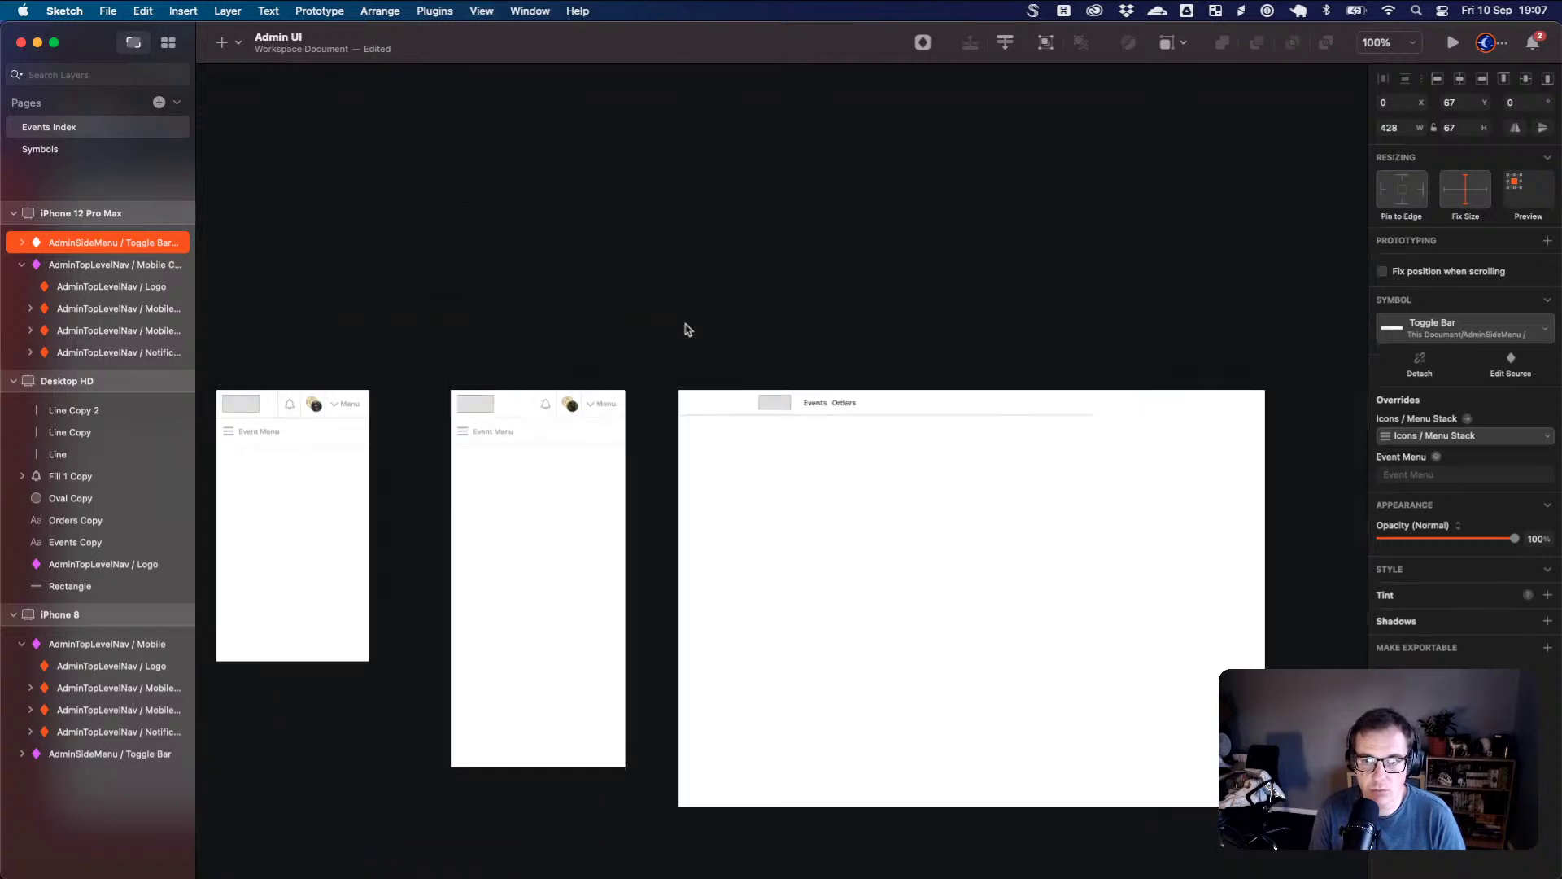
- Copy the mobile nav bar onto Desktop HD, stretch it to 1440 wide, then delete it
scroll(844, 464, down, 1)
click(530, 379)
click(530, 379)
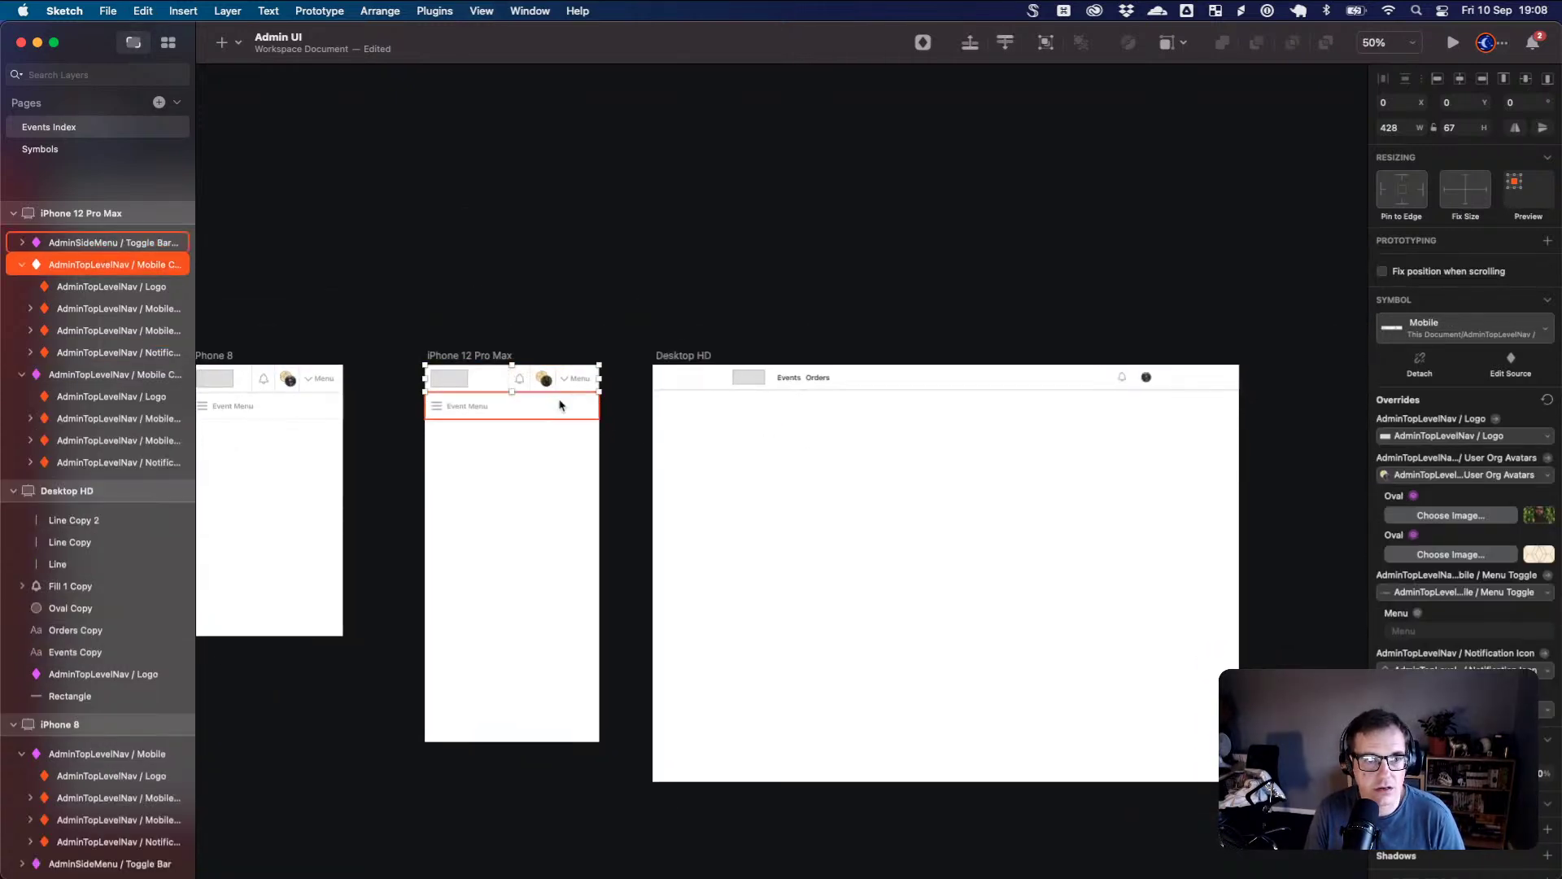
drag(558, 387, 1245, 453)
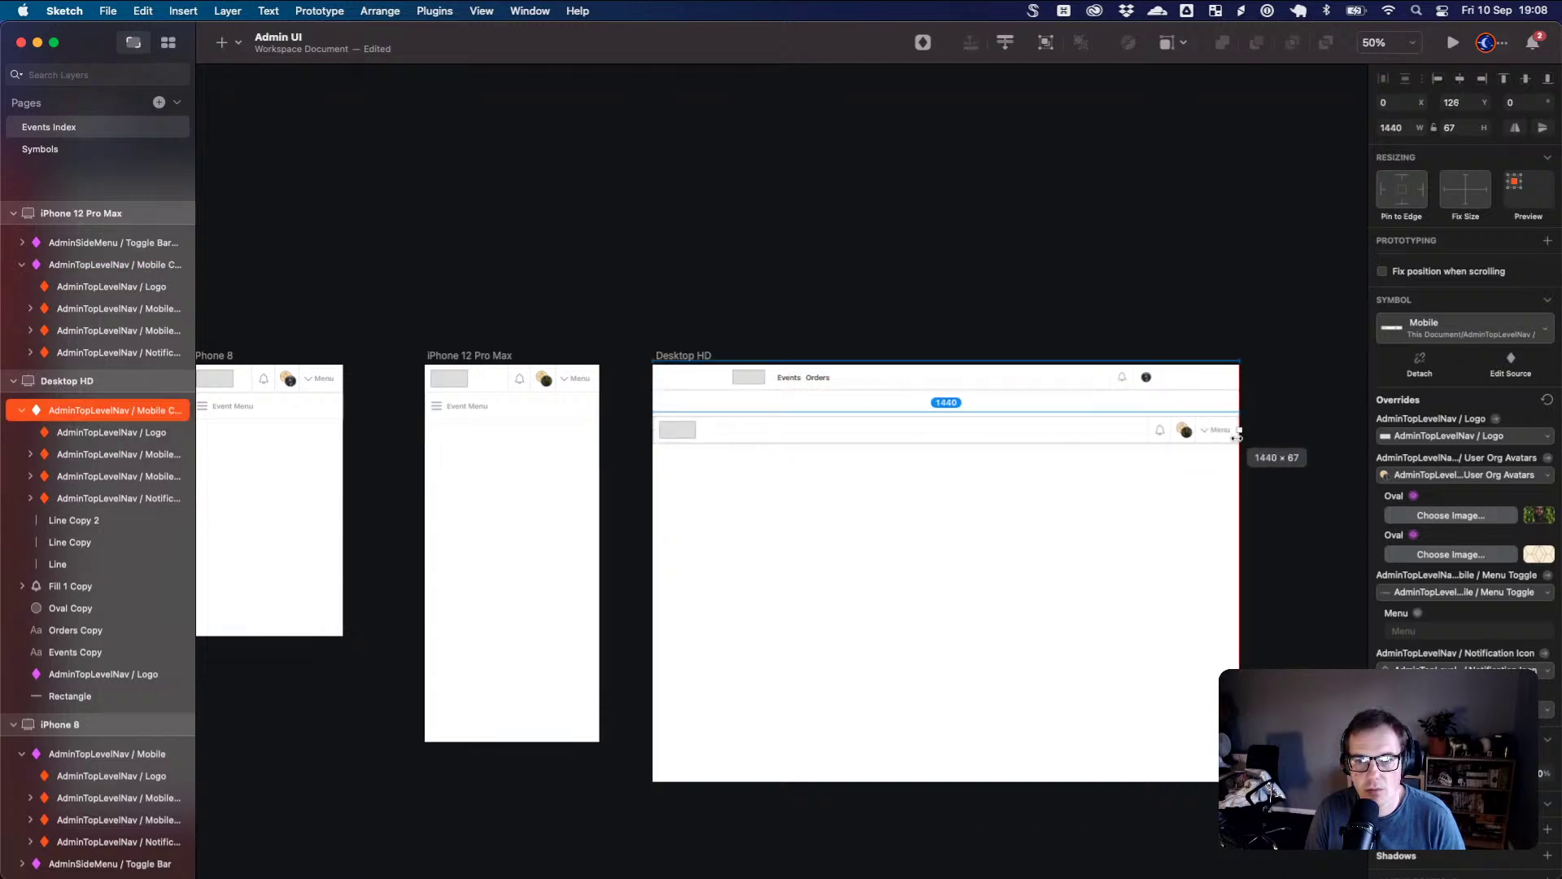
mouse_move(1118, 429)
mouse_down()
mouse_move(1130, 446)
mouse_move(1114, 425)
mouse_up()
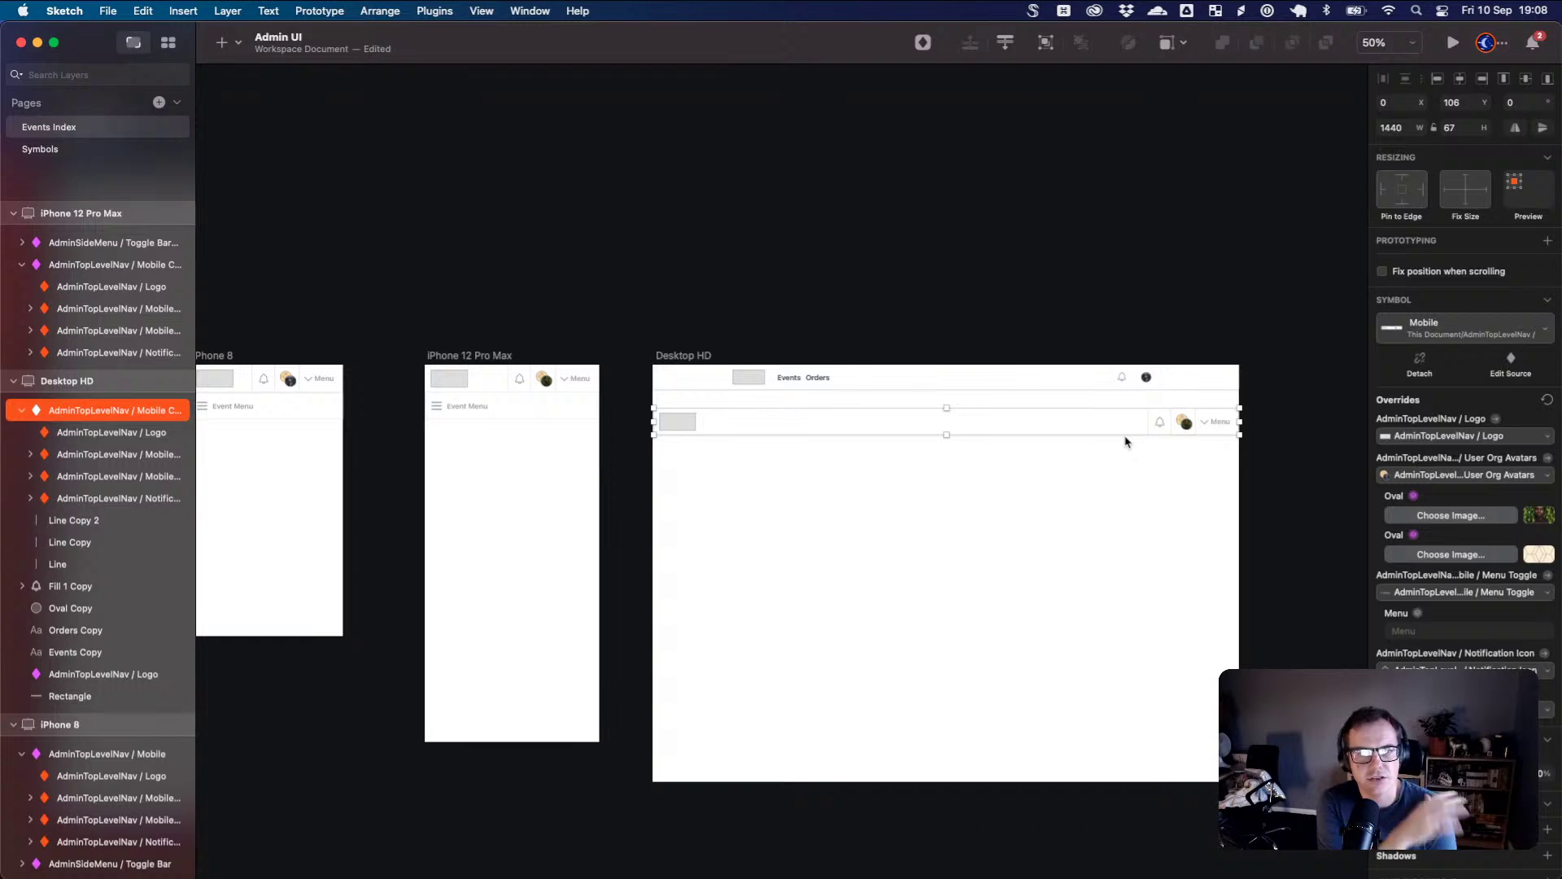
key(Delete)
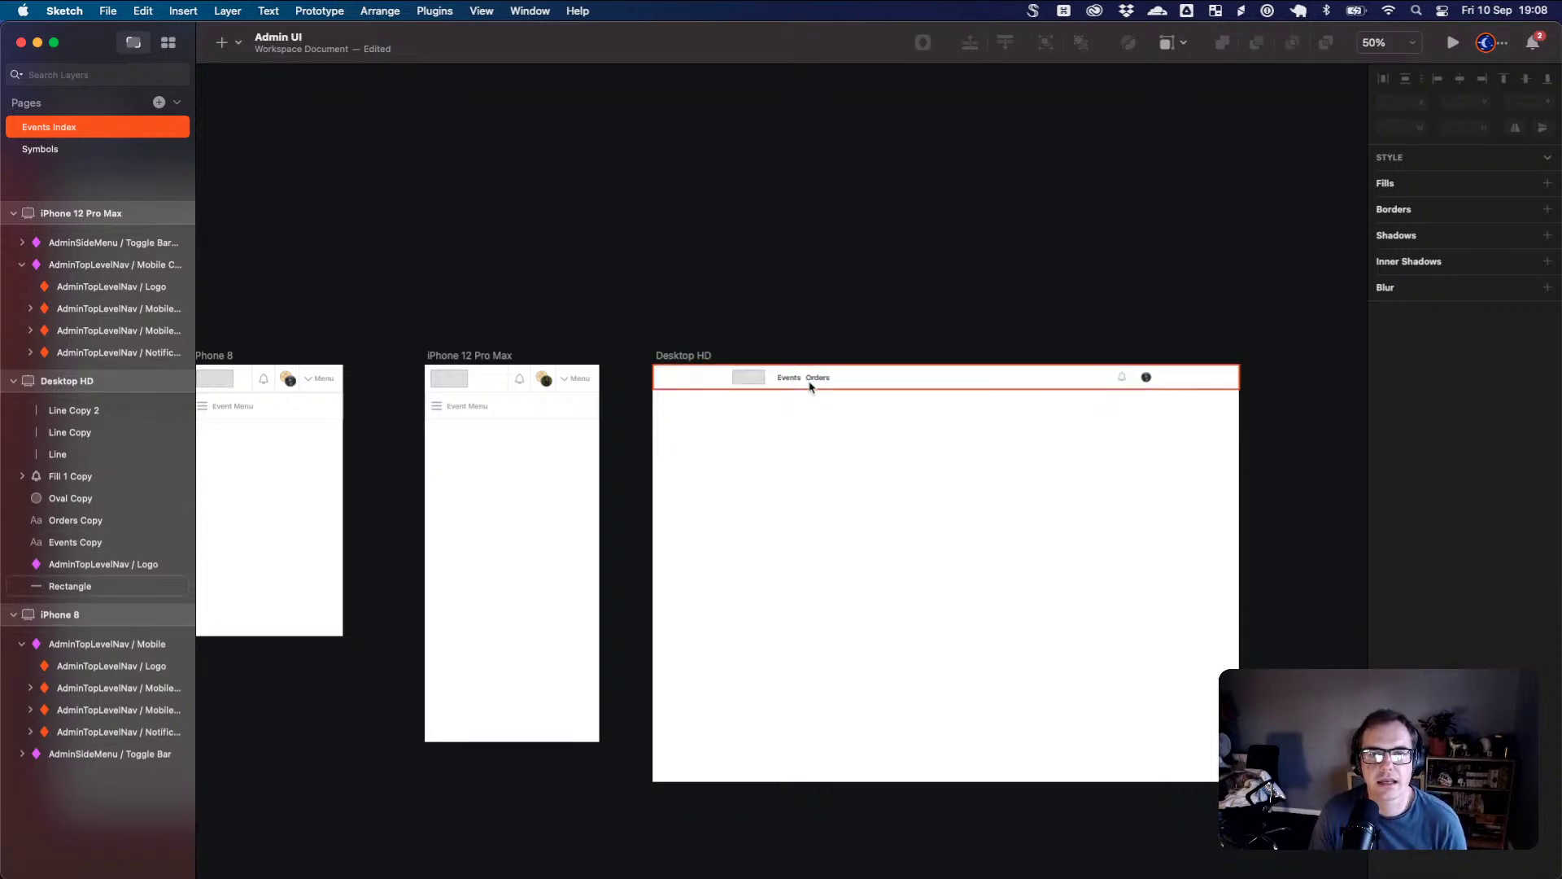
scroll(900, 401, up, 5)
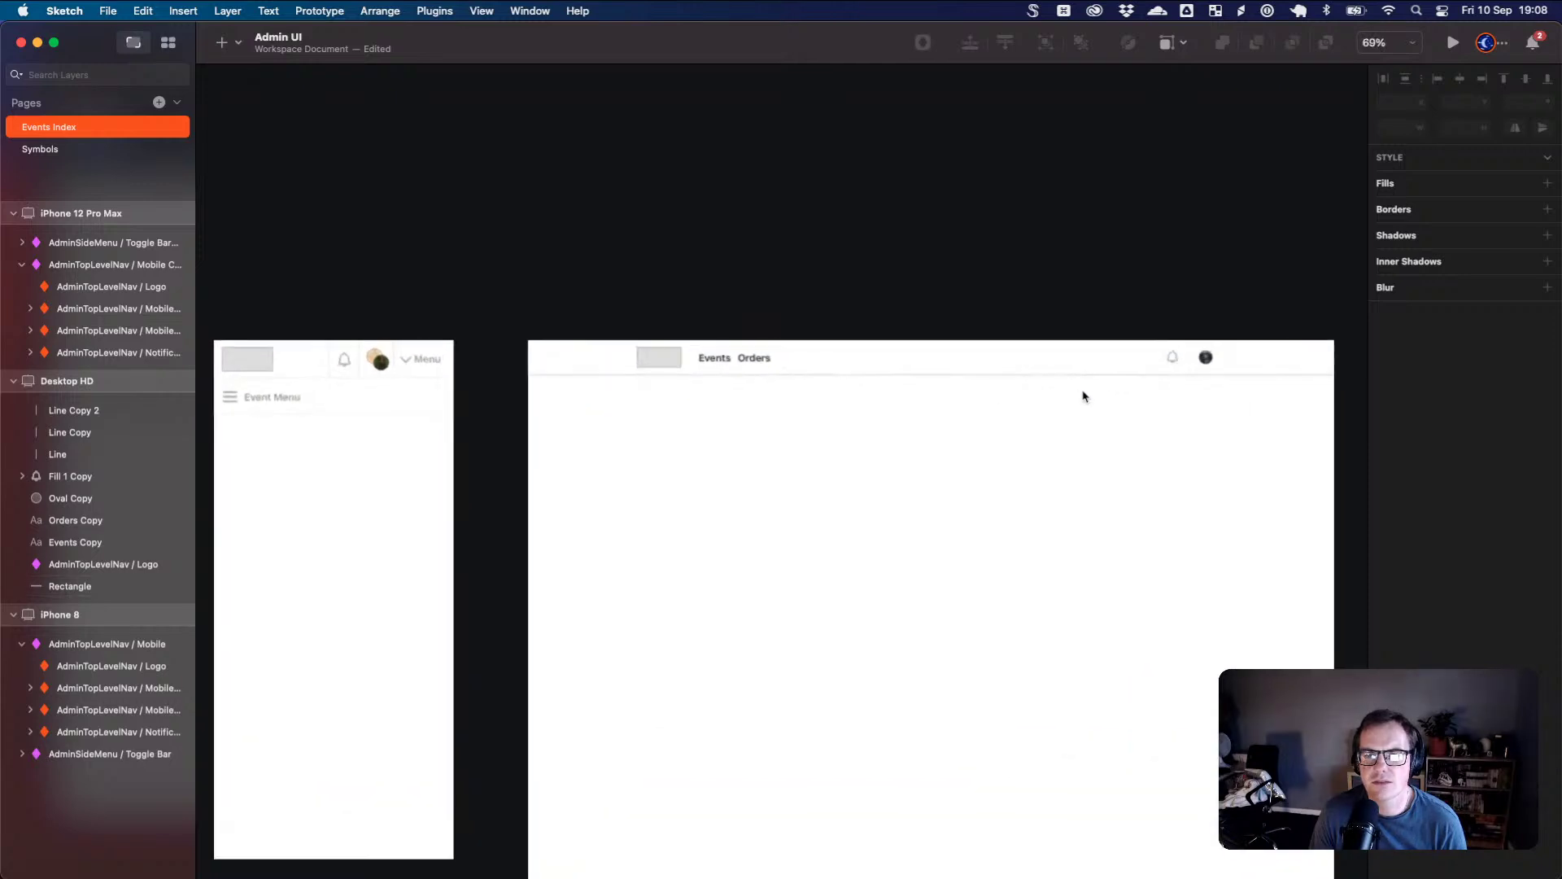
scroll(1172, 440, up, 2)
scroll(1193, 367, up, 3)
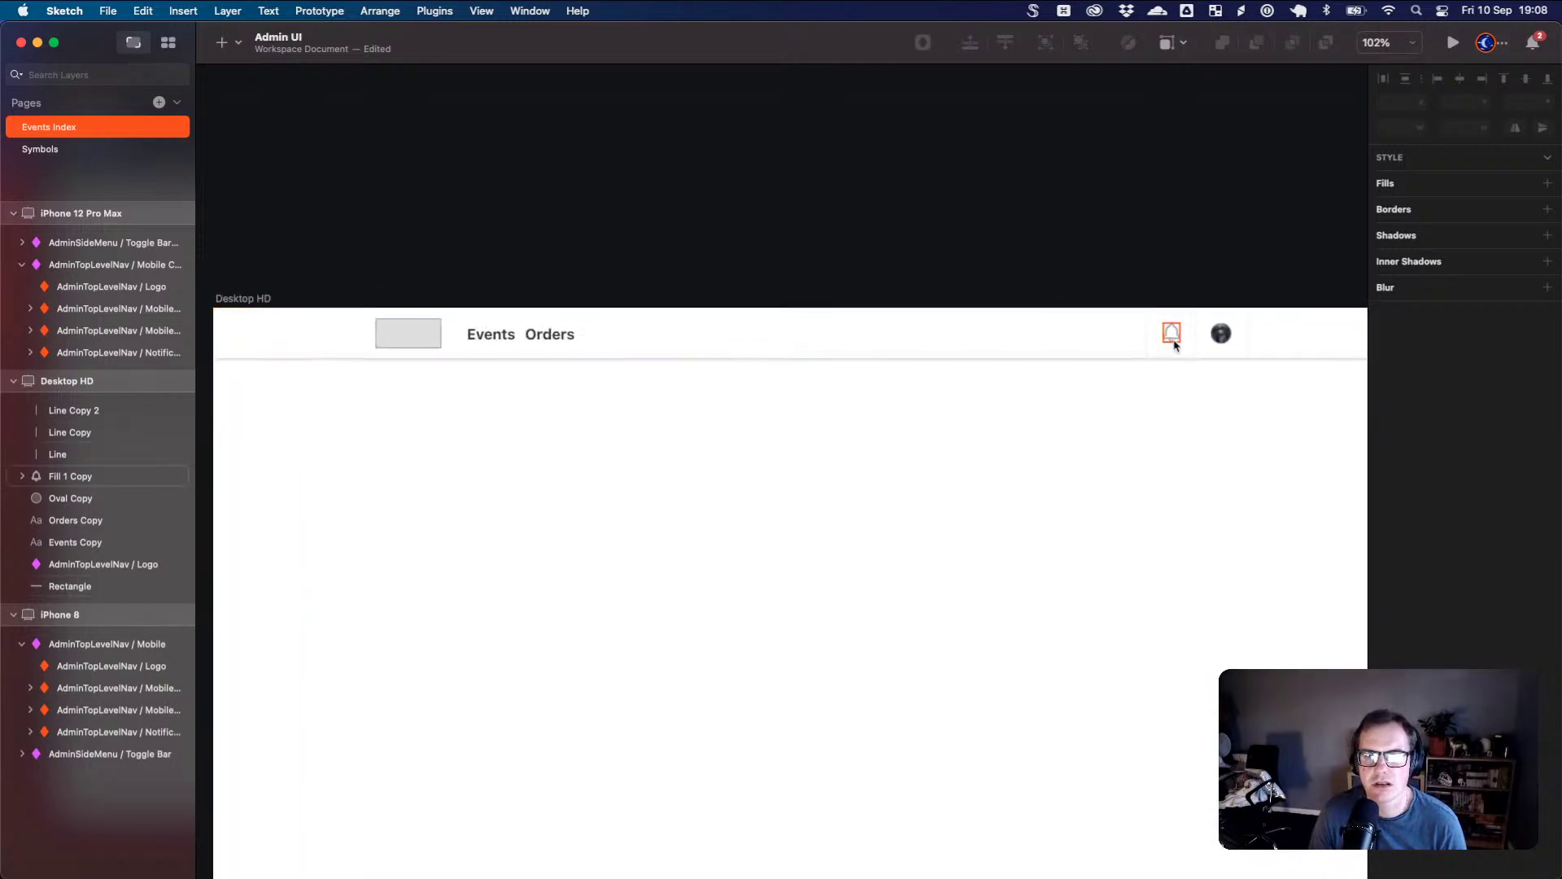
scroll(1180, 341, up, 1)
scroll(1180, 342, up, 4)
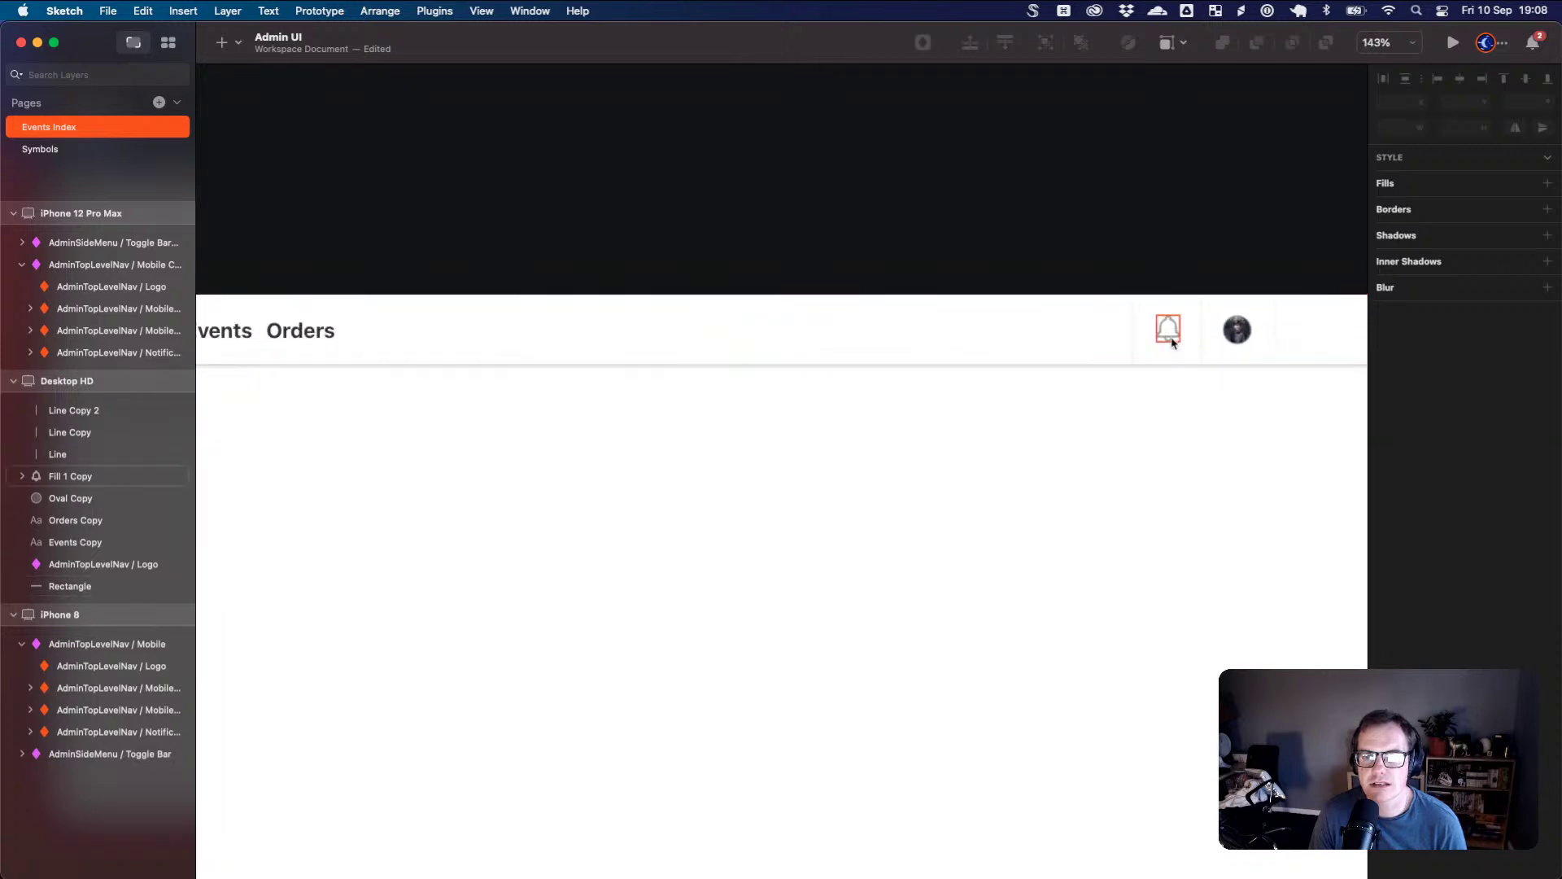
click(1123, 343)
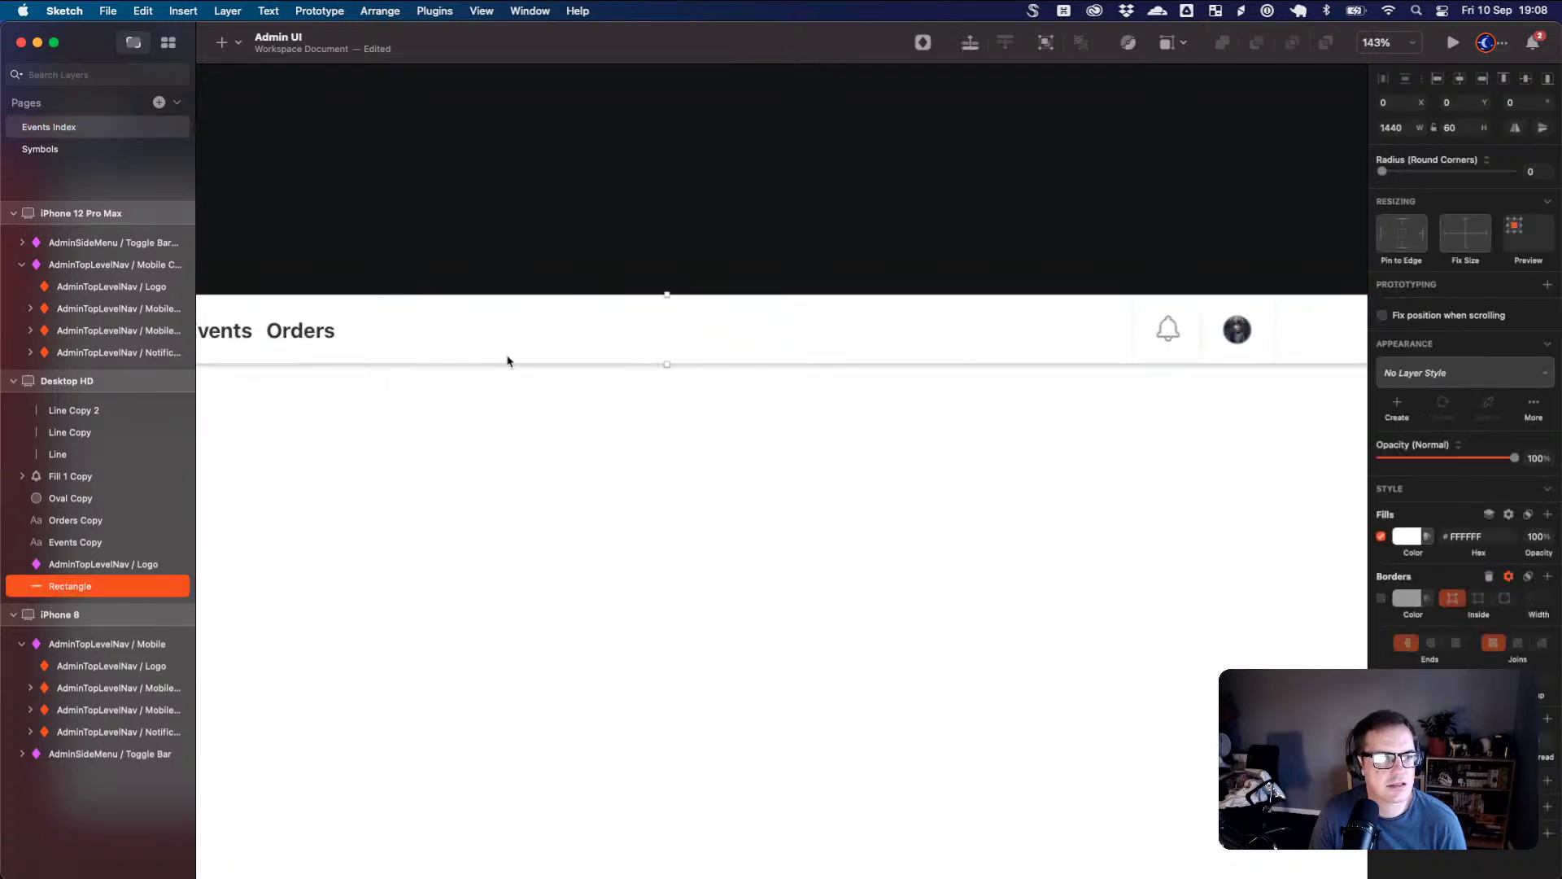
drag(277, 505, 534, 495)
scroll(586, 511, down, 4)
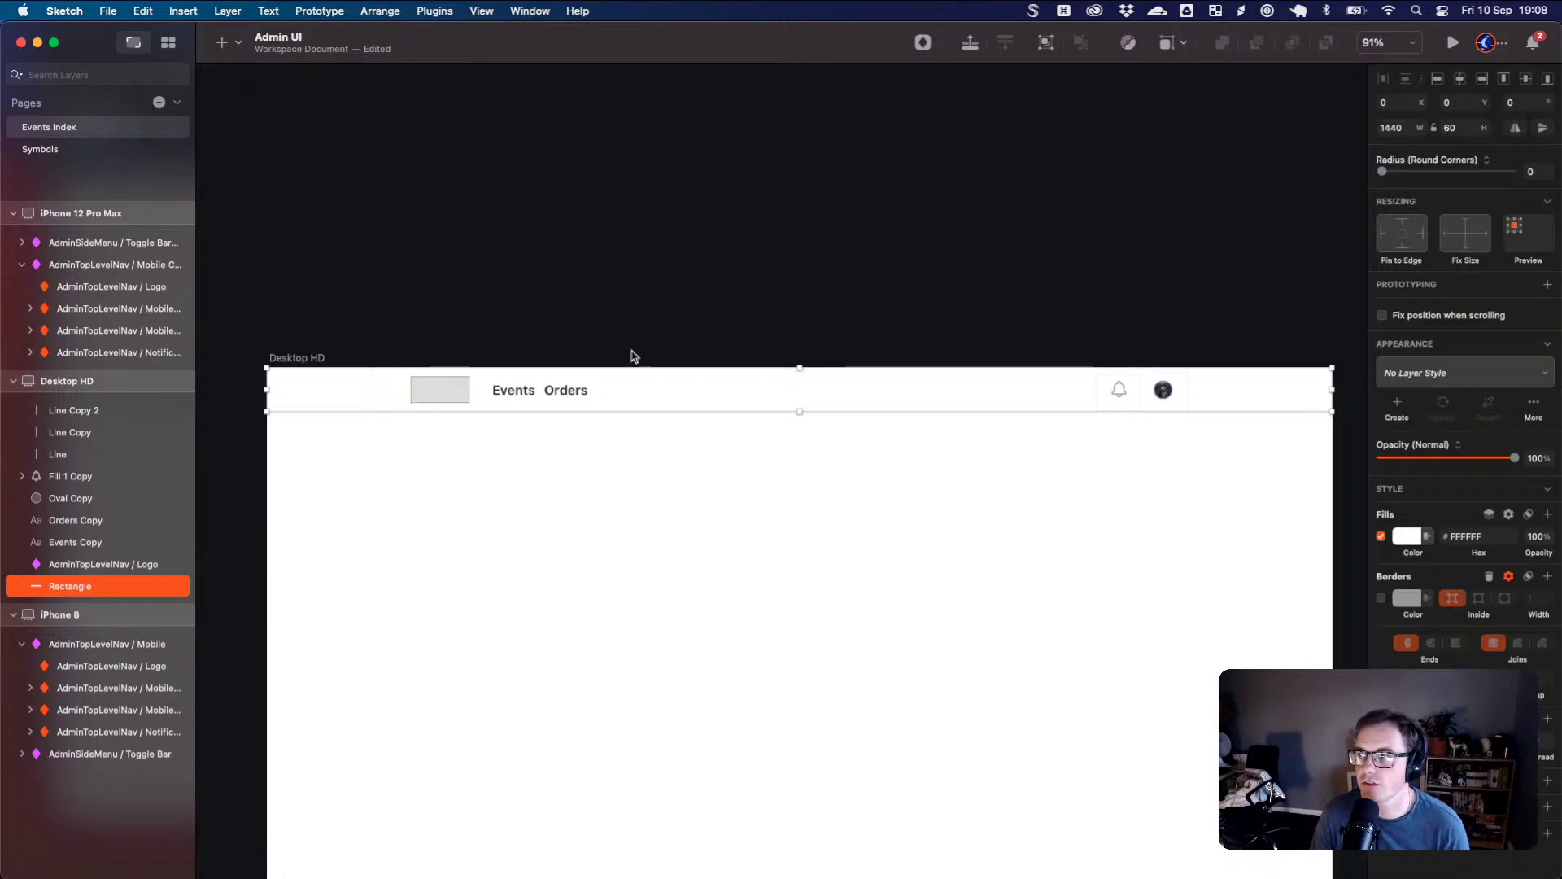
scroll(638, 405, up, 3)
scroll(639, 405, up, 4)
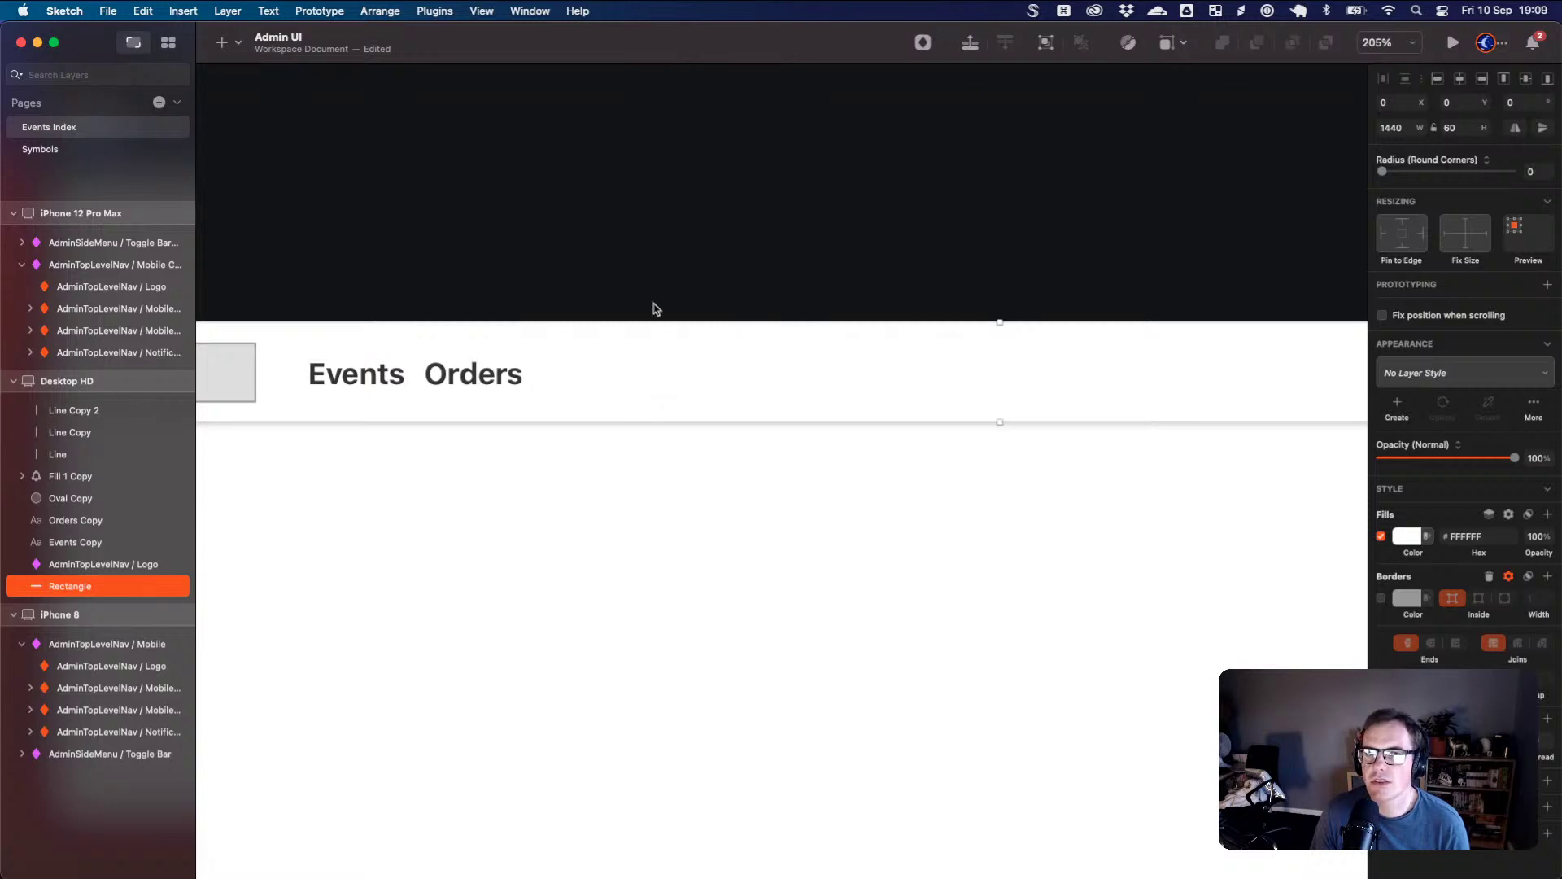
double_click(95, 48)
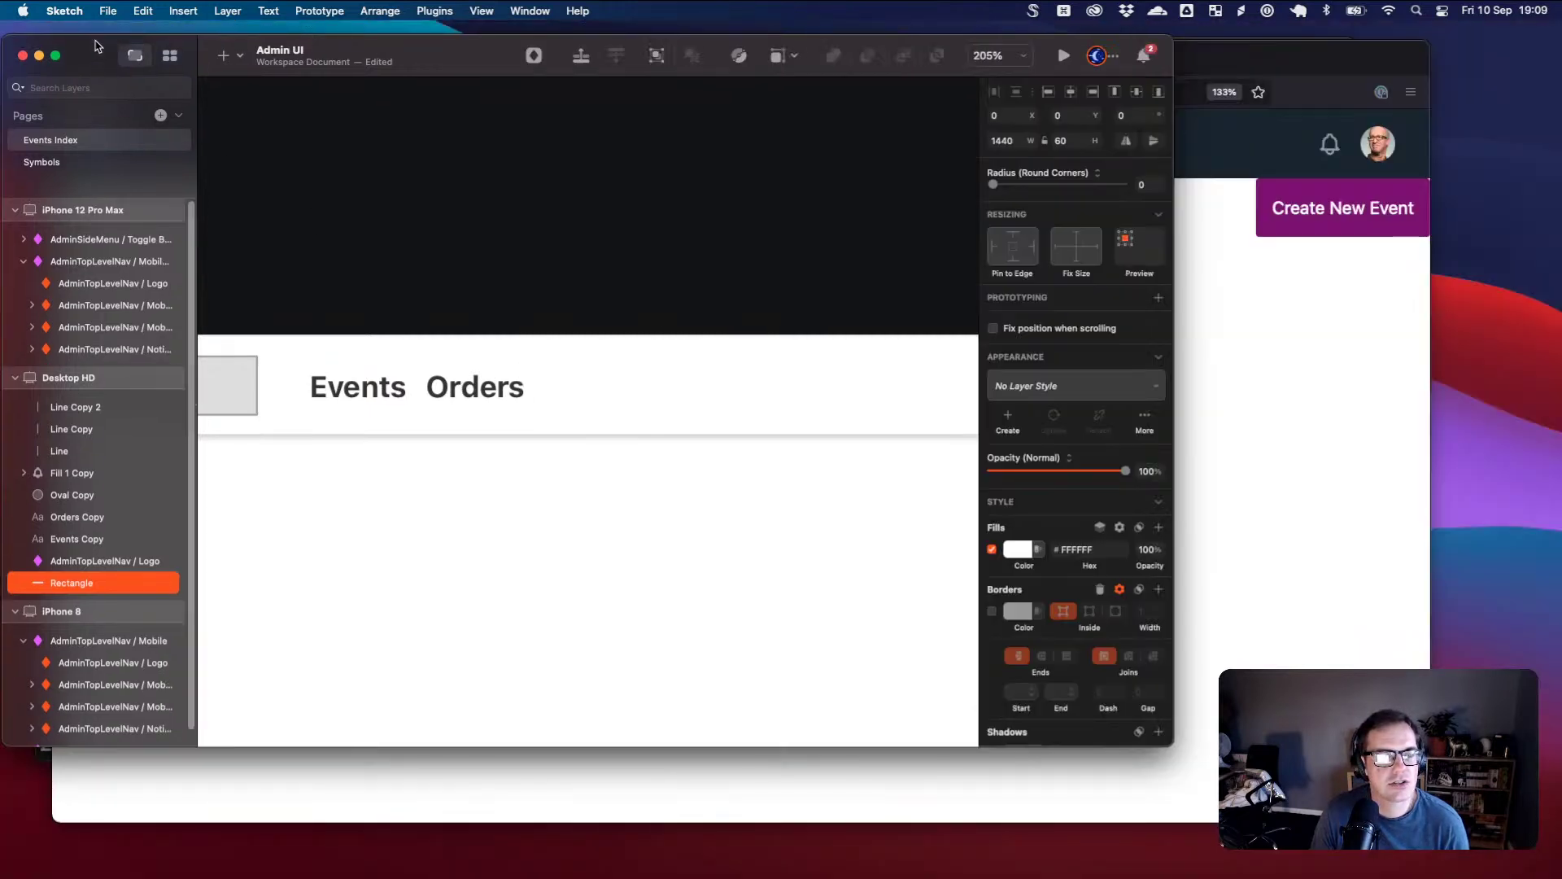
drag(373, 39, 401, 43)
double_click(447, 49)
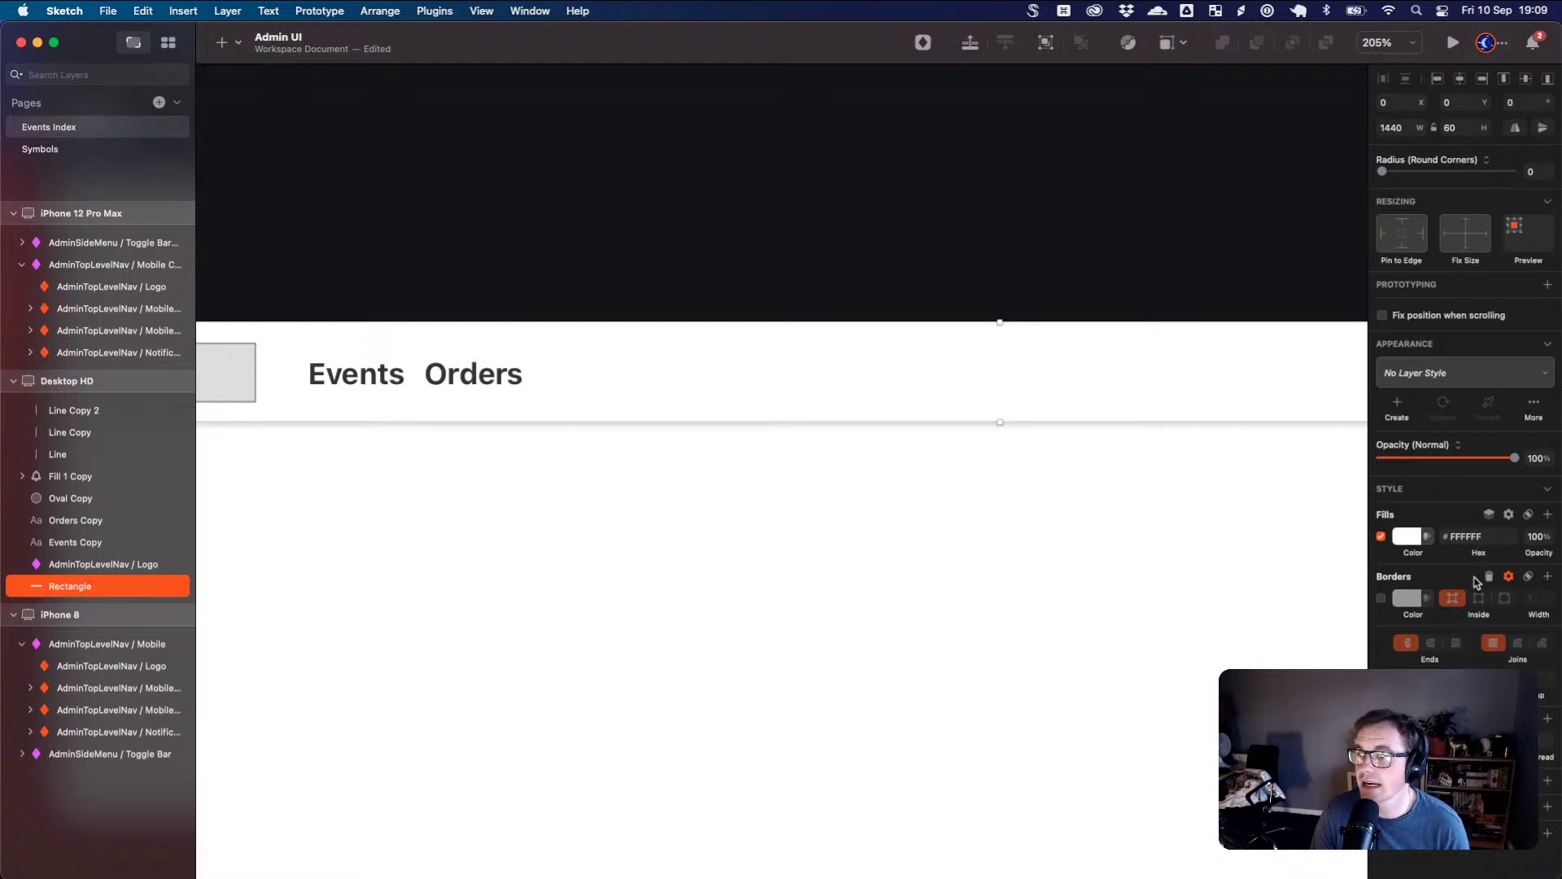
scroll(488, 446, up, 5)
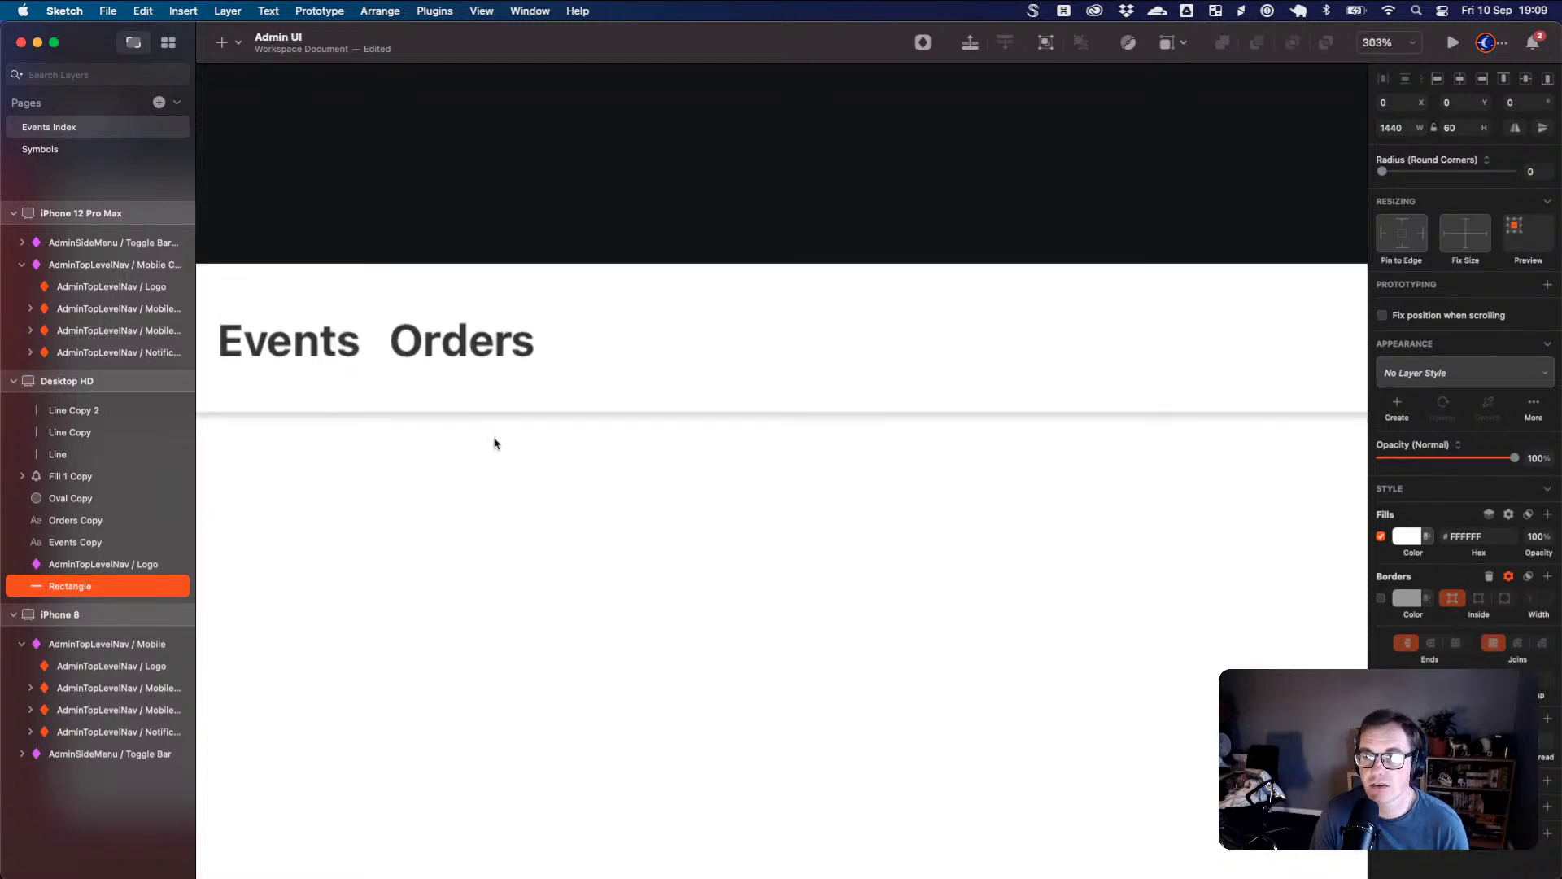
drag(450, 401, 733, 461)
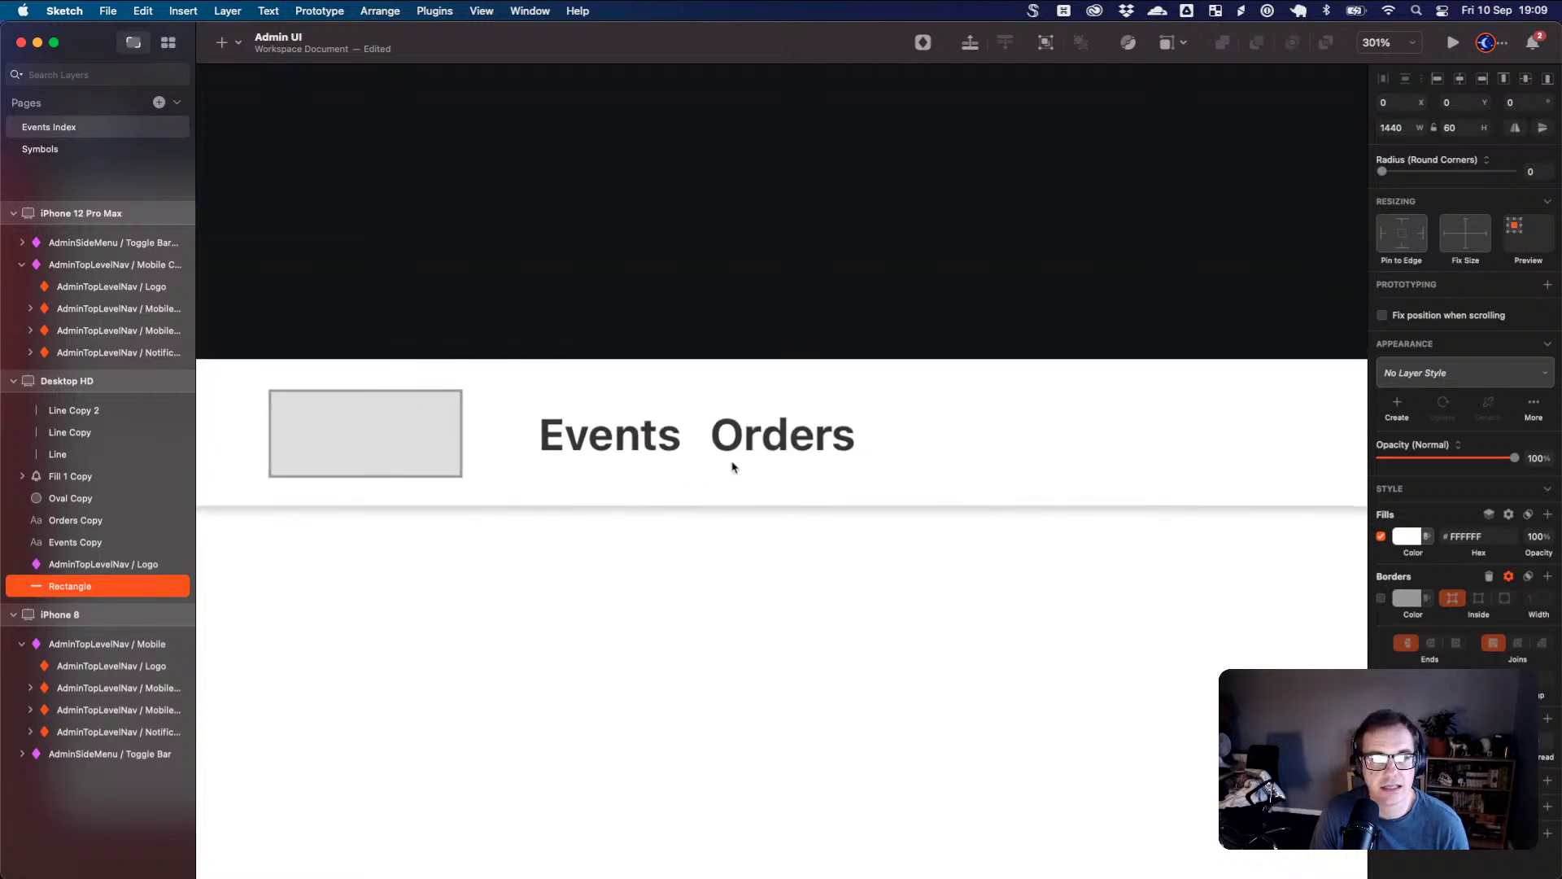
scroll(732, 461, up, 2)
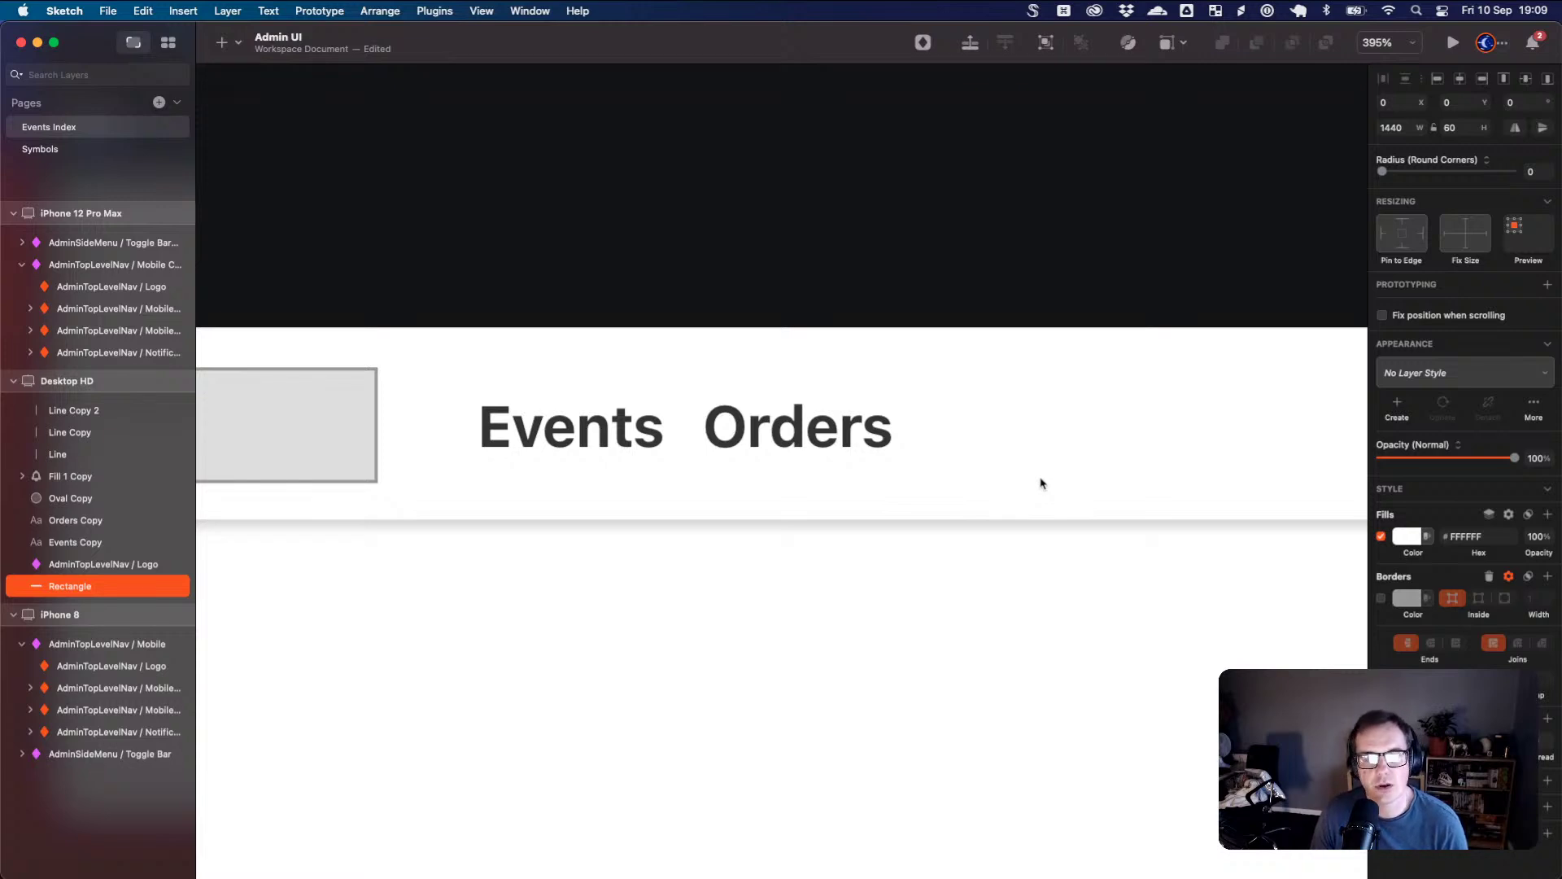
click(824, 580)
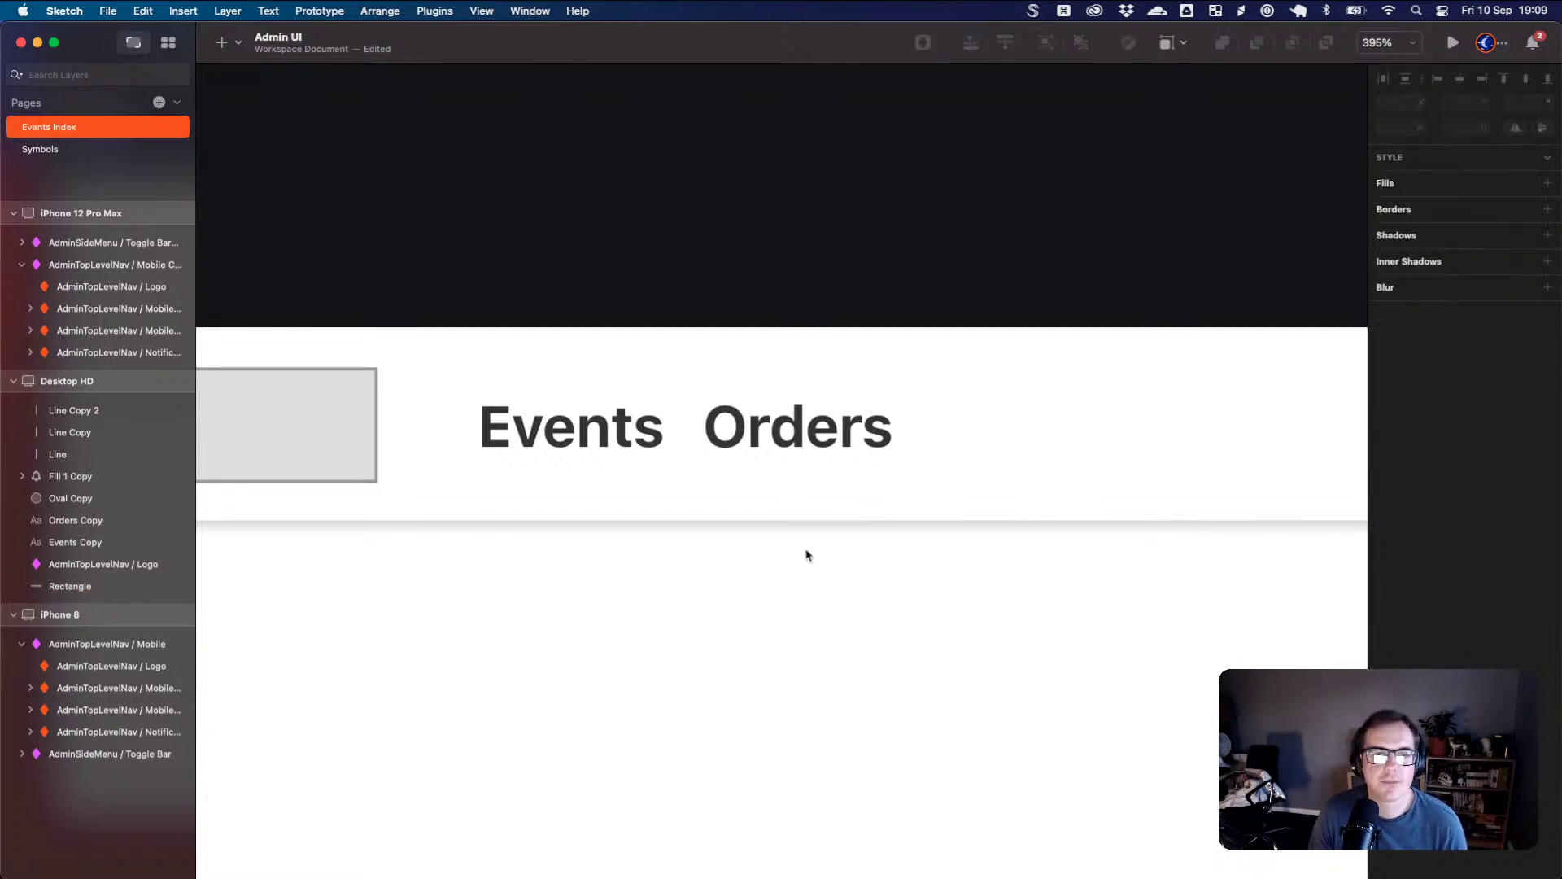
click(784, 480)
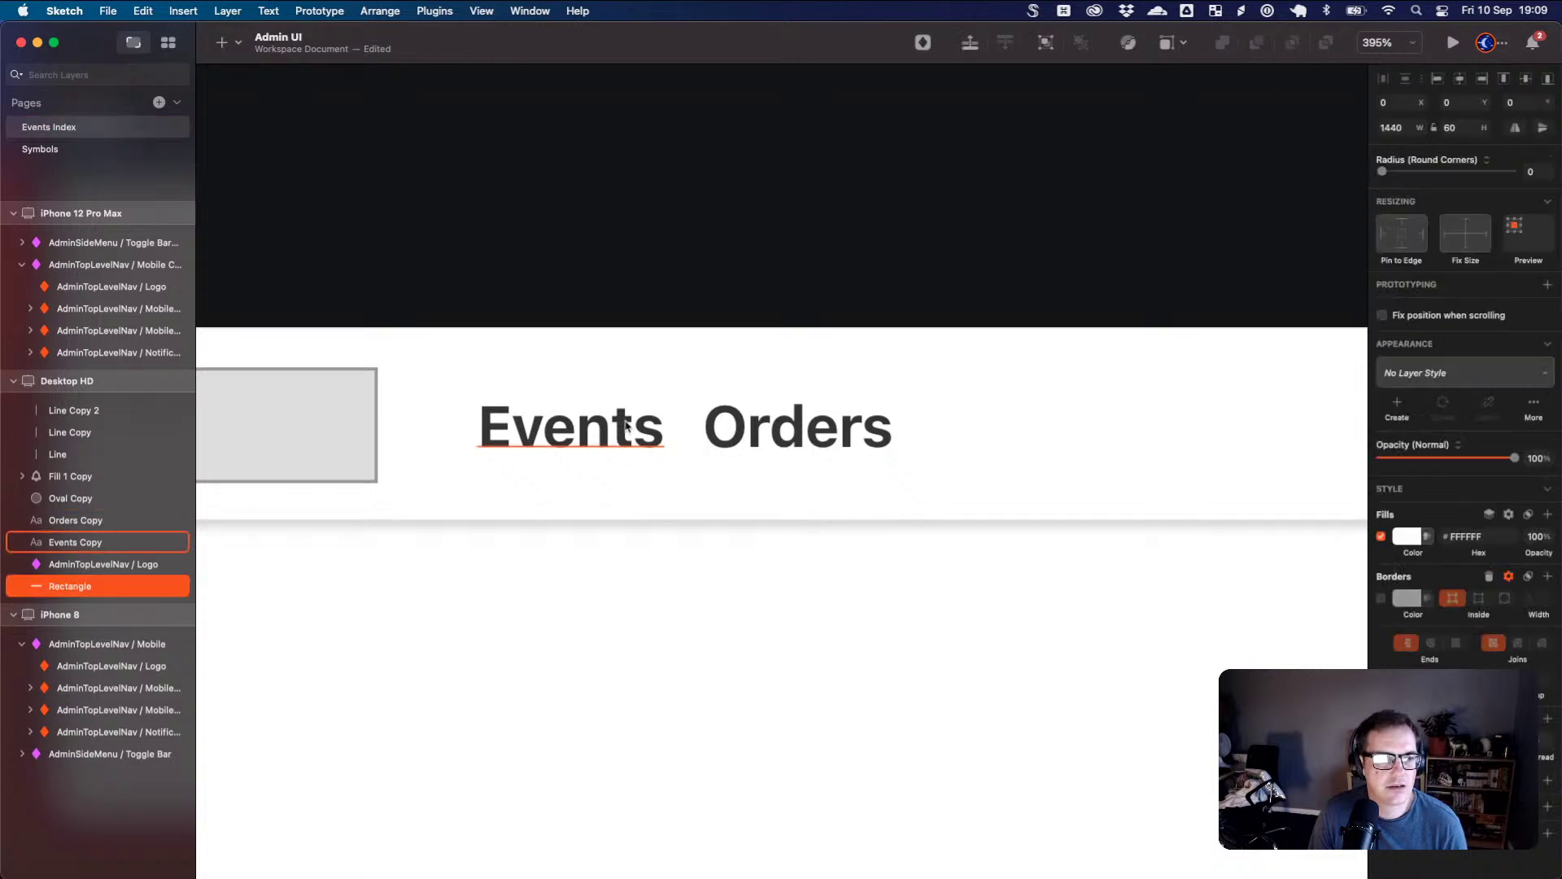
scroll(704, 491, up, 2)
scroll(704, 491, down, 6)
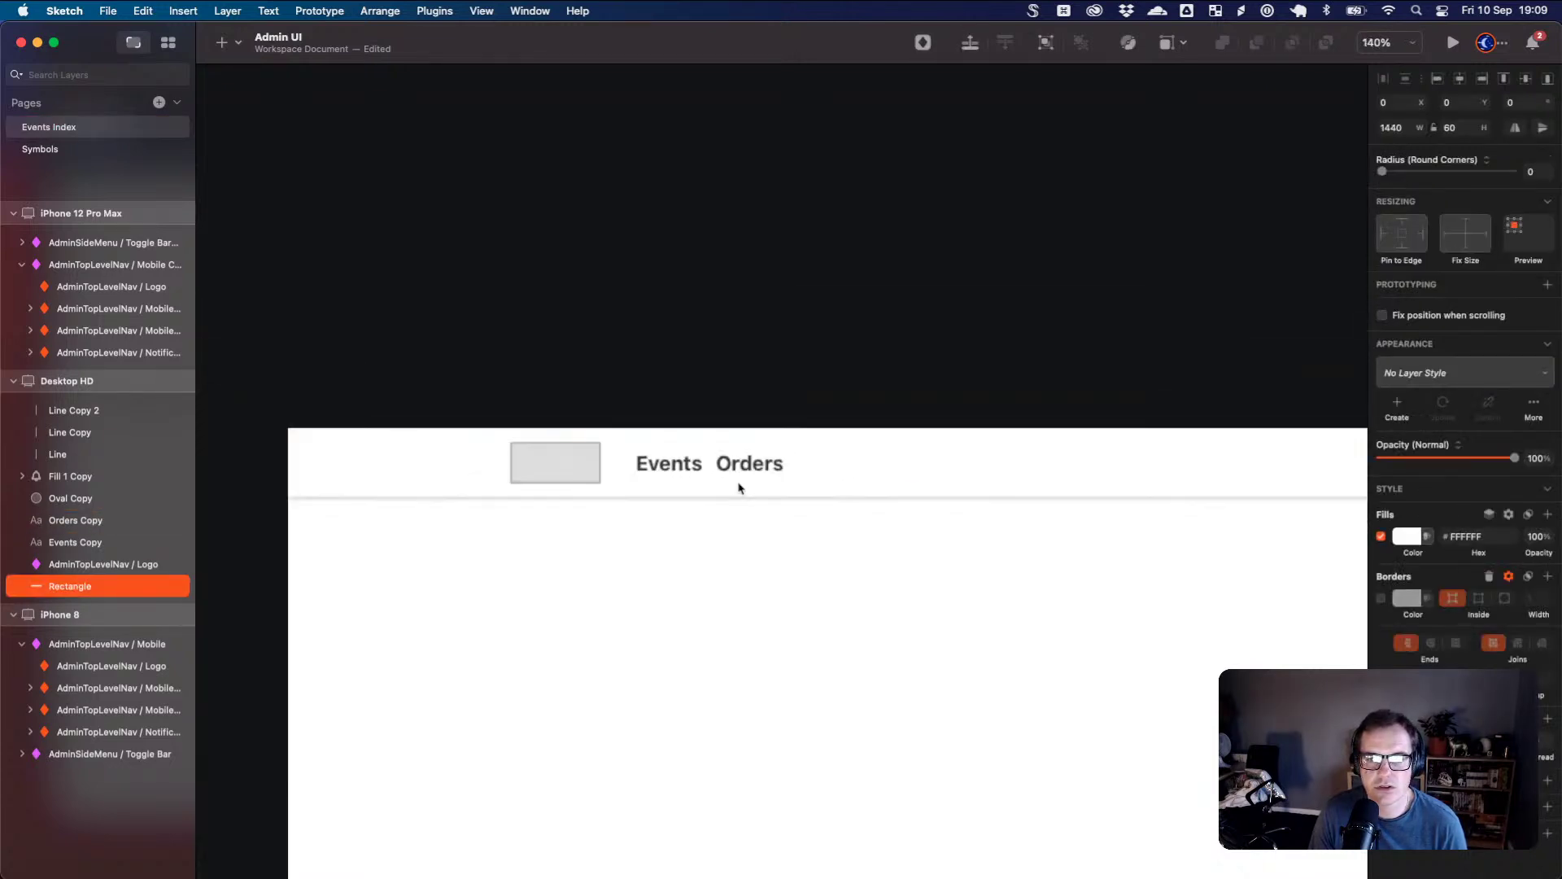
drag(907, 510, 732, 492)
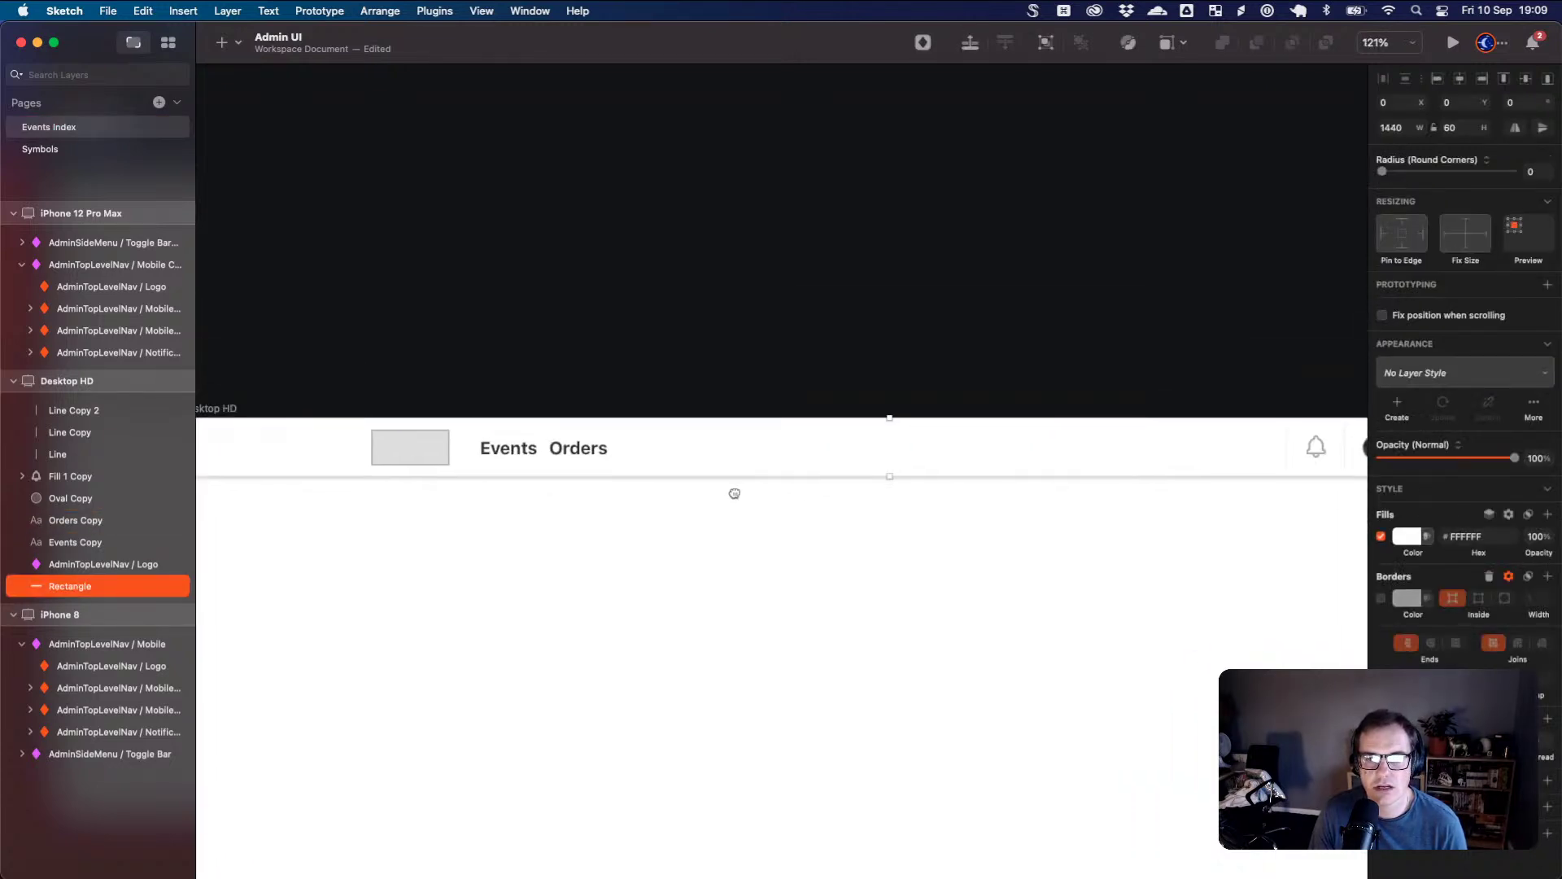
click(445, 450)
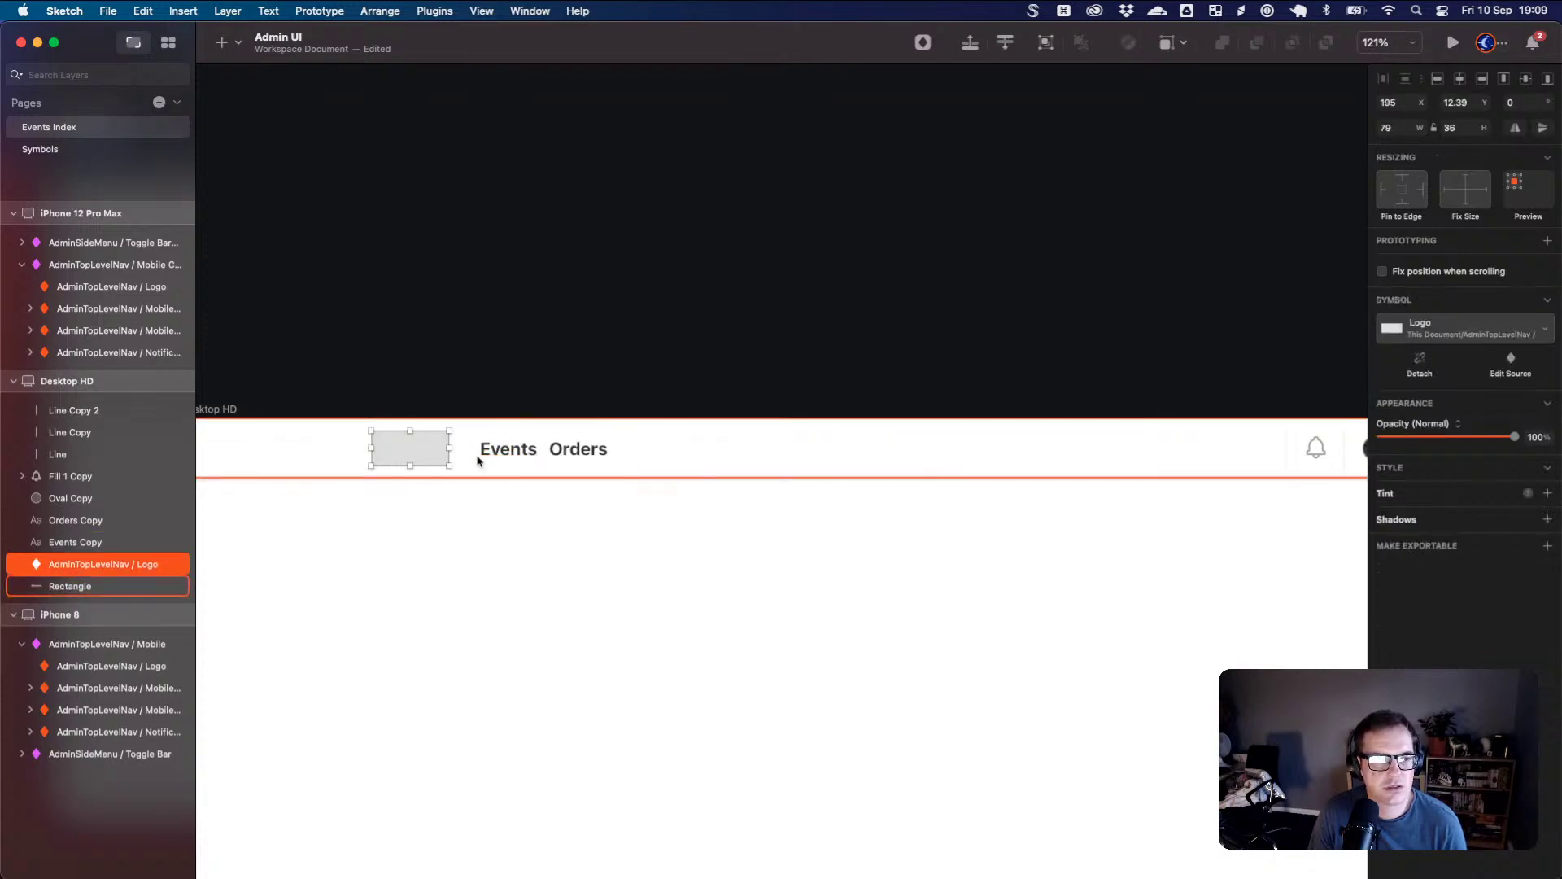
- Widen the Layers sidebar so full layer names show and bring iPhone 12 Pro Max into view
click(91, 291)
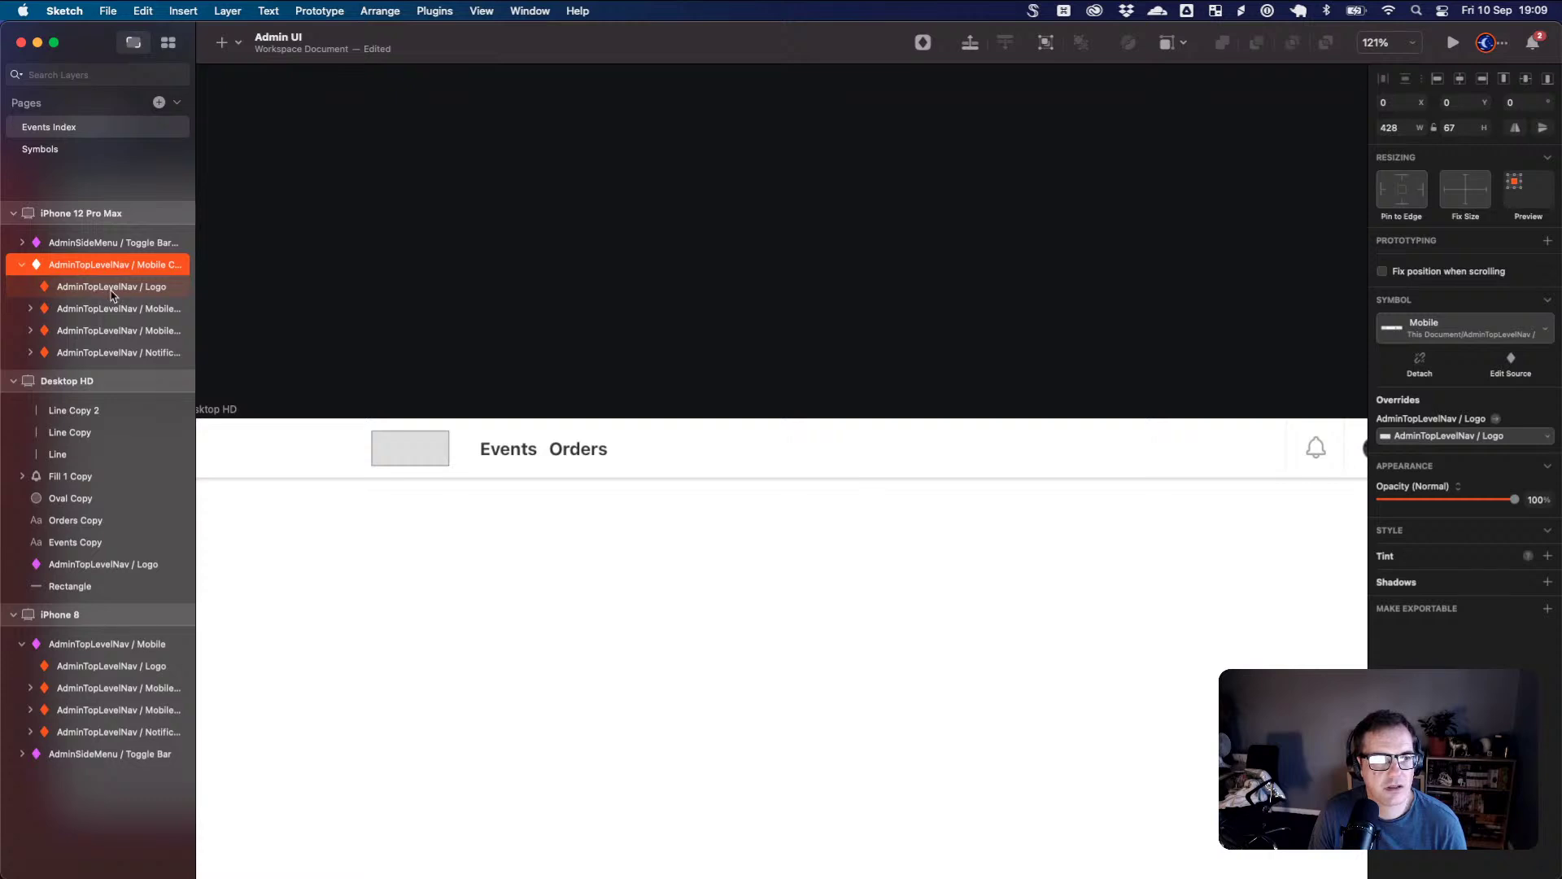
drag(196, 290, 301, 286)
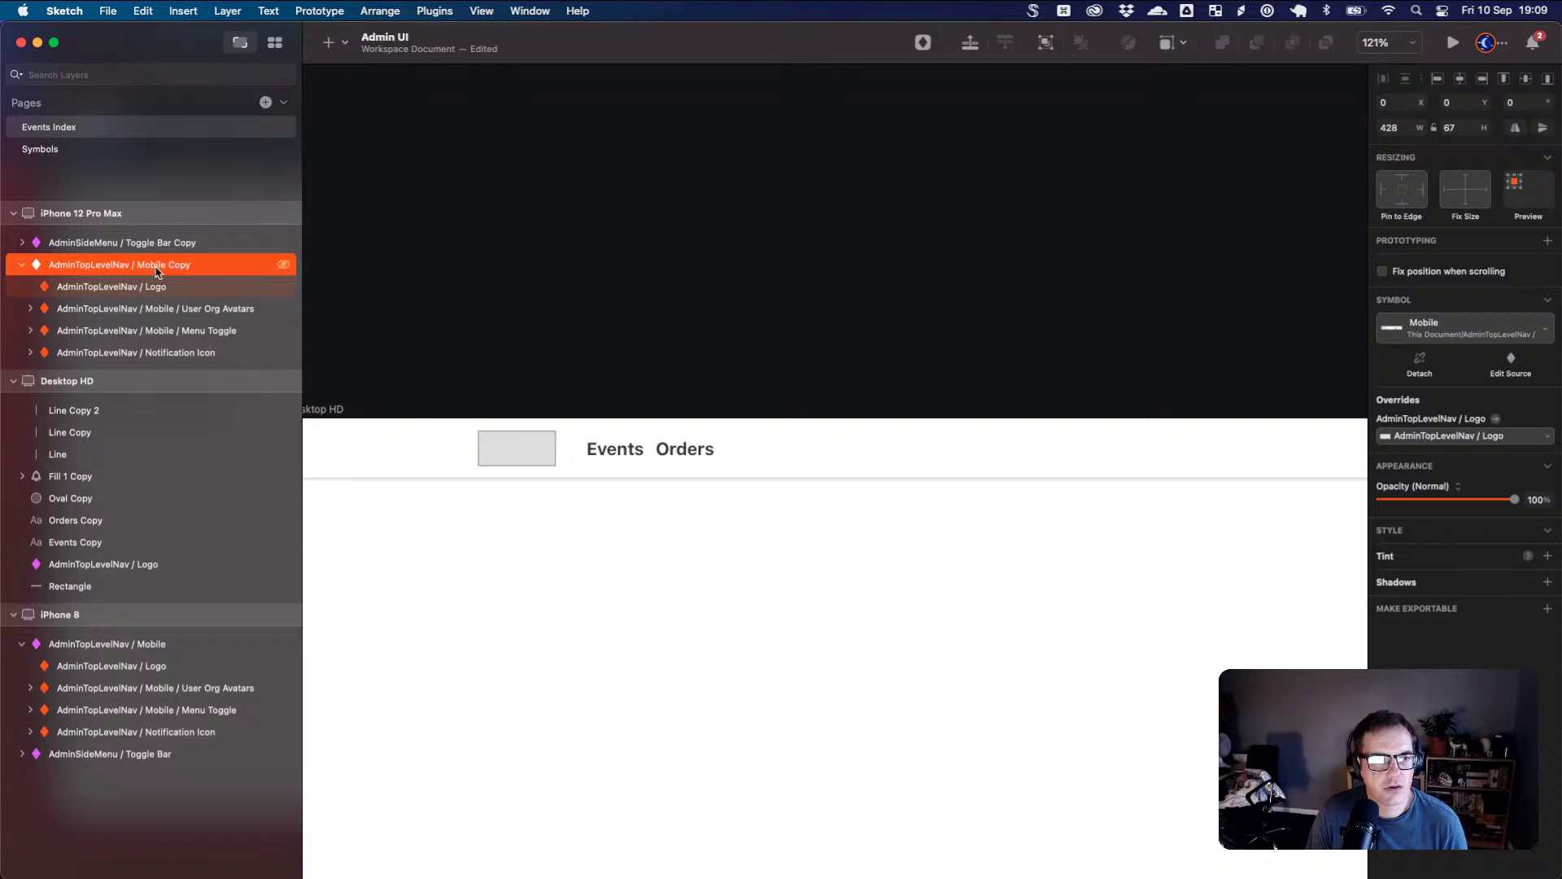
scroll(447, 521, left, 5)
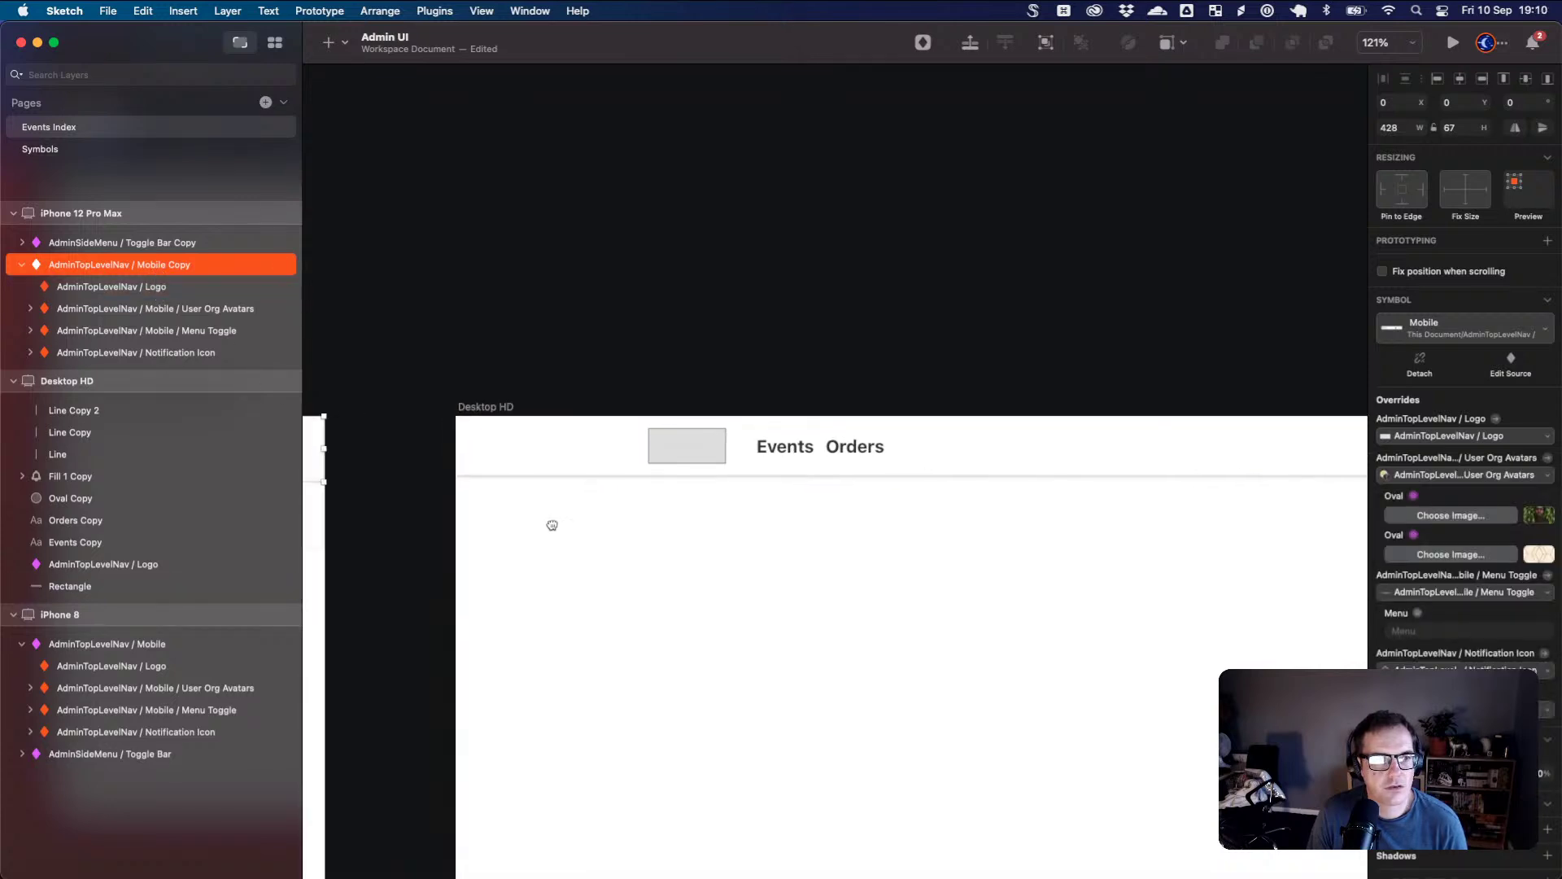
drag(349, 405, 892, 345)
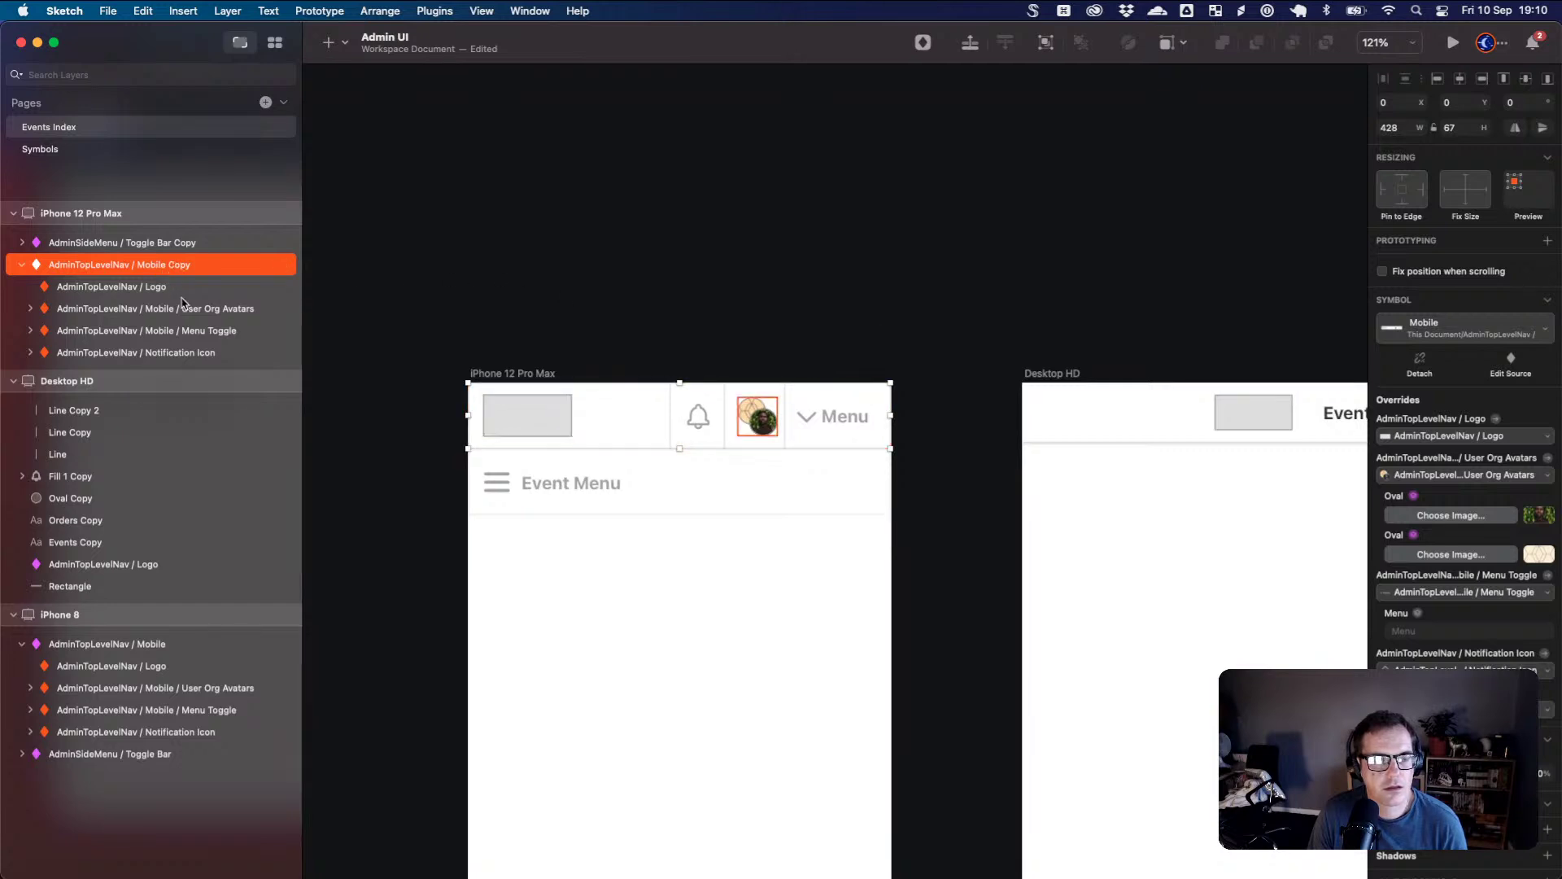
double_click(169, 269)
key(Escape)
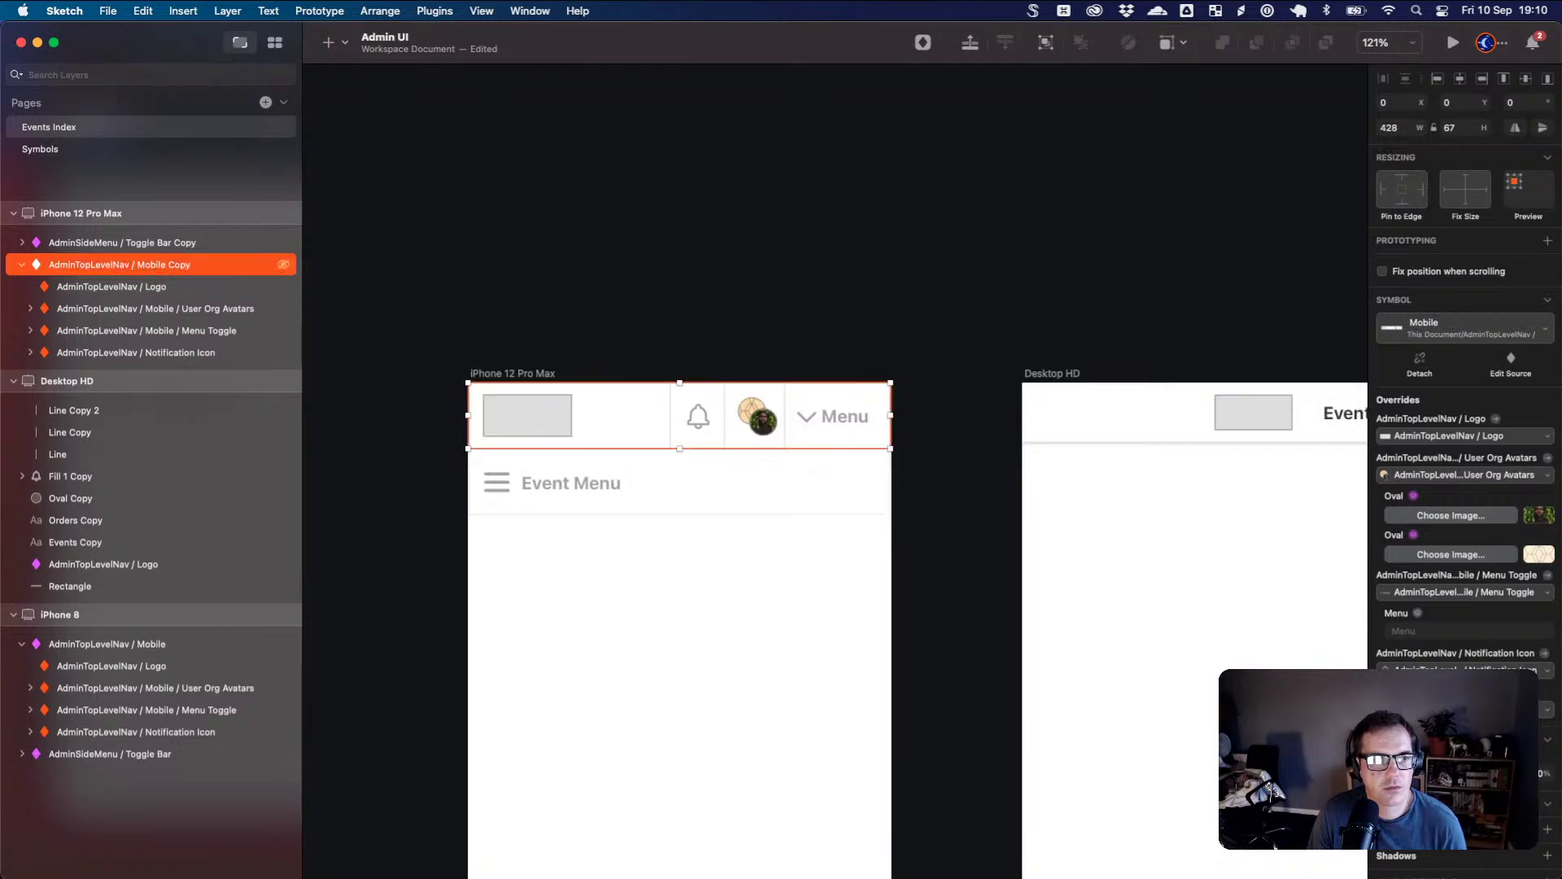
- Inspect the nav bar's logo and bell notification overrides
click(521, 421)
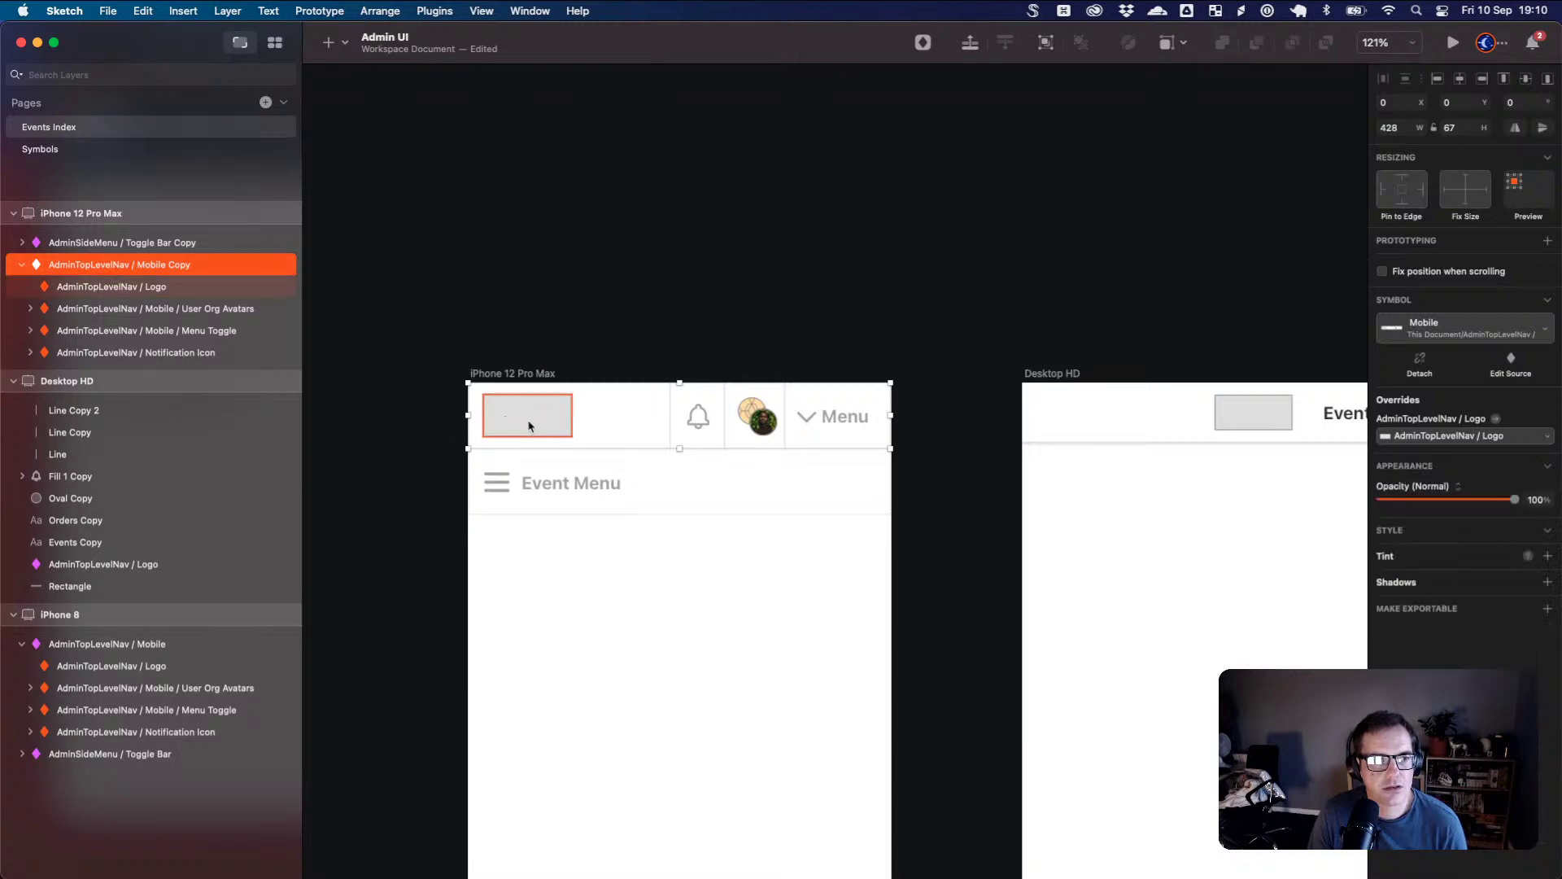
click(698, 432)
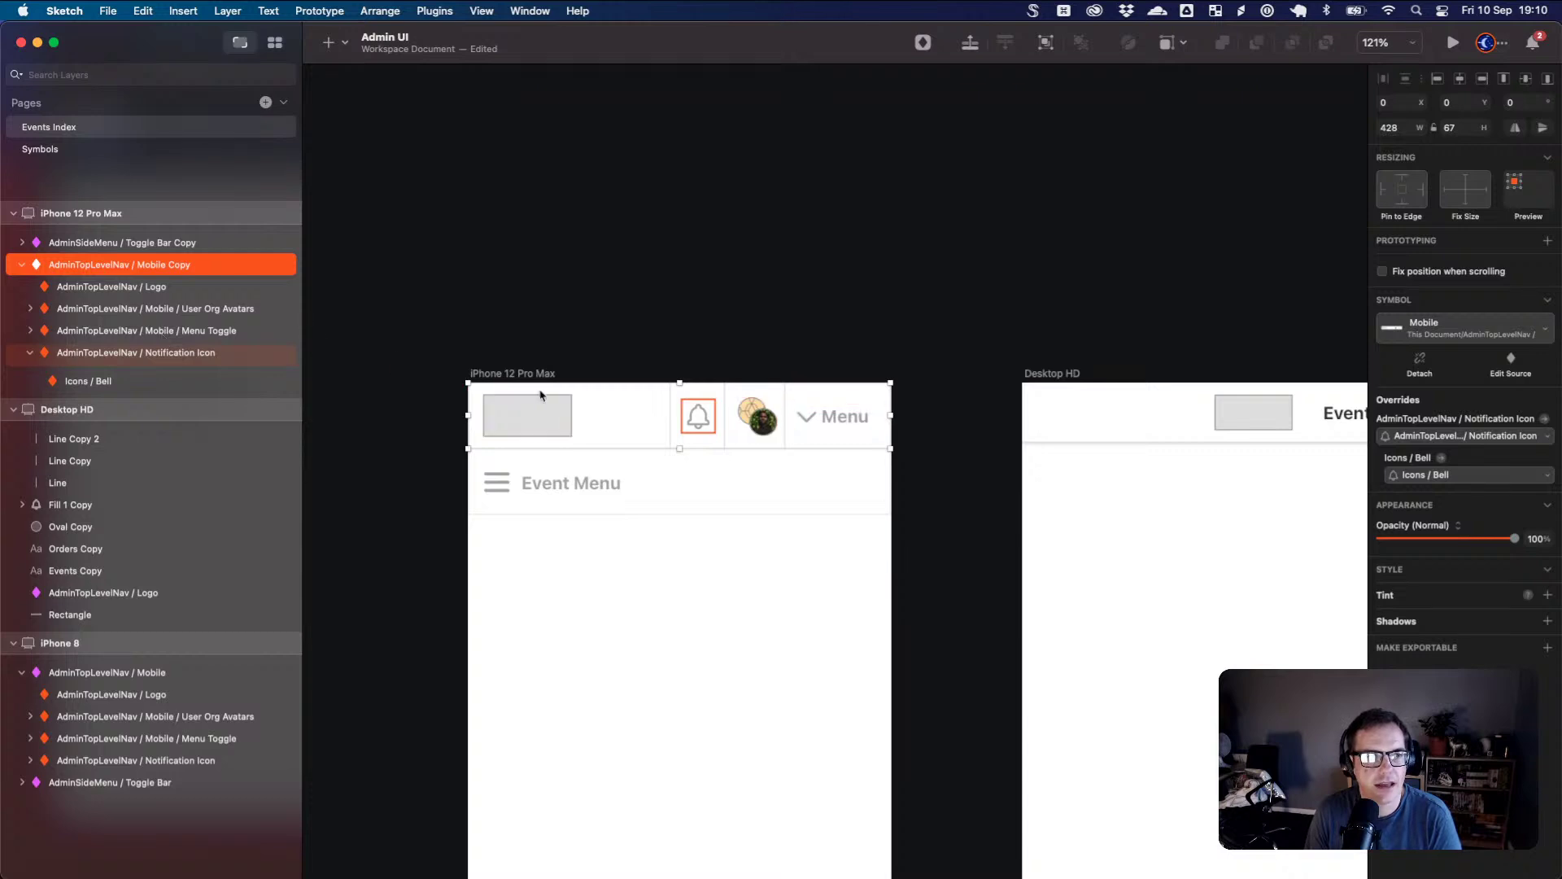
click(618, 433)
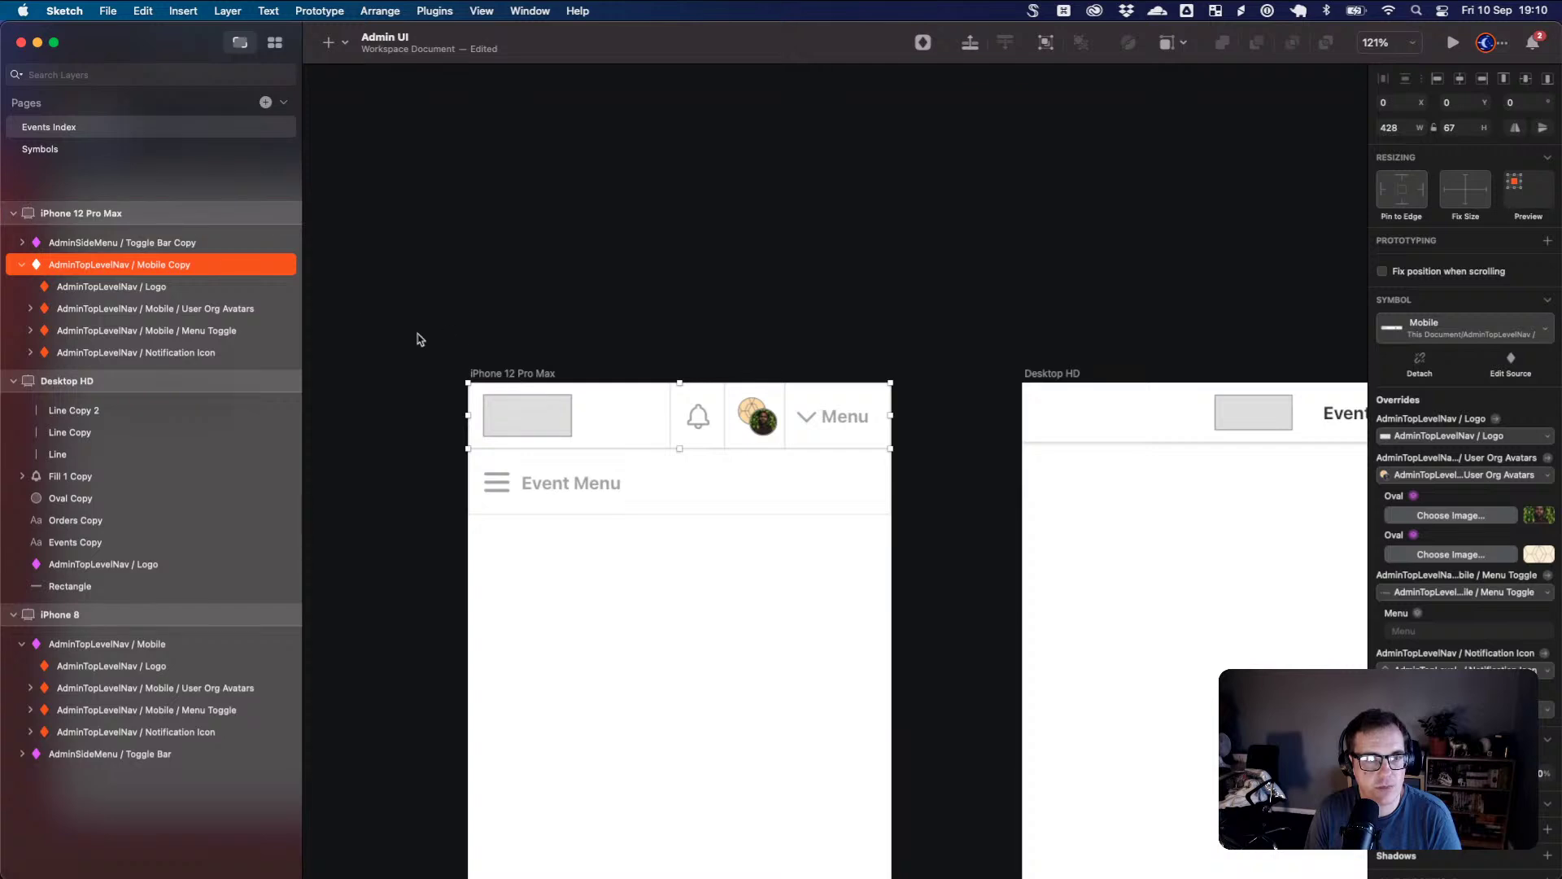
- Select the Desktop HD header background plus its three divider lines, excluding the avatar circle
click(1091, 407)
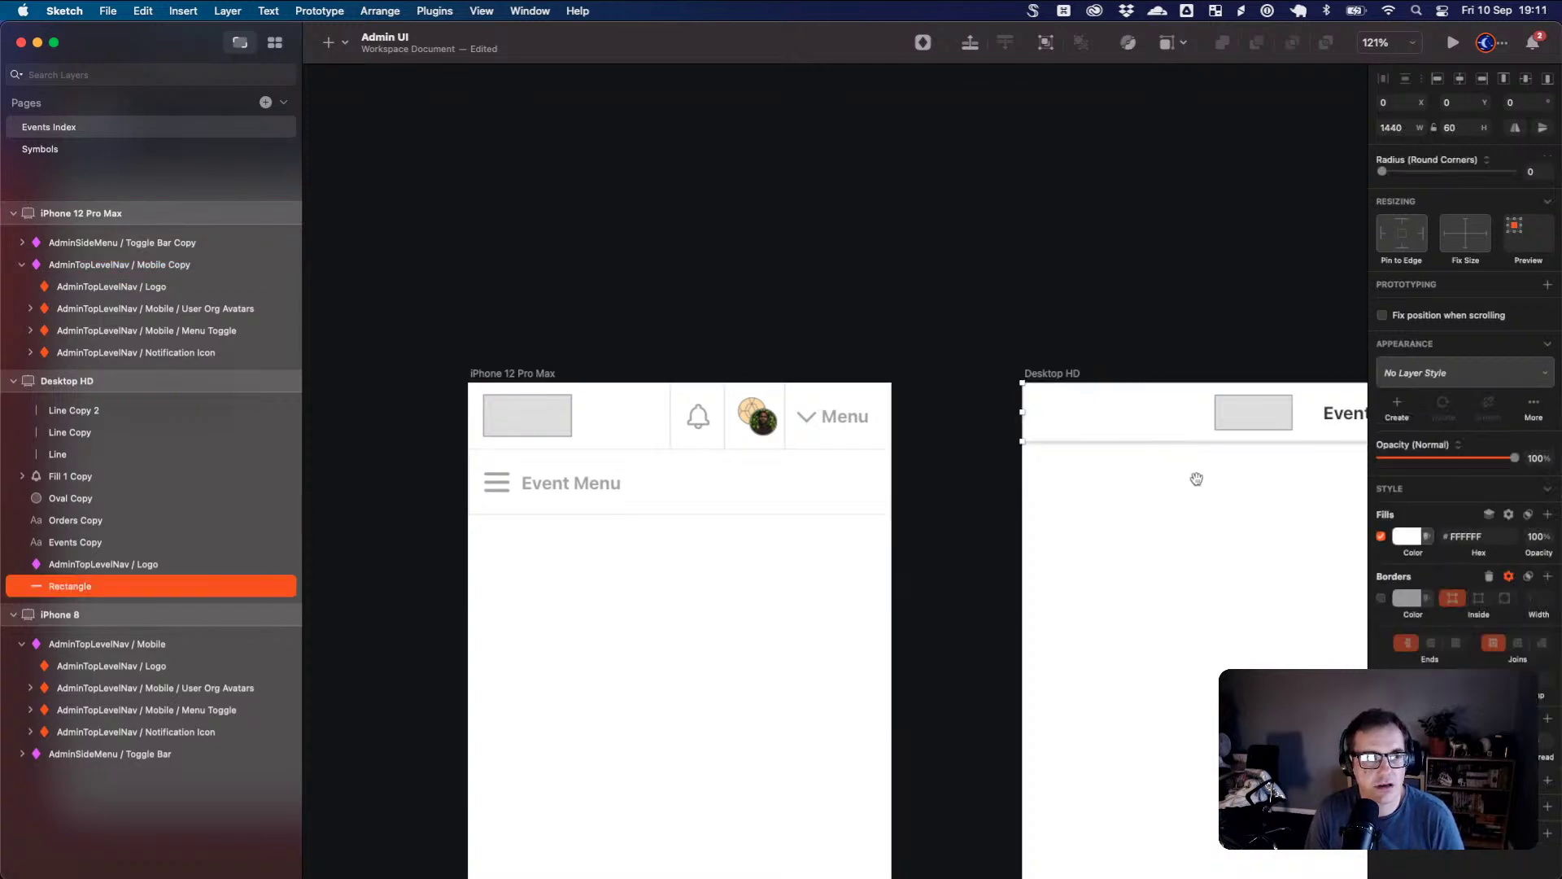
drag(1196, 478, 553, 423)
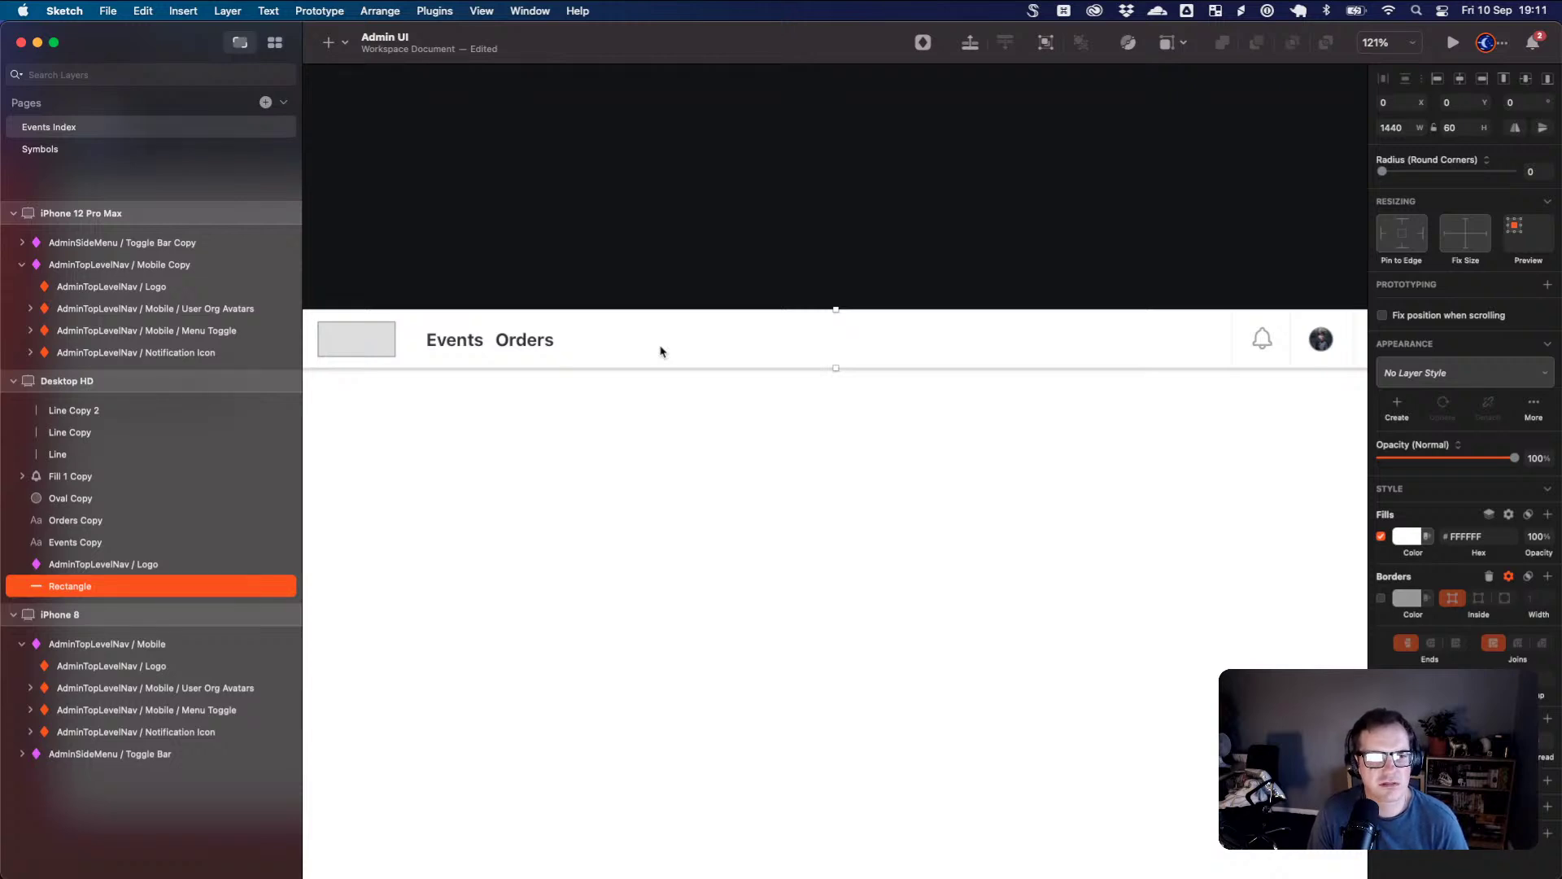
scroll(677, 350, down, 3)
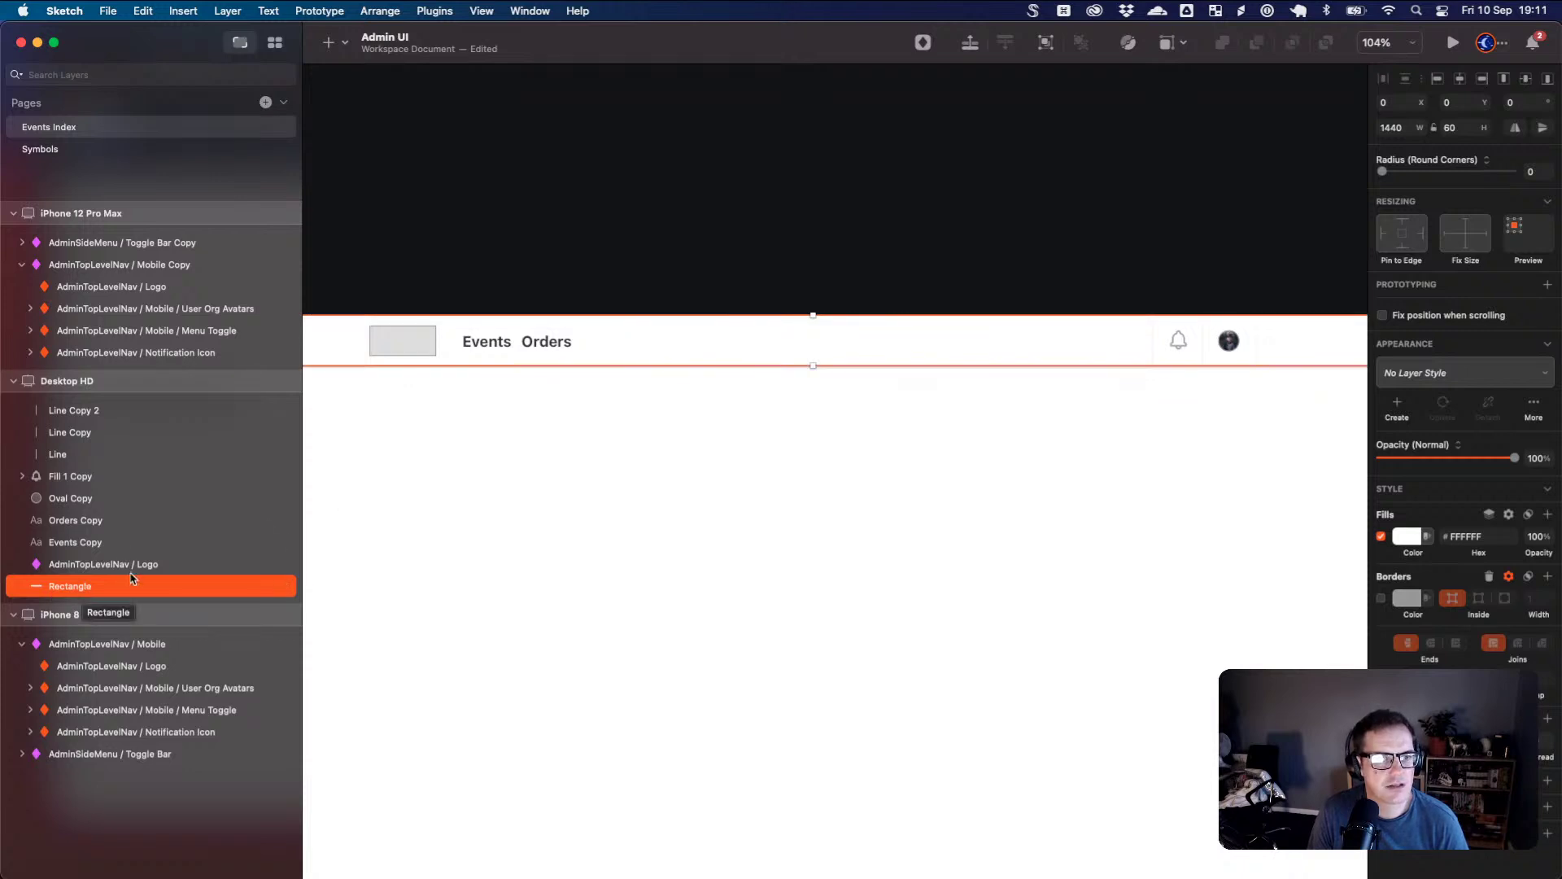
click(1203, 346)
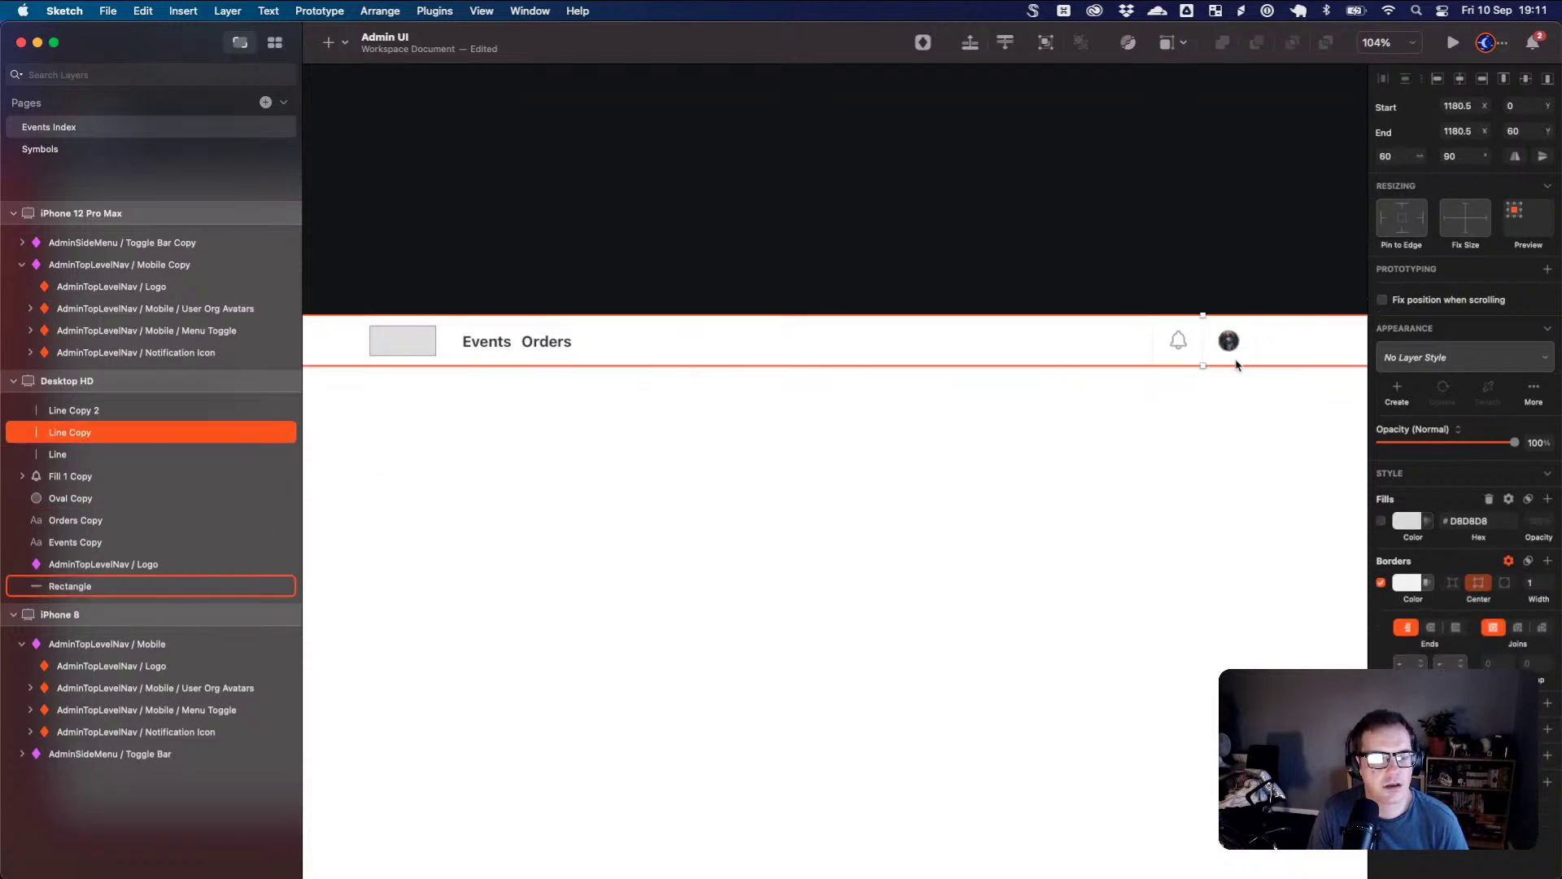
shift+click(1258, 342)
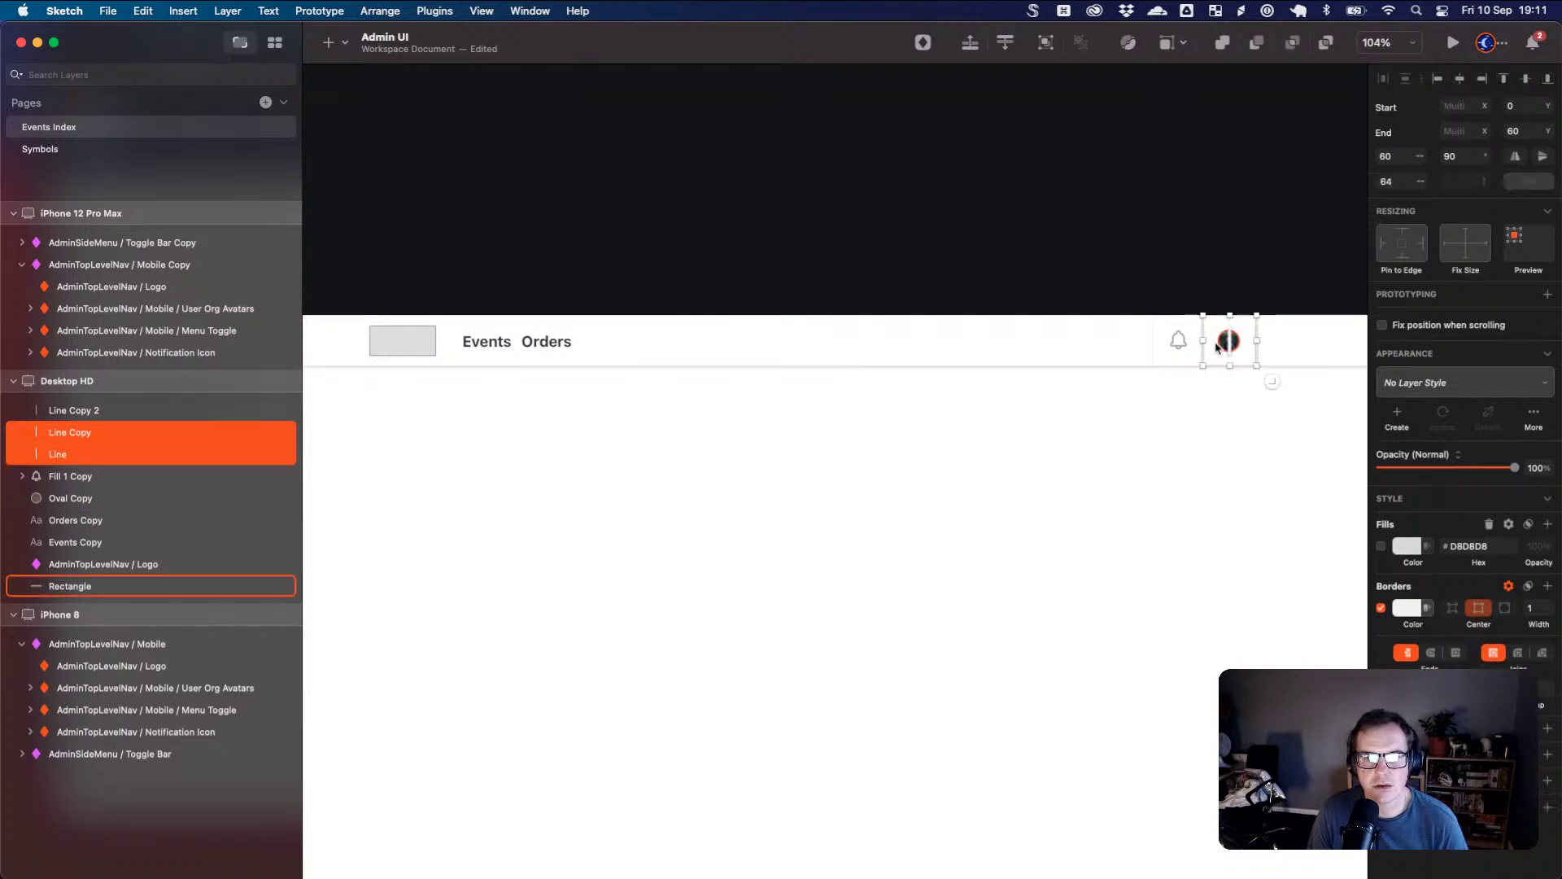
shift+click(1160, 342)
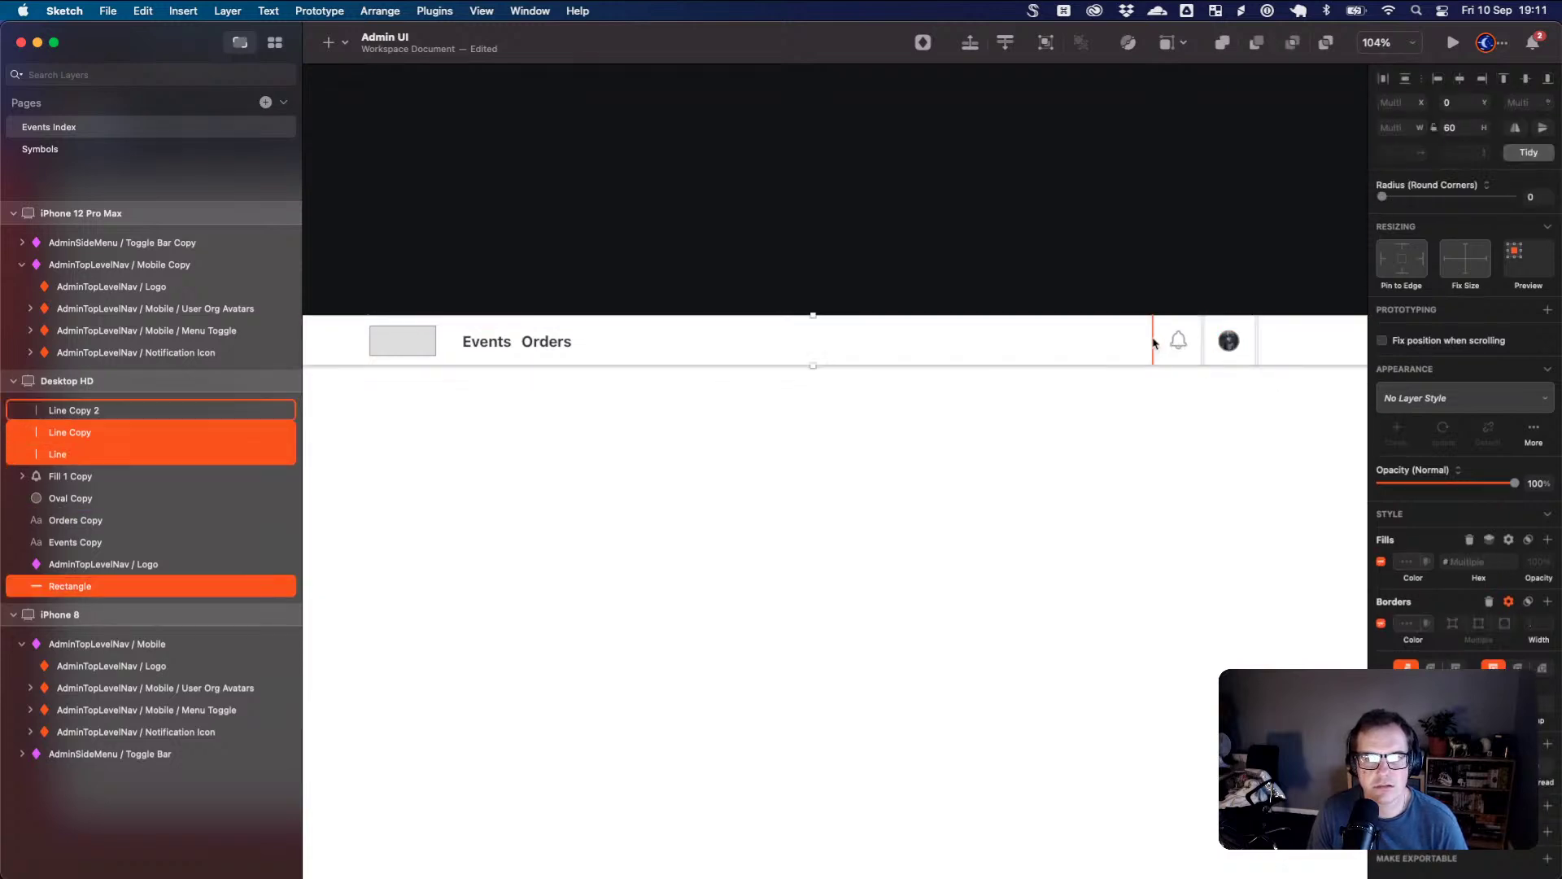
shift+click(1154, 345)
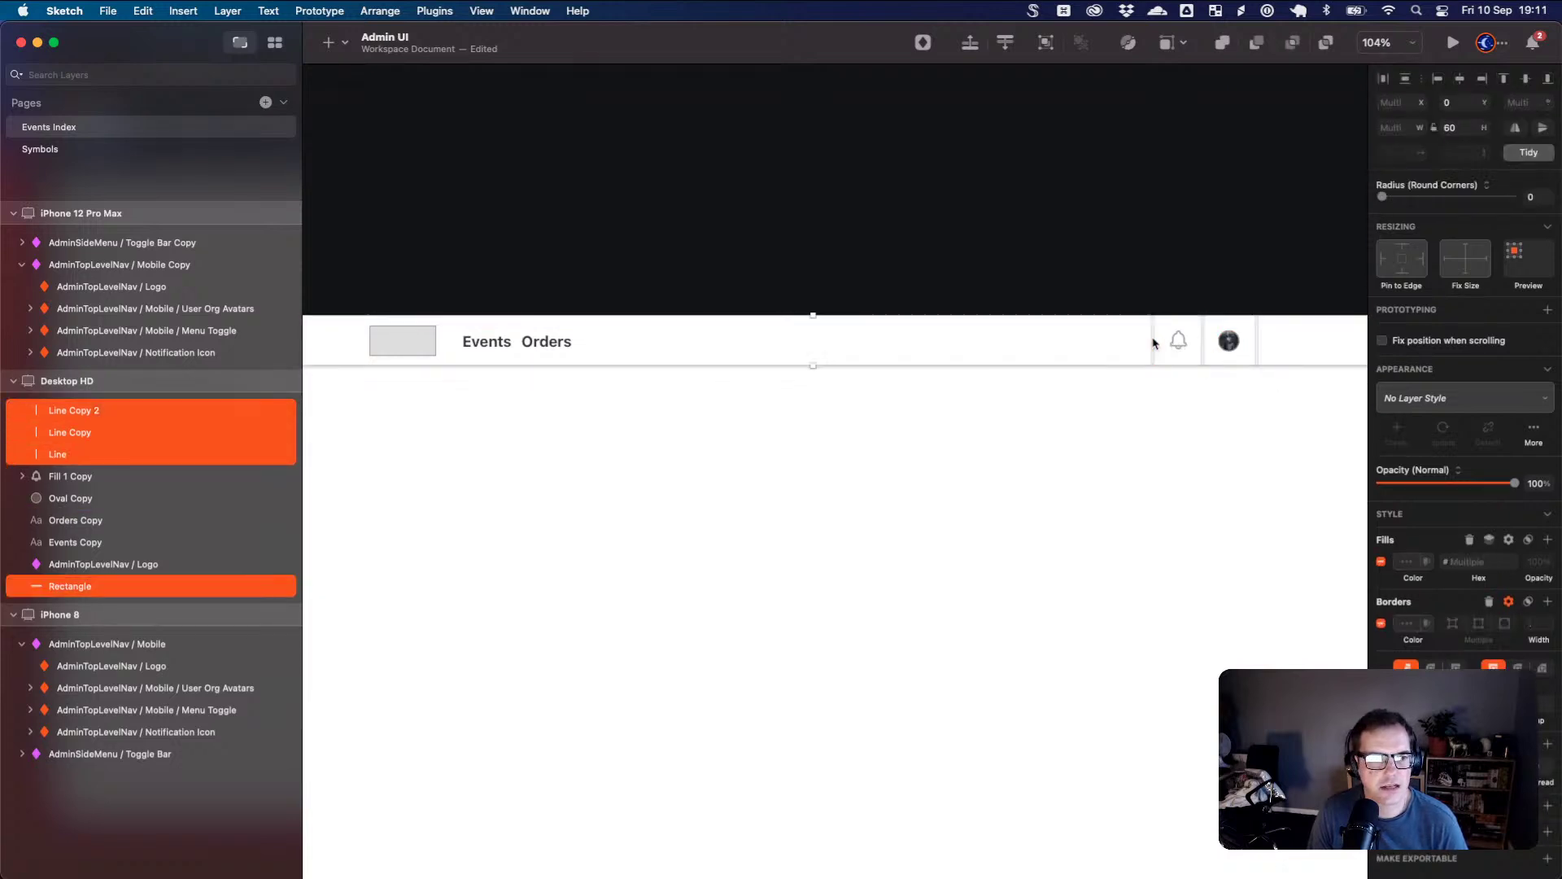
shift+click(1232, 346)
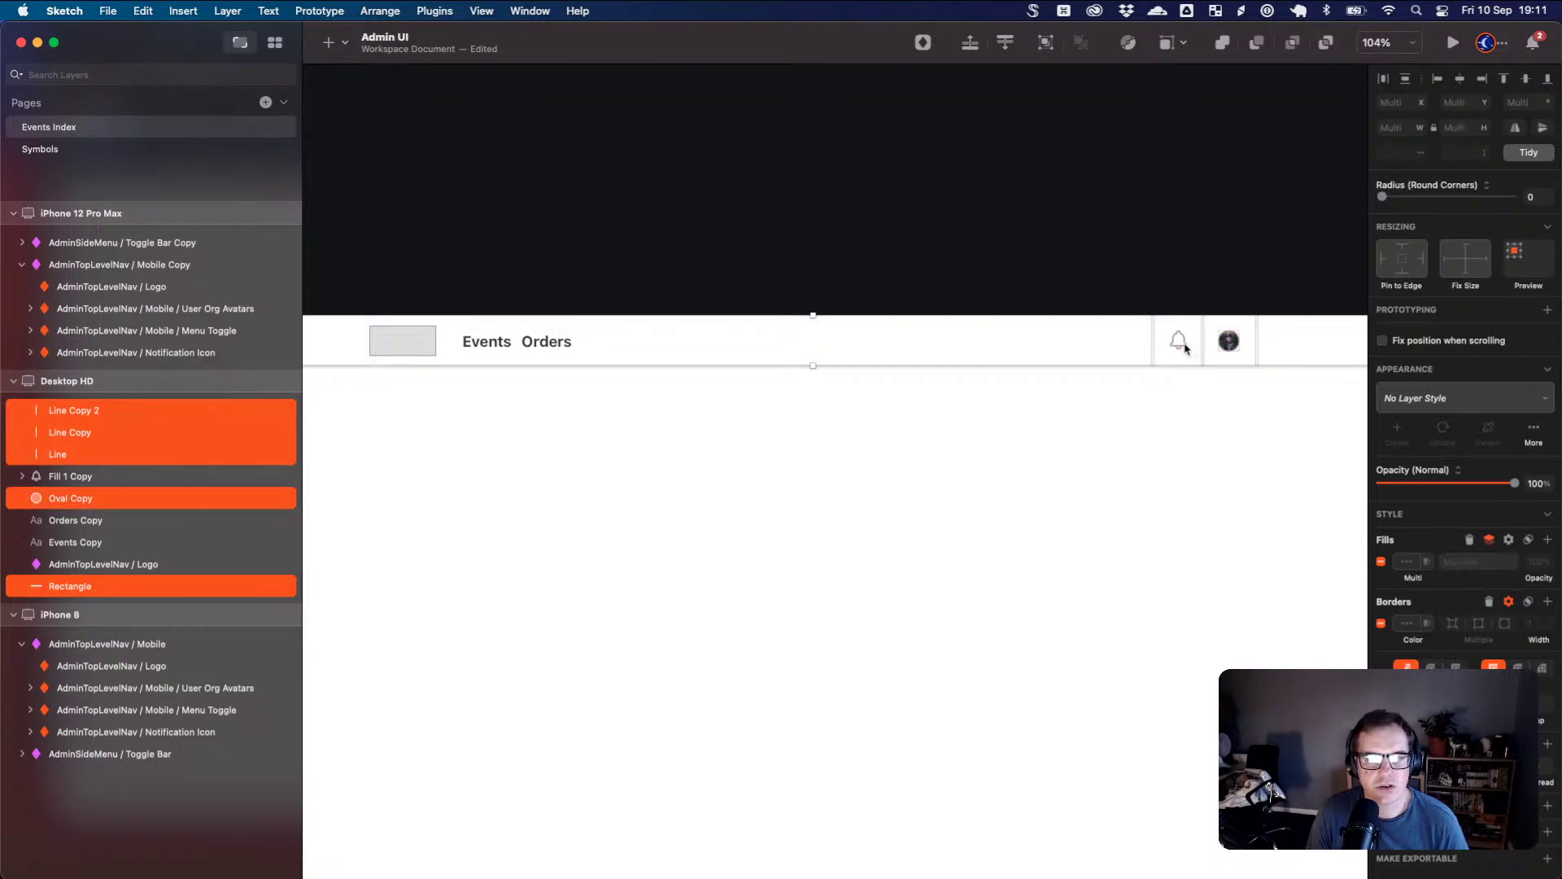
shift+click(1231, 344)
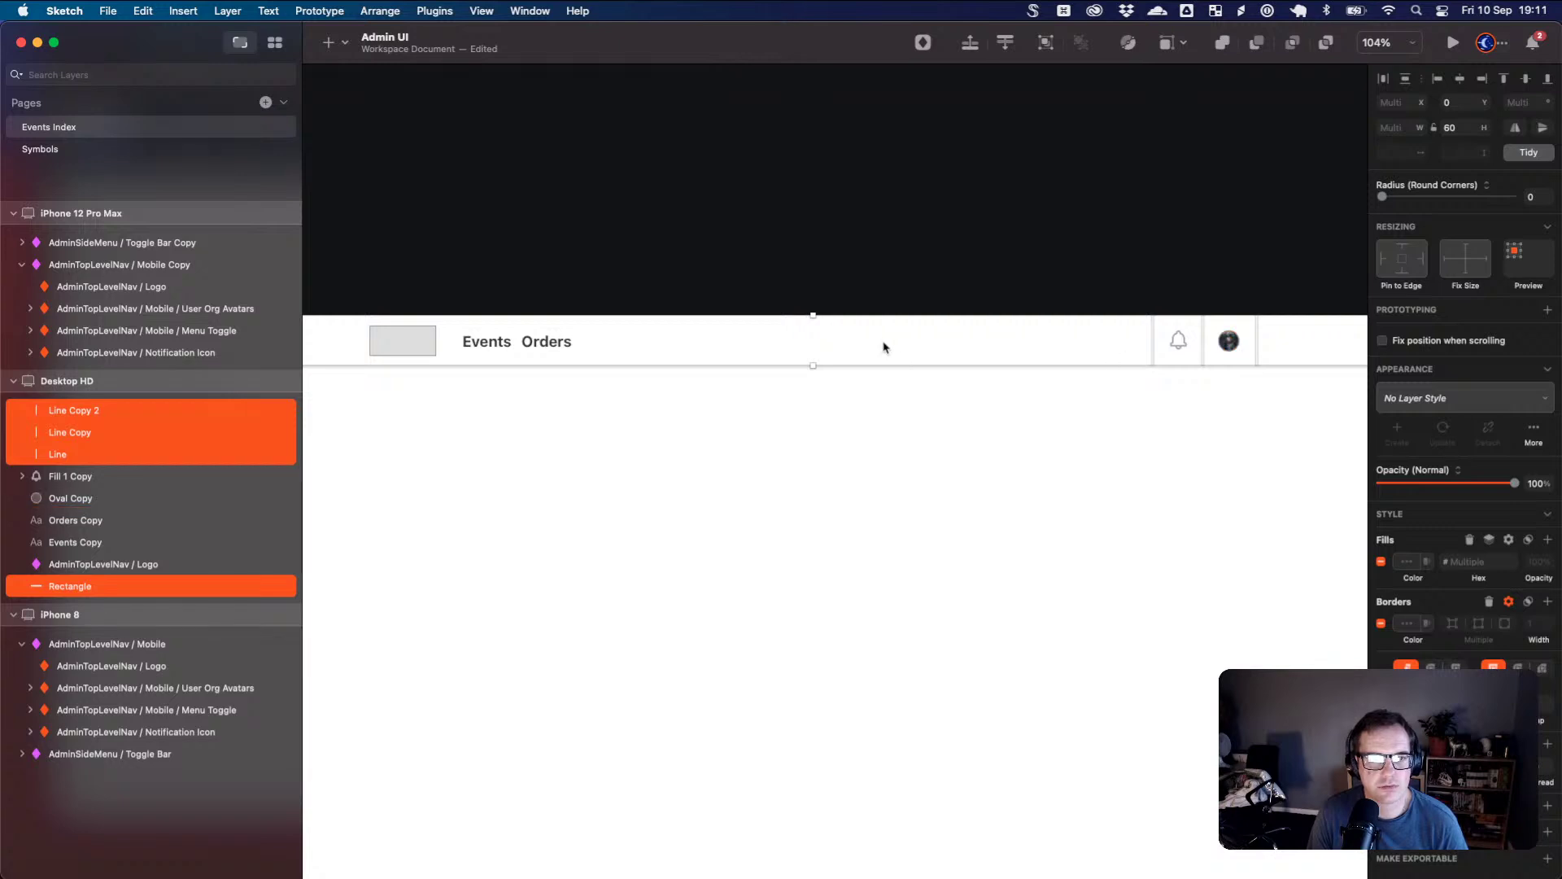
- Create a symbol named AdminTopLevelNav / Desktop from the selected header layers
right_click(153, 438)
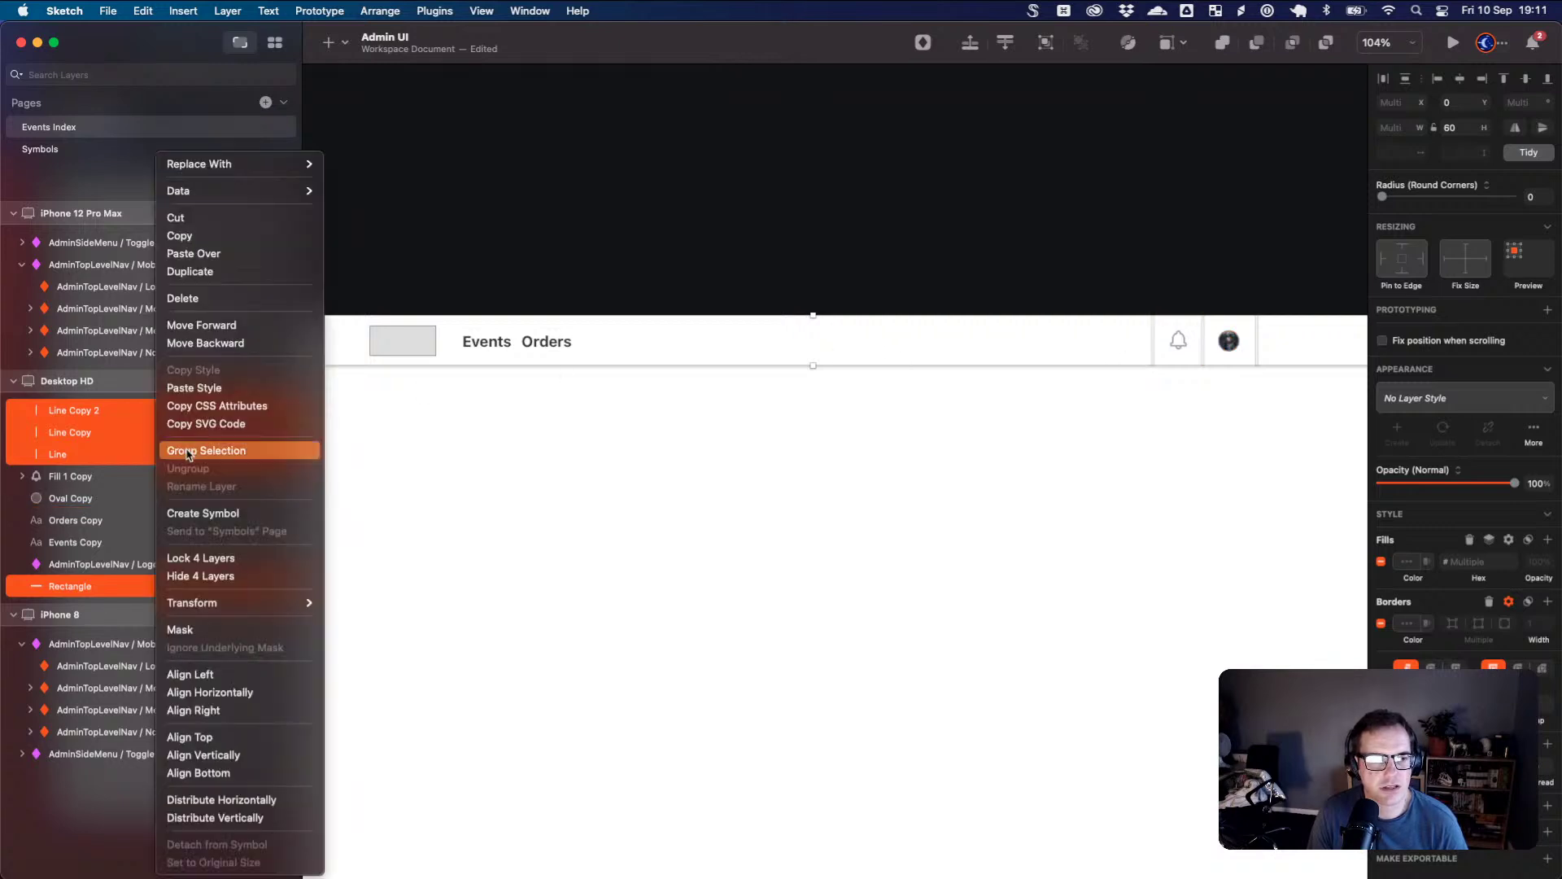
click(232, 514)
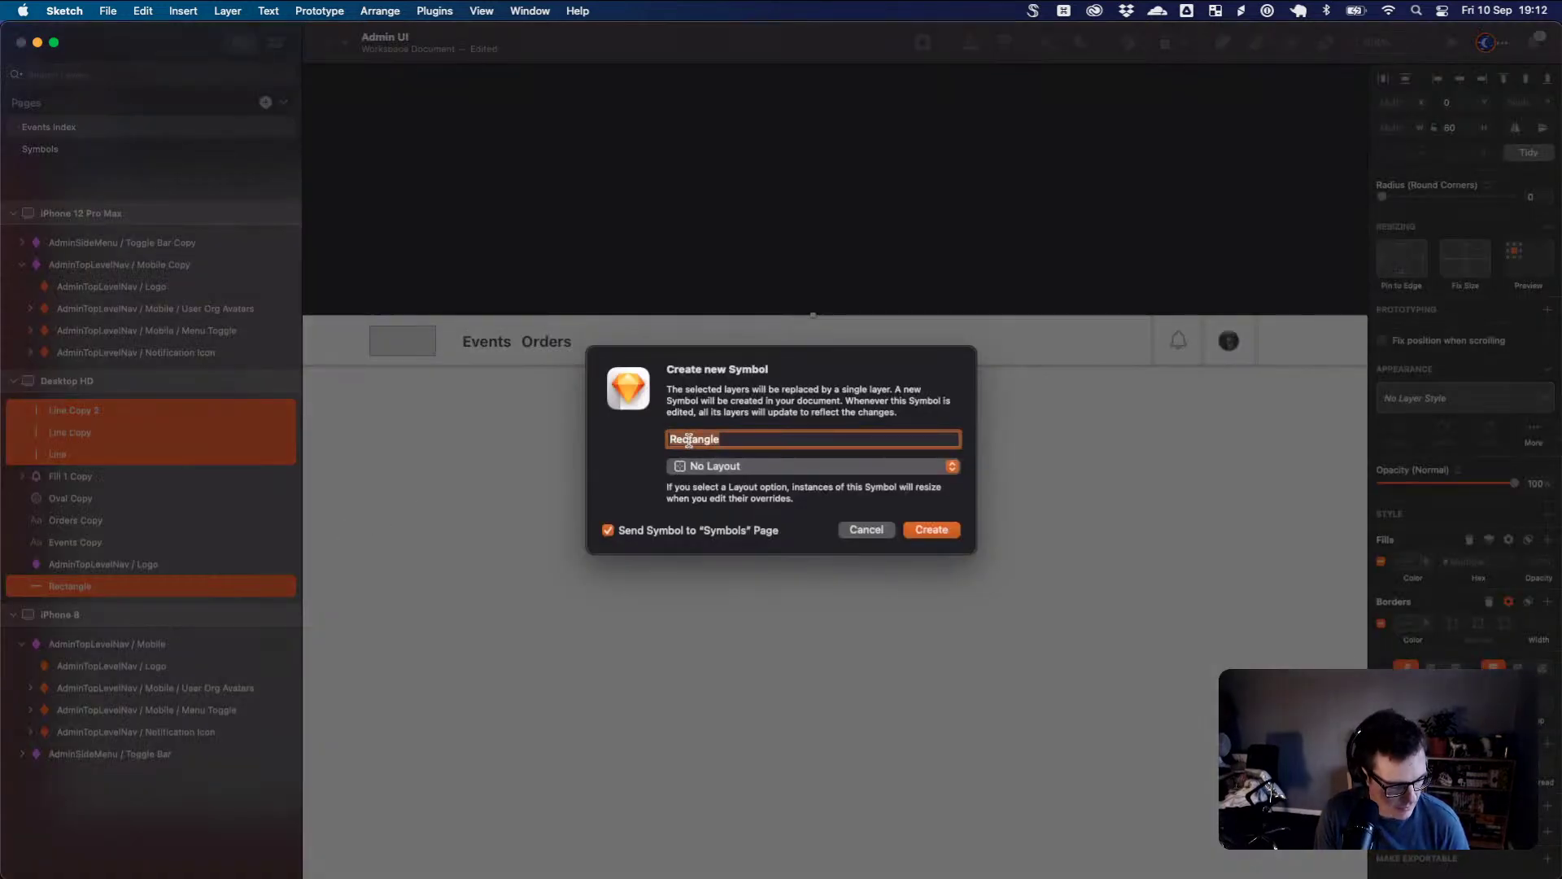
text(AdminTopLevelNav / Desktop)
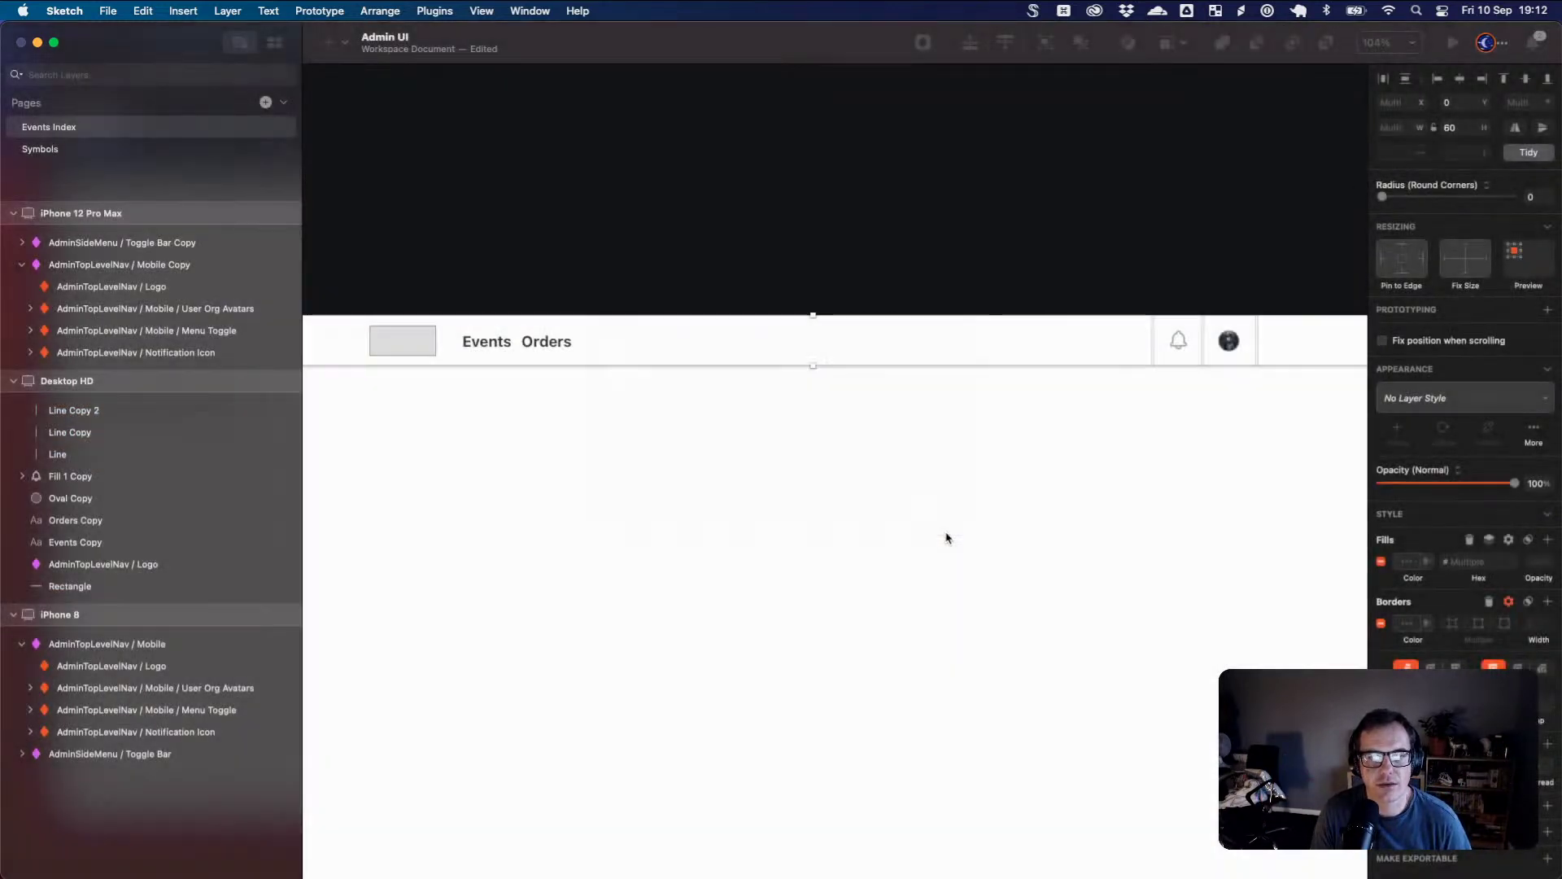
click(933, 531)
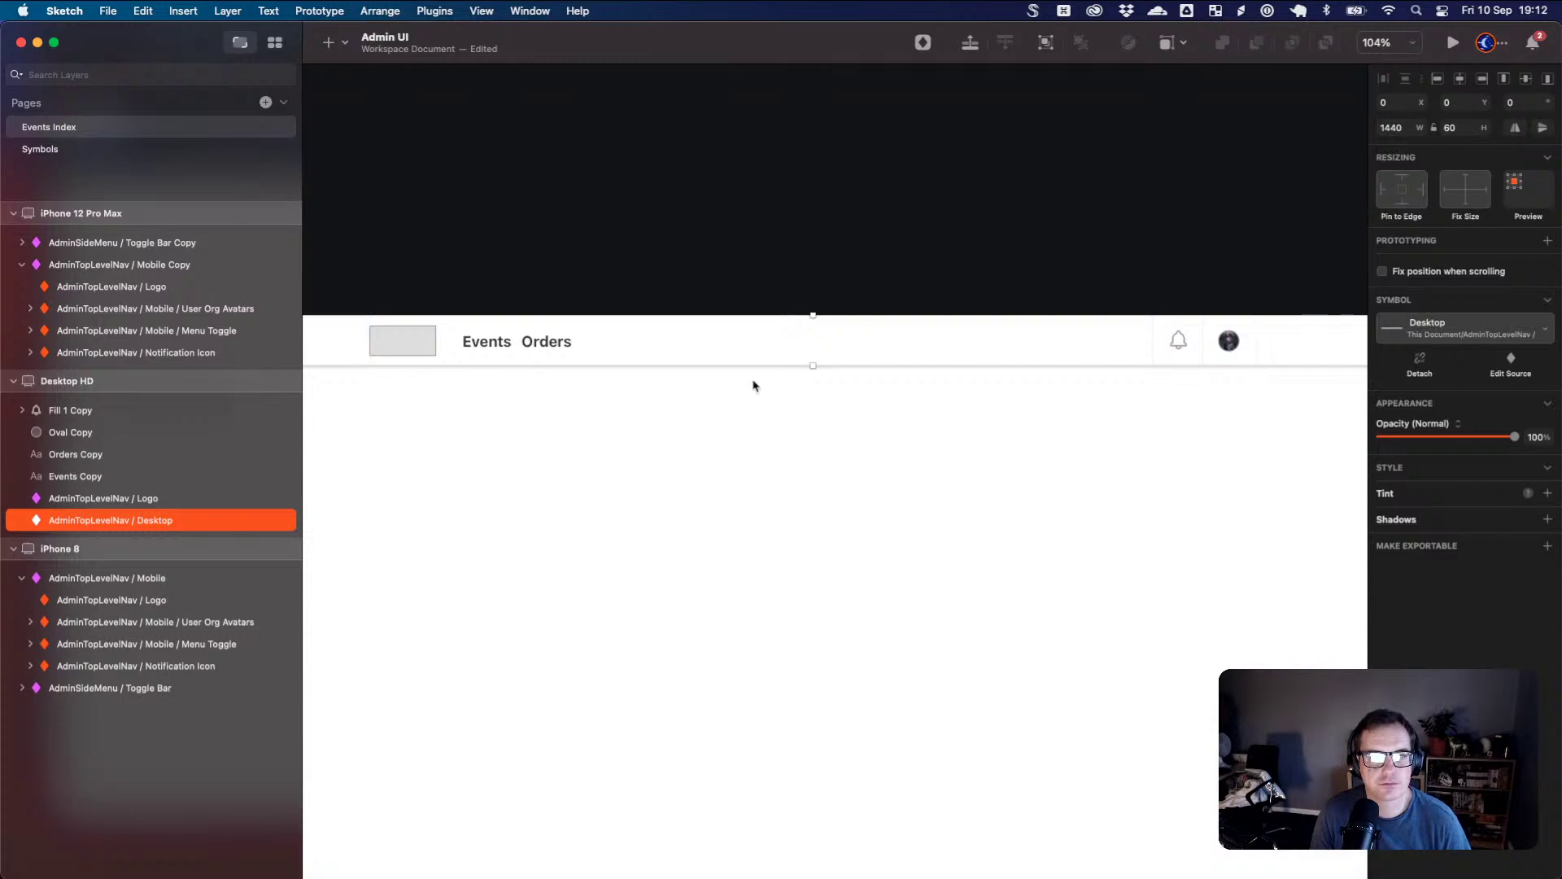
drag(747, 364, 756, 456)
- Undo the nav symbol move and bring the desktop nav bar back into view
key(super+z)
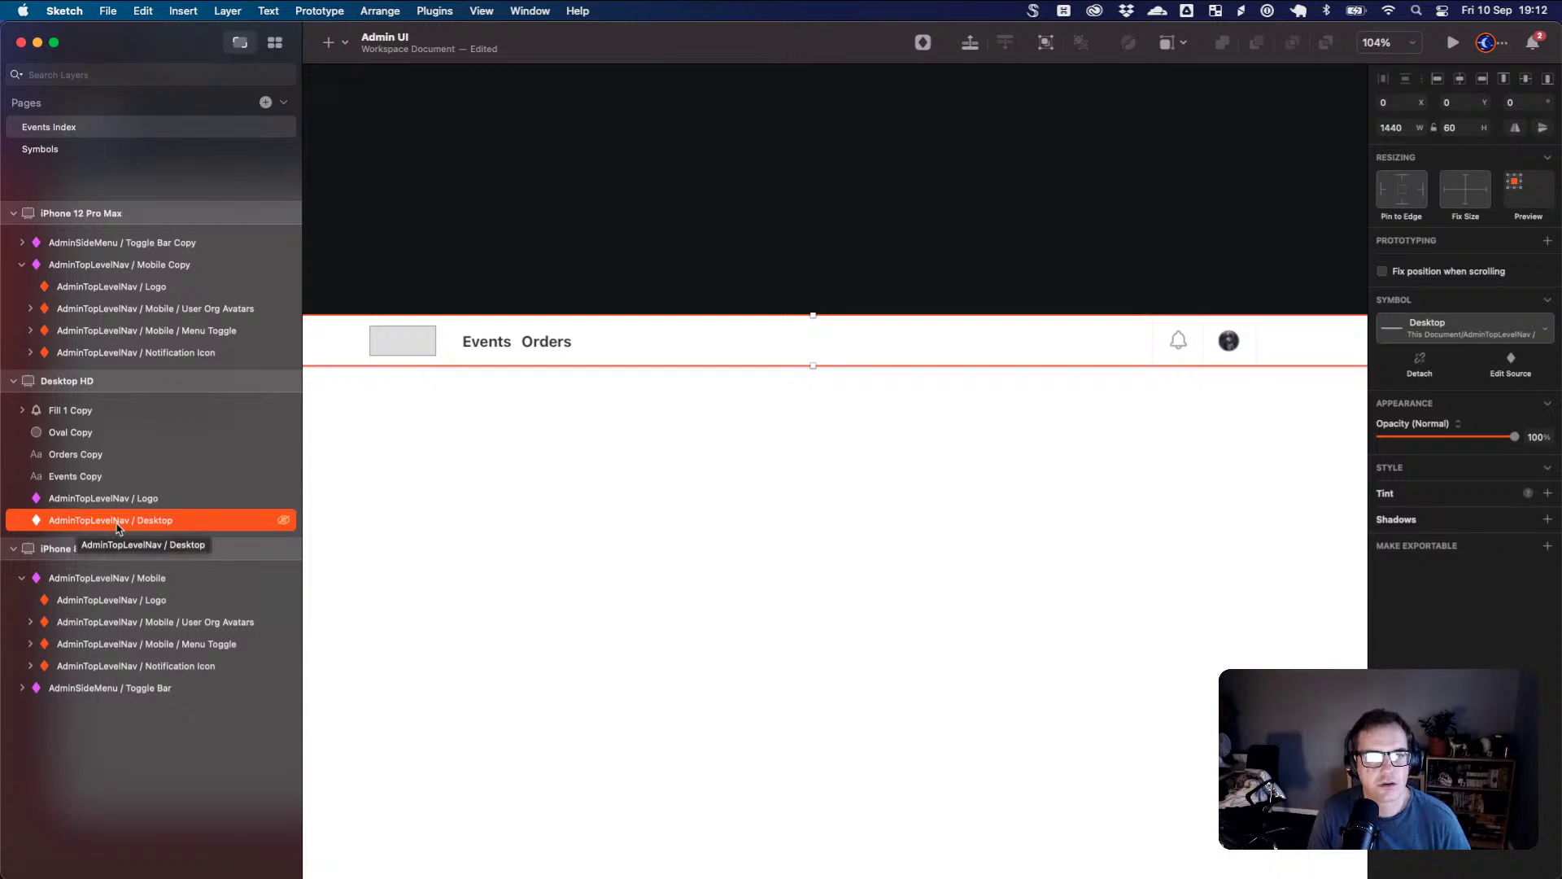
click(90, 454)
click(92, 476)
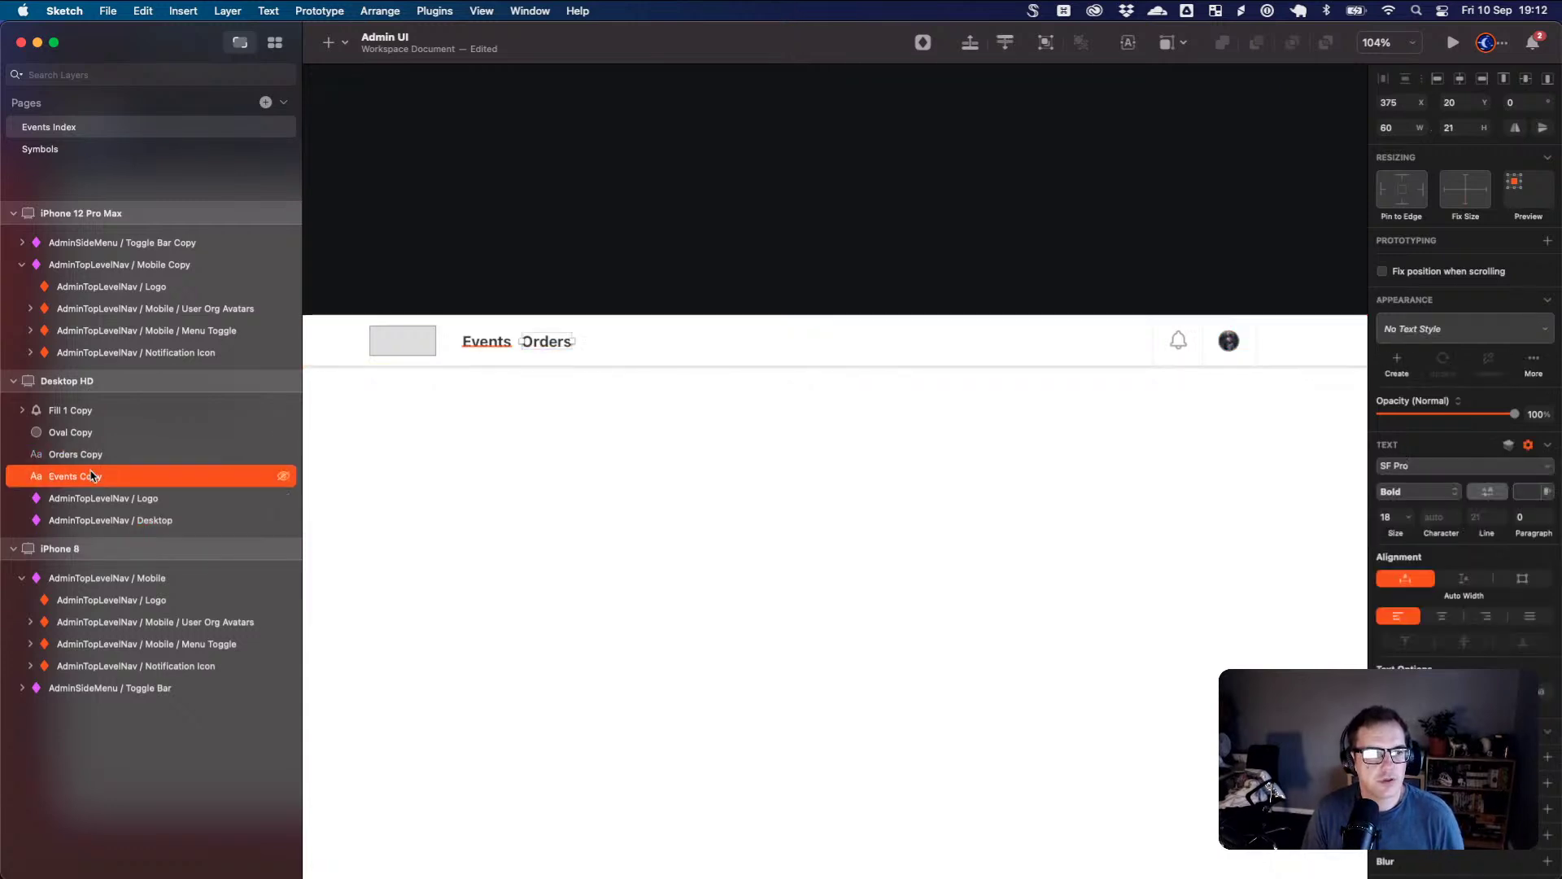
click(489, 418)
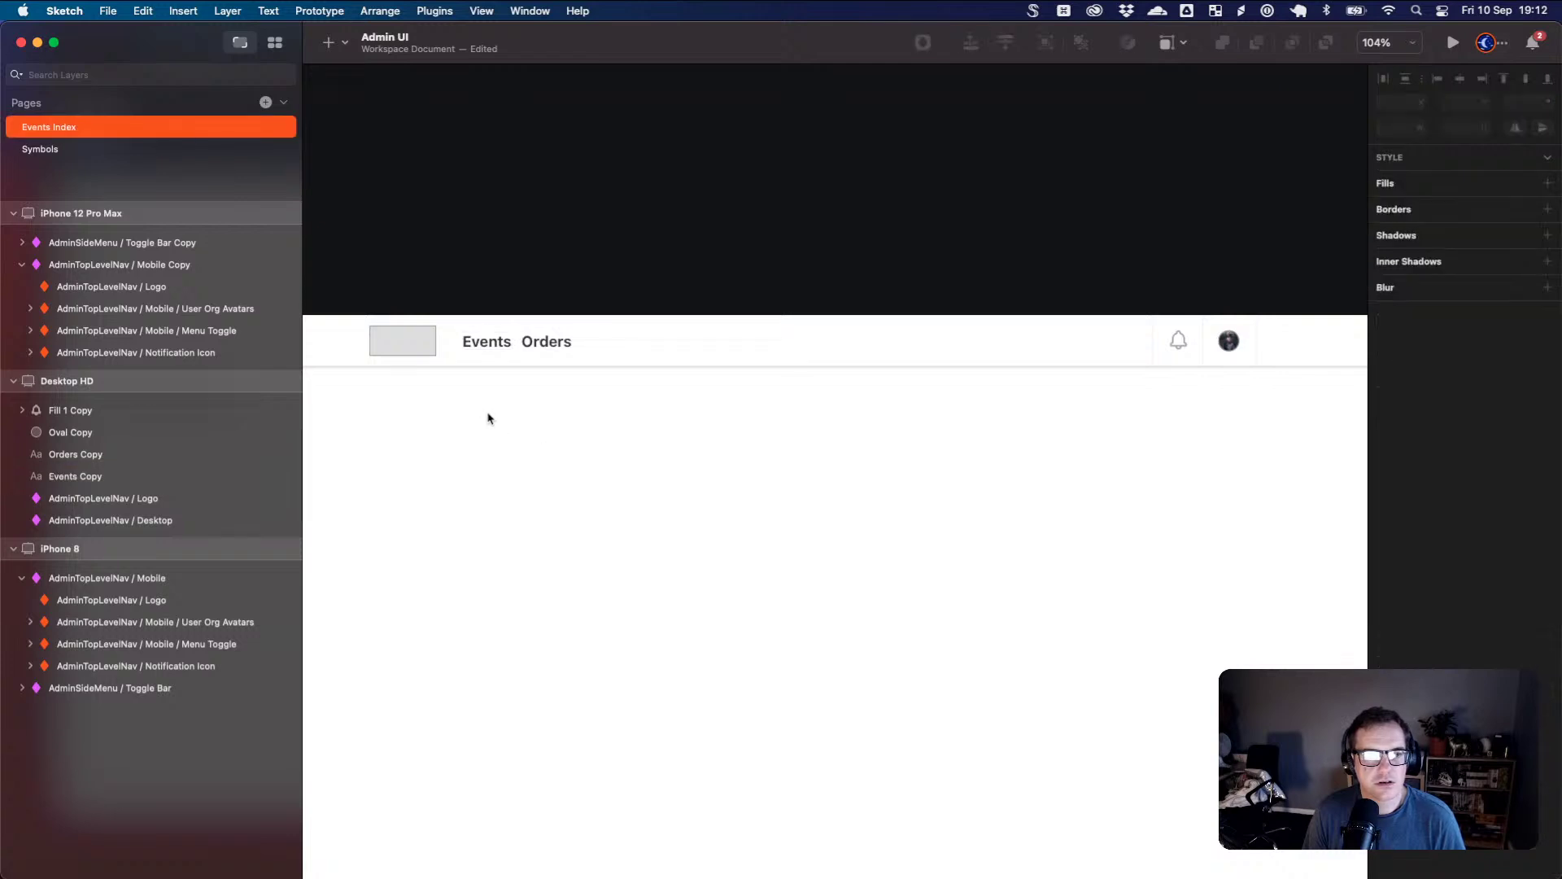
scroll(489, 418, left, 10)
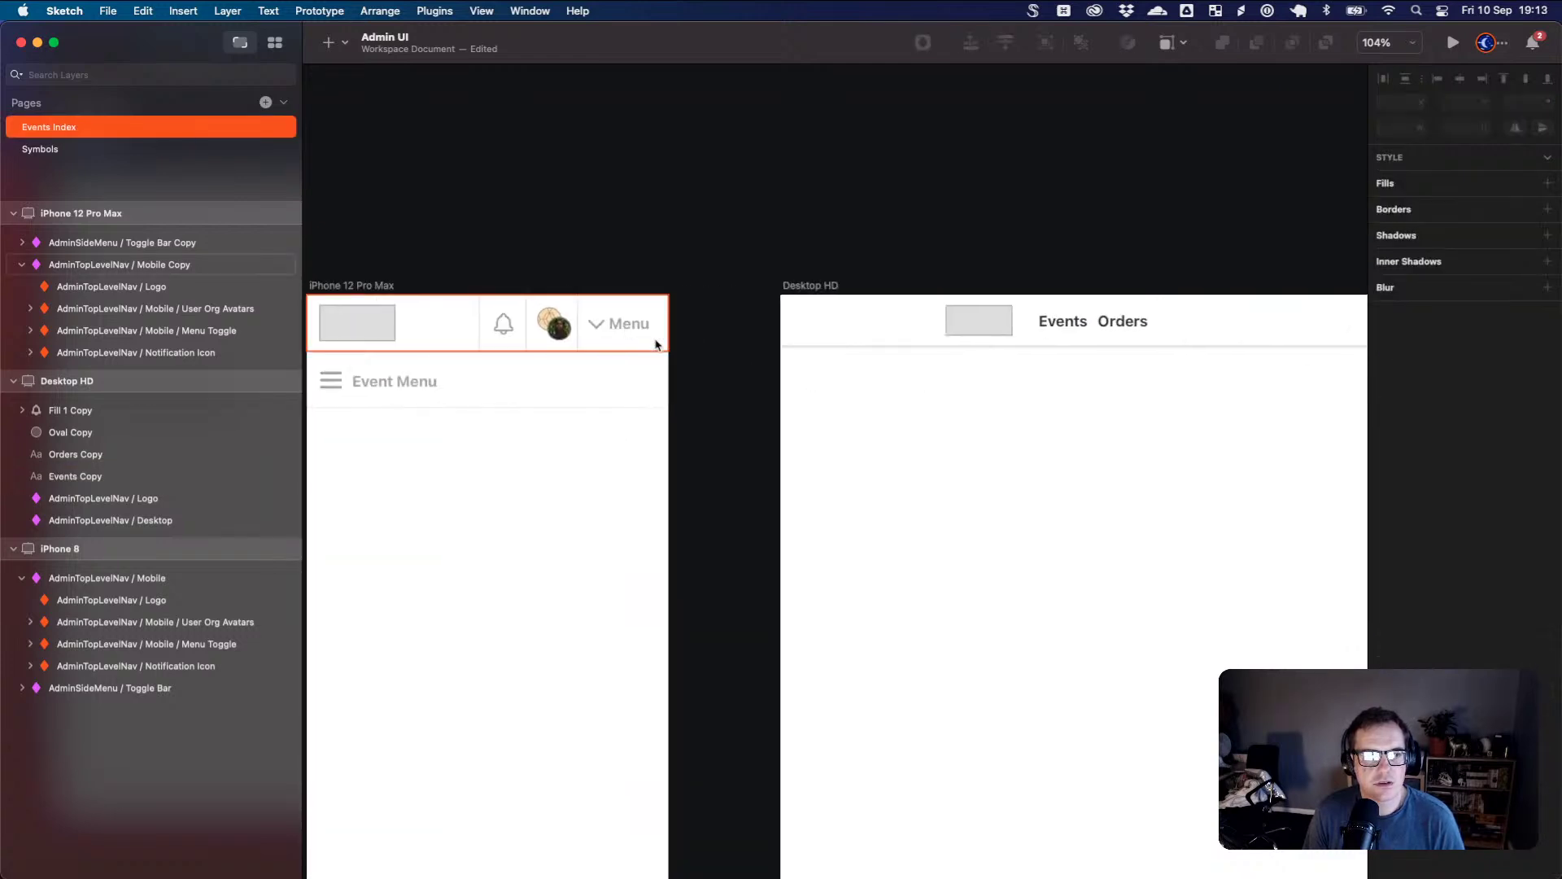
drag(1155, 356, 571, 362)
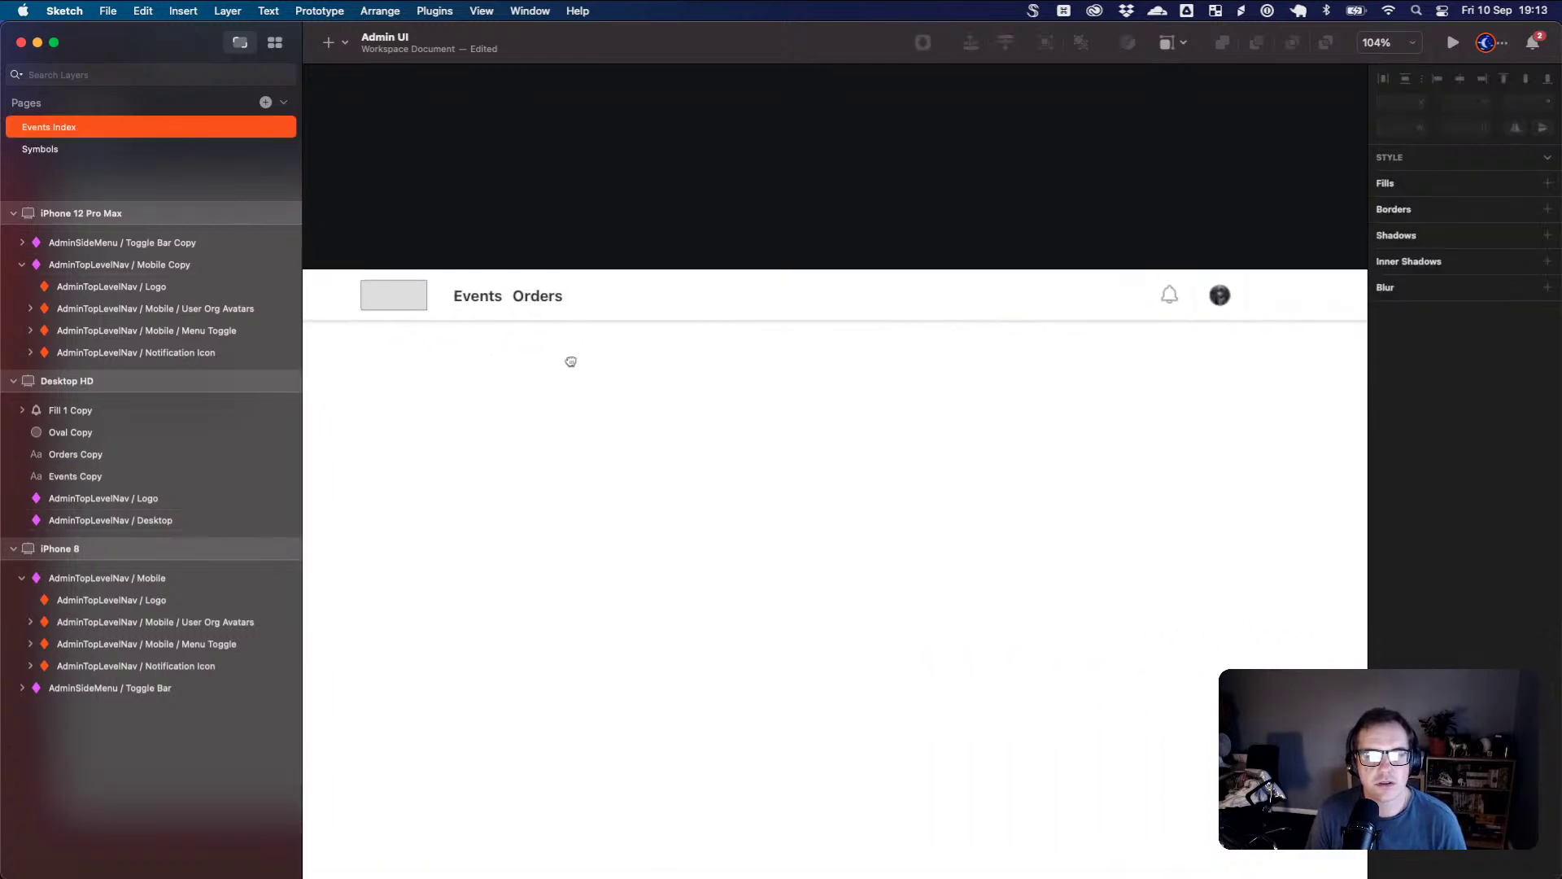
- Cut the Events and Orders labels and paste them into the AdminTopLevelNav / Desktop symbol source
click(485, 302)
shift+click(531, 305)
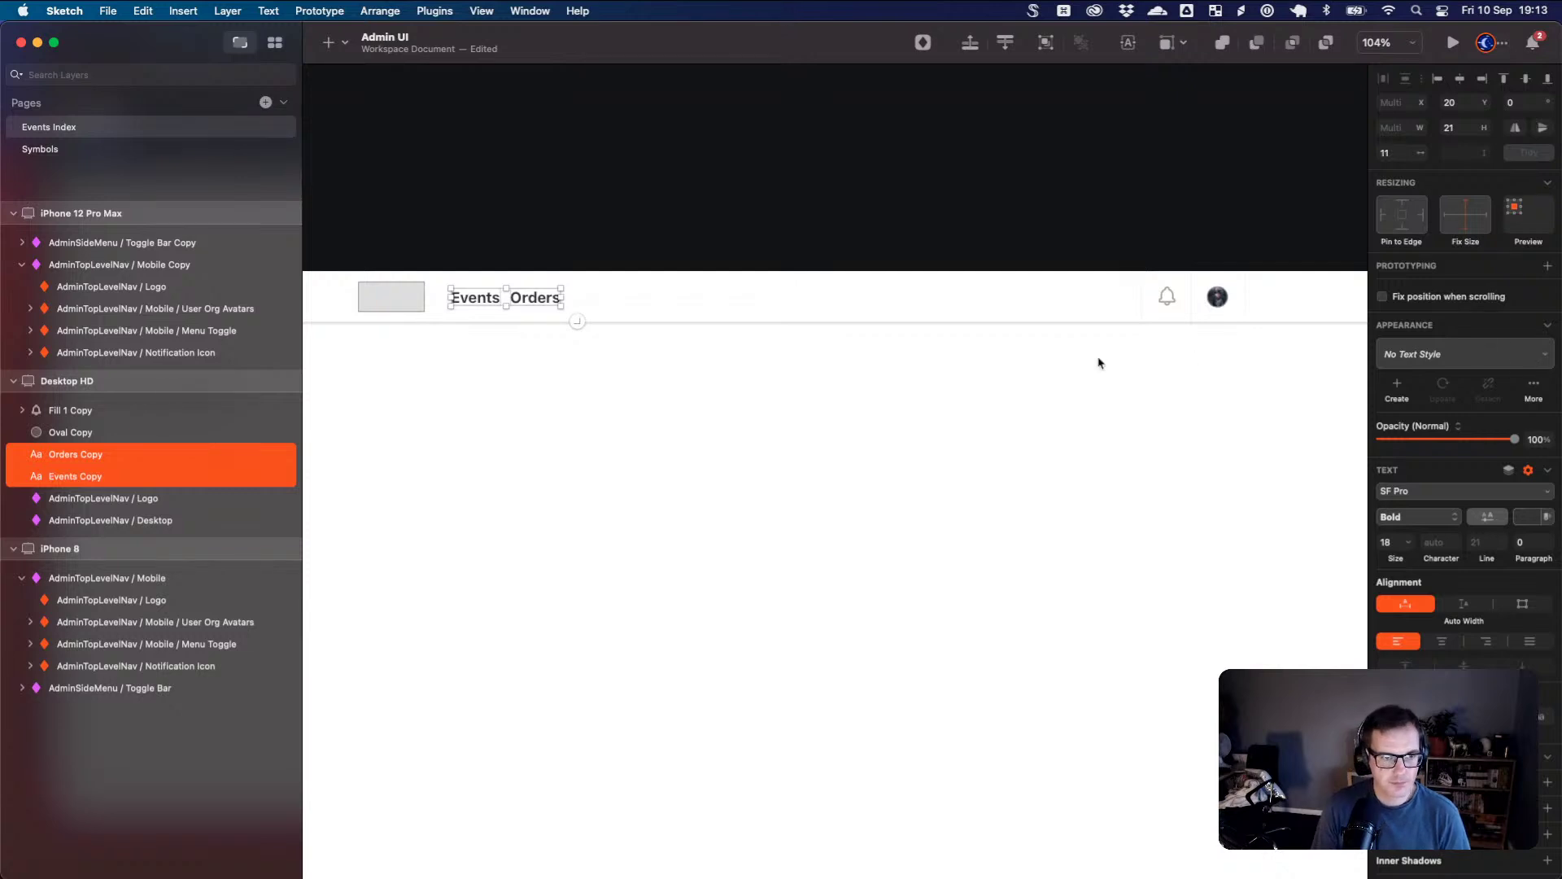
key(Delete)
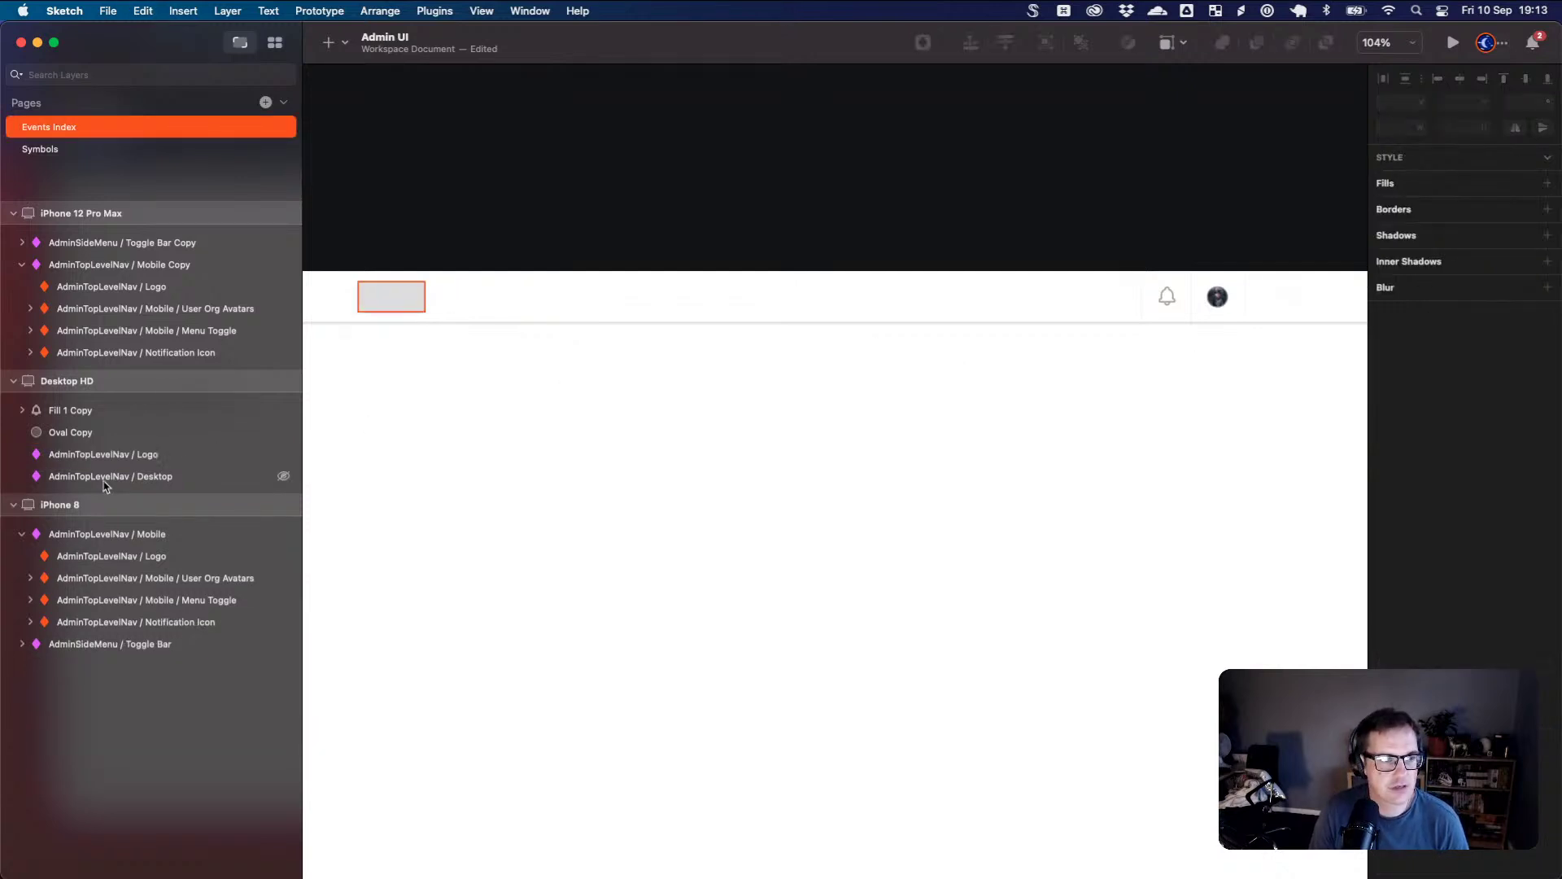
click(561, 310)
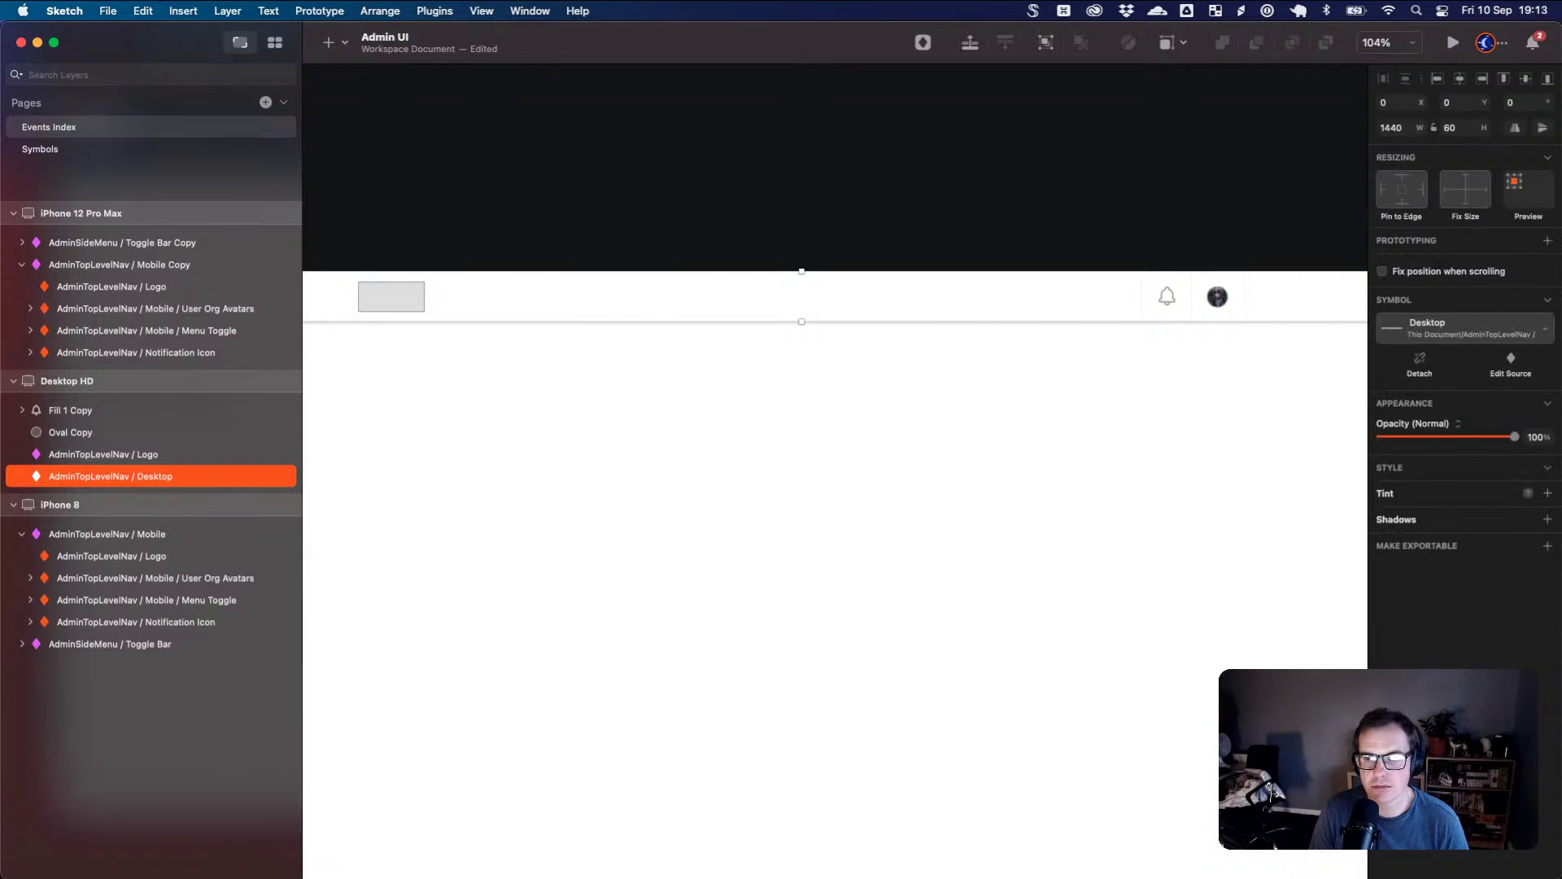
click(1511, 364)
key(super+z)
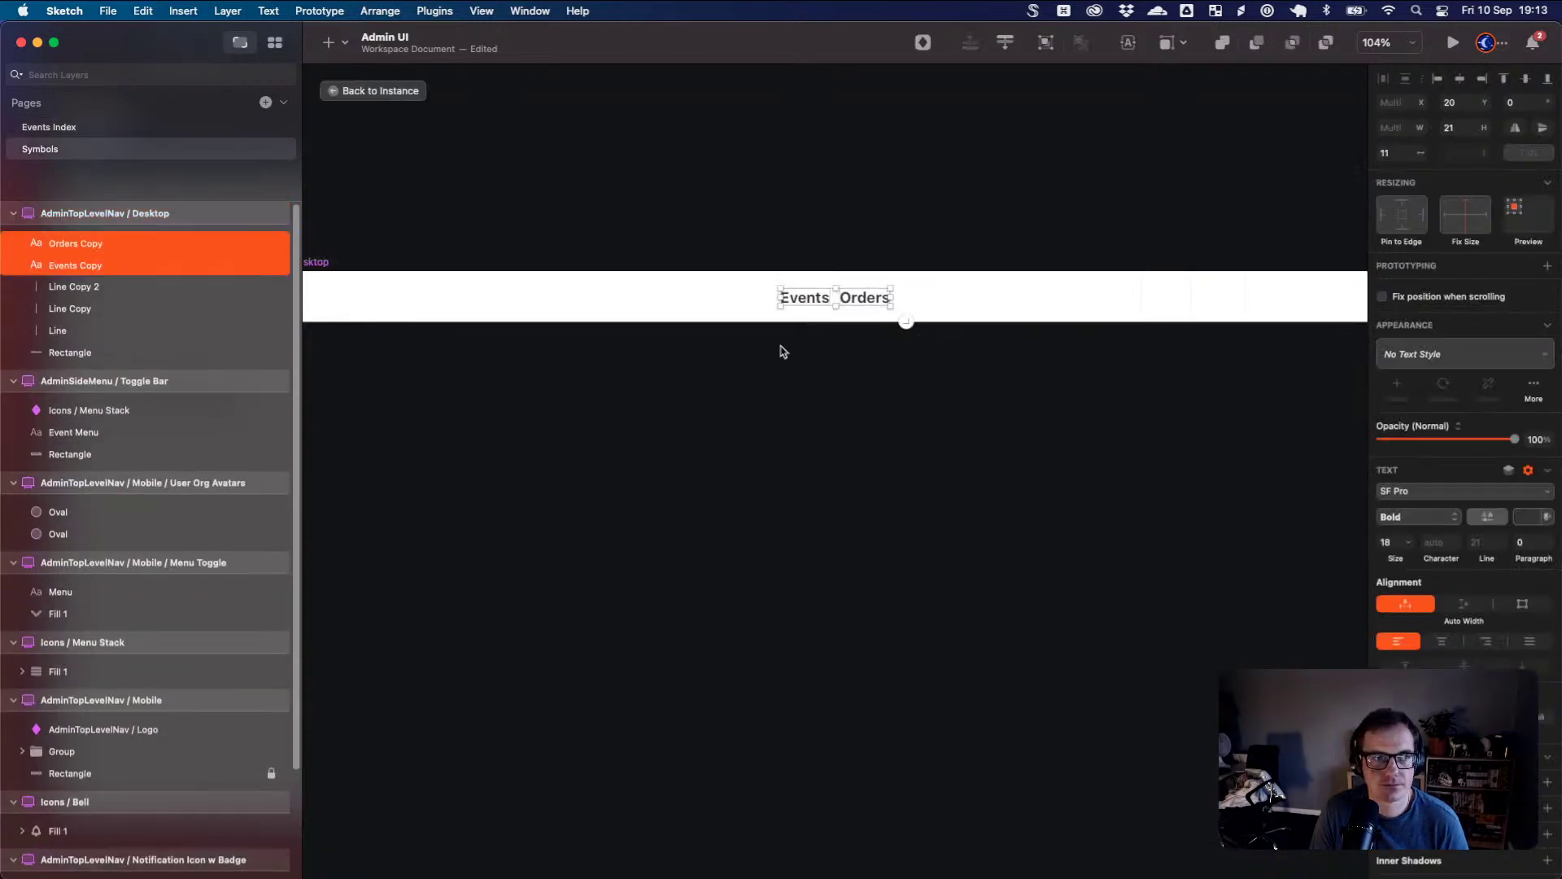
- Shift the Events and Orders labels left in the symbol source, then go back to the instance
drag(661, 347, 795, 342)
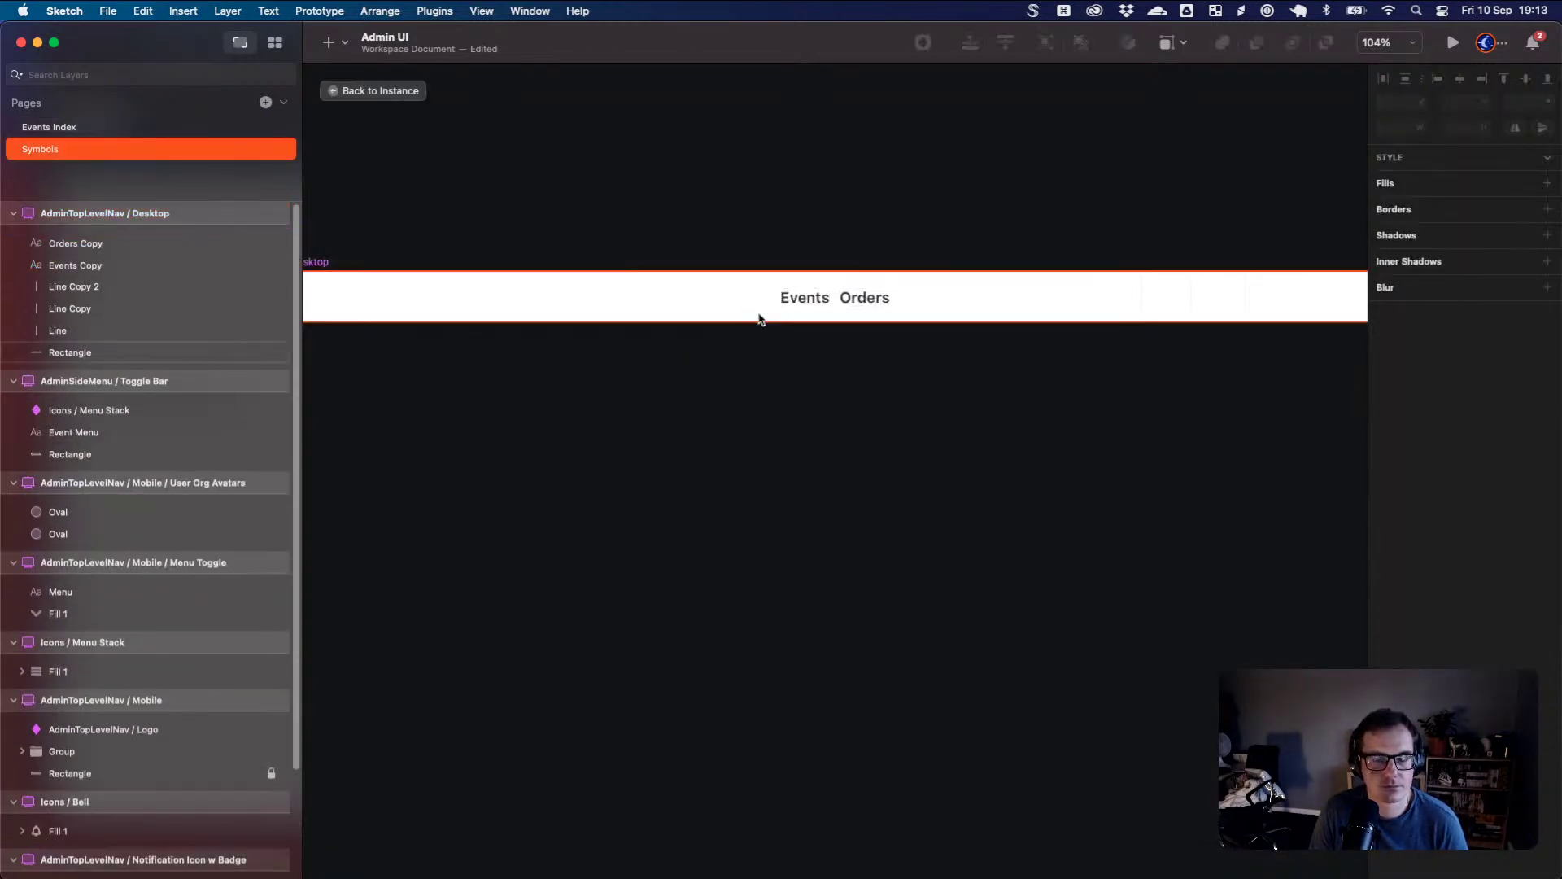
click(781, 301)
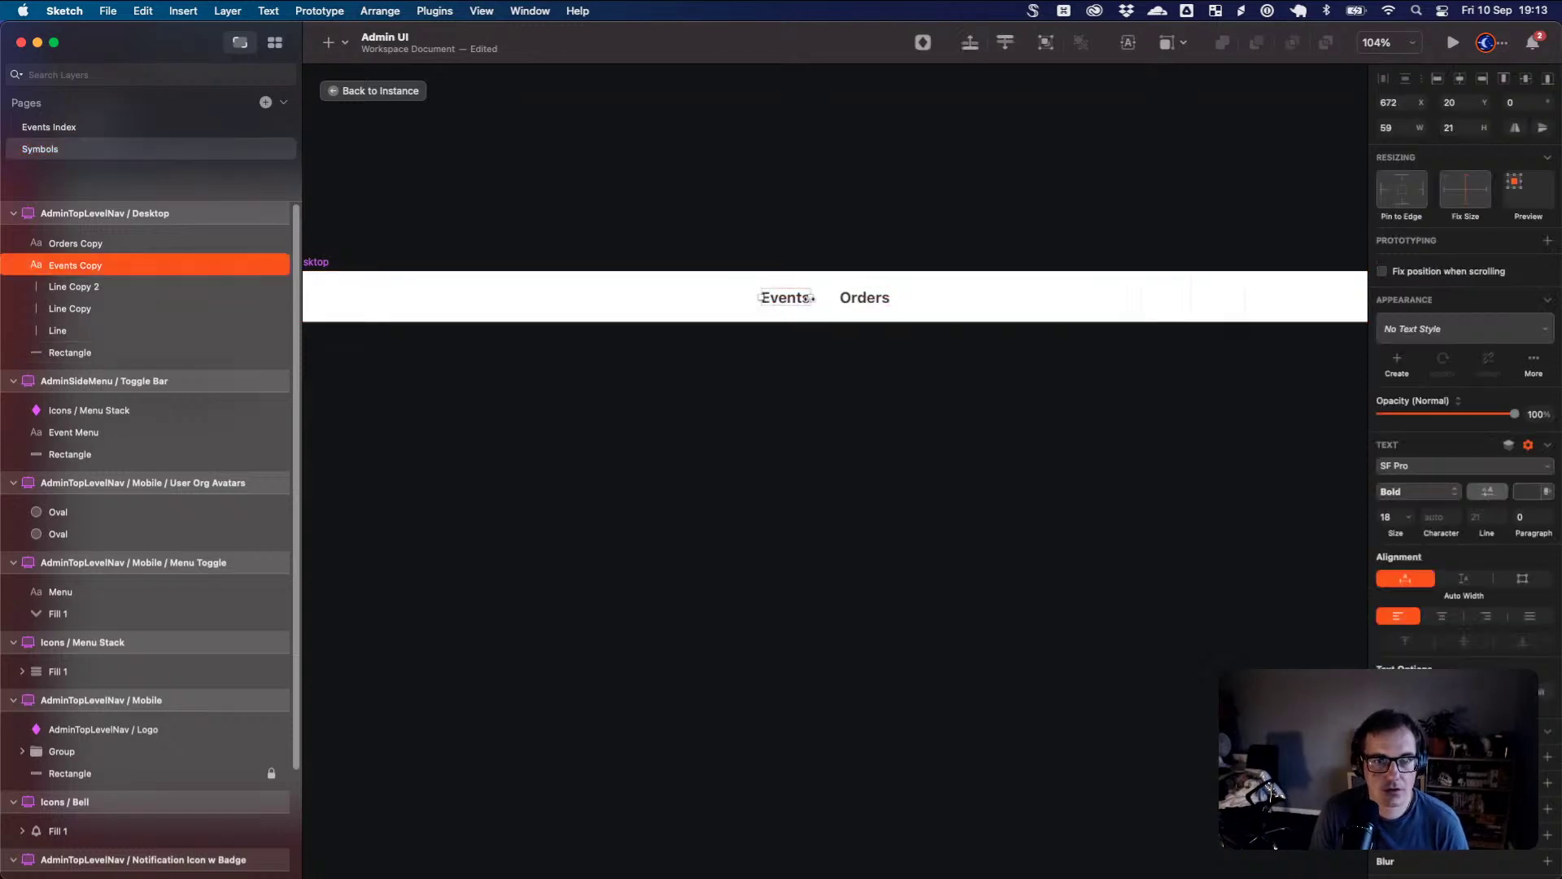
shift+click(850, 303)
drag(851, 303, 682, 303)
scroll(575, 312, left, 3)
scroll(697, 321, down, 3)
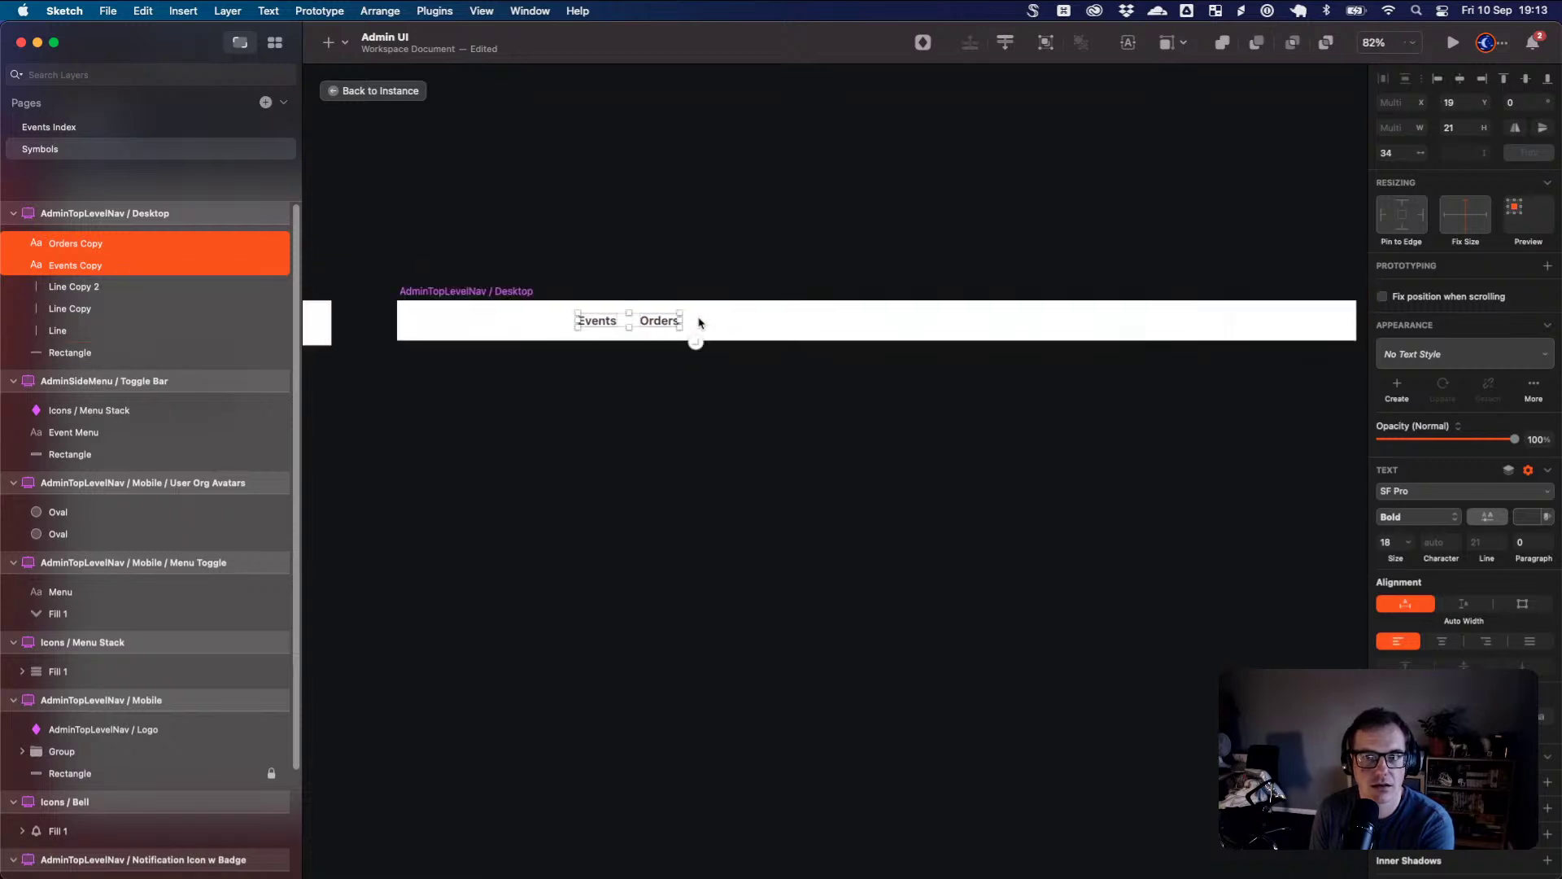
click(373, 91)
double_click(367, 291)
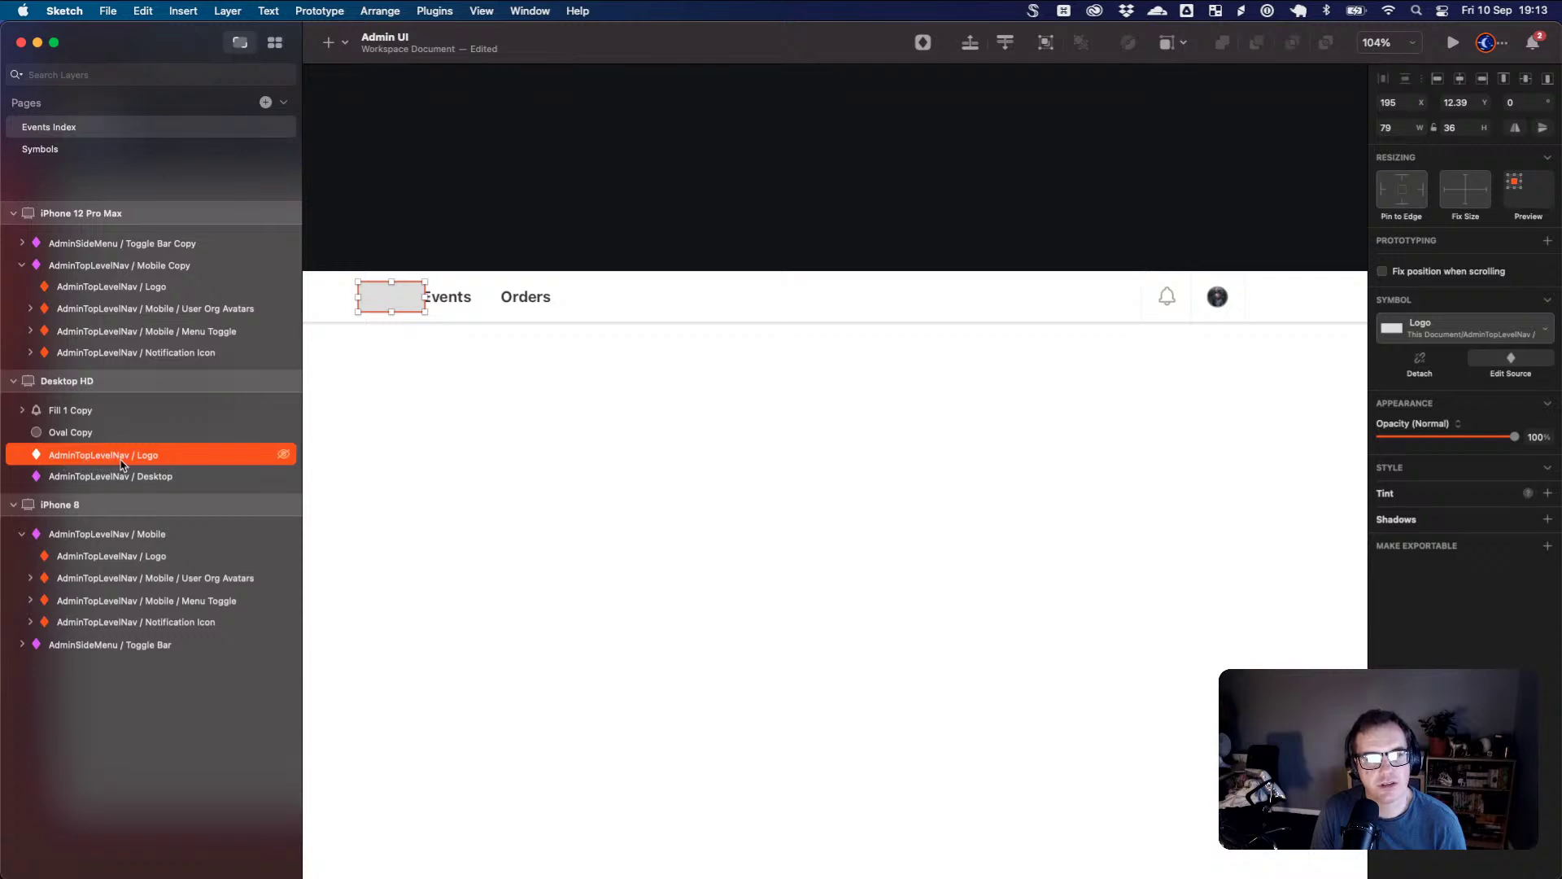
- Pan to the iPhone and desktop artboards and open the AdminTopLevelNav / Desktop symbol source
click(516, 425)
drag(516, 425, 1106, 414)
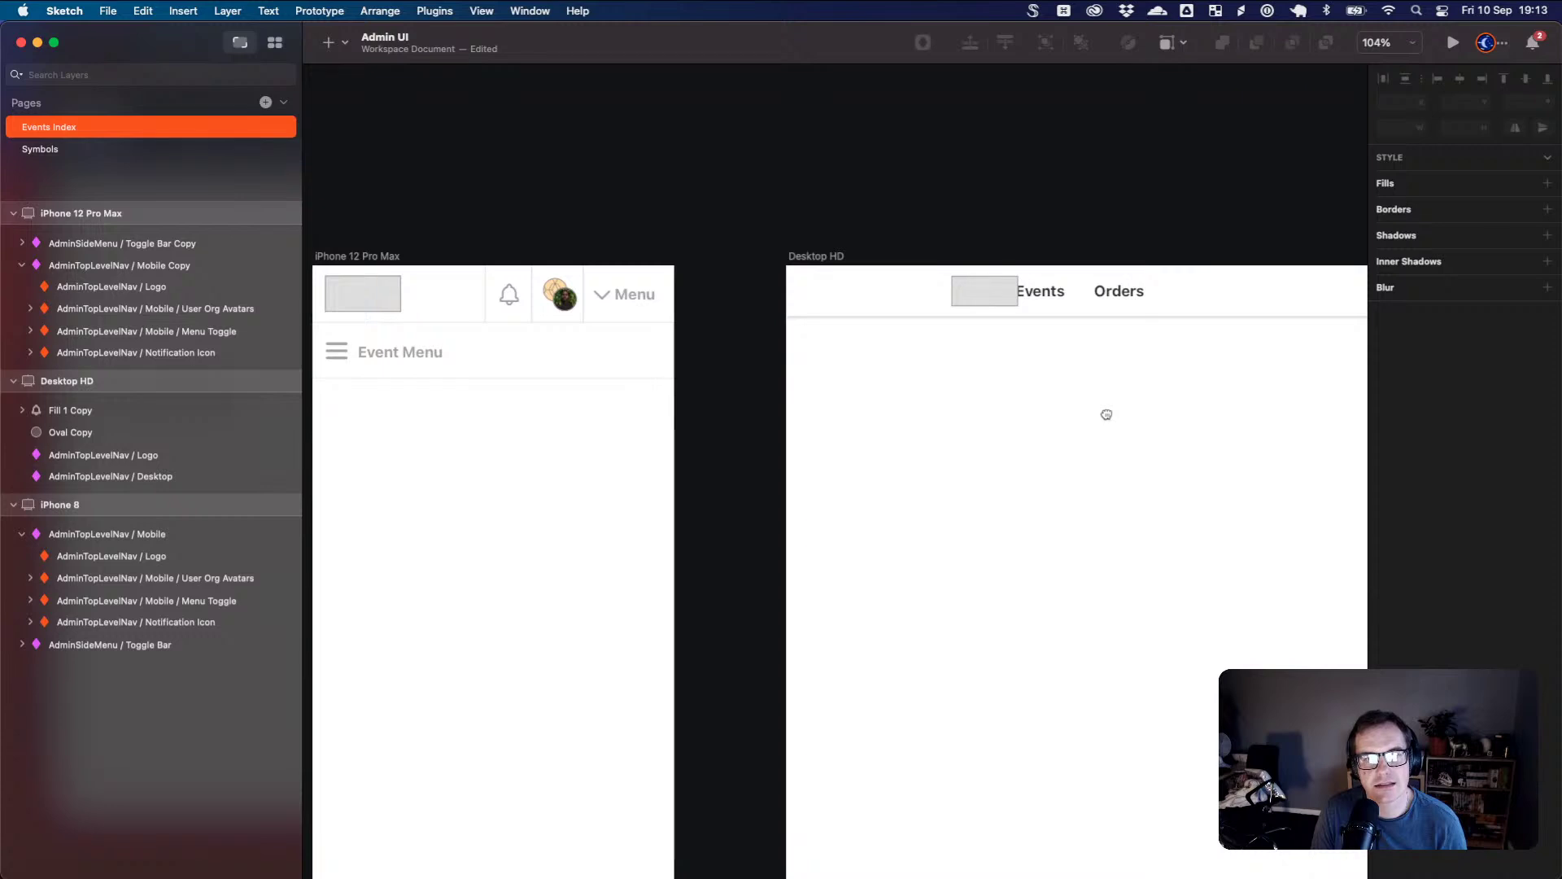
click(999, 298)
click(381, 307)
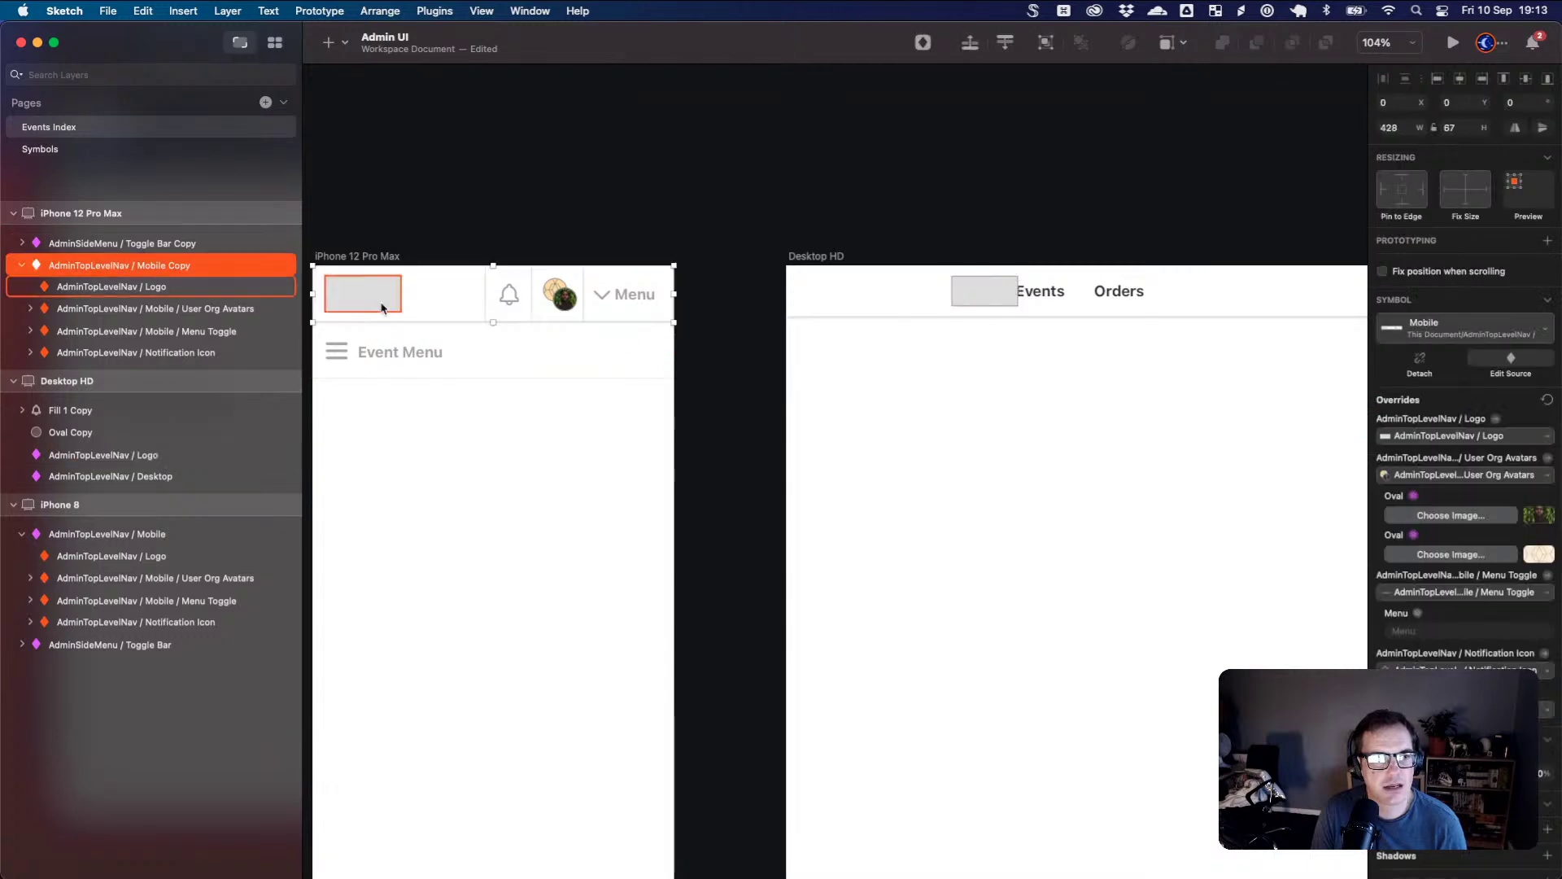
double_click(379, 301)
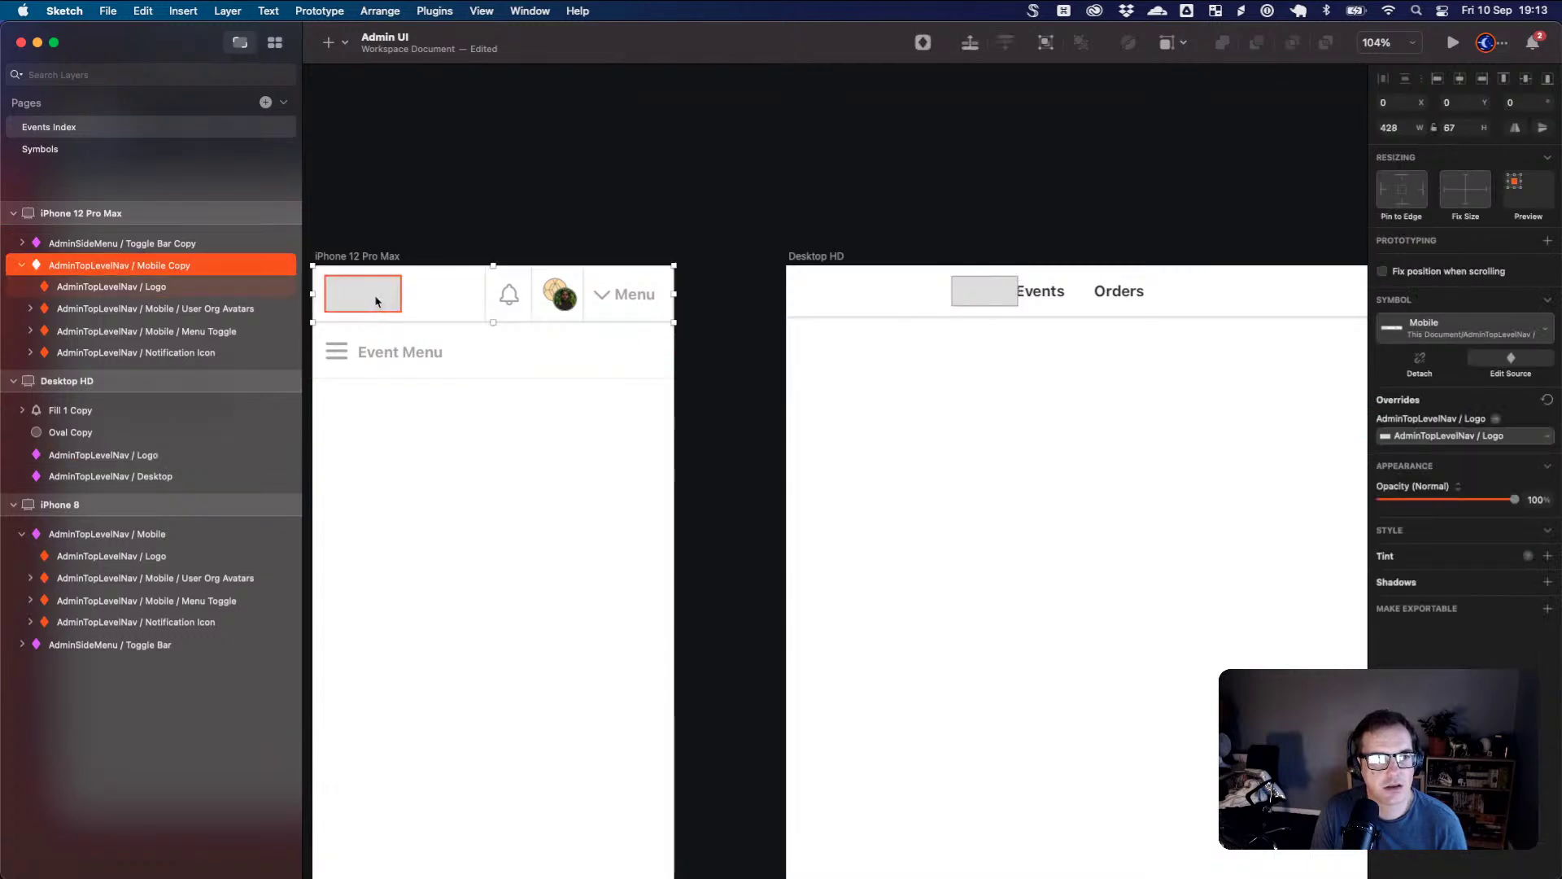
double_click(376, 301)
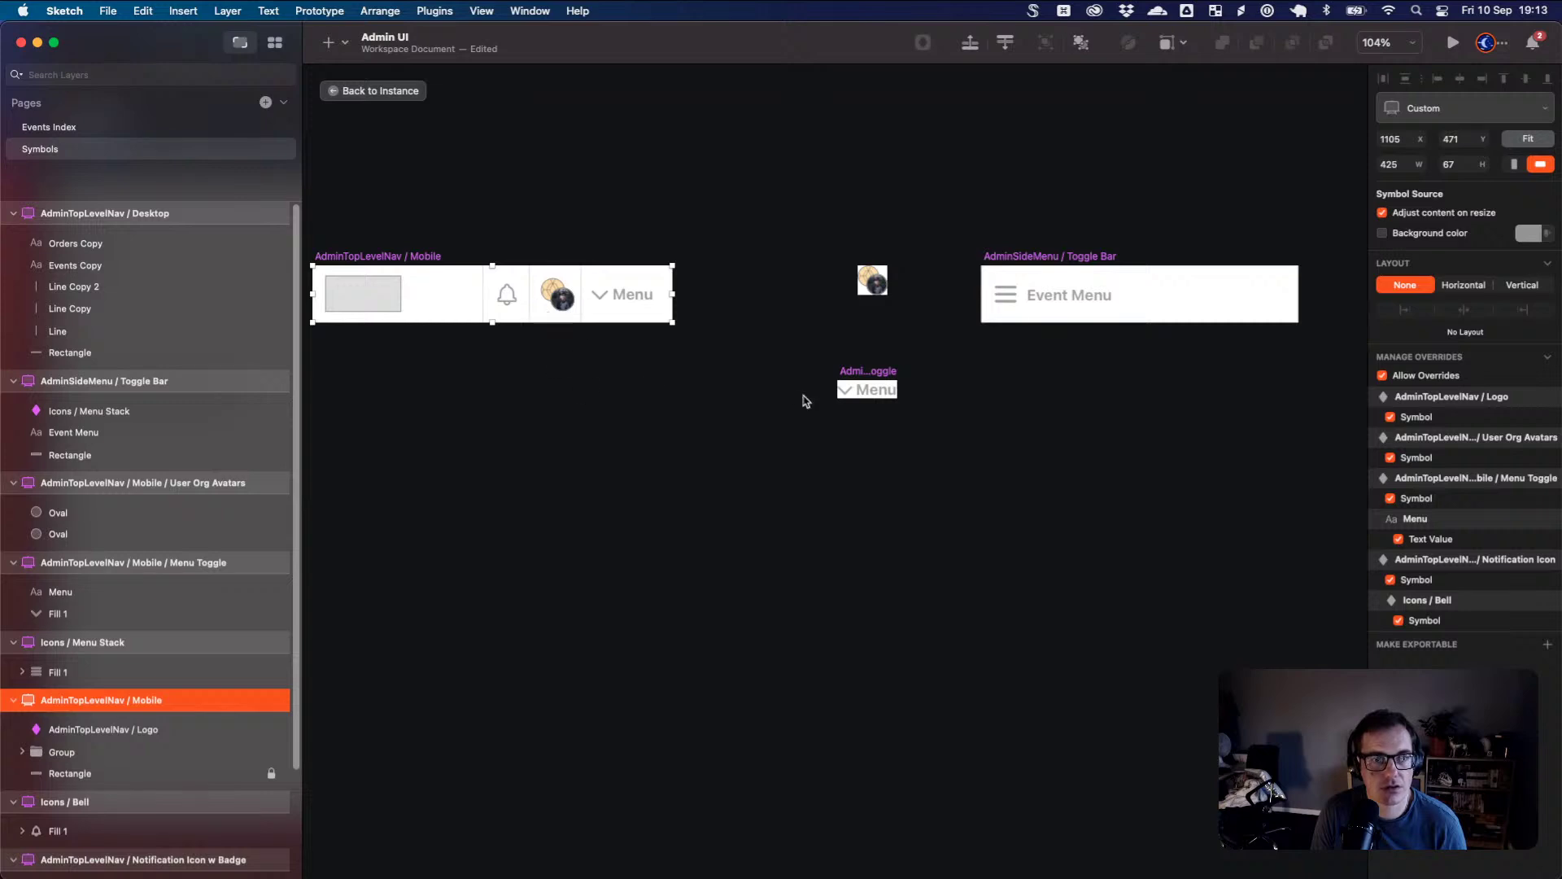
scroll(802, 402, right, 15)
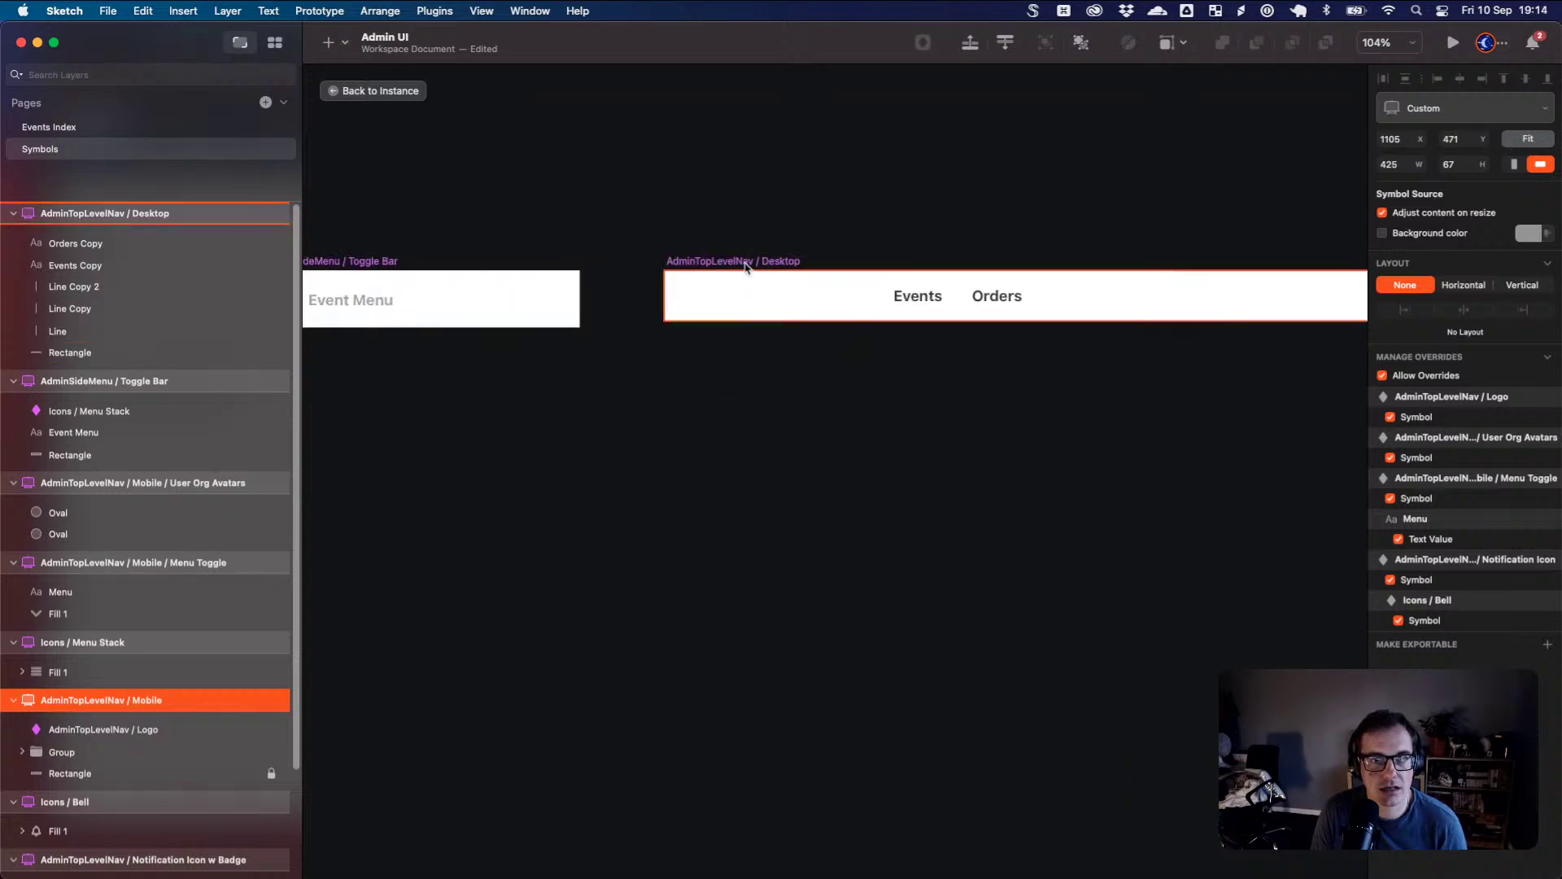
click(829, 312)
scroll(833, 335, right, 5)
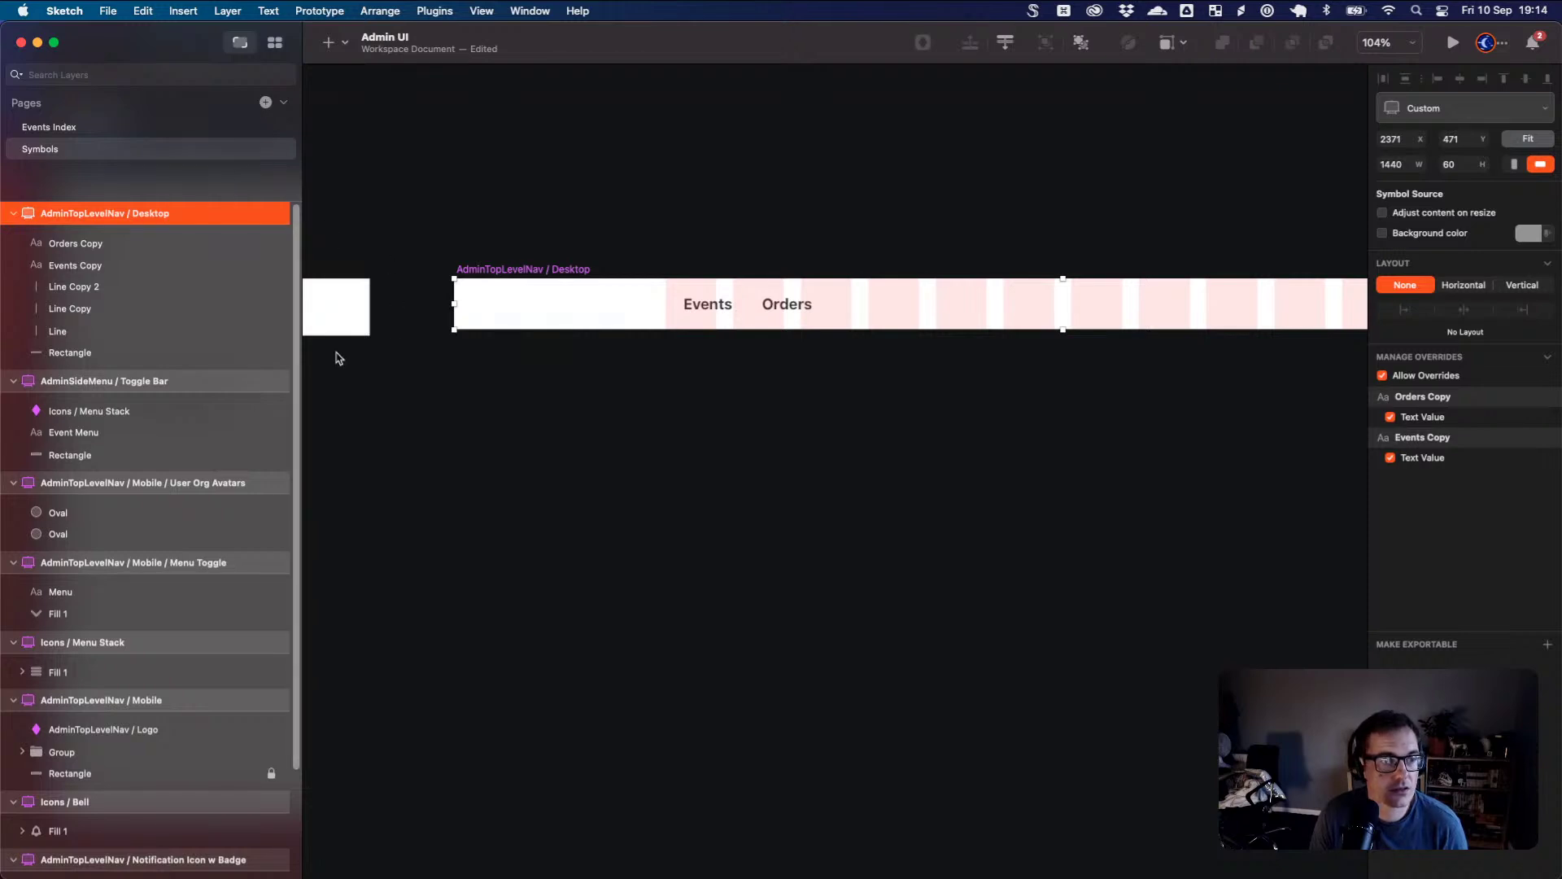
right_click(571, 318)
mouse_move(628, 321)
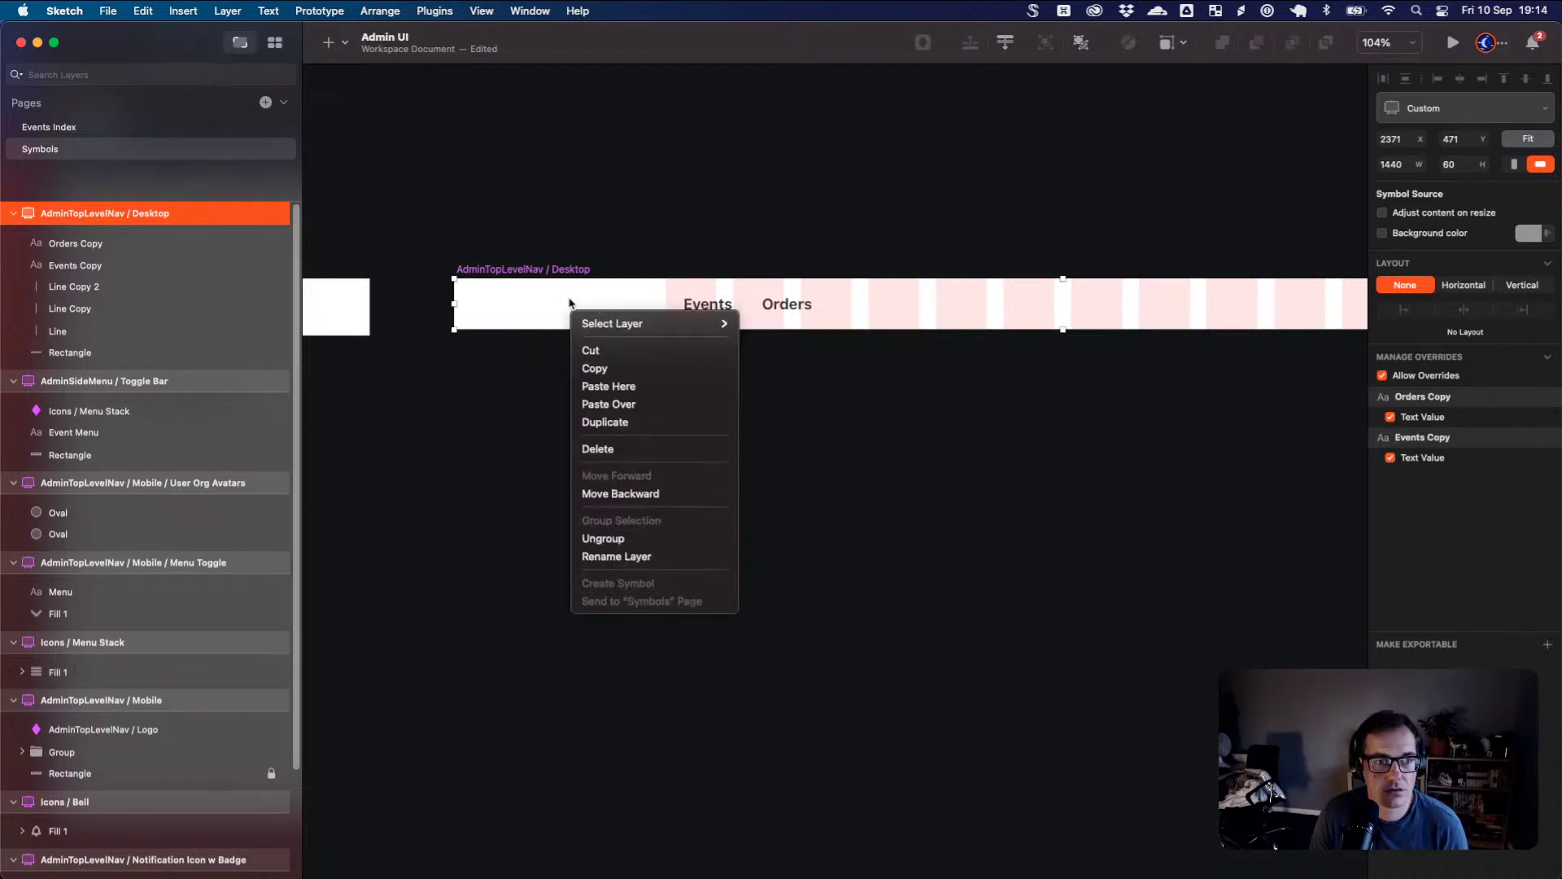
click(558, 303)
- Insert the Logo symbol into the desktop nav master's bar
click(340, 48)
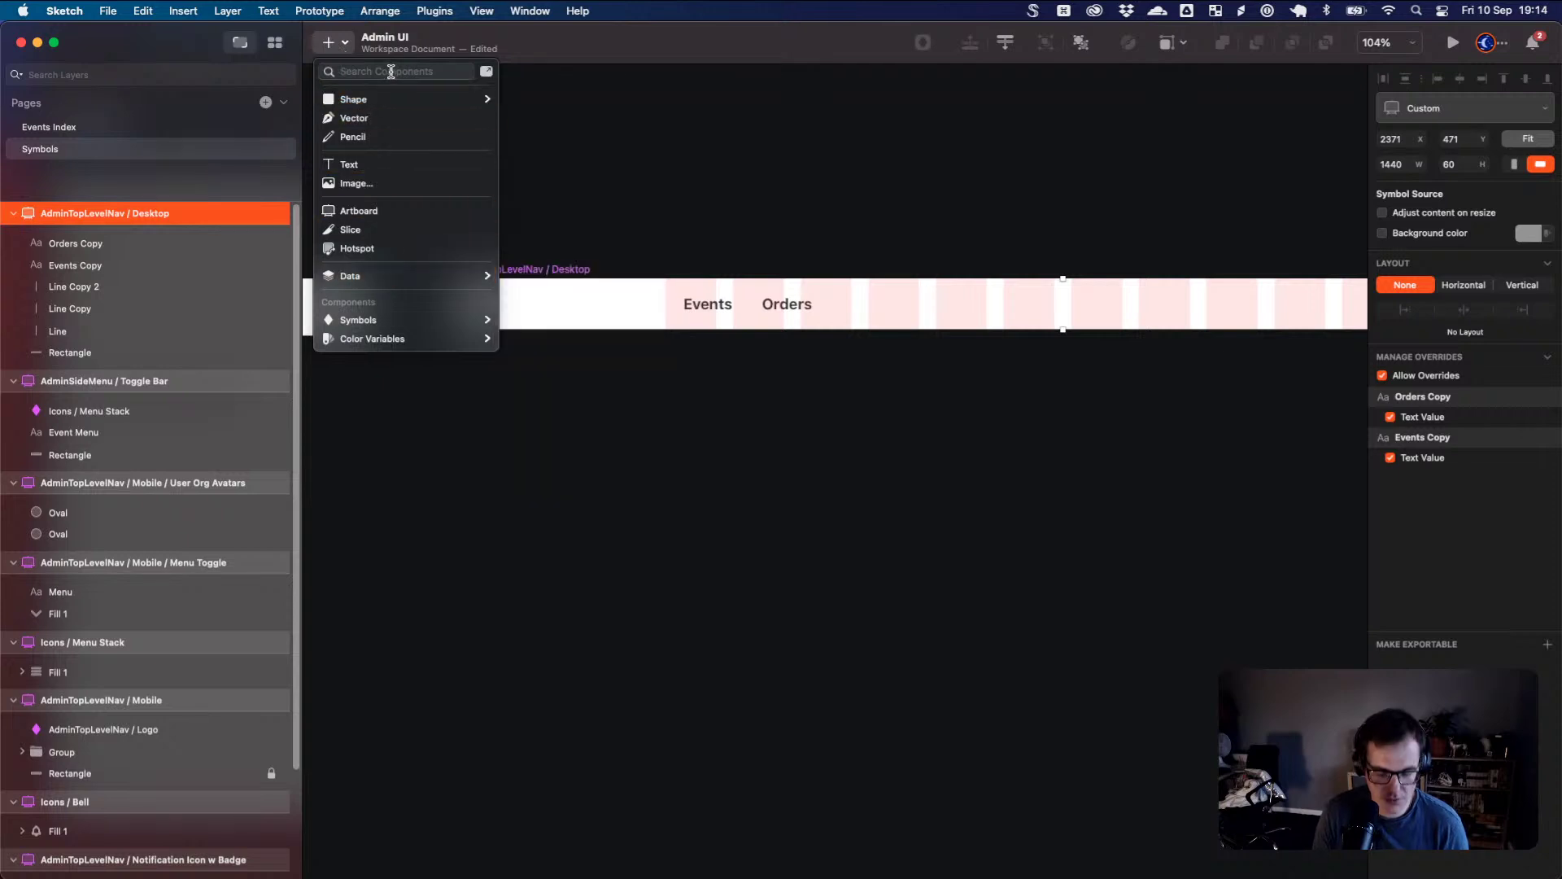
text(logo)
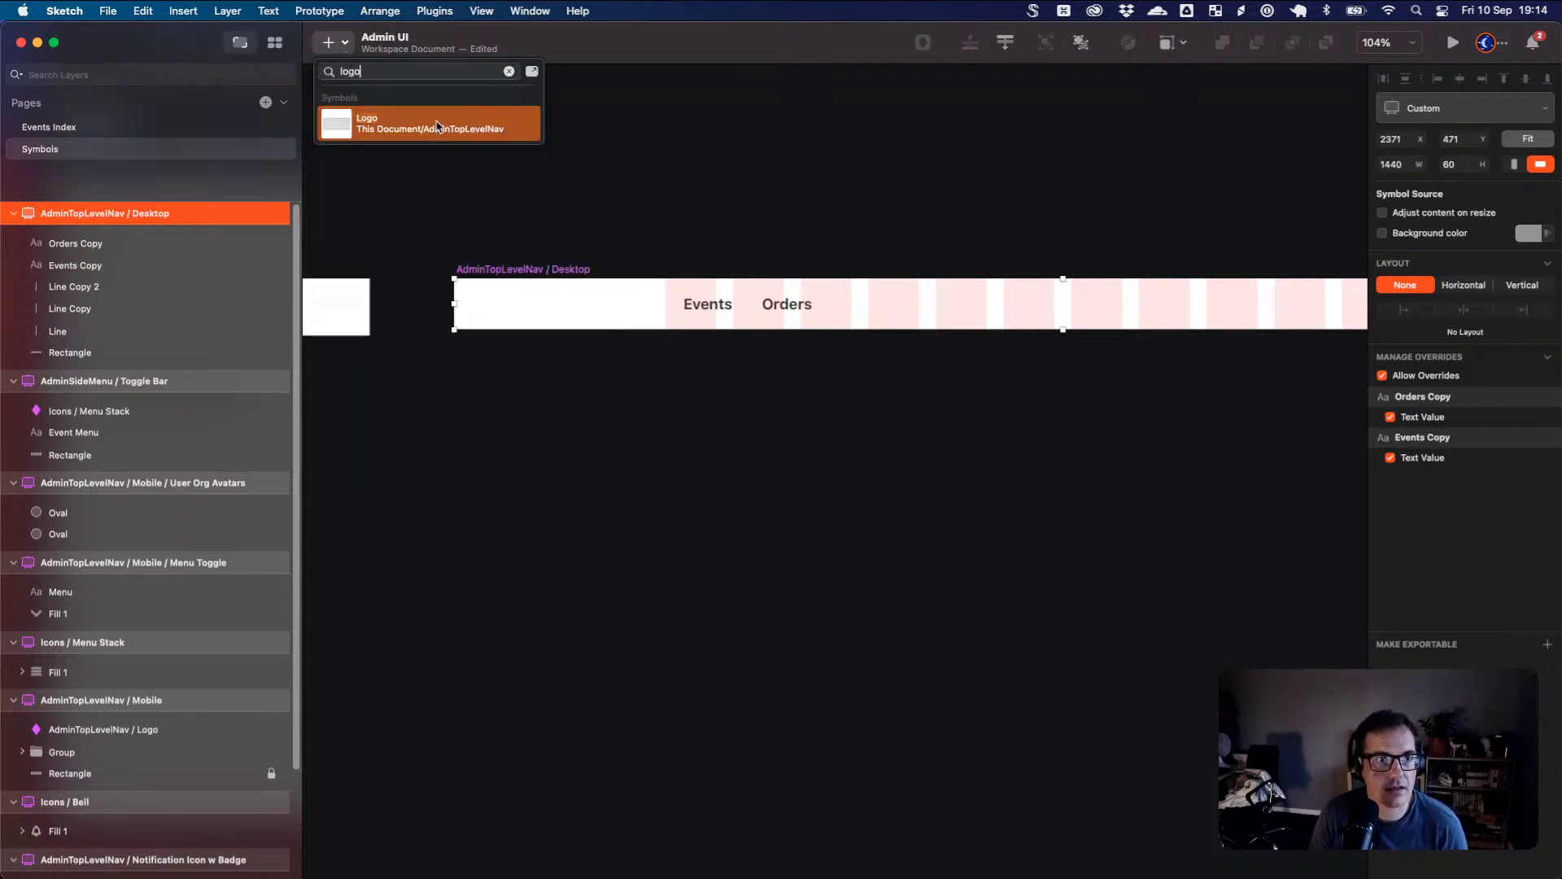
click(347, 45)
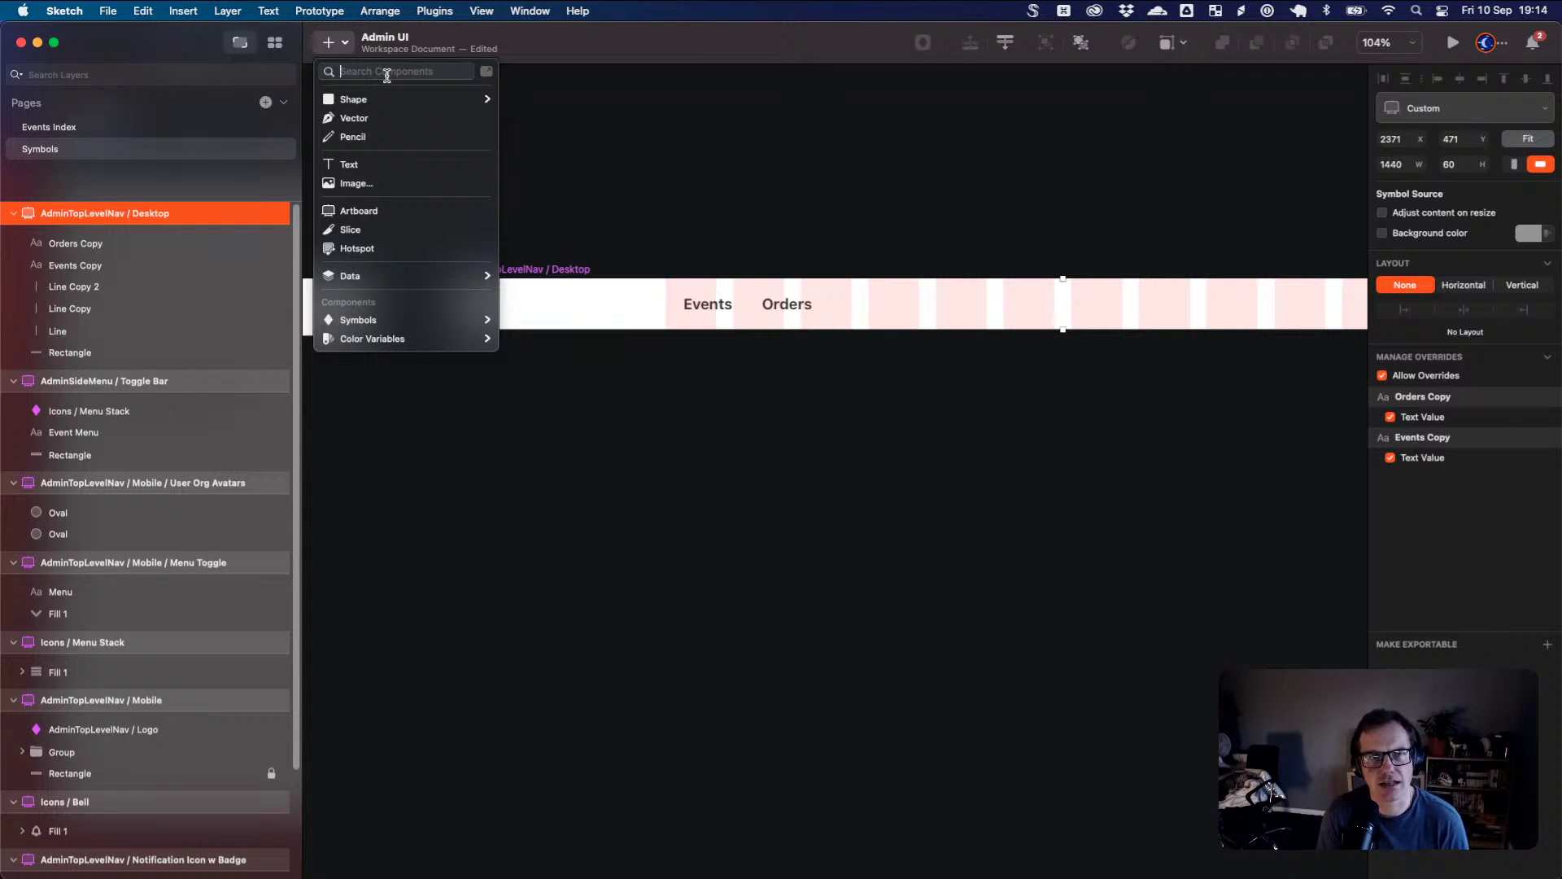
text(logo)
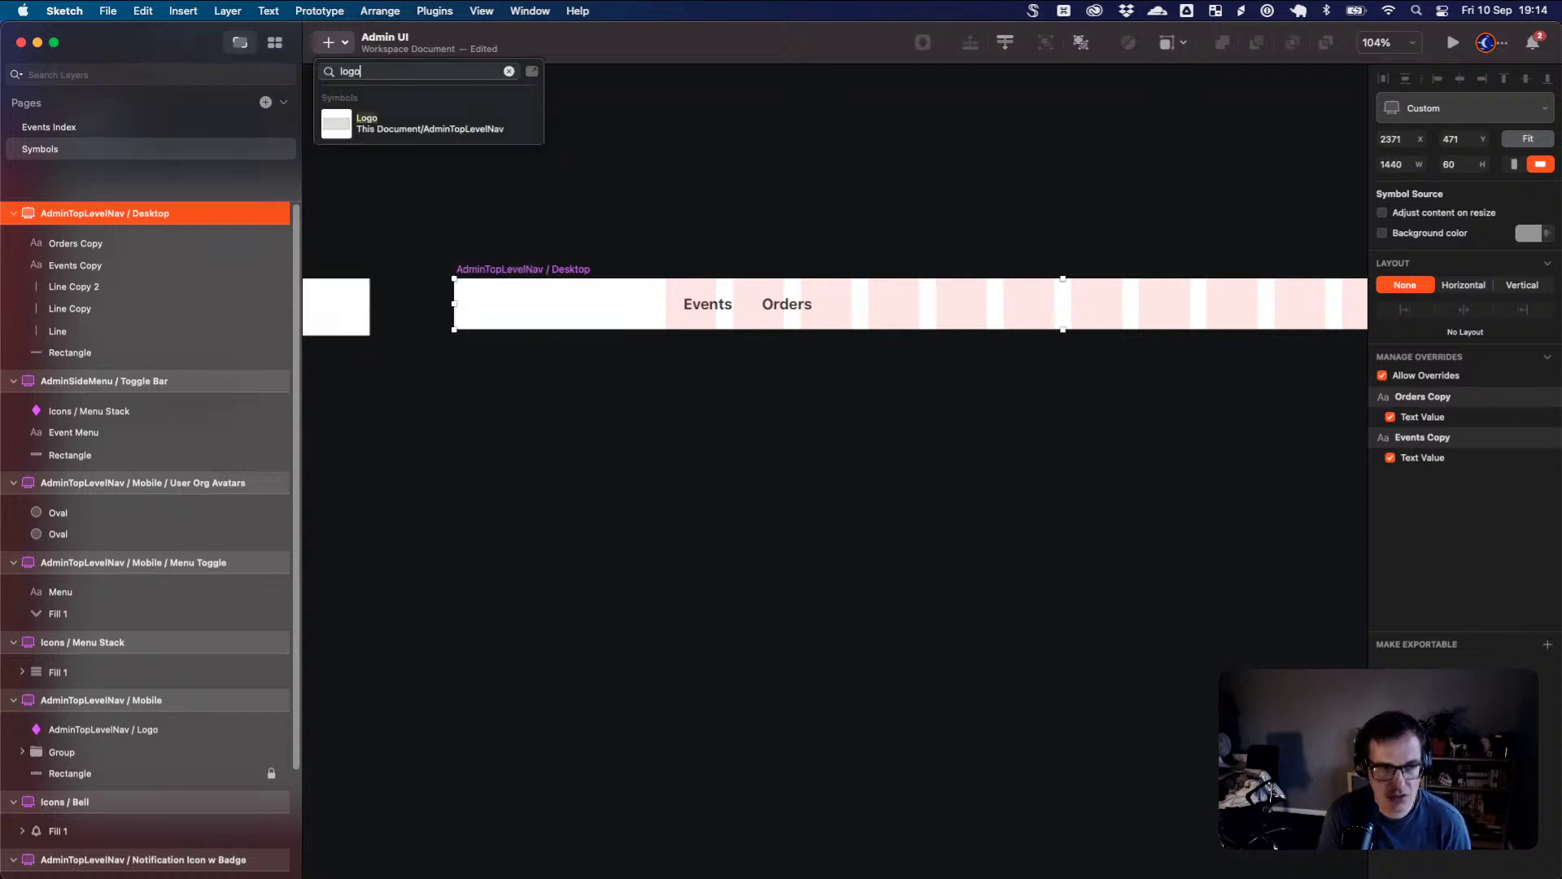
key(Return)
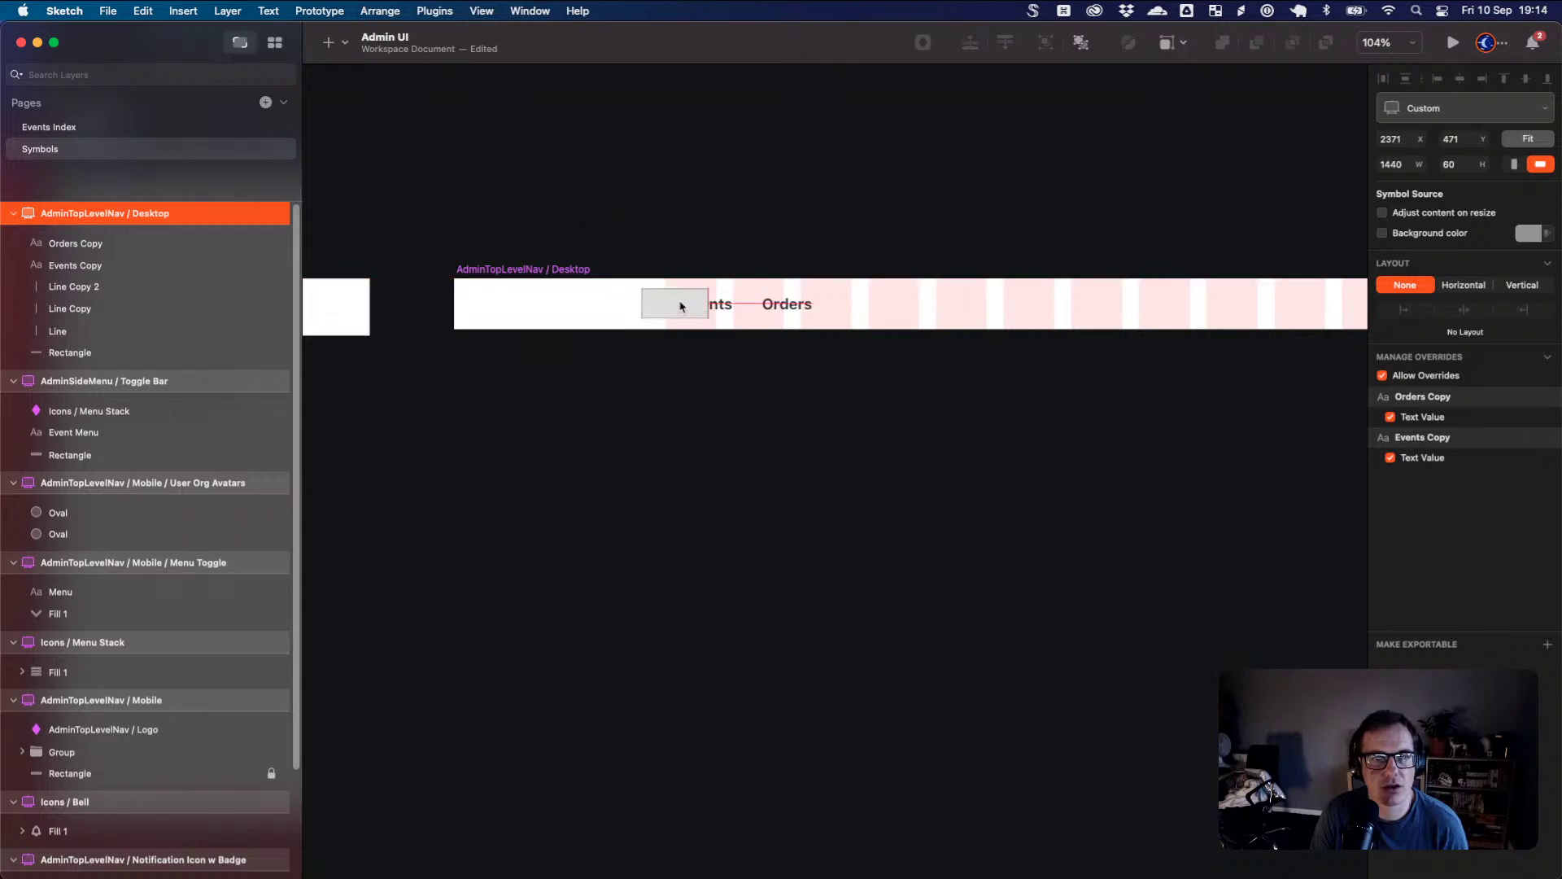
click(704, 309)
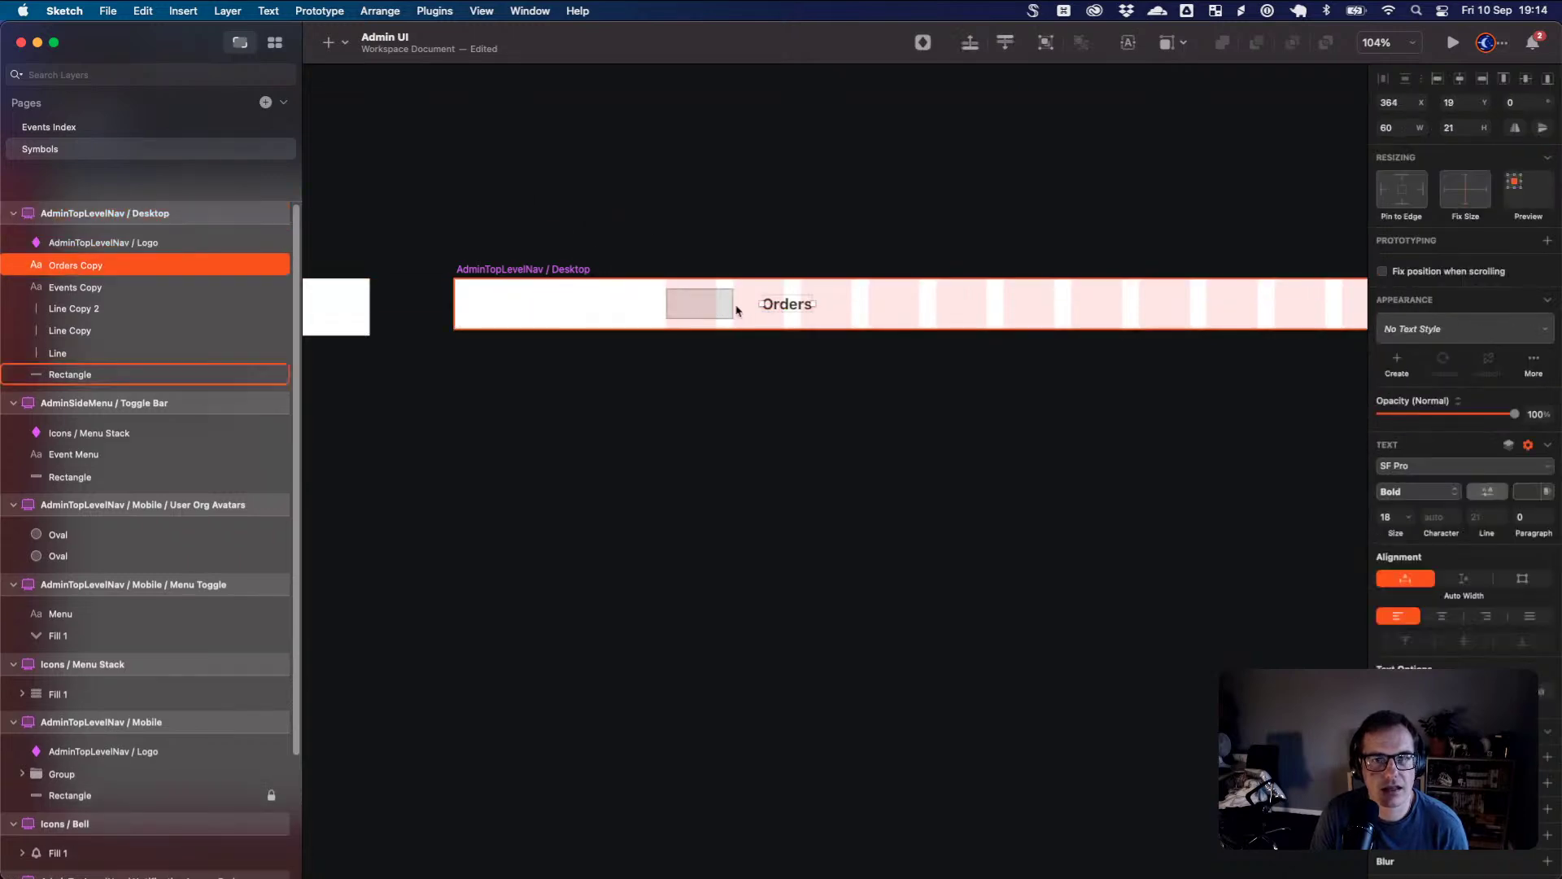
- Shift Events and Orders right, set the logo beside them, and return to Events Index
click(716, 306)
shift+click(784, 306)
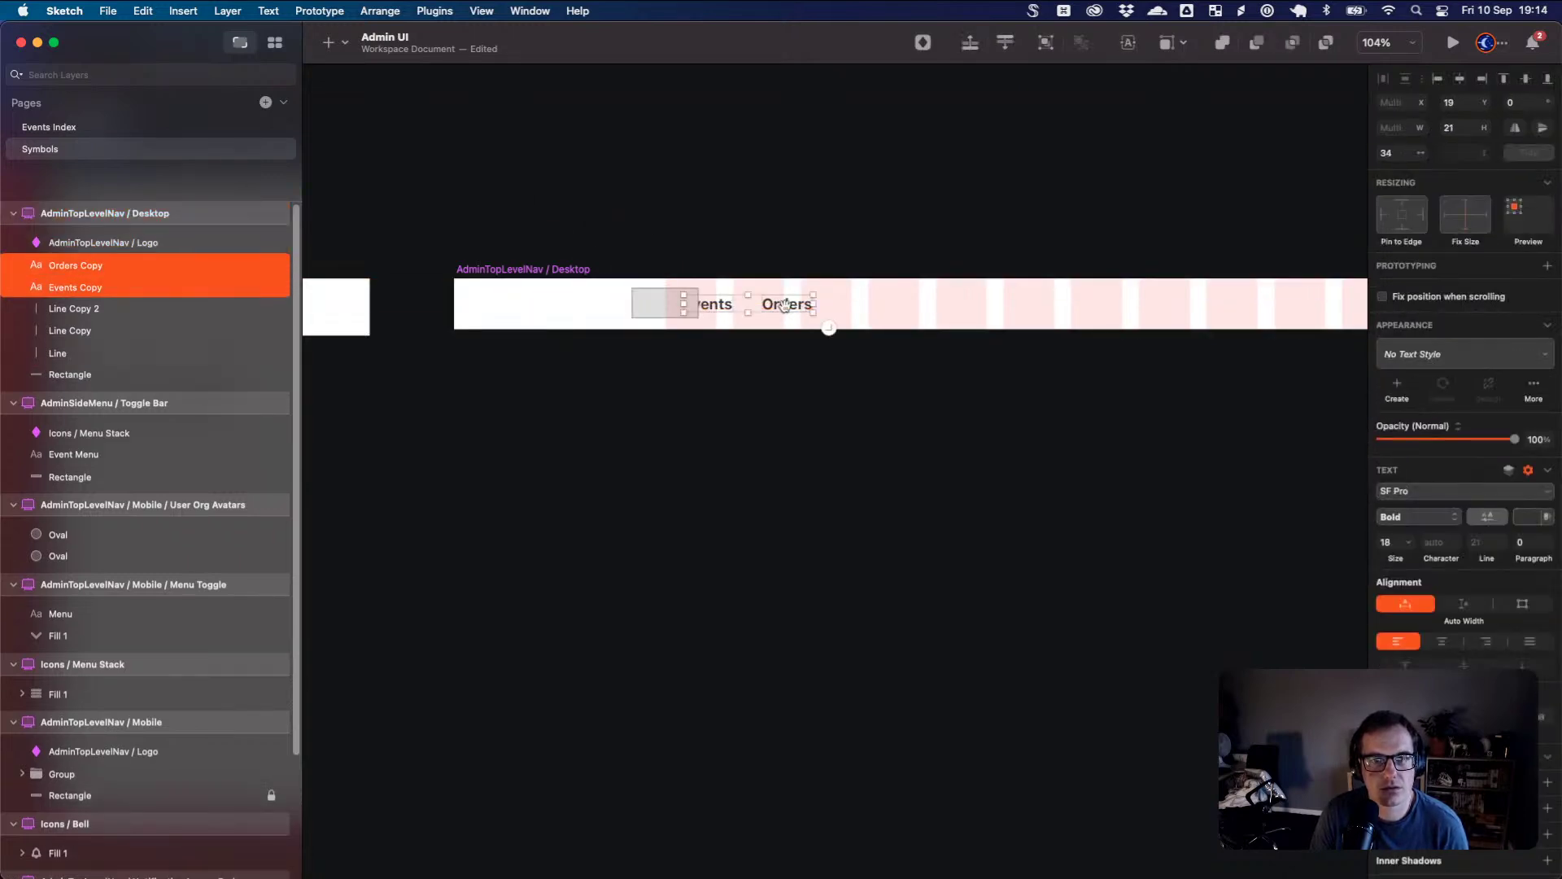
key(Up)
key(shift+Right)
key(shift+Right)
key(shift+Right)
key(shift+Right)
key(shift+Right)
key(shift+Right)
key(shift+Right)
key(shift+Right)
key(shift+Right)
key(shift+Right)
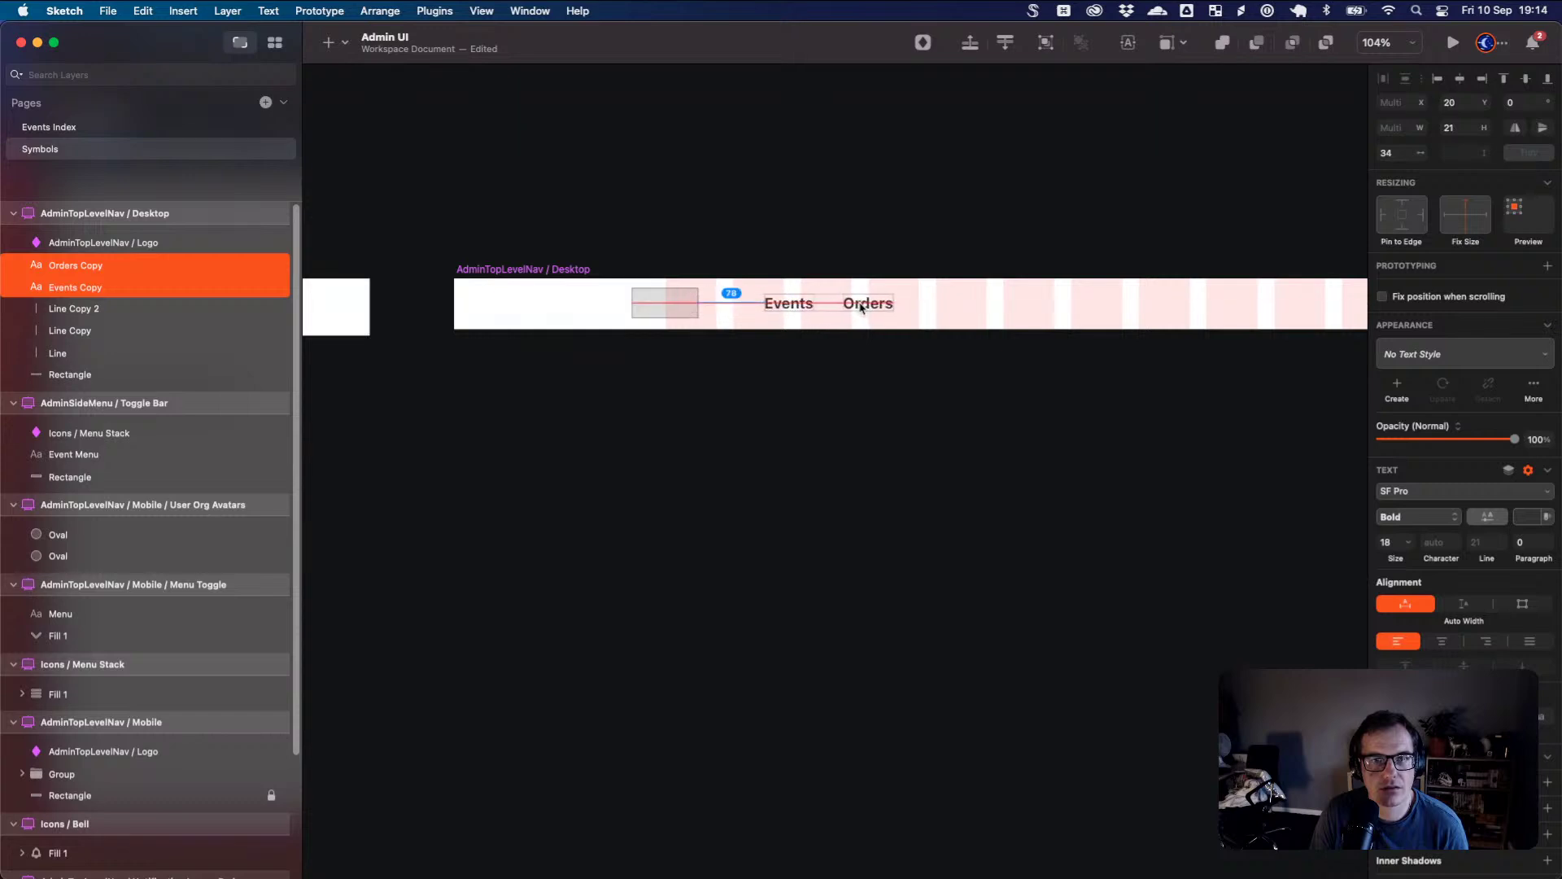
drag(691, 302, 727, 311)
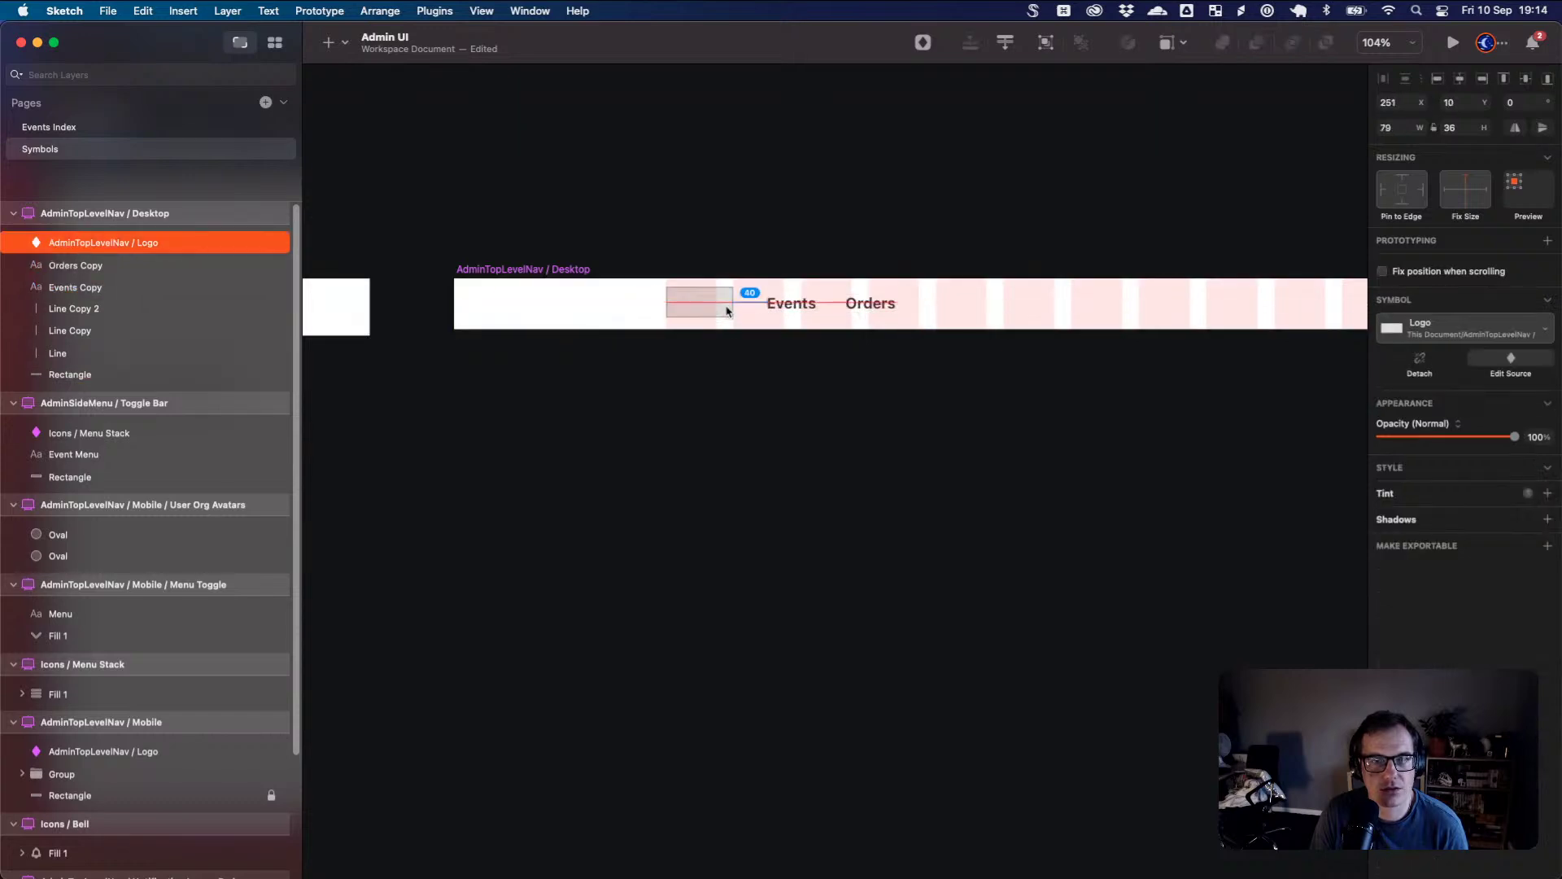
click(786, 340)
drag(1091, 363, 906, 372)
click(40, 128)
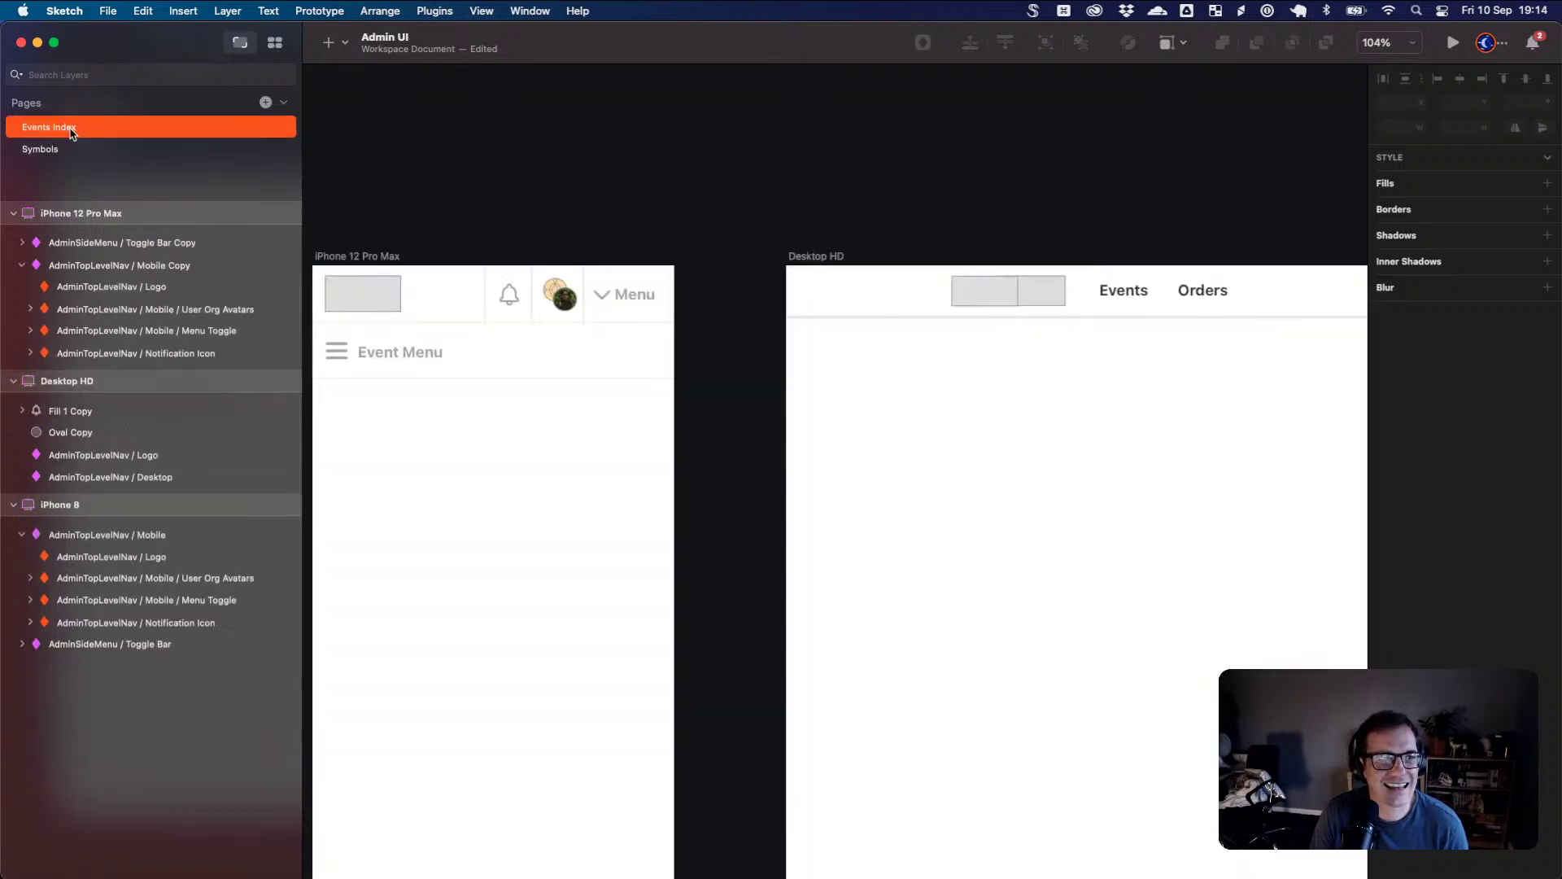
- Delete the loose bell and avatar layers from the Desktop HD artboard
scroll(1049, 363, right, 10)
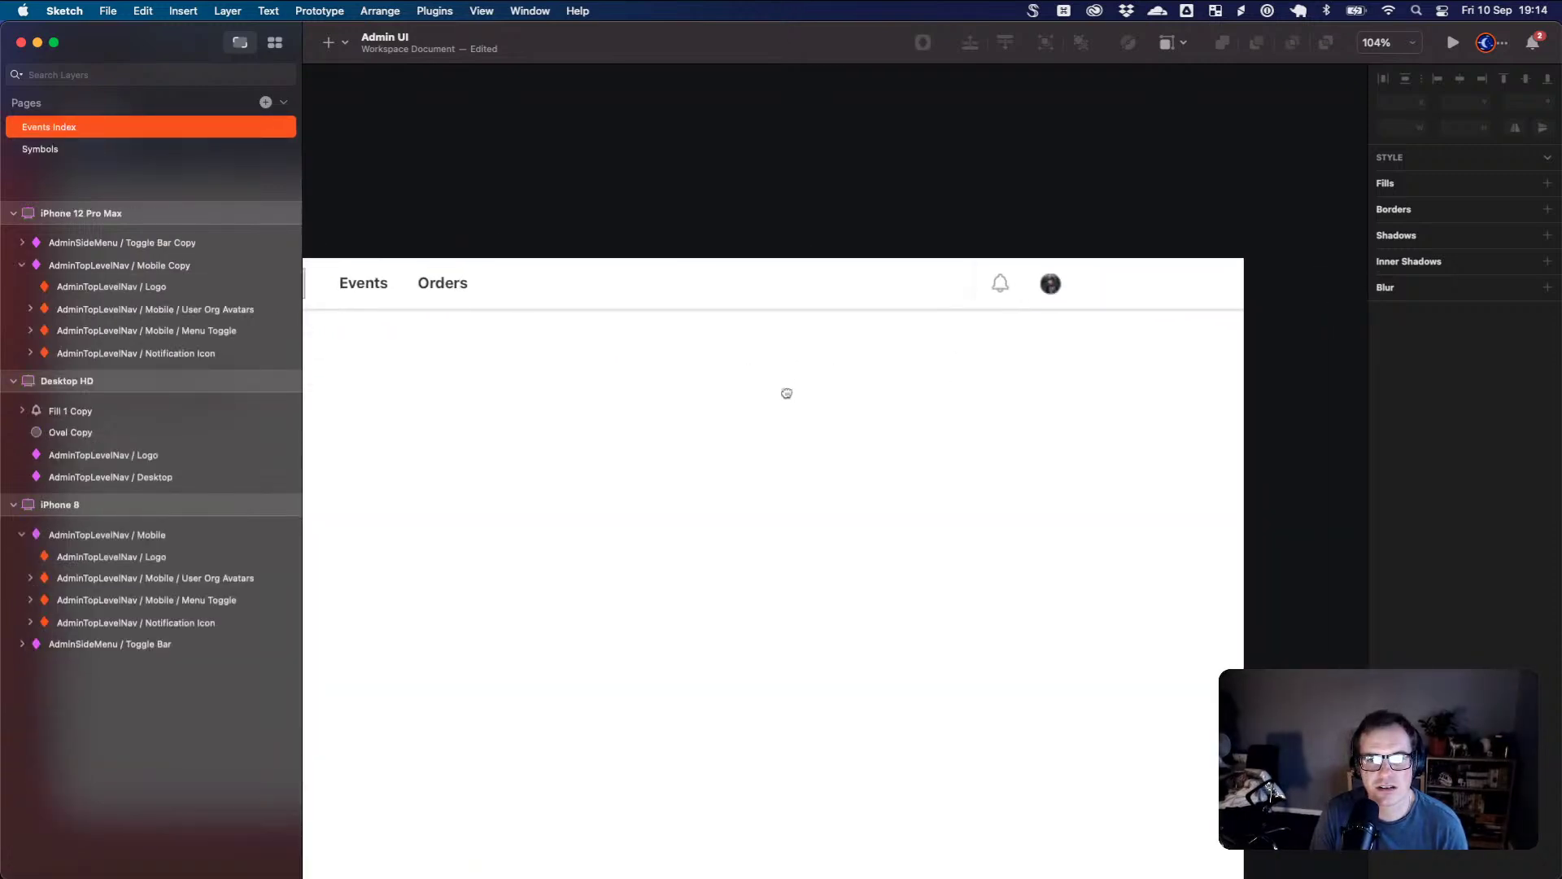
click(1001, 289)
click(1001, 285)
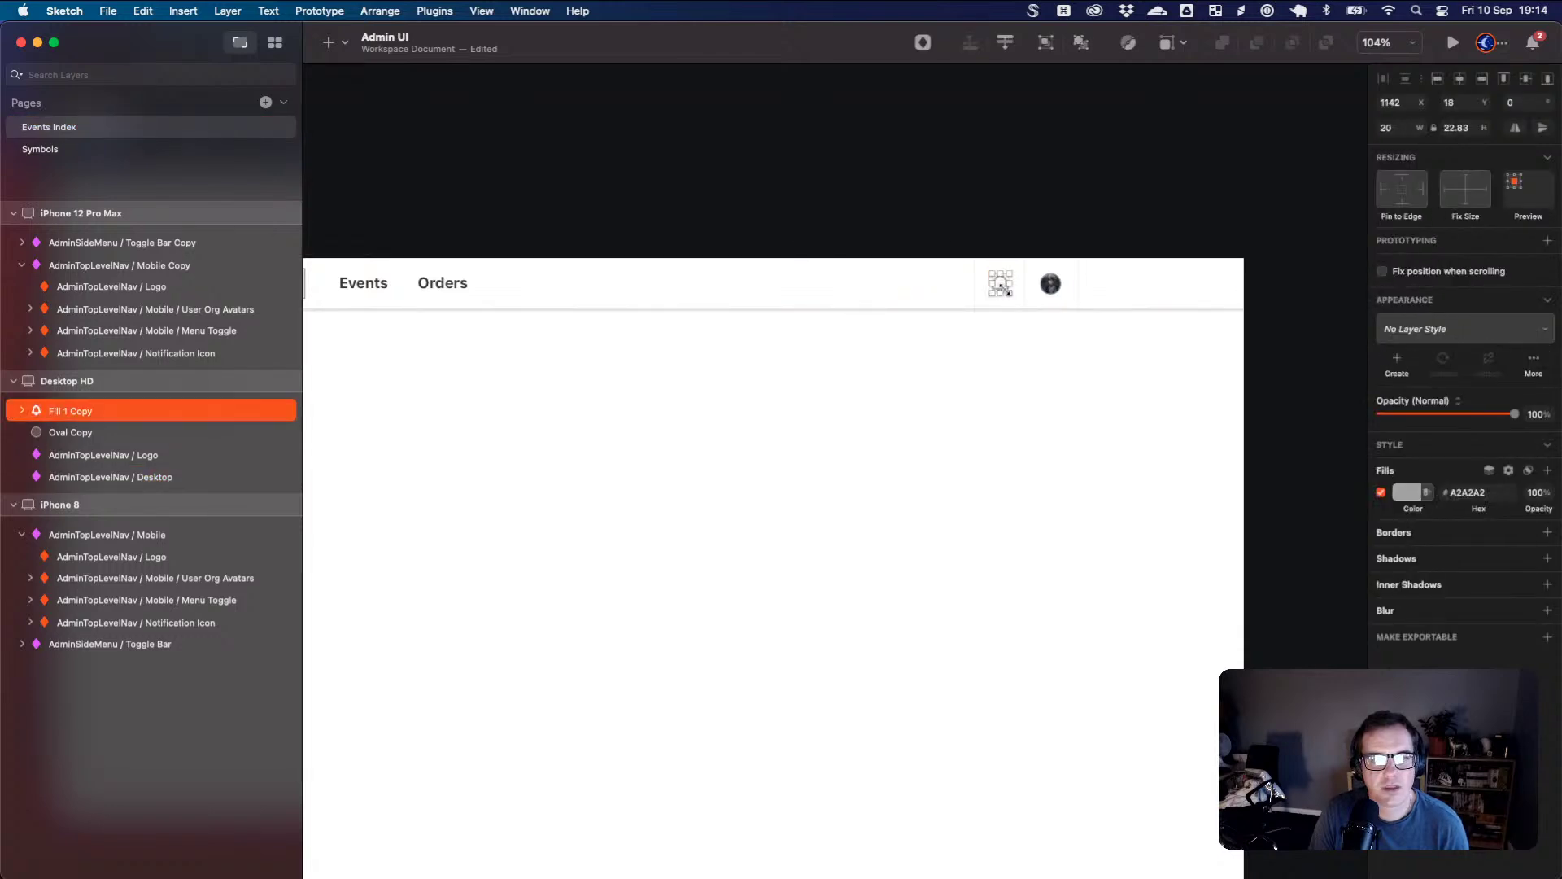
shift+click(1049, 283)
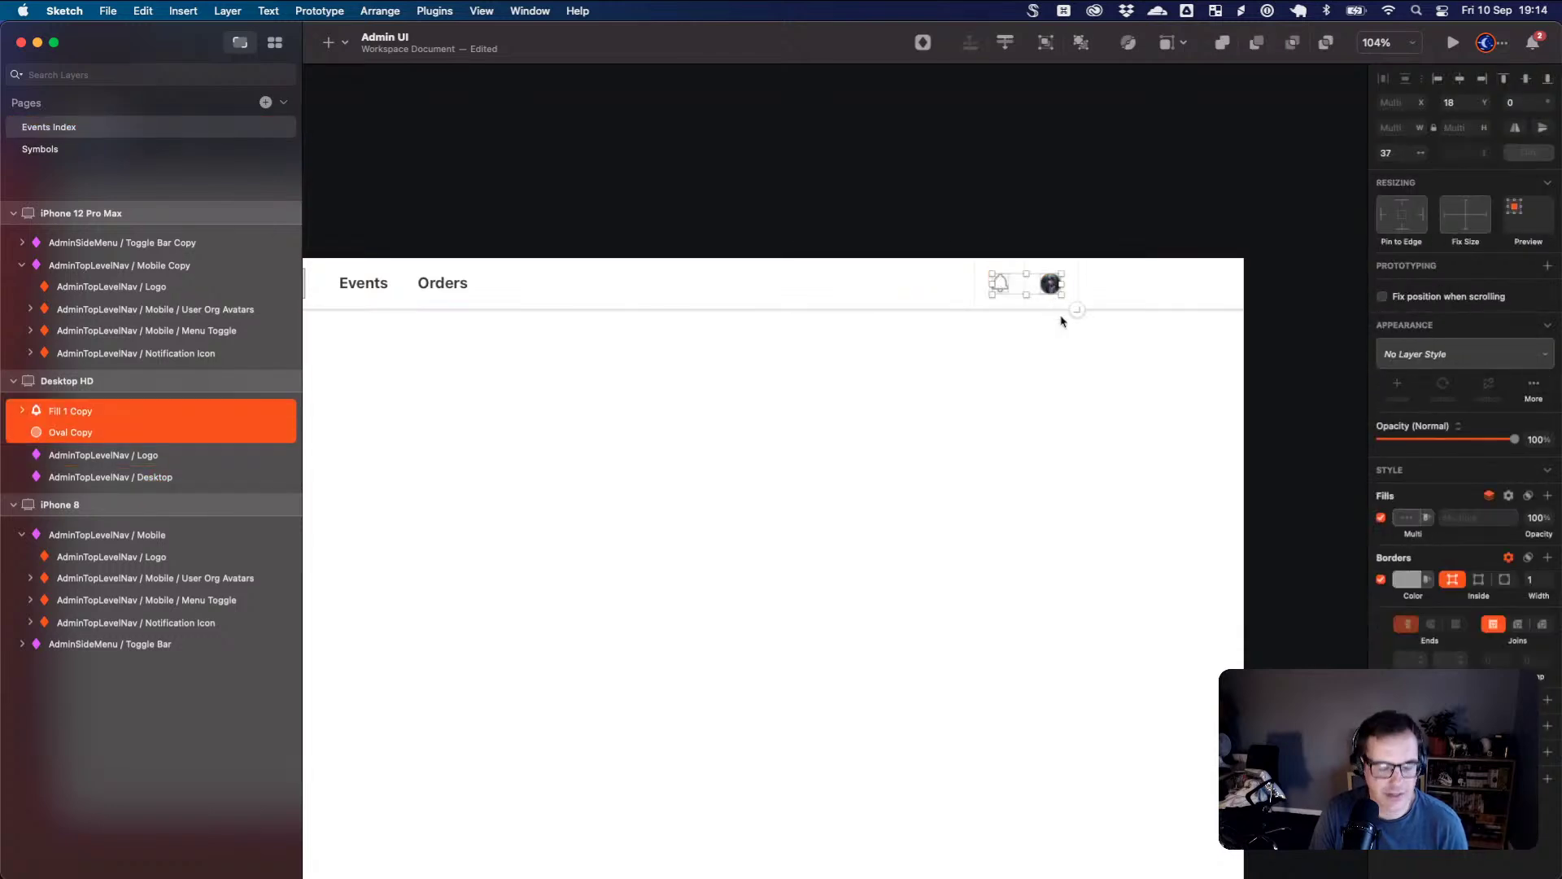
key(Delete)
- In the desktop nav master, place the bell and avatar at the bar's right end, then go back to the instance
click(488, 295)
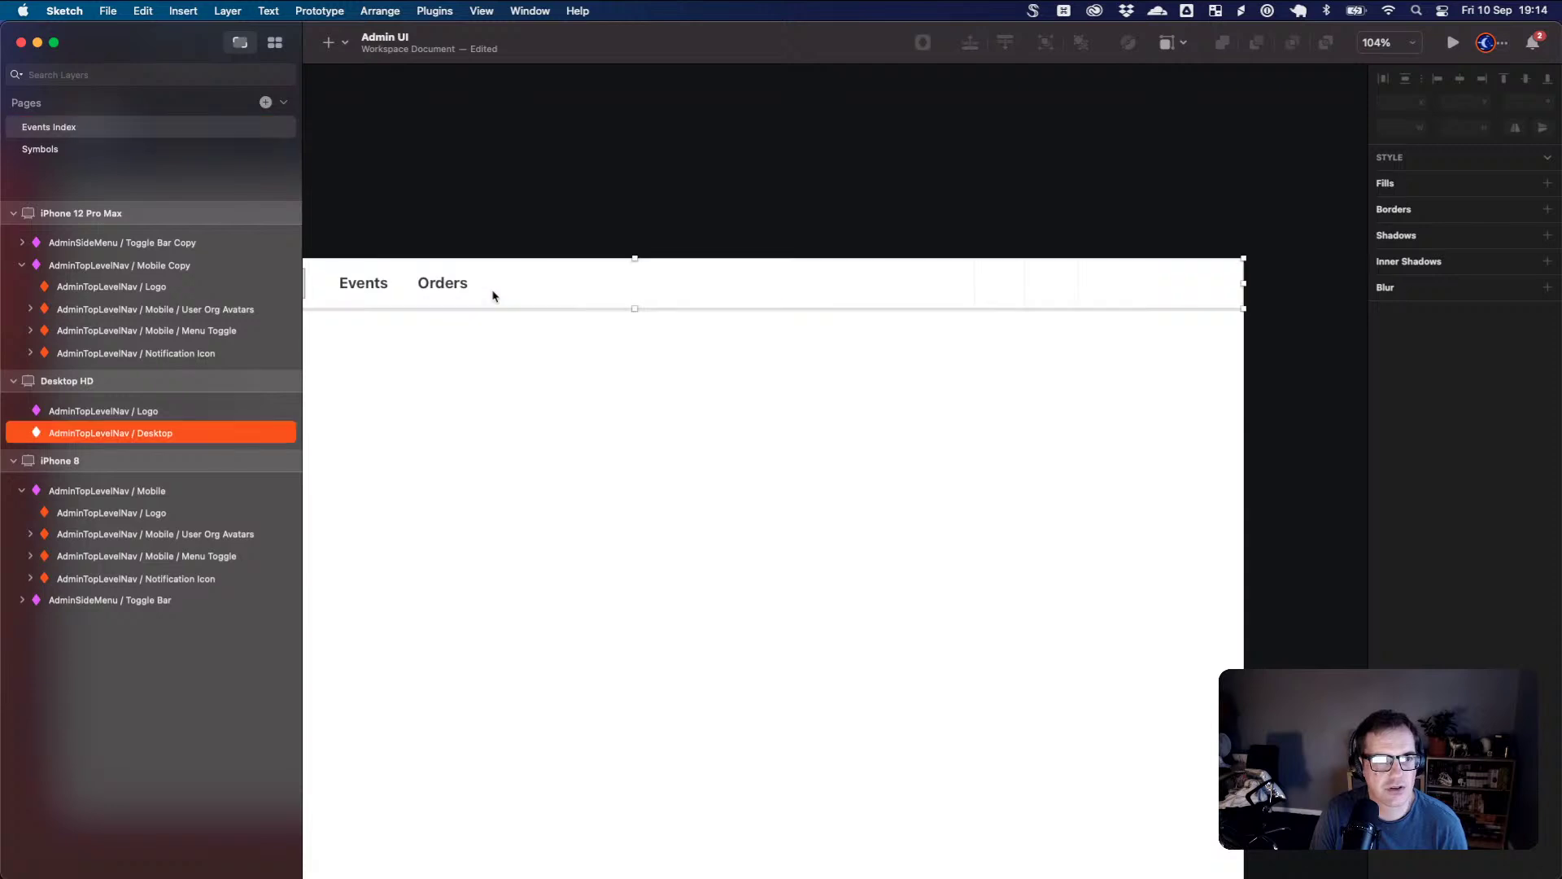
click(1511, 363)
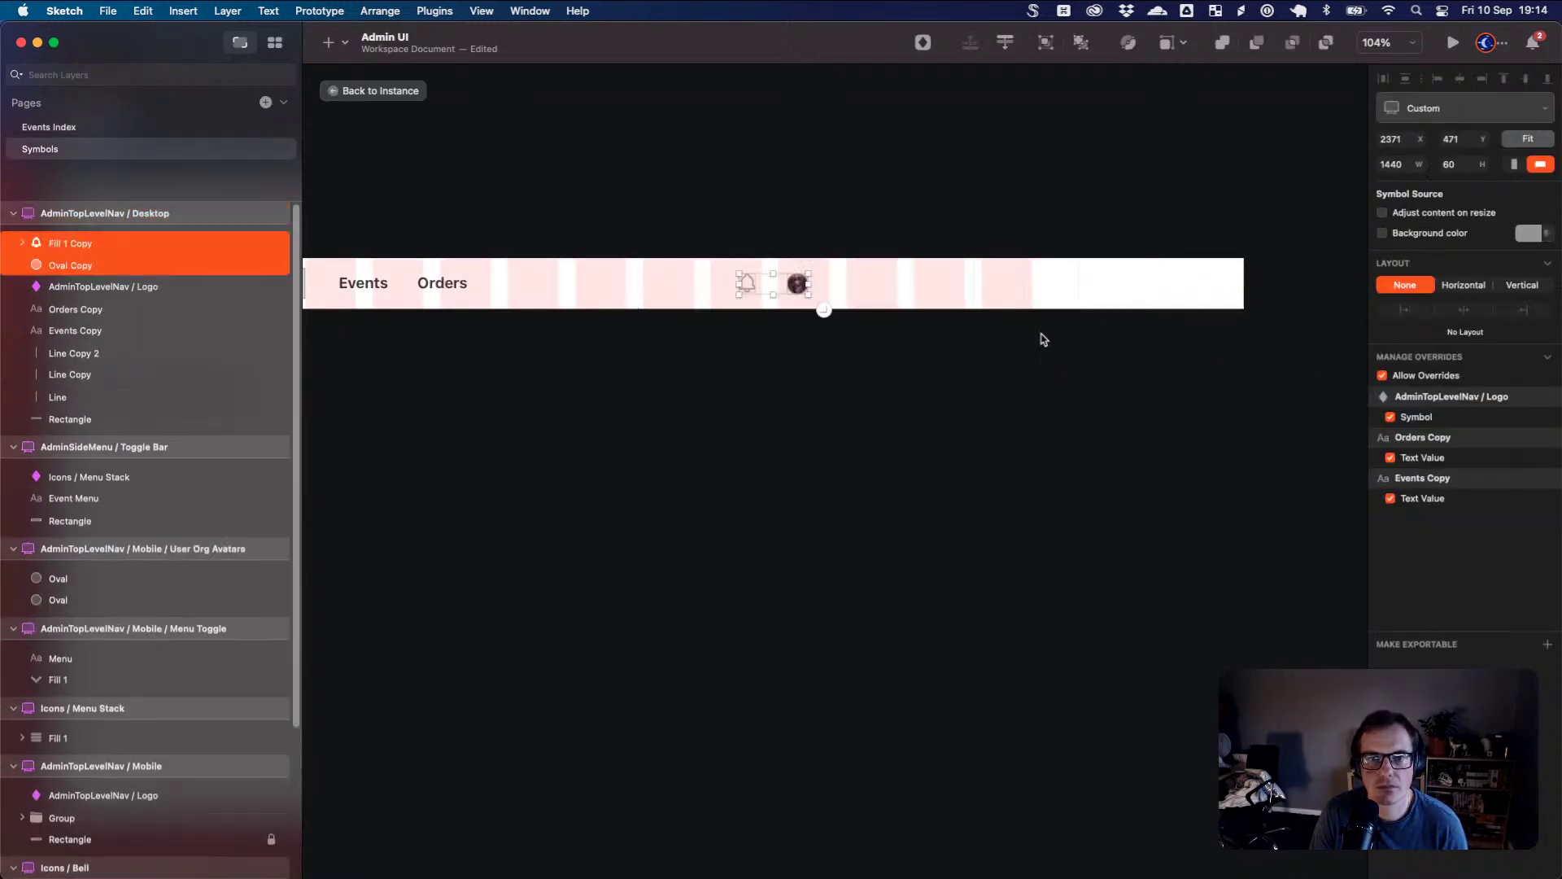
drag(804, 286, 1055, 289)
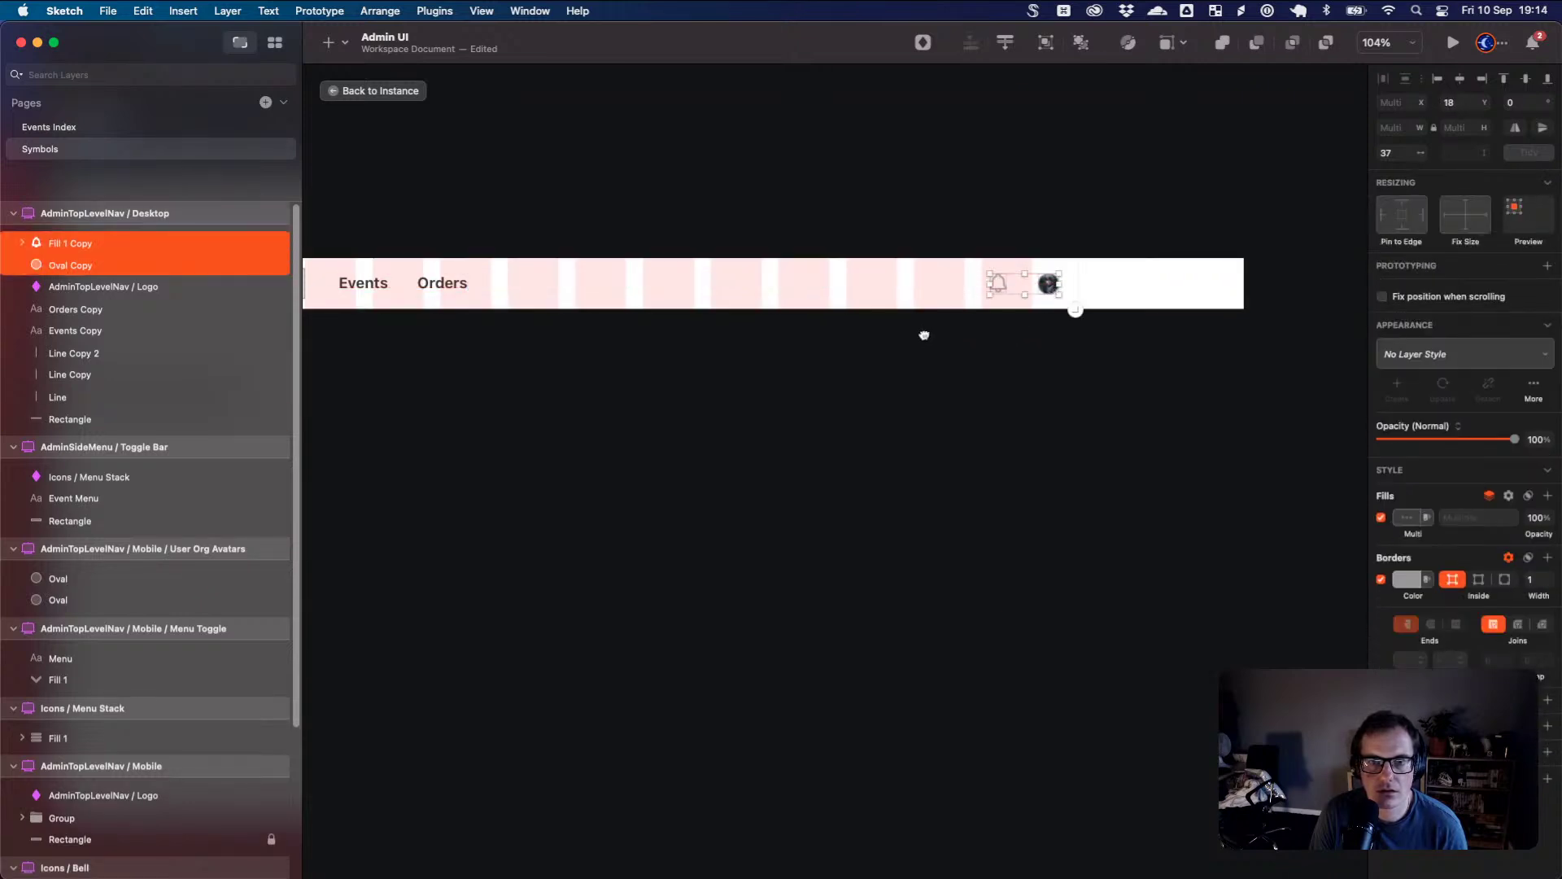
drag(924, 334, 1052, 344)
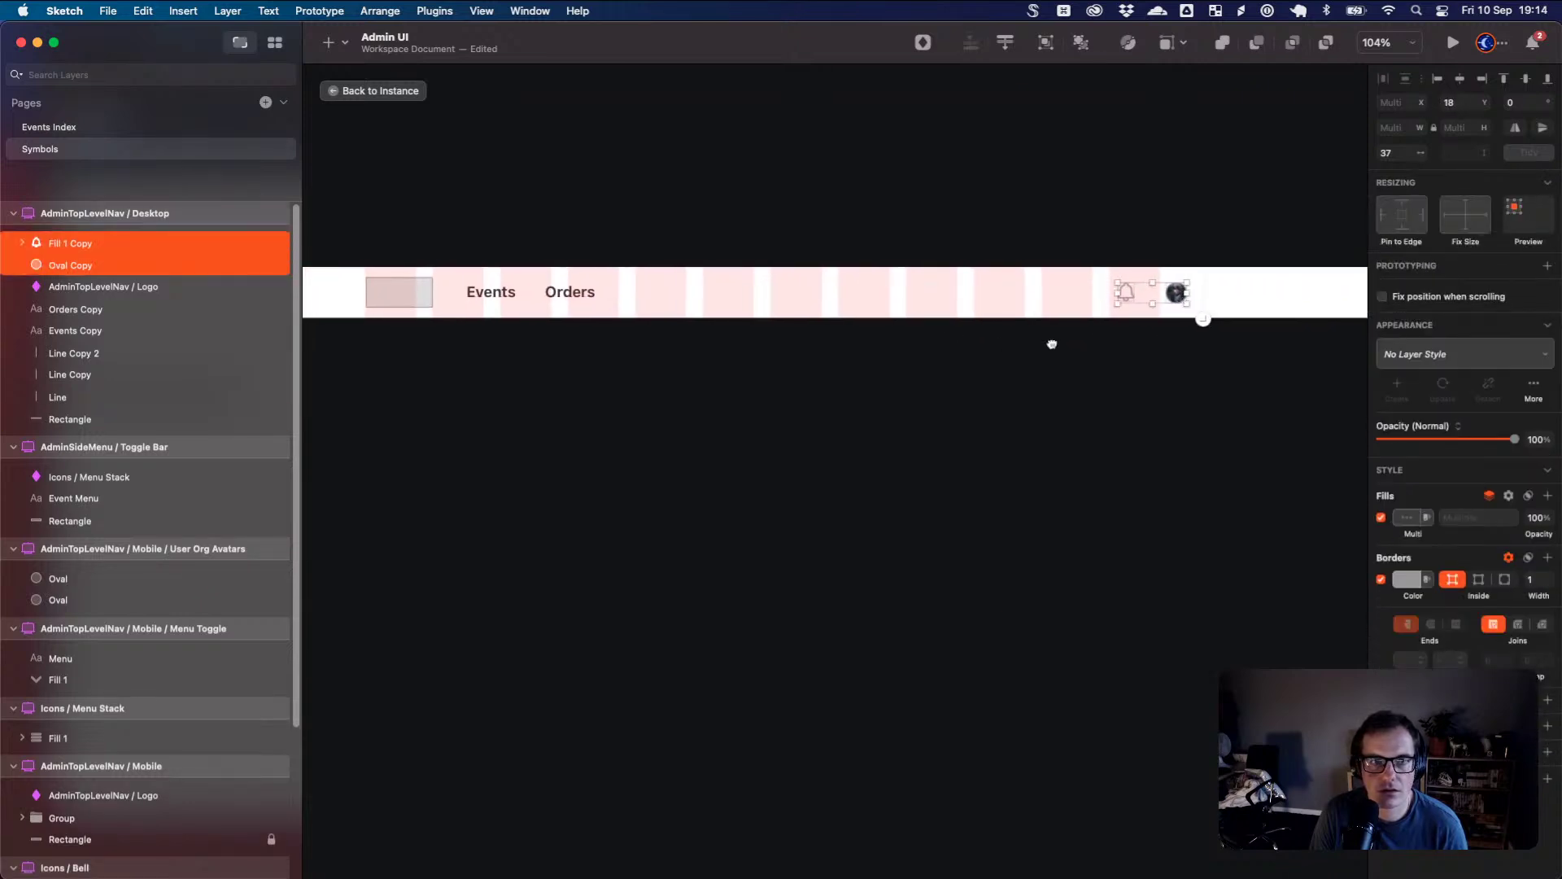
click(1208, 293)
click(1250, 251)
drag(1254, 242, 1015, 339)
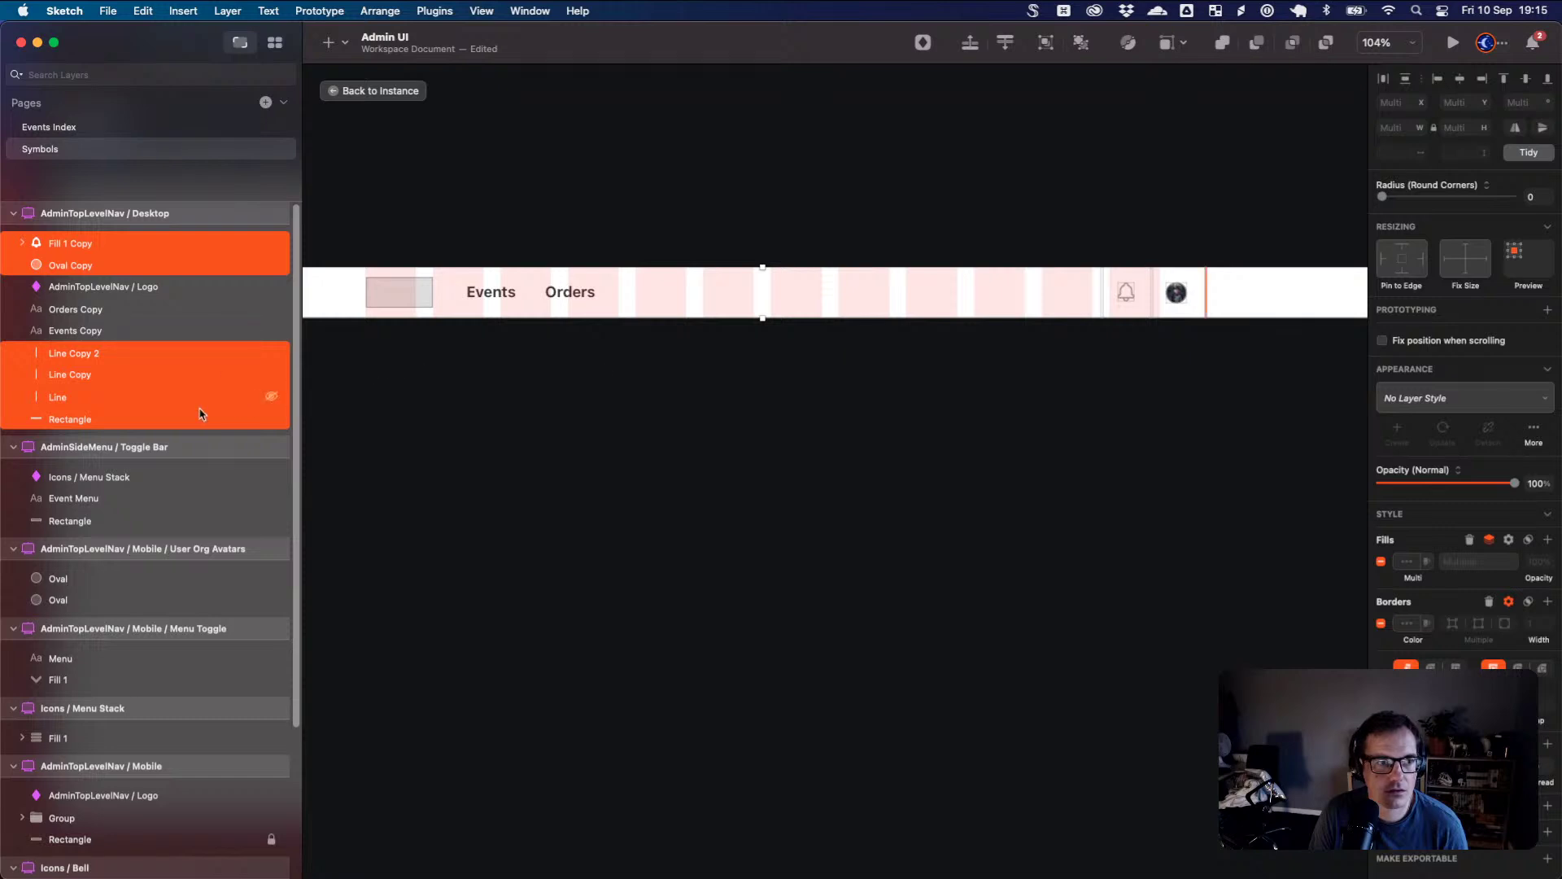
shift+click(900, 316)
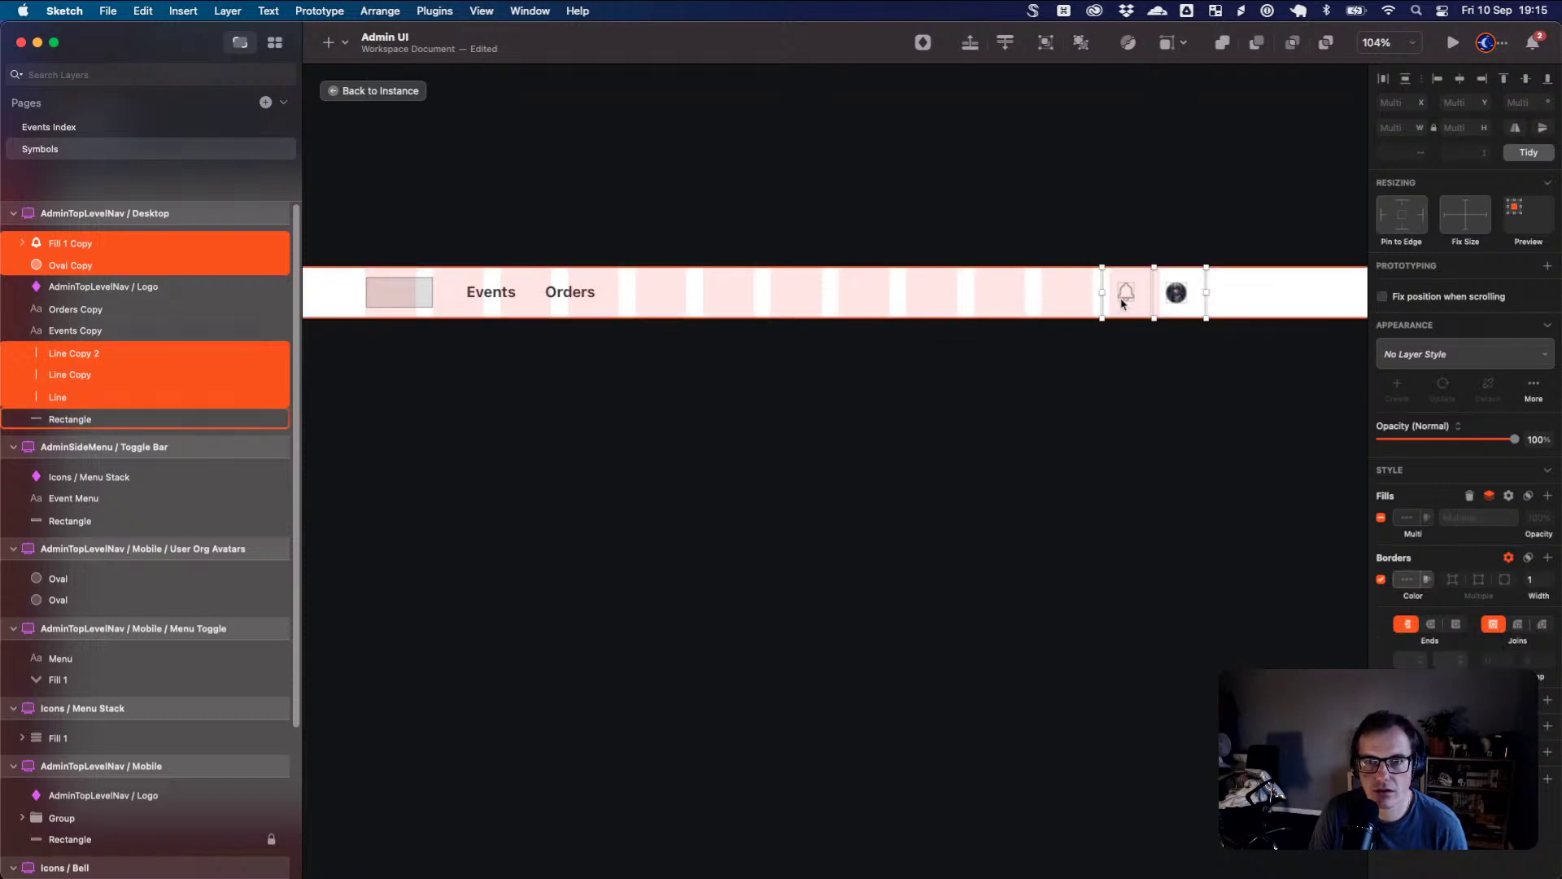
drag(1122, 304, 1082, 304)
click(1058, 346)
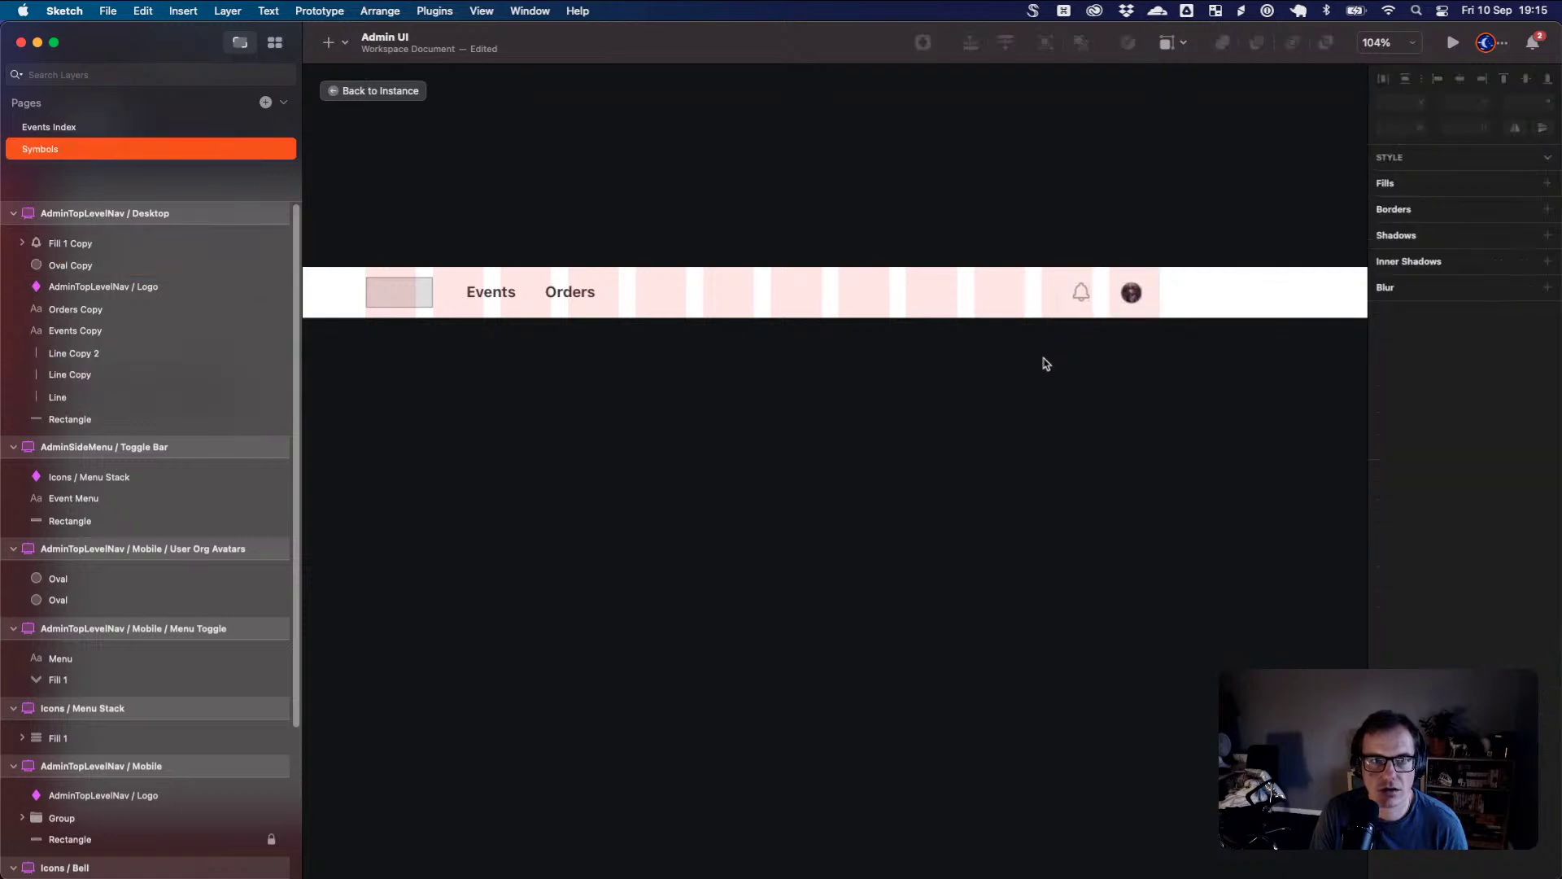
click(394, 95)
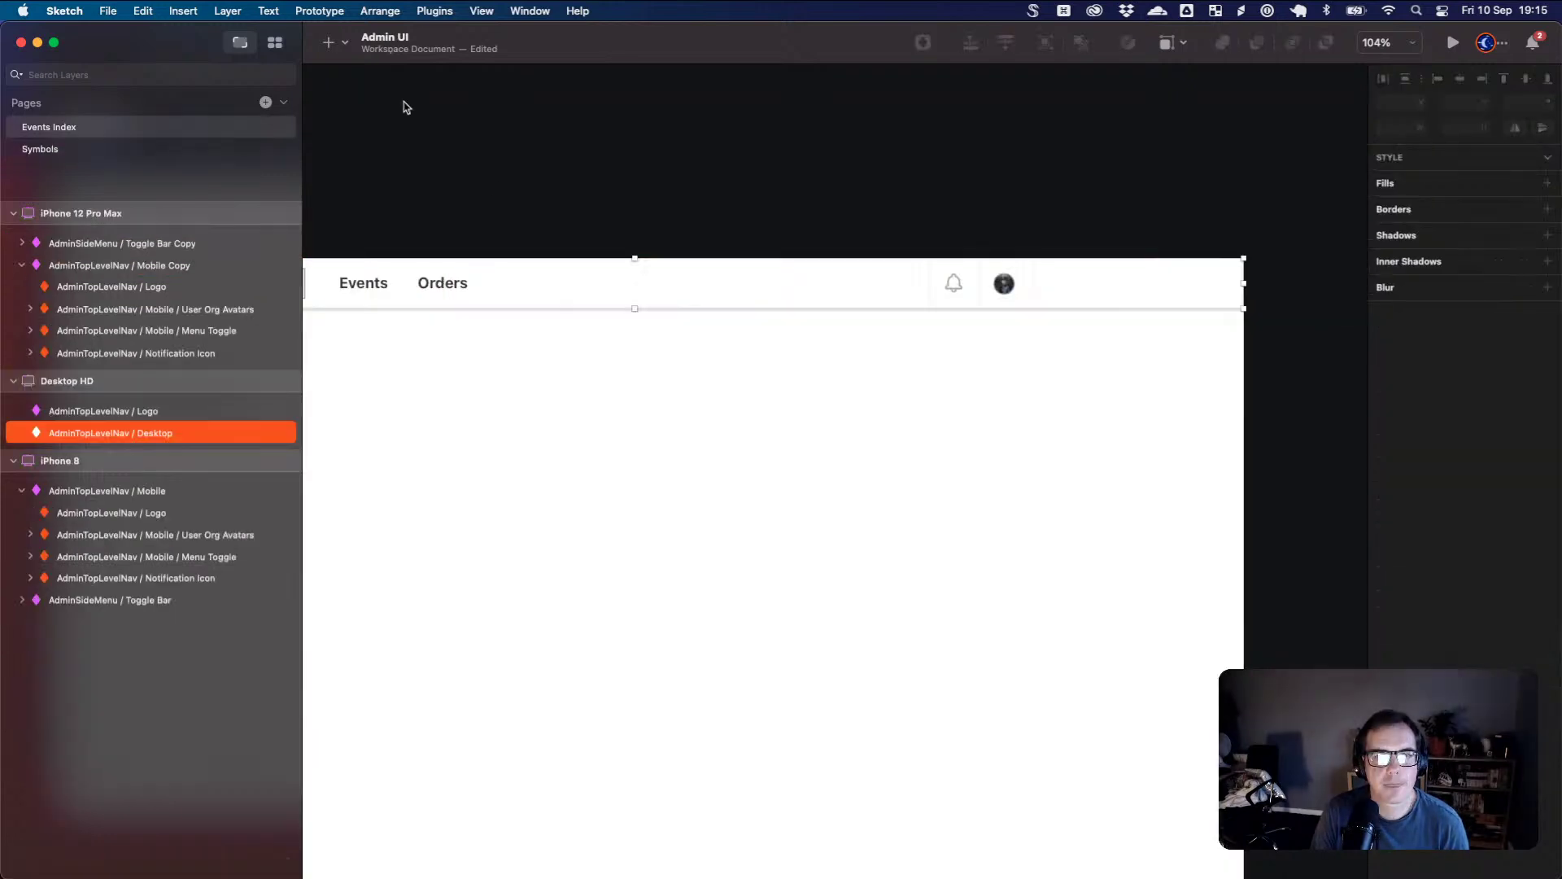
- Try the hamburger icon as the iPhone 12 Pro Max nav's notification override, then keep the bell
scroll(863, 337, left, 5)
scroll(934, 342, left, 10)
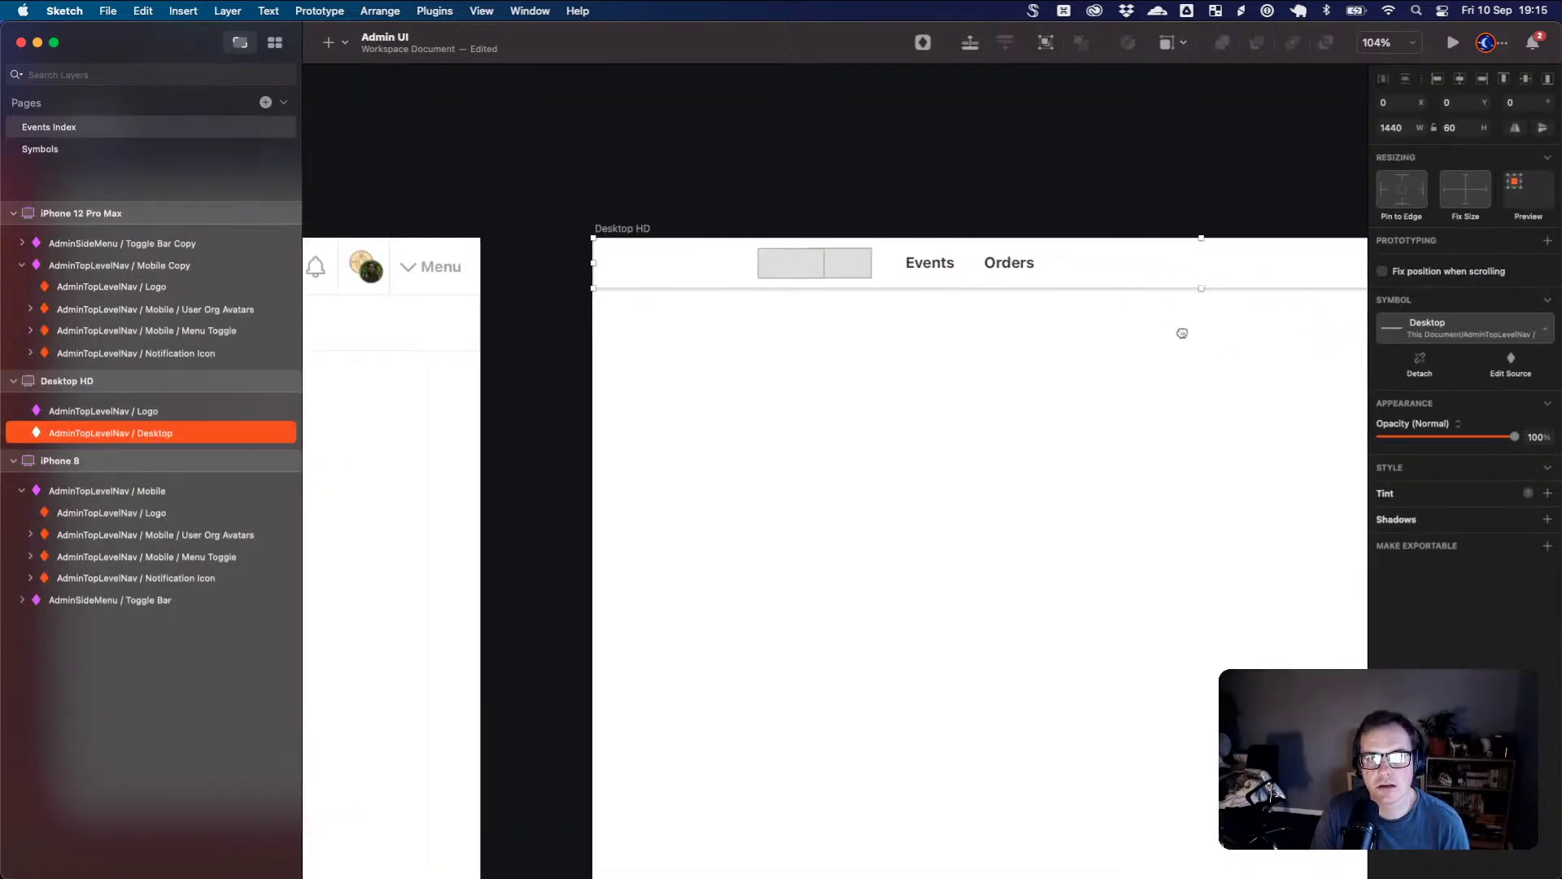
click(636, 263)
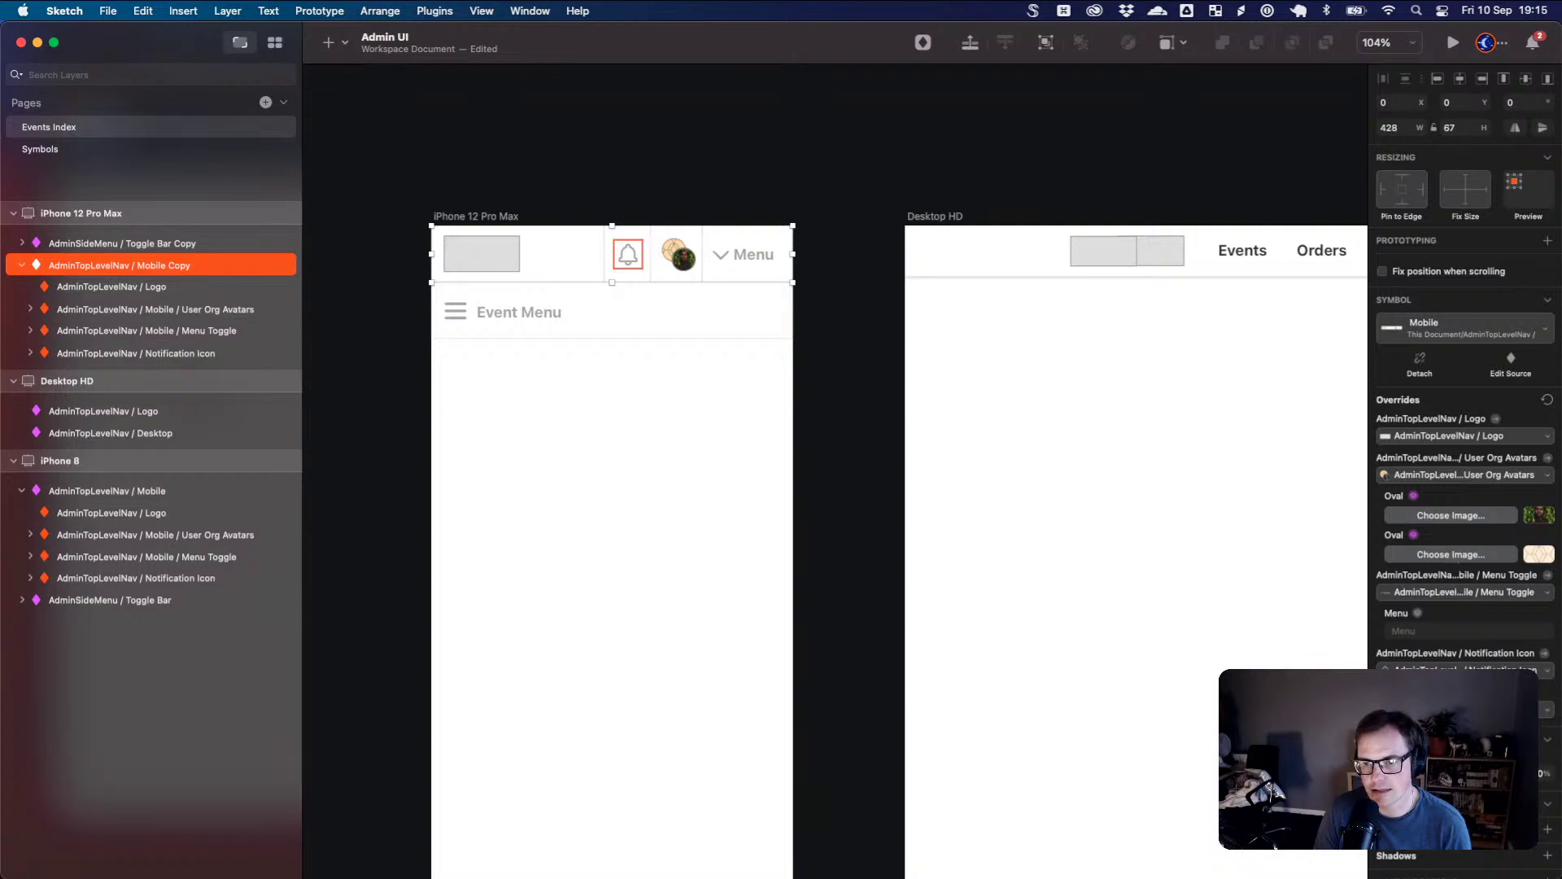
click(1465, 670)
scroll(1465, 814, down, 2)
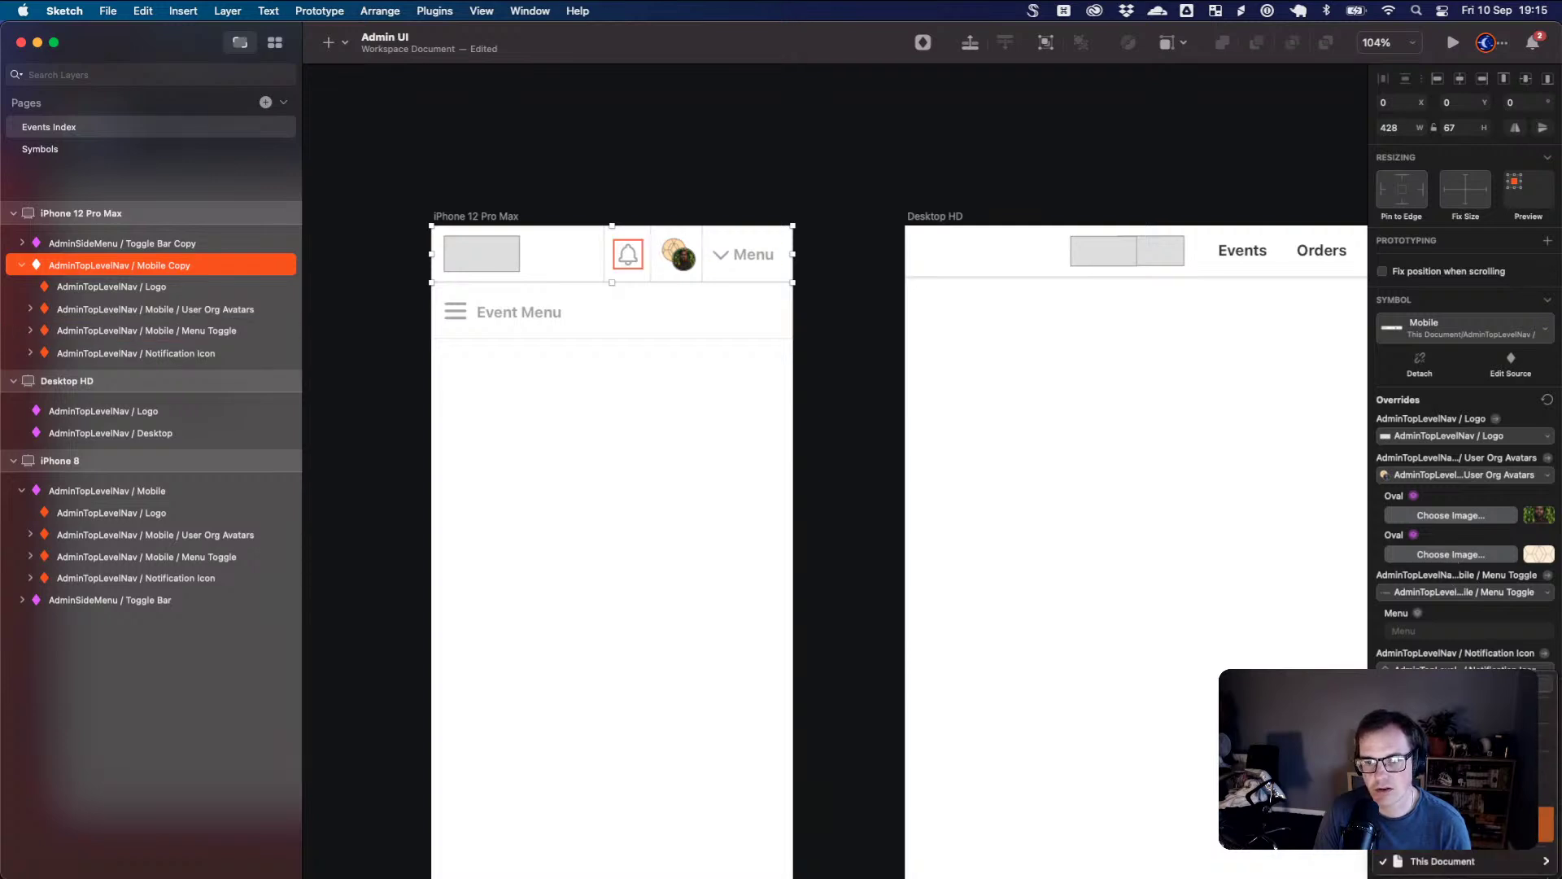
click(1465, 824)
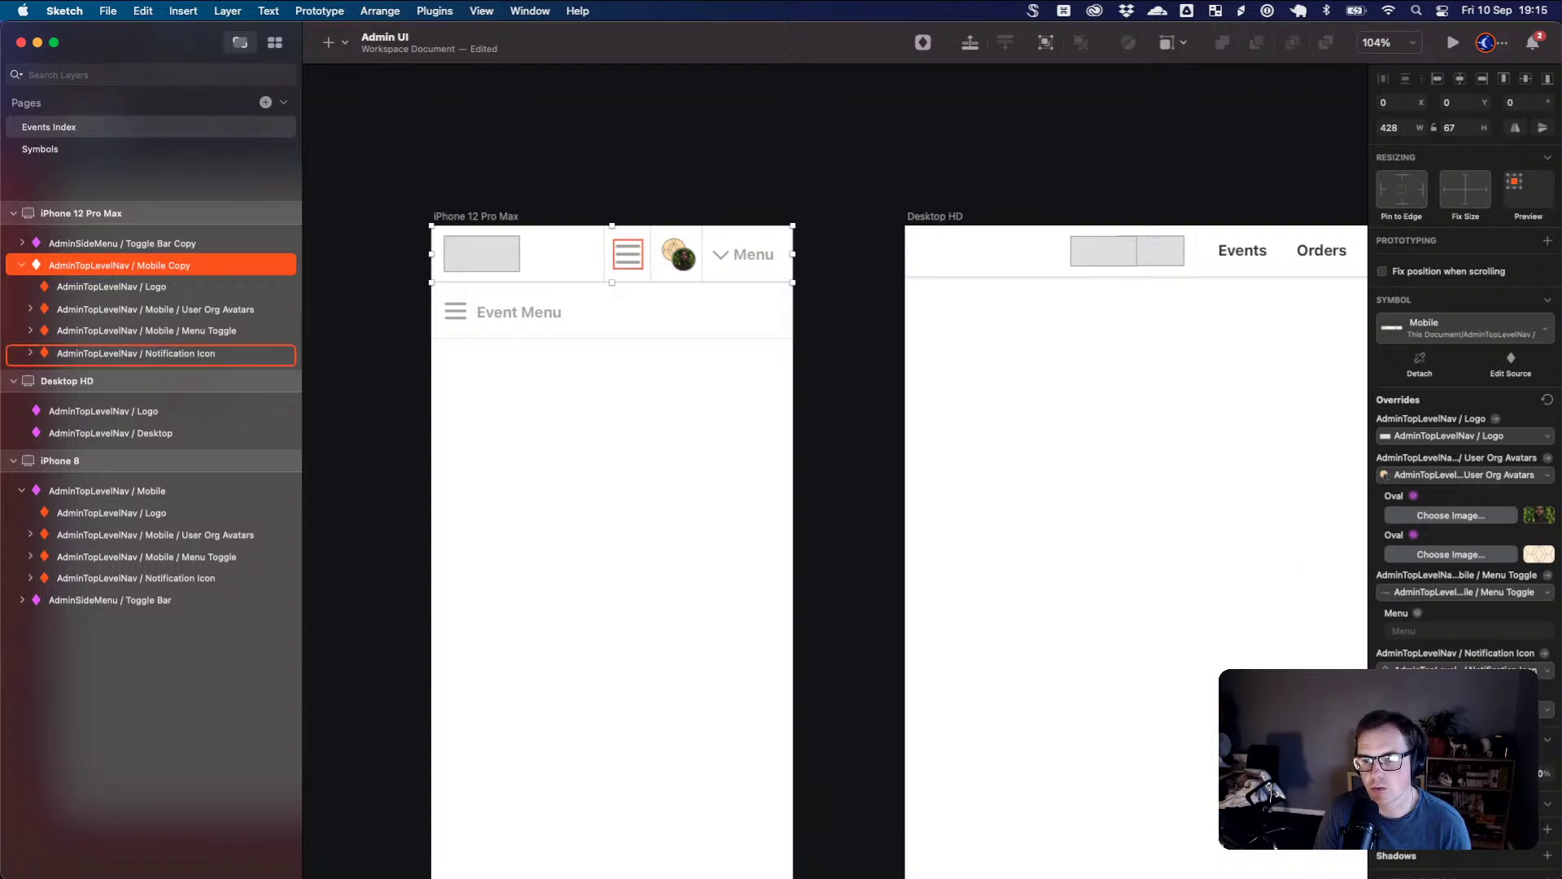
click(1465, 669)
key(Escape)
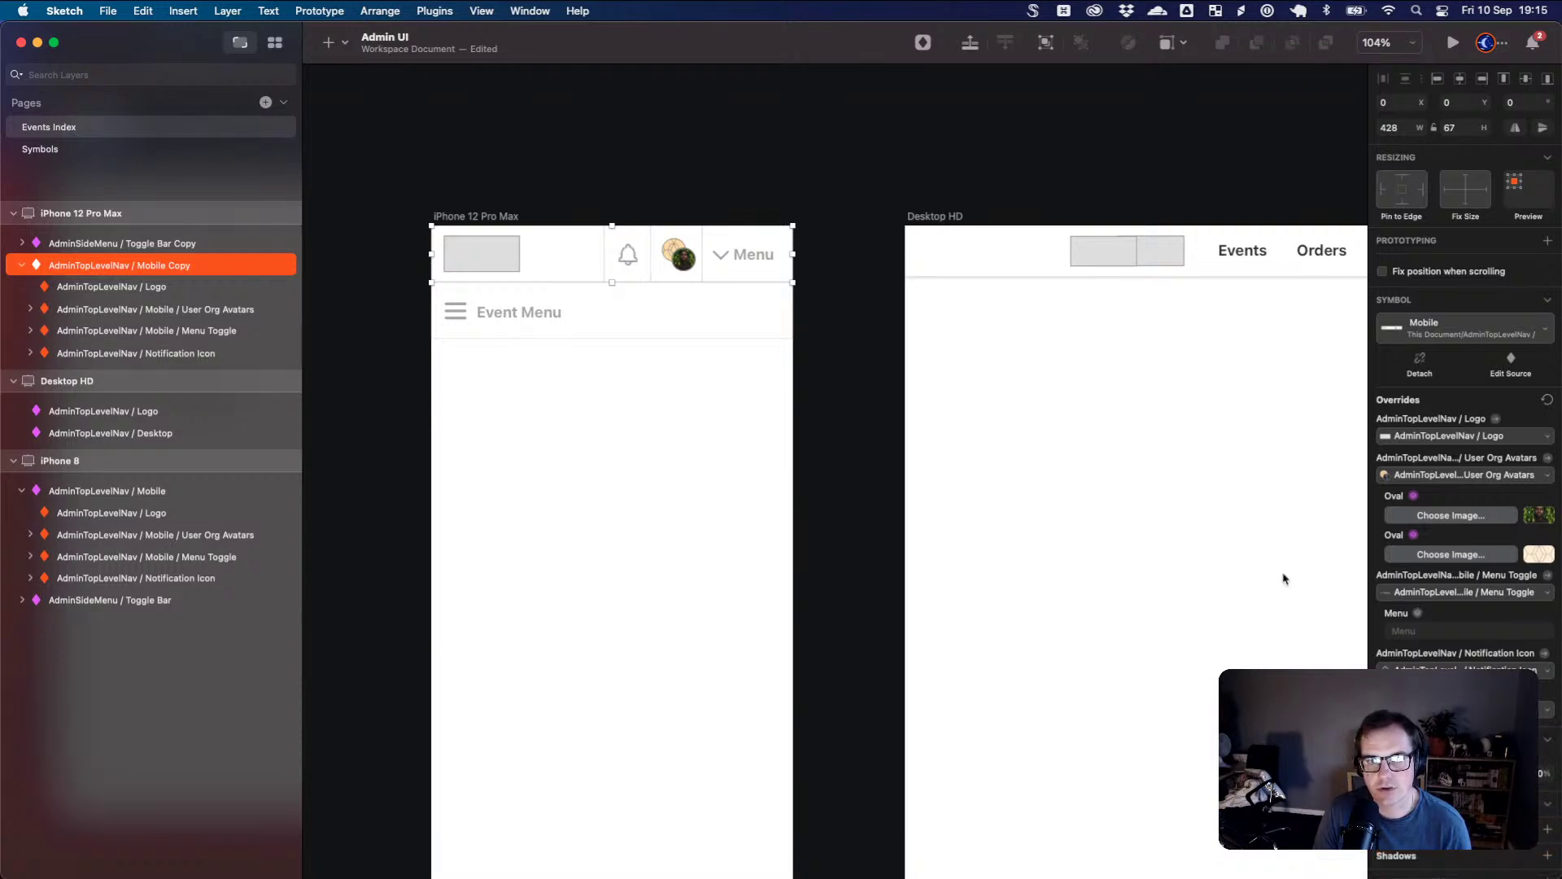
click(1172, 418)
drag(1171, 418, 771, 350)
- Remove the extra Logo layer from the Desktop HD artboard
click(592, 268)
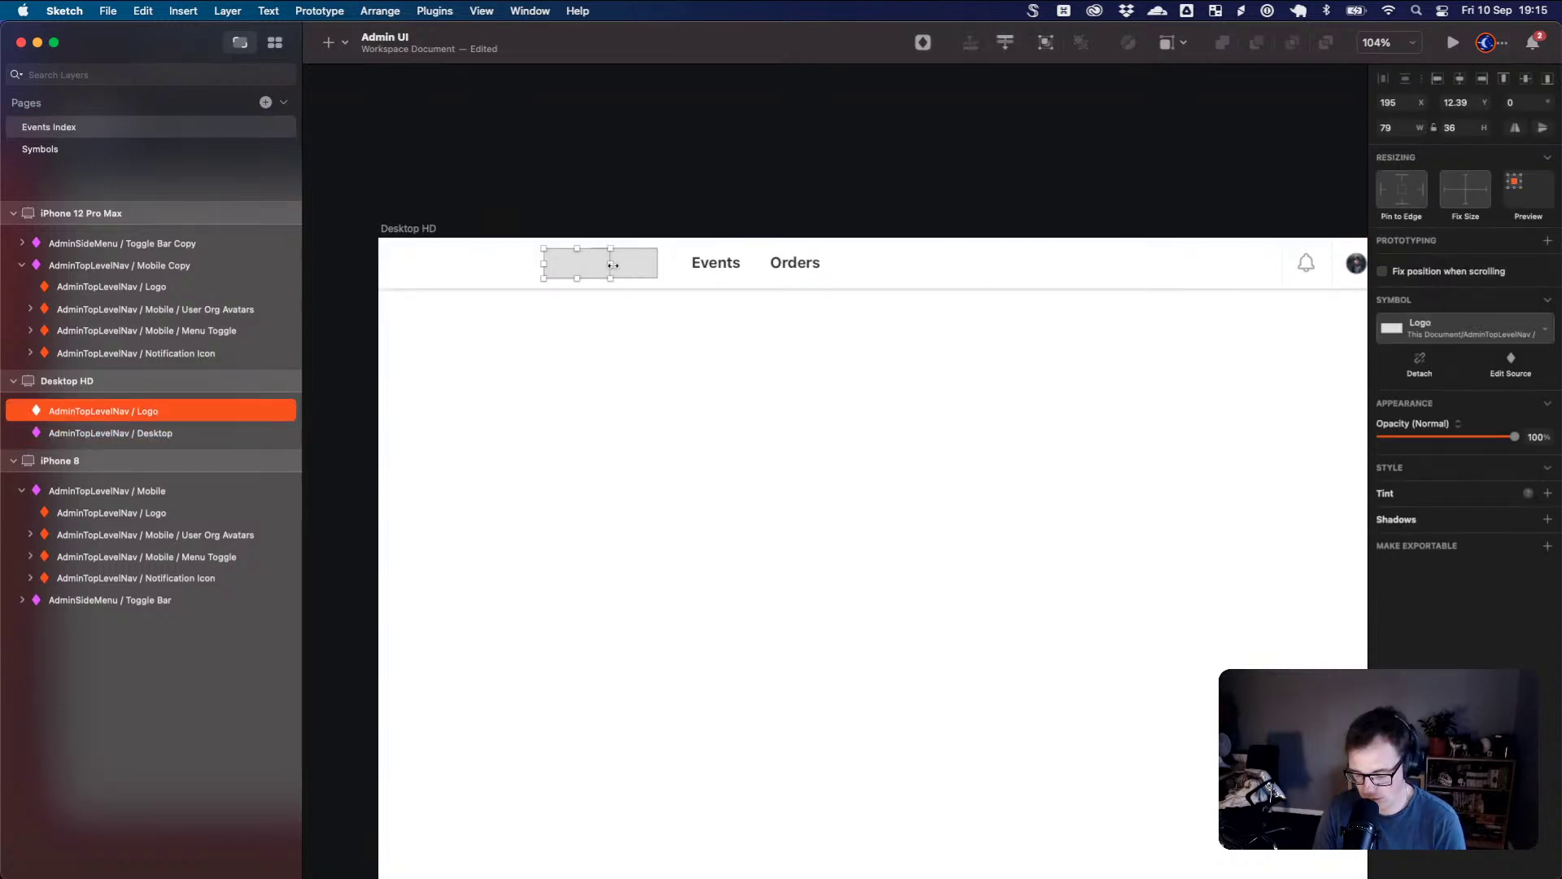
key(Escape)
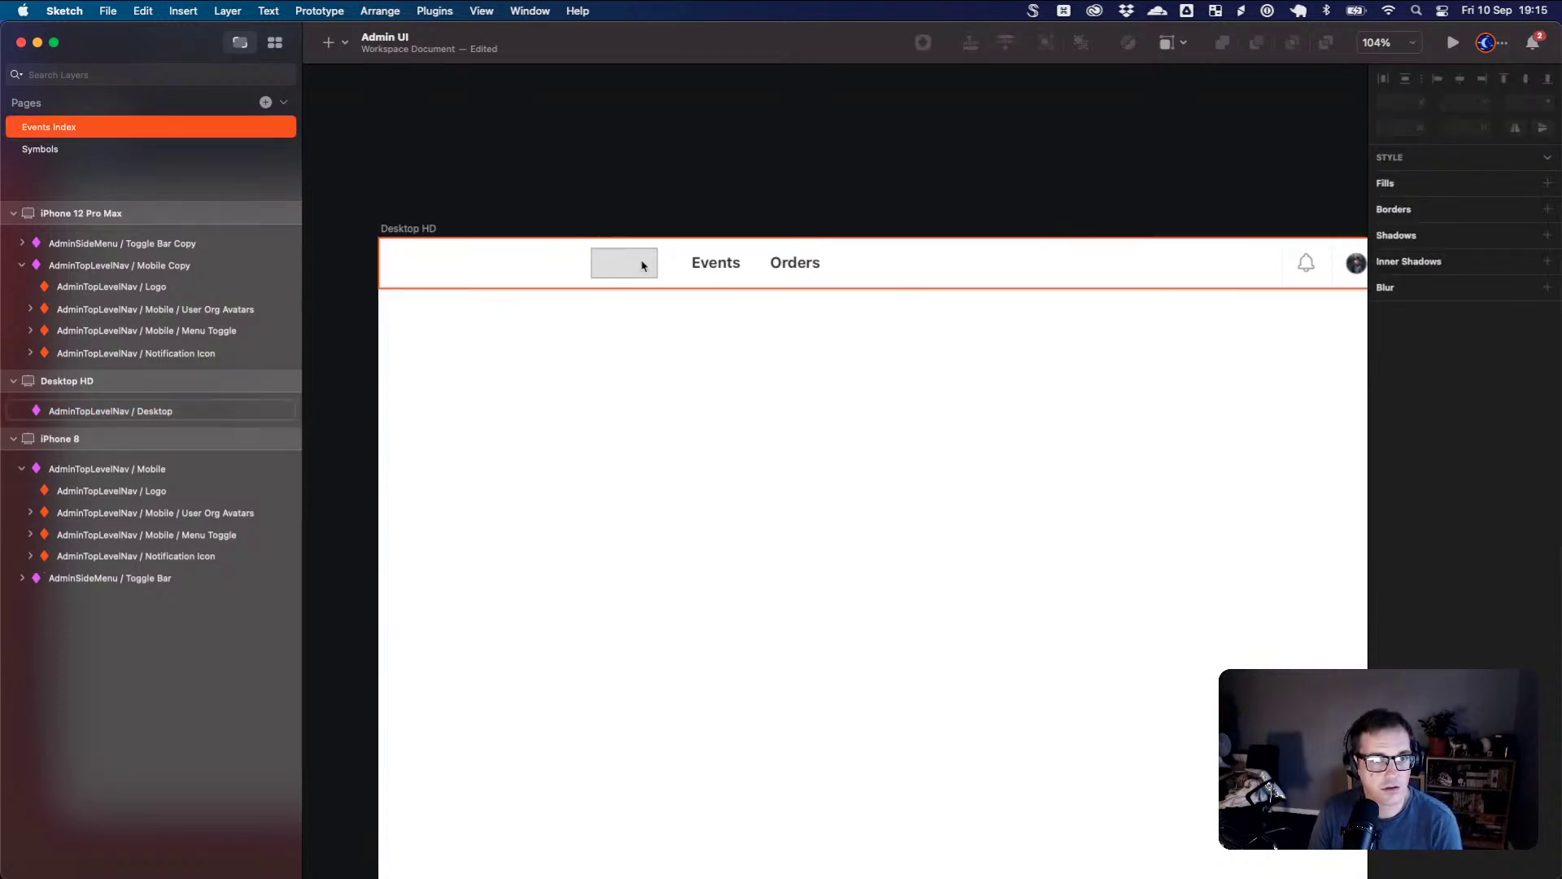
click(651, 268)
scroll(834, 341, right, 5)
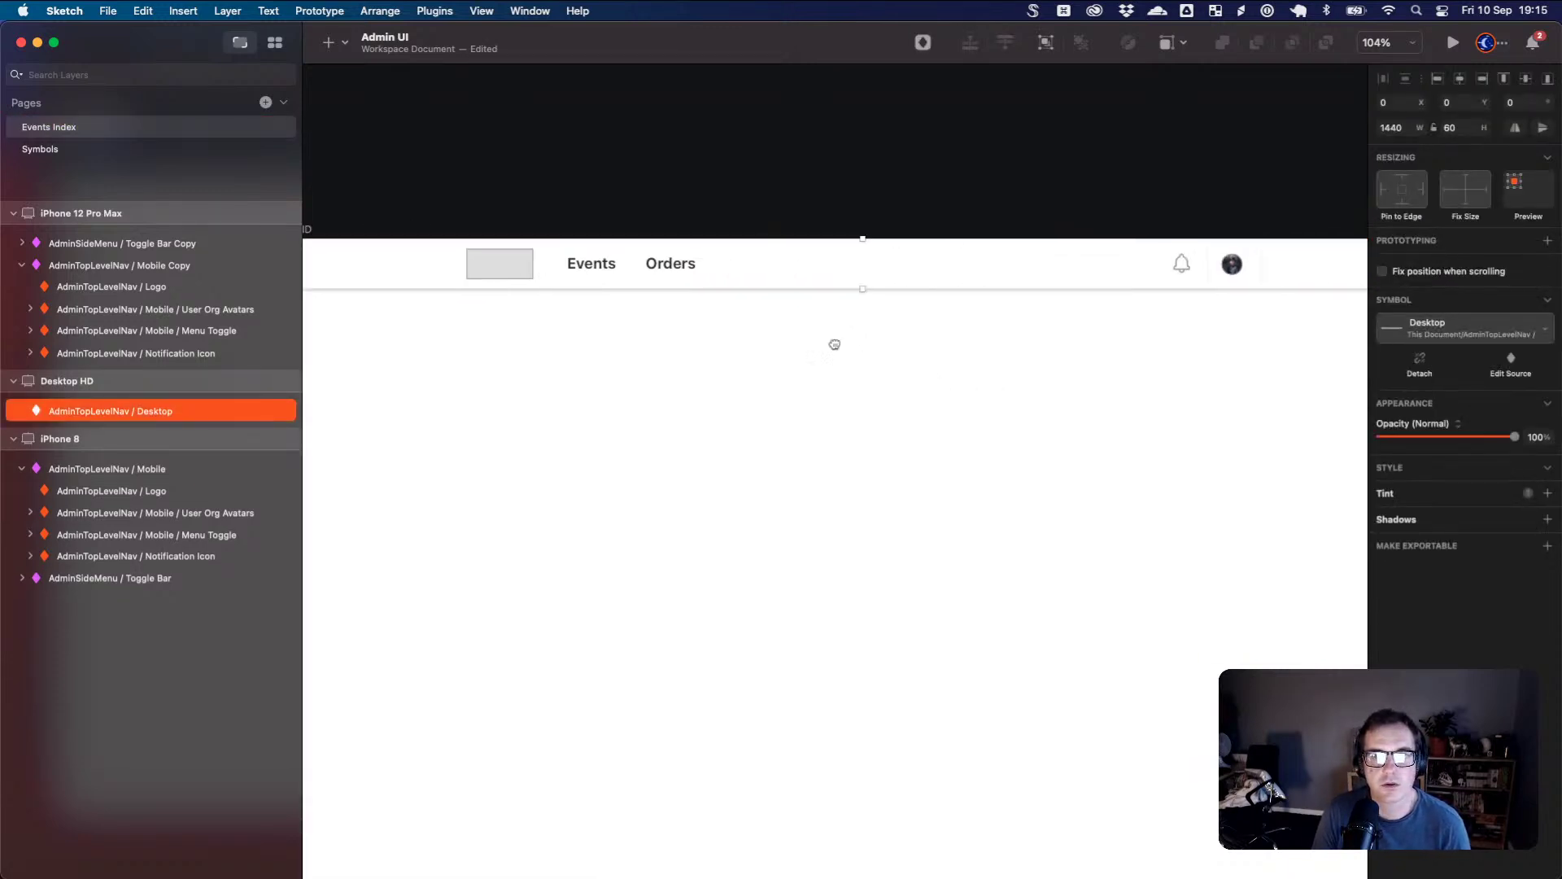
double_click(1172, 265)
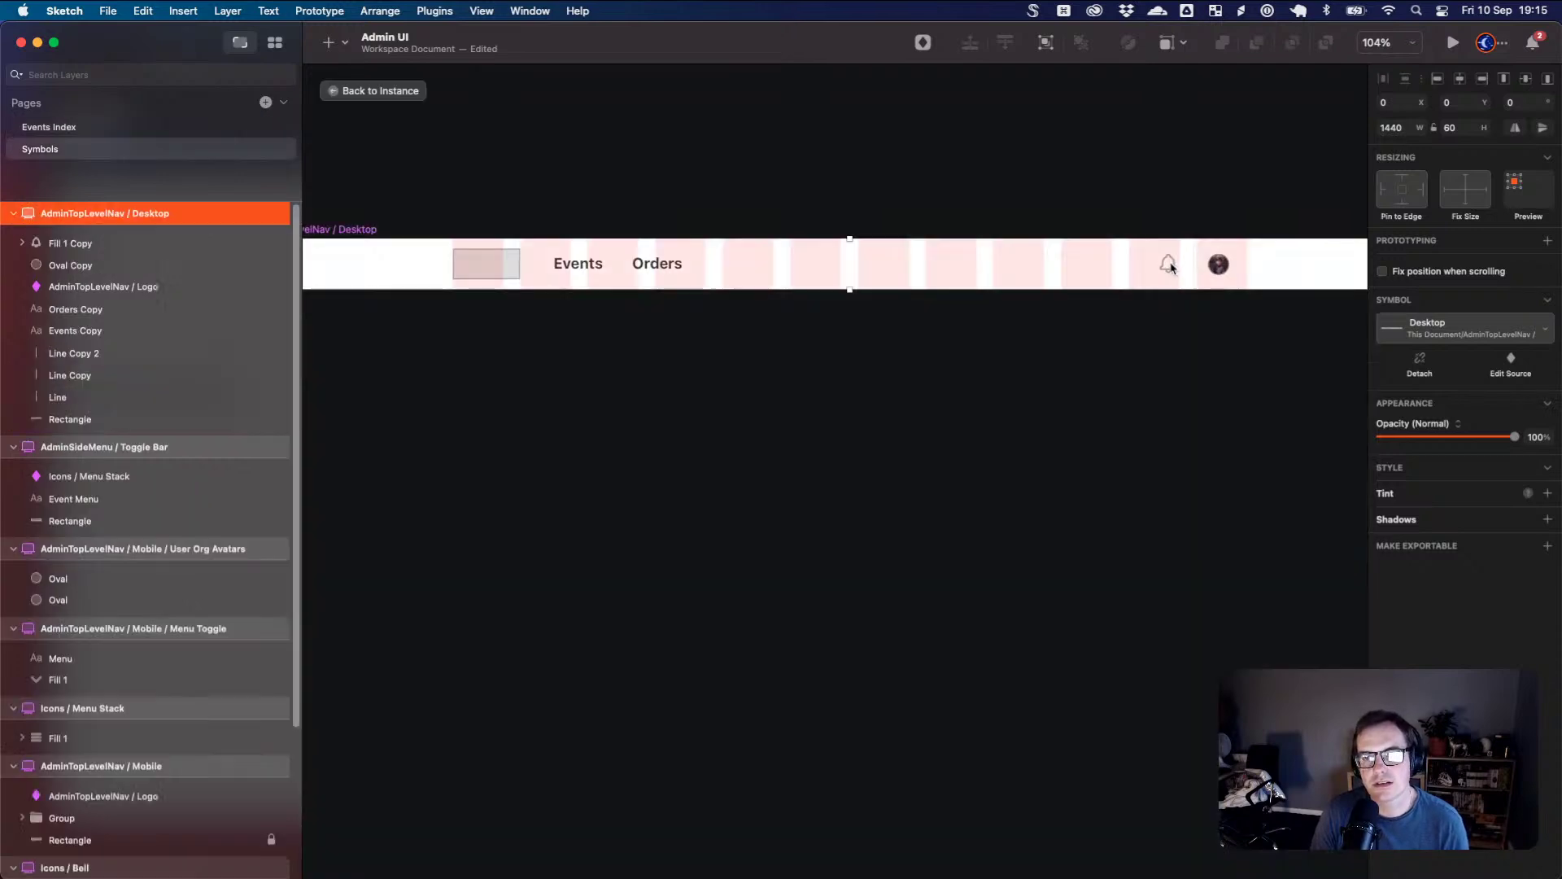
click(1173, 267)
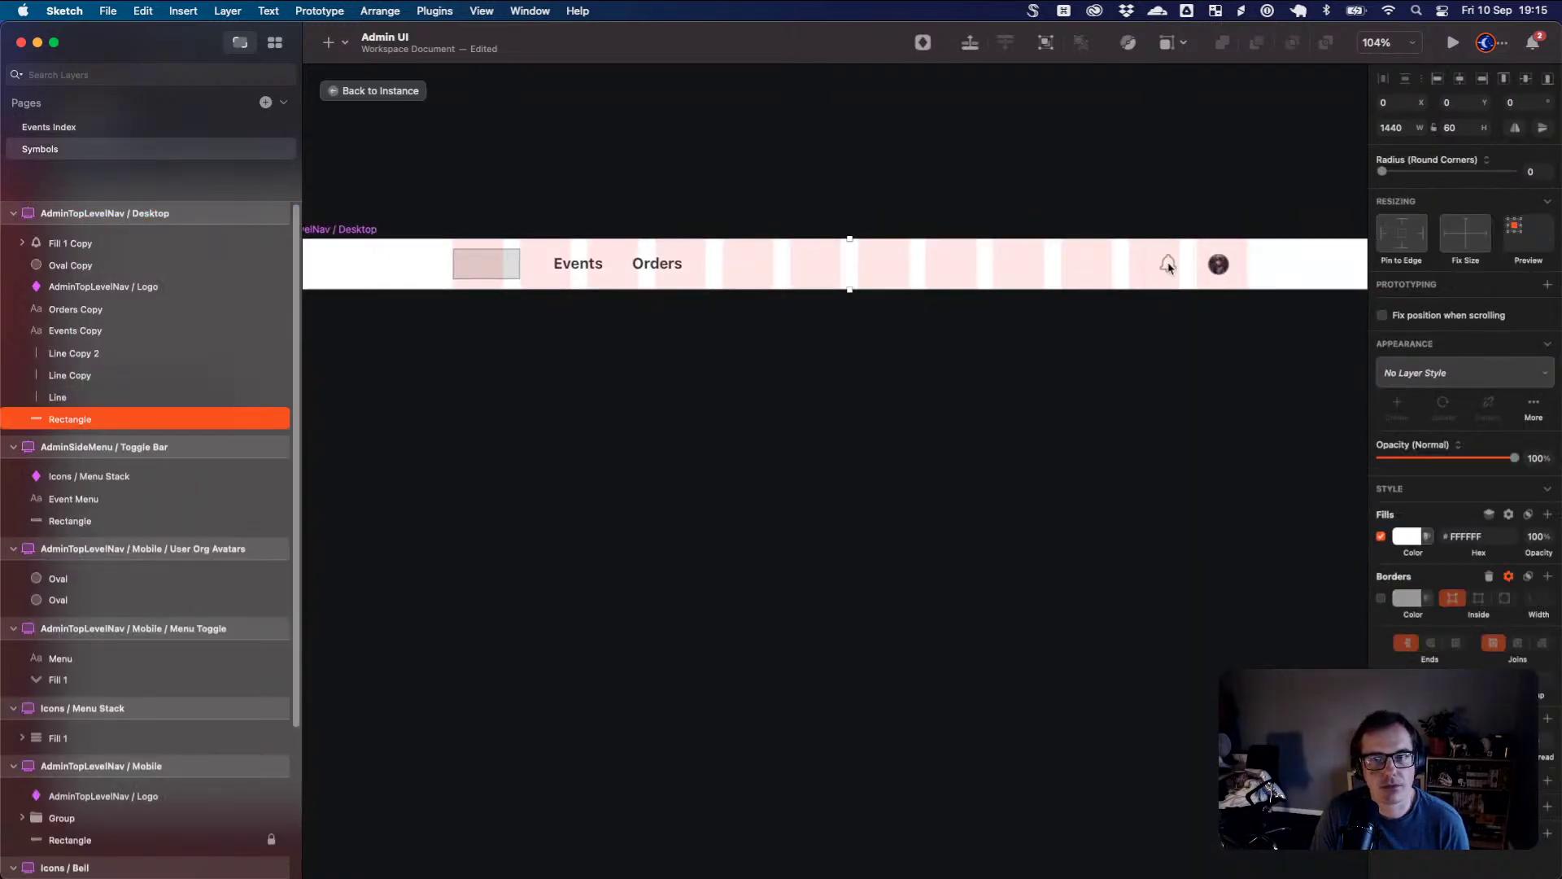
double_click(1169, 267)
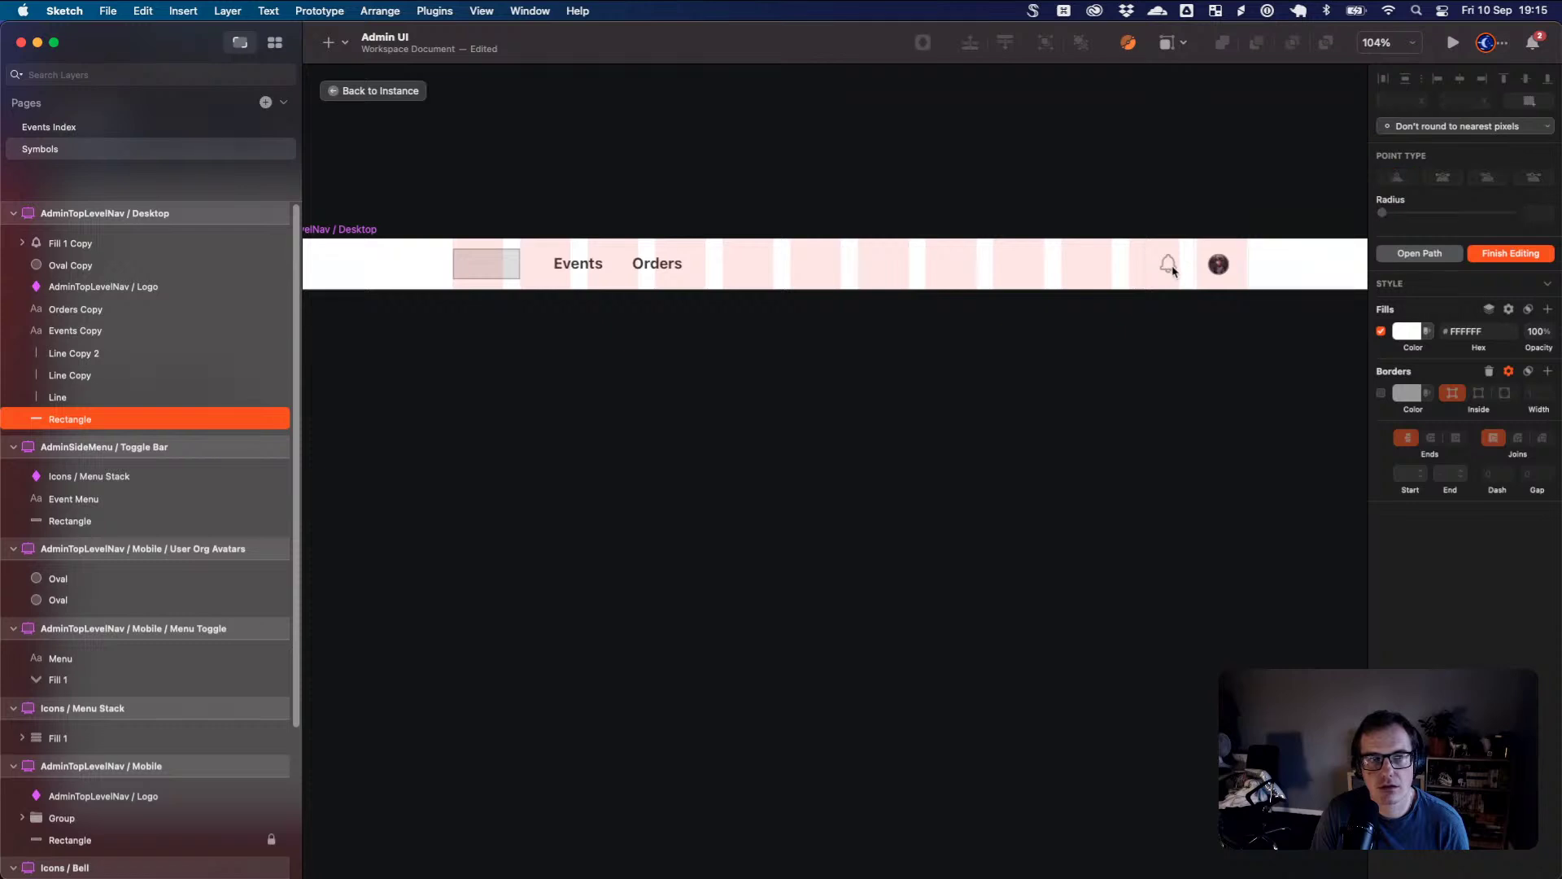
key(Escape)
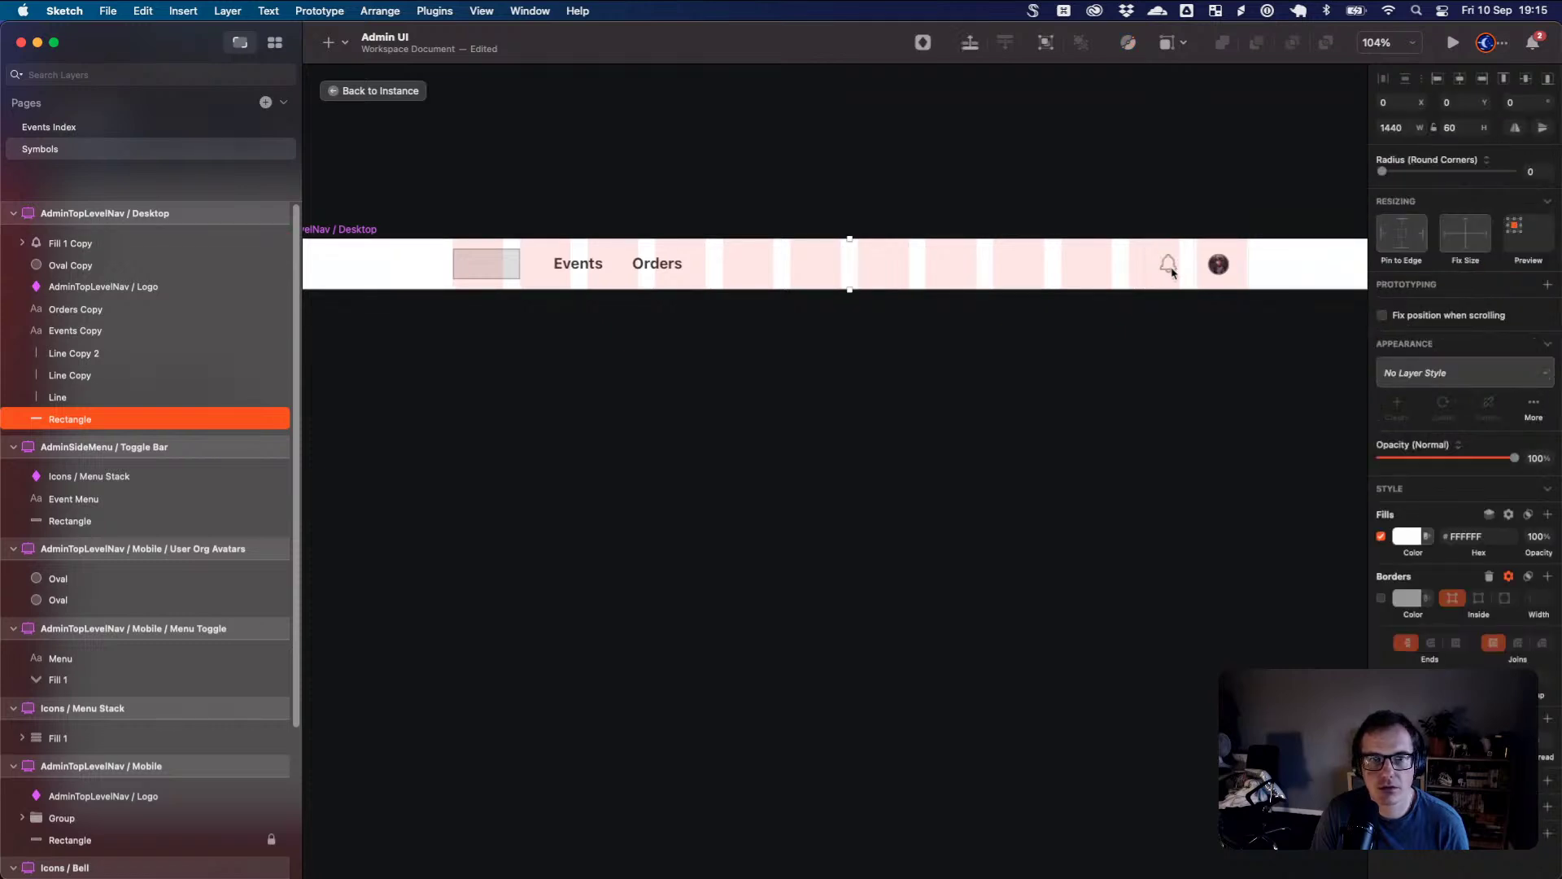
click(1169, 265)
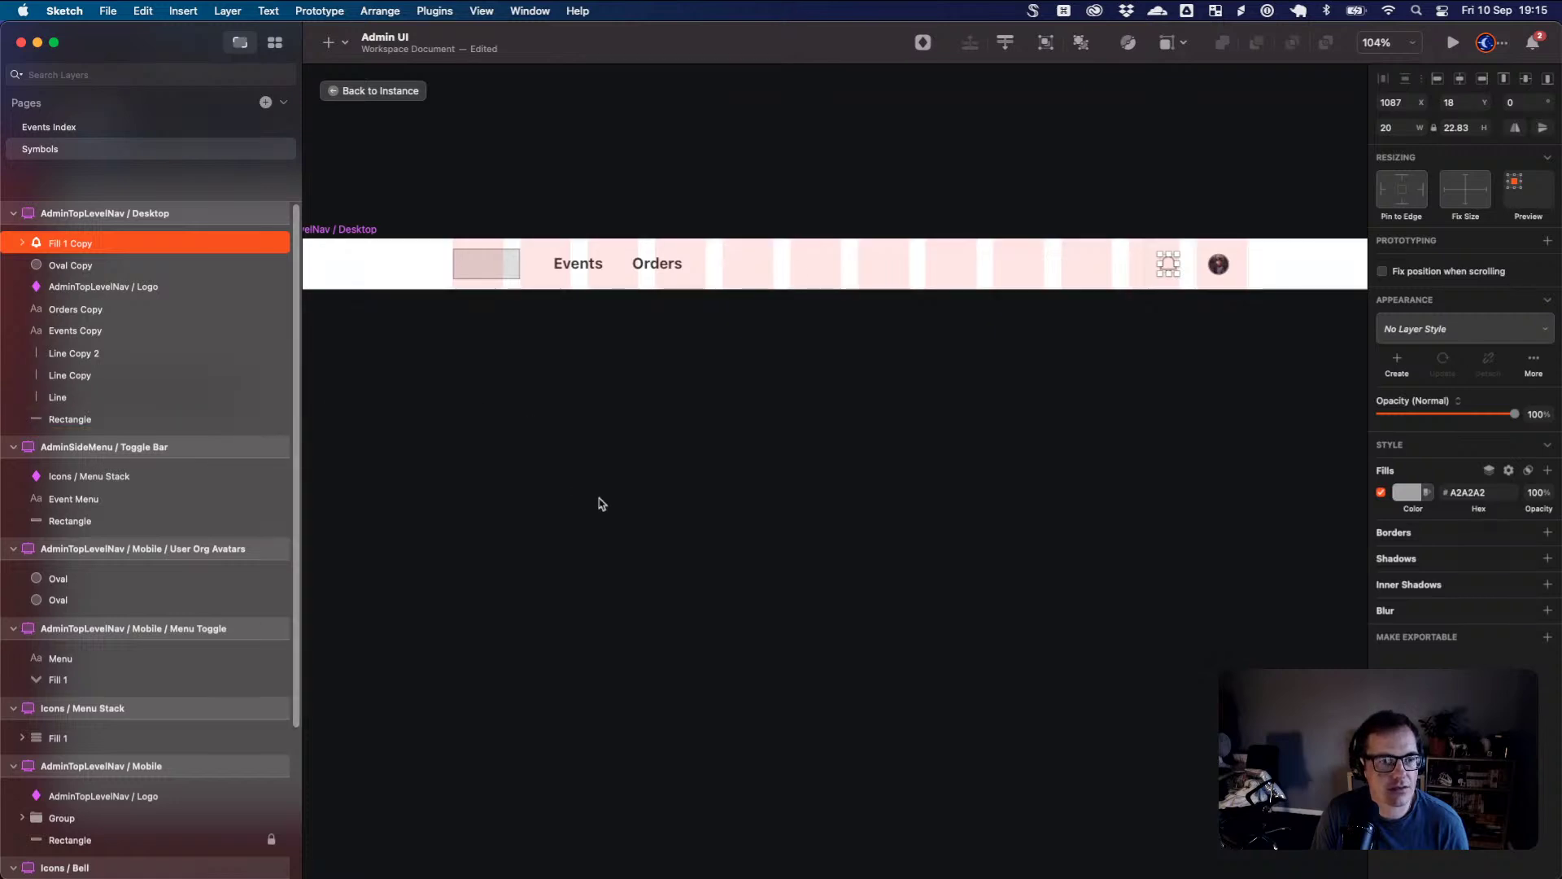
scroll(217, 578, down, 5)
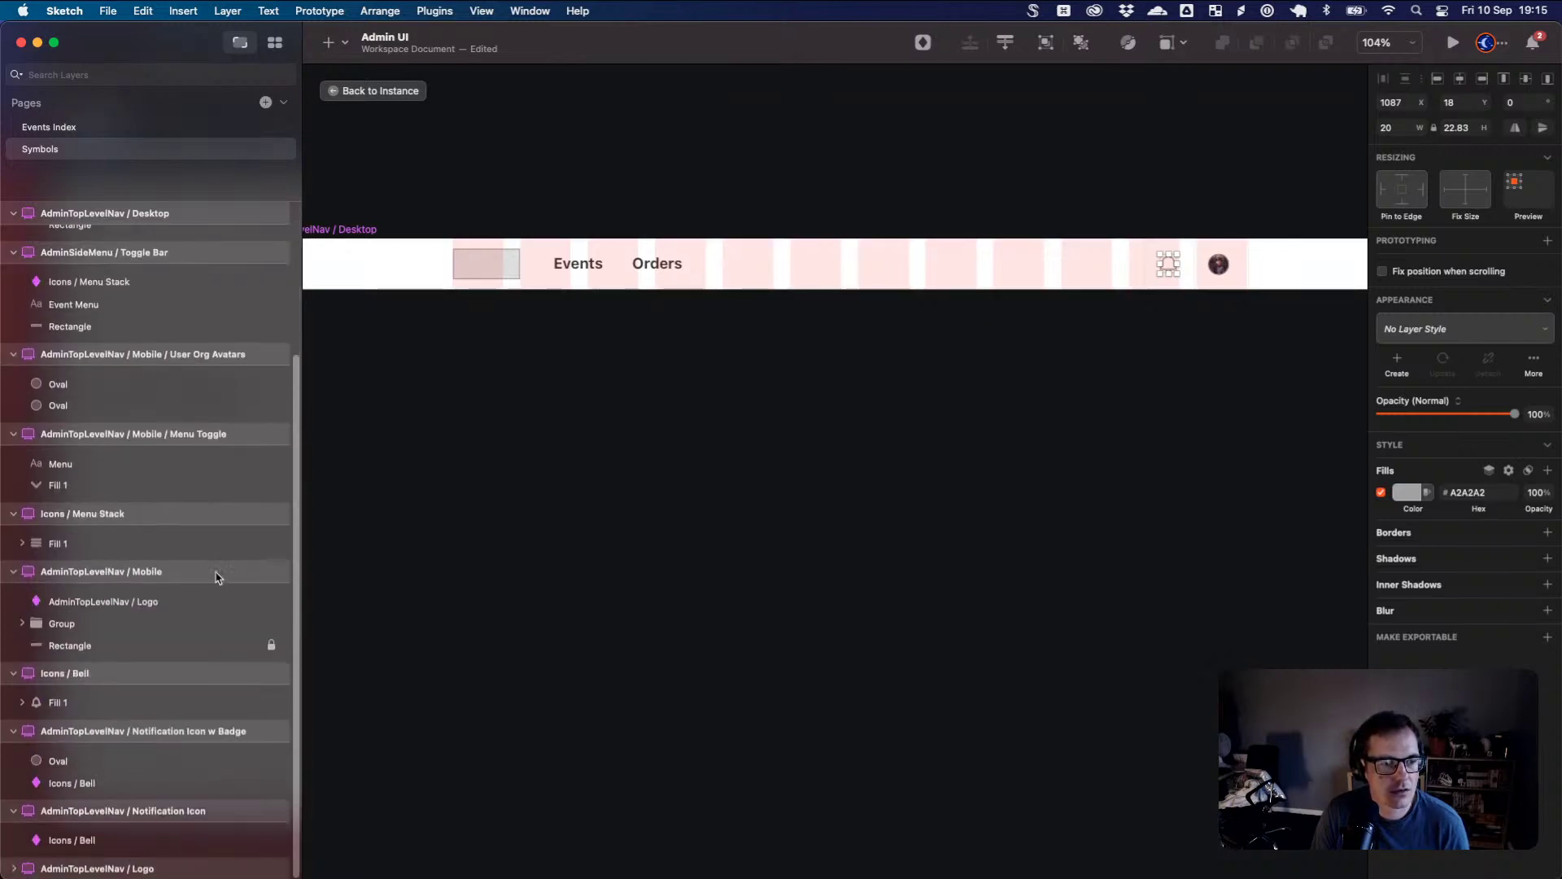
right_click(203, 737)
click(1005, 272)
click(854, 244)
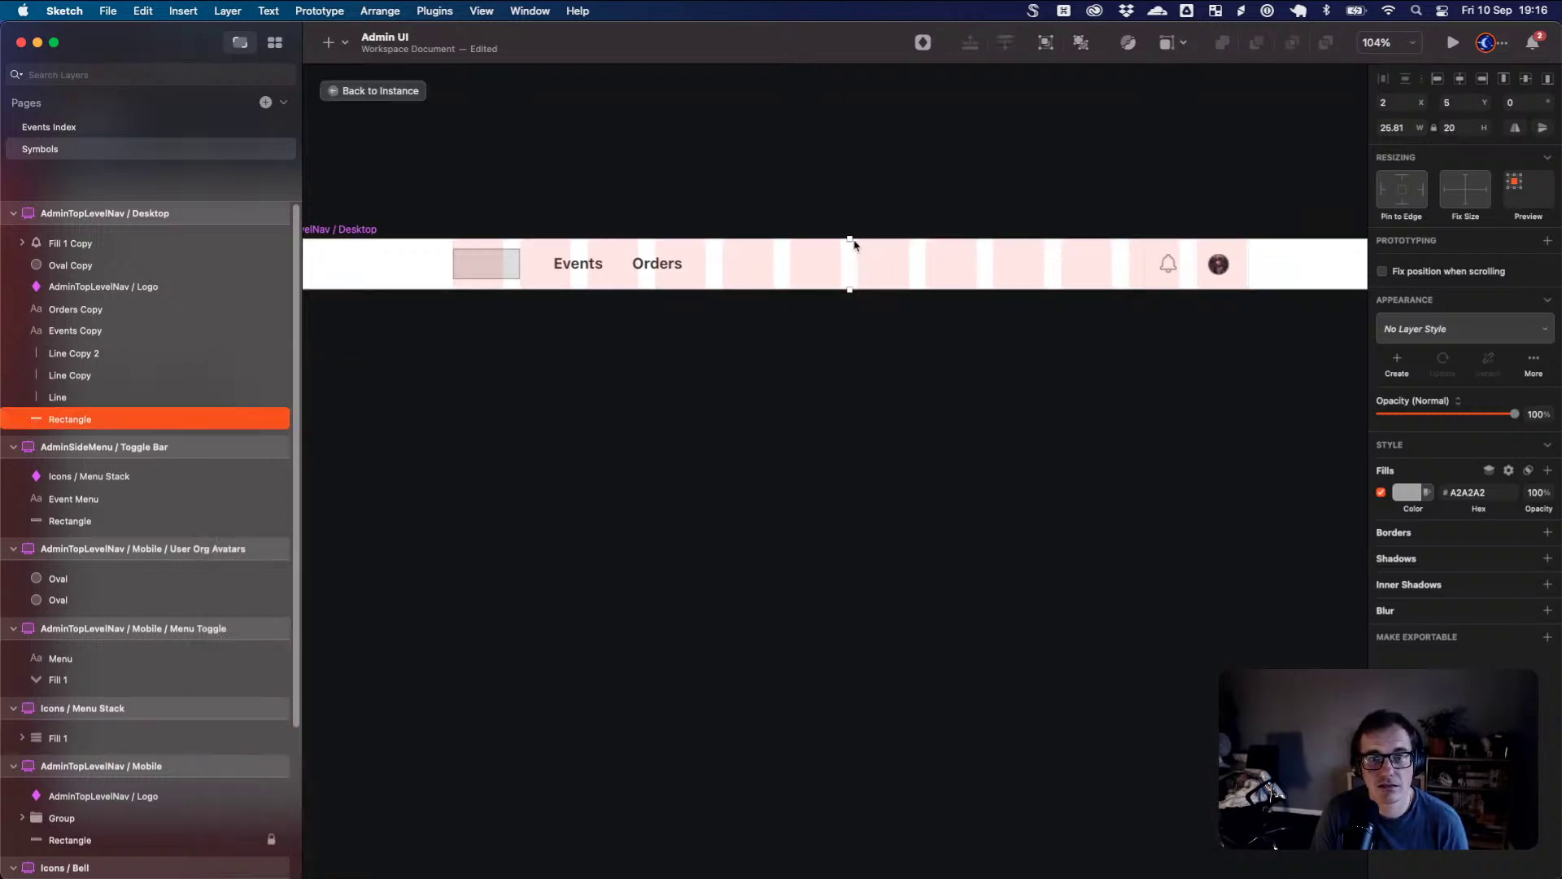
click(340, 91)
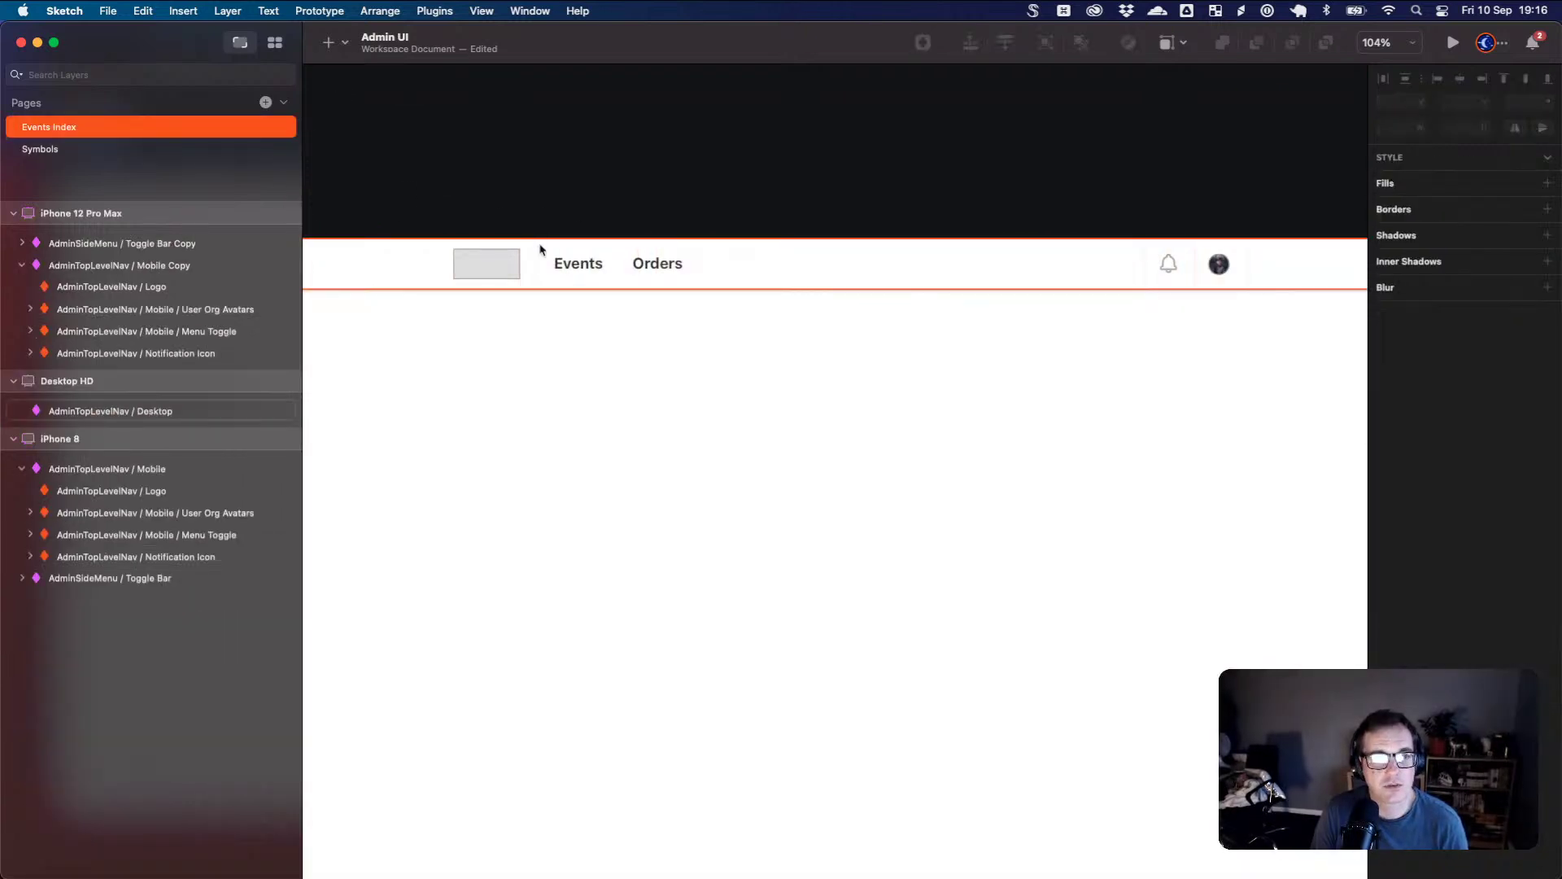
click(686, 262)
click(1509, 362)
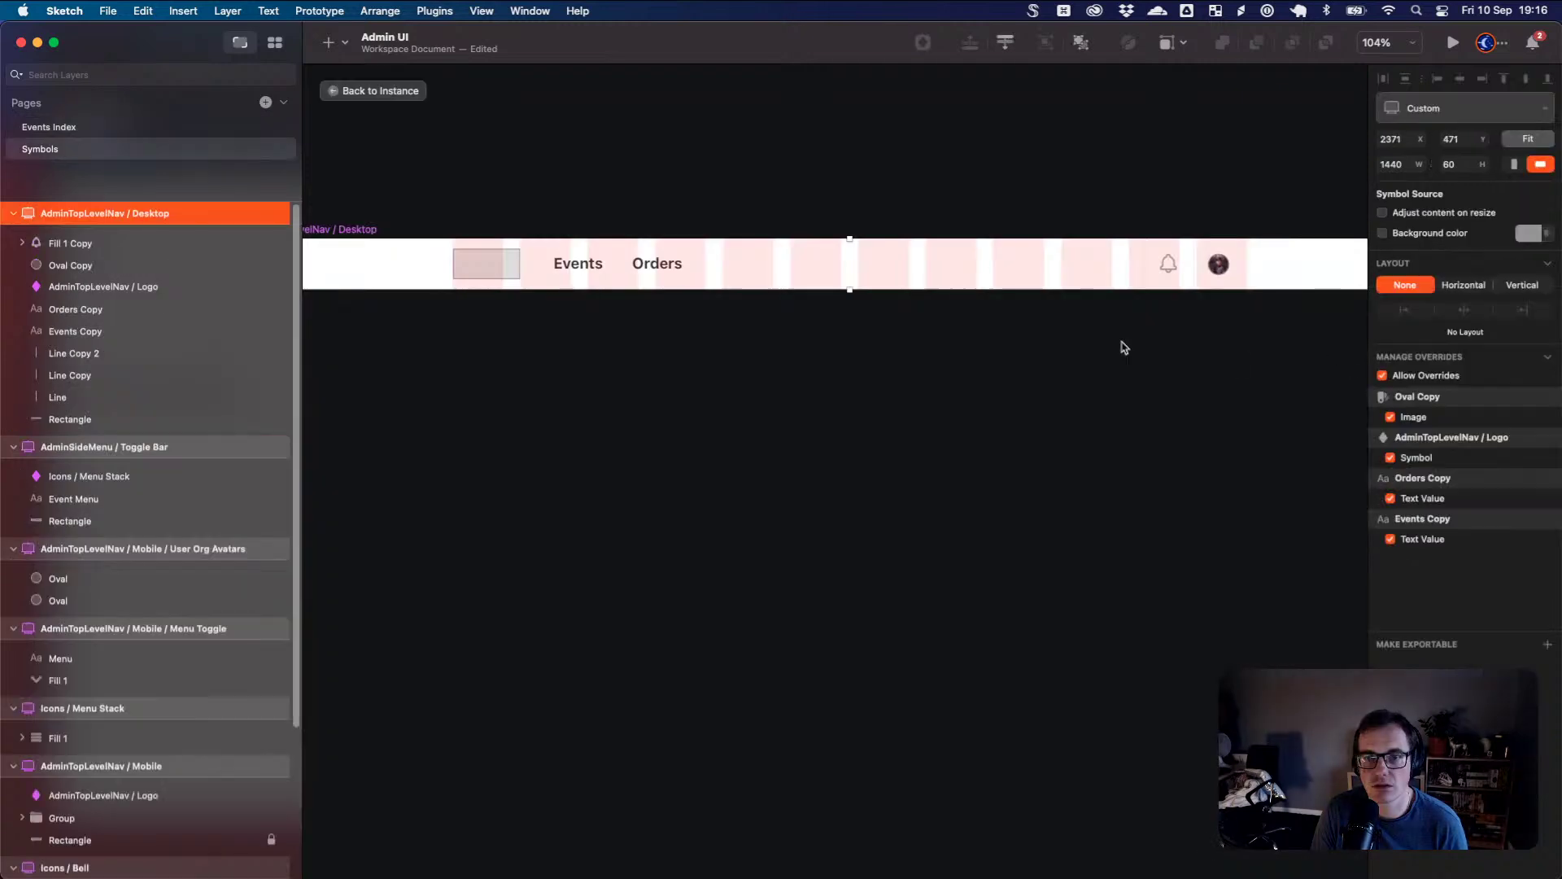
click(1127, 236)
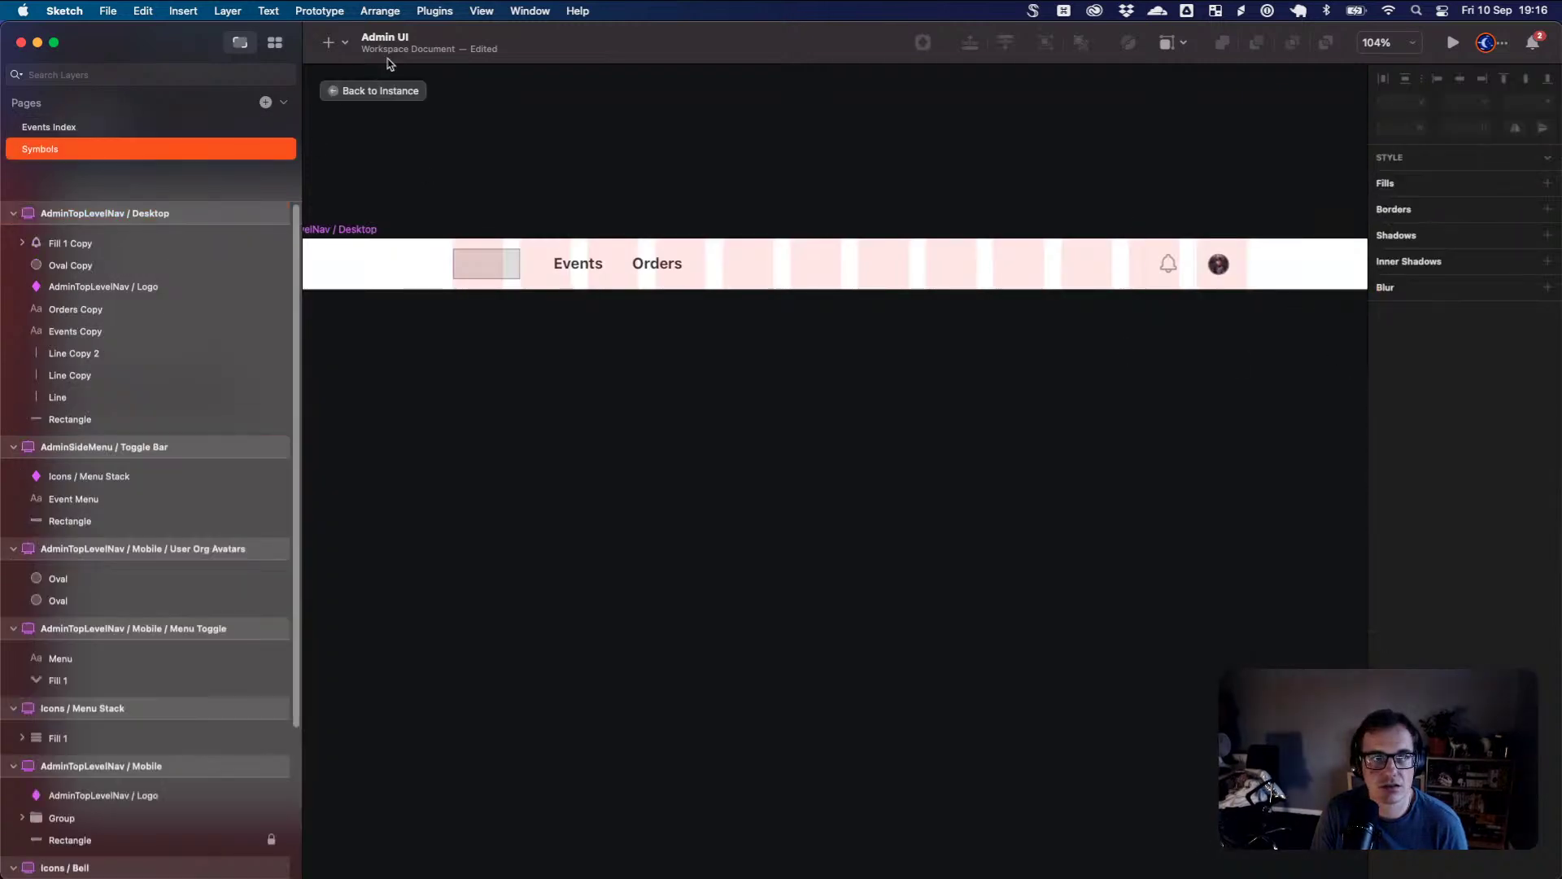
- Swap the plain bell (Fill 1 Copy) for the Notification Icon w Badge symbol
click(346, 43)
text(bell)
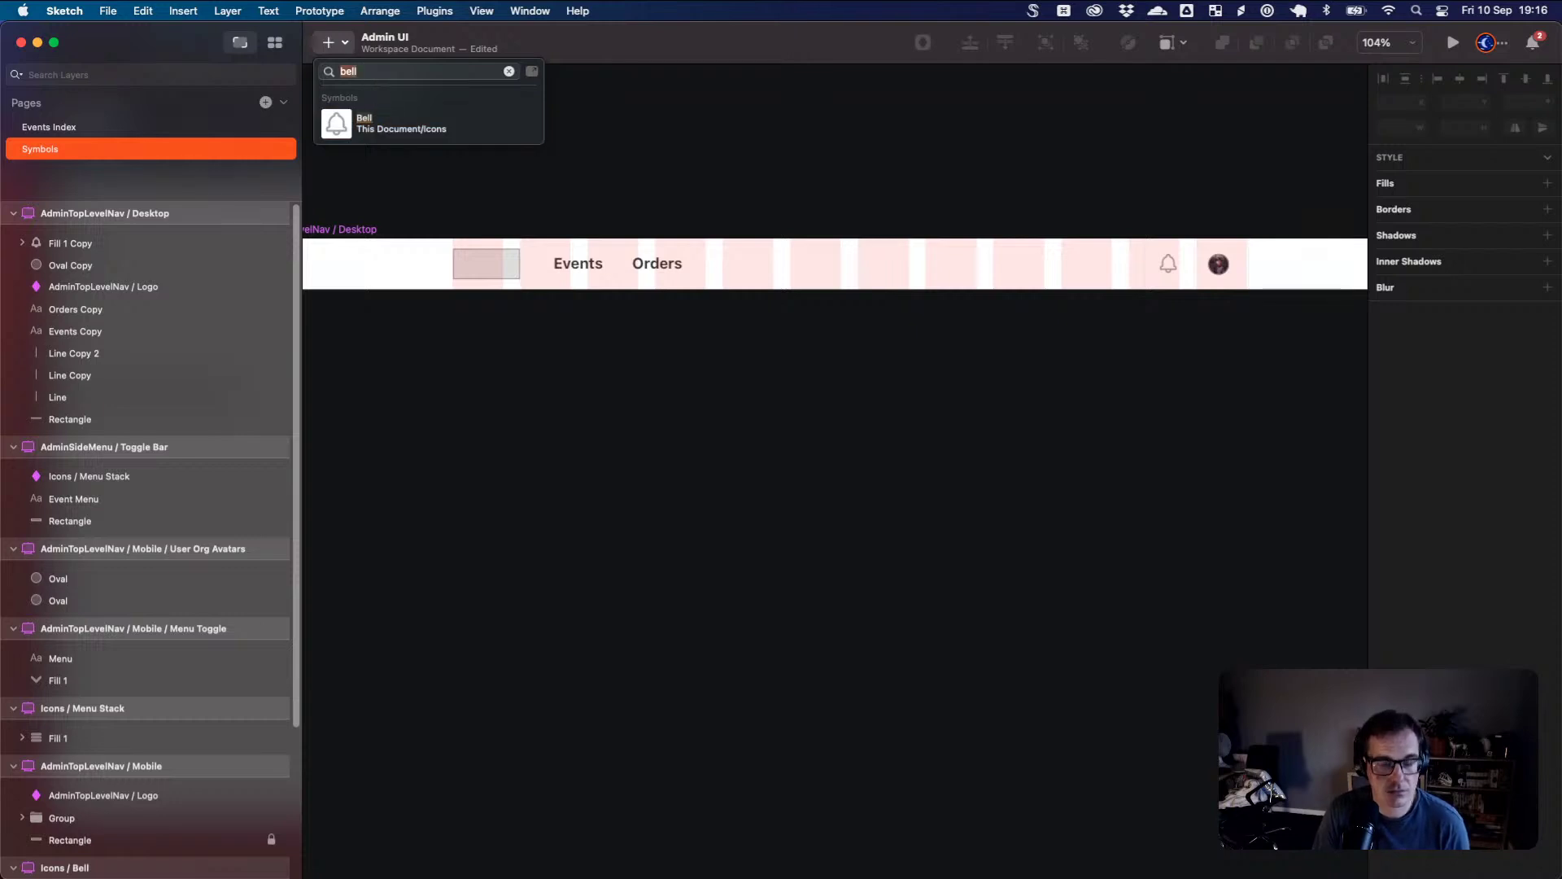
key(BackSpace)
key(BackSpace)
key(BackSpace)
key(BackSpace)
text(noti)
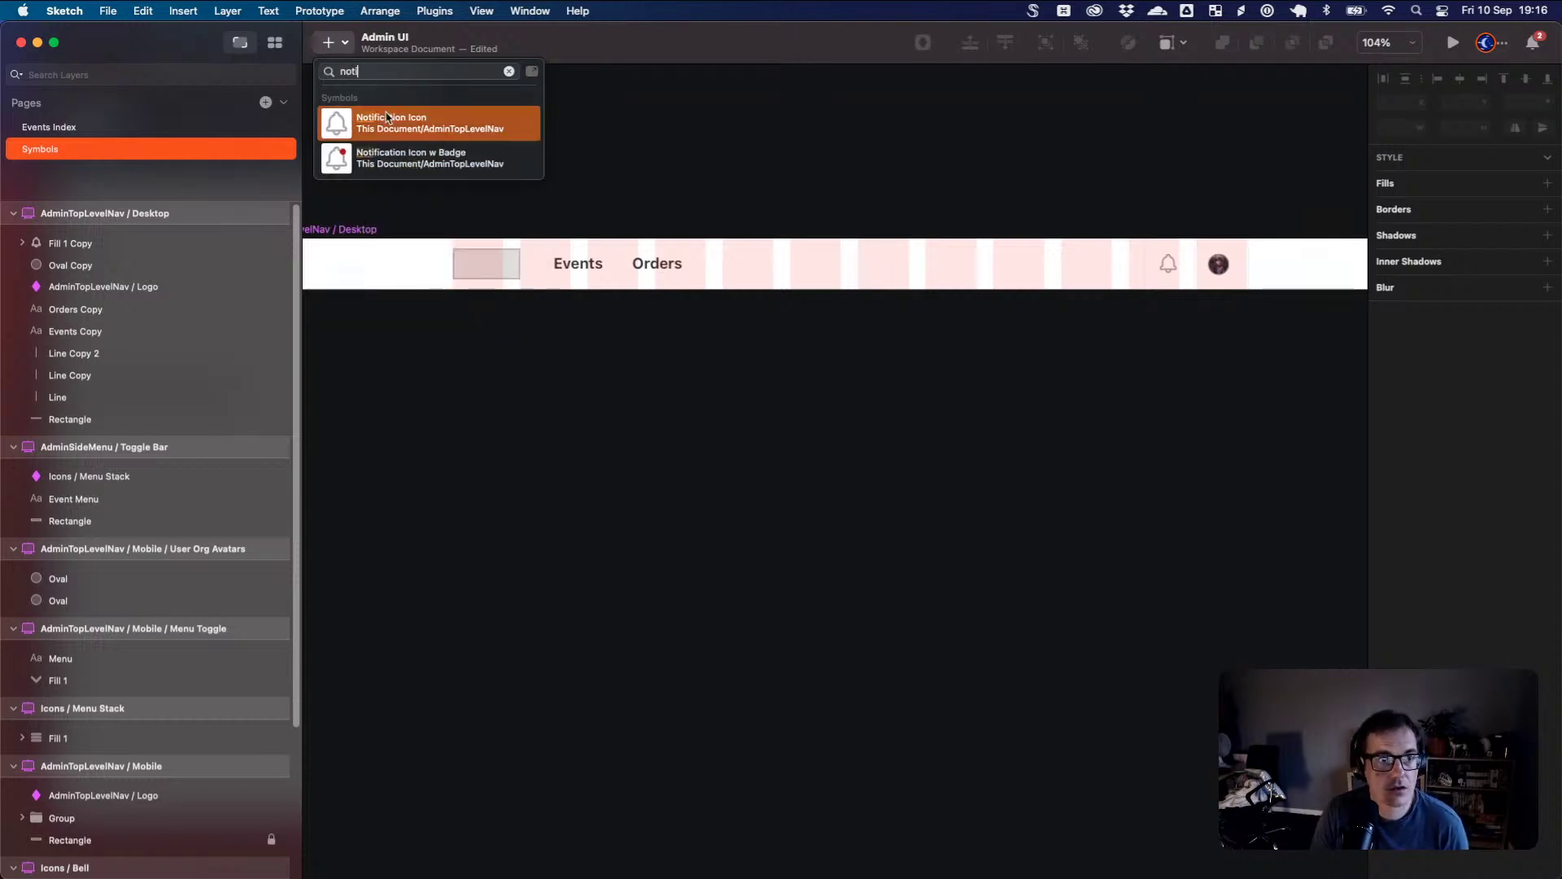
click(516, 159)
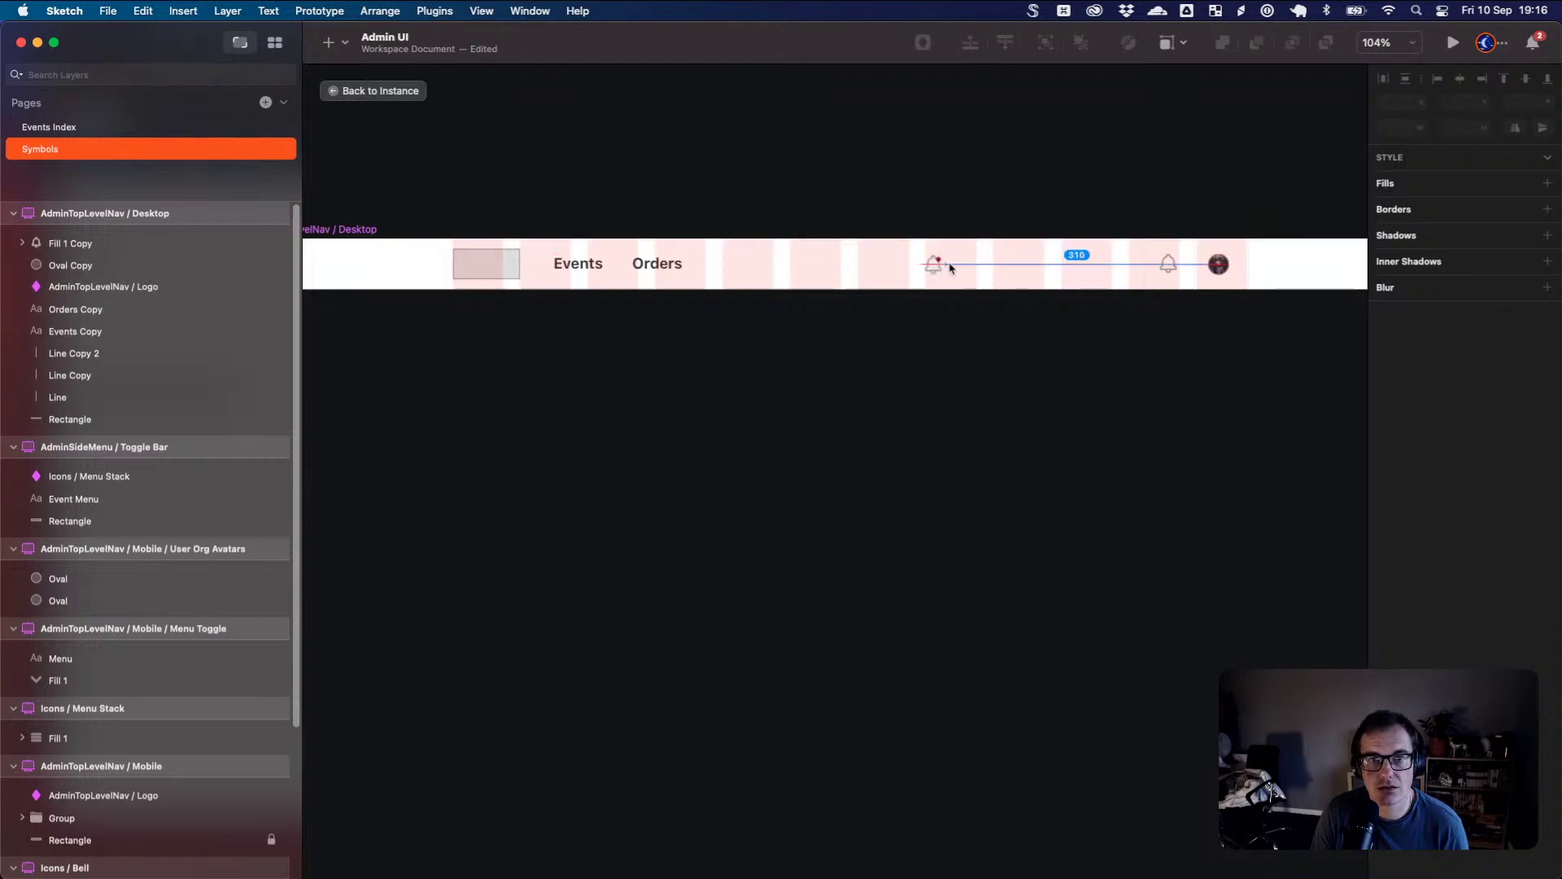
click(1168, 266)
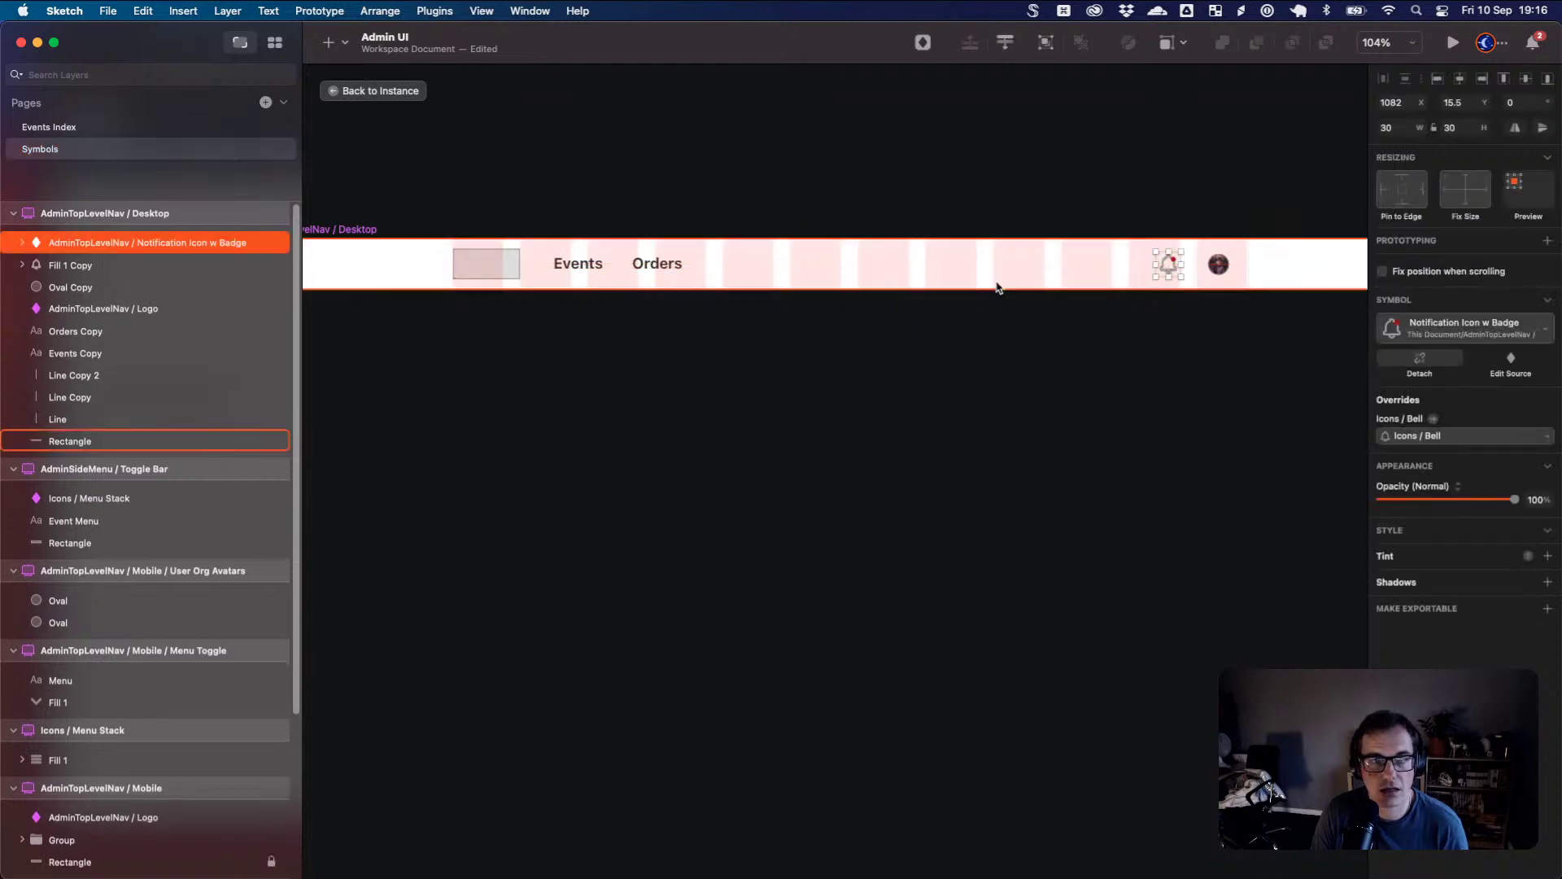
click(98, 265)
key(Delete)
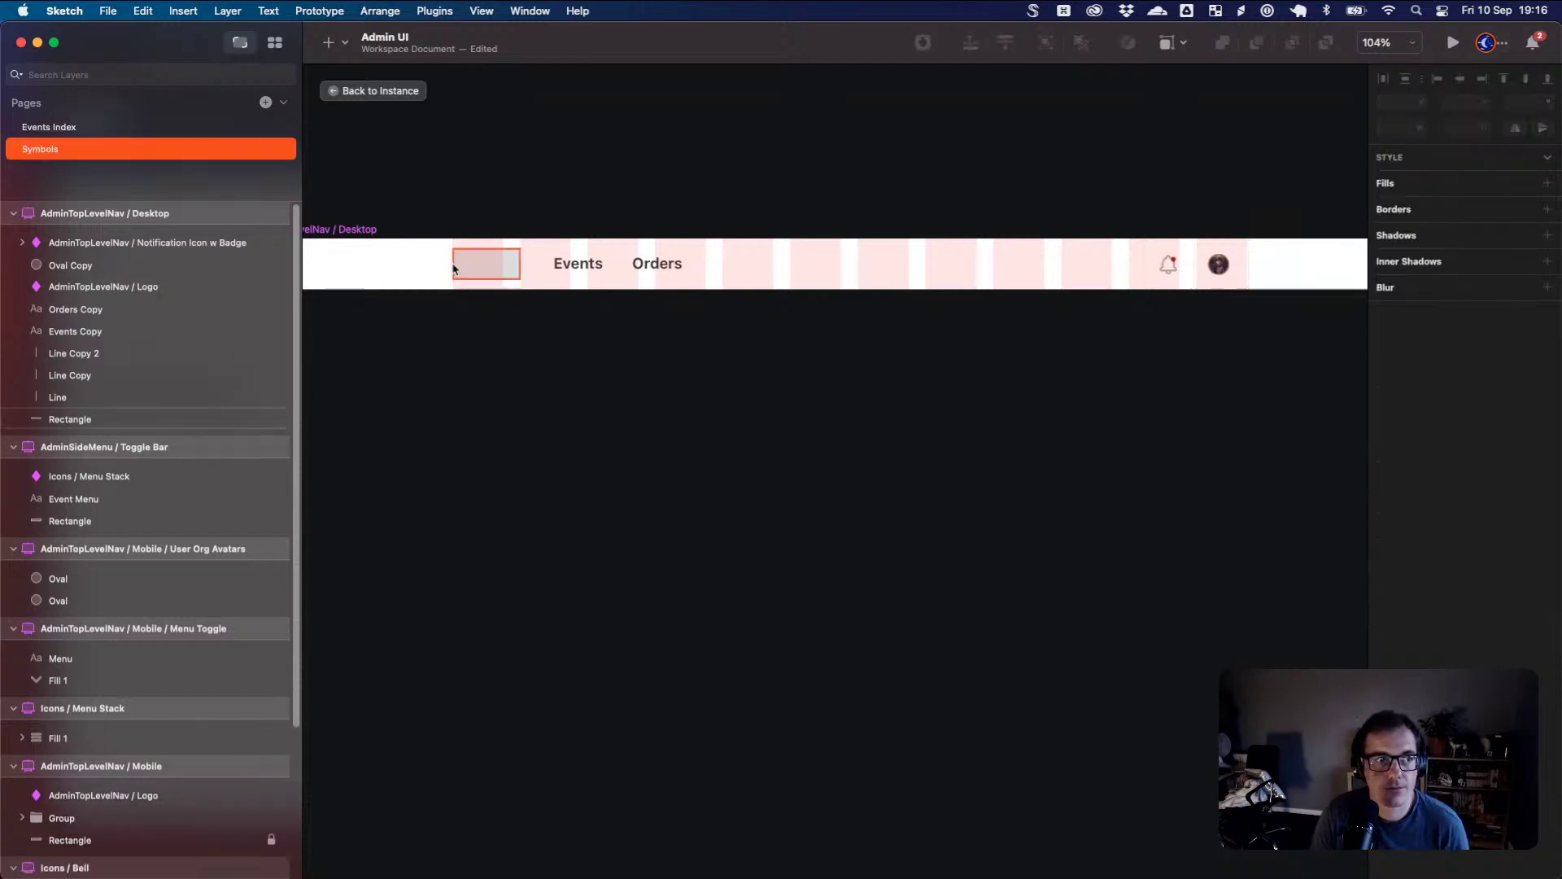
- Replace the Oval Copy avatar with User Org Avatars and hide the layout grid
click(330, 42)
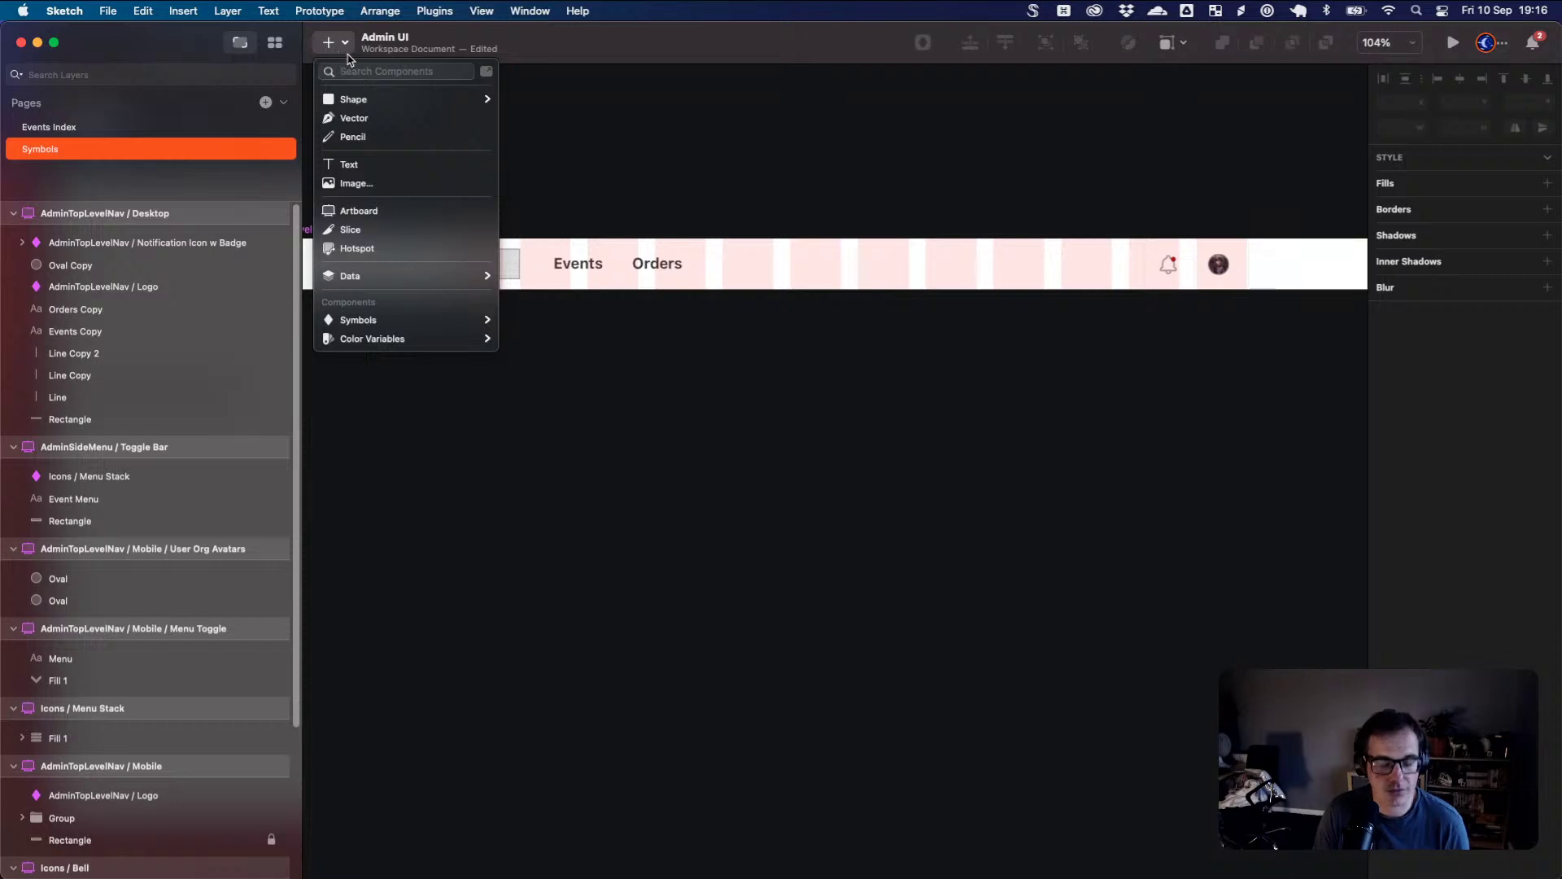
text(ava)
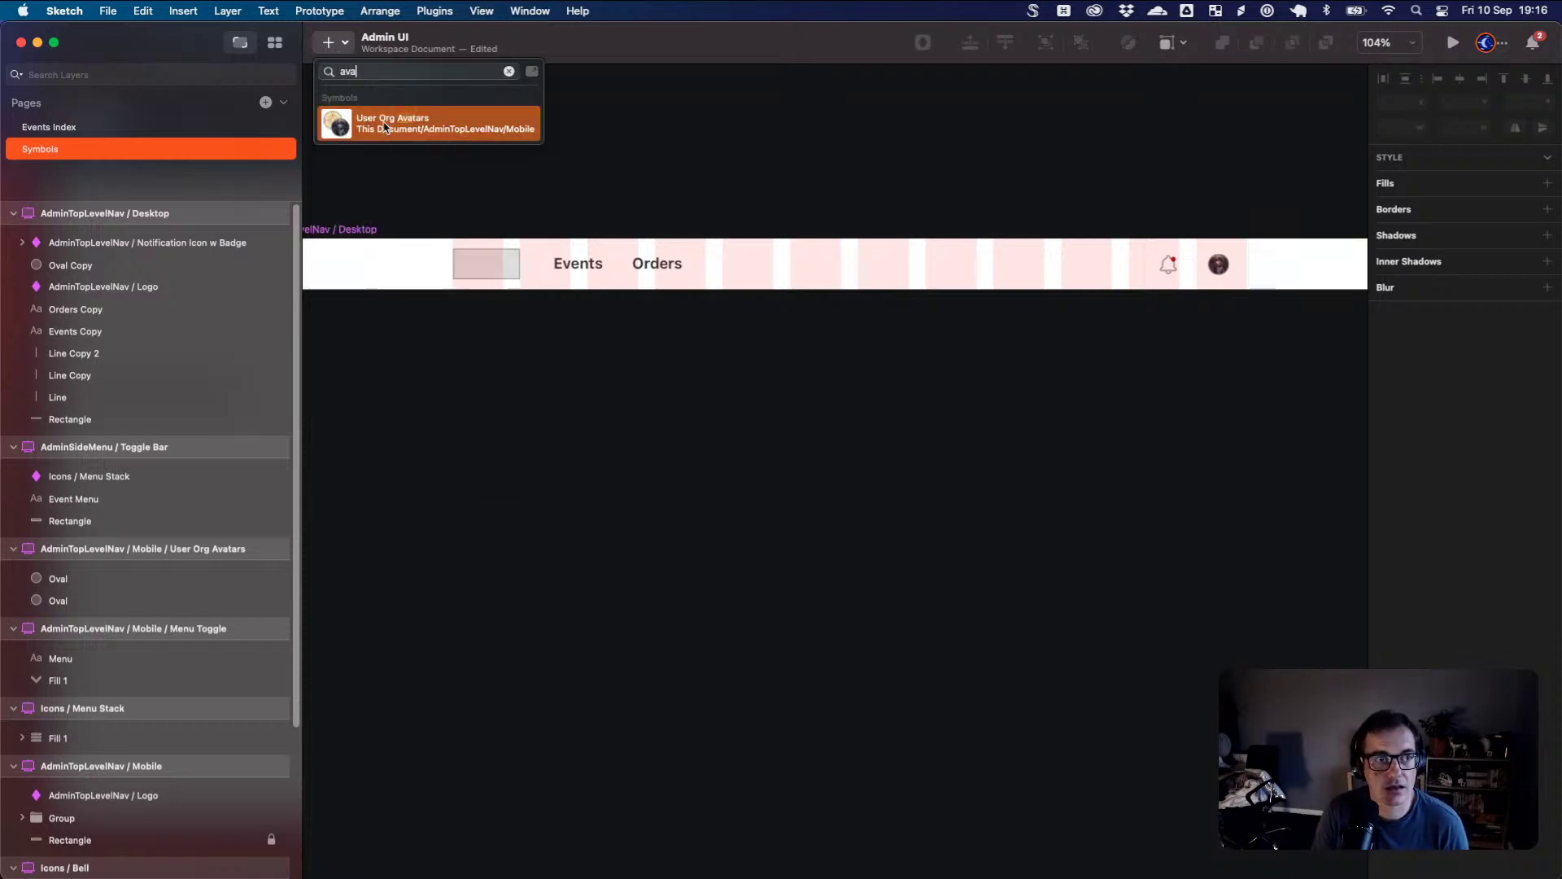
click(493, 139)
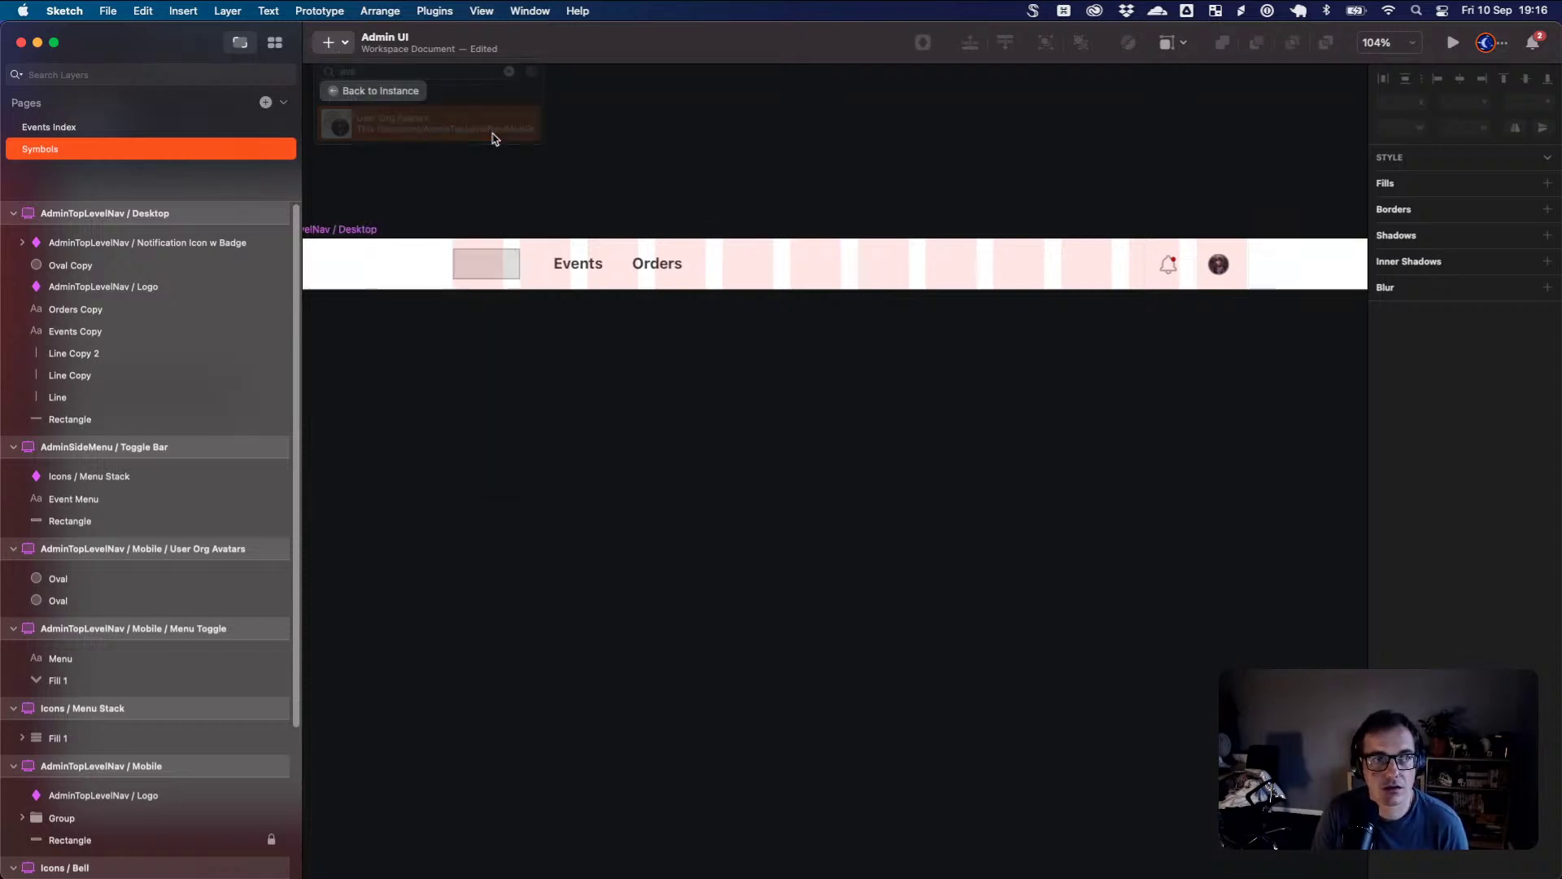
click(1223, 268)
click(72, 289)
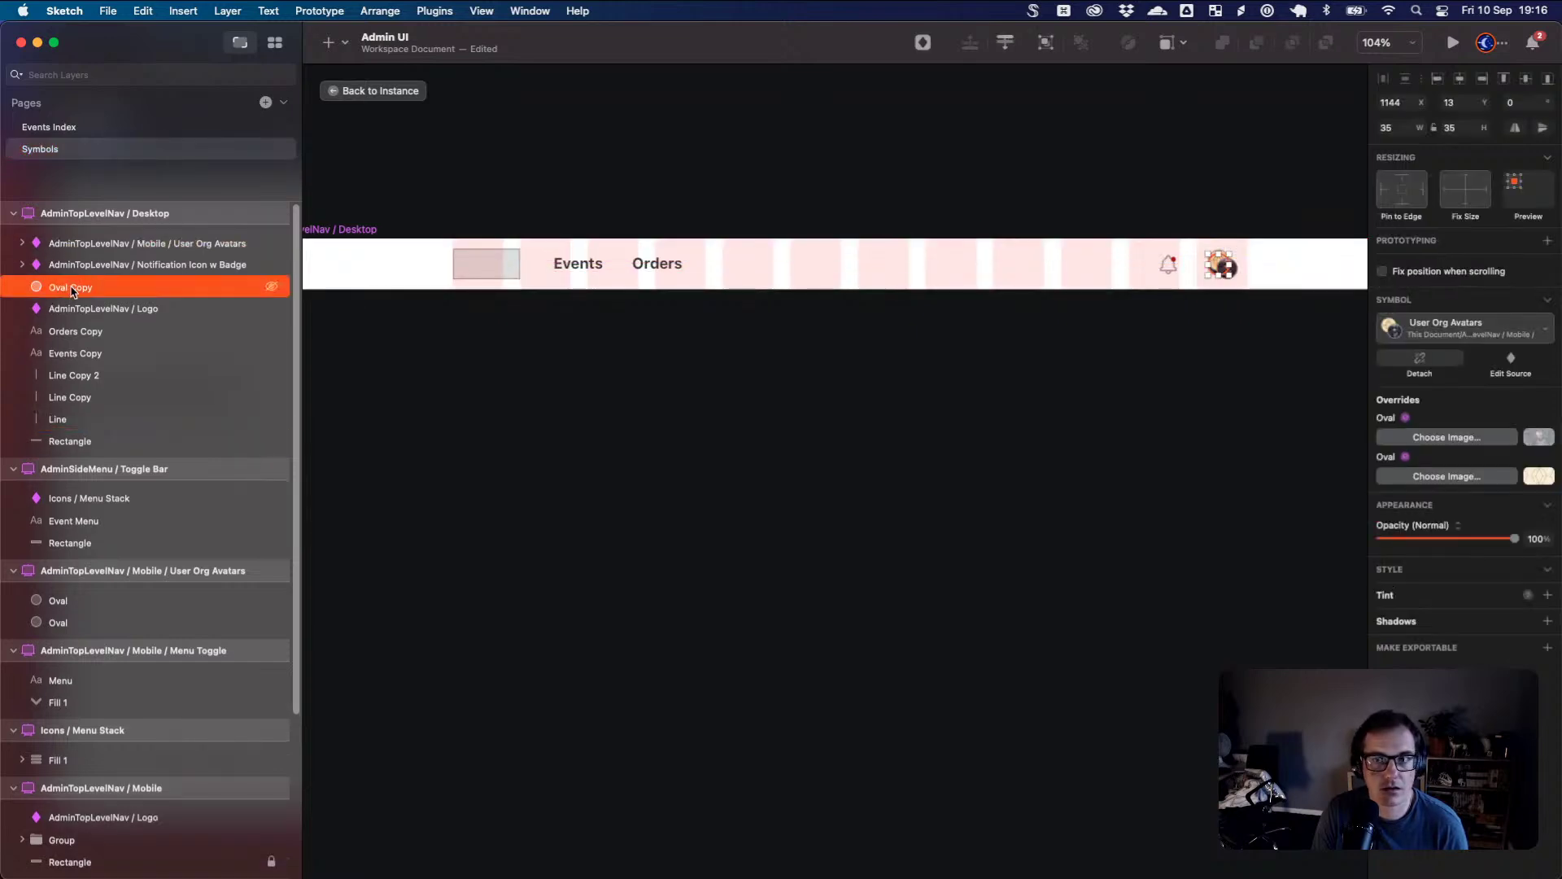
key(Delete)
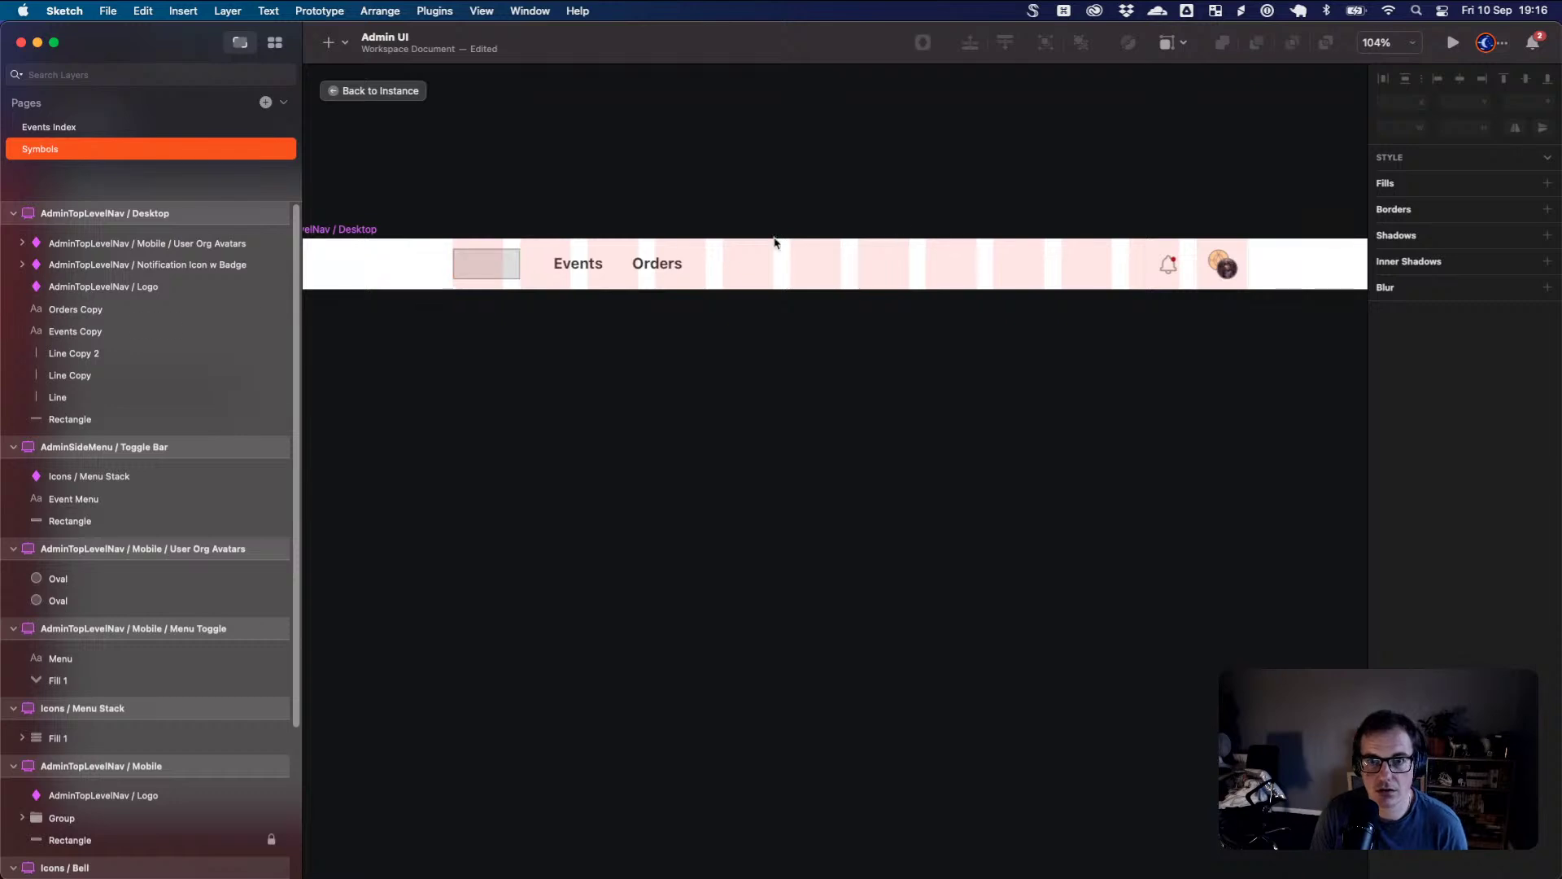
key(ctrl+l)
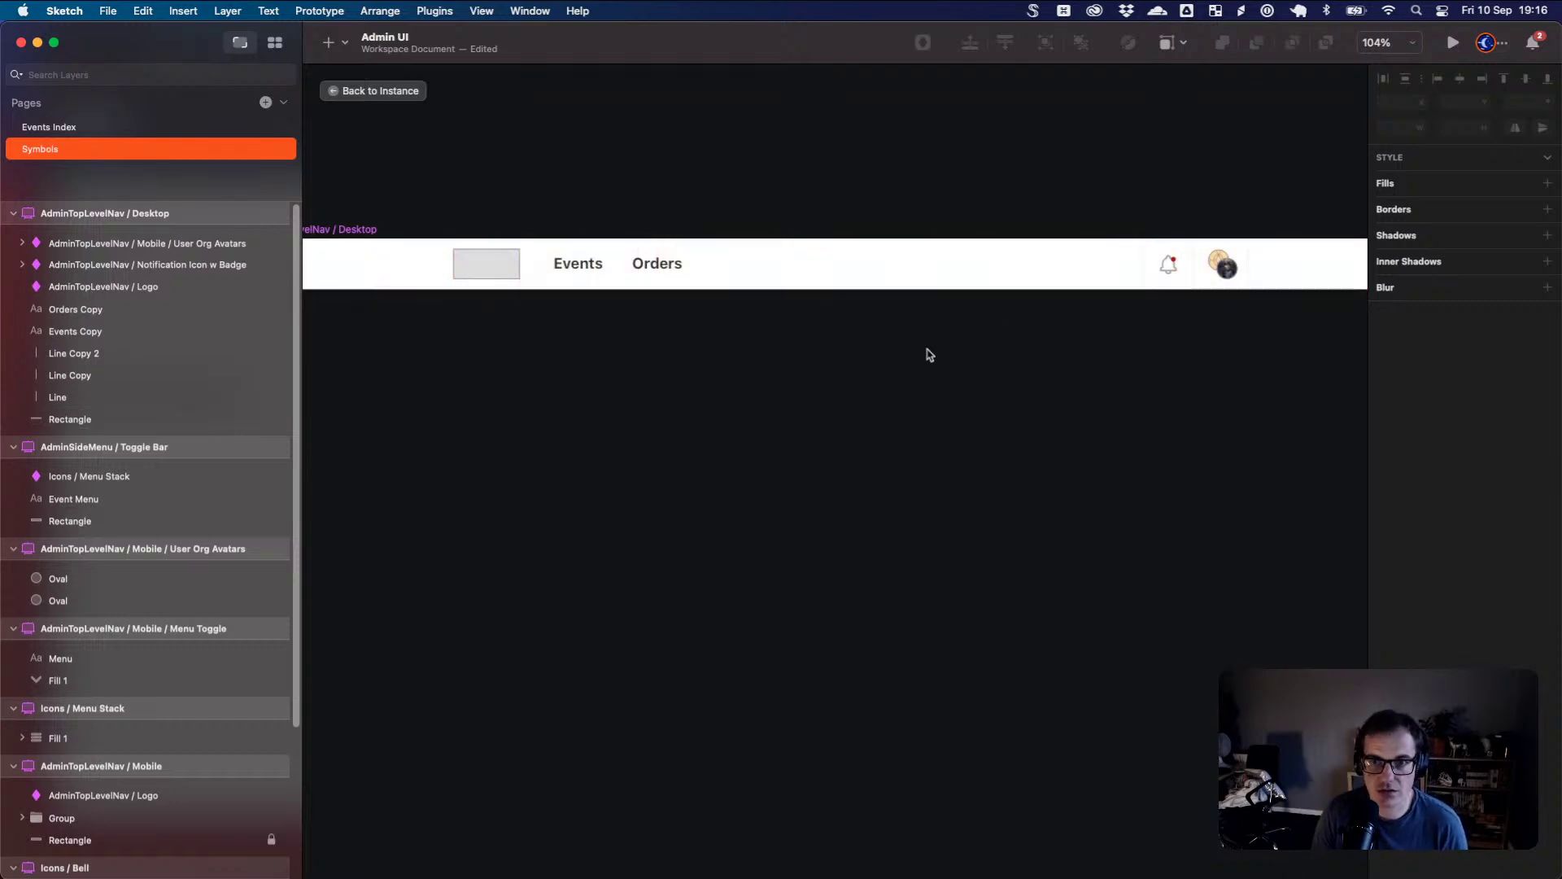
- Go back to Events Index and pan across the iPhone 8, iPhone 12 Pro Max and Desktop HD artboards
click(333, 91)
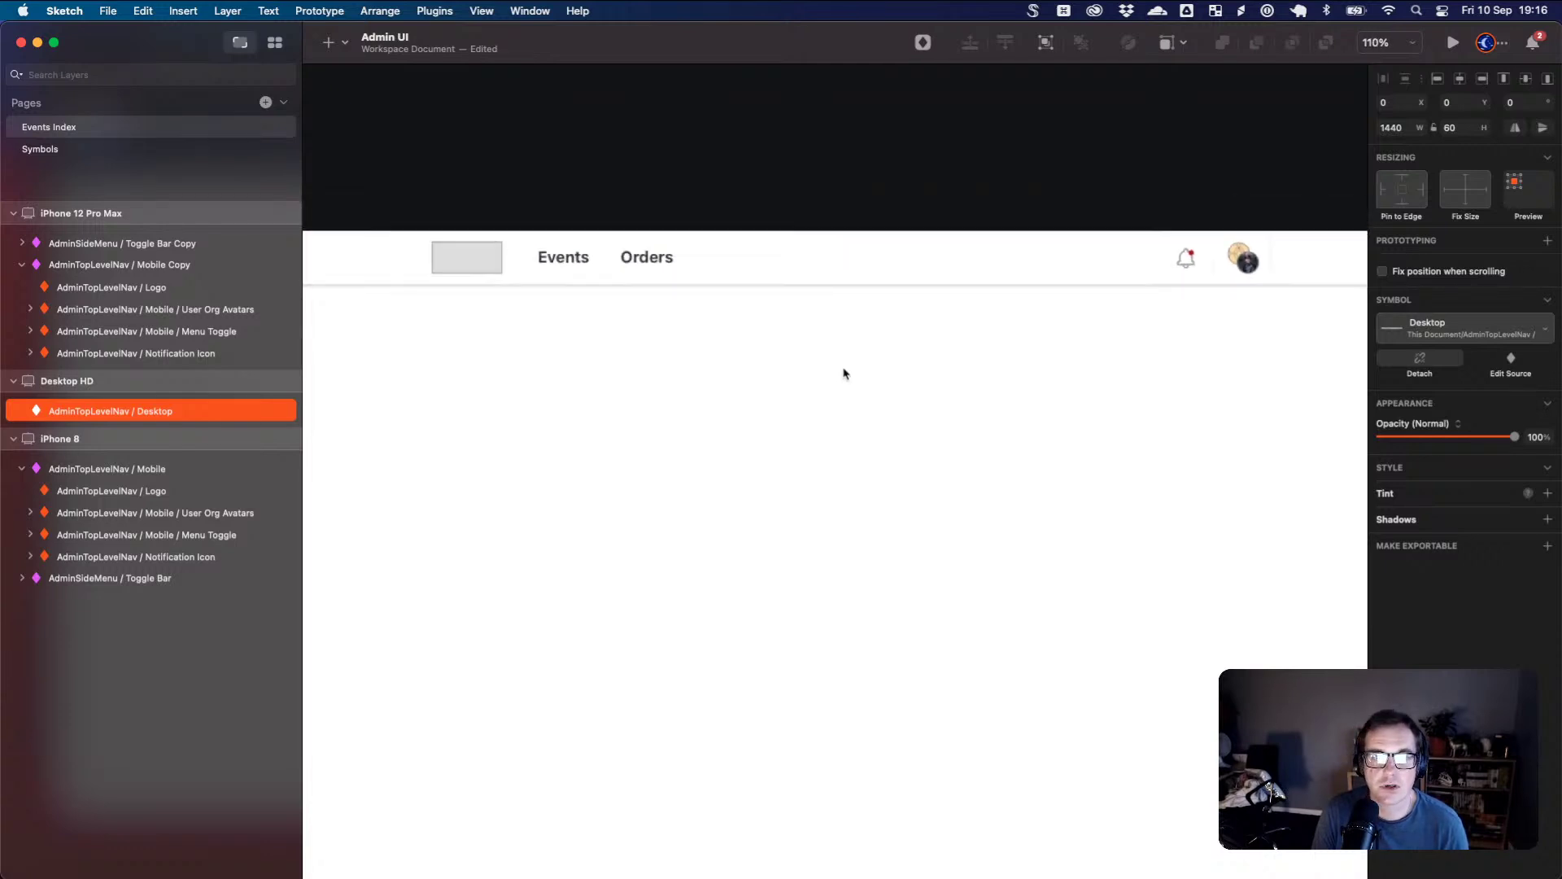
scroll(817, 380, down, 5)
drag(818, 381, 990, 363)
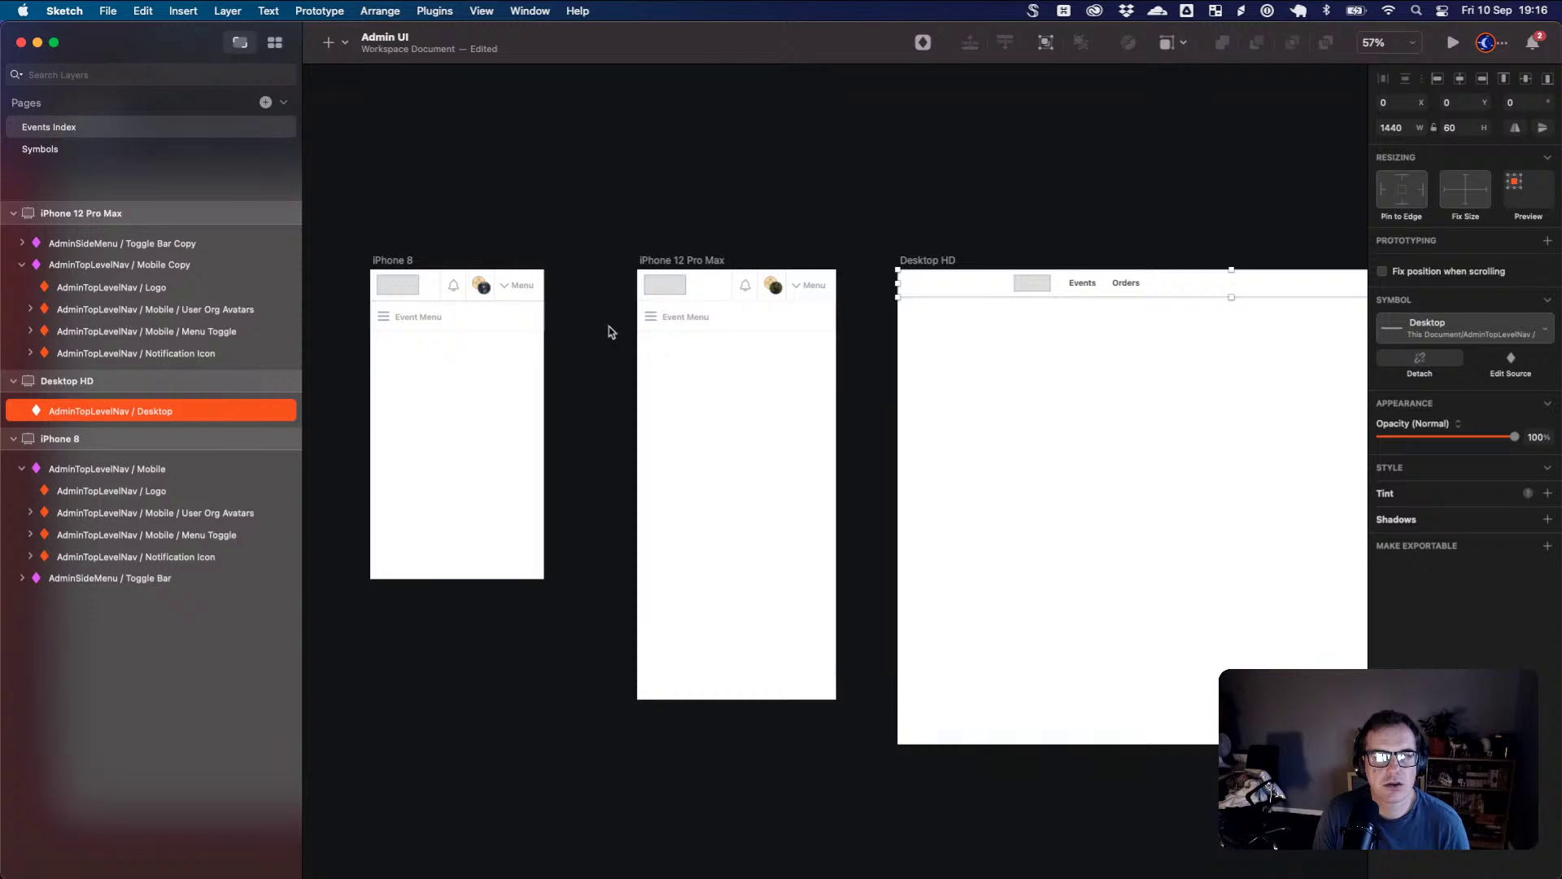
scroll(614, 334, up, 5)
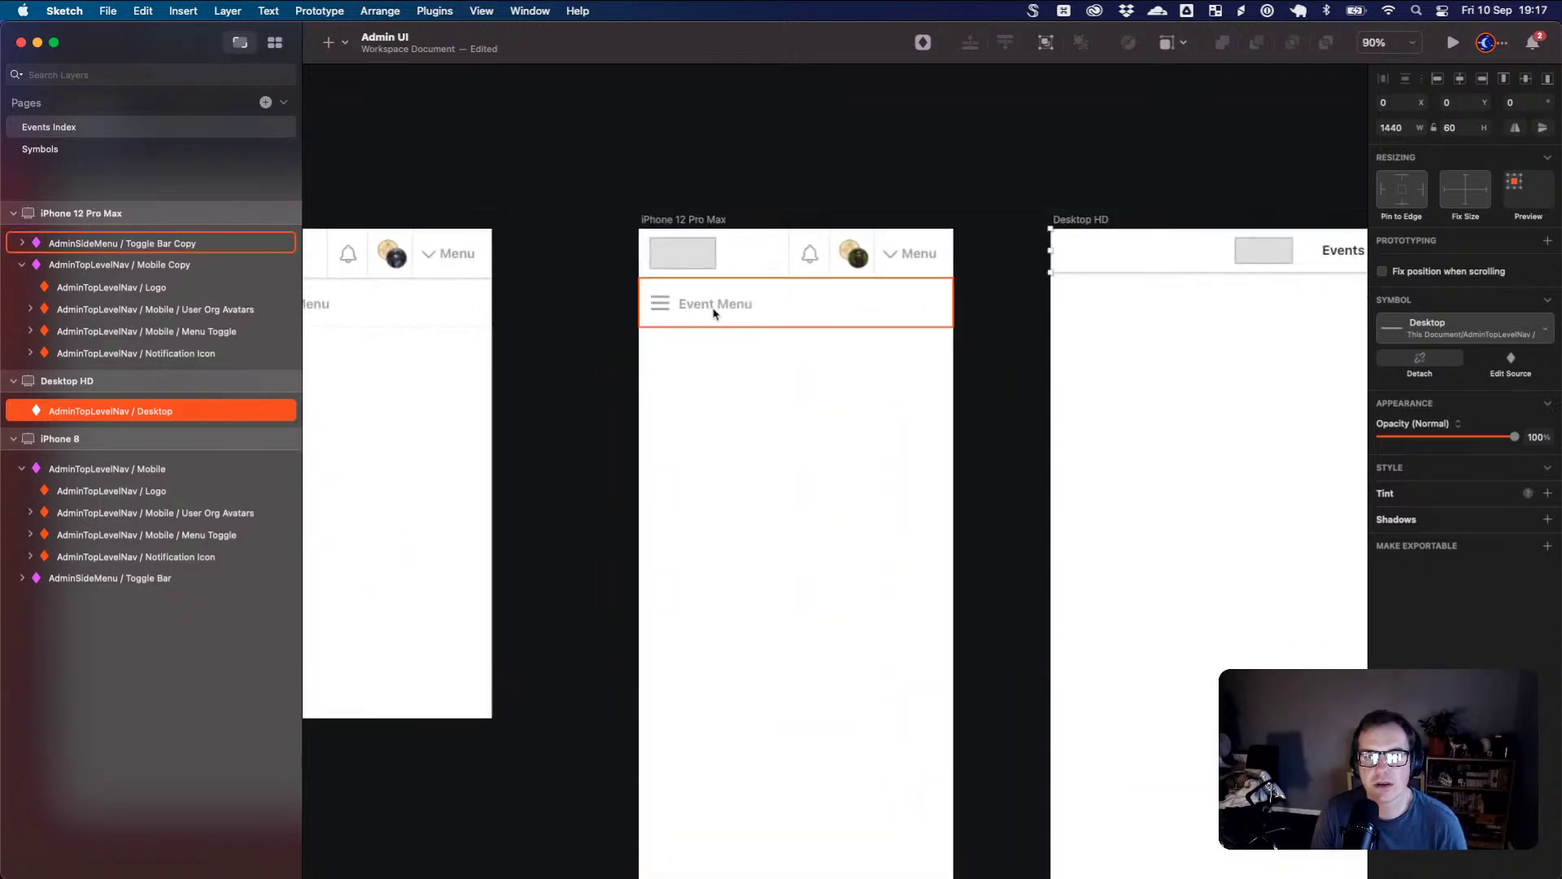
click(817, 385)
drag(789, 386, 968, 345)
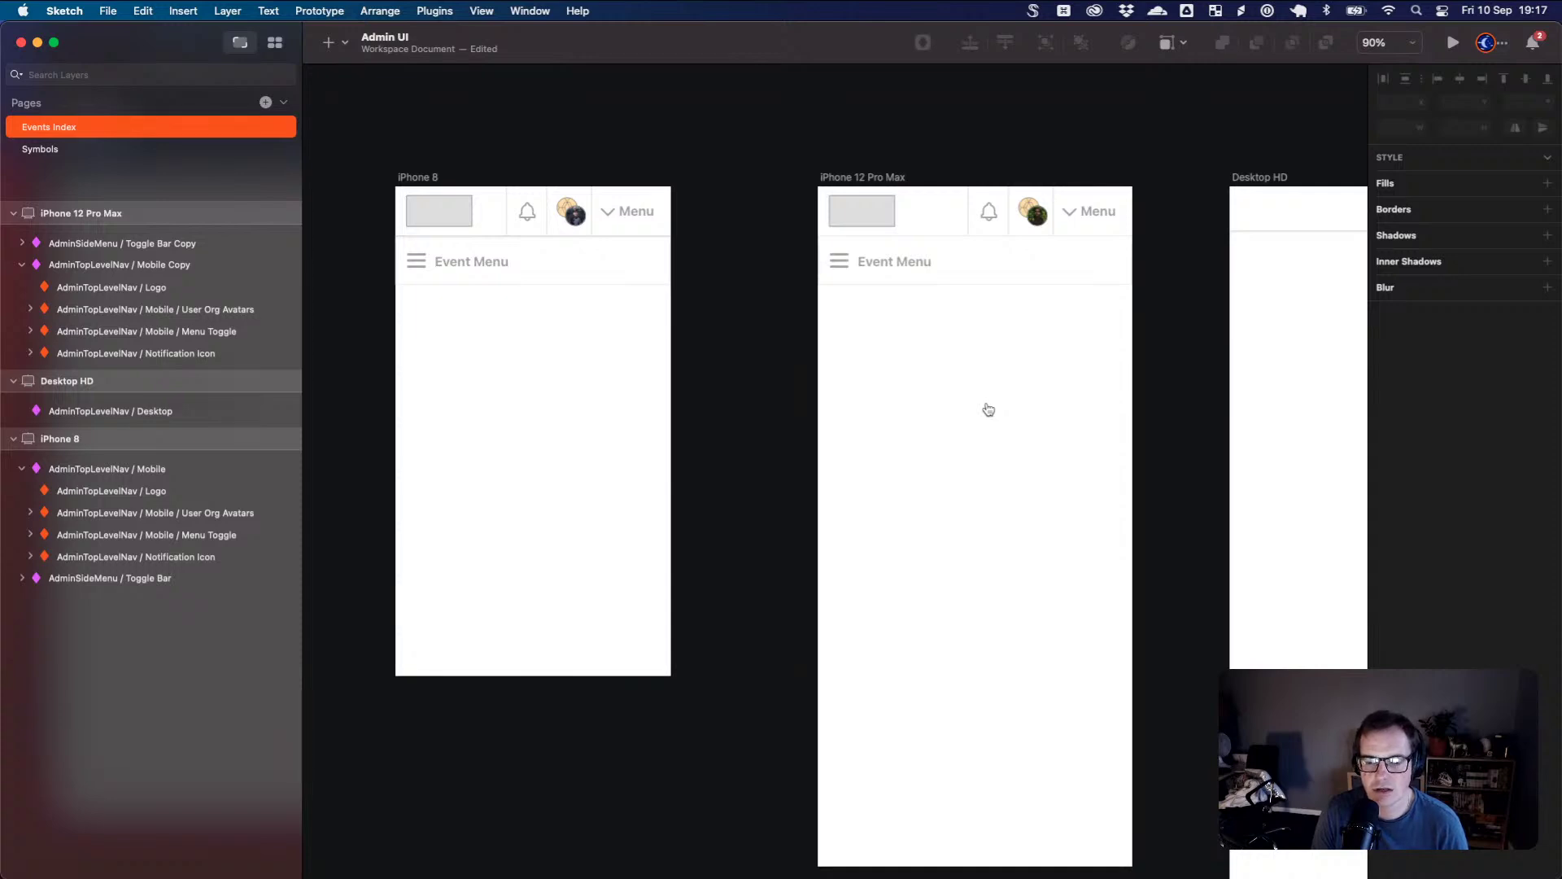
key(super+Tab)
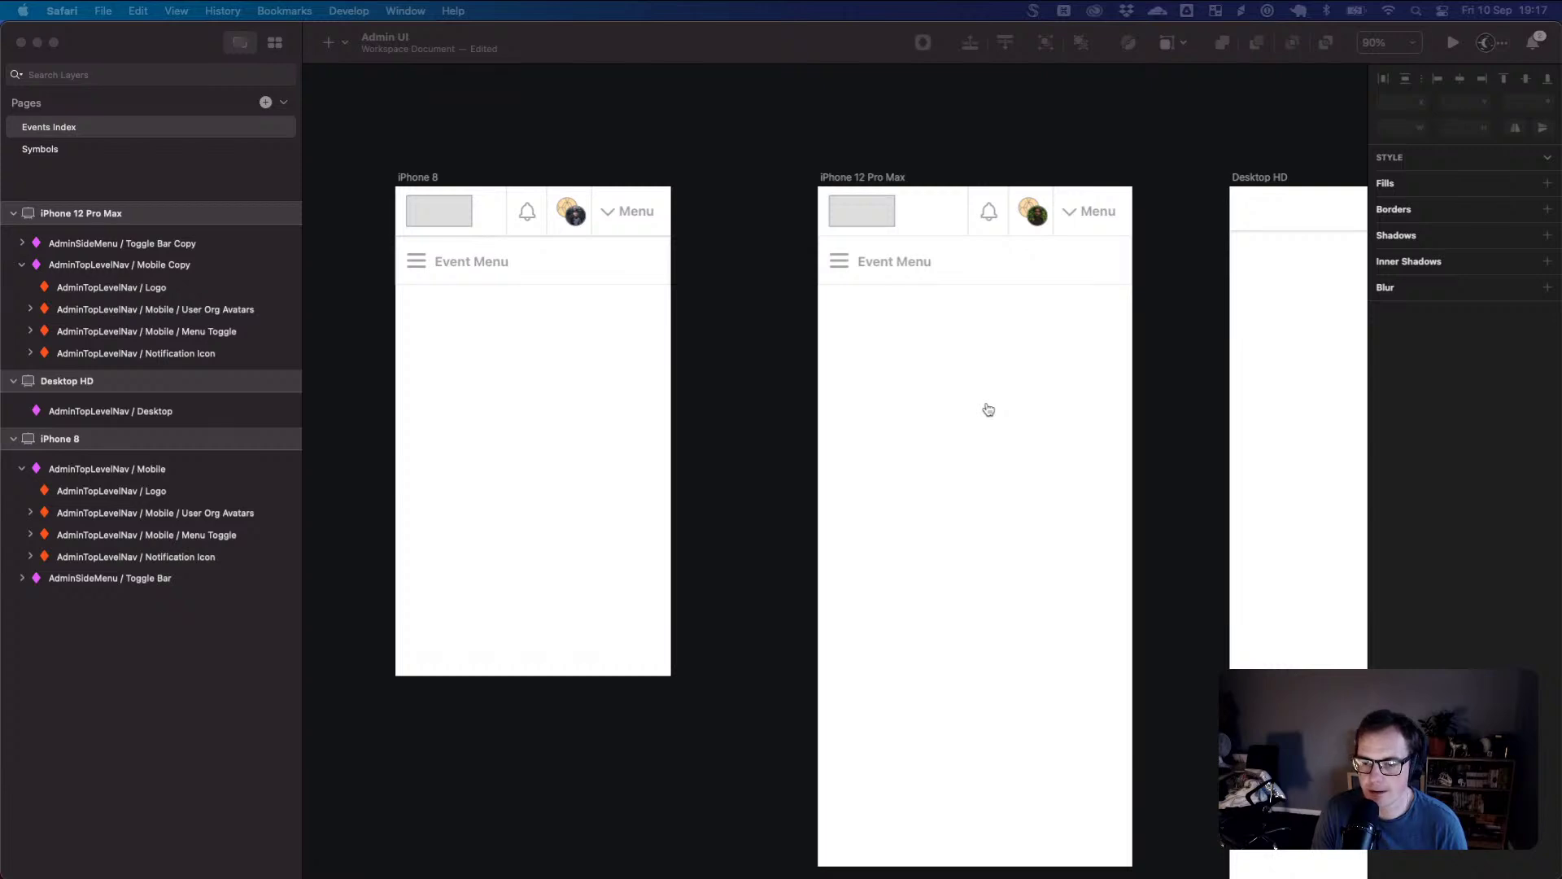
- Inspect the localhost:3000/admin/events page listing Test Event 1 and Test Event 2 in Firefox
key(super+Tab)
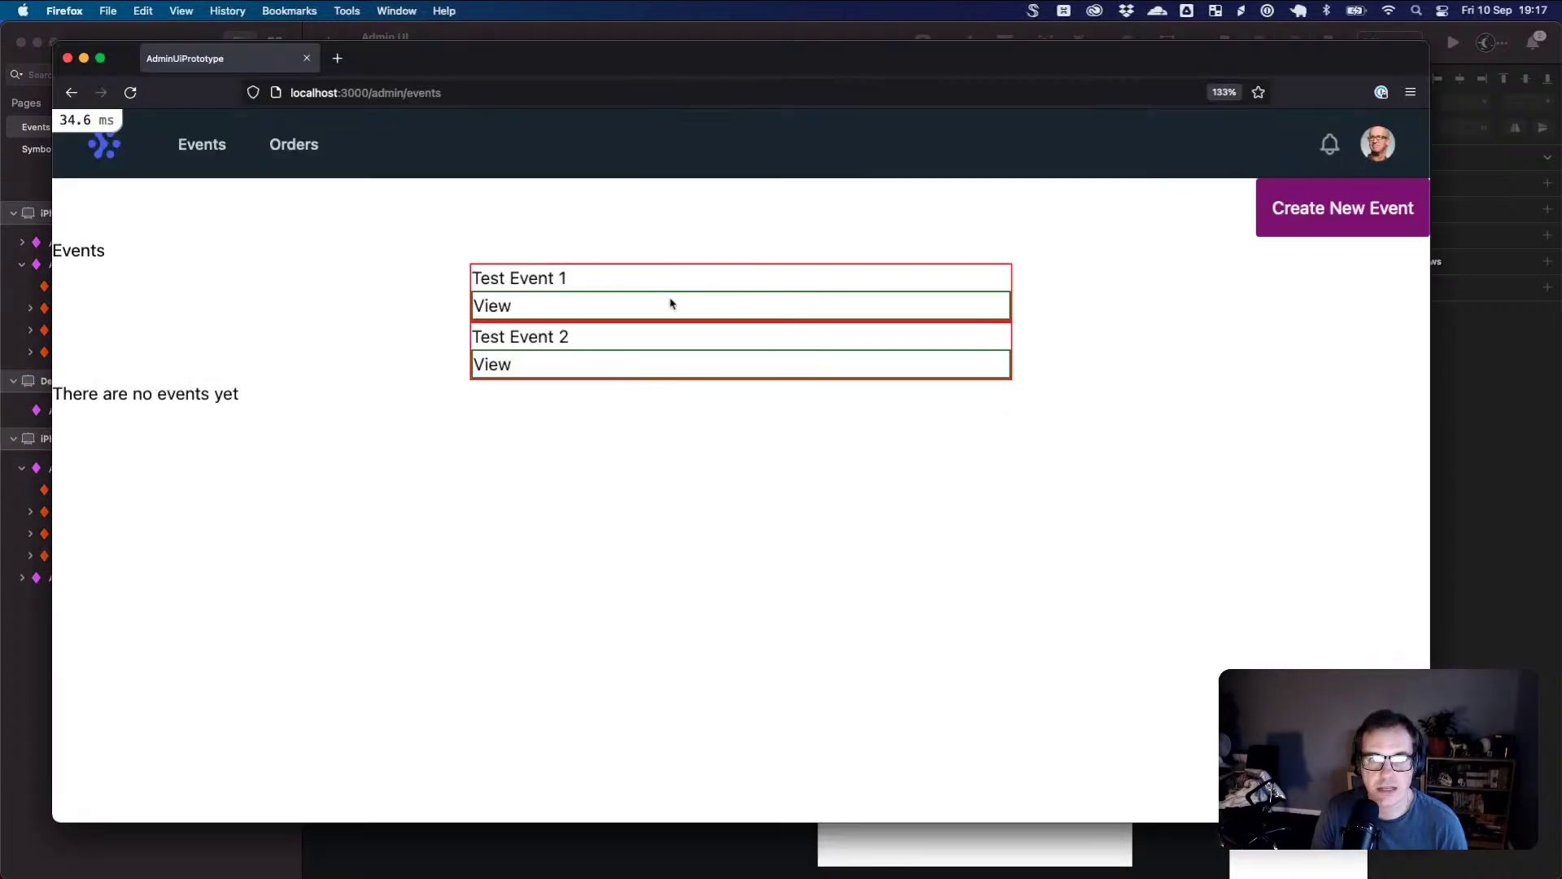
drag(435, 241, 569, 402)
click(523, 319)
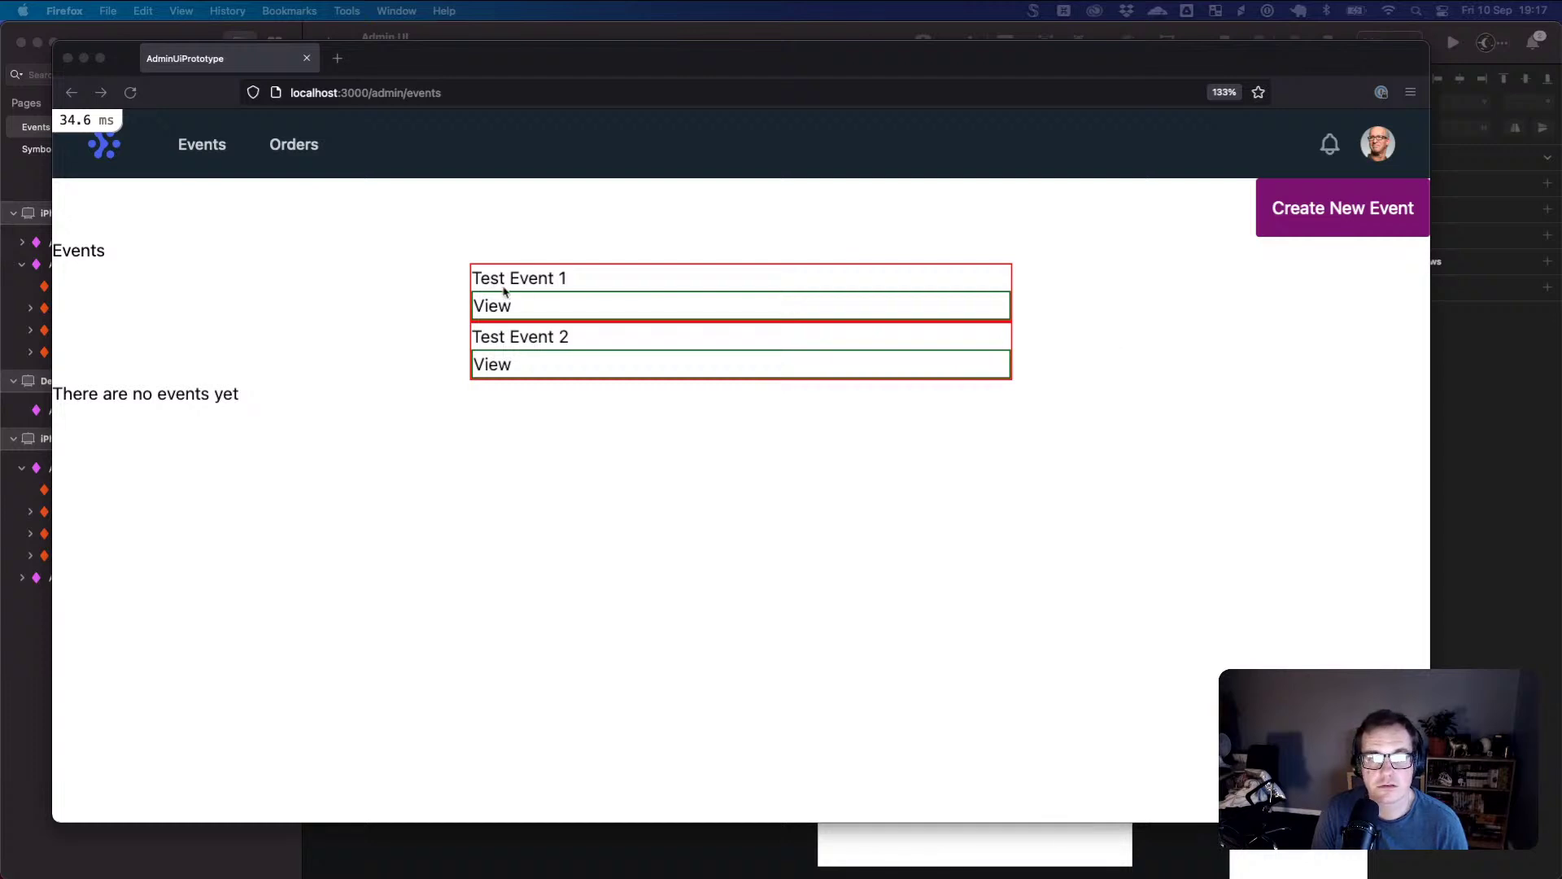
click(468, 257)
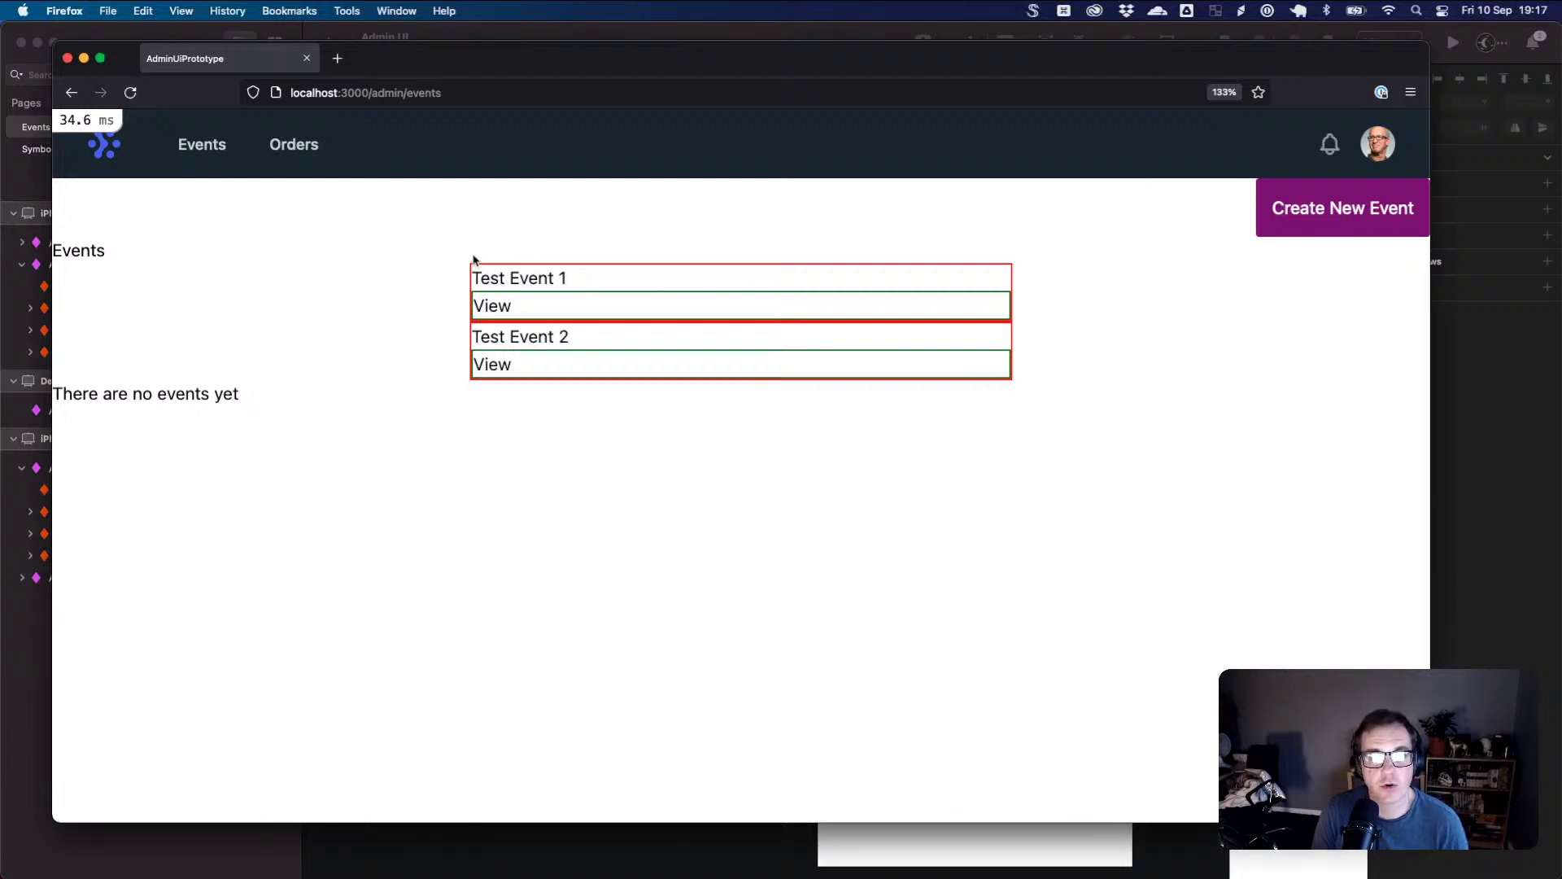
drag(489, 61, 521, 77)
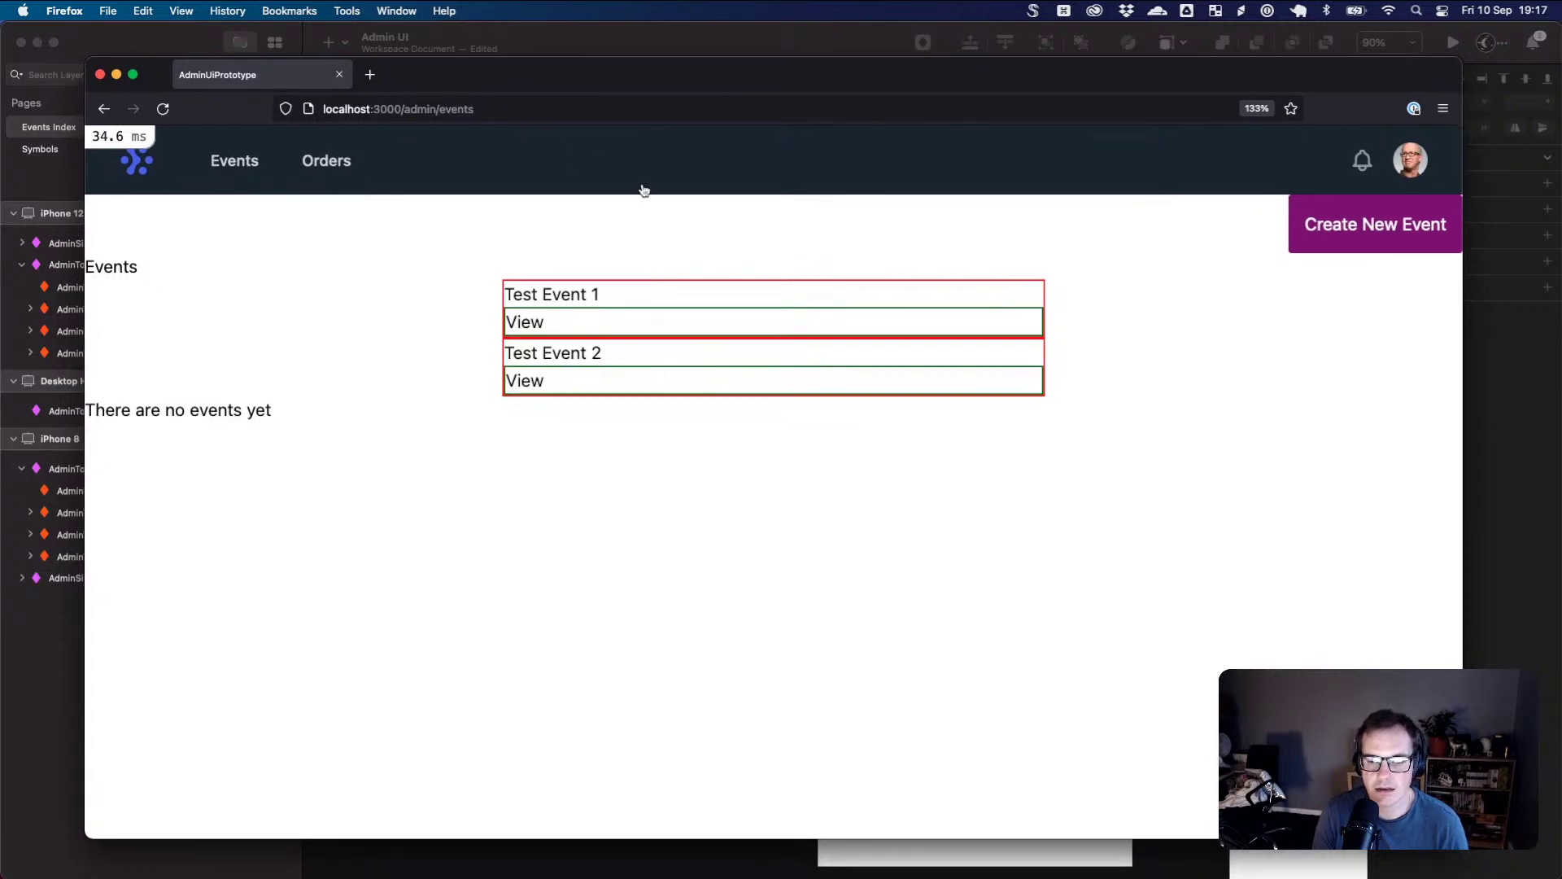
key(super+Tab)
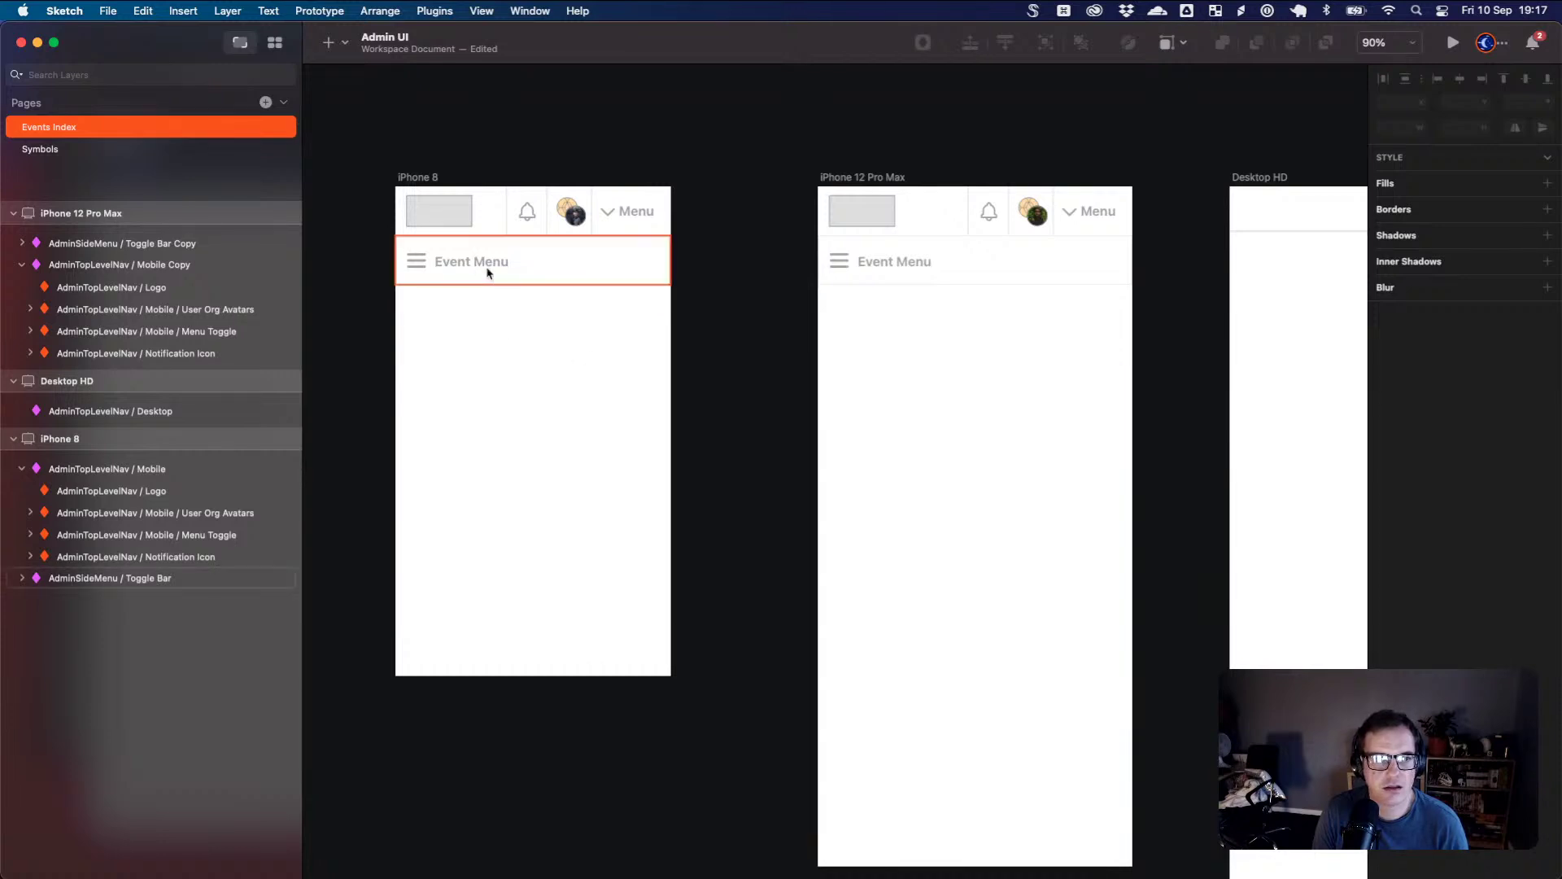
- Delete the iPhone 8's Event Menu bar and add a text layer reading 'Events' in its place
click(490, 271)
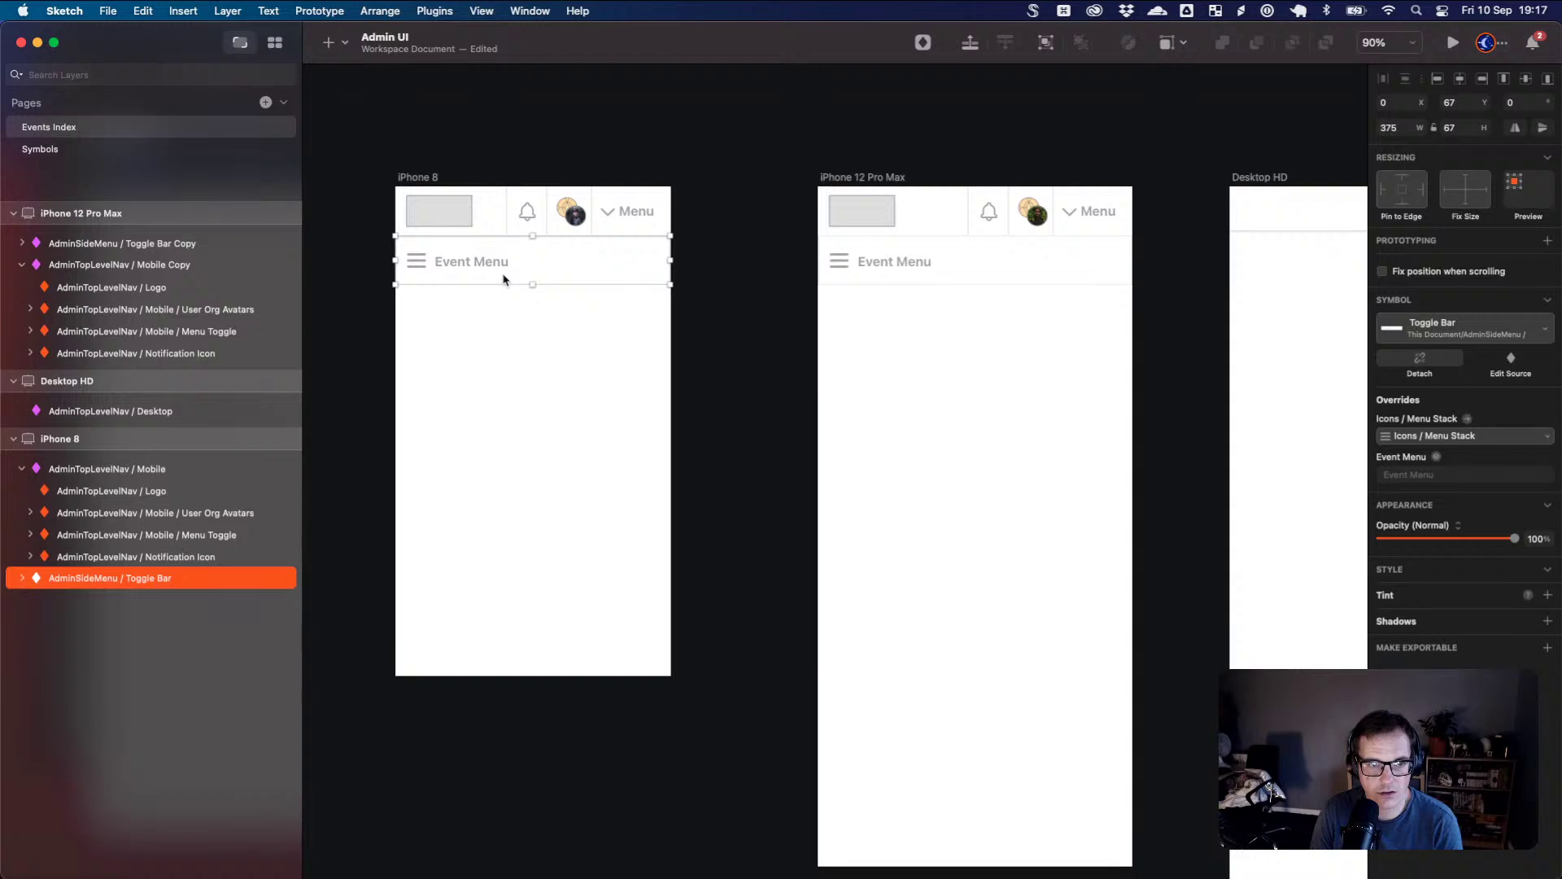
key(Delete)
key(r)
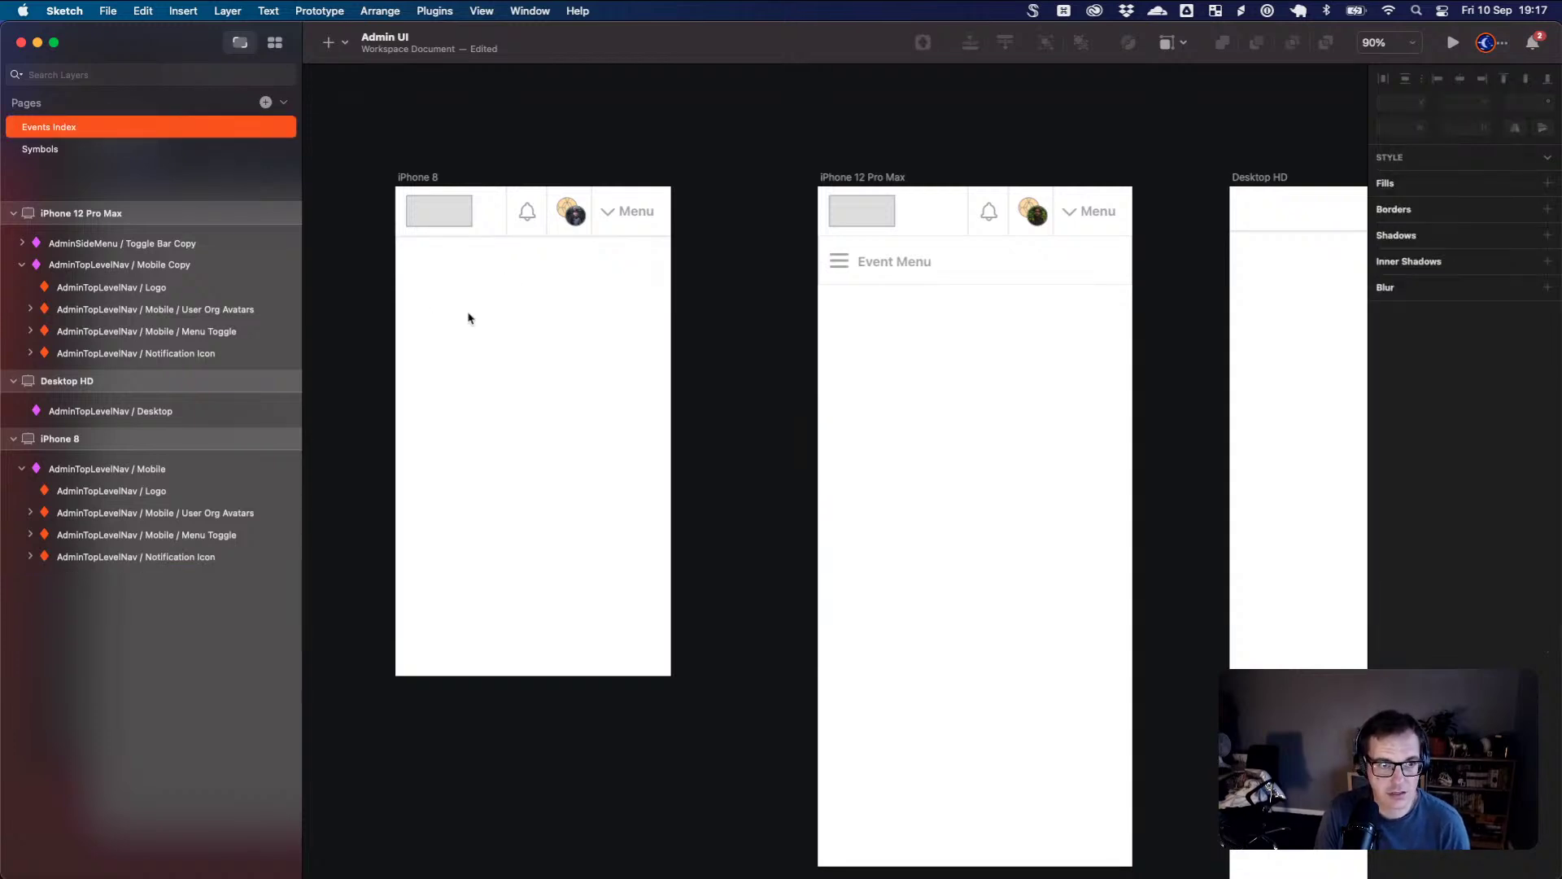
key(t)
click(428, 306)
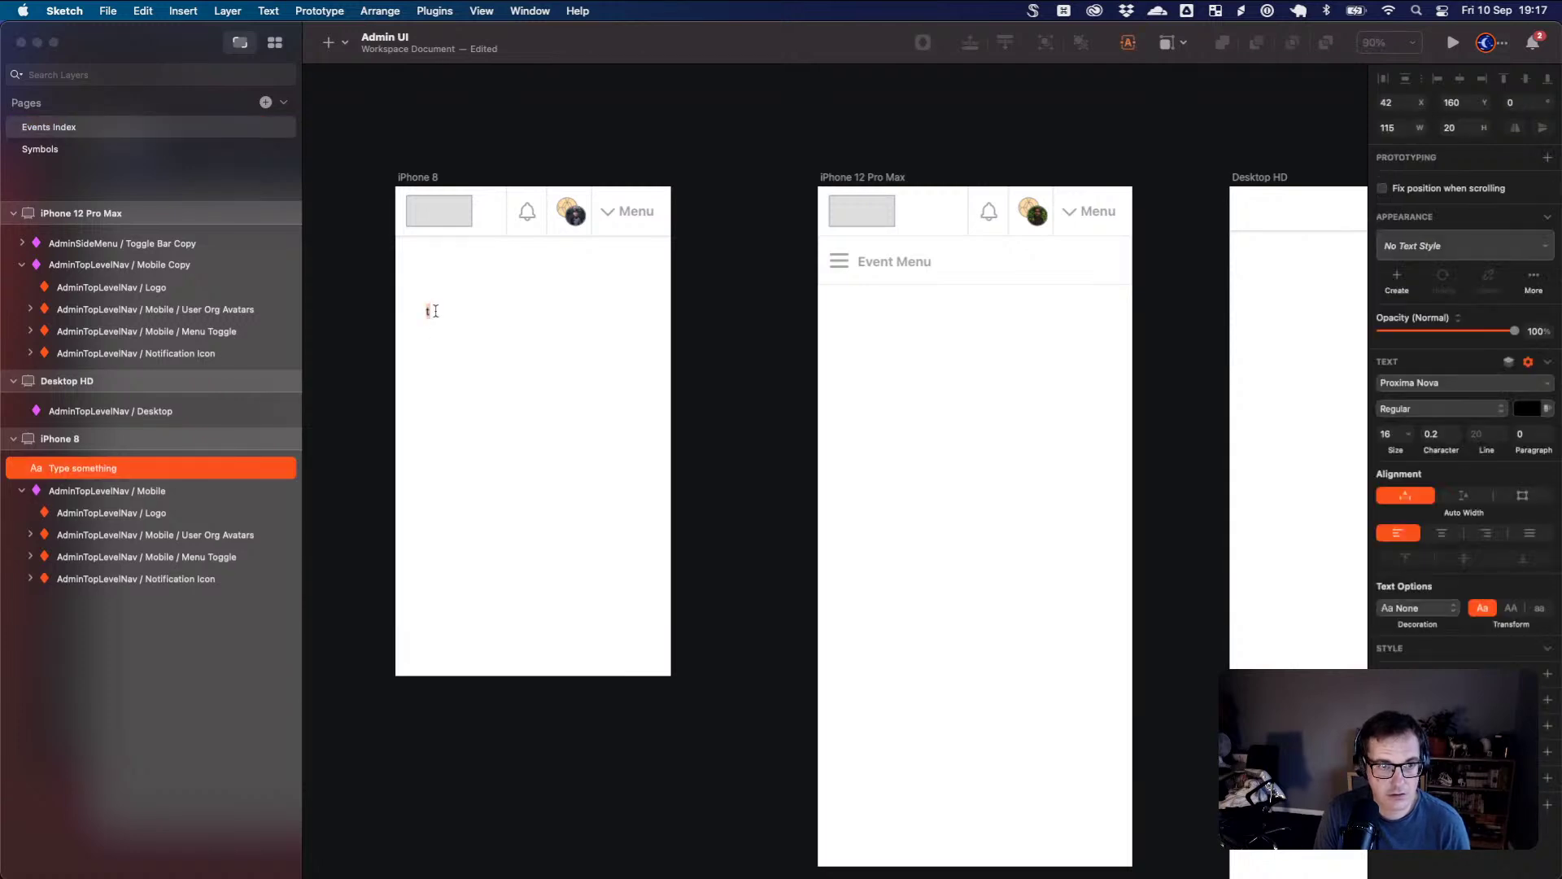
text(Events)
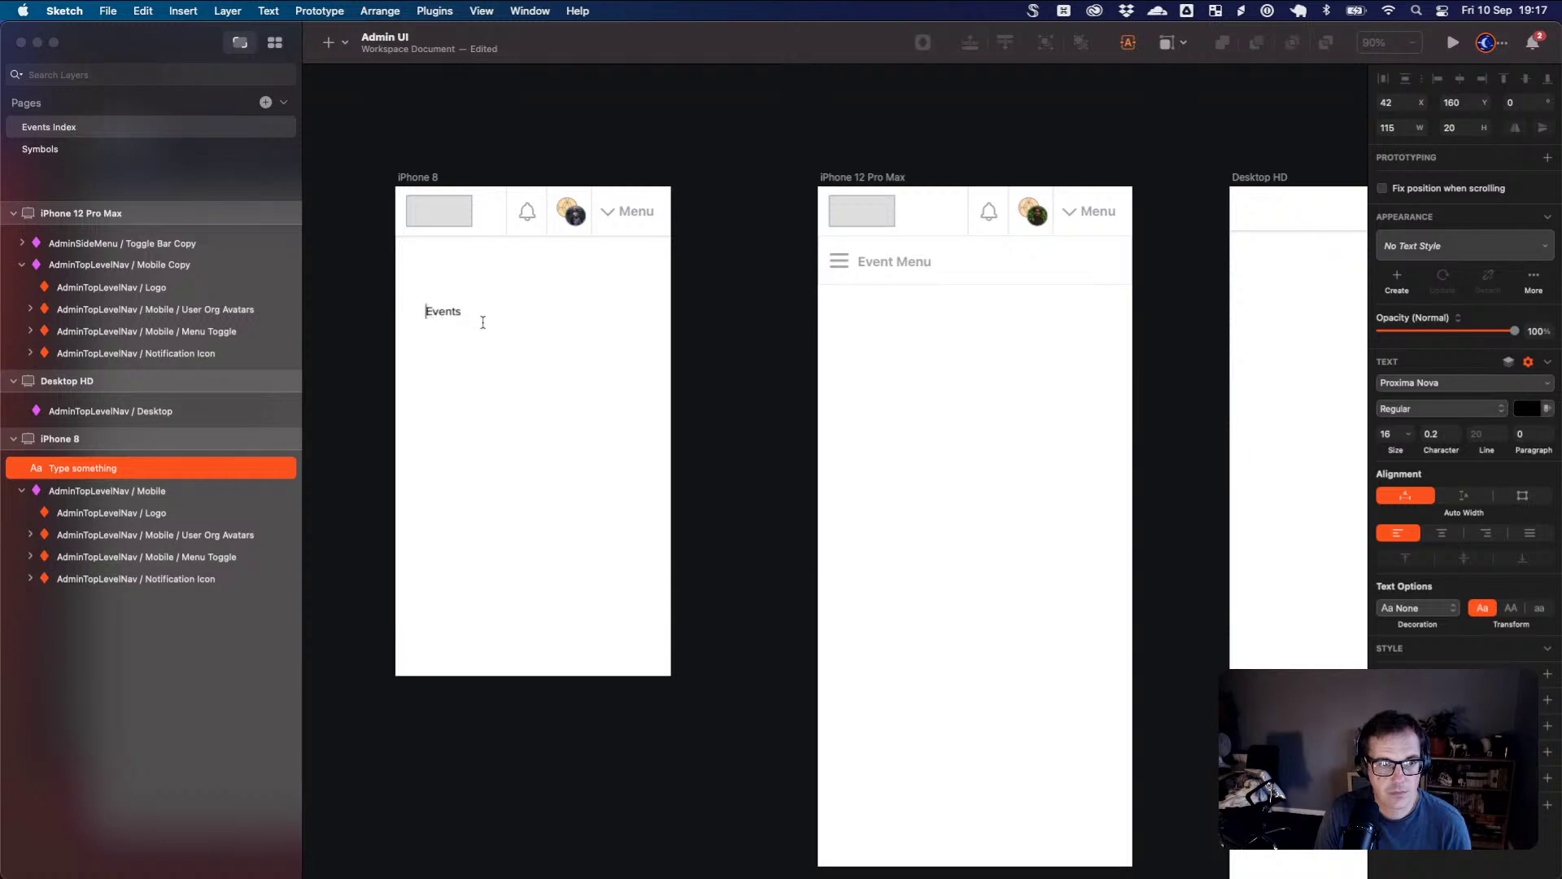
click(425, 311)
text(All)
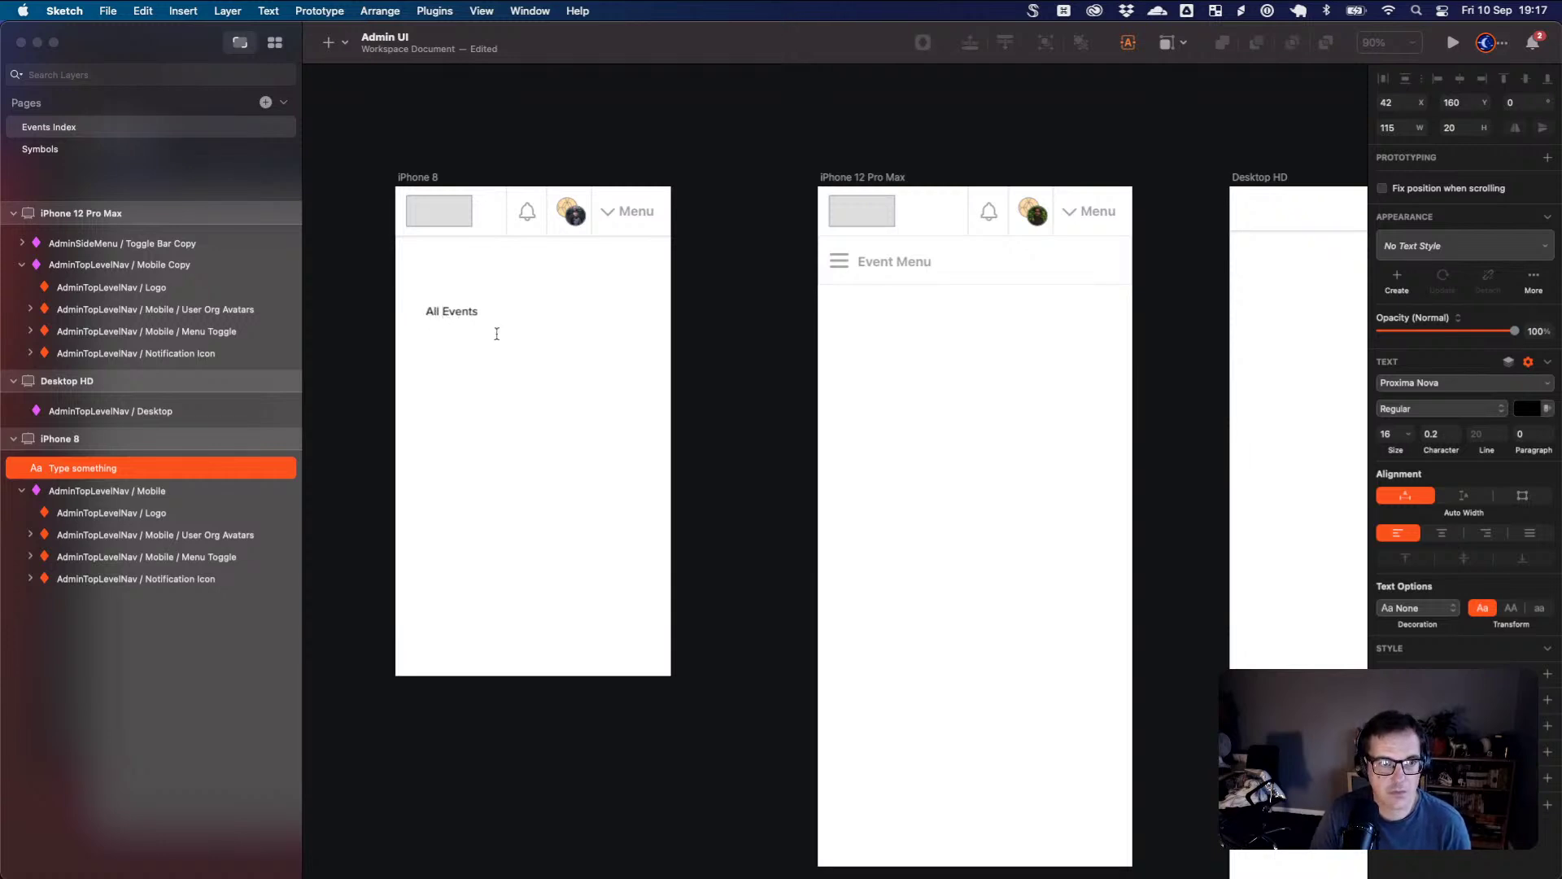
key(BackSpace)
key(BackSpace)
key(BackSpace)
key(BackSpace)
click(472, 319)
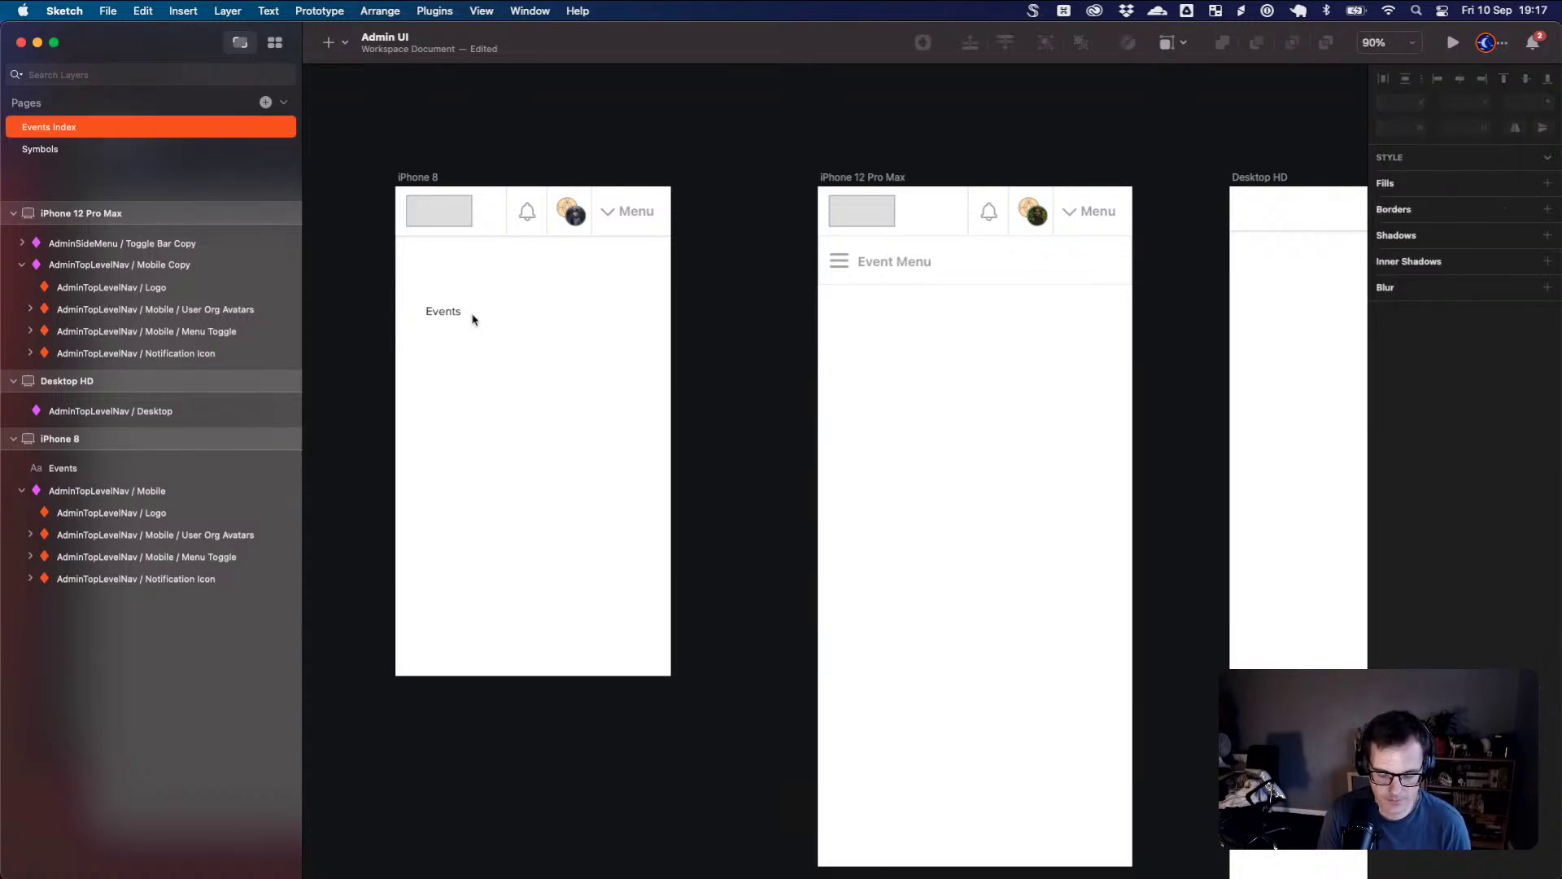
scroll(473, 319, up, 5)
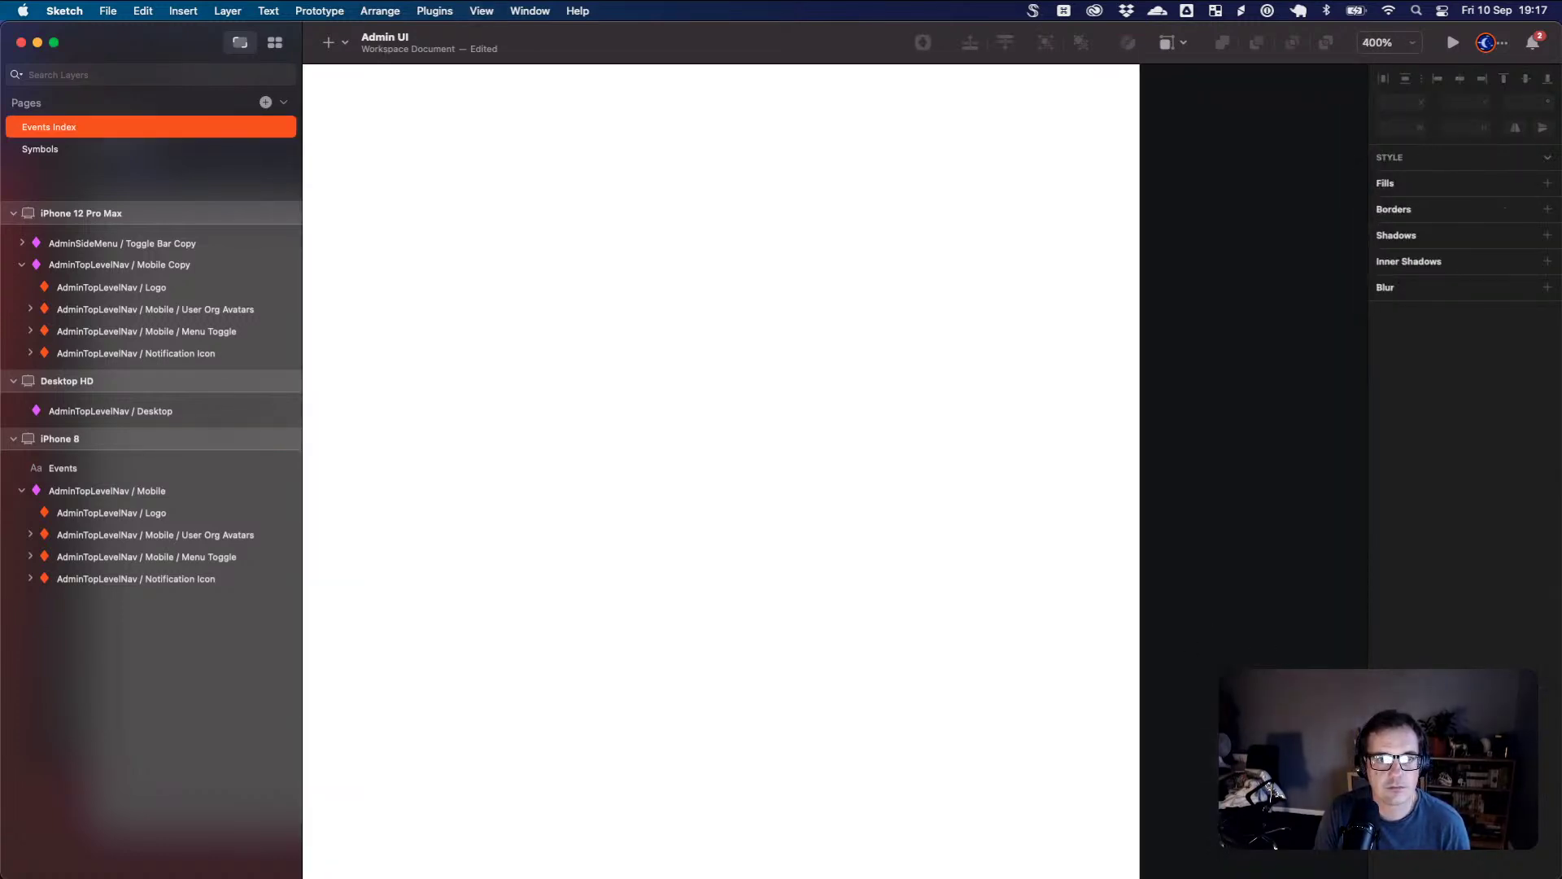
- Make the Events text bold and move it up toward the header's left edge
click(553, 470)
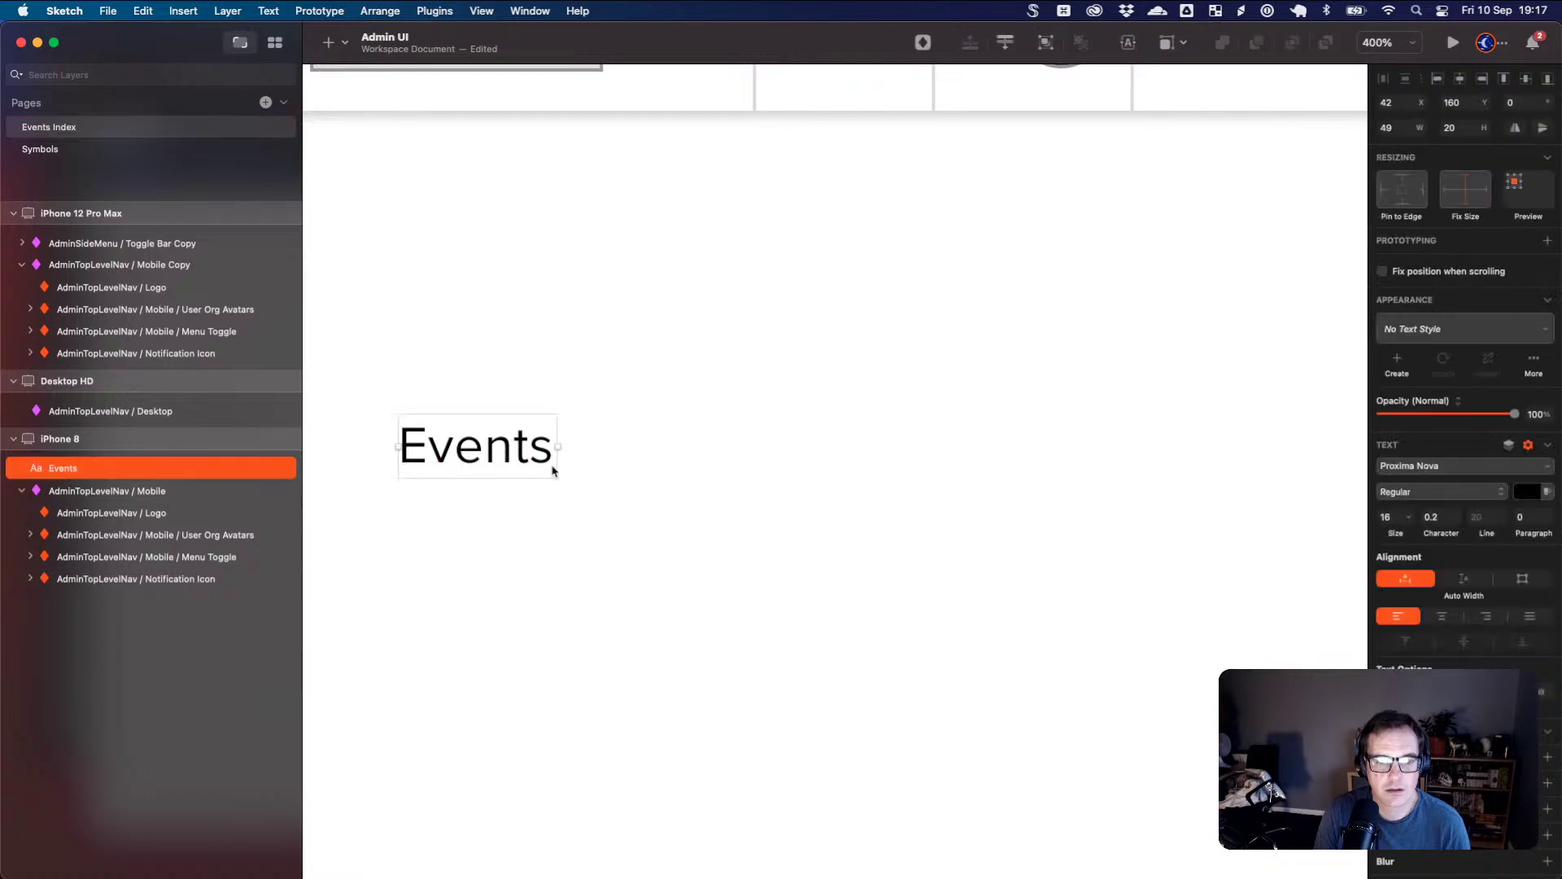
scroll(553, 470, down, 3)
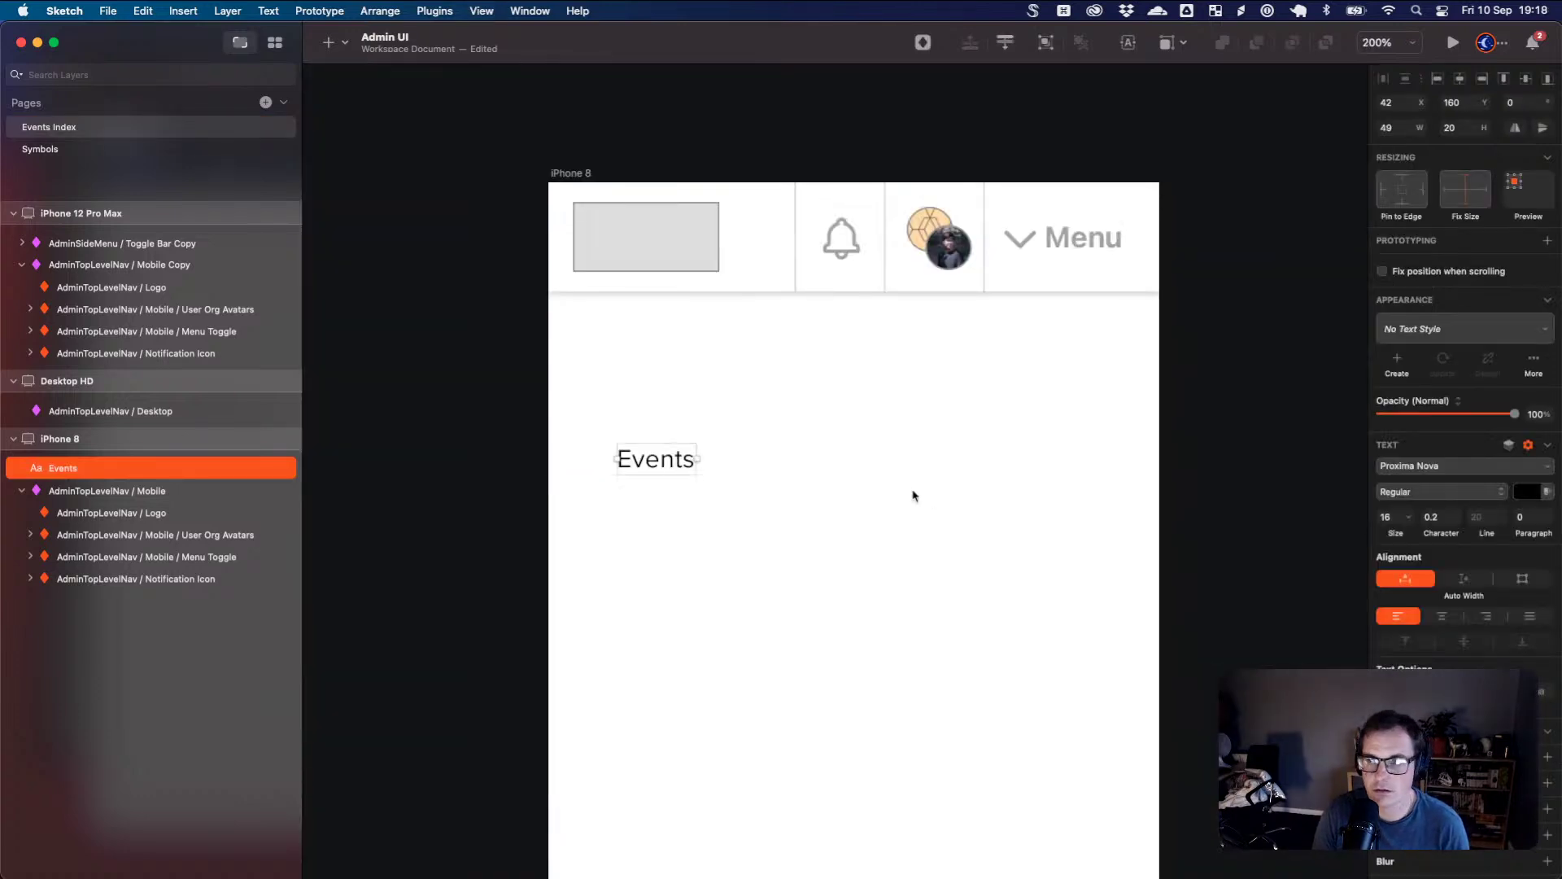
click(1413, 495)
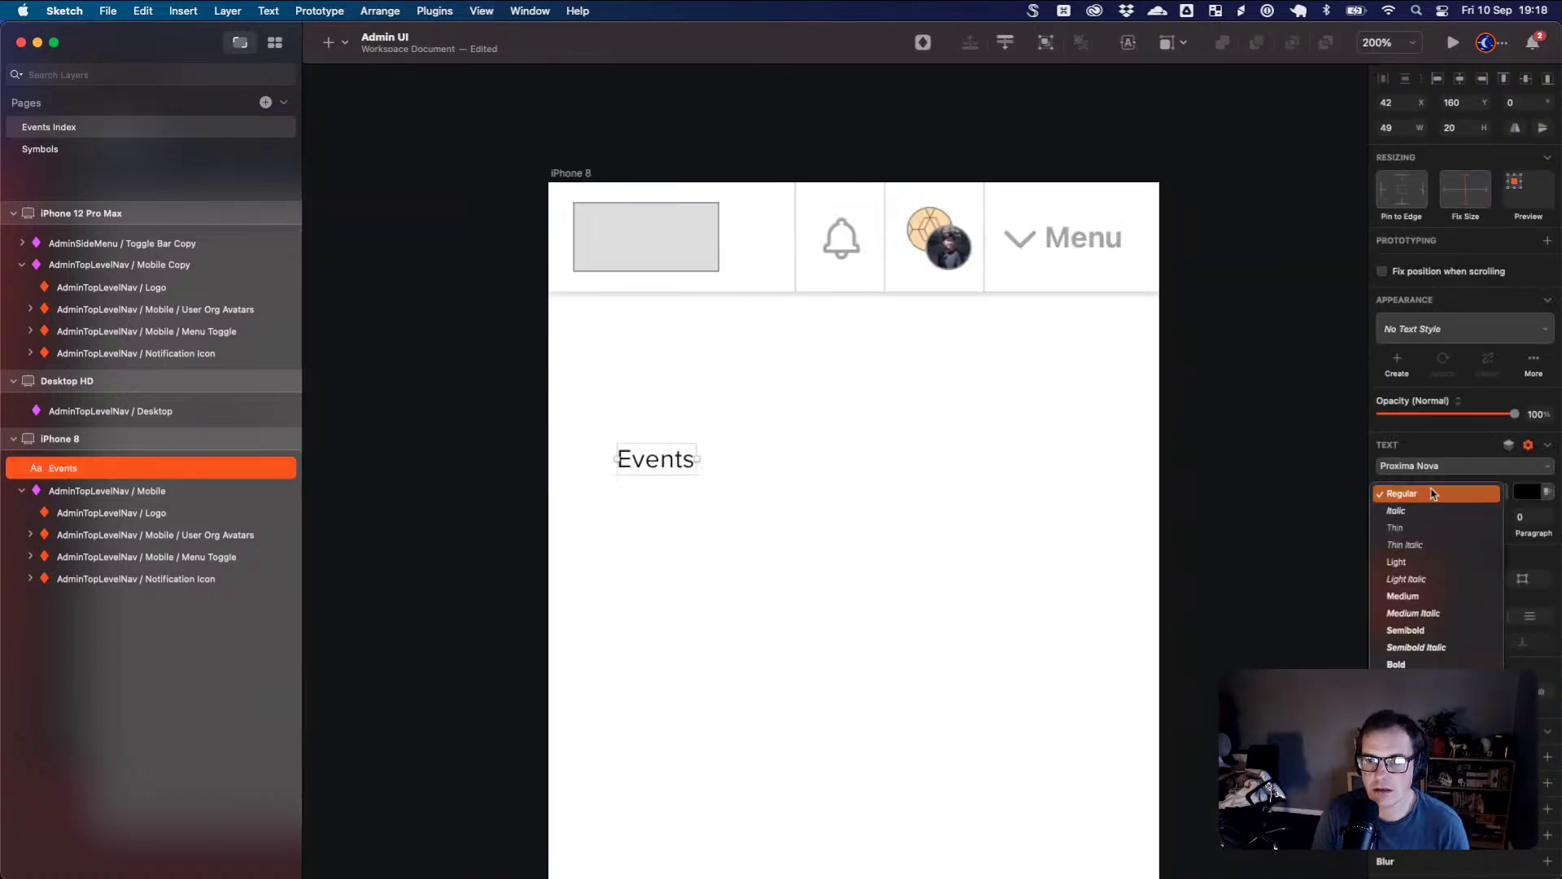
click(1434, 664)
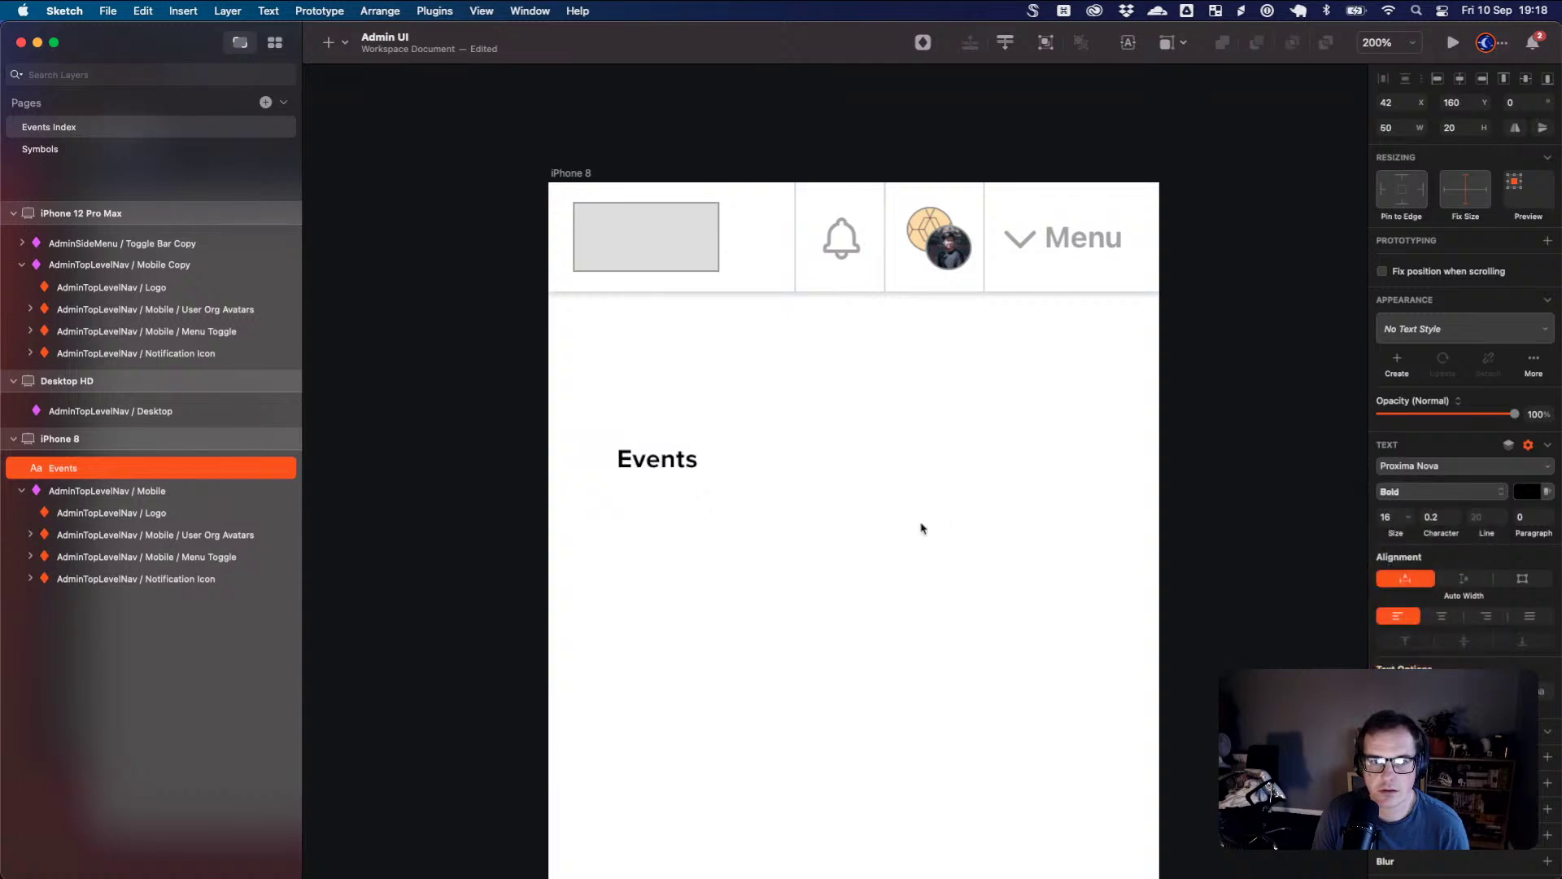
drag(691, 463, 652, 357)
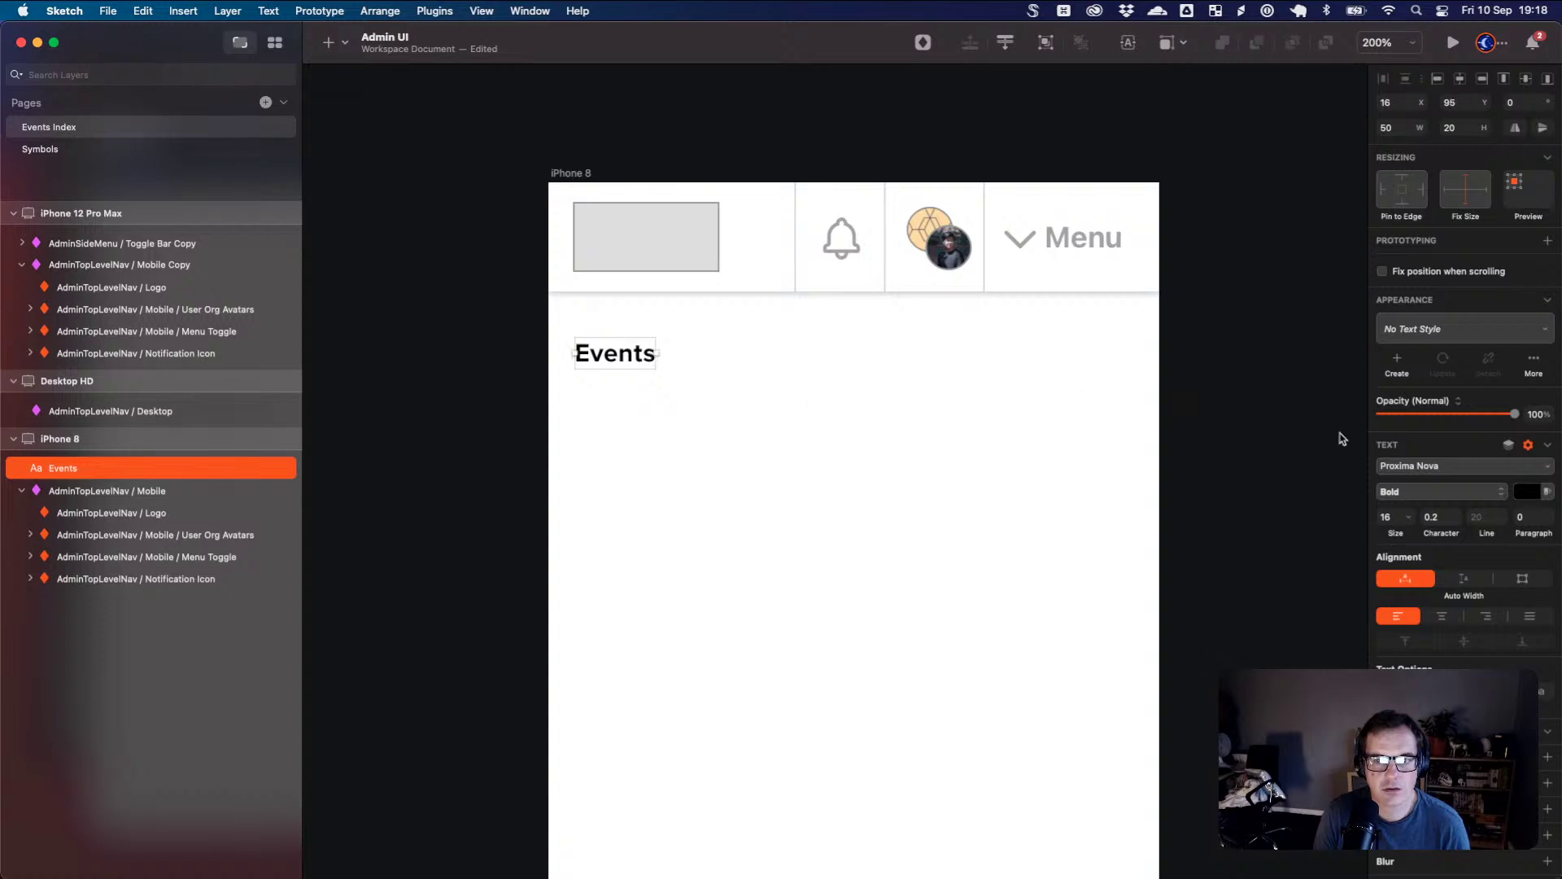
- Try SF Pro and Sofia Pro on the Events text, then keep Proxima Nova
click(1453, 476)
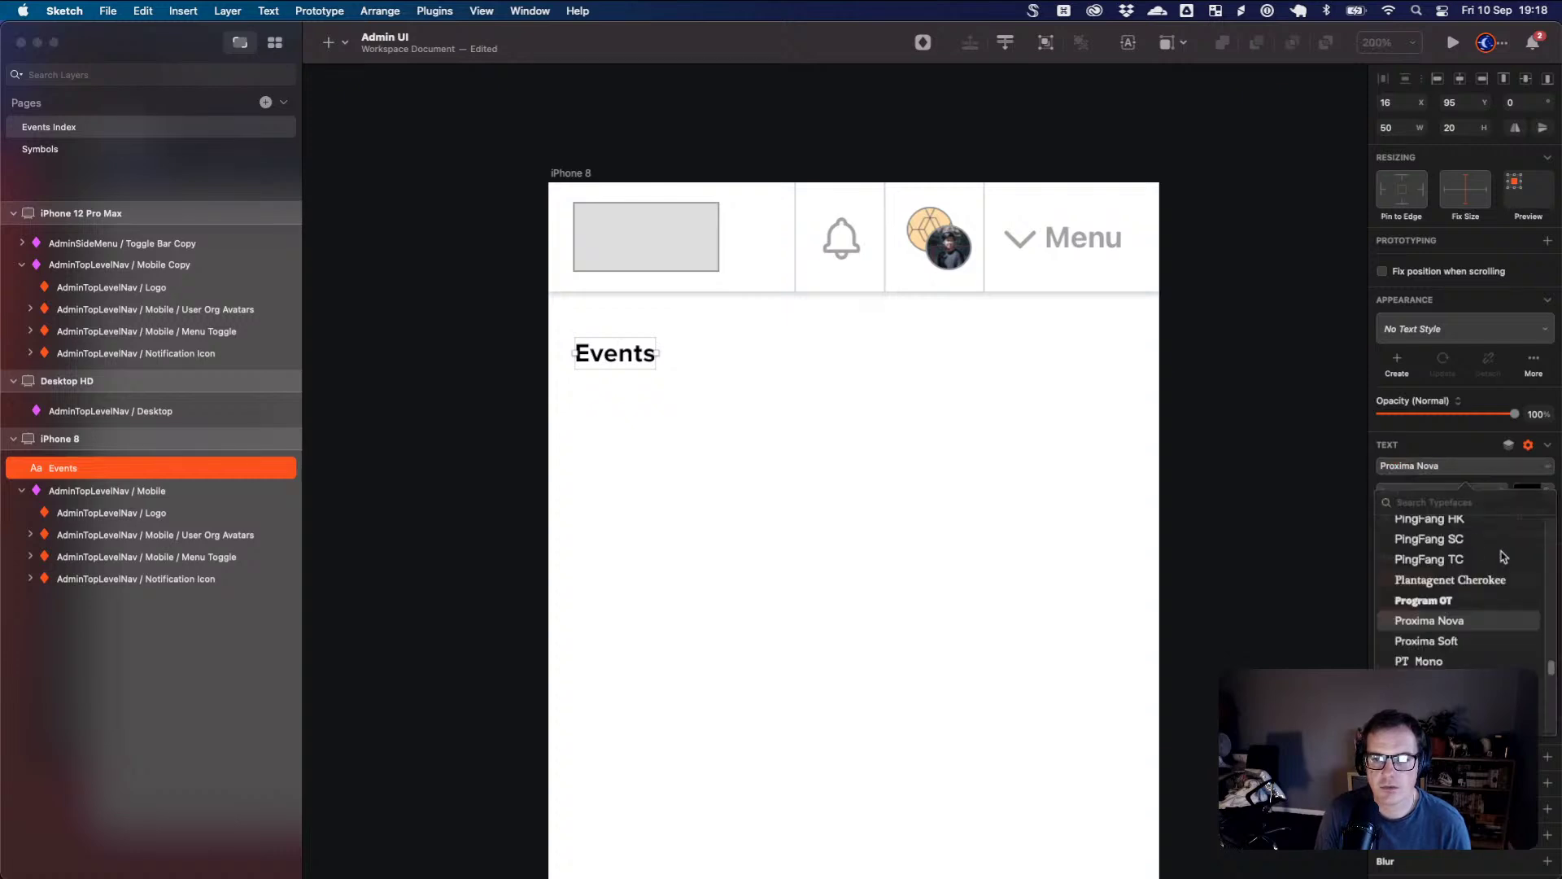
scroll(1504, 557, up, 5)
scroll(1507, 559, up, 10)
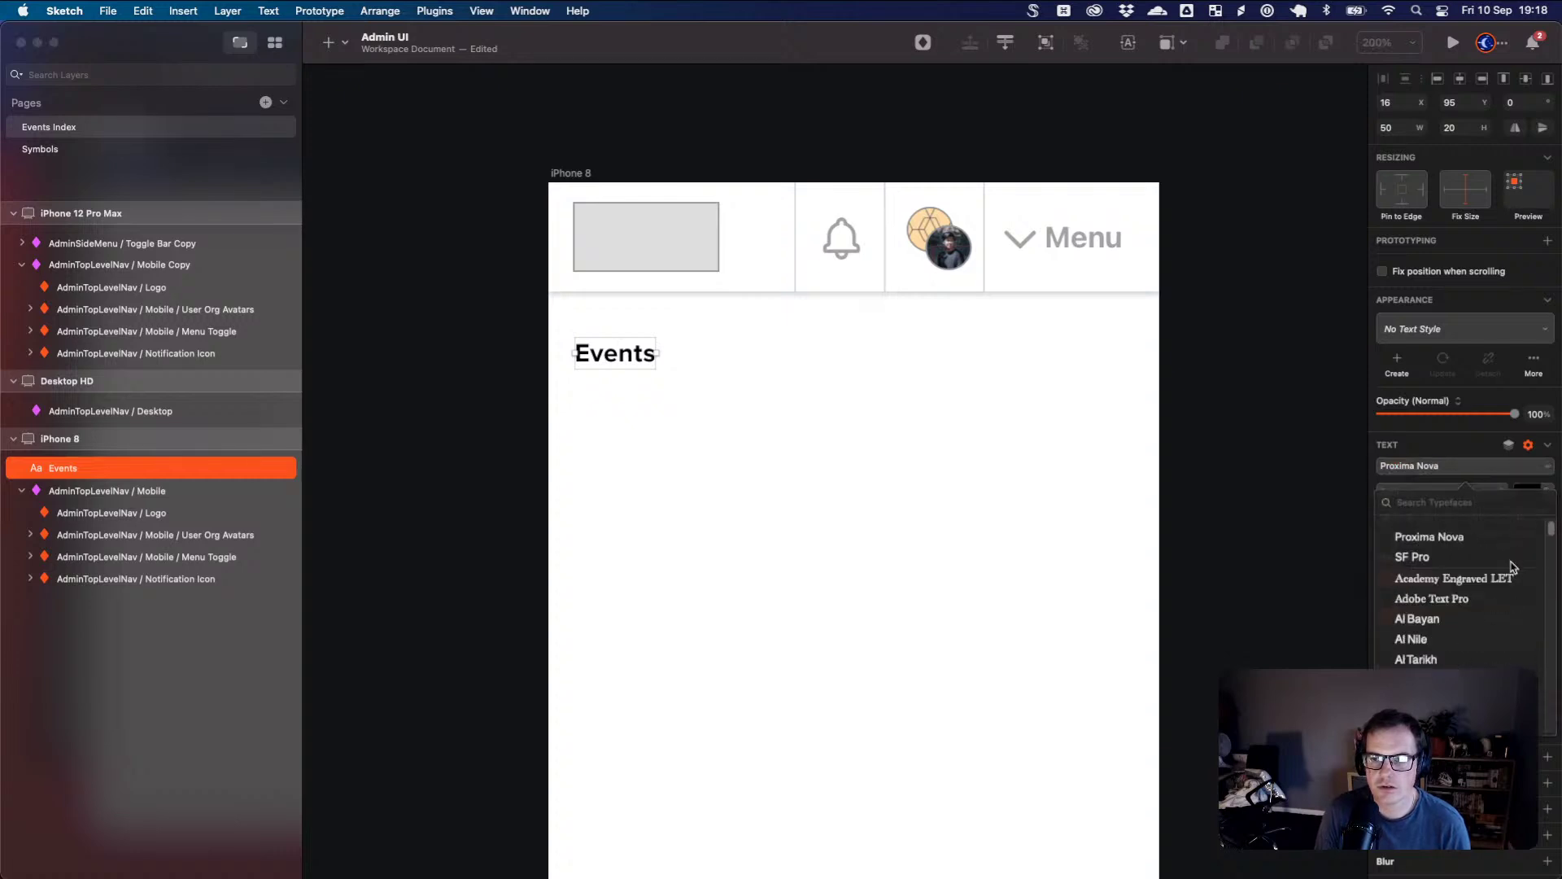
click(1441, 560)
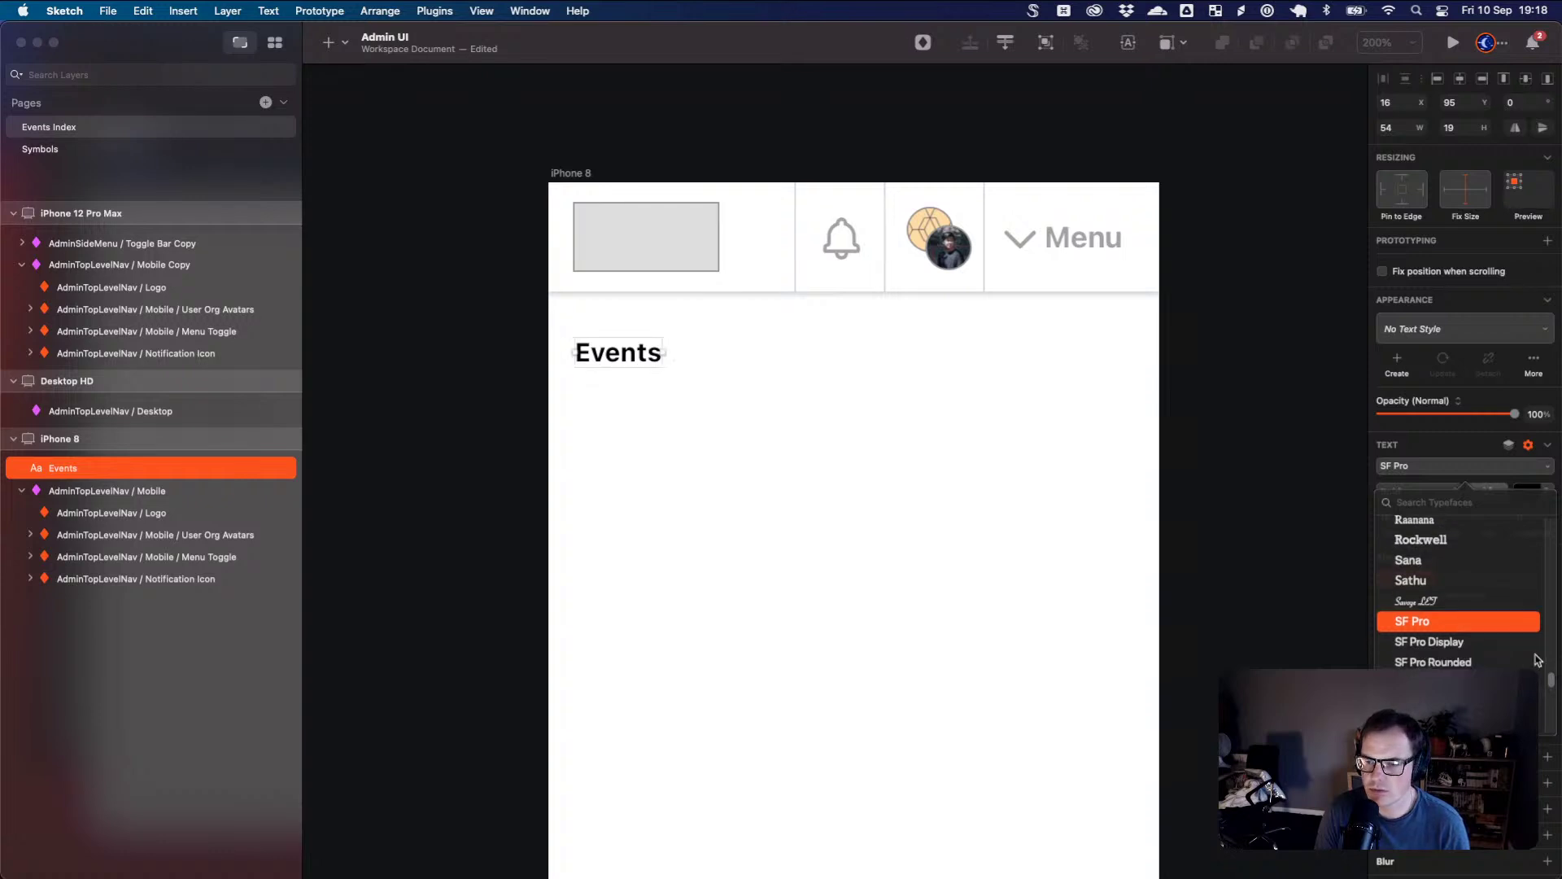
scroll(1537, 660, down, 5)
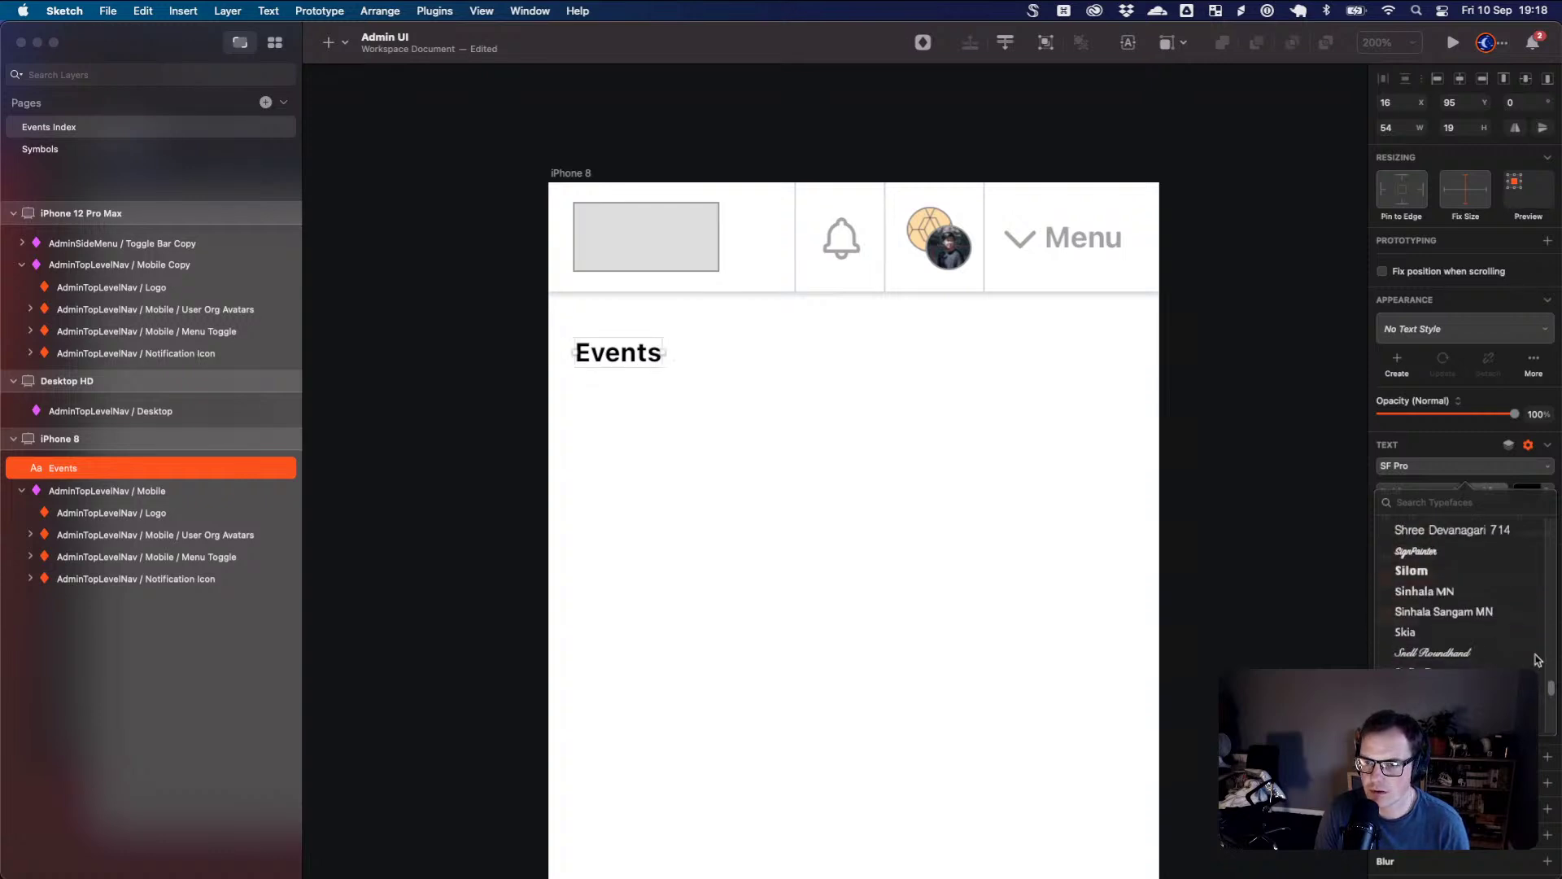
scroll(1445, 624, down, 2)
click(1445, 603)
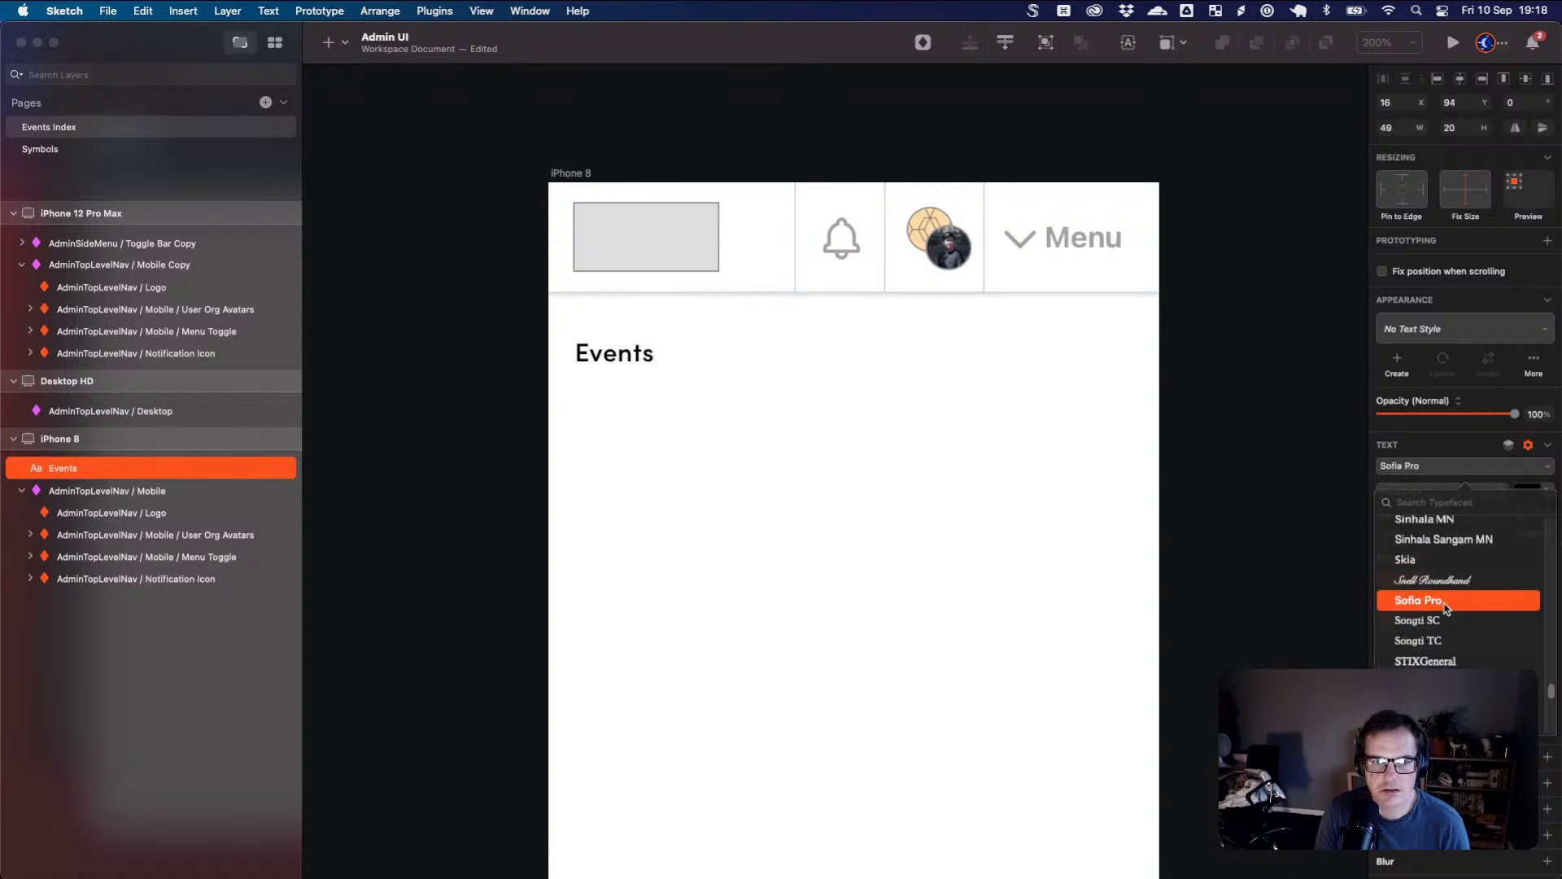
scroll(1447, 606, up, 20)
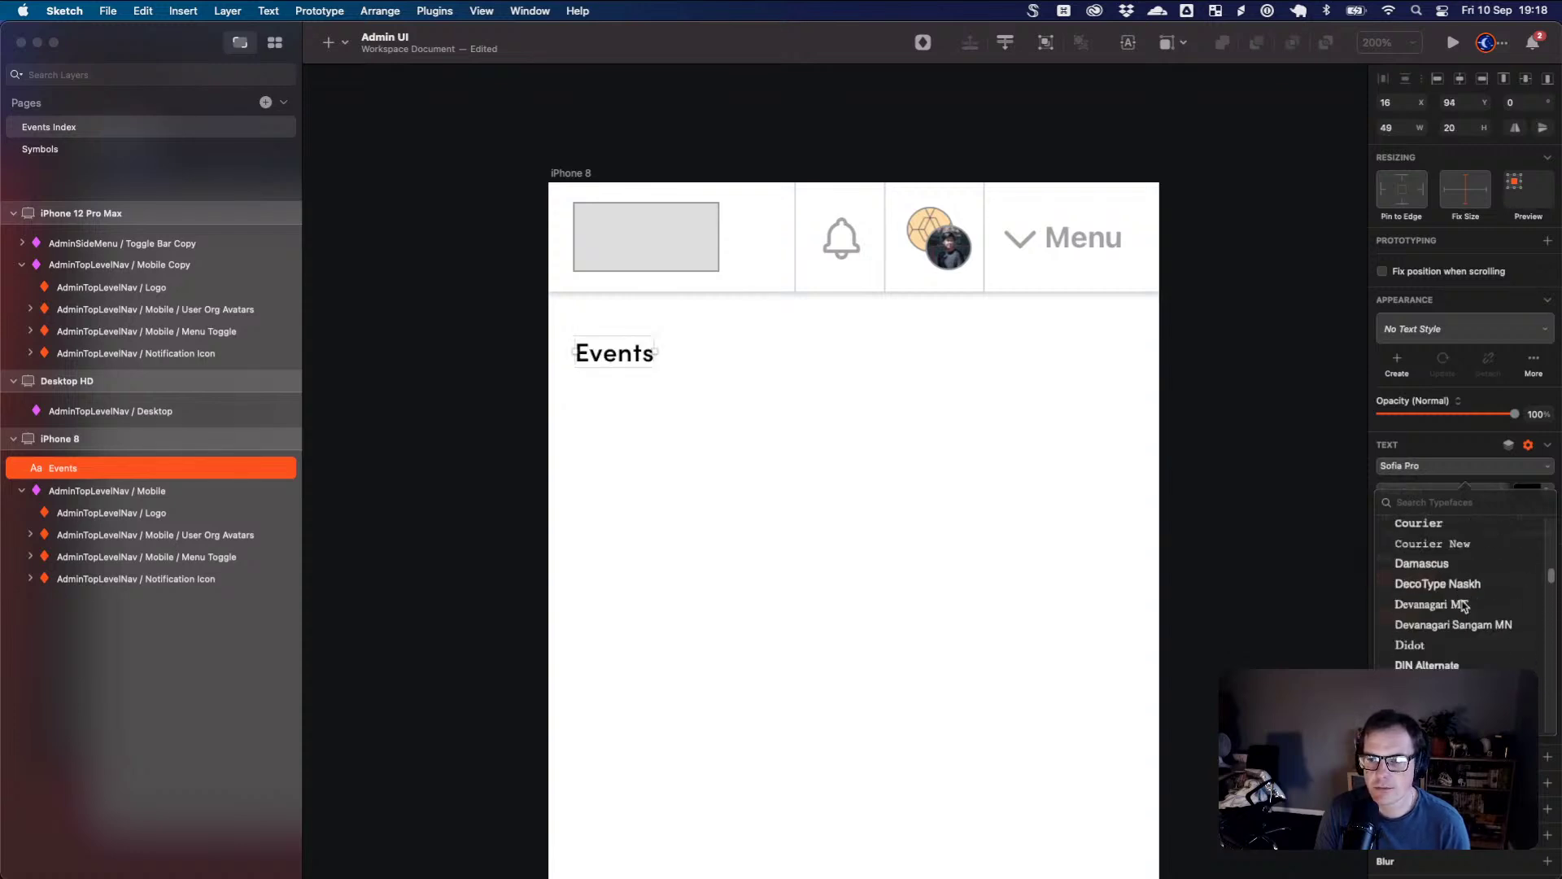
scroll(1456, 590, up, 5)
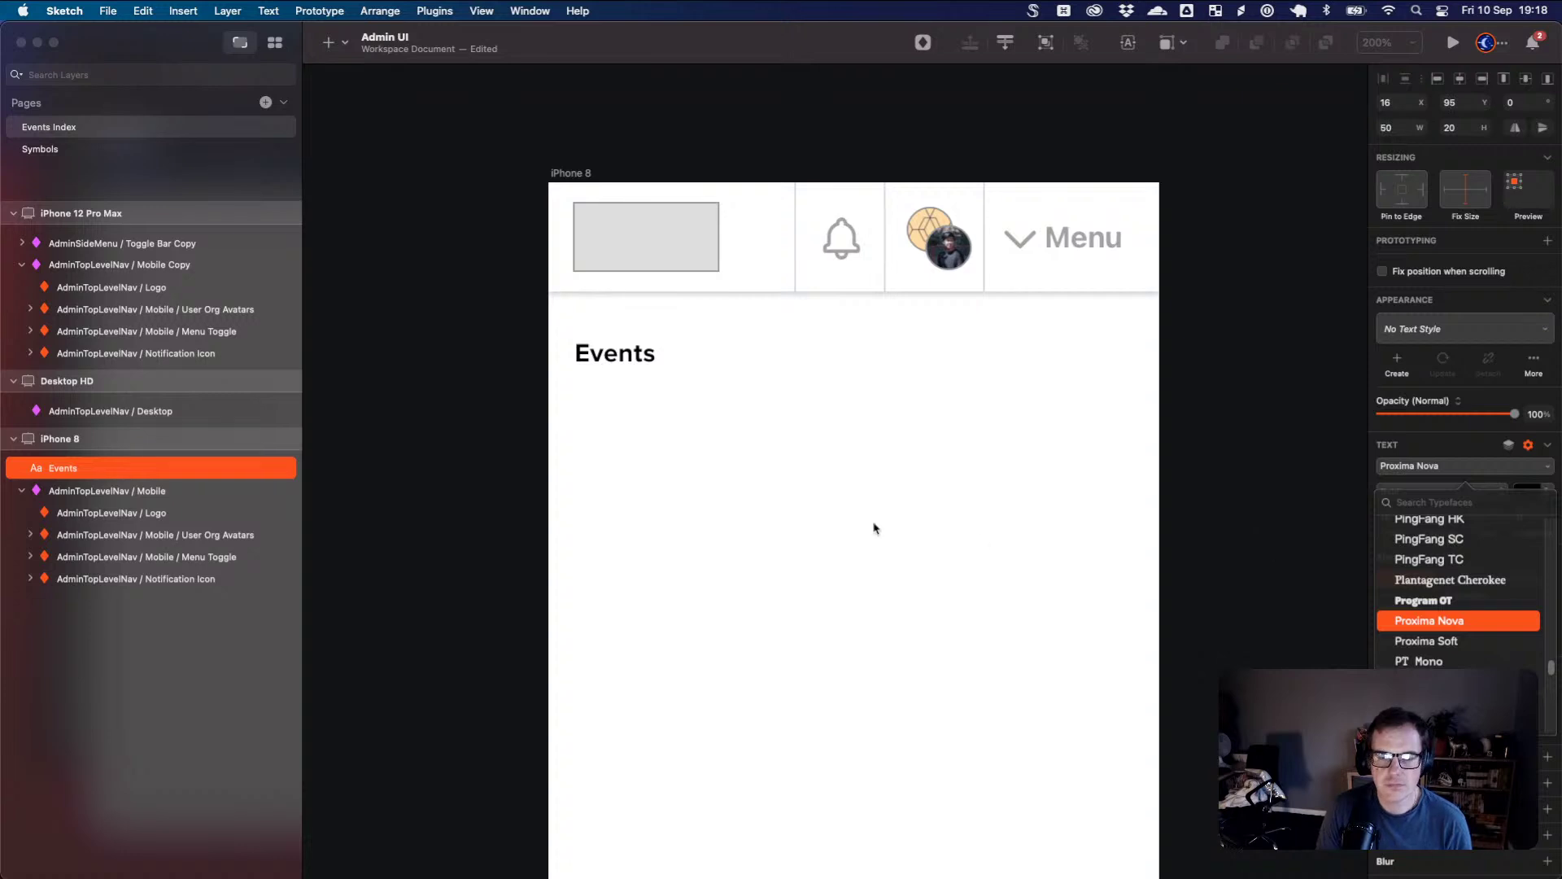
click(769, 493)
- Enlarge the Events heading to size 28 and nudge it to x 15, y 86
click(667, 370)
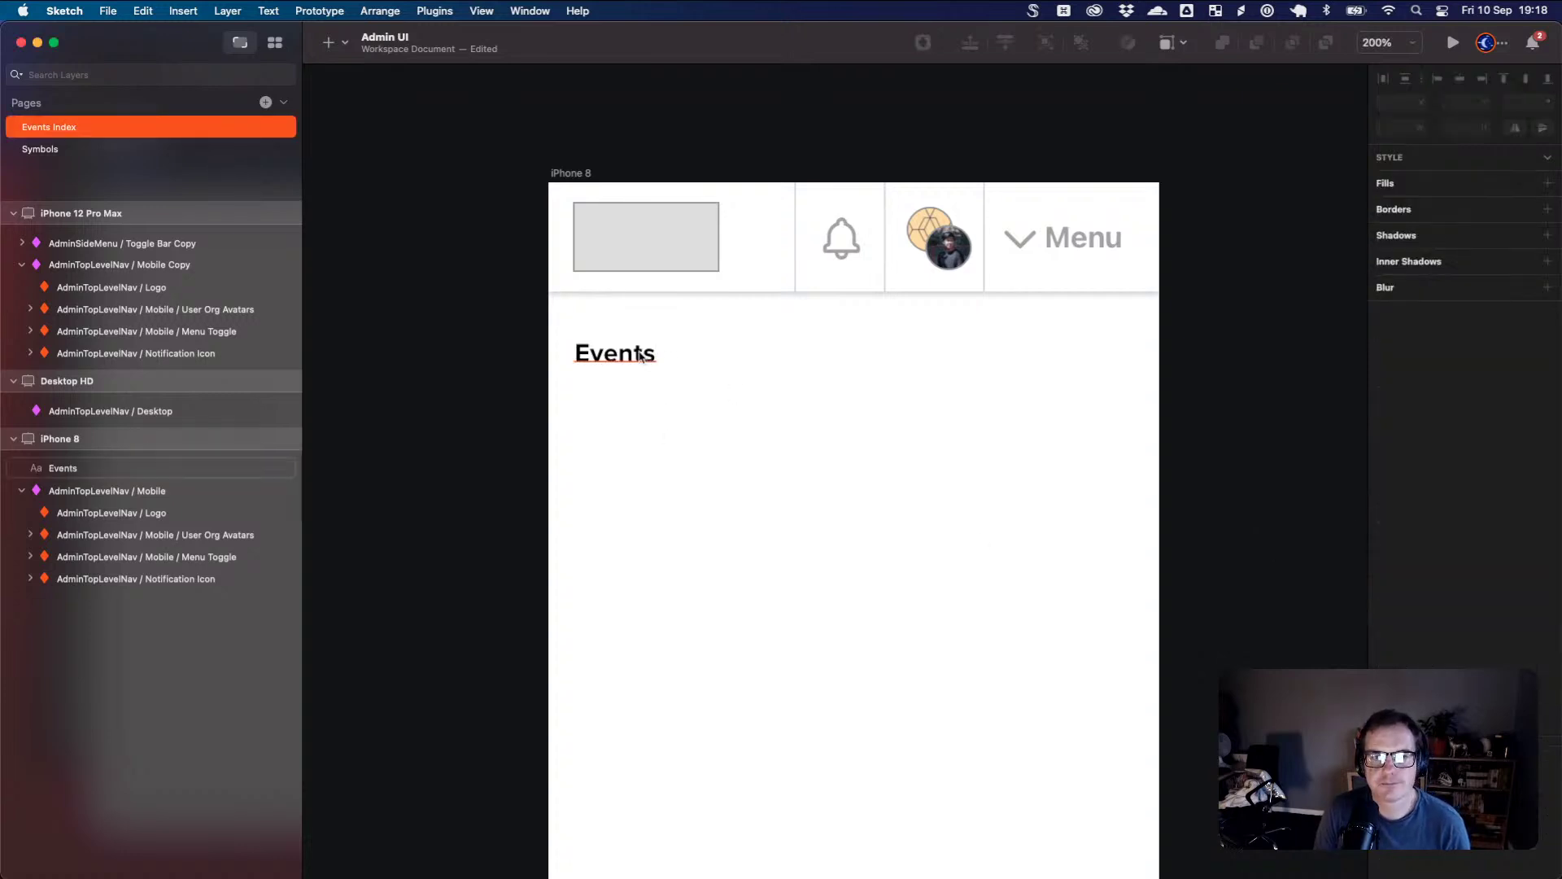
click(616, 353)
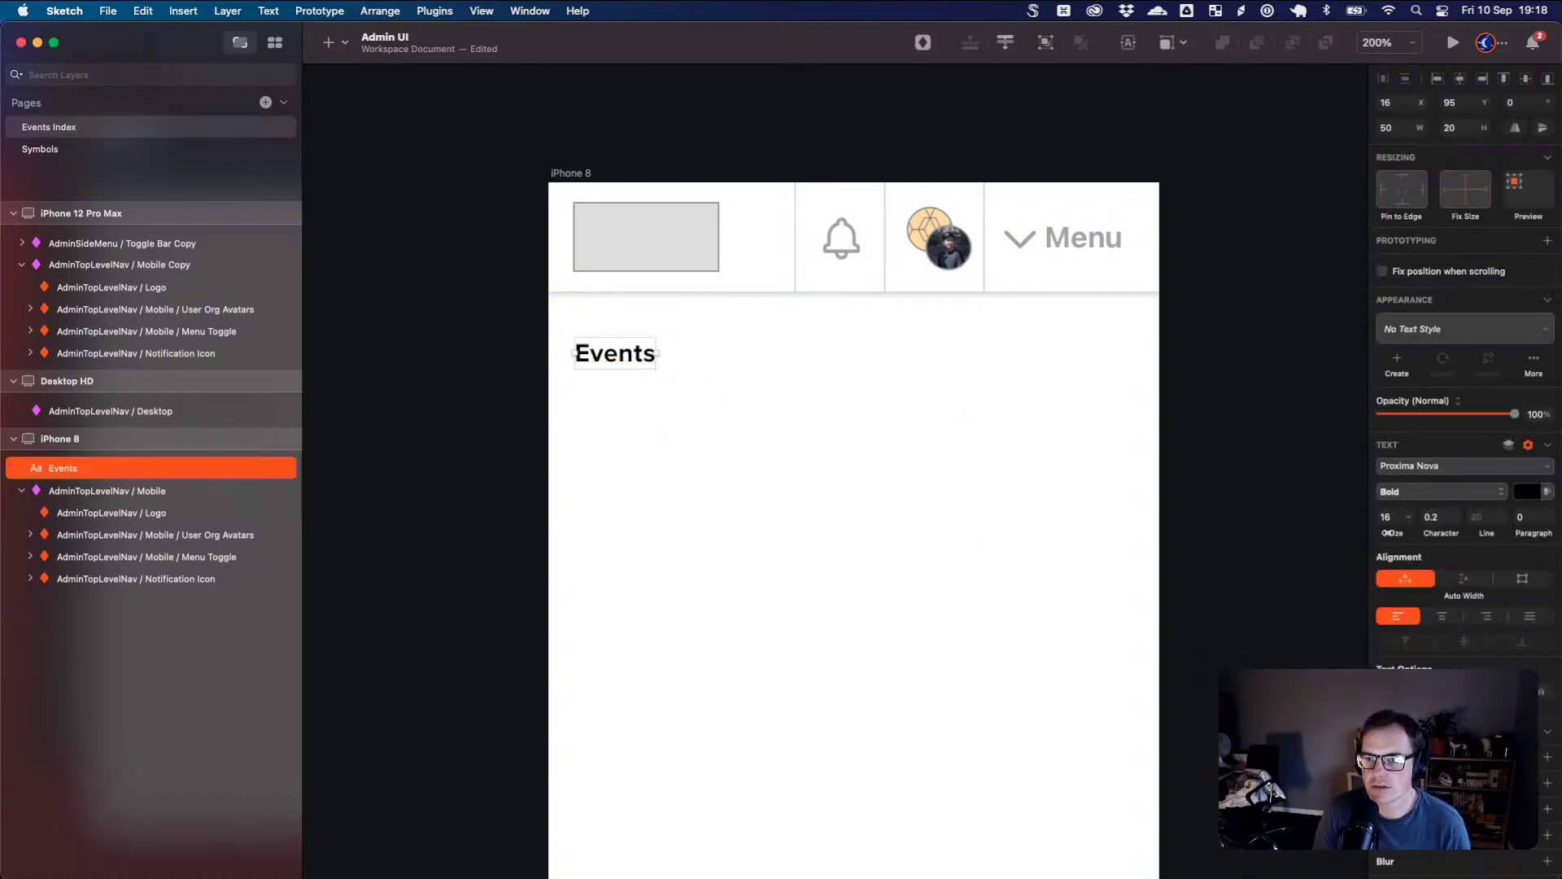
drag(1397, 534, 1402, 535)
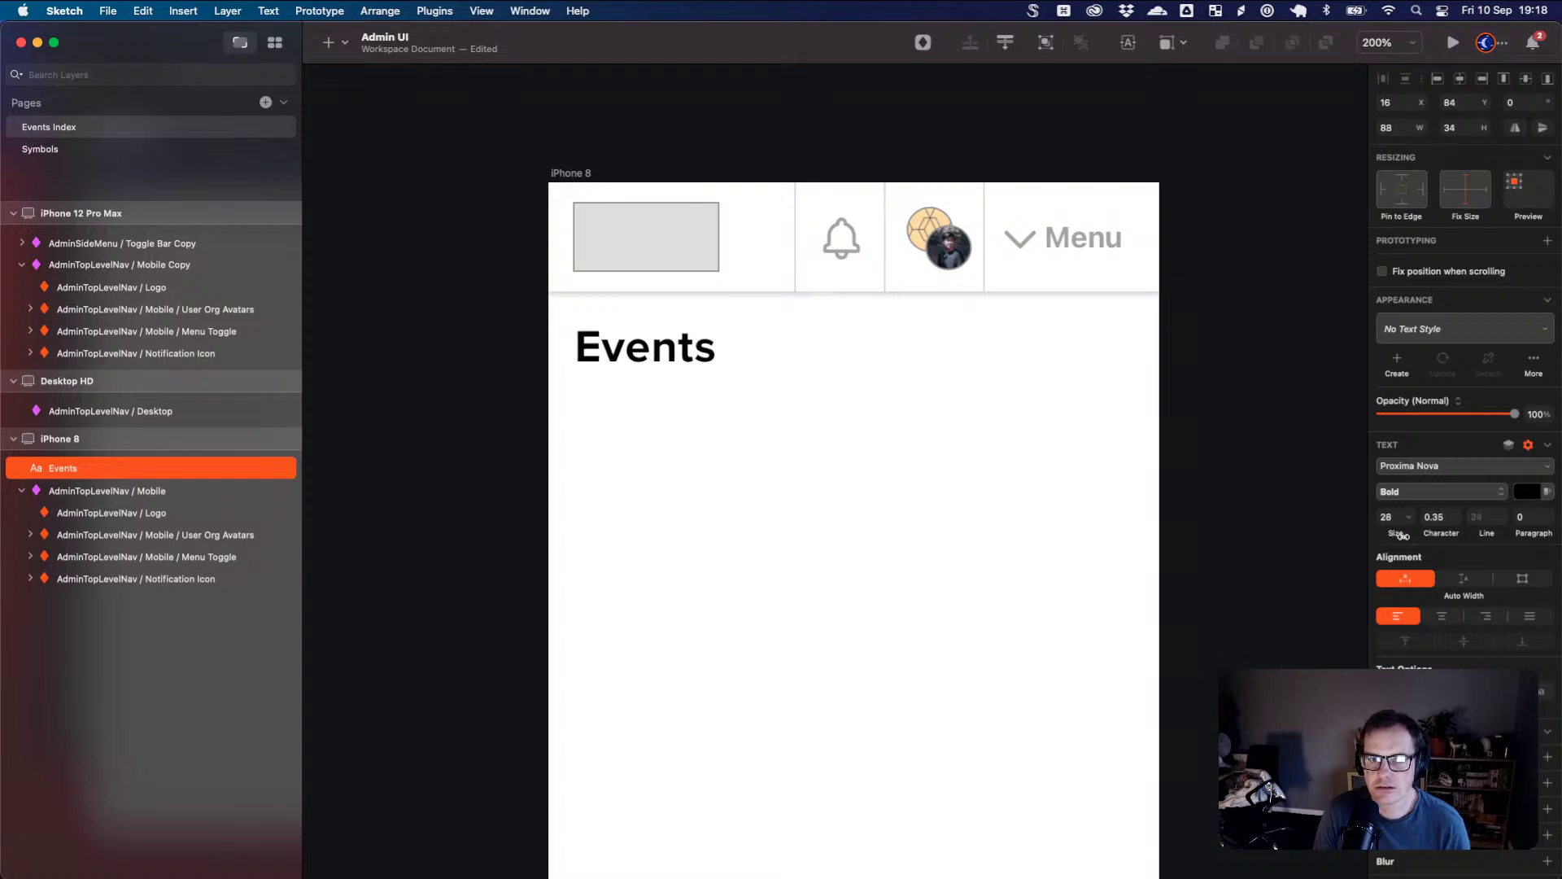
click(1048, 455)
drag(620, 347, 618, 350)
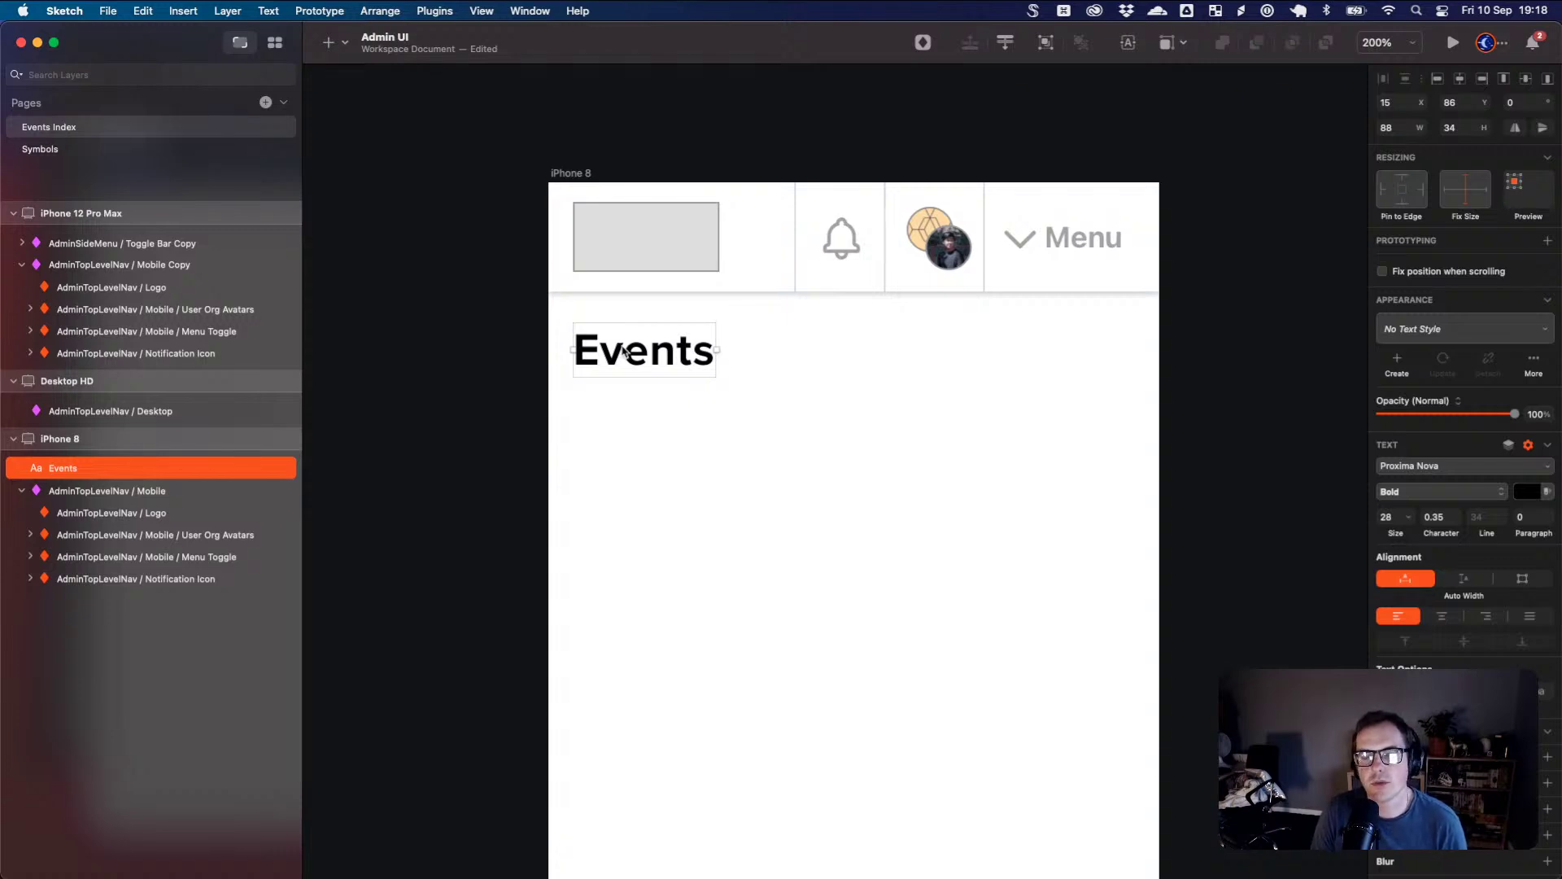
- Draw a 342×187 rectangle below the Events heading with corner radius 3
click(681, 466)
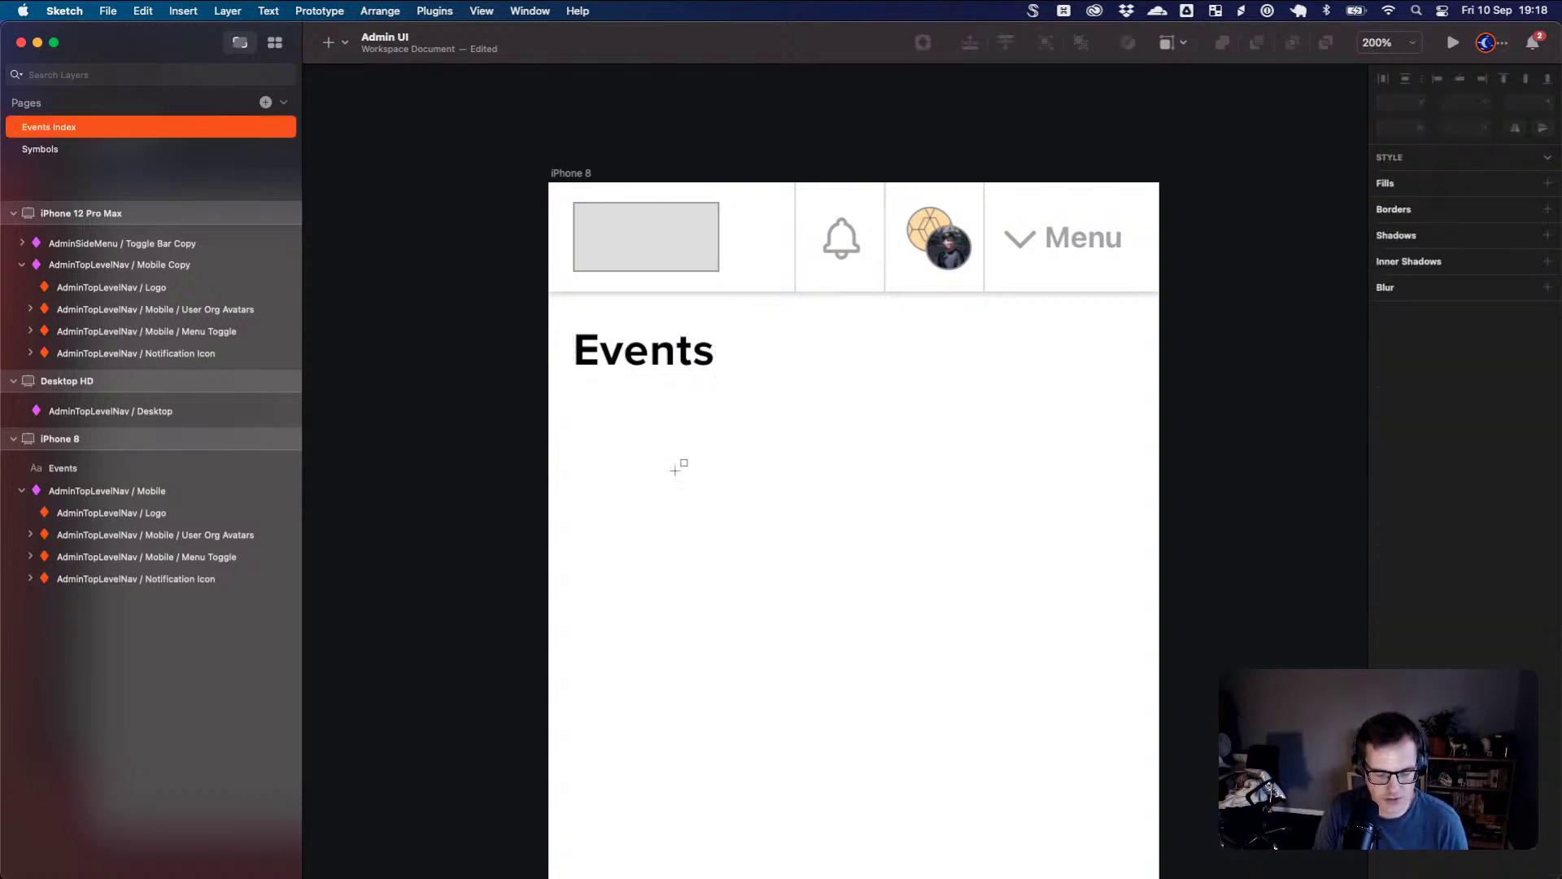
key(r)
mouse_move(573, 412)
mouse_down()
mouse_move(897, 603)
mouse_move(1127, 682)
mouse_move(1129, 716)
mouse_up()
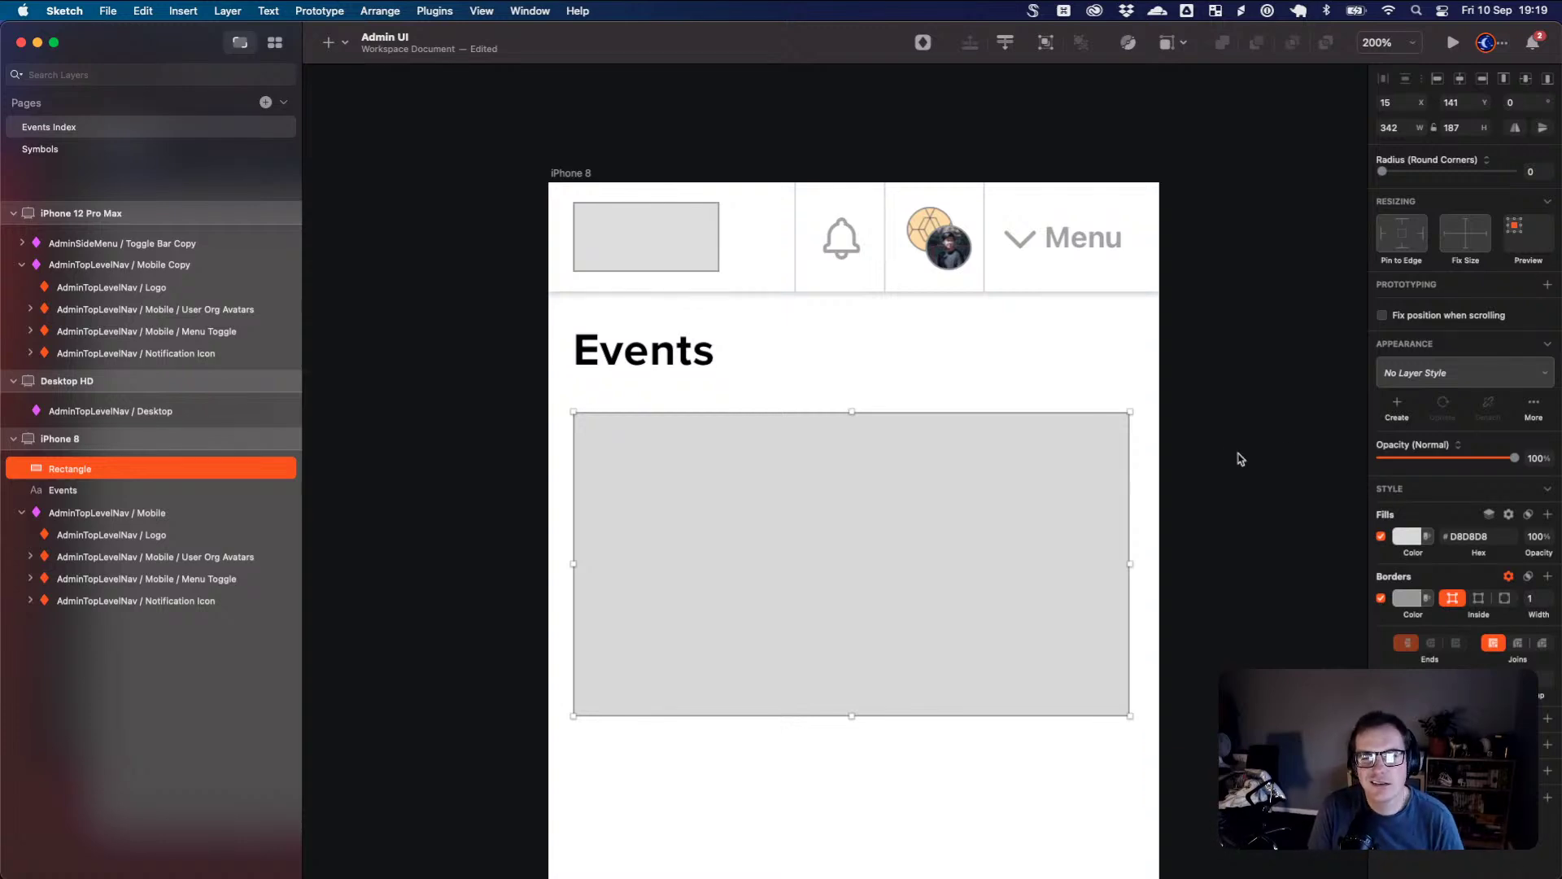
drag(1382, 171, 1406, 175)
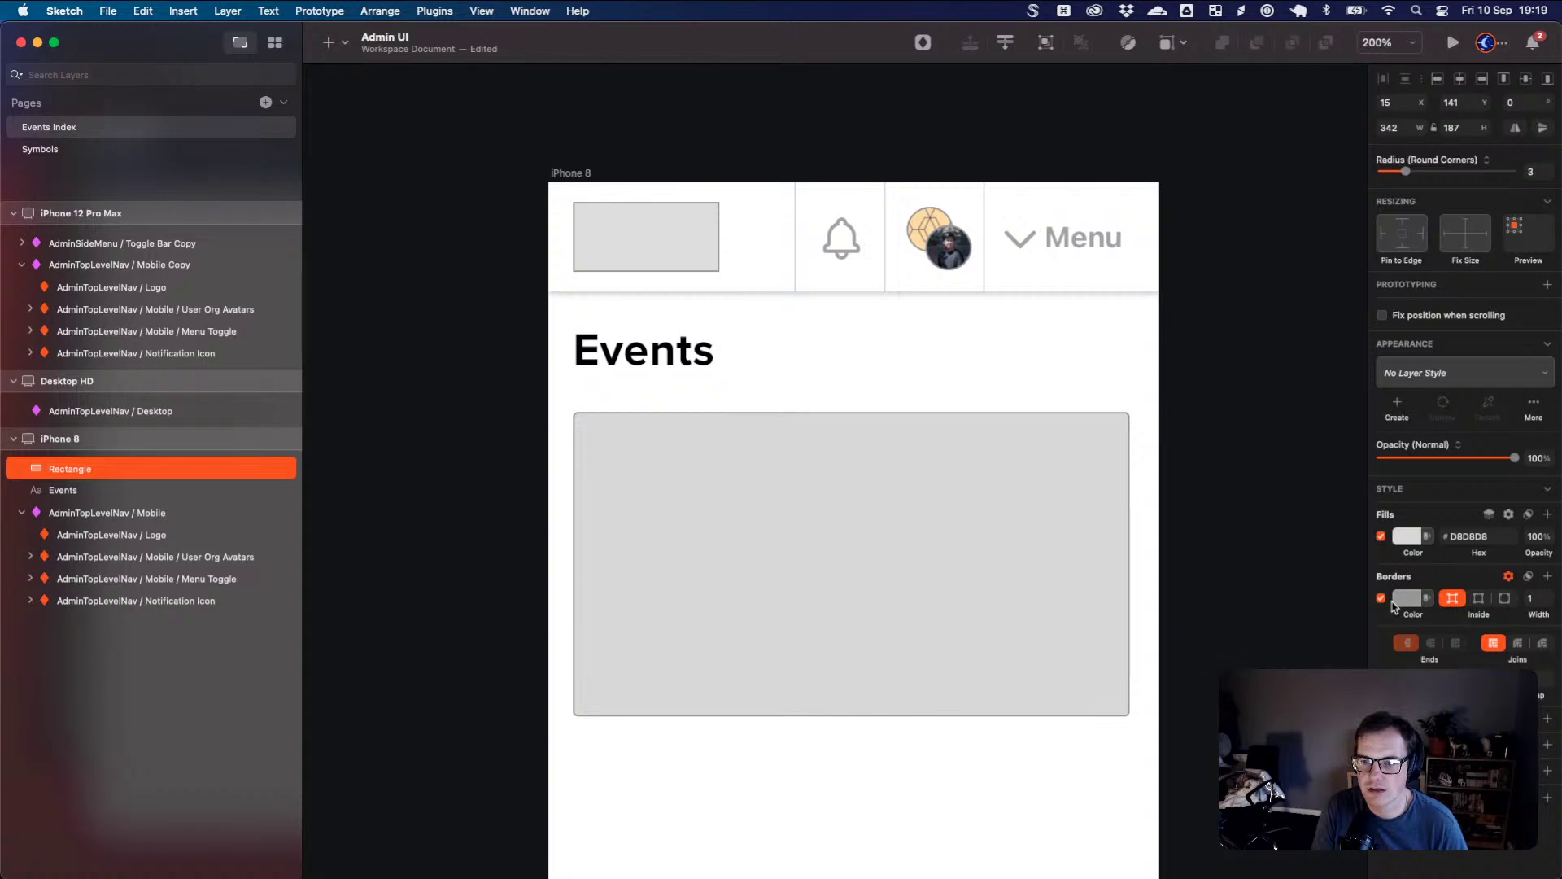
- Give the card a white FFFFFF fill, keeping its thin grey border
click(1409, 550)
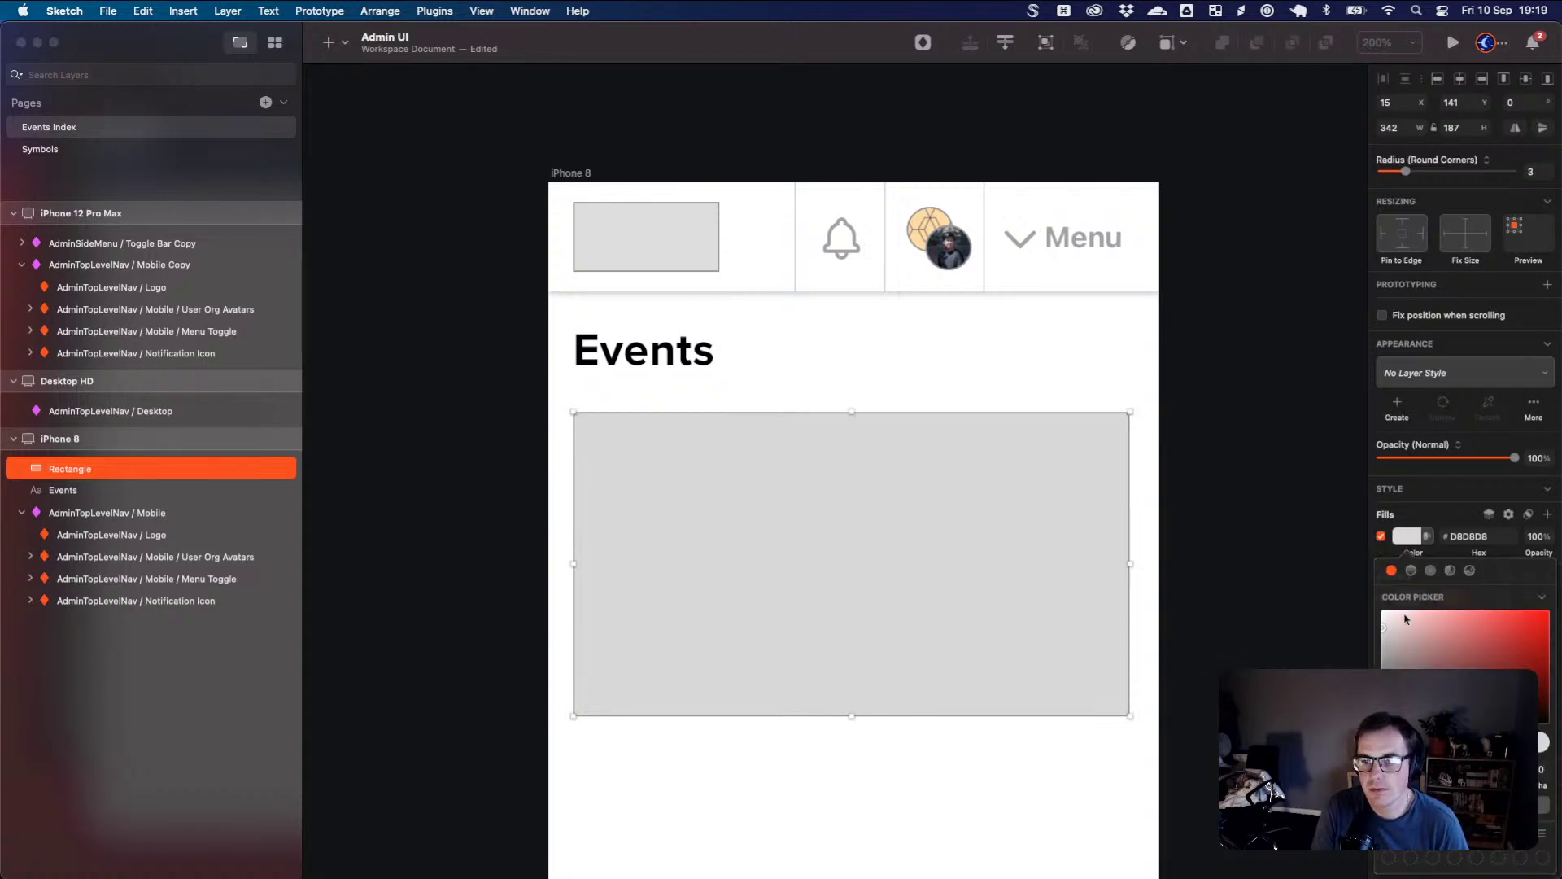
click(1411, 572)
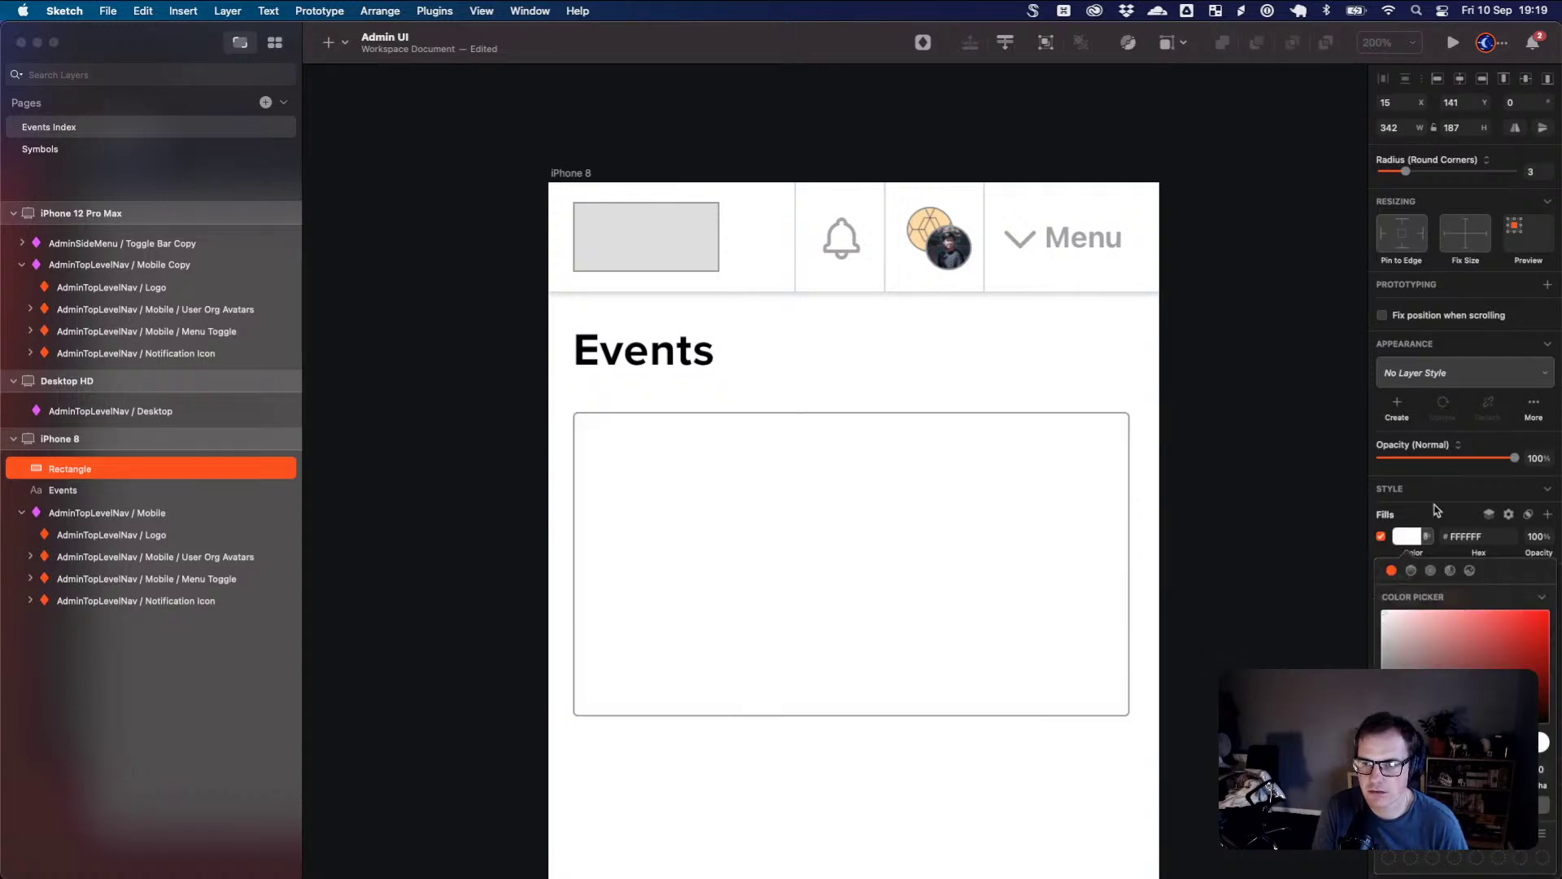
click(1437, 514)
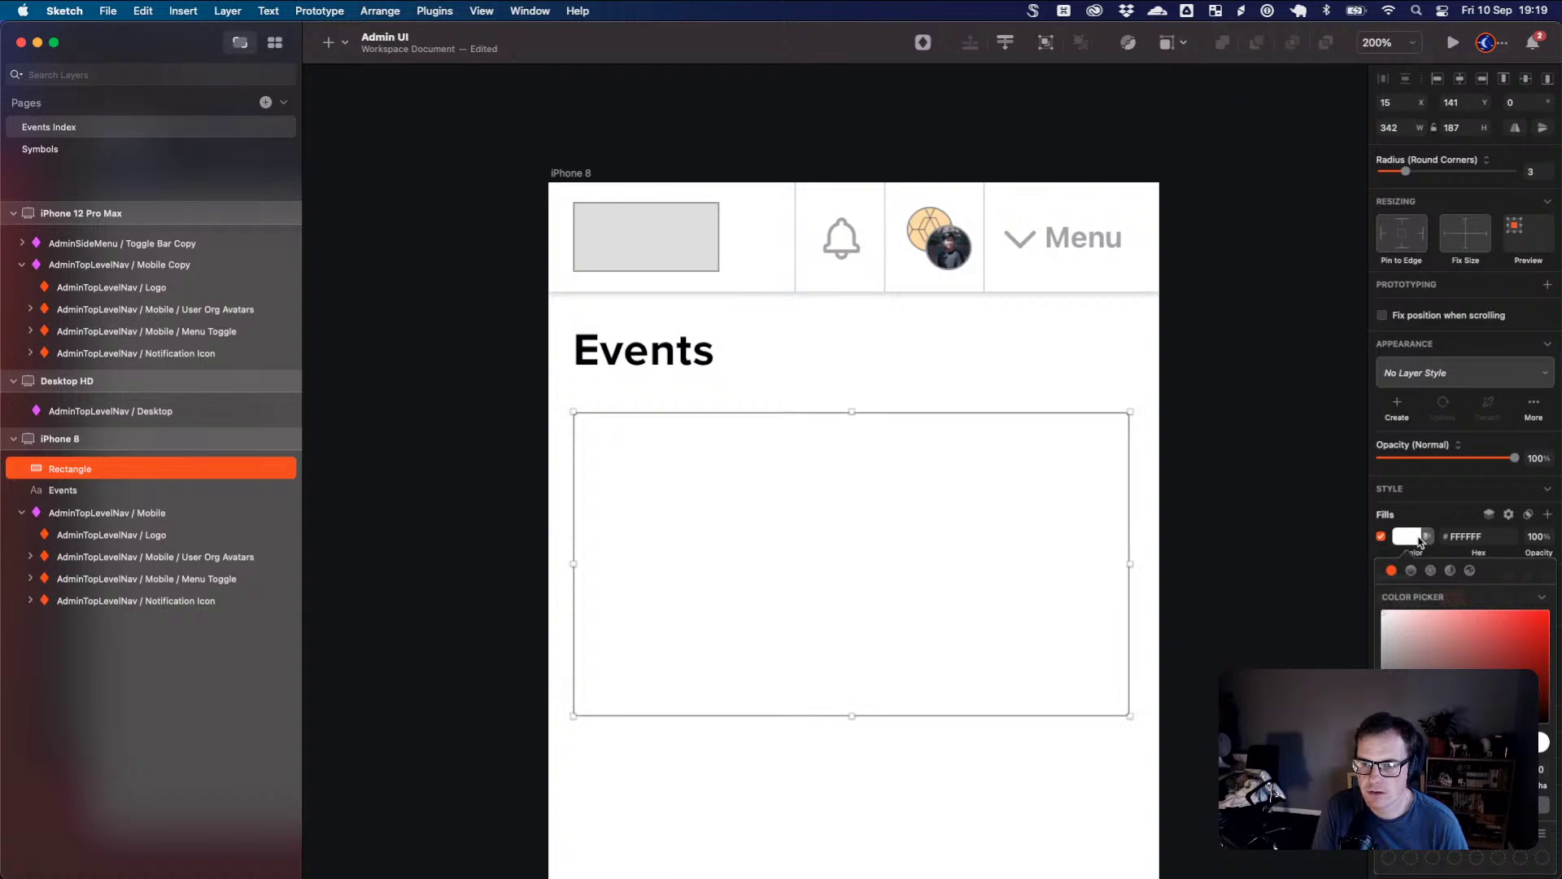
click(1425, 536)
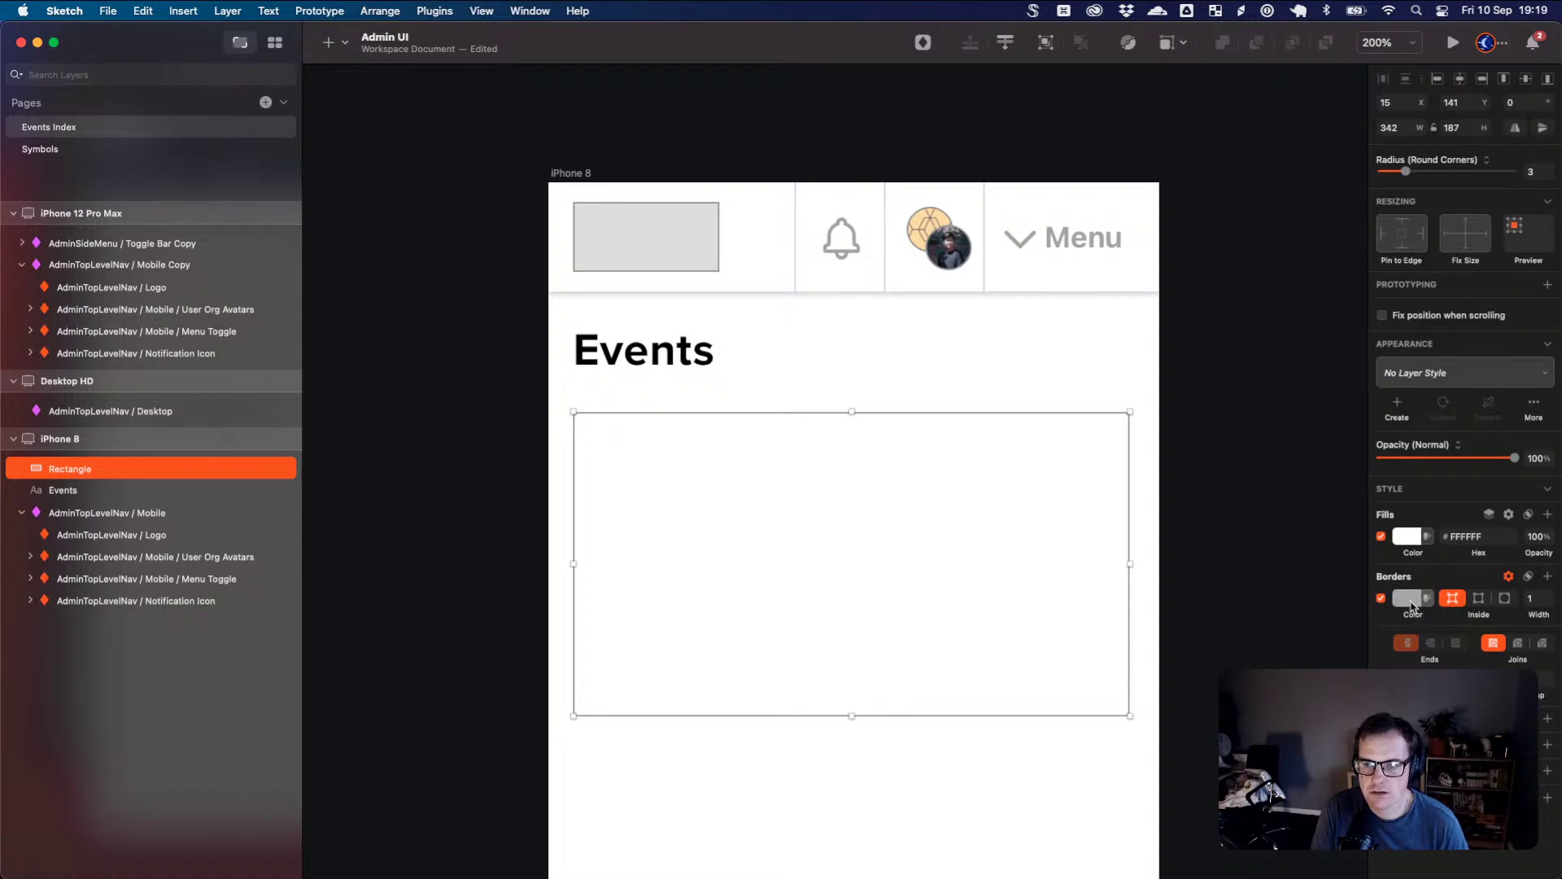
click(1413, 616)
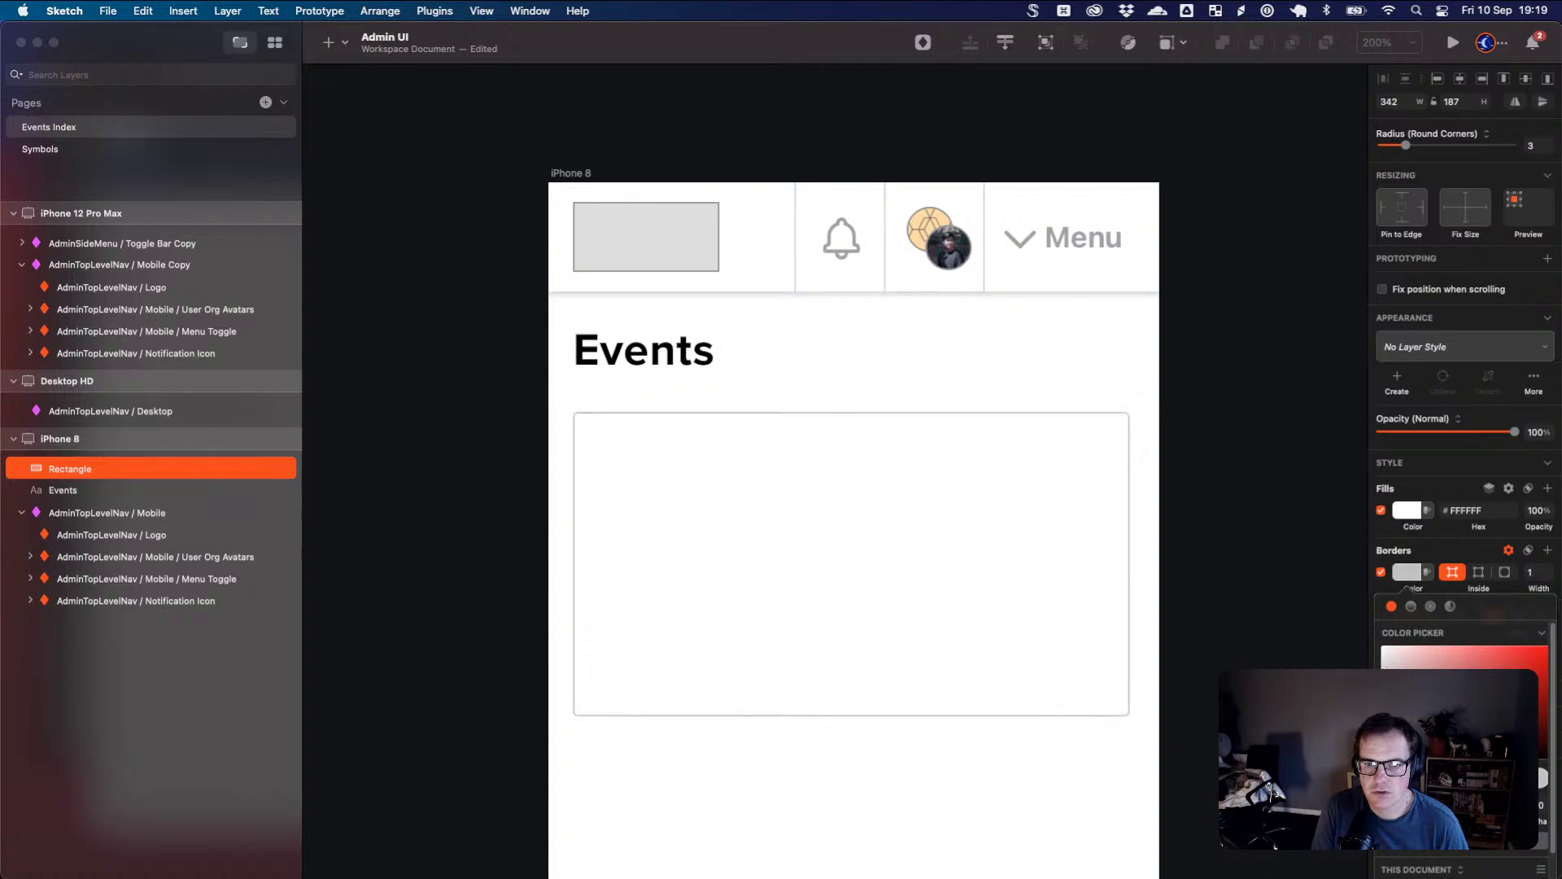
click(1196, 415)
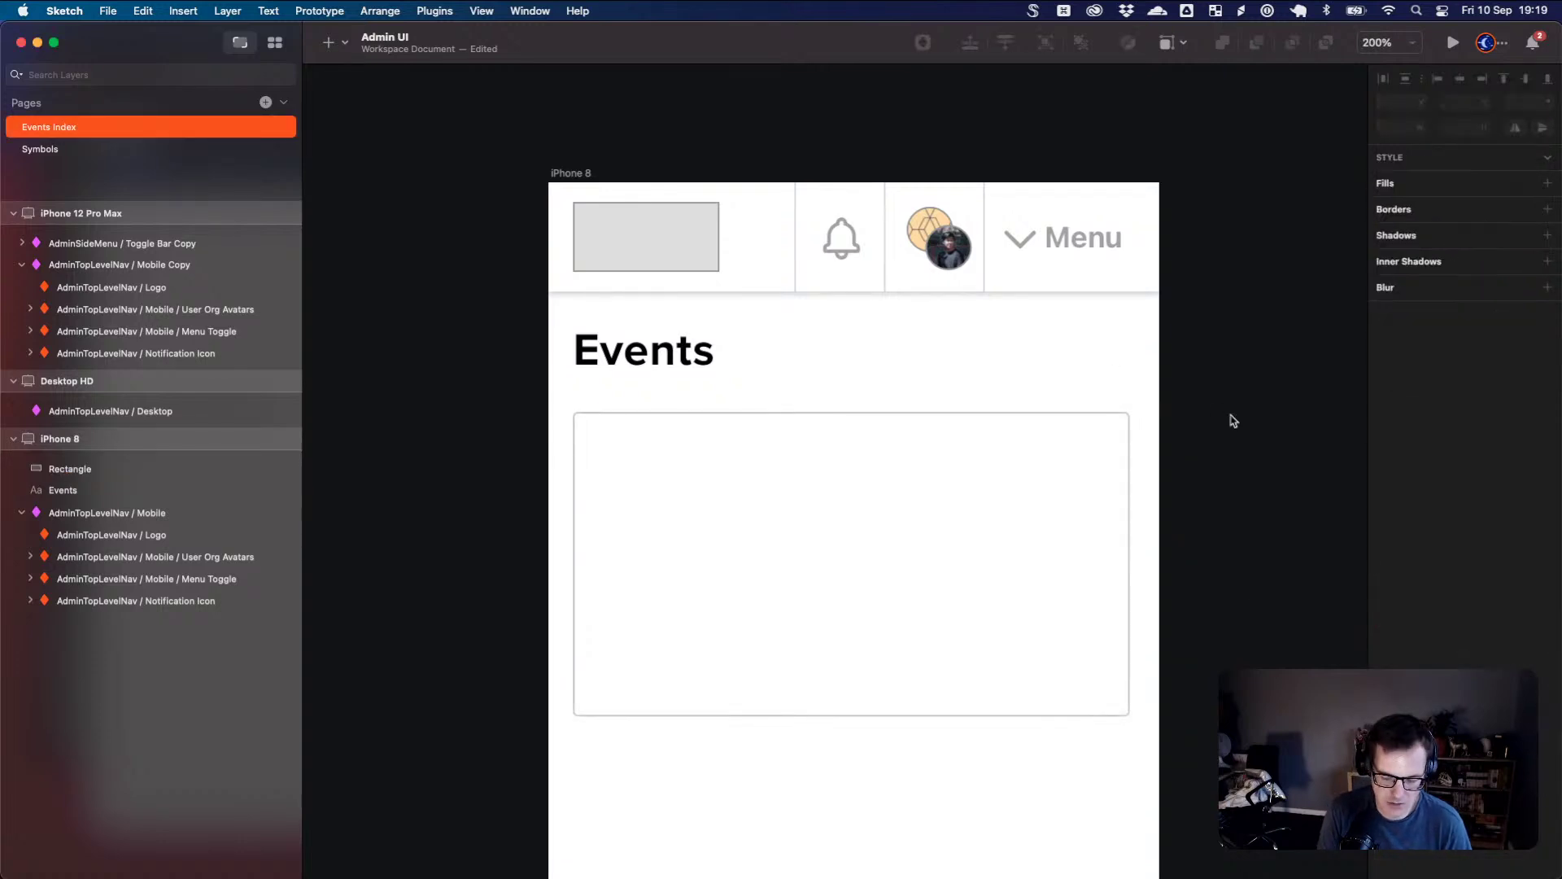
key(super+0)
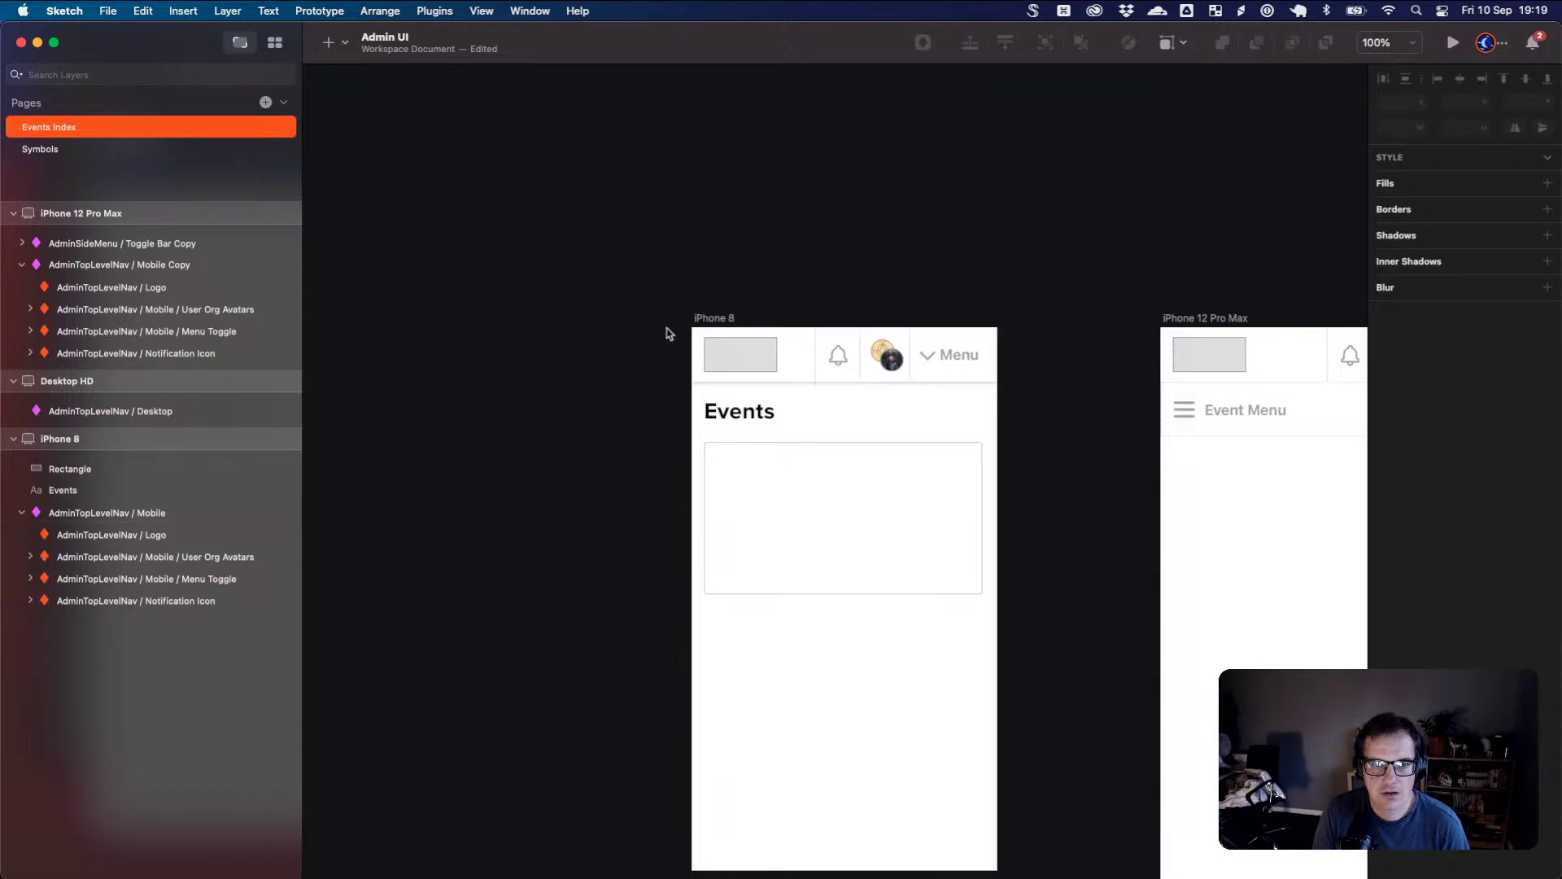
click(713, 318)
scroll(830, 407, down, 3)
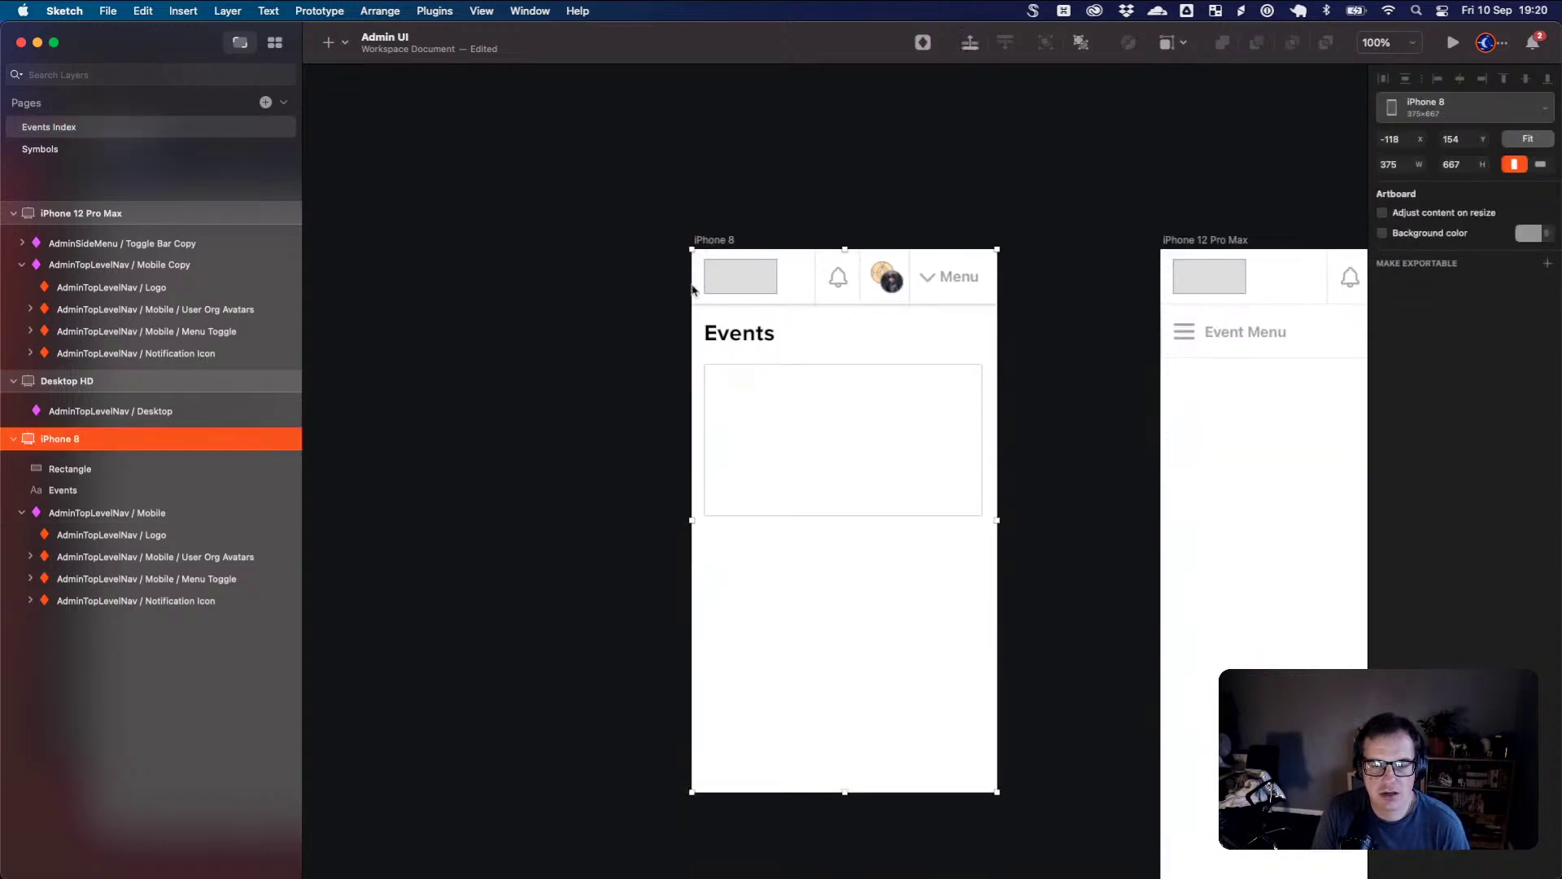
drag(739, 401, 576, 336)
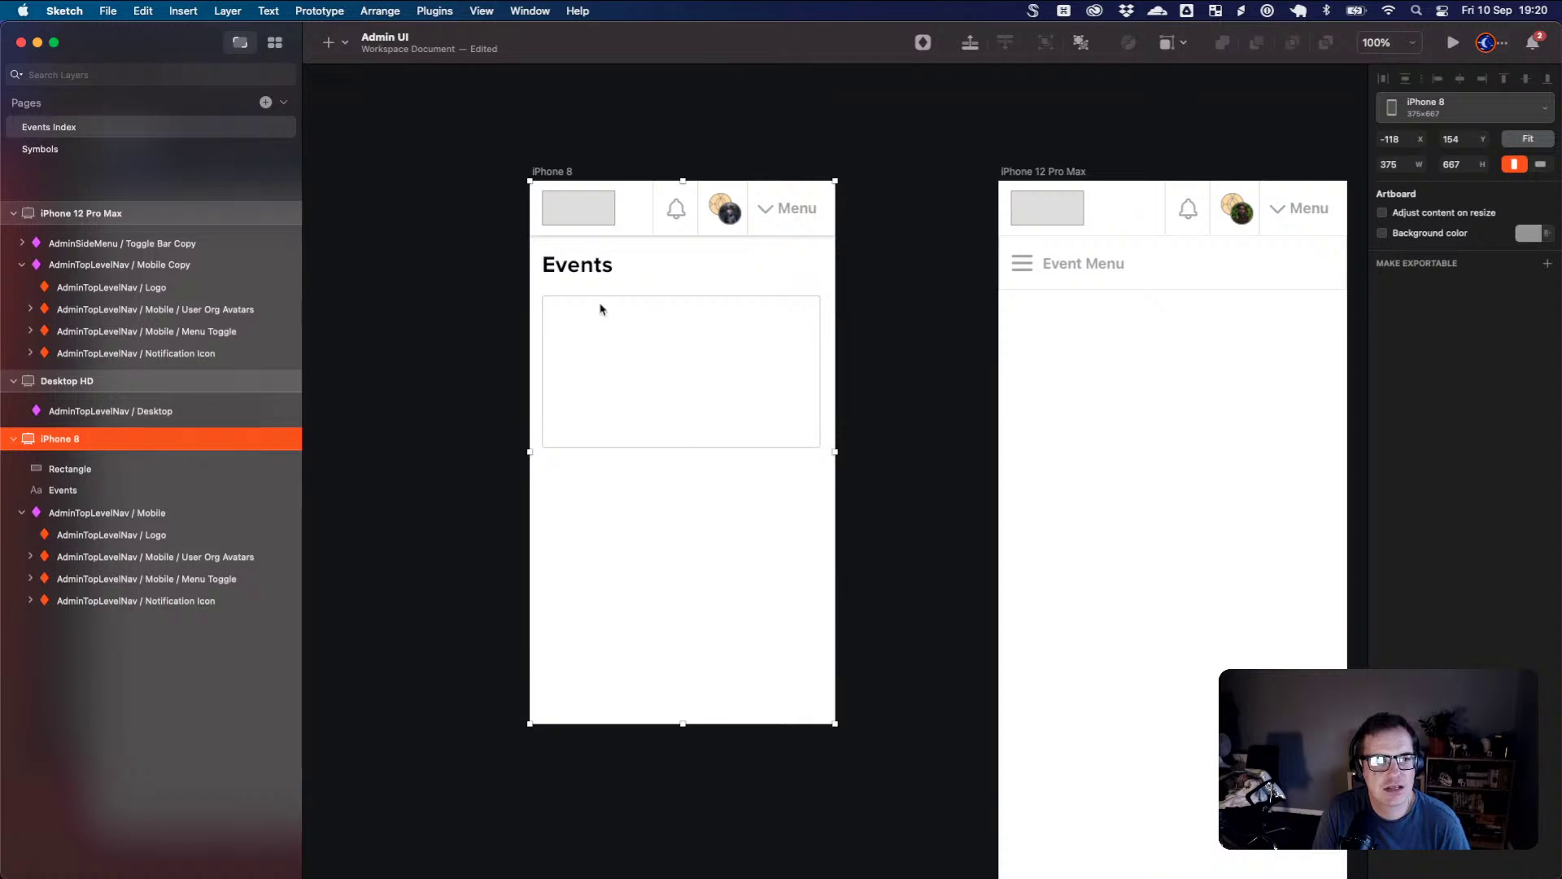
- Draw a 375×600 rectangle covering the artboard below the nav
key(r)
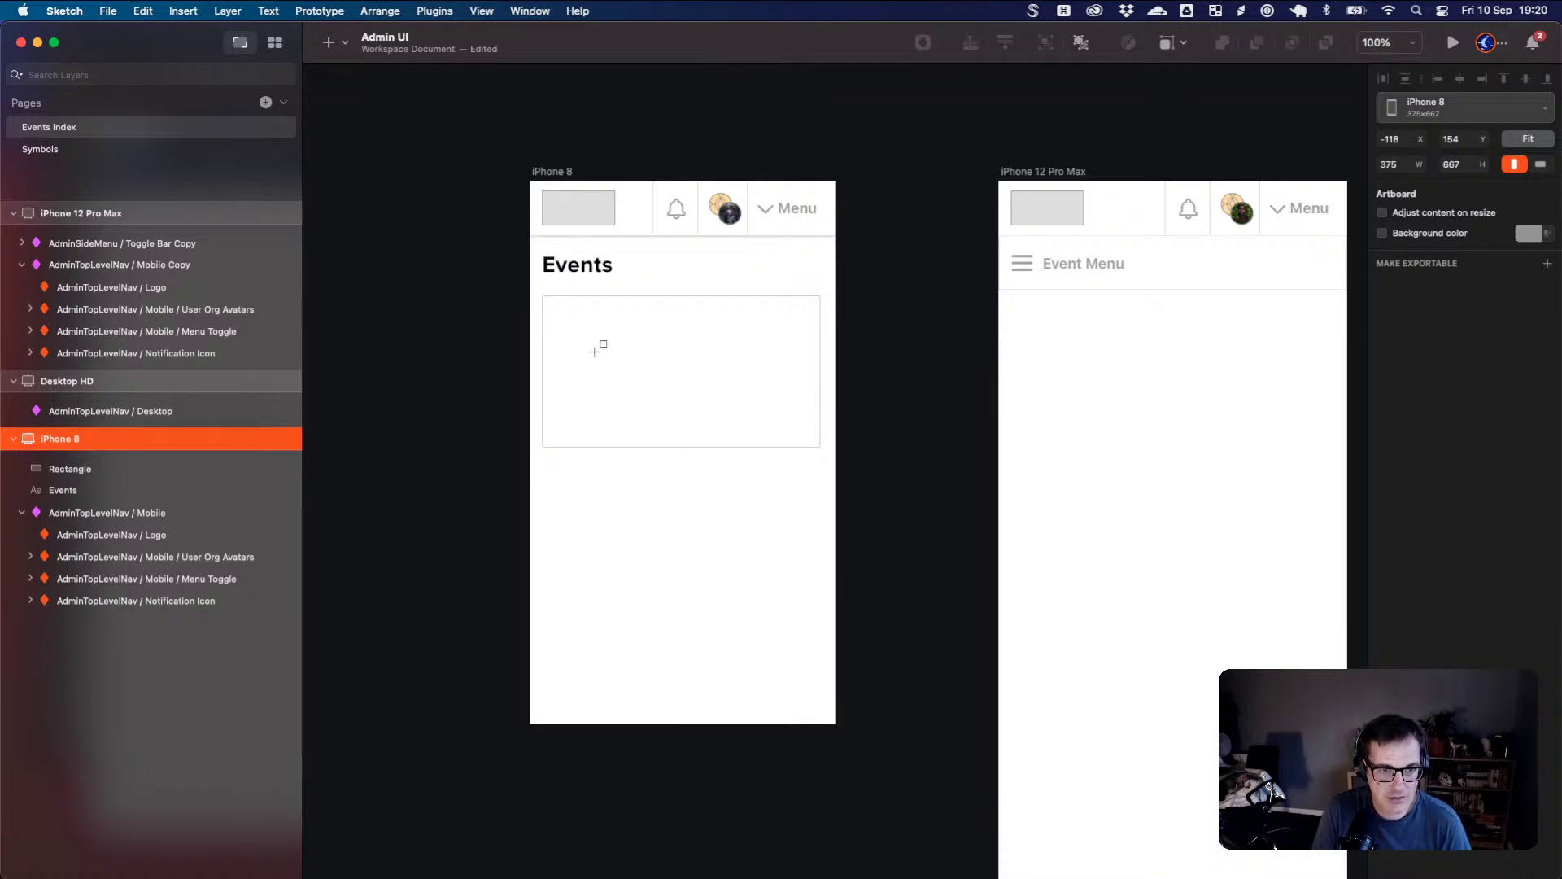
drag(838, 728, 529, 235)
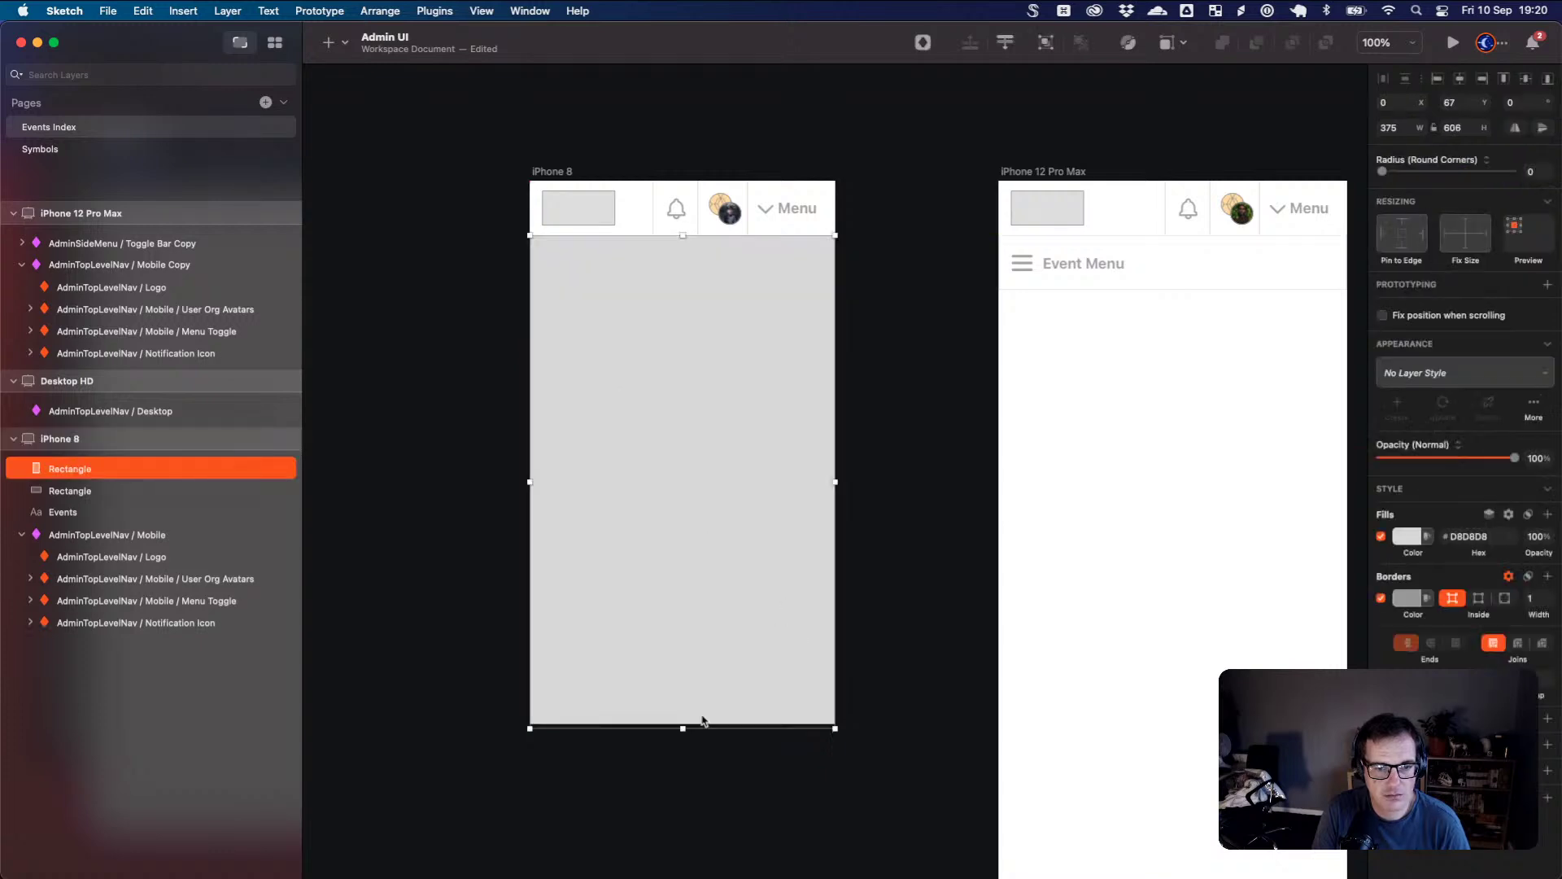
drag(703, 720, 685, 724)
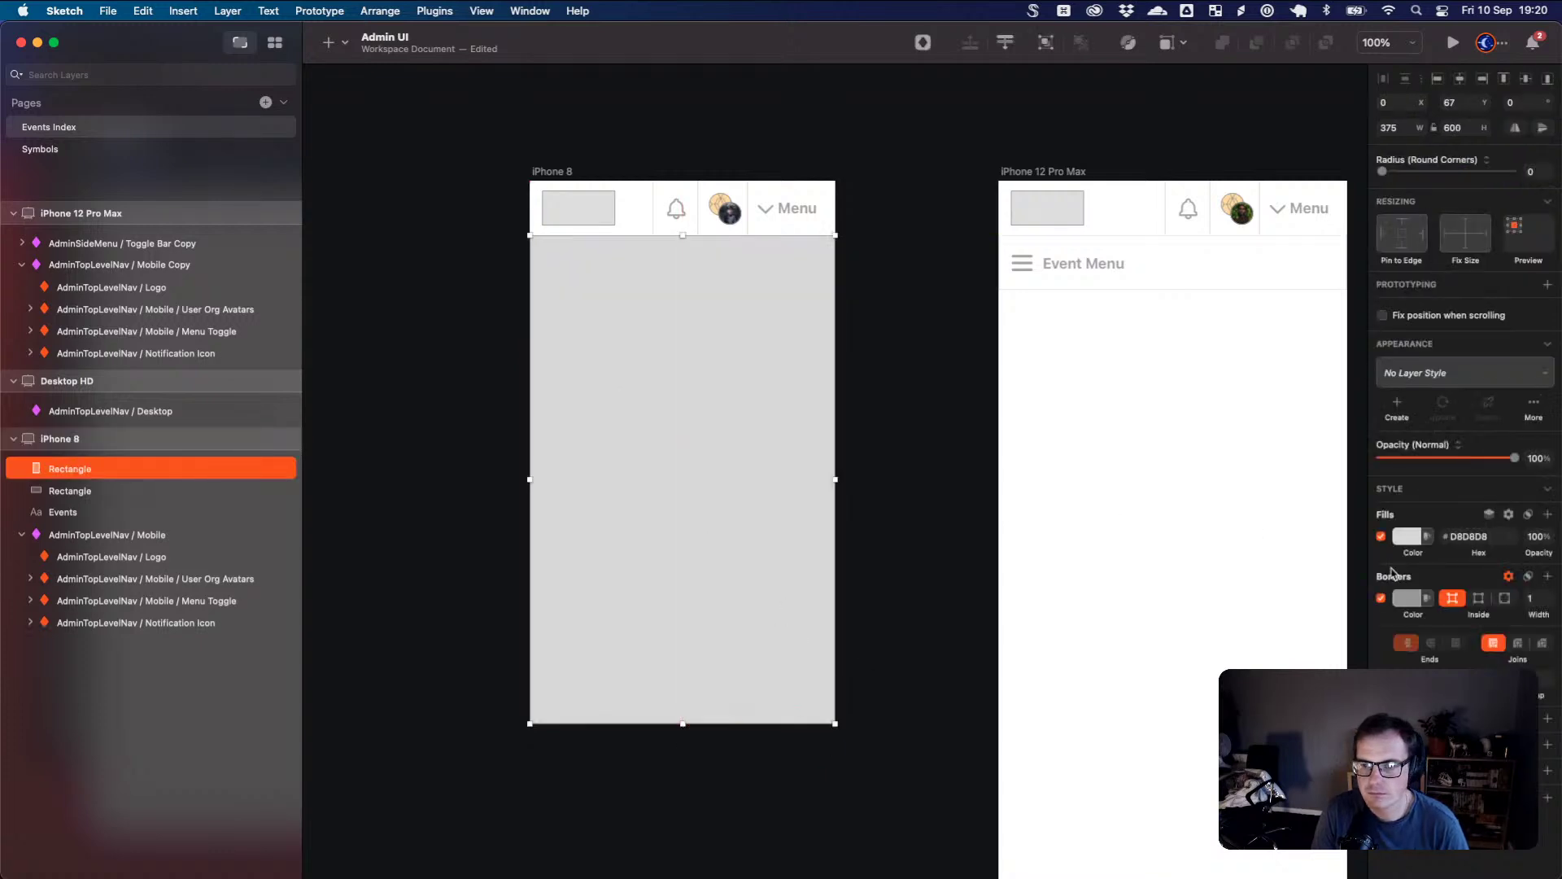
- Remove the rectangle's border and give it a pale blue-grey E9ECF4 fill
click(1382, 598)
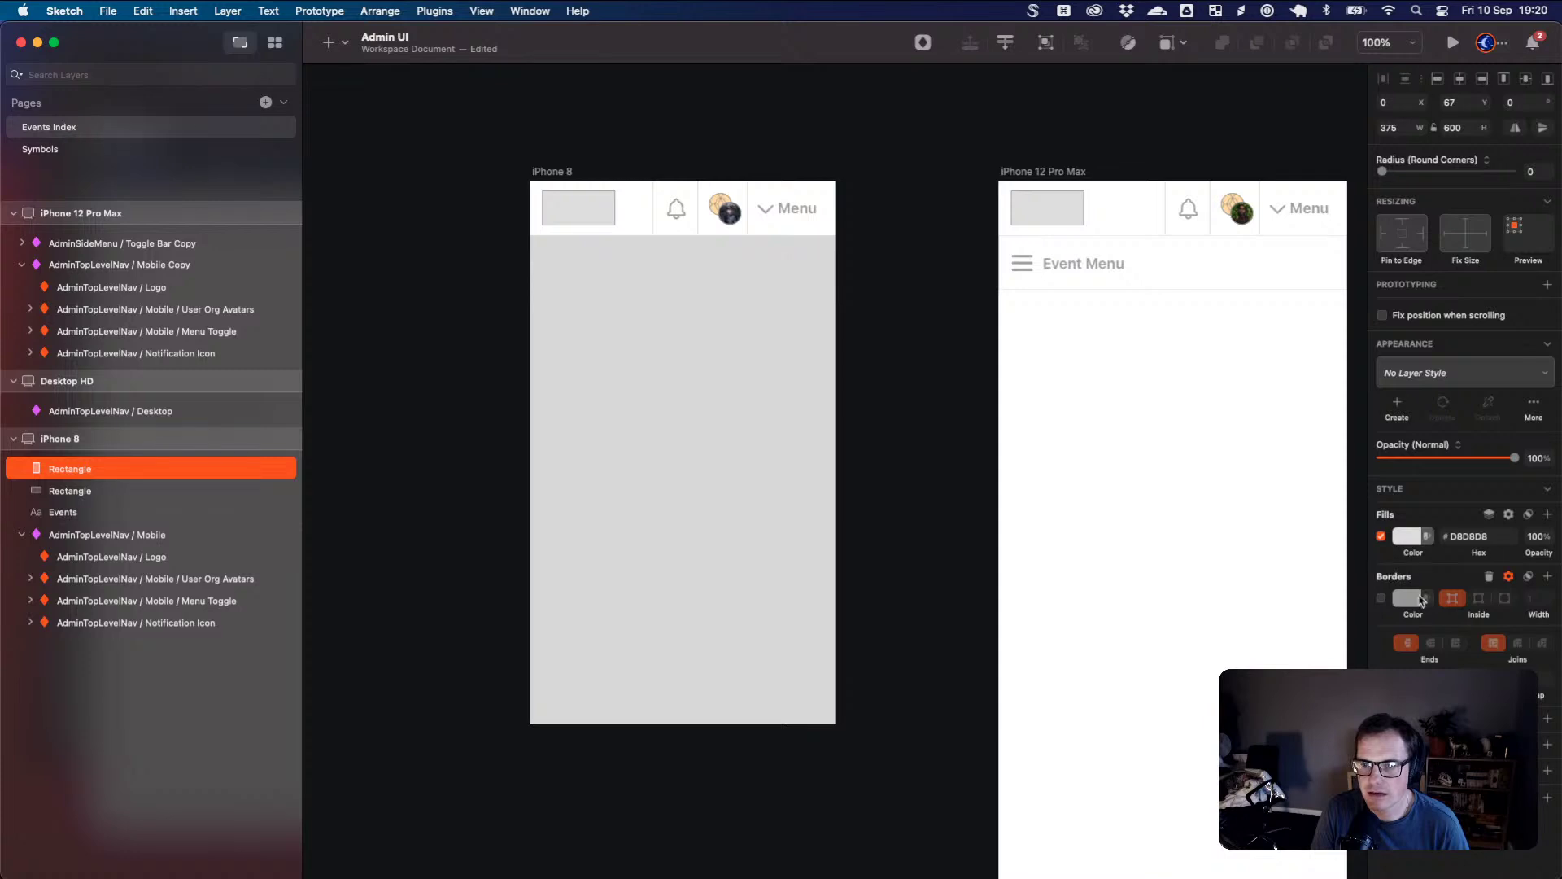
click(1422, 600)
mouse_move(1414, 635)
mouse_down()
mouse_move(1371, 612)
mouse_move(1388, 625)
mouse_up()
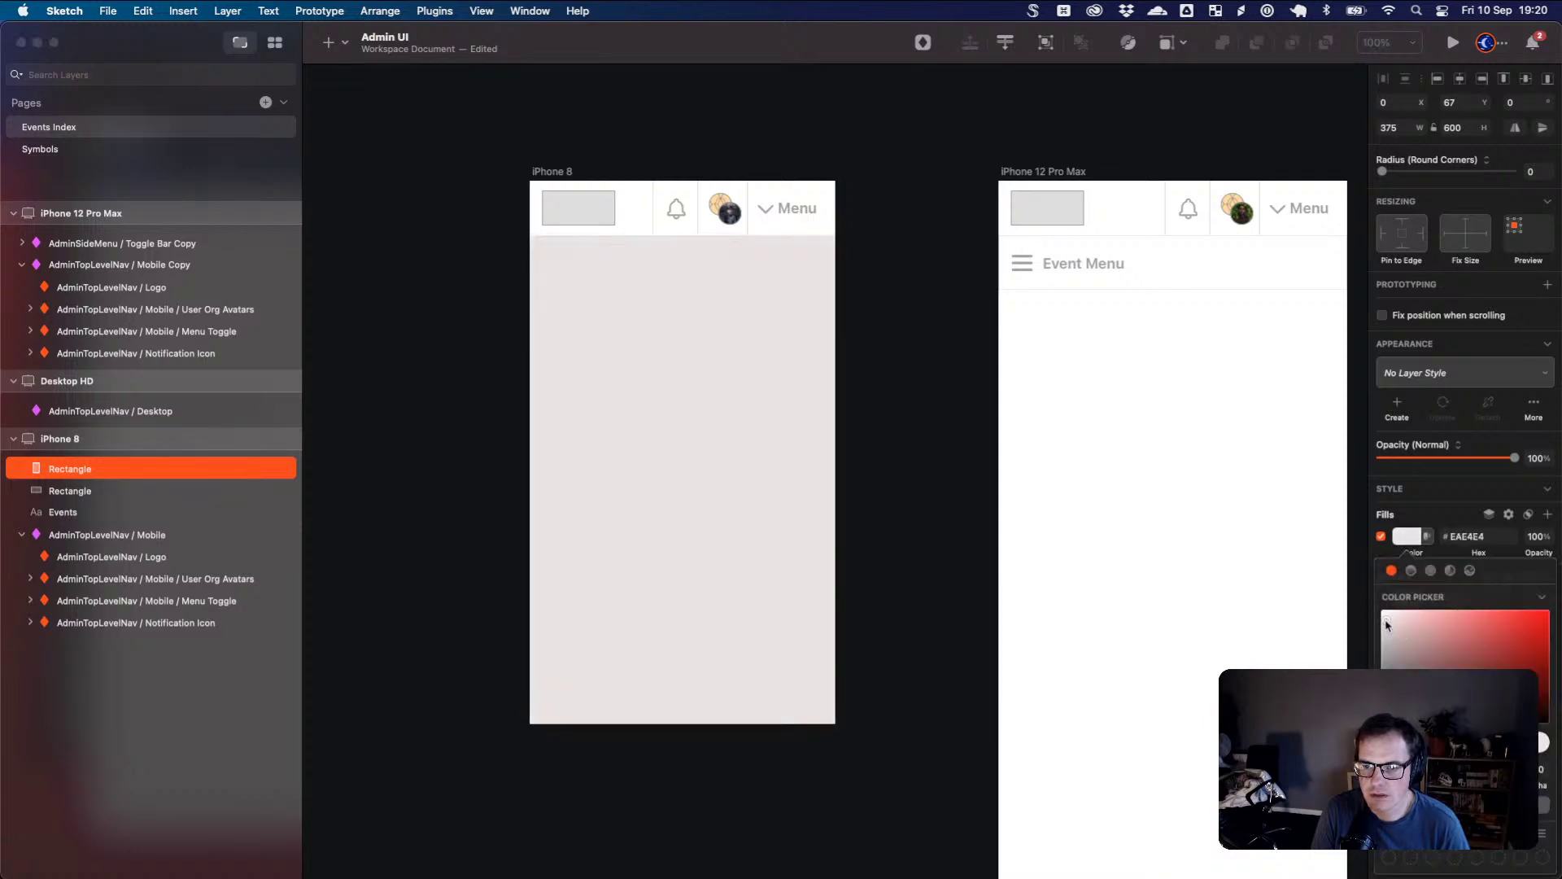
drag(1393, 731, 1427, 742)
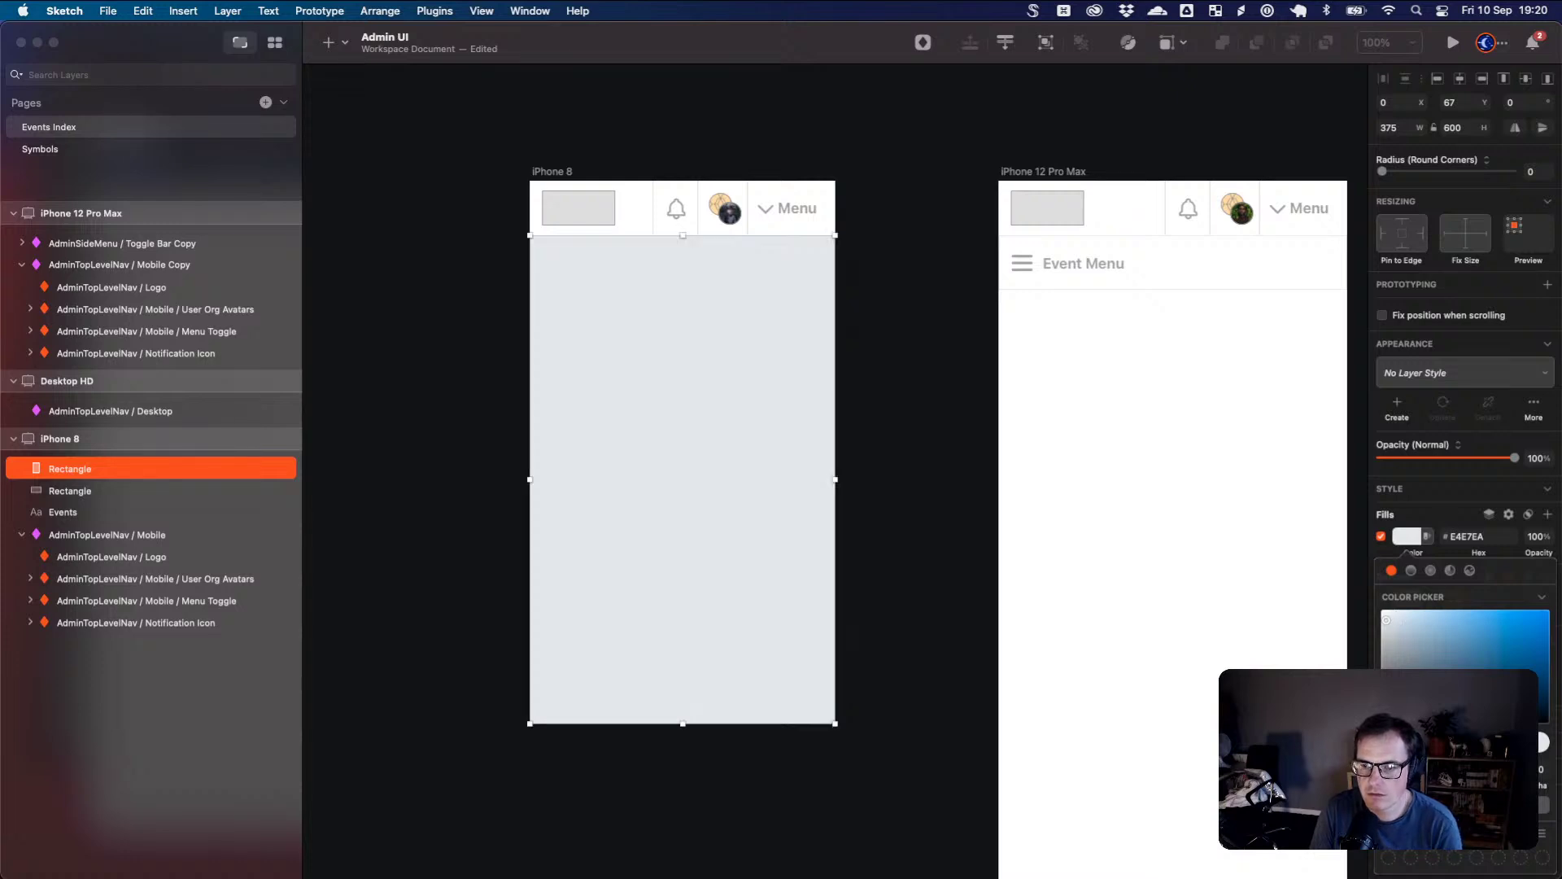
drag(1386, 620, 1388, 618)
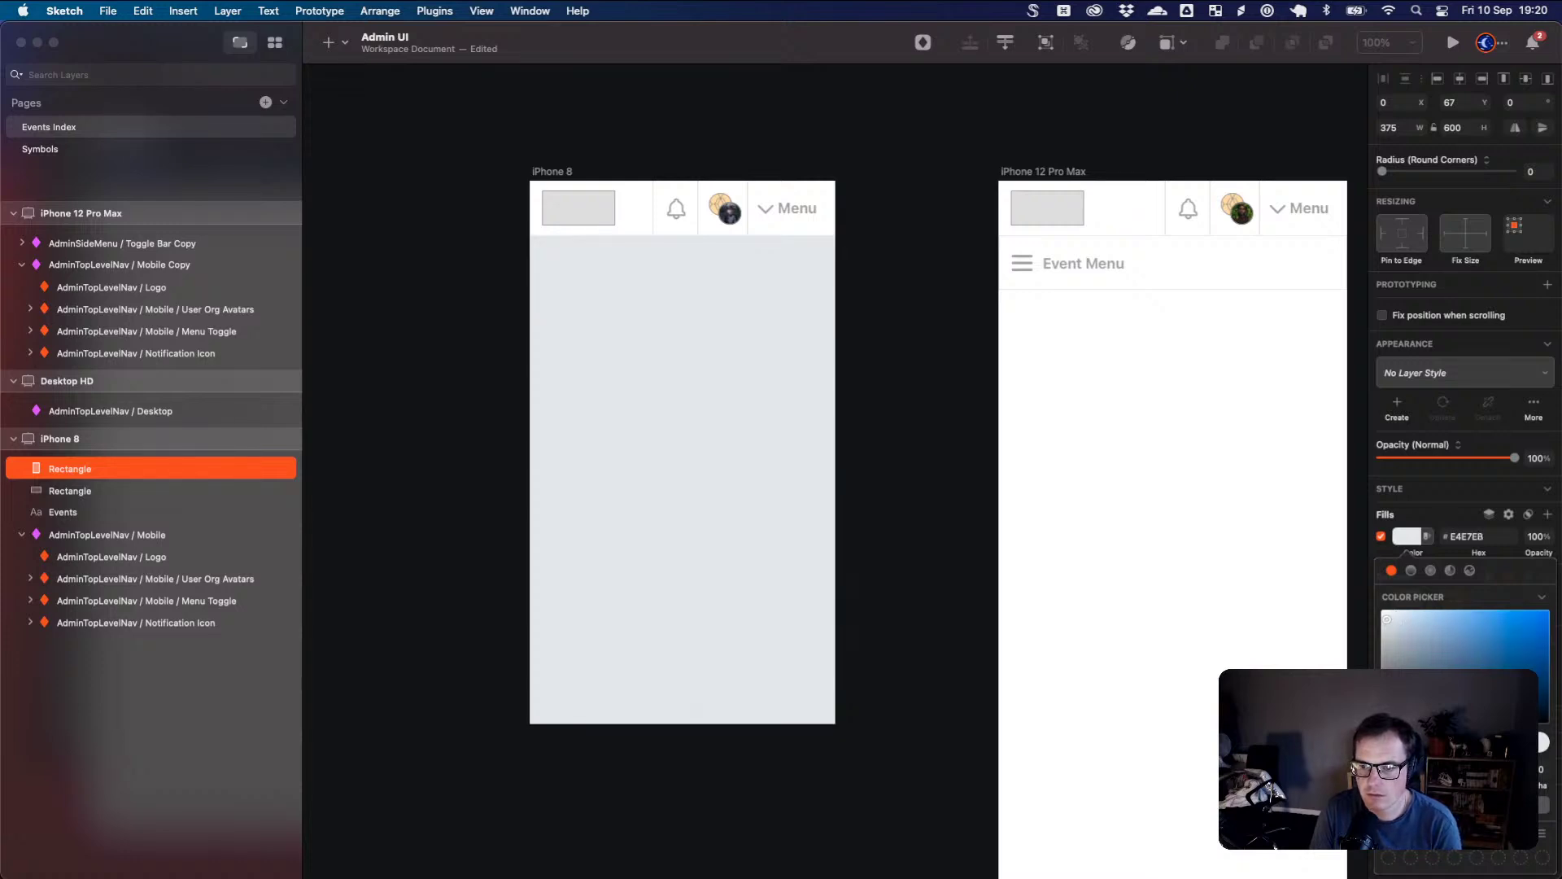
drag(1480, 737, 1475, 736)
key(Up)
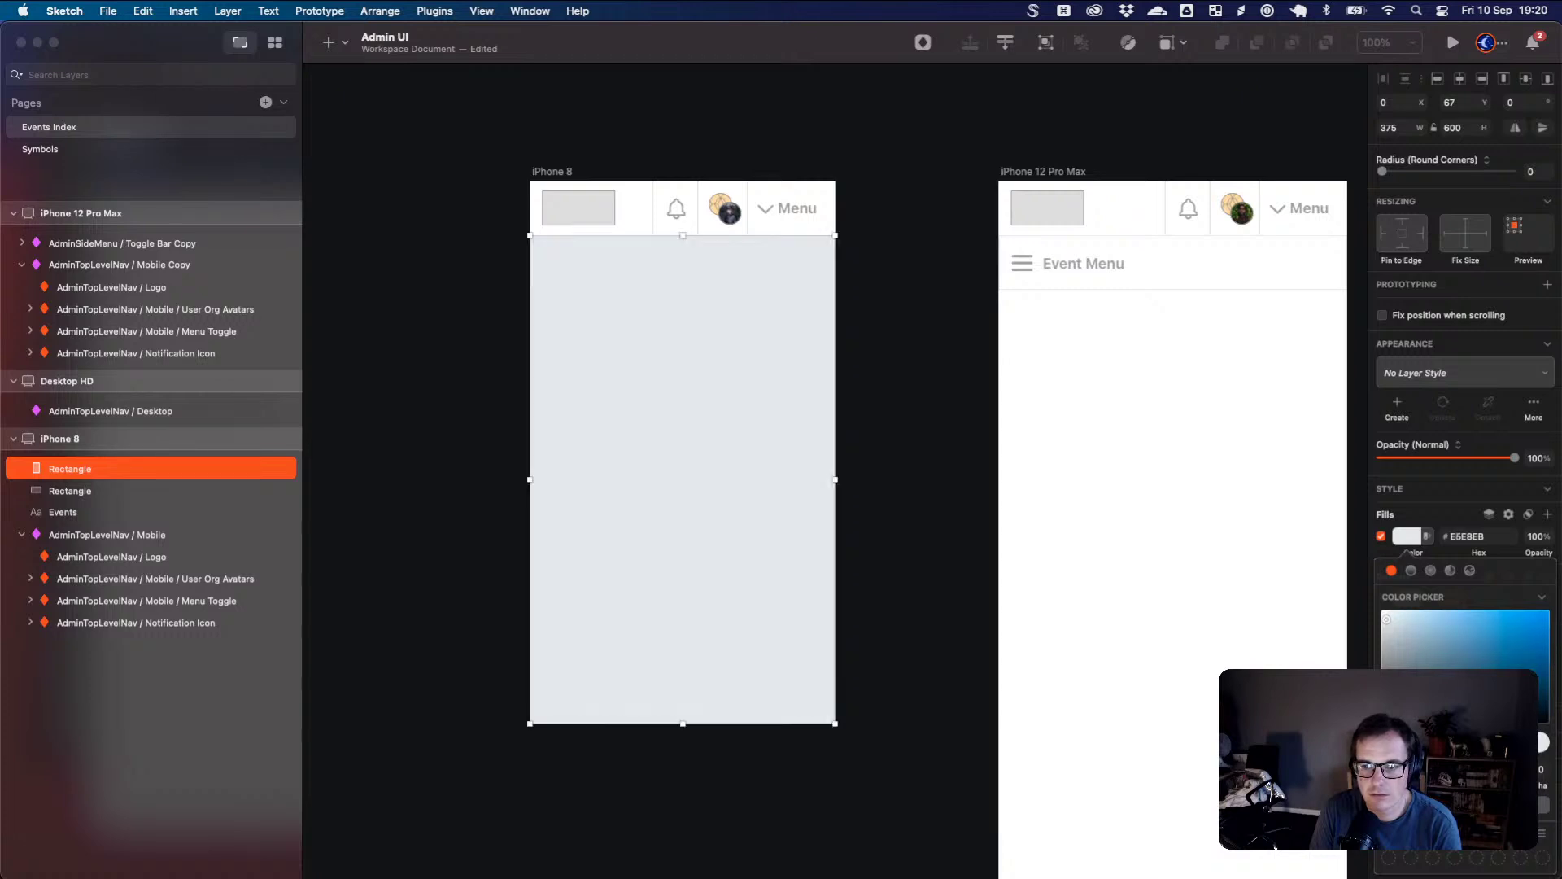
key(Up)
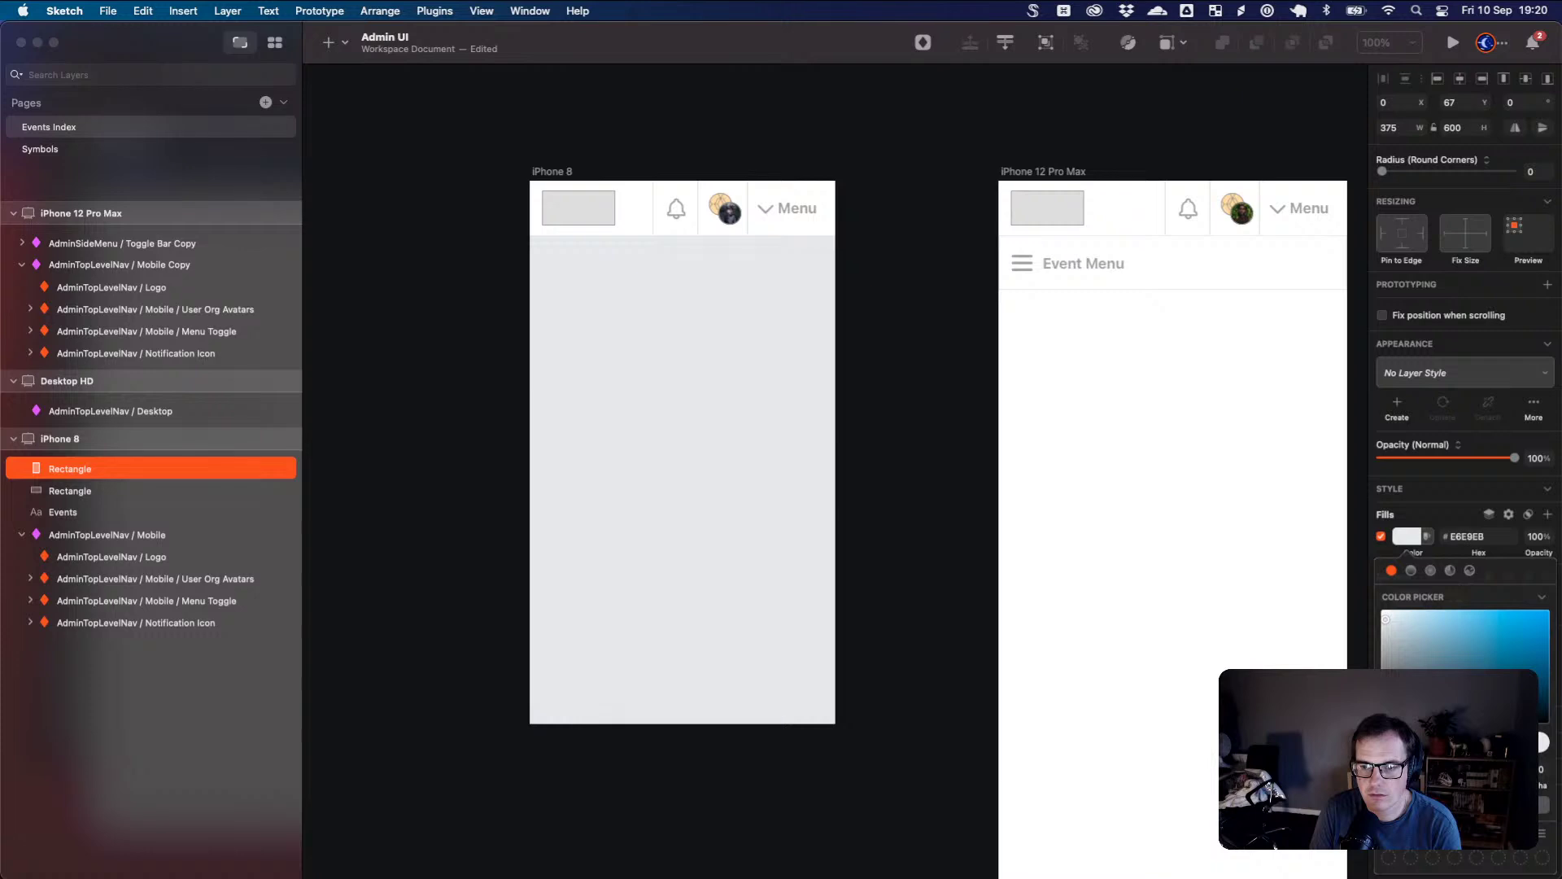
key(Up)
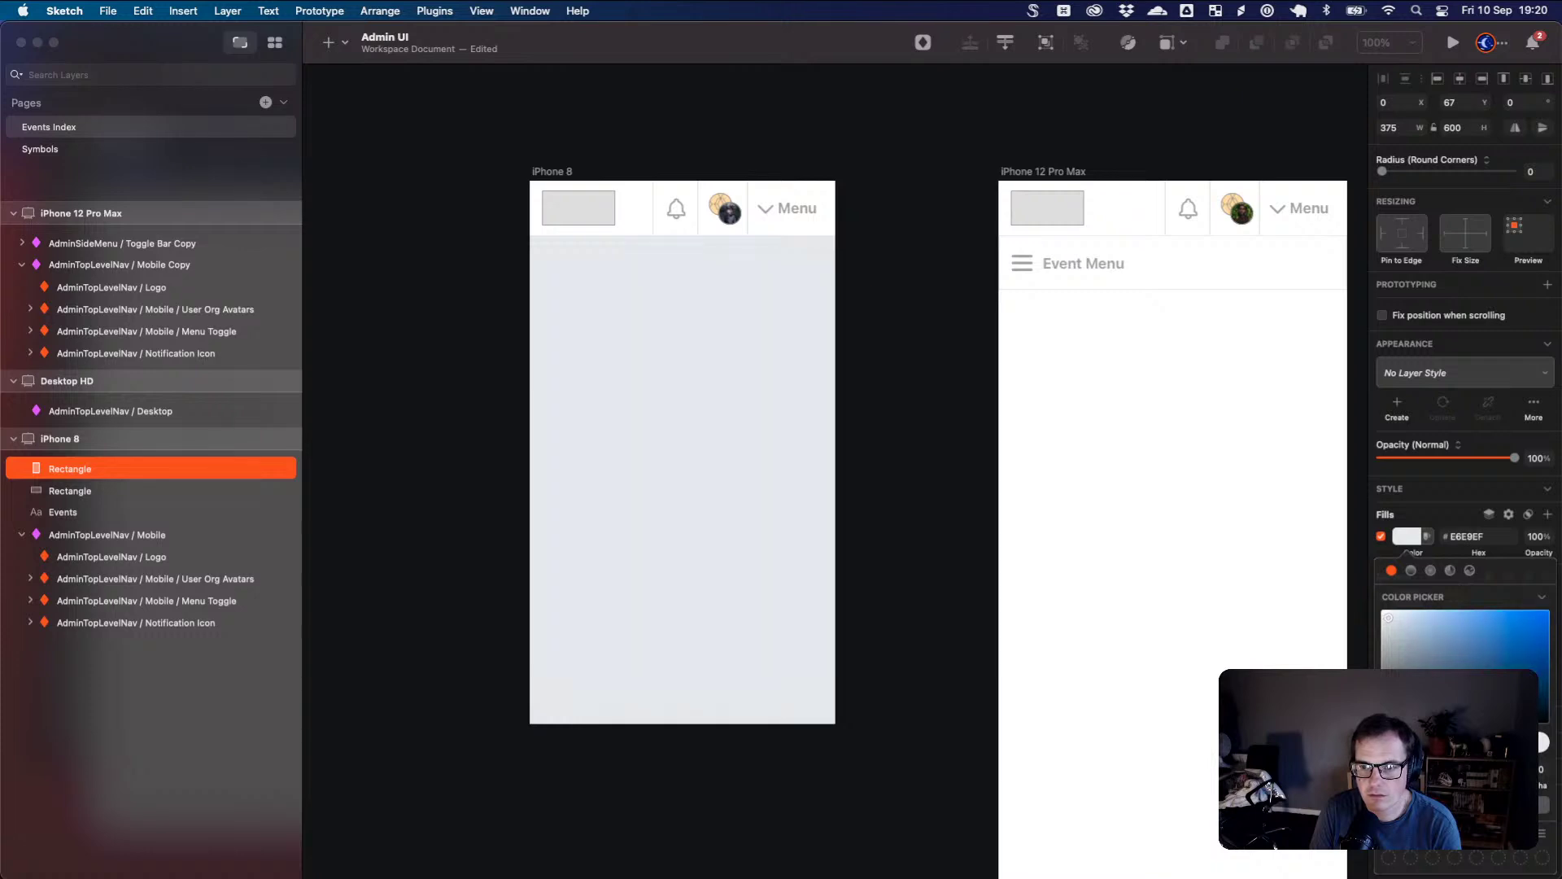
key(Up)
key(Up)
key(Up)
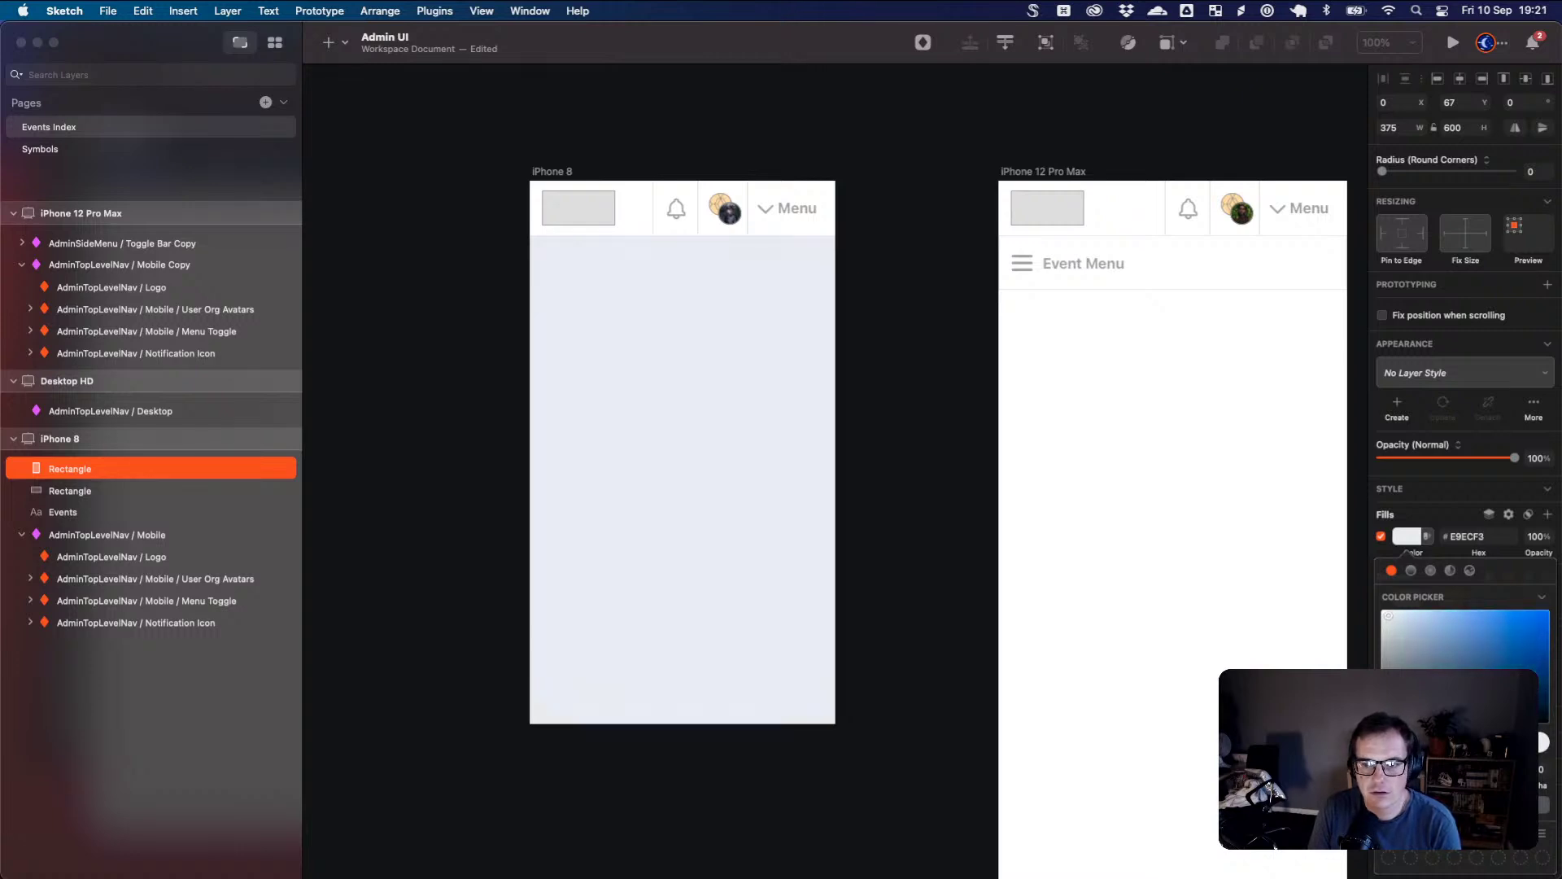
- Move the background rectangle beneath the white card in the layer list
click(1369, 515)
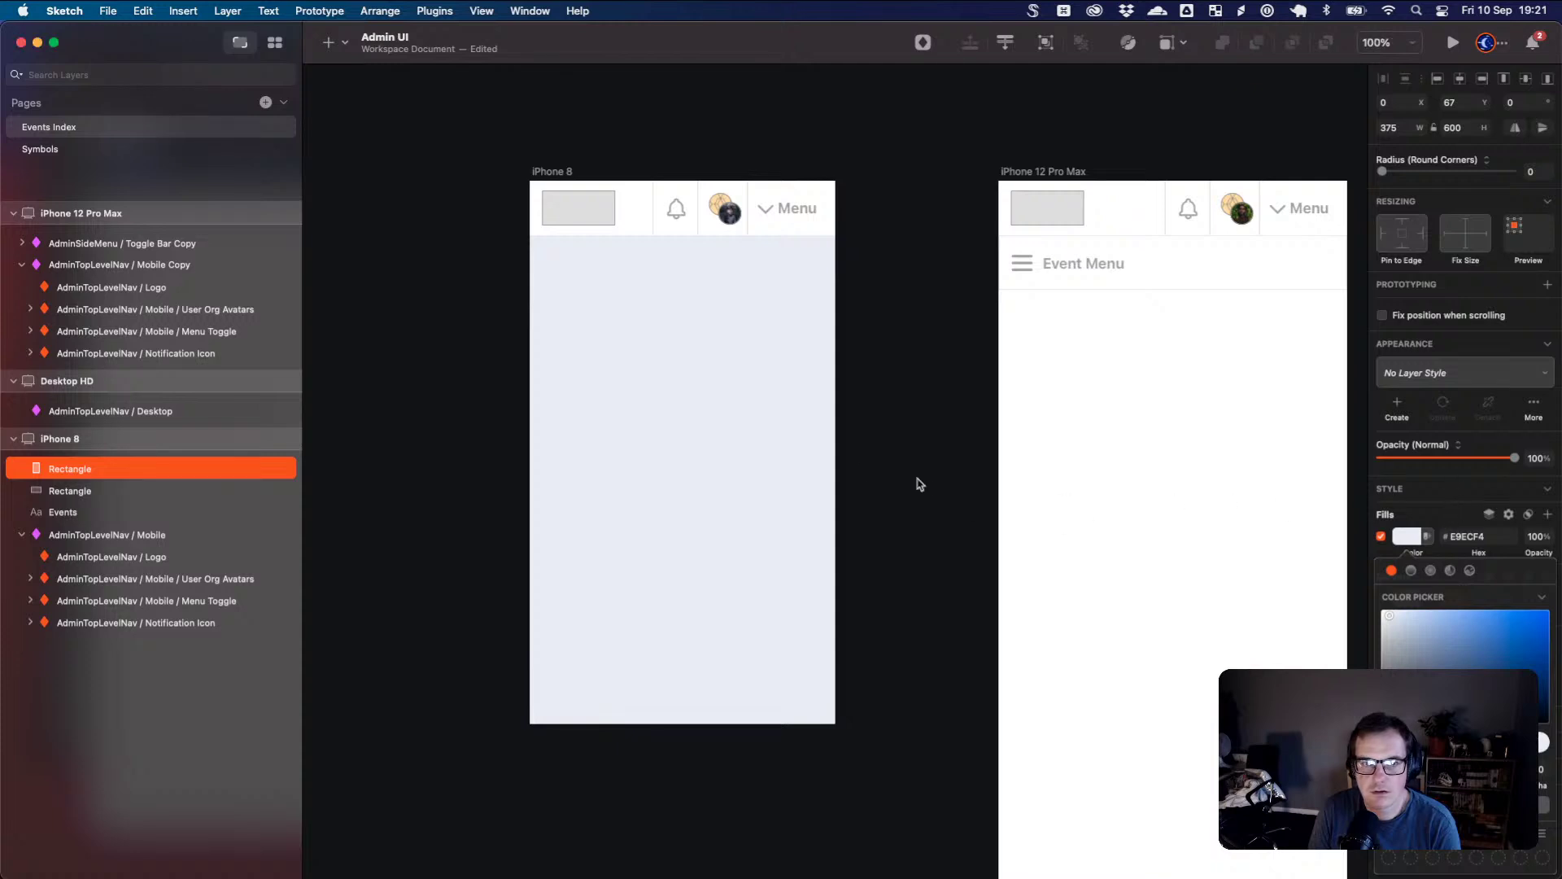
drag(82, 476, 115, 456)
click(913, 394)
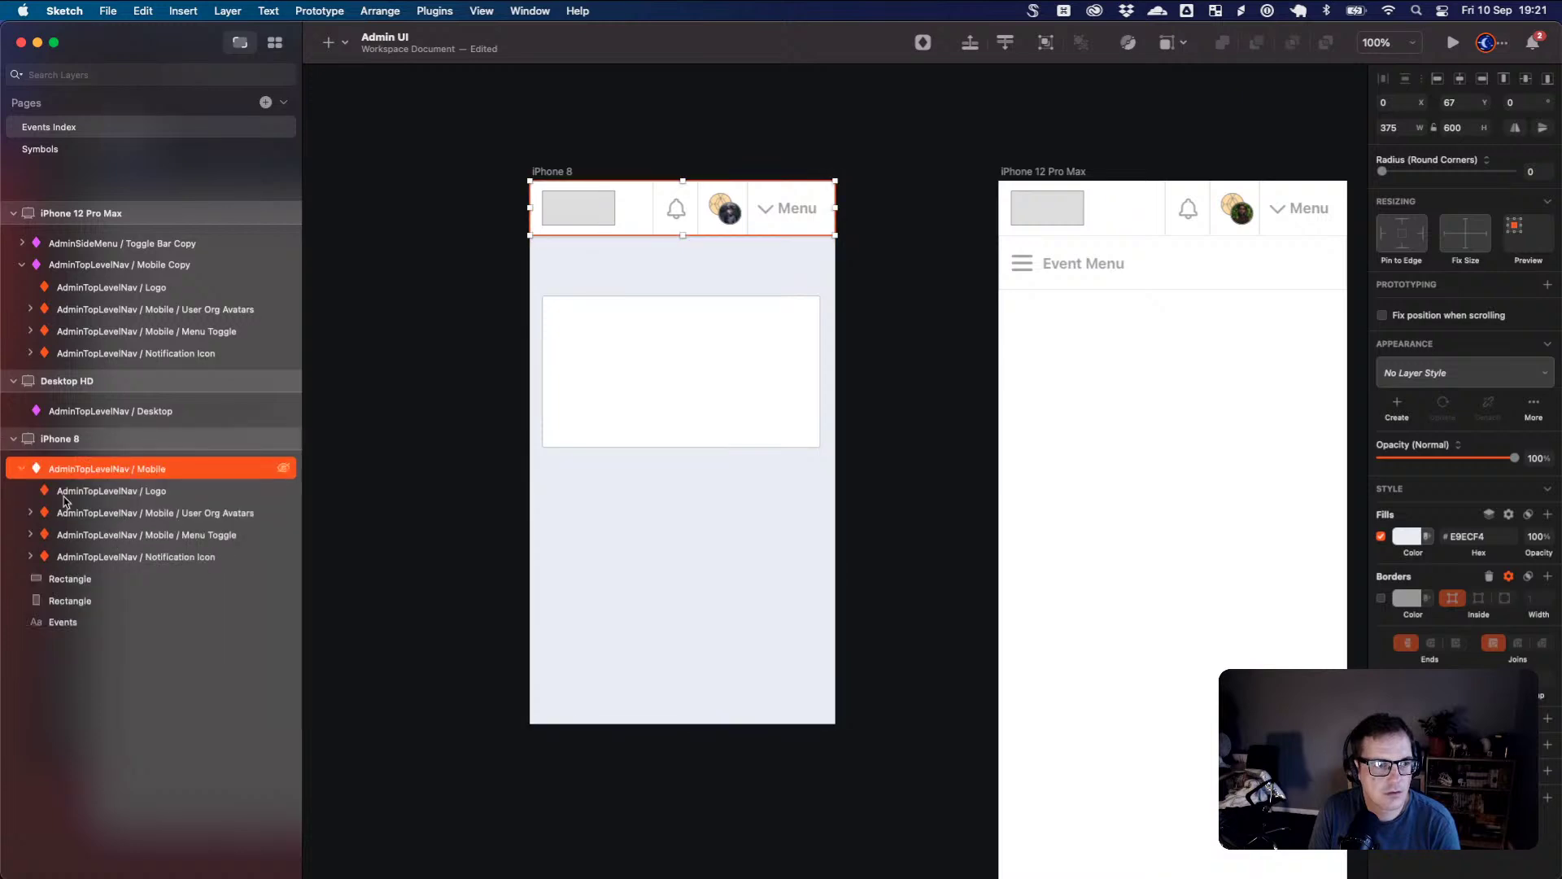
- Keep the nav bar on top and move the Events heading above the background rectangle
click(24, 470)
click(882, 464)
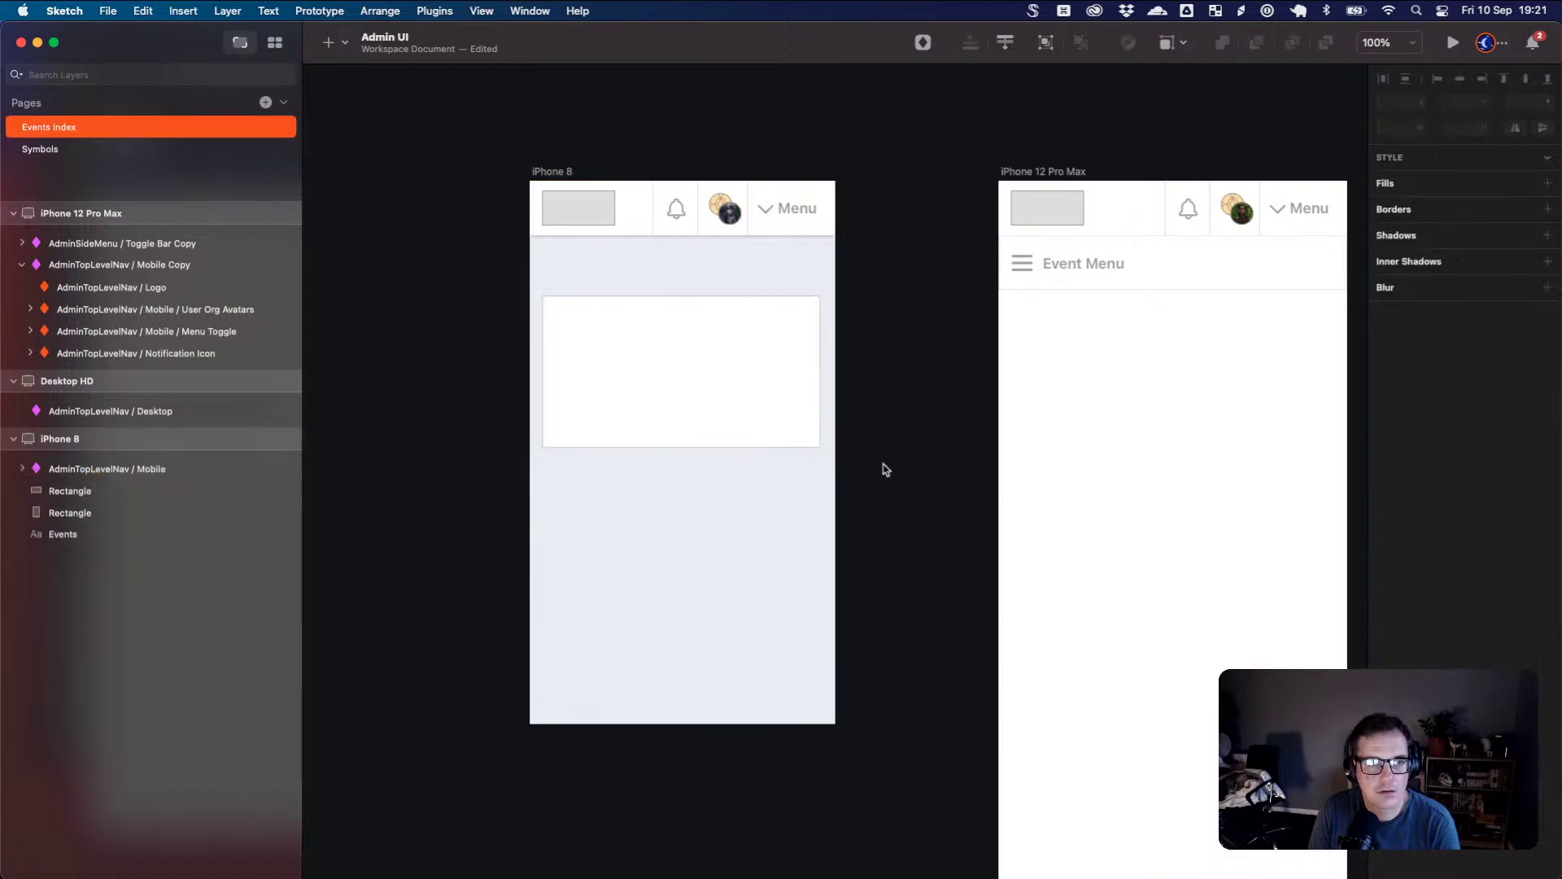
click(818, 497)
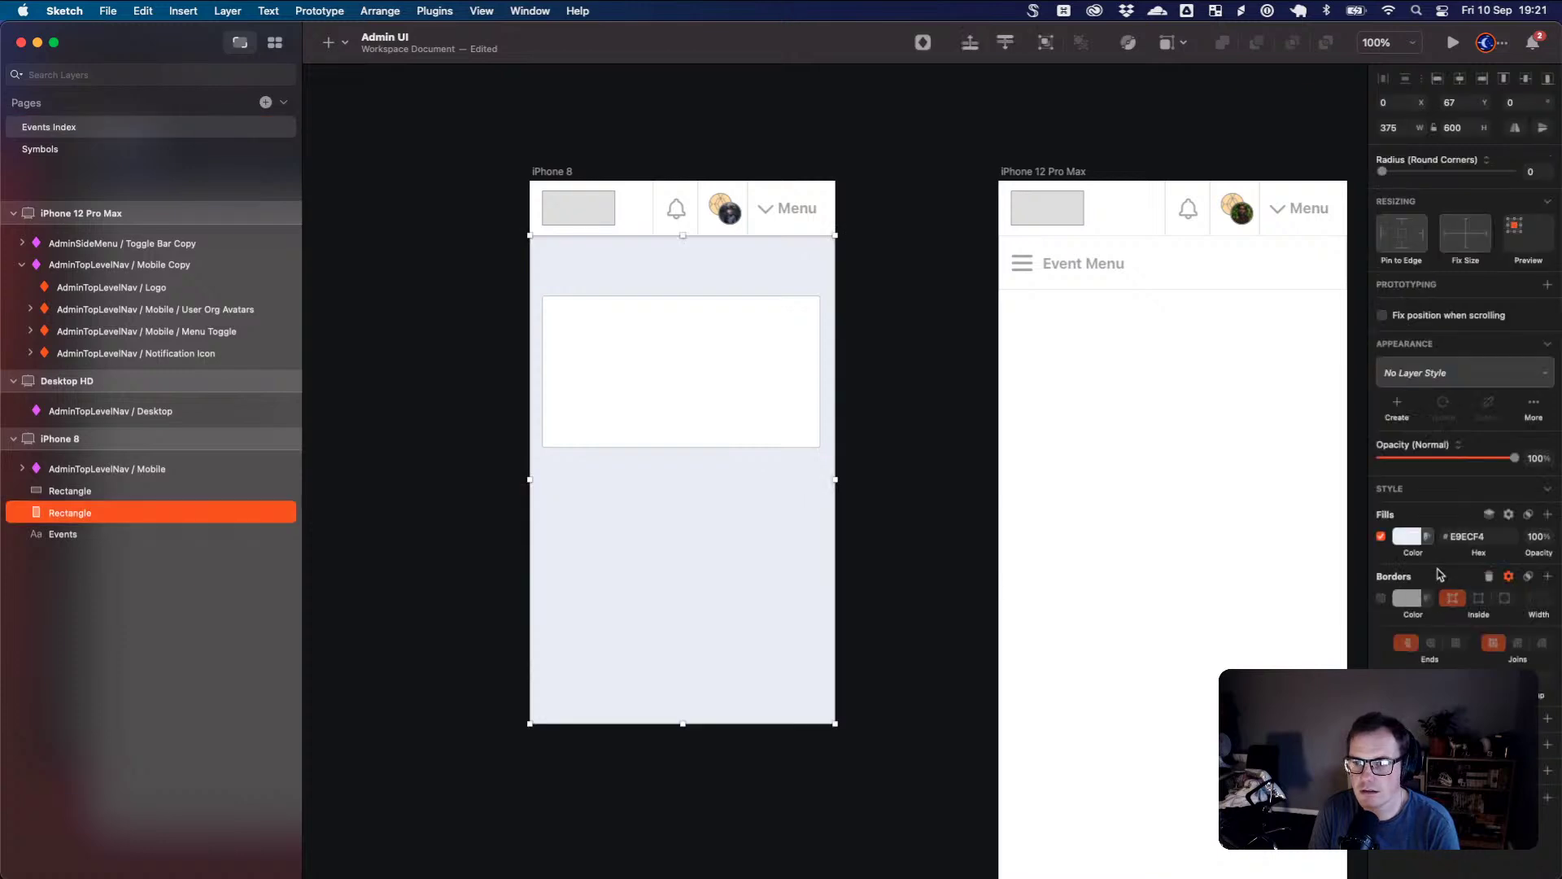
drag(1527, 561, 1502, 559)
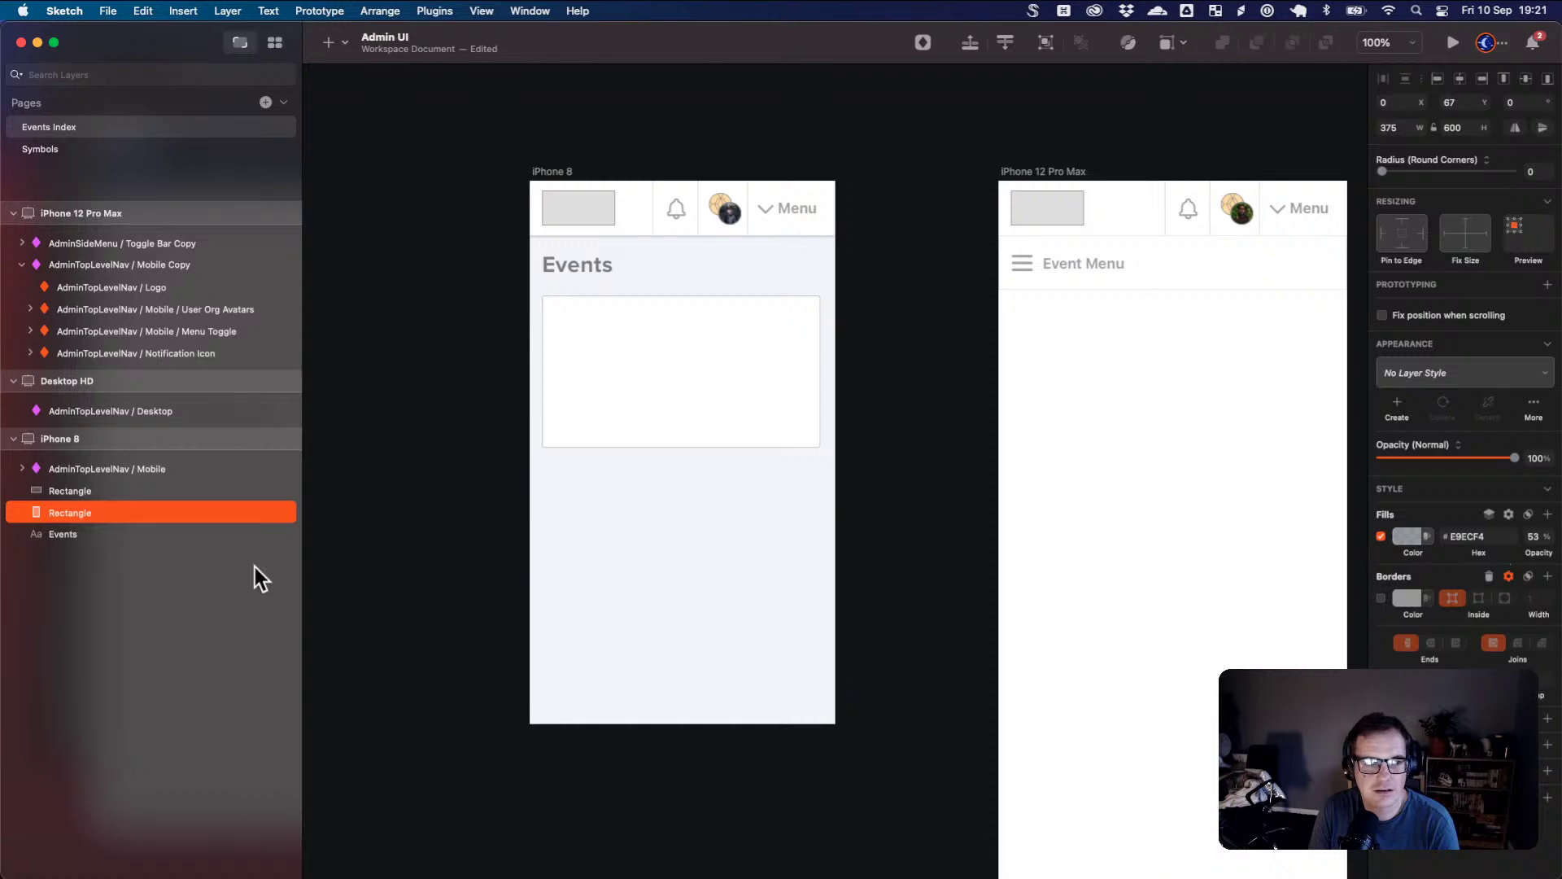
drag(104, 538, 122, 508)
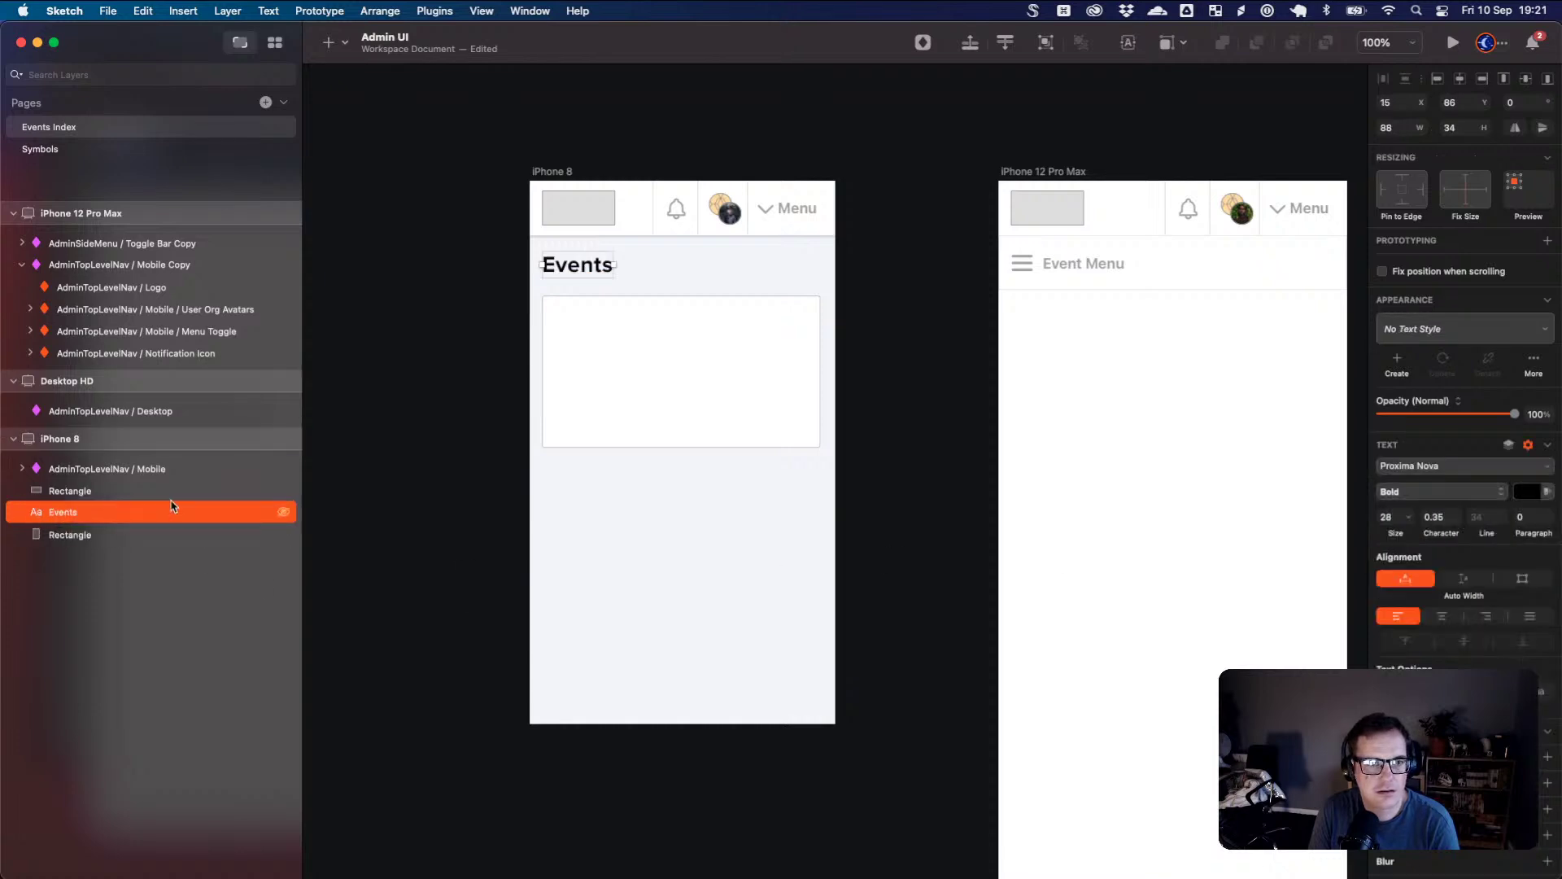
click(675, 602)
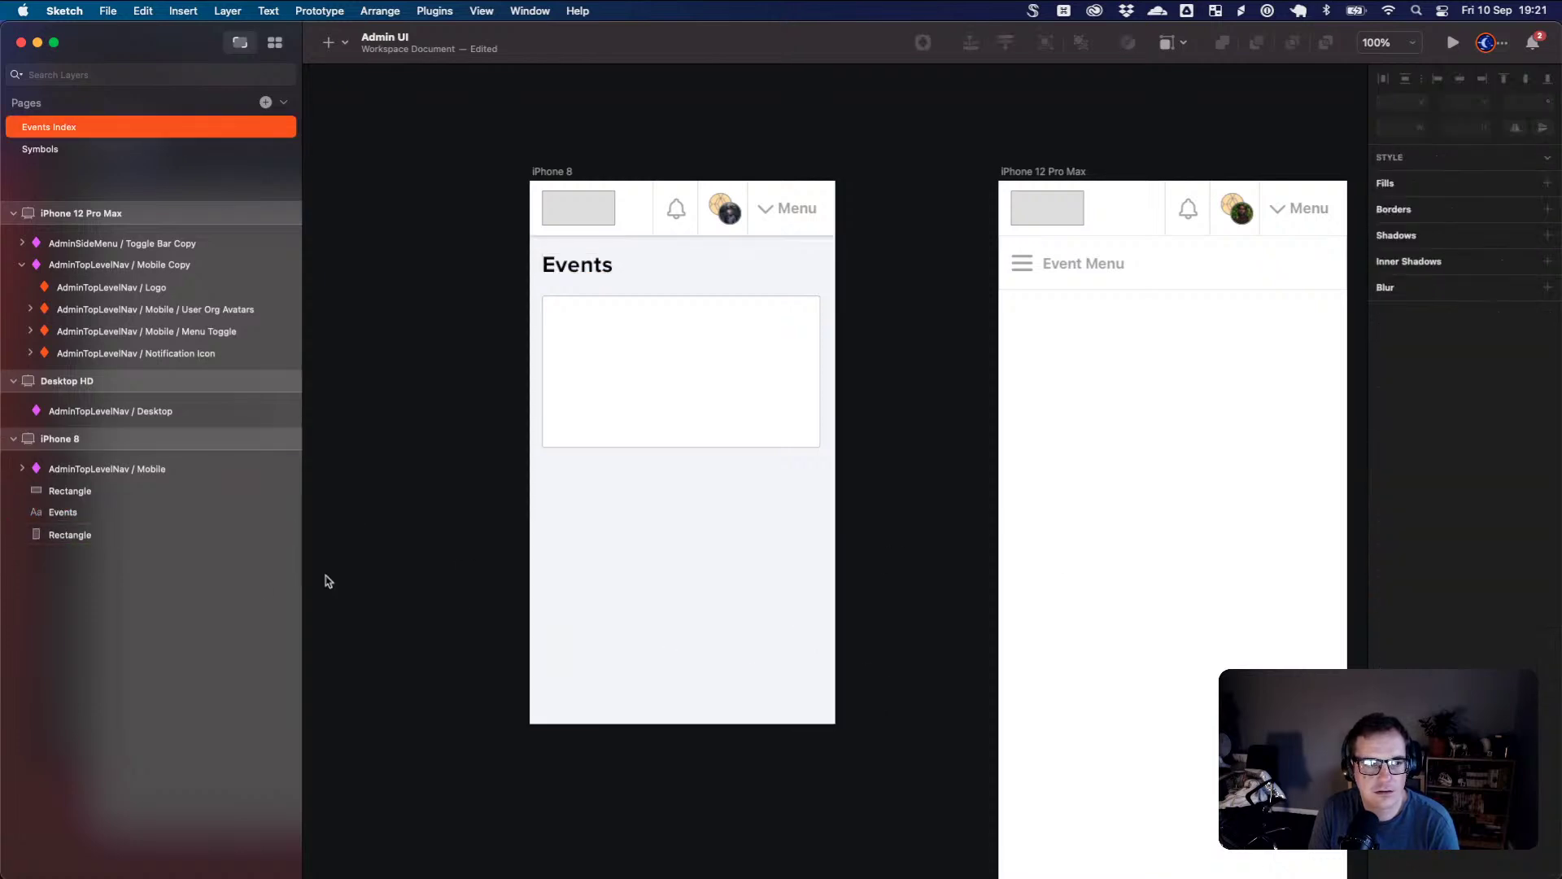
click(86, 538)
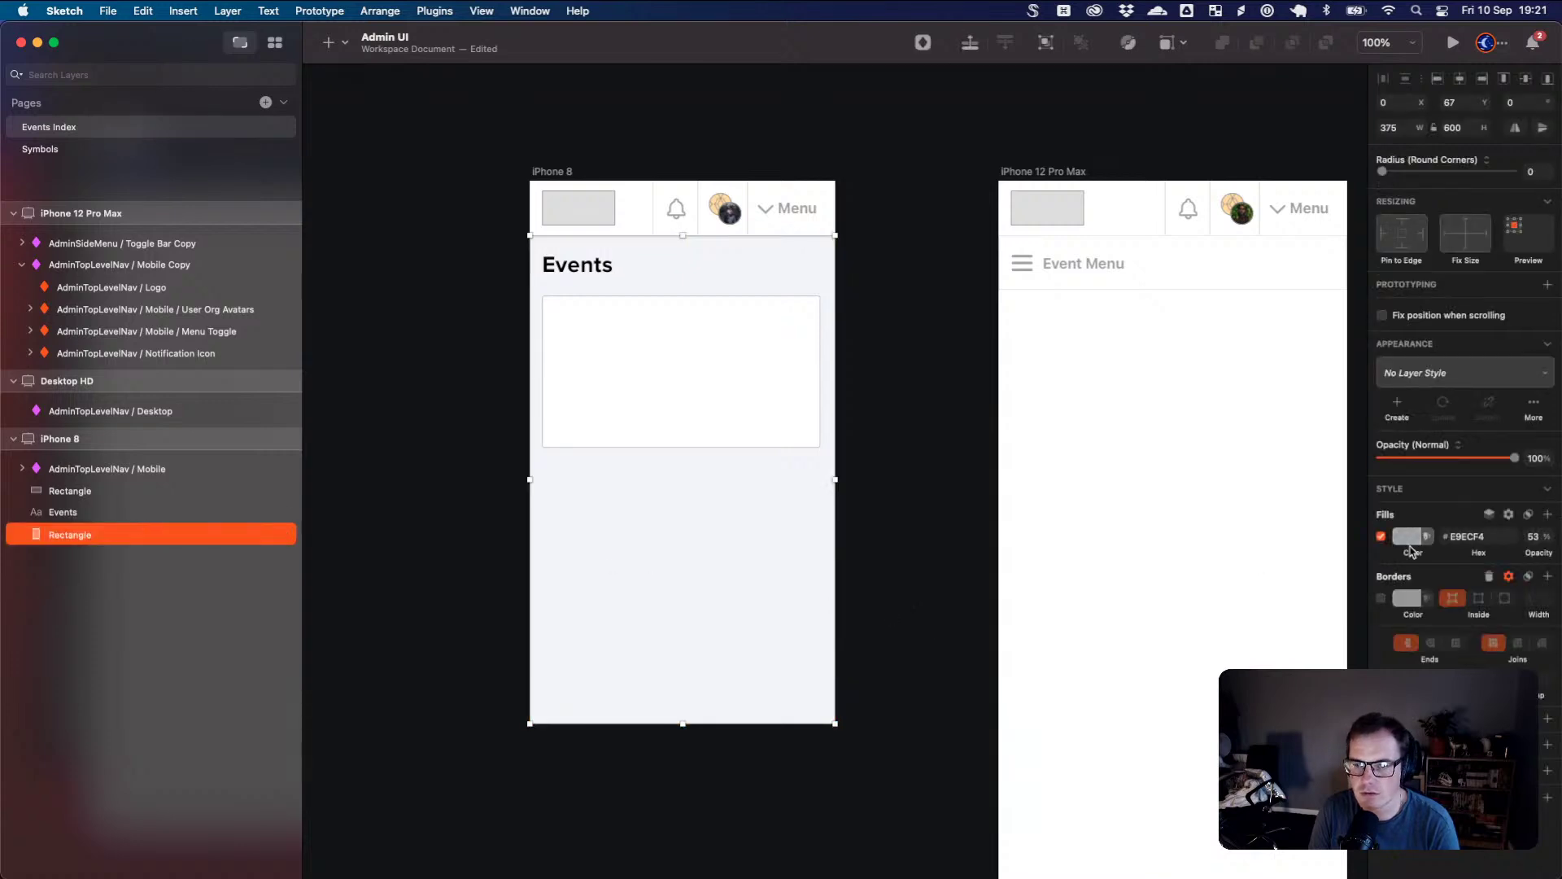
- Set the background rectangle's fill to EEEFF3 at 80% opacity
click(1408, 536)
click(1390, 620)
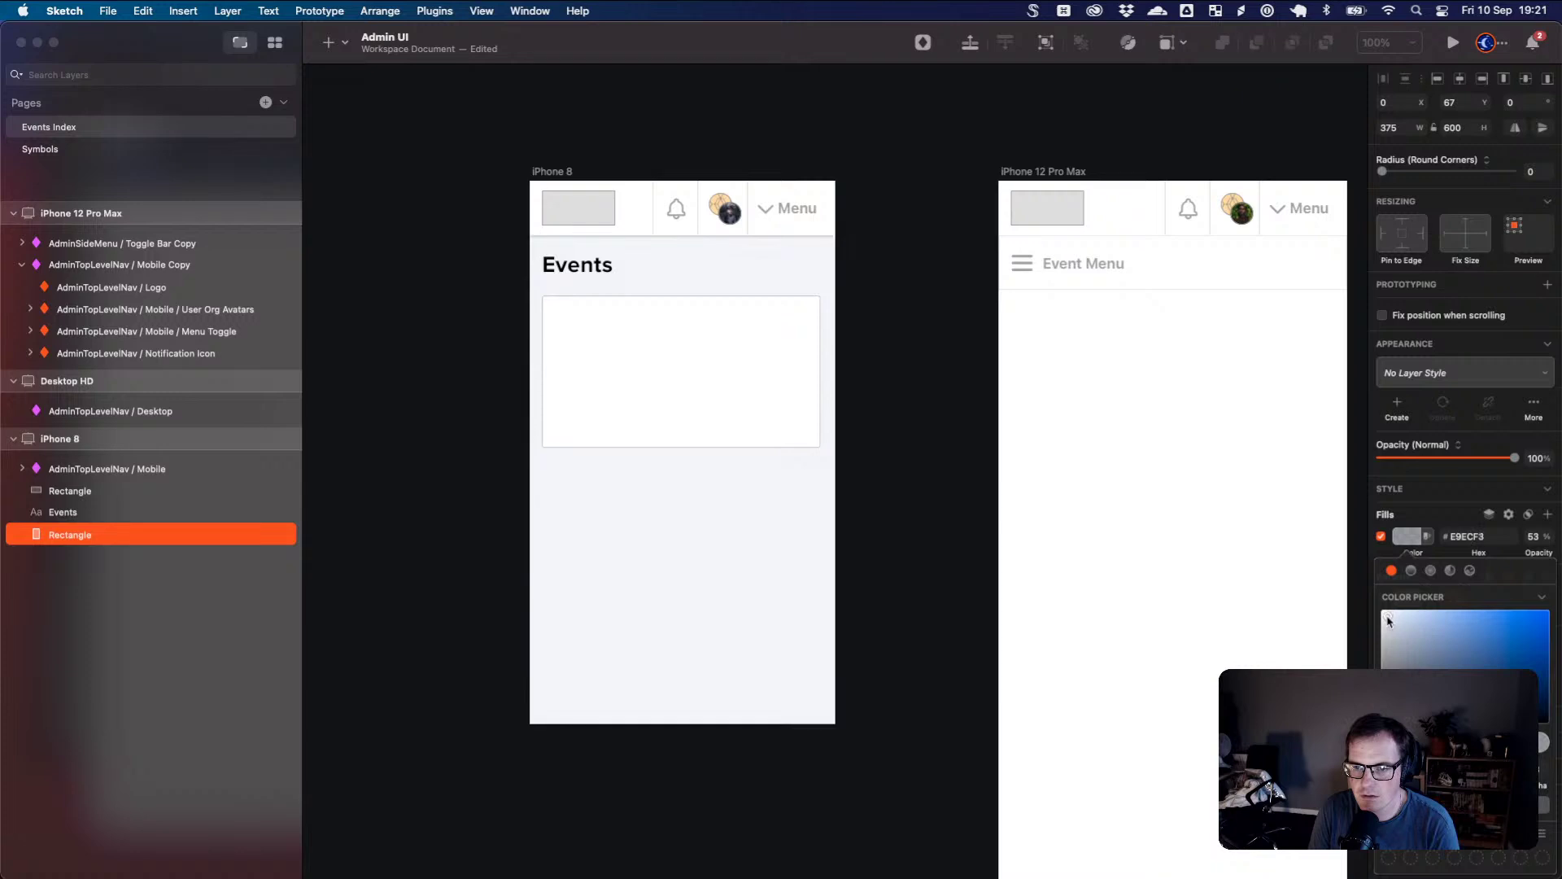
drag(1388, 621, 1387, 621)
click(1543, 742)
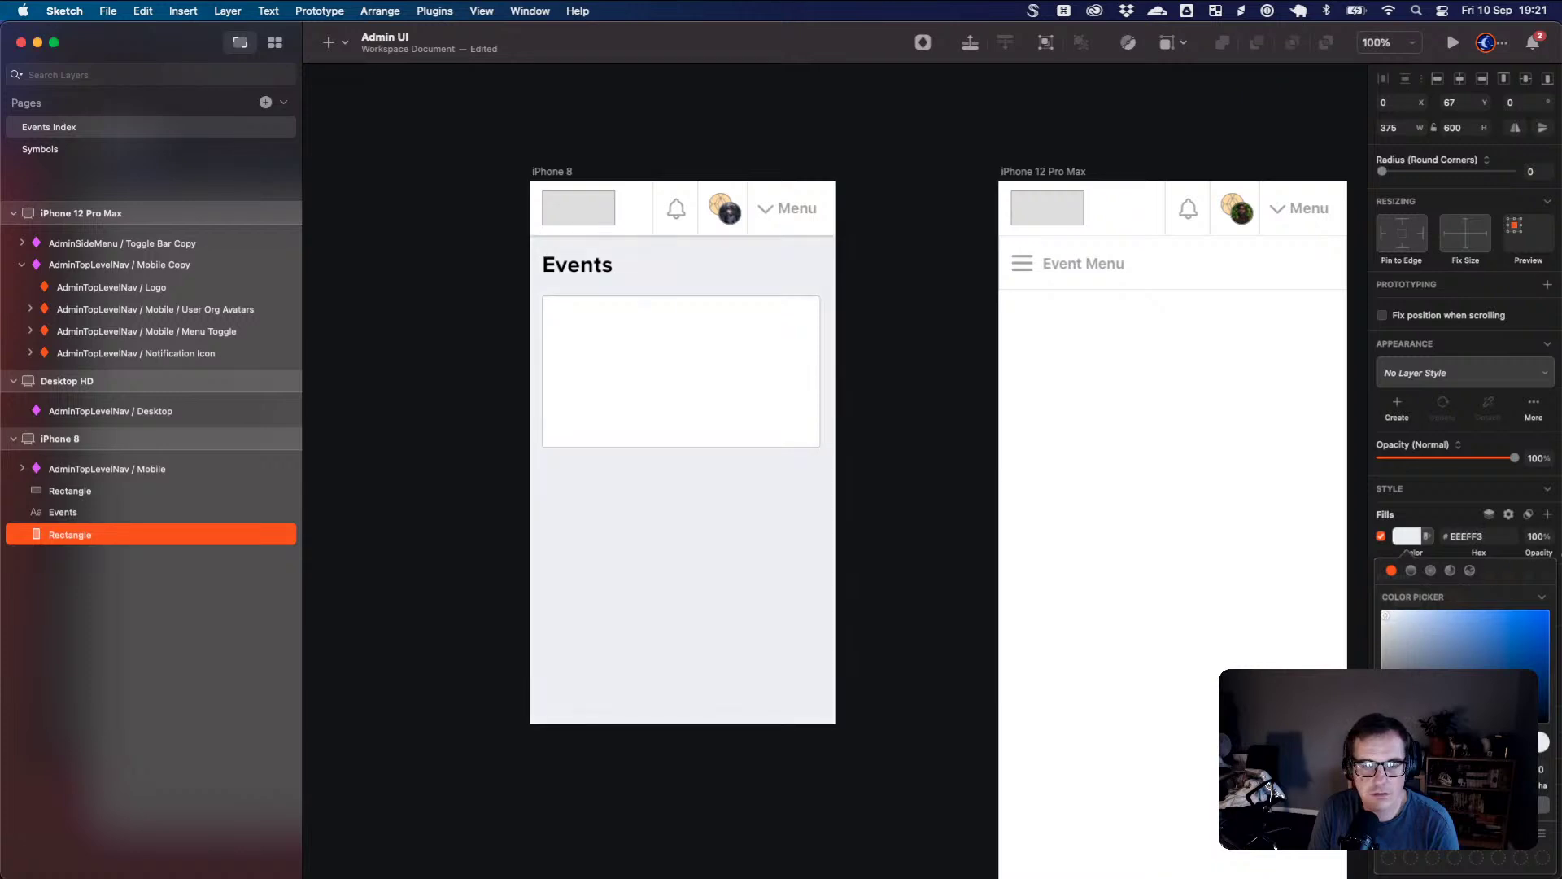
drag(1542, 742, 1464, 743)
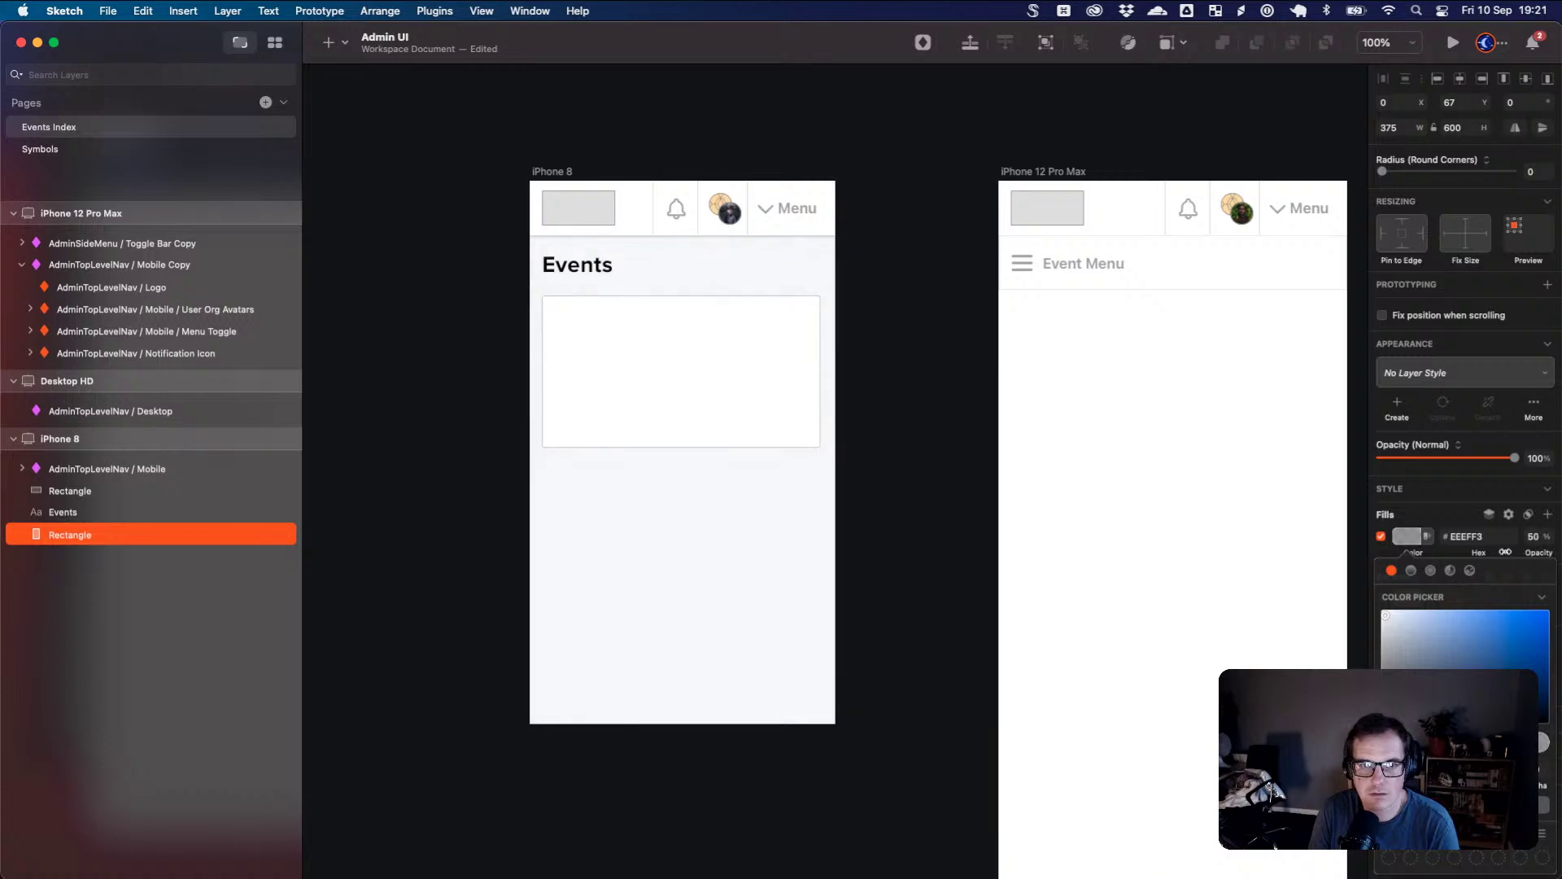
drag(1506, 552, 1520, 552)
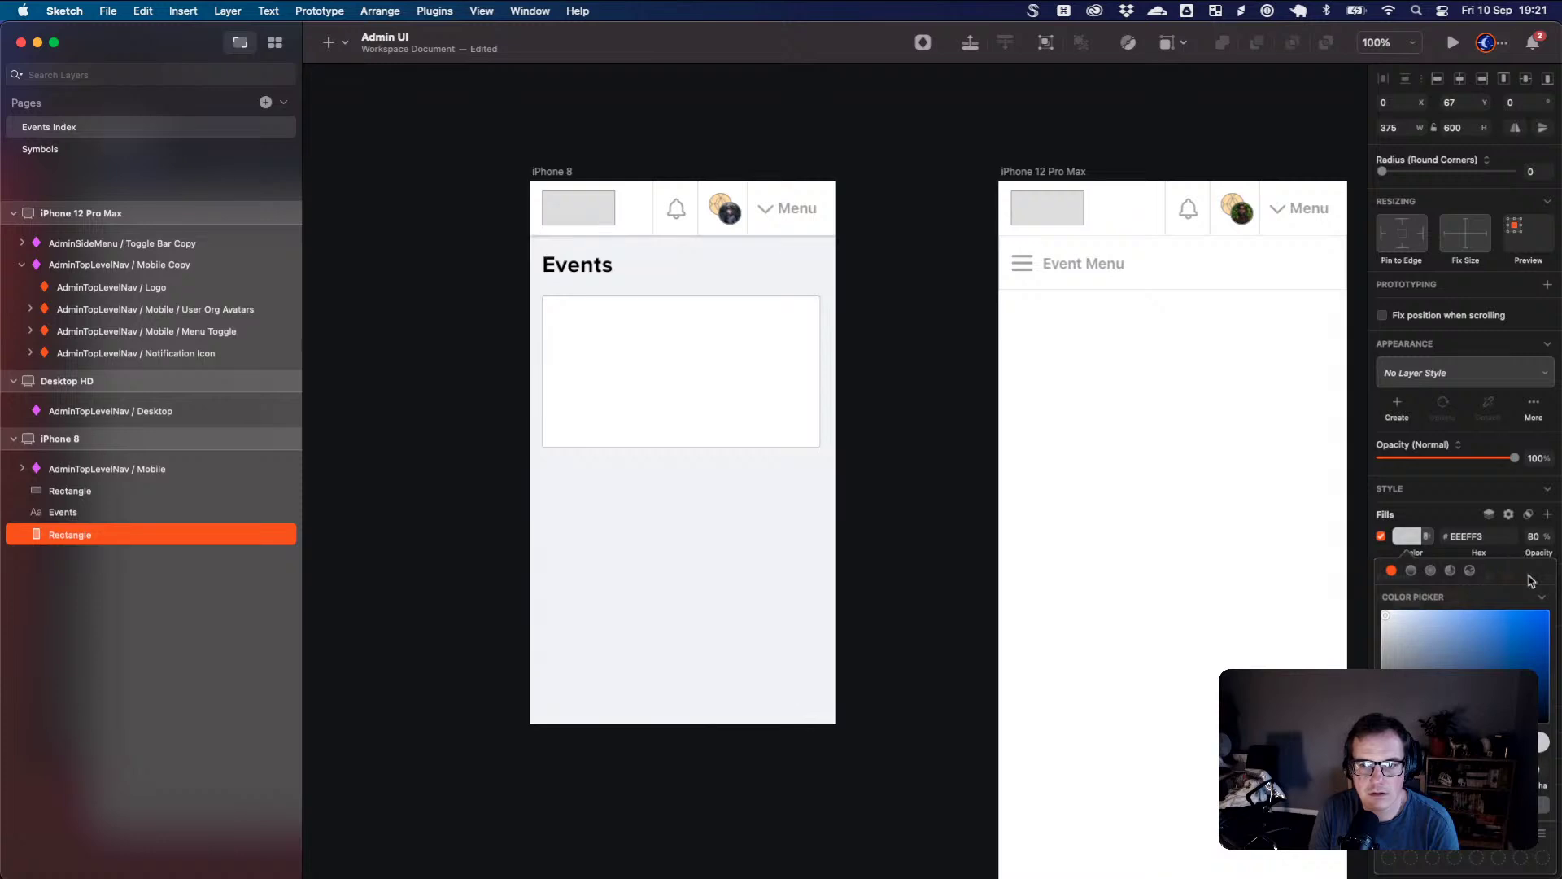
click(886, 415)
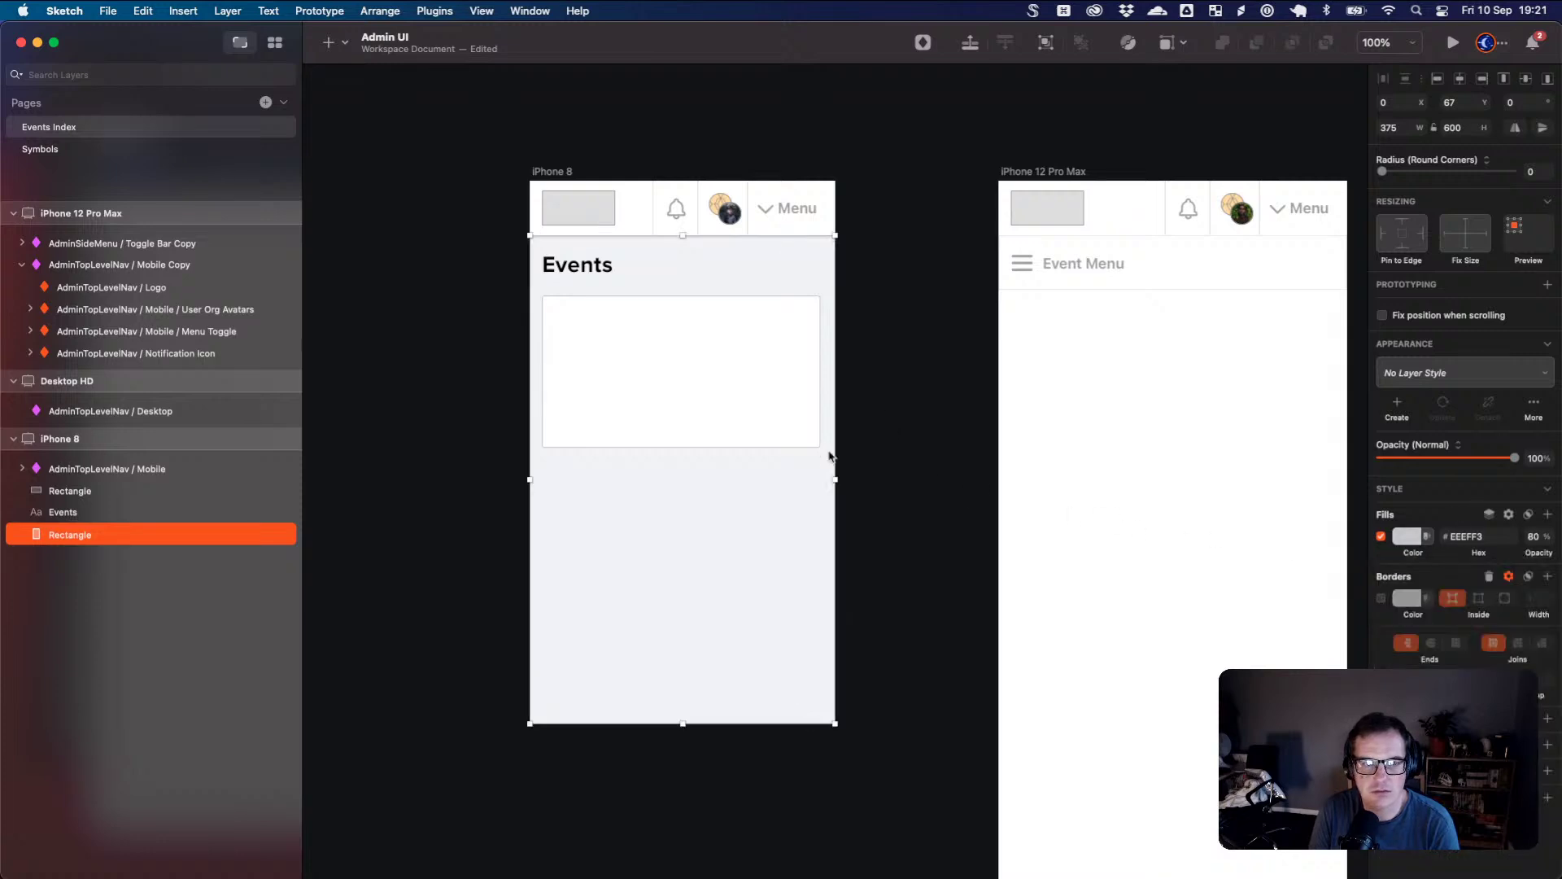
click(722, 388)
- Resize the white card to 342×195 at x 16, y 139 with corner radius 6
click(879, 510)
drag(742, 436, 747, 434)
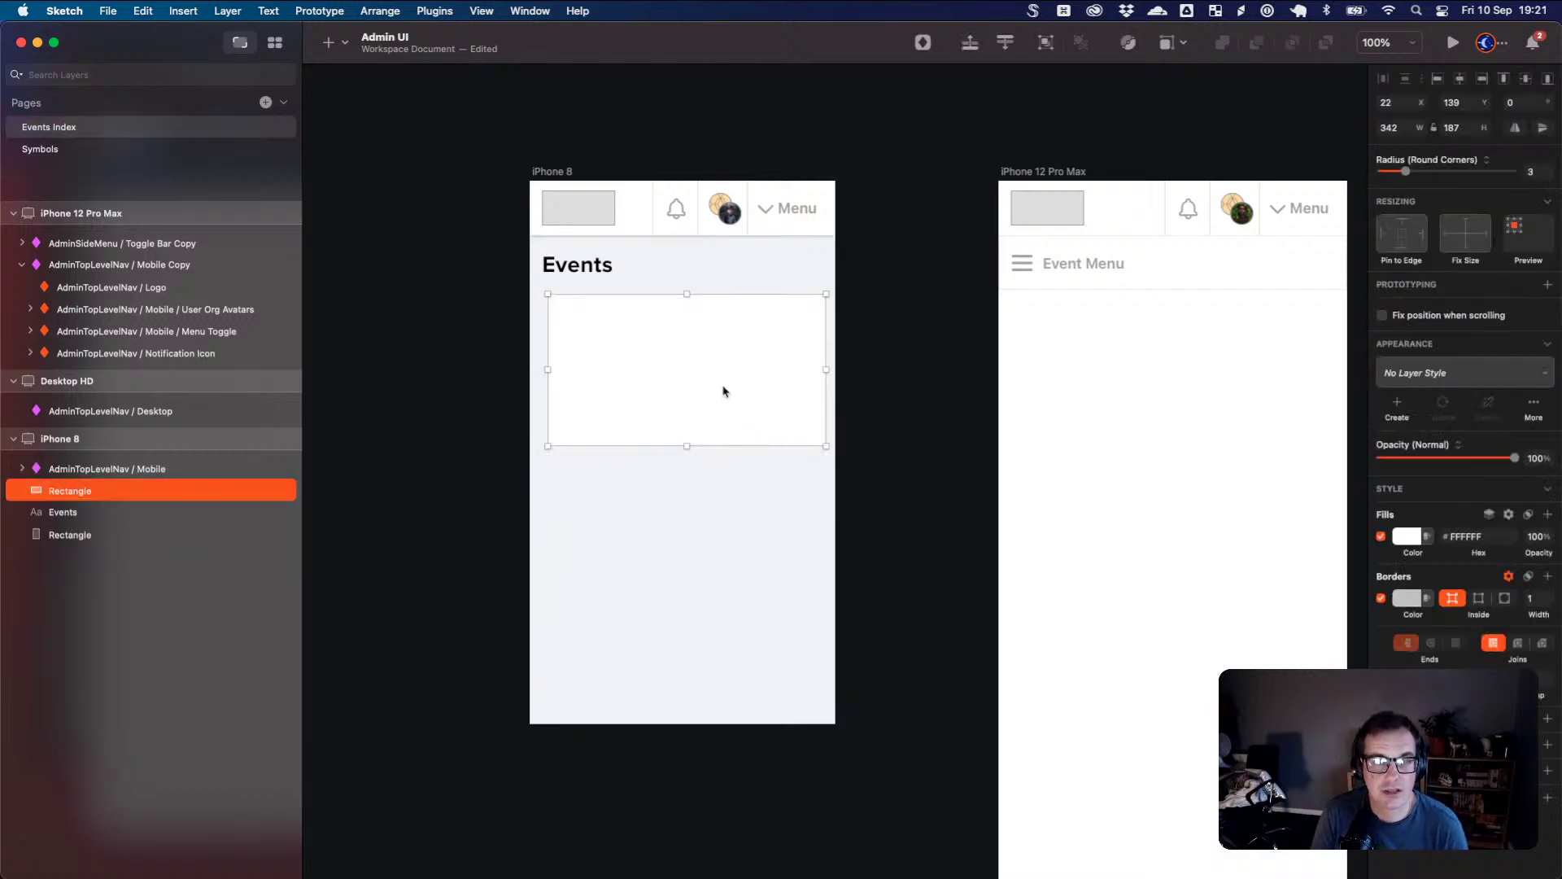
drag(687, 448, 708, 401)
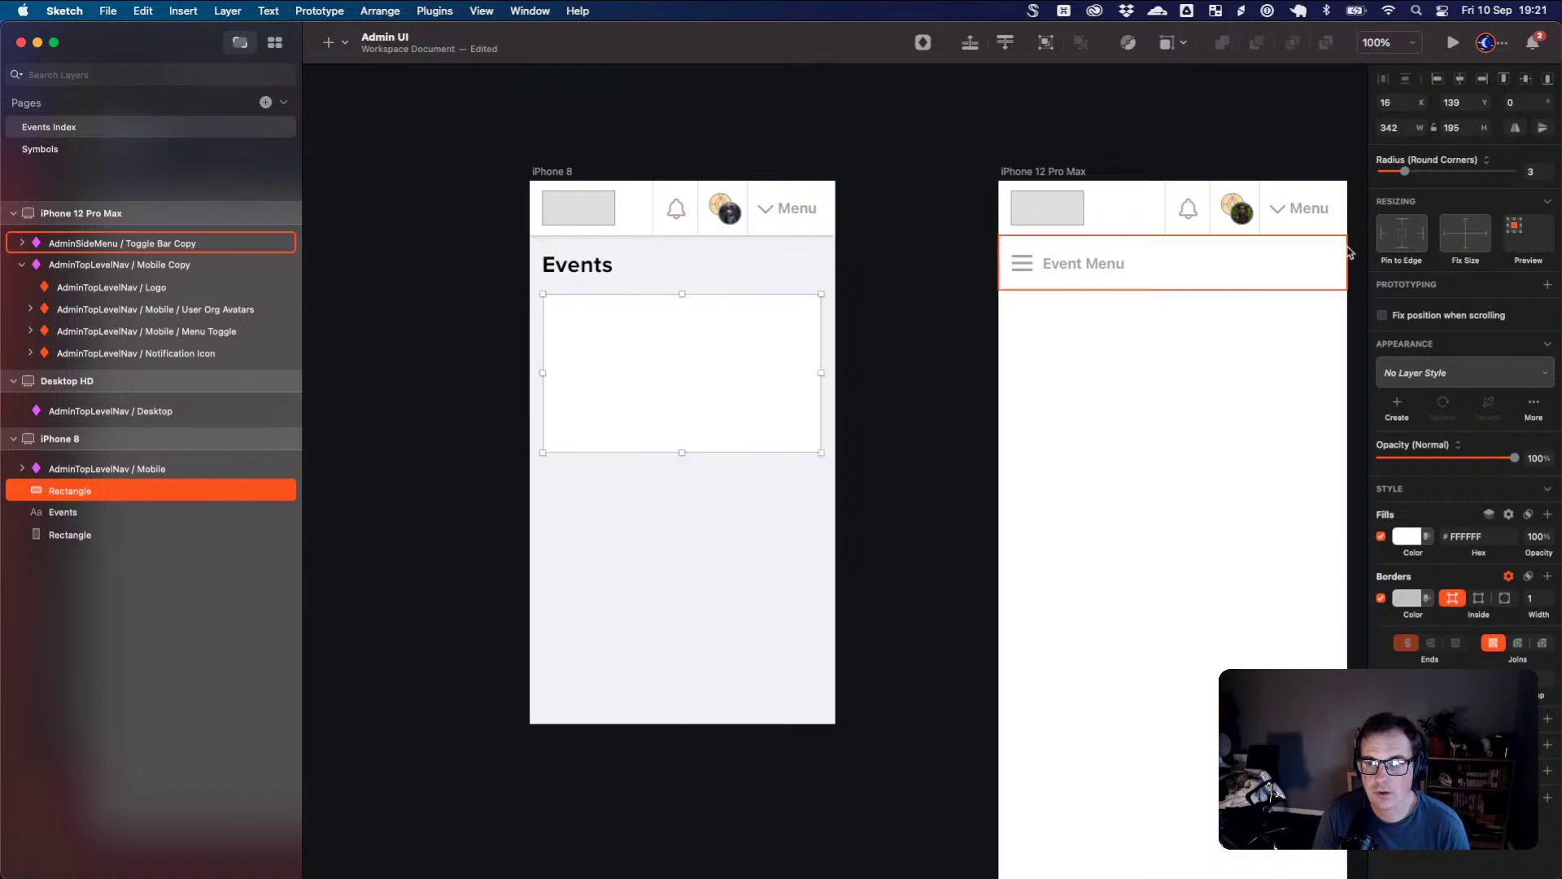
drag(1406, 172, 1419, 171)
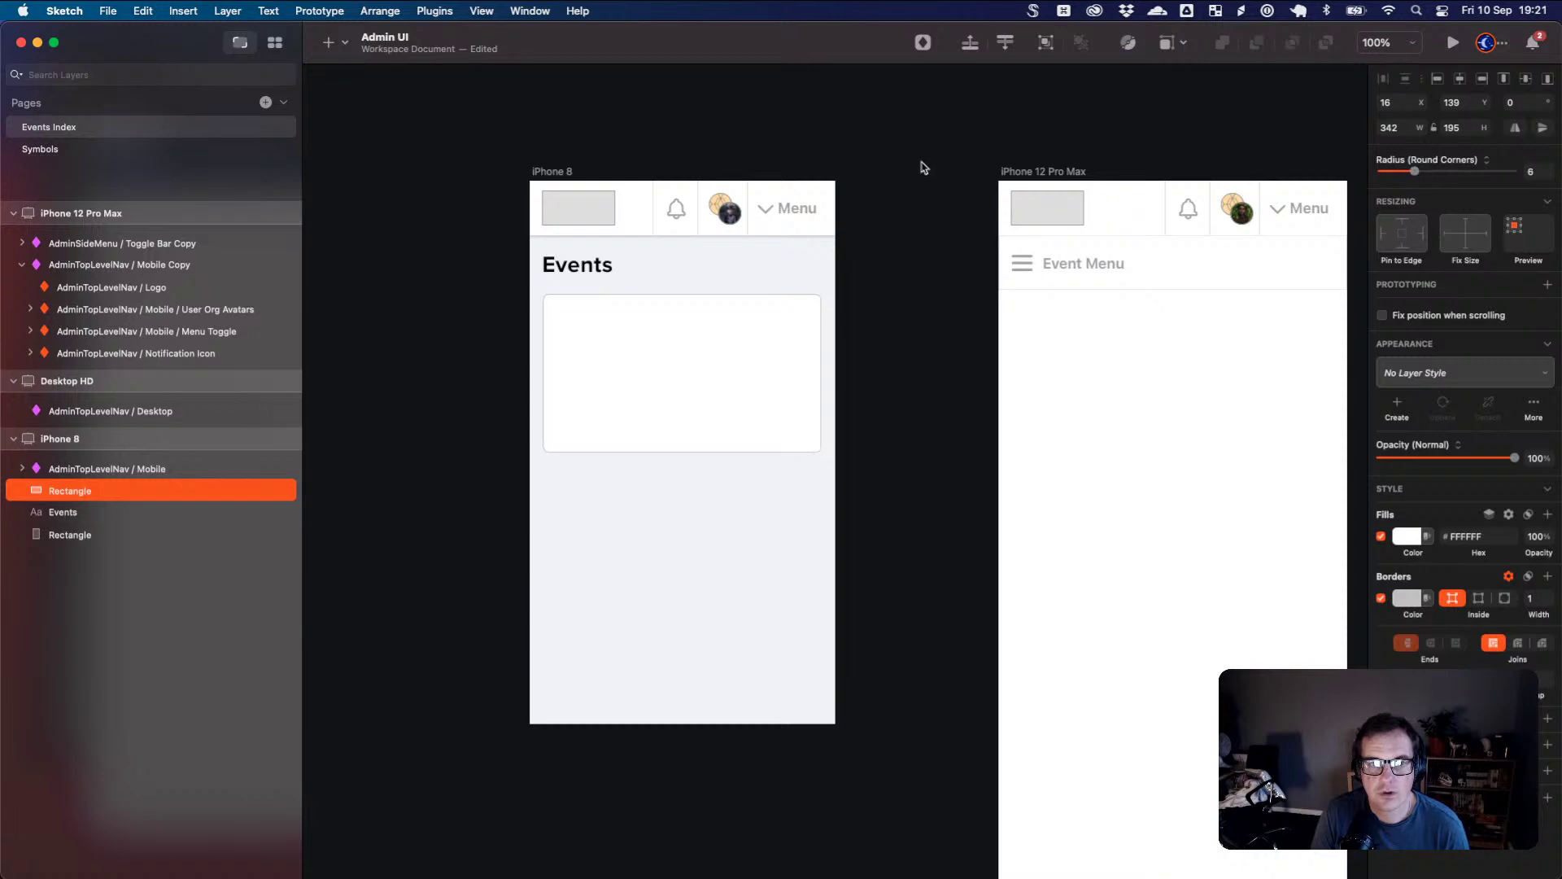
scroll(698, 235, up, 5)
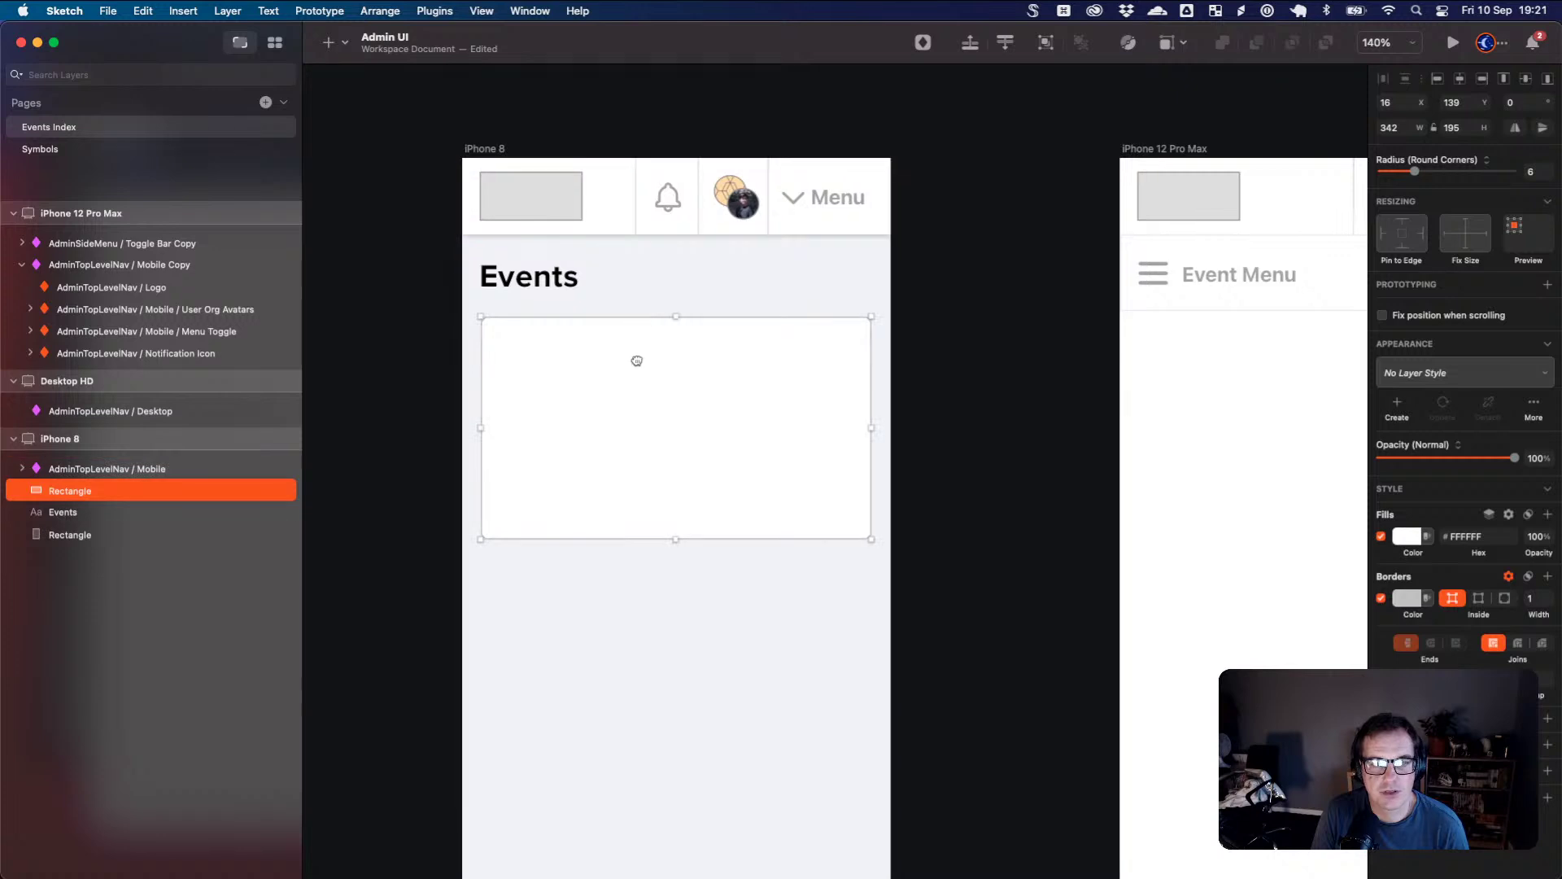
scroll(725, 366, up, 3)
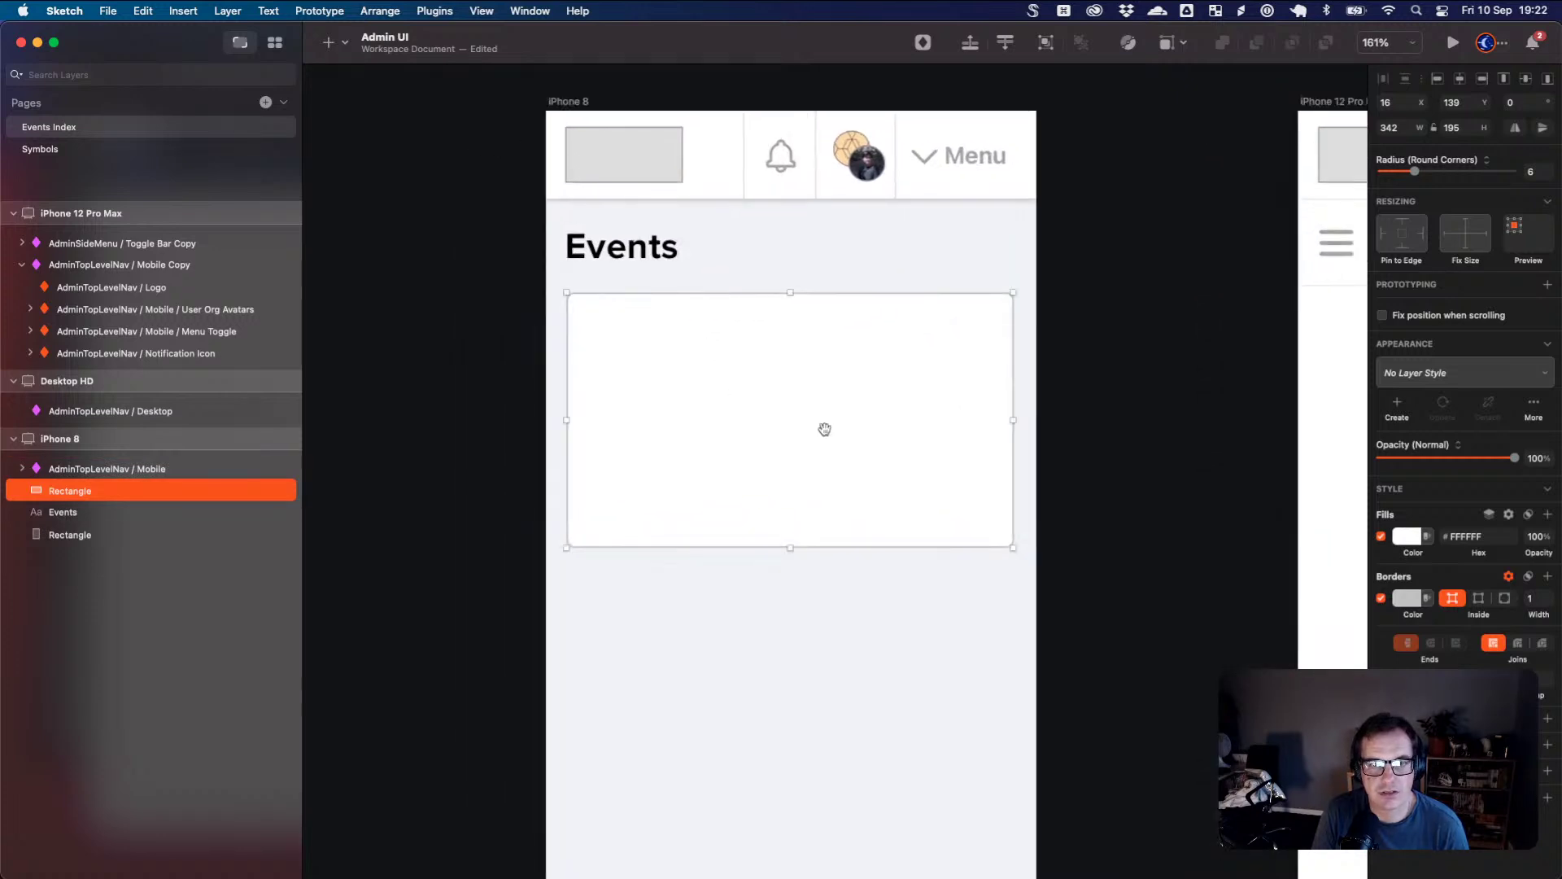
scroll(865, 465, up, 2)
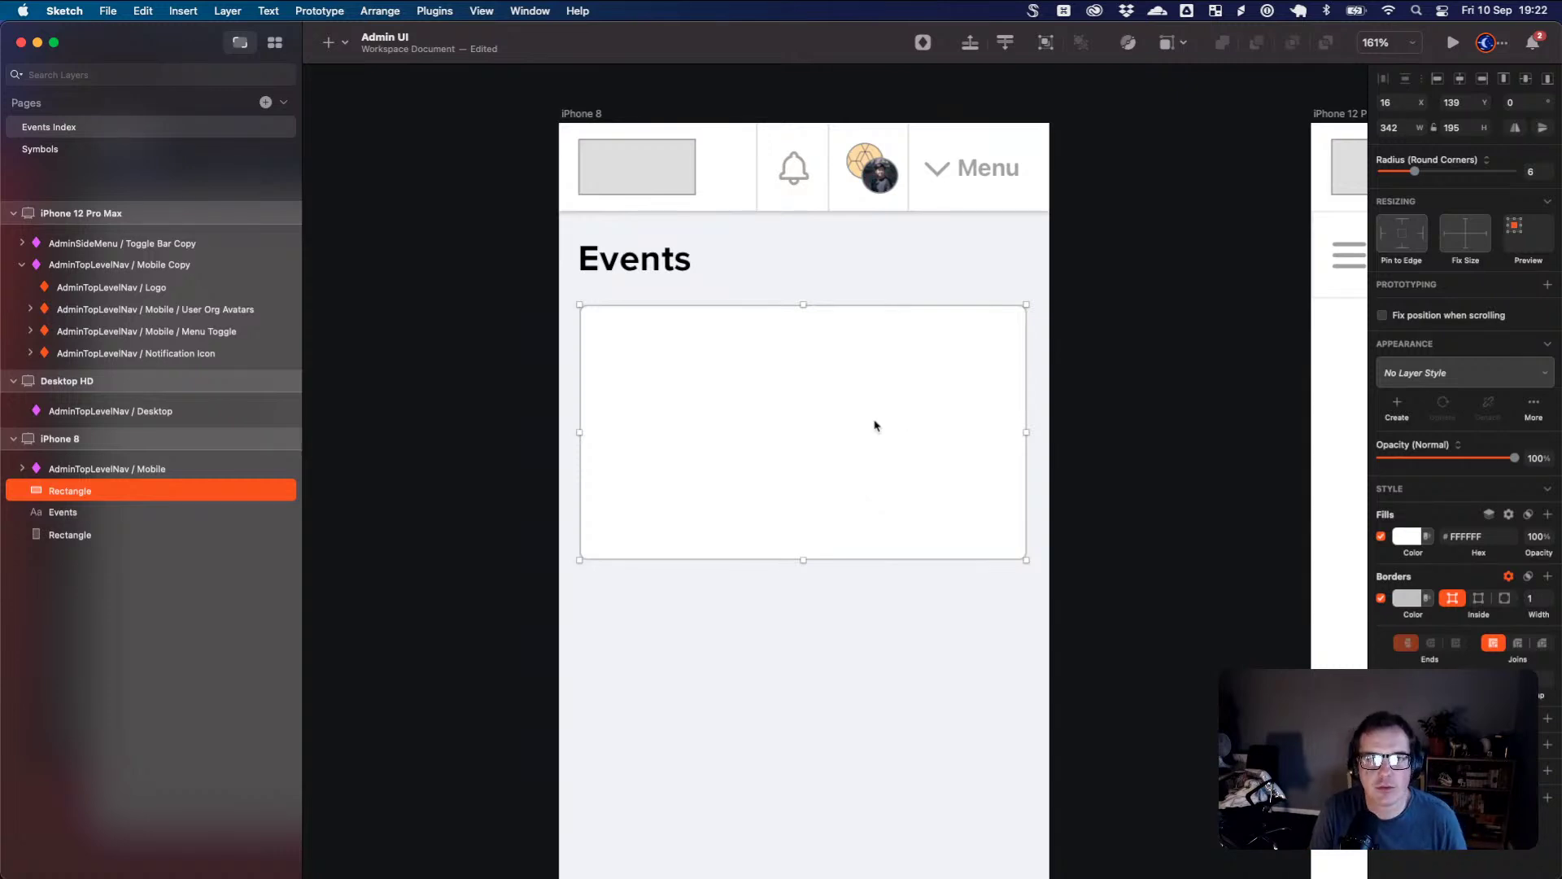
- Place a new text layer inside the card and begin the title with 'The'
key(t)
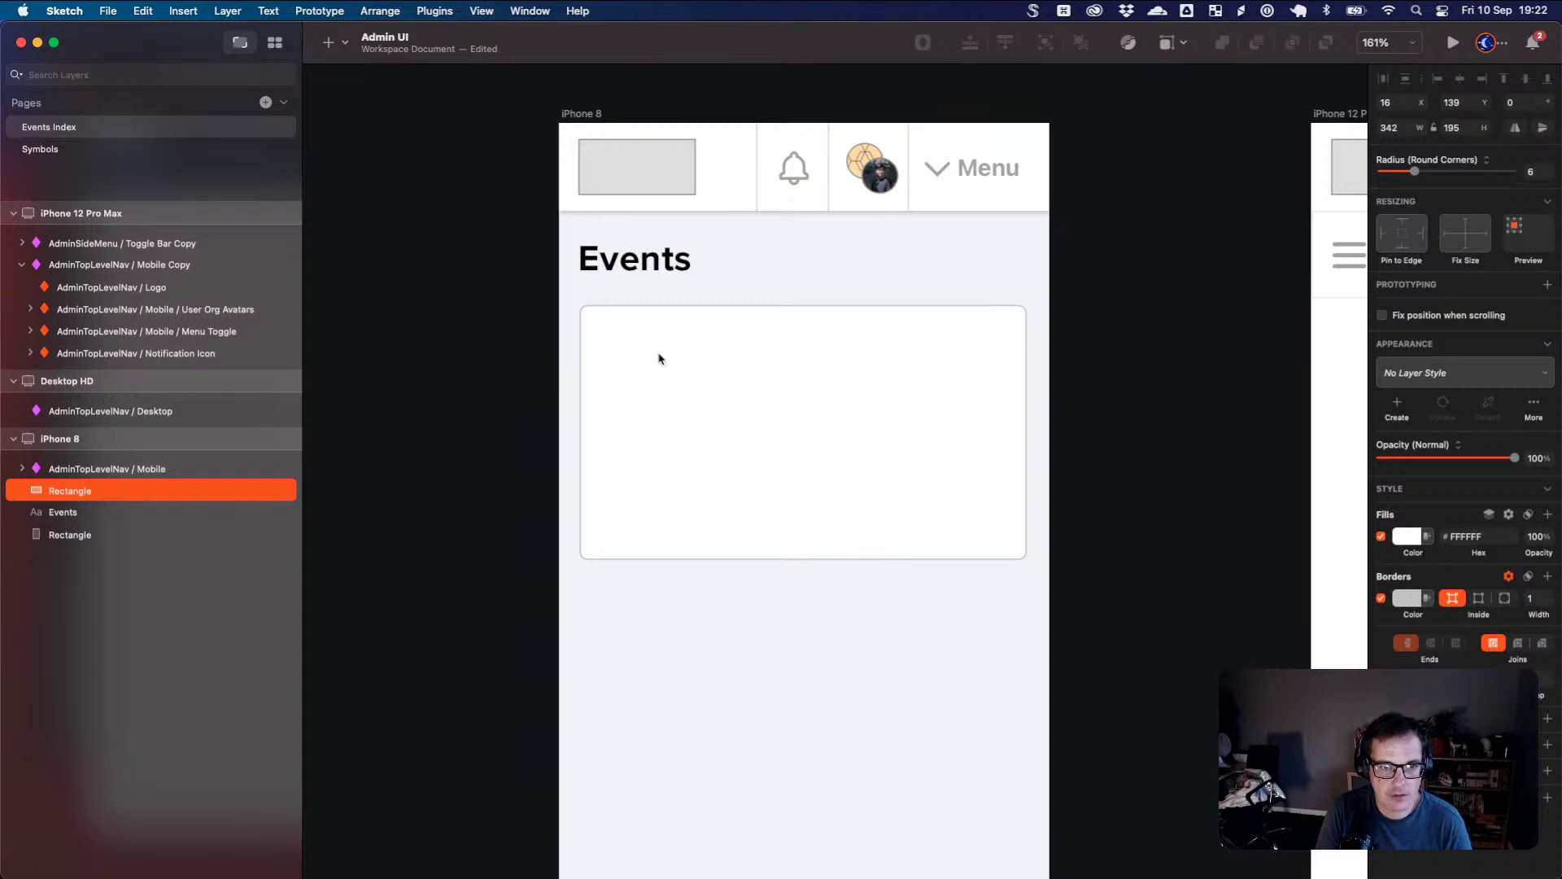
click(659, 356)
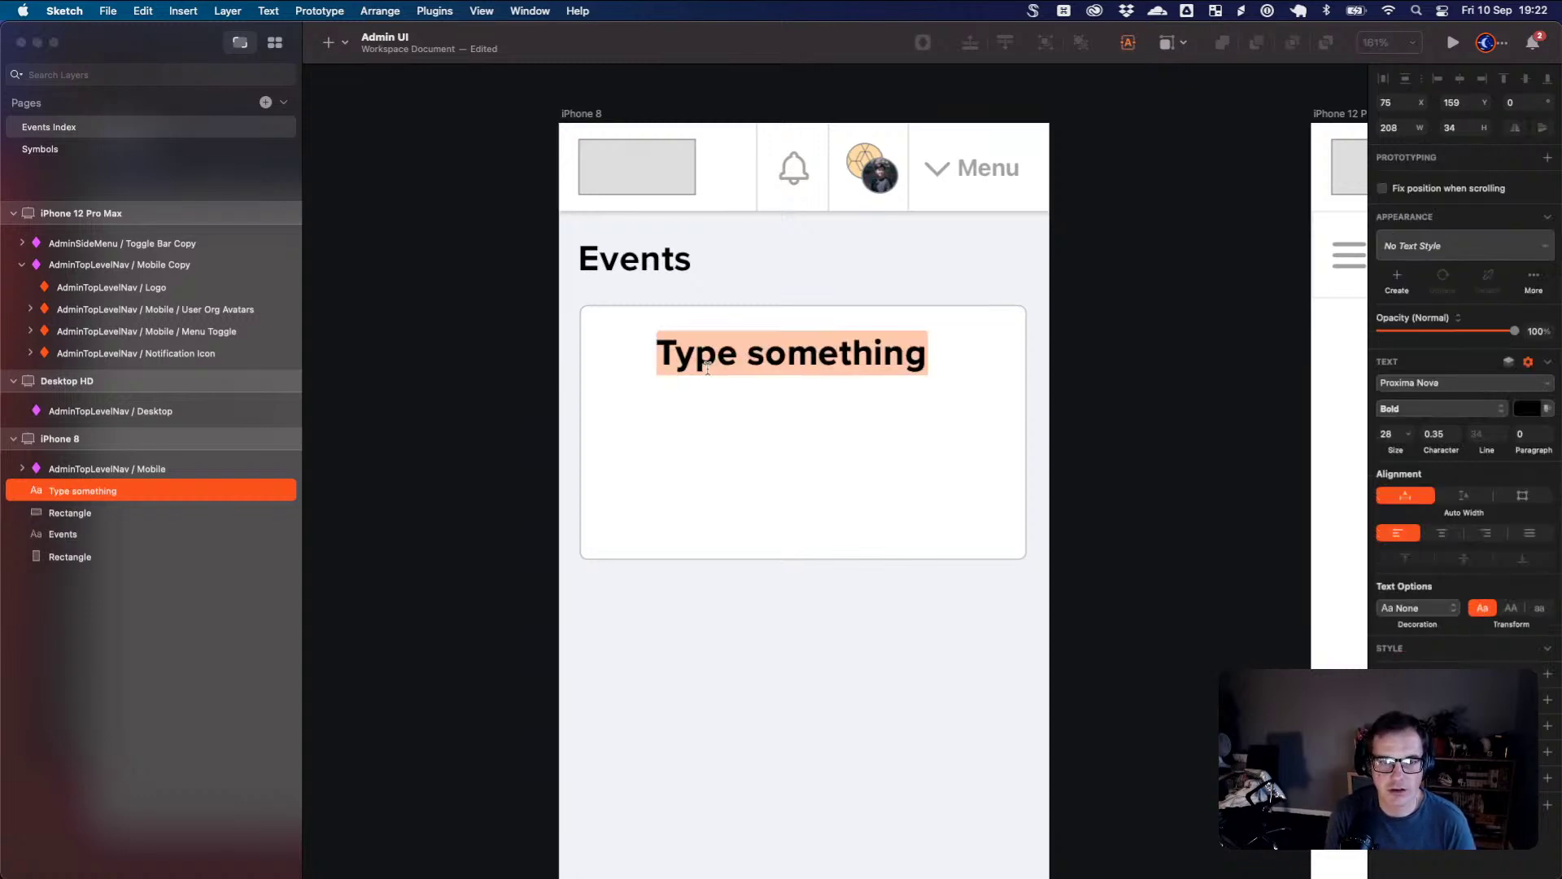
text(This is)
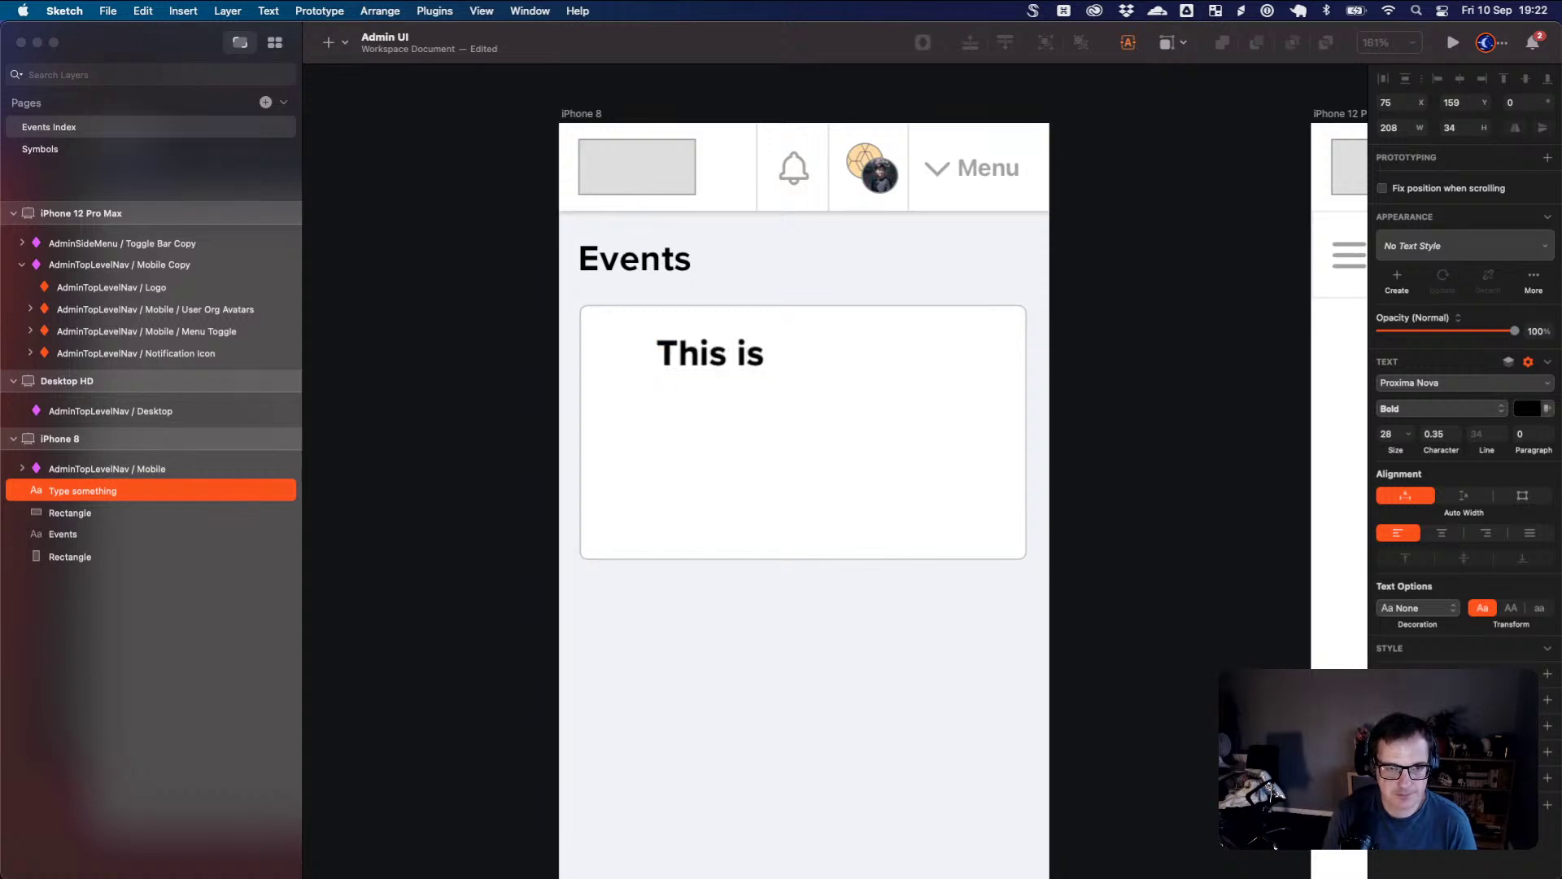
key(super+a)
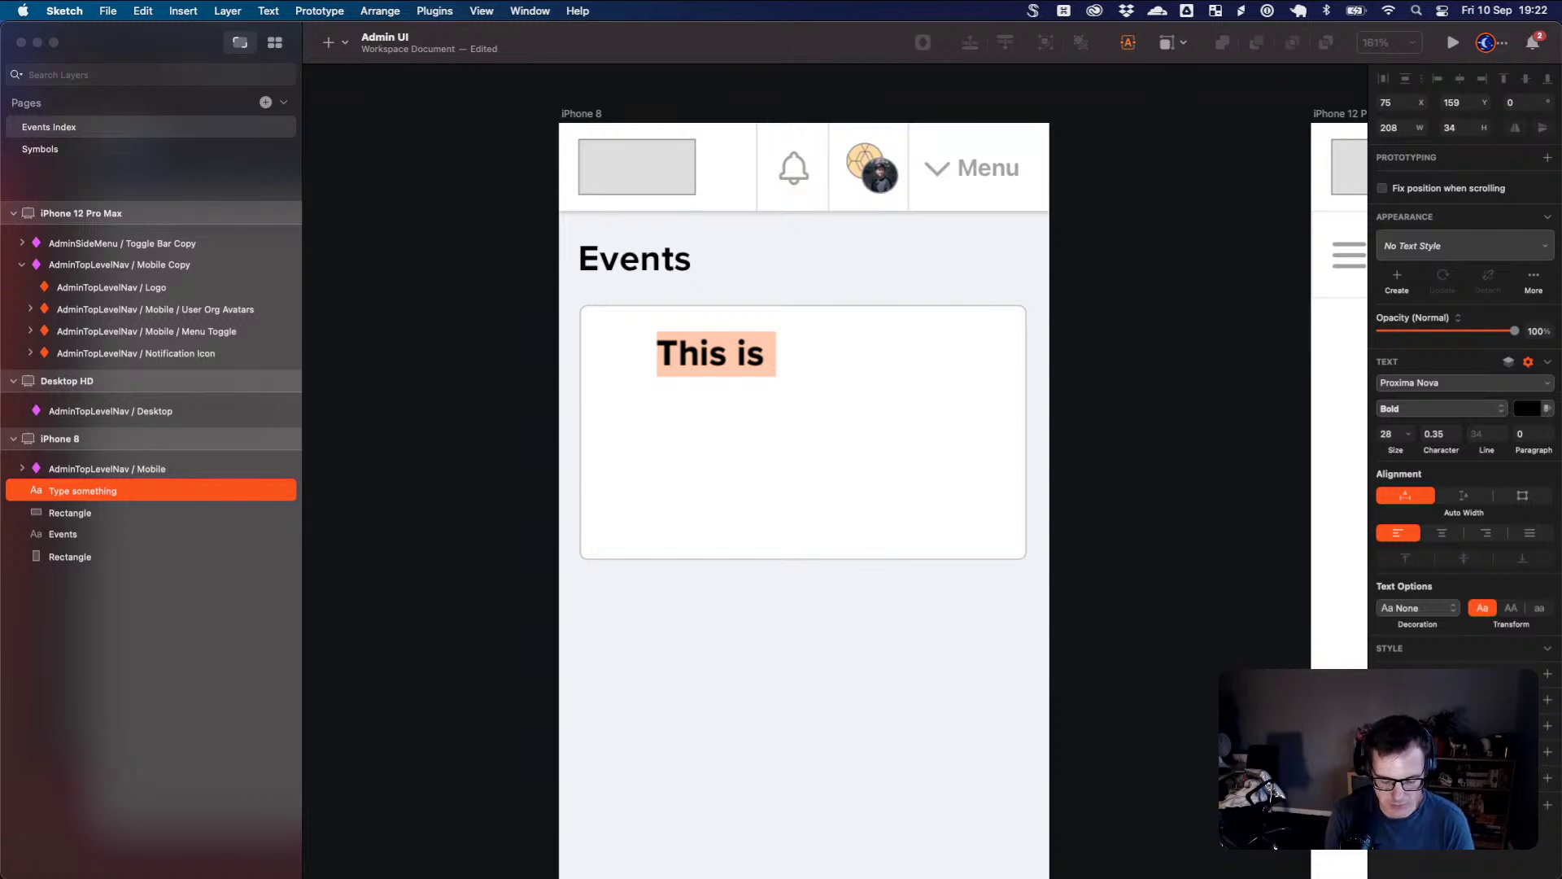
text(the)
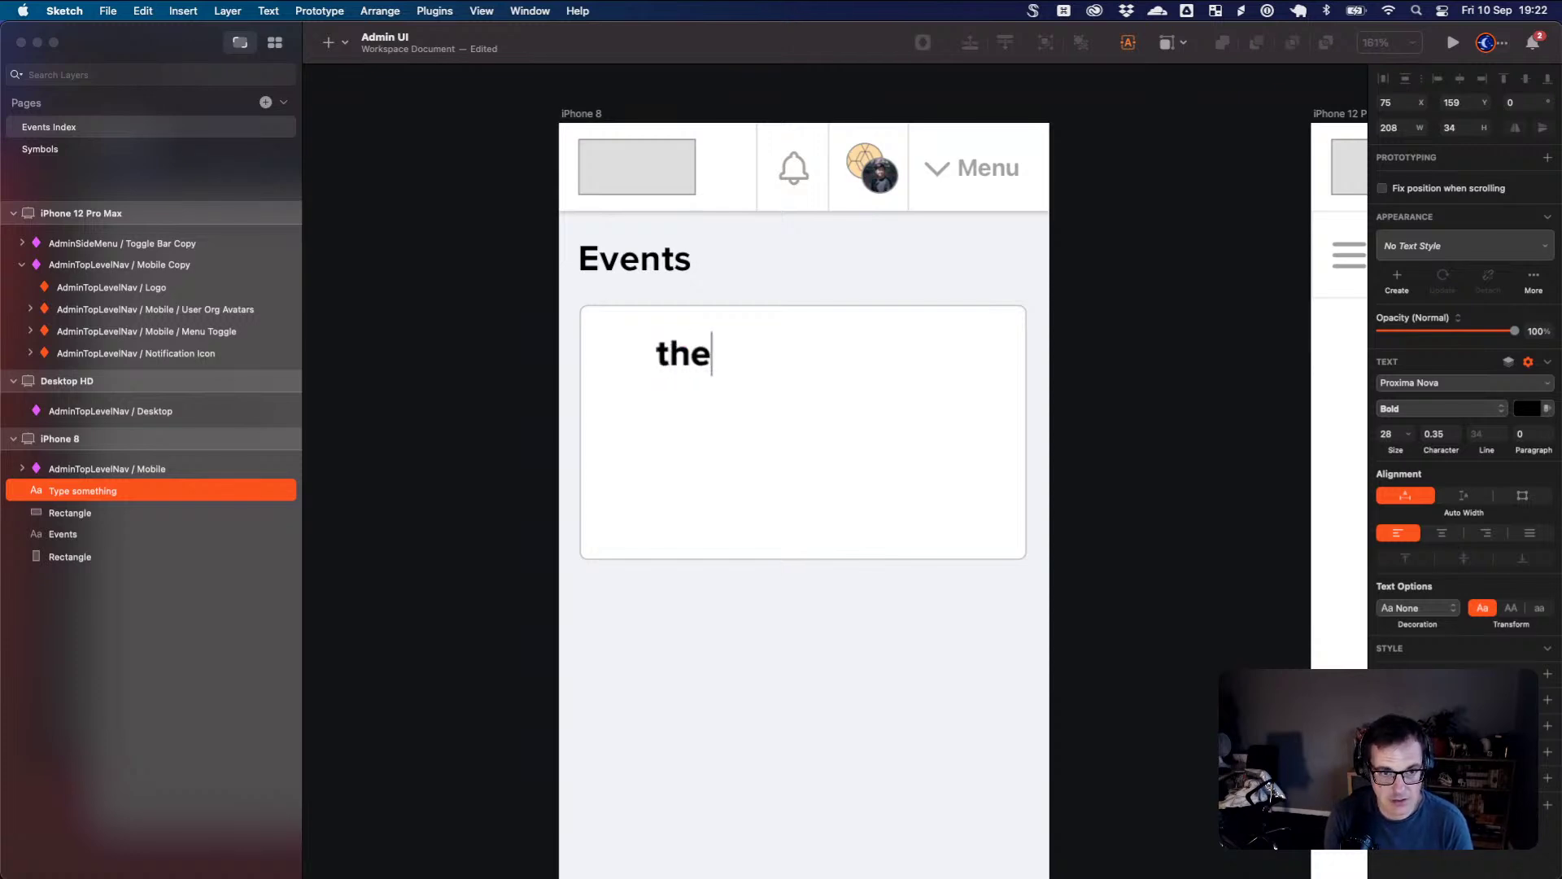
key(BackSpace)
key(BackSpace)
key(BackSpace)
text(The)
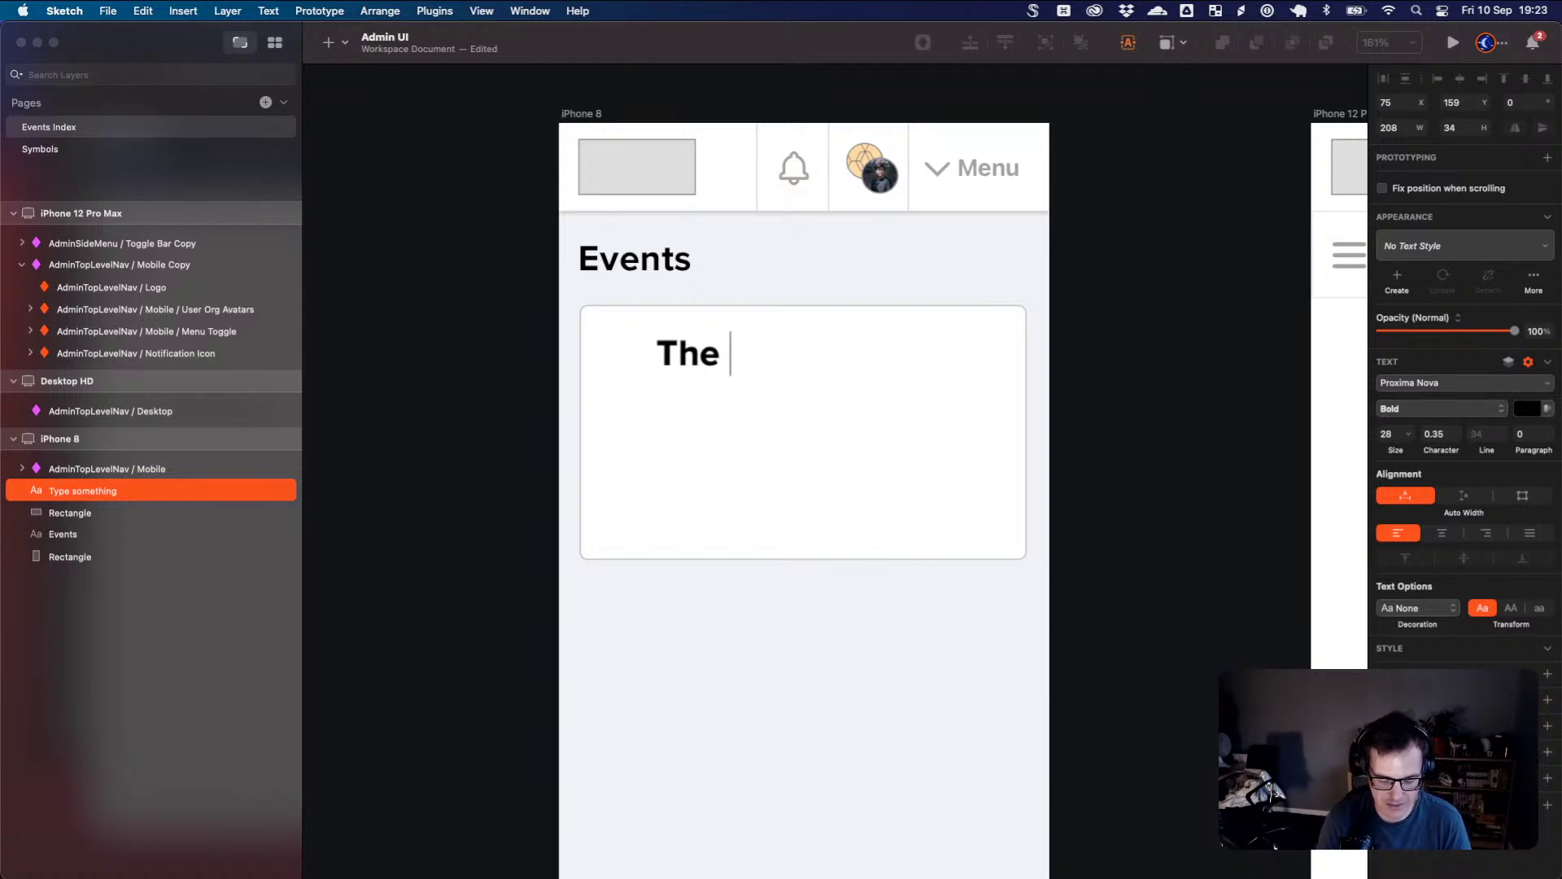
- Complete the title so it reads 'The greatest scavenger hnt of 2021.'
text(gres)
key(BackSpace)
text(a)
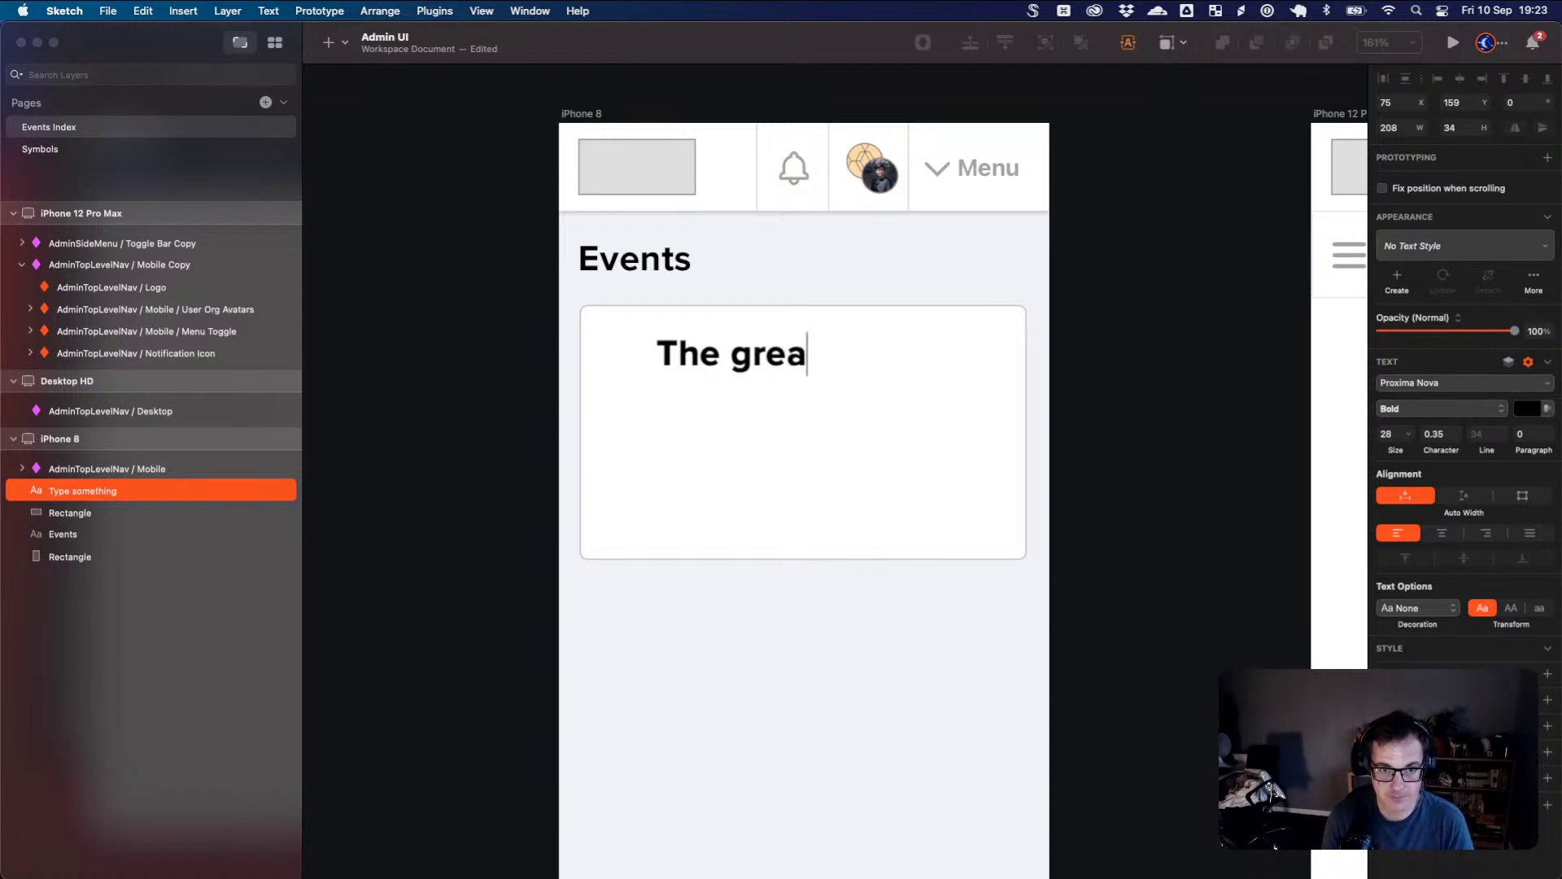
key(BackSpace)
click(730, 354)
key(Right)
key(Right)
key(Right)
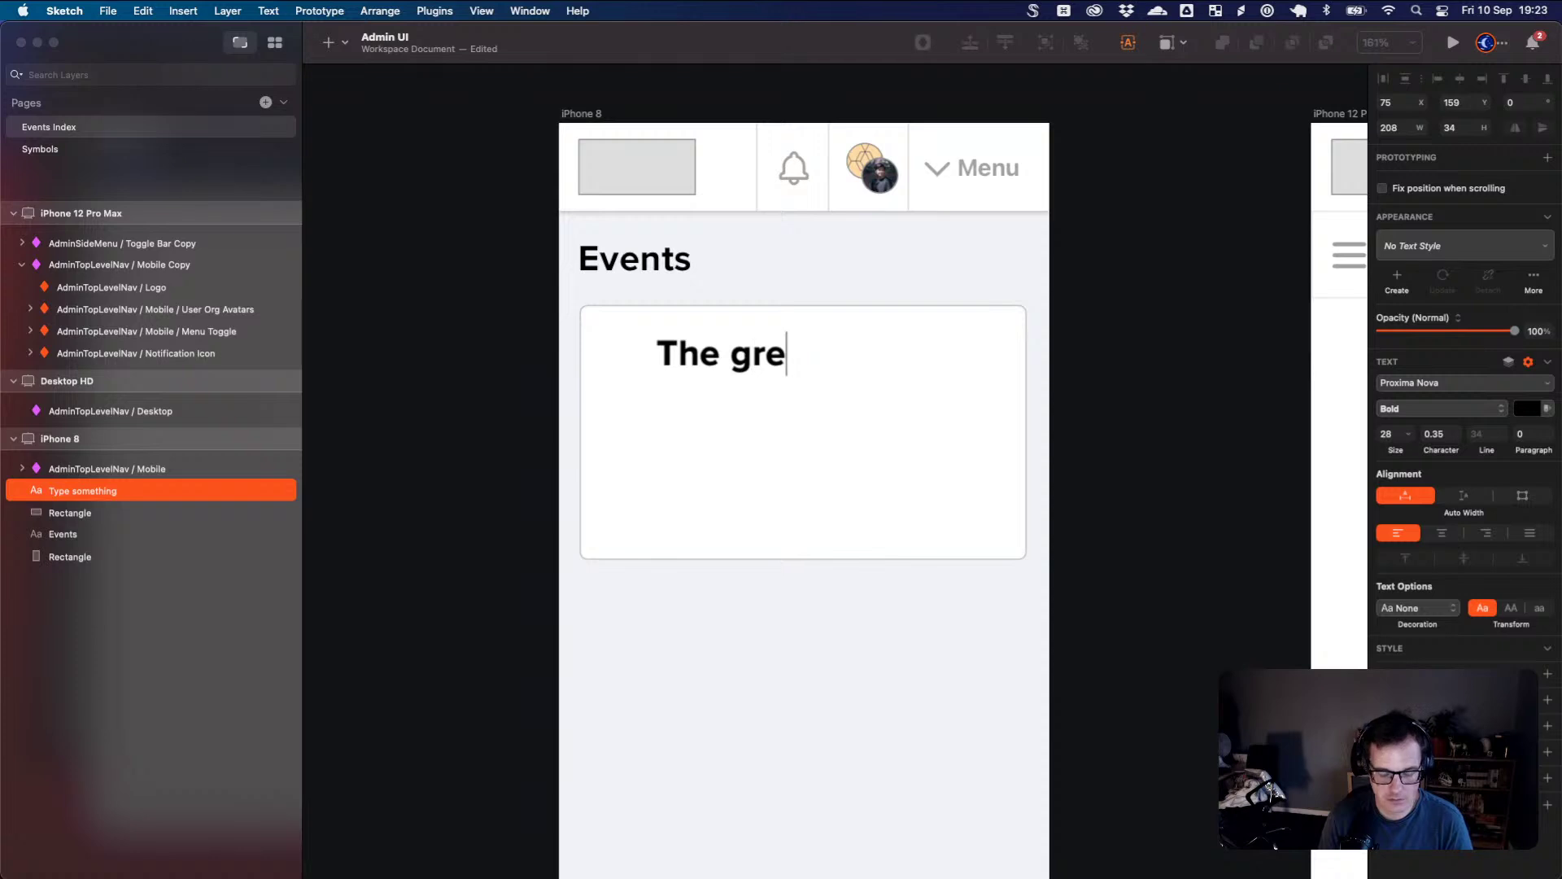
text(atest s)
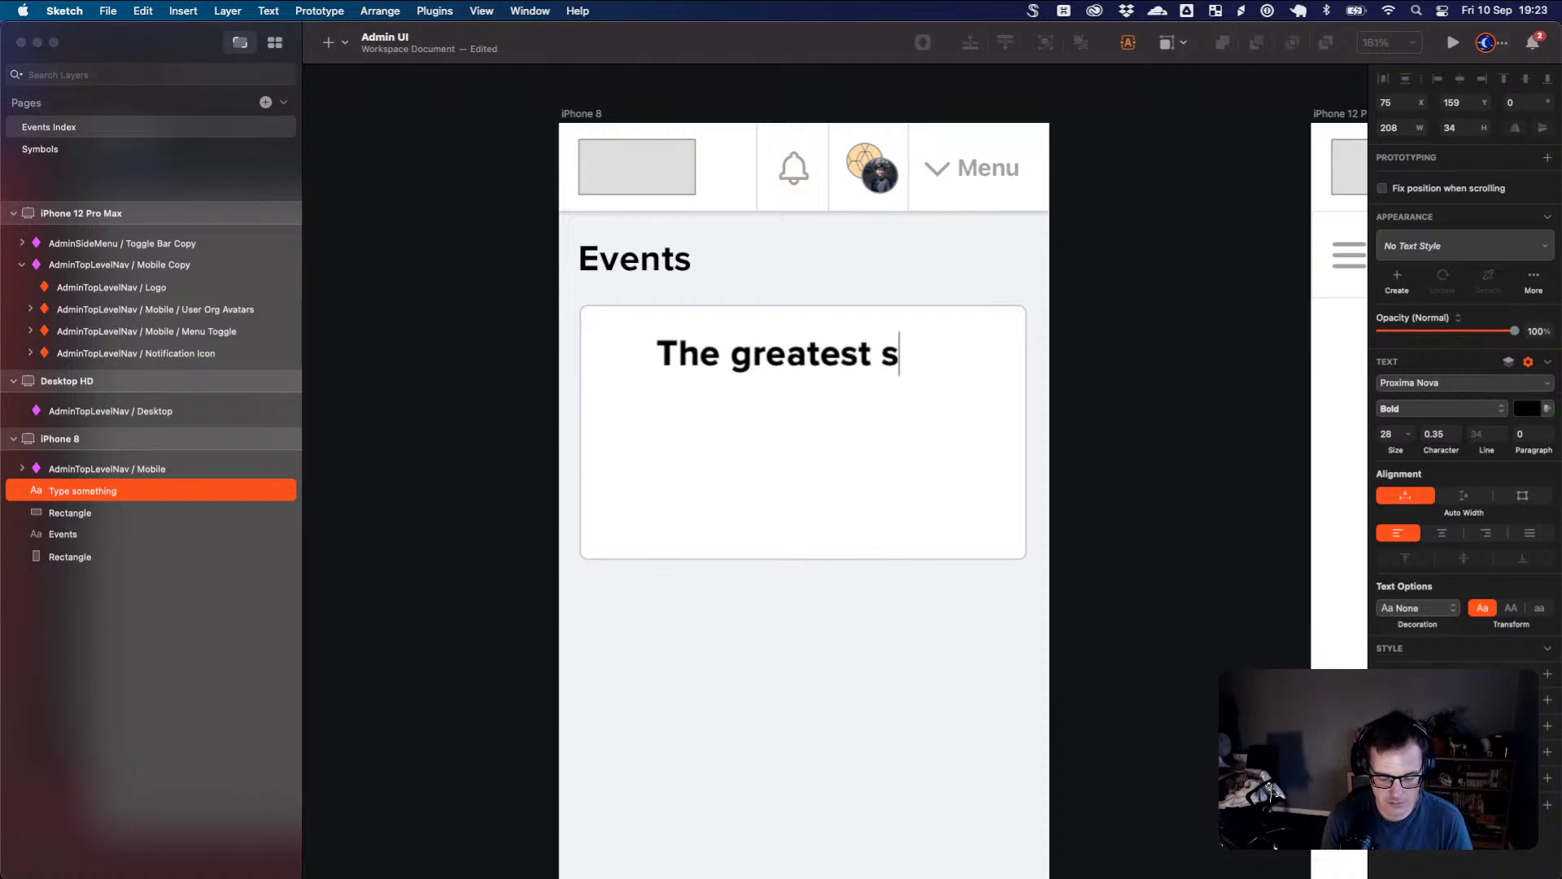
text(cavenger h)
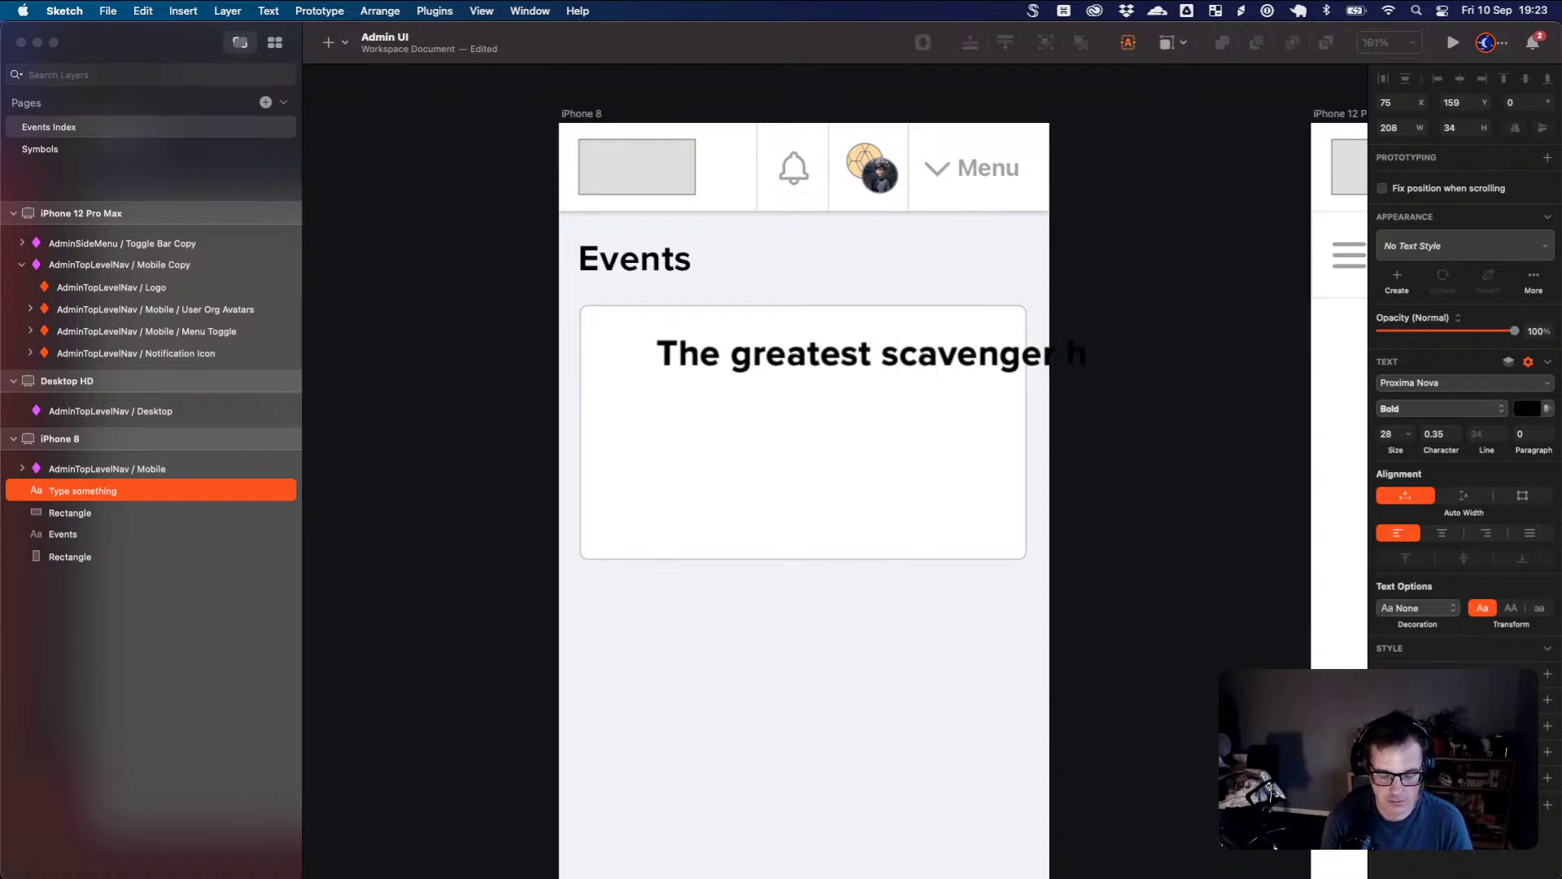
key(BackSpace)
key(BackSpace)
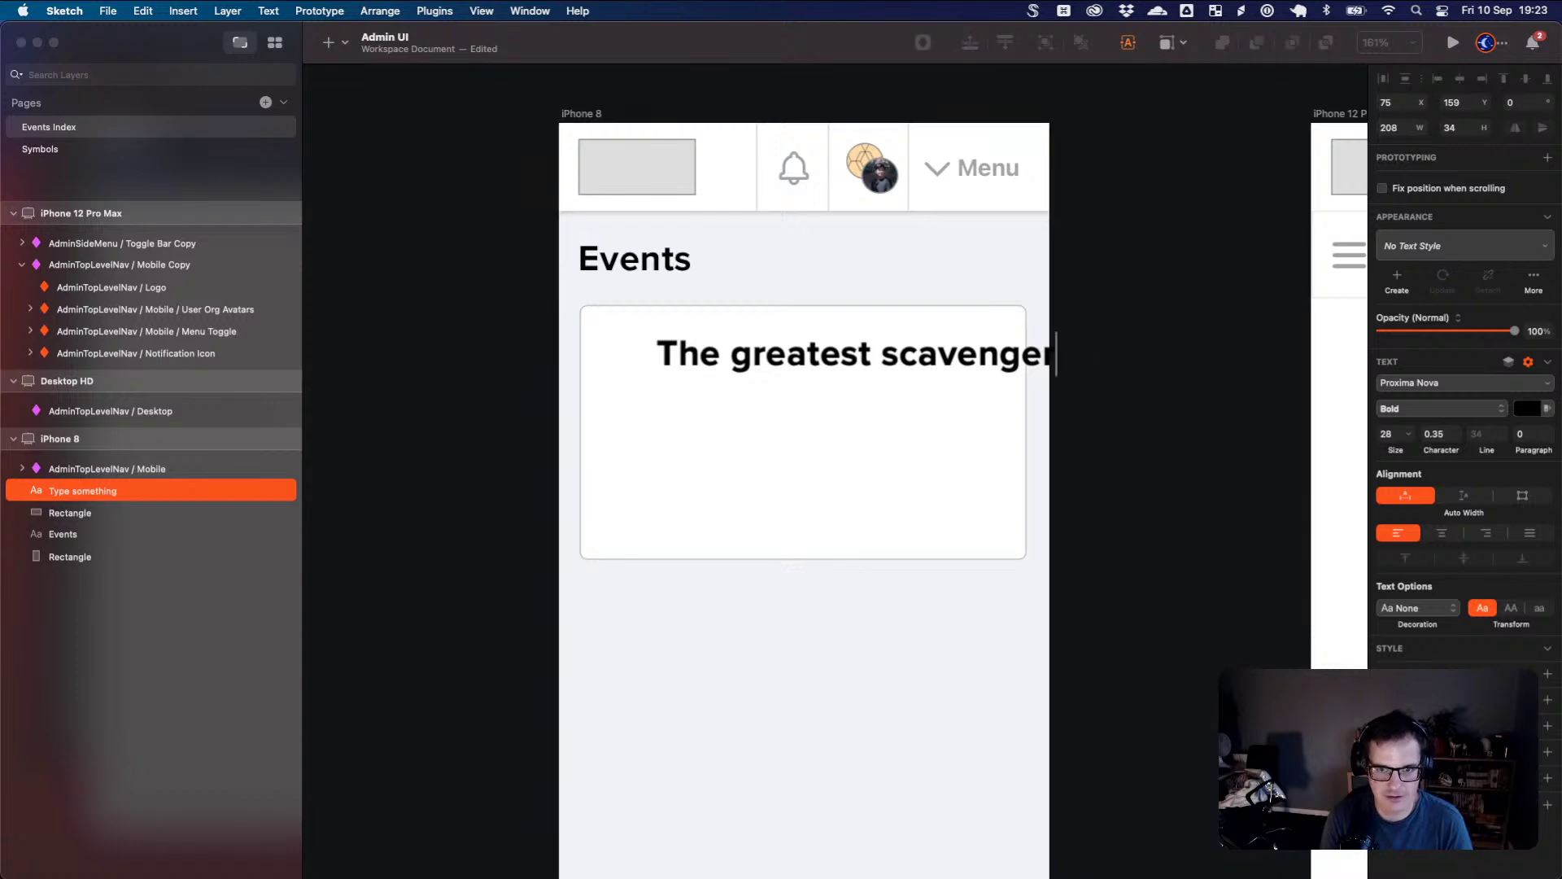
text(hnt of 2021)
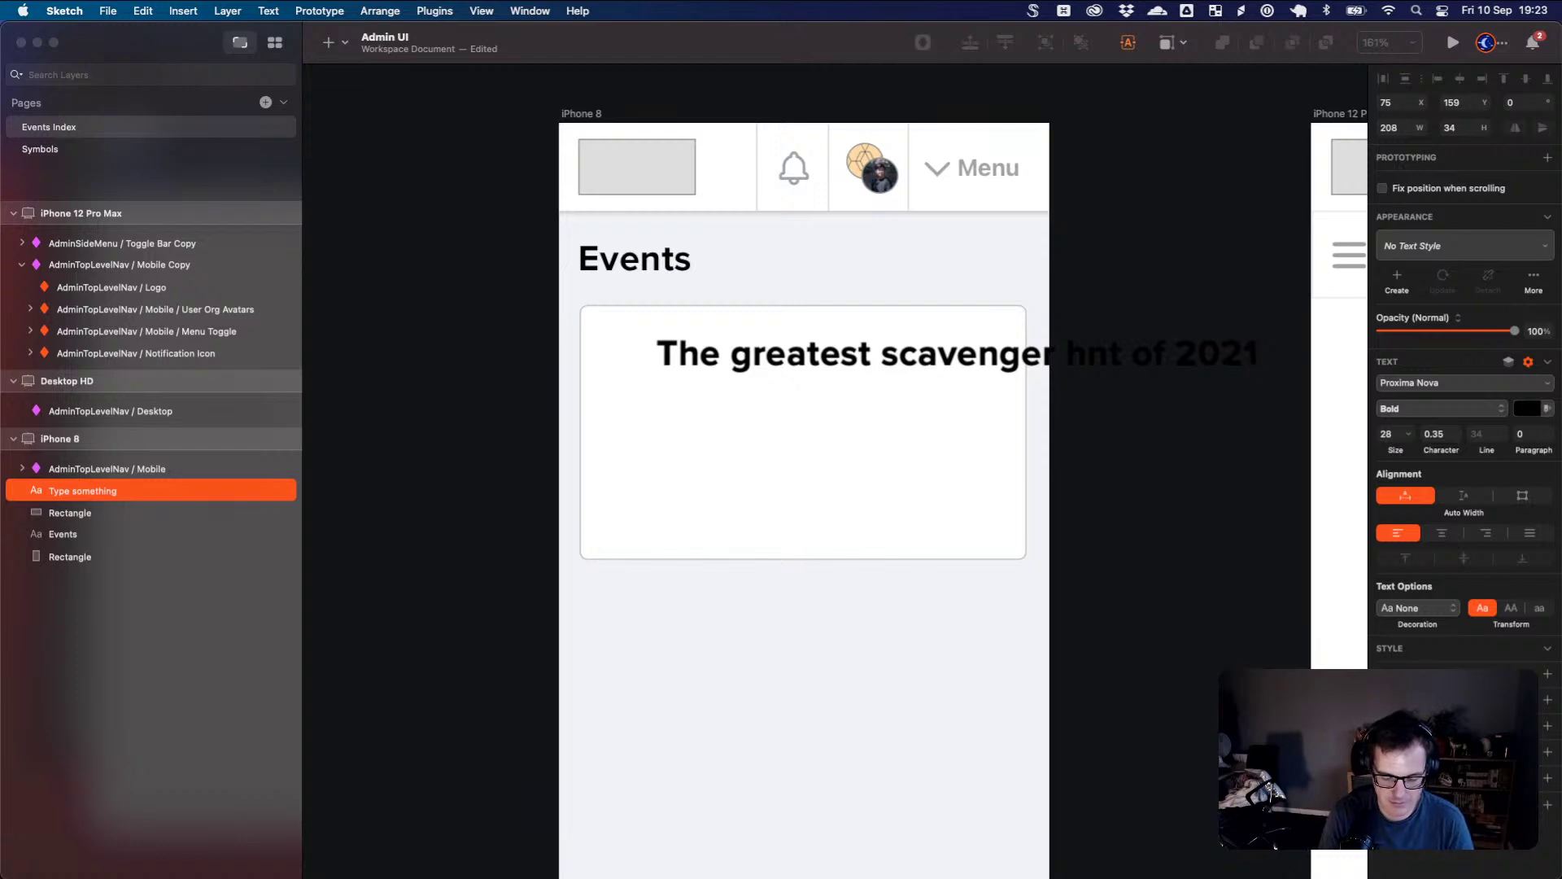
text(.)
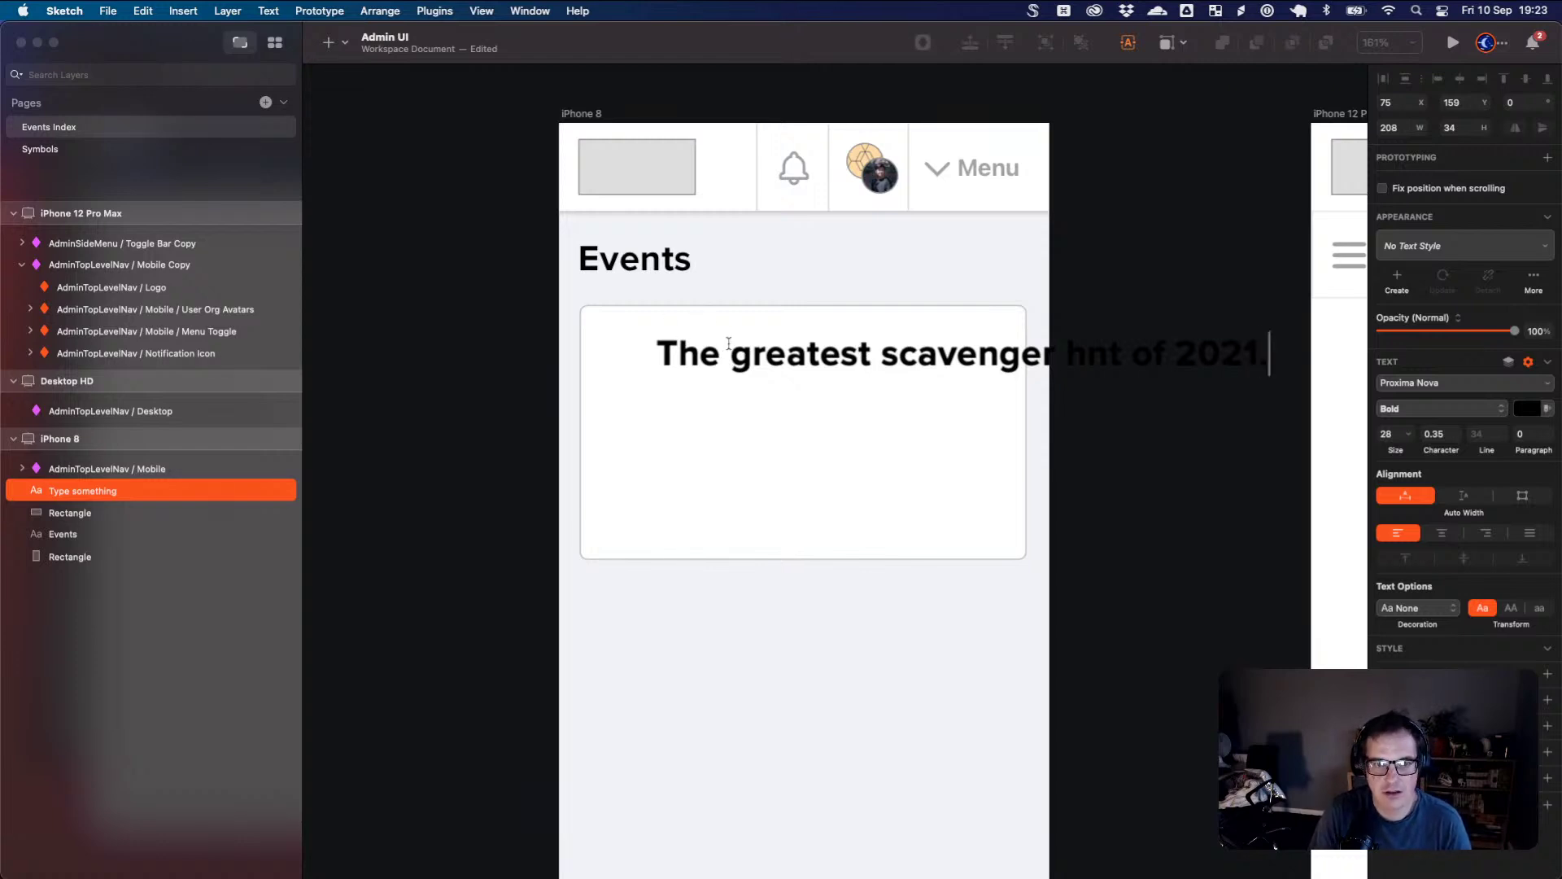
triple_click(729, 343)
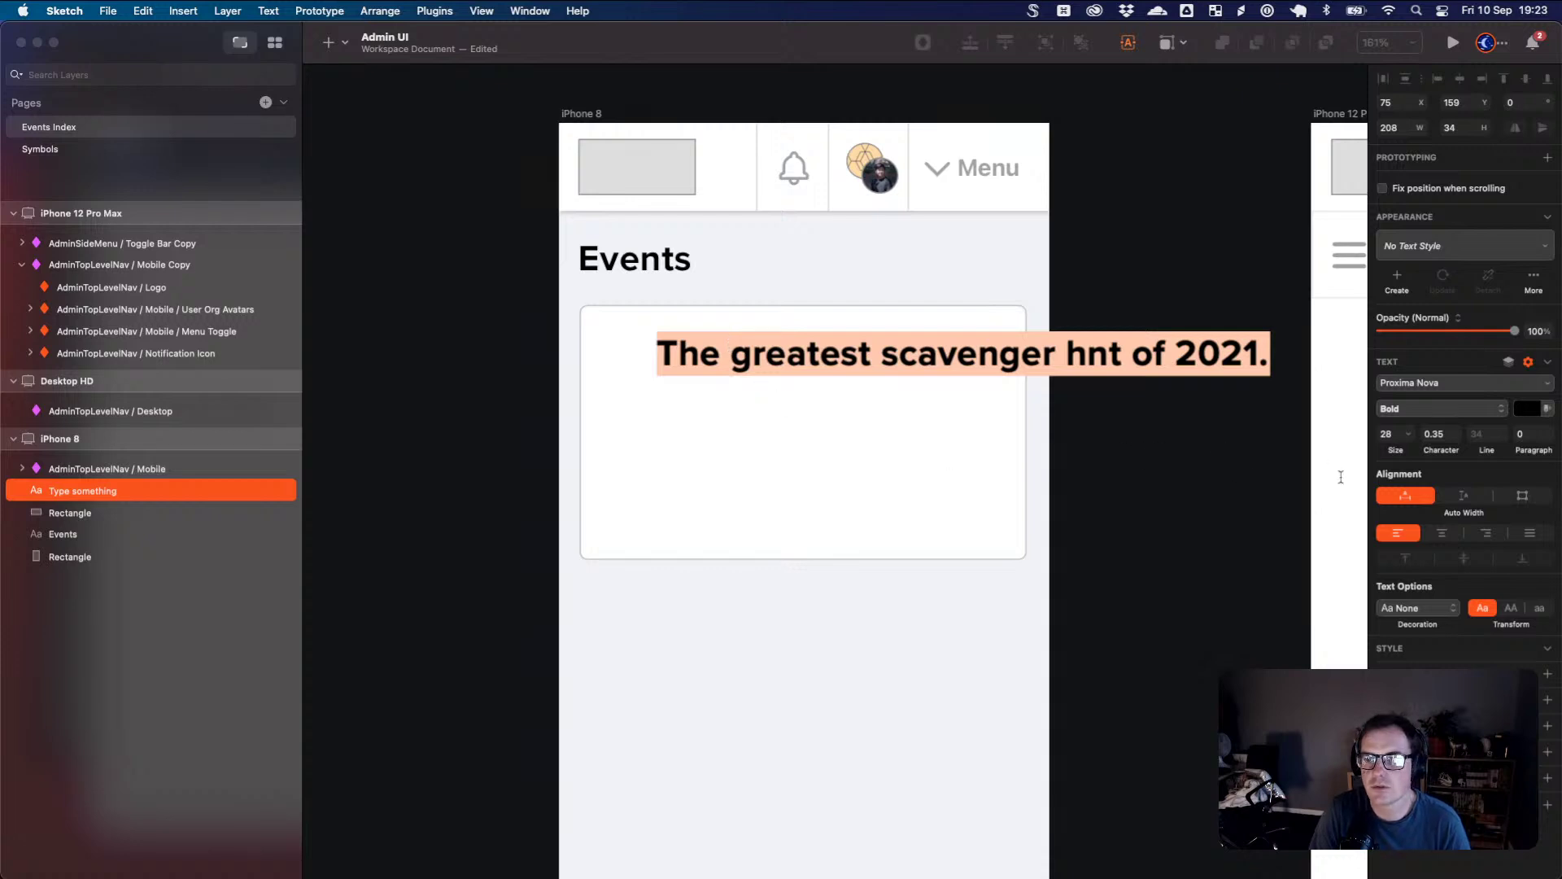
click(1249, 399)
- Narrow the title box so it wraps onto two lines and correct 'hnt' to 'hunt'
click(1176, 364)
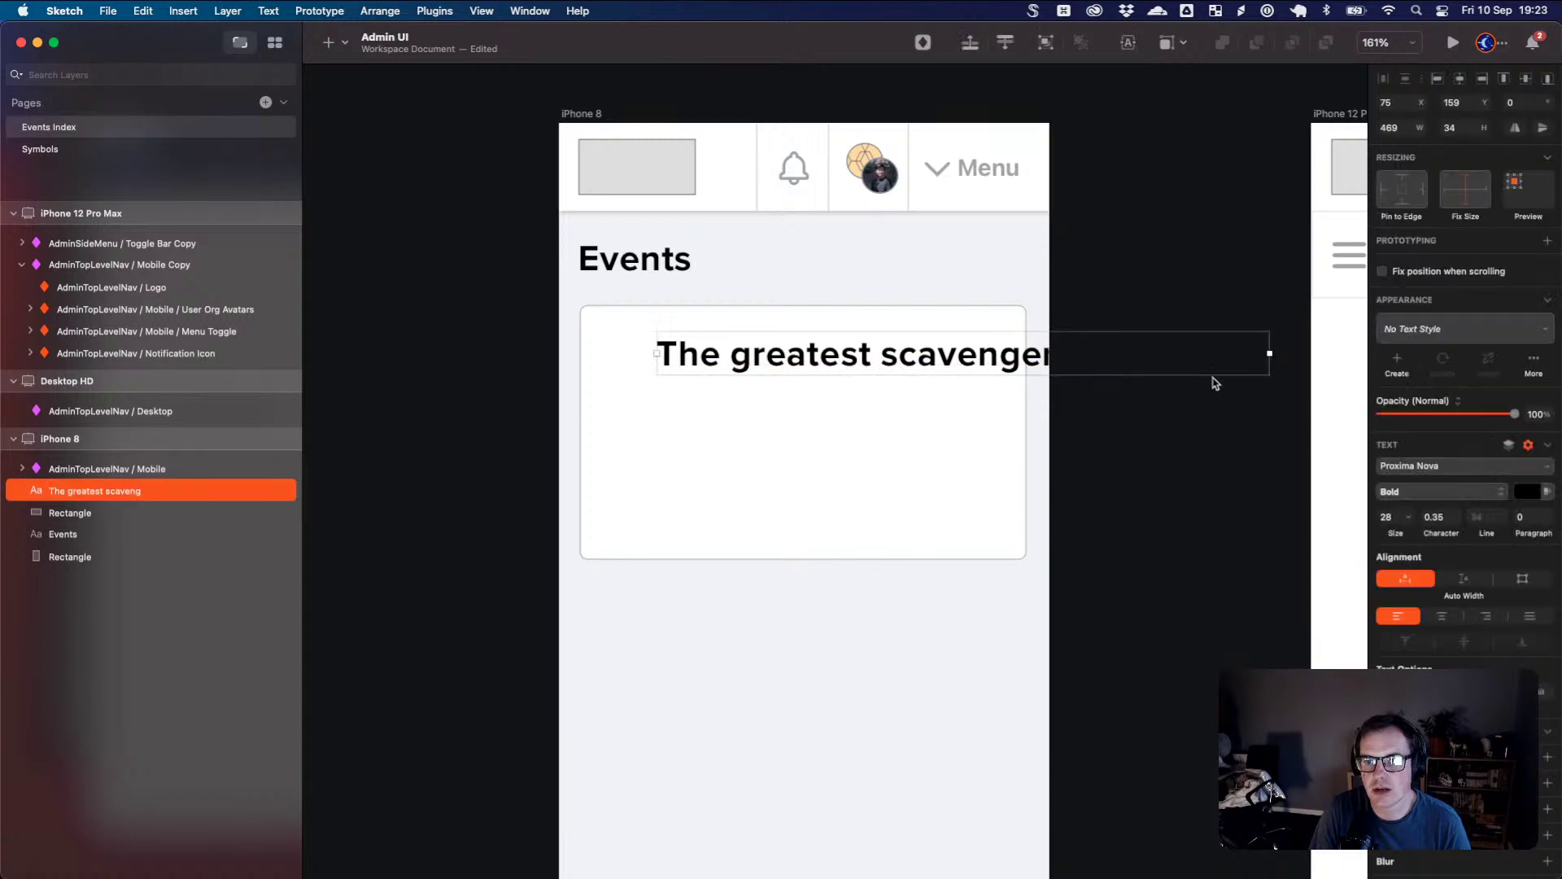
drag(1267, 354, 1005, 359)
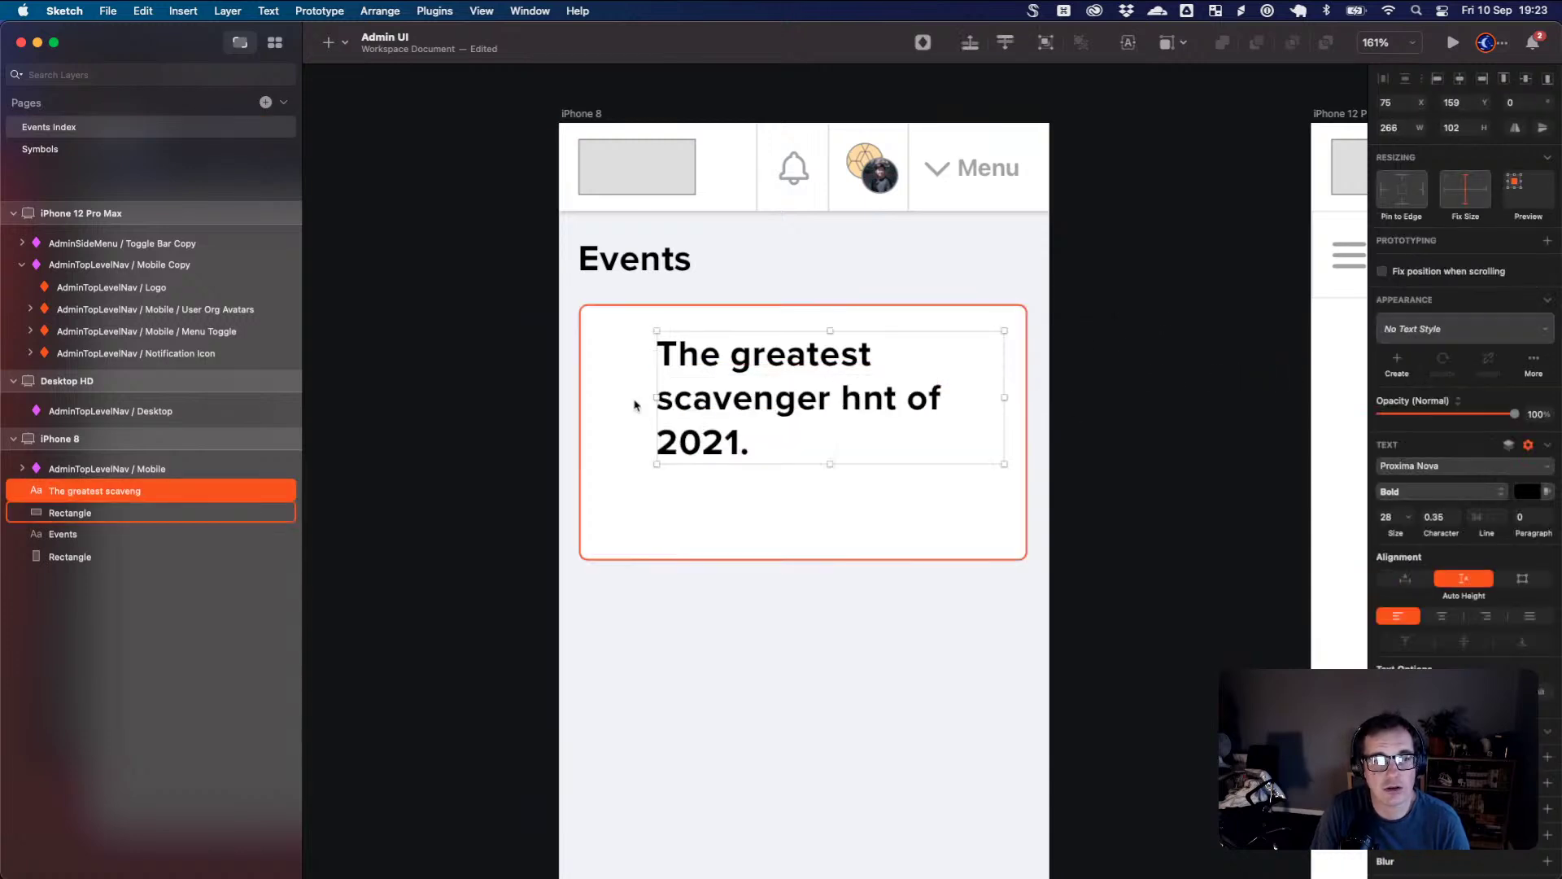
double_click(850, 405)
click(863, 399)
text(u)
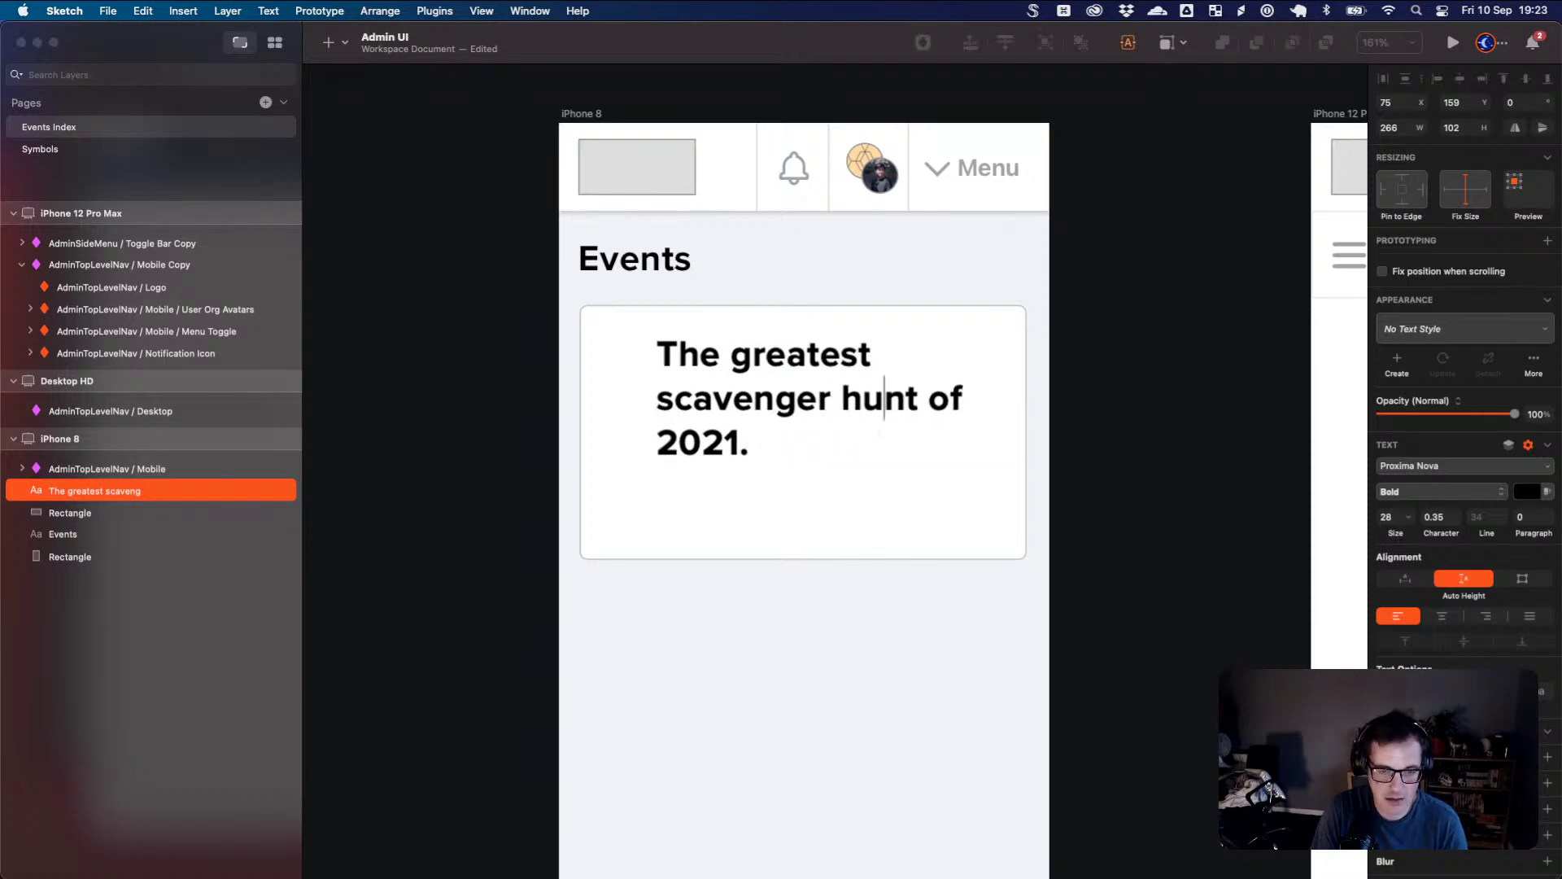
click(760, 515)
- Align the title with the card's top-left padding
click(713, 376)
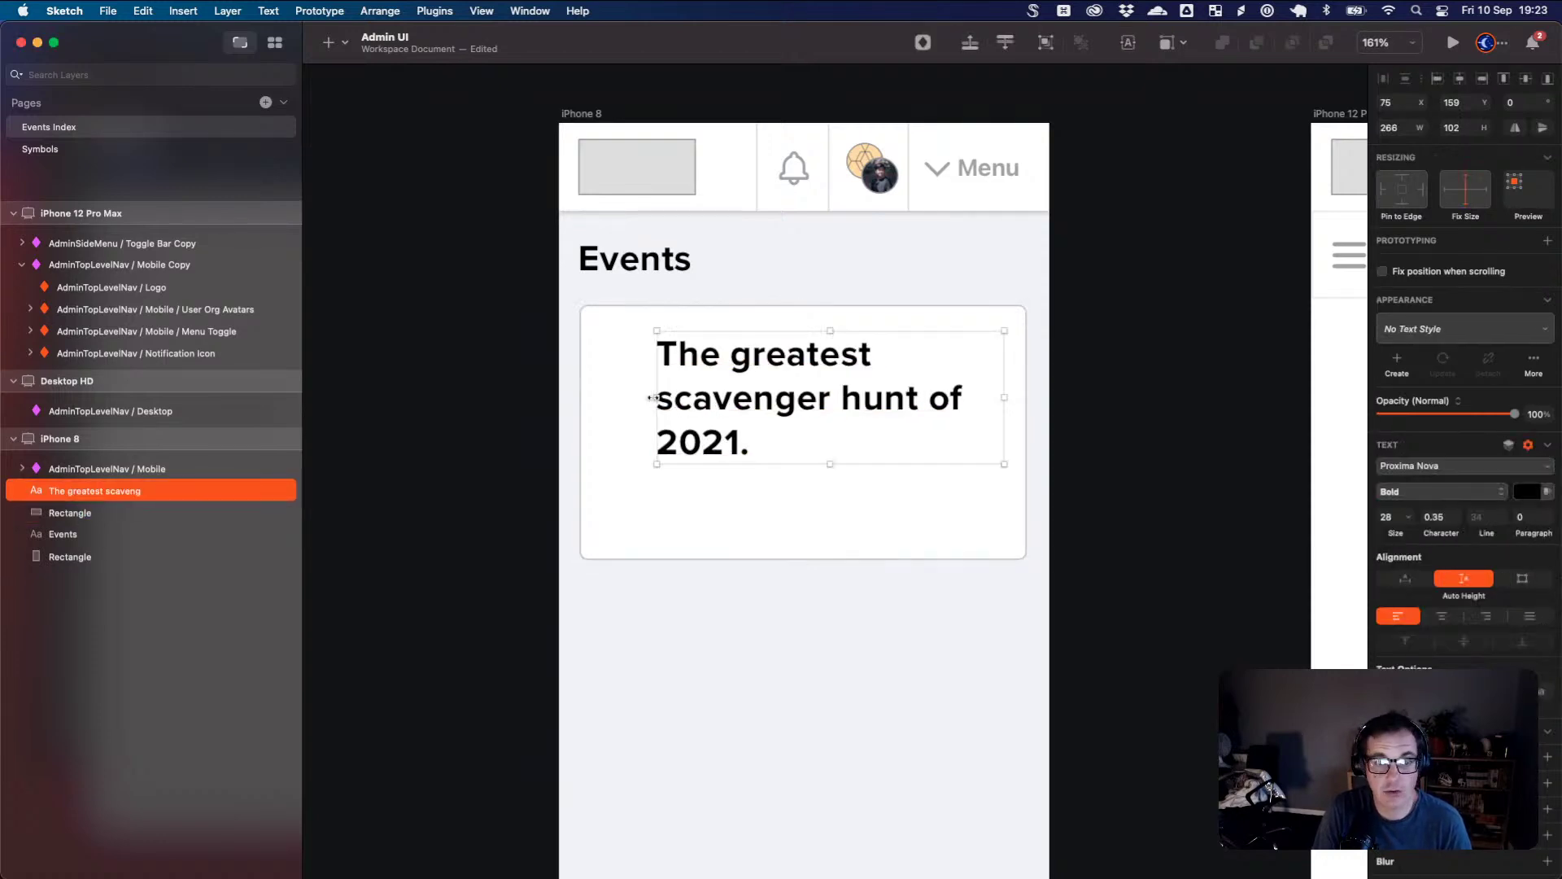
drag(658, 398, 600, 394)
drag(704, 408, 700, 404)
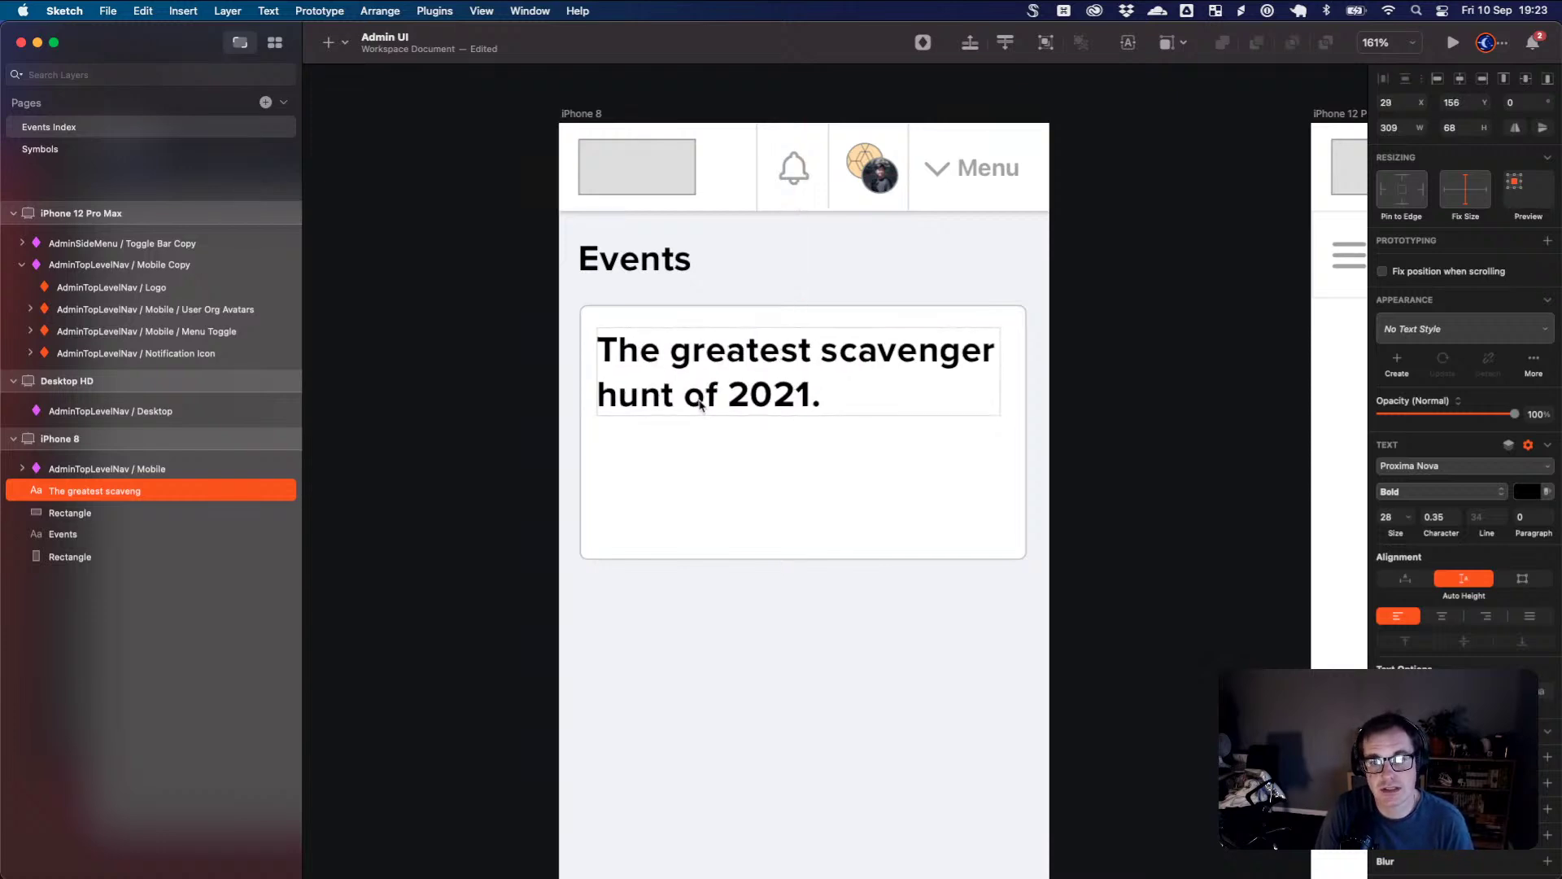
click(840, 461)
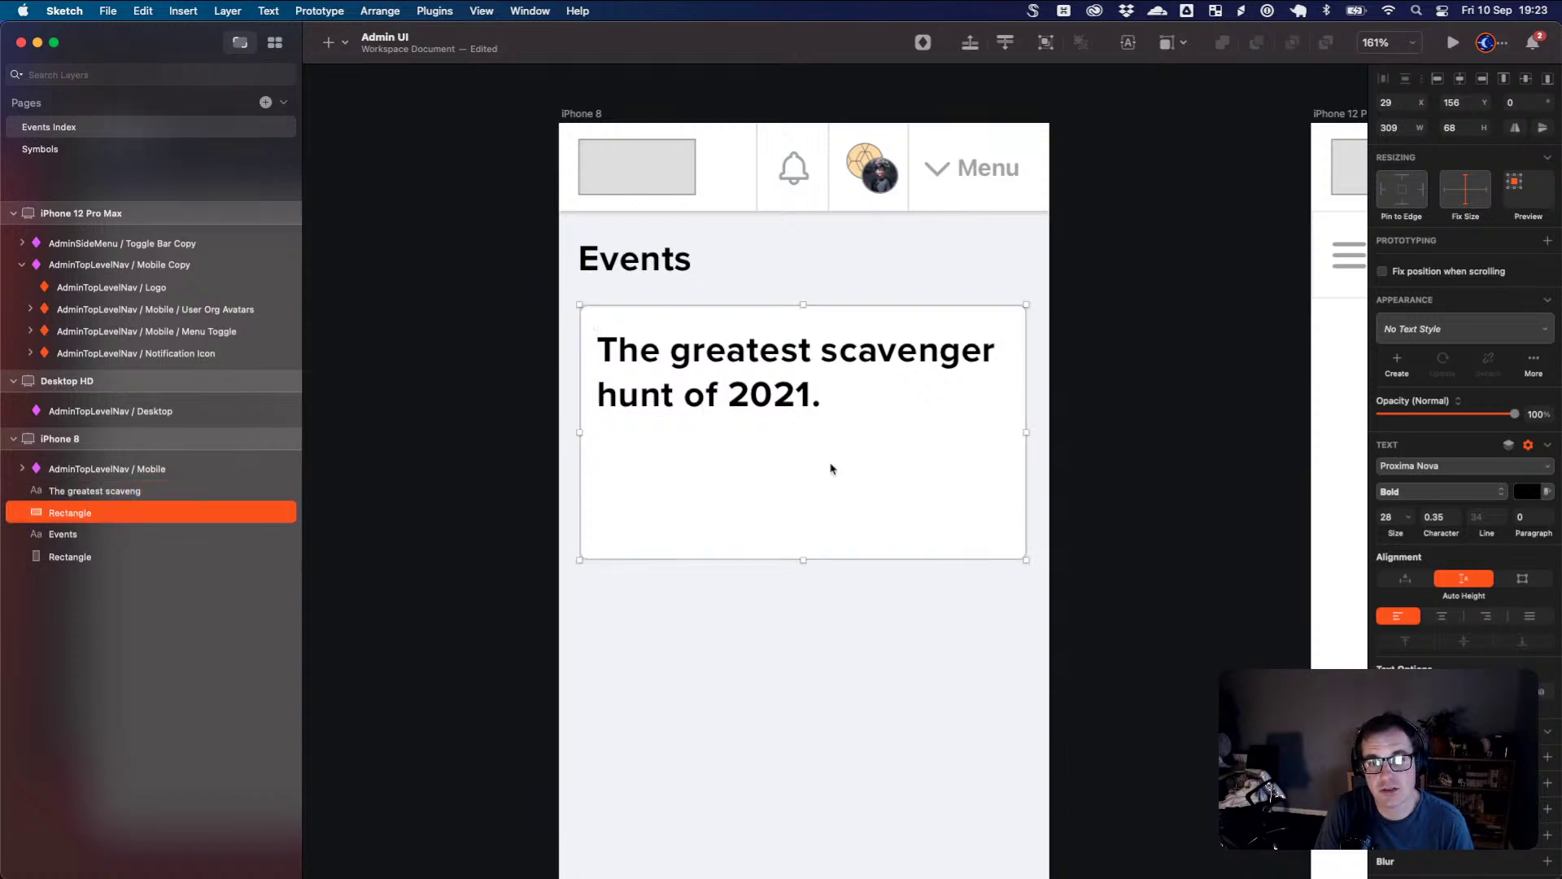
click(776, 405)
key(Return)
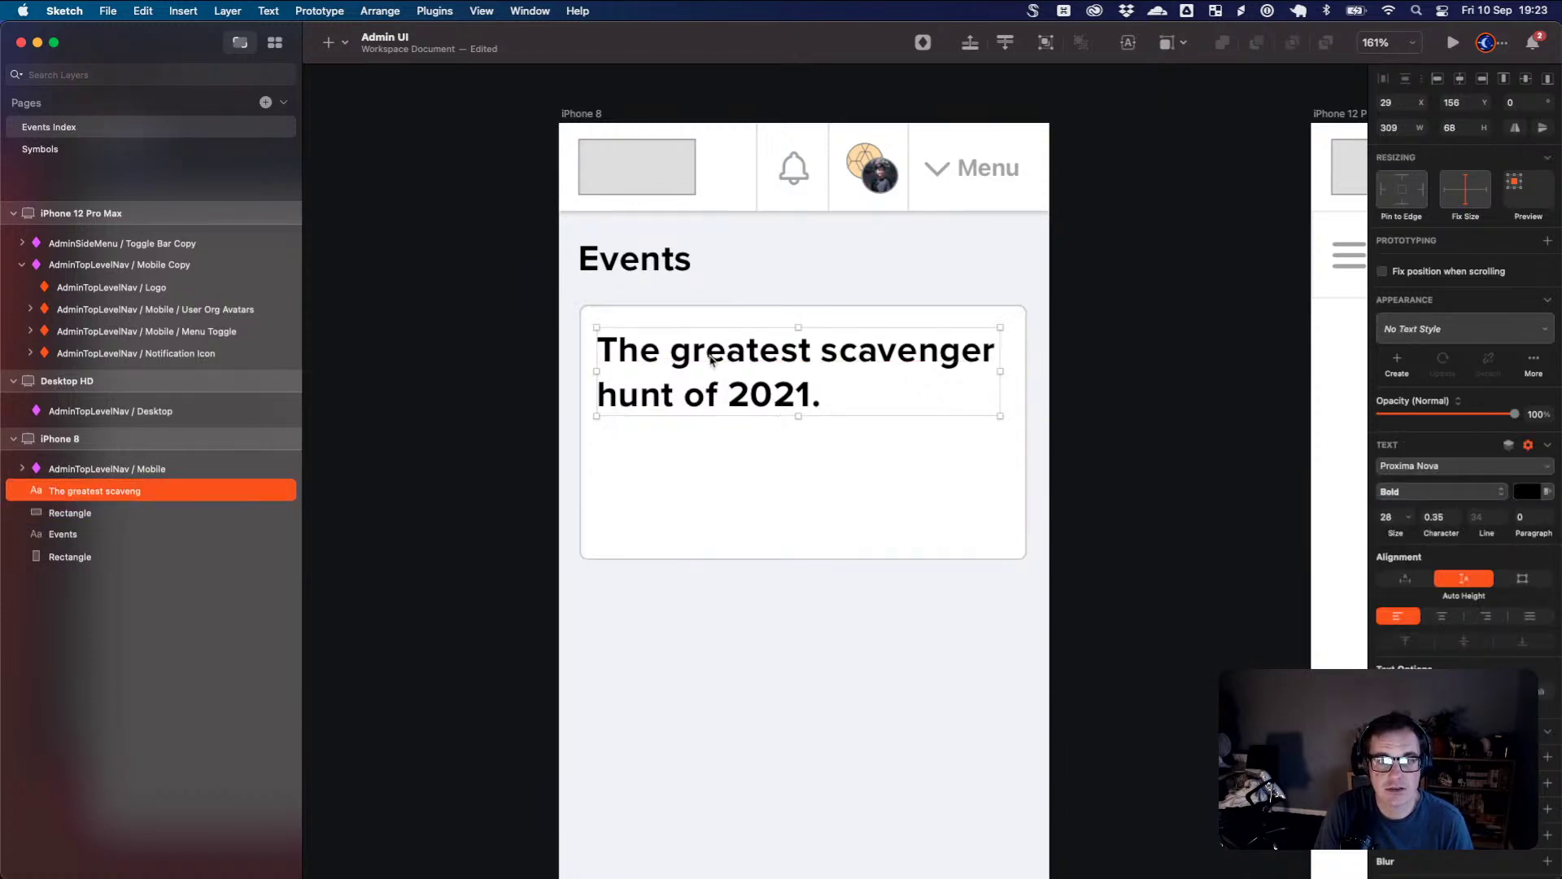
double_click(713, 358)
click(740, 423)
click(824, 508)
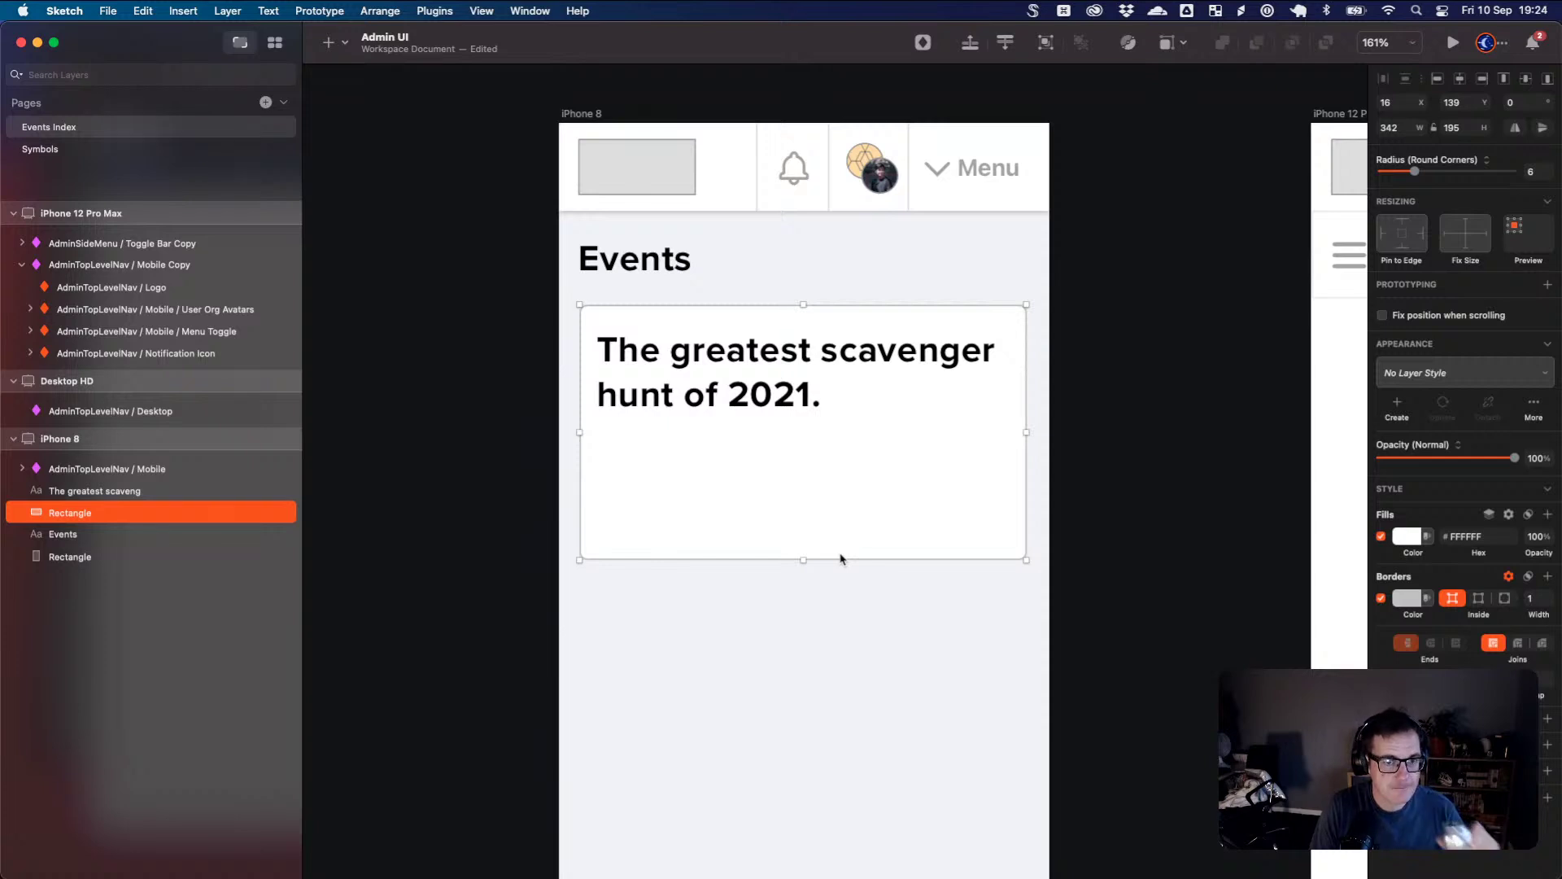
click(846, 609)
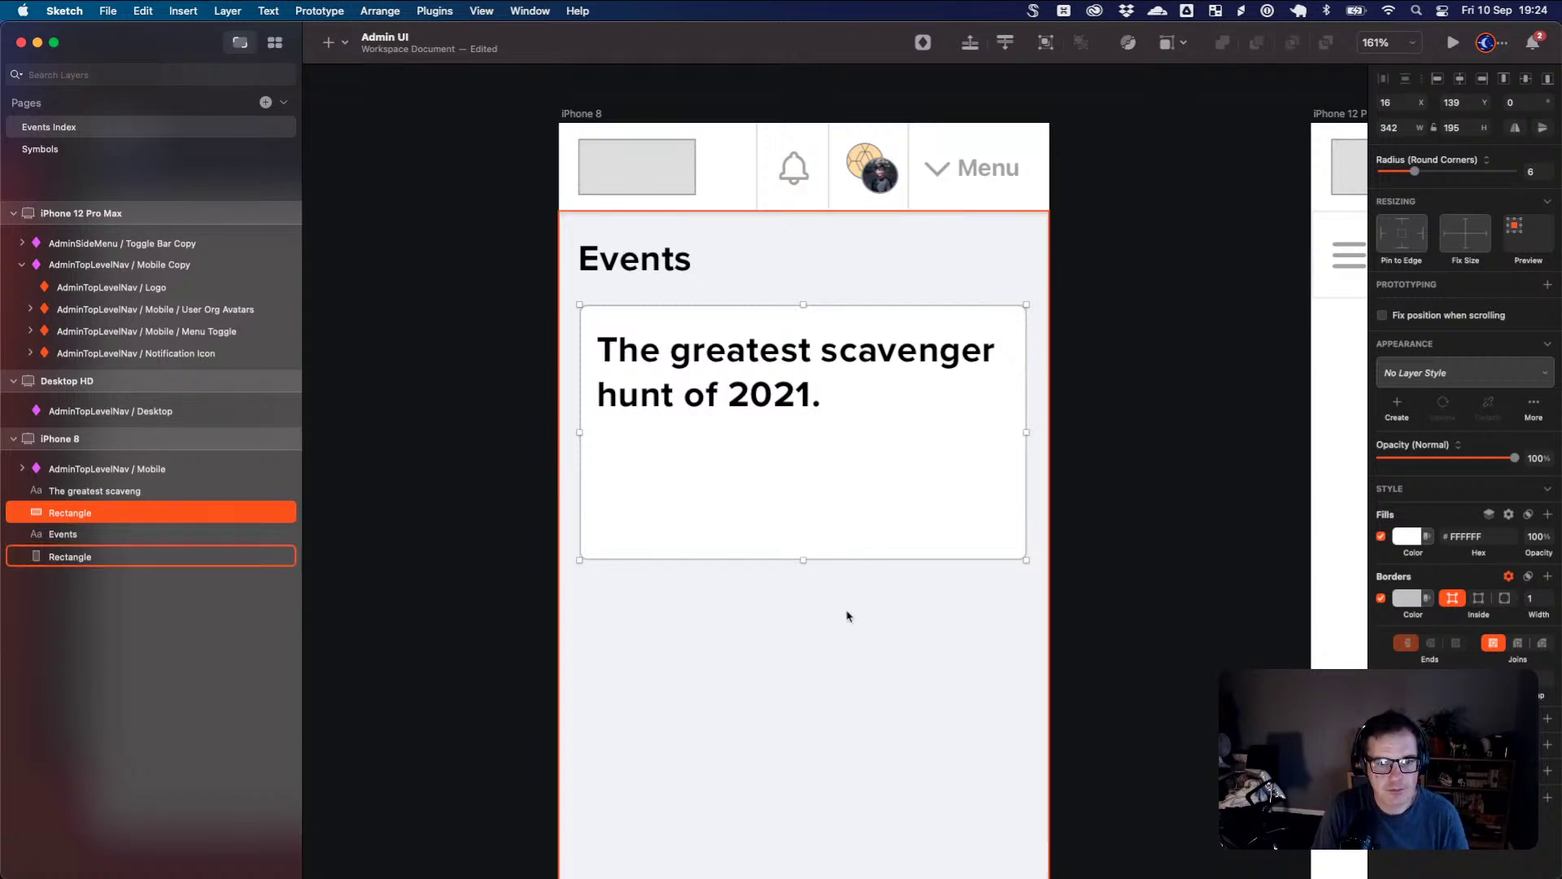
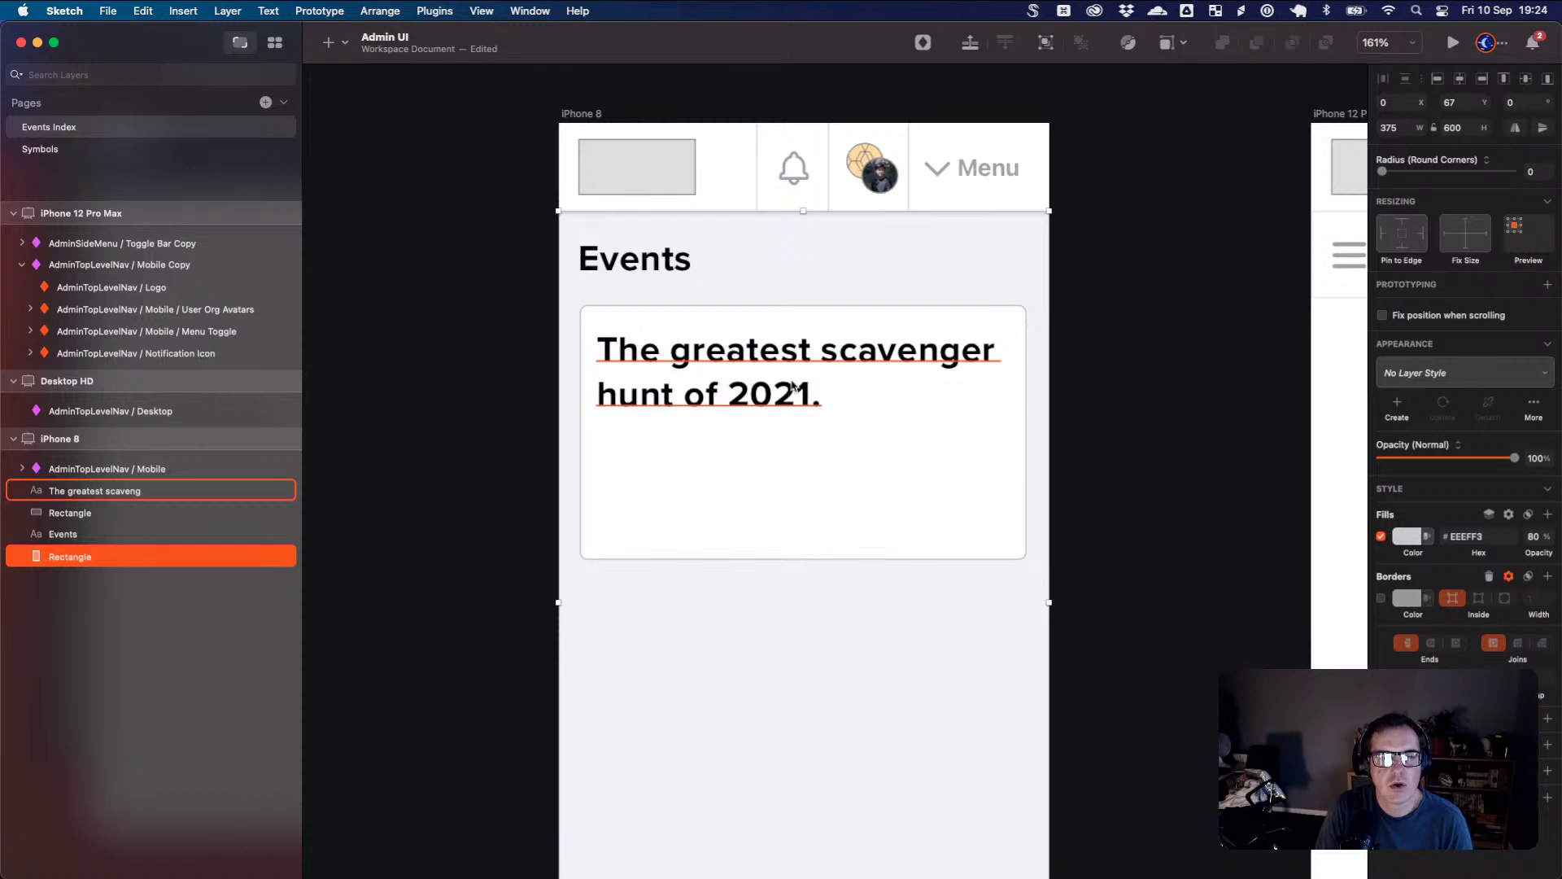
- Add a 'Type something' text layer inside the event card below the title
click(687, 453)
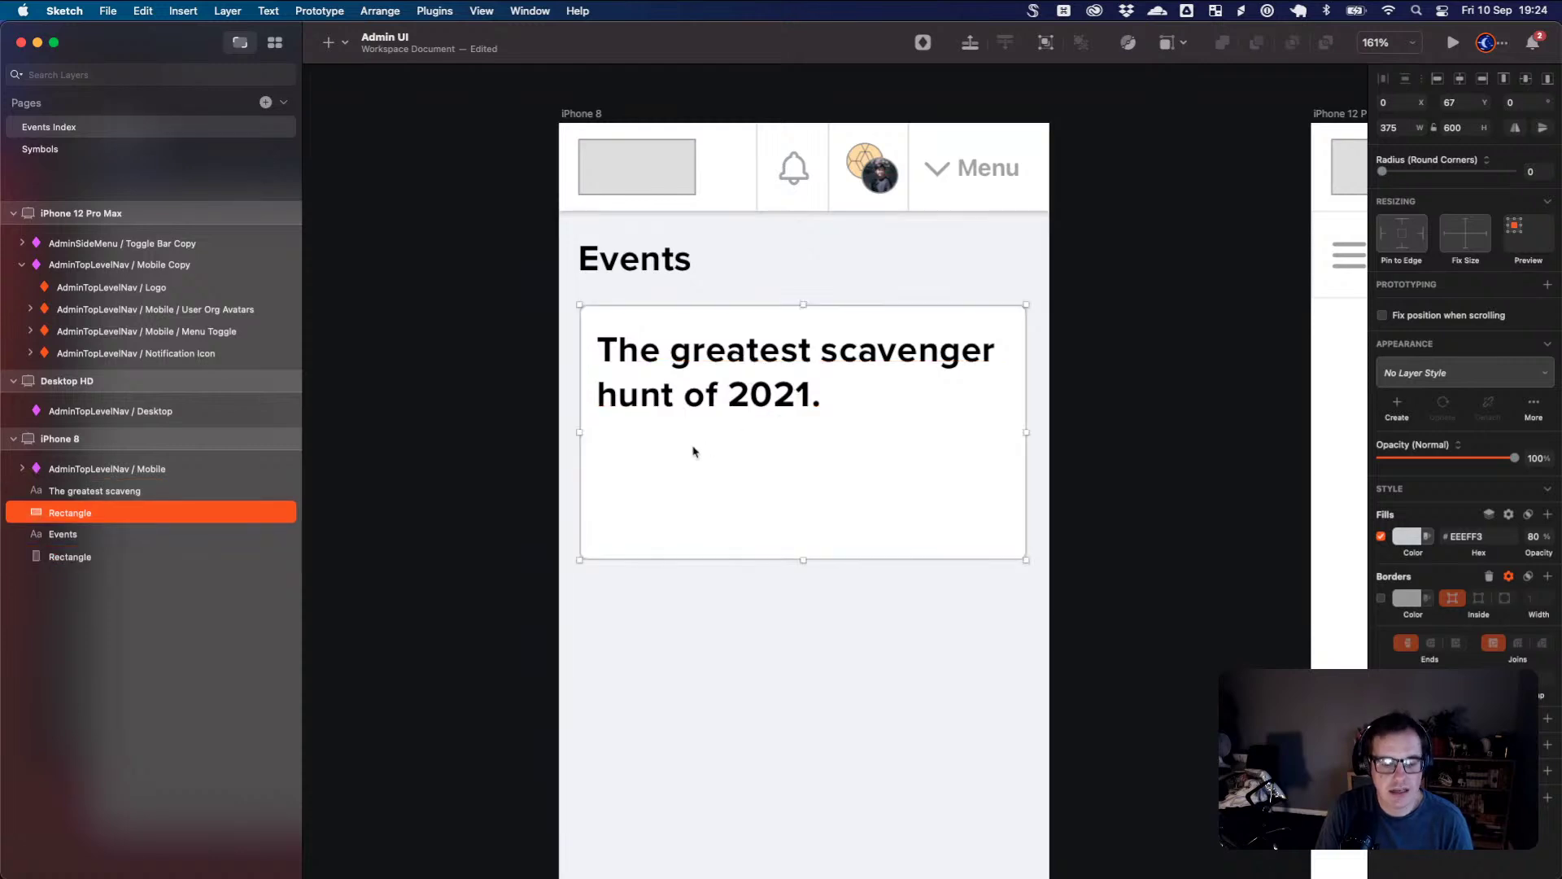
key(t)
click(692, 449)
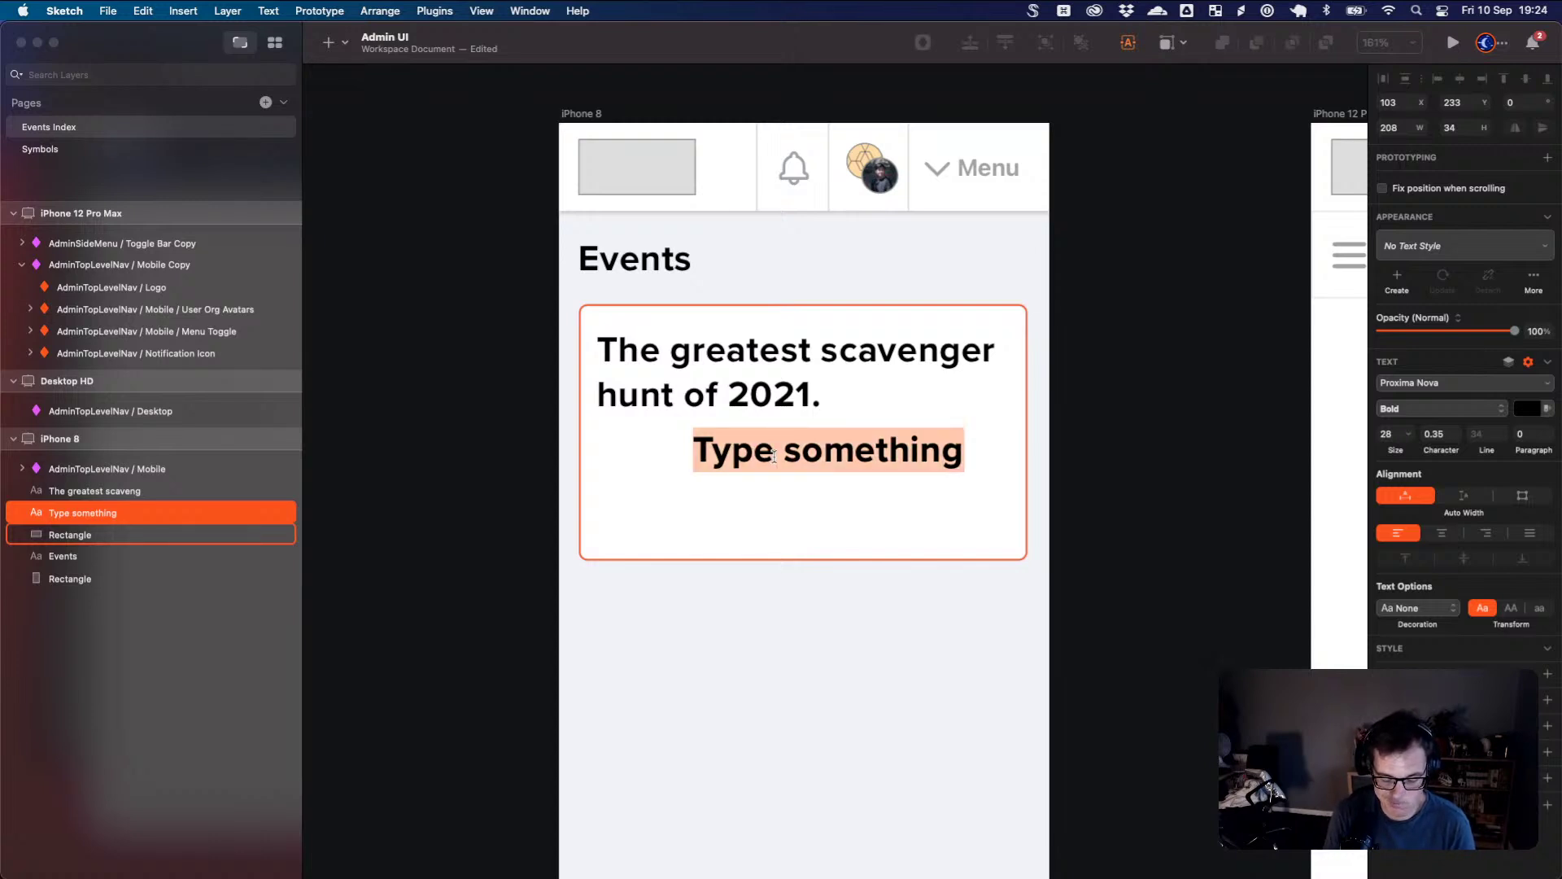
- Change the placeholder text to read 'Tickets Sold'
text(Ti)
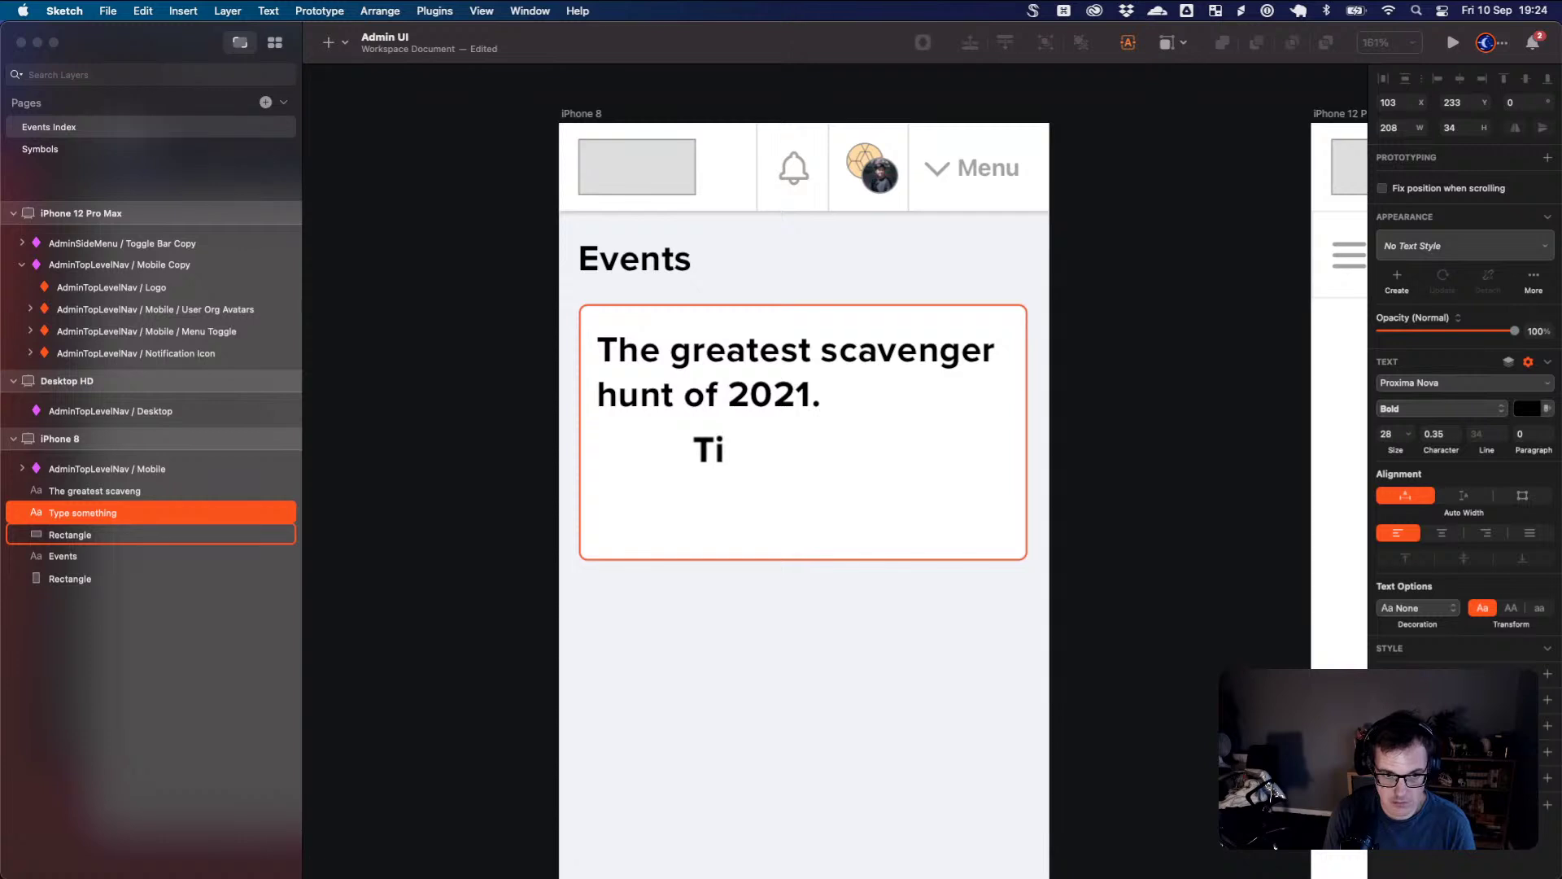
key(BackSpace)
key(BackSpace)
text(Sold)
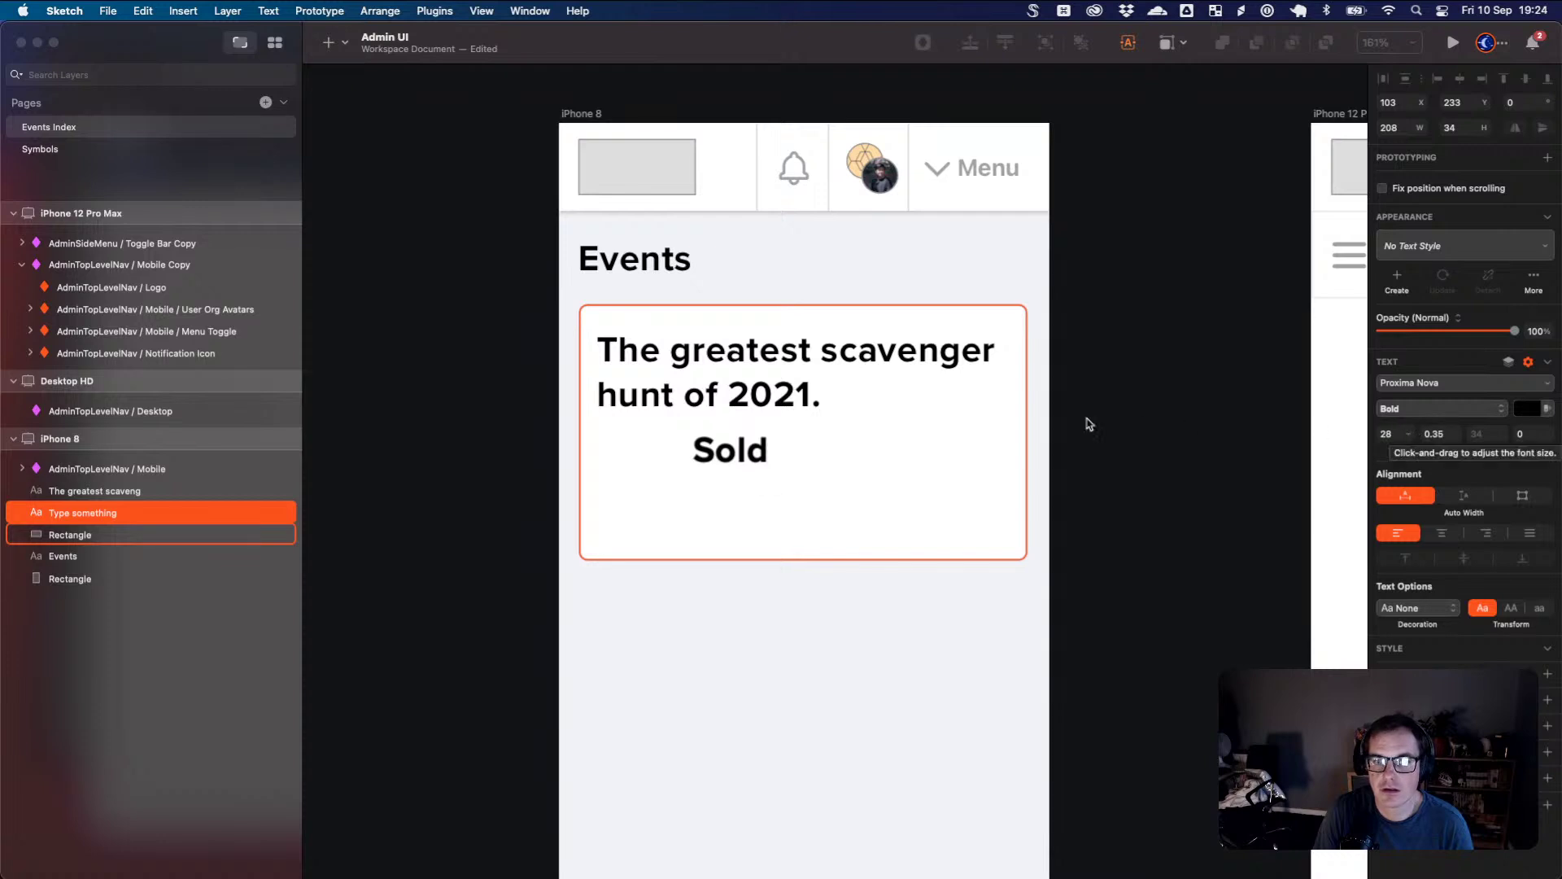
click(693, 450)
text(# Ticket)
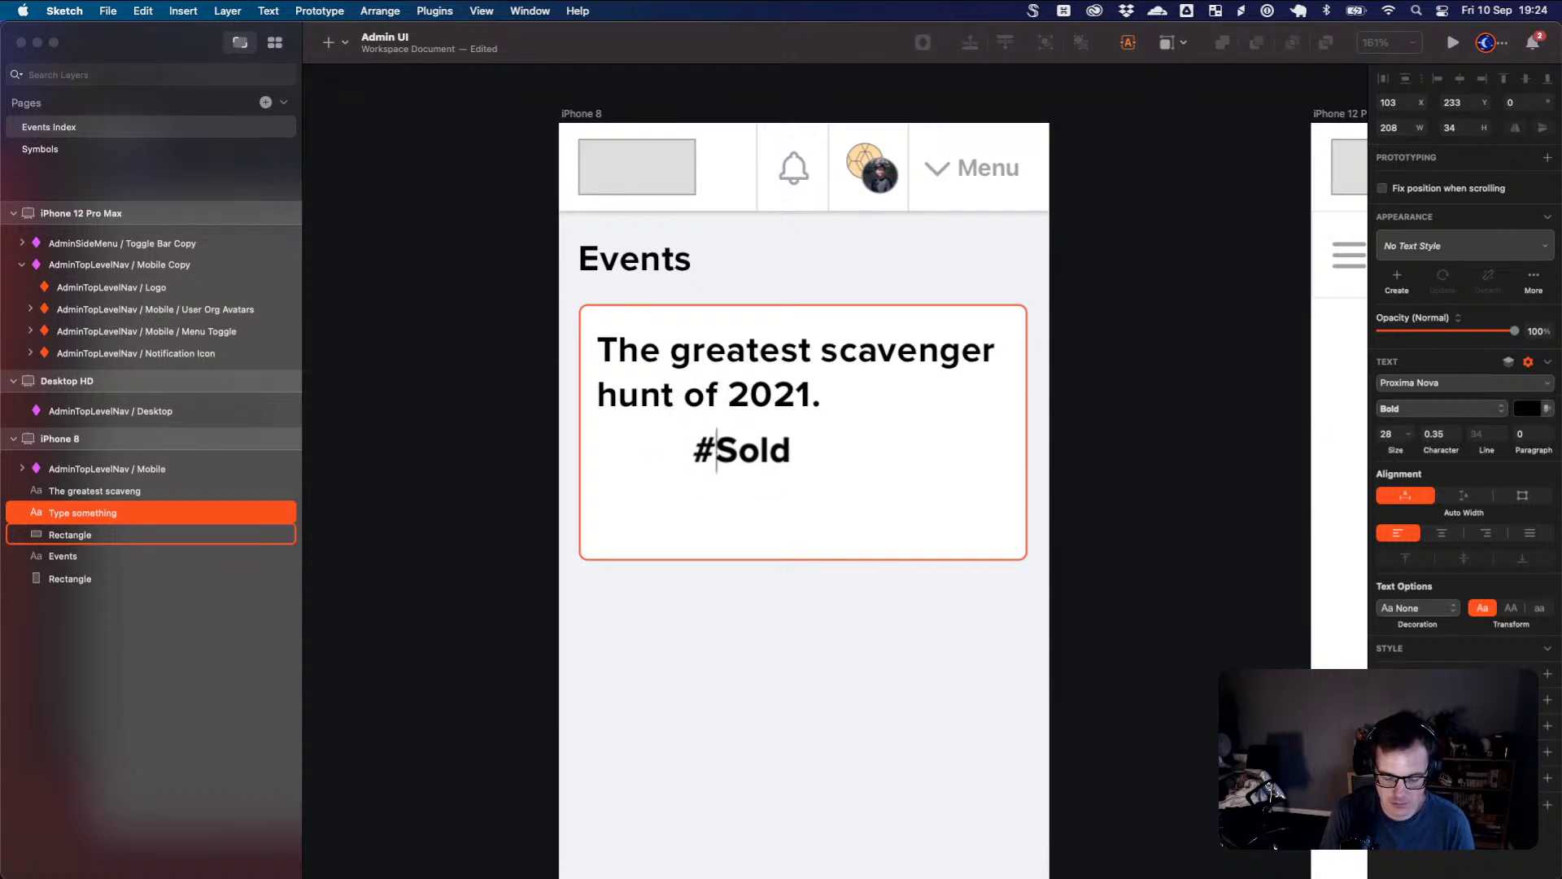
text(s)
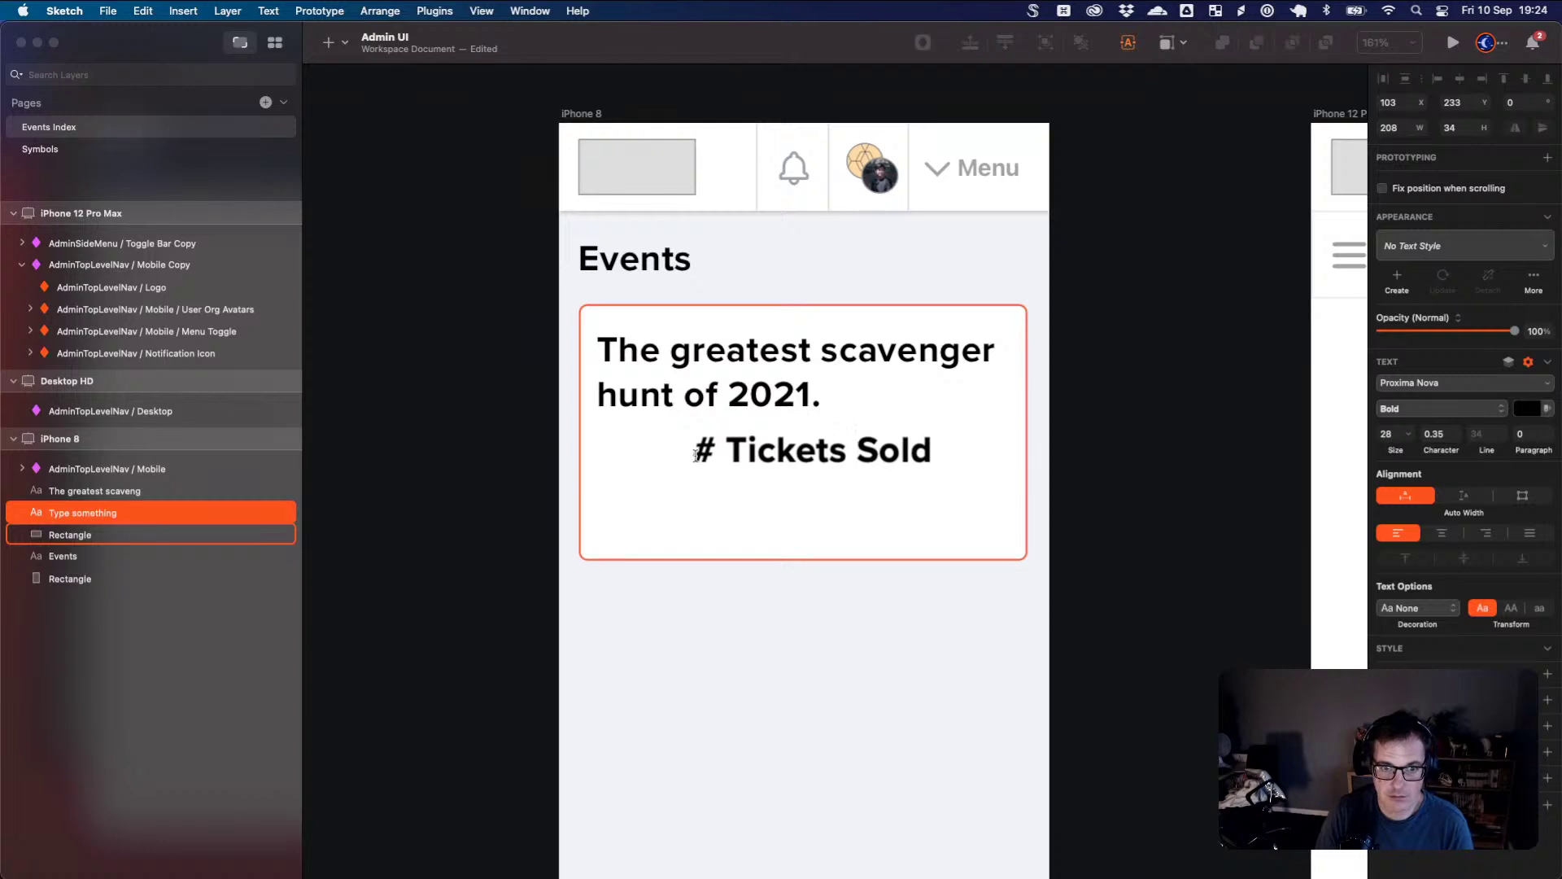
key(super+a)
click(721, 450)
drag(721, 449, 684, 449)
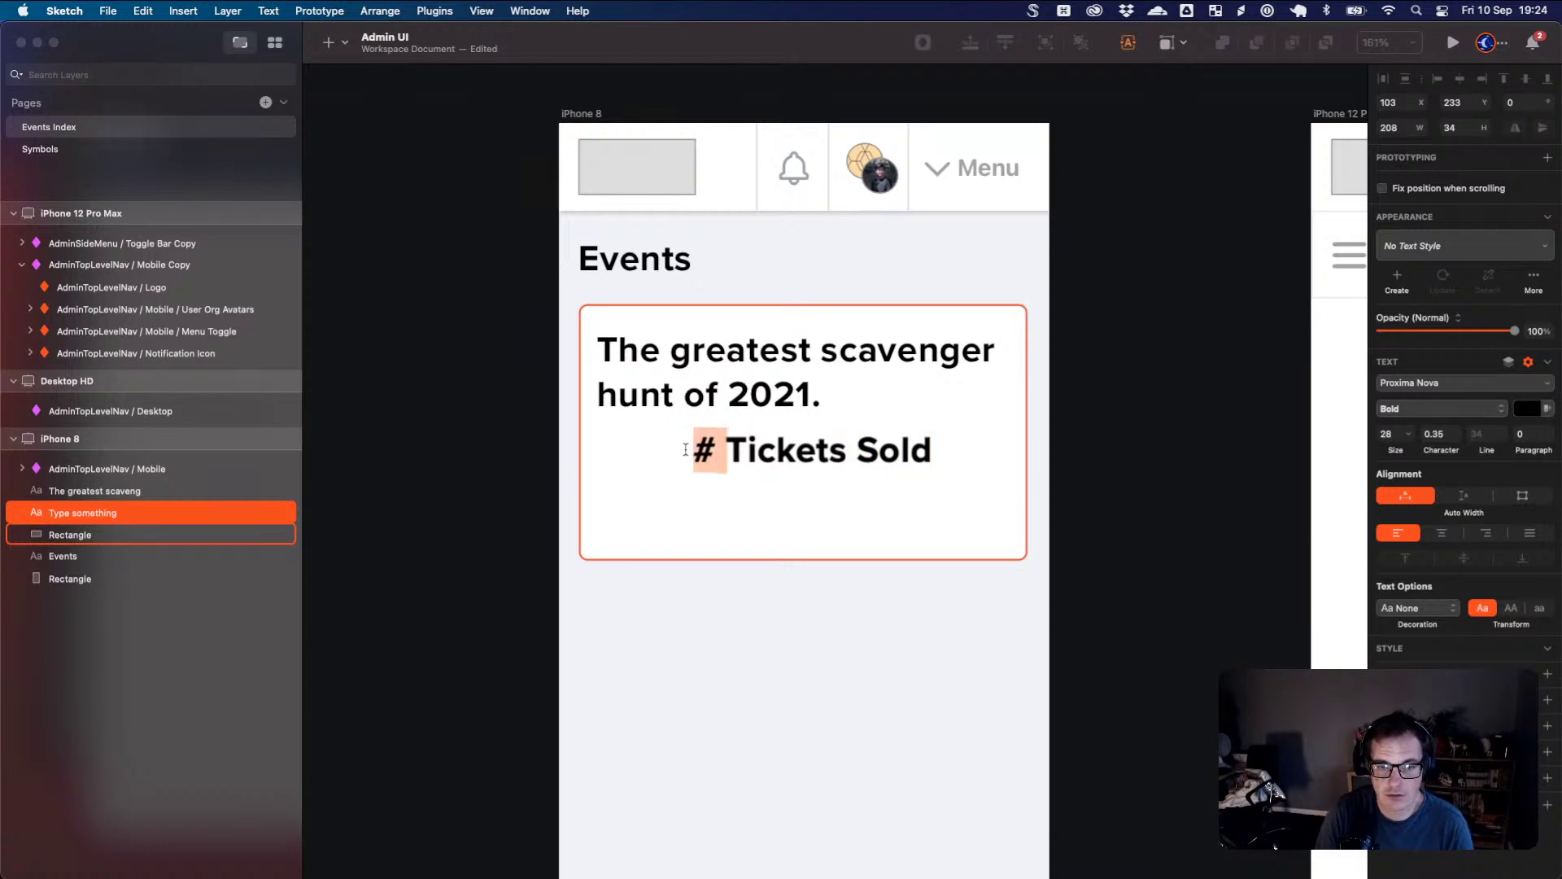
key(BackSpace)
triple_click(873, 453)
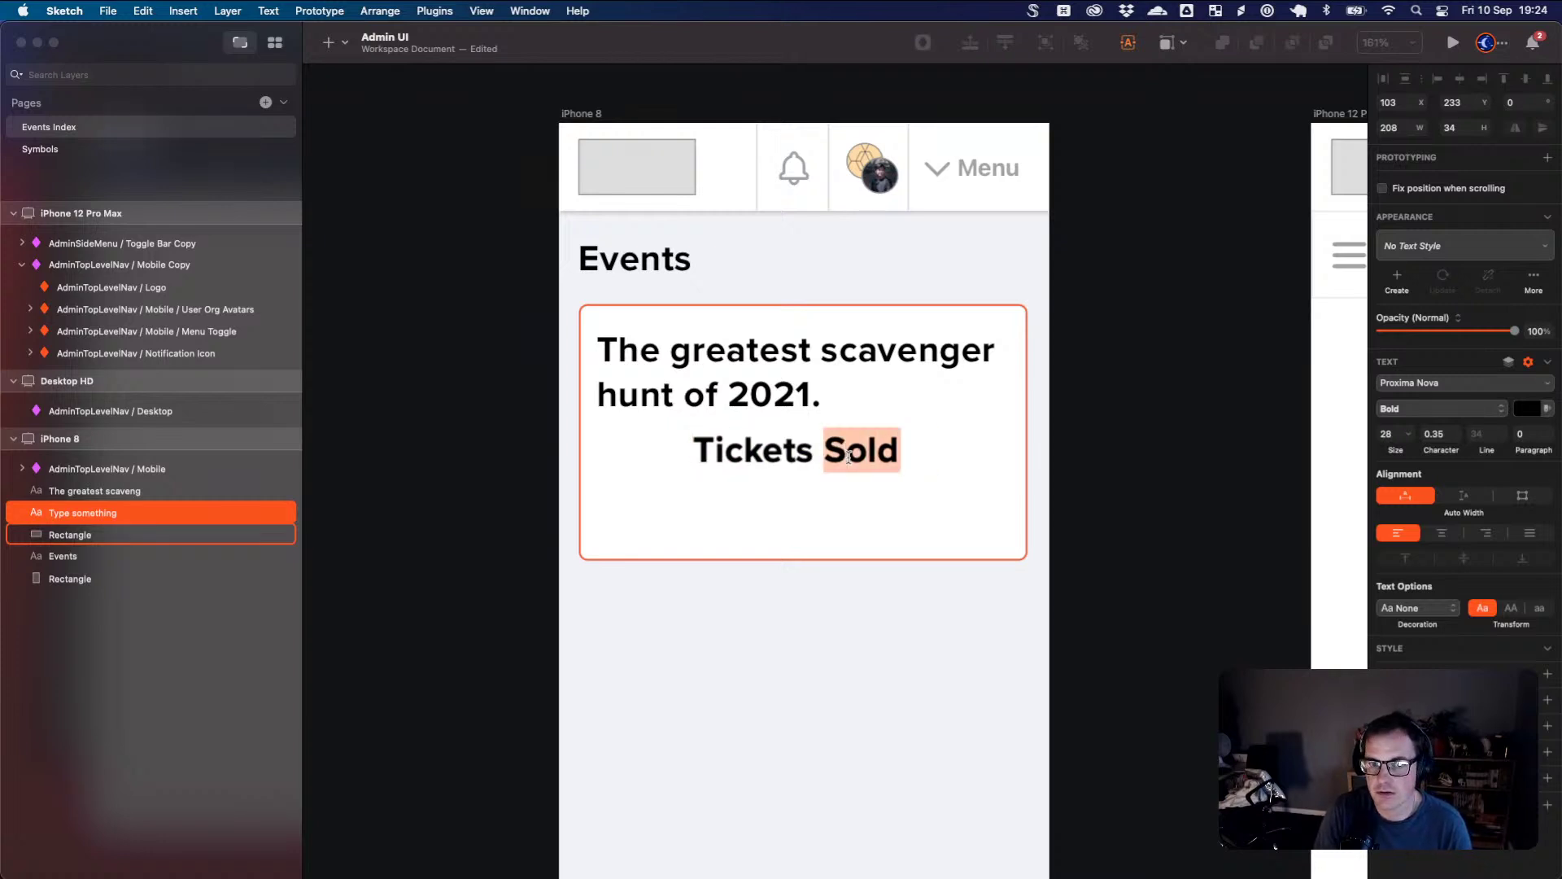
- Set the label in Novecento Sans Wide, all uppercase, with wider letter spacing
click(1495, 409)
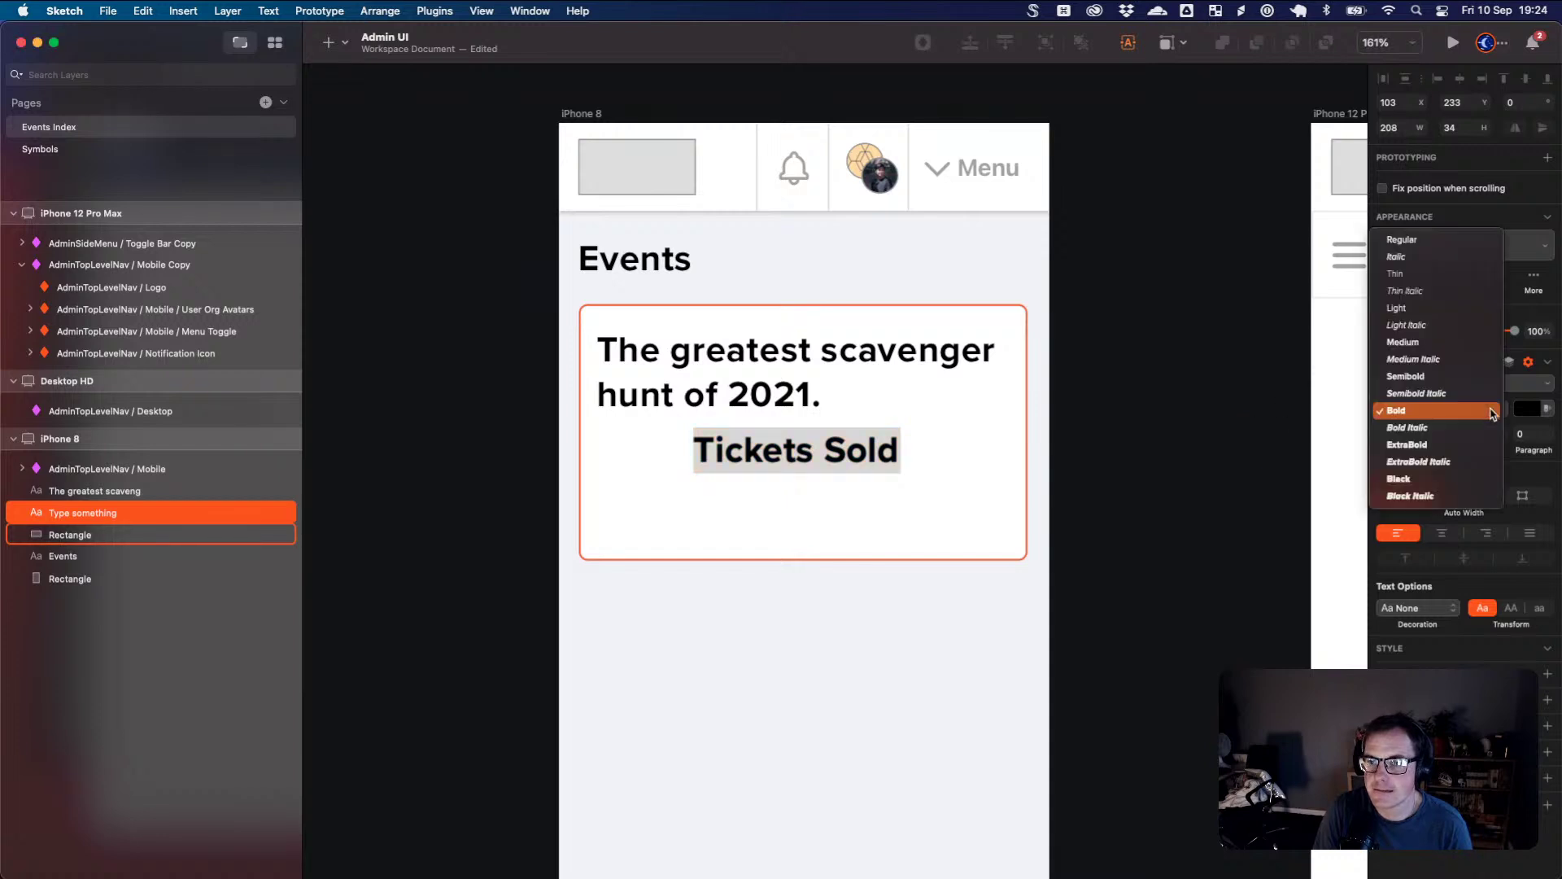
click(1494, 411)
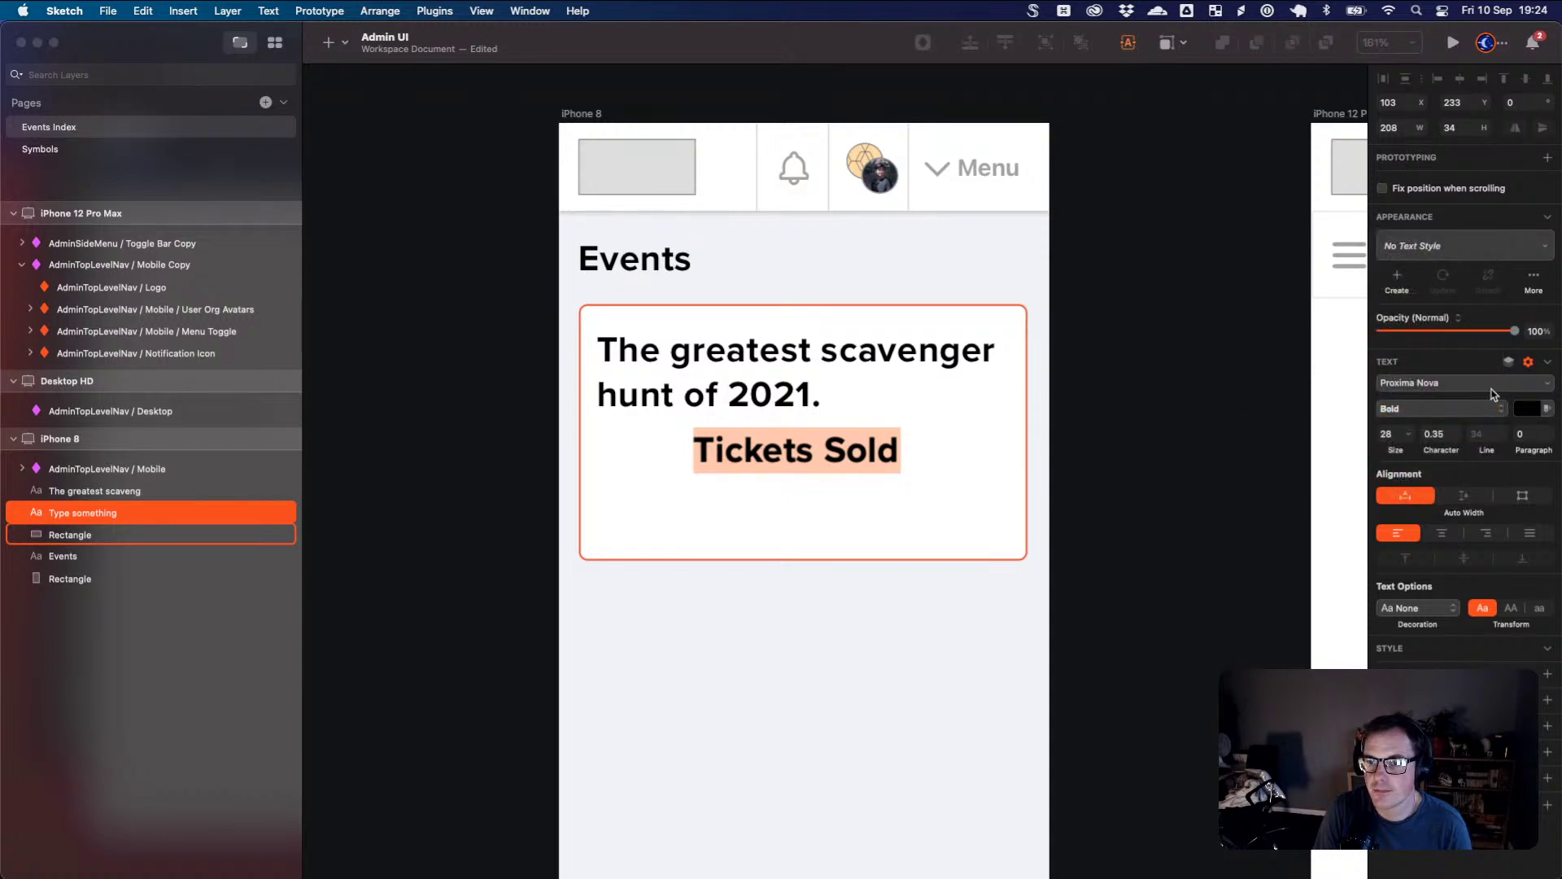
click(1495, 384)
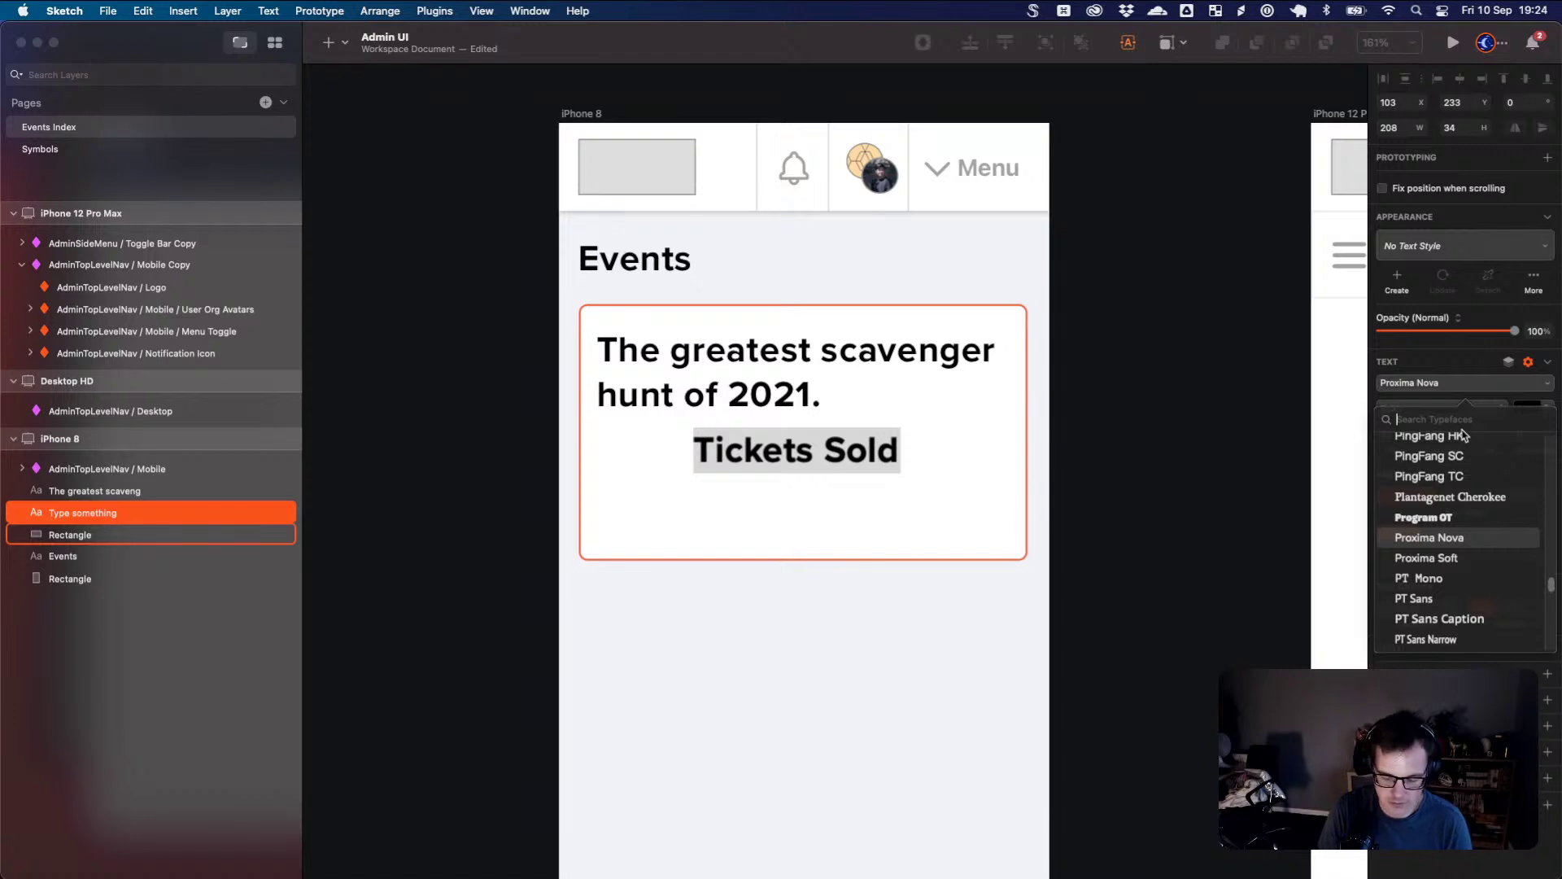
text(nove)
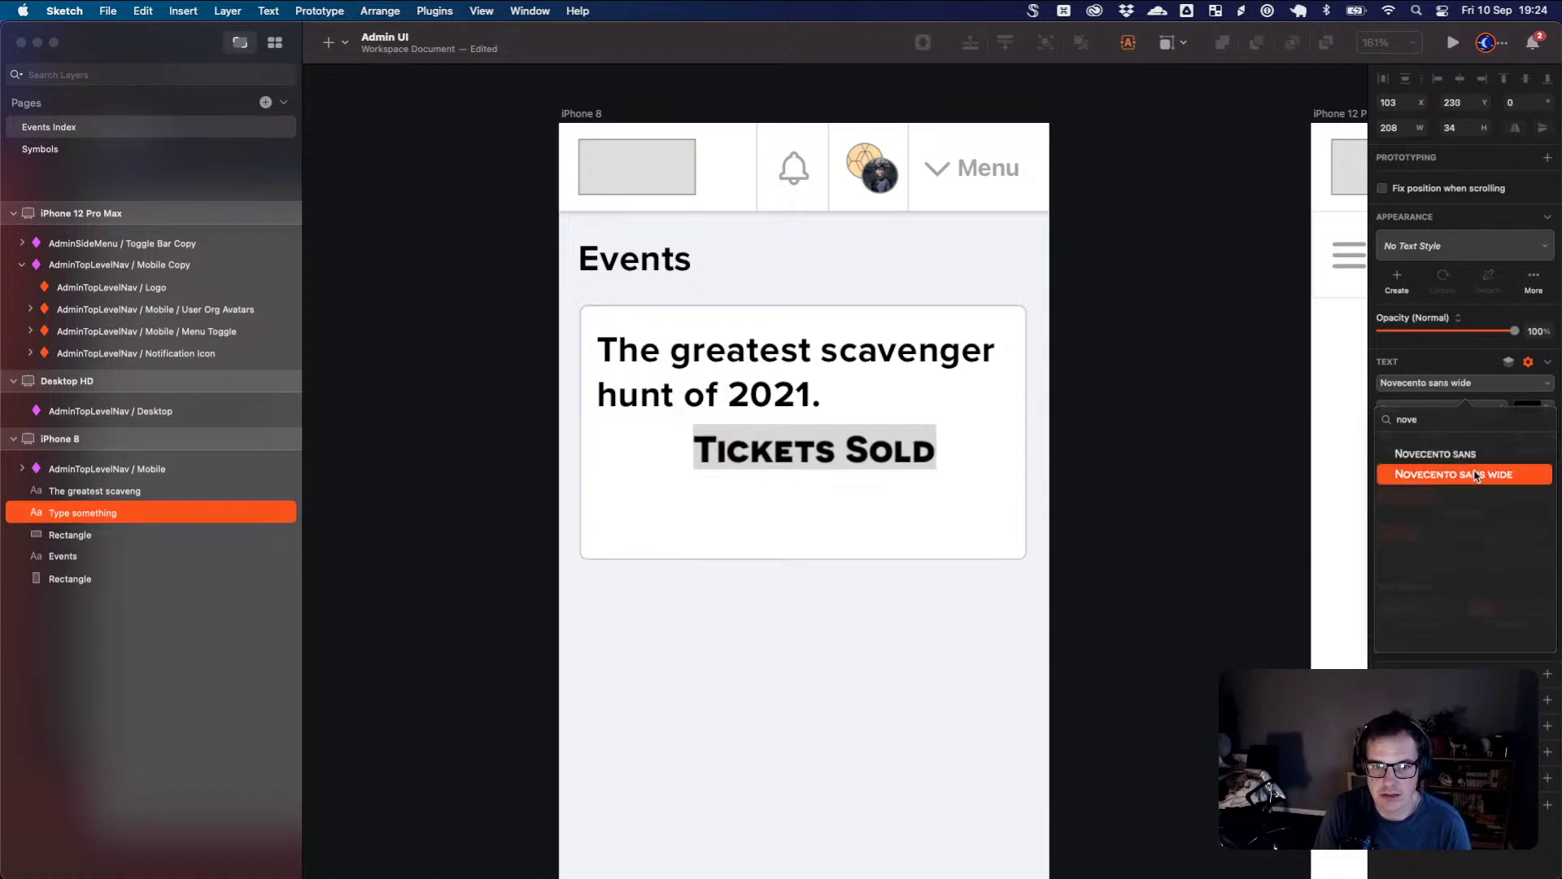
click(1471, 474)
click(1512, 608)
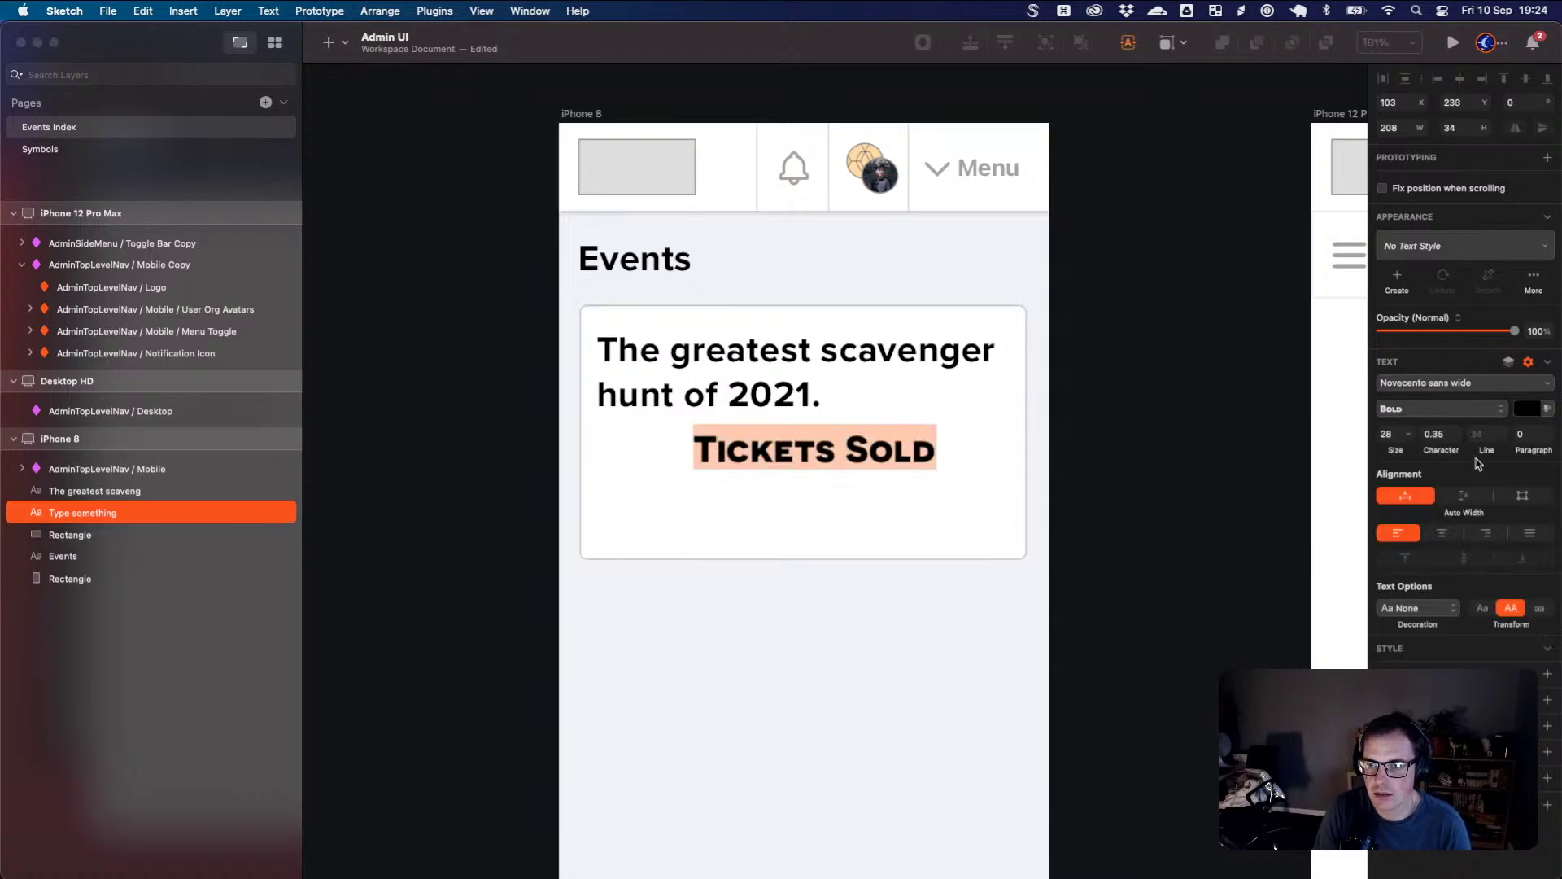
drag(1448, 452, 1380, 450)
- Colour the label a pale grey and change its weight to Demibold
click(1528, 409)
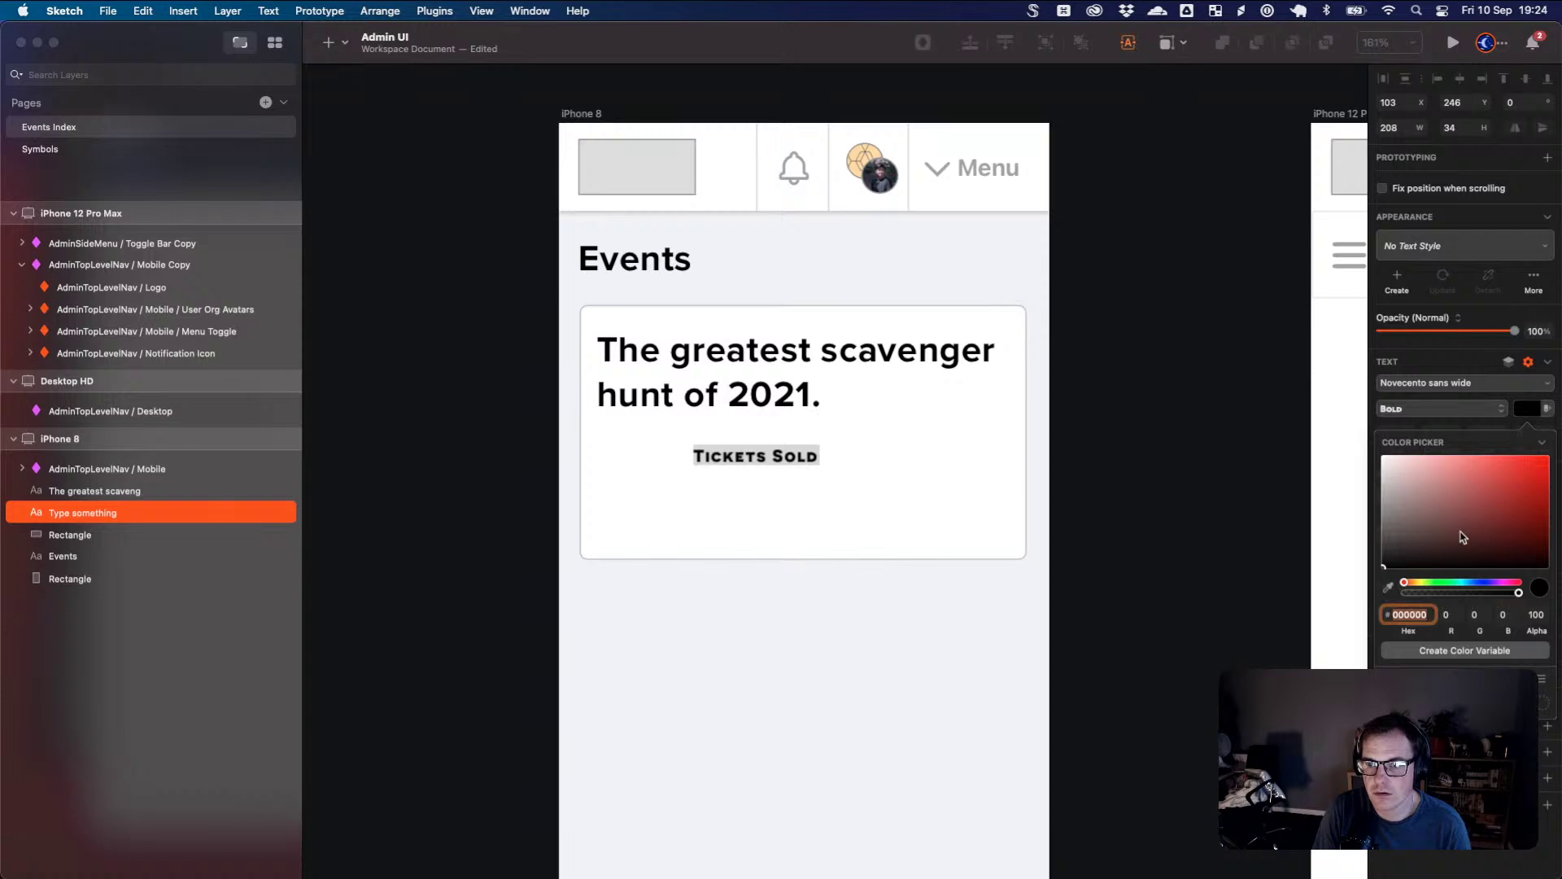
click(1471, 584)
mouse_move(1420, 498)
mouse_down()
mouse_move(1390, 468)
mouse_move(1399, 510)
mouse_up()
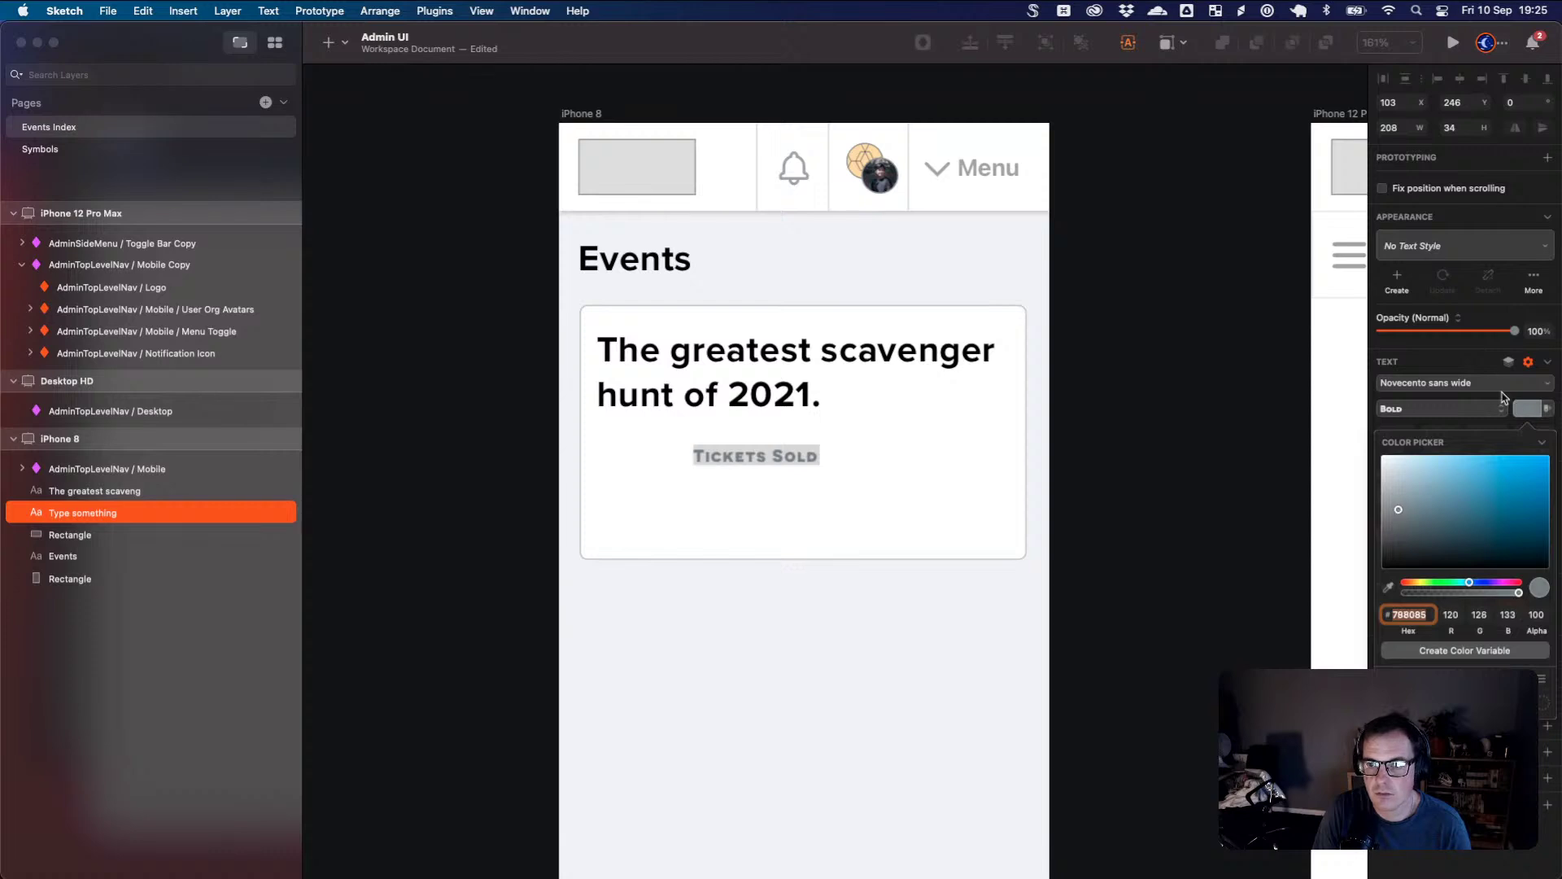
click(1512, 405)
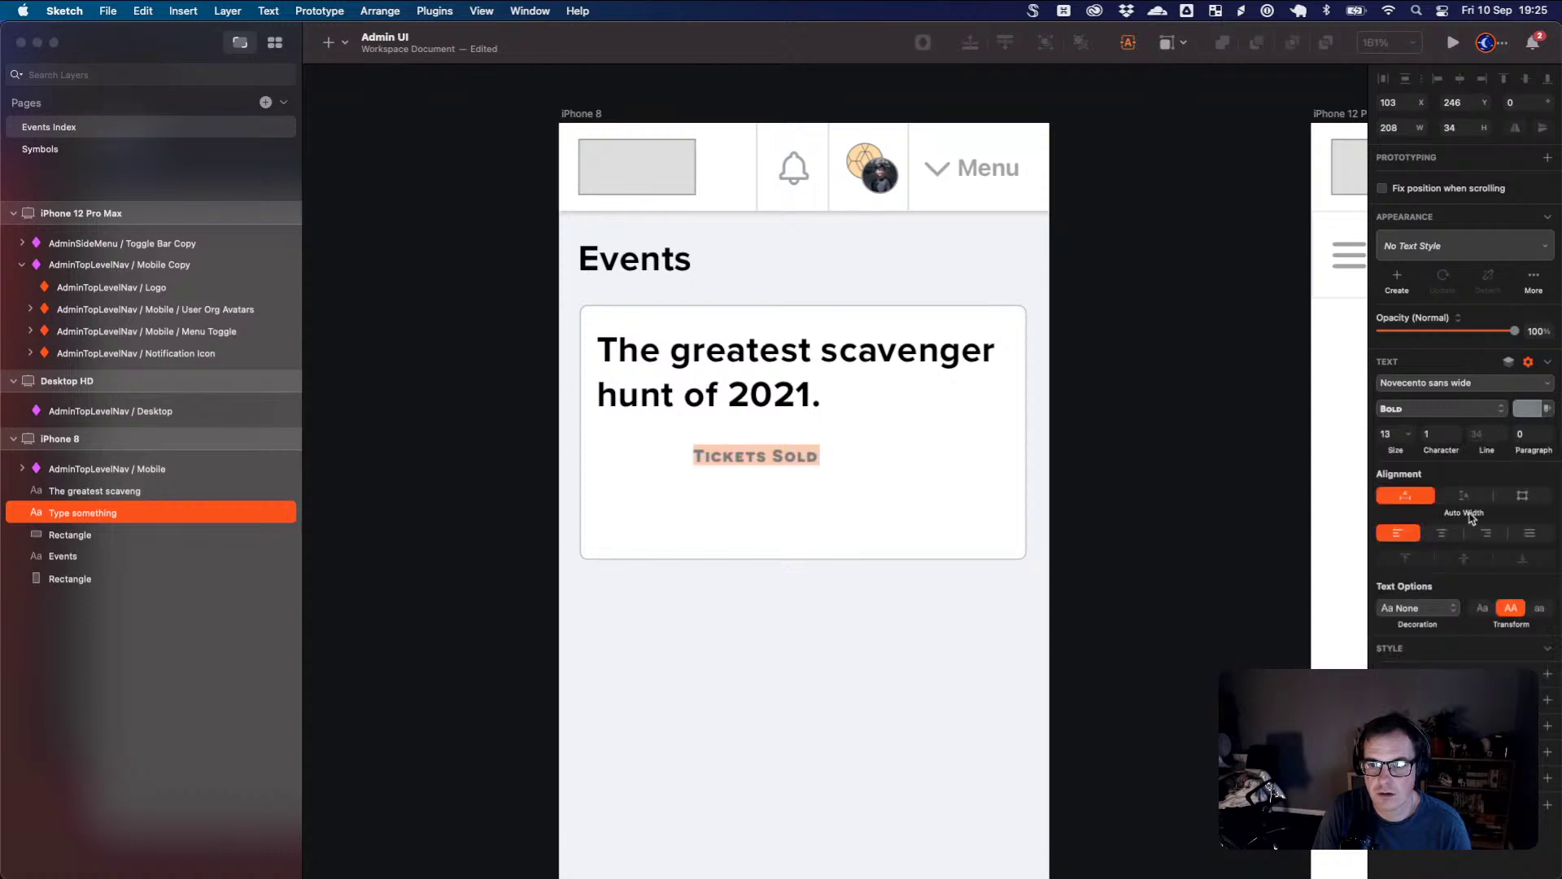
click(1477, 411)
click(1472, 395)
click(983, 508)
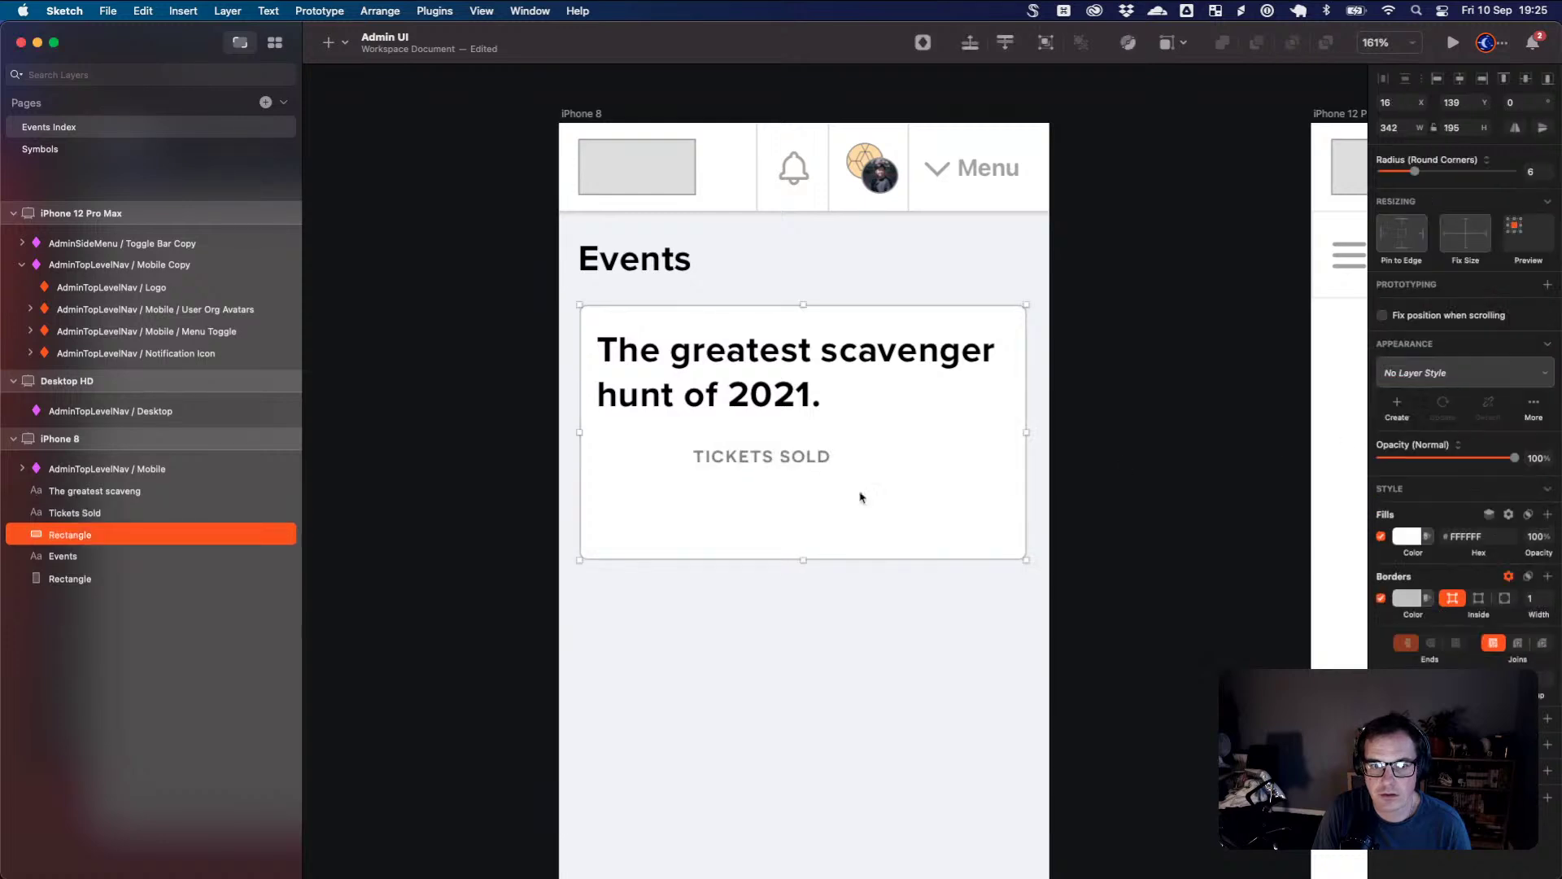
- Set TICKETS SOLD to font size 12 and move it left within the card
click(830, 455)
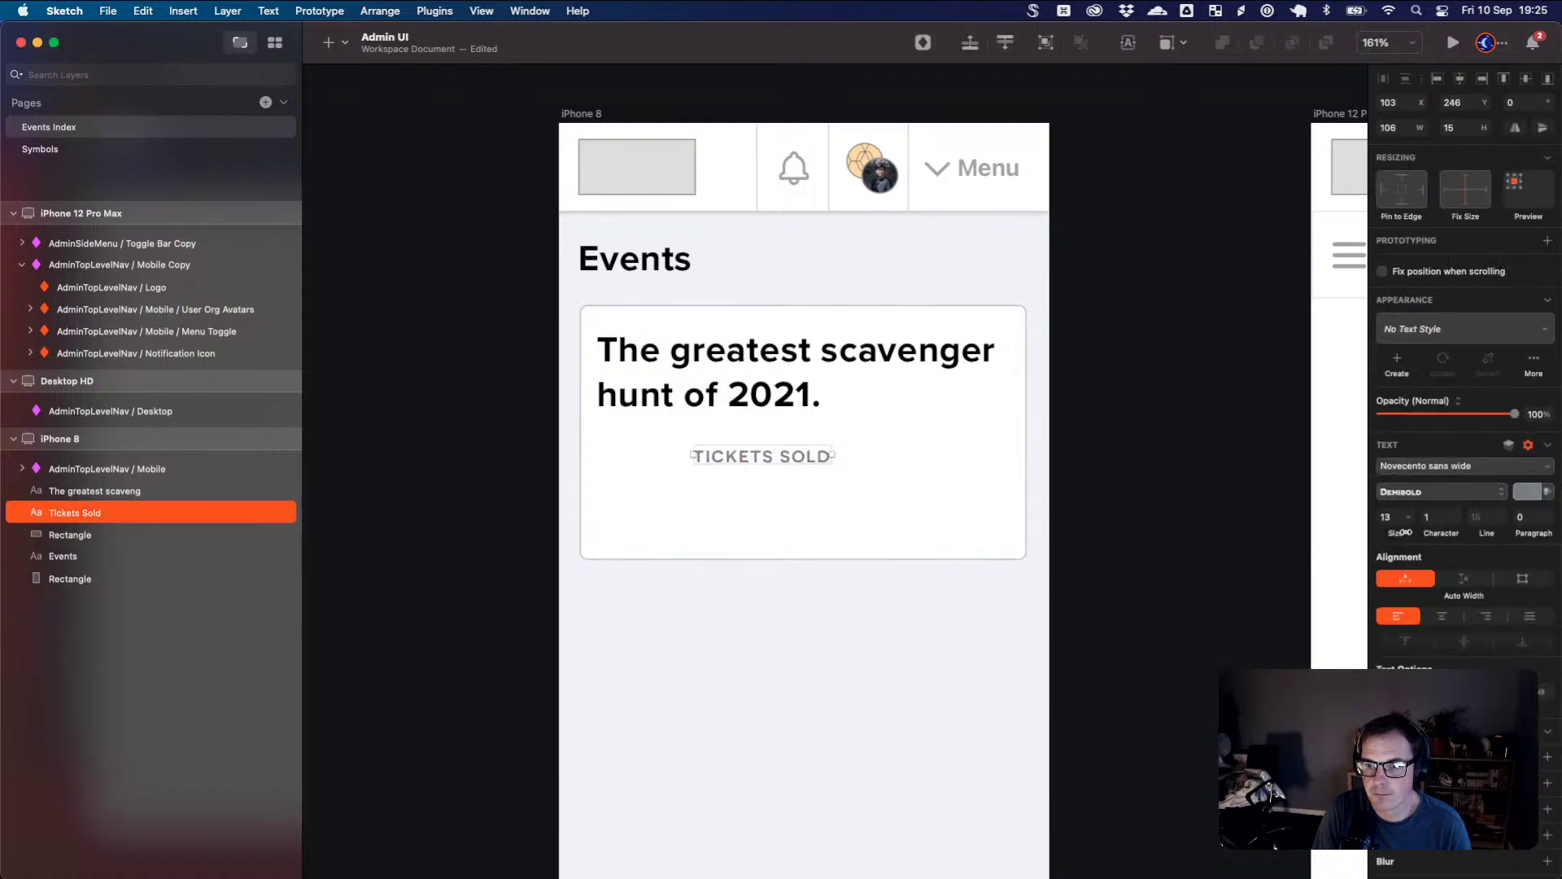
click(1387, 517)
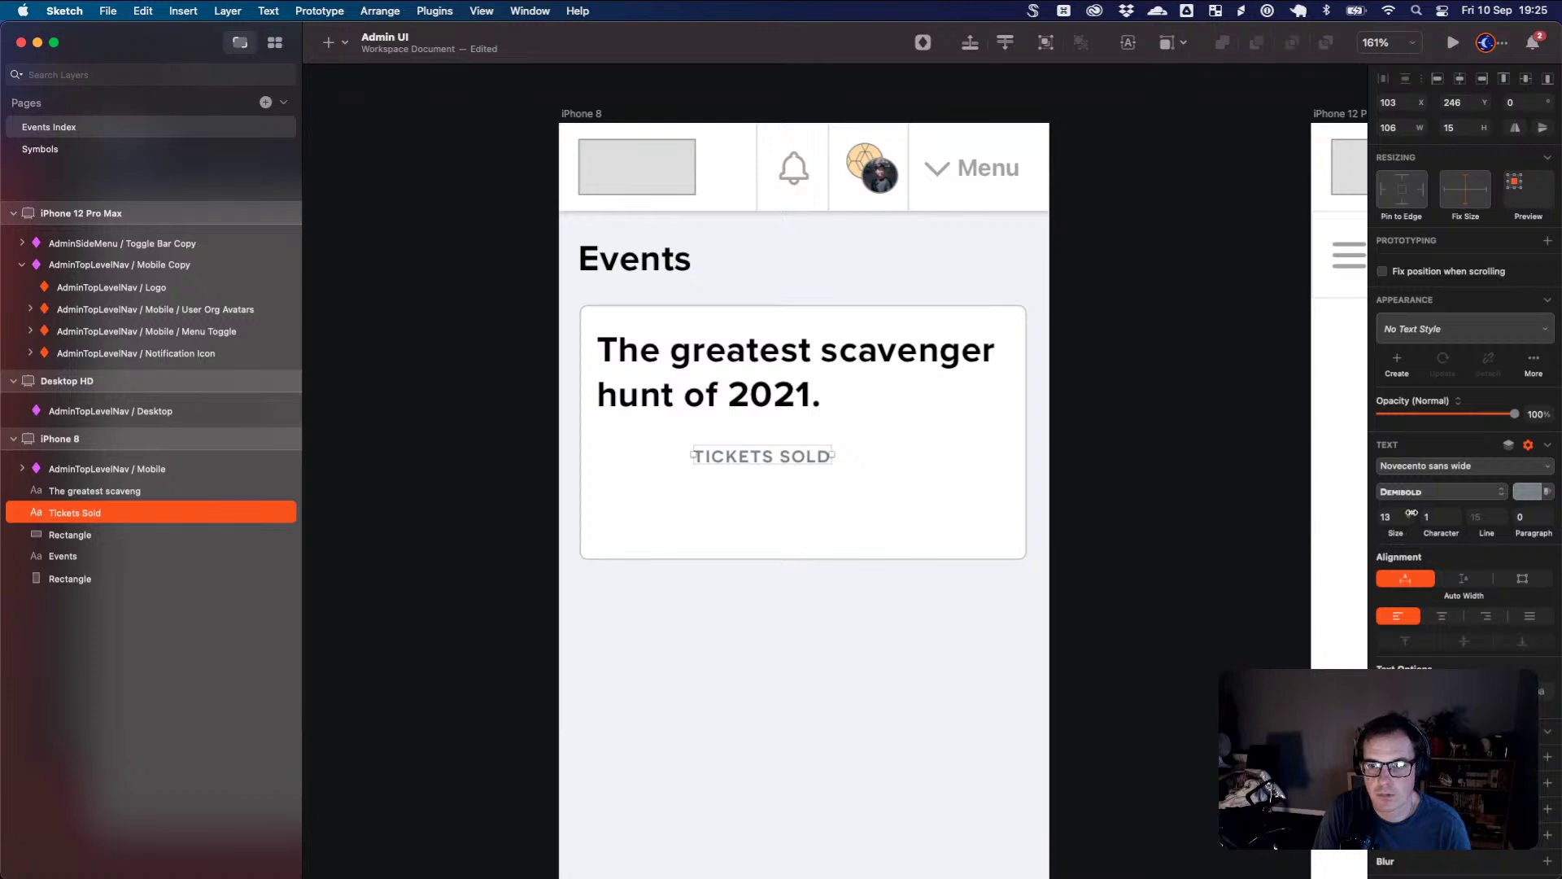
text(12)
key(Return)
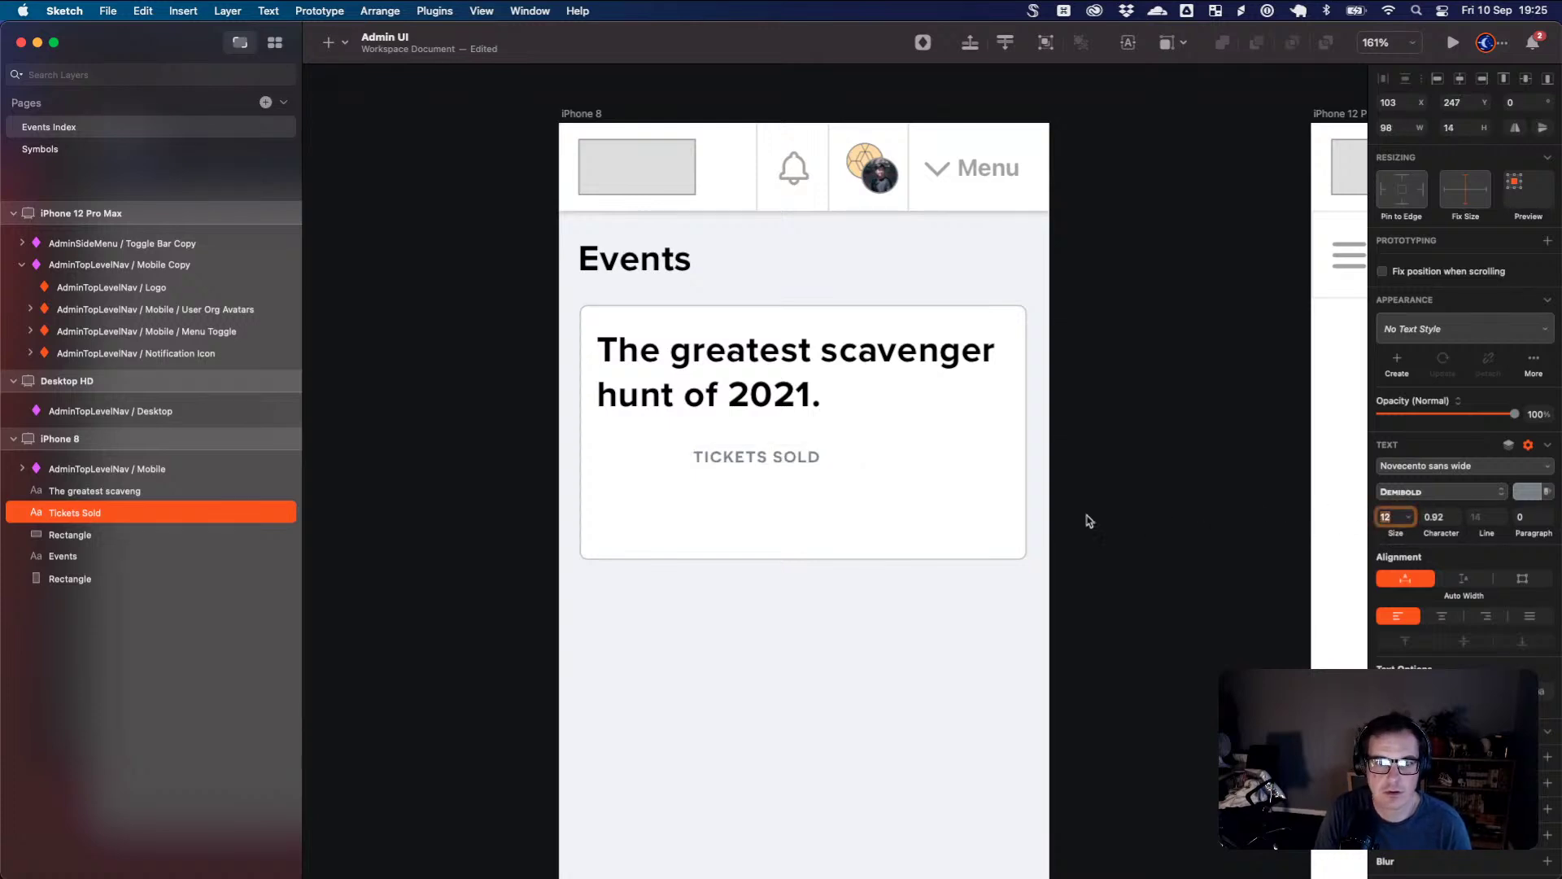
mouse_move(795, 467)
mouse_down()
mouse_move(695, 440)
mouse_move(758, 453)
mouse_move(765, 499)
mouse_up()
- Change the duplicated heading to '21', place it below TICKETS SOLD, and fit its width
click(753, 410)
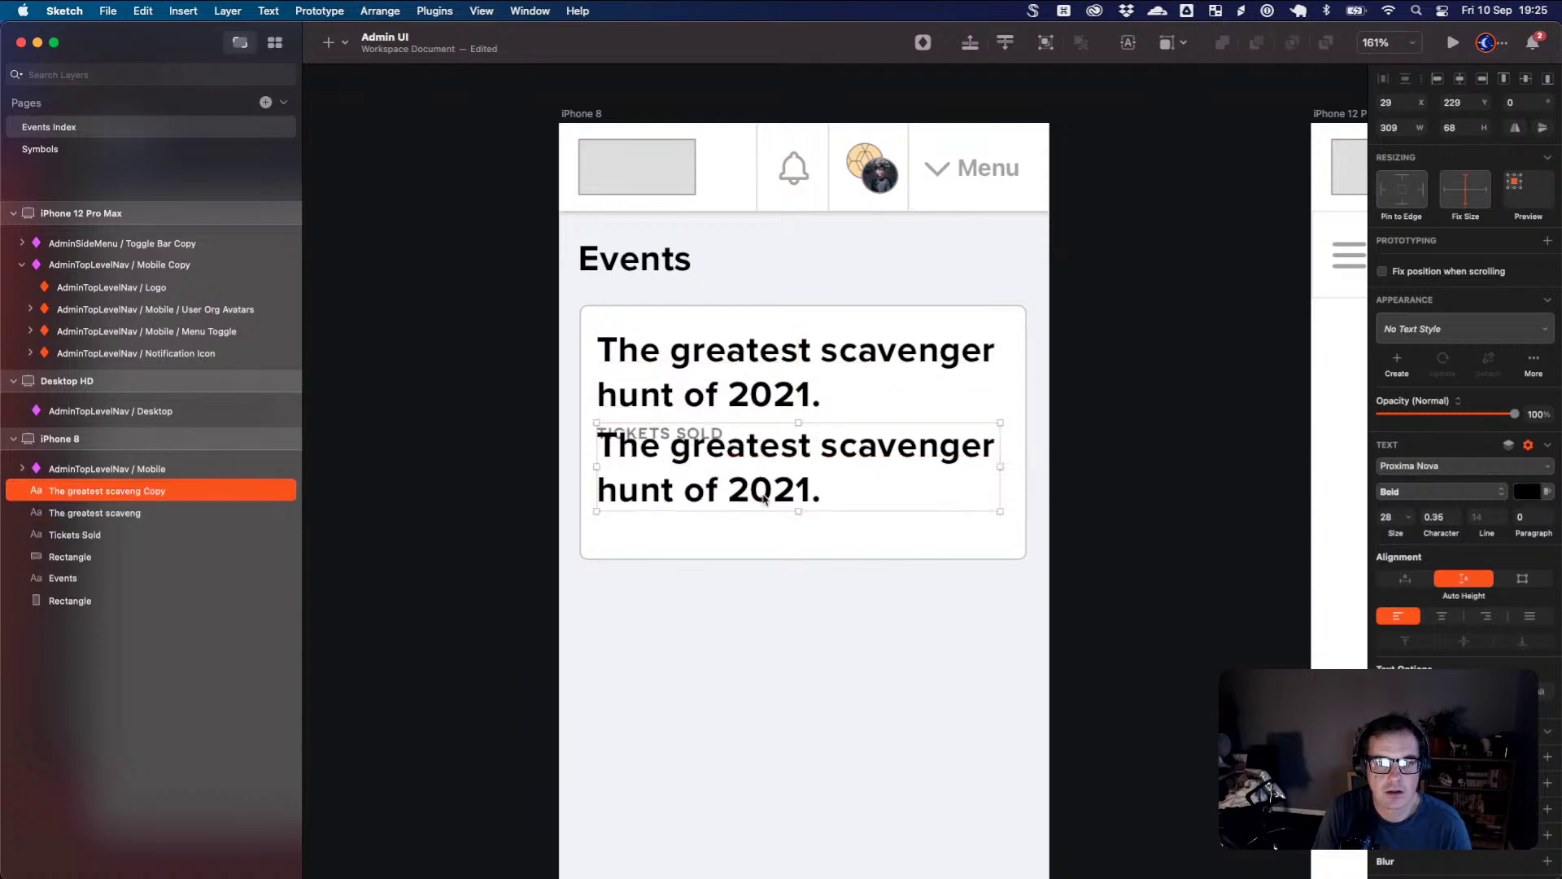
double_click(766, 489)
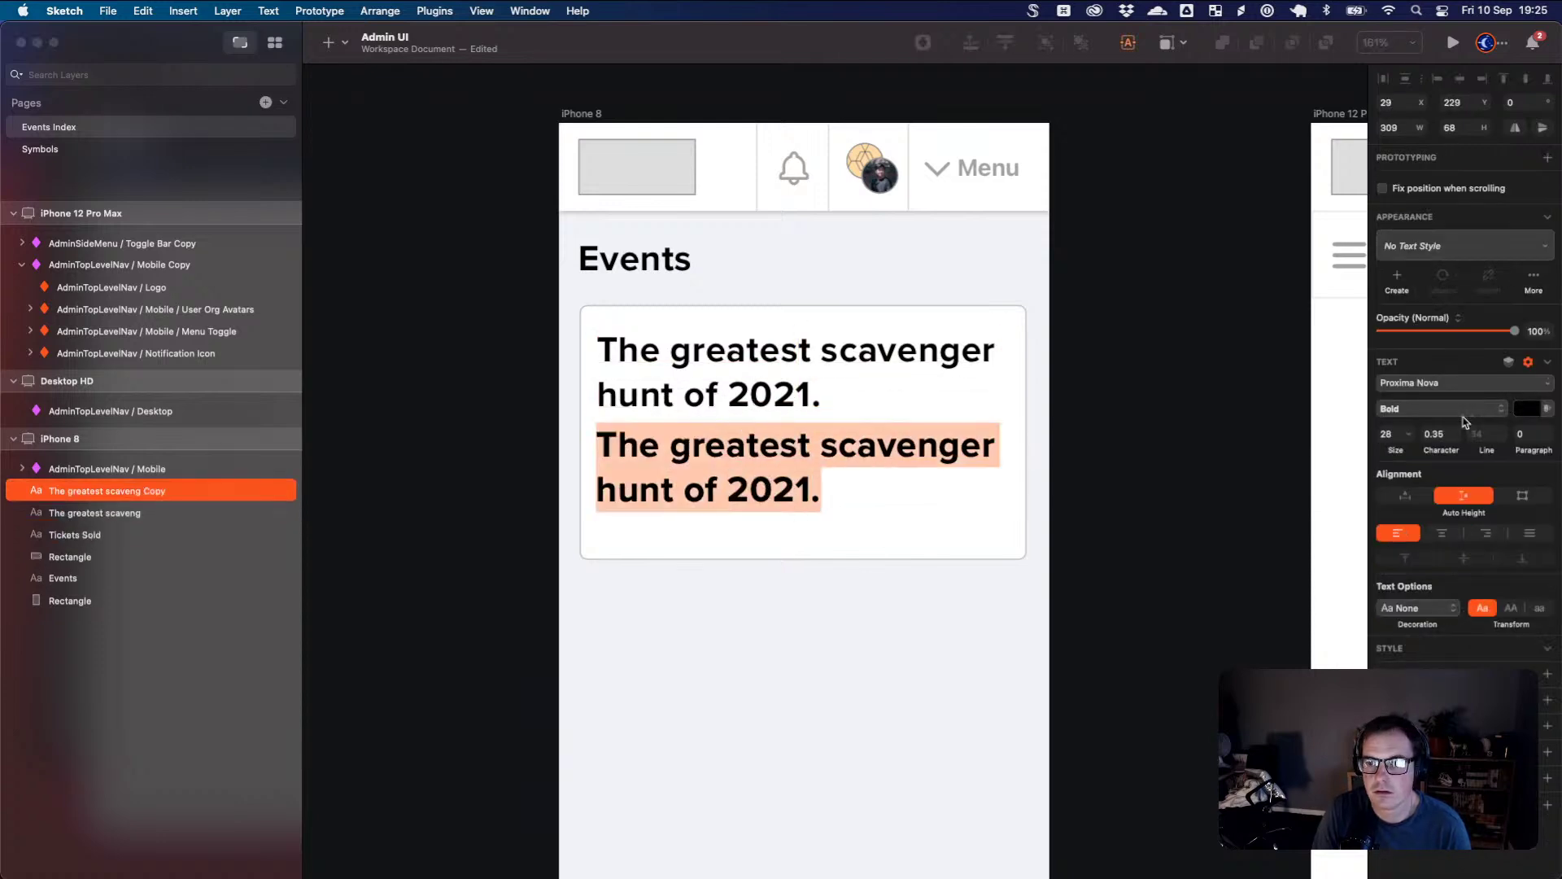
text(21)
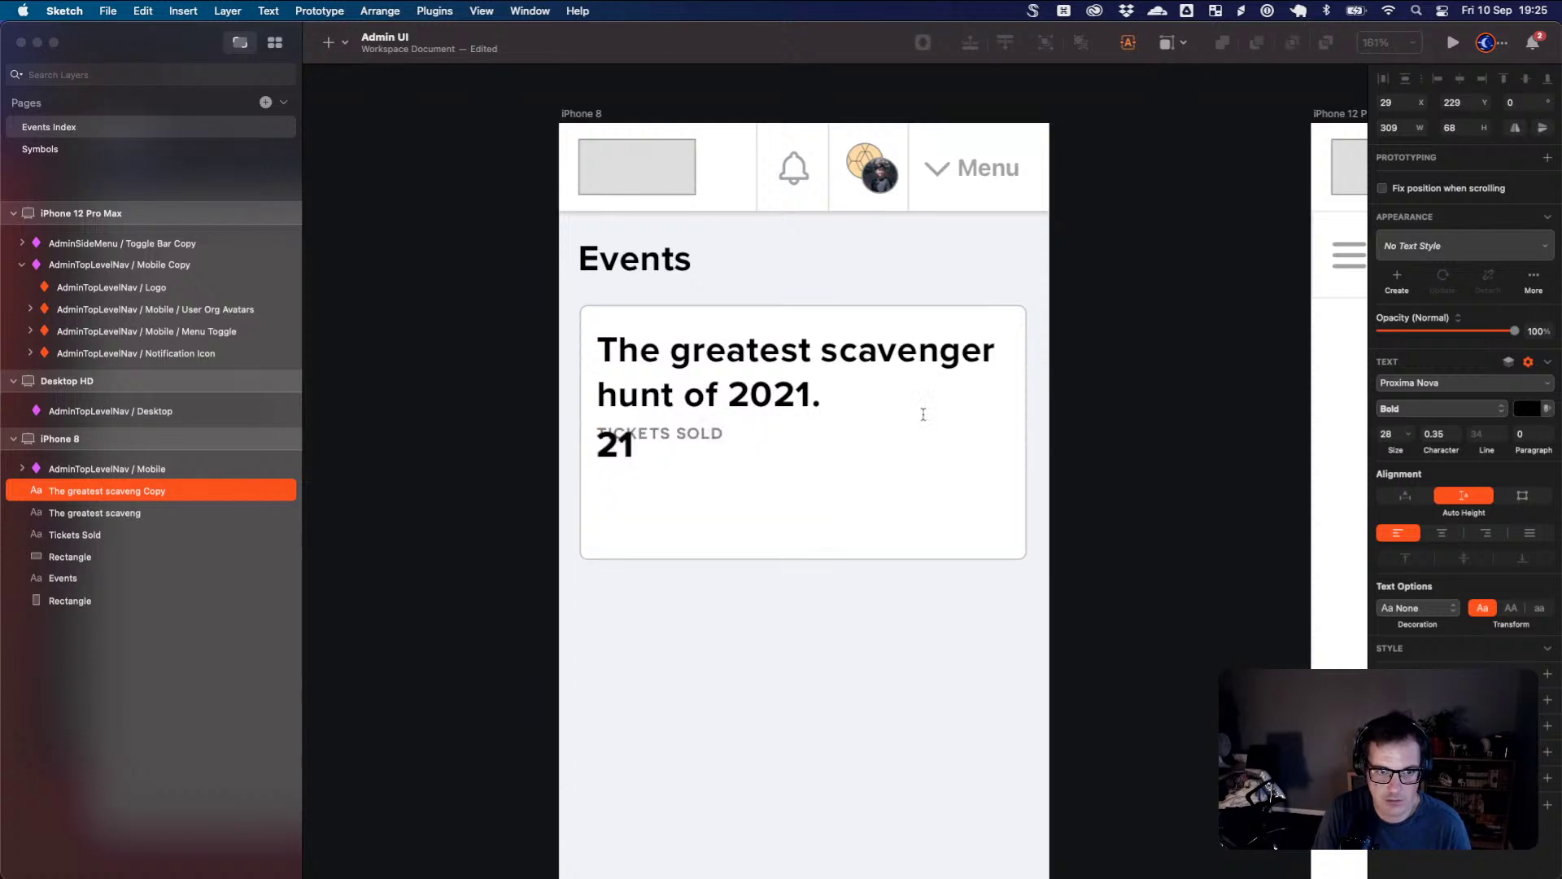
click(616, 449)
key(Escape)
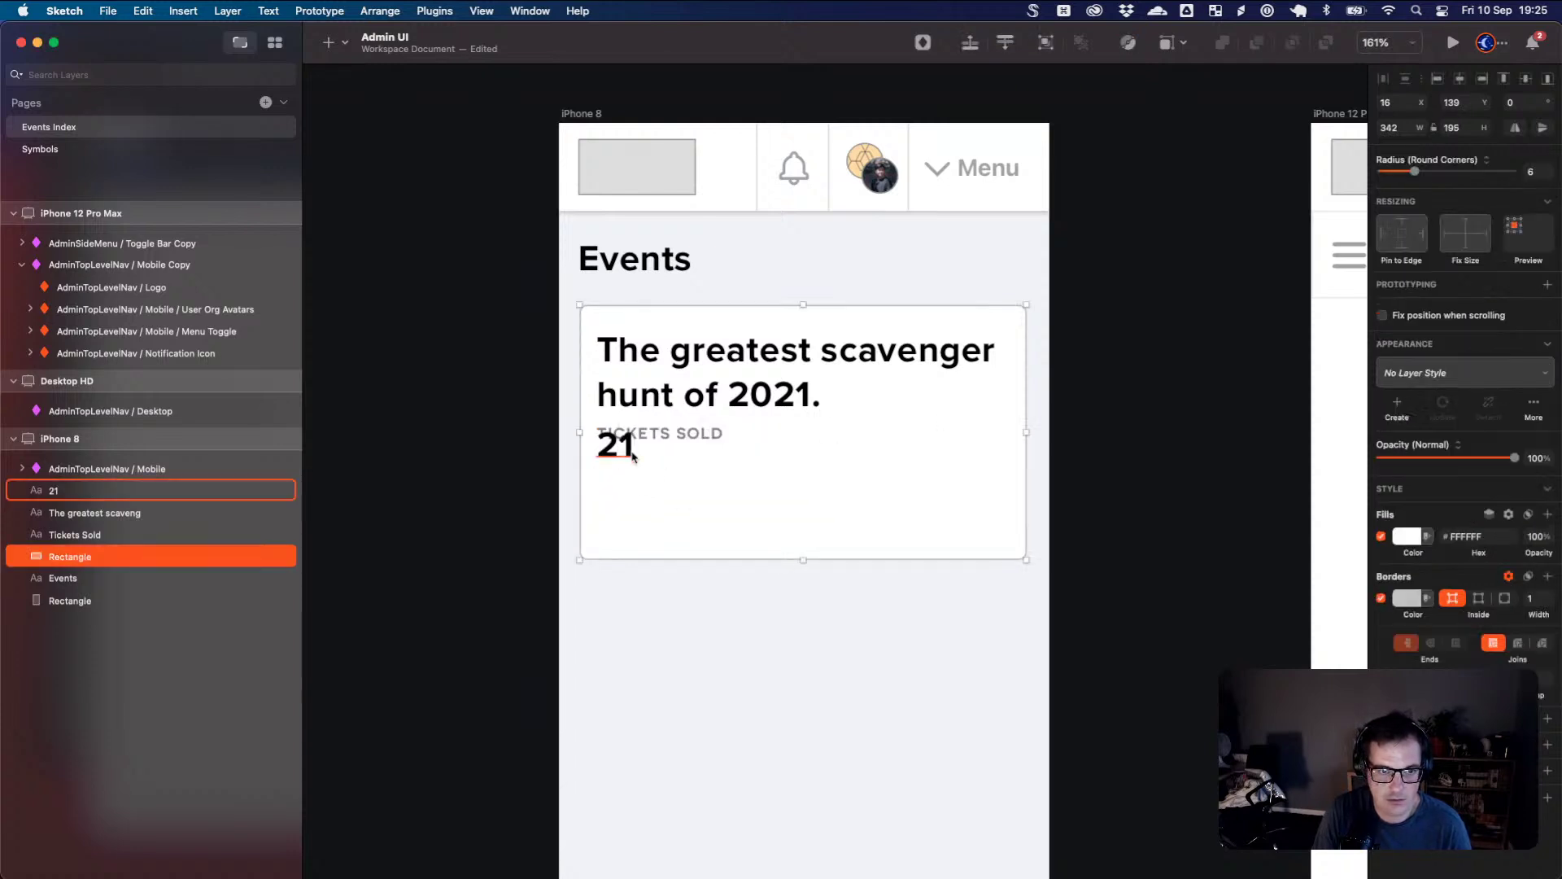
drag(830, 452, 833, 466)
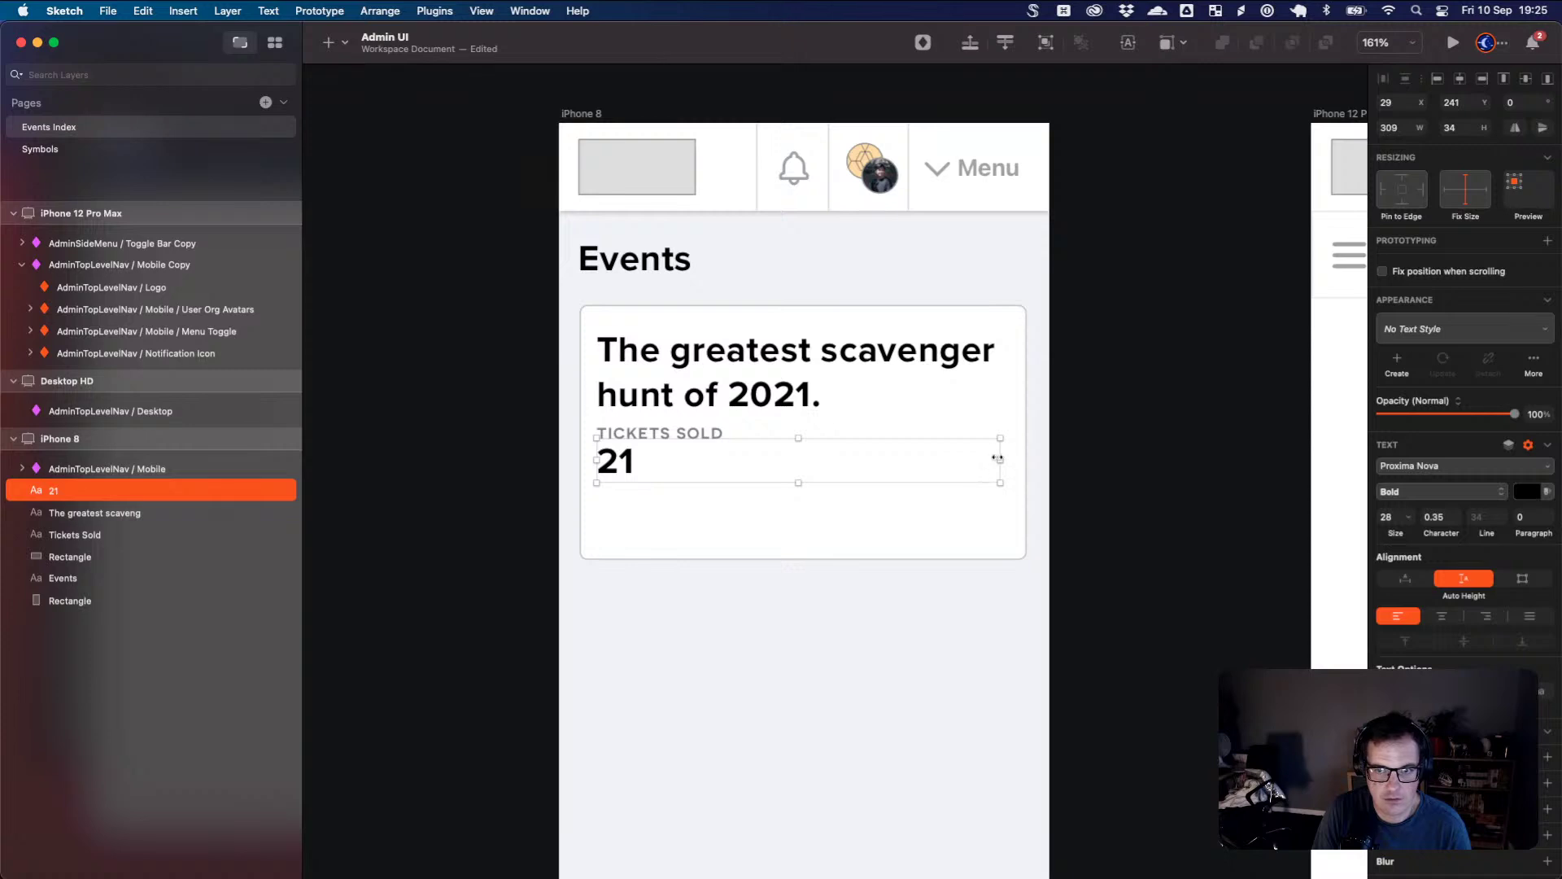
click(1406, 578)
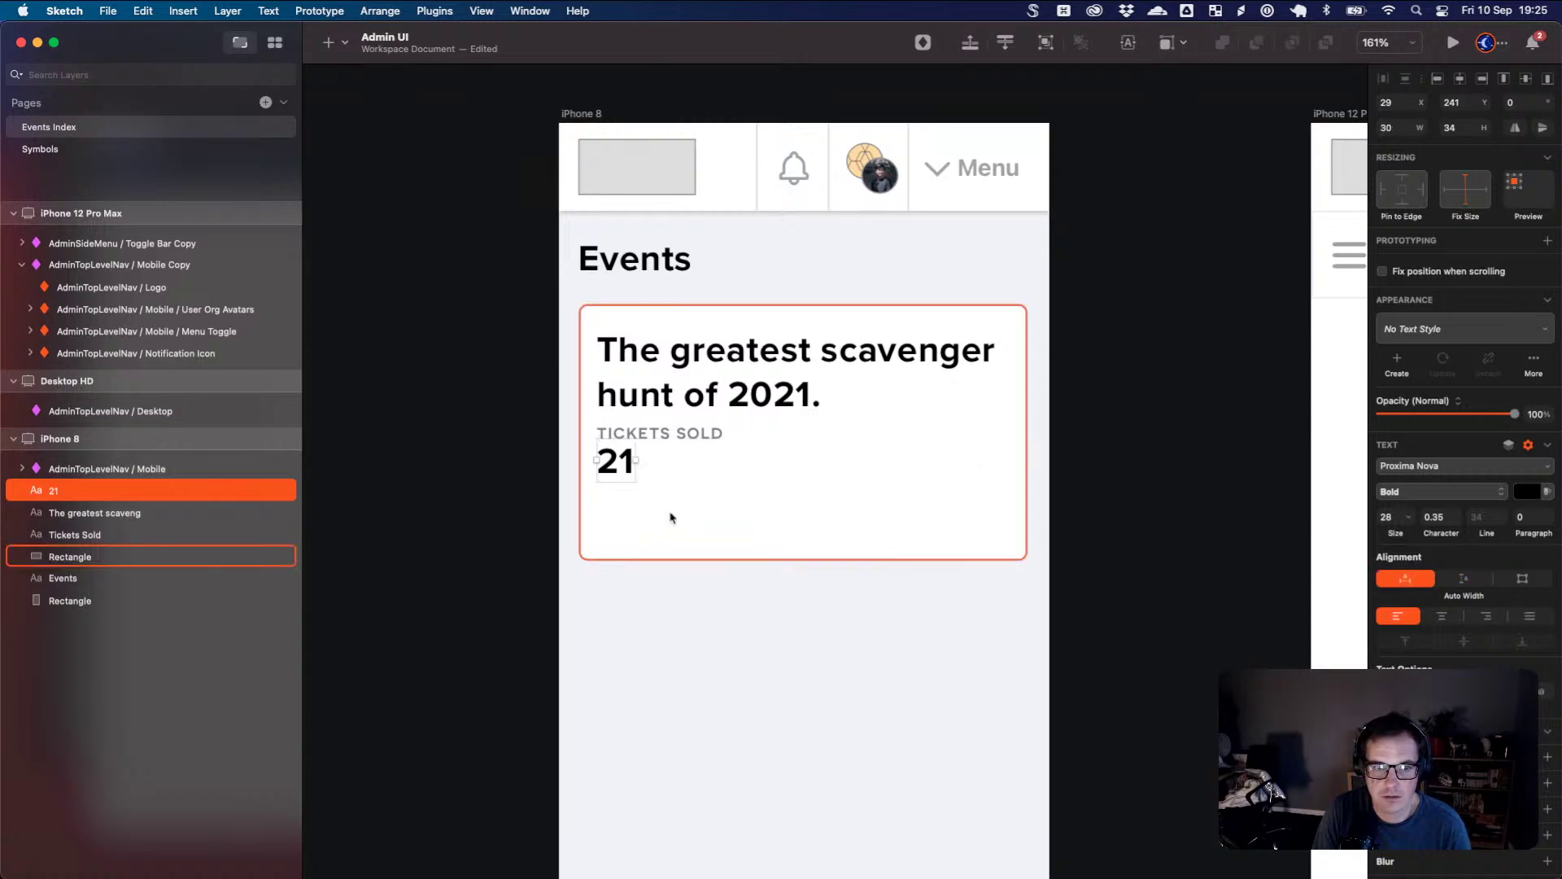
- Nudge 21 slightly lower and group it with the TICKETS SOLD label
click(640, 448)
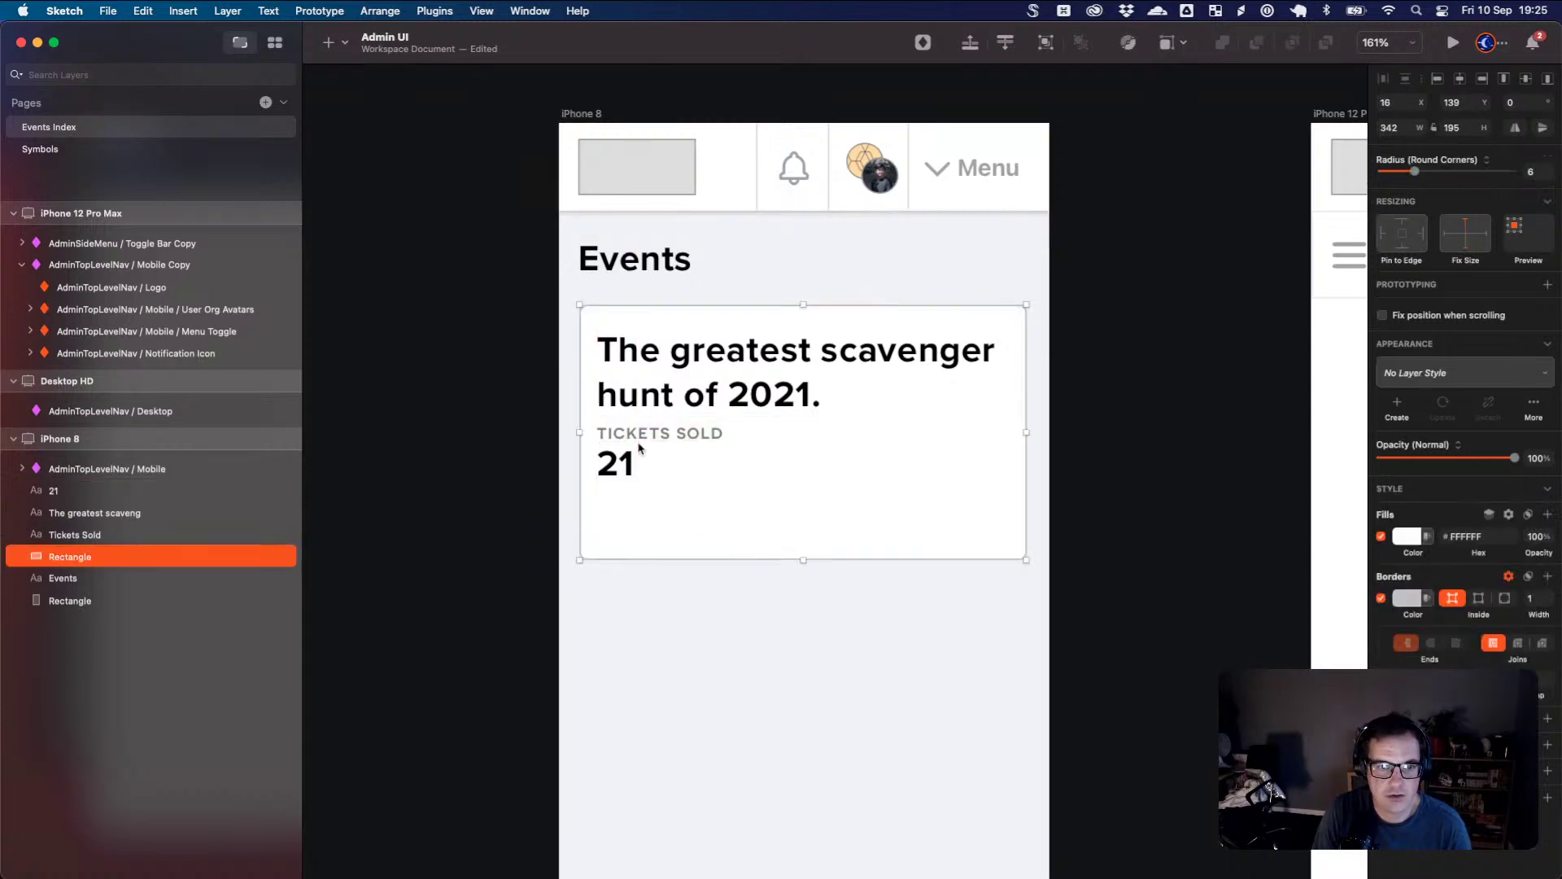
click(643, 434)
drag(631, 464, 628, 470)
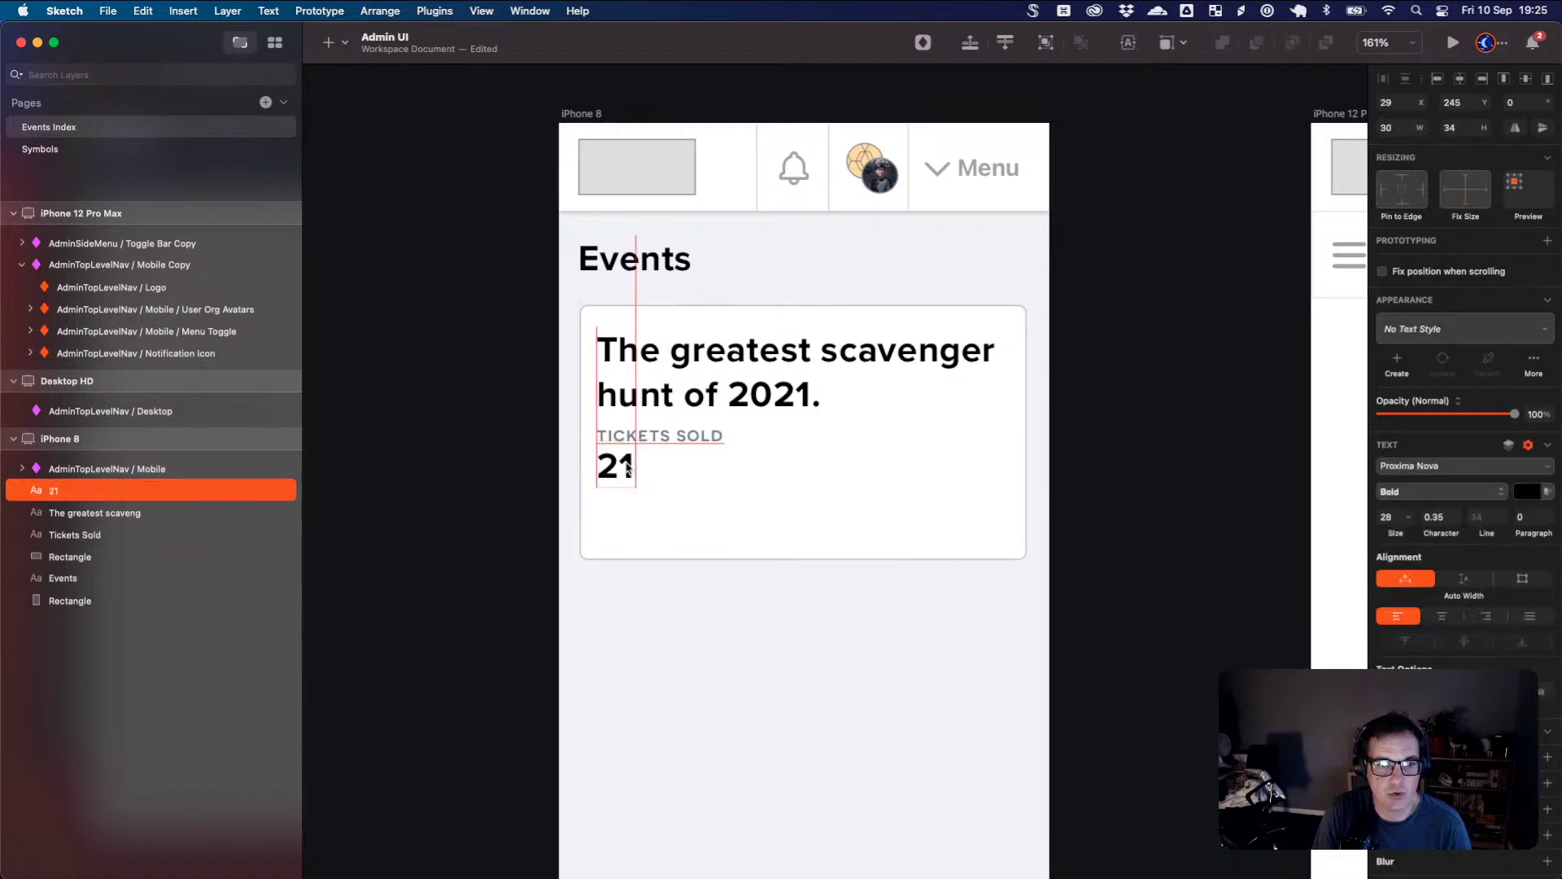
click(631, 438)
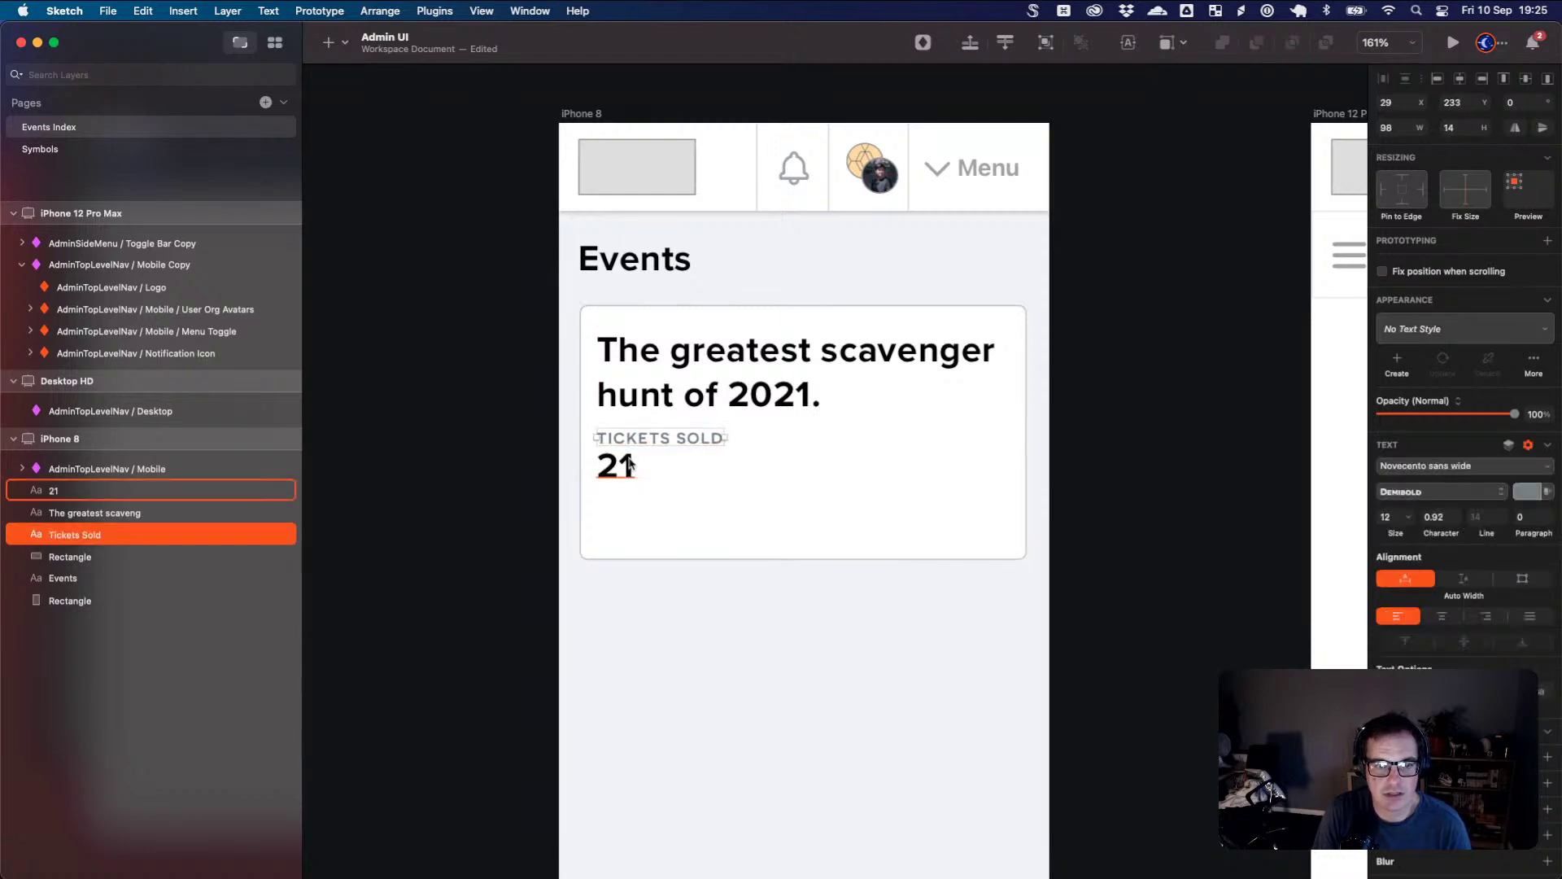
click(633, 472)
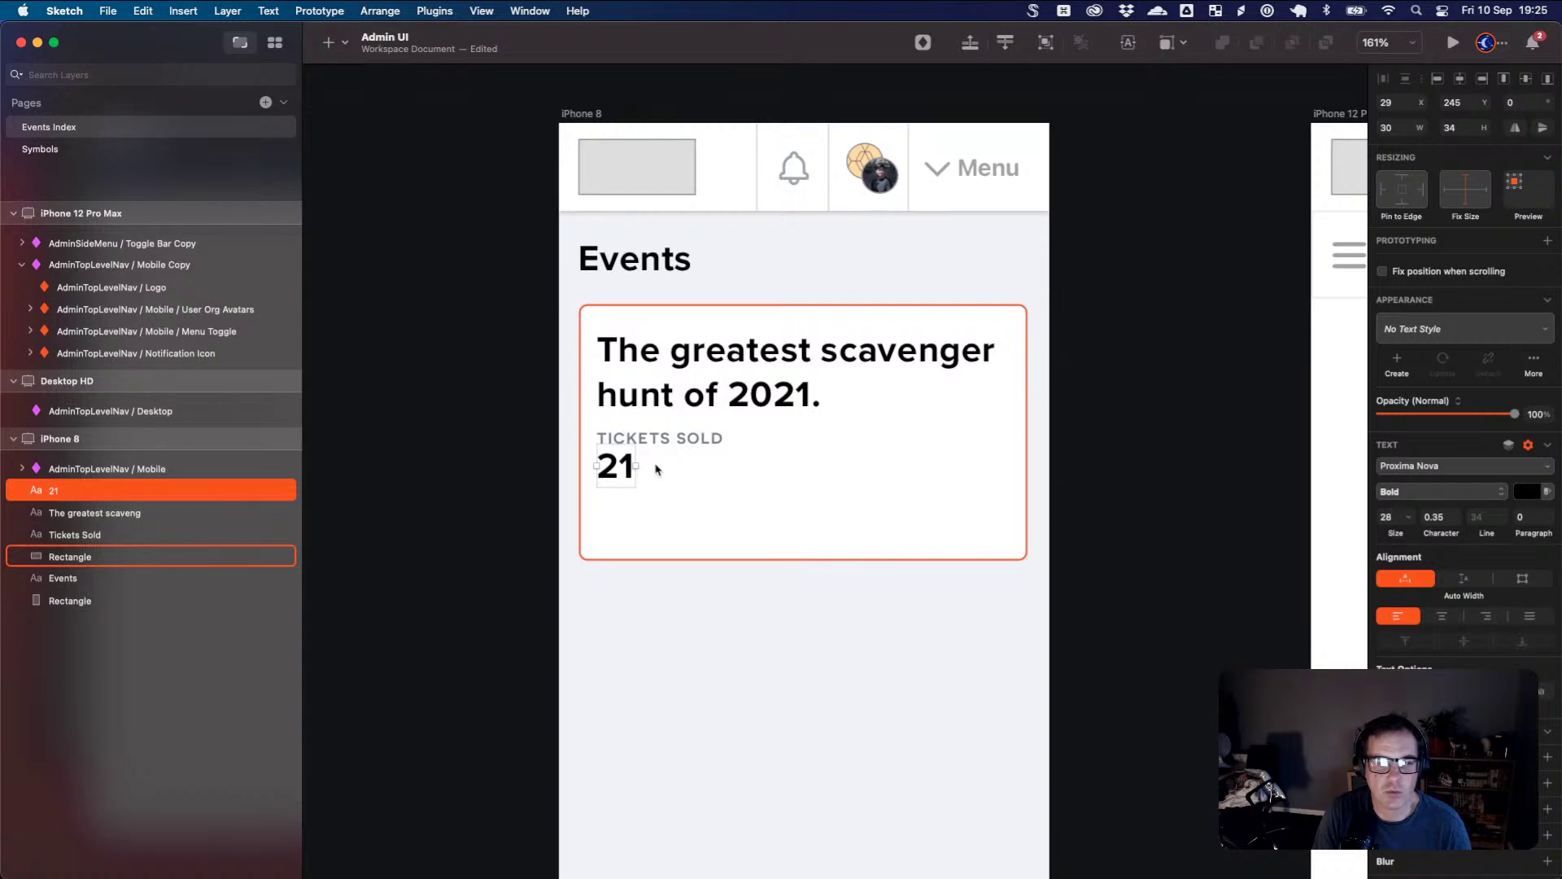
key(Tab)
key(Tab)
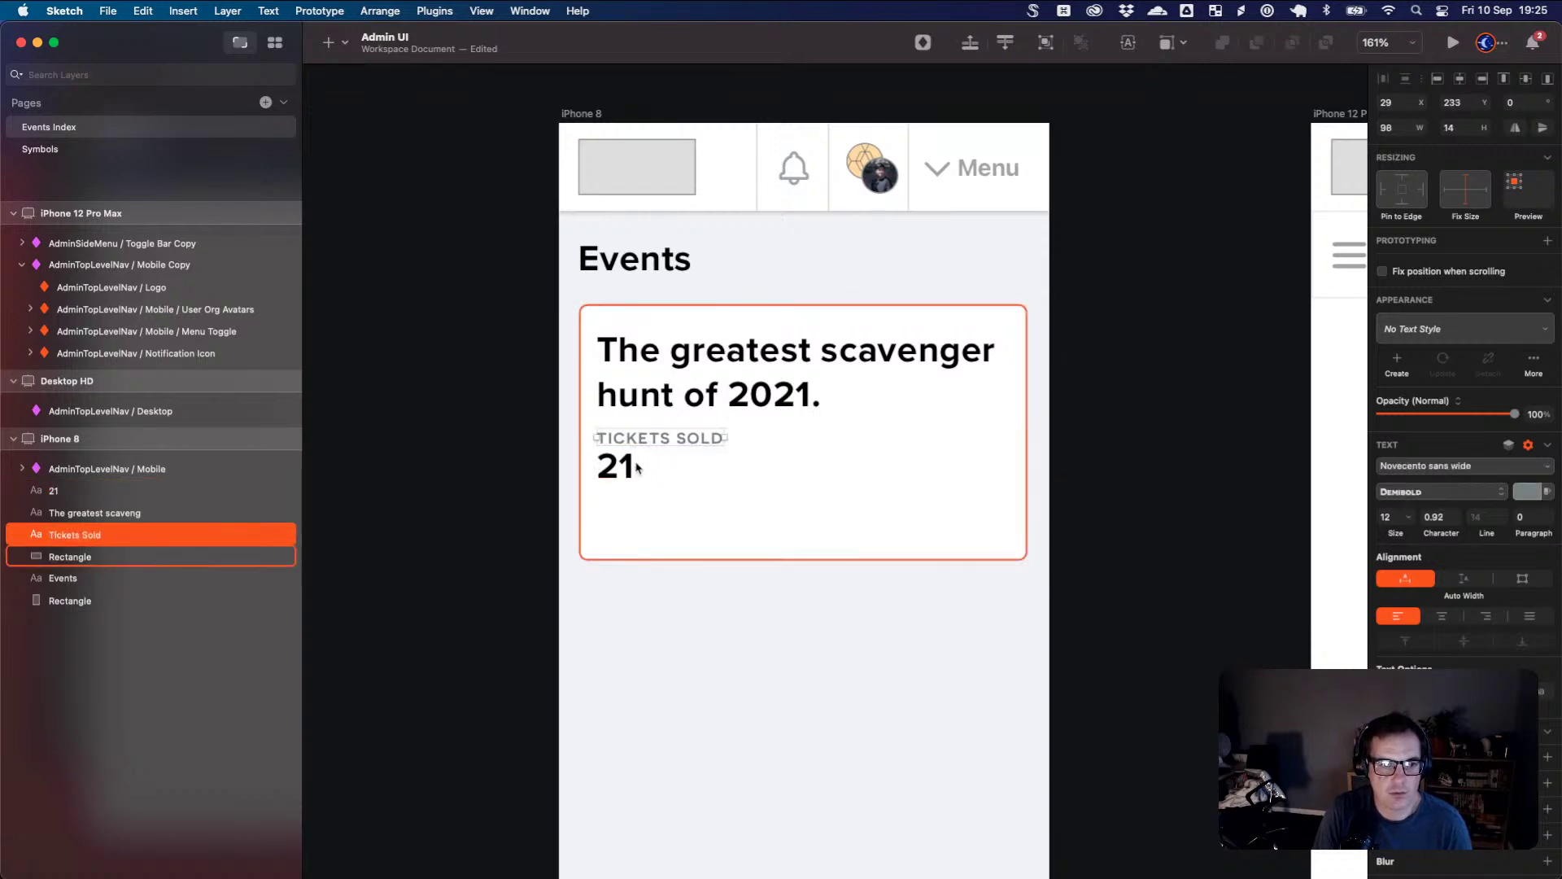
shift+click(638, 468)
key(super+g)
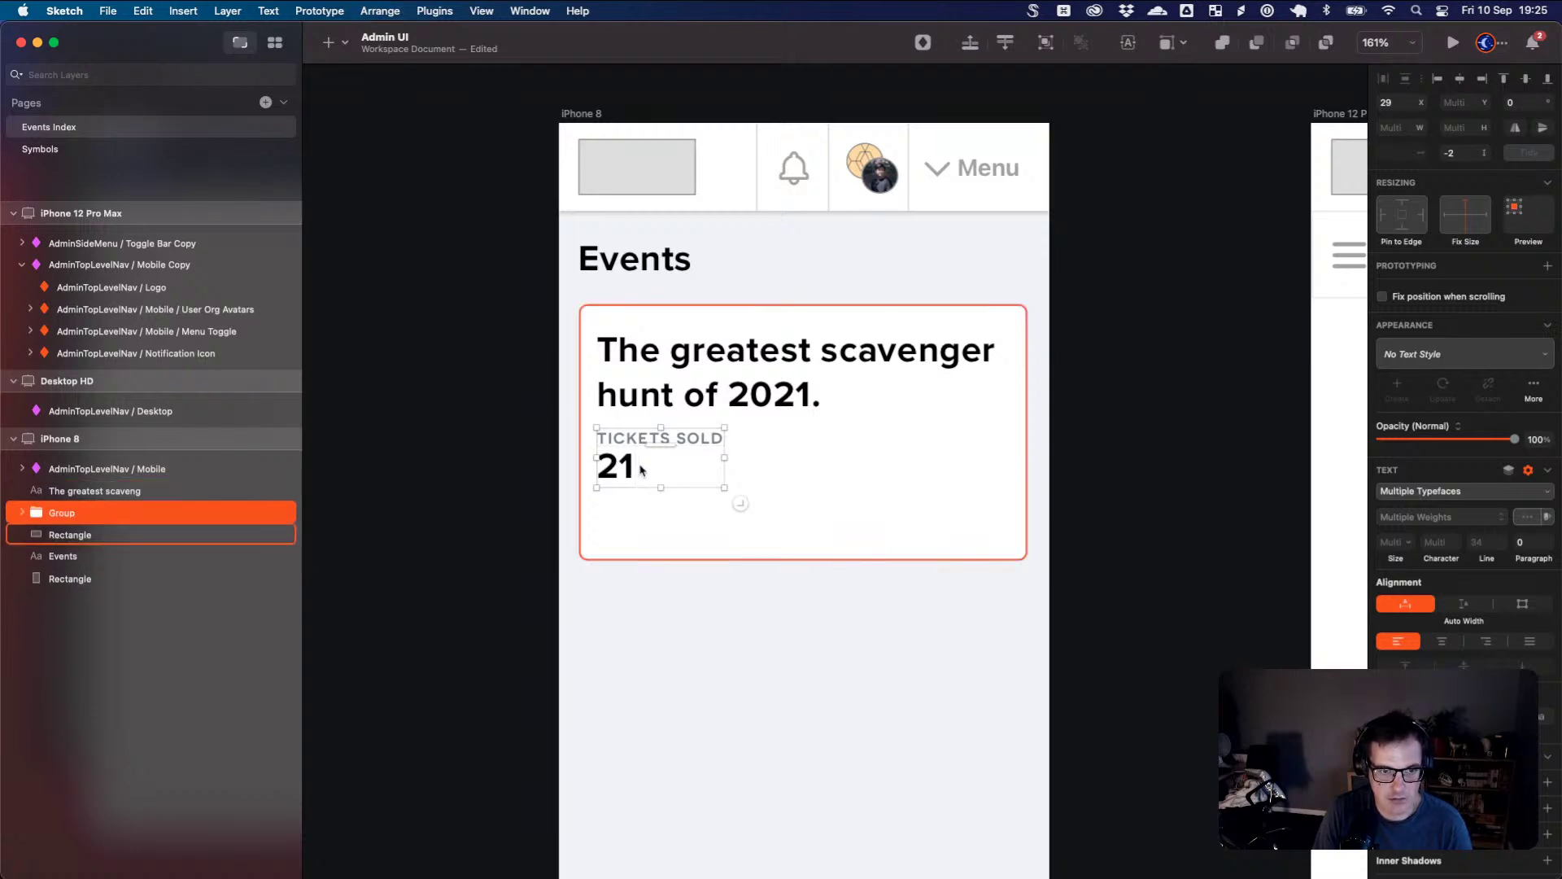
- Duplicate the stat group to the right and change it to REVENUE over £210.00
drag(629, 478, 855, 470)
double_click(862, 439)
double_click(861, 437)
triple_click(862, 437)
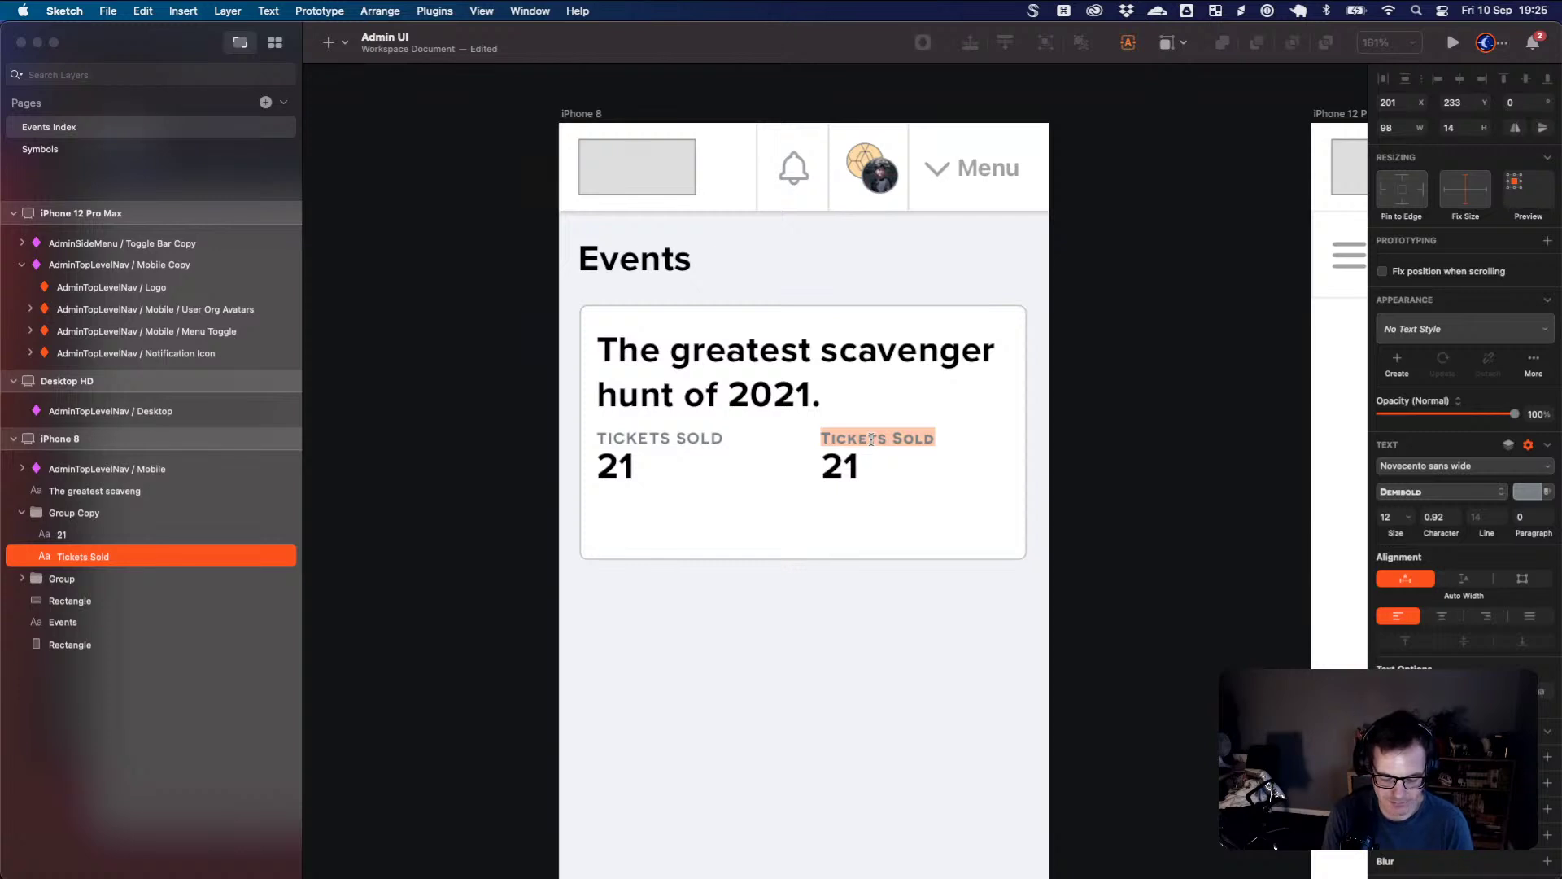
text(Revenue)
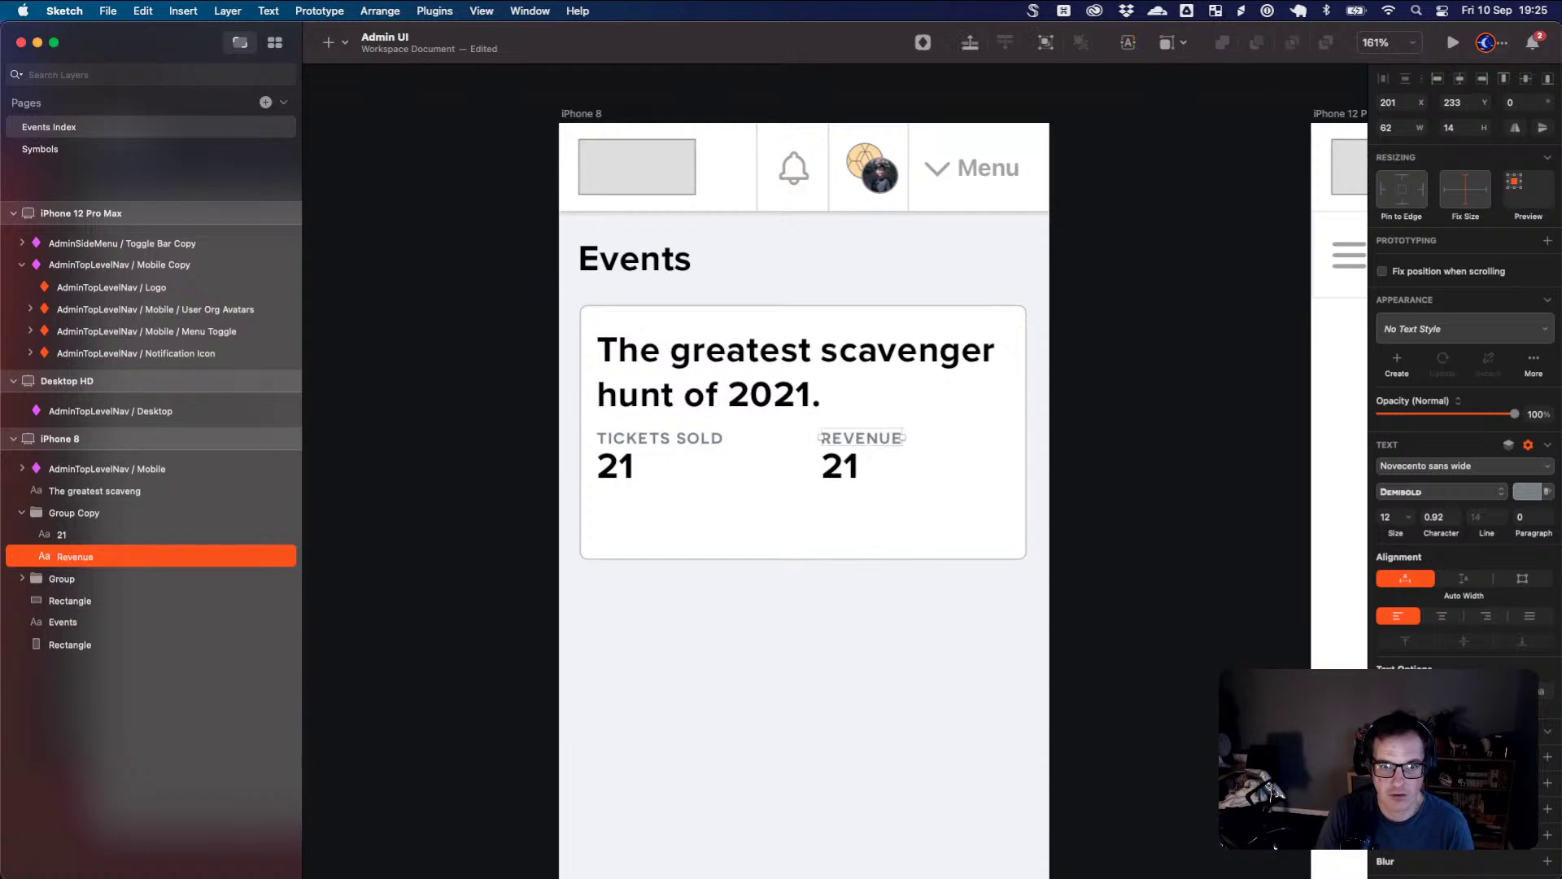
click(843, 464)
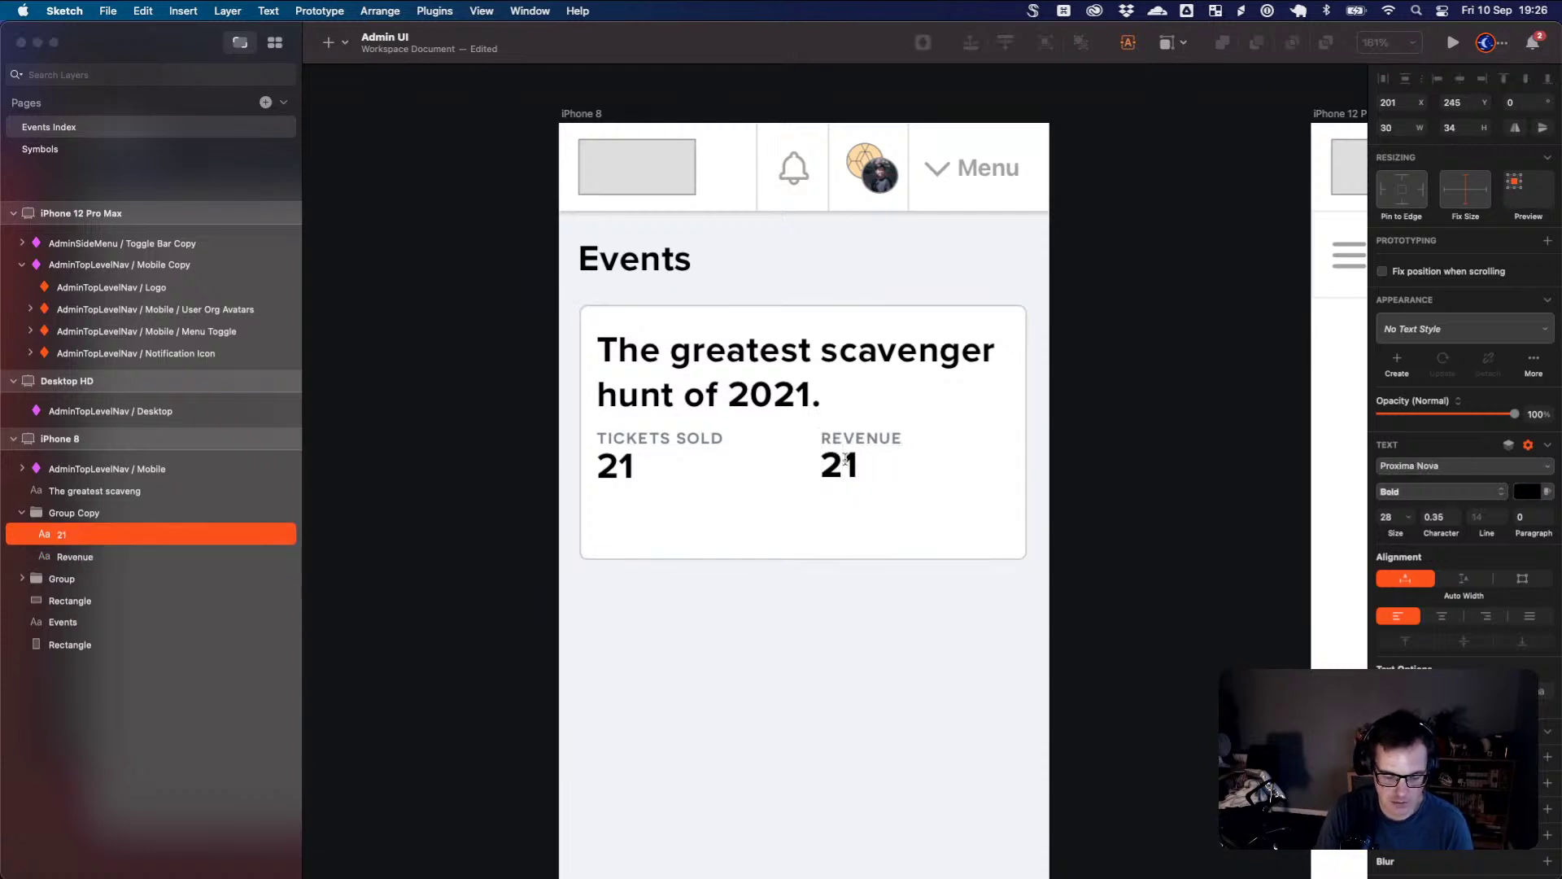
double_click(846, 460)
text(£)
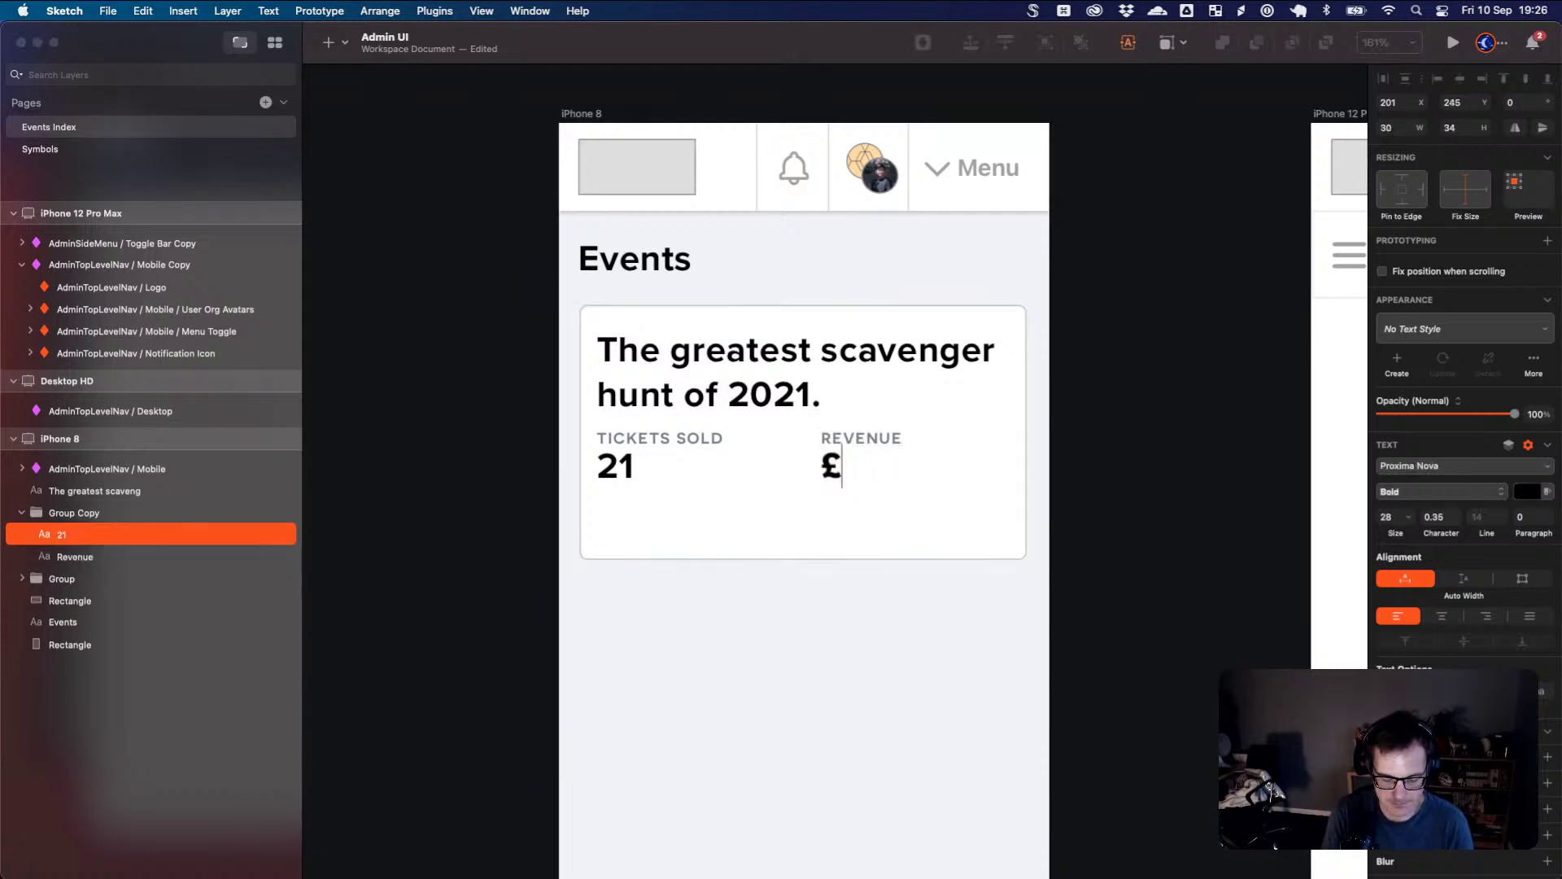
text(21)
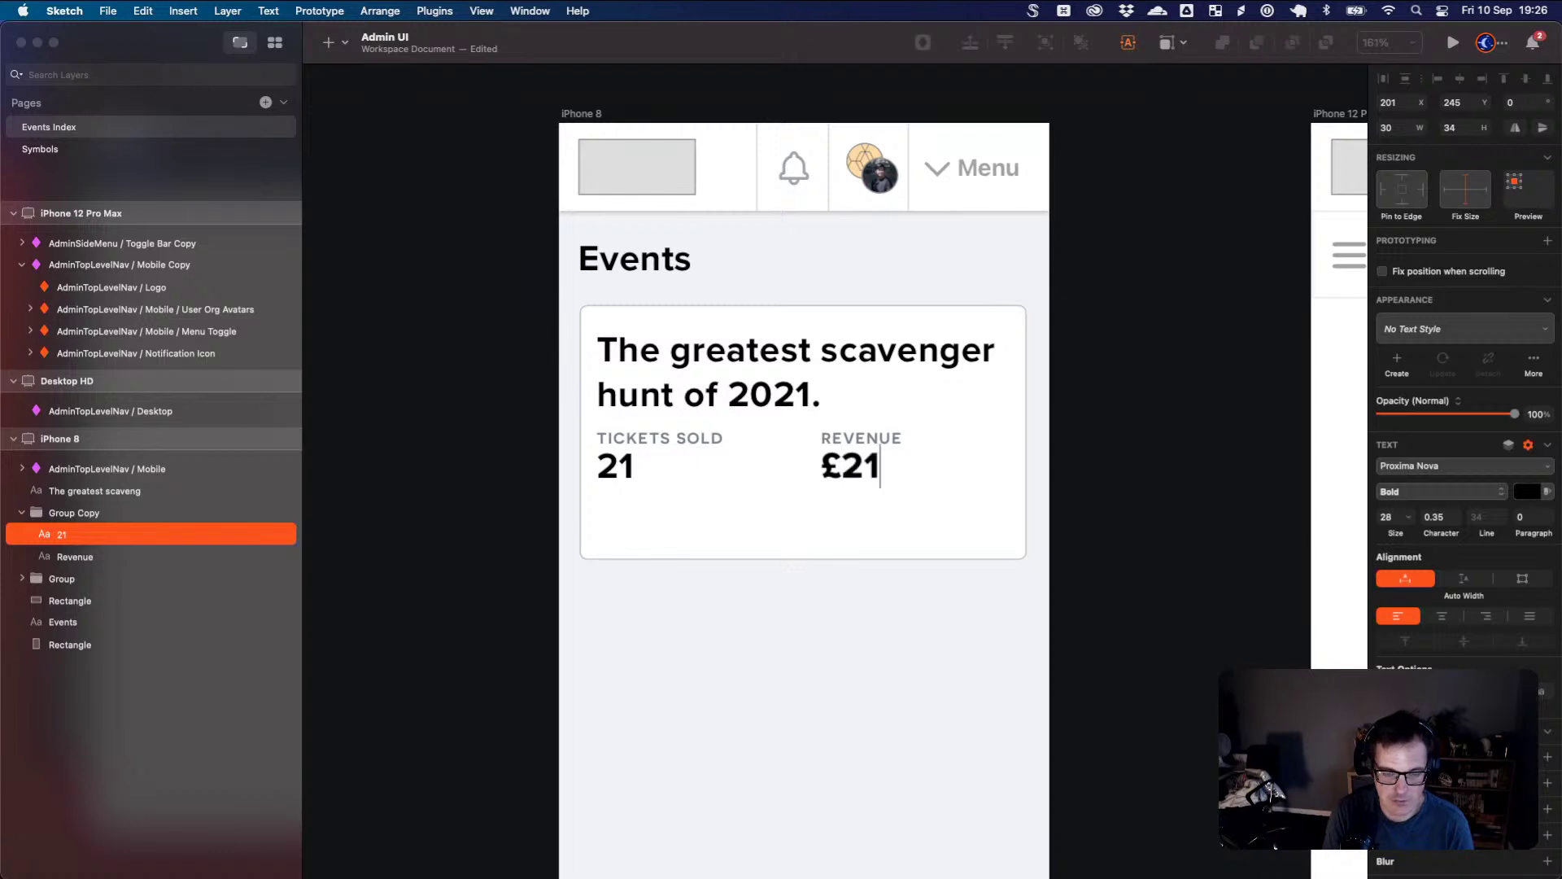
text(0.00)
key(Escape)
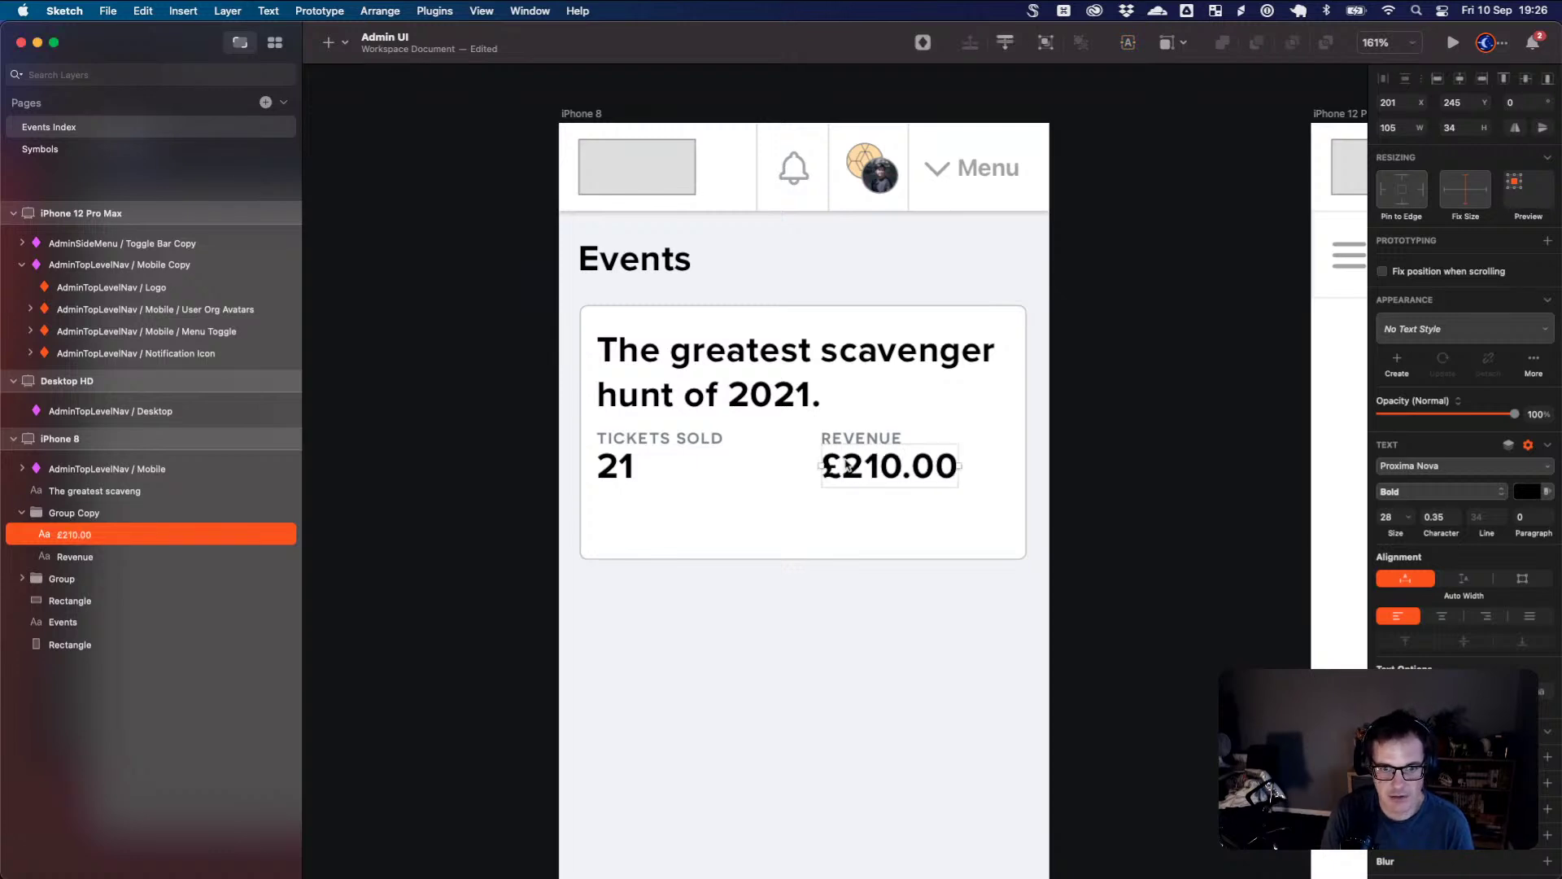
click(865, 505)
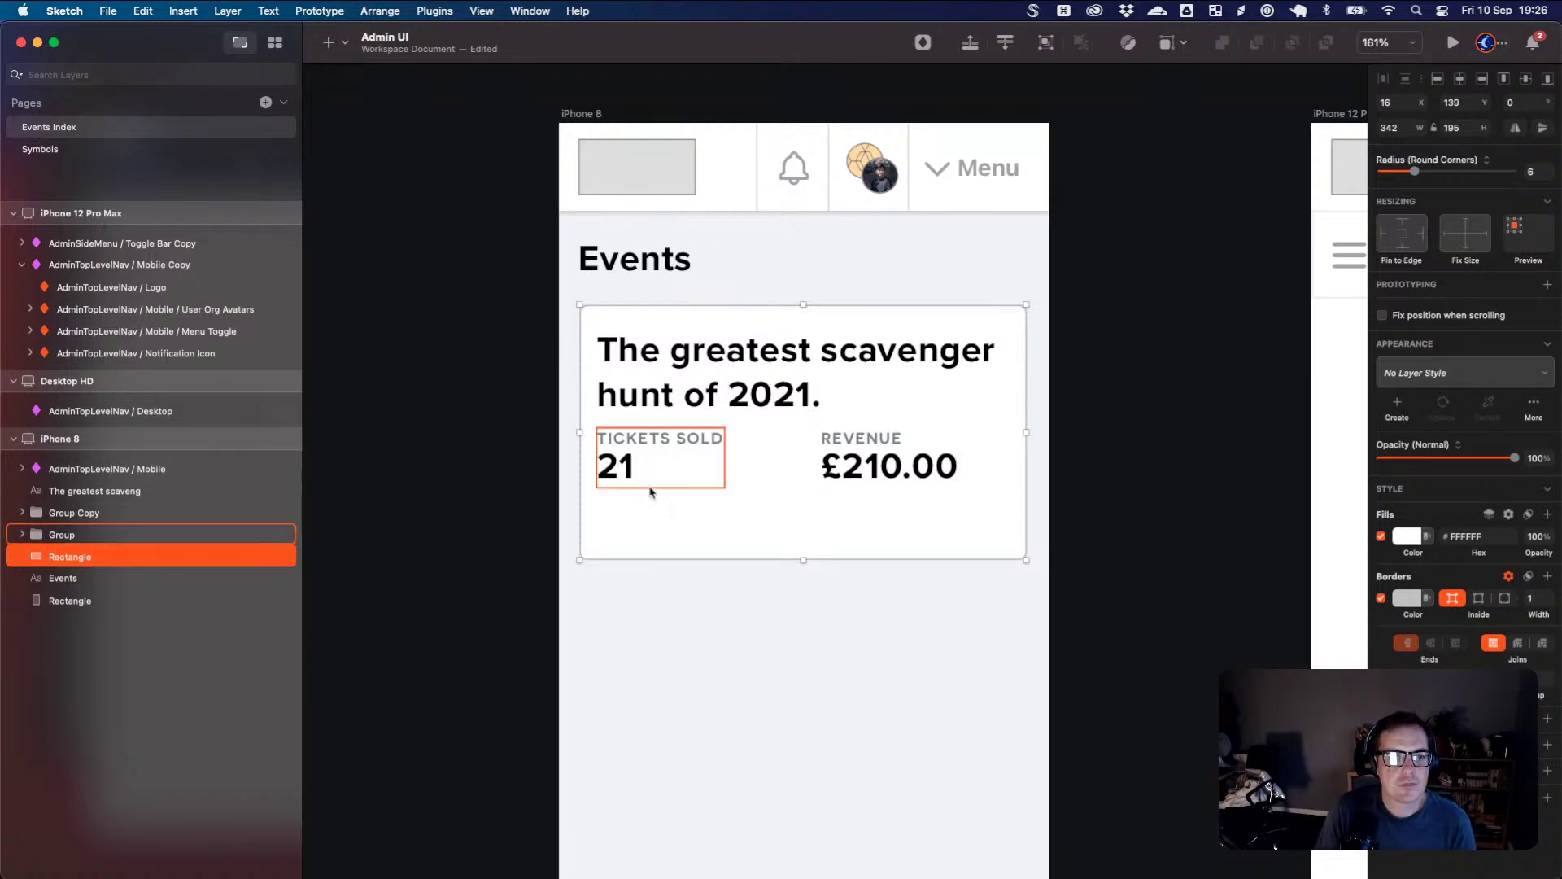
- Make the card taller and draw a horizontal divider line across it
drag(803, 560, 804, 595)
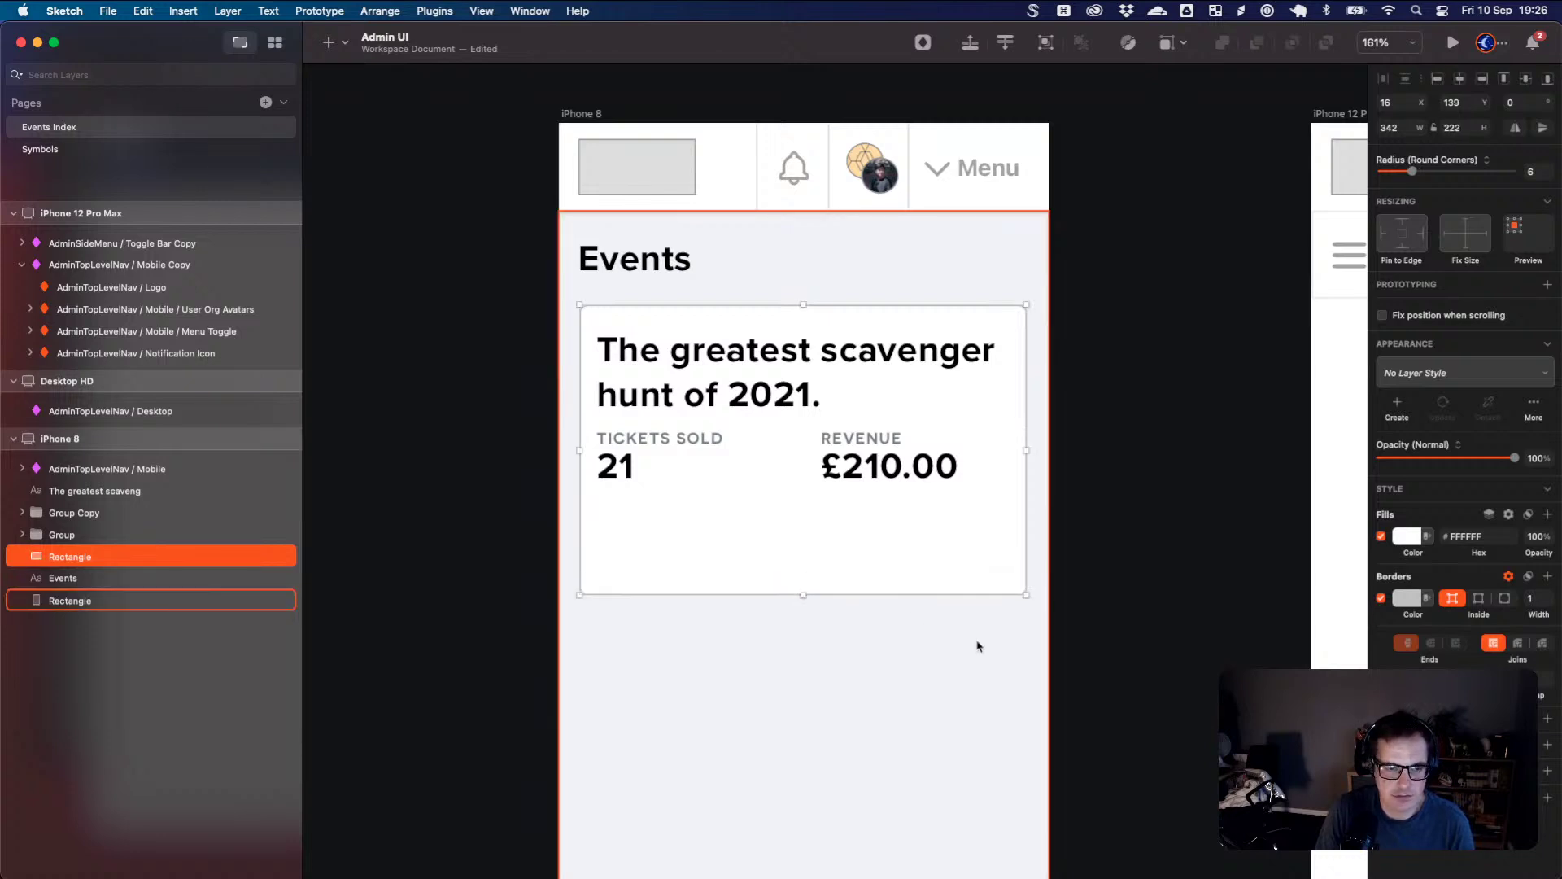
key(r)
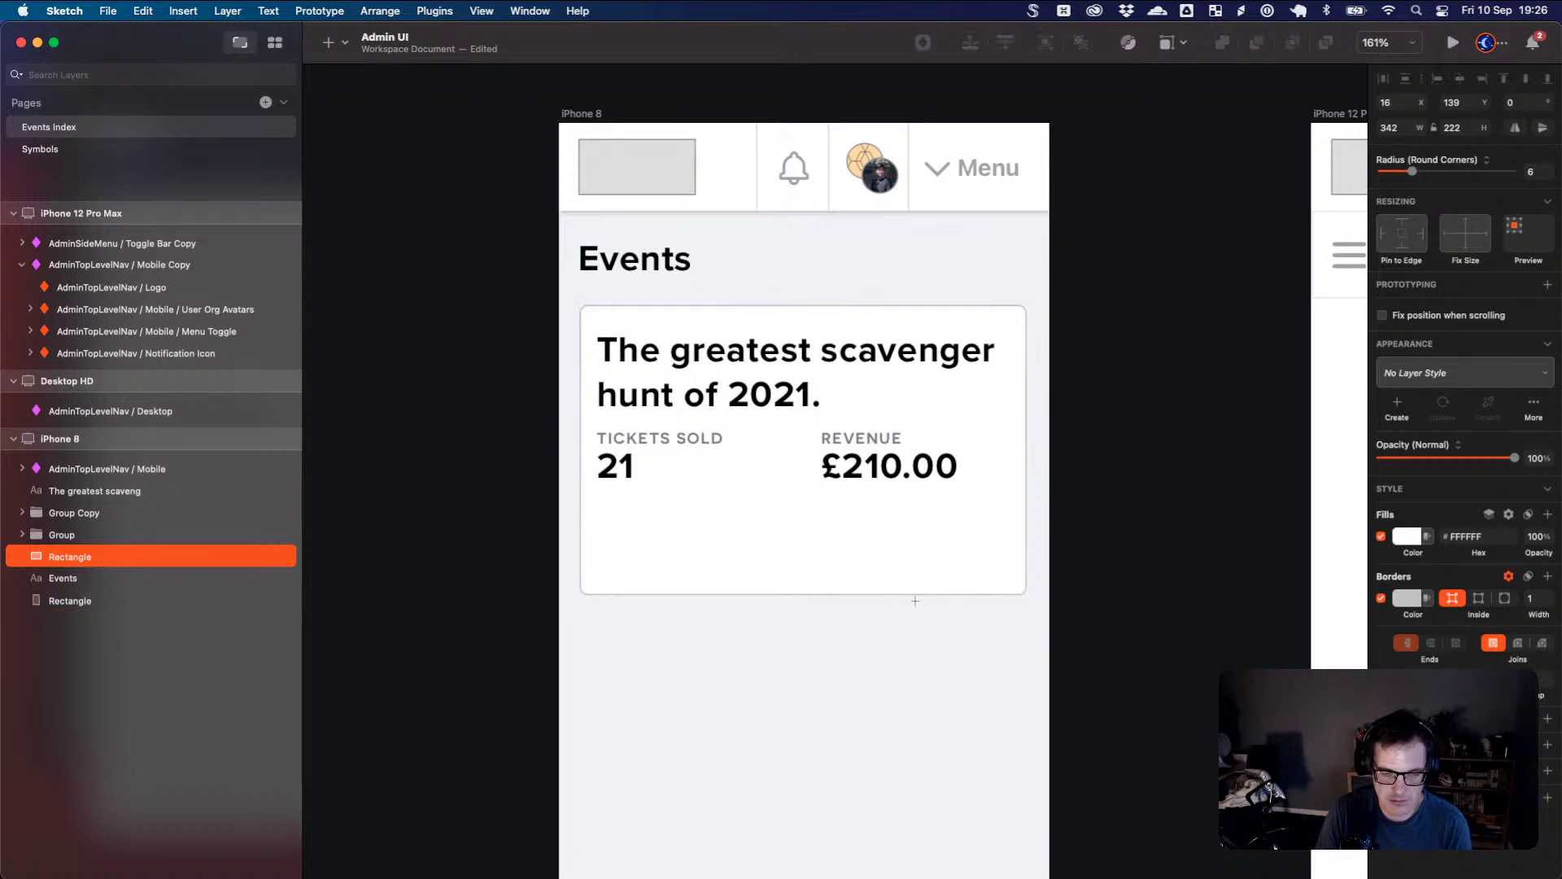
drag(579, 496, 1028, 505)
drag(580, 495, 584, 495)
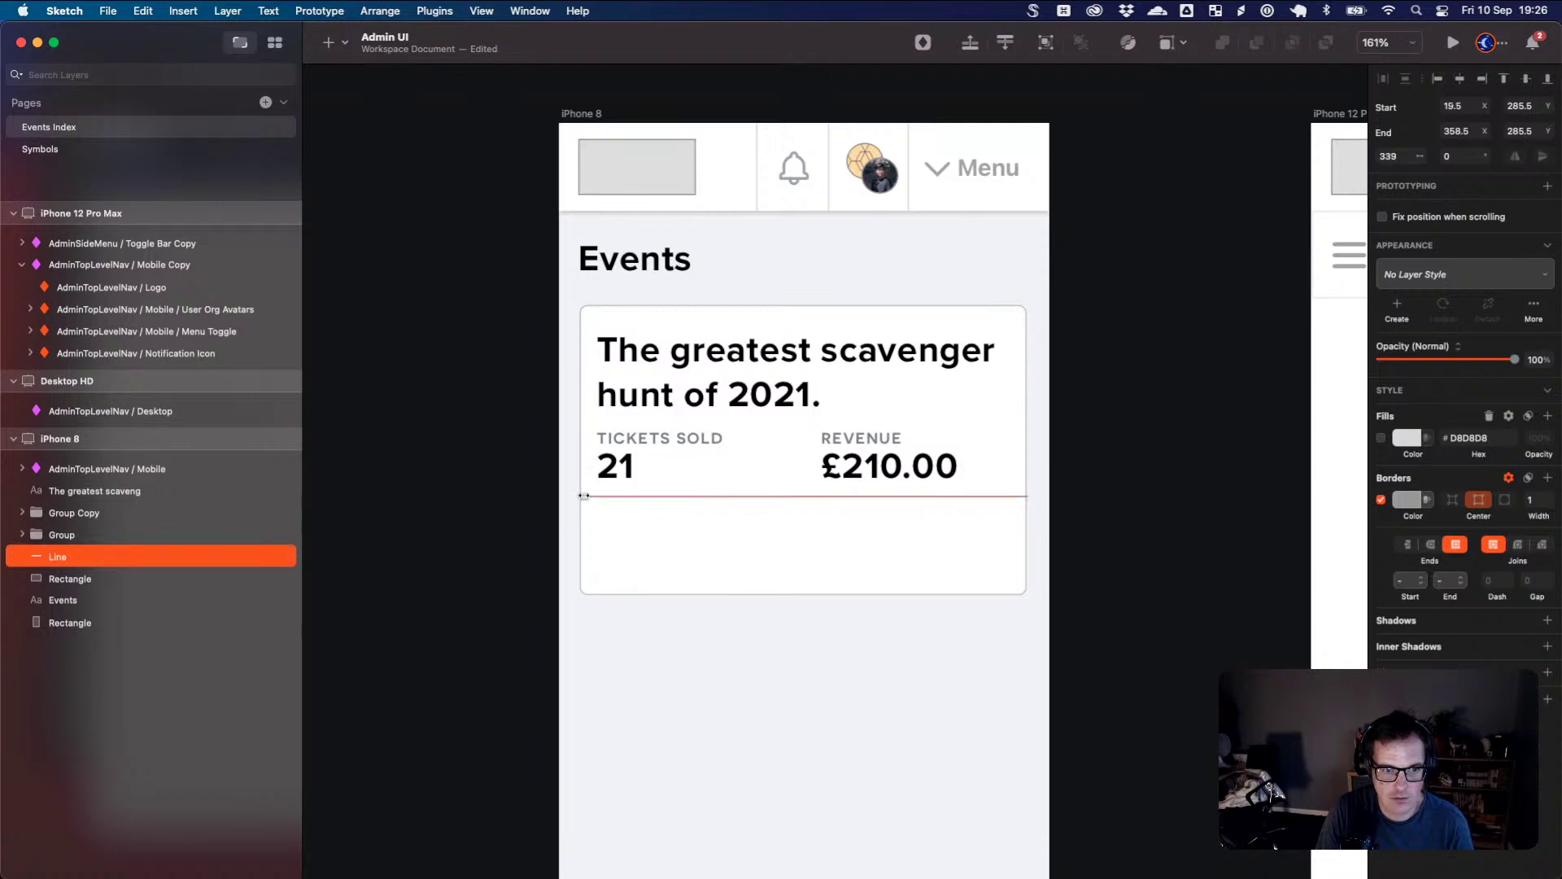
click(610, 516)
click(584, 497)
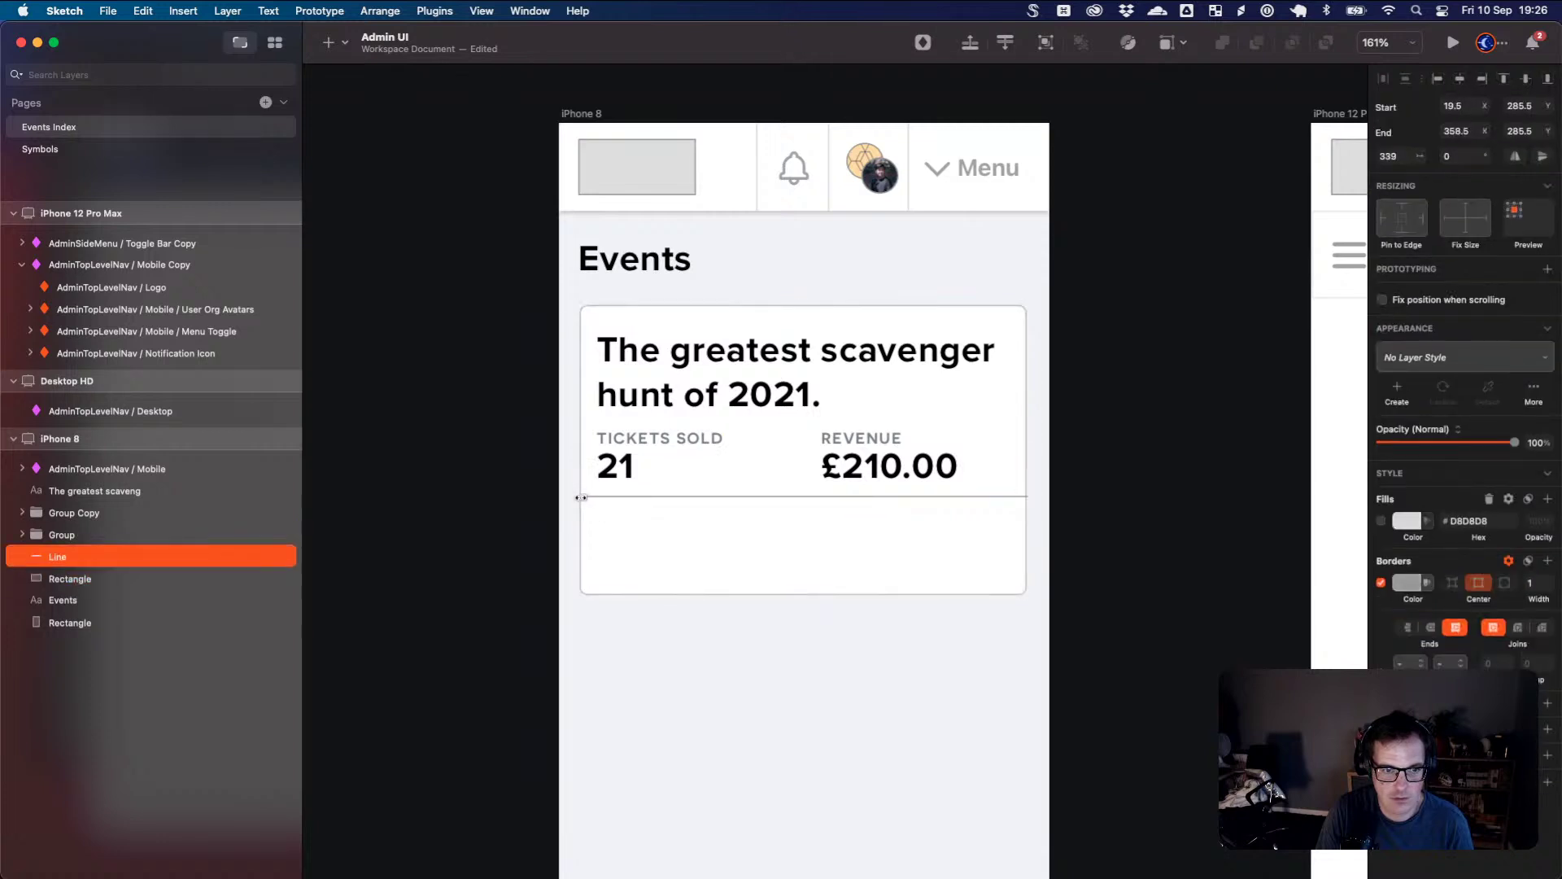
drag(582, 497, 578, 497)
click(600, 513)
click(600, 499)
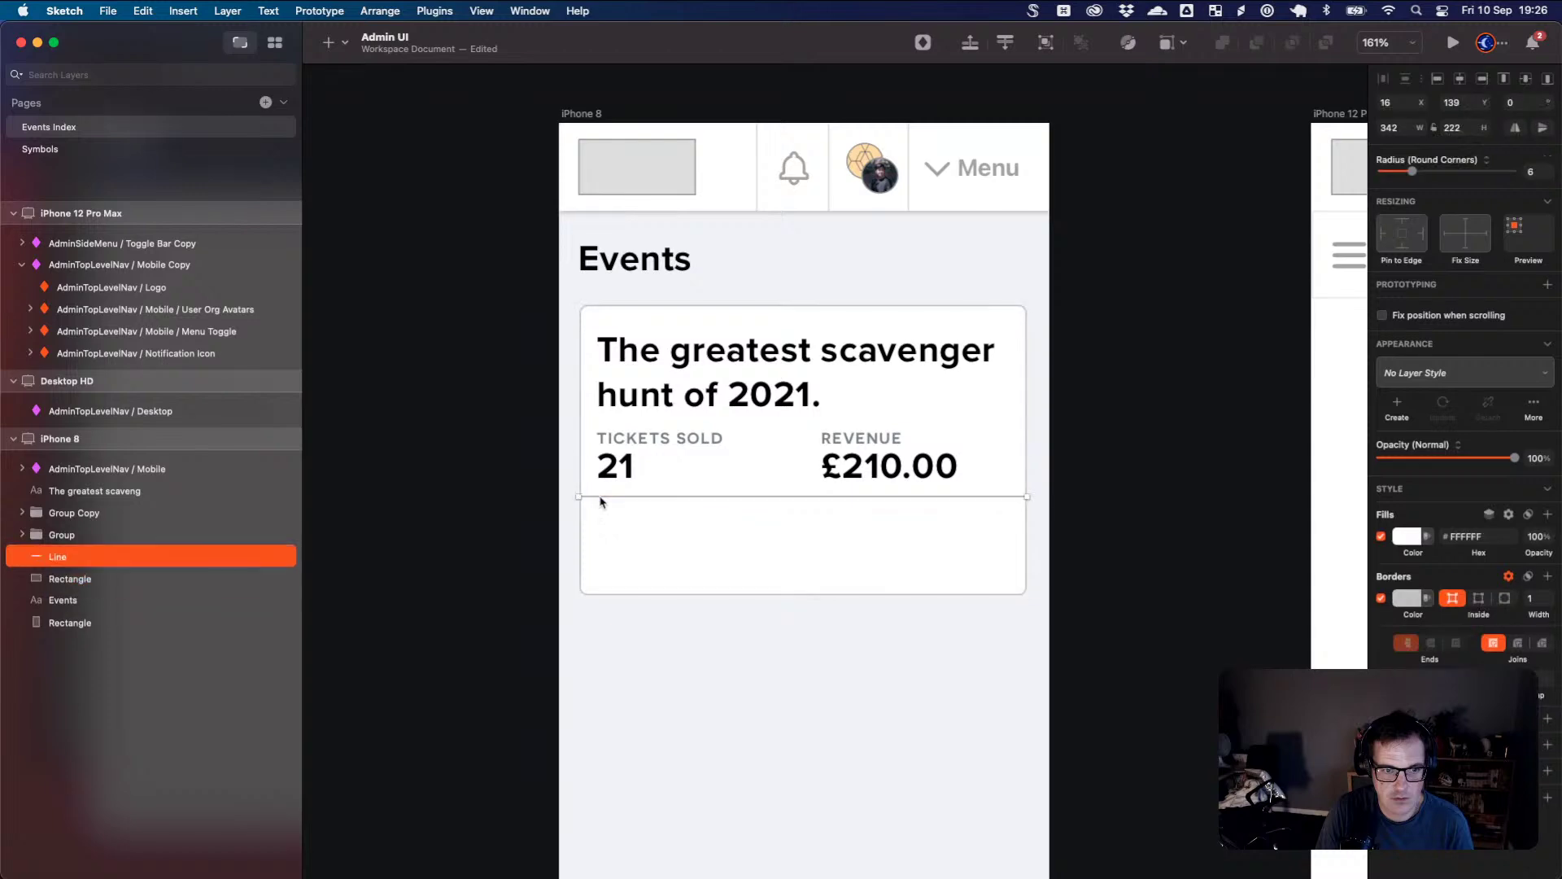
- Pull the divider's left end inside the card and give it a lighter sampled grey
scroll(619, 508, up, 10)
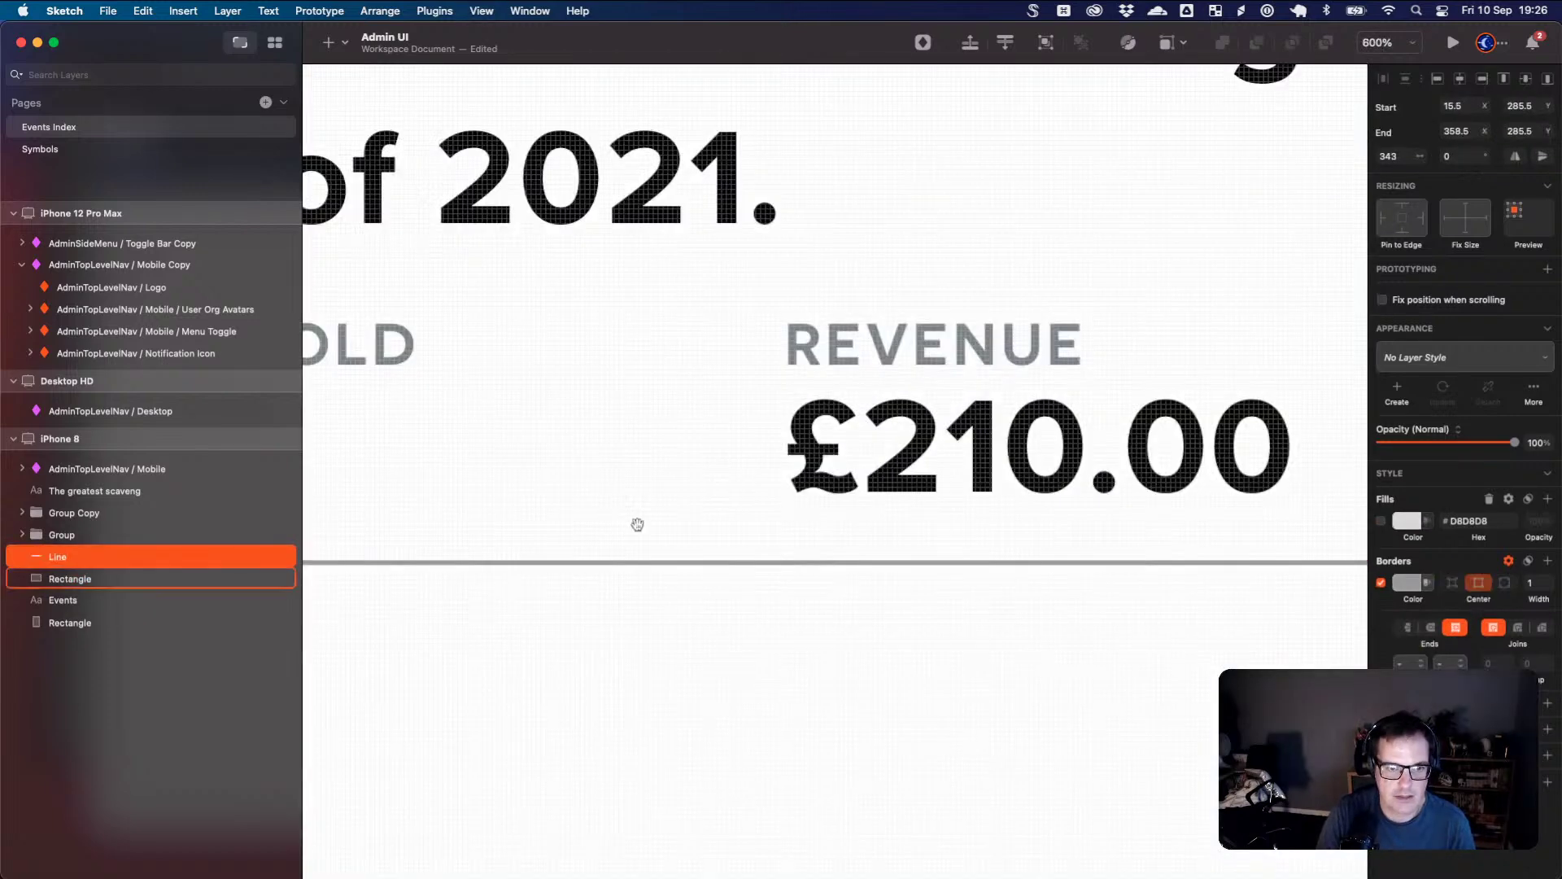
scroll(635, 527, left, 8)
scroll(618, 583, left, 2)
scroll(597, 559, up, 3)
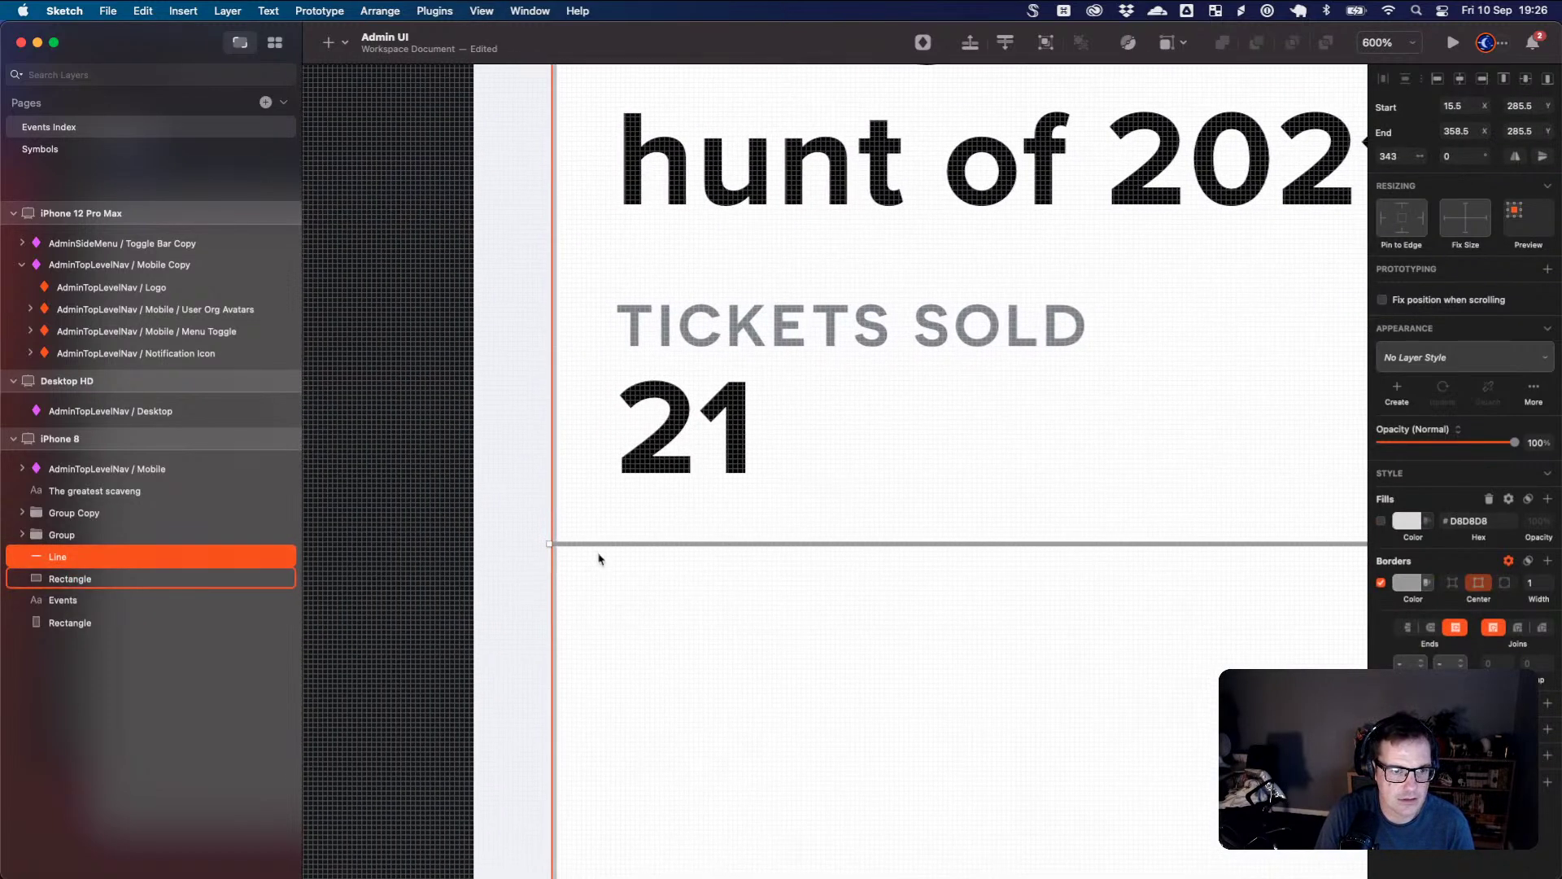
scroll(603, 558, down, 3)
scroll(613, 563, up, 5)
scroll(613, 563, up, 2)
scroll(559, 559, left, 3)
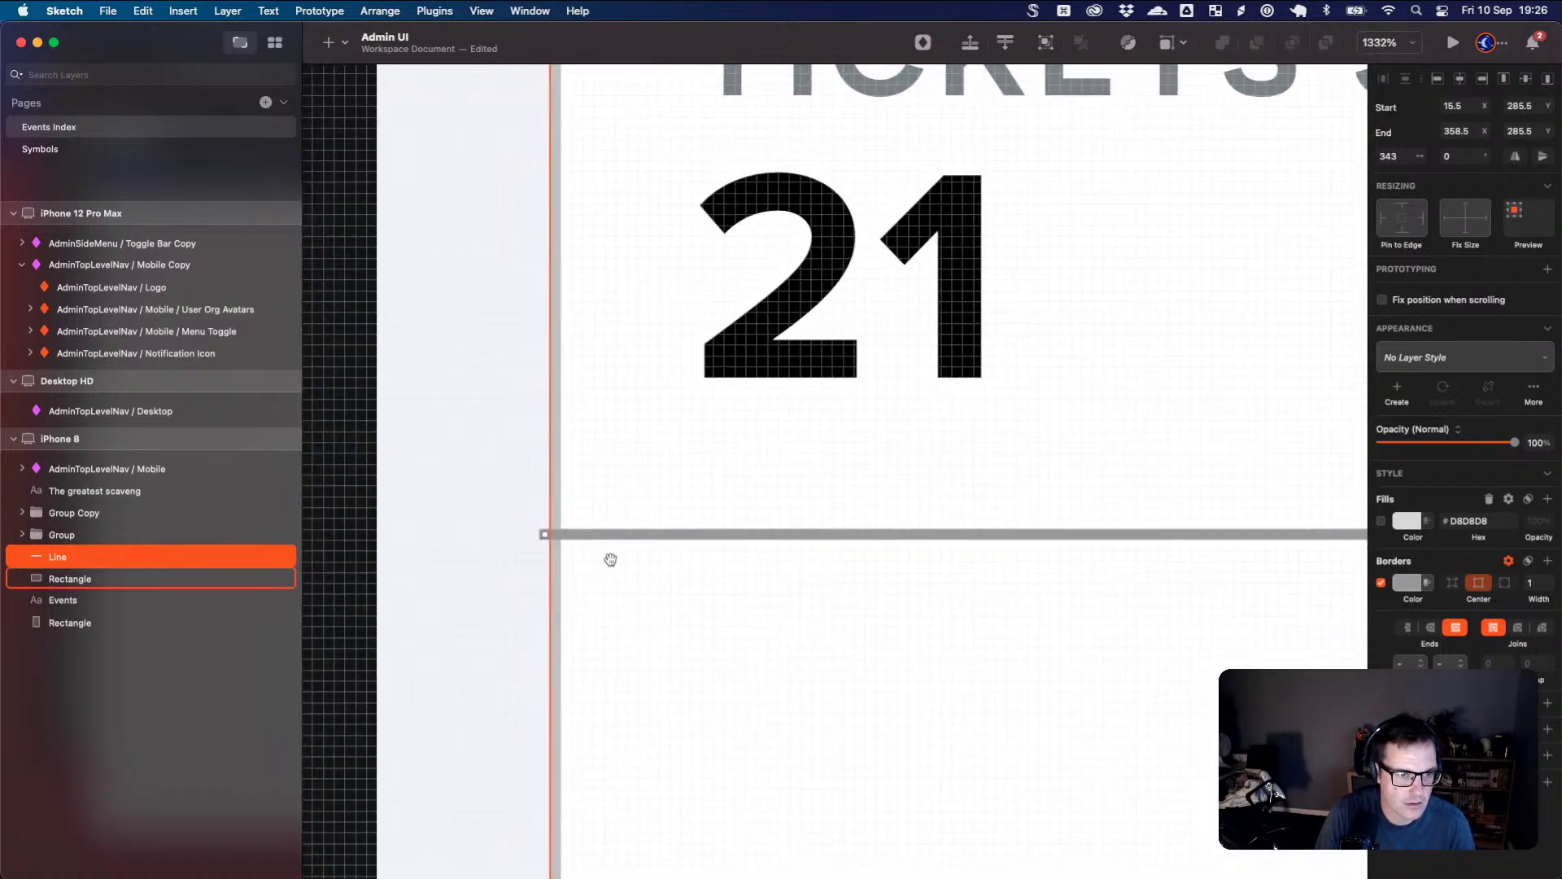
drag(545, 535, 555, 535)
click(618, 548)
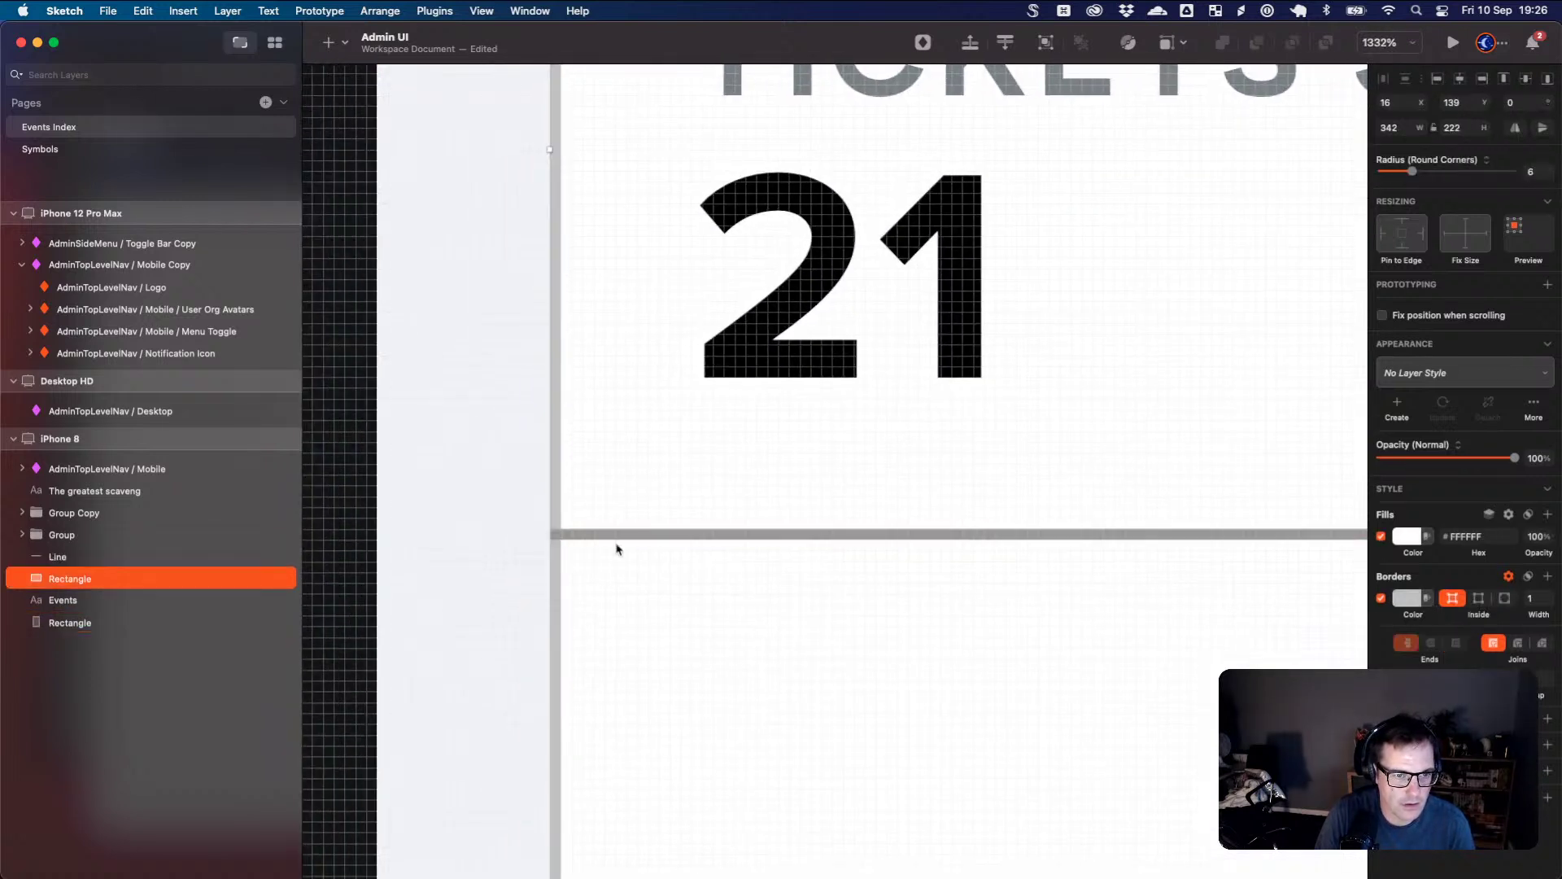
click(625, 536)
click(1405, 581)
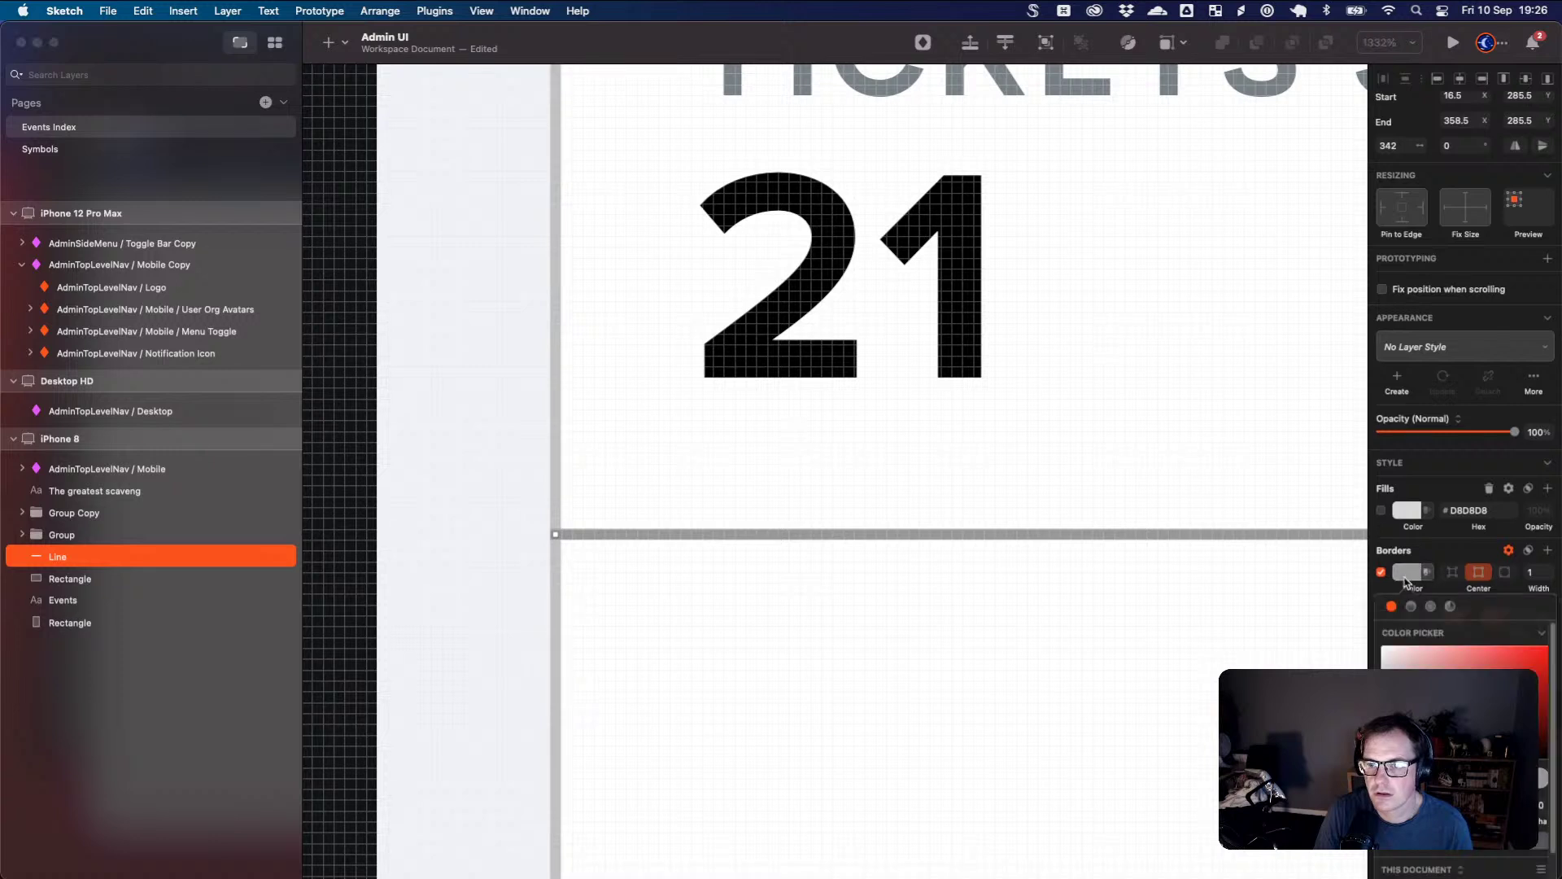
key(ctrl+c)
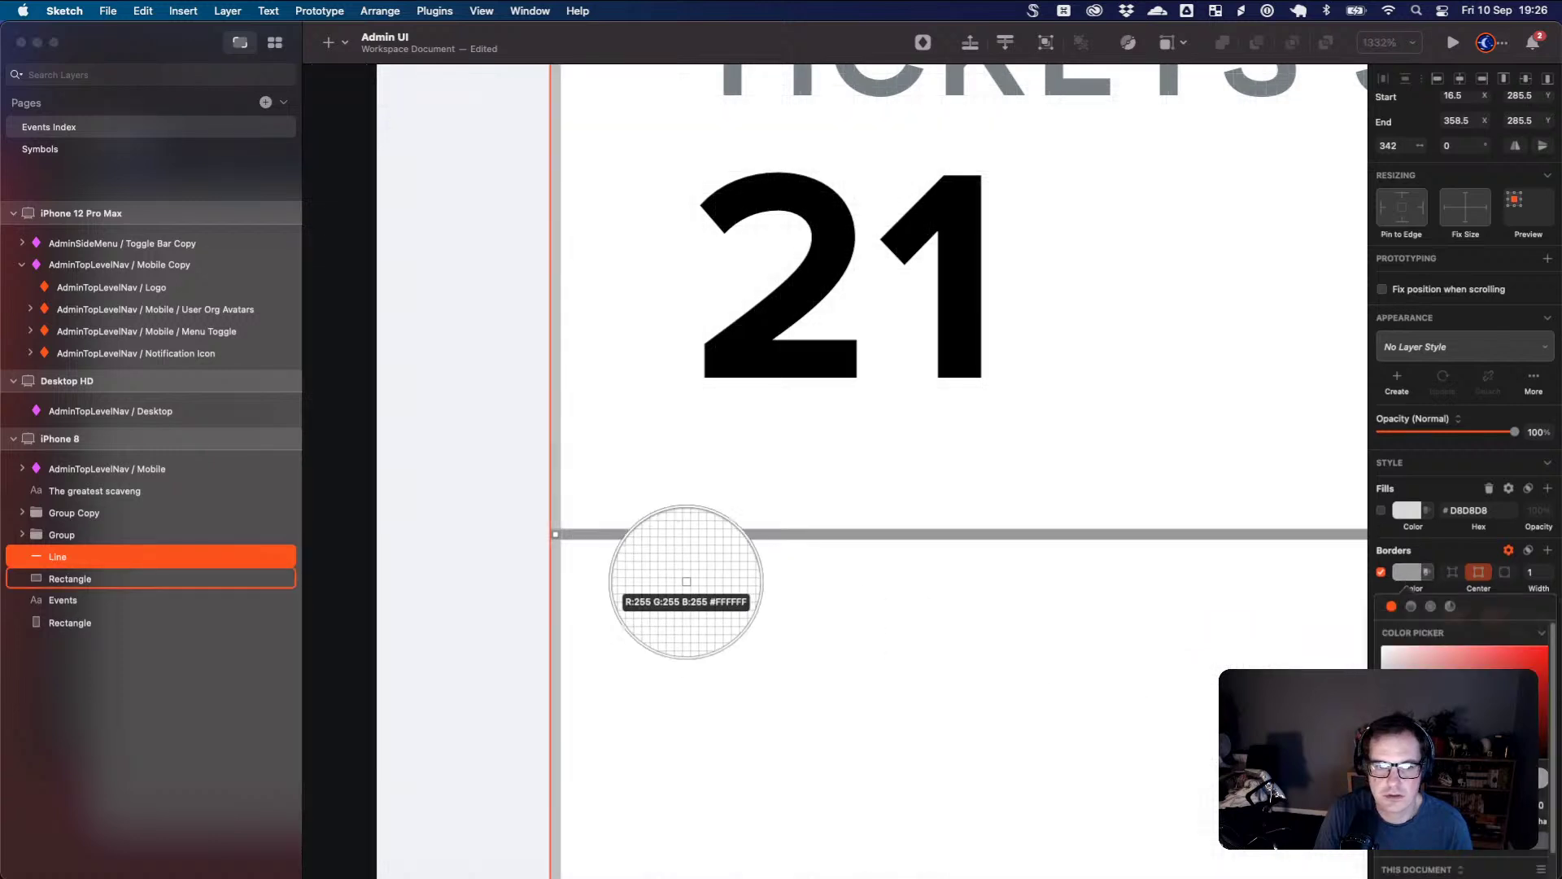
click(559, 494)
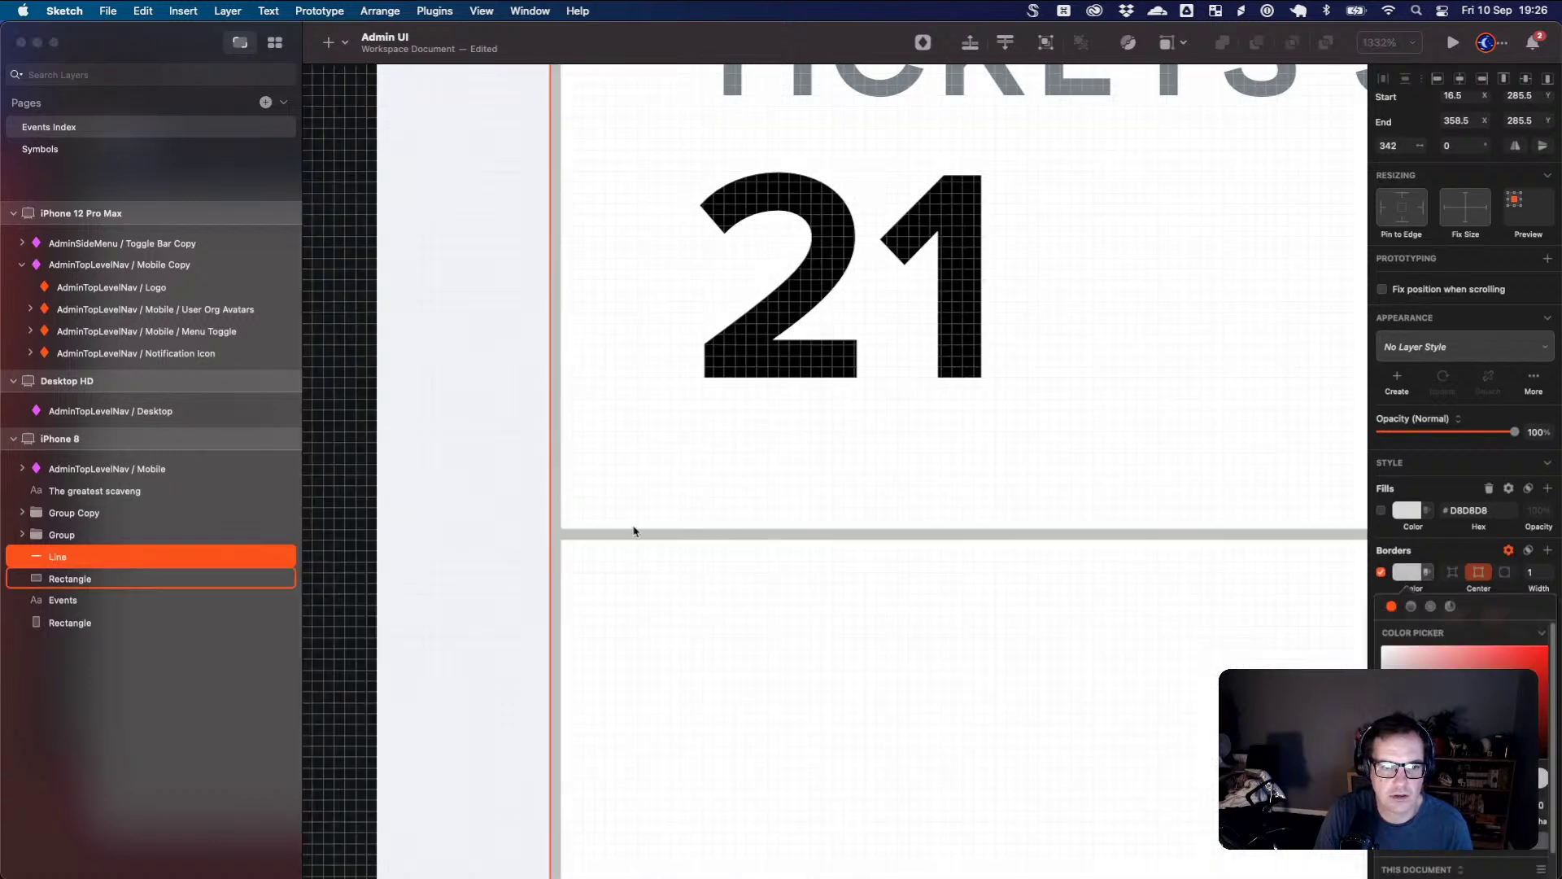
- Undo an accidental shift of the card and restore its horizontal position
click(903, 606)
key(super+z)
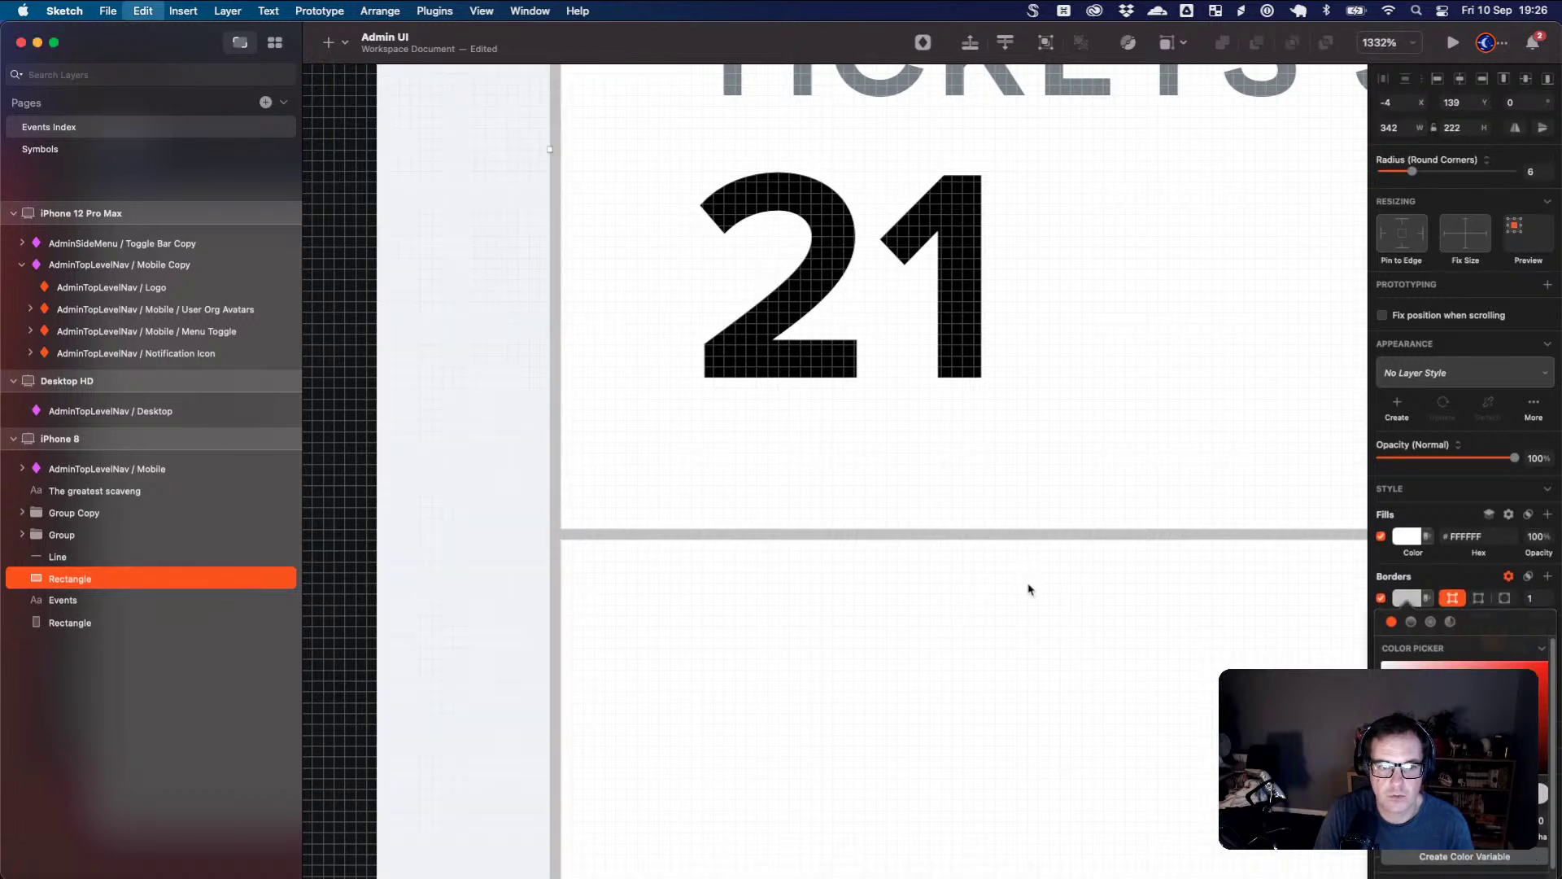
click(454, 622)
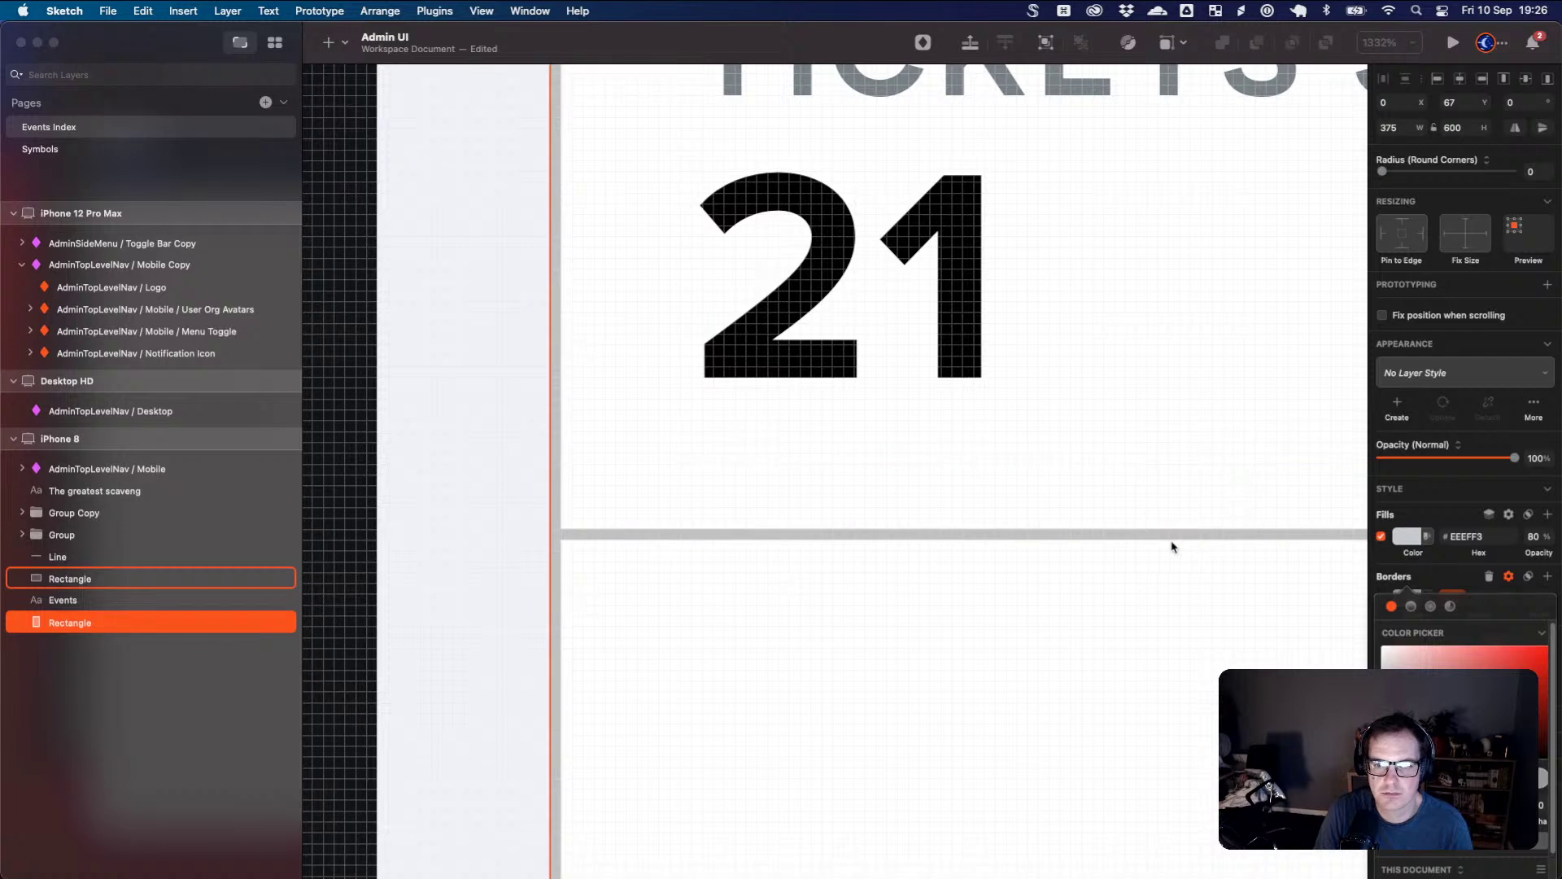
key(super+z)
key(super+z)
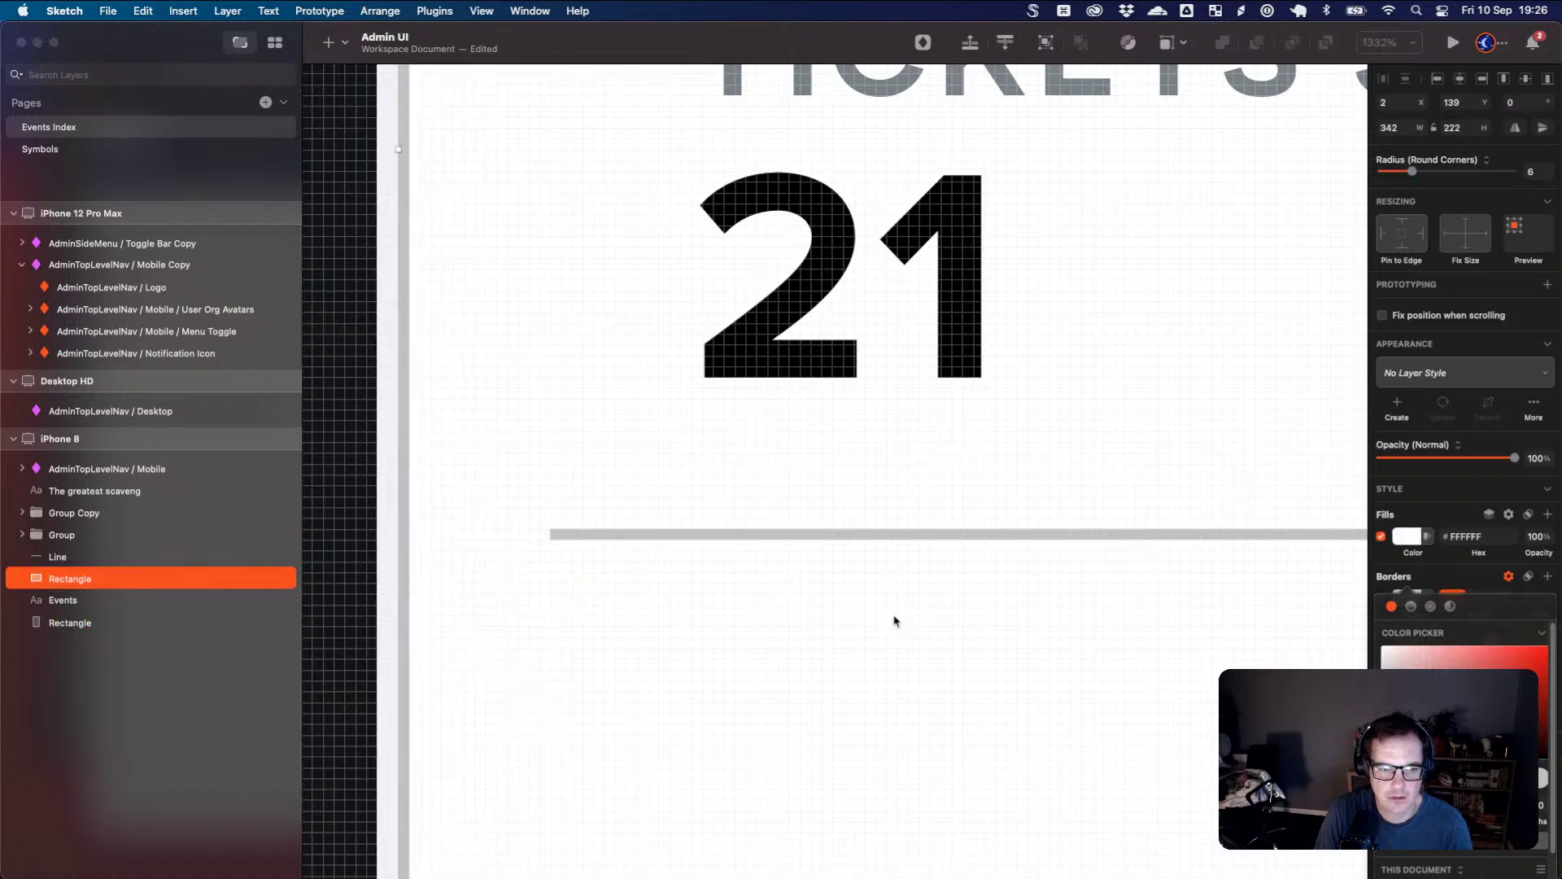
key(super+shift+z)
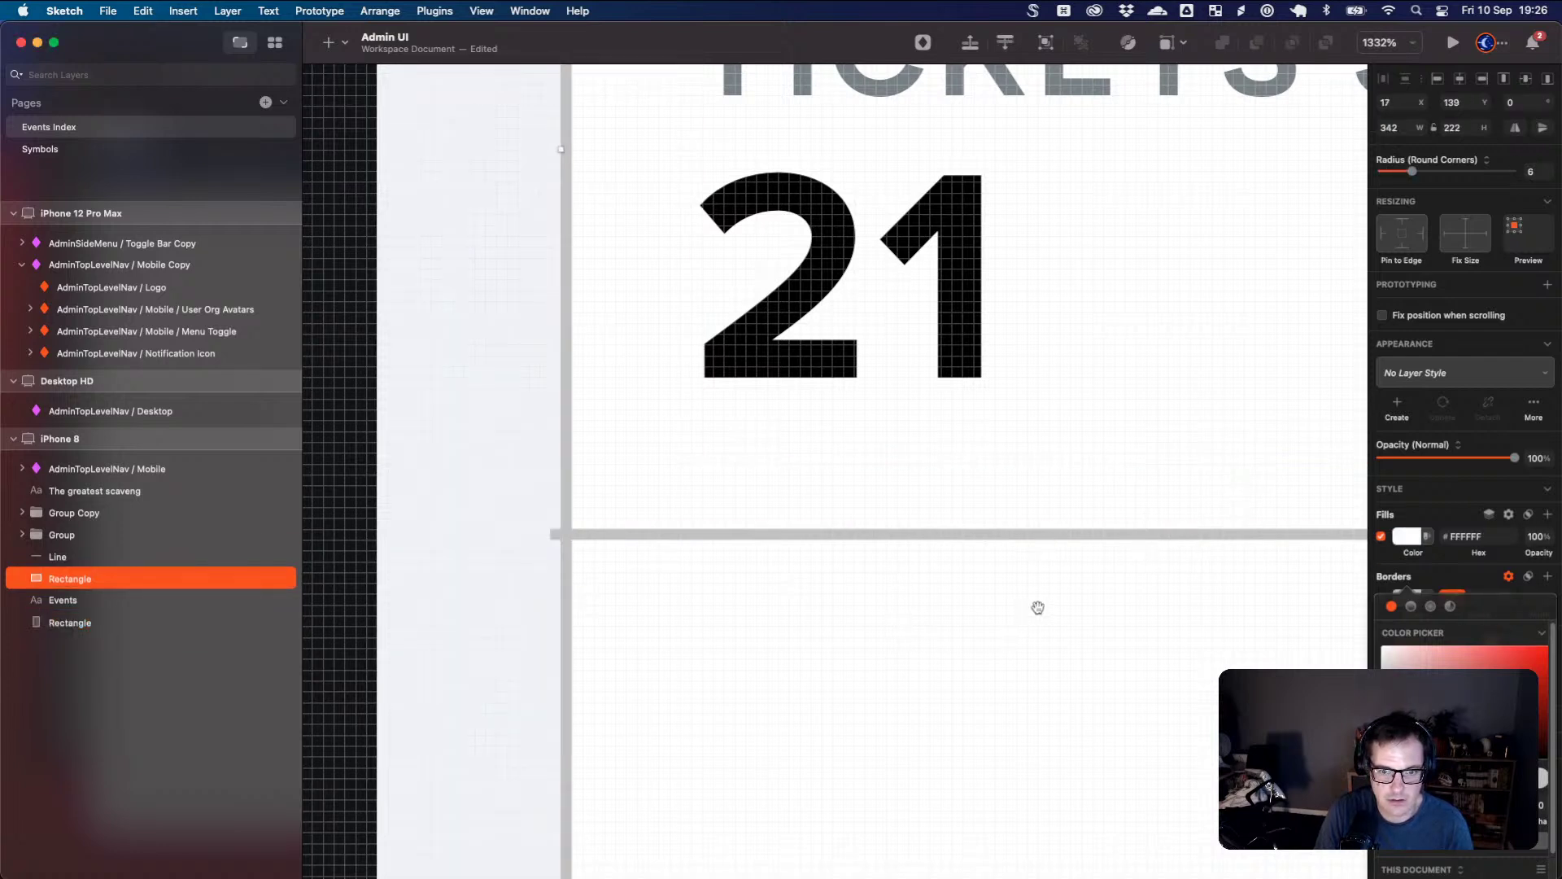
scroll(1037, 608, right, 2)
click(553, 535)
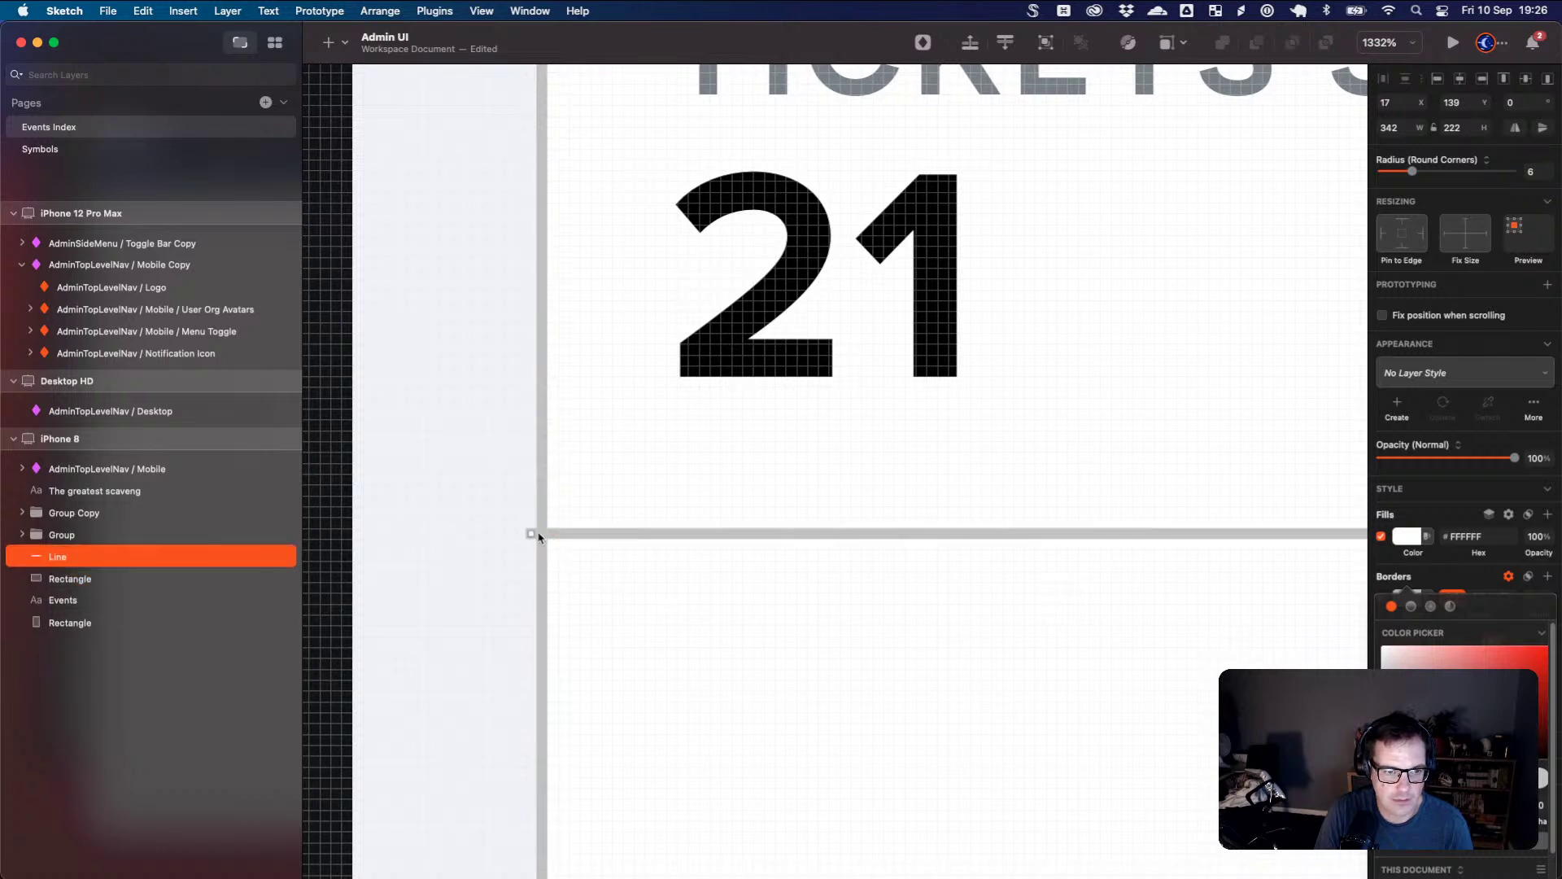
click(590, 570)
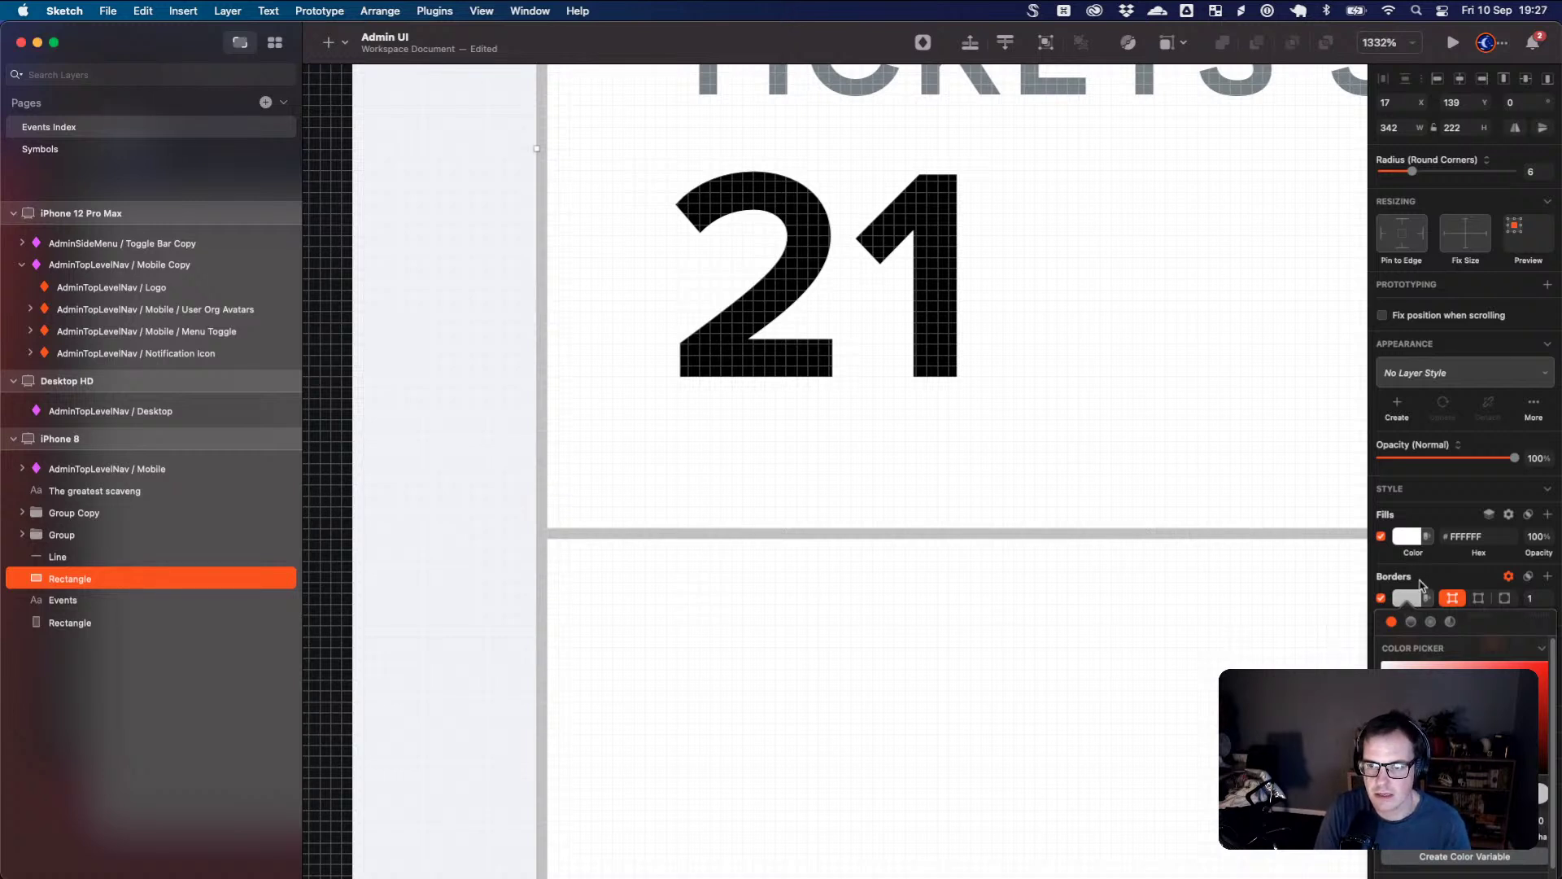
click(1412, 602)
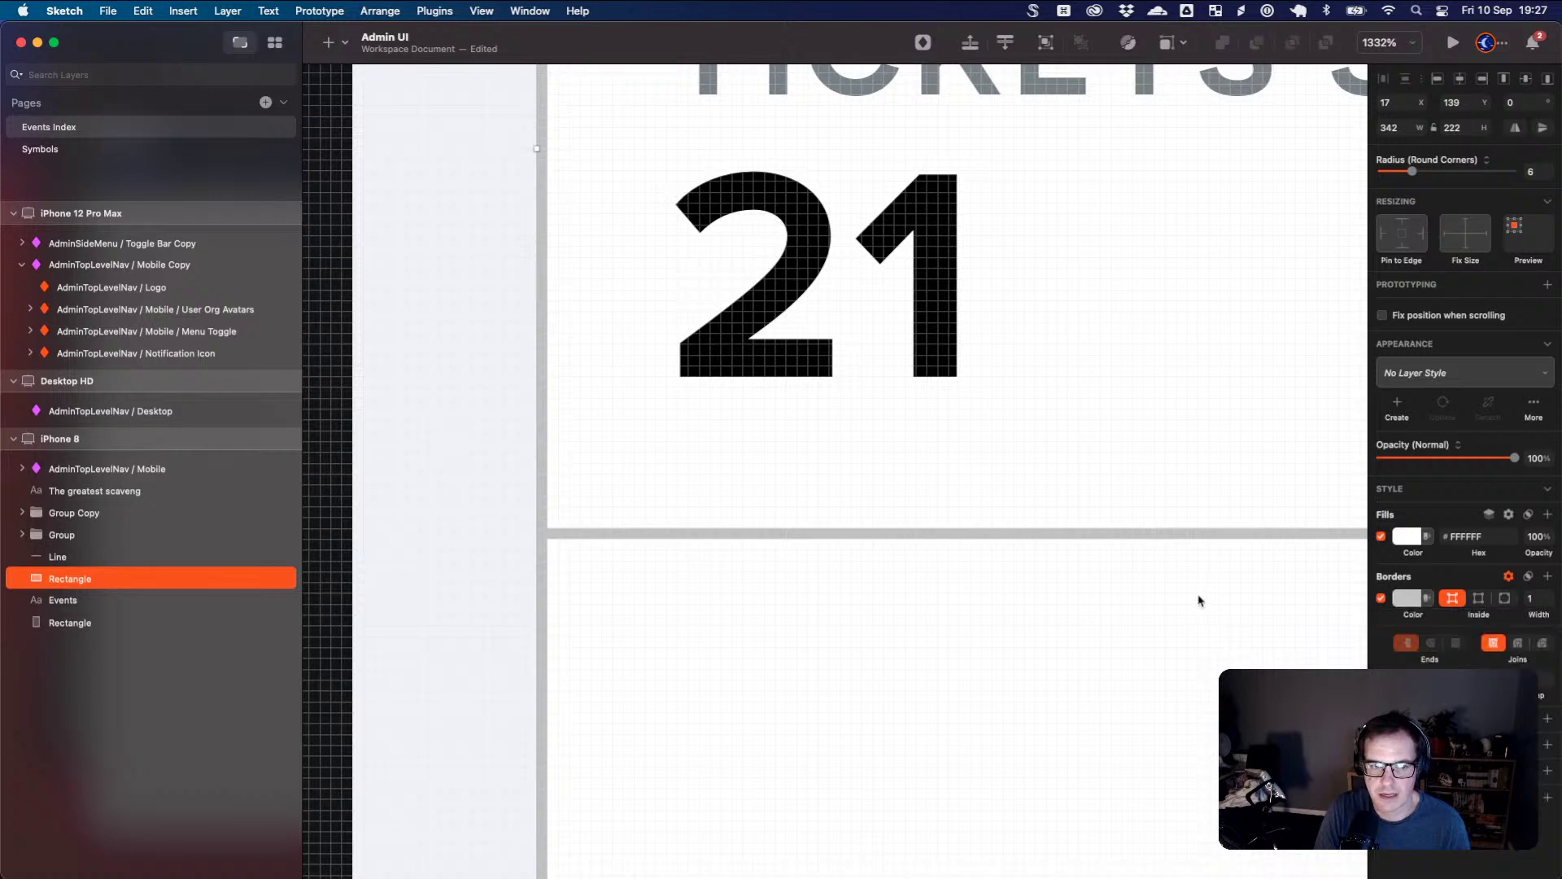
- Nudge the card one pixel right and move the divider's left end one unit right
scroll(1213, 590, right, 10)
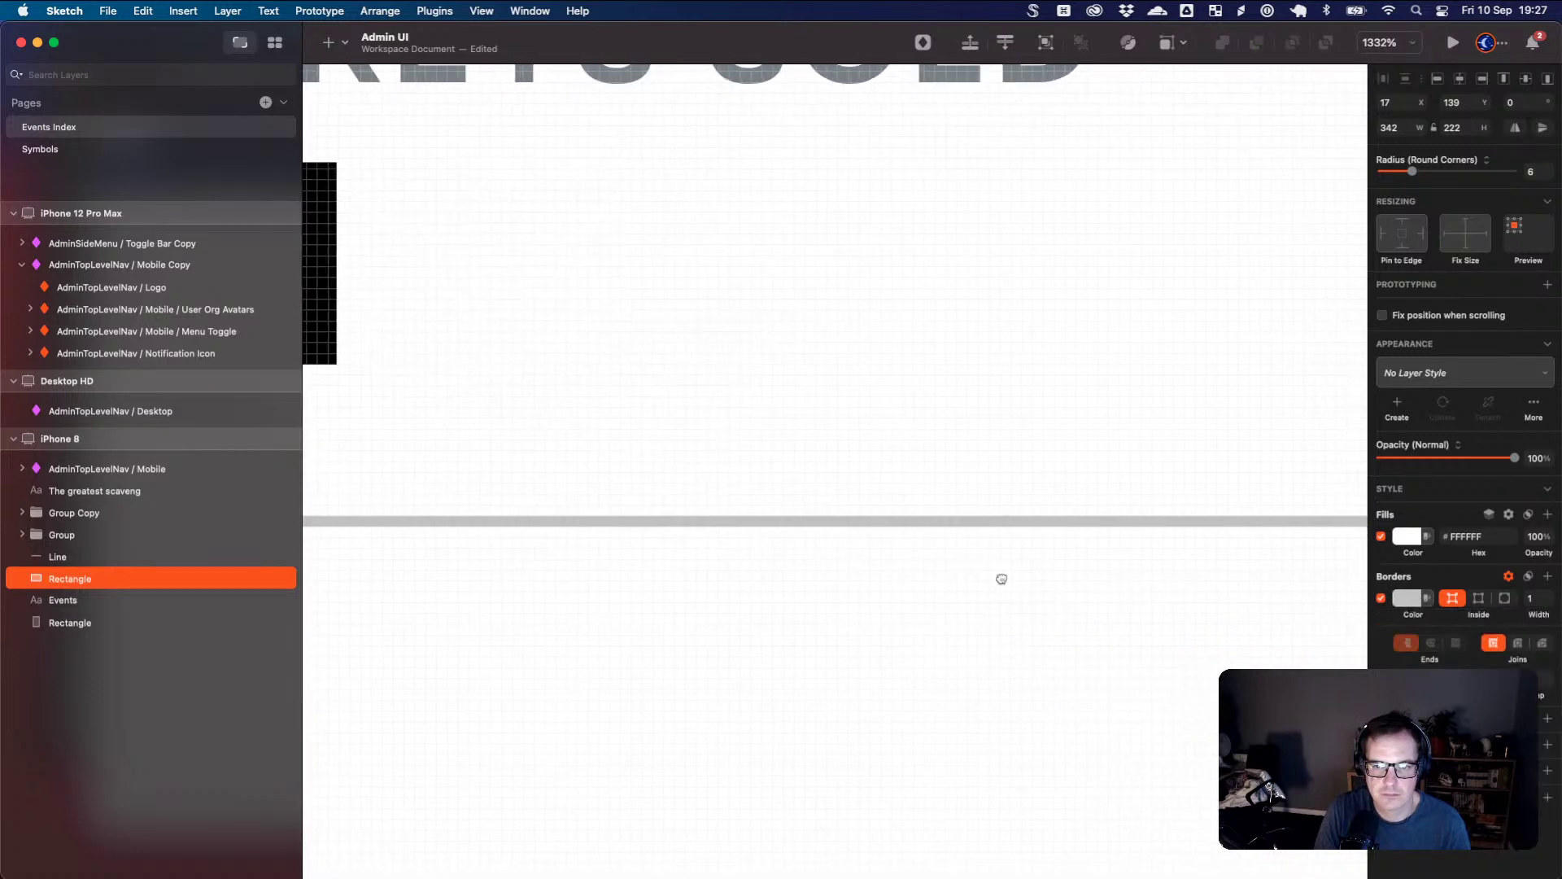
scroll(1044, 574, right, 15)
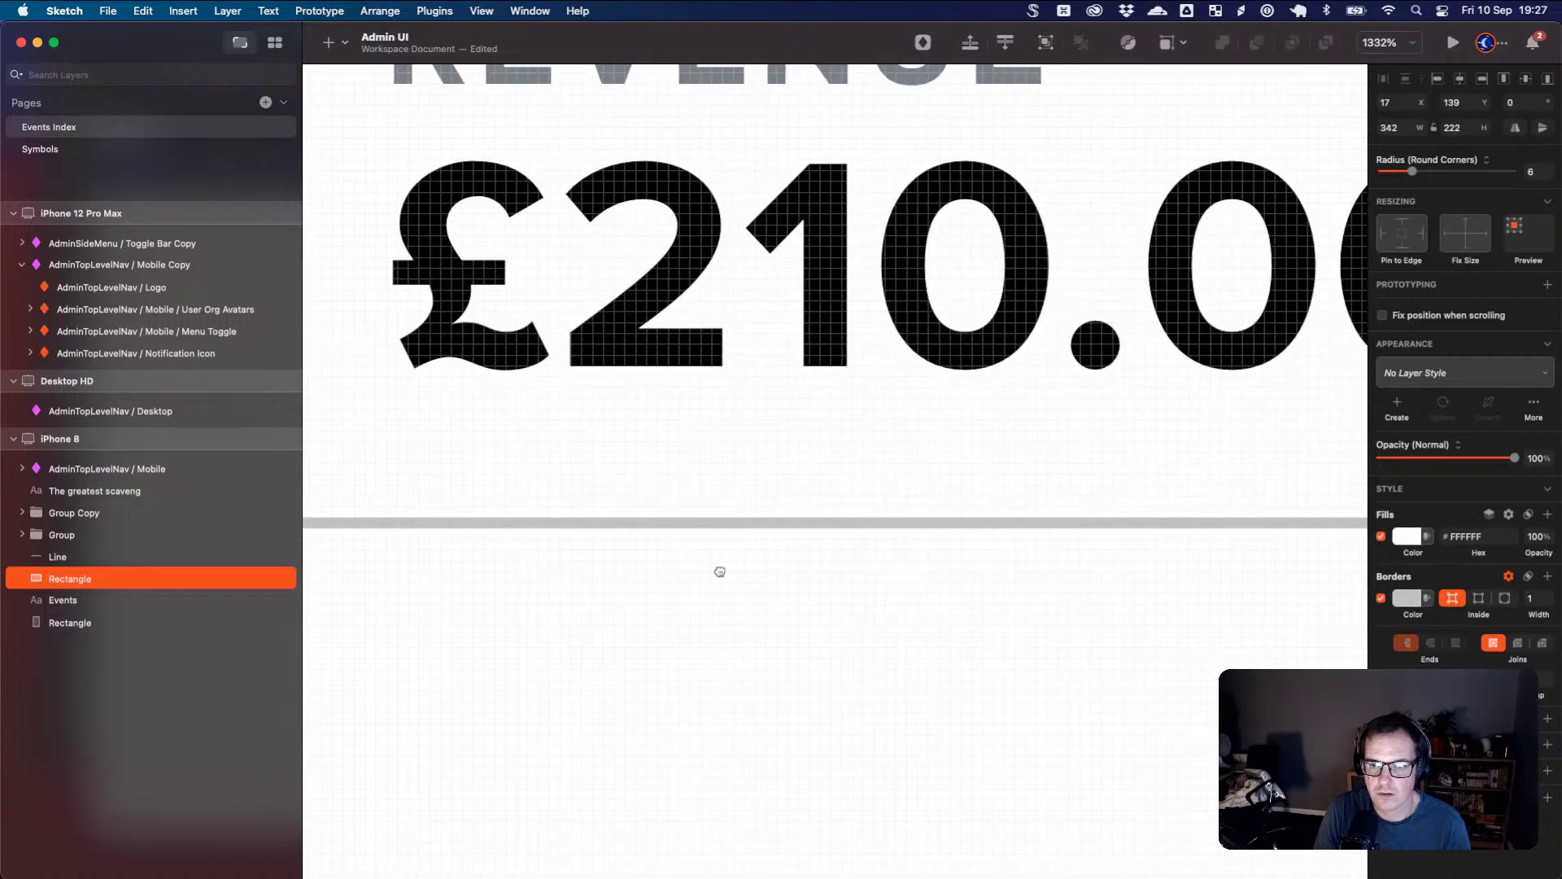
scroll(1125, 550, right, 10)
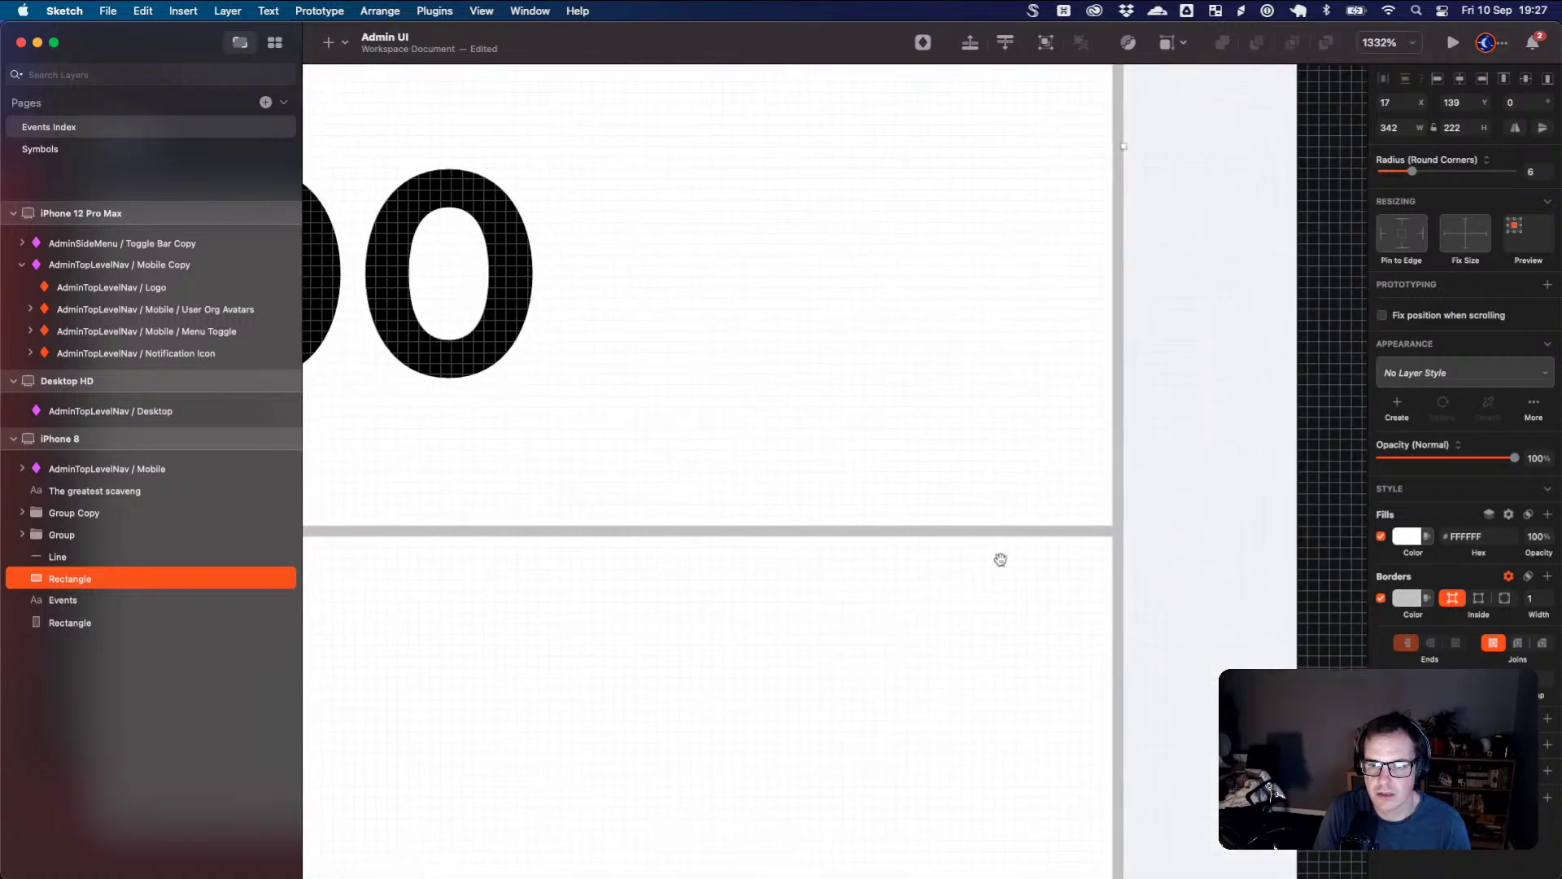
scroll(1001, 565, down, 10)
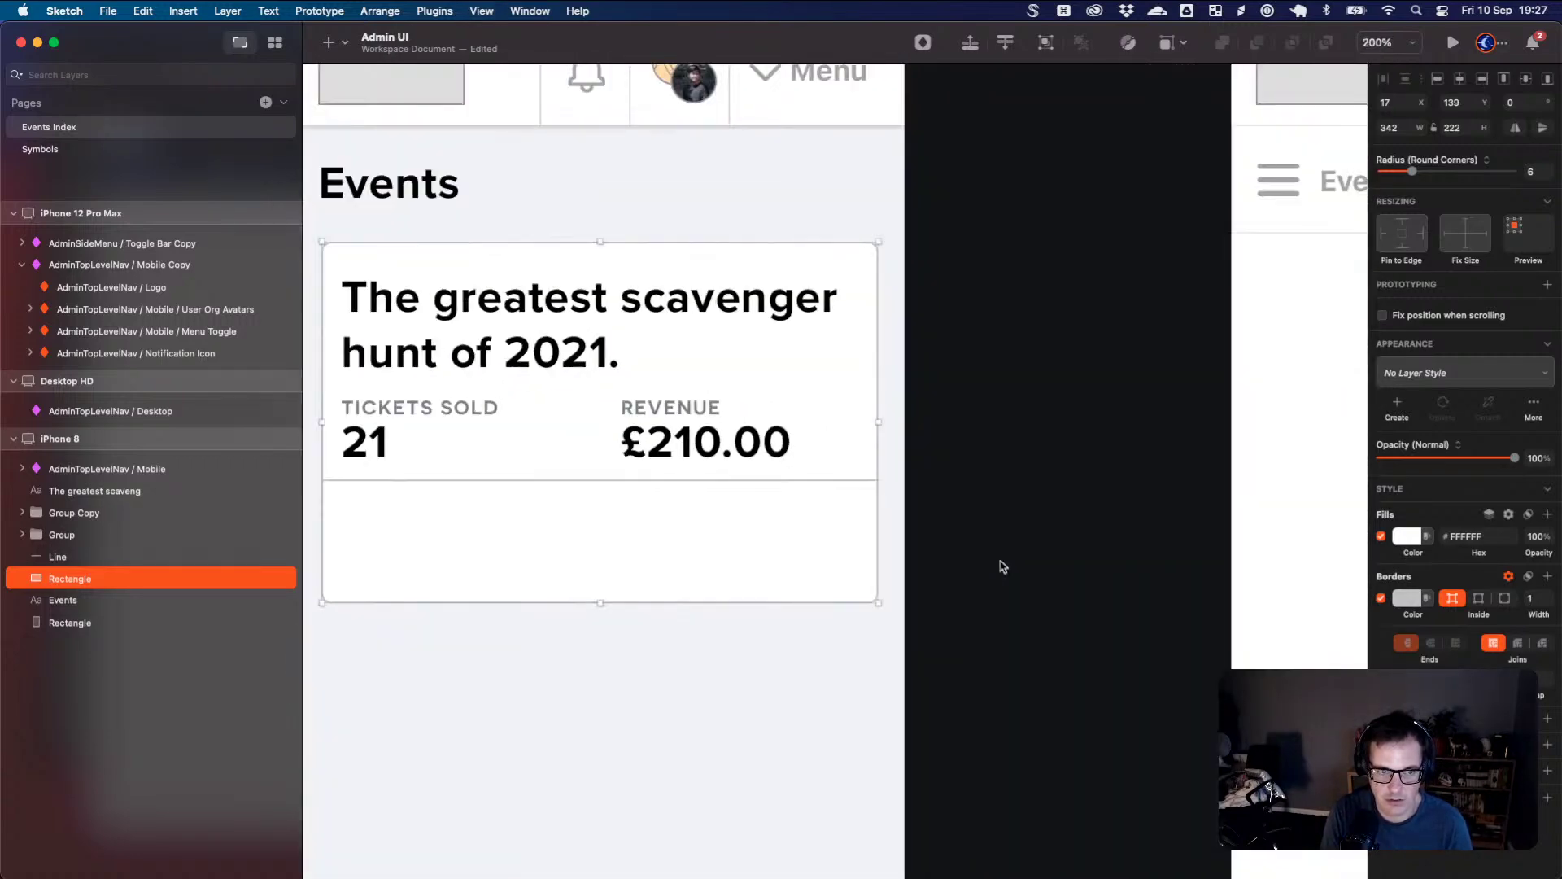
key(Right)
scroll(613, 516, left, 5)
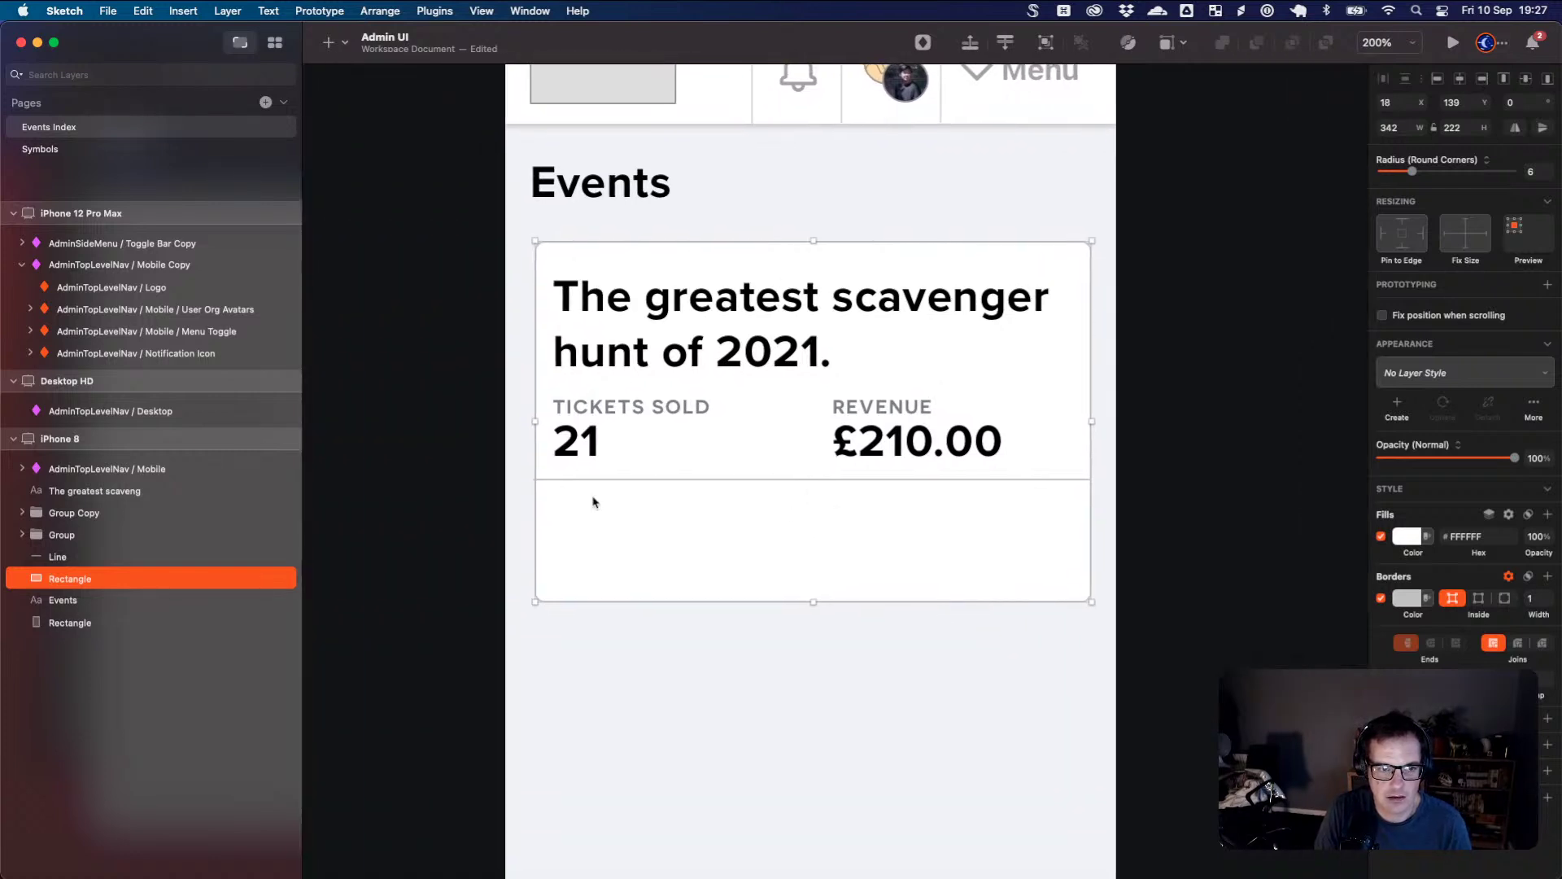
scroll(537, 494, down, 2)
scroll(537, 495, up, 6)
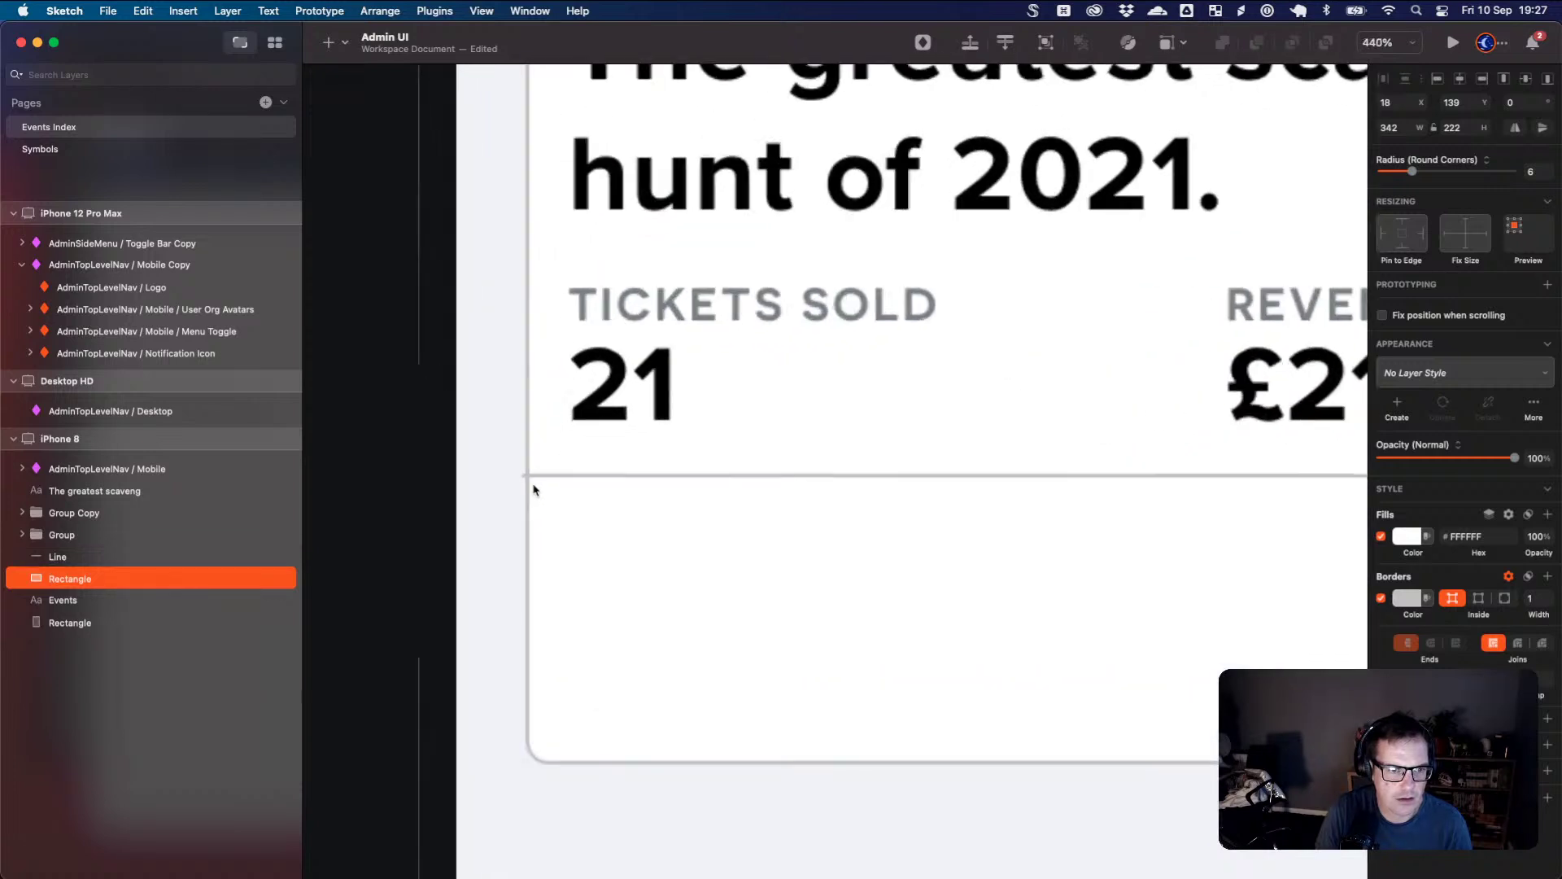
scroll(533, 489, up, 6)
click(505, 462)
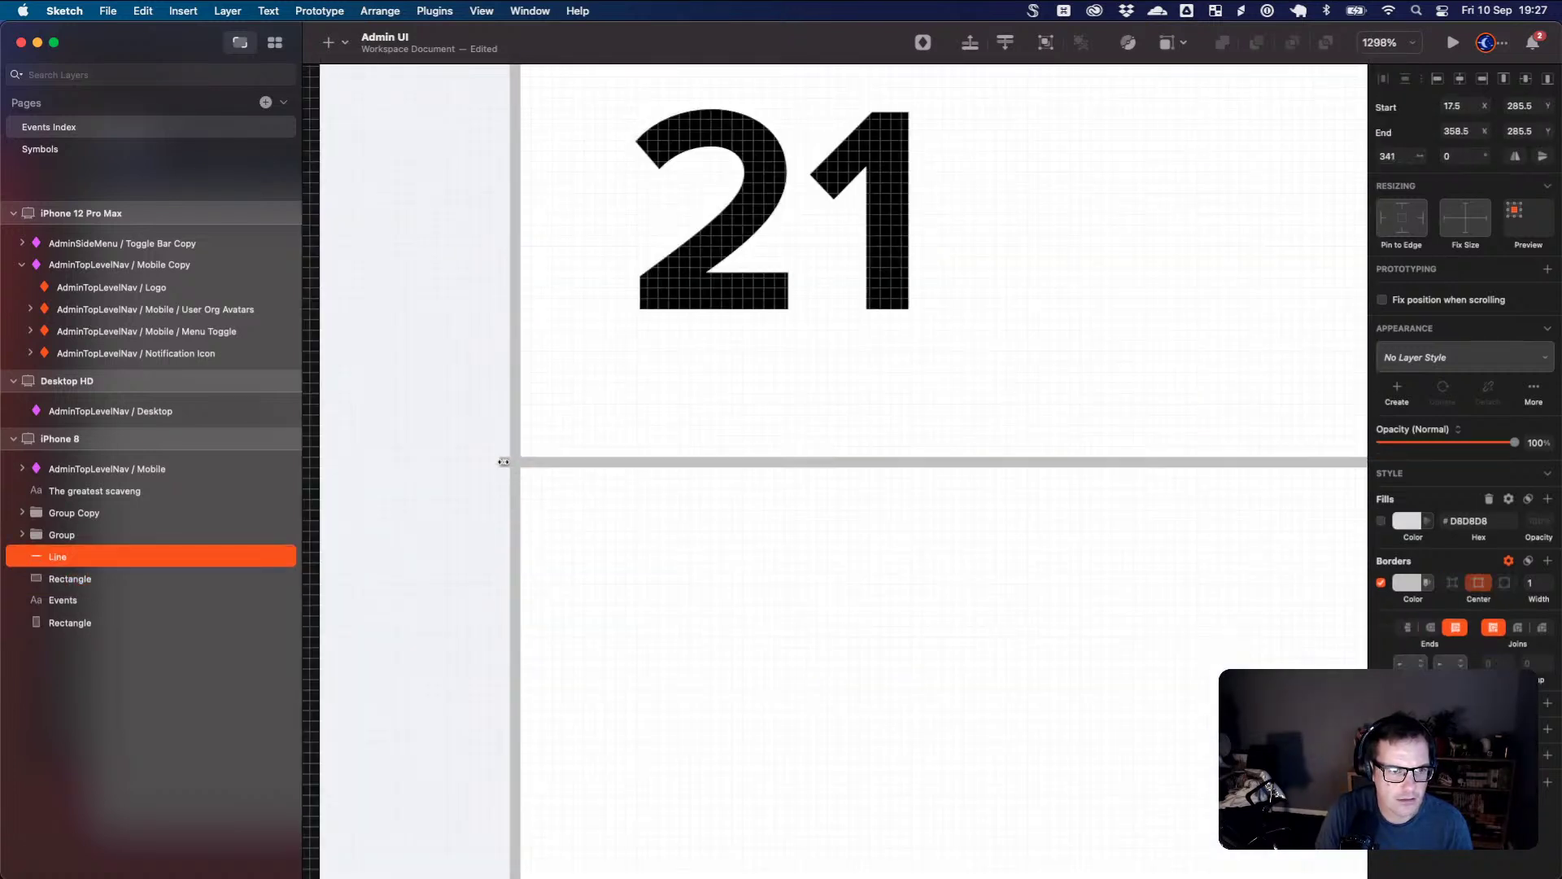
drag(504, 462, 515, 462)
scroll(570, 502, down, 2)
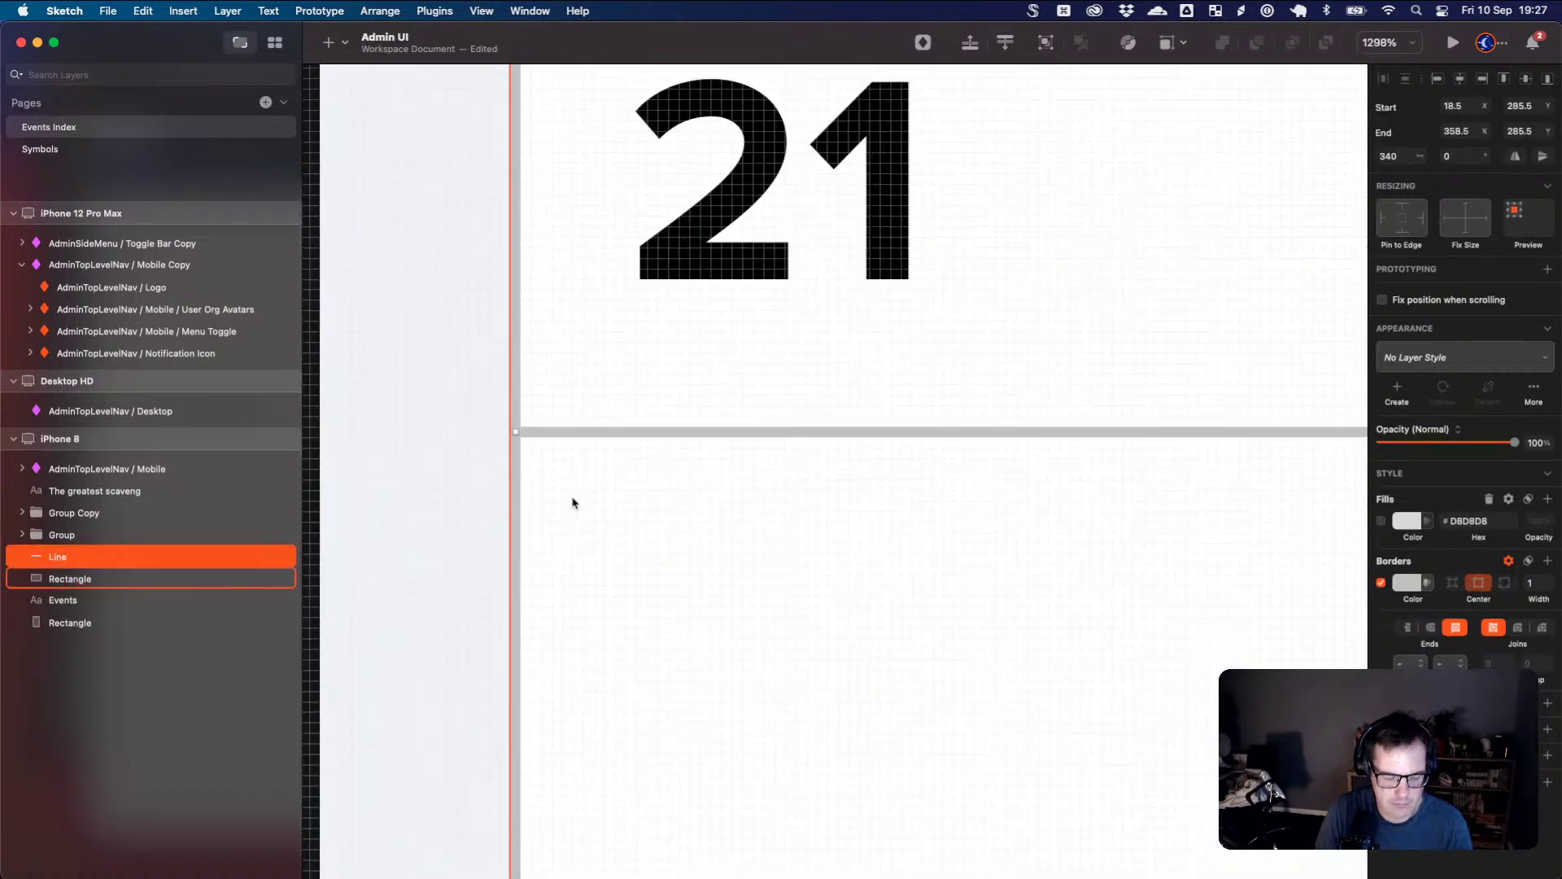
click(636, 539)
scroll(683, 534, down, 6)
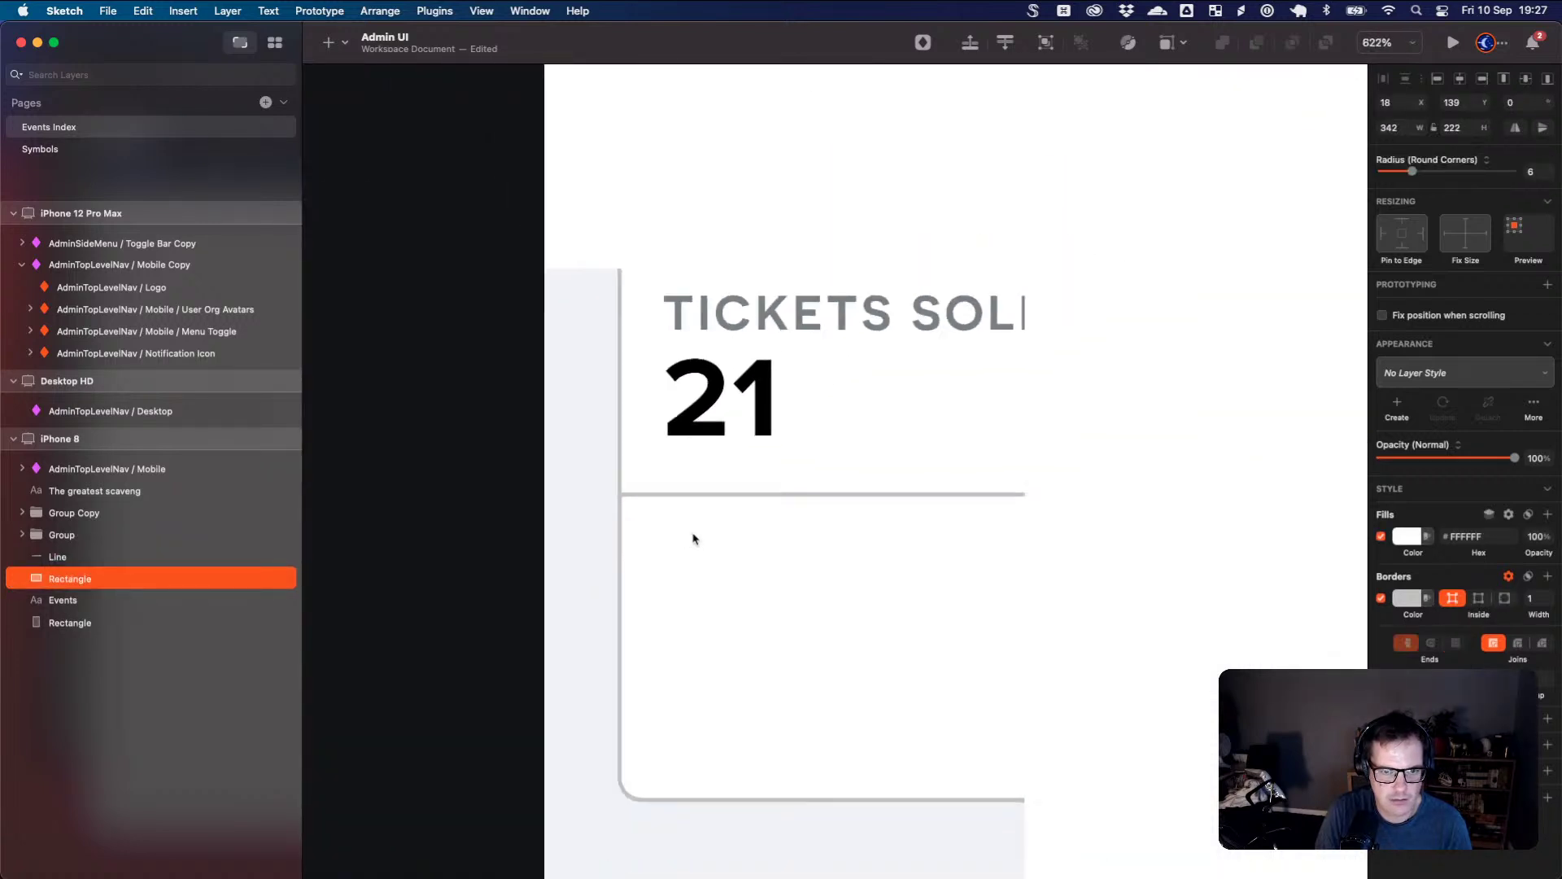
drag(900, 559, 798, 547)
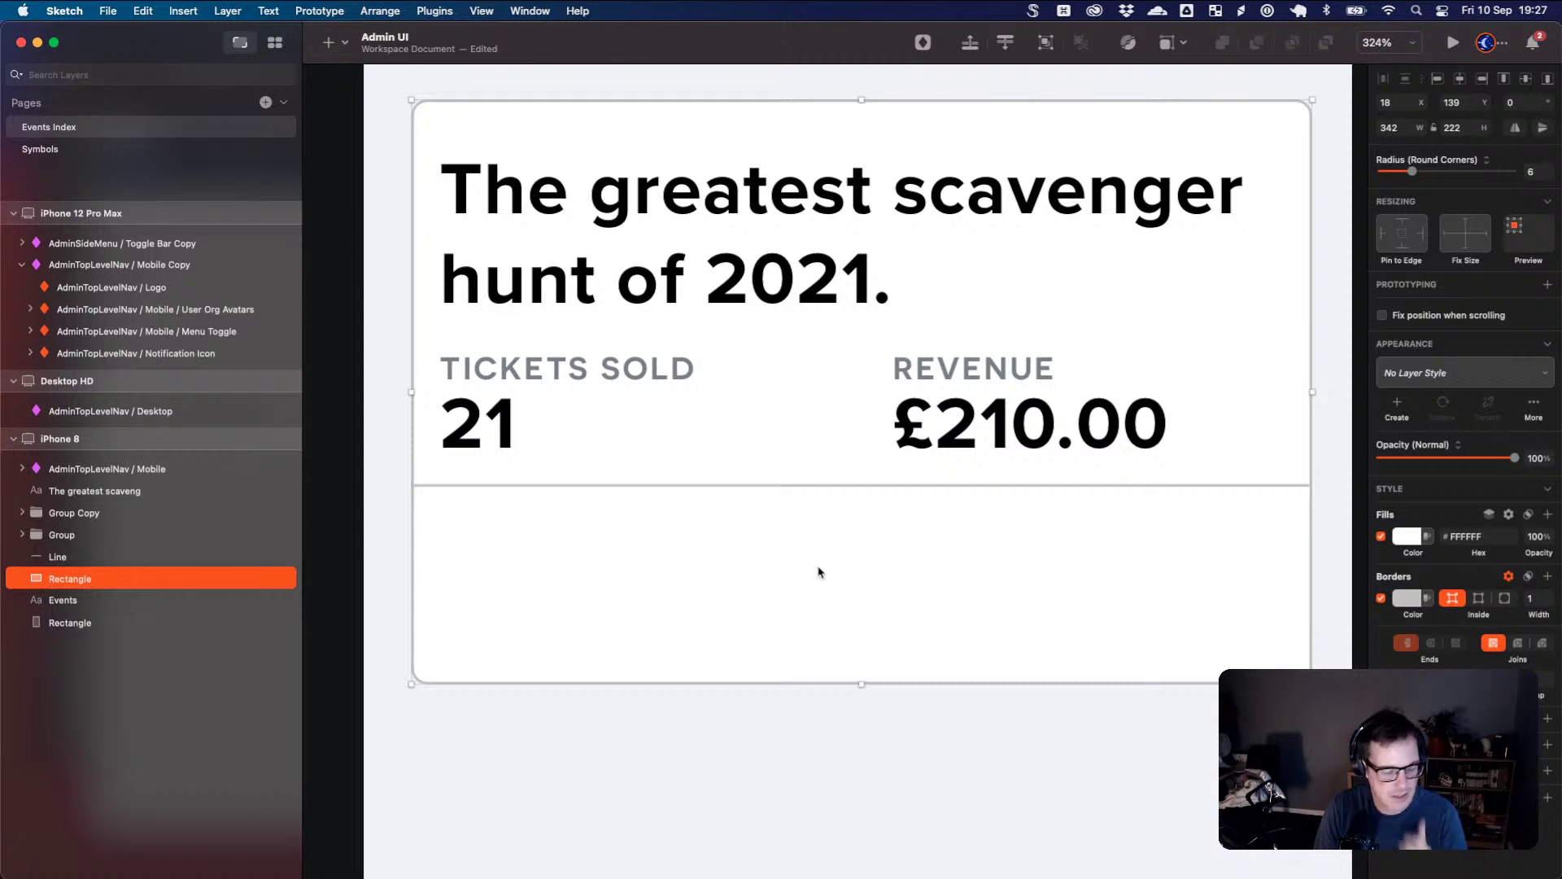
key(l)
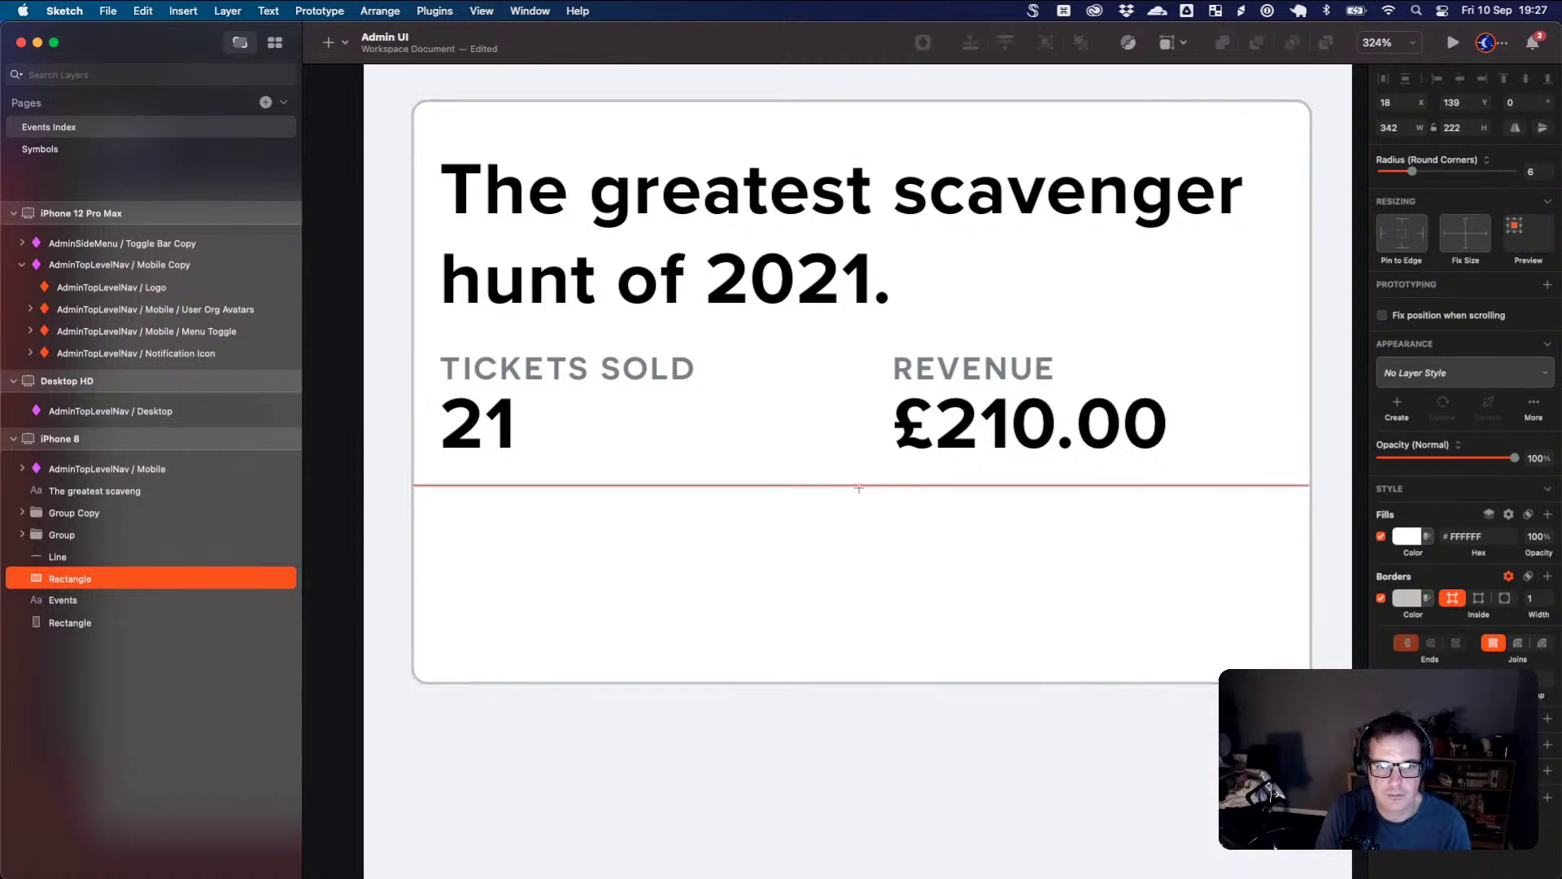
- Draw a vertical line from the divider to the card bottom in the divider's grey
drag(858, 486, 864, 680)
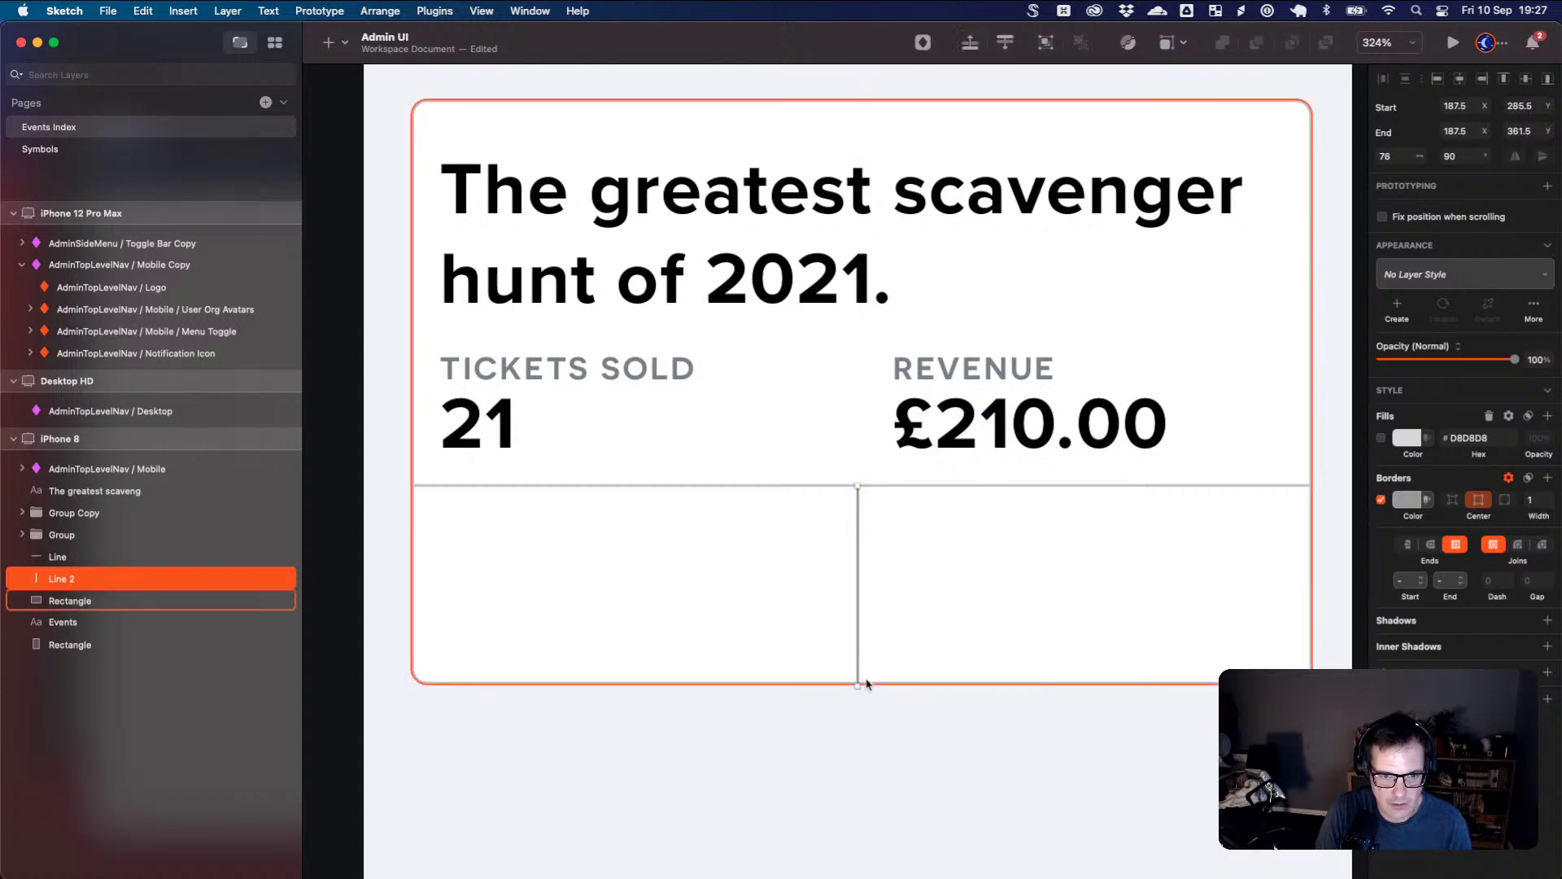
scroll(865, 683, down, 2)
scroll(865, 683, up, 6)
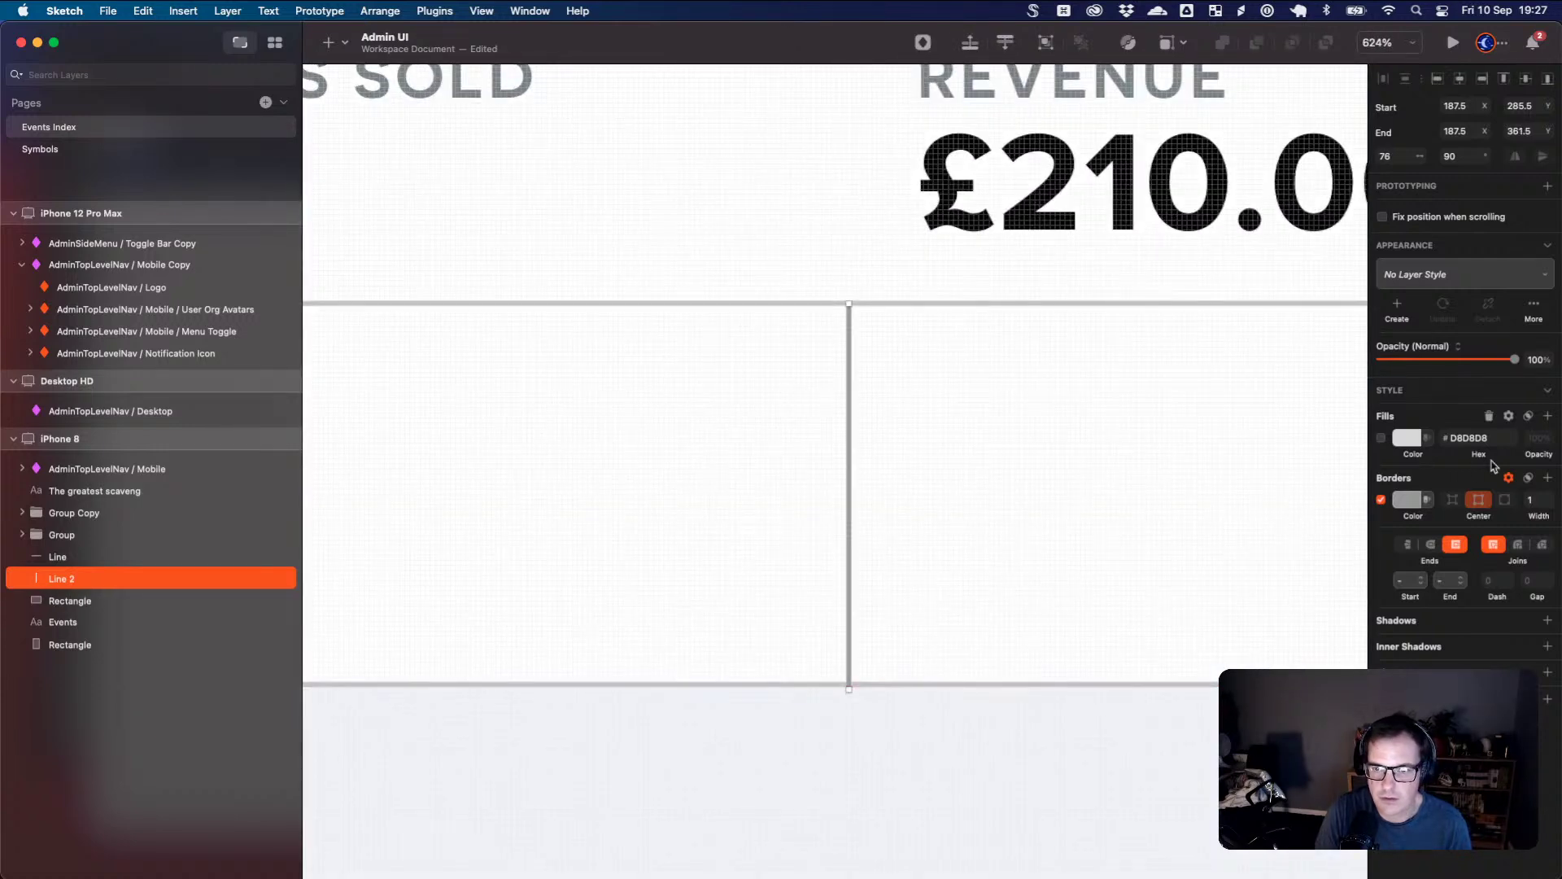
click(1408, 499)
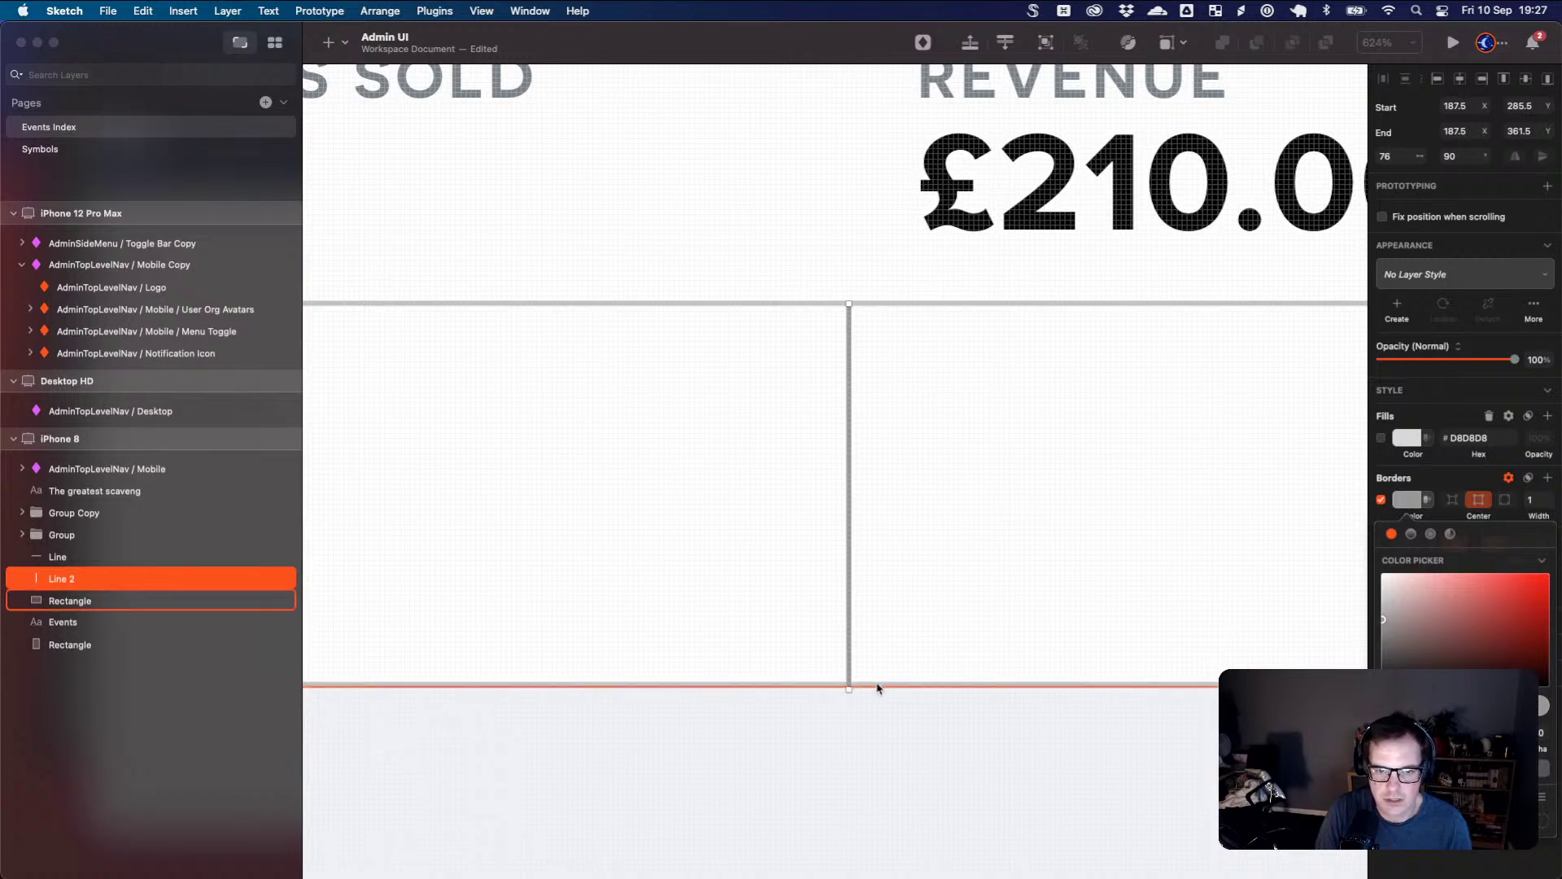
key(ctrl+c)
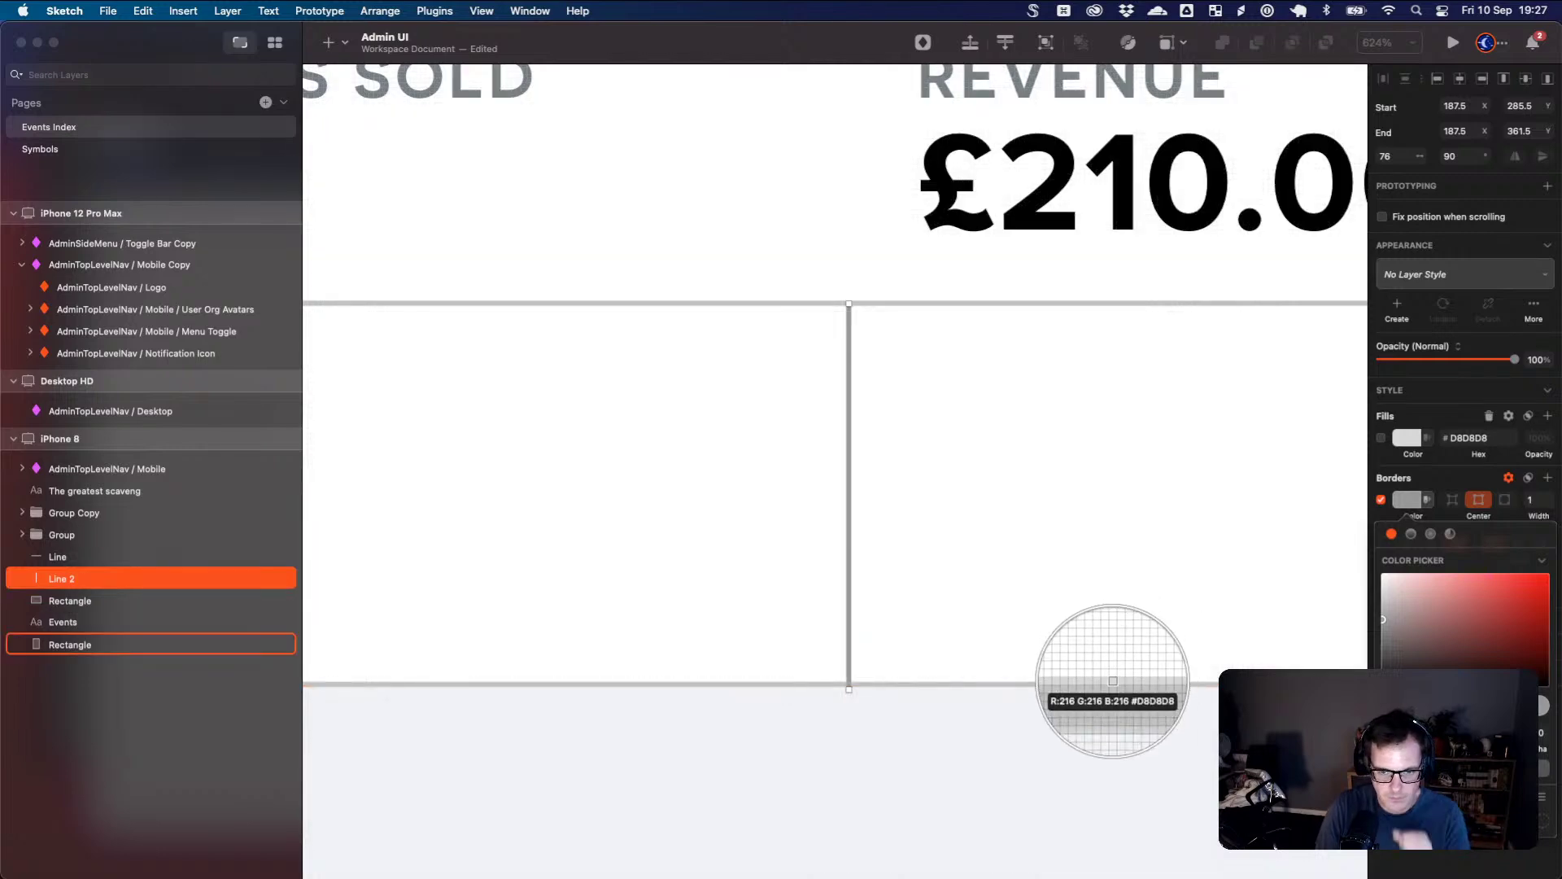
click(1114, 683)
click(871, 645)
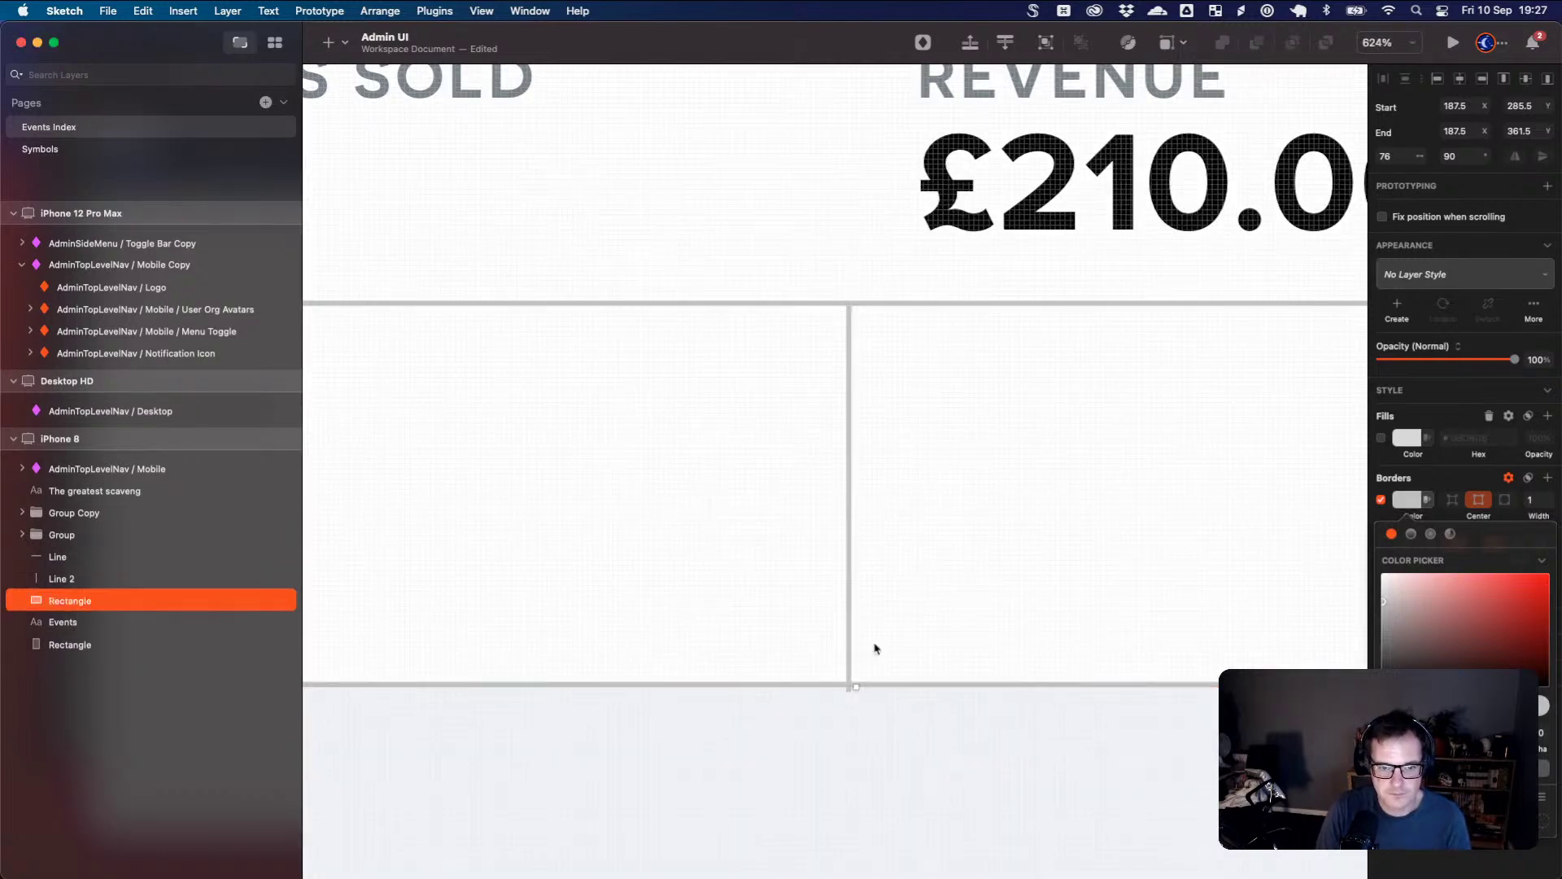
- Adjust the vertical line's top and bottom ends to fit the lower strip
scroll(856, 696, up, 2)
scroll(856, 695, up, 5)
click(843, 696)
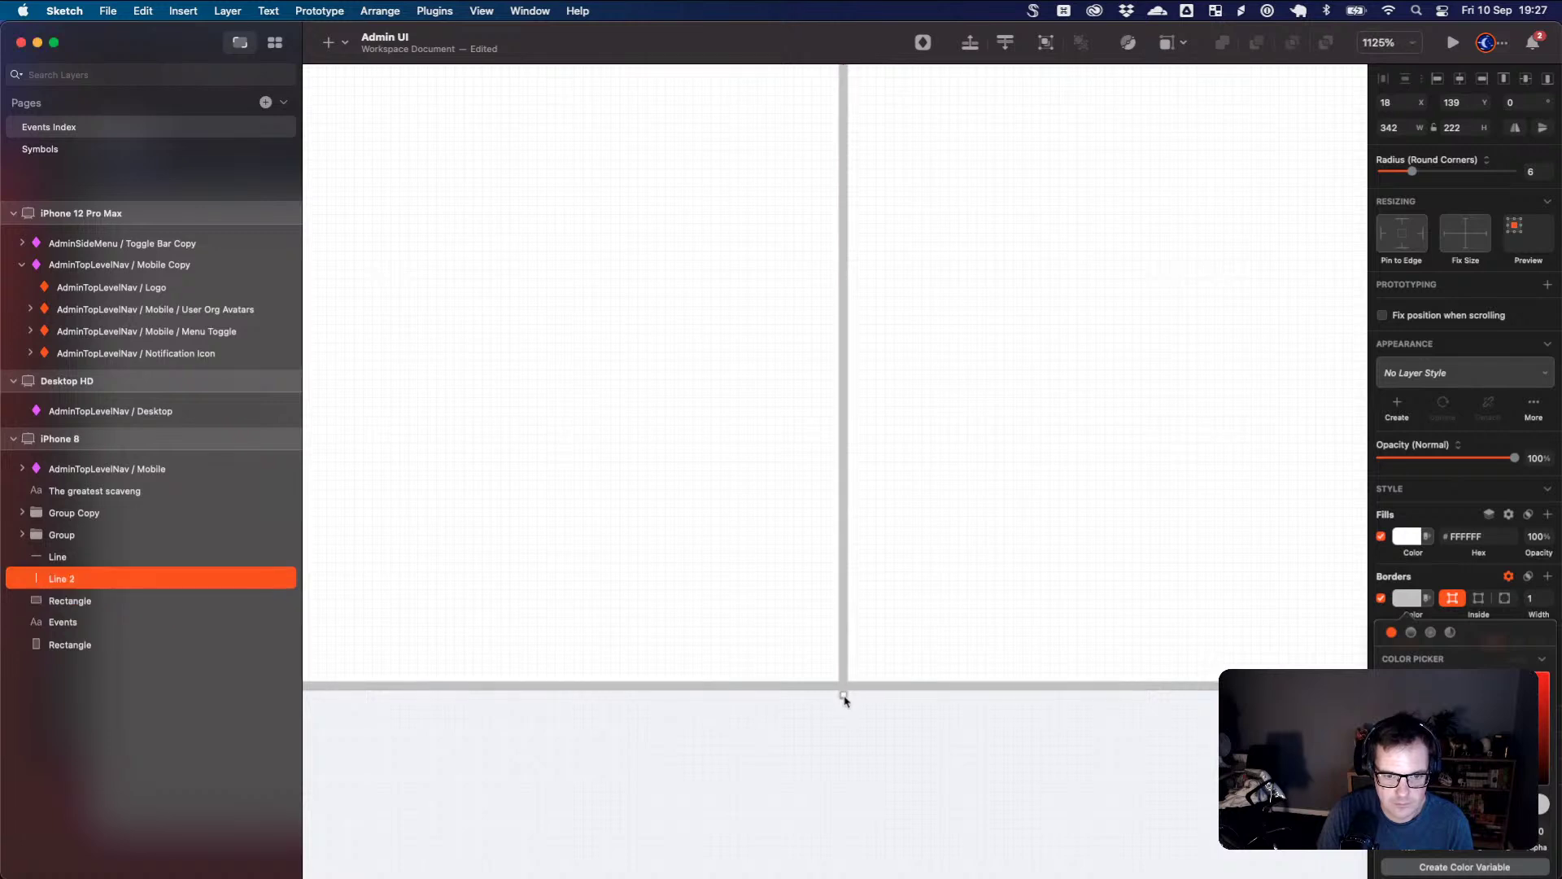
drag(843, 694, 844, 685)
scroll(896, 695, down, 5)
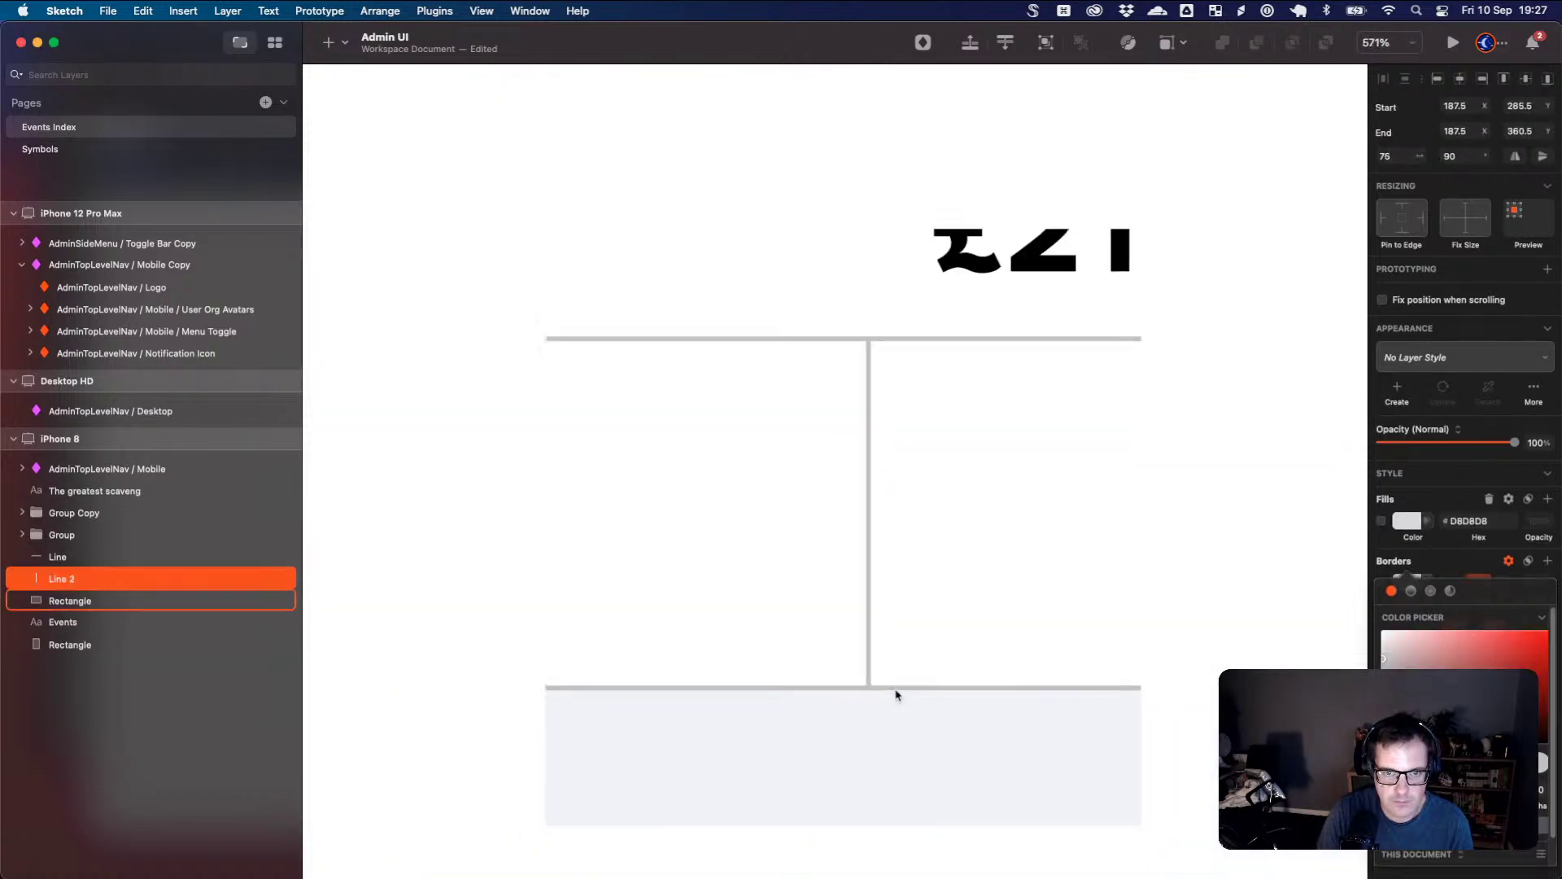
scroll(896, 691, down, 4)
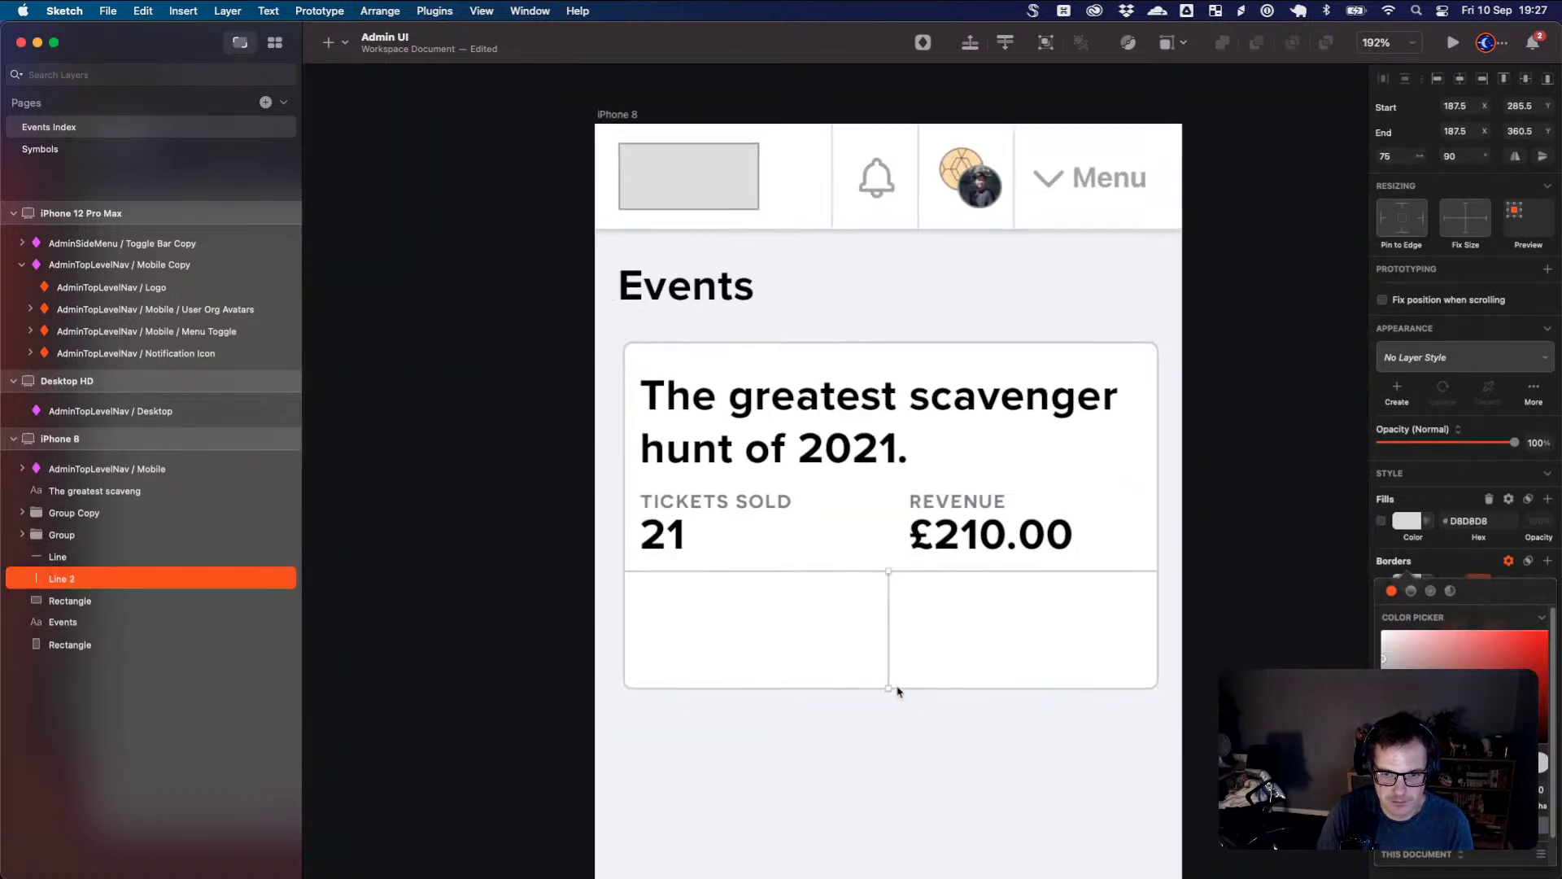
drag(889, 571, 892, 629)
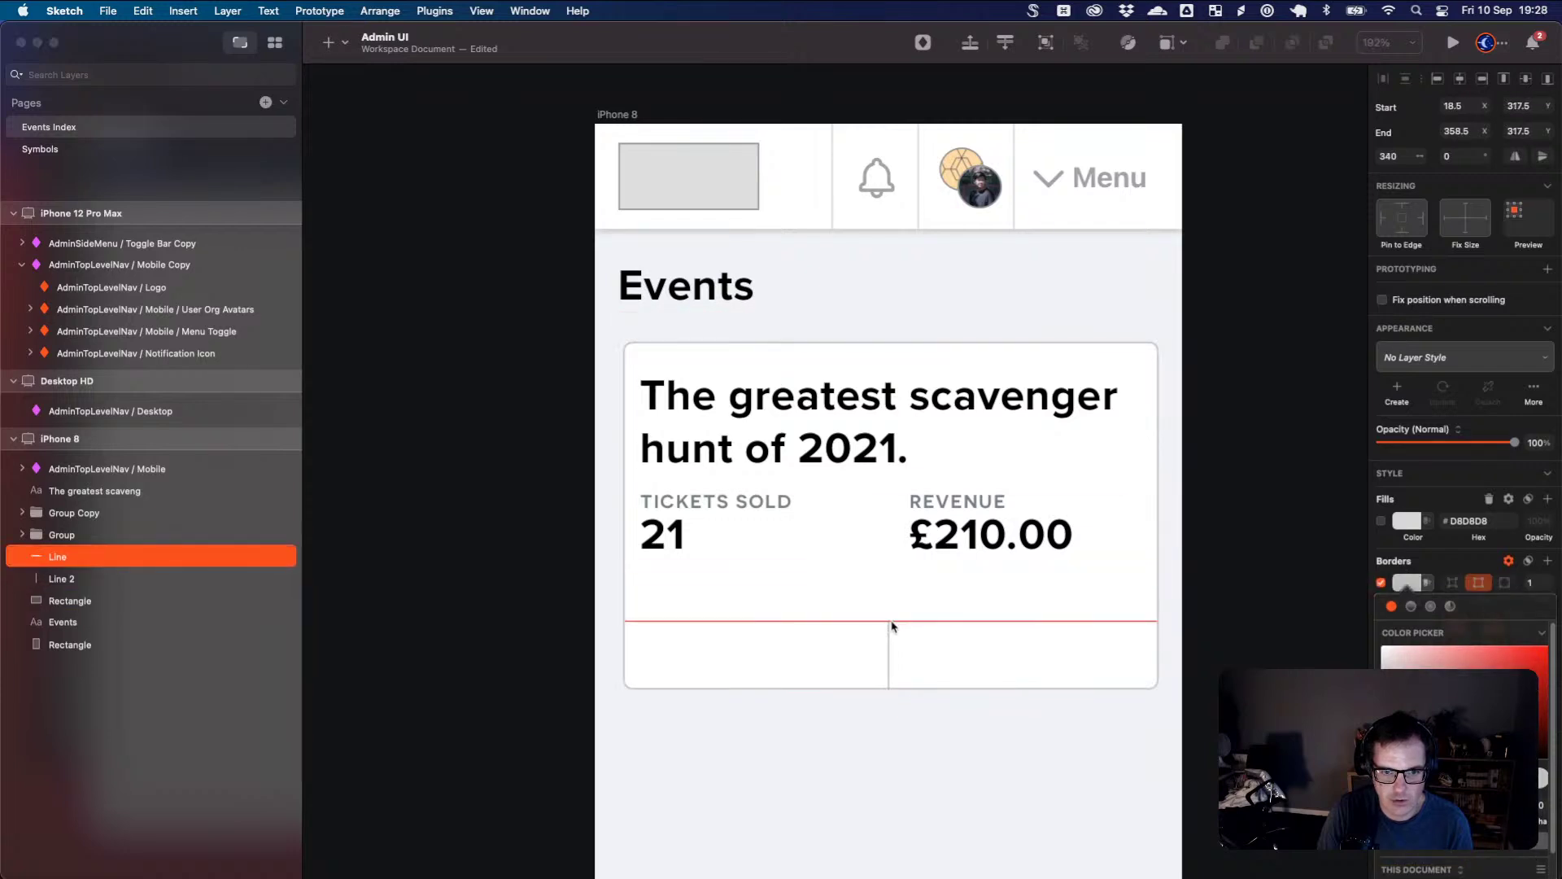
- Add a placeholder text box in the lower-right cell
click(906, 631)
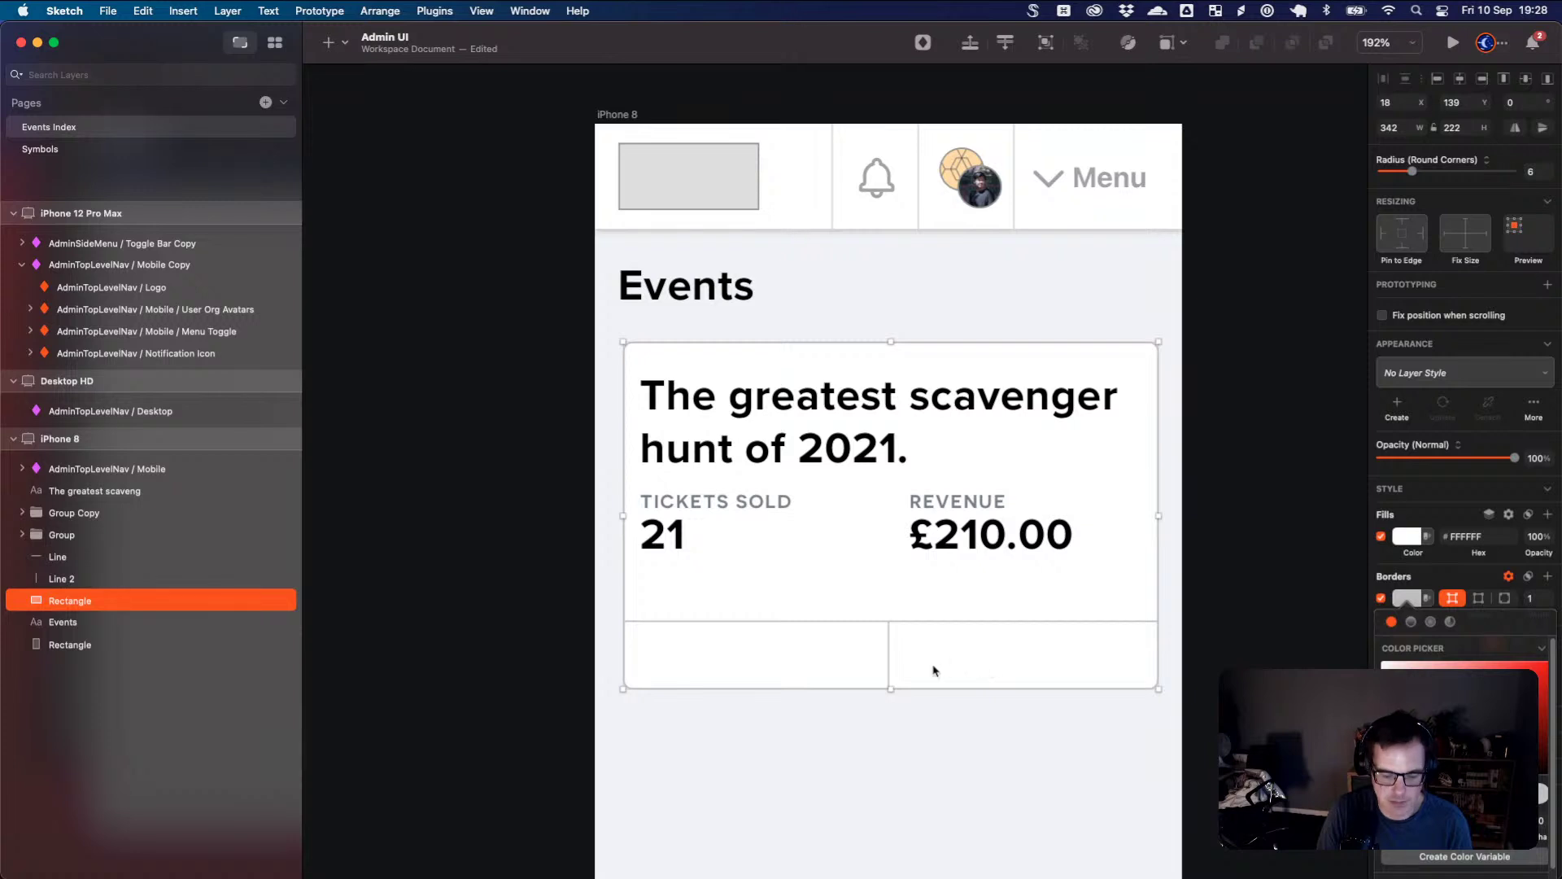
key(t)
click(989, 673)
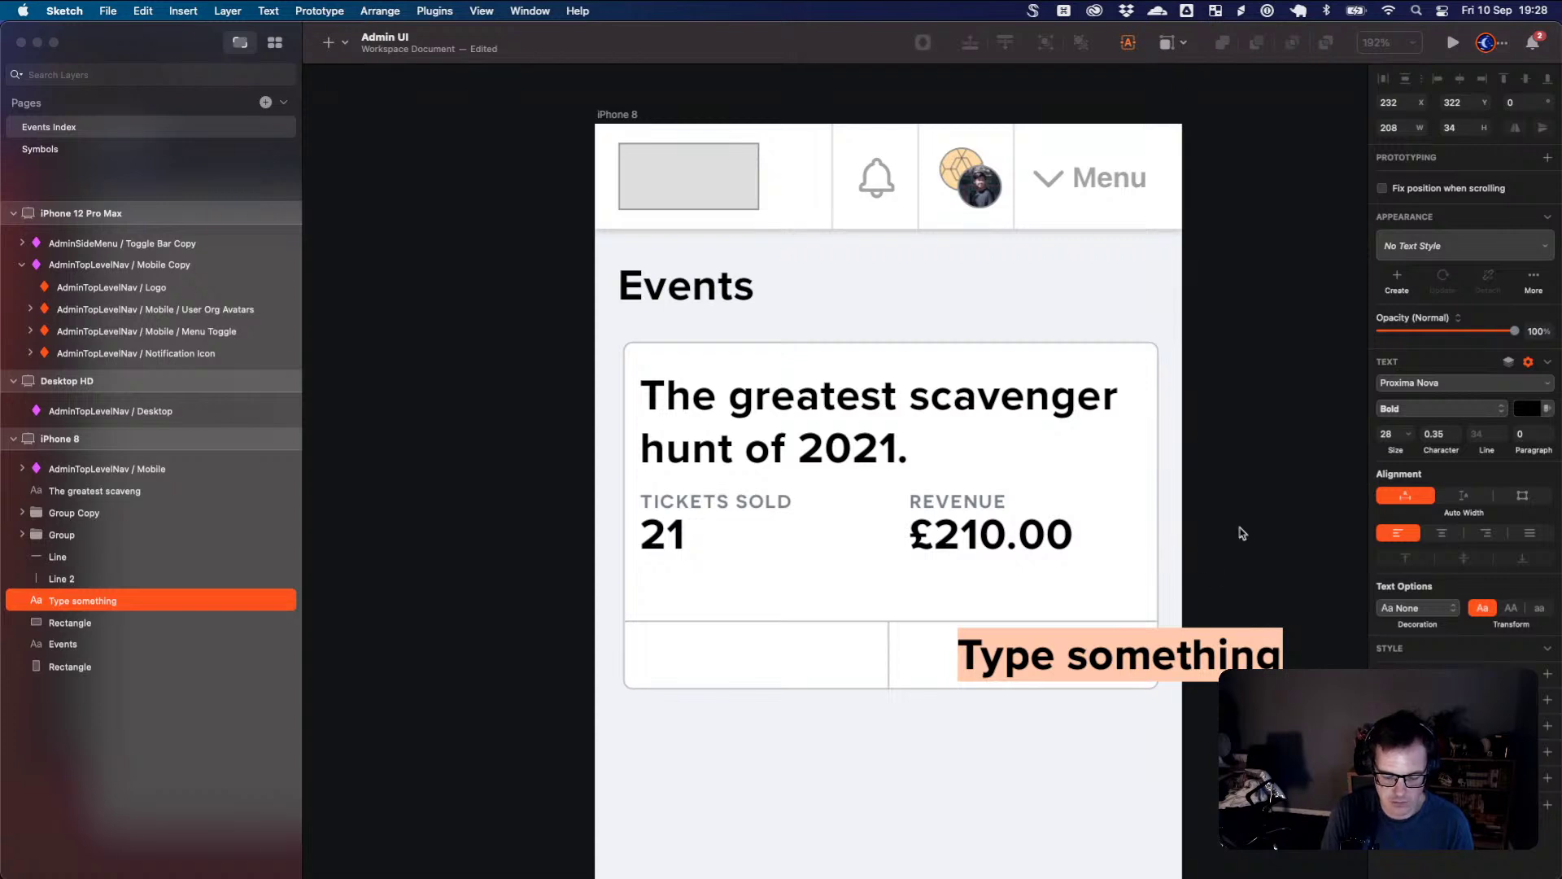
- Type 'Settings', reduce it to 13 pt, and centre it in the right cell
text(V)
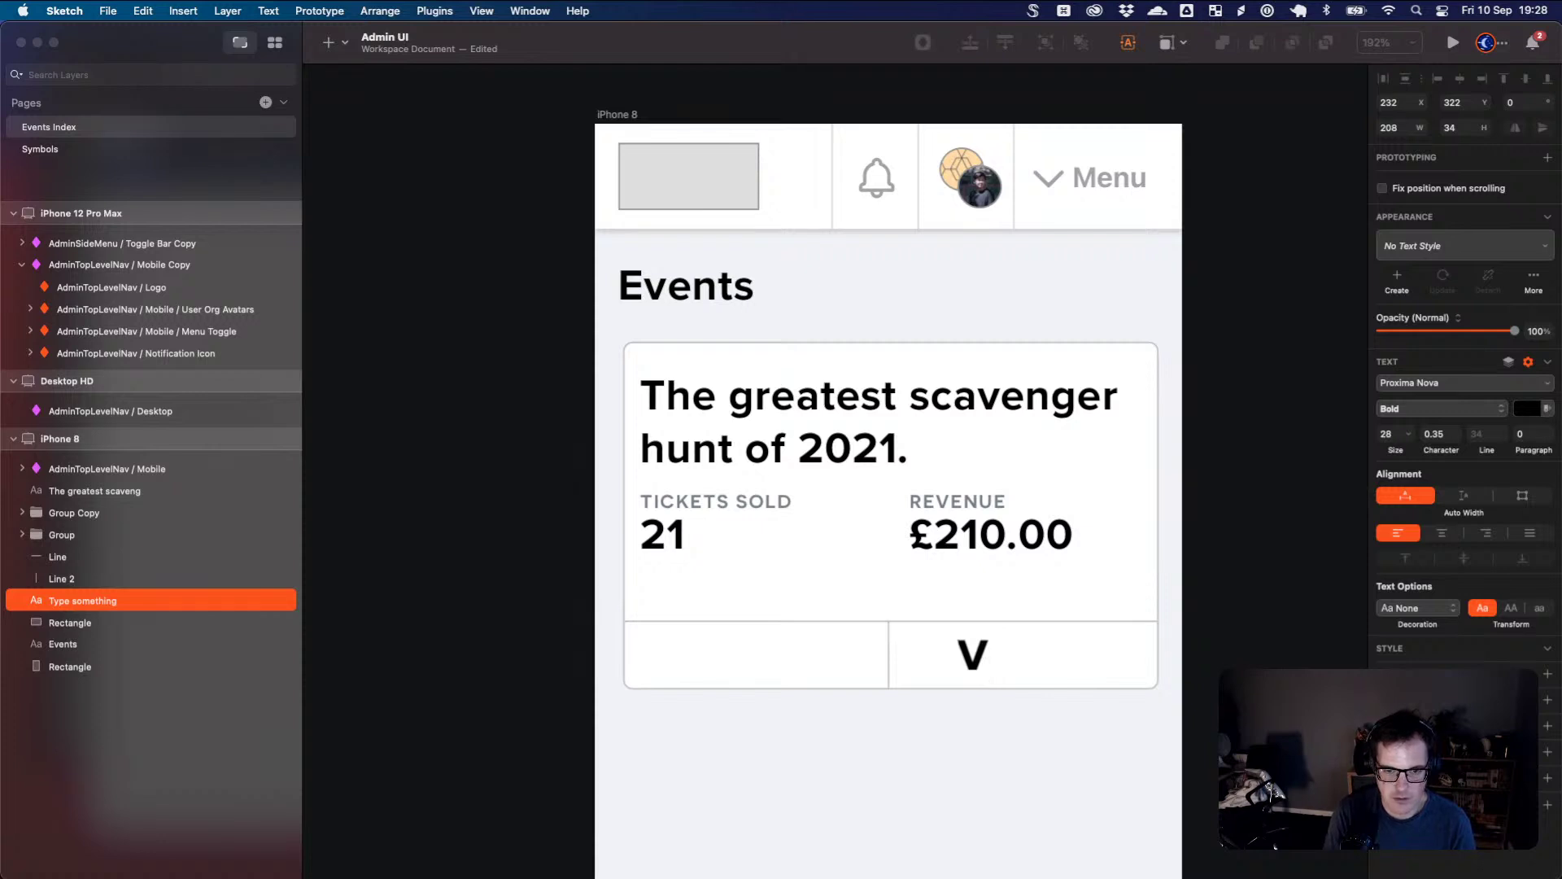
key(BackSpace)
text(S)
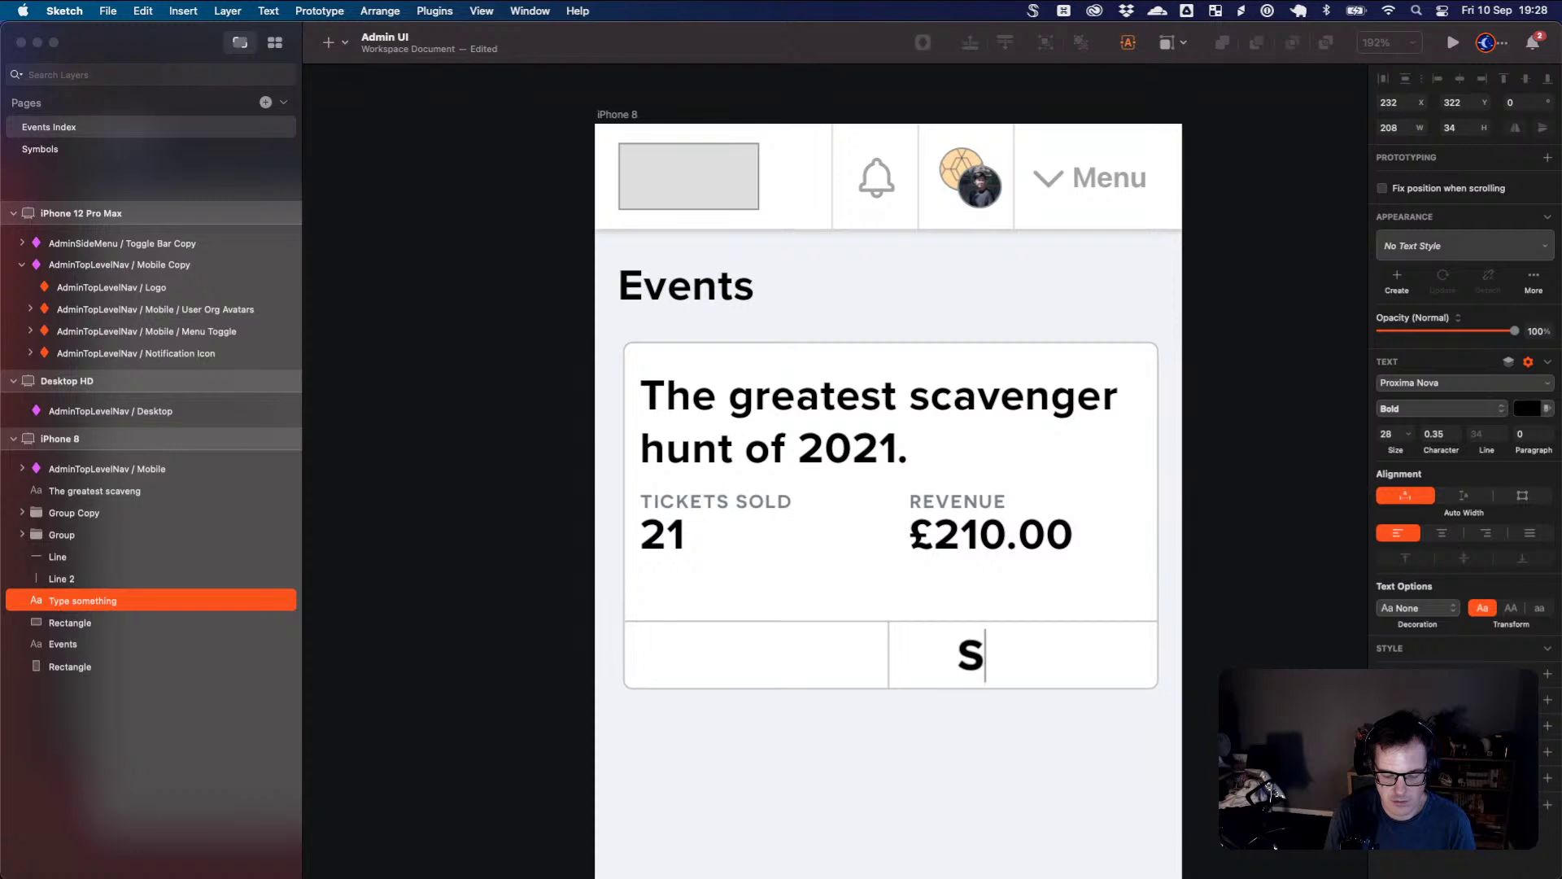
text(etting)
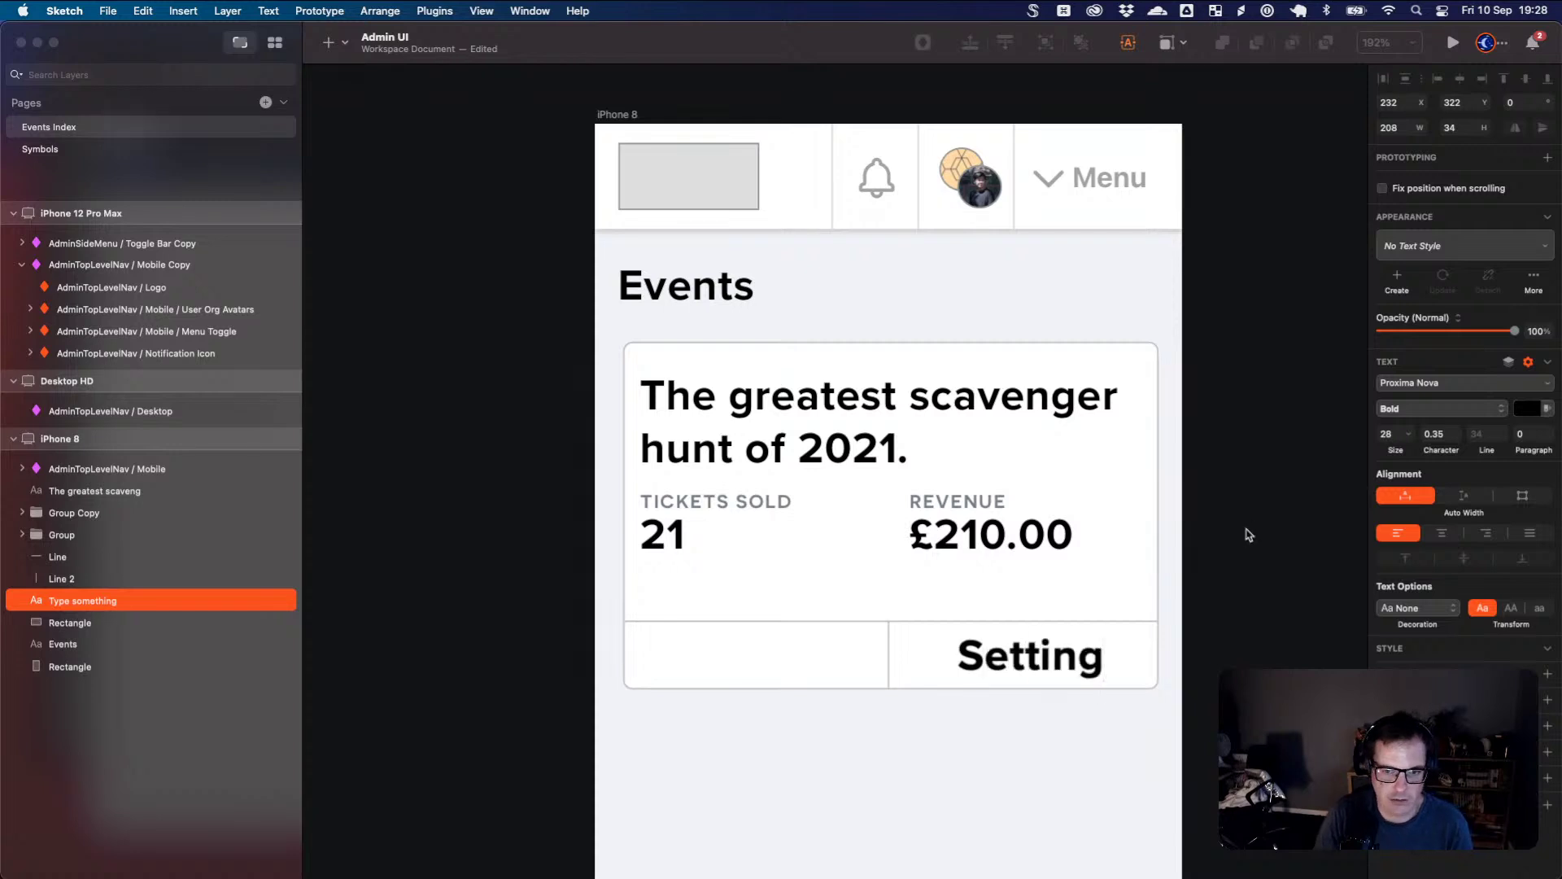
text(s)
click(1059, 661)
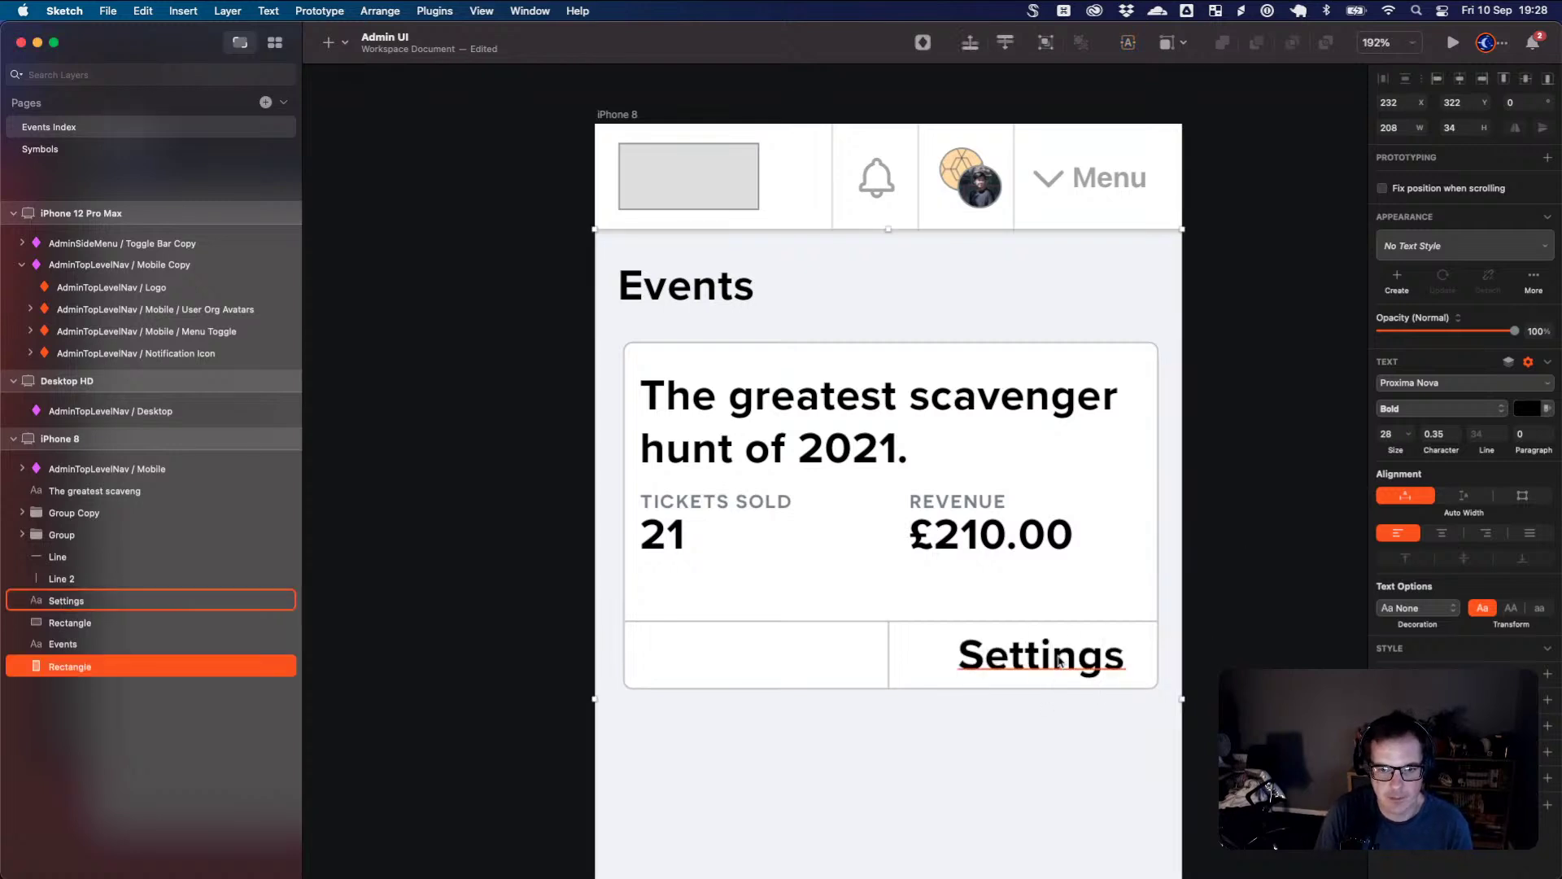
click(1059, 661)
drag(1396, 533, 1384, 532)
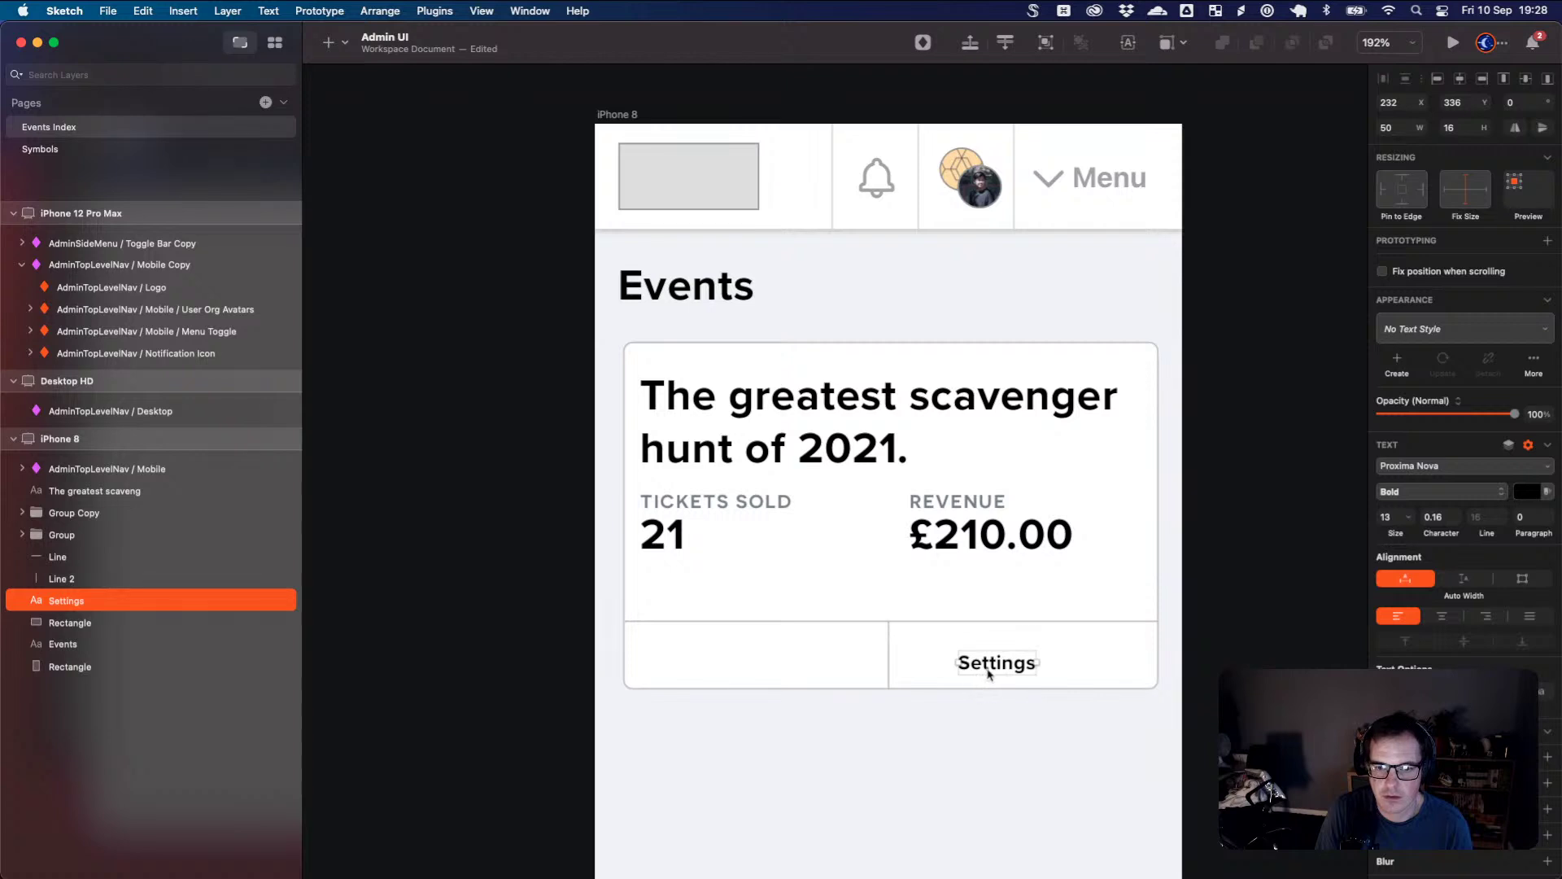
mouse_move(988, 672)
mouse_down()
mouse_move(1017, 670)
mouse_move(1006, 661)
mouse_up()
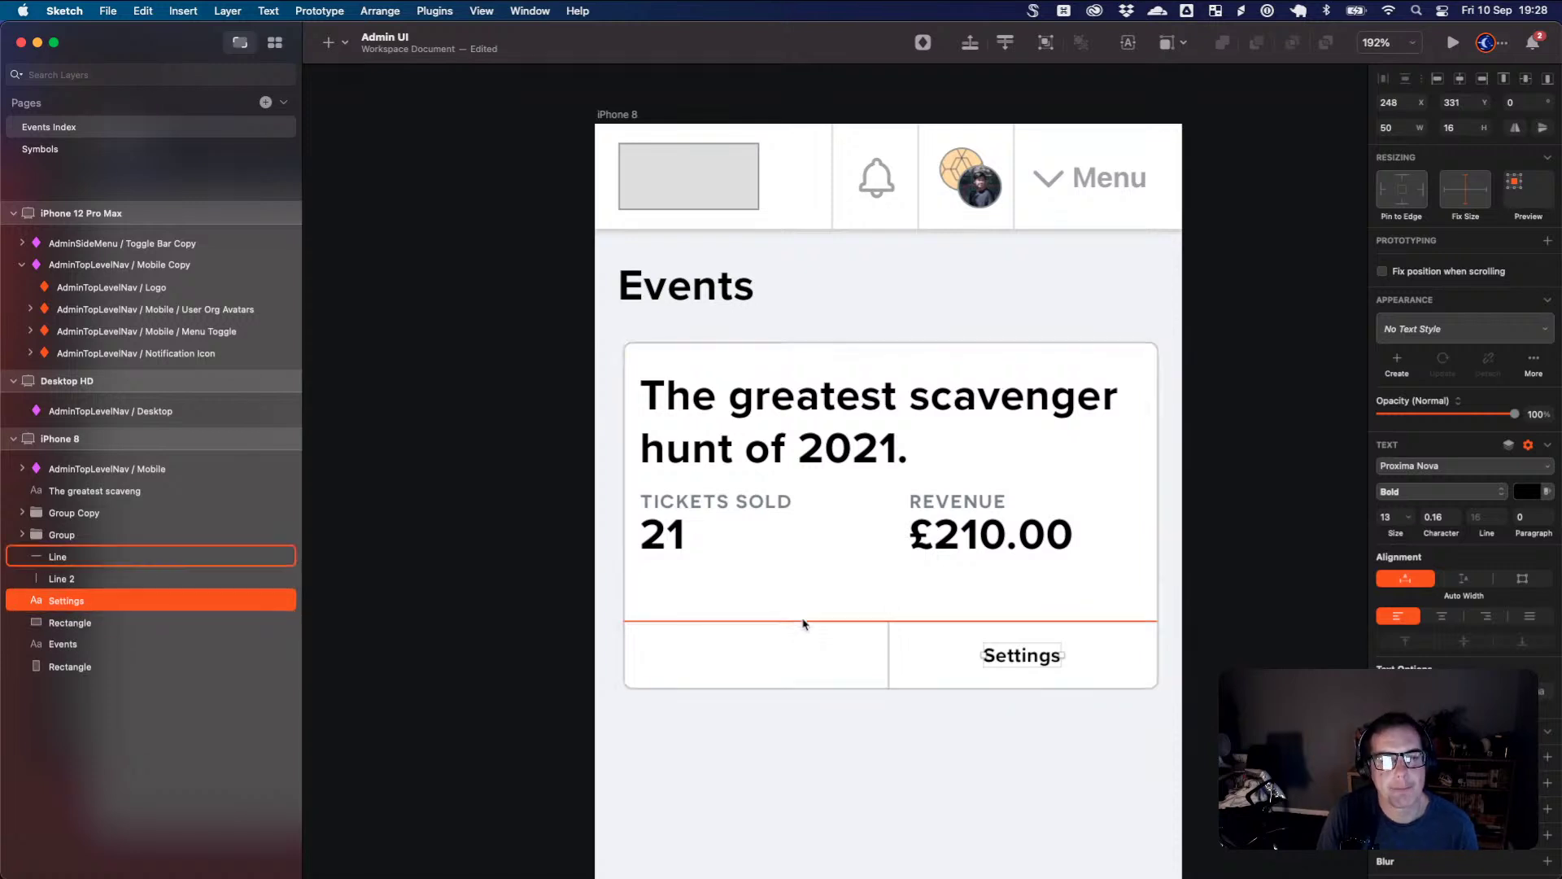
- Copy the divider and Settings label upward as a second row and stretch the card to 257 high
shift+click(889, 623)
drag(890, 624, 890, 594)
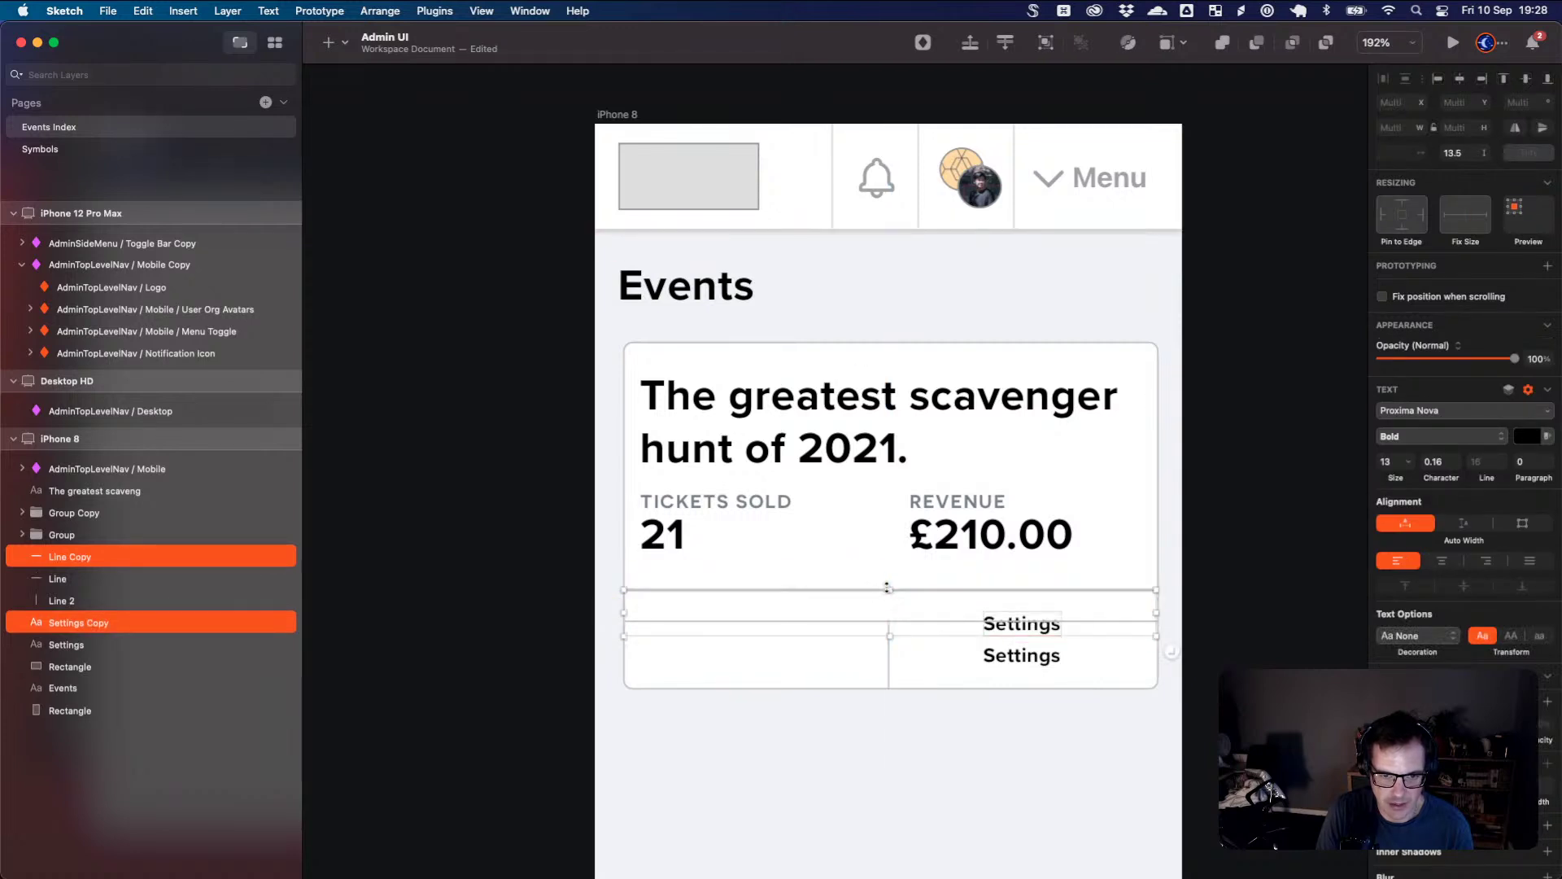
click(913, 685)
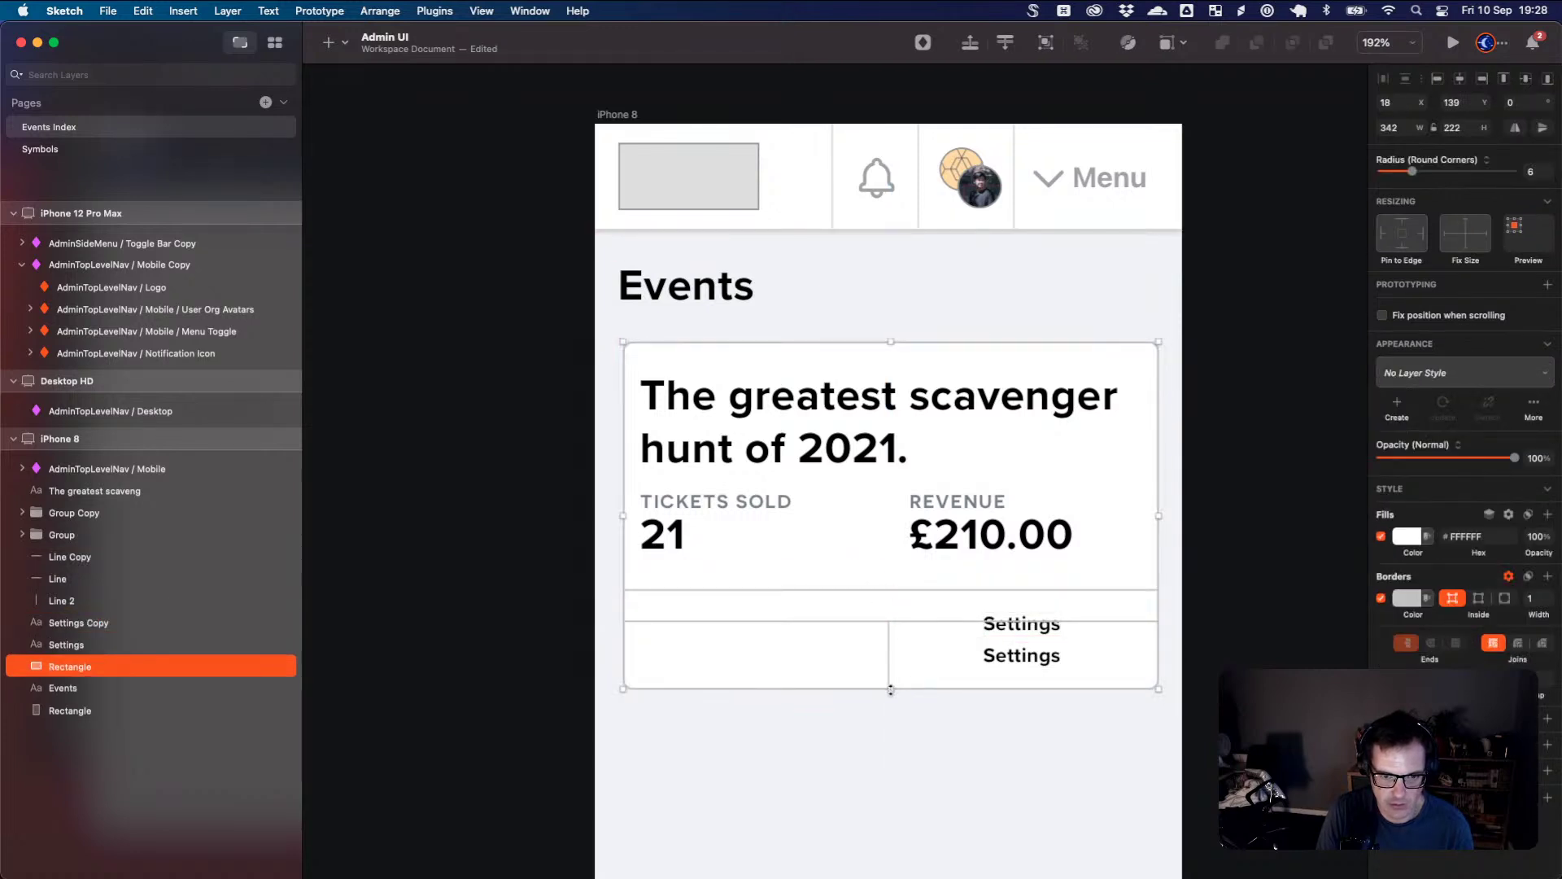
drag(890, 690, 887, 743)
key(super+z)
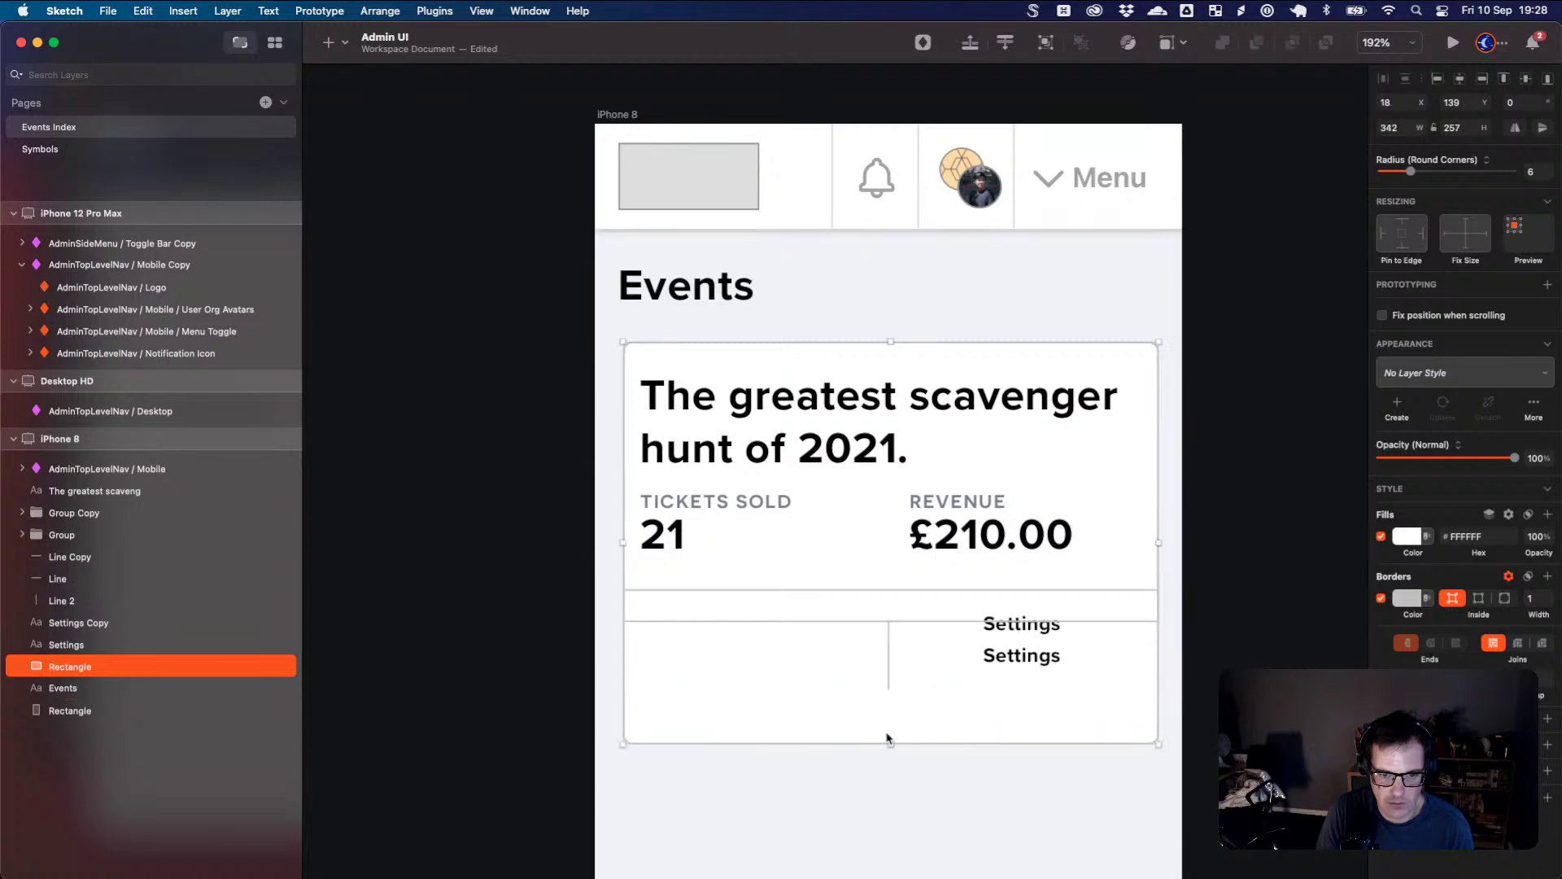
- Drag Line 2 down to the card bottom and lower Line and Line Copy into two stacked rows
drag(890, 685, 890, 742)
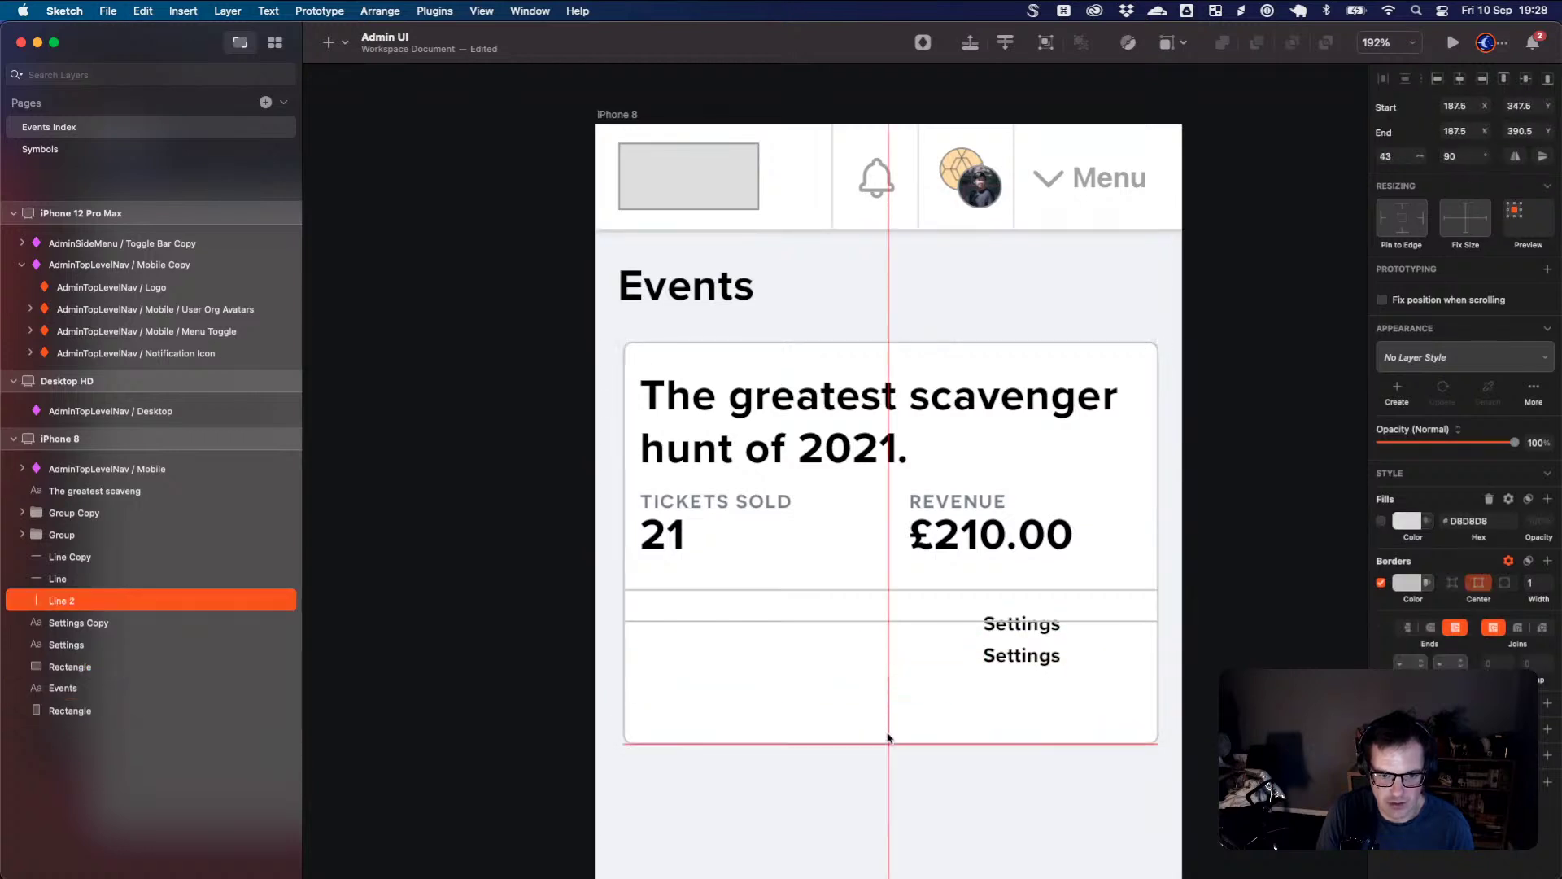
drag(891, 622, 892, 684)
click(889, 725)
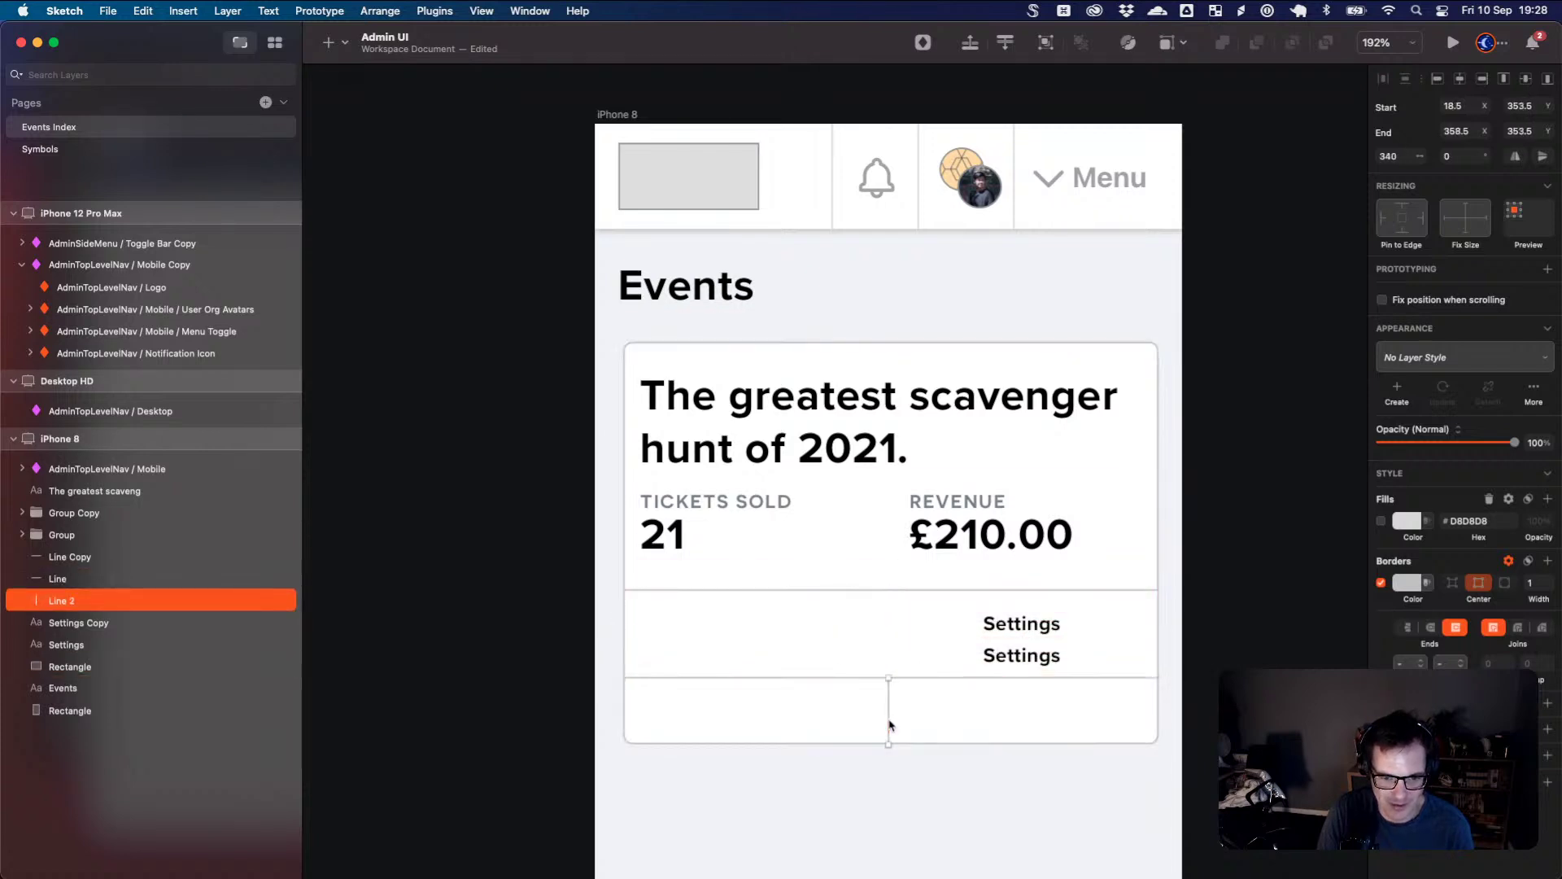
click(893, 594)
mouse_move(894, 603)
mouse_down()
mouse_move(892, 627)
mouse_move(889, 613)
mouse_up()
- Adjust Line 2's bottom end so the vertical divider is exactly vertical
click(888, 692)
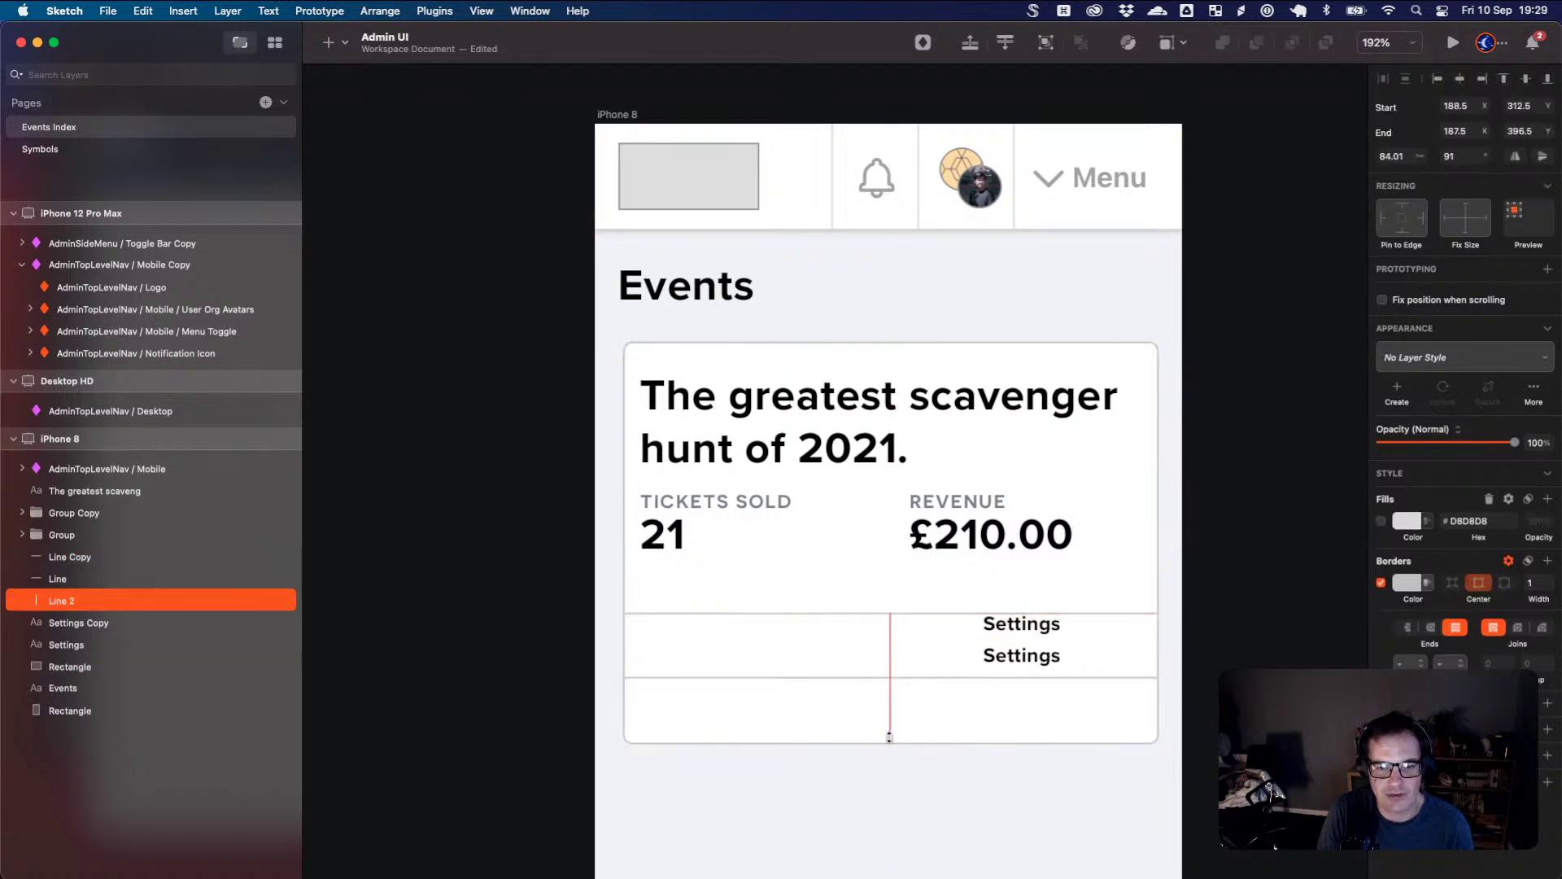
drag(888, 740, 890, 742)
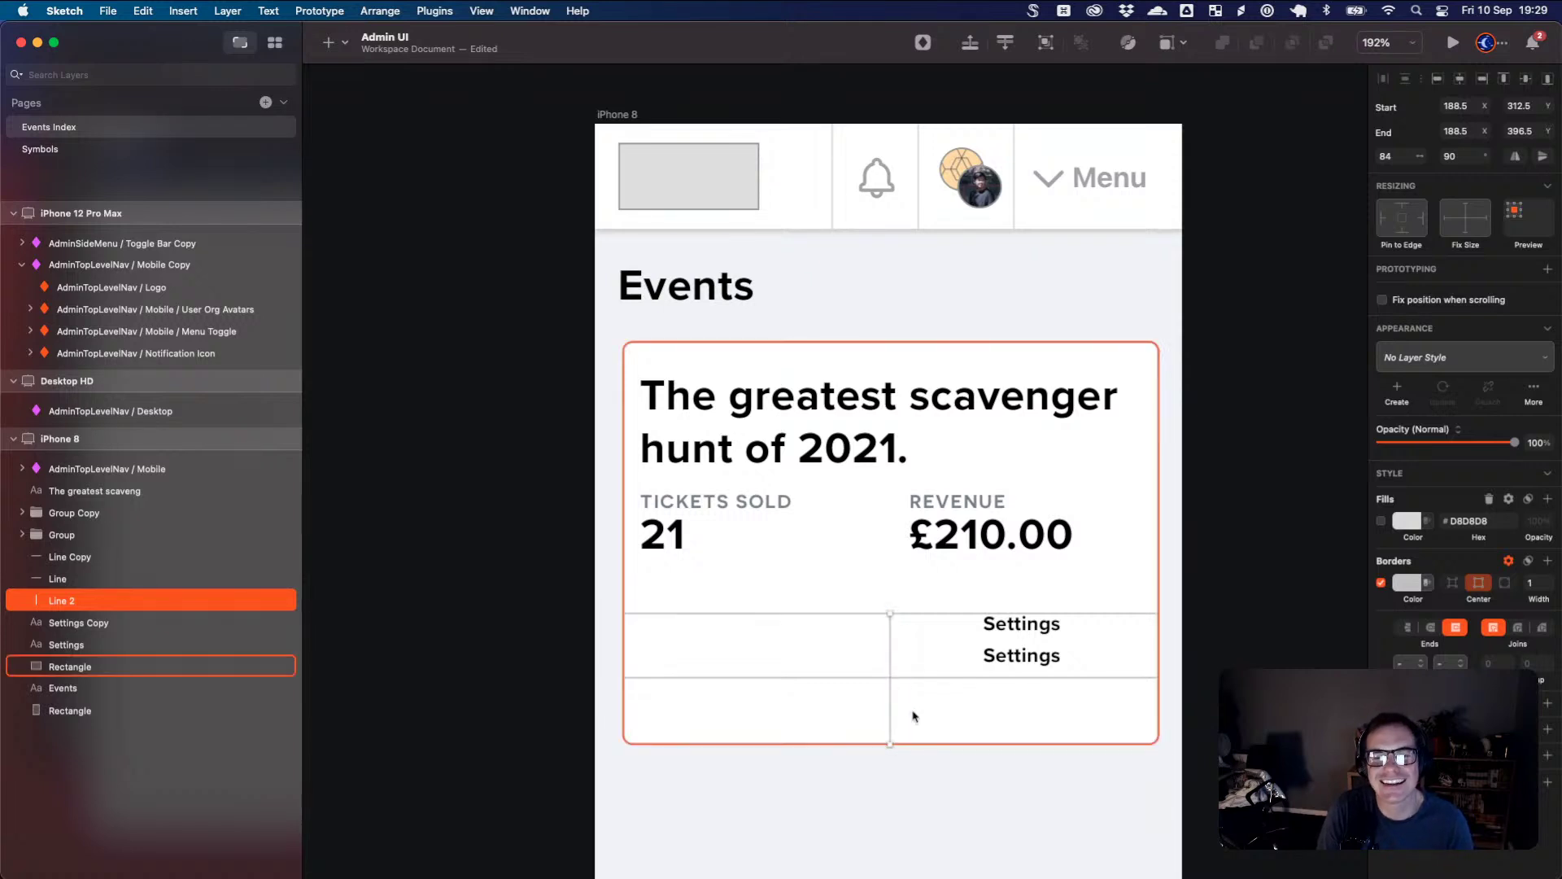
click(862, 684)
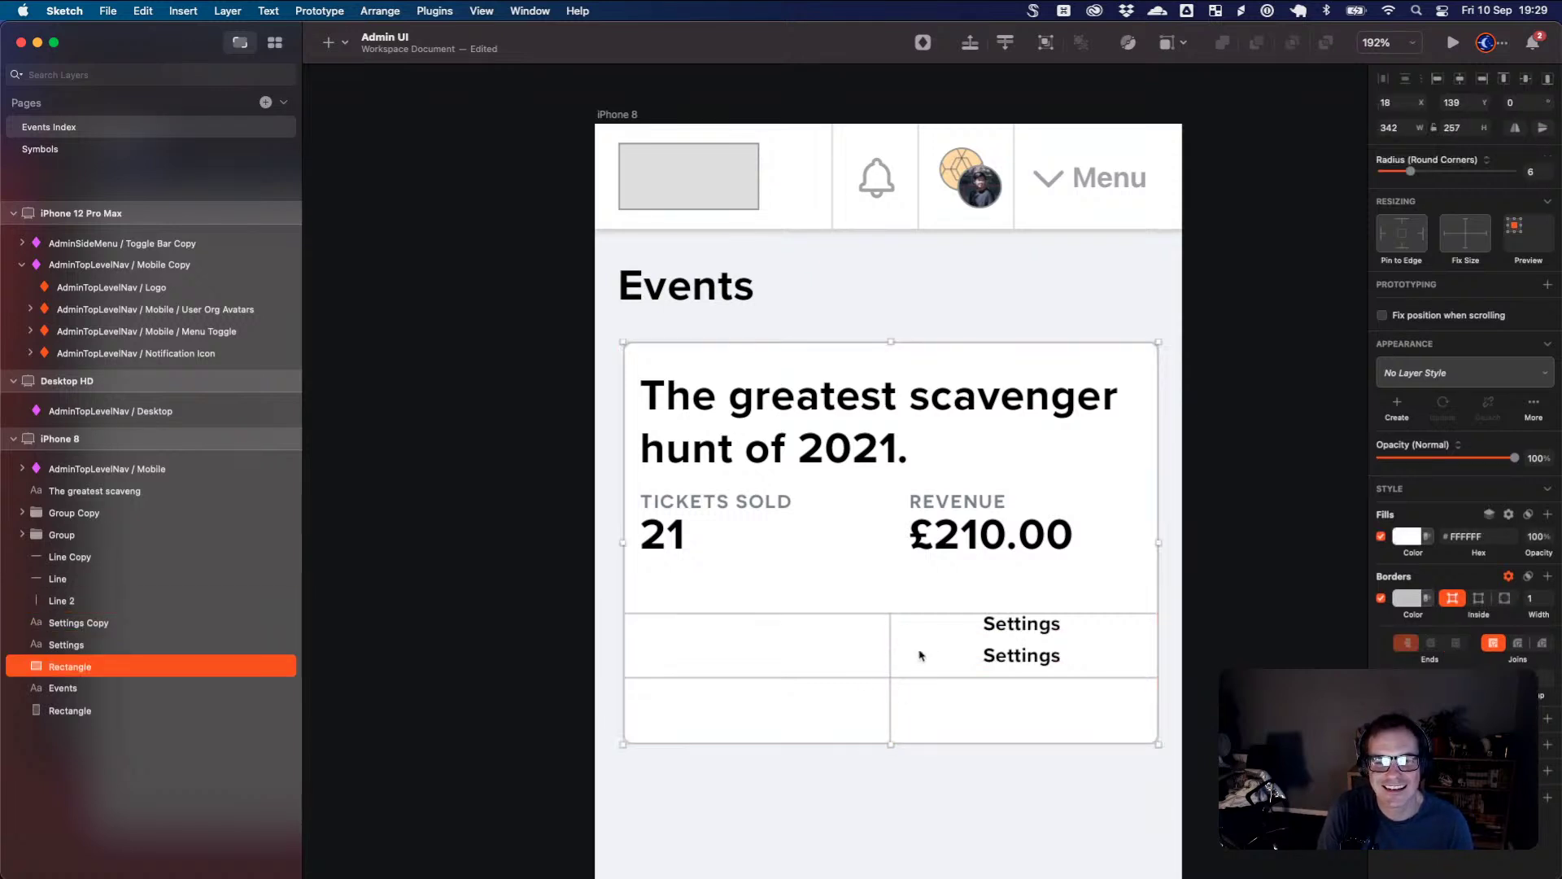
click(894, 688)
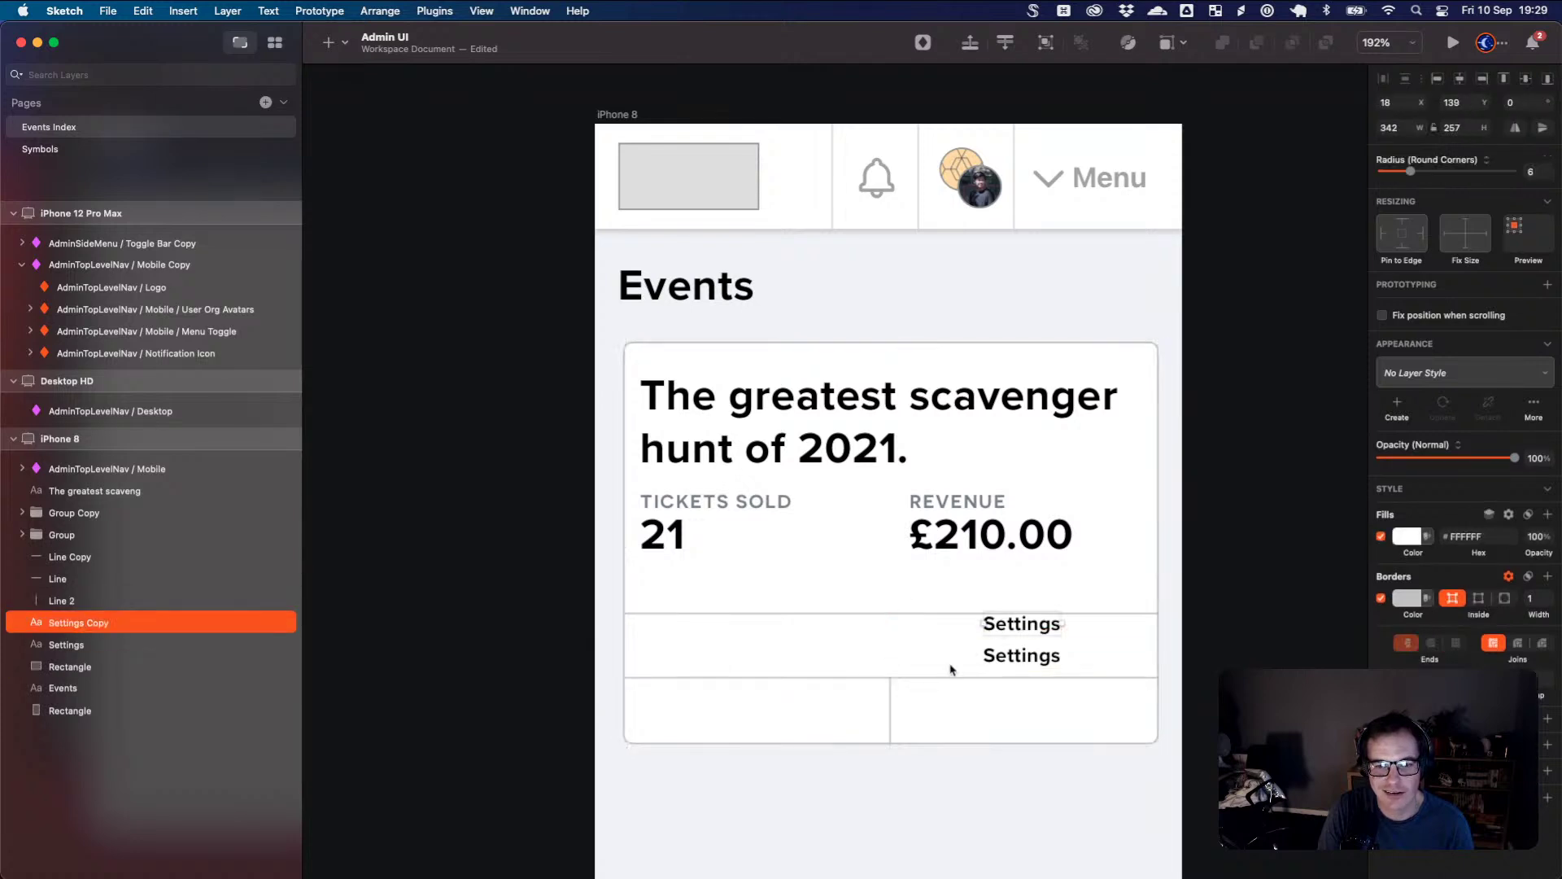
- Relabel the lower-left cell 'View Event' and move Settings into the cell beside it
drag(997, 656, 750, 707)
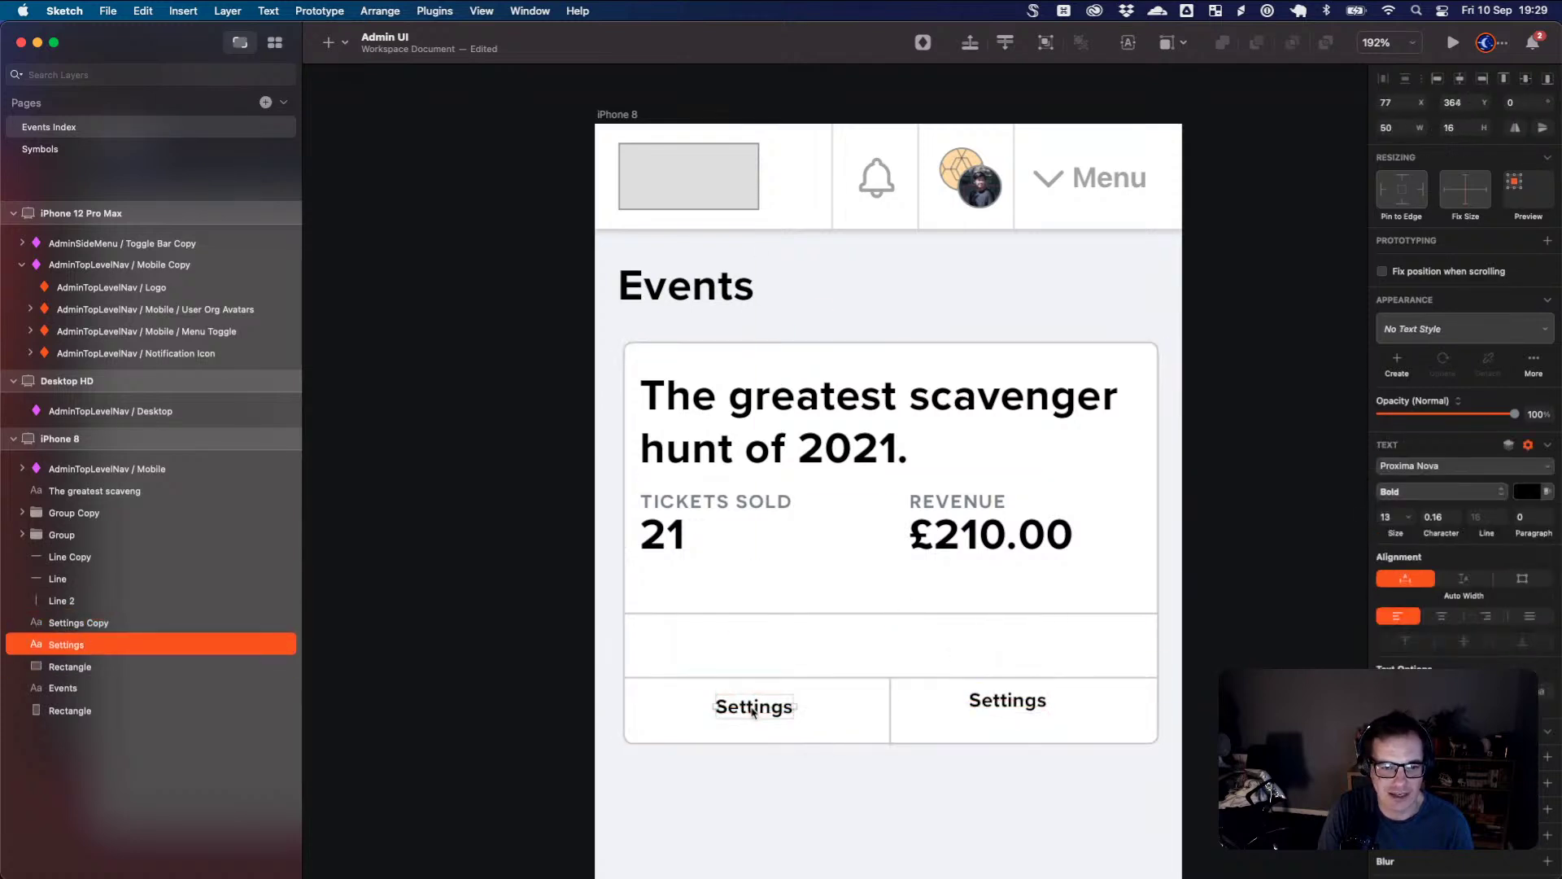
double_click(754, 706)
text(V)
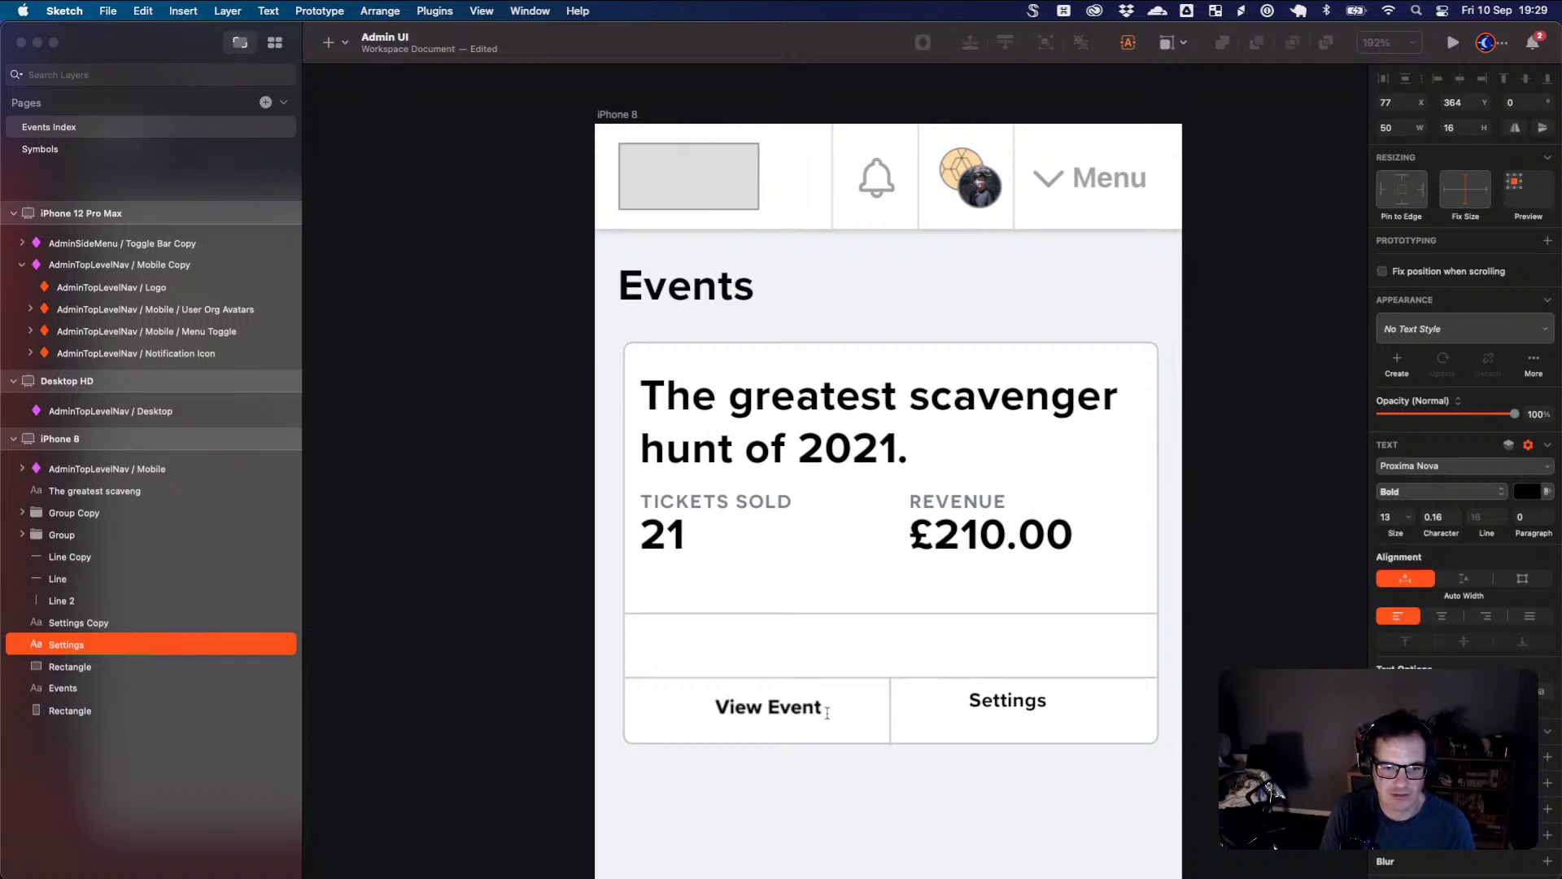
text(iew Event)
key(Escape)
drag(773, 721, 762, 725)
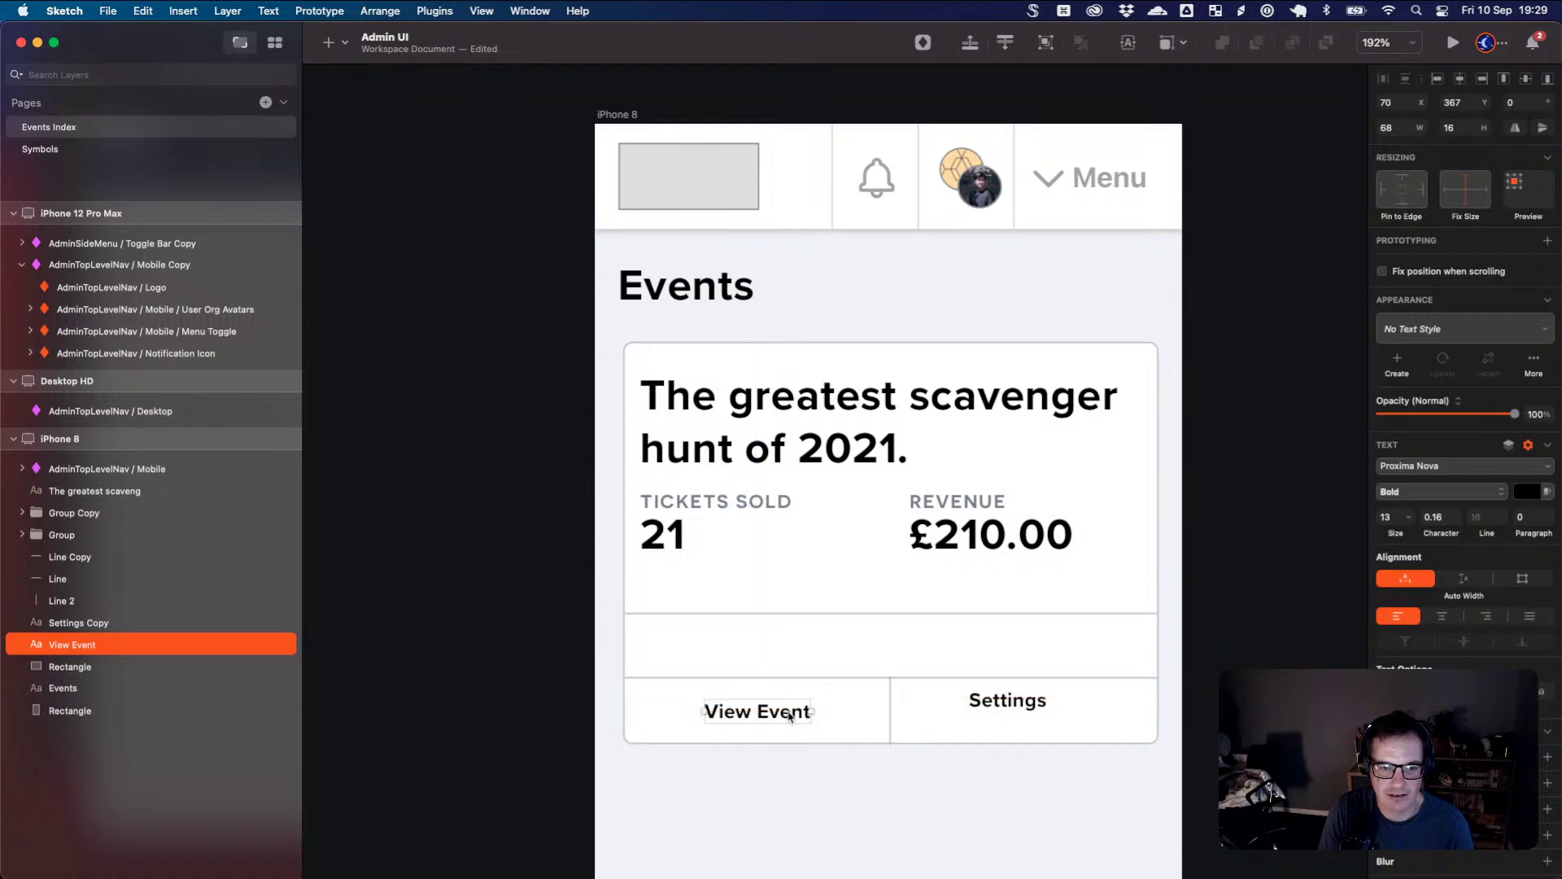
drag(992, 708, 1015, 719)
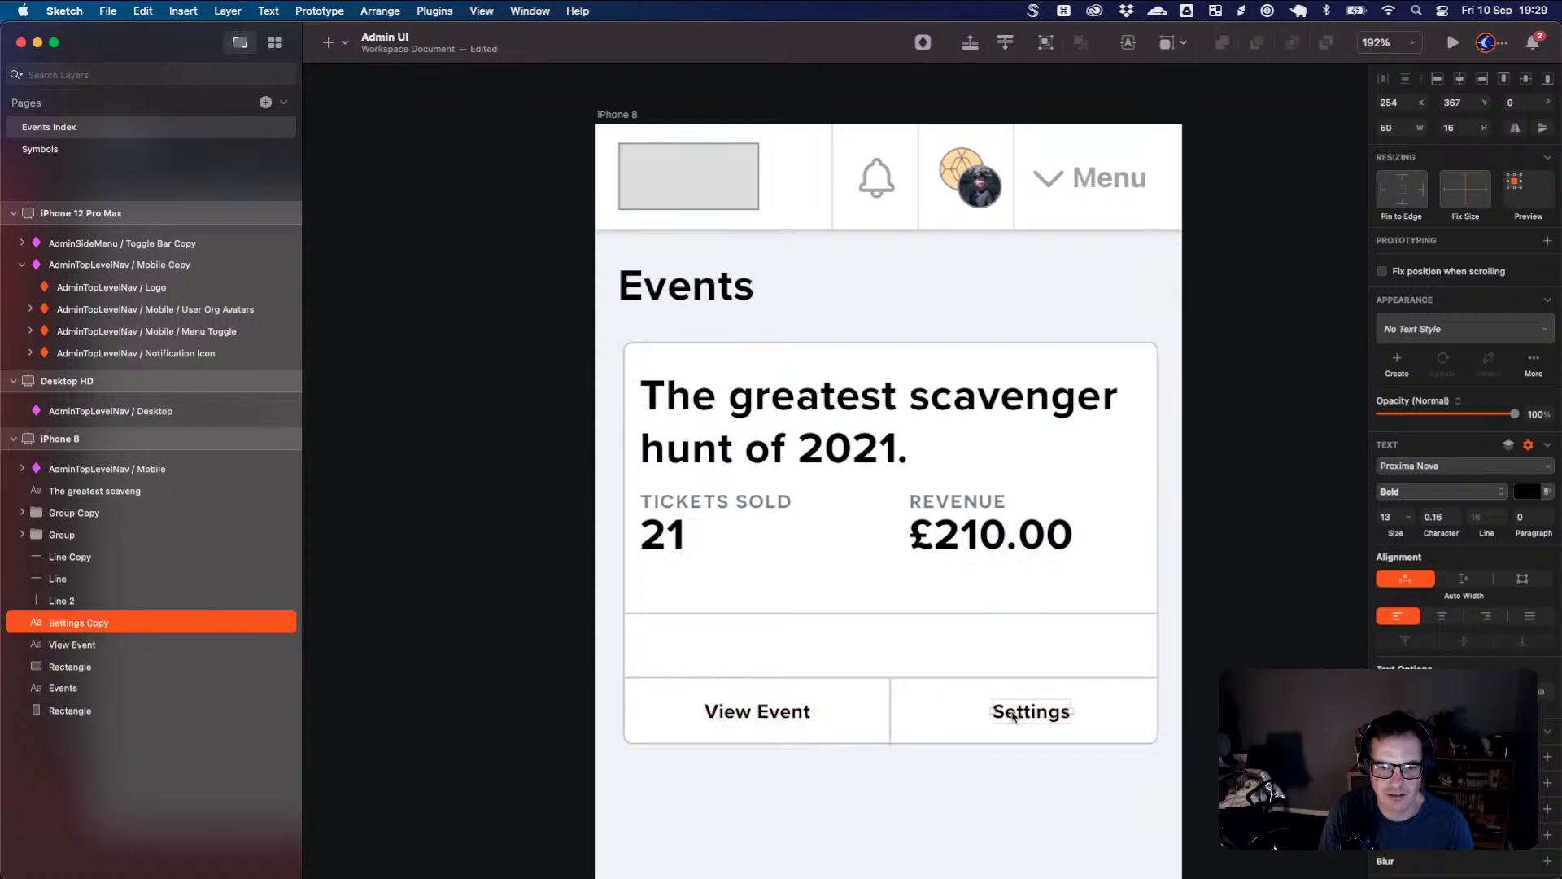
- Place a copy of the View Event label in the empty middle row
click(878, 655)
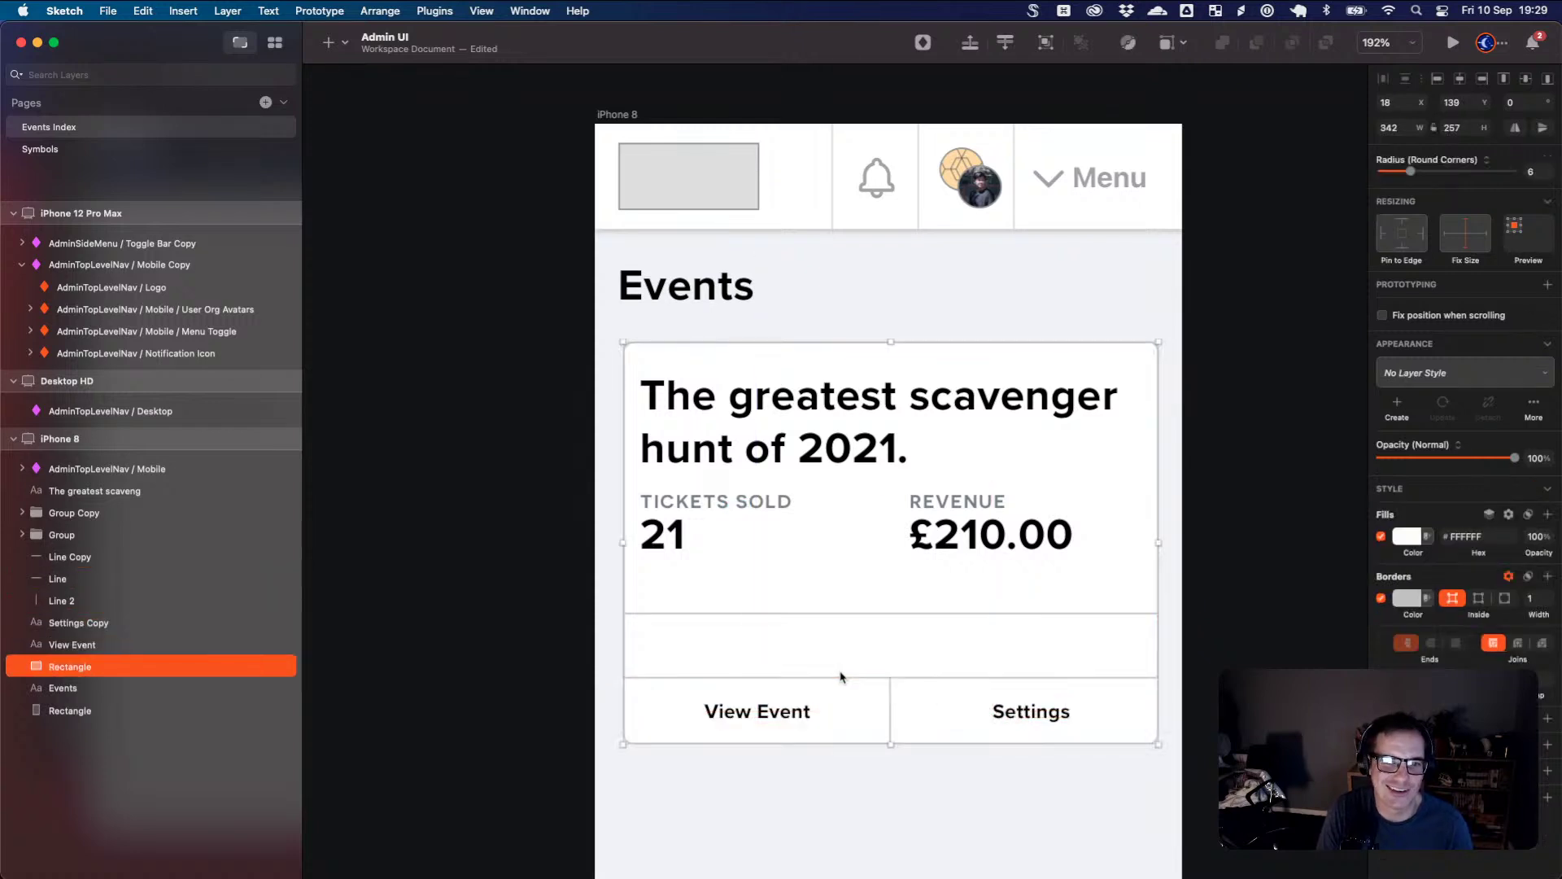
drag(785, 716, 896, 656)
key(Escape)
click(785, 713)
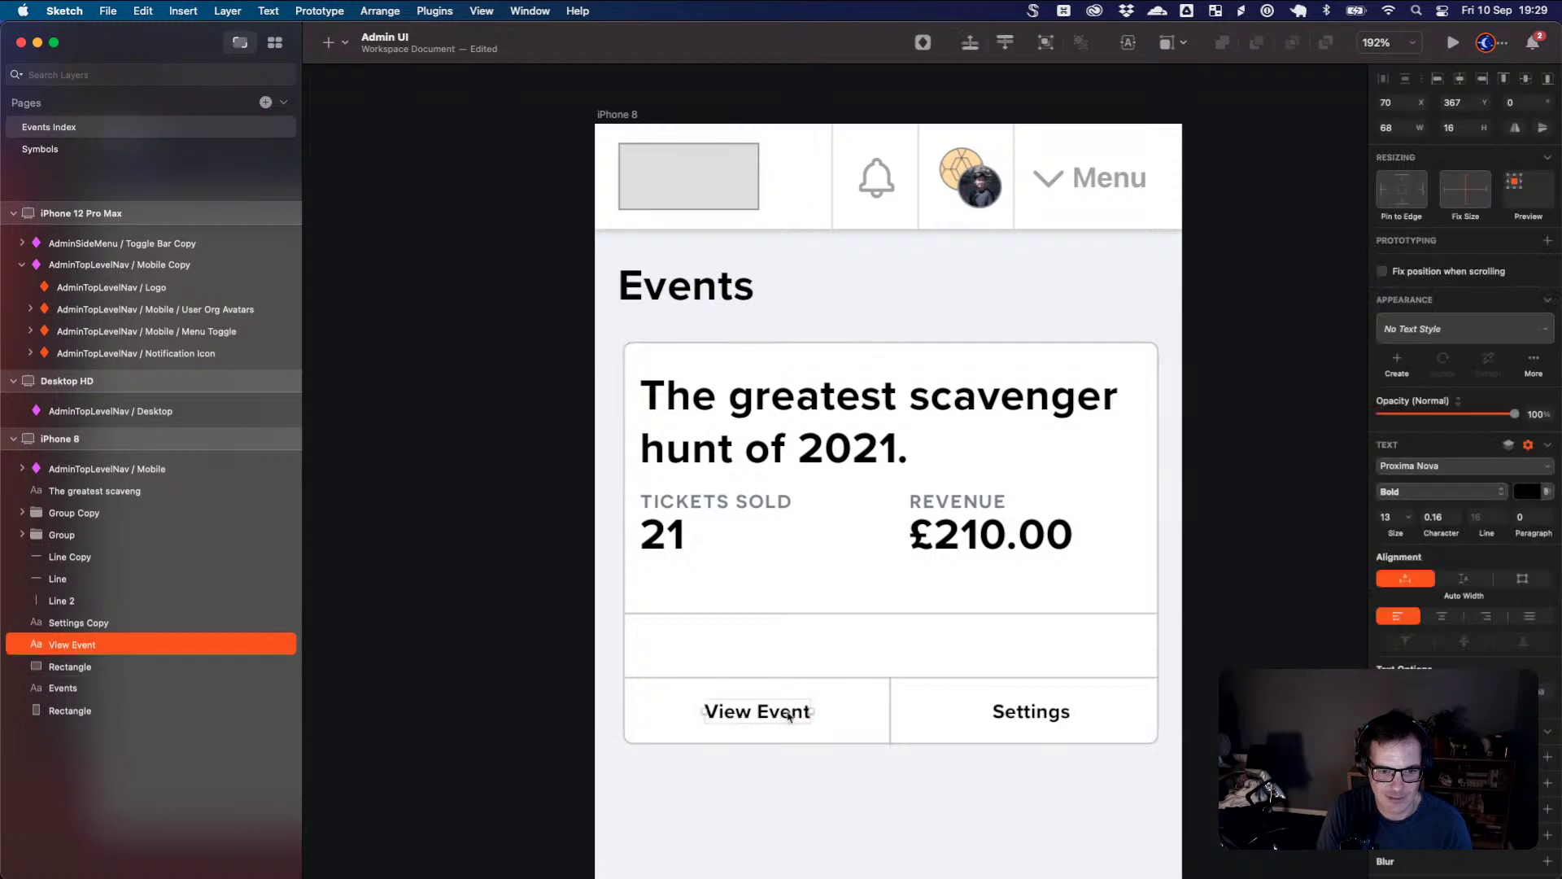
drag(787, 715, 908, 651)
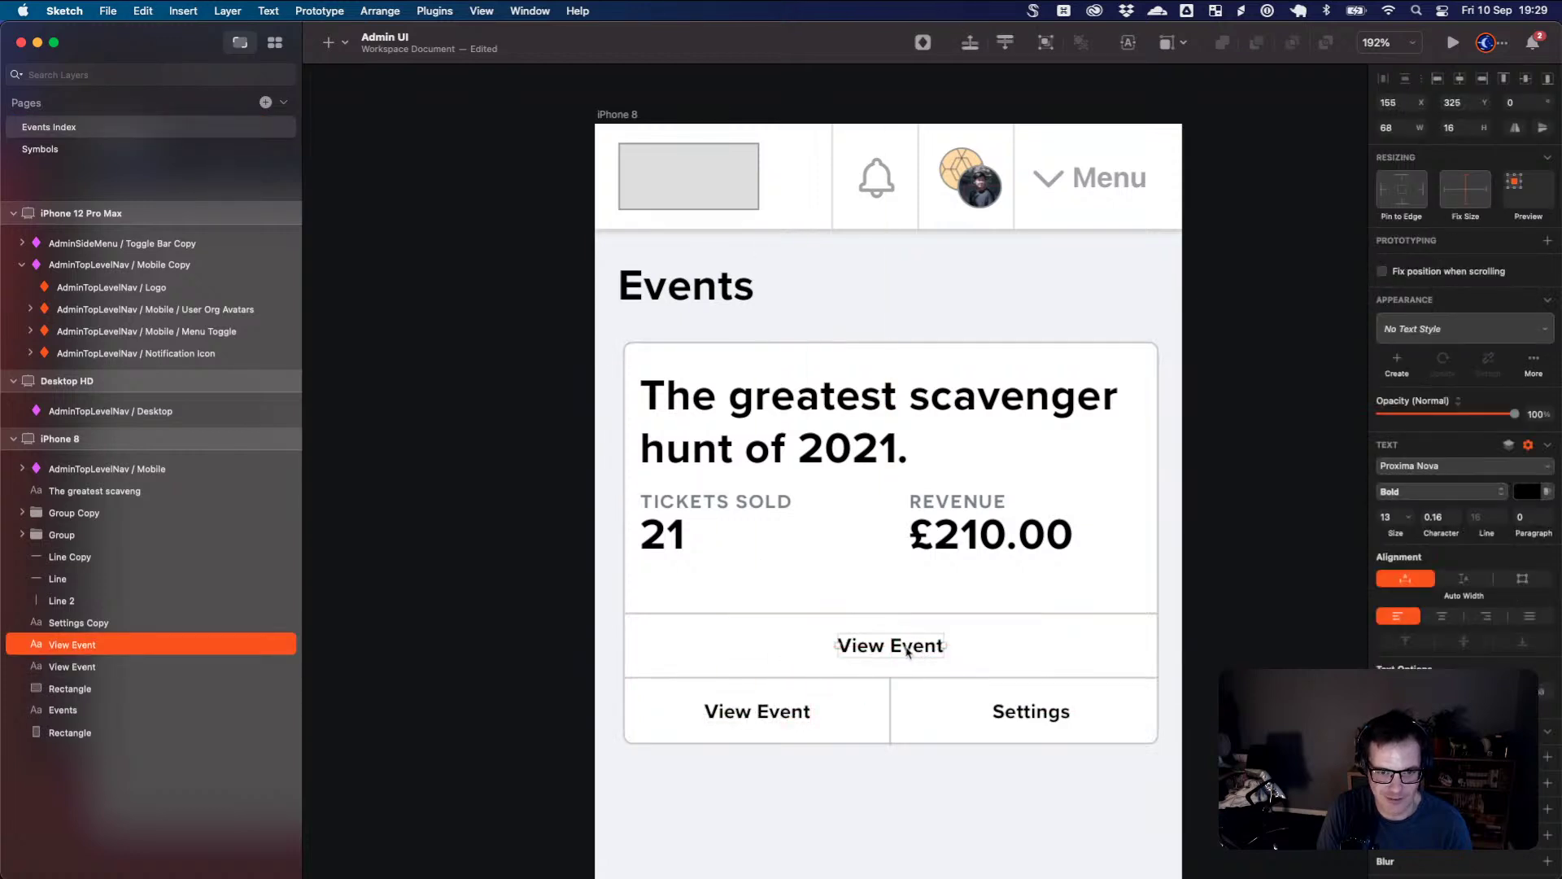
- Retype the middle-row View Event copy as 'Do Other Thing', fixing the typos
double_click(902, 648)
key(cmd+a)
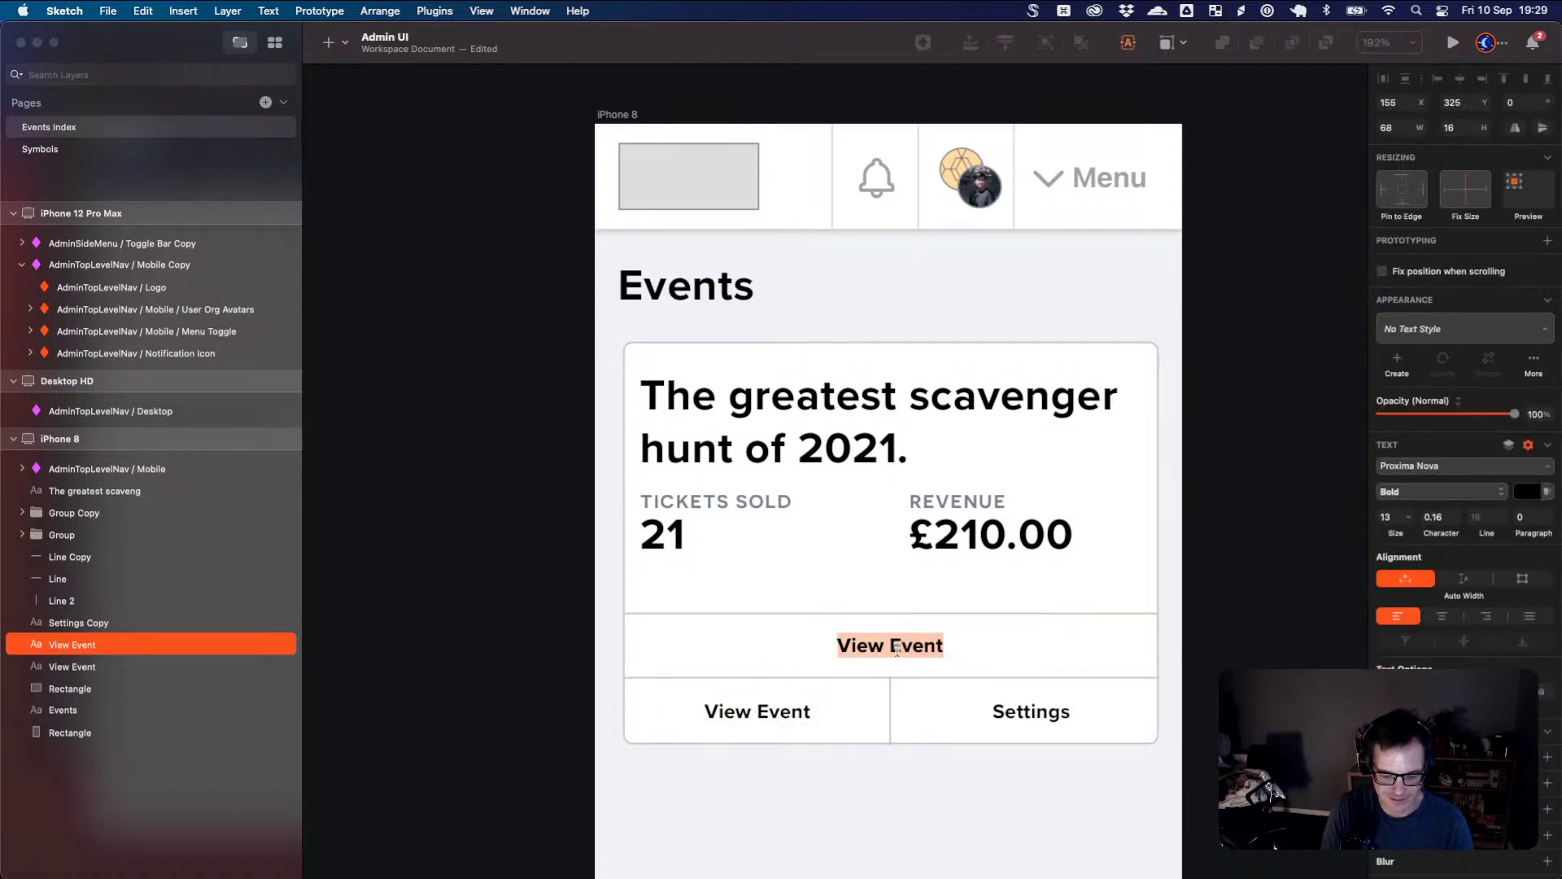
text(Do OTher Thng)
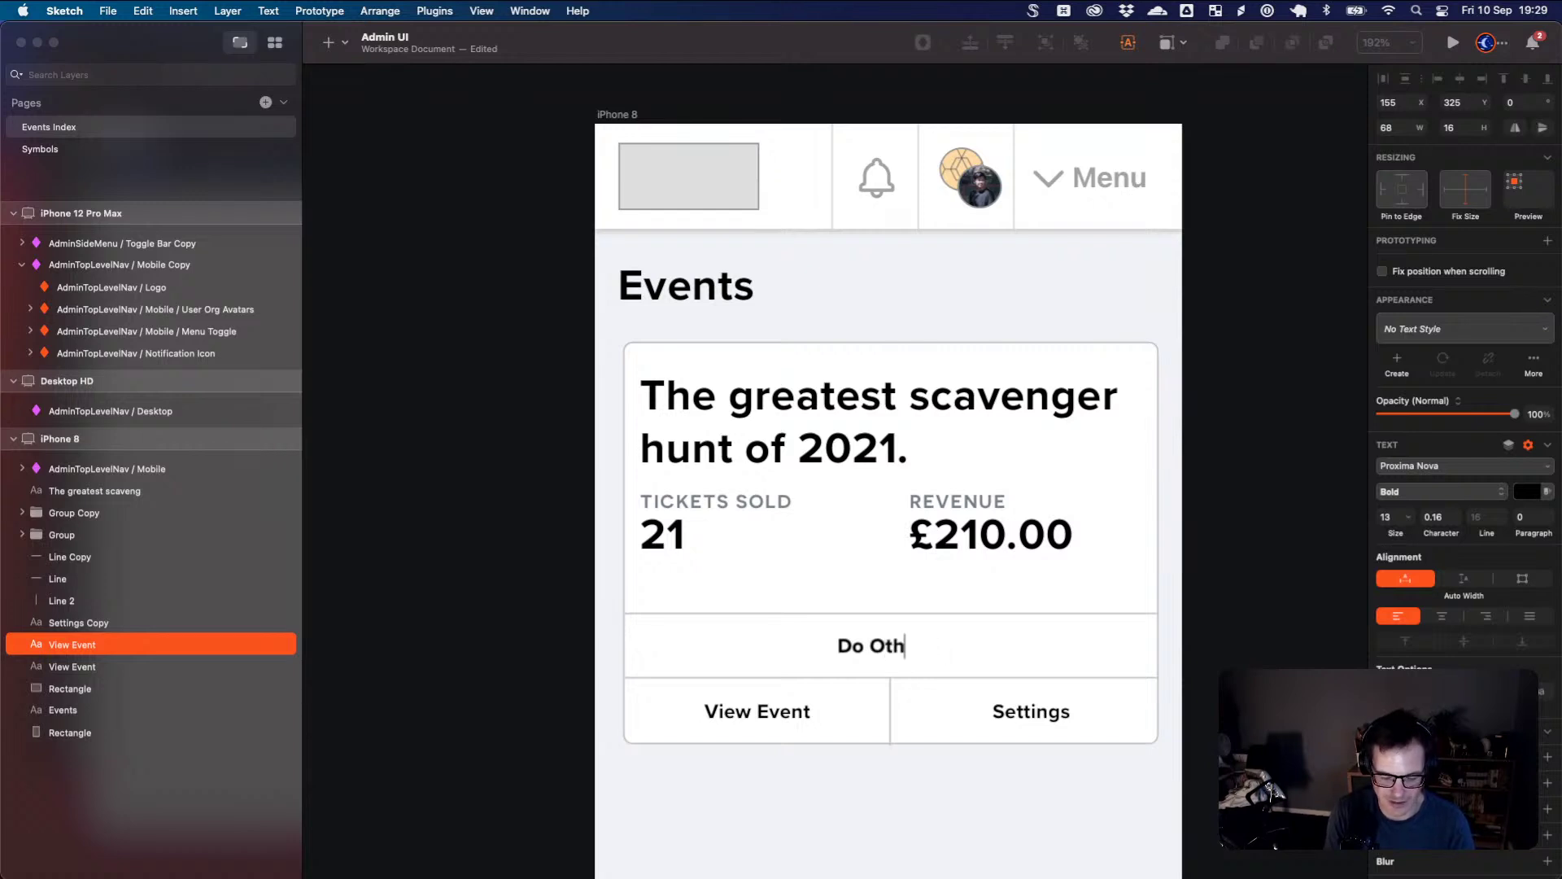
text( button)
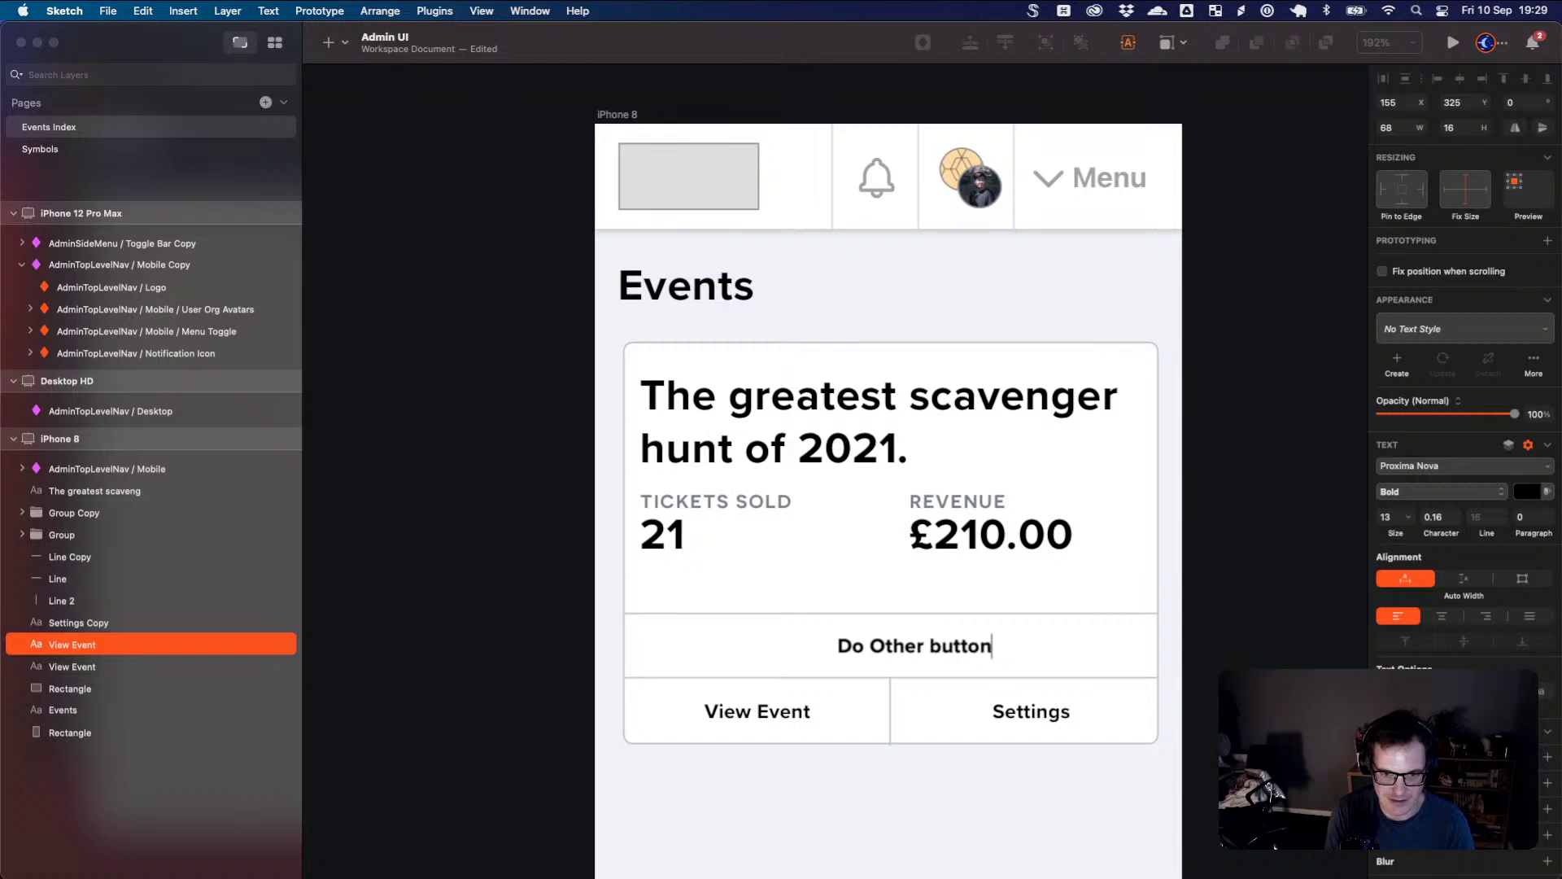
double_click(944, 647)
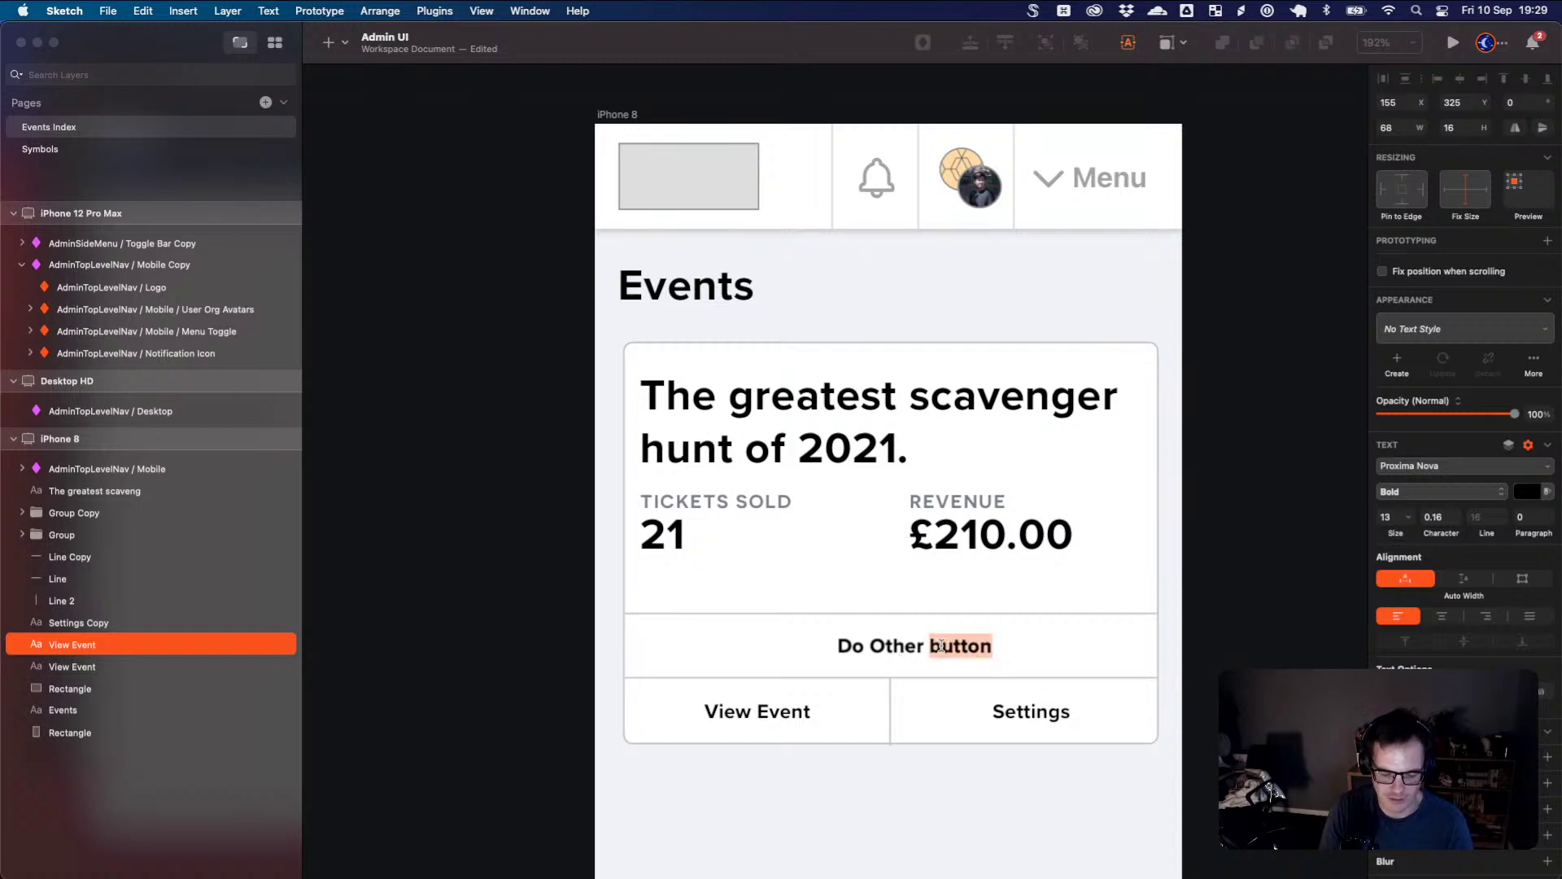
text(THing)
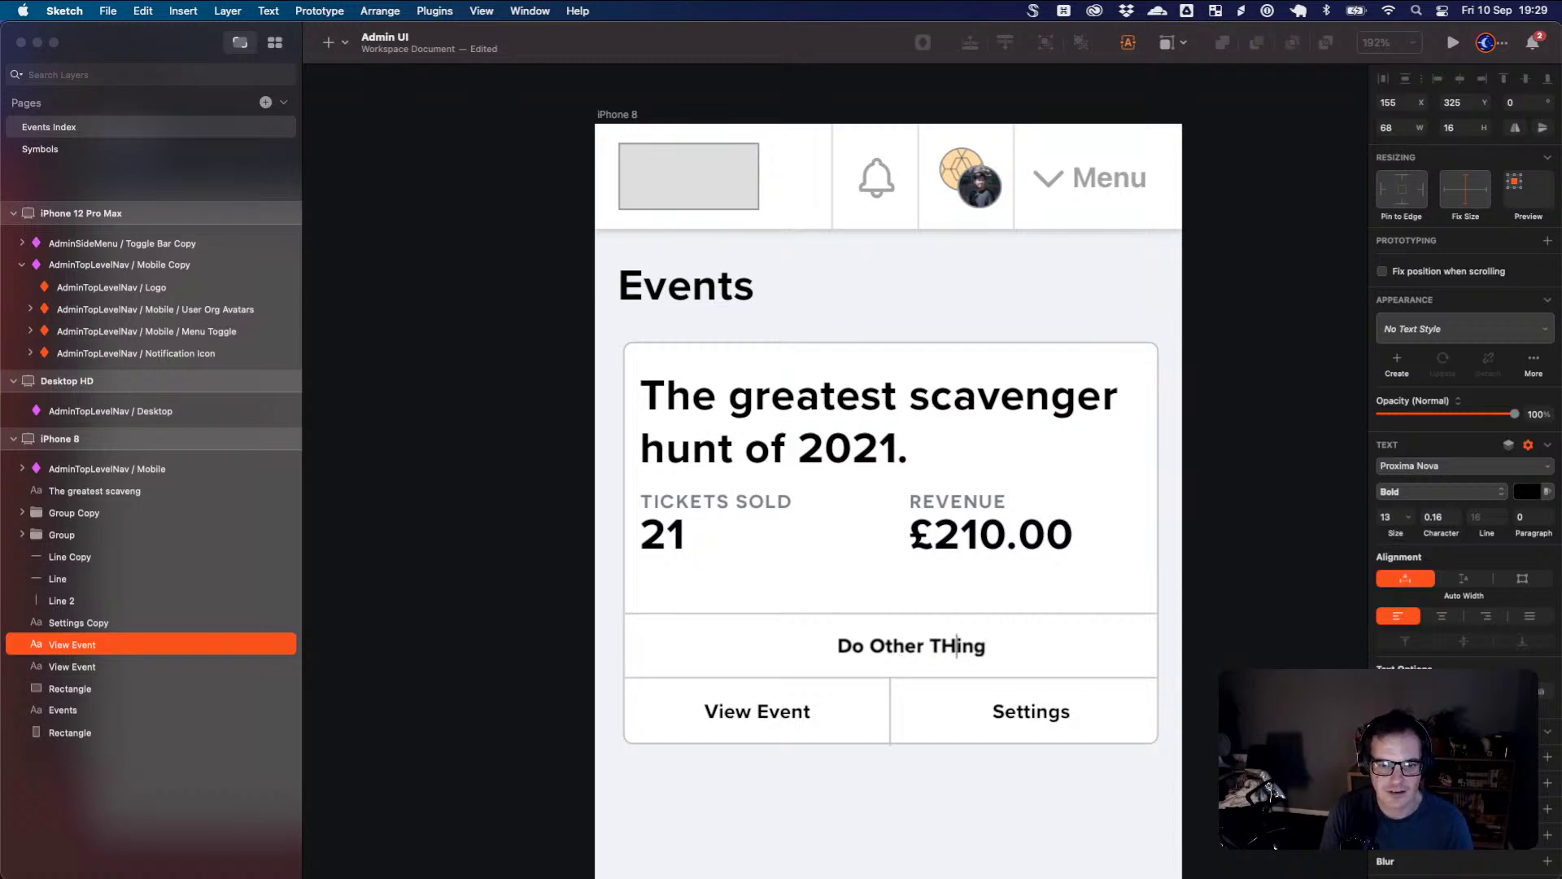
key(BackSpace)
text(h)
click(999, 797)
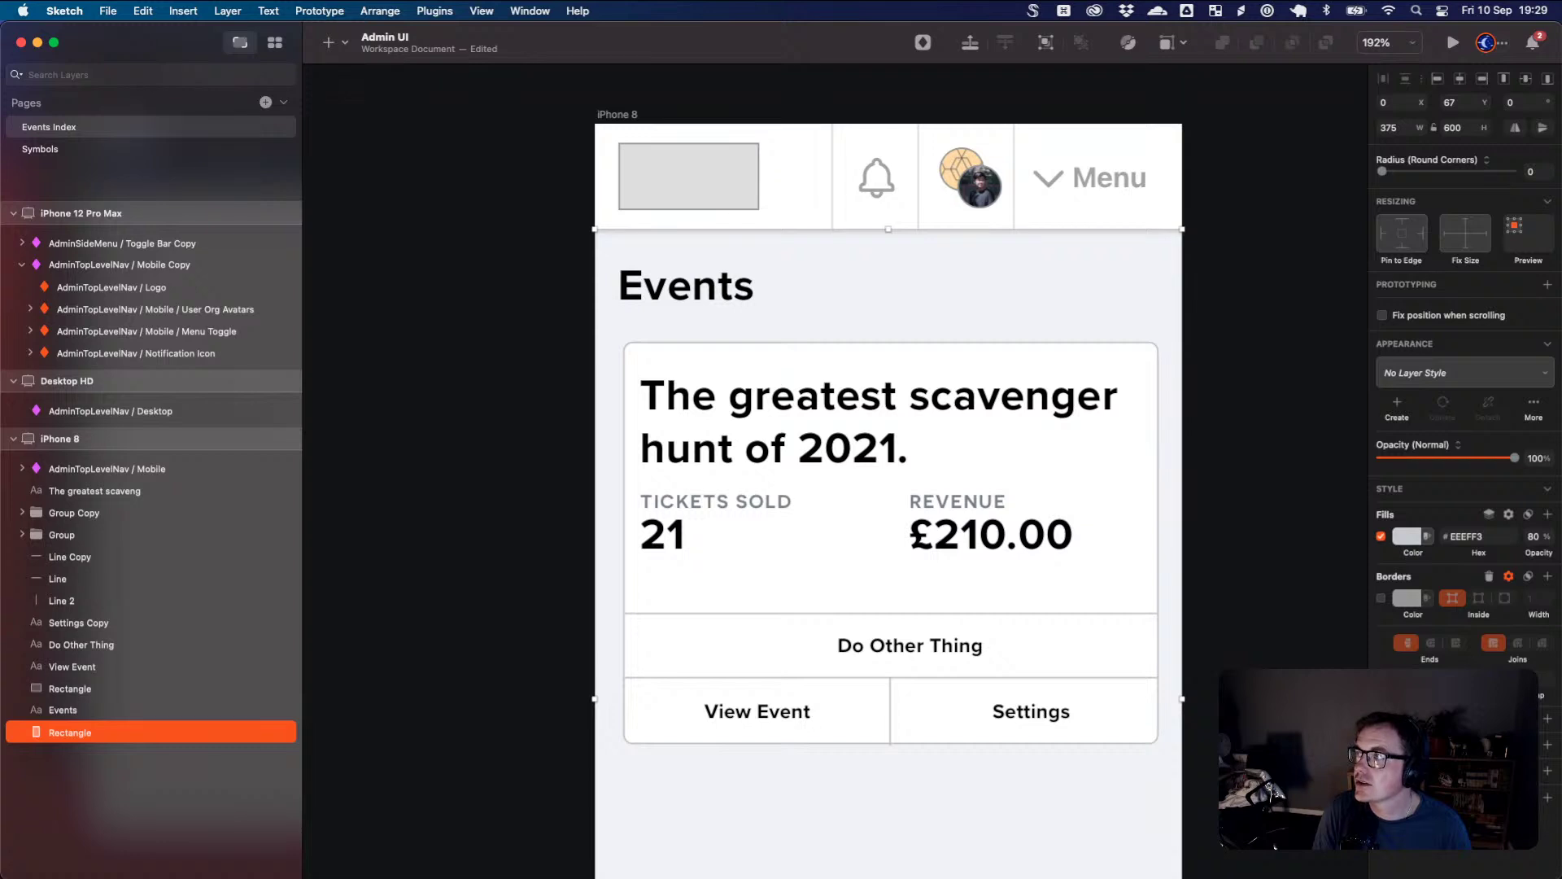
- Delete all three divider lines and draw a rectangle in the bottom row beside View Event
key(super+Tab)
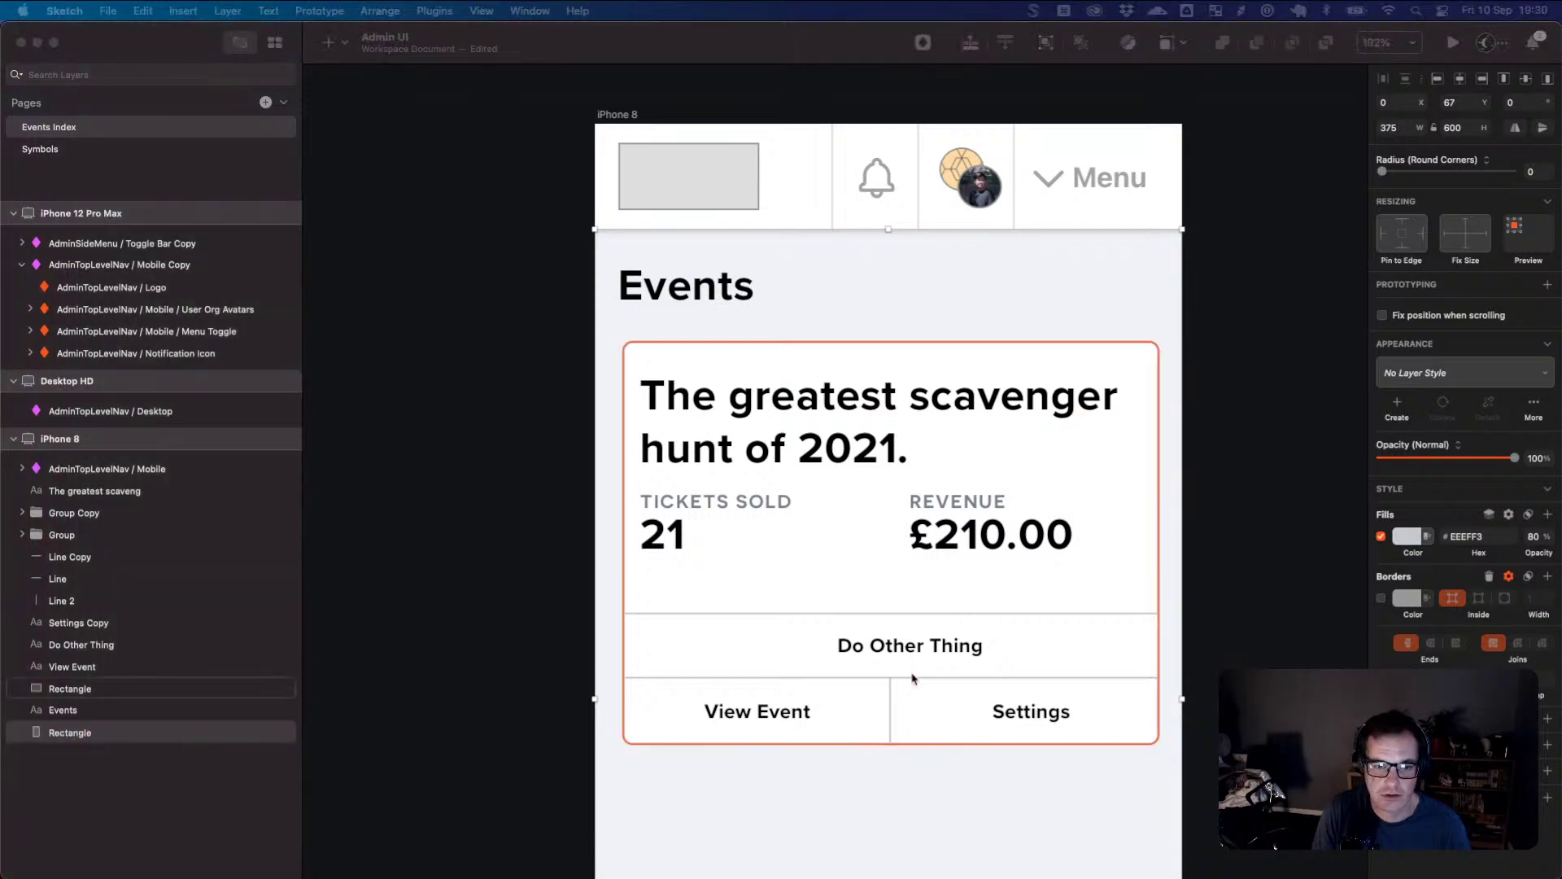
click(947, 704)
click(901, 680)
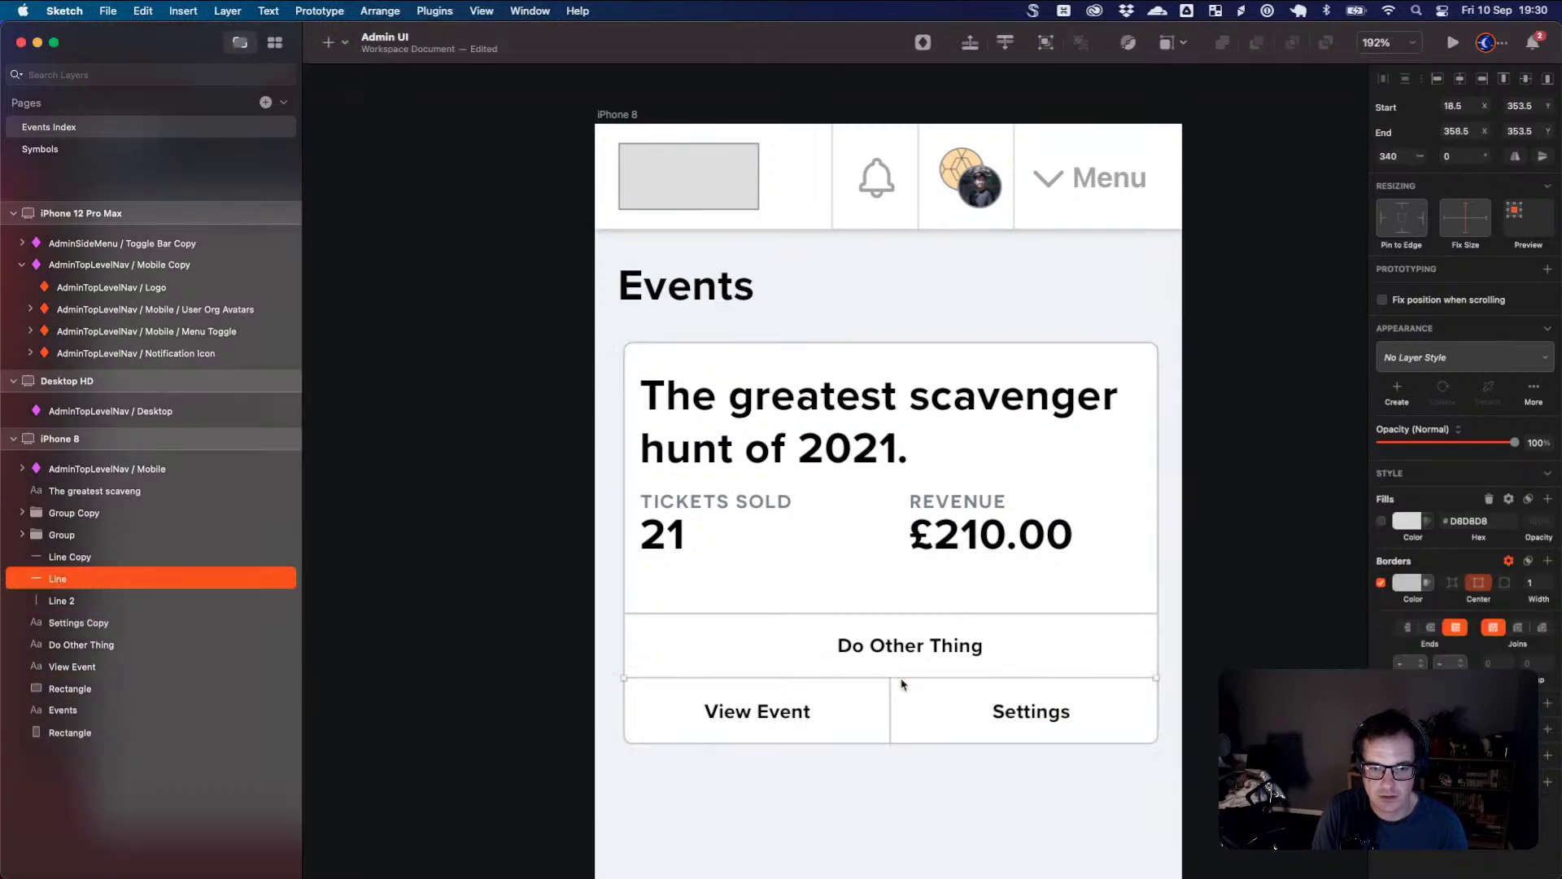
key(Delete)
click(902, 613)
key(Delete)
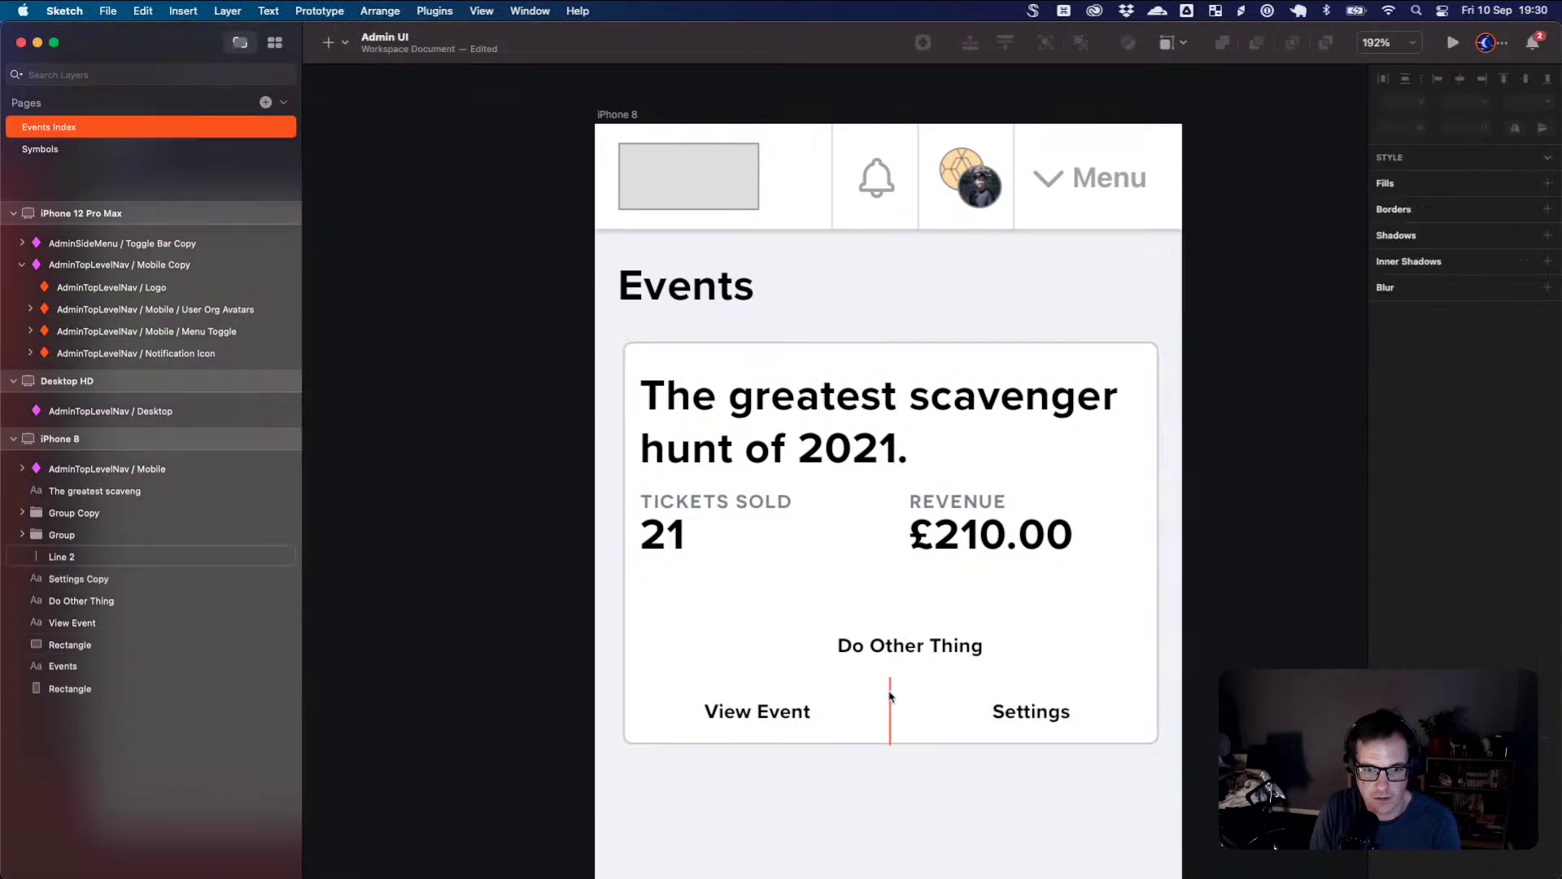
click(902, 690)
key(Delete)
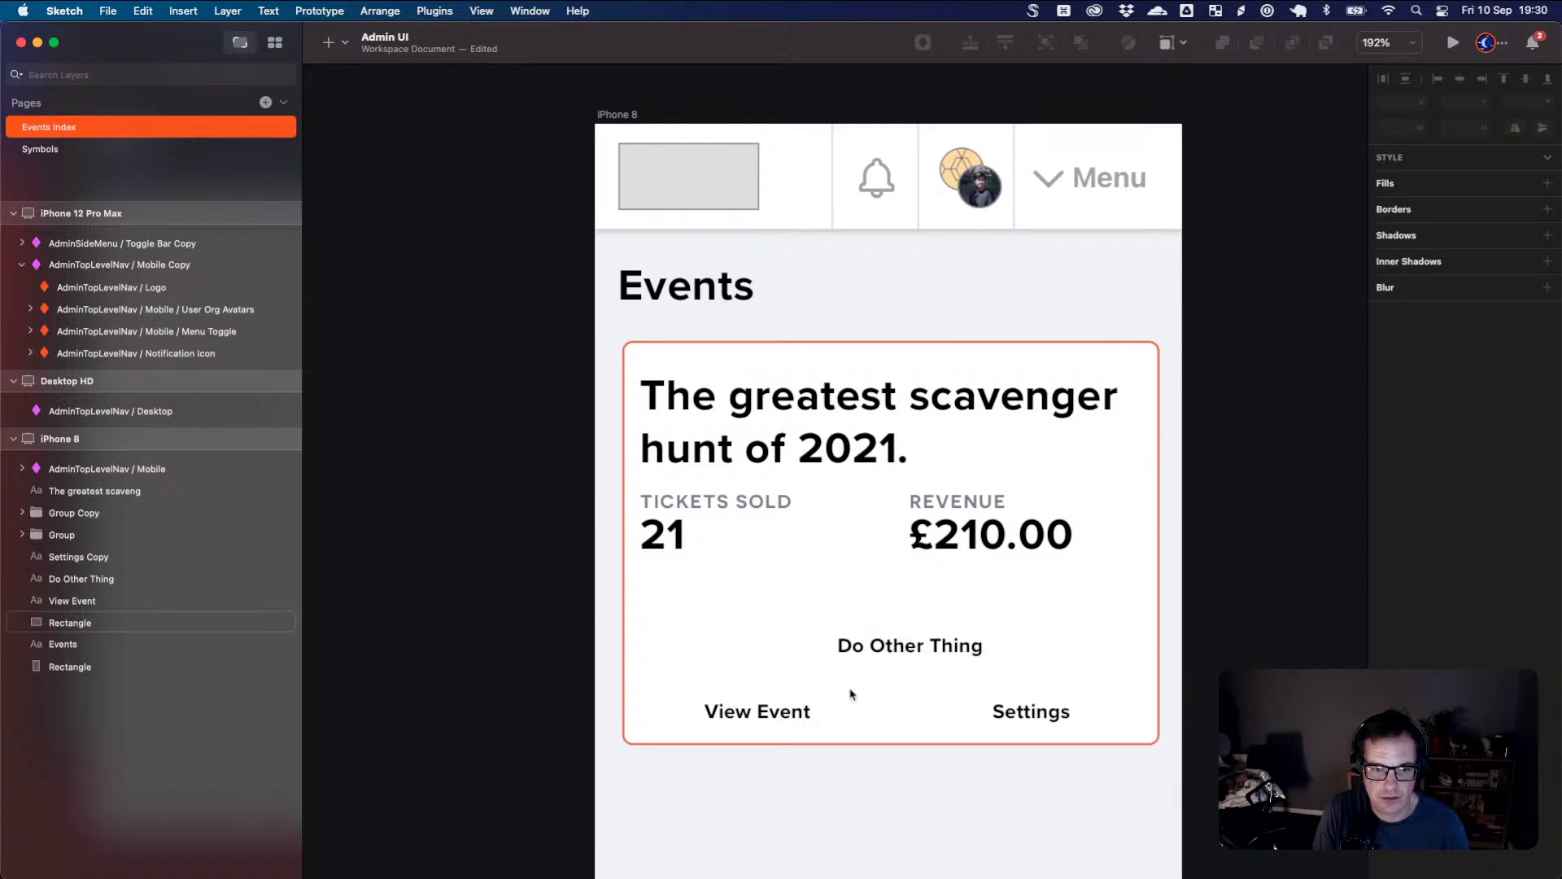
key(r)
drag(855, 687, 993, 730)
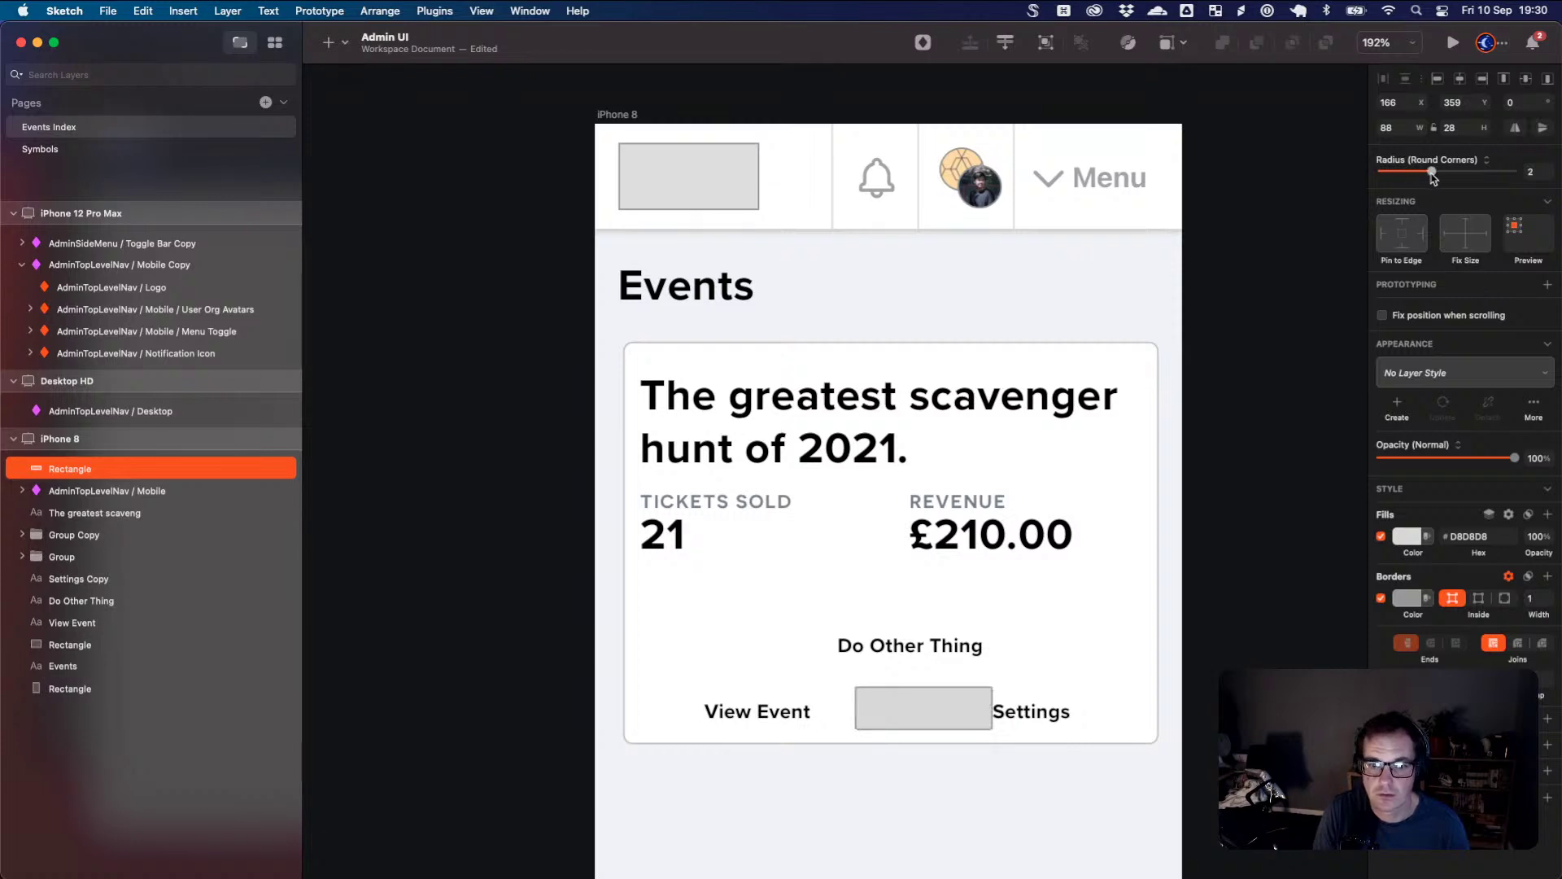
- Place the rectangle behind the centred Settings label and group them into a button
drag(944, 701, 1089, 708)
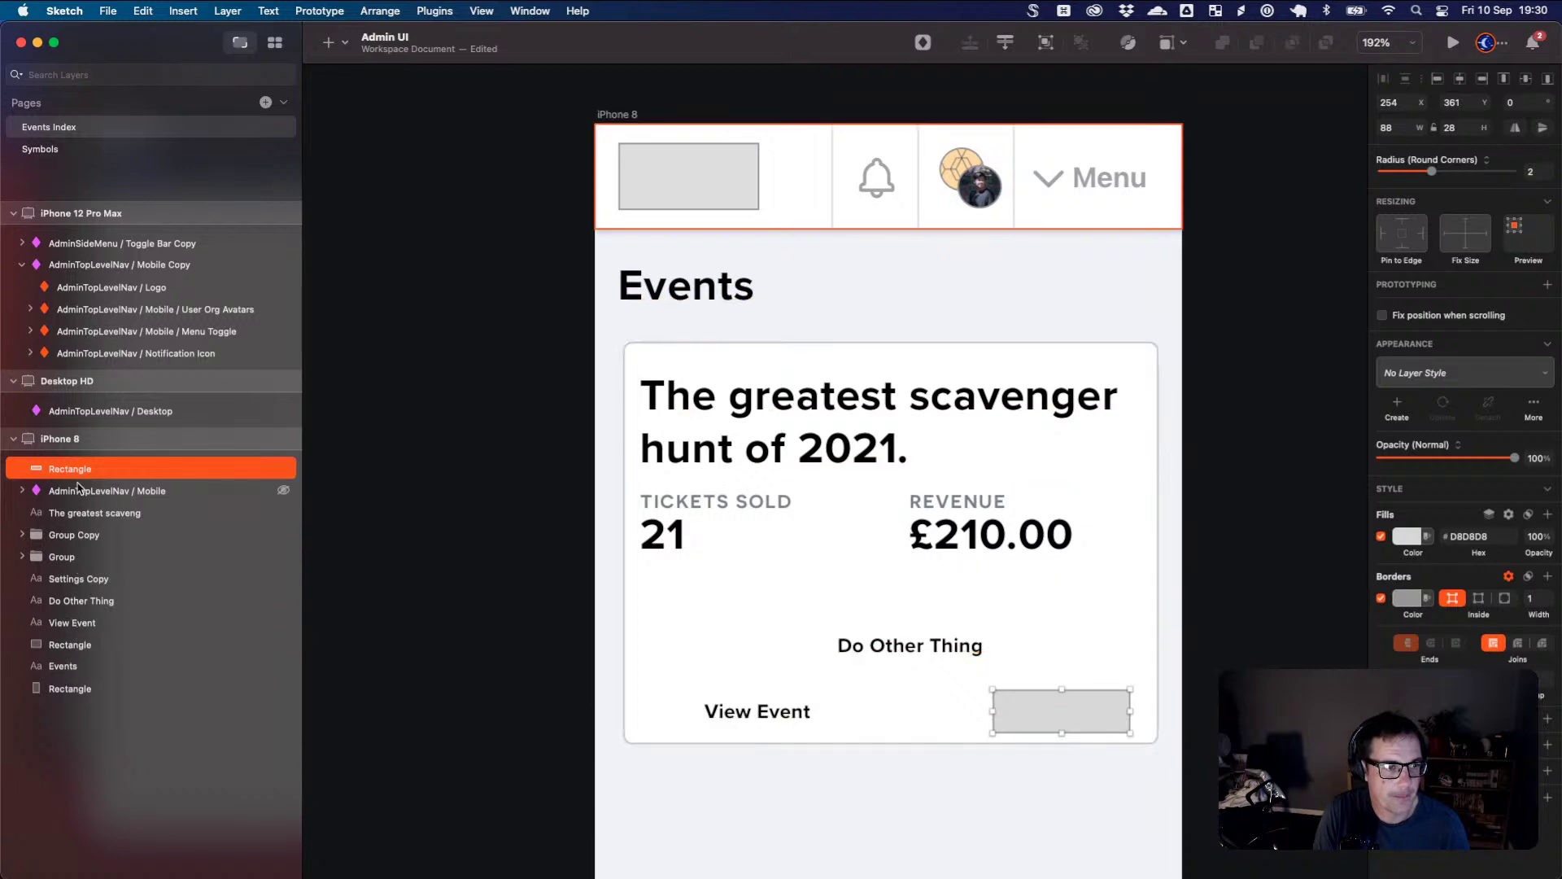
drag(70, 469, 84, 633)
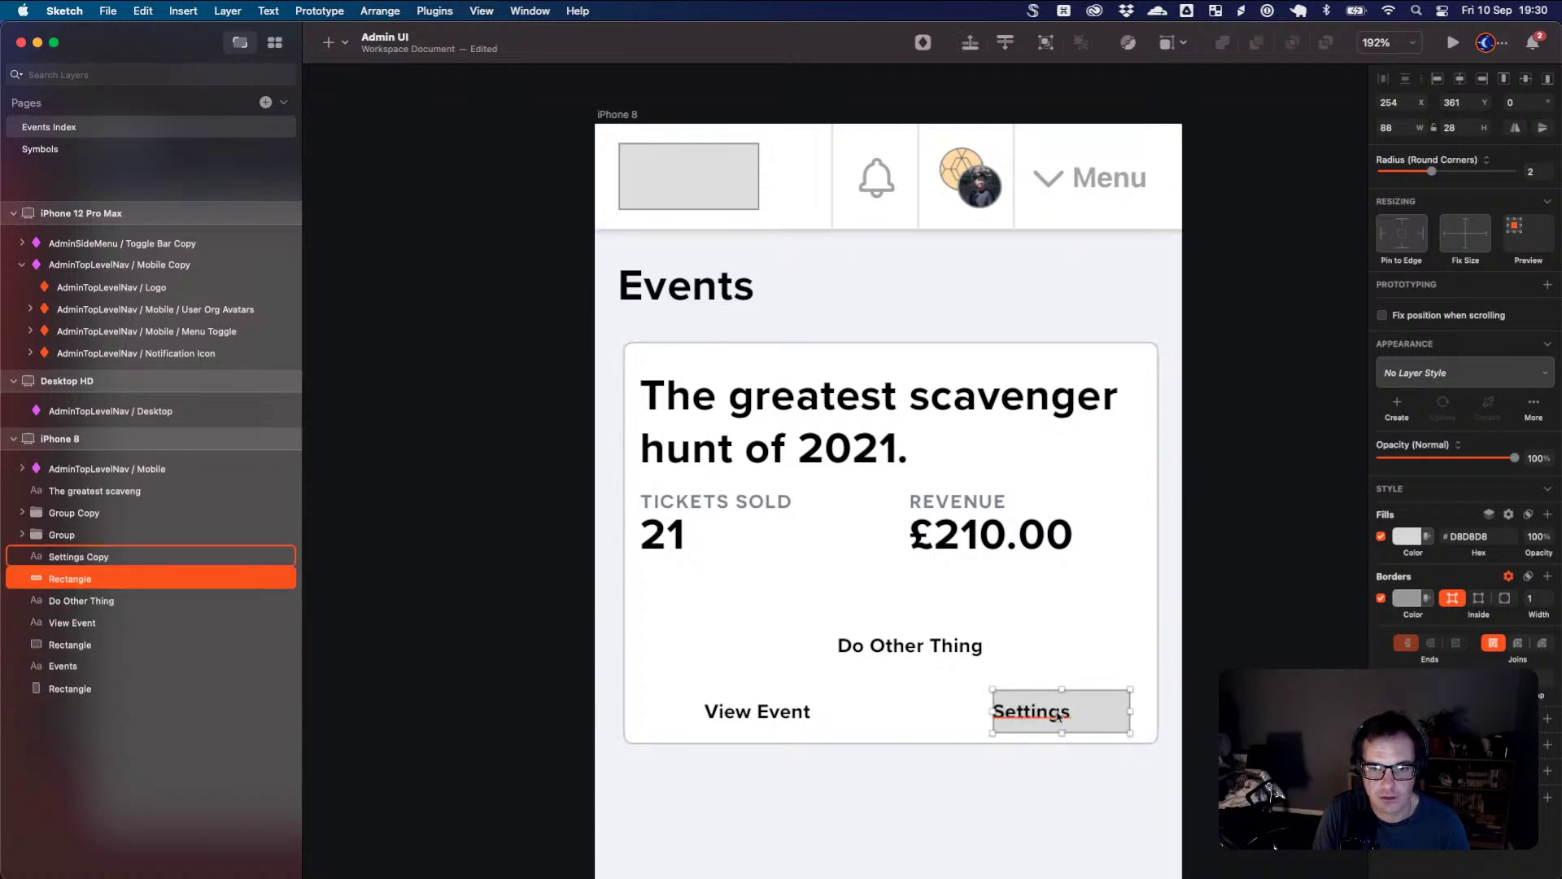
drag(1051, 716, 1080, 717)
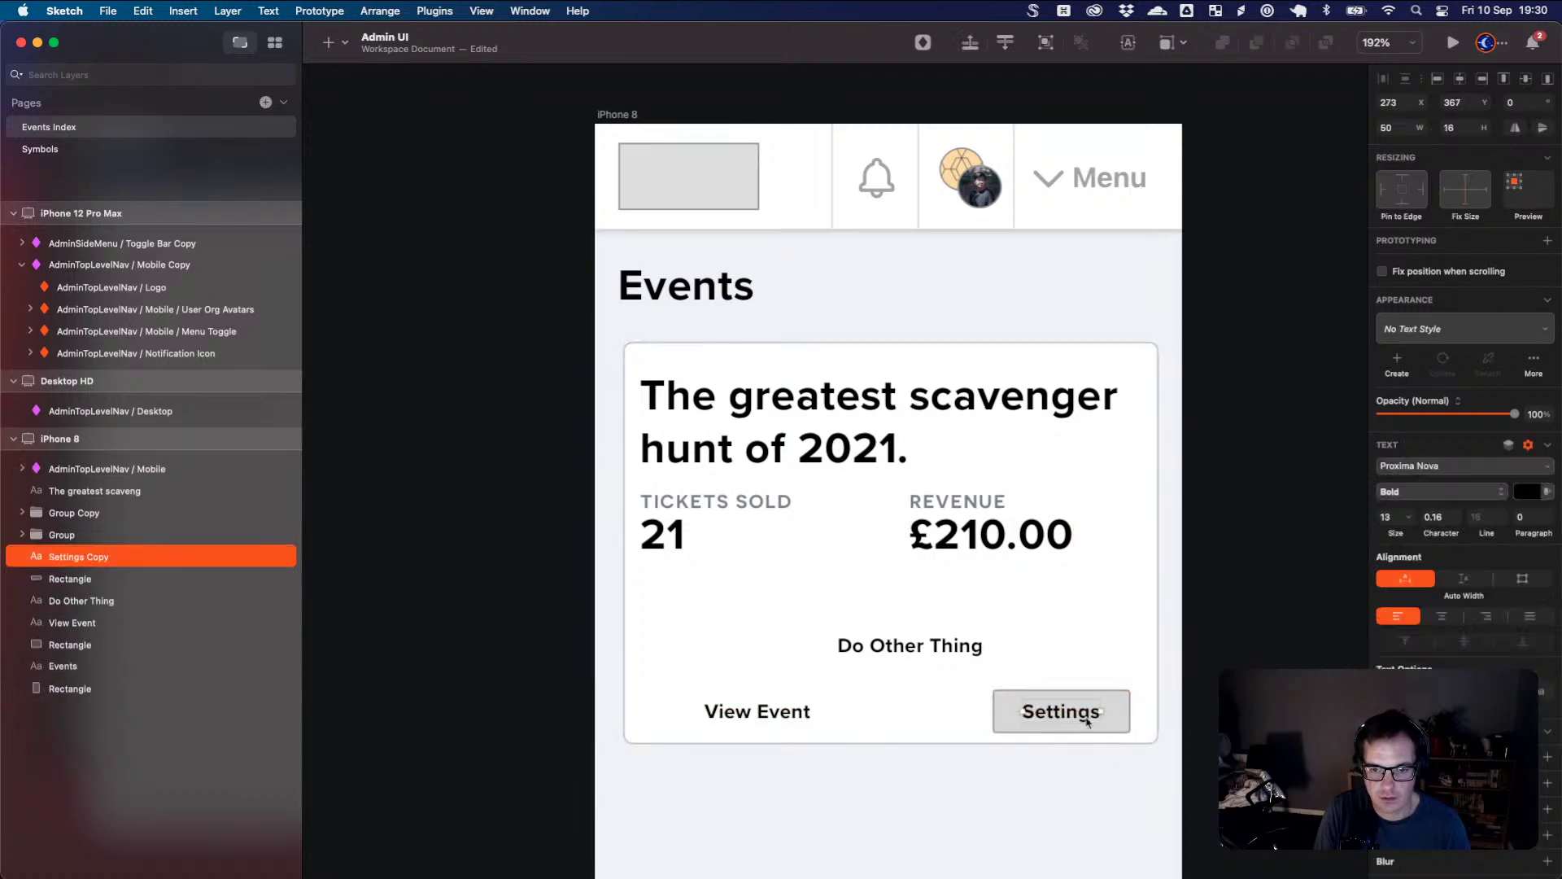
shift+click(1092, 721)
key(super+g)
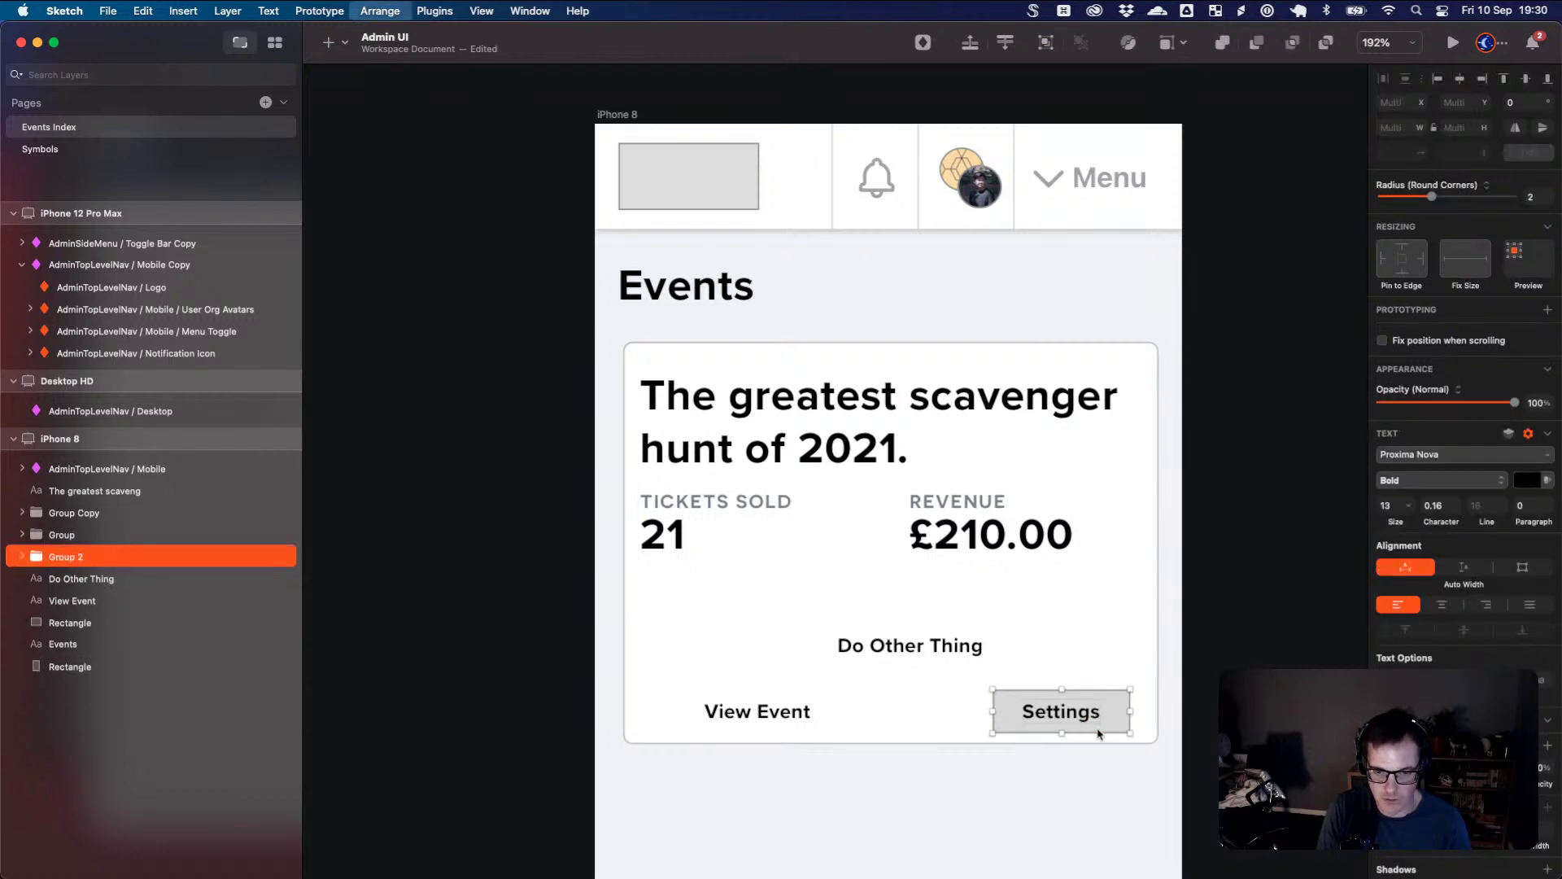
drag(1109, 718, 1114, 718)
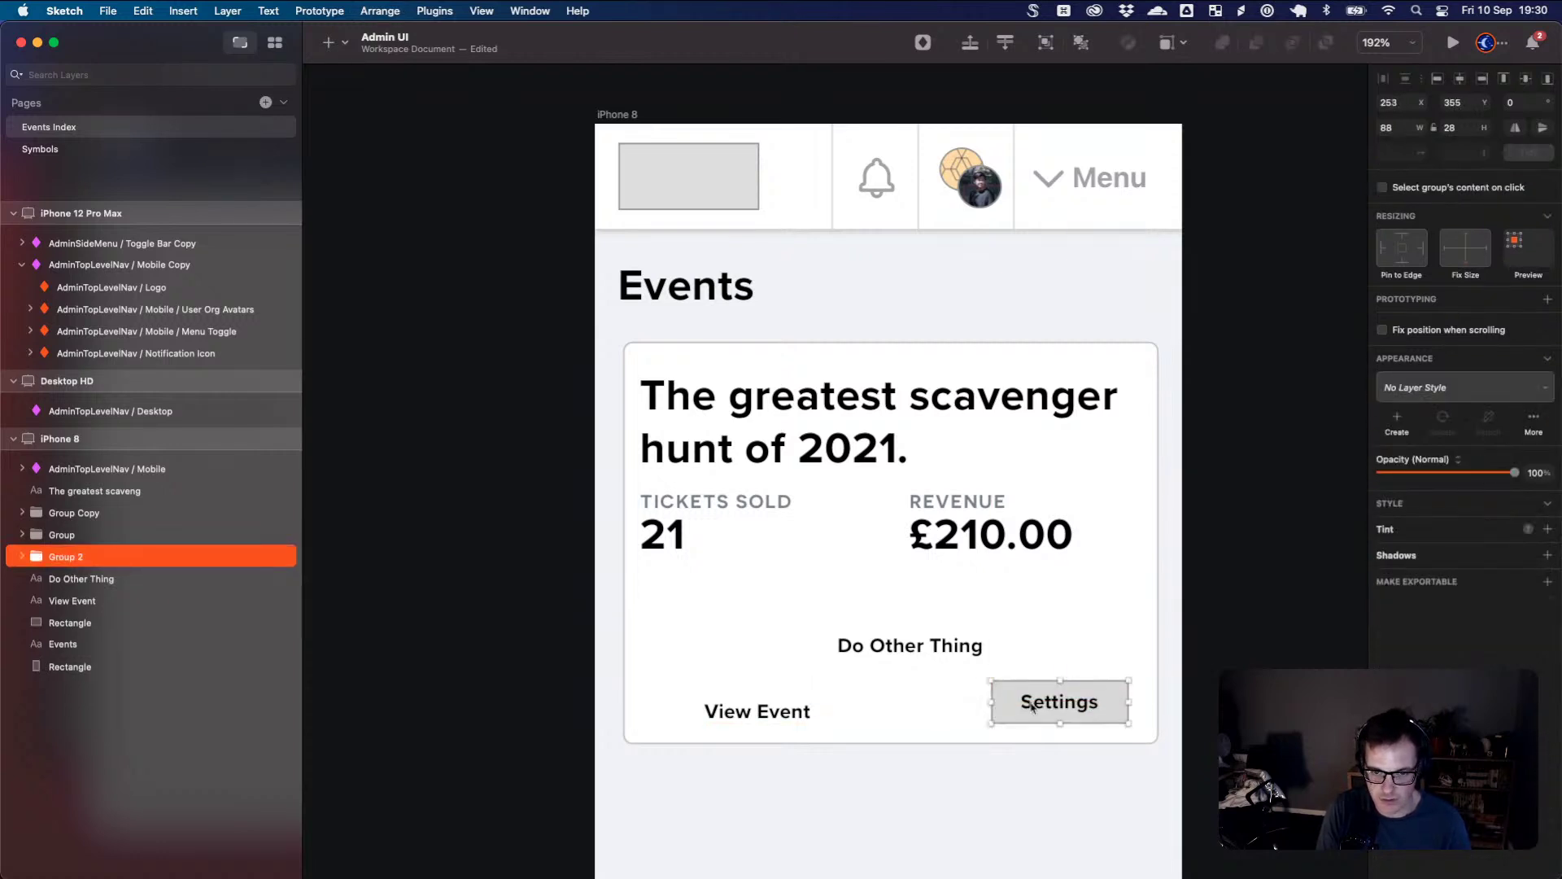
- Delete the Do Other Thing label from the card
drag(879, 655, 929, 706)
key(BackSpace)
click(1004, 711)
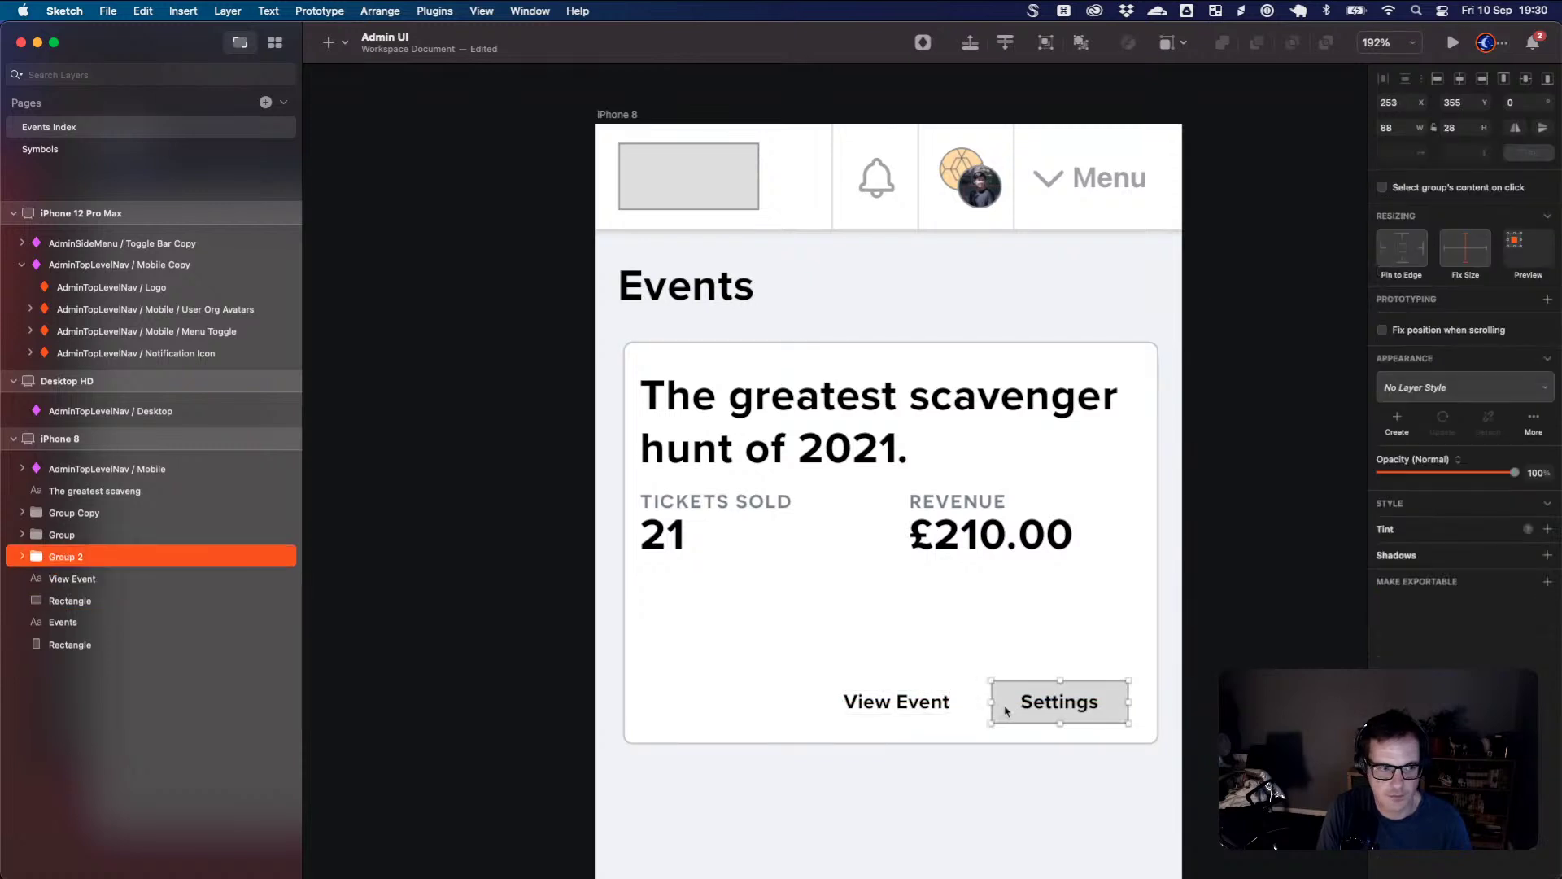
- Give the Settings button's background rectangle a pale pink F2EAEA fill
click(22, 559)
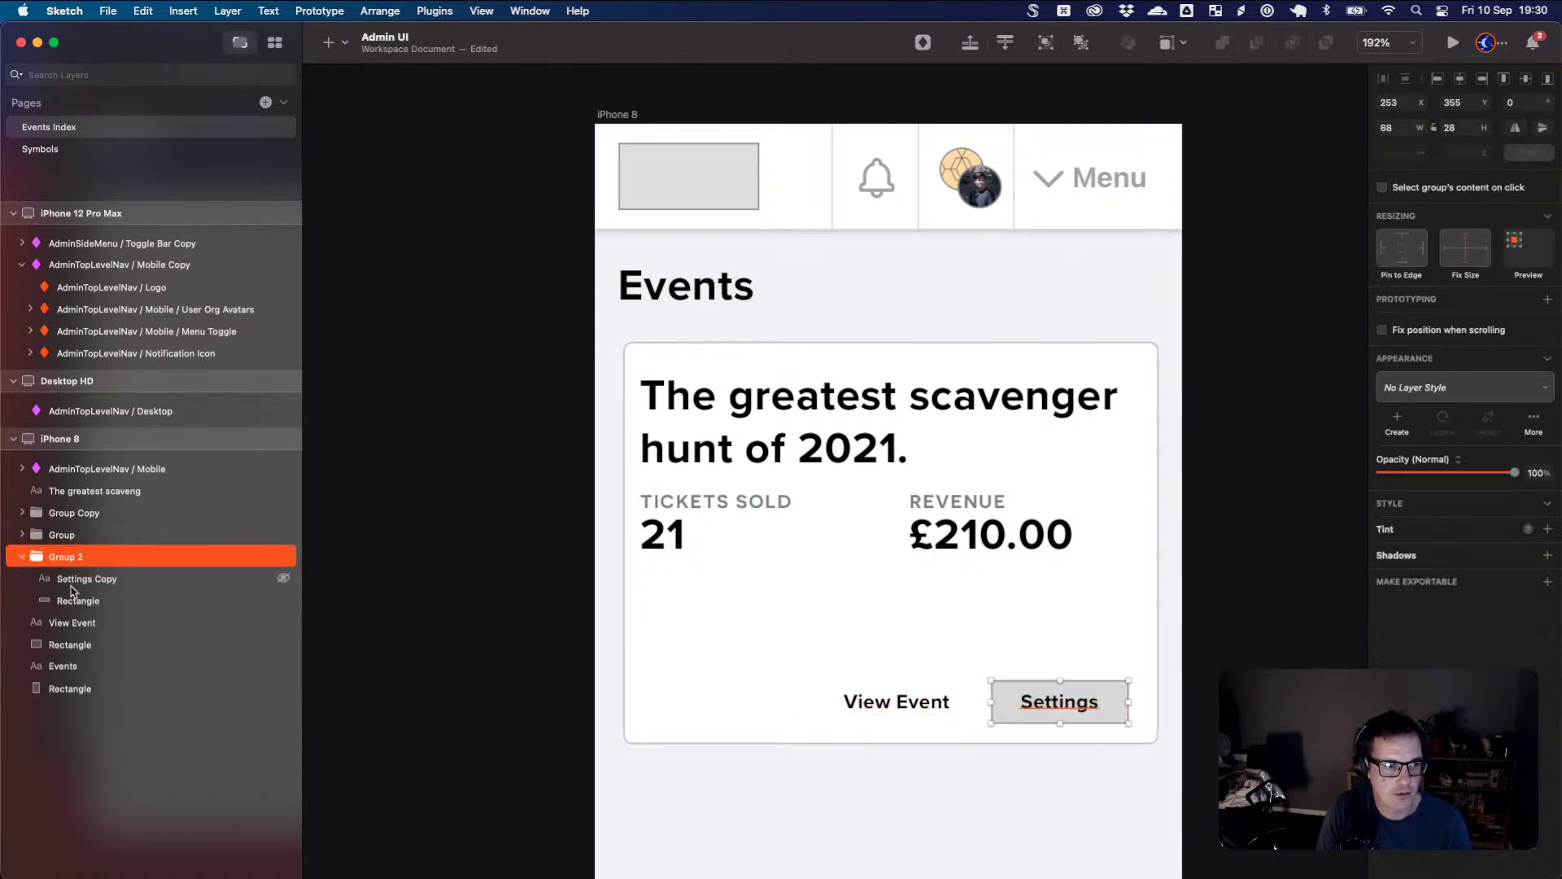
click(73, 601)
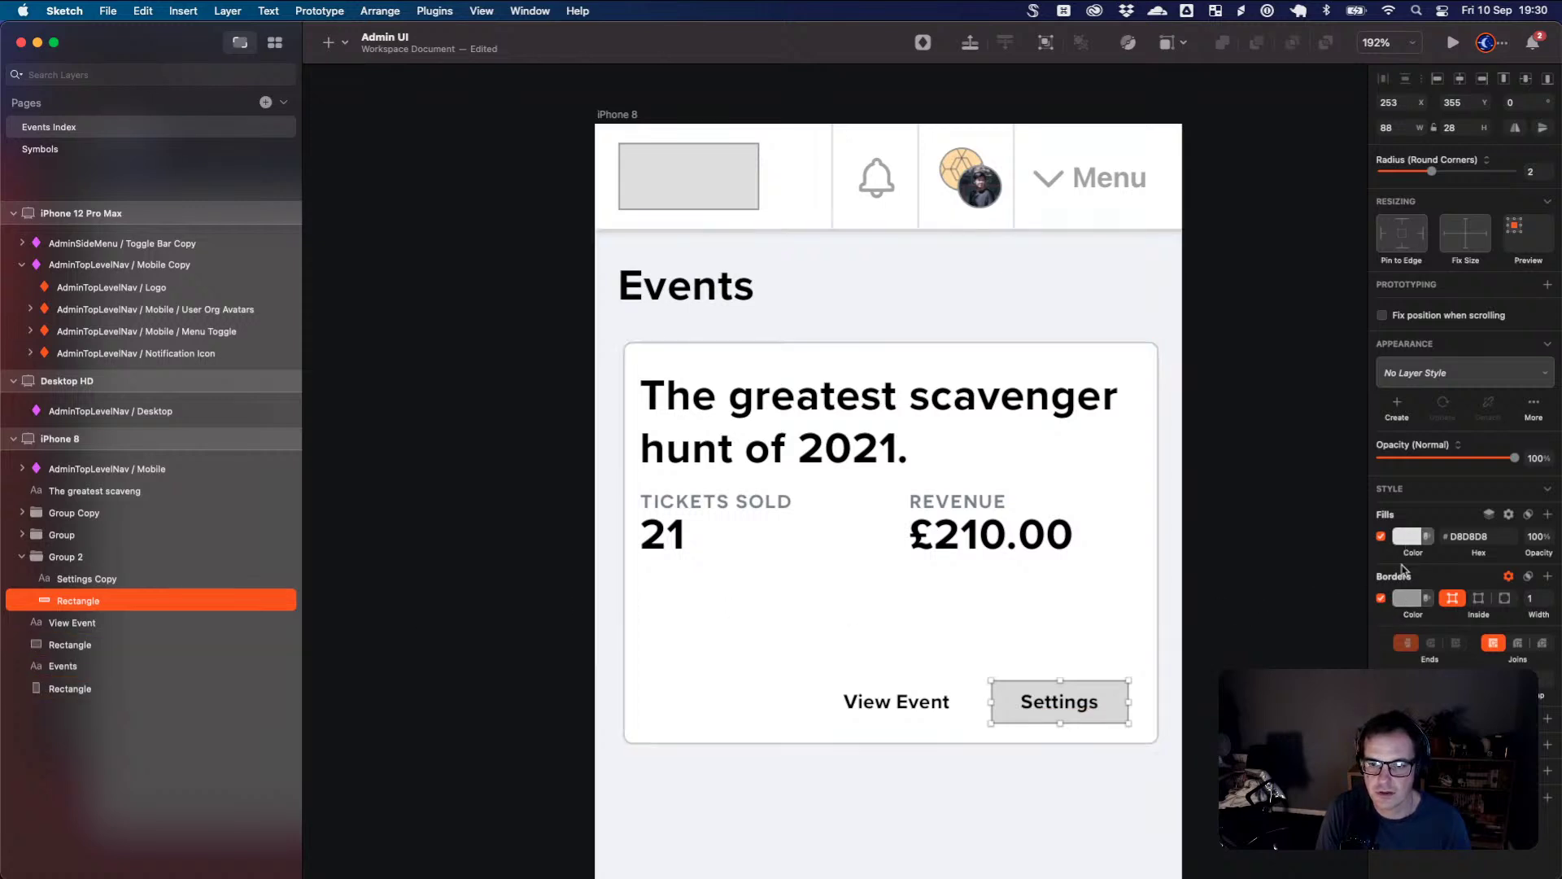
click(1408, 536)
mouse_move(1386, 627)
mouse_down()
mouse_move(1380, 612)
mouse_move(1389, 622)
mouse_up()
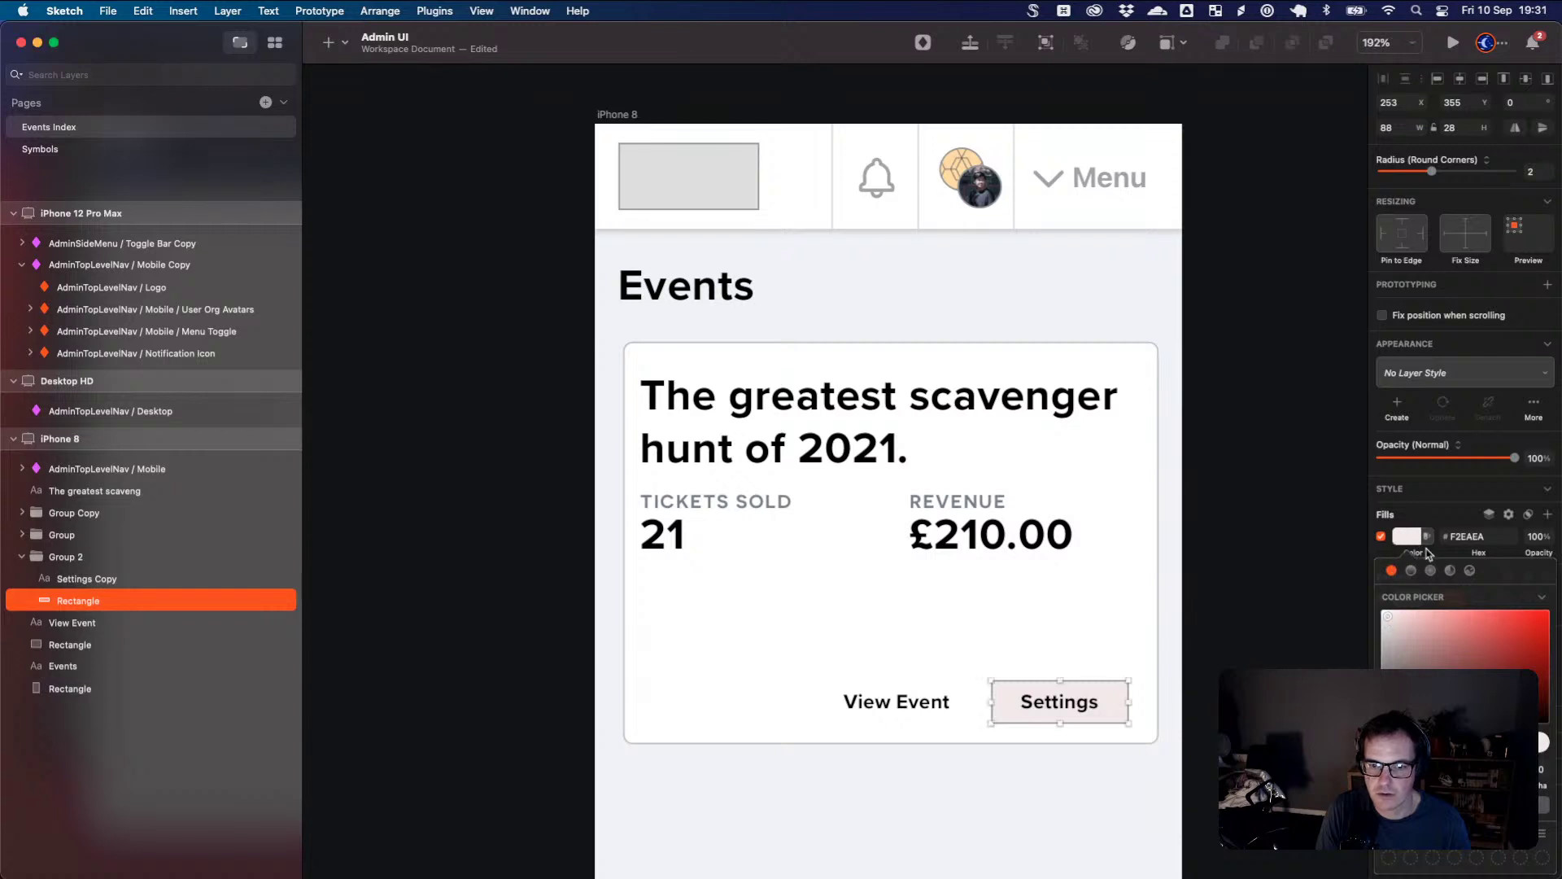
- Duplicate the Settings button's background rectangle in the Layers list
click(1137, 638)
click(940, 708)
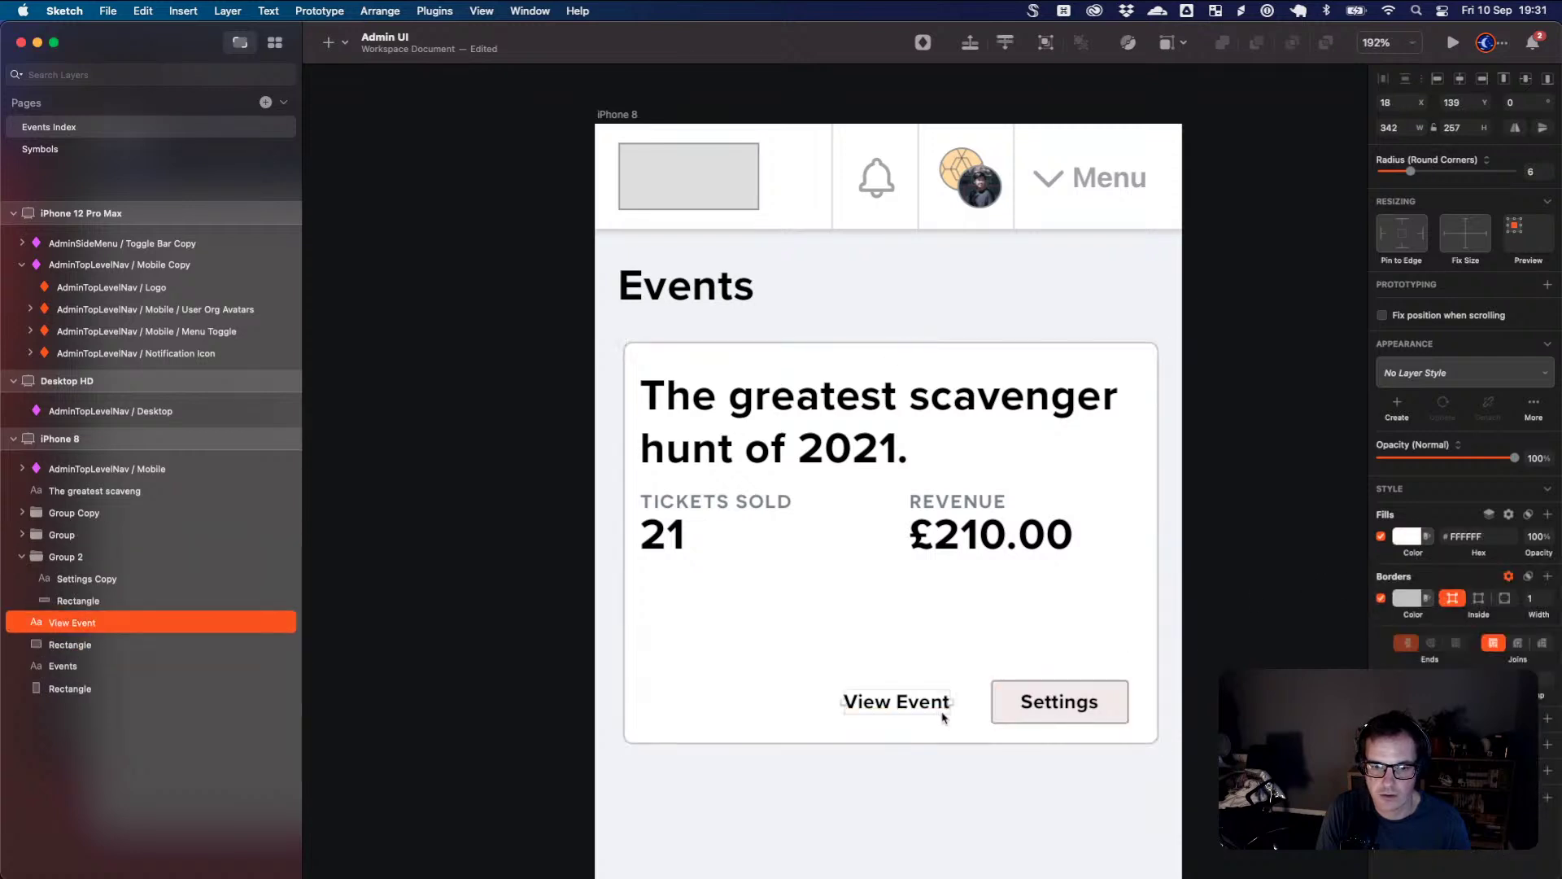
click(1036, 721)
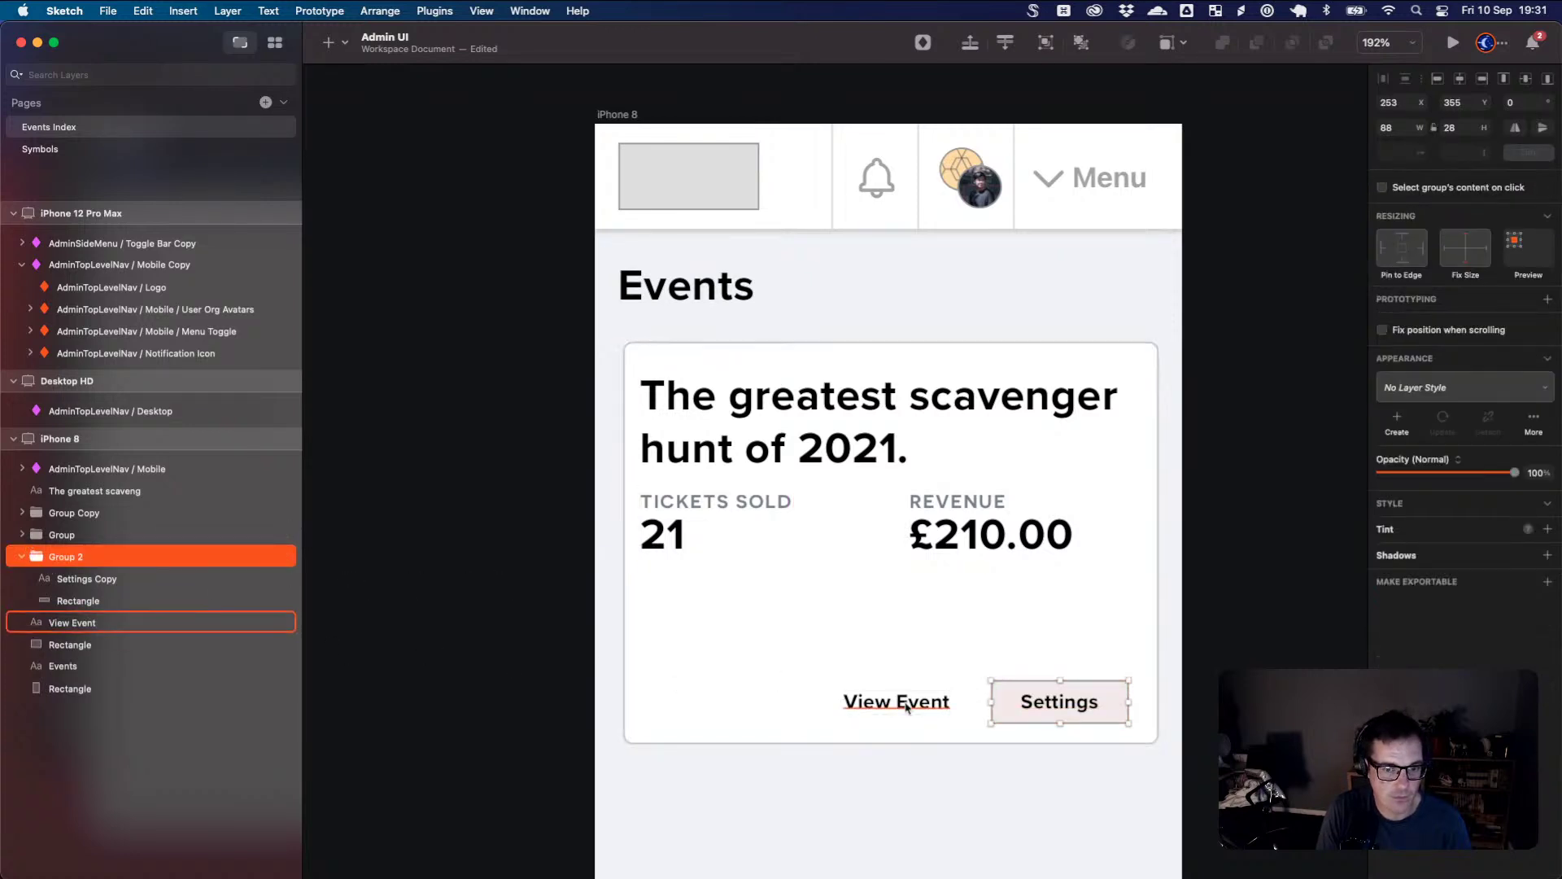
click(124, 604)
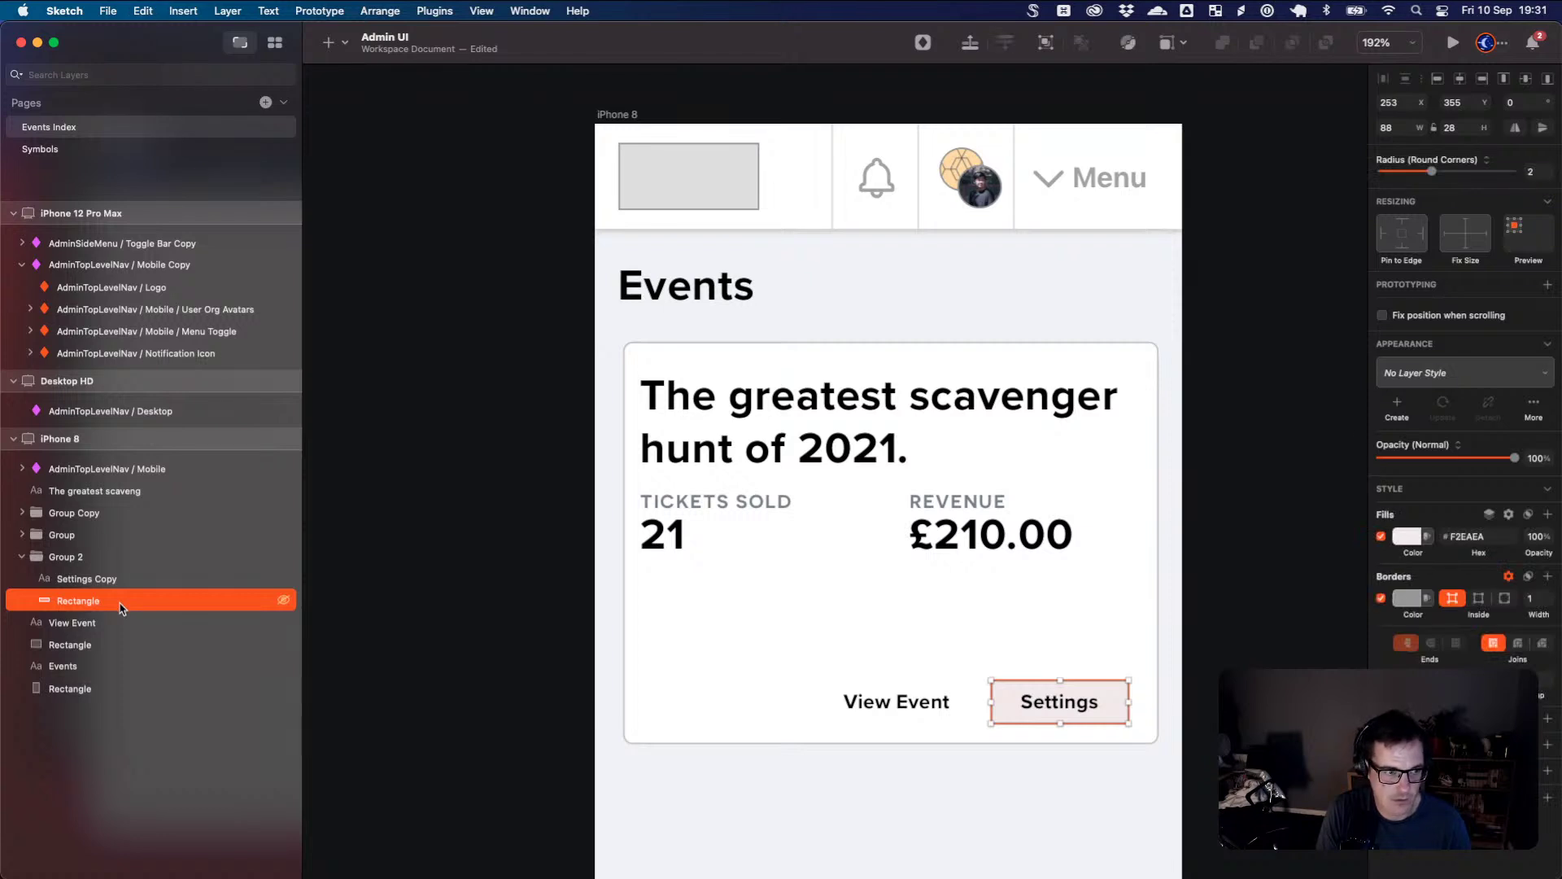
drag(119, 607, 106, 623)
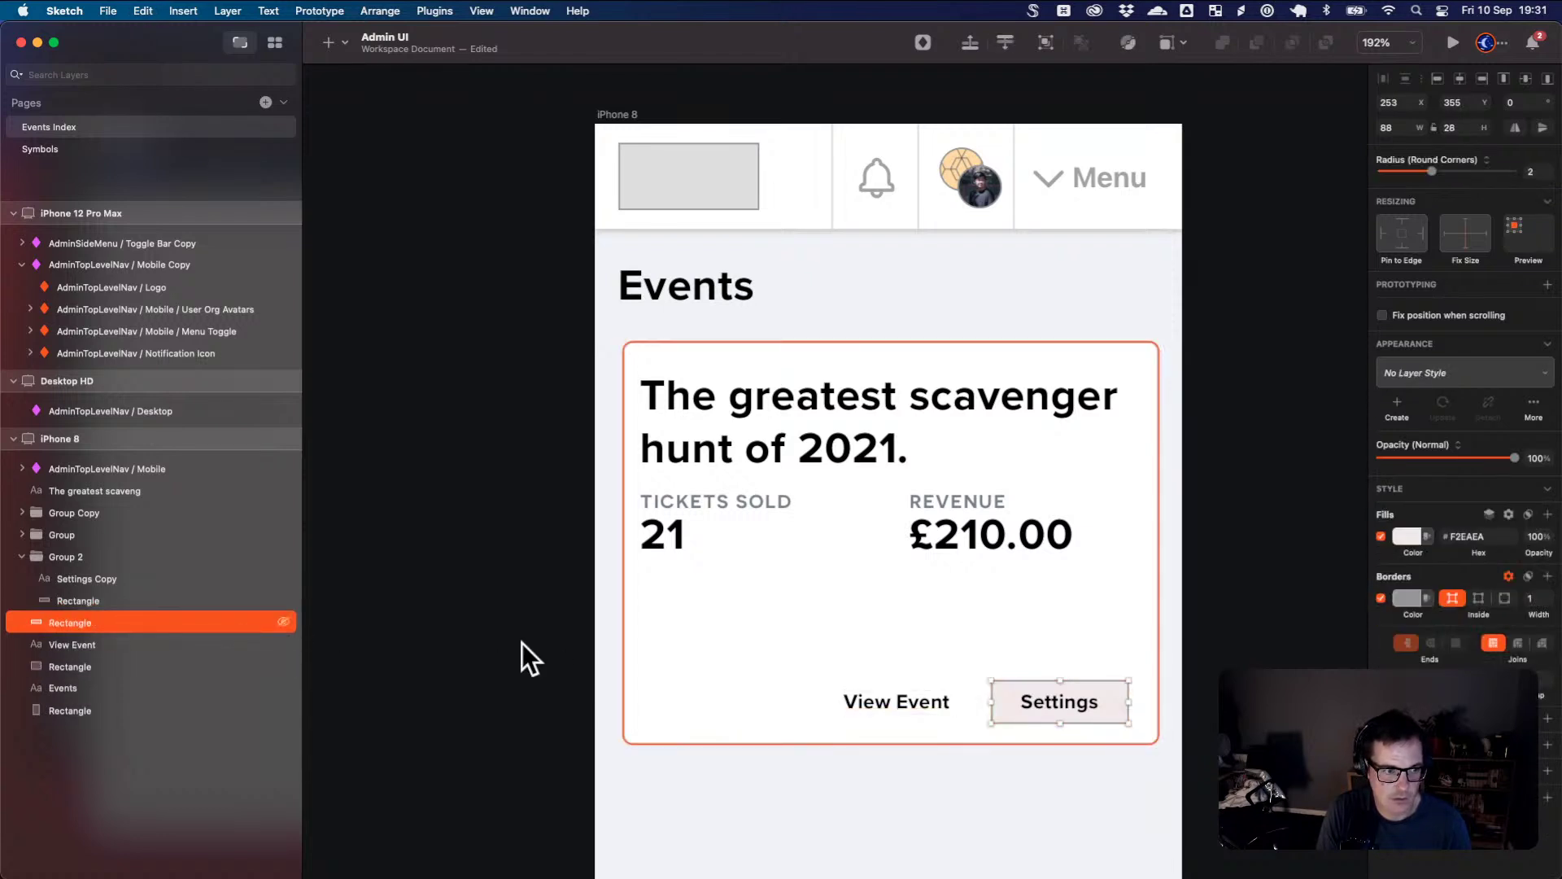
- Group View Event with the copied rectangle and set the rectangle behind its text
shift+click(126, 646)
key(super+g)
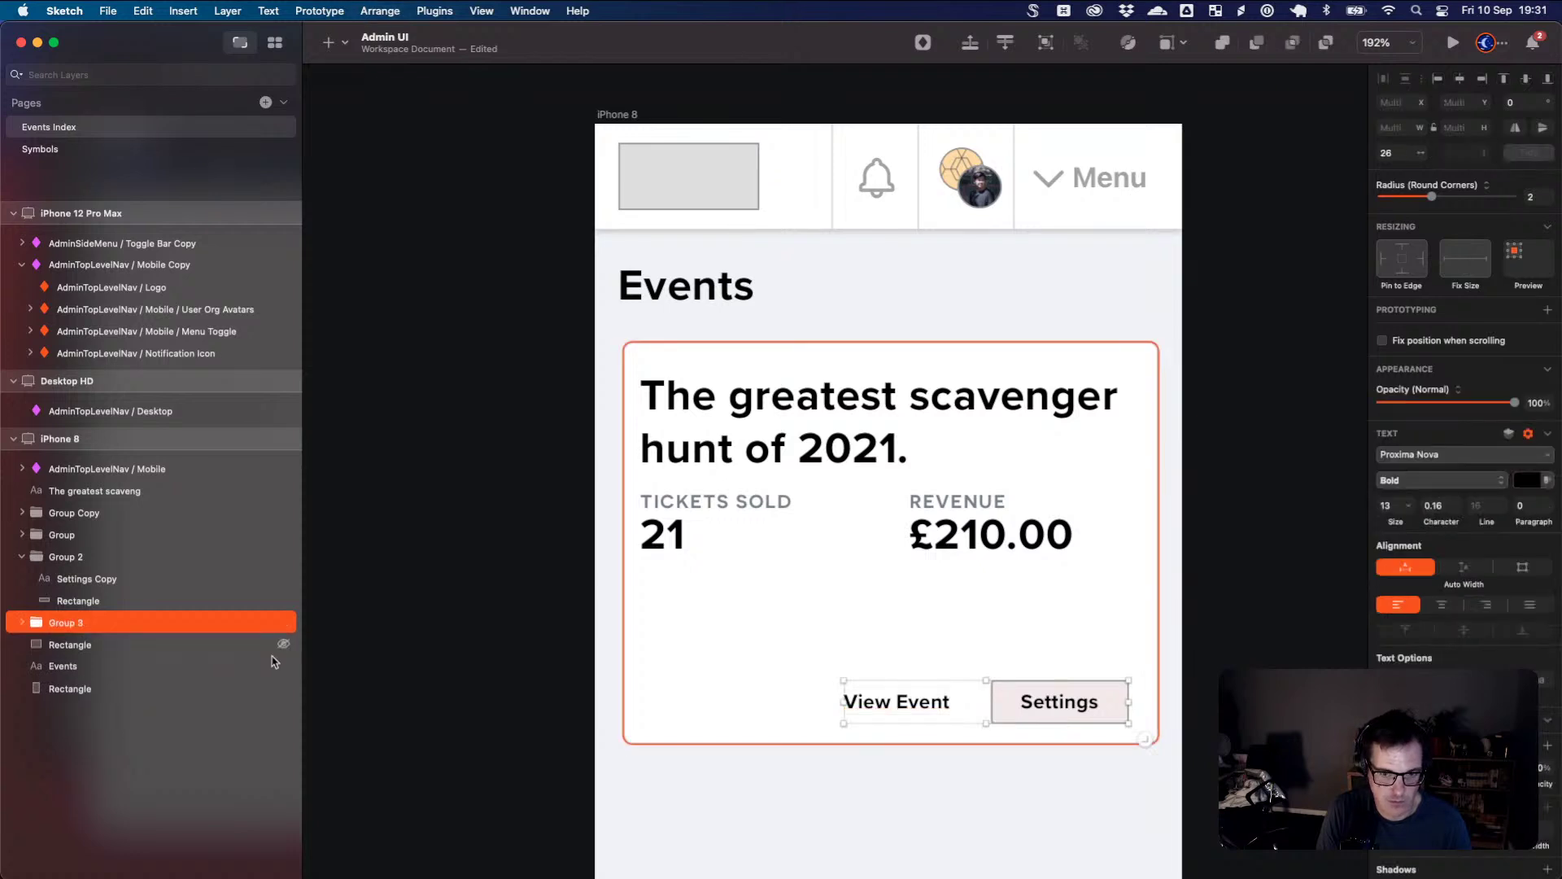
click(22, 625)
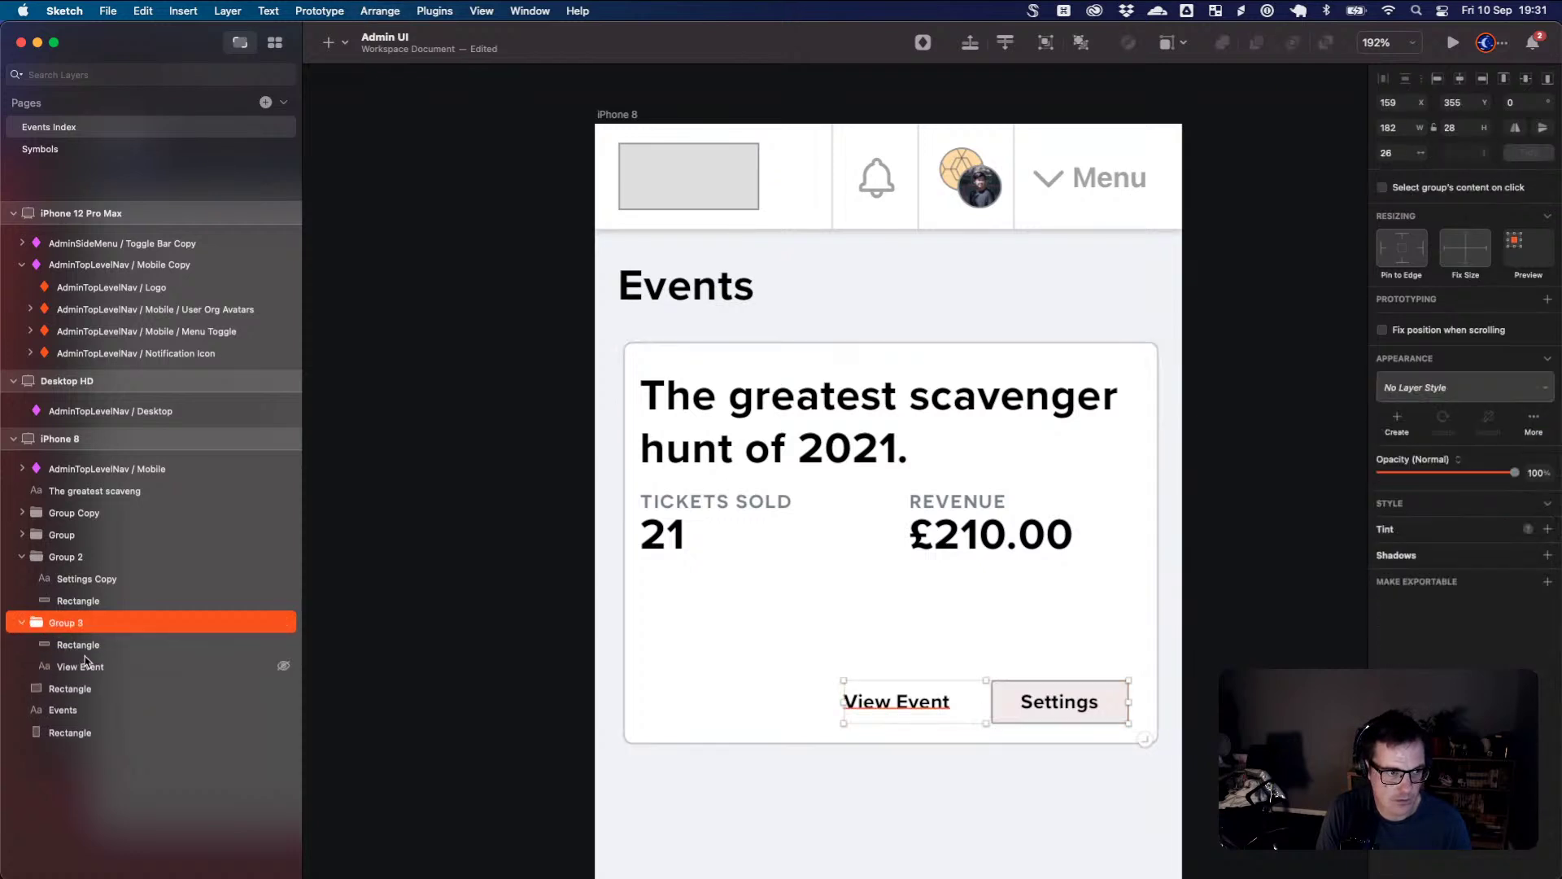
click(79, 667)
click(78, 644)
drag(78, 645, 106, 671)
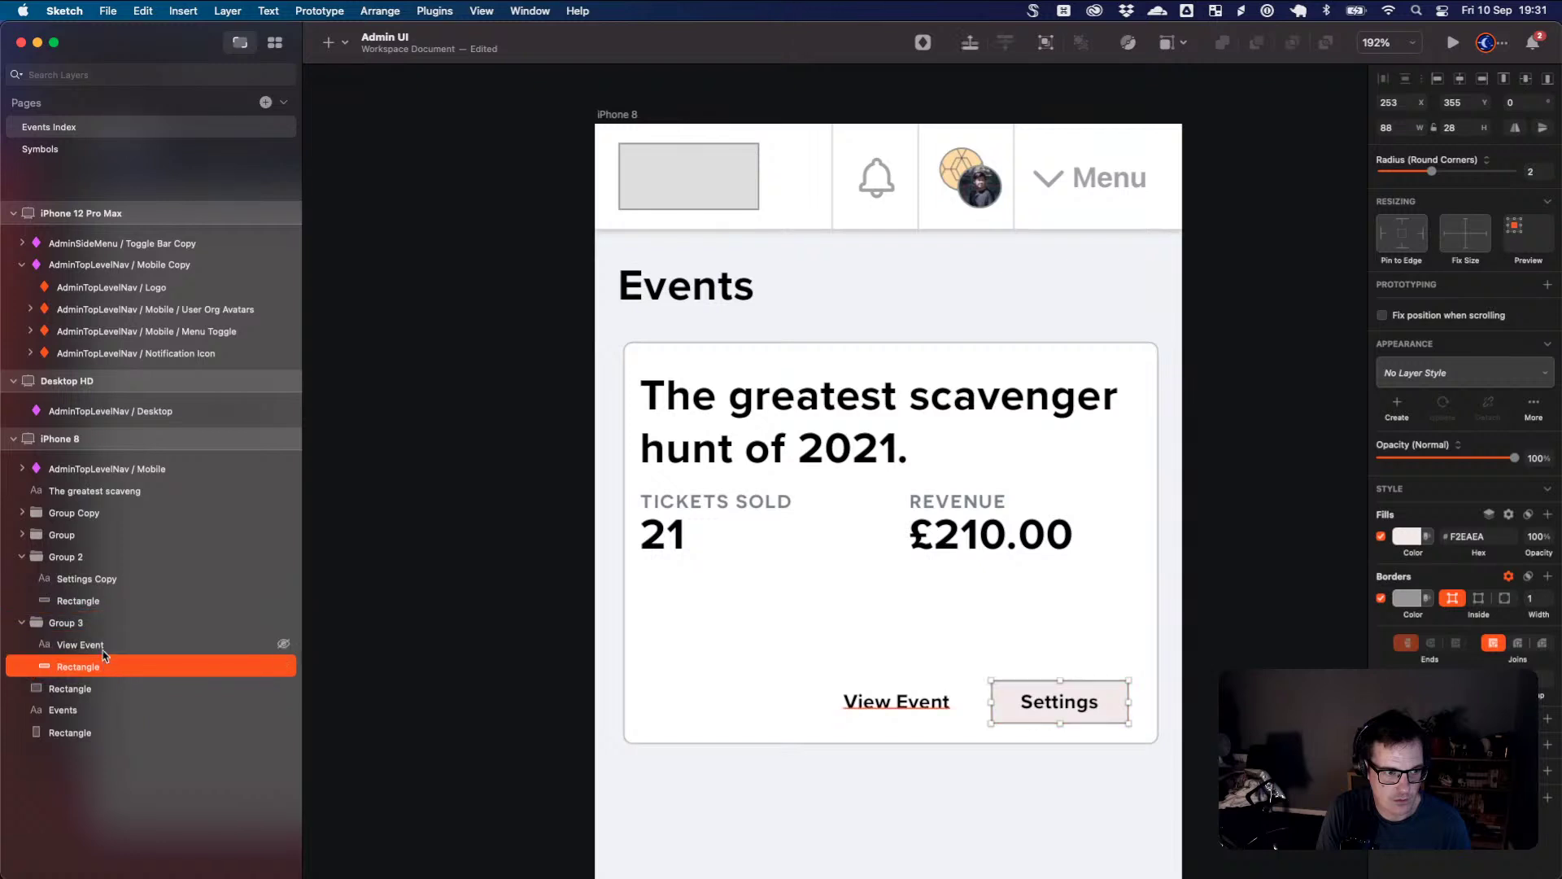
key(shift+Left)
key(shift+Left)
key(shift+Left)
key(shift+Left)
key(shift+Left)
key(shift+Left)
key(shift+Left)
key(shift+Left)
key(shift+Left)
key(shift+Left)
key(shift+Left)
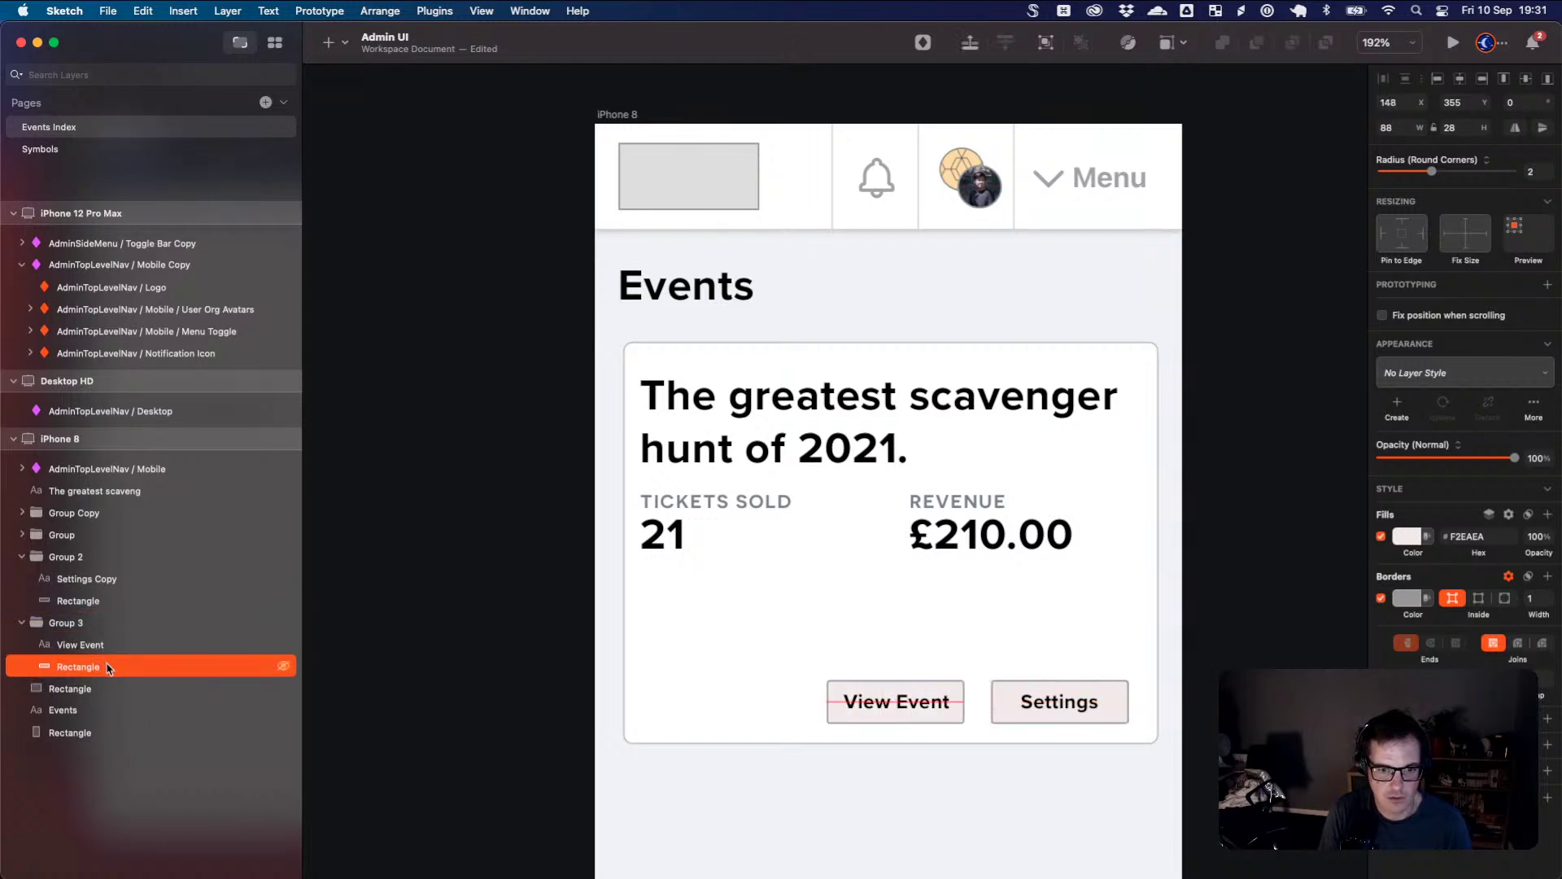
key(Right)
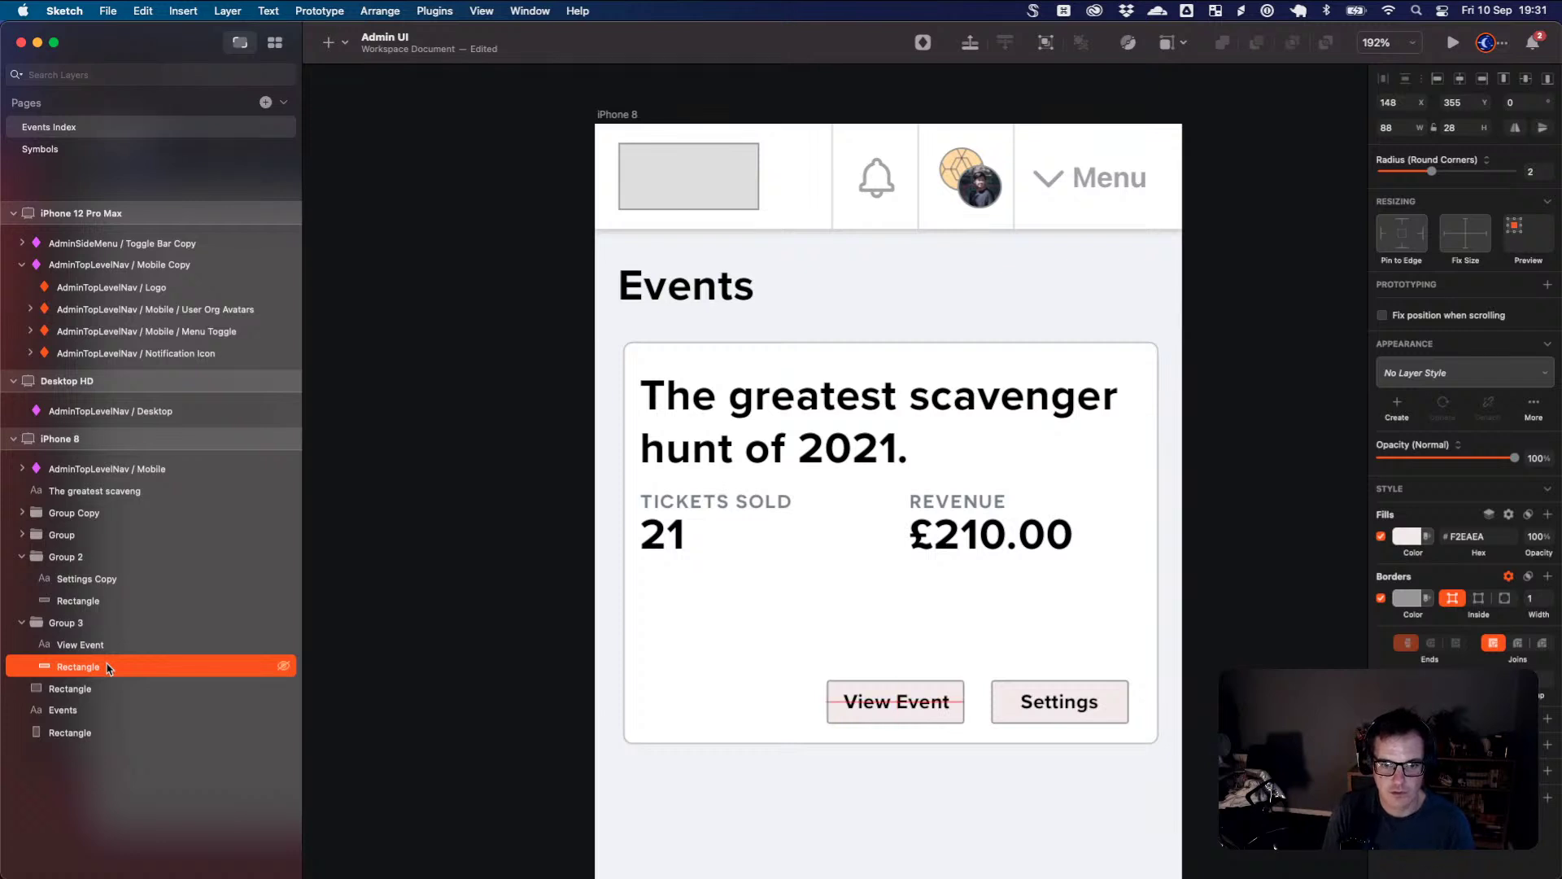
- Space the View Event button 15 px to the left of Settings
click(1061, 789)
click(925, 720)
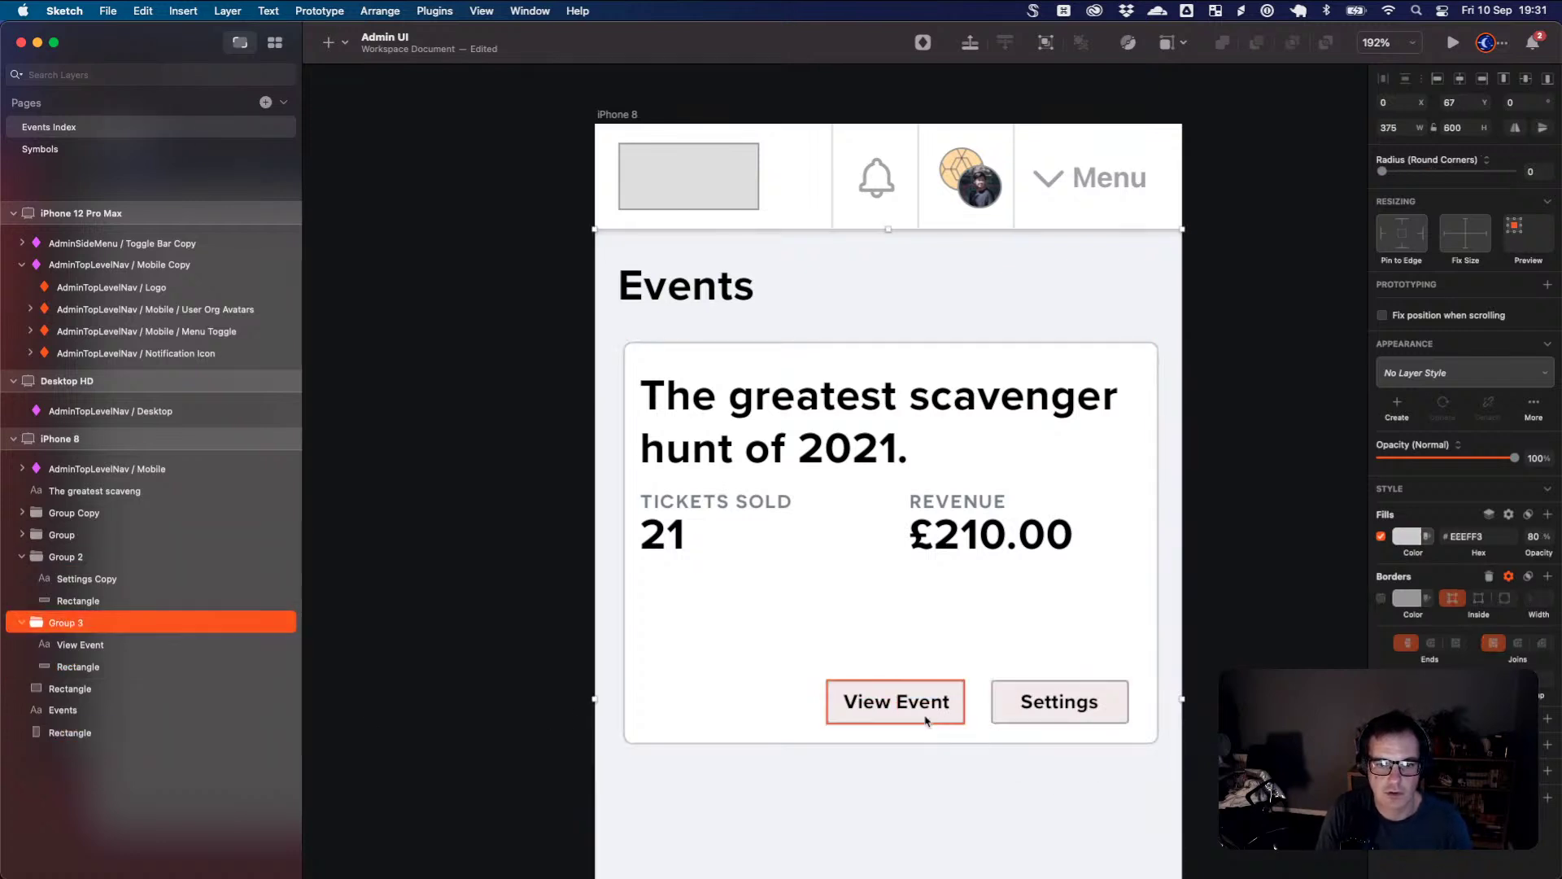
drag(925, 720, 945, 719)
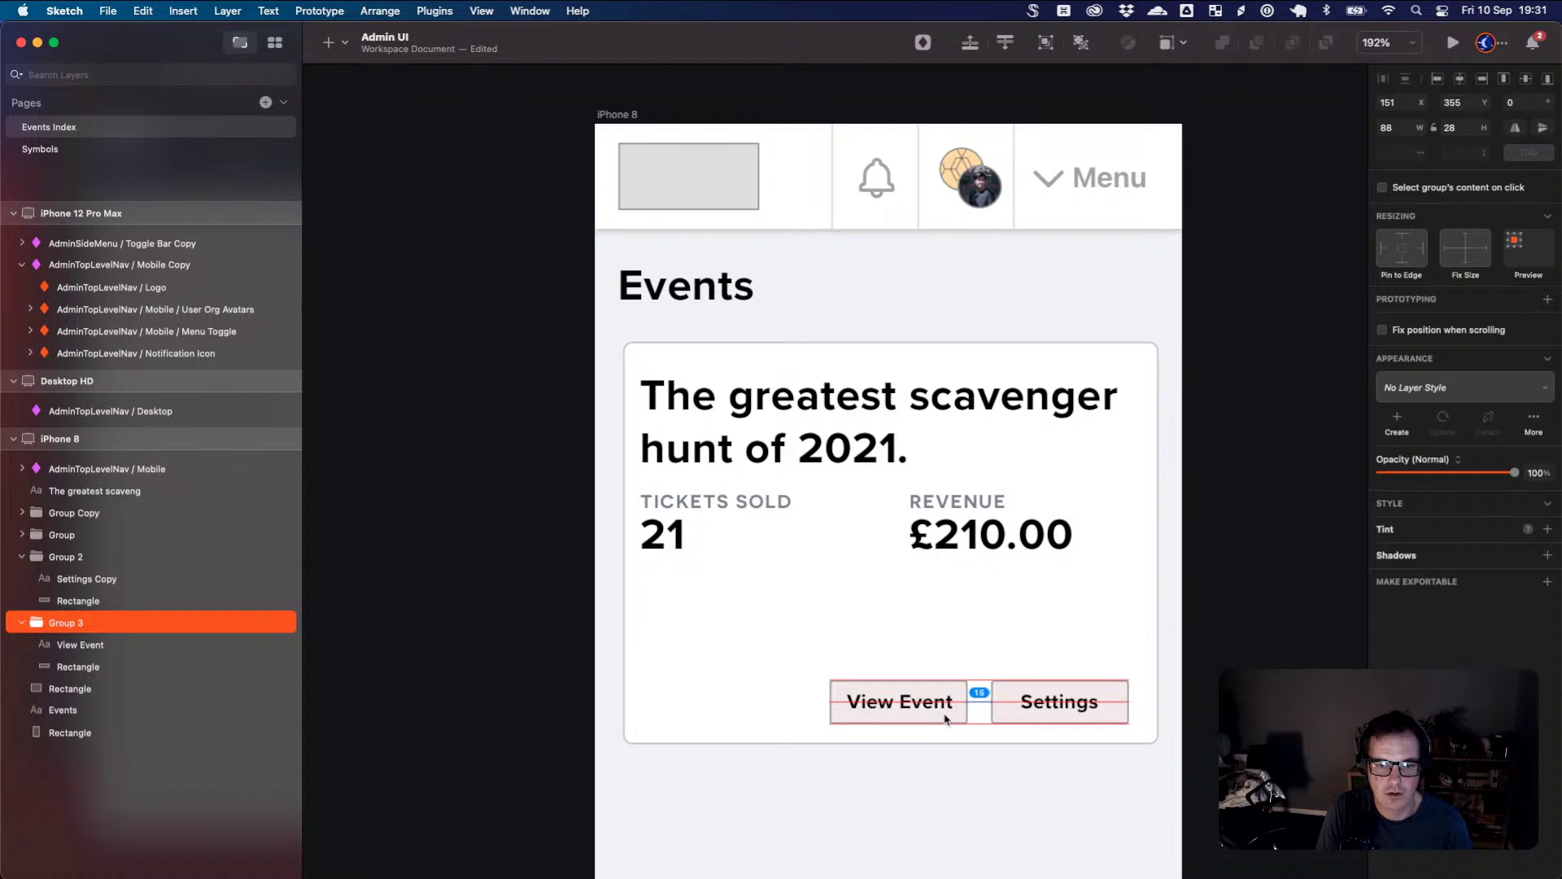
click(966, 768)
key(super+2)
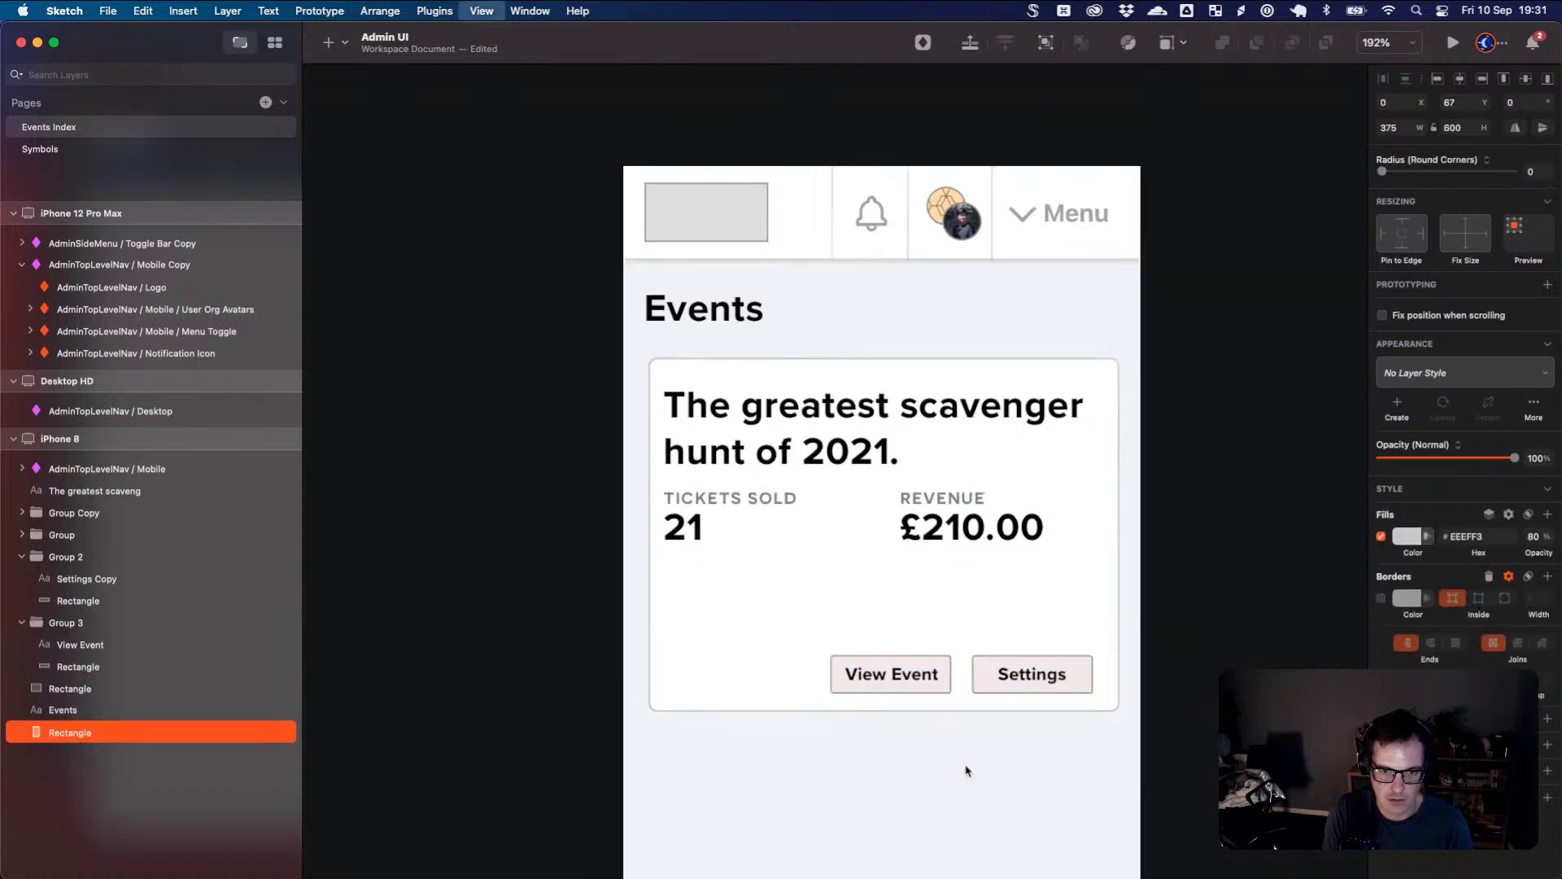
key(super+0)
- Zoom out to show all artboards and select the iPhone 8 artboard
key(super+minus)
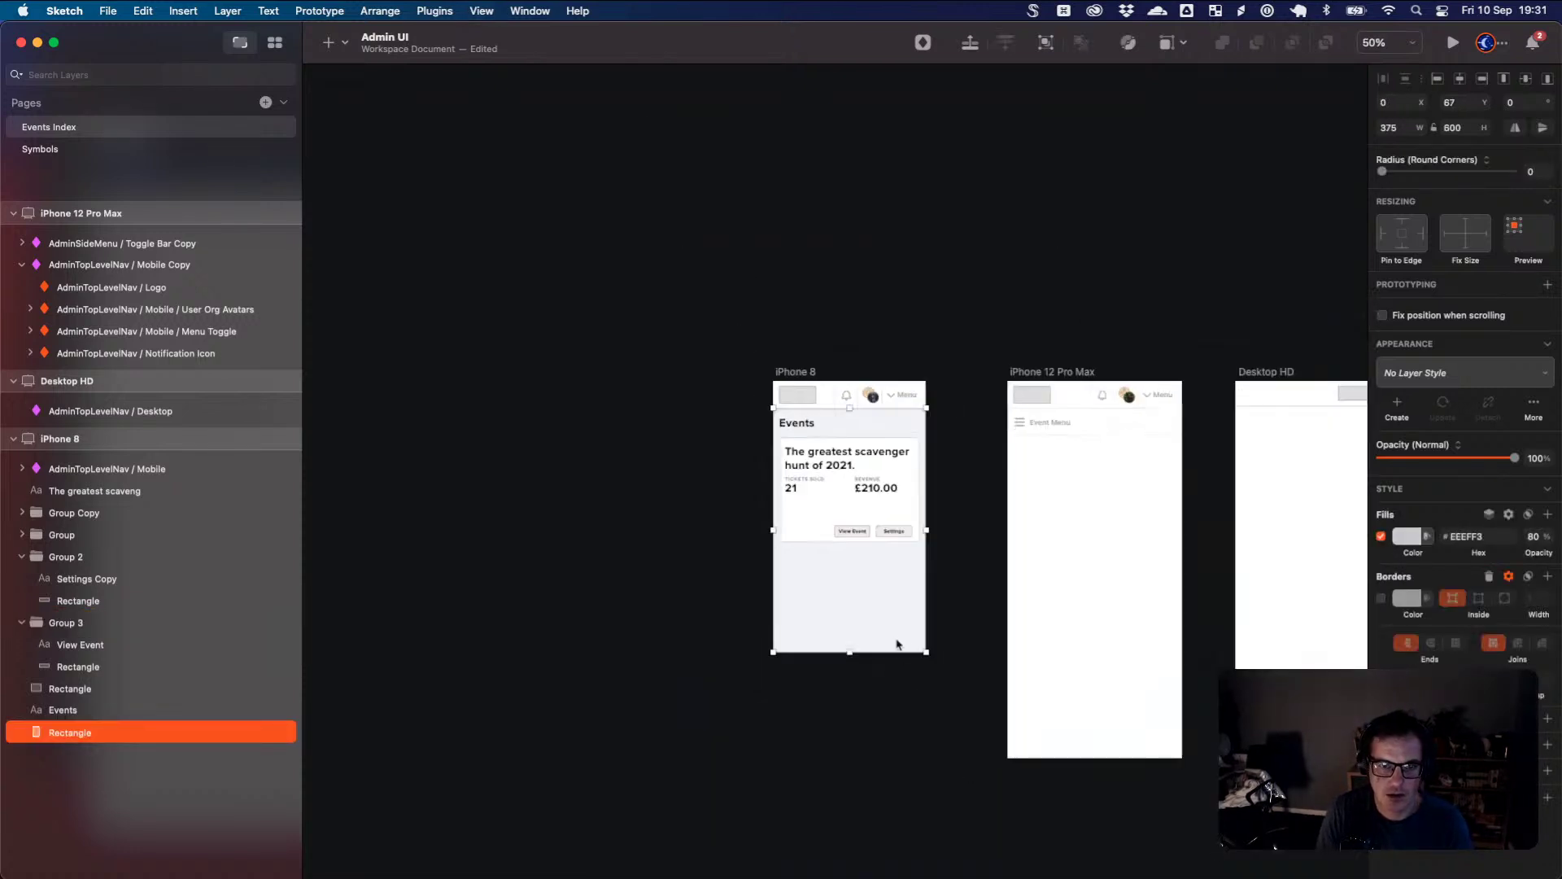
scroll(898, 645, up, 4)
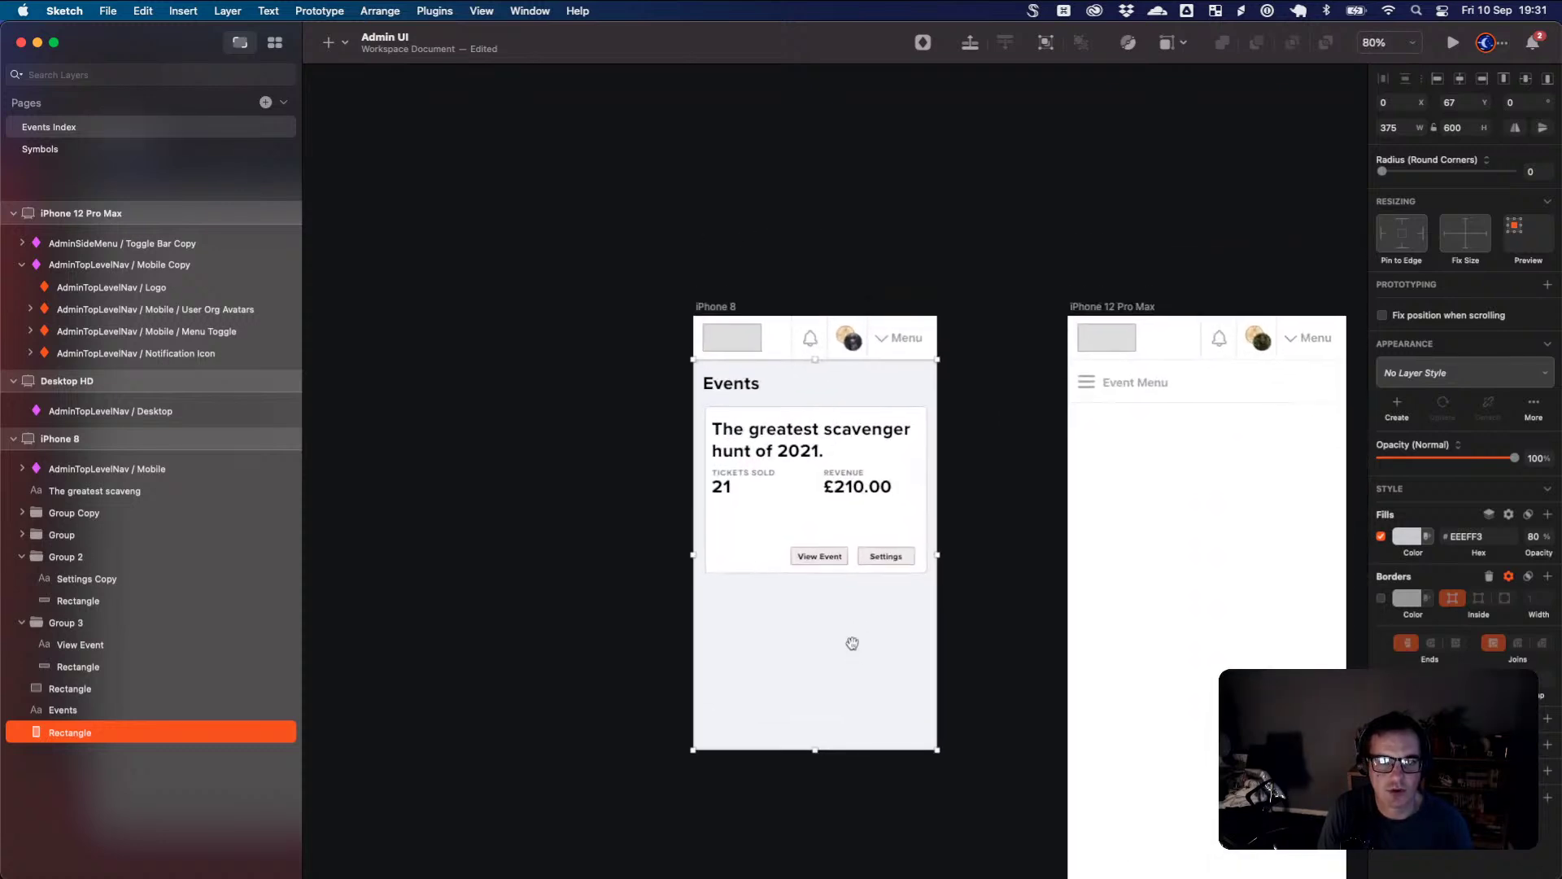
scroll(854, 647, up, 3)
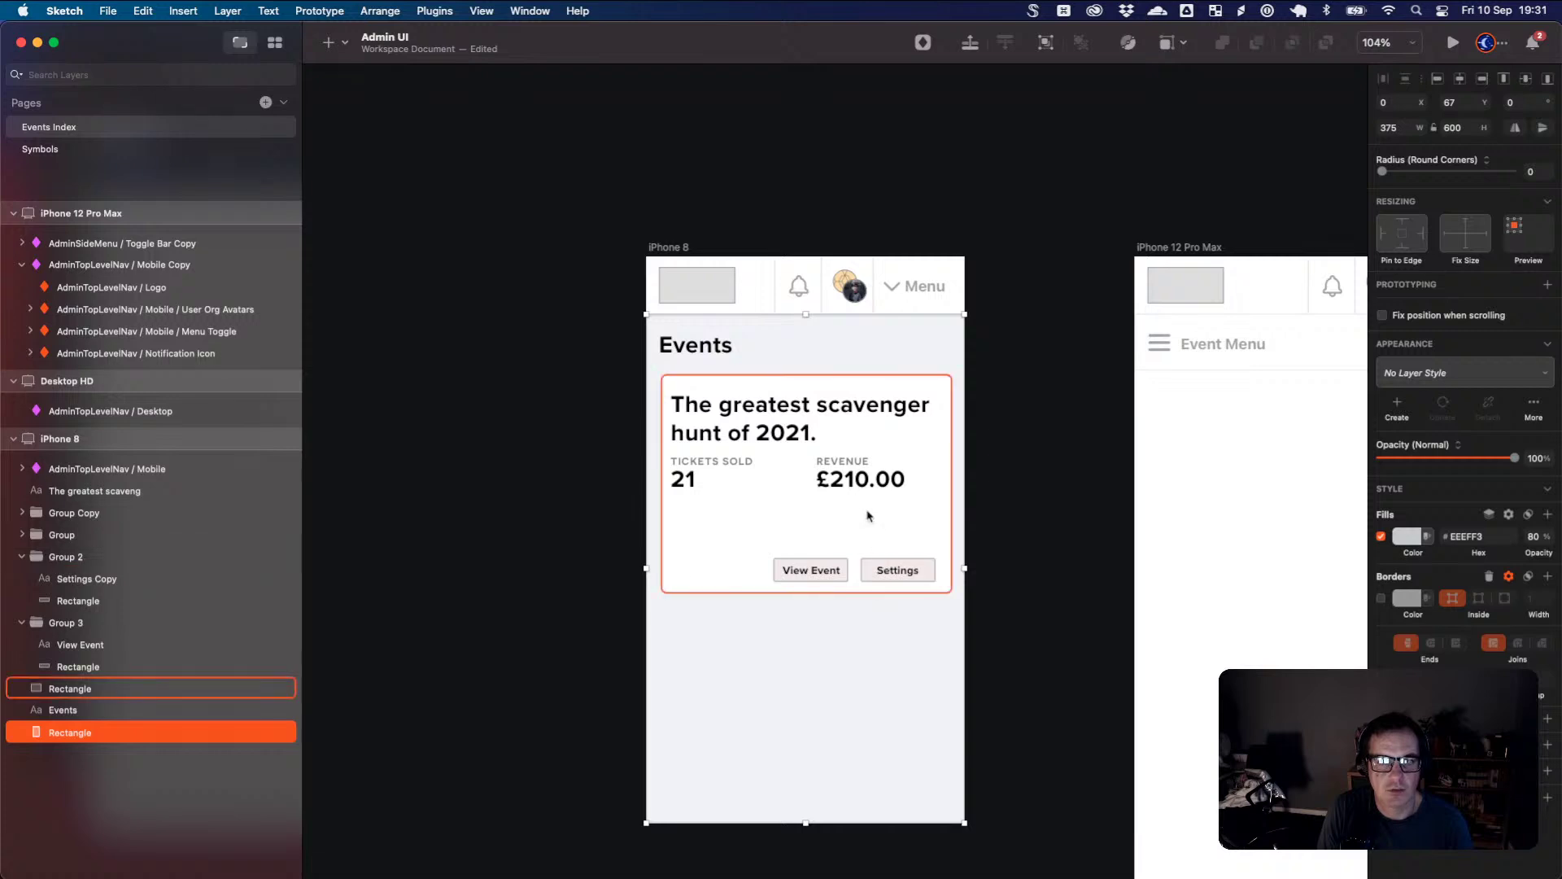
click(1103, 302)
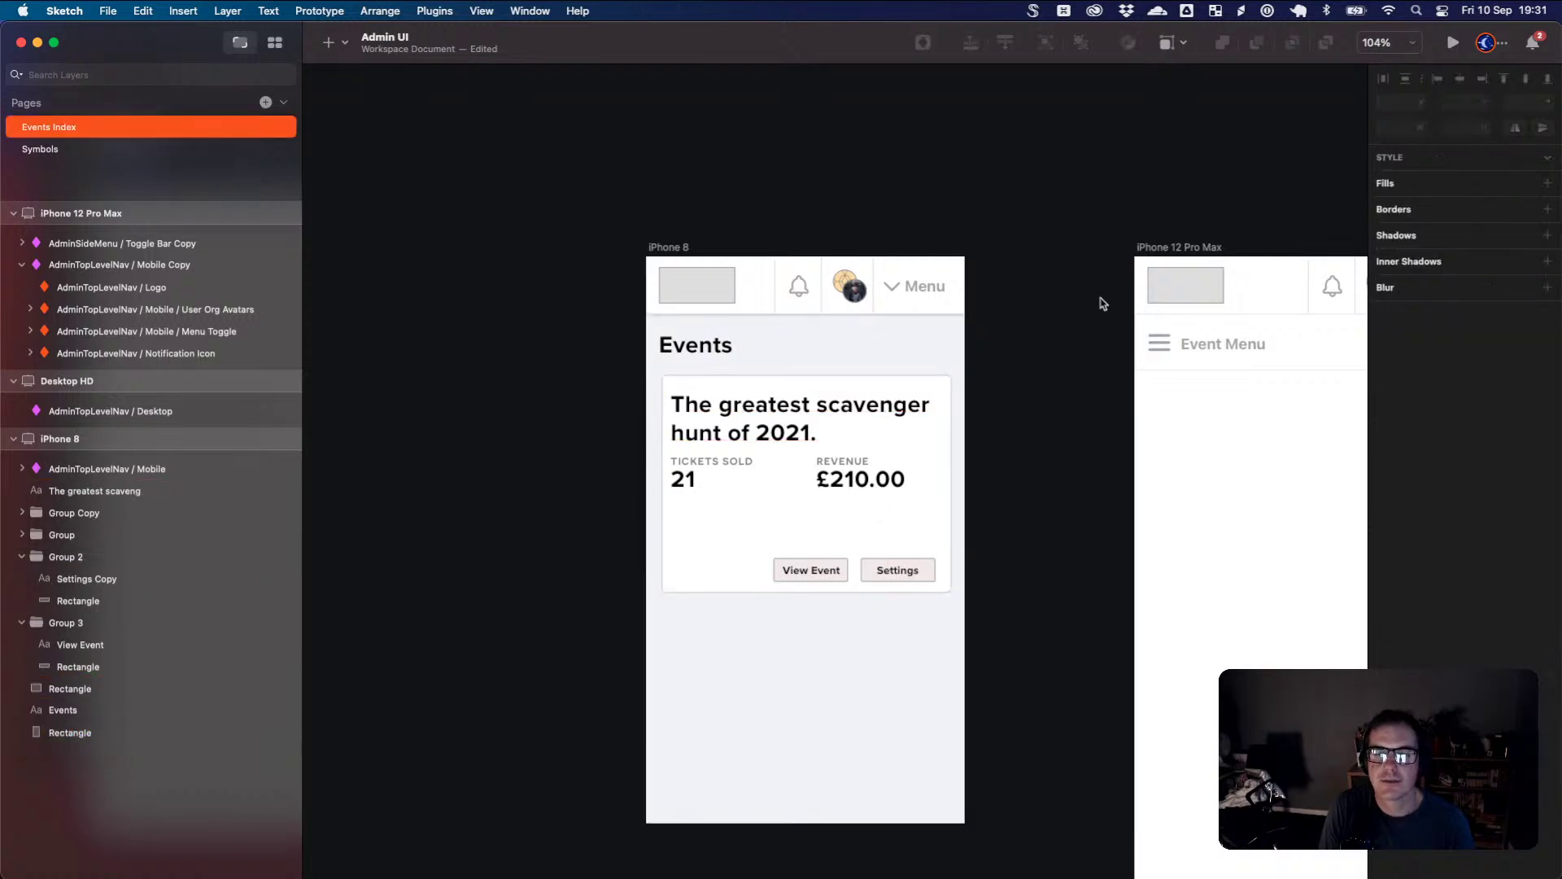
click(660, 247)
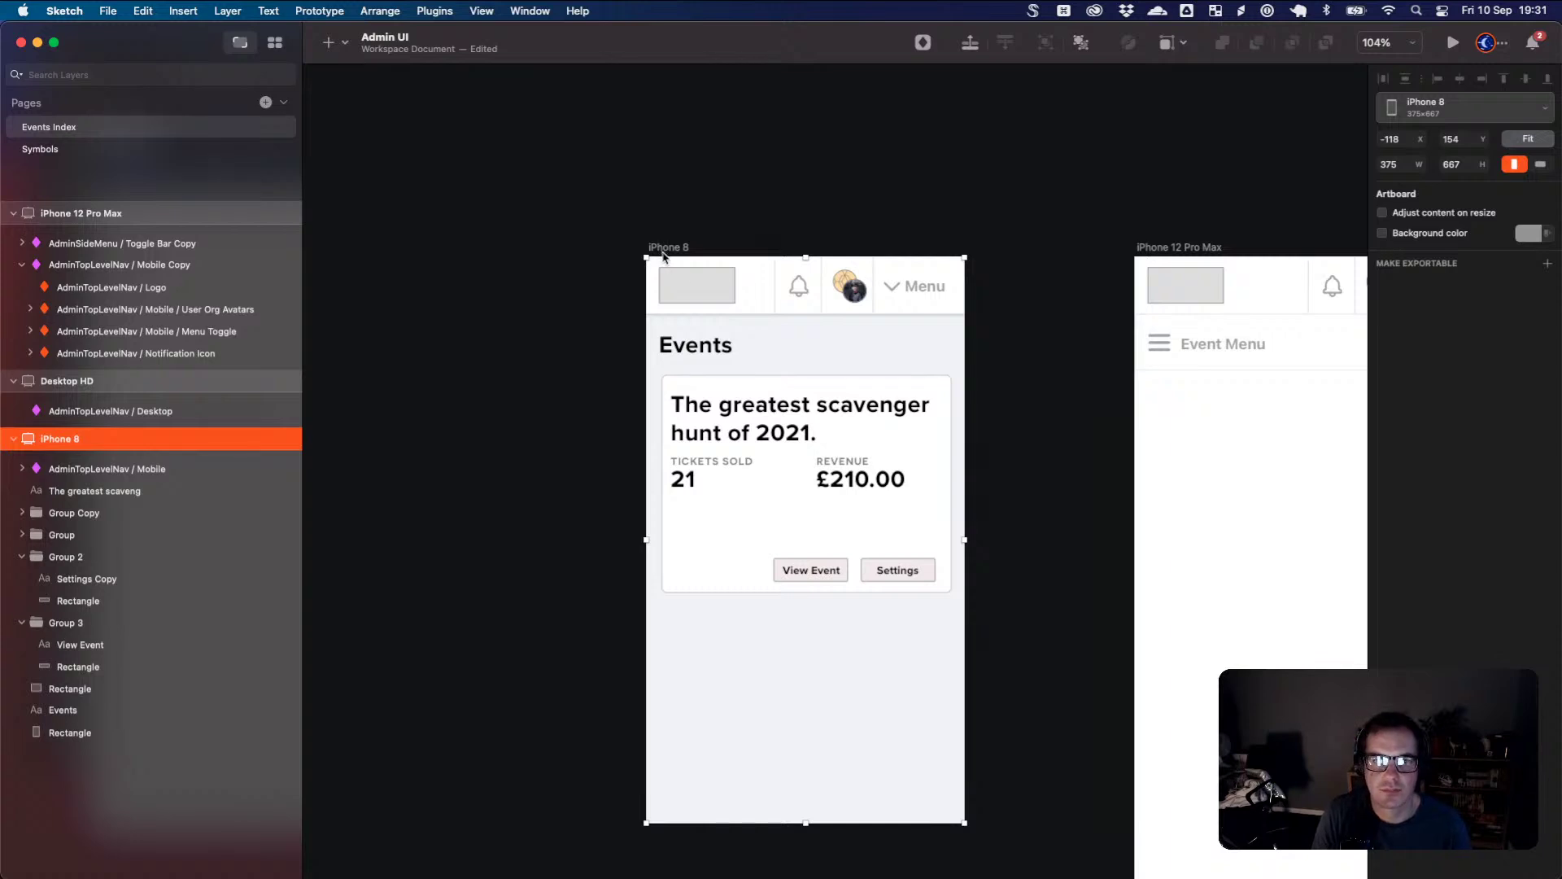
scroll(784, 346, down, 5)
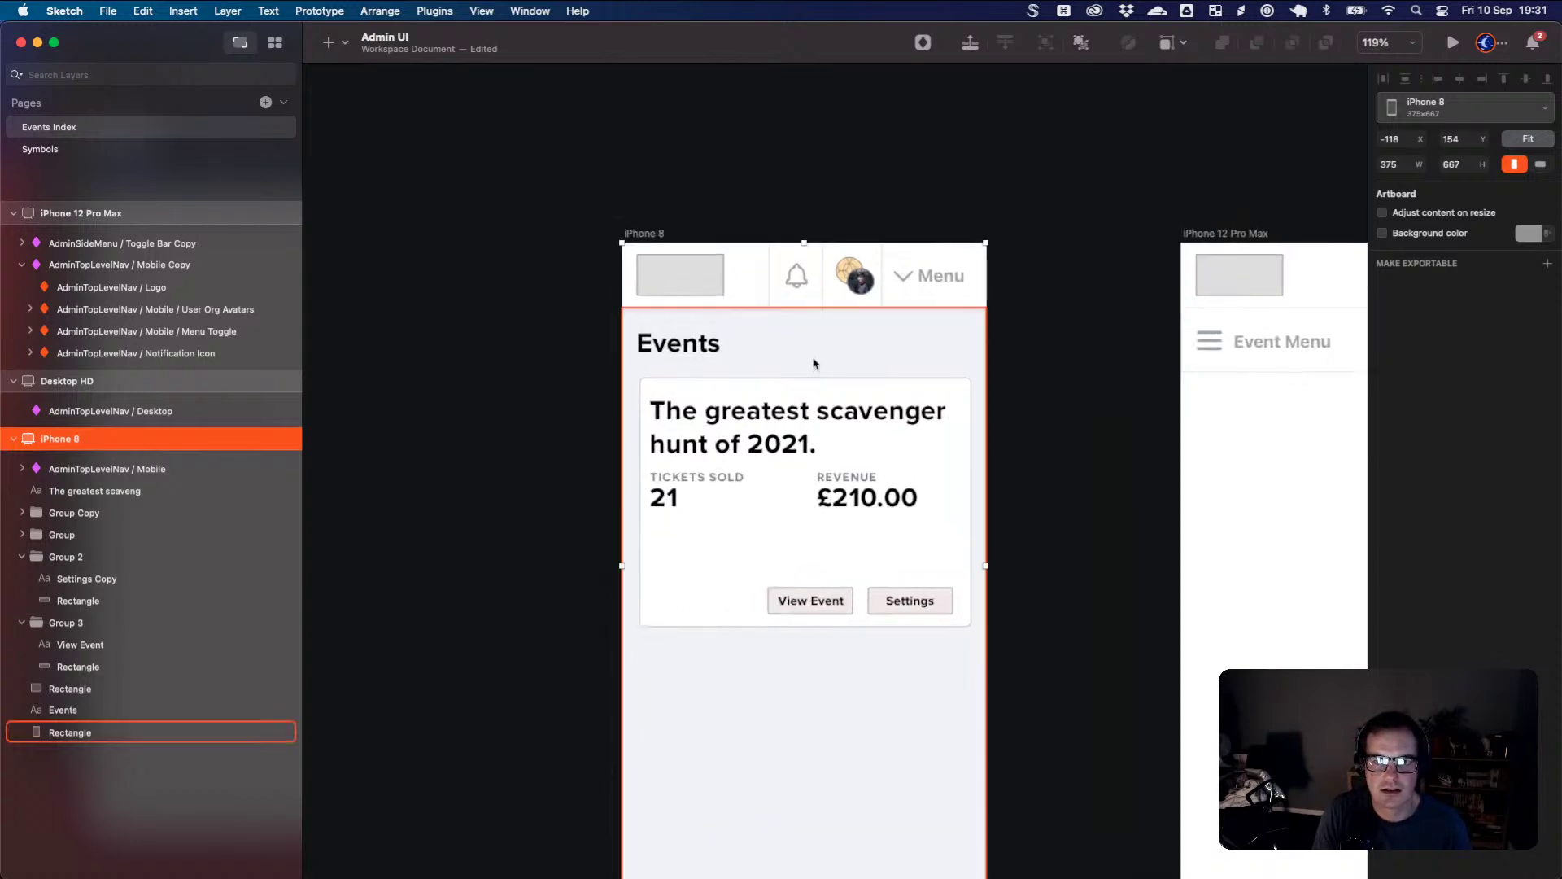
scroll(826, 363, down, 2)
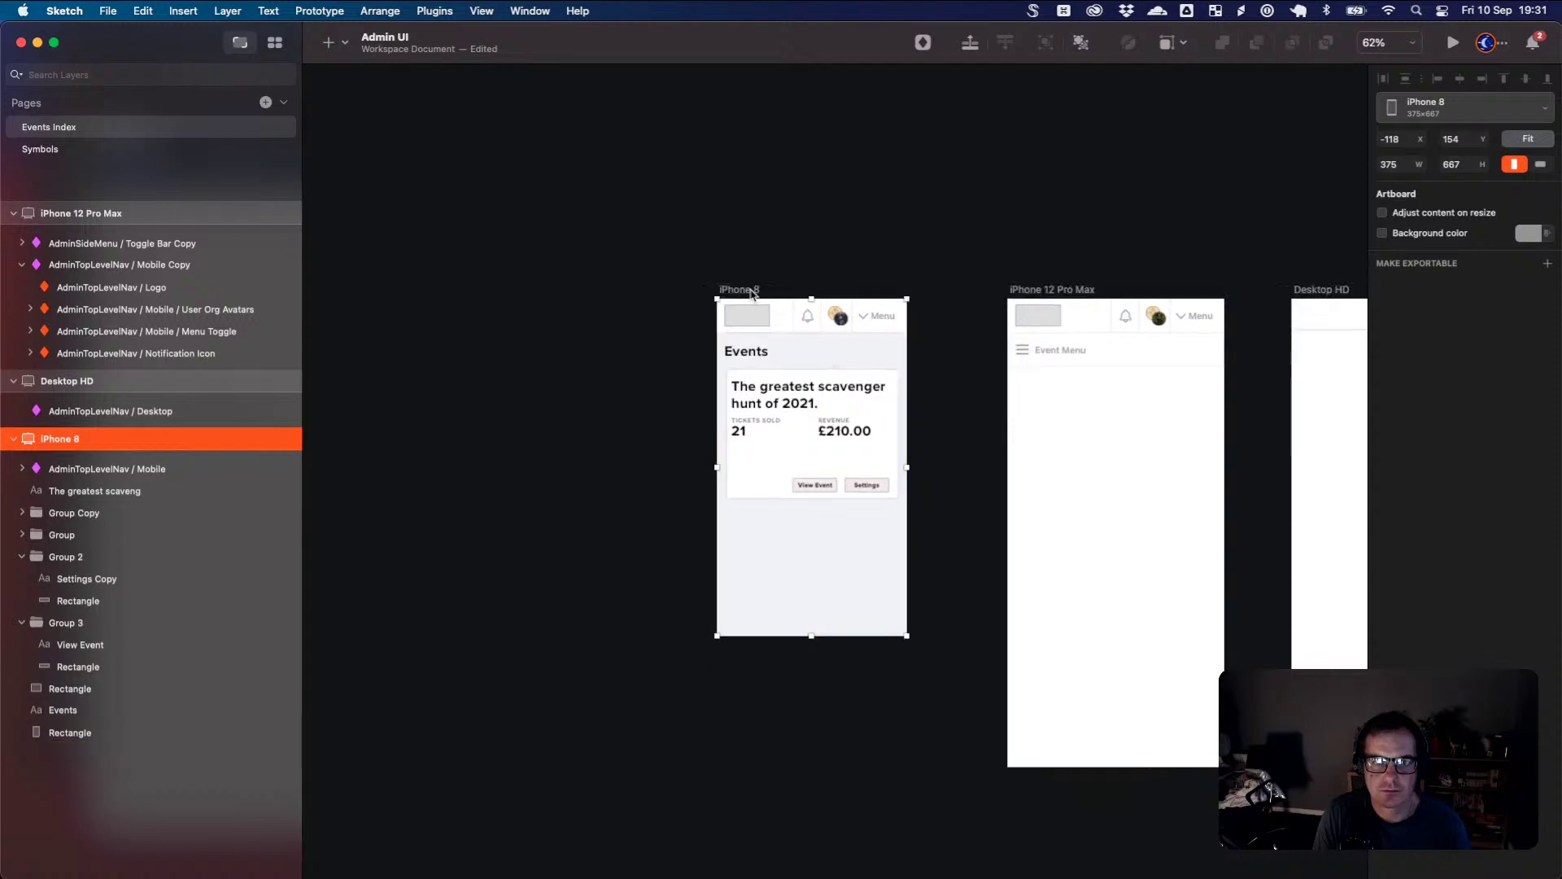
- Drag the iPhone 8 artboard up and right, clear above the iPhone 12 Pro Max artboard
drag(752, 293, 748, 293)
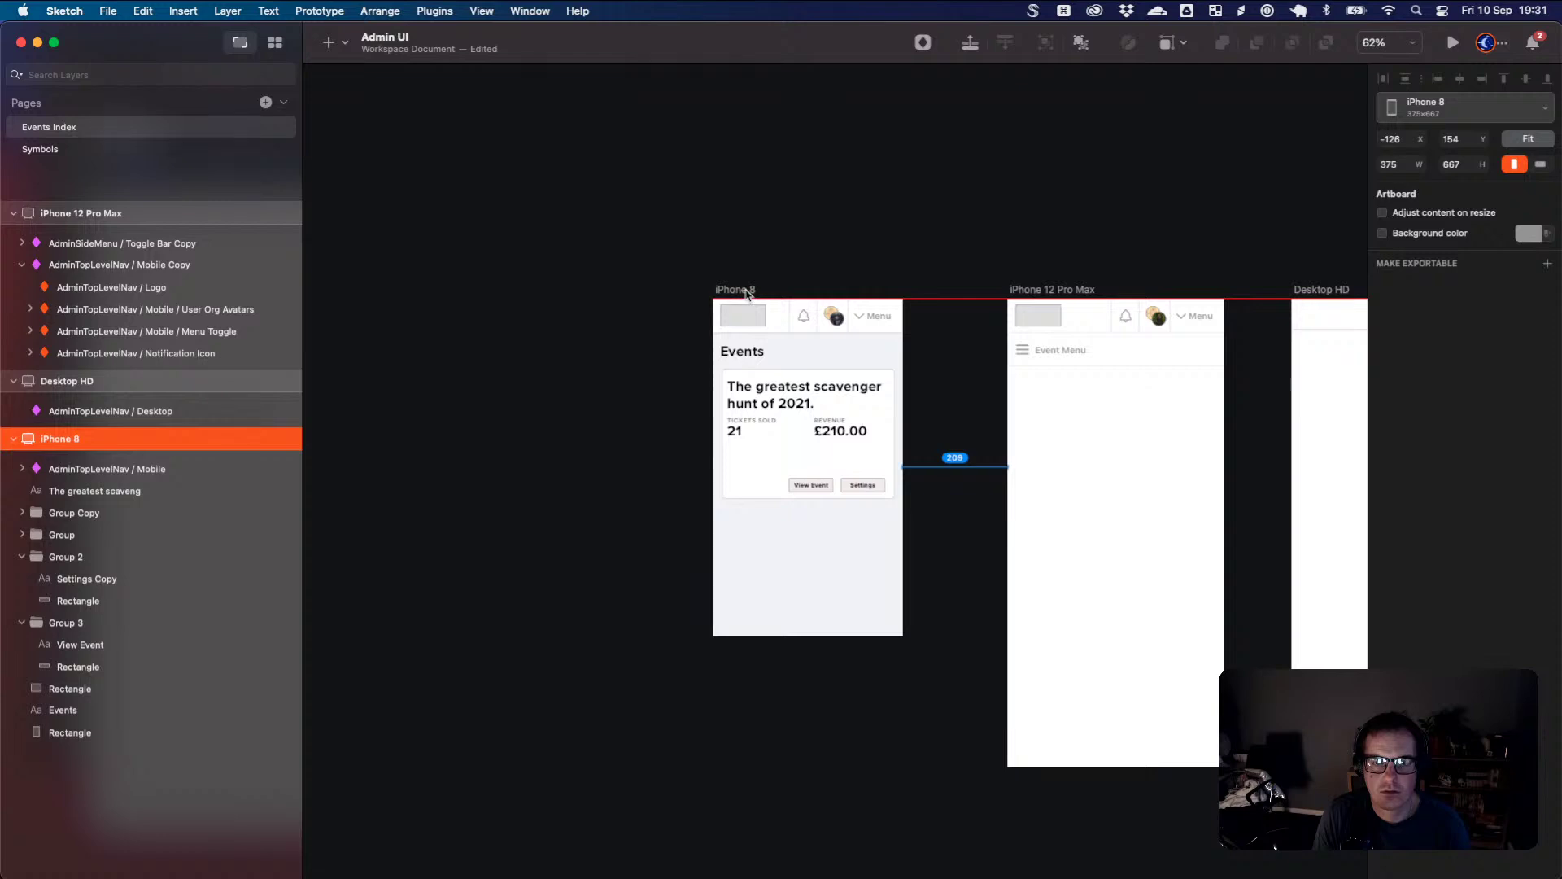
drag(747, 294, 748, 294)
mouse_move(915, 376)
mouse_down()
mouse_move(912, 403)
mouse_move(909, 388)
mouse_up()
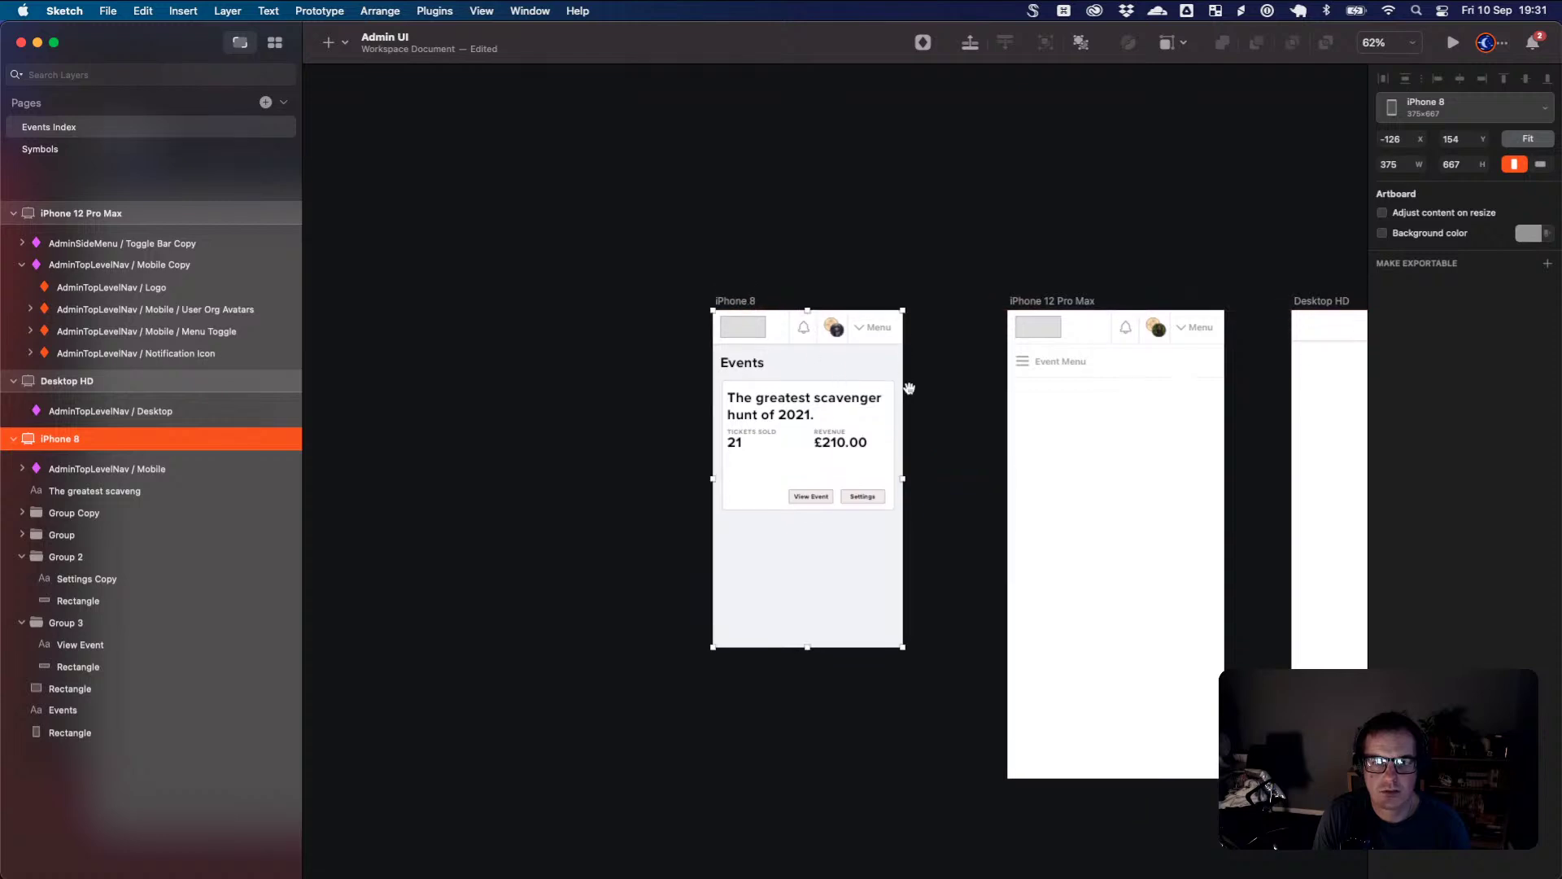
drag(756, 321, 974, 96)
scroll(810, 274, up, 5)
drag(980, 383, 1041, 116)
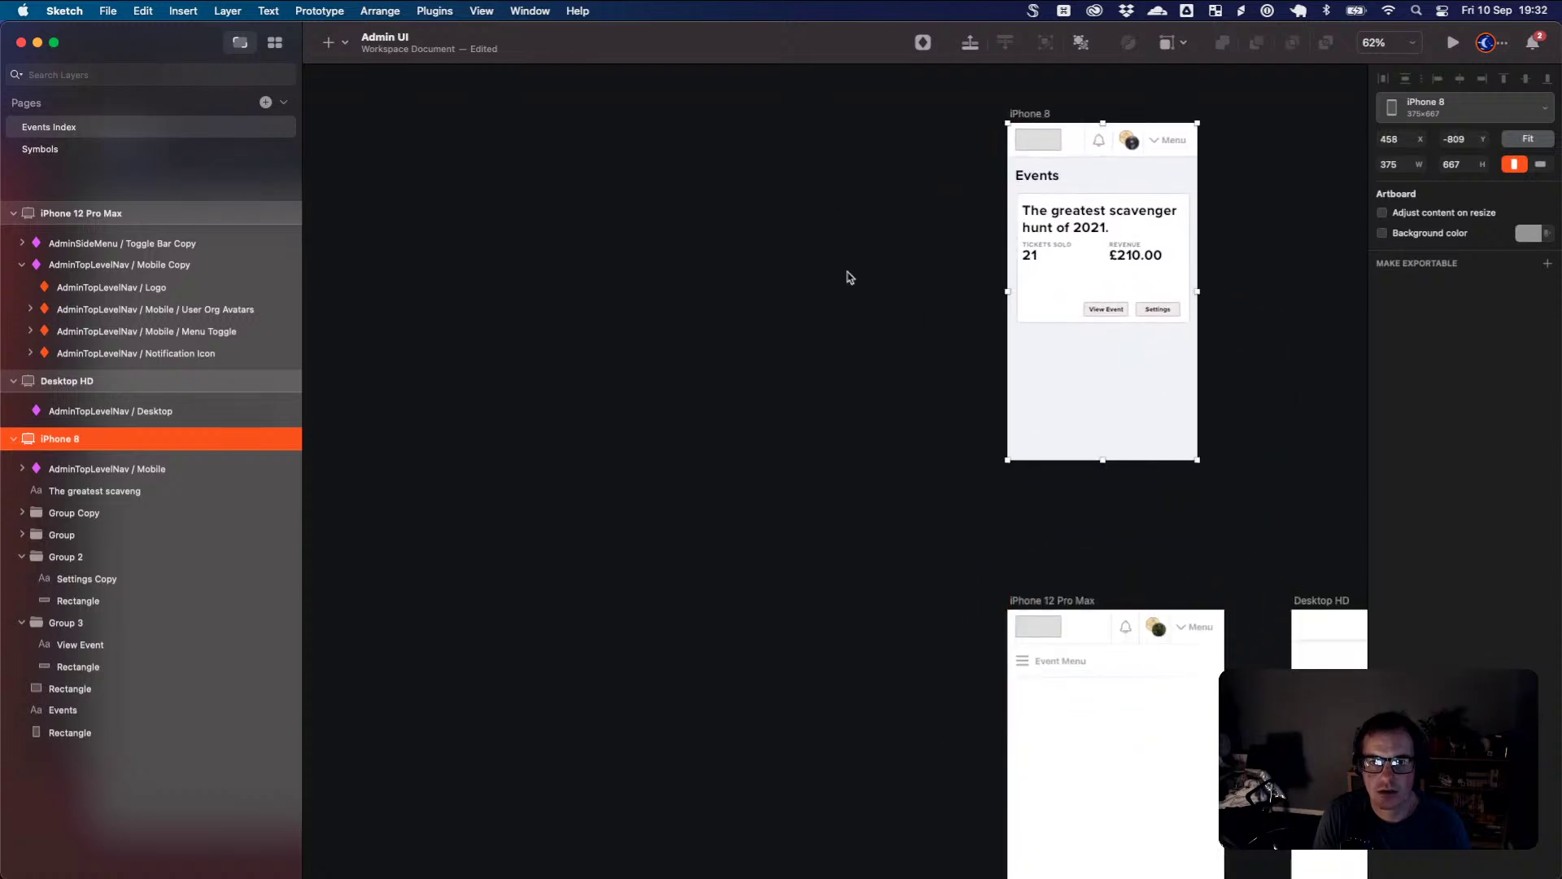
drag(847, 271, 536, 405)
- Duplicate the iPhone 8 artboard and delete the event card from the copy
right_click(729, 235)
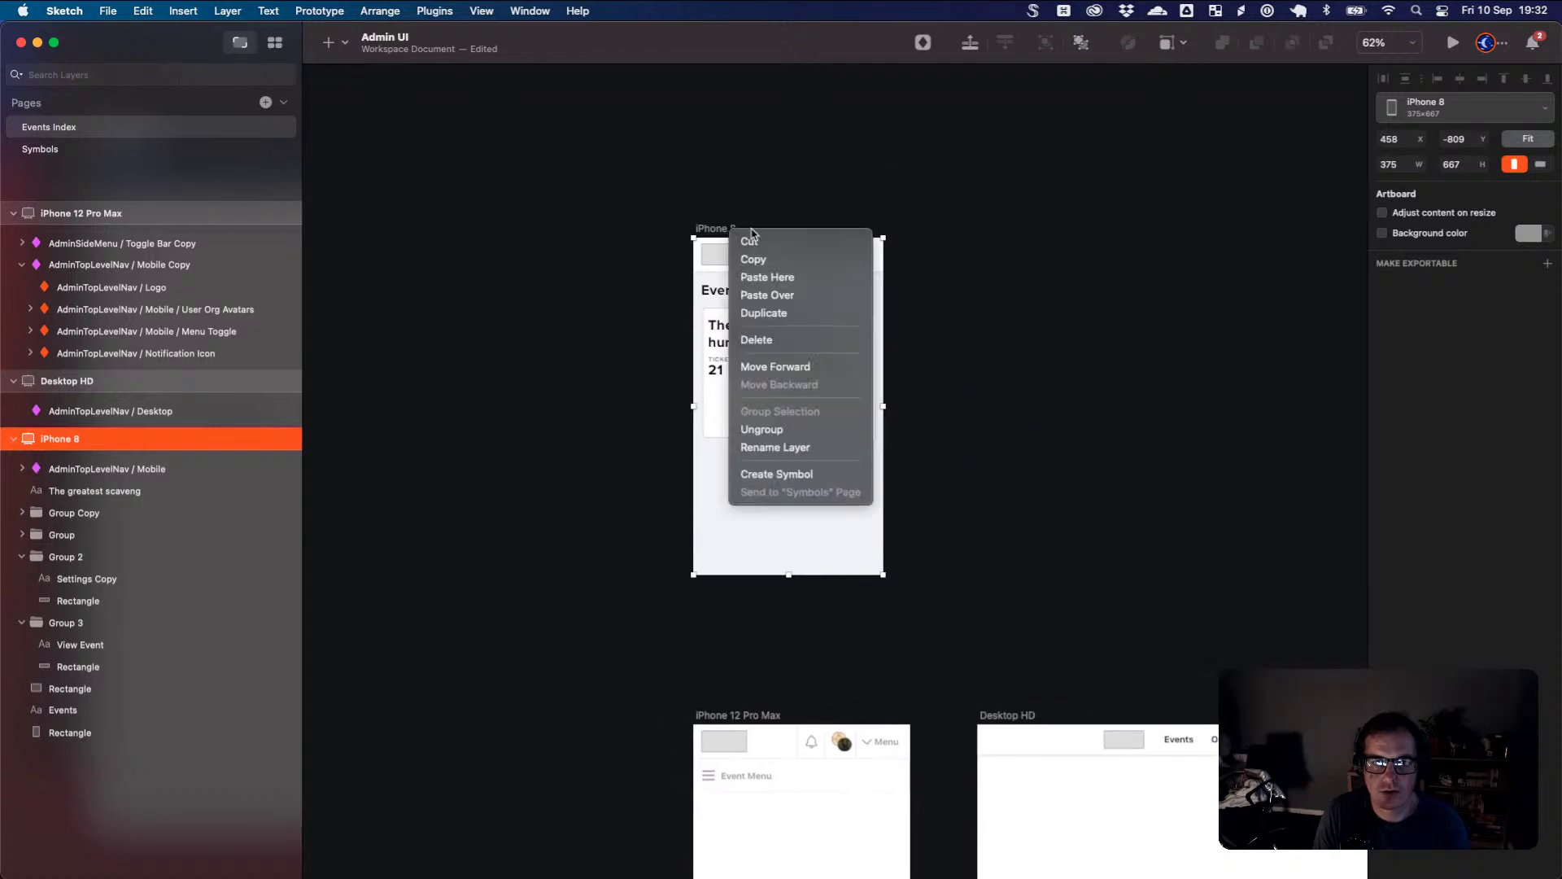
click(816, 317)
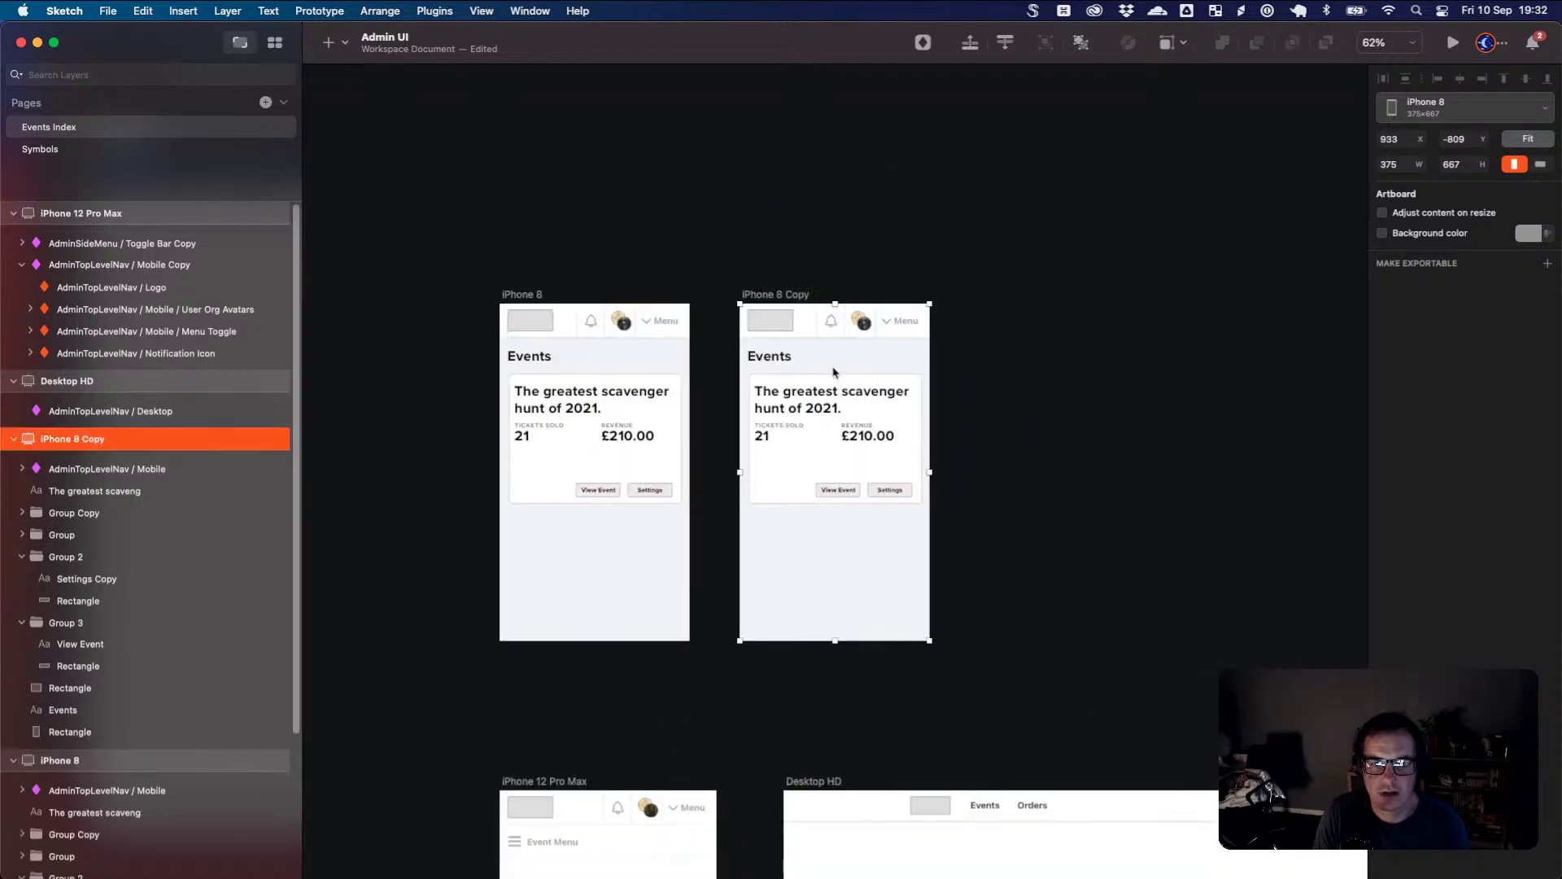
click(881, 500)
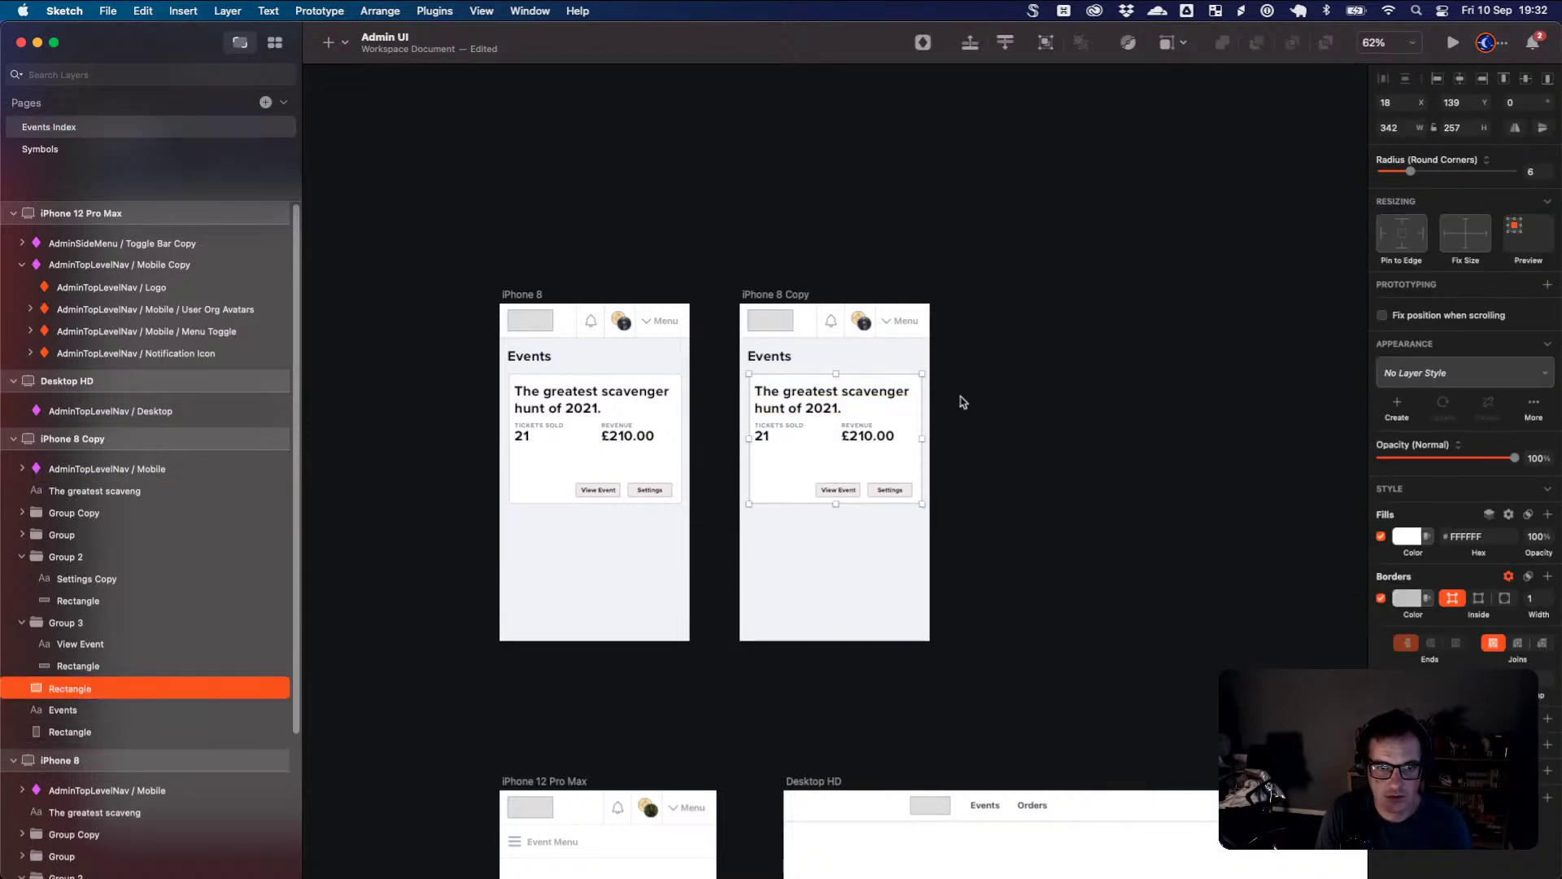
drag(958, 370, 745, 506)
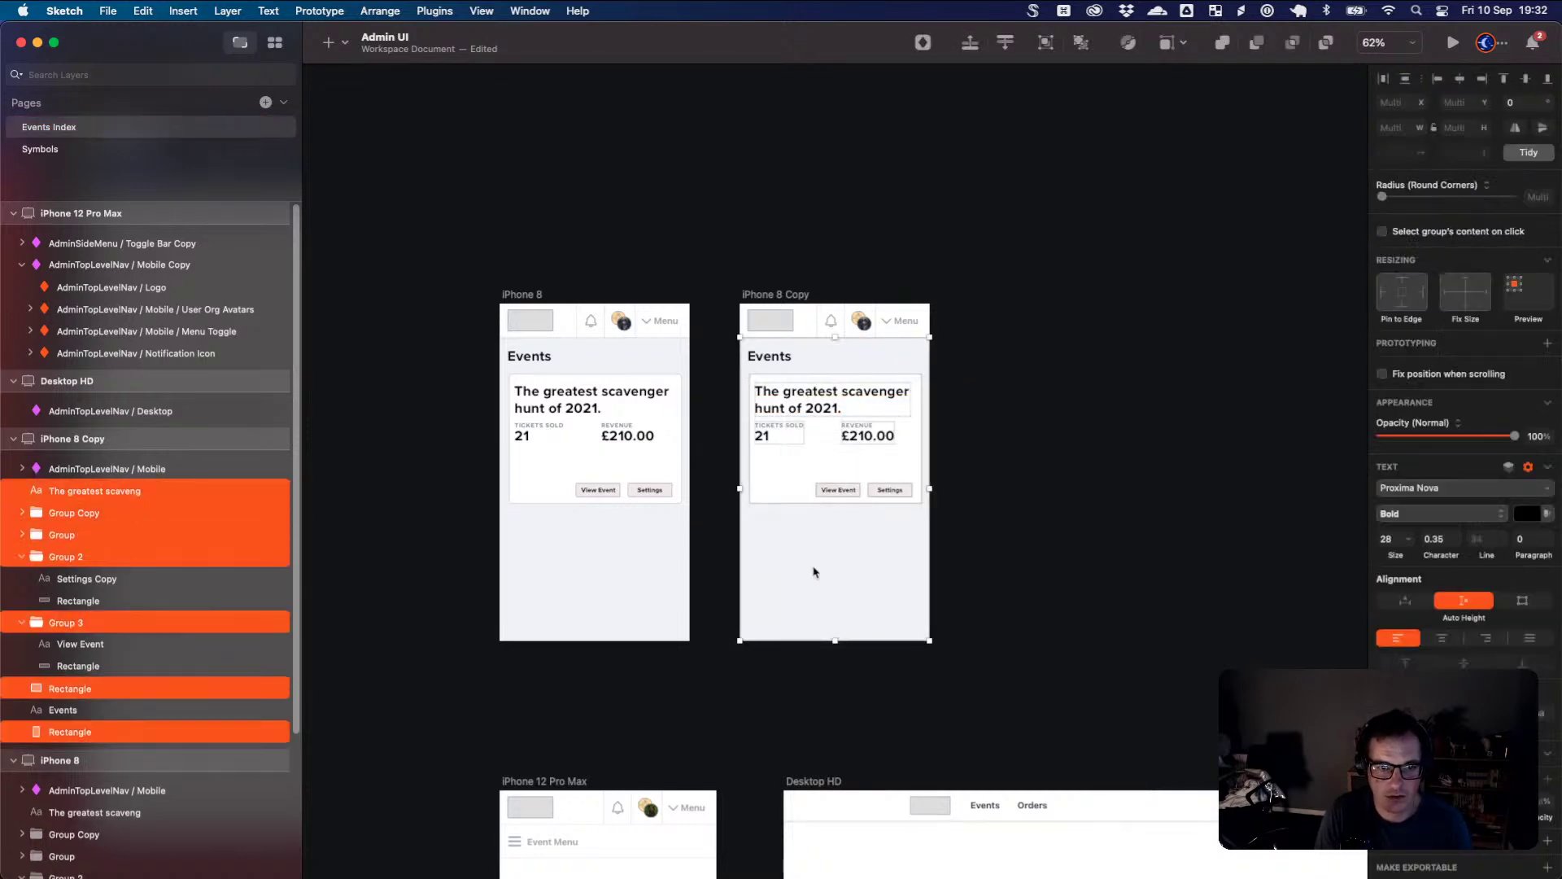
super+click(268, 732)
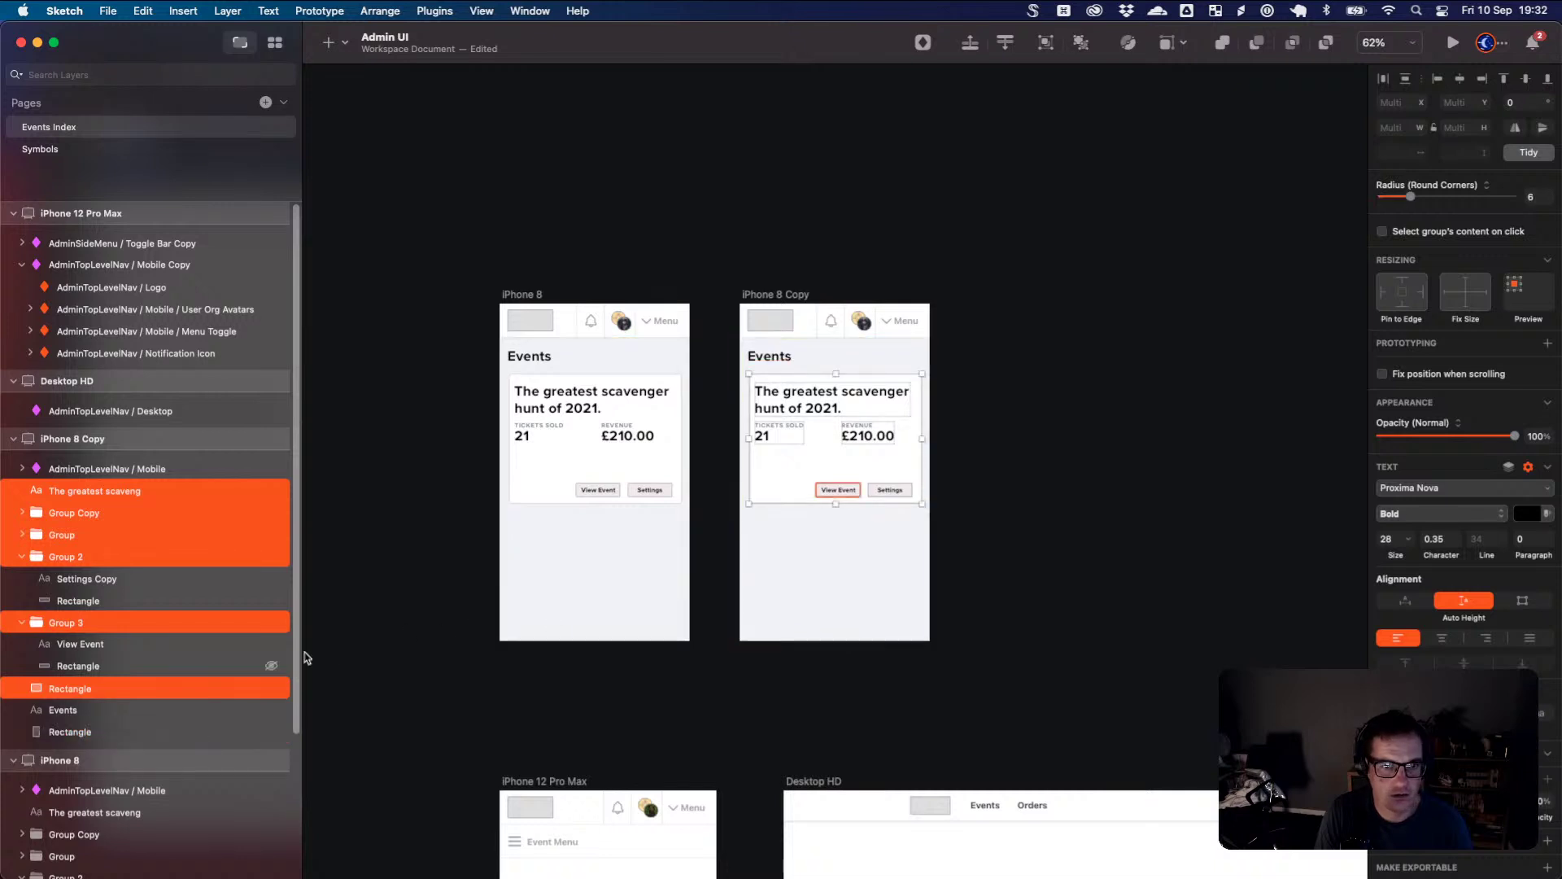
key(Delete)
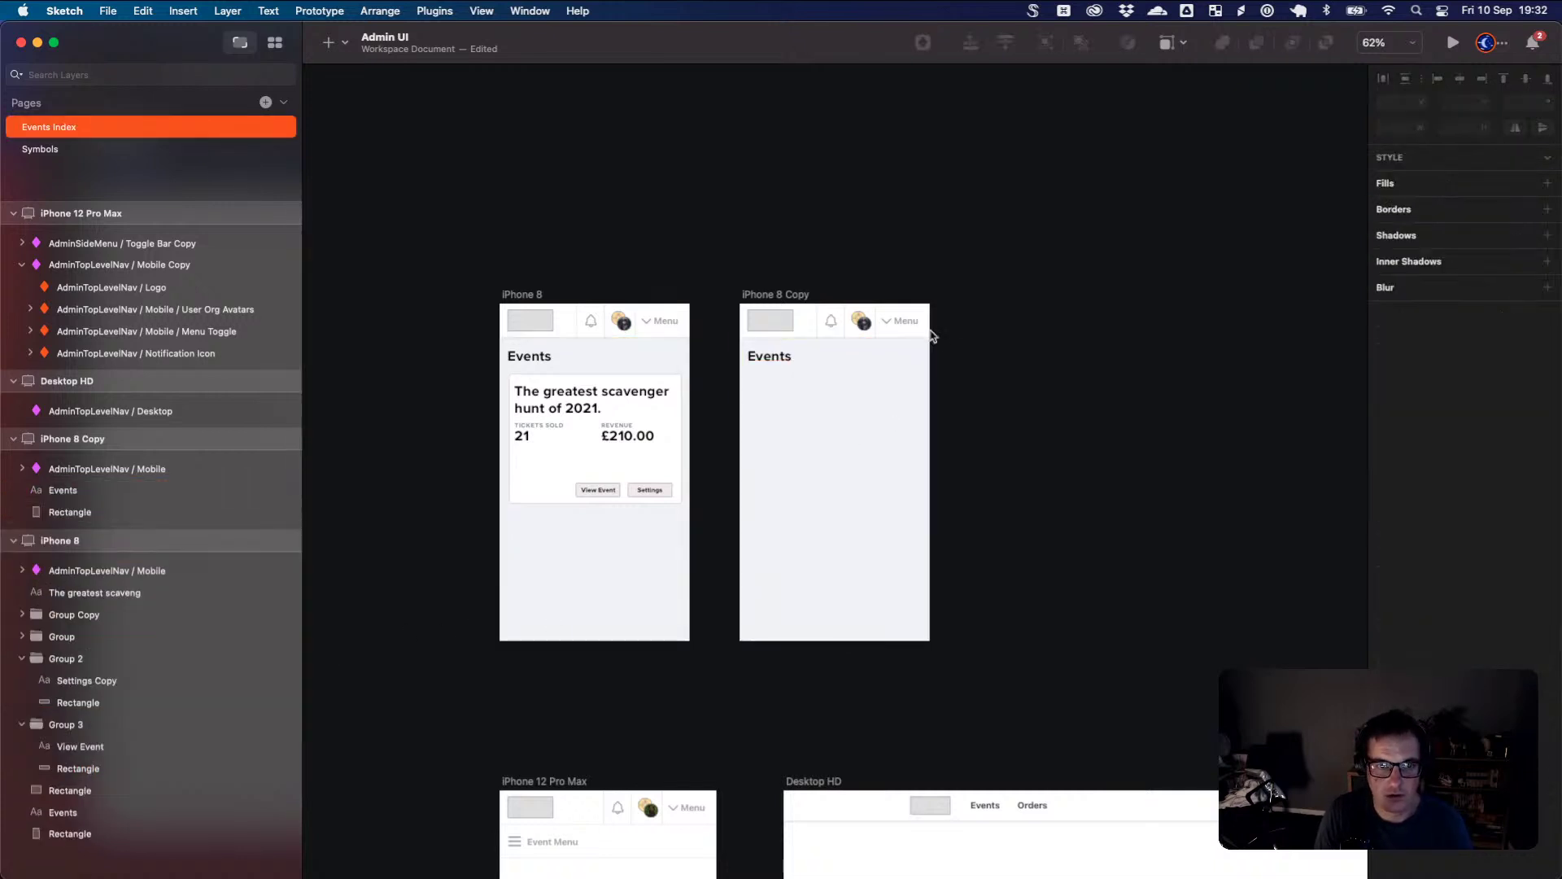
- Replace the copy's Events heading with the card title 'The greatest scavenger hunt of 2021.'
click(770, 360)
key(Return)
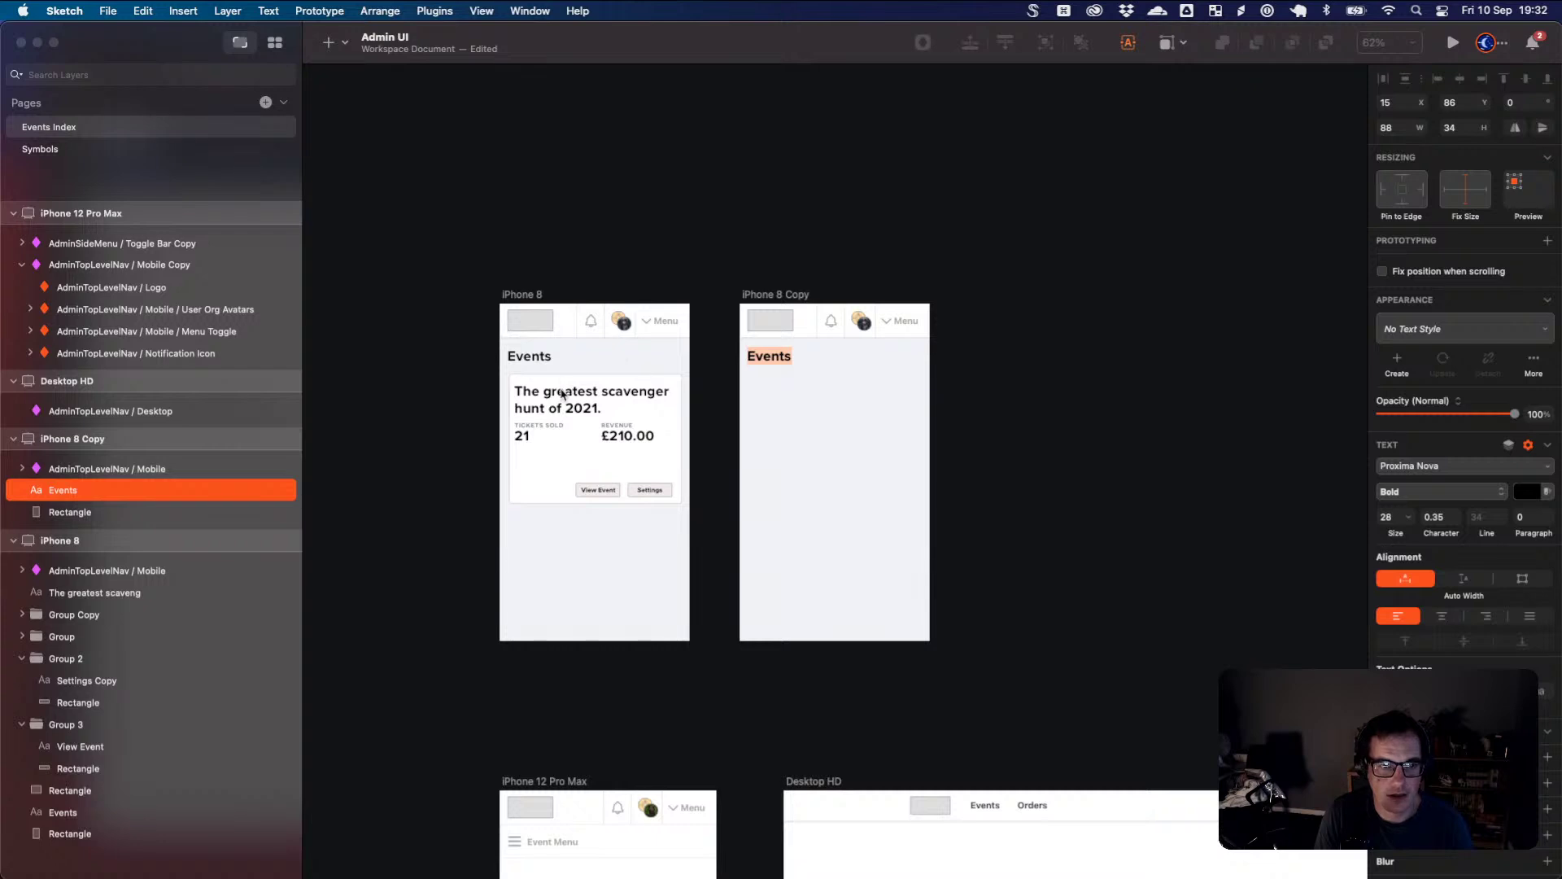
click(562, 394)
double_click(562, 394)
key(super+a)
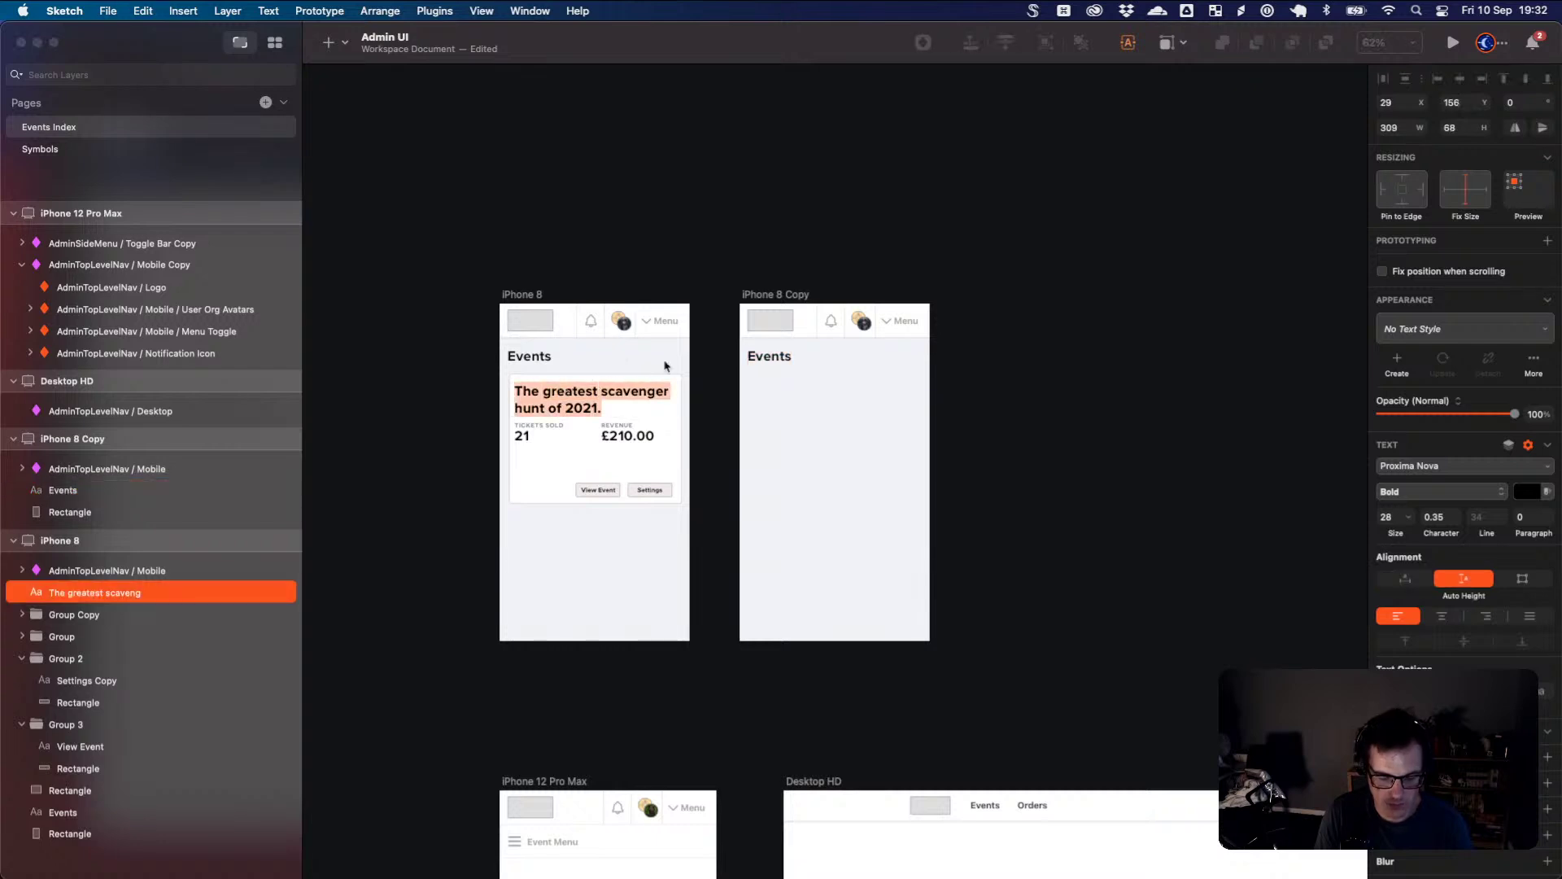
key(super+c)
click(777, 359)
key(Return)
key(super+v)
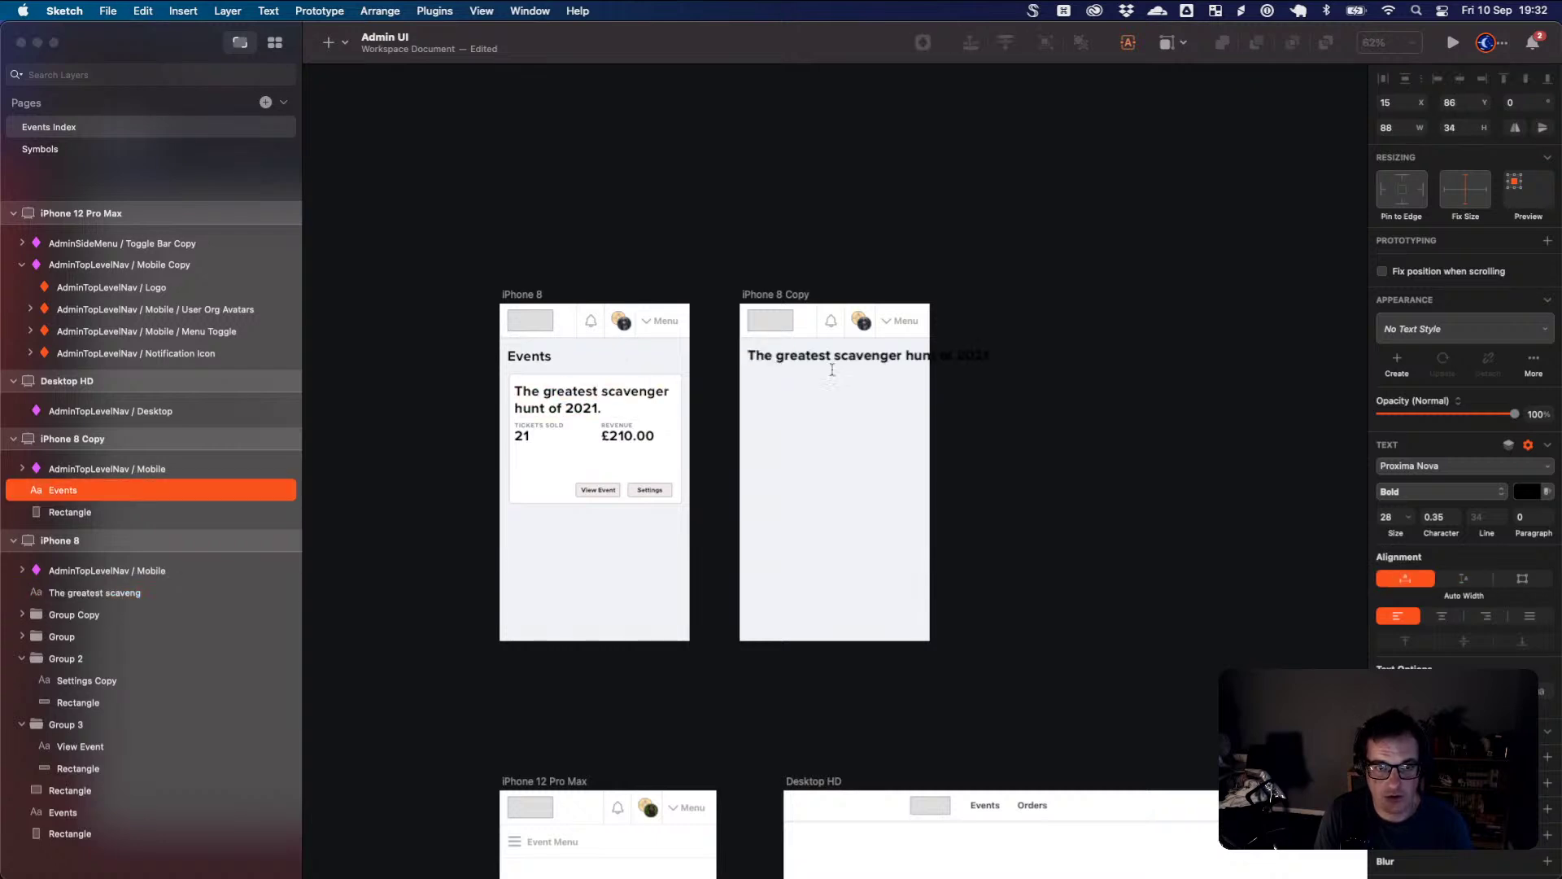
key(Escape)
- Narrow the new heading's text box so it wraps onto two lines
click(990, 359)
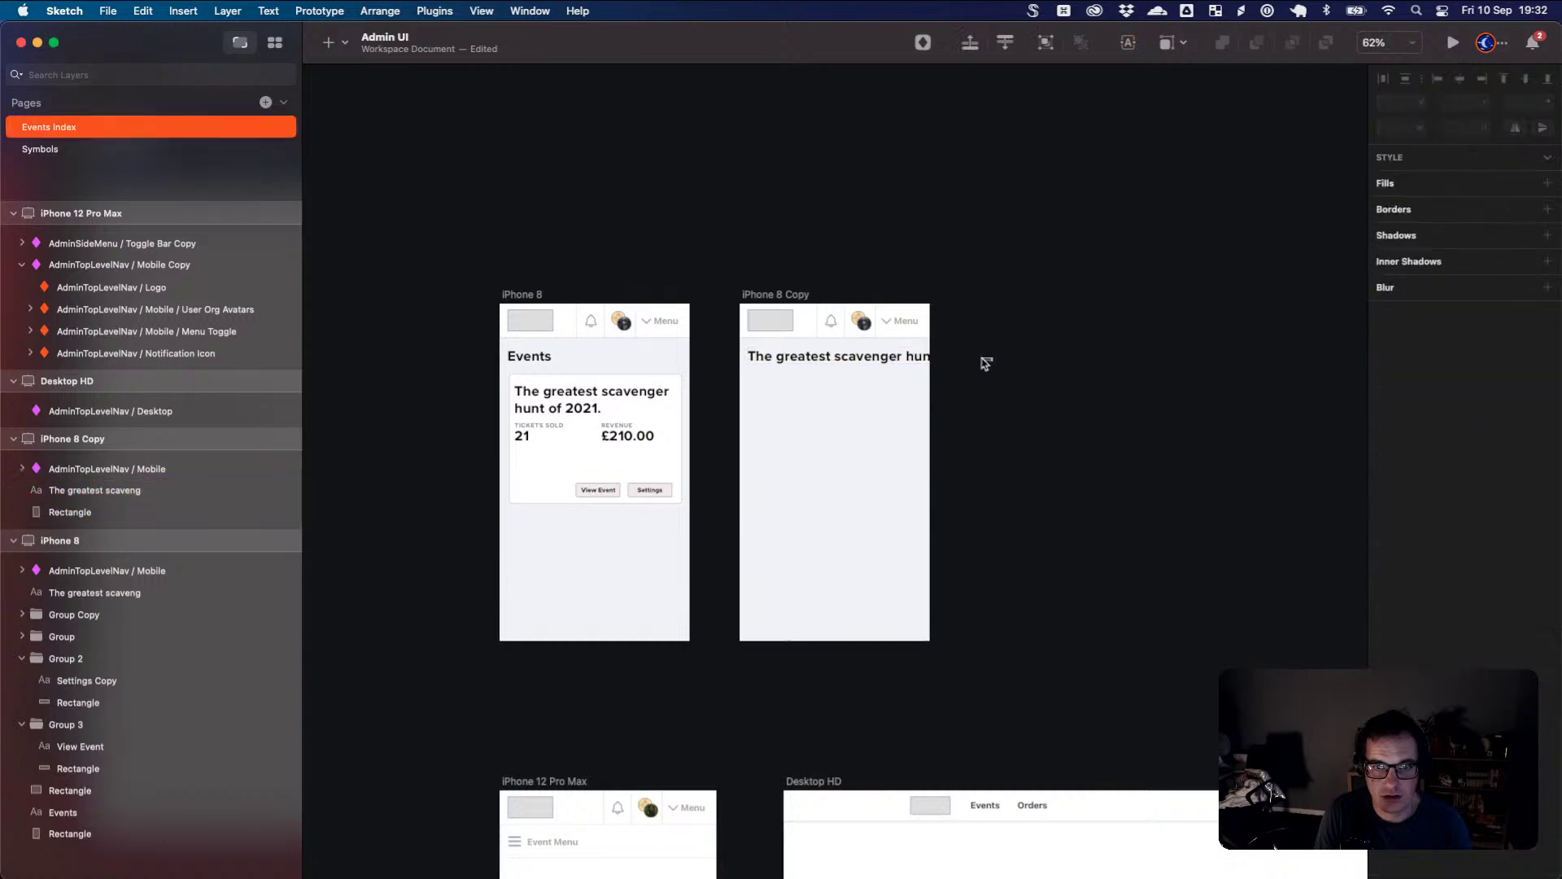
click(909, 360)
drag(993, 359, 860, 365)
click(910, 436)
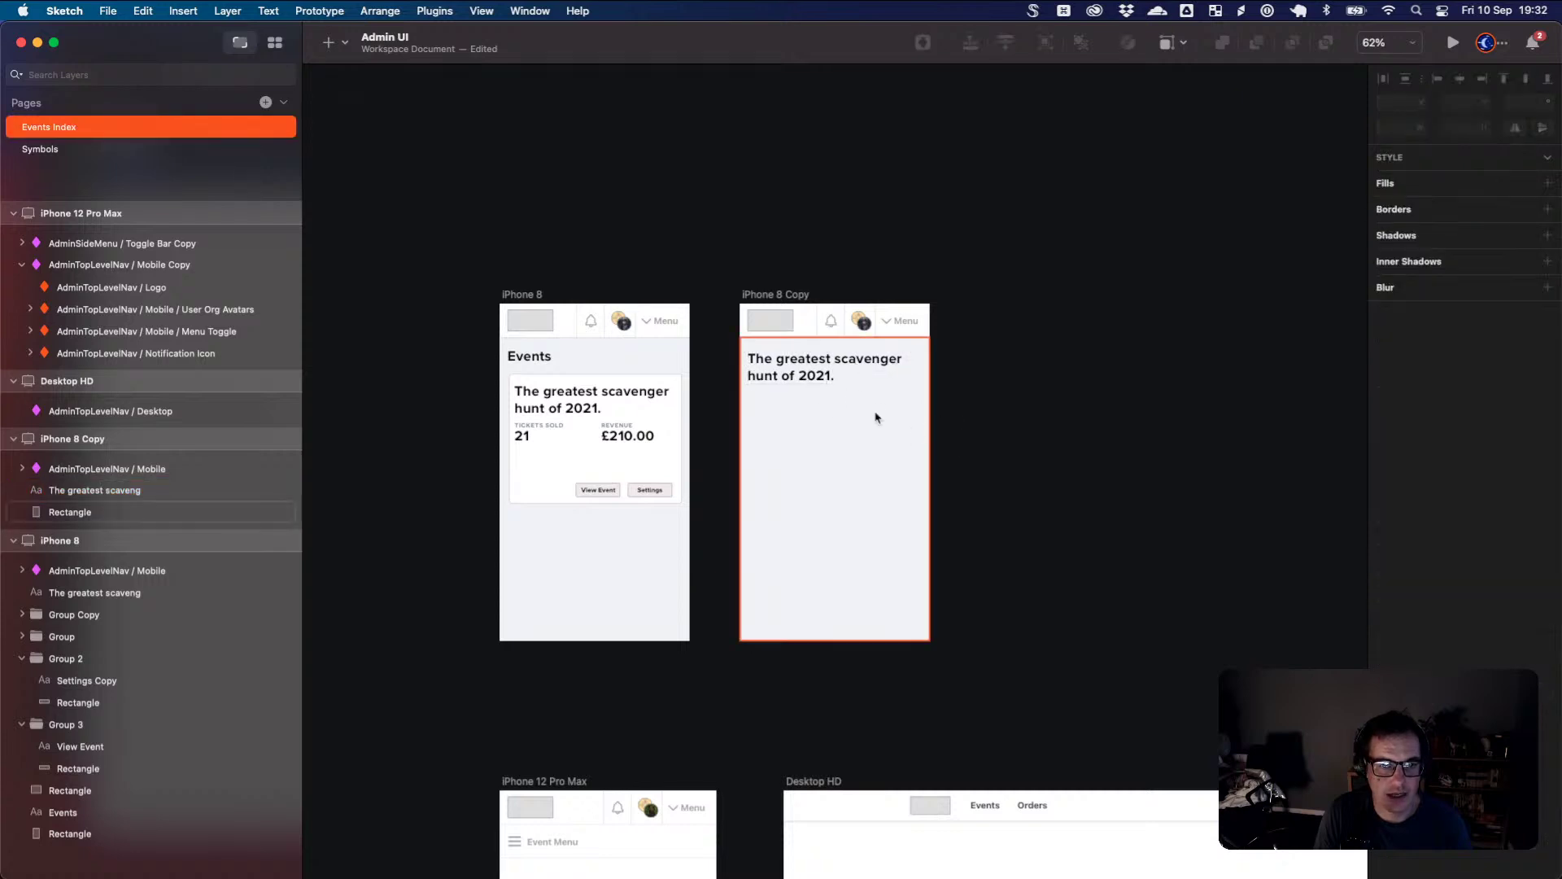
- Add a prototype link from the card title to the iPhone 8 Copy artboard
click(541, 296)
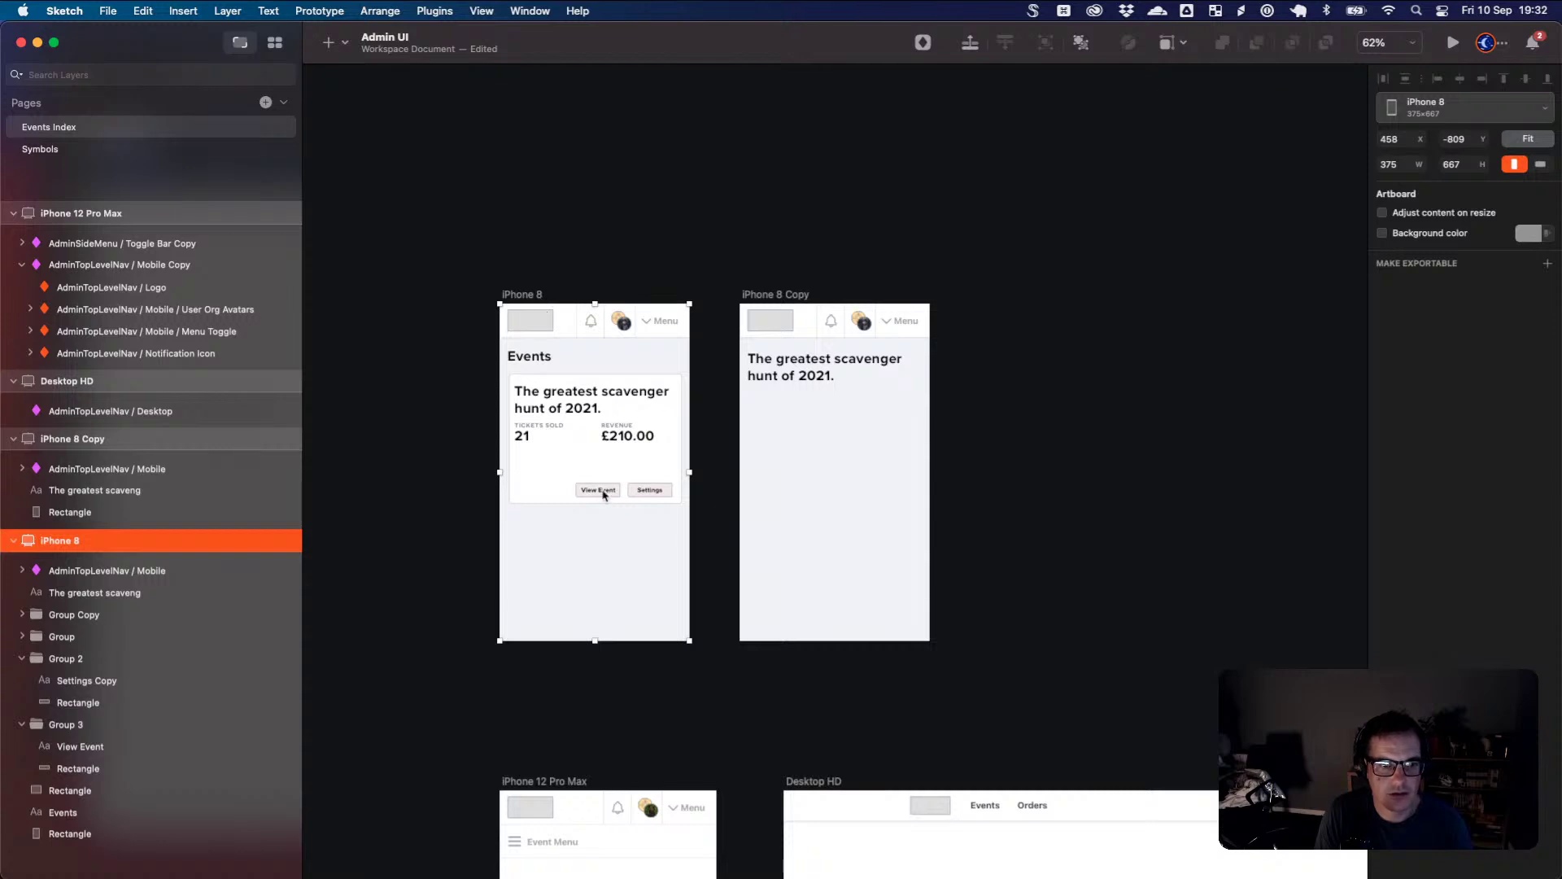
click(591, 410)
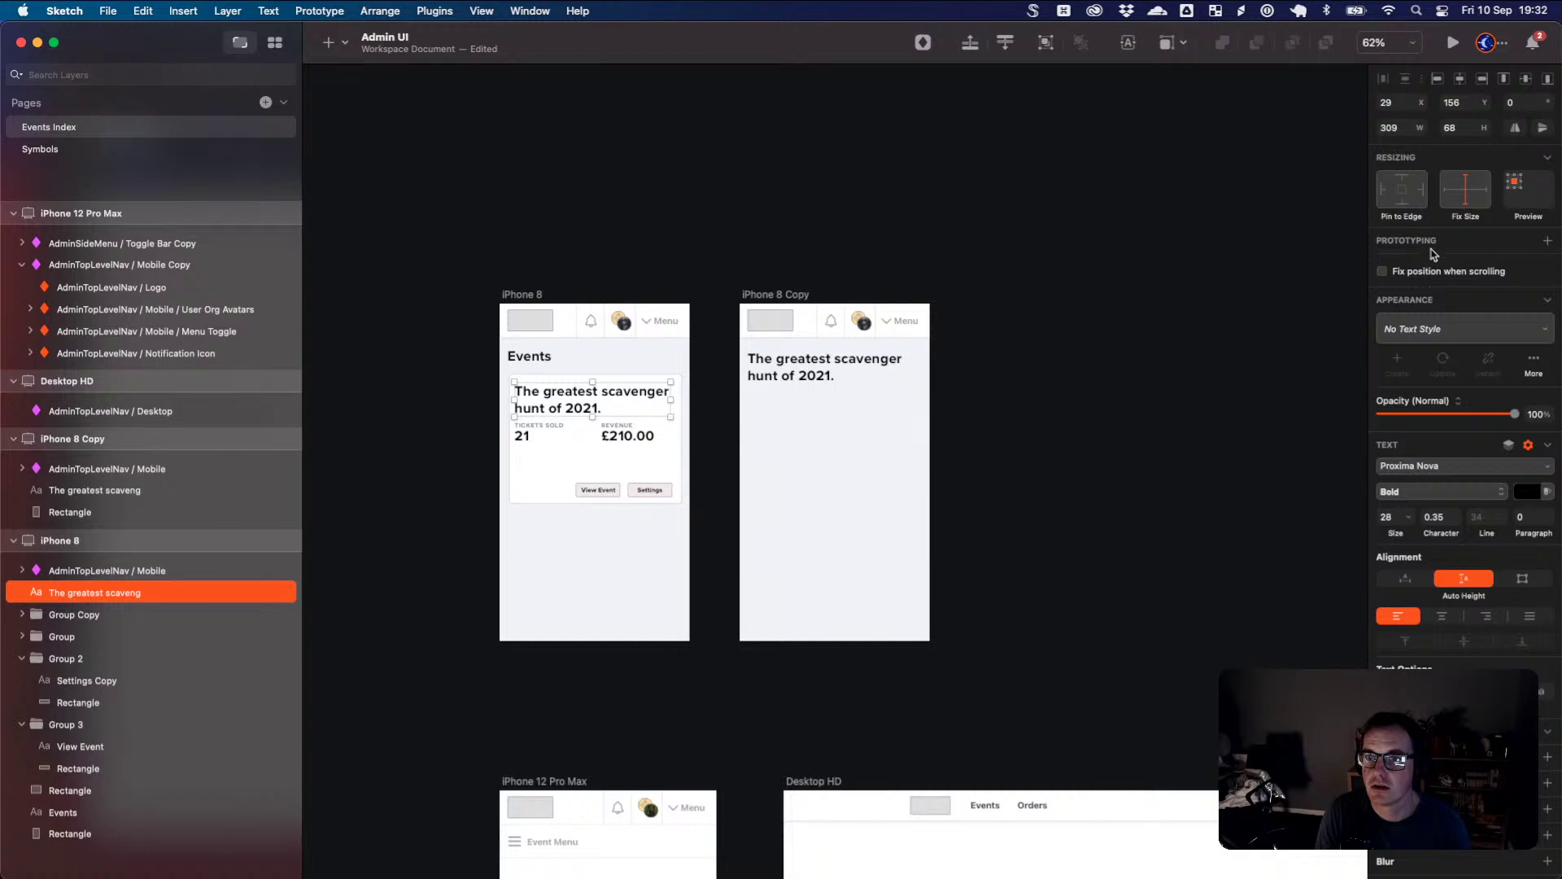
key(w)
click(1413, 279)
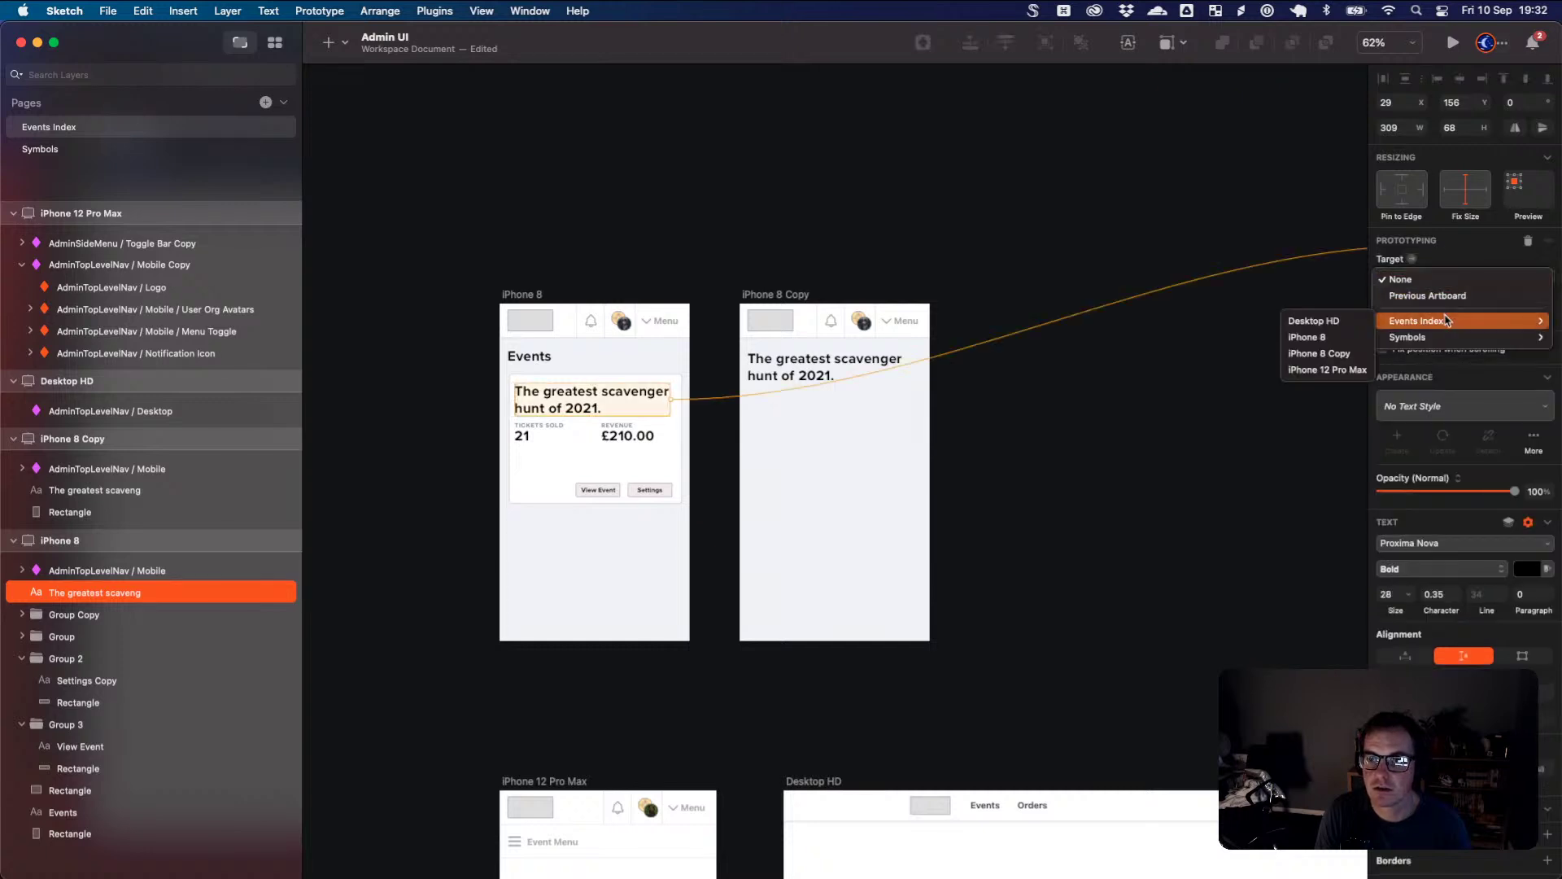
mouse_move(1447, 335)
click(692, 281)
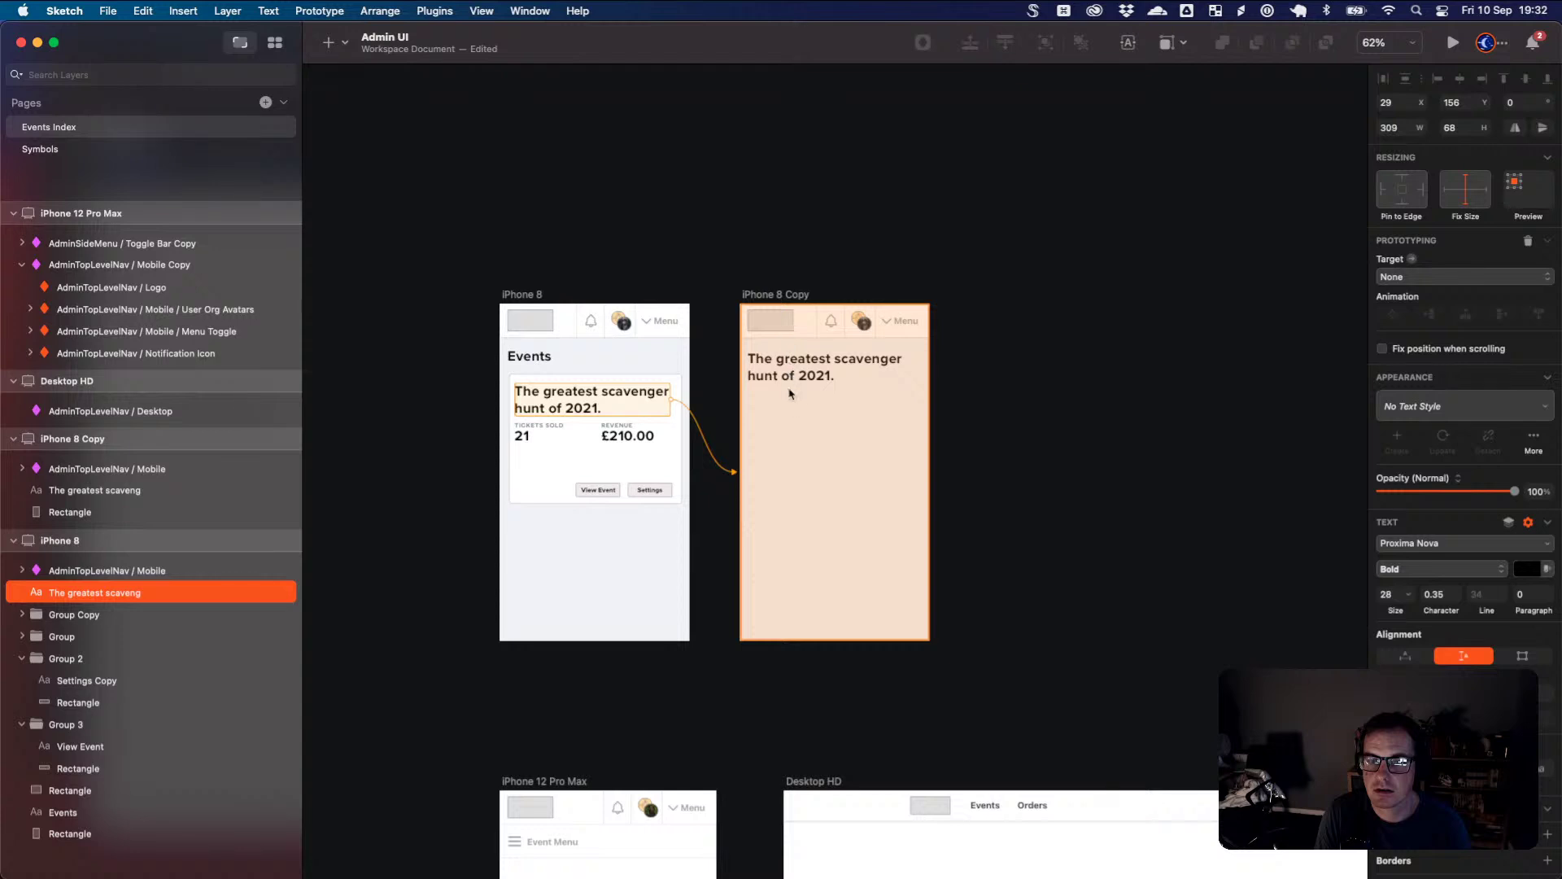
click(797, 432)
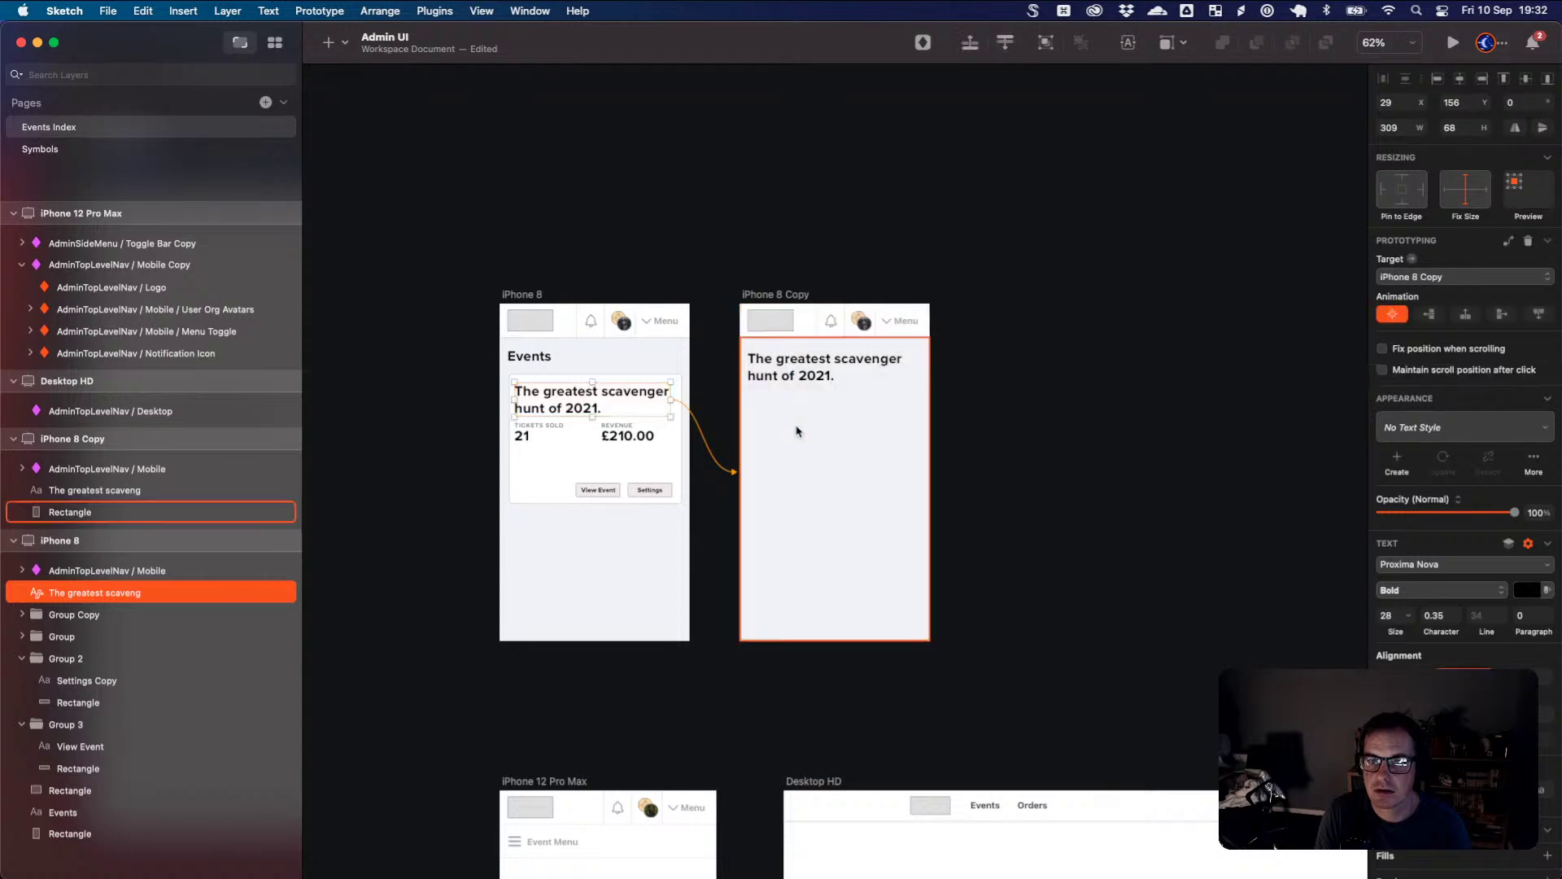
- Link the View Event button group to the iPhone 8 Copy artboard
click(600, 490)
click(608, 490)
click(616, 490)
click(616, 491)
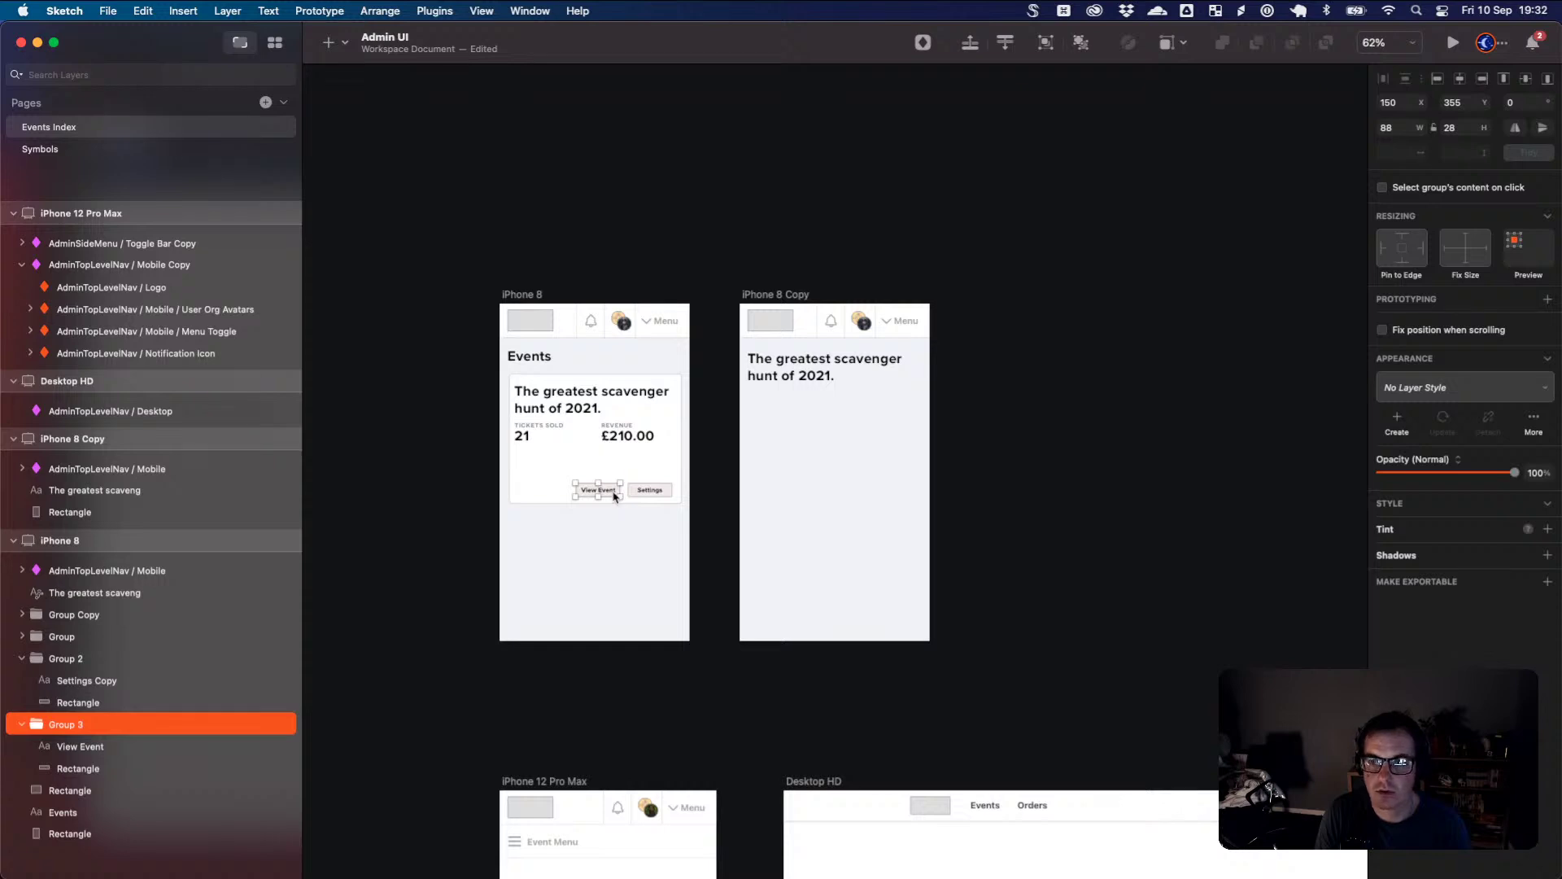
click(1547, 299)
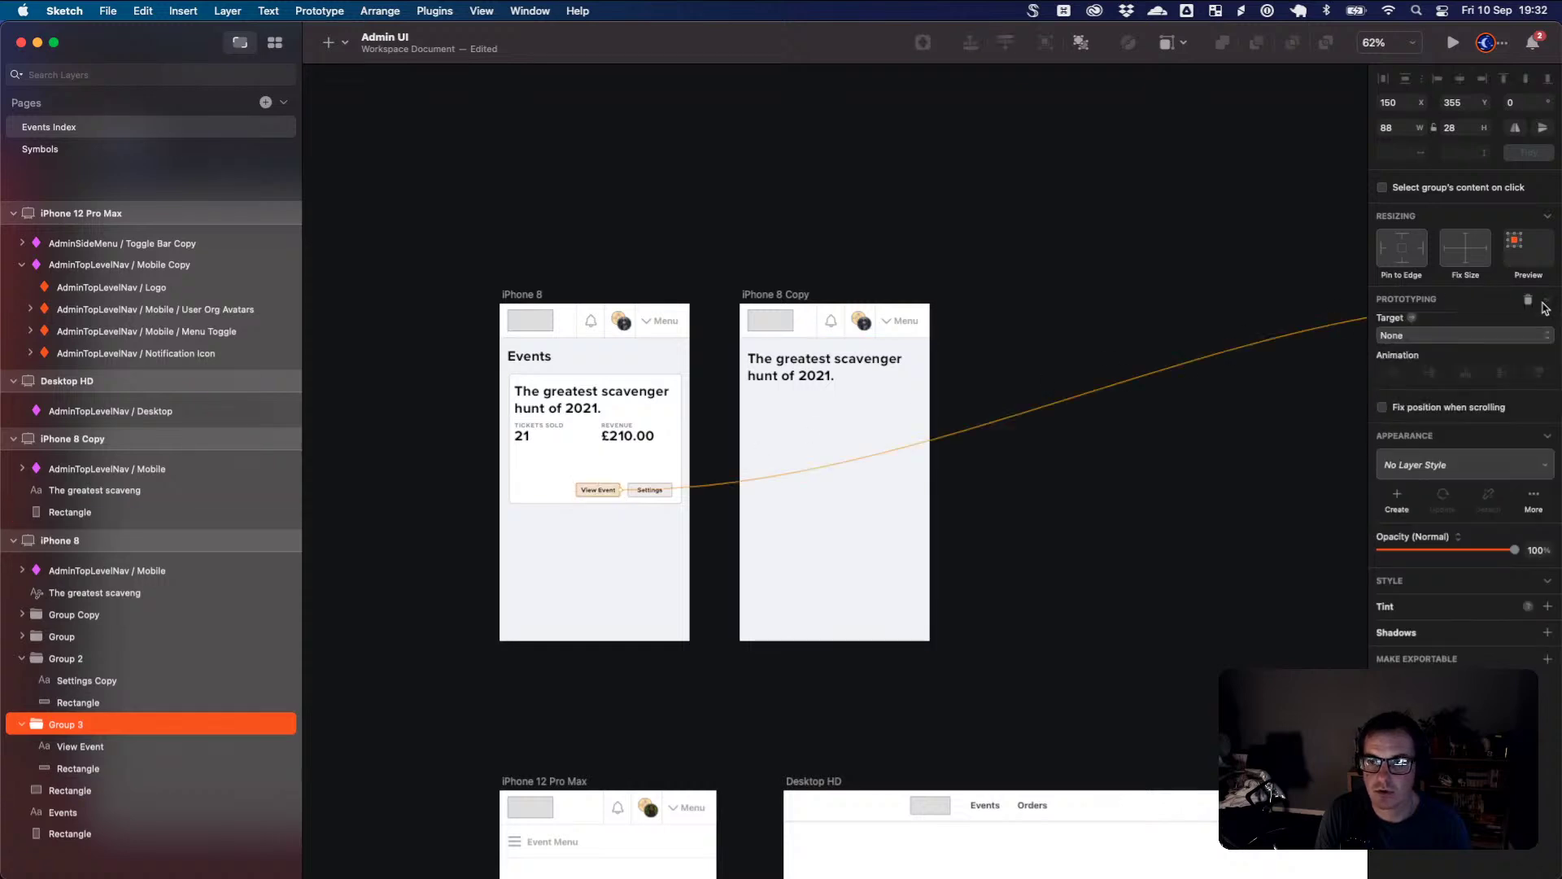
click(816, 345)
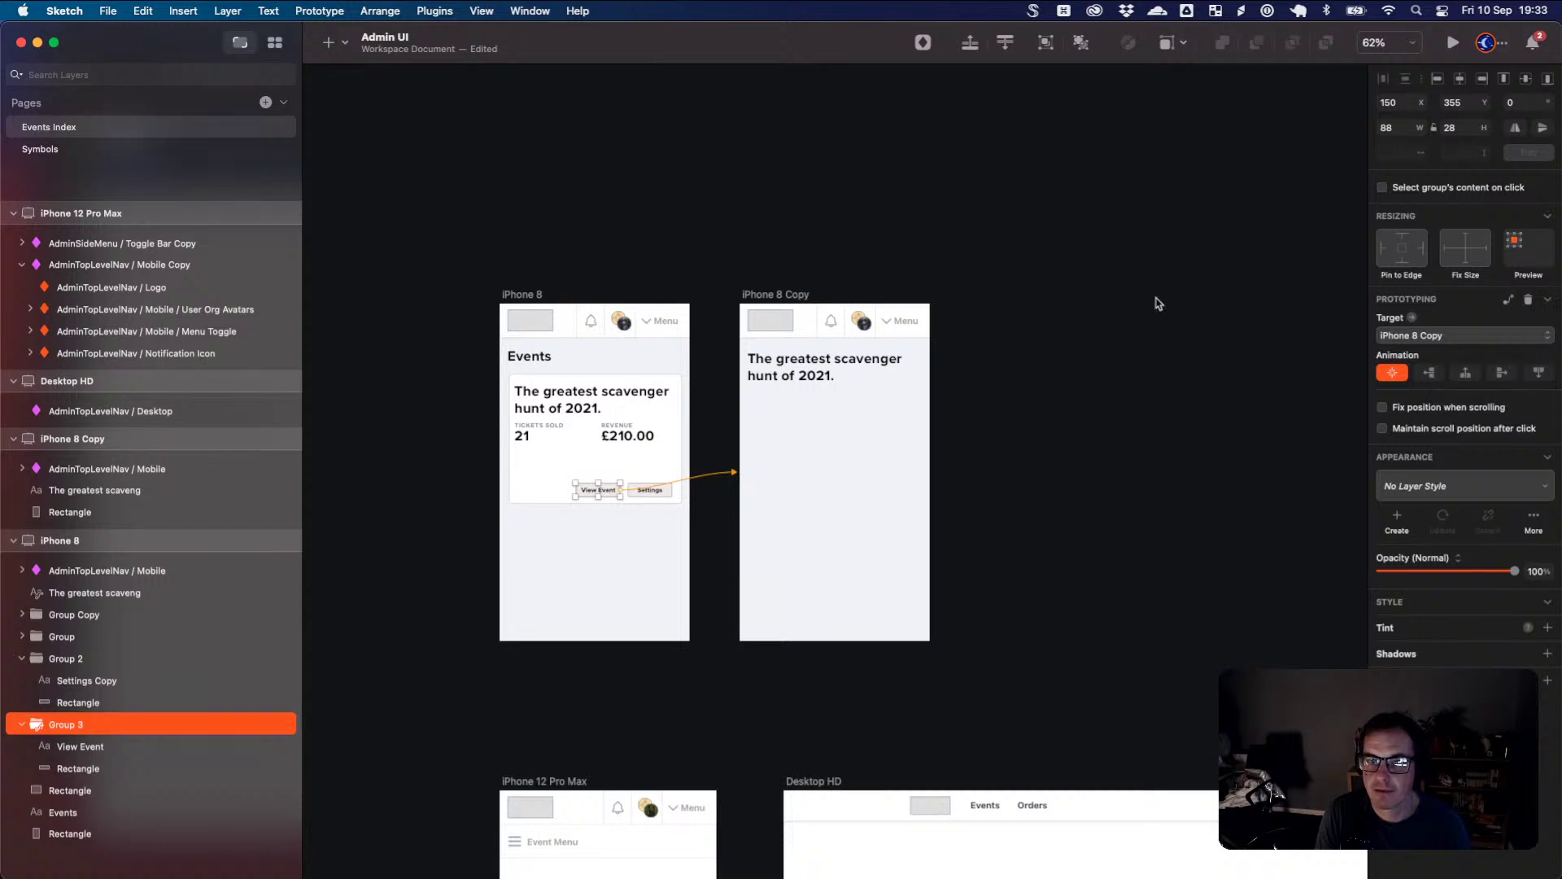
click(732, 237)
click(521, 294)
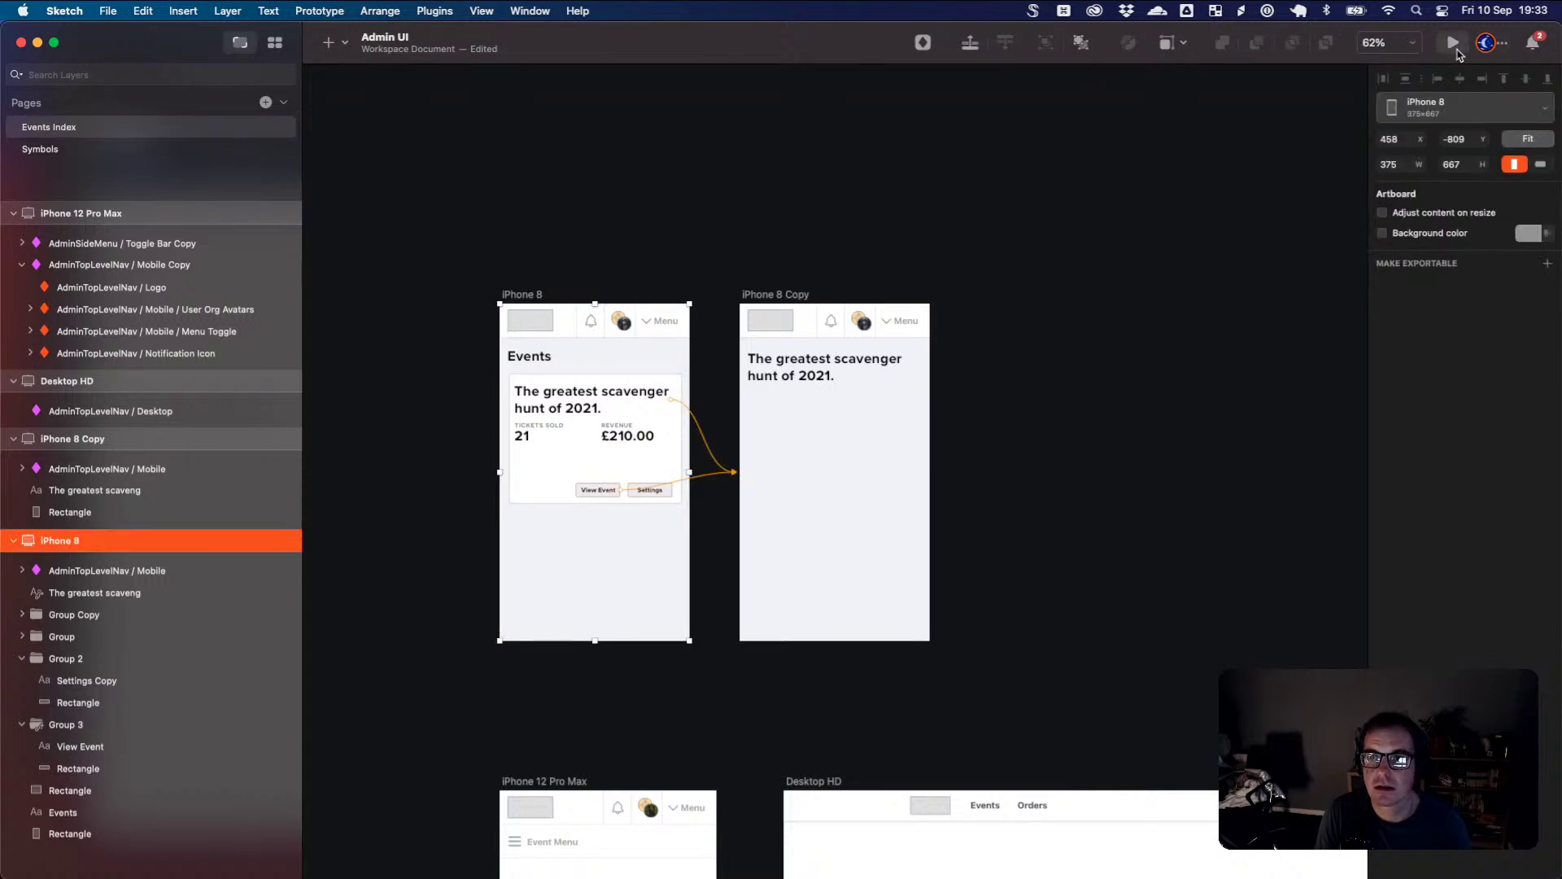
click(1454, 45)
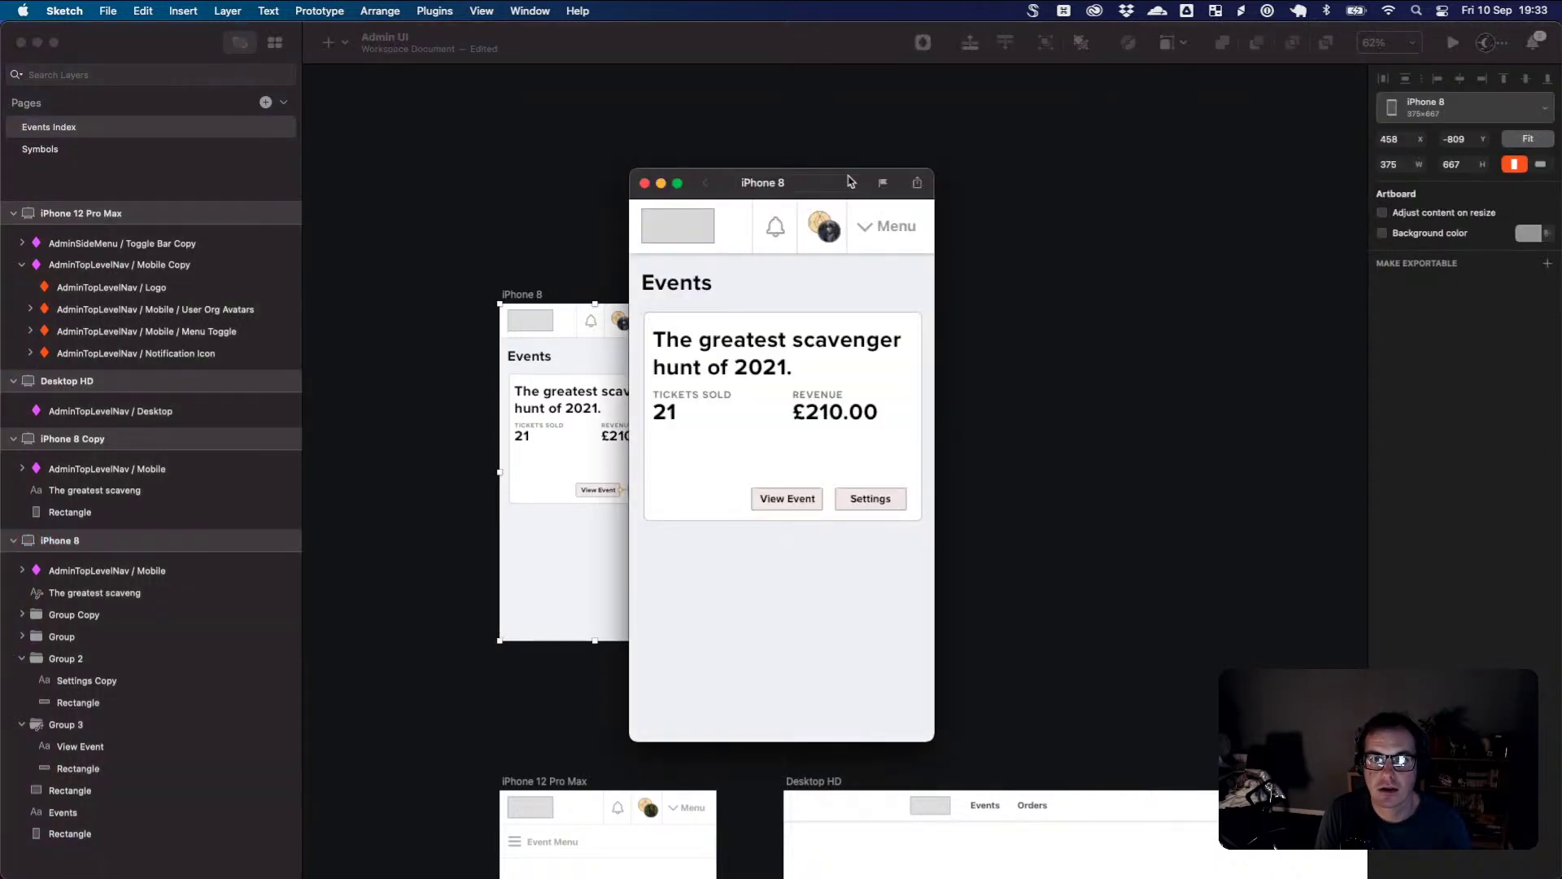
drag(706, 180, 957, 132)
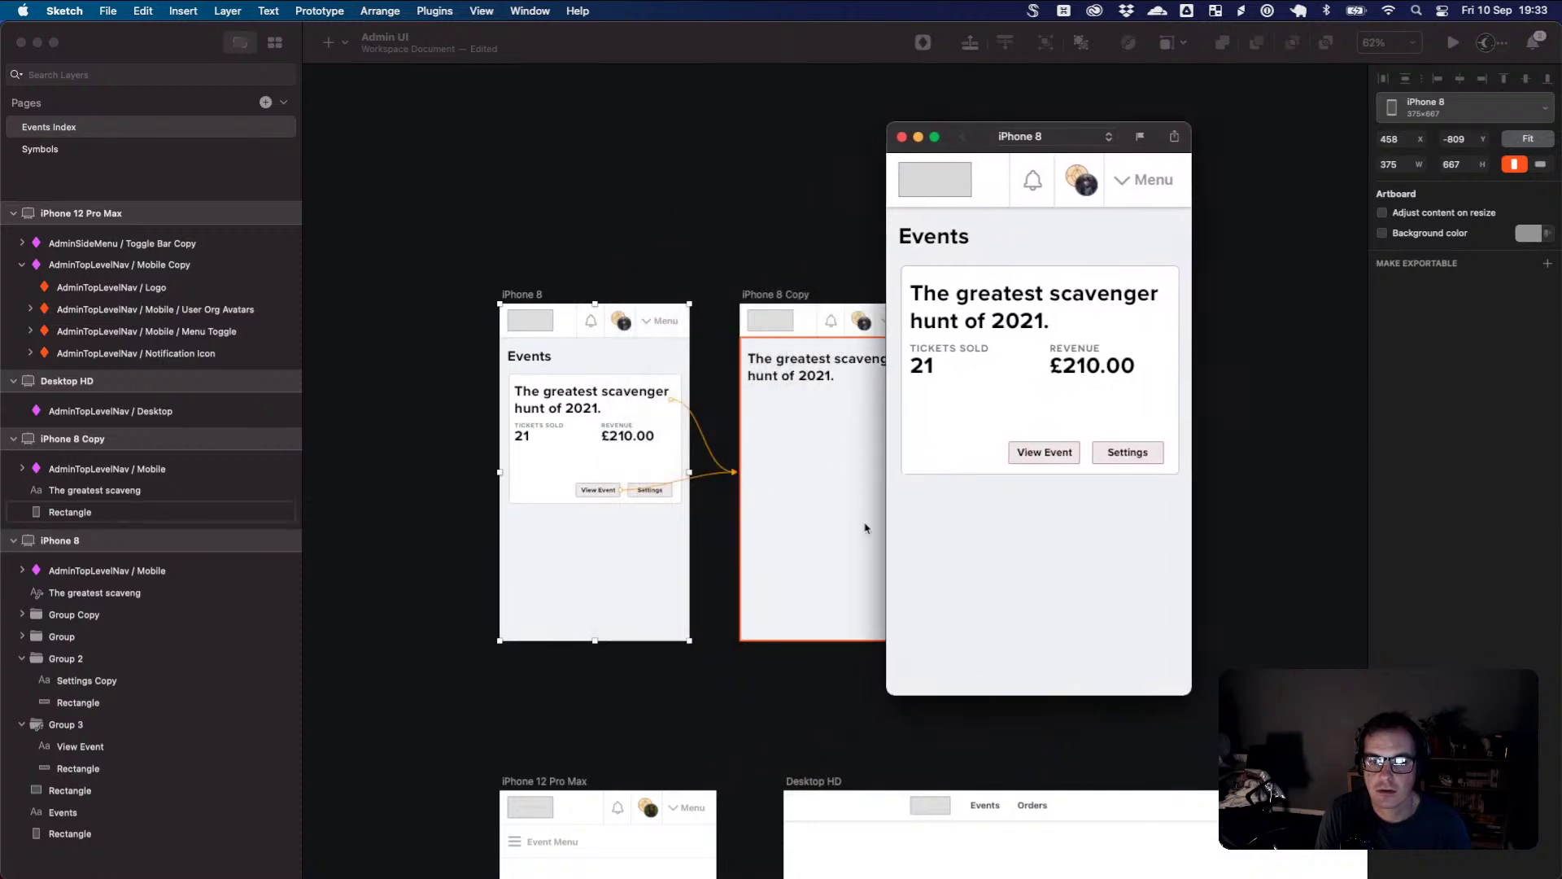
mouse_move(887, 692)
mouse_down()
mouse_move(737, 761)
mouse_move(729, 817)
mouse_up()
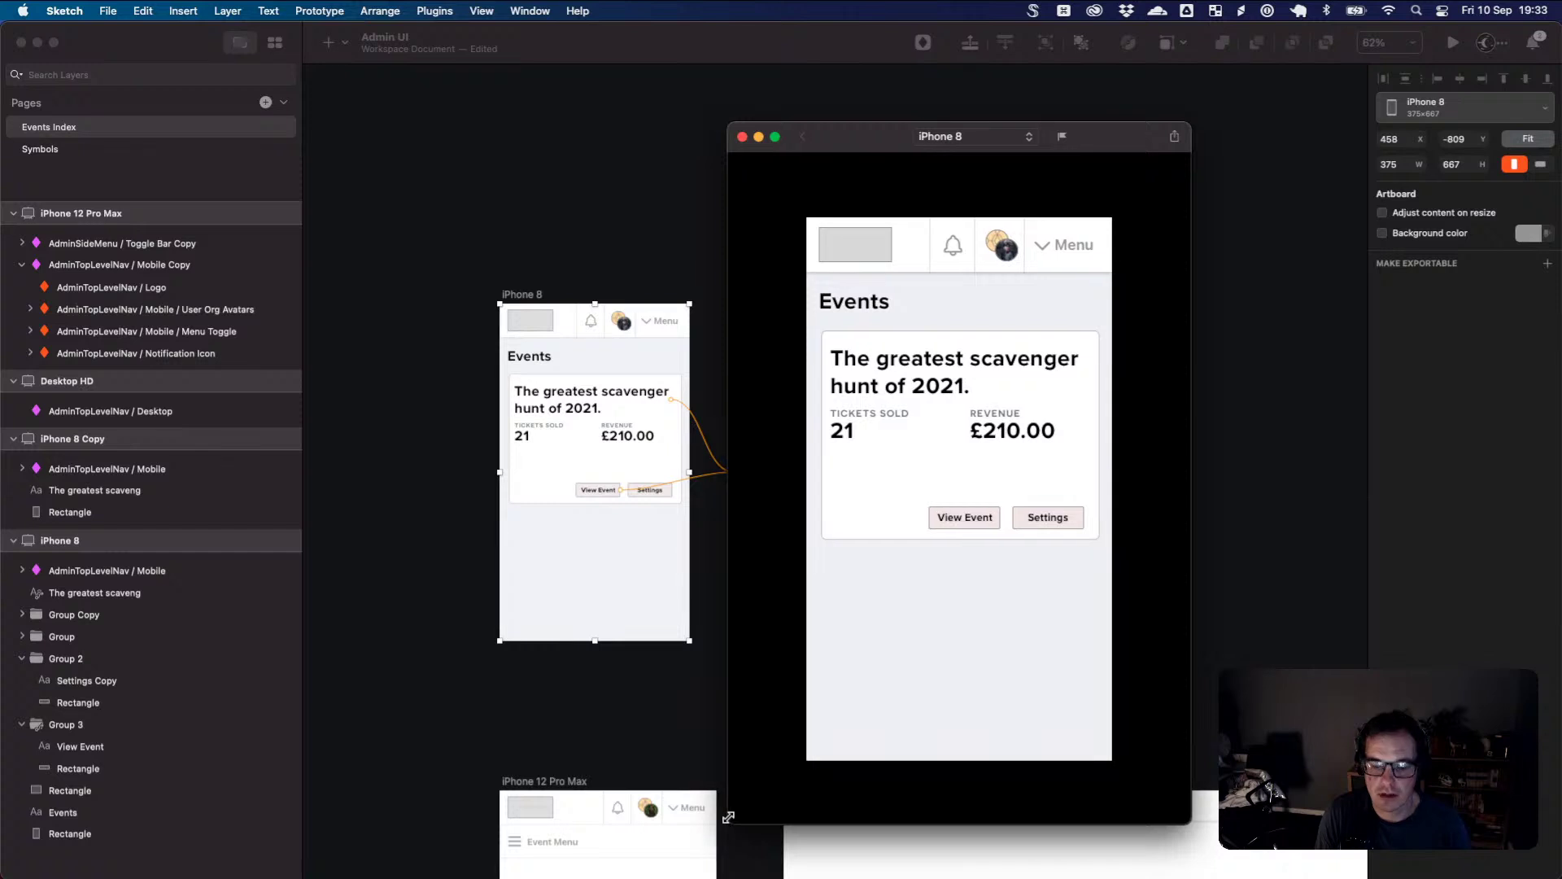
key(Right)
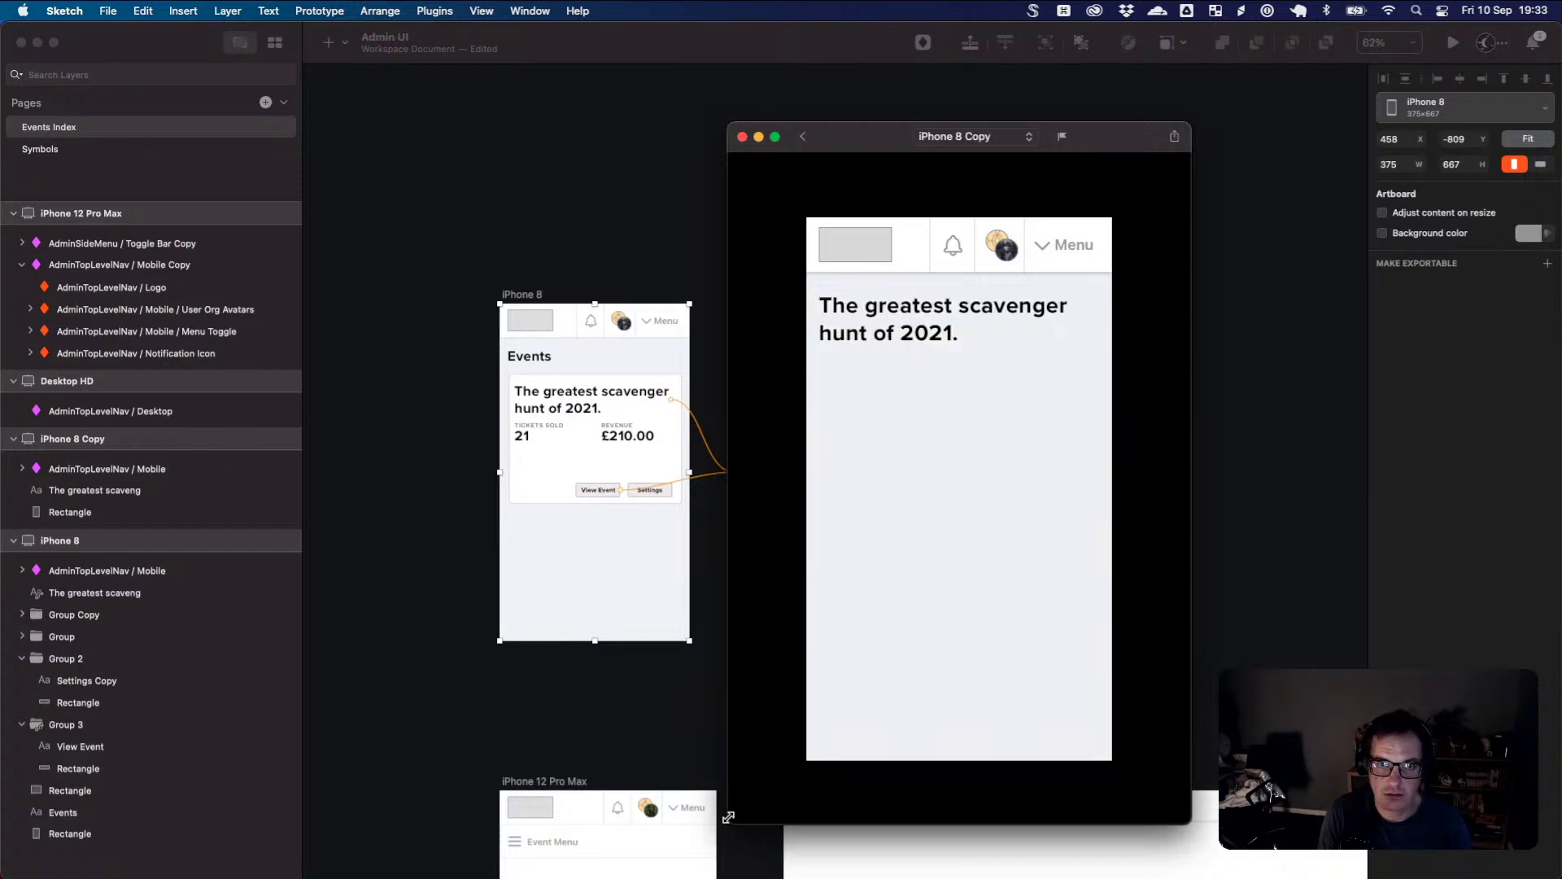
click(803, 138)
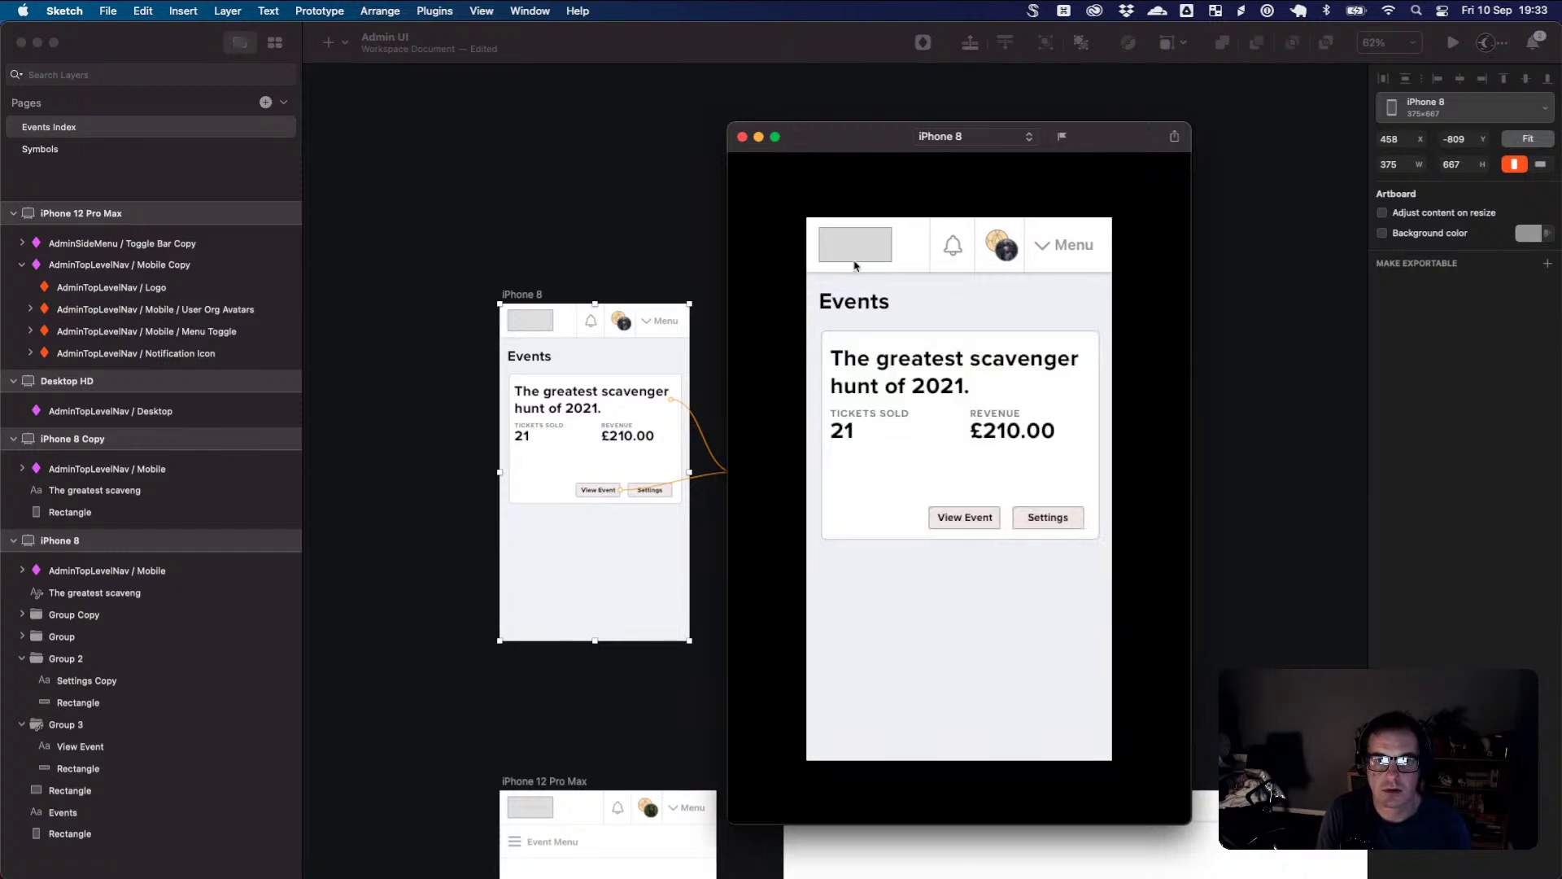
click(893, 387)
click(804, 138)
click(967, 518)
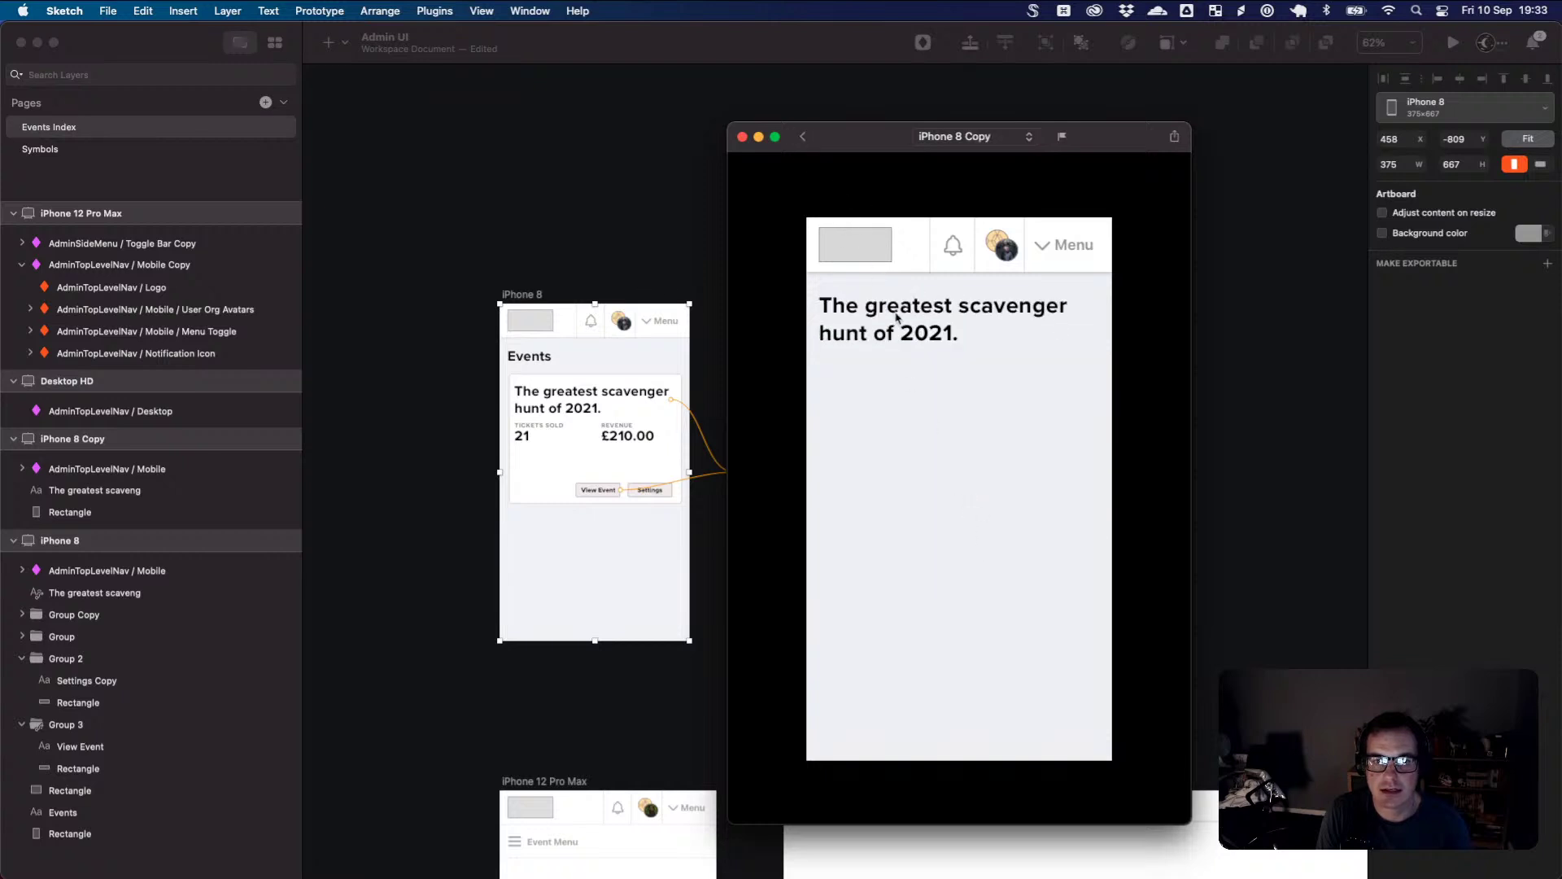
click(804, 139)
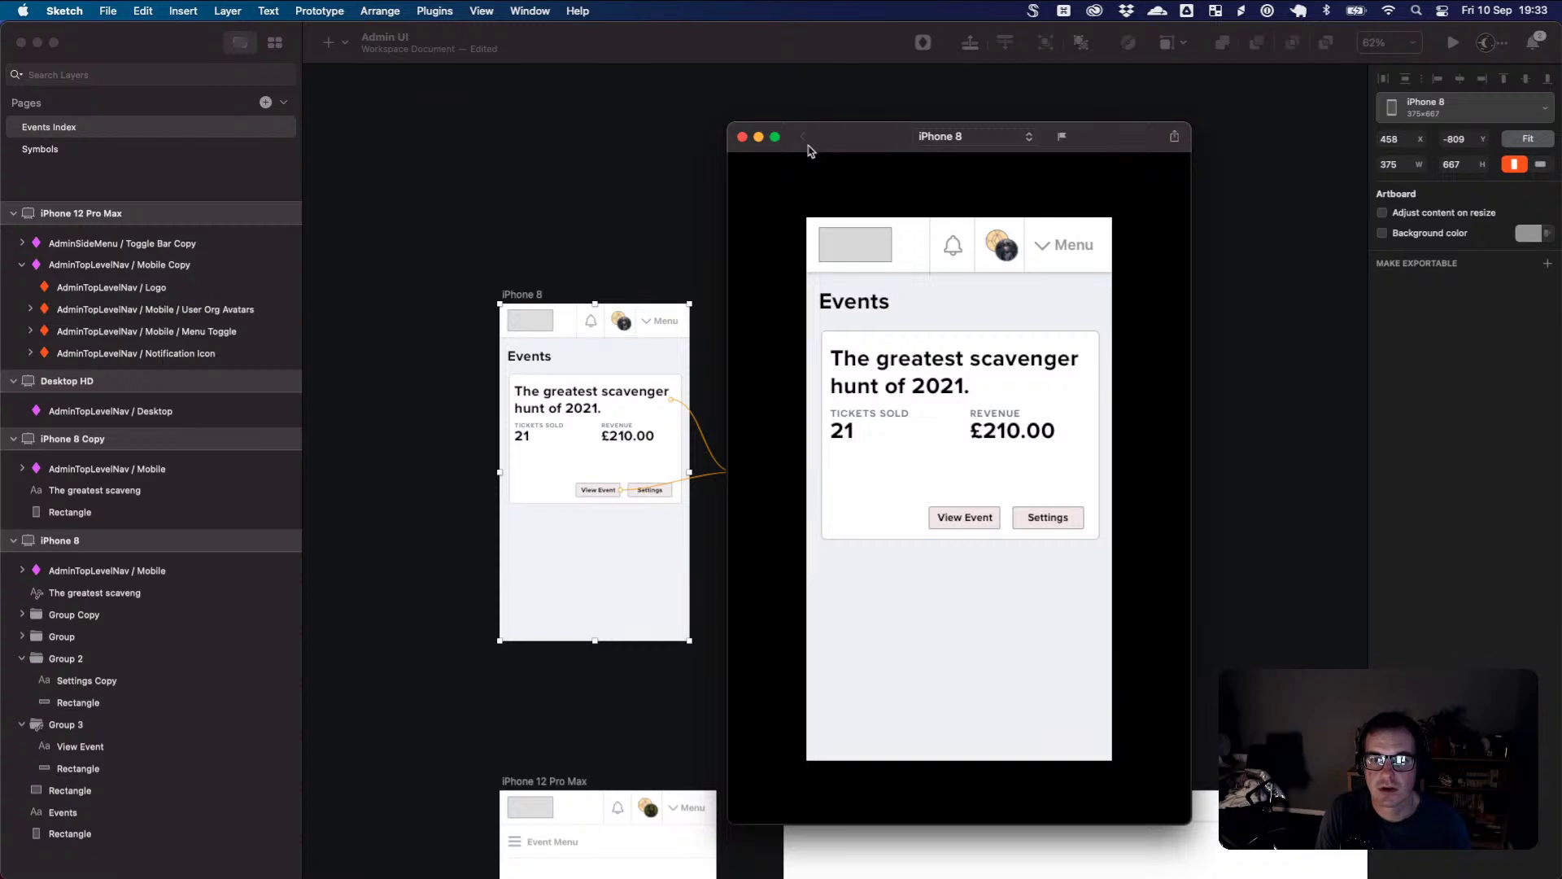
click(976, 517)
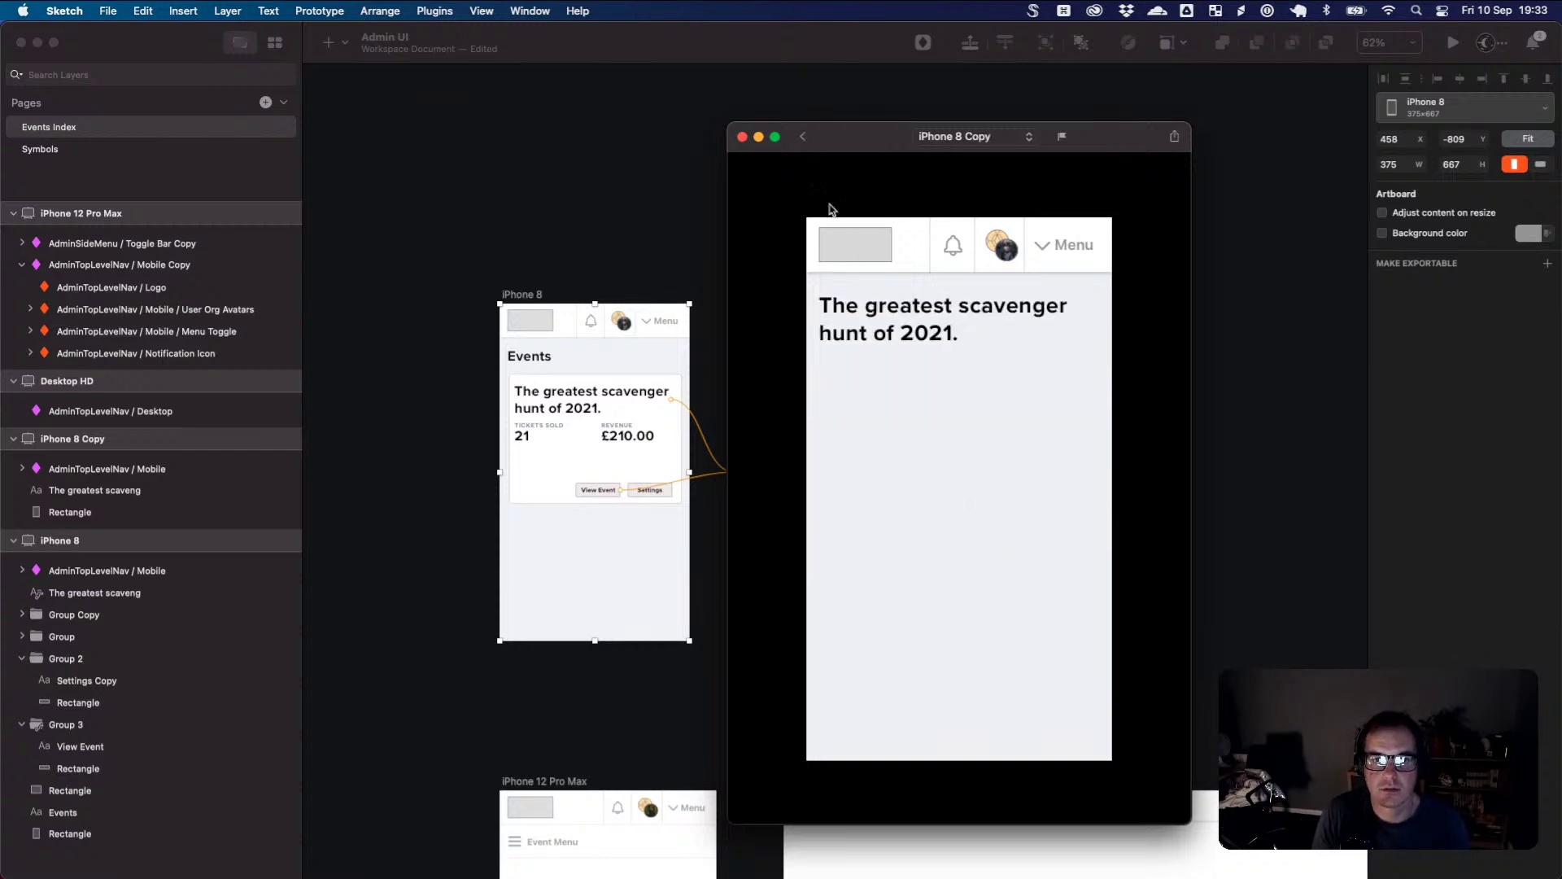
click(802, 138)
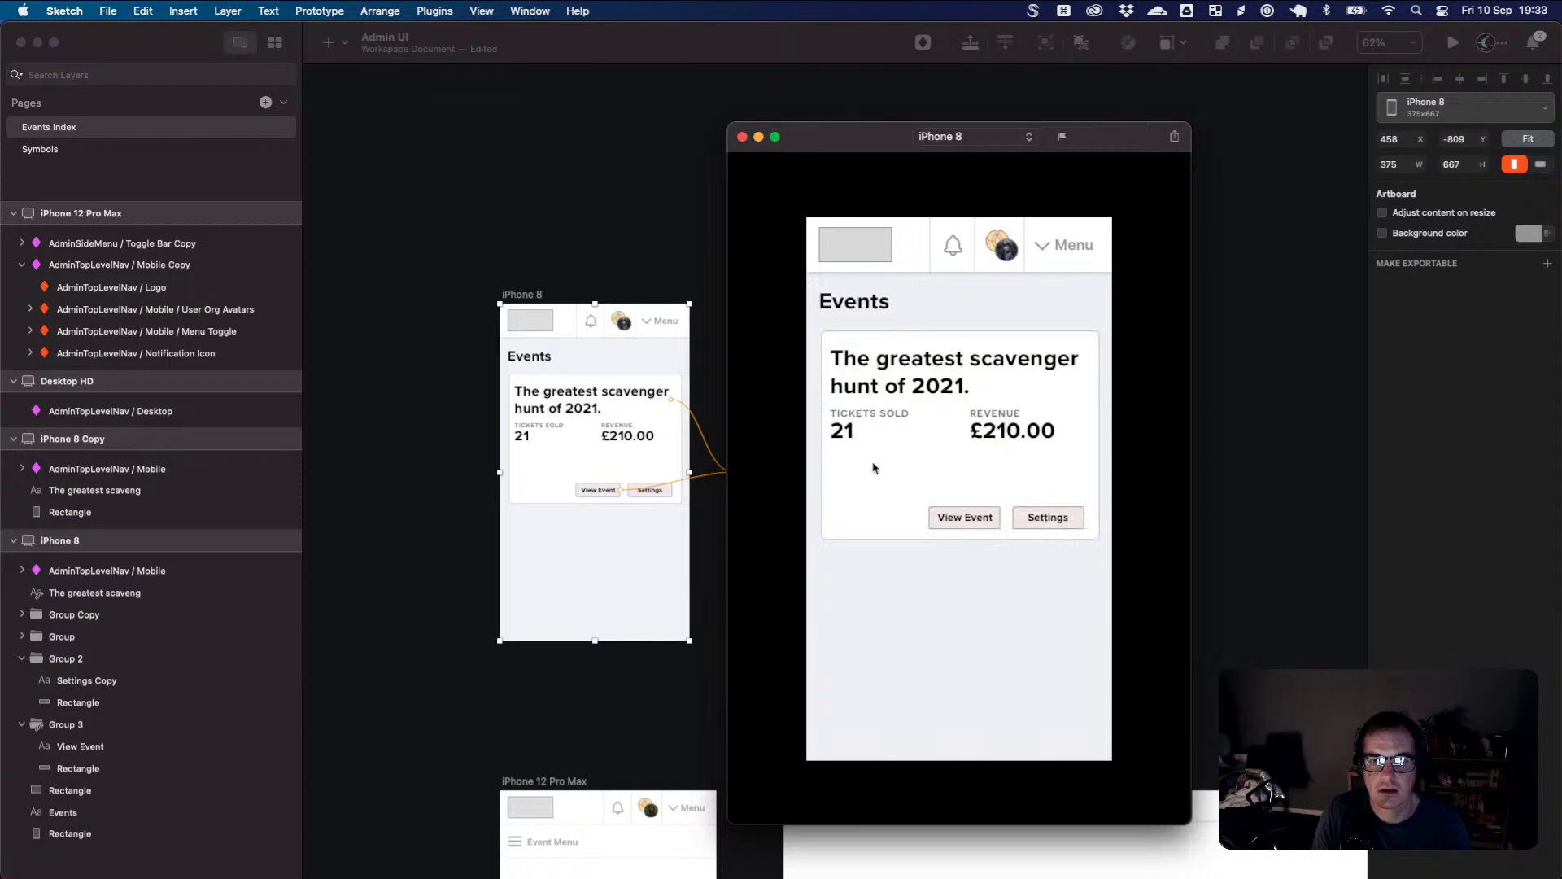
click(896, 634)
click(943, 380)
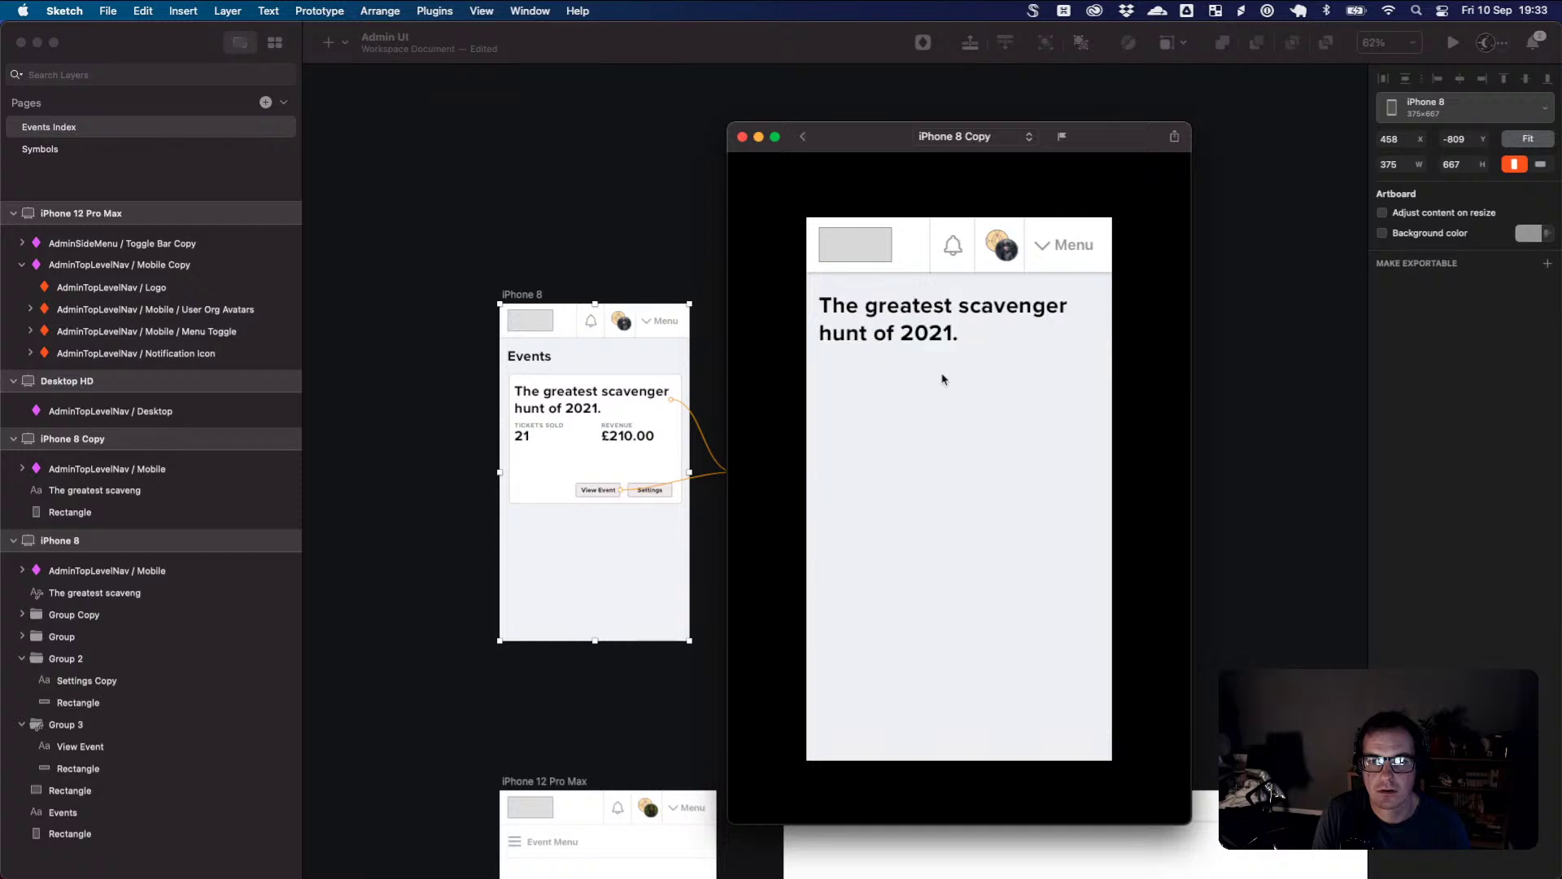
click(741, 138)
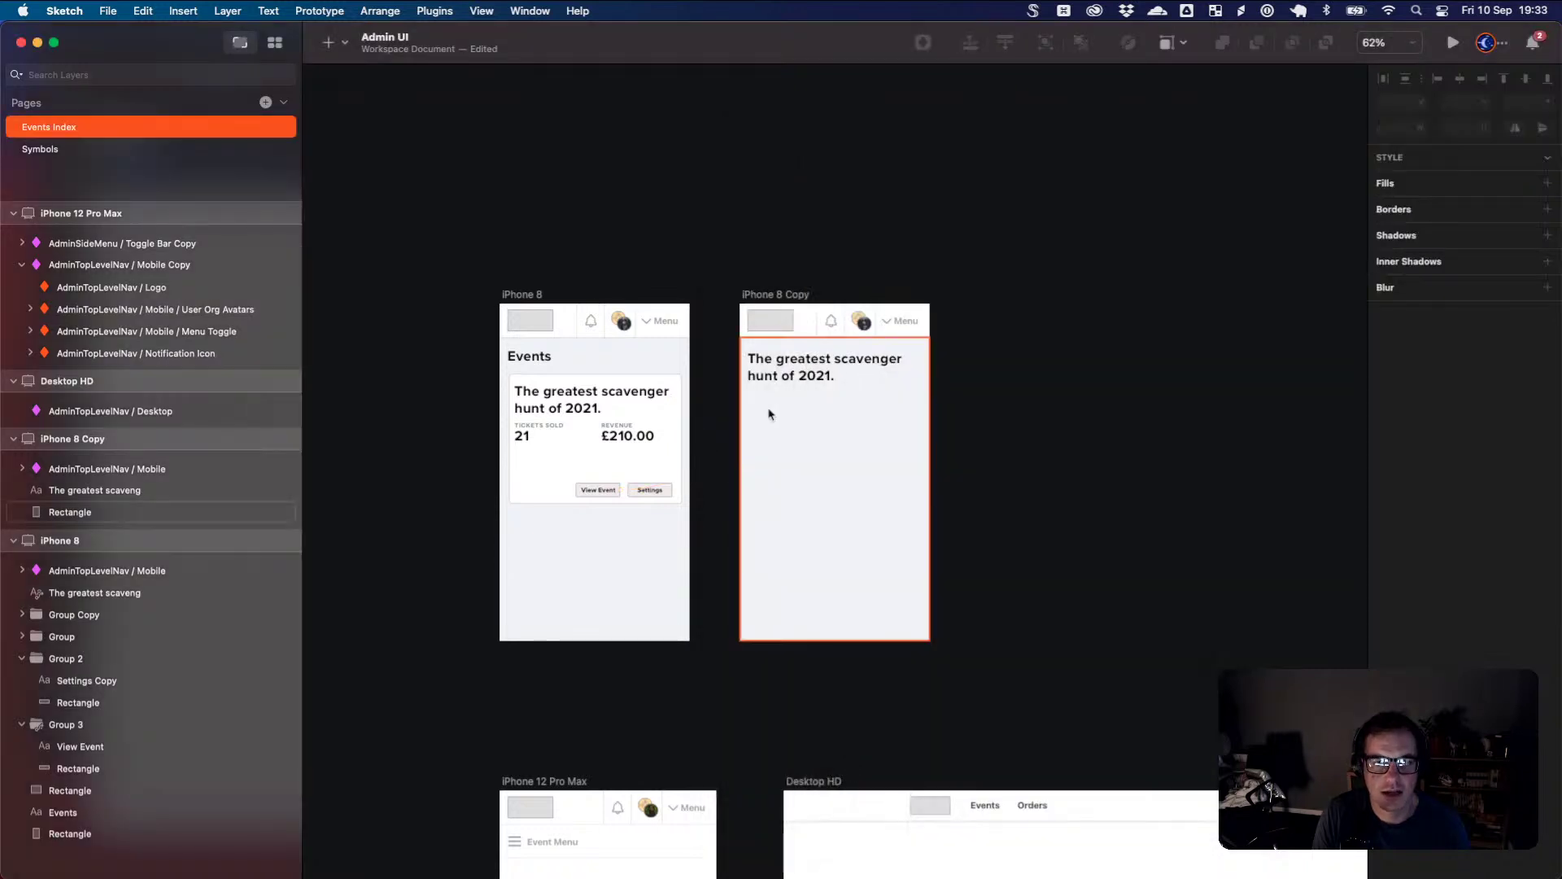
click(769, 414)
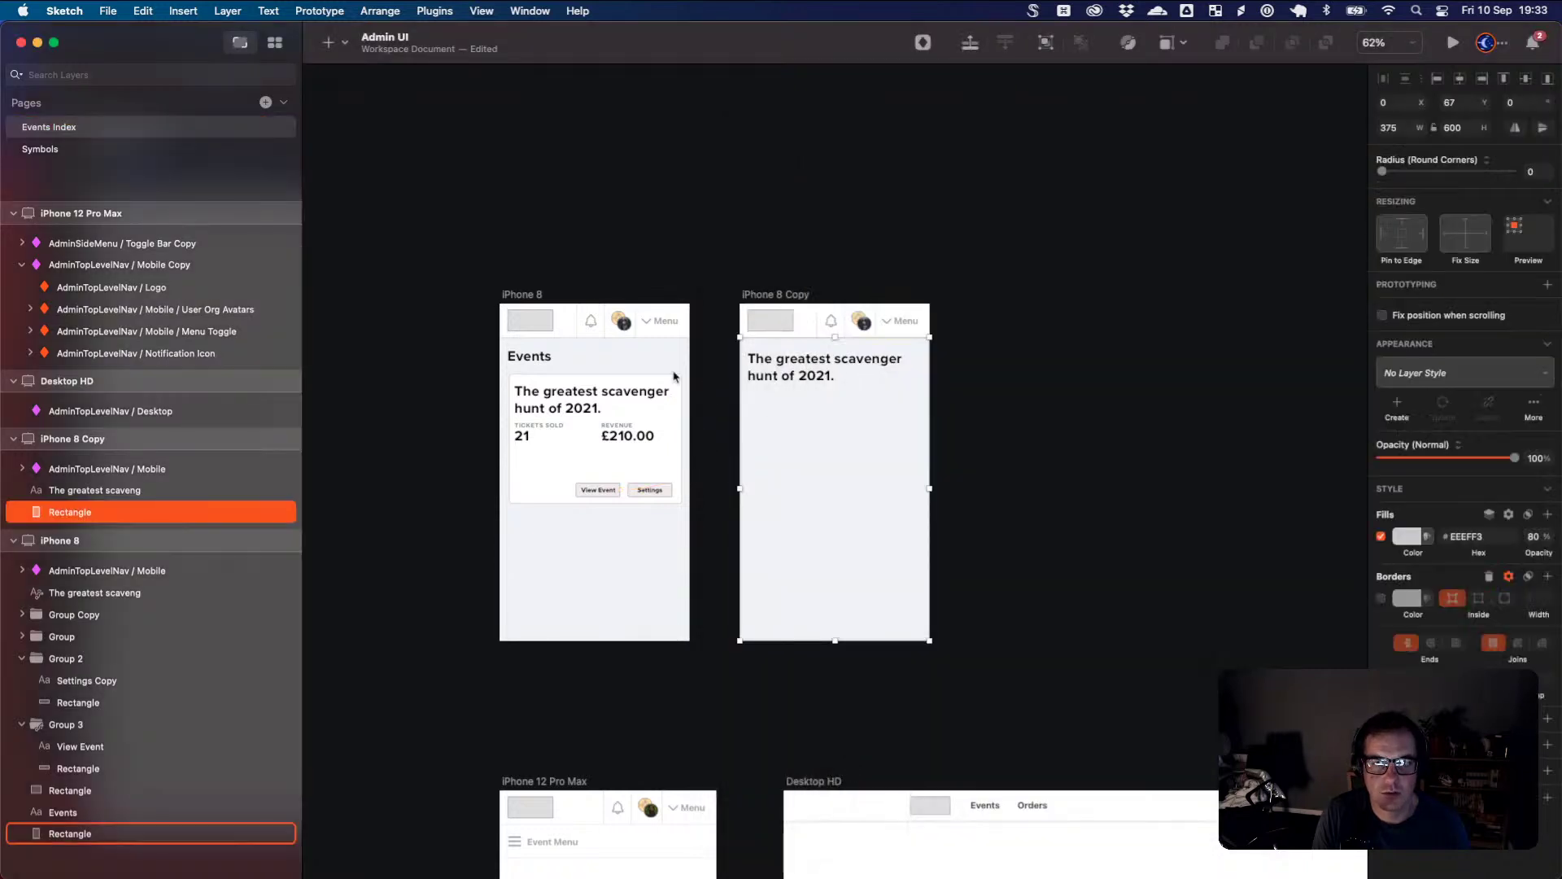
click(581, 412)
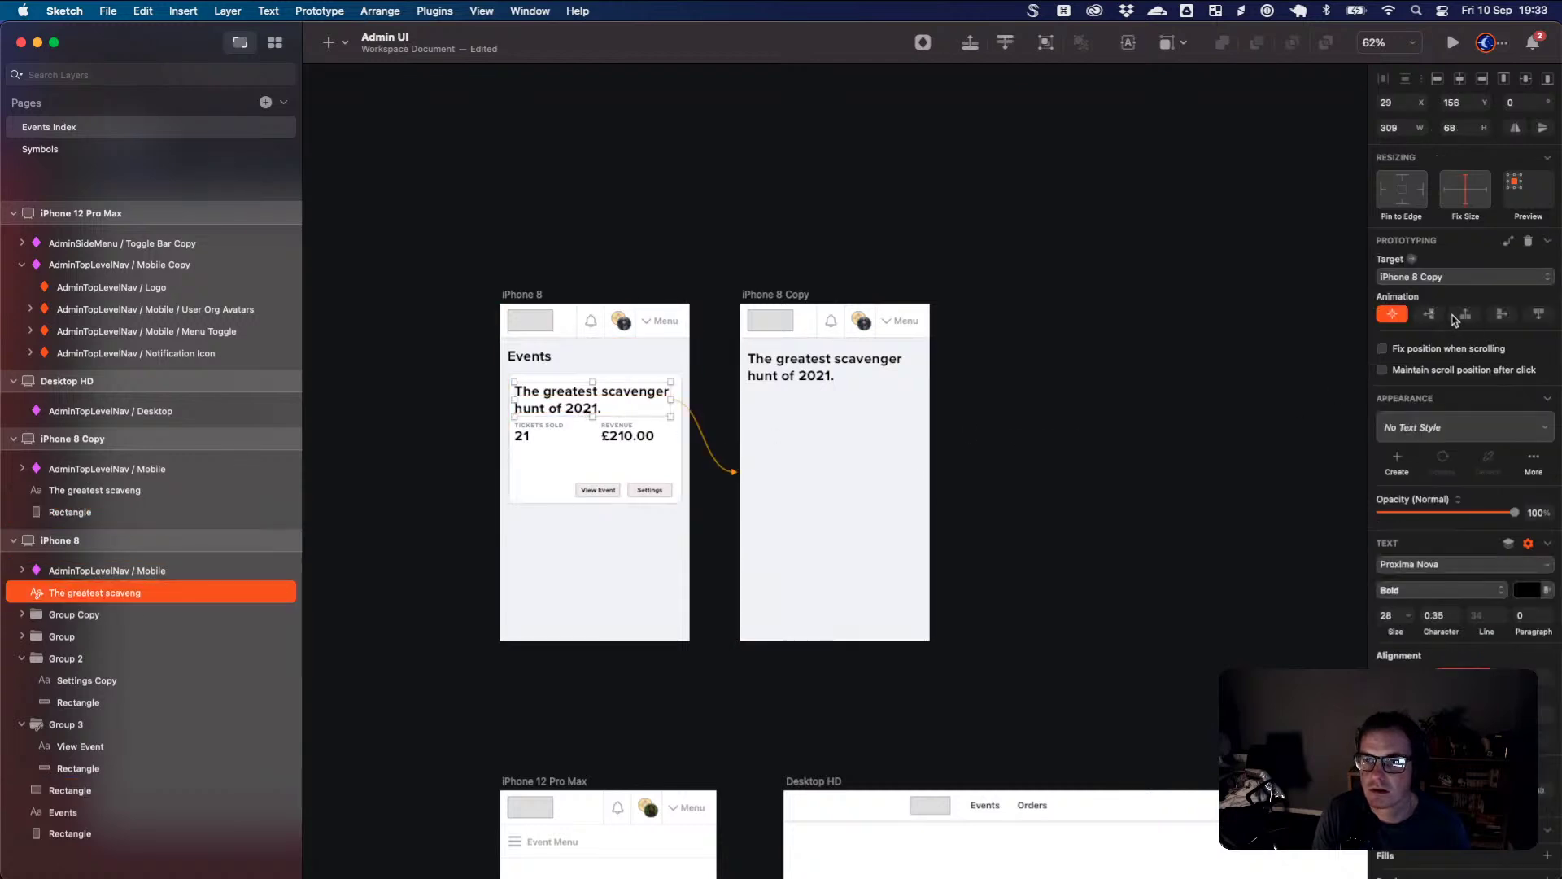
click(1132, 302)
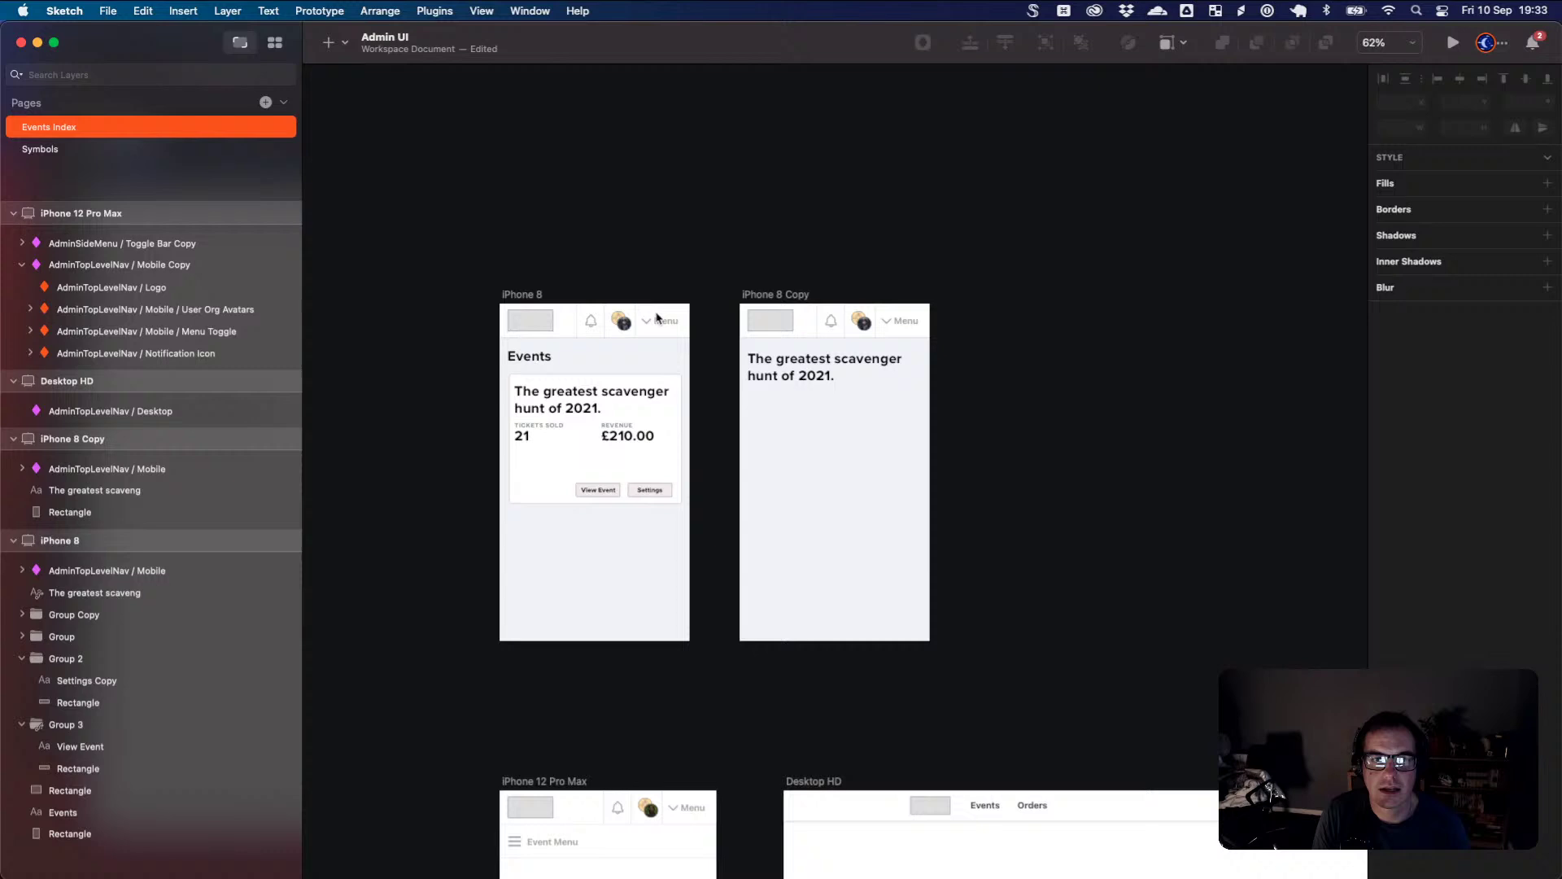
click(495, 300)
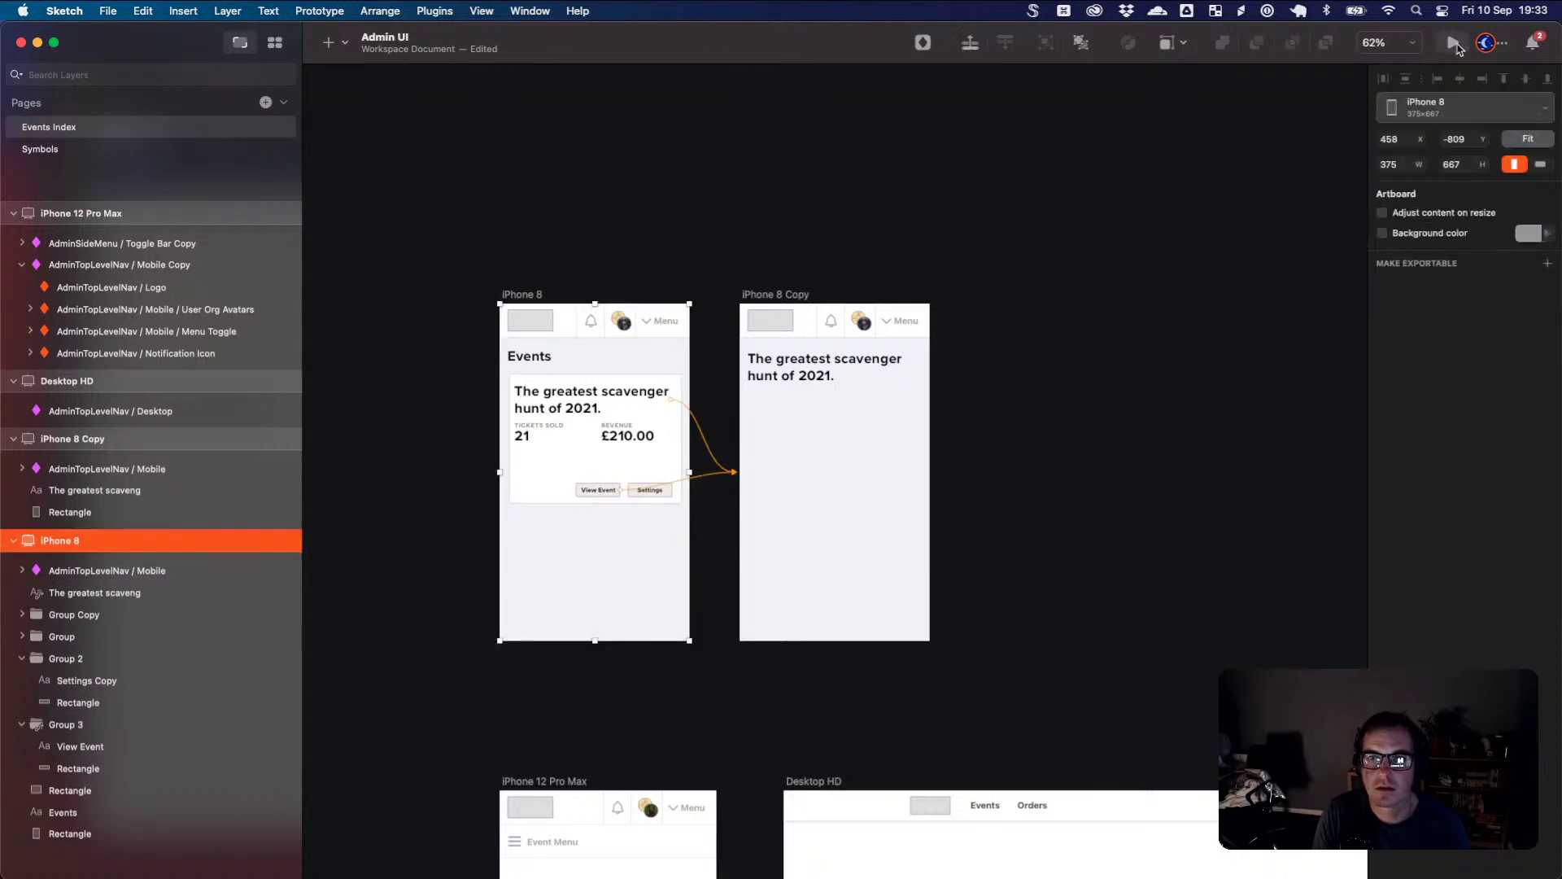
key(super+p)
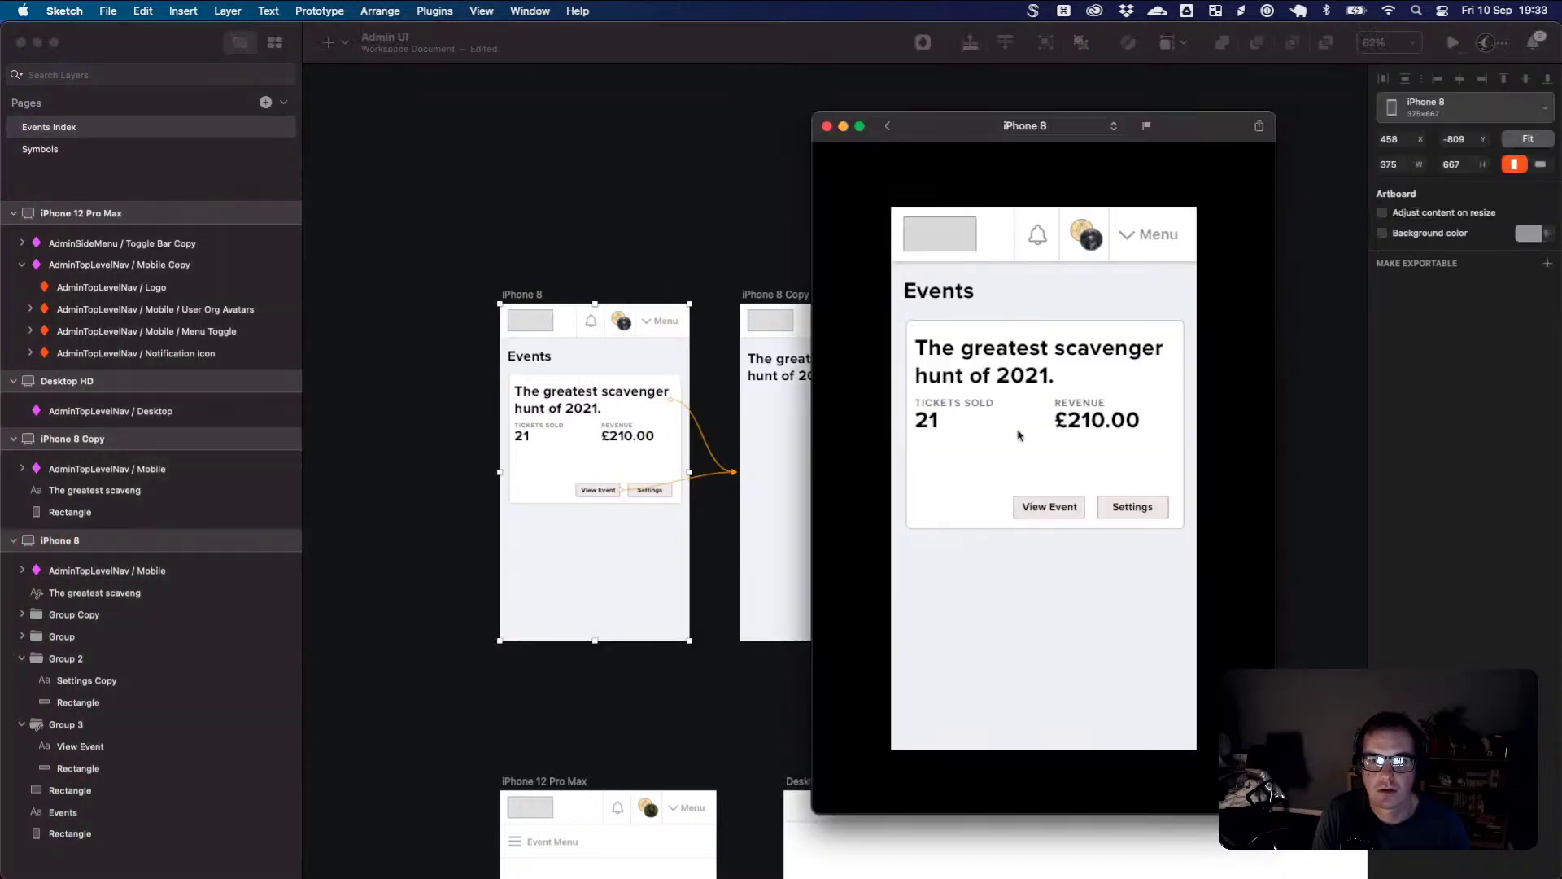
click(1007, 386)
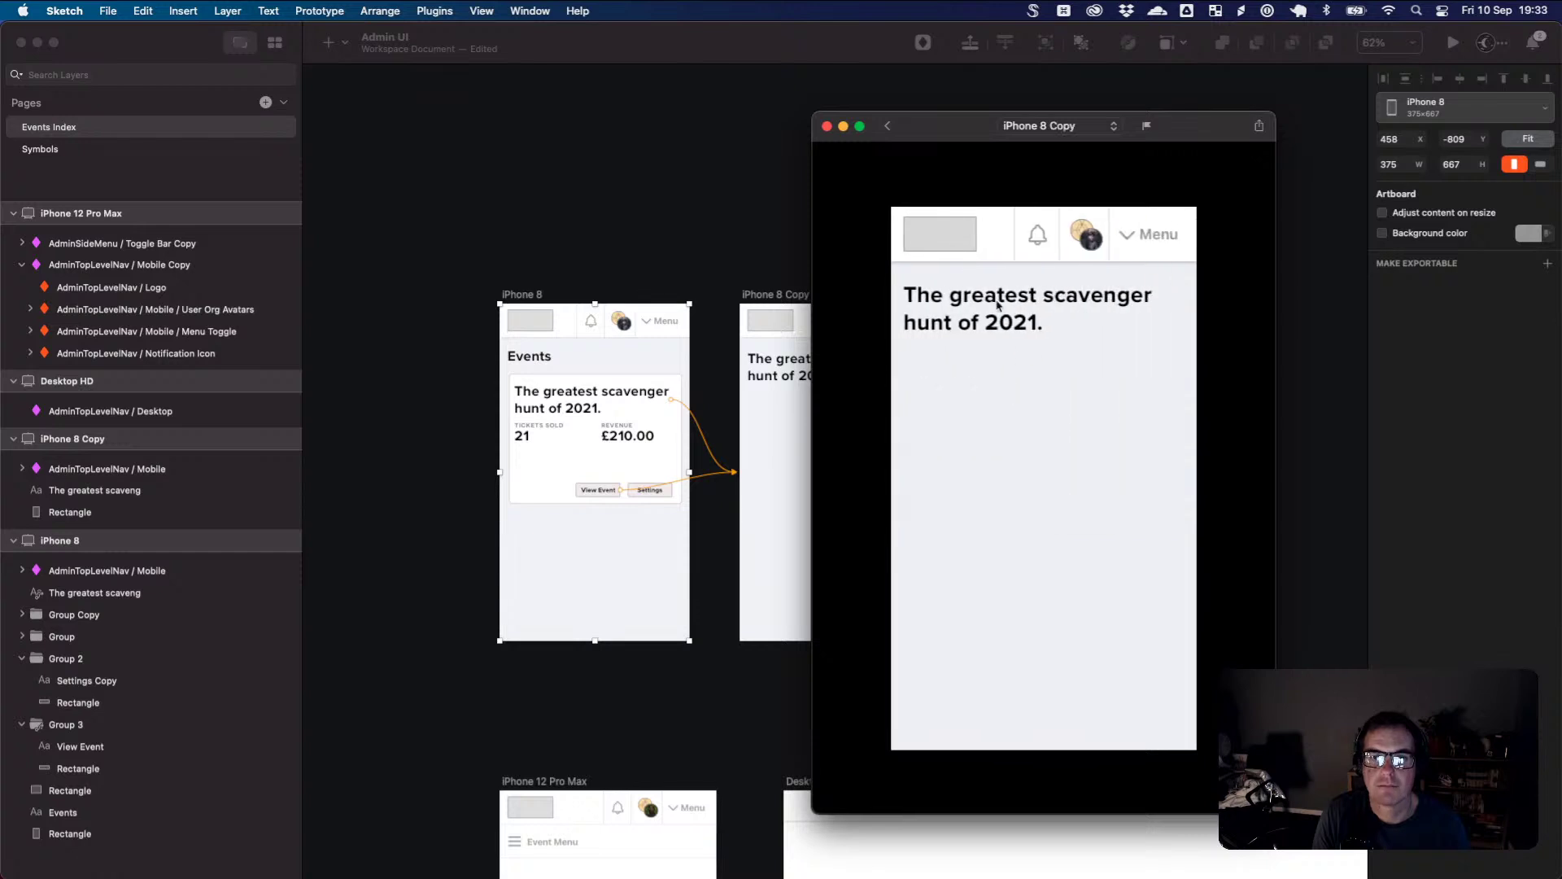
key(super+w)
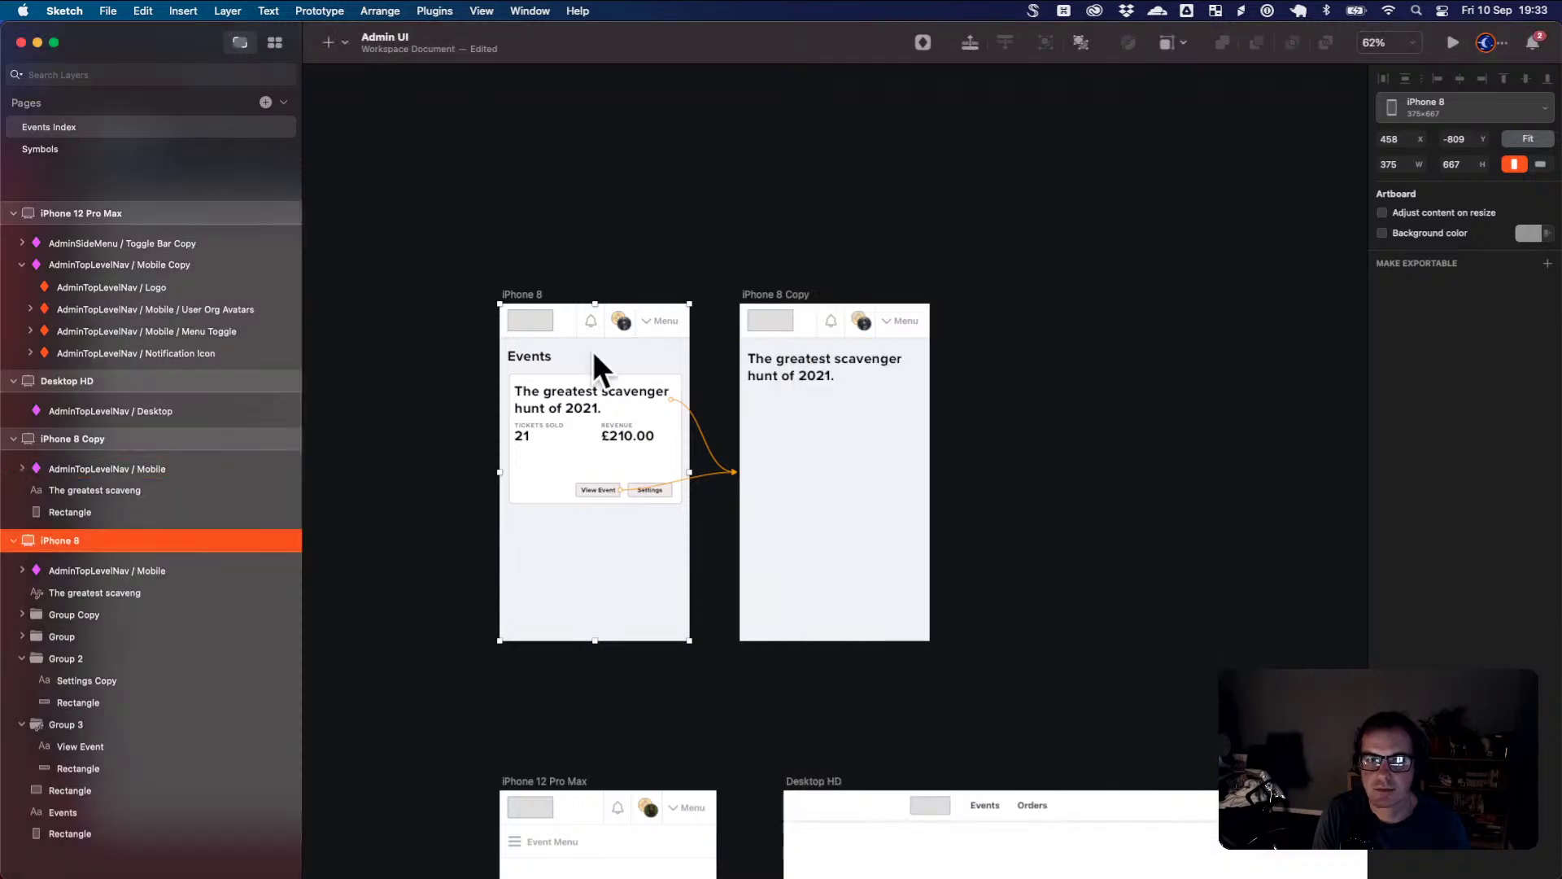
- Set the card title link's animation to none and convert it into a separate Hotspot layer
click(578, 400)
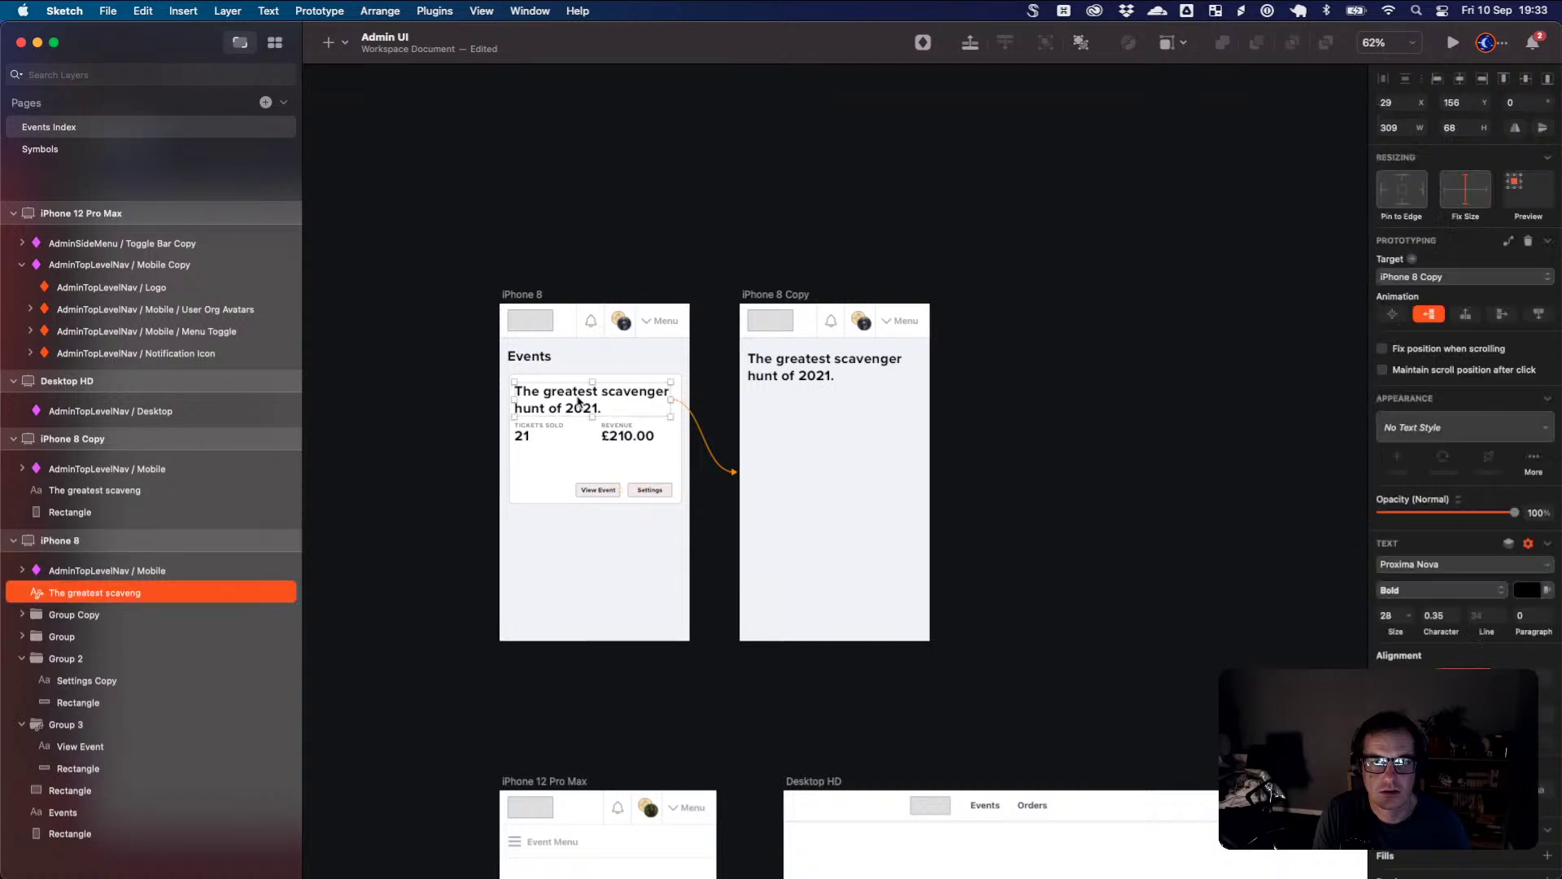
click(1393, 315)
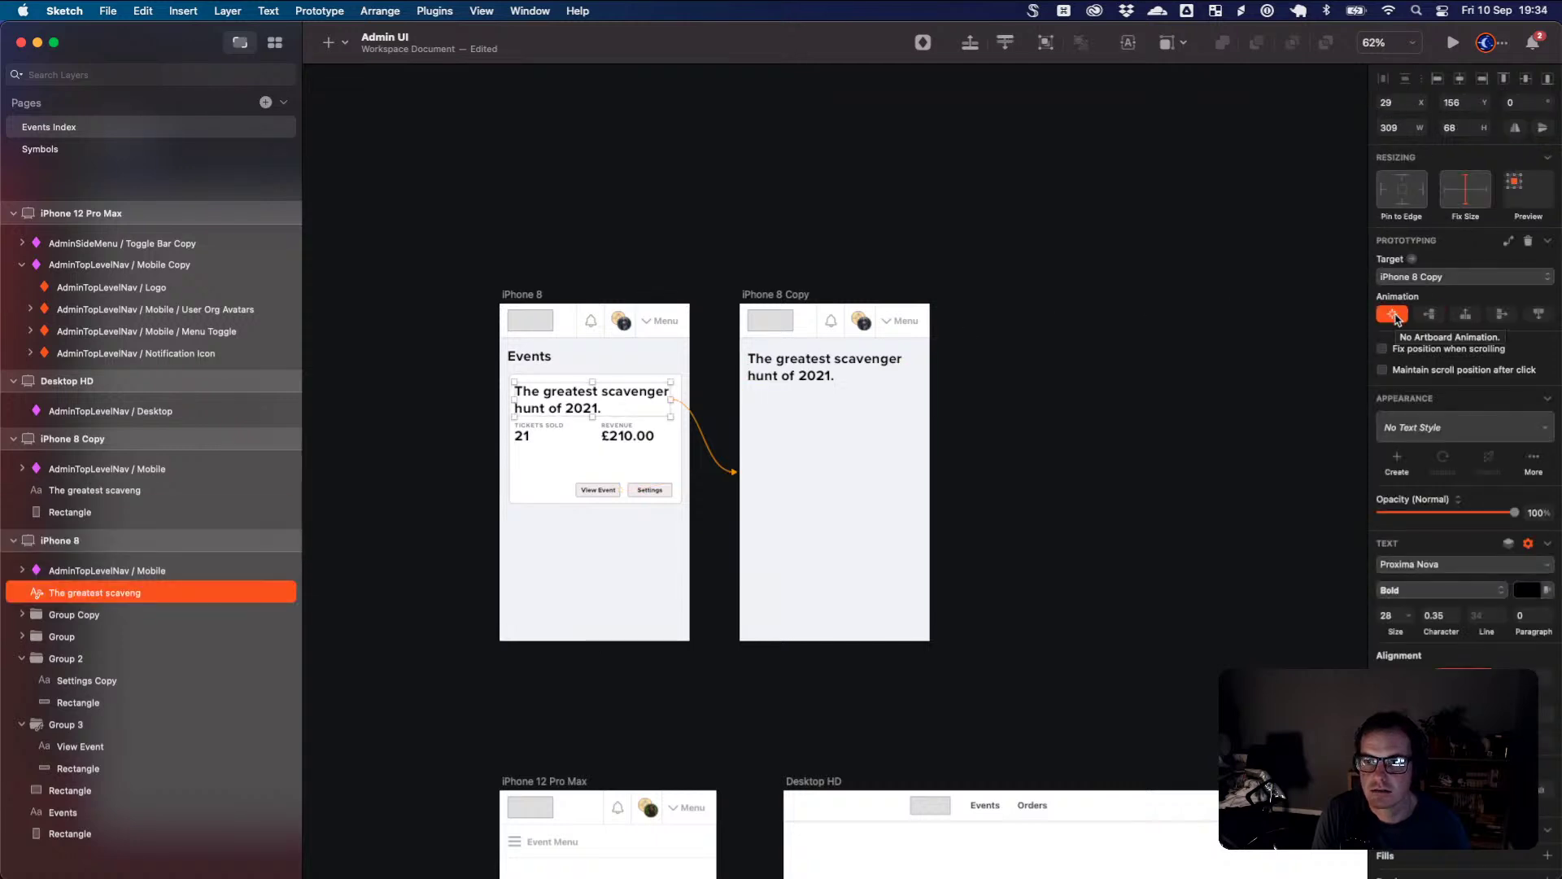
click(1510, 243)
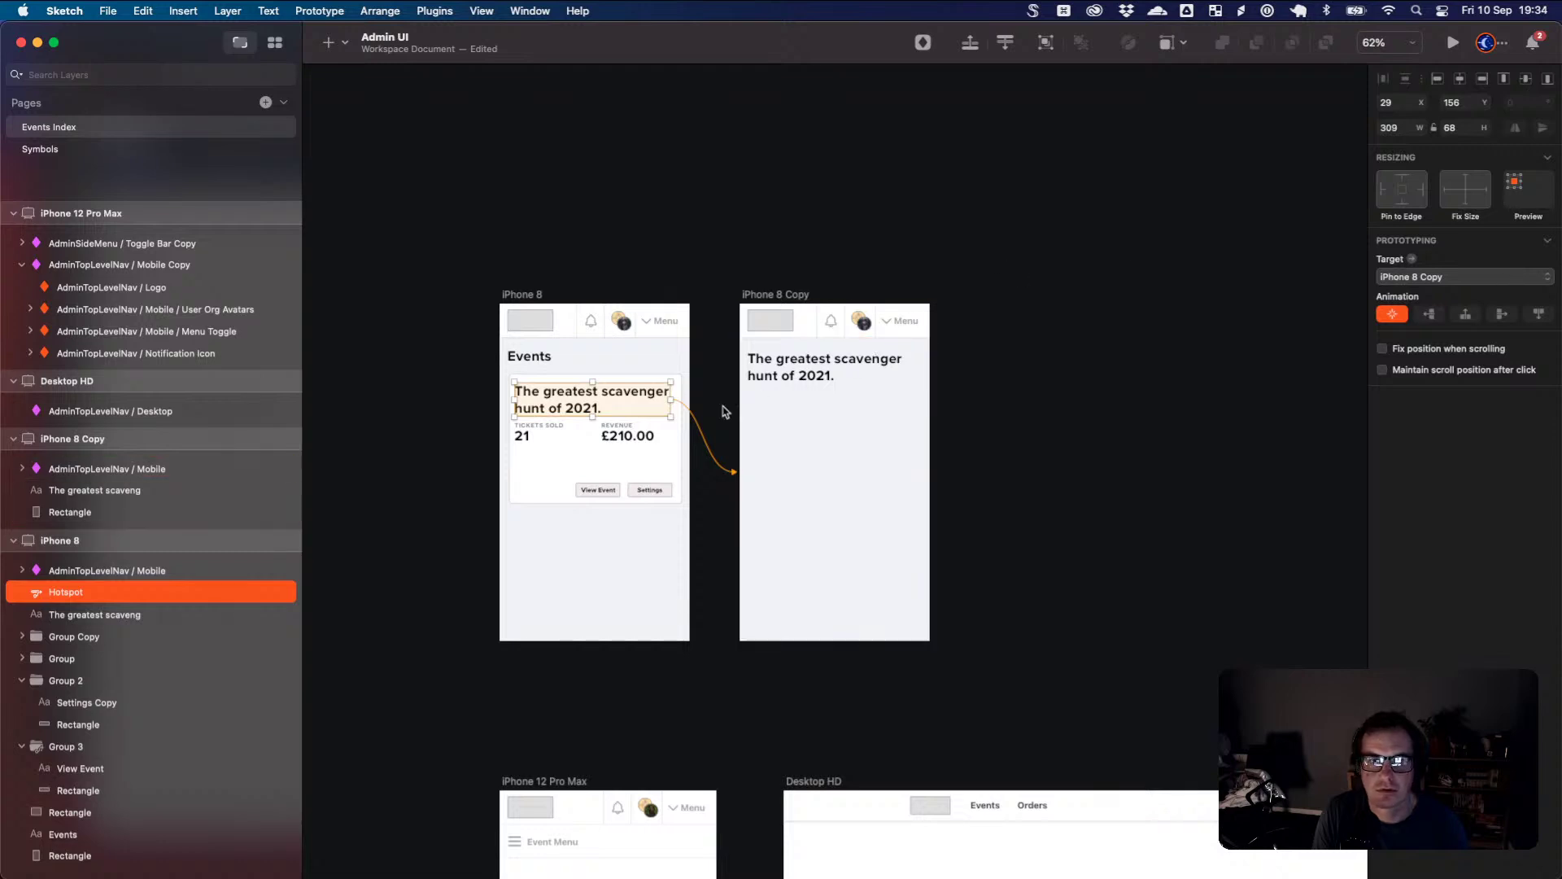
- Nudge the new 309×68 Hotspot layer slightly right so it covers the card title
click(607, 491)
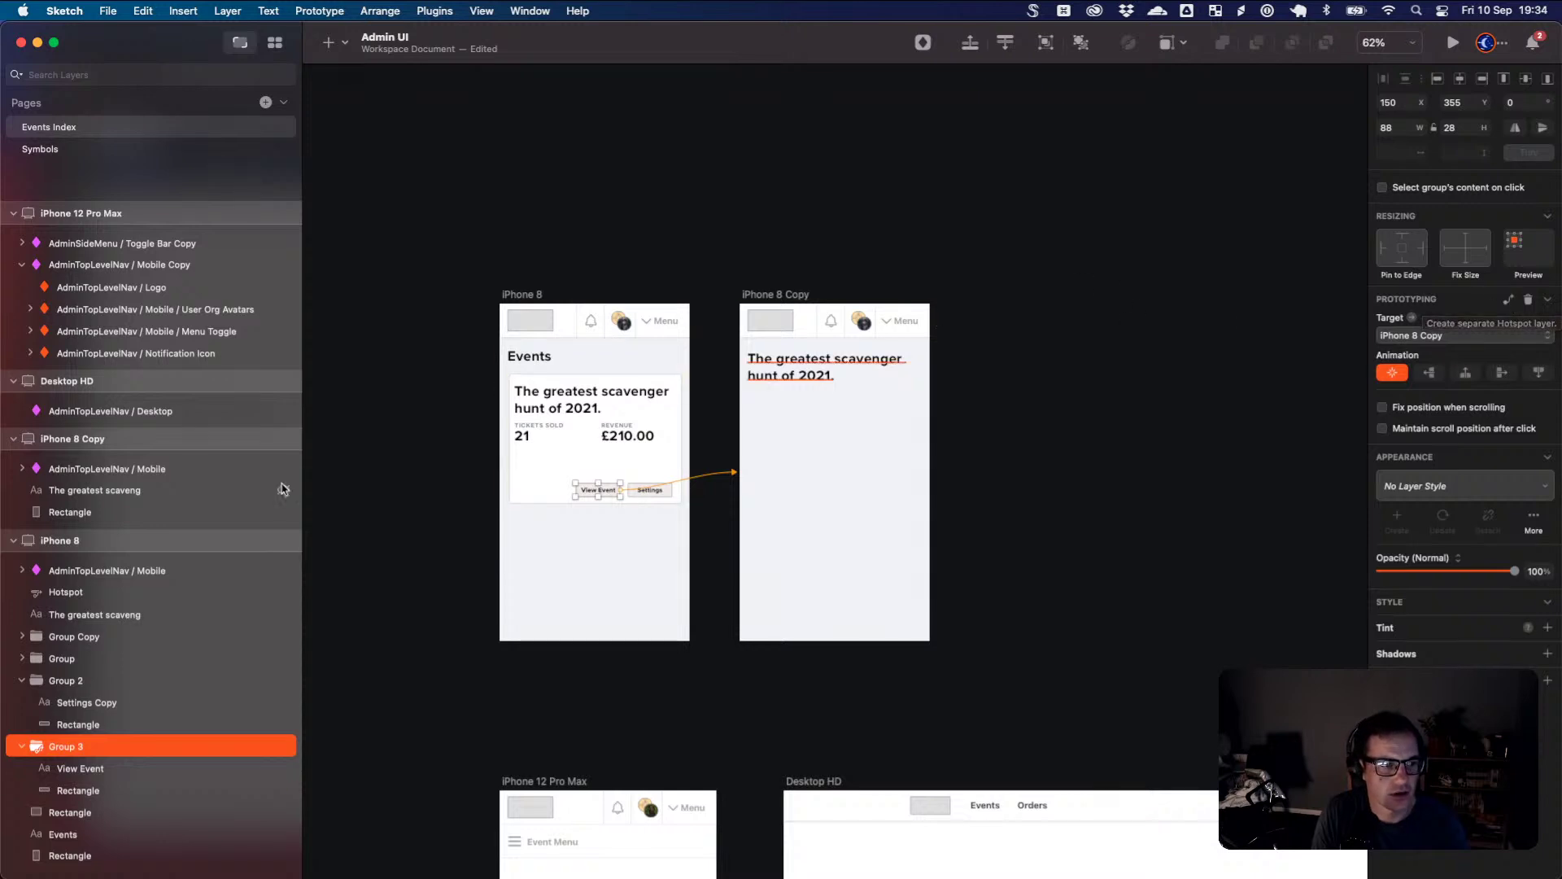
click(126, 594)
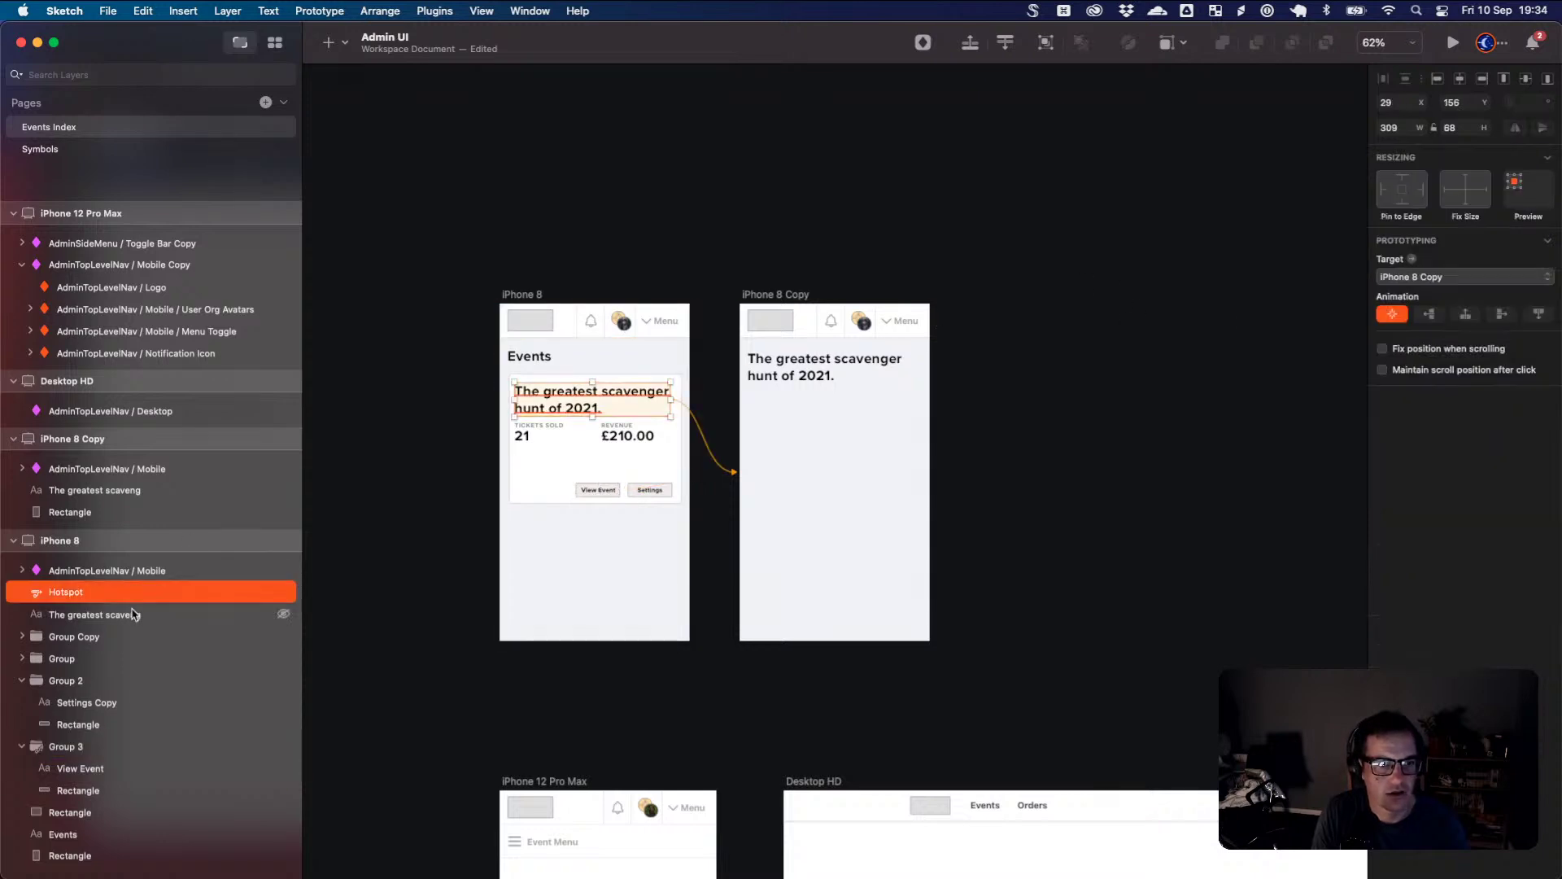
mouse_move(621, 412)
mouse_down()
mouse_move(635, 435)
mouse_move(610, 558)
mouse_move(621, 534)
mouse_move(628, 551)
mouse_move(617, 389)
mouse_move(626, 417)
mouse_up()
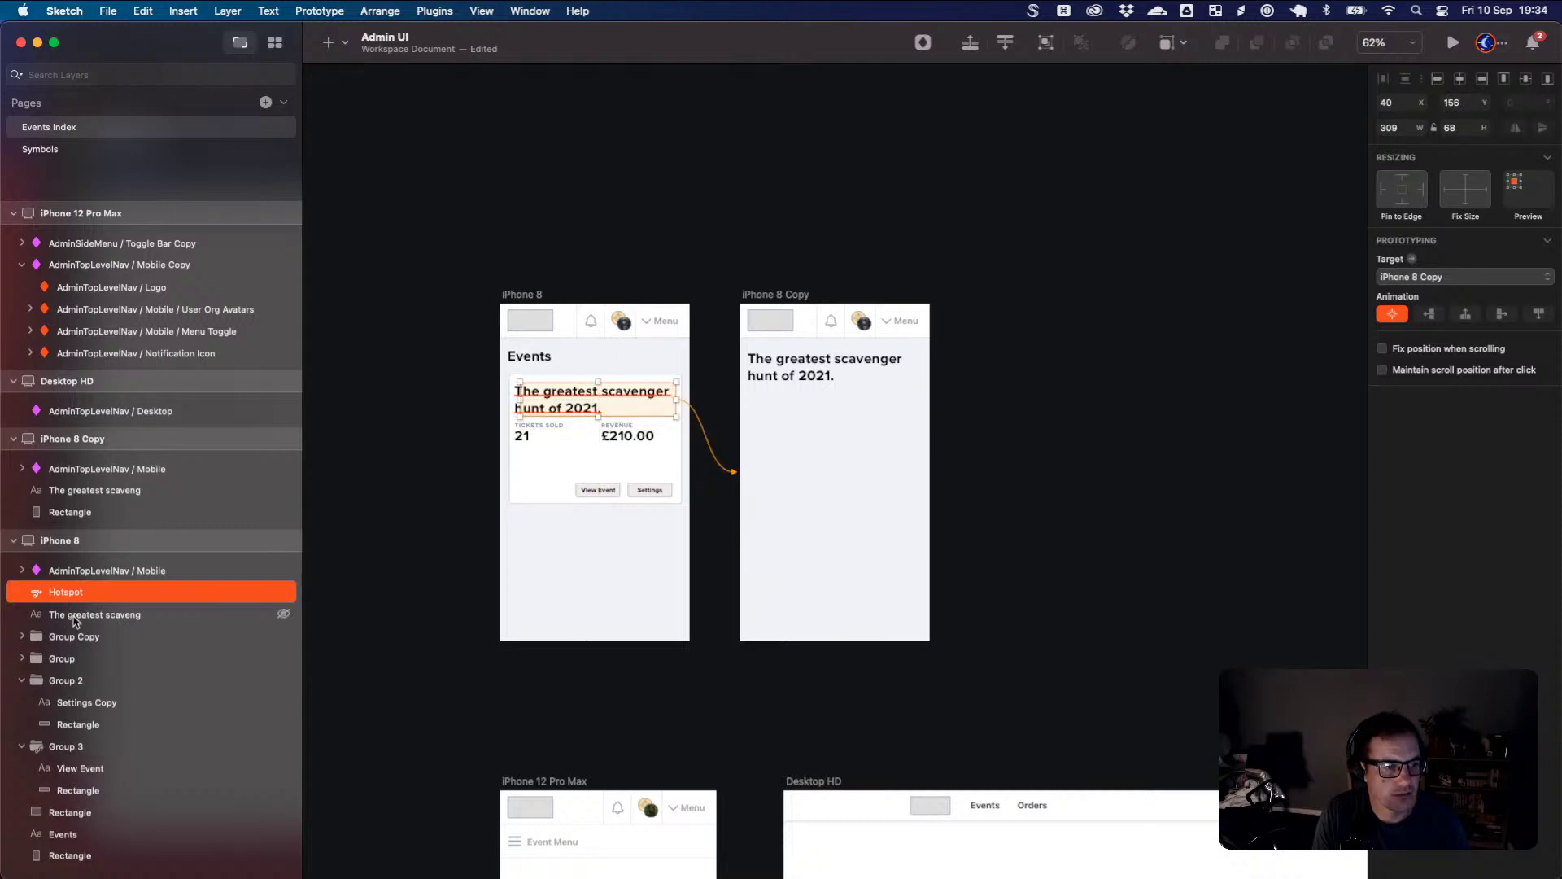
- Link the event title text layer directly to the iPhone 8 Copy artboard
shift+click(98, 615)
right_click(106, 616)
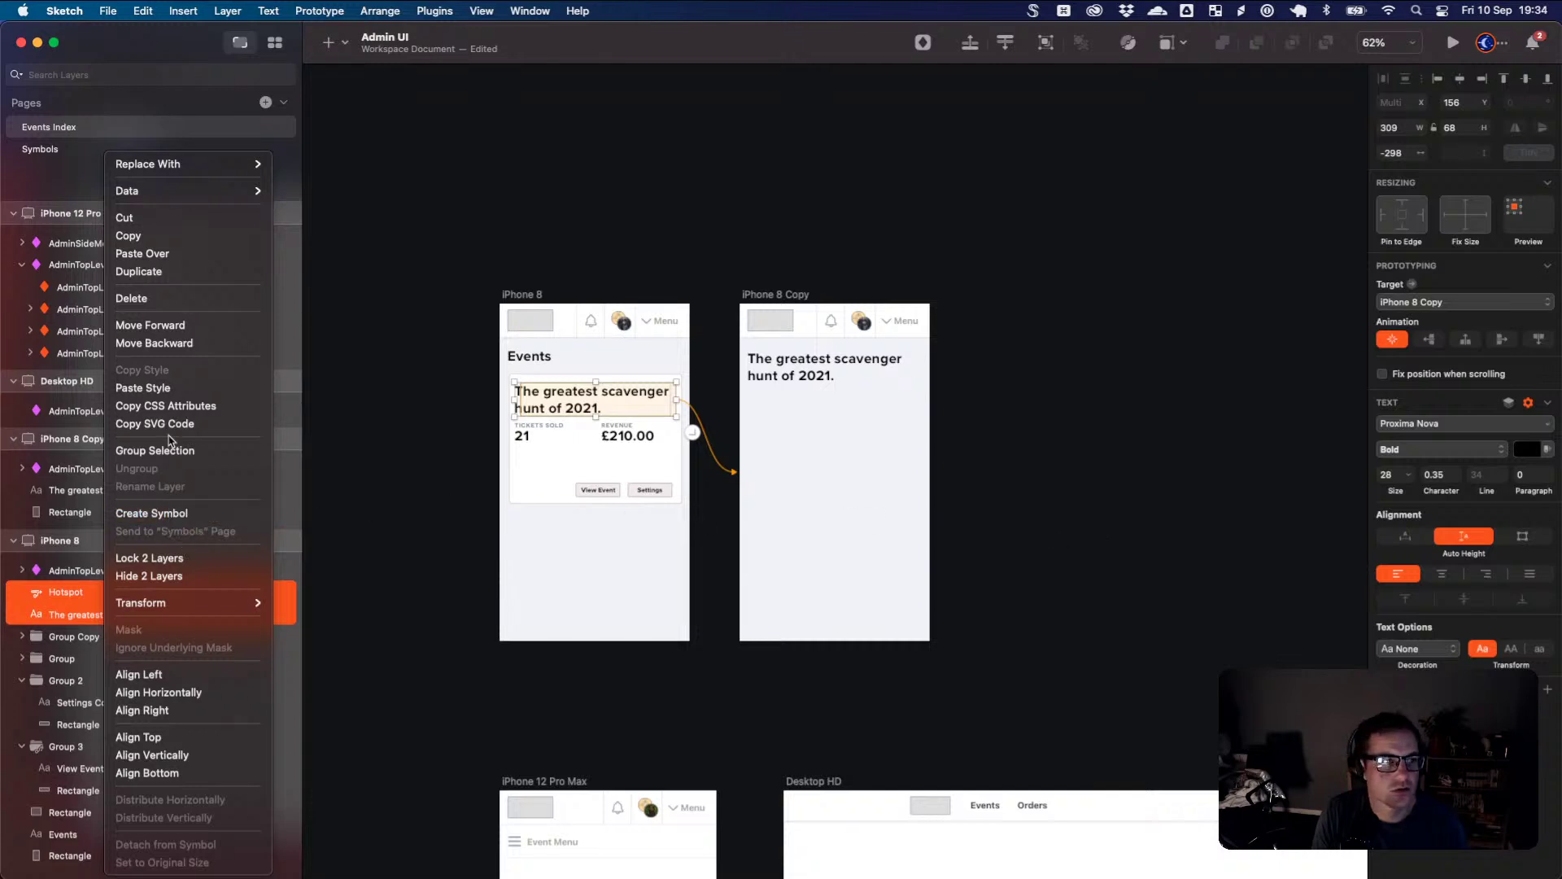
mouse_move(197, 196)
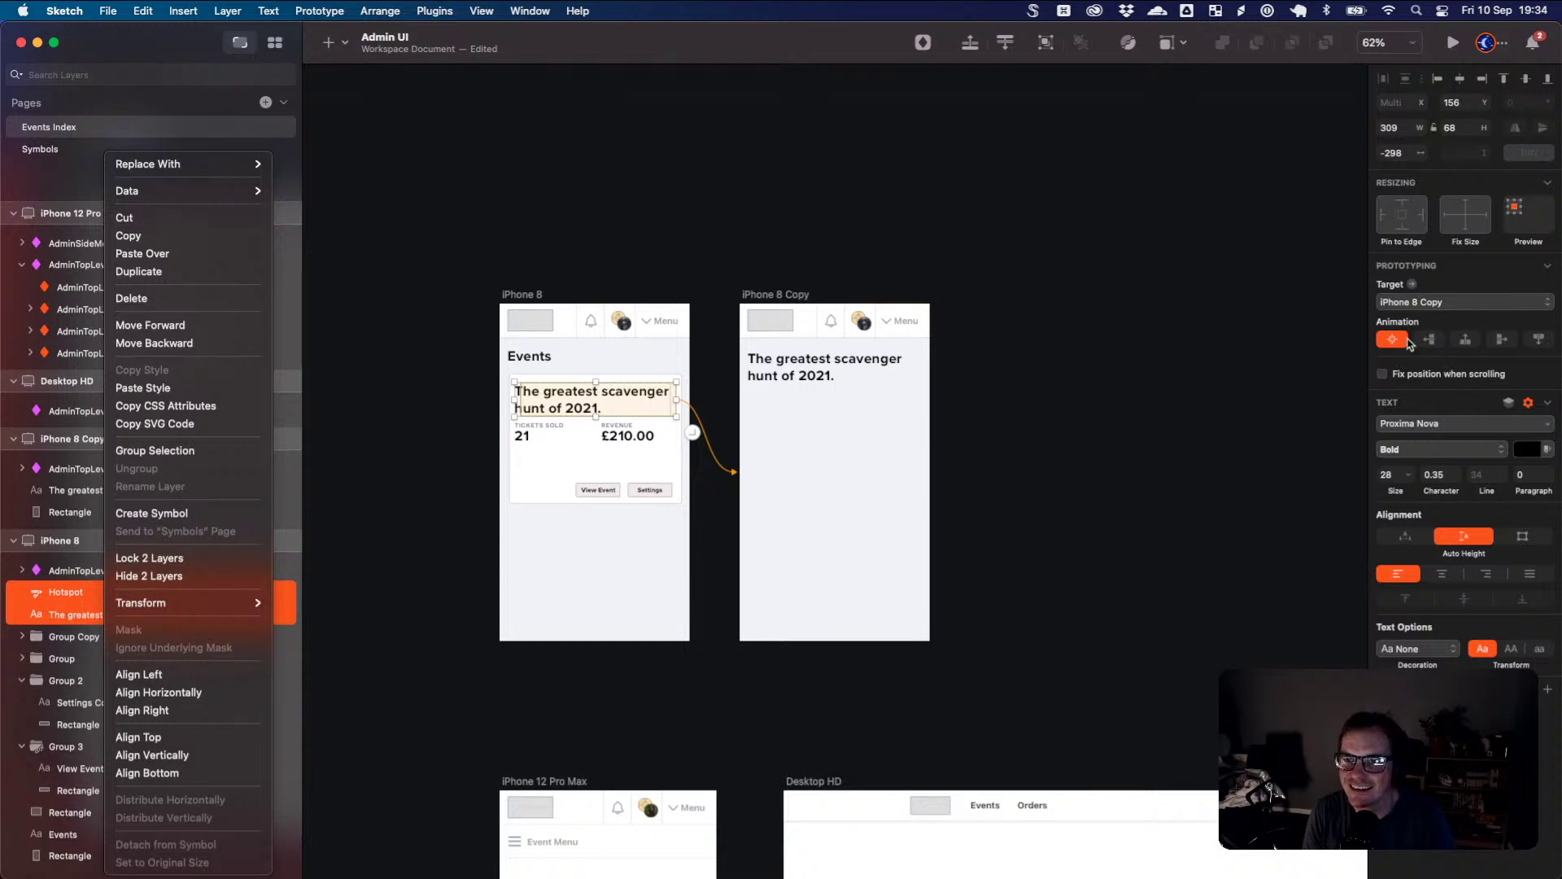
click(1456, 302)
click(1457, 302)
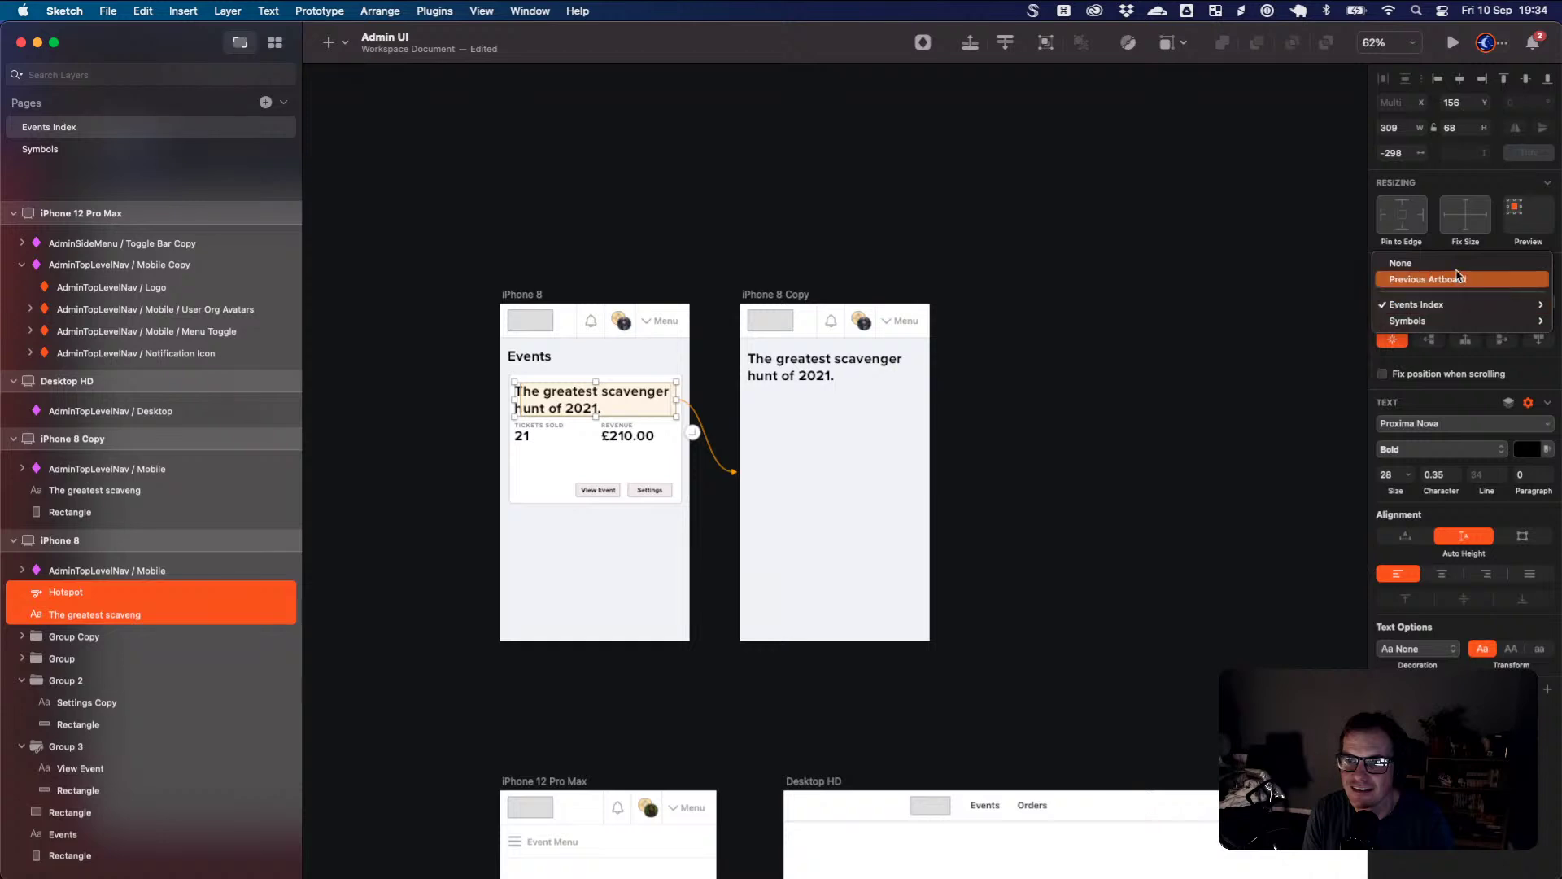
click(199, 628)
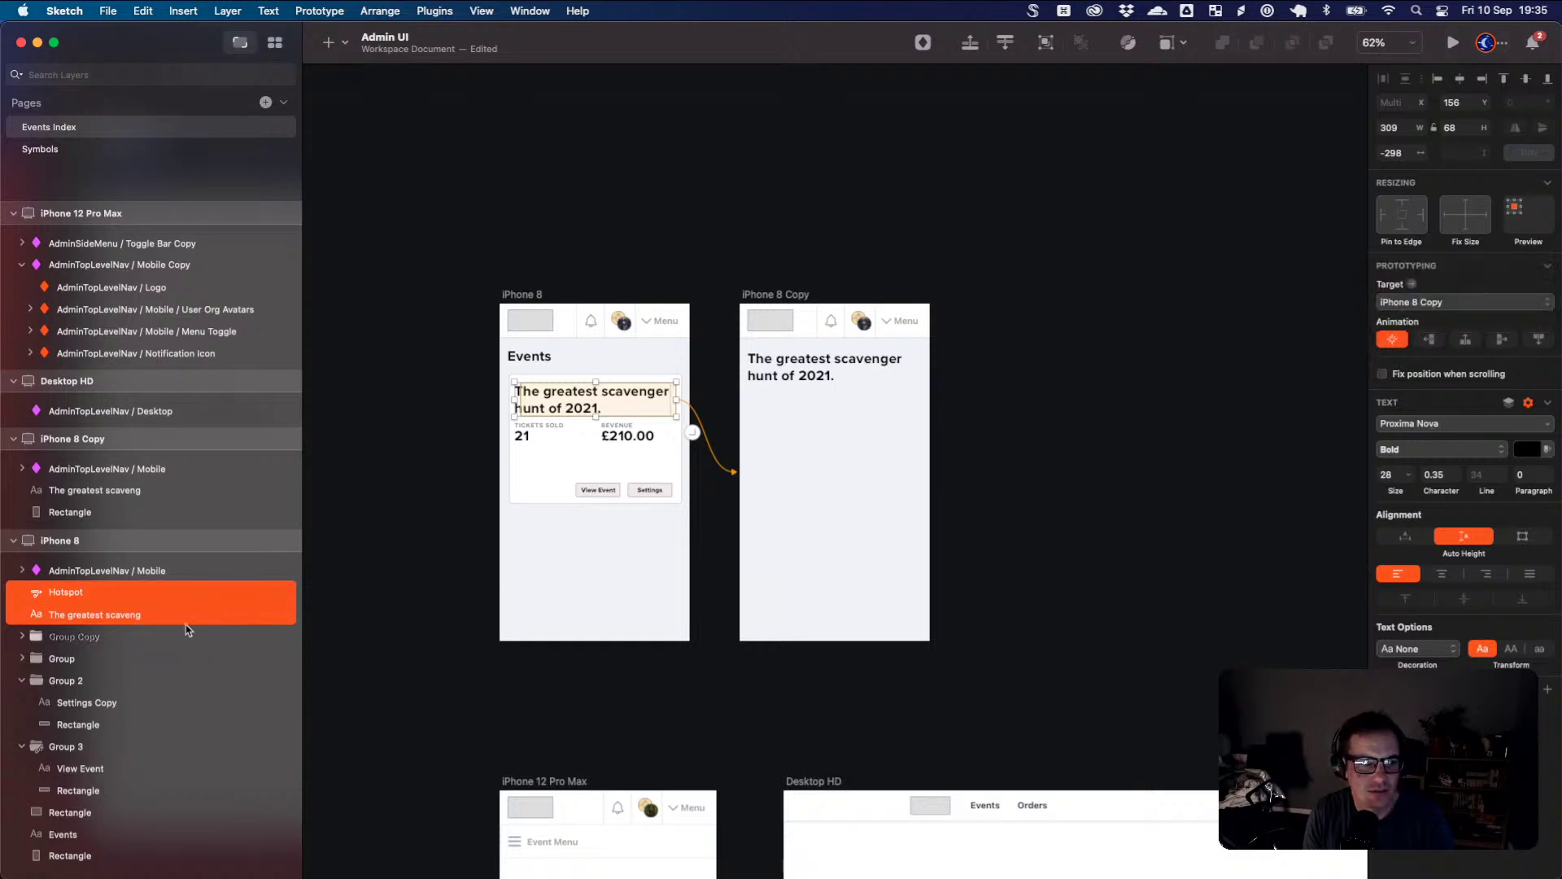
click(160, 616)
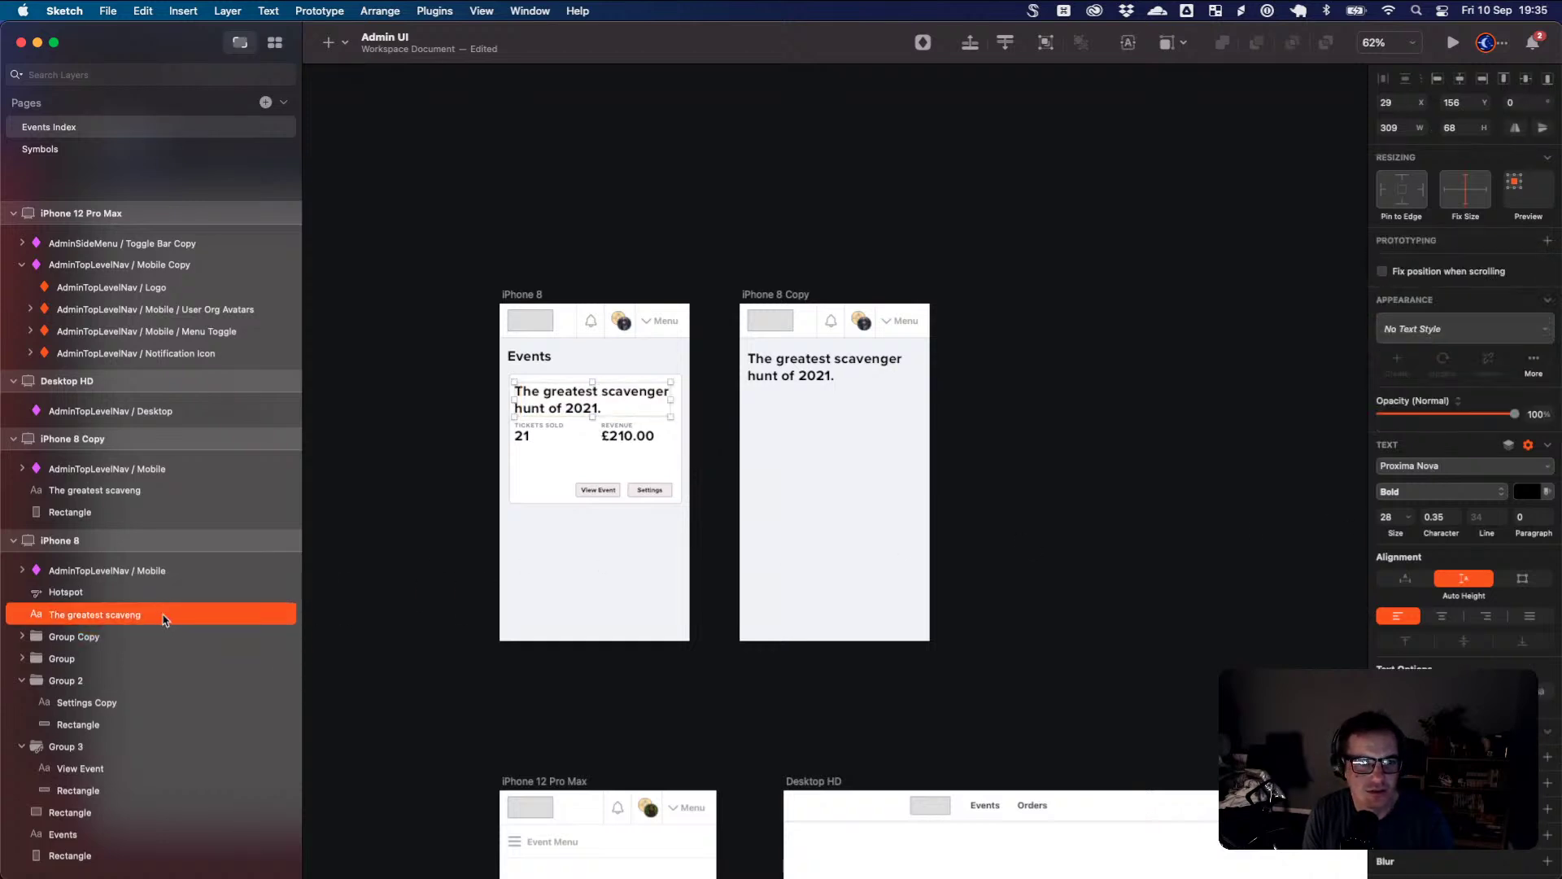
click(129, 600)
click(128, 616)
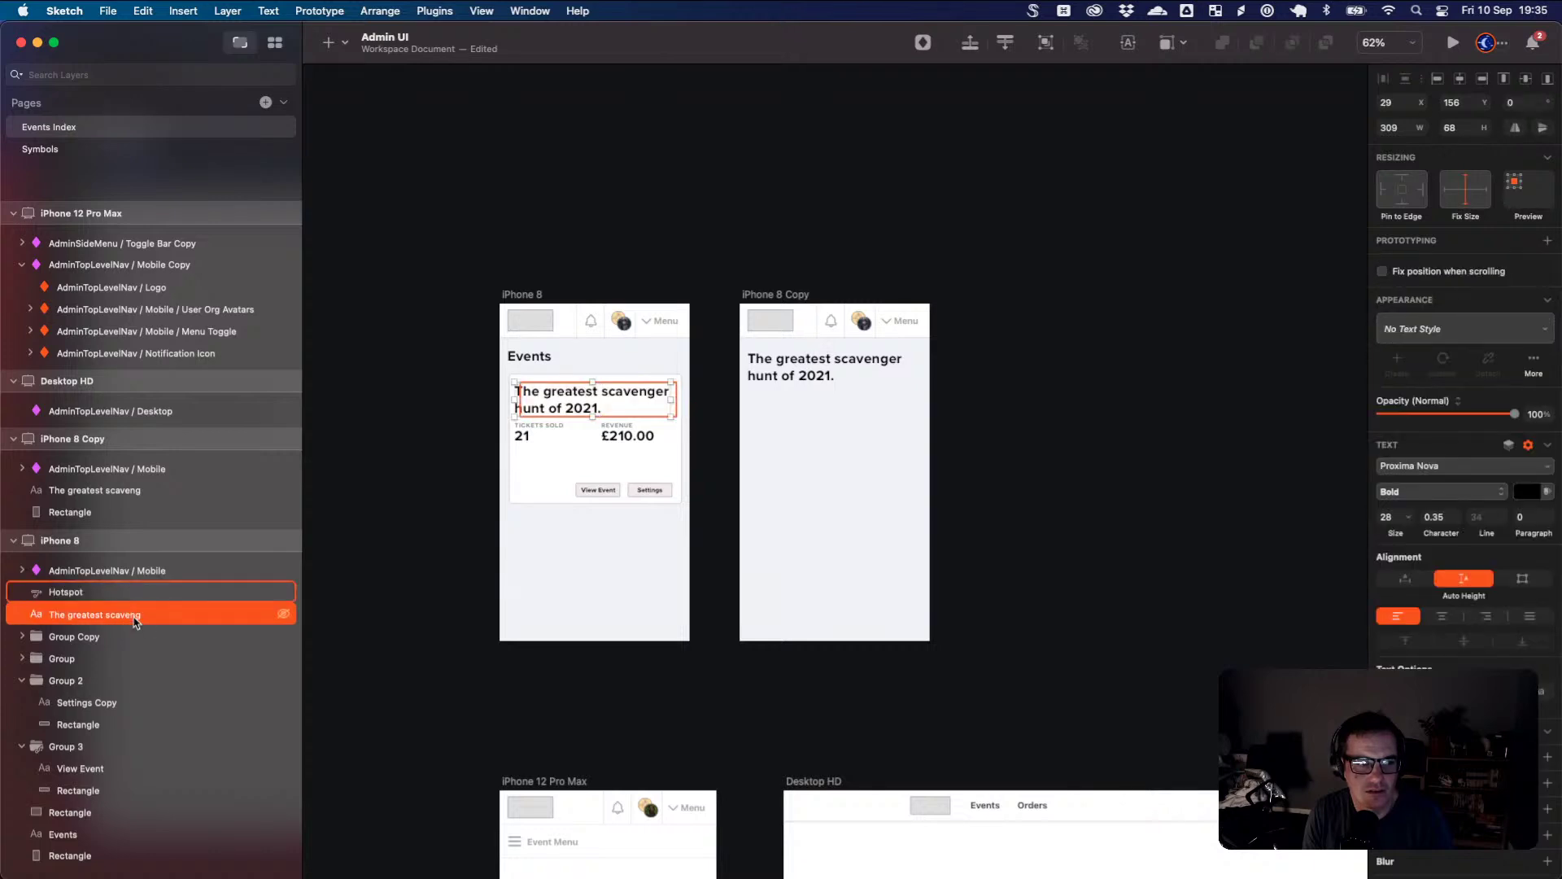
click(1548, 242)
drag(688, 389, 781, 418)
- Delete the redundant Hotspot layer and launch the prototype Preview
click(107, 594)
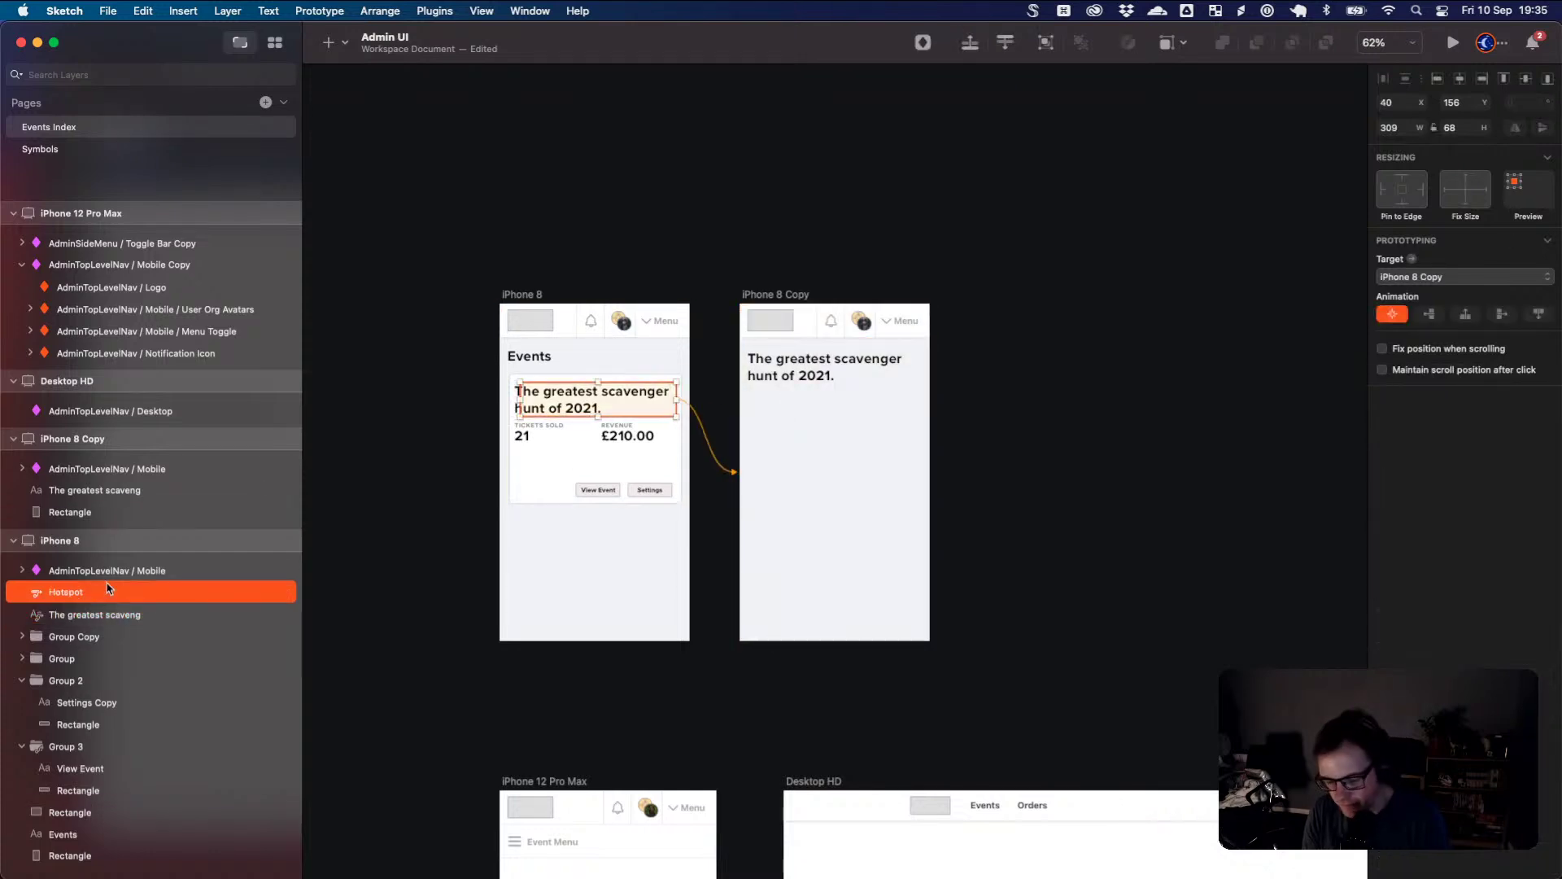
key(BackSpace)
click(154, 592)
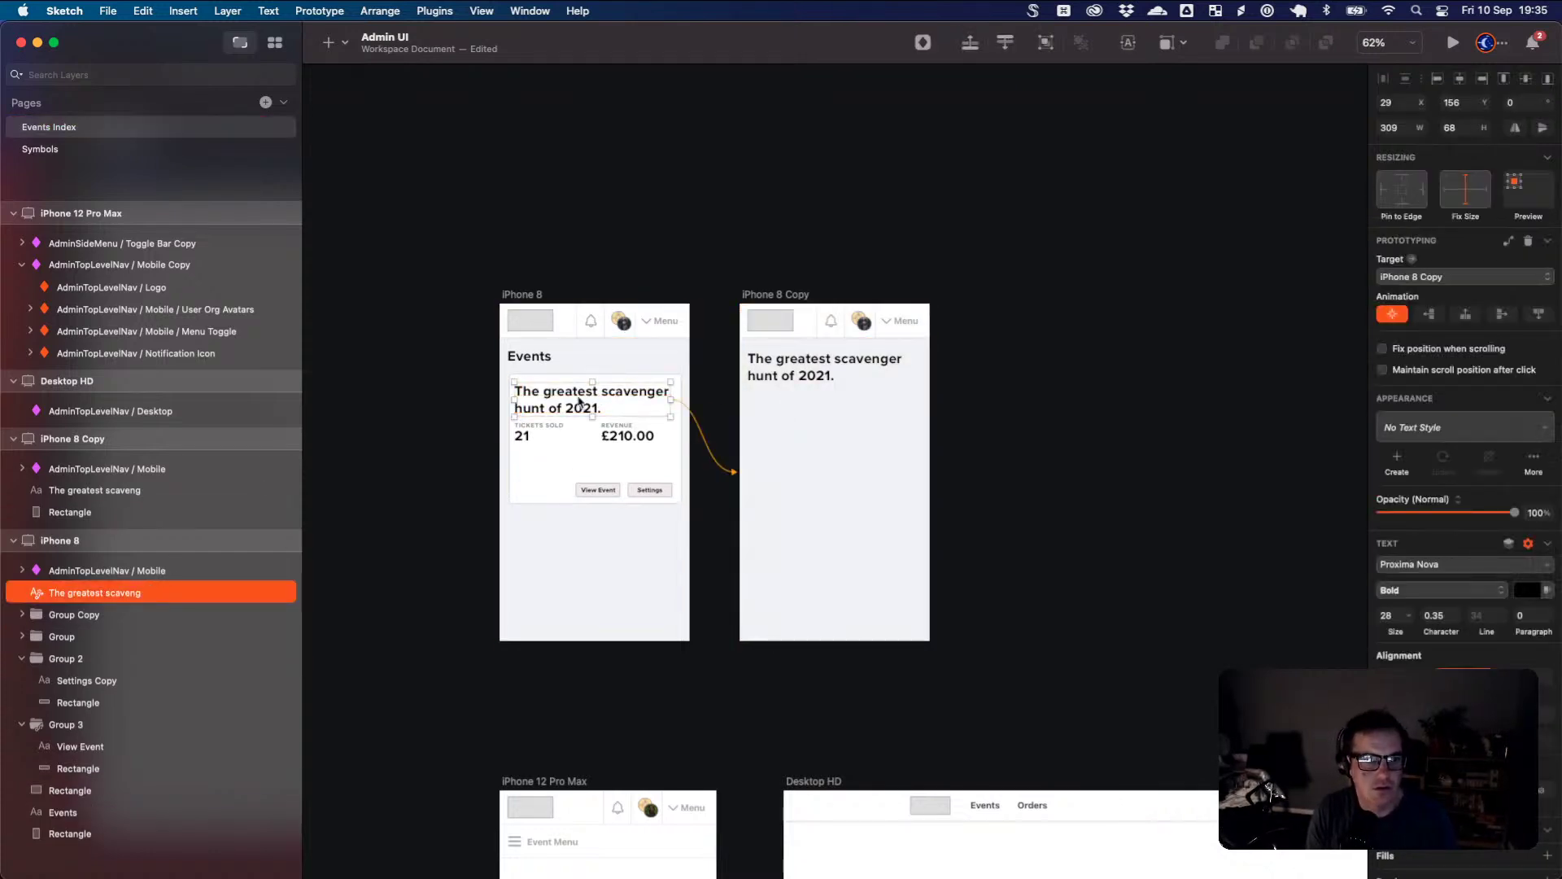
click(1453, 43)
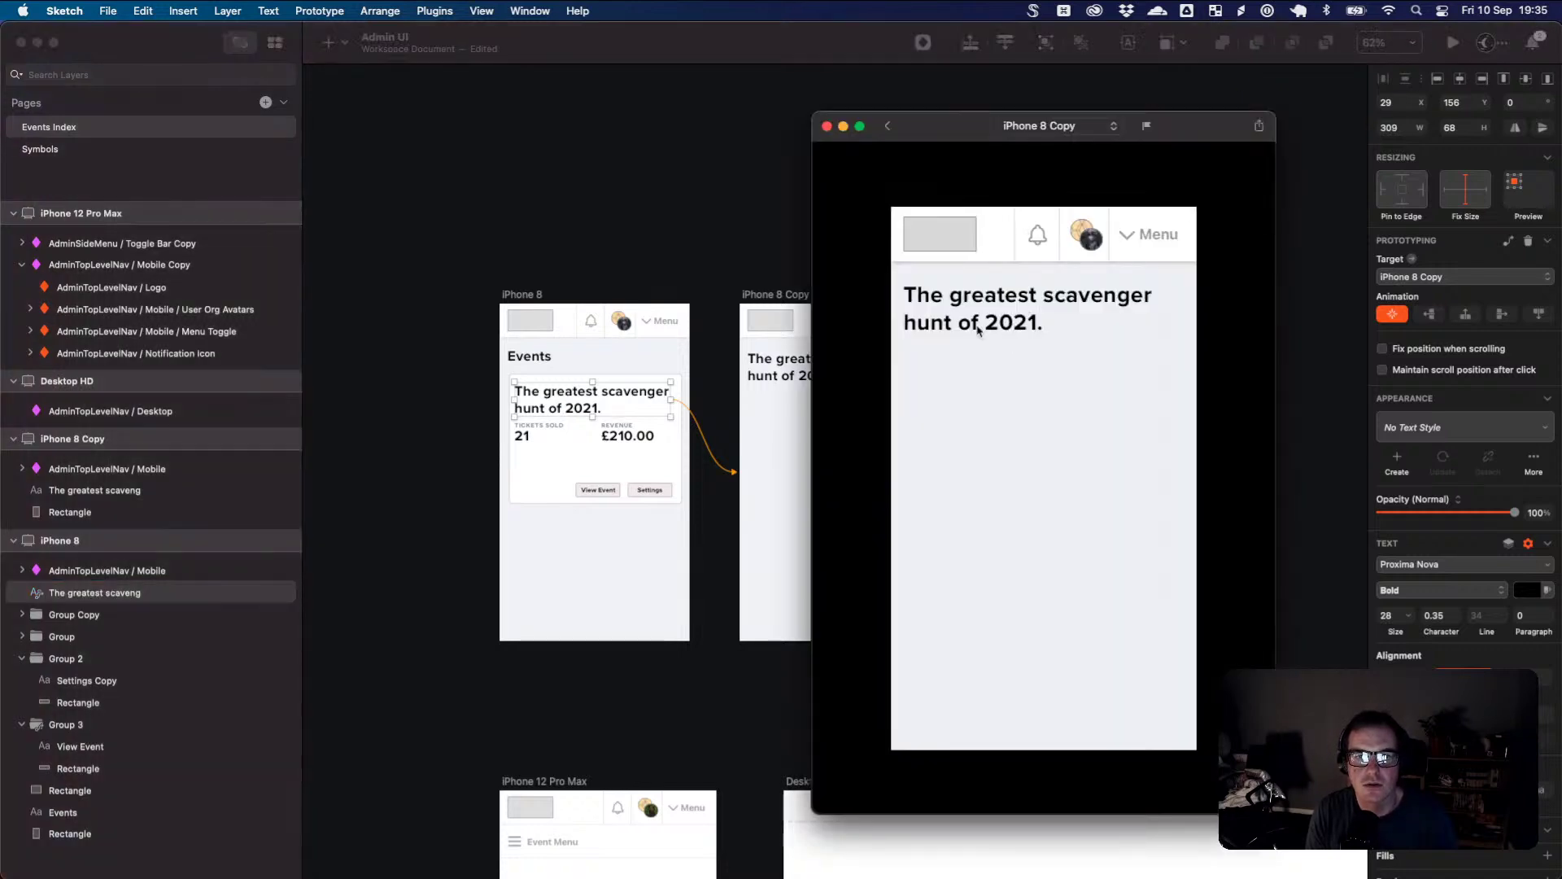
- In Preview, go back to Events, open the event detail from the card, then return to Events
click(887, 126)
click(964, 372)
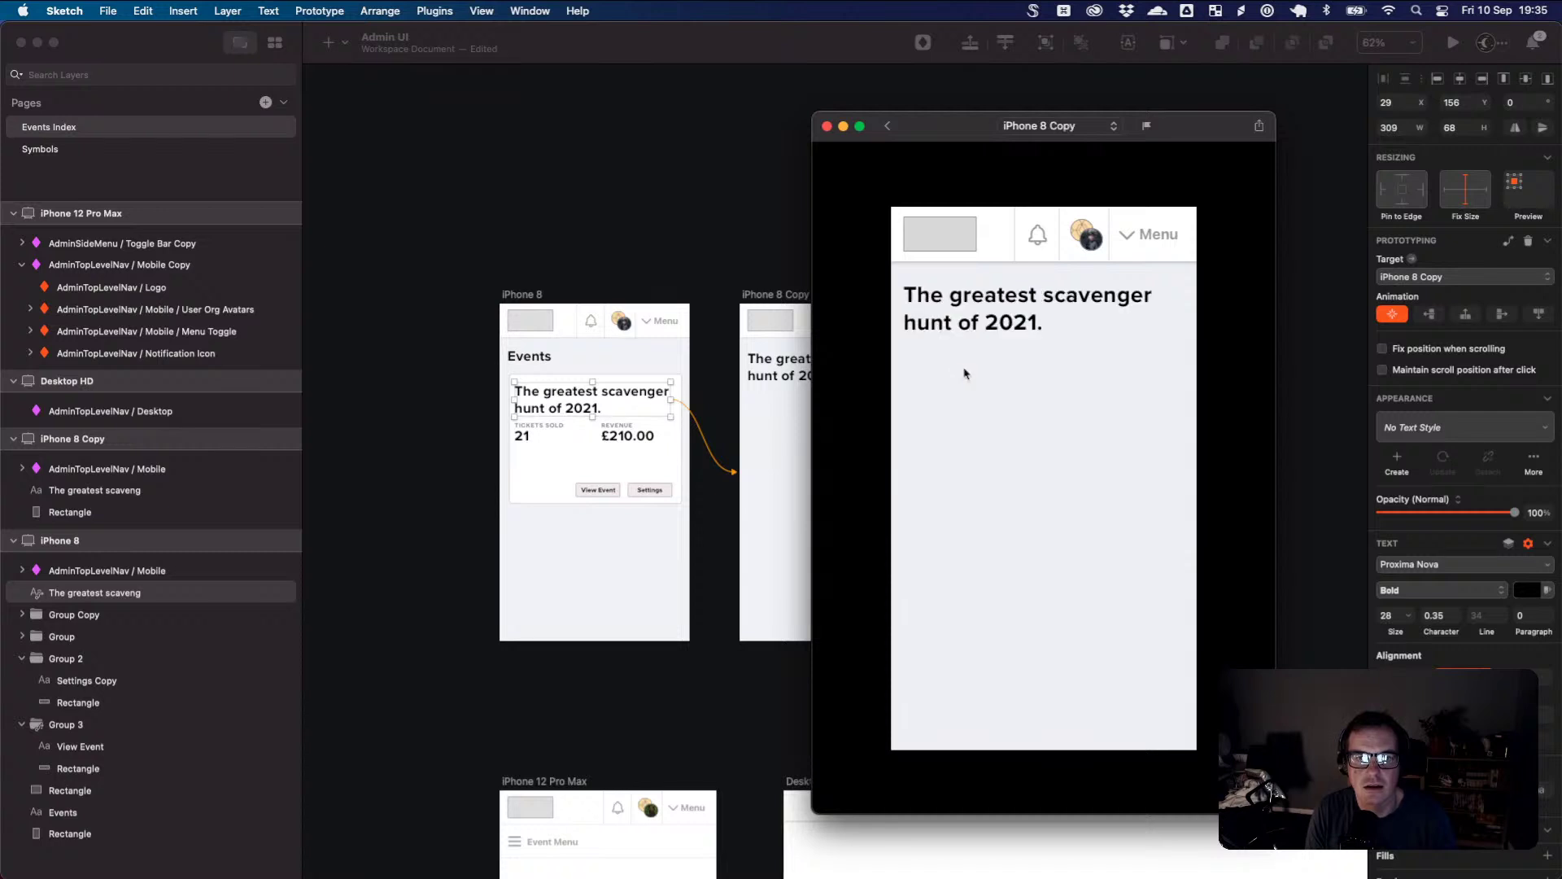
click(888, 129)
drag(958, 134, 995, 140)
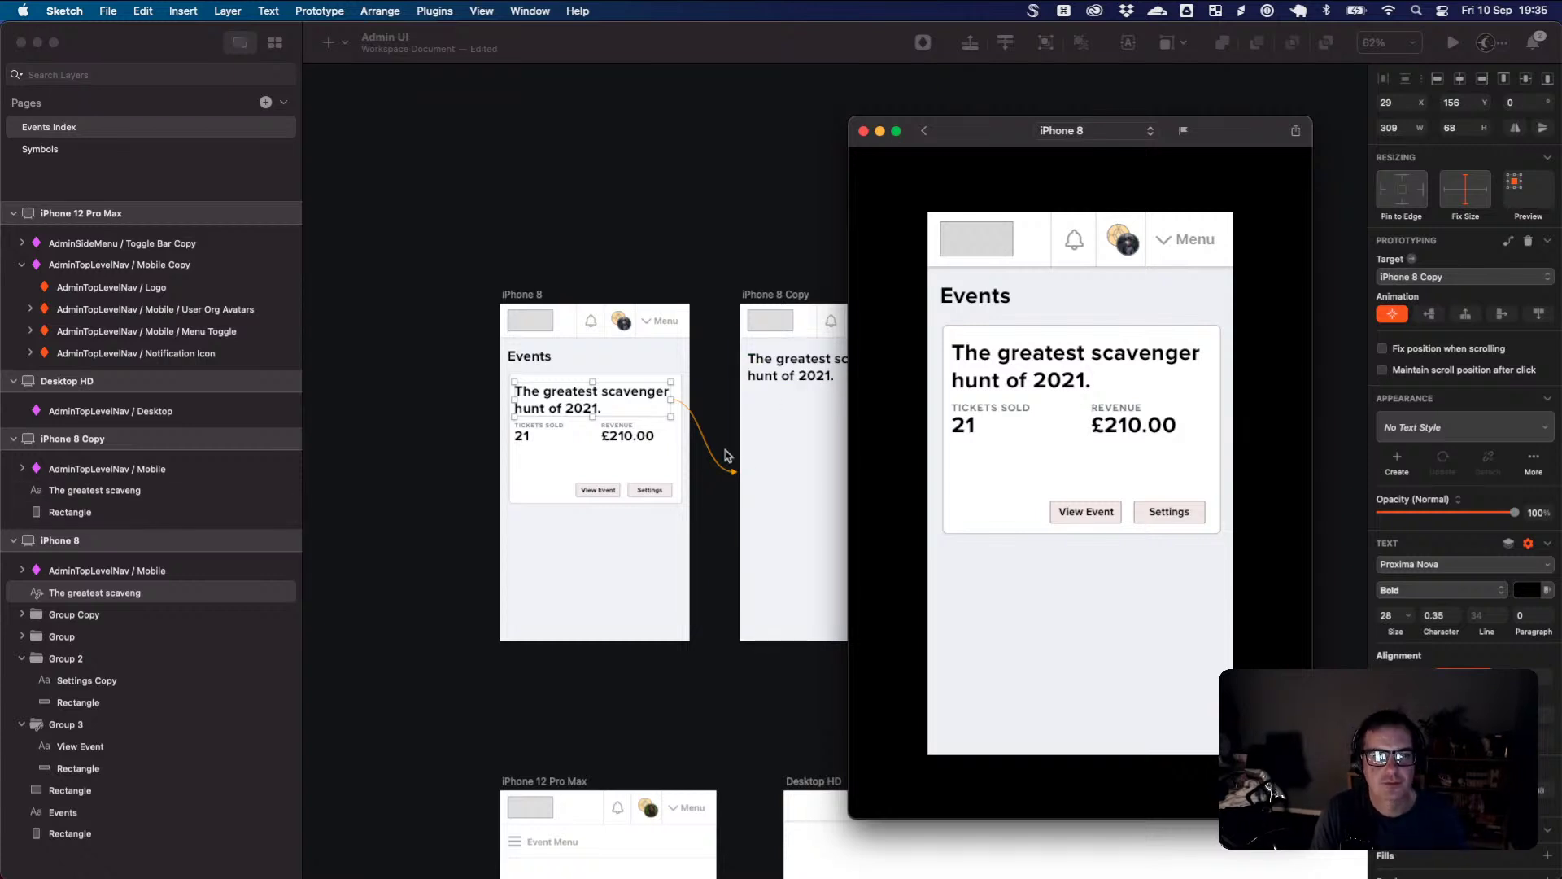
- Close the preview and nudge the iPhone 8 Copy title down to make room
click(768, 446)
click(789, 370)
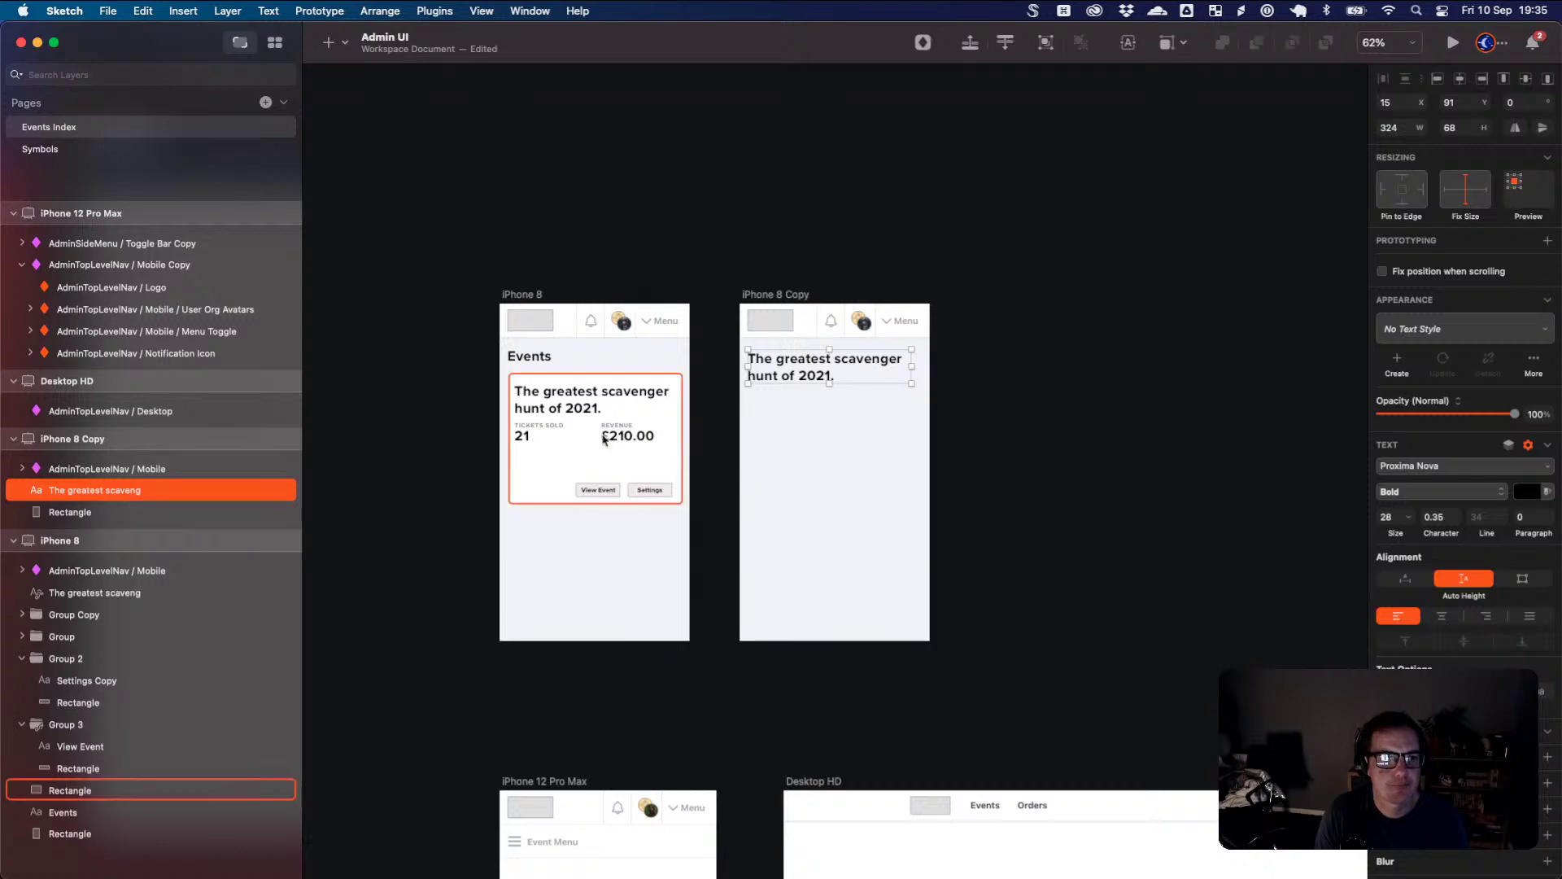
key(shift+Down)
key(shift+Down)
key(shift+Down)
key(shift+Down)
key(shift+Down)
key(Down)
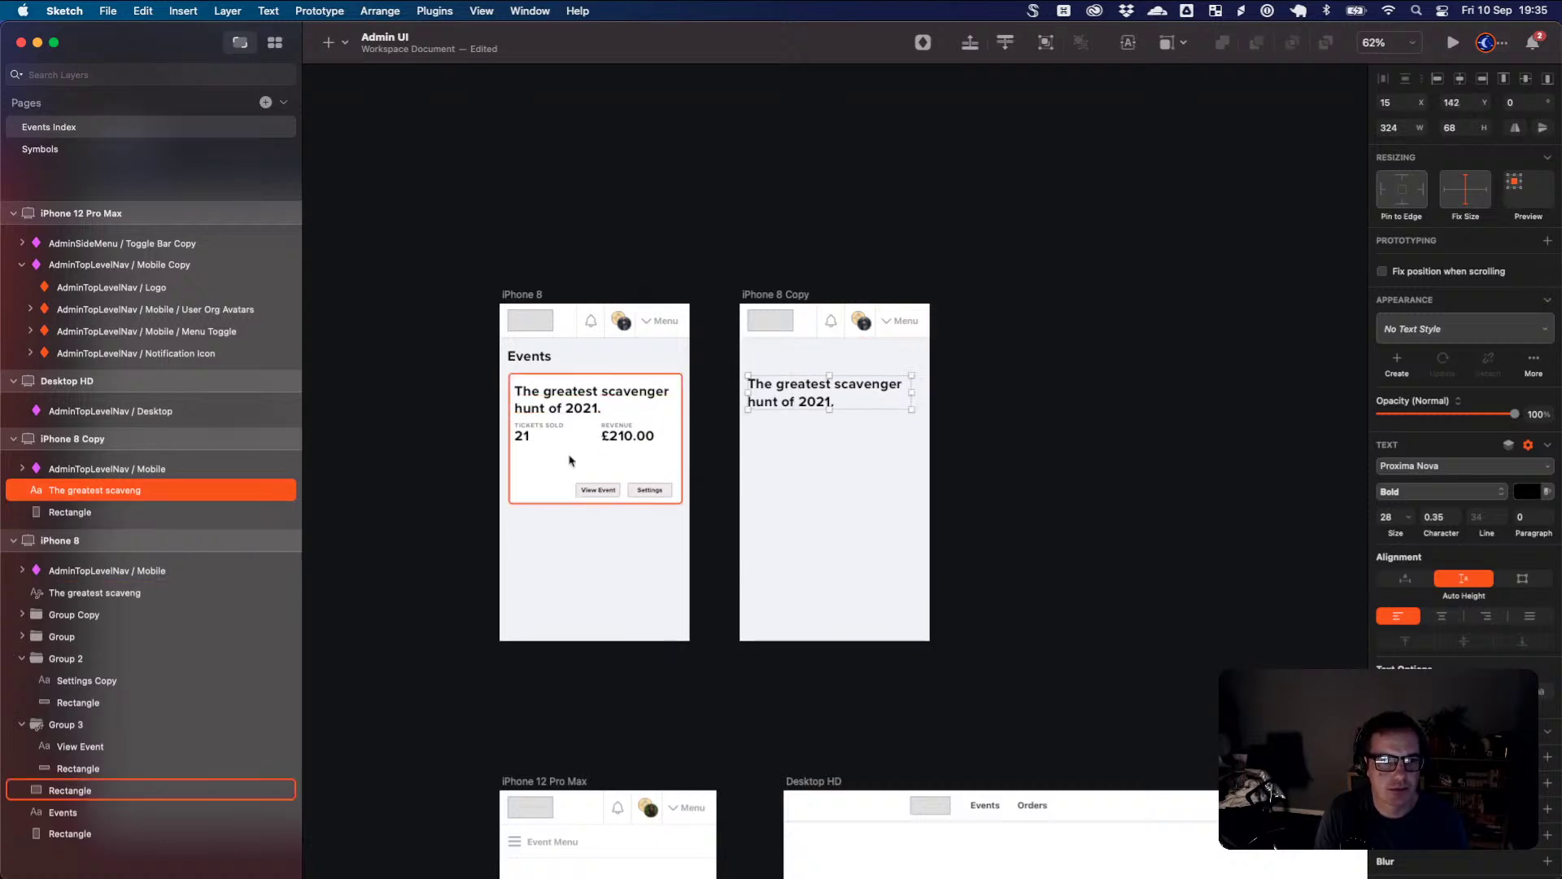
- Paste the Event Menu toggle bar from iPhone 12 Pro Max at 375 wide, title below it
click(571, 837)
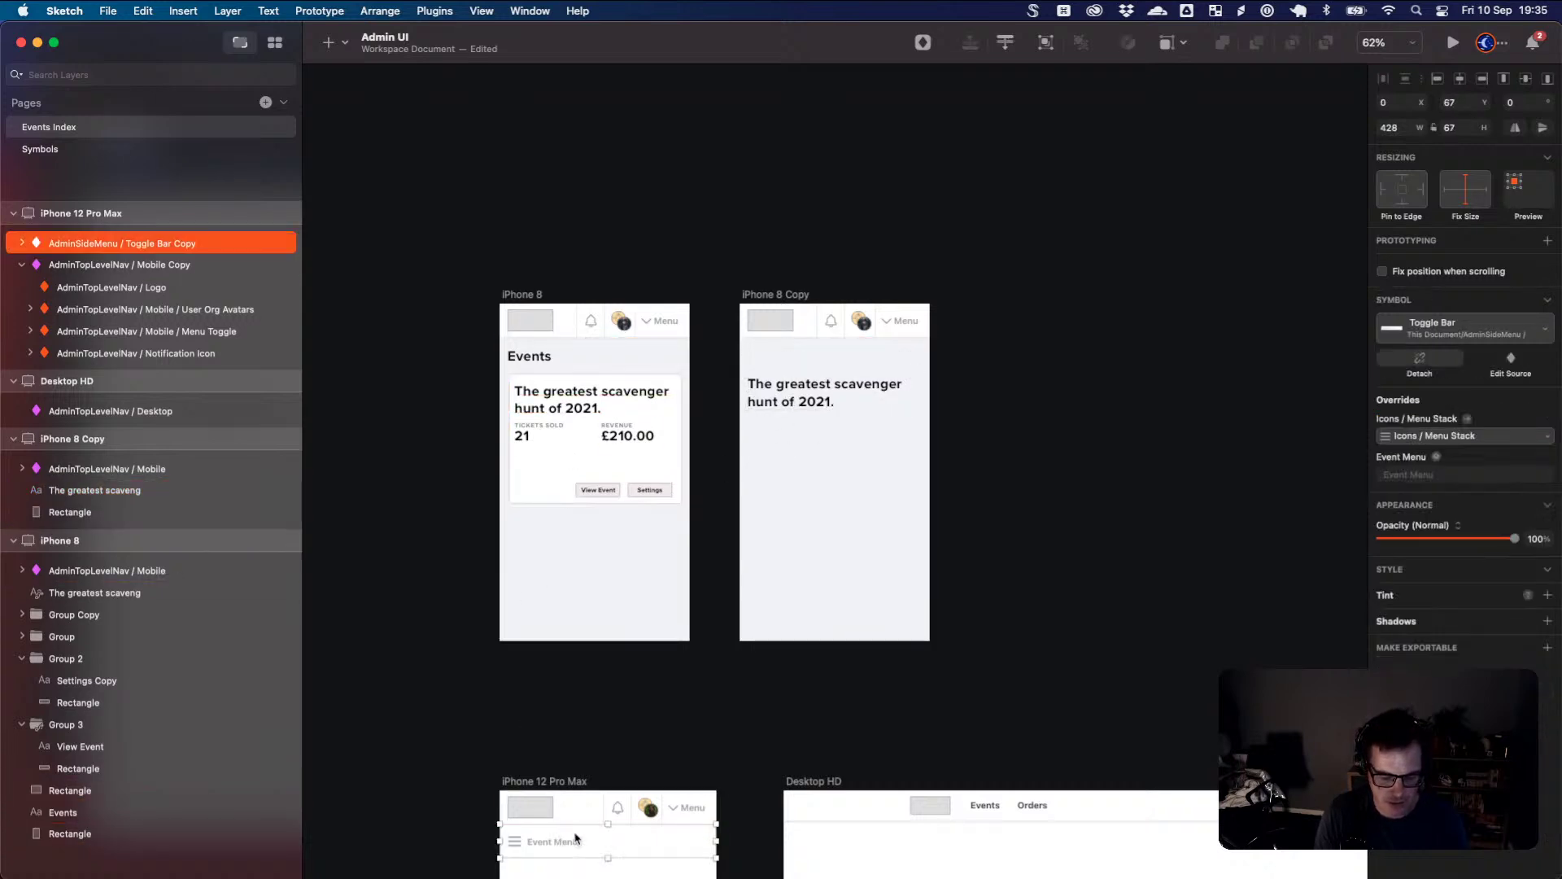
click(839, 403)
key(super+v)
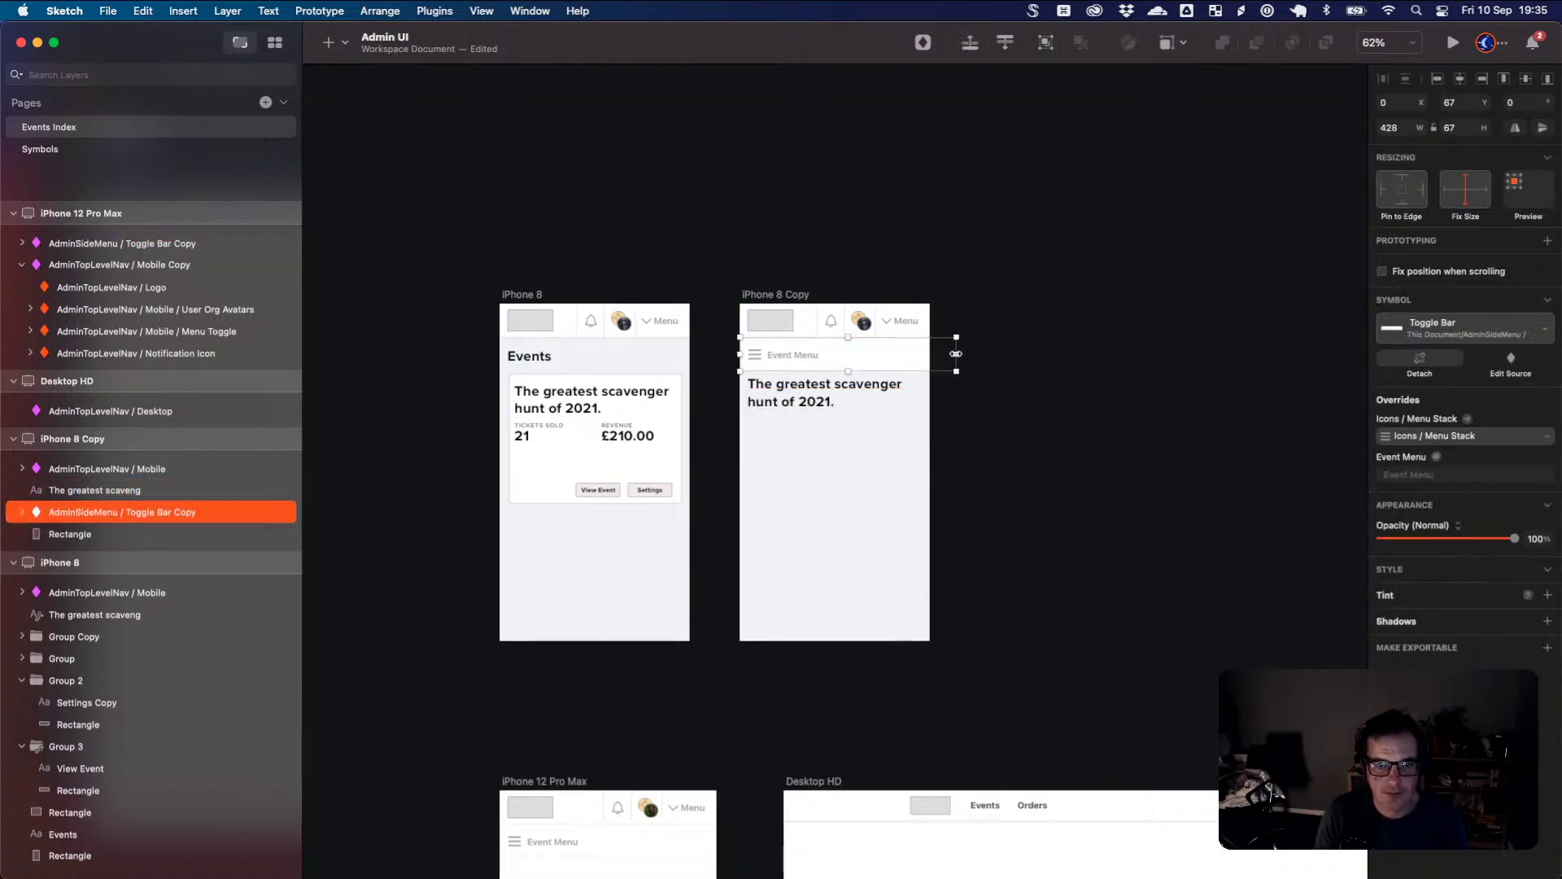
drag(956, 354, 926, 354)
click(815, 420)
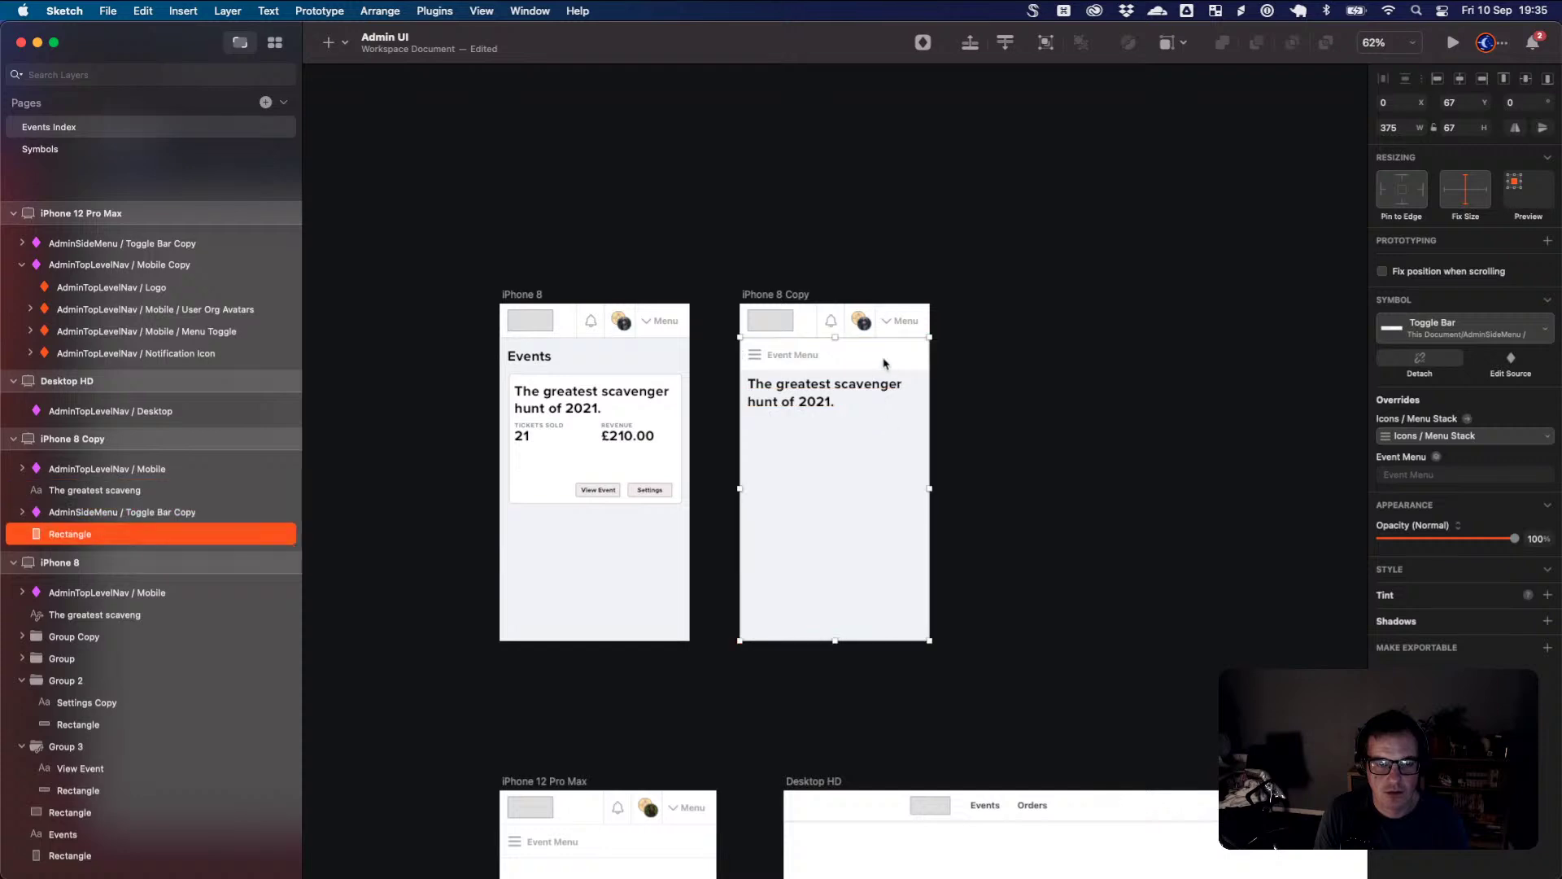
drag(815, 417, 816, 405)
scroll(832, 428, left, 3)
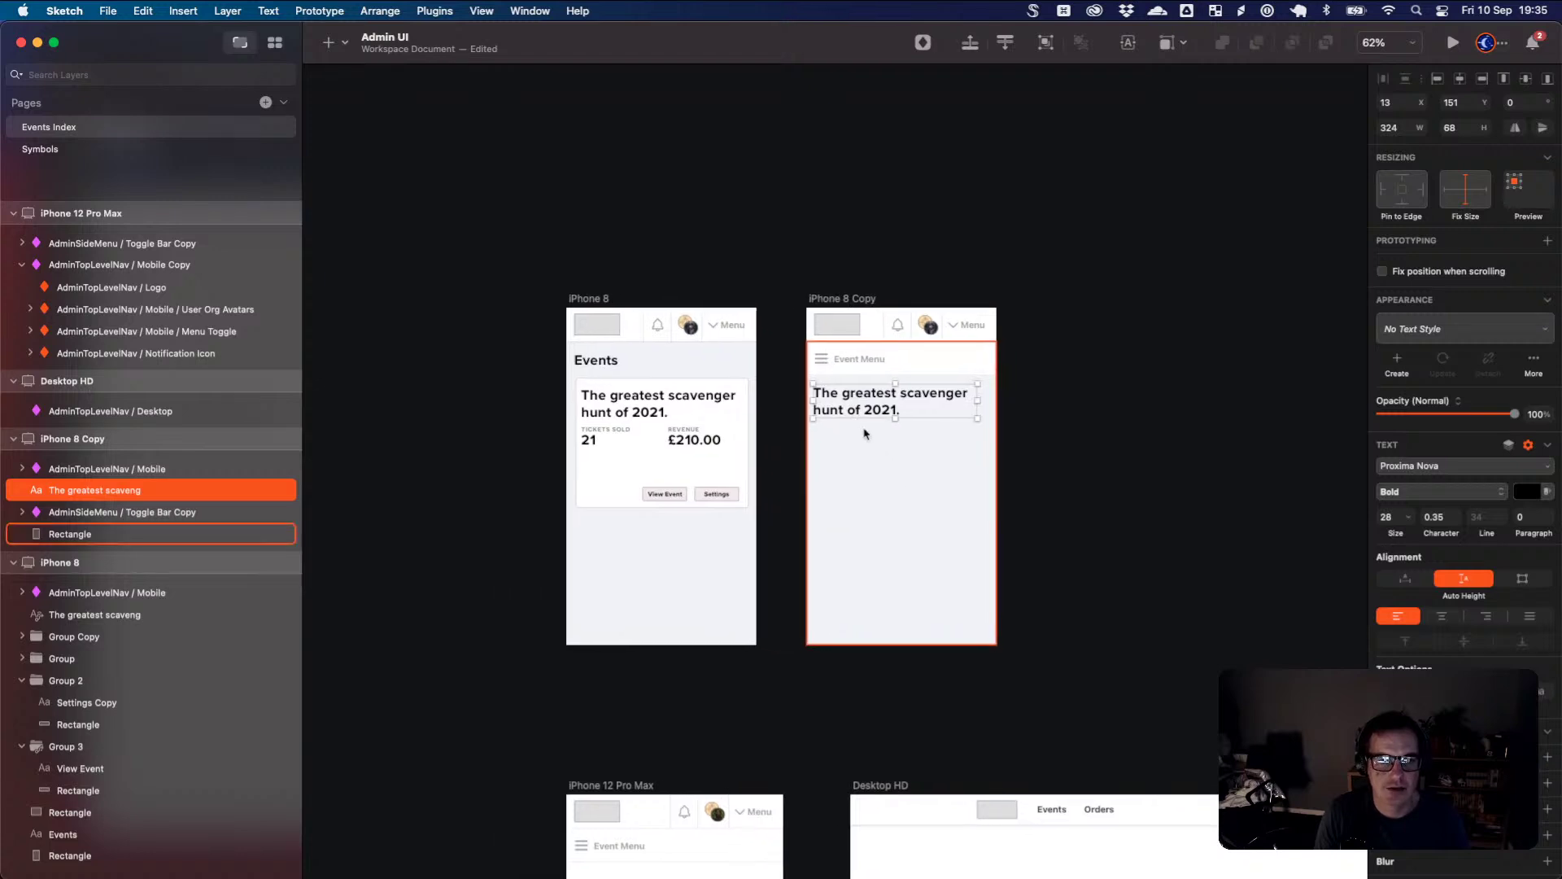
- Review Test Event 1's detail page in the Firefox admin app, comparing it with iPhone 8 Copy
key(super+Tab)
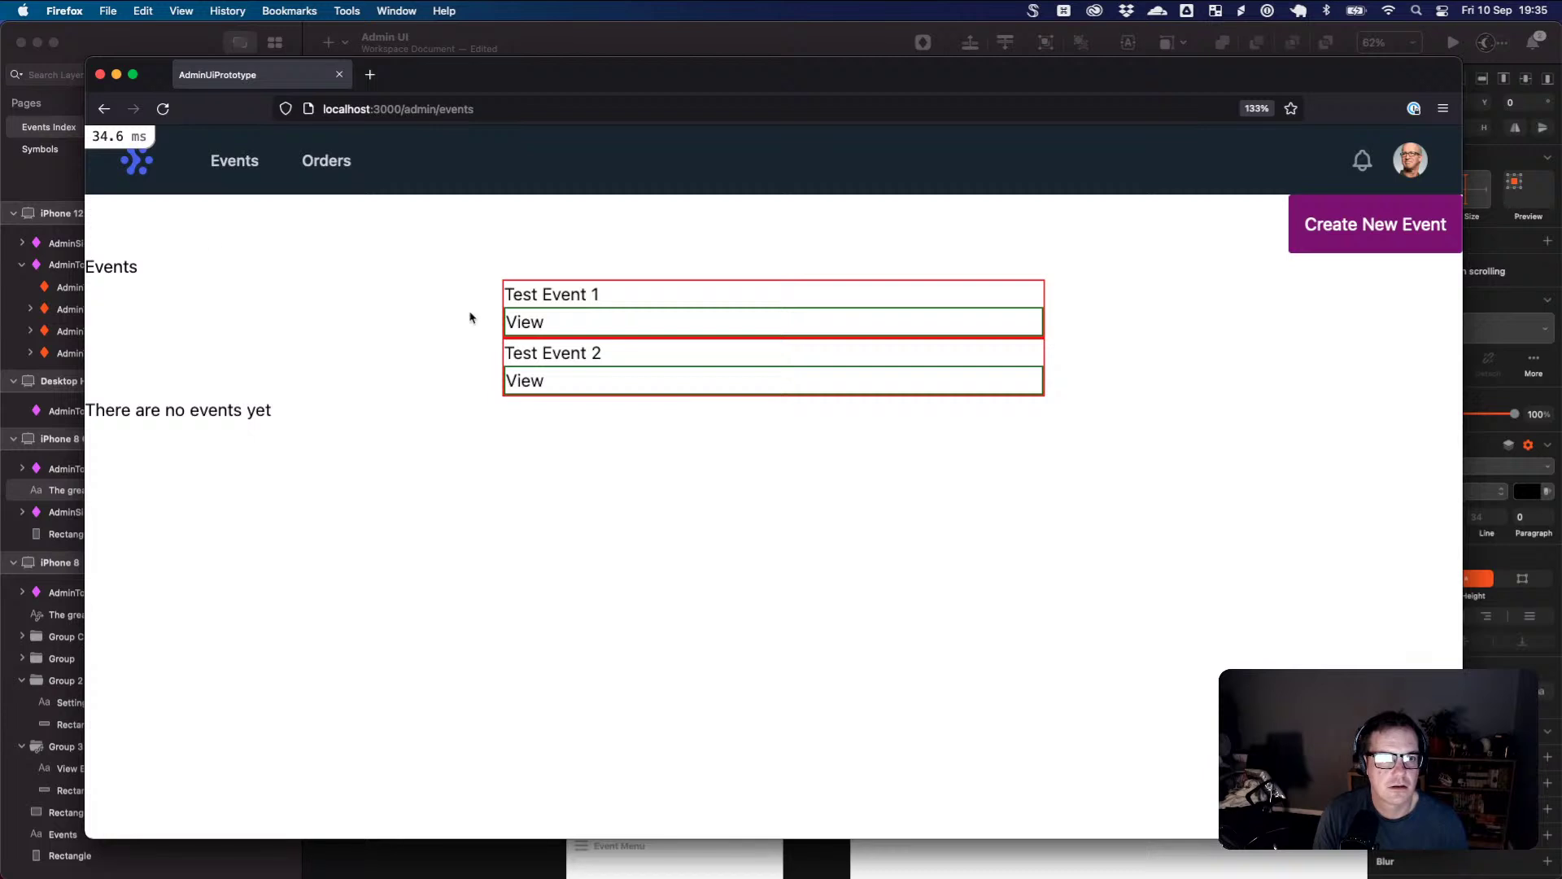
click(539, 323)
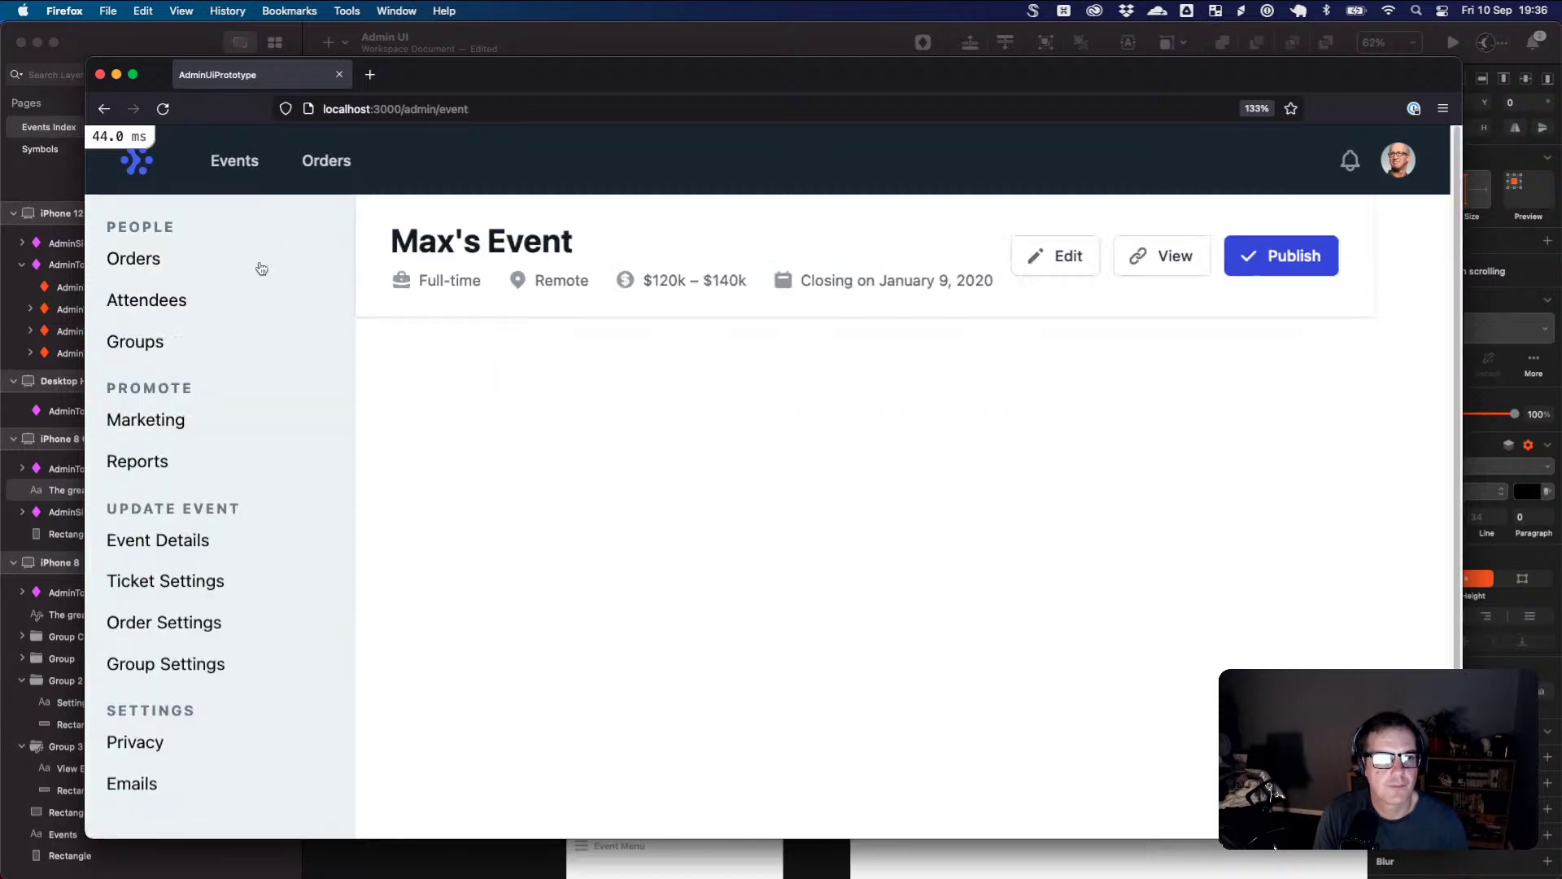
scroll(237, 509, down, 2)
scroll(235, 494, up, 2)
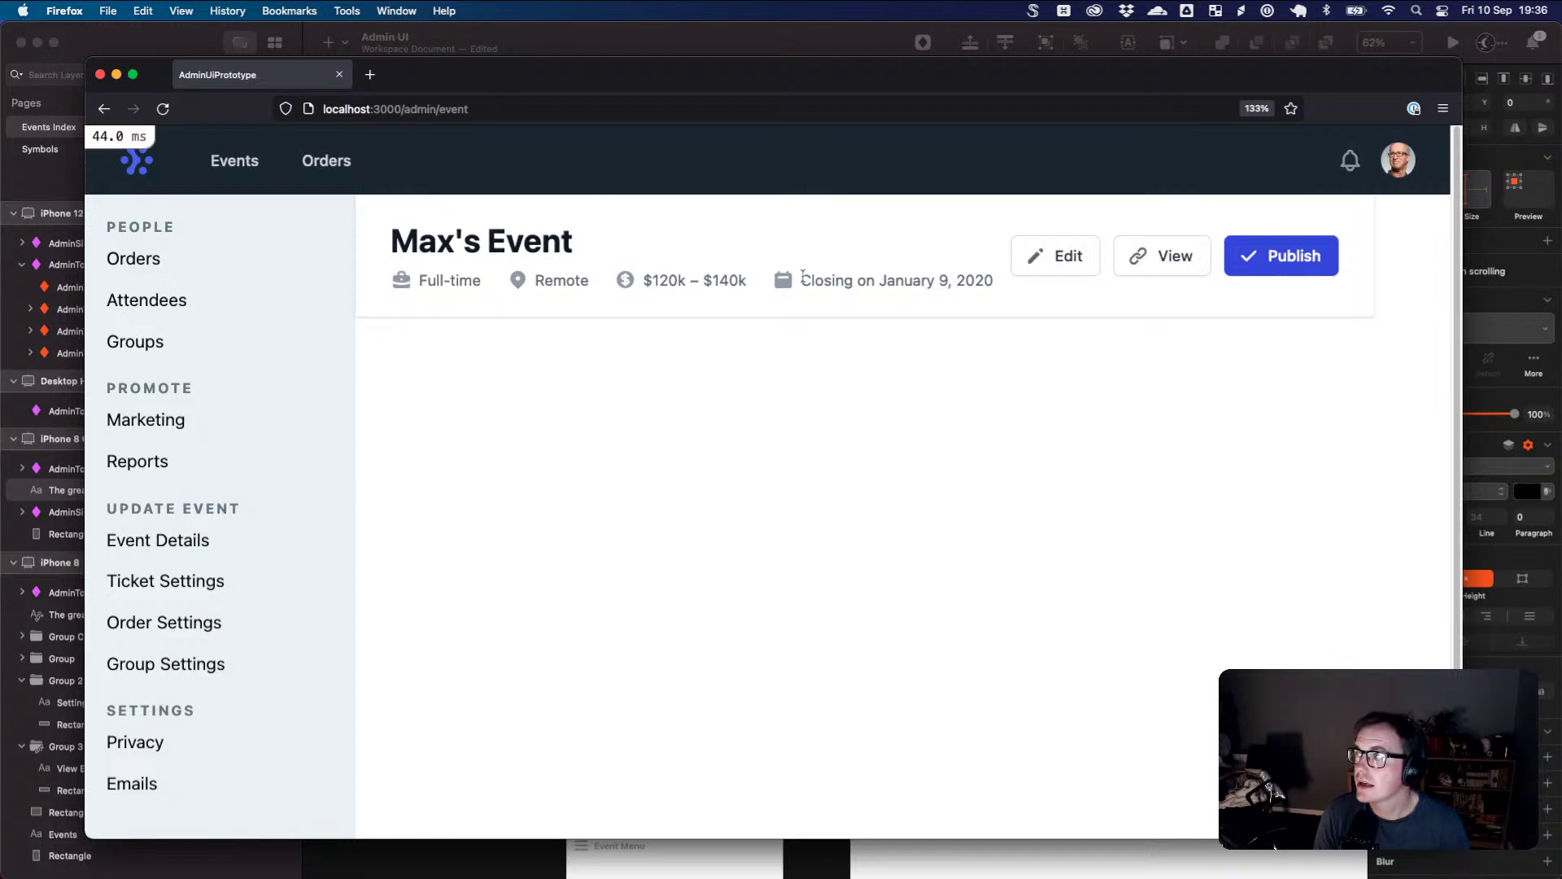
key(super+Tab)
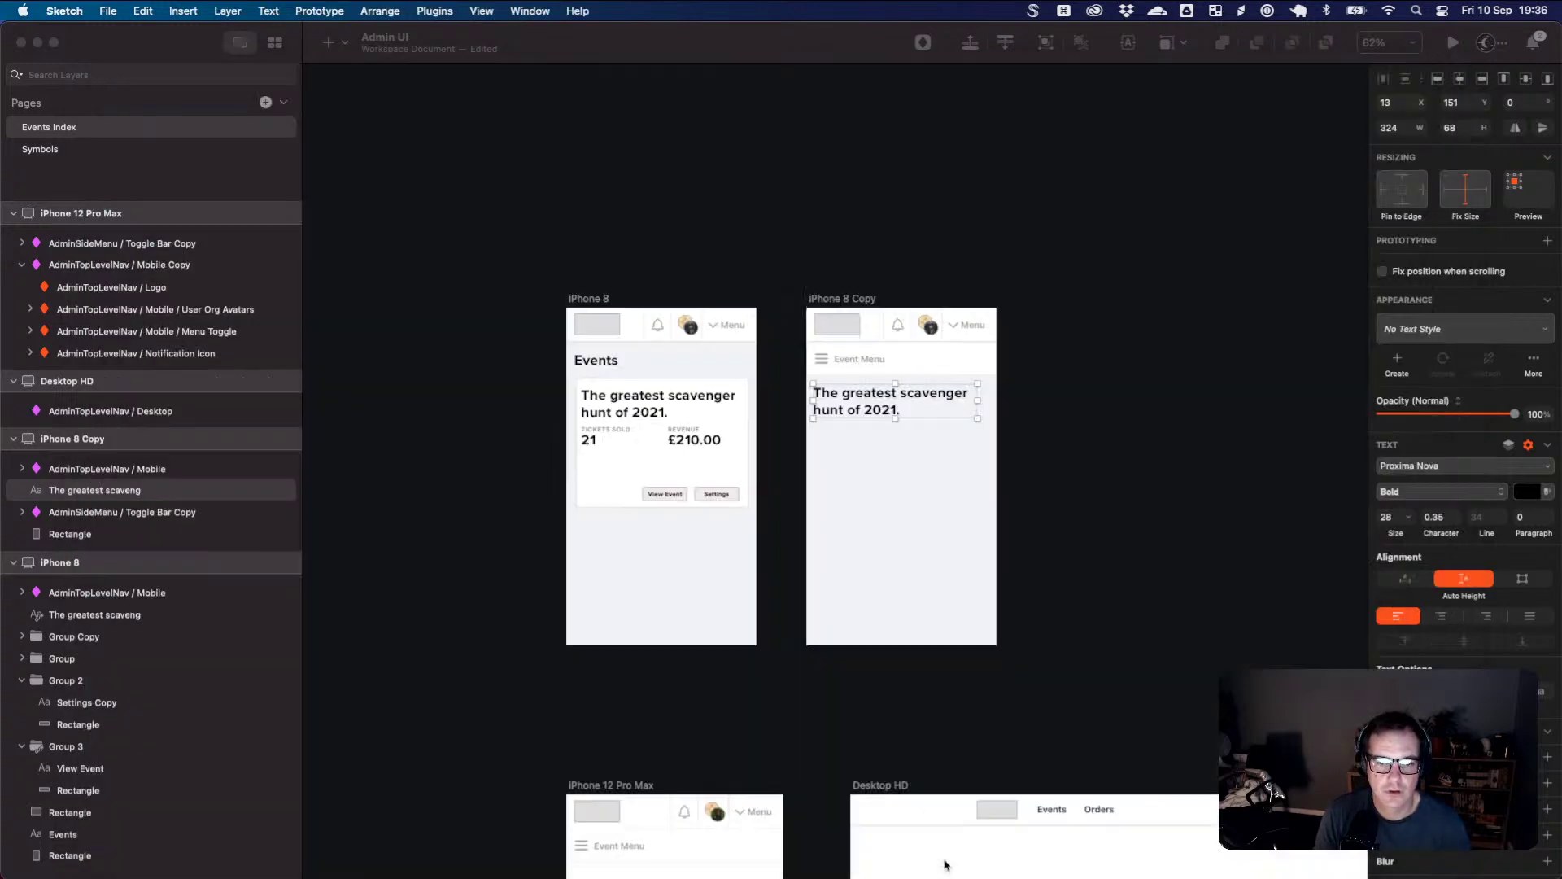
click(847, 446)
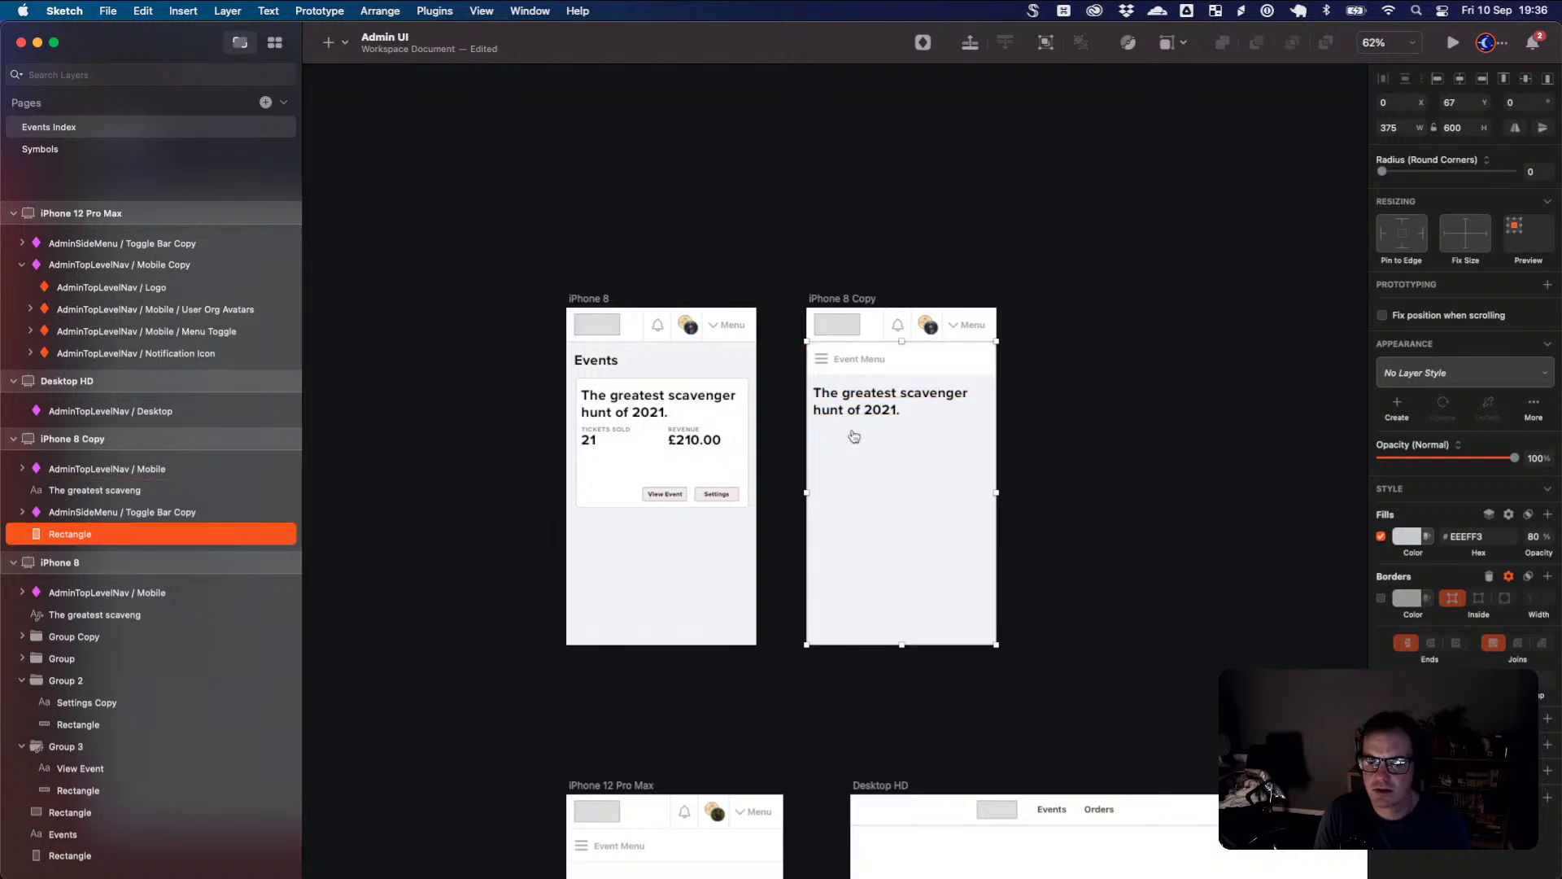
key(super+Tab)
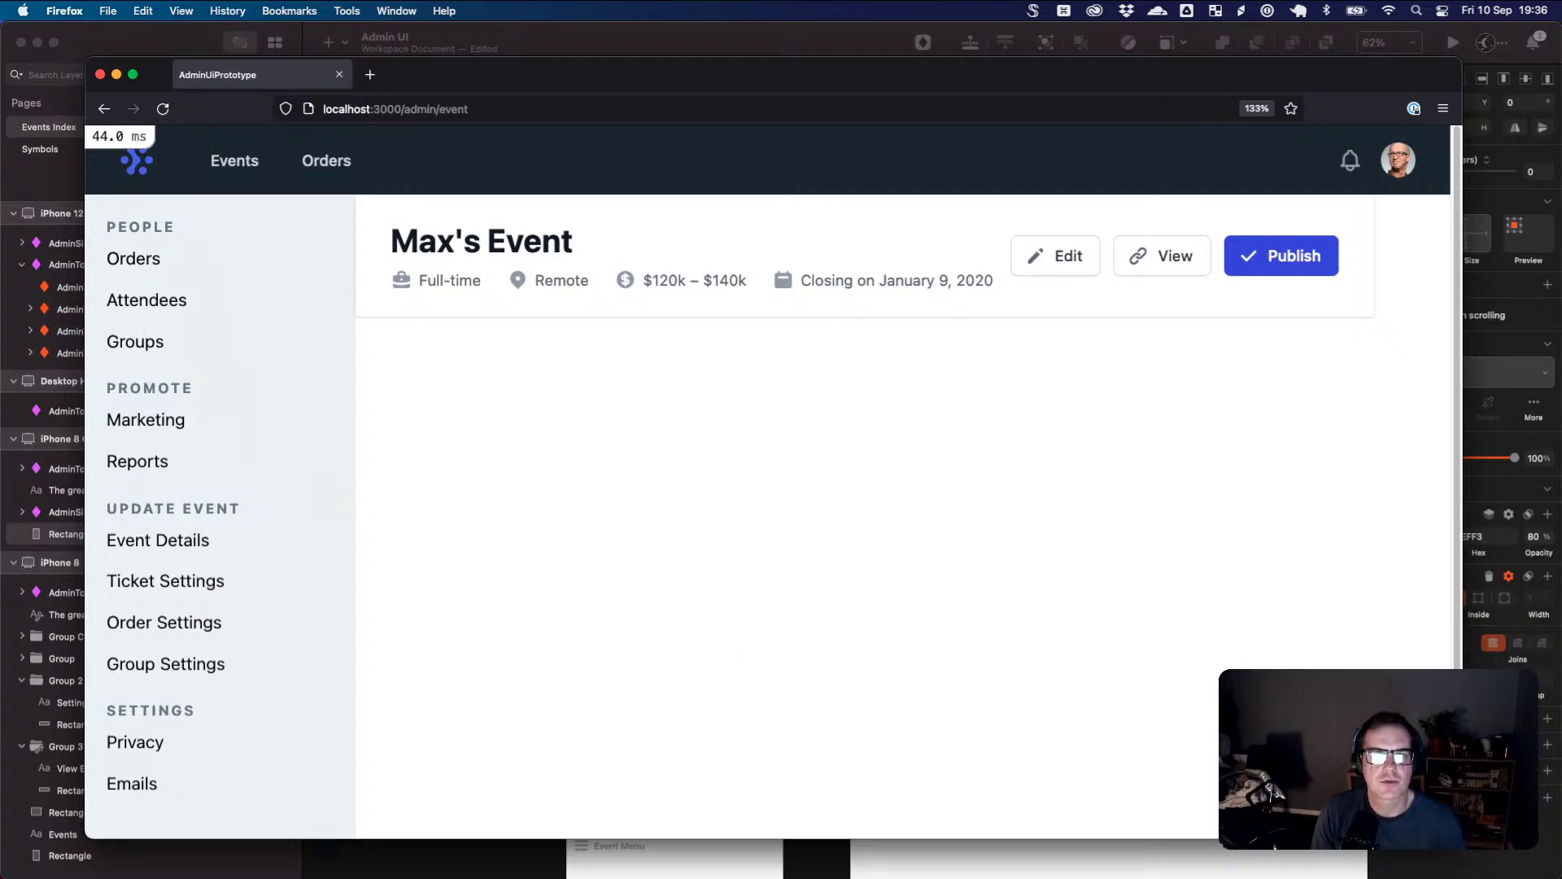
key(super+Tab)
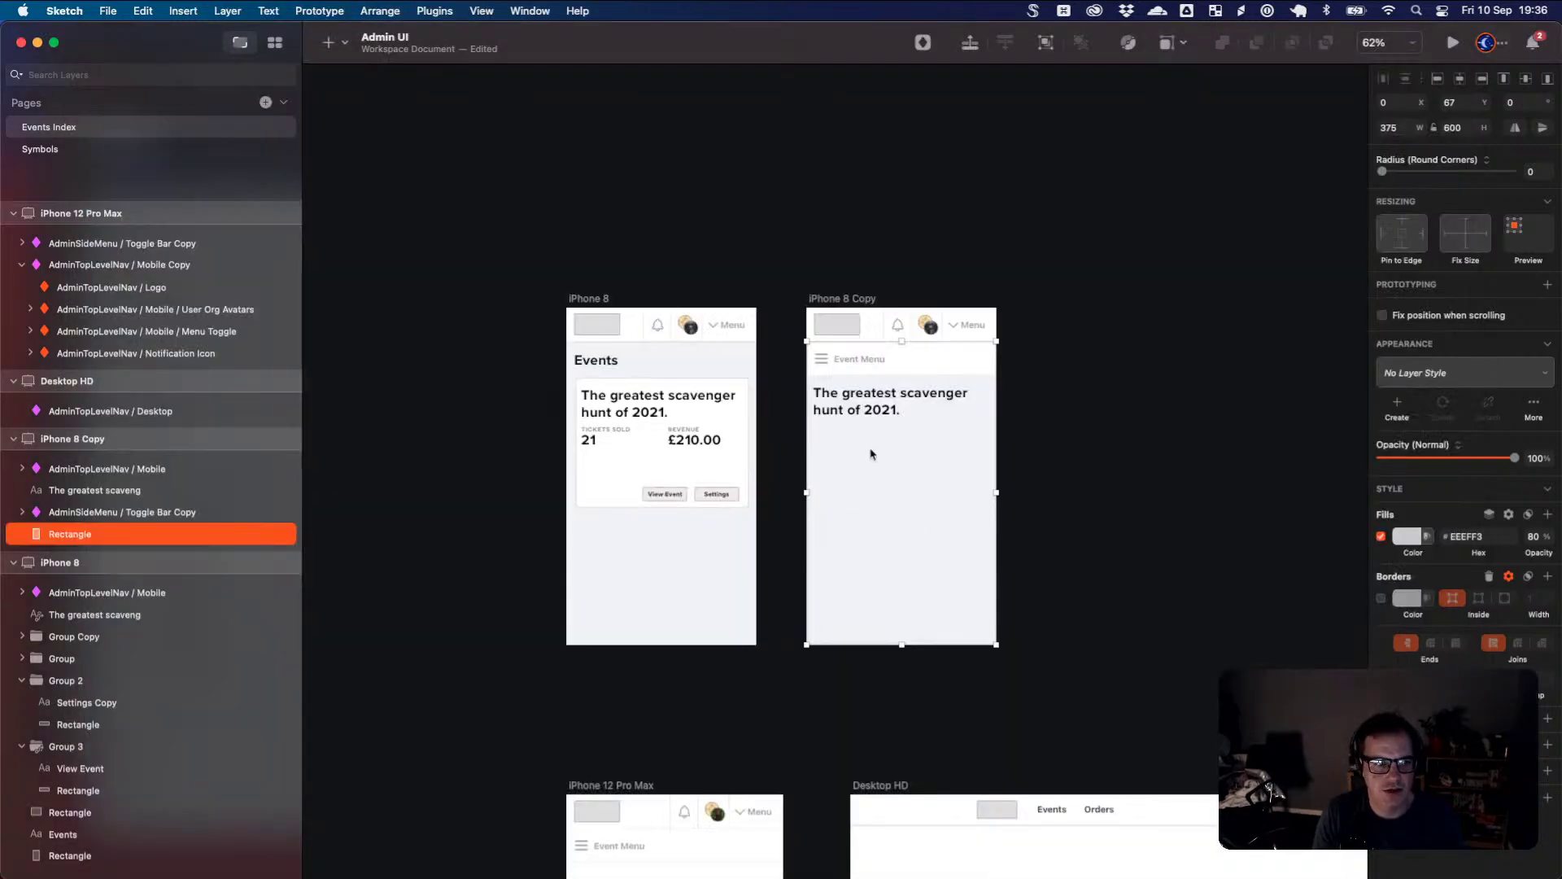
scroll(908, 504, up, 1)
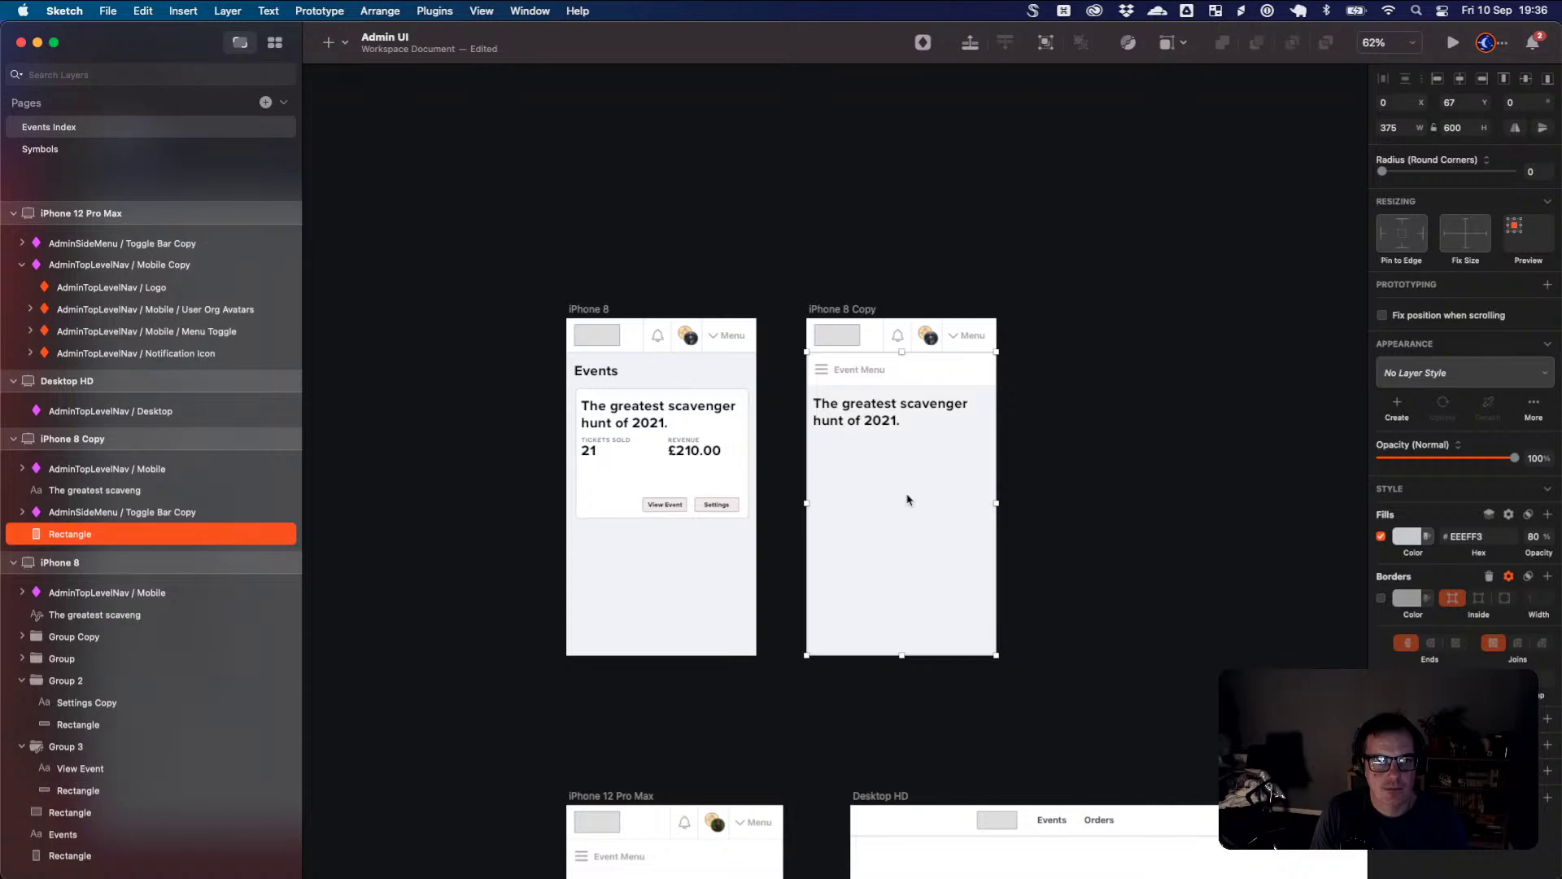
click(869, 311)
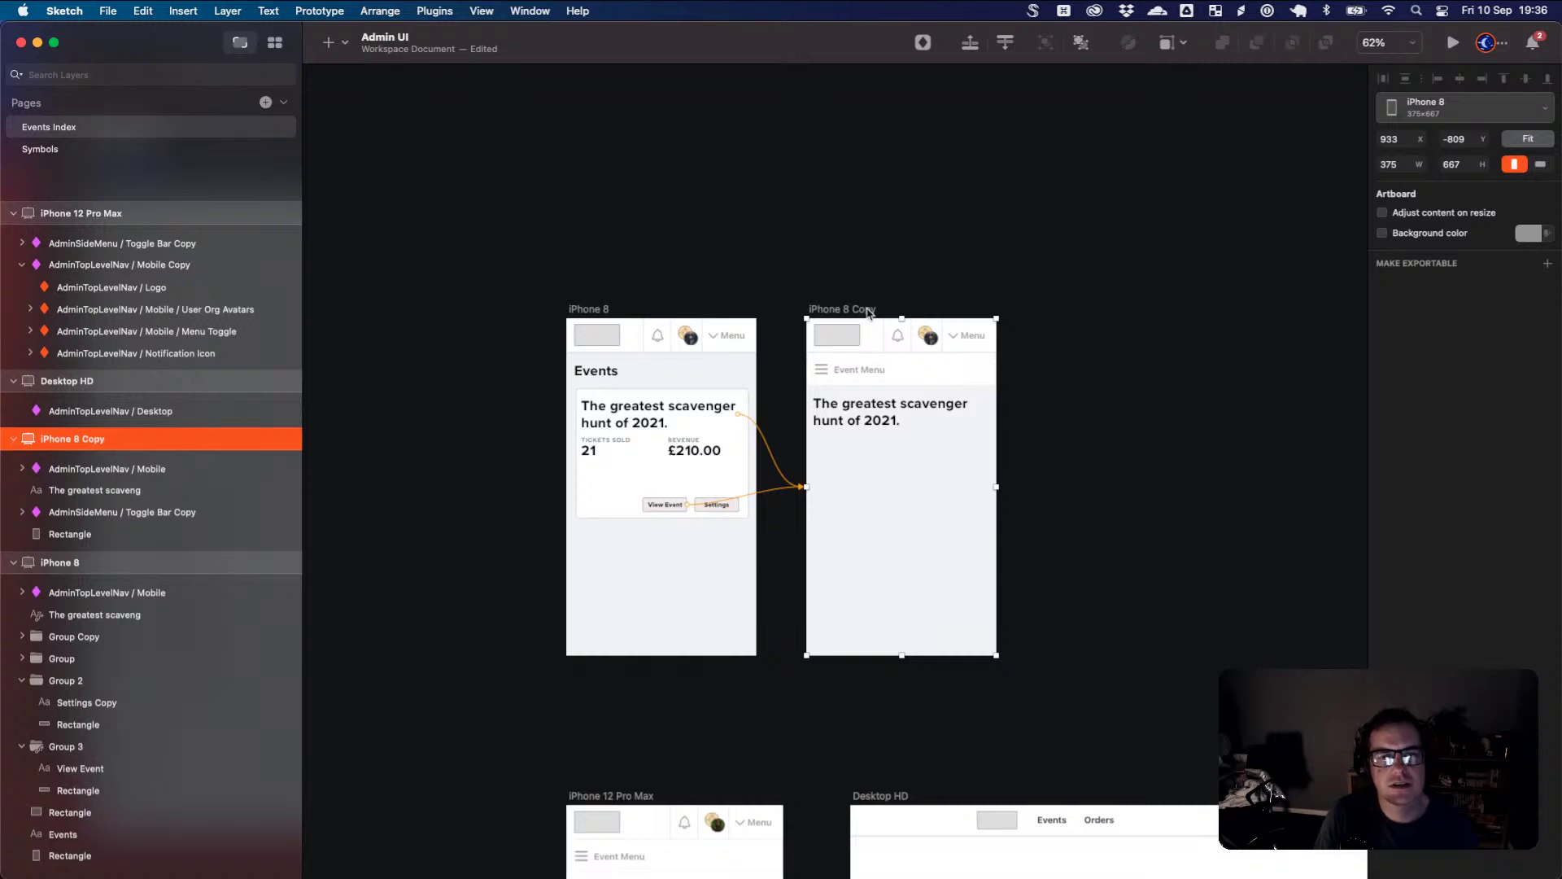
click(836, 372)
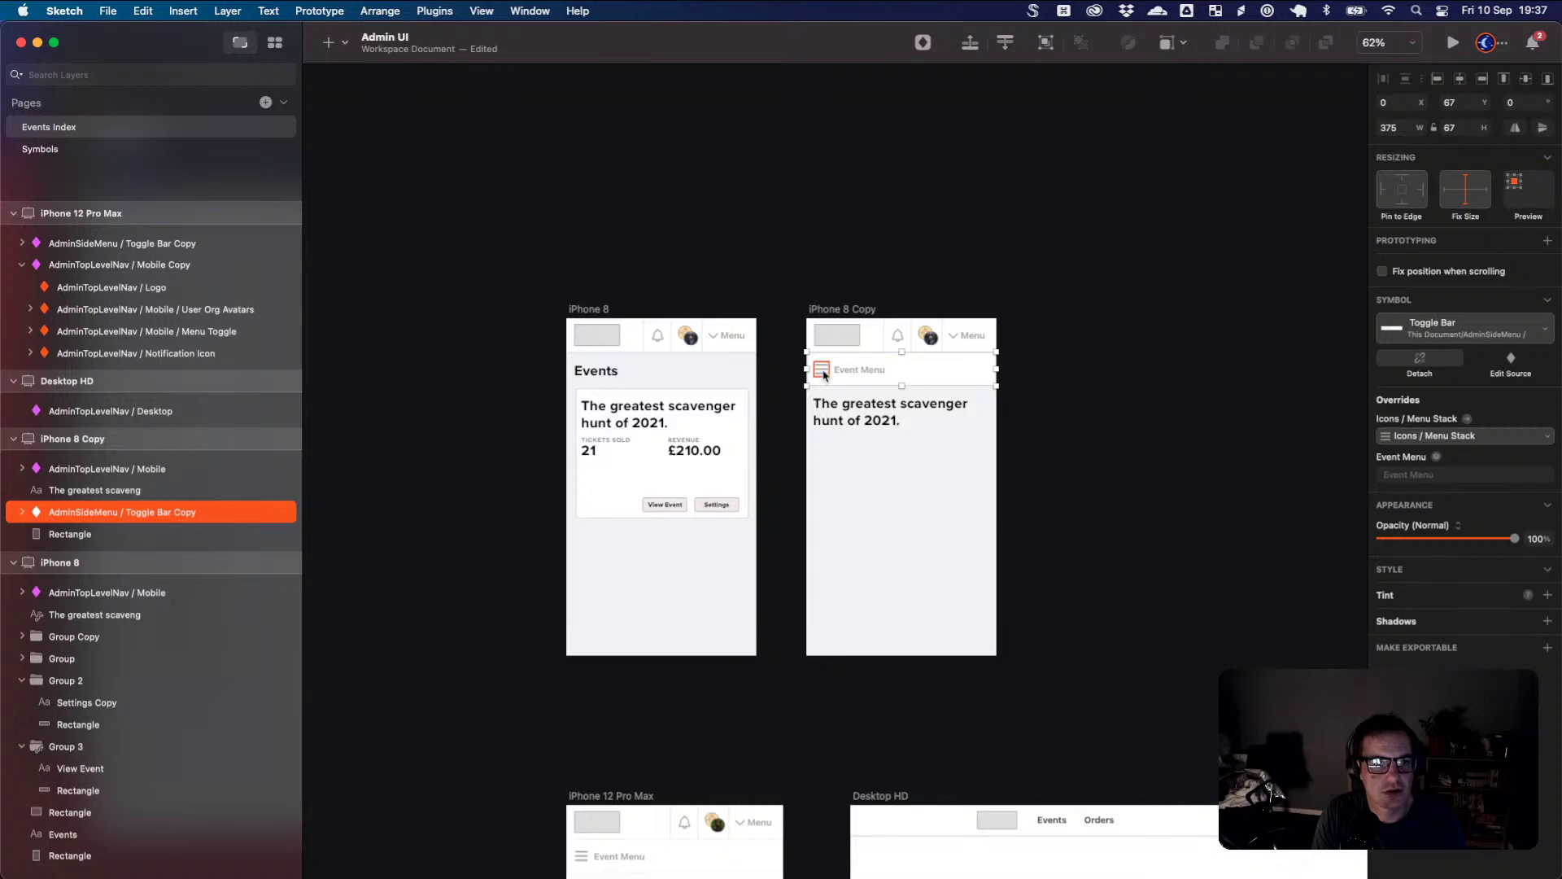
- Group the menu icon and Event Menu label inside the Toggle Bar symbol, without a link
double_click(940, 377)
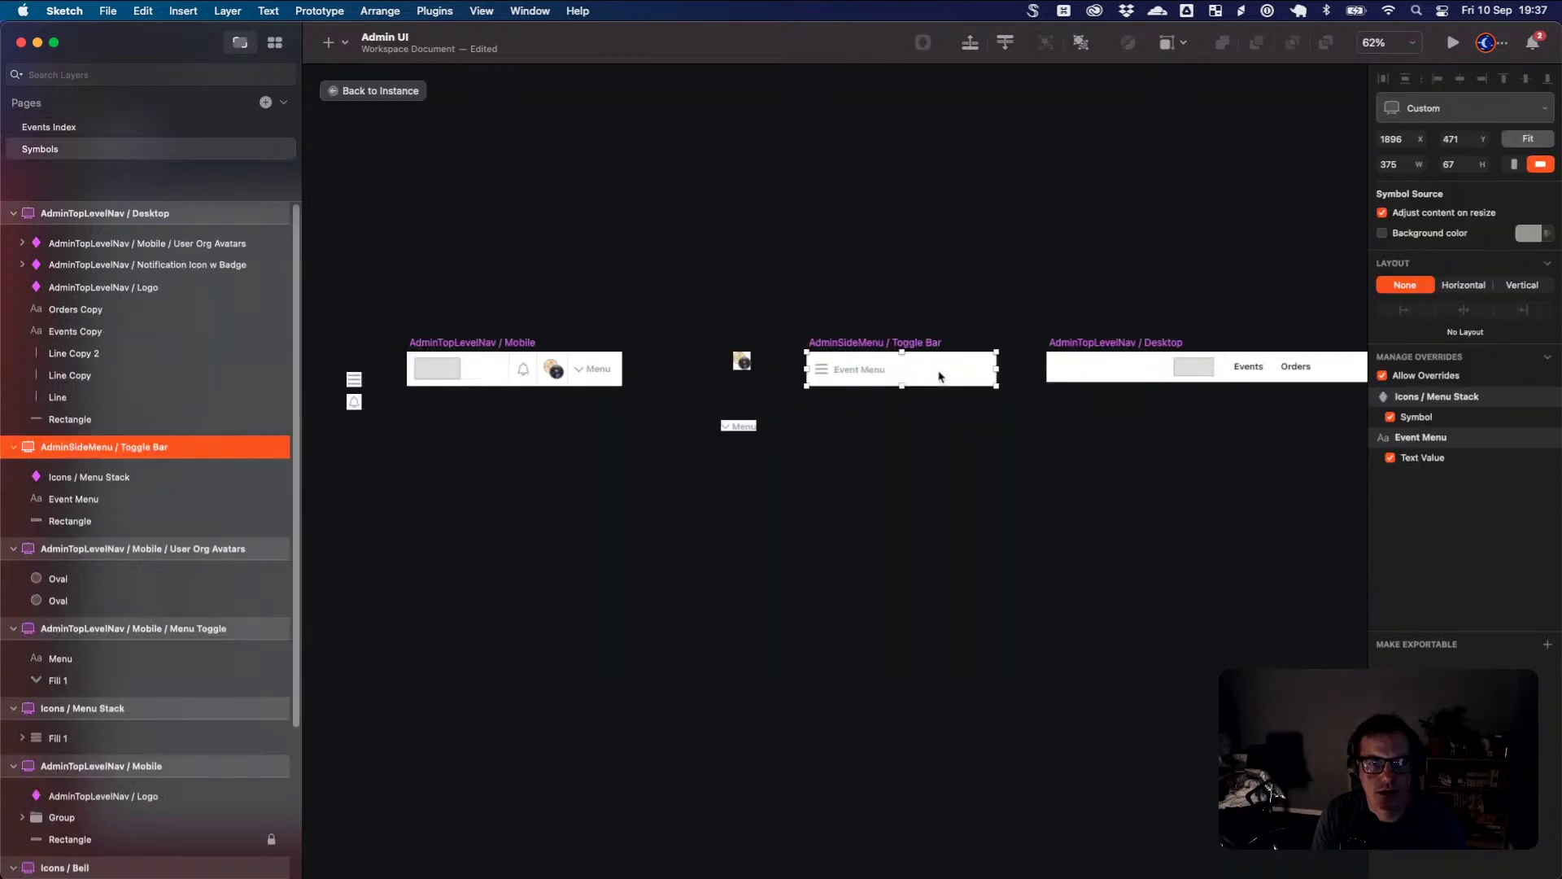
click(826, 373)
shift+click(859, 371)
right_click(866, 376)
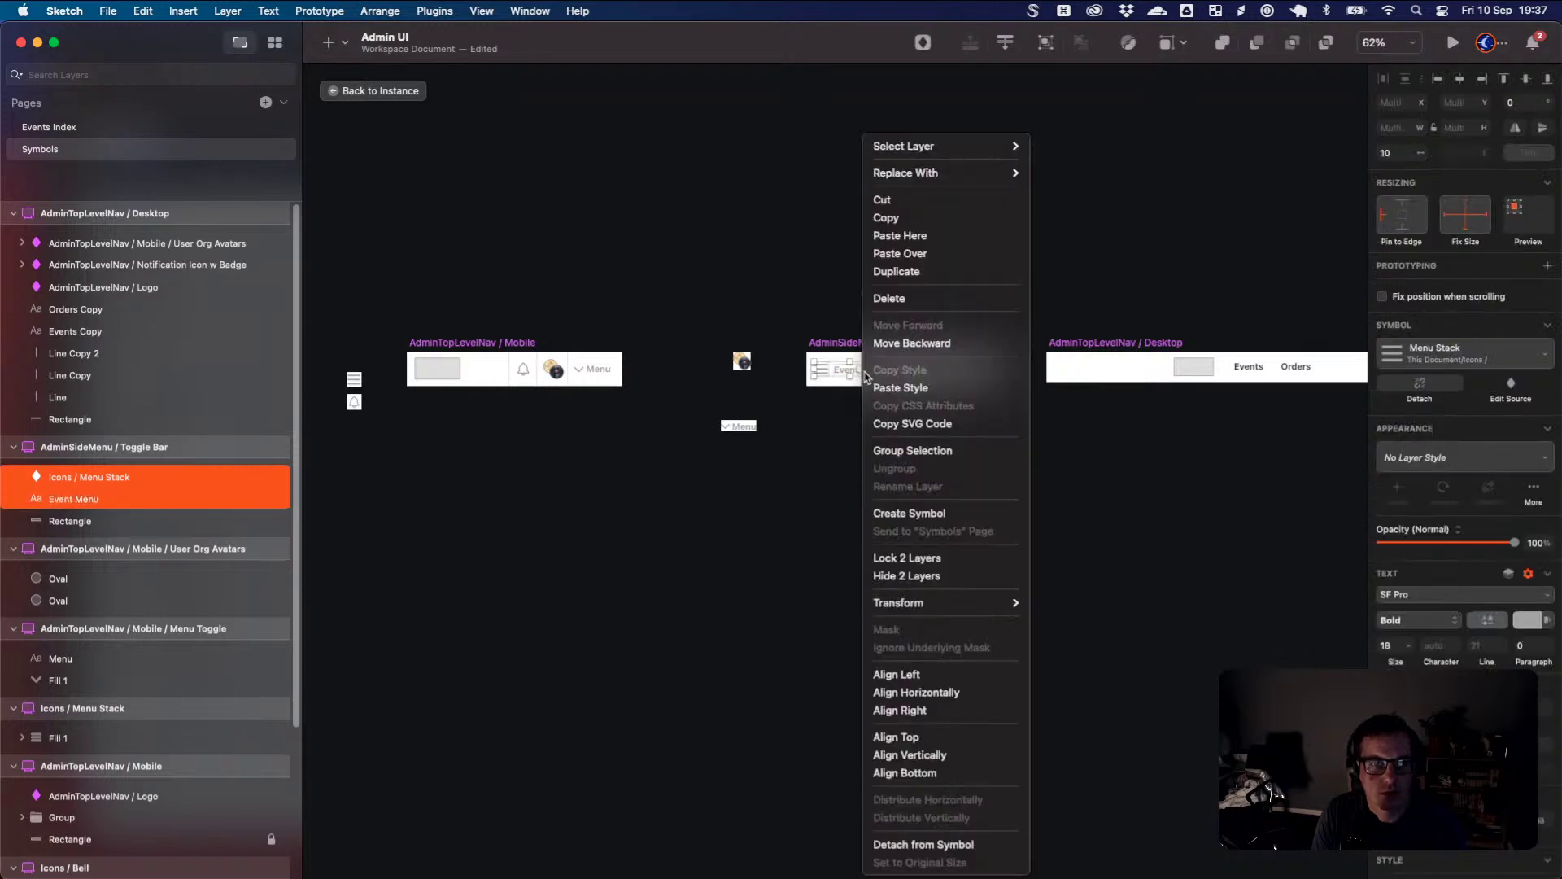
click(934, 455)
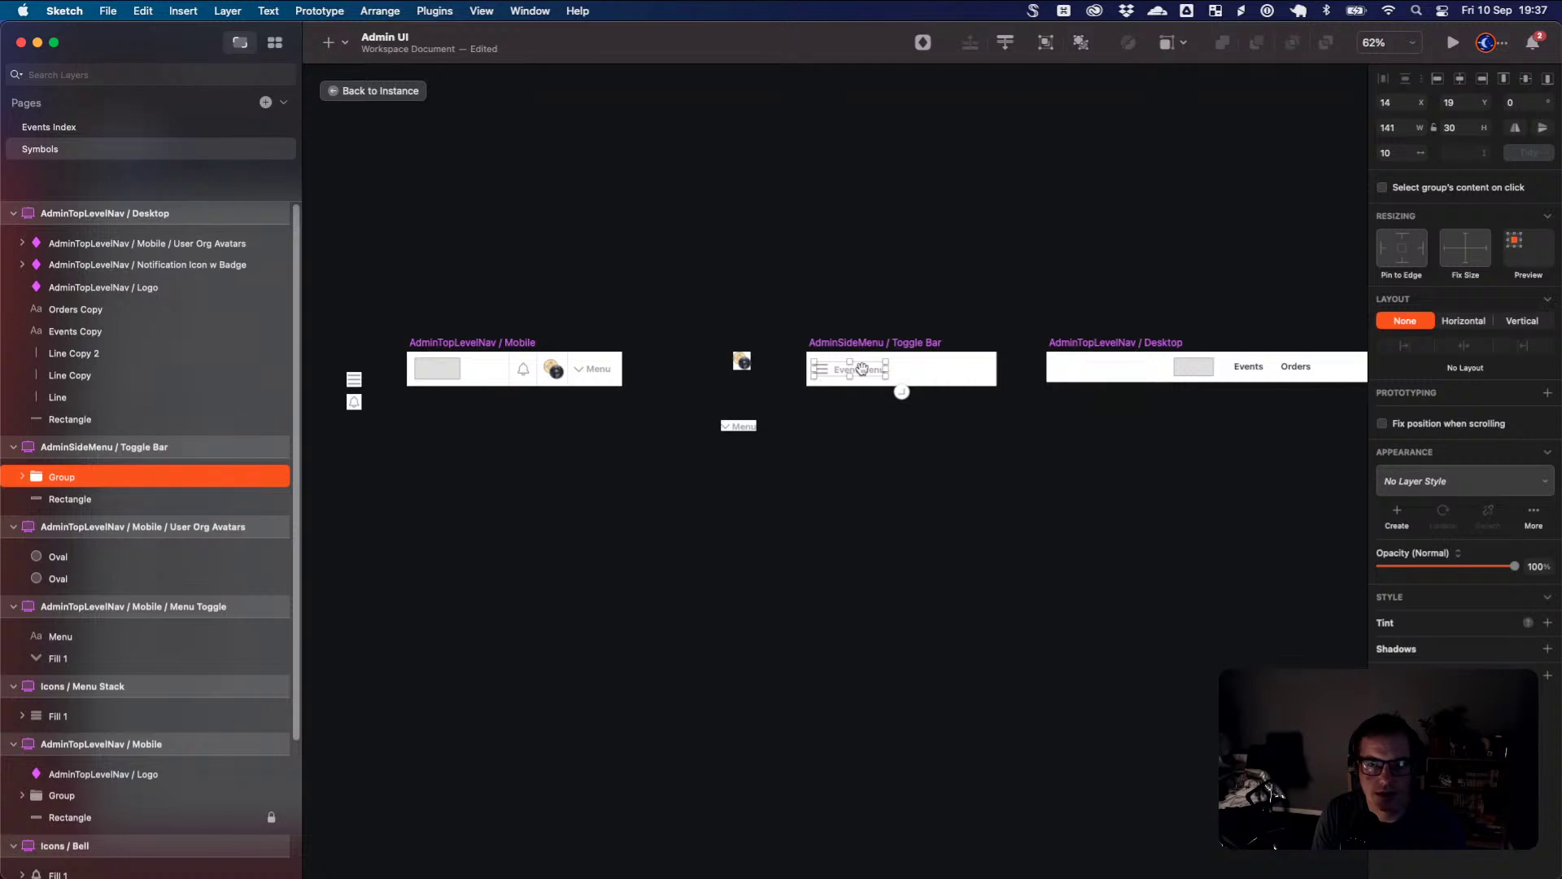
click(1548, 392)
click(1495, 430)
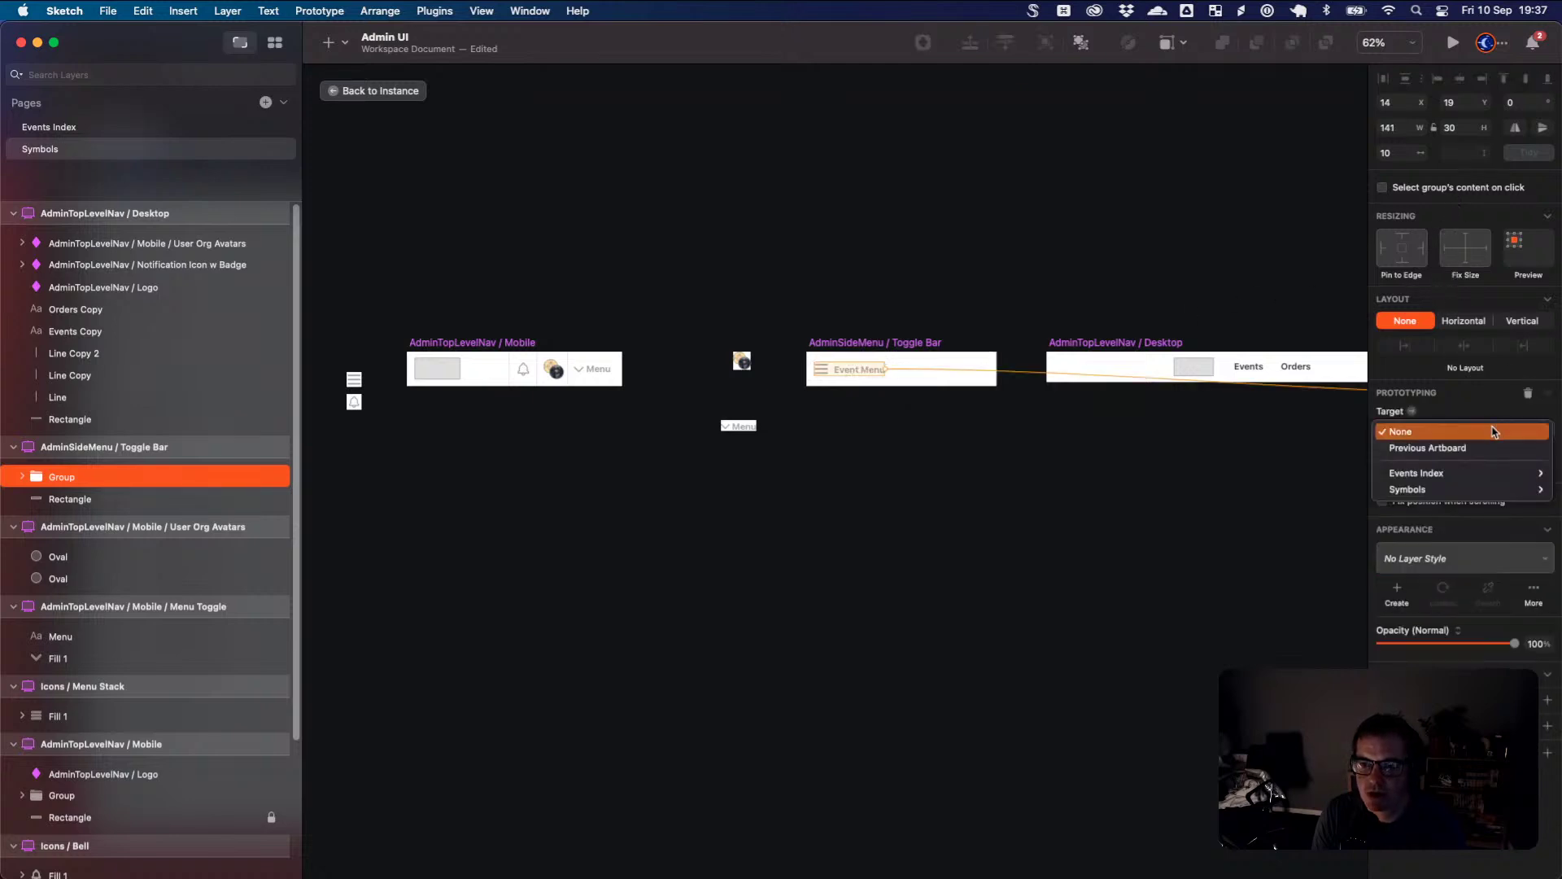
click(1495, 432)
drag(1203, 437, 440, 109)
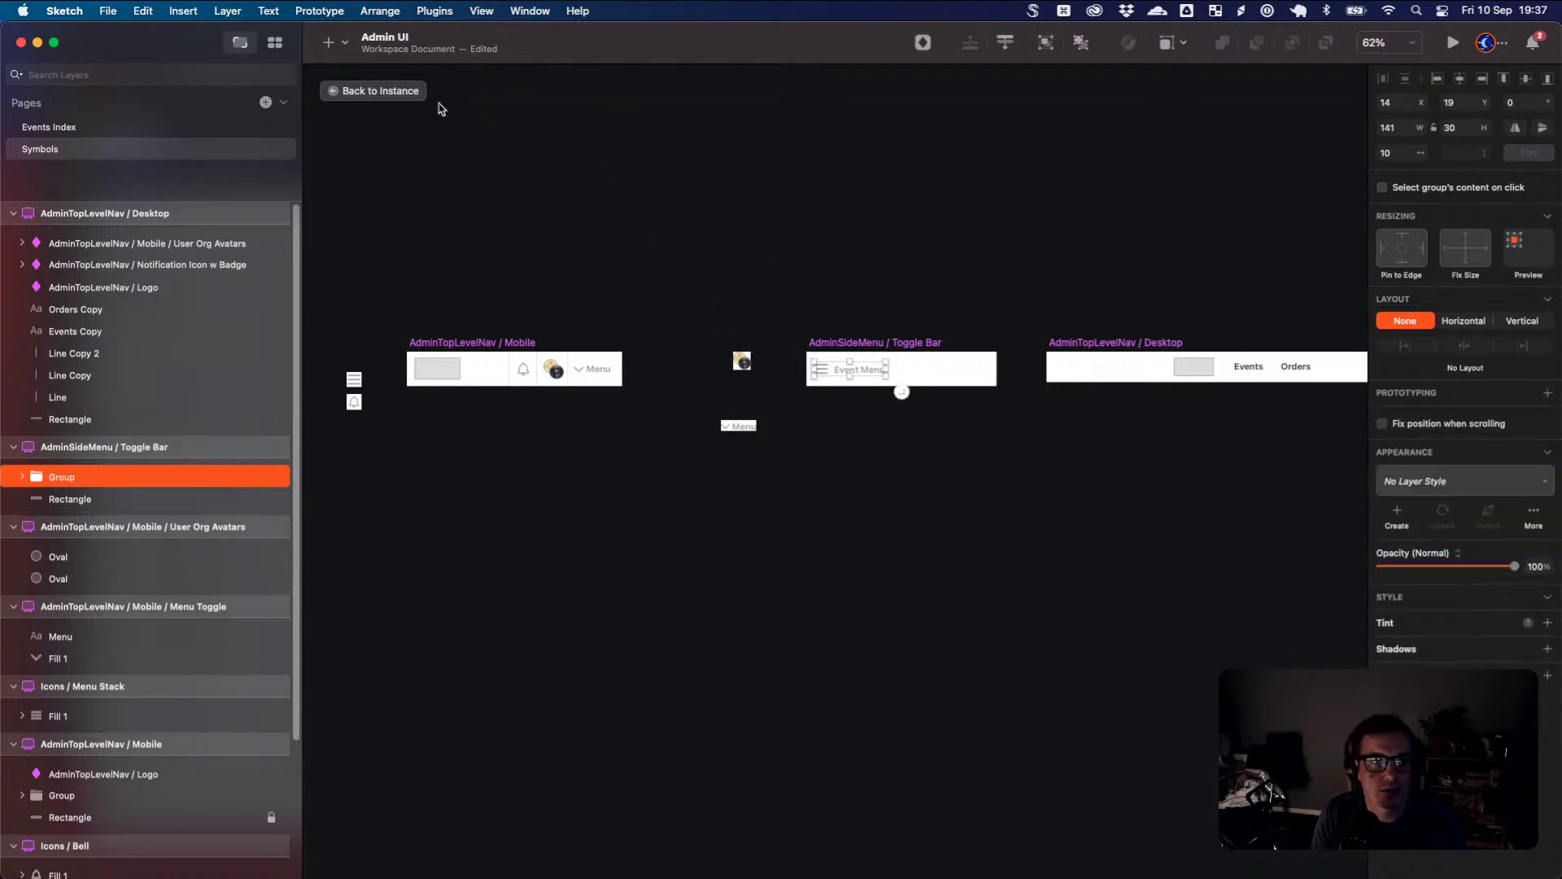
click(411, 91)
- Duplicate the iPhone 8 Copy artboard, creating iPhone 8 Copy 2
right_click(856, 314)
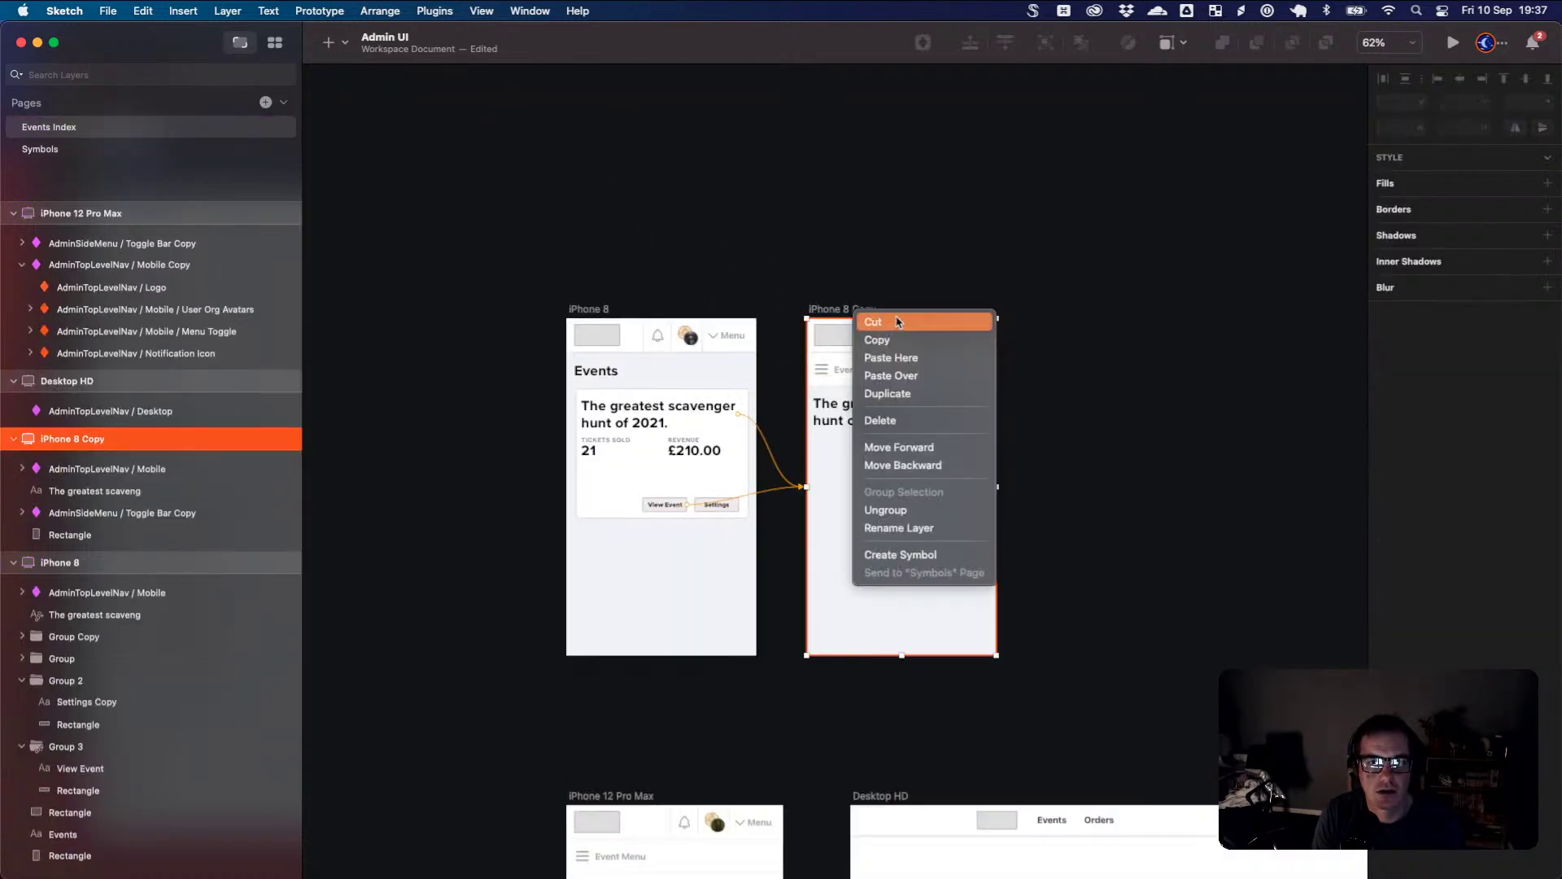
click(887, 393)
scroll(1043, 428, right, 5)
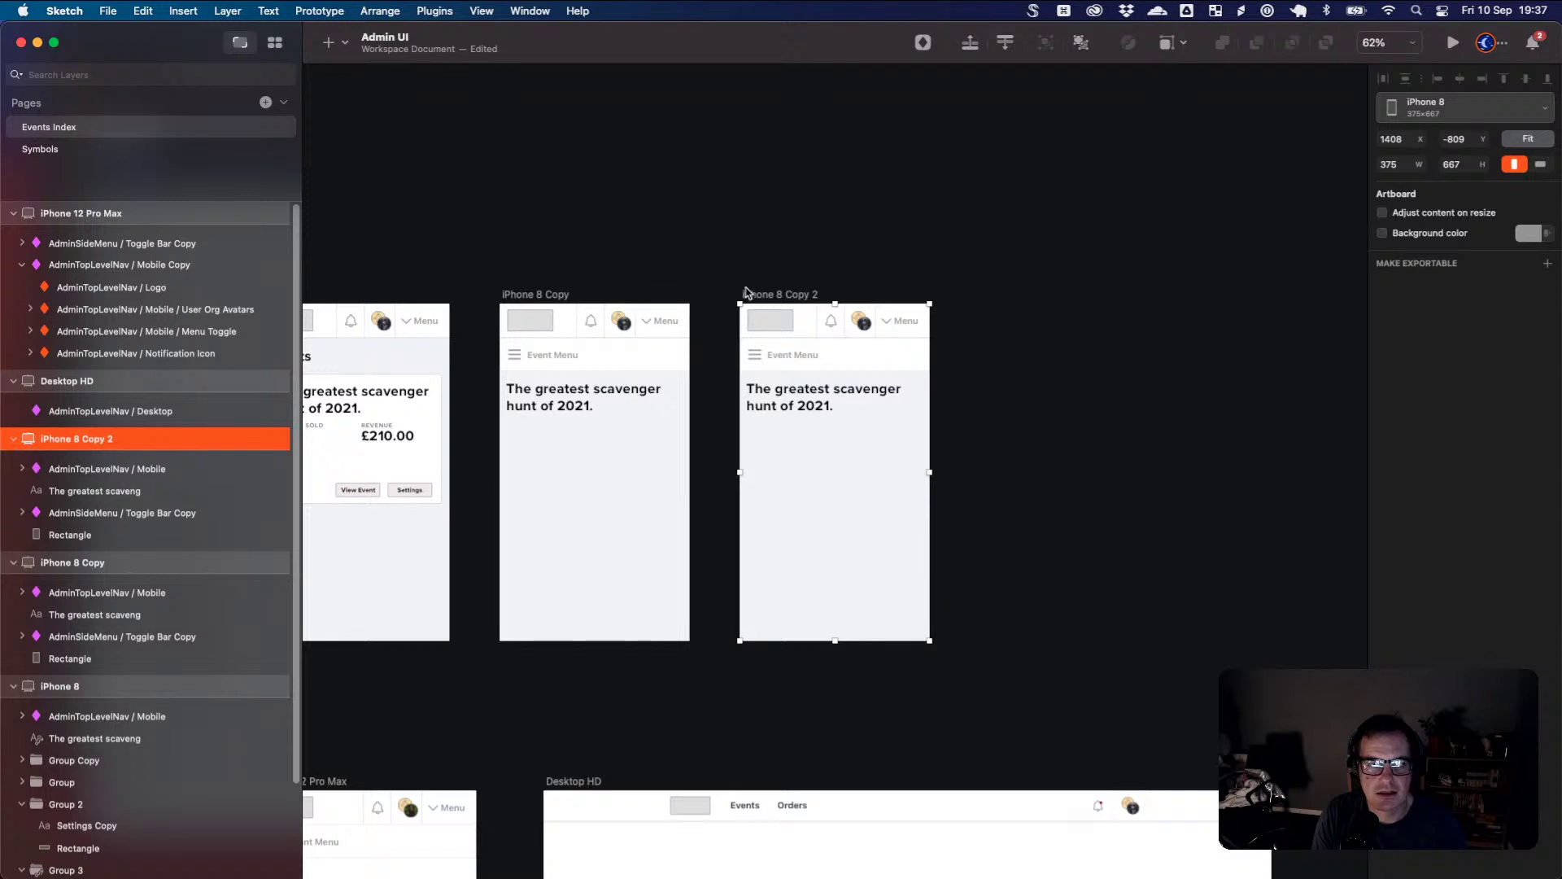
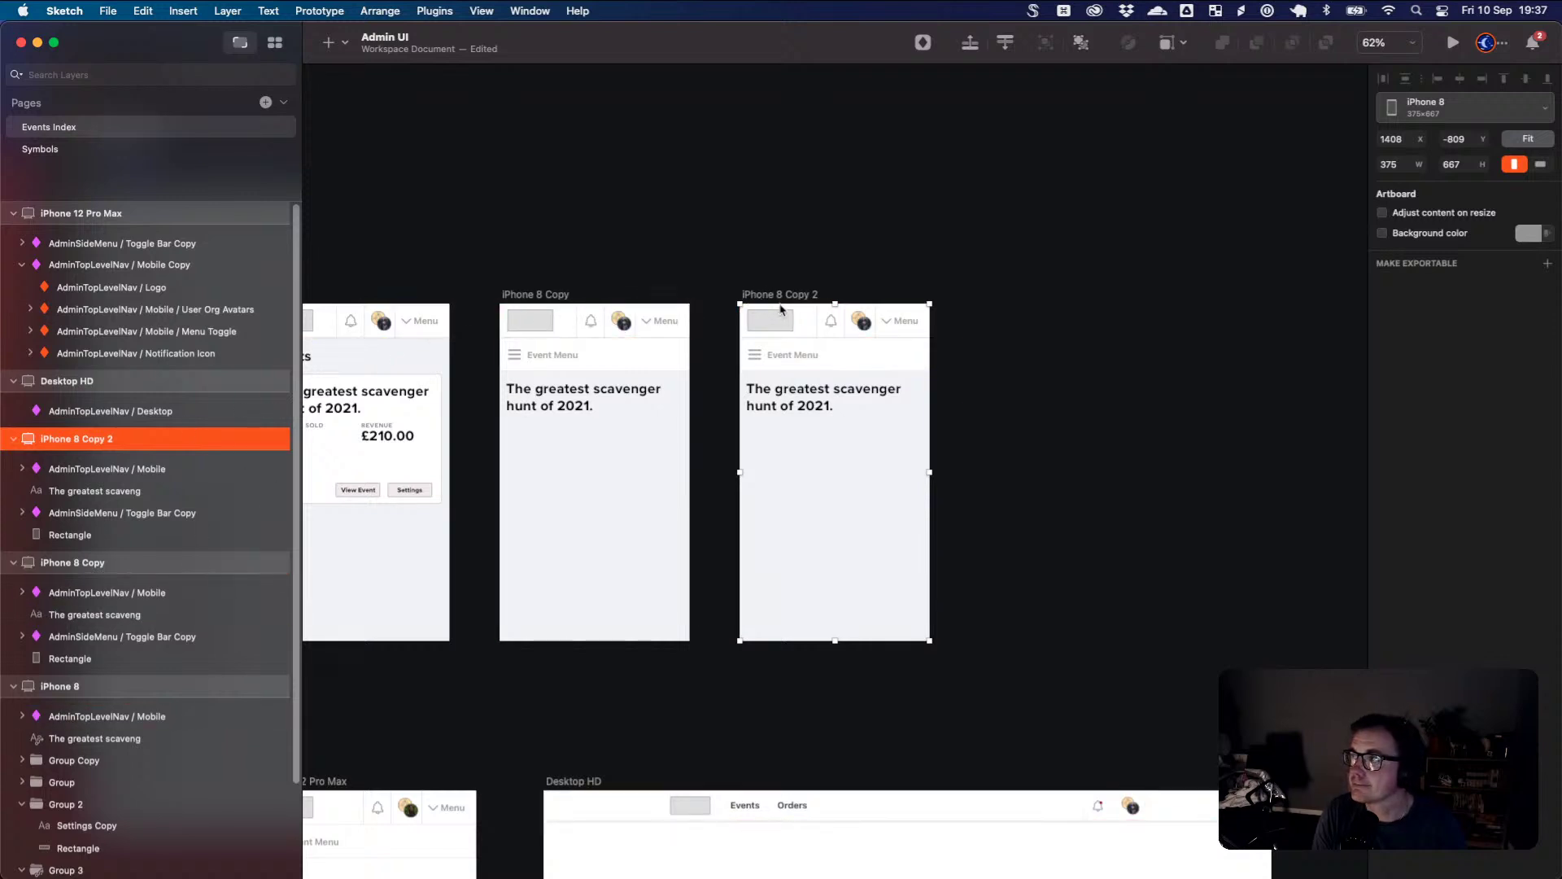
- Rename the duplicated artboard iPhone 8 Copy 2 to 'Mobile Nav' in the Layers list
double_click(113, 438)
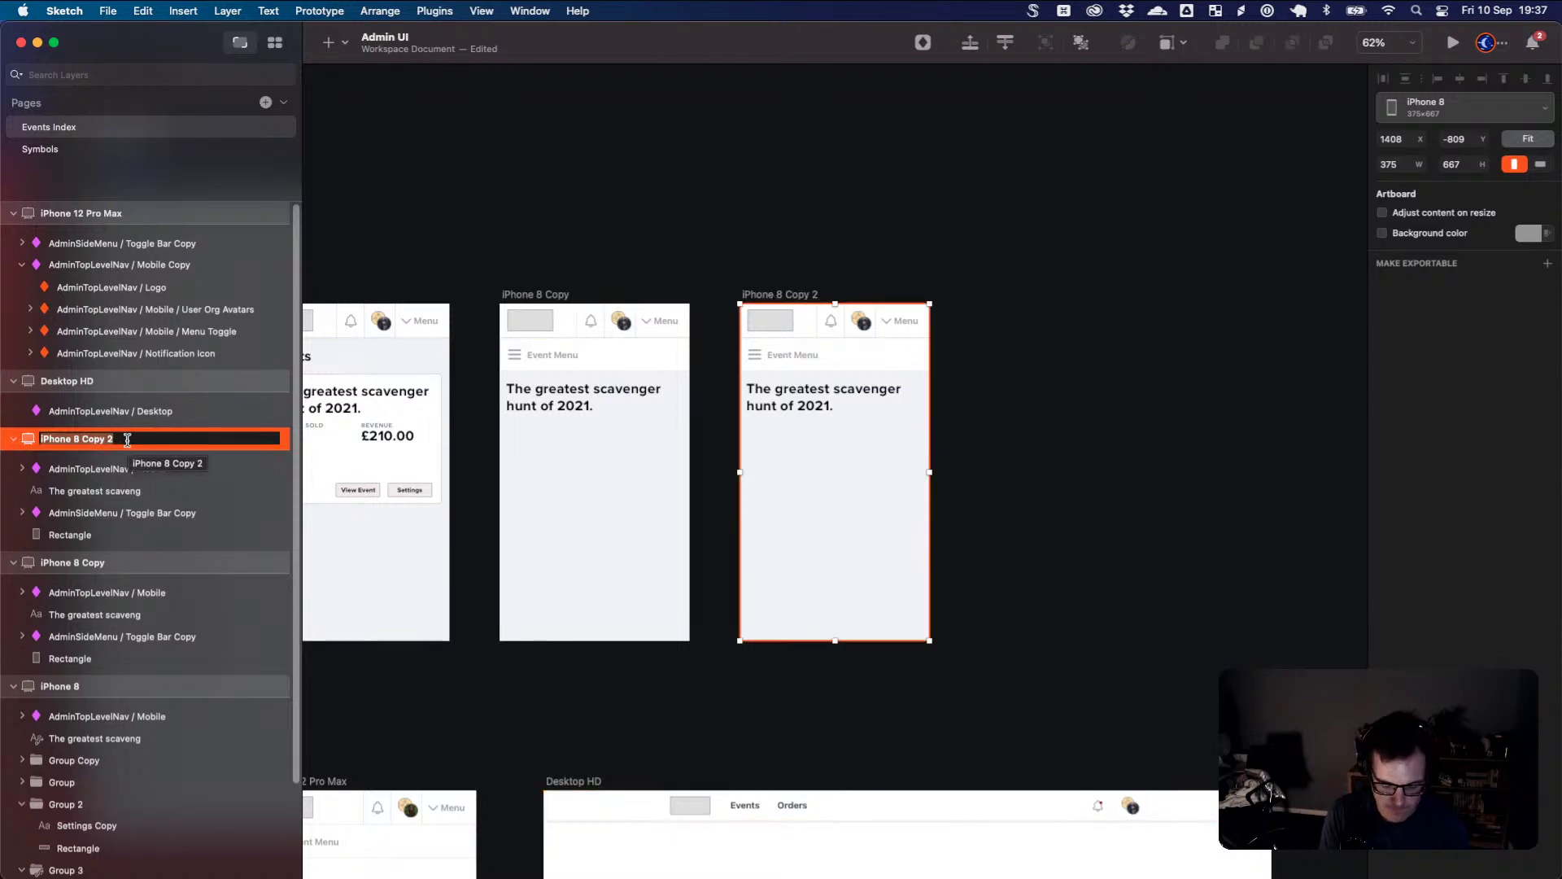
text(Mo)
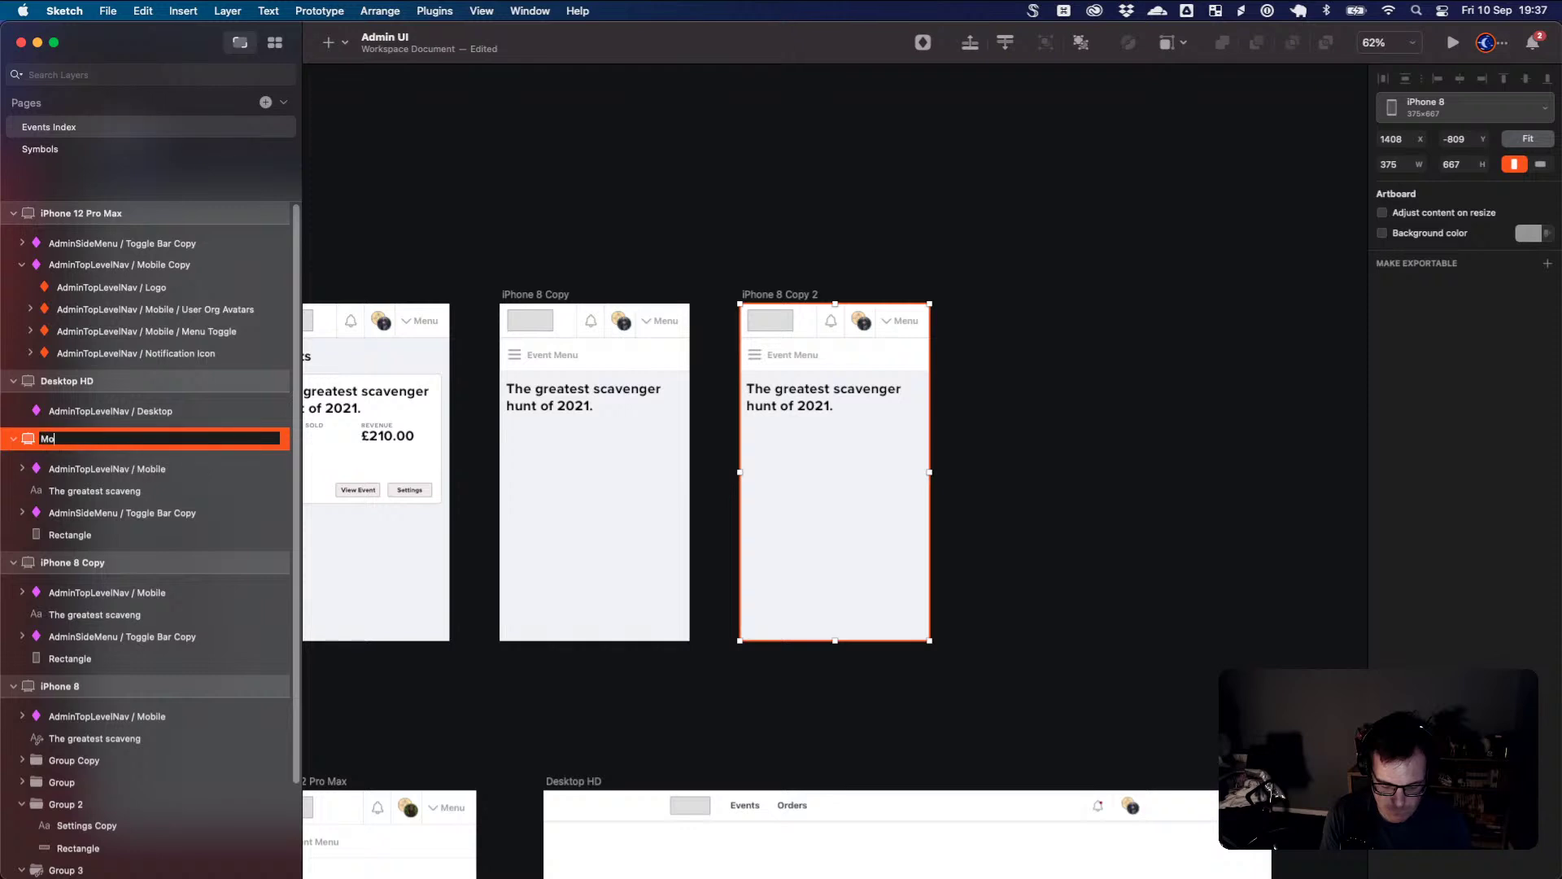
text(bil)
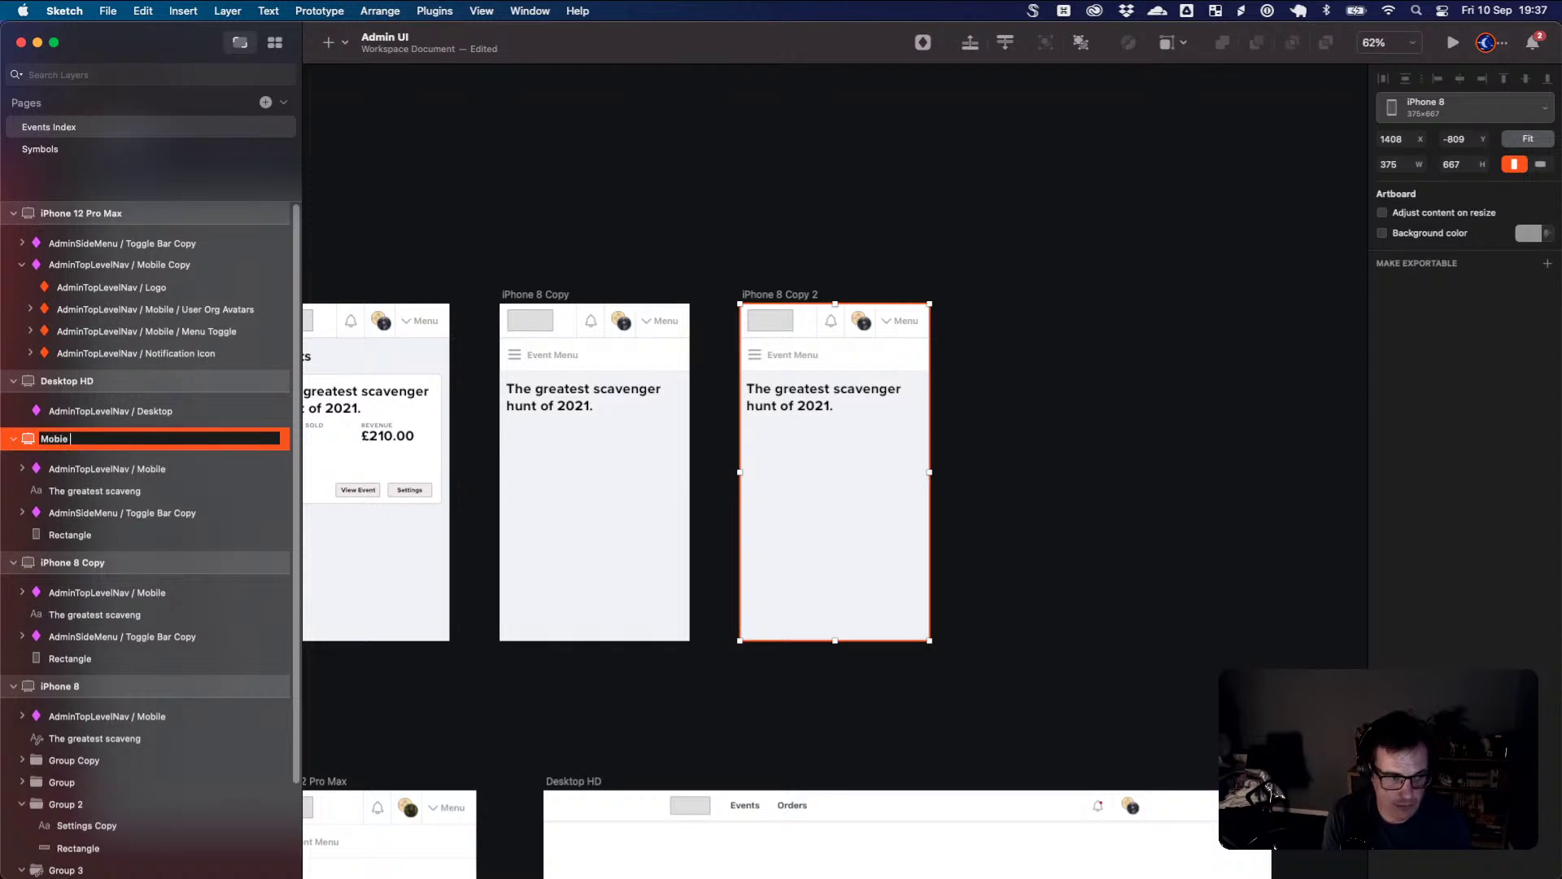
text(e Nav)
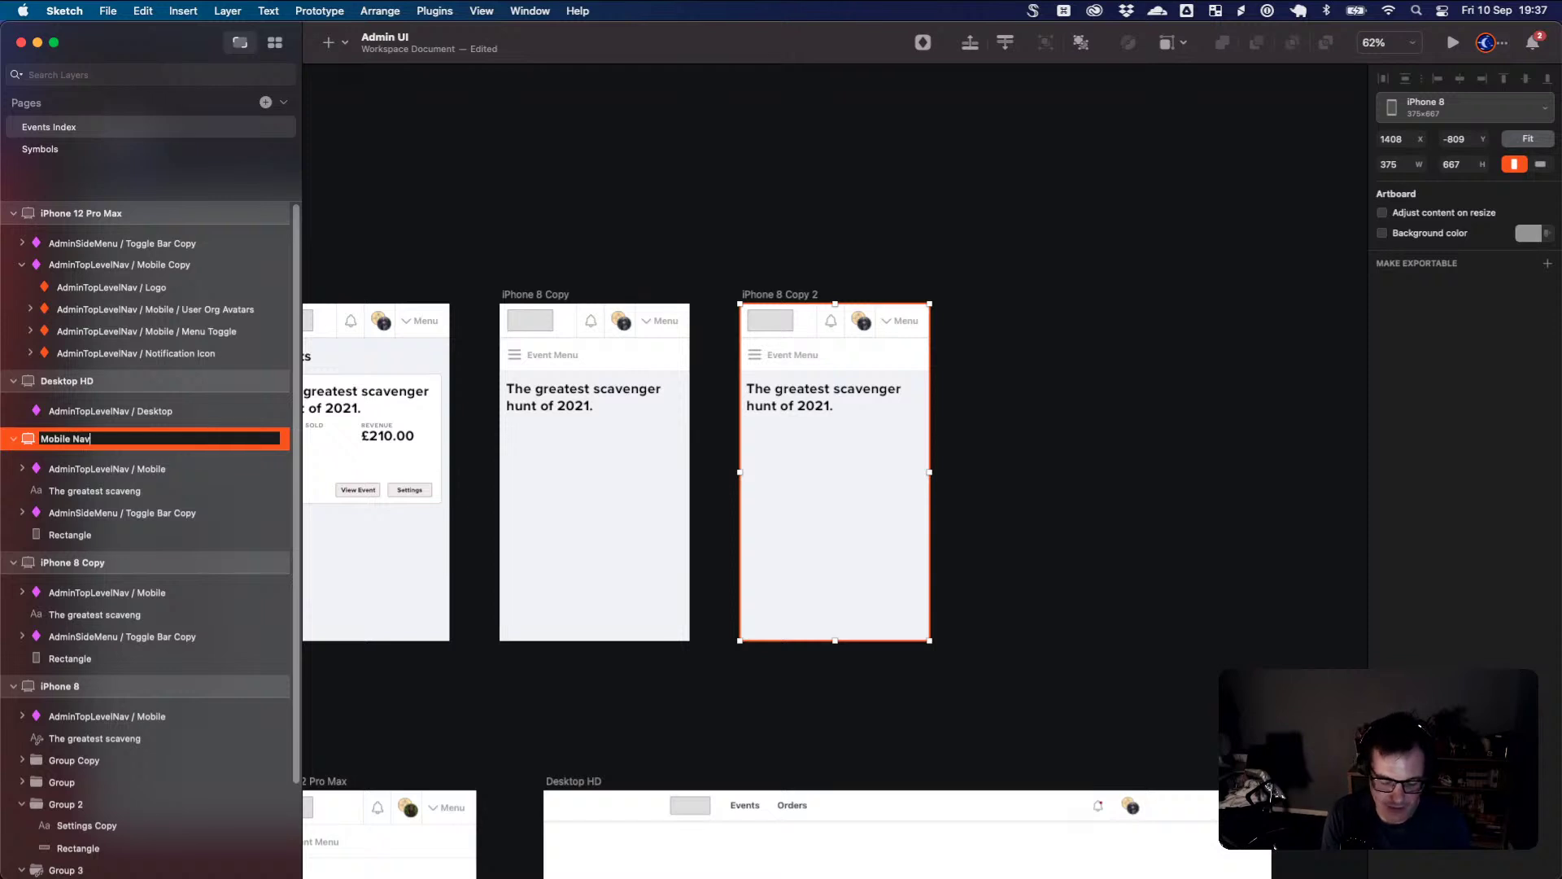
key(Return)
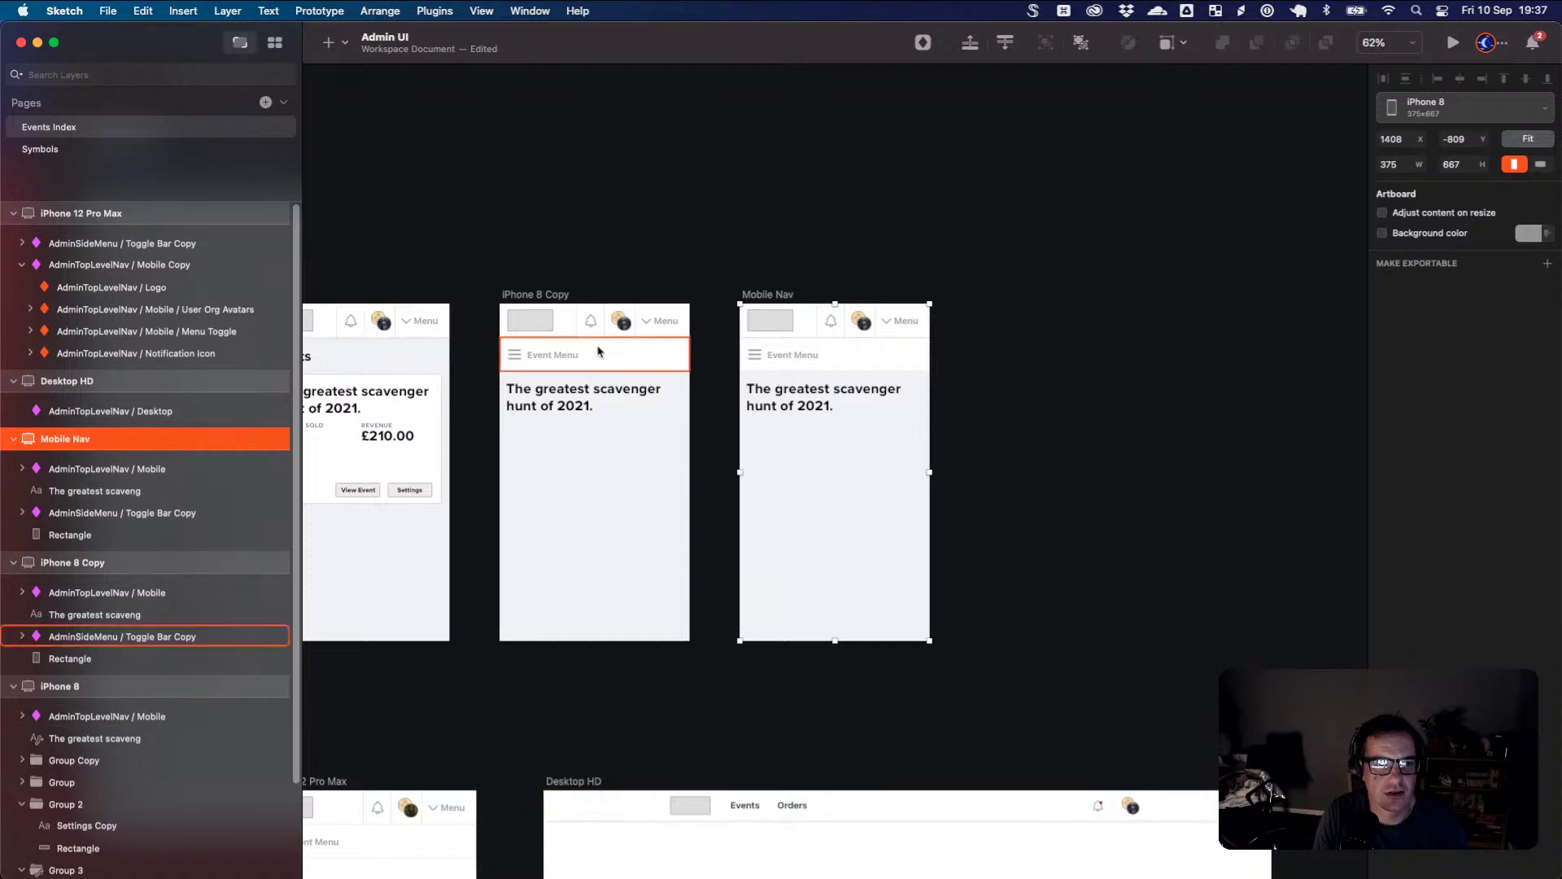
- In the Toggle Bar symbol source, link the Event Menu group to the Mobile Nav artboard as a prototype hotspot
click(570, 359)
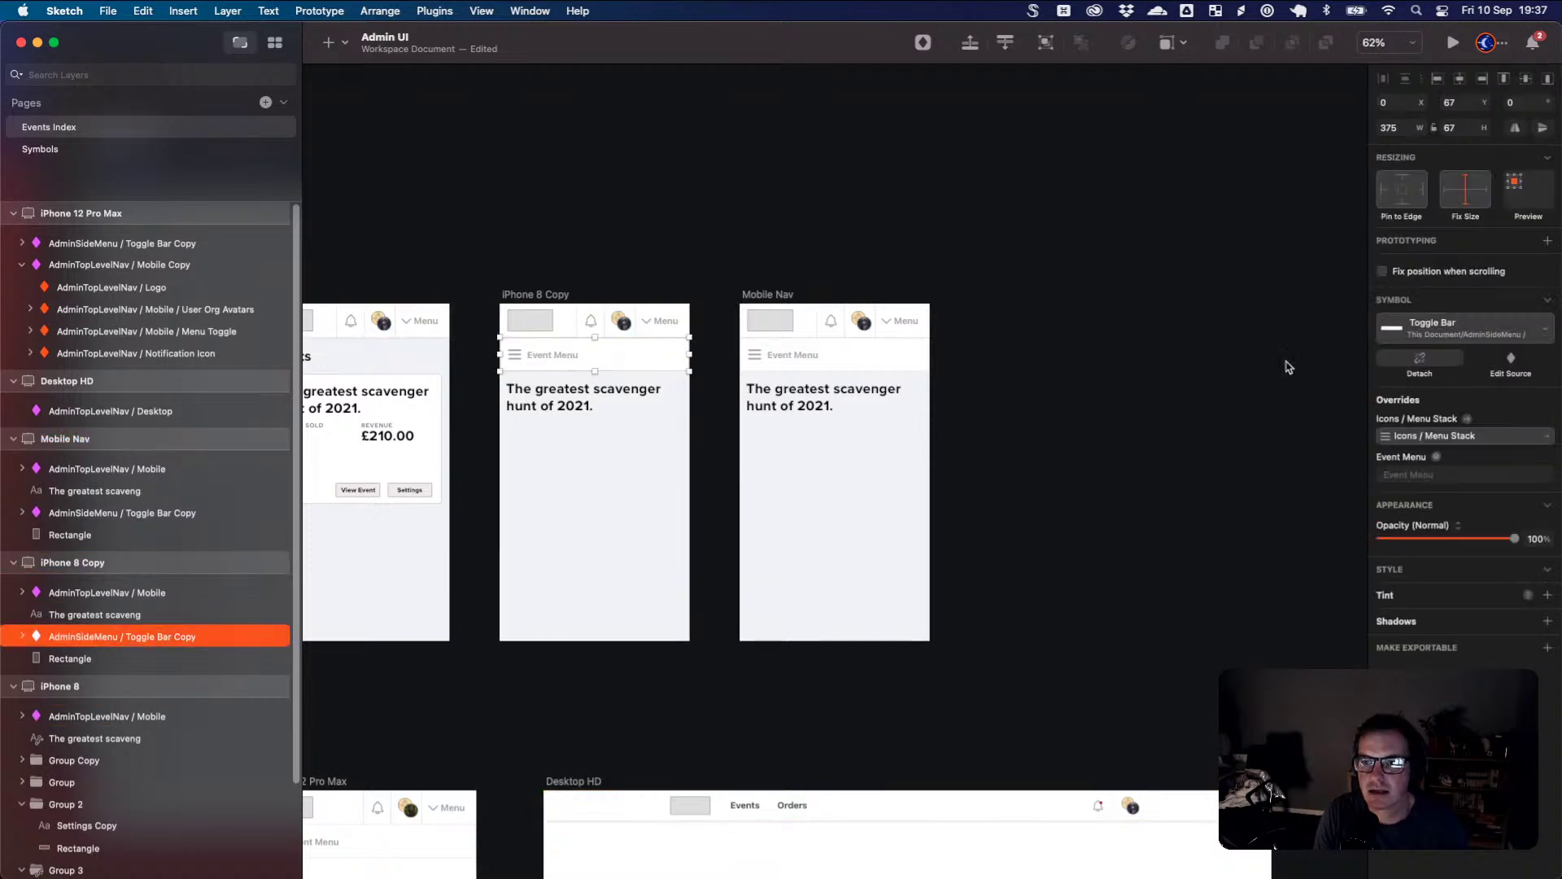
click(1507, 364)
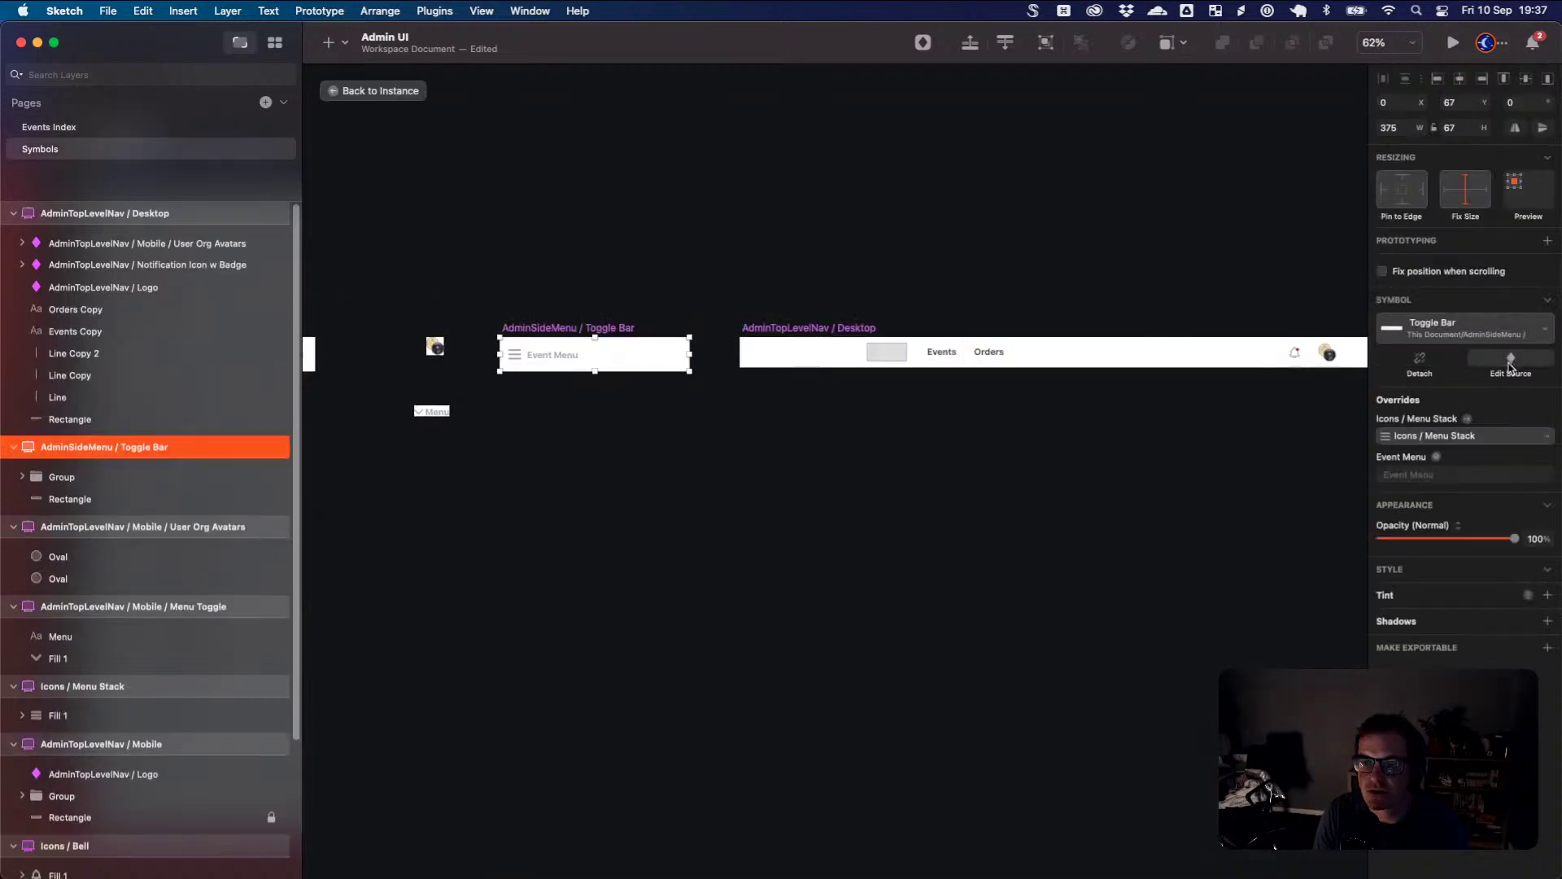
click(535, 358)
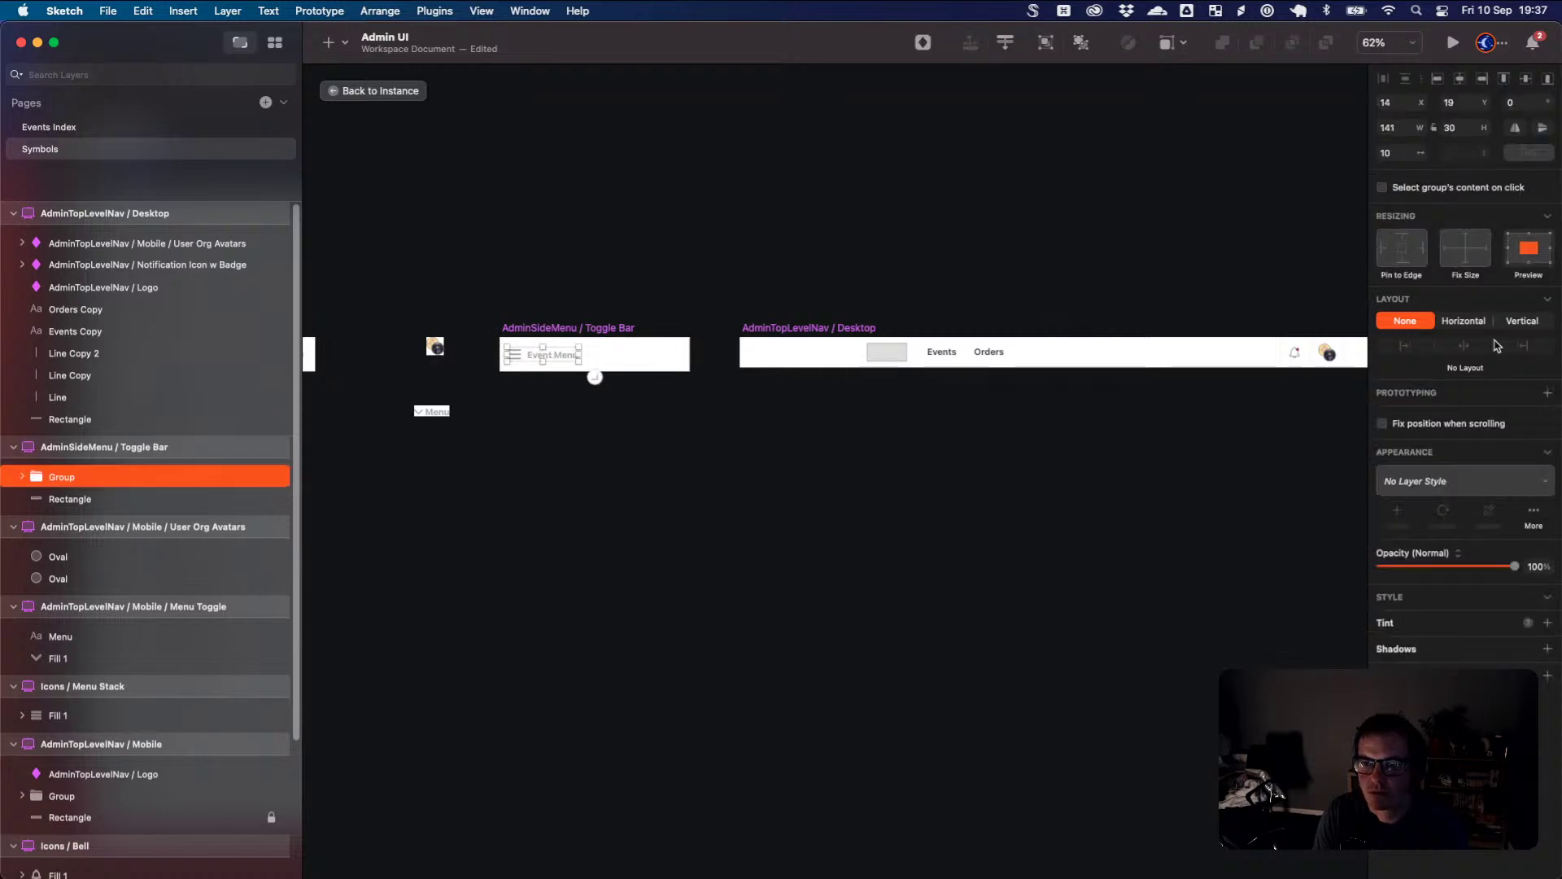
click(1549, 397)
click(1475, 428)
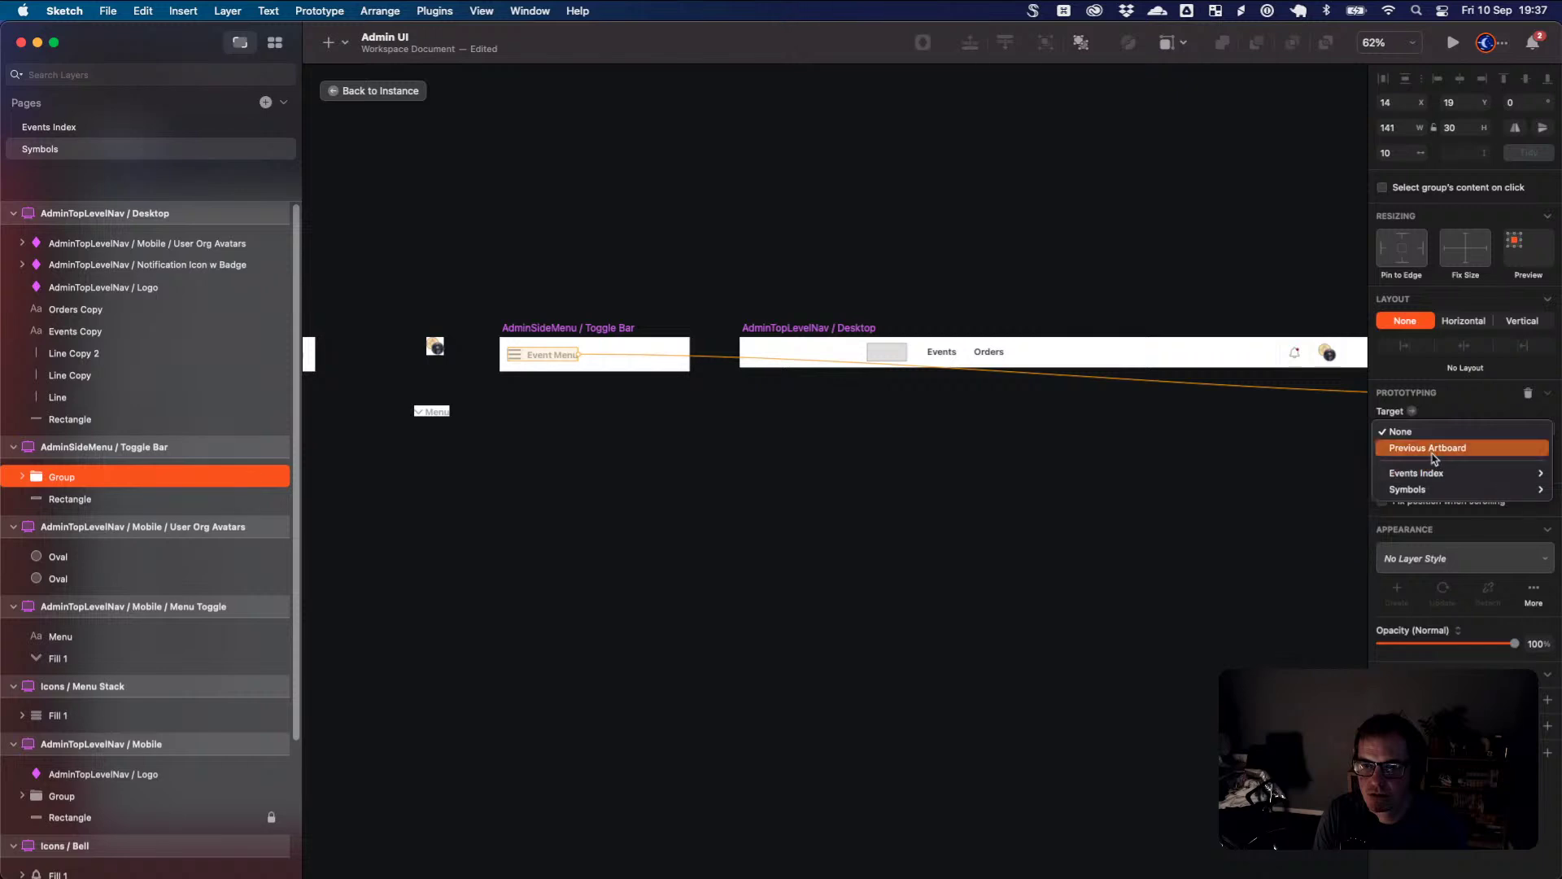
mouse_move(1432, 472)
click(1320, 538)
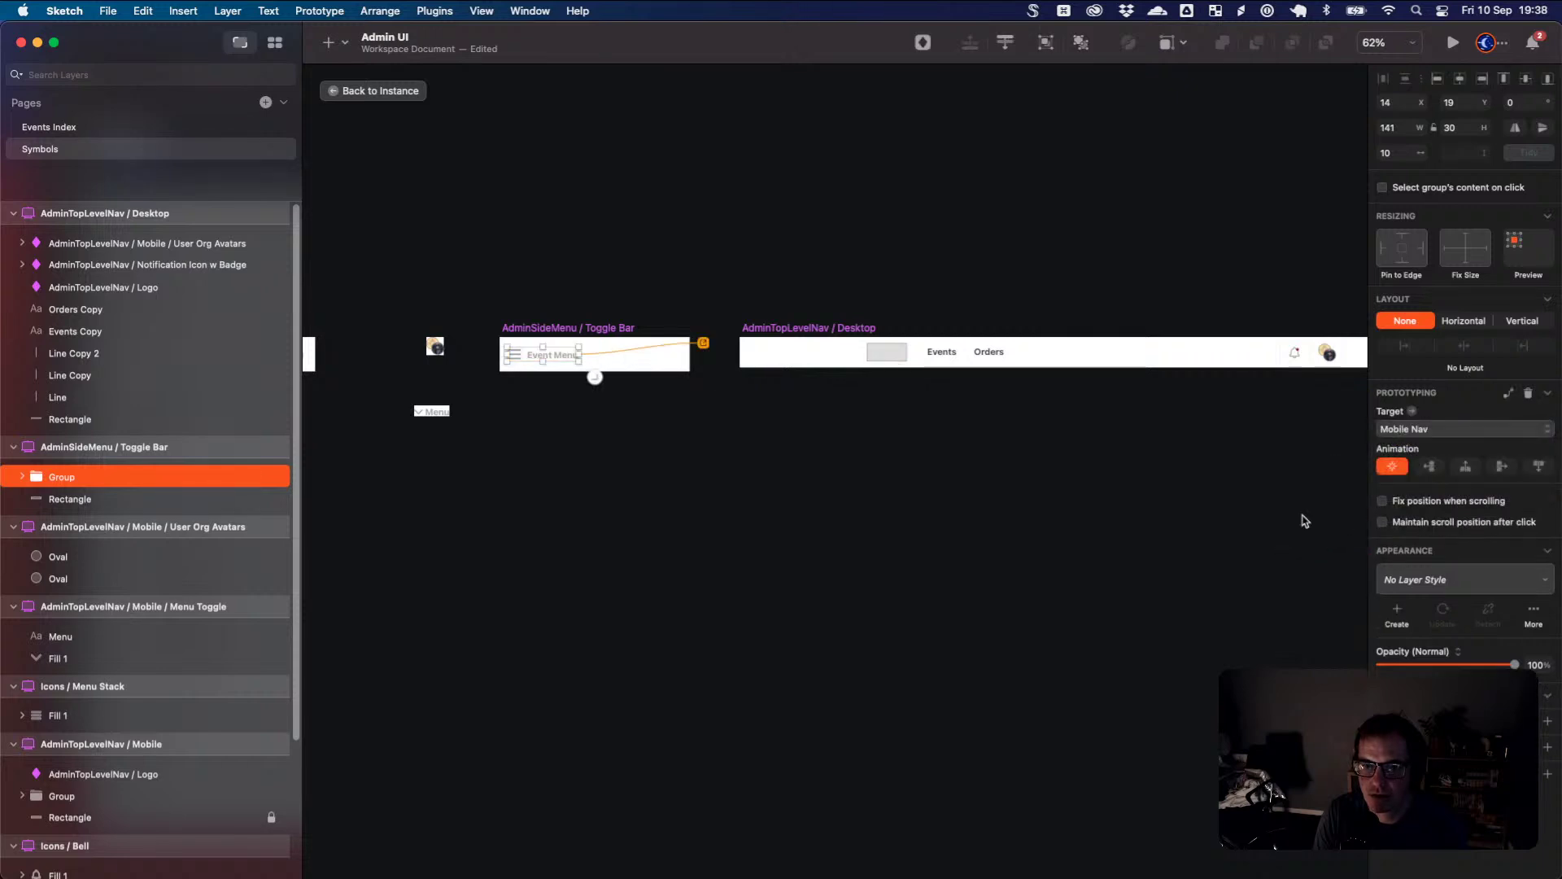
click(1028, 475)
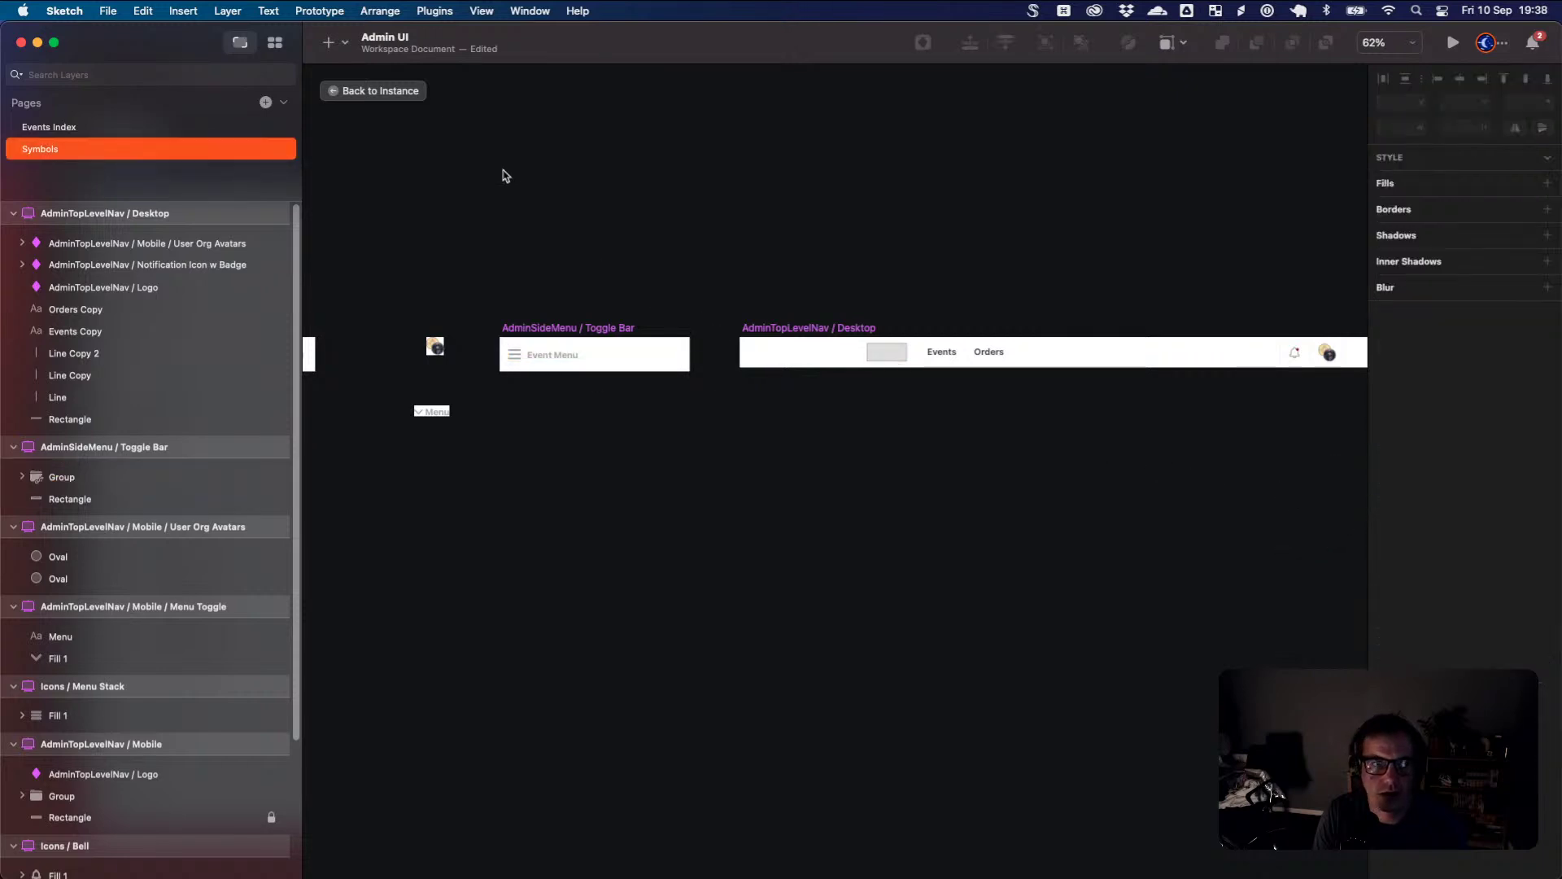
click(384, 98)
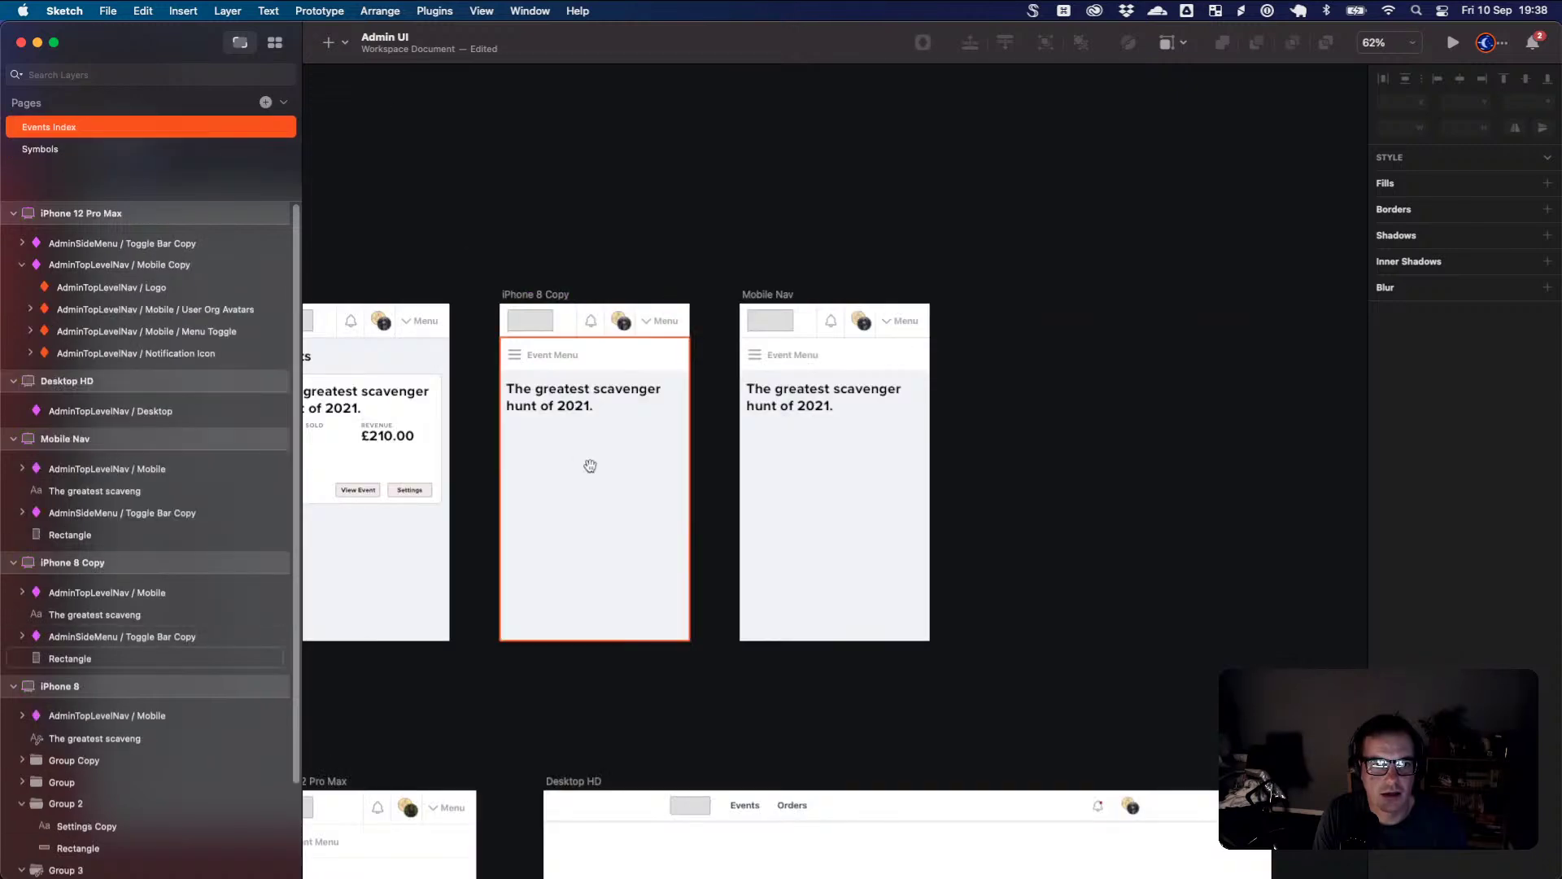
- Rename the iPhone 8 Copy artboard to 'Event#show'
scroll(589, 463, left, 4)
click(716, 488)
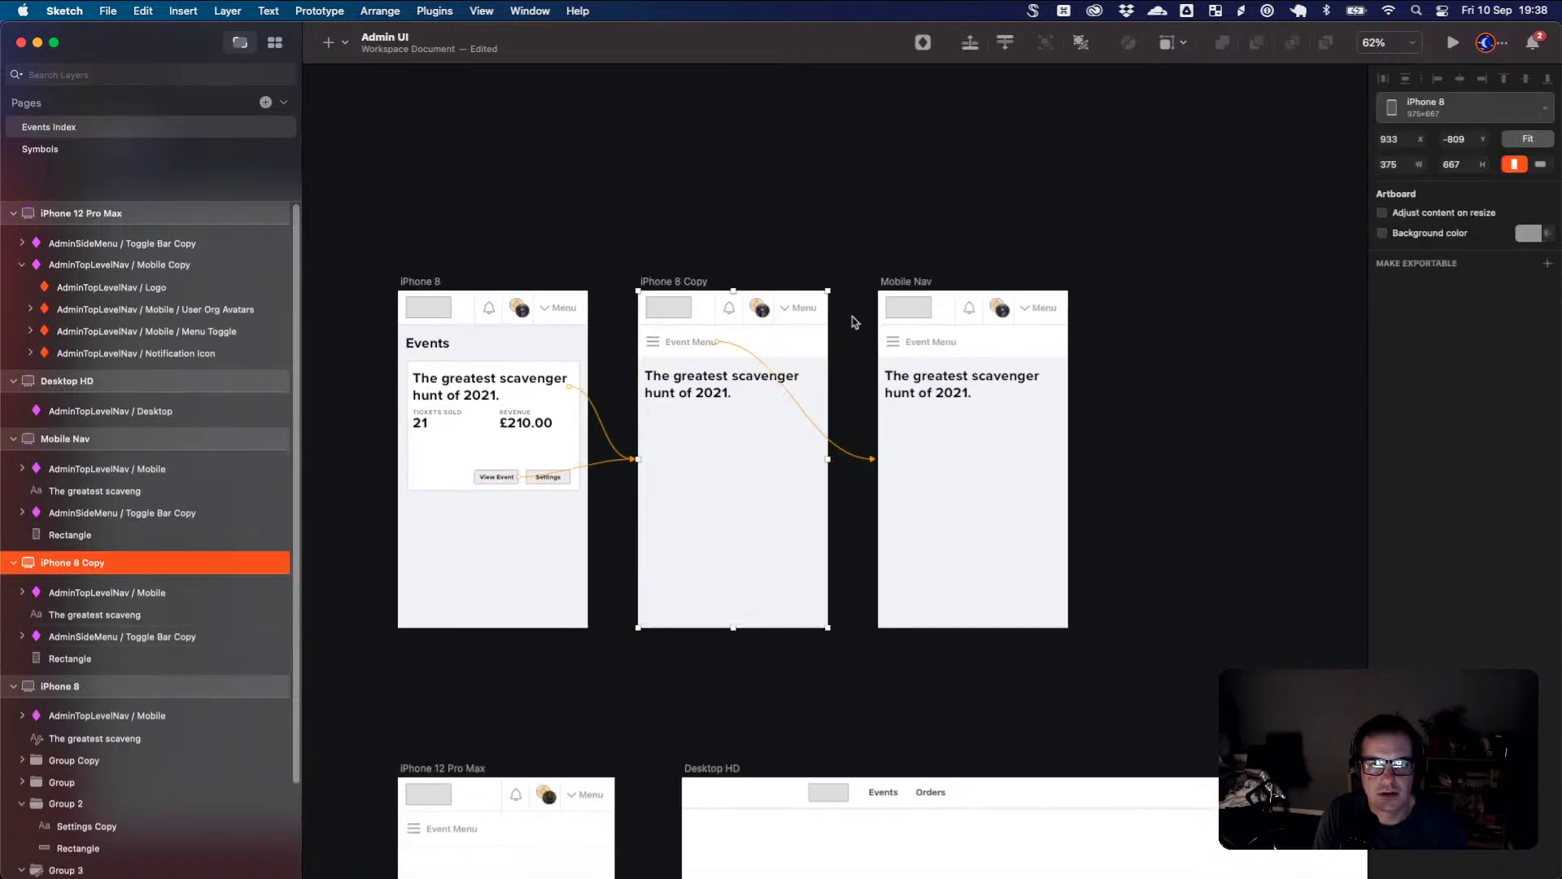
double_click(78, 562)
text(Event)
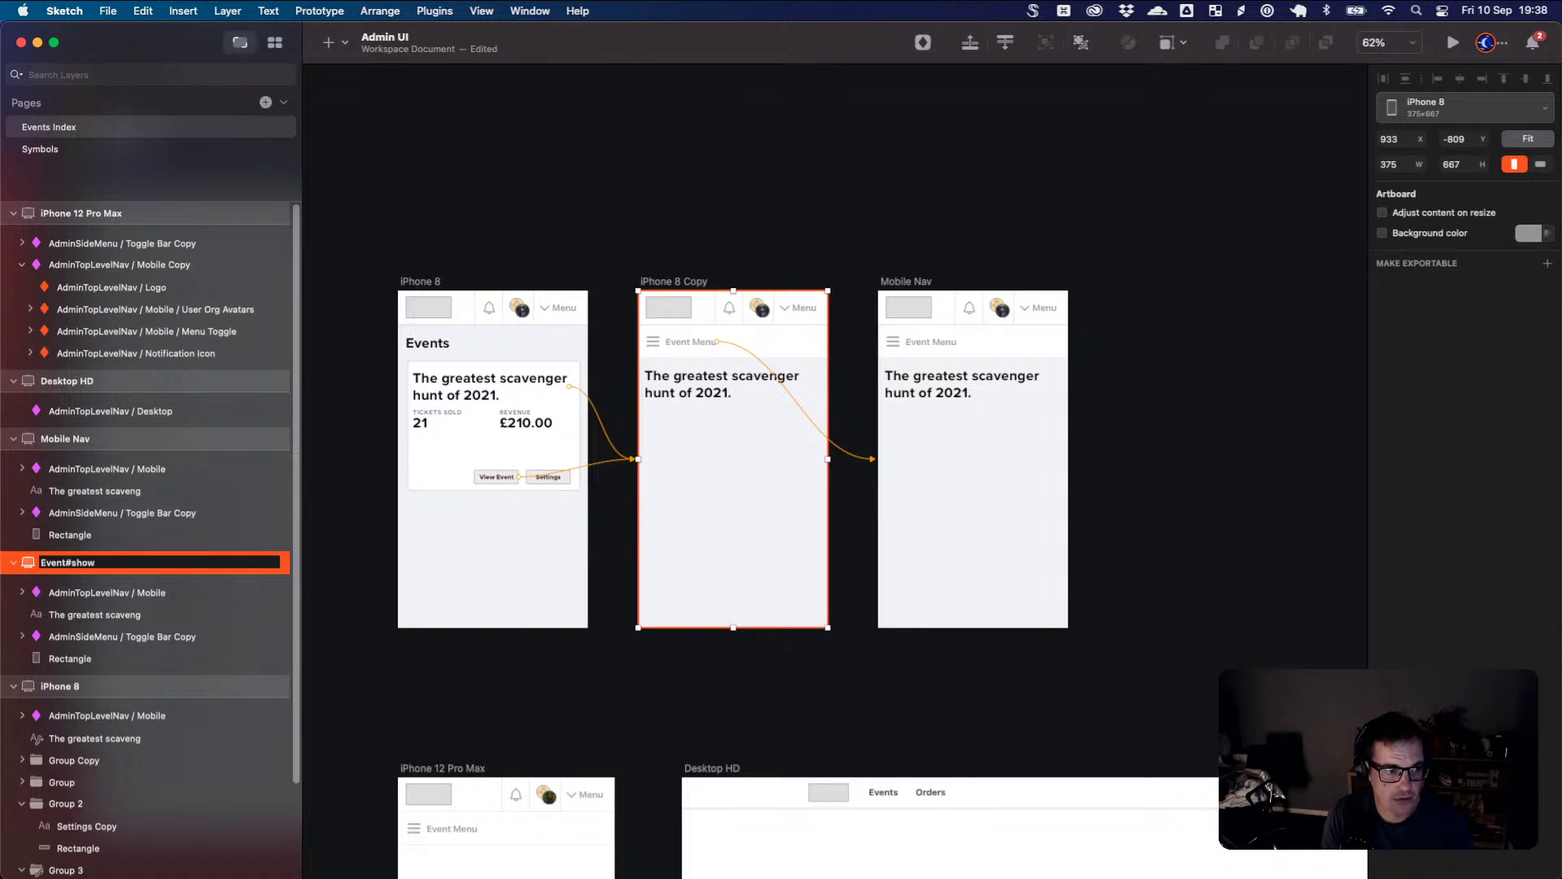
text(#show)
key(Return)
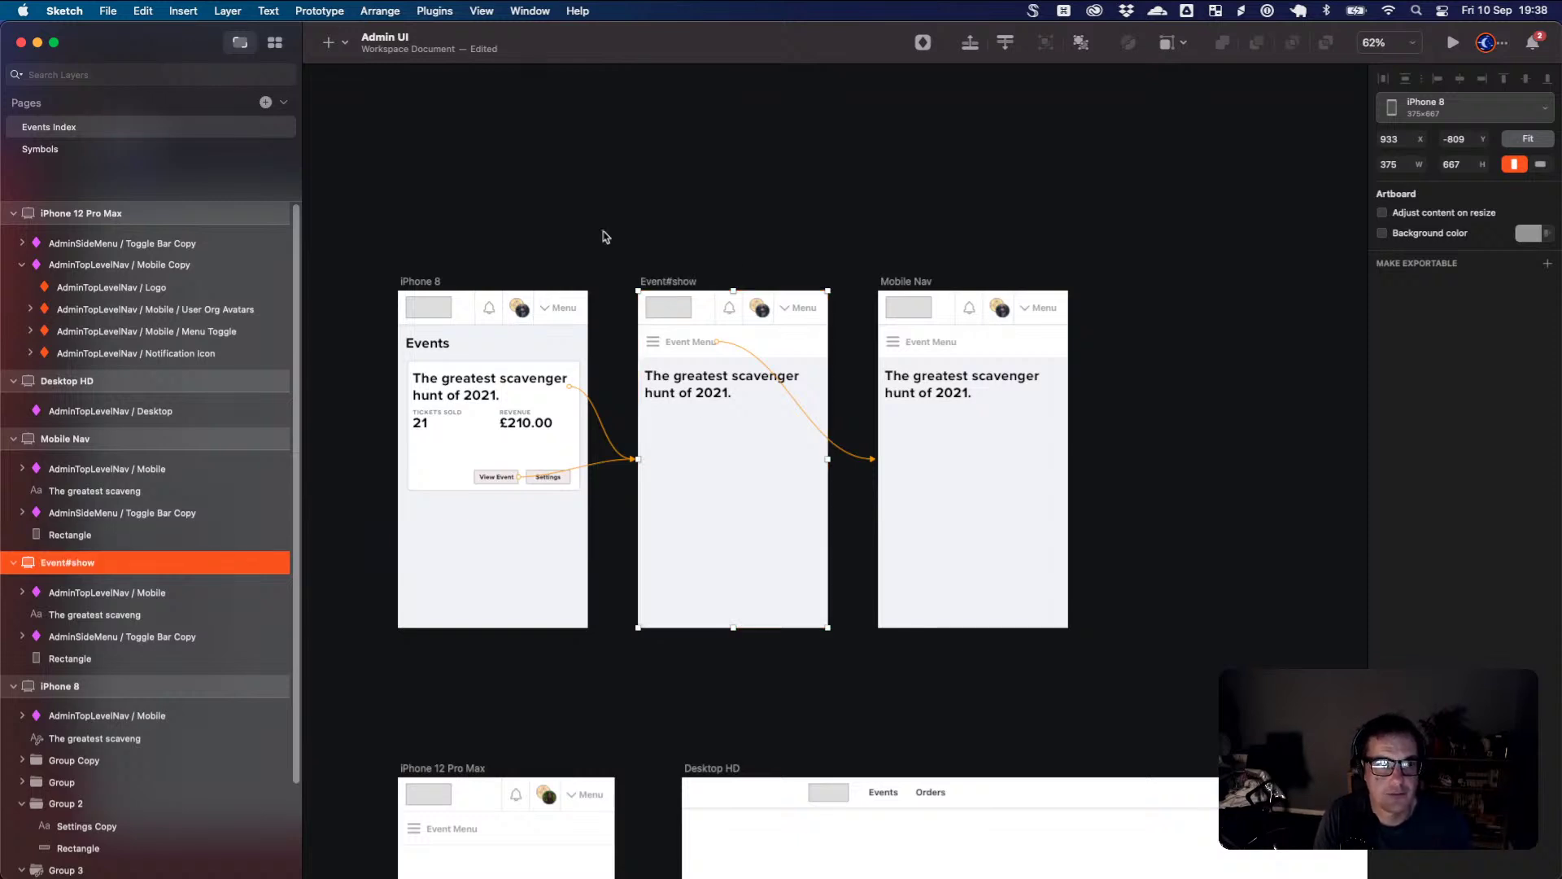
- Rename the iPhone 8 artboard to 'events#index'
click(415, 287)
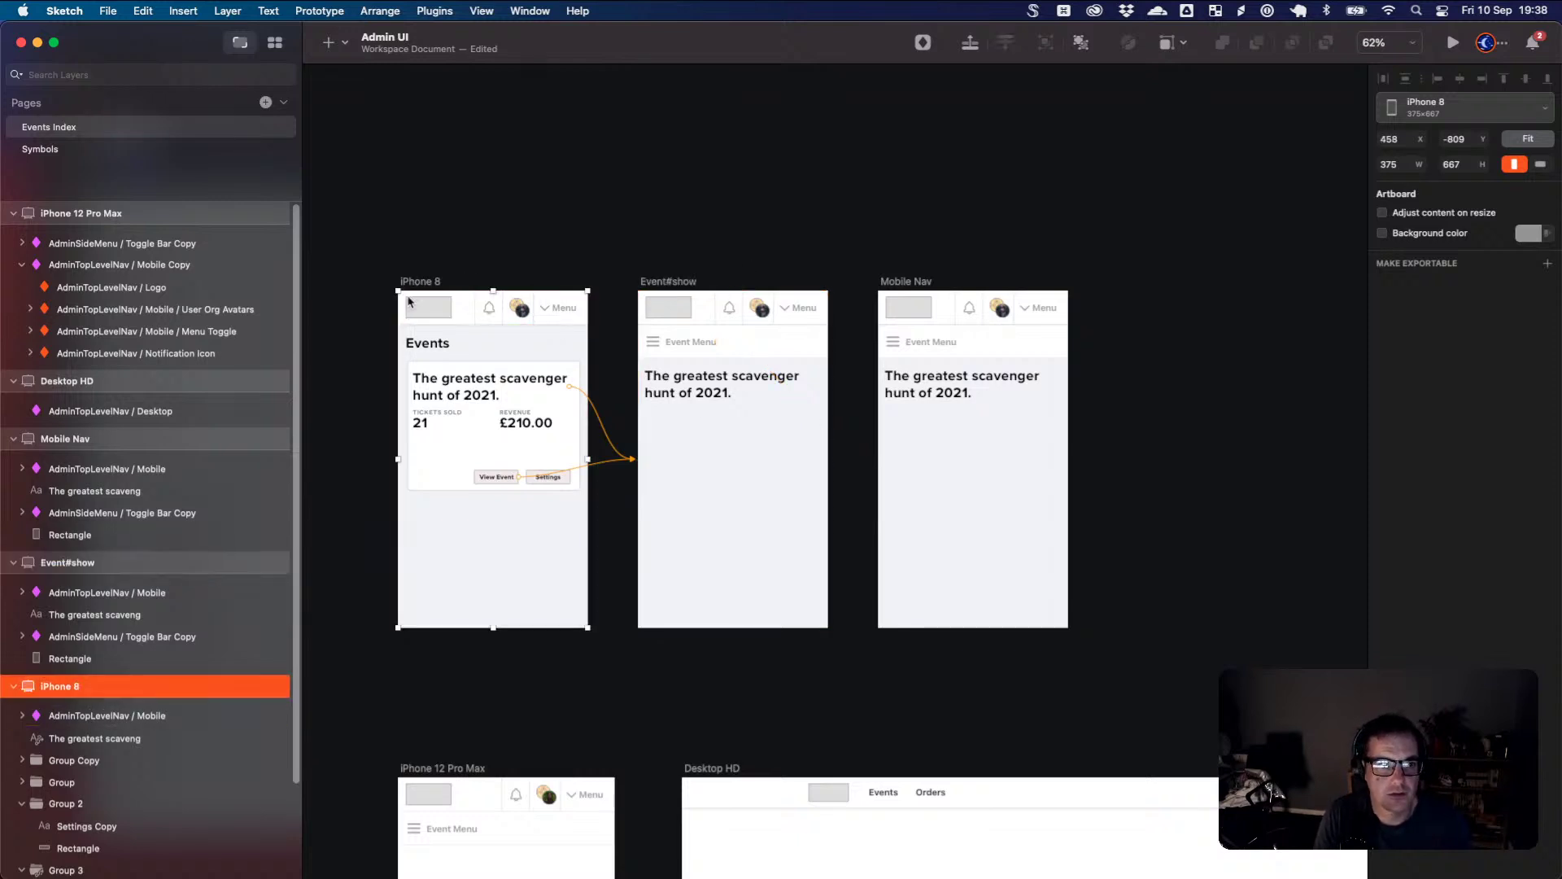
double_click(82, 686)
text(events)
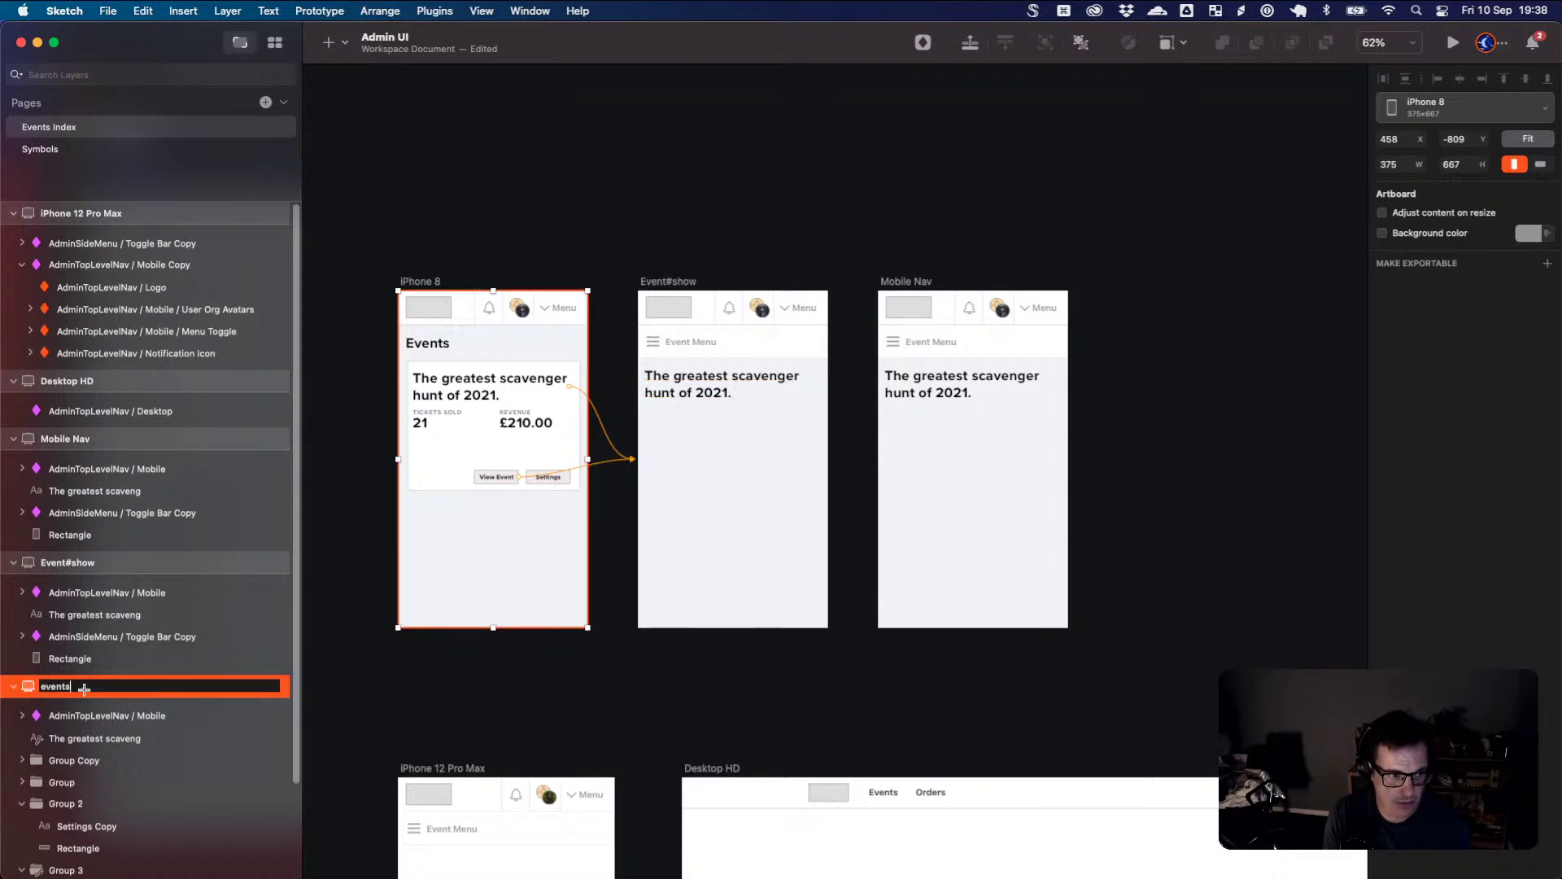
text(#index)
key(Return)
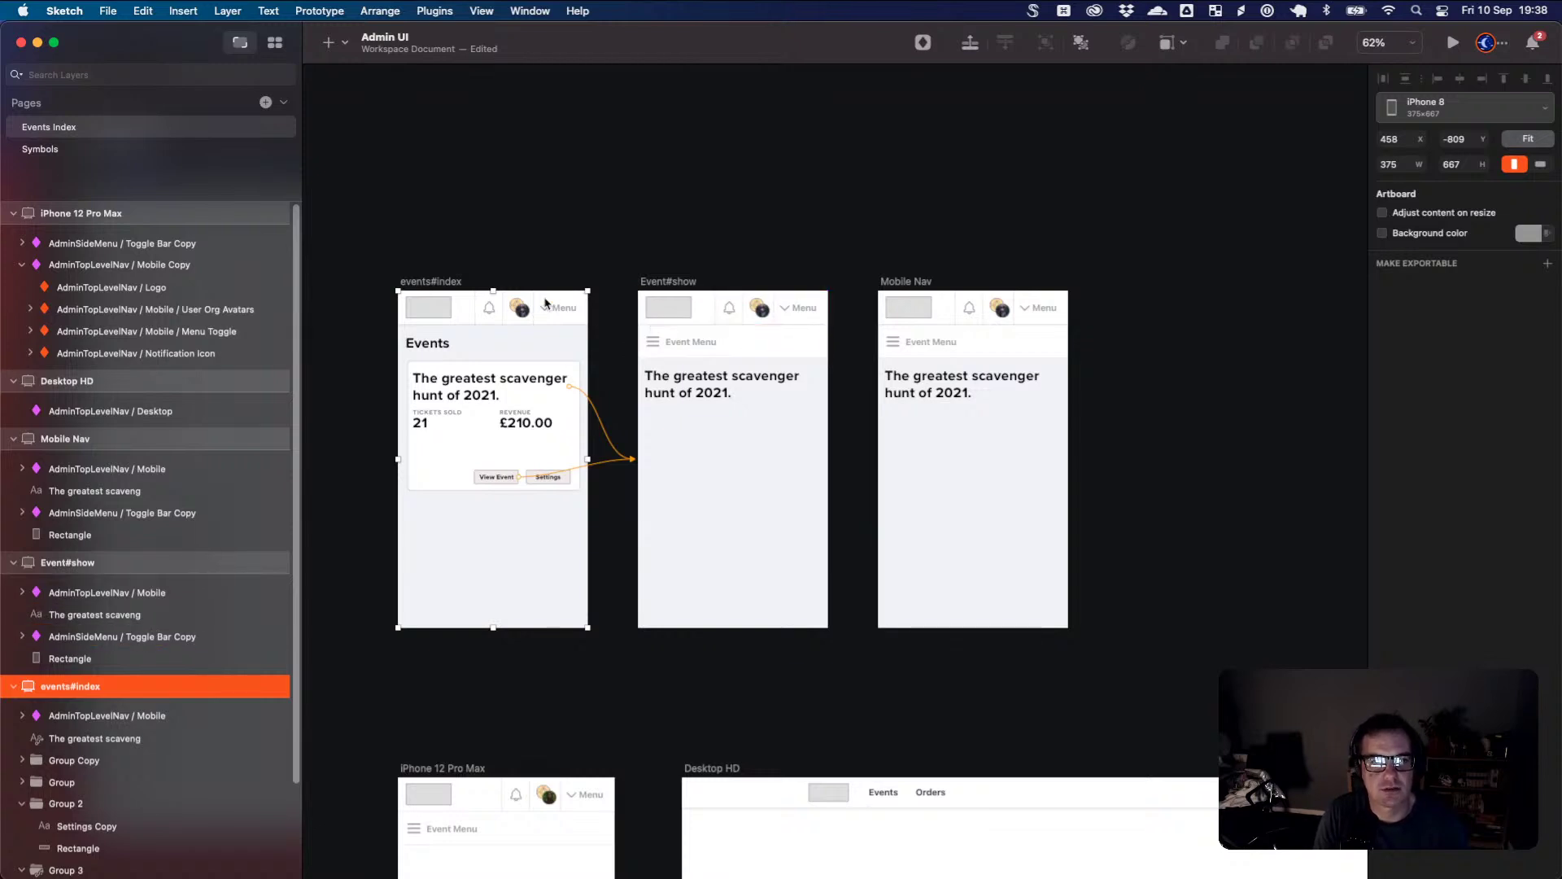
scroll(534, 342, up, 5)
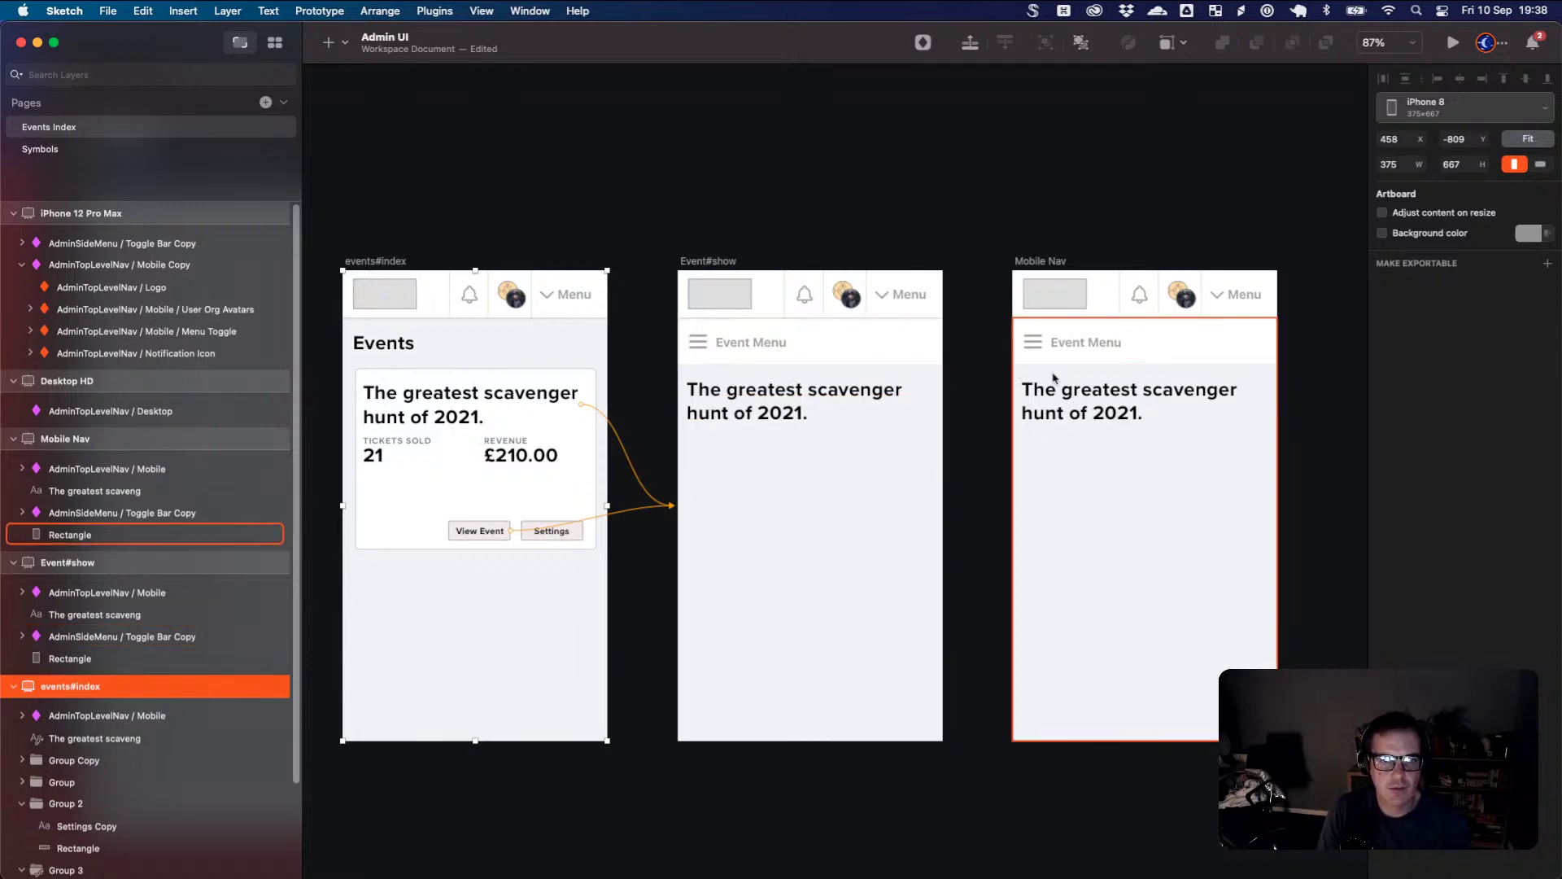
- Delete the headline text and the Event Menu toggle bar from Mobile Nav
drag(1097, 350, 983, 322)
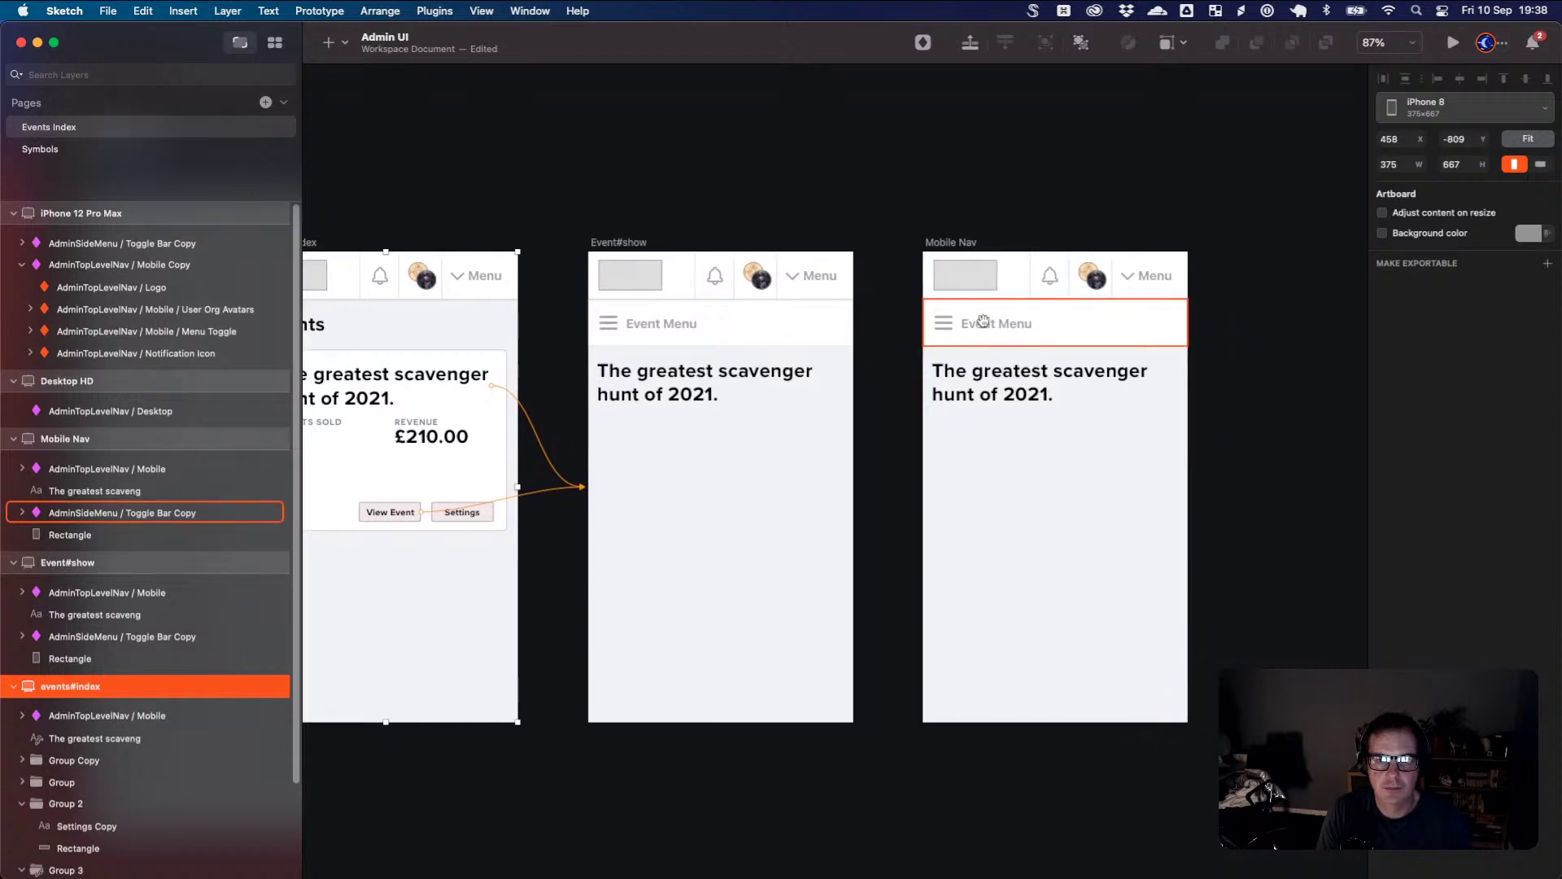
click(1042, 396)
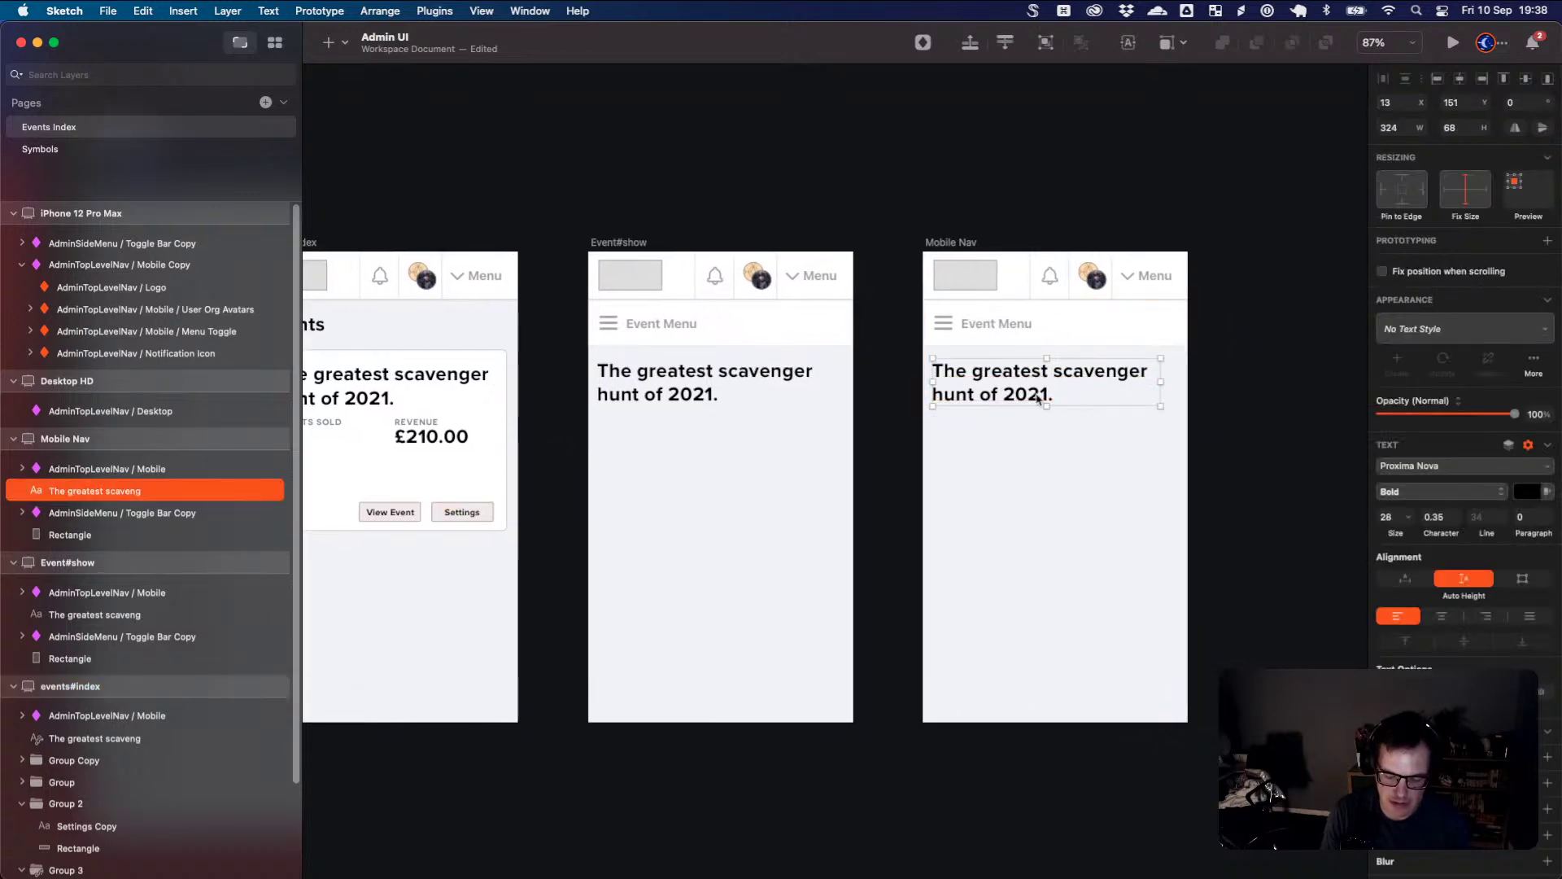
key(BackSpace)
click(1047, 330)
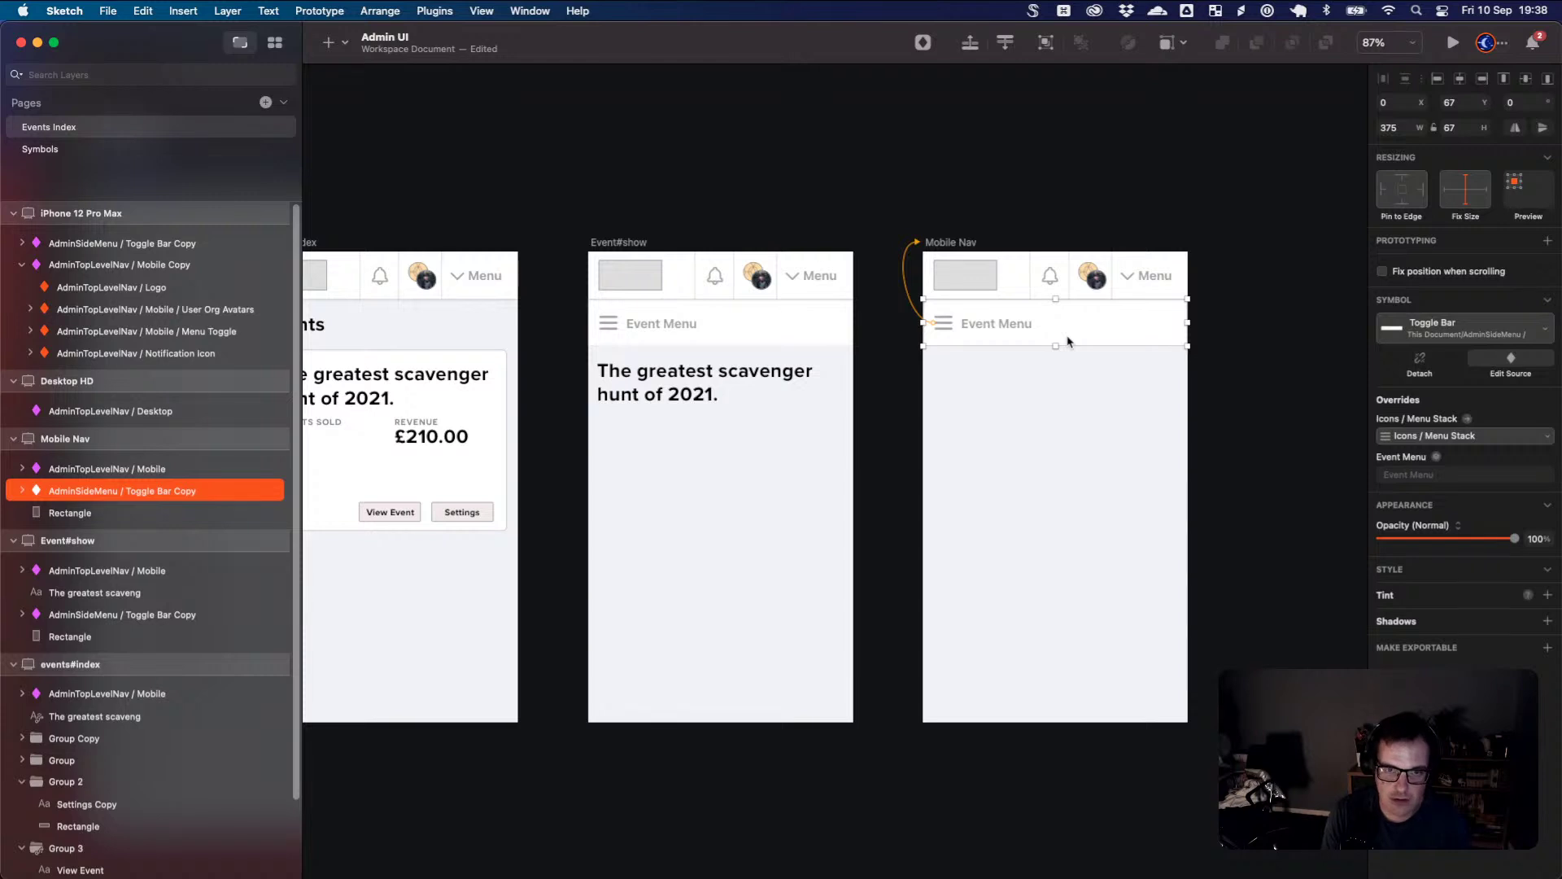
key(BackSpace)
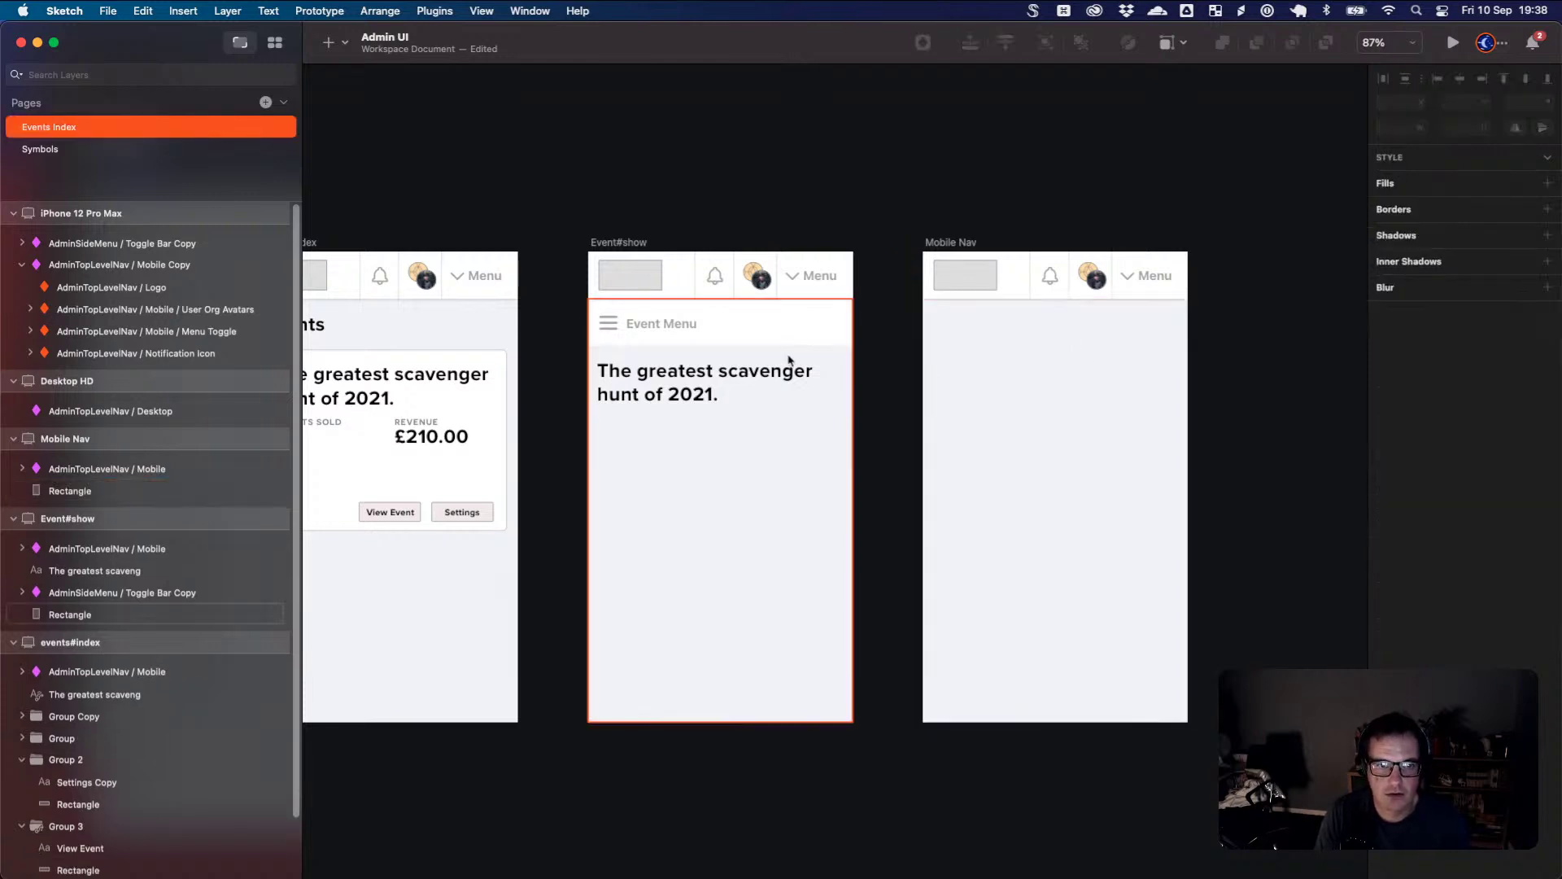
- Move the Mobile Nav artboard leftward so it sits right of Event#show
click(649, 326)
click(1027, 398)
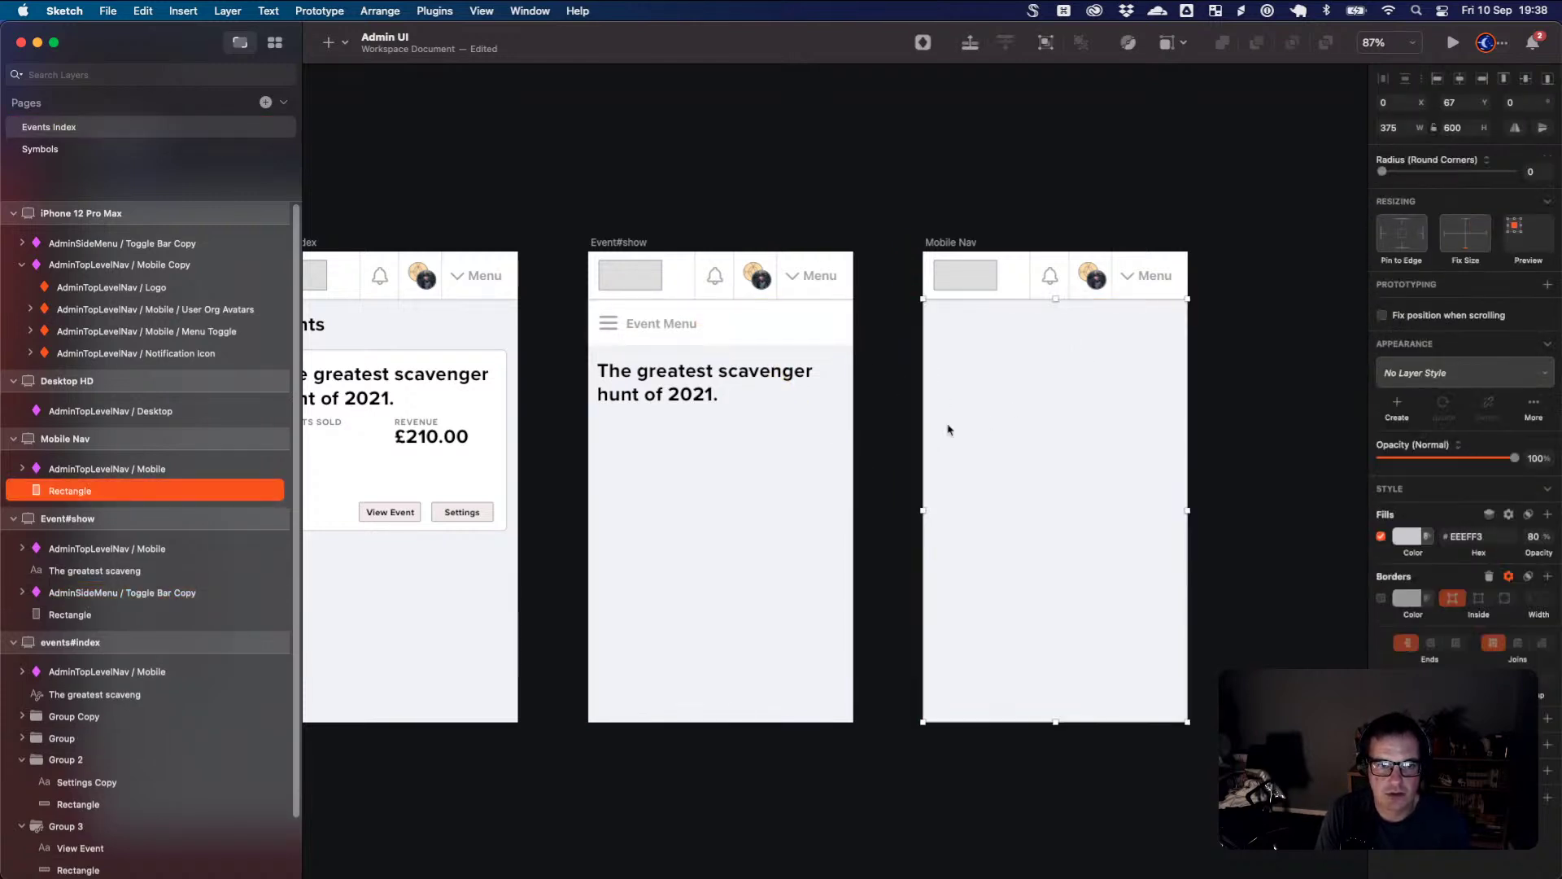
scroll(985, 423, up, 5)
scroll(985, 424, left, 5)
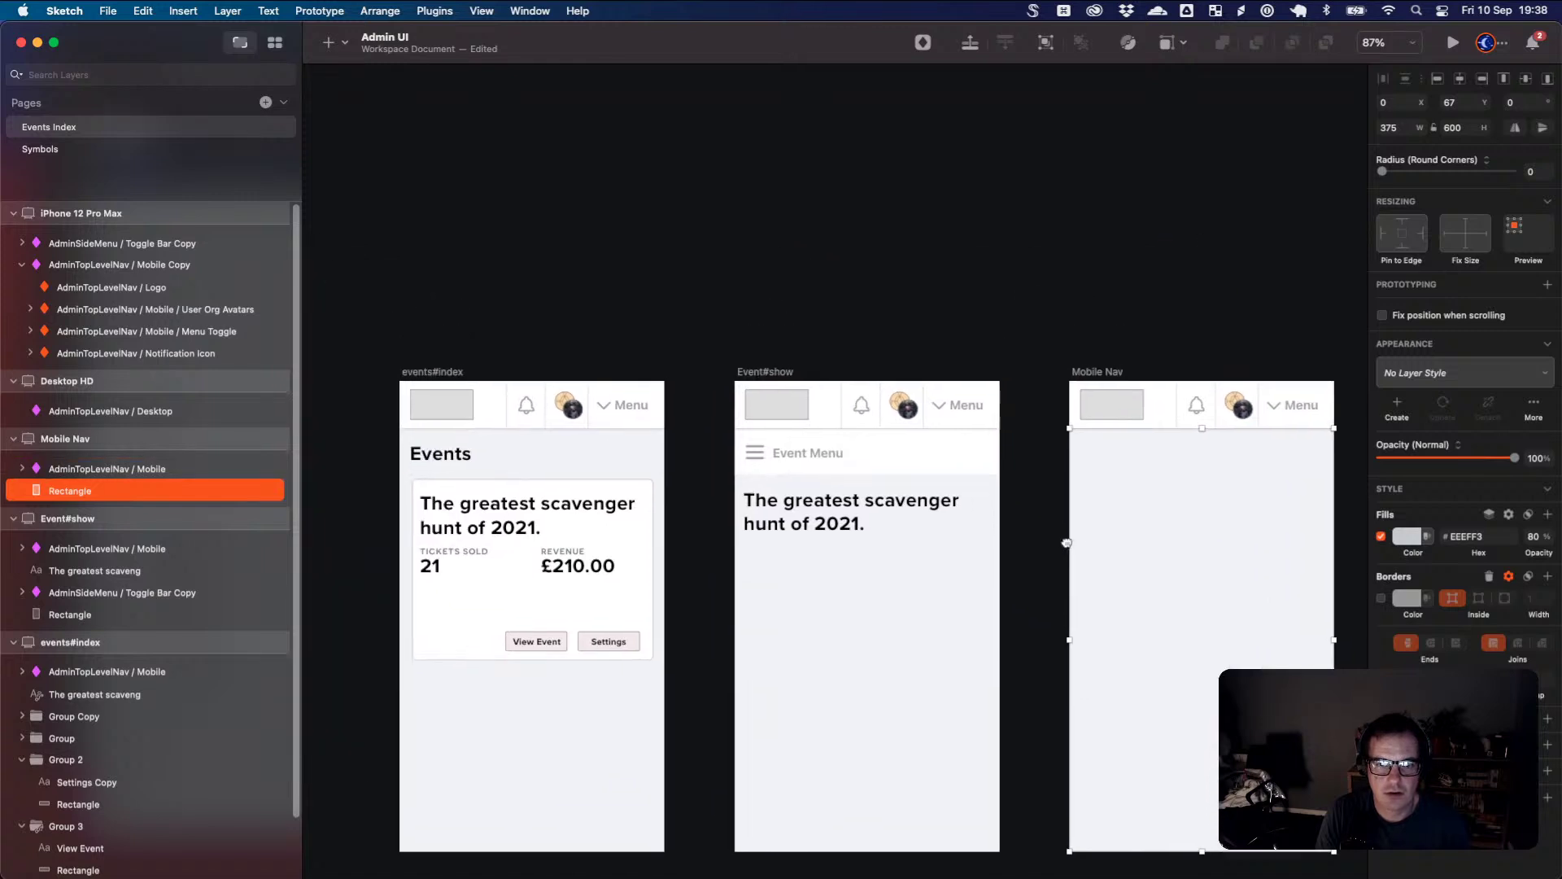
drag(1111, 376, 1056, 335)
drag(722, 283, 1064, 254)
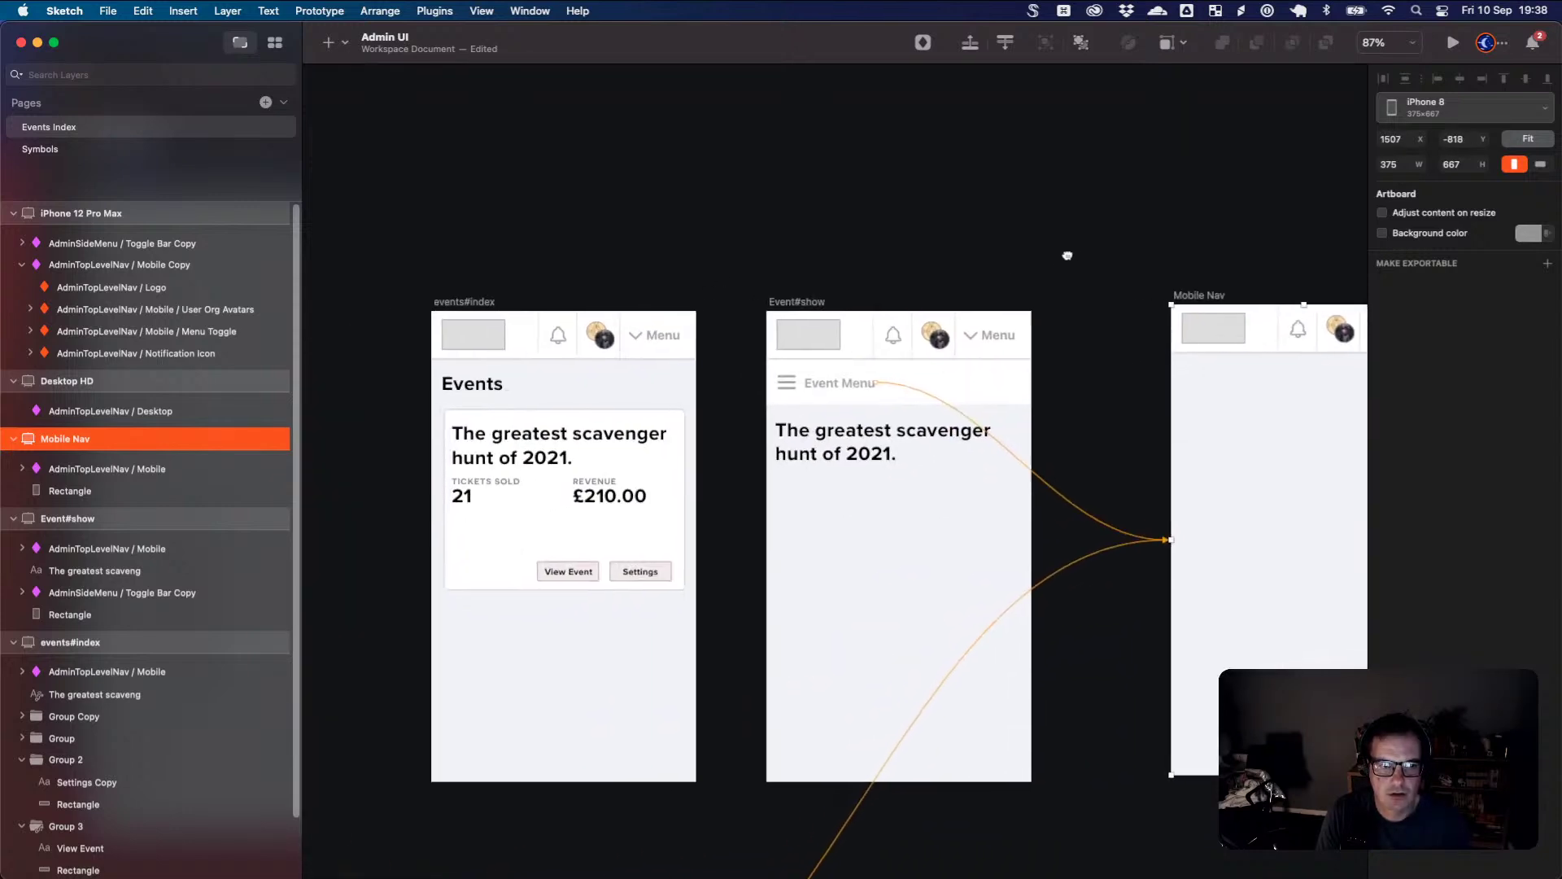
- Line Mobile Nav up with the other artboards and draw a 314×600 side-panel rectangle on it
drag(1211, 303, 362, 310)
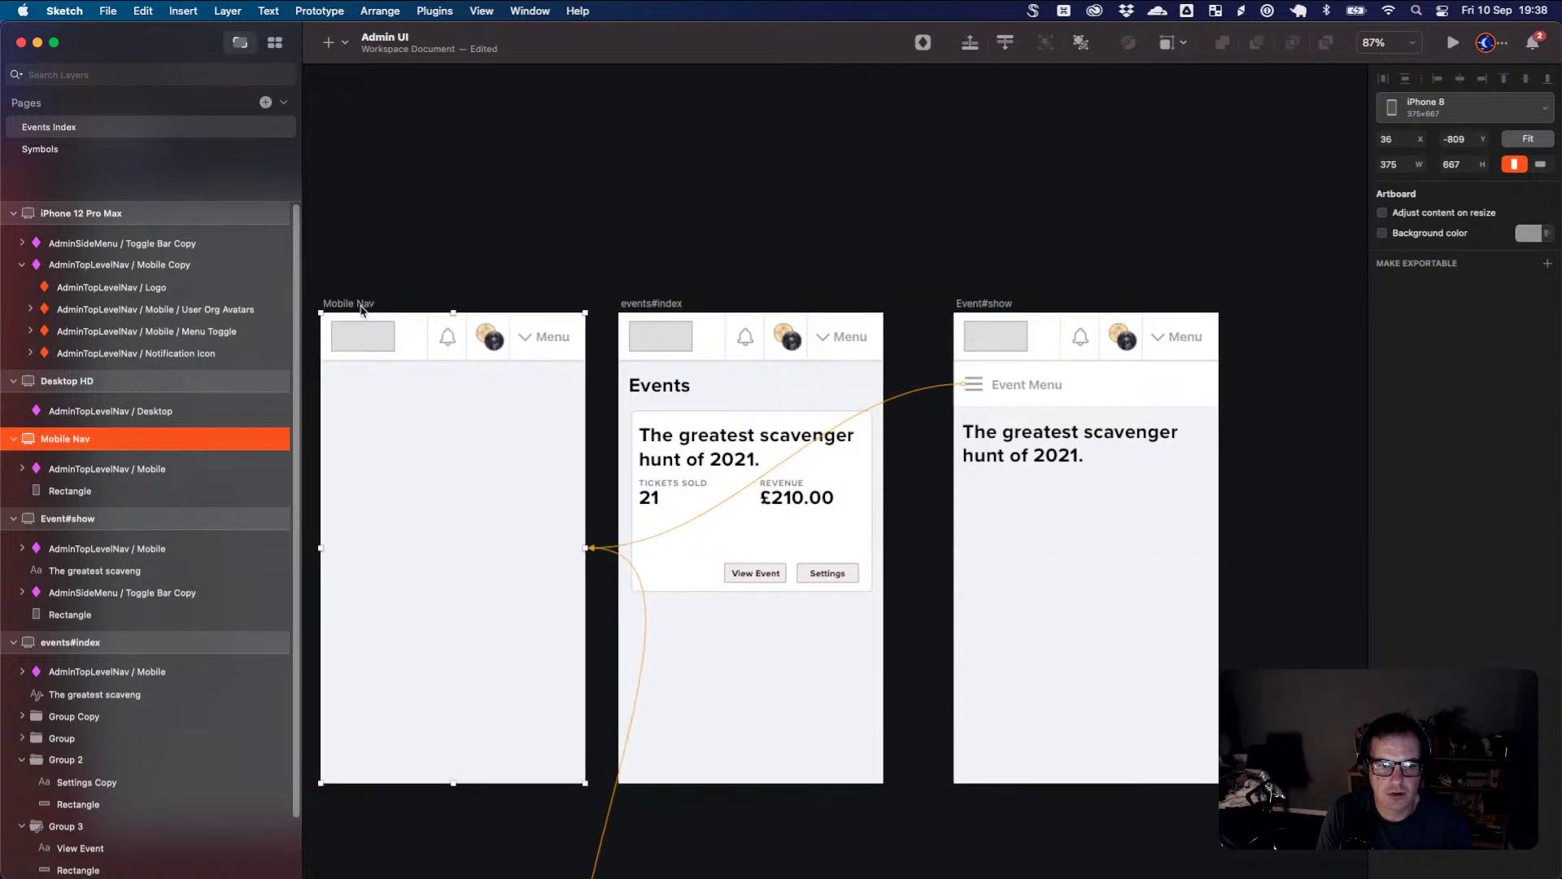
drag(475, 446, 666, 401)
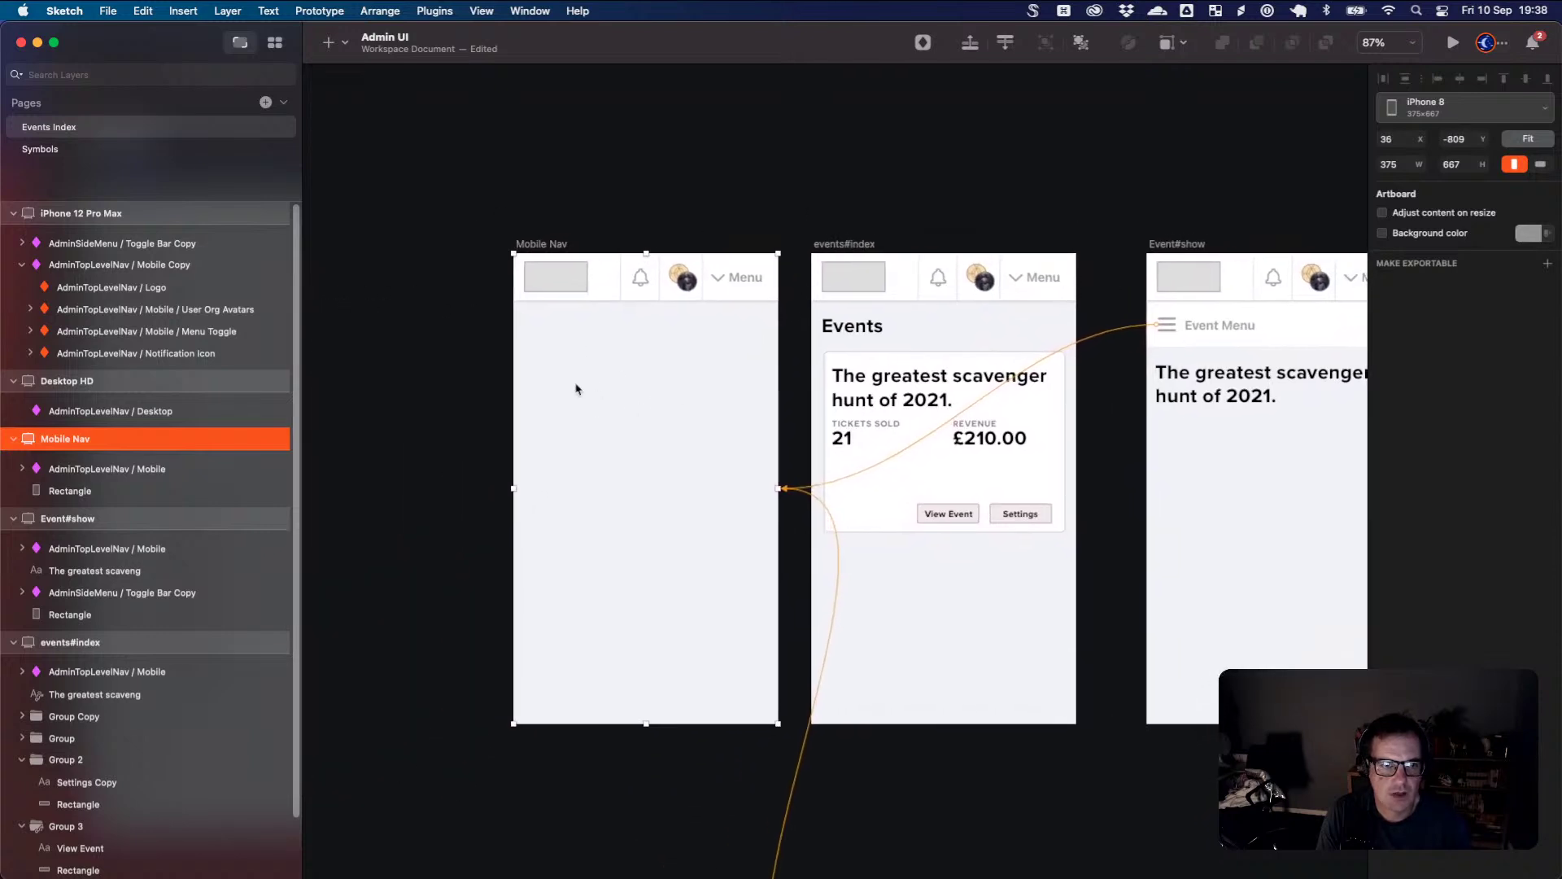
key(r)
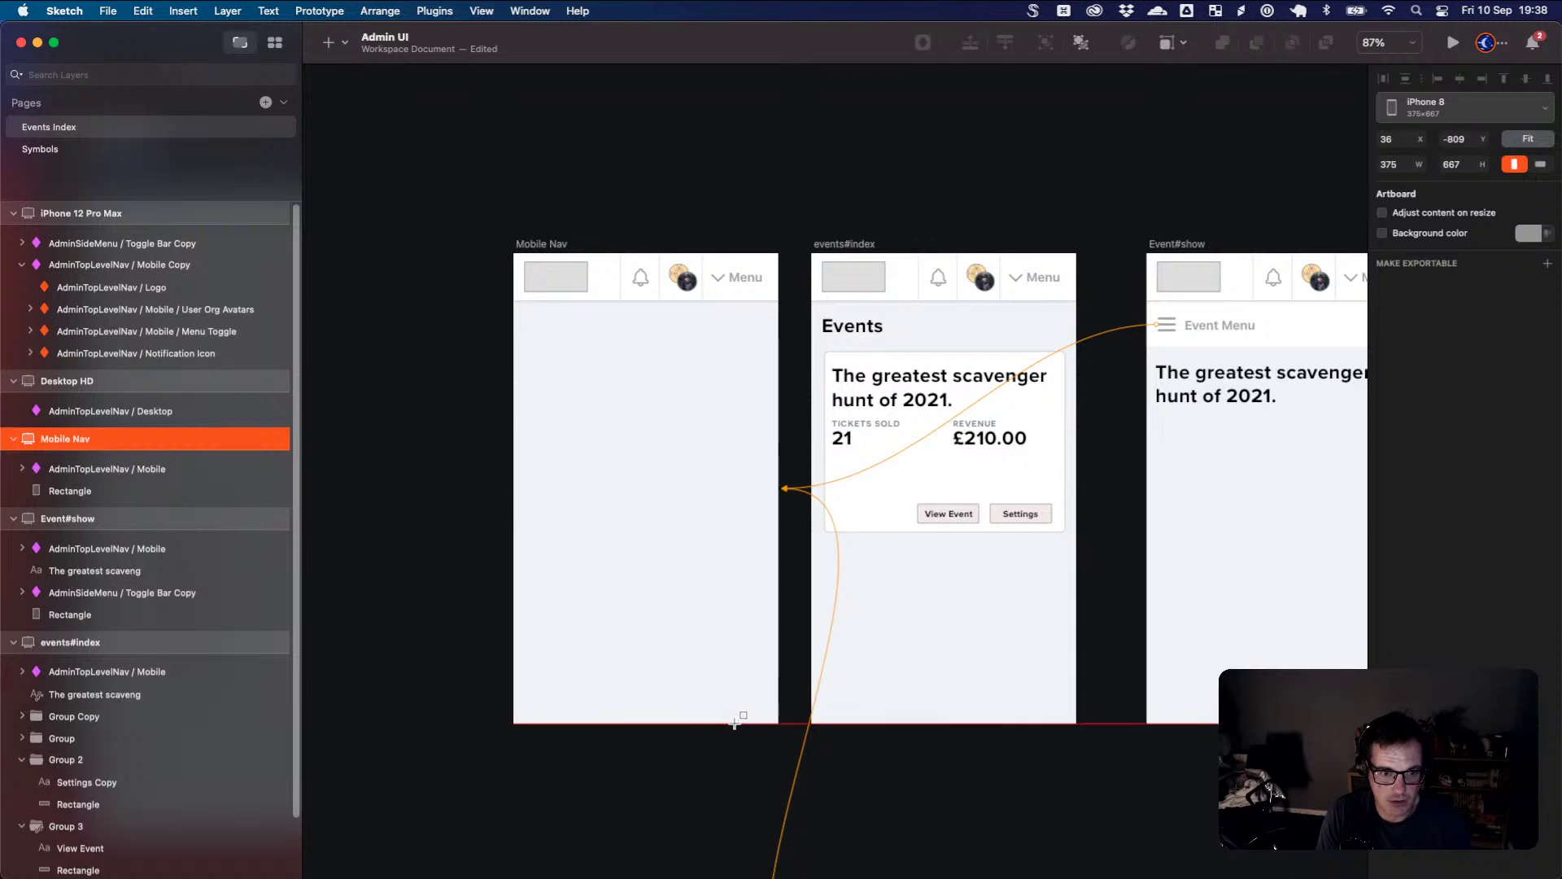
drag(734, 723, 514, 302)
key(Escape)
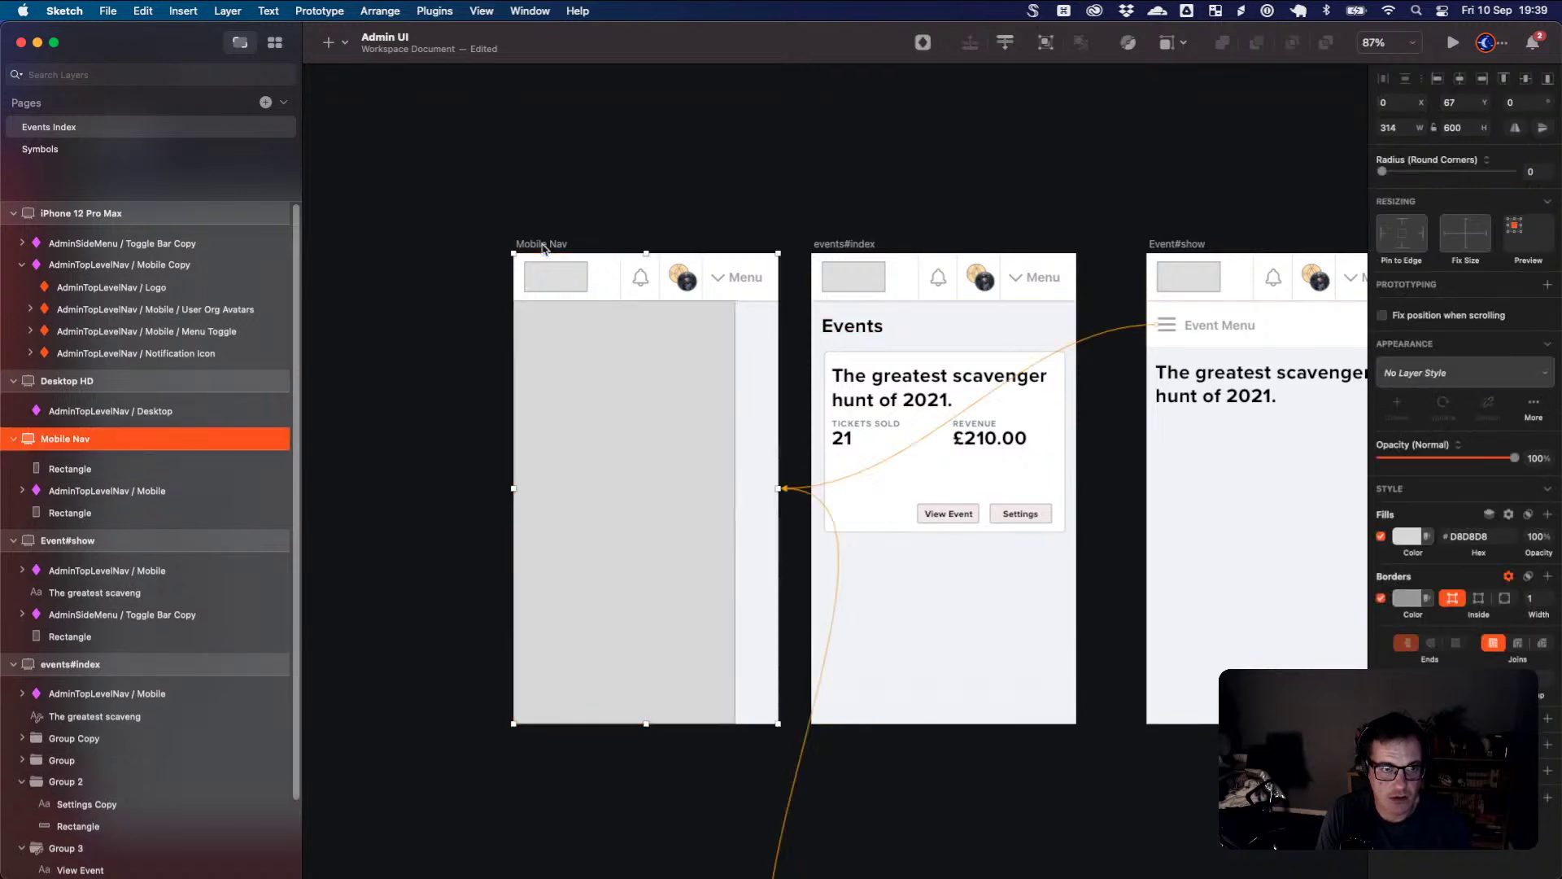
- Stretch the Mobile Nav artboard's bottom edge down to about 914 high
scroll(610, 318, down, 8)
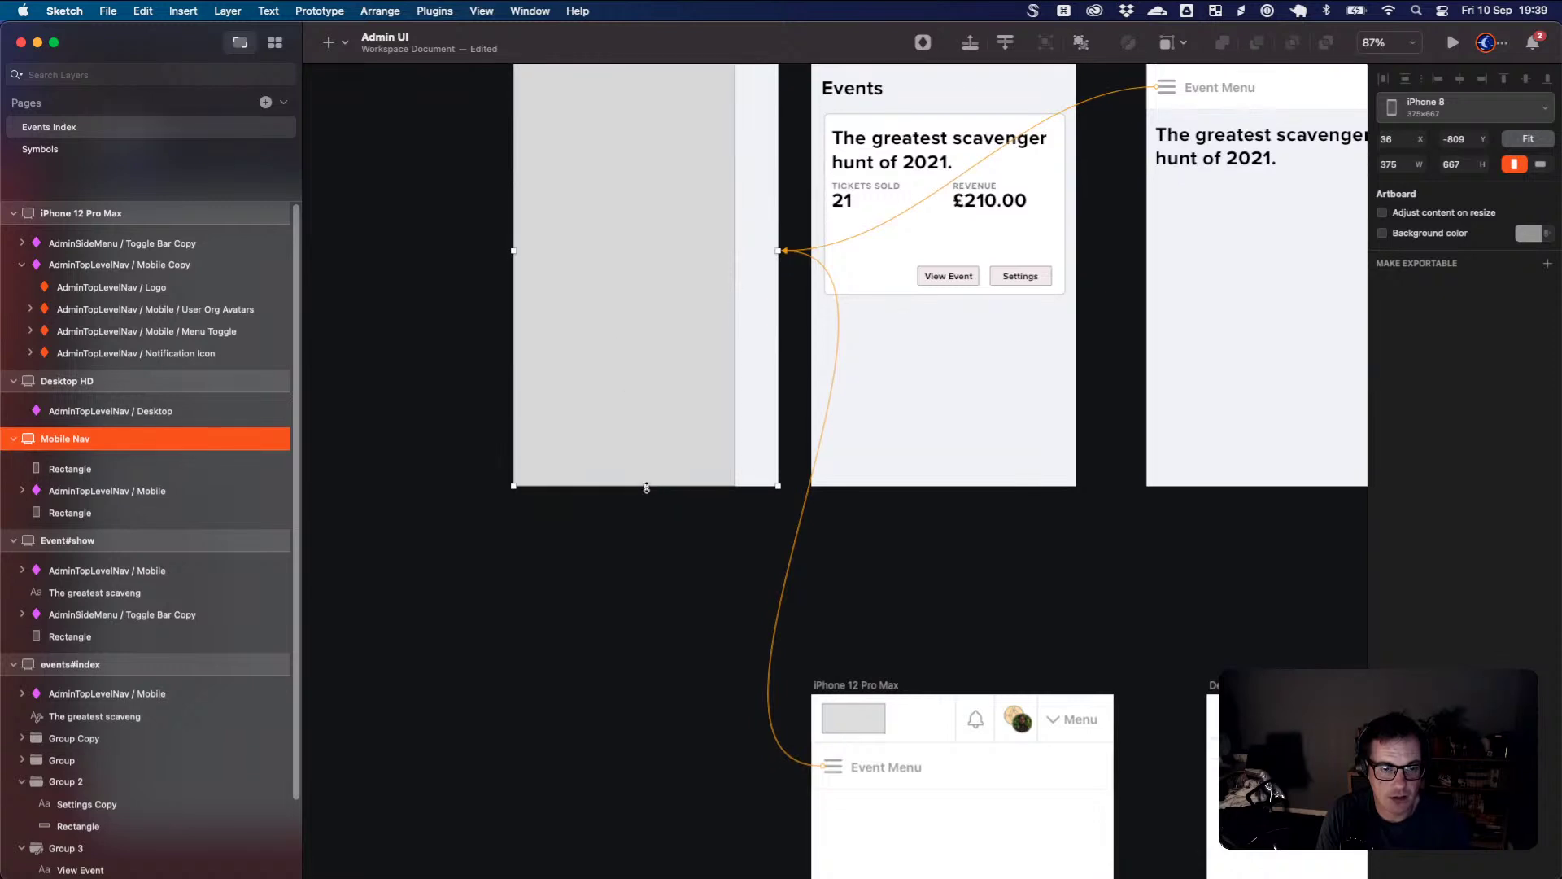
drag(646, 488, 638, 656)
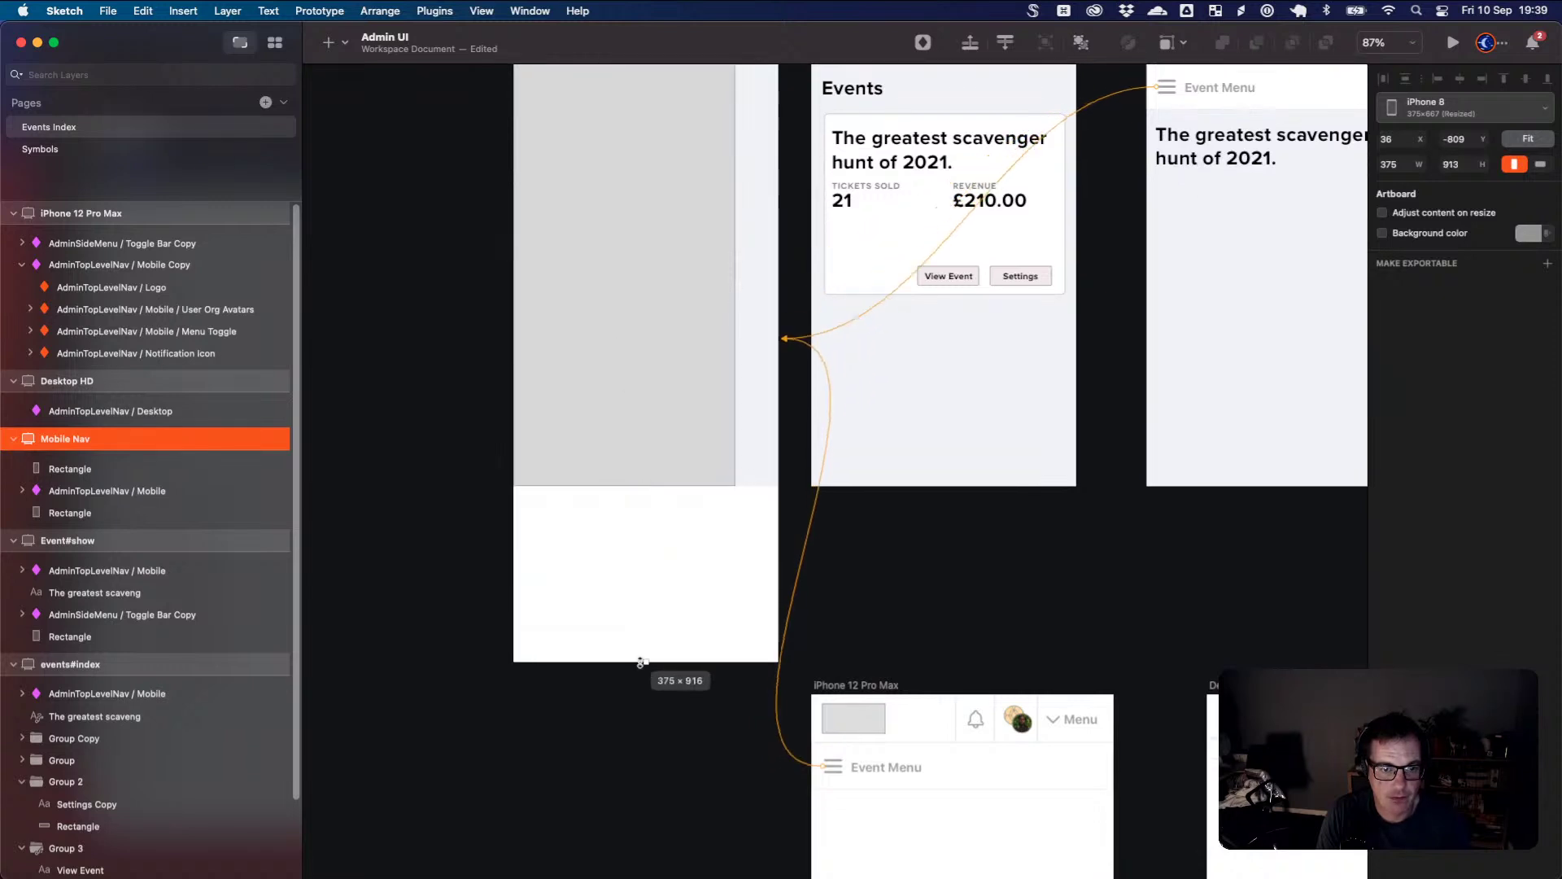
scroll(670, 558, up, 7)
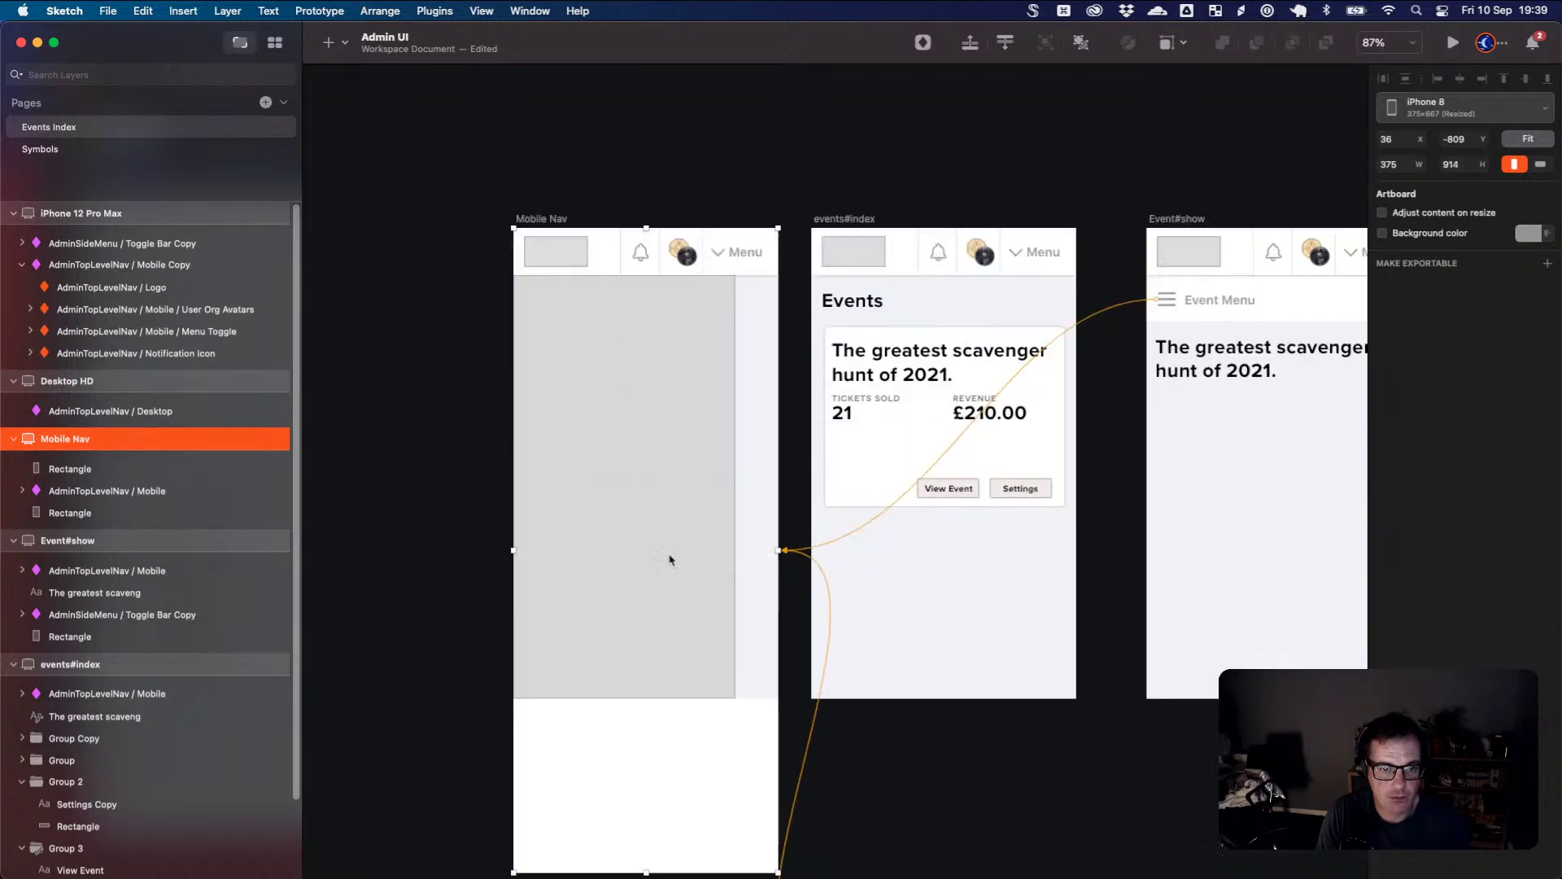
- Make the side panel borderless with an FFFFFF fill and add a shadow
click(647, 460)
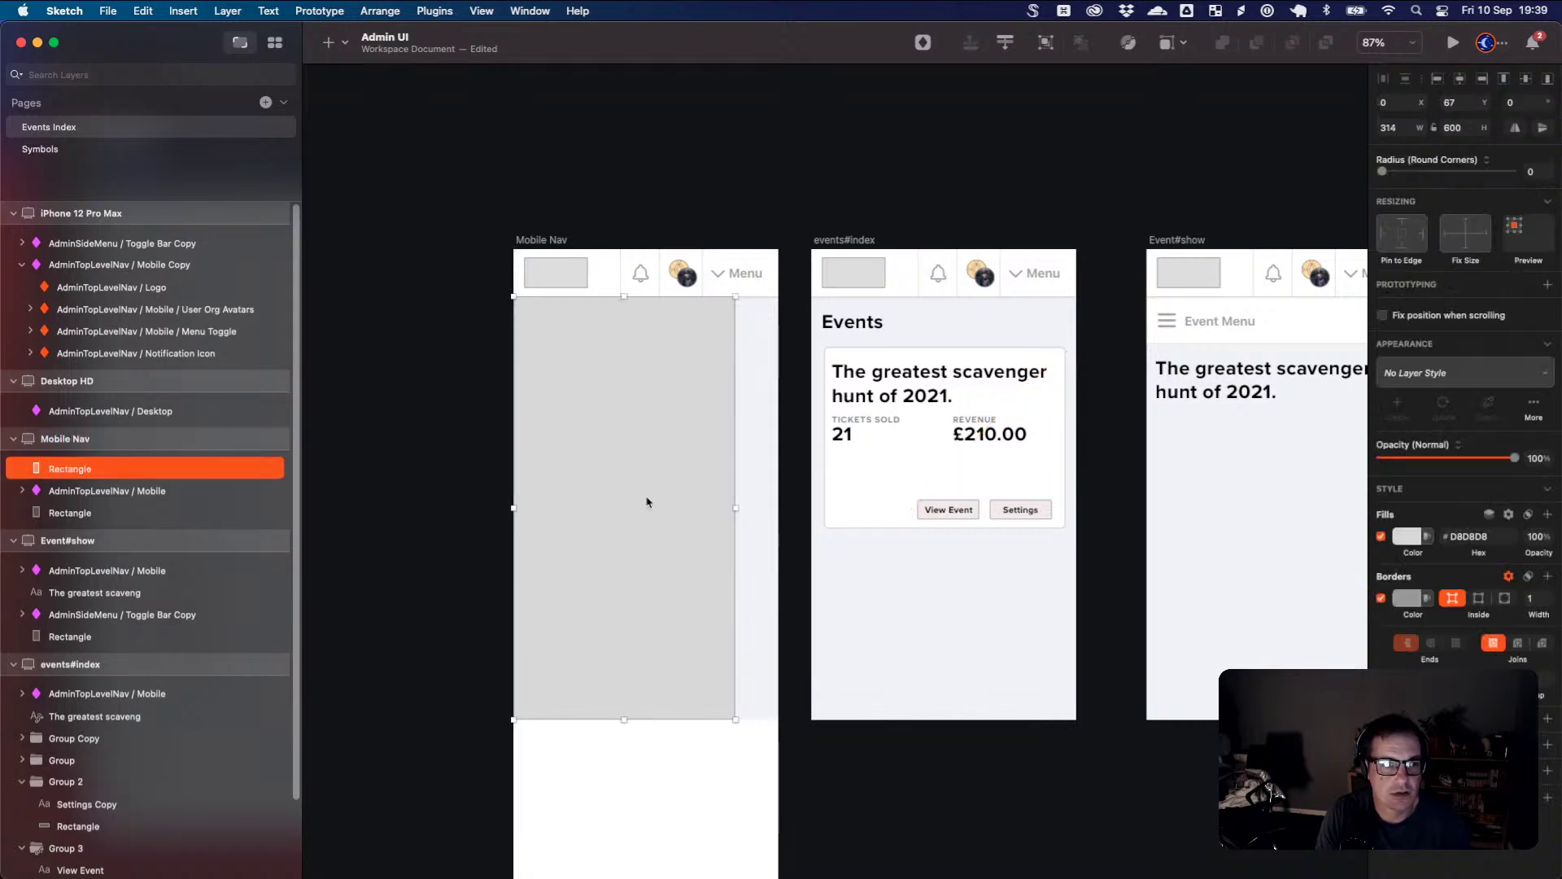
click(1381, 599)
click(1408, 536)
click(1398, 615)
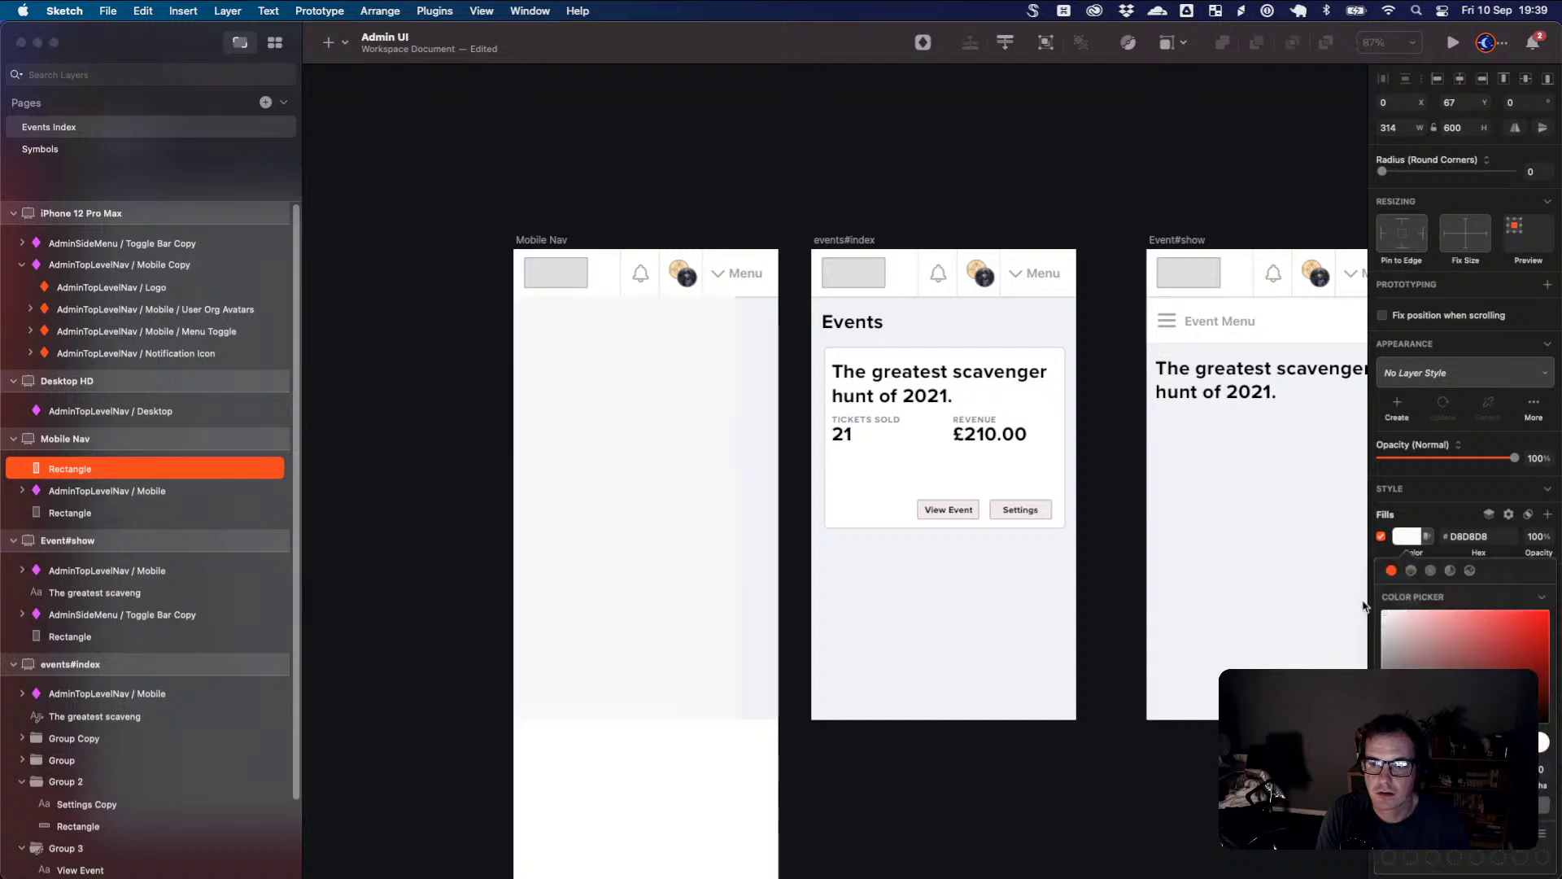
click(1381, 619)
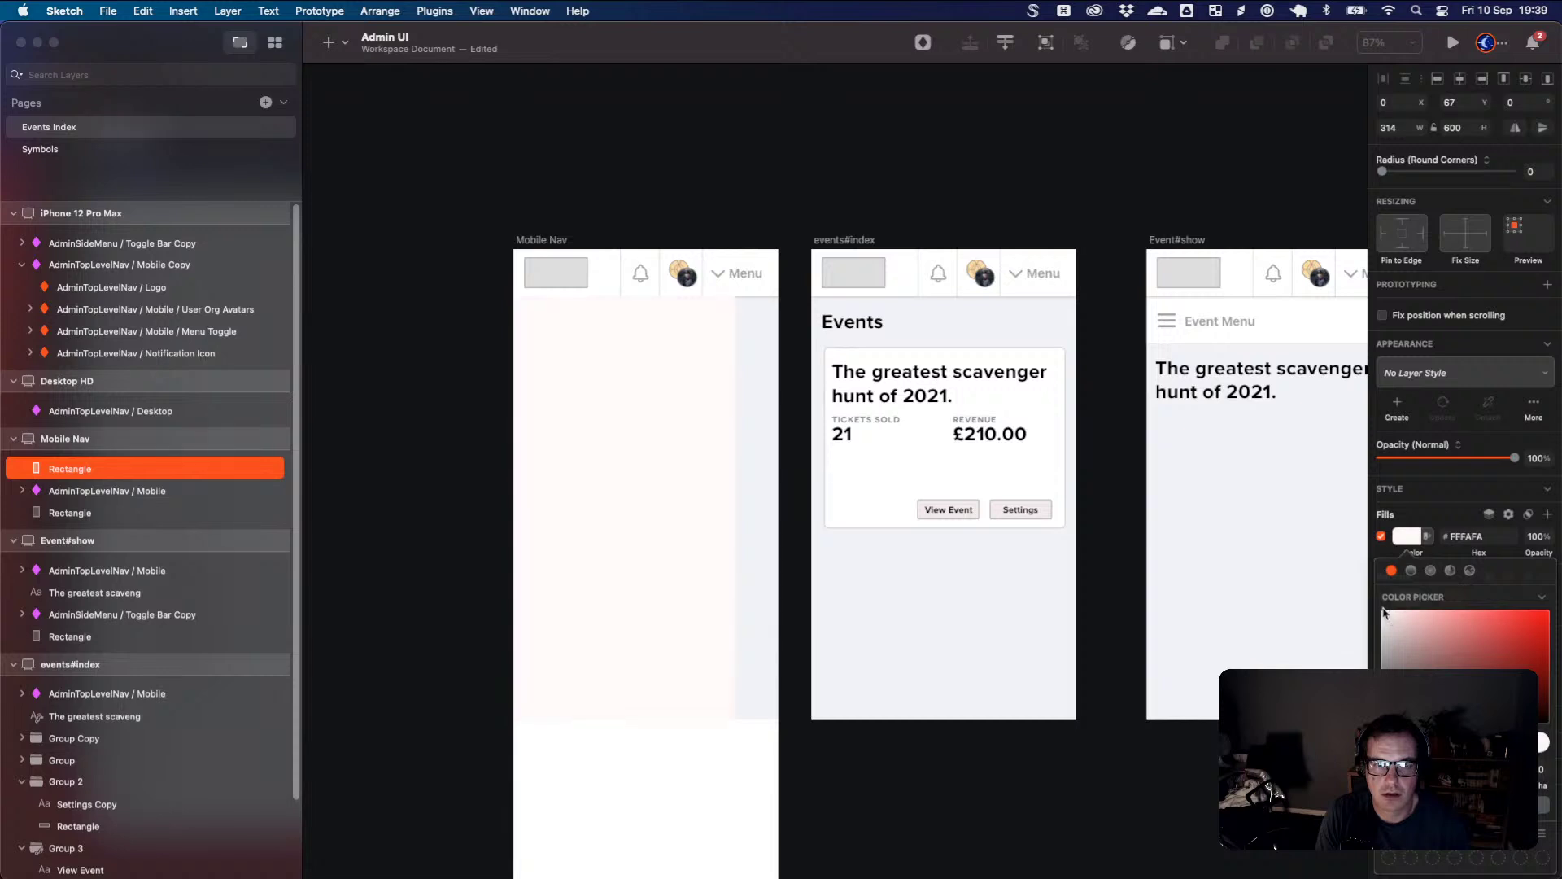
click(1424, 536)
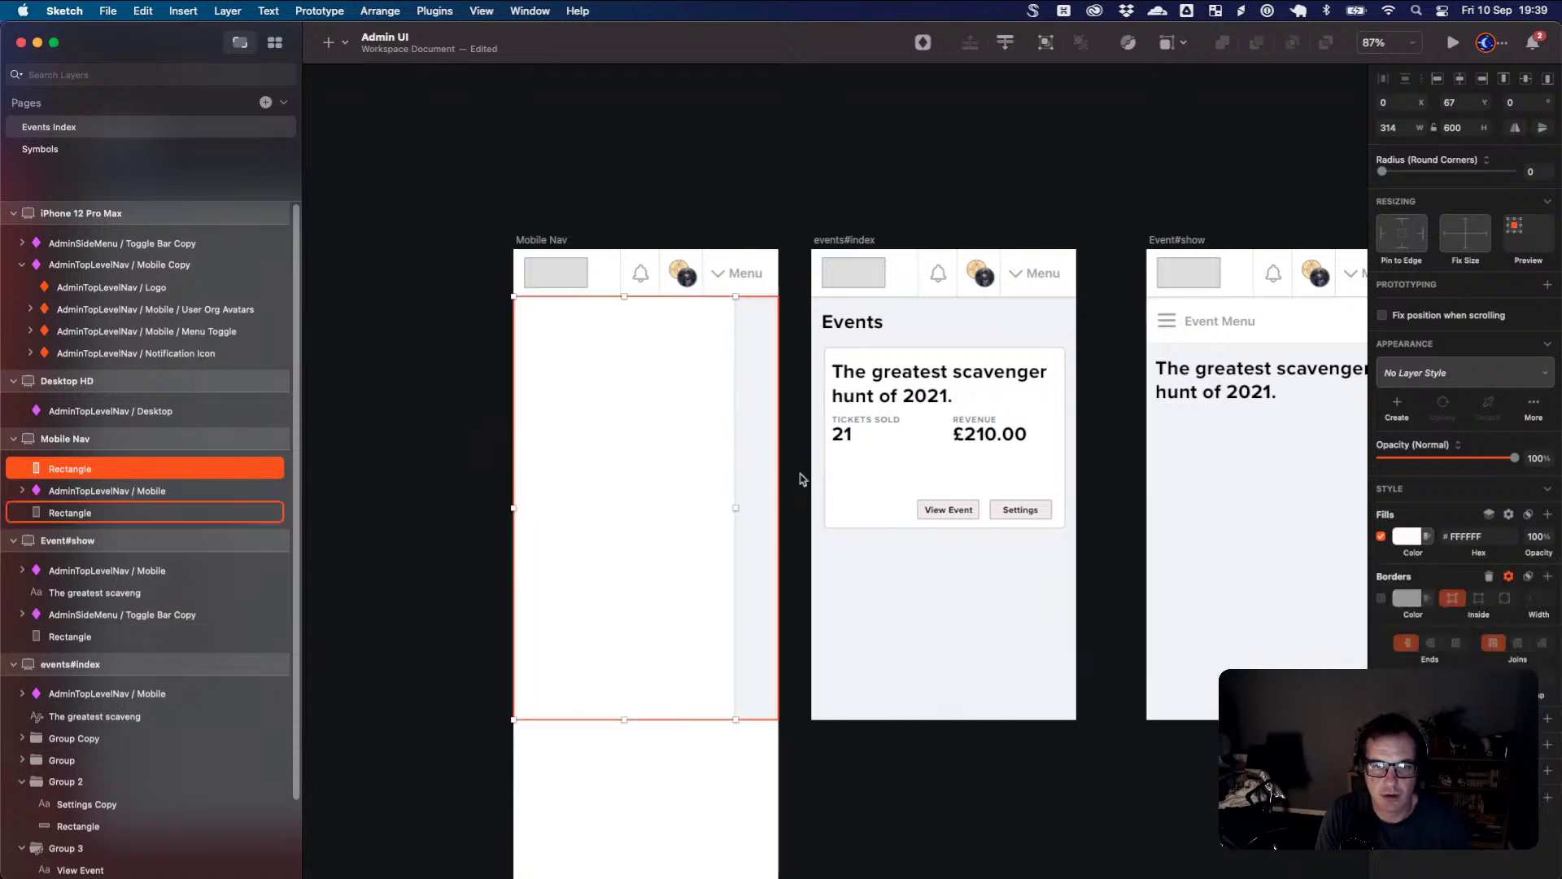
click(1548, 723)
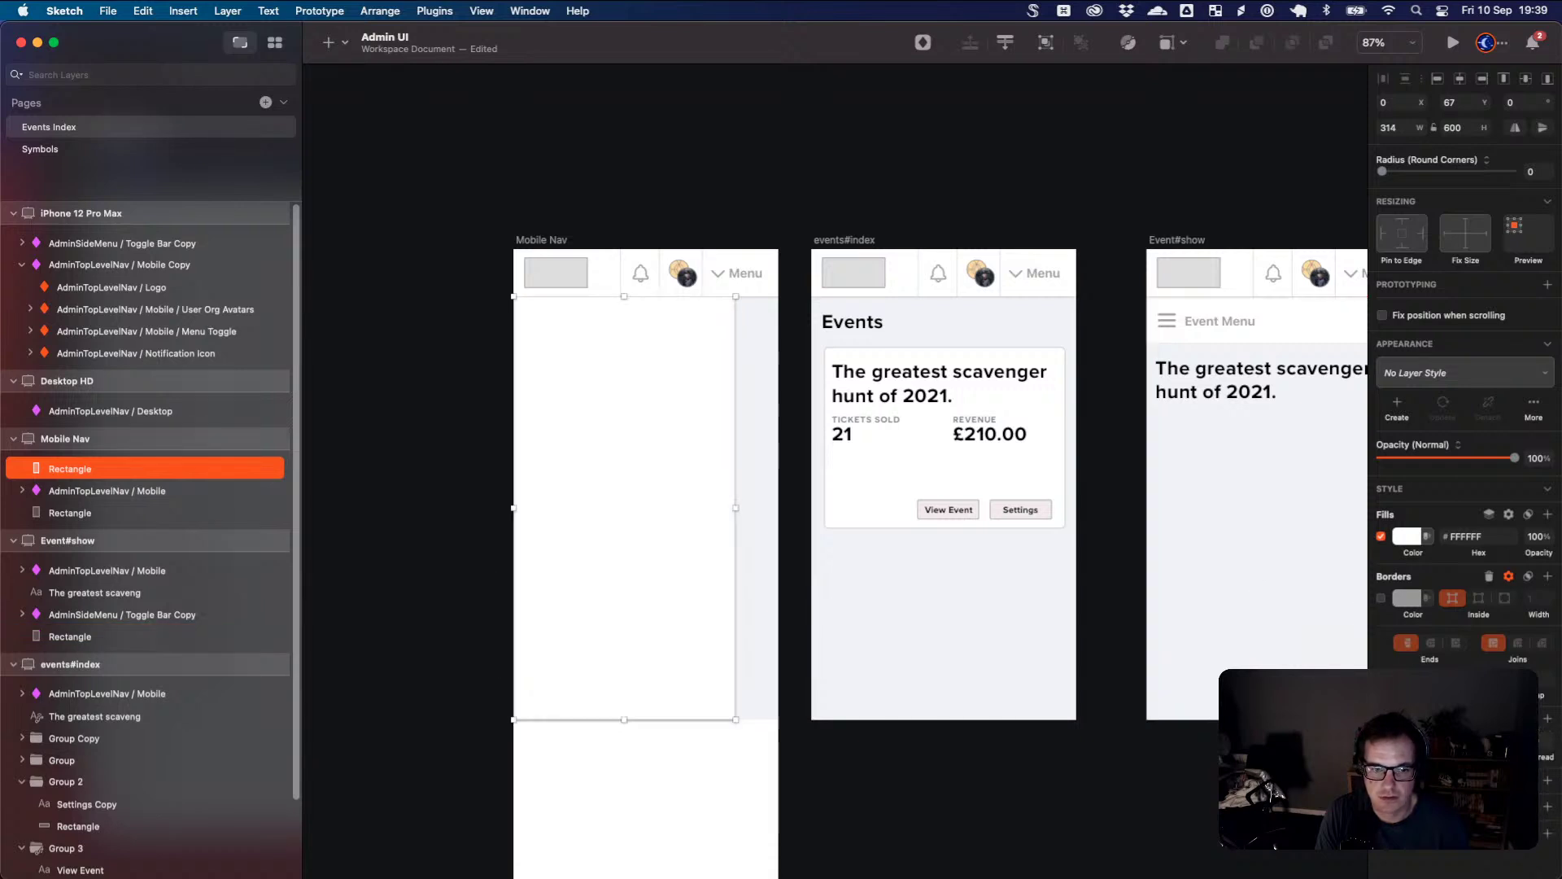
- Extend the white panel's height to 847
click(628, 759)
scroll(638, 708, down, 3)
click(627, 609)
drag(624, 610, 633, 783)
scroll(651, 732, up, 3)
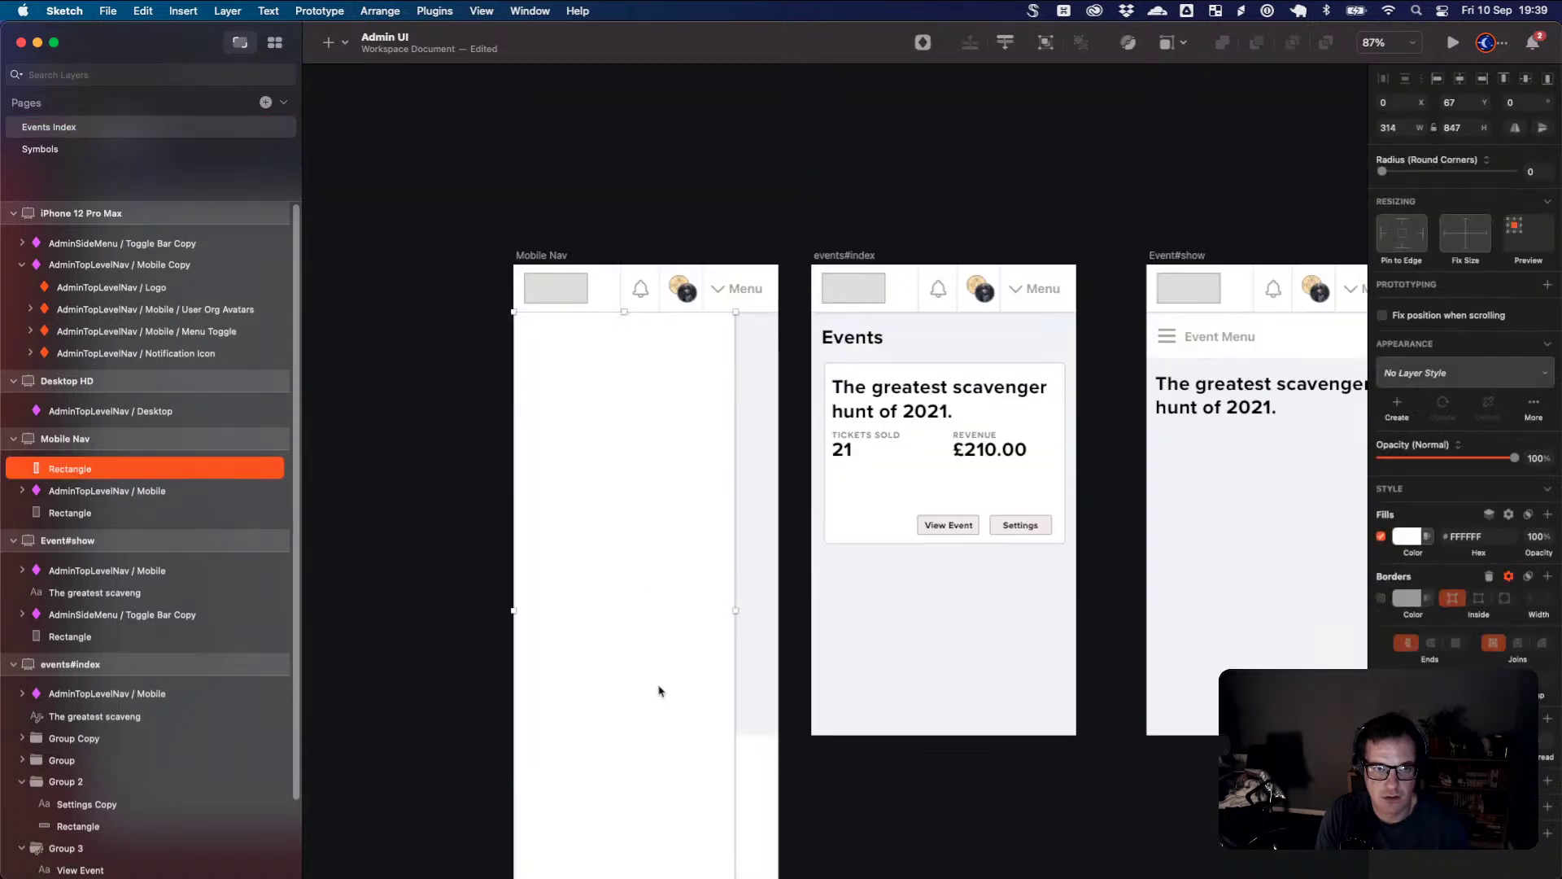
scroll(660, 691, up, 1)
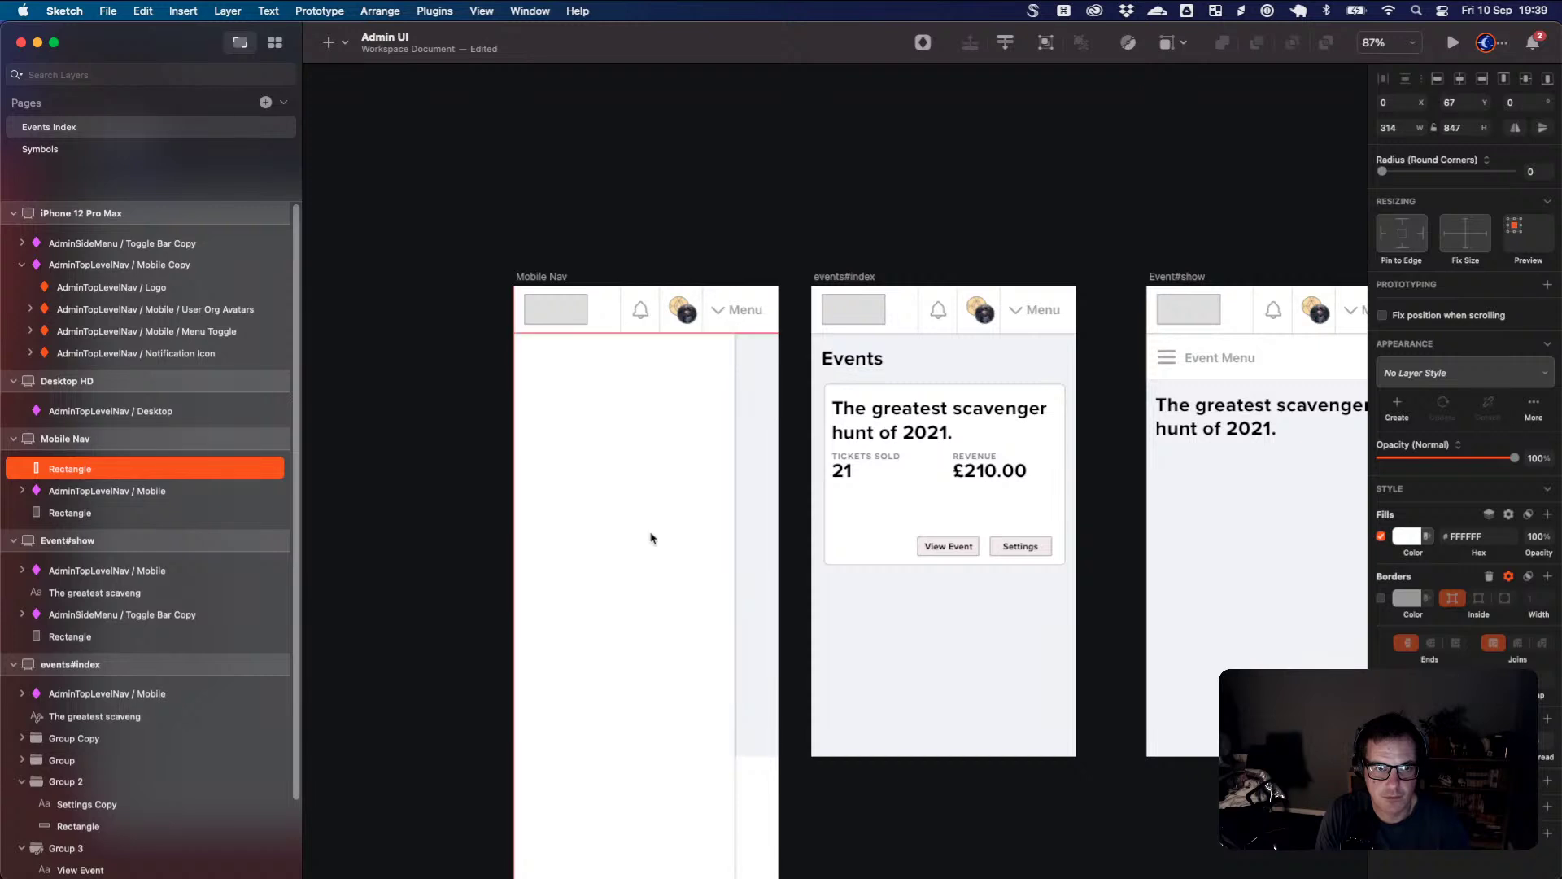
- Move the panel layer beneath AdminTopLevelNav / Mobile in the layer order
click(495, 498)
click(114, 469)
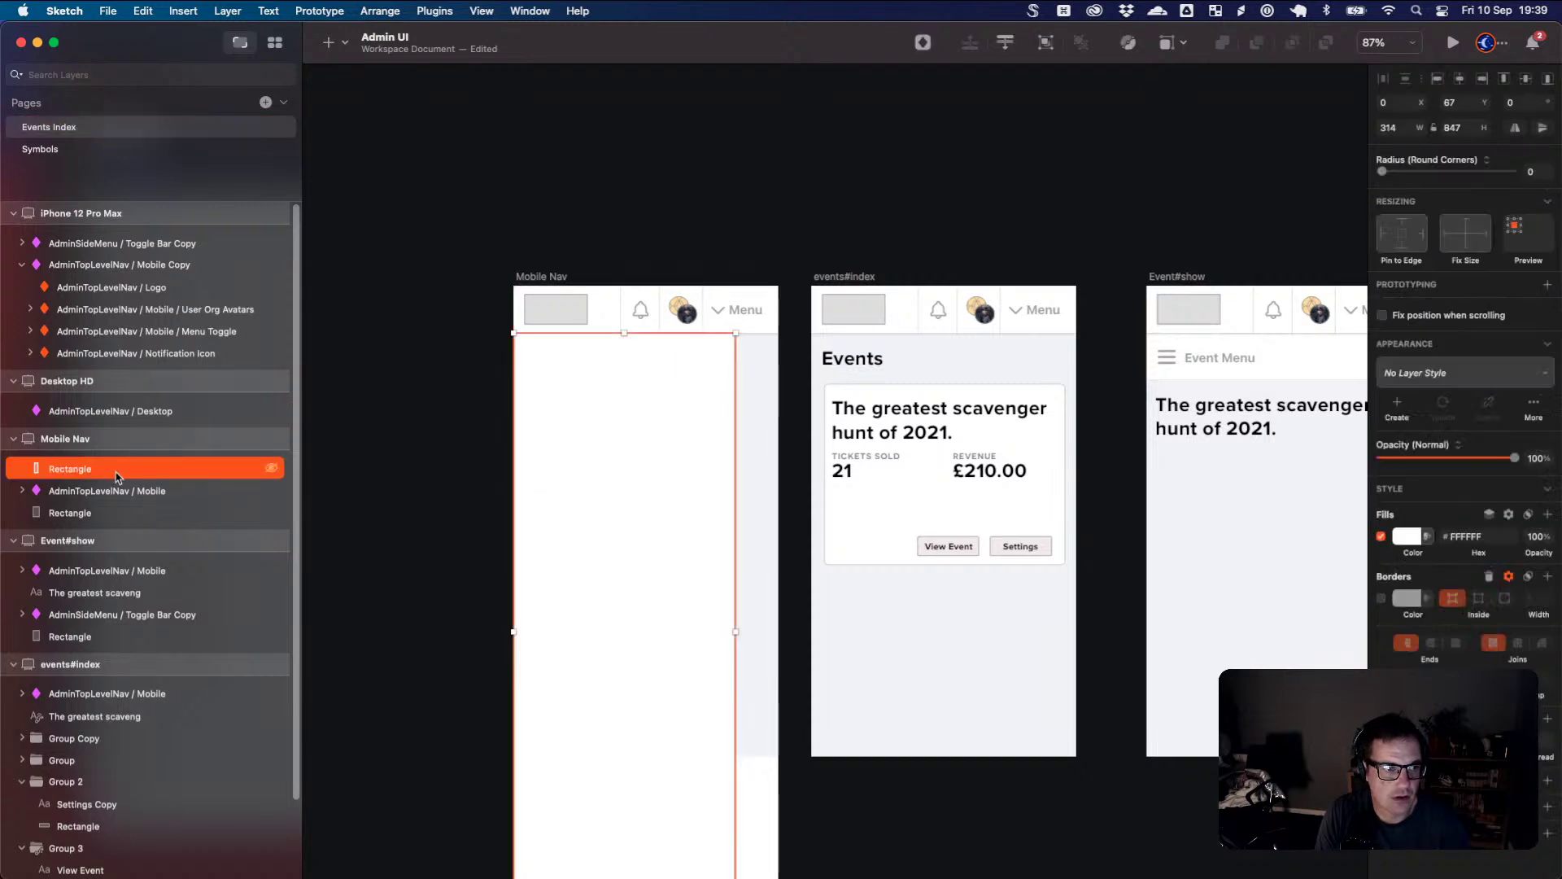
drag(116, 477, 122, 500)
click(645, 464)
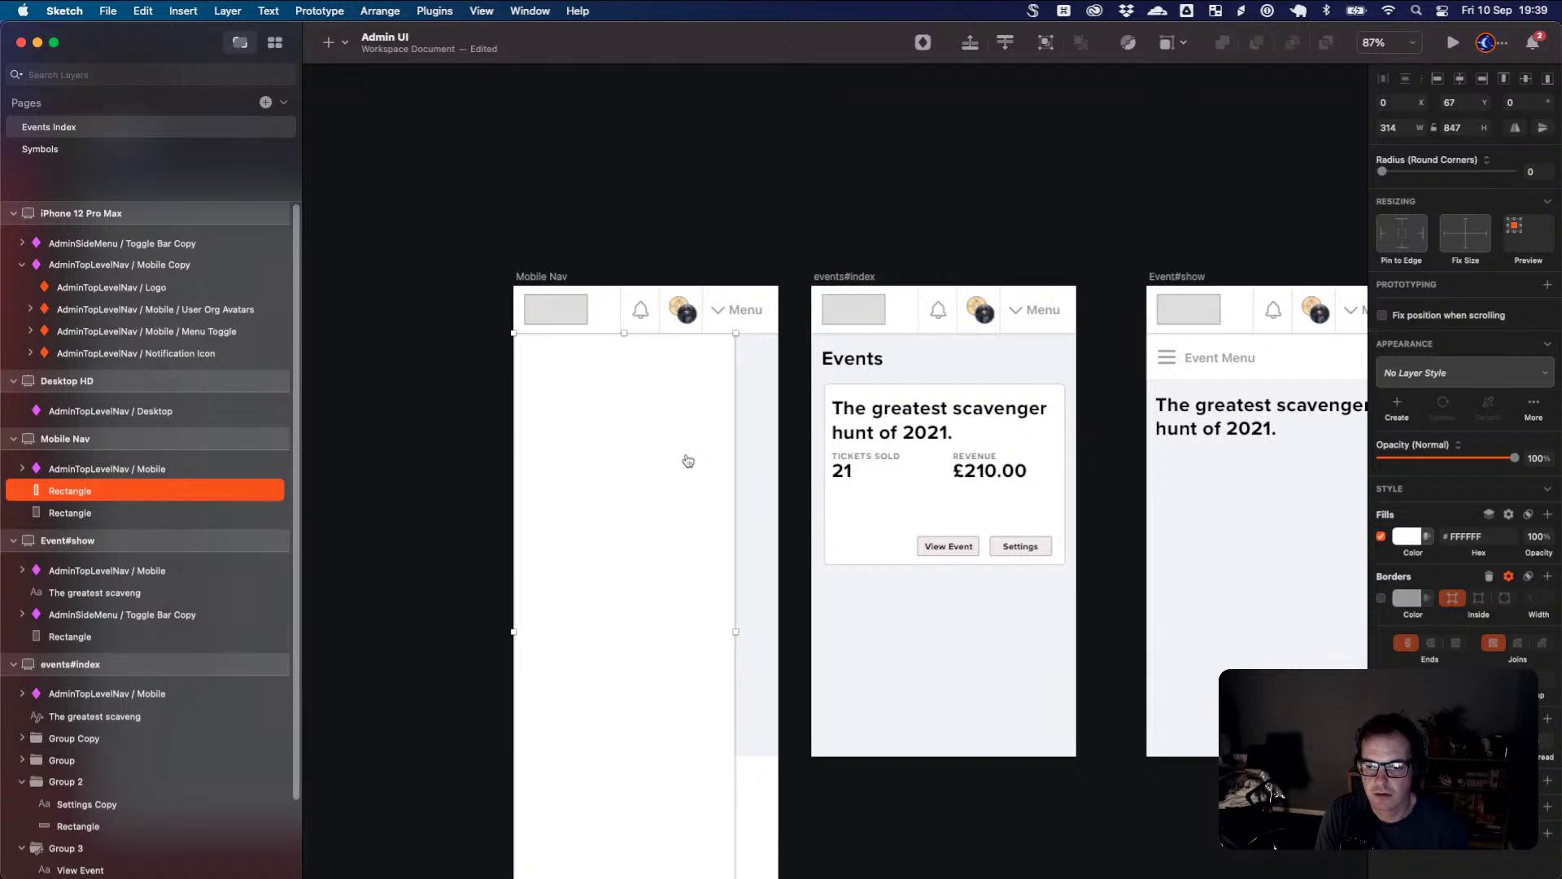
- Copy the TICKETS SOLD label and paste it at the top-left of the Mobile Nav panel
key(super+Tab)
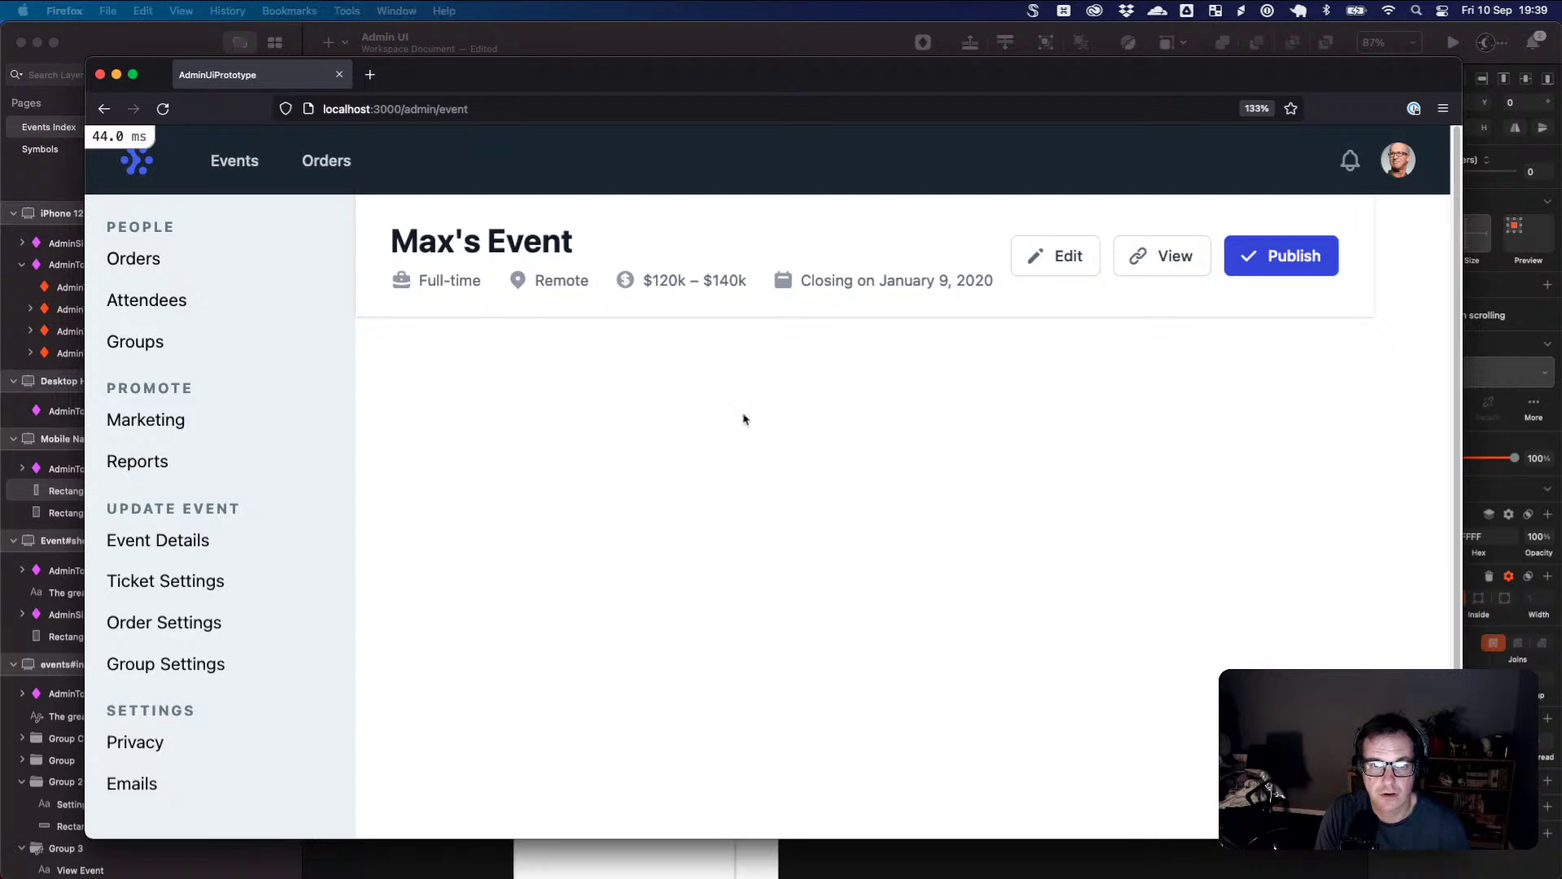
key(super+Tab)
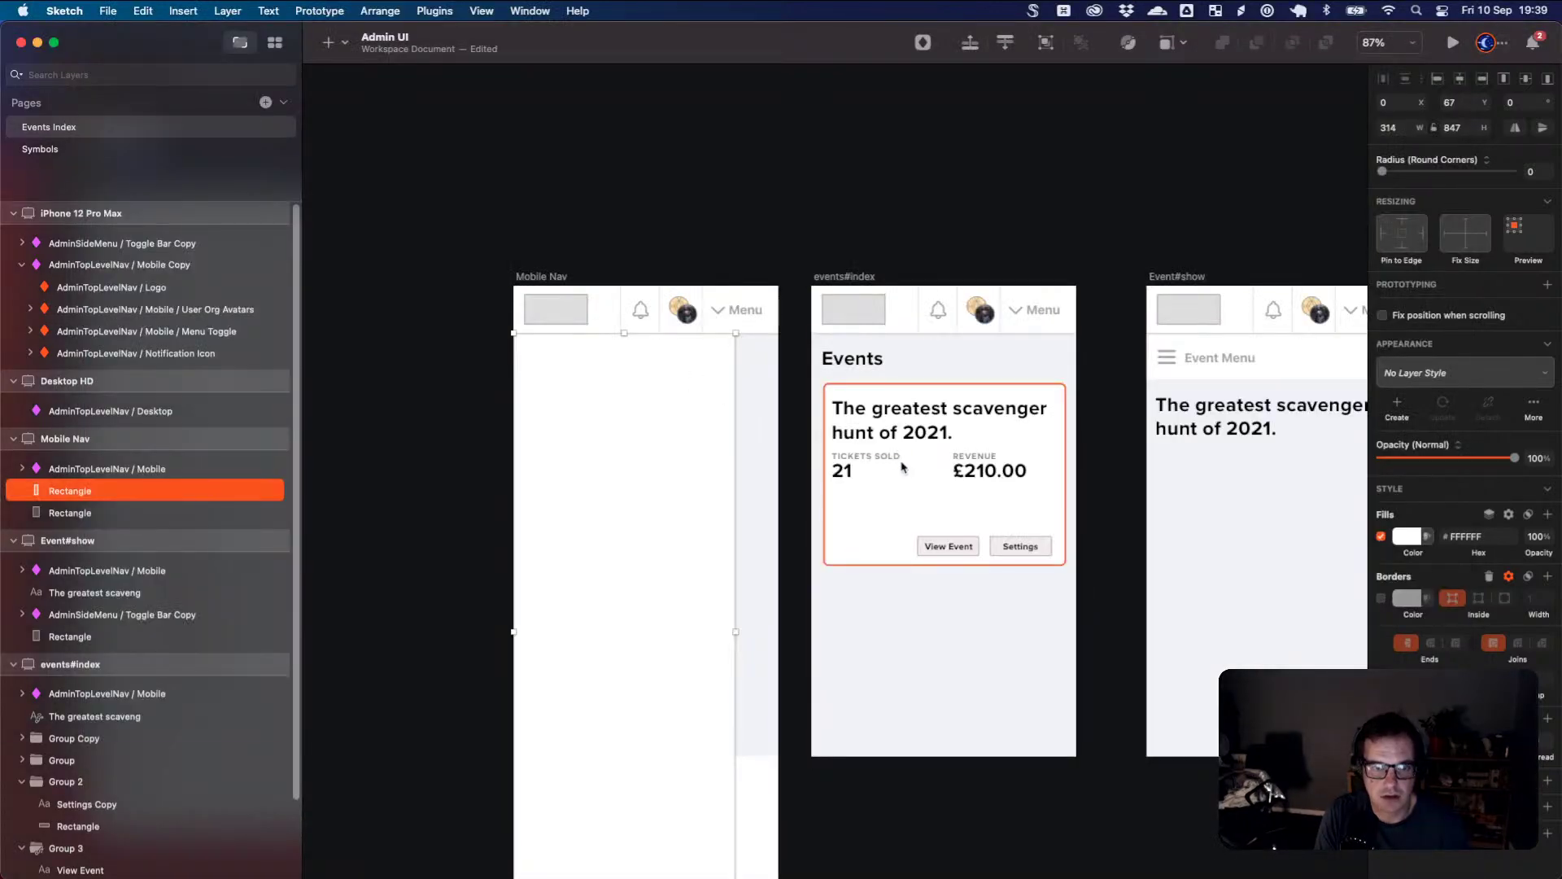
click(887, 462)
double_click(887, 461)
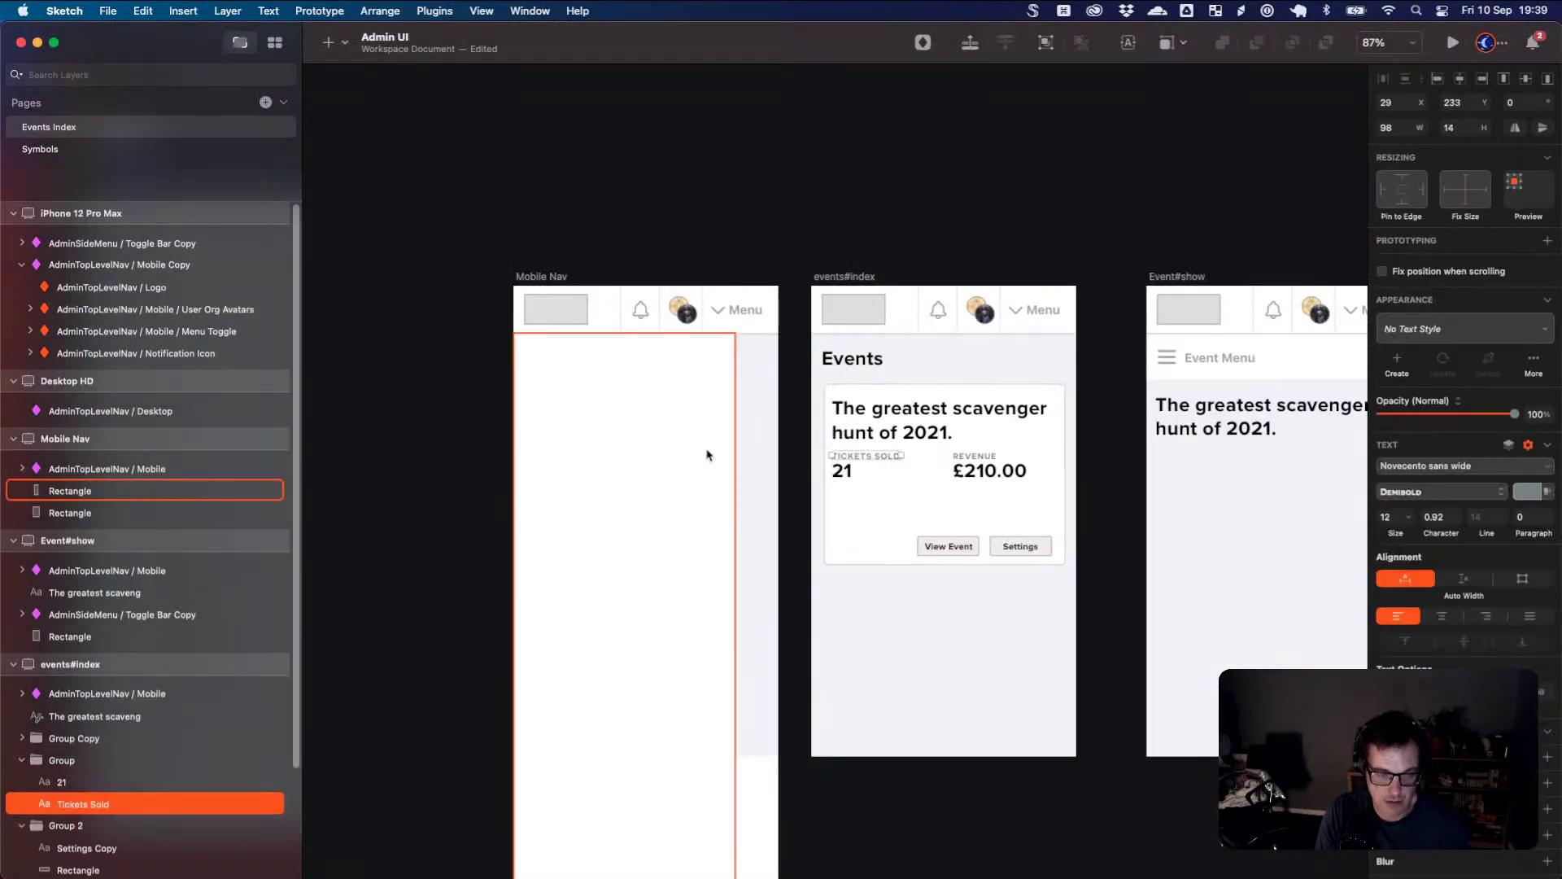
click(612, 403)
right_click(612, 403)
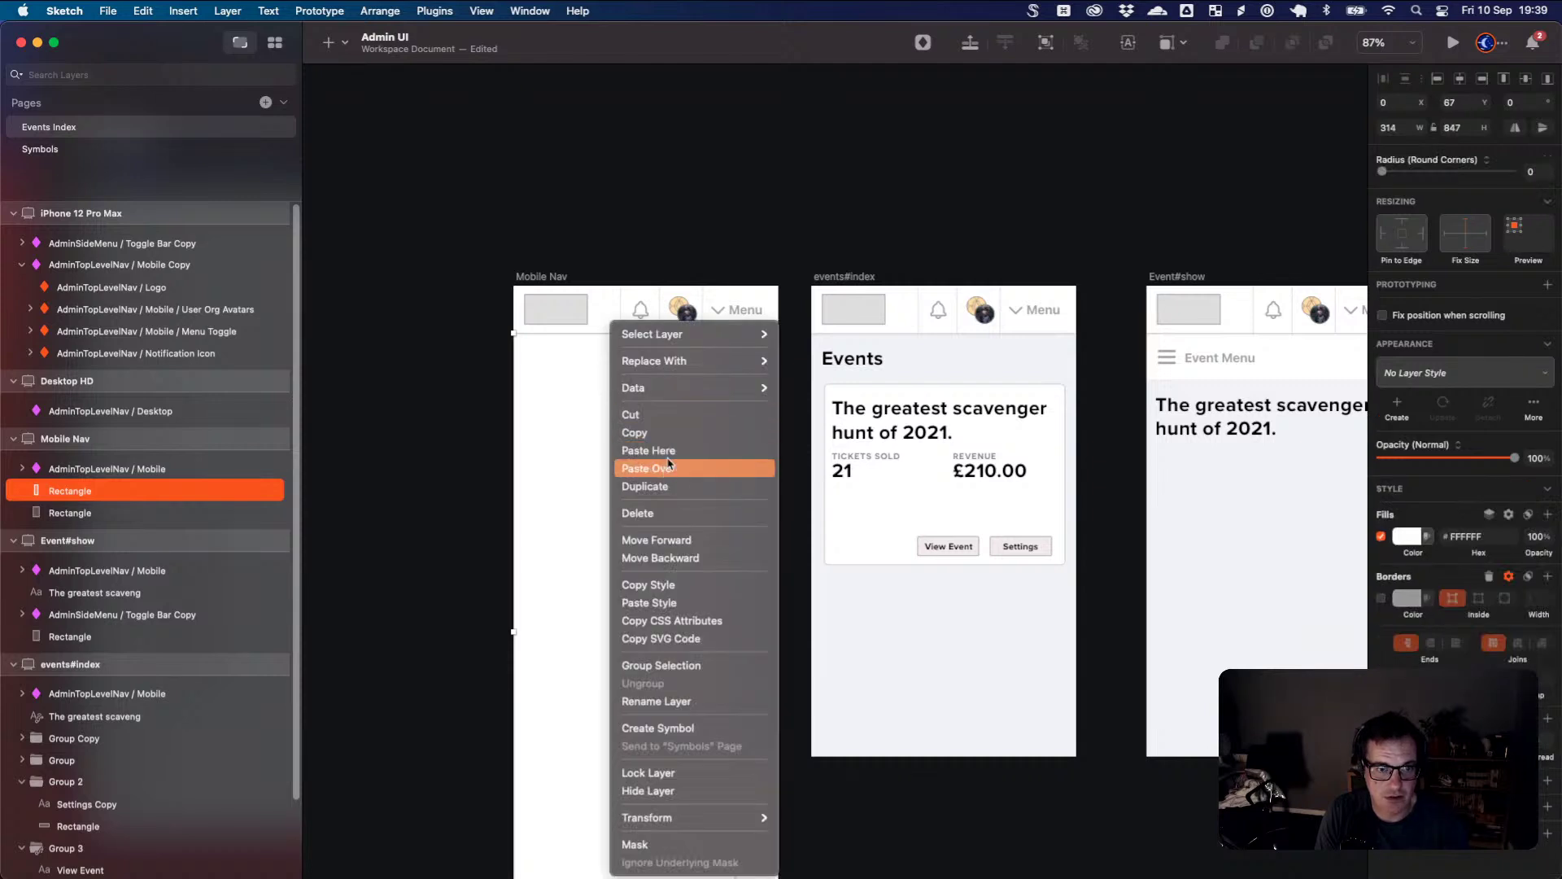
click(651, 450)
drag(638, 410, 560, 363)
- Retype the pasted label as PEOPLE and duplicate it just below
double_click(561, 363)
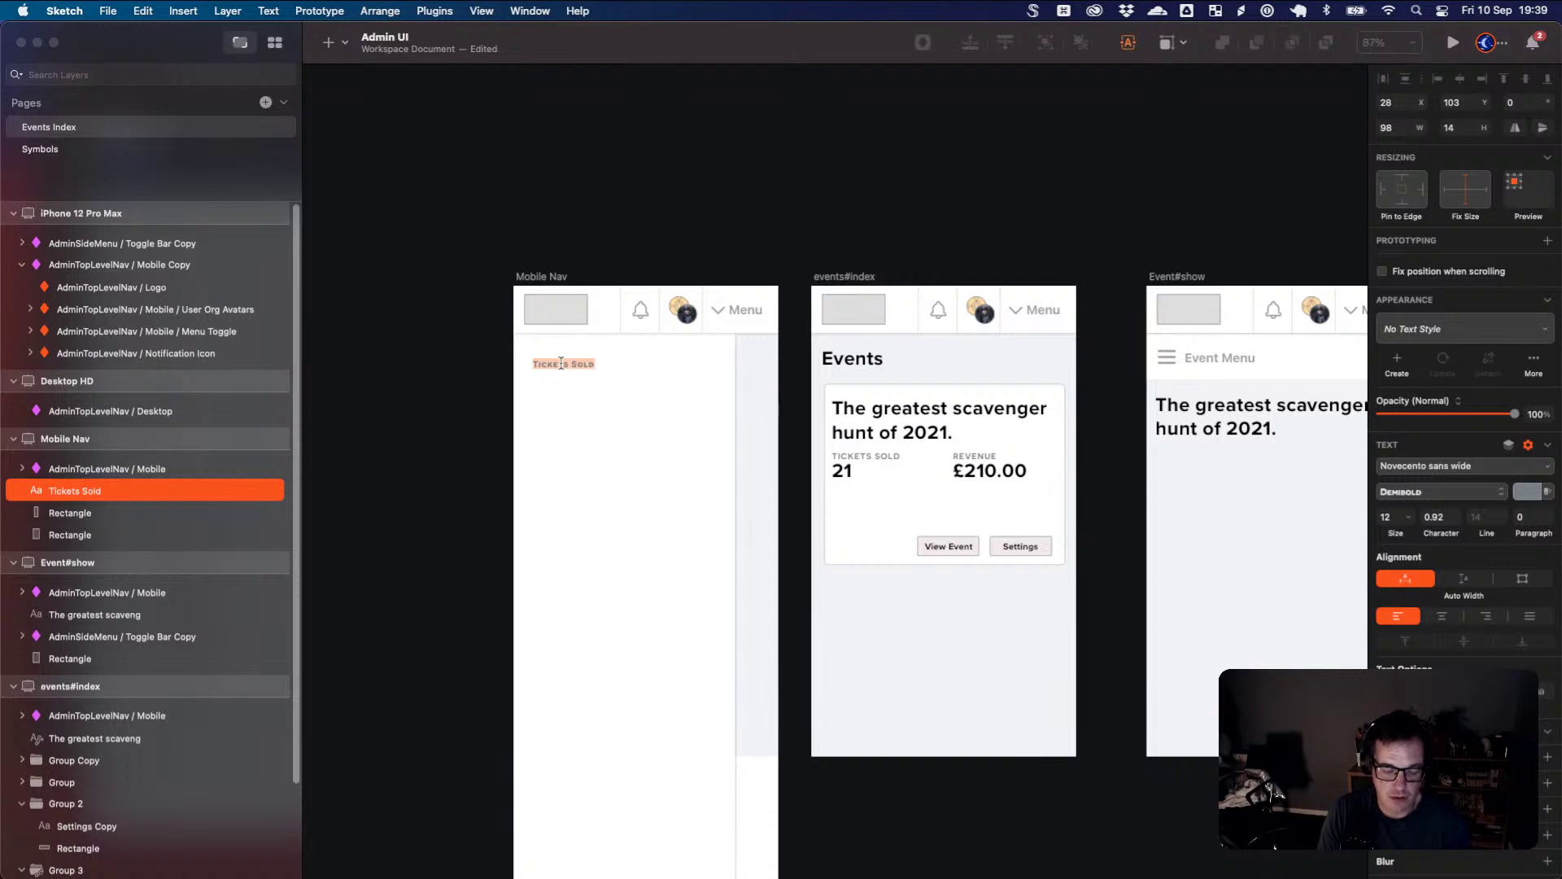
text(H)
text(eople)
key(Escape)
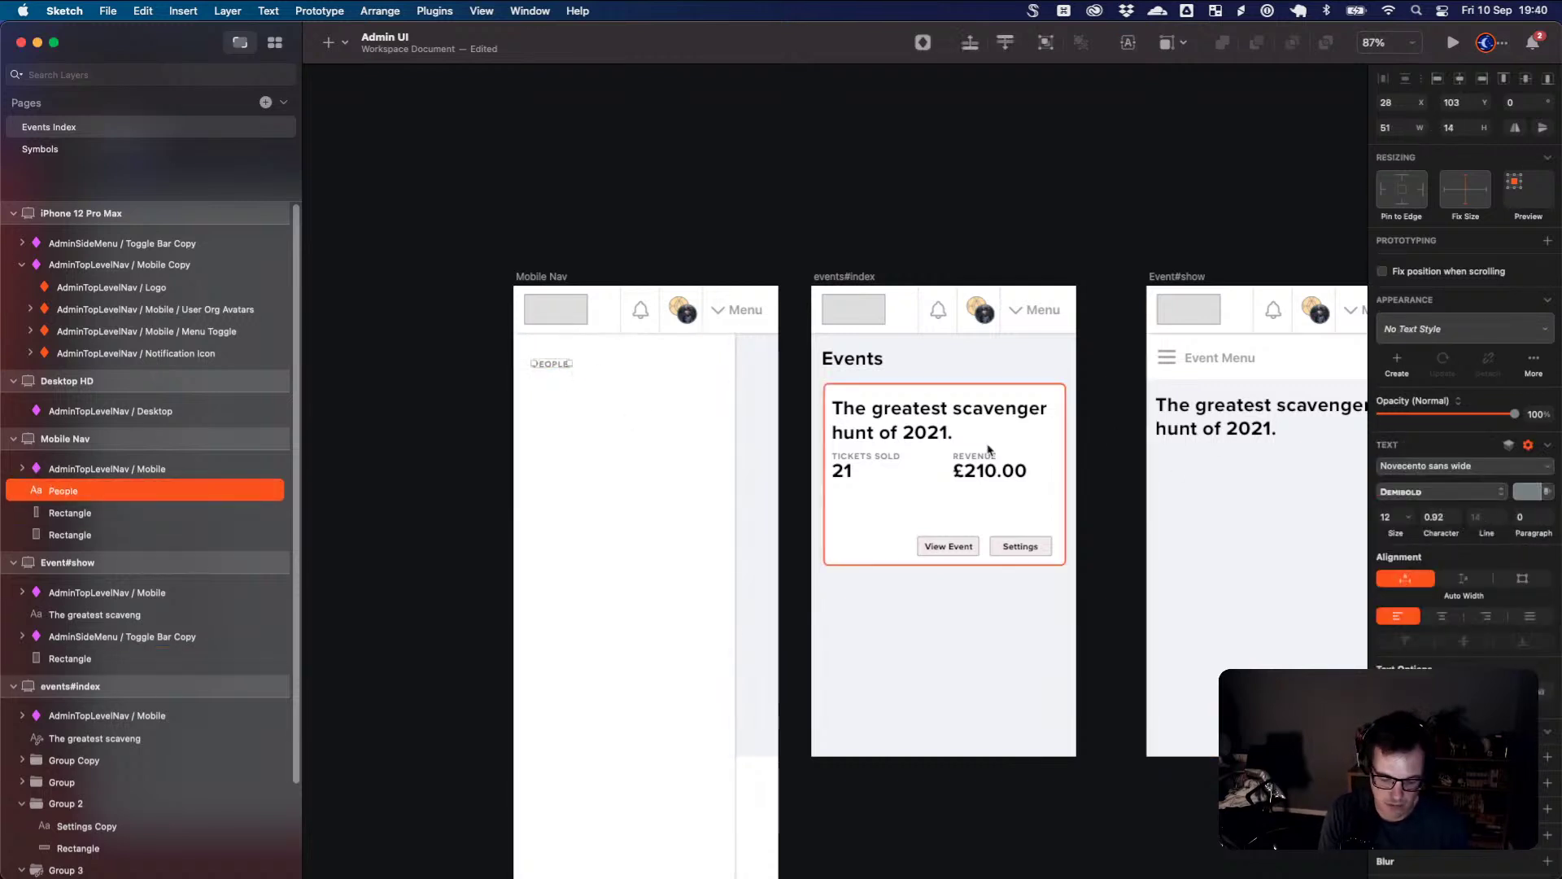
key(super+0)
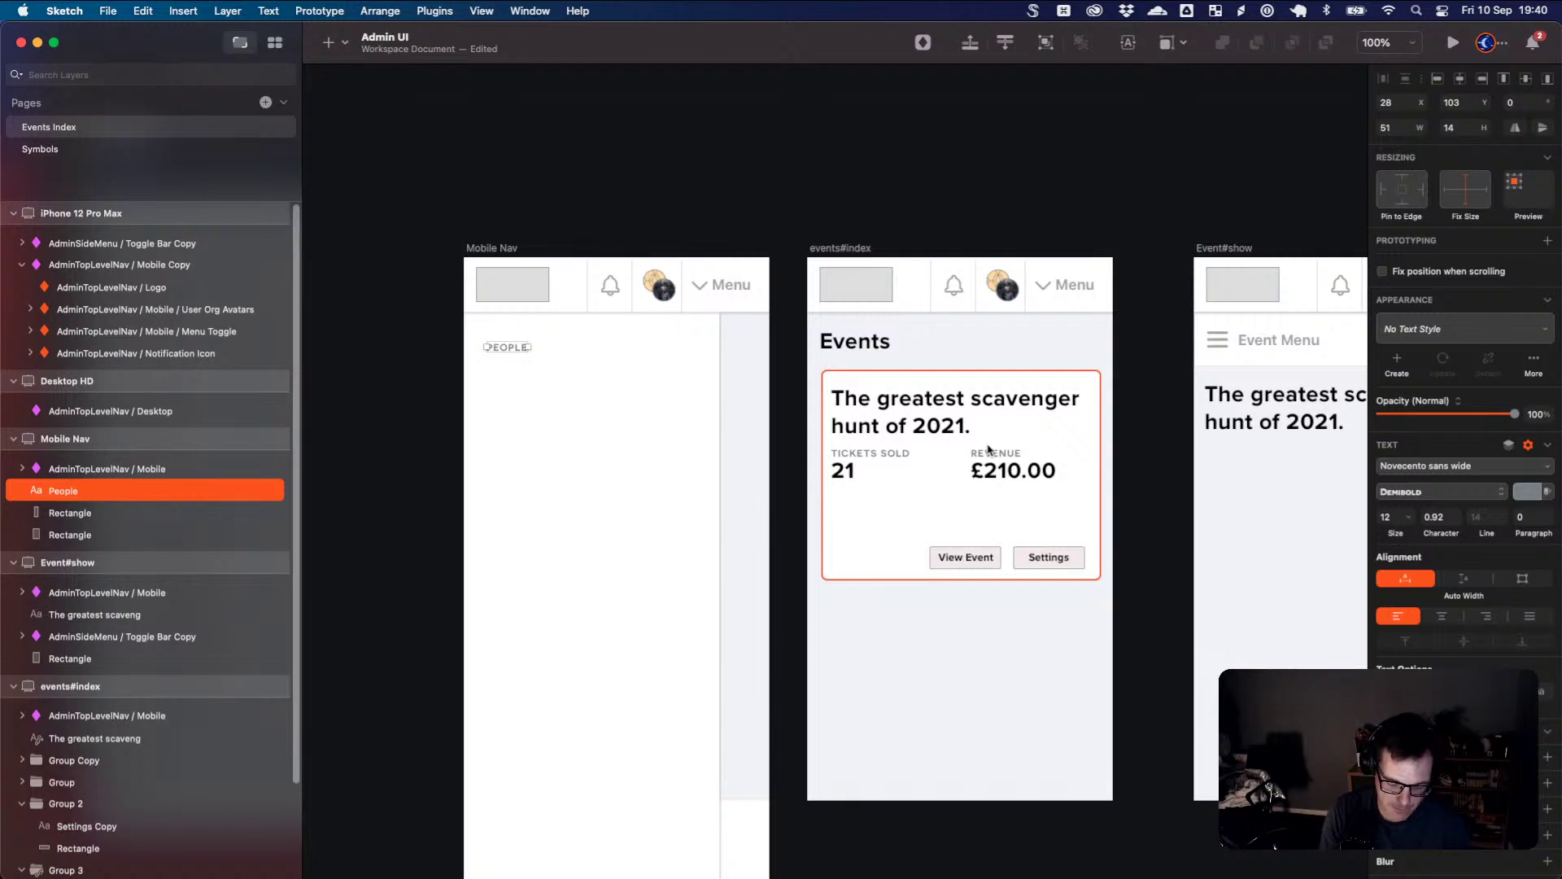
scroll(989, 450, up, 3)
scroll(880, 433, left, 5)
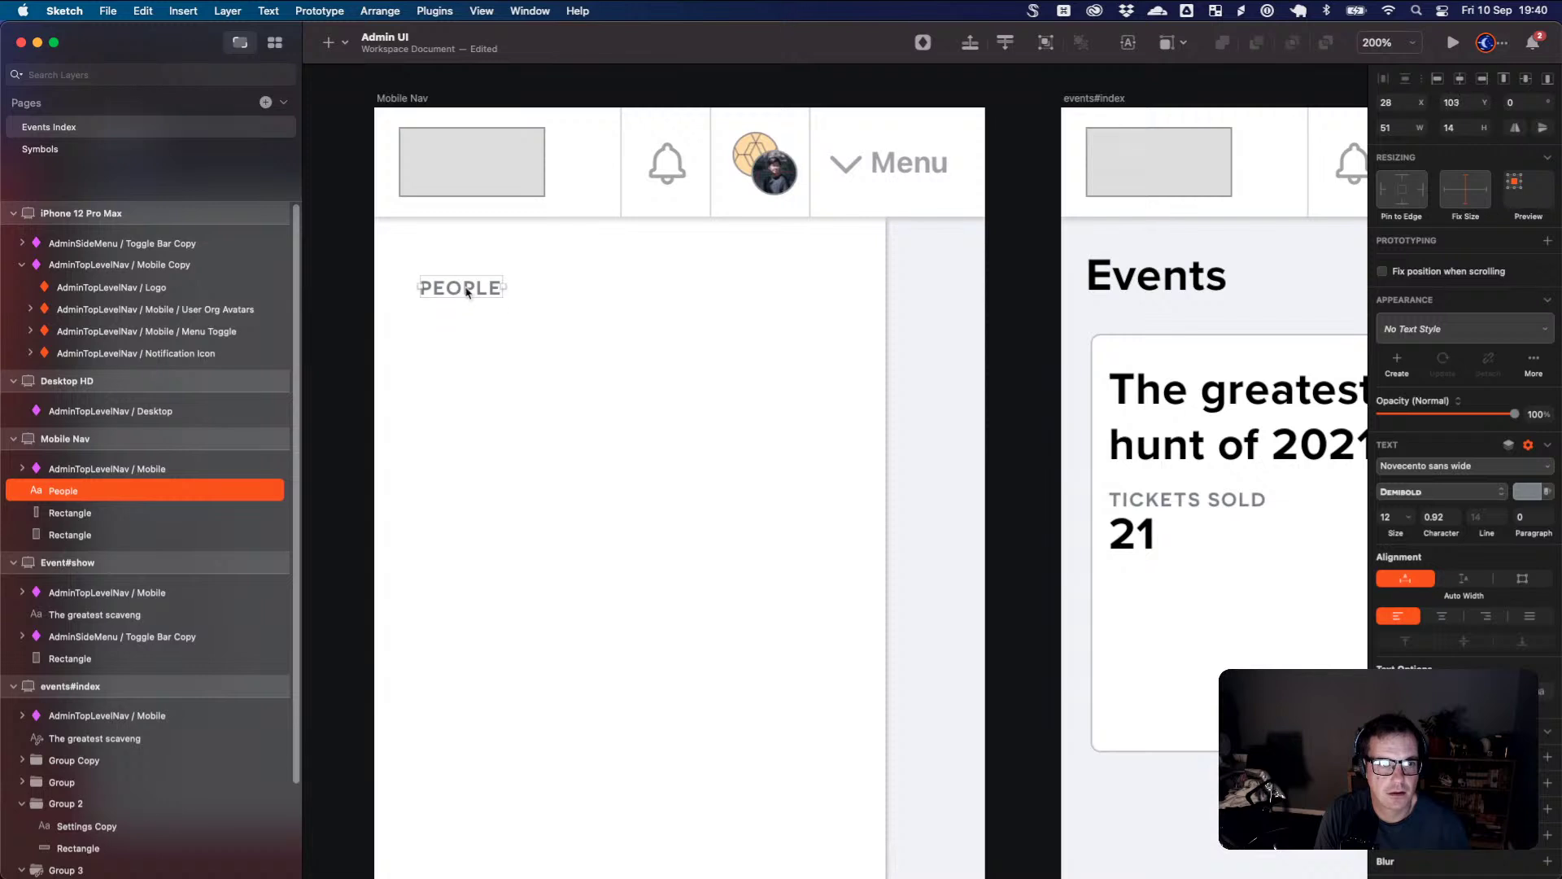
drag(468, 293, 469, 335)
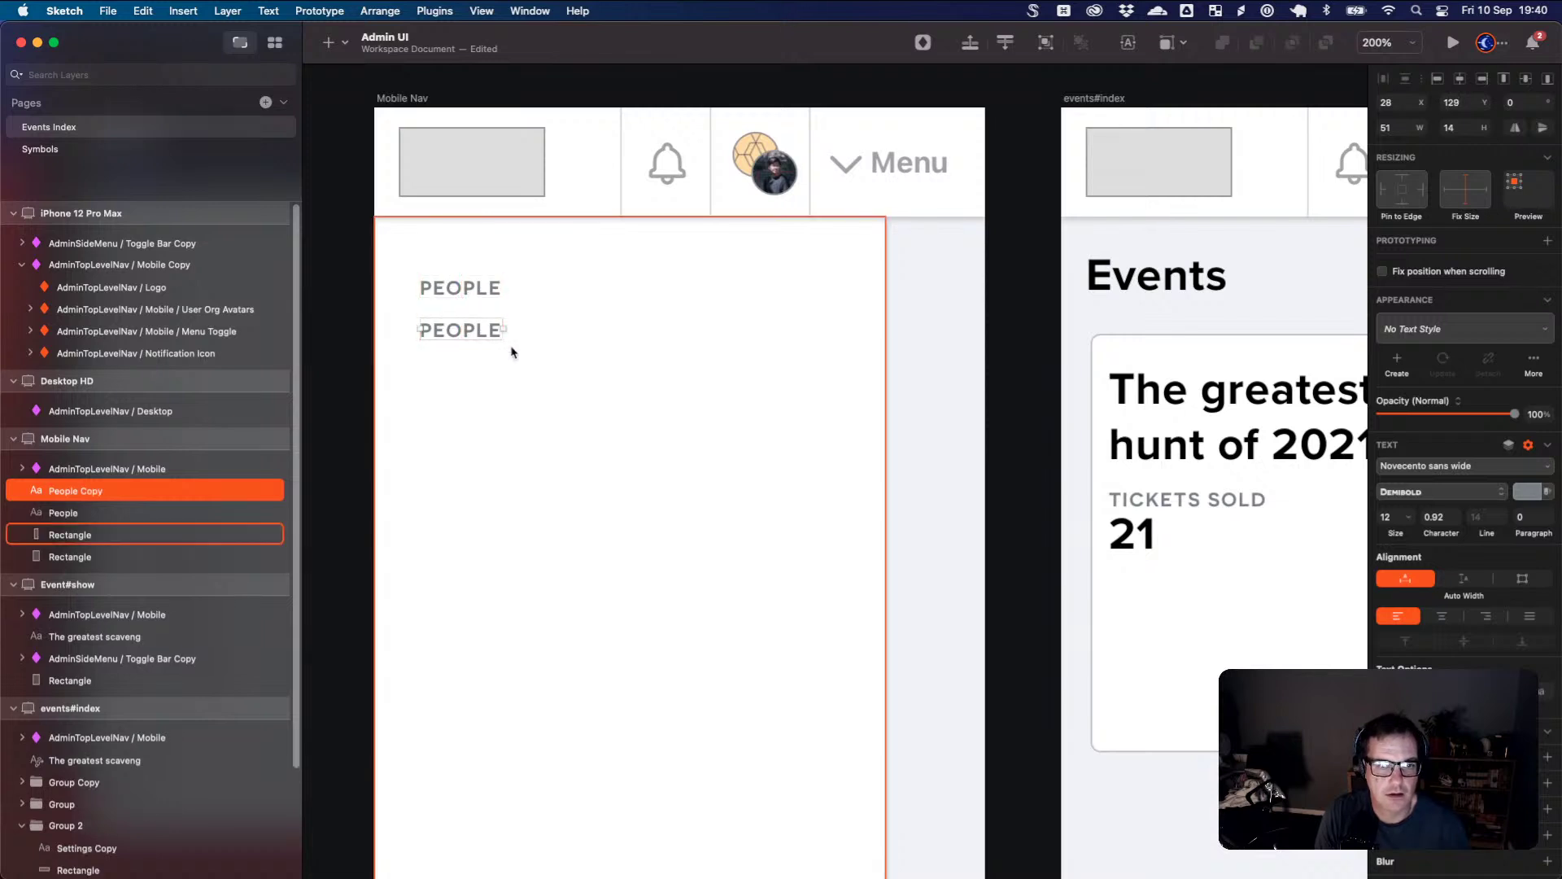
- Change the duplicated label's text to ORDERS
key(super+Tab)
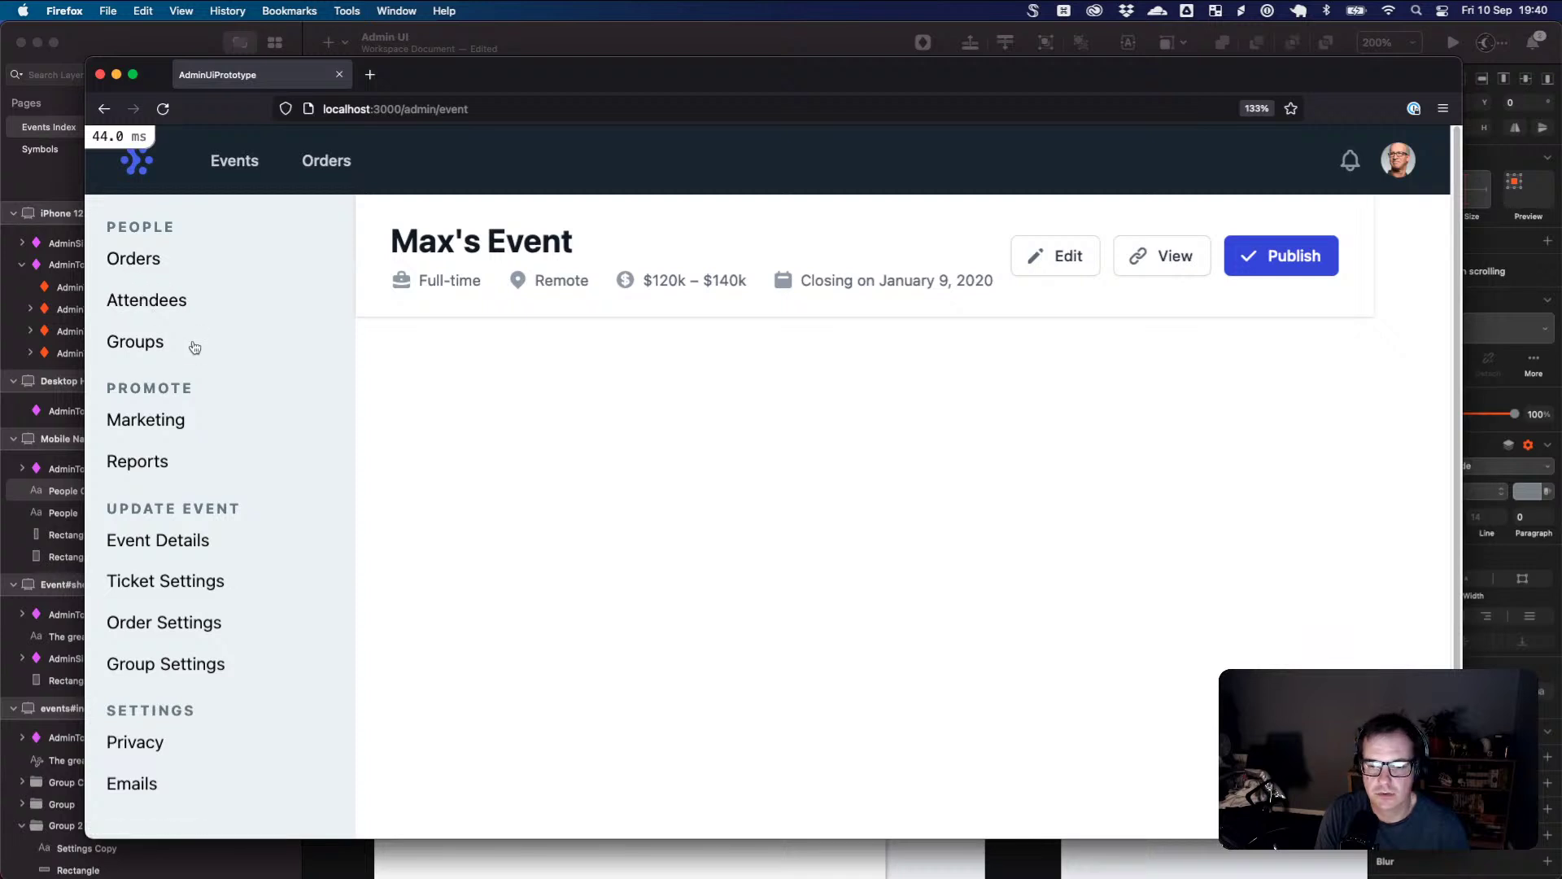
key(super+Tab)
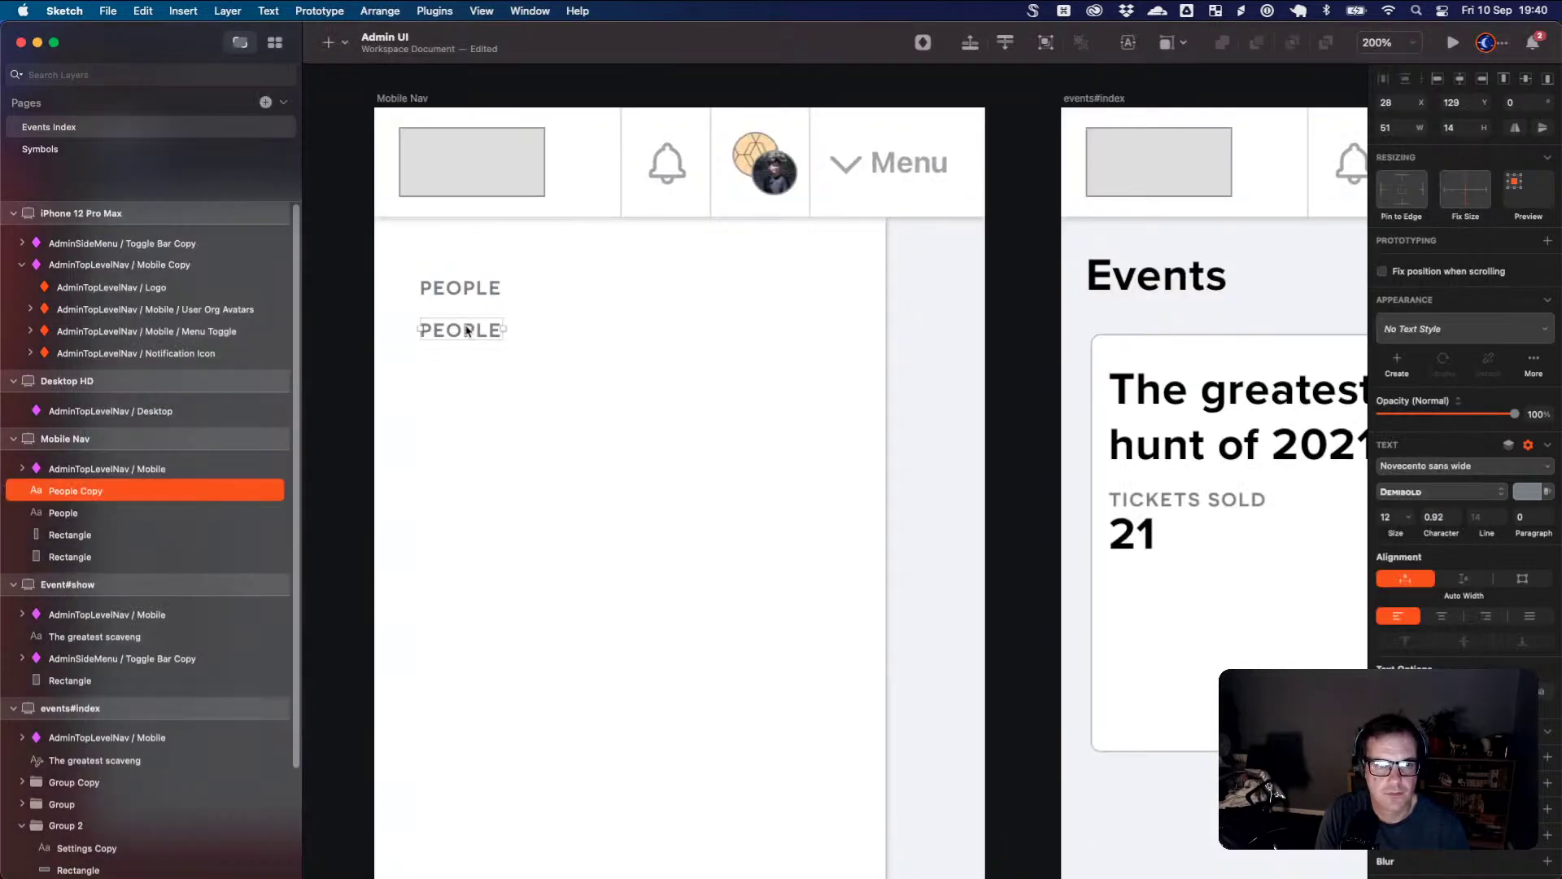
double_click(466, 330)
text(Orders)
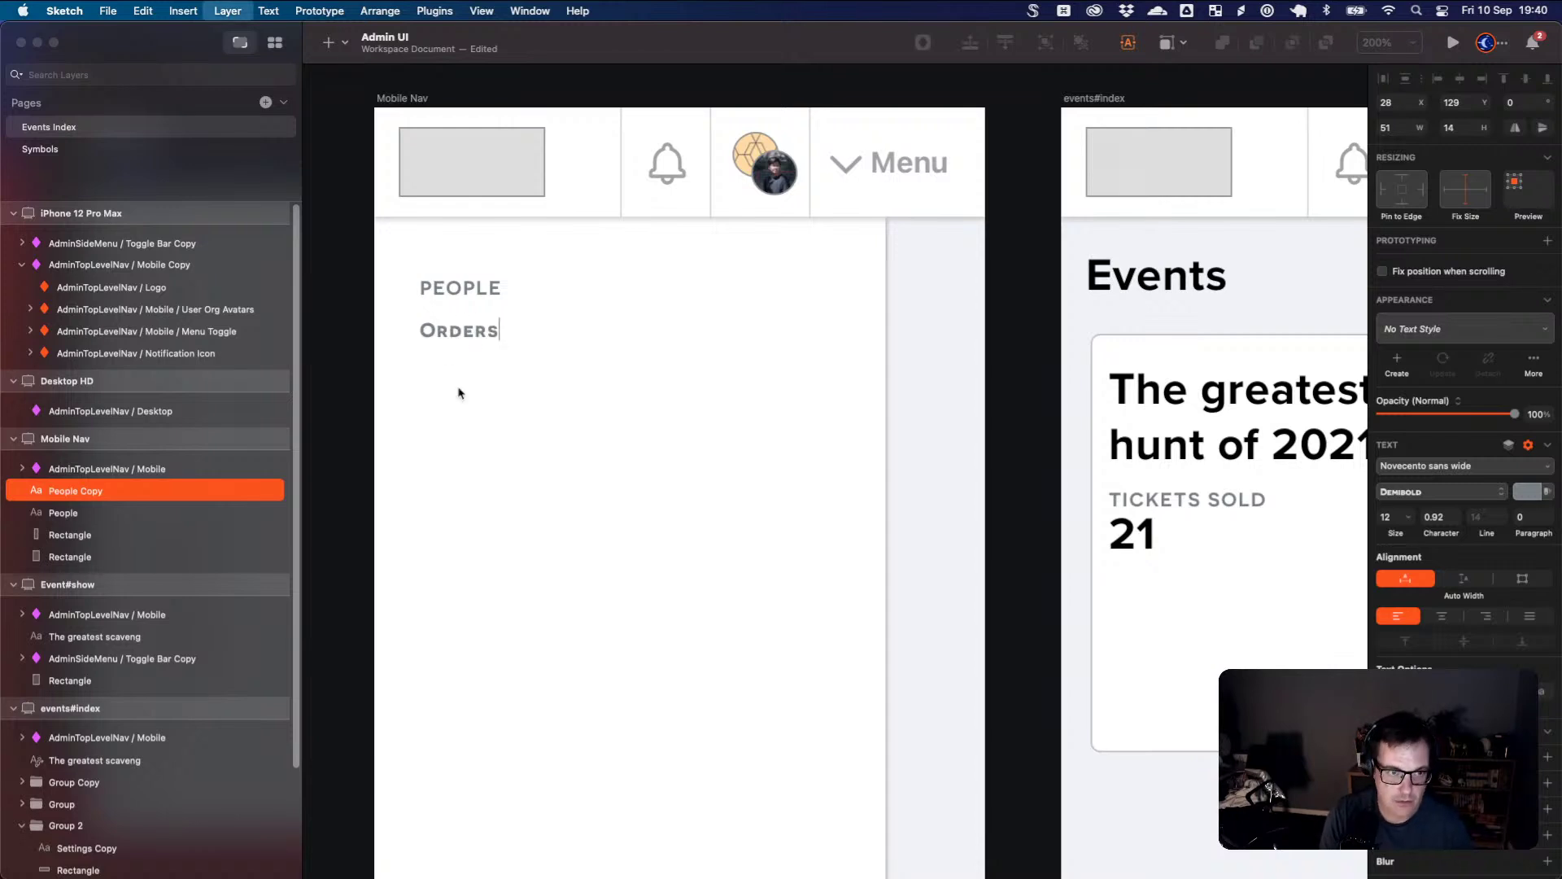
key(Escape)
- Style Orders in Proxima Nova, no all-caps, auto spacing, size 25, darker colour
click(1449, 467)
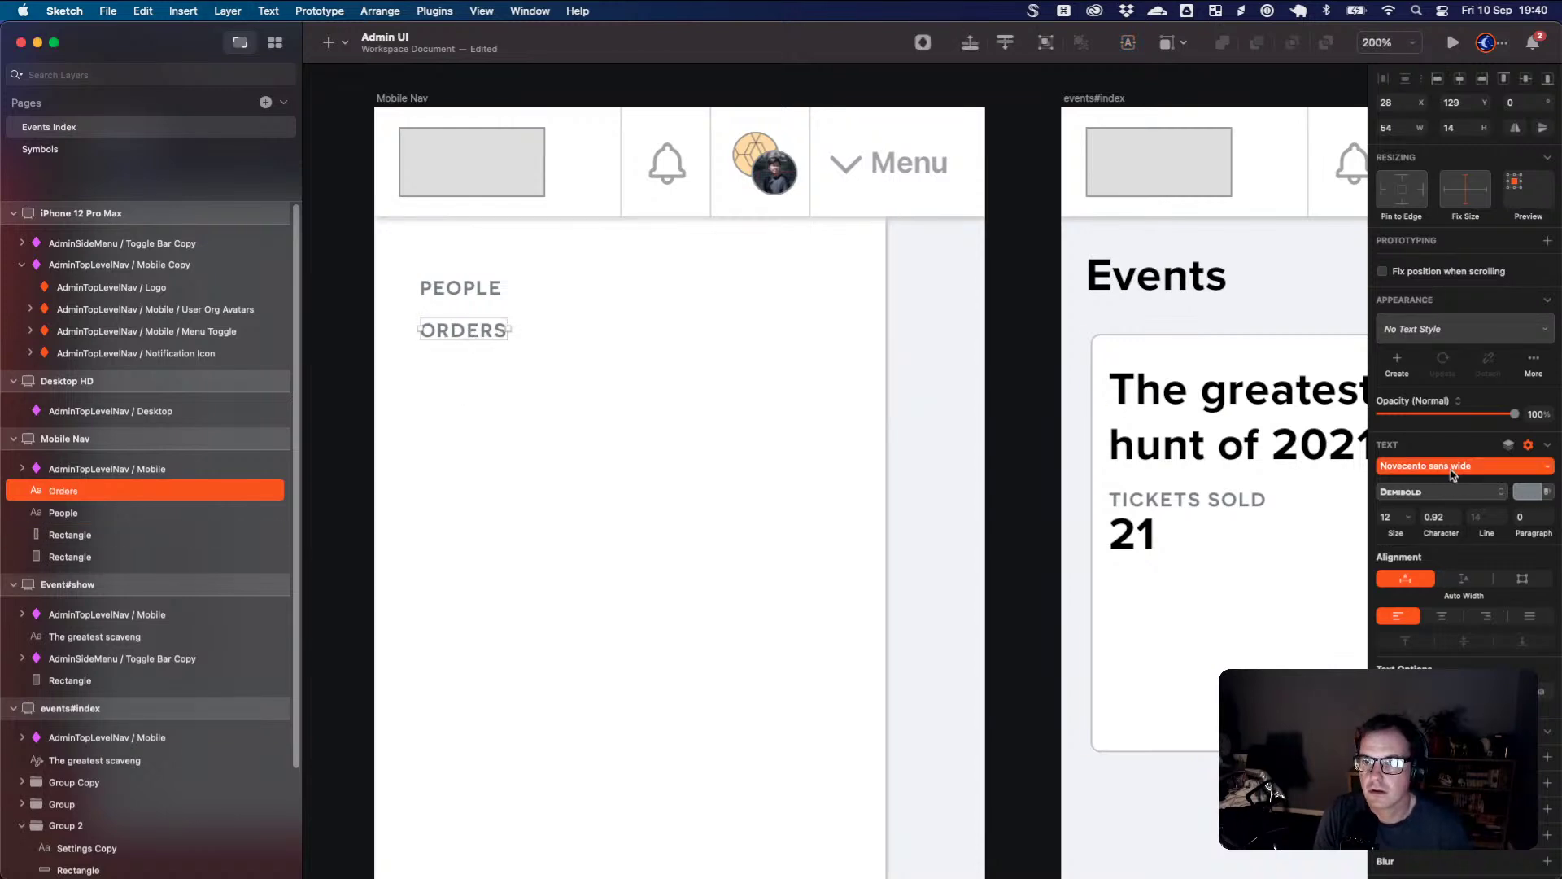
scroll(1446, 544, up, 15)
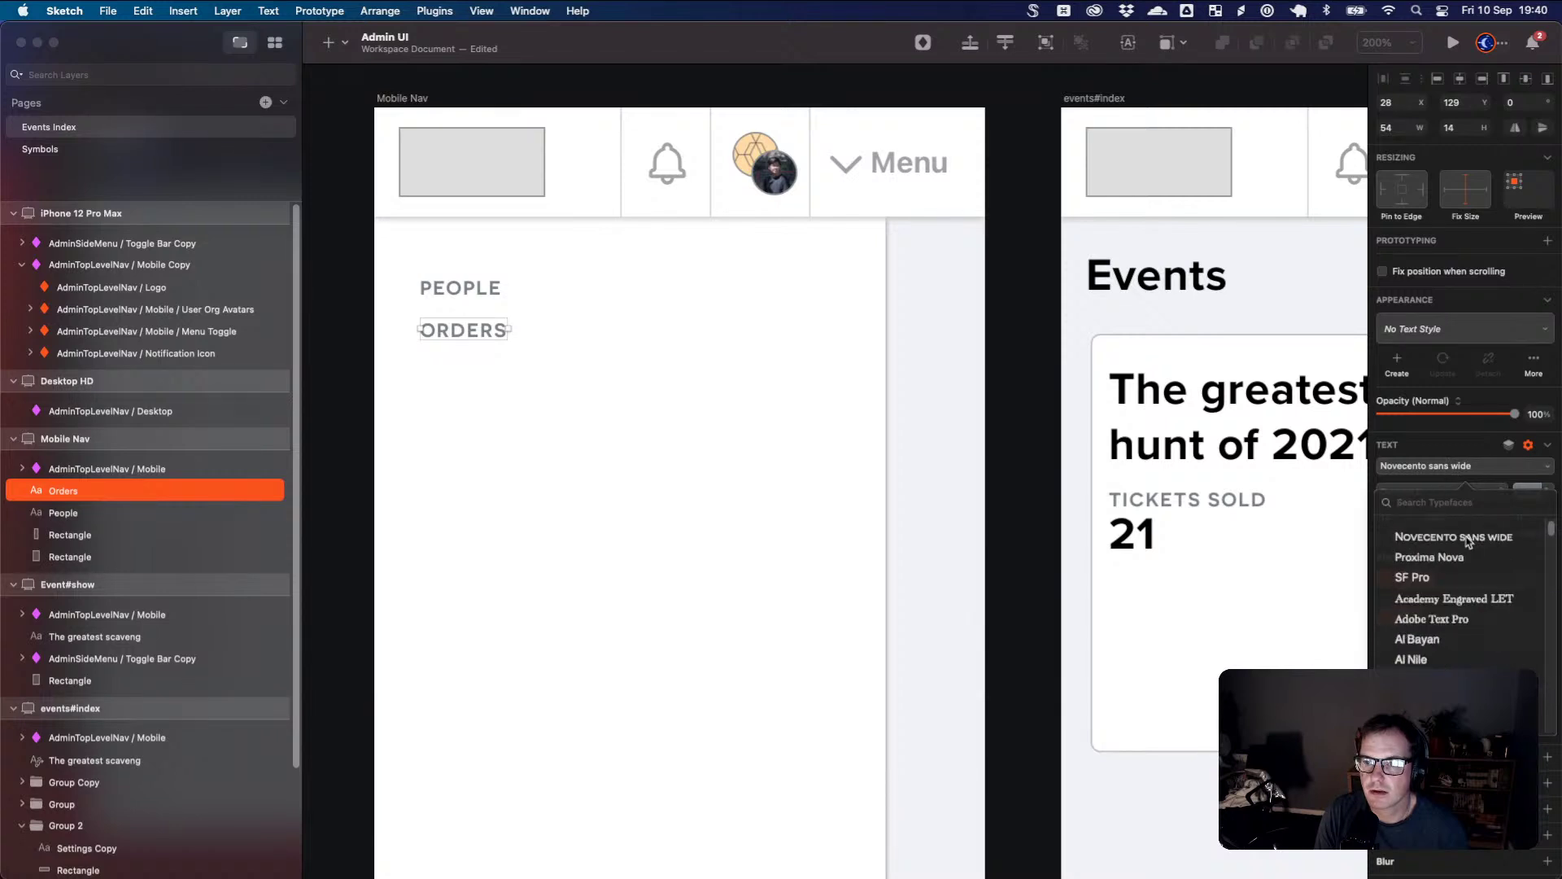
click(1440, 559)
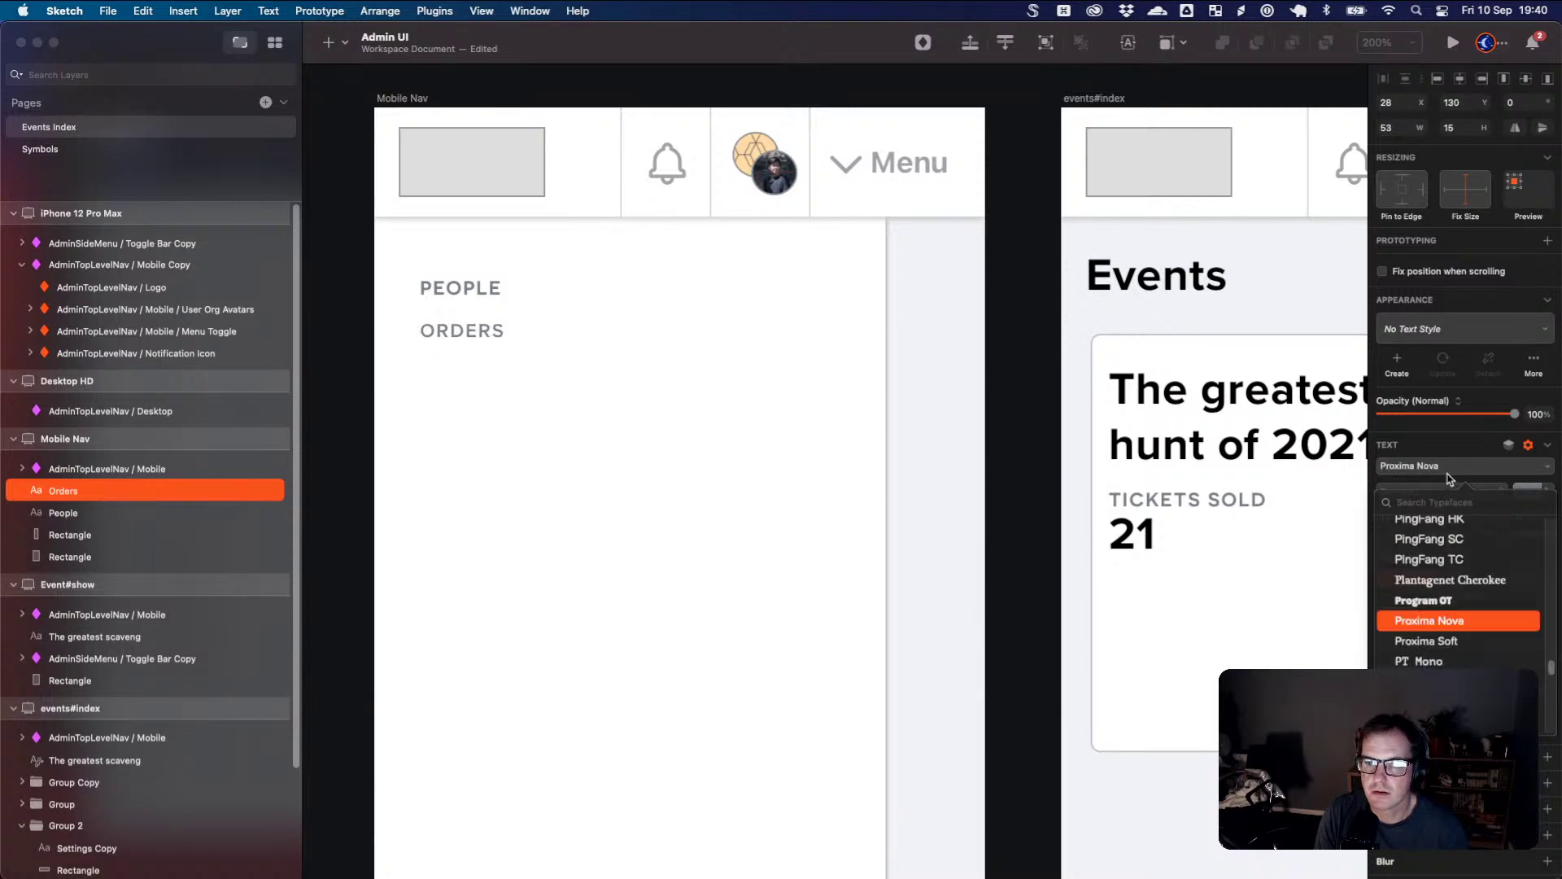
click(1440, 461)
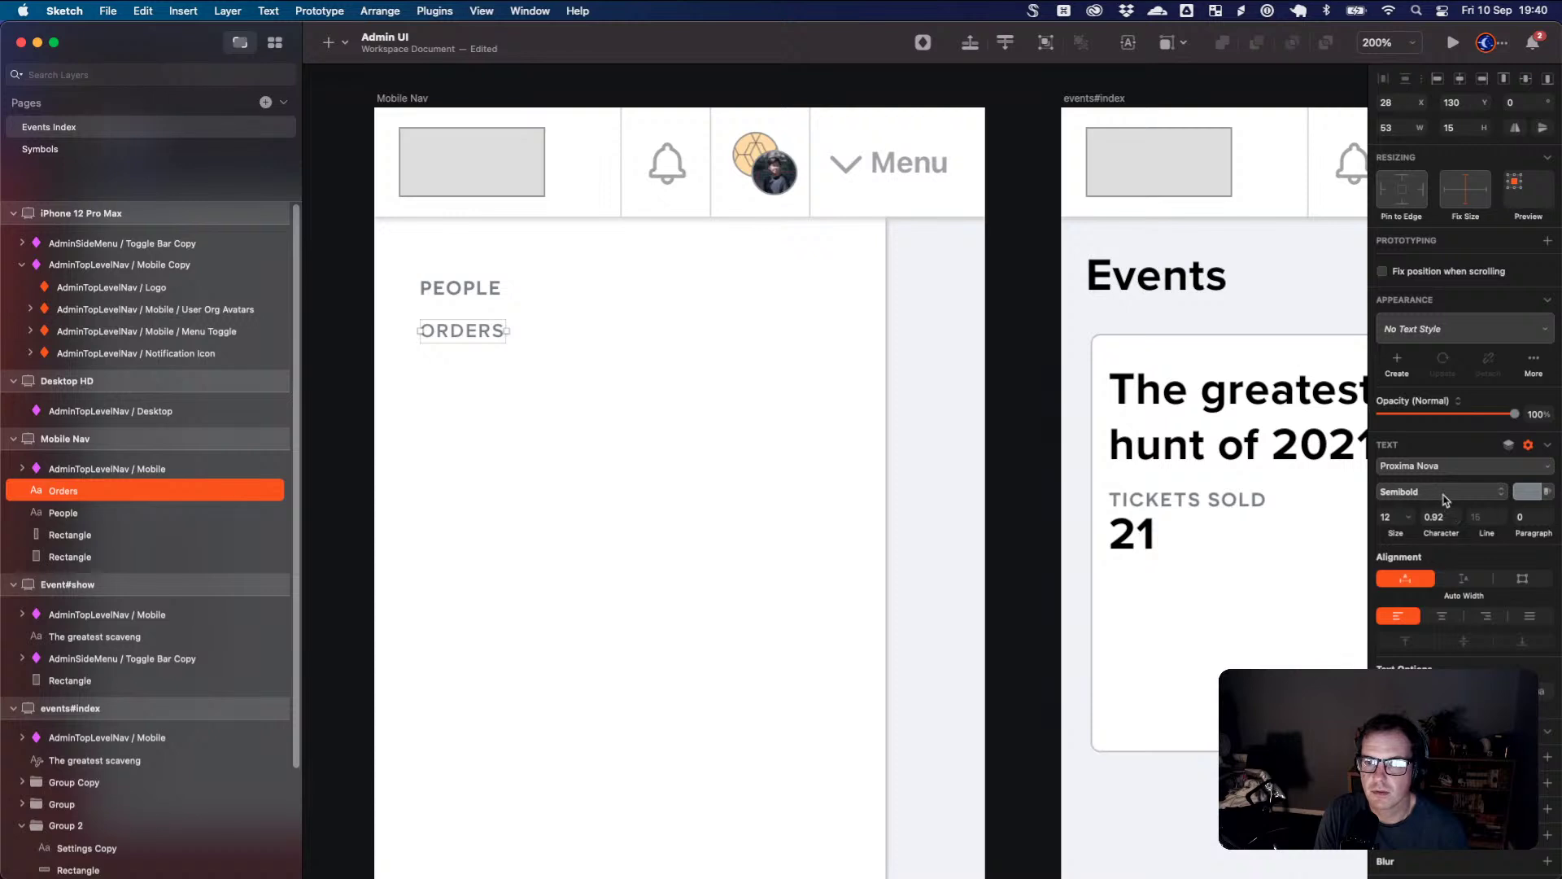
click(1465, 691)
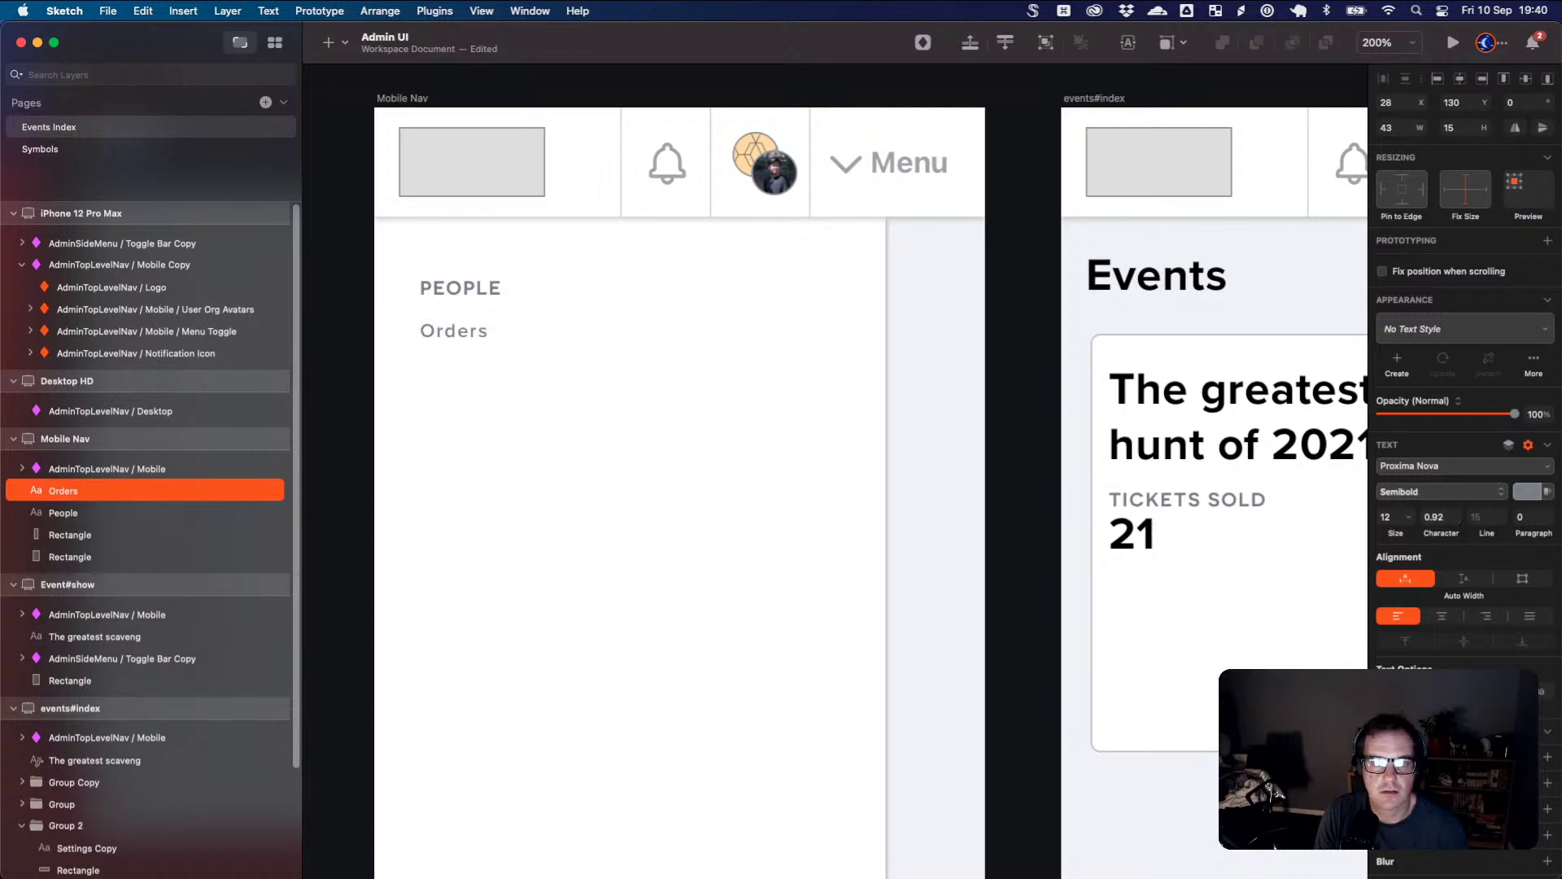
click(1435, 517)
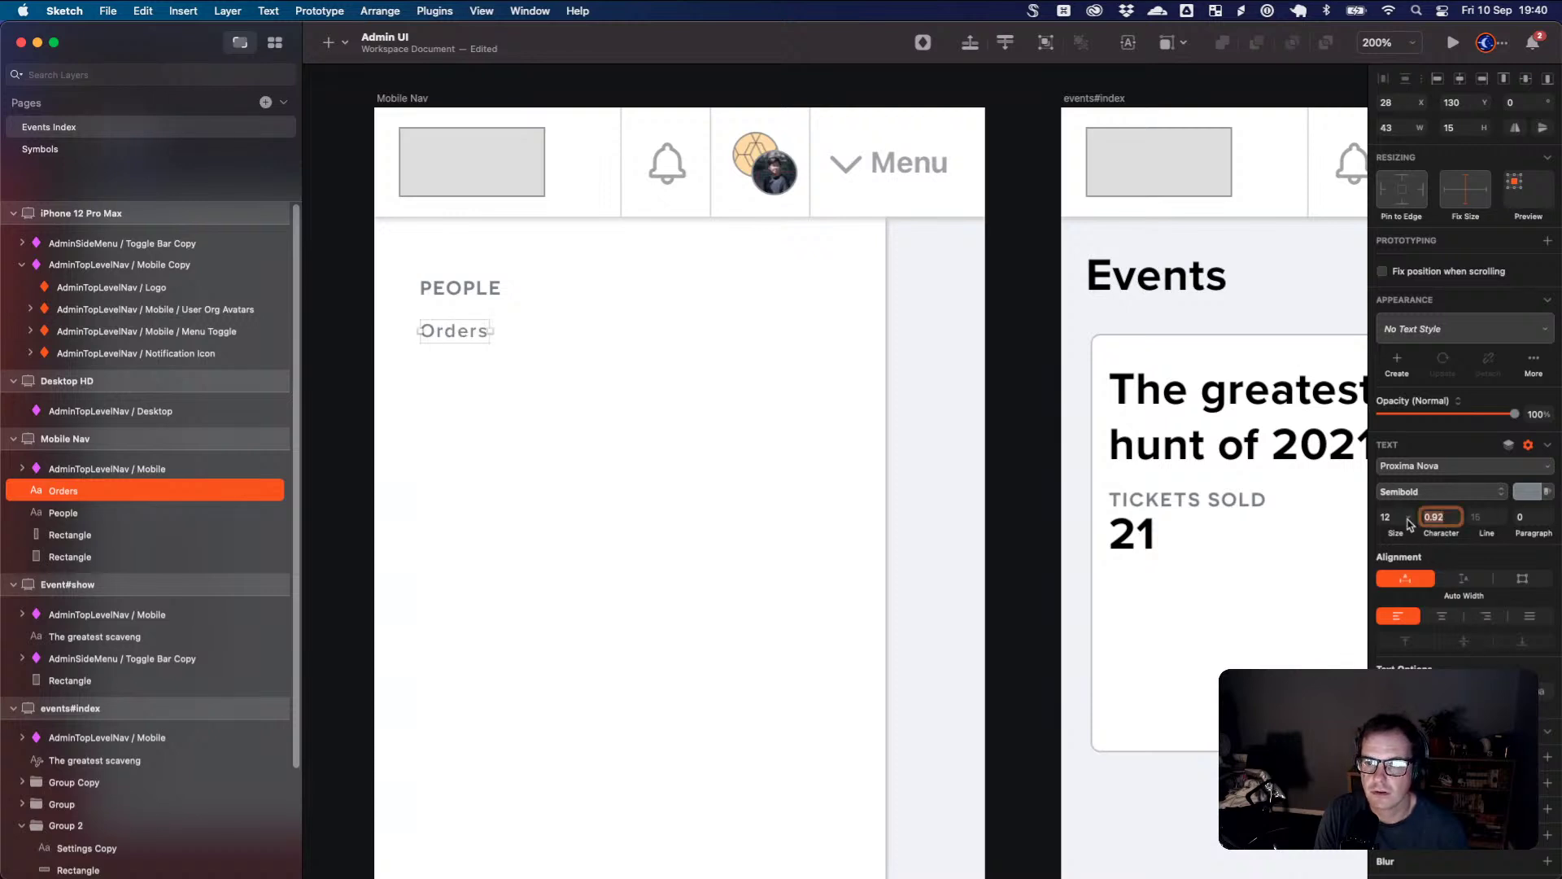
key(BackSpace)
key(Tab)
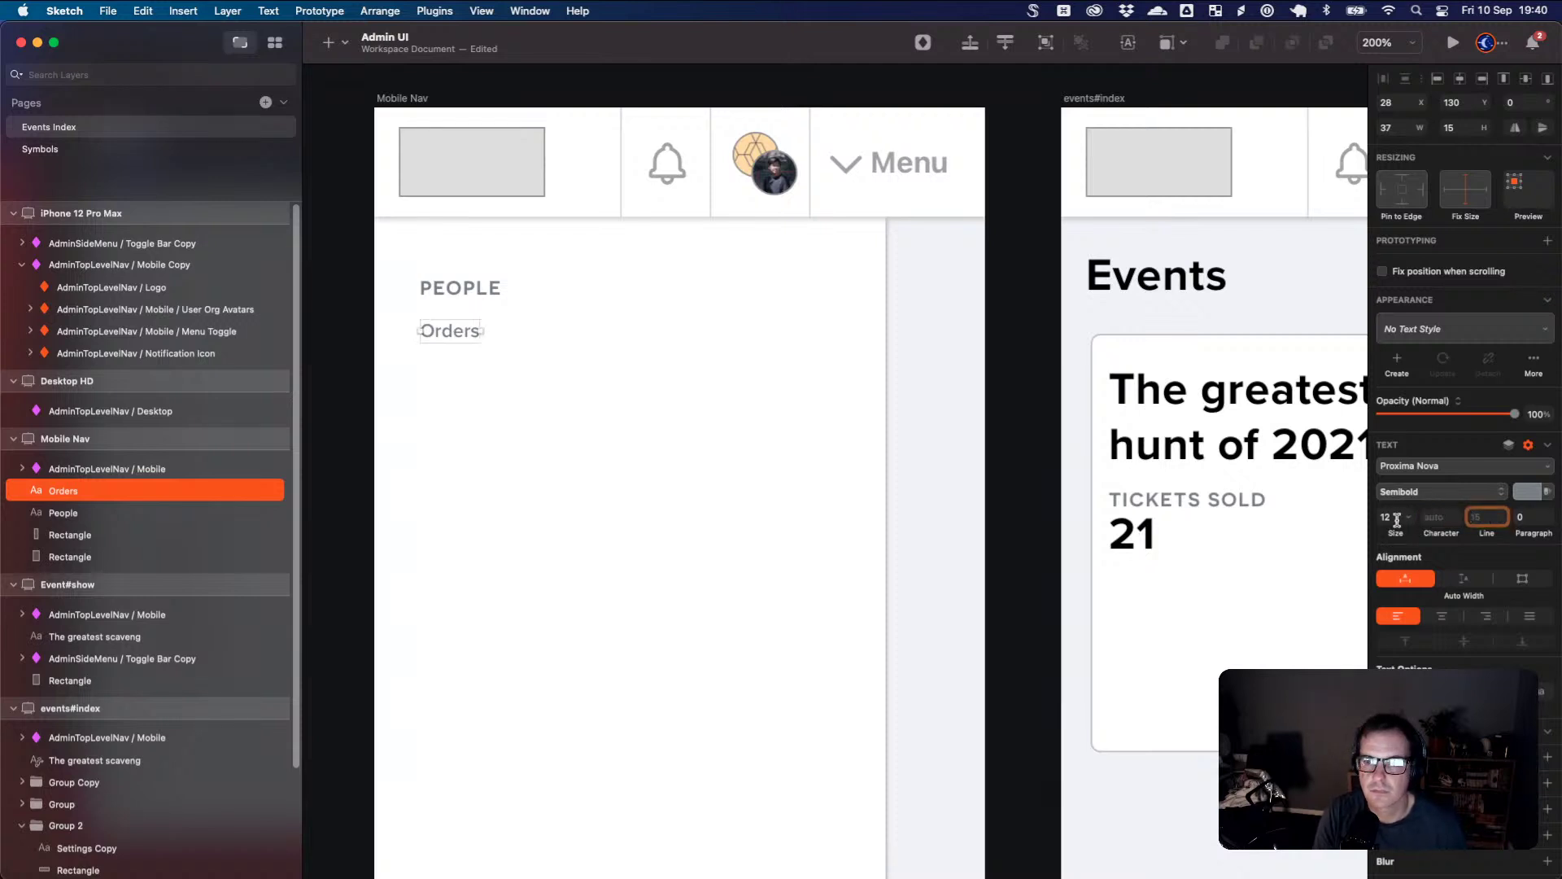
drag(1400, 530, 1460, 520)
click(1528, 491)
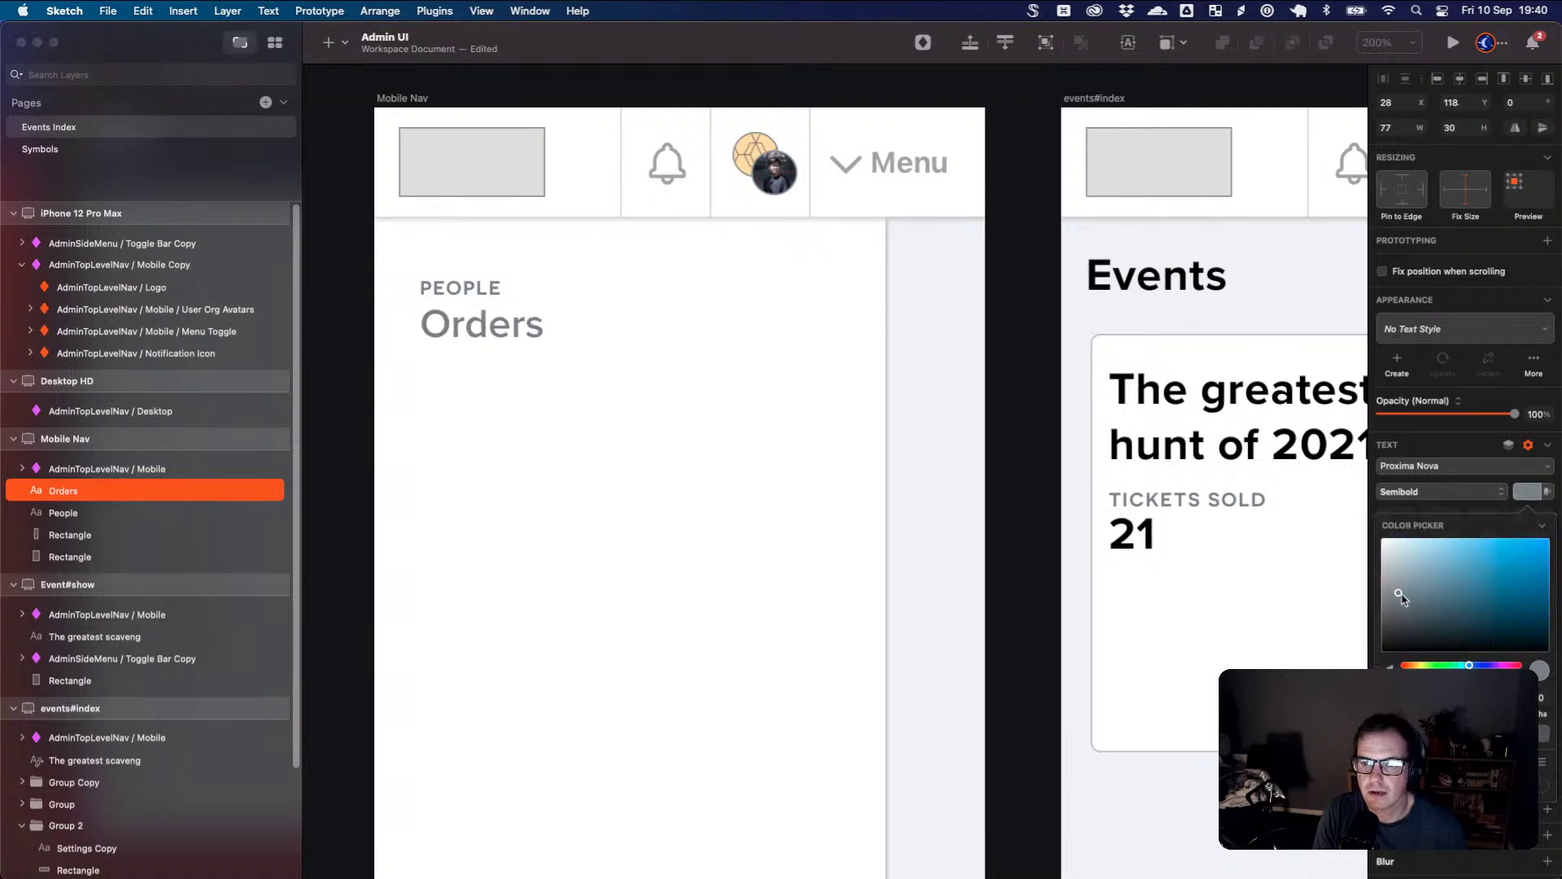
drag(1401, 597, 1400, 625)
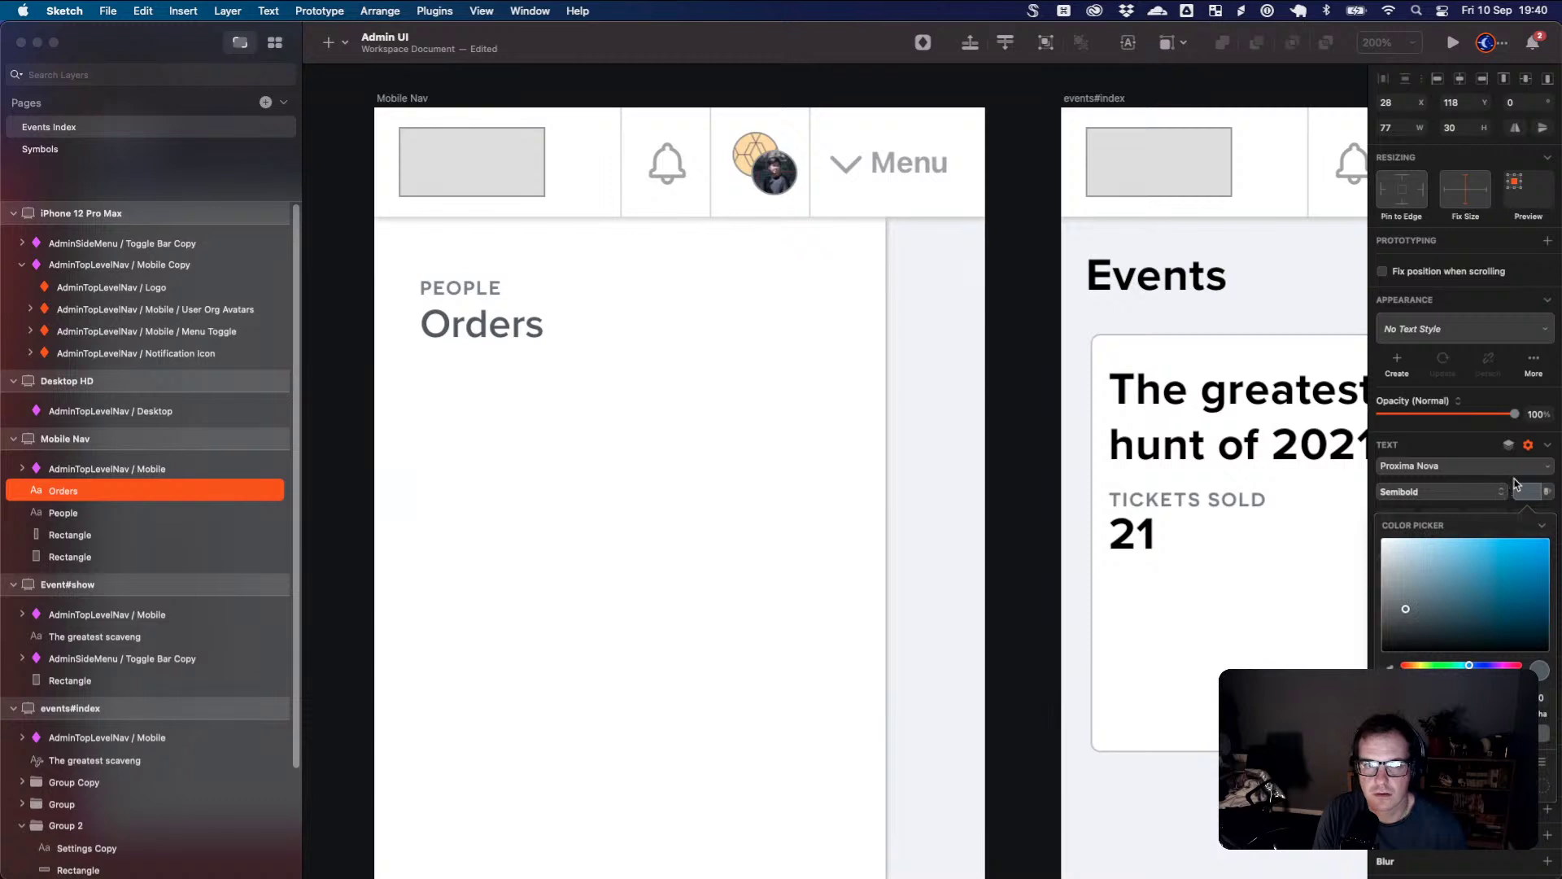
click(865, 472)
- Tint the panel background fill a faint pink, #FDFAFA
click(837, 478)
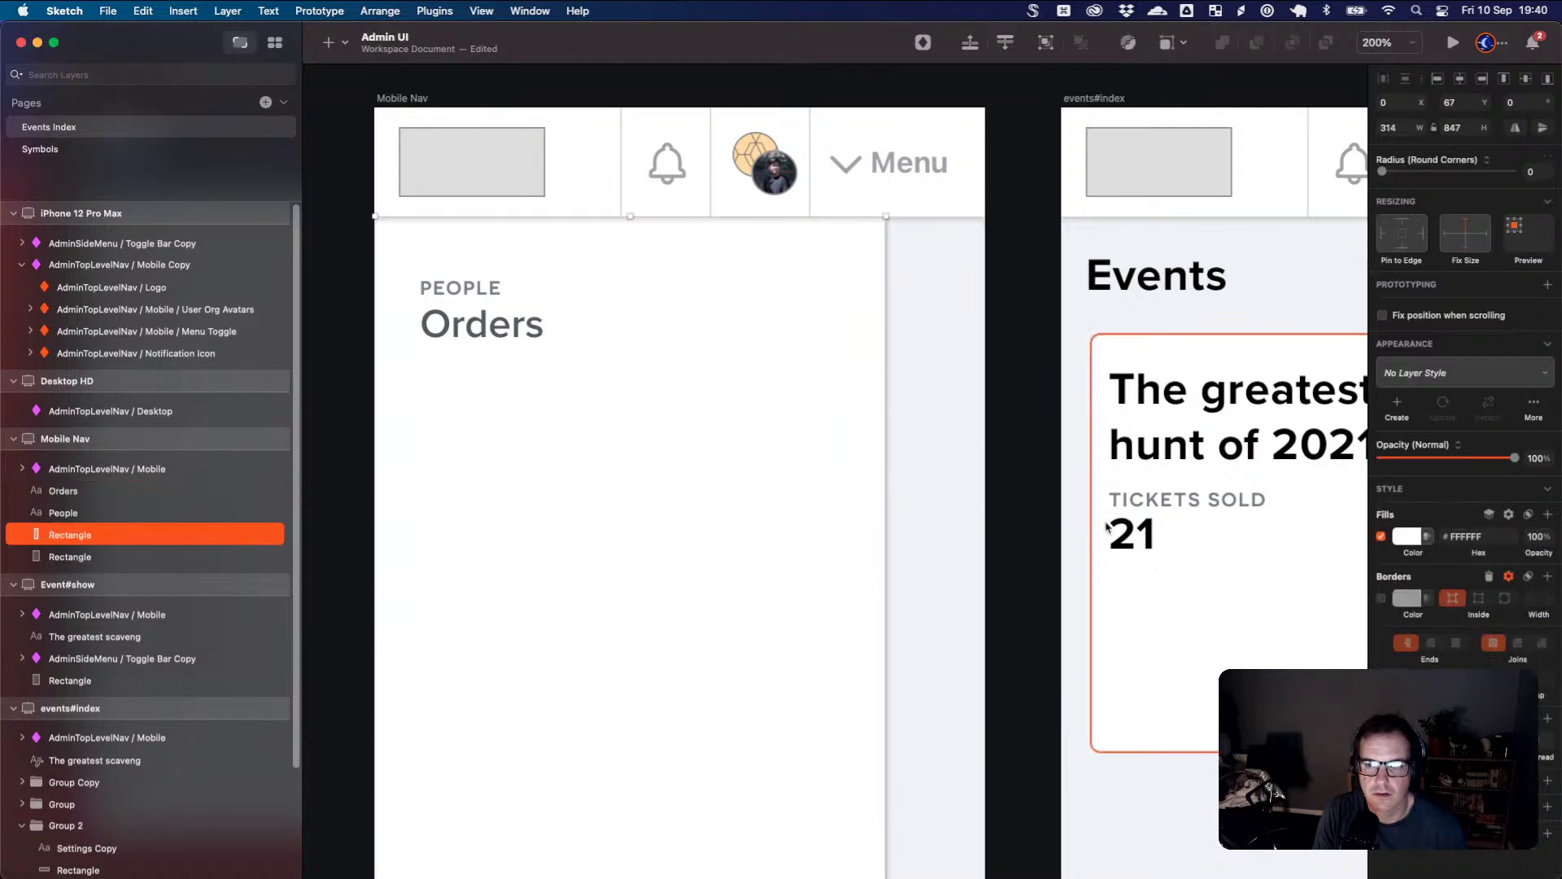
click(1408, 539)
drag(1386, 612, 1387, 618)
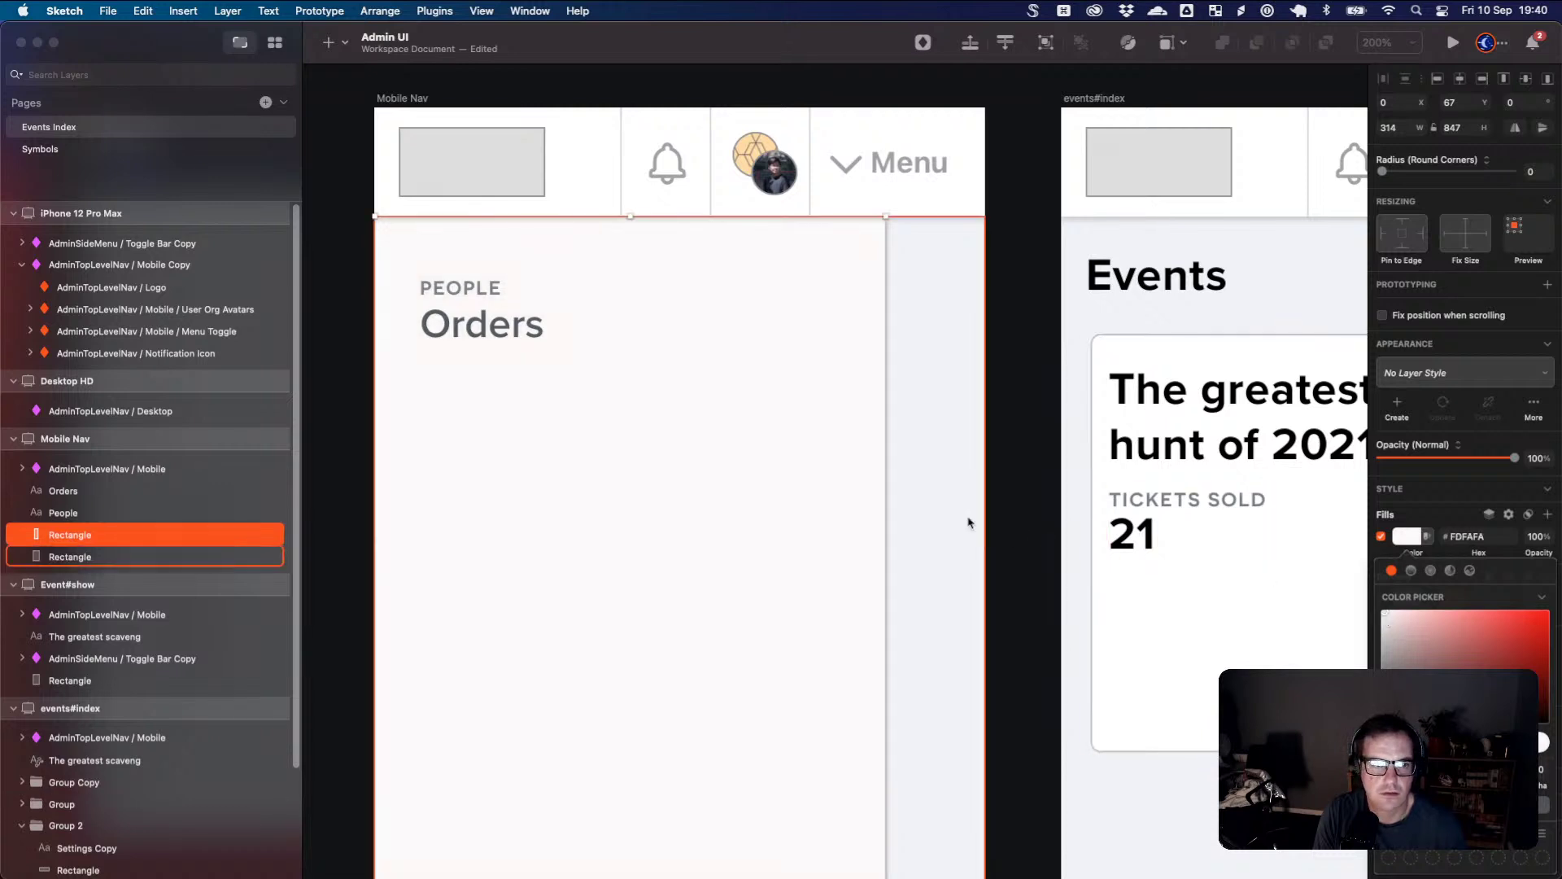
- Give the Orders heading a pale grey drop shadow with blur 2
click(514, 339)
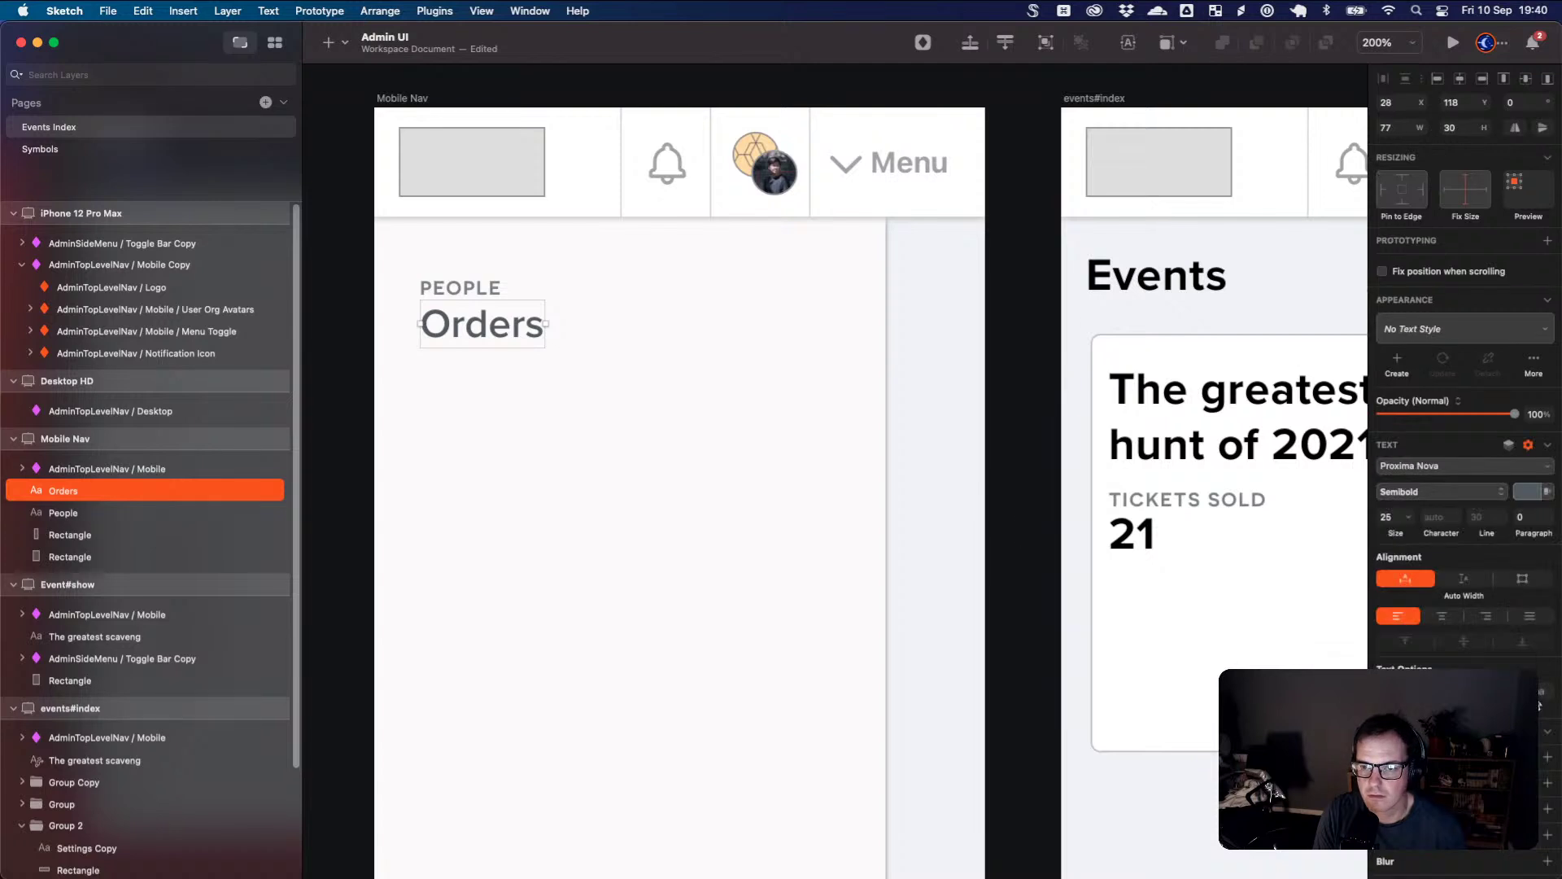
click(1548, 809)
scroll(1465, 488, down, 5)
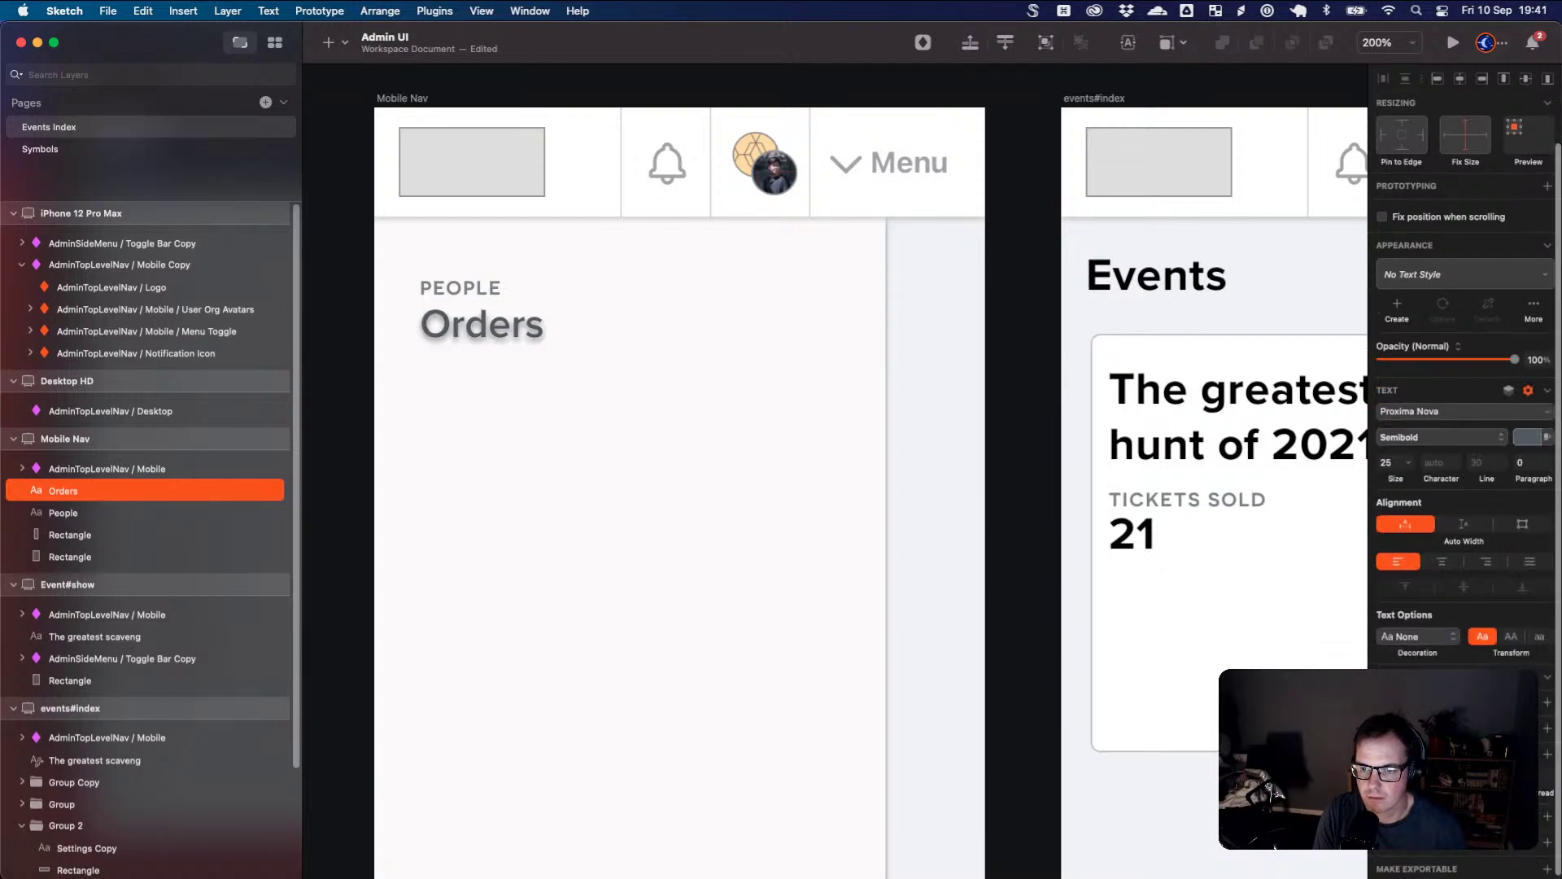
click(1410, 627)
drag(1433, 732, 1345, 647)
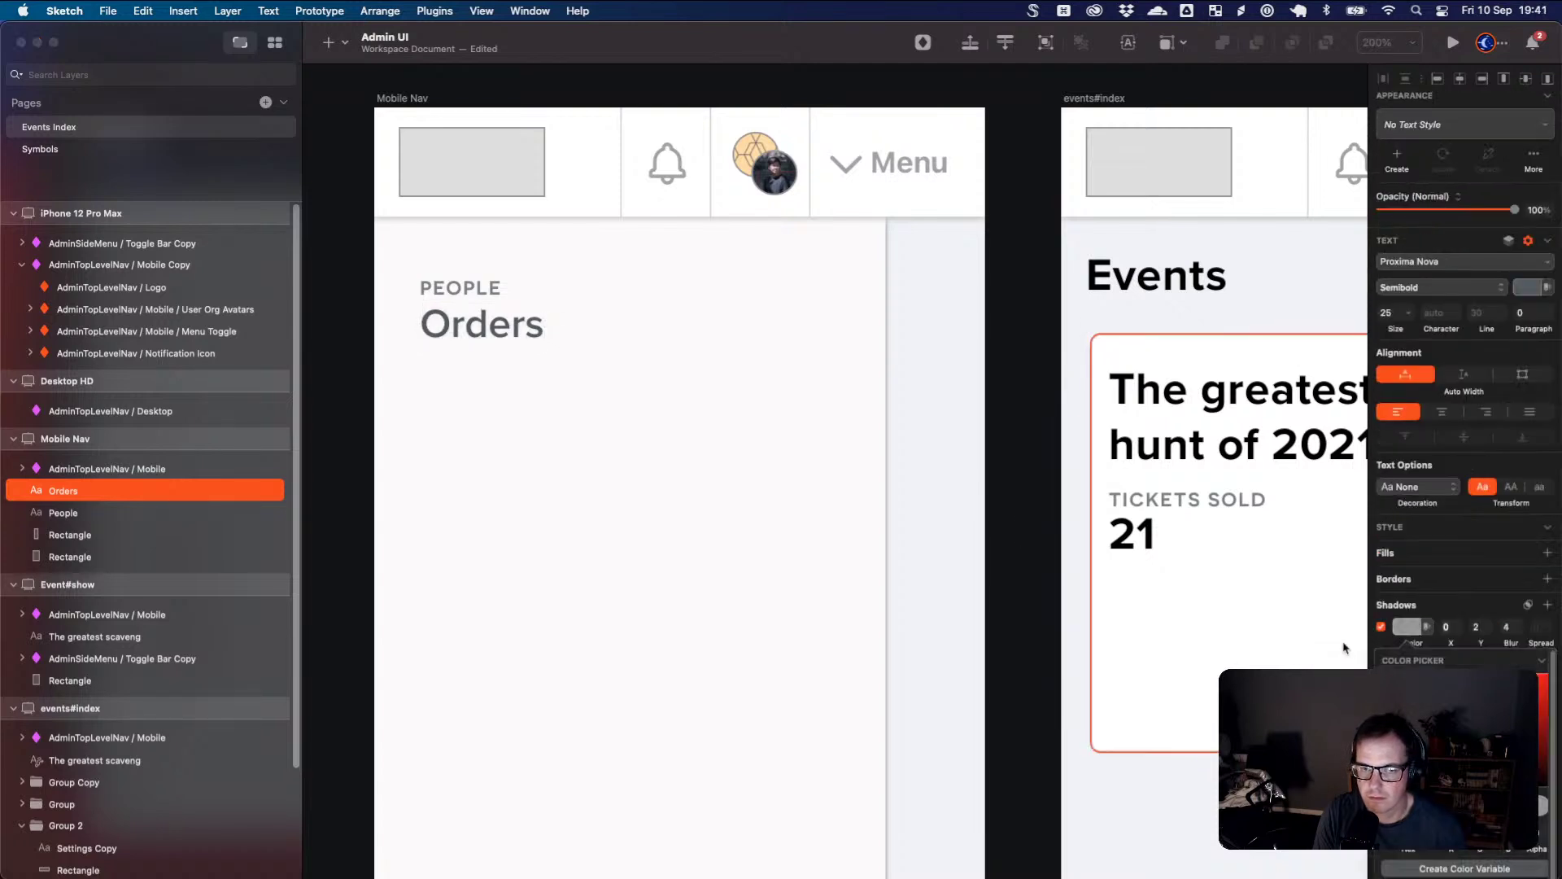
click(1448, 627)
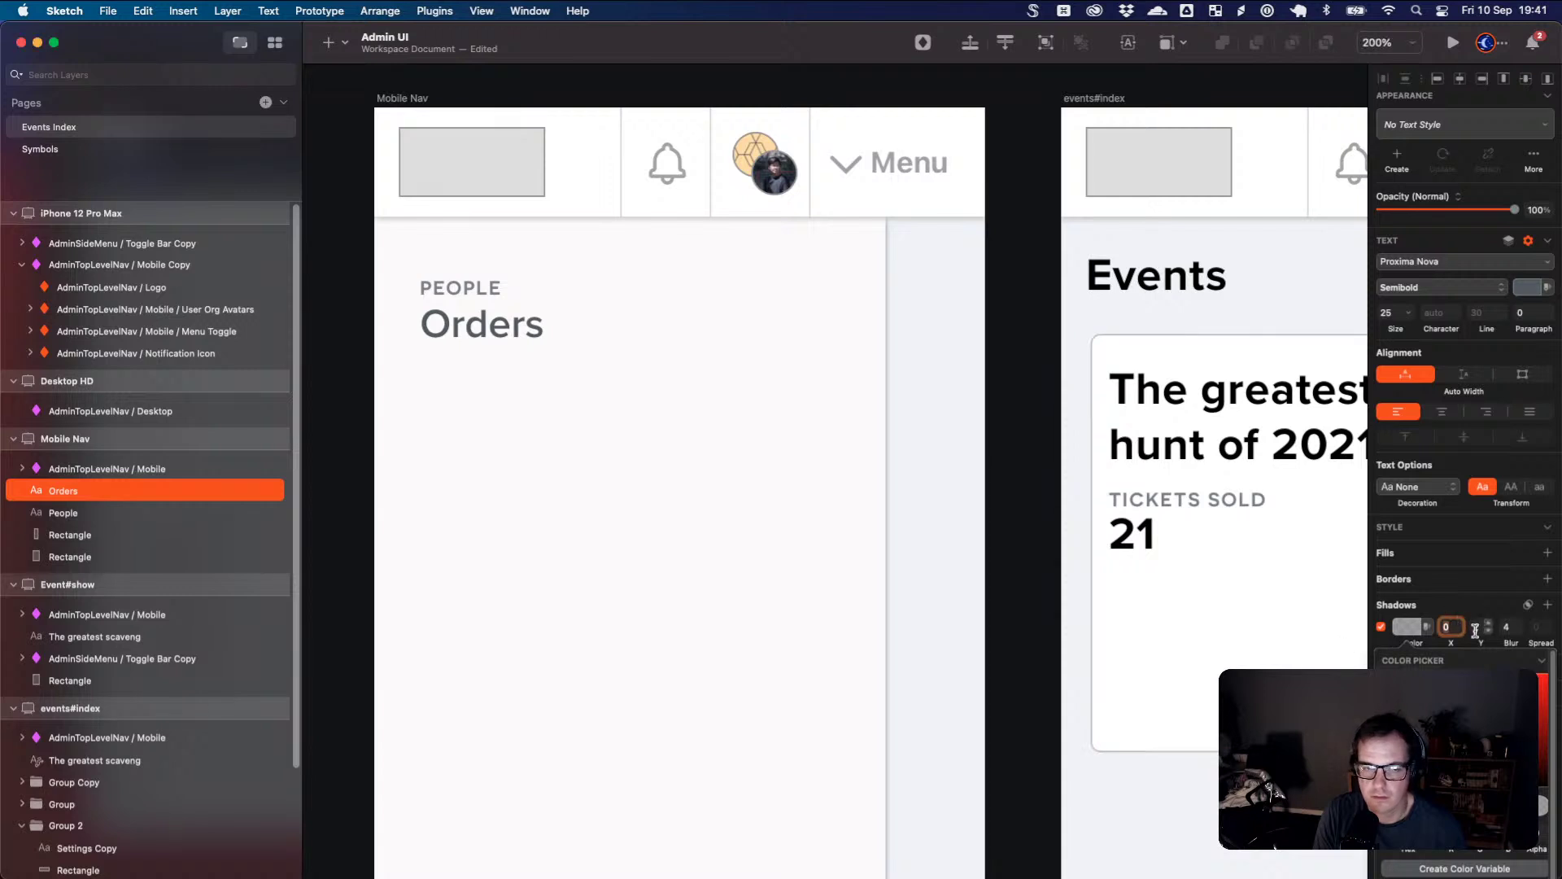
drag(1510, 627, 1501, 635)
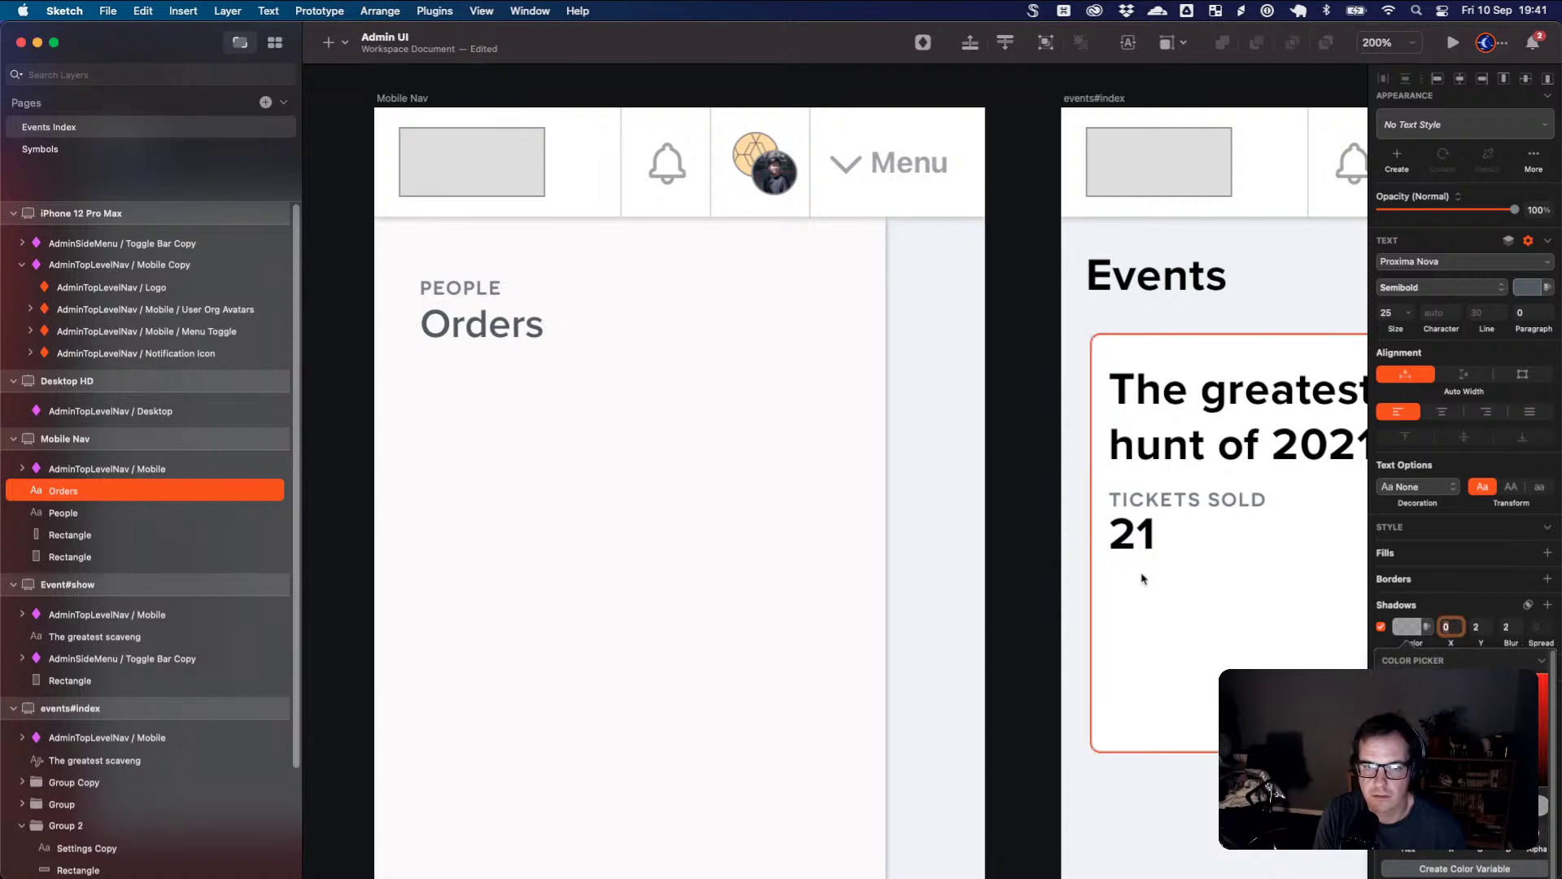
click(805, 497)
- Duplicate Orders below, aligned with PEOPLE, and rename the copy 'Groups'
scroll(592, 413, down, 3)
scroll(565, 360, up, 8)
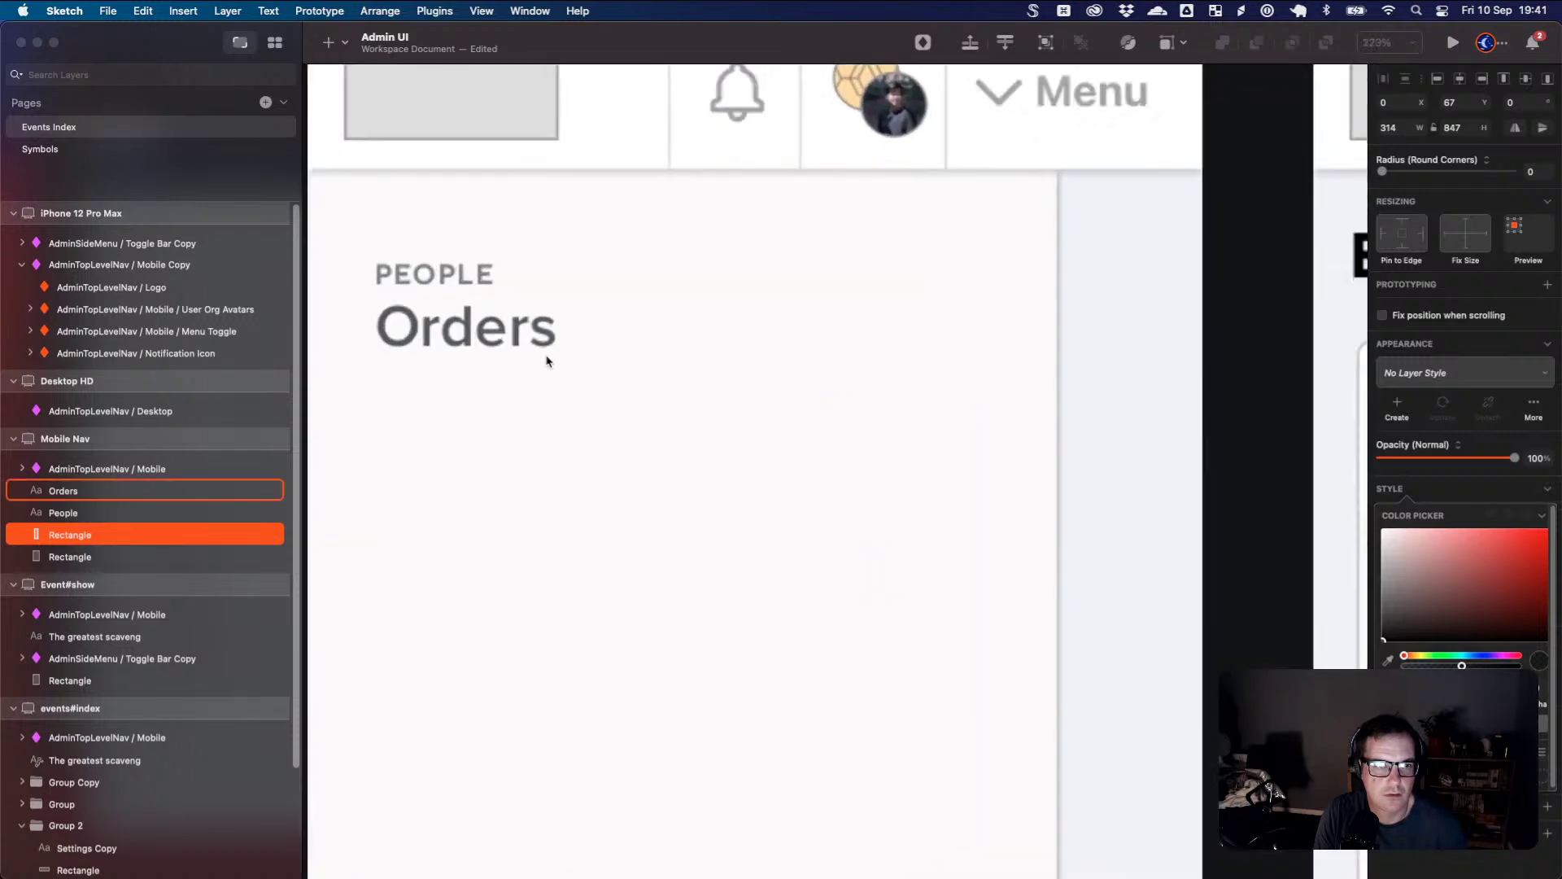
drag(545, 395, 805, 495)
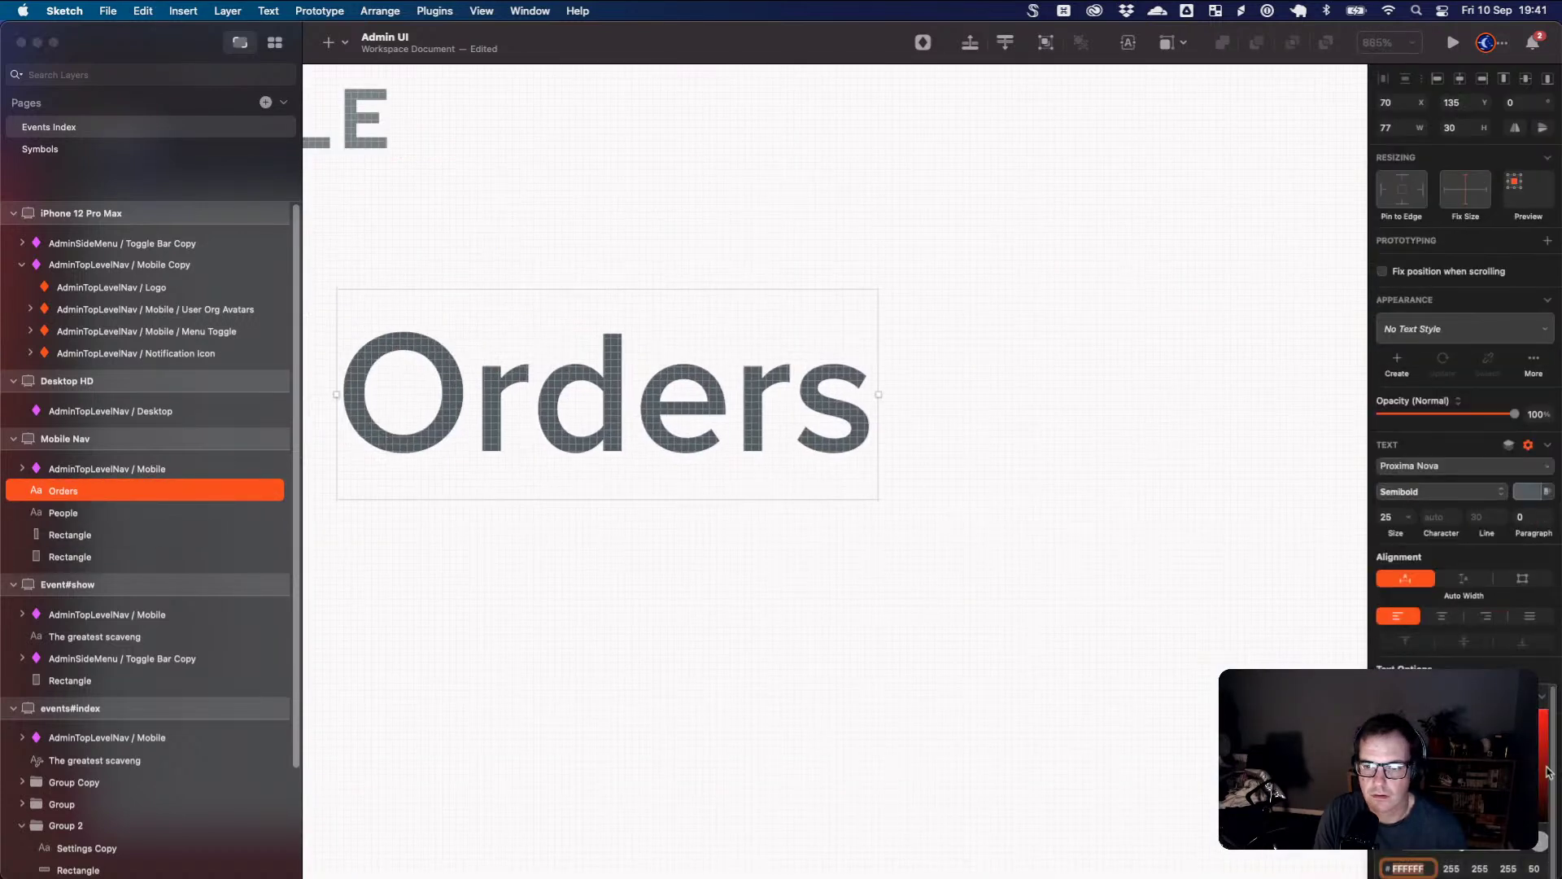
key(Escape)
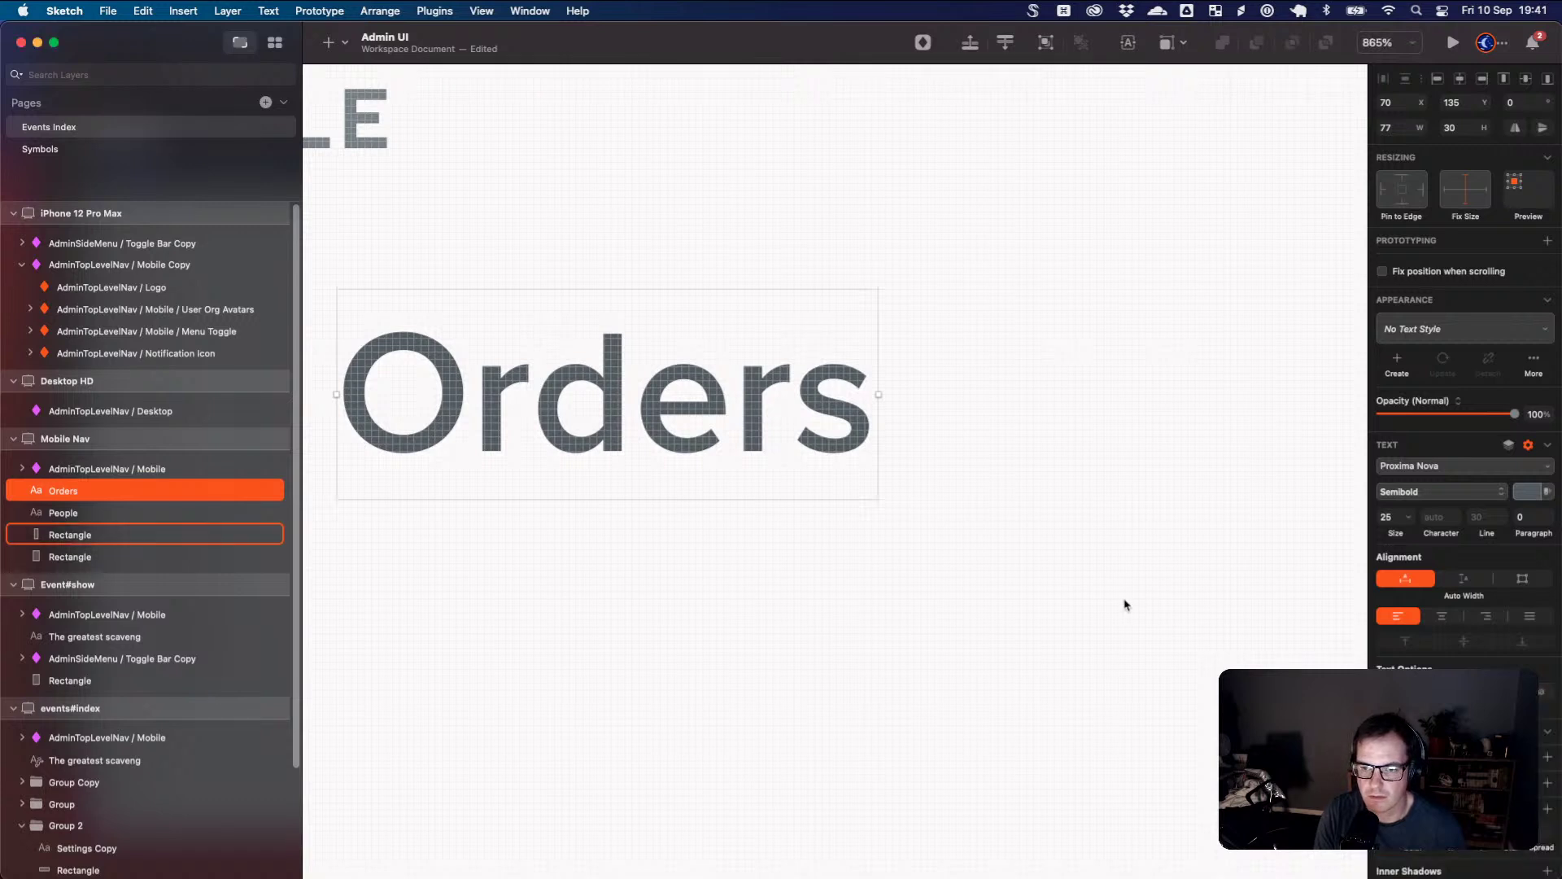
click(1123, 602)
scroll(956, 533, left, 3)
scroll(753, 452, left, 3)
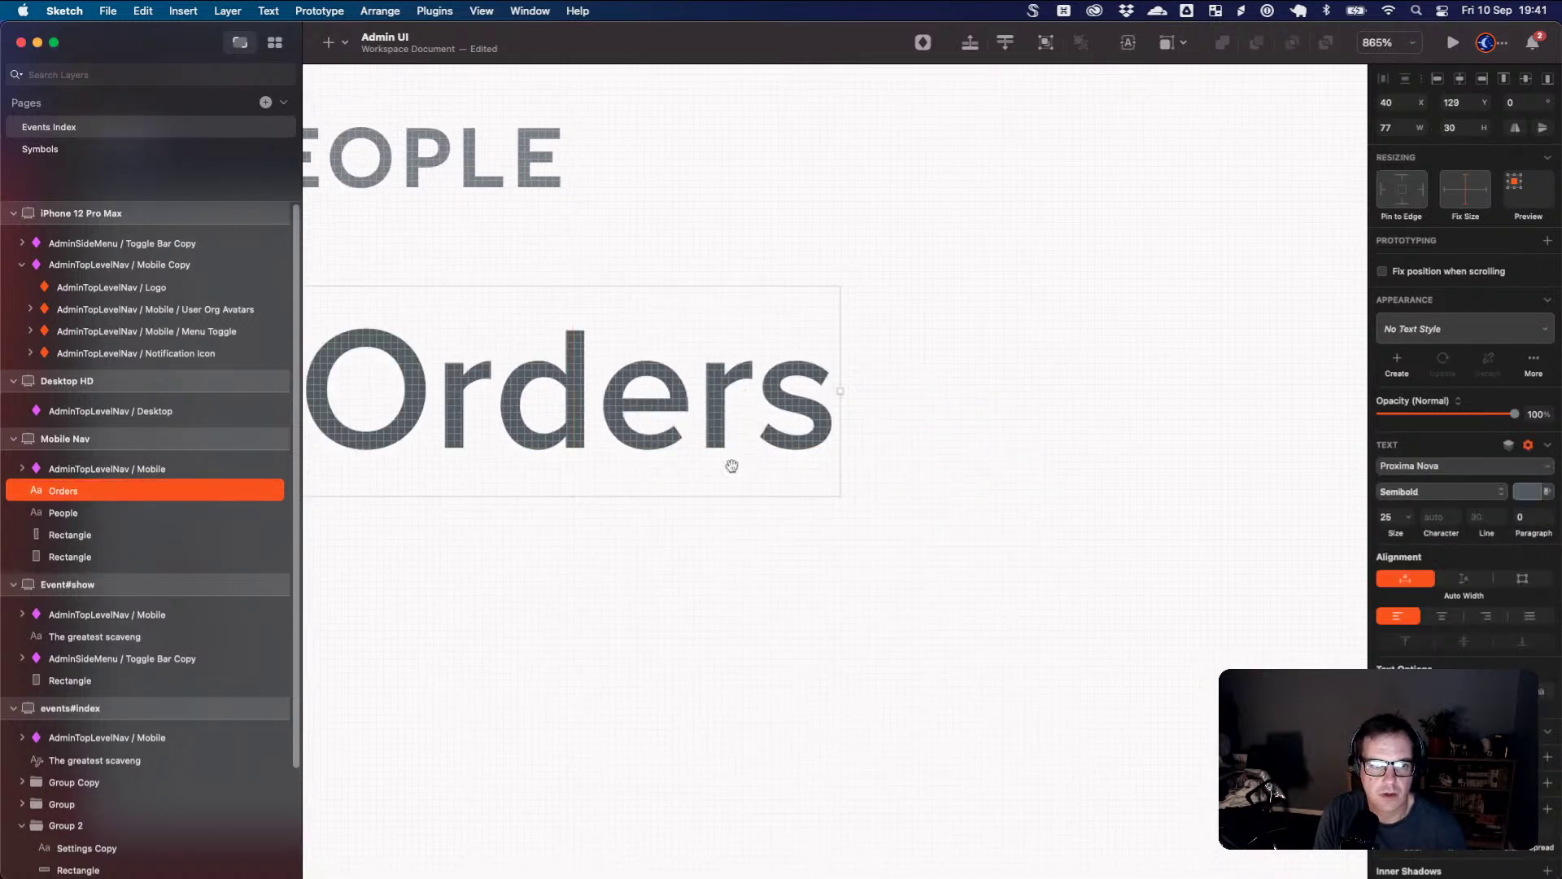
drag(887, 466, 832, 678)
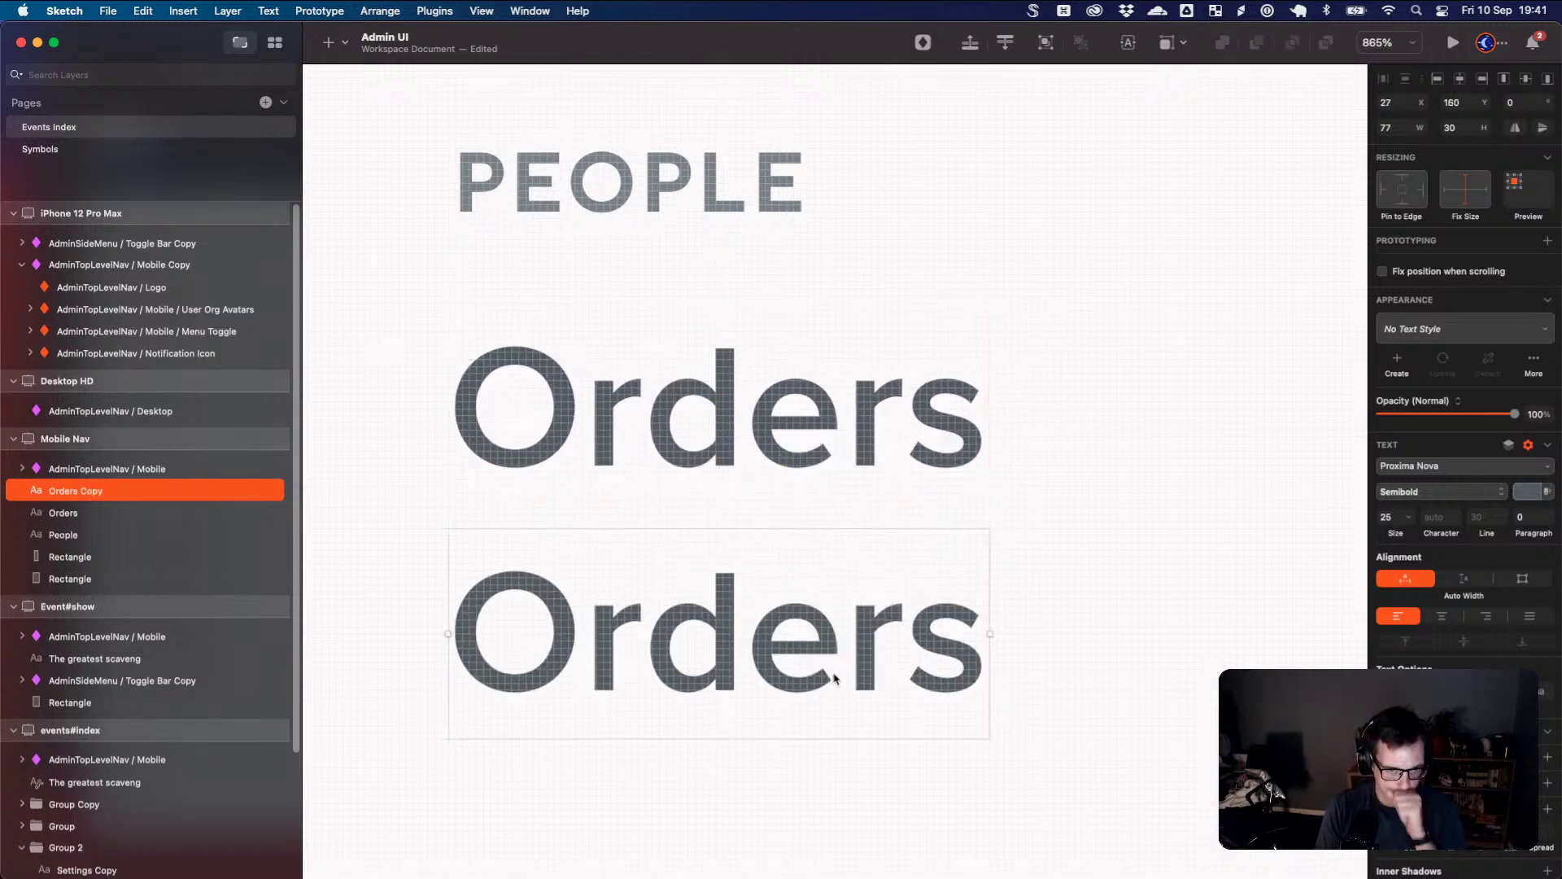
double_click(790, 656)
text(Groups)
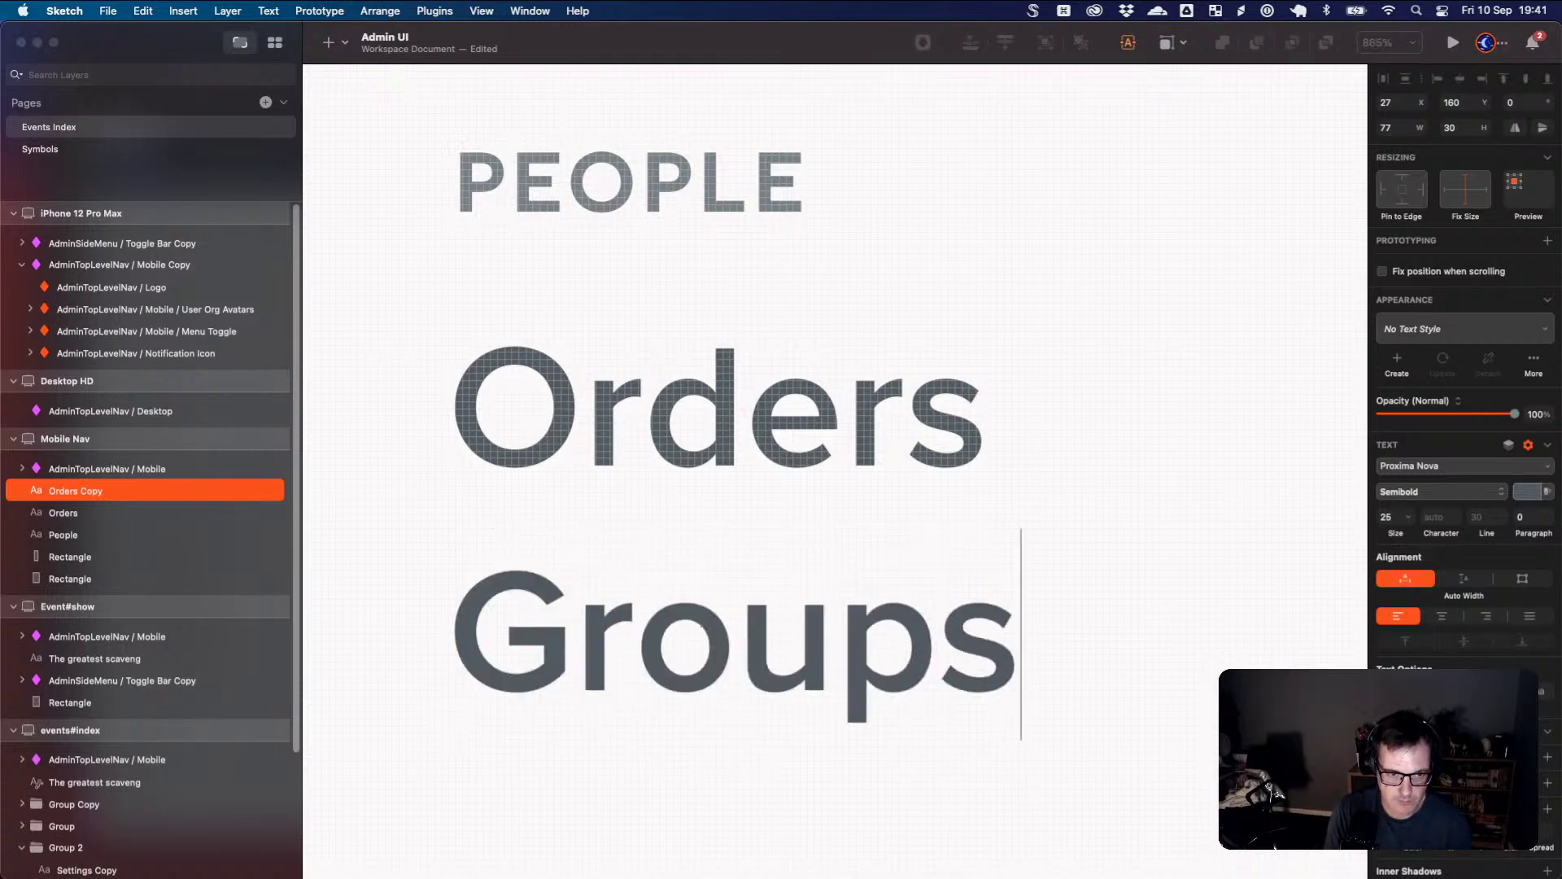
key(Escape)
- Rename the middle copy 'Attendees' and space Orders, Attendees and Groups evenly
scroll(793, 660, down, 5)
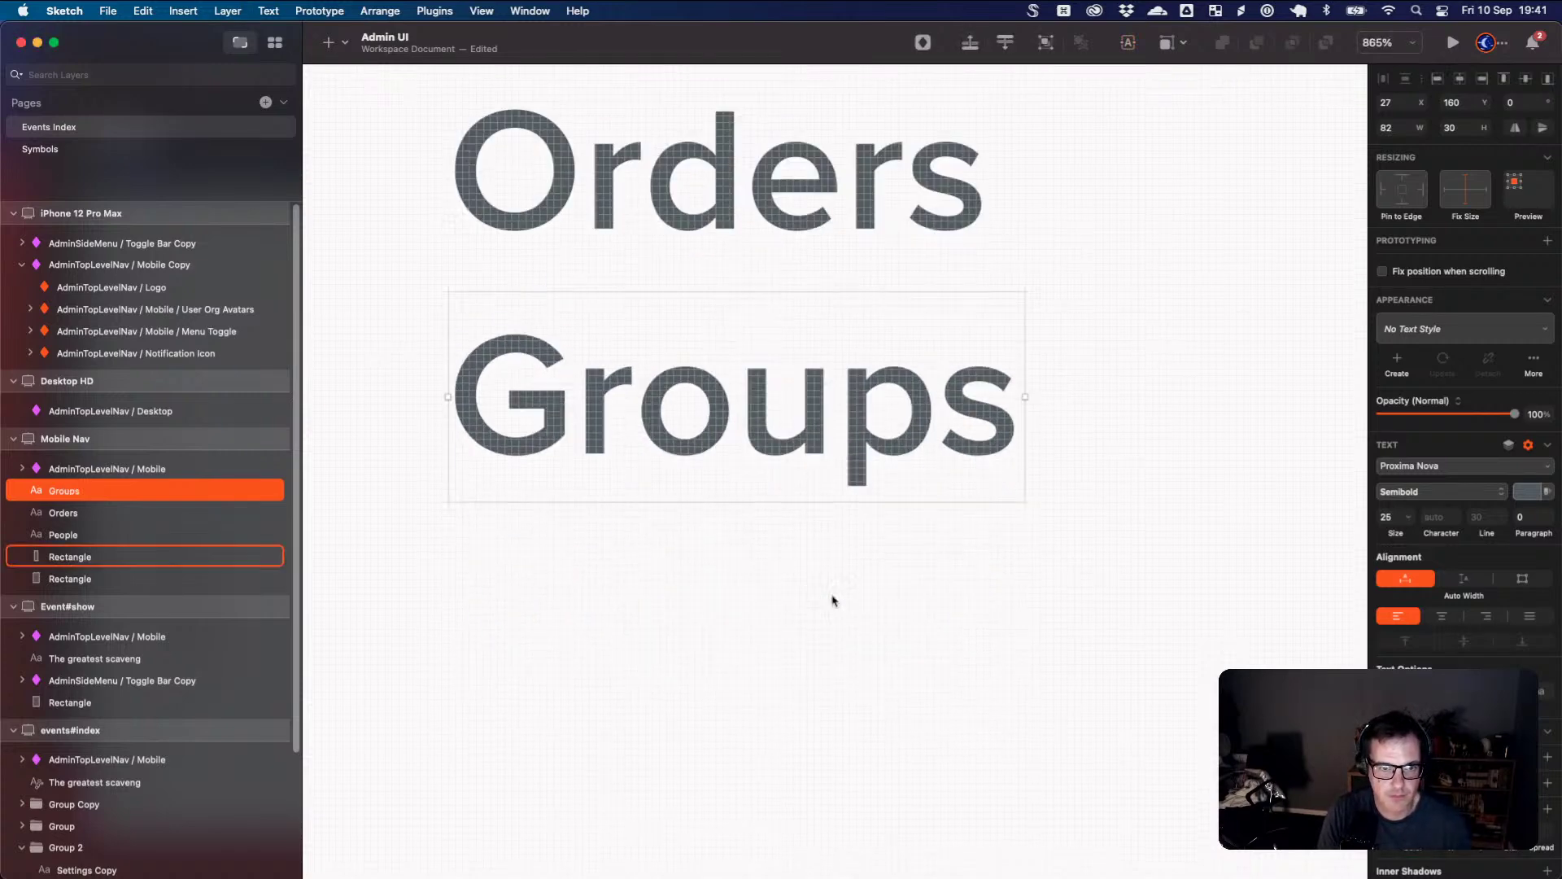
drag(809, 453, 814, 661)
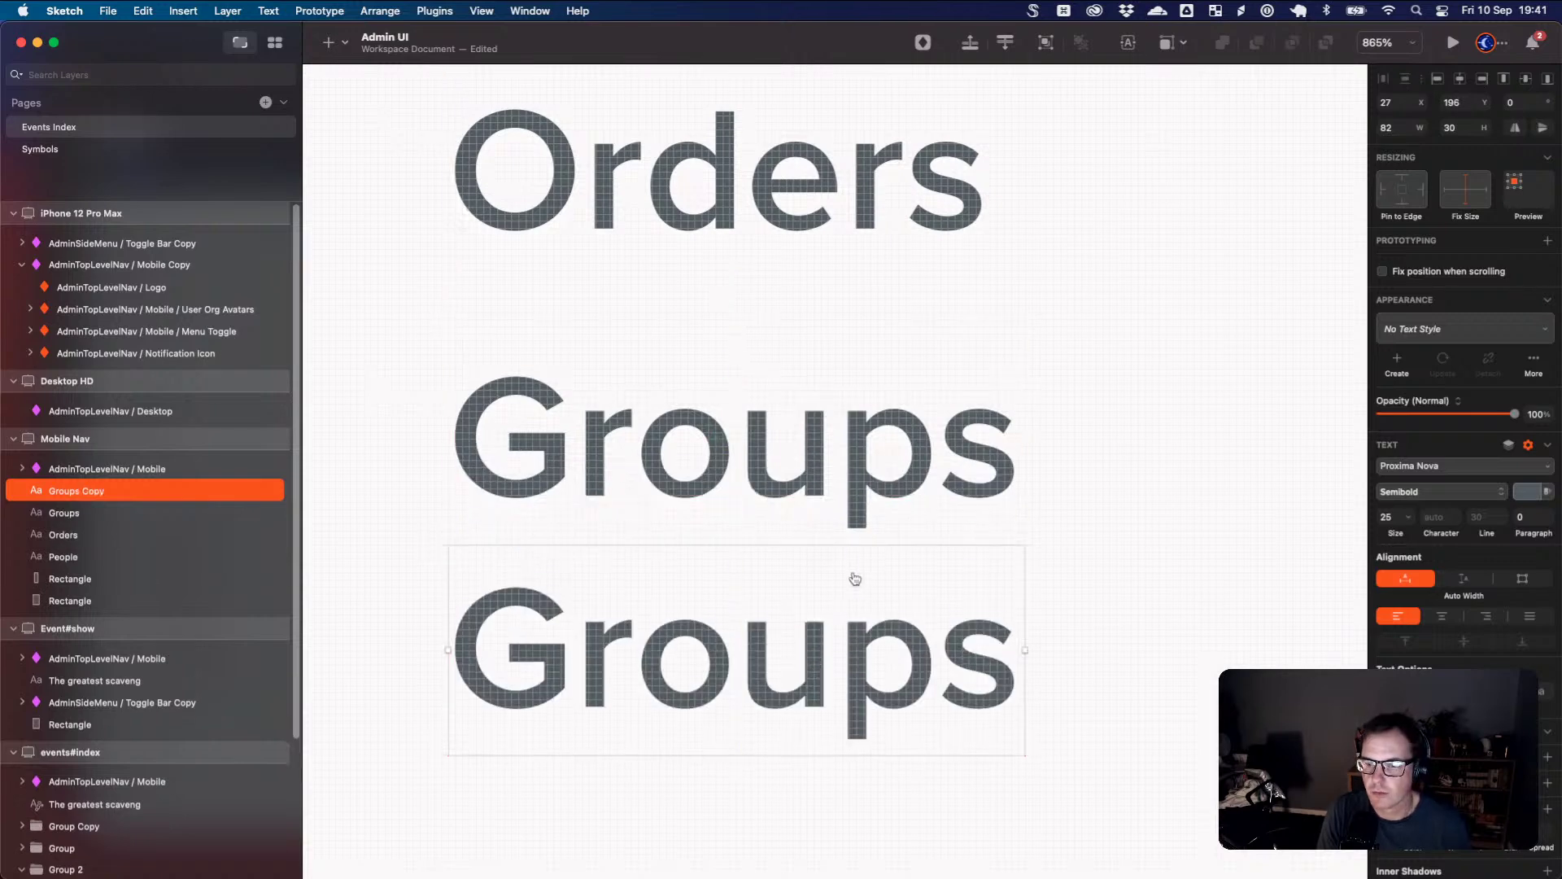
key(super+Tab)
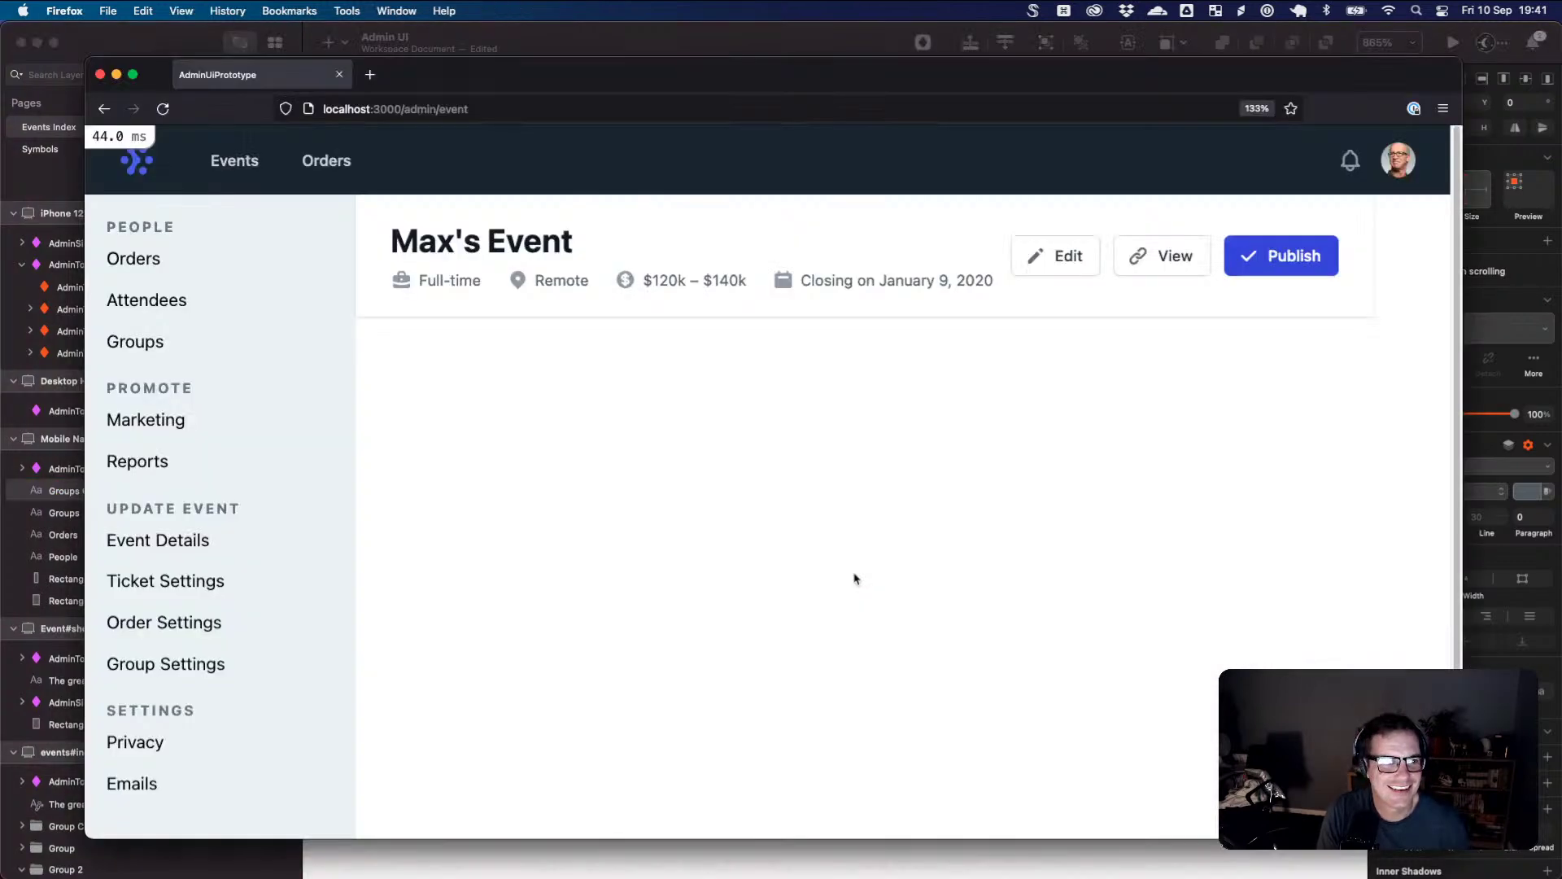
key(super+Tab)
click(737, 489)
double_click(743, 472)
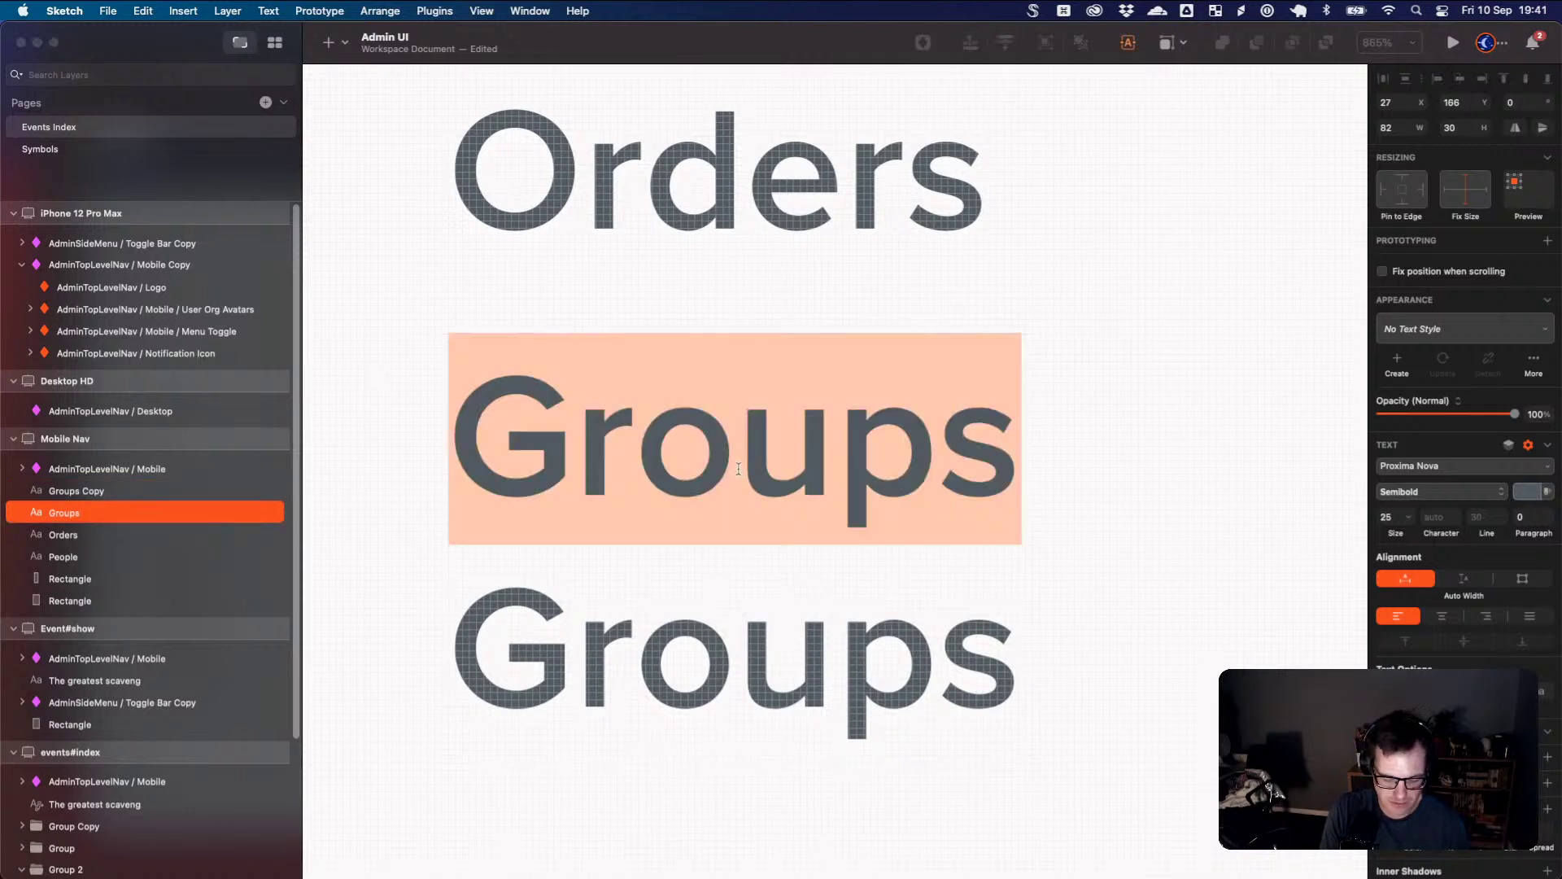
text(Attendees)
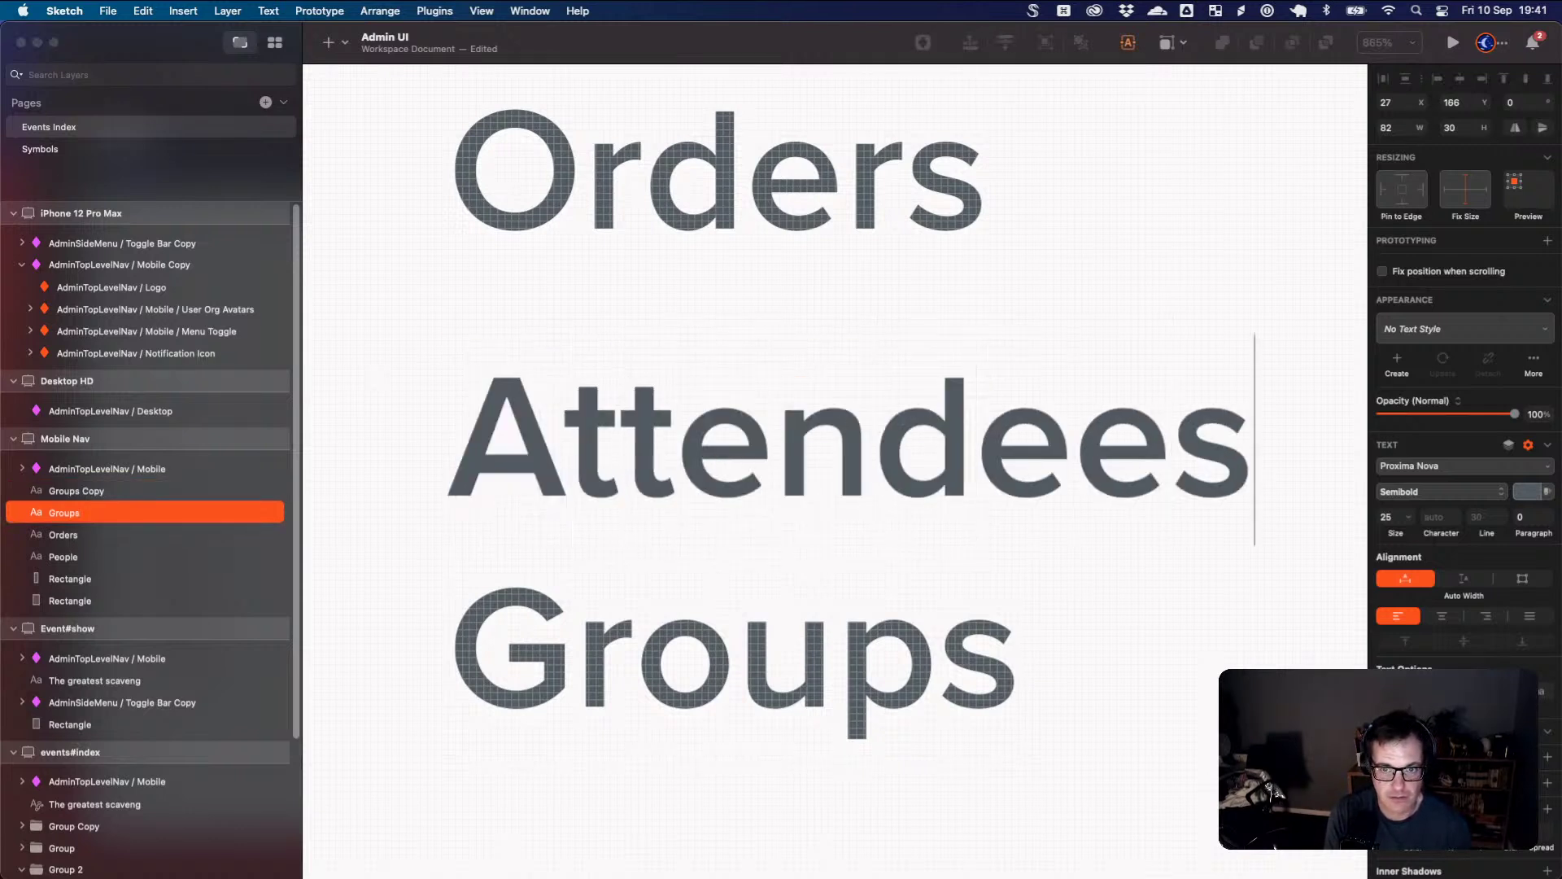
key(Escape)
drag(818, 646, 820, 773)
drag(830, 489, 836, 561)
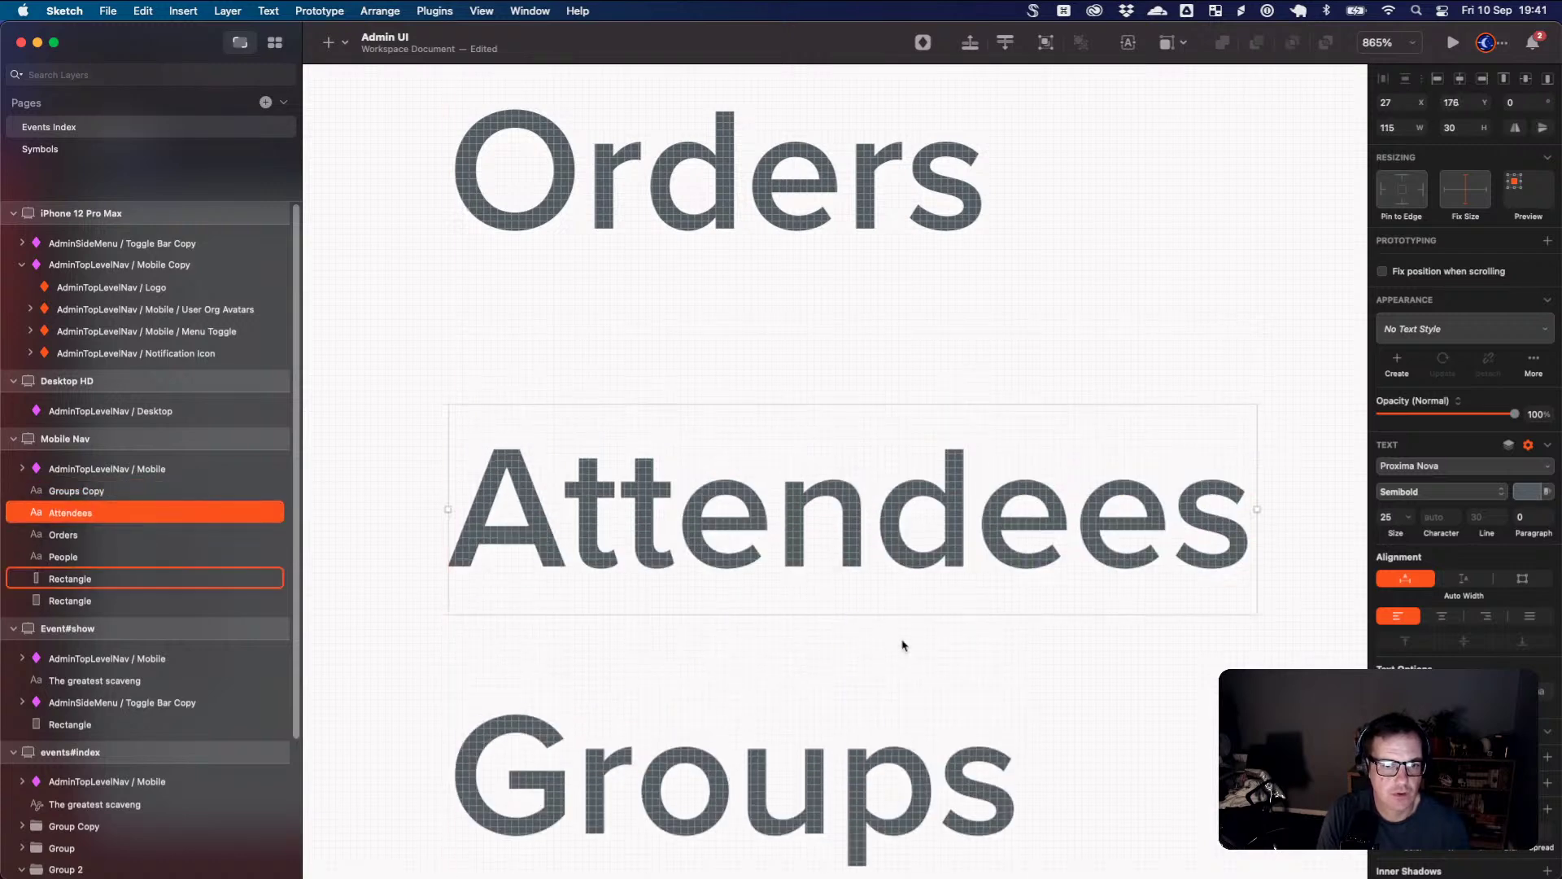
scroll(898, 556, up, 1)
scroll(897, 556, down, 5)
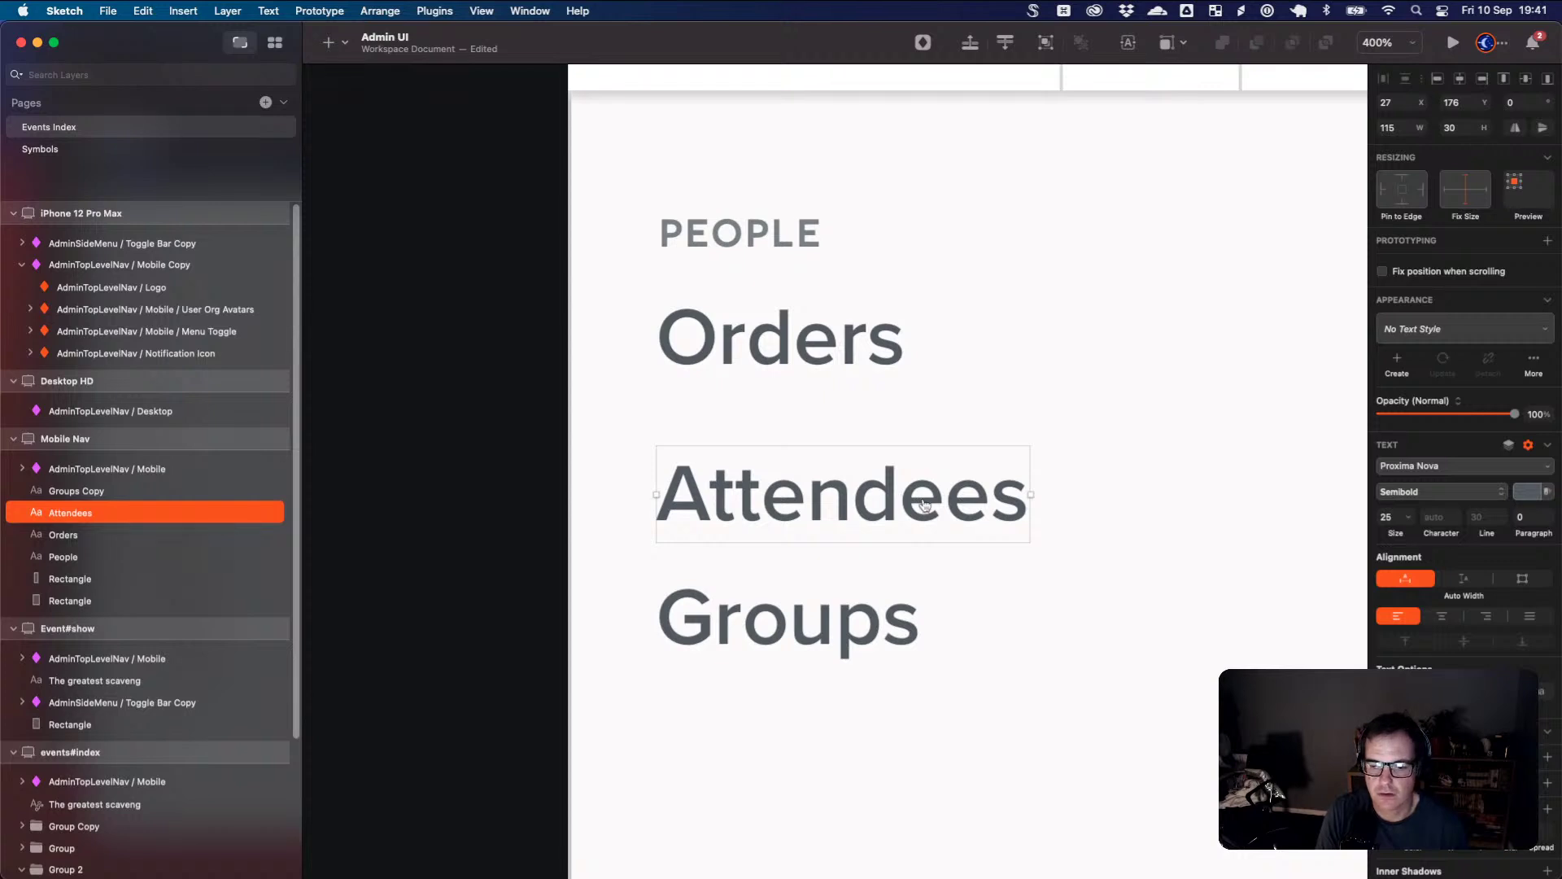
- Duplicate the PEOPLE heading below Groups and rename it Promote
key(super+Tab)
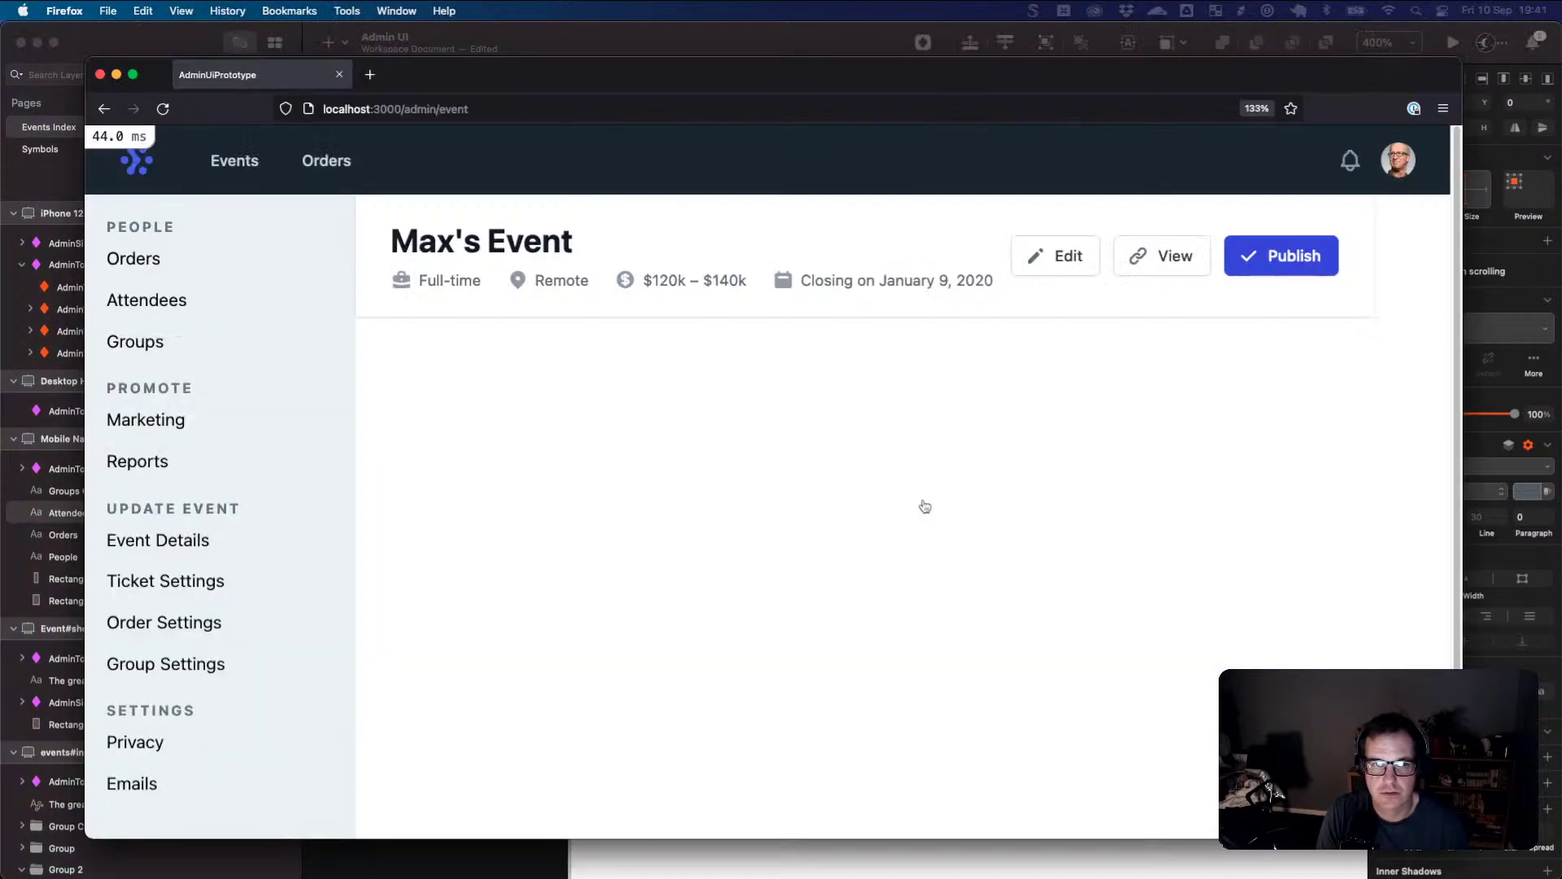
key(super+Tab)
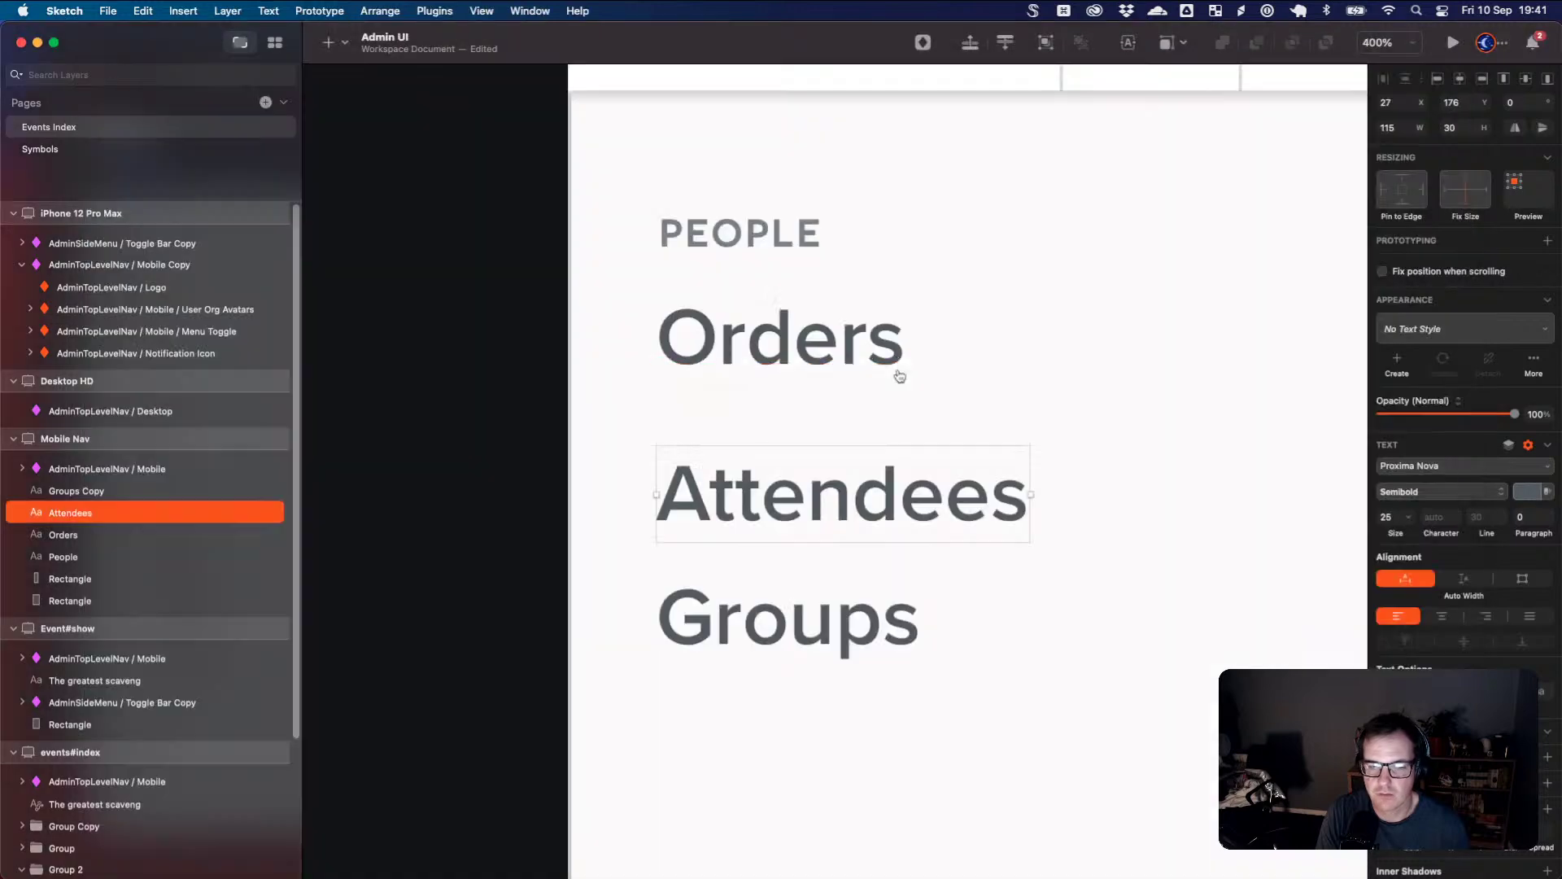
mouse_move(732, 236)
mouse_down()
mouse_move(757, 384)
mouse_move(745, 547)
mouse_up()
key(super+z)
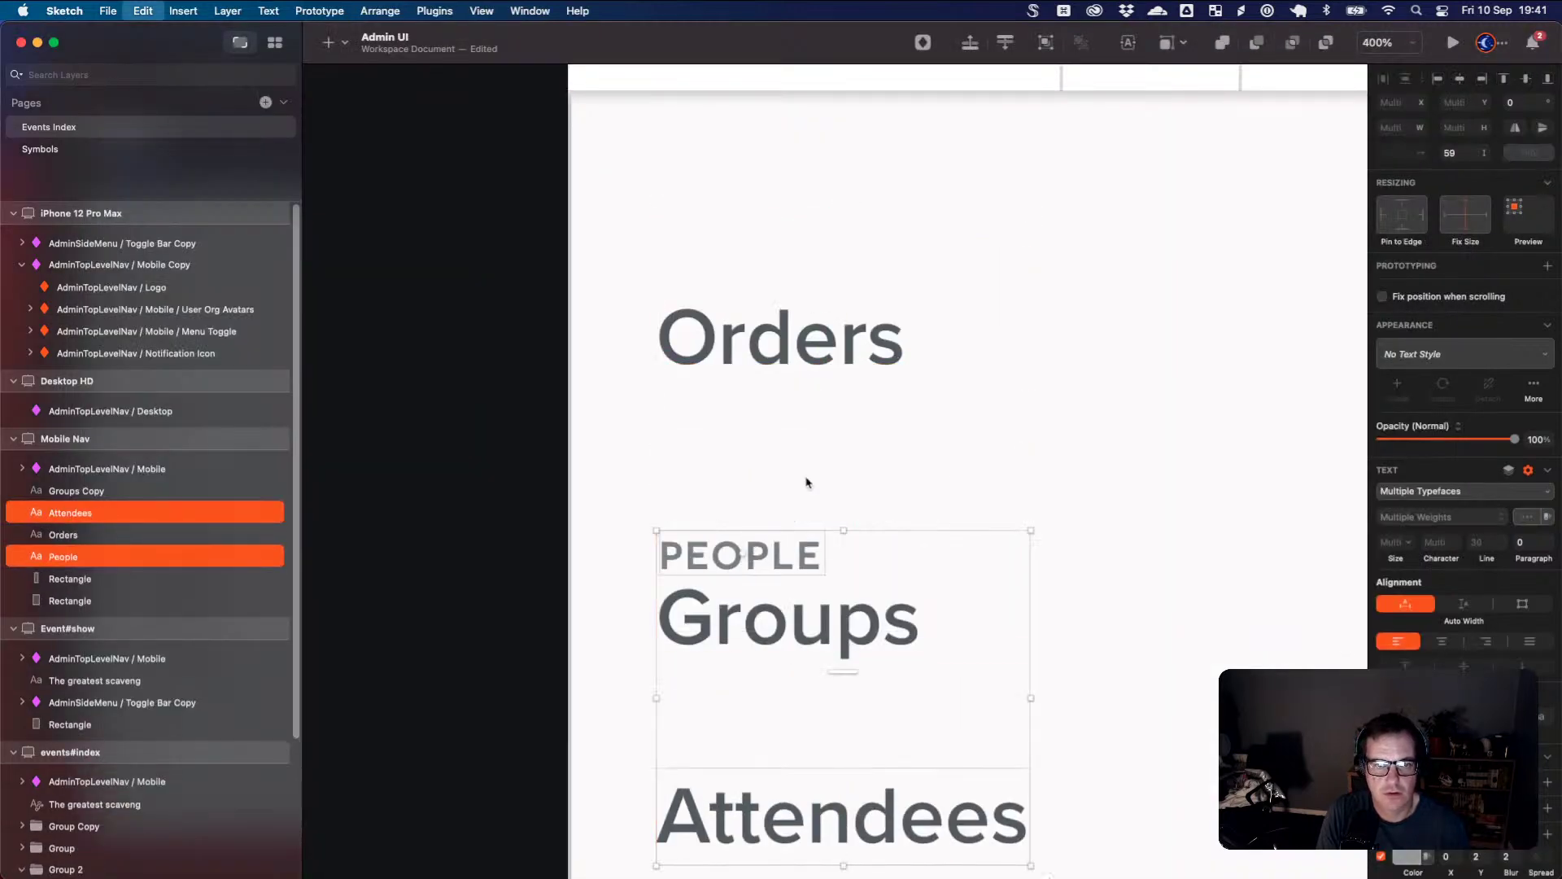
click(844, 207)
drag(776, 238, 773, 738)
double_click(773, 738)
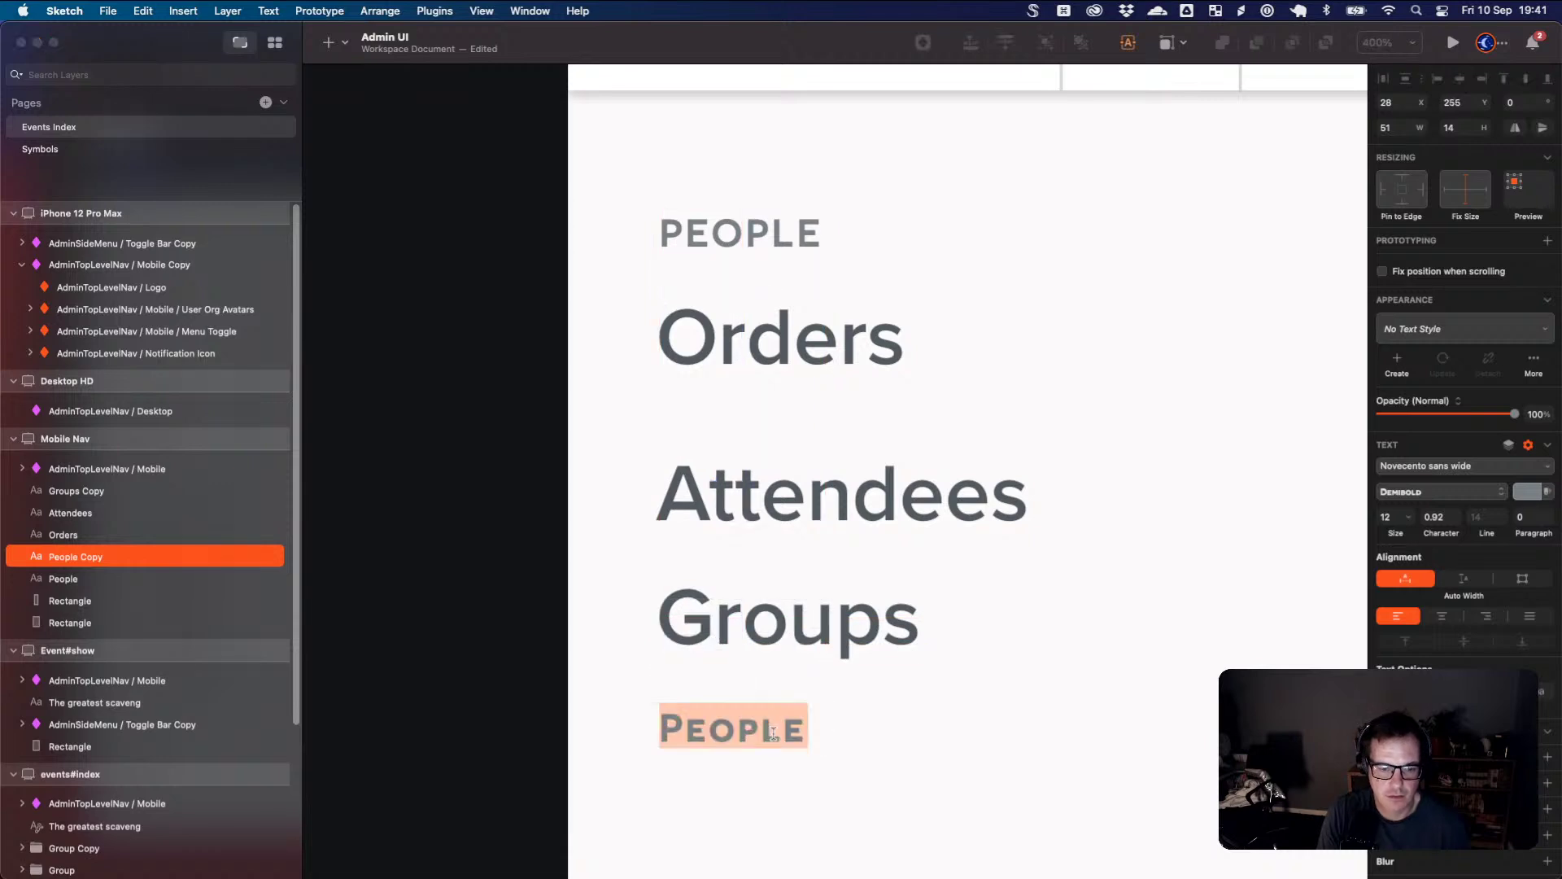
text(Promote)
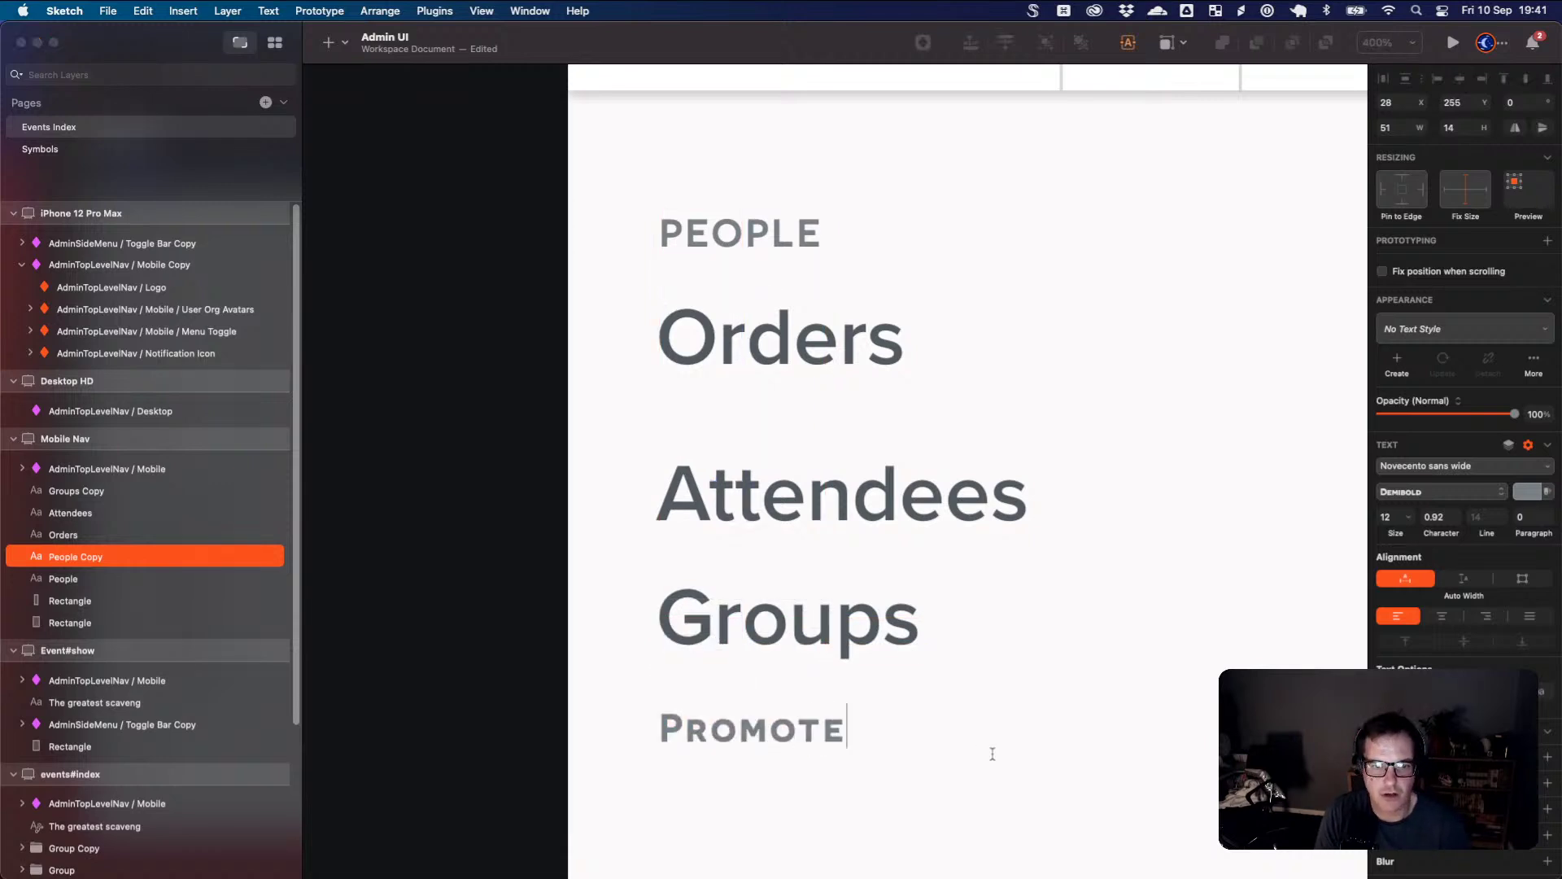
scroll(928, 722, down, 2)
click(911, 691)
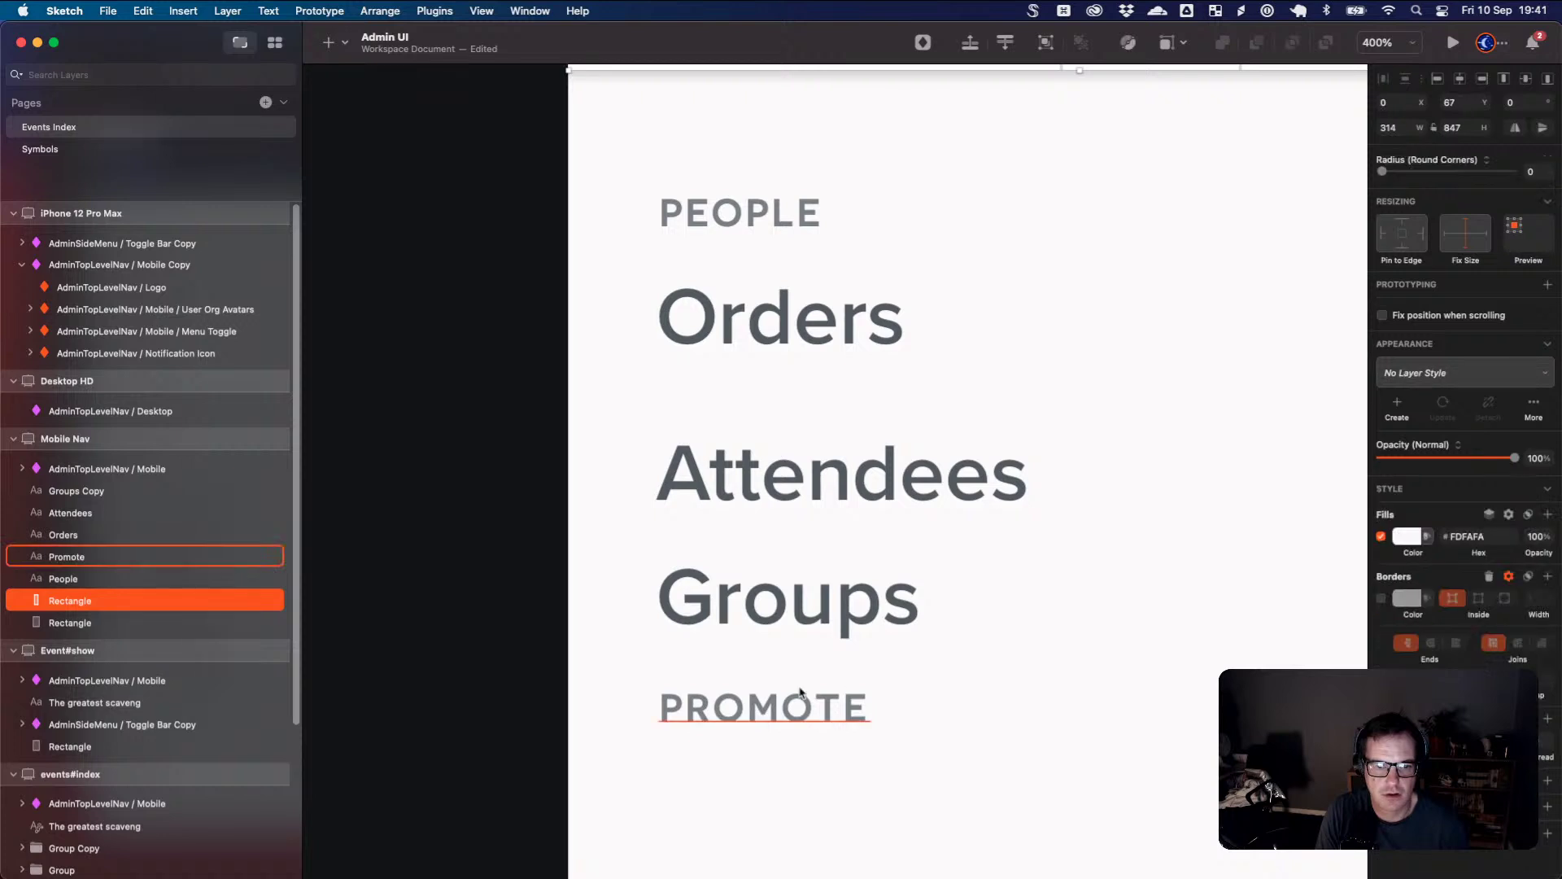
drag(800, 692, 790, 743)
click(890, 715)
- Copy the Groups item under the PROMOTE heading and rename it Marketing
click(854, 606)
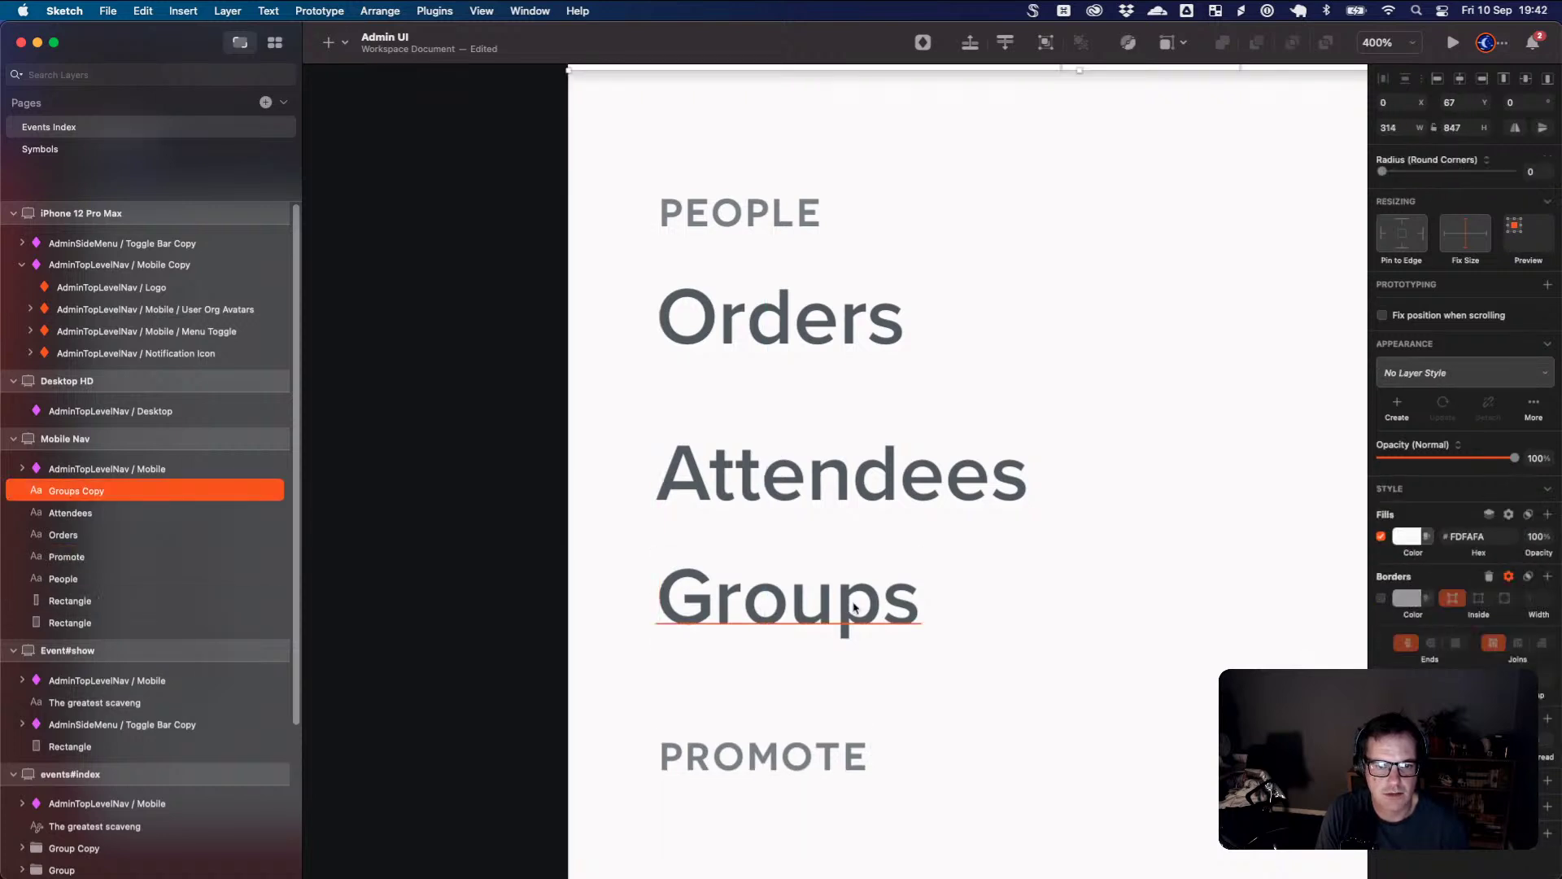
drag(855, 606, 856, 835)
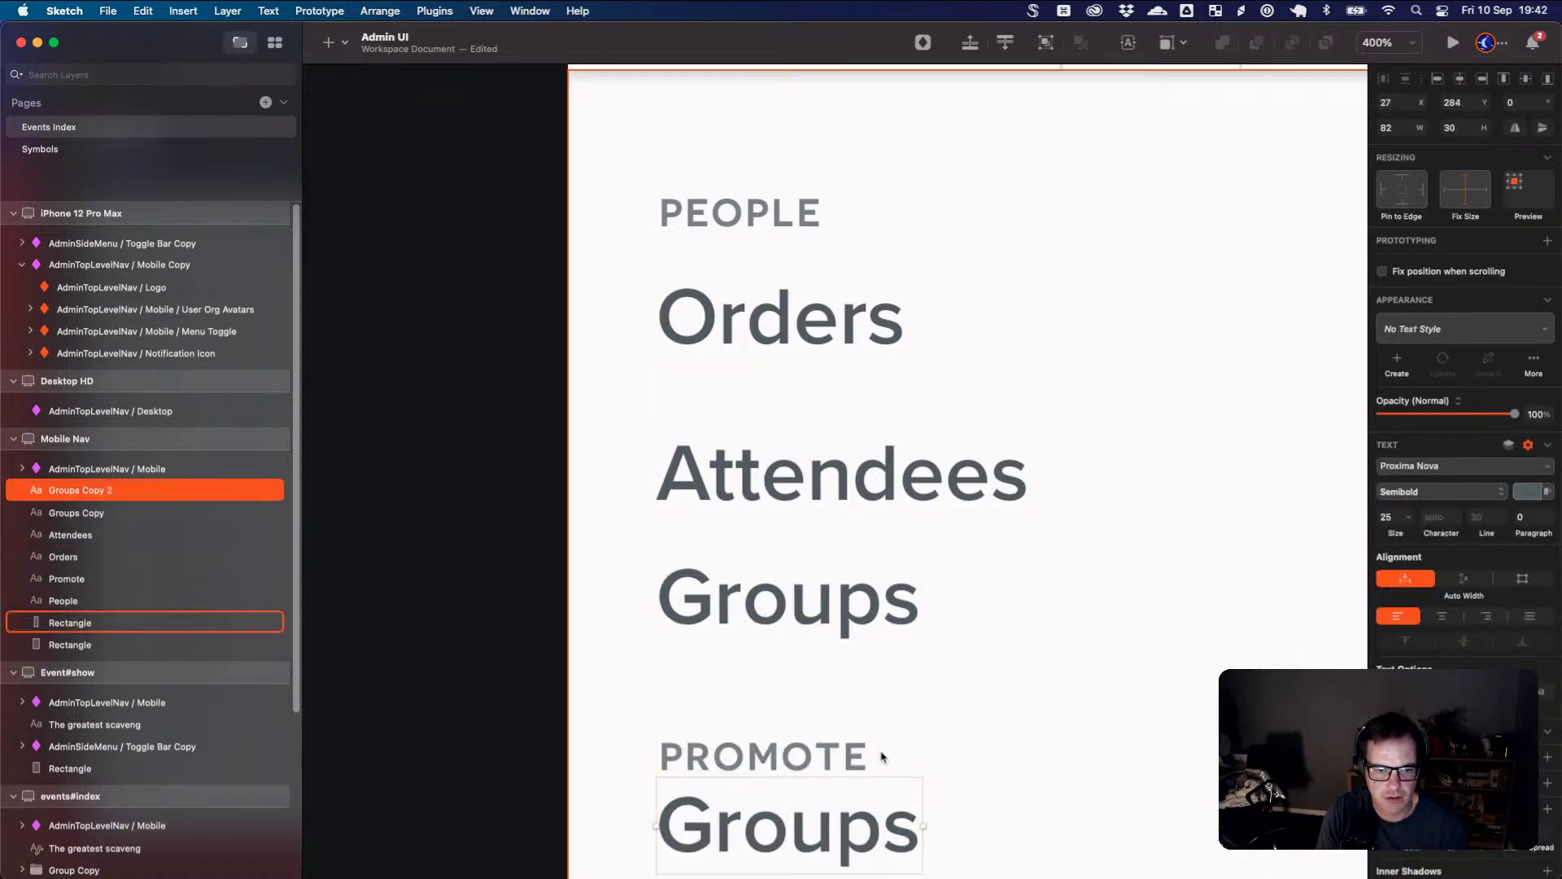
scroll(883, 757, down, 5)
double_click(848, 568)
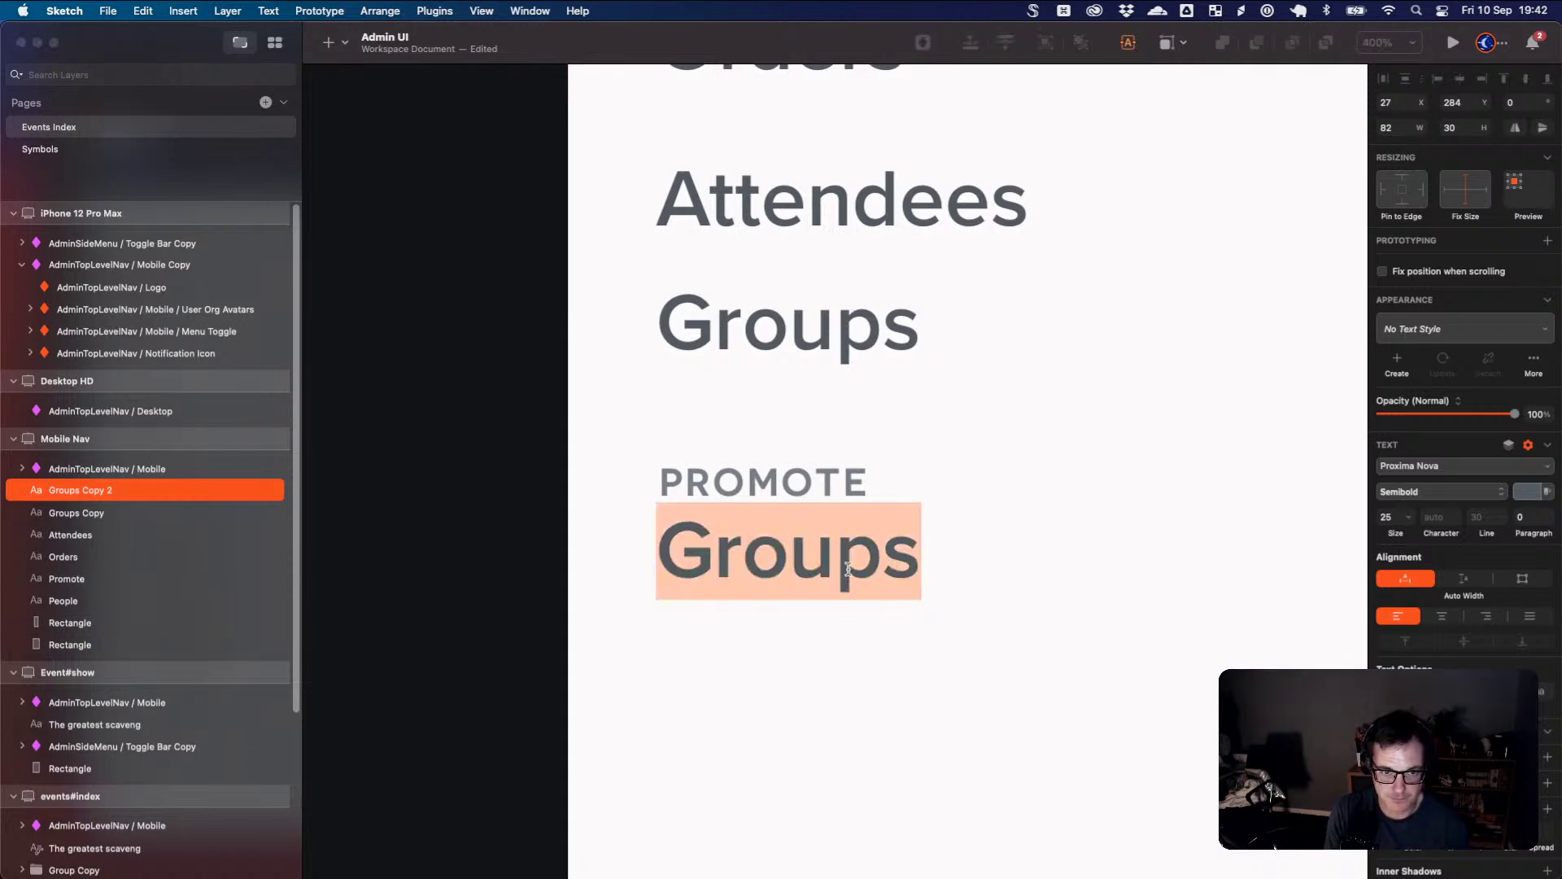
text(Marketing)
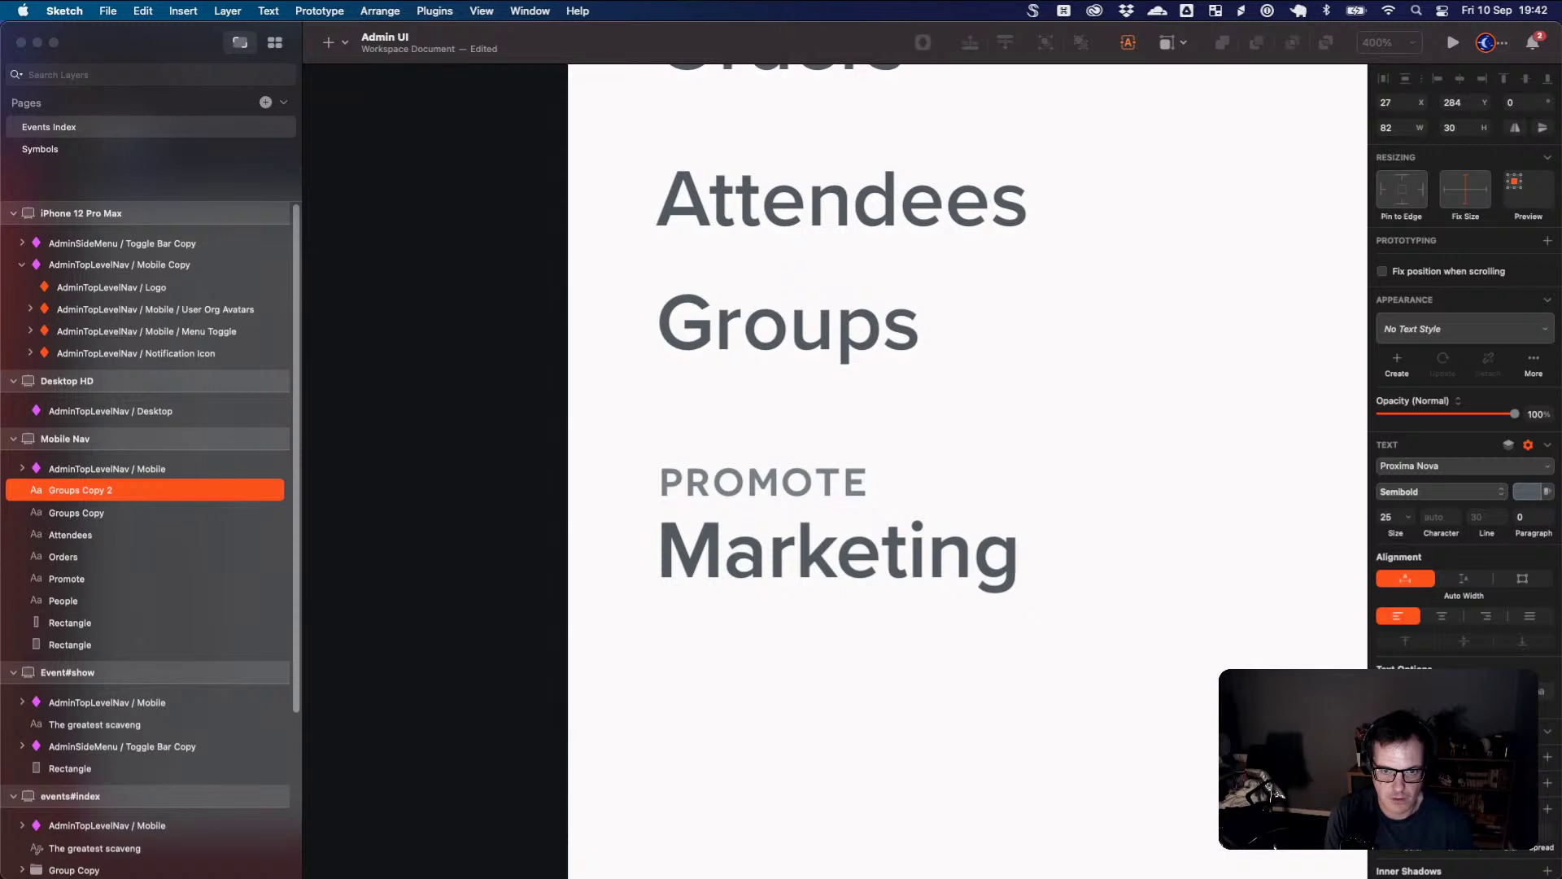
key(Escape)
drag(908, 567, 894, 701)
- Add a Reports item beneath Marketing, spaced evenly under PROMOTE
double_click(891, 701)
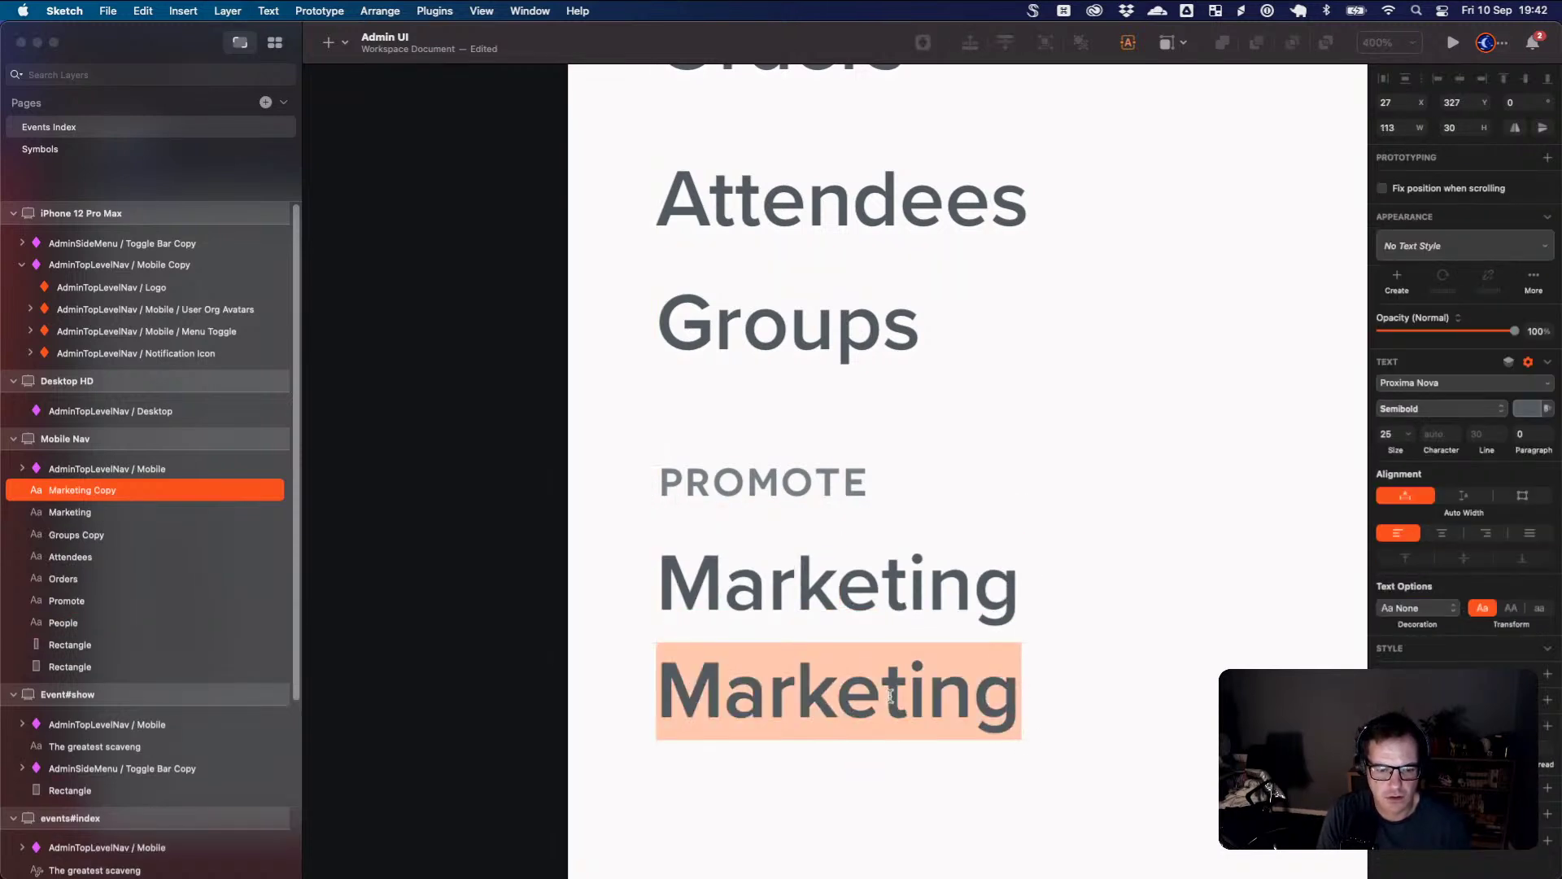
text(Reports)
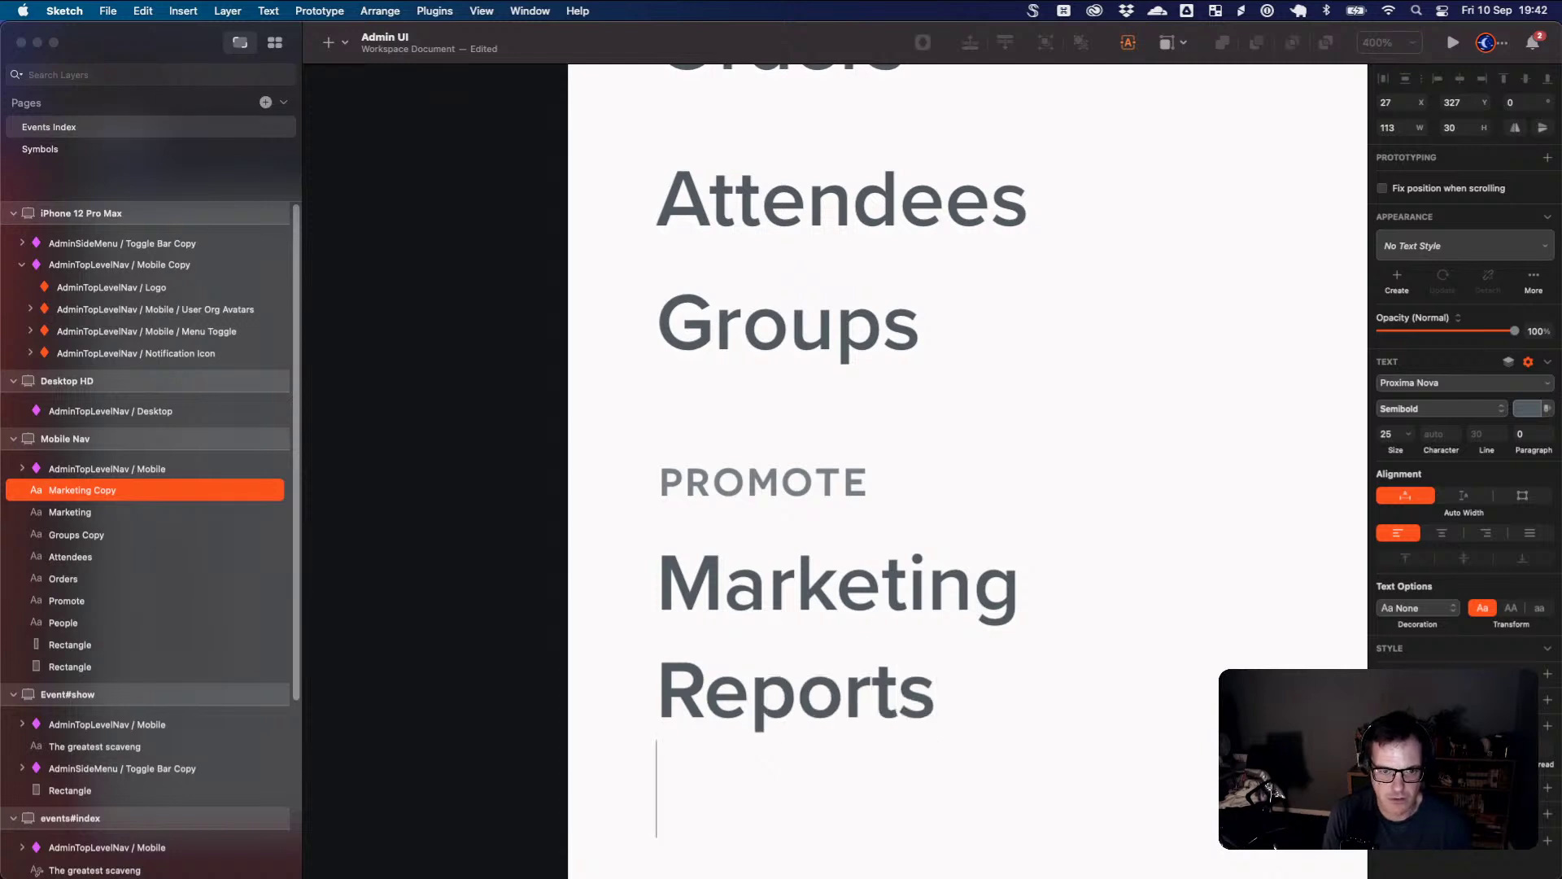
key(Escape)
drag(895, 710, 892, 726)
click(1035, 705)
key(super+minus)
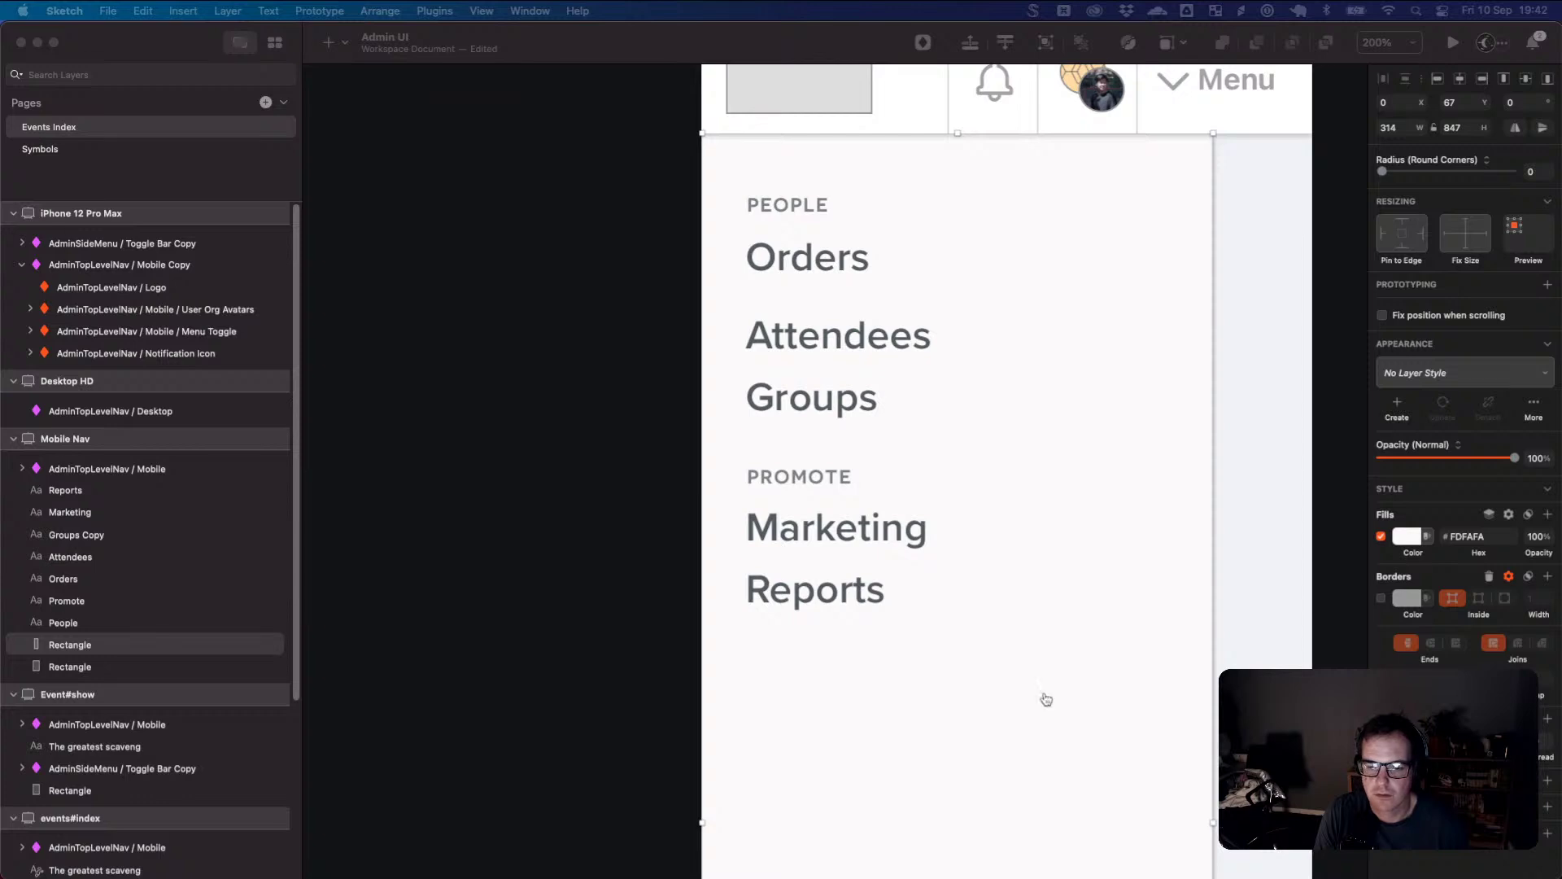
- Copy the PROMOTE heading below Reports and retype it as Update Event
key(super+Tab)
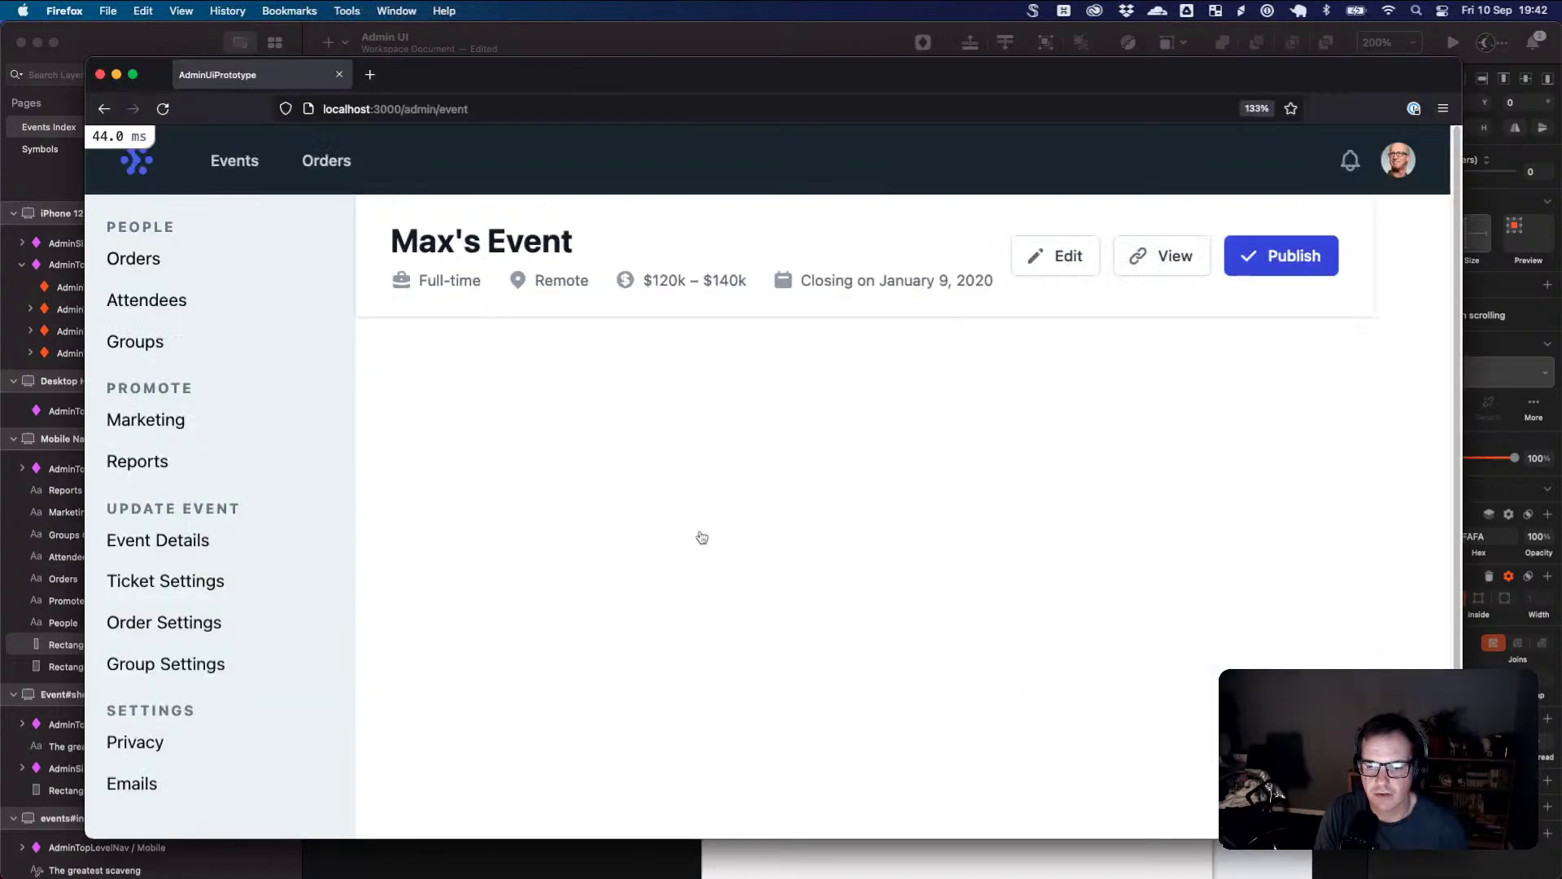
key(super+Tab)
click(799, 477)
drag(799, 476, 808, 647)
key(super+z)
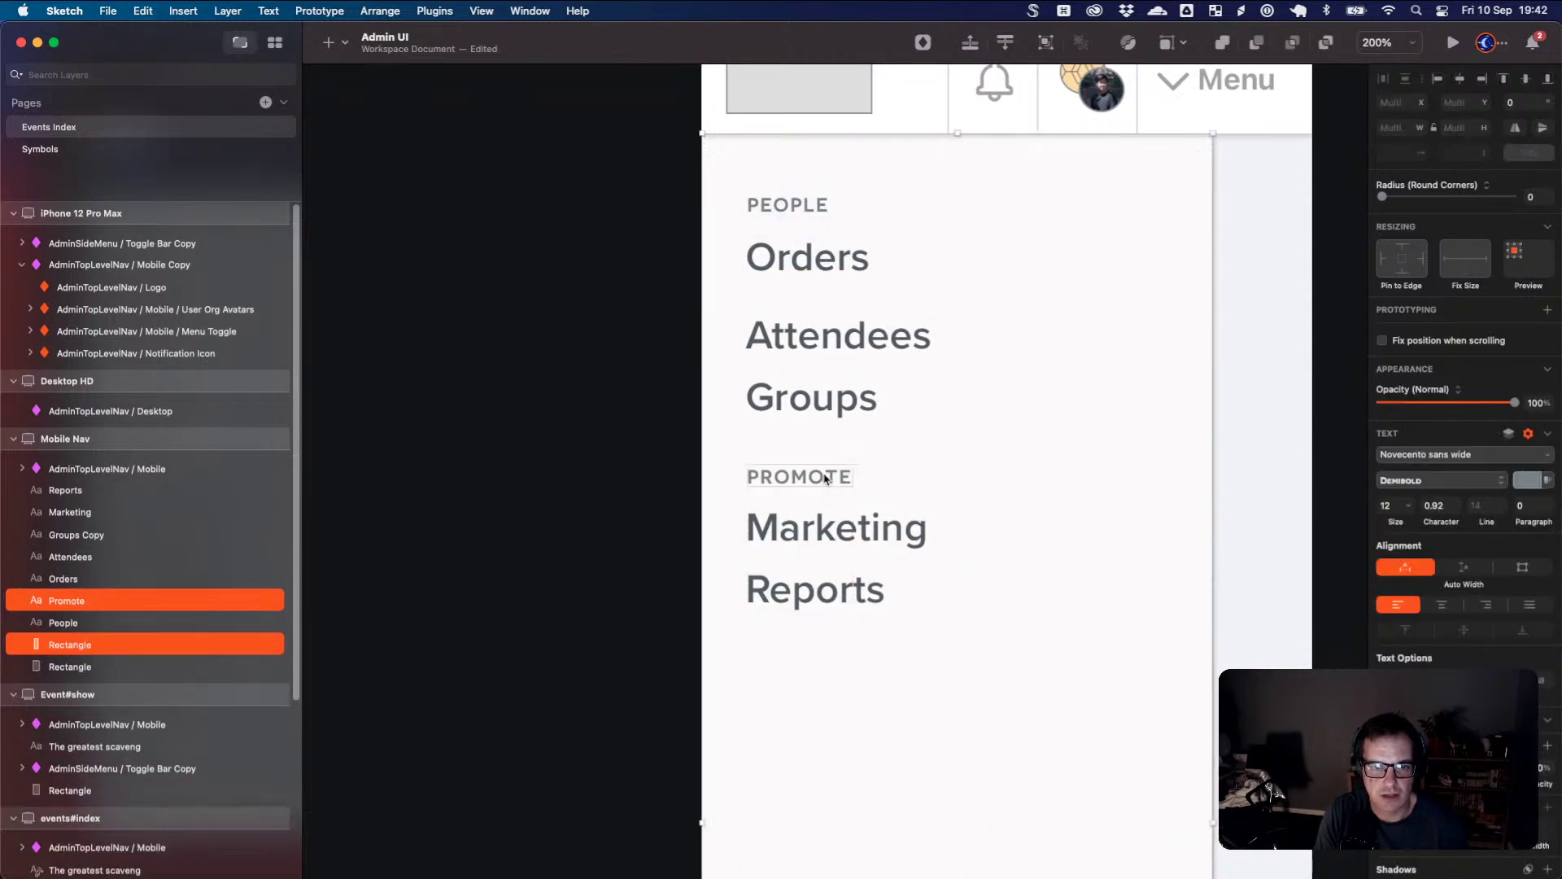
click(1184, 608)
click(826, 476)
drag(826, 477, 829, 651)
double_click(822, 655)
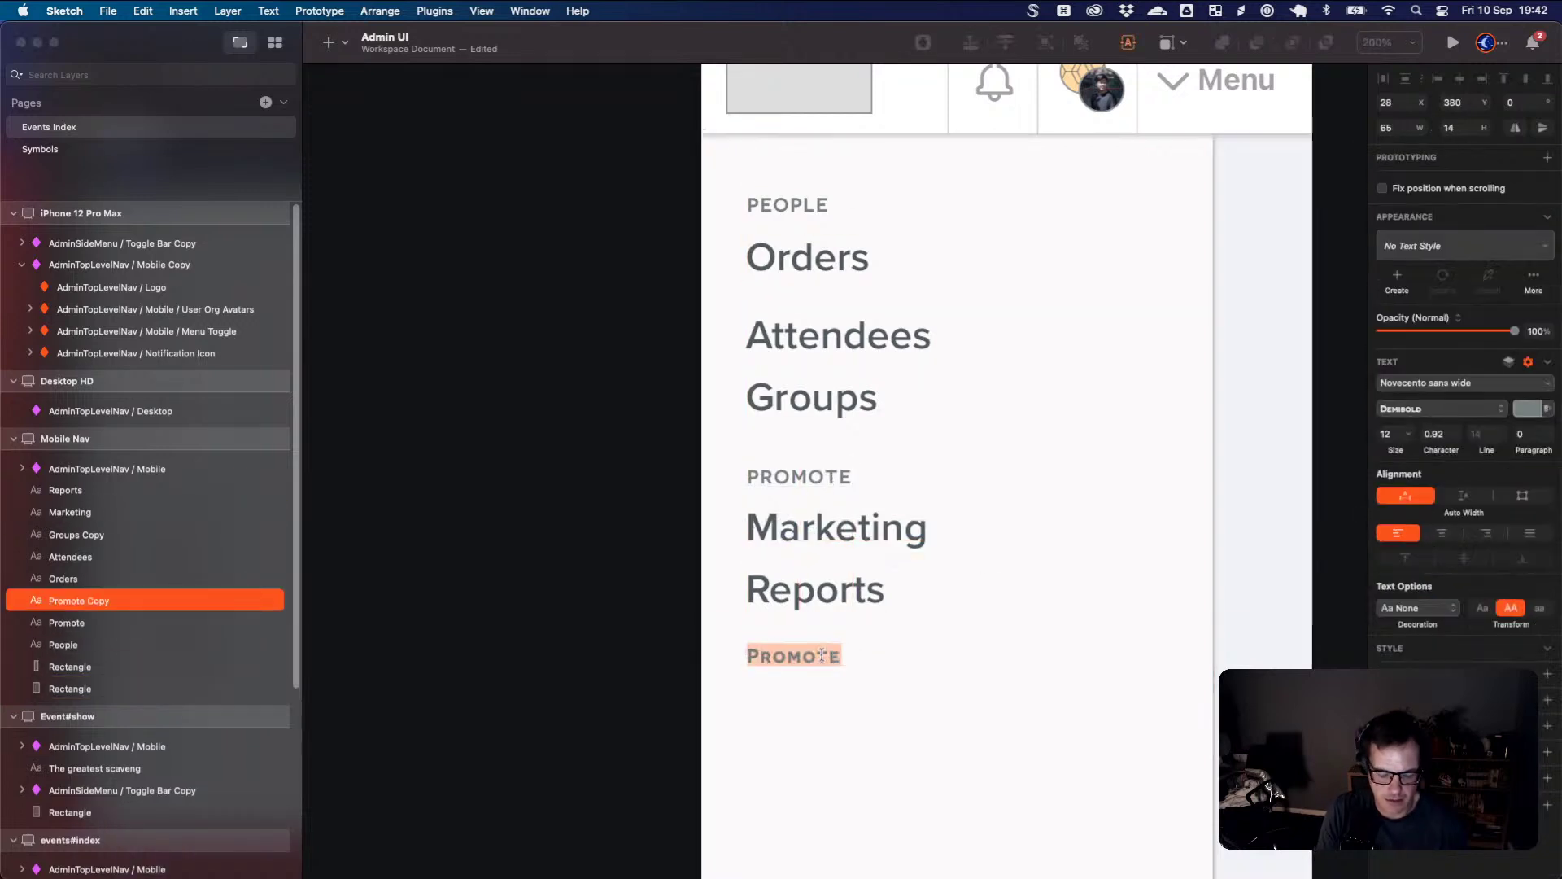
text(Update Event)
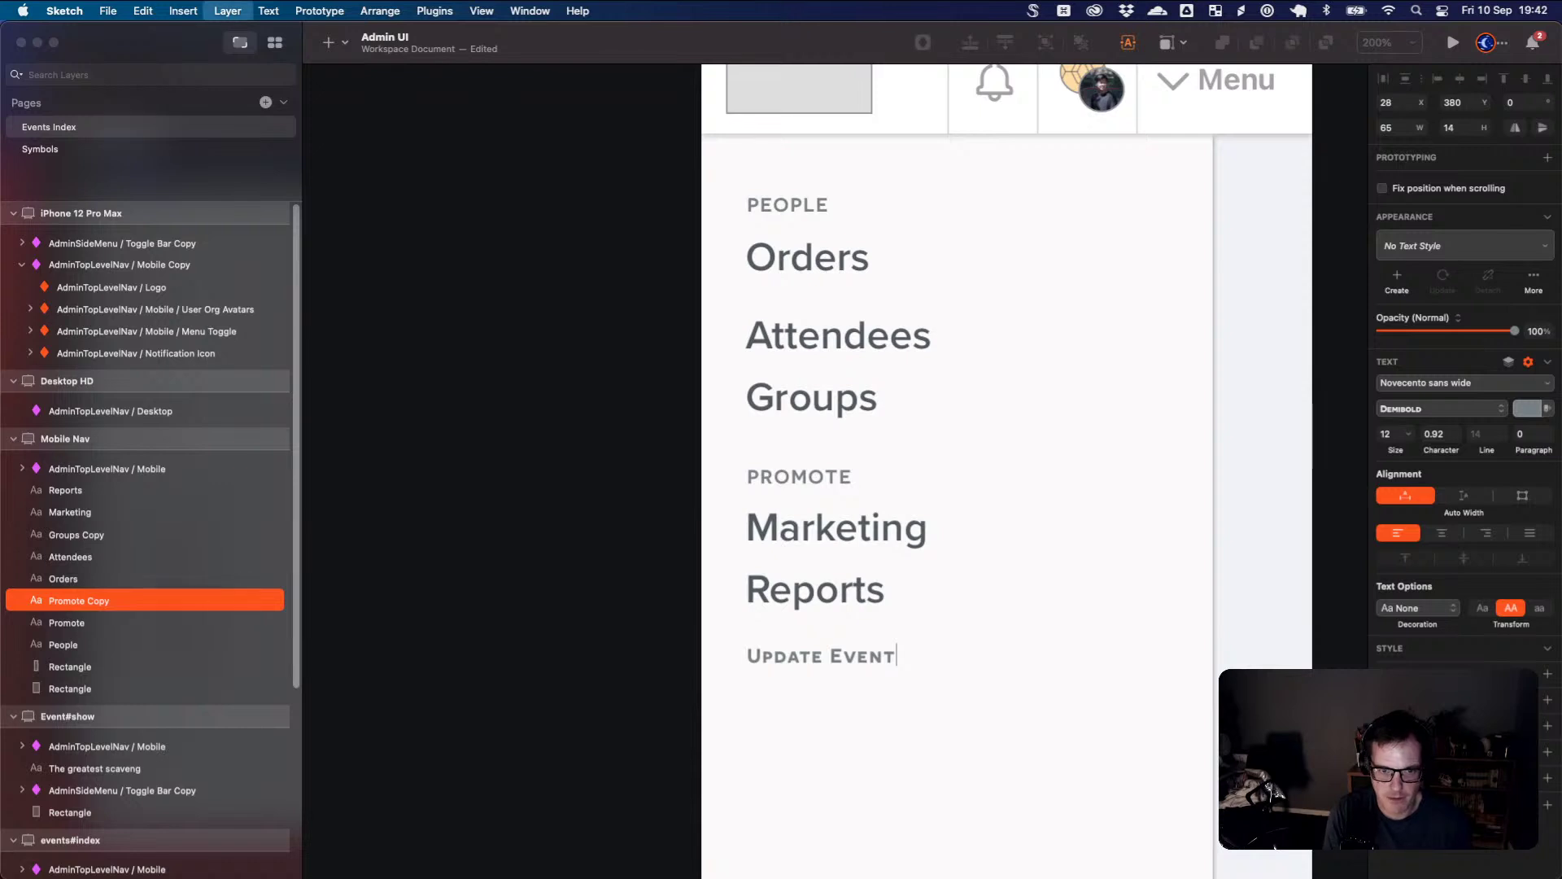
key(Escape)
- Add Event Details and Ticket Settings items under the UPDATE EVENT heading
click(861, 595)
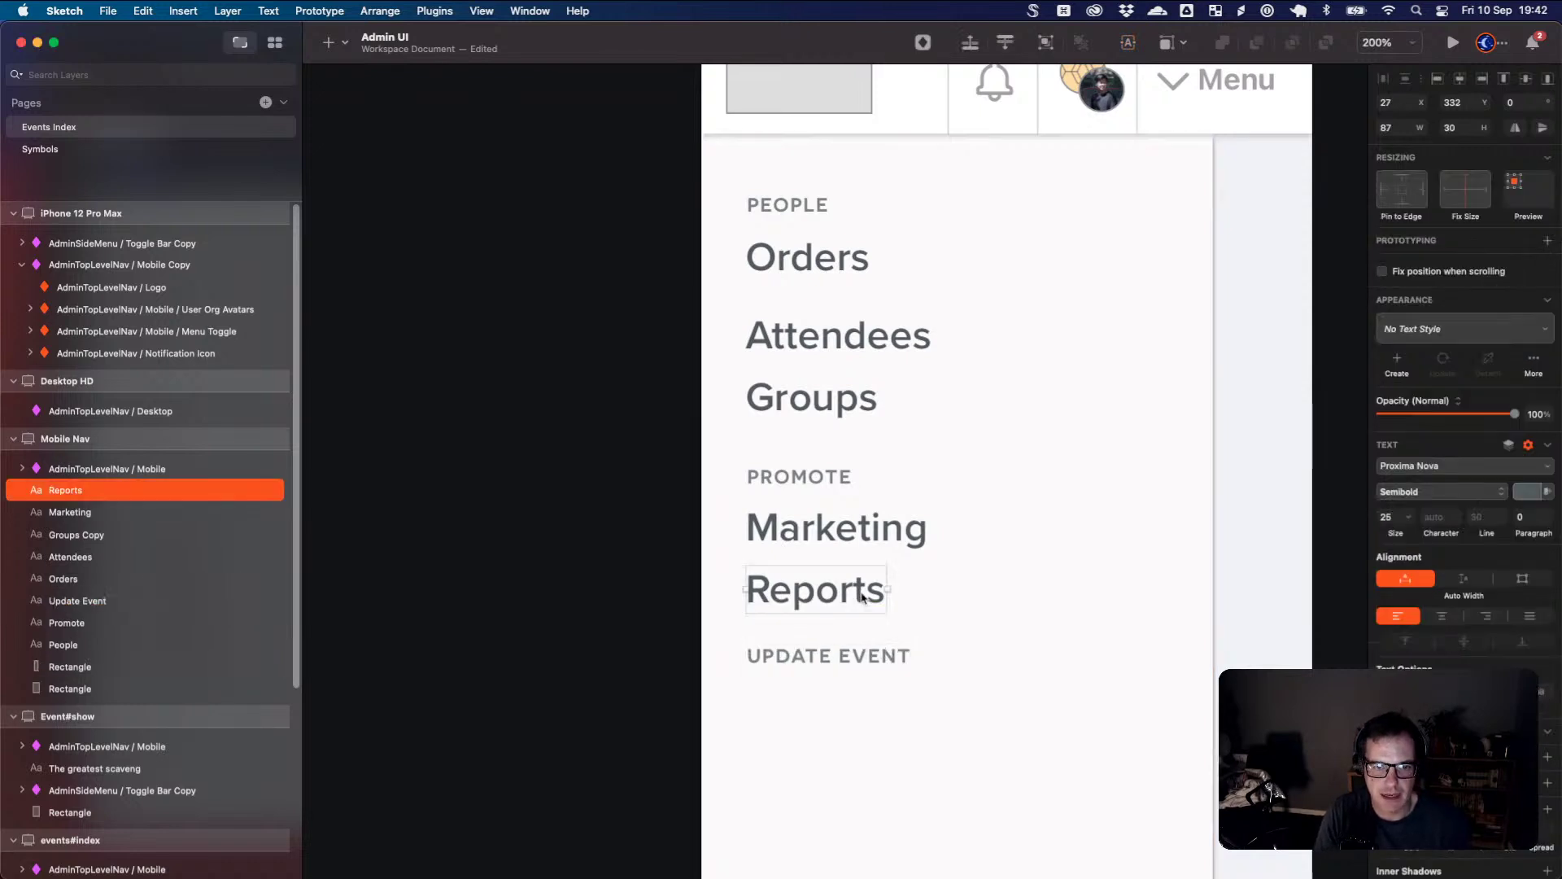
drag(861, 595, 856, 700)
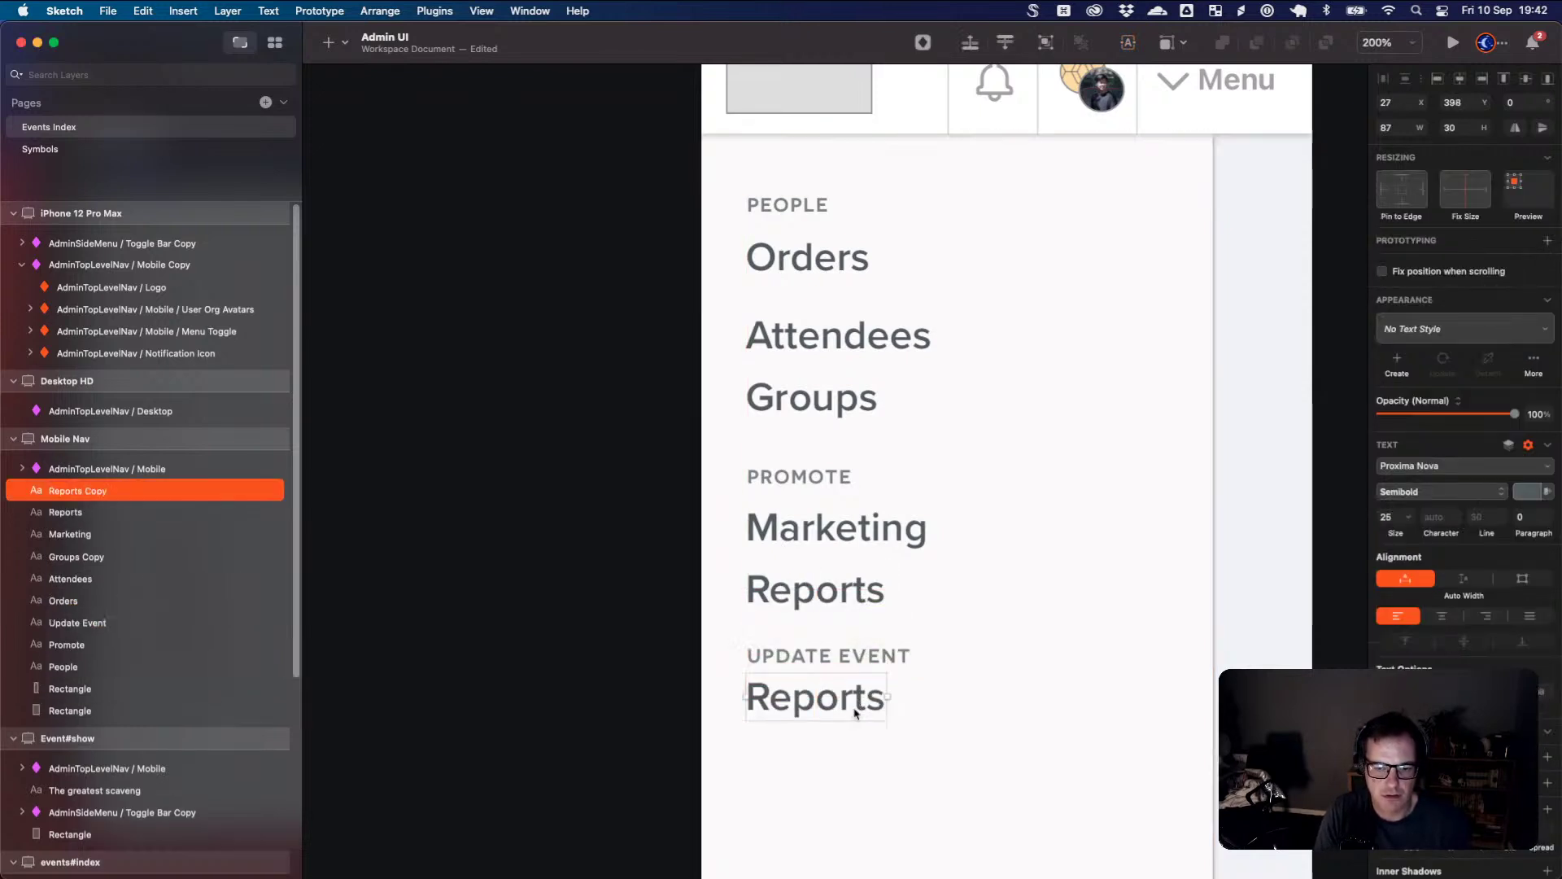
key(super+Tab)
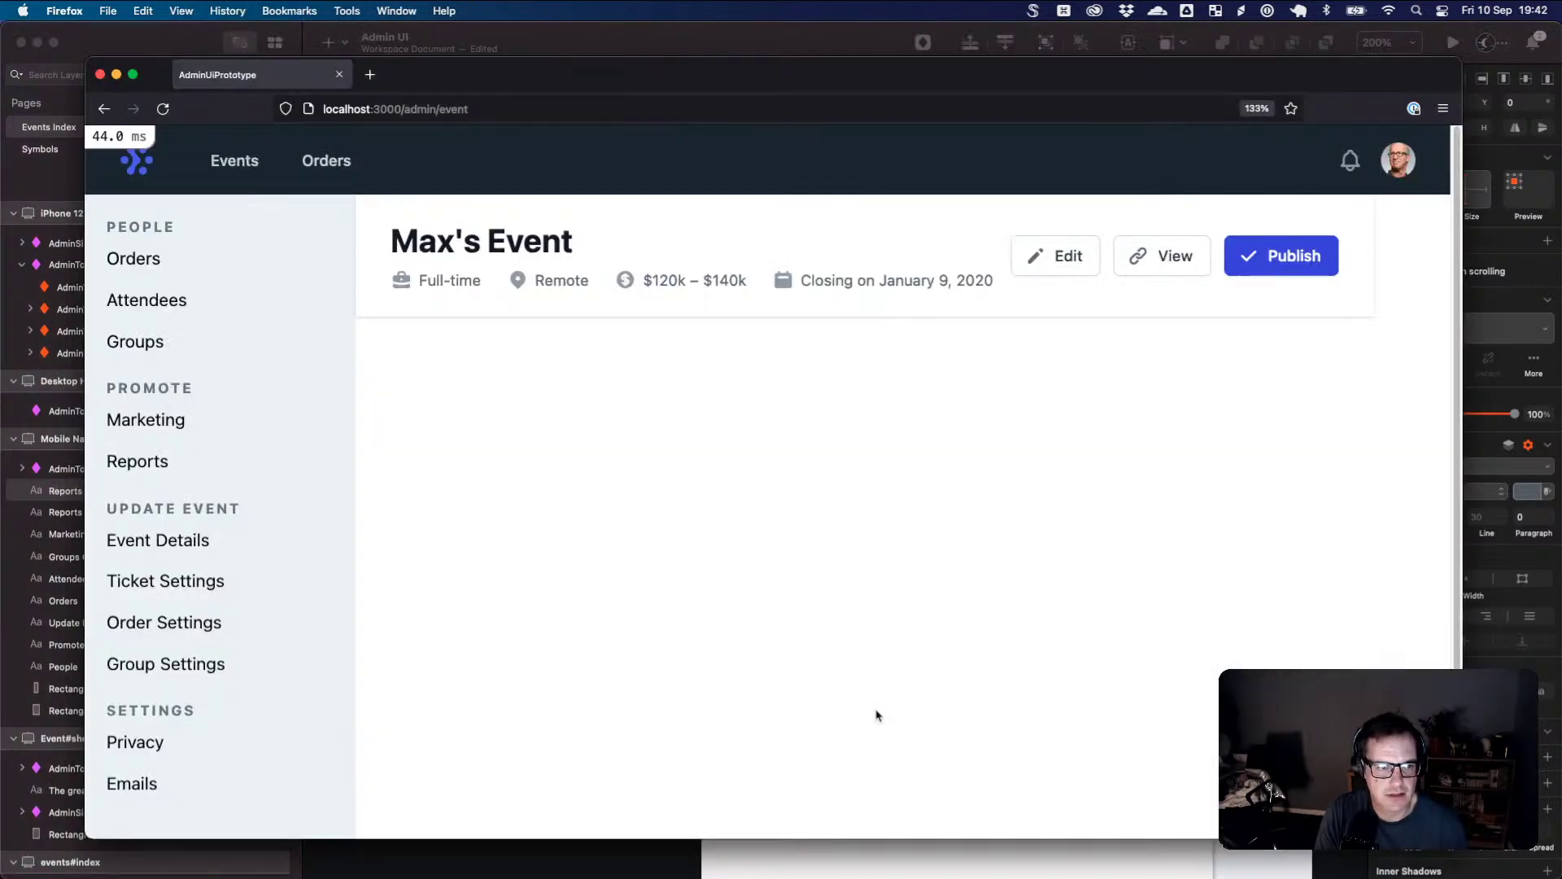
key(super+Tab)
double_click(812, 690)
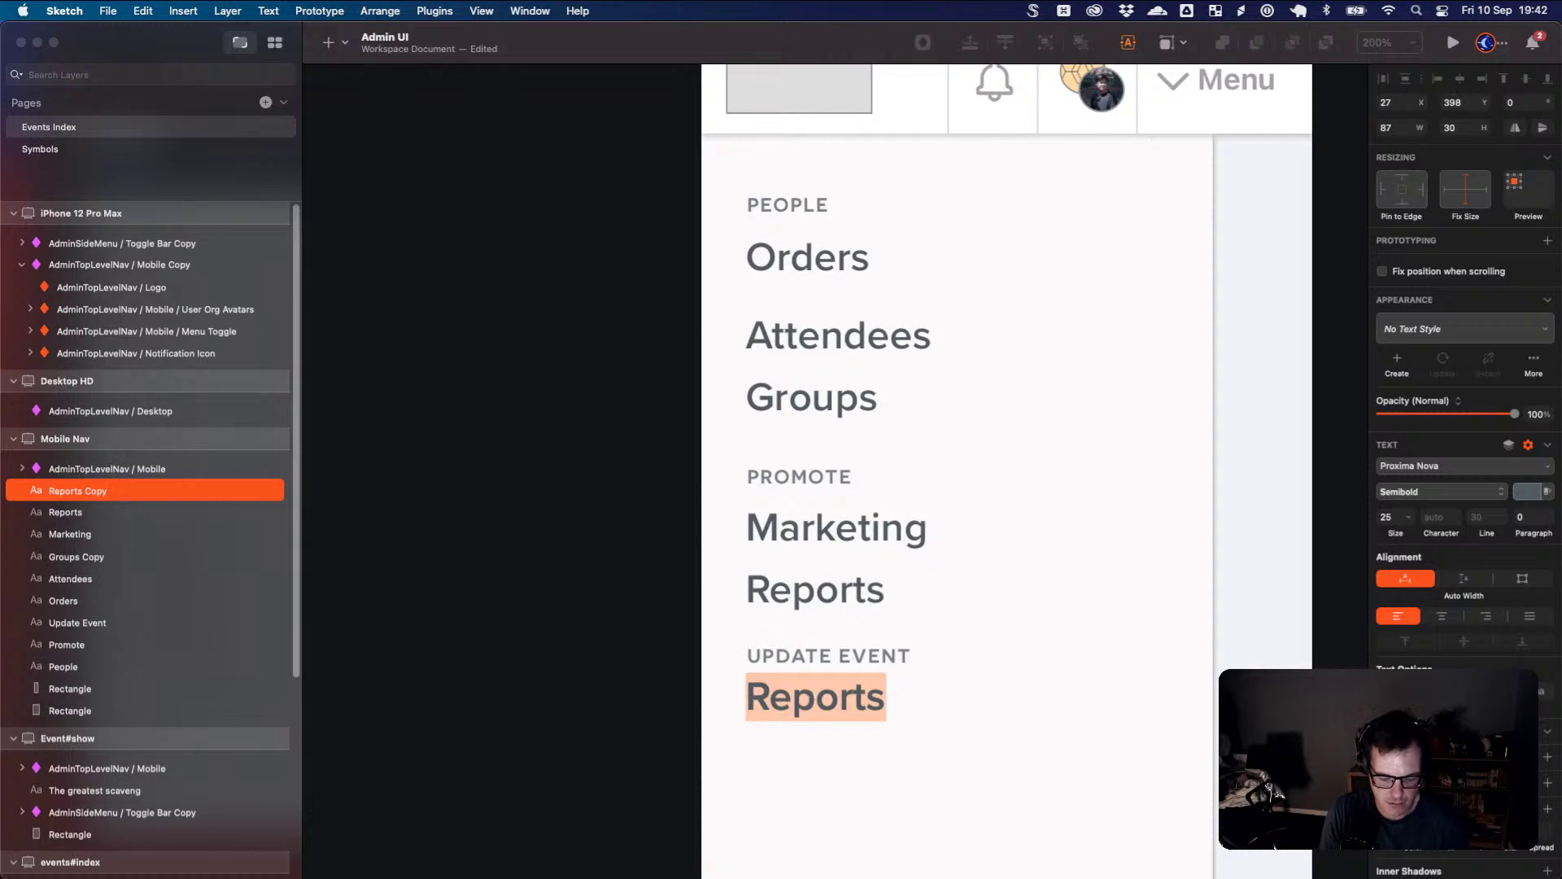
text(Event Detail)
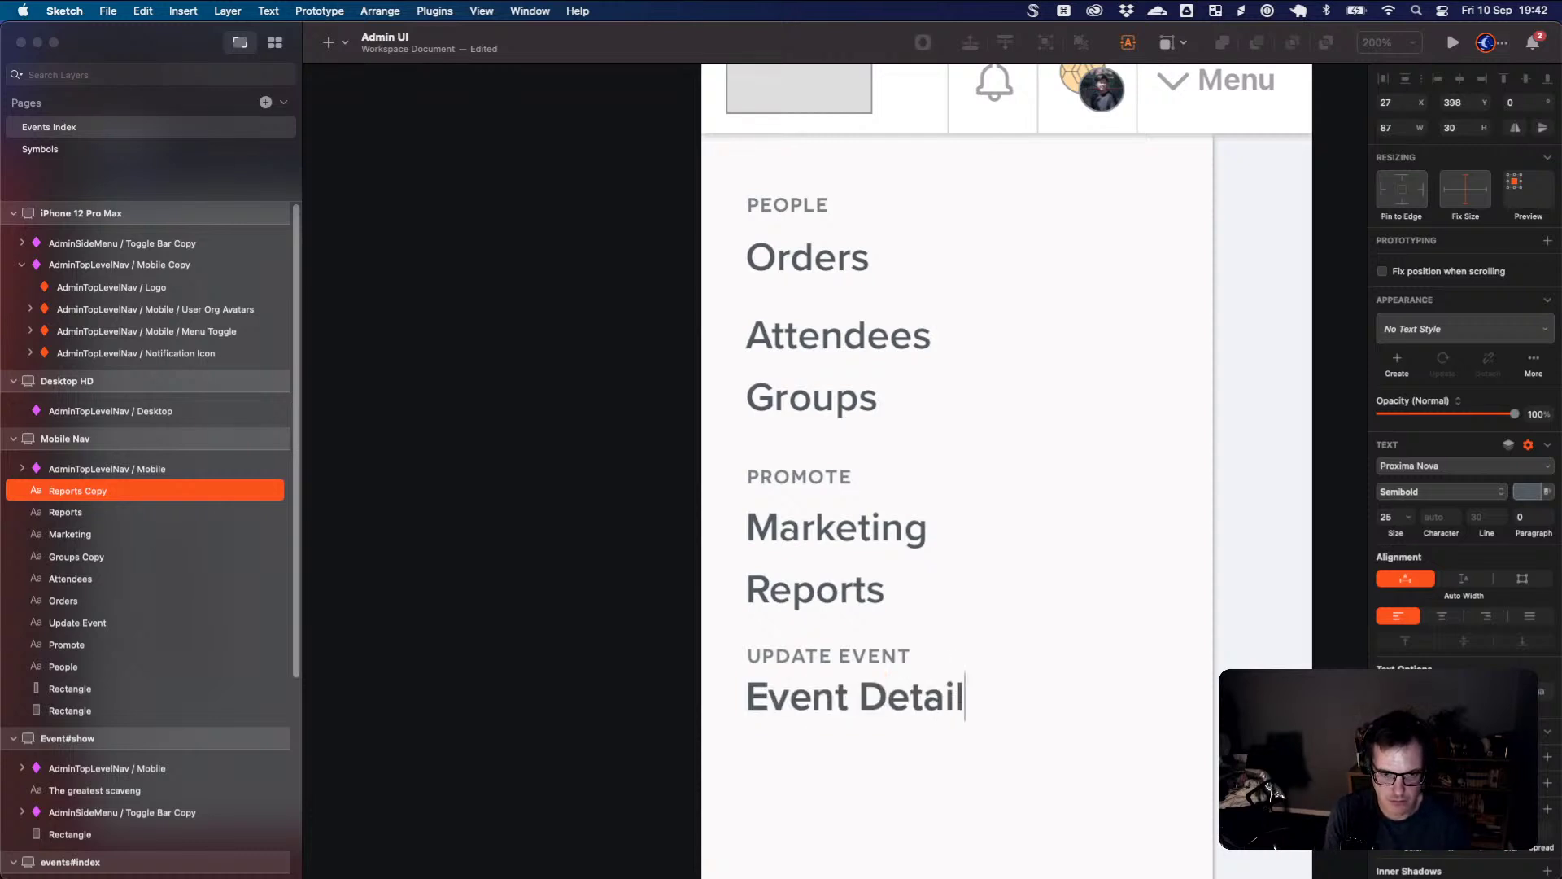
text(s)
key(Escape)
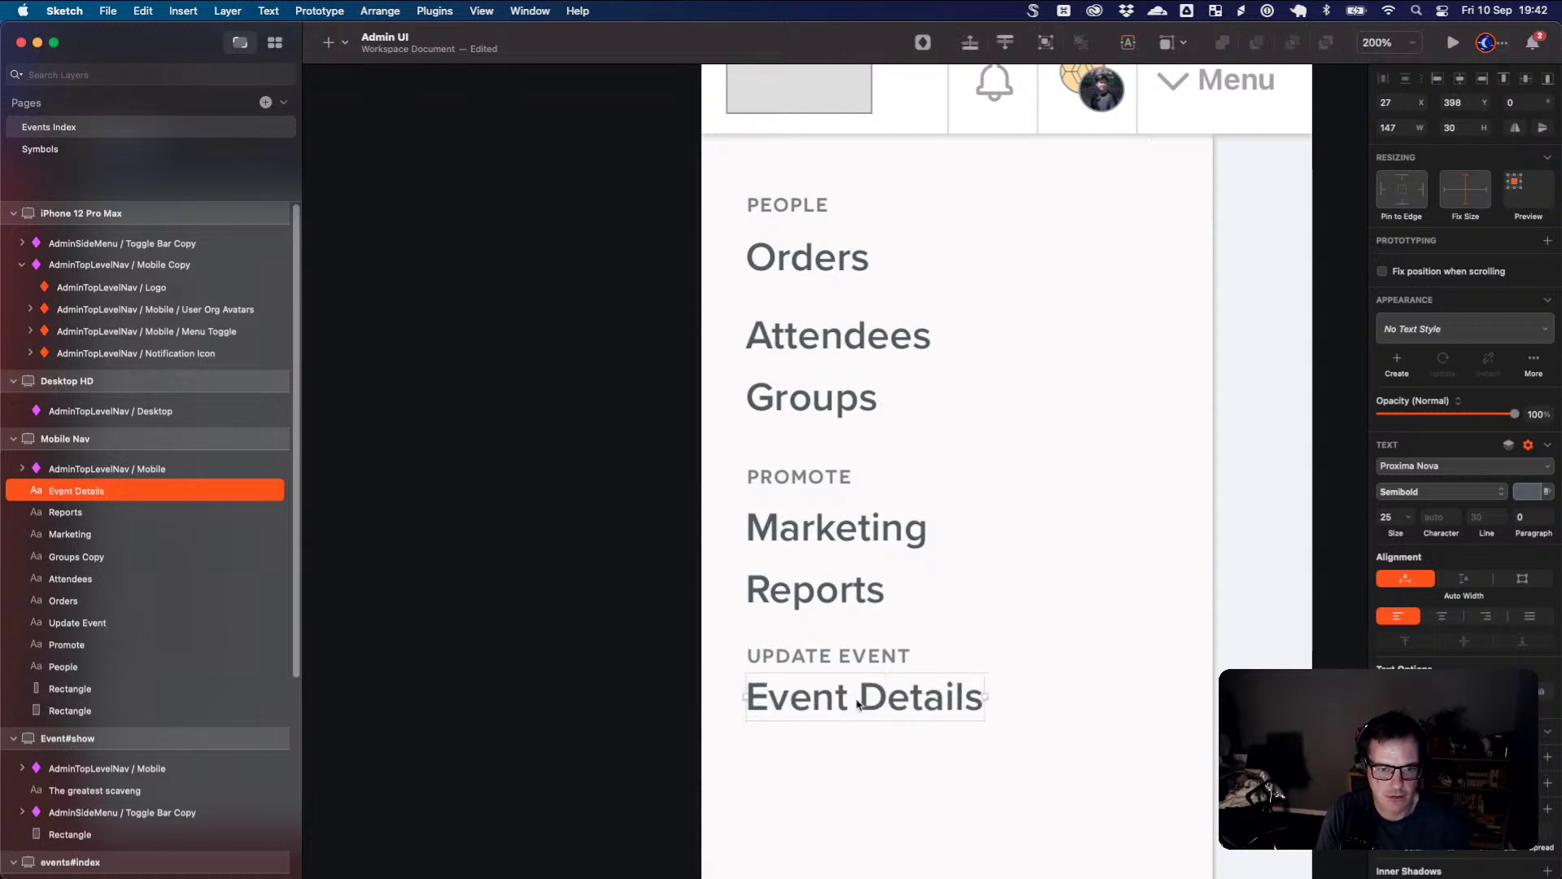
drag(860, 704, 861, 782)
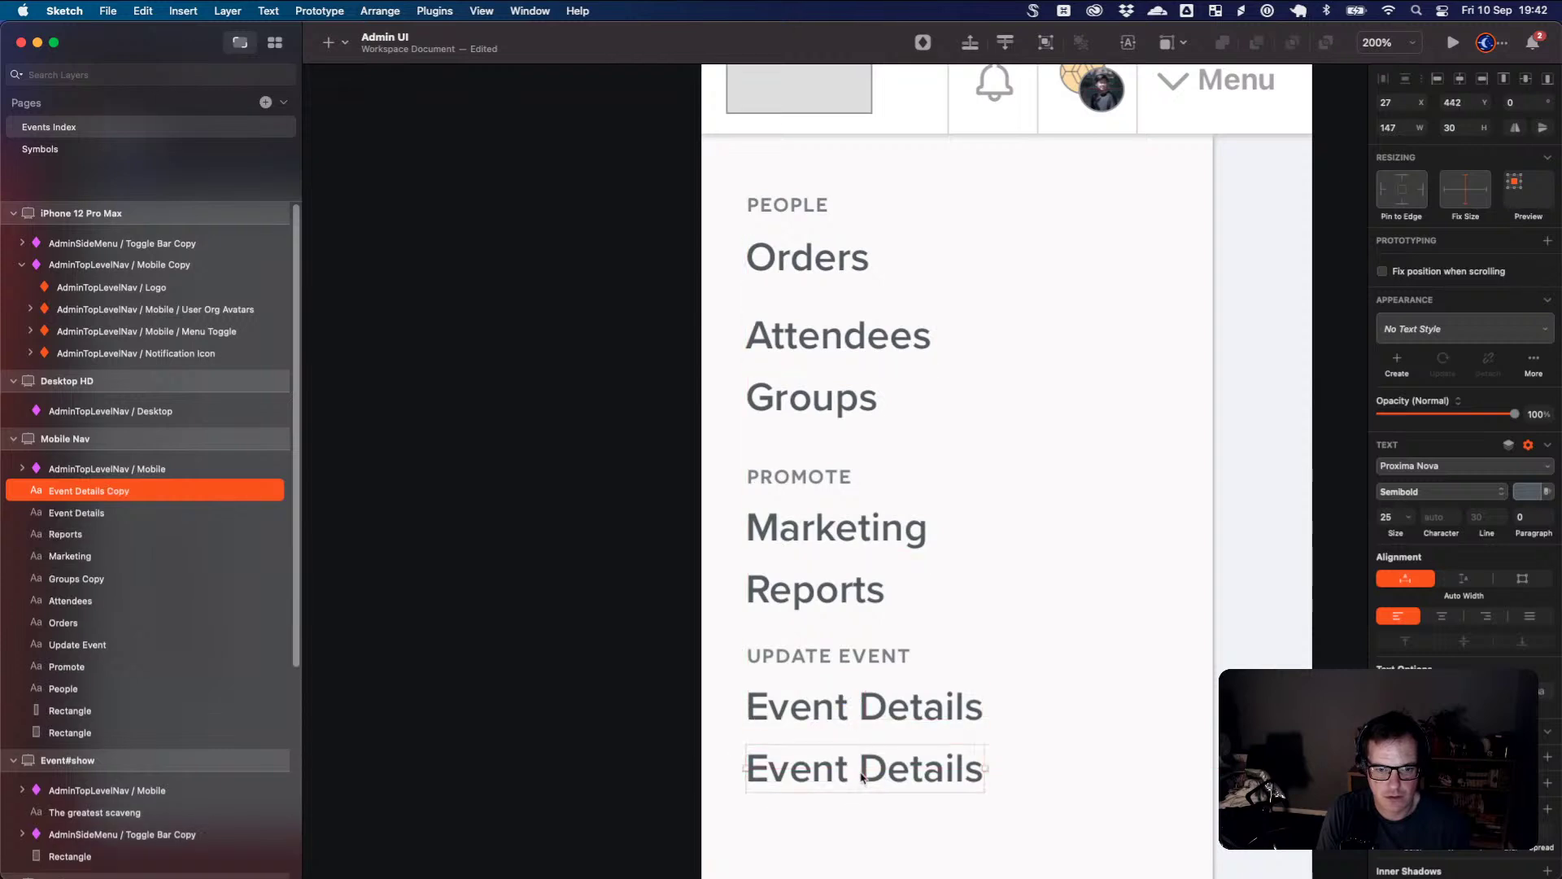
key(Return)
text(Tick)
key(BackSpace)
text(cke)
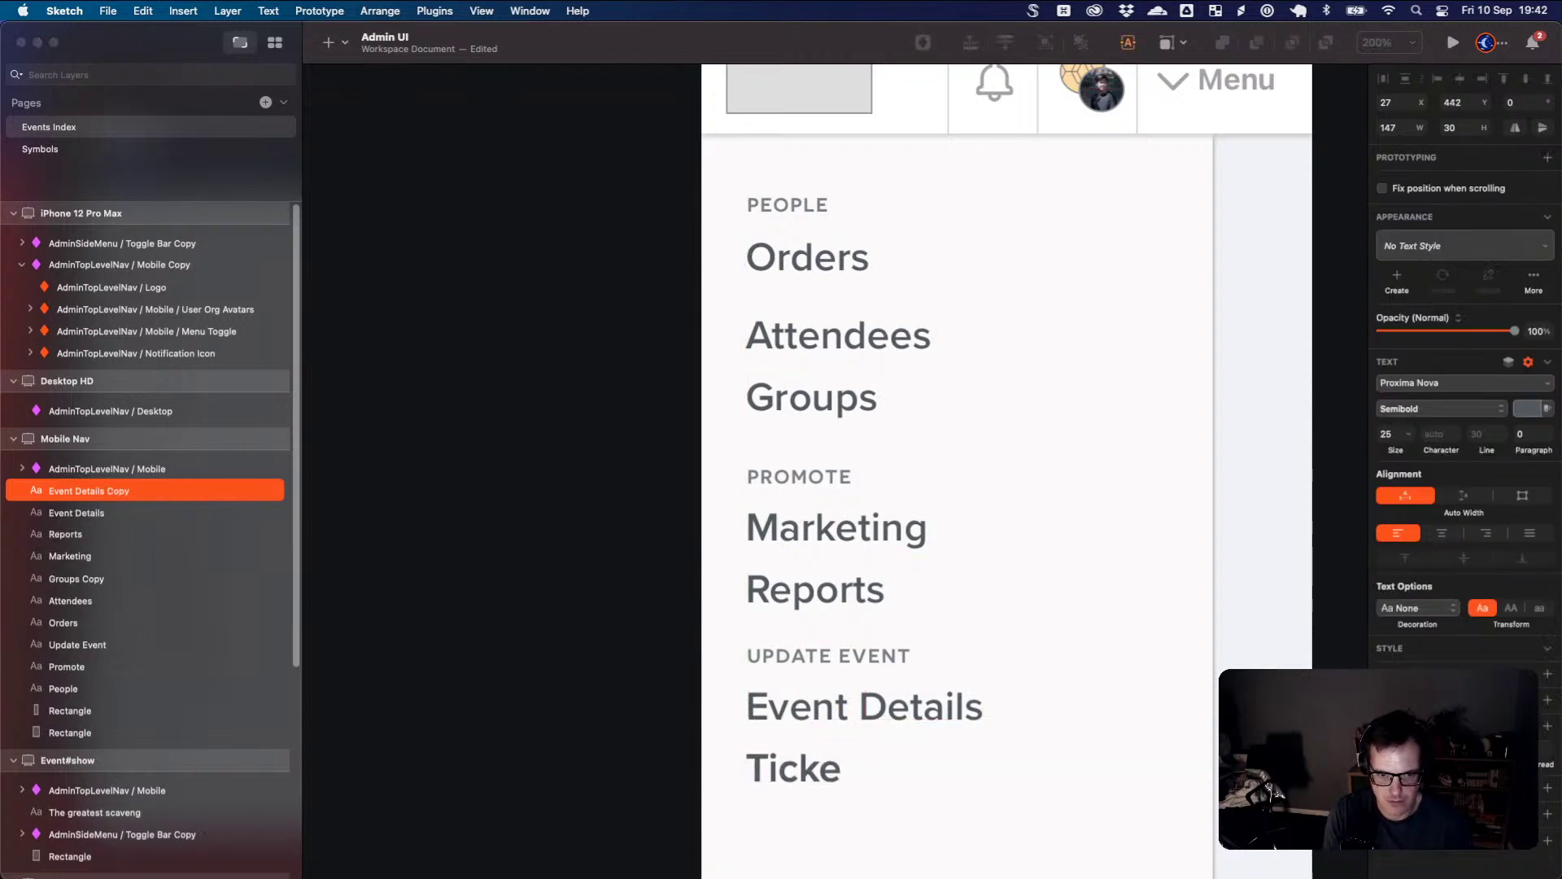
text(t Settings)
key(Escape)
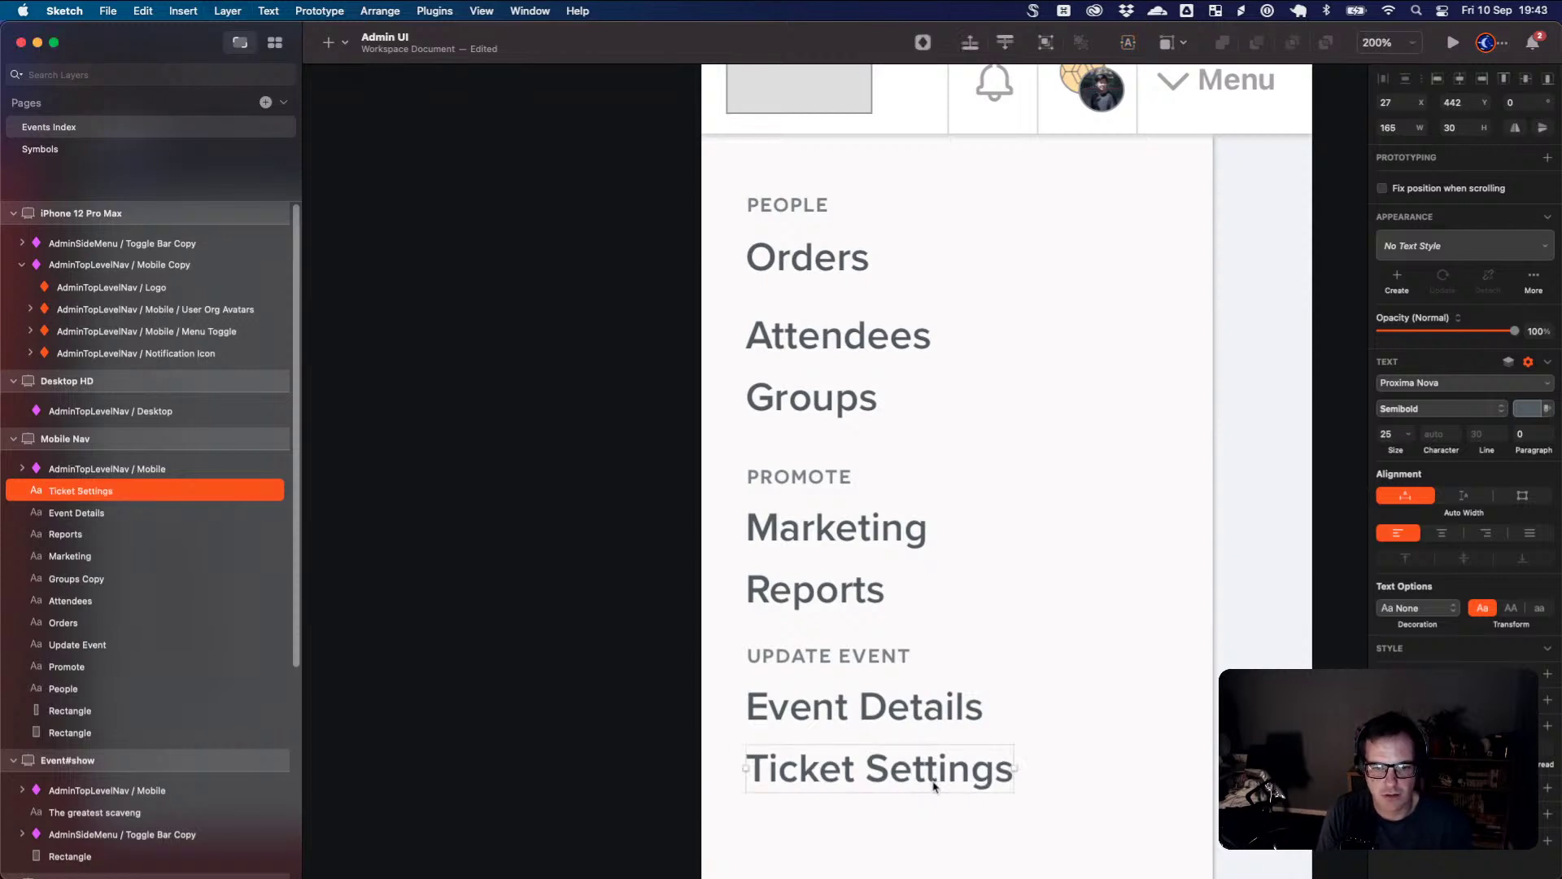
- Add an Order Settings item below Ticket Settings
alt+drag(934, 787, 934, 837)
key(super+Tab)
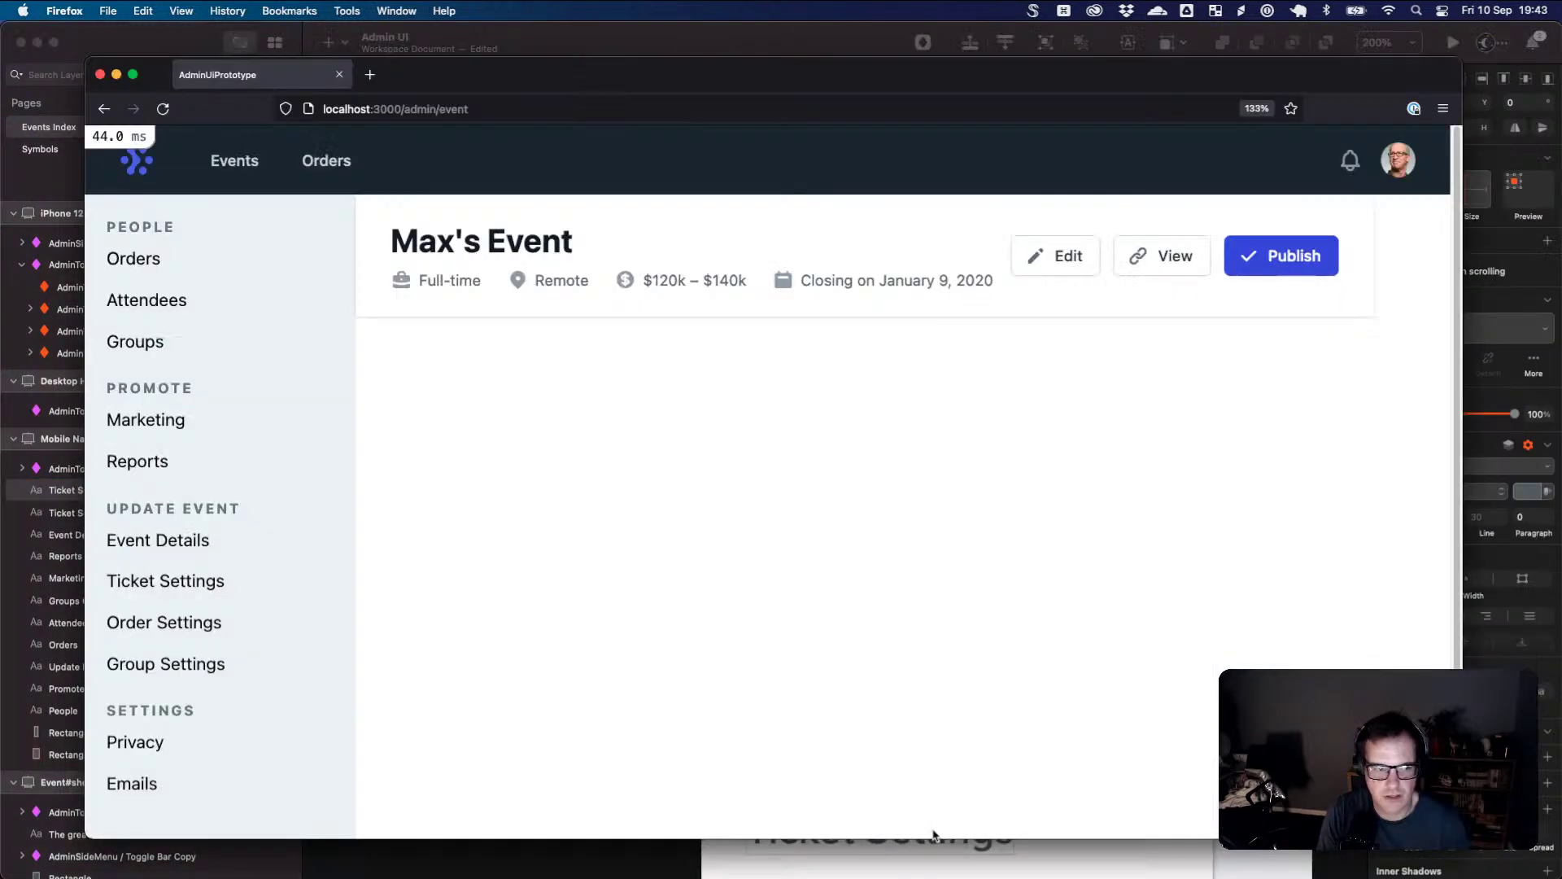
key(super+Tab)
double_click(923, 826)
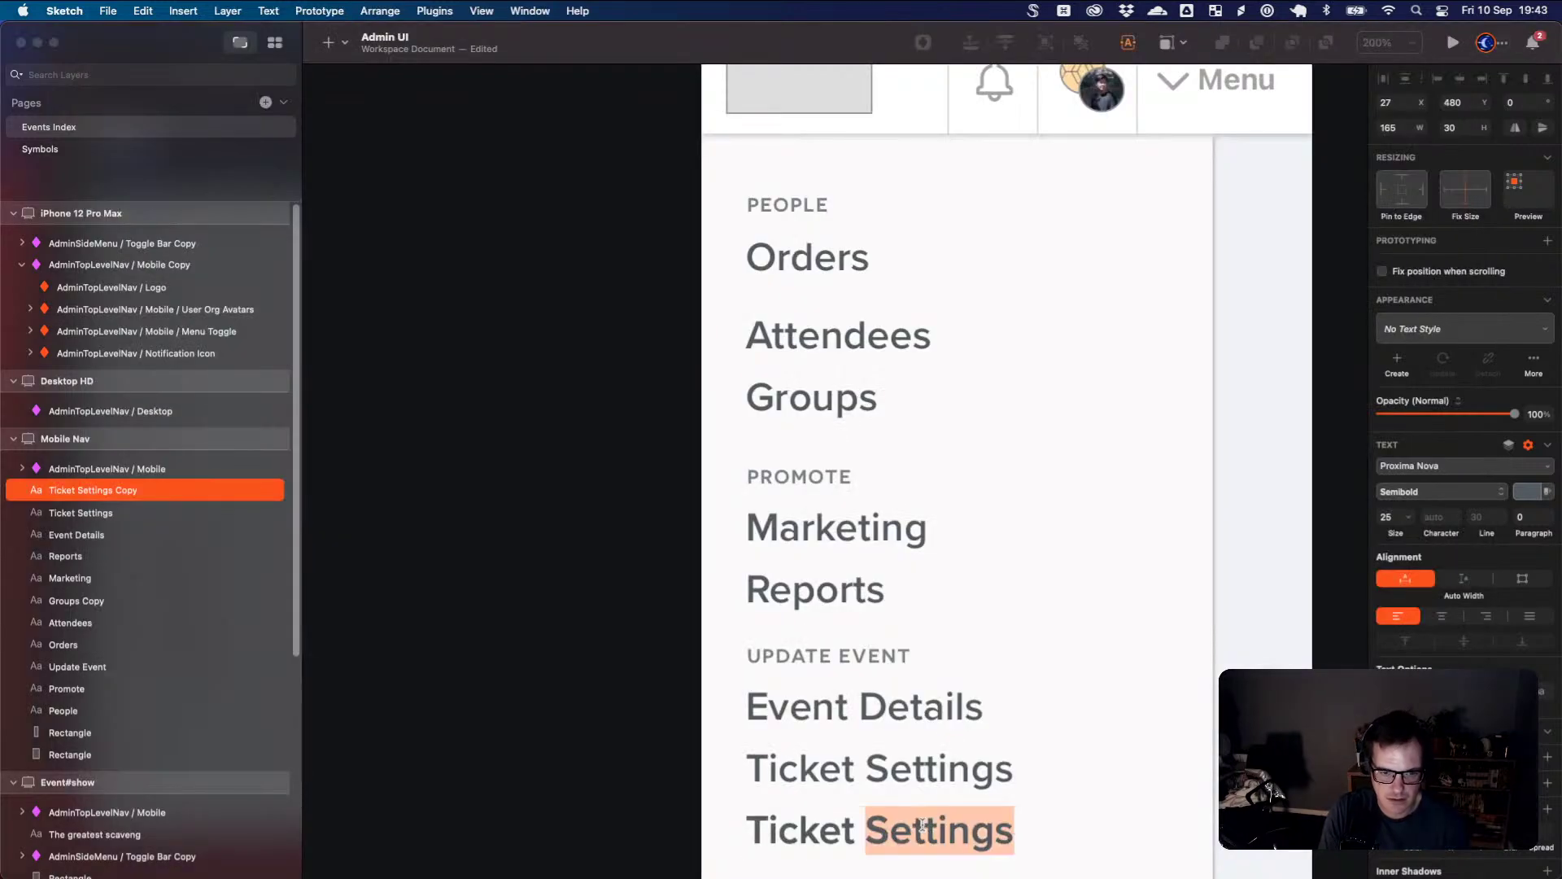
key(super+a)
text(Order)
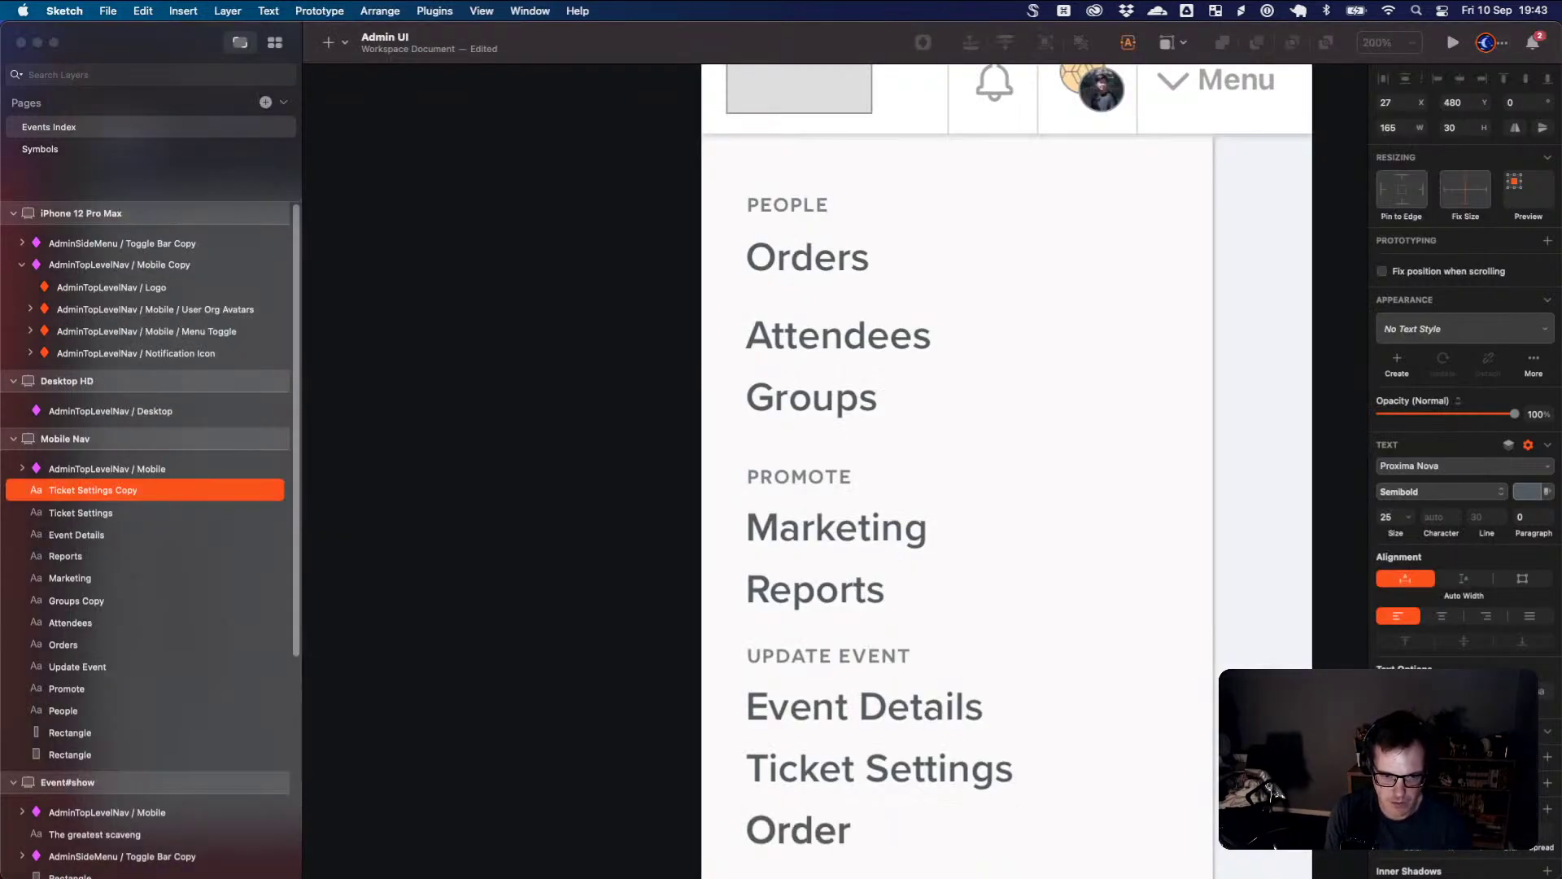
text( Settings)
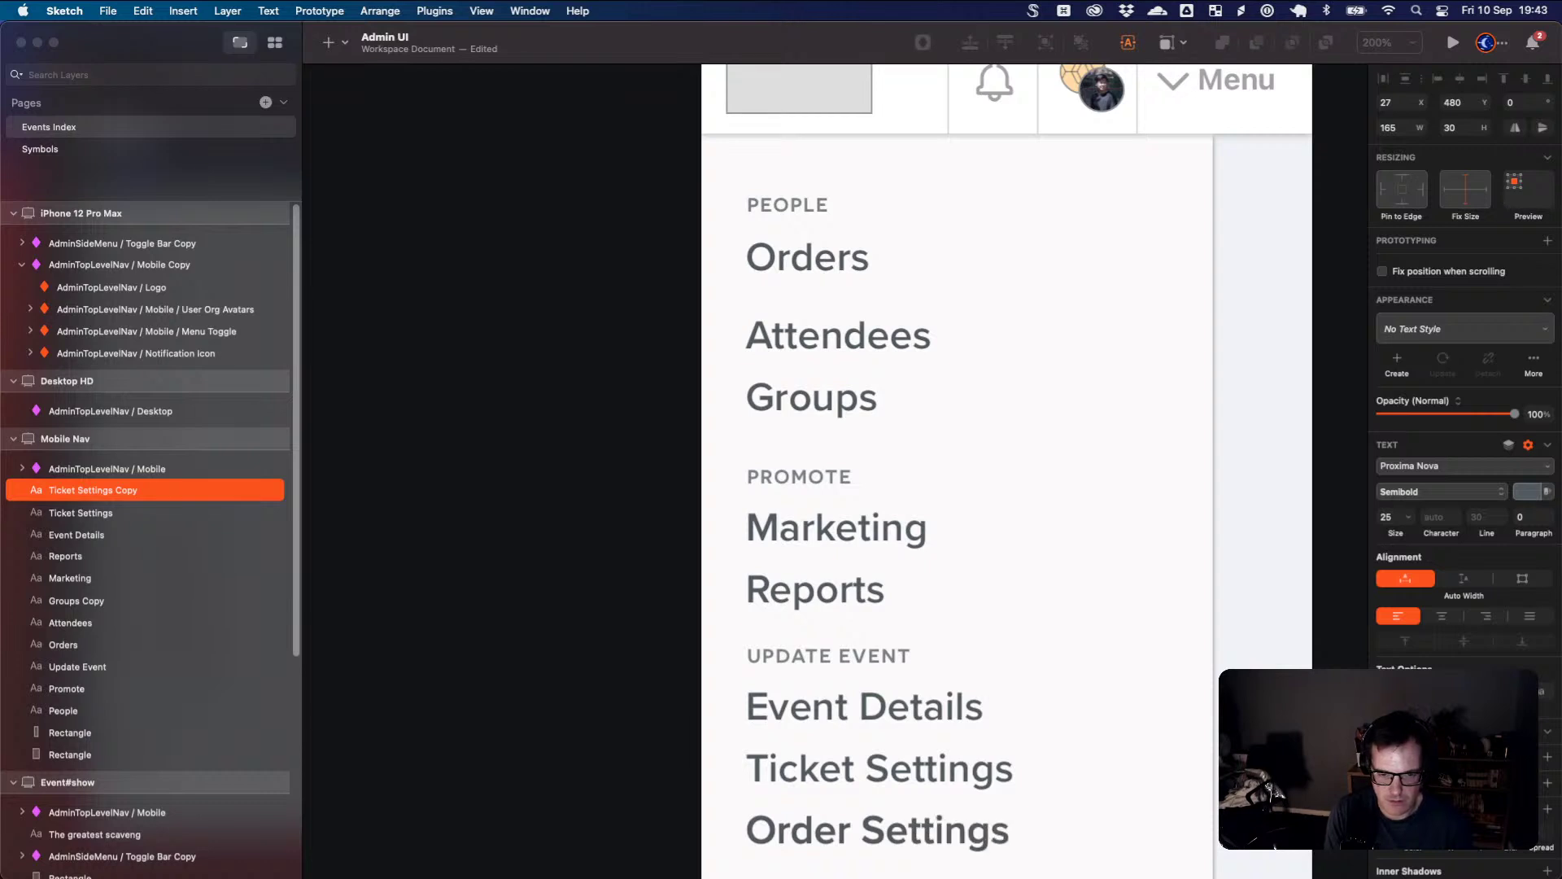
key(Escape)
- Add a Group Settings item below Order Settings
scroll(1007, 775, down, 5)
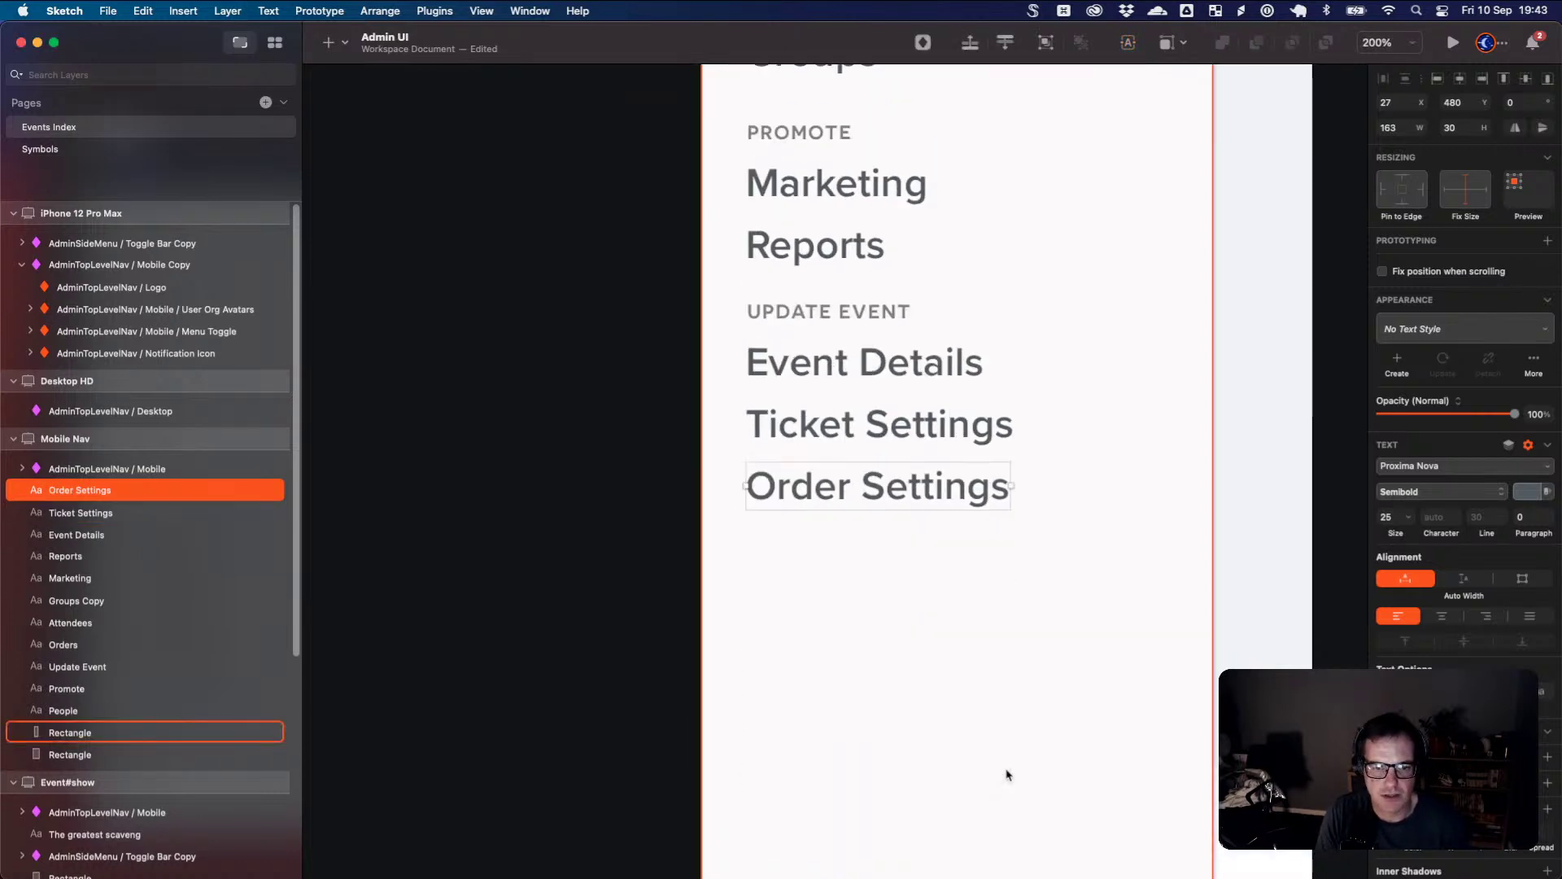
alt+drag(936, 492, 935, 540)
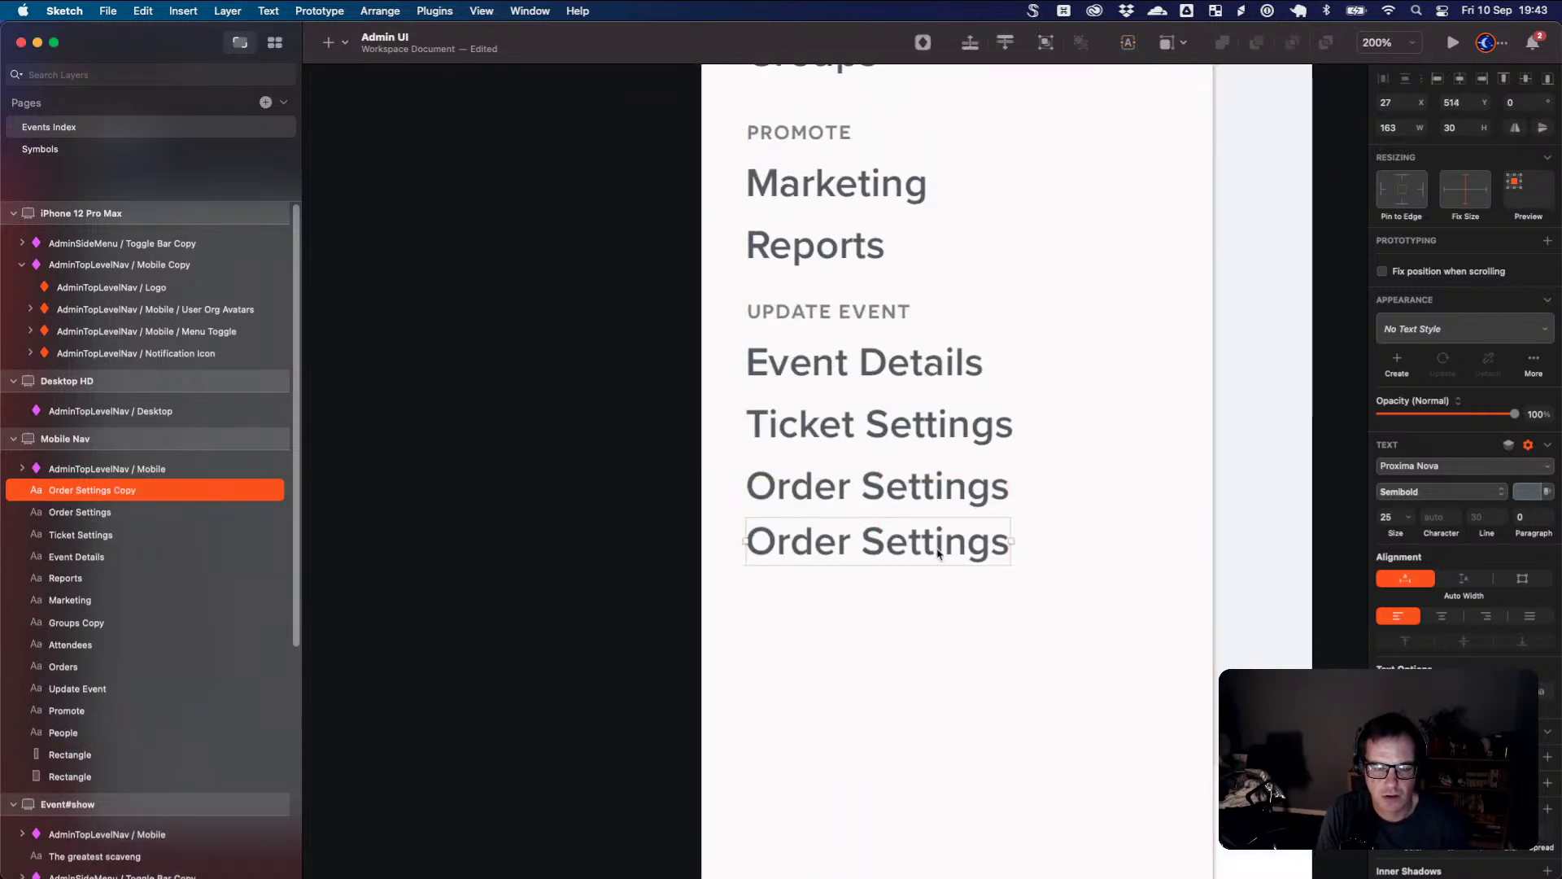
key(super+Tab)
key(super+Tab)
double_click(917, 540)
double_click(840, 539)
text(Grpu)
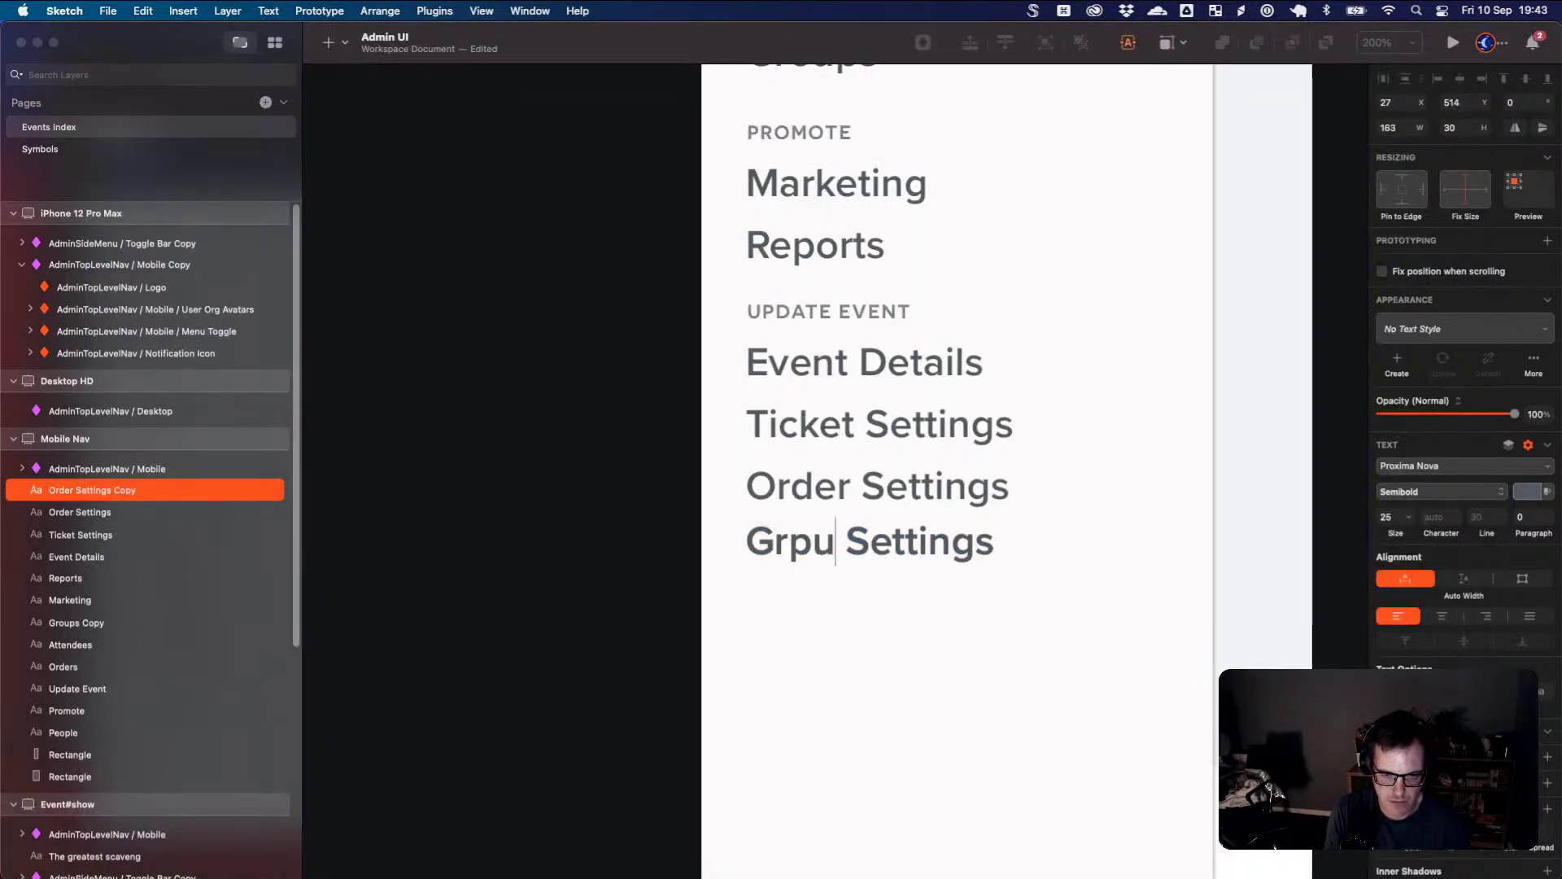
key(BackSpace)
key(BackSpace)
text(oup)
key(Escape)
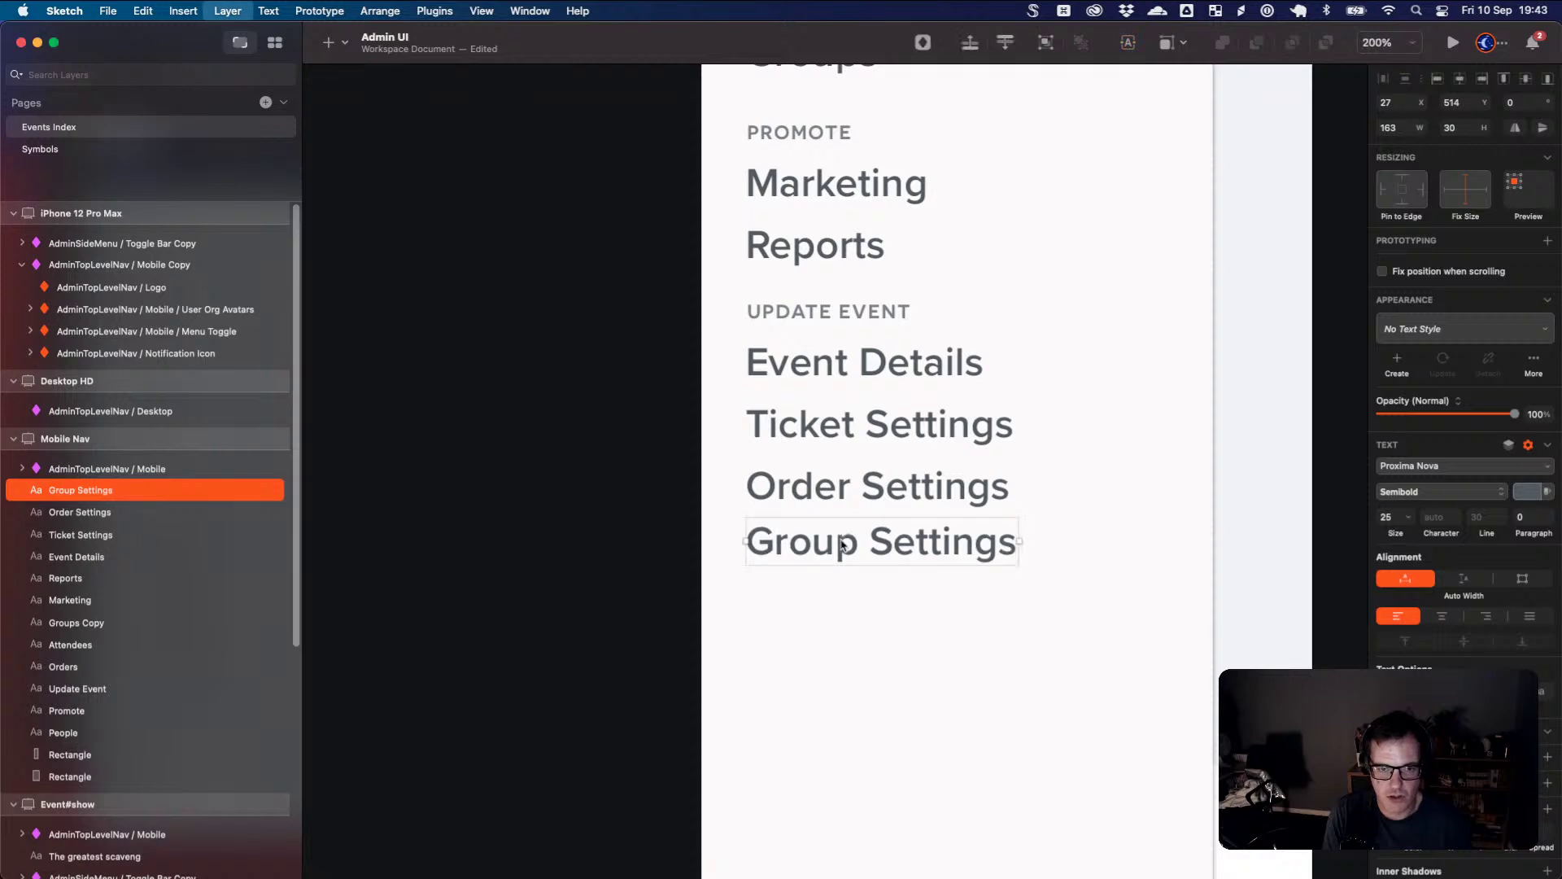
scroll(915, 570, up, 5)
scroll(914, 529, up, 2)
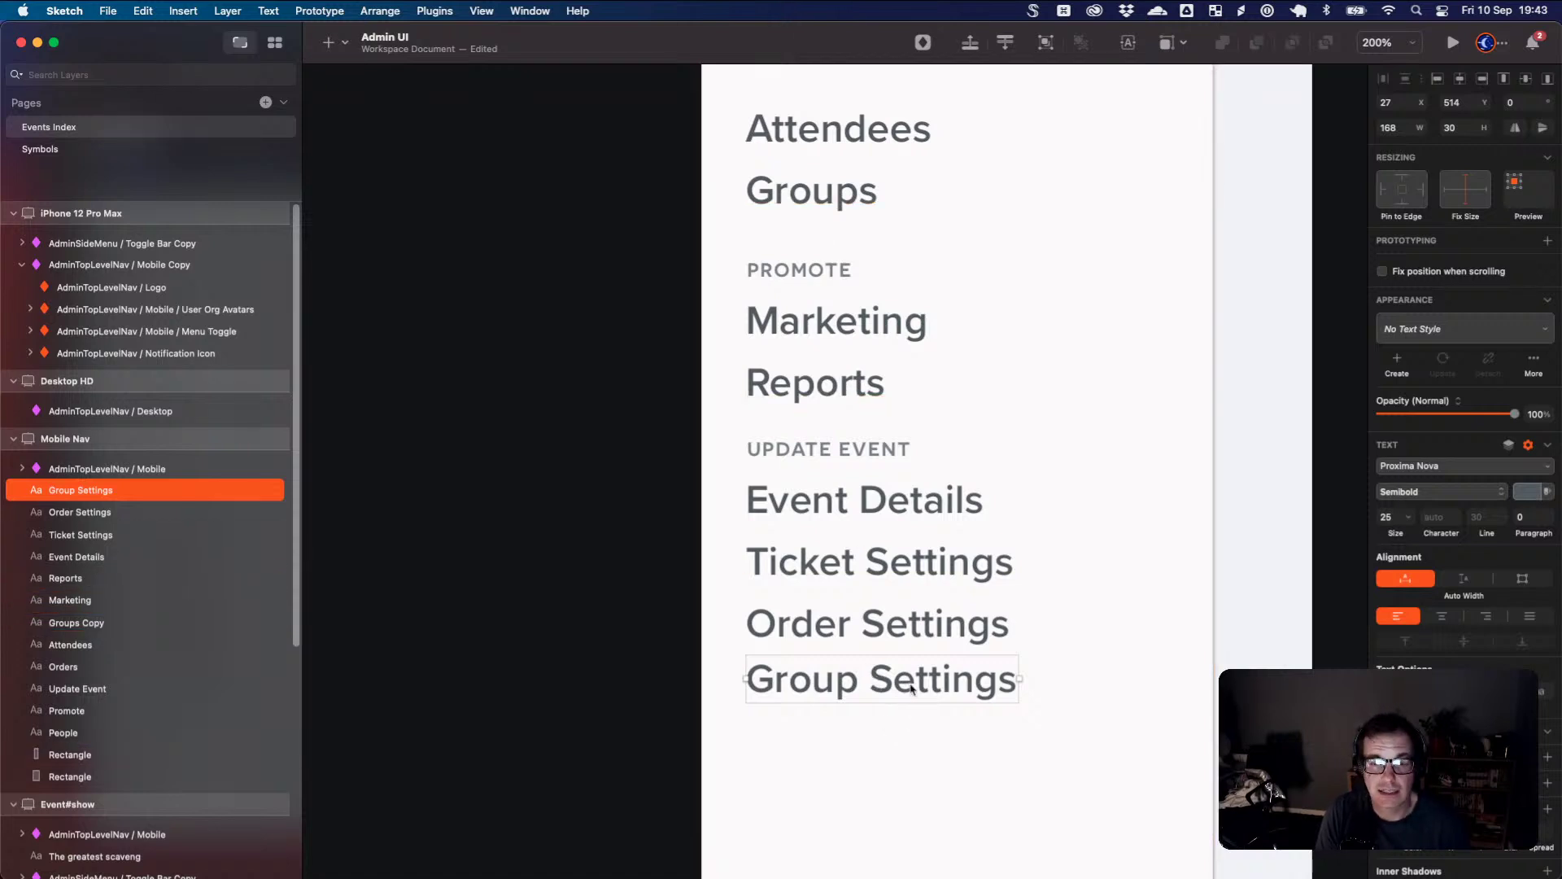
- Nudge Group Settings and Order Settings down to even the UPDATE EVENT spacing
drag(906, 681, 908, 712)
drag(906, 625, 906, 642)
drag(922, 573, 924, 586)
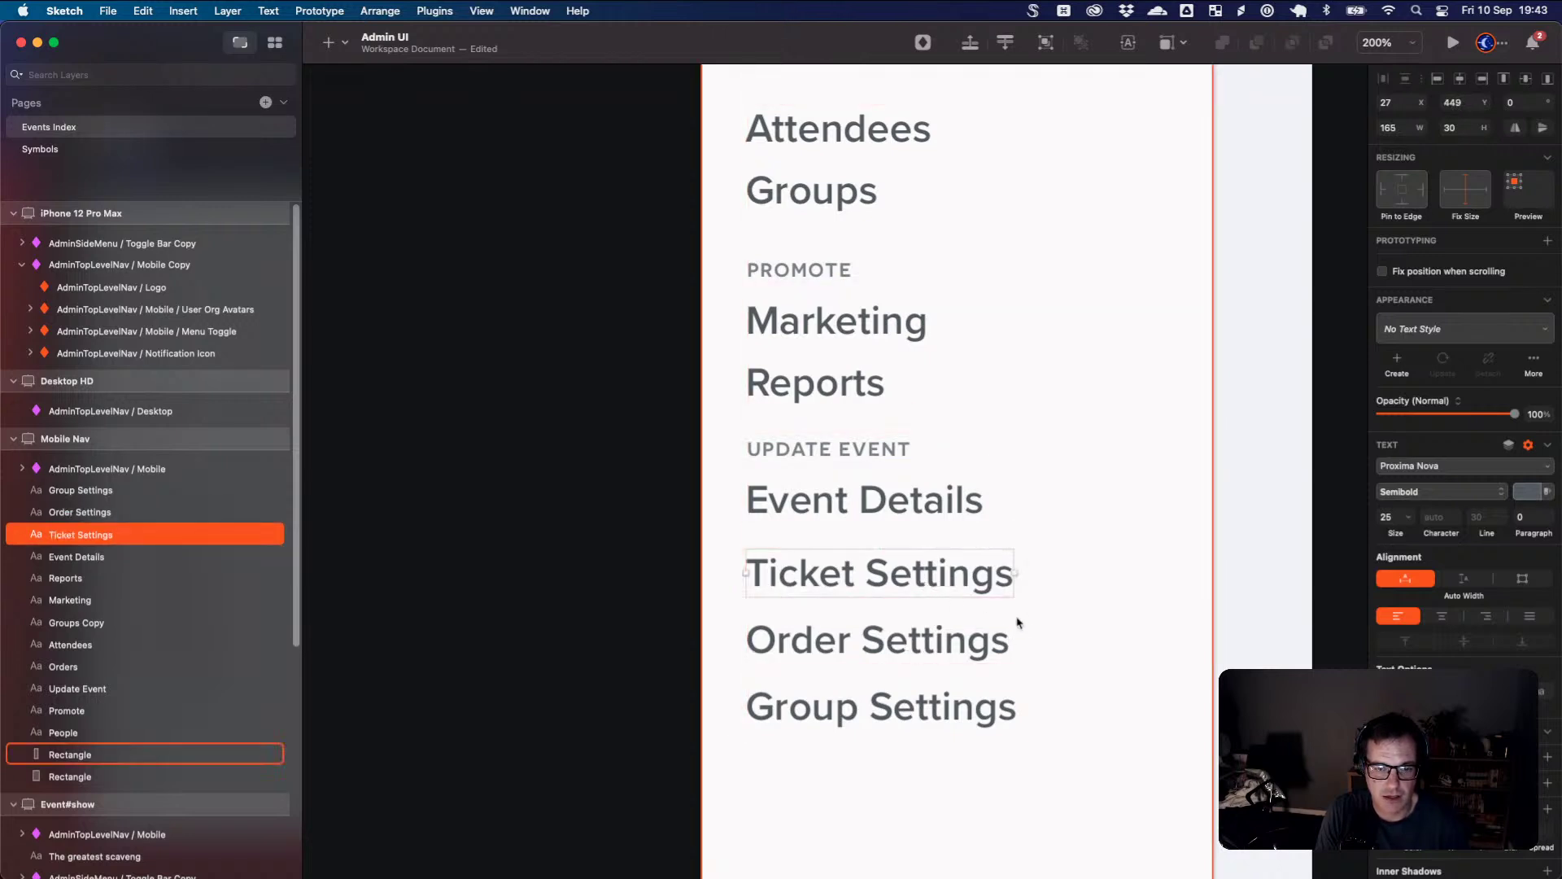
click(1019, 634)
scroll(1025, 689, down, 2)
scroll(1023, 683, down, 1)
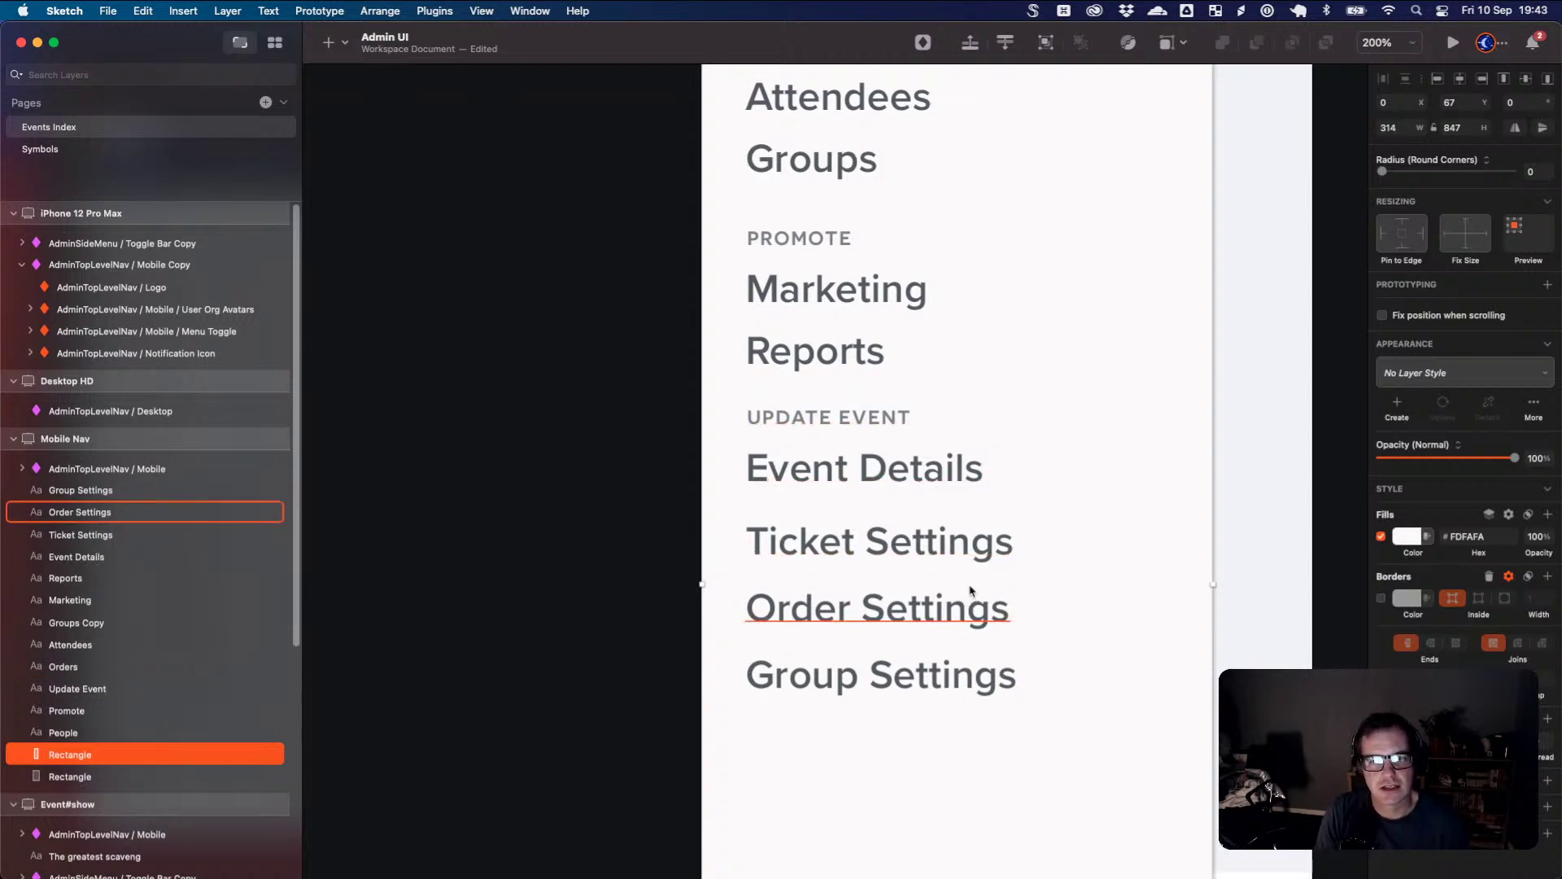
scroll(969, 598, up, 6)
scroll(969, 589, down, 5)
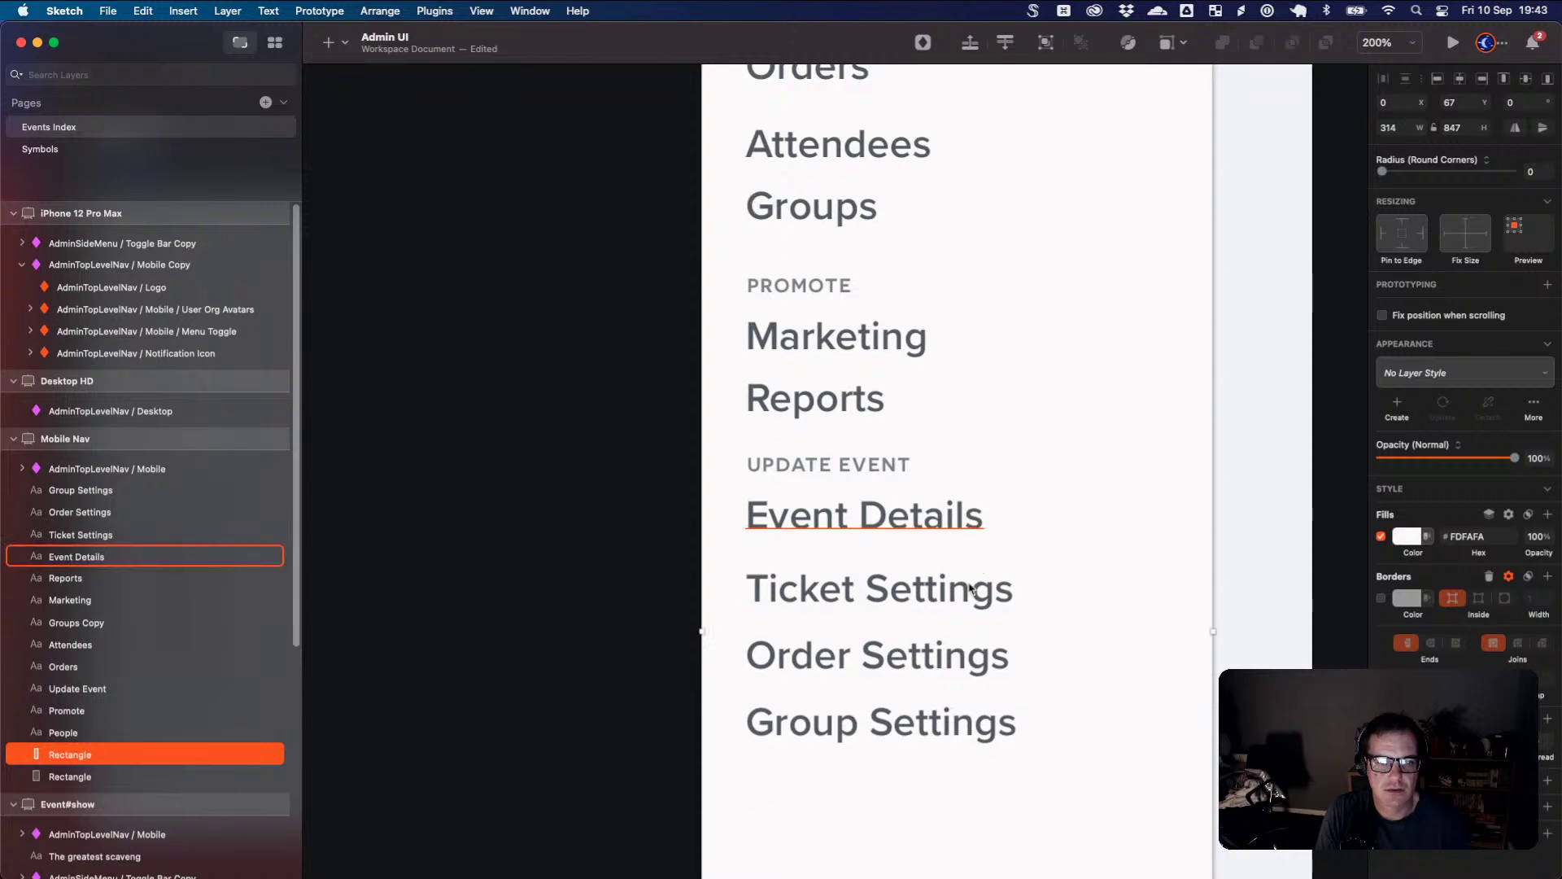
key(super+Tab)
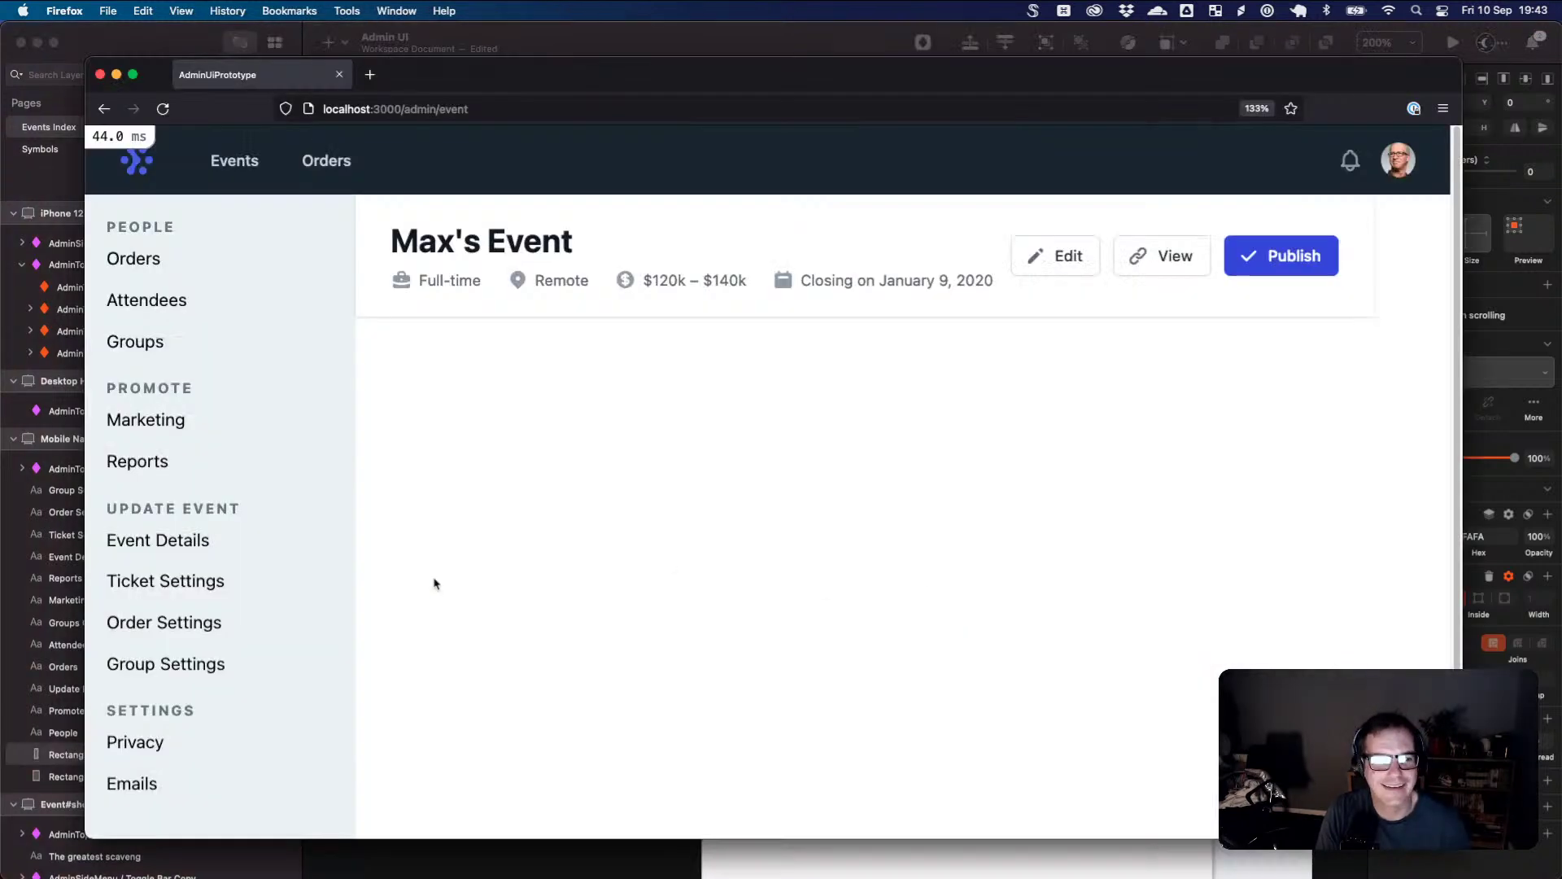
key(super+Tab)
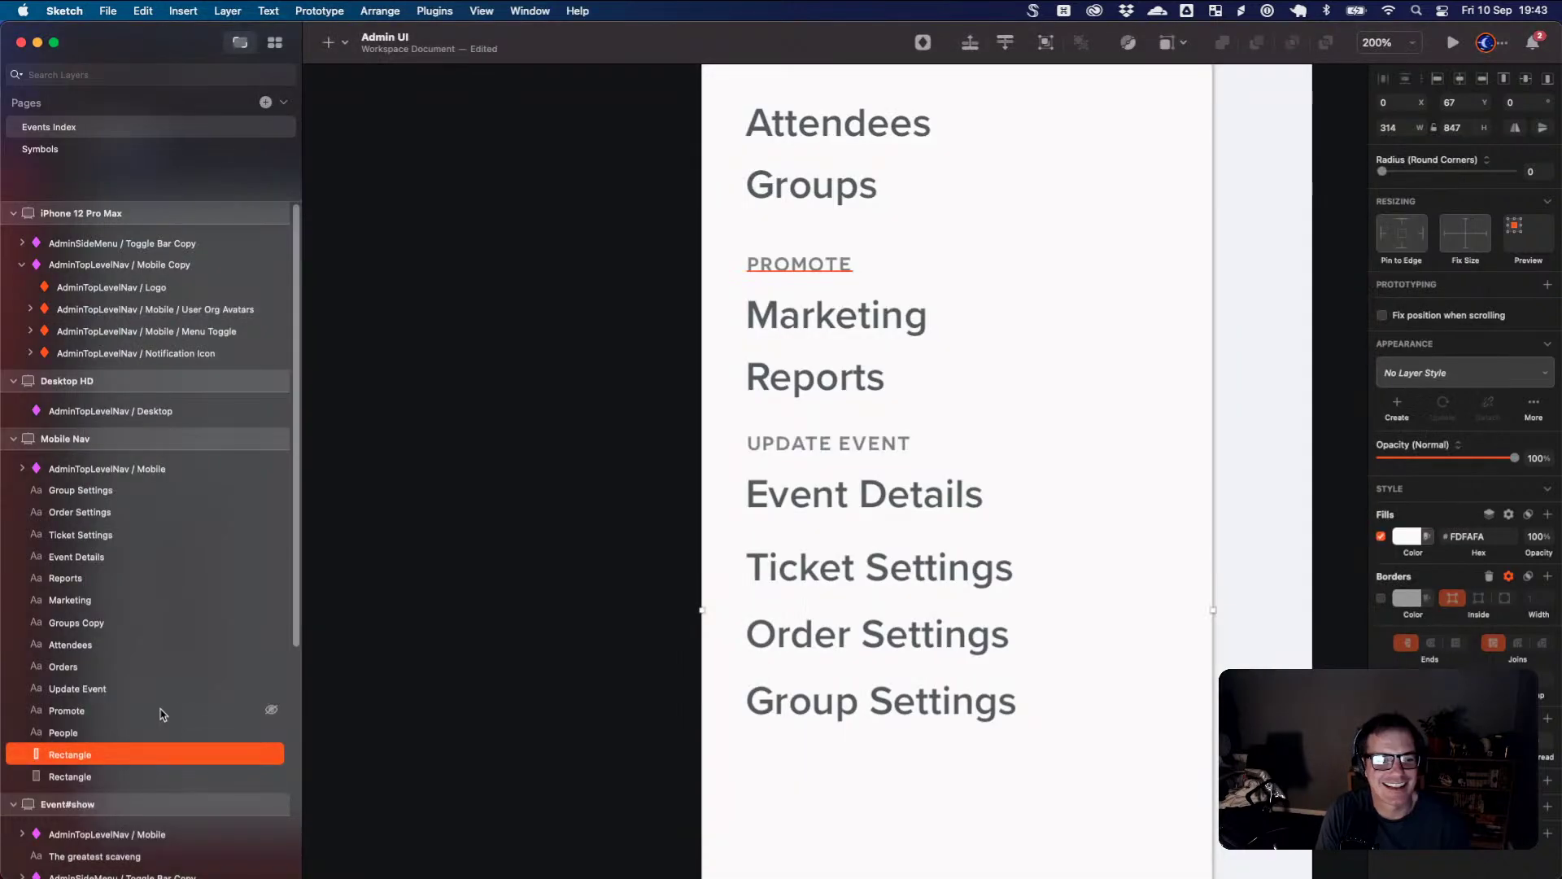
- Copy the UPDATE EVENT heading below Group Settings and retype it as Settings
click(847, 448)
drag(849, 450, 858, 780)
double_click(861, 778)
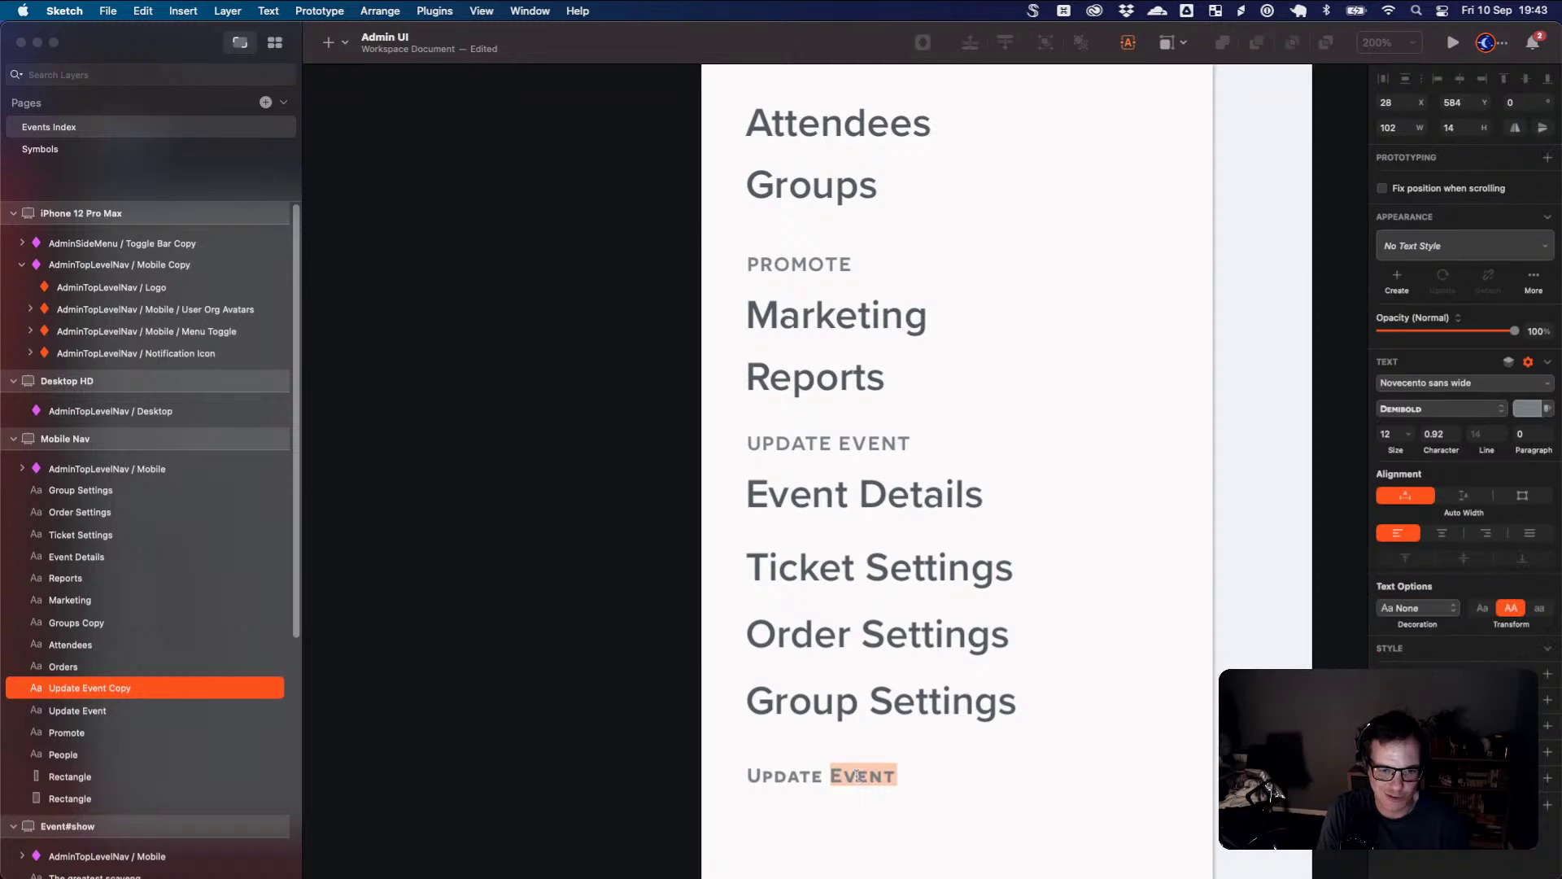
key(super+a)
text(s)
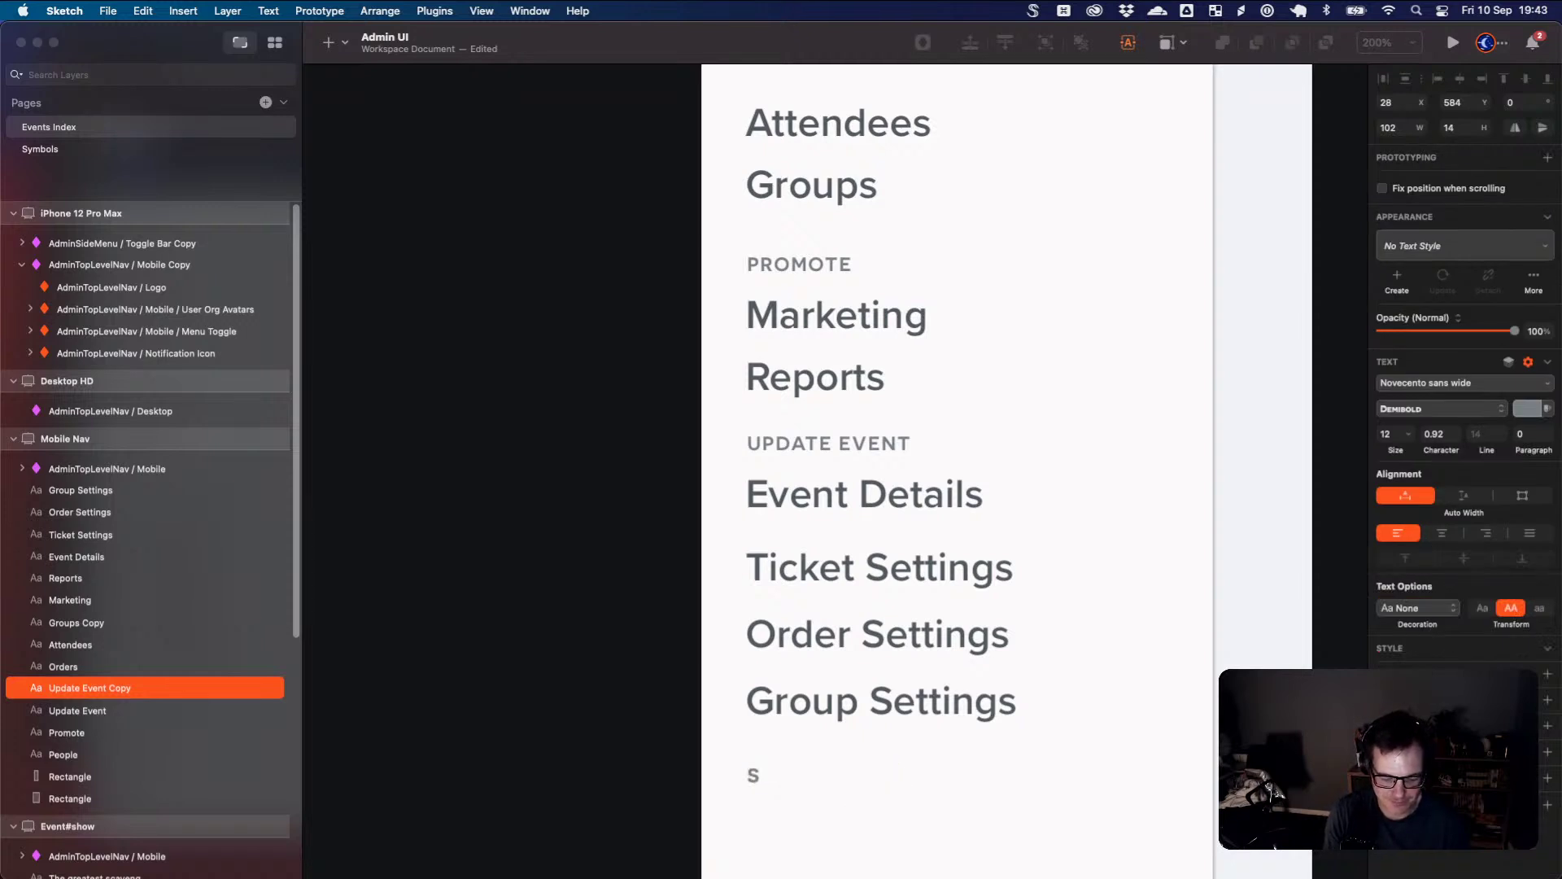
text(on)
key(BackSpace)
key(BackSpace)
key(BackSpace)
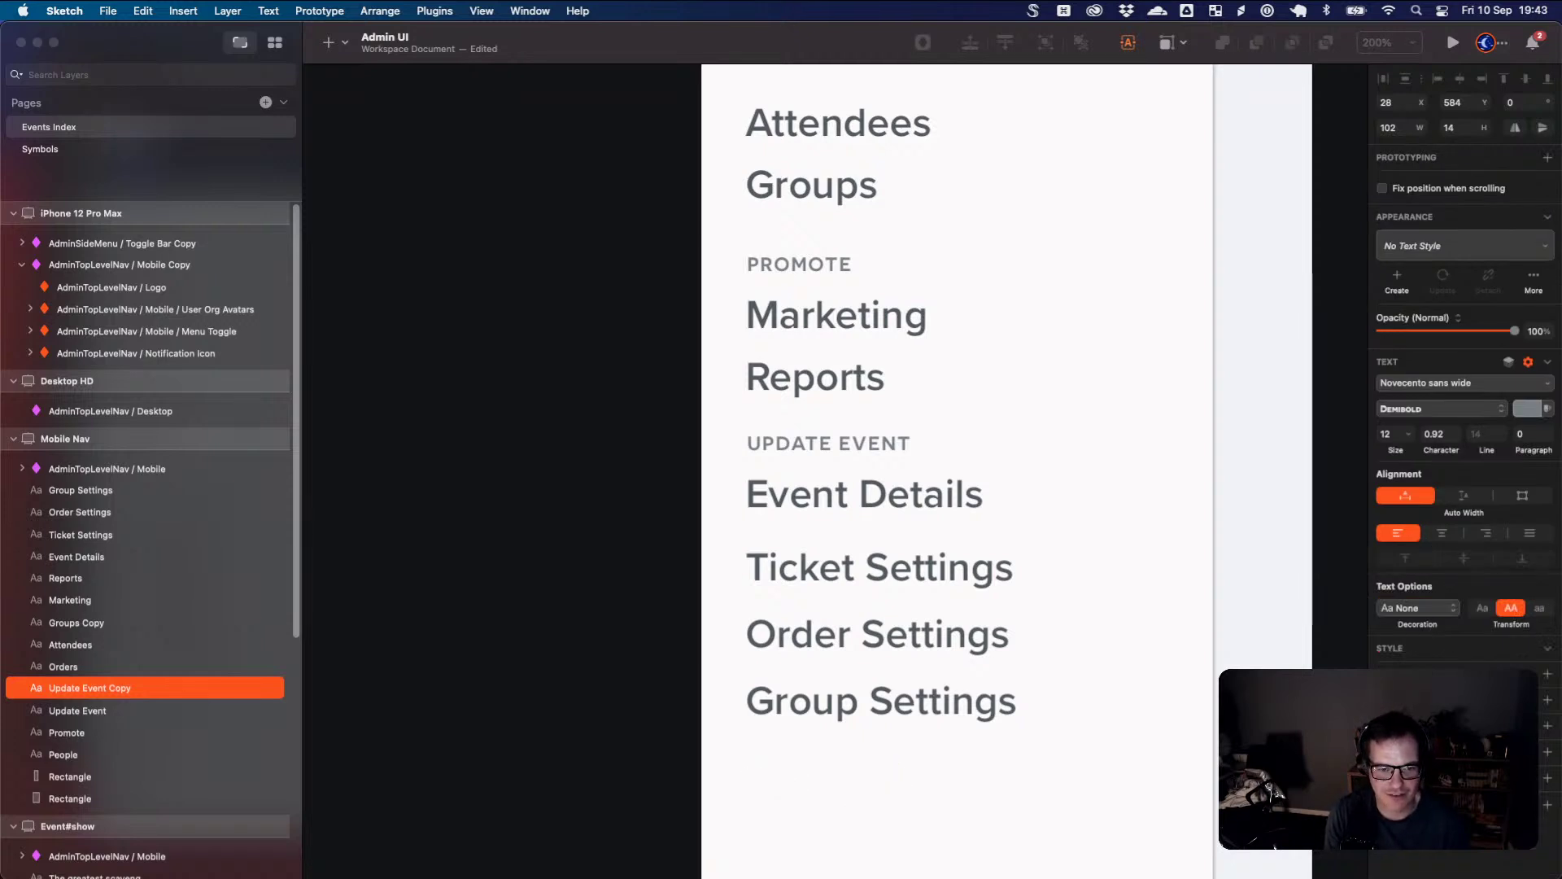
text(settings)
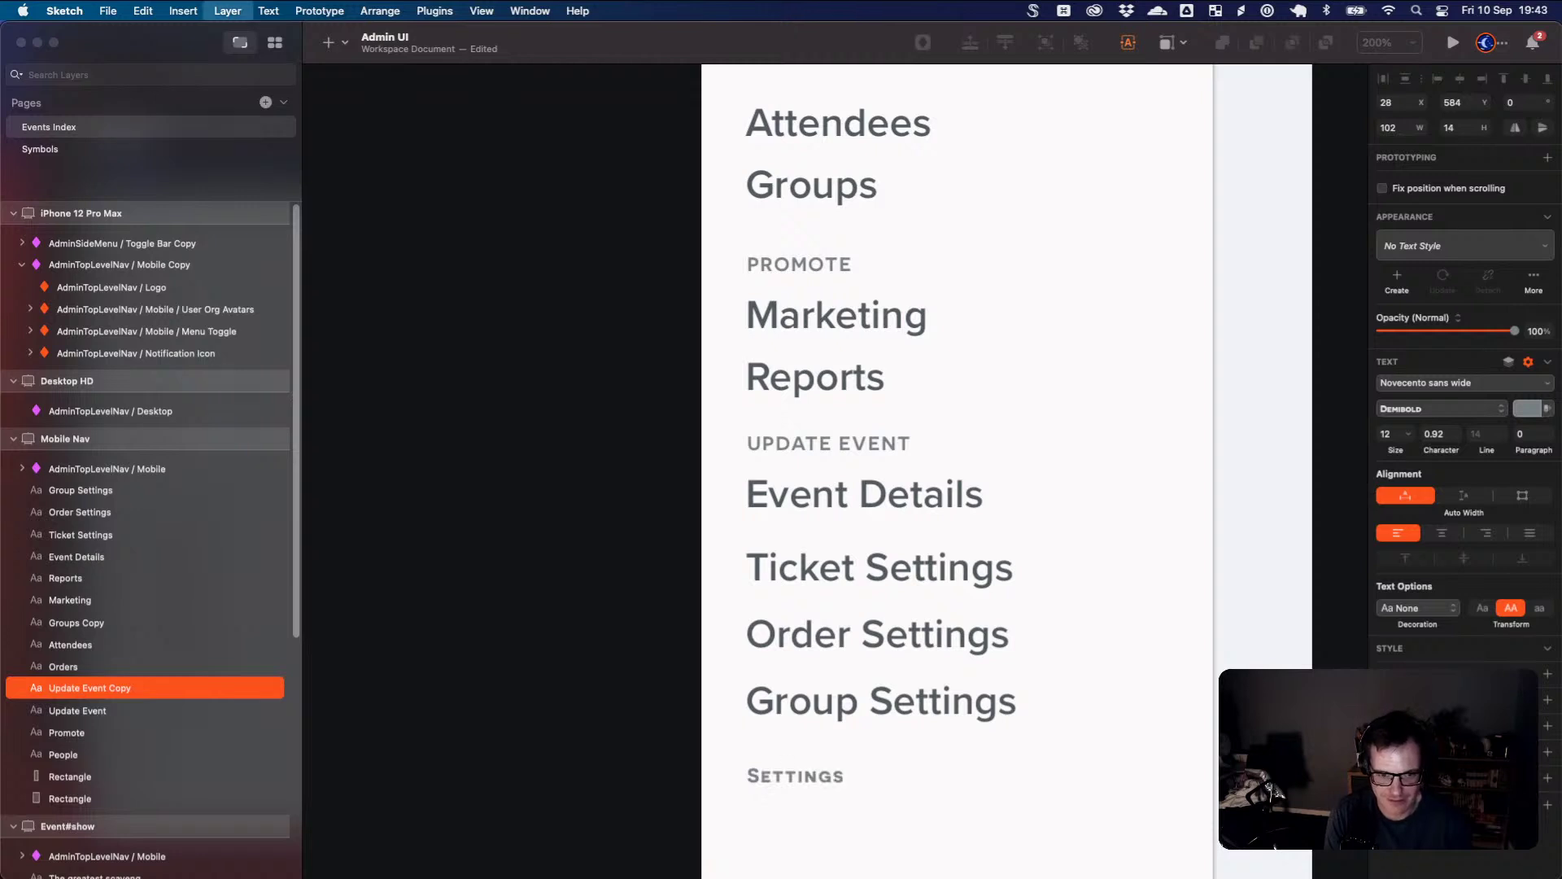
- Copy Group Settings under the SETTINGS heading and rename it Privacy
click(944, 712)
drag(949, 726, 936, 830)
key(super+Tab)
key(super+Tab)
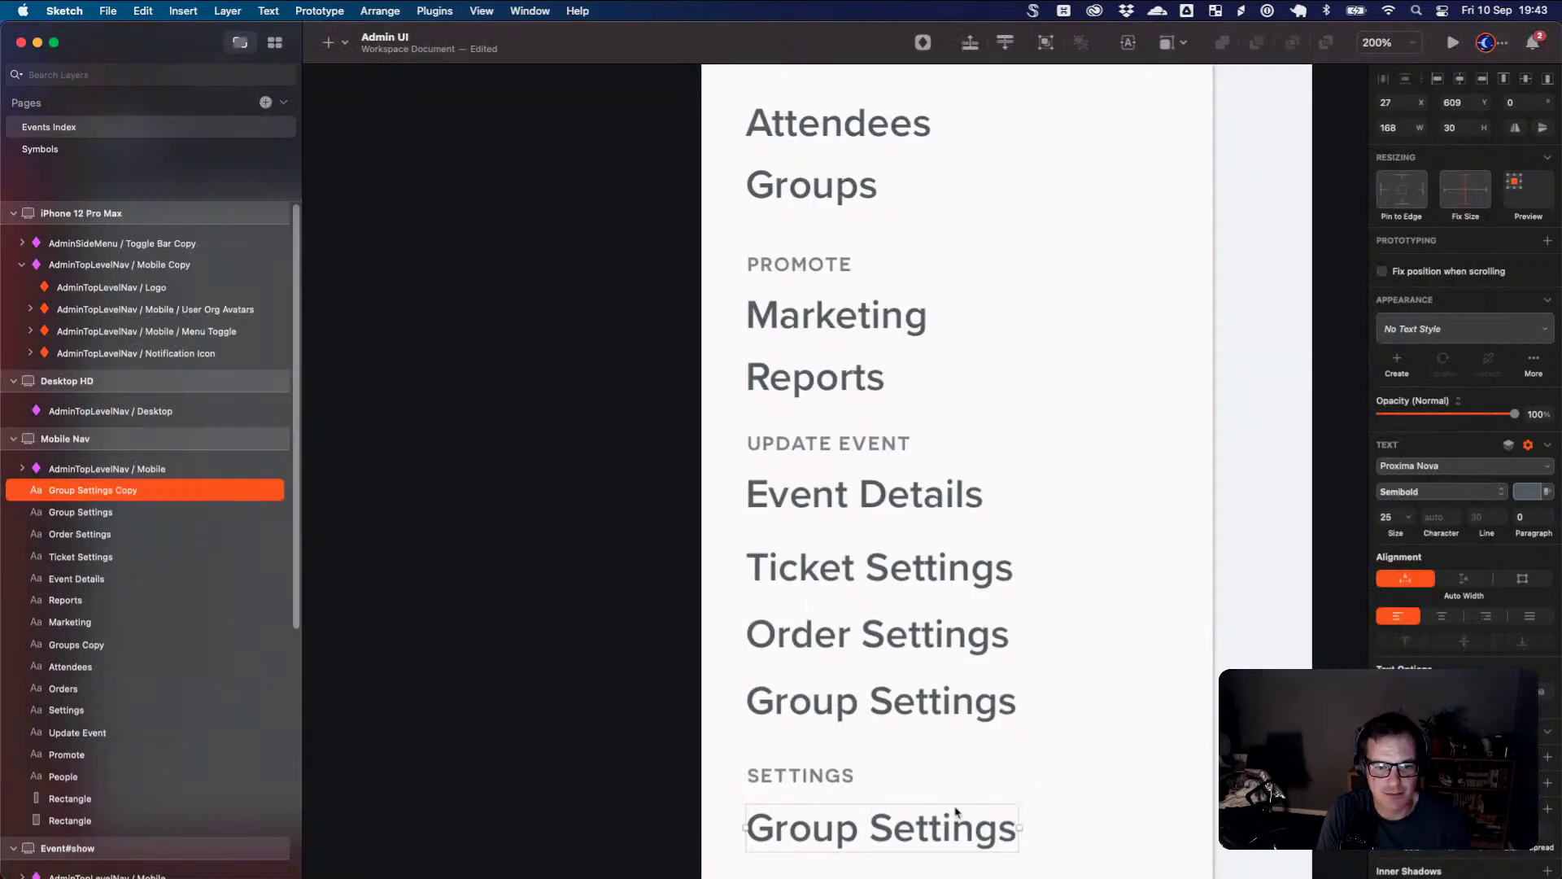
scroll(924, 736, down, 3)
double_click(914, 726)
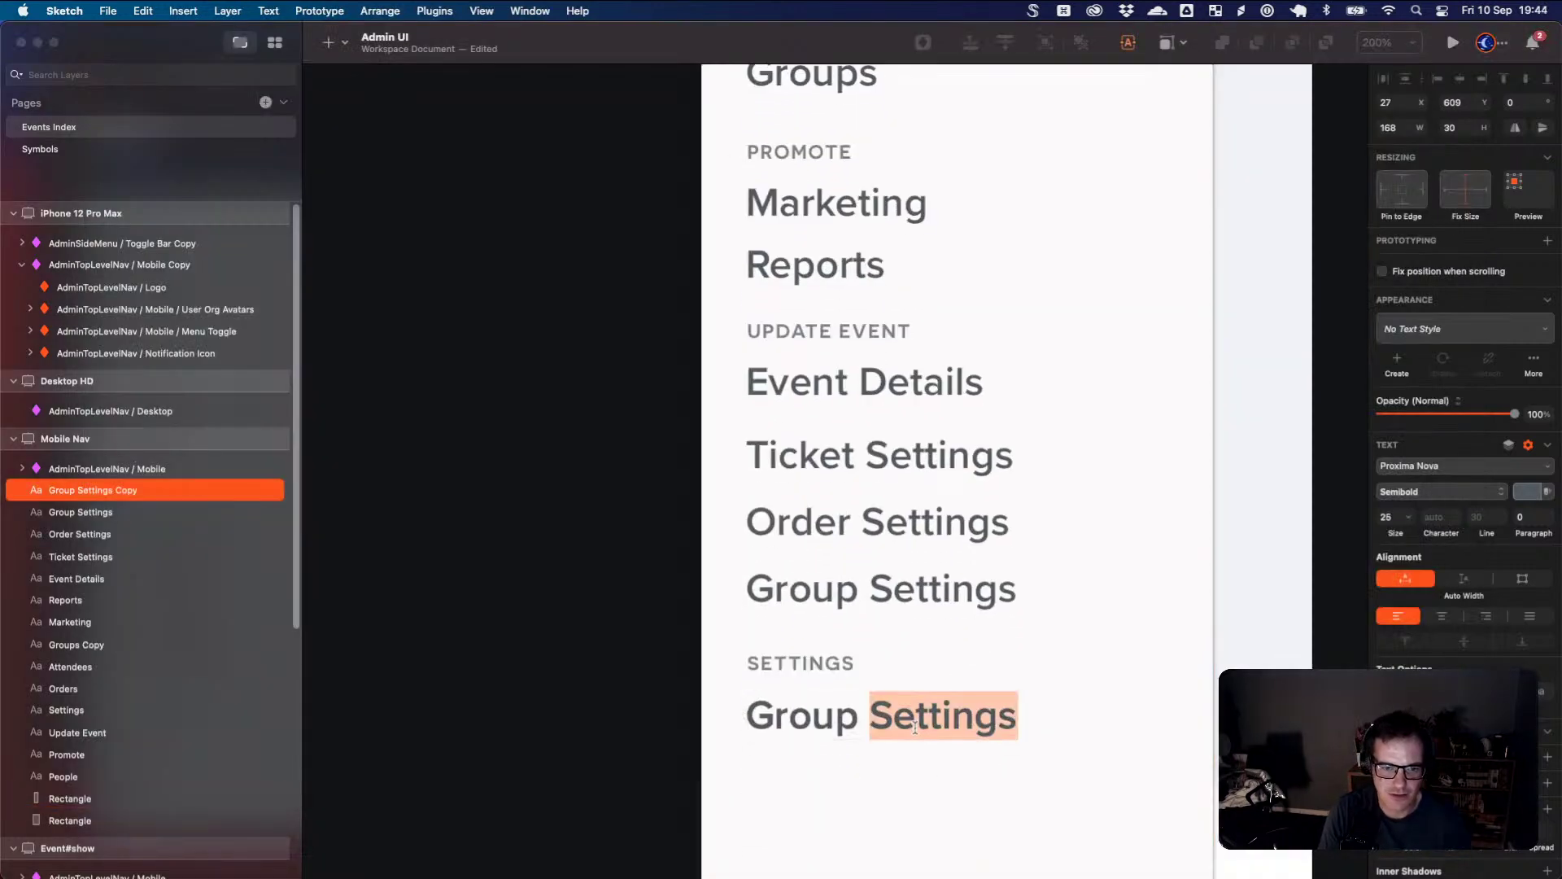
key(super+a)
text(Privacy)
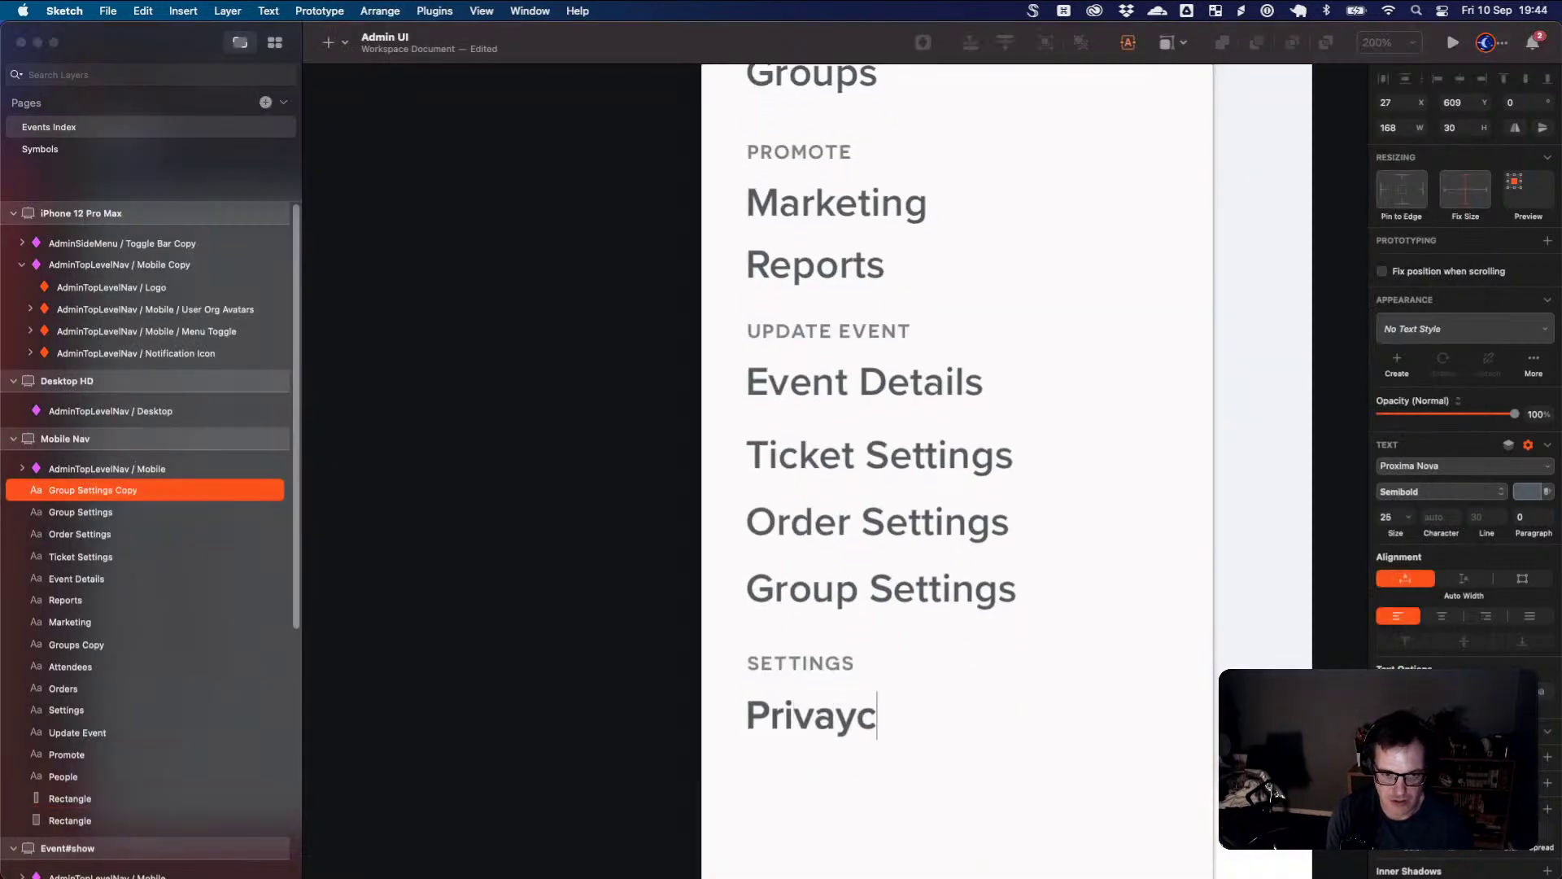
key(BackSpace)
key(BackSpace)
text(cy)
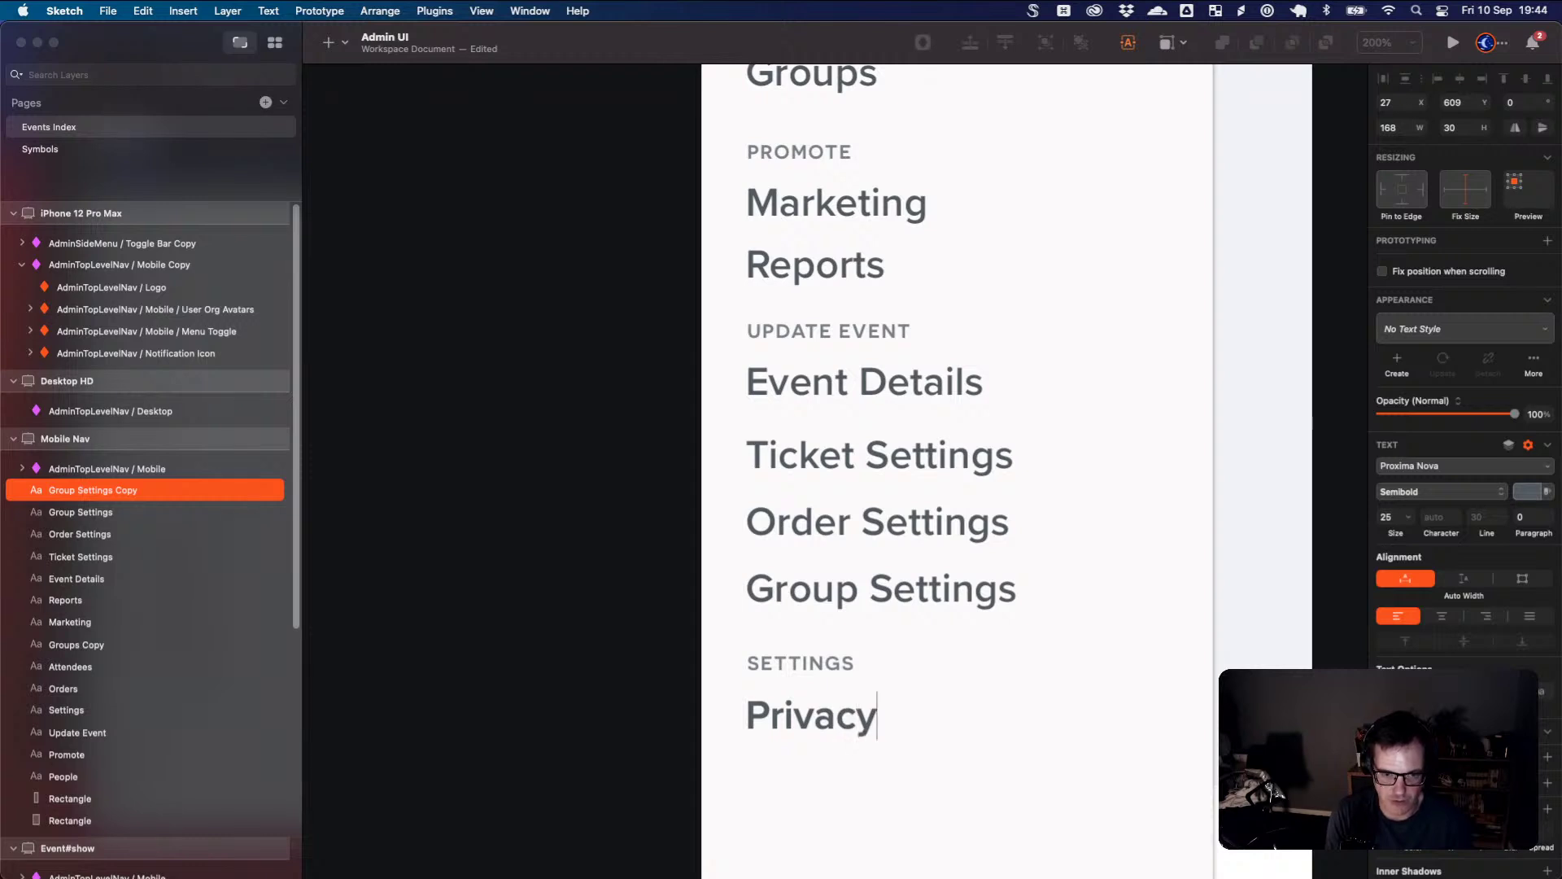
- Duplicate Privacy below itself and change the copy's text to Email
key(super+Tab)
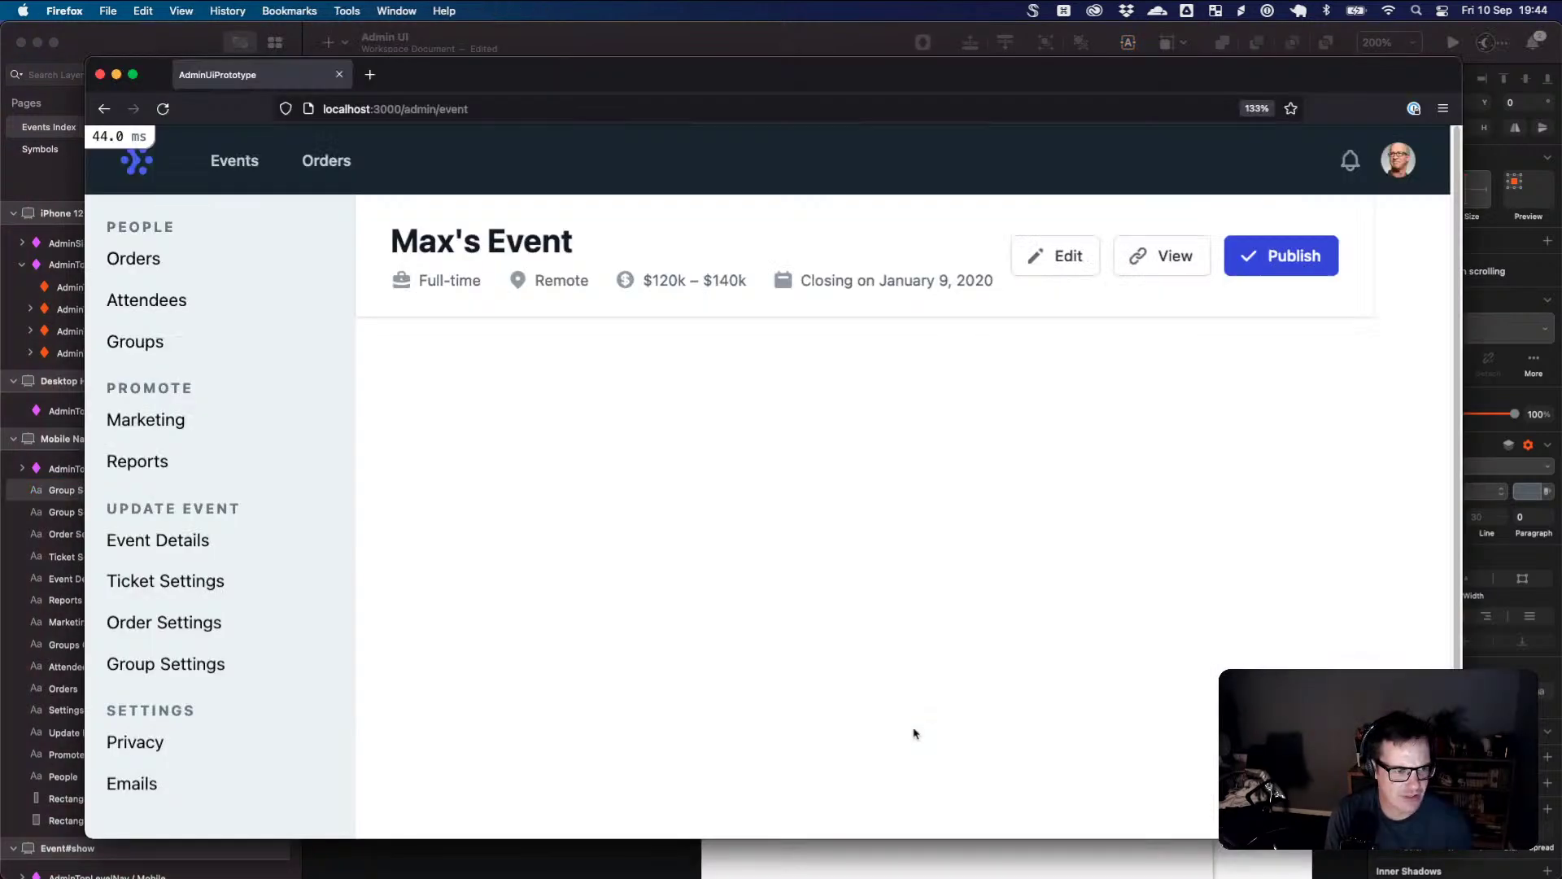
key(super+Tab)
key(Escape)
shift+click(876, 715)
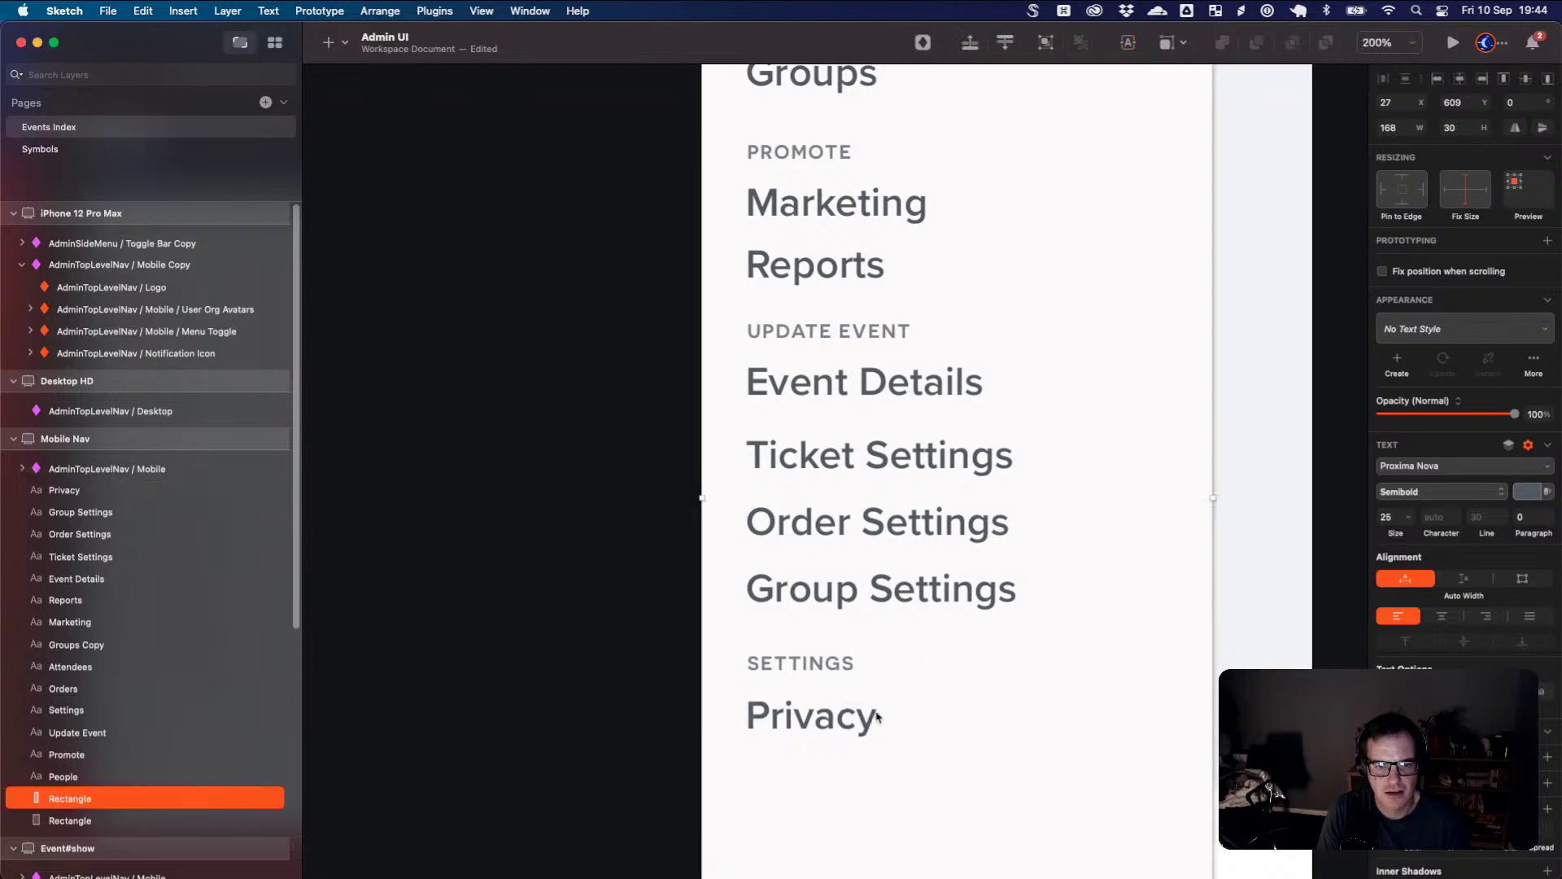
key(super+d)
drag(865, 715, 859, 785)
double_click(856, 783)
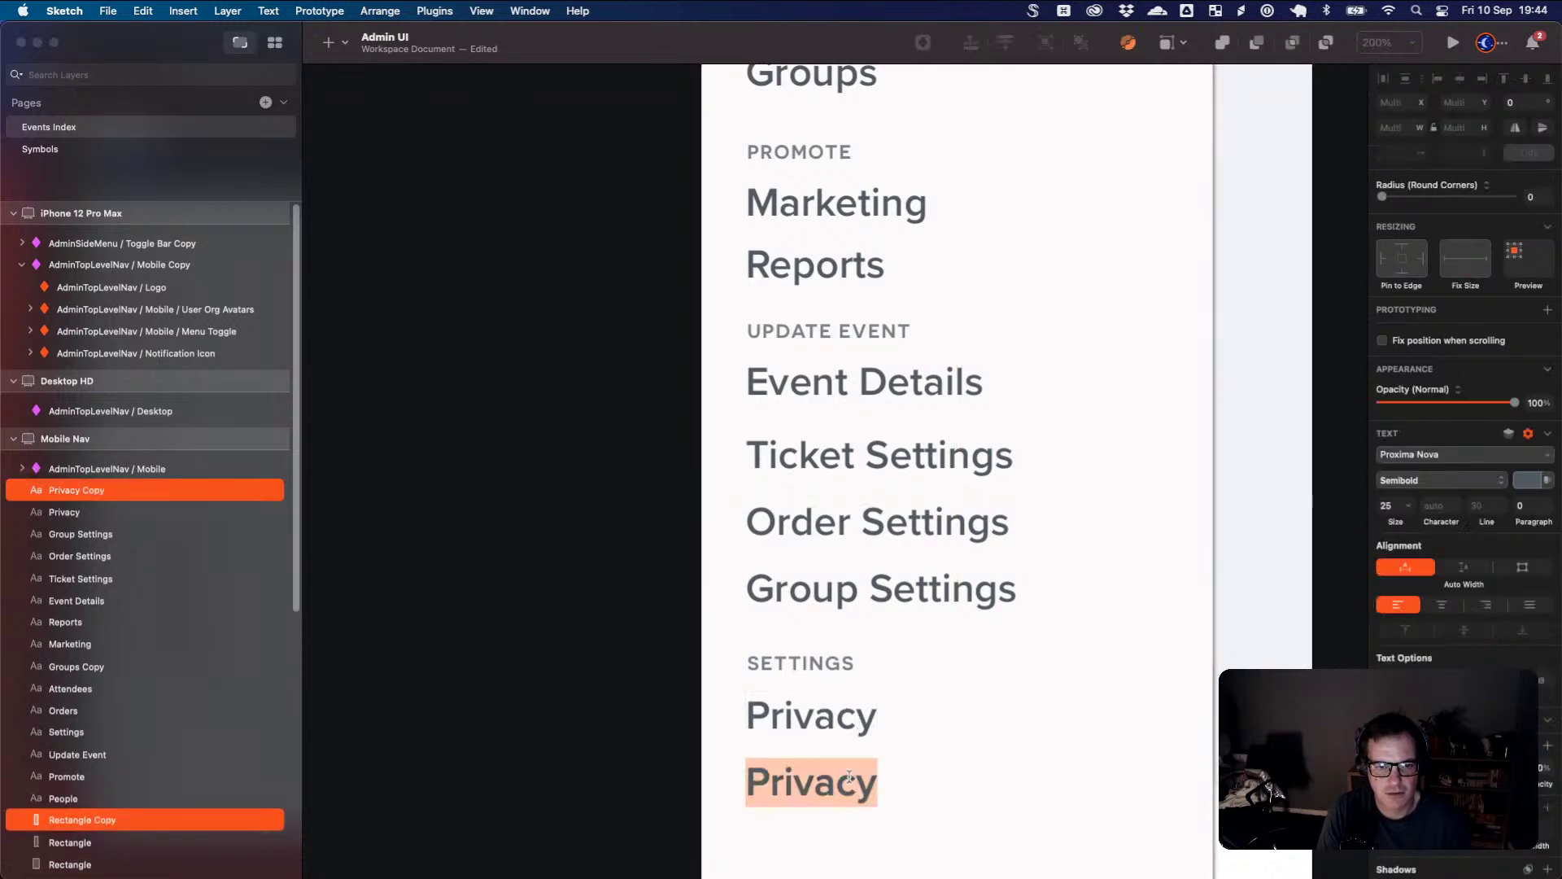
text(Email)
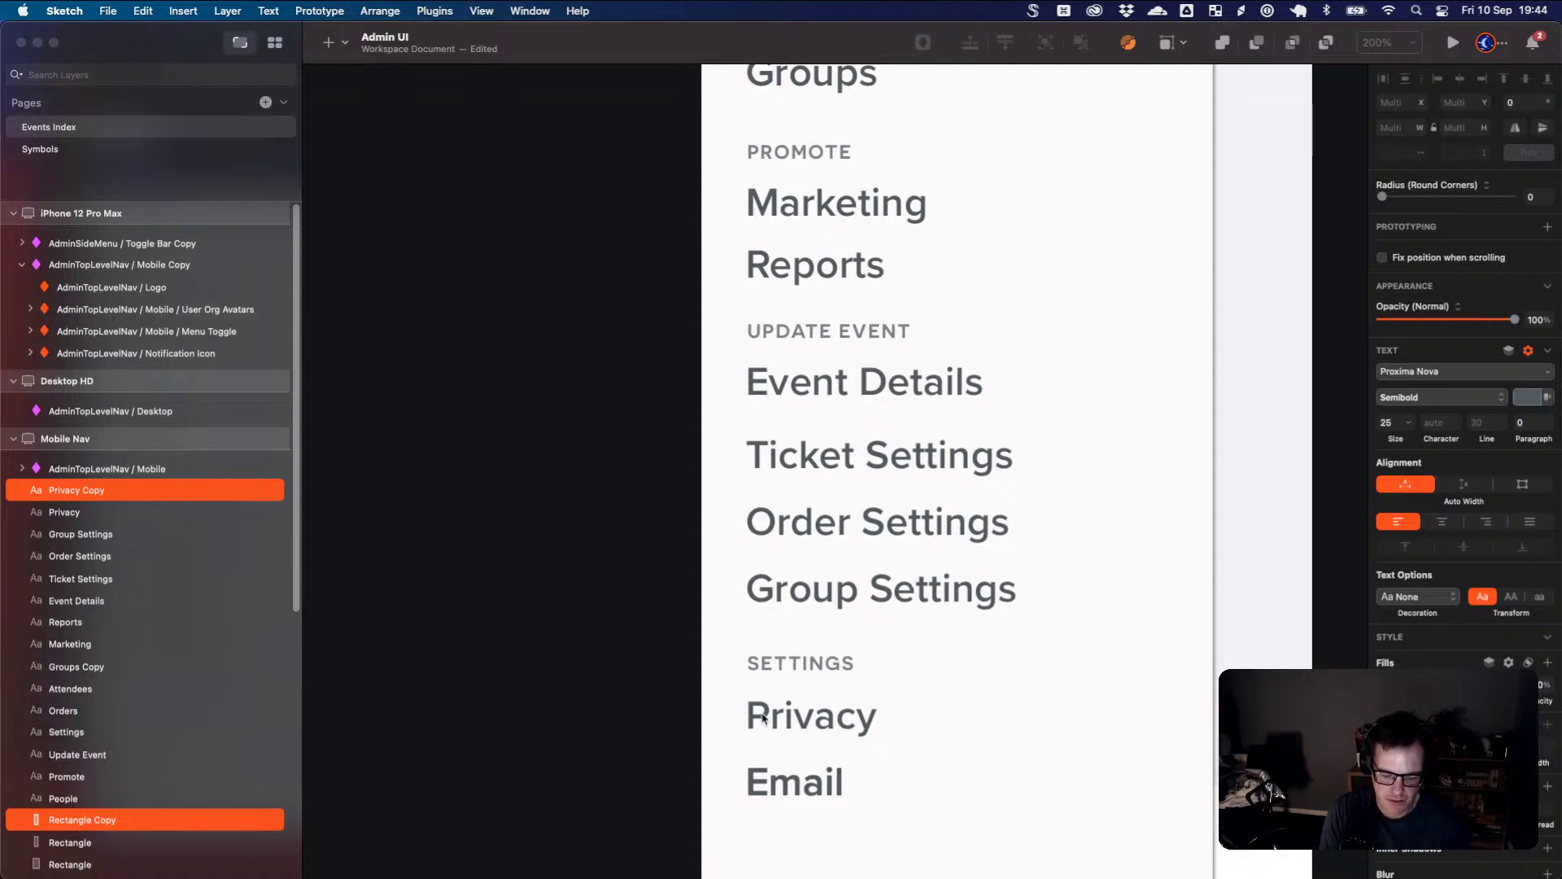
key(super+0)
key(Escape)
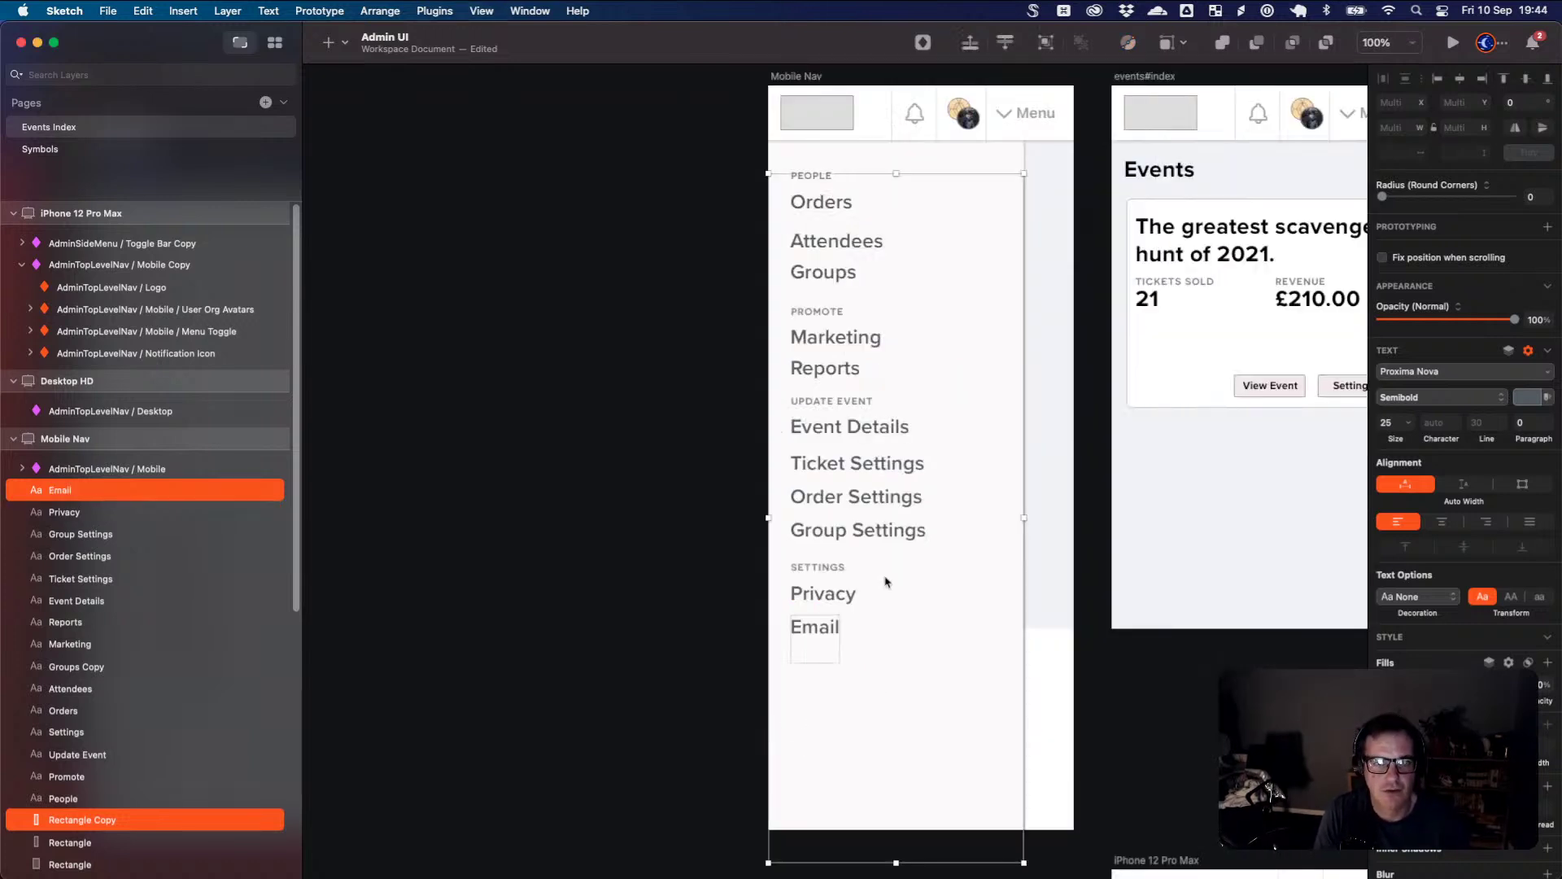
- Undo the earlier Email copy, leaving Privacy as the last item
scroll(895, 592, up, 1)
key(super+z)
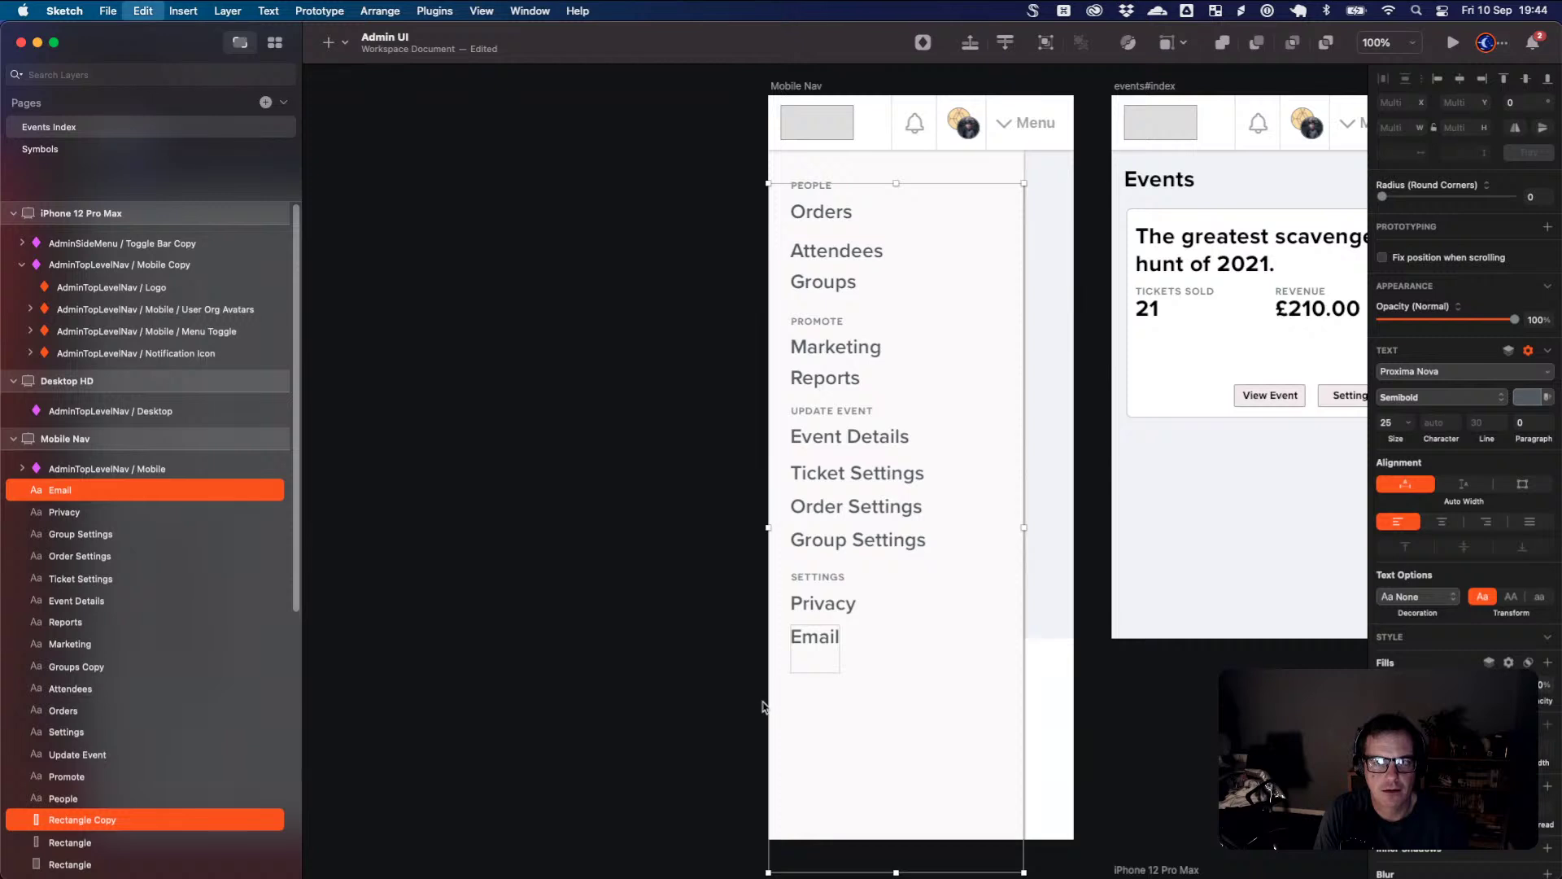
key(super+z)
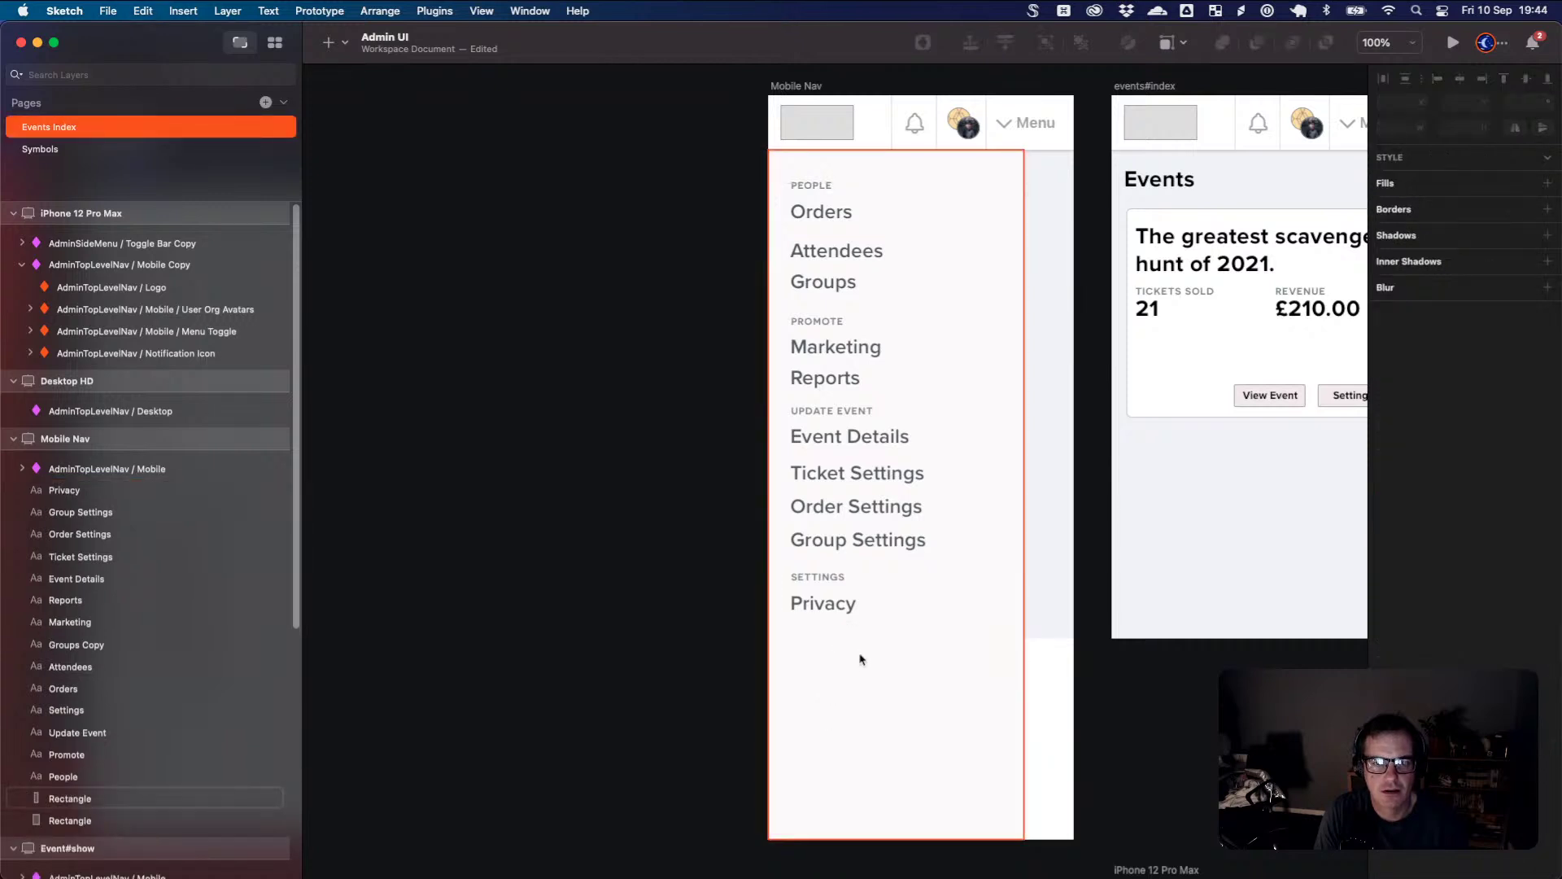
click(832, 603)
double_click(833, 609)
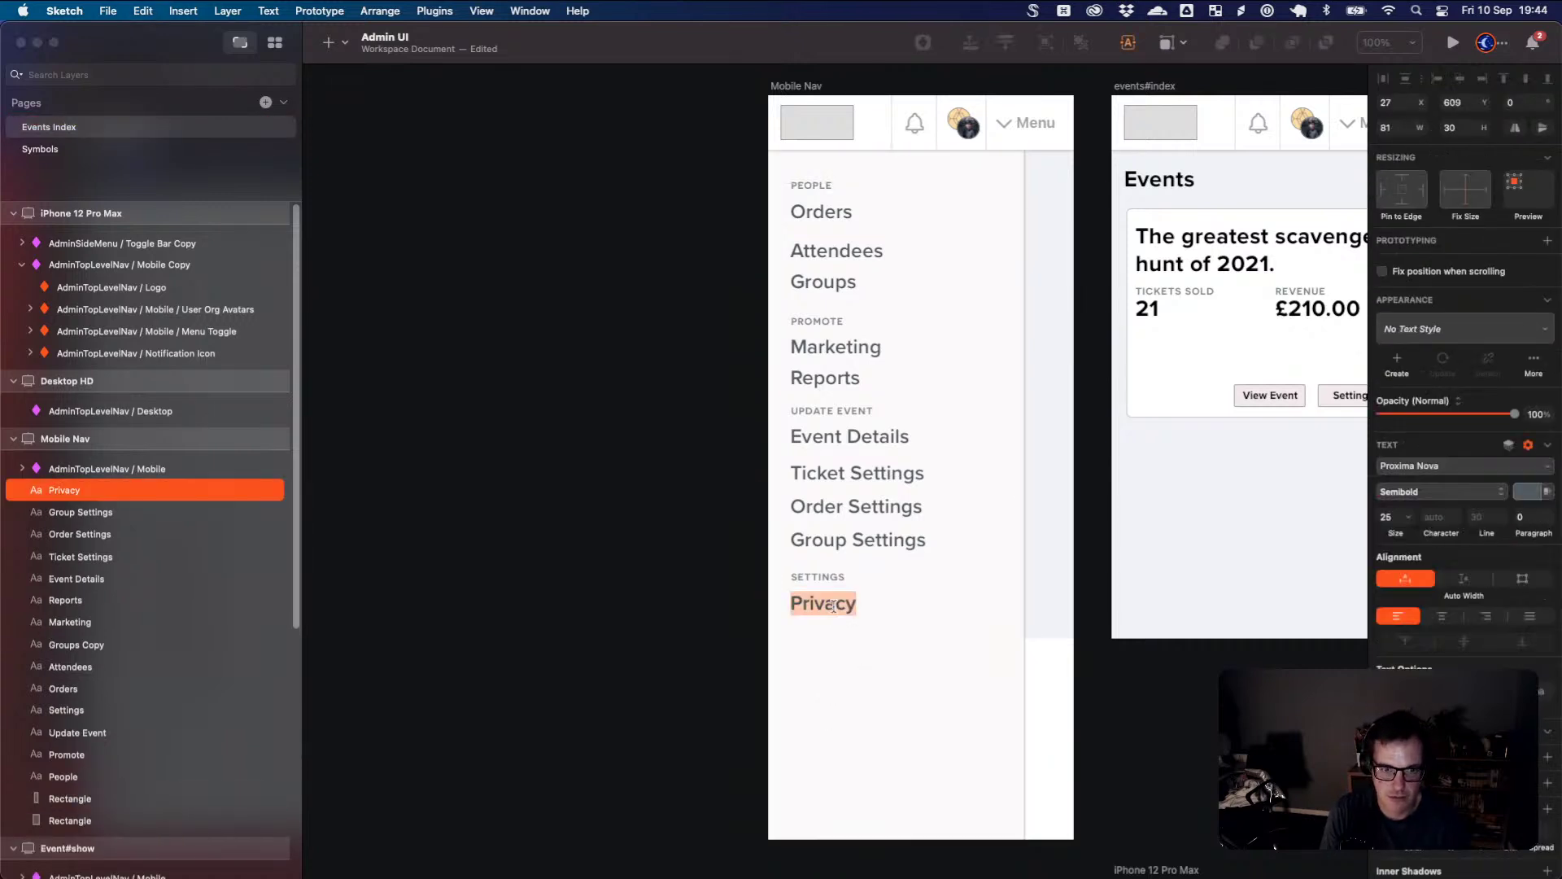
text(Email)
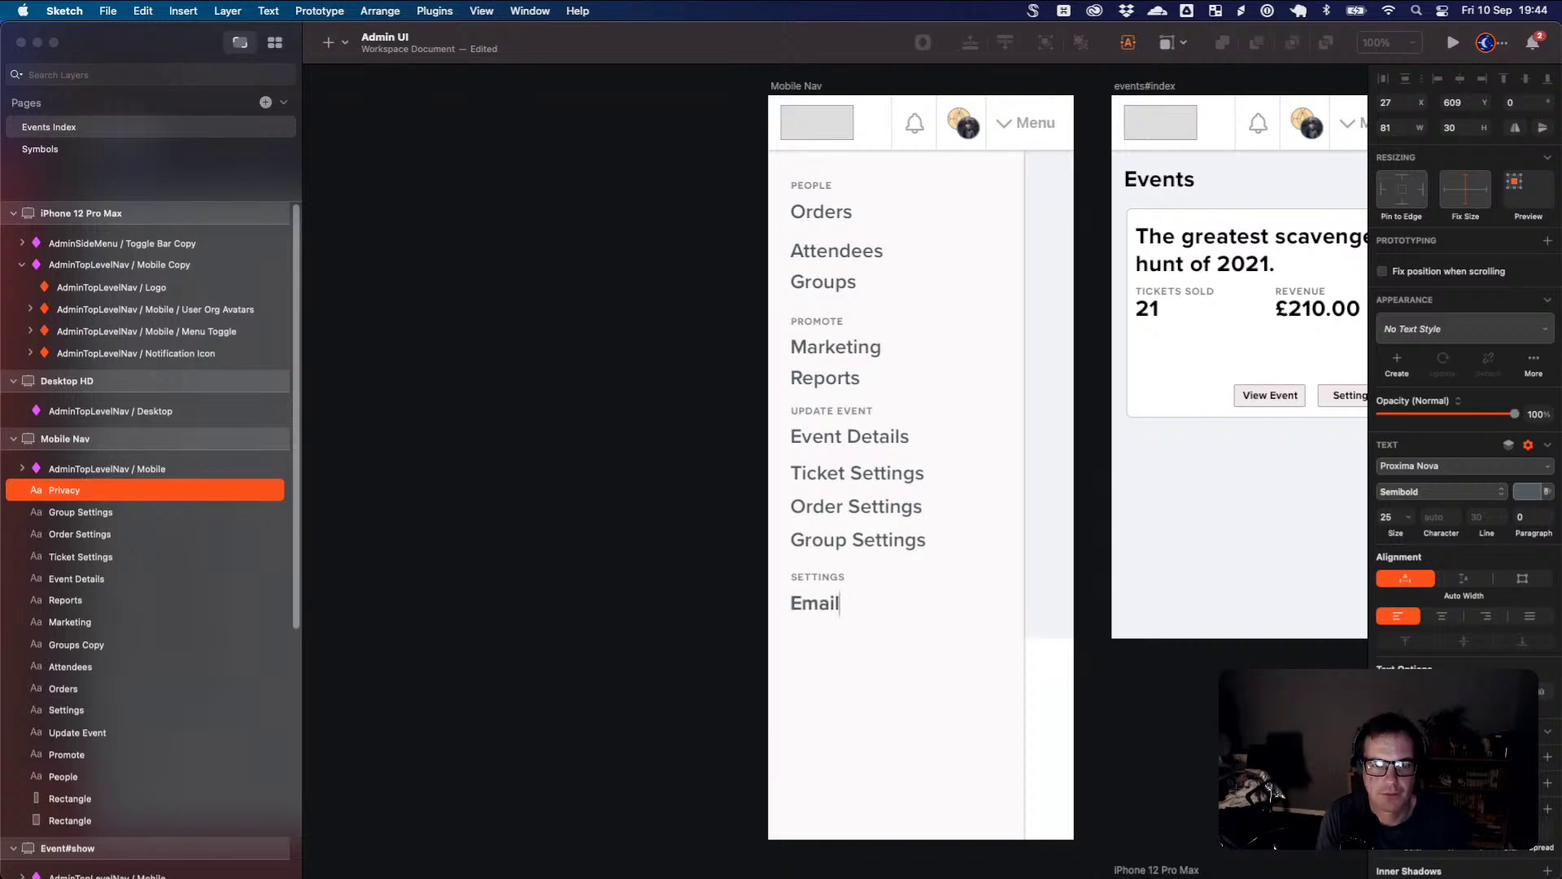
key(super+z)
- Duplicate Privacy with Cmd+D, move the copy below, and rename it Email
click(868, 643)
click(847, 610)
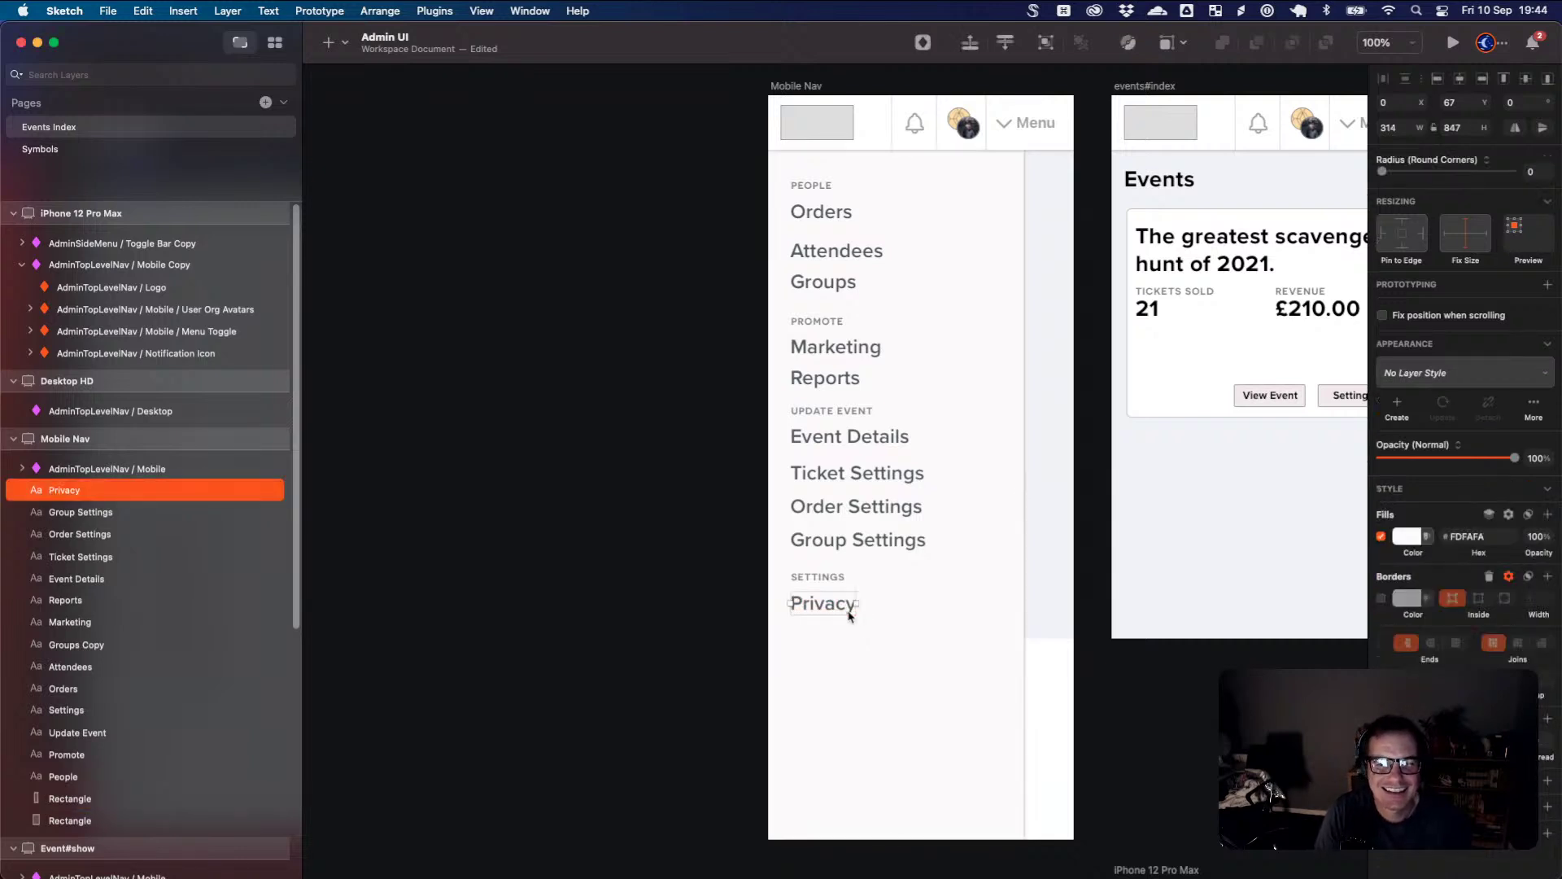
key(super+d)
drag(845, 621, 845, 637)
double_click(843, 634)
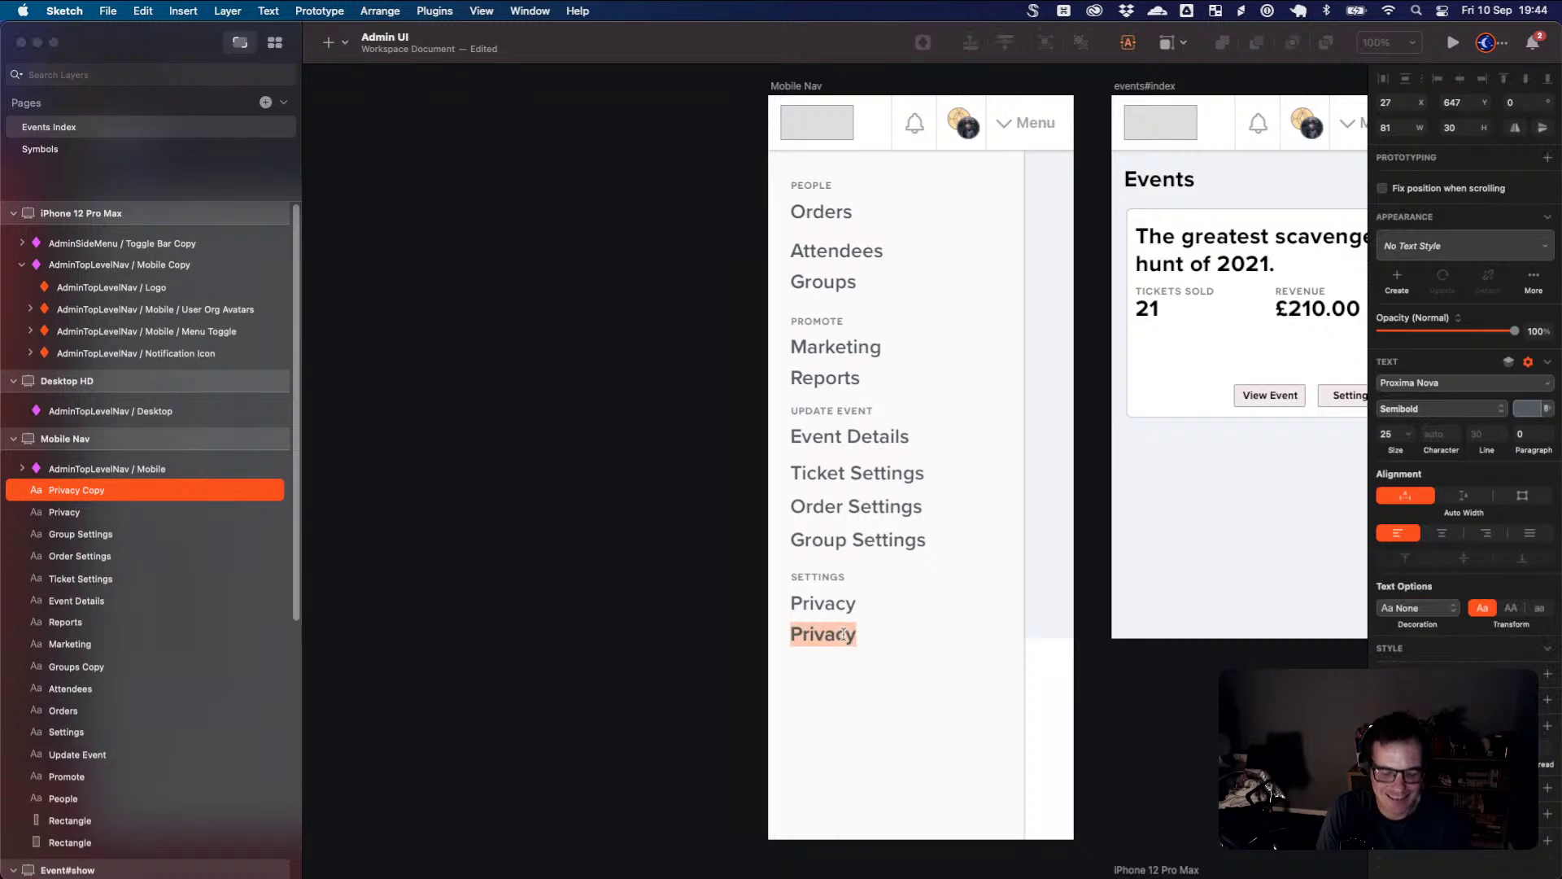
text(Ema)
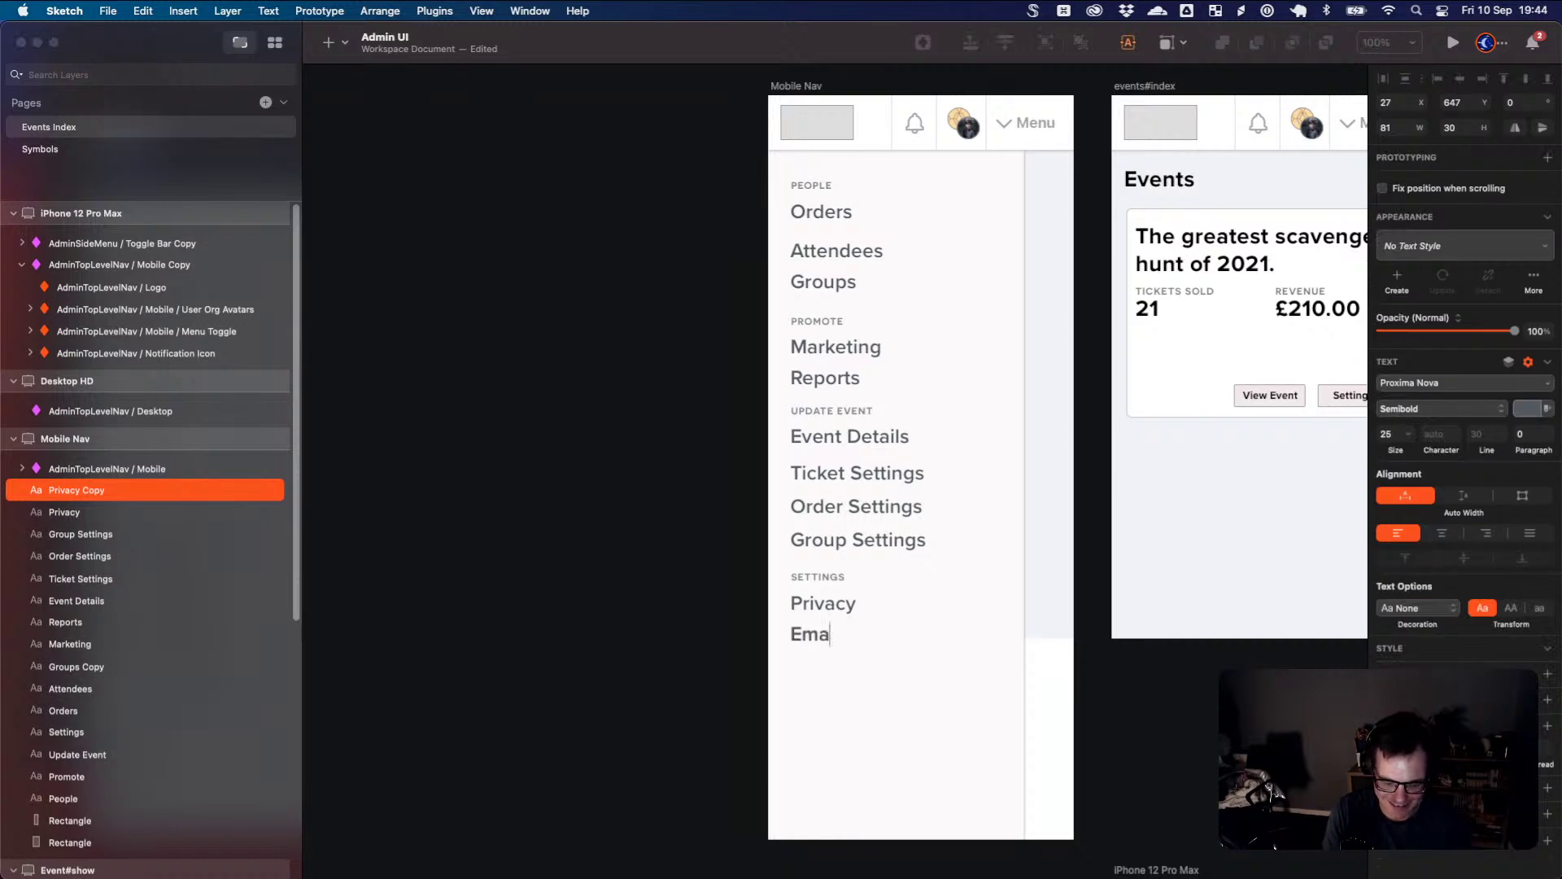
text(il)
key(Escape)
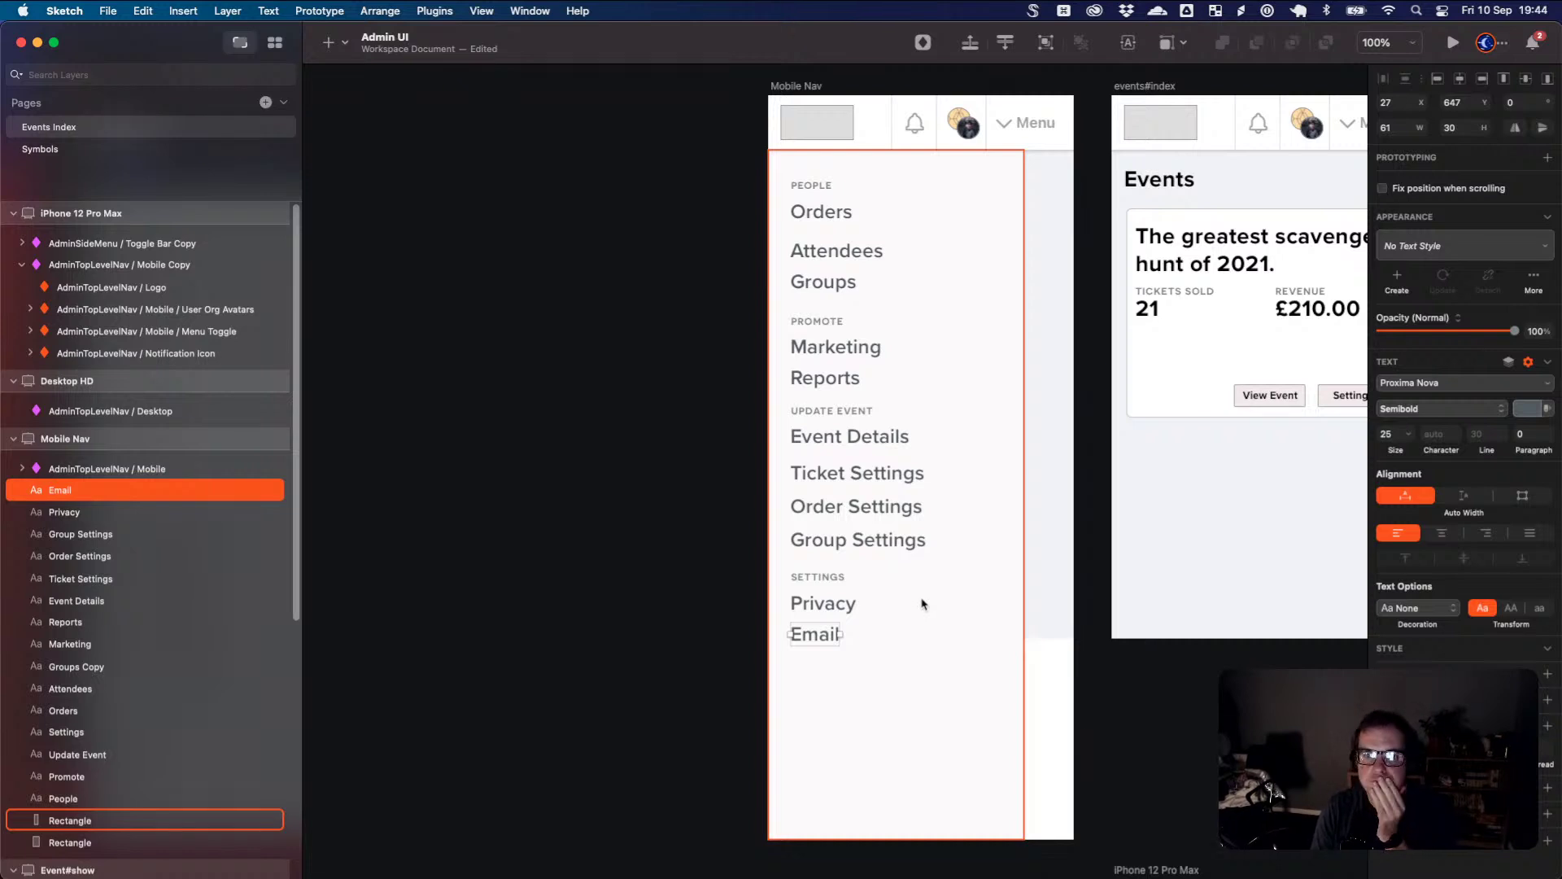
- Nudge Privacy and the SETTINGS heading down to even the section spacing
click(1035, 614)
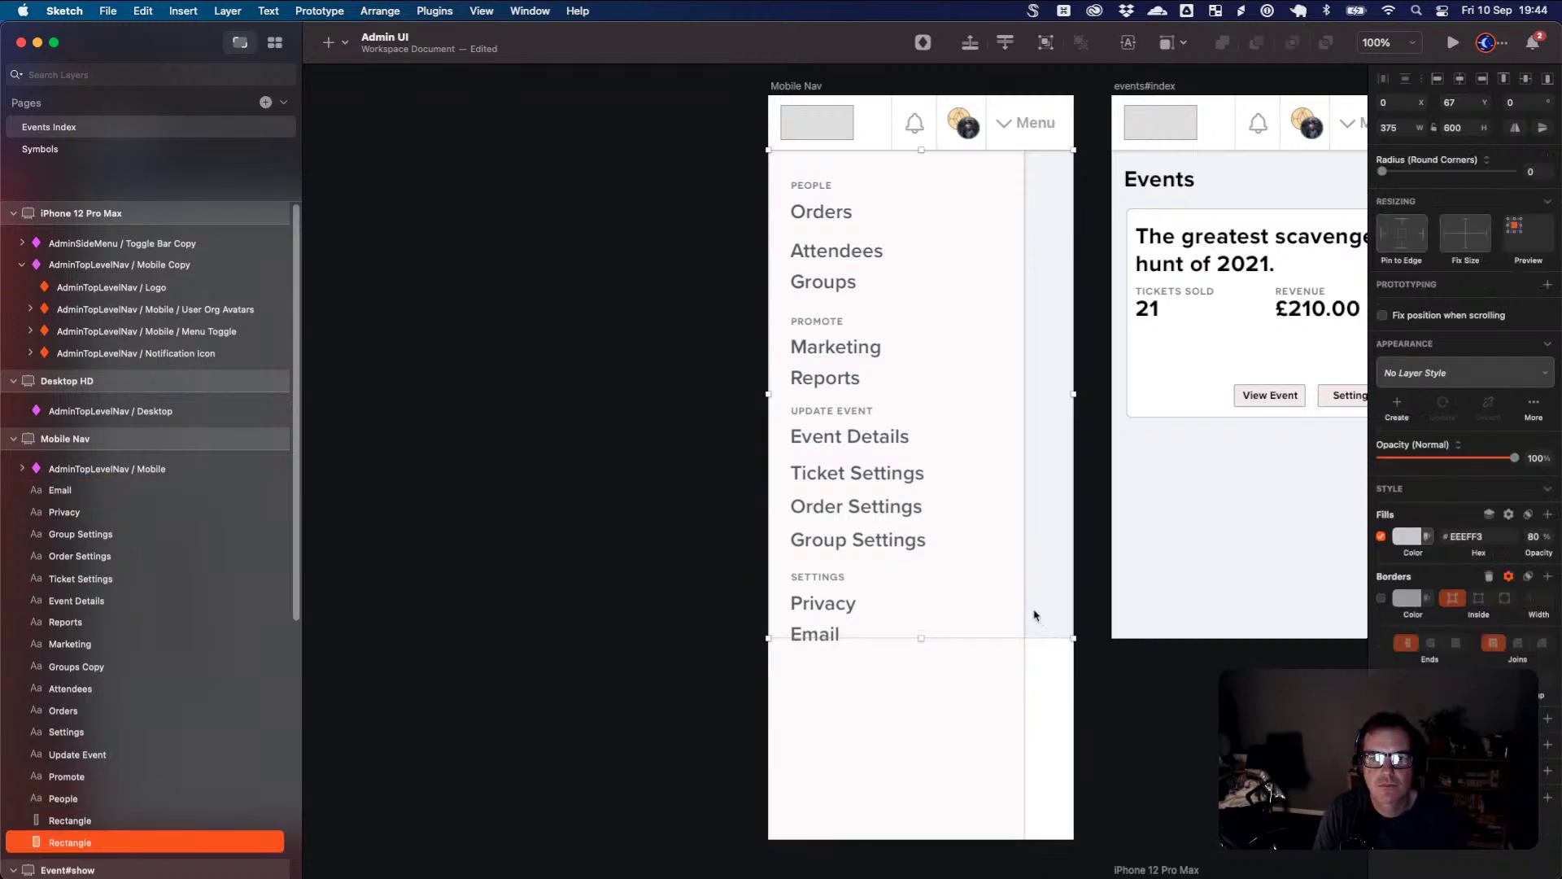
click(839, 635)
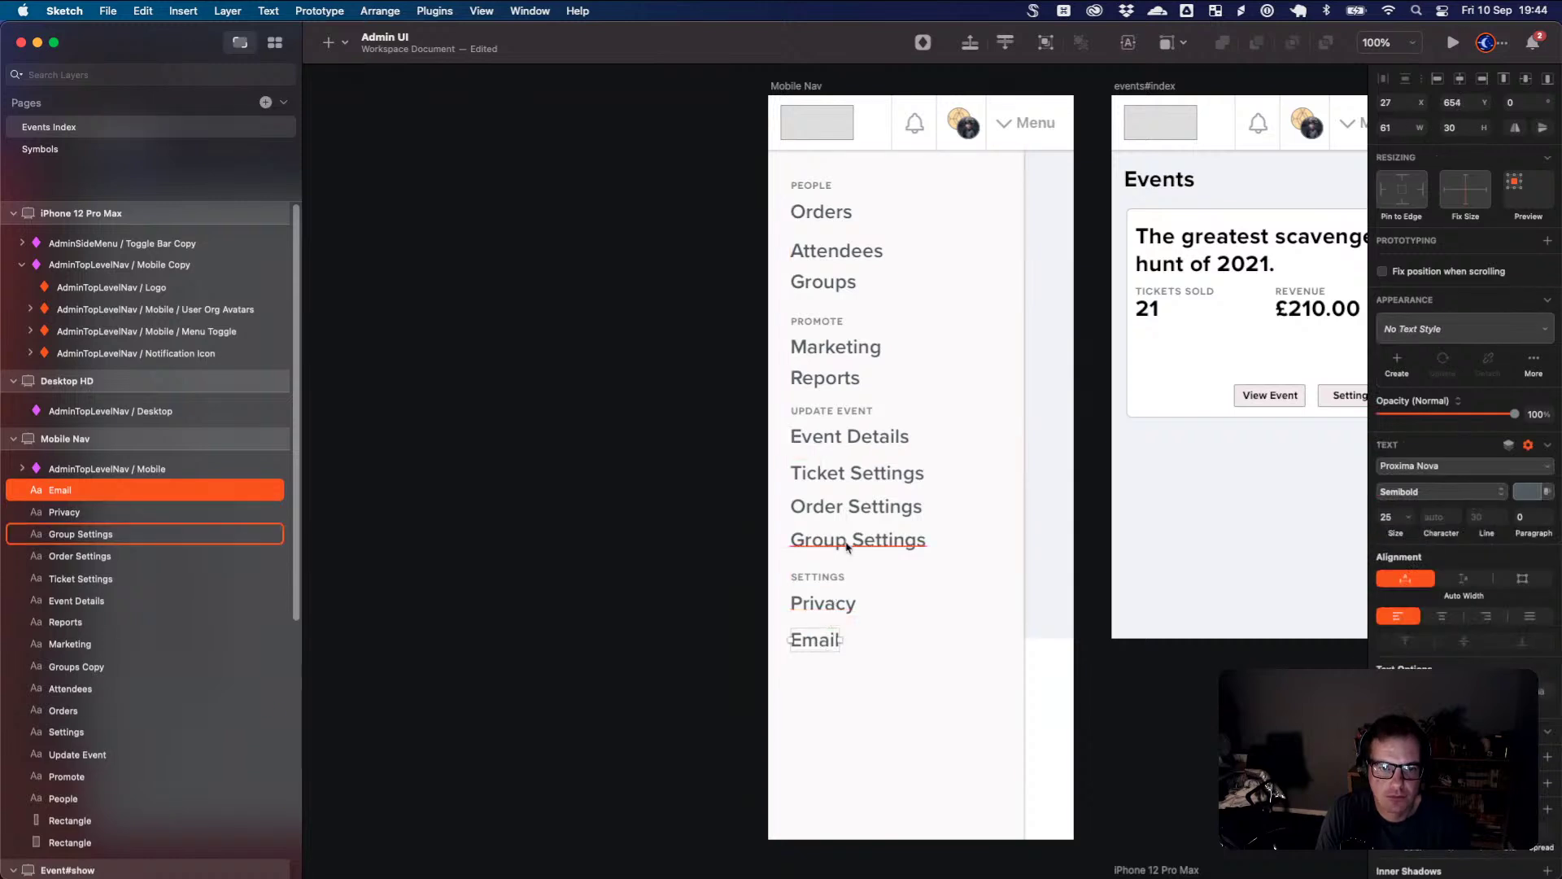
click(829, 605)
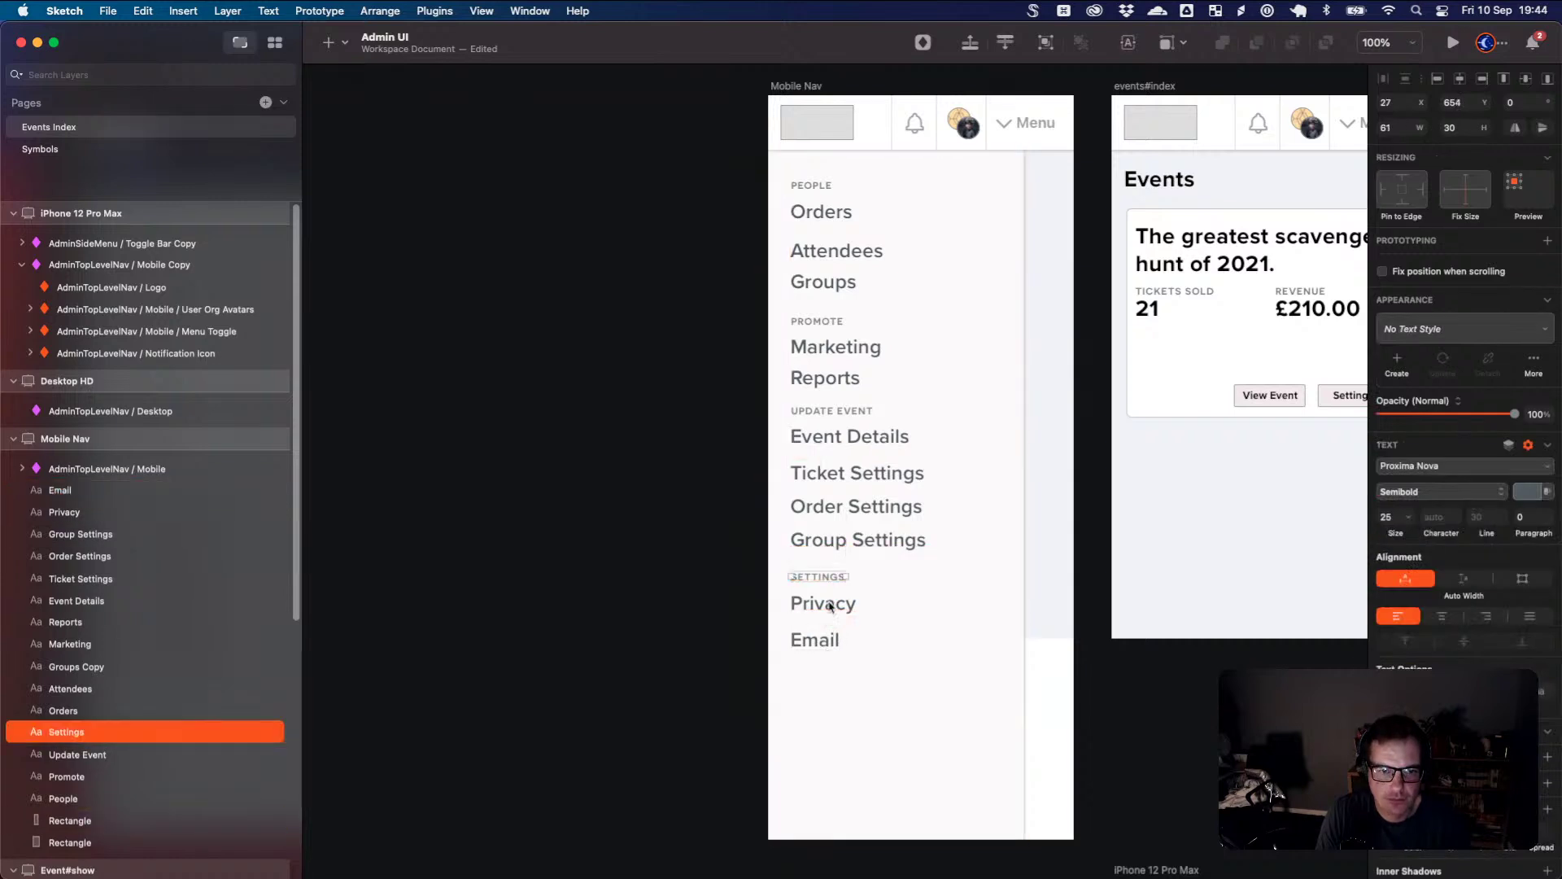
drag(829, 606, 838, 585)
click(838, 624)
click(834, 577)
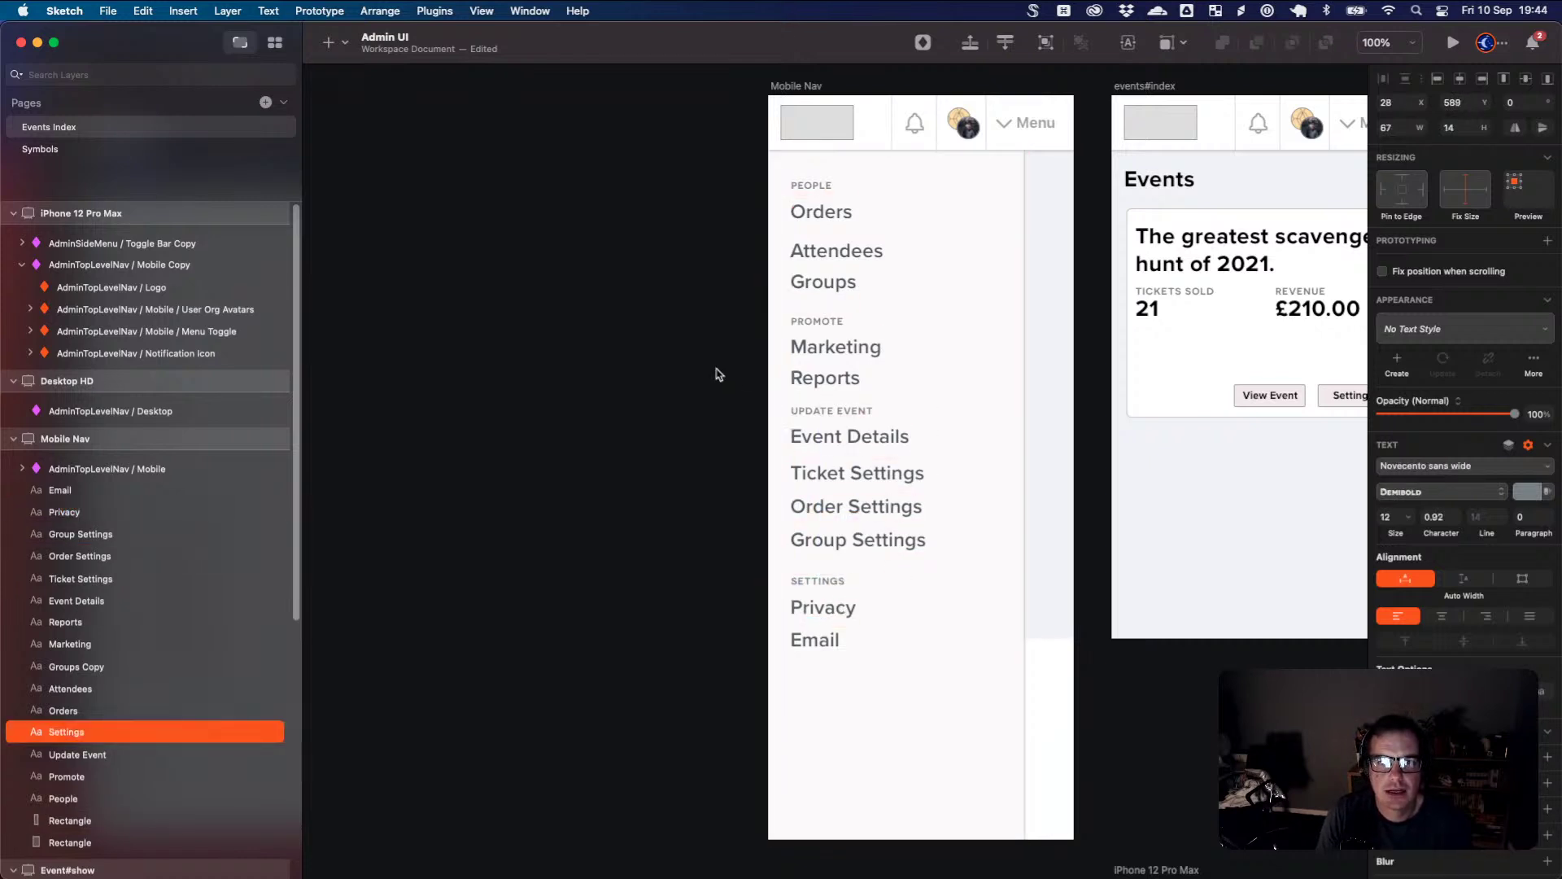
click(1221, 488)
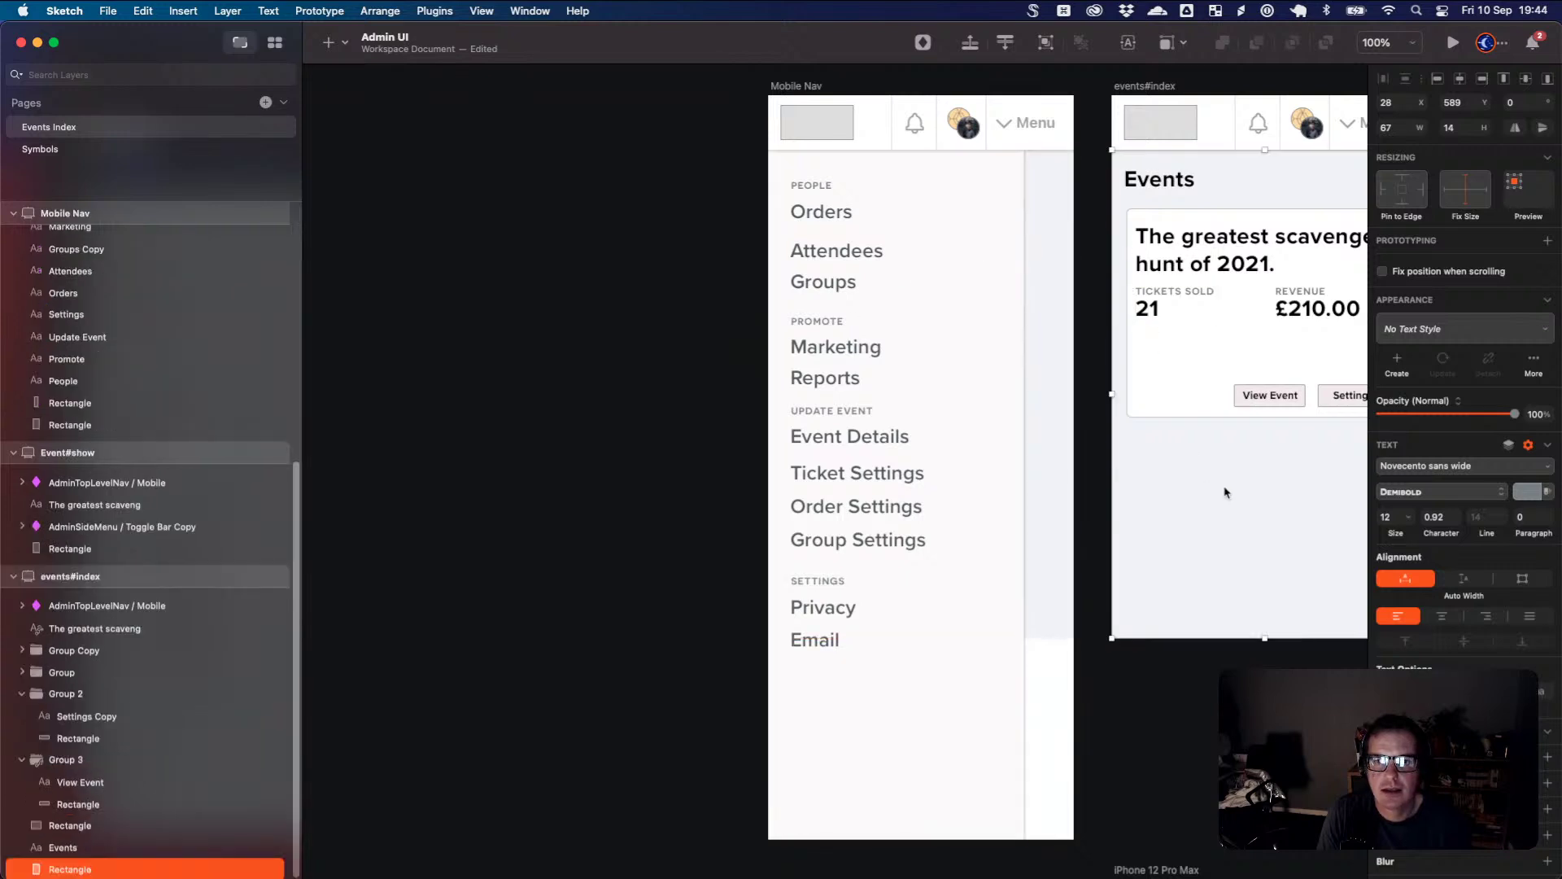
- Rename the Event#show artboard to events#show in the Layers list
scroll(1200, 482, right, 2)
drag(1193, 480, 673, 461)
scroll(673, 460, right, 5)
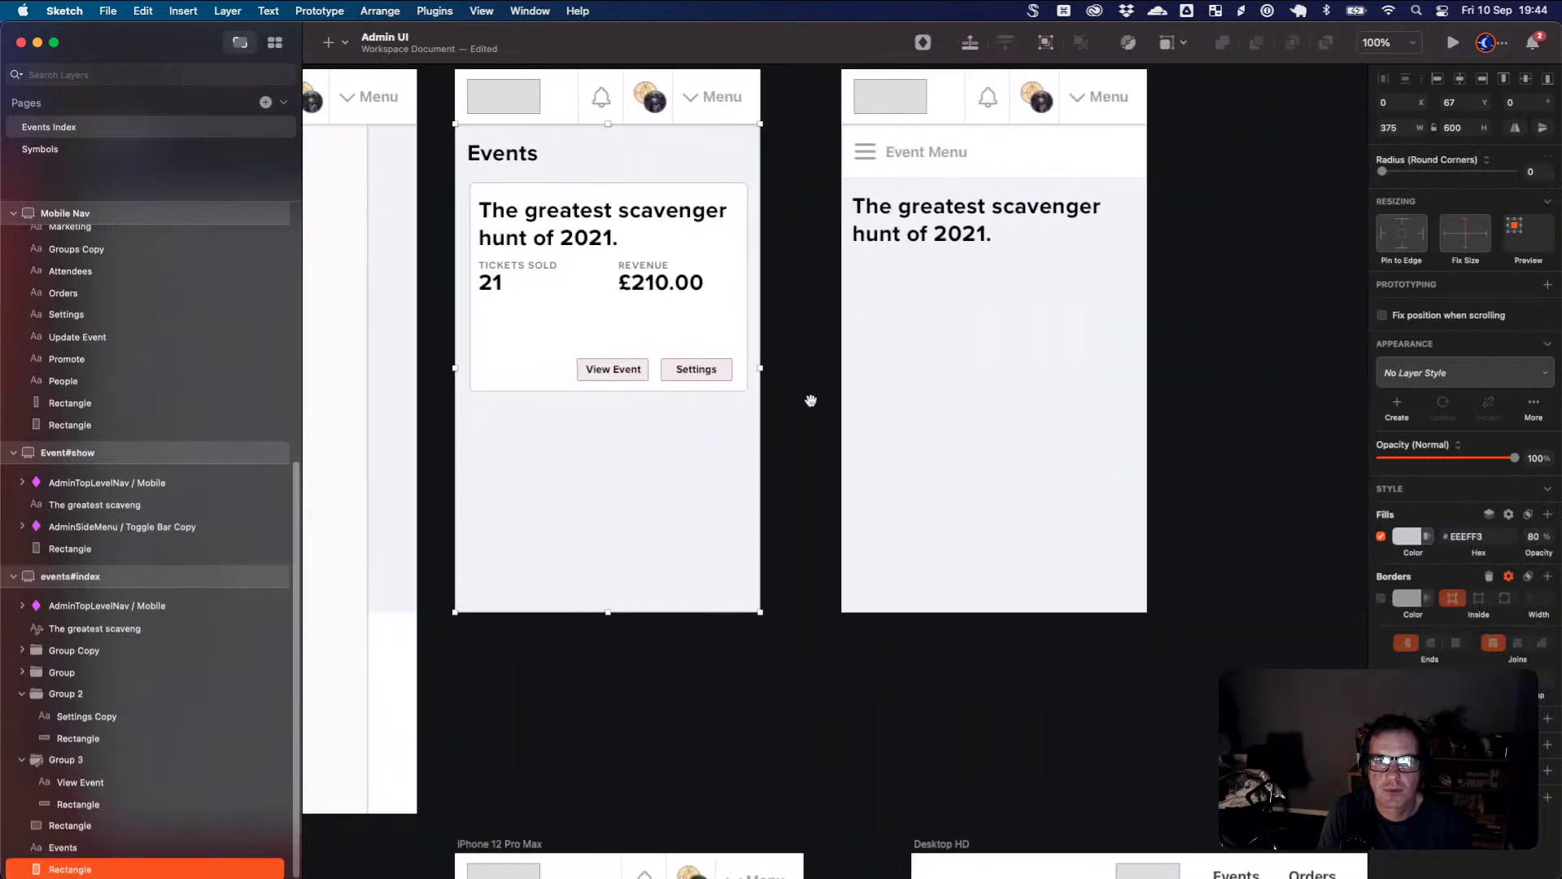
scroll(669, 410, up, 2)
scroll(669, 410, left, 2)
click(602, 164)
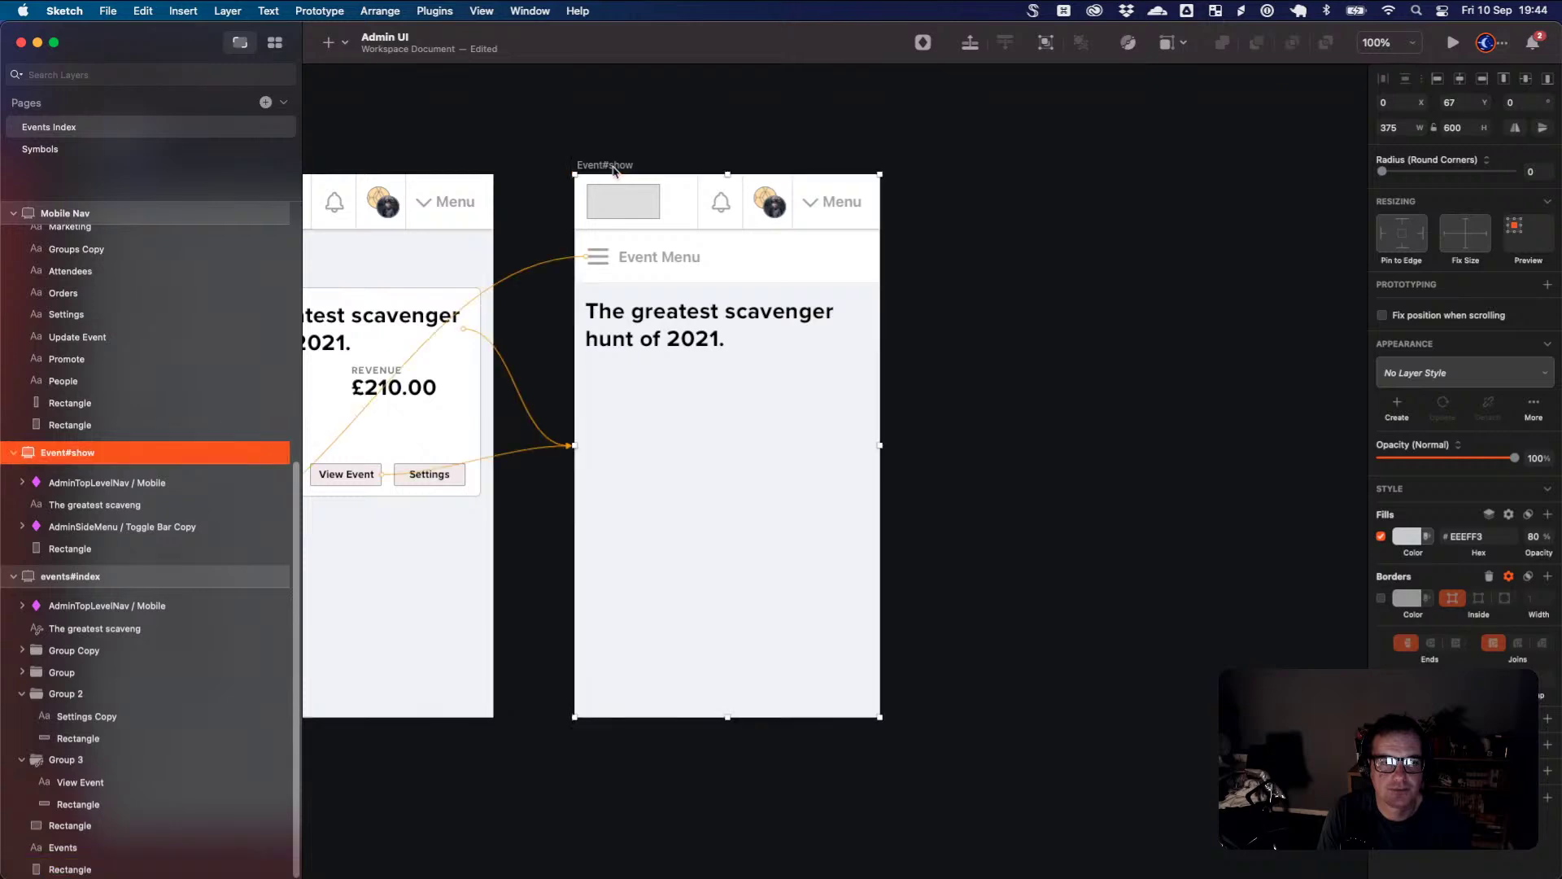
scroll(598, 241, left, 5)
scroll(599, 240, up, 1)
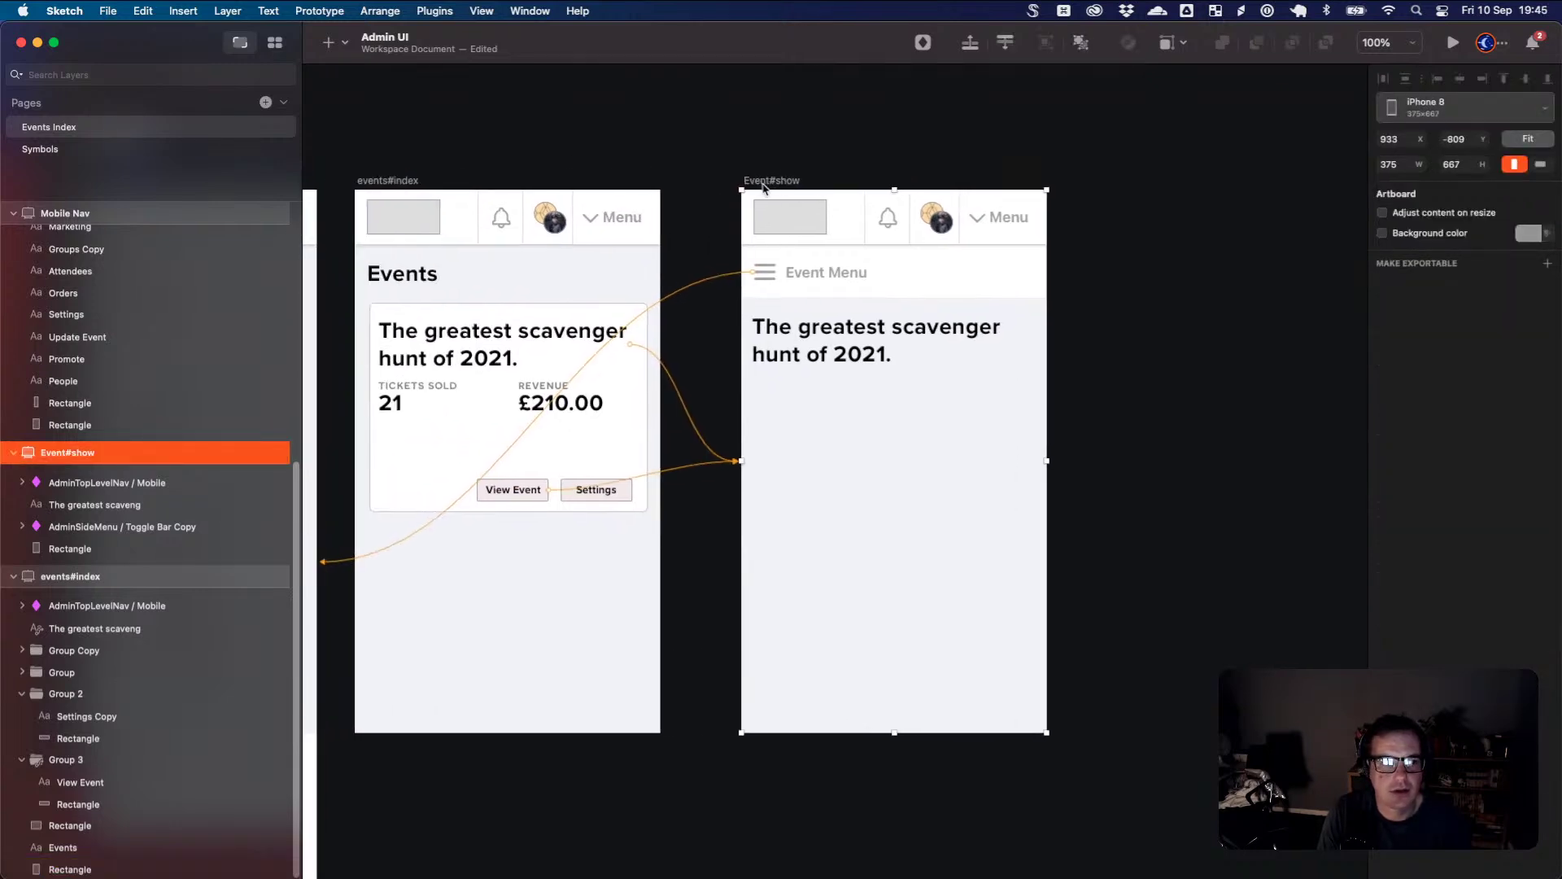
double_click(72, 452)
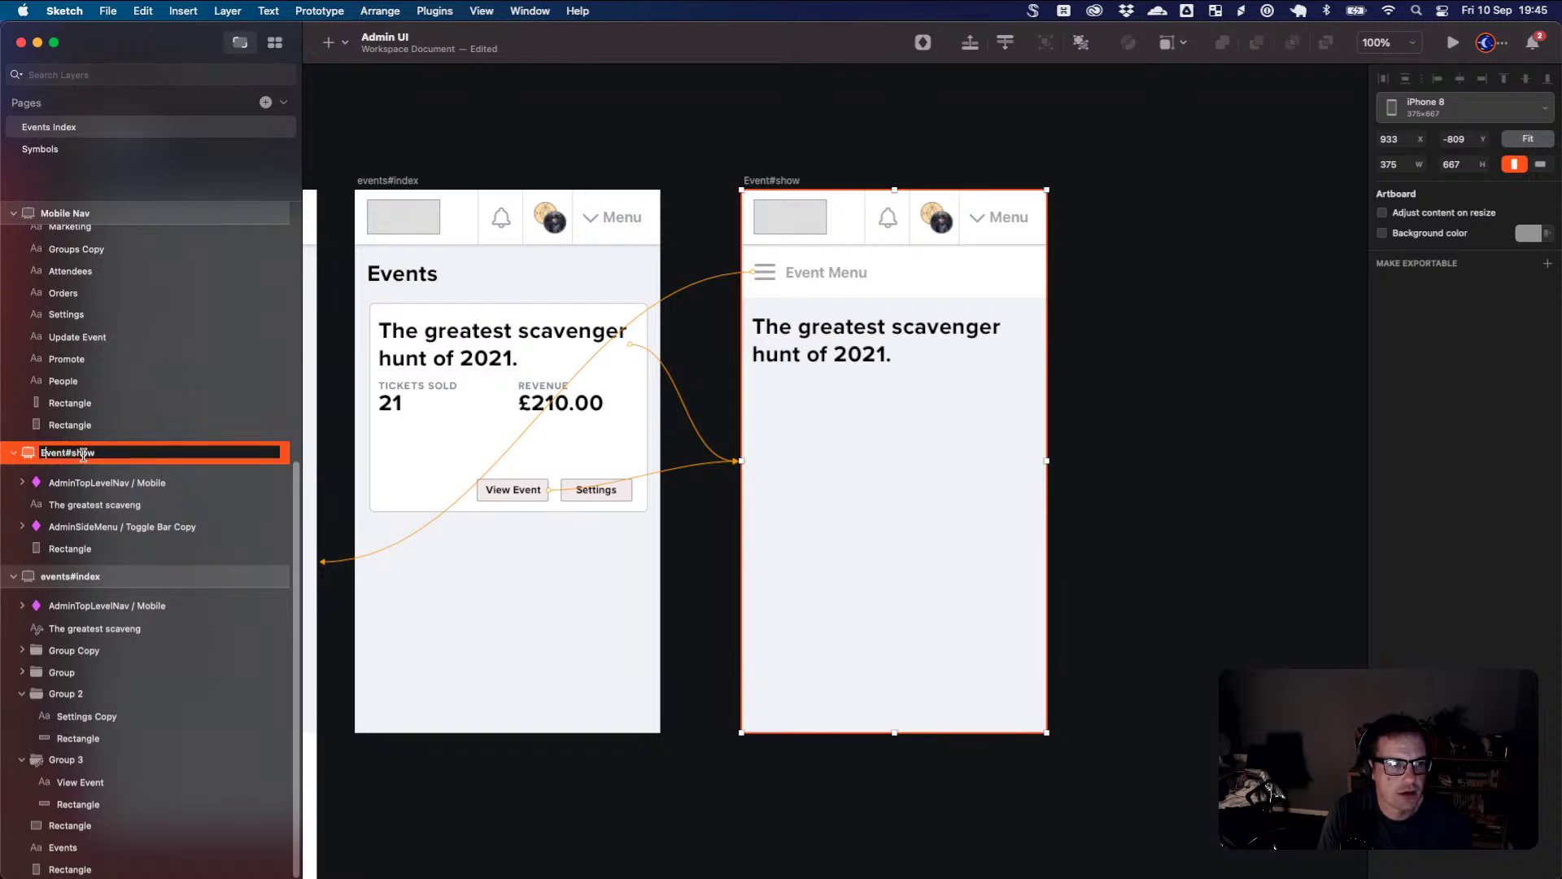
key(Delete)
text(ent)
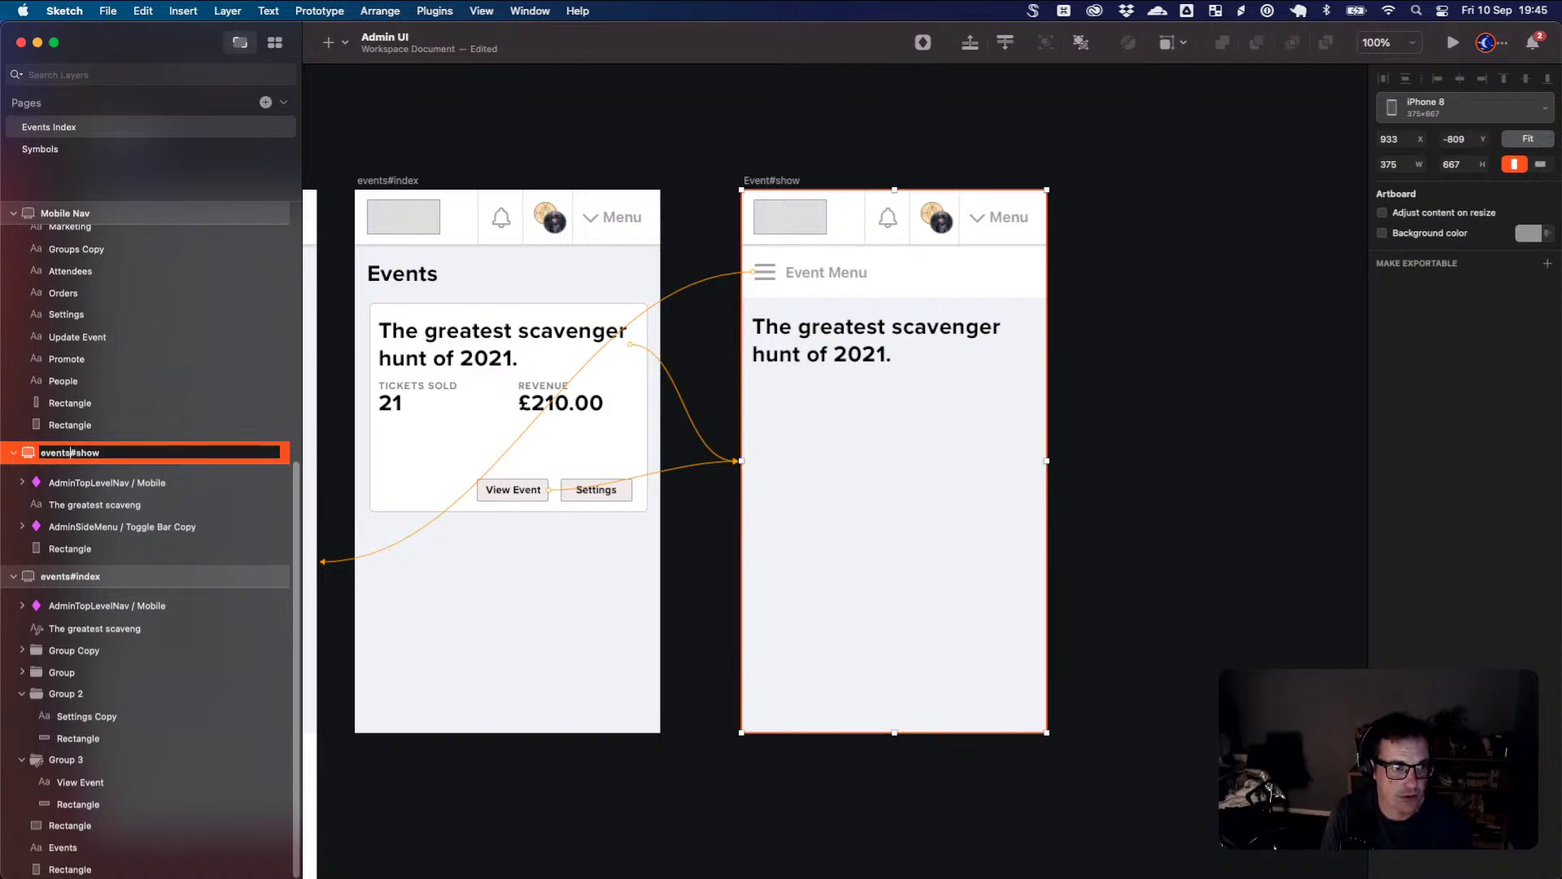
text(s)
key(Return)
- Place a duplicate of the events#show artboard to its right
click(905, 175)
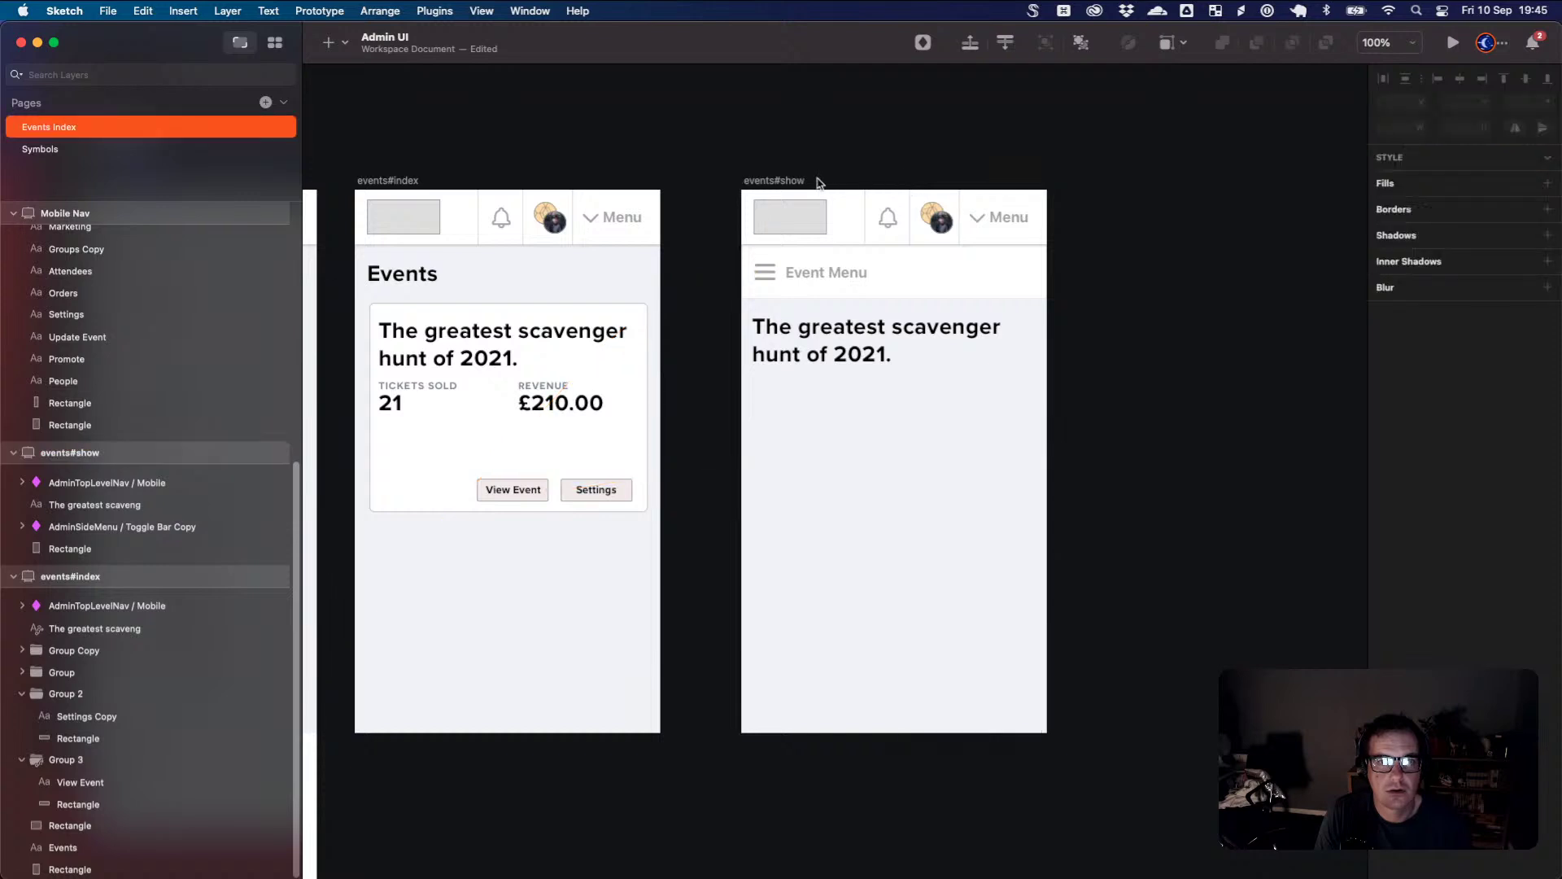
click(790, 180)
drag(789, 181, 1126, 181)
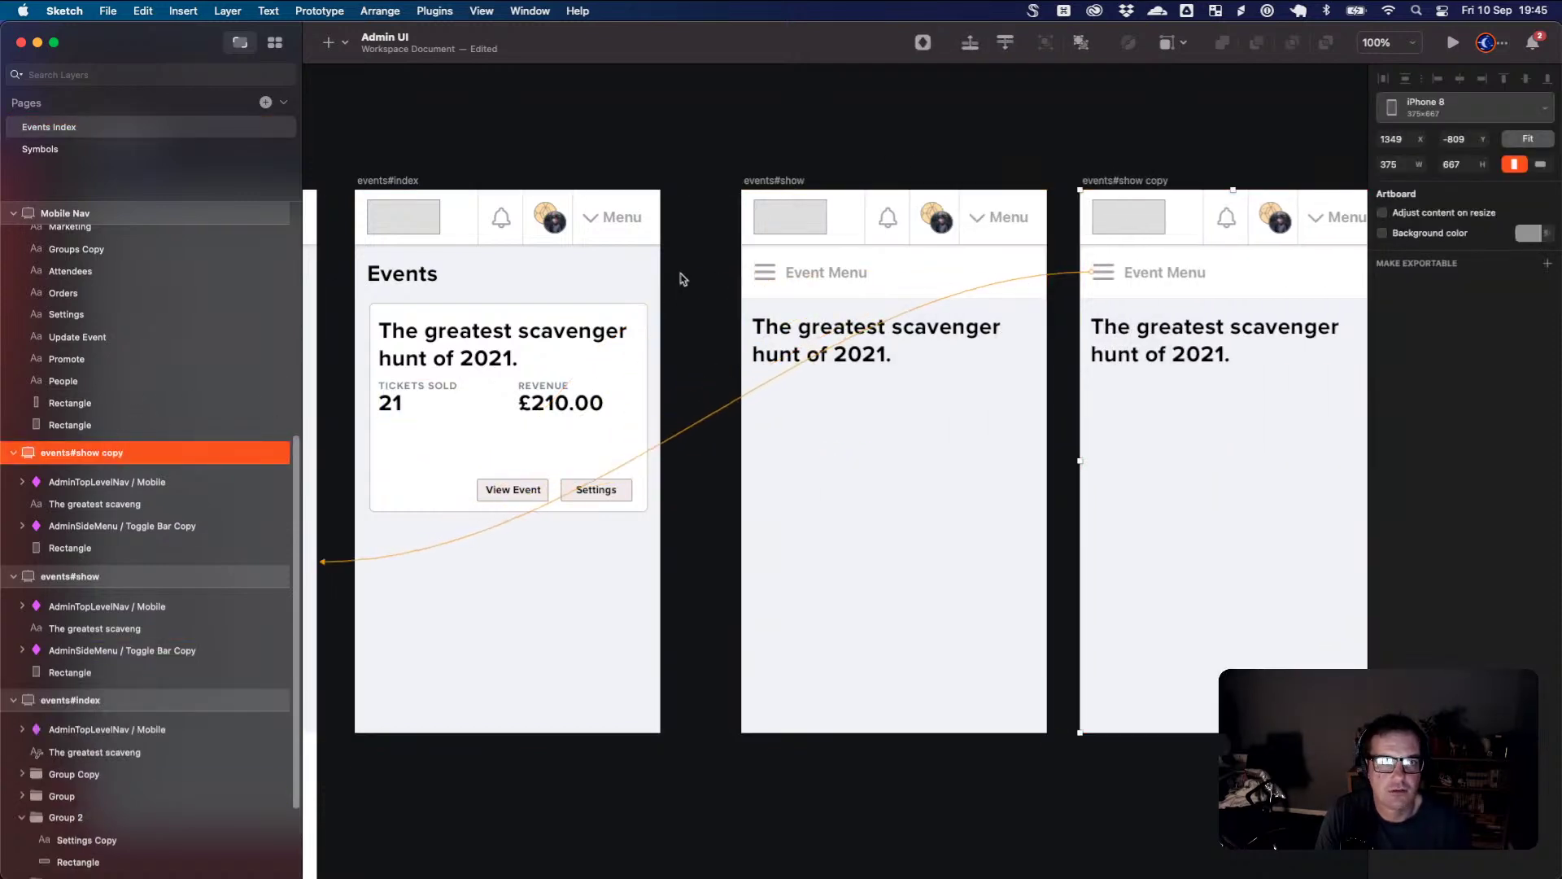
- Rename the copied artboard to 'events#email_settings' and nudge it slightly right
double_click(84, 456)
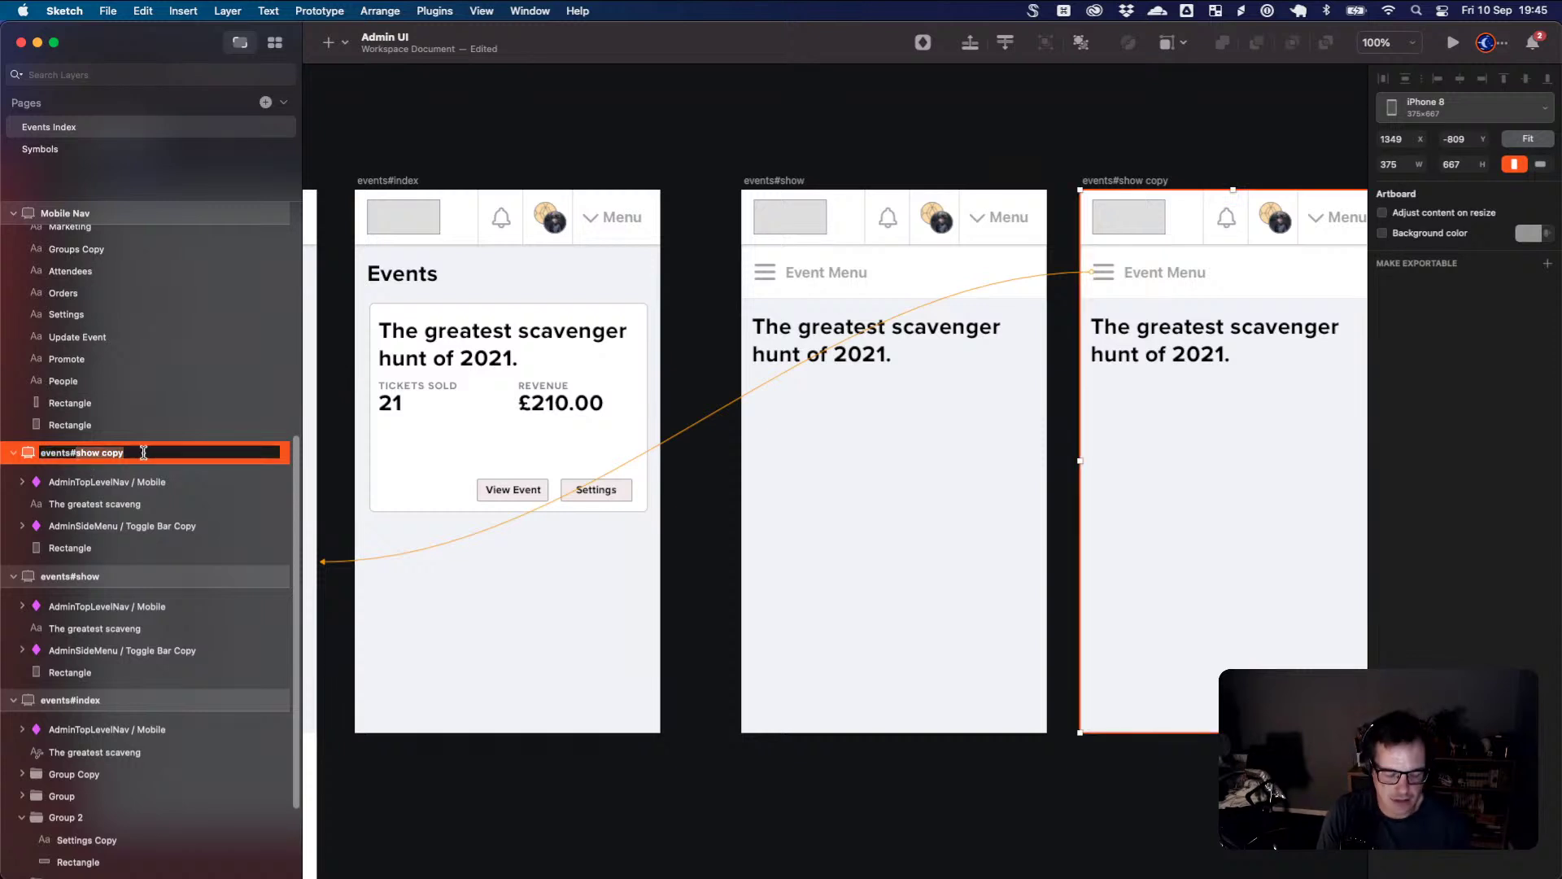
text(emi)
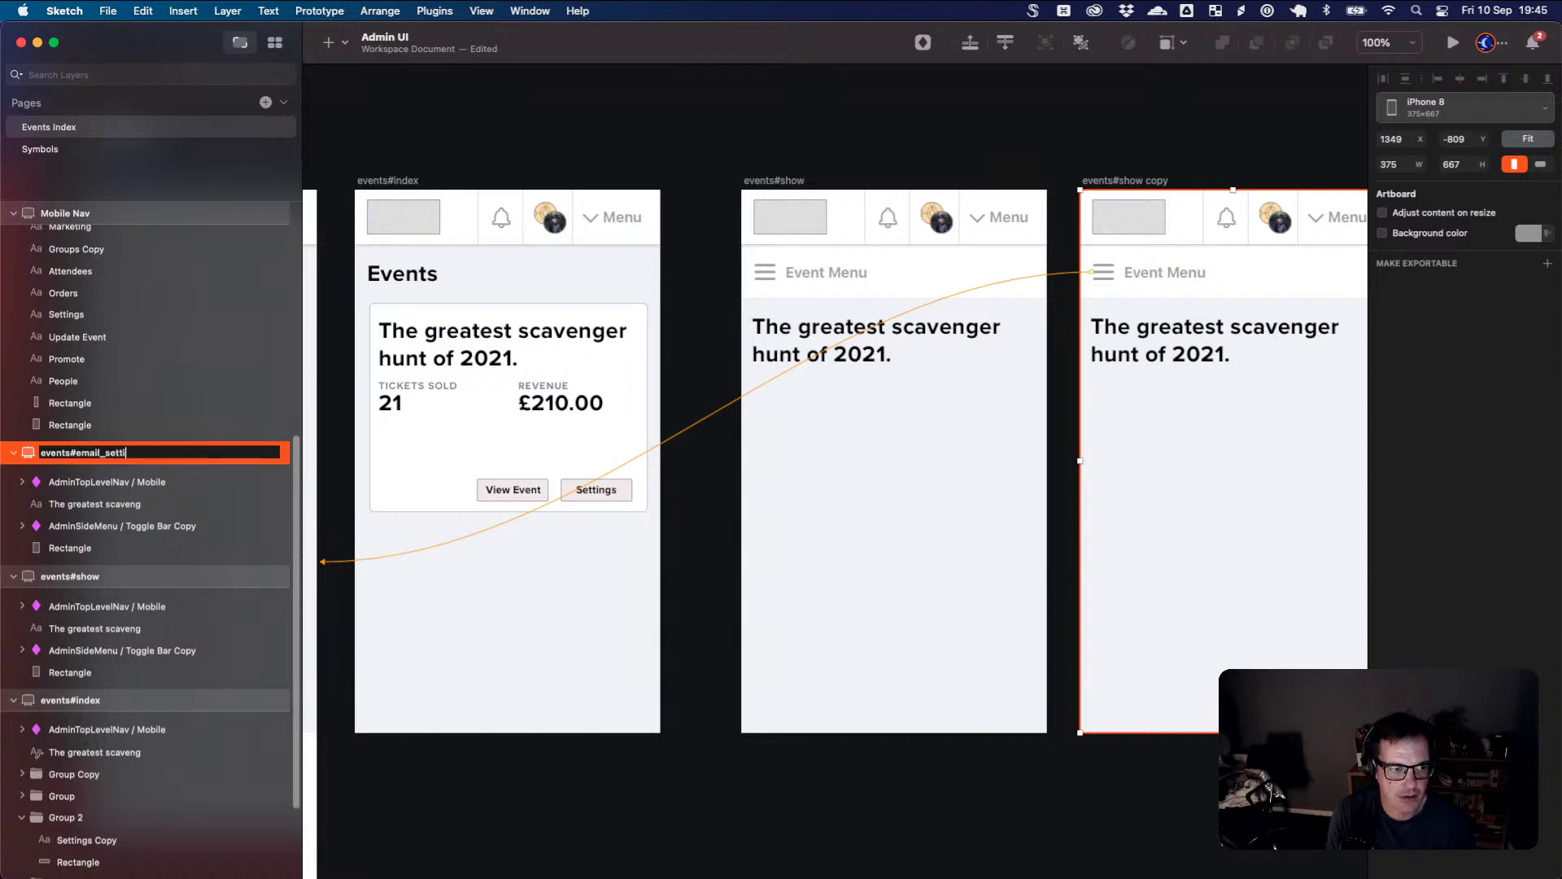
key(Return)
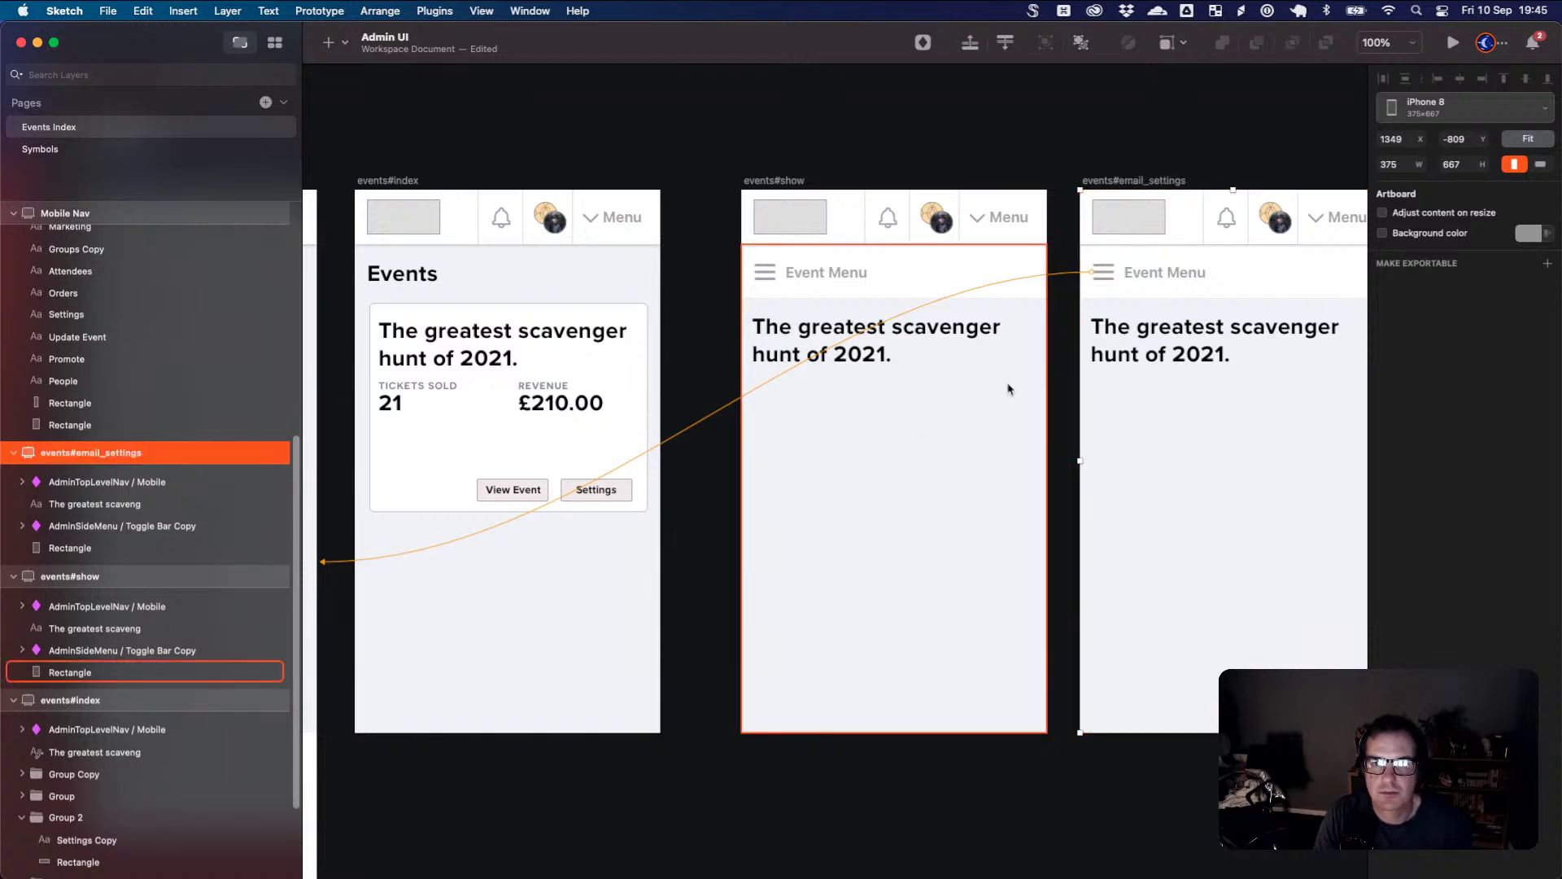
drag(1219, 332, 1223, 332)
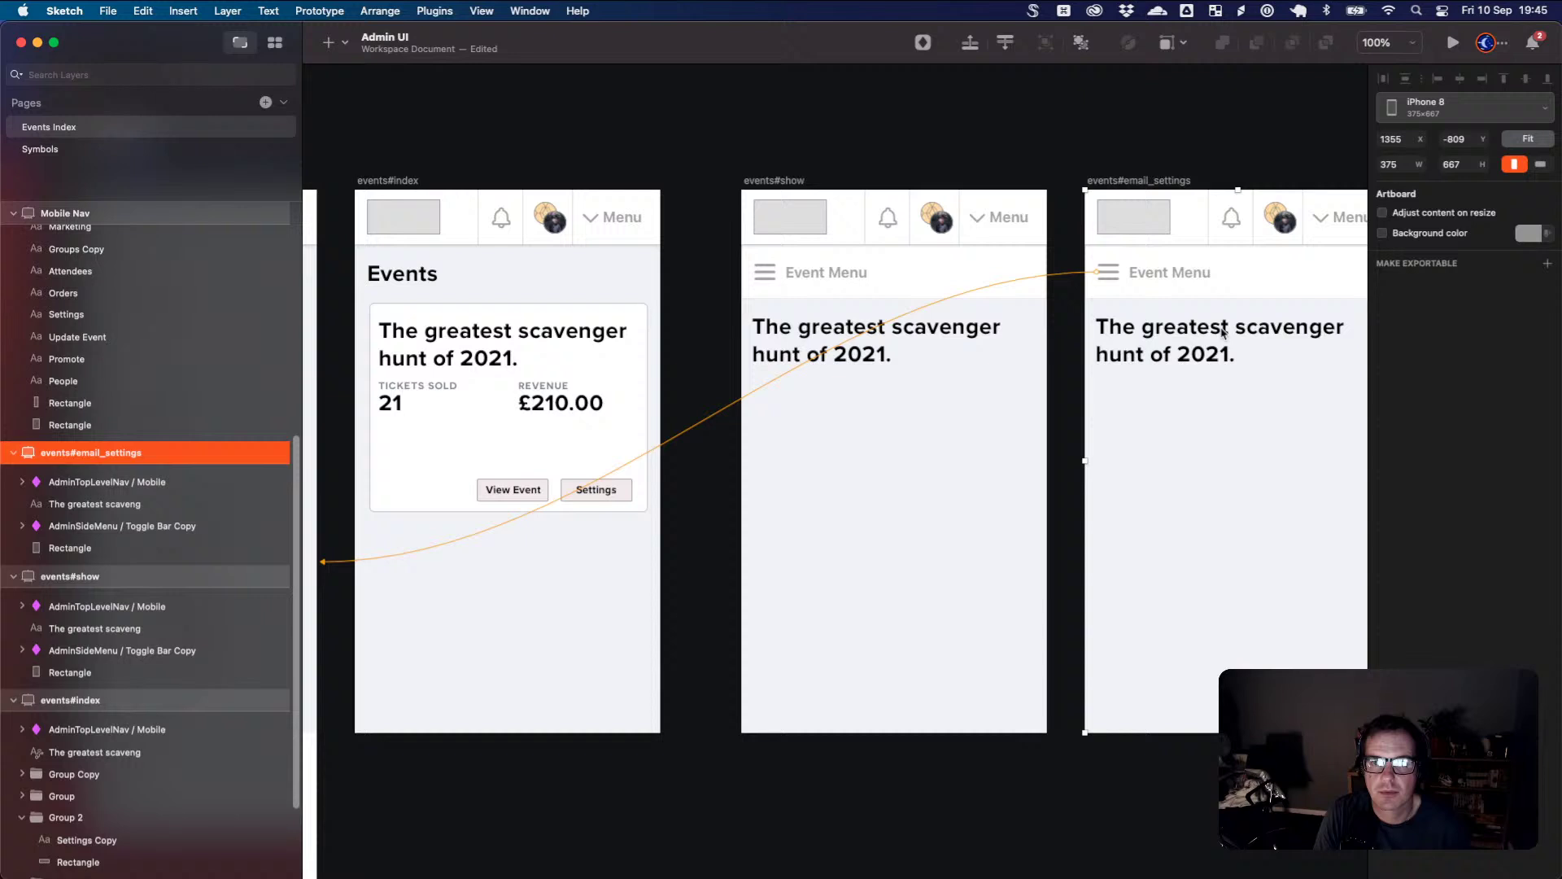
- Duplicate the event title below itself, change it to 'Email Settings', and lower it
click(1198, 363)
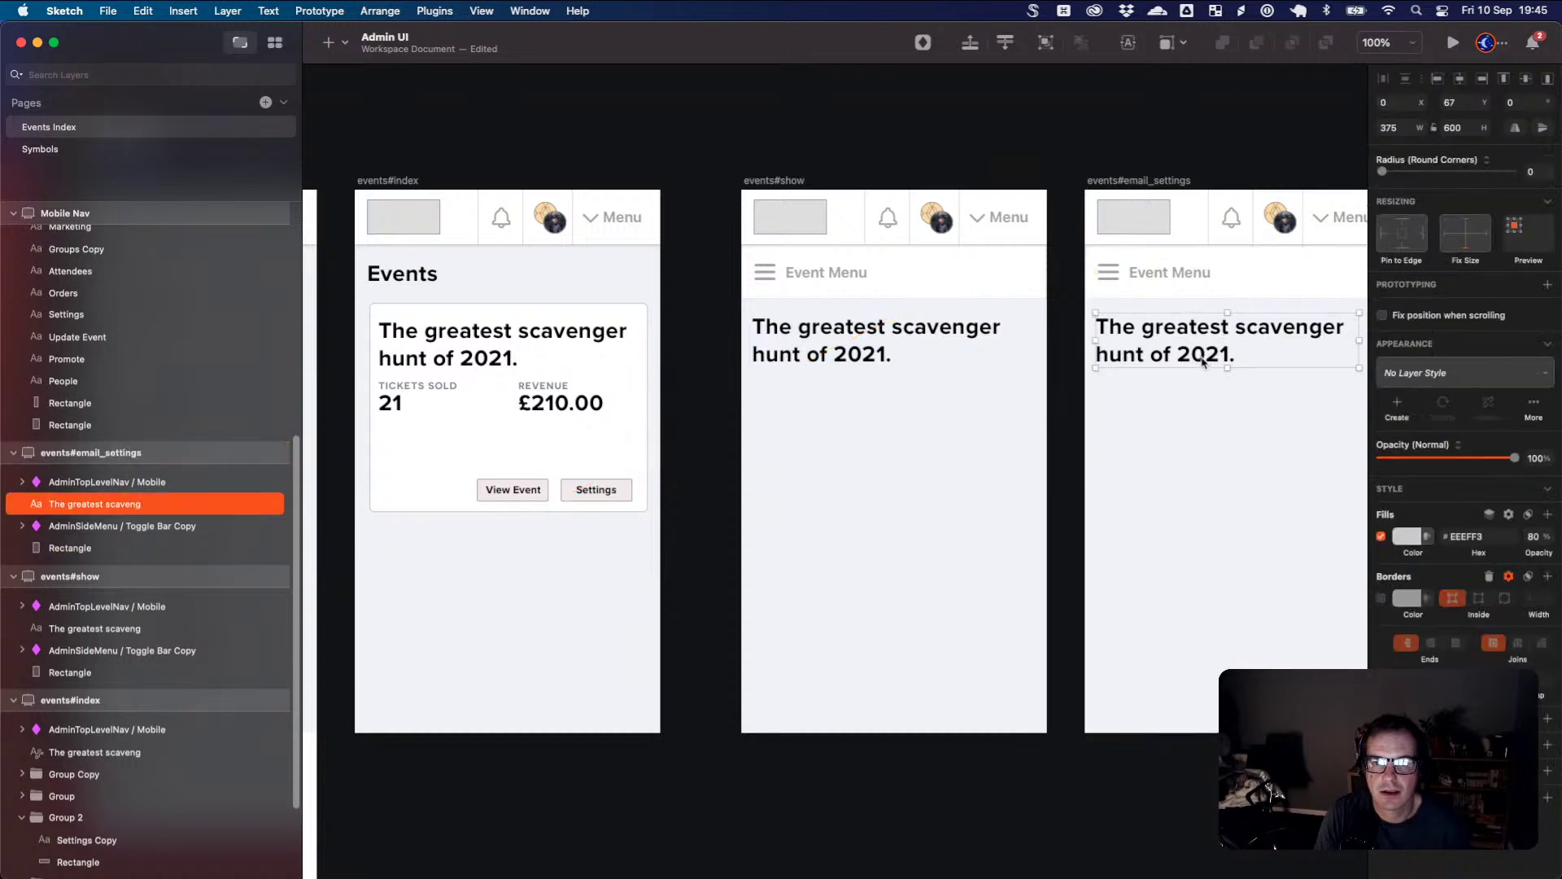
drag(1198, 364, 1324, 401)
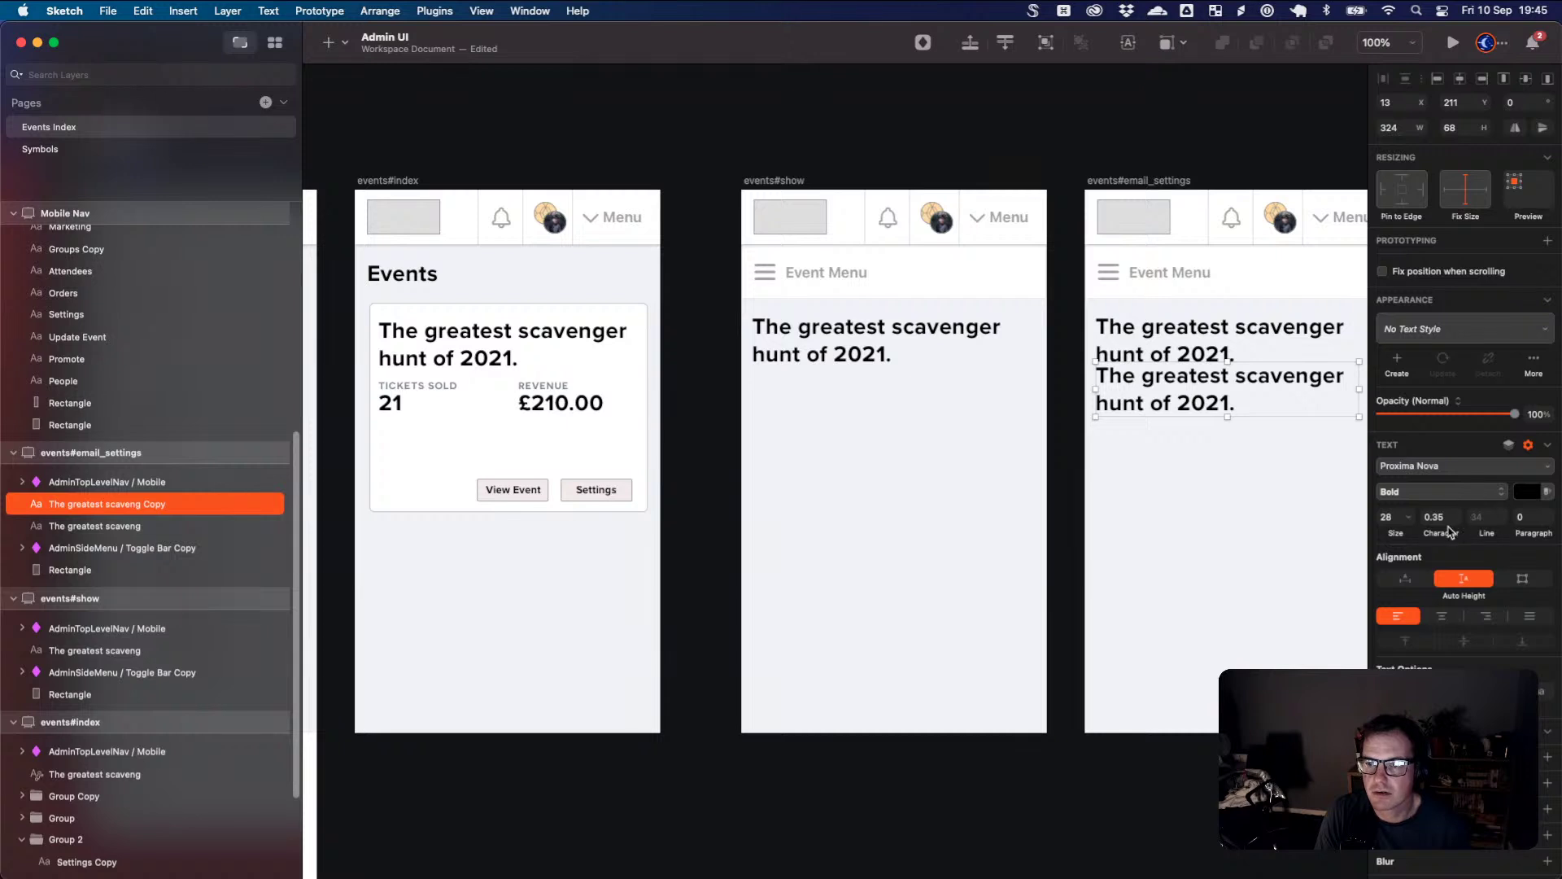
double_click(1210, 399)
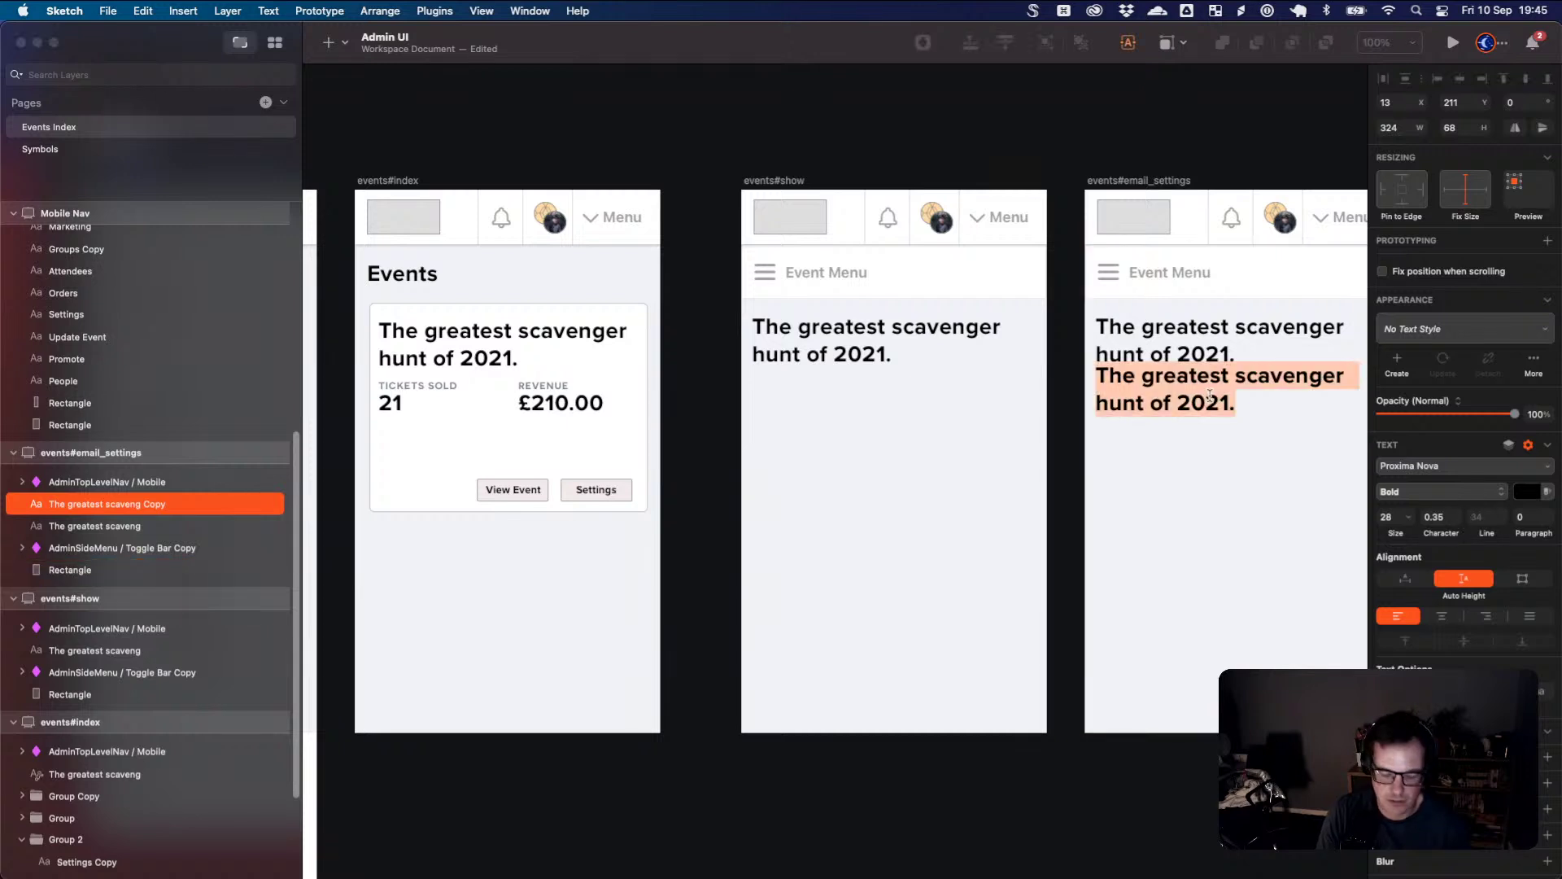
text(Email Se)
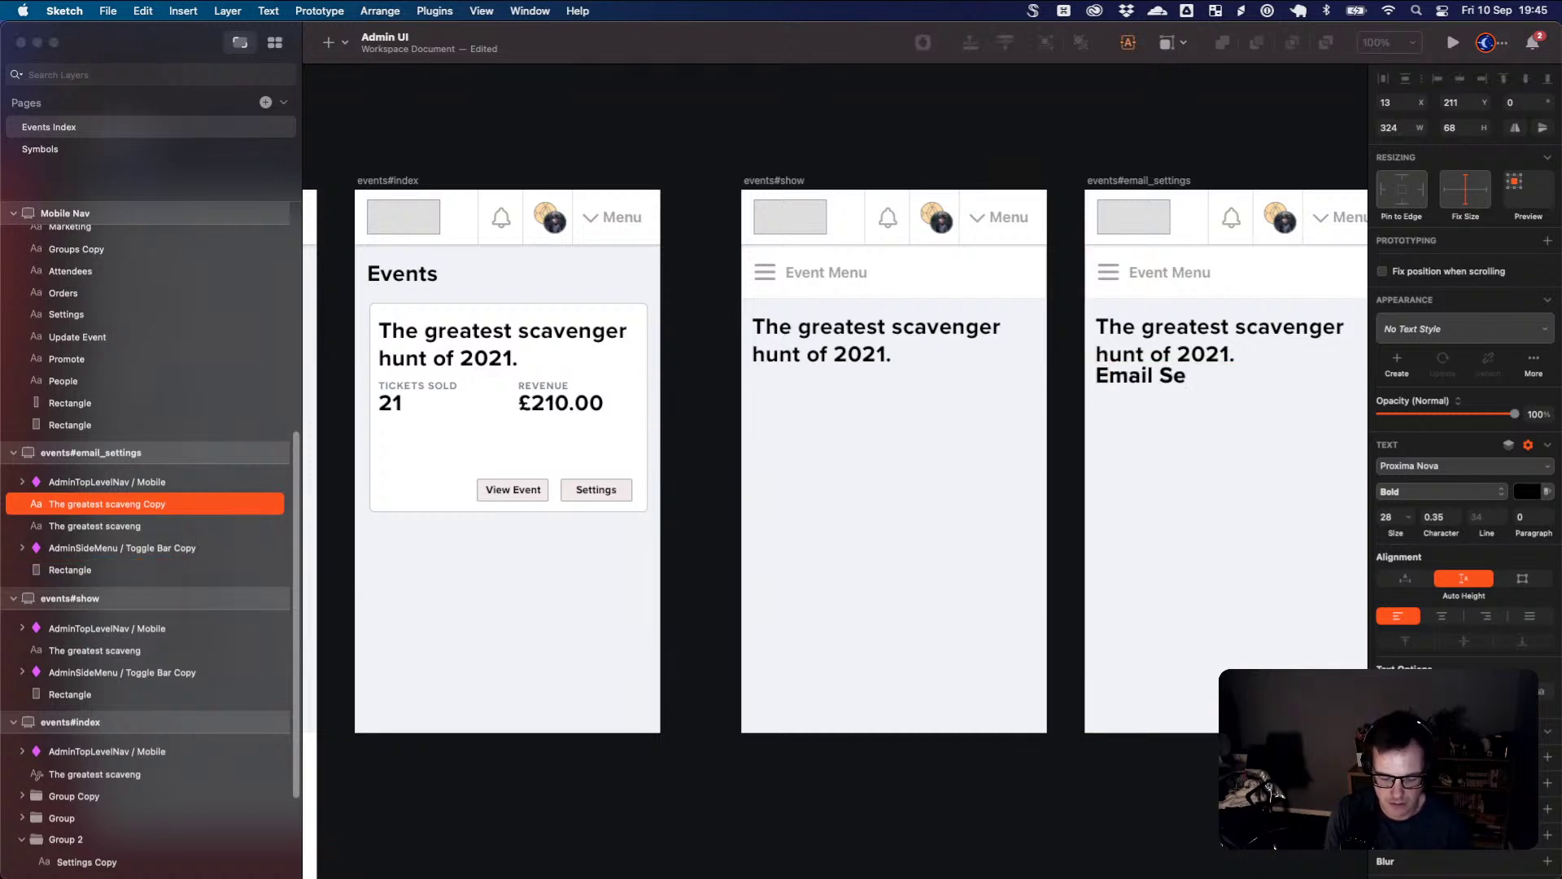
text(ttings)
click(1232, 440)
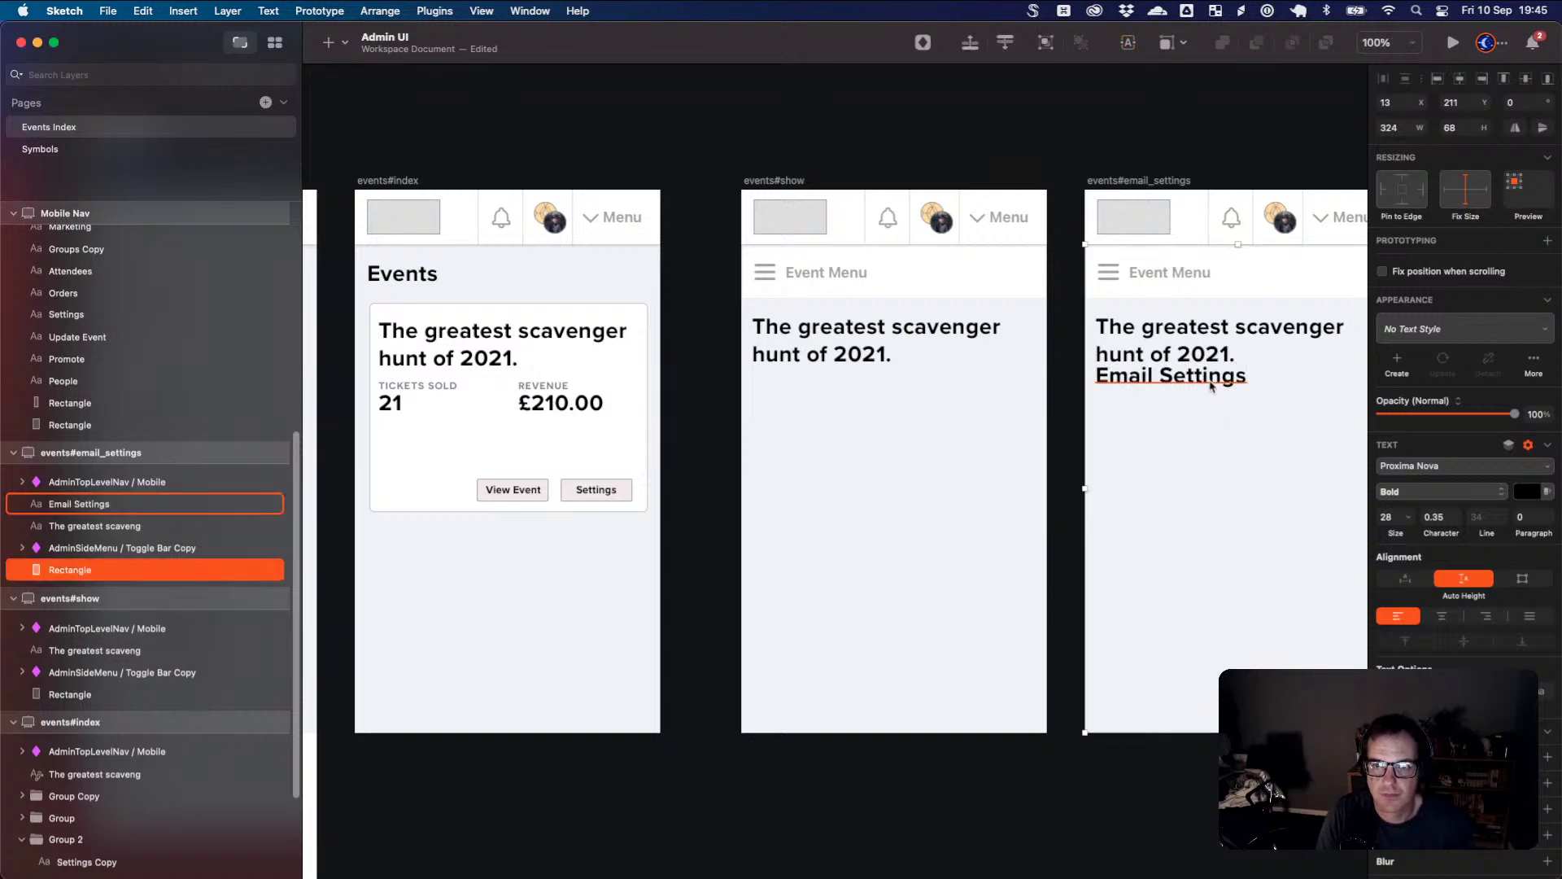
drag(1210, 377, 1210, 408)
click(1179, 423)
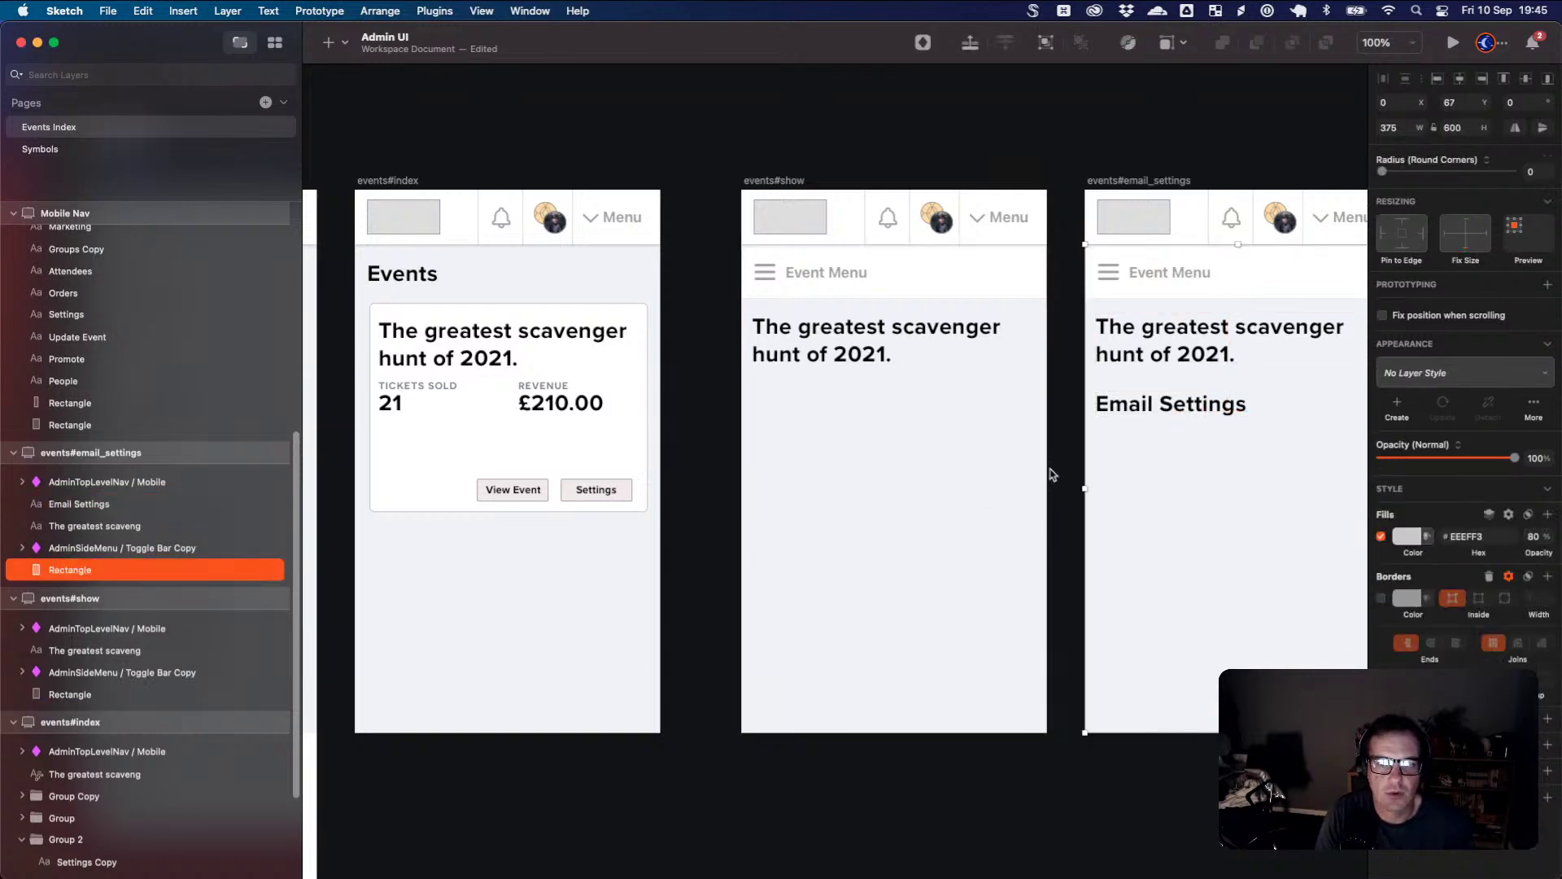
key(super+minus)
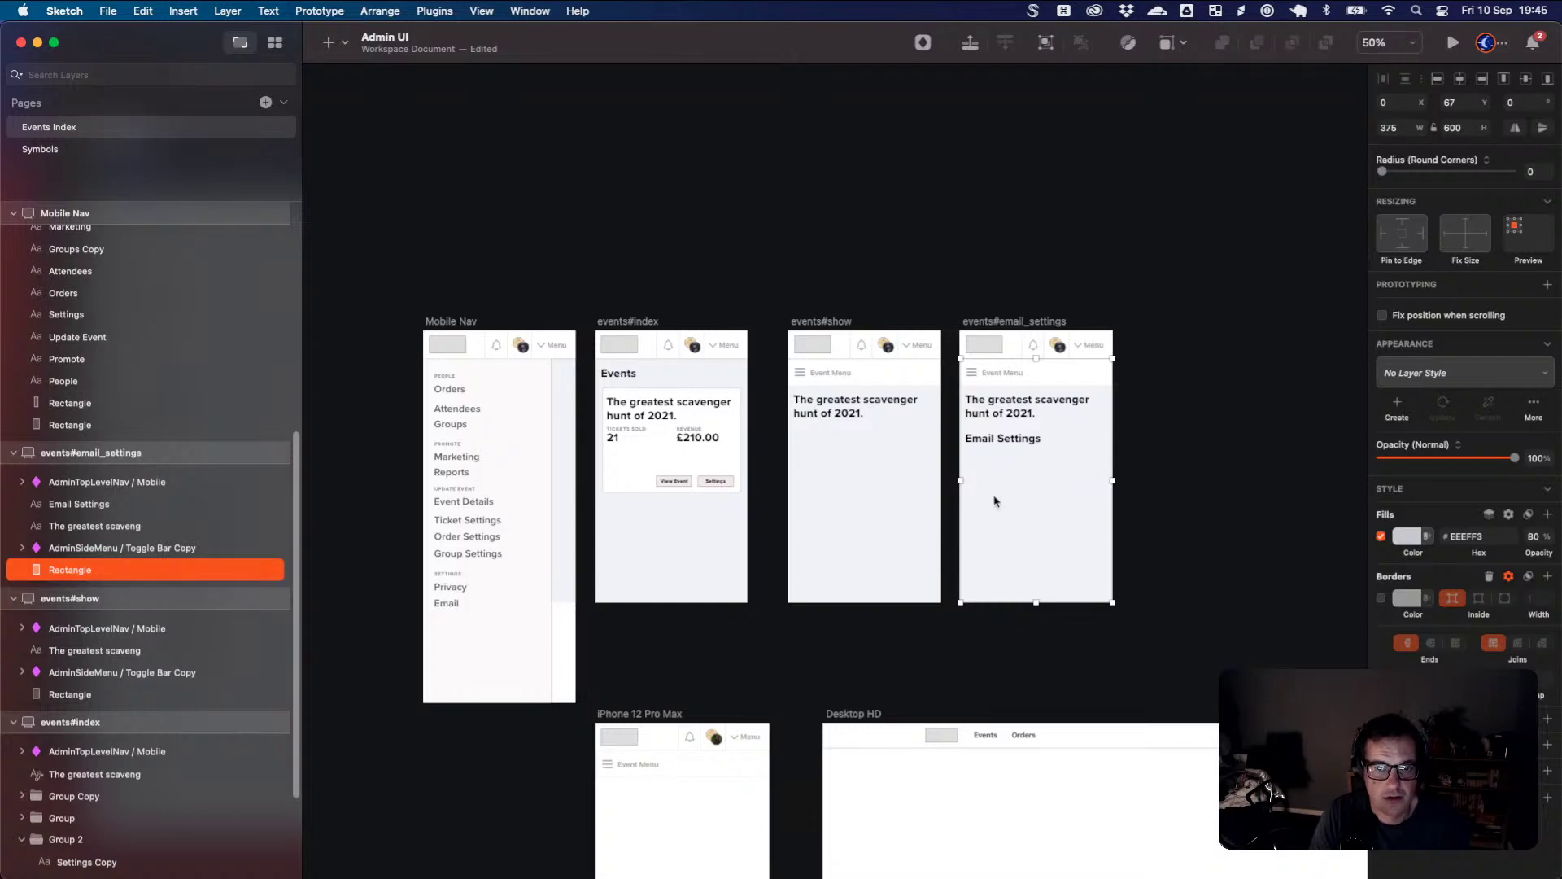
- Give the Mobile Nav Email item a prototype link to events#email_settings and recheck it
click(448, 604)
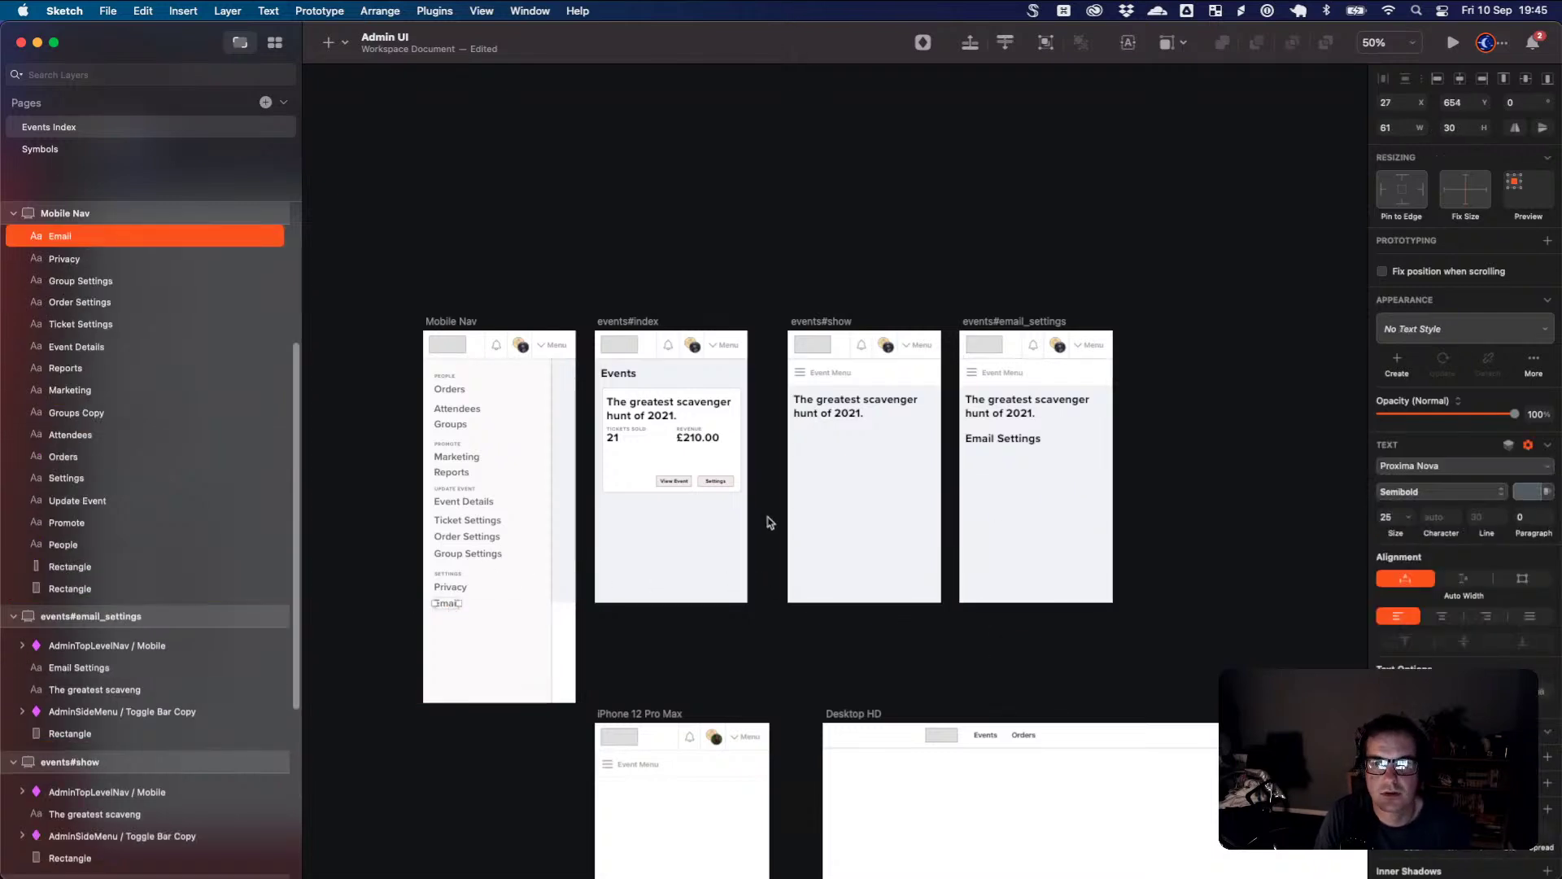
click(1548, 241)
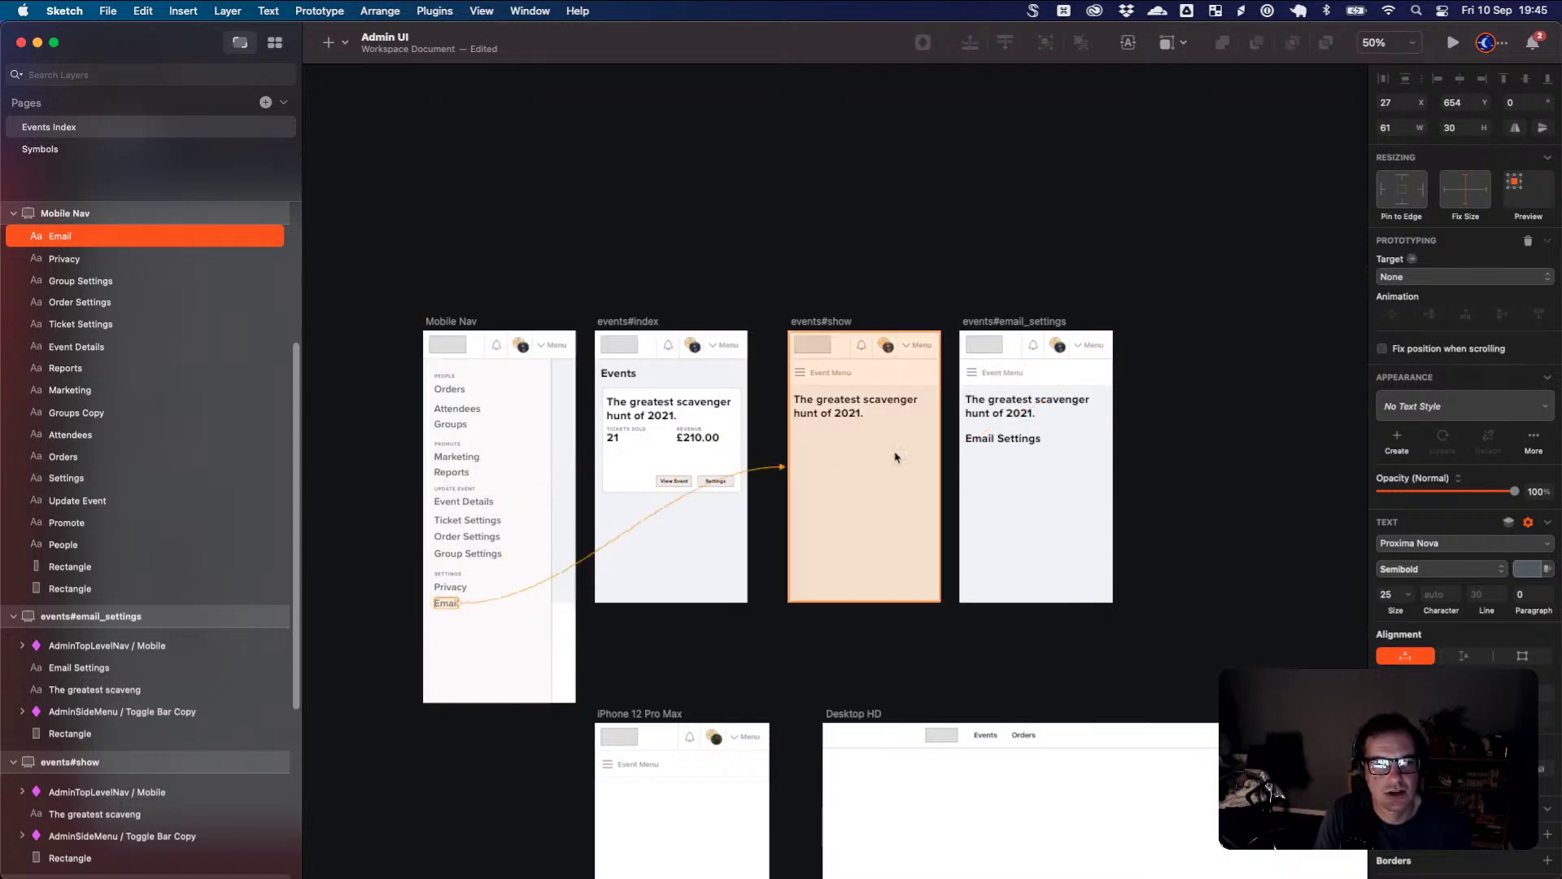
click(1013, 474)
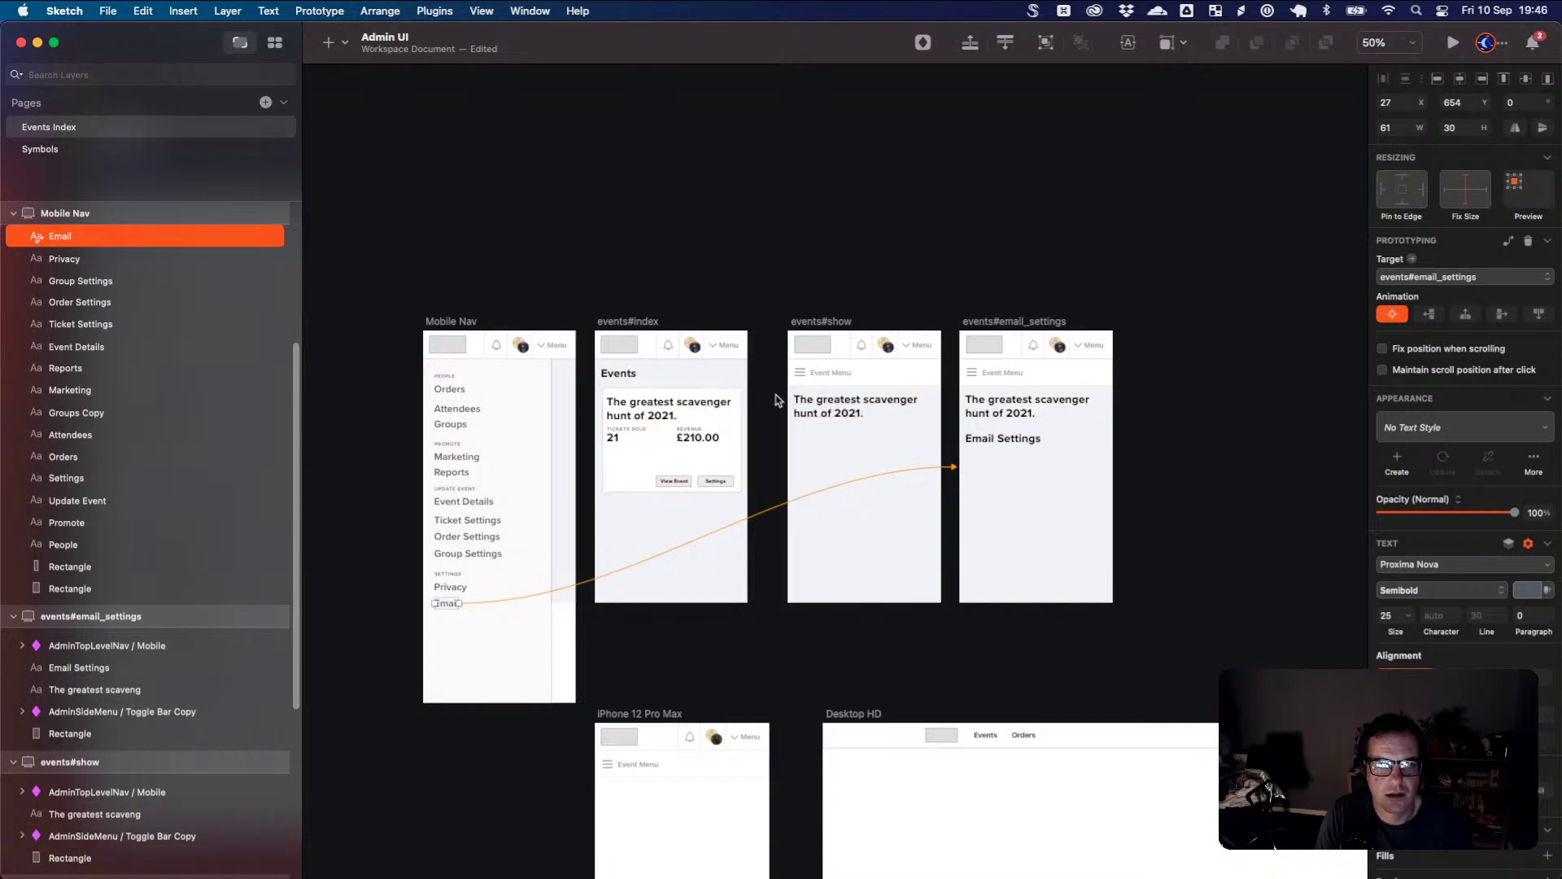
click(804, 379)
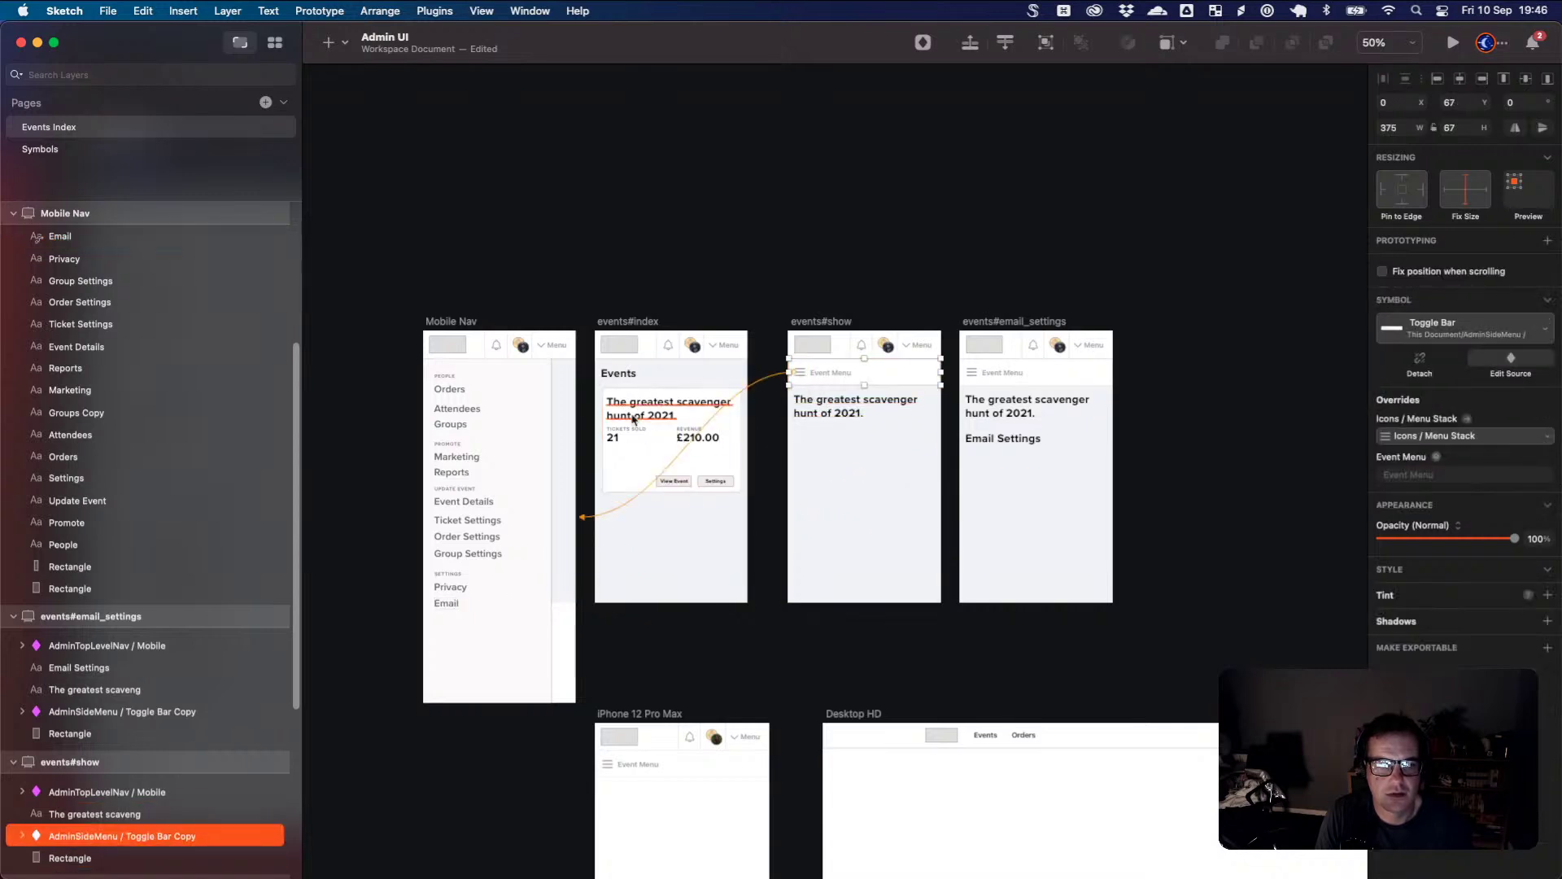
click(446, 603)
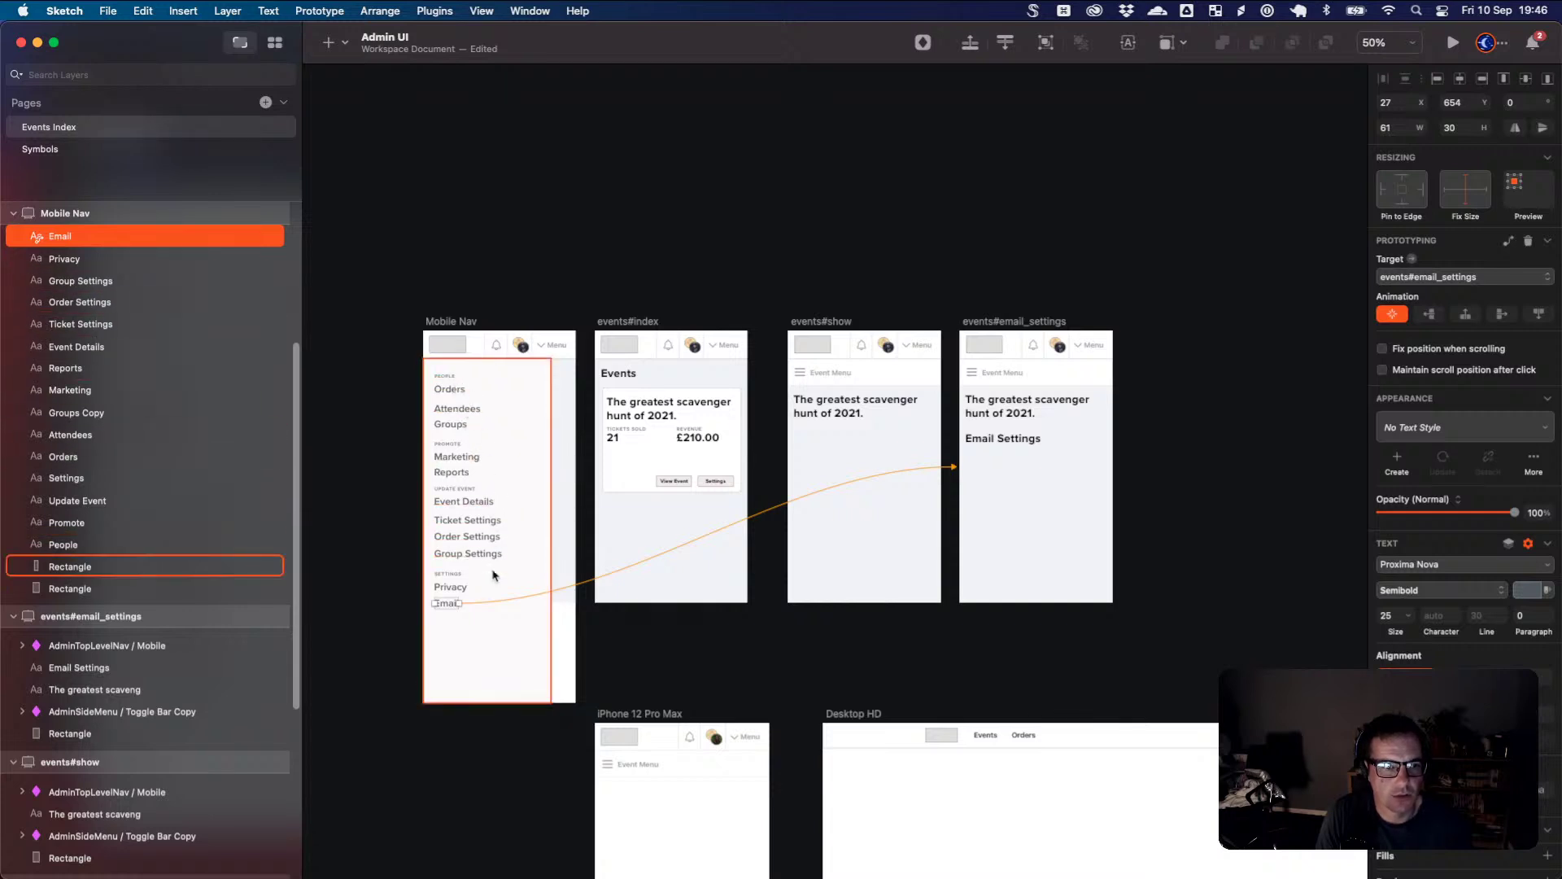
- Extend the second Mobile Nav background rectangle down to the artboard bottom
scroll(479, 472, up, 3)
scroll(479, 473, up, 3)
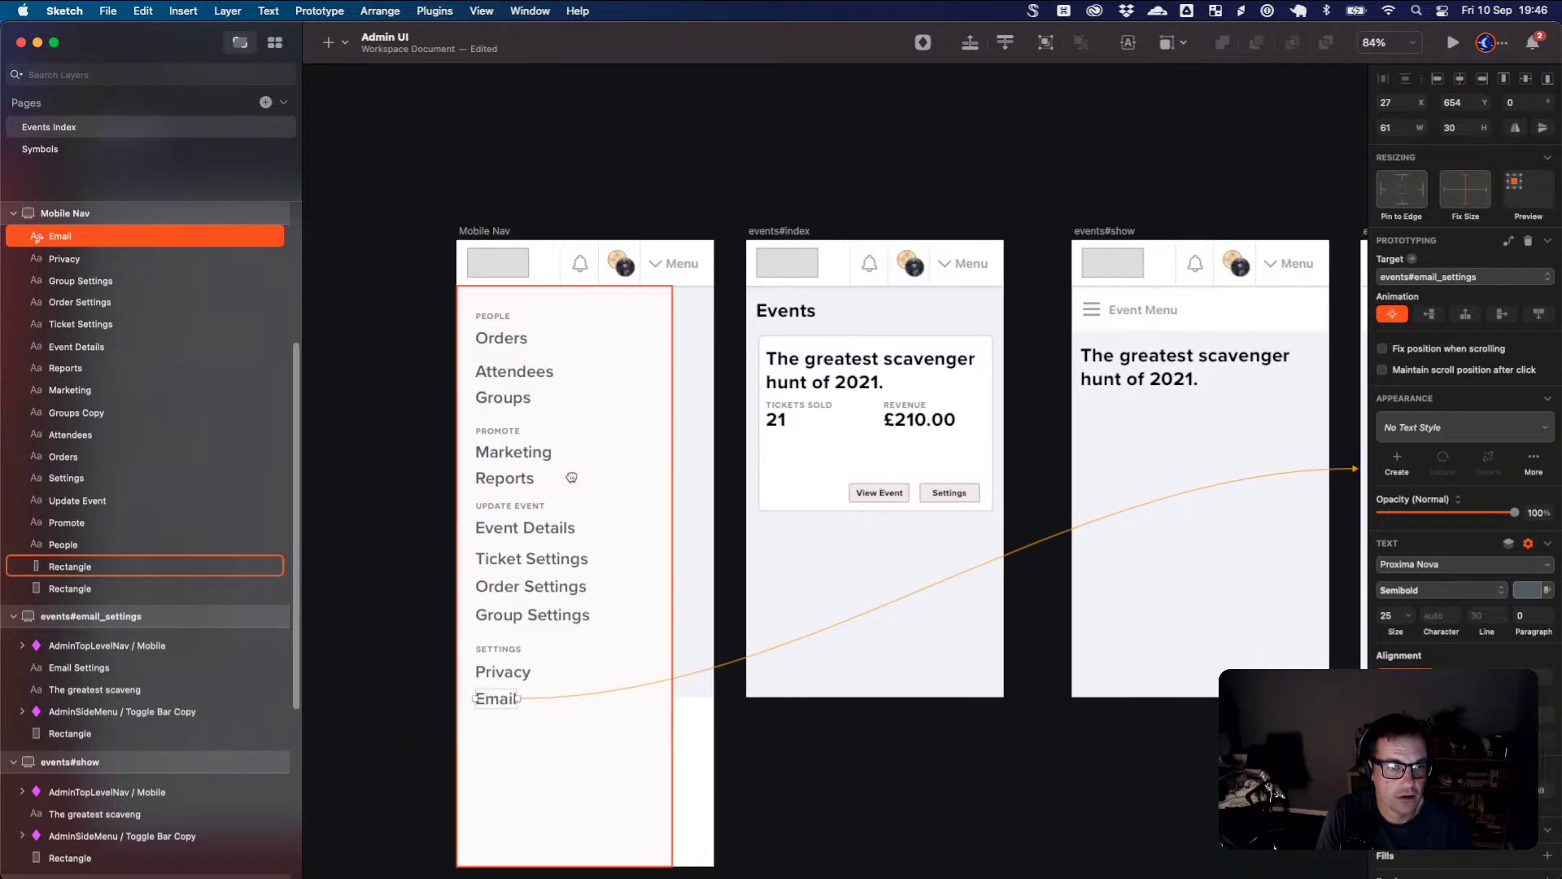
click(587, 477)
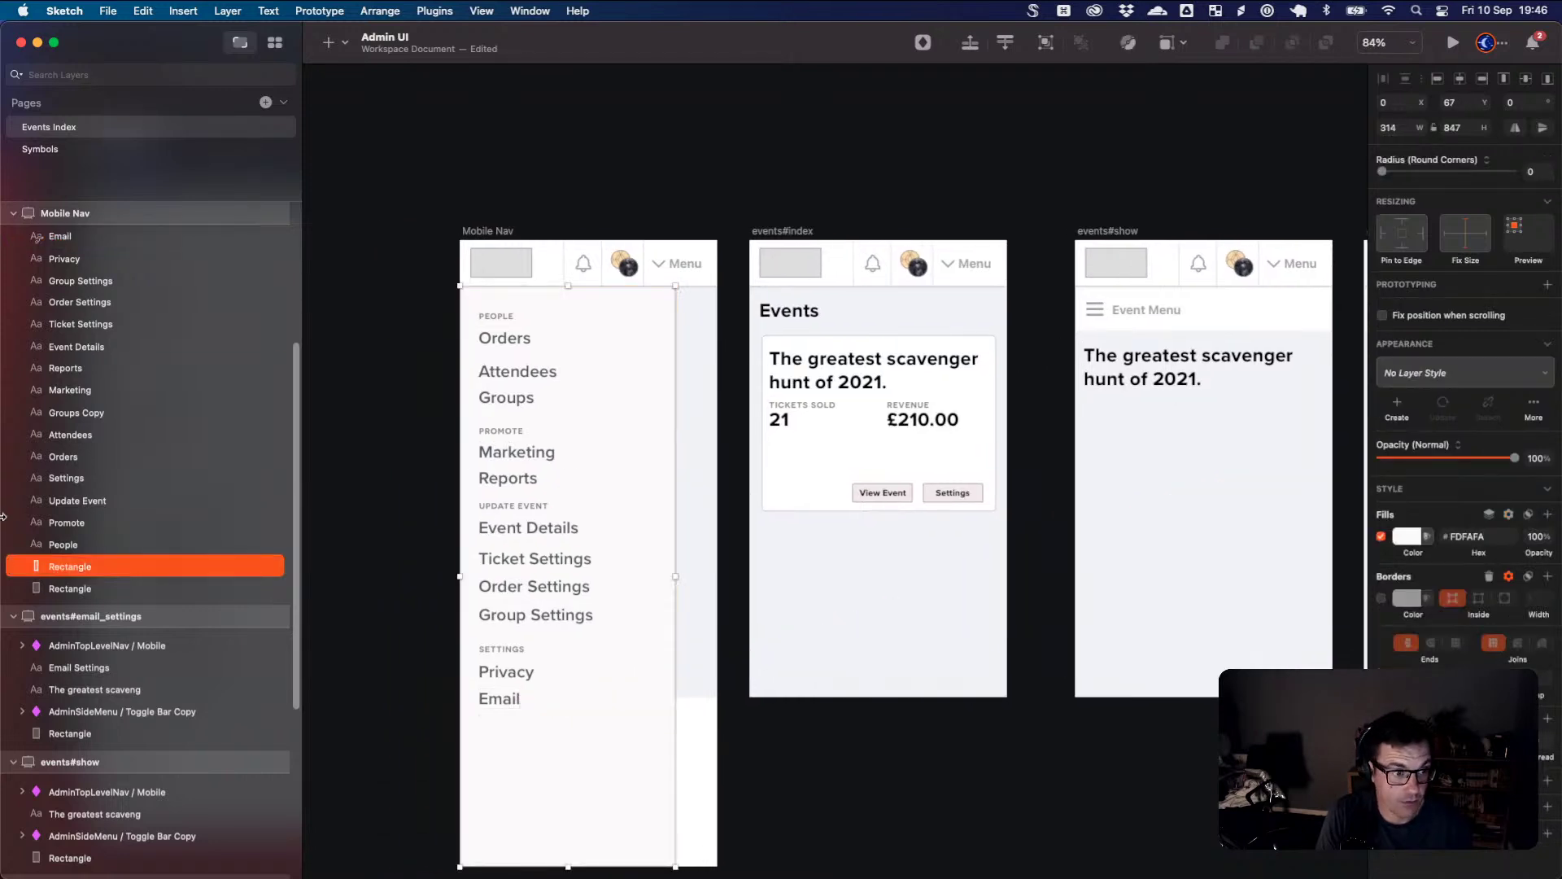
click(74, 588)
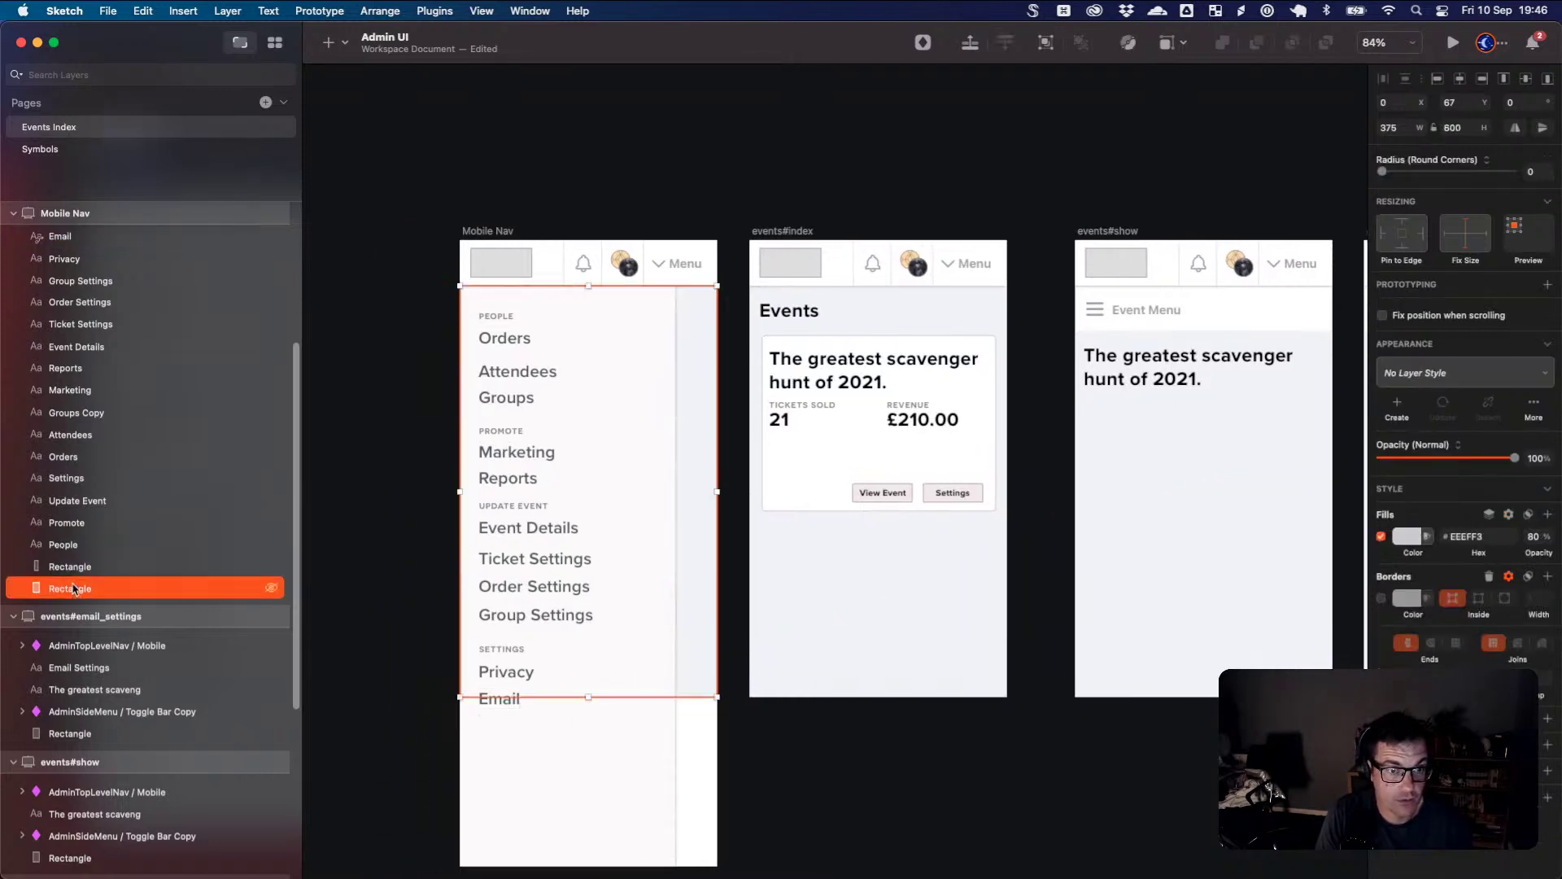
drag(588, 697, 577, 867)
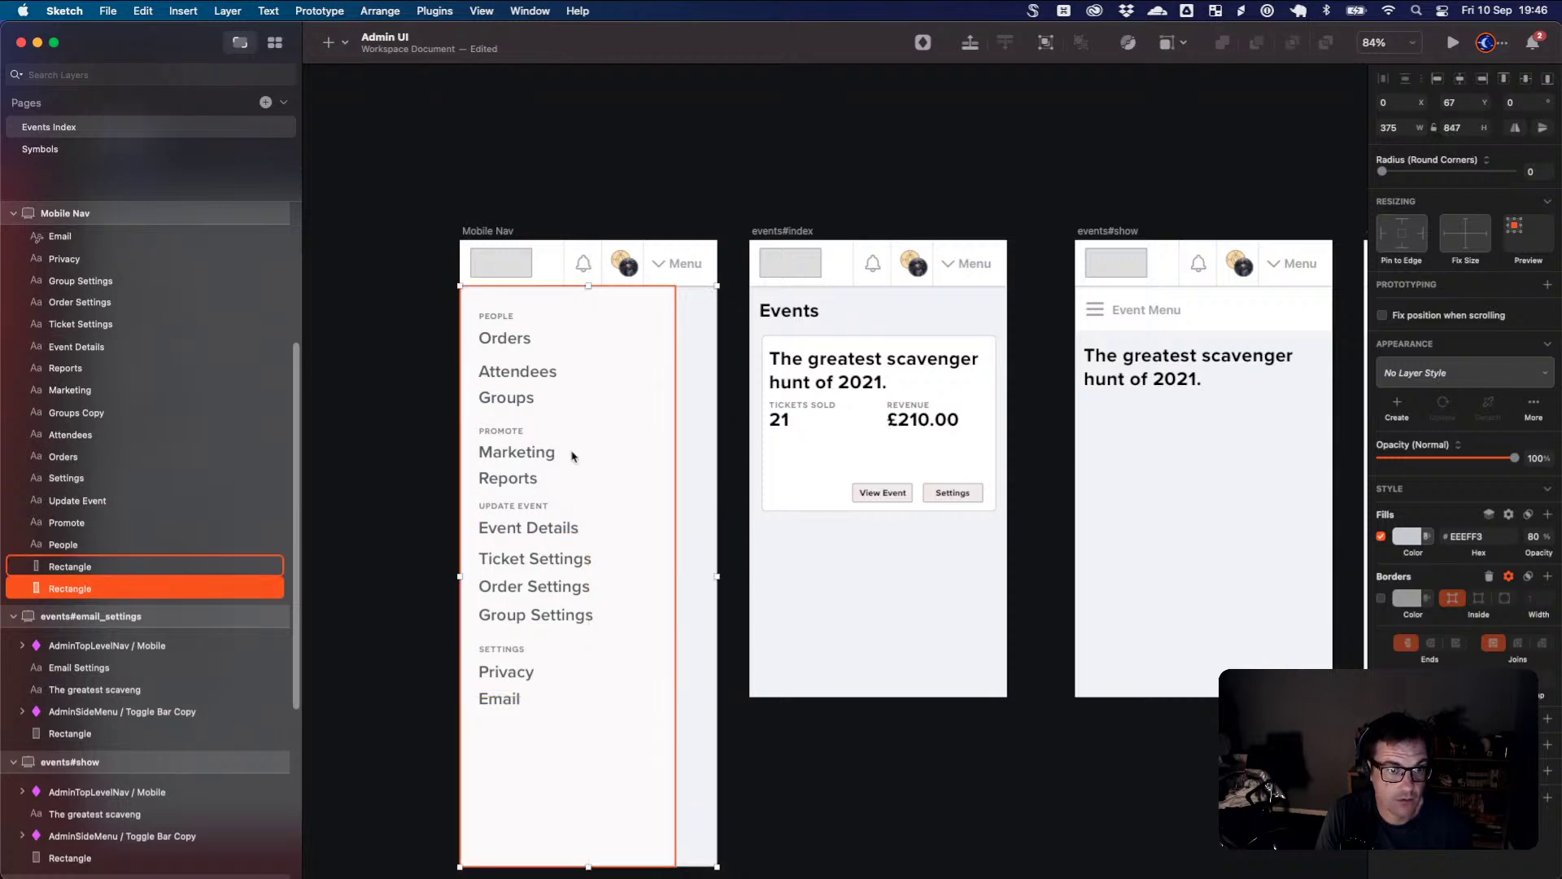
- Lock both Mobile Nav background rectangles with Lock 2 Layers
shift+click(183, 568)
right_click(170, 568)
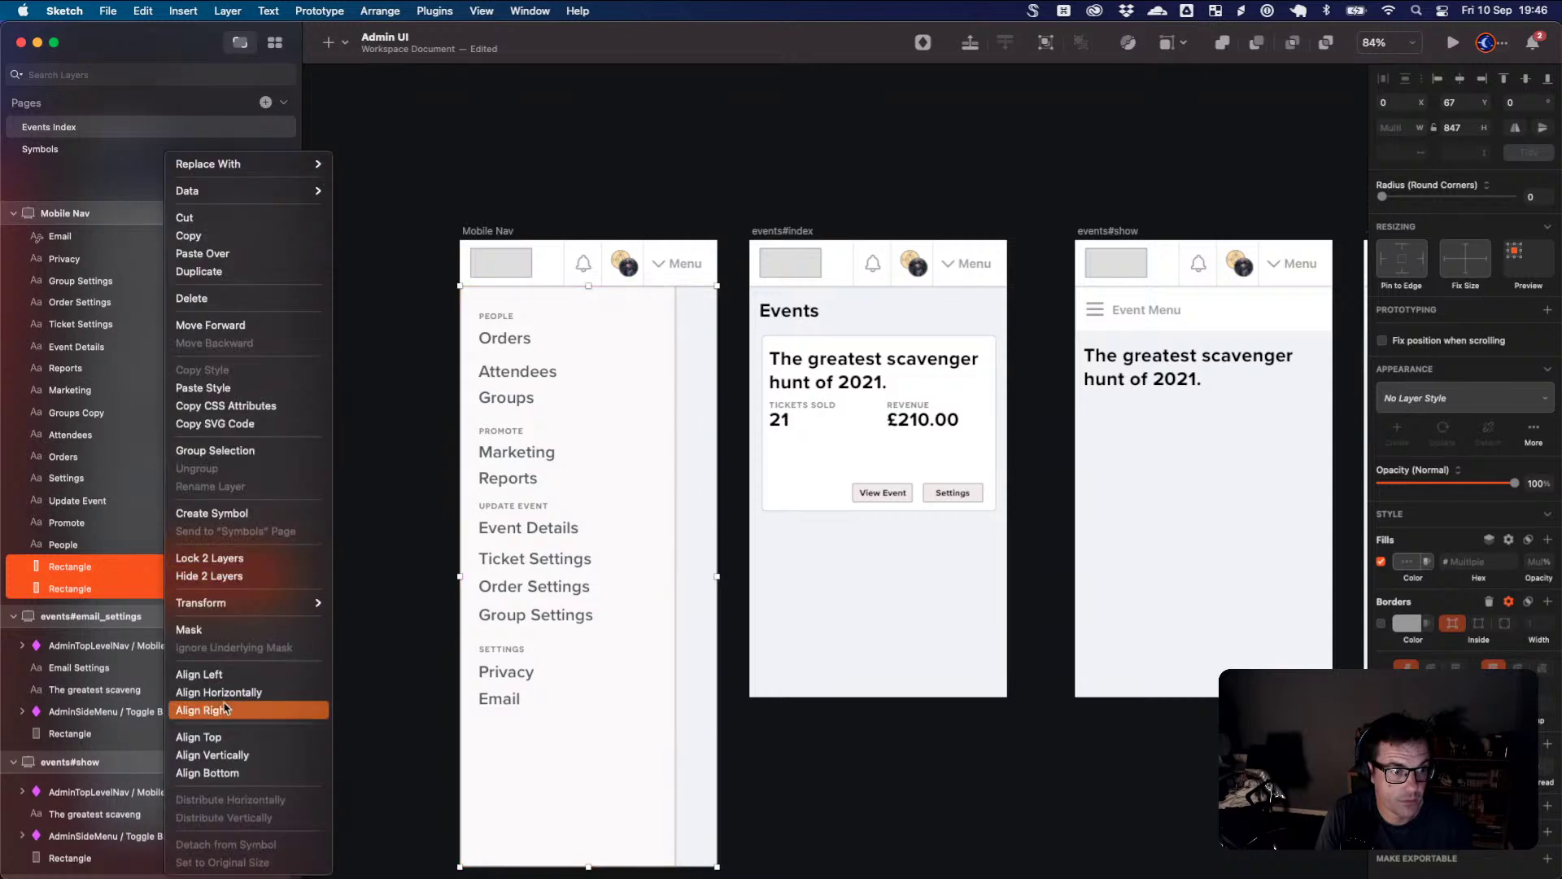
click(236, 558)
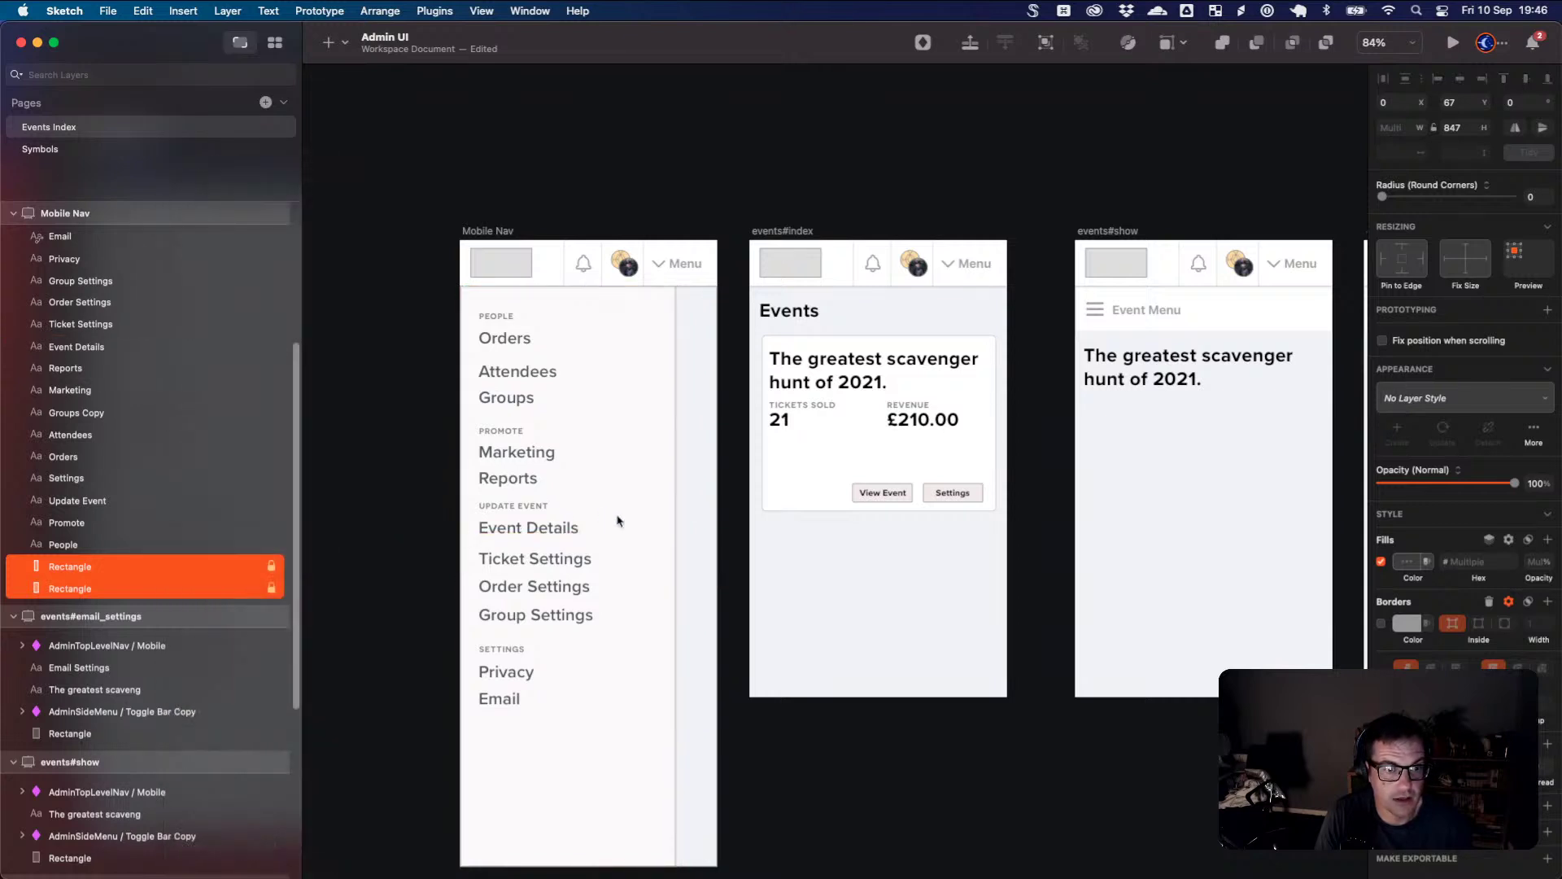
drag(593, 726, 513, 321)
- Shift the menu items down and add a 'Dashboard' copy of Orders at the top
click(527, 356)
click(512, 375)
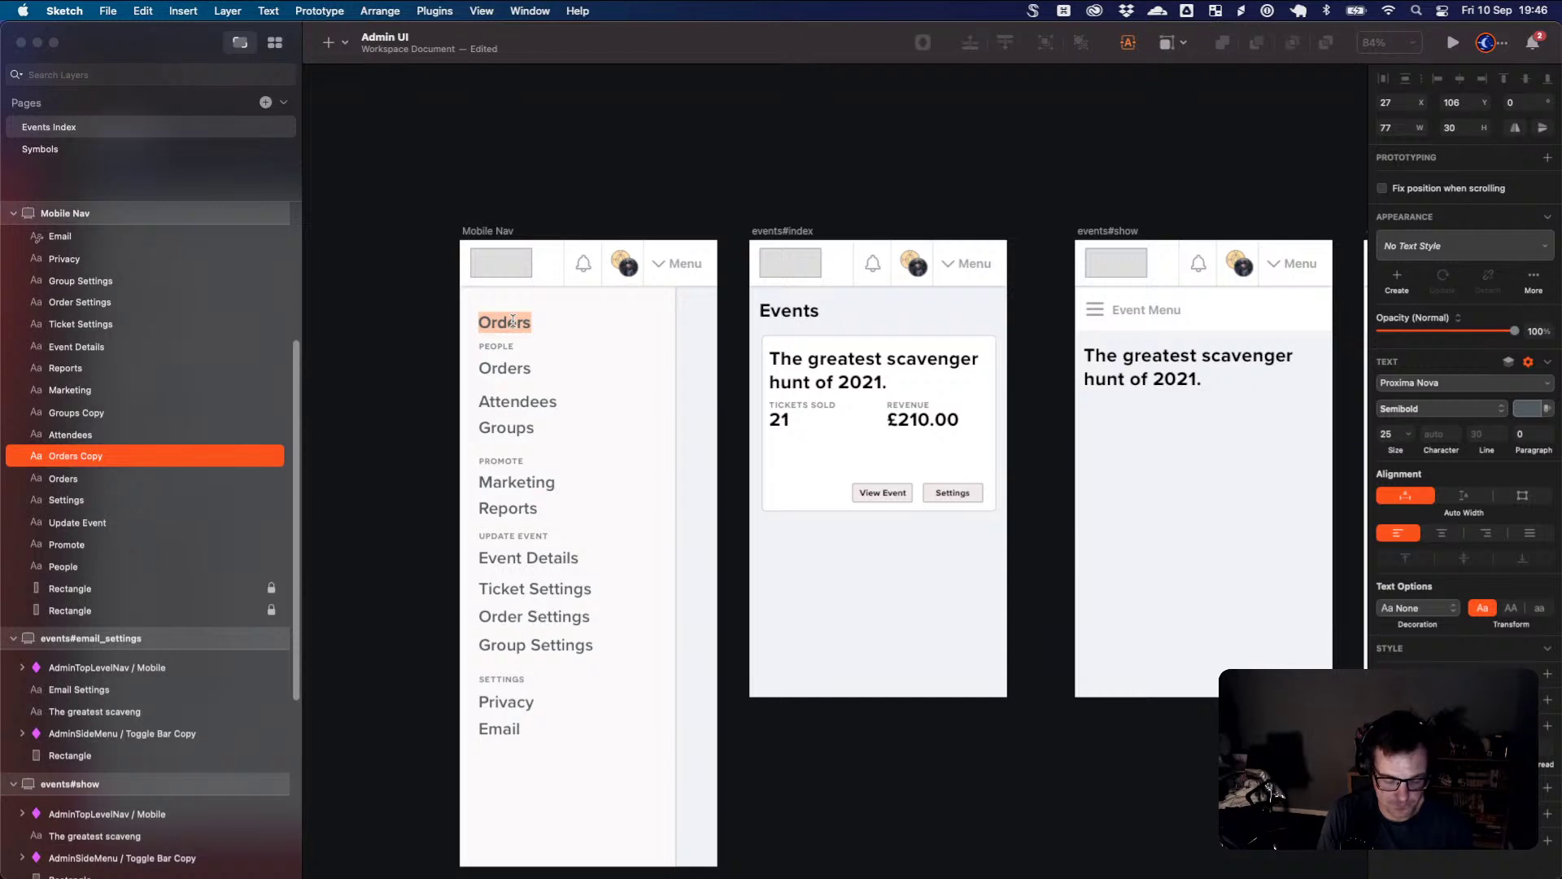
text(Dashboard)
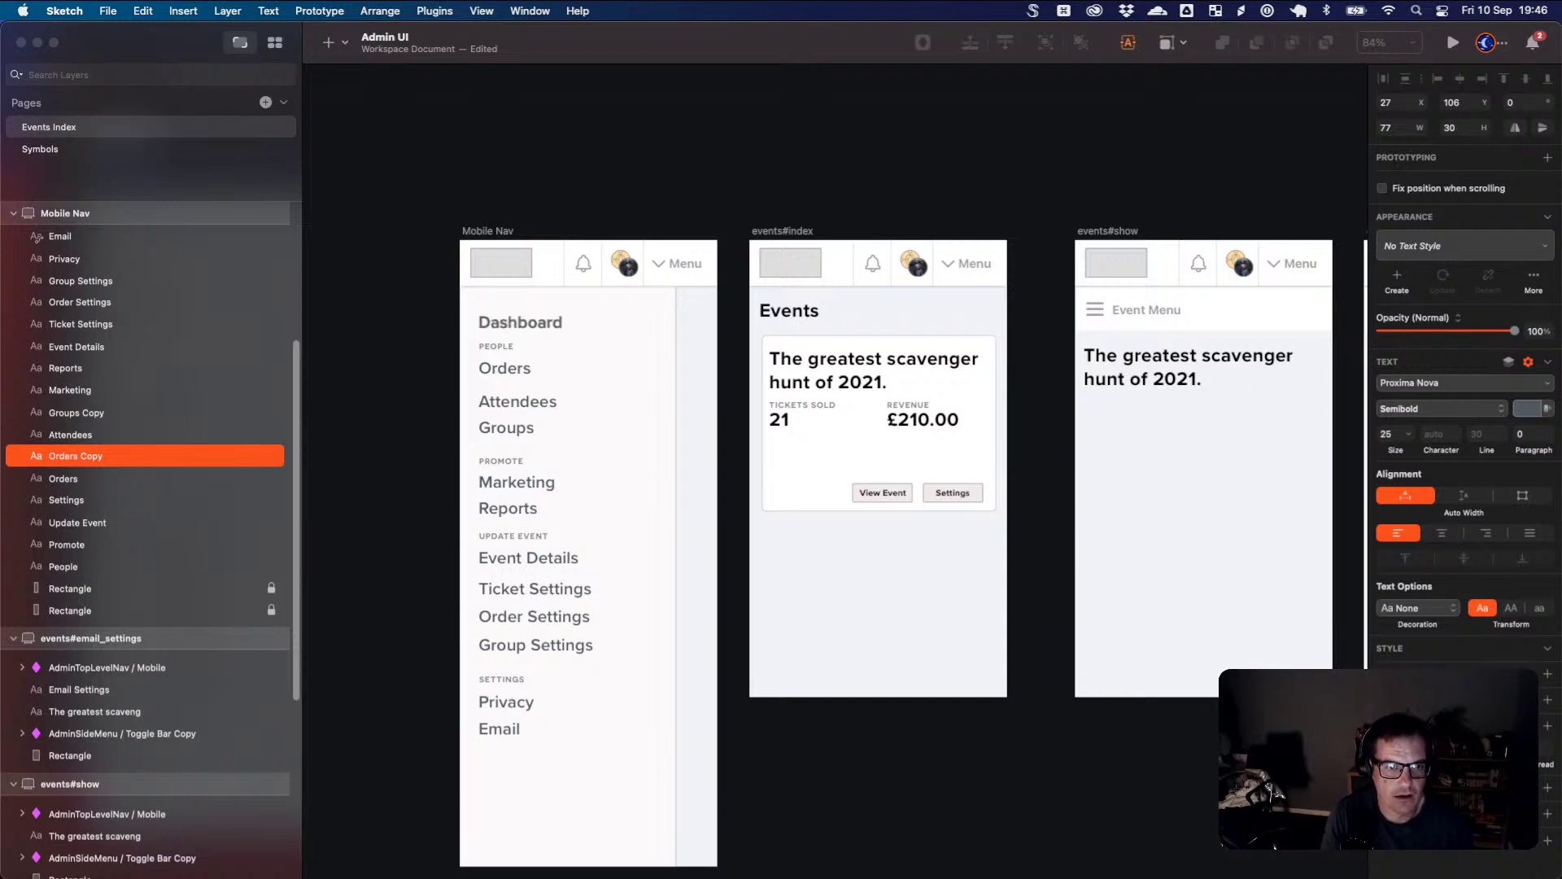
key(Escape)
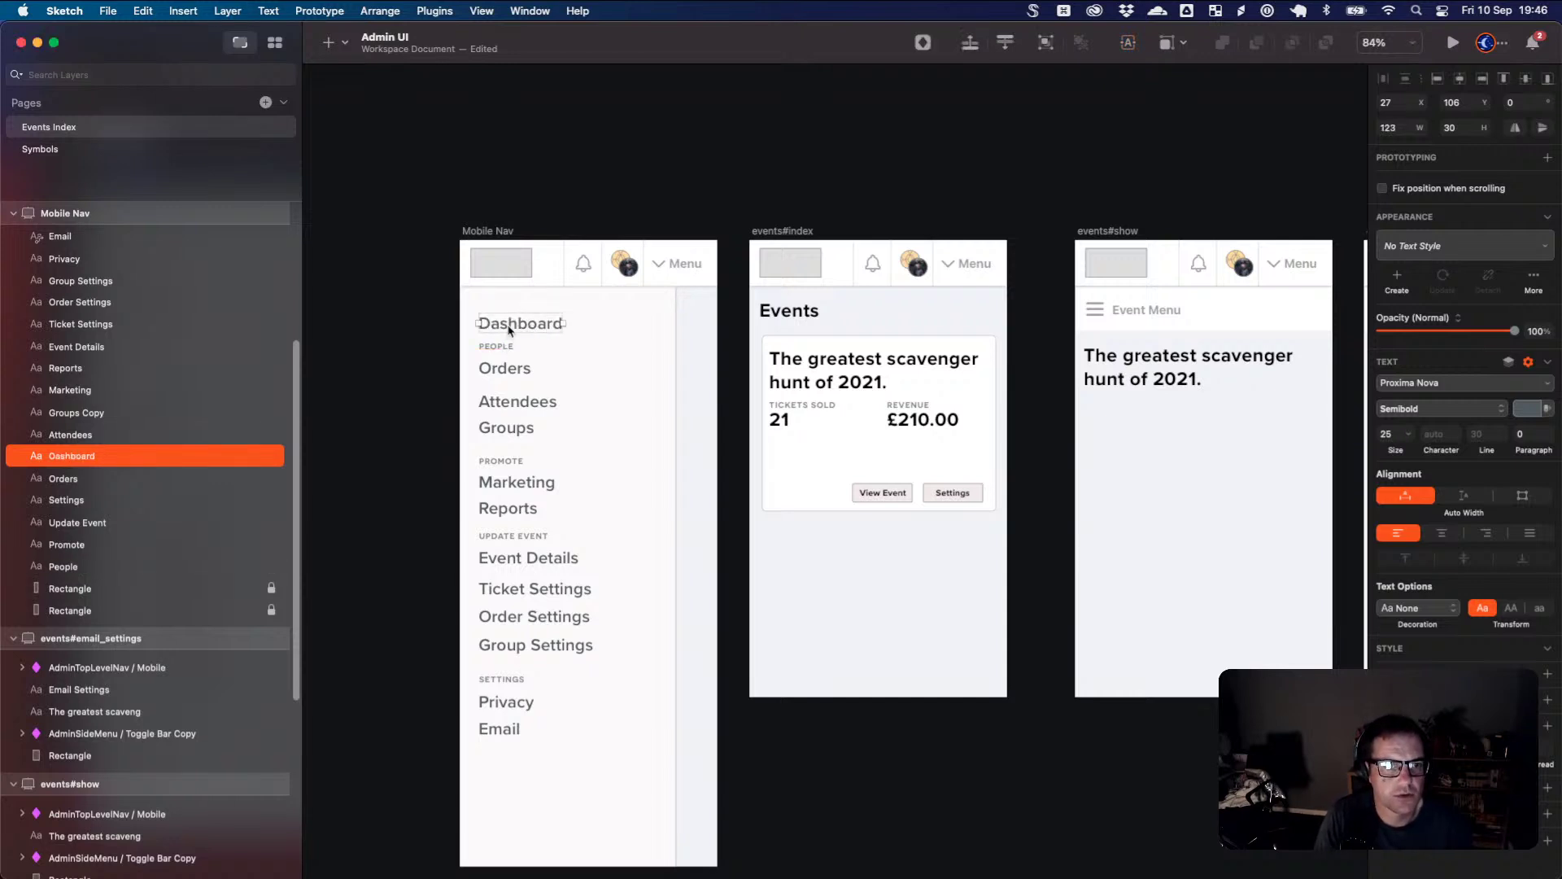
drag(510, 330, 510, 325)
click(553, 366)
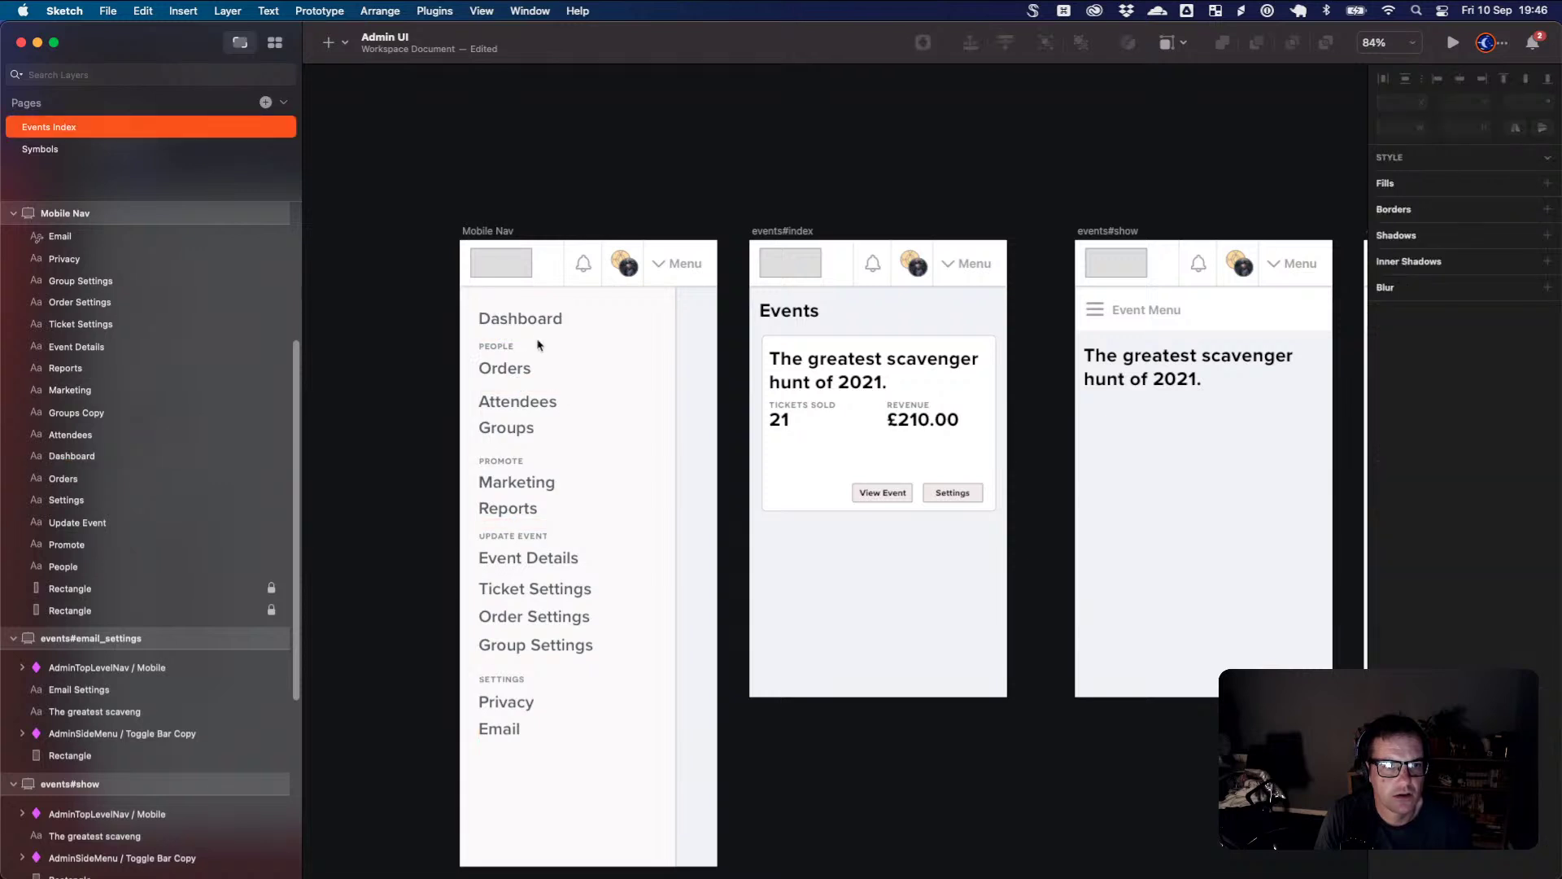
- Link the Dashboard item to the events#index artboard
click(538, 323)
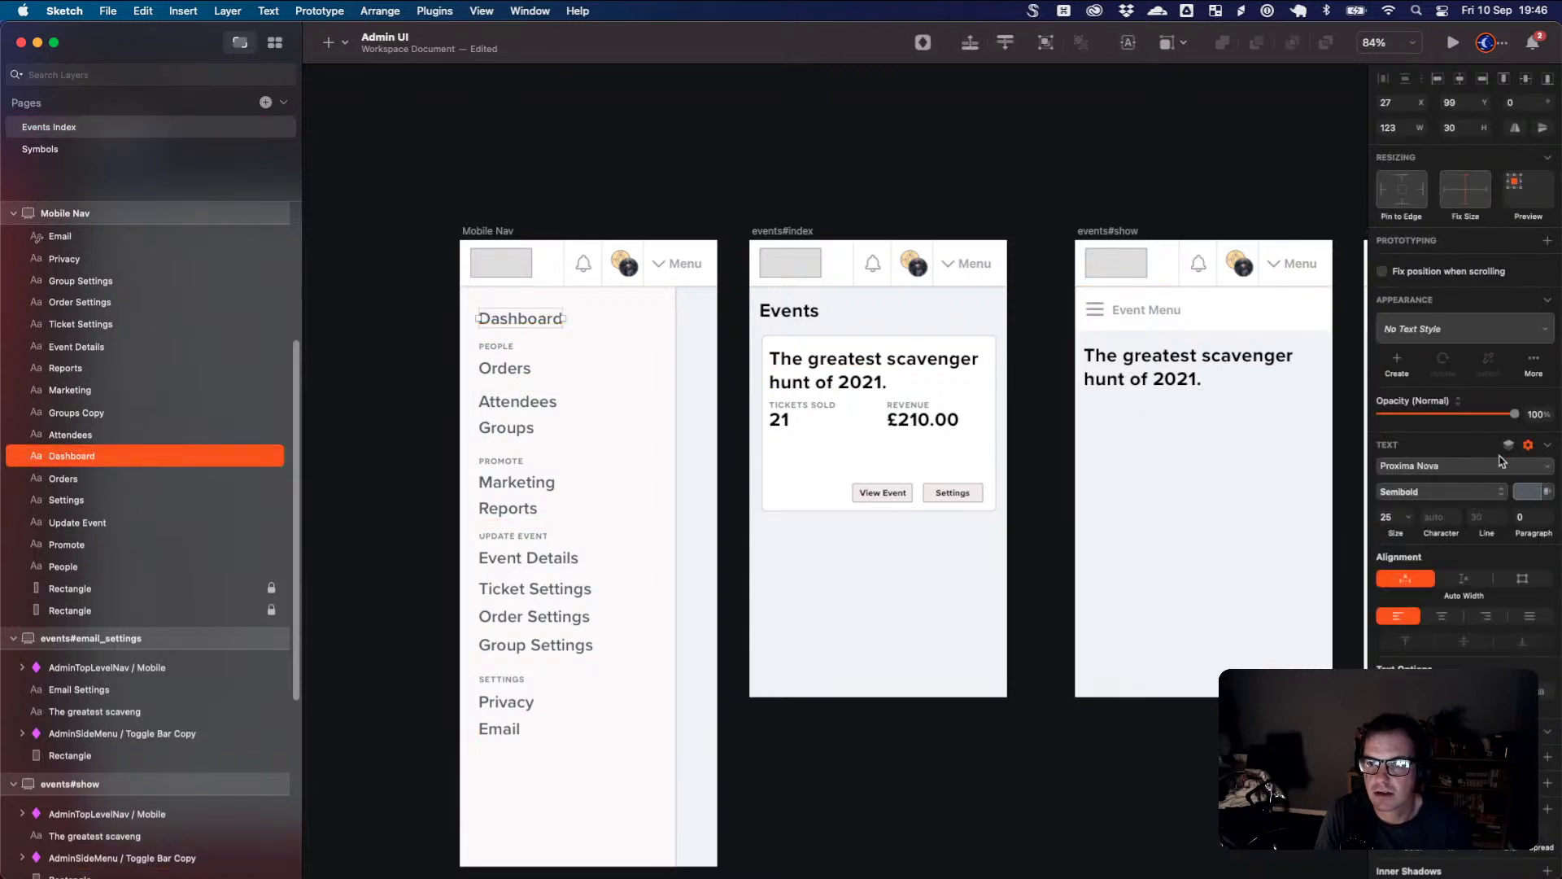
click(1548, 240)
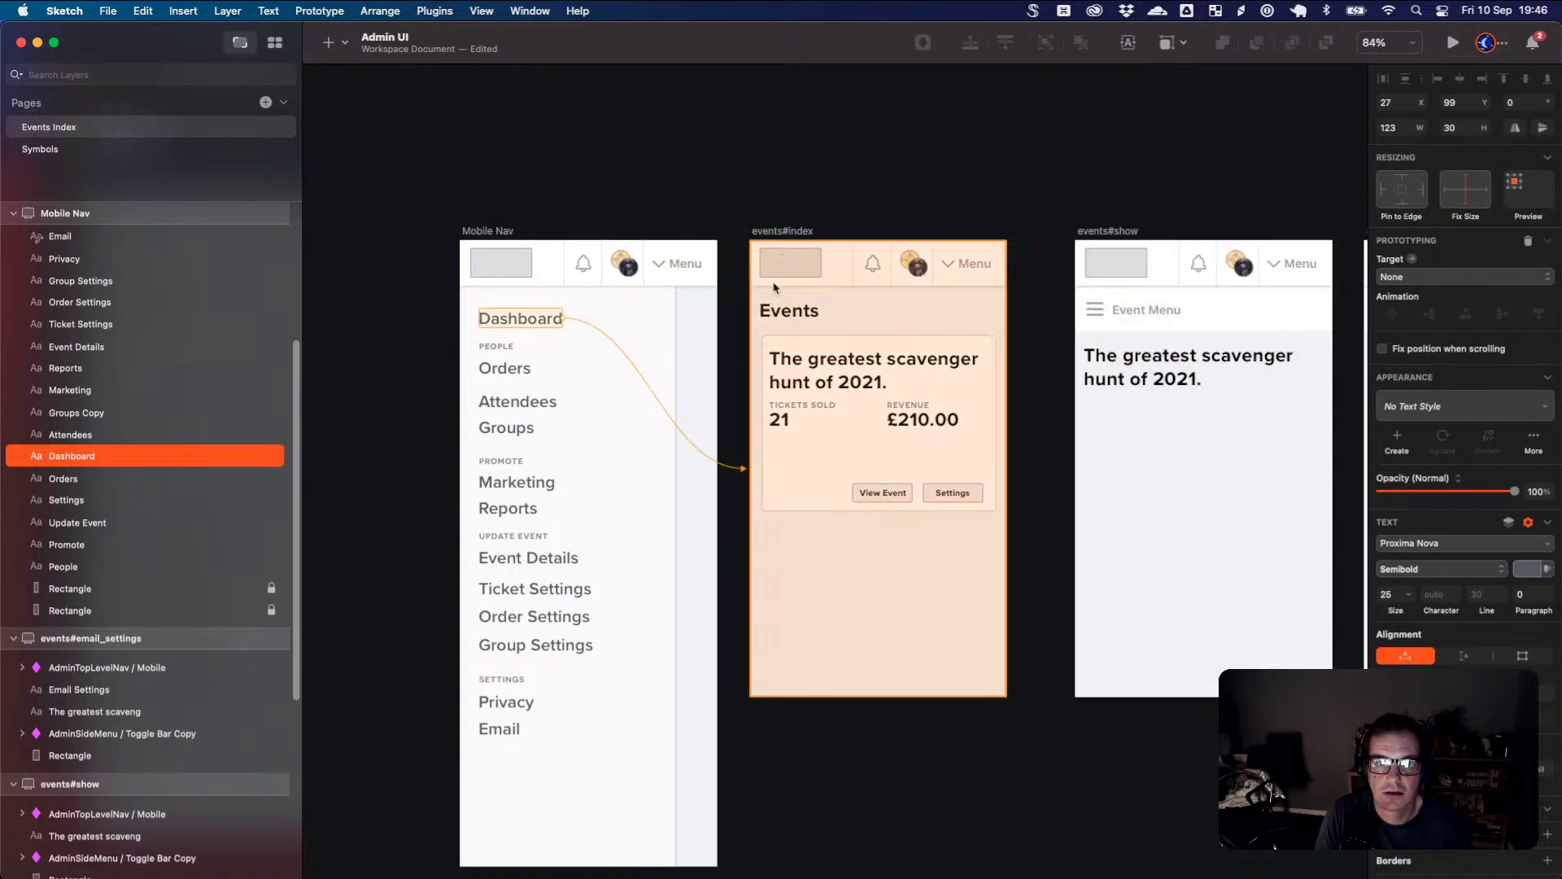
click(788, 303)
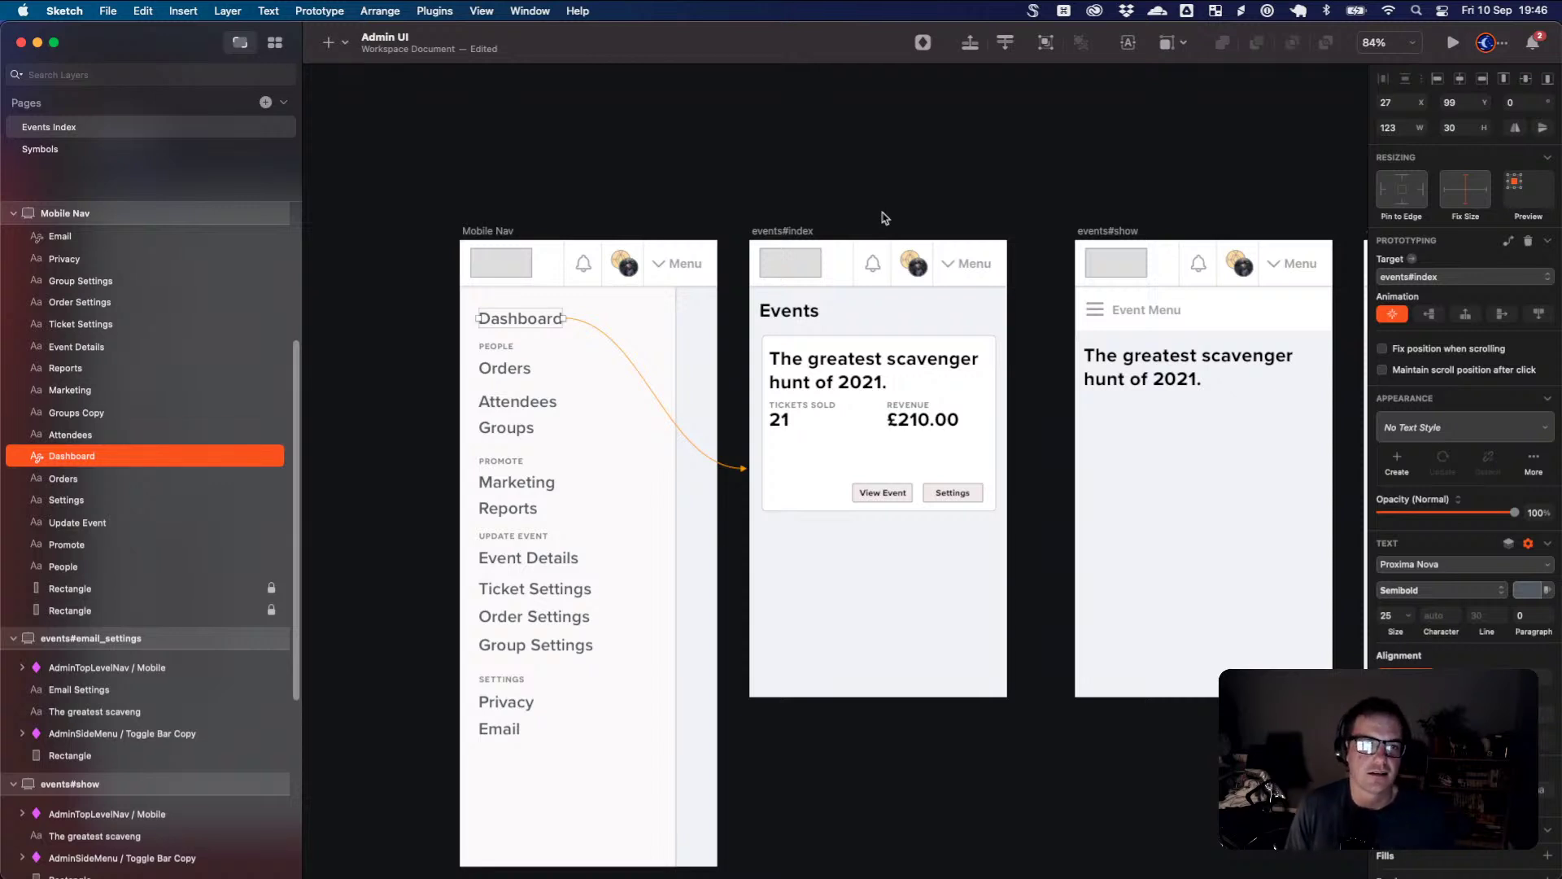
click(951, 164)
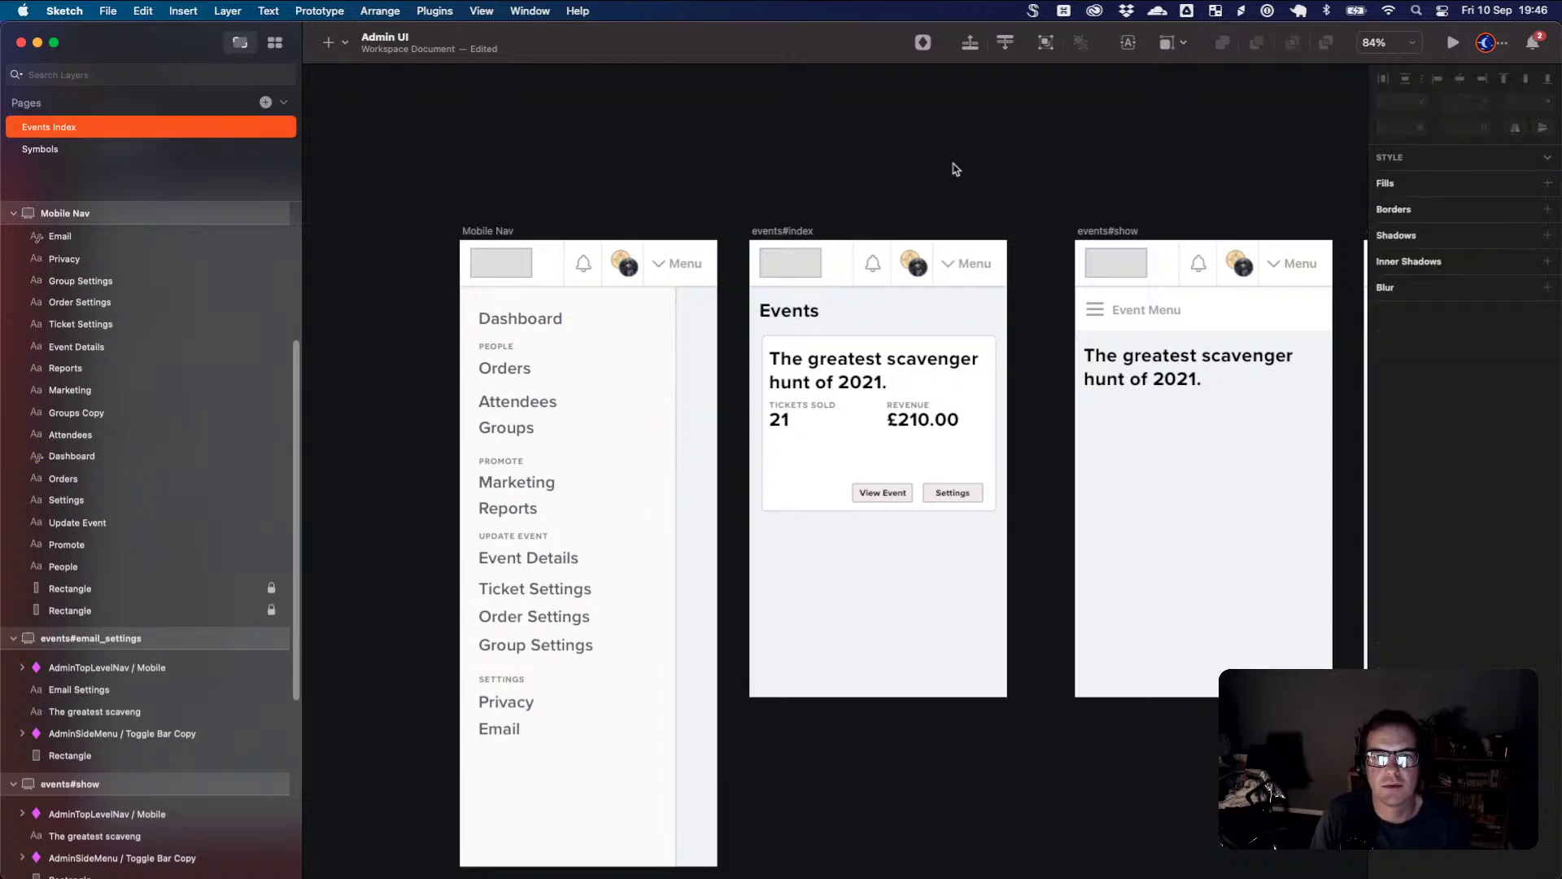
- Lower Groups, tighten Attendees and Groups spacing, and drop the Promote section lower
drag(984, 170, 917, 150)
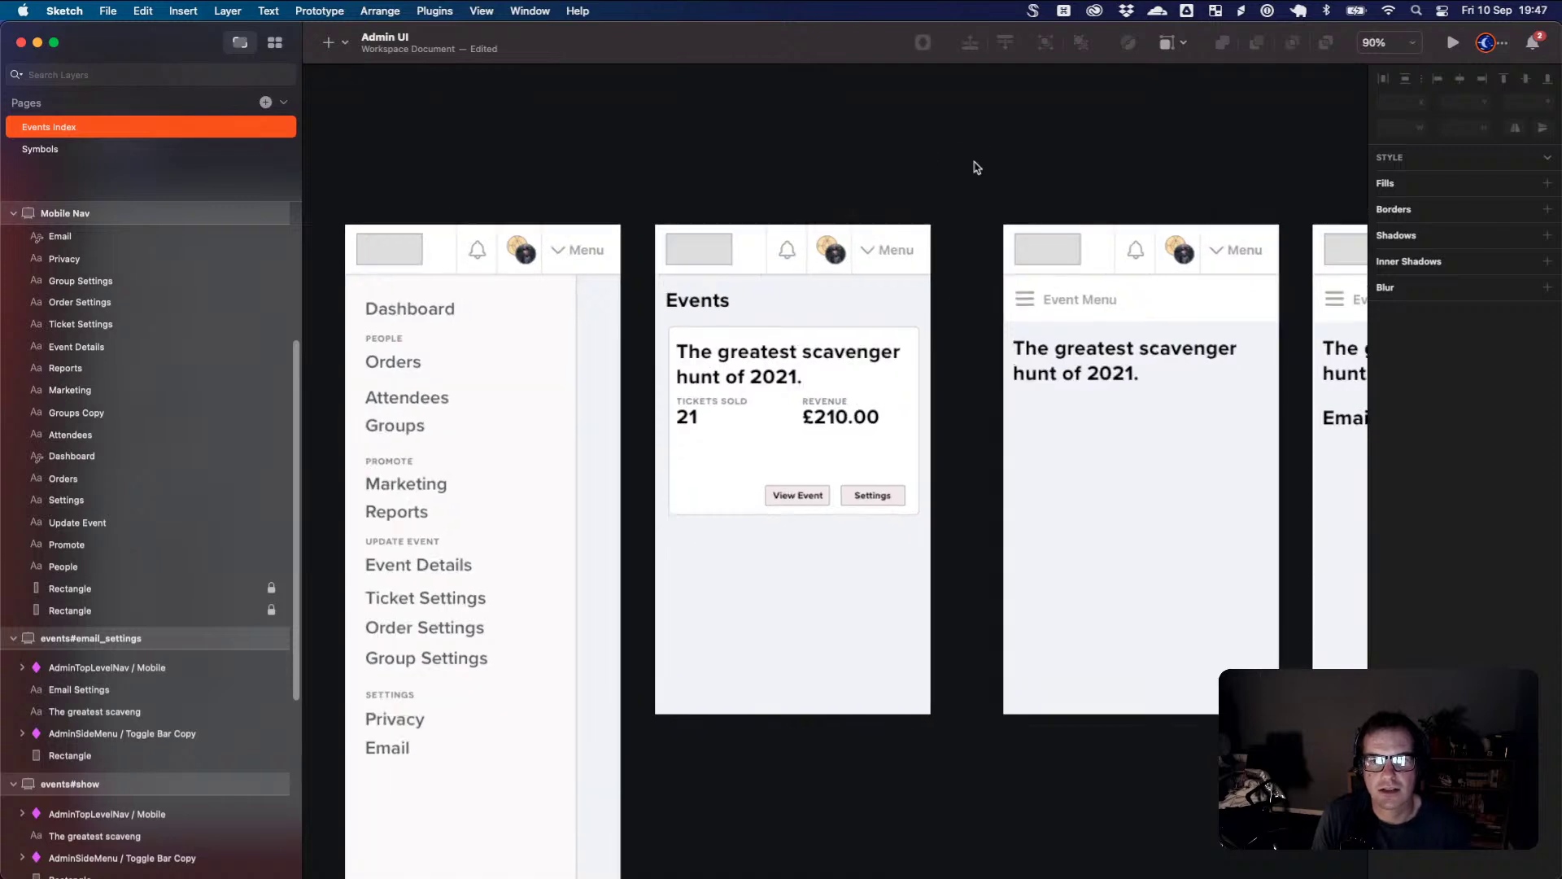
scroll(977, 168, down, 3)
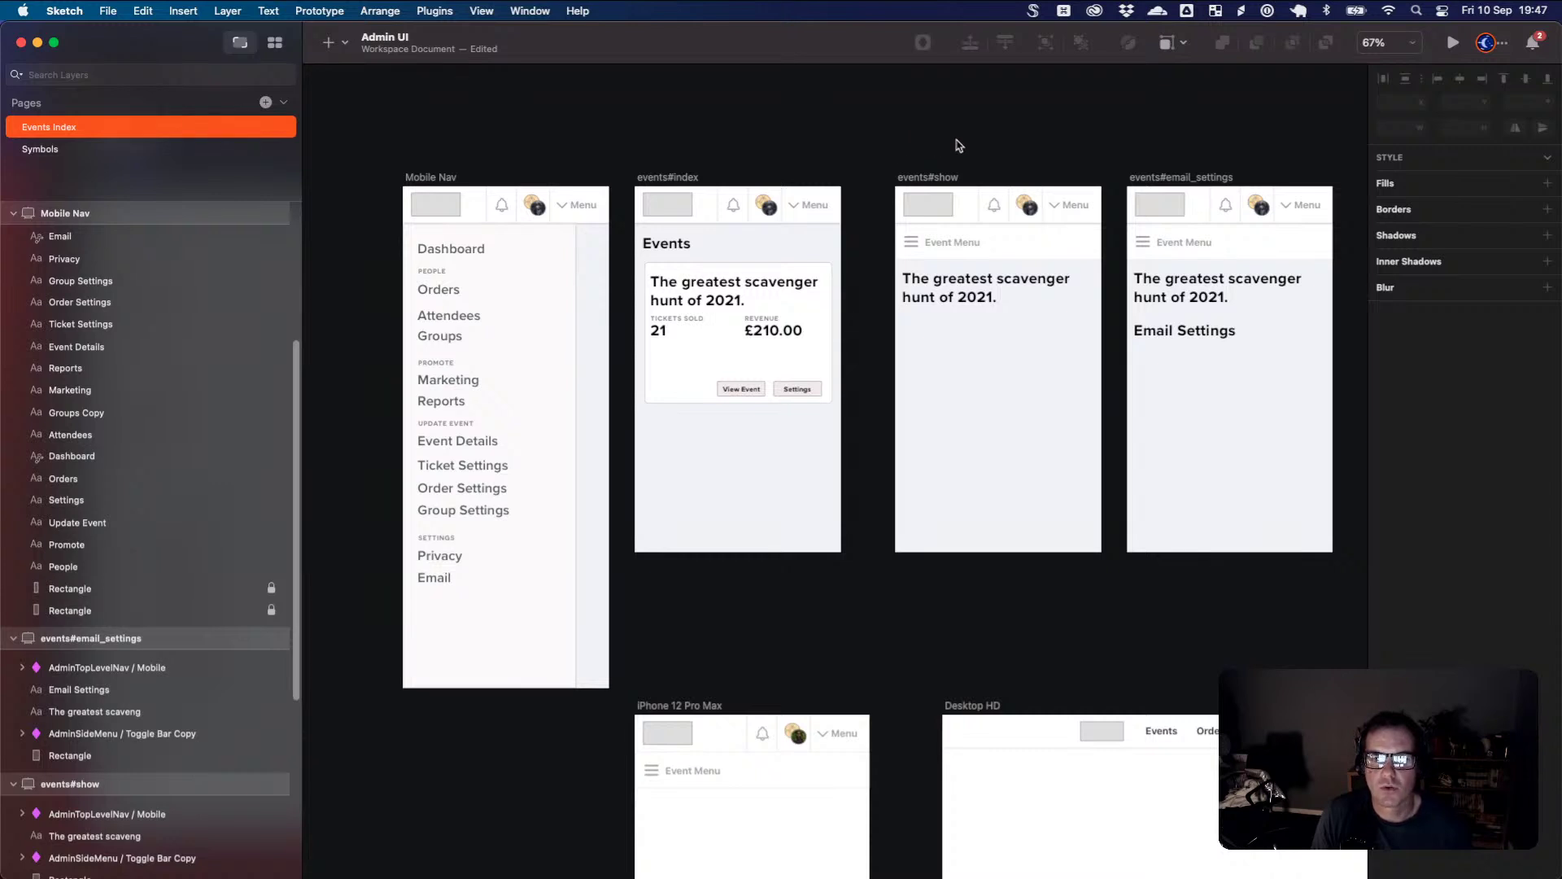
drag(454, 337, 453, 312)
shift+click(454, 315)
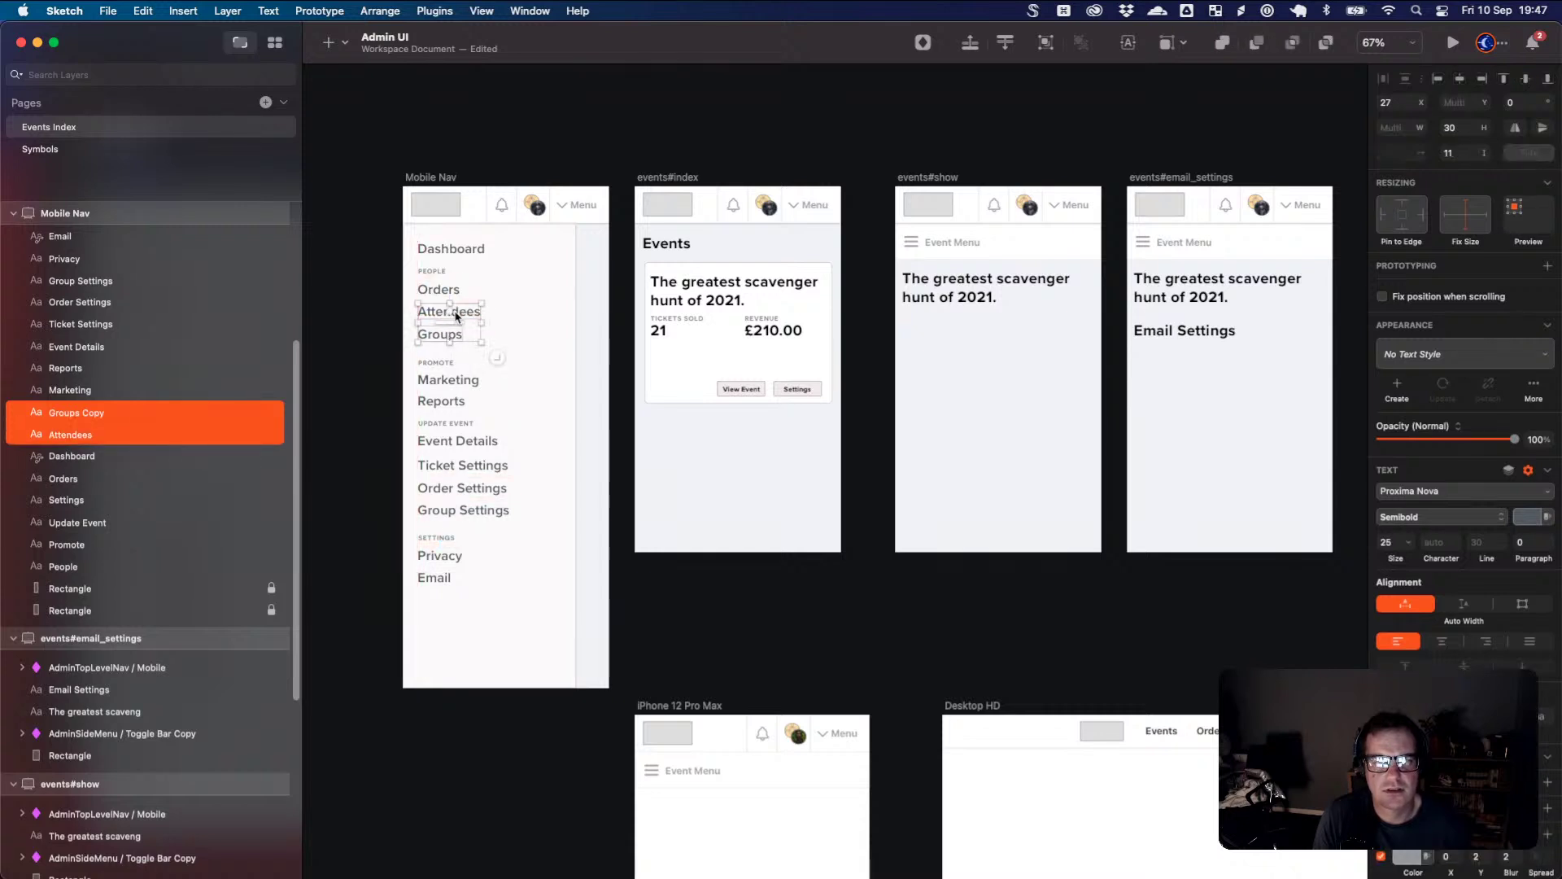
click(368, 322)
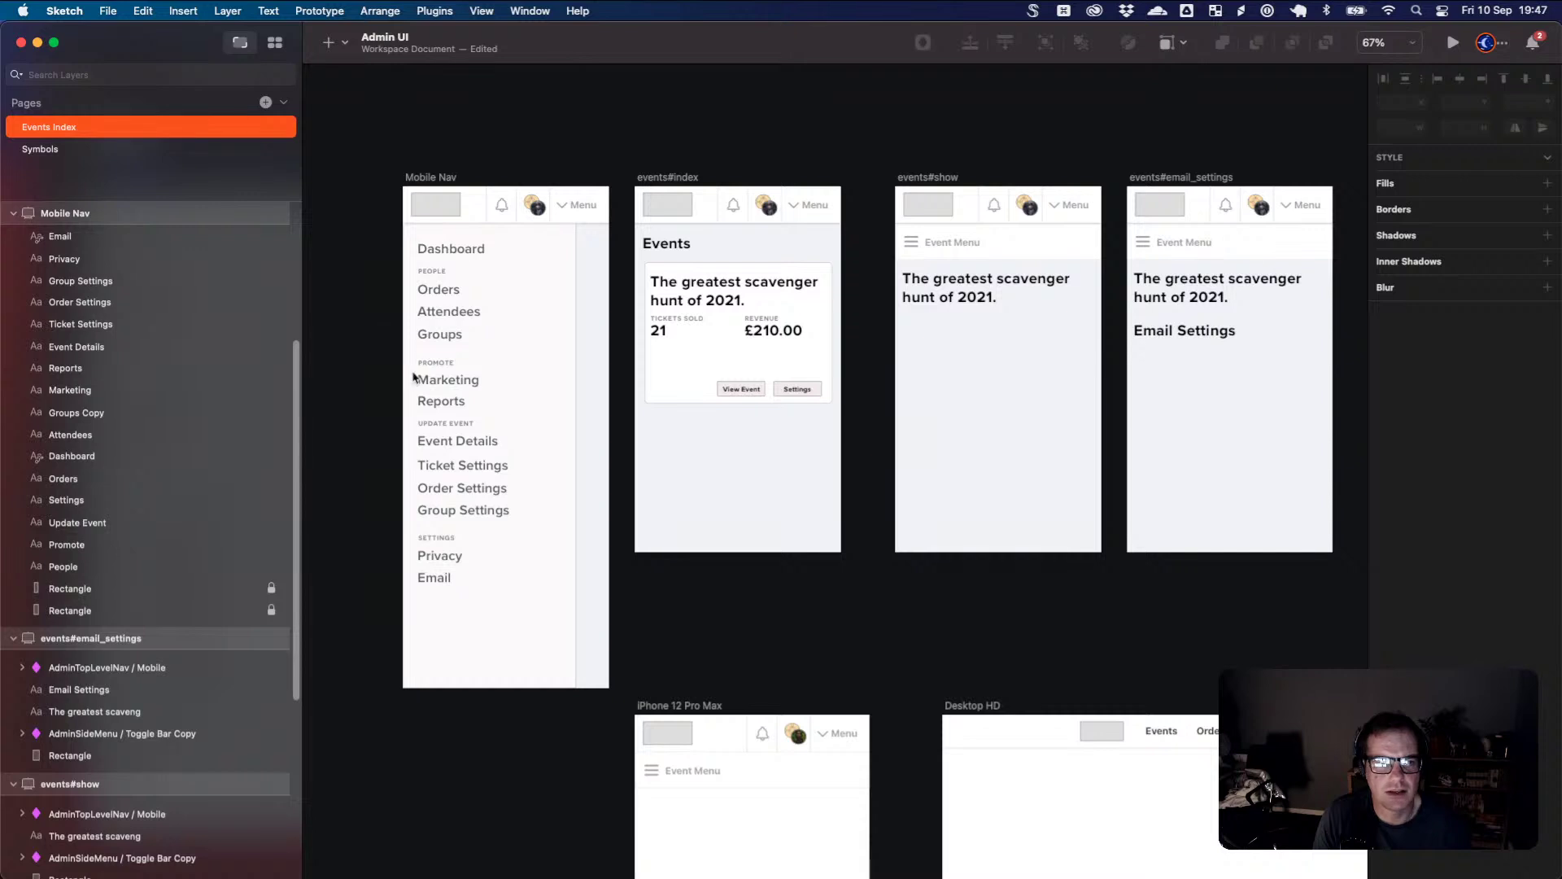
drag(529, 609, 449, 411)
click(448, 403)
key(Escape)
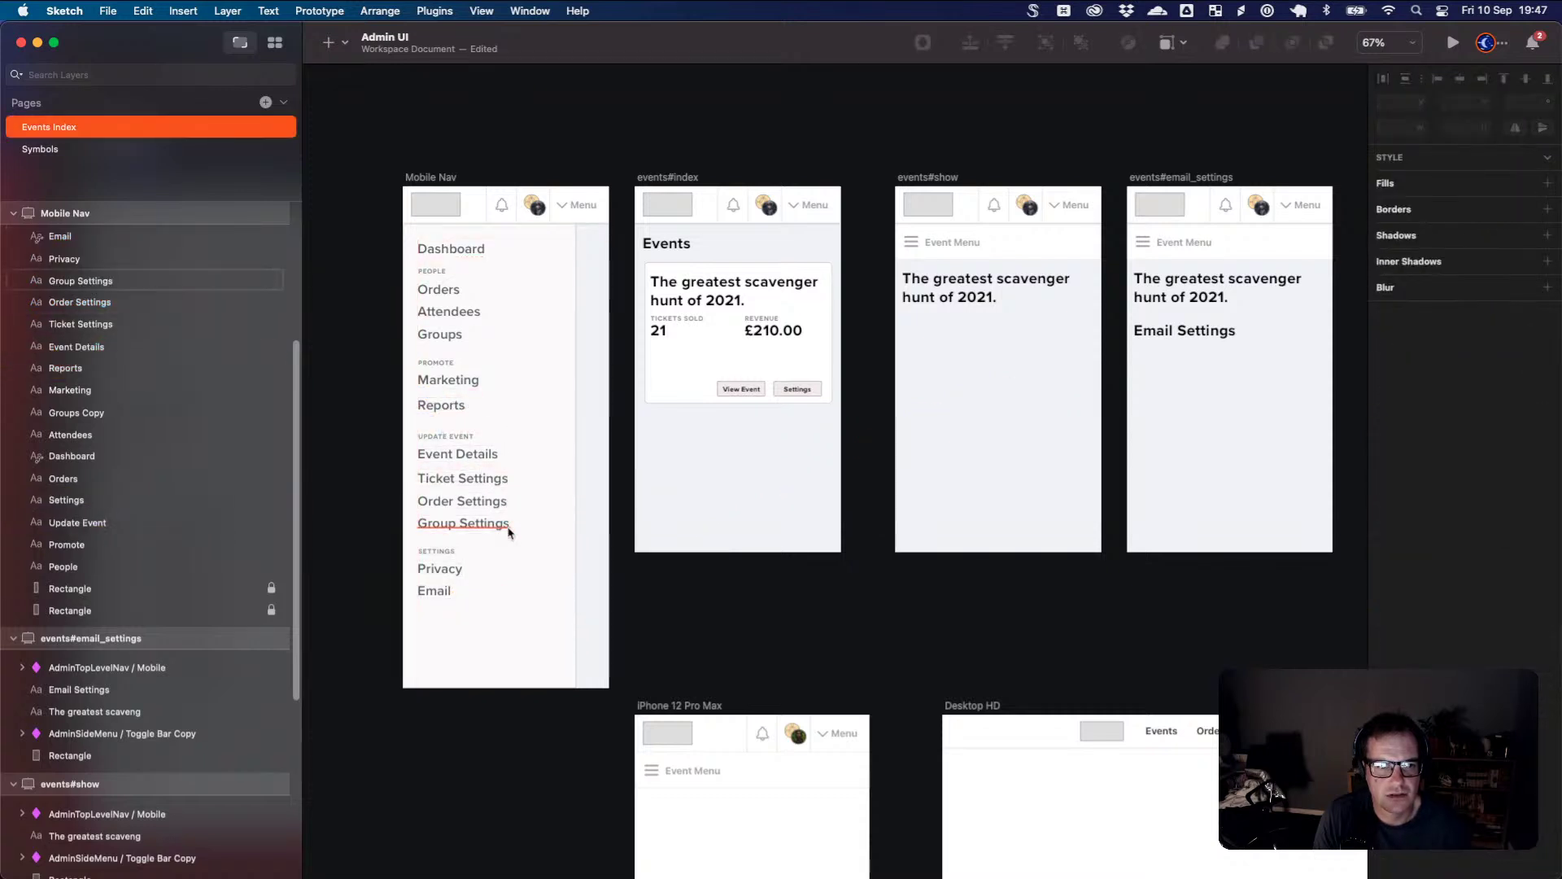
- Evenly space Event Details, Ticket Settings, Order Settings and Group Settings with Tidy
drag(499, 520, 501, 535)
shift+click(488, 502)
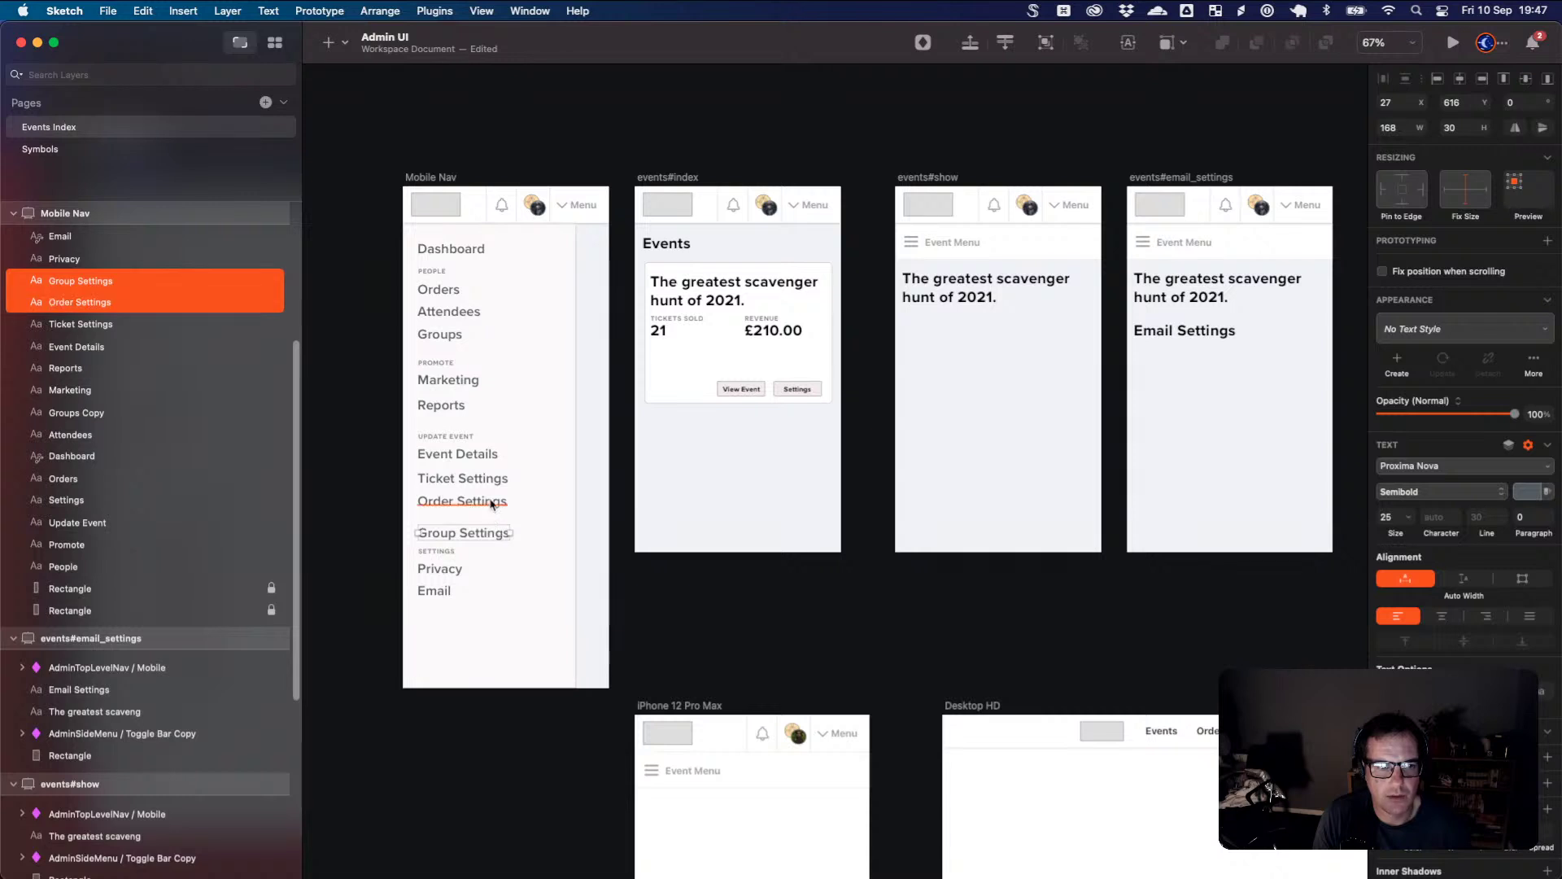
shift+click(490, 478)
shift+click(493, 454)
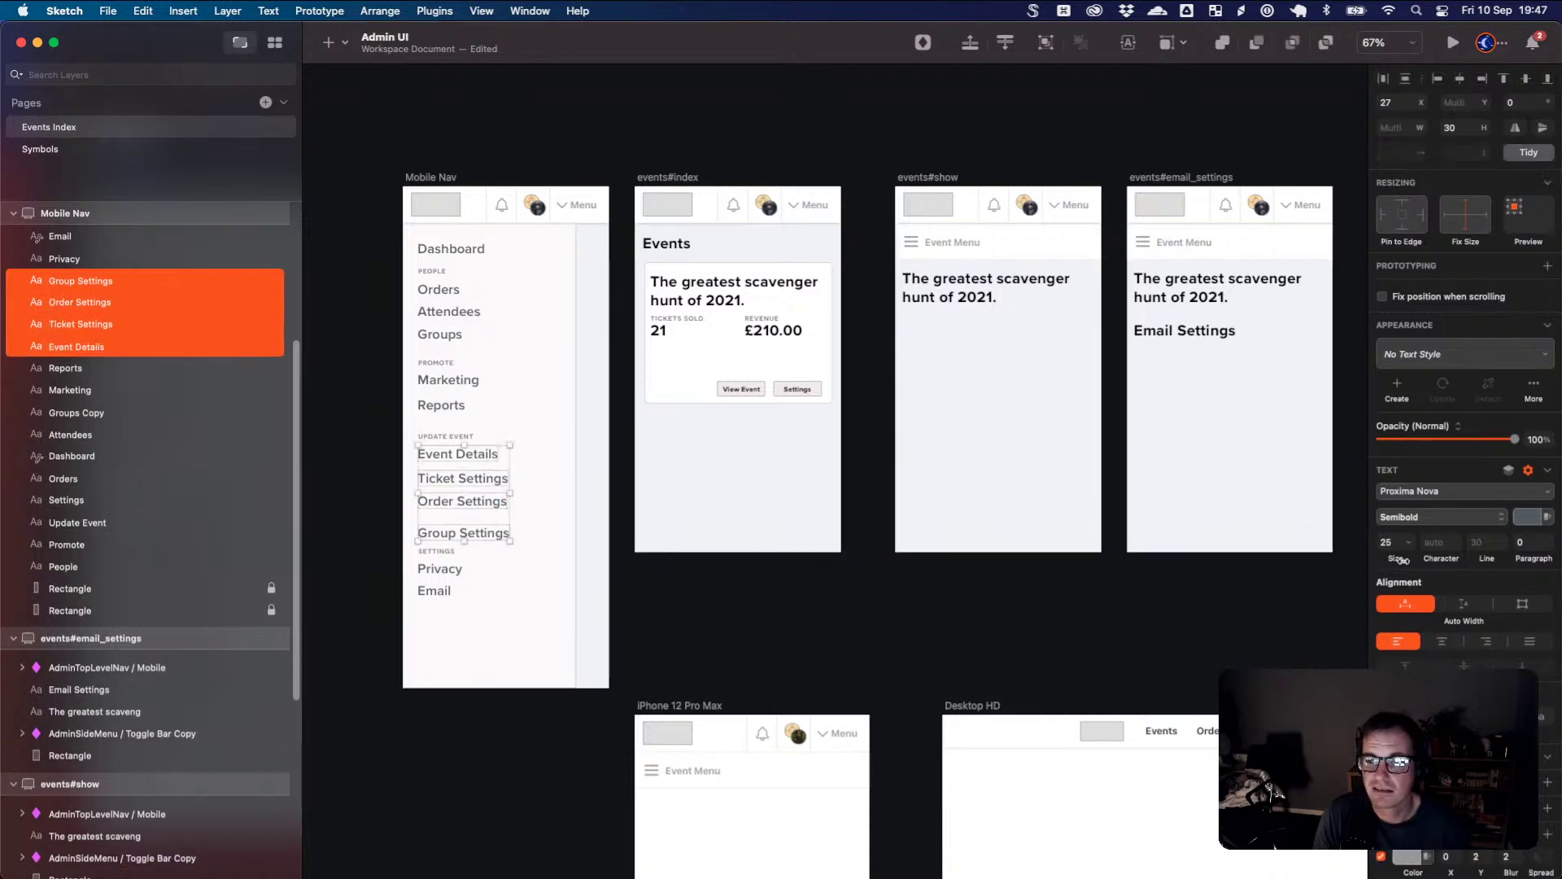
click(1408, 85)
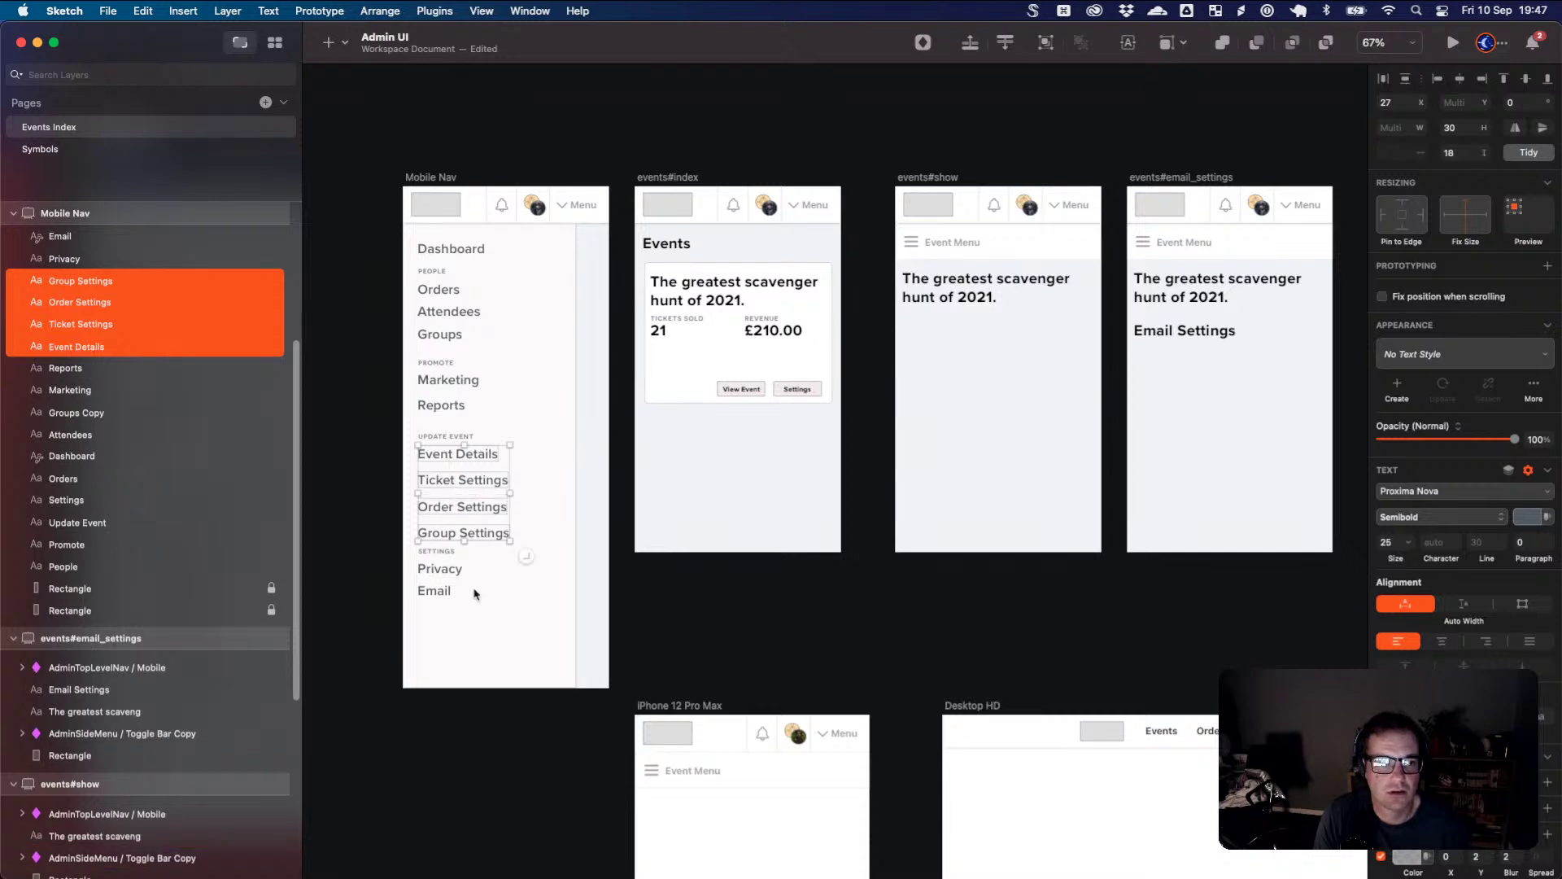
key(Escape)
- Move the SETTINGS, Privacy and Email items down below Group Settings
click(434, 590)
shift+click(439, 568)
shift+click(437, 550)
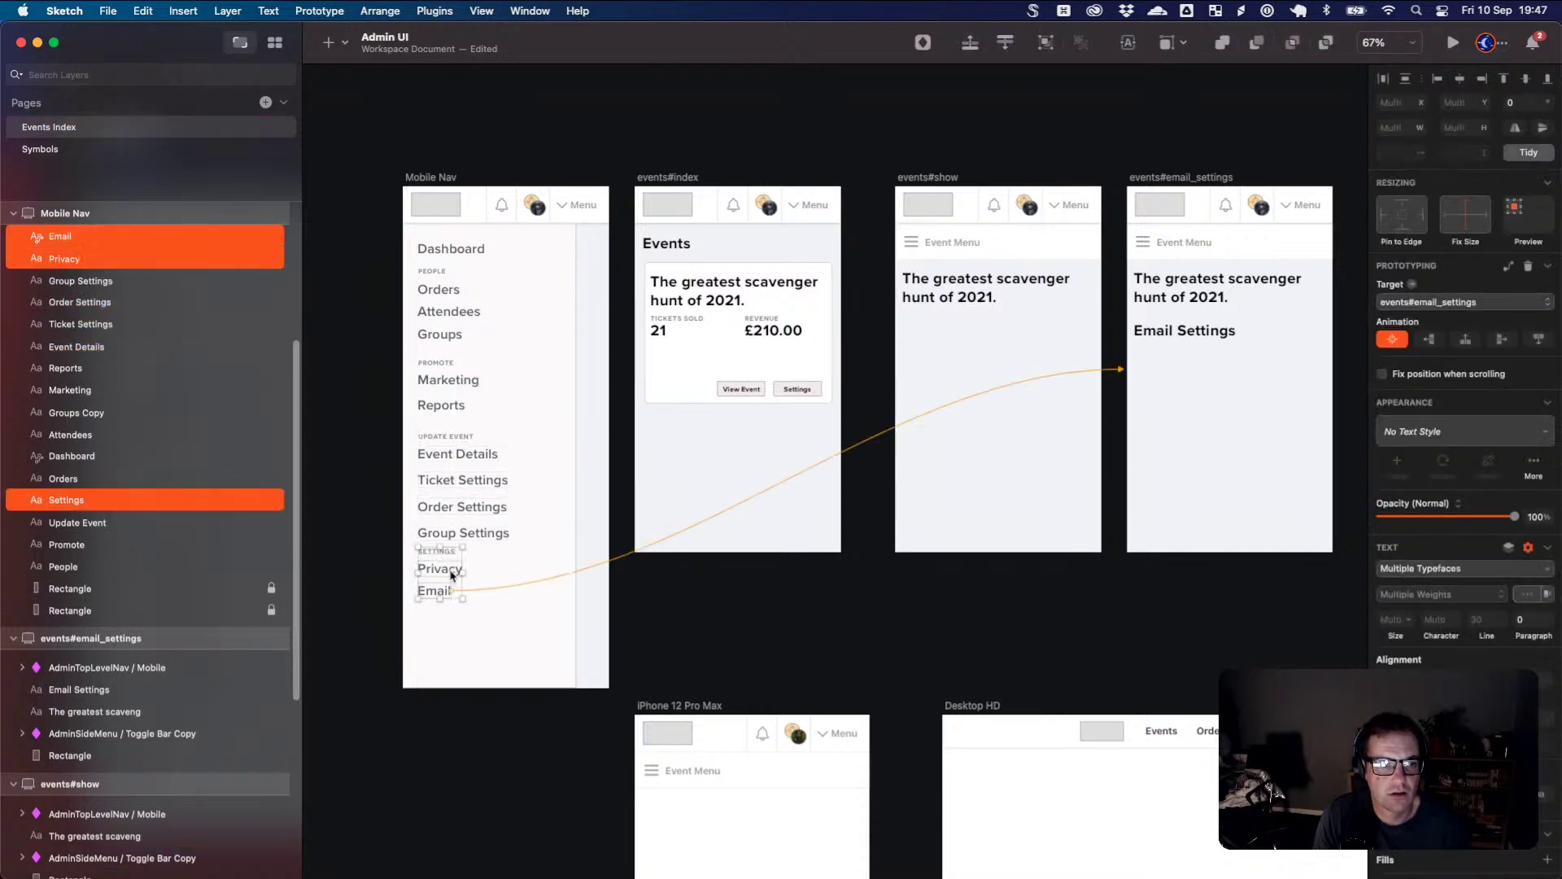
drag(452, 575, 454, 590)
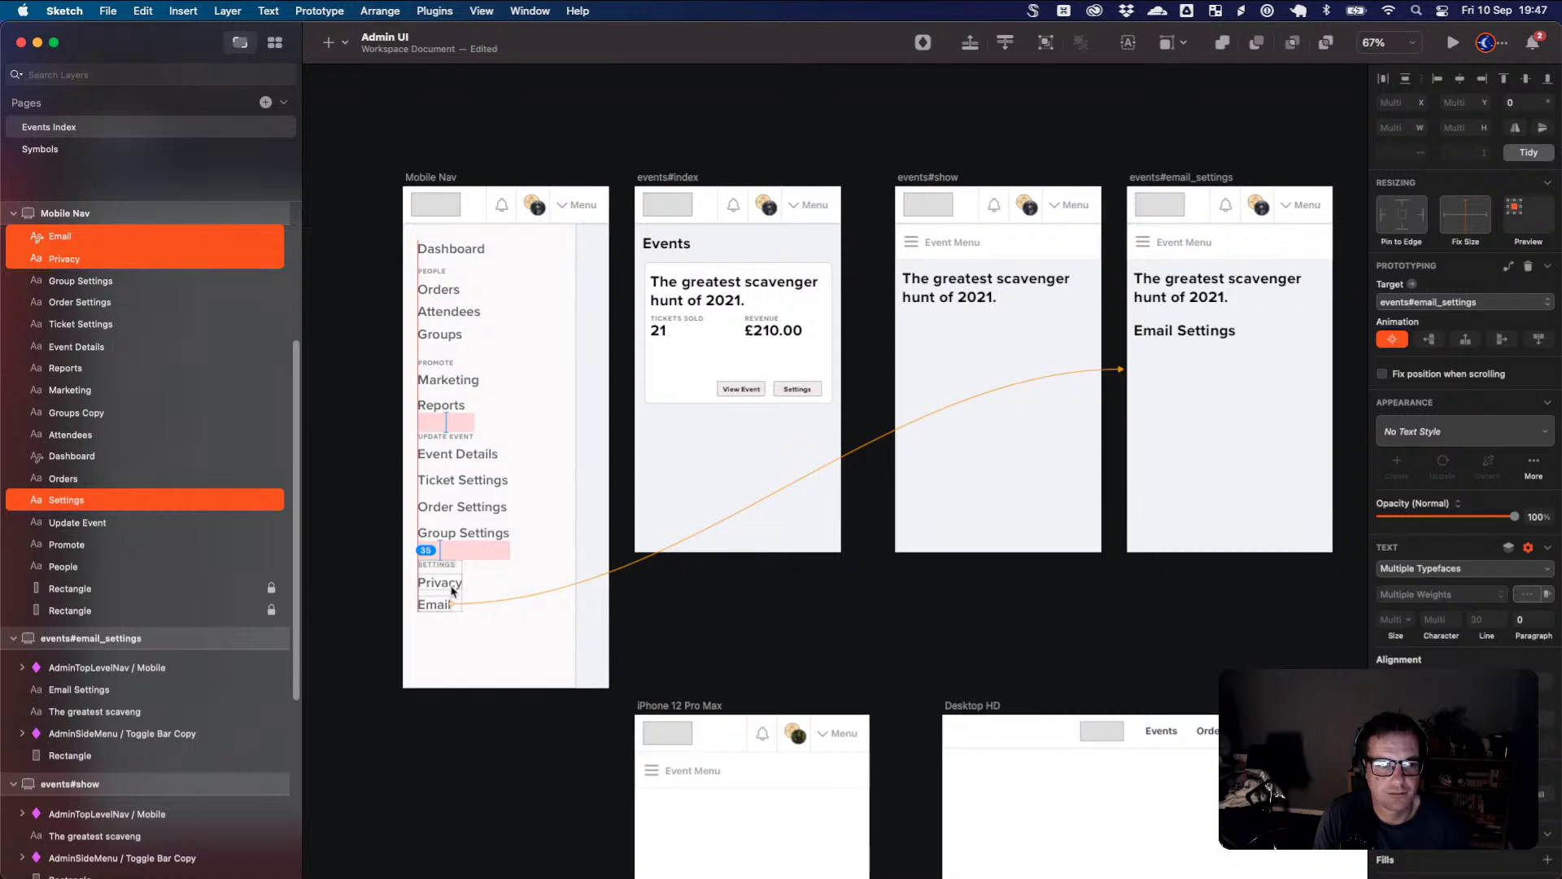
click(521, 536)
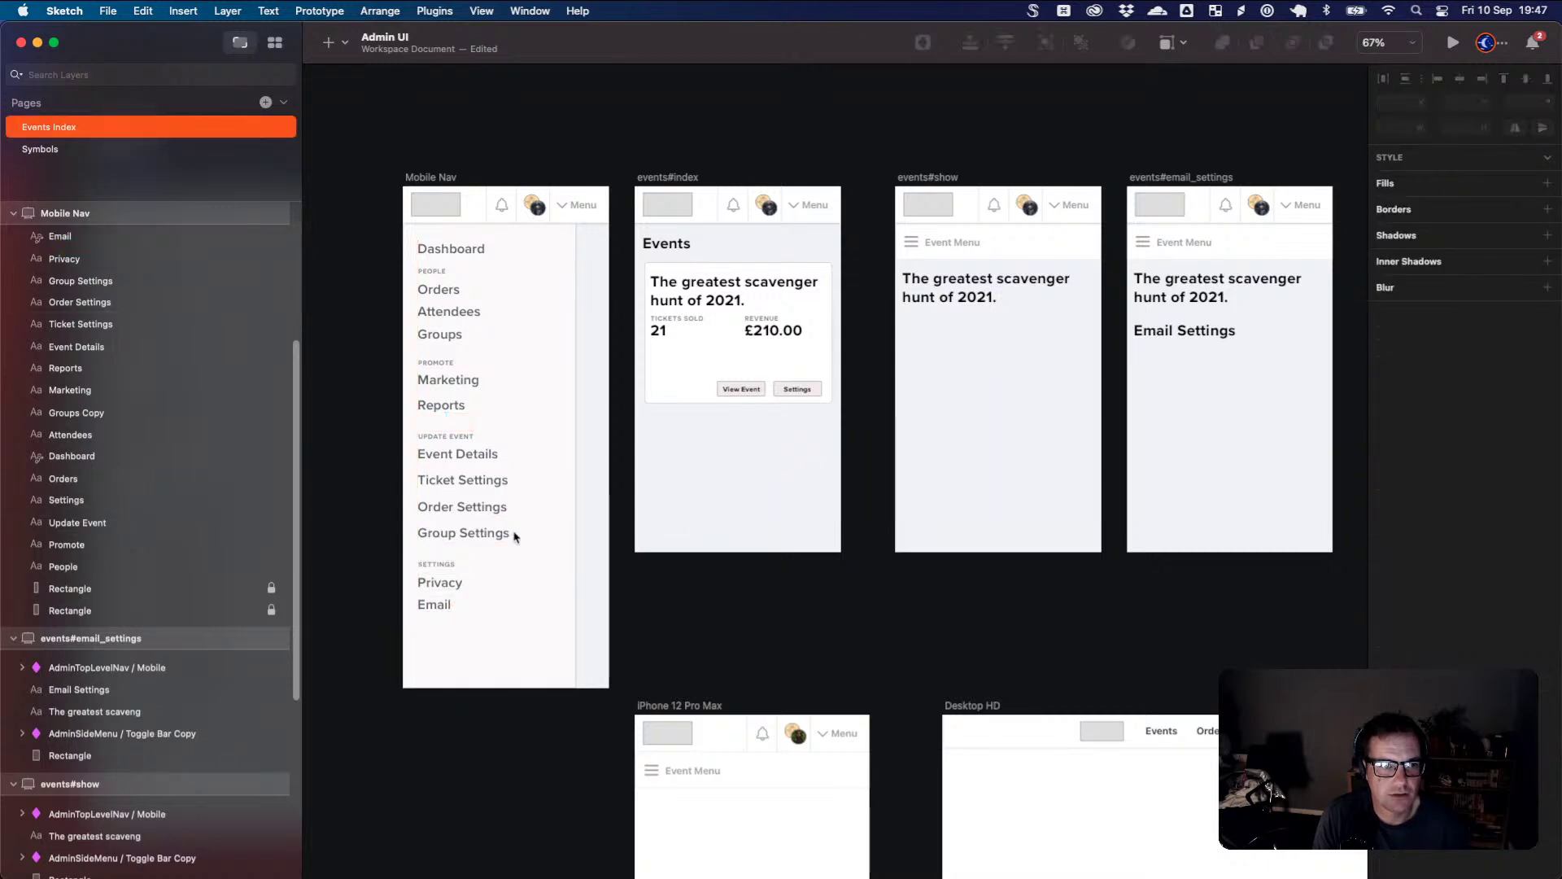
drag(531, 633, 442, 298)
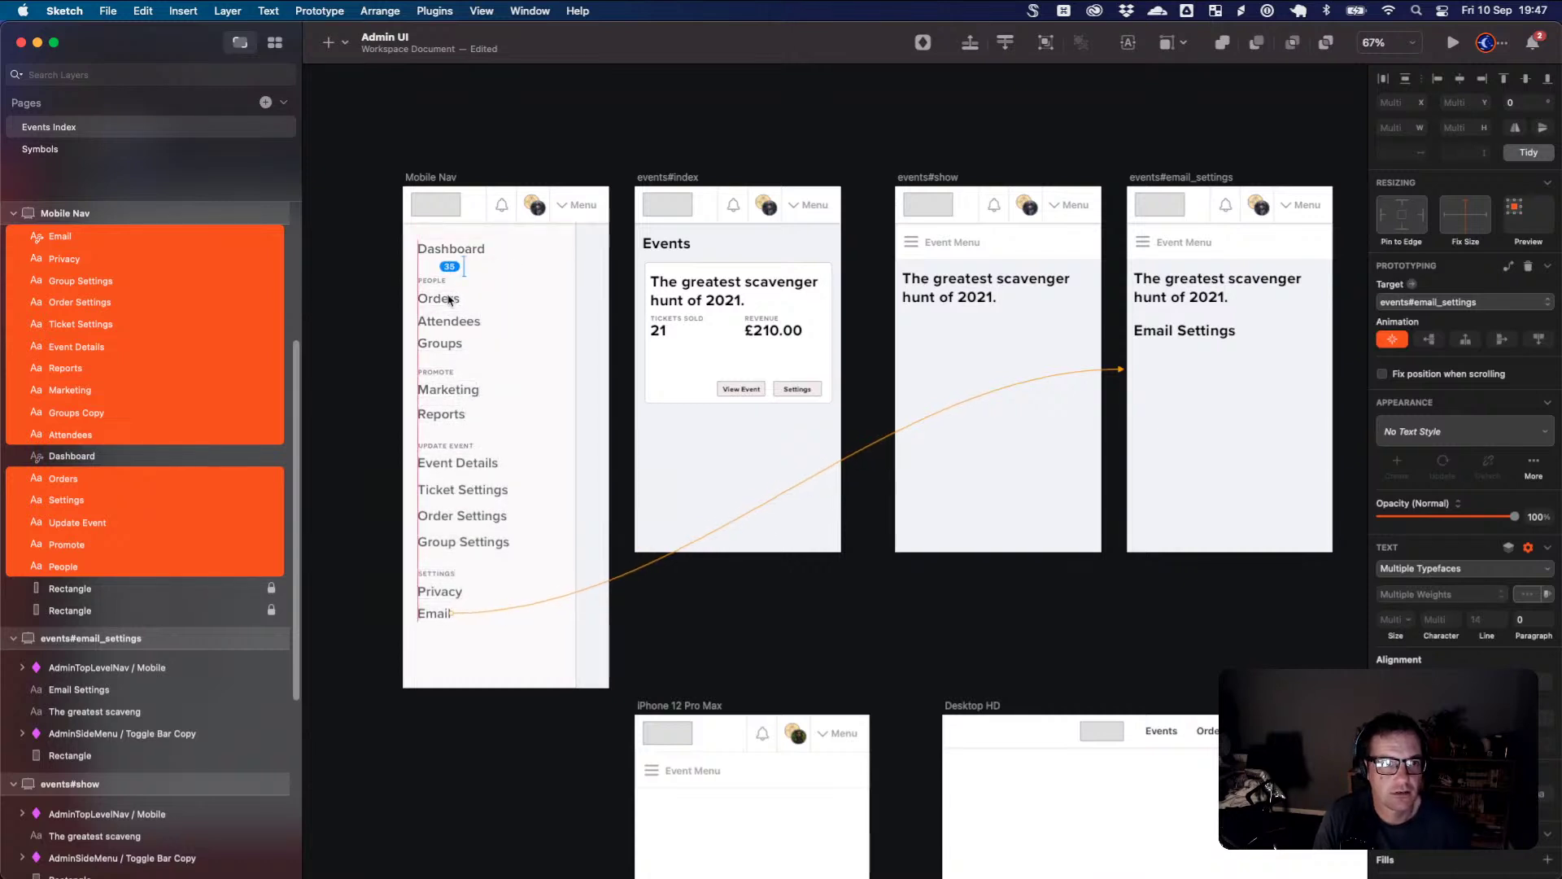
key(super+z)
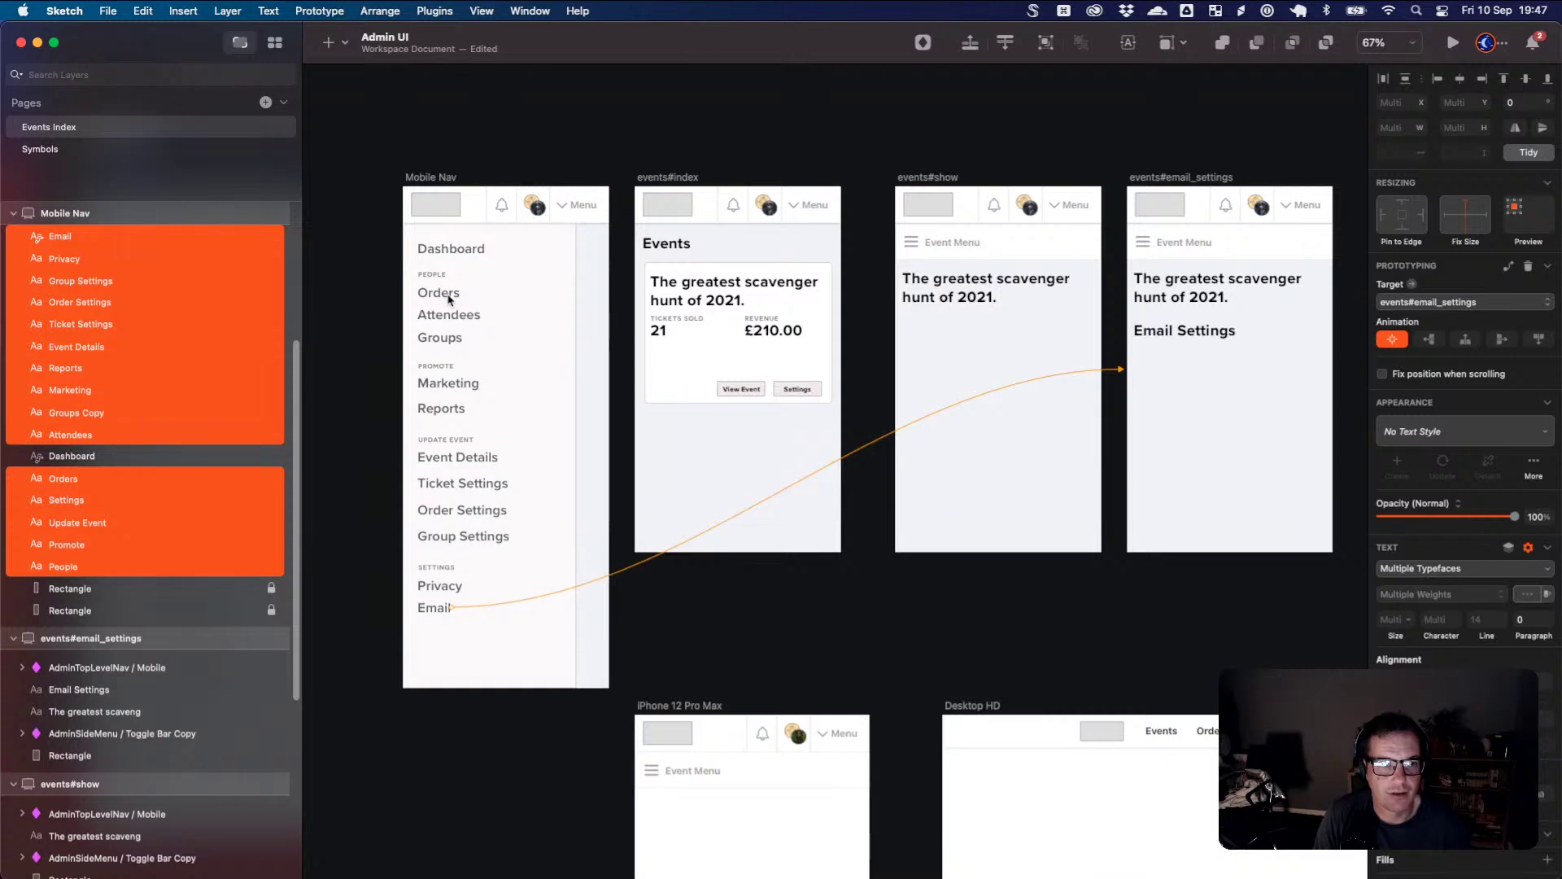
click(567, 438)
click(447, 607)
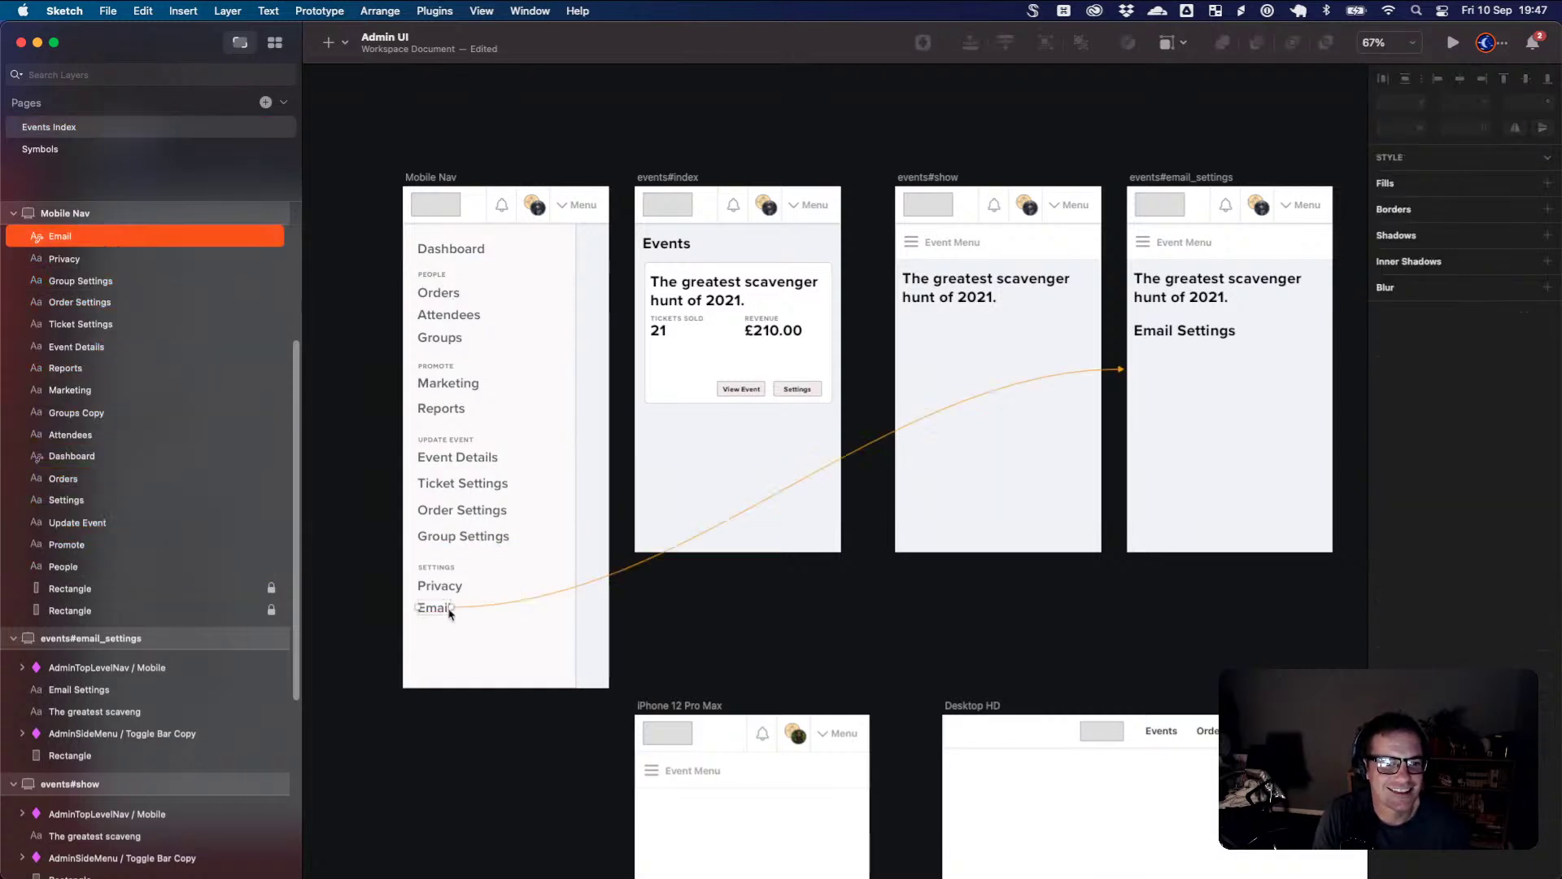
- Preview the events#show prototype and follow Event Menu to the Mobile Nav screen
click(743, 638)
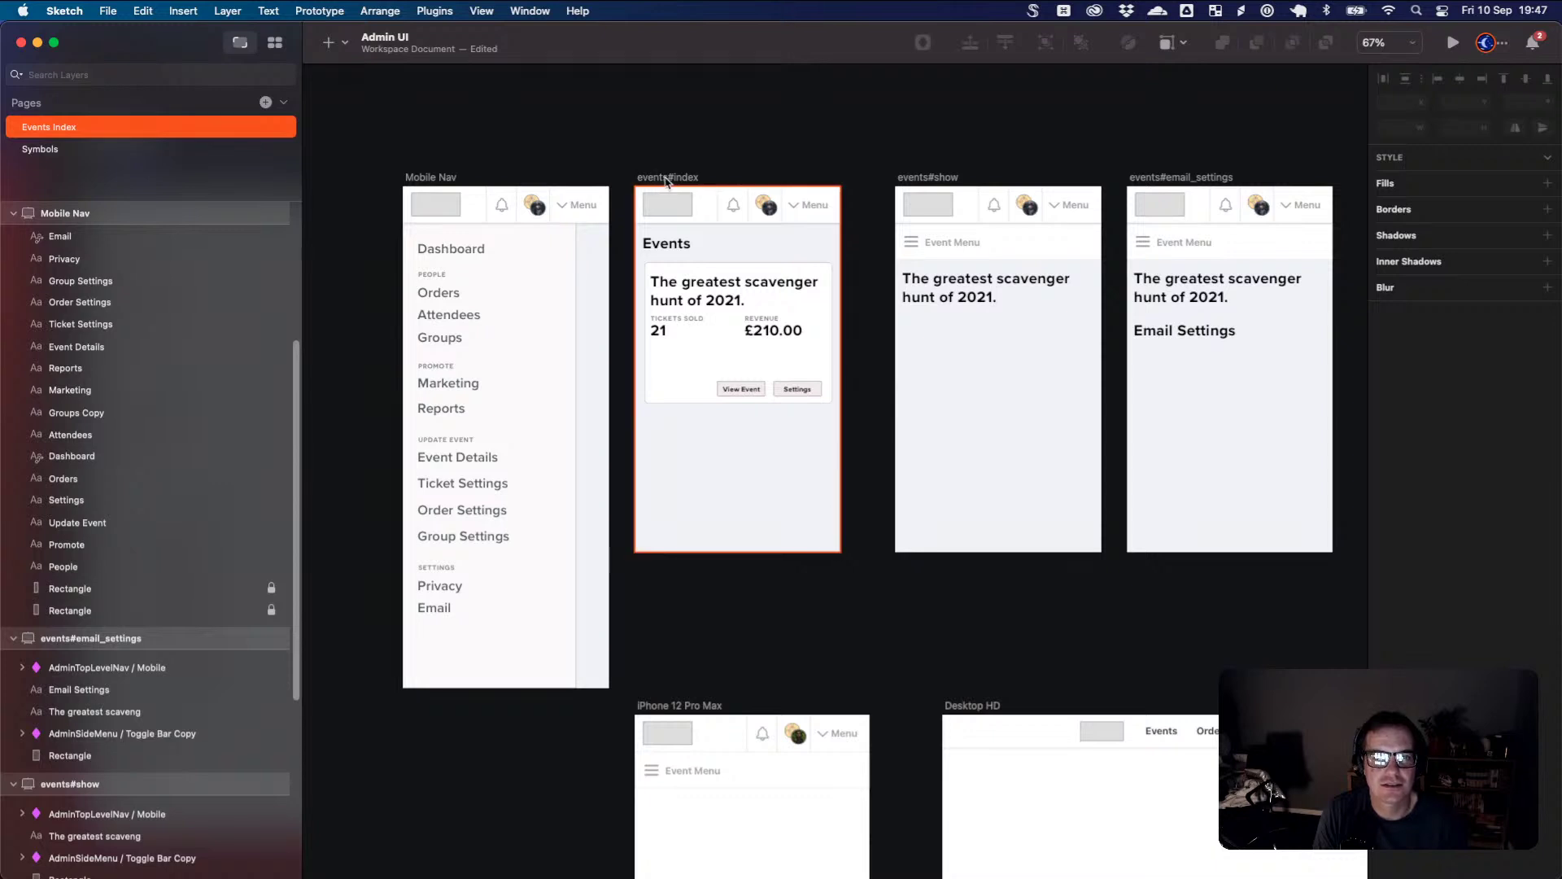
click(928, 177)
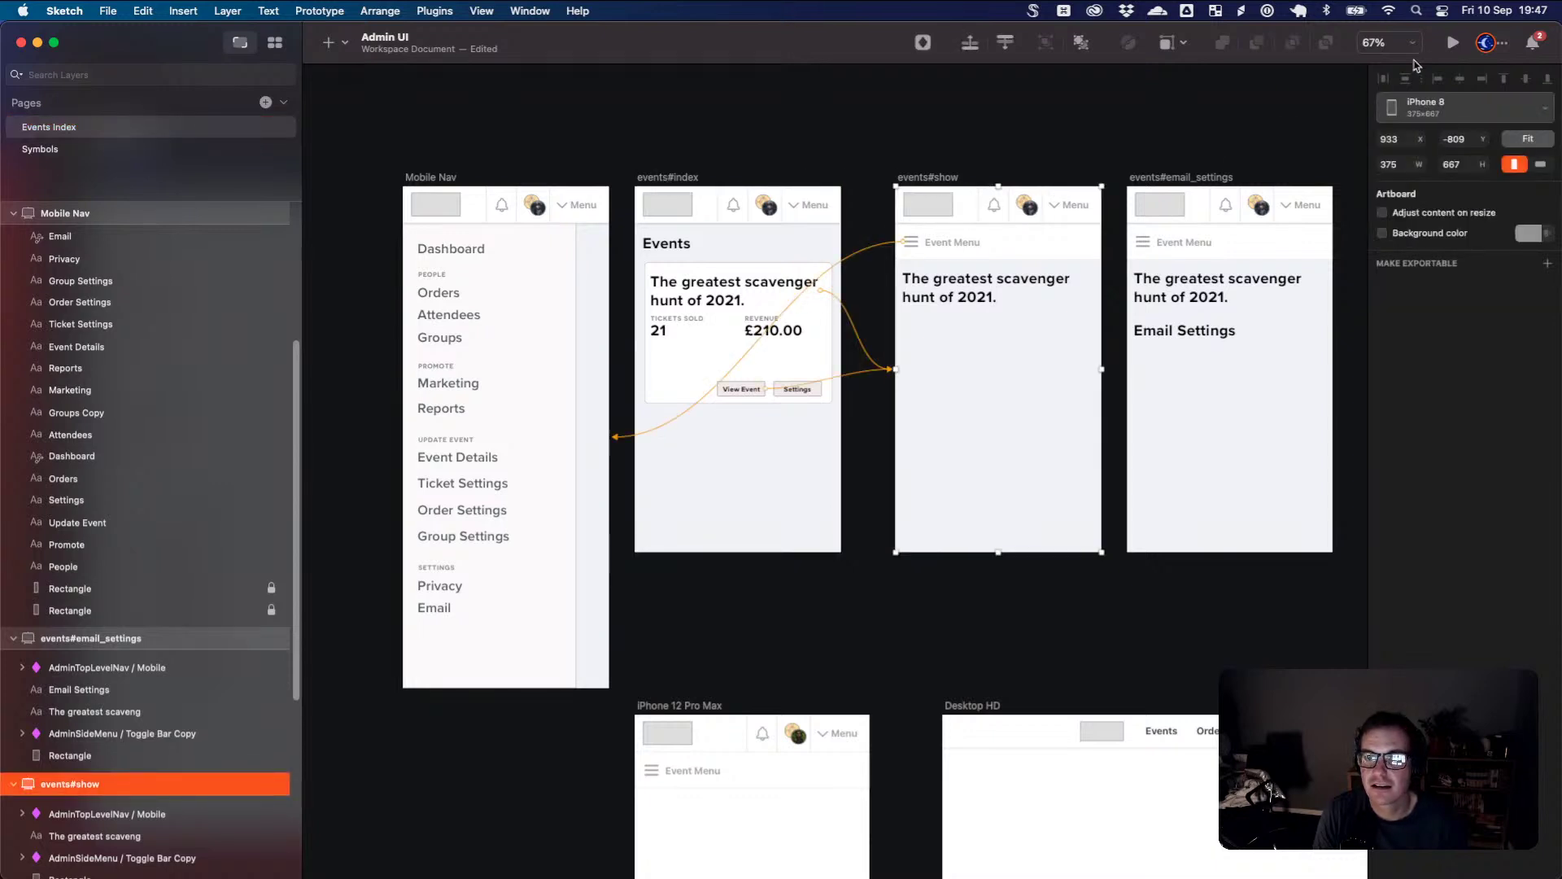
key(Escape)
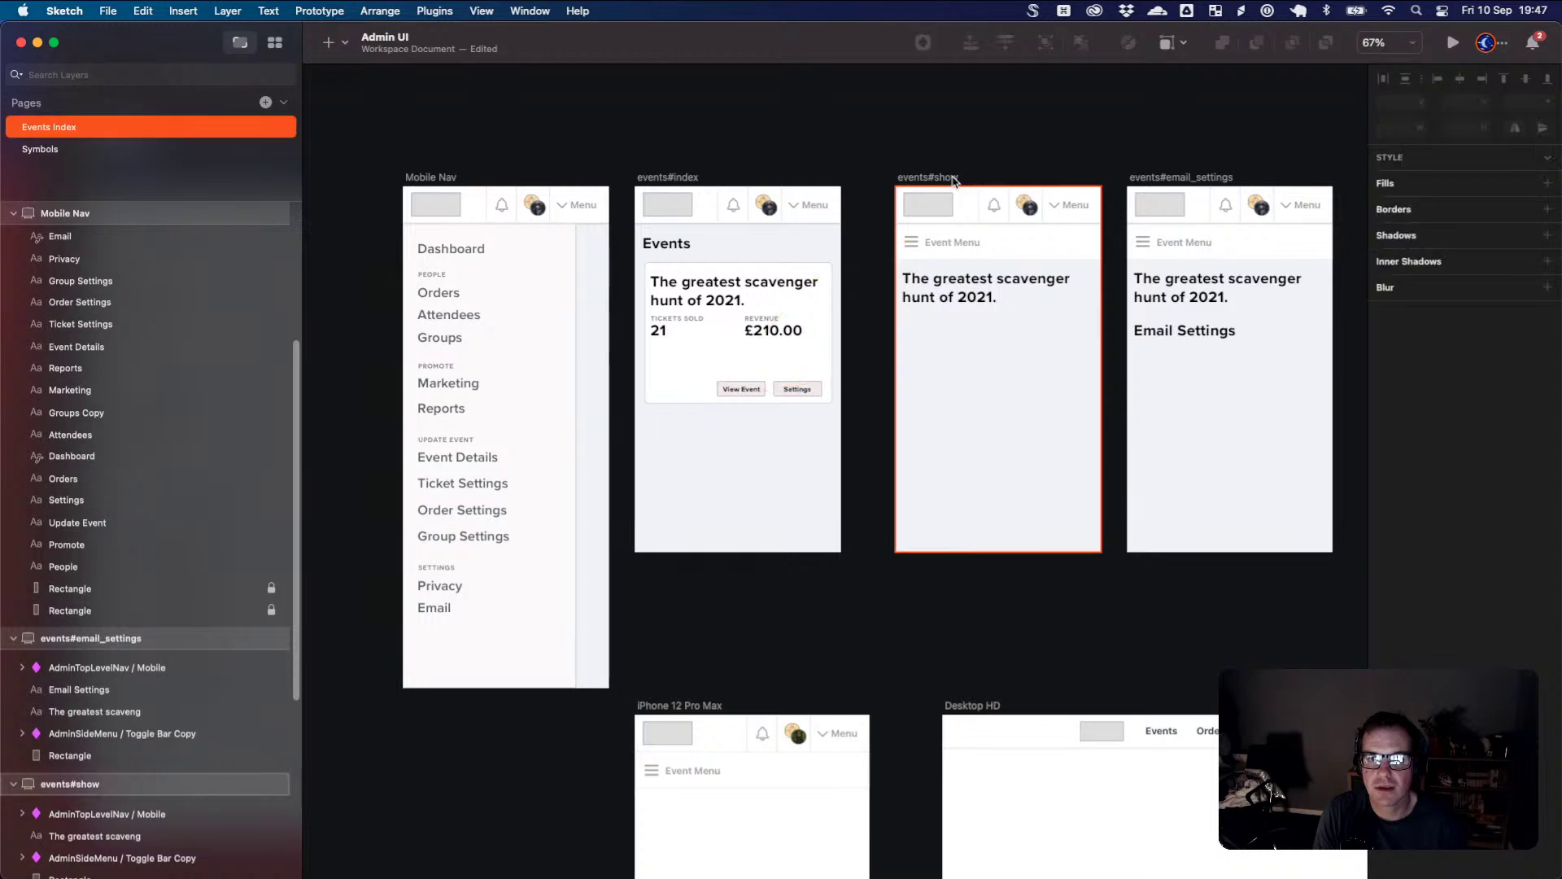
click(956, 179)
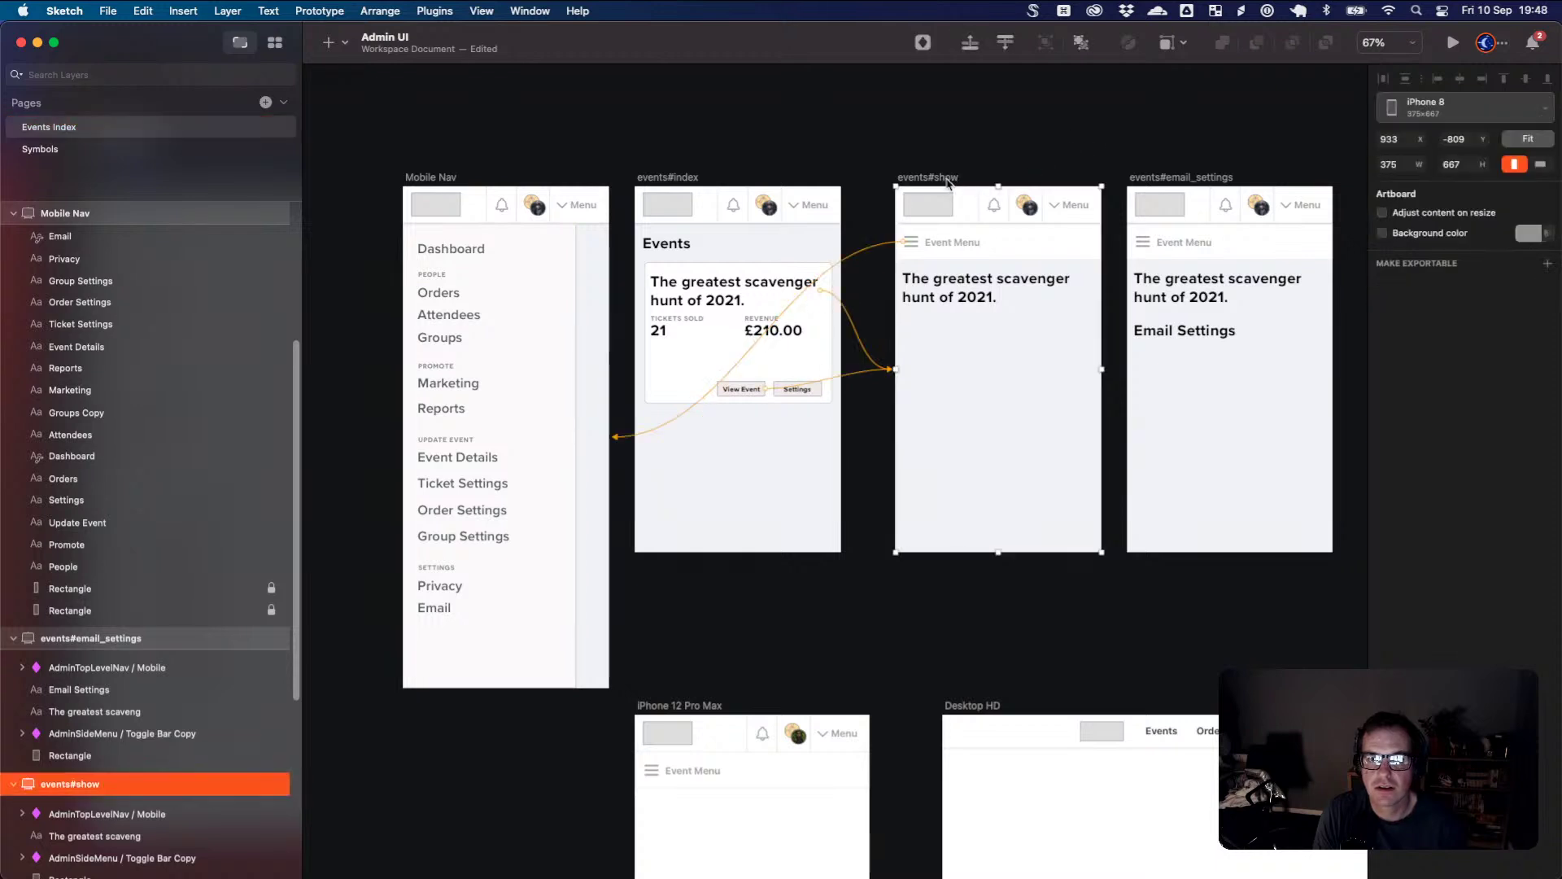
click(1453, 42)
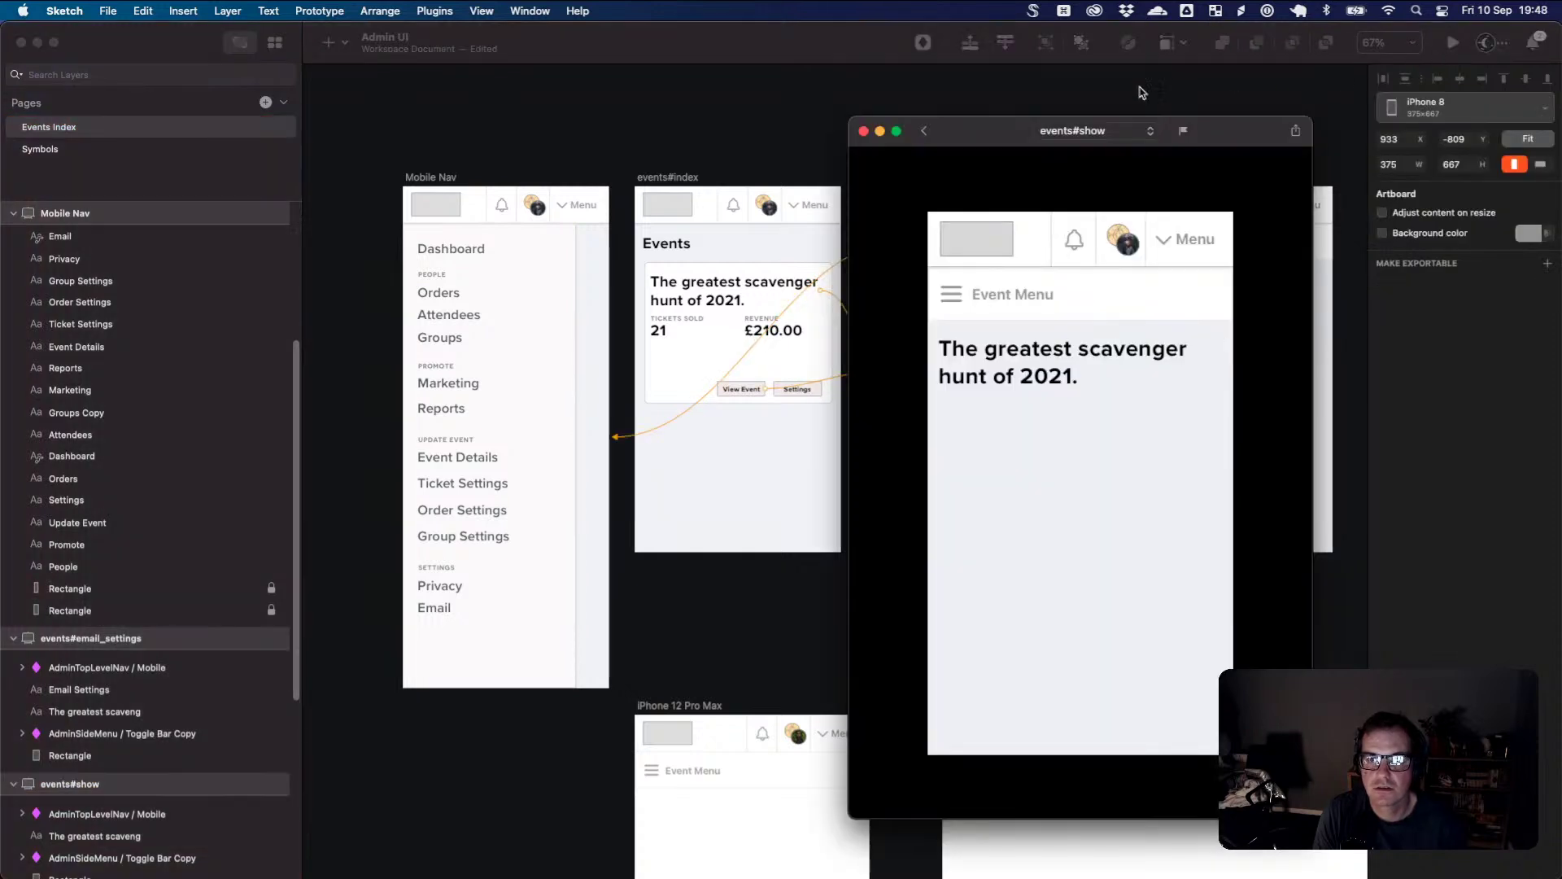
drag(985, 130, 791, 75)
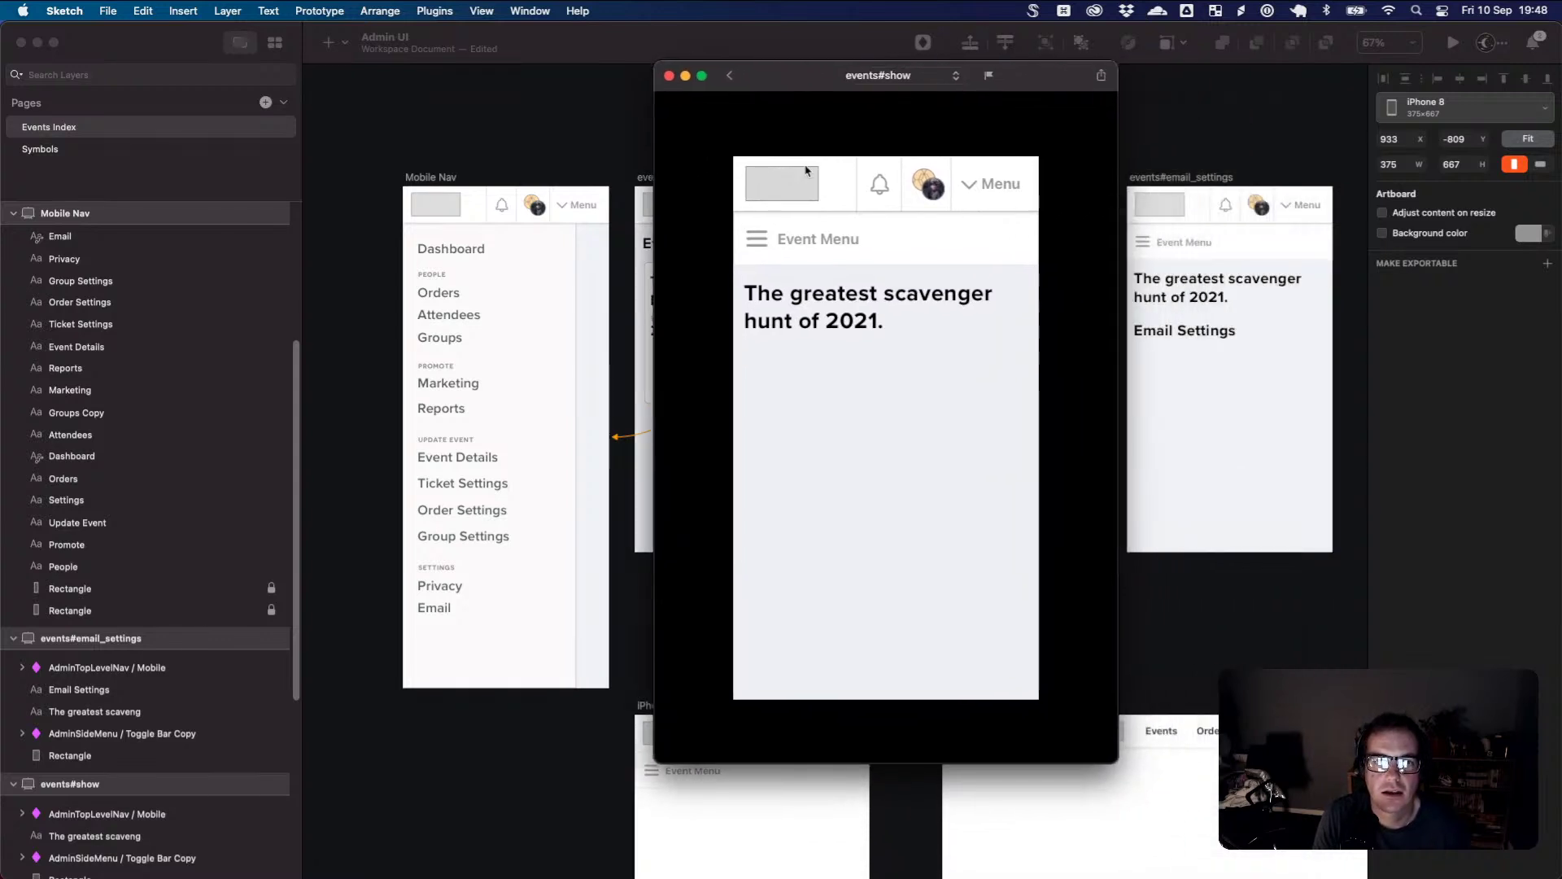
click(791, 240)
scroll(796, 295, down, 5)
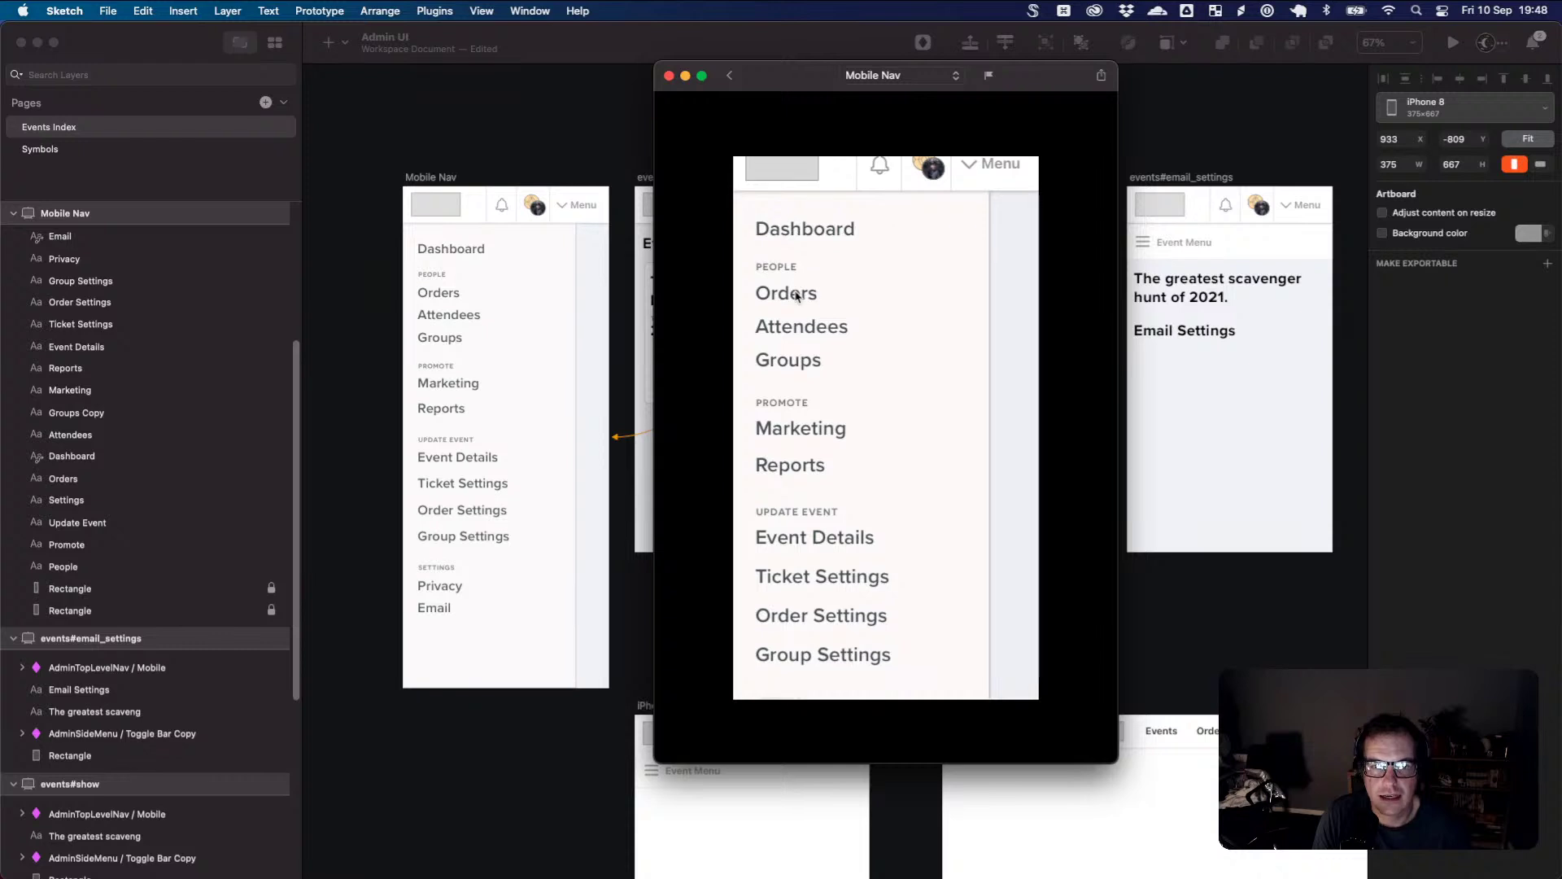
scroll(806, 300, up, 5)
scroll(816, 300, down, 1)
scroll(816, 244, up, 1)
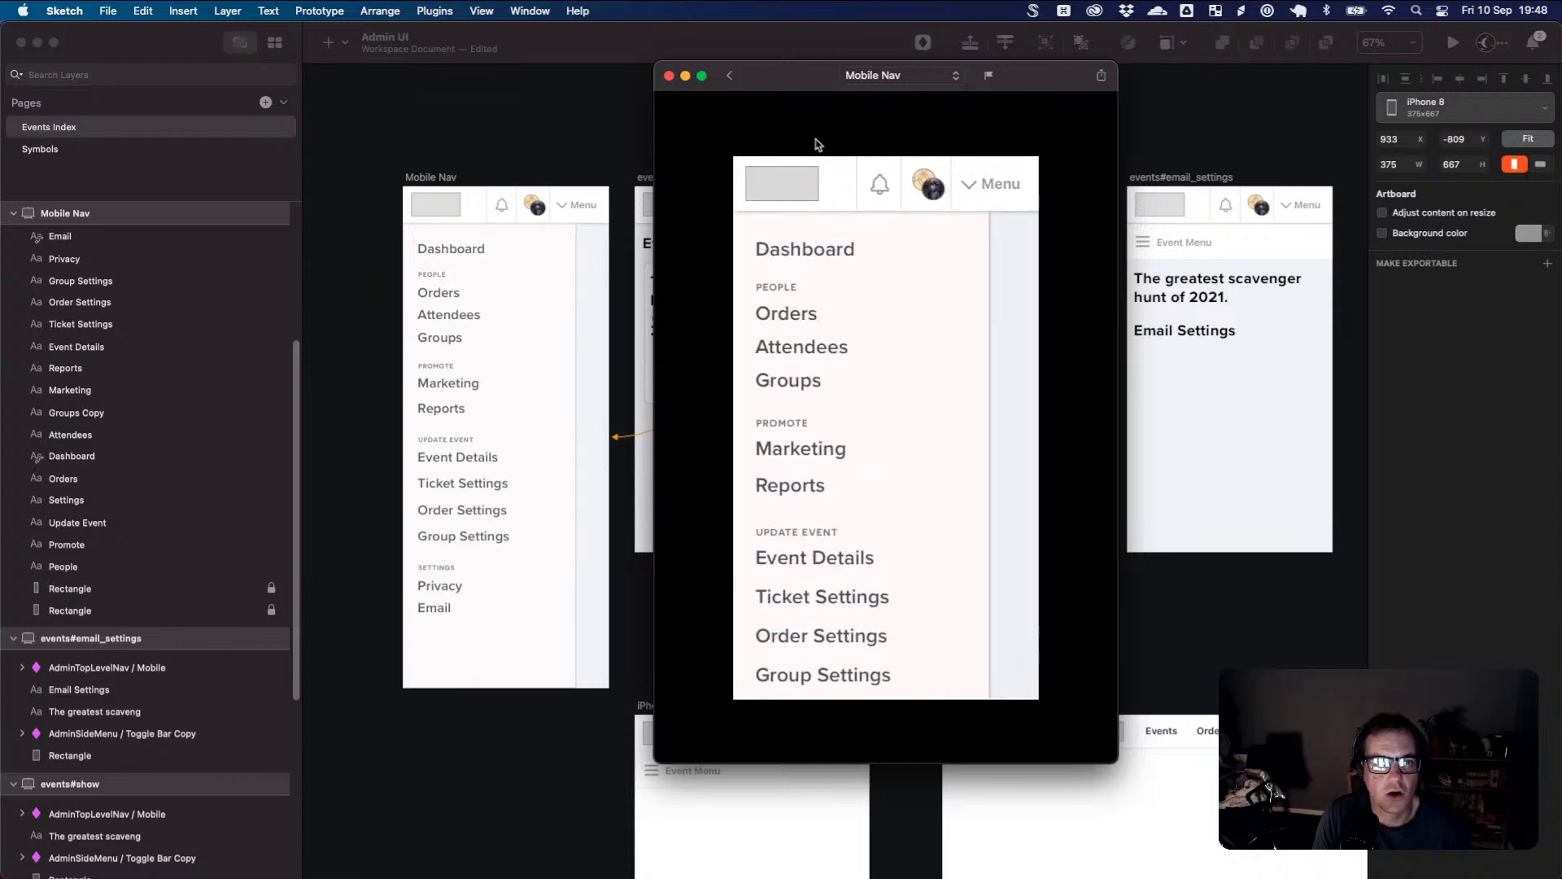
click(669, 76)
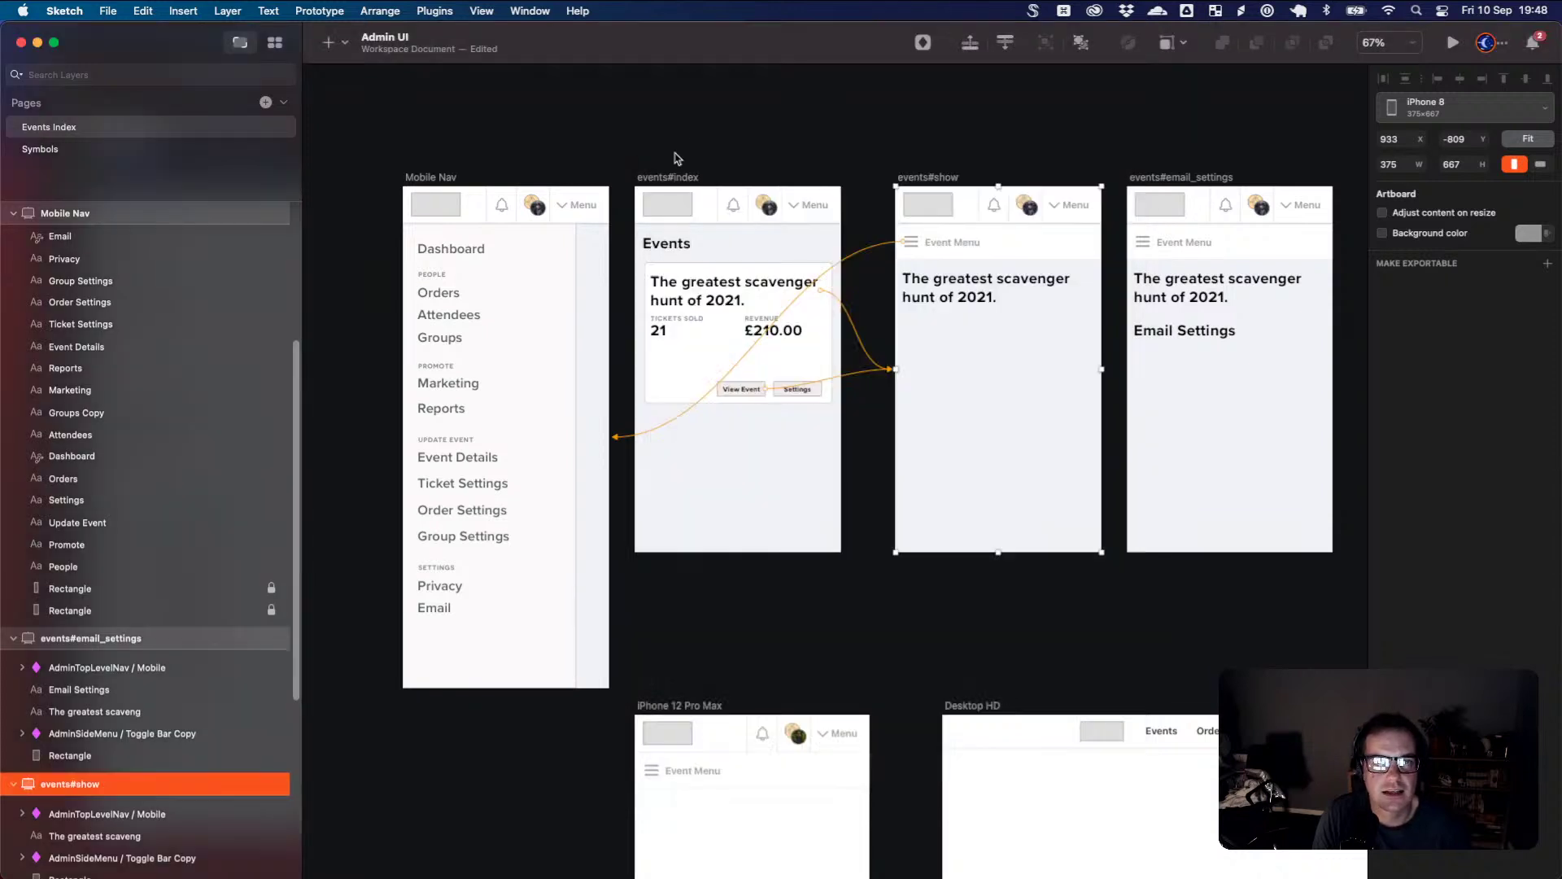
- Replay events#show, going through Event Menu and Email to the email settings screen
click(571, 203)
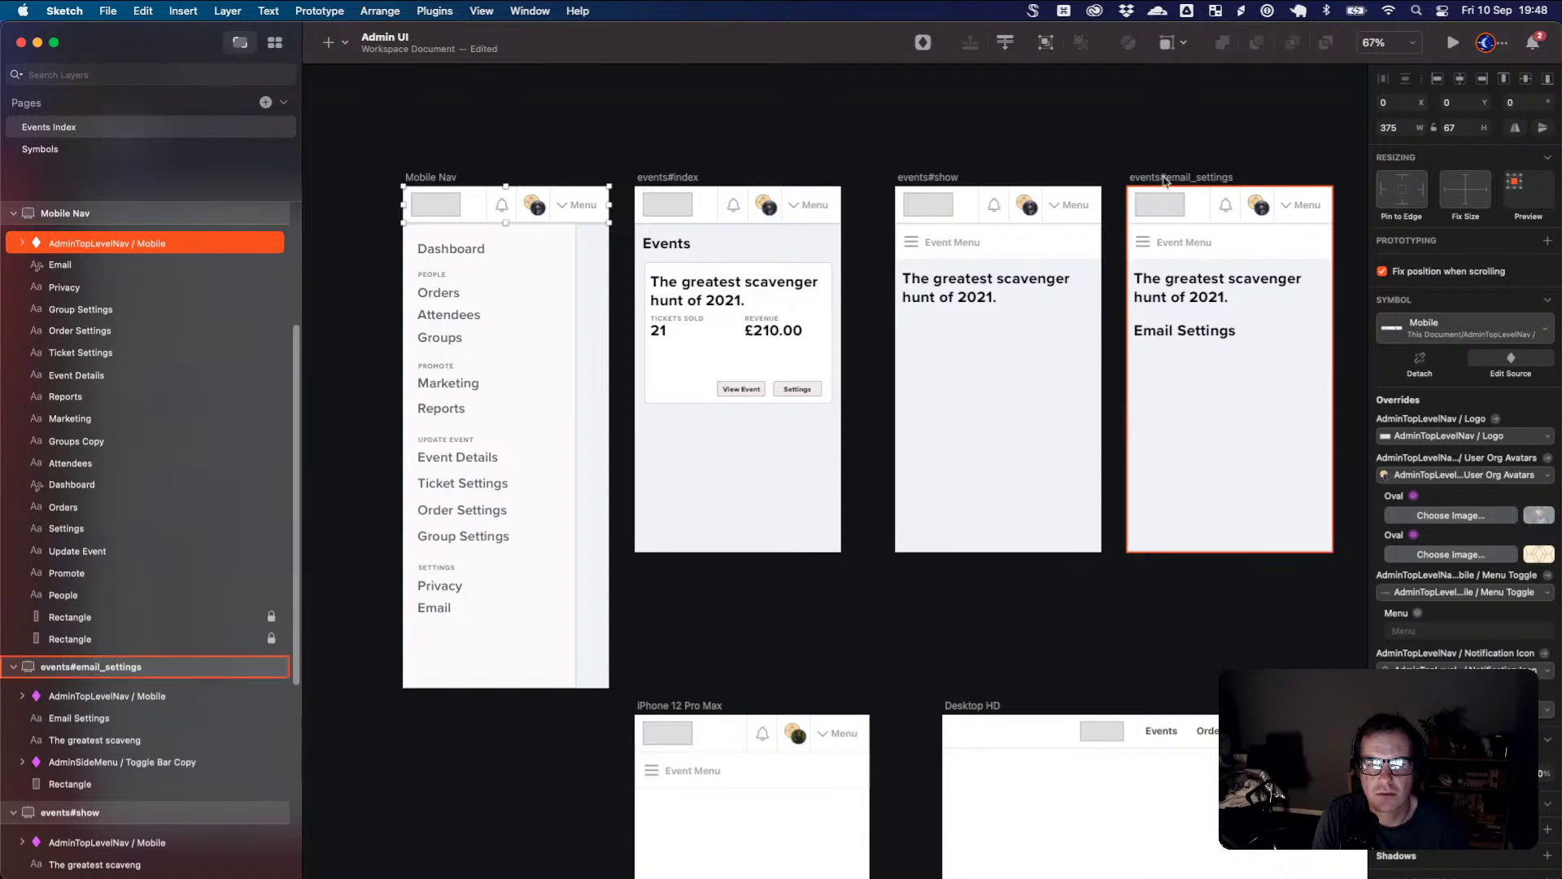
click(795, 147)
click(949, 179)
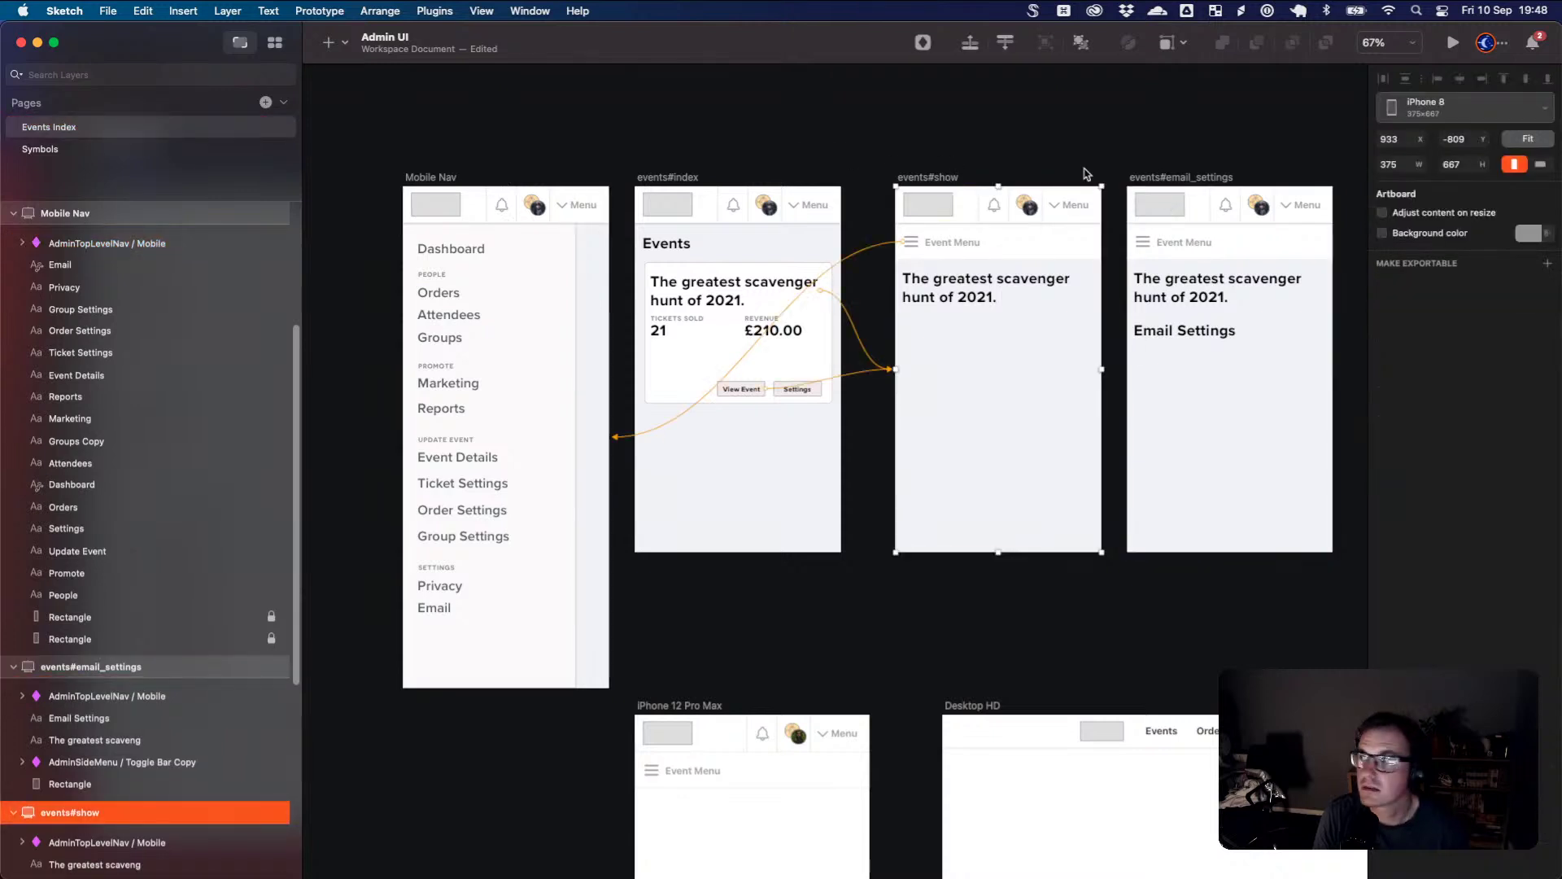
click(1454, 43)
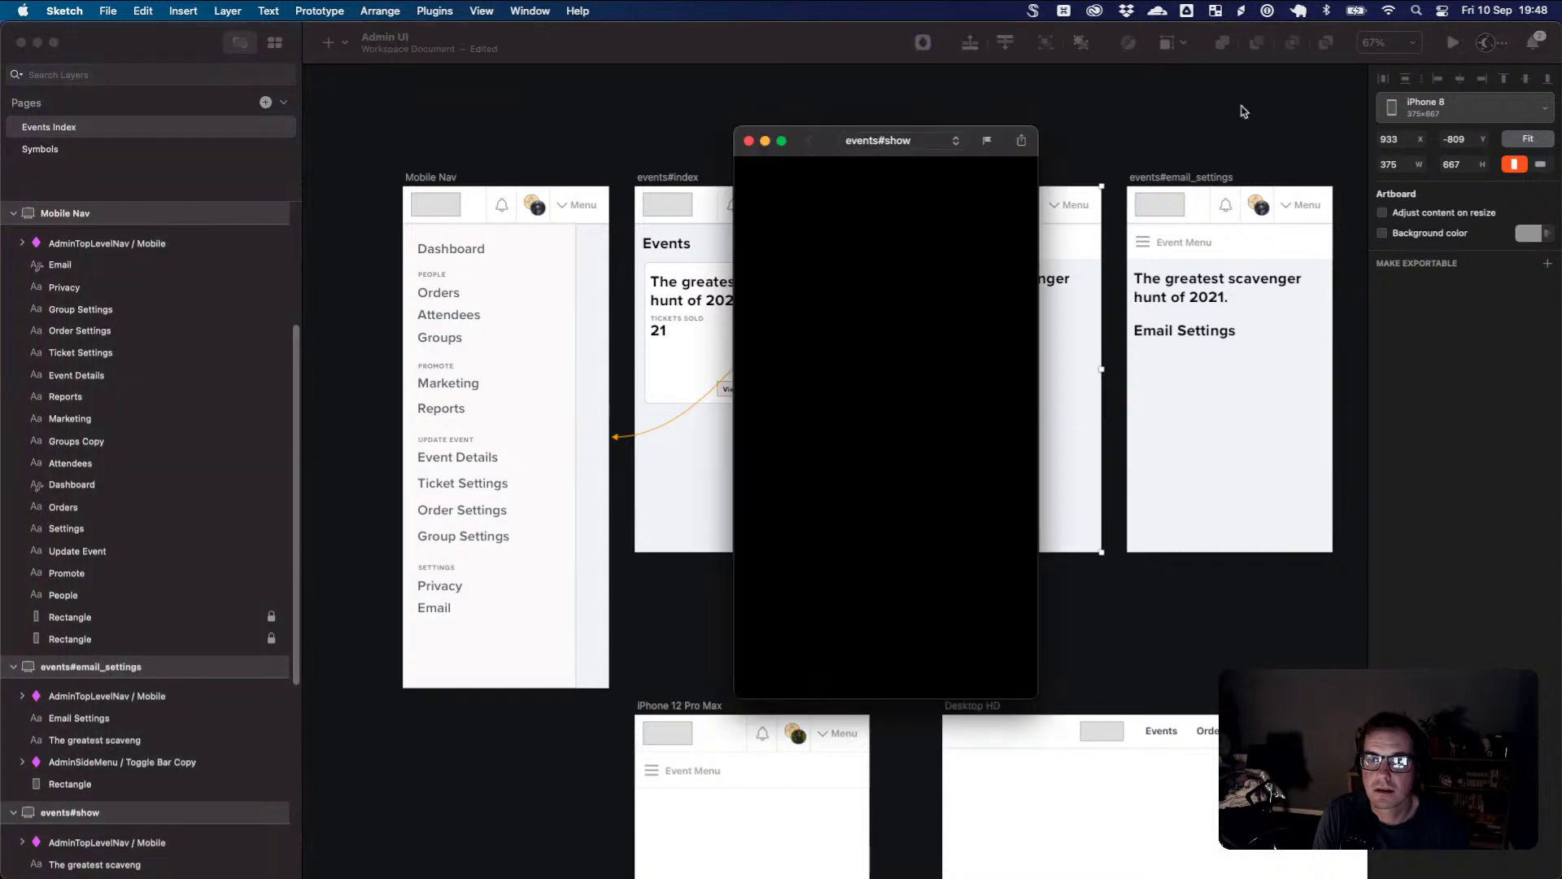
click(763, 245)
scroll(851, 339, down, 5)
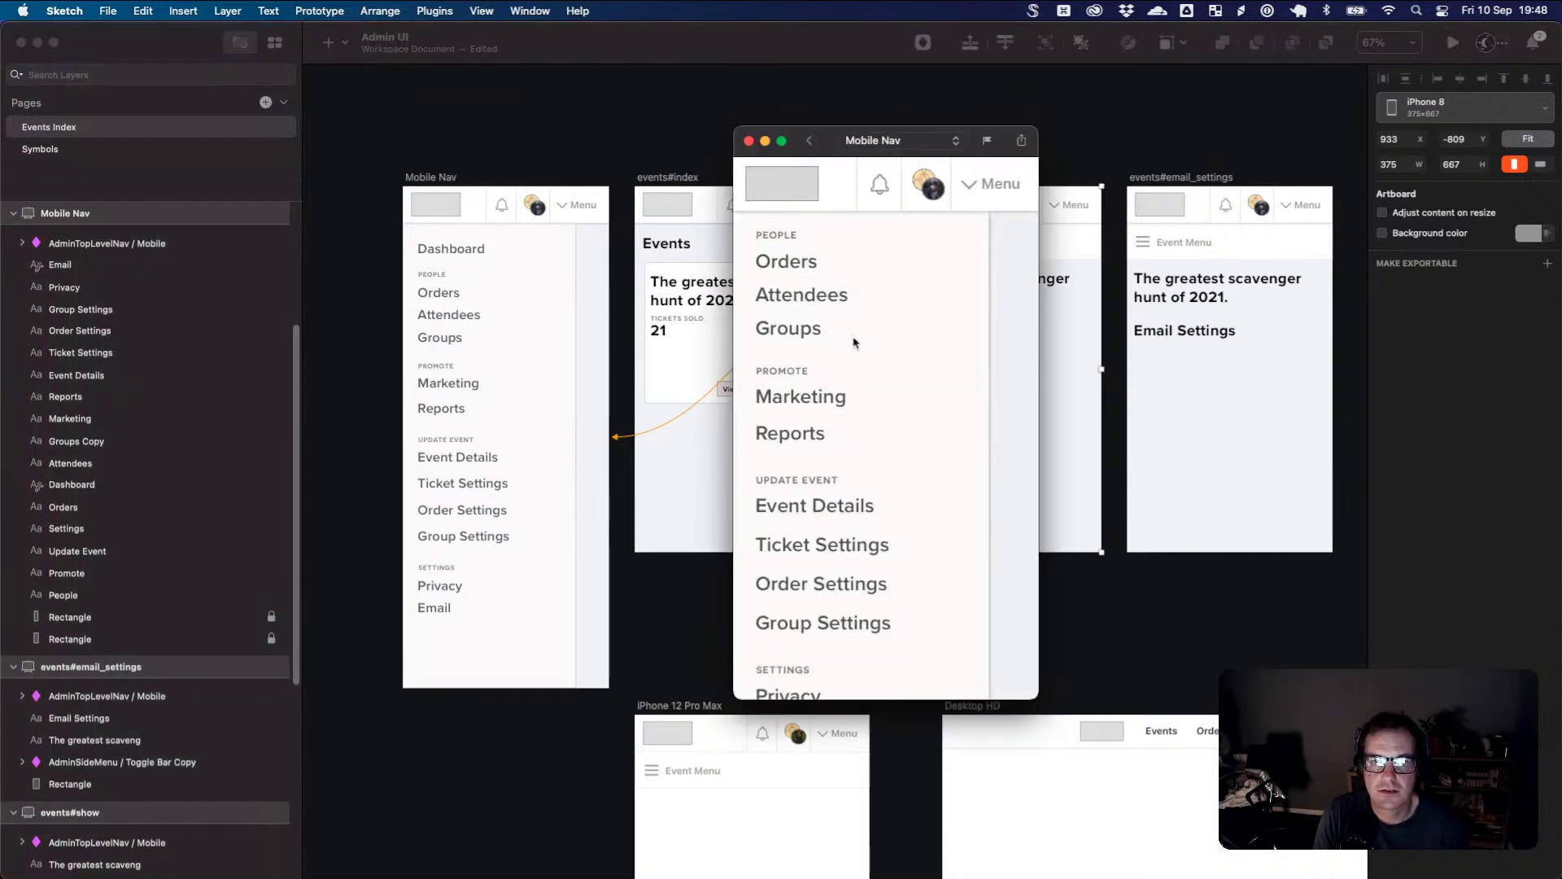
scroll(857, 342, up, 5)
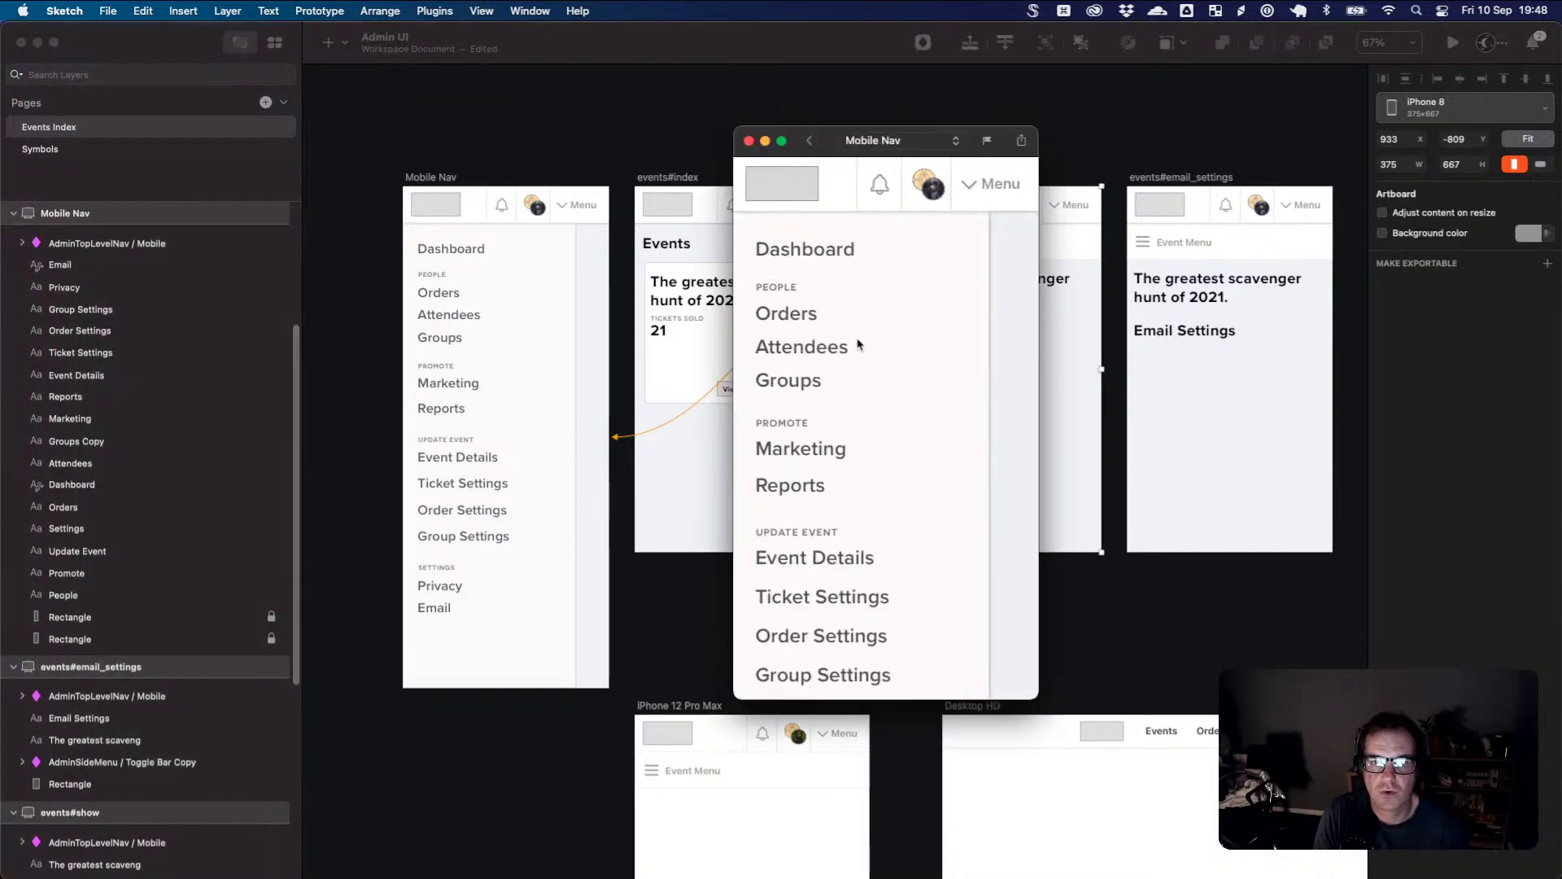
scroll(857, 342, down, 5)
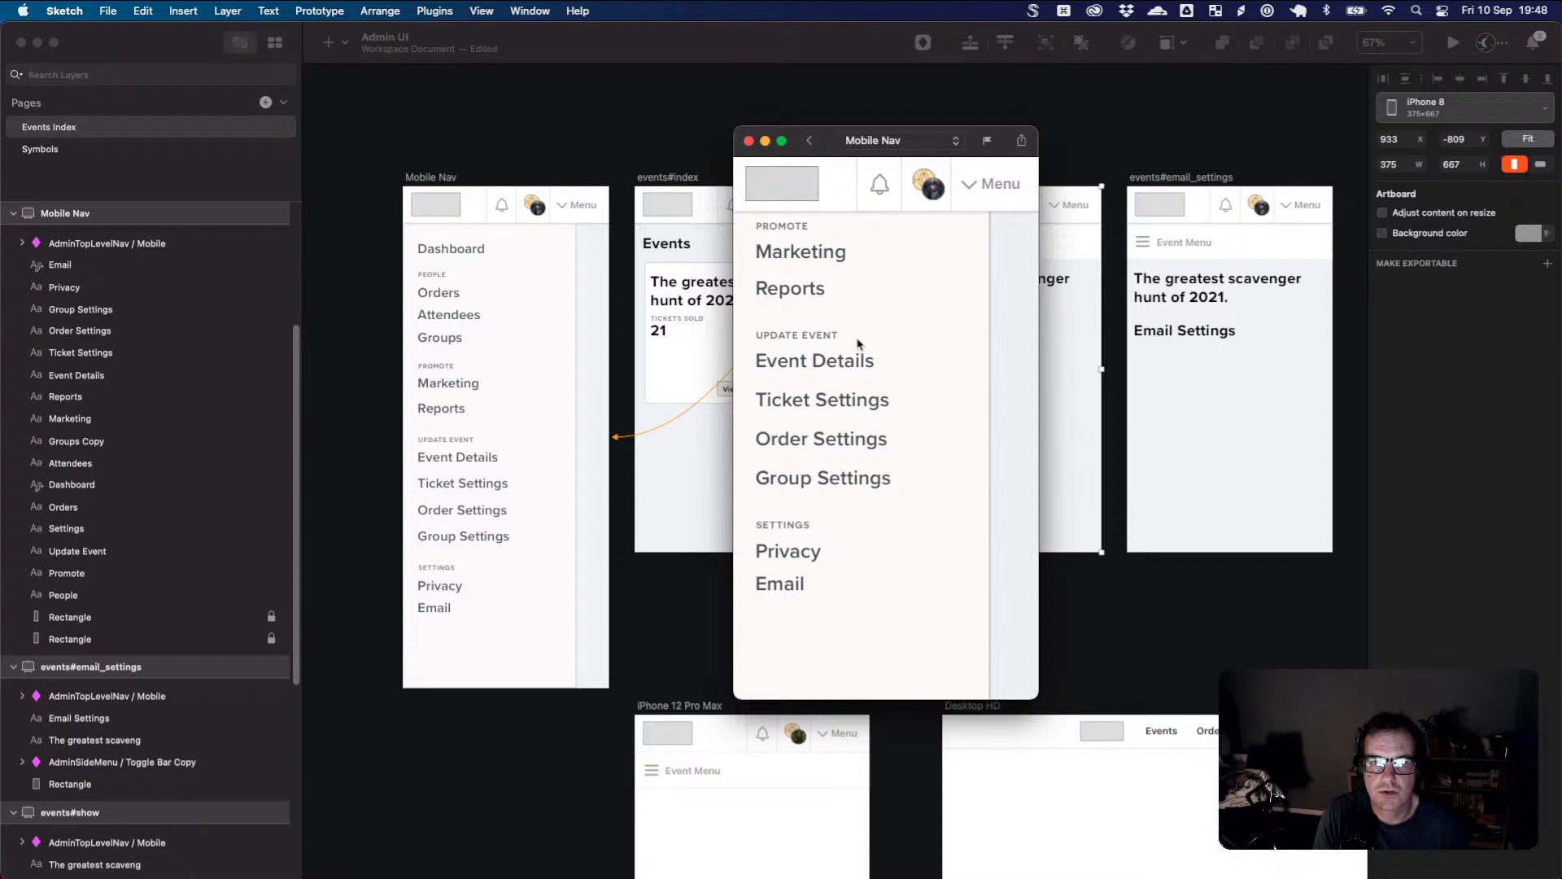
click(781, 582)
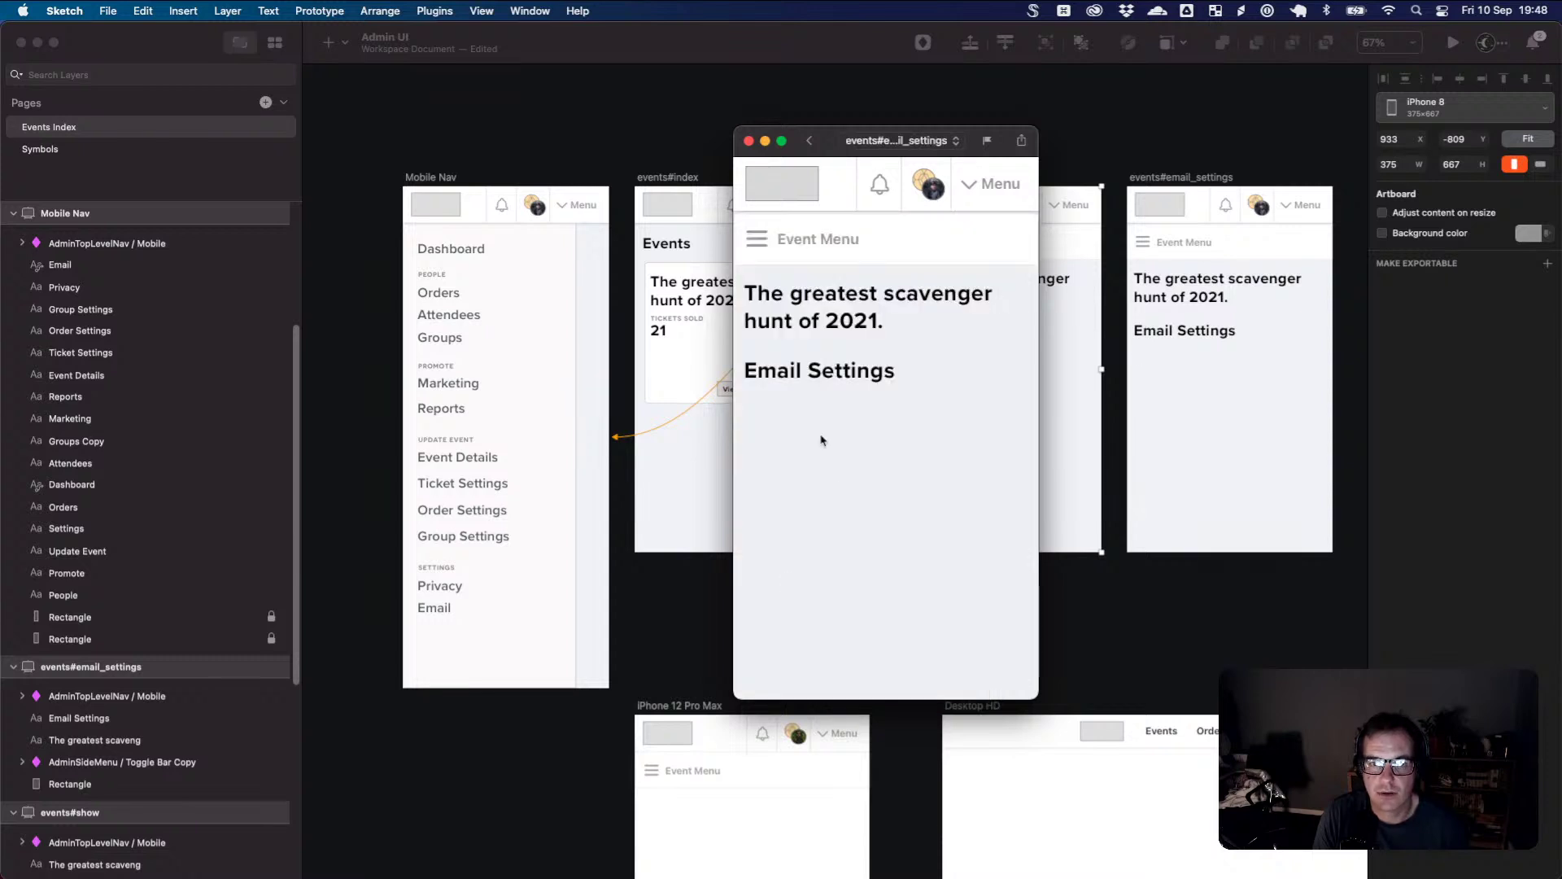
- Return to the Mobile Nav menu via Event Menu, scroll through it, and close the preview
click(769, 244)
scroll(896, 345, down, 3)
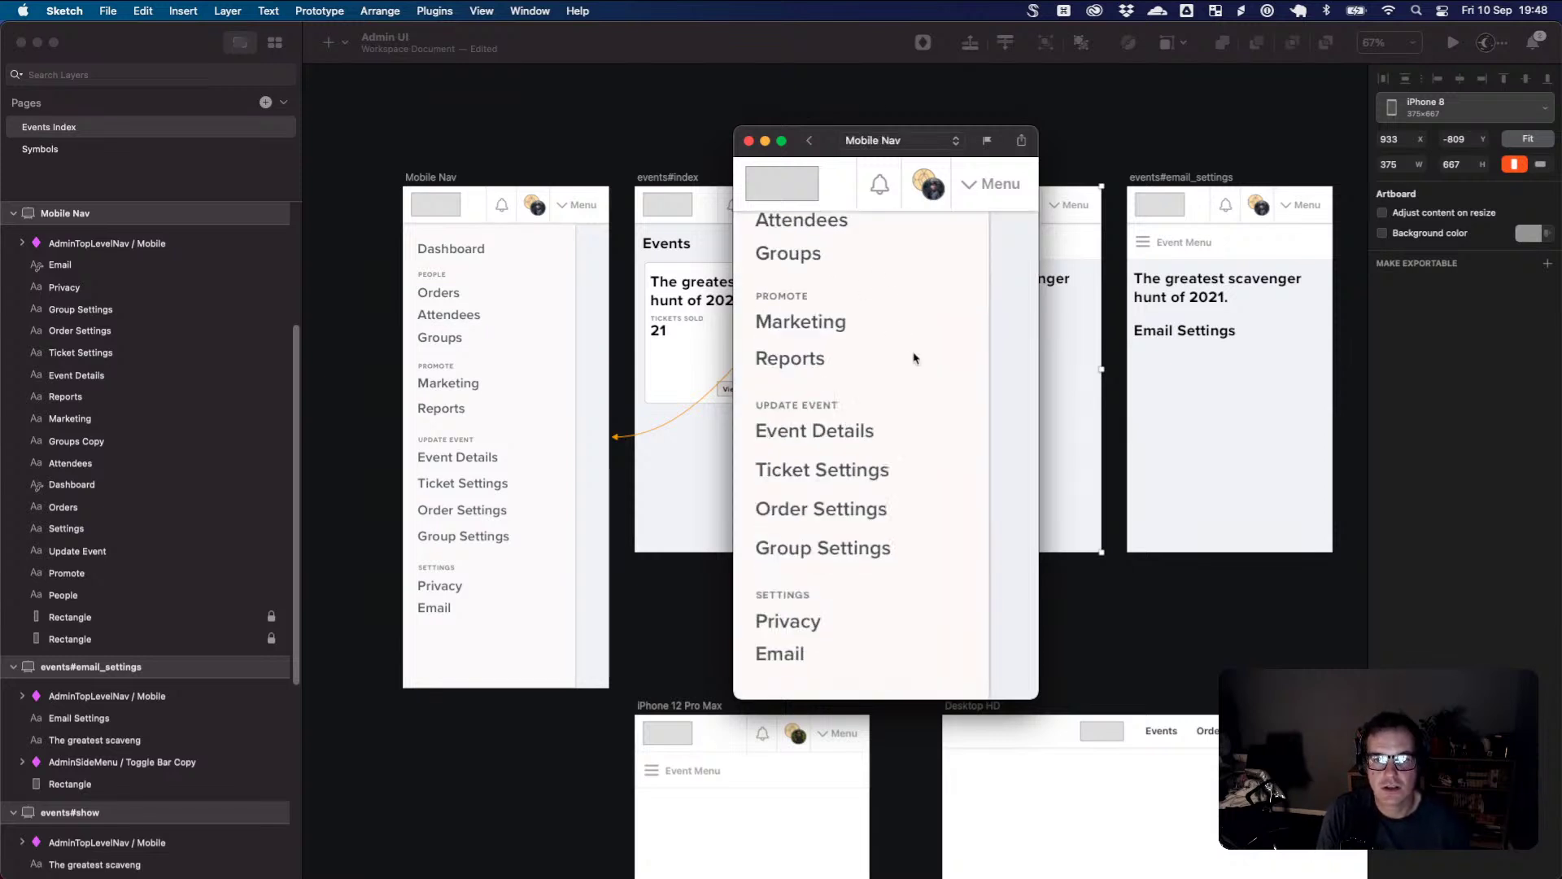
scroll(914, 355, up, 3)
scroll(820, 456, down, 5)
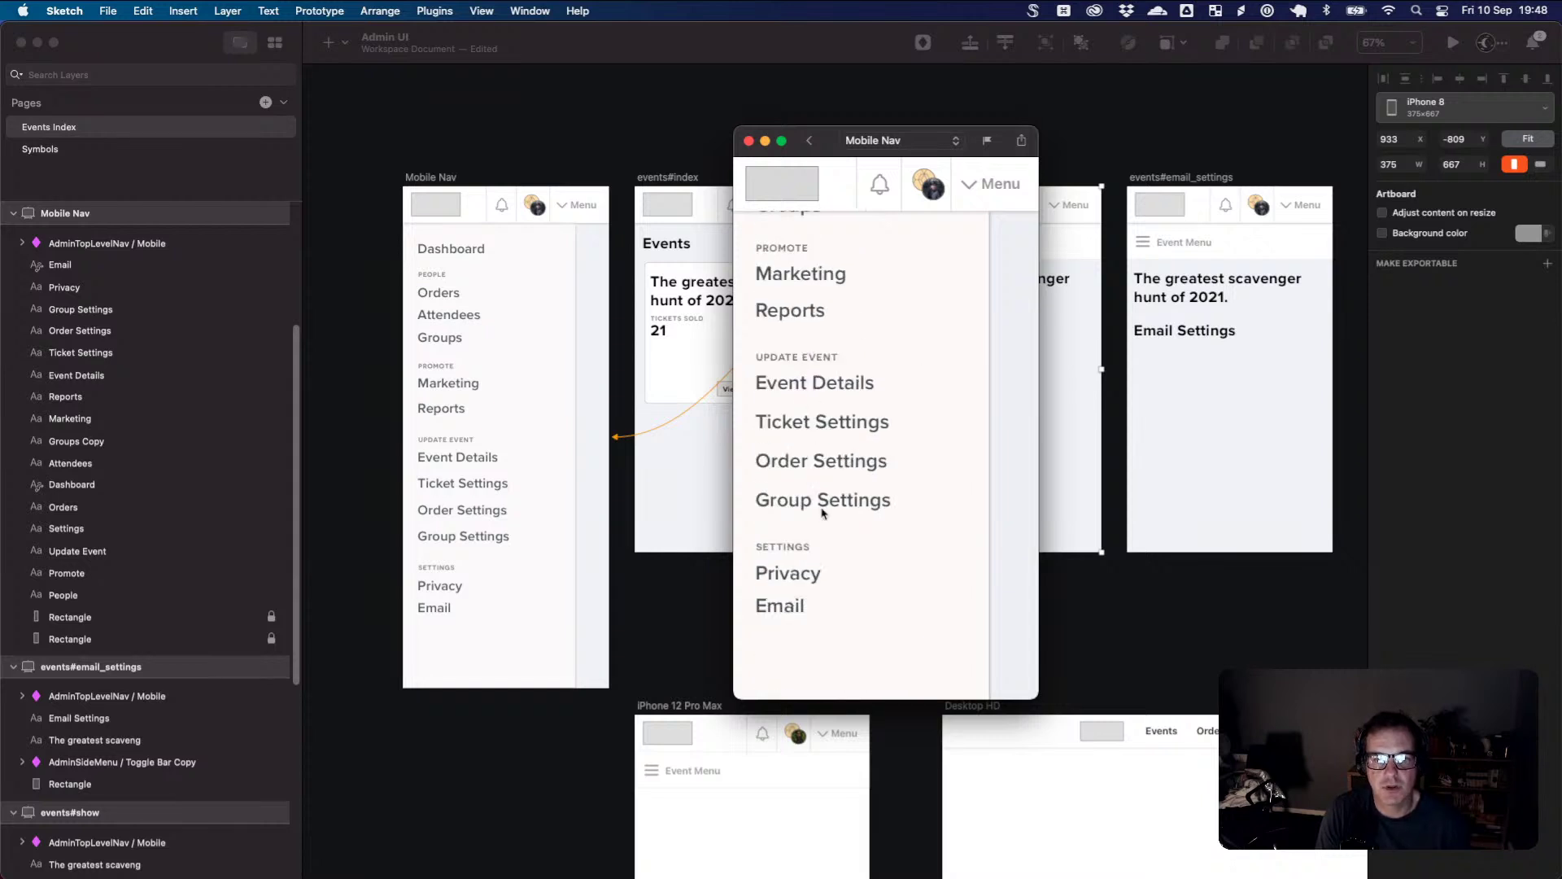
scroll(798, 569, up, 3)
scroll(798, 539, up, 2)
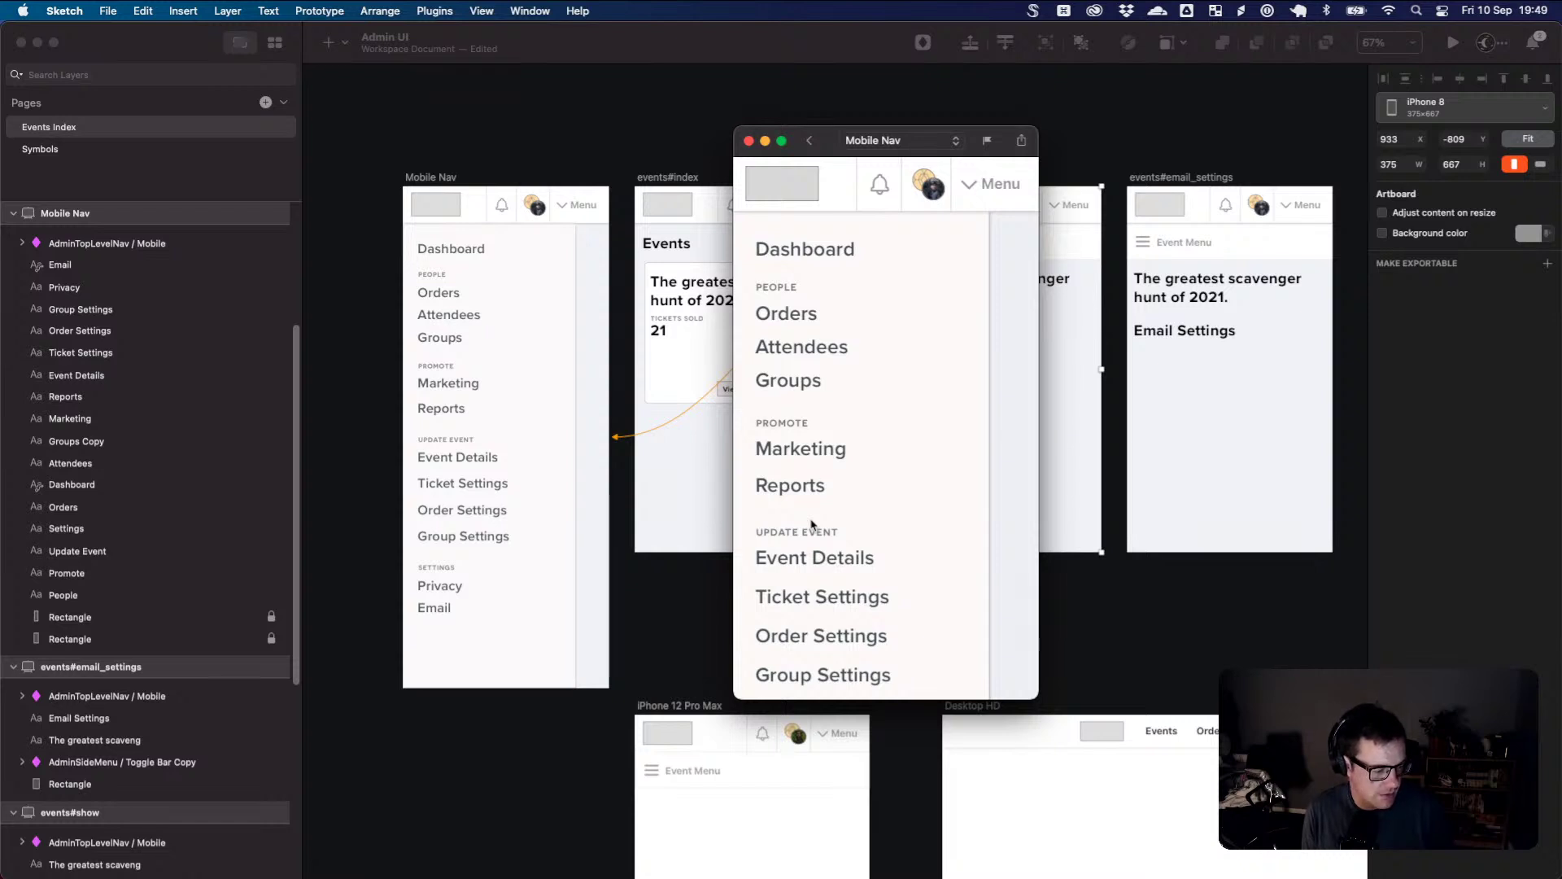
click(1544, 47)
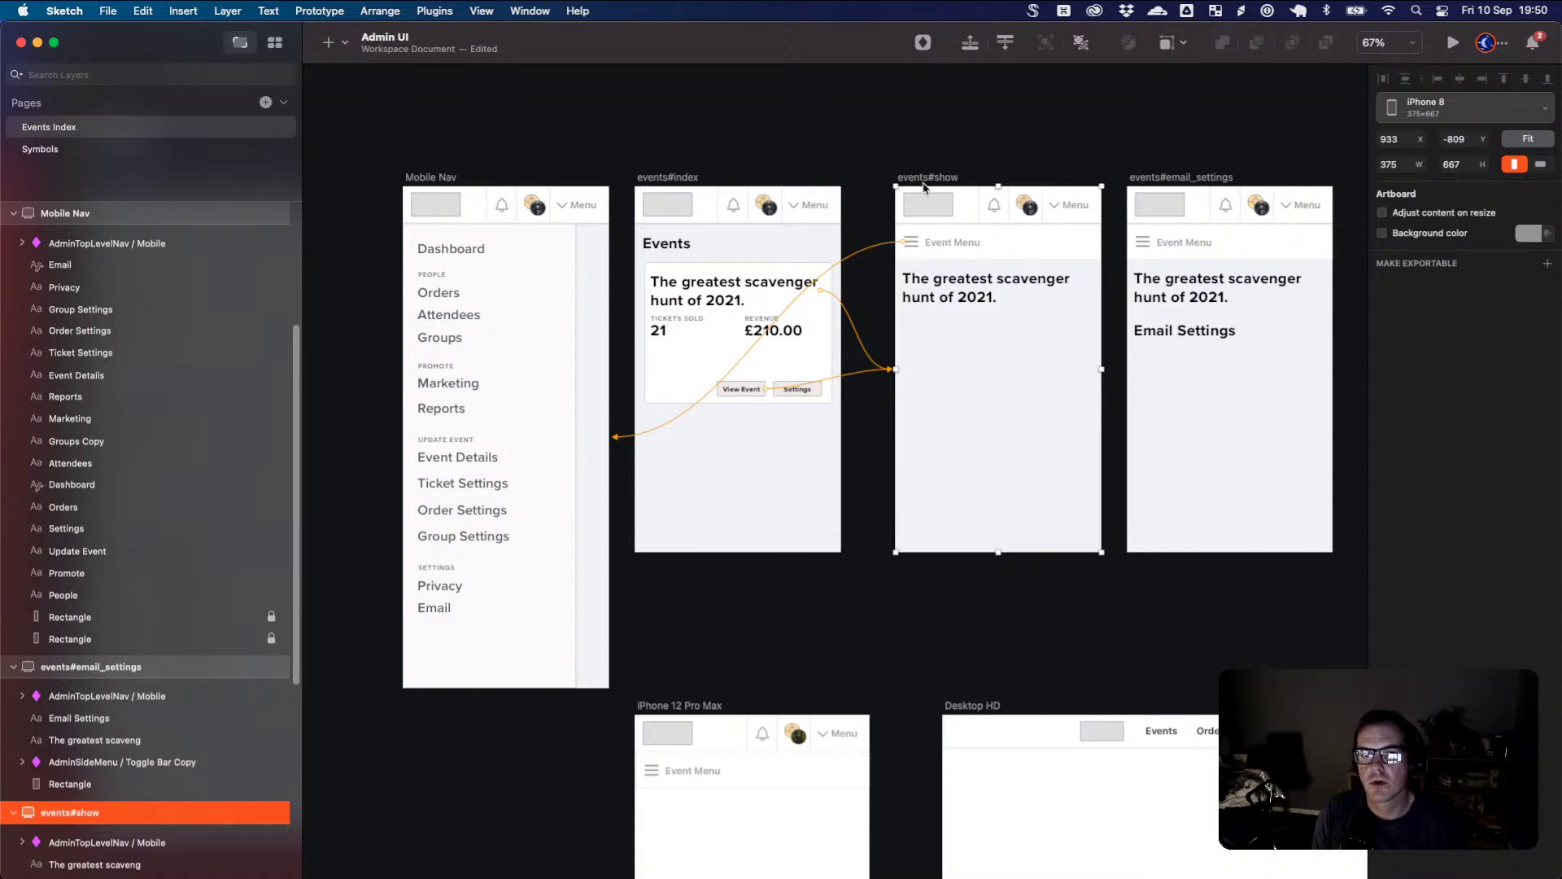
scroll(915, 295, up, 2)
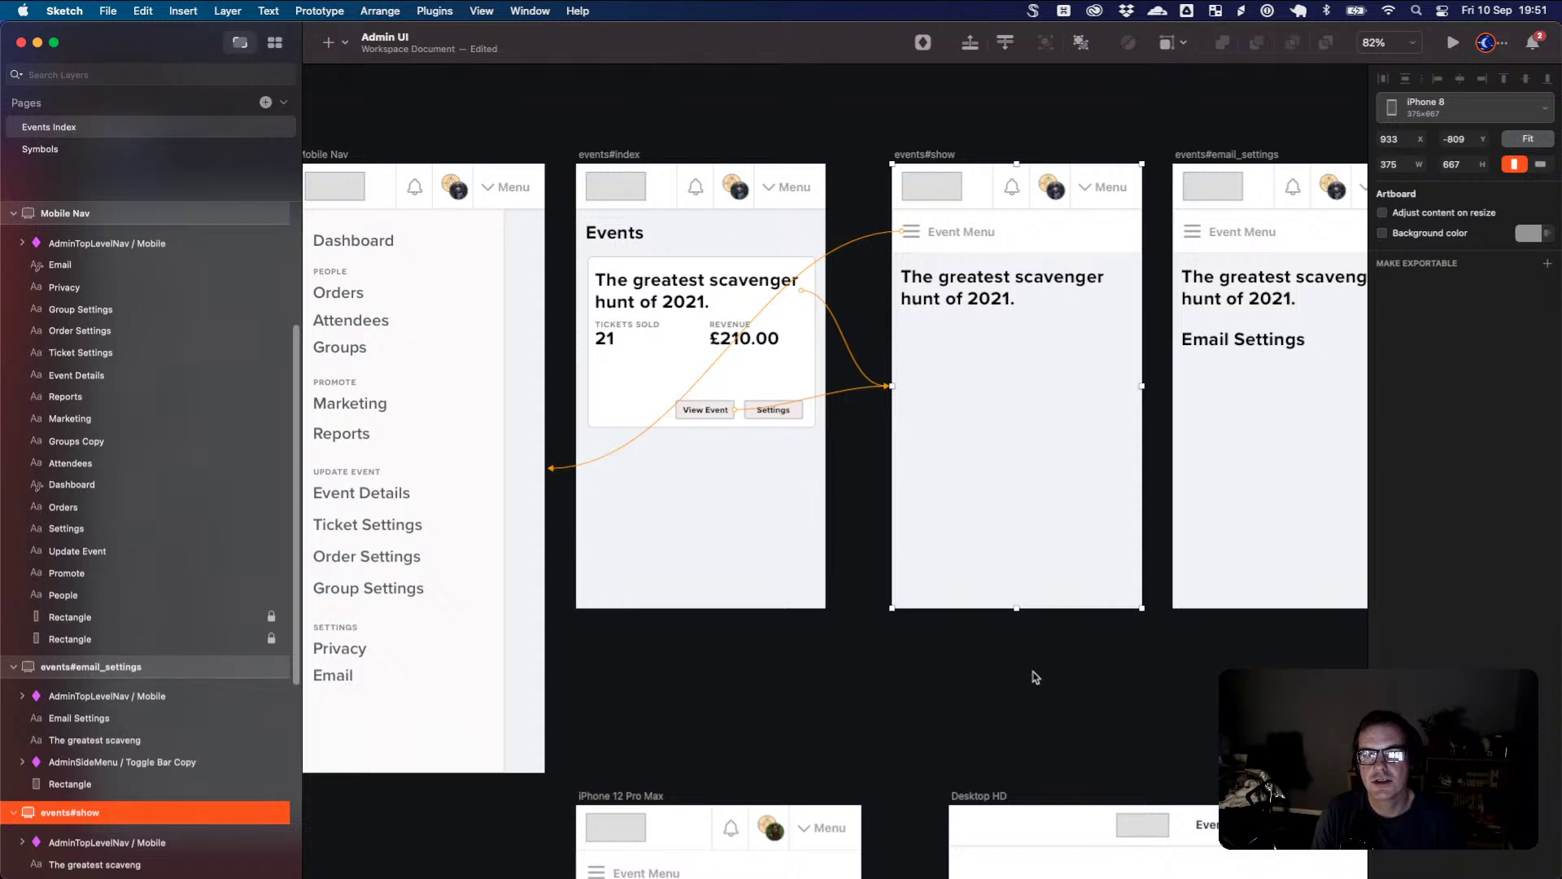
click(1030, 677)
drag(1070, 667, 989, 646)
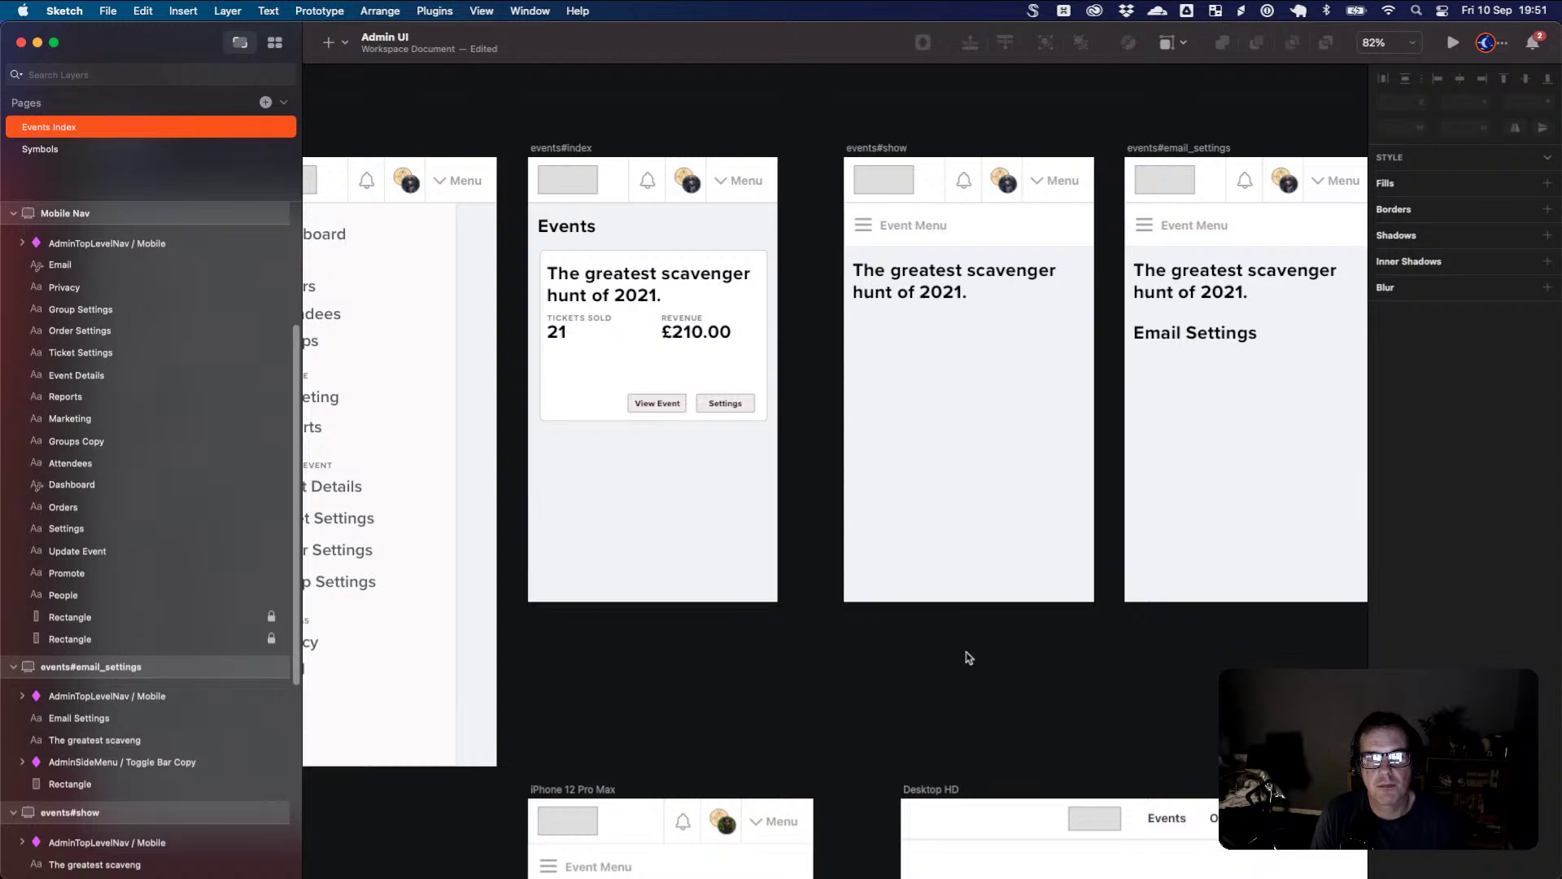
drag(966, 656, 910, 741)
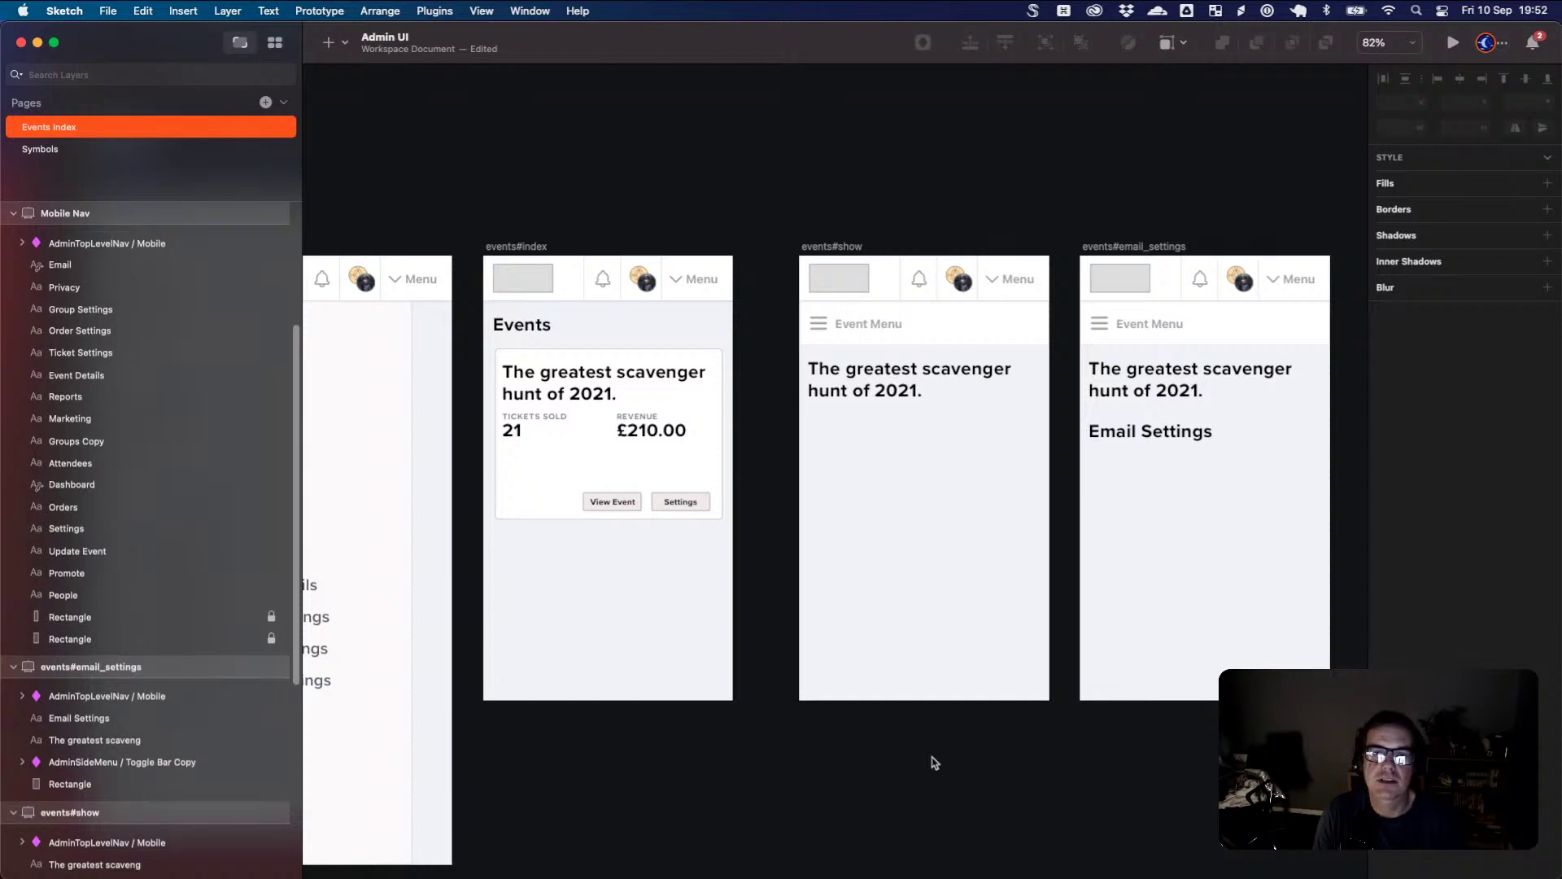
scroll(928, 761, down, 5)
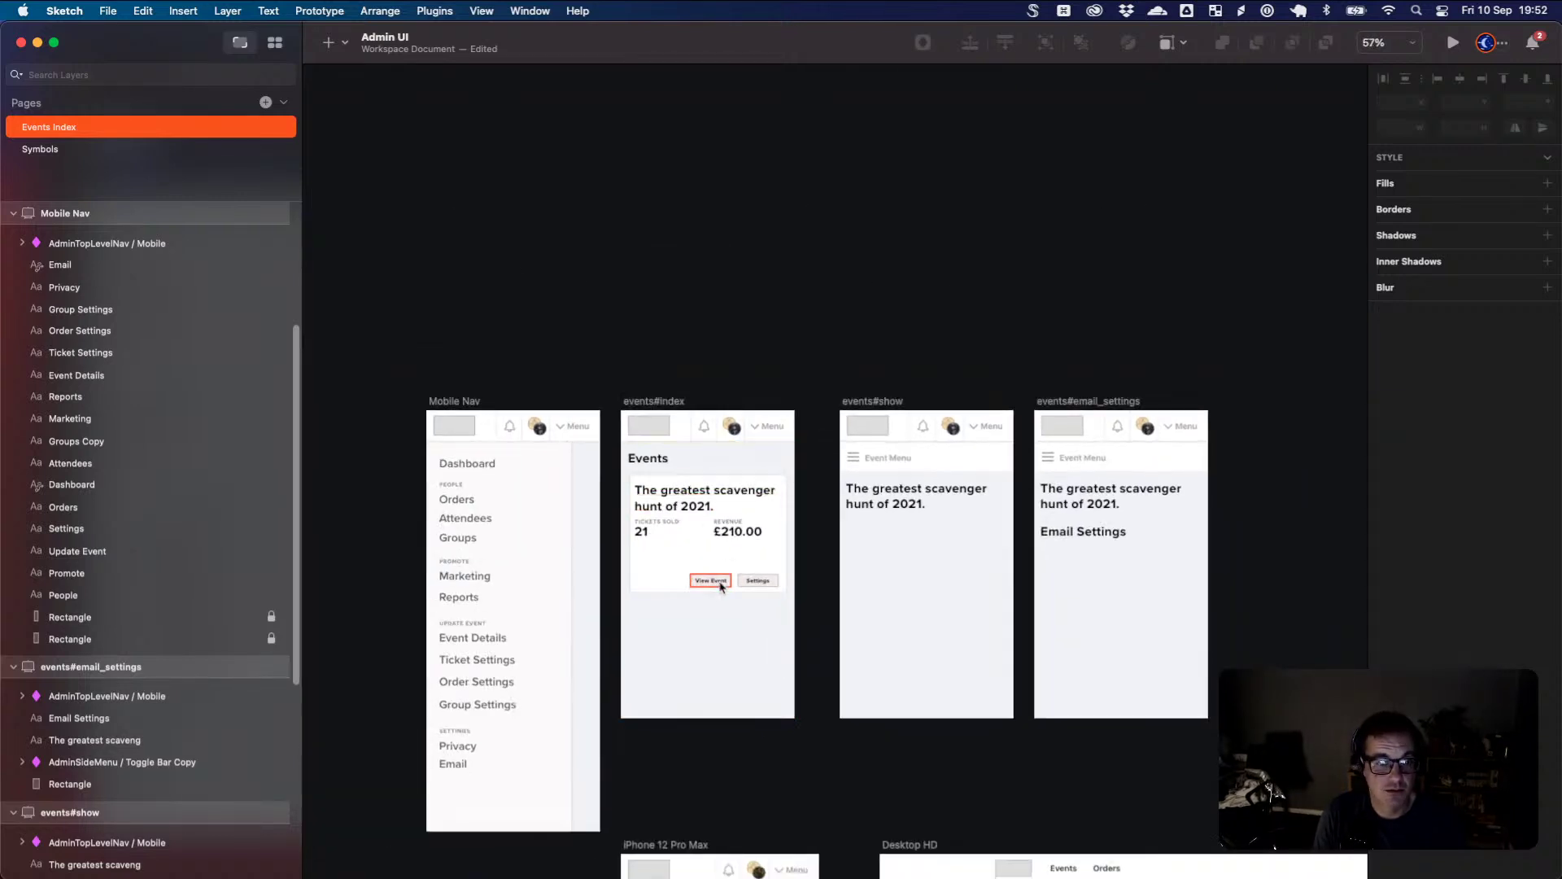
- Duplicate the Settings button group up beside the Events heading
click(718, 587)
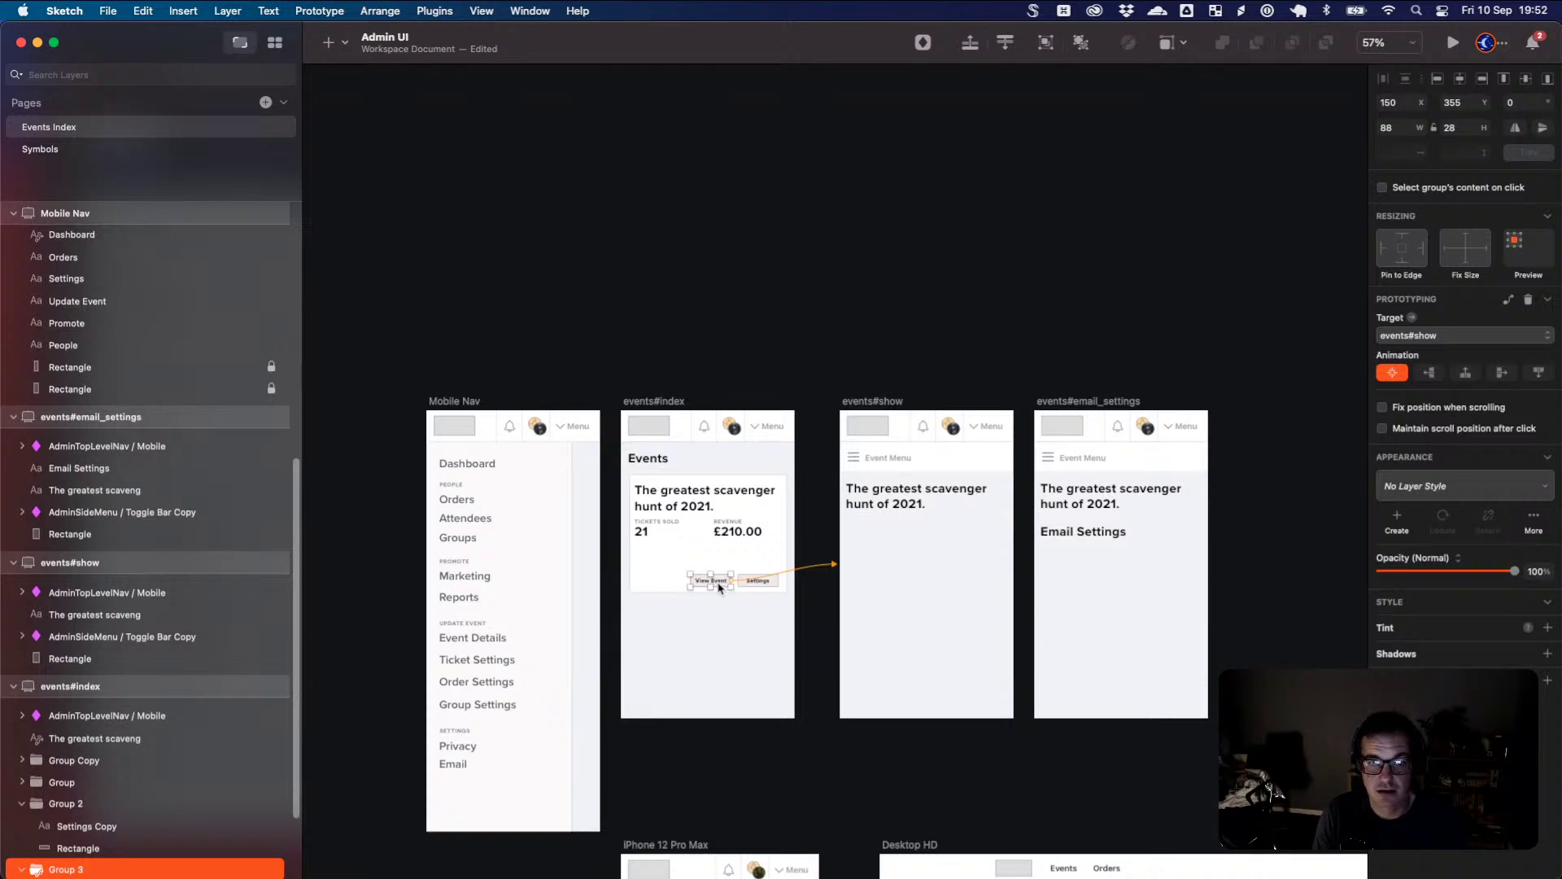
click(743, 447)
click(725, 581)
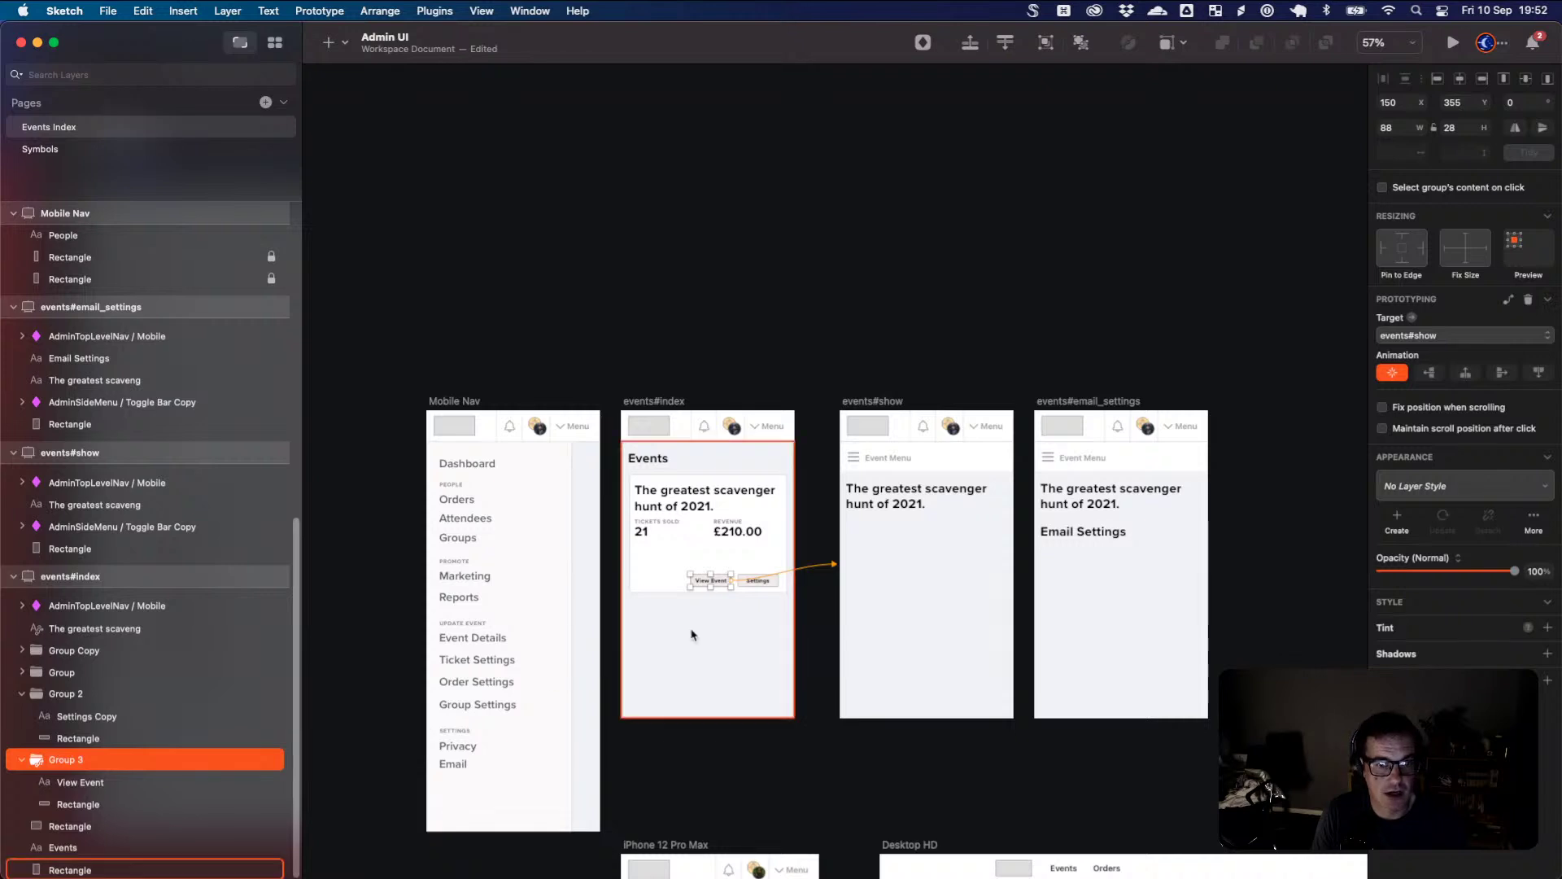
click(760, 583)
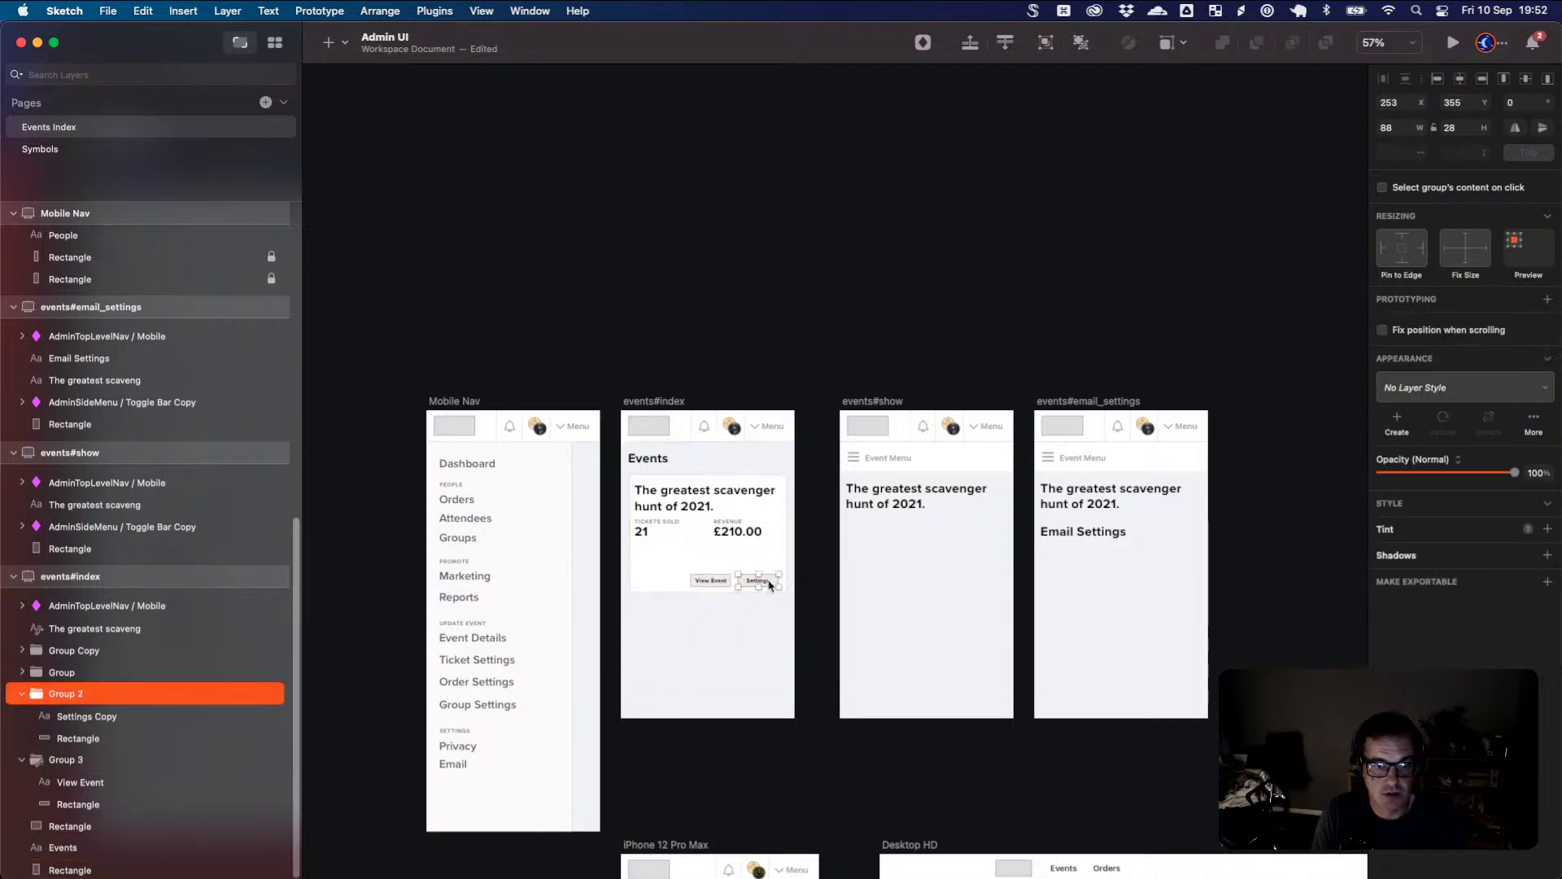
drag(770, 585, 776, 467)
- Select the copied button's Rectangle and bring up its border colour options
scroll(775, 465, down, 3)
scroll(775, 466, up, 10)
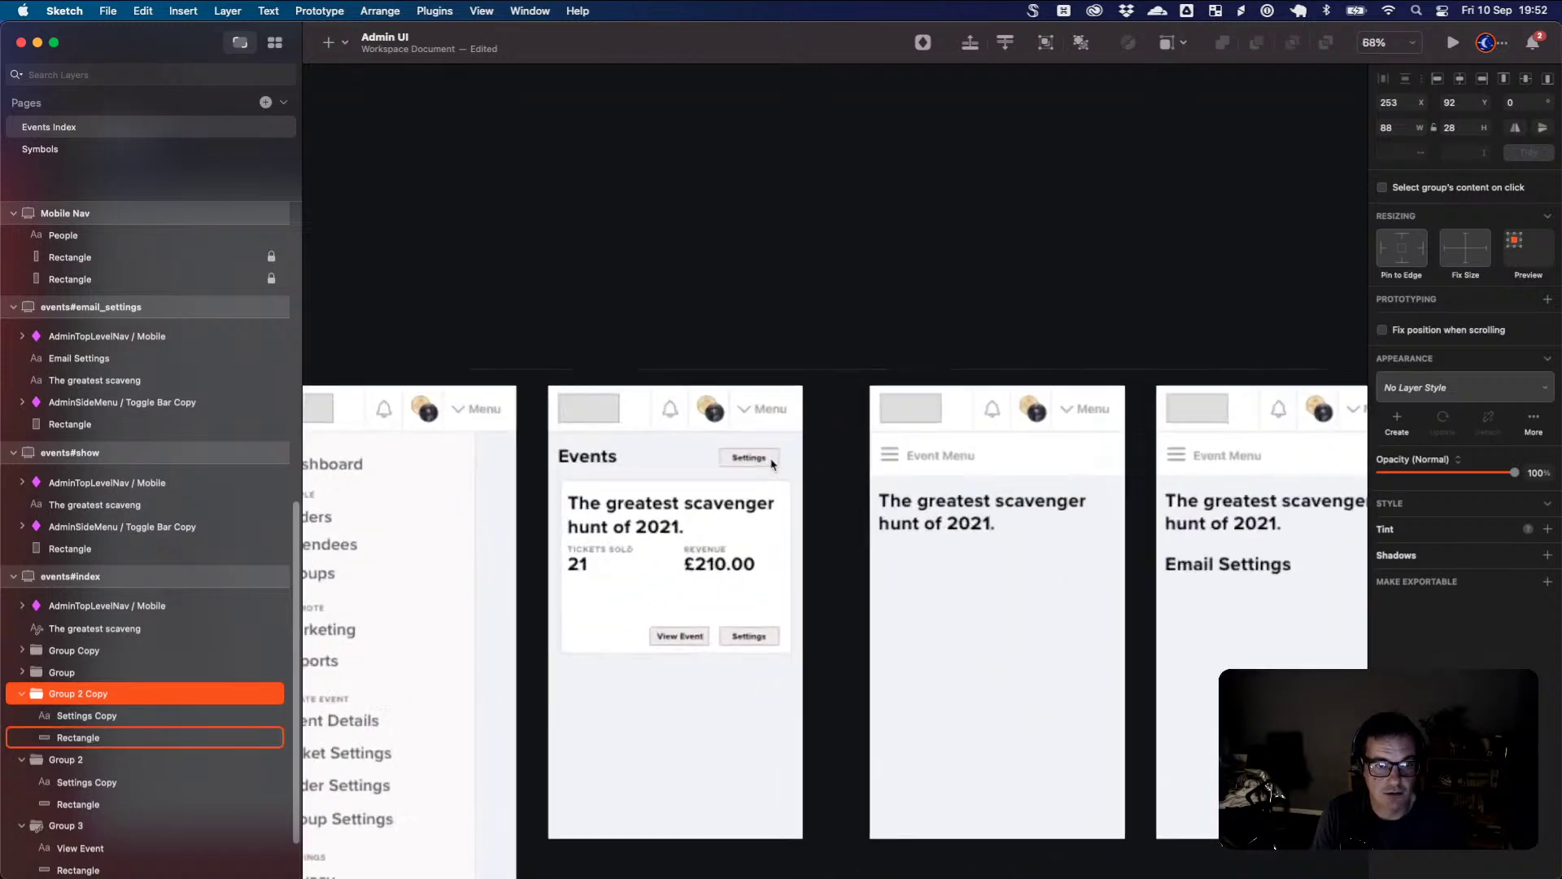
scroll(774, 465, up, 3)
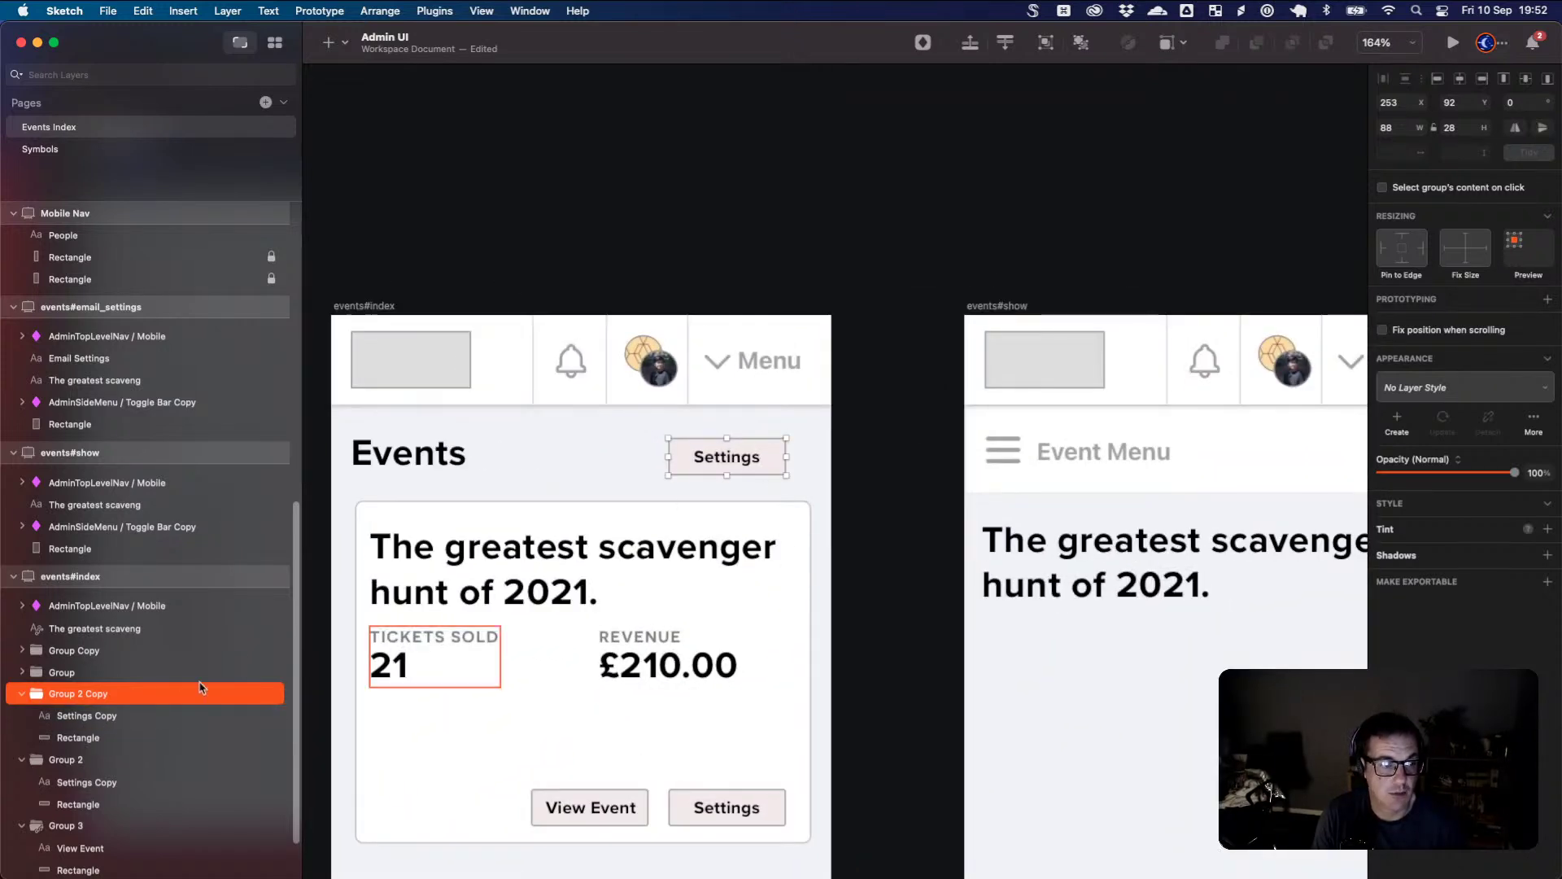
click(91, 738)
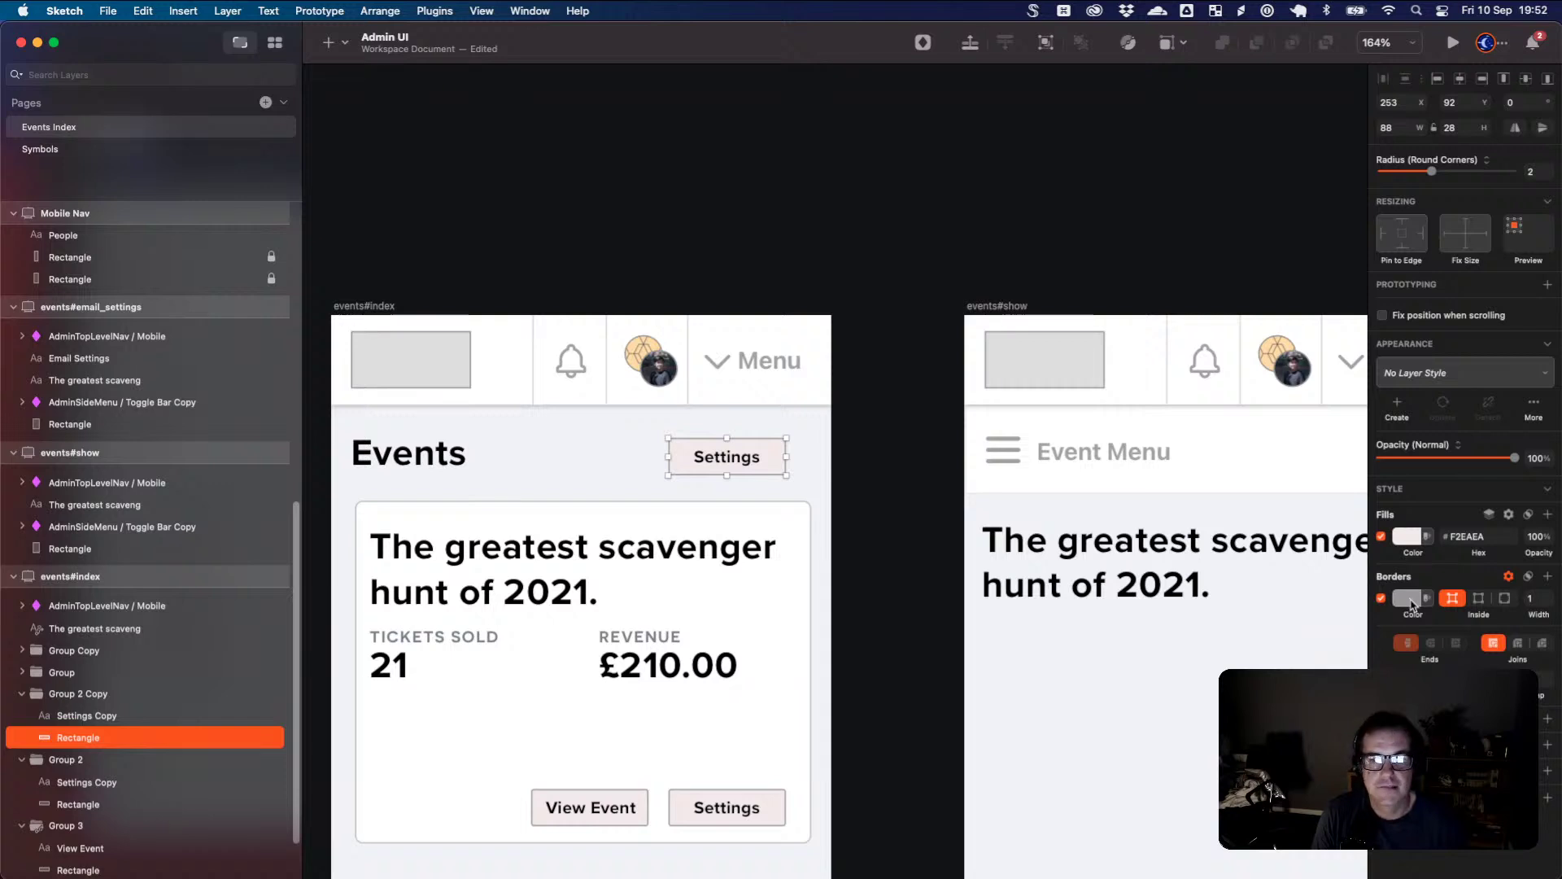
click(1409, 604)
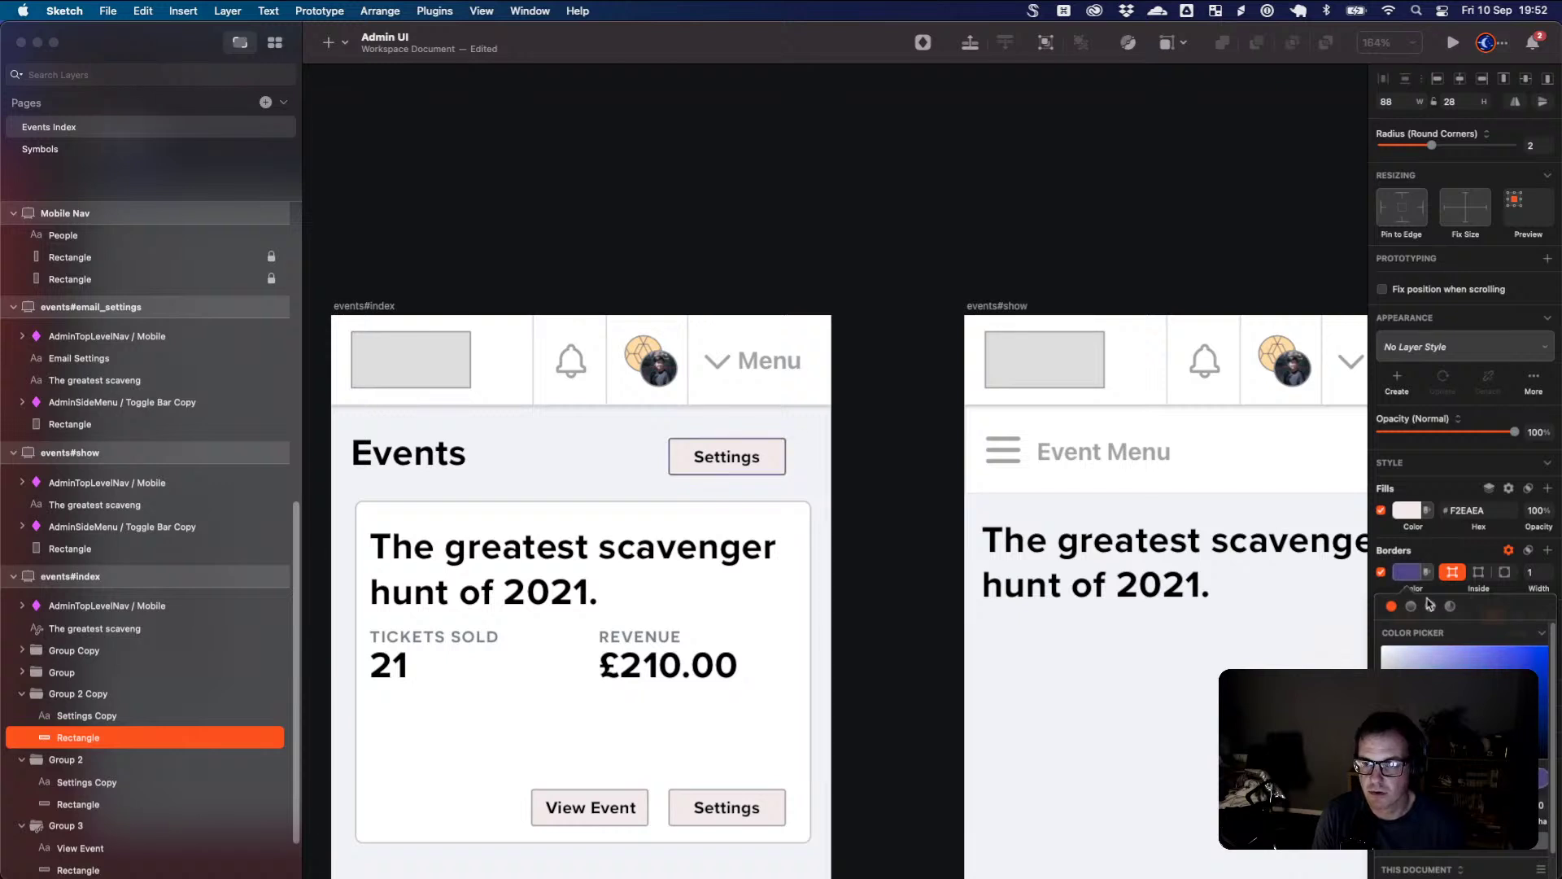
- Fill the button with teal #2E6777 and give its border the same teal
click(1406, 574)
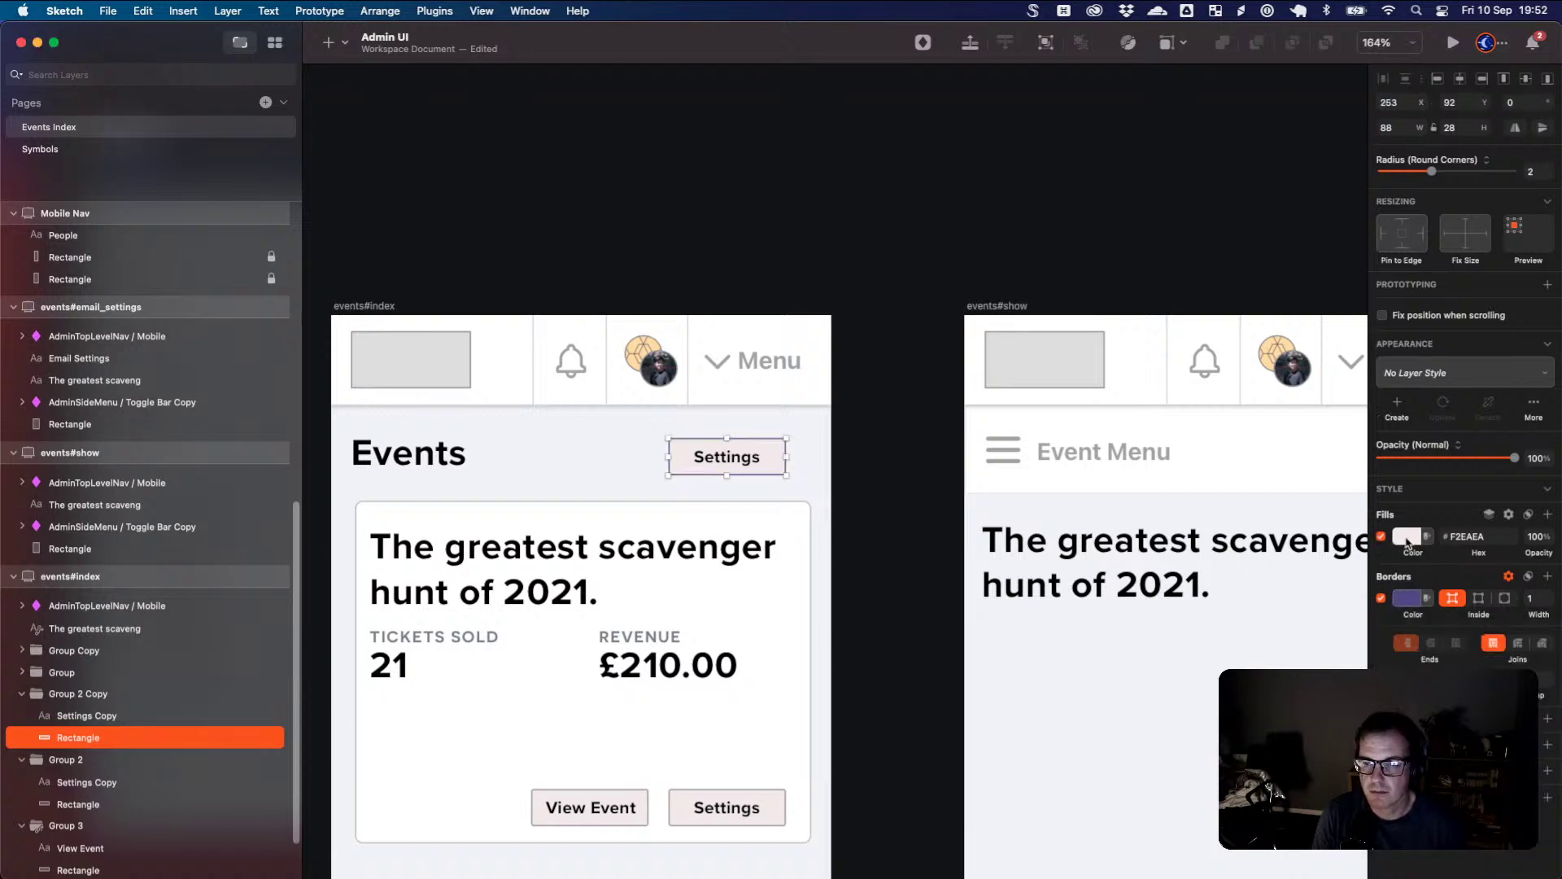
click(1407, 537)
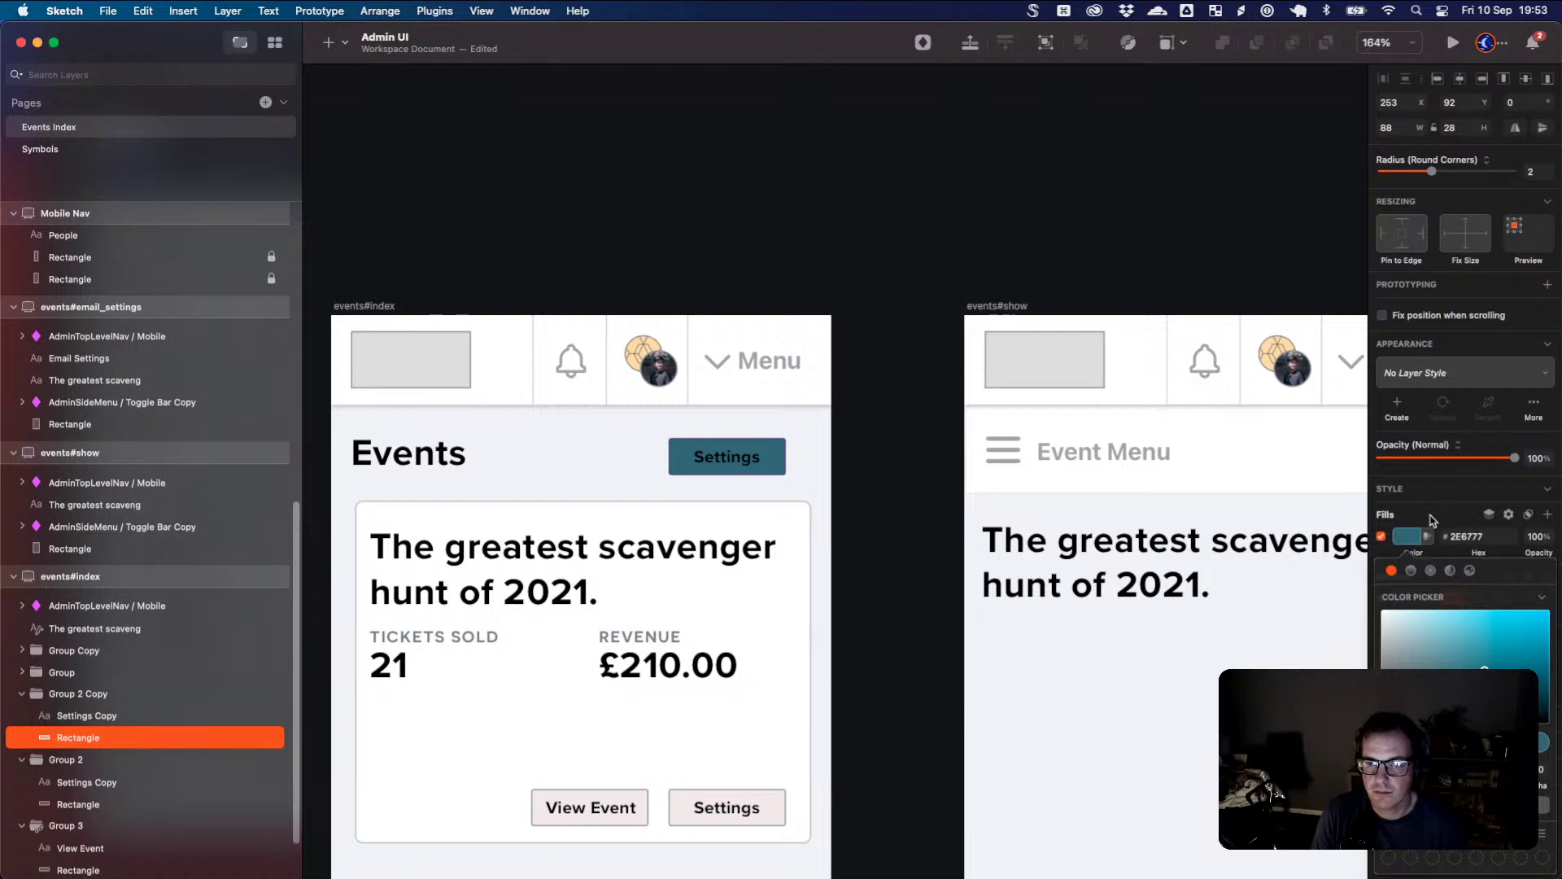
click(1415, 545)
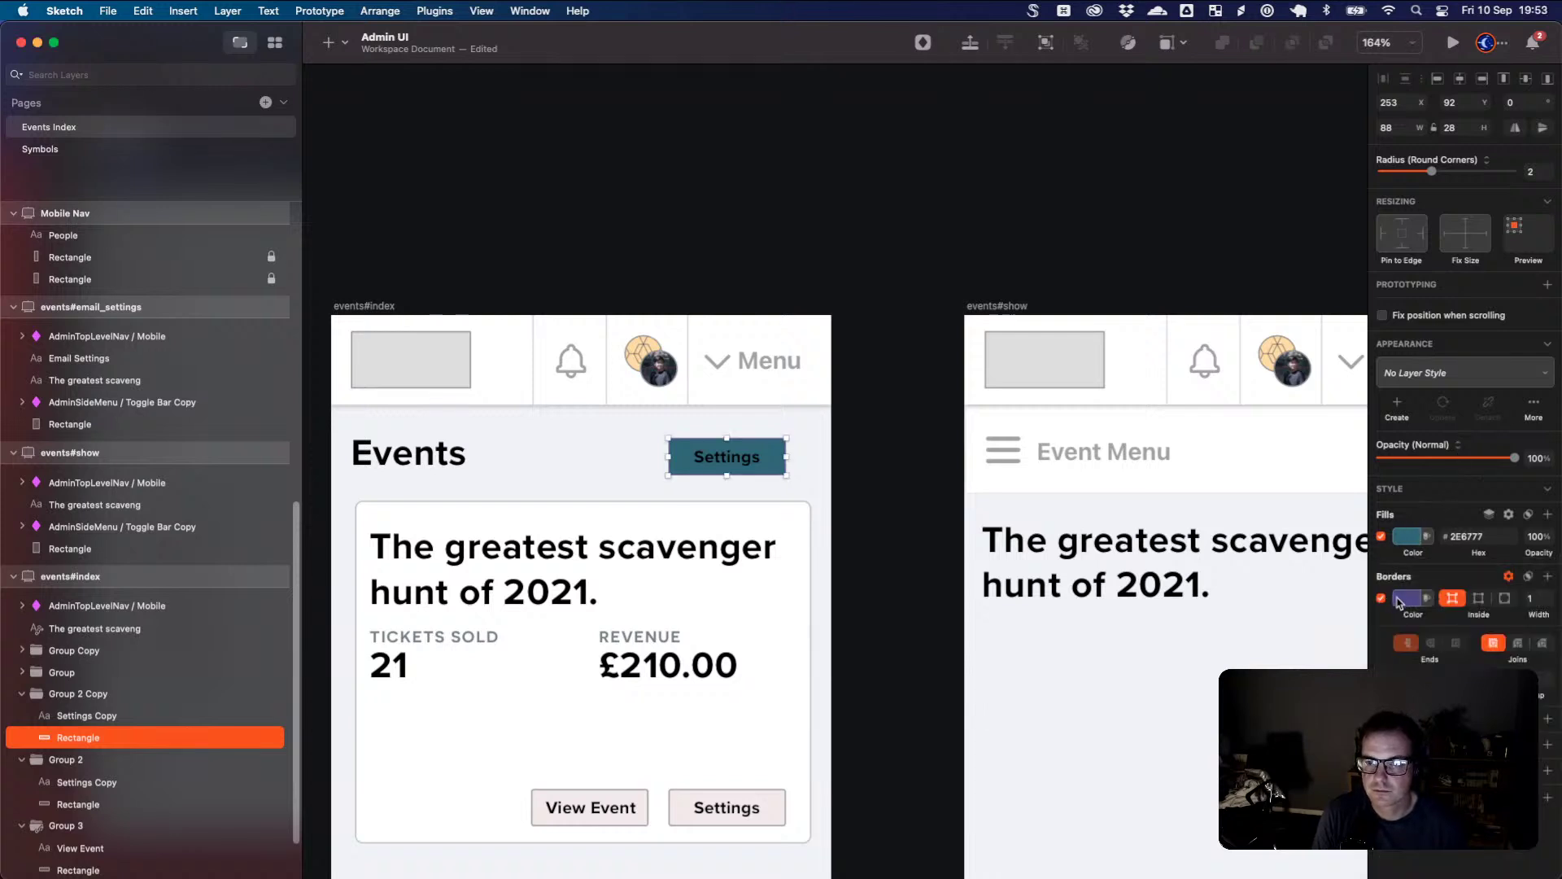
click(1400, 602)
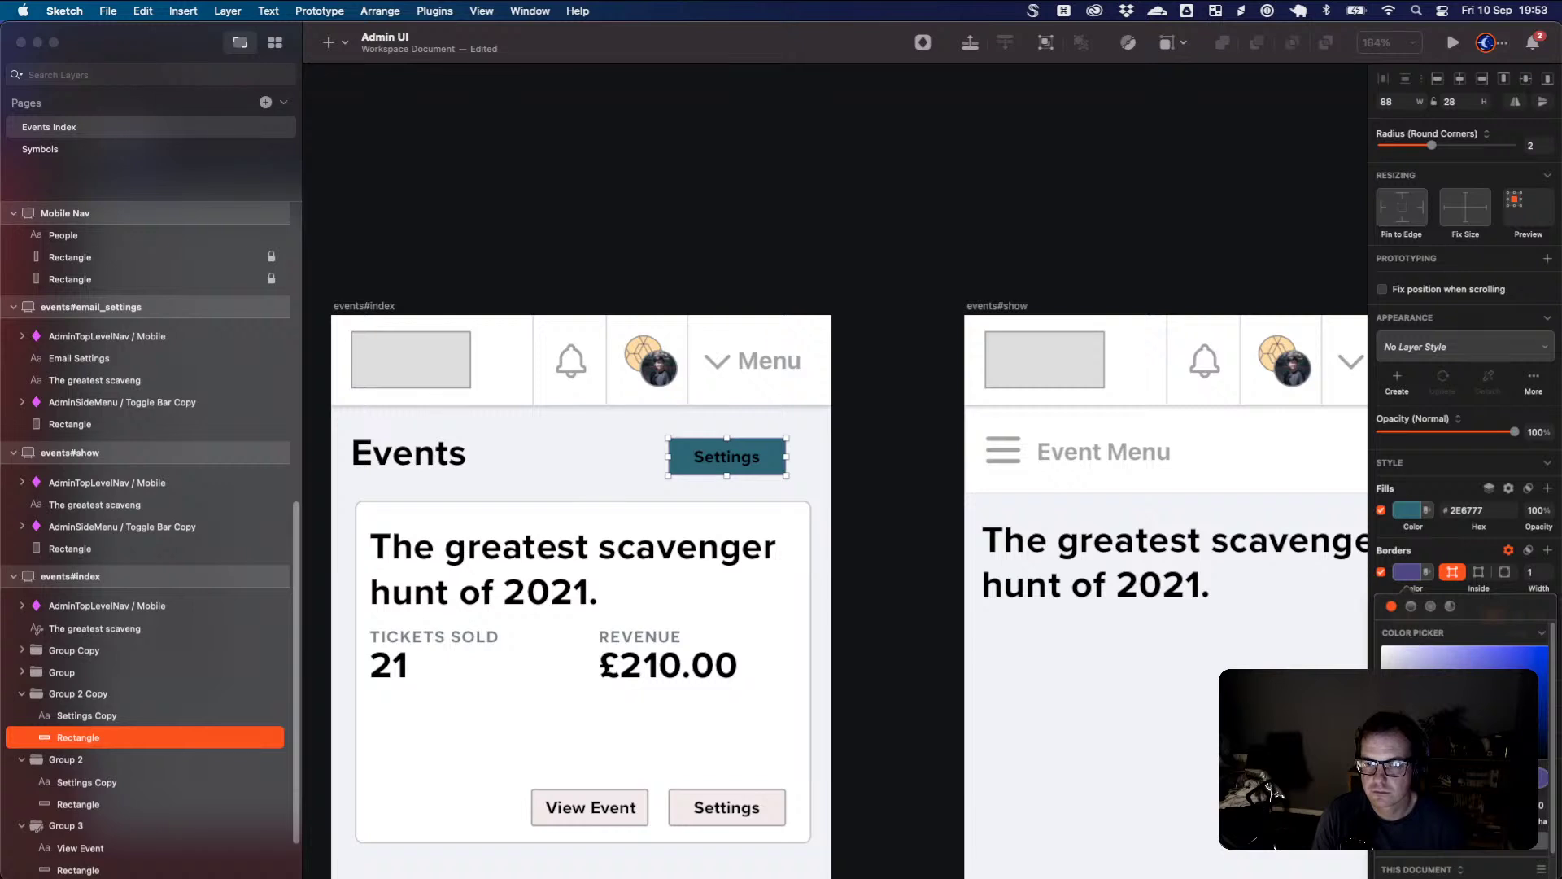
key(ctrl+c)
click(759, 446)
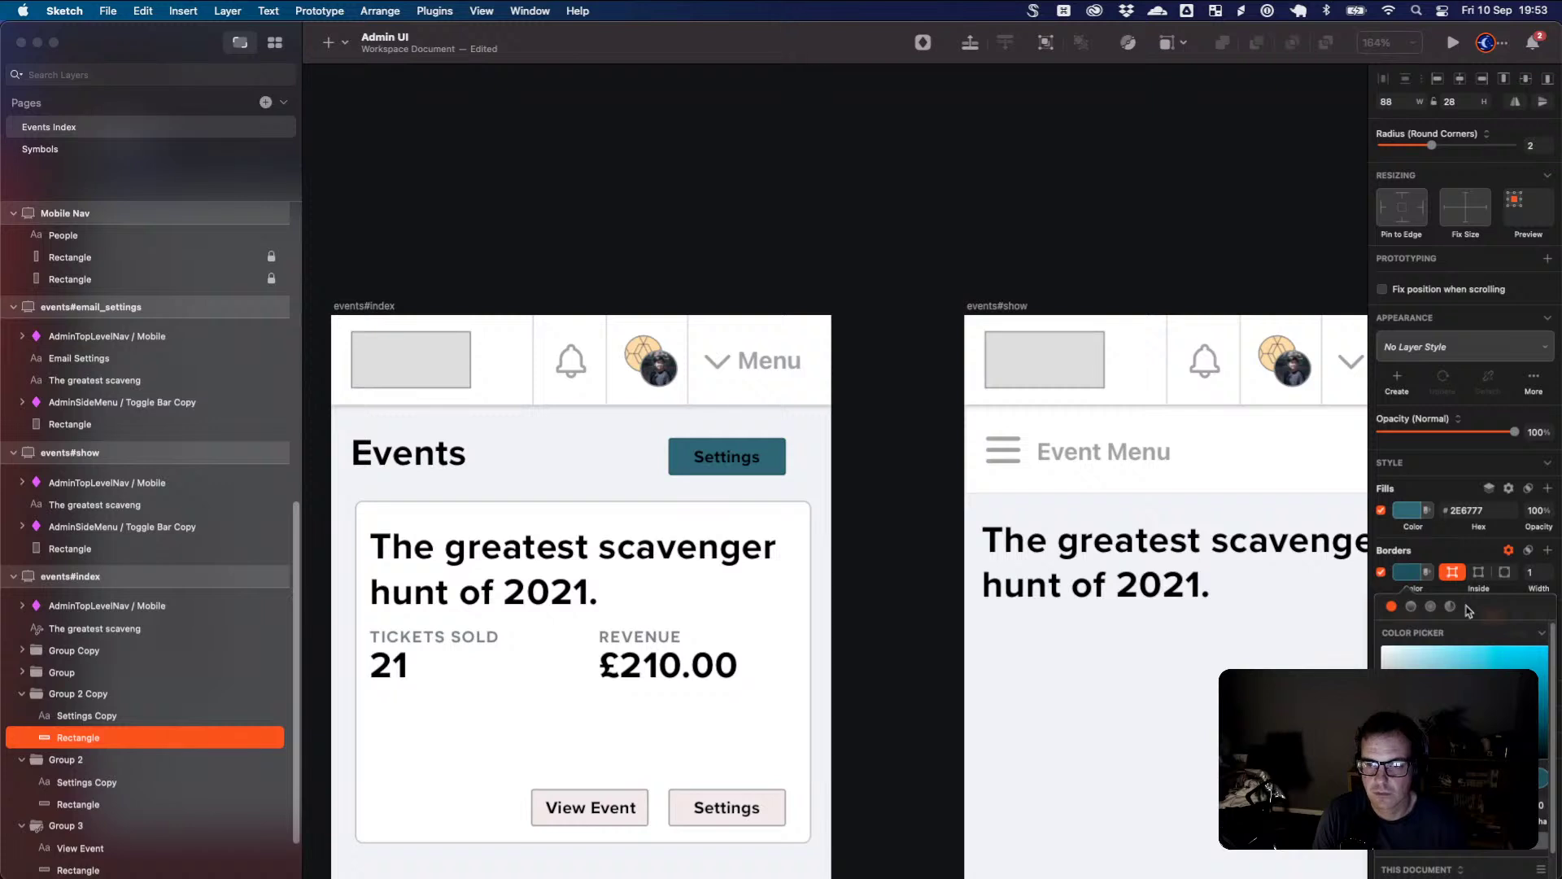
click(1443, 562)
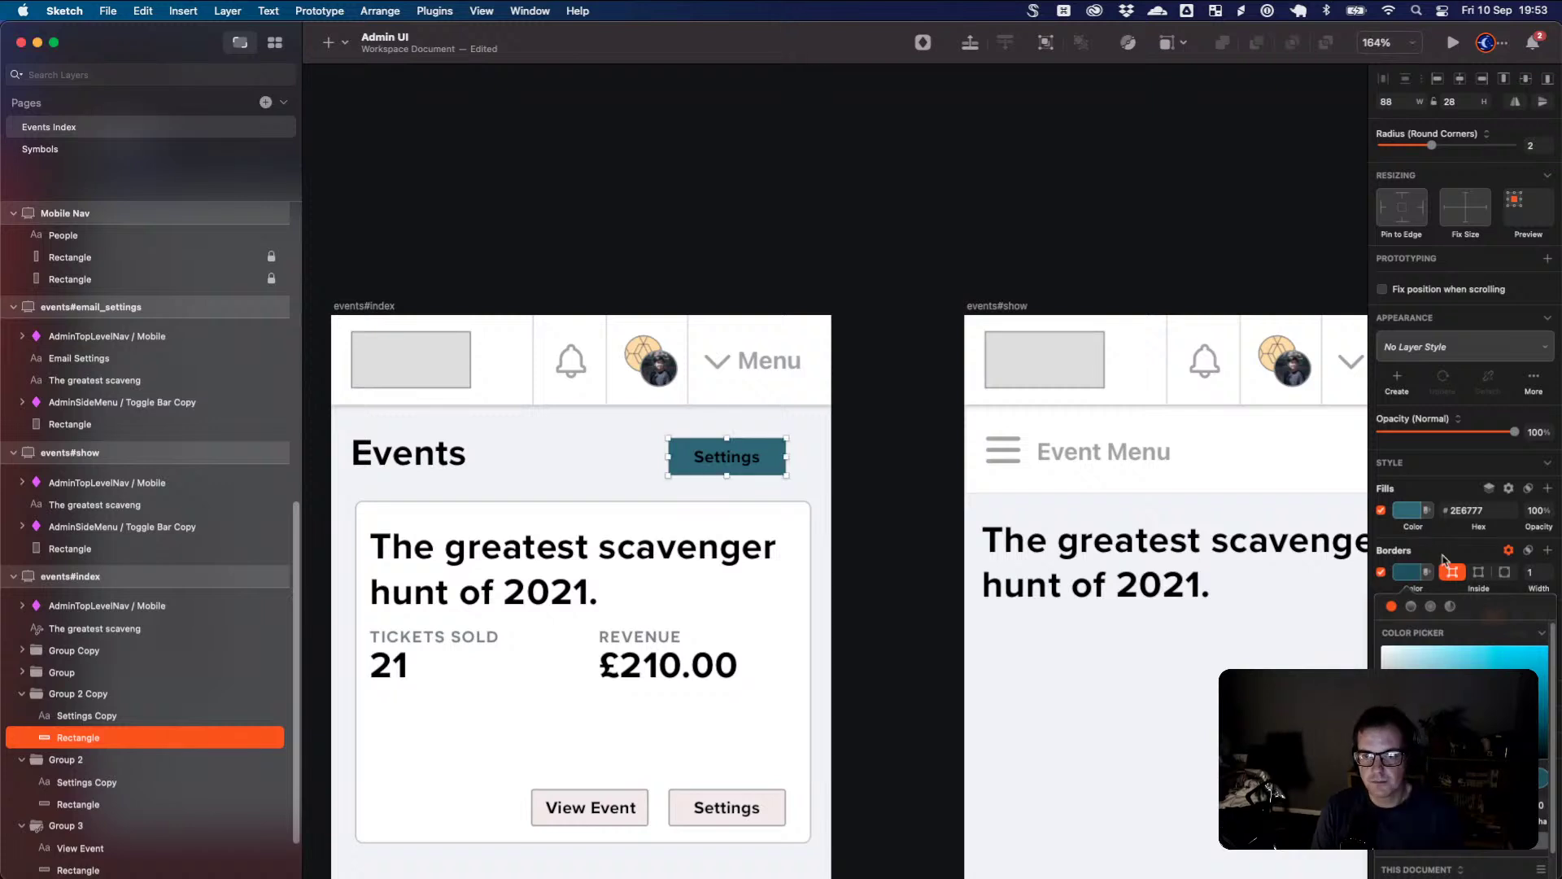
click(1443, 562)
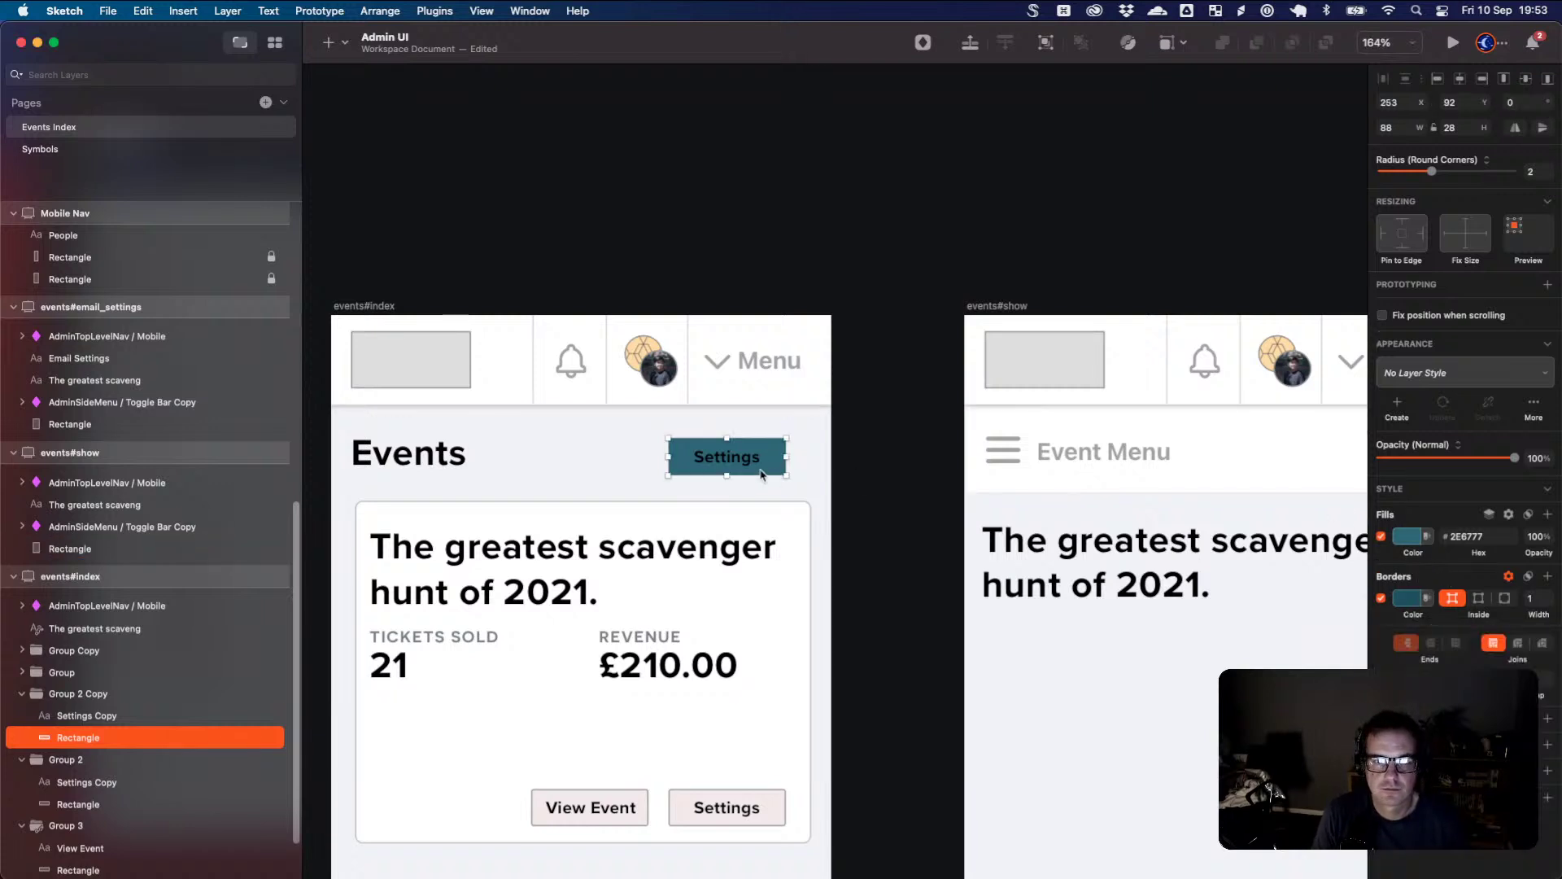
- Make the button label white and change it to 'New Event'
click(736, 457)
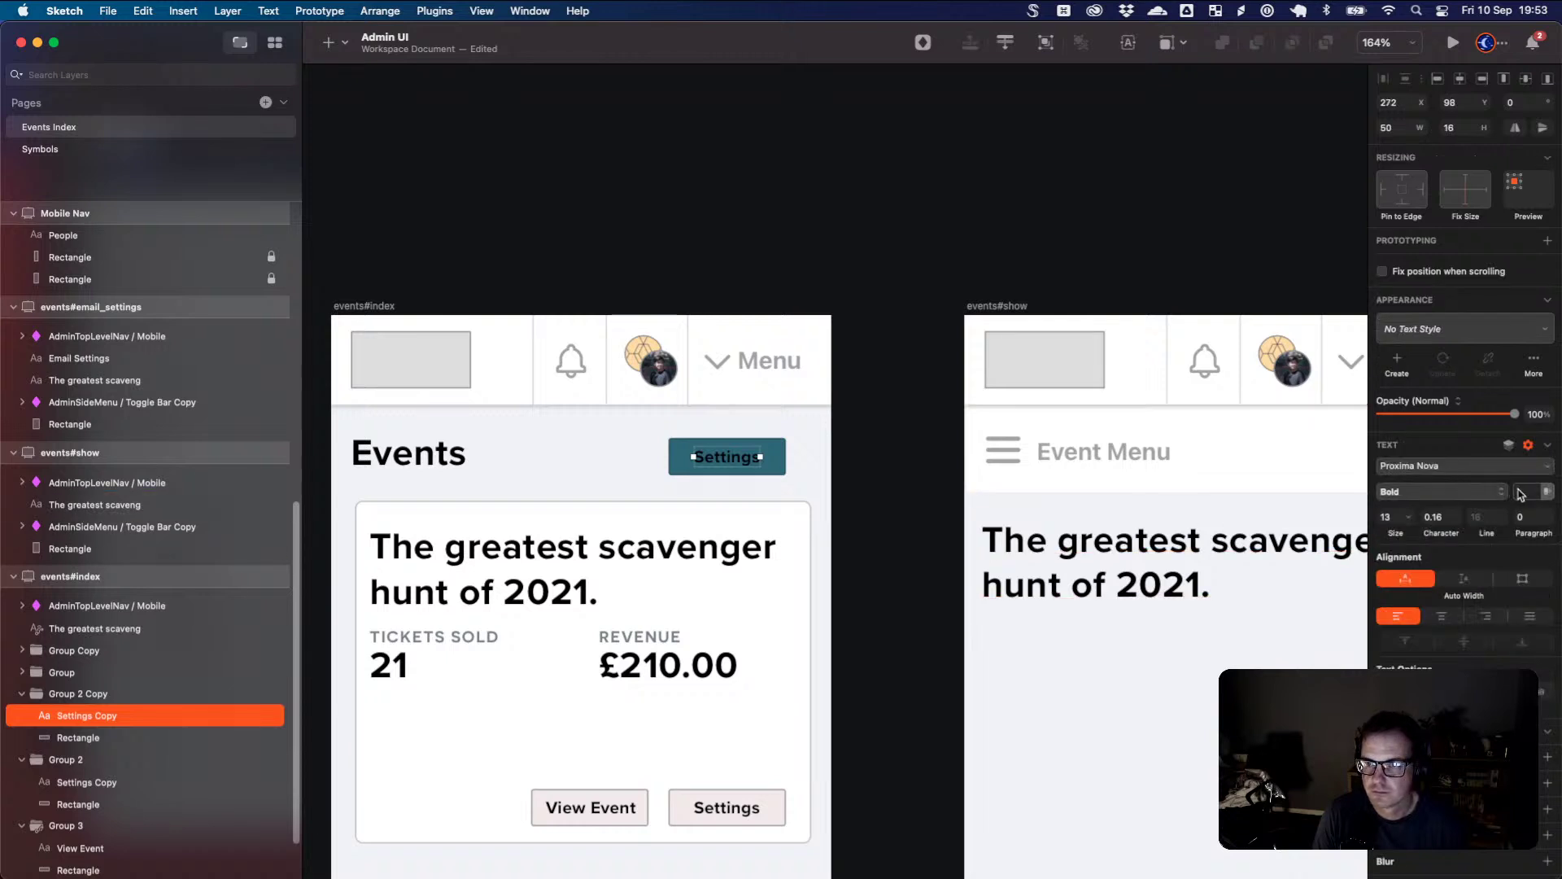
click(1519, 494)
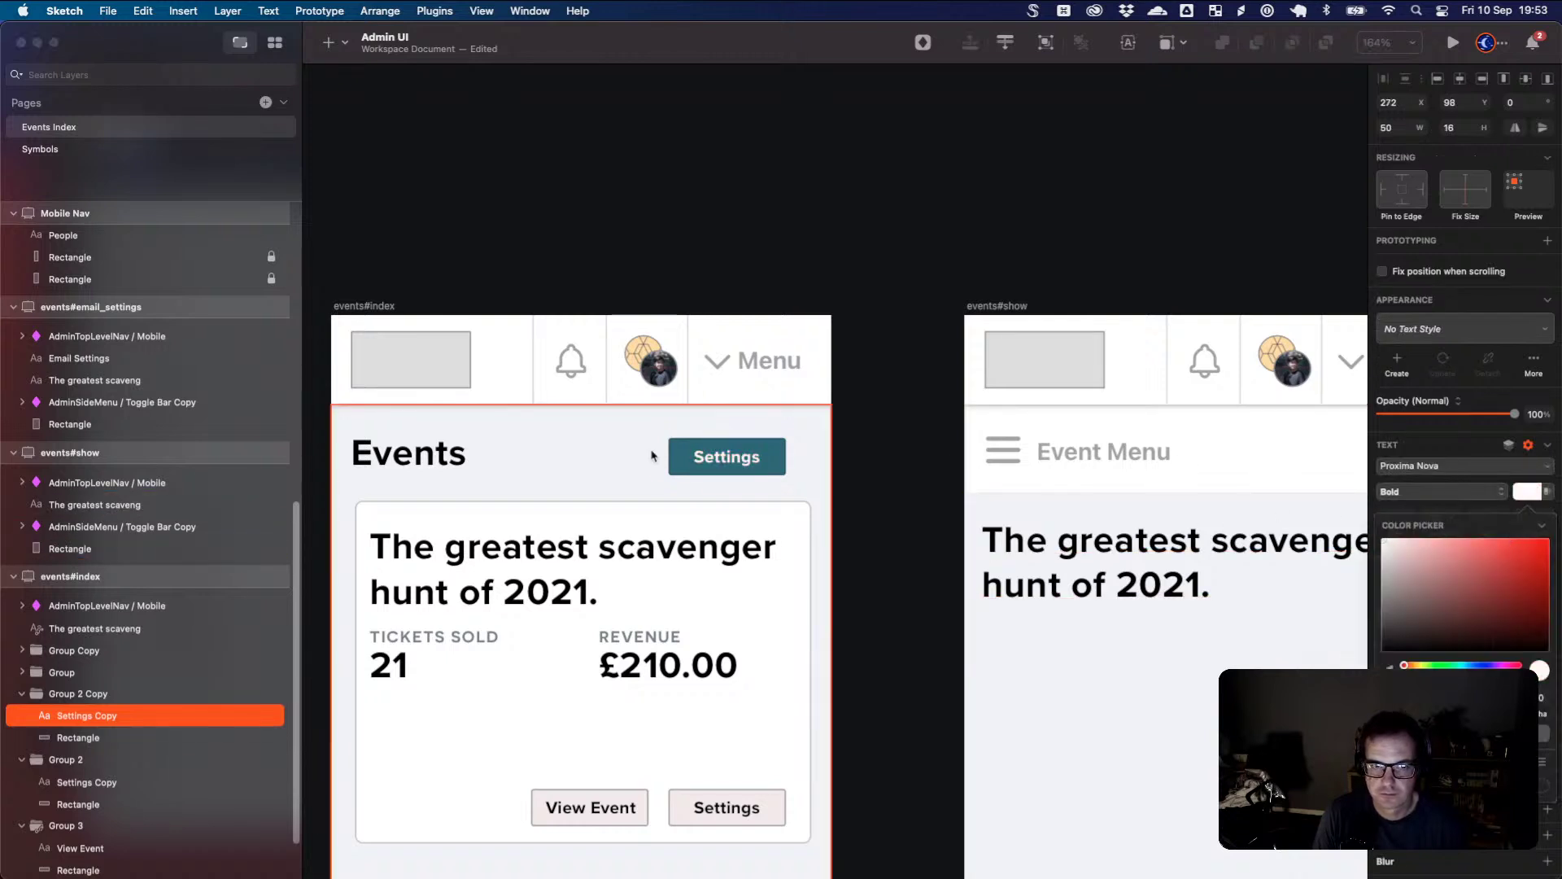
double_click(726, 460)
text(New Event)
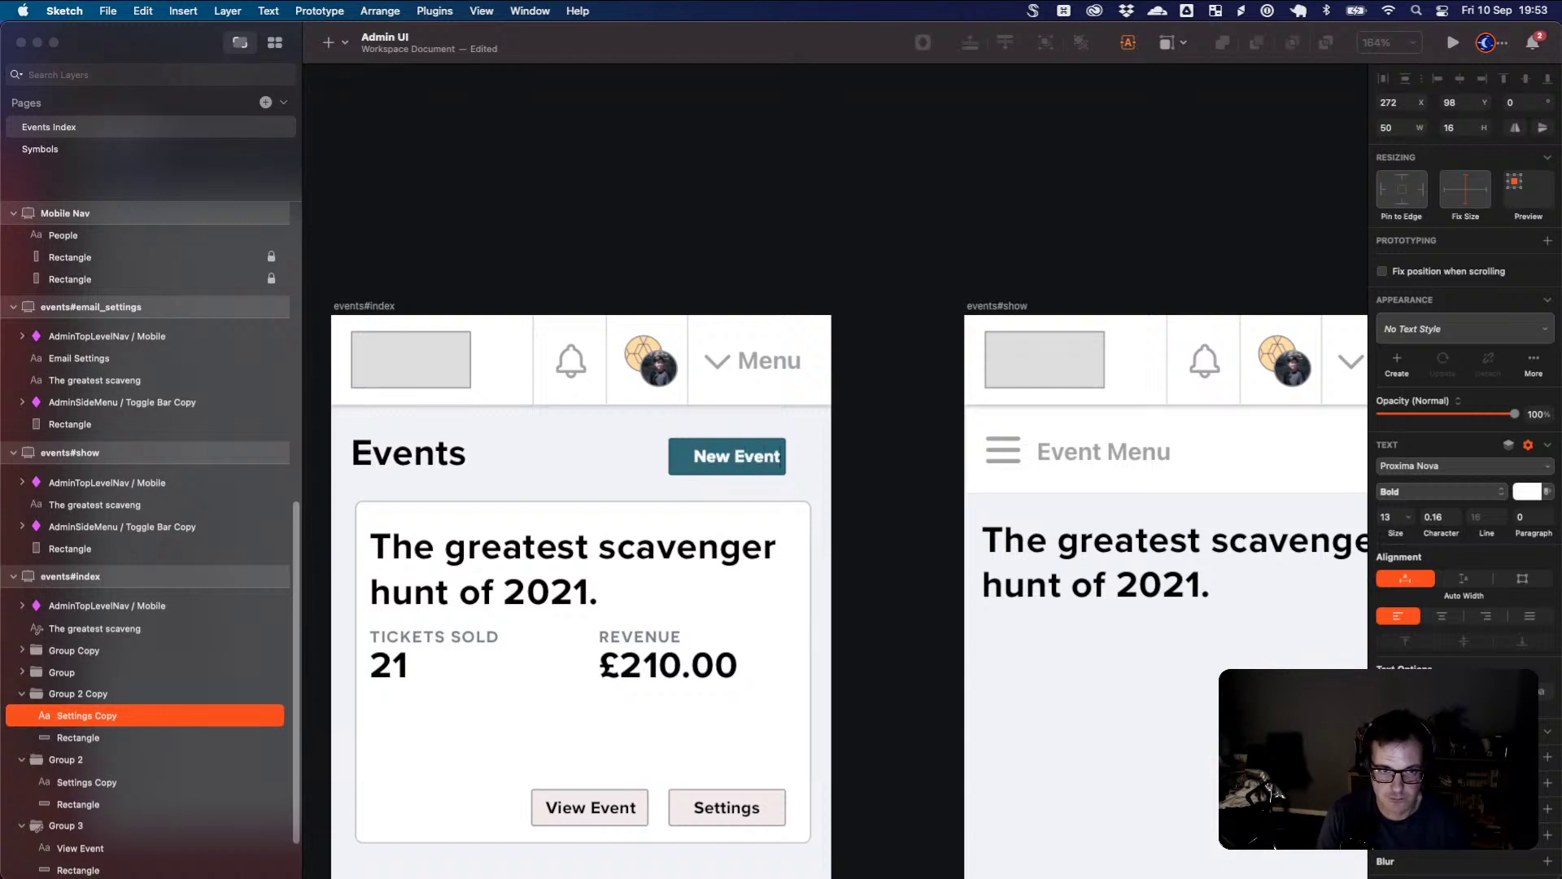
- Reposition the New Event button and centre its label within it
click(651, 453)
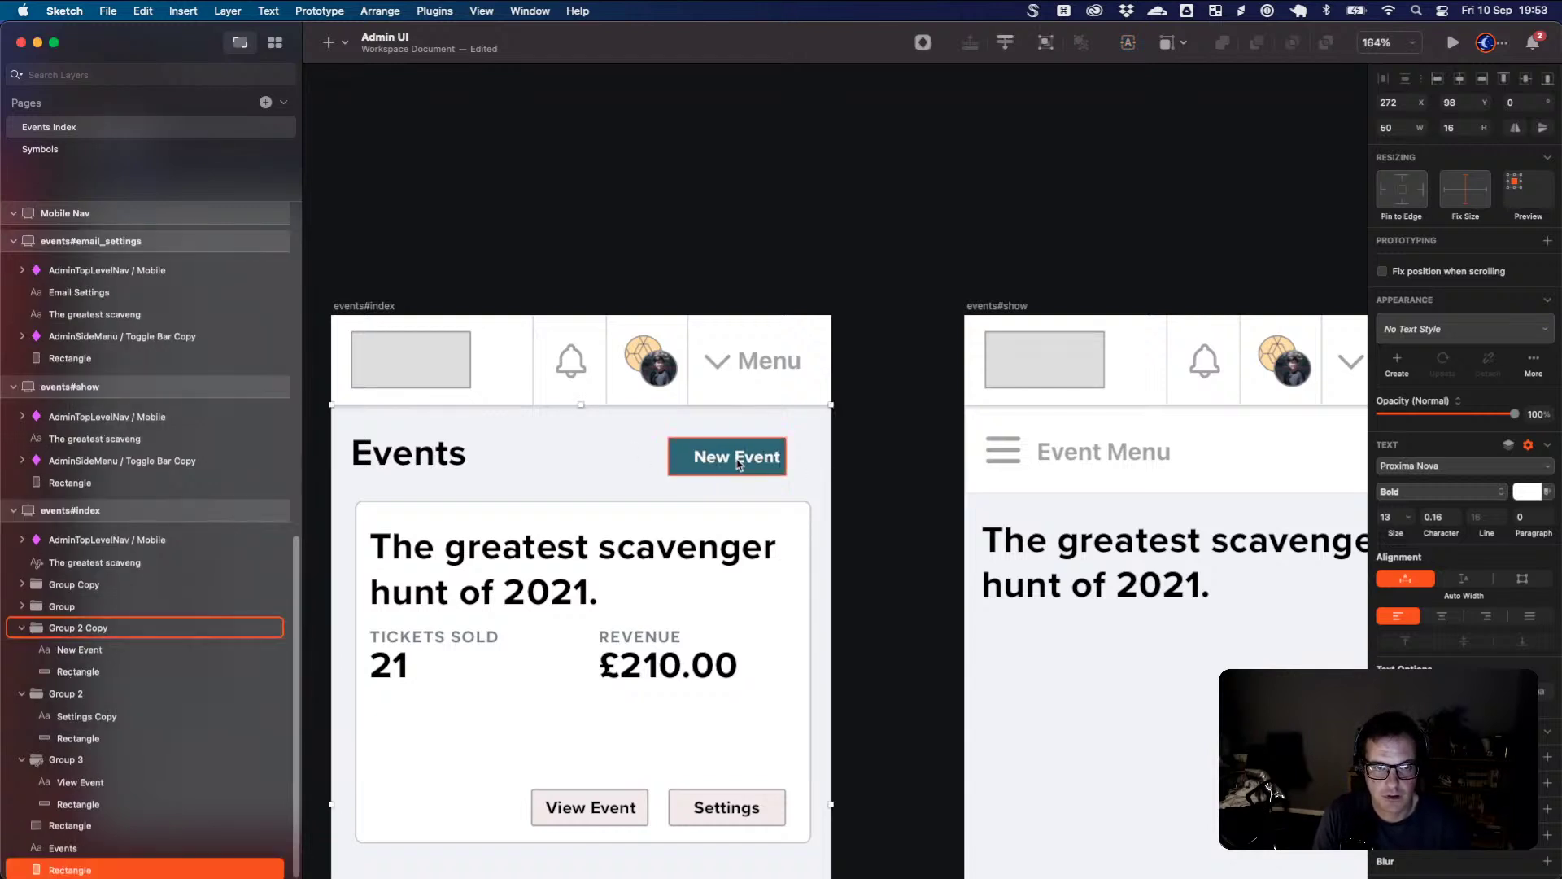
drag(746, 462, 804, 461)
double_click(742, 462)
click(789, 460)
click(773, 462)
click(821, 461)
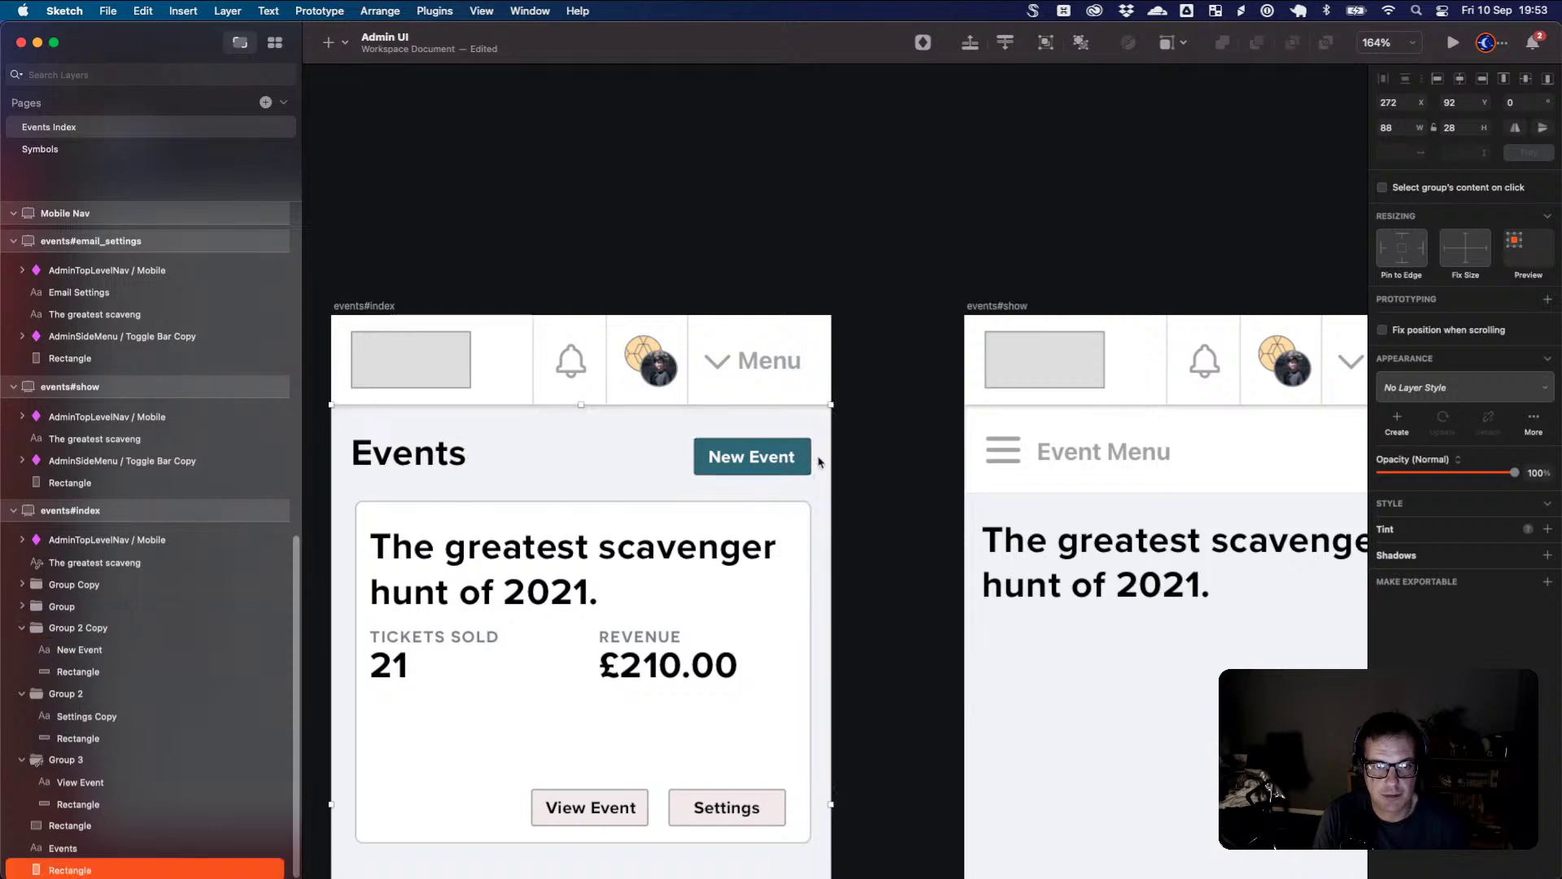
scroll(825, 488, down, 6)
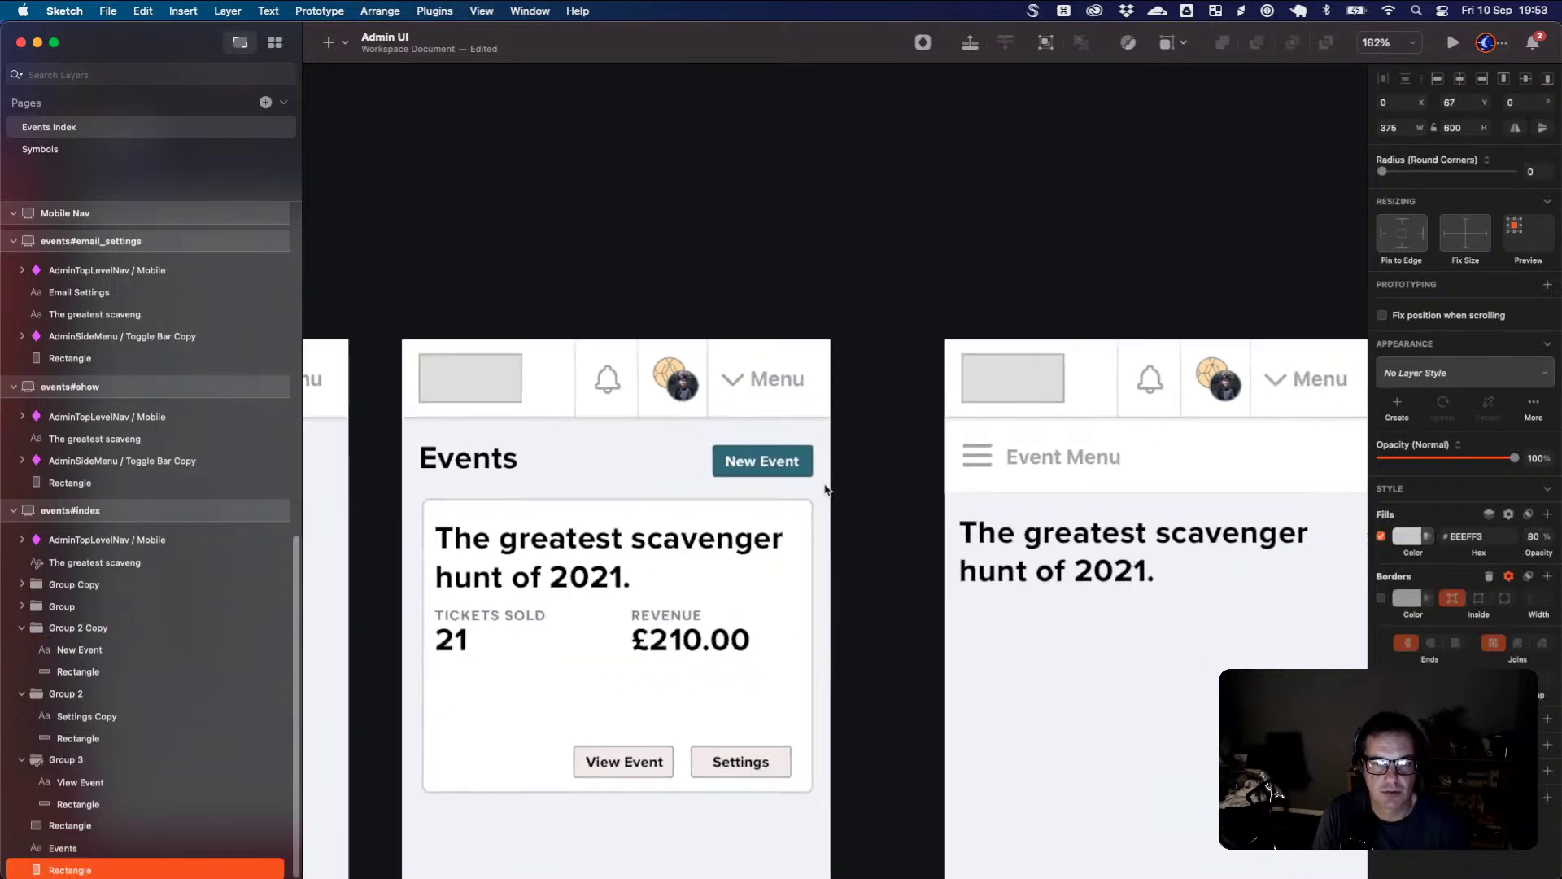
scroll(824, 488, down, 3)
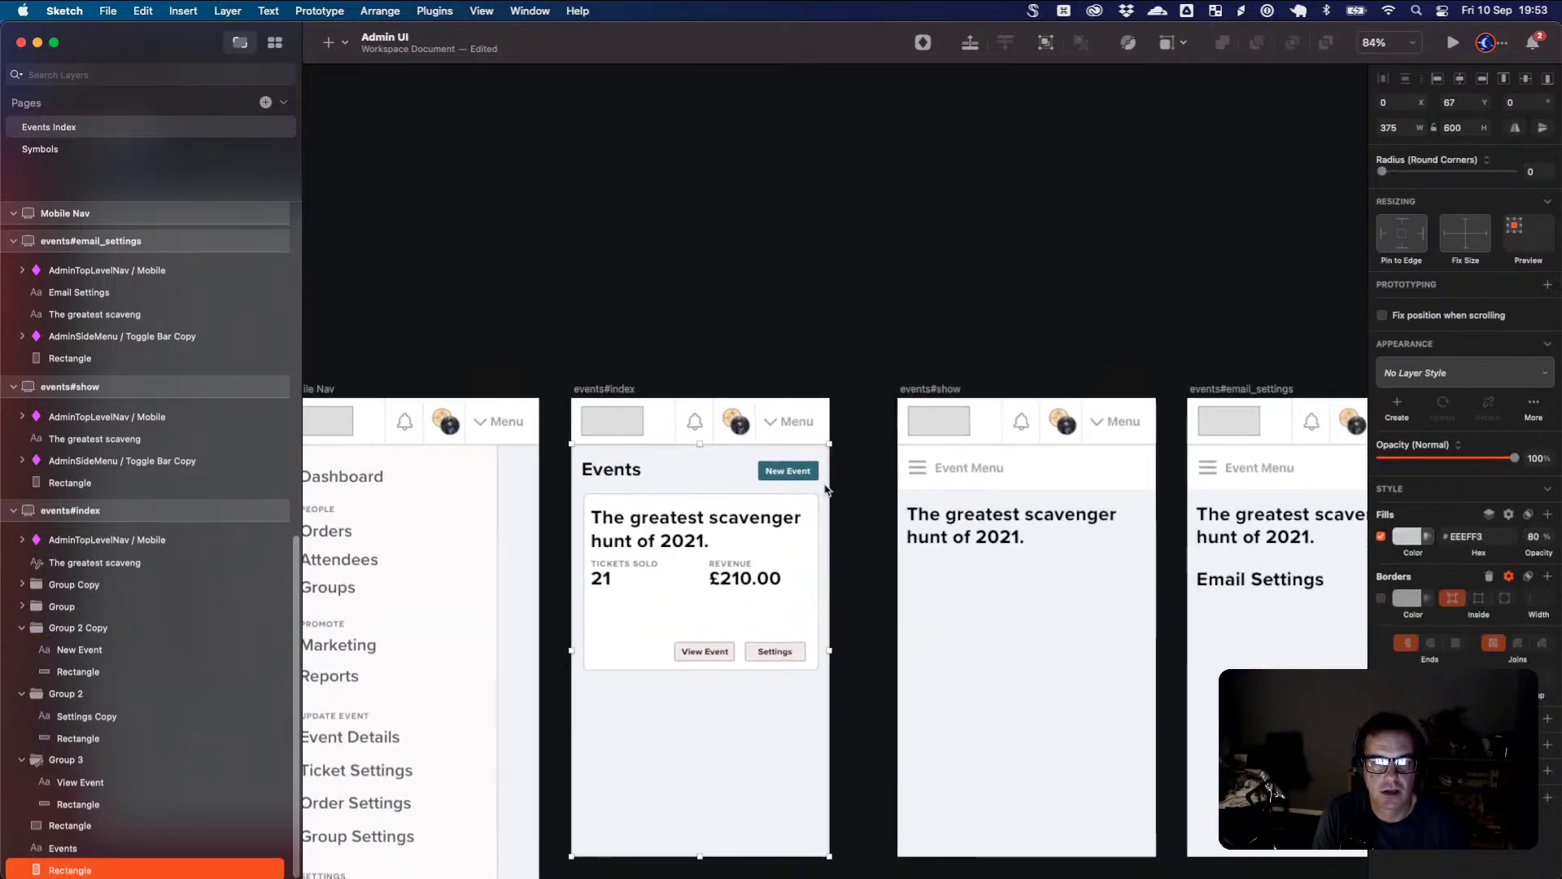
drag(877, 504, 885, 446)
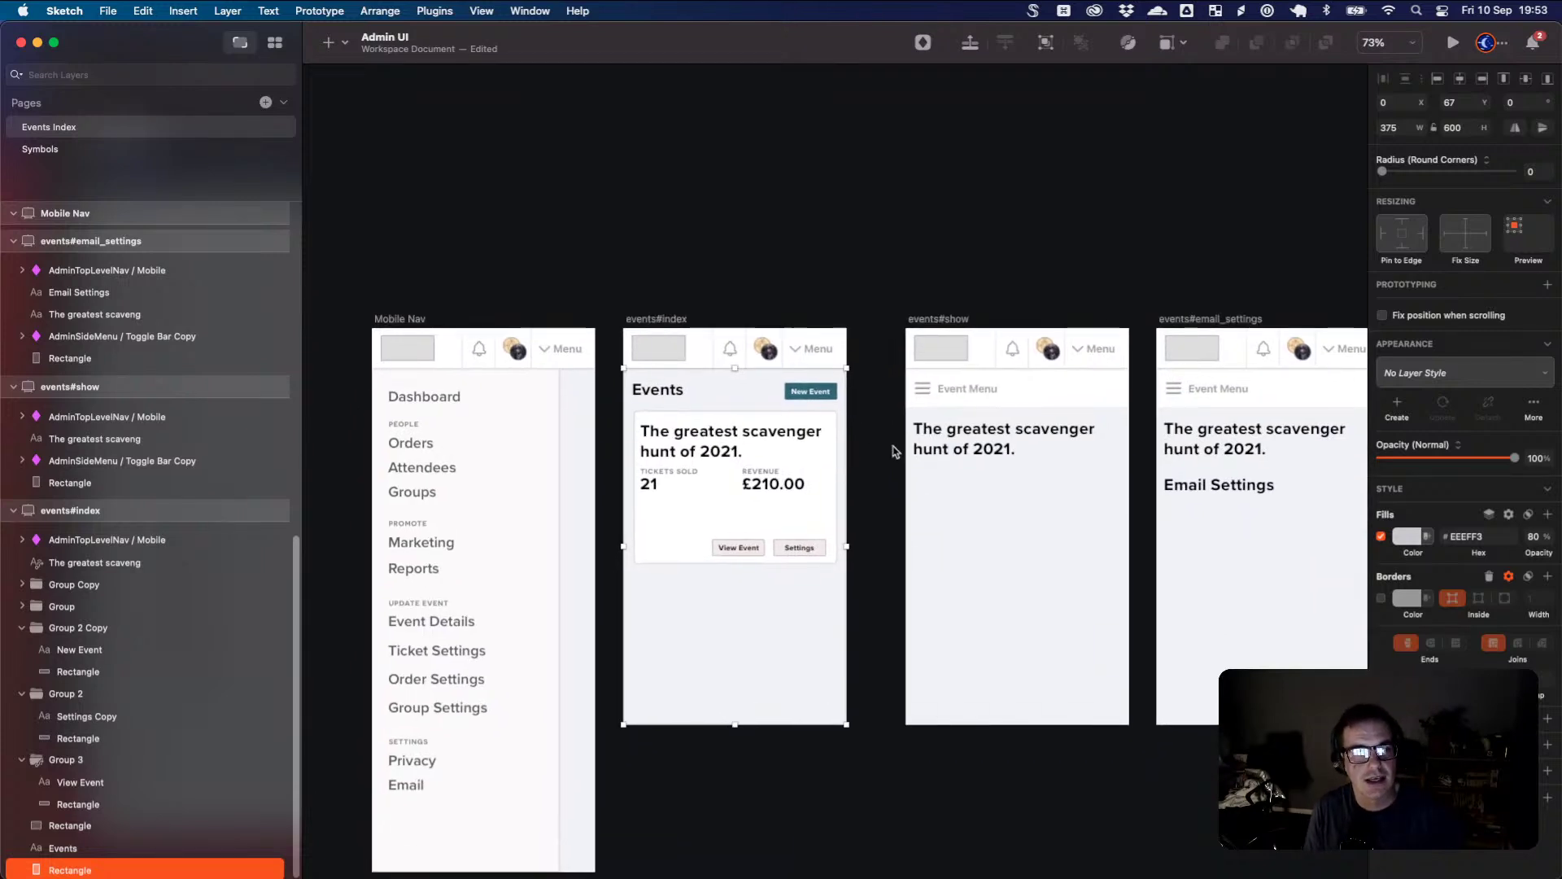
scroll(837, 413, down, 2)
scroll(837, 412, up, 5)
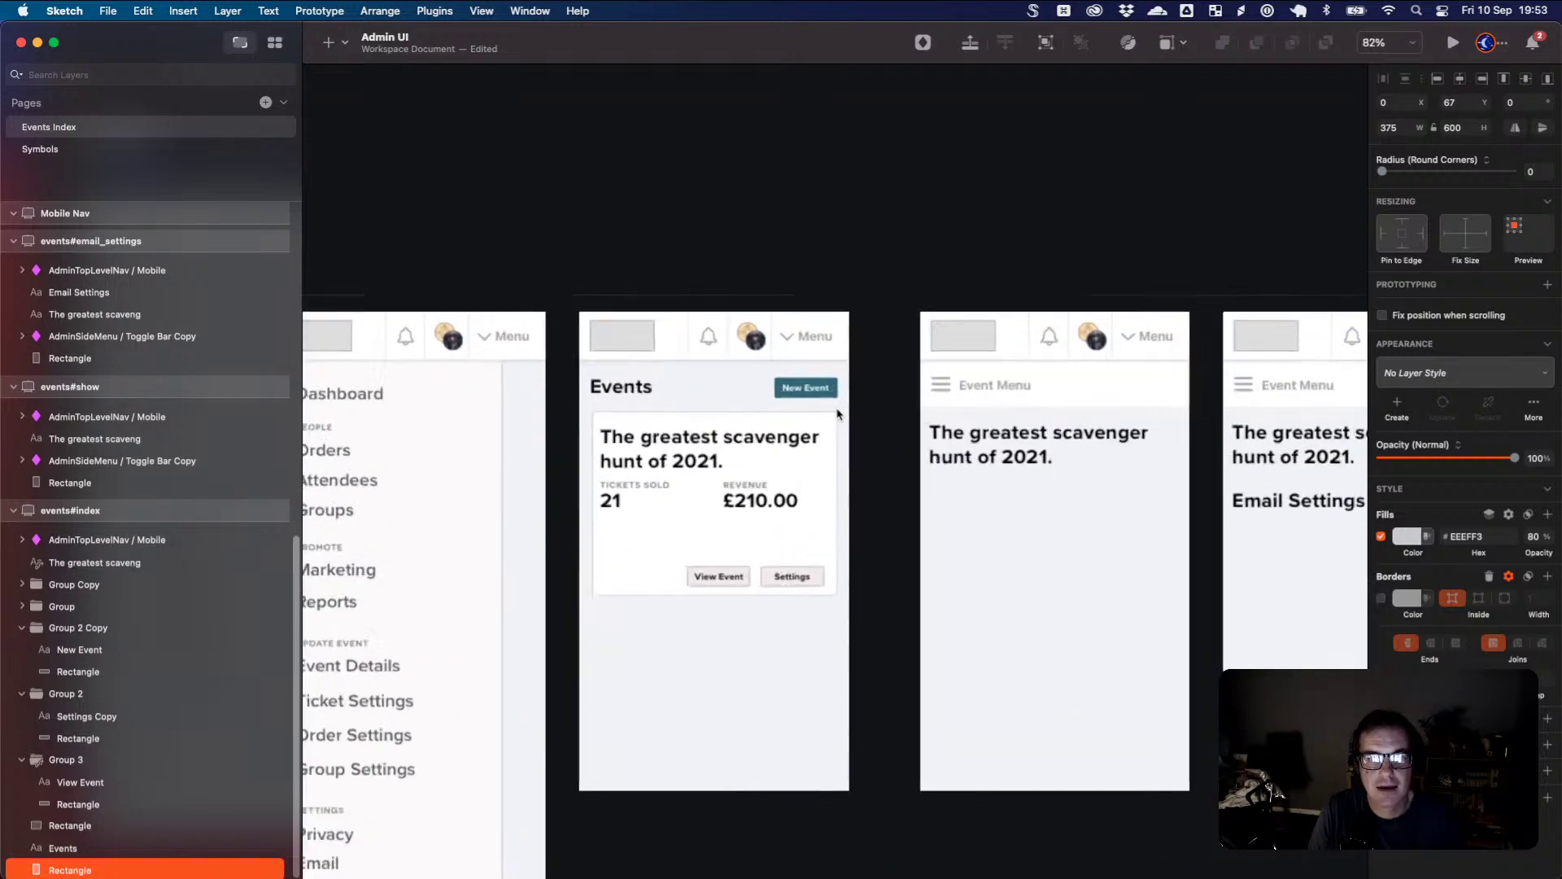
drag(725, 370, 840, 513)
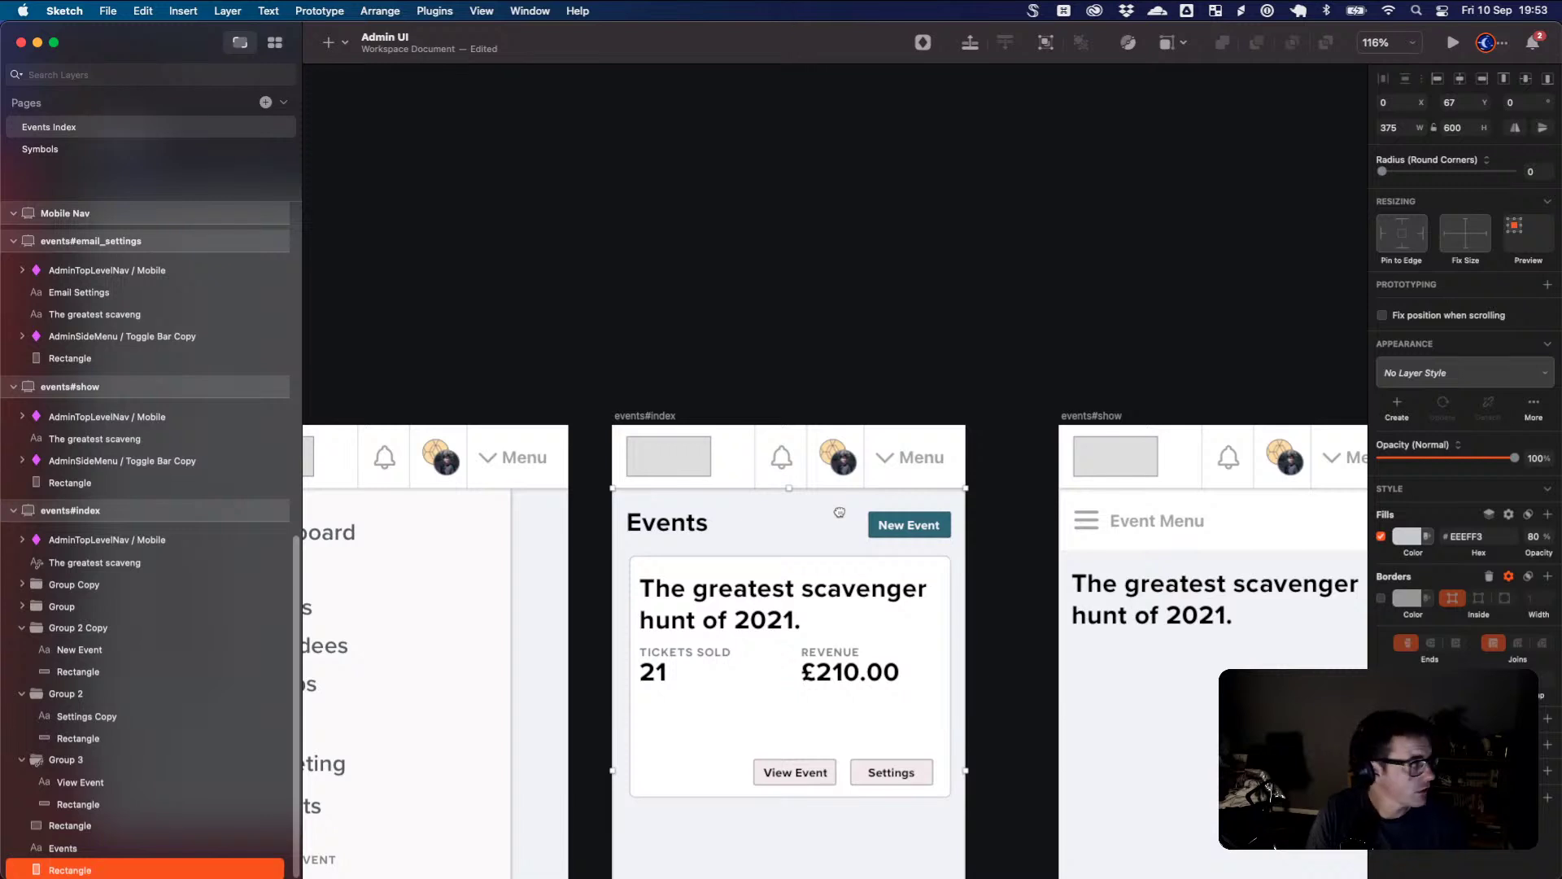
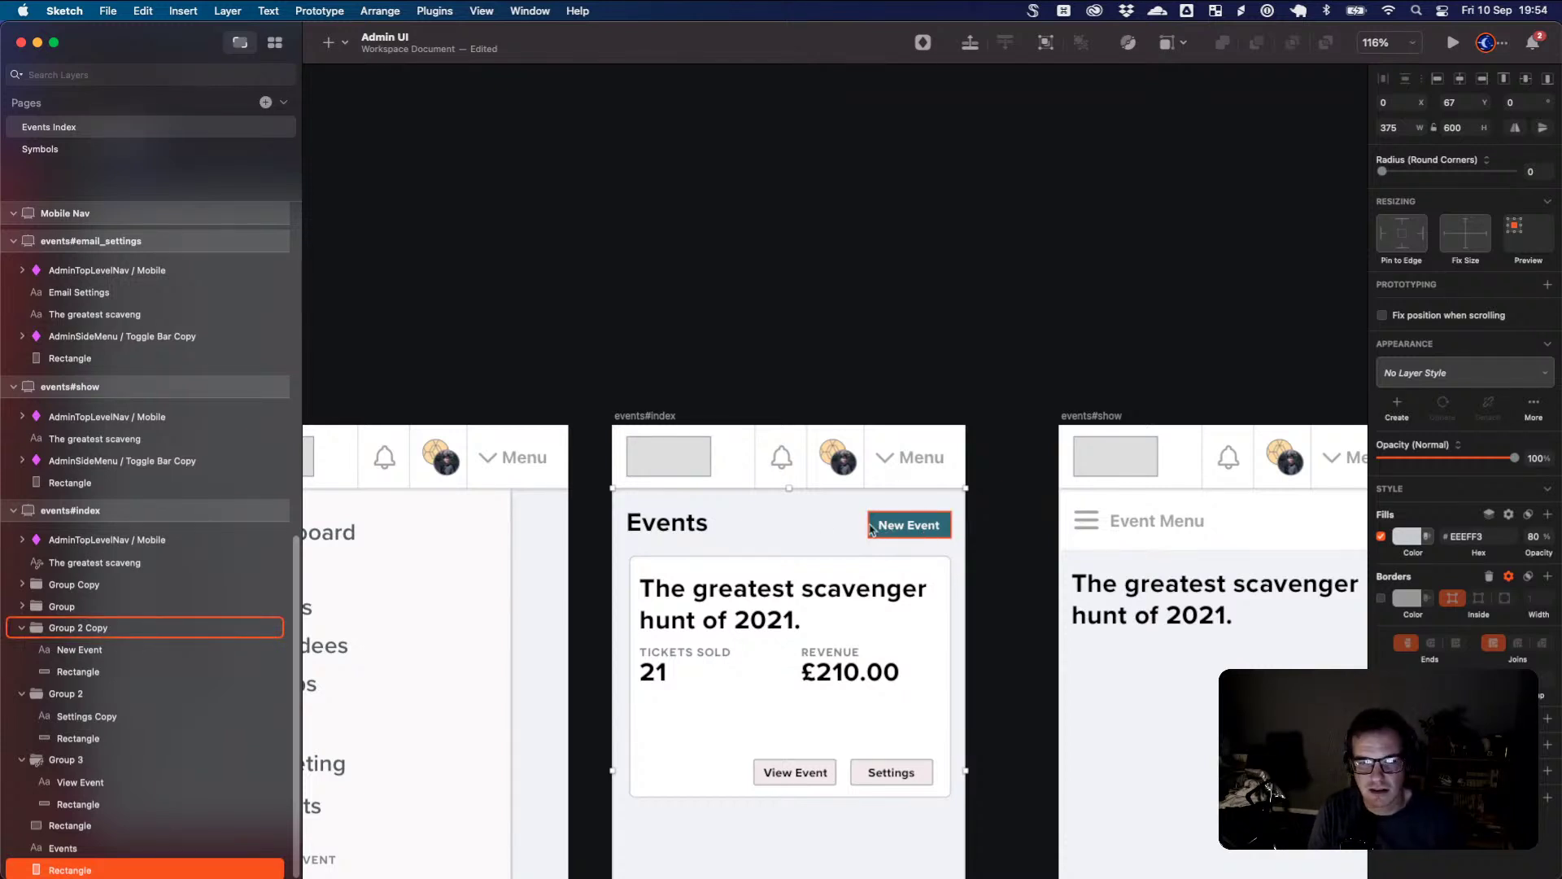
- Duplicate the events#show artboard with Cmd+D and drag the copy above events#index
scroll(812, 490, down, 3)
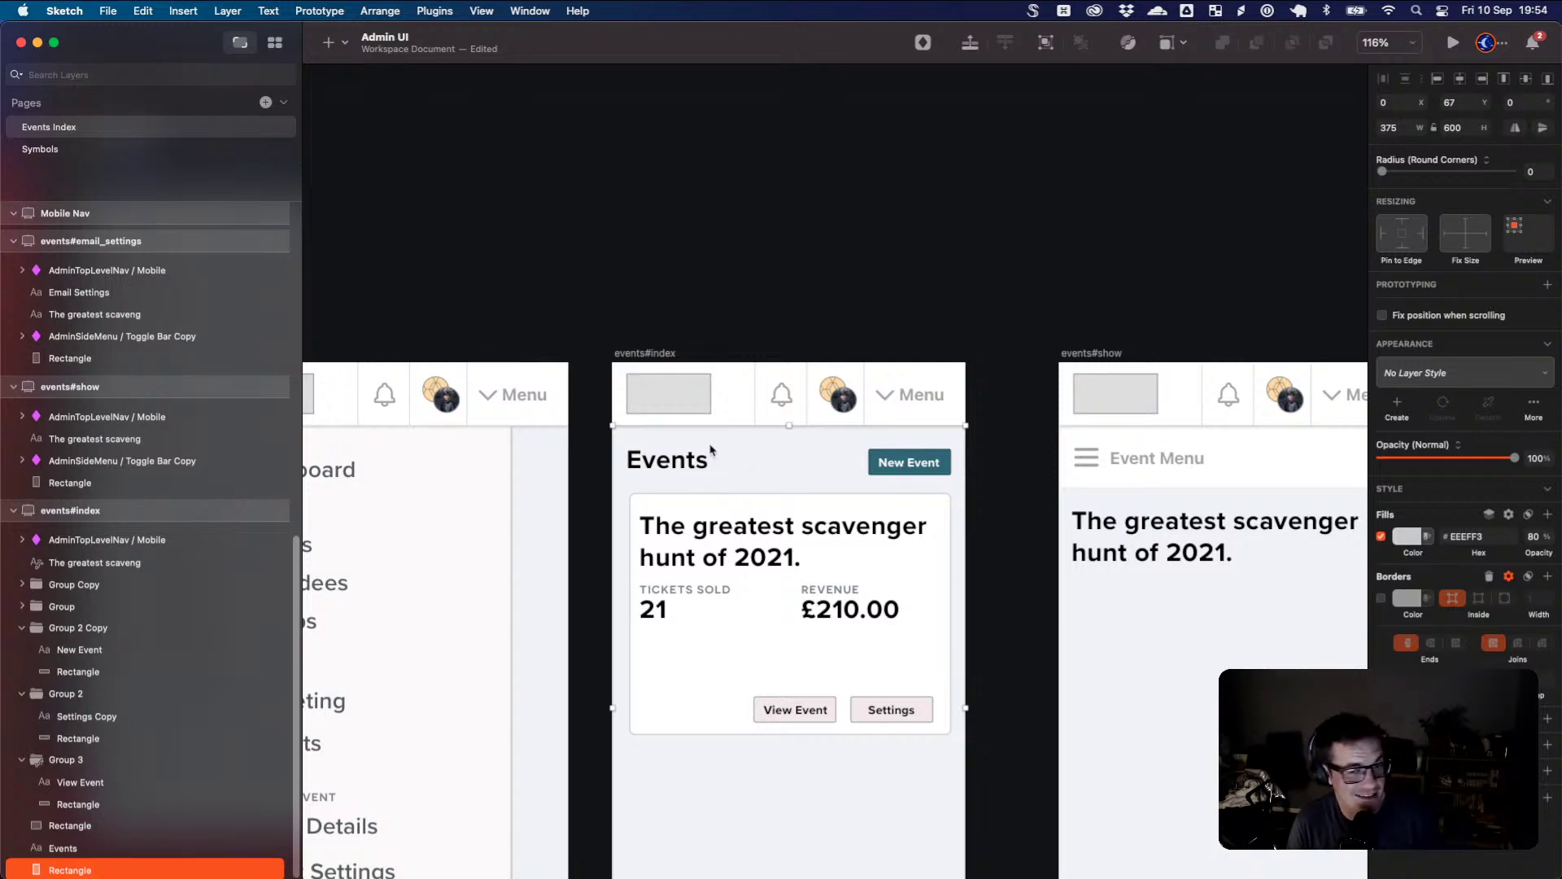
click(740, 380)
scroll(741, 380, down, 6)
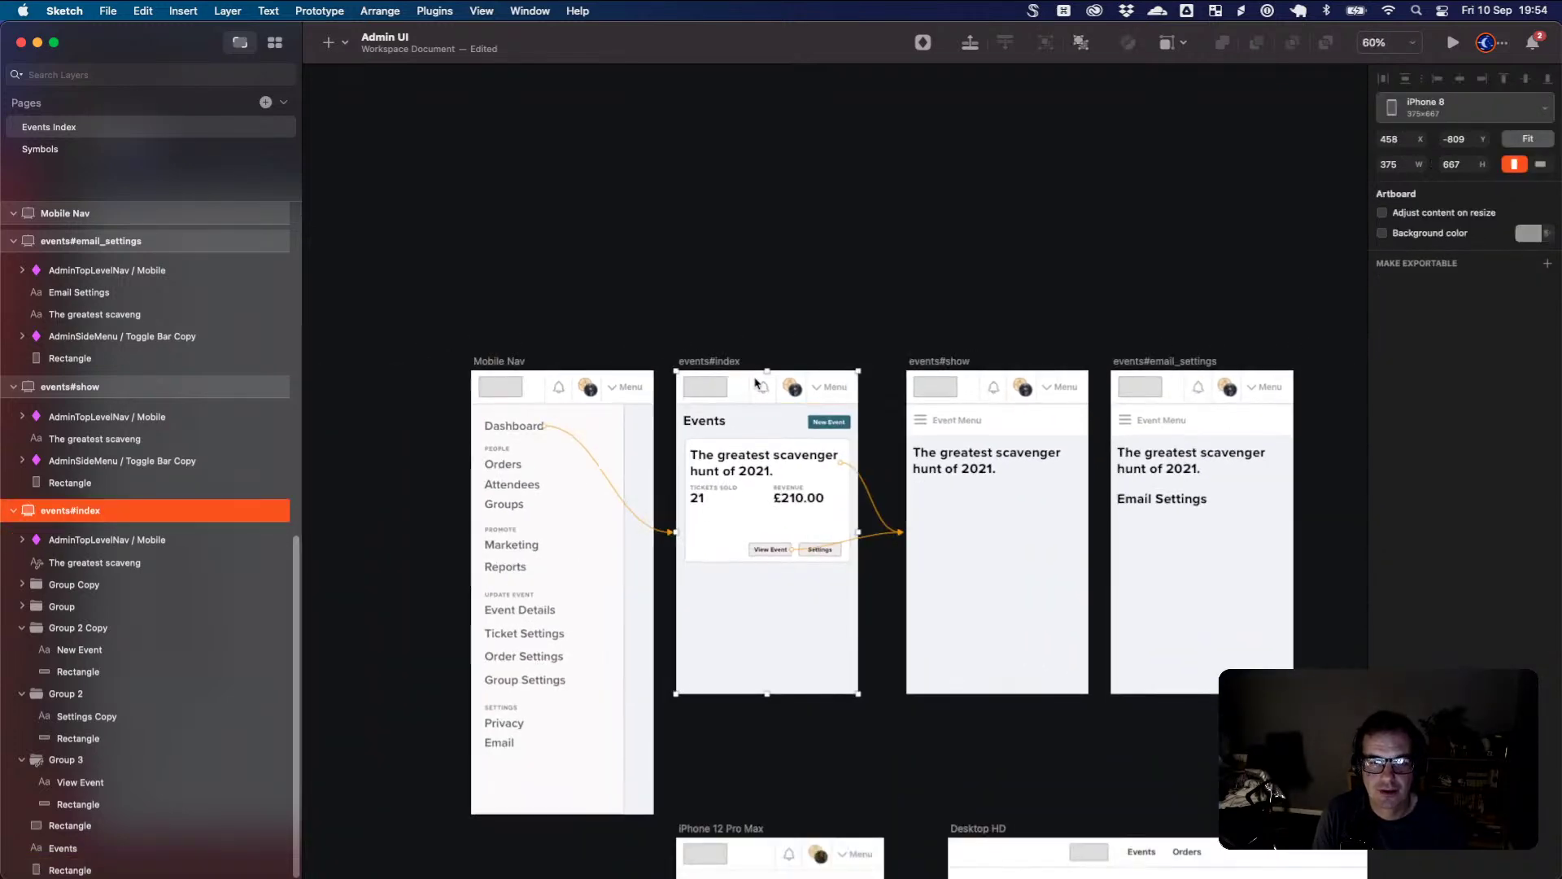
scroll(753, 383, up, 5)
scroll(757, 384, down, 5)
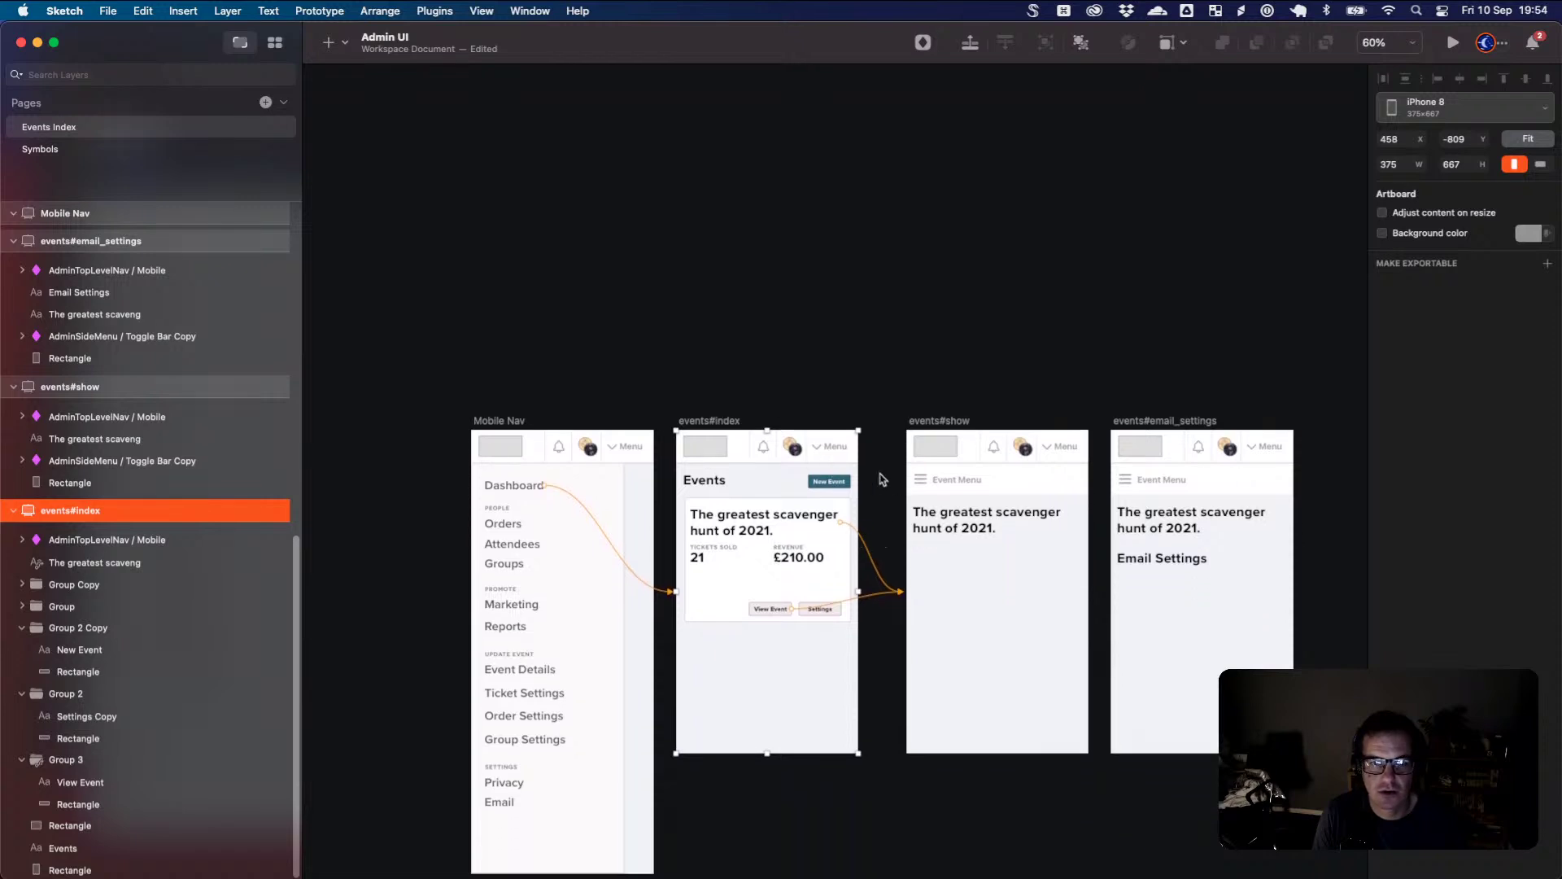
click(946, 422)
key(super+d)
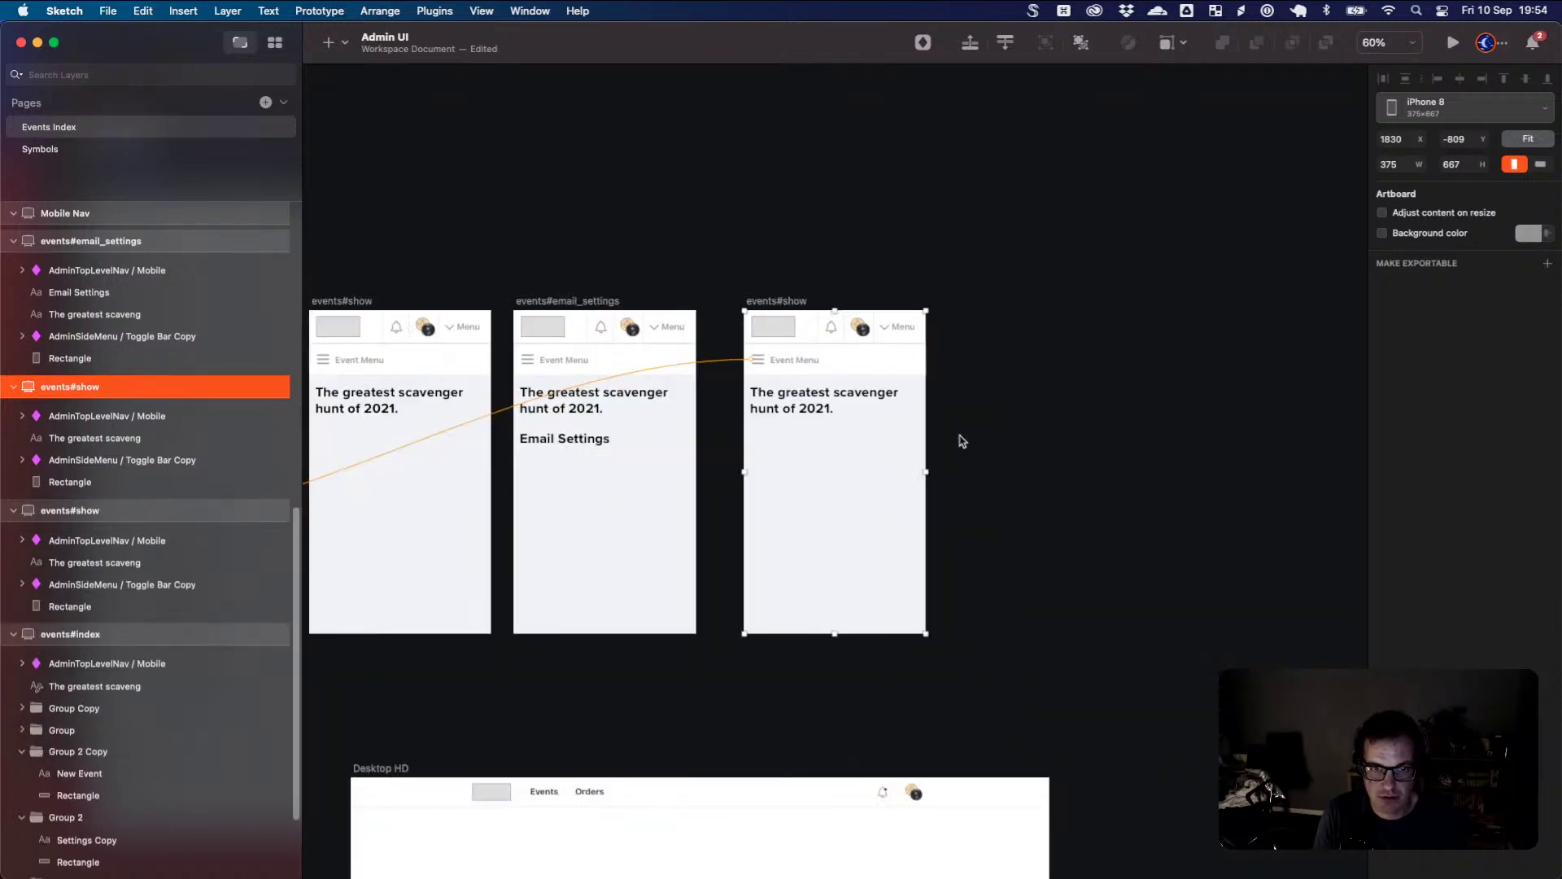
drag(786, 294, 506, 198)
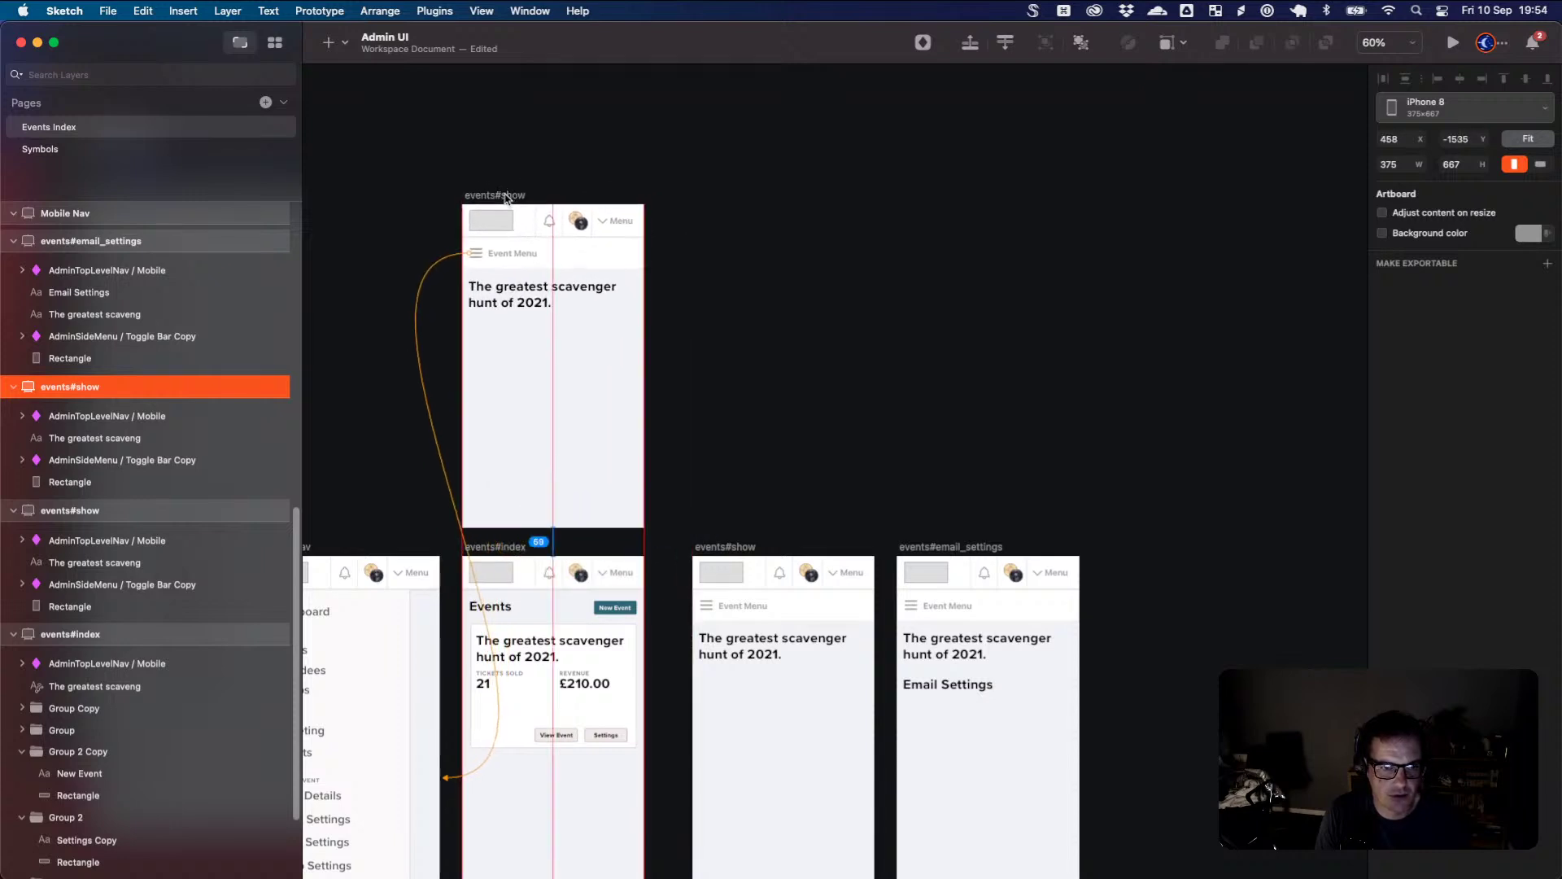
drag(506, 197, 506, 187)
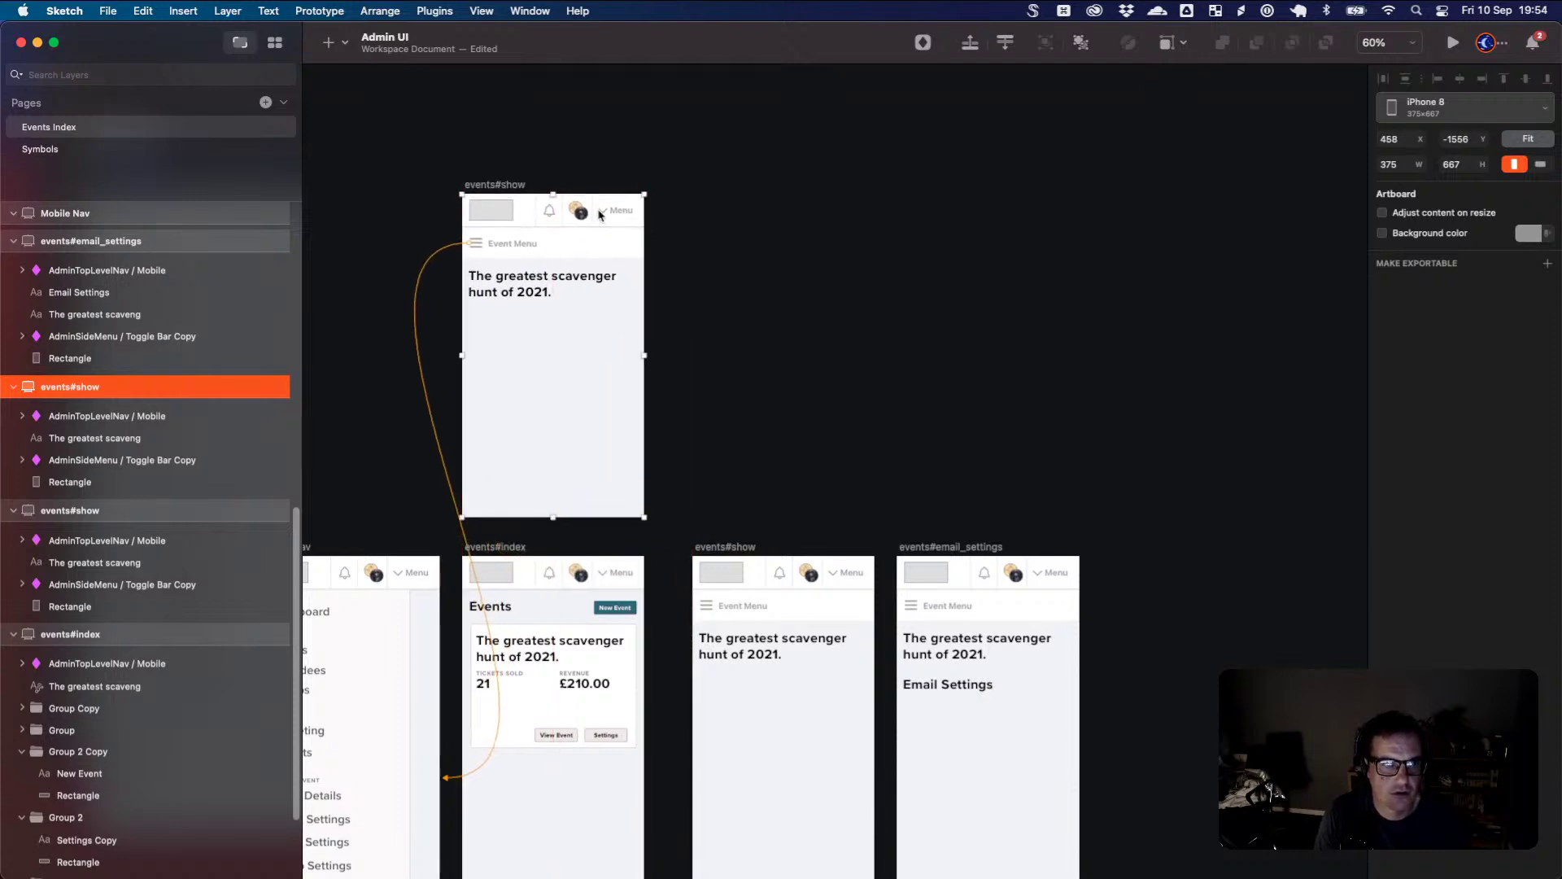
scroll(570, 122, left, 5)
click(483, 11)
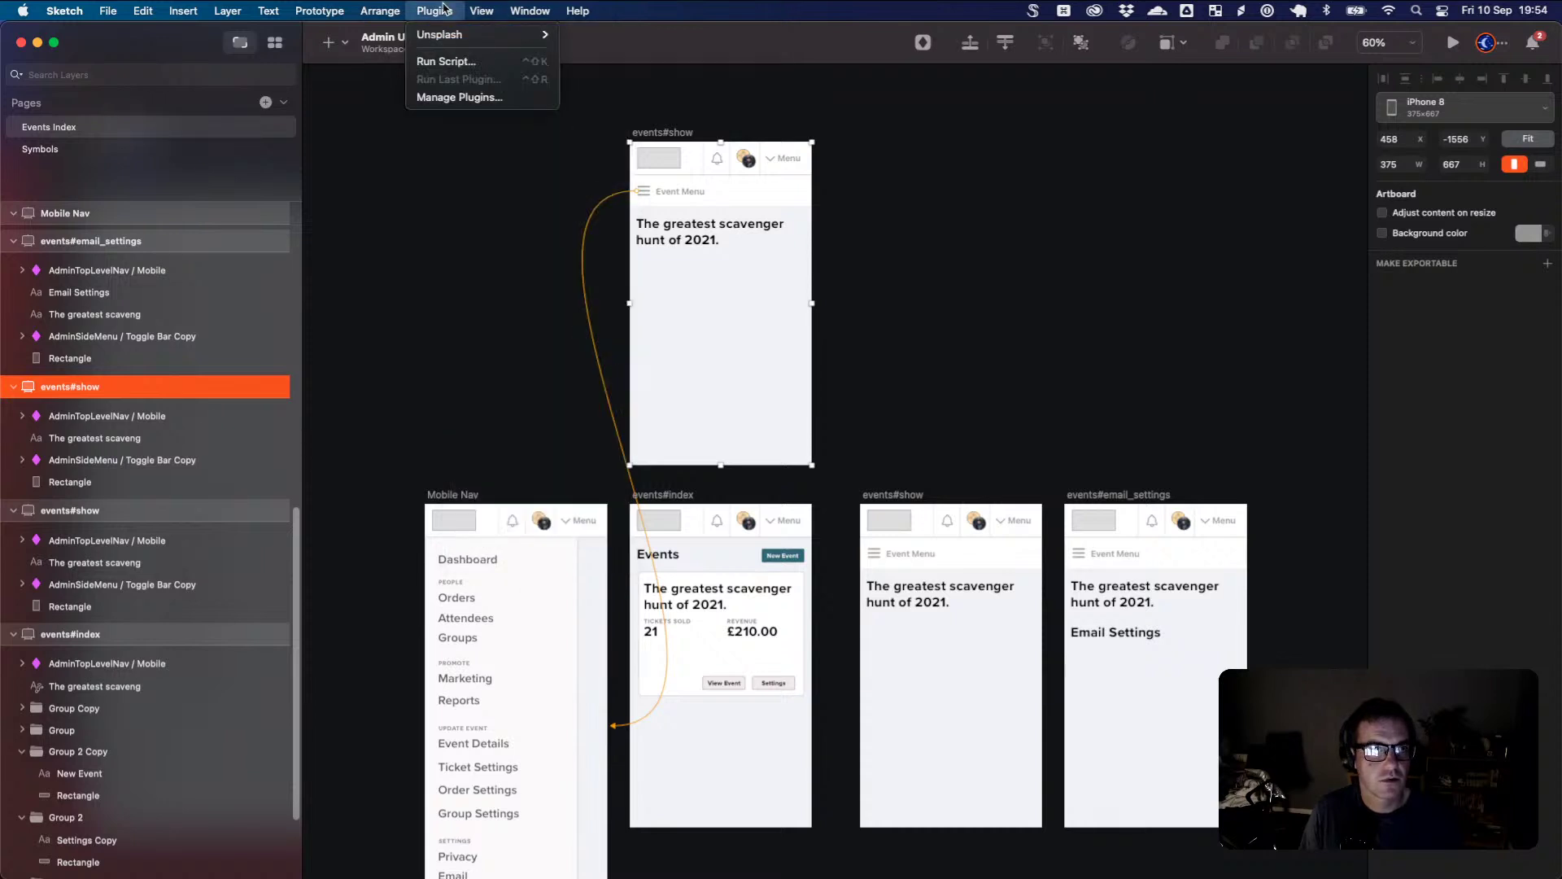
- Look through the menu bar menus without choosing anything, then select the new events#show copy
mouse_move(332, 12)
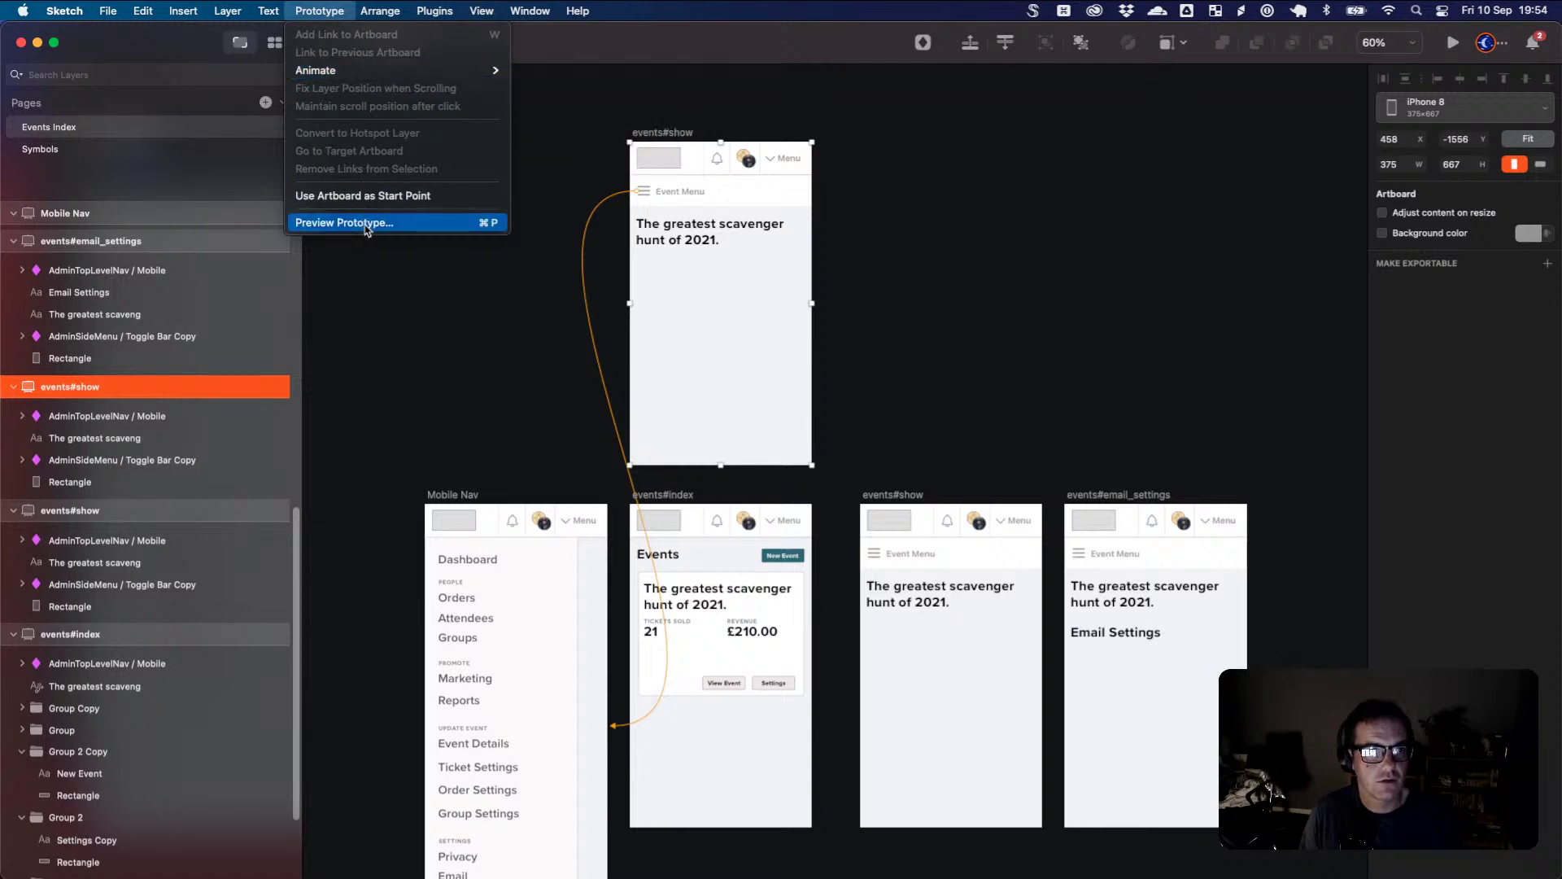
mouse_move(277, 16)
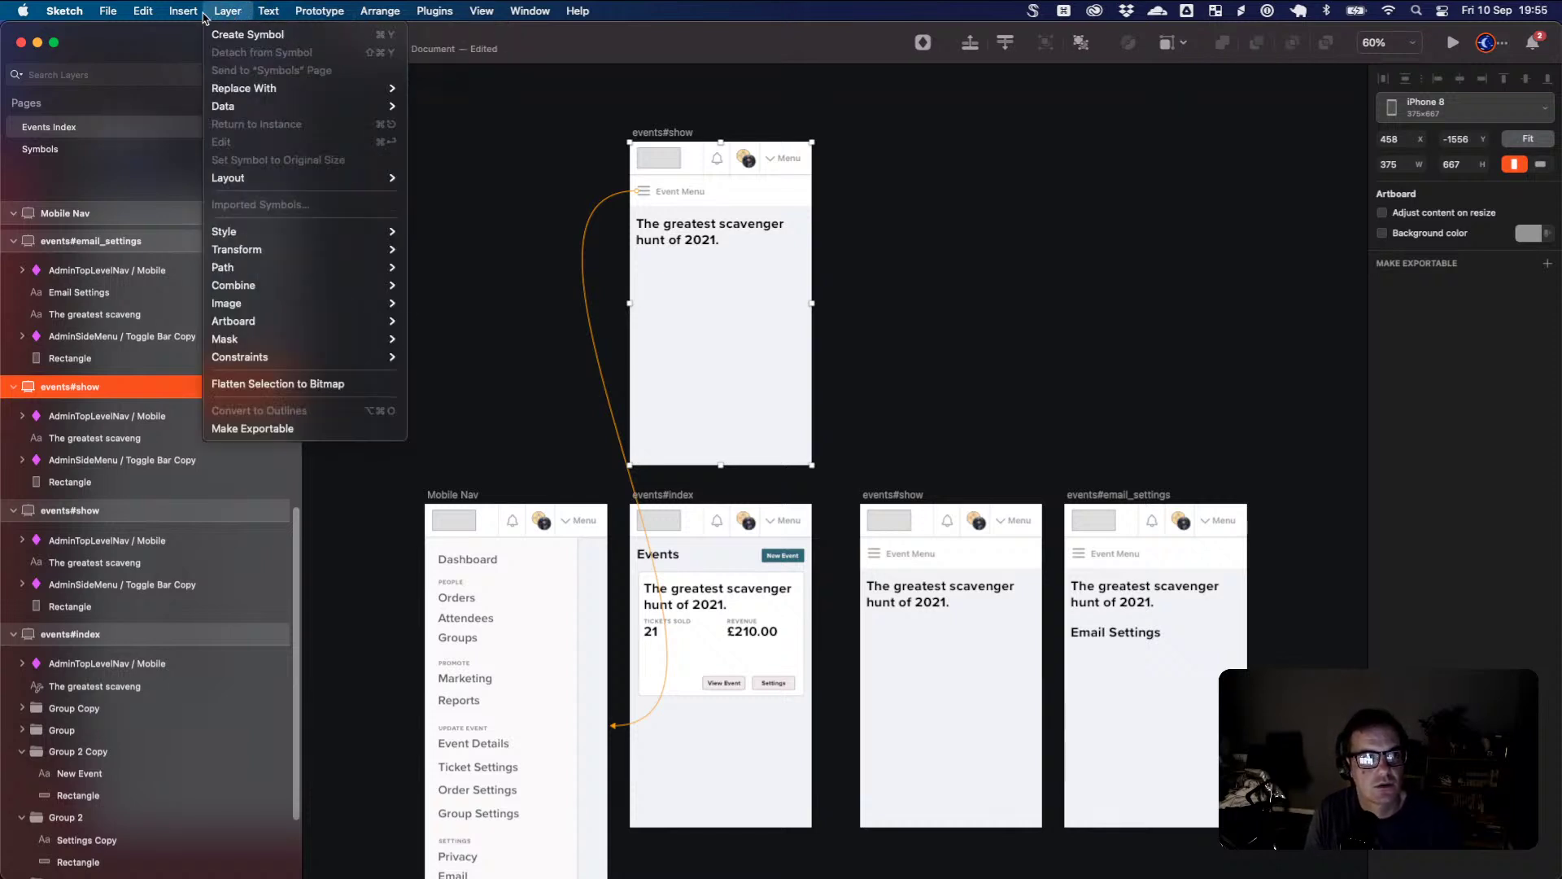
mouse_move(196, 16)
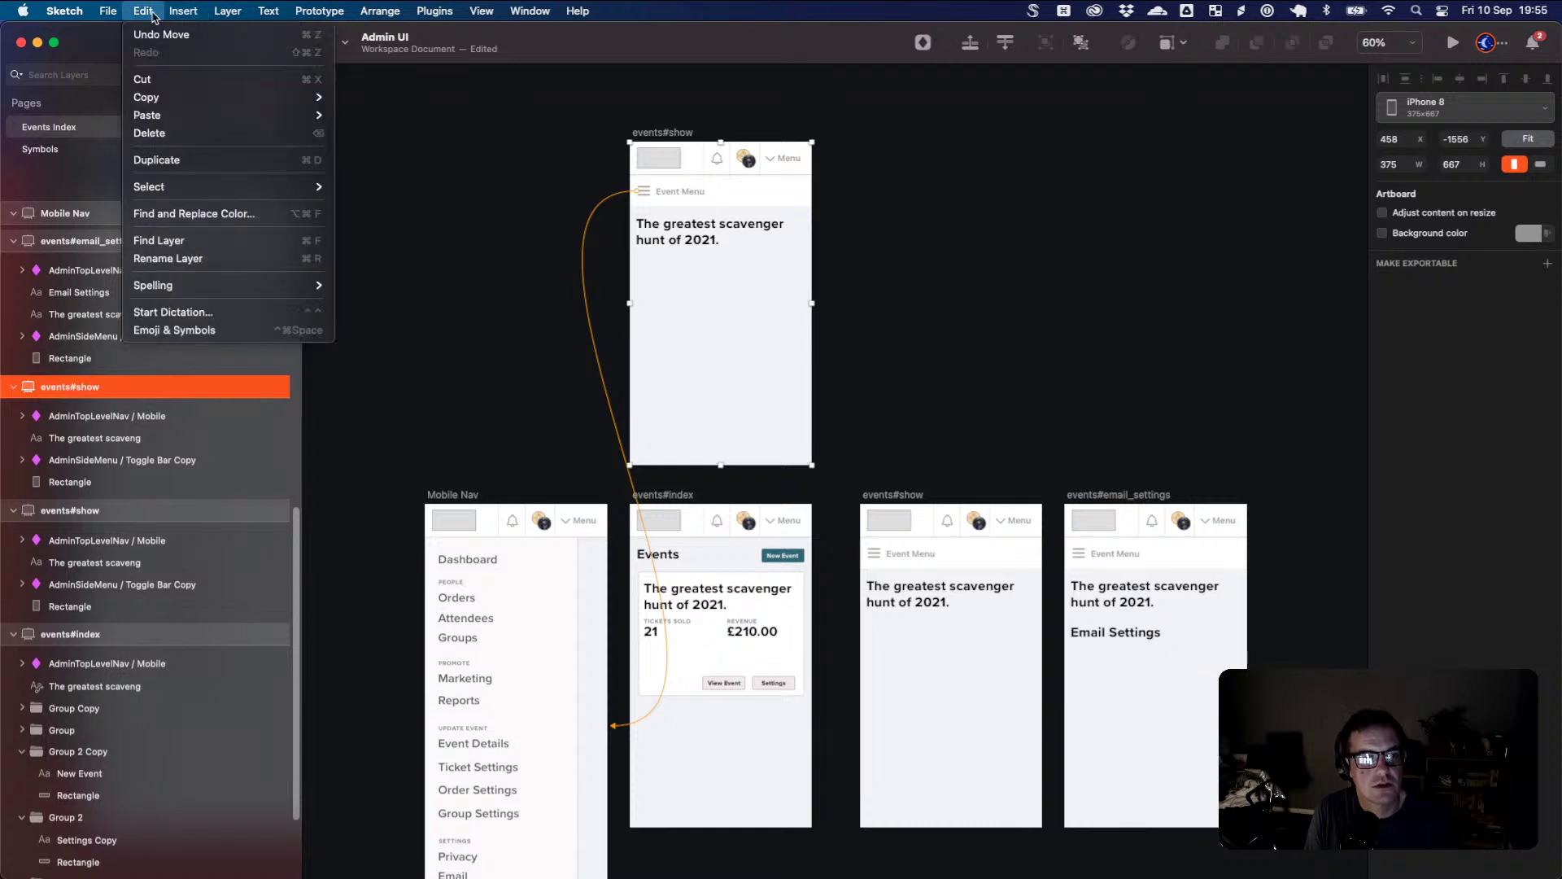
click(529, 262)
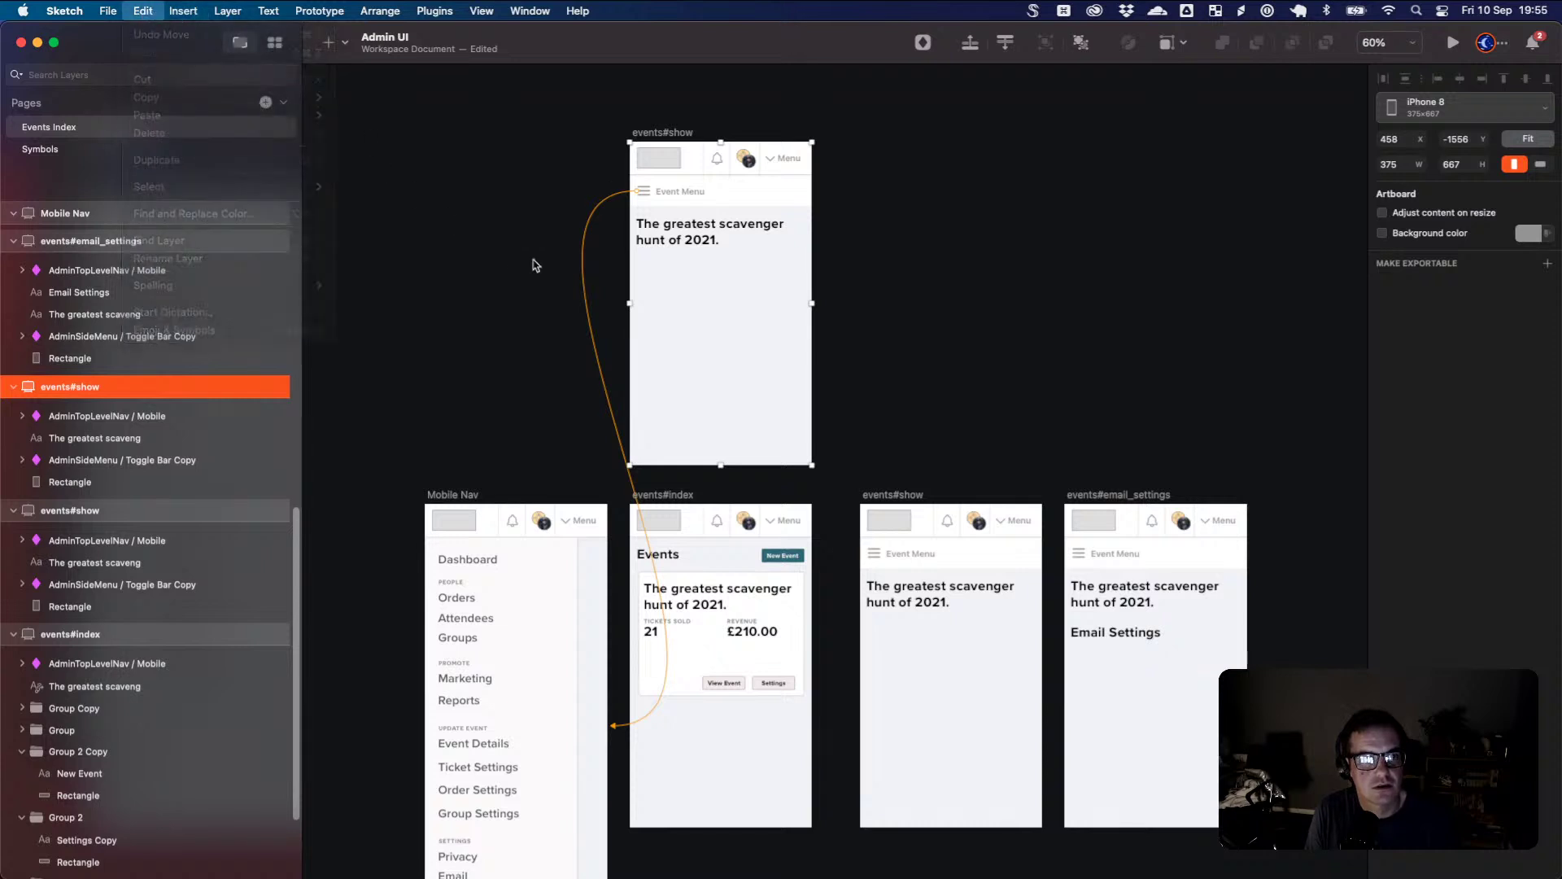
click(586, 254)
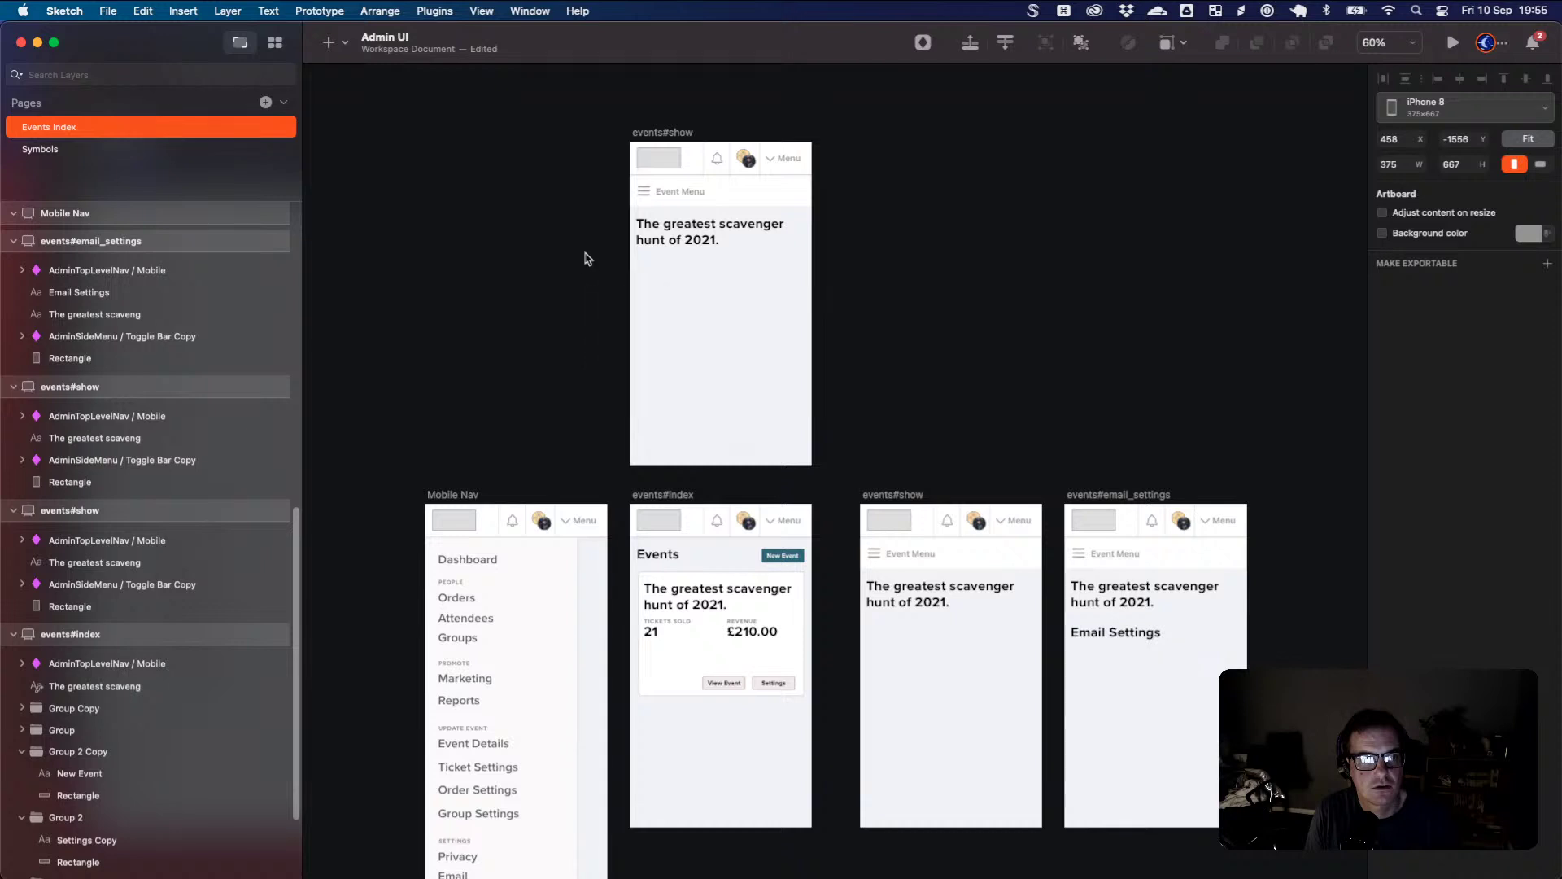
click(672, 140)
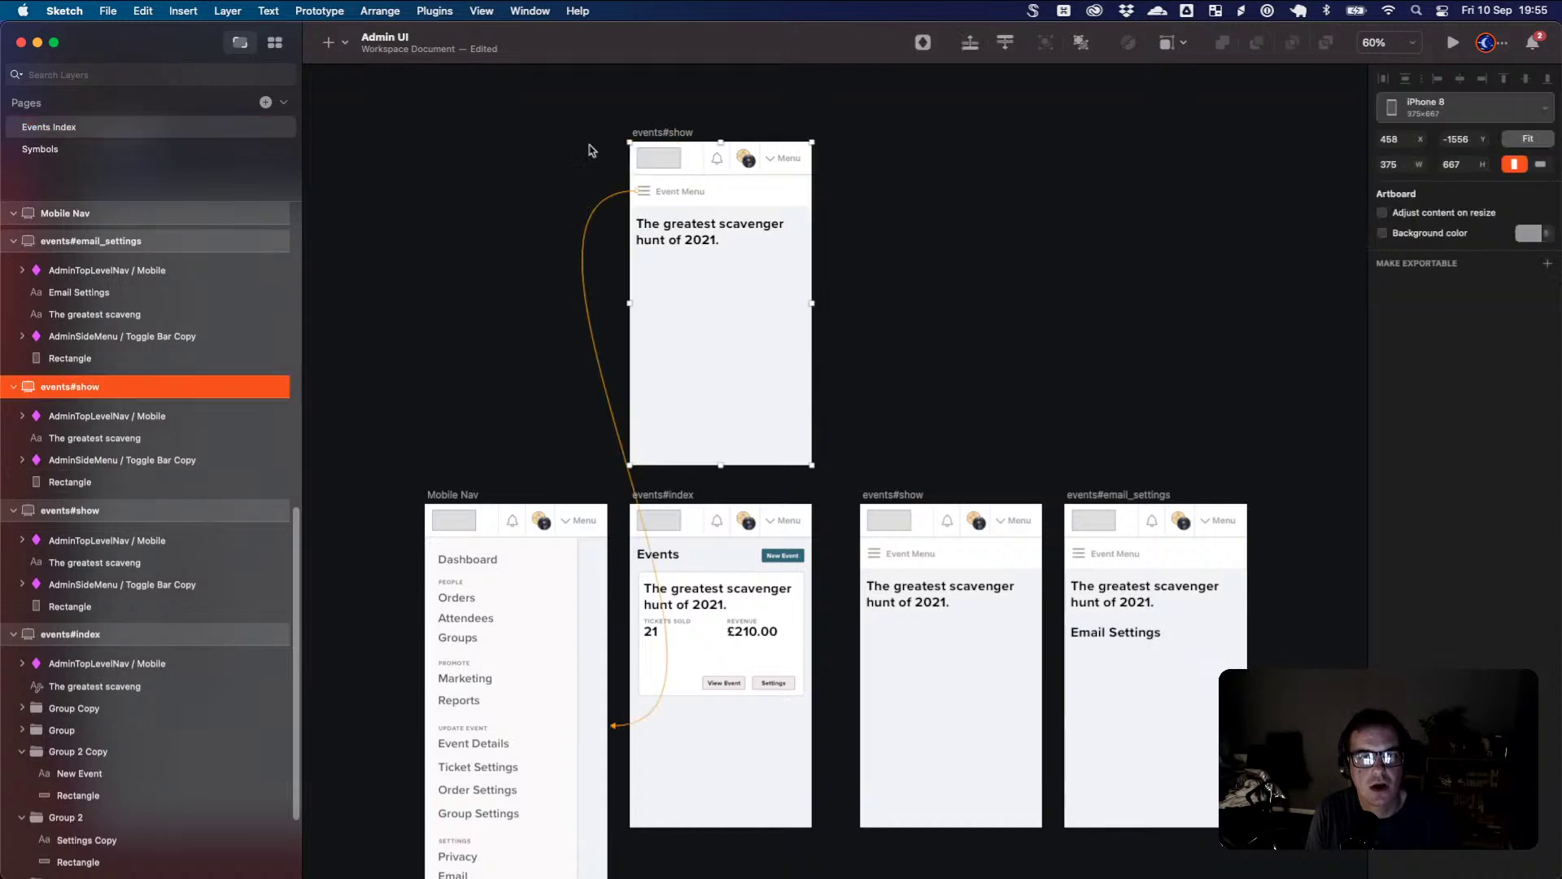
click(576, 285)
- Zoom in on the copy, select its event title text, and switch to Firefox
scroll(594, 317, down, 2)
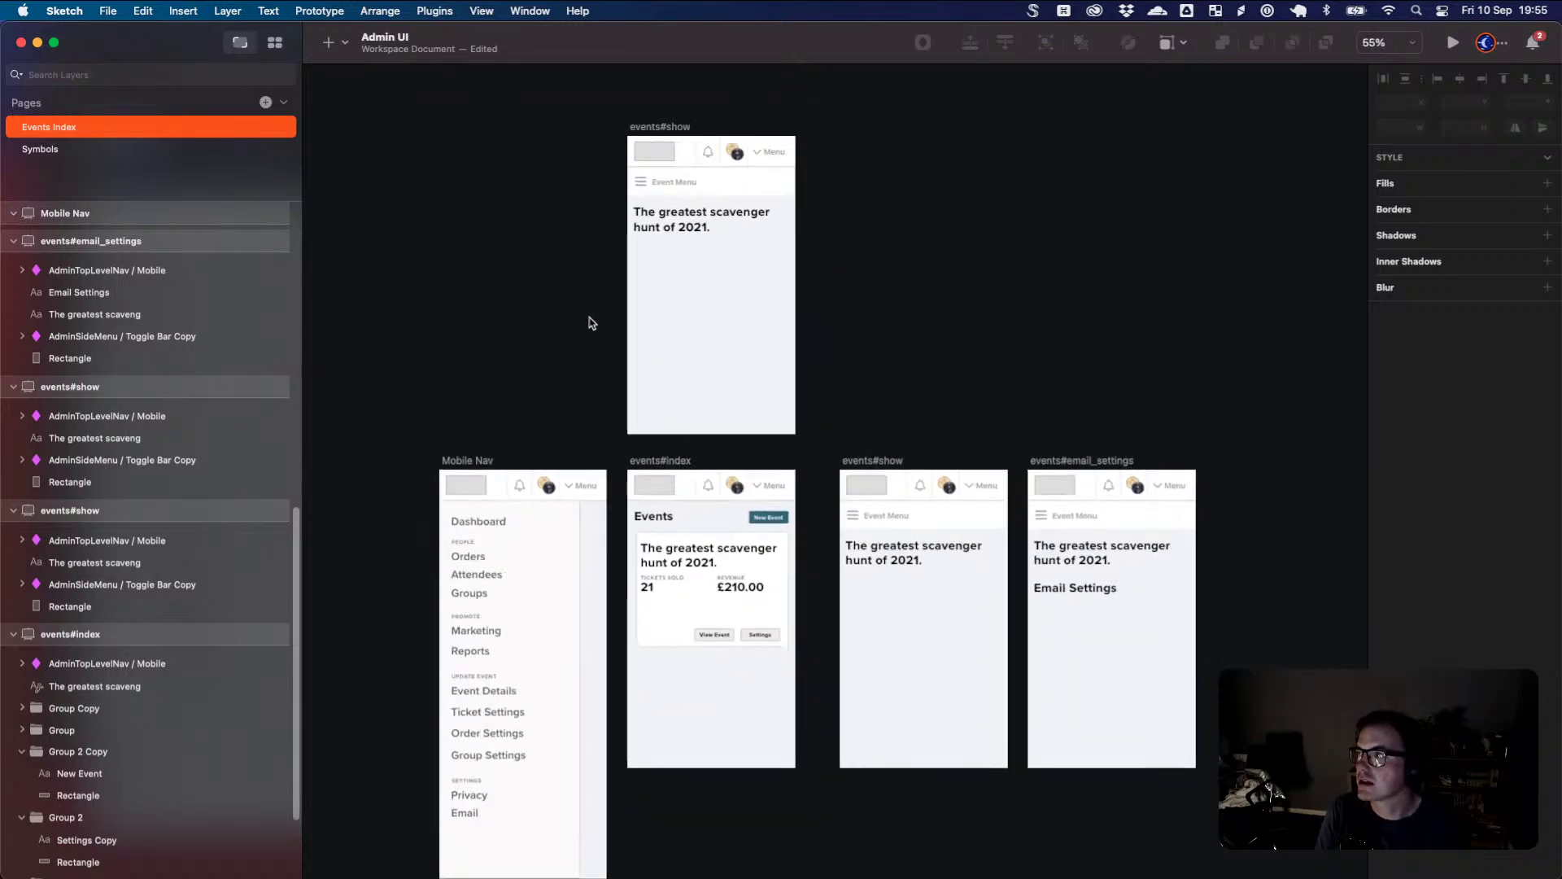
scroll(610, 327, down, 3)
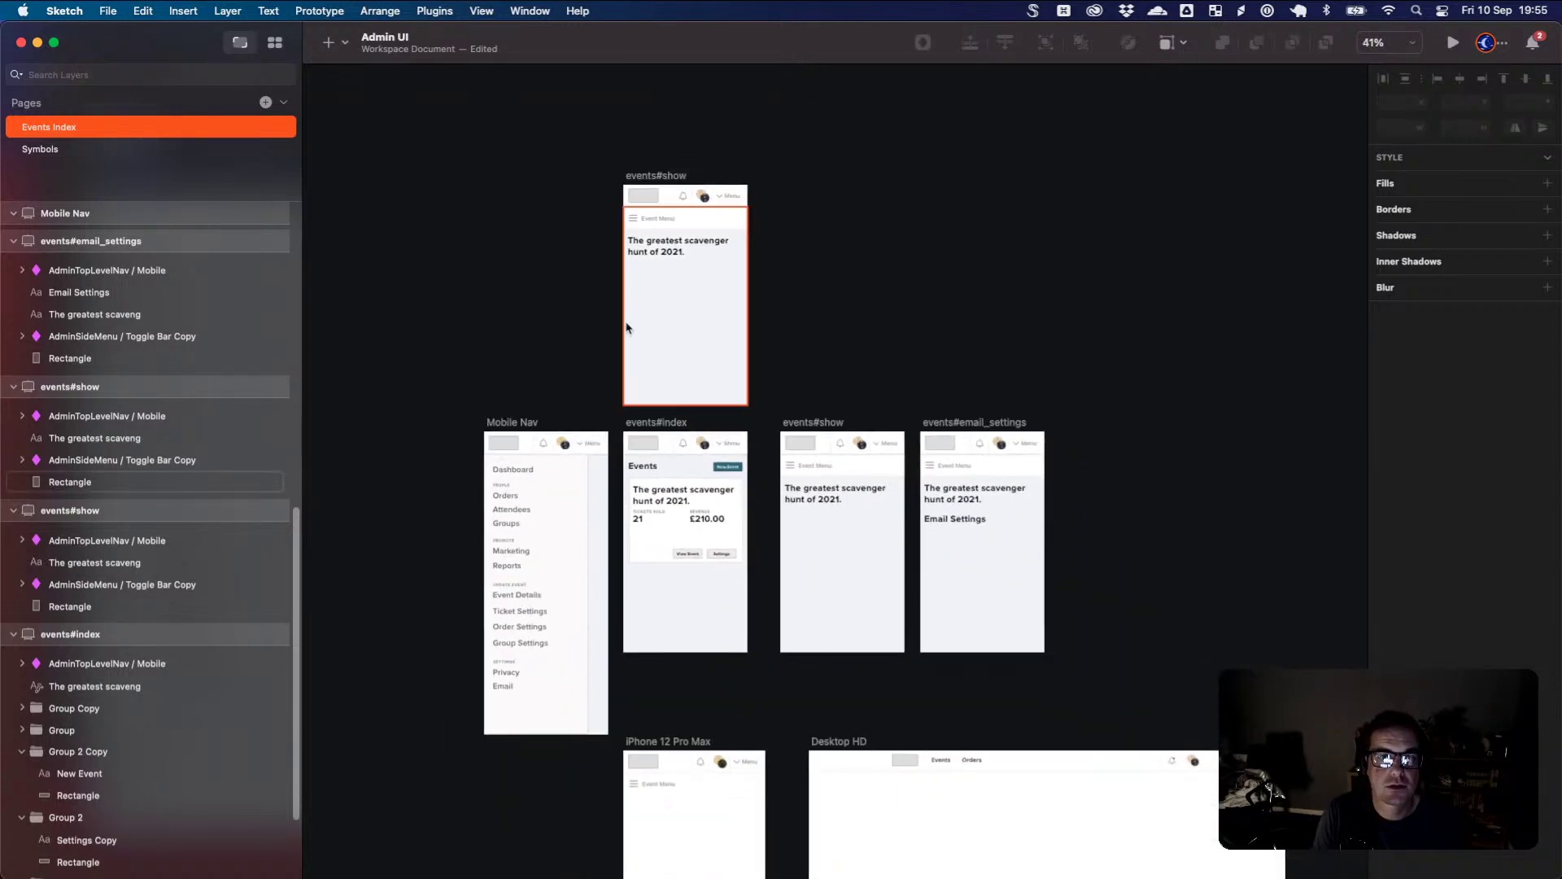
scroll(686, 254, up, 4)
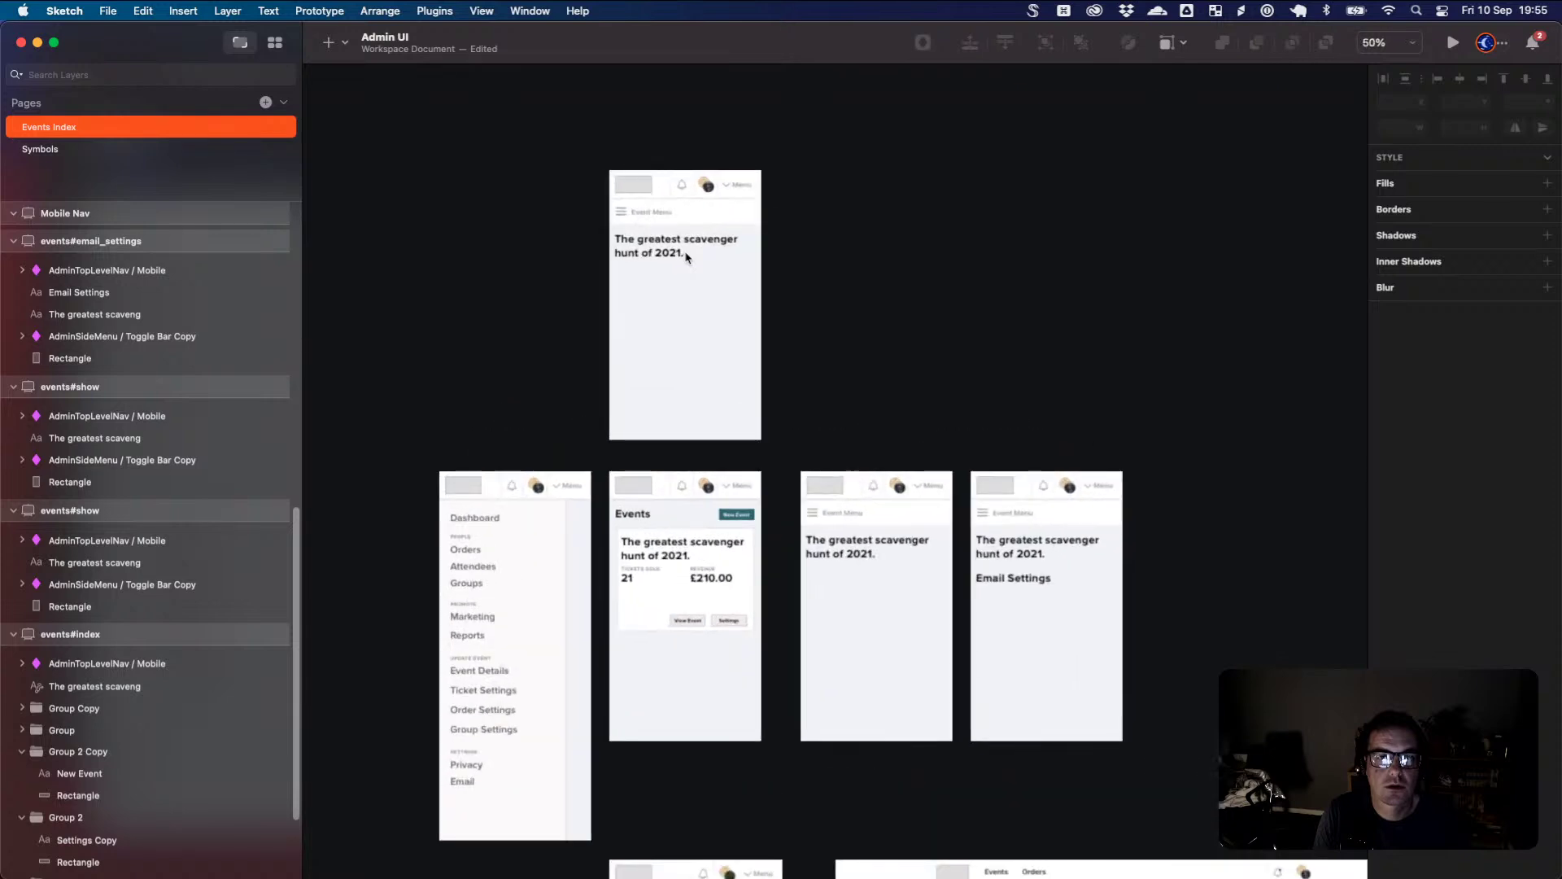
scroll(686, 256, up, 3)
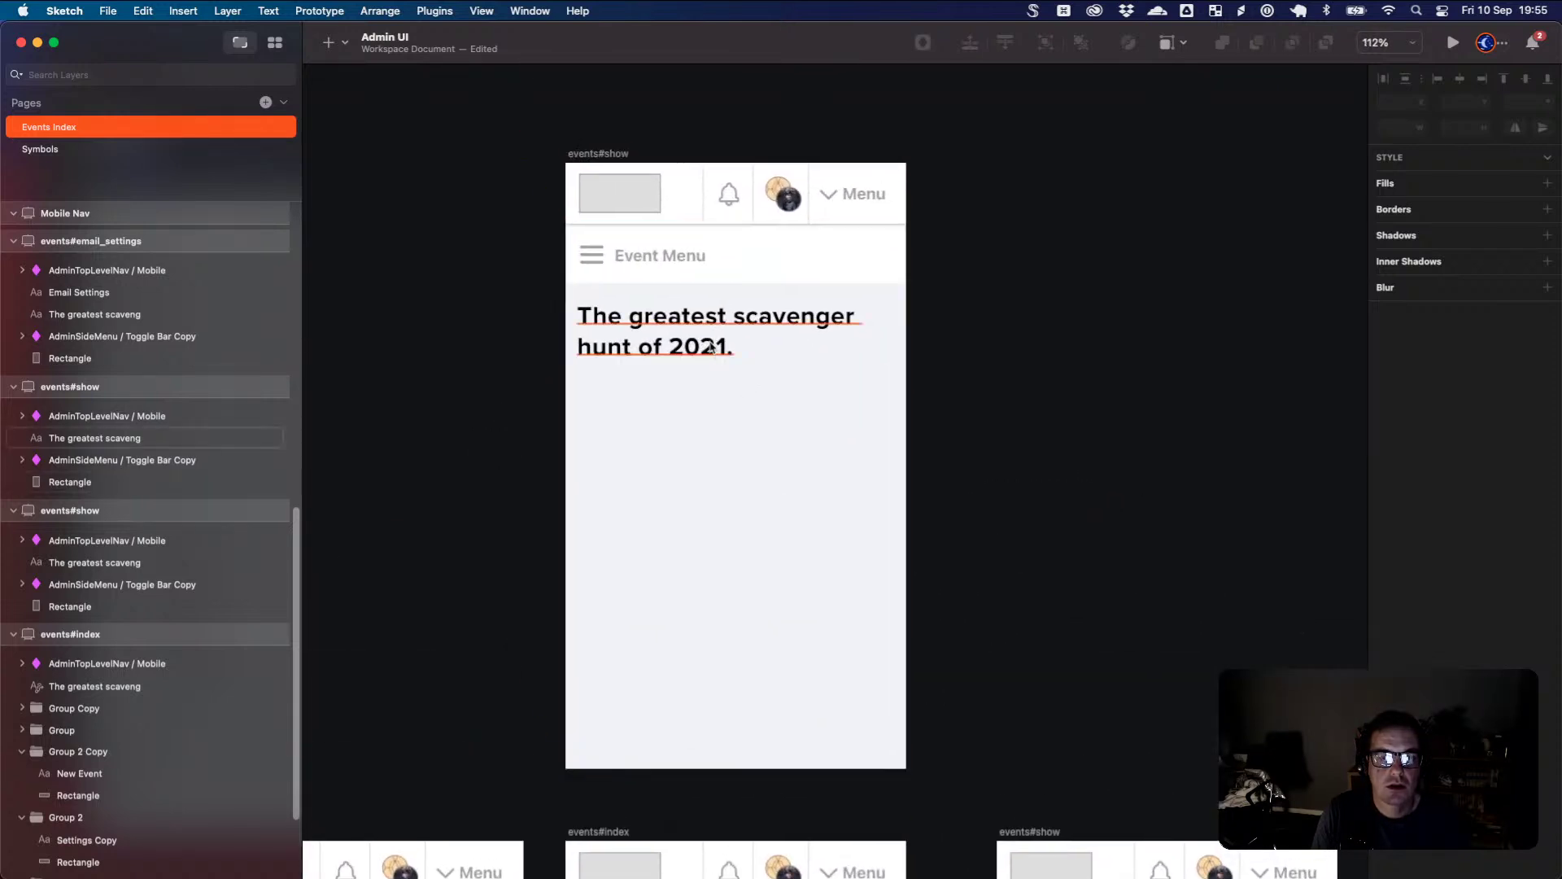
click(730, 339)
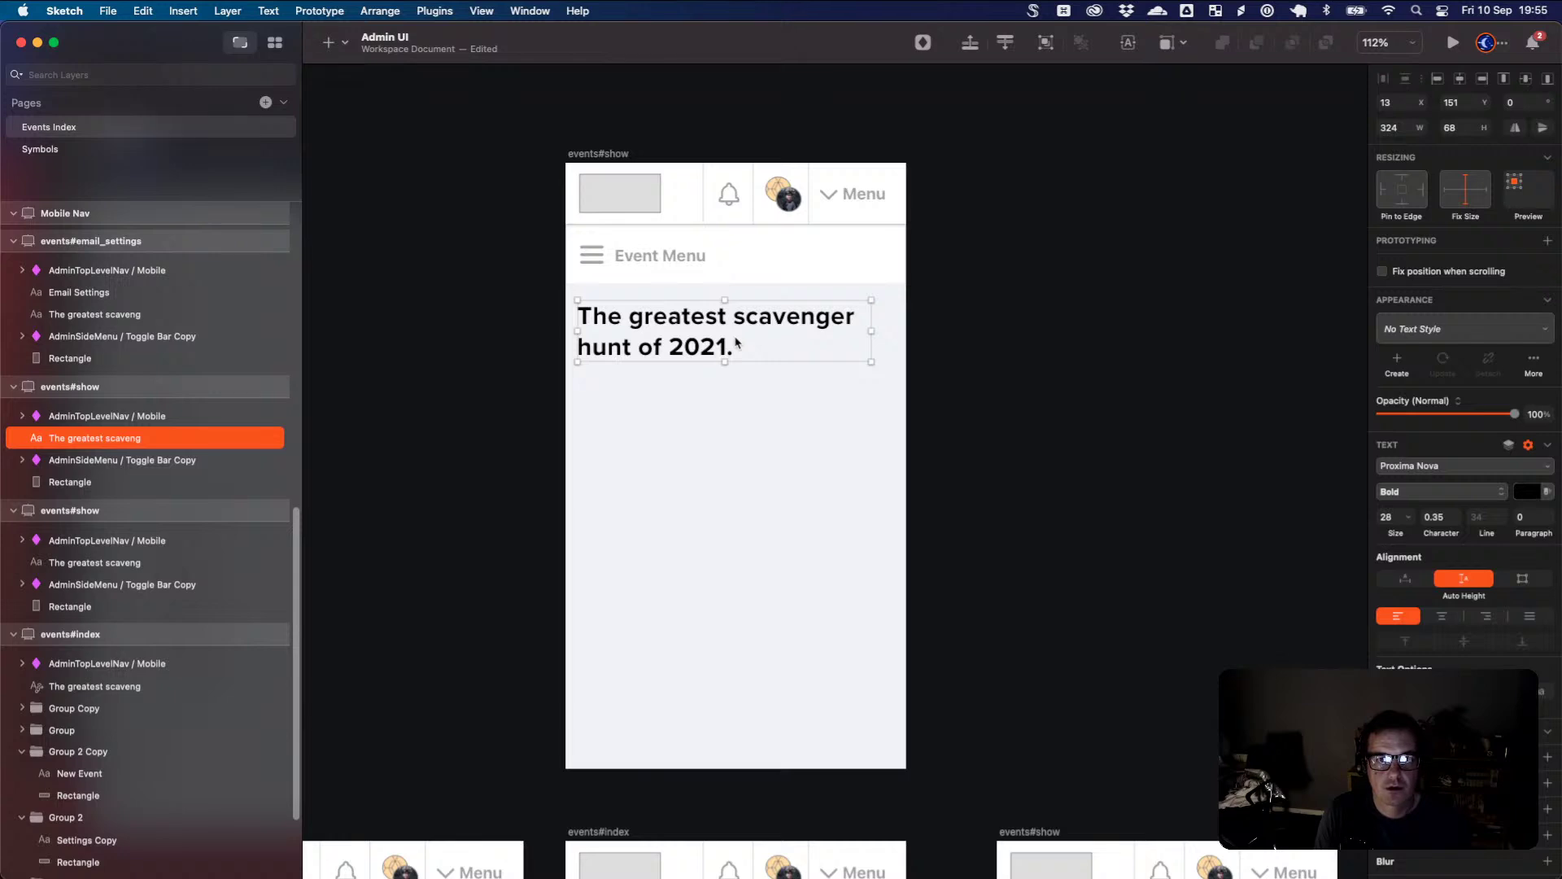
key(super+Tab)
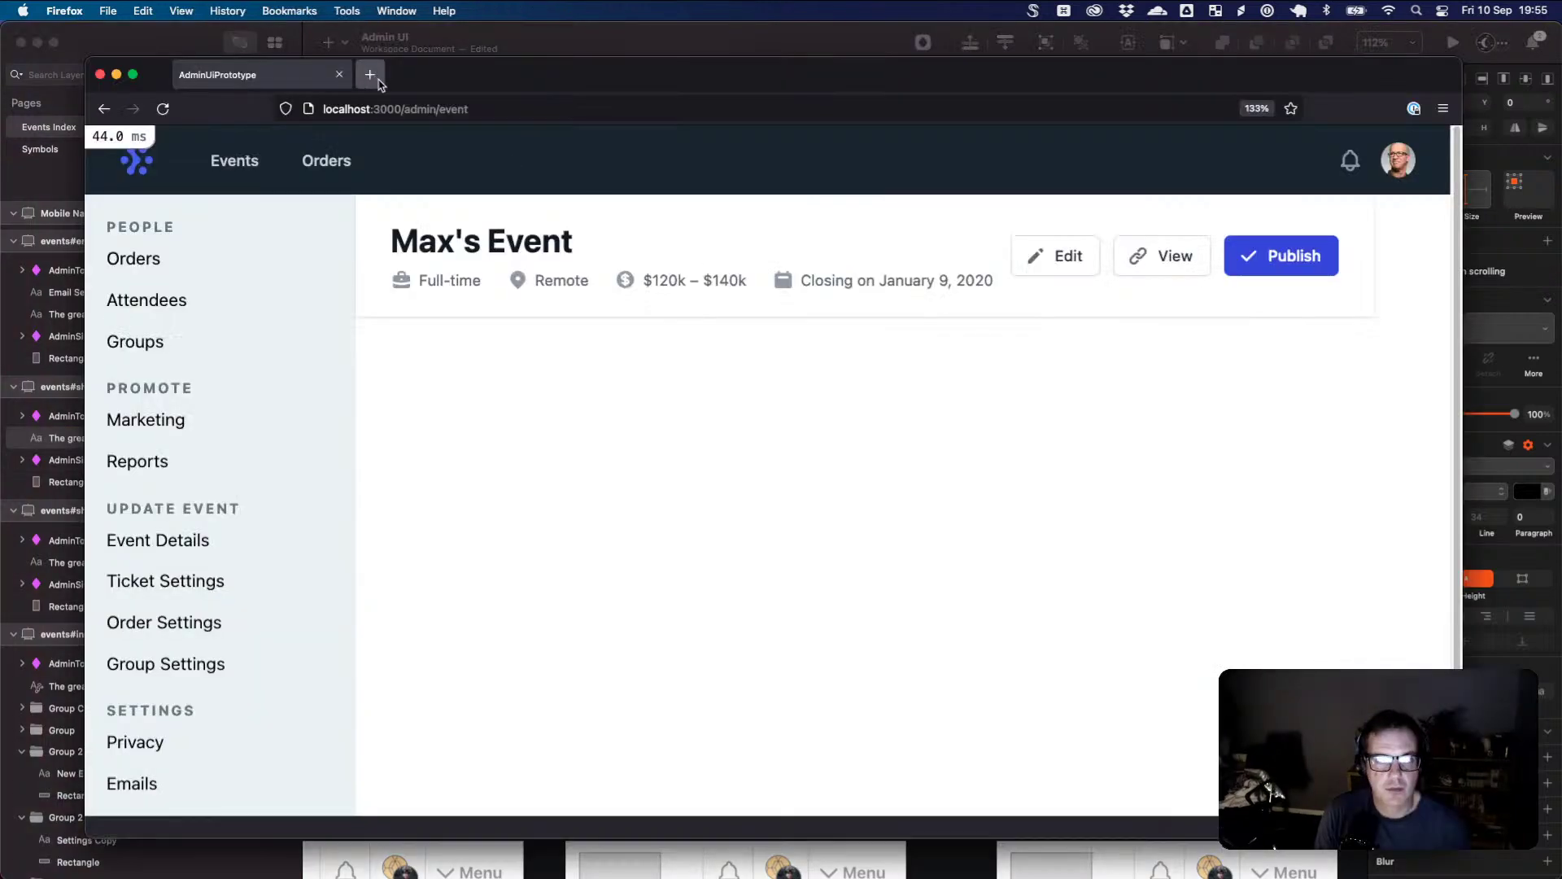
- Load eventcreate.com and eventbrite.com in two new browser tabs
click(382, 73)
text(event)
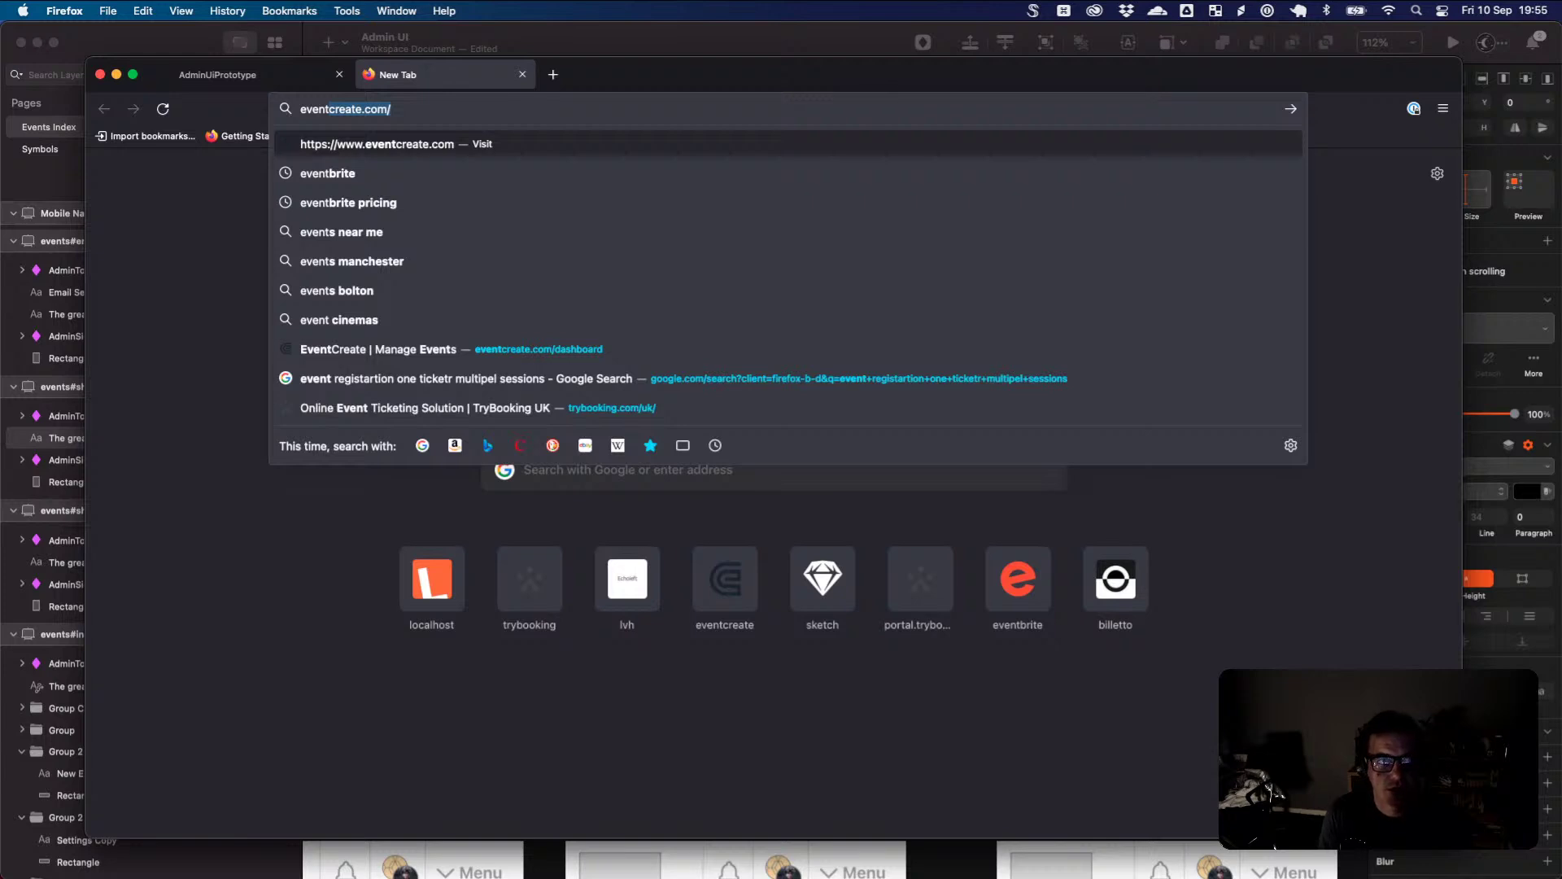
key(Return)
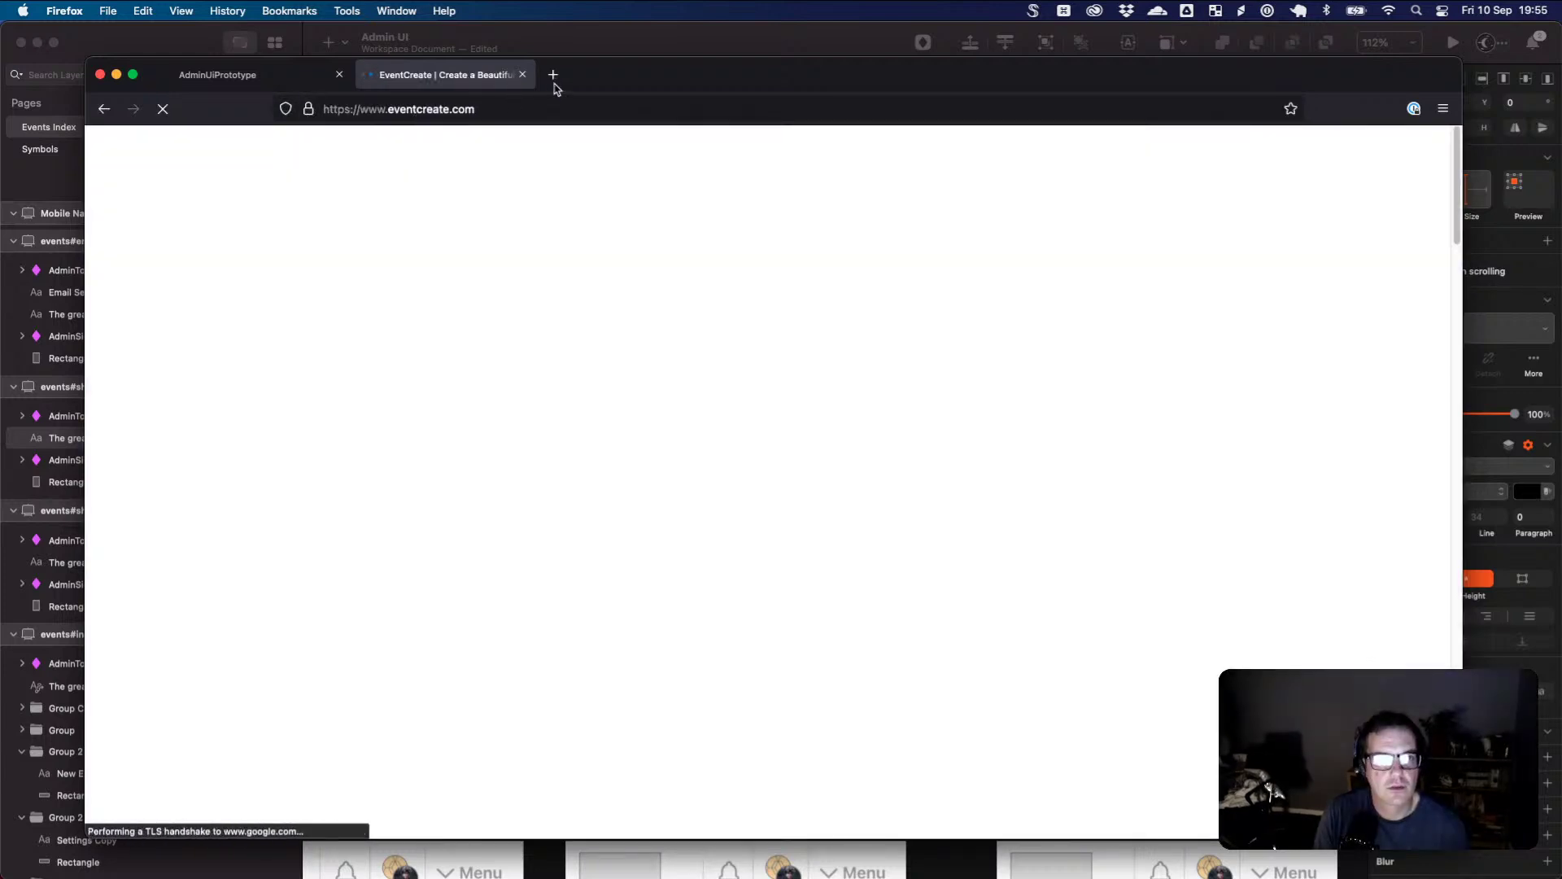
click(553, 74)
text(event)
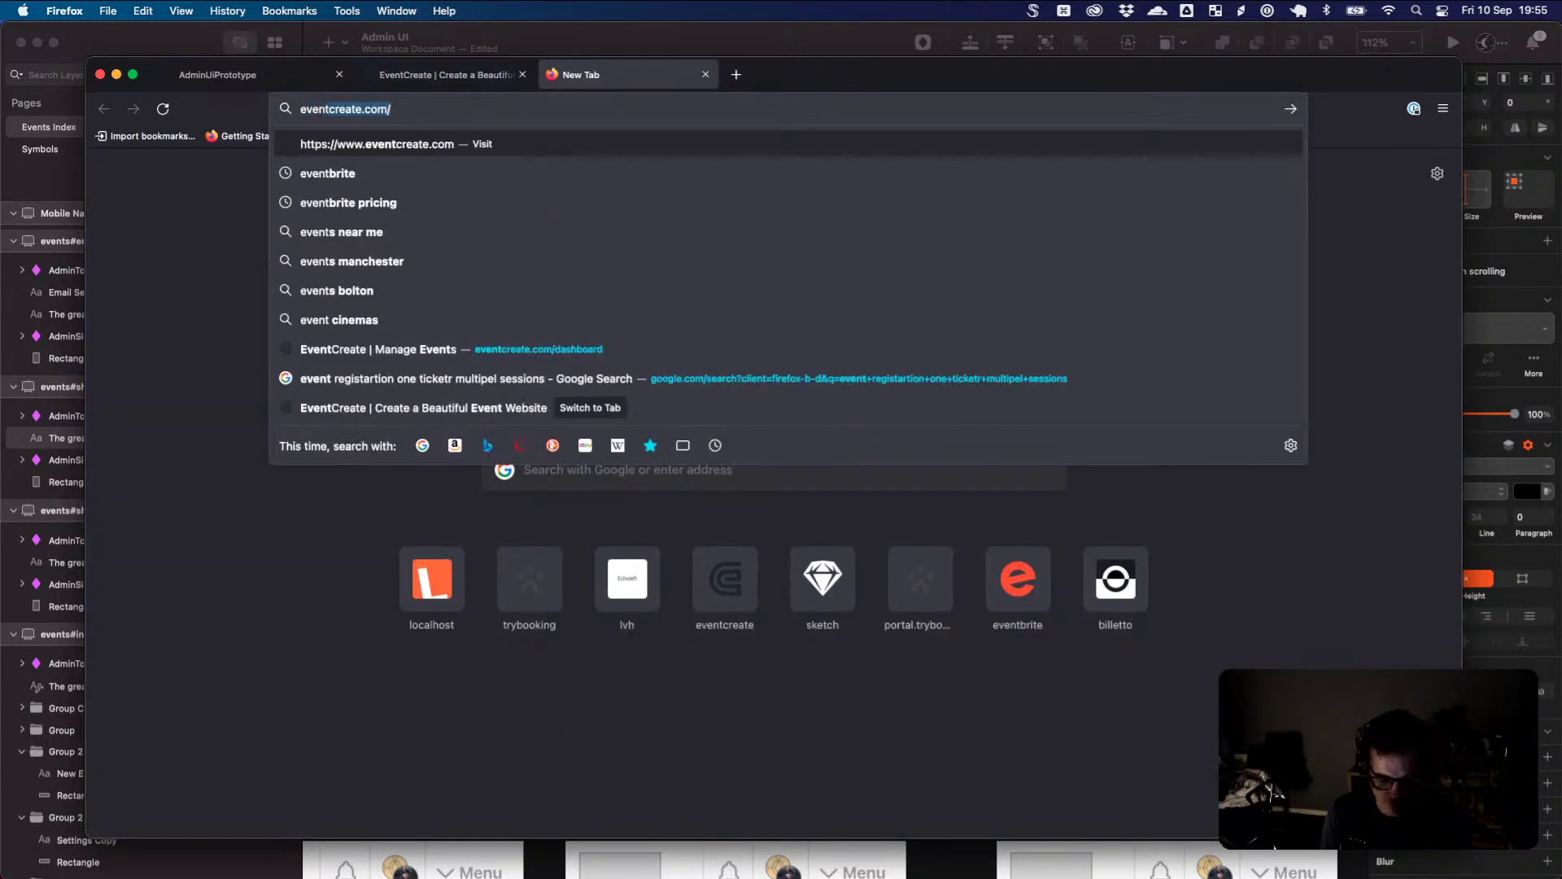
text(bri)
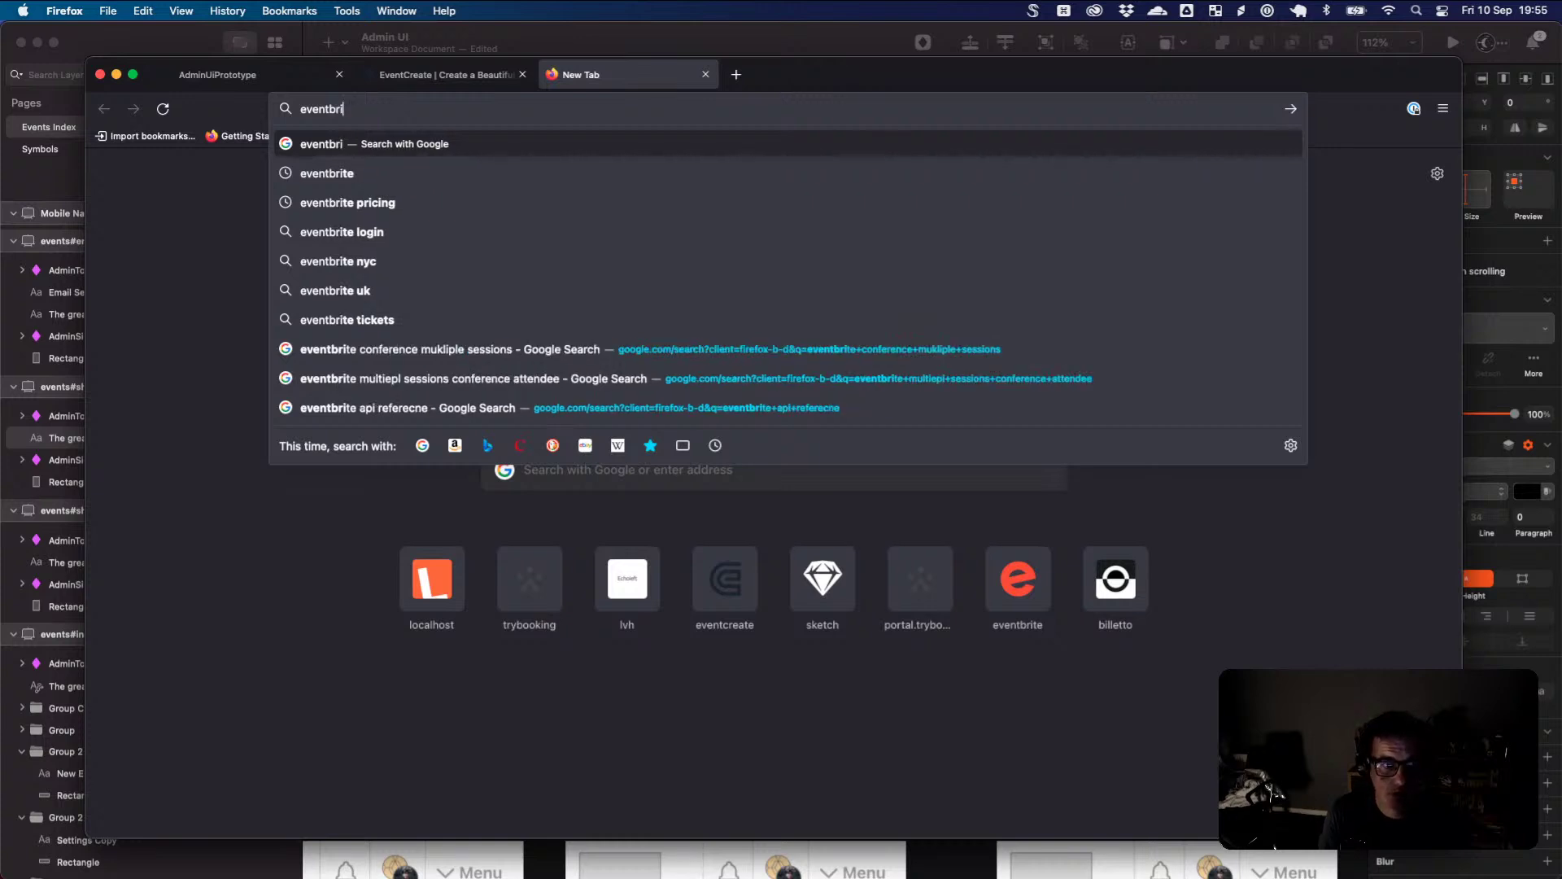
text(te.)
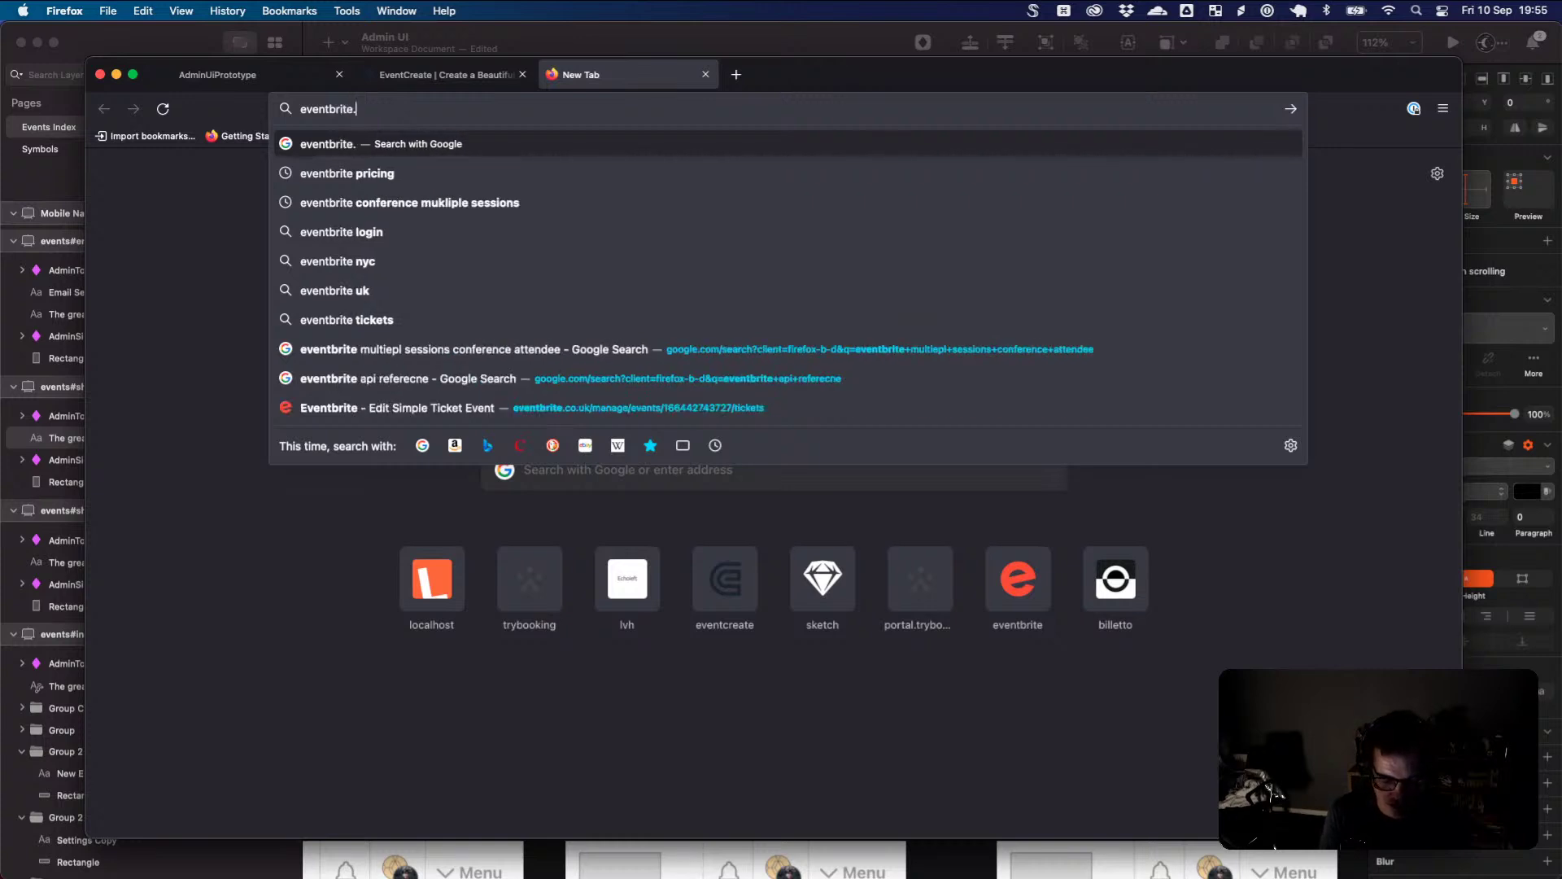
key(Return)
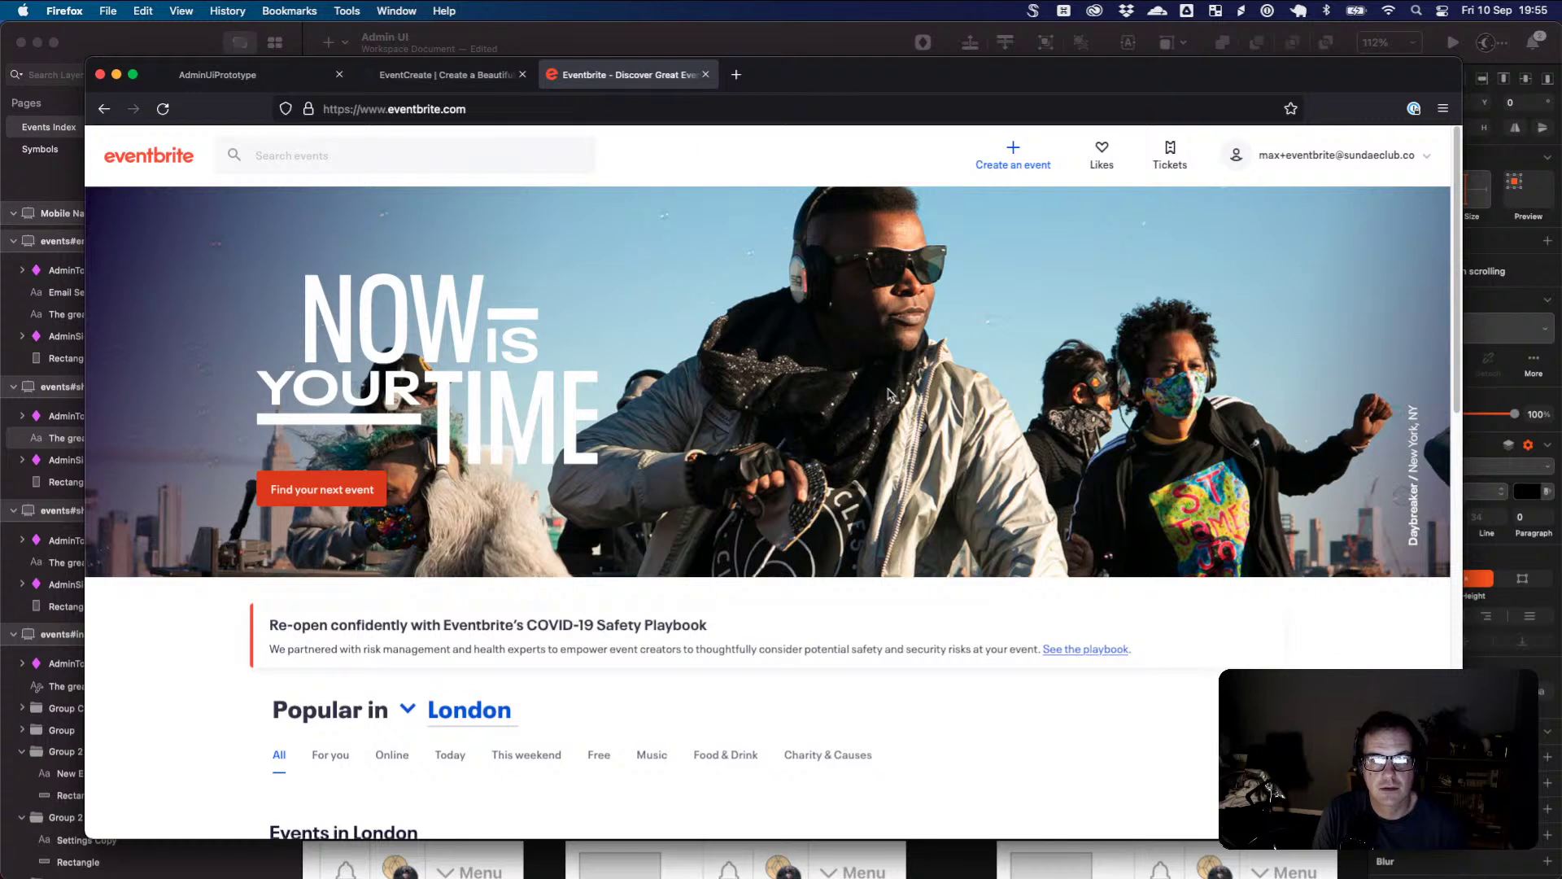
- Start creating an Eventbrite event, then return to the EventCreate tab
mouse_move(1280, 167)
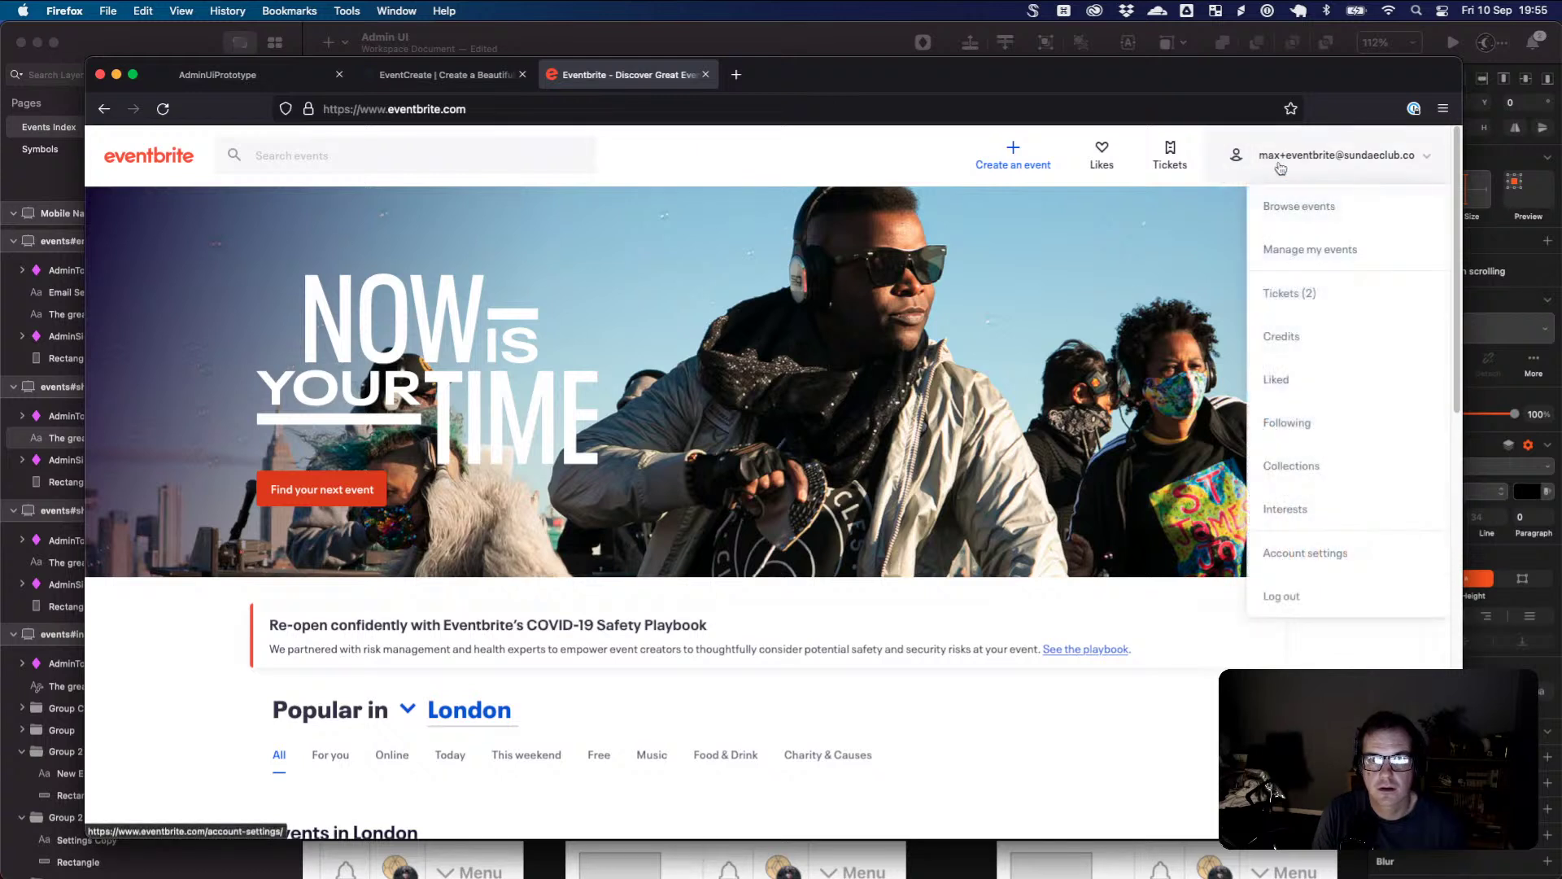
click(1045, 169)
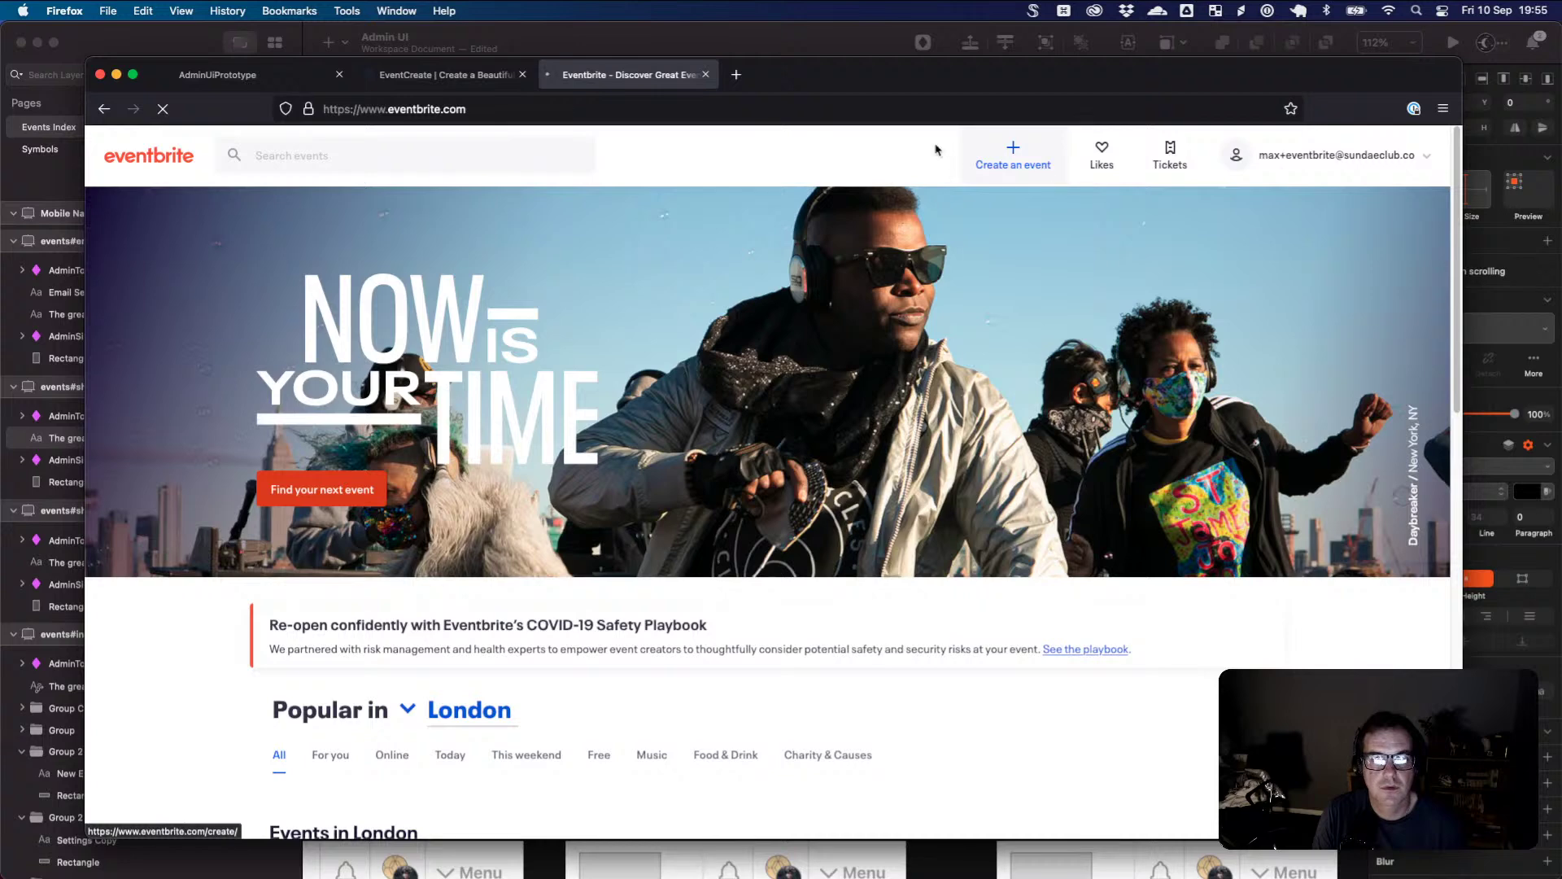
click(443, 74)
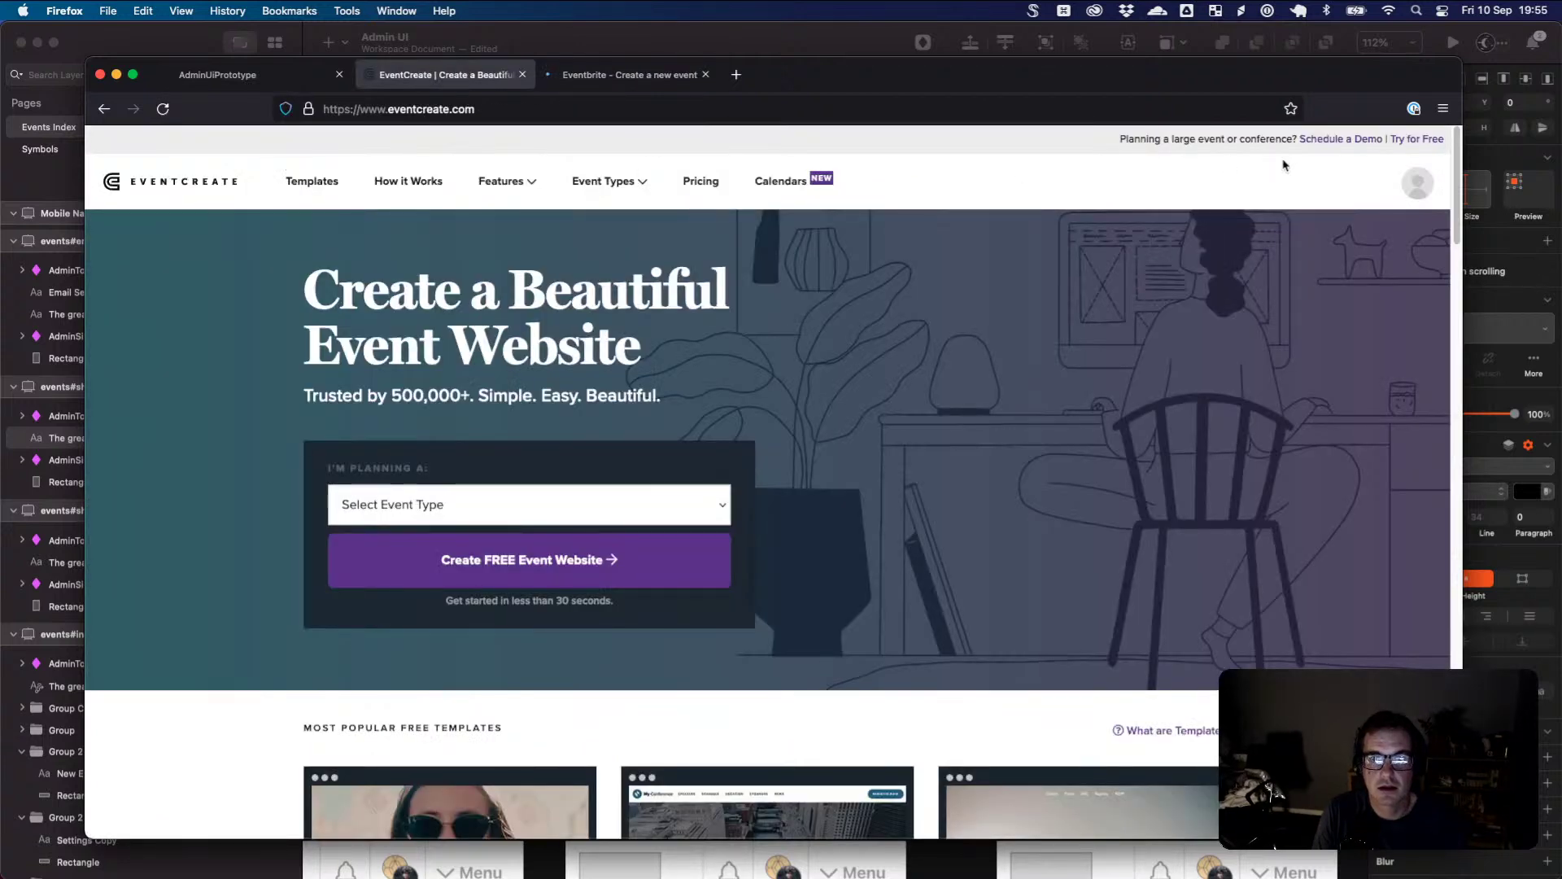
- From the EventCreate dashboard, create a new event, block location access, browse templates, then open a blank tab
click(1418, 183)
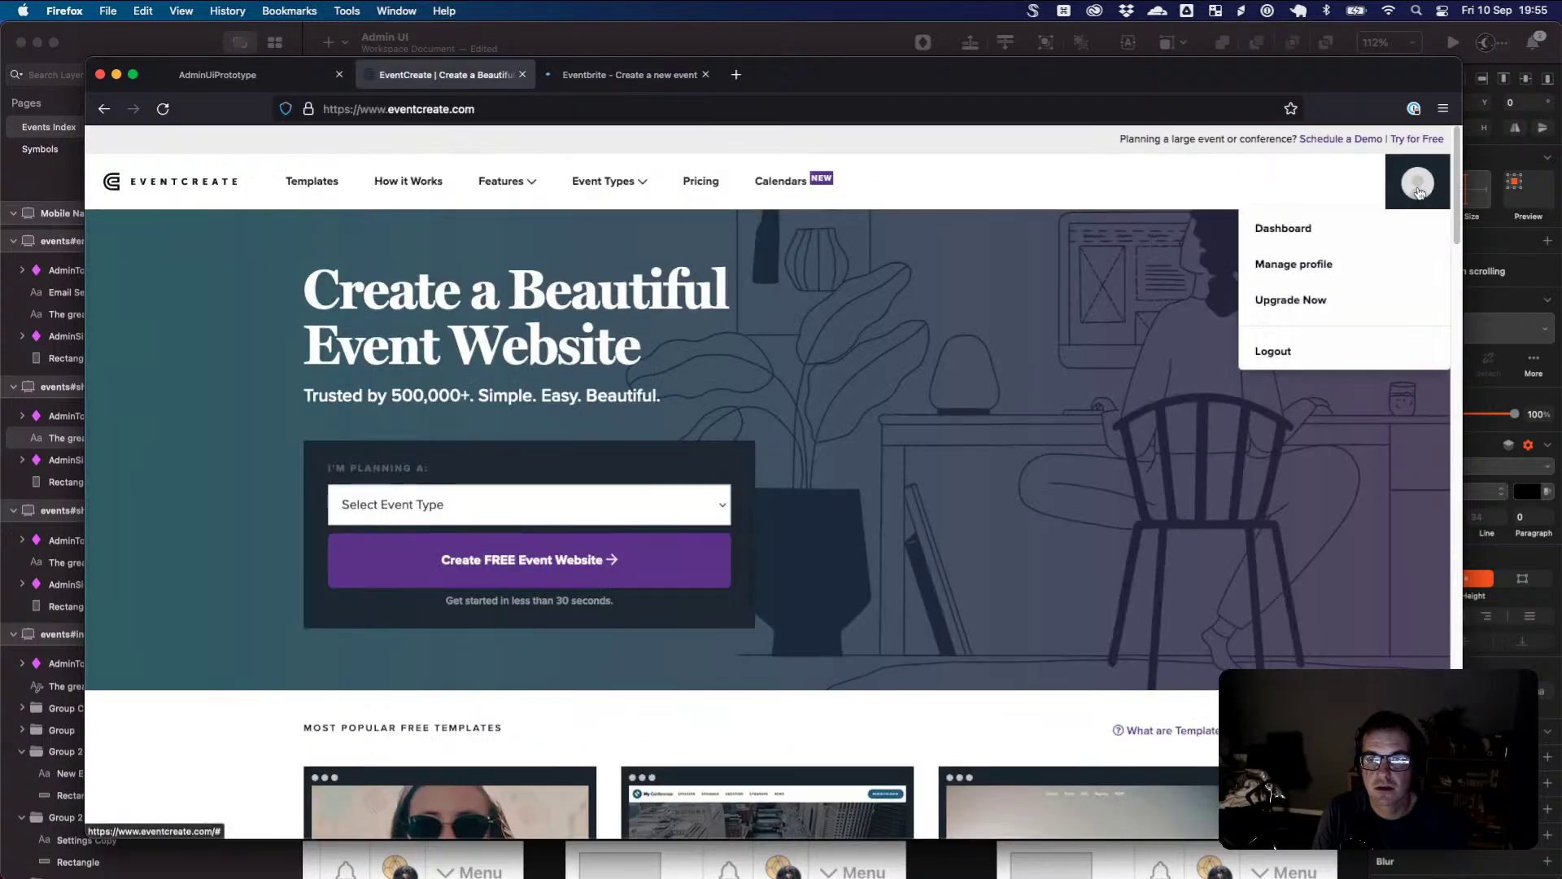
click(1301, 229)
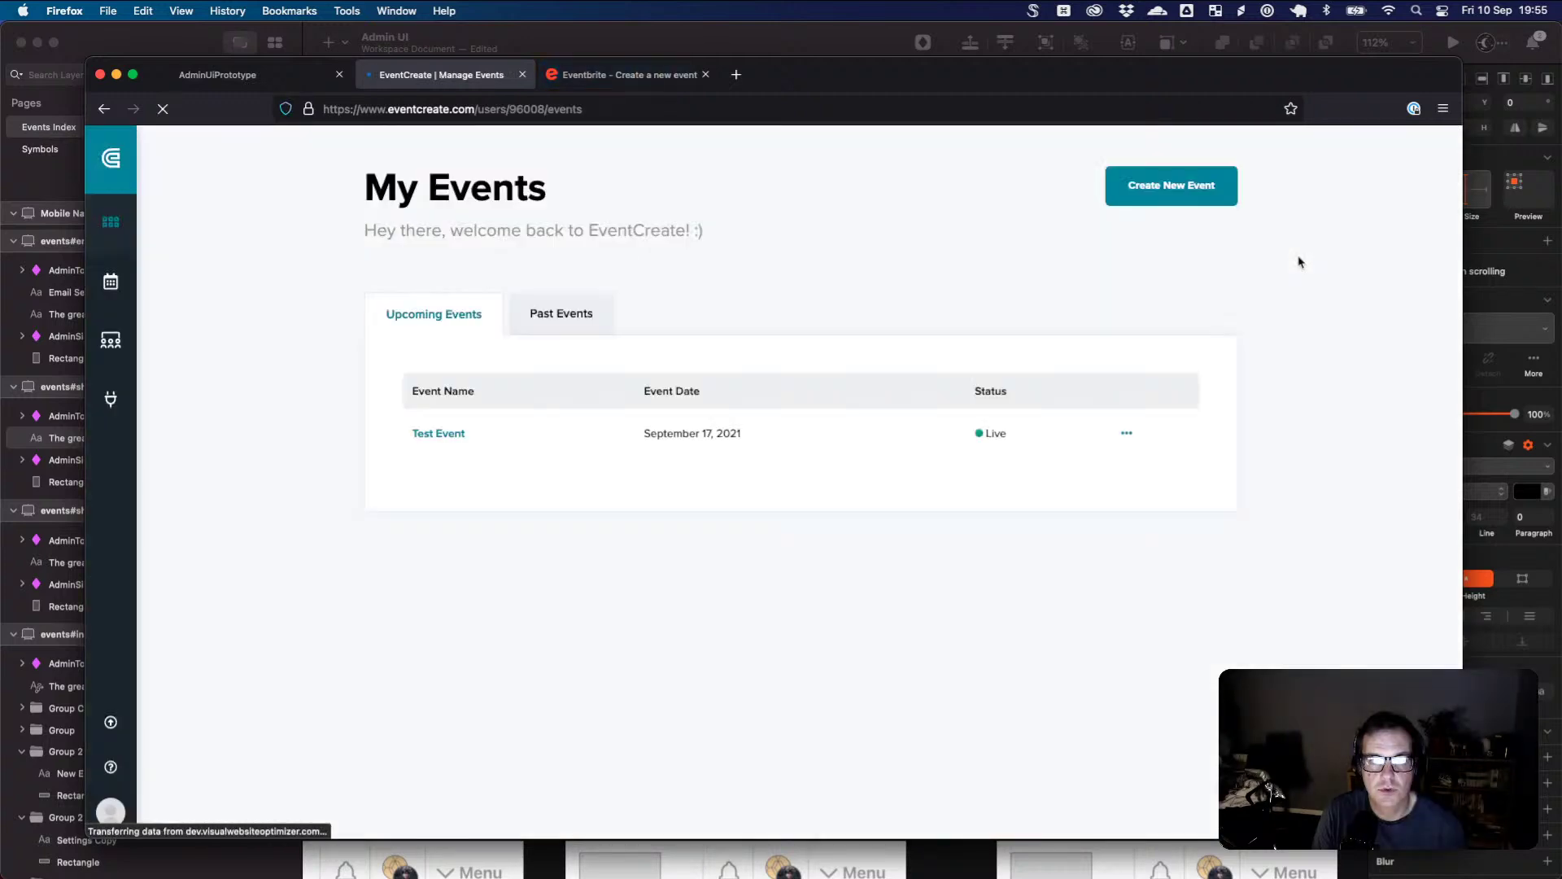
click(1184, 202)
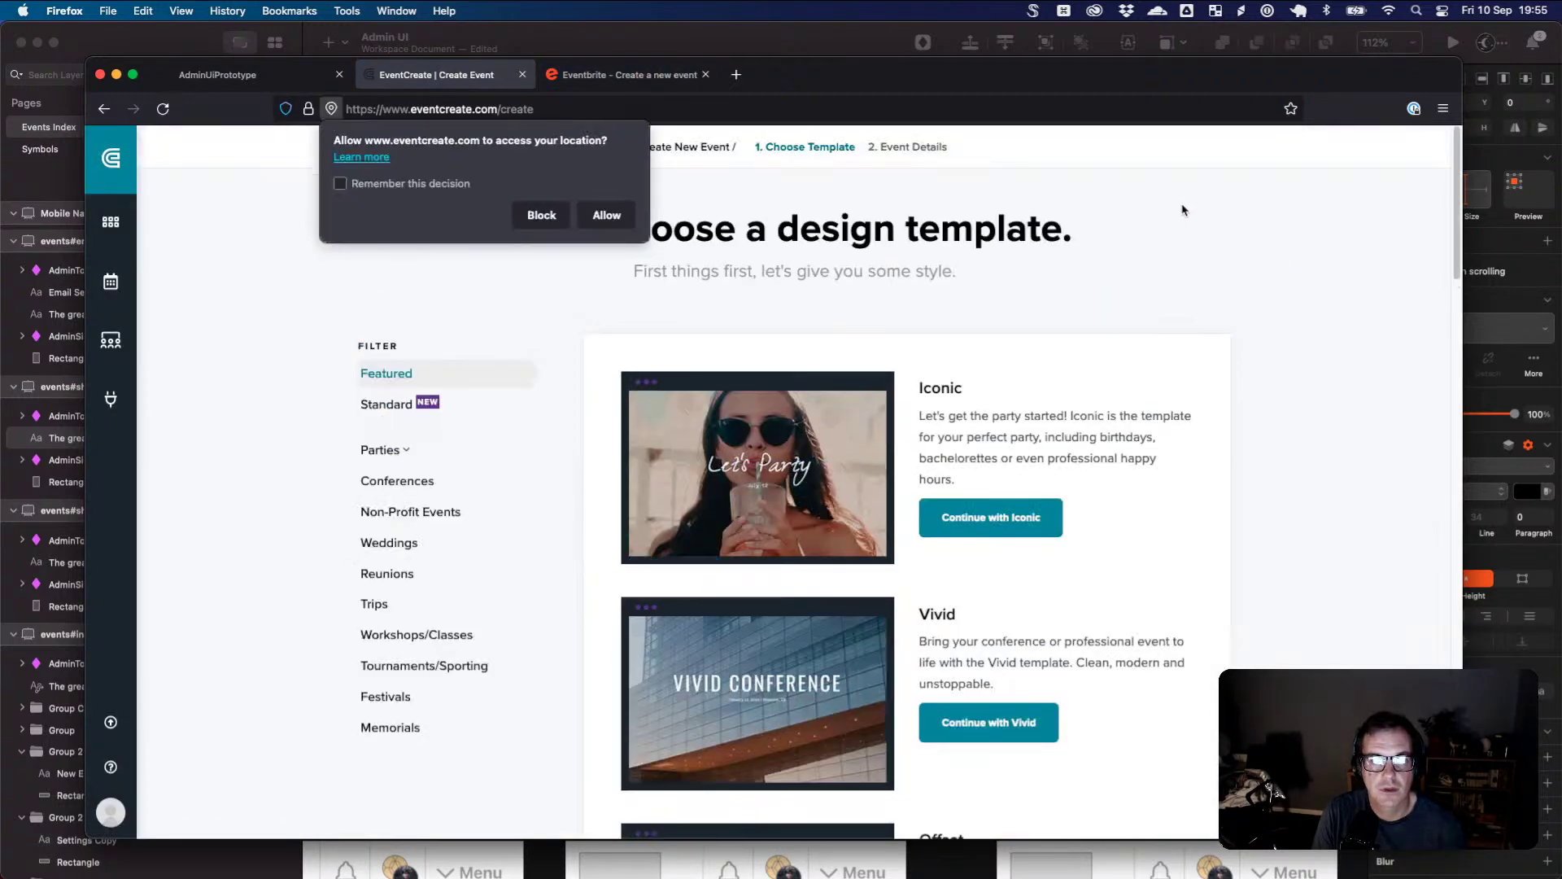
click(553, 217)
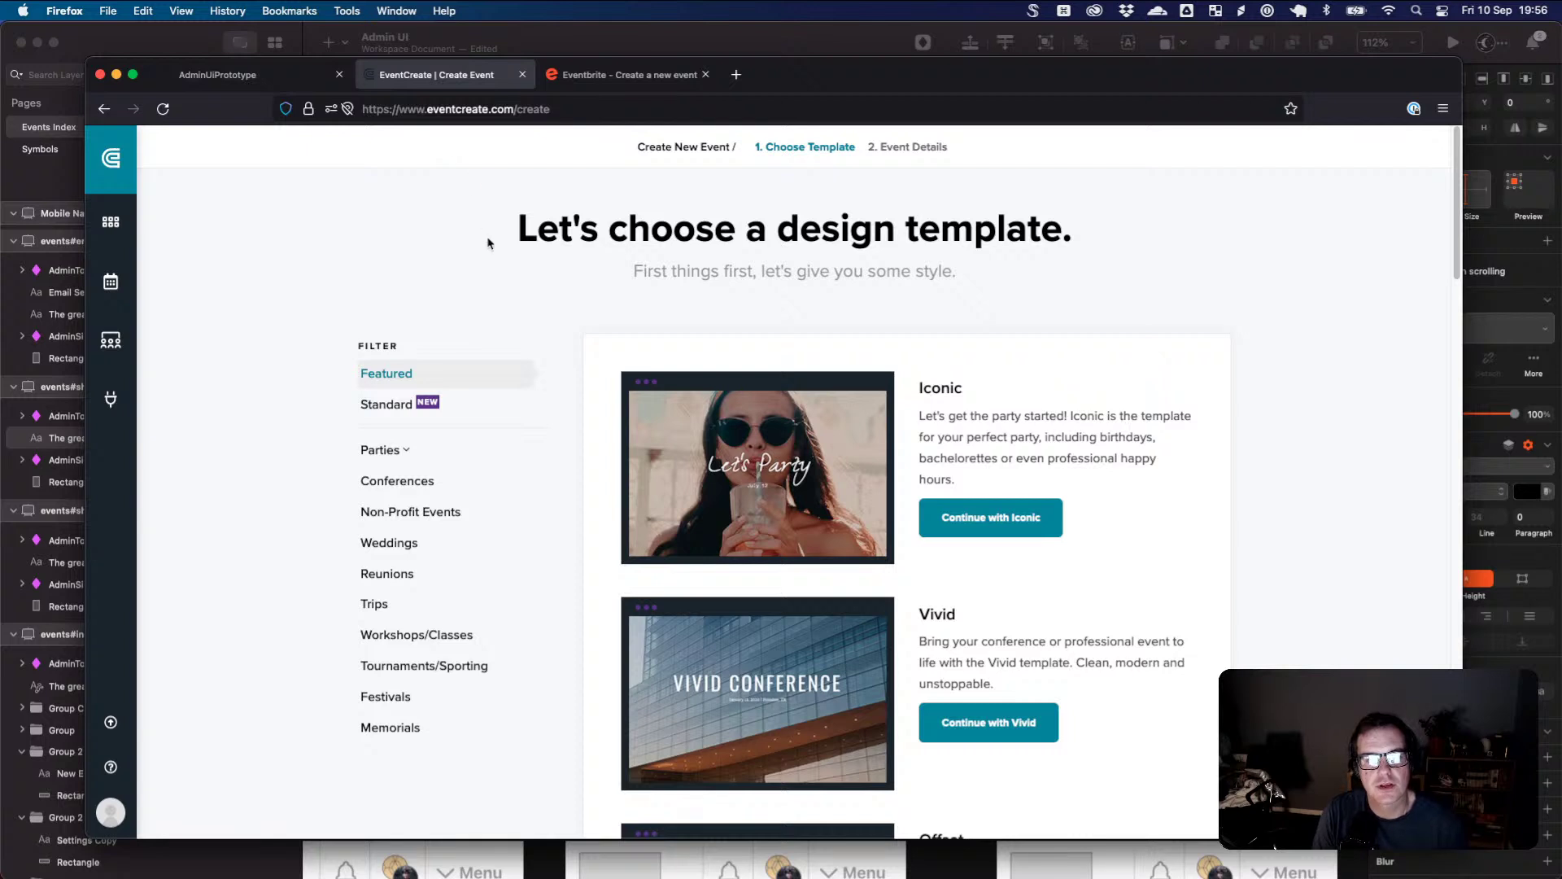
scroll(652, 253, down, 2)
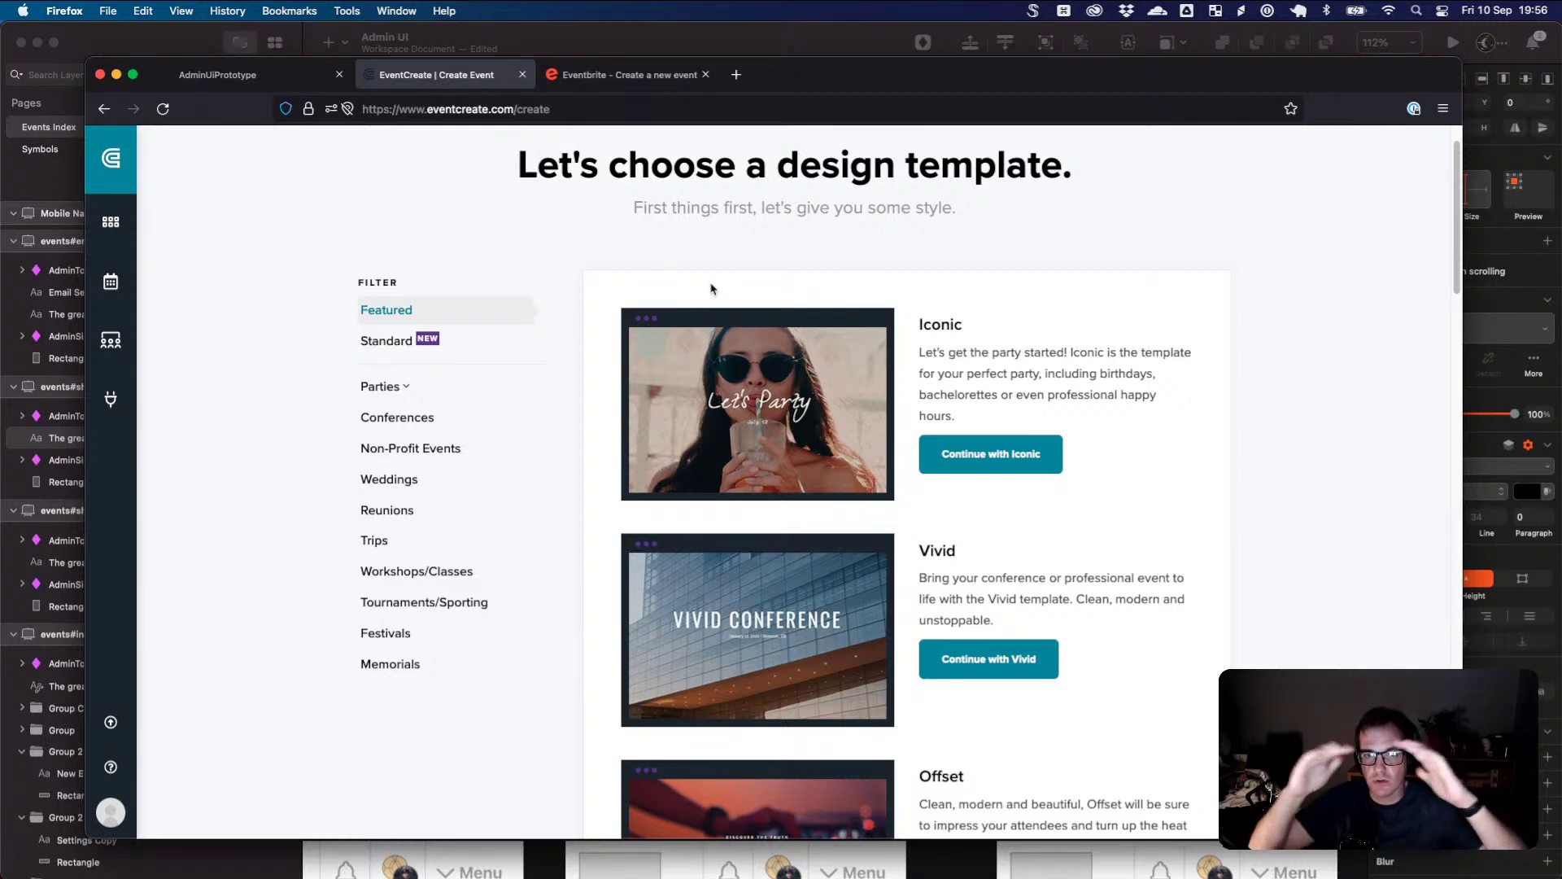
mouse_move(774, 354)
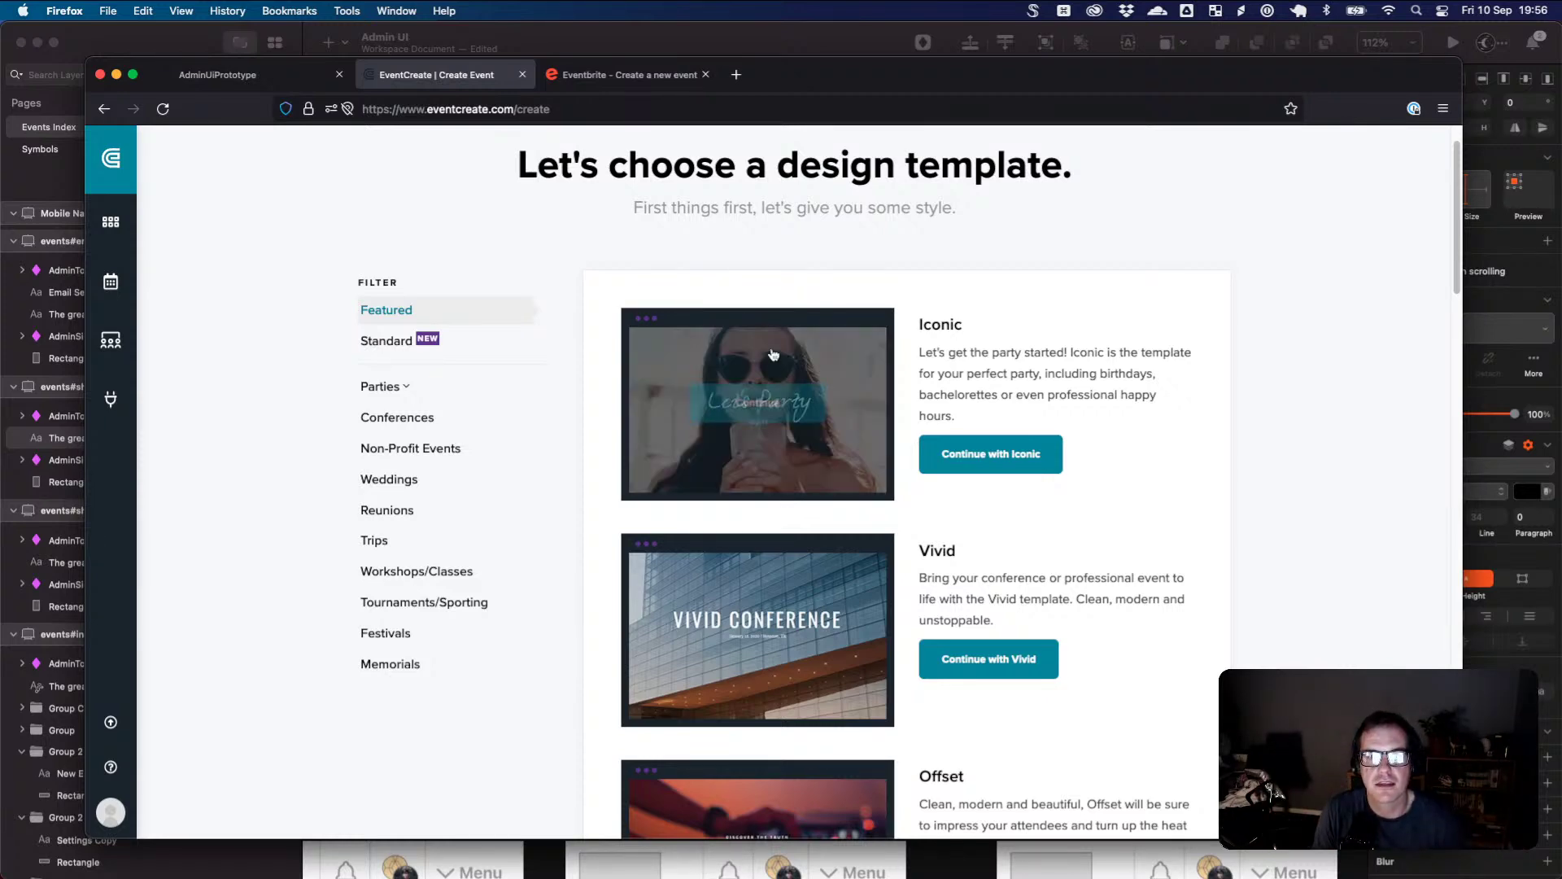
scroll(826, 415, down, 5)
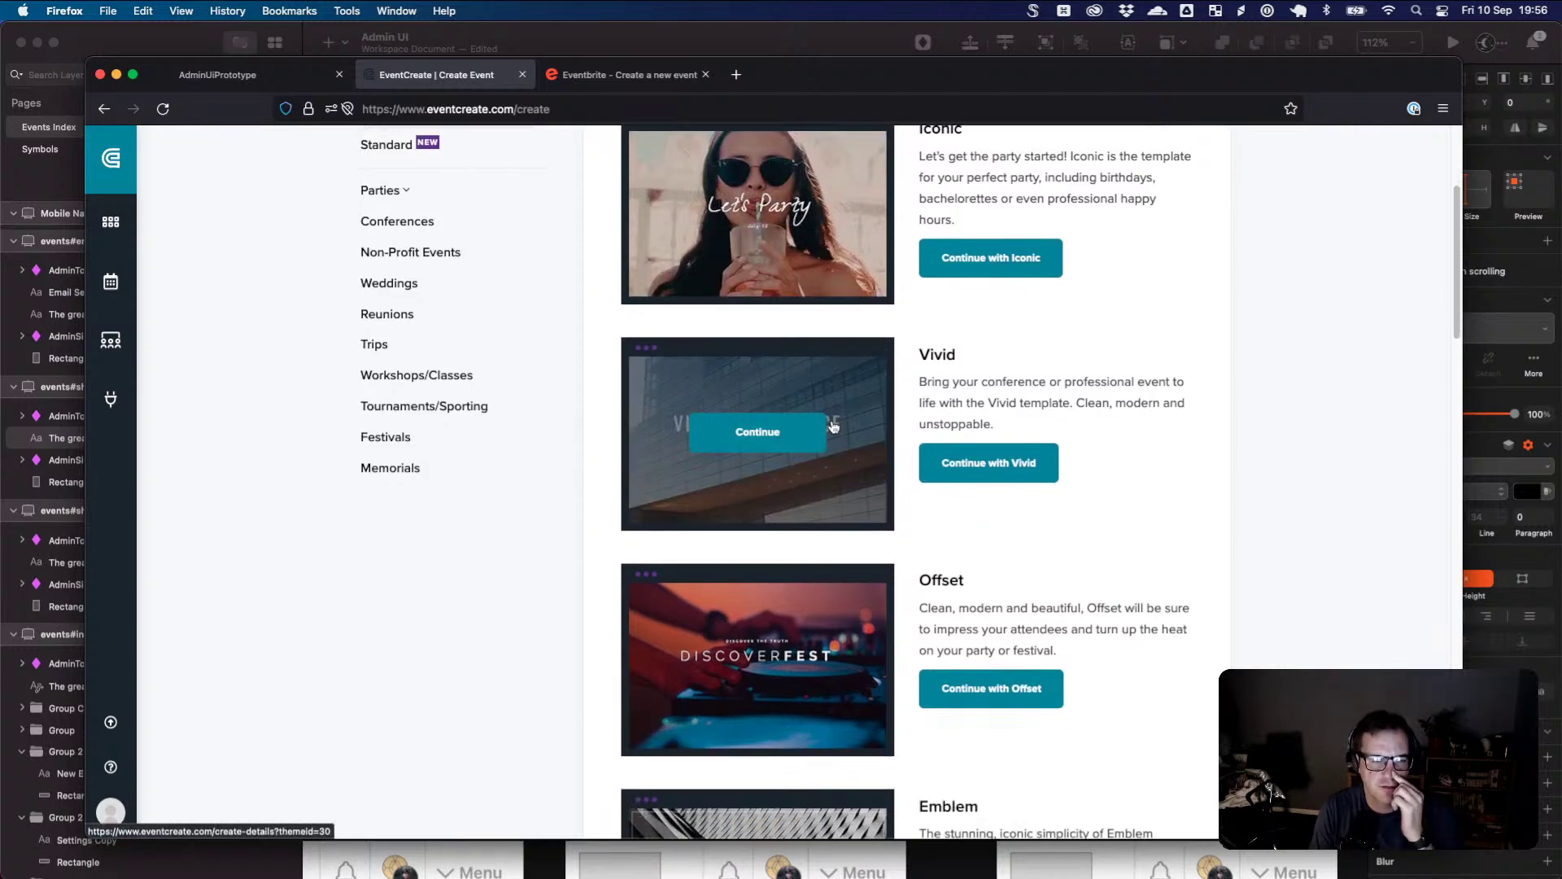
click(736, 74)
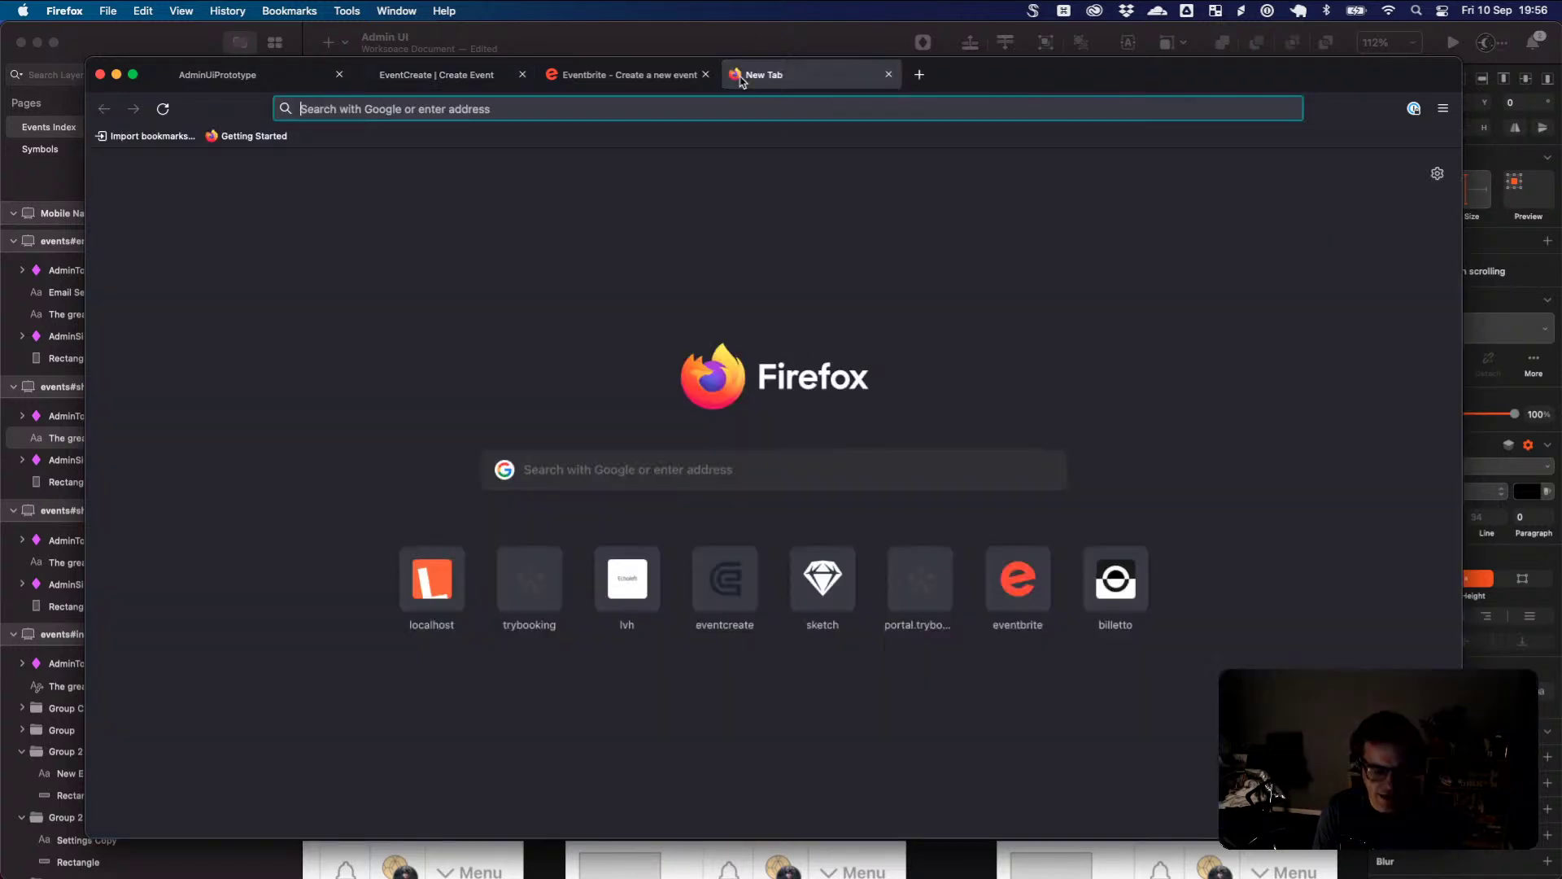
- Open the previously visited Active Test Event page, then trim the address down to active.com
text(active)
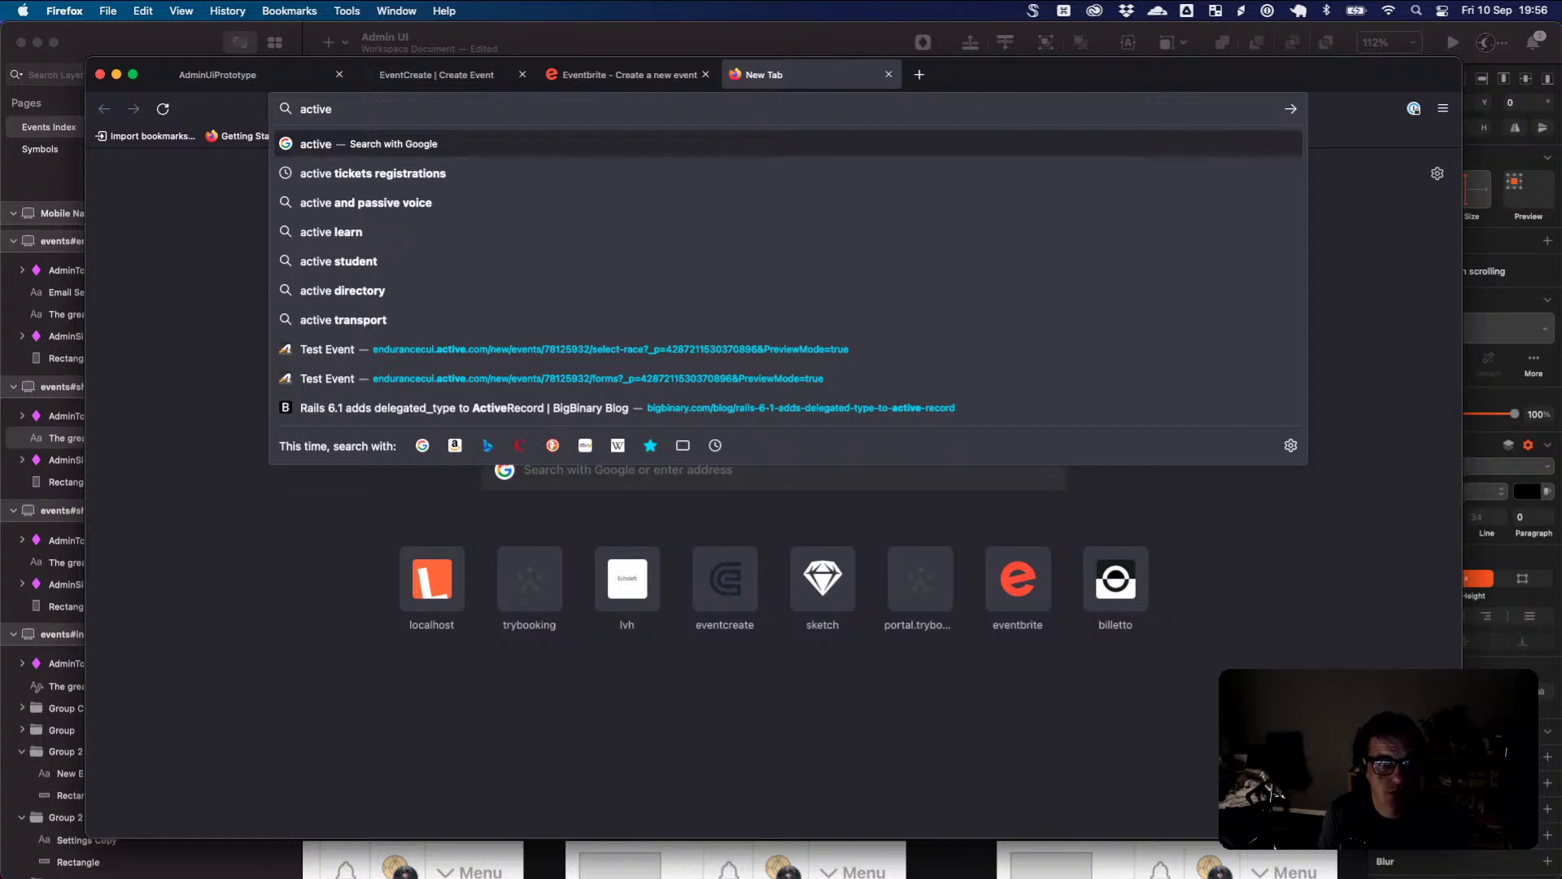
key(Down)
key(Down)
key(Down)
key(Down)
key(Down)
key(Down)
key(Down)
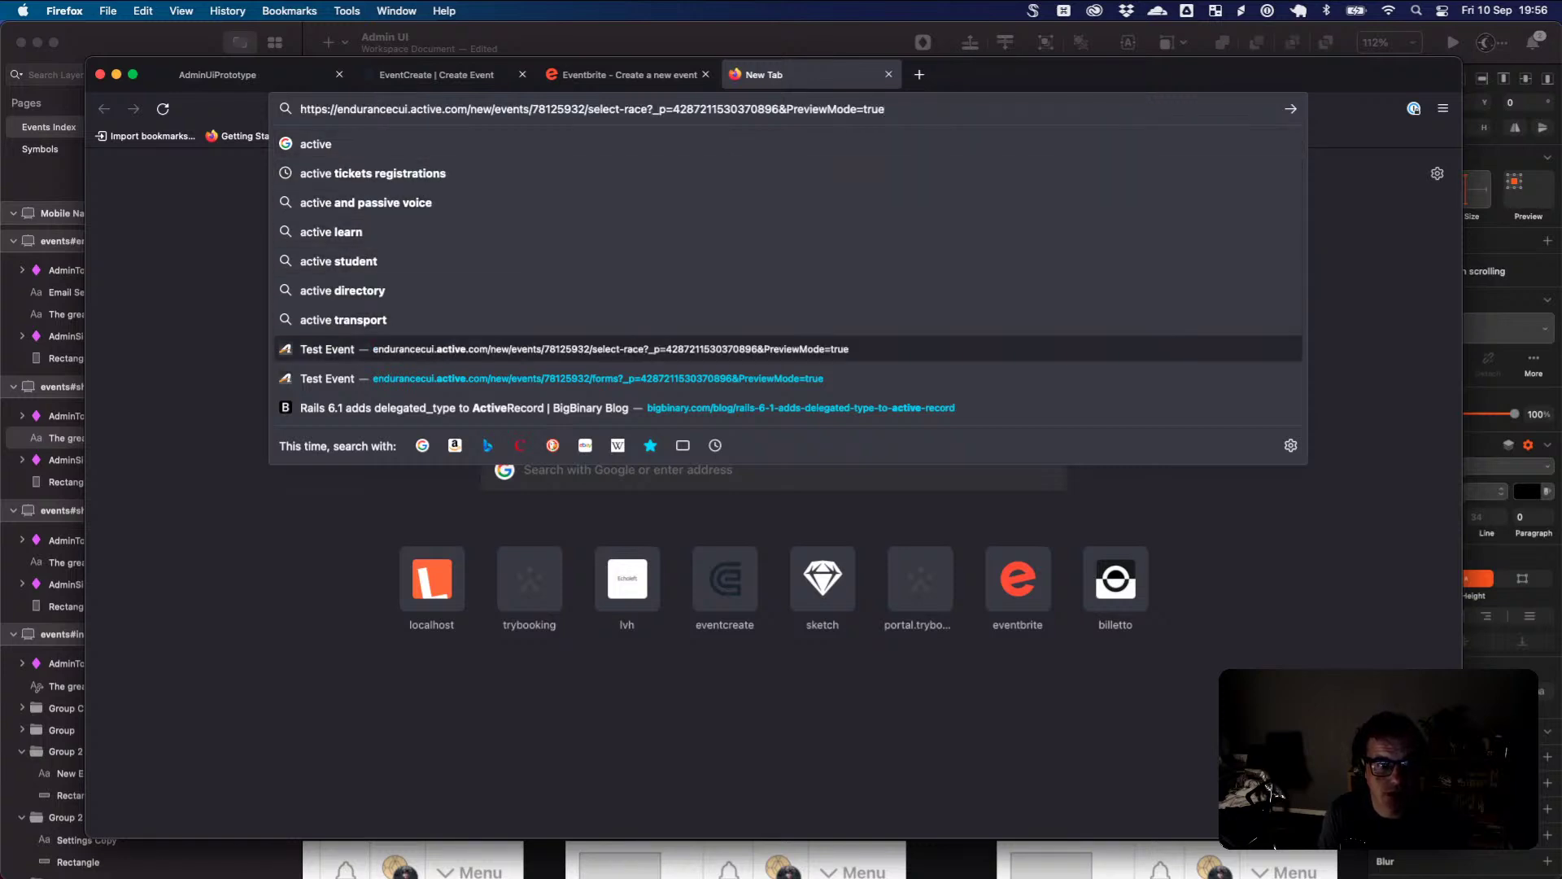
key(Return)
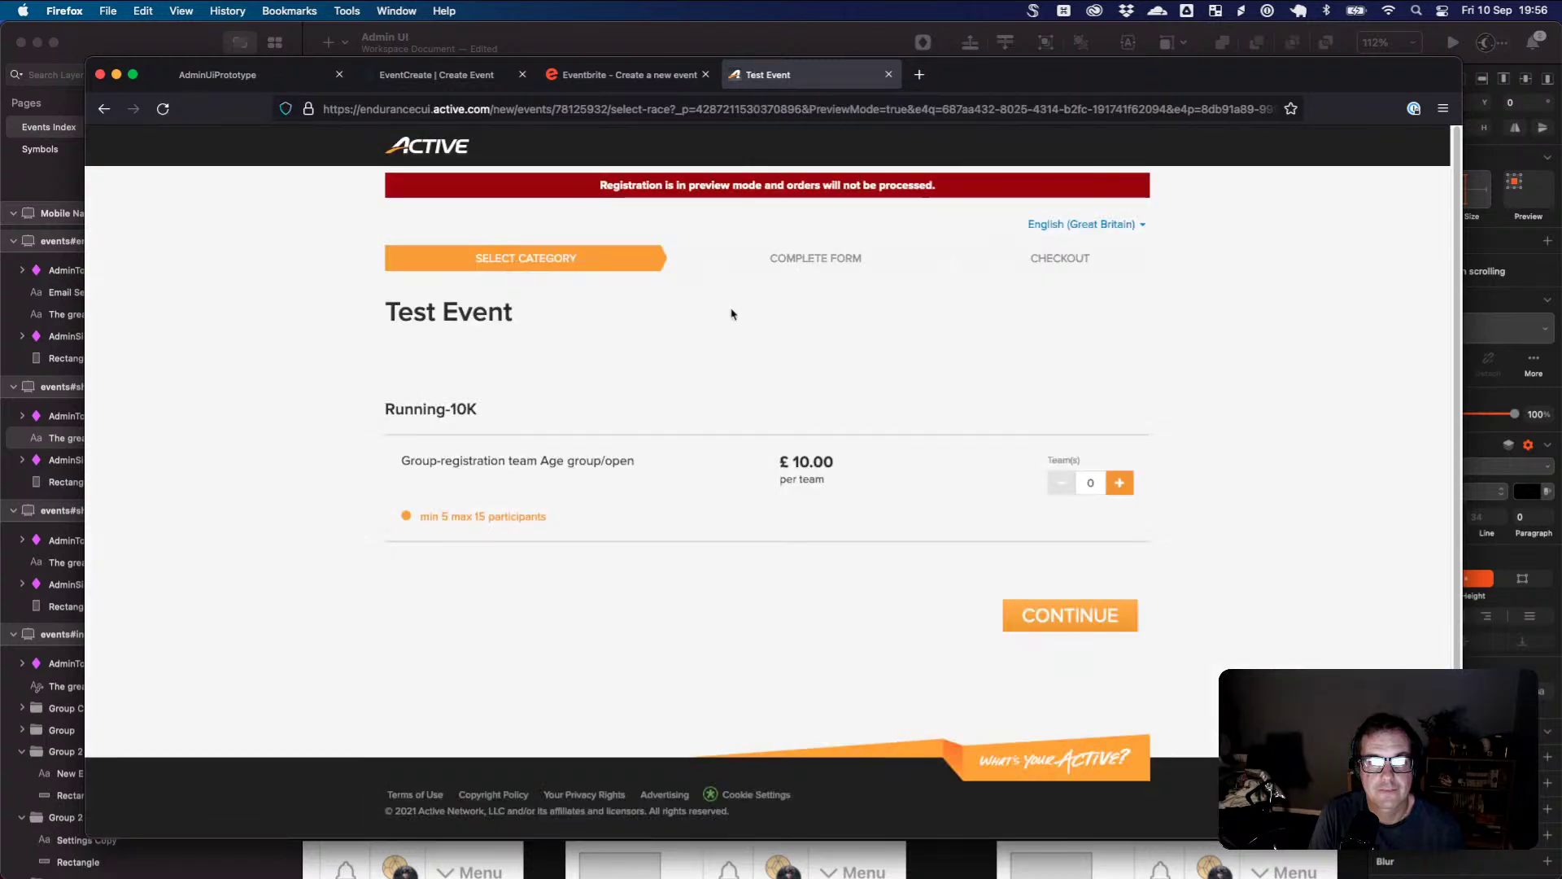
click(510, 108)
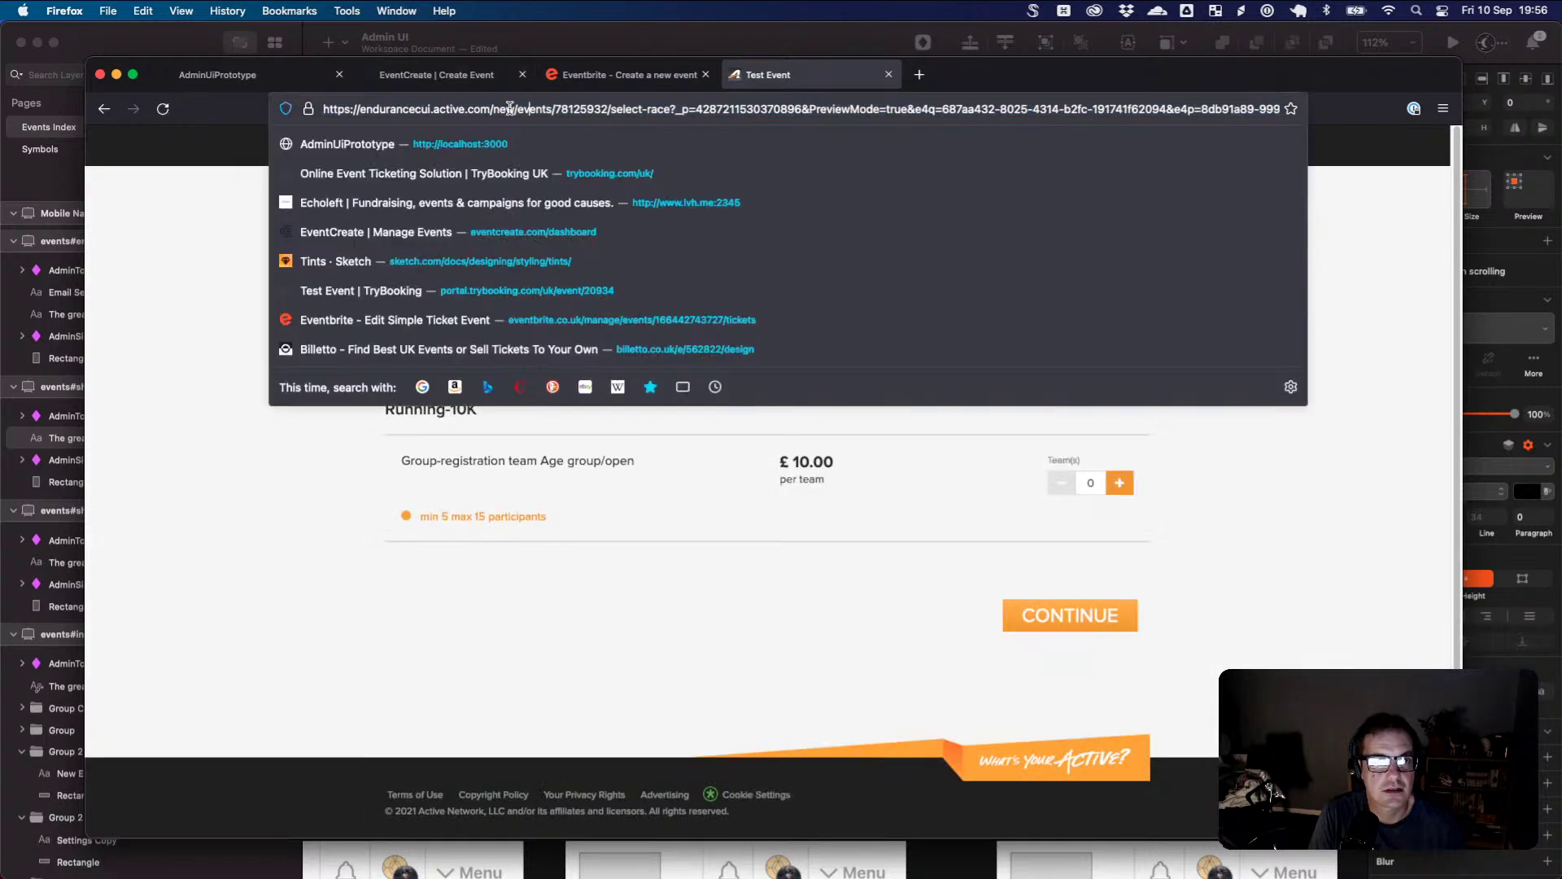
key(shift+End)
key(BackSpace)
key(Return)
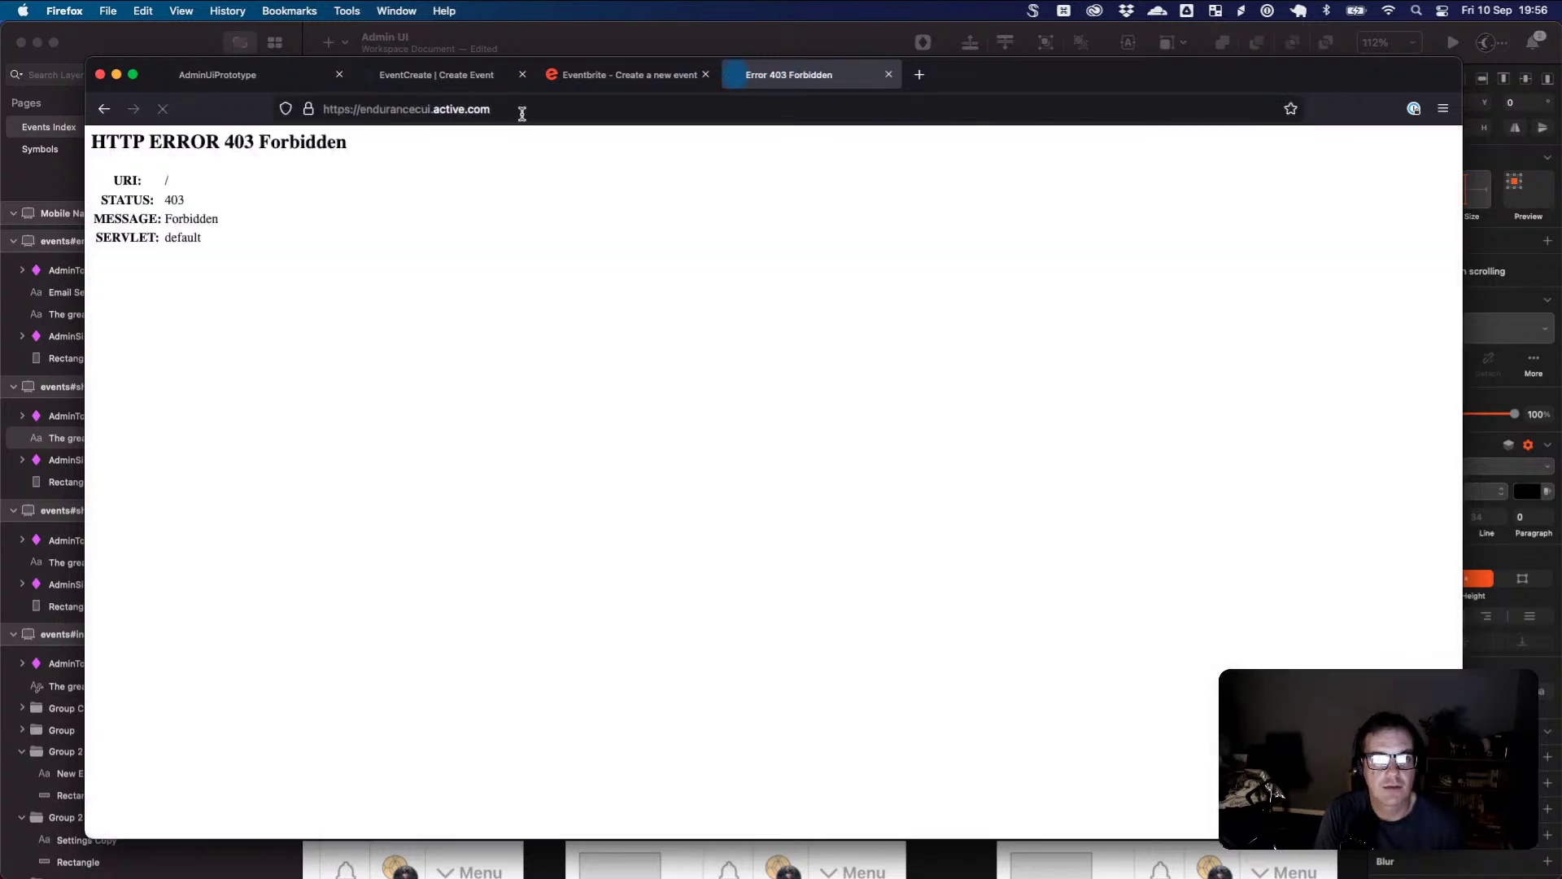
click(427, 109)
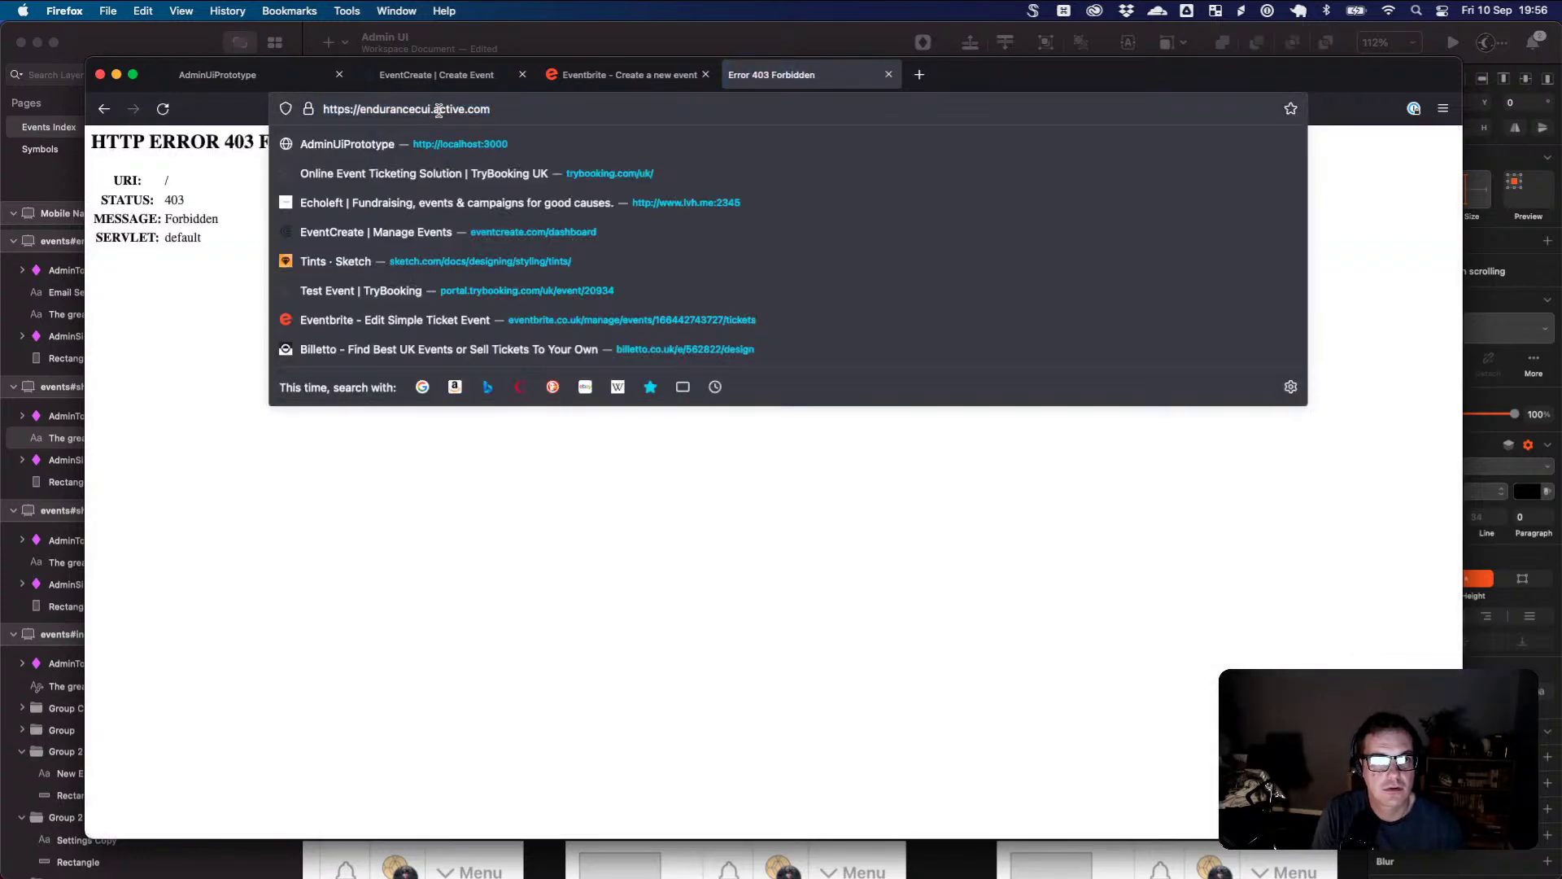
key(shift+Home)
key(BackSpace)
key(Return)
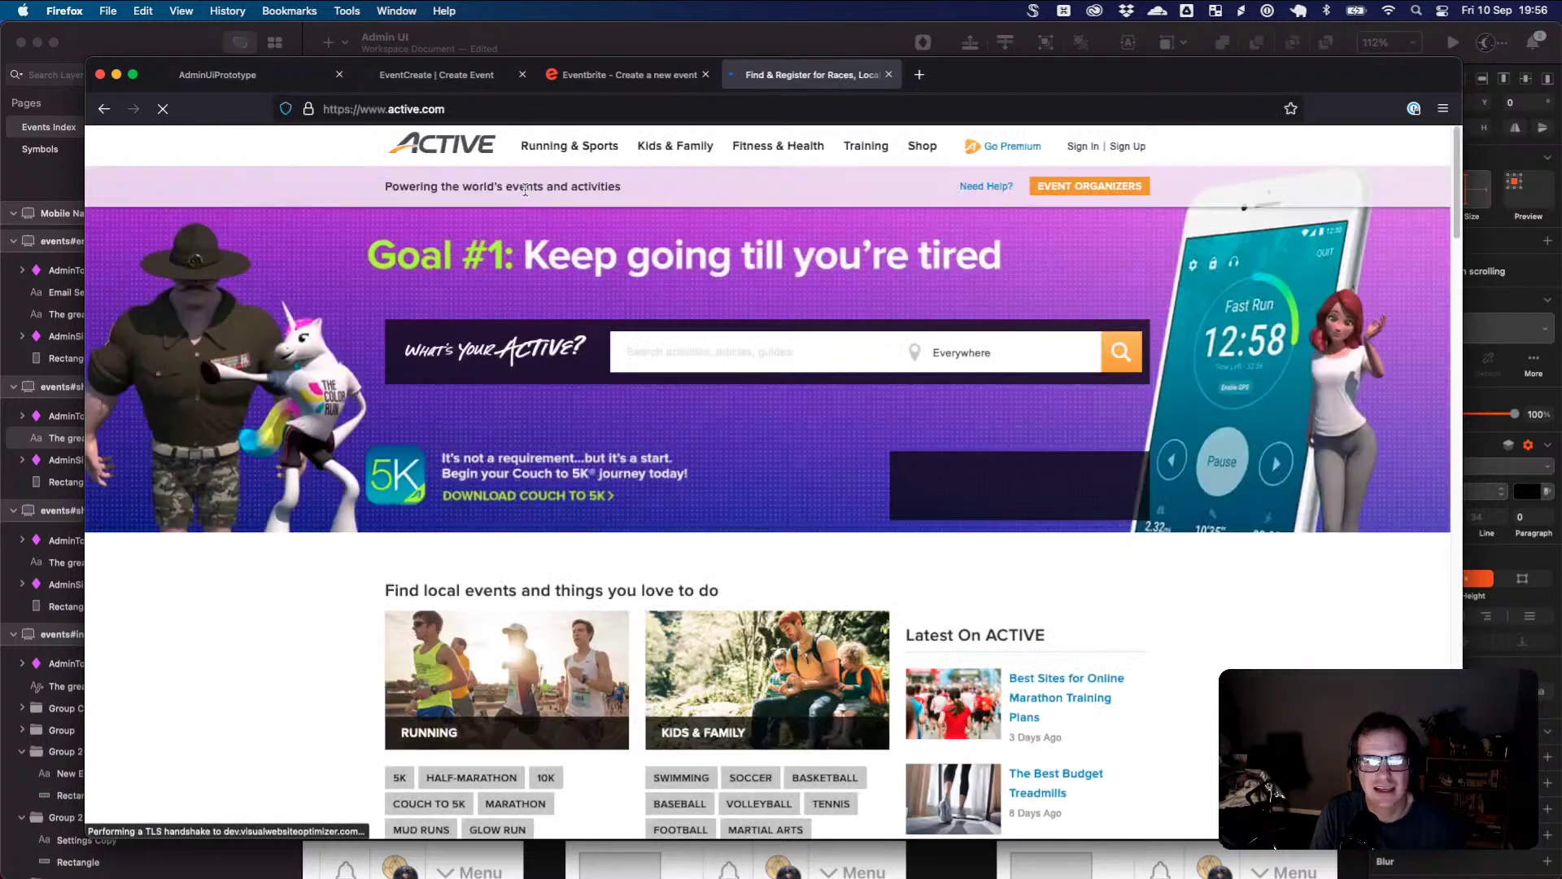
- Sign in to the ACTIVE account using the saved login from 1Password
click(1083, 146)
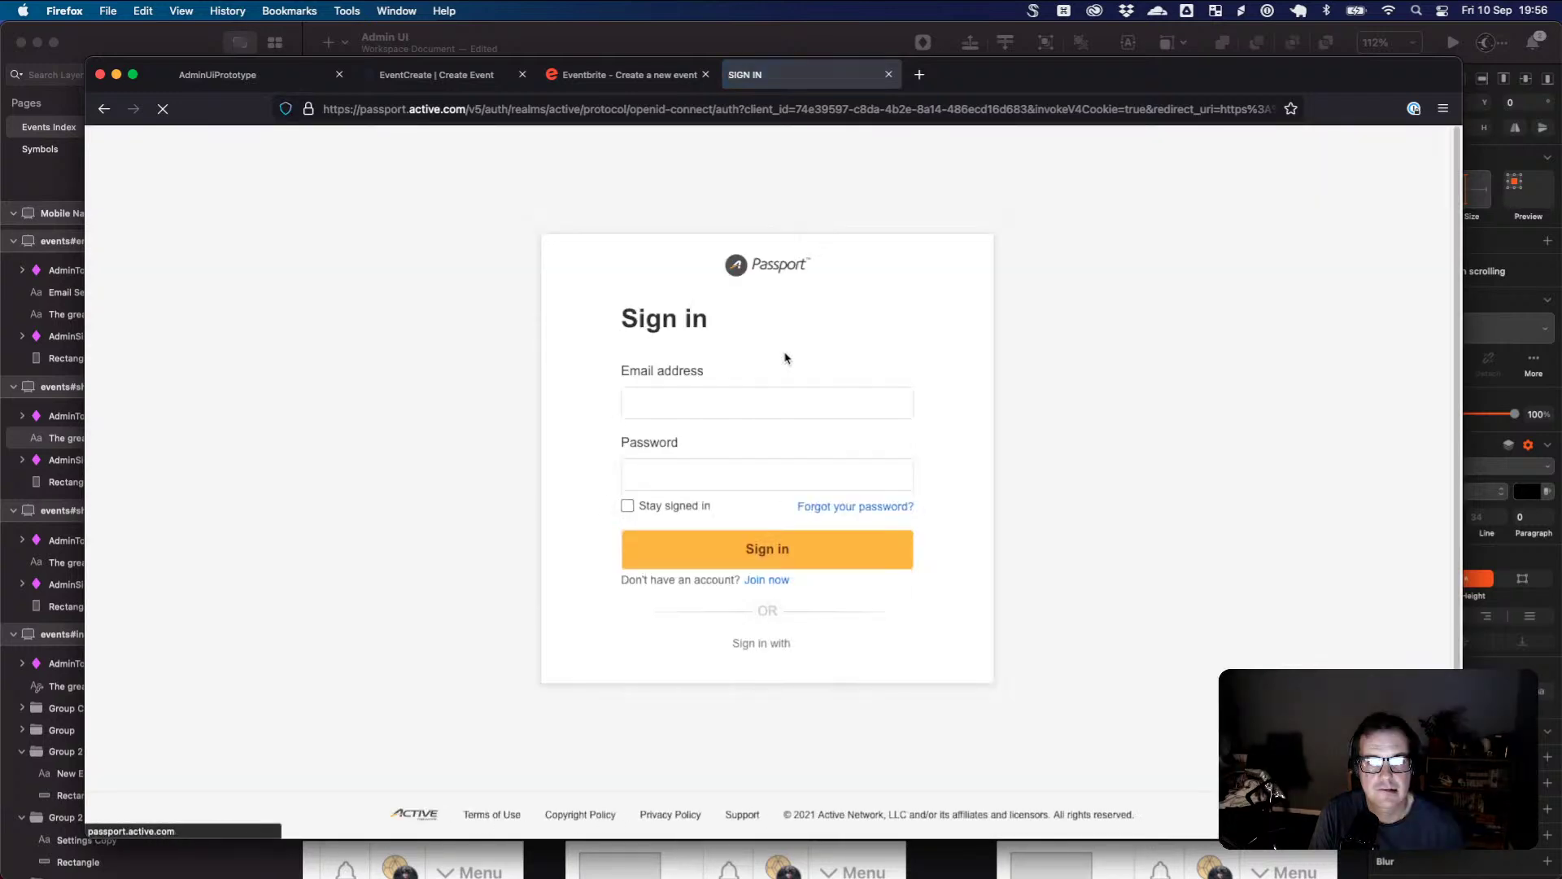
click(728, 401)
click(895, 404)
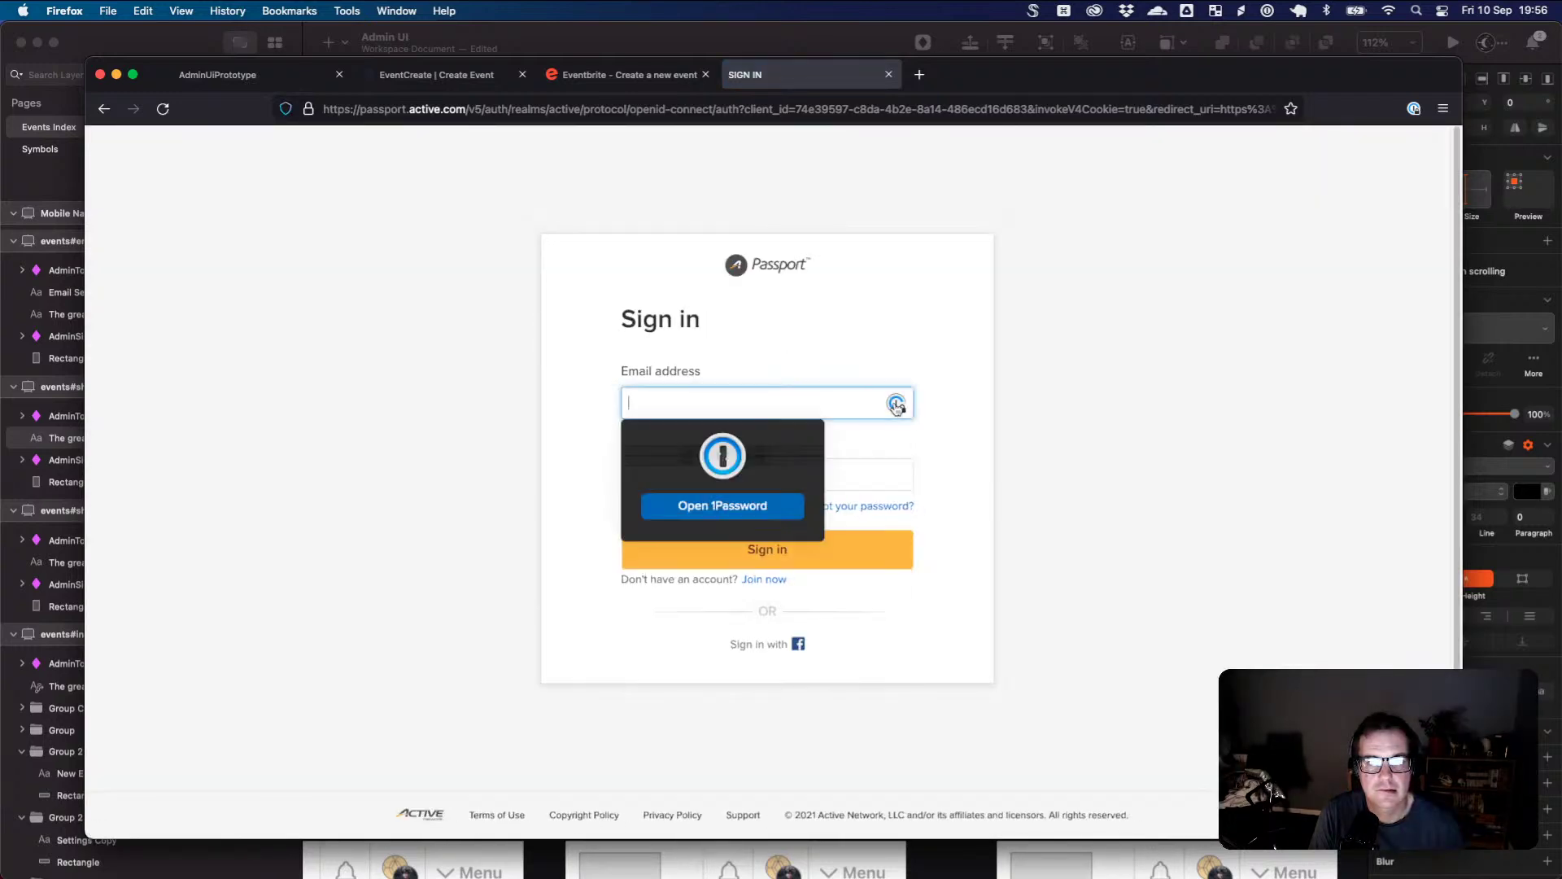
click(776, 505)
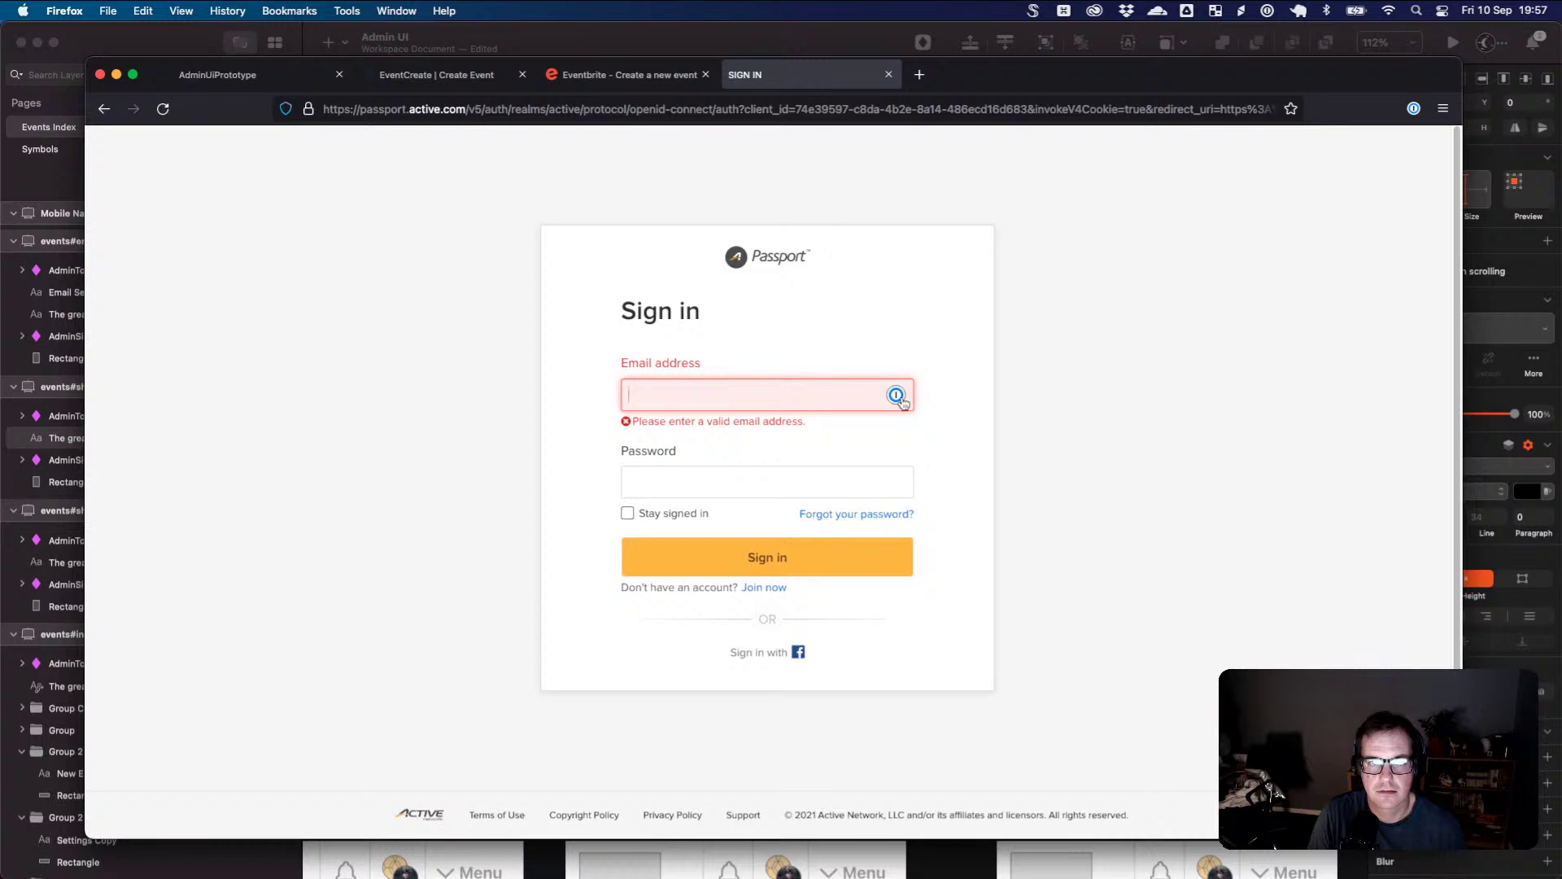
click(896, 395)
click(716, 428)
click(838, 544)
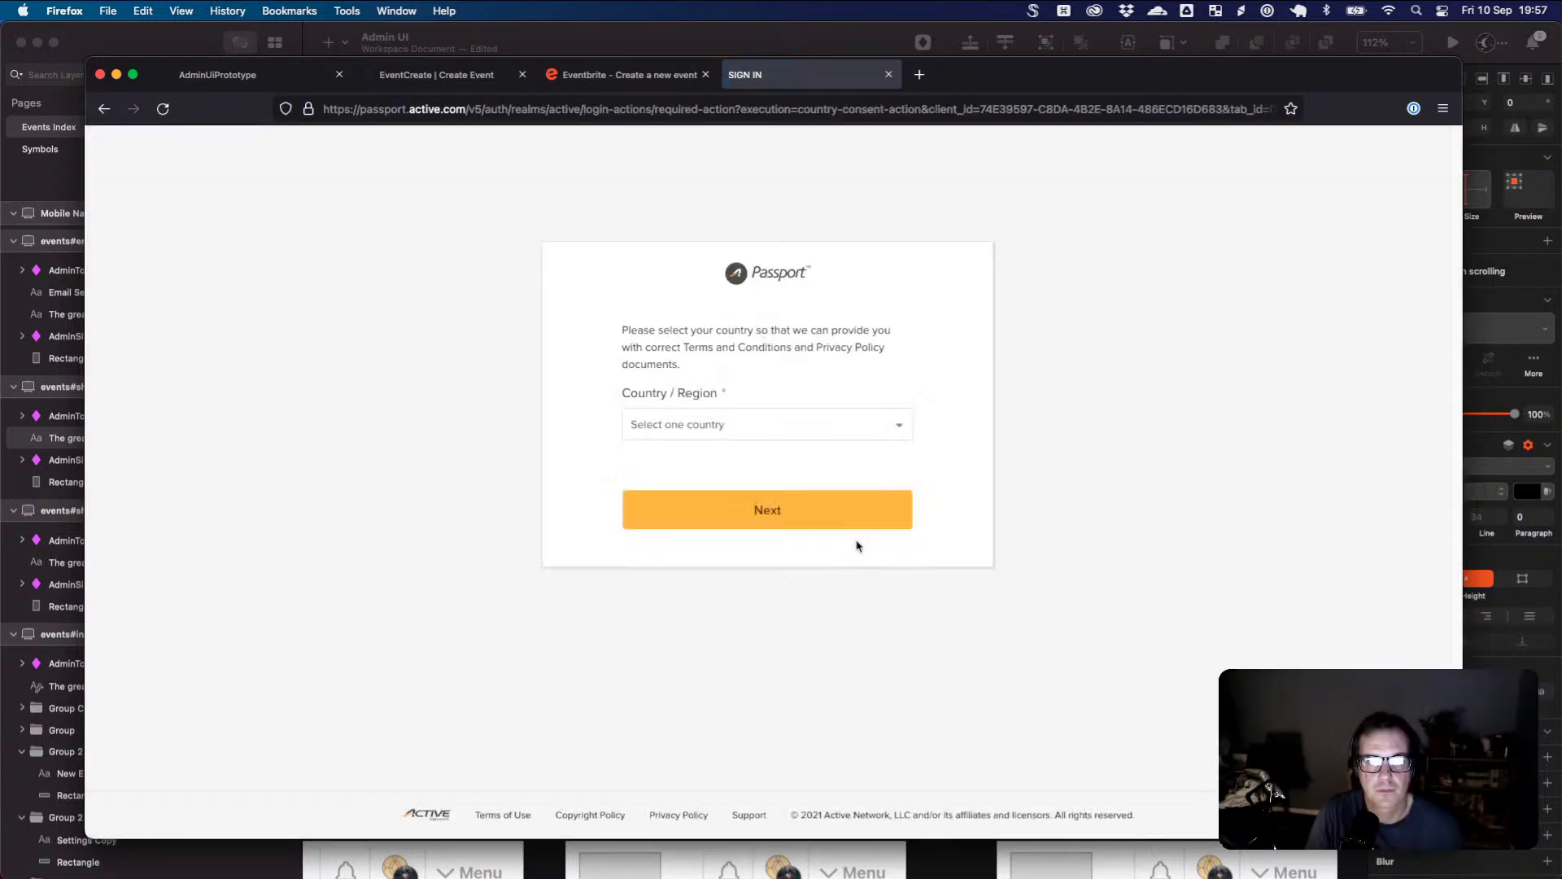
- Choose United Kingdom as the country and continue
click(794, 430)
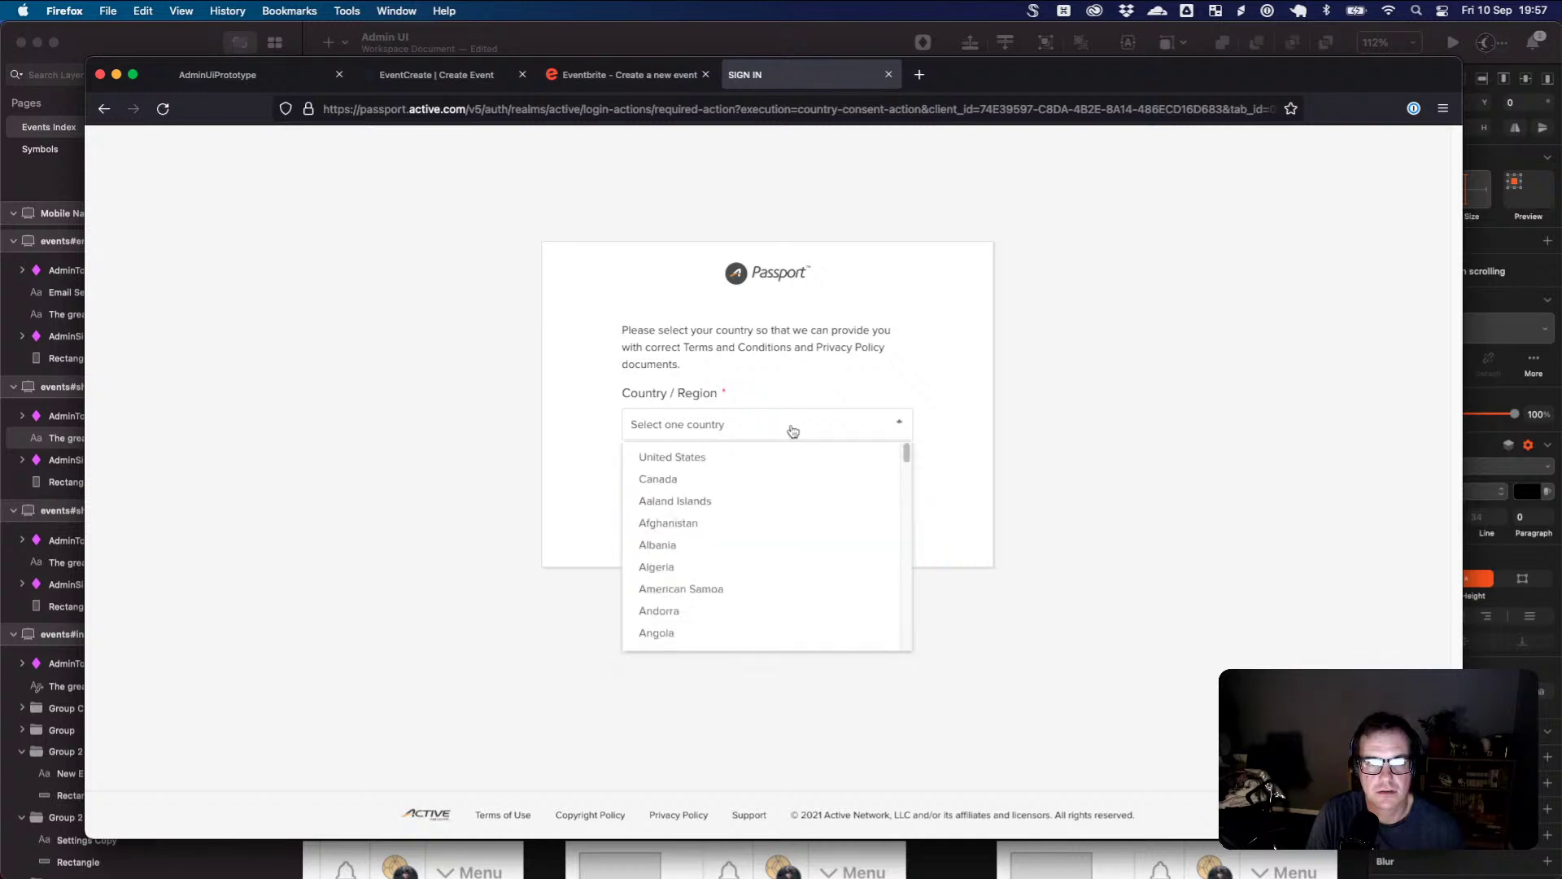
drag(901, 471, 900, 637)
click(764, 489)
click(747, 516)
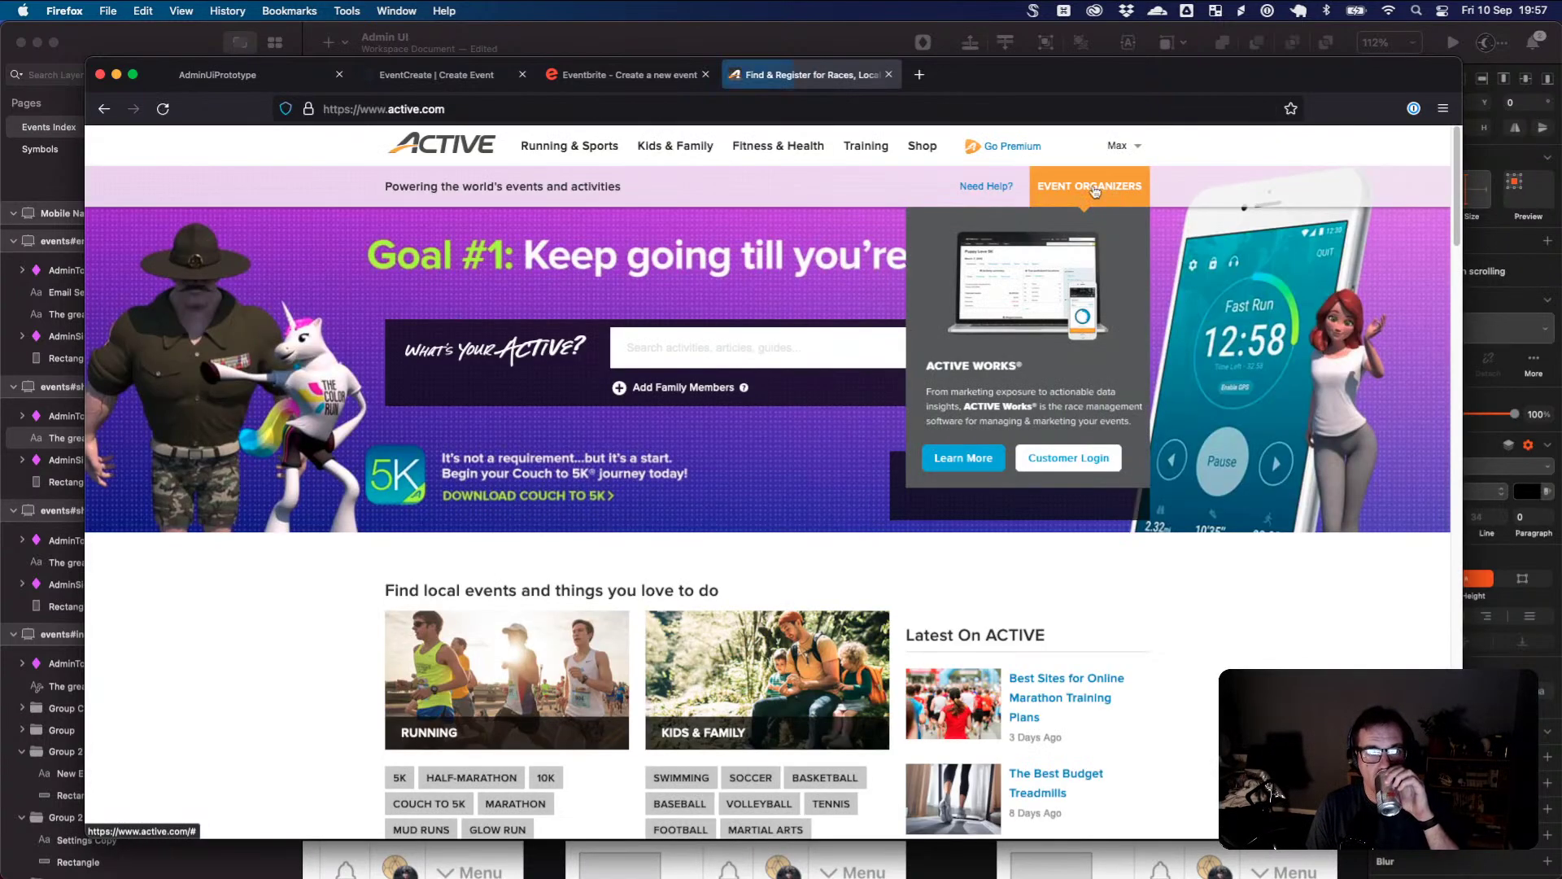
- Filter My Events by Past events, then Current and past events, before returning to the ACTIVE home tab
mouse_move(1137, 152)
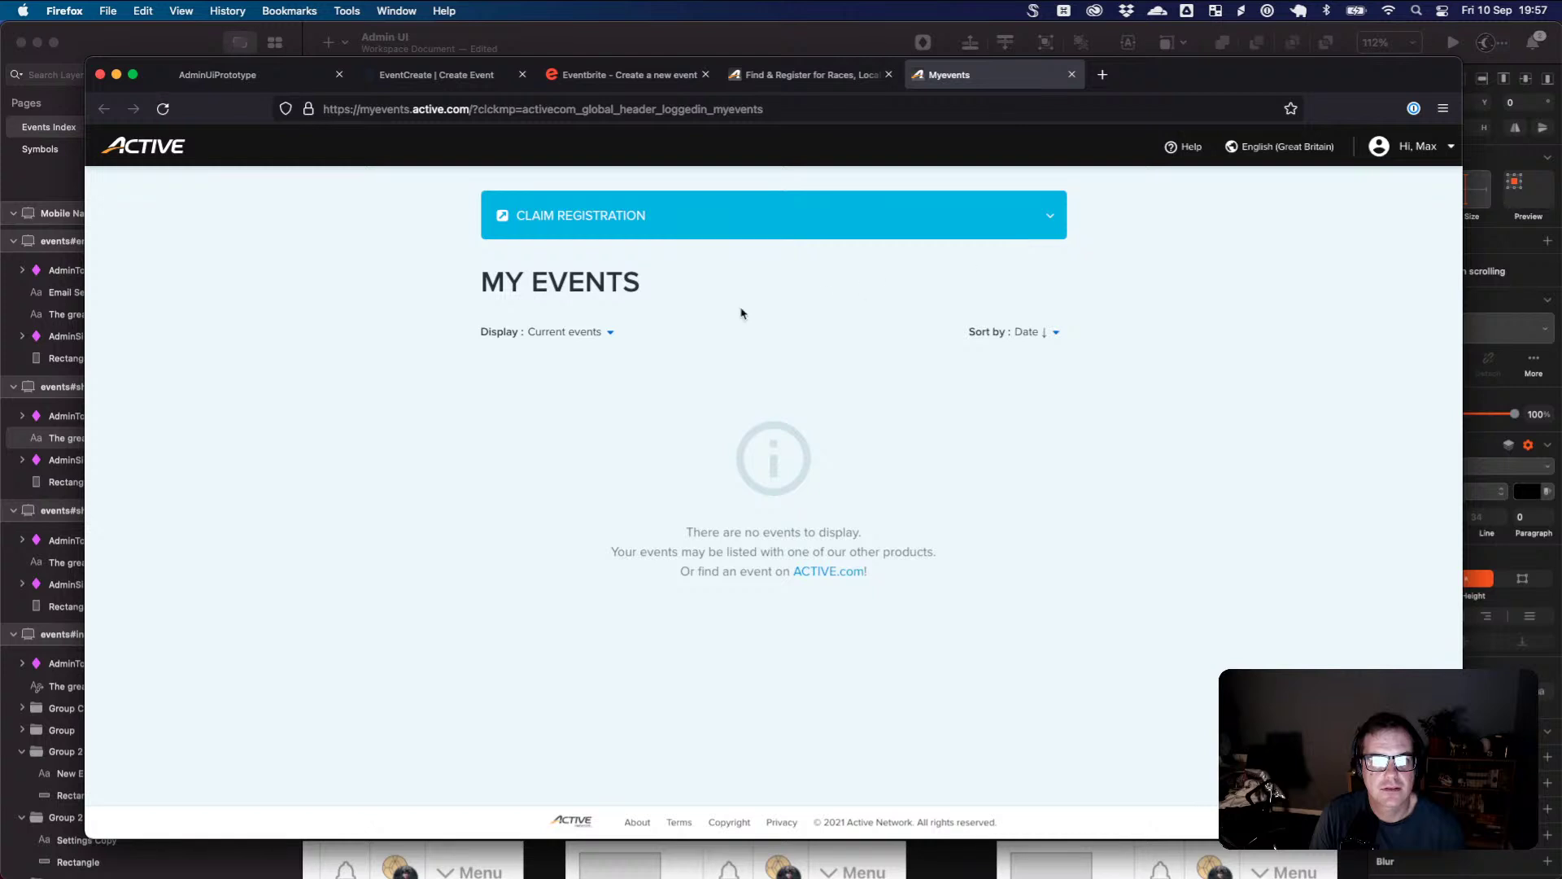
click(604, 333)
click(600, 430)
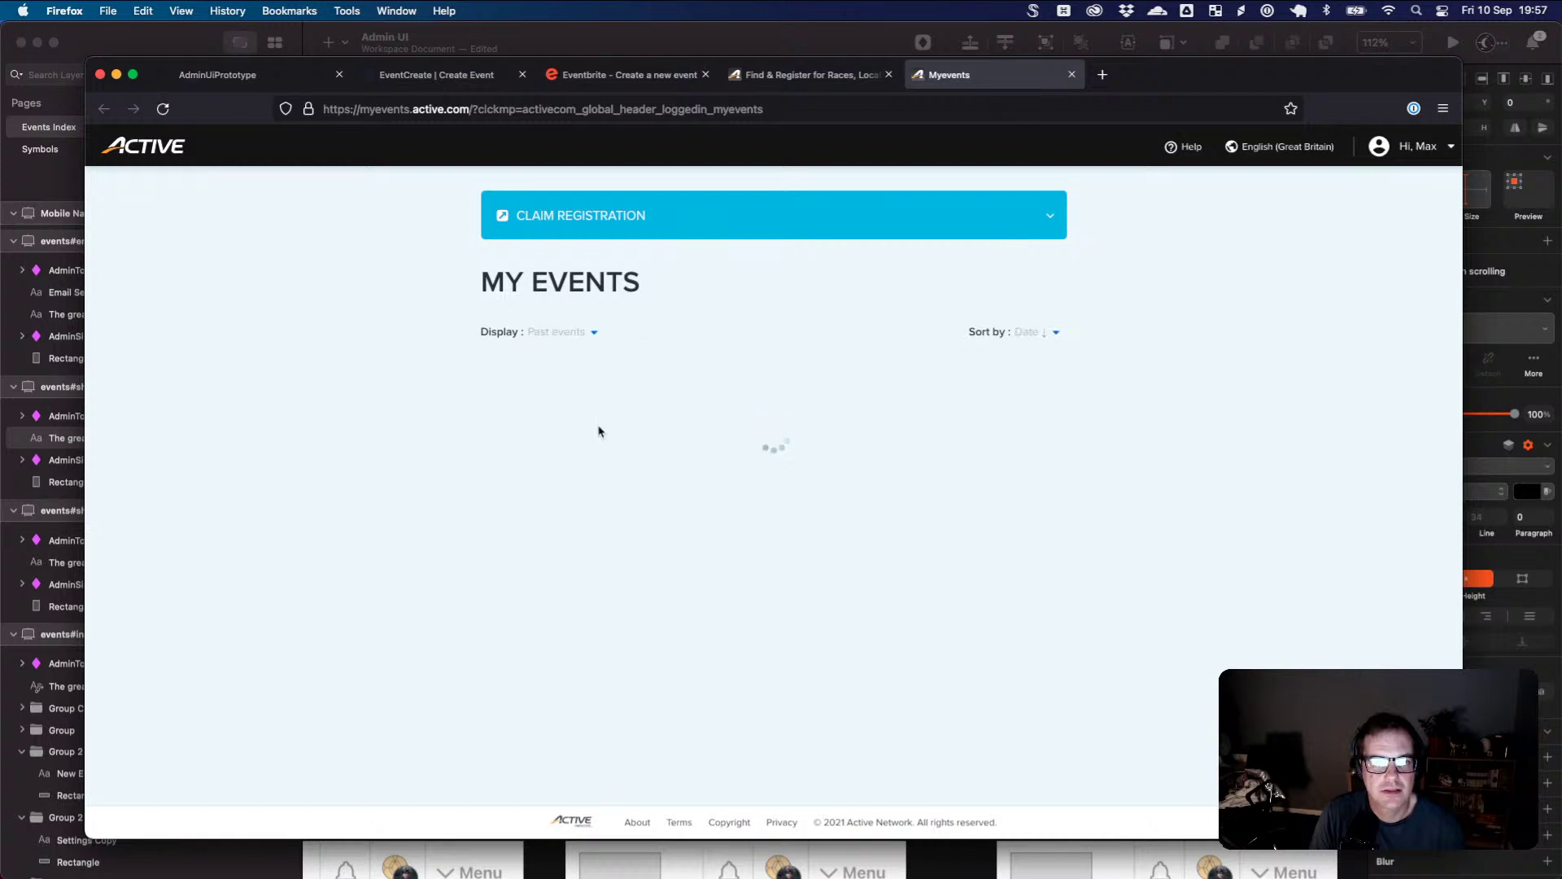
click(586, 333)
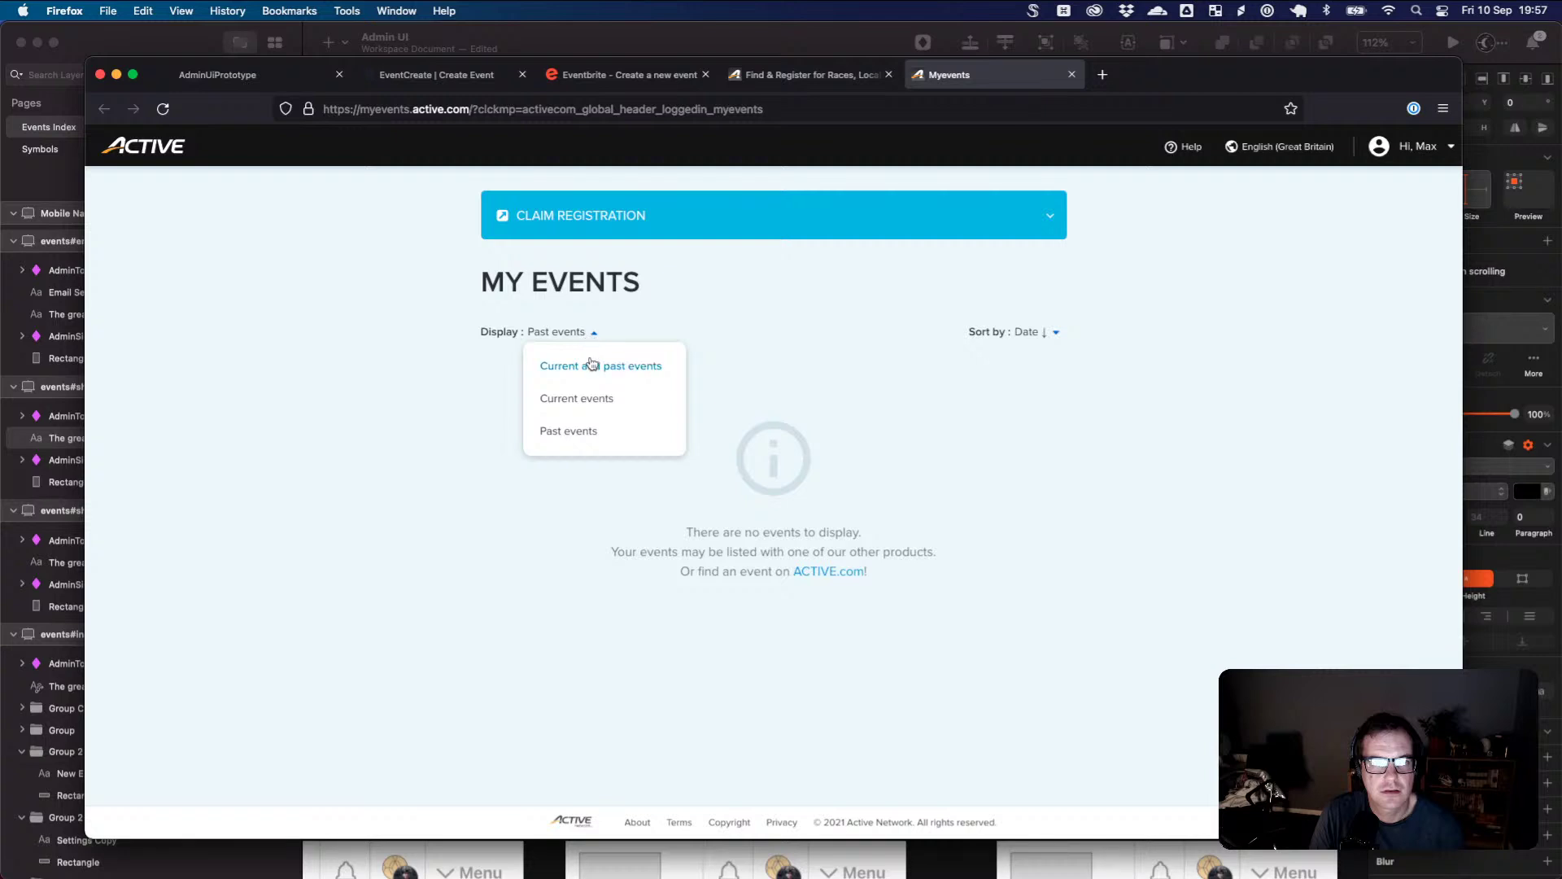
click(592, 367)
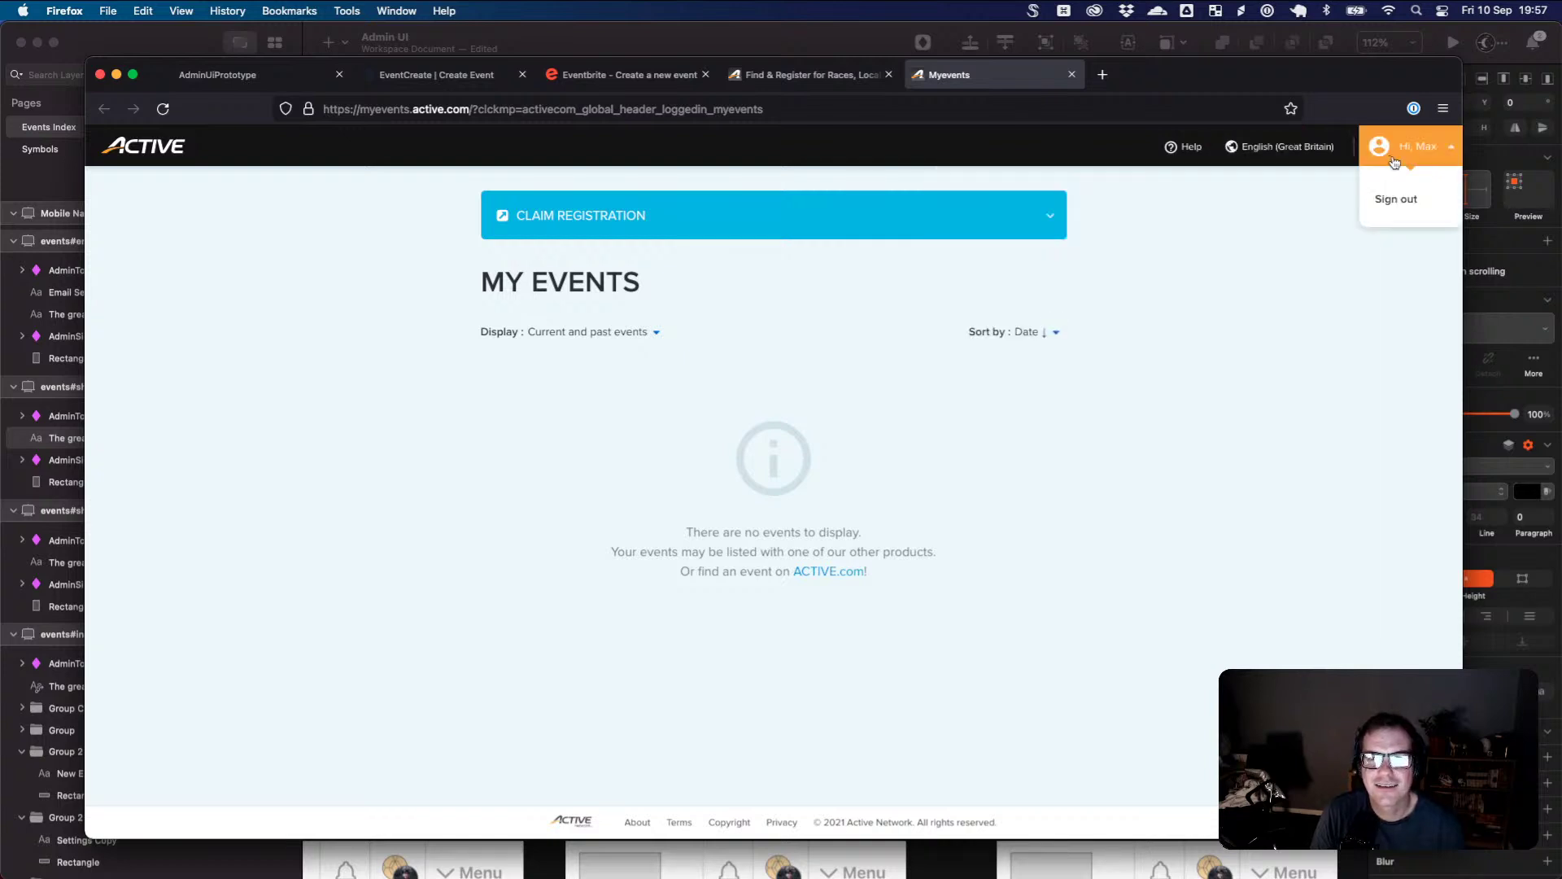
mouse_move(1330, 153)
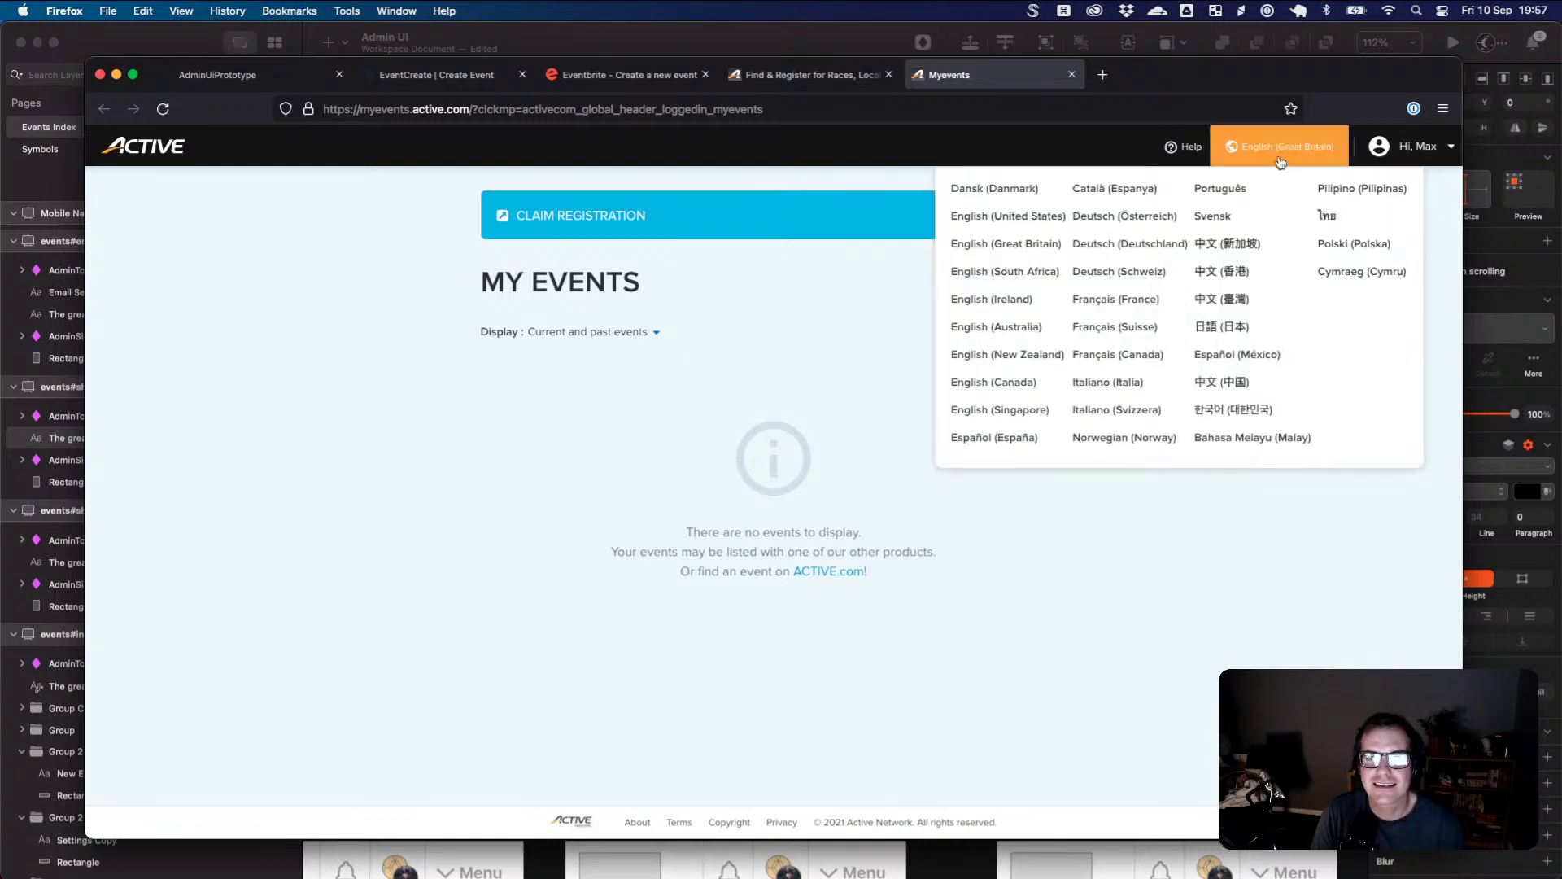
mouse_move(1399, 157)
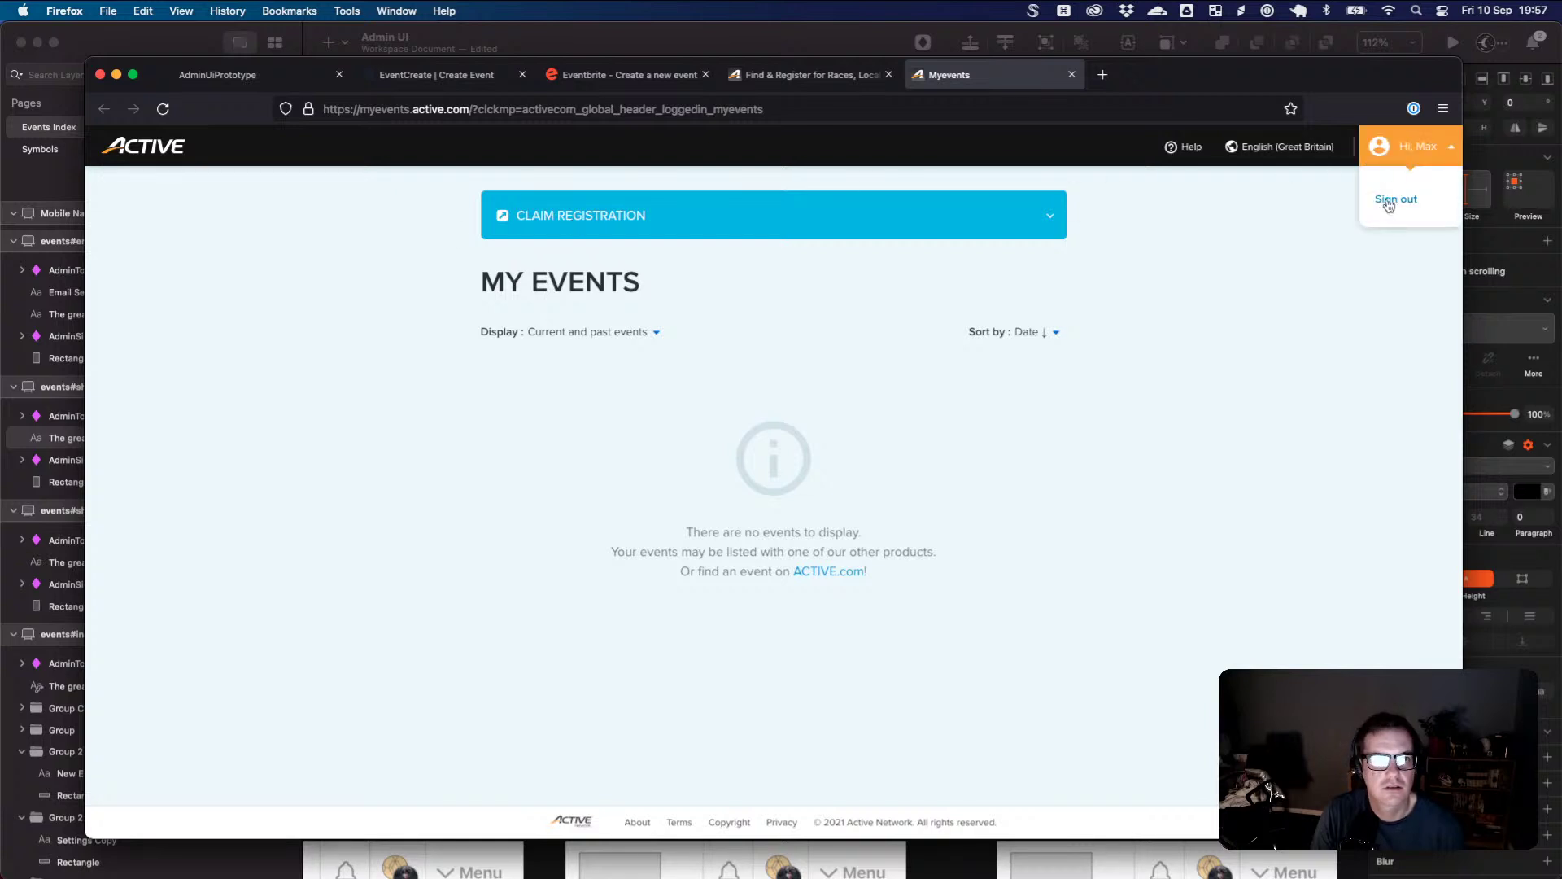
click(801, 74)
- Visit the ACTIVE Works login, My Events and Endurance pages, ending on the Sundae Club dashboard
mouse_move(1037, 210)
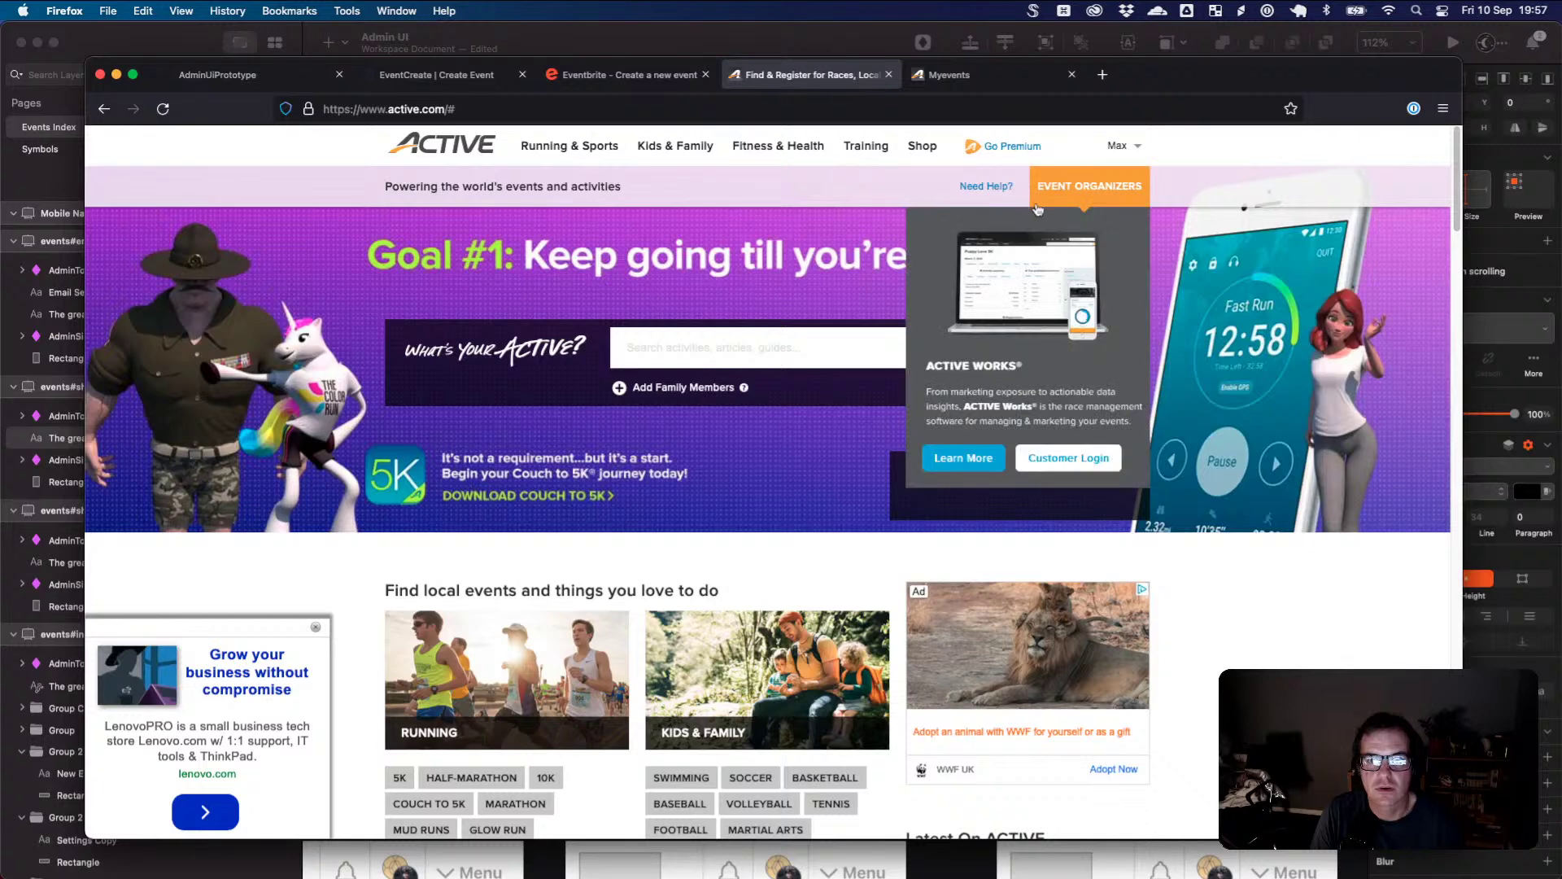
click(1062, 449)
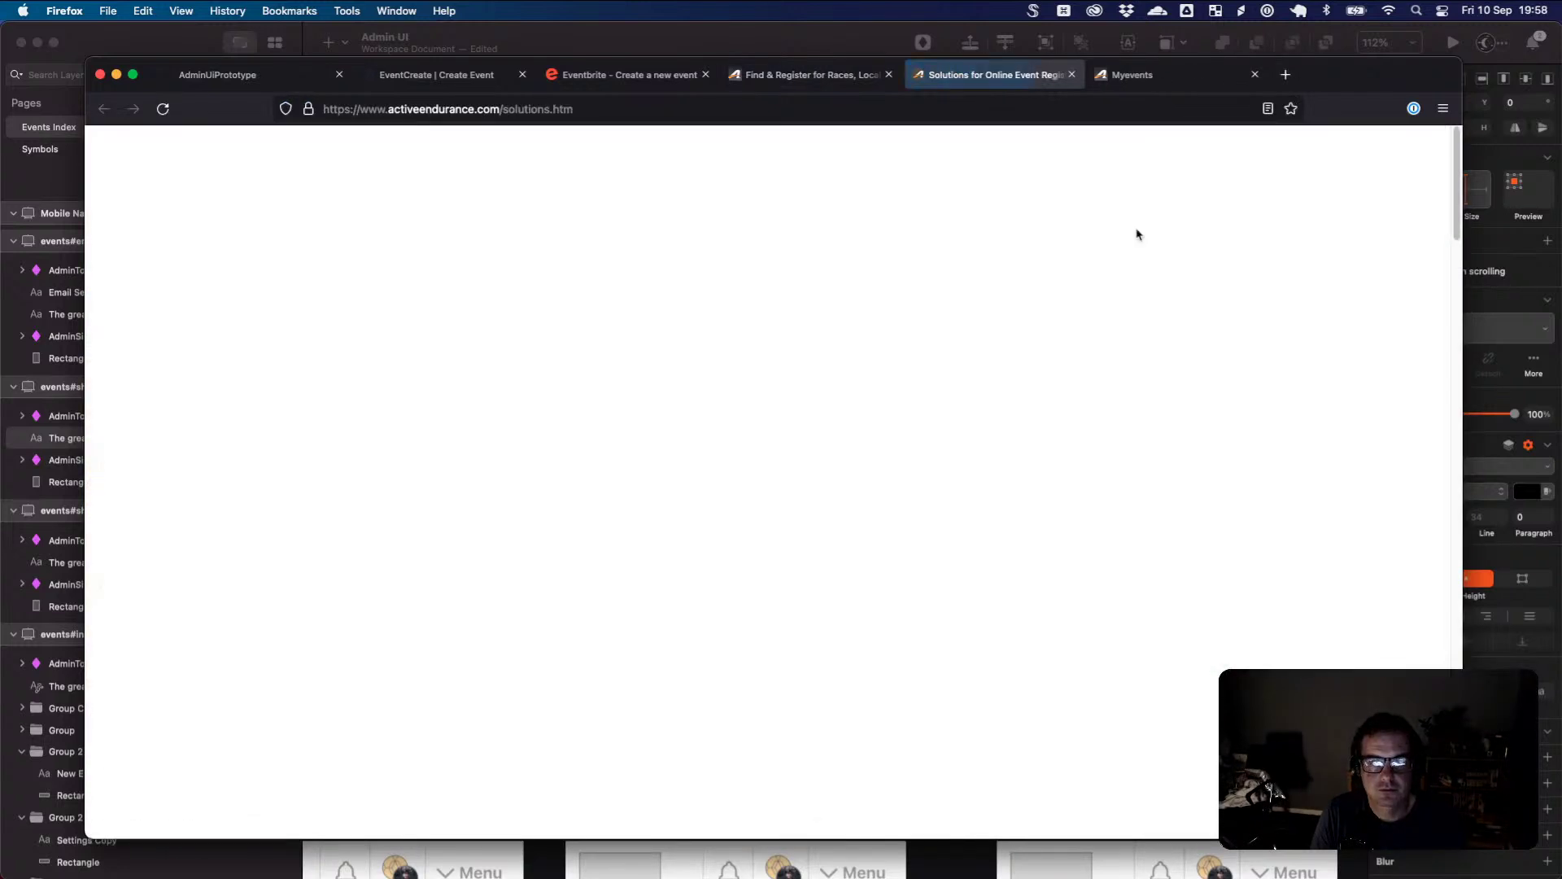
click(1398, 151)
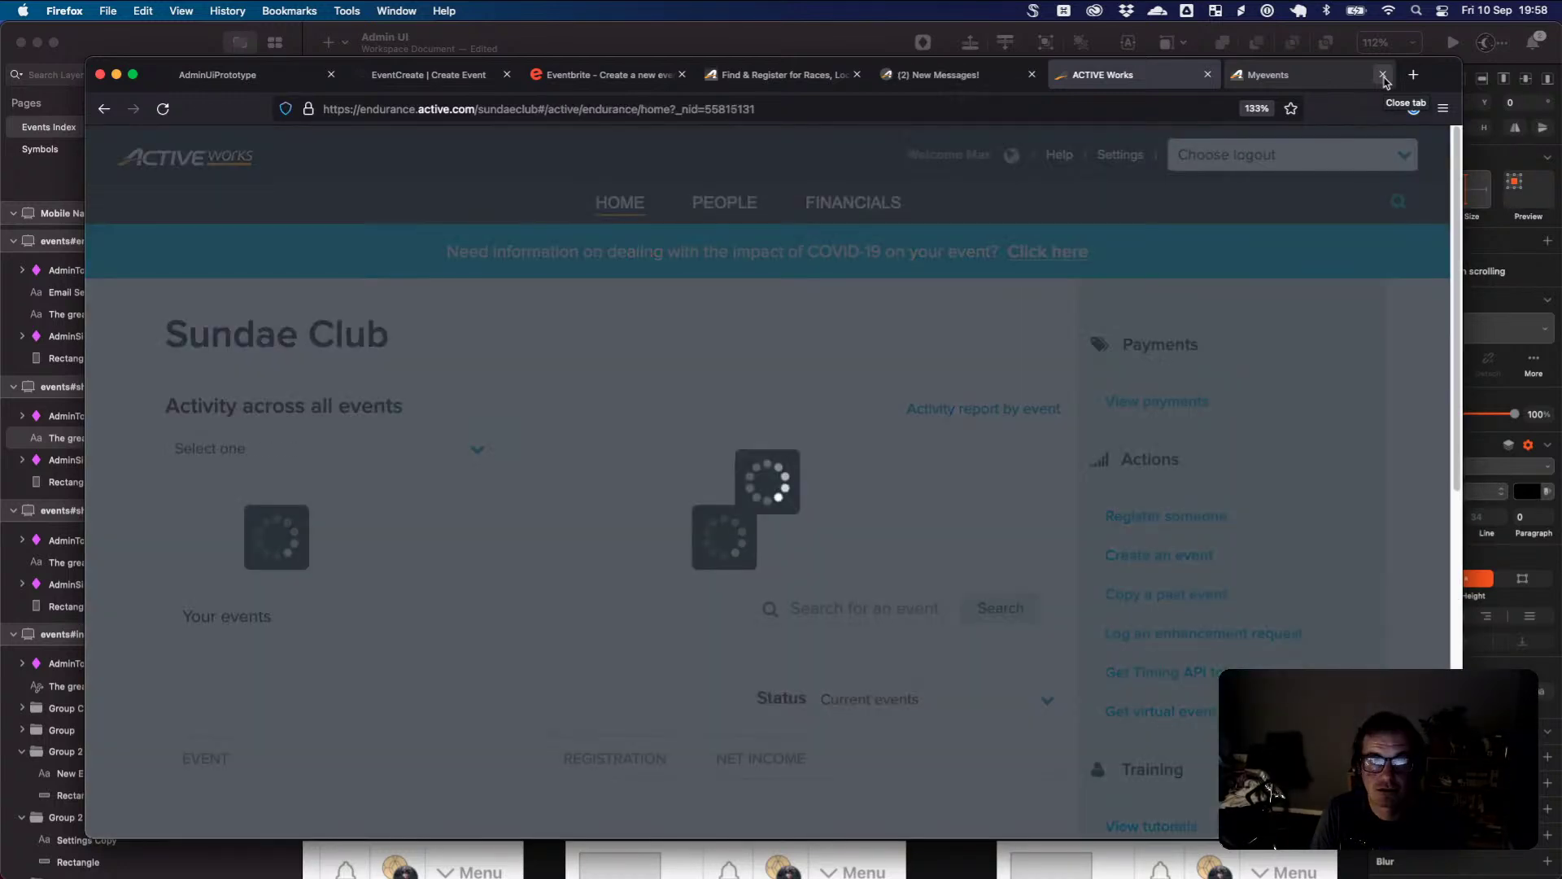
click(1321, 80)
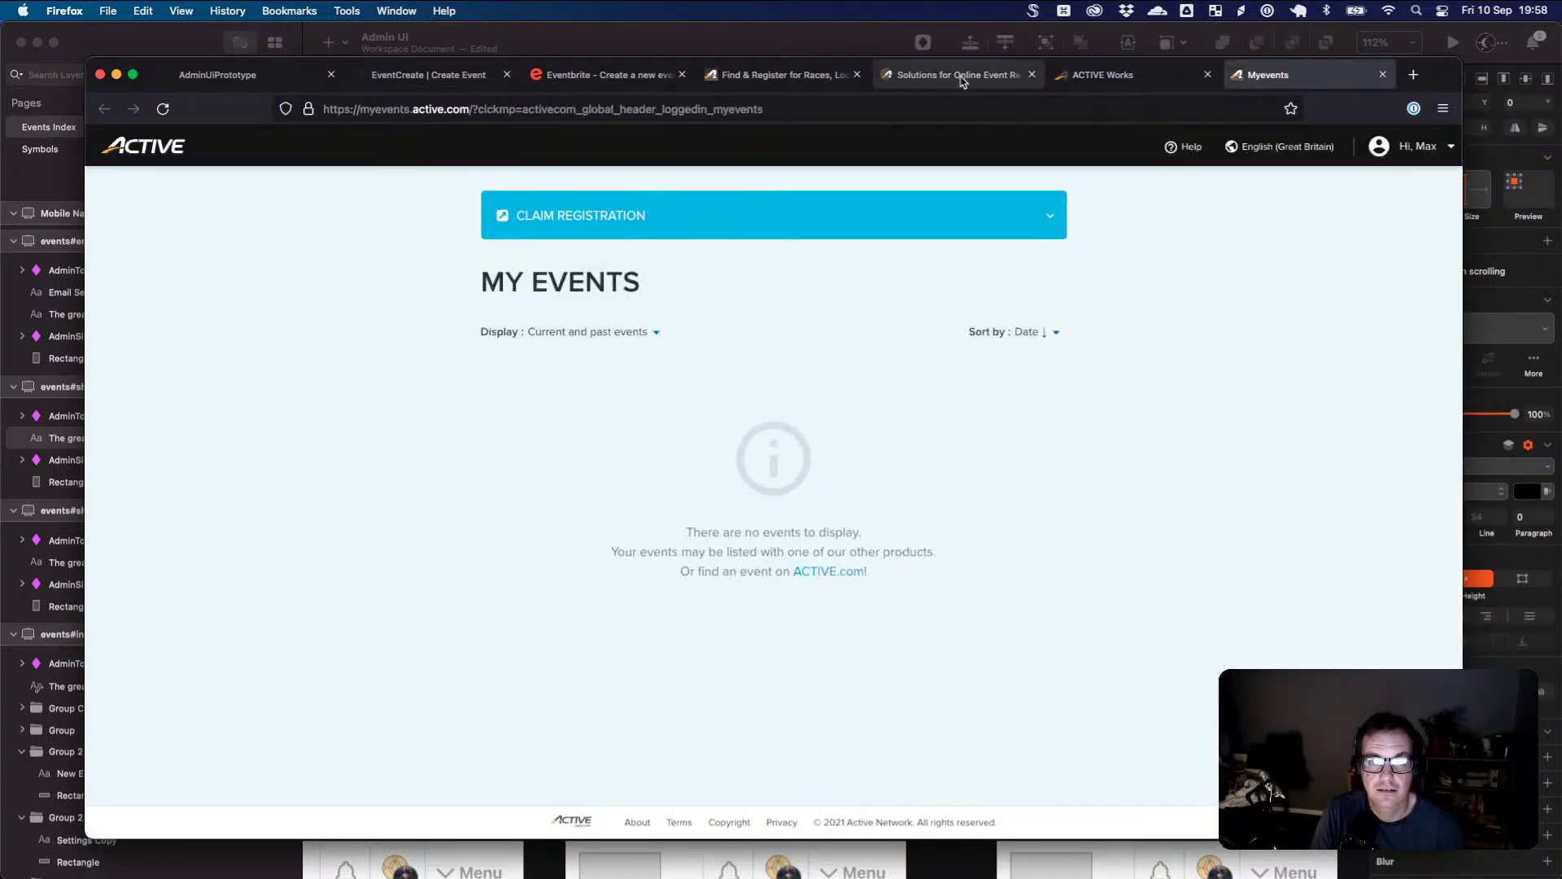
click(961, 77)
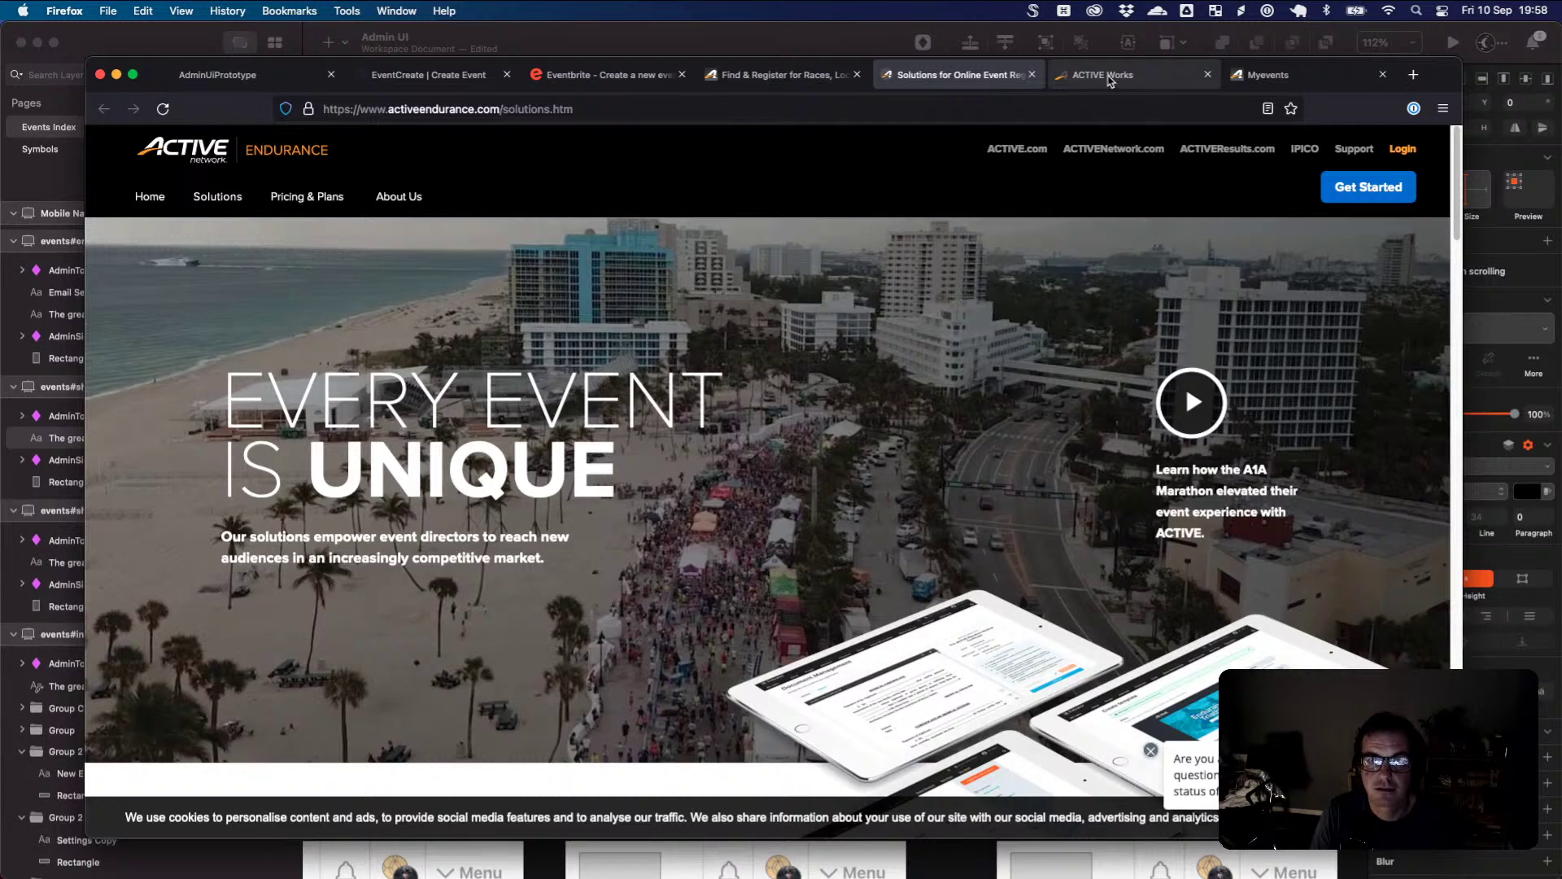
click(1110, 80)
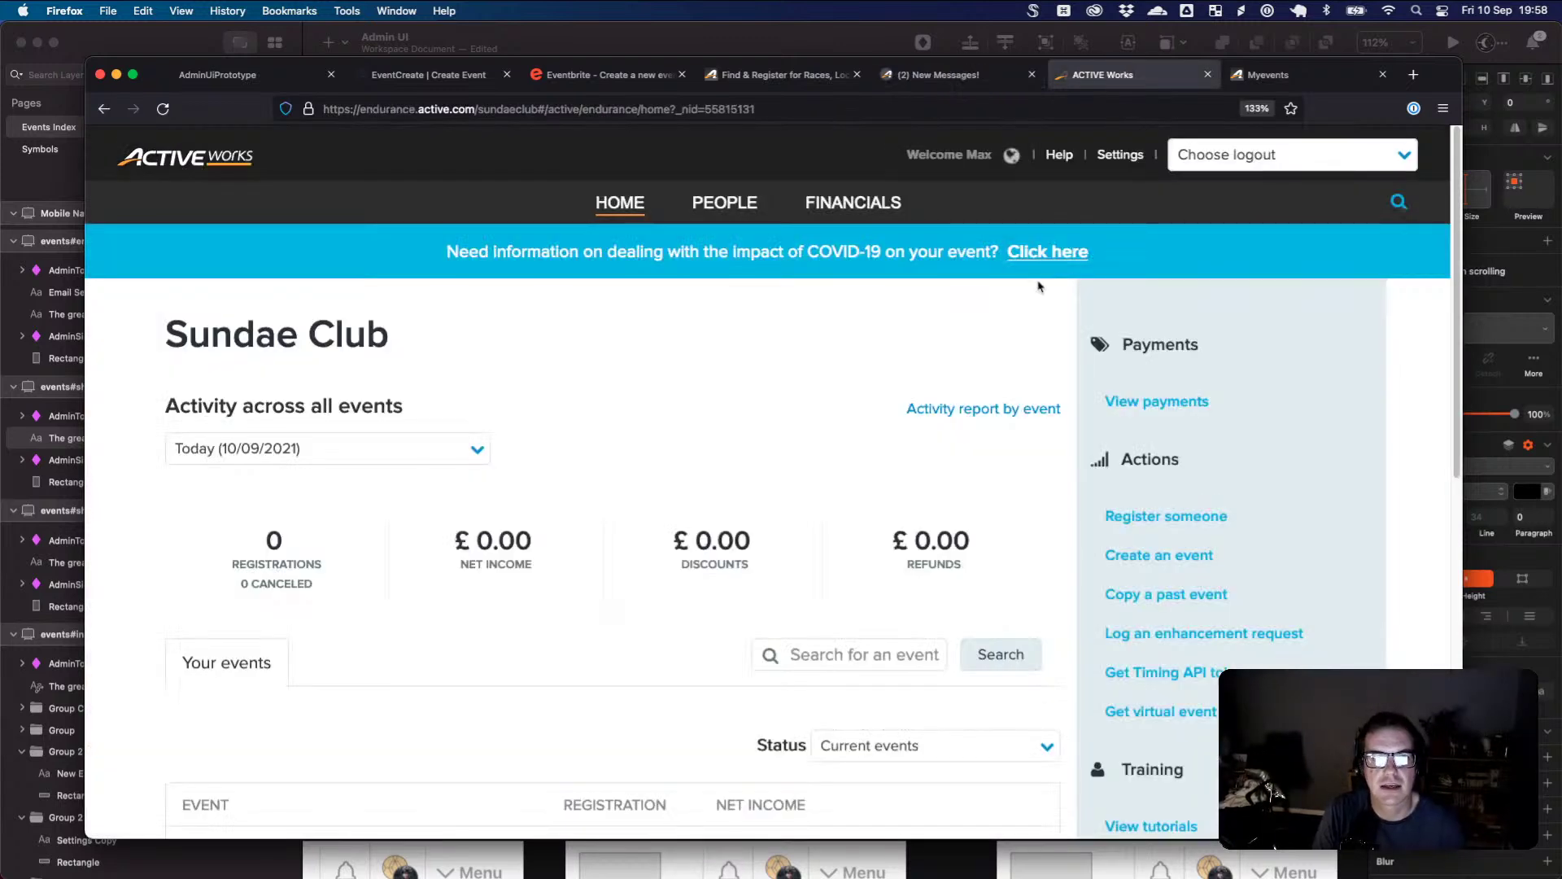
- Open the Test Event's dashboard and review its setup summary
scroll(786, 365, down, 5)
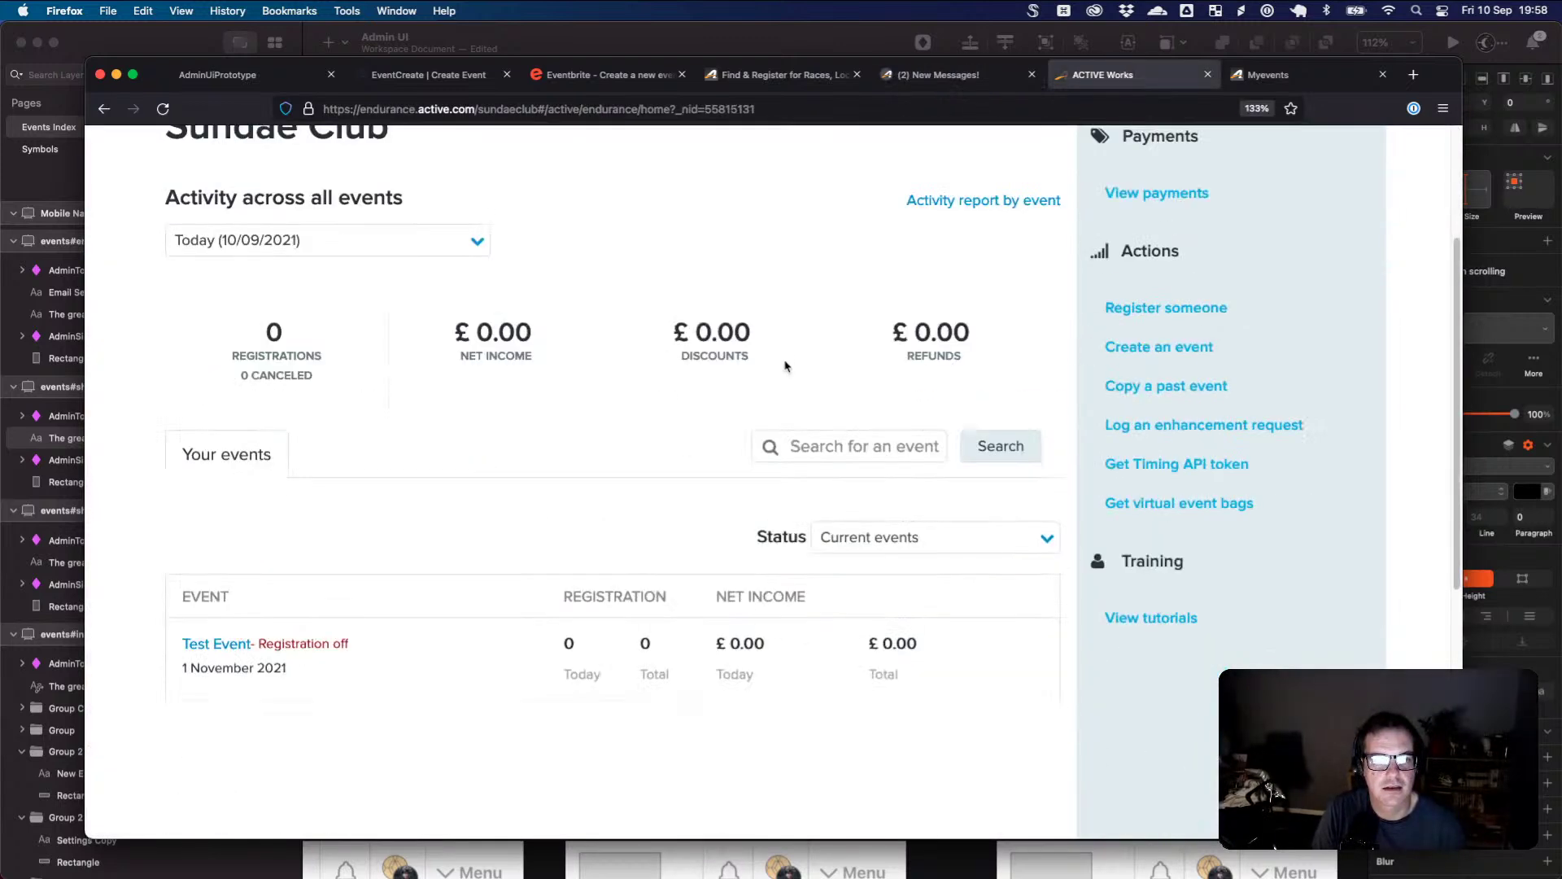
click(221, 622)
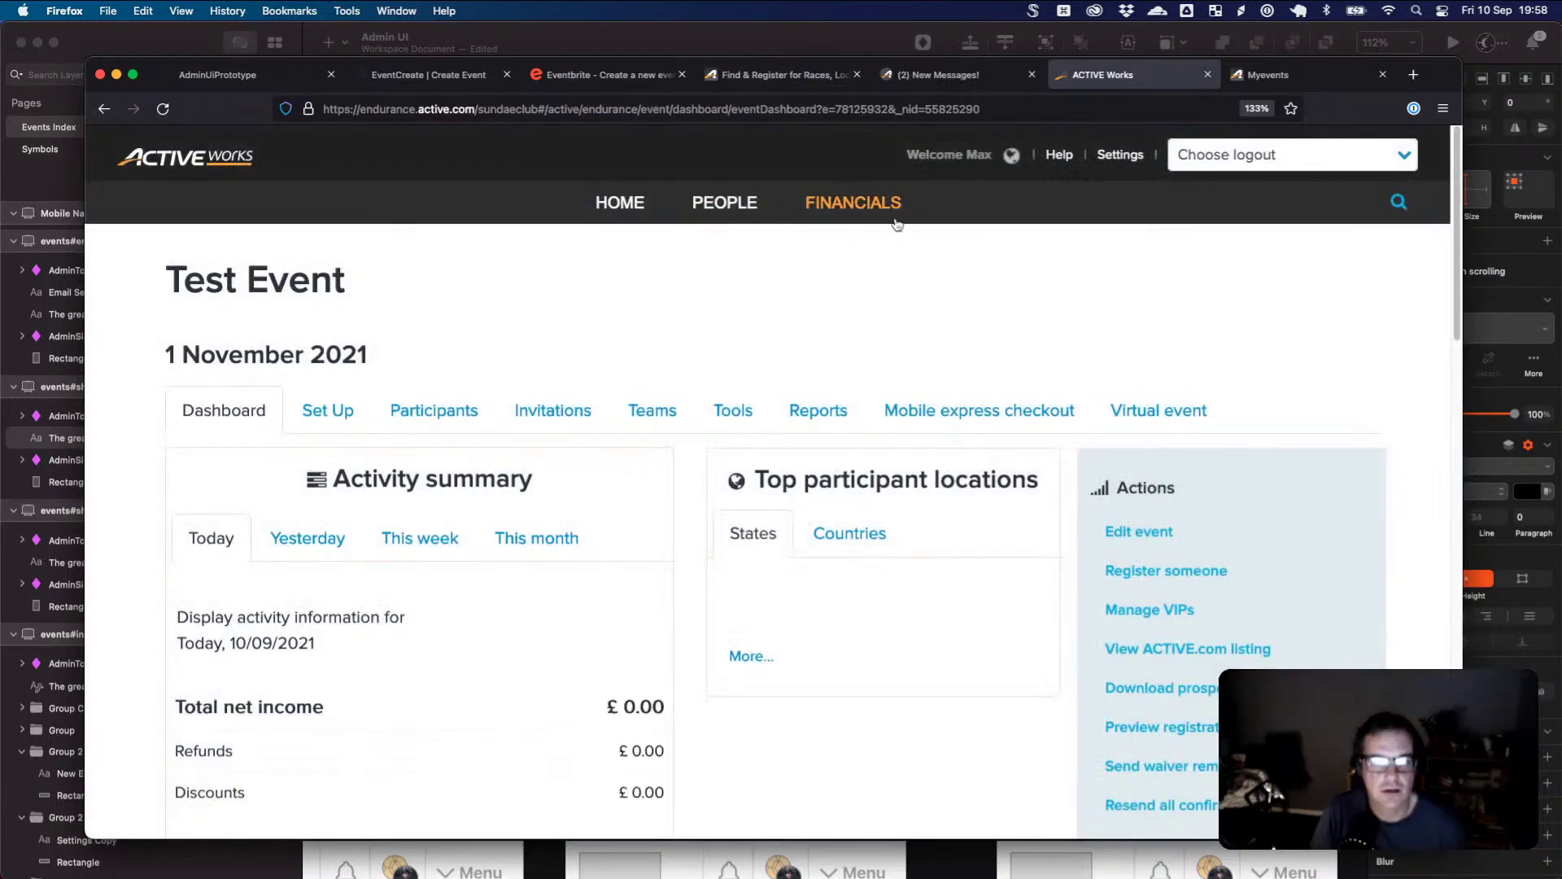
scroll(956, 328, down, 2)
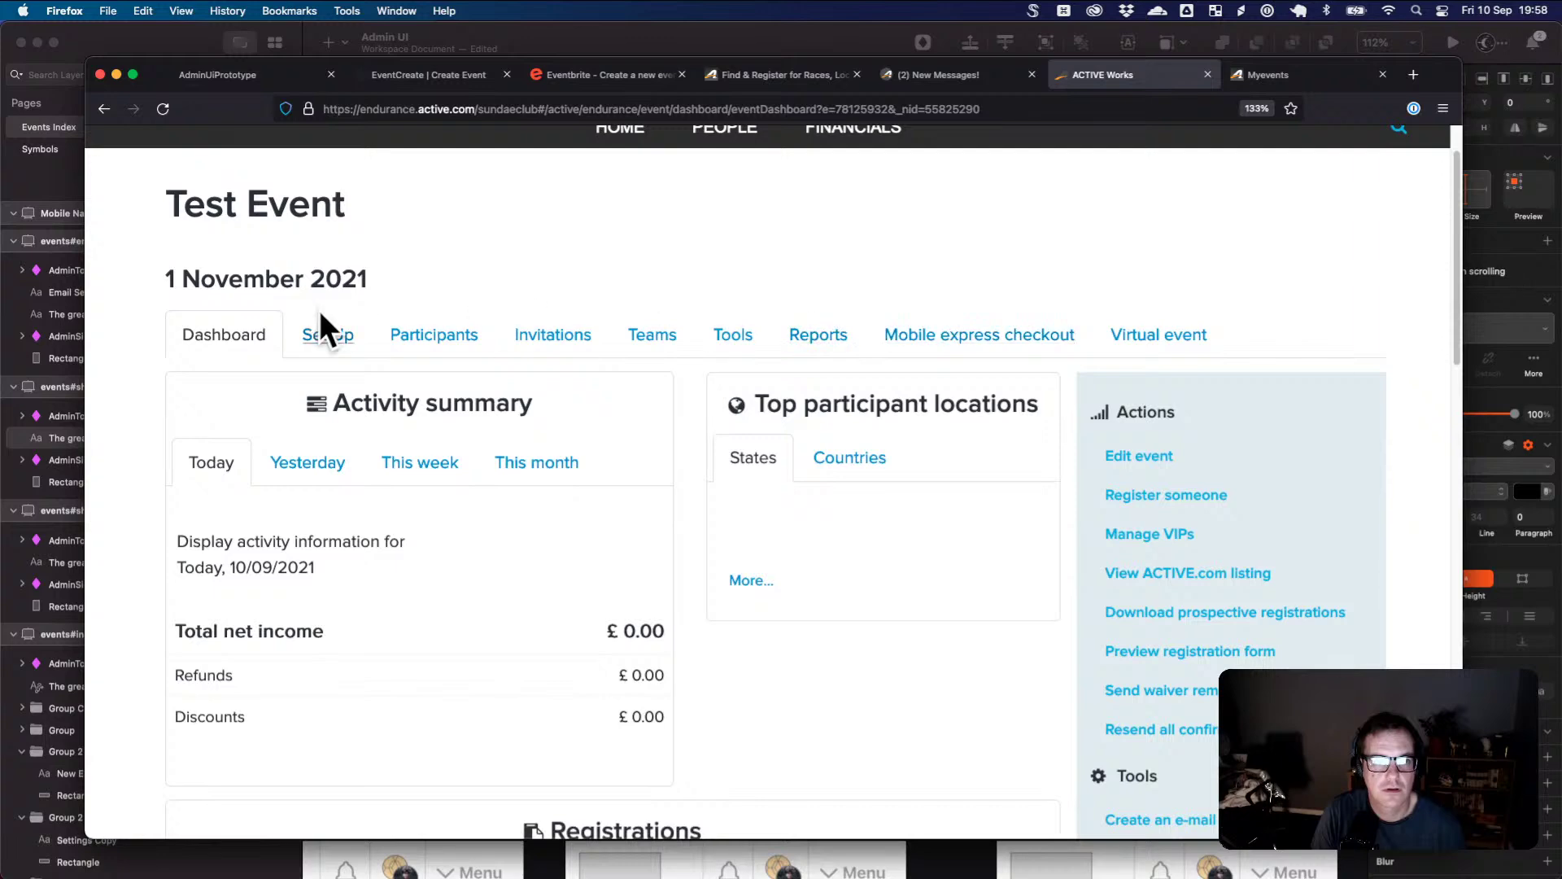
click(324, 330)
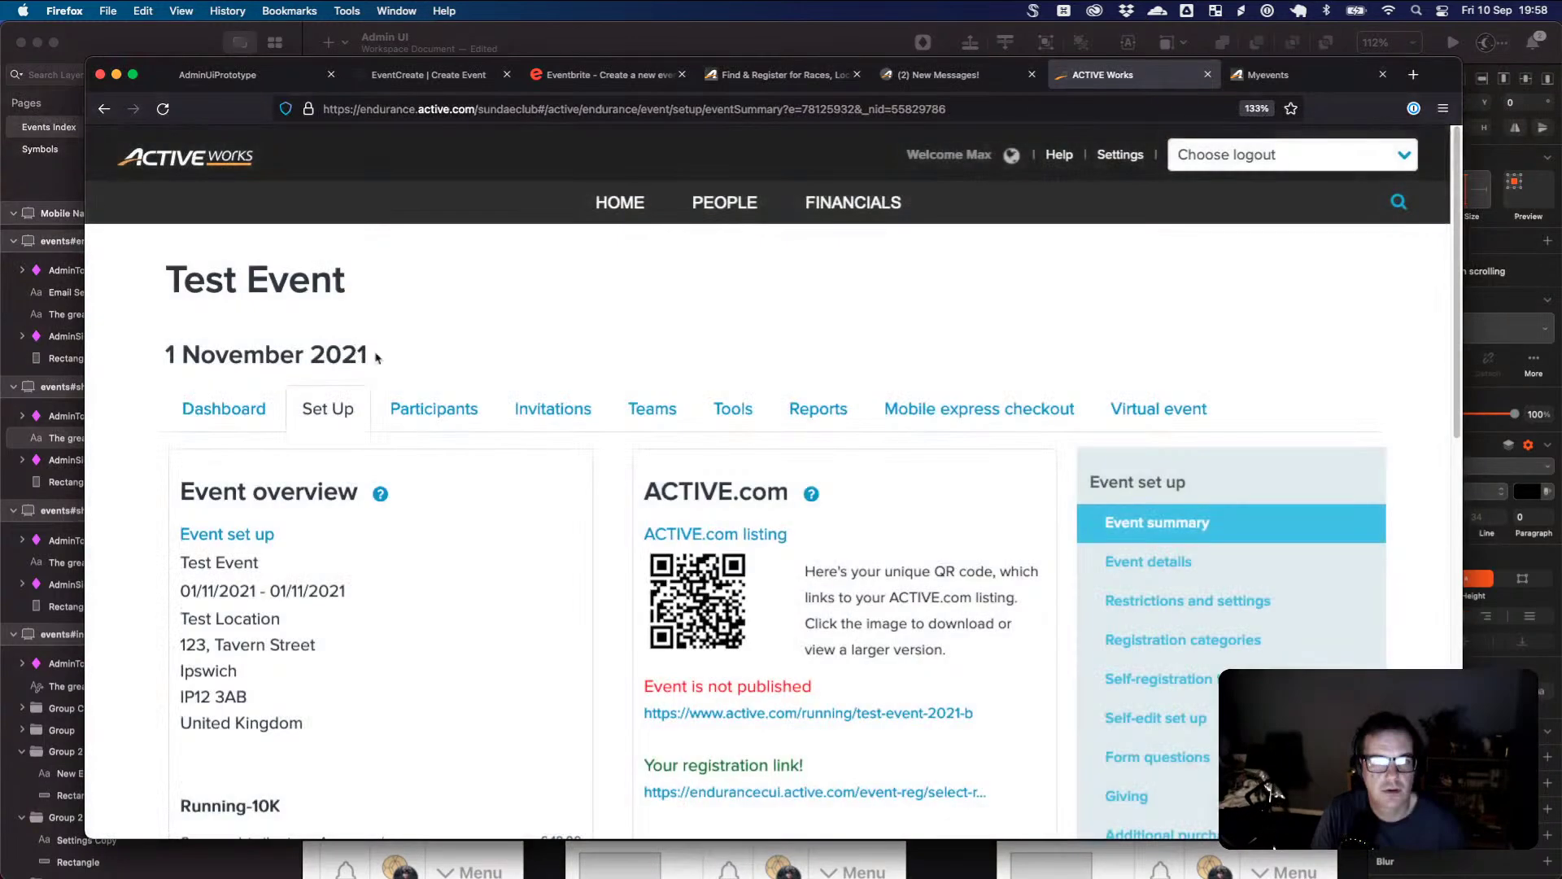
scroll(960, 448, down, 6)
scroll(960, 448, up, 5)
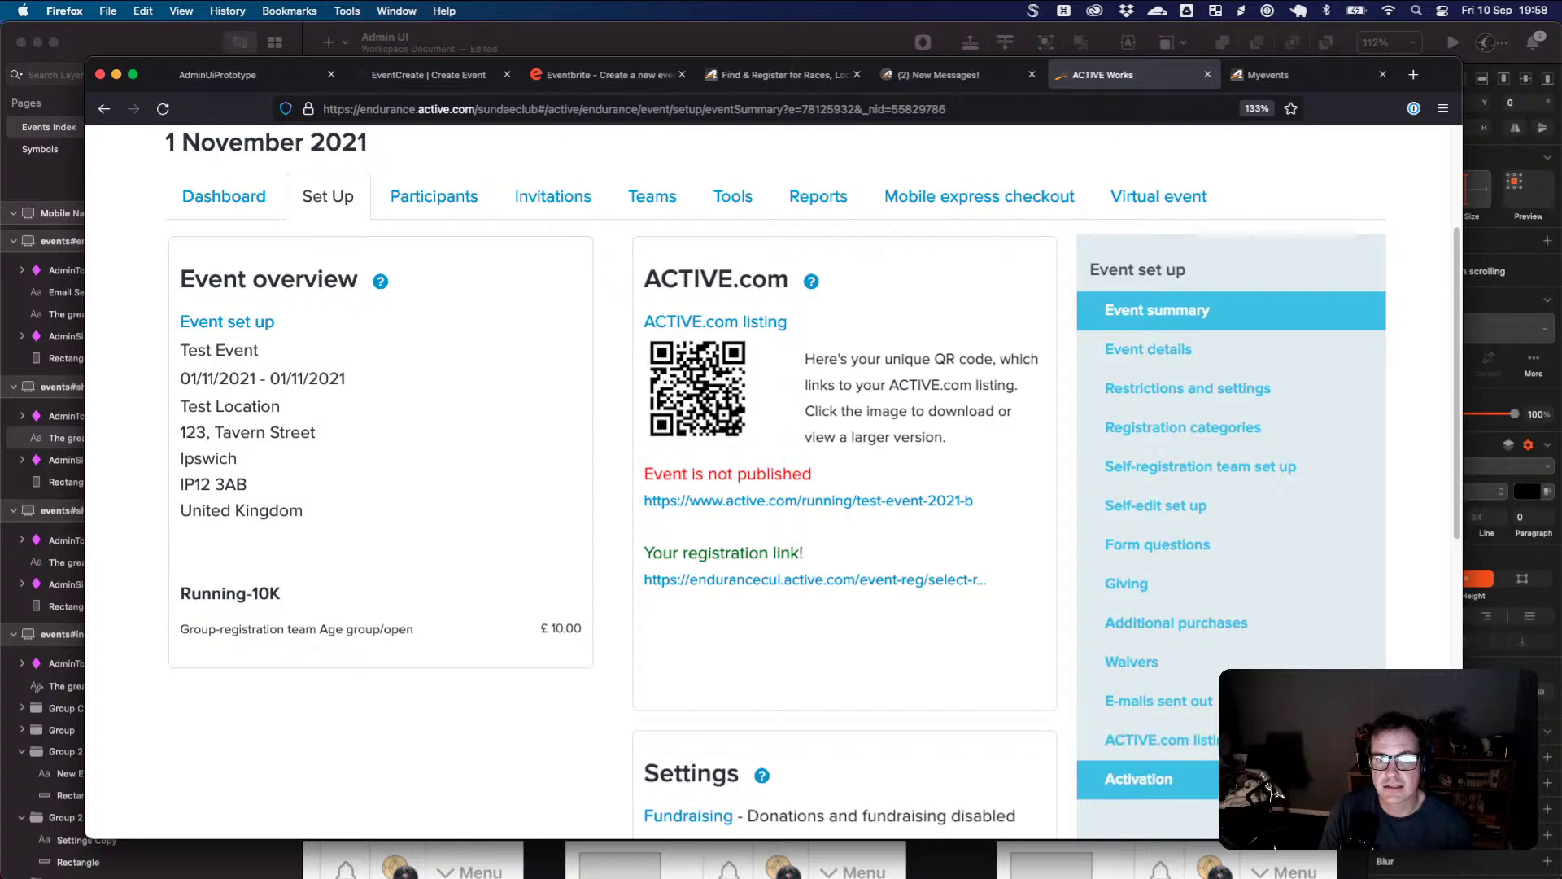
scroll(1262, 594, up, 3)
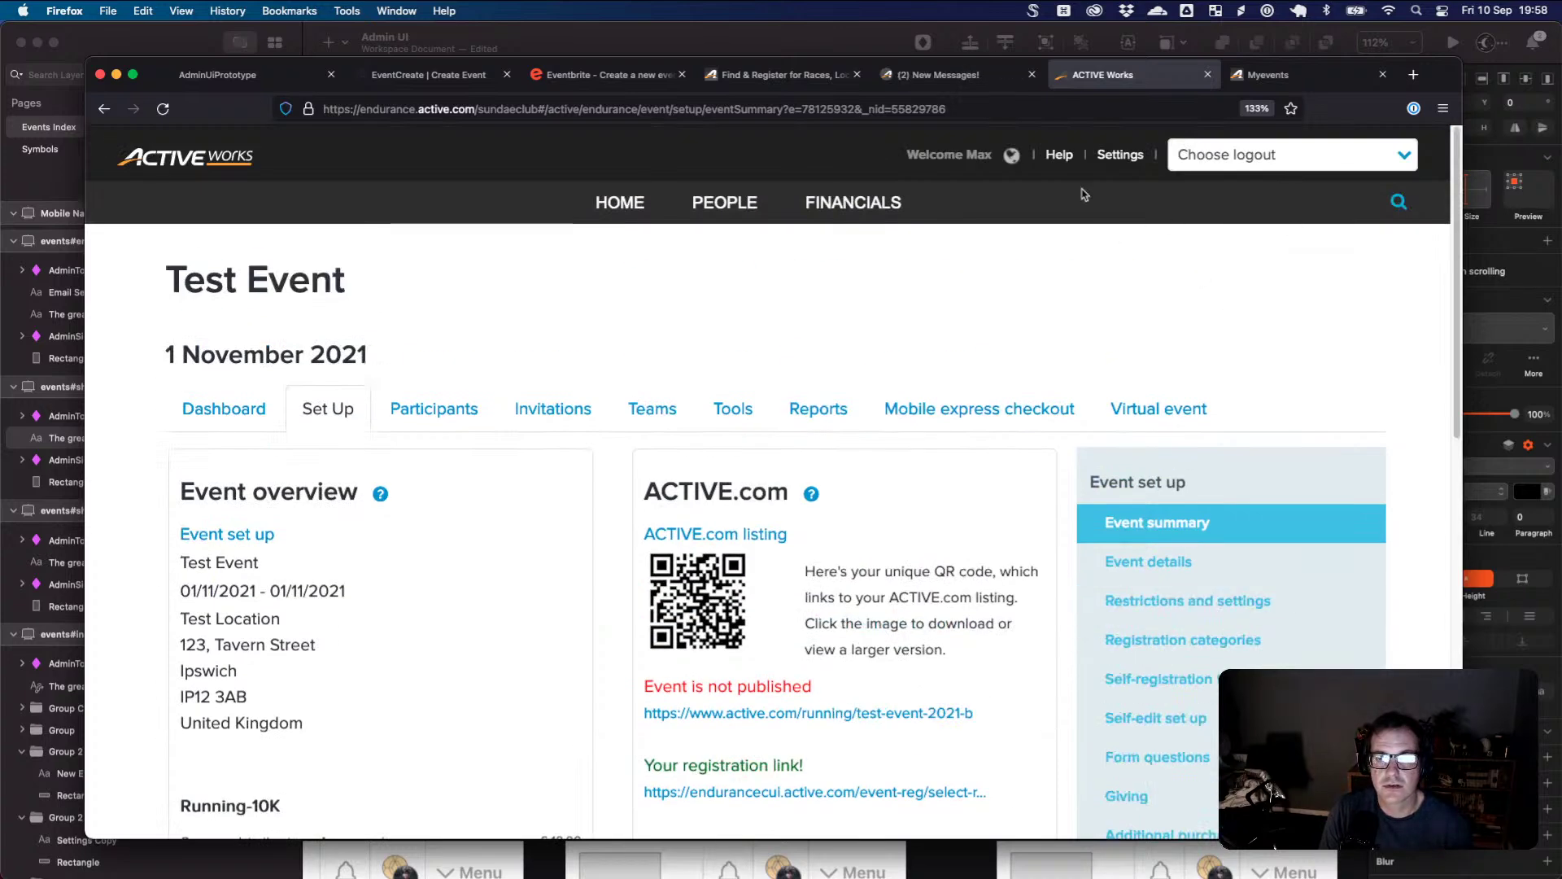
click(263, 411)
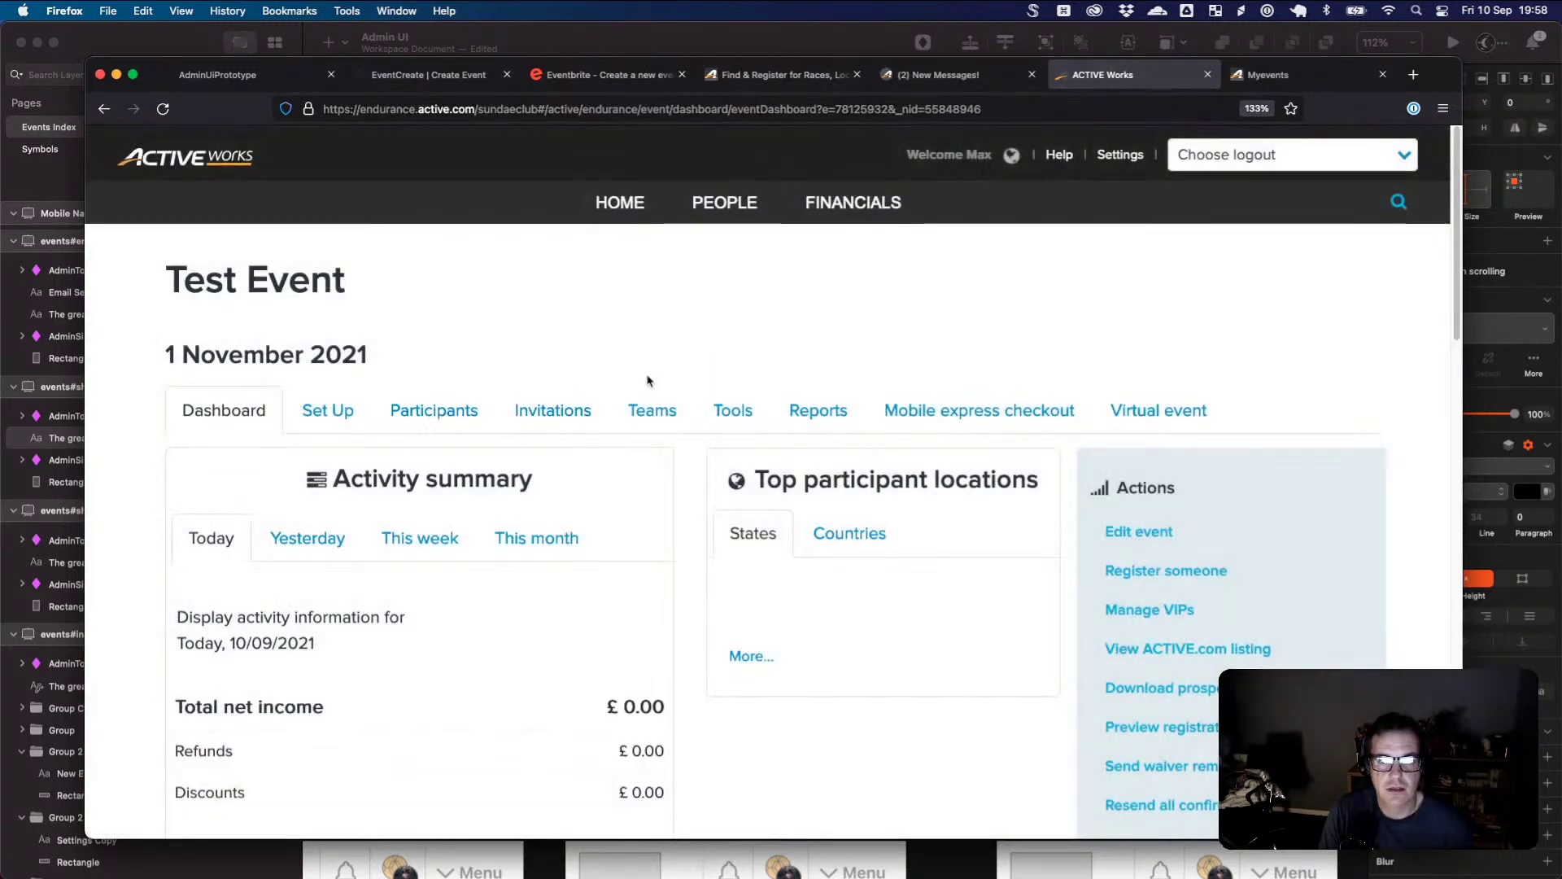
- Return to the Sundae Club home page and start creating a new event
scroll(865, 382, down, 3)
scroll(864, 381, down, 3)
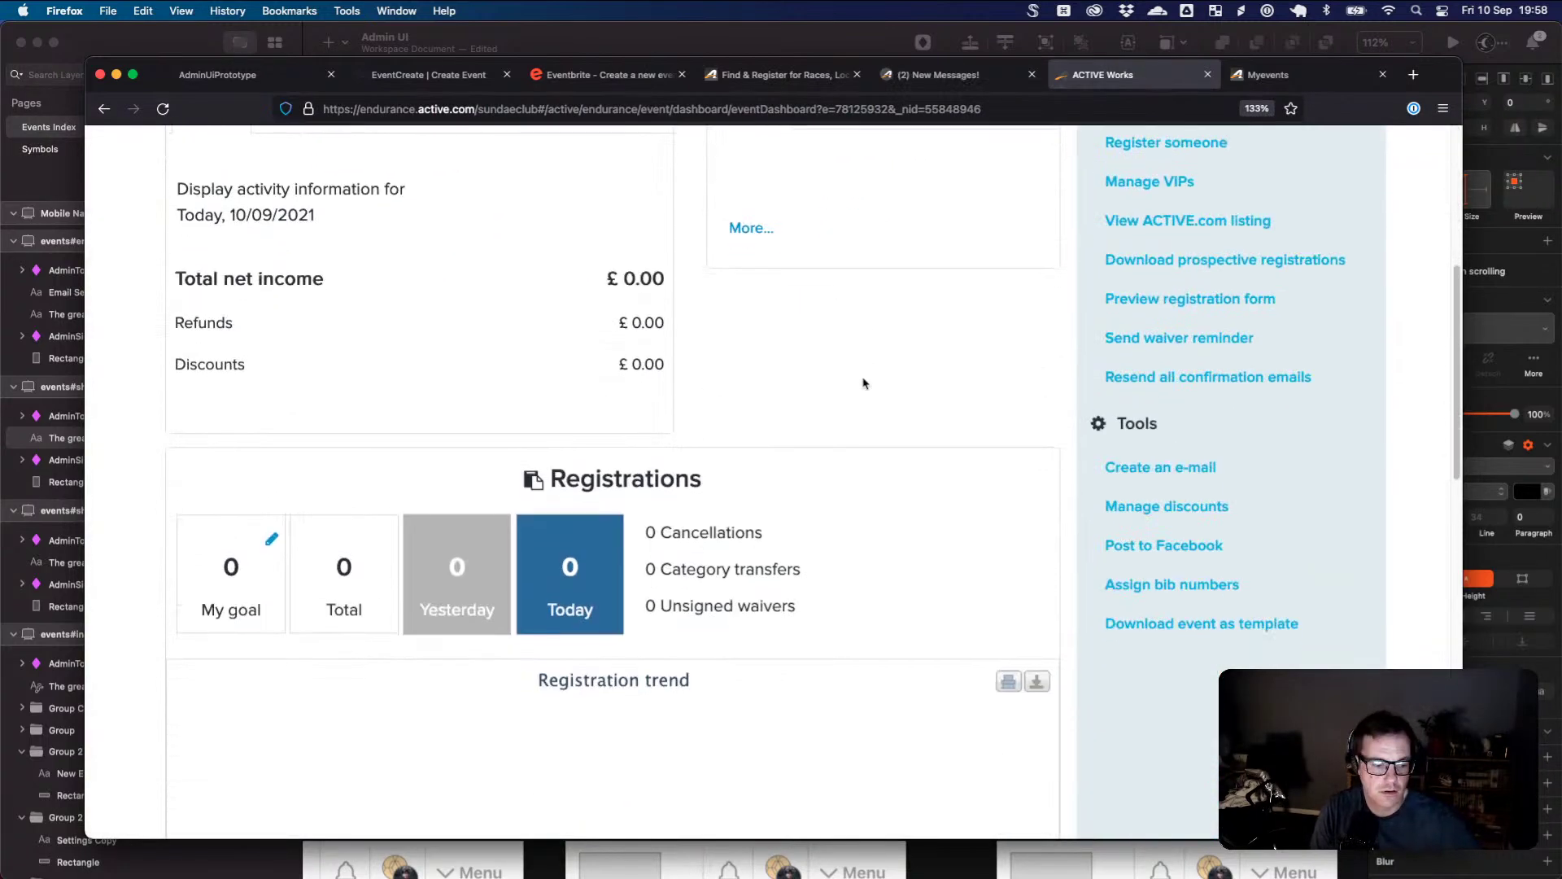
scroll(865, 382, down, 10)
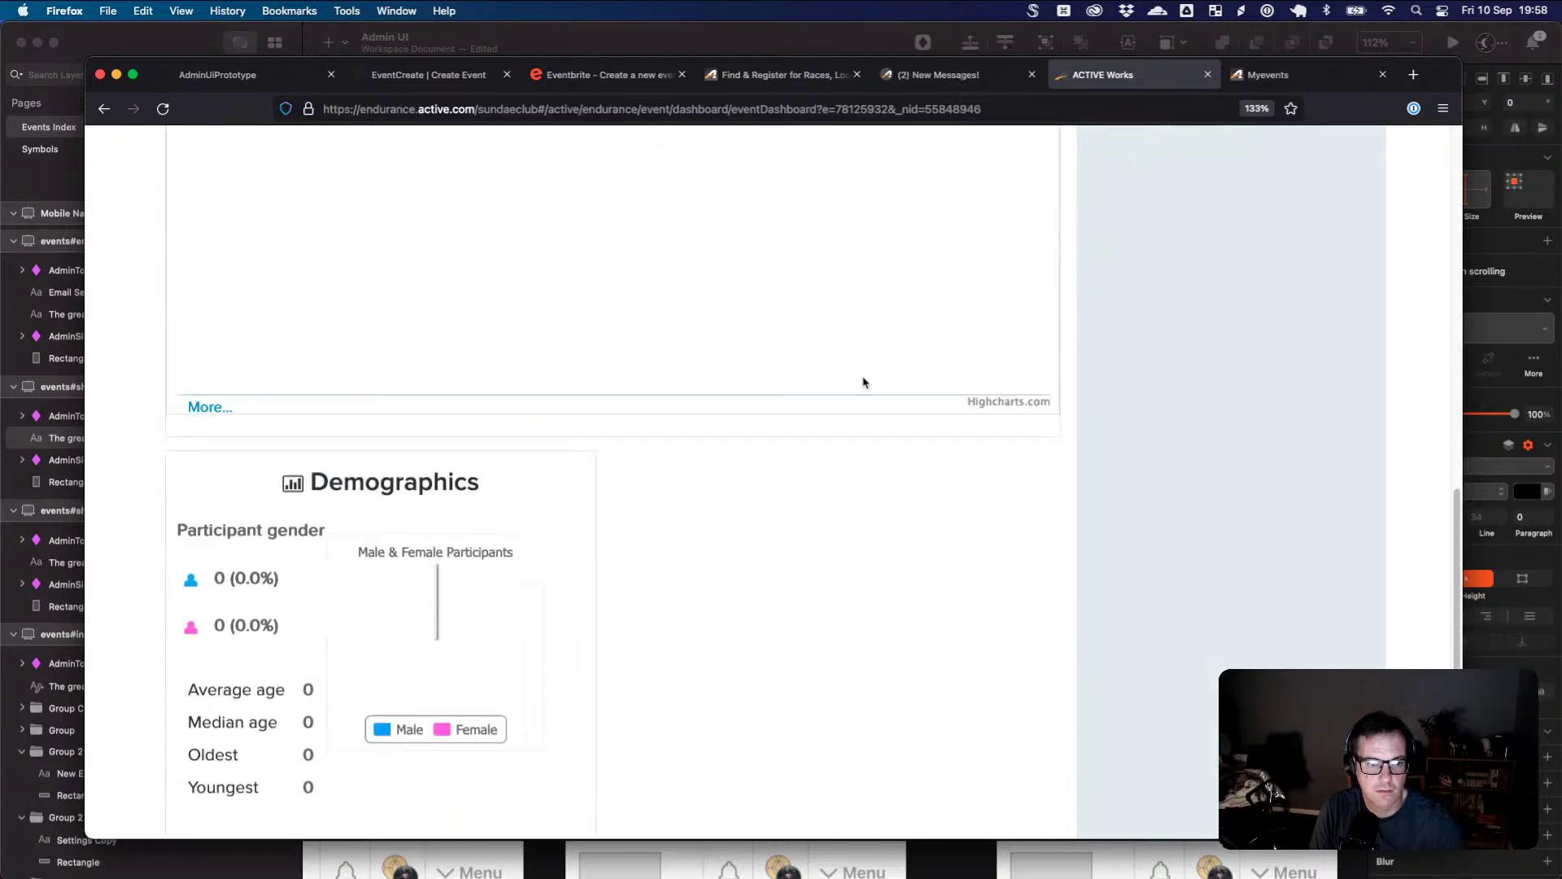
scroll(865, 382, down, 6)
scroll(875, 358, up, 20)
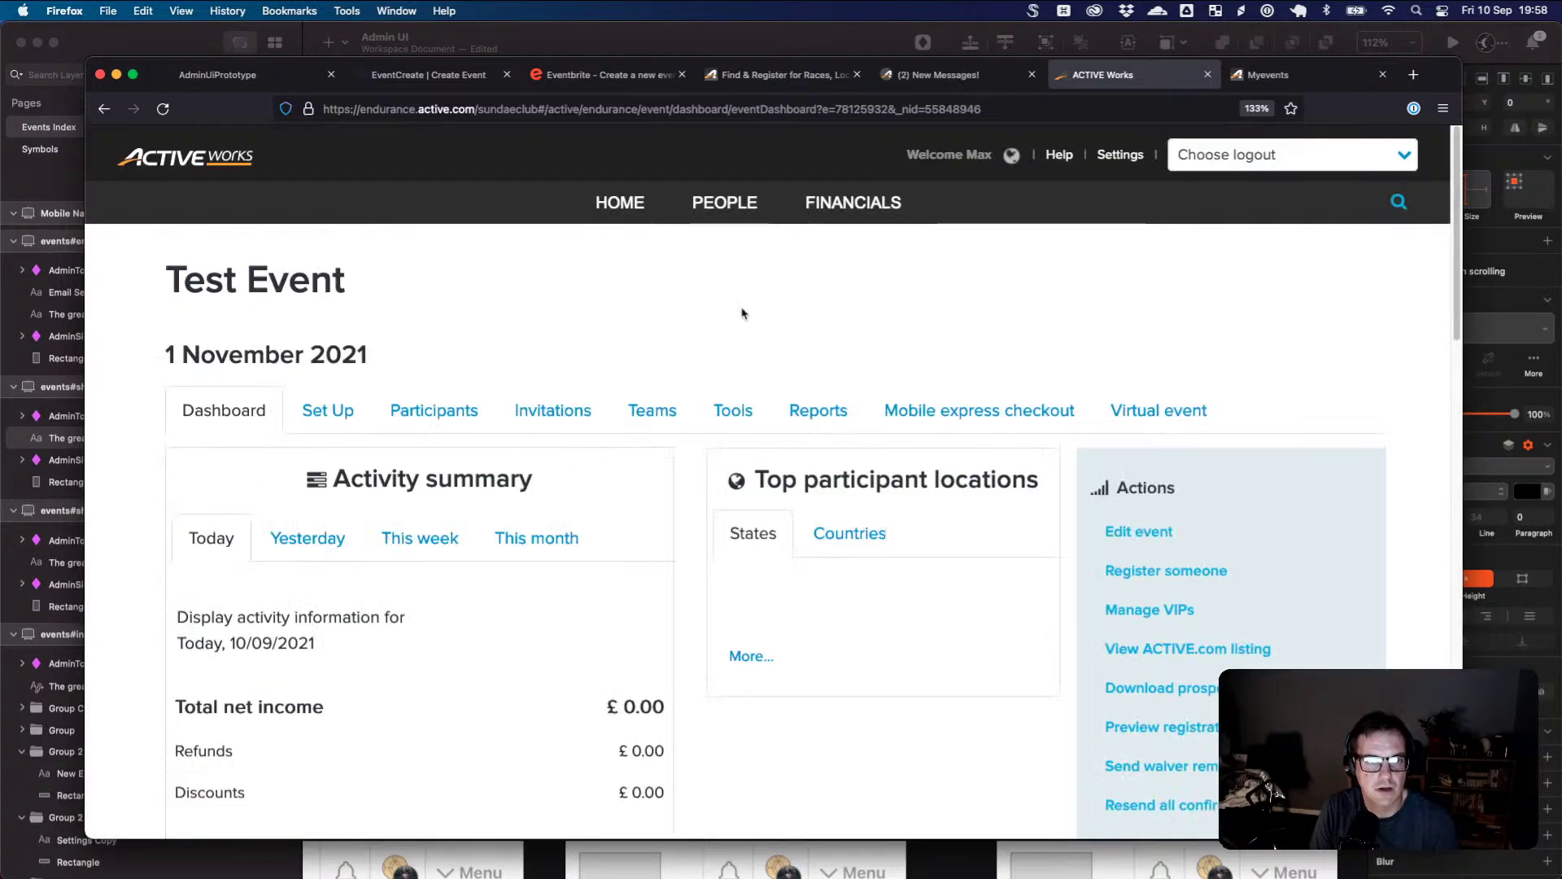
click(649, 215)
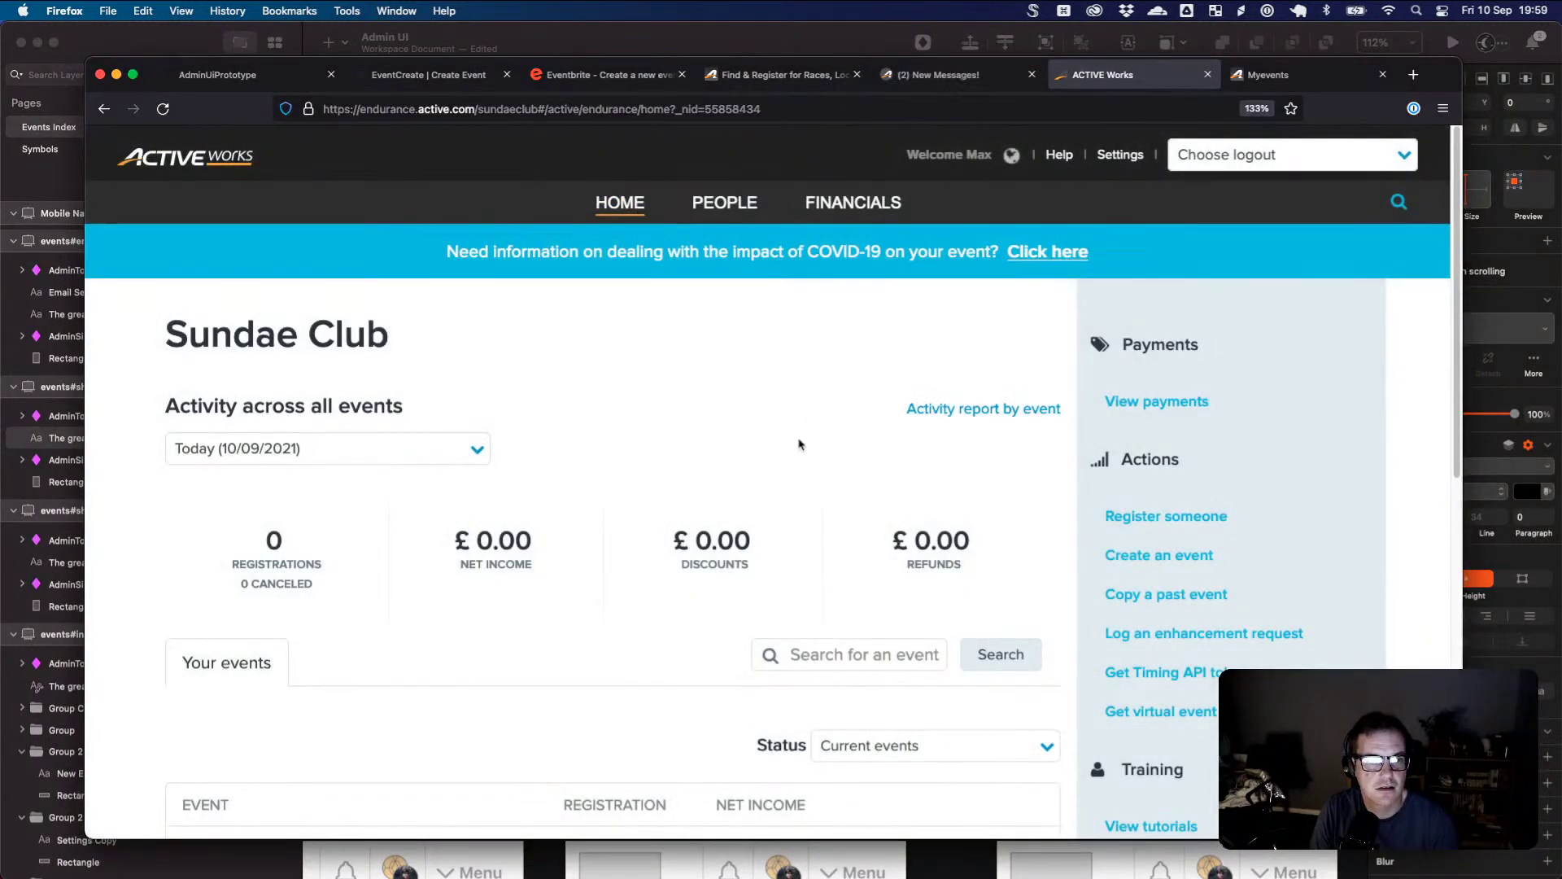
scroll(799, 444, down, 10)
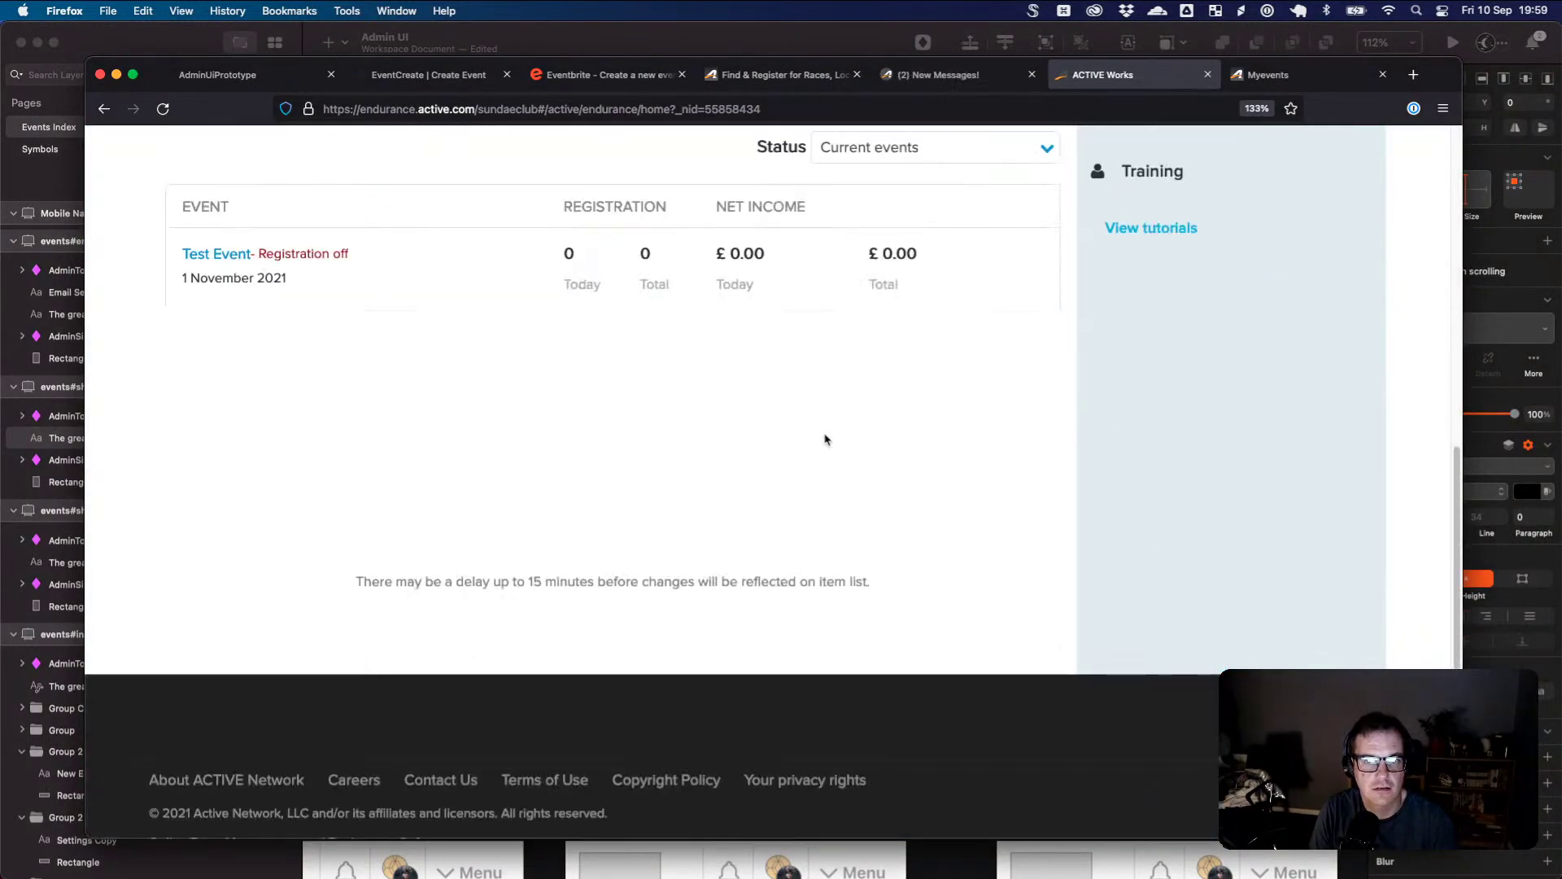
scroll(825, 439, up, 8)
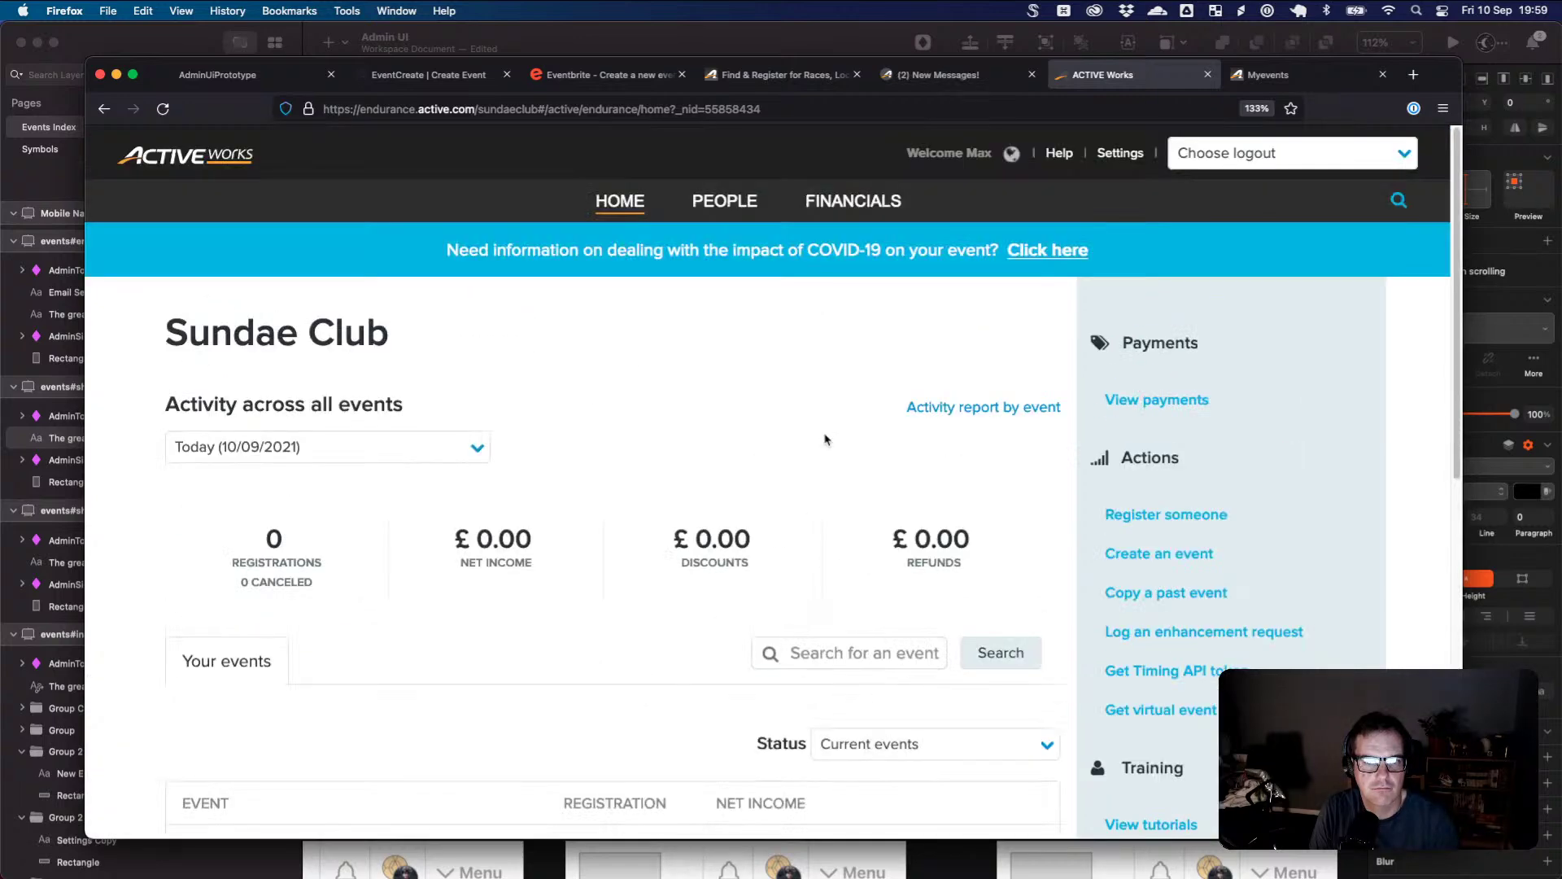
click(1257, 555)
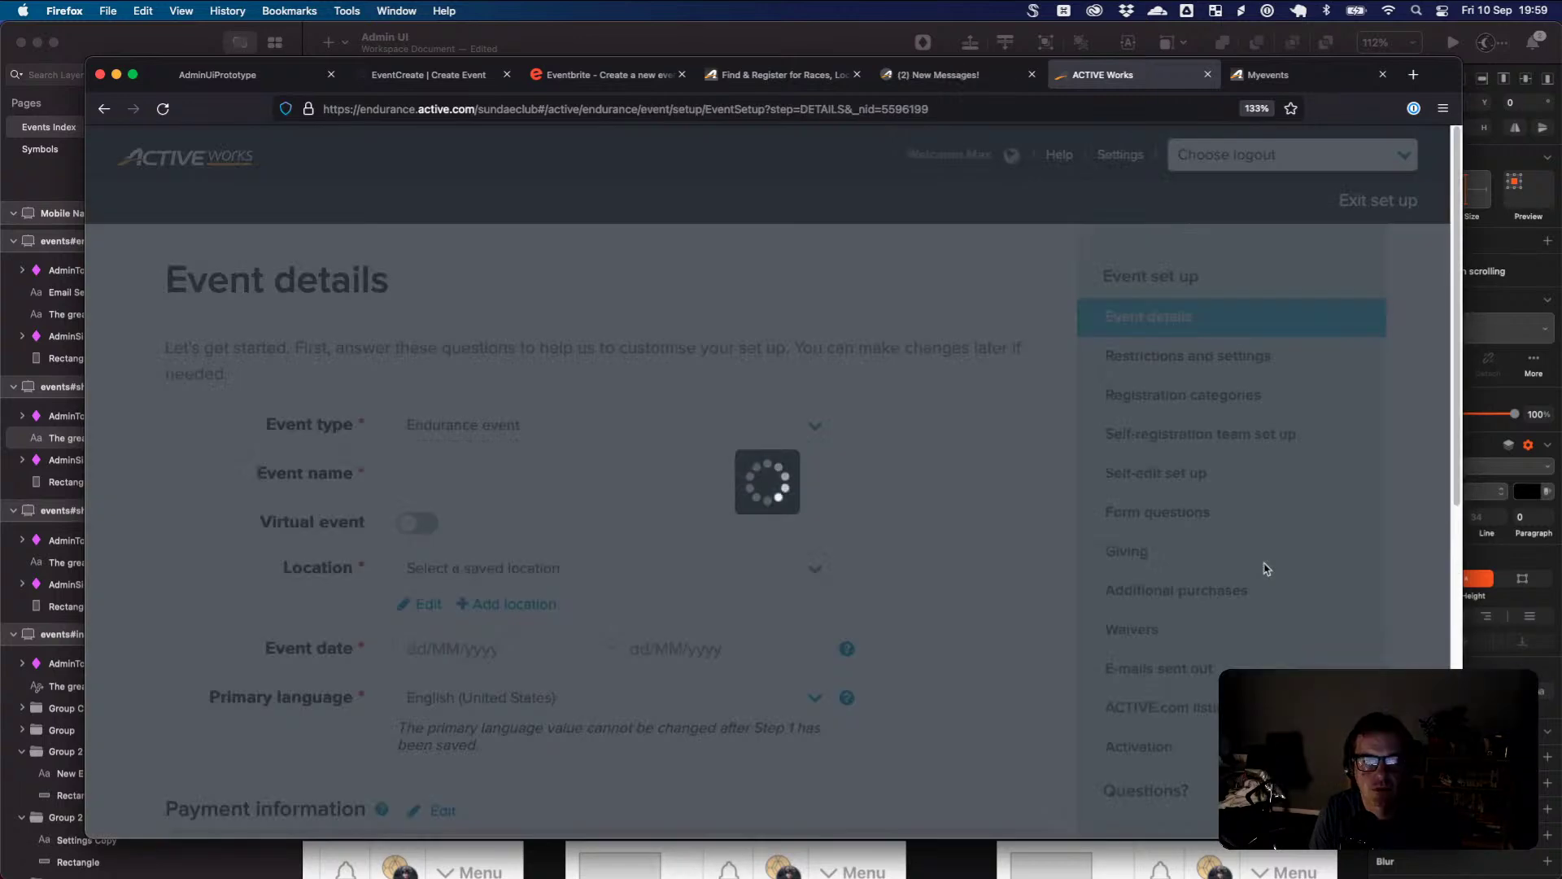
- Scroll through ACTIVE Works' Event details form, then switch to the Eventbrite tab
scroll(938, 470, down, 5)
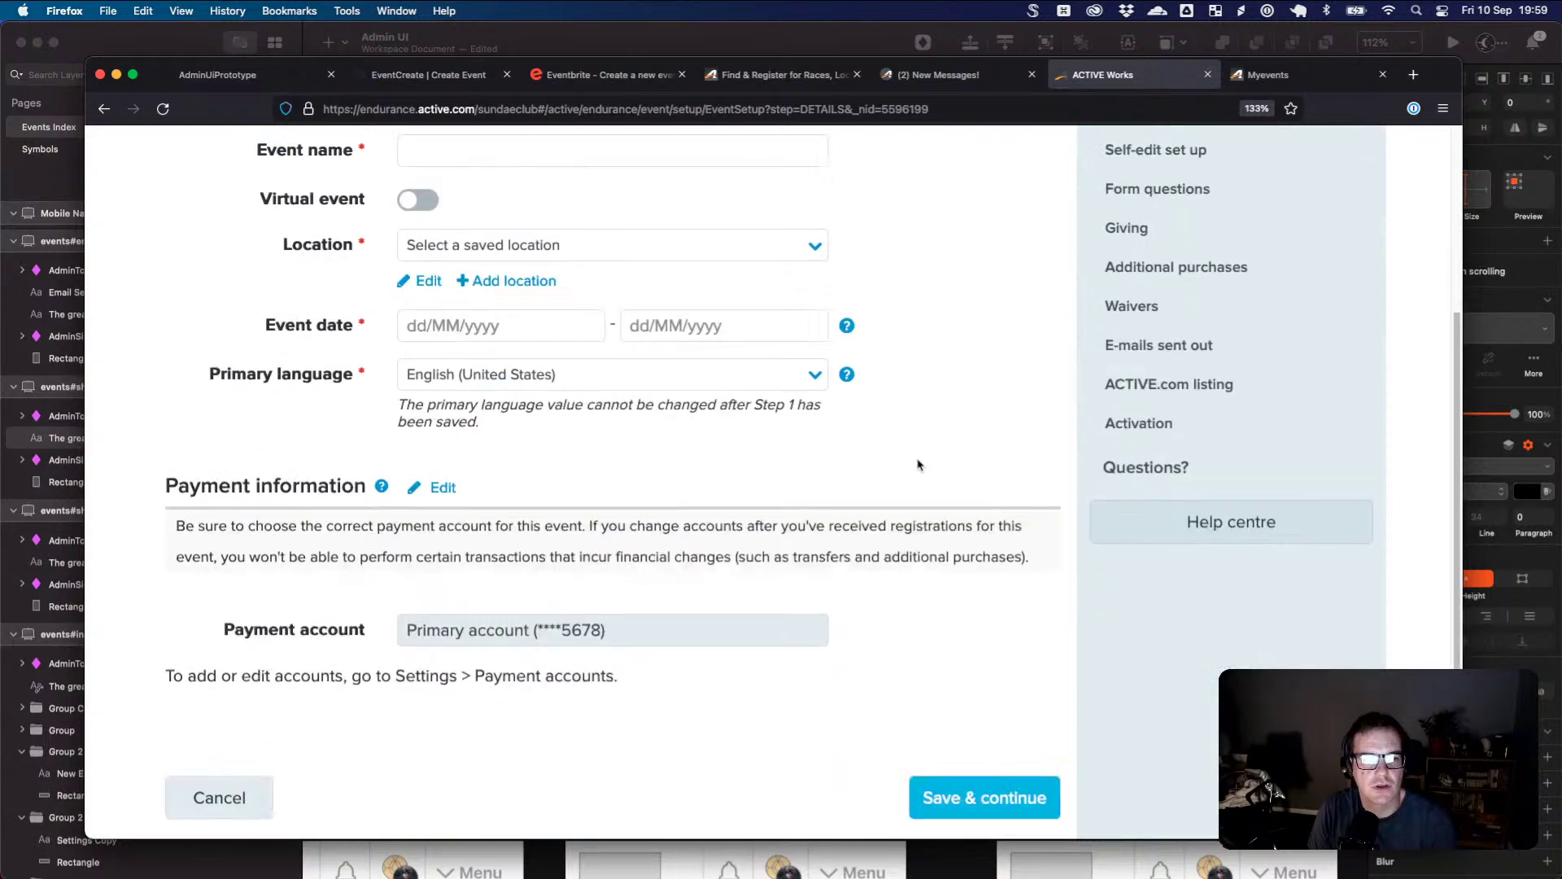
scroll(919, 460, up, 4)
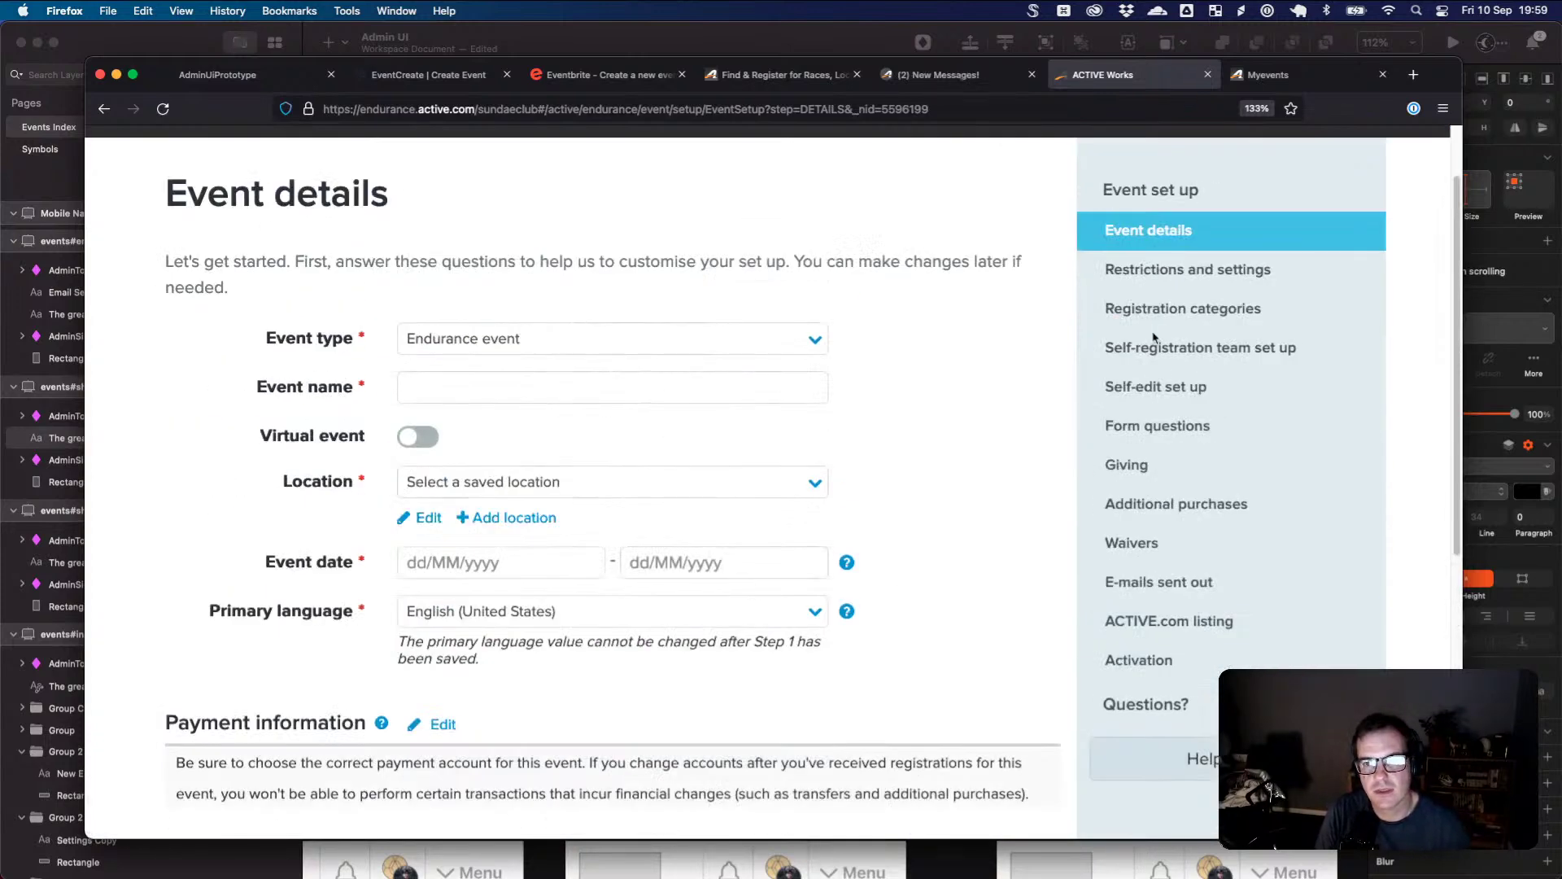
scroll(1027, 347, up, 1)
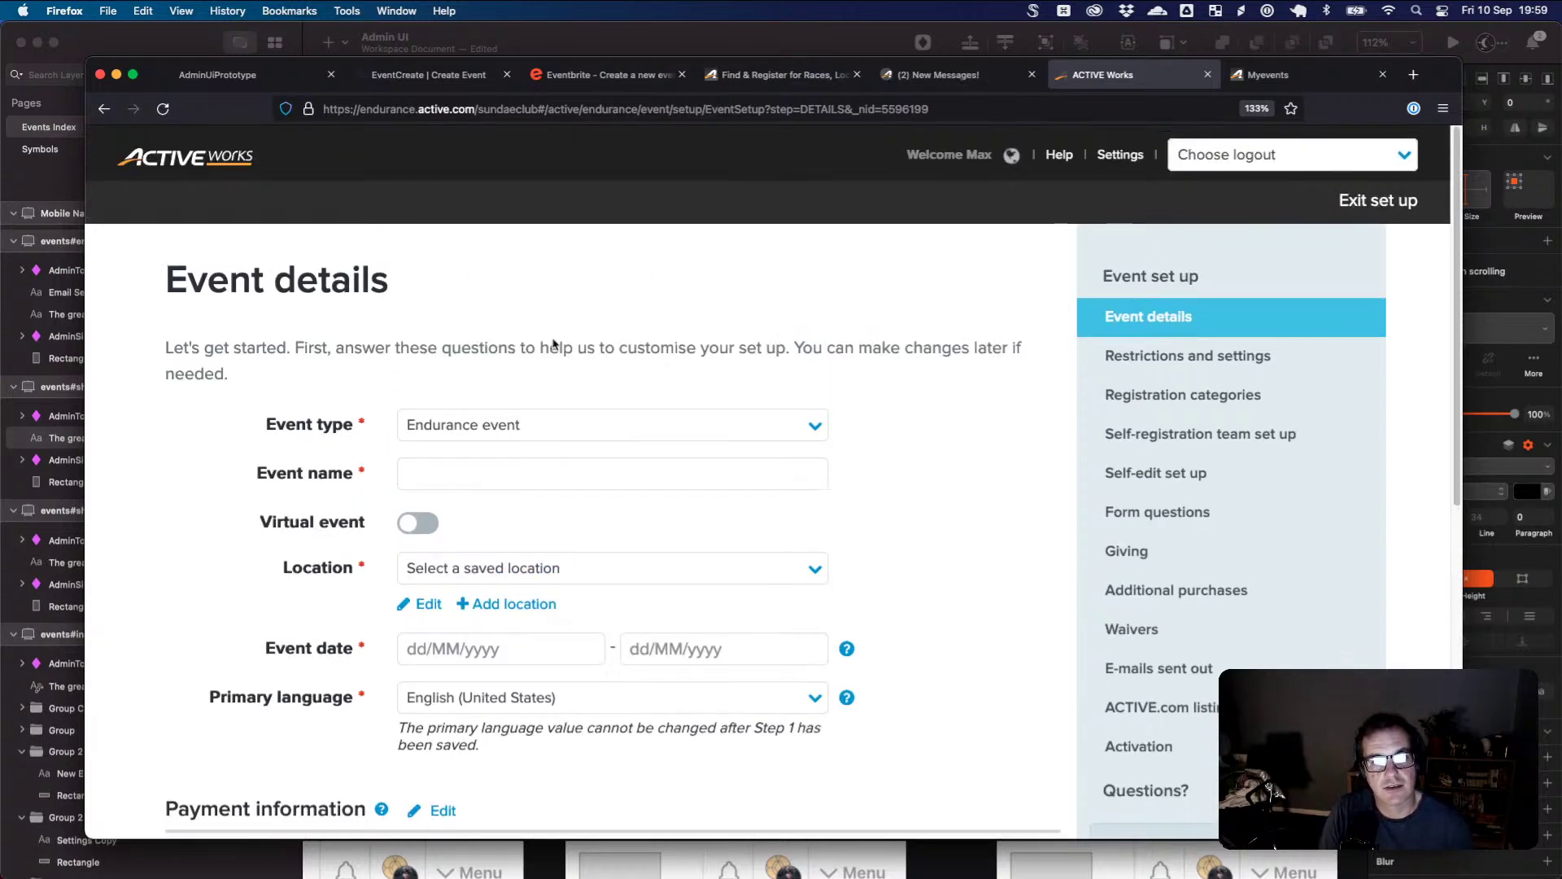
scroll(1083, 385, down, 3)
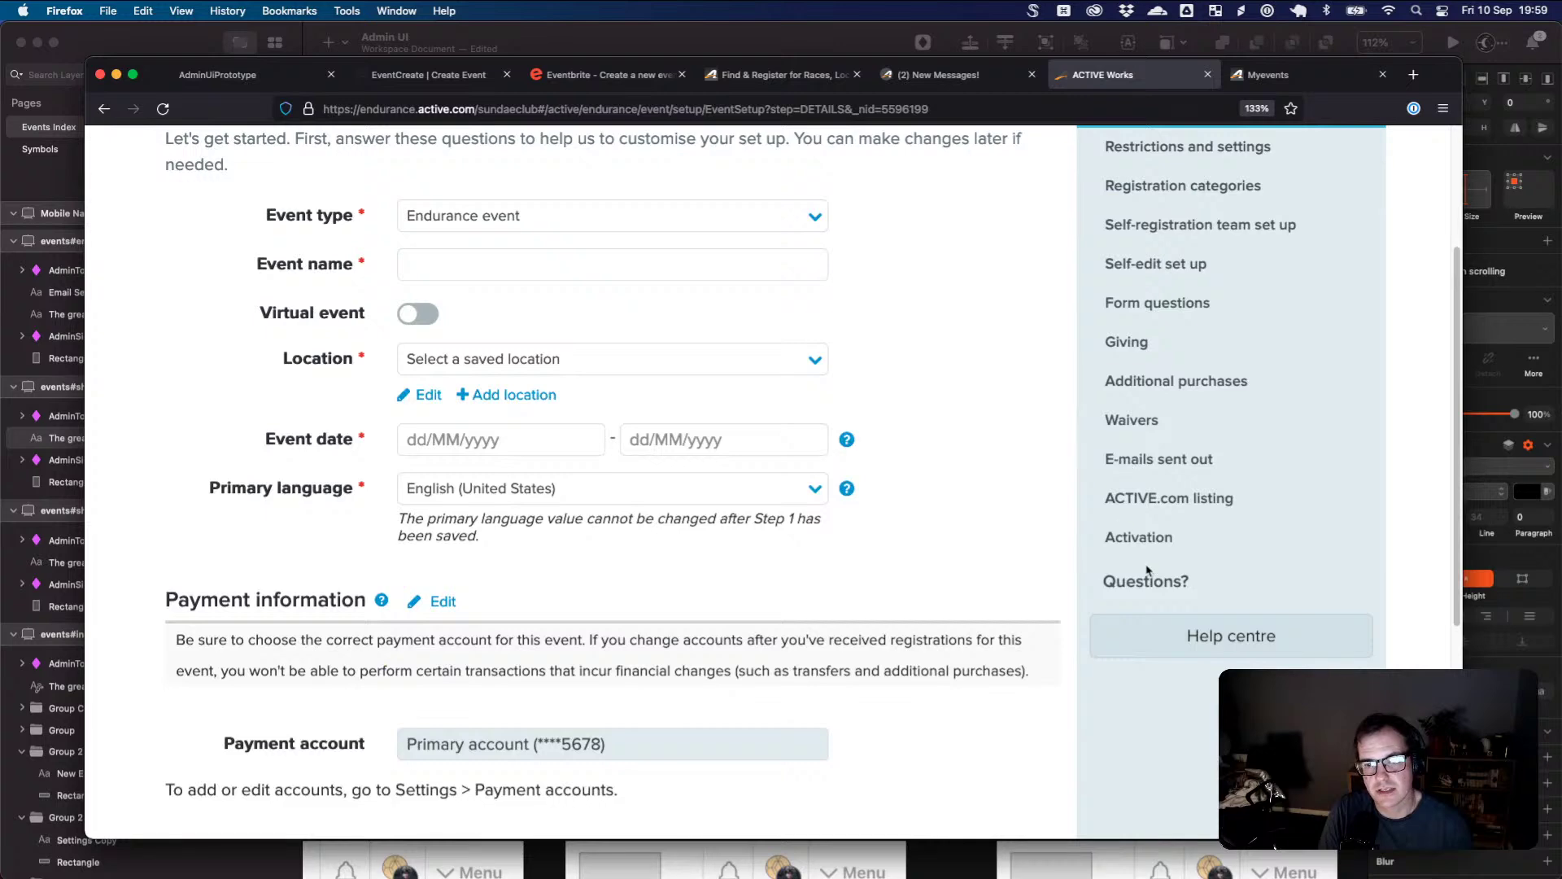
scroll(1152, 573, down, 3)
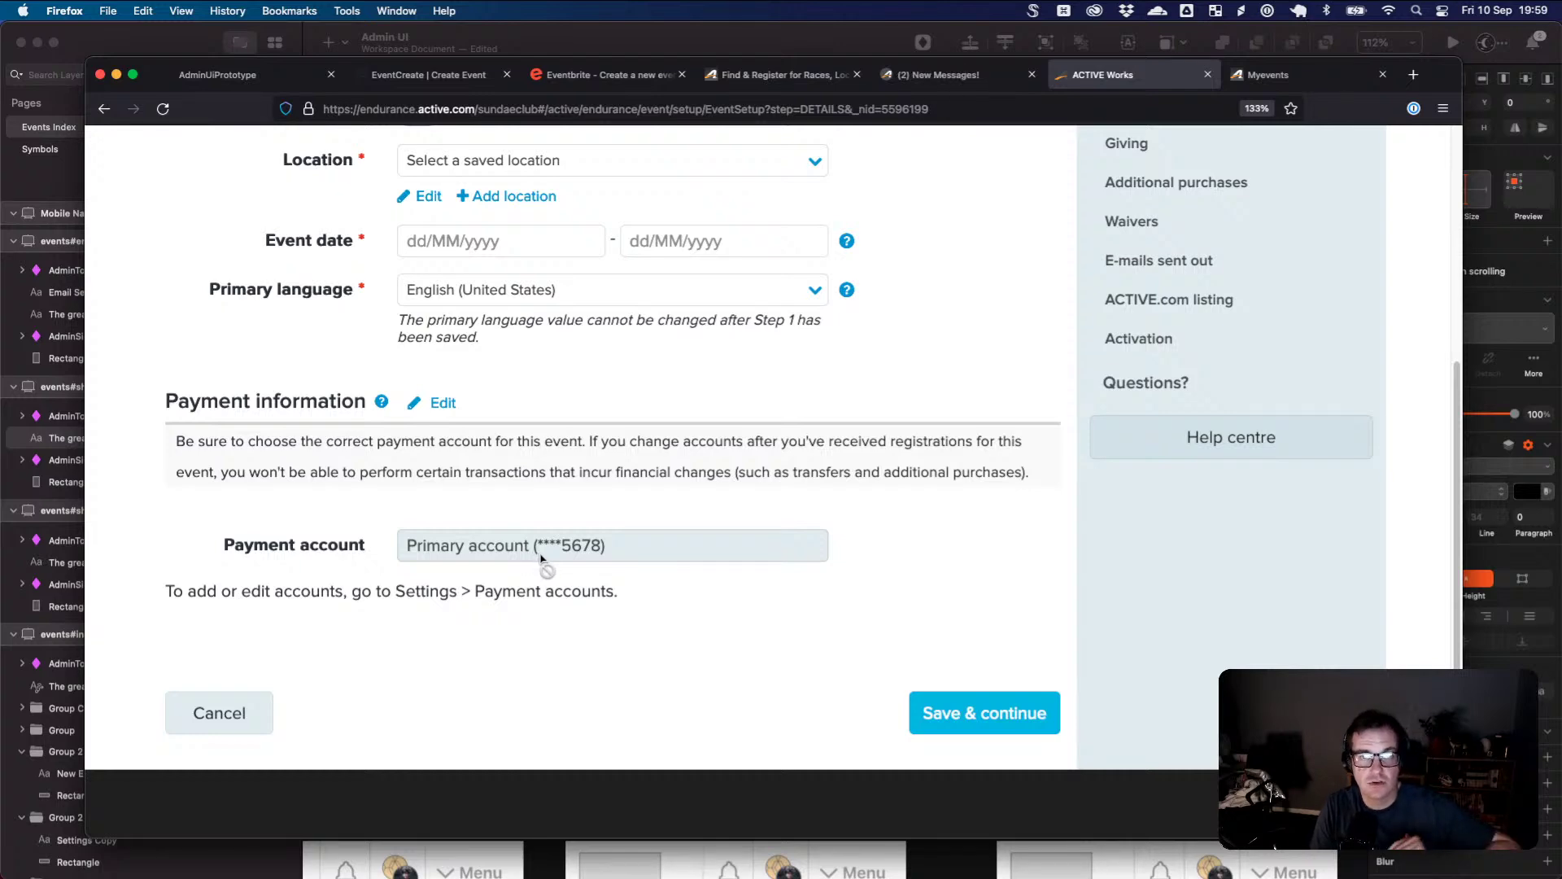
click(569, 75)
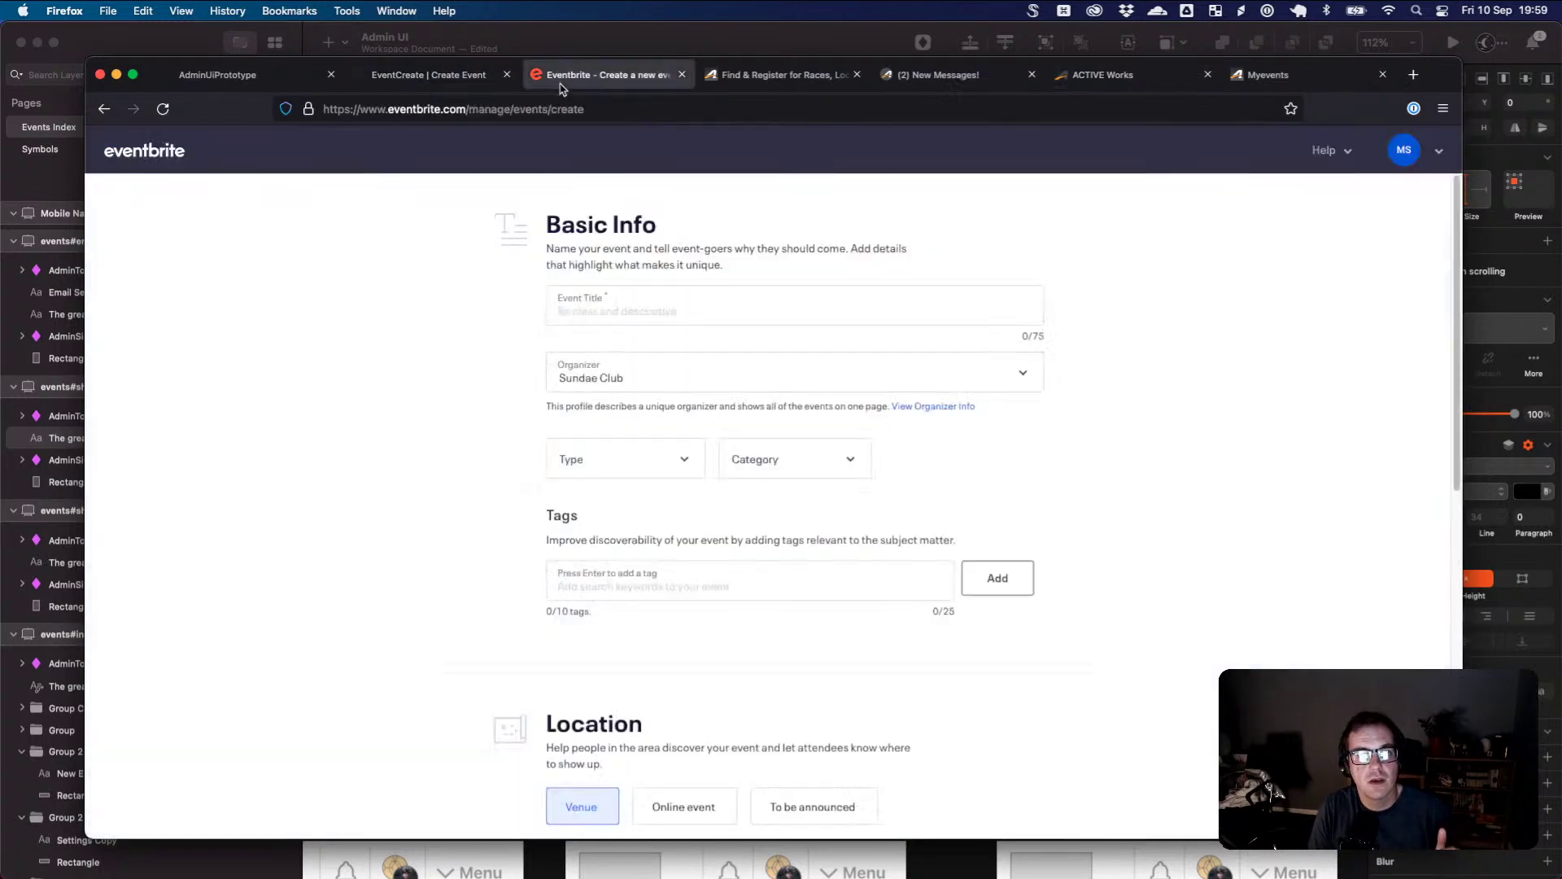
- Compare Eventbrite's Basic Info form against the ACTIVE Works event details form
scroll(625, 373, down, 2)
scroll(627, 372, down, 10)
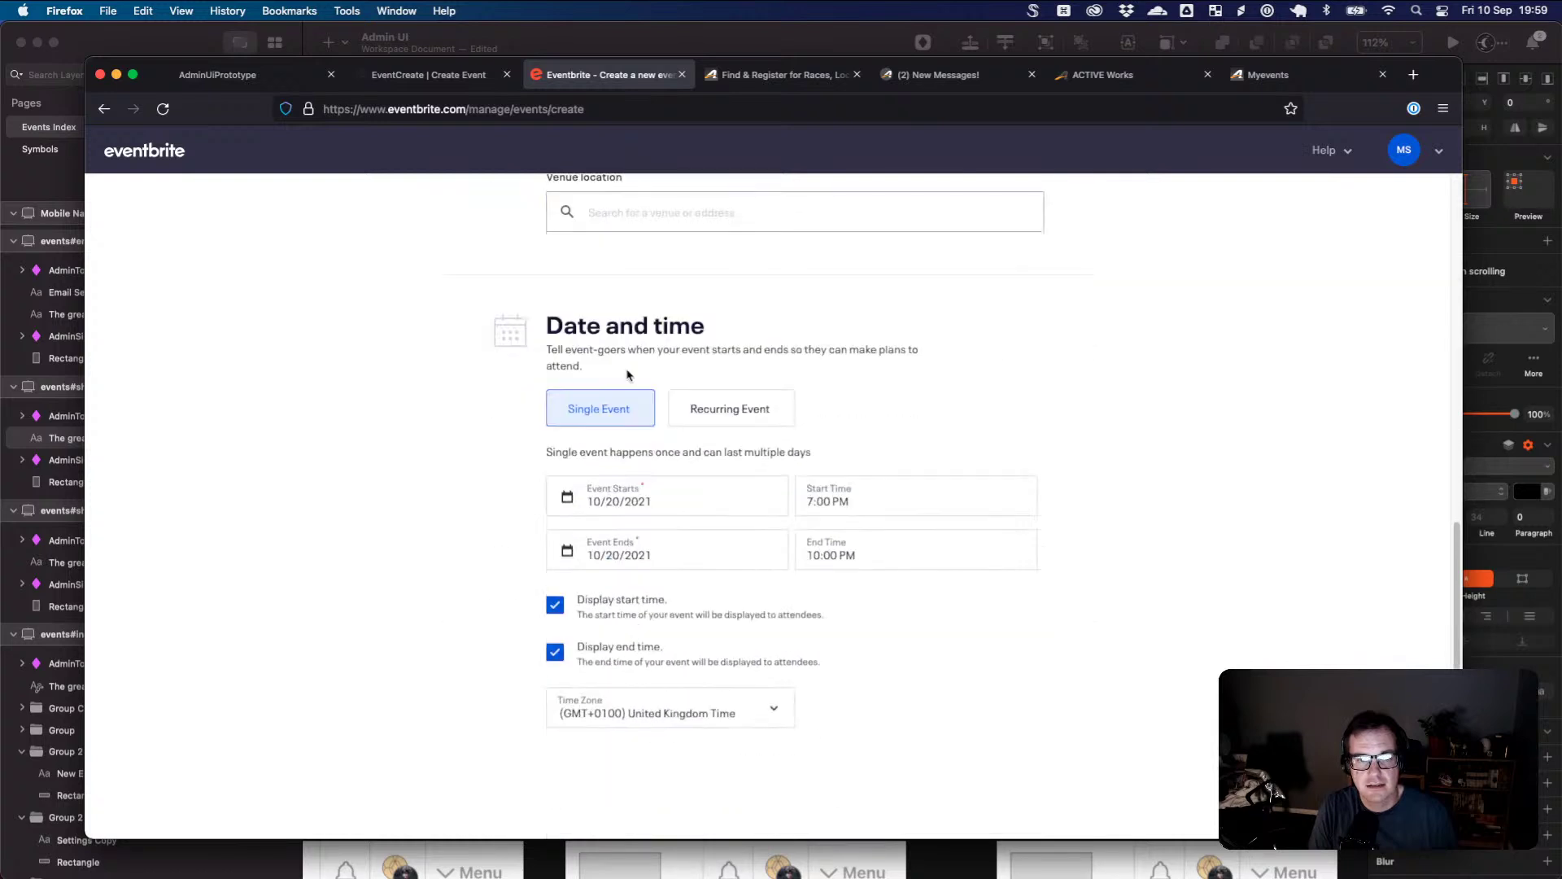
scroll(631, 377, up, 3)
scroll(632, 376, up, 7)
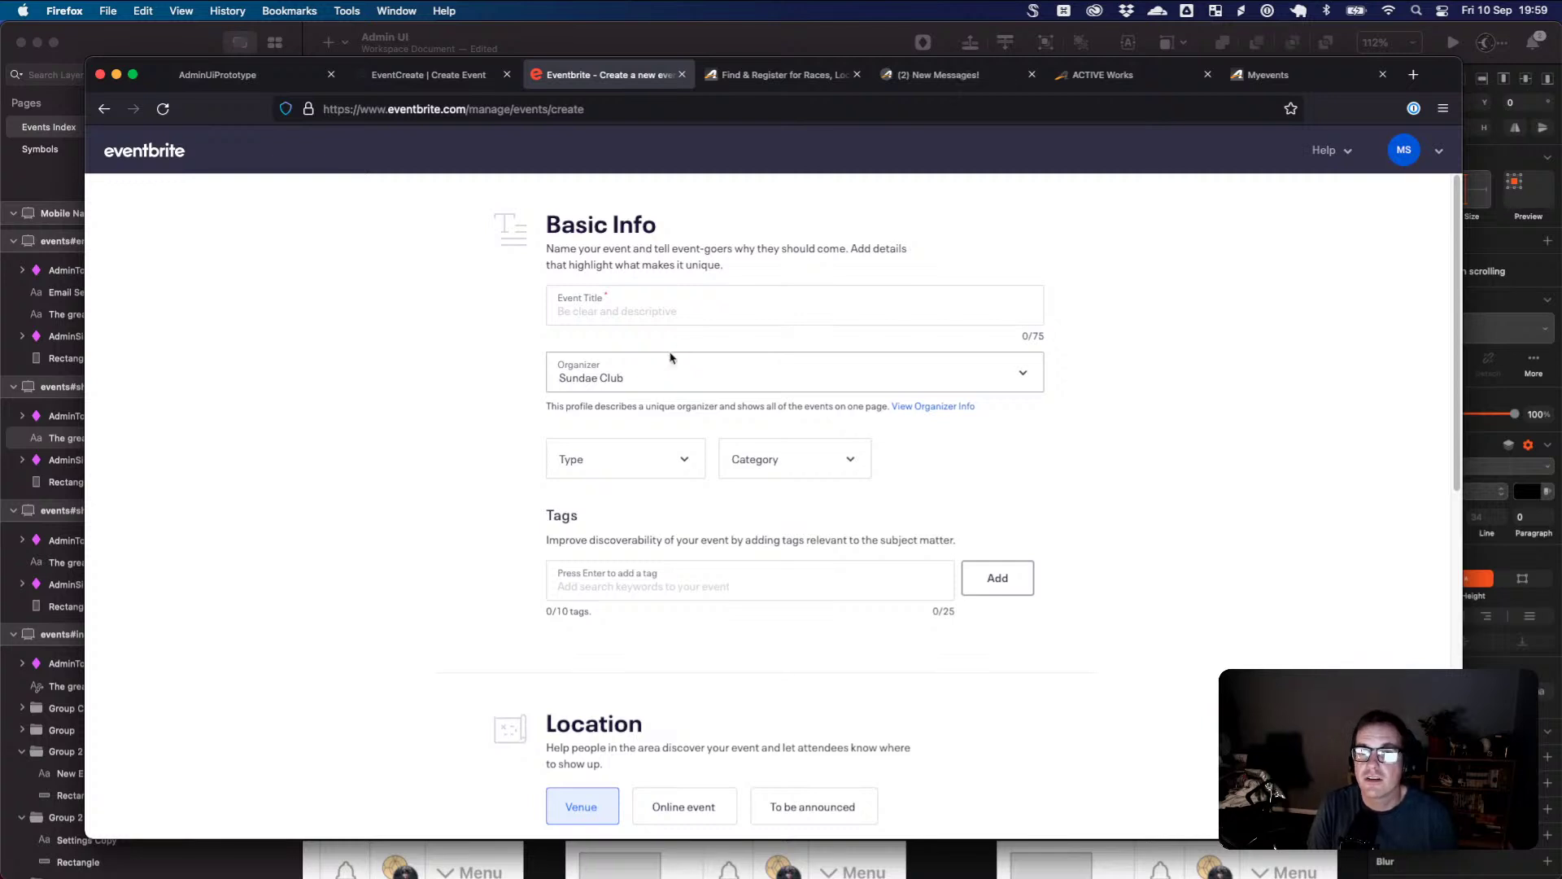
click(1112, 82)
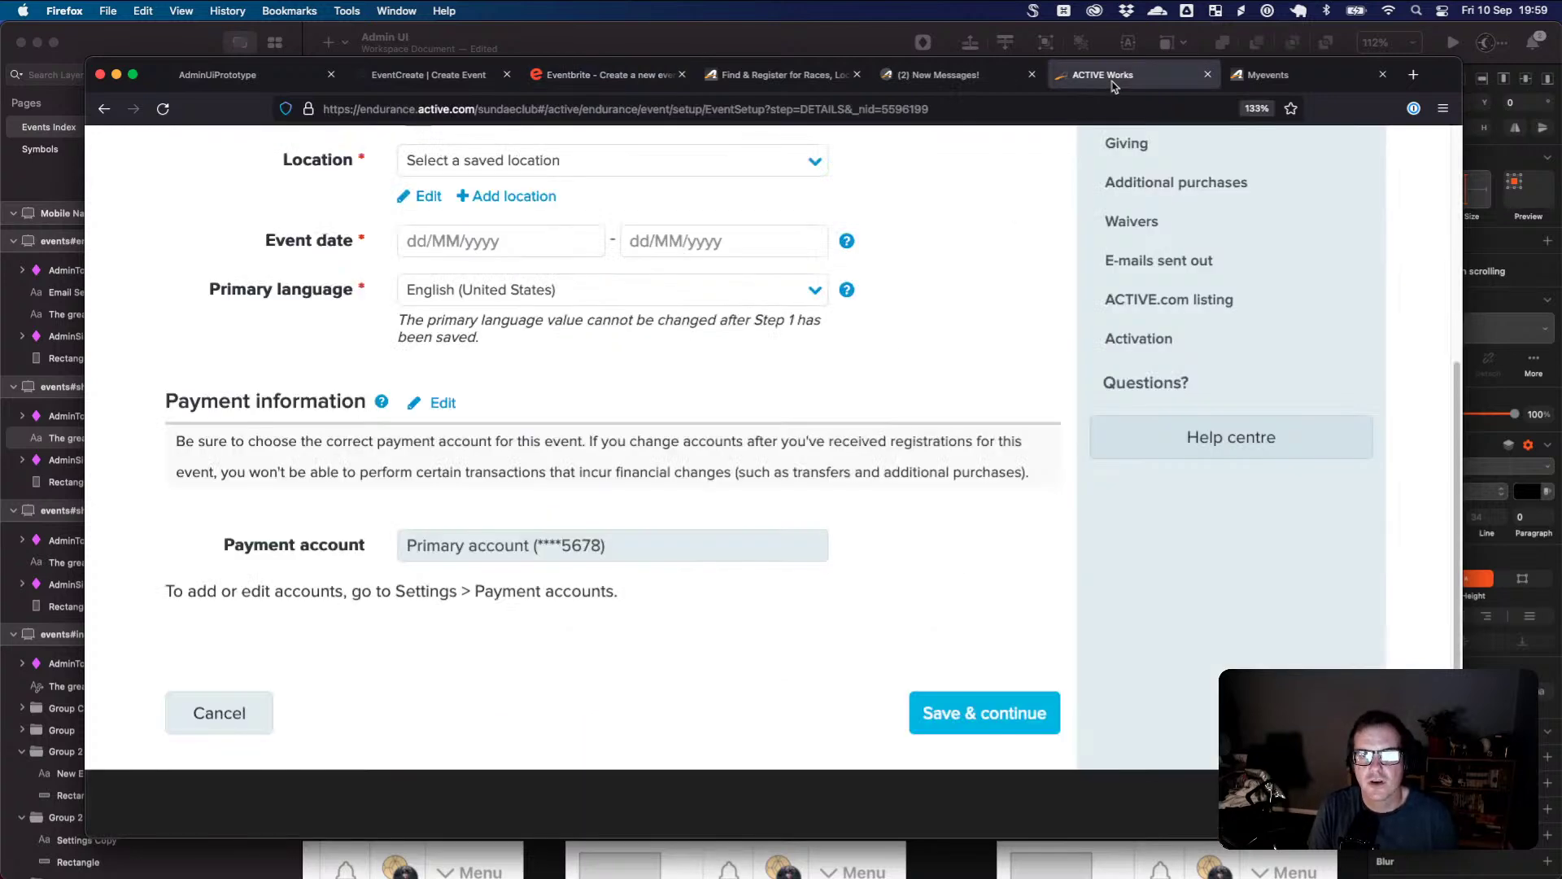
scroll(1131, 276, up, 5)
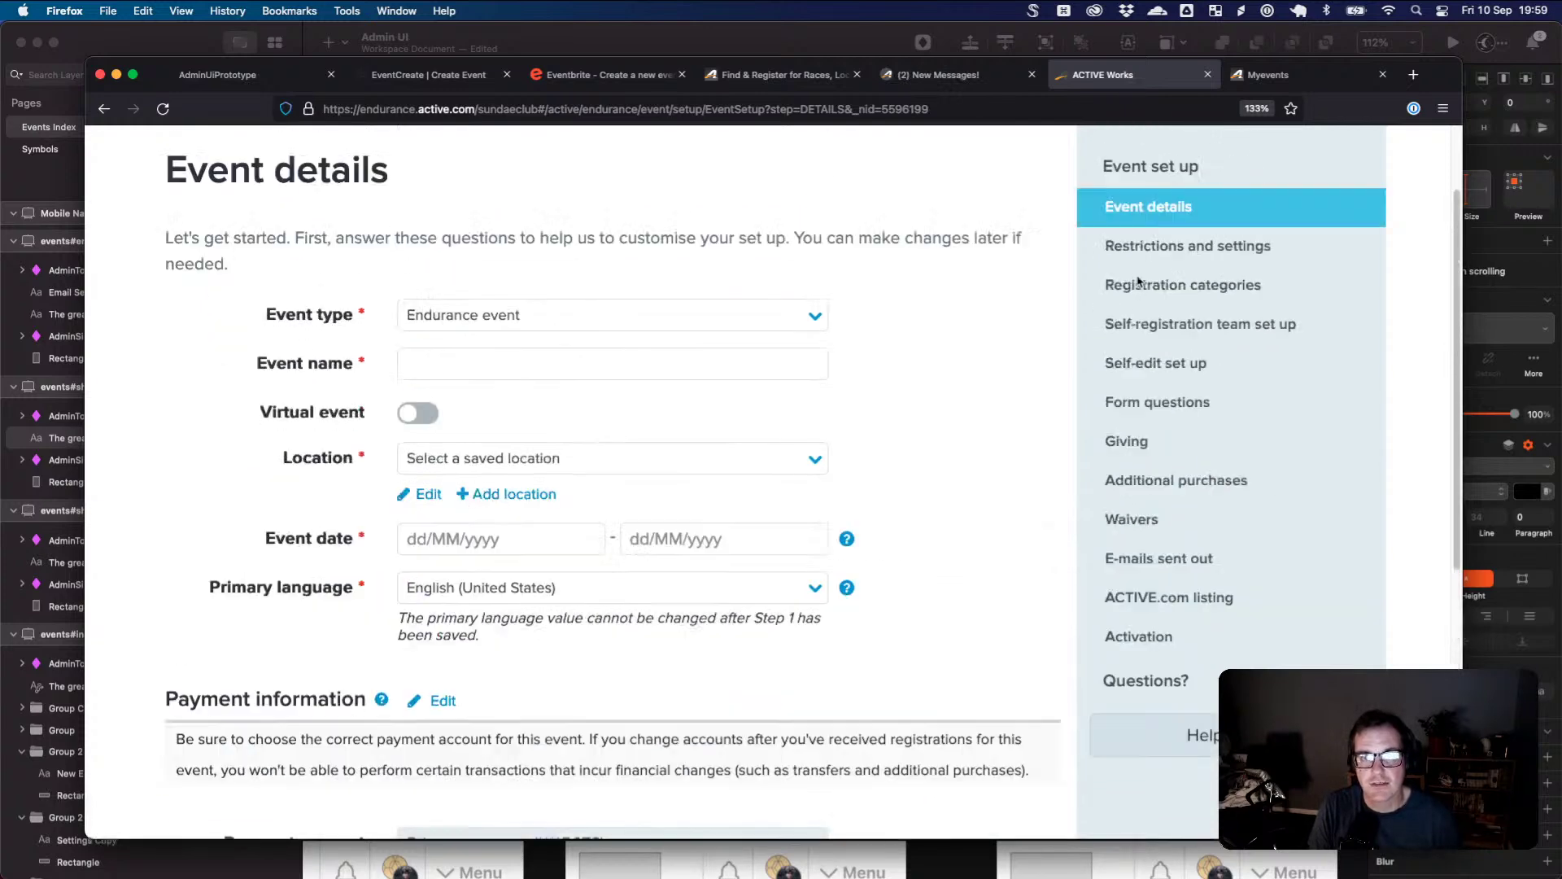
scroll(1139, 281, up, 2)
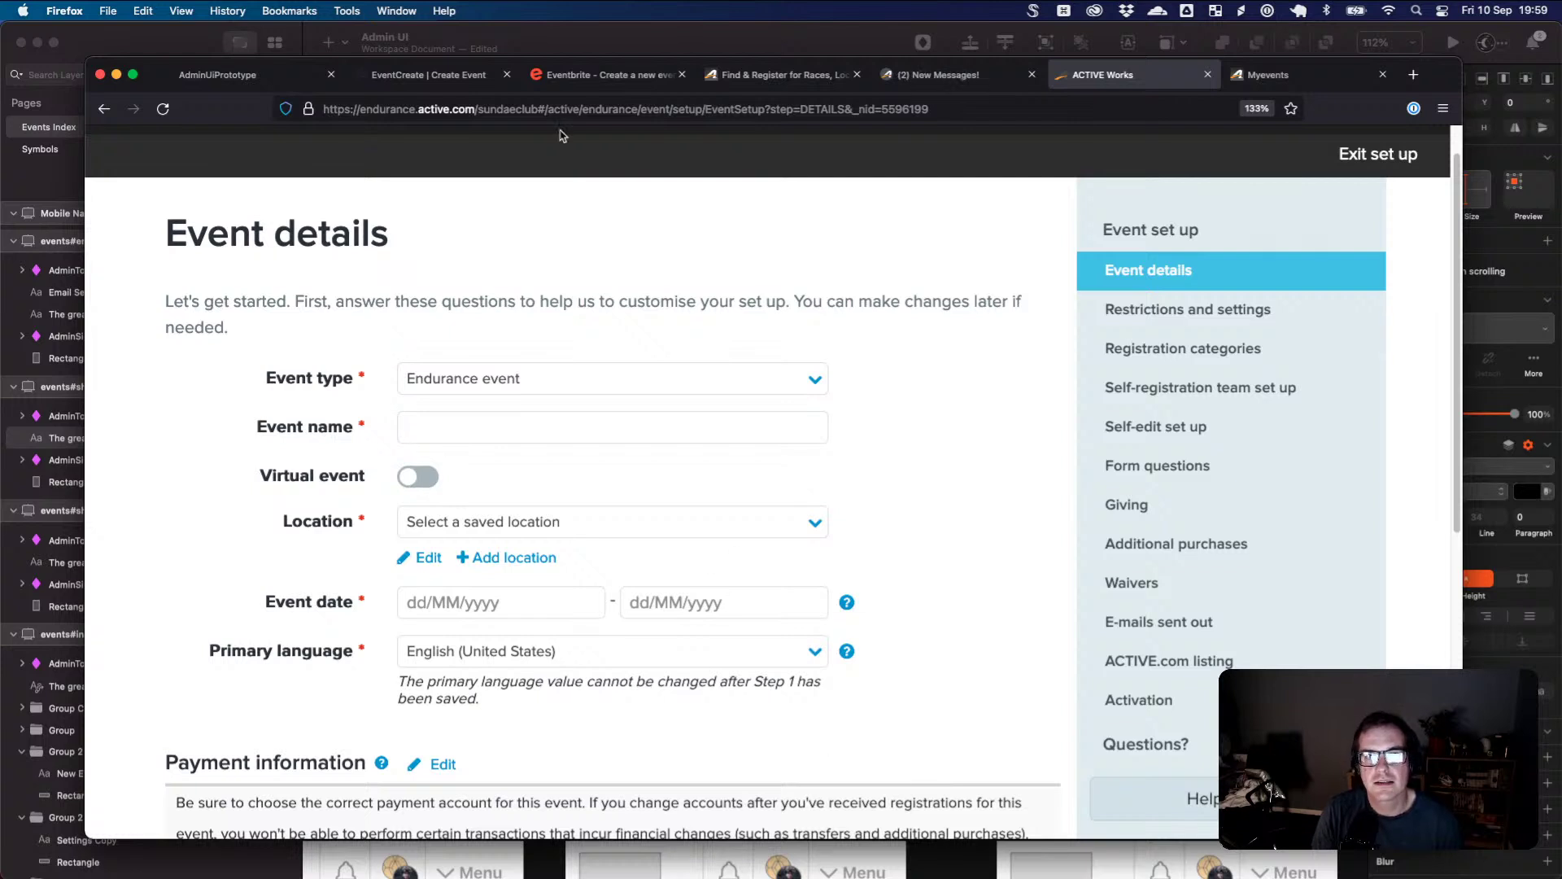
click(594, 79)
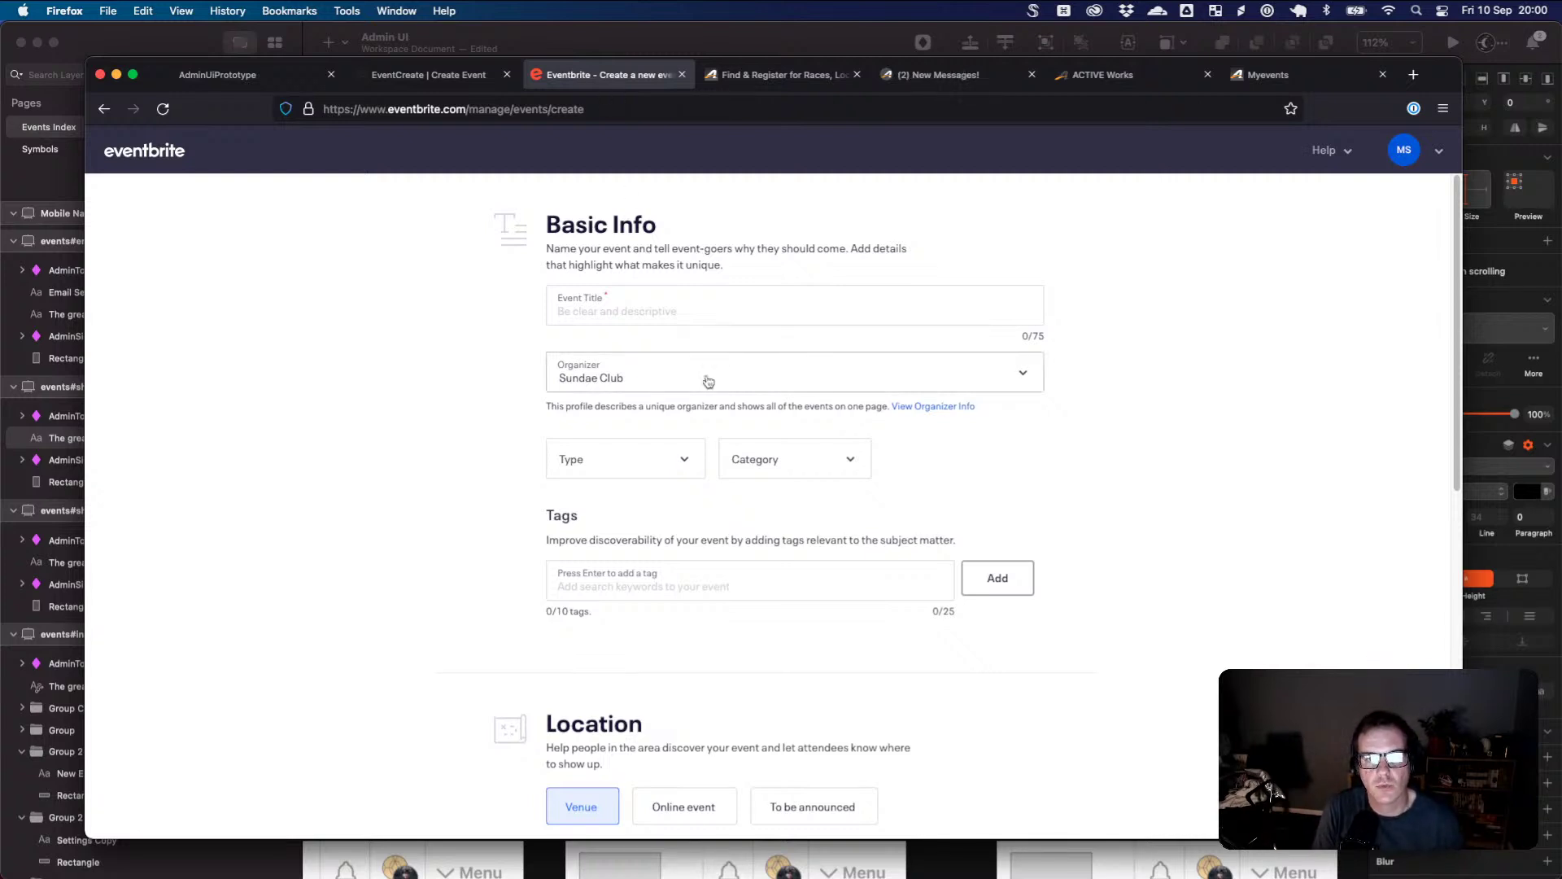
- Click Eventbrite's Event Title field, then go back to Sketch and select the artboard
click(668, 308)
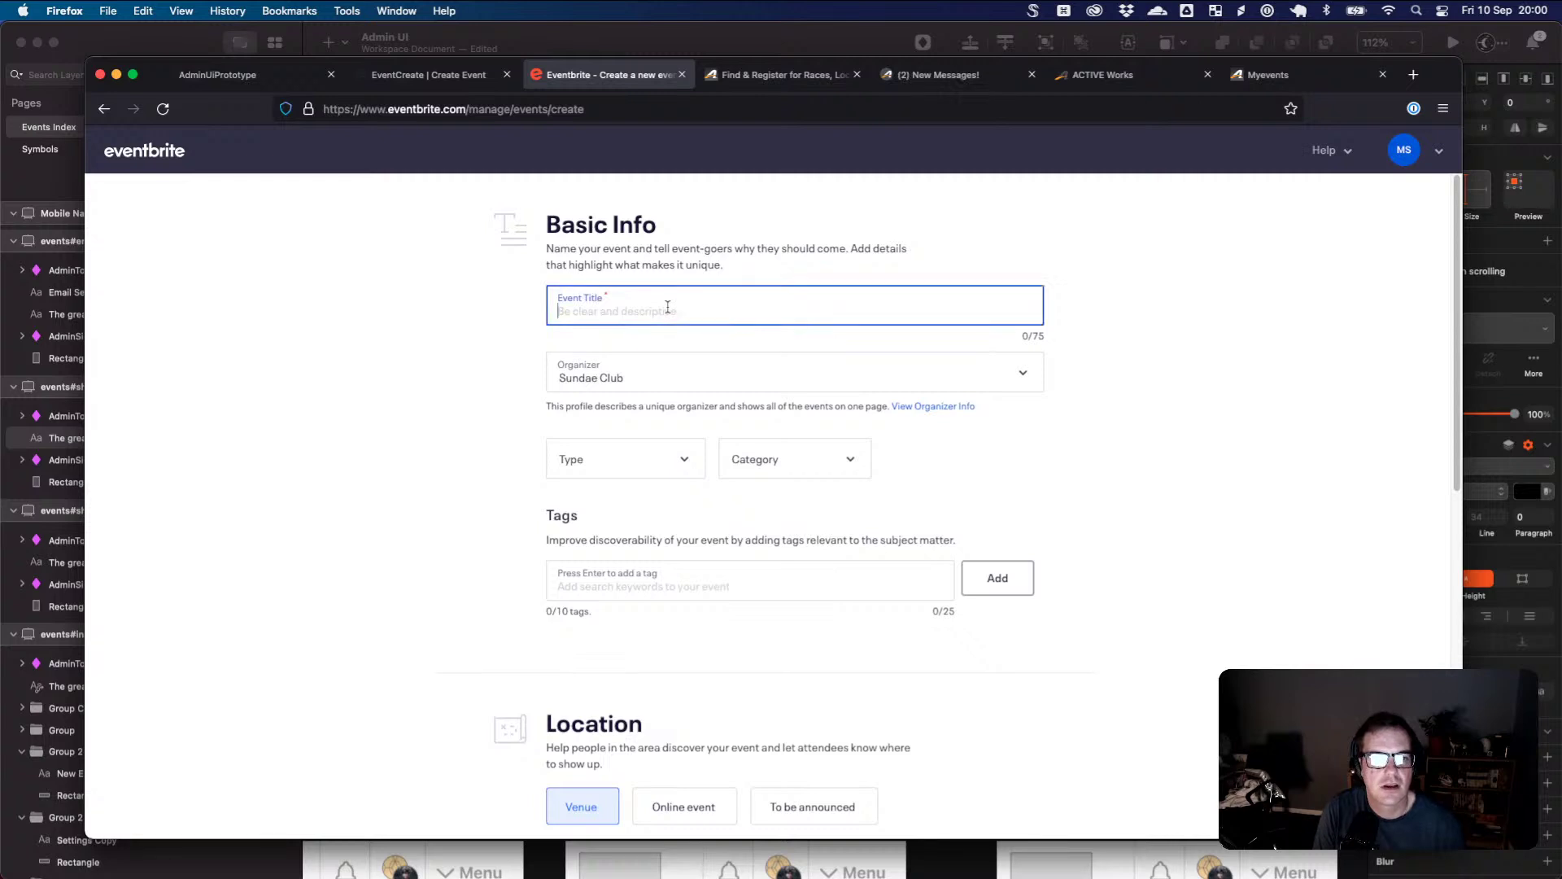
key(super+Tab)
click(725, 421)
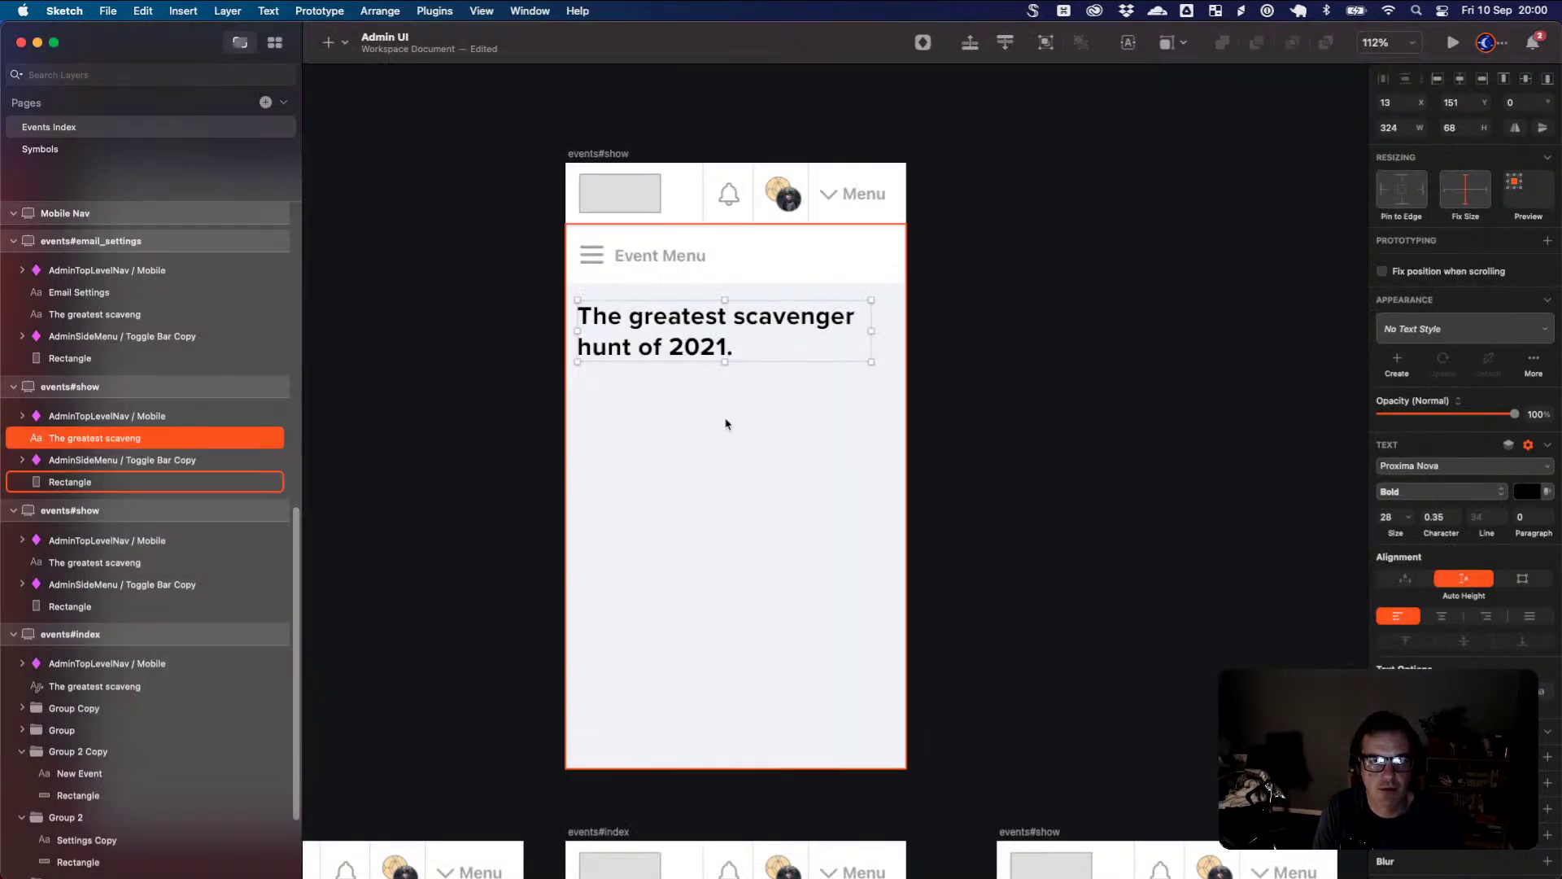
- Restore the accidentally deleted heading and change its text to 'Create Event'
click(732, 352)
key(BackSpace)
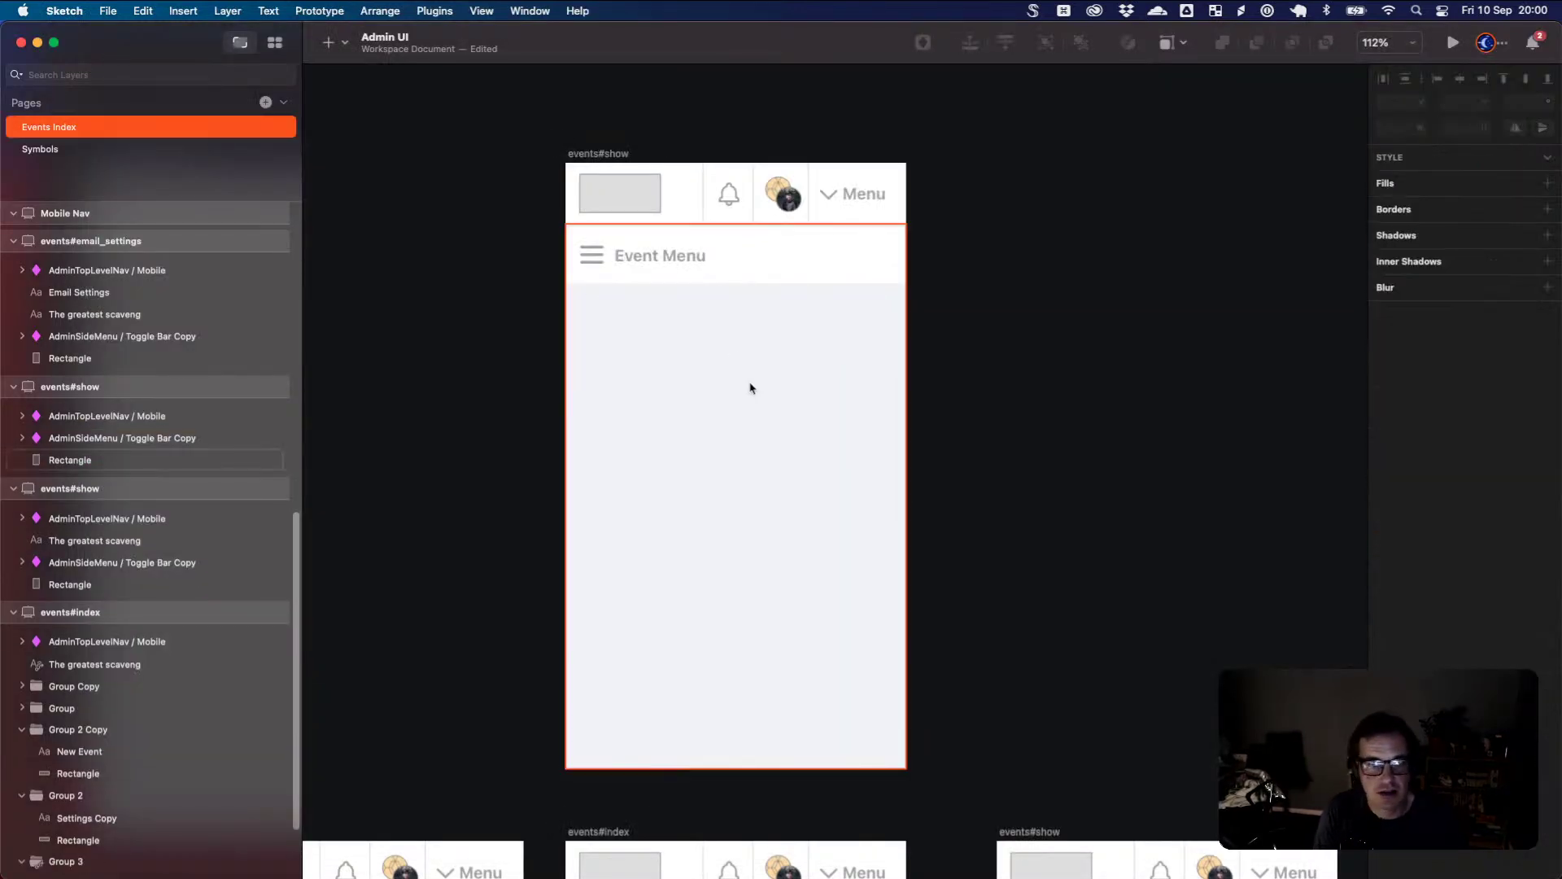
click(693, 378)
scroll(634, 479, down, 10)
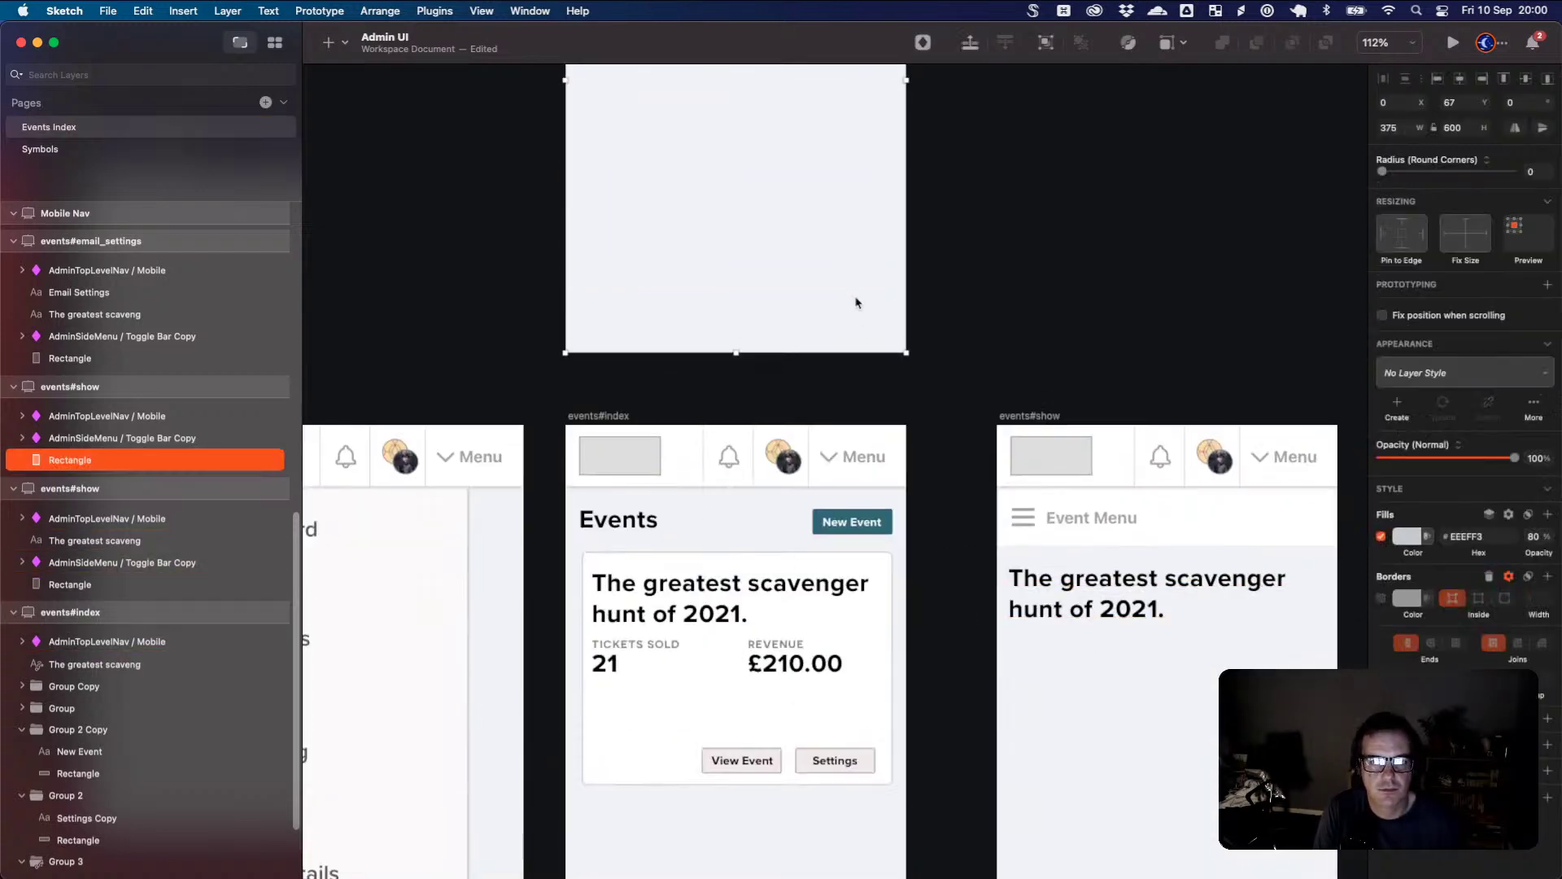
scroll(857, 301, up, 14)
key(super+z)
double_click(683, 430)
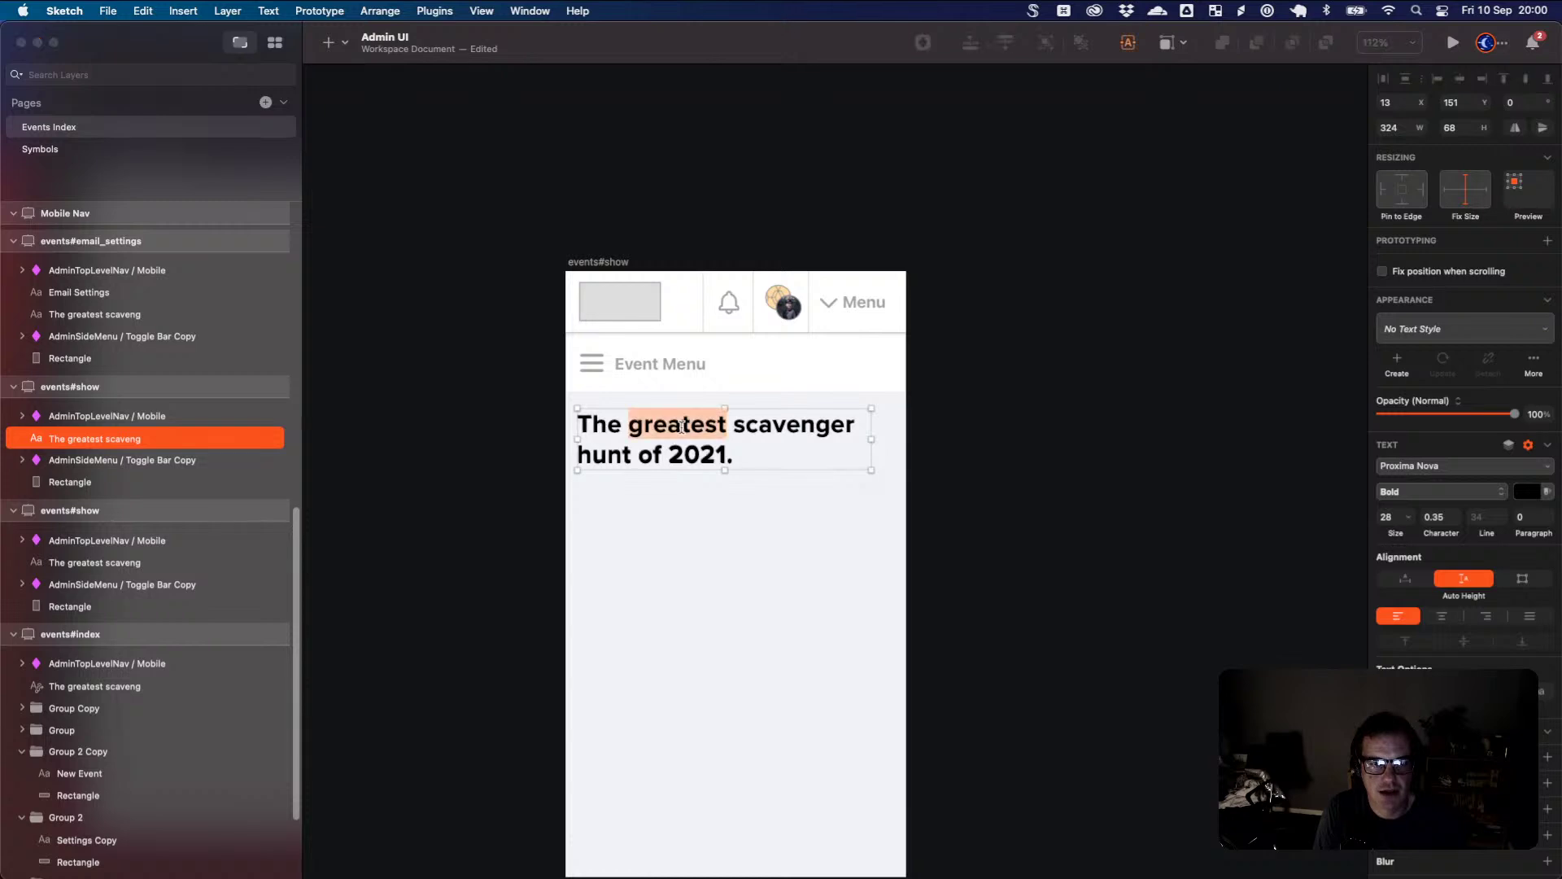
key(super+a)
text(C)
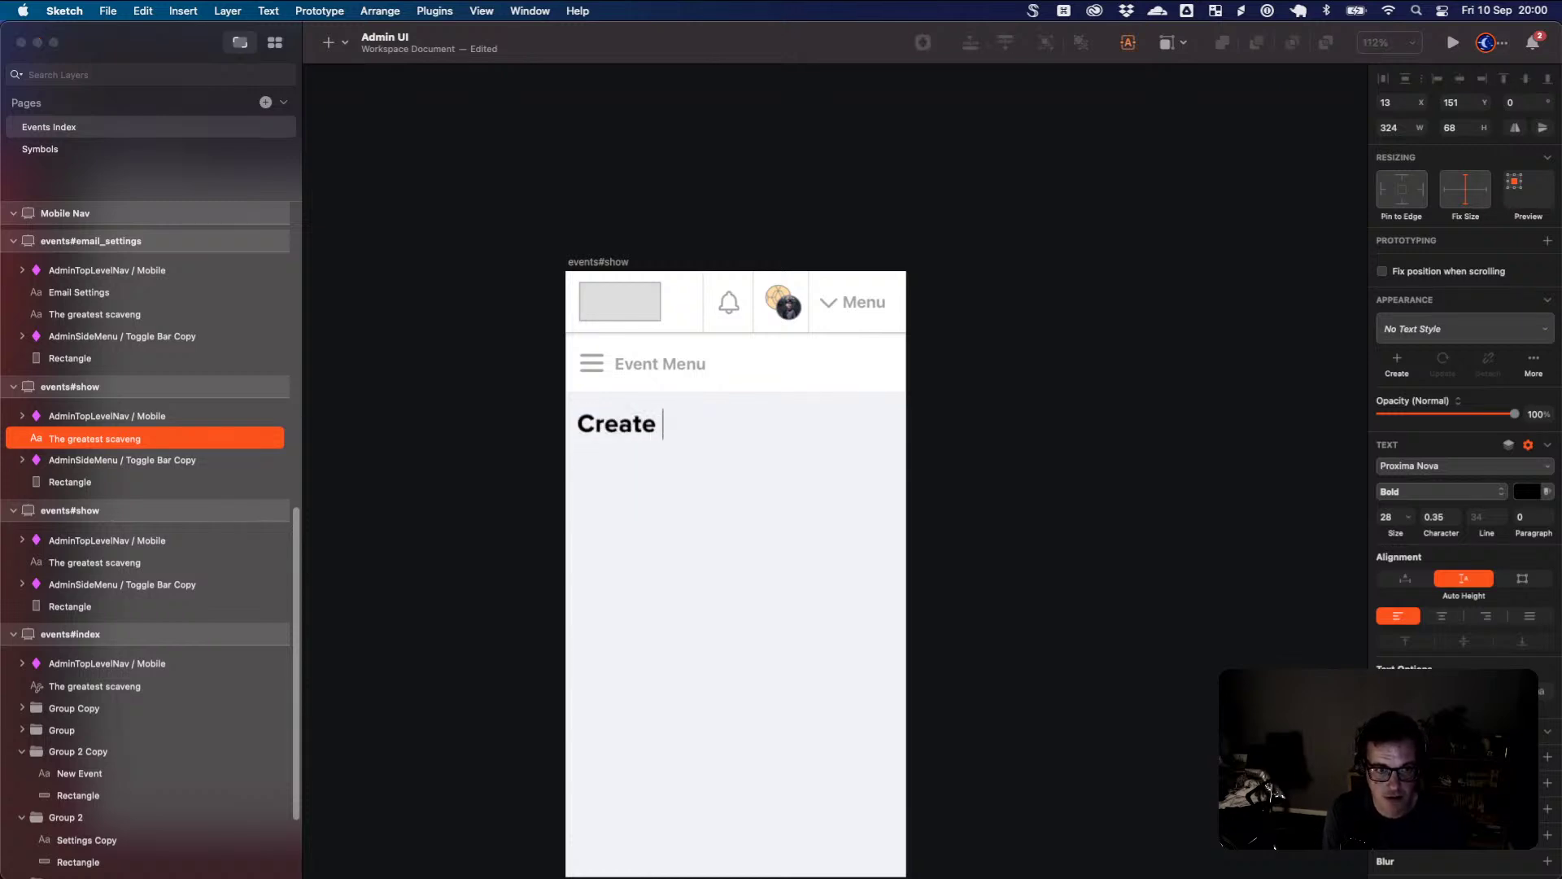
text(reate Evet)
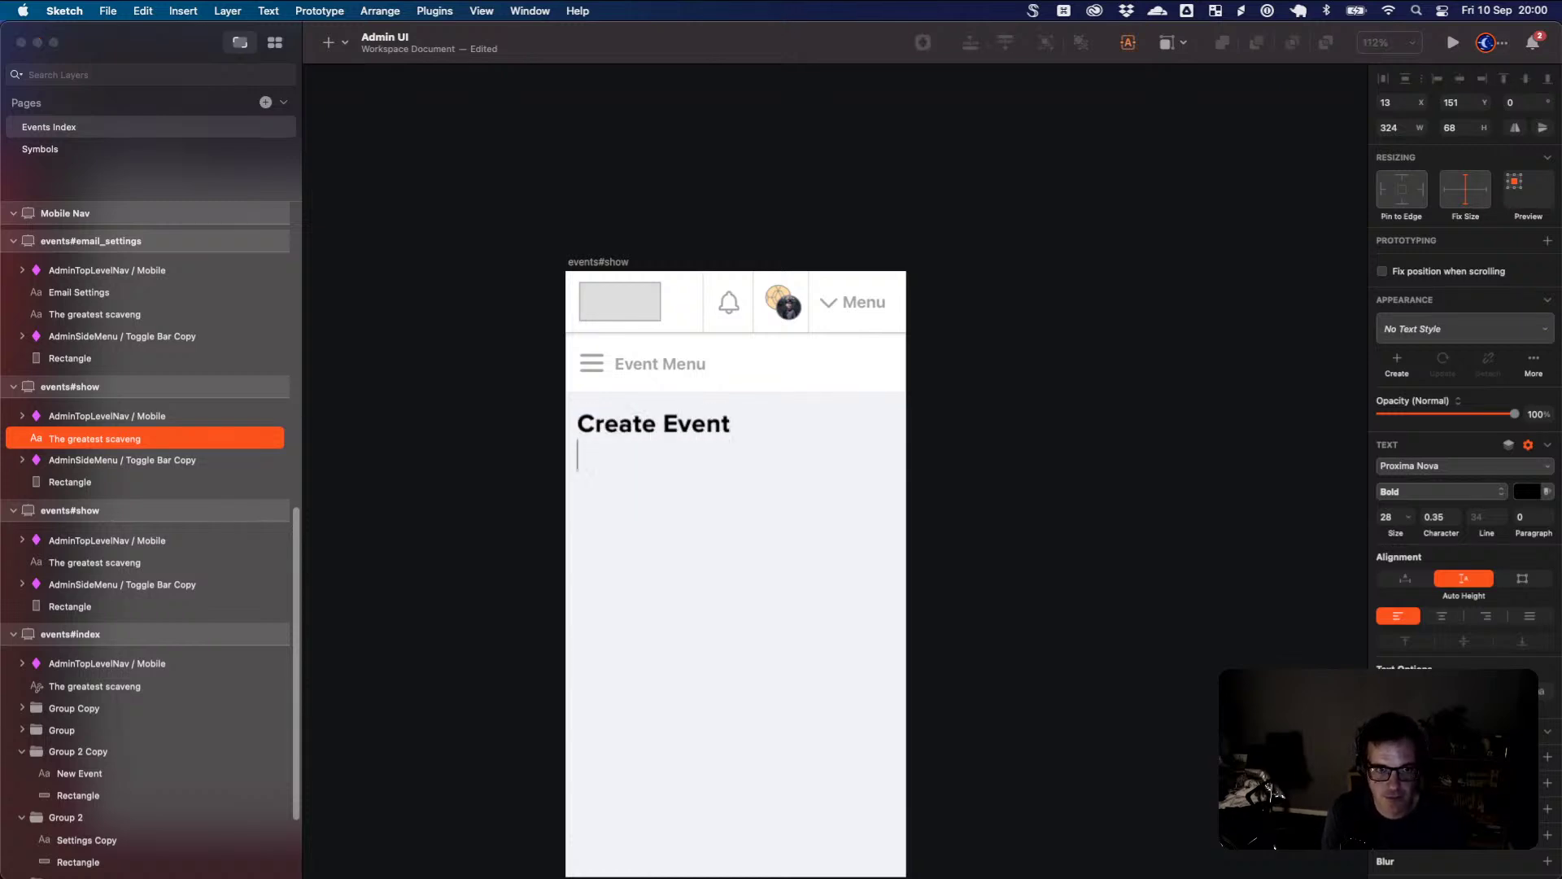
key(Escape)
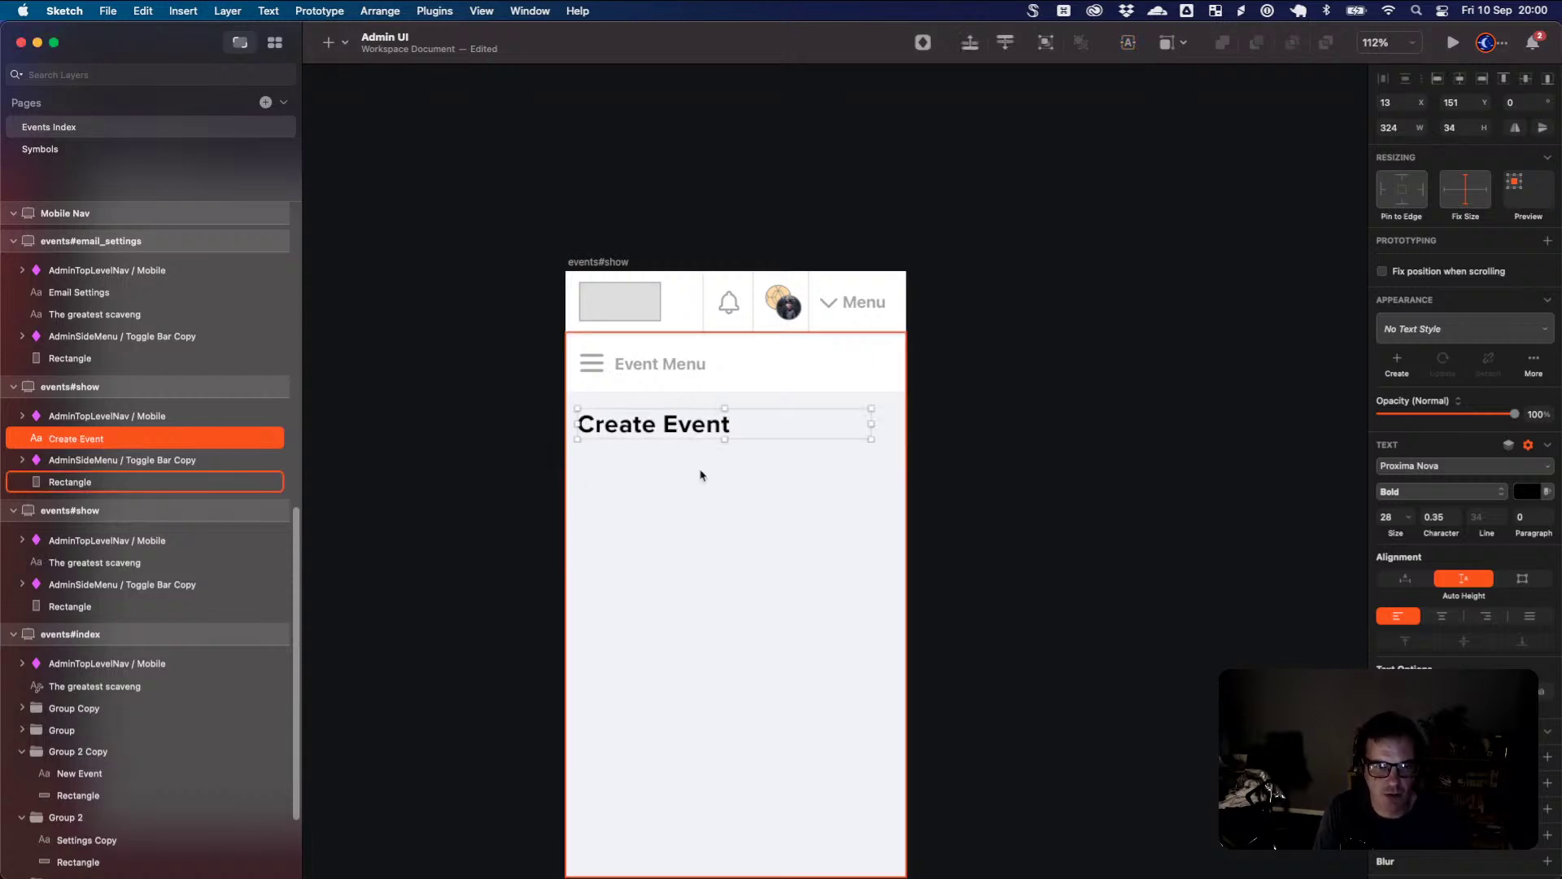
- Draw a white-filled input rectangle and line it up under the heading
click(703, 505)
key(r)
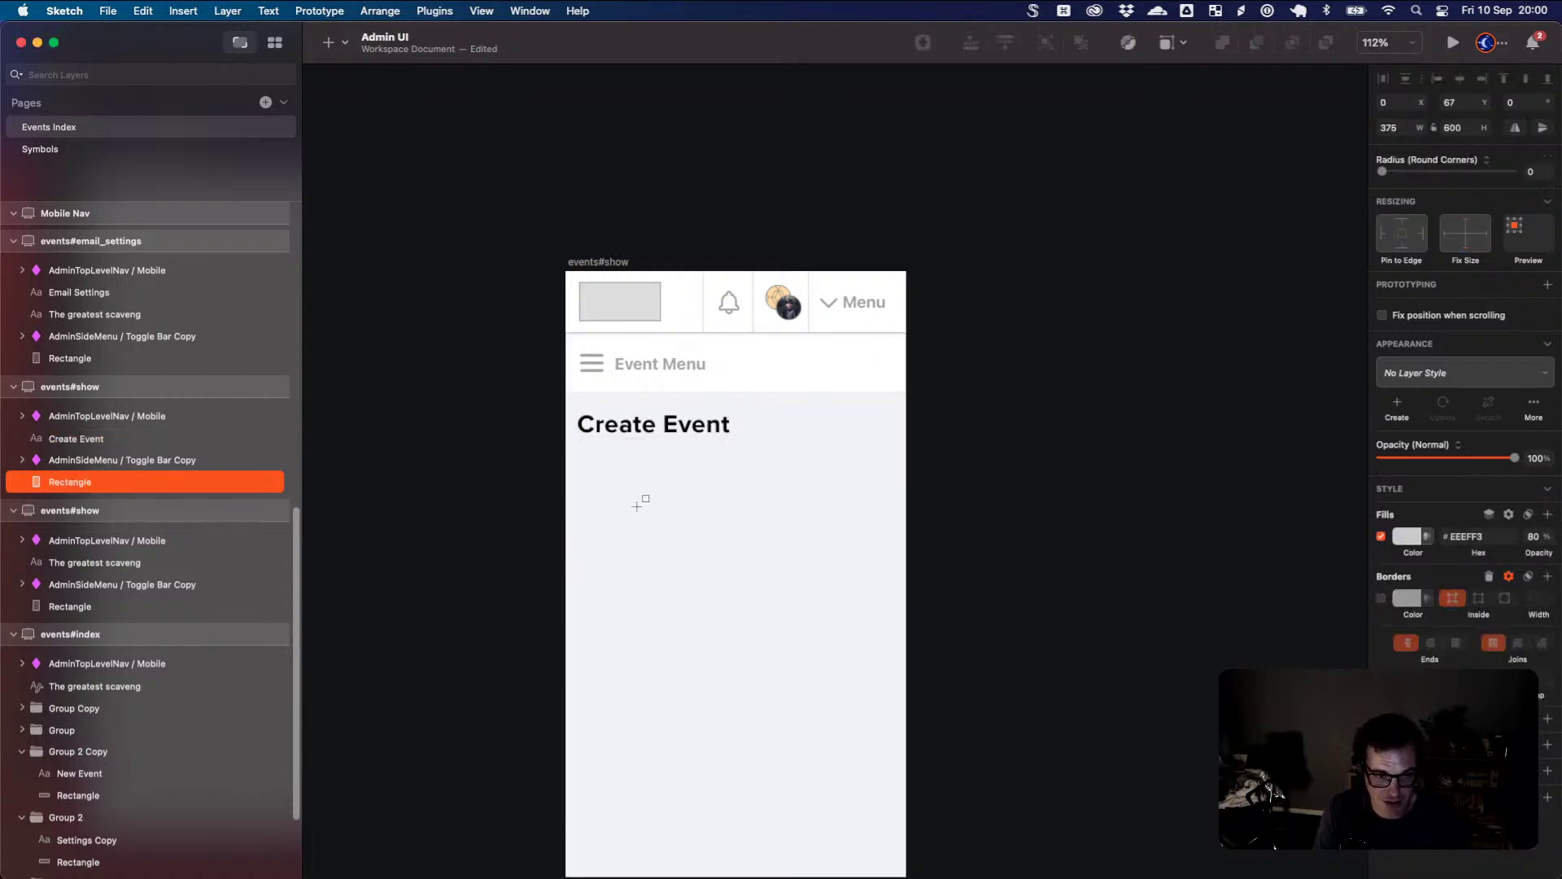
drag(594, 483, 887, 520)
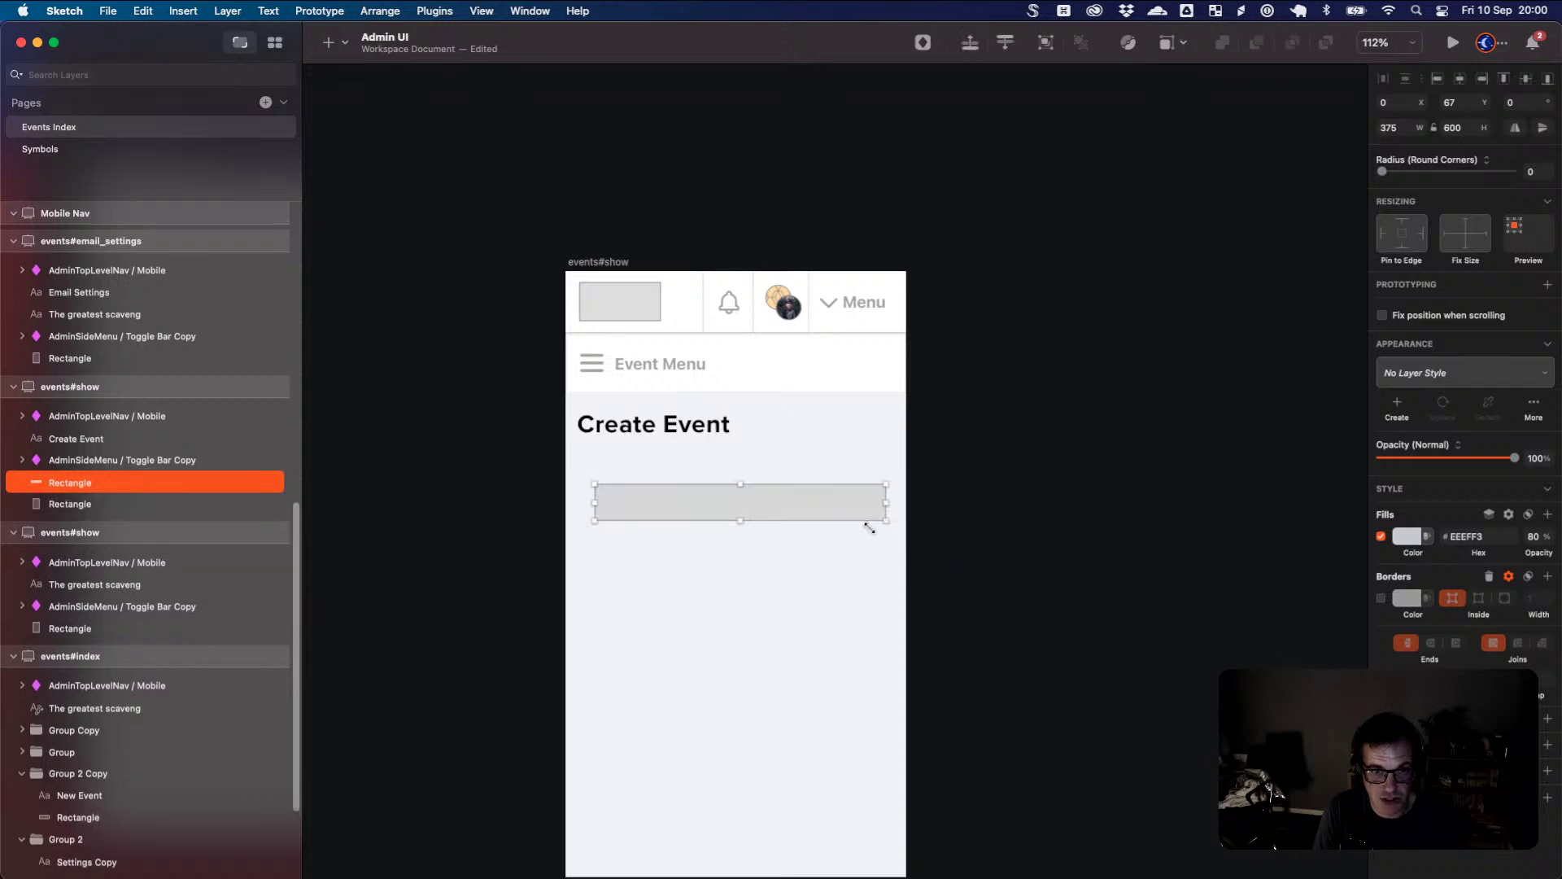
click(1404, 544)
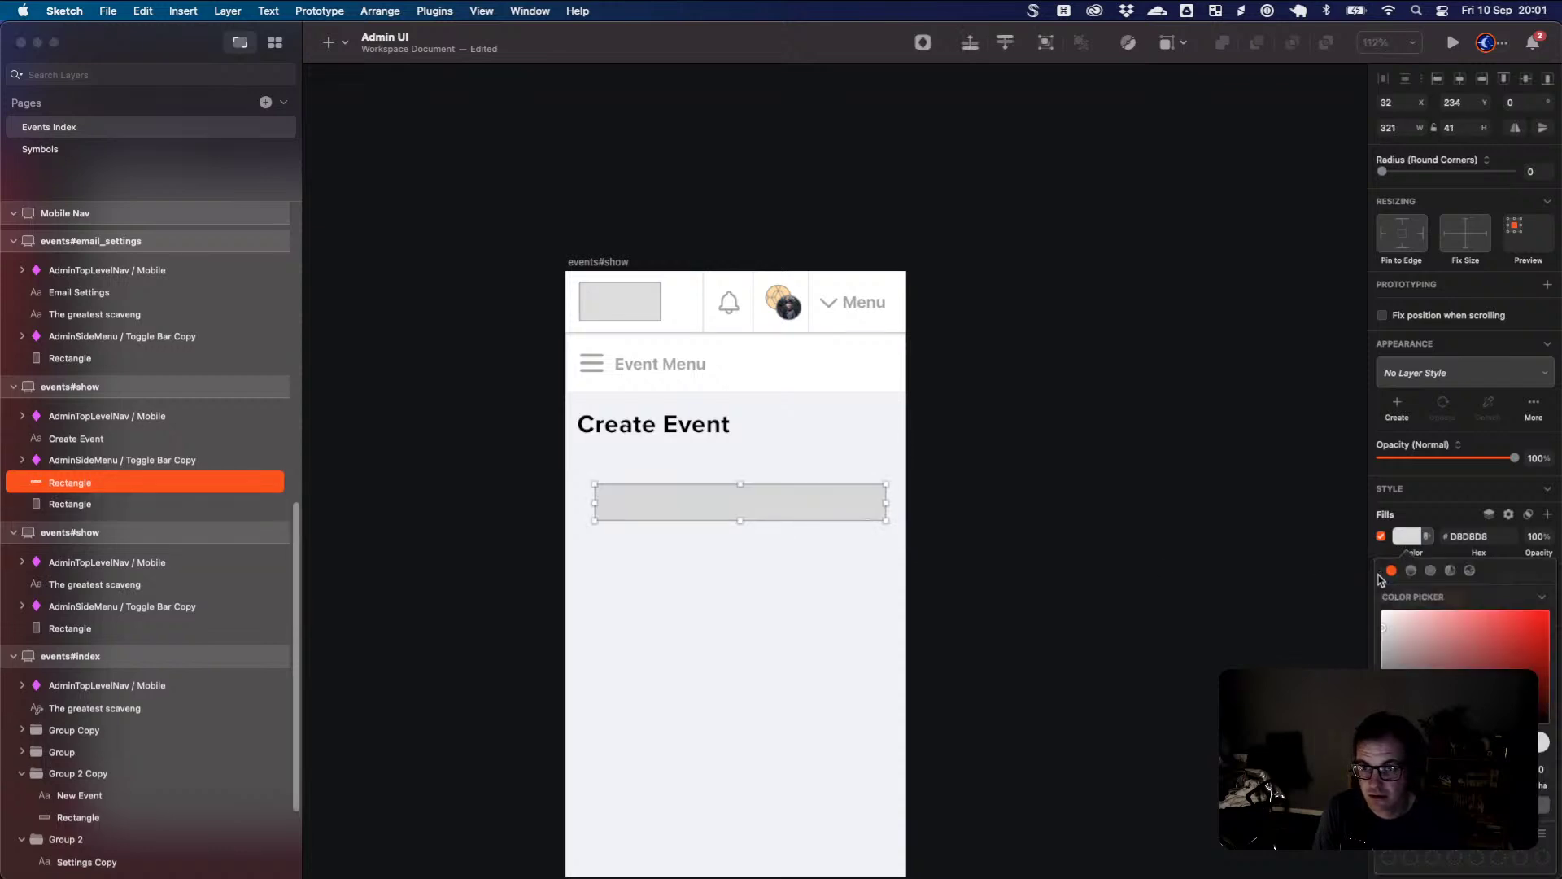
click(1412, 553)
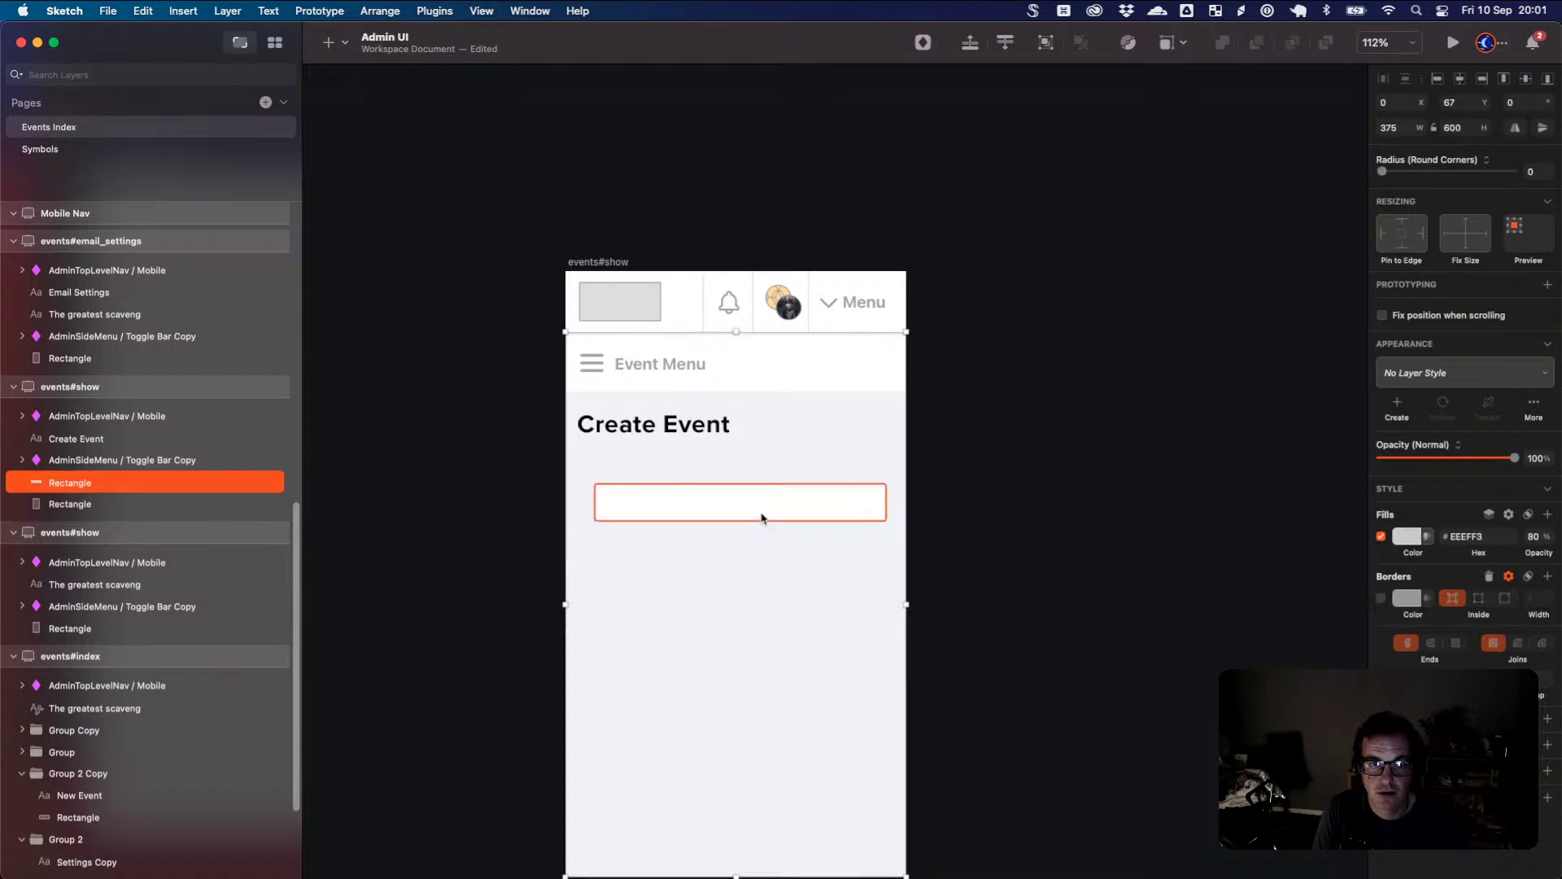
drag(760, 516, 725, 524)
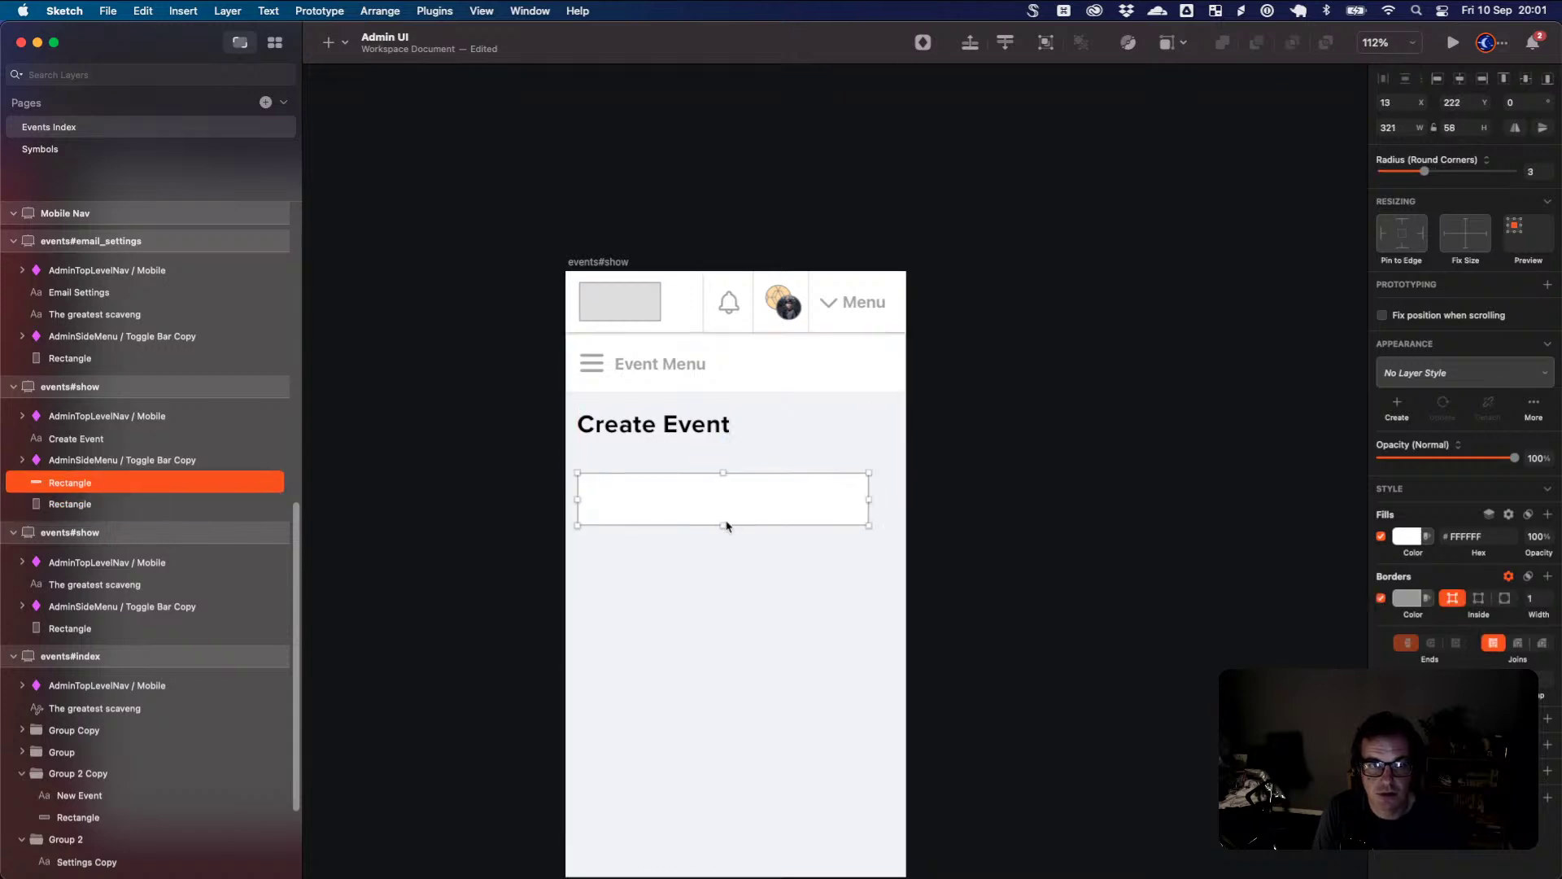
- Add an 'Event Name' text label above the input box and align it with the box
key(t)
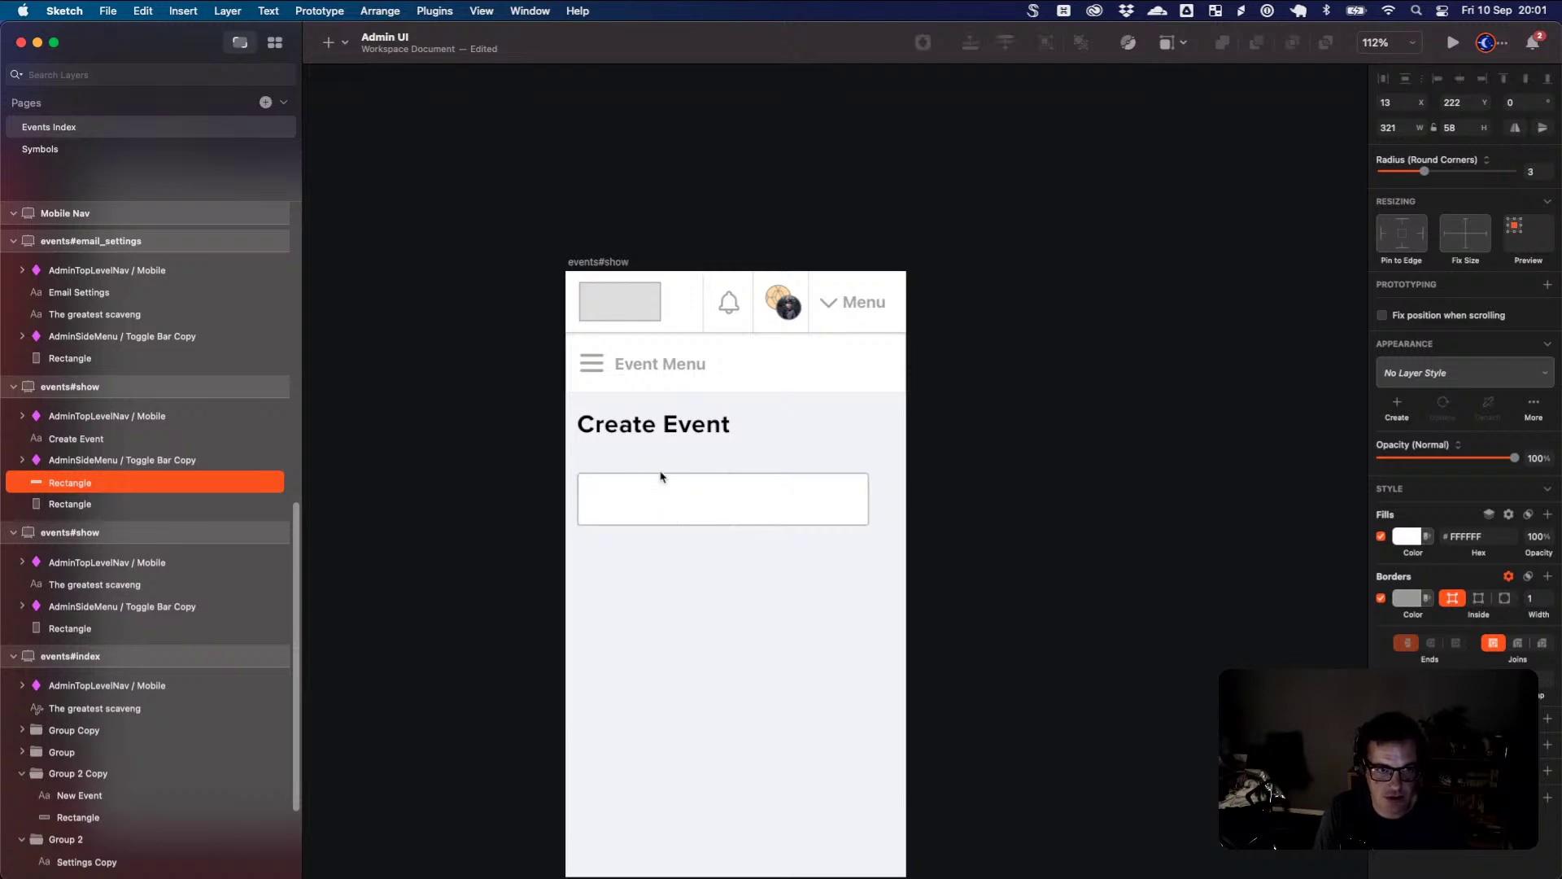
click(662, 477)
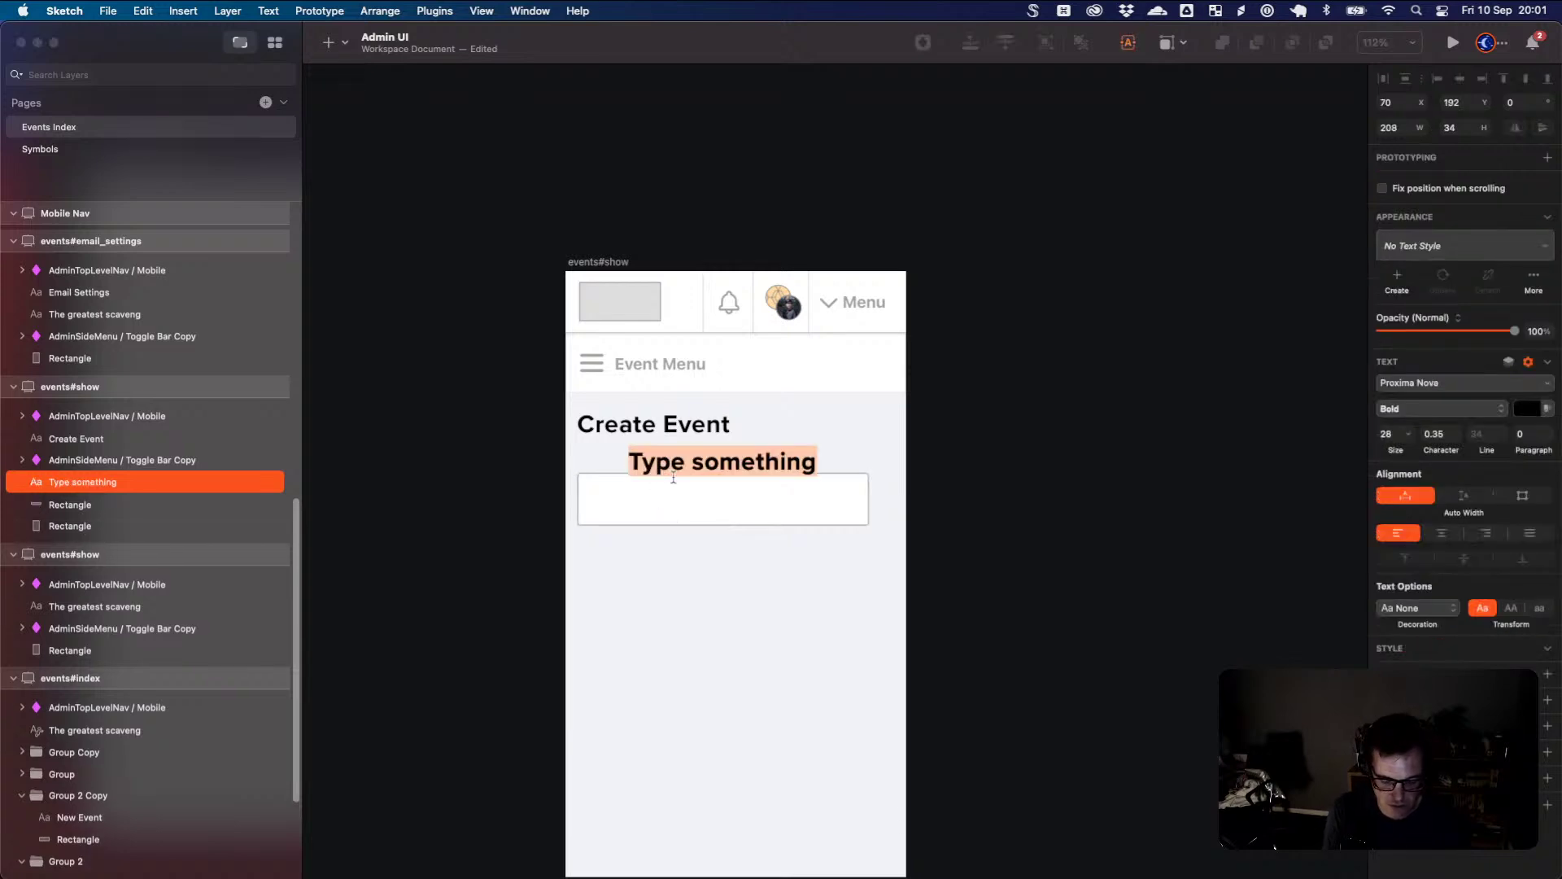
text(Event Name)
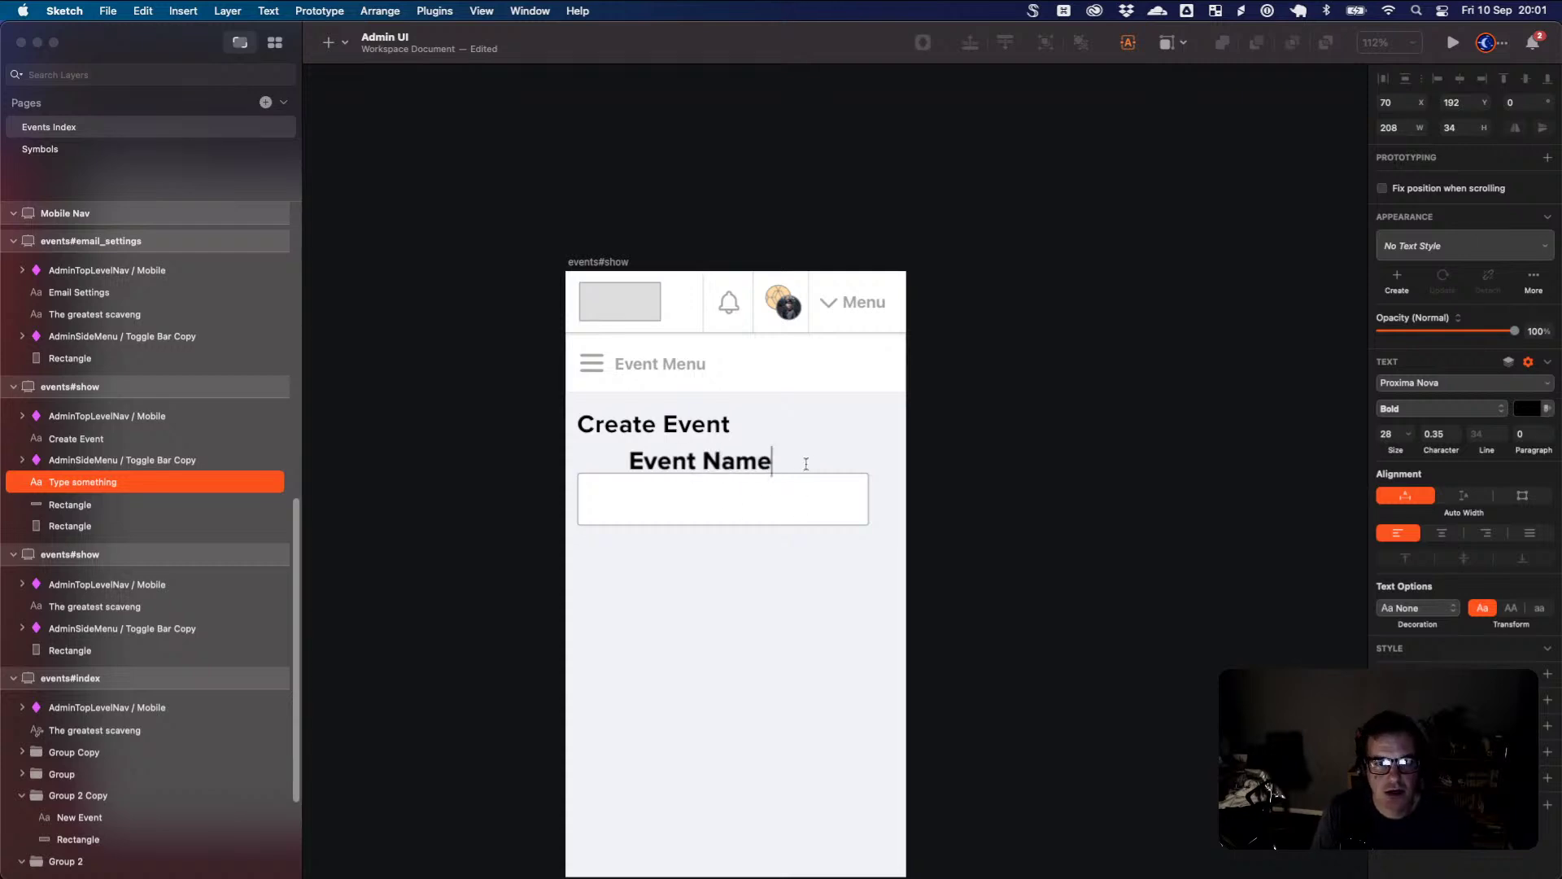
key(Escape)
drag(759, 462, 705, 466)
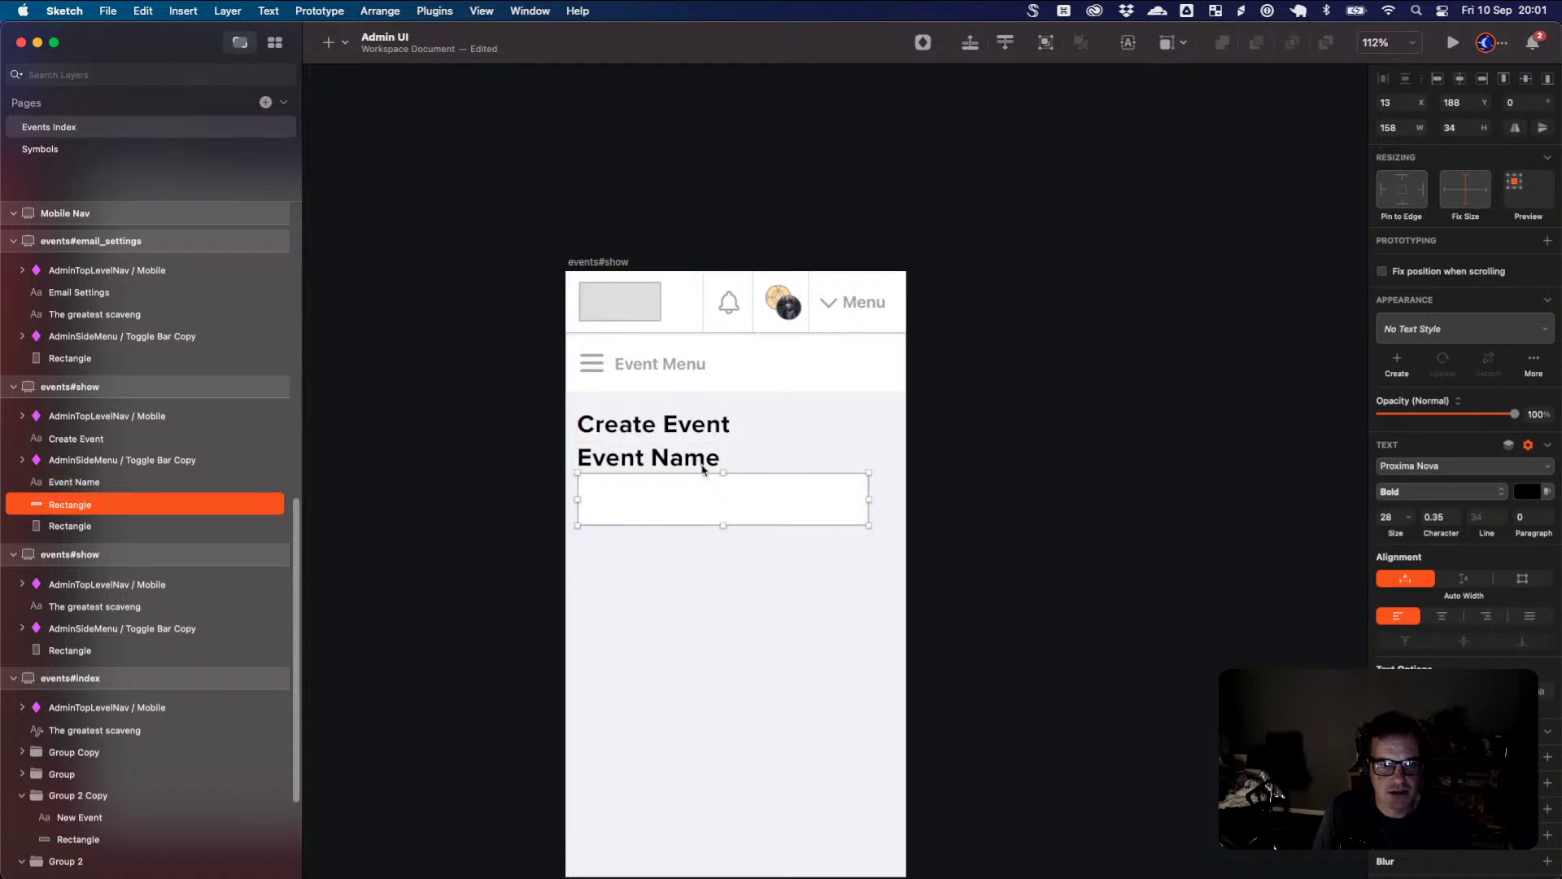
- Style the label at size 16, Medium weight, with character spacing cleared to auto
drag(1400, 535, 1386, 535)
click(1446, 493)
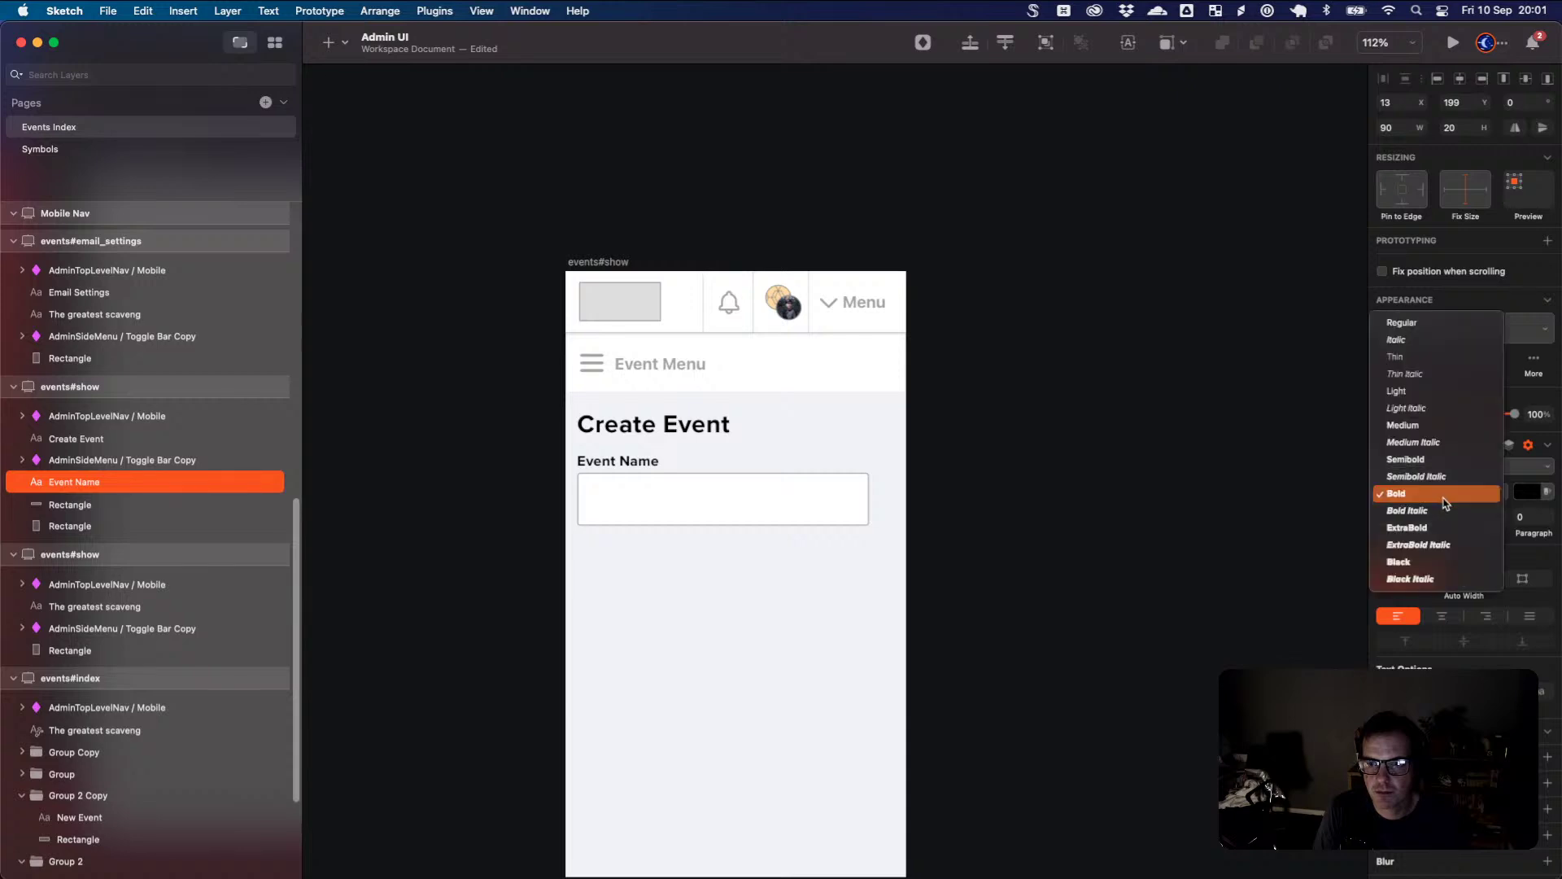
click(1433, 459)
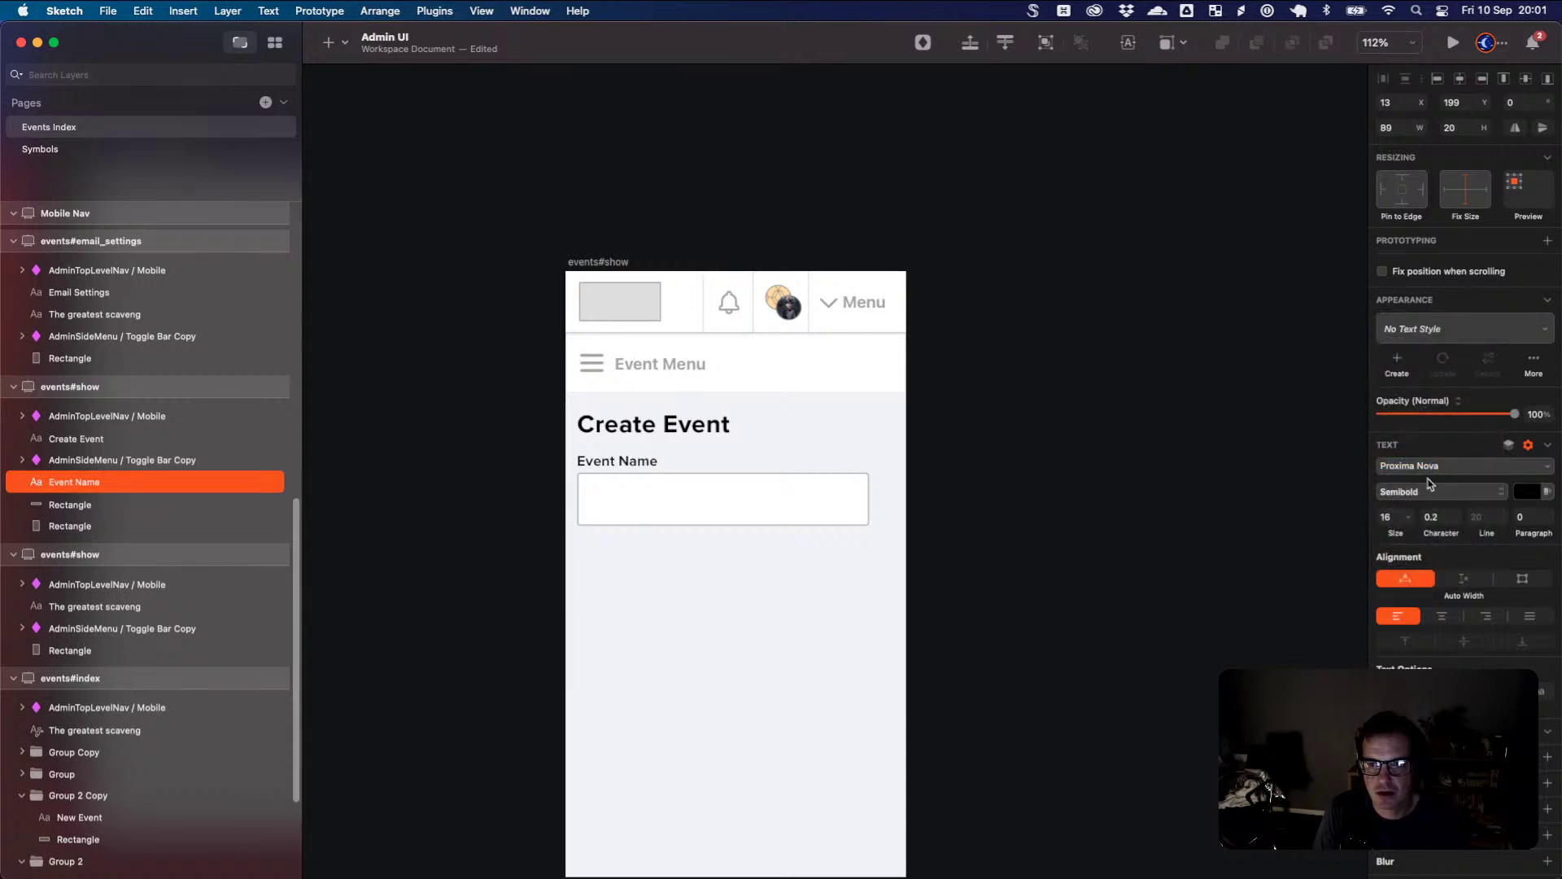
click(1432, 493)
click(1433, 460)
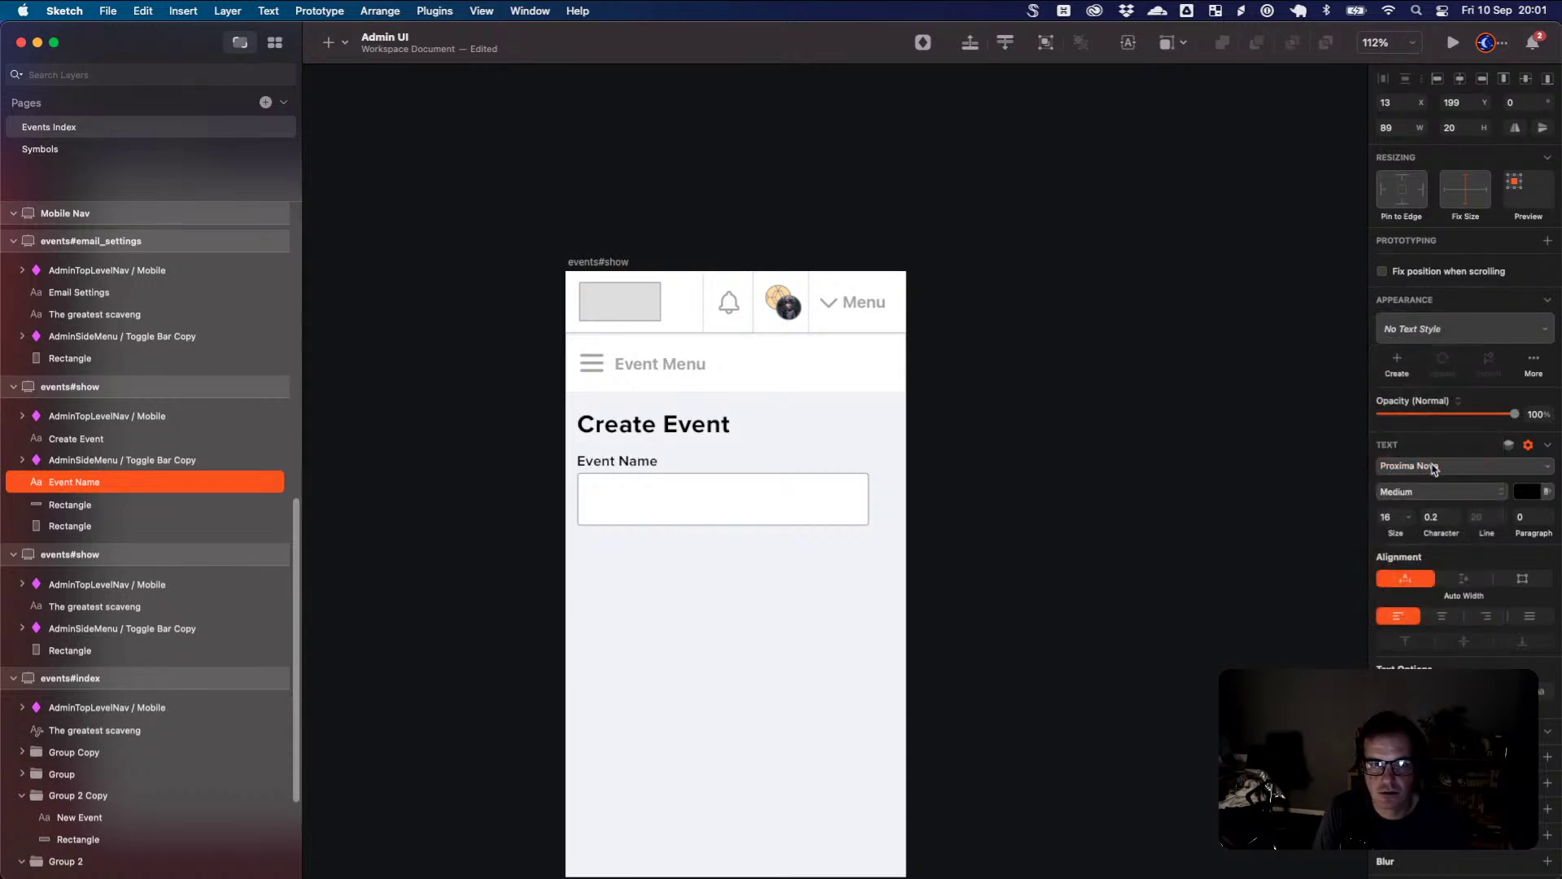
click(1437, 517)
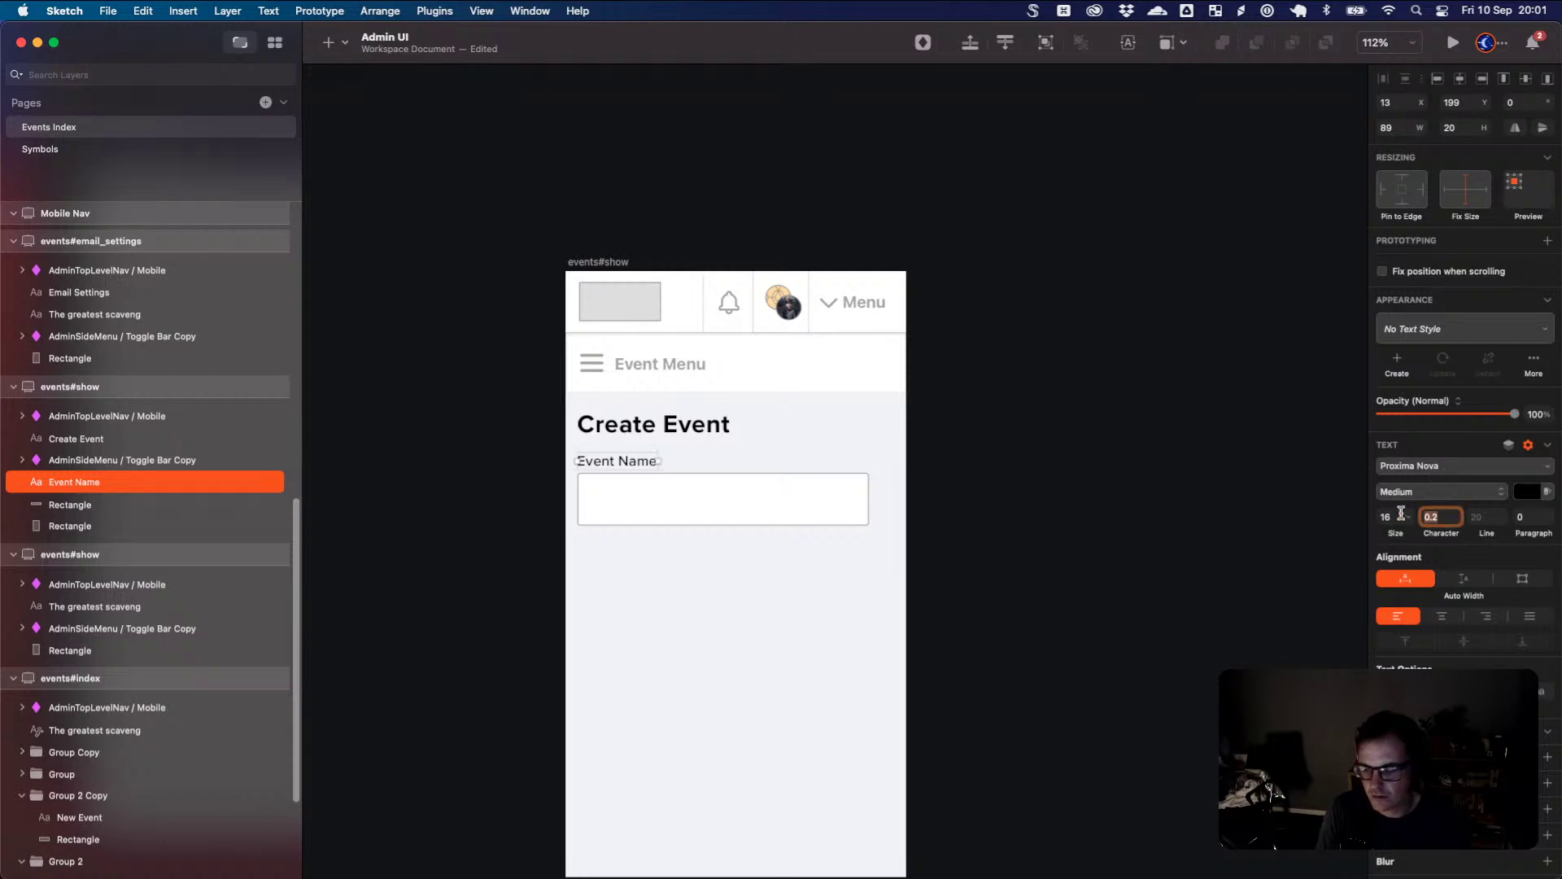
key(BackSpace)
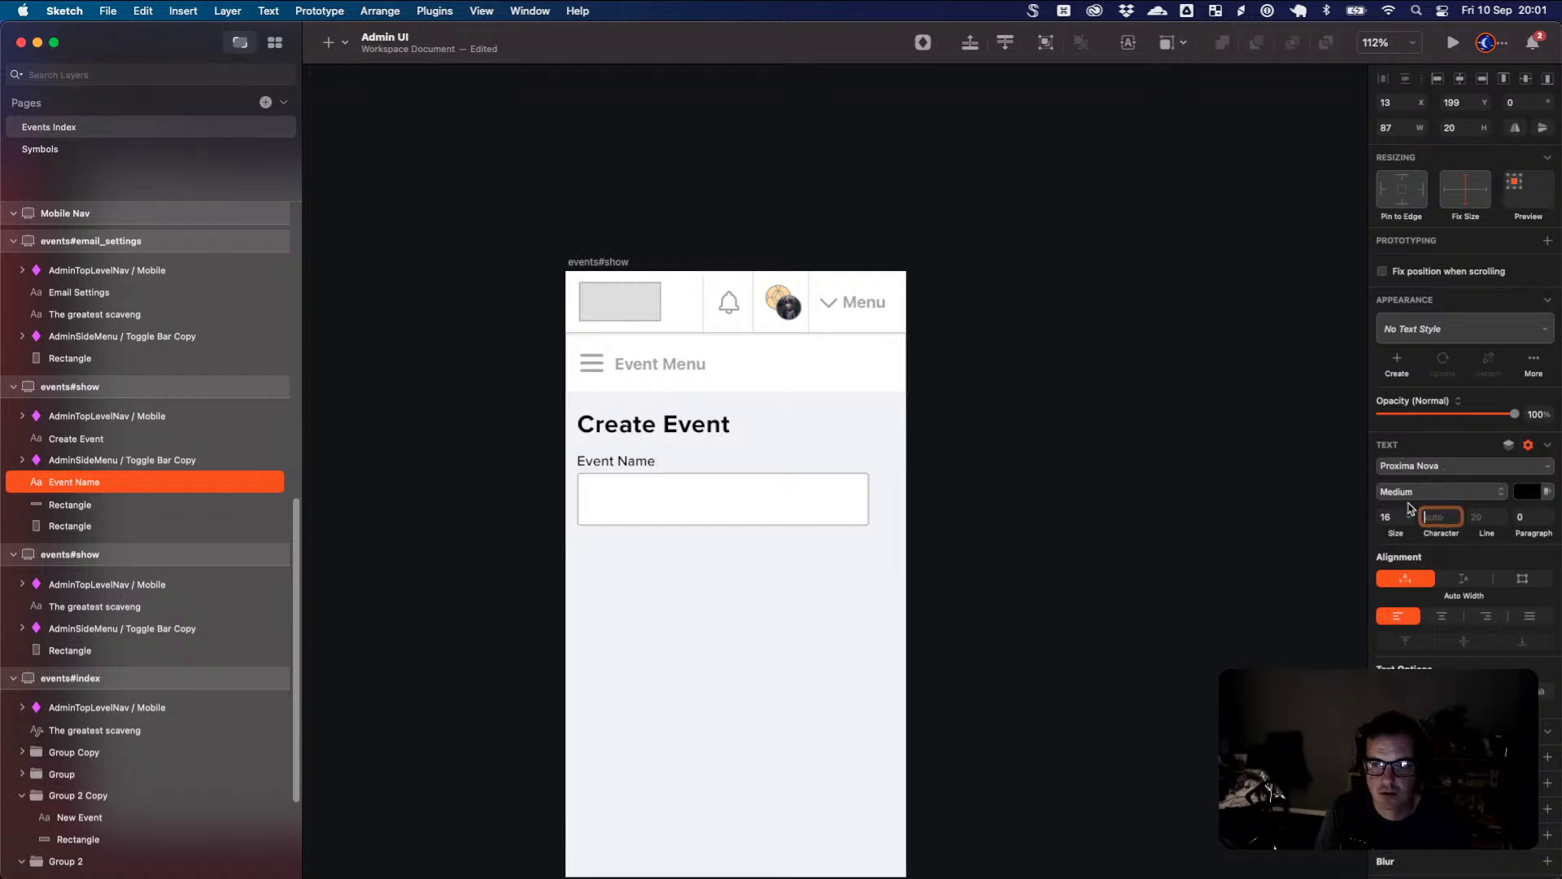
- Zoom in closely on the form, undo an accidental box move, then return to Eventbrite
key(super+0)
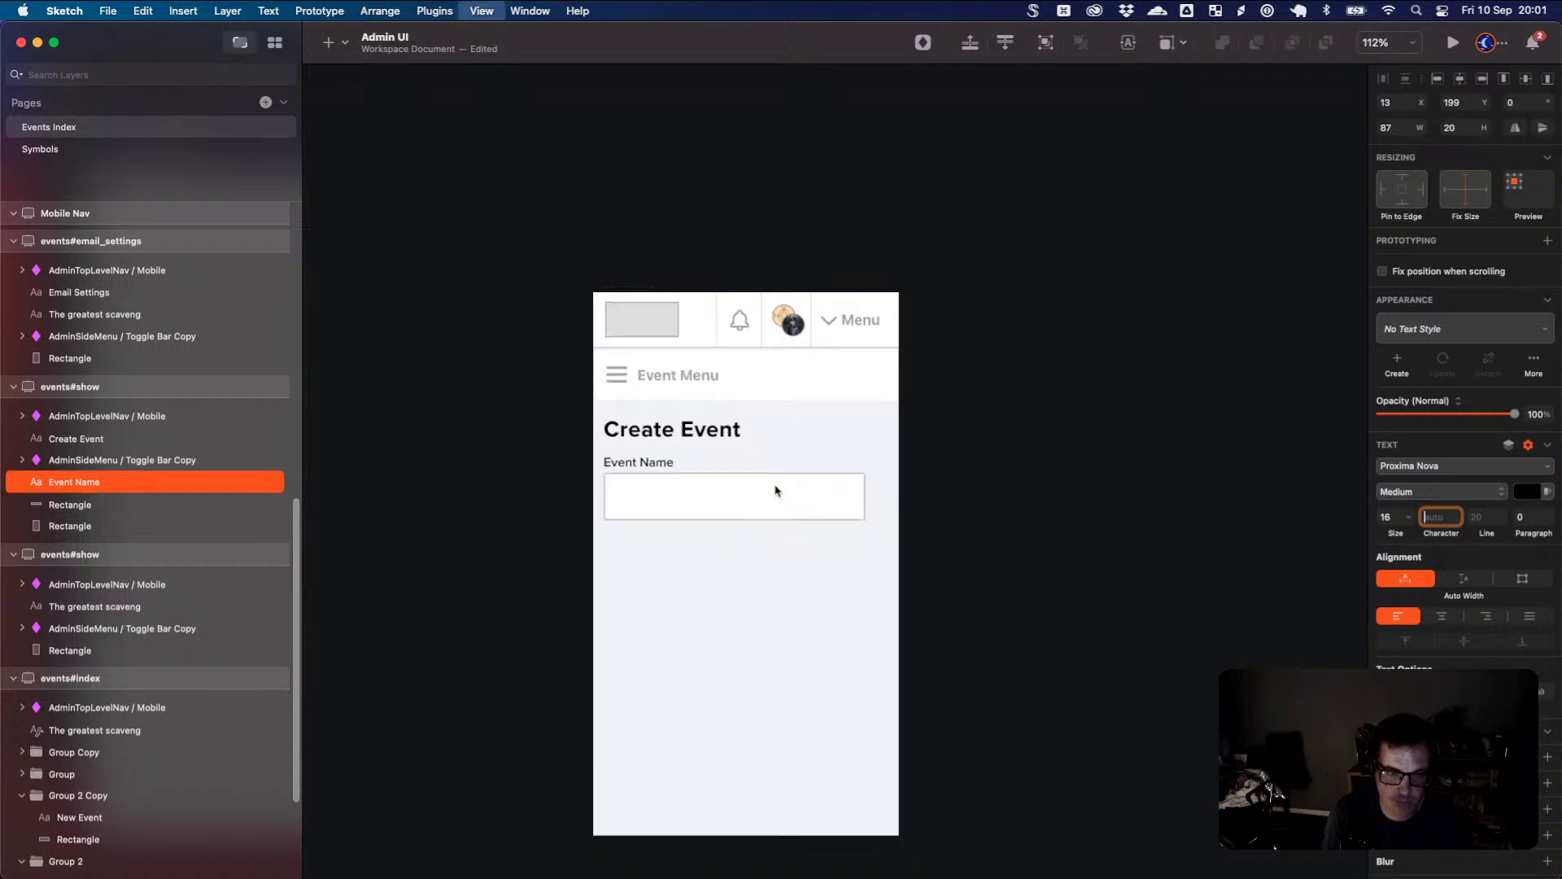
key(super+plus)
key(super+plus)
drag(781, 495, 1009, 504)
key(super+z)
click(1017, 496)
scroll(1018, 472, left, 8)
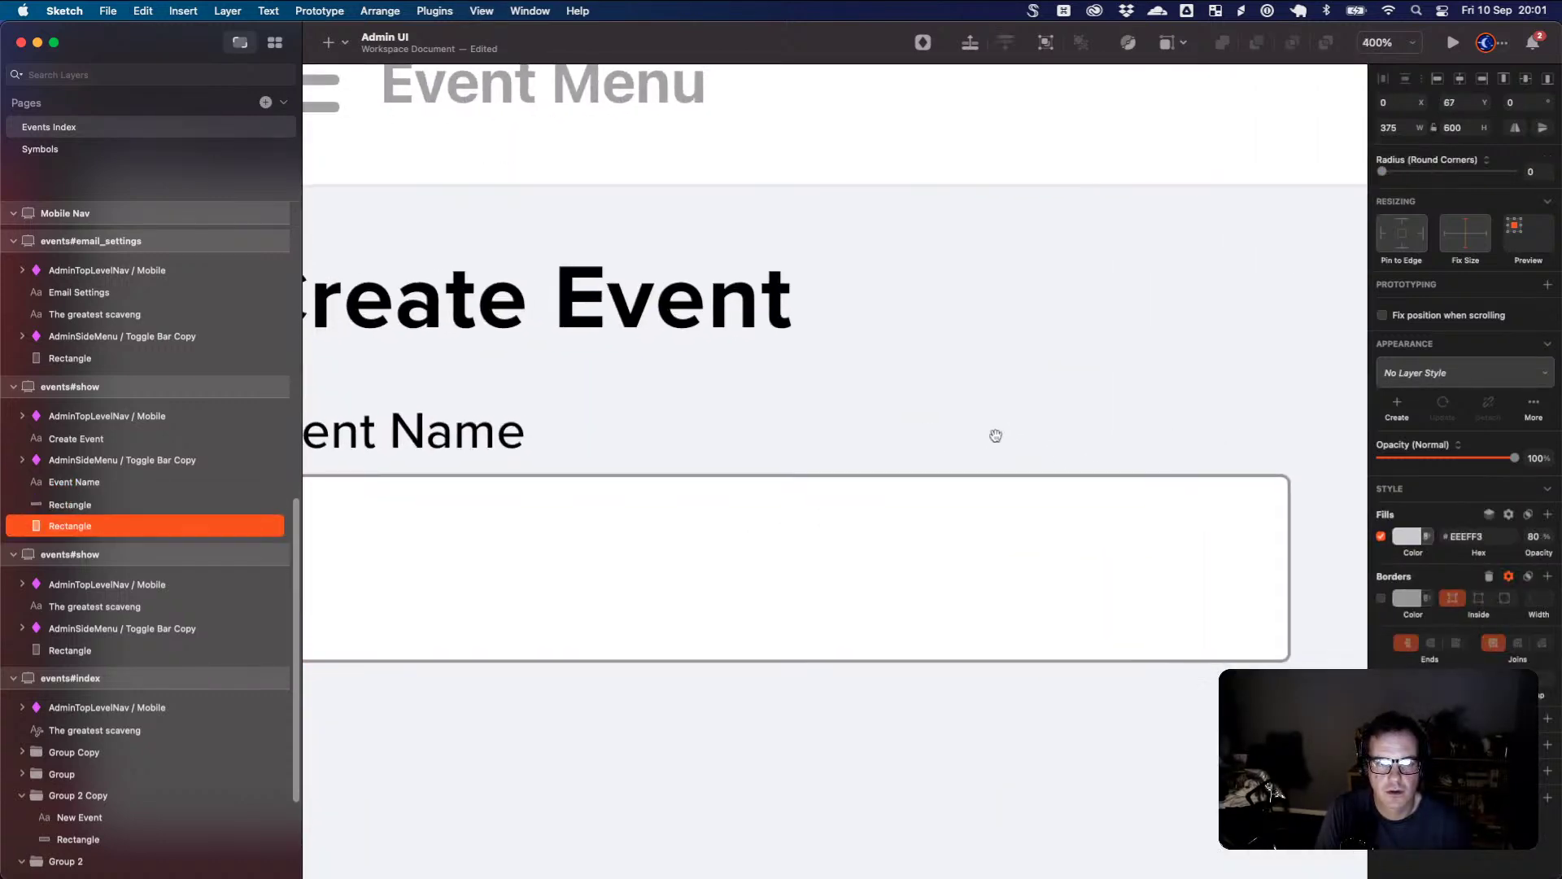
click(548, 443)
double_click(553, 447)
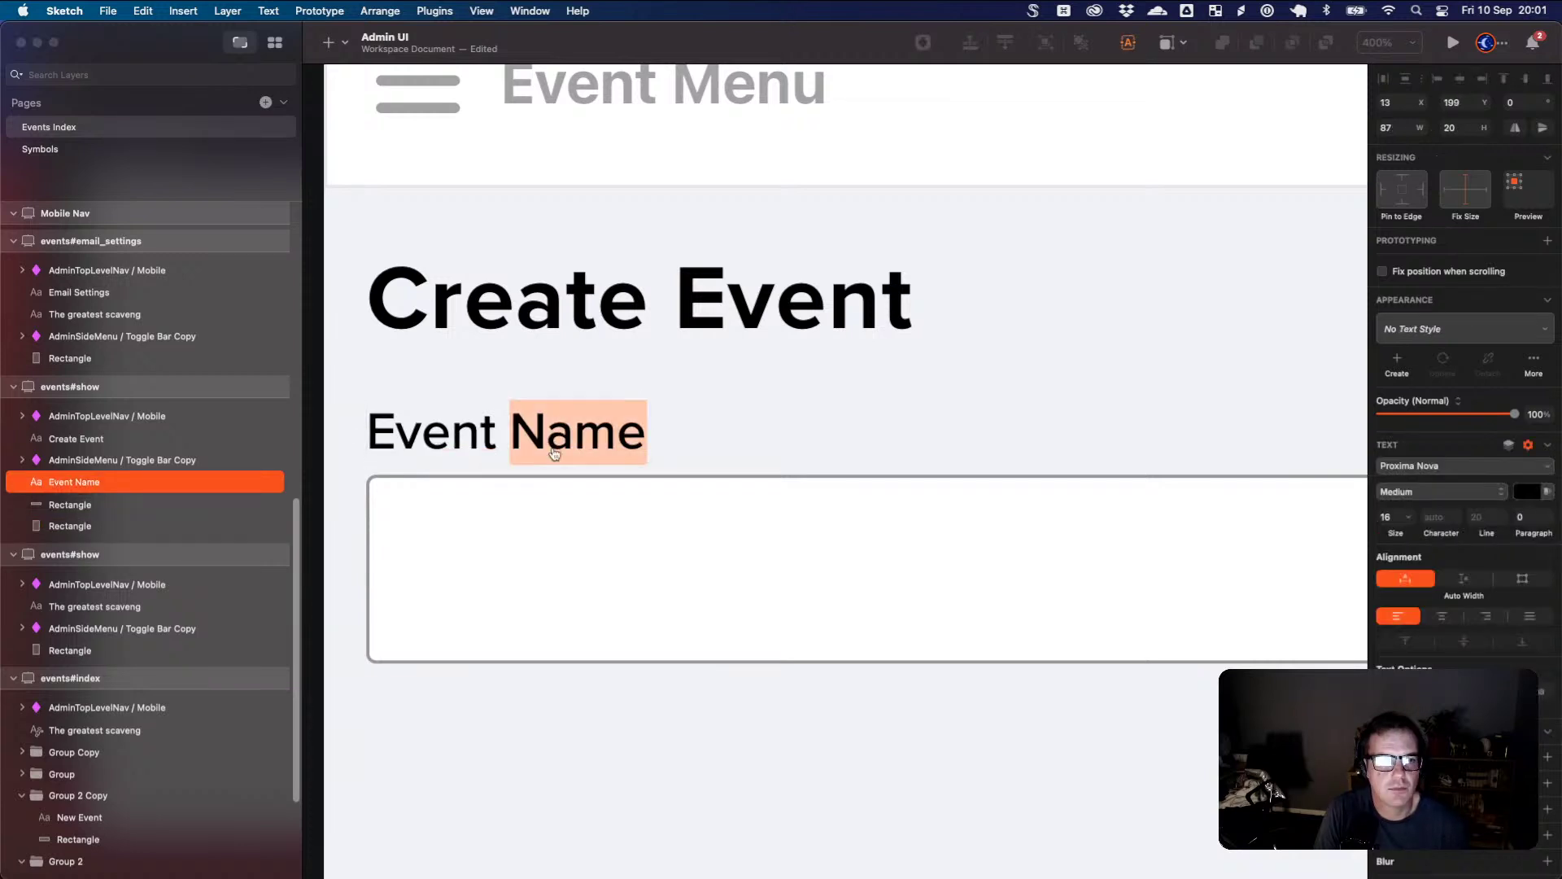
key(super+Tab)
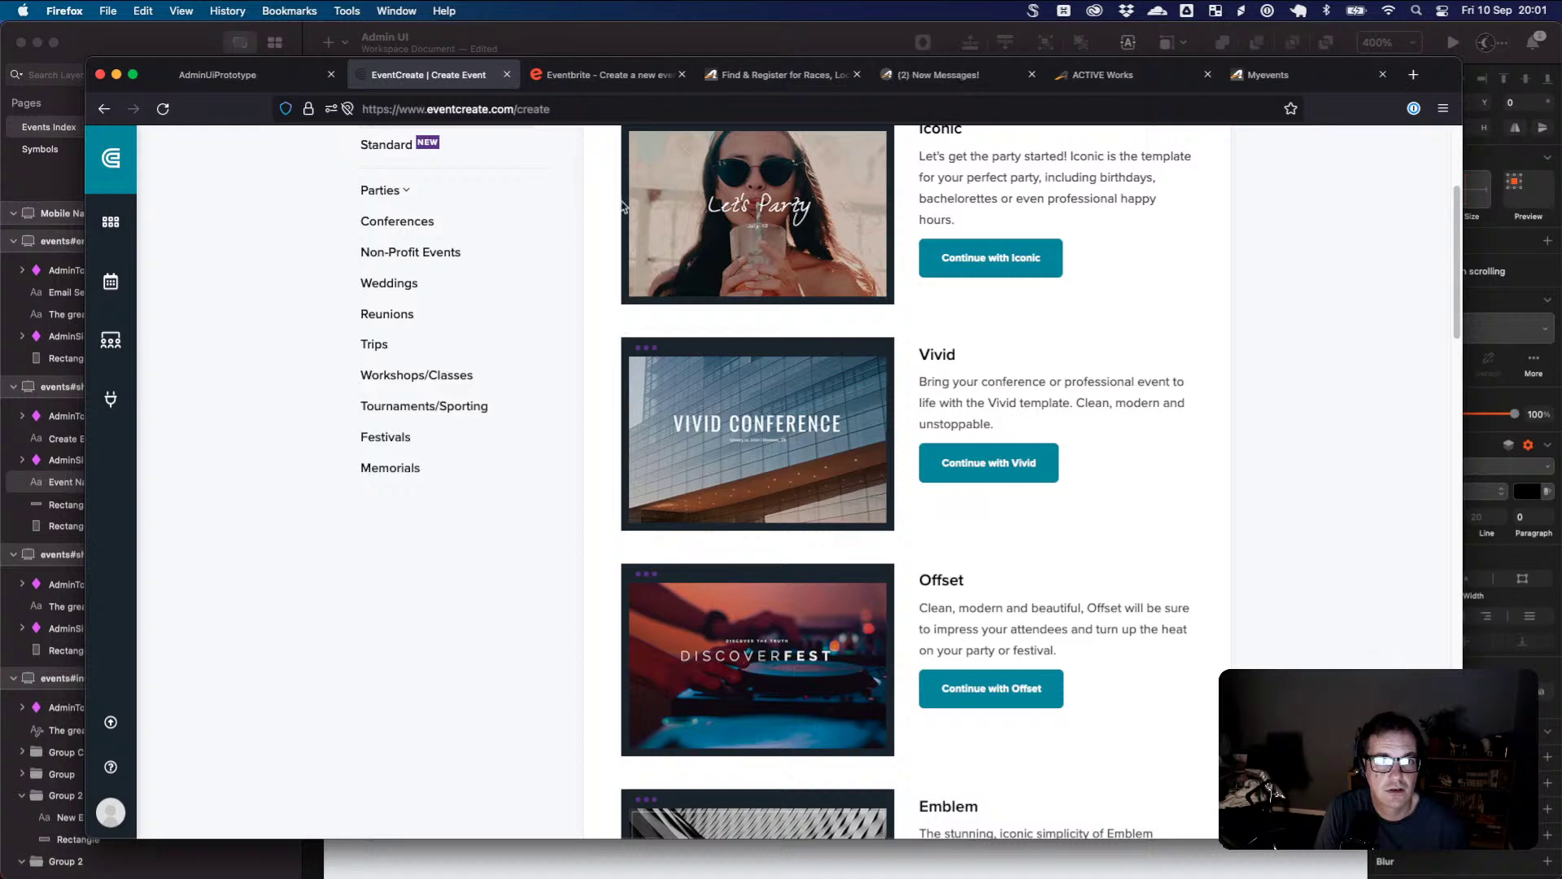
- Pick EventCreate's Iconic template and zoom the page to 110%
scroll(674, 267, up, 5)
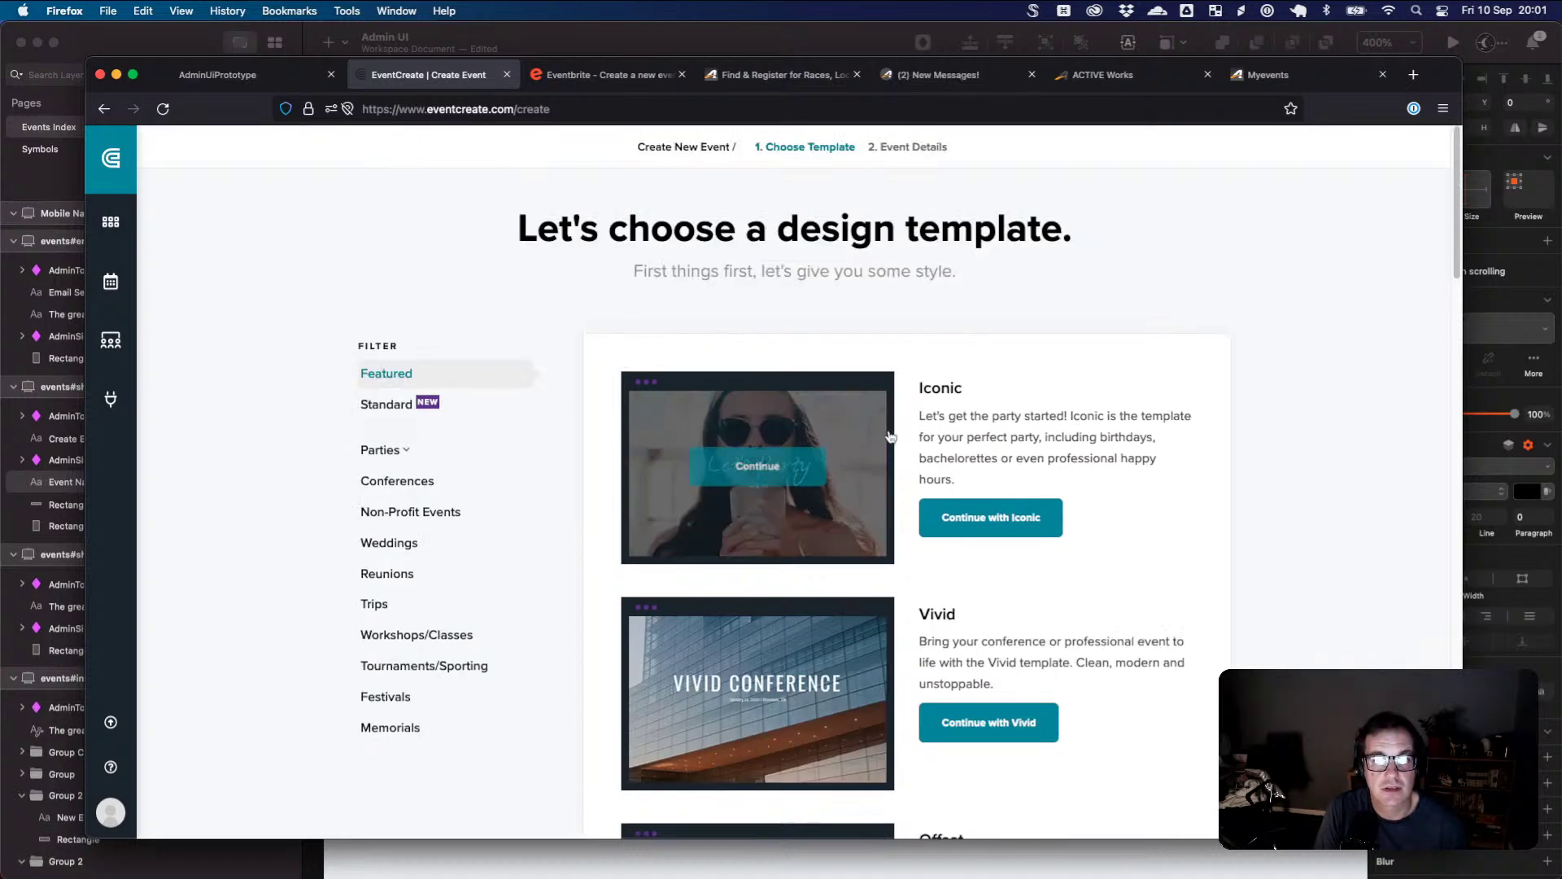
click(985, 516)
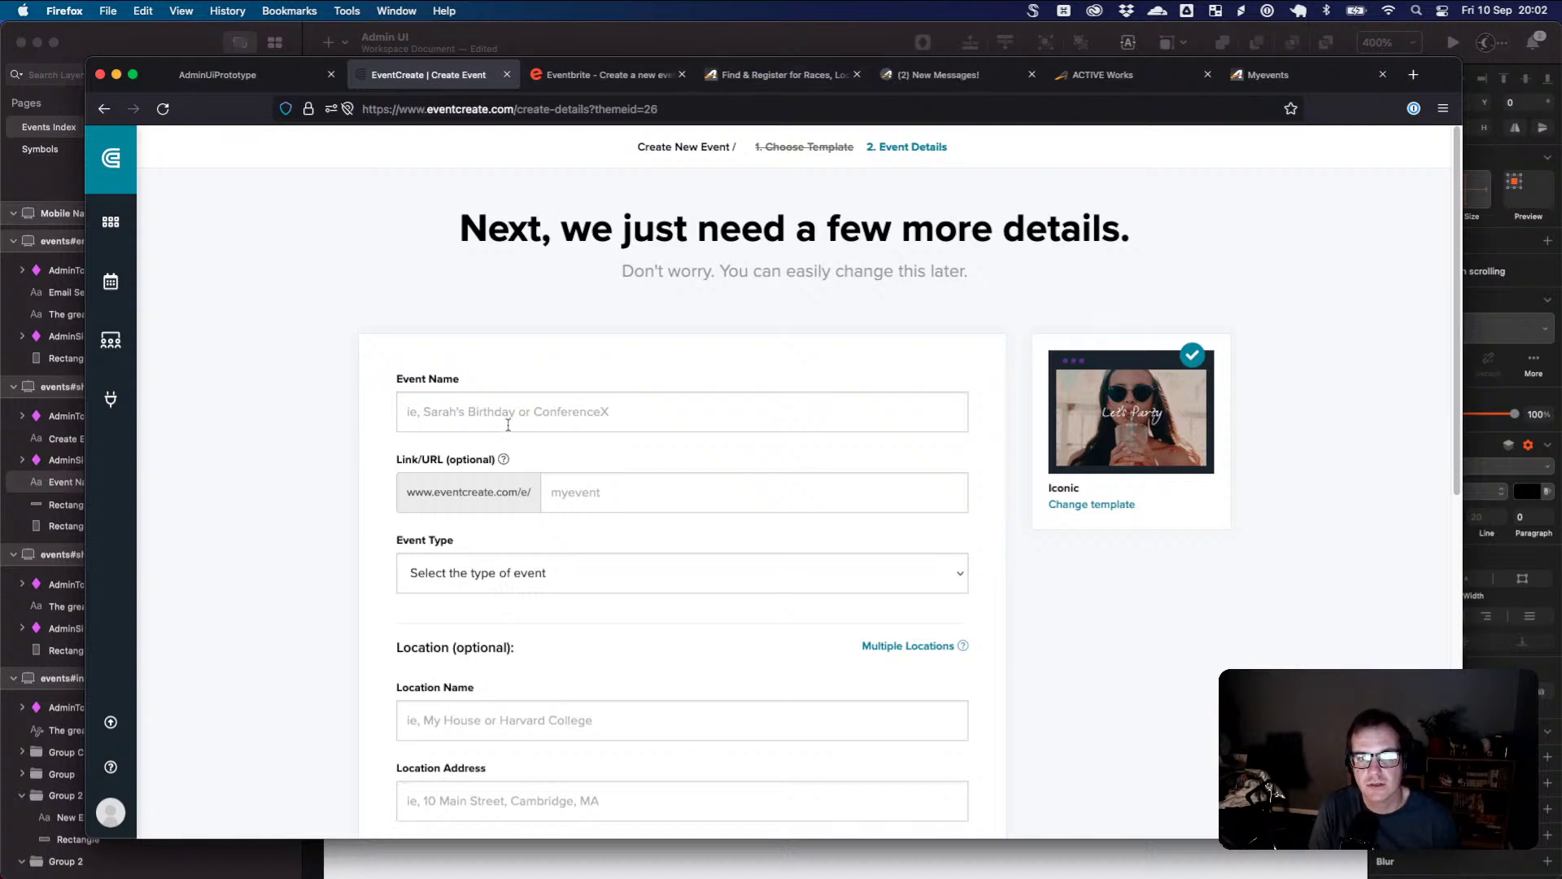
key(super+equal)
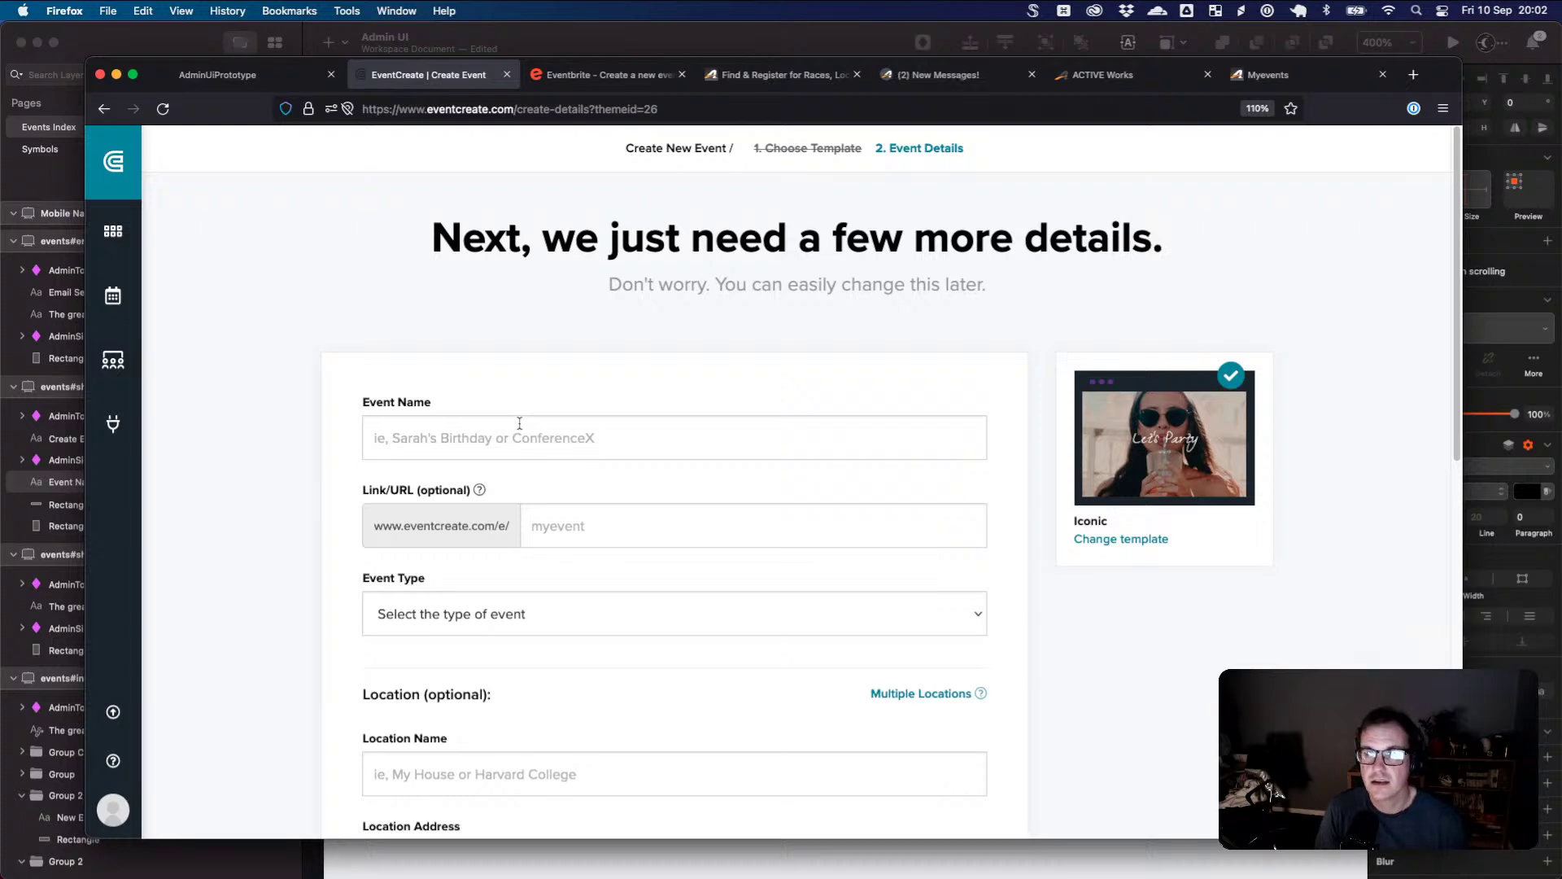
- Close the race registration and ACTIVE Endurance tabs and focus ACTIVE Works' Event name field
click(606, 78)
click(774, 77)
click(928, 78)
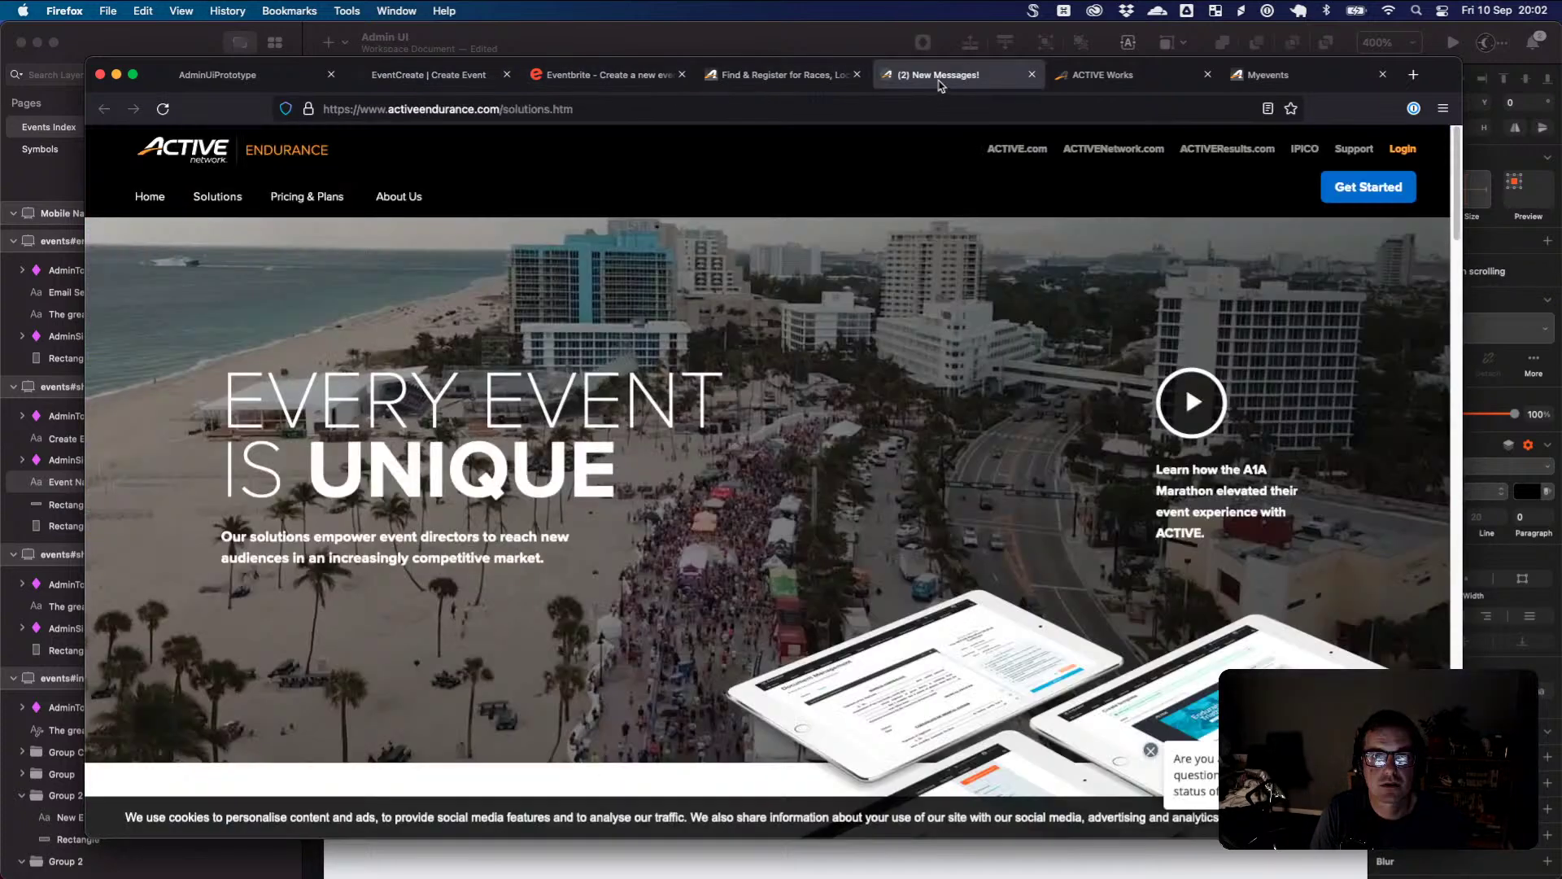
click(857, 74)
click(857, 75)
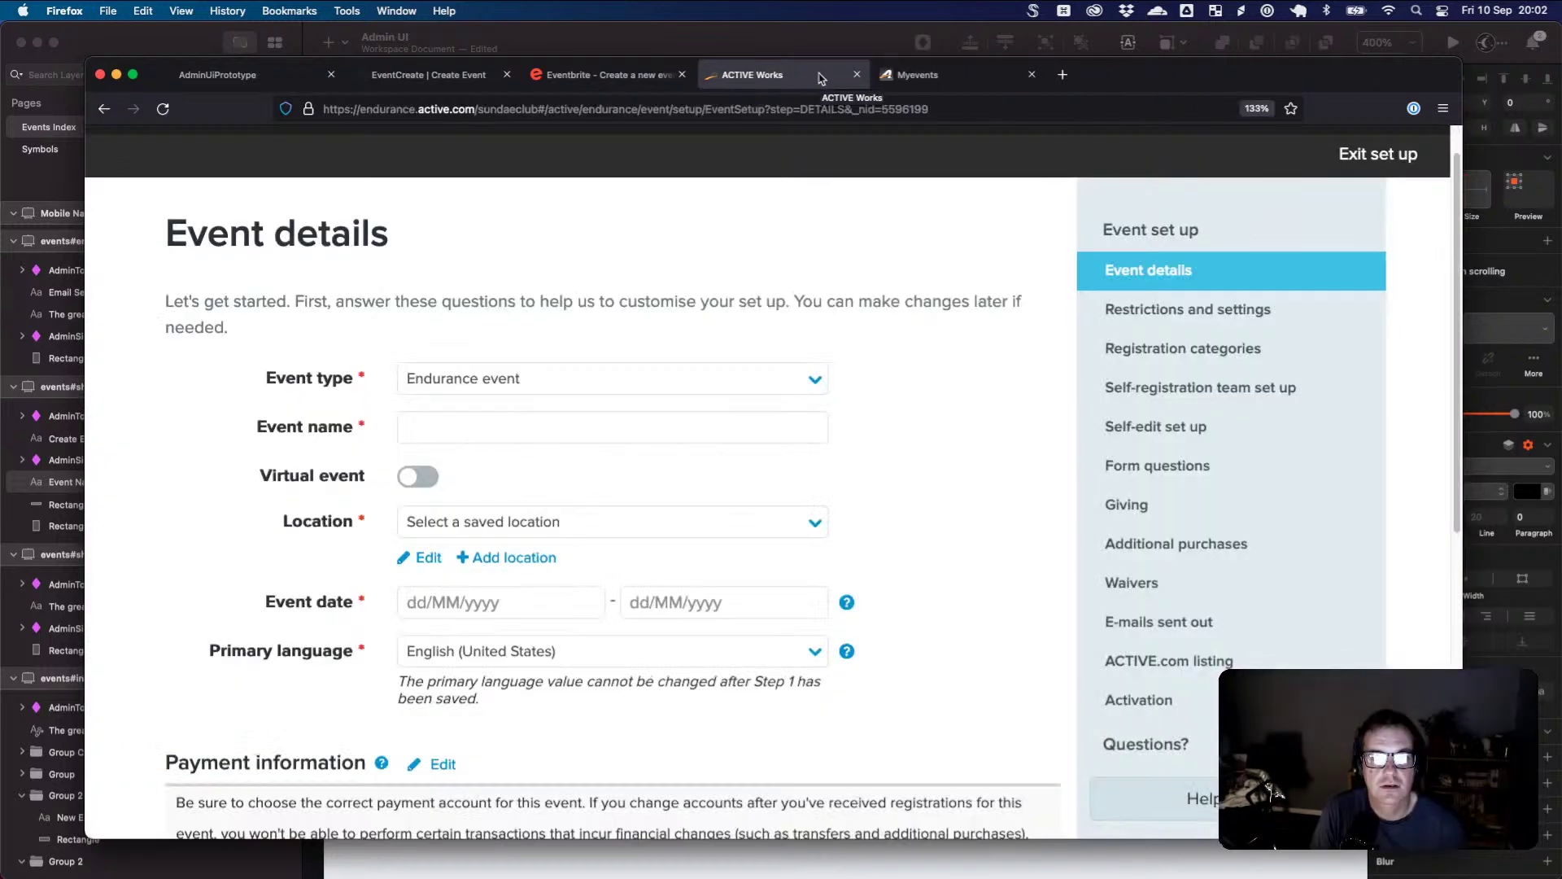
click(502, 416)
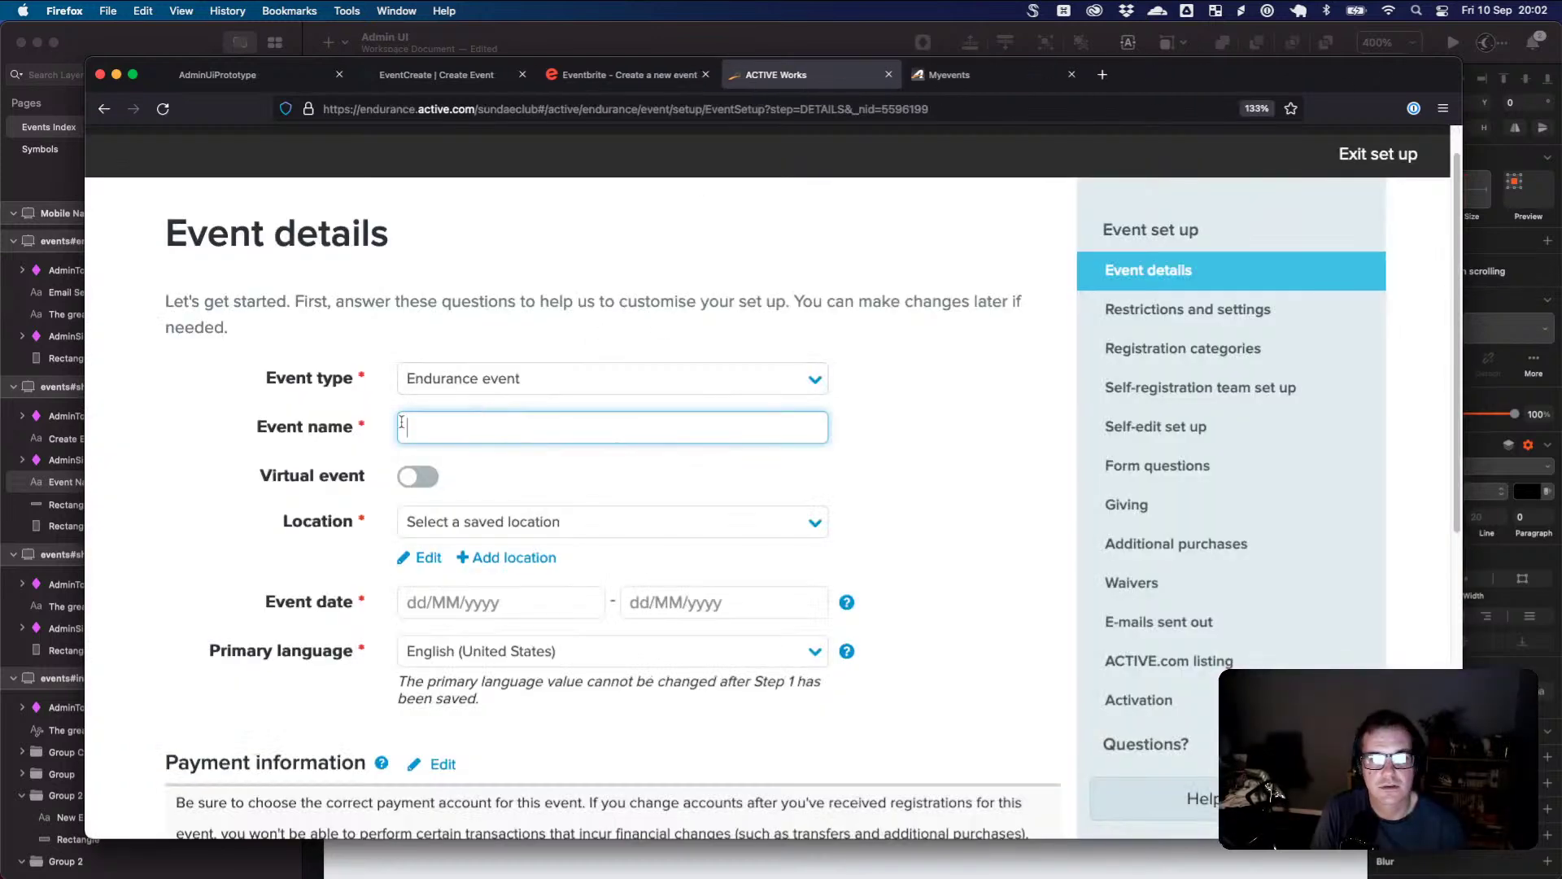
- Replace the Sketch label text with the question 'What's the name of your event?'
click(268, 71)
click(416, 85)
key(super+Tab)
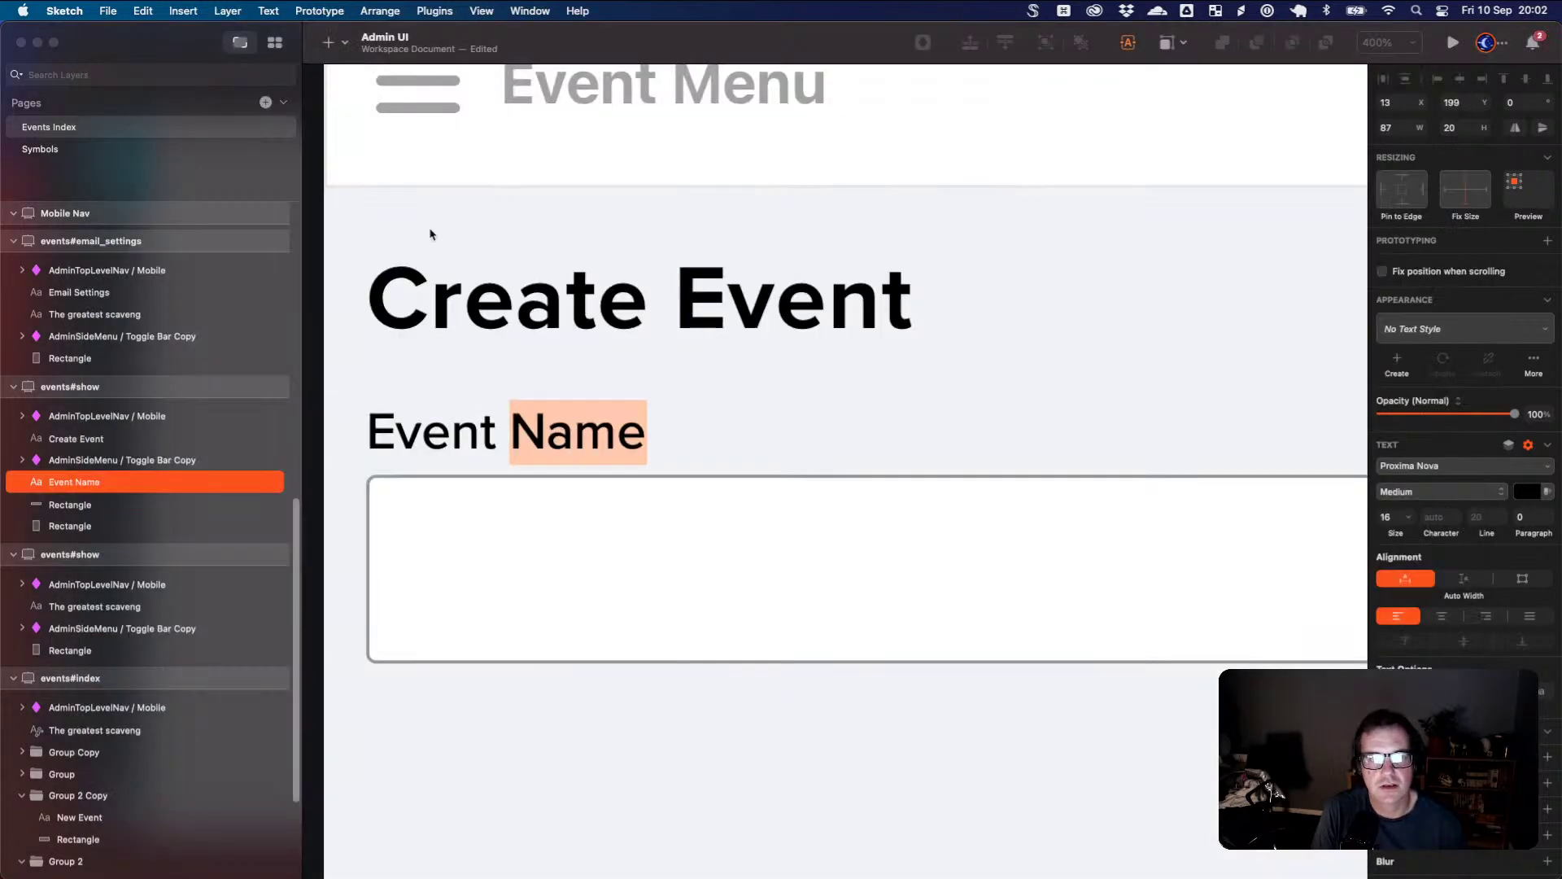
click(663, 417)
triple_click(579, 429)
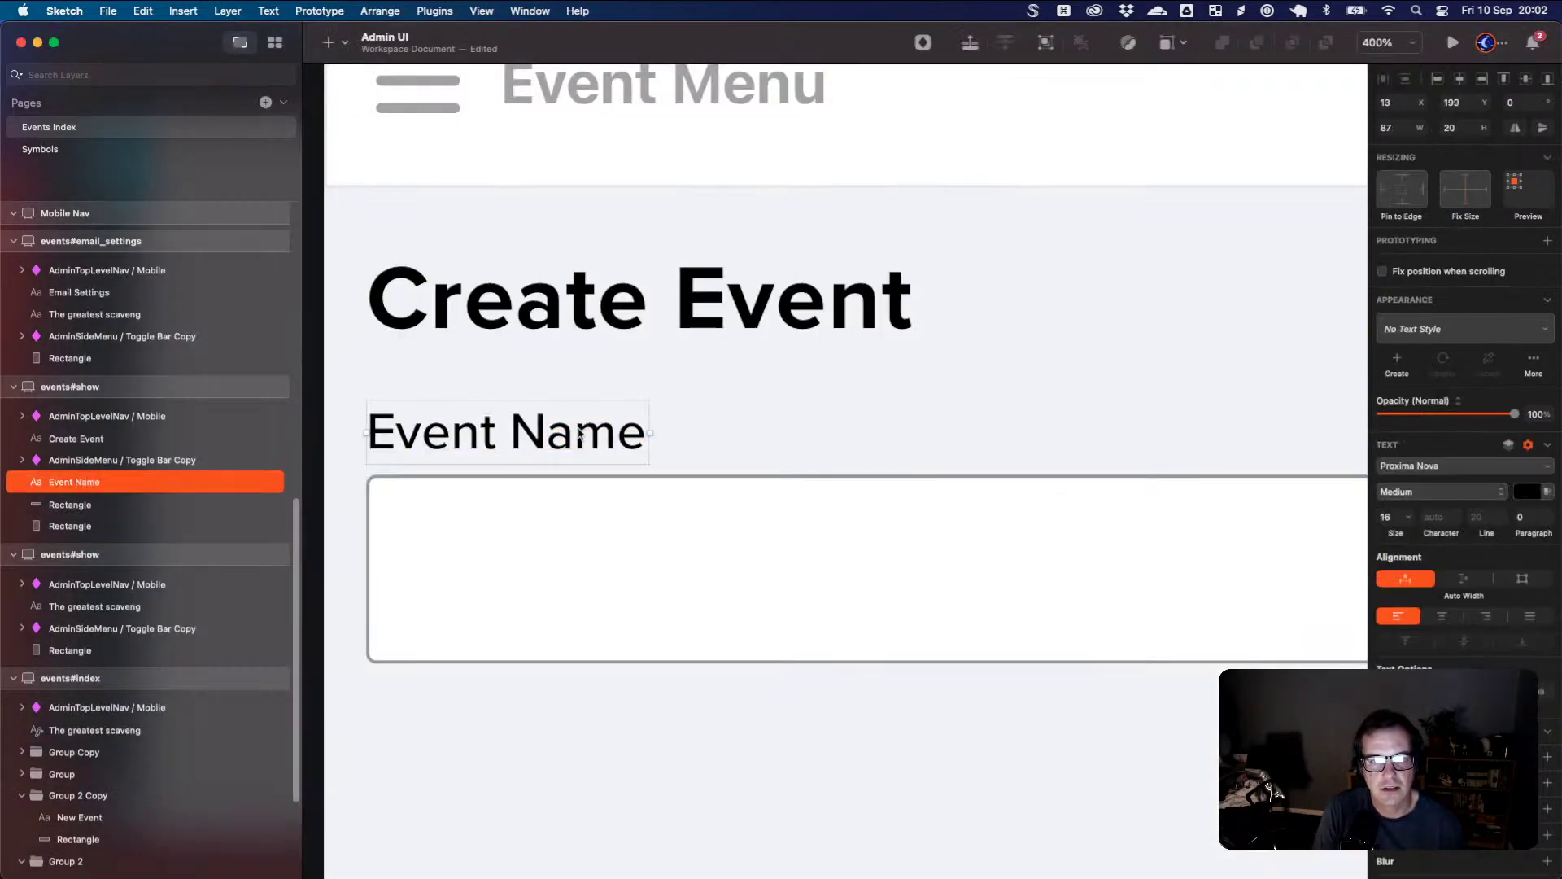
text(What)
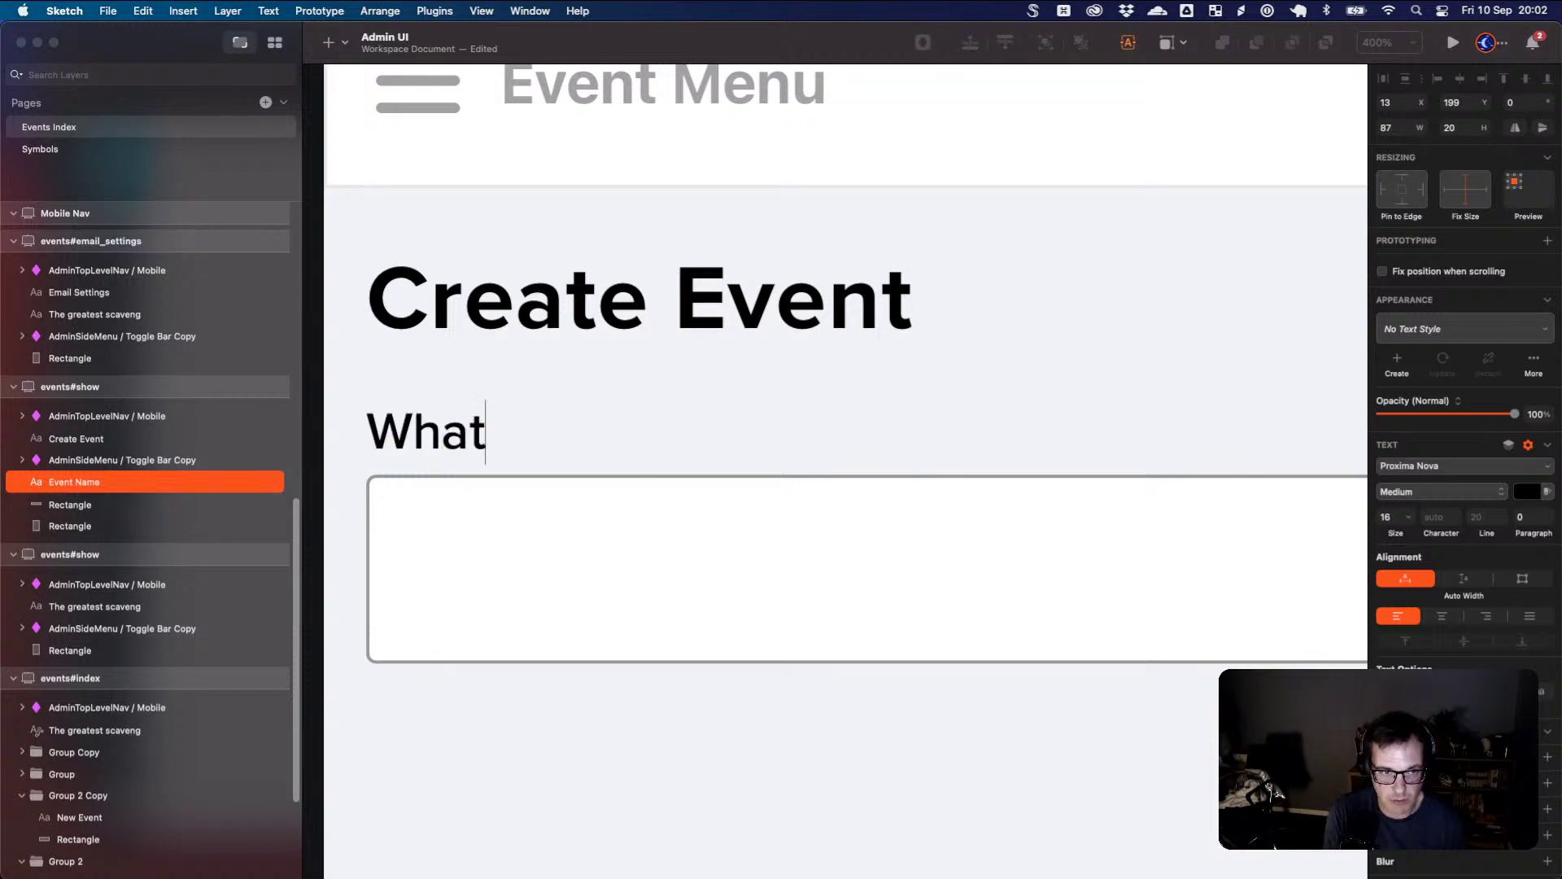
text(’s the name of your event?)
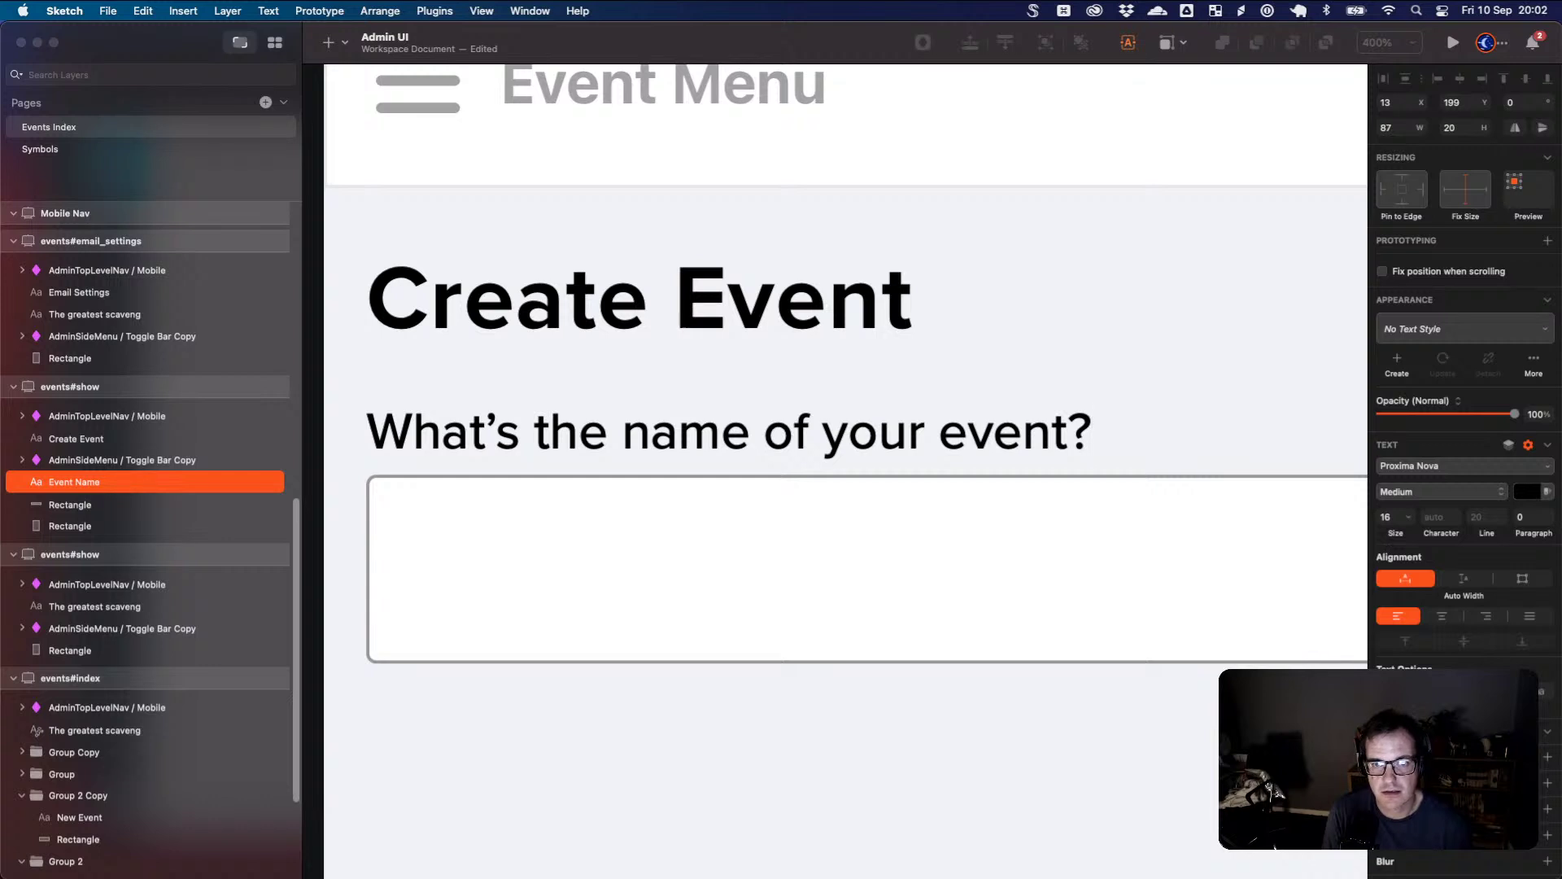
key(Escape)
- Retype the label as 'Event Title', then change it to 'Event Name'
double_click(620, 435)
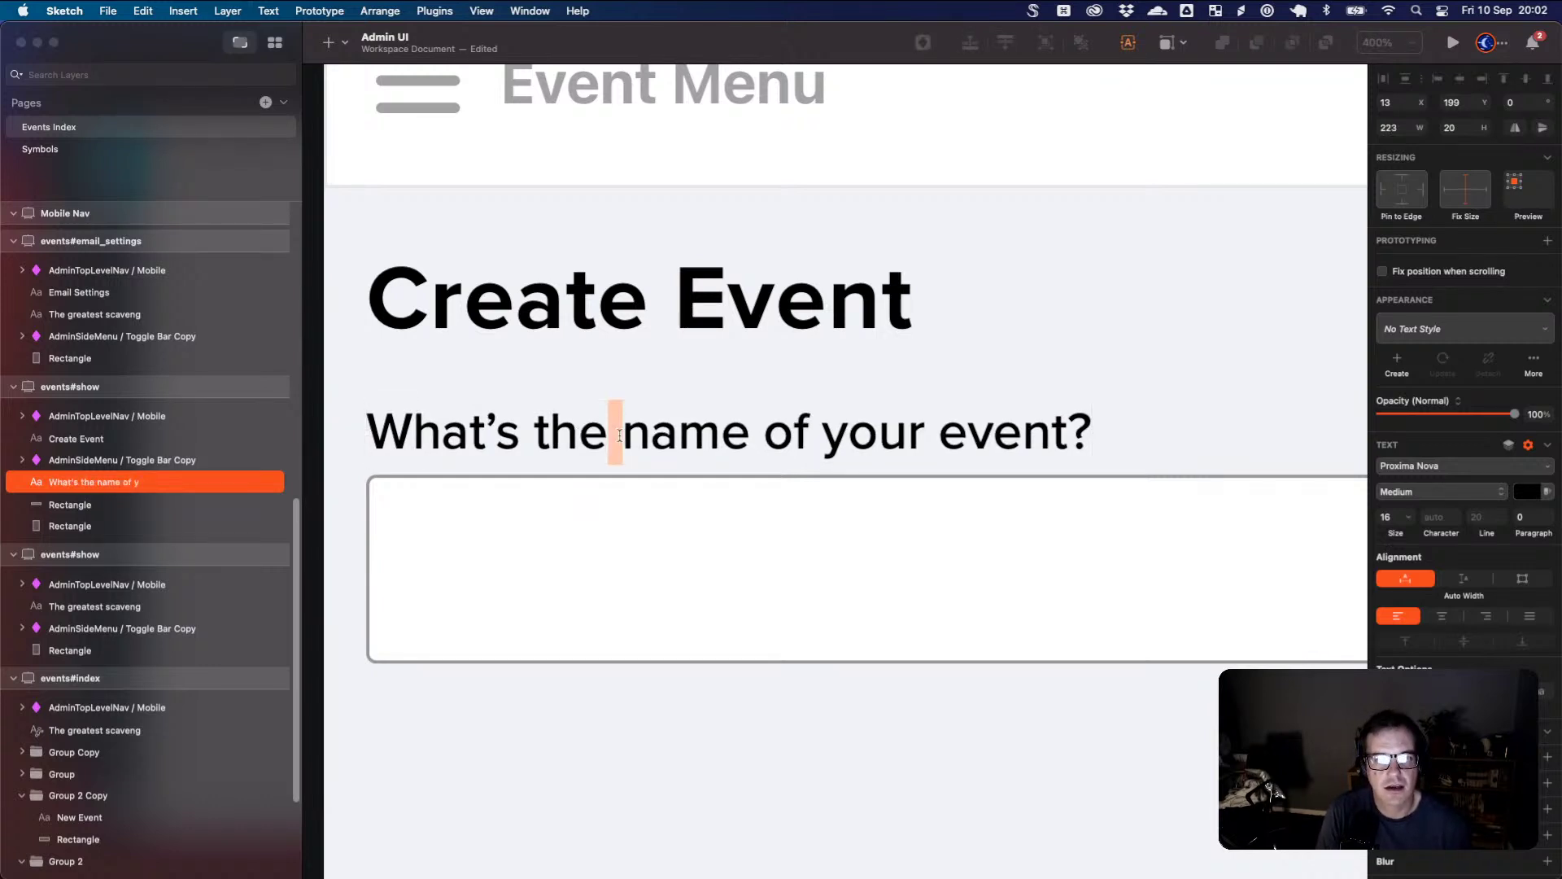
key(super+a)
text(Event)
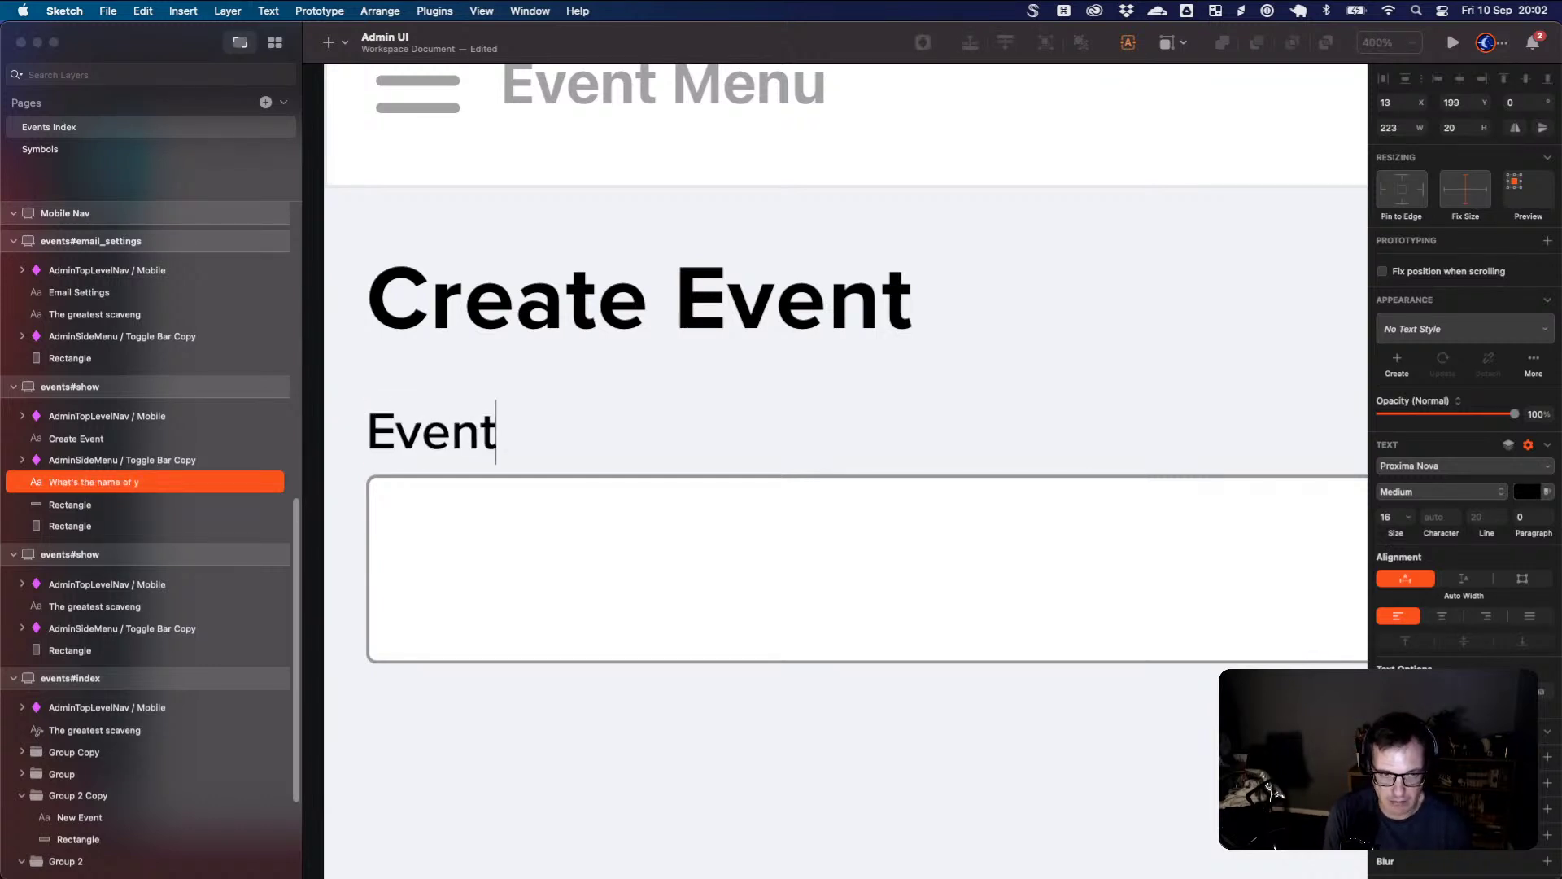
text( Title)
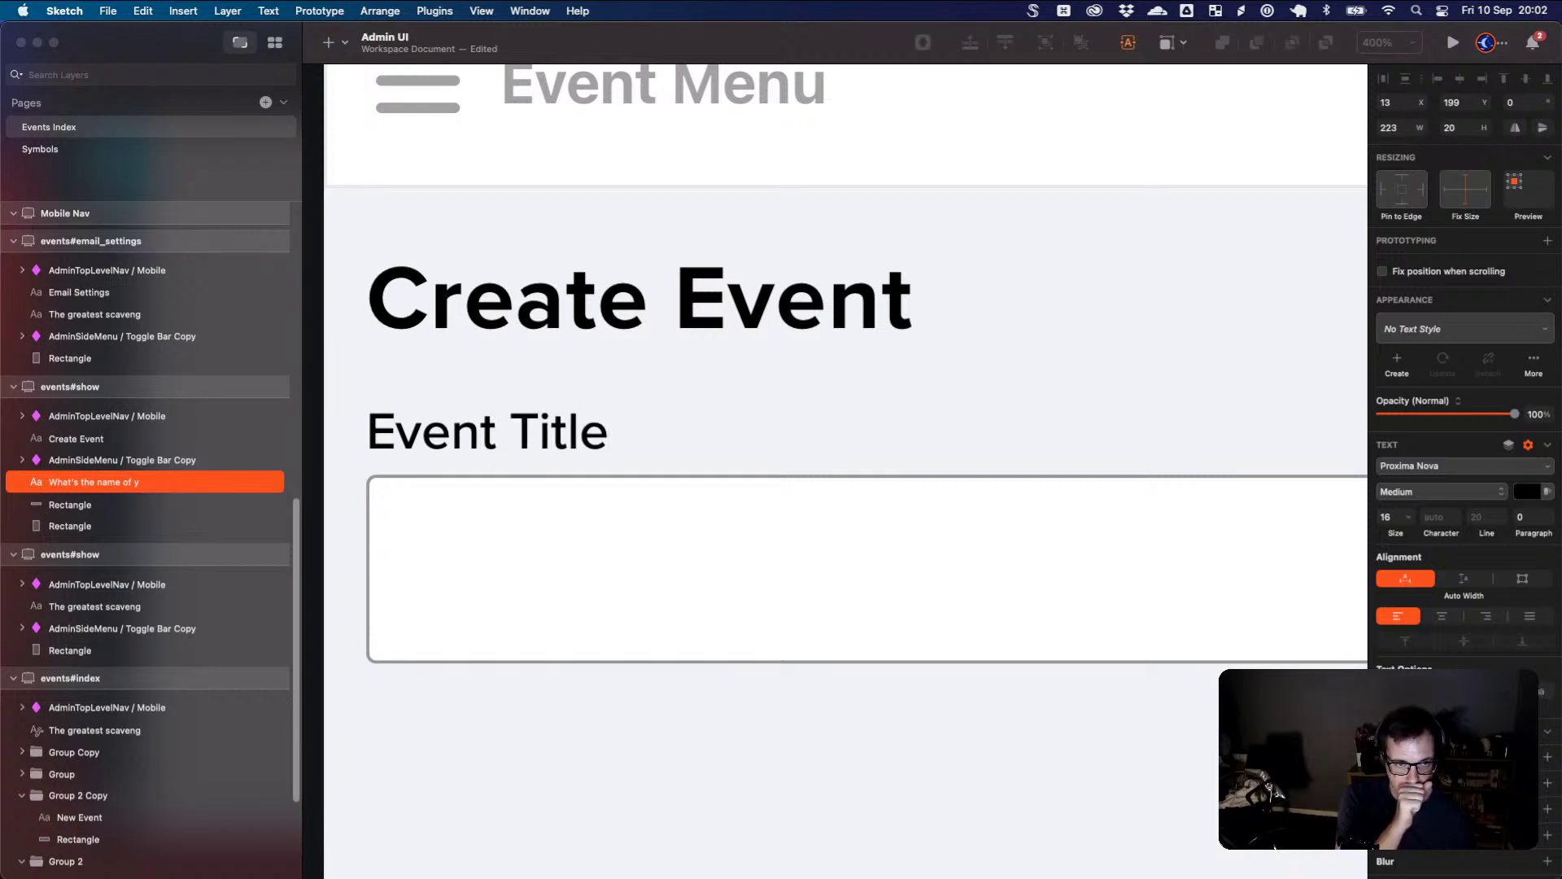
key(alt+shift+Left)
text(Name)
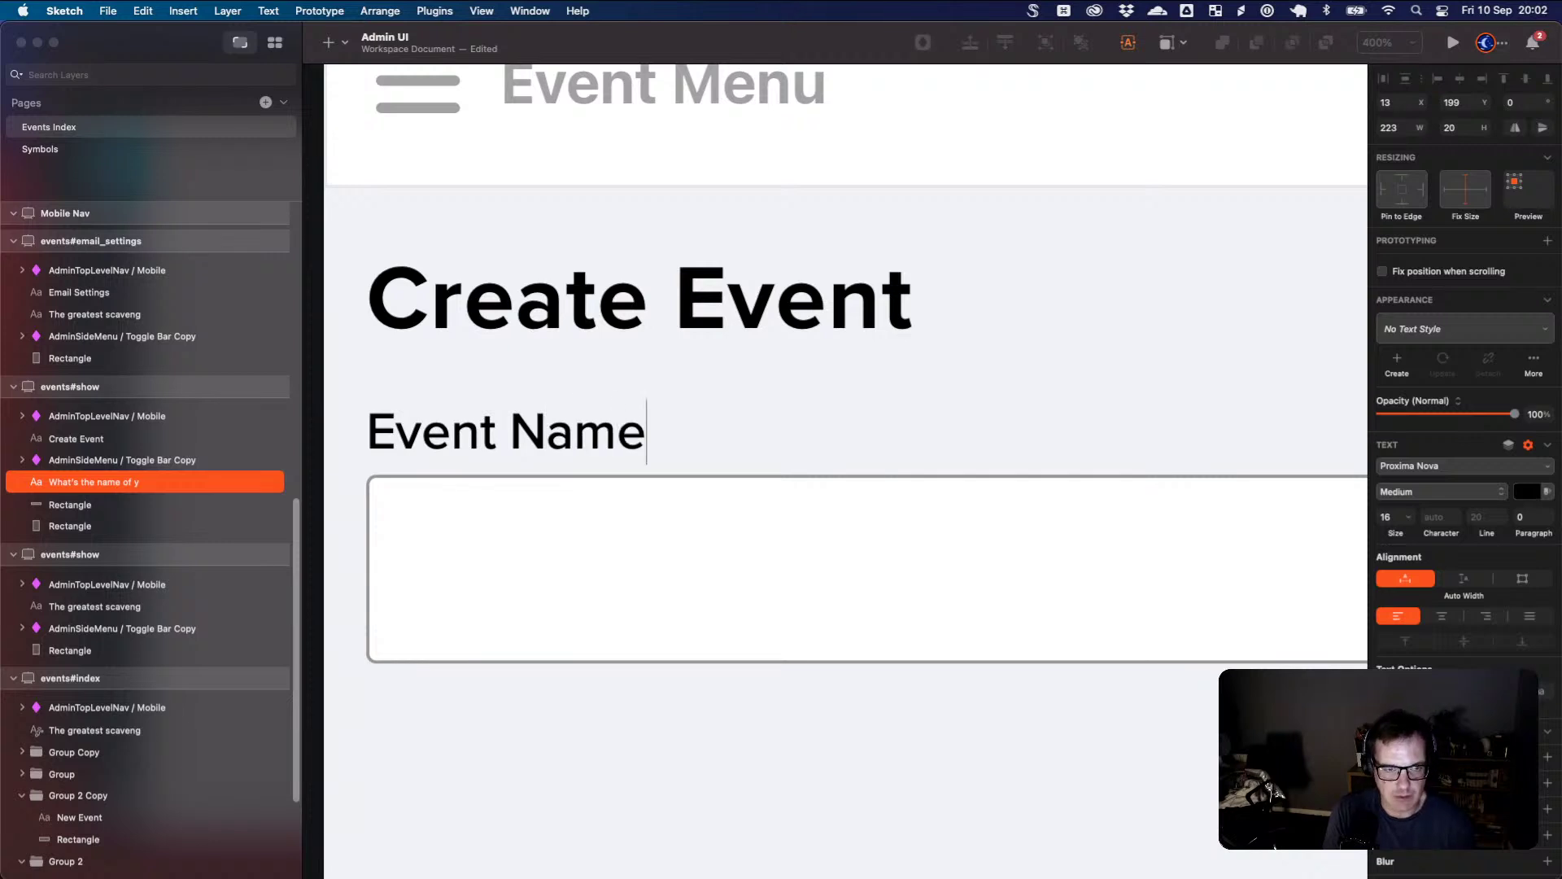
key(Escape)
- Append an asterisk so the label reads 'Event Name *'
click(725, 453)
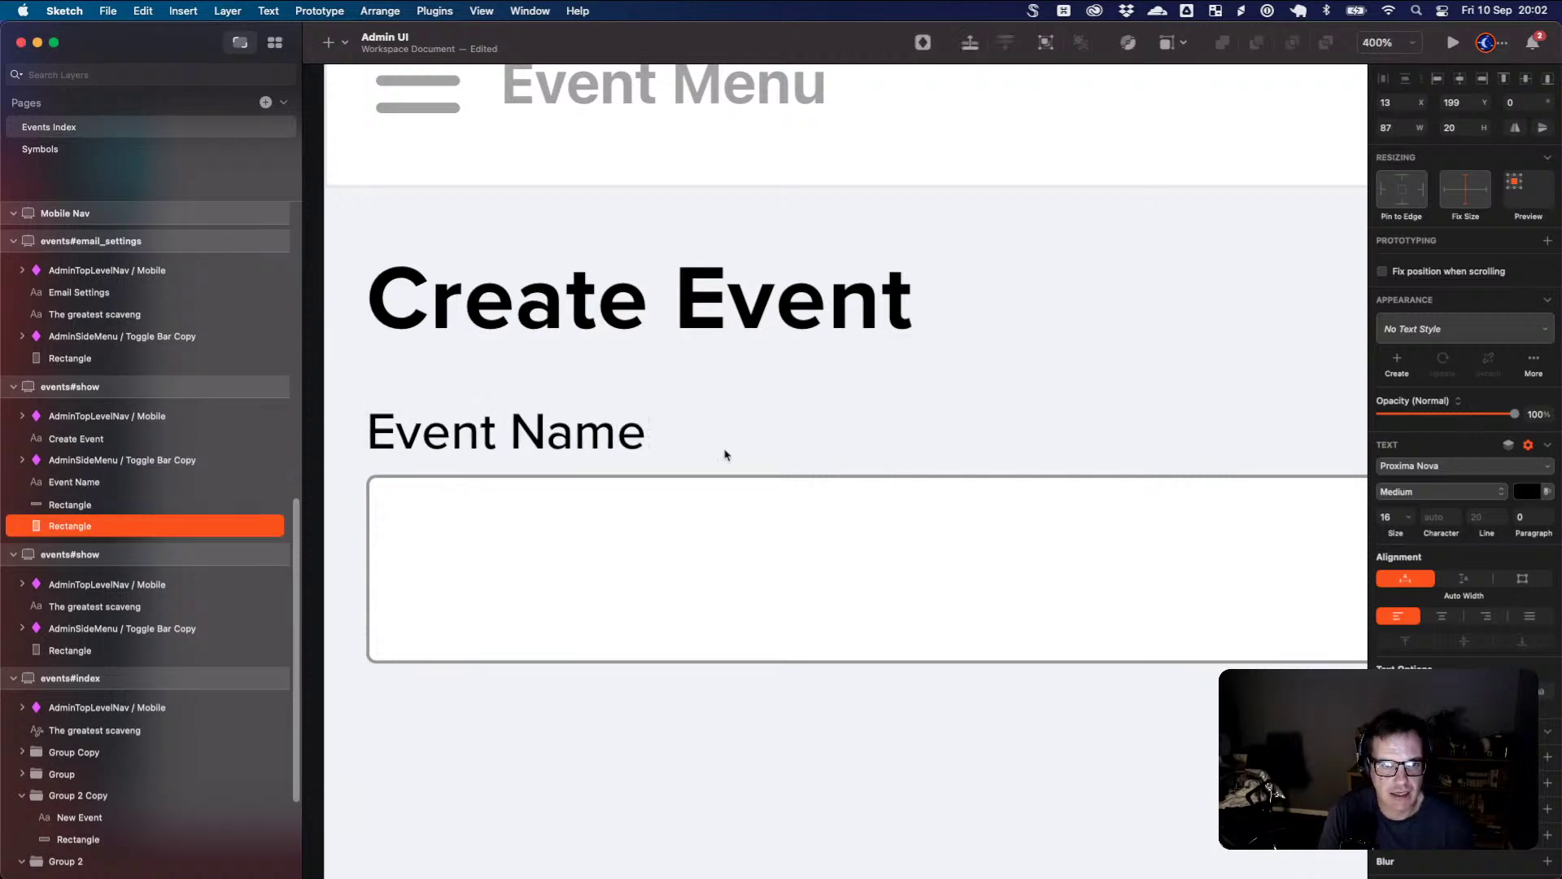
double_click(638, 431)
key(Escape)
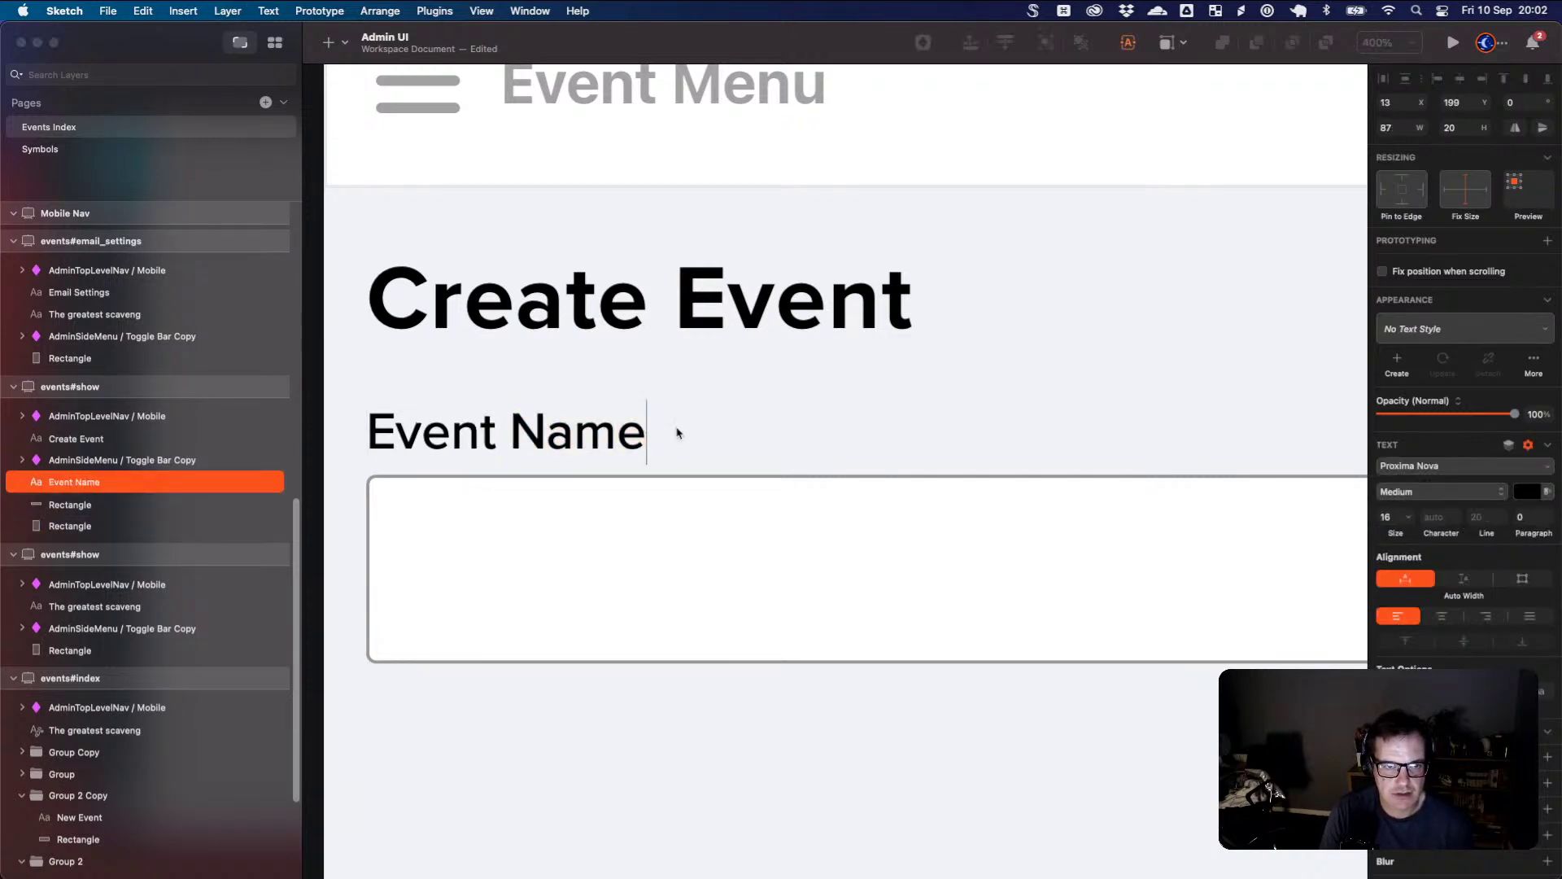
click(674, 436)
click(634, 435)
double_click(634, 436)
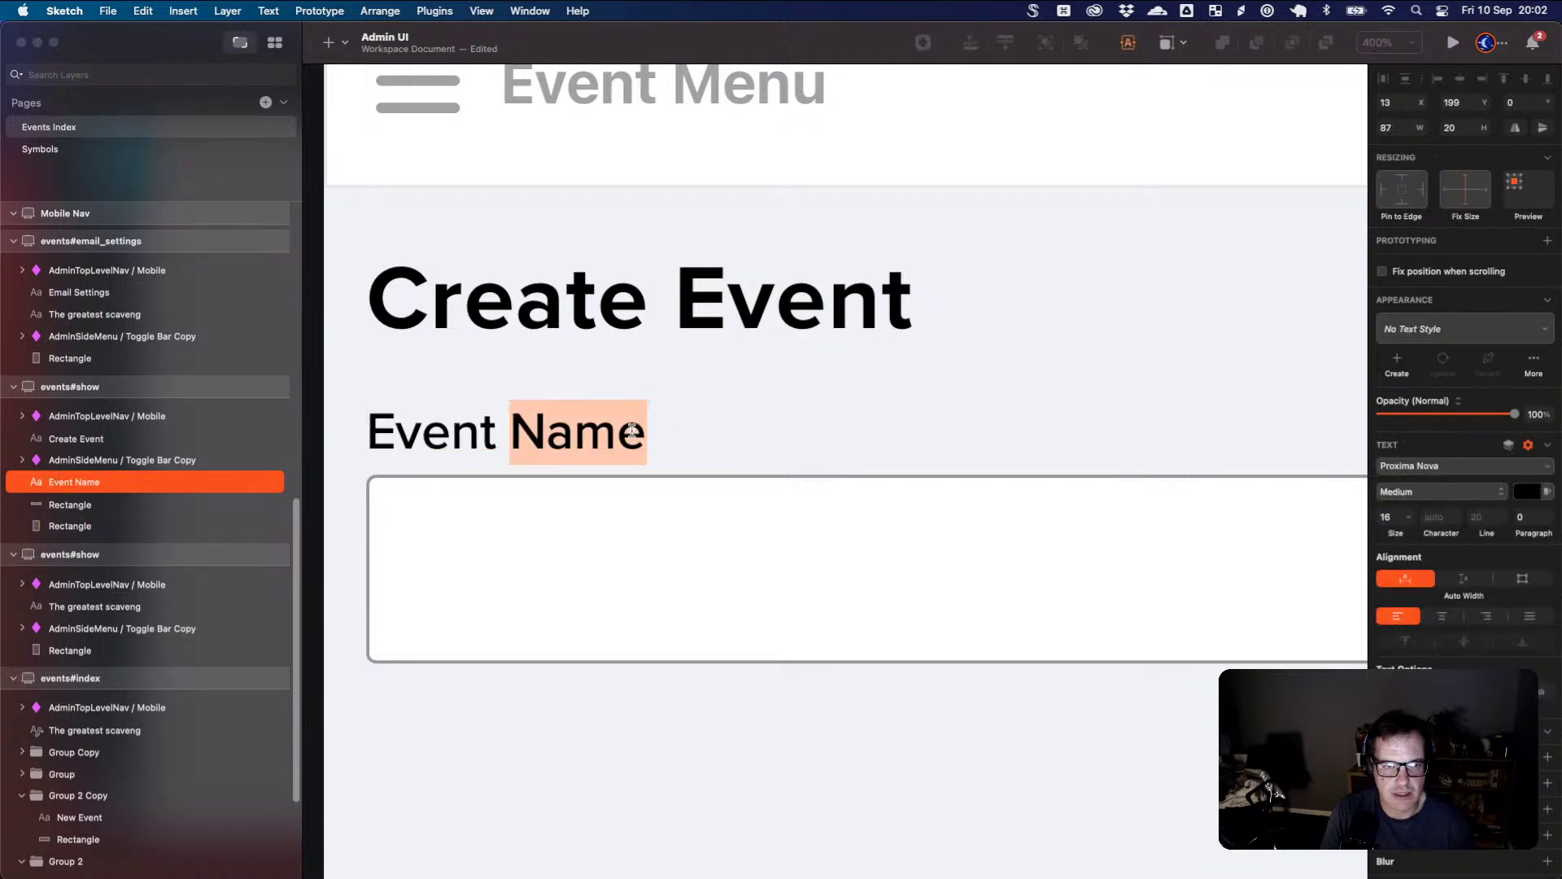
key(Right)
text(*)
key(Escape)
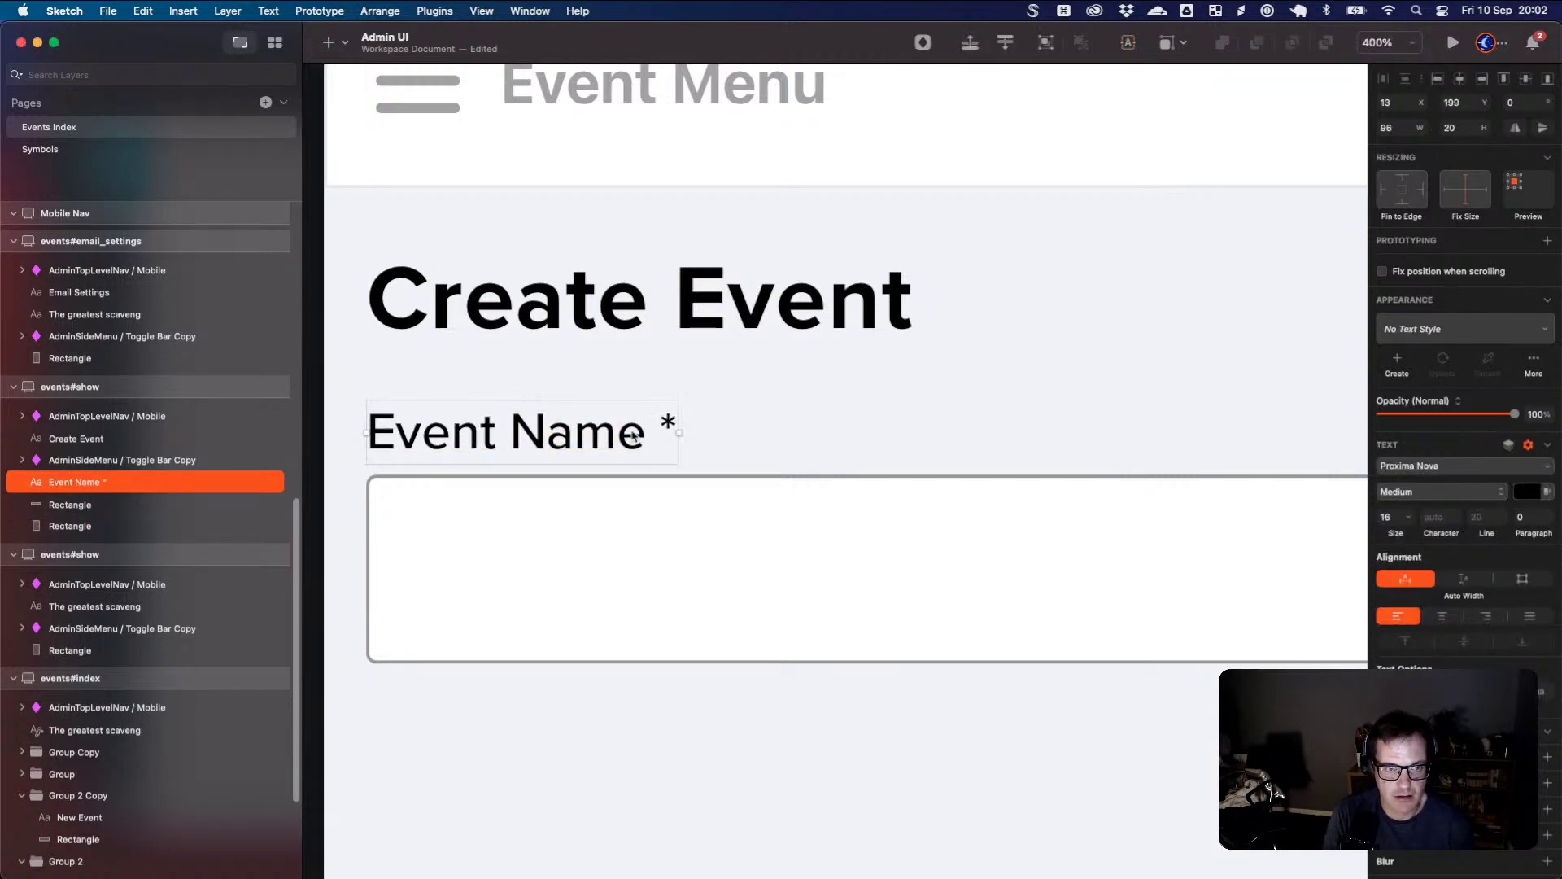
- Group the Event Name label with its input box
key(super+minus)
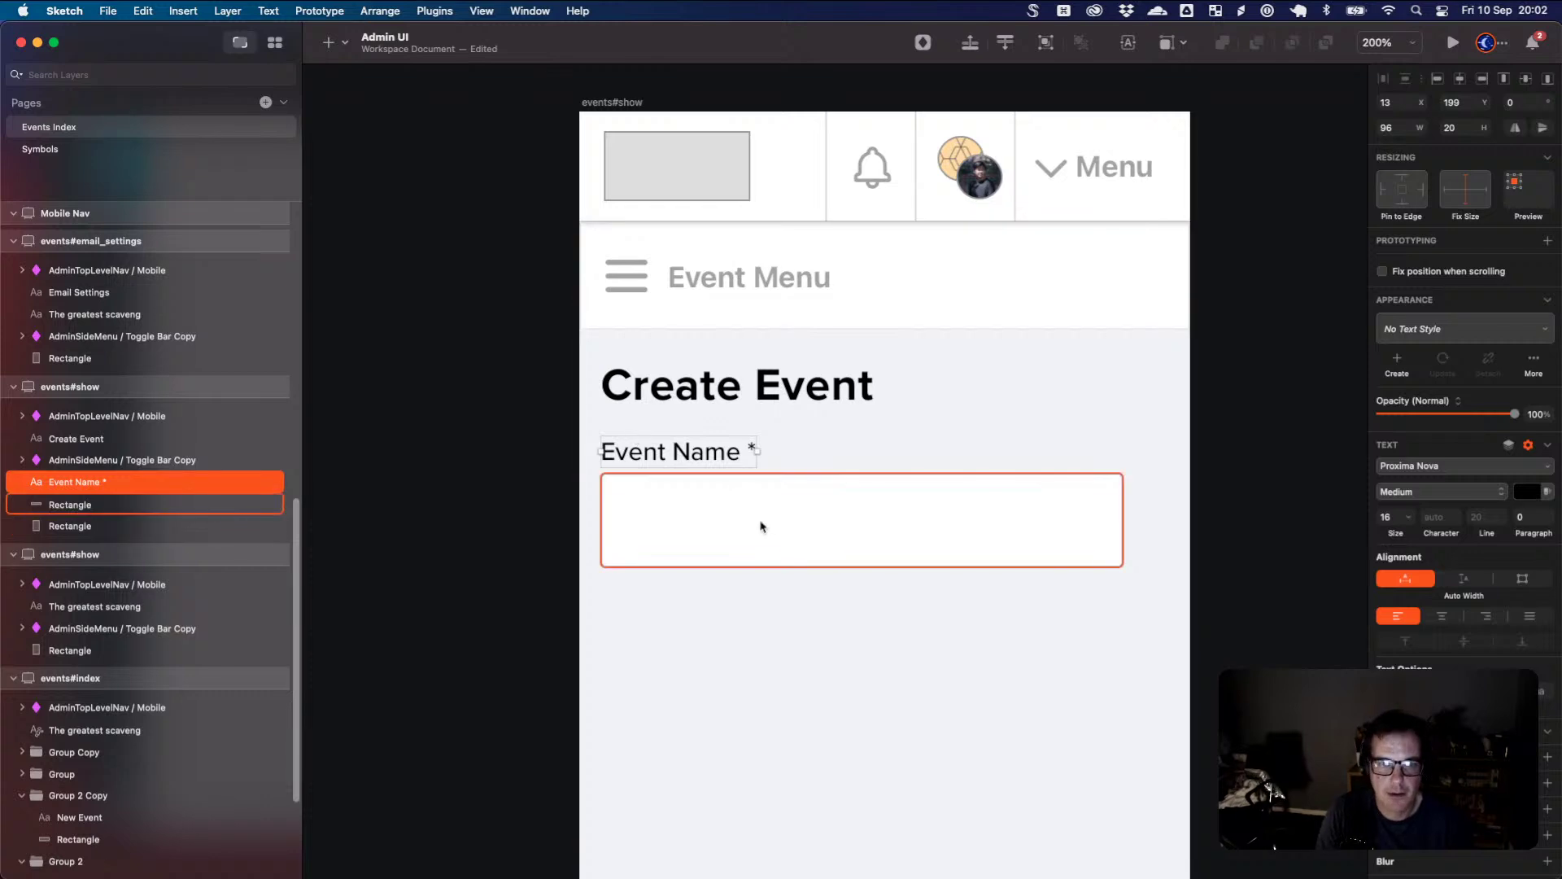
scroll(805, 566, down, 3)
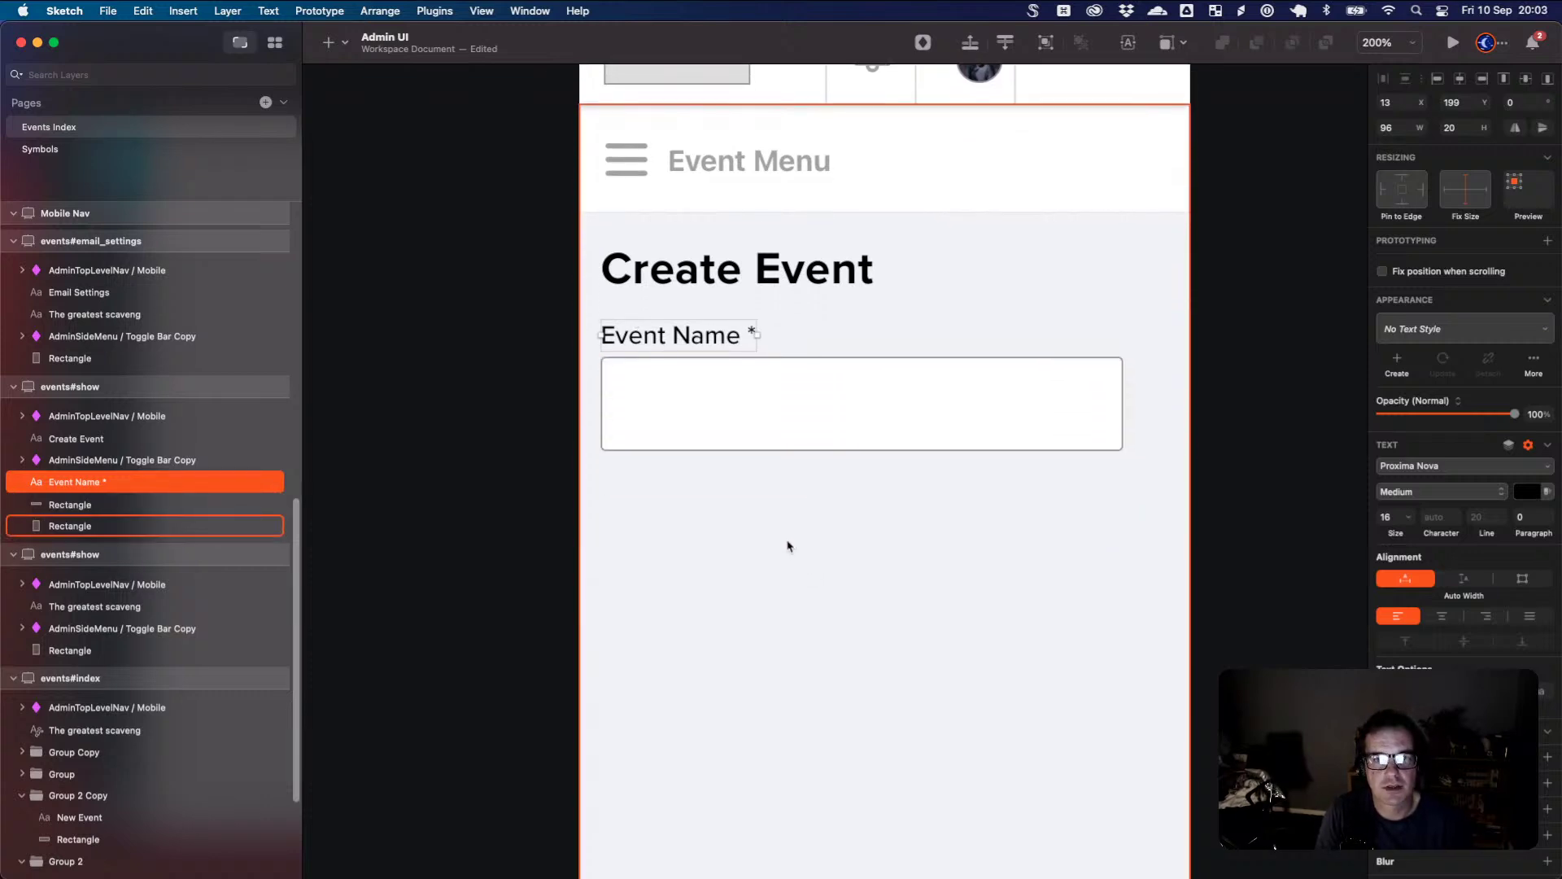
drag(765, 532, 663, 530)
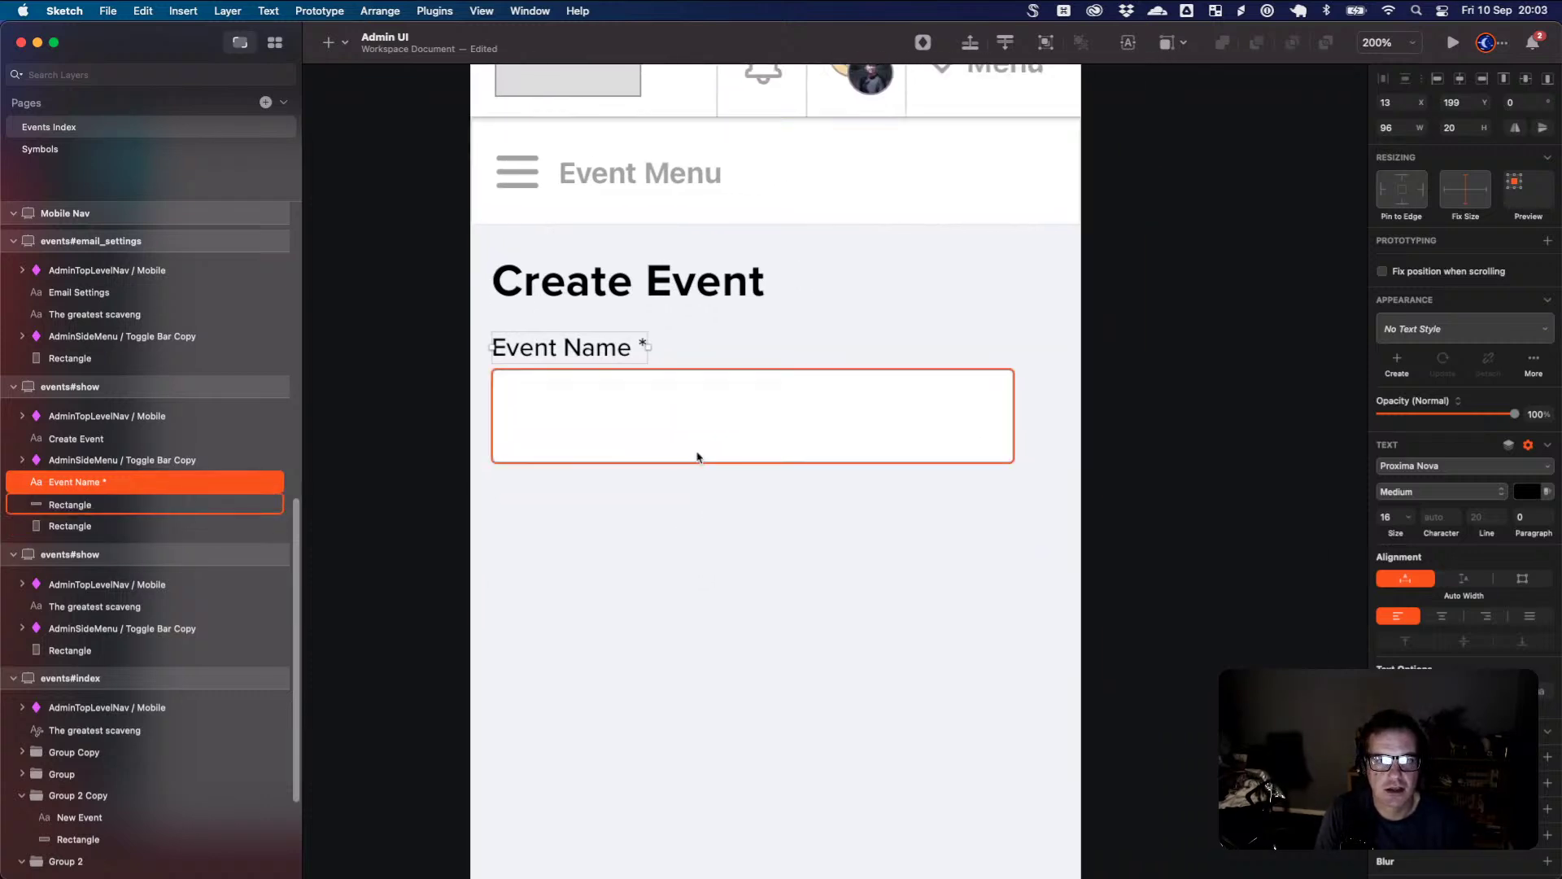
click(656, 420)
shift+click(618, 350)
key(super+g)
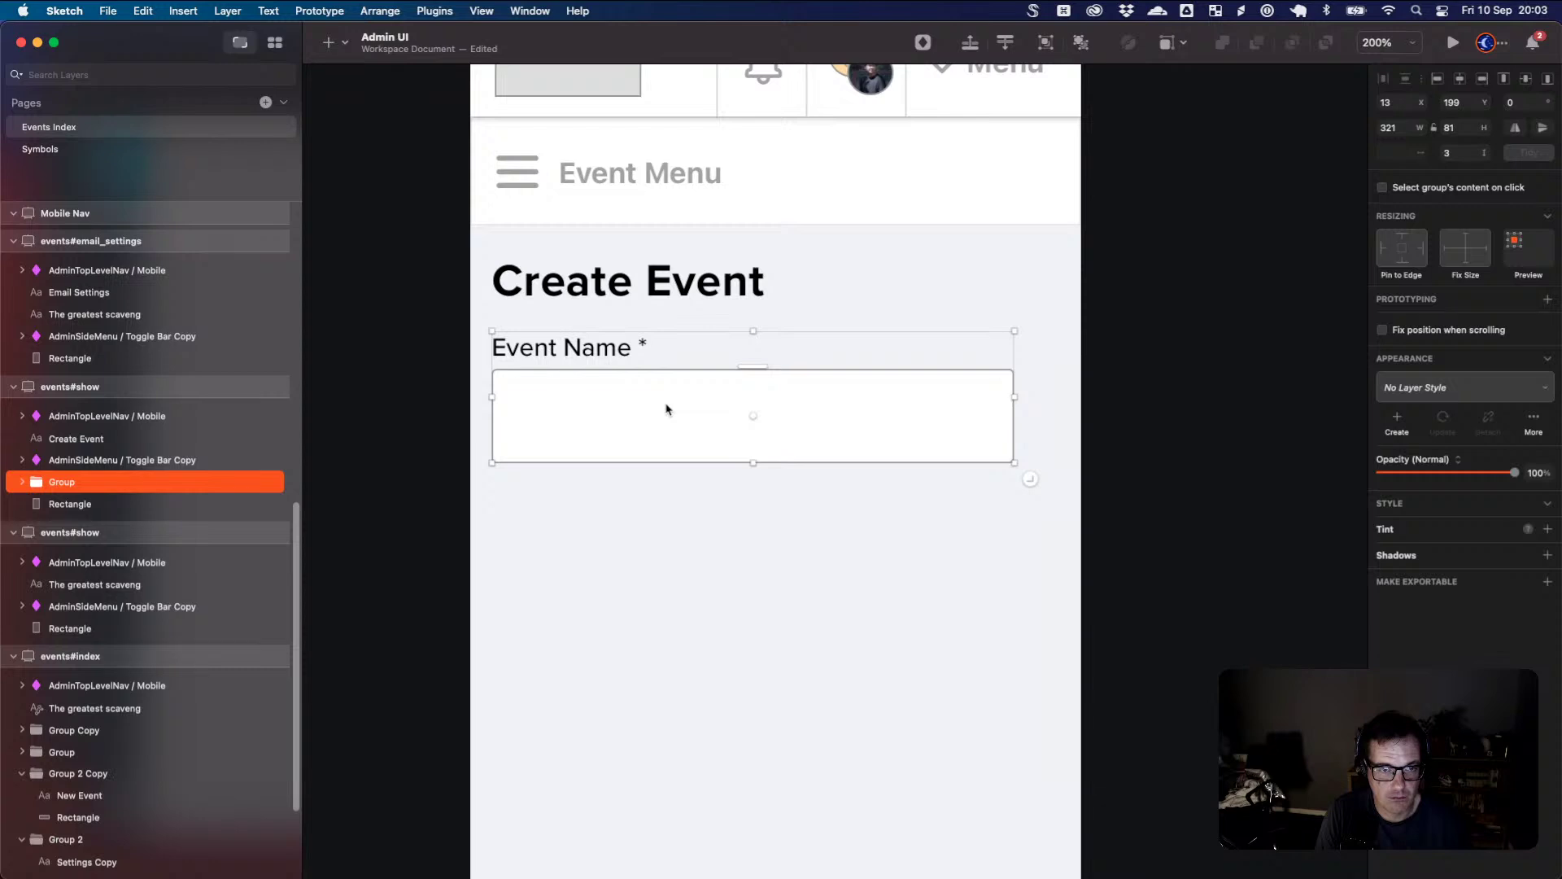
- Duplicate the Event Name field group and place the copy below the first one
mouse_move(669, 409)
mouse_down()
mouse_move(666, 513)
mouse_move(668, 439)
mouse_up()
drag(667, 518, 673, 590)
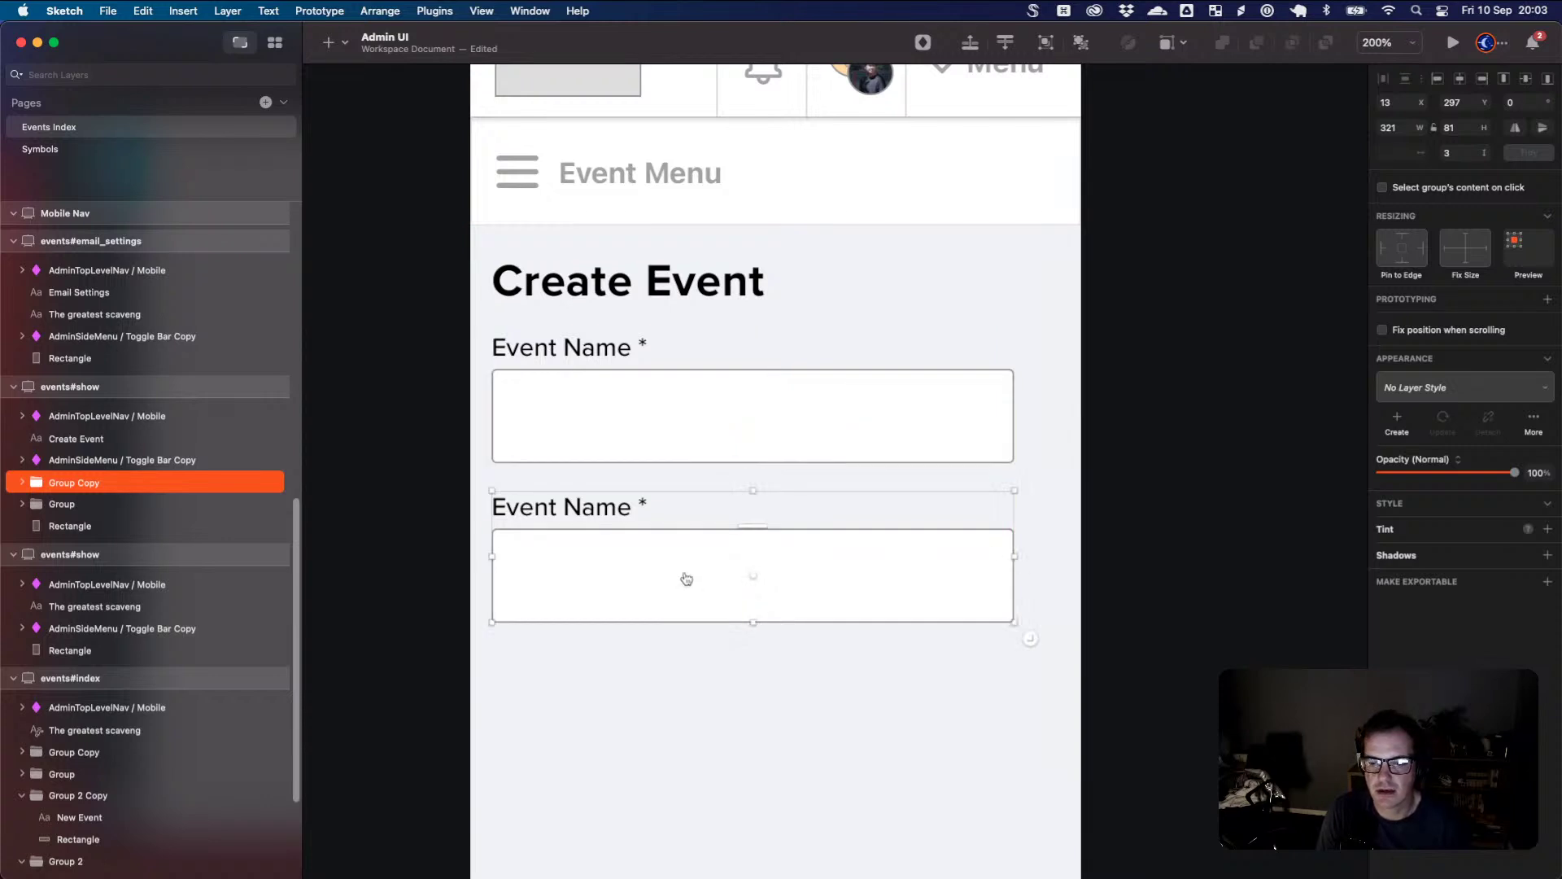
key(super+Tab)
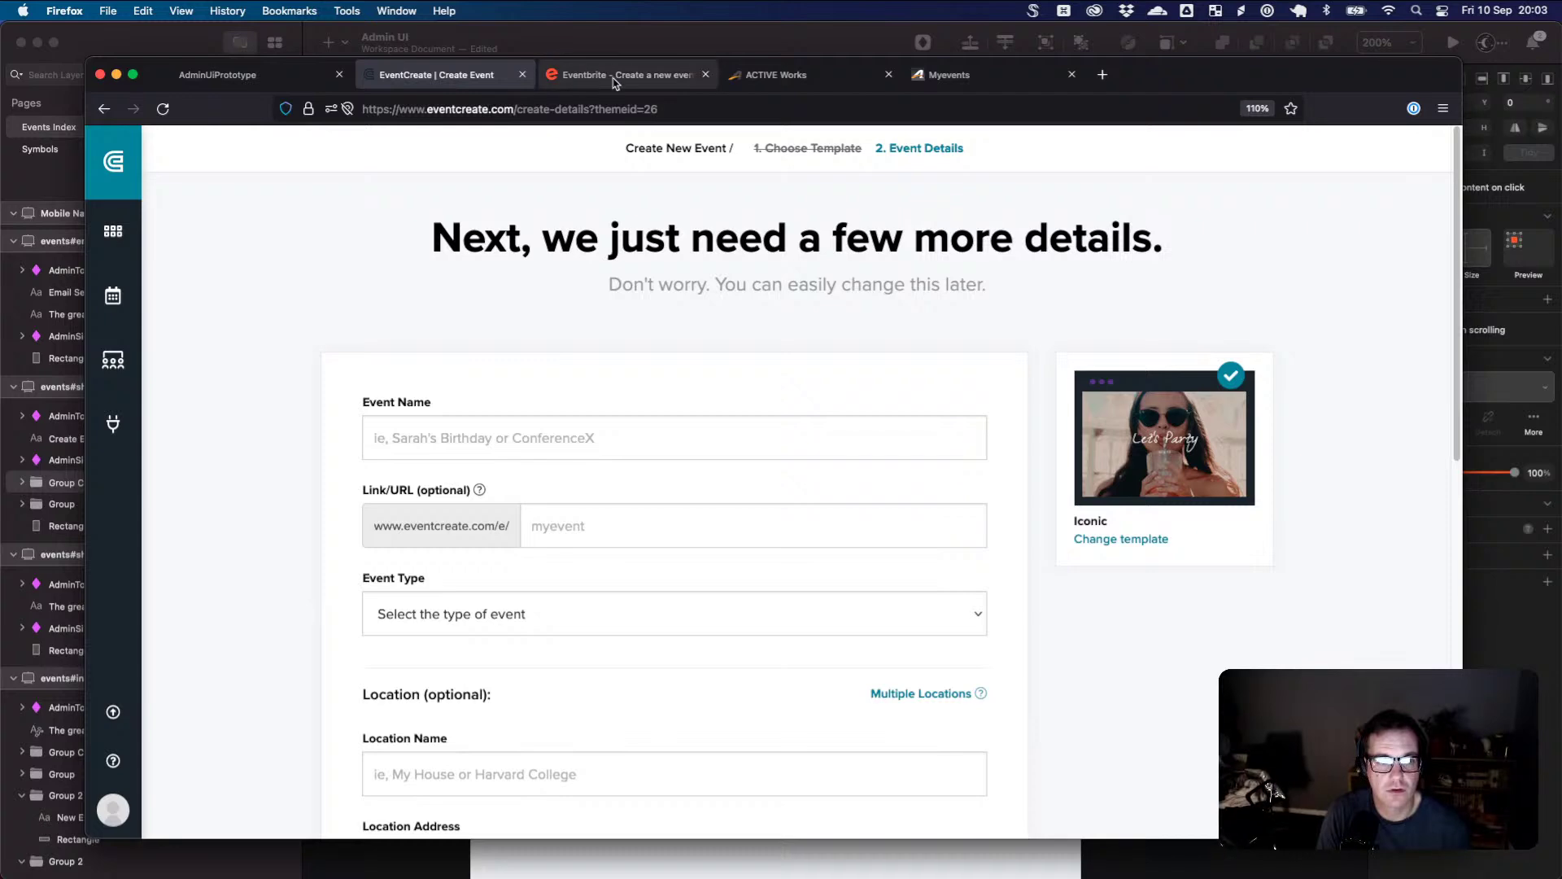
scroll(588, 197, down, 7)
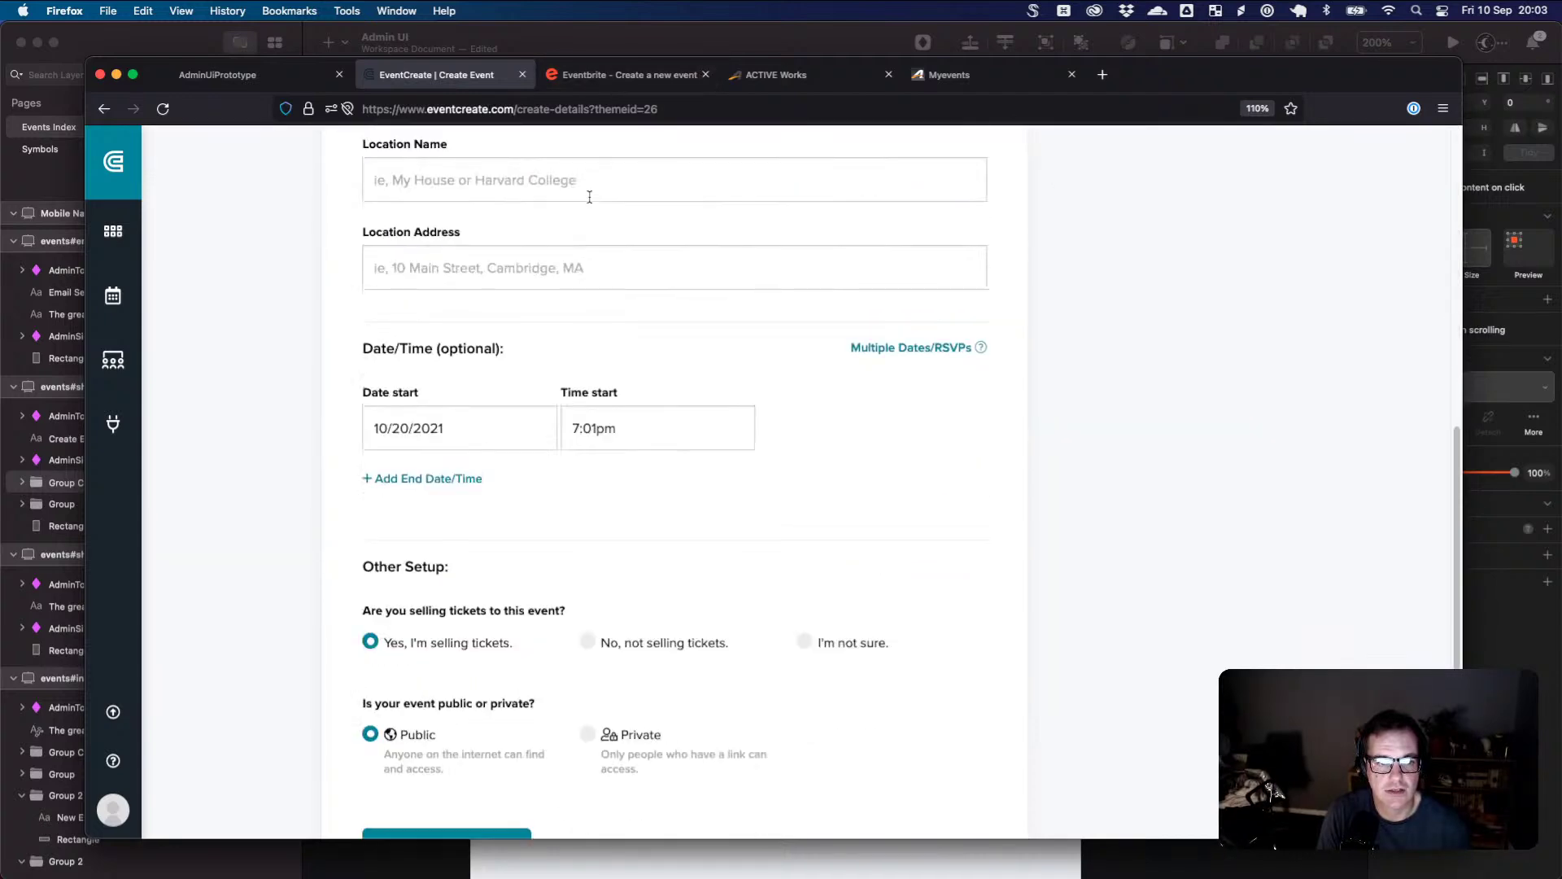
scroll(598, 200, up, 4)
click(643, 75)
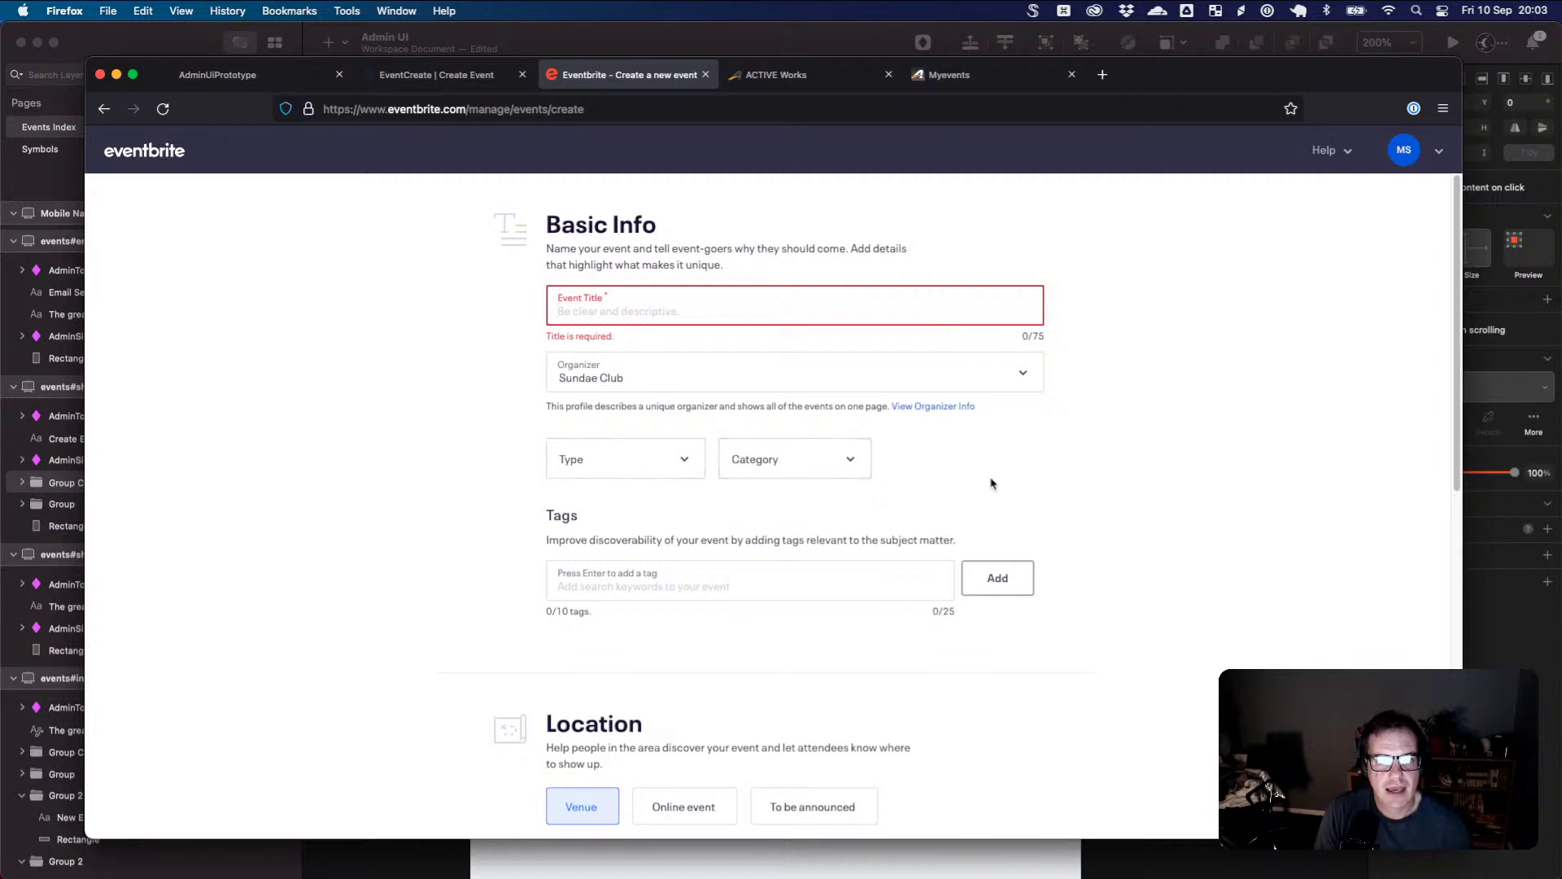
click(687, 455)
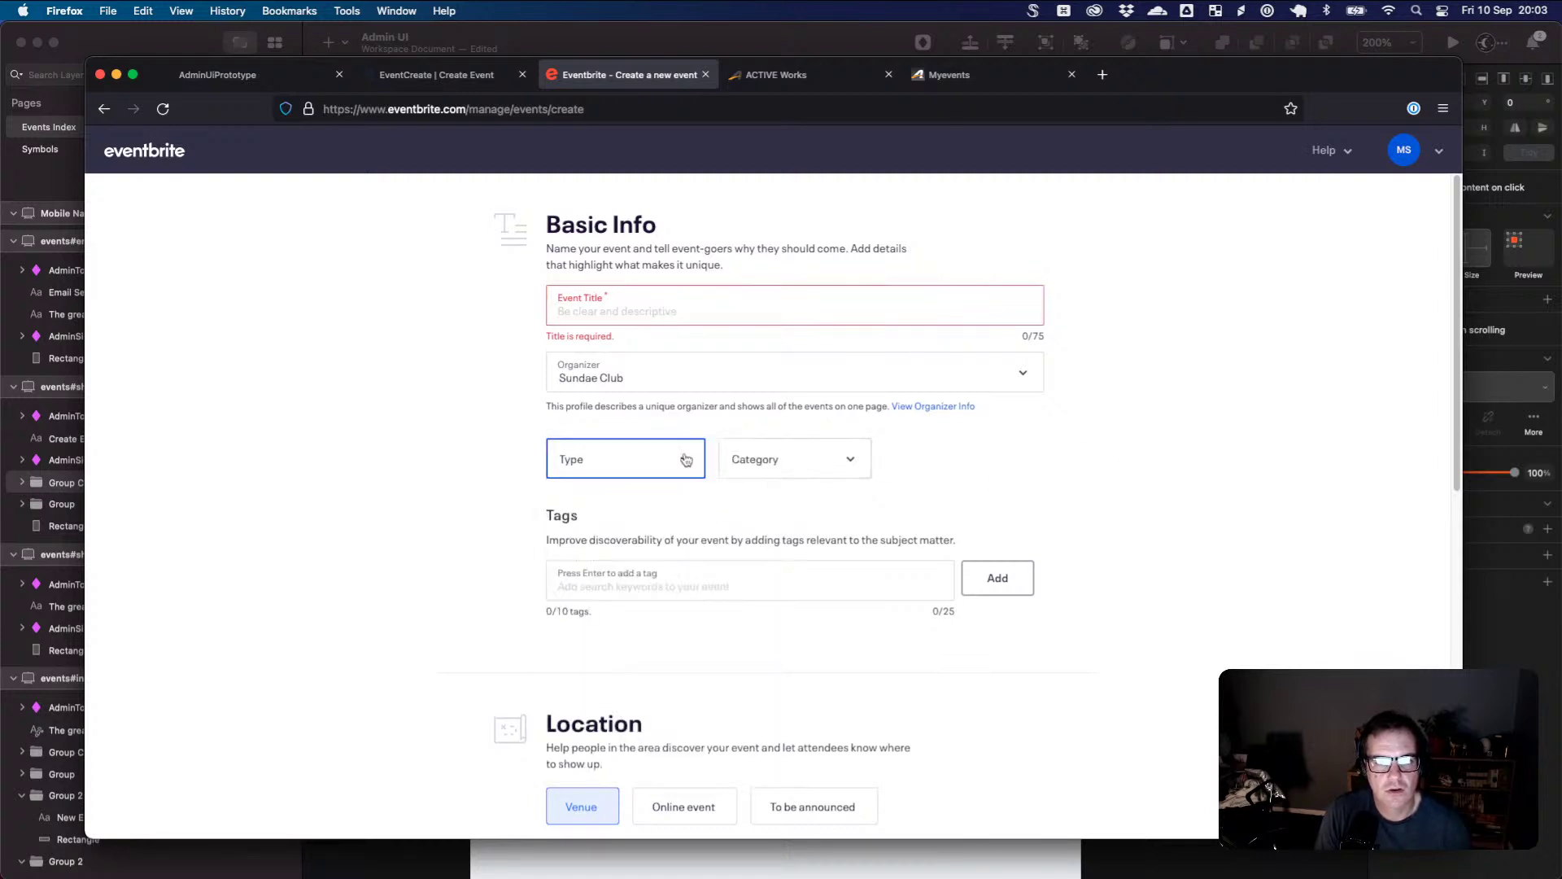
click(789, 458)
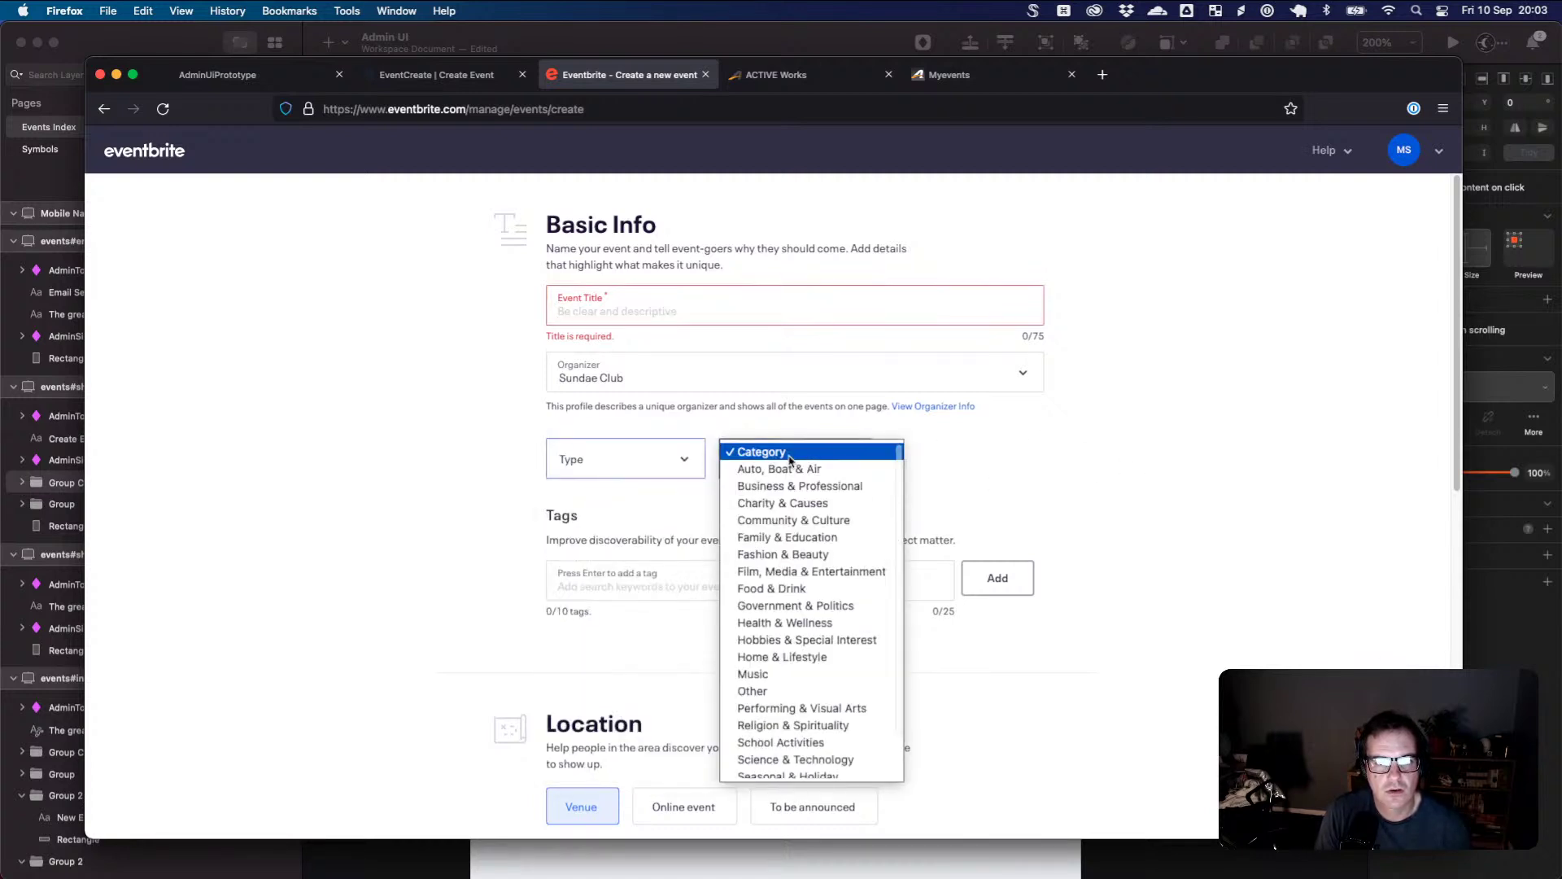
click(1012, 372)
click(1012, 372)
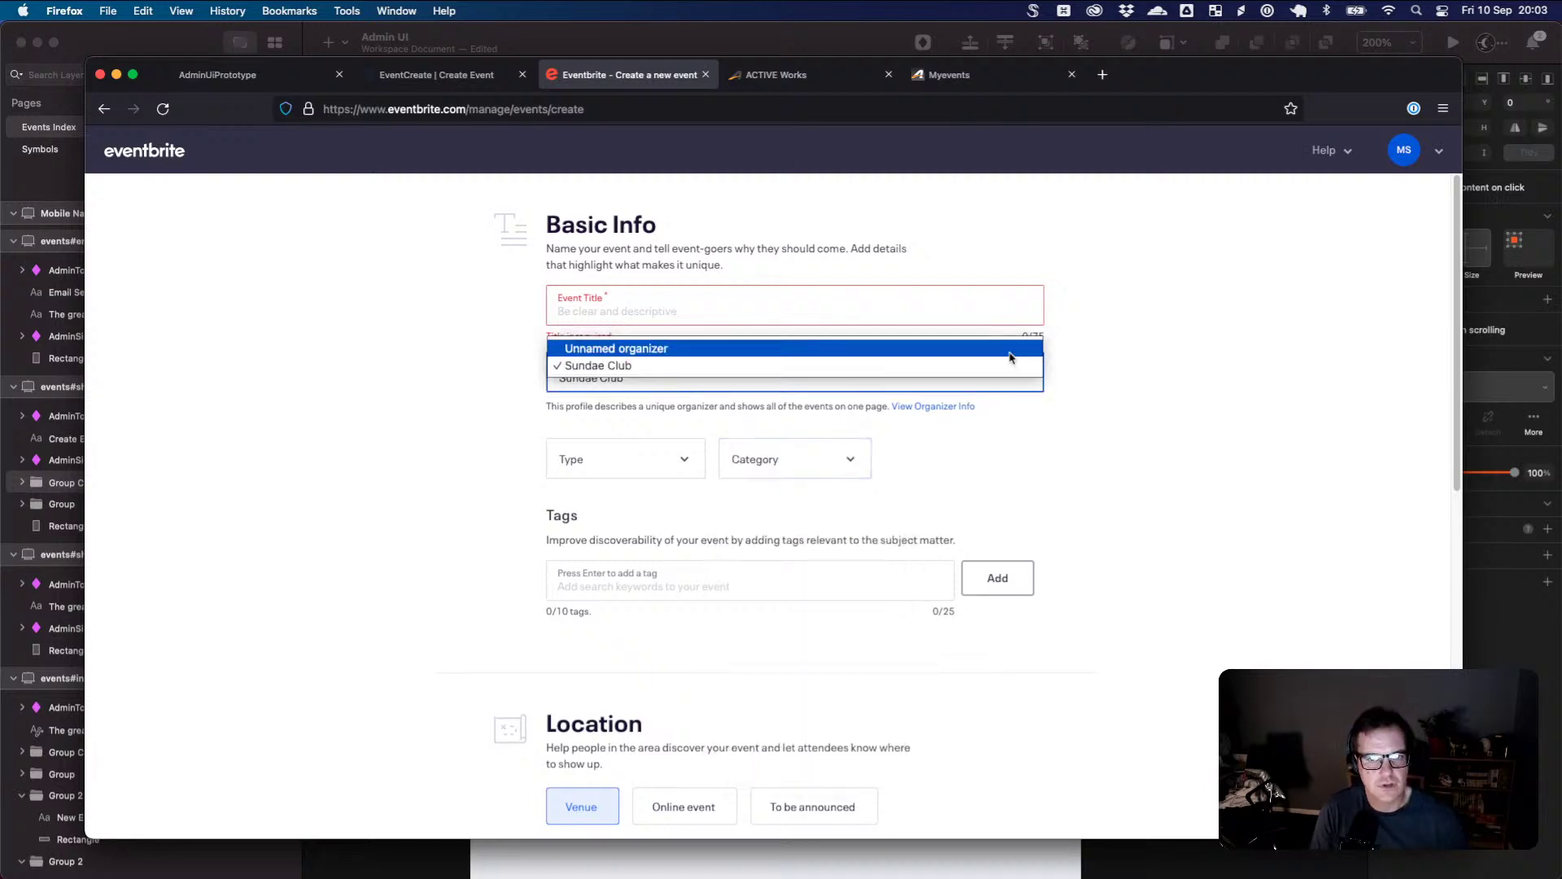
click(1010, 352)
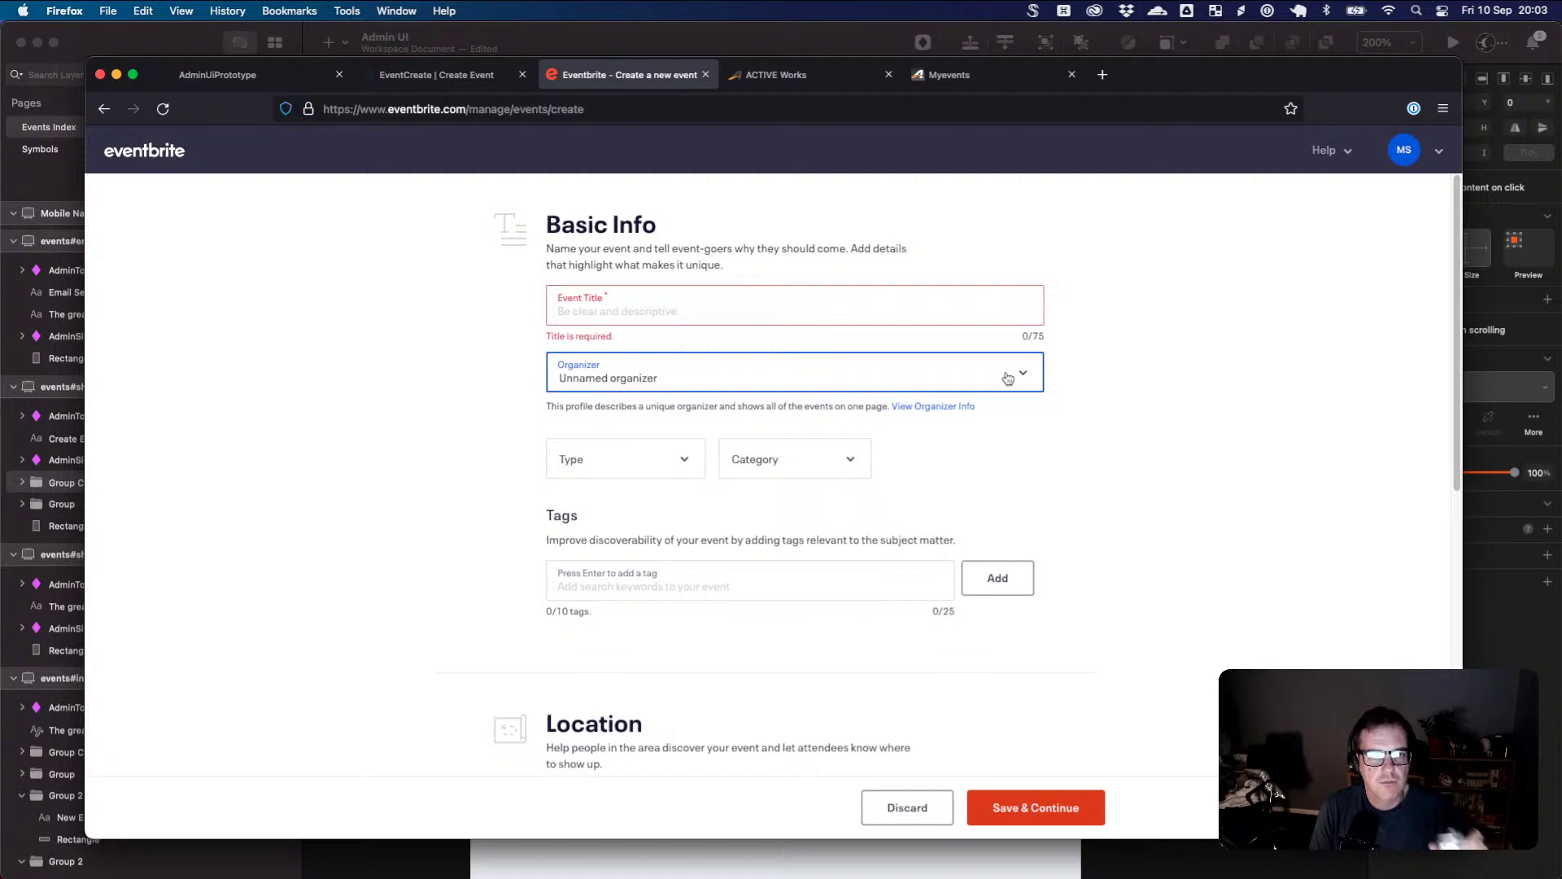
click(1007, 378)
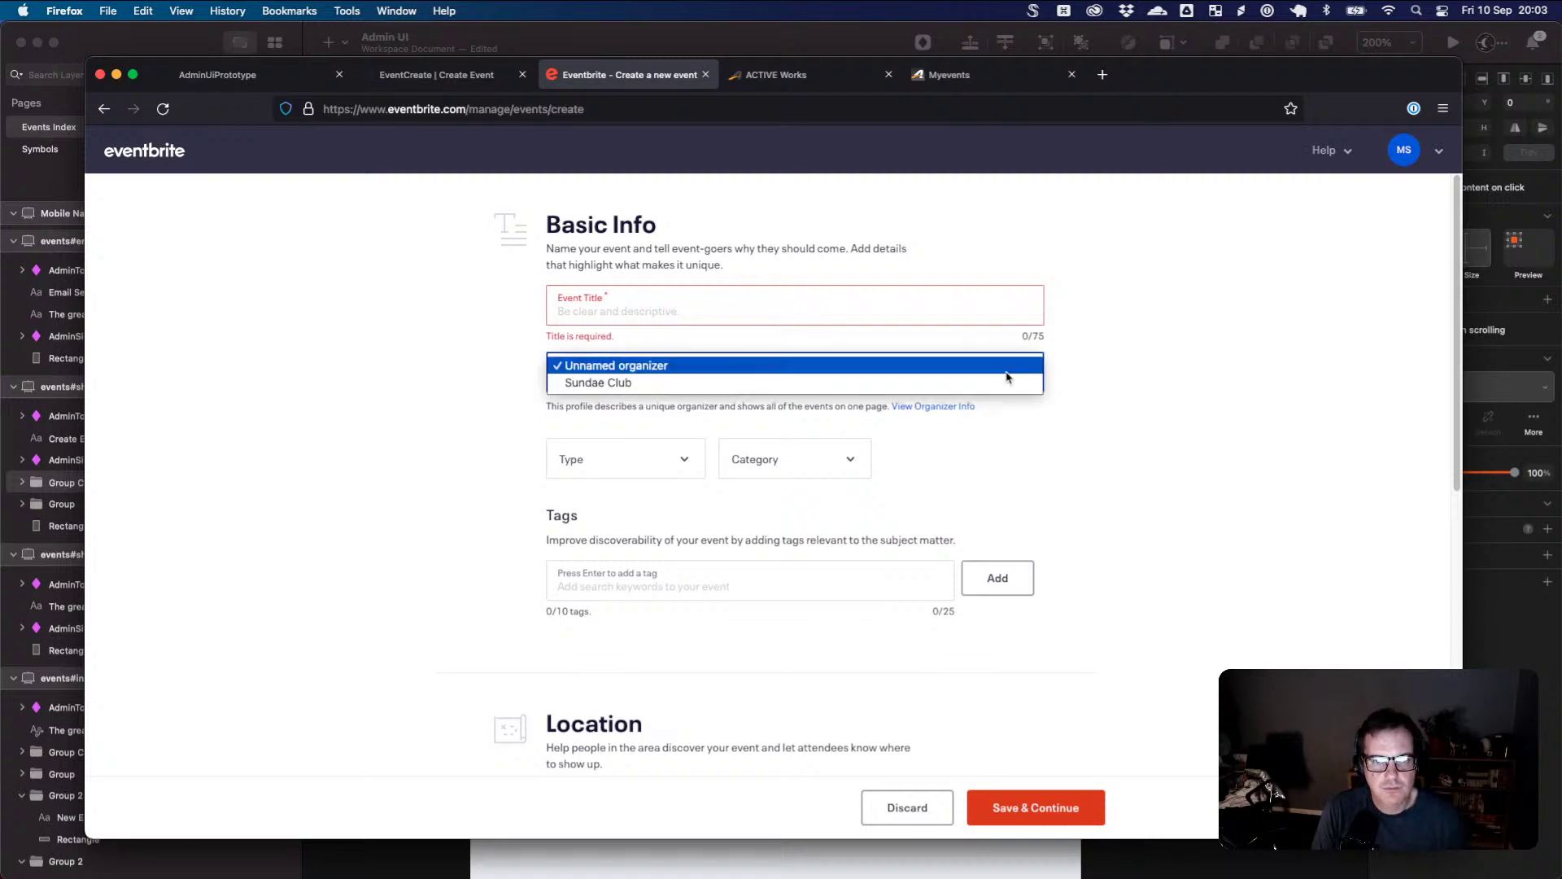
click(1001, 385)
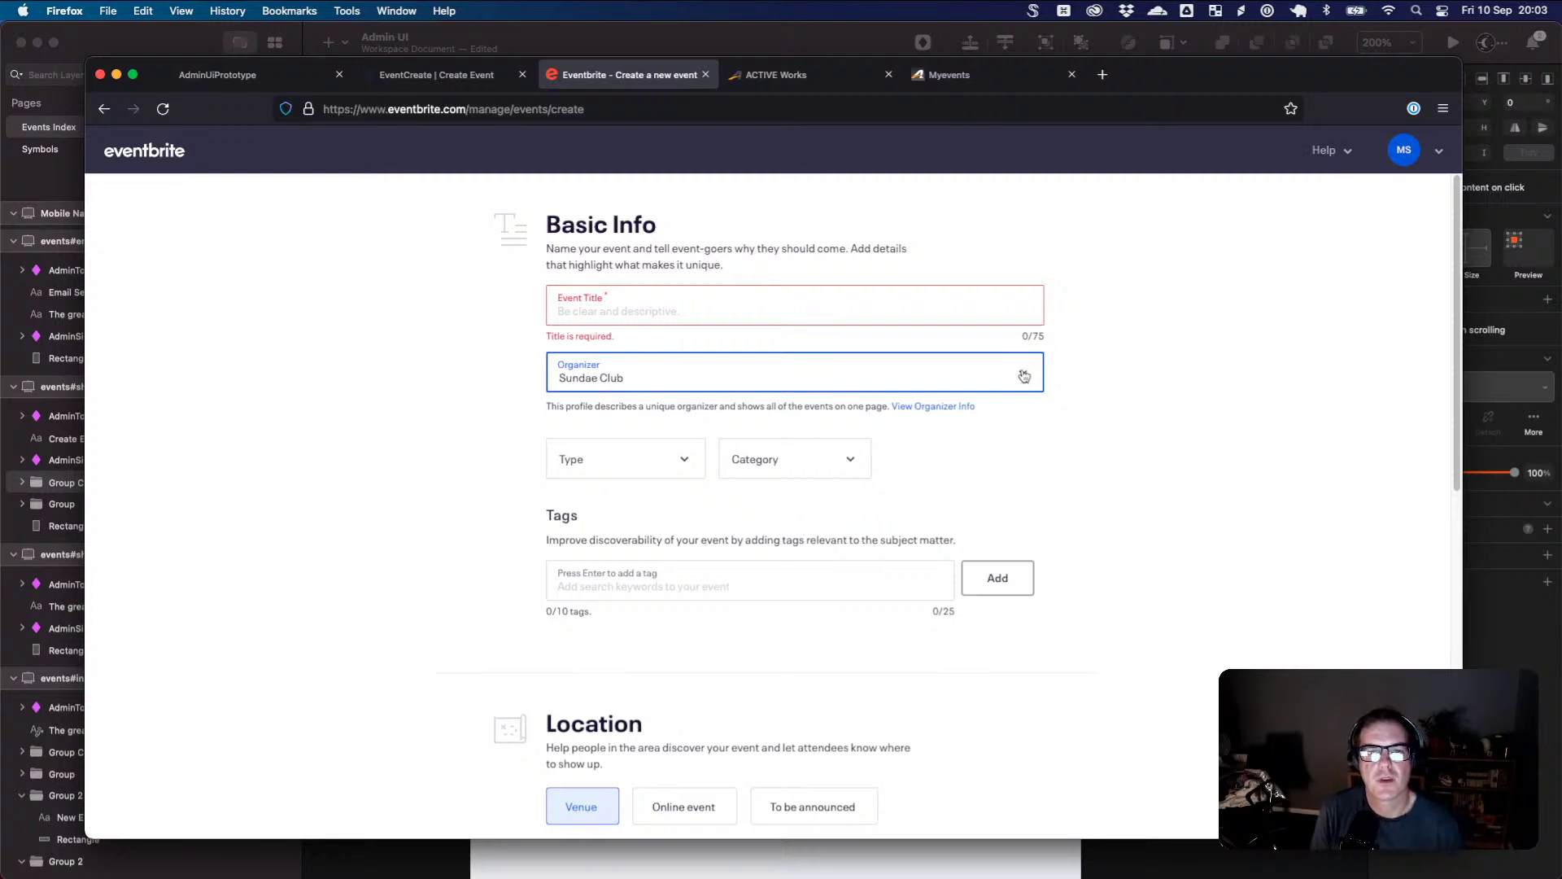
click(973, 375)
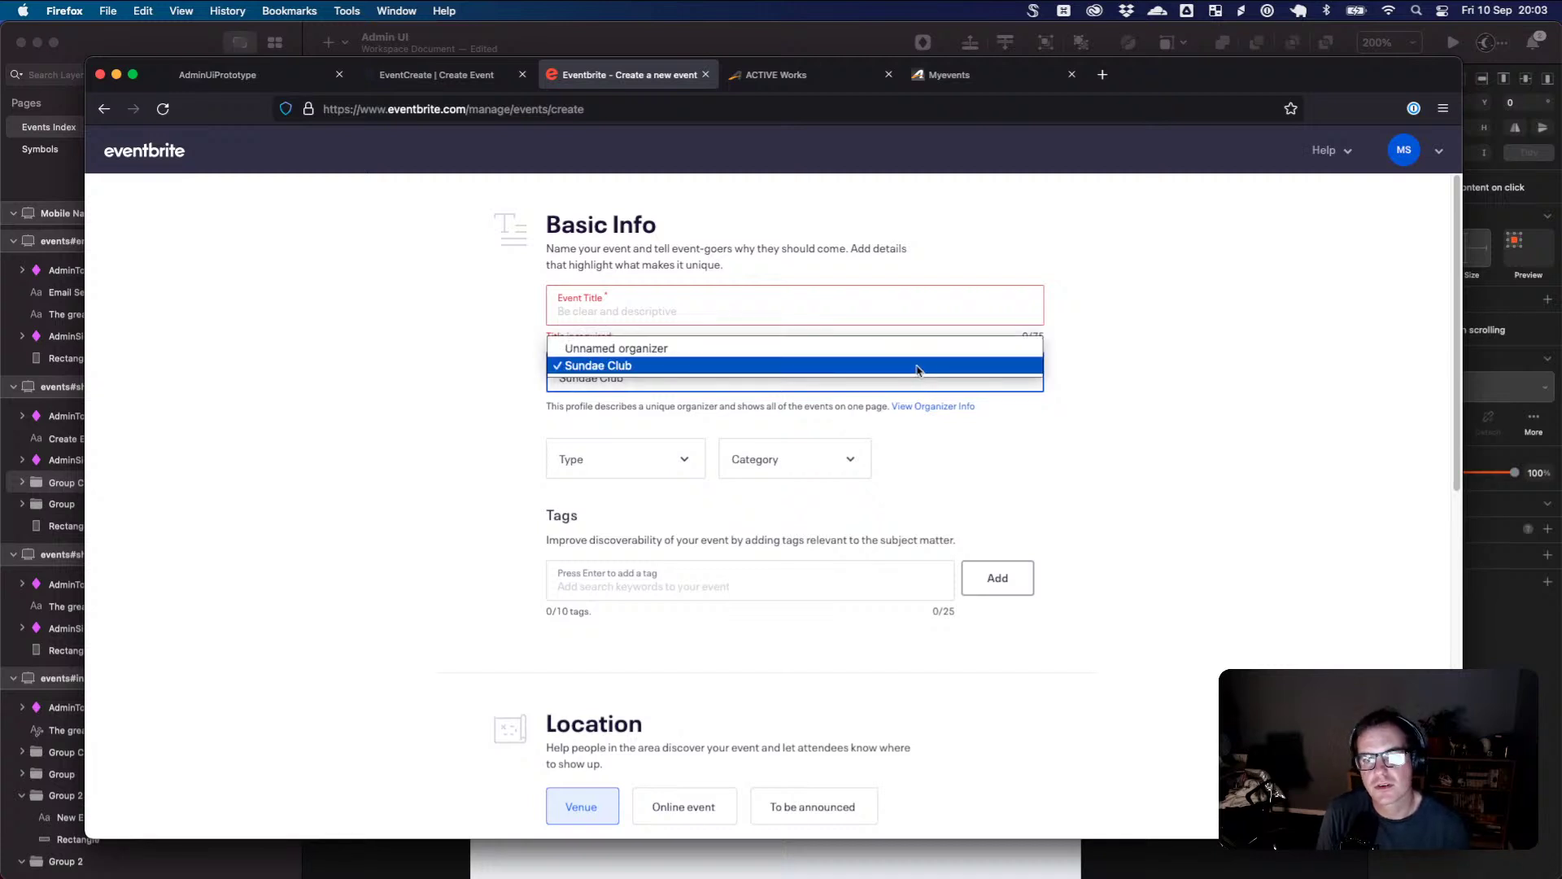
click(934, 370)
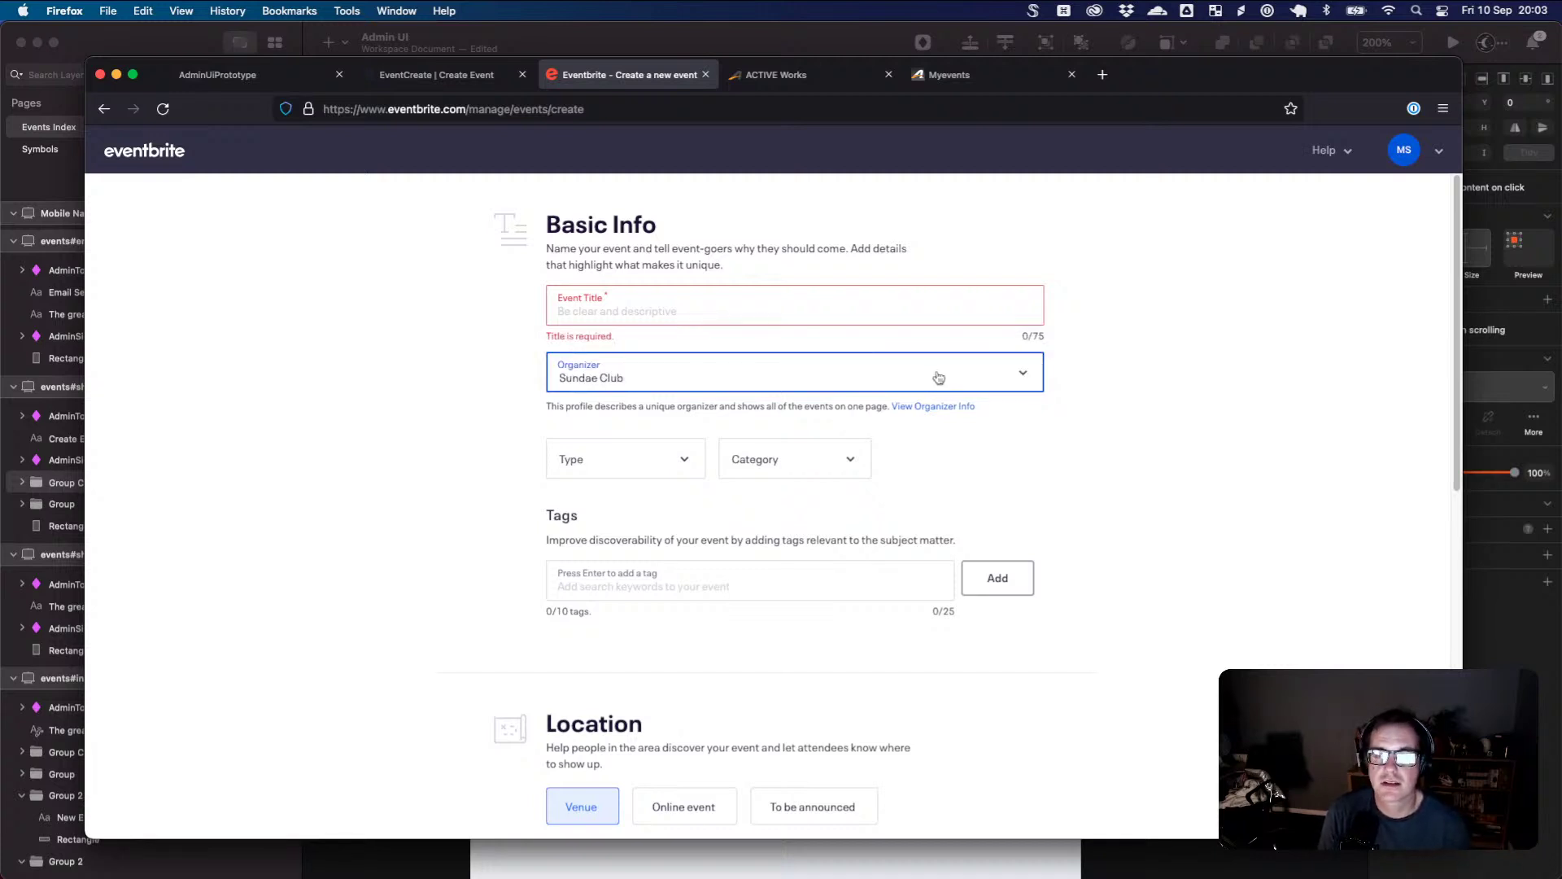
click(943, 382)
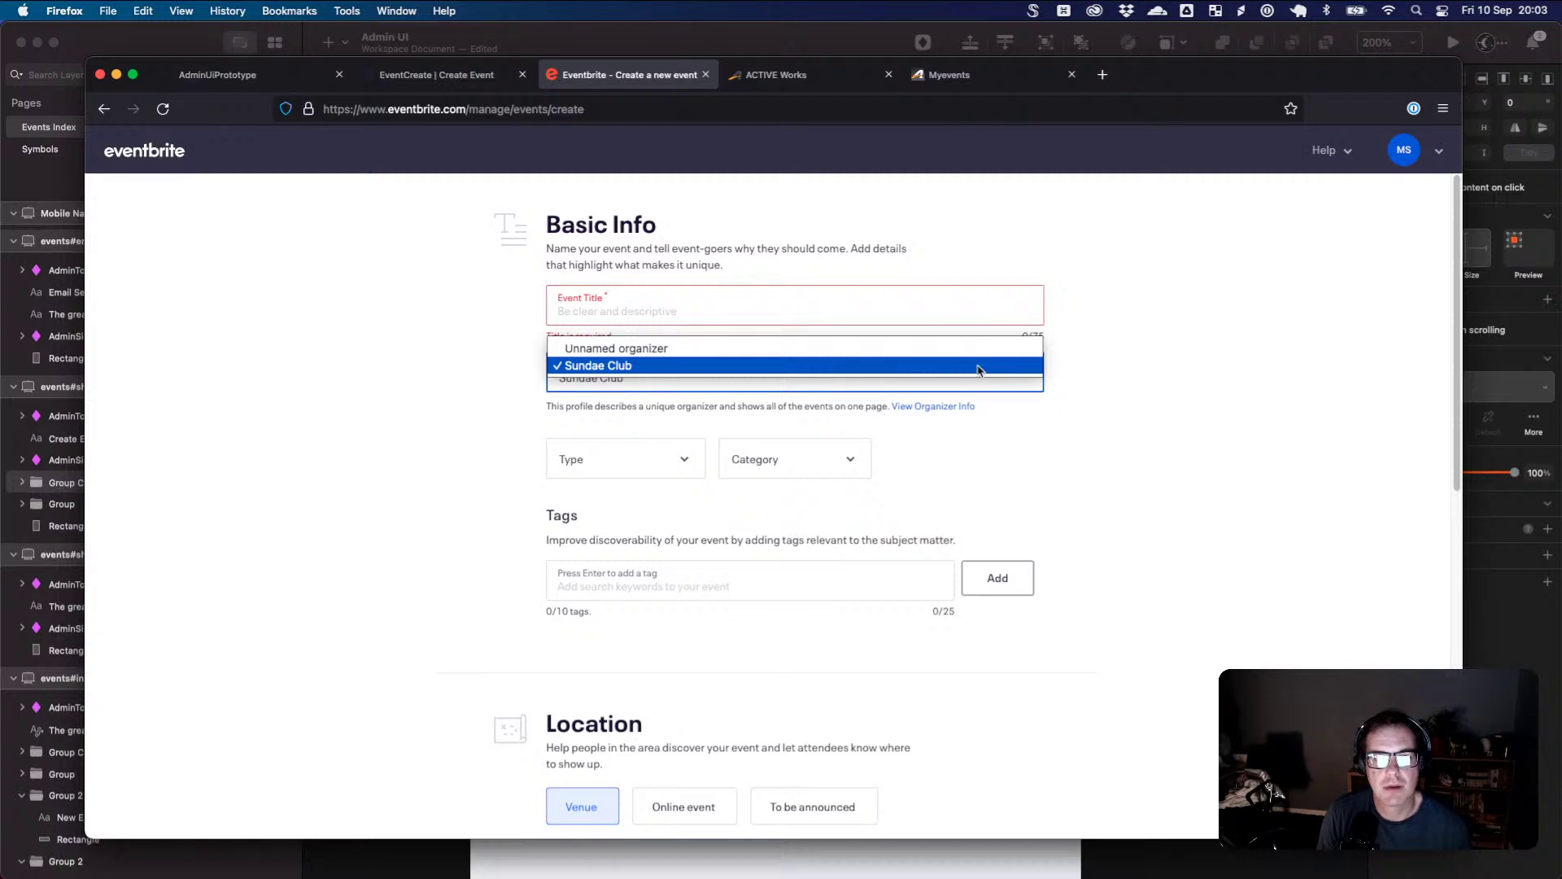
click(1104, 382)
click(1389, 165)
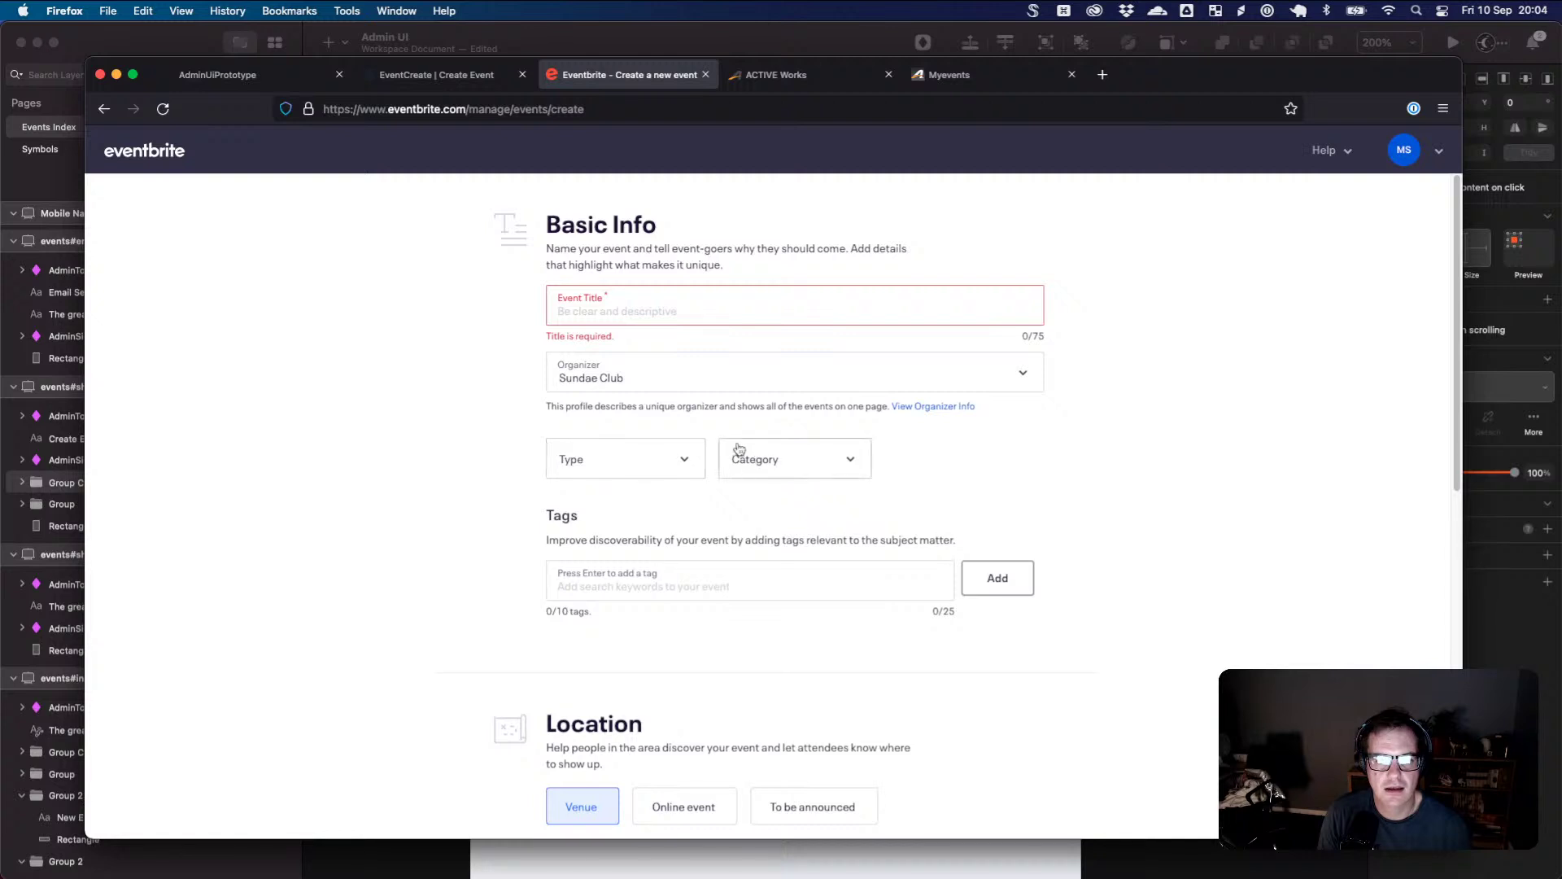
- Drop the copied Event Name group to Y 327 in Sketch, then open Eventbrite's venue location search
scroll(786, 490, down, 5)
scroll(778, 443, up, 4)
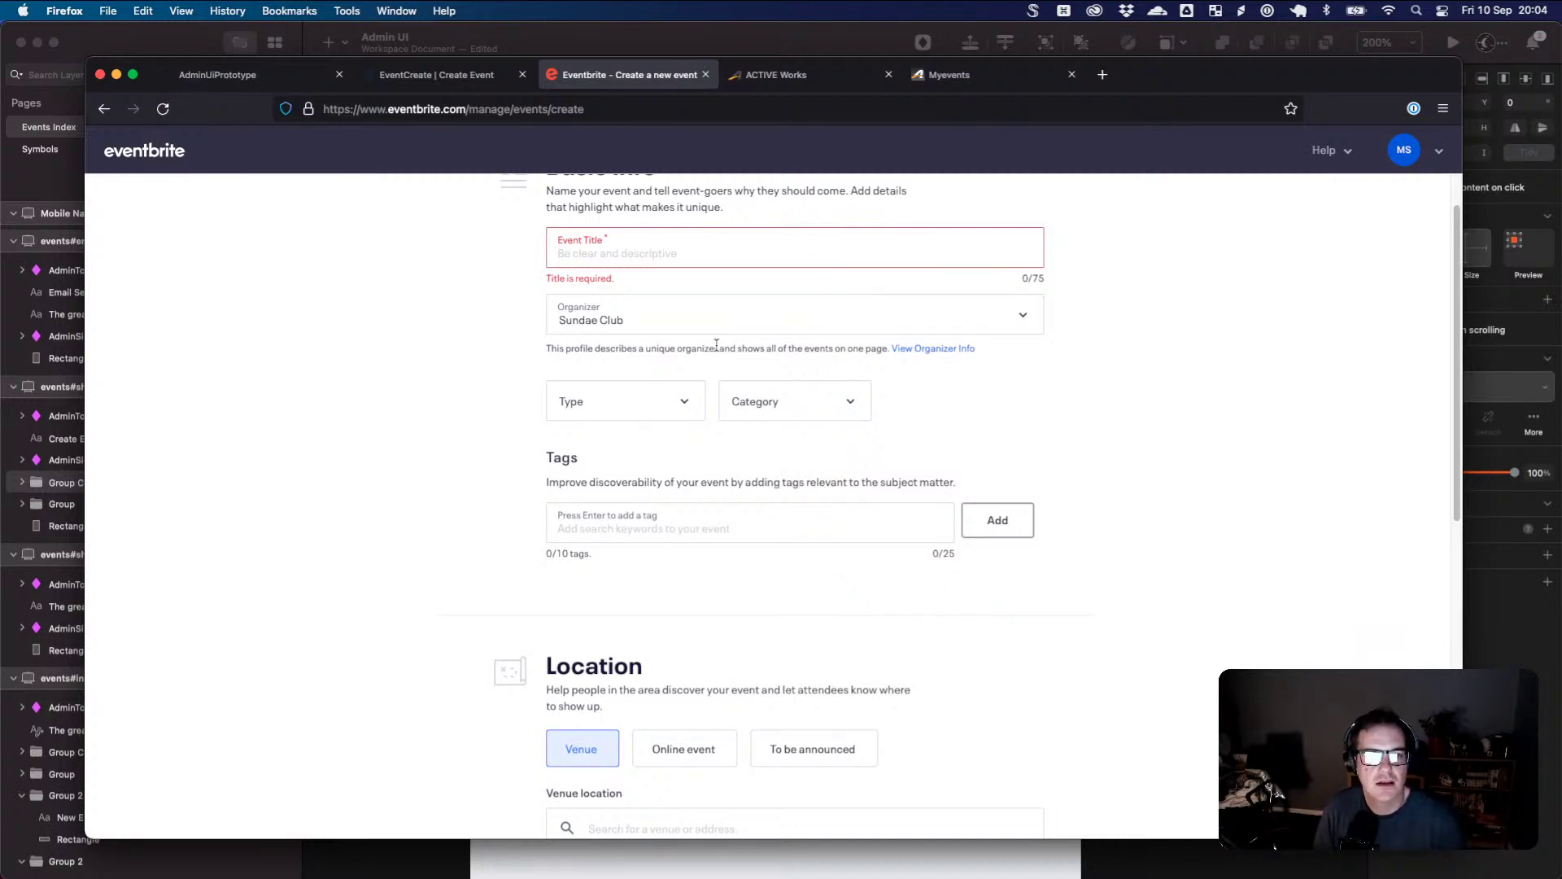
scroll(791, 388, down, 1)
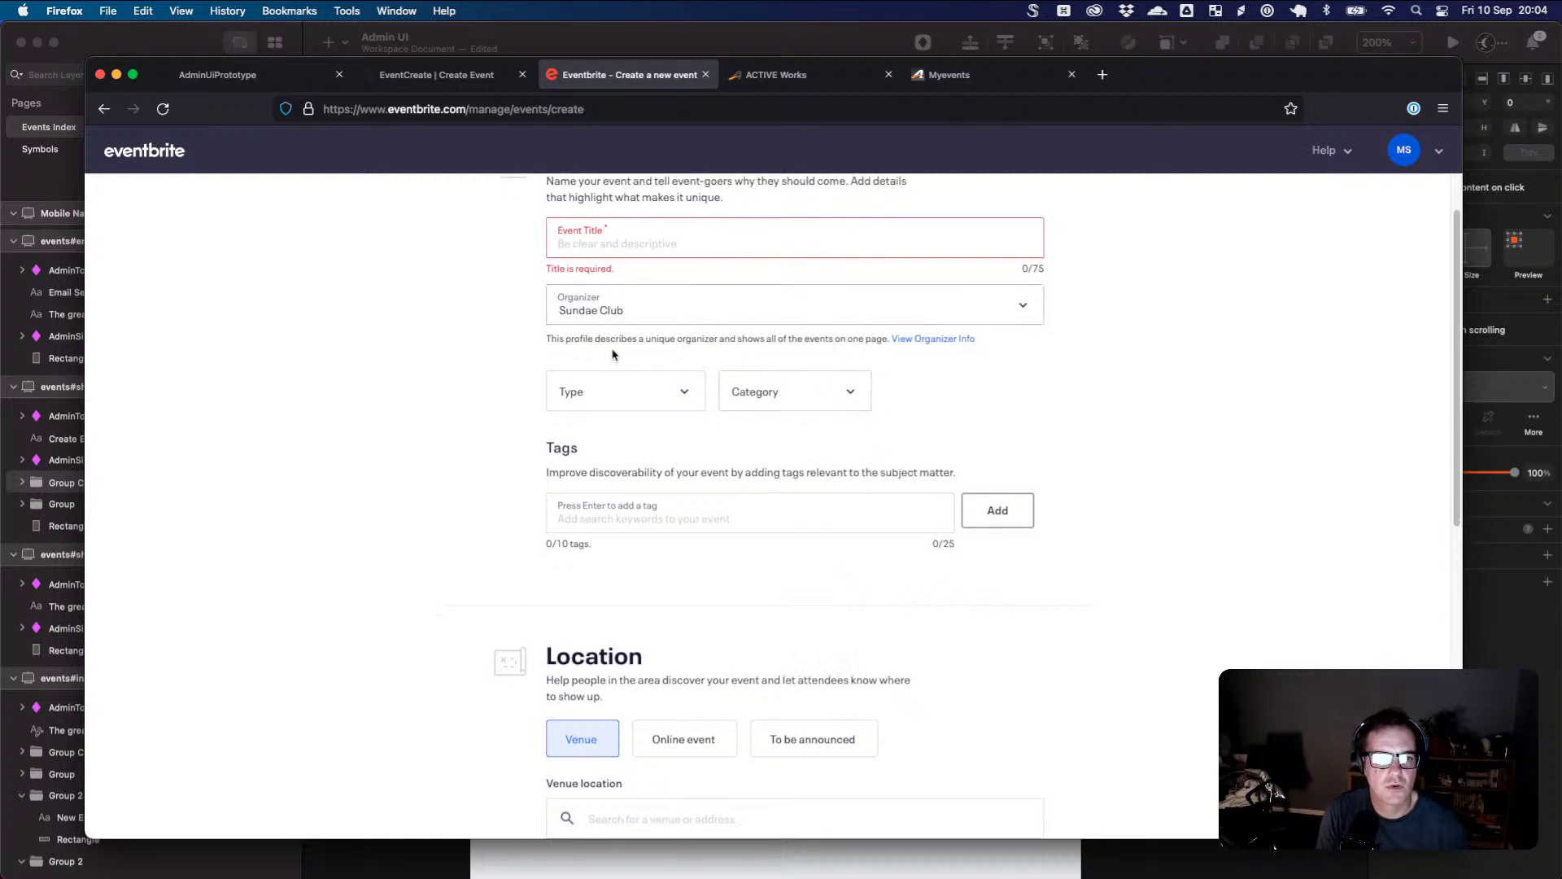
scroll(841, 373, down, 5)
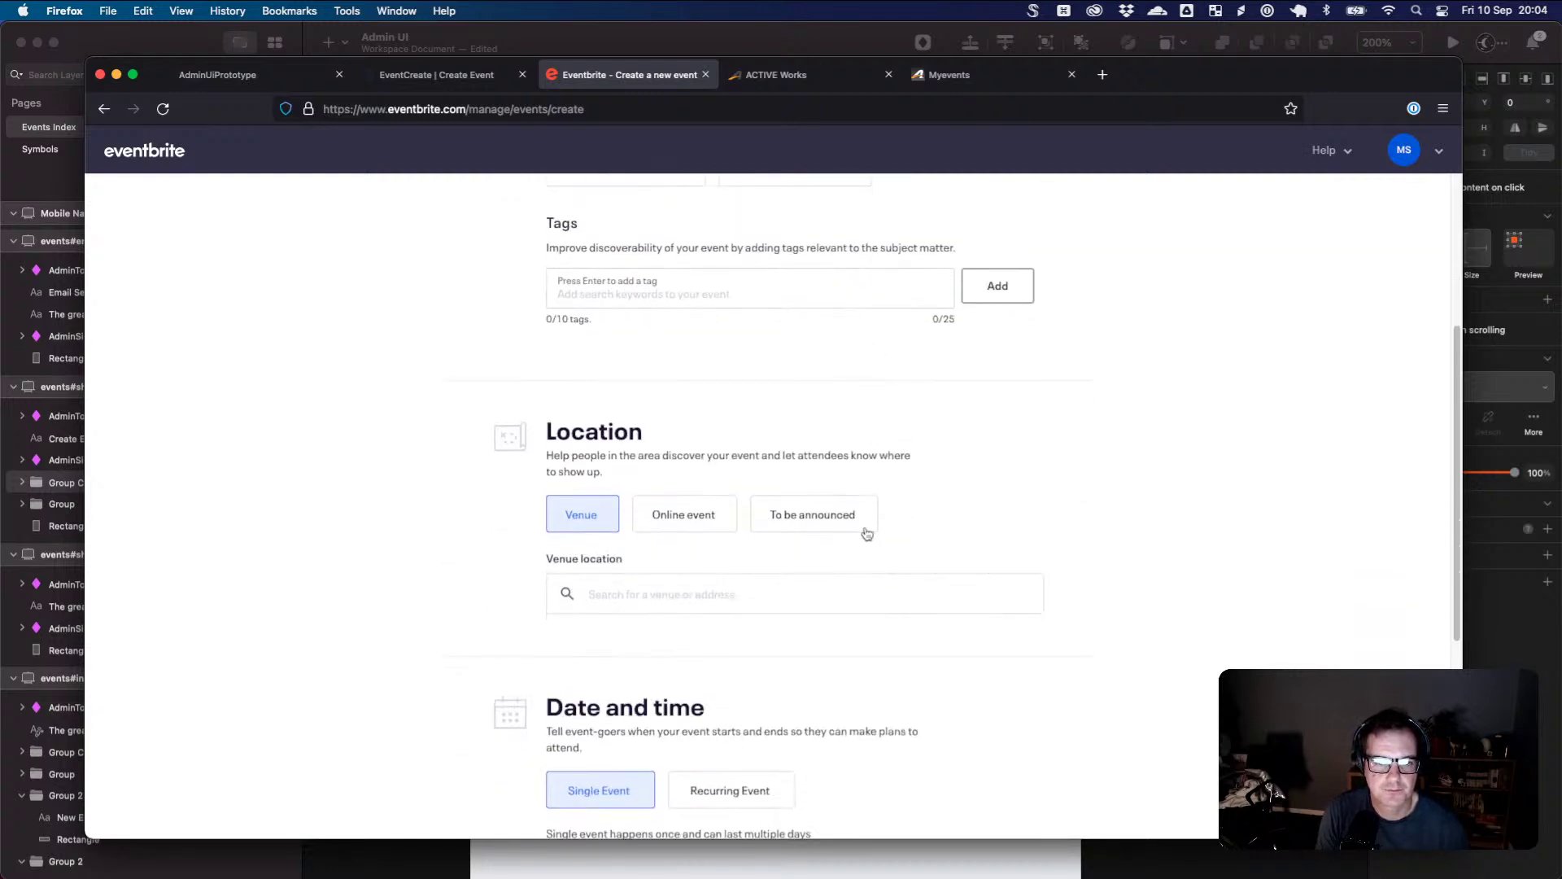
scroll(637, 478, down, 1)
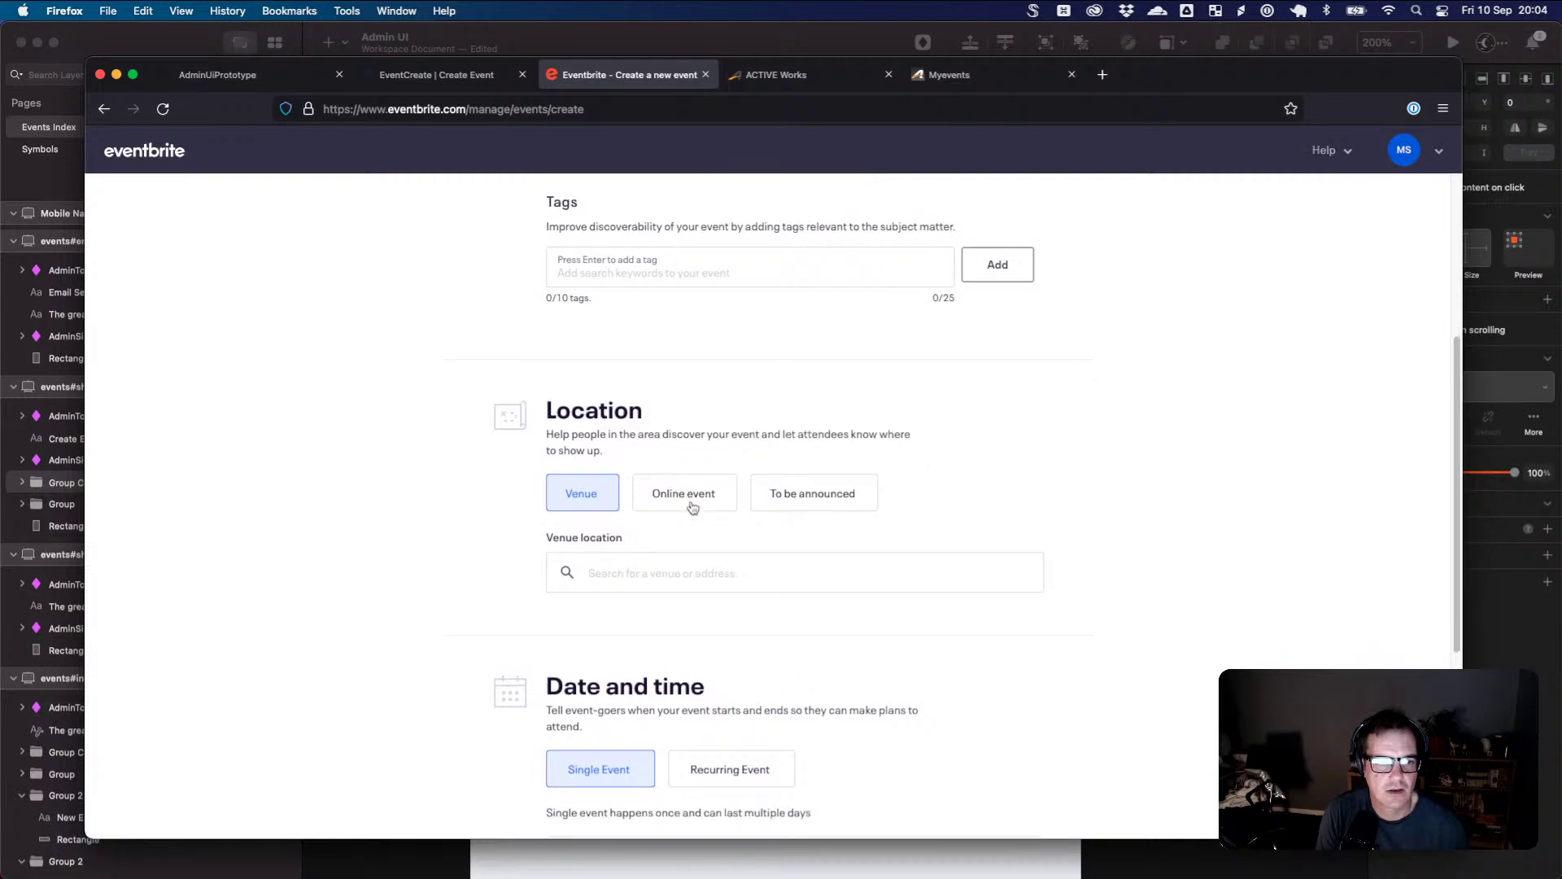
key(super+Tab)
double_click(586, 514)
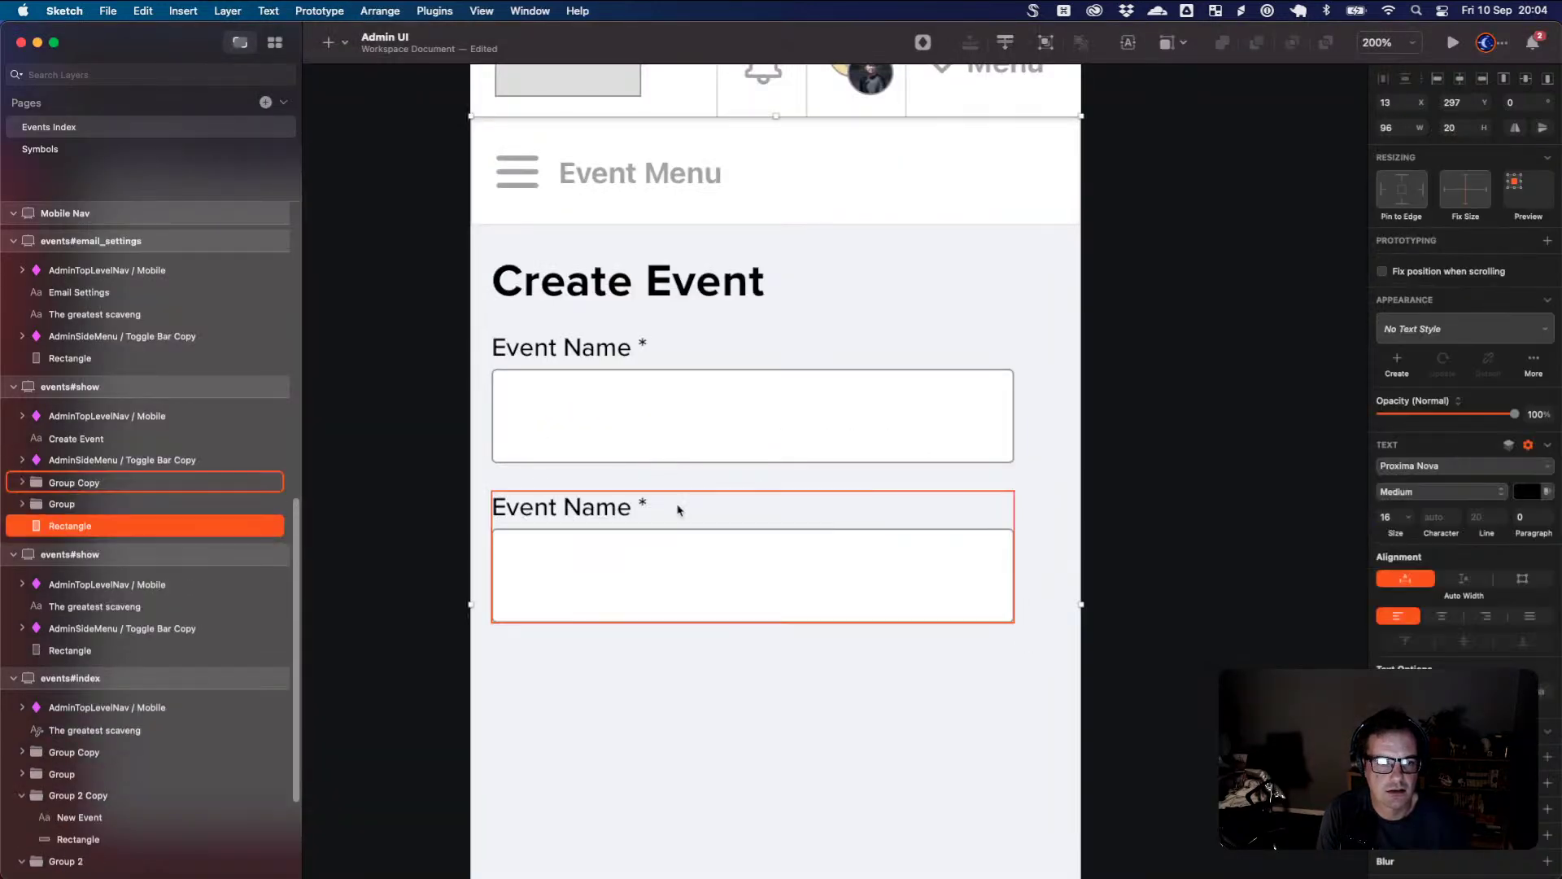
drag(599, 514, 600, 559)
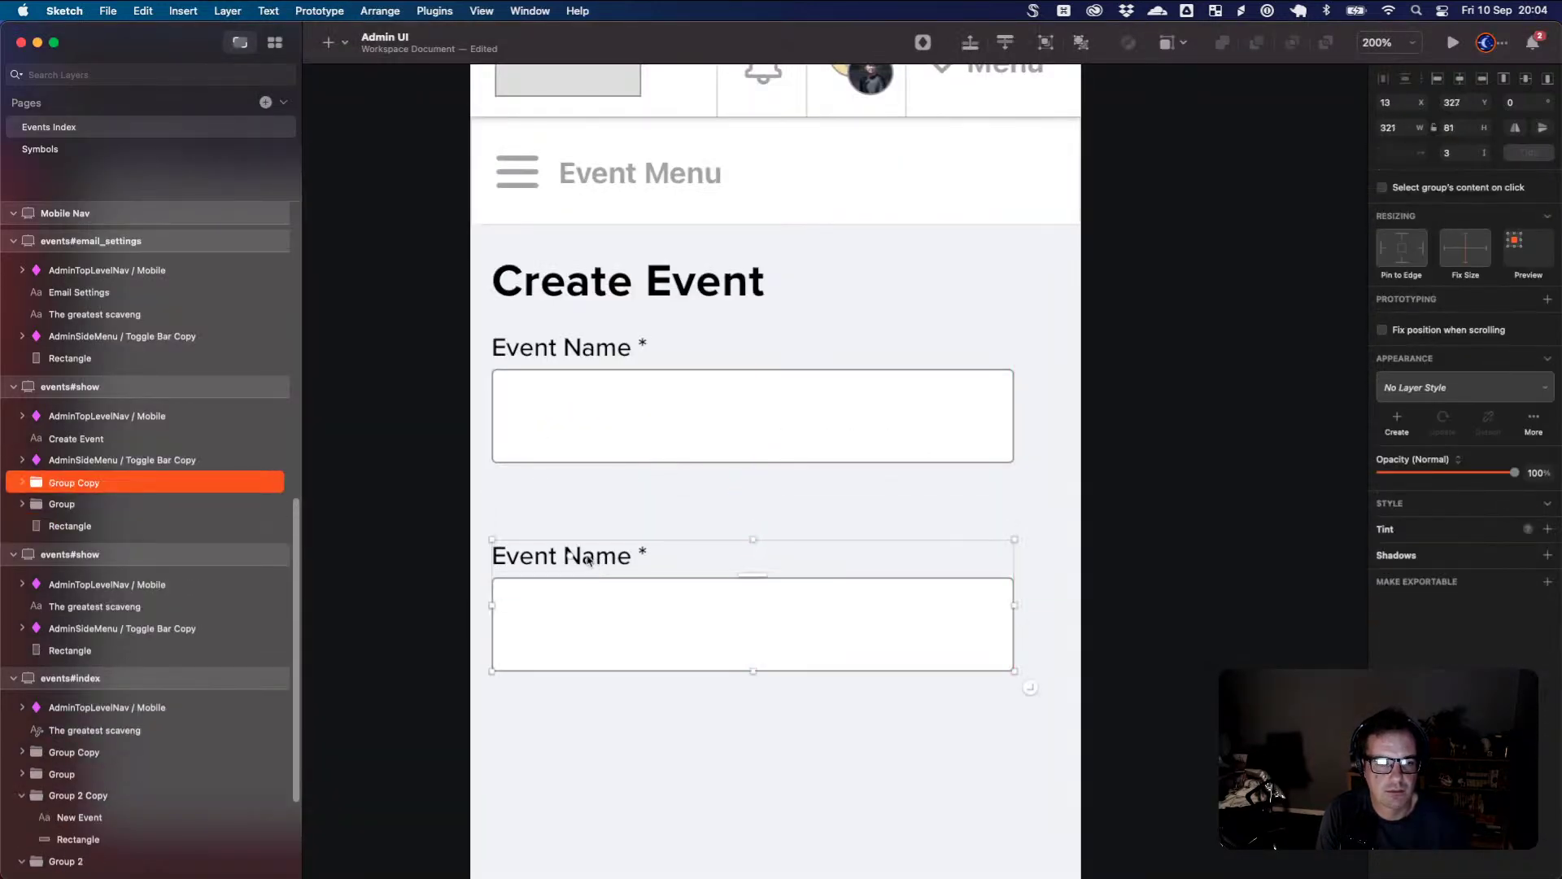
key(super+Tab)
click(648, 574)
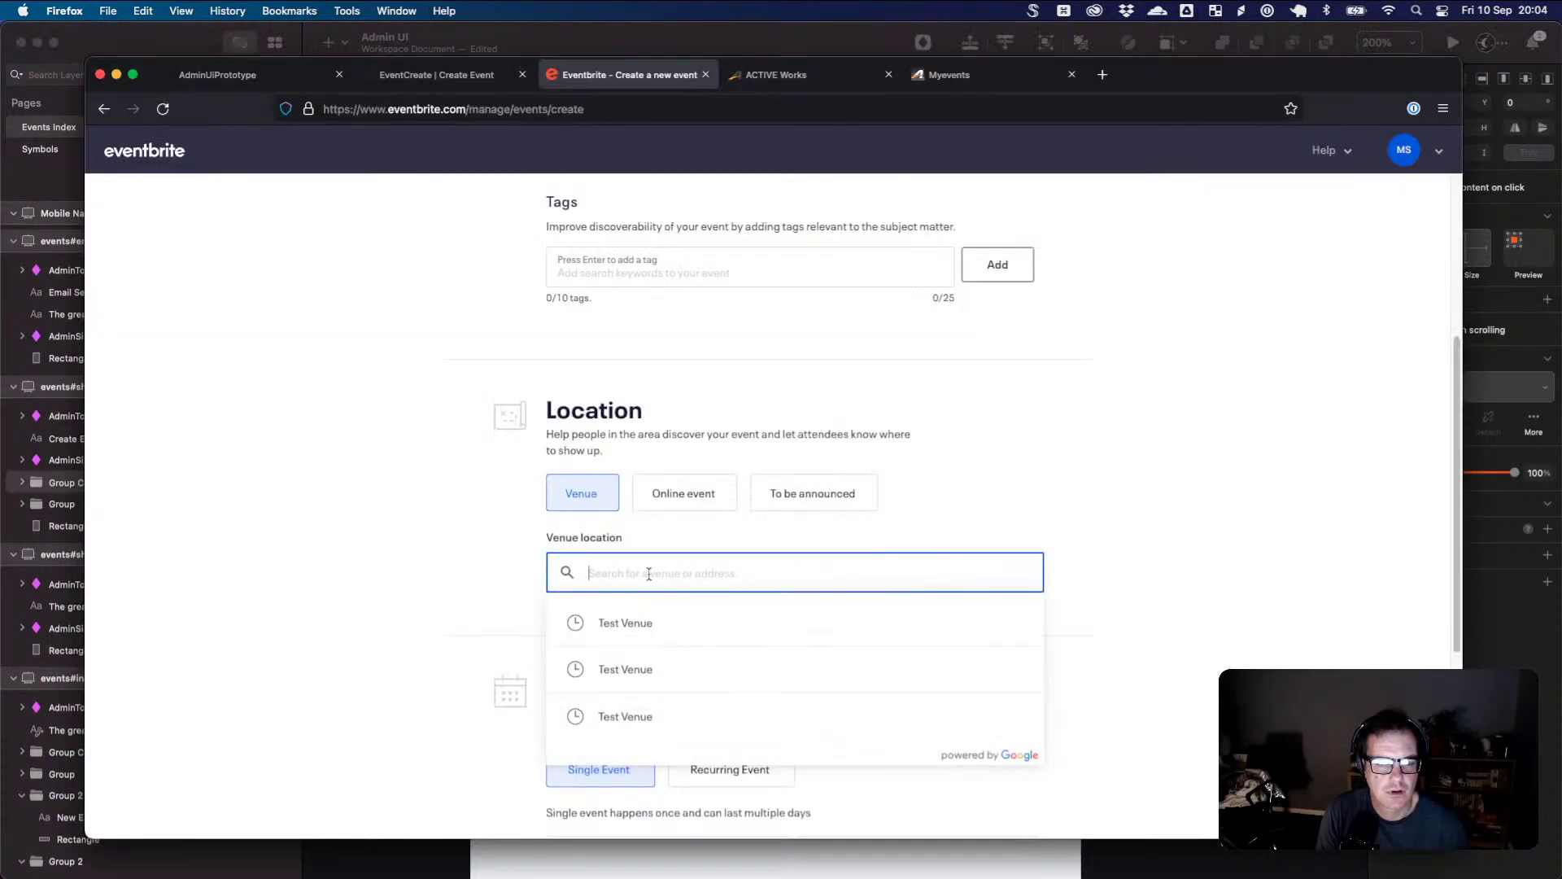
- Try a Test Venue suggestion, clear it, then open a new tab with 'googel address lookup'
click(980, 628)
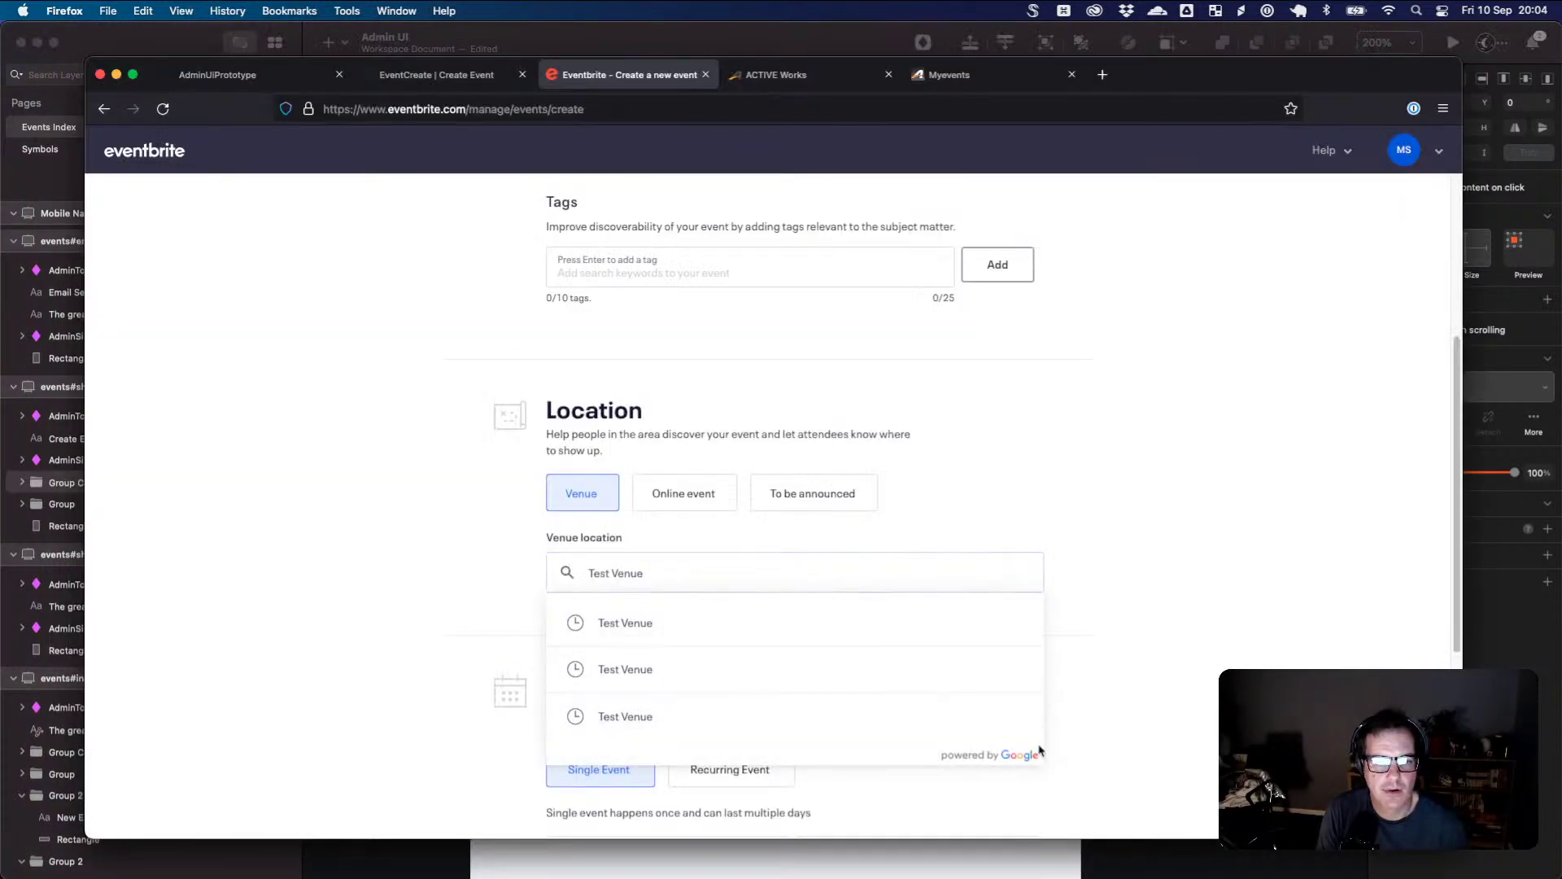
click(1123, 643)
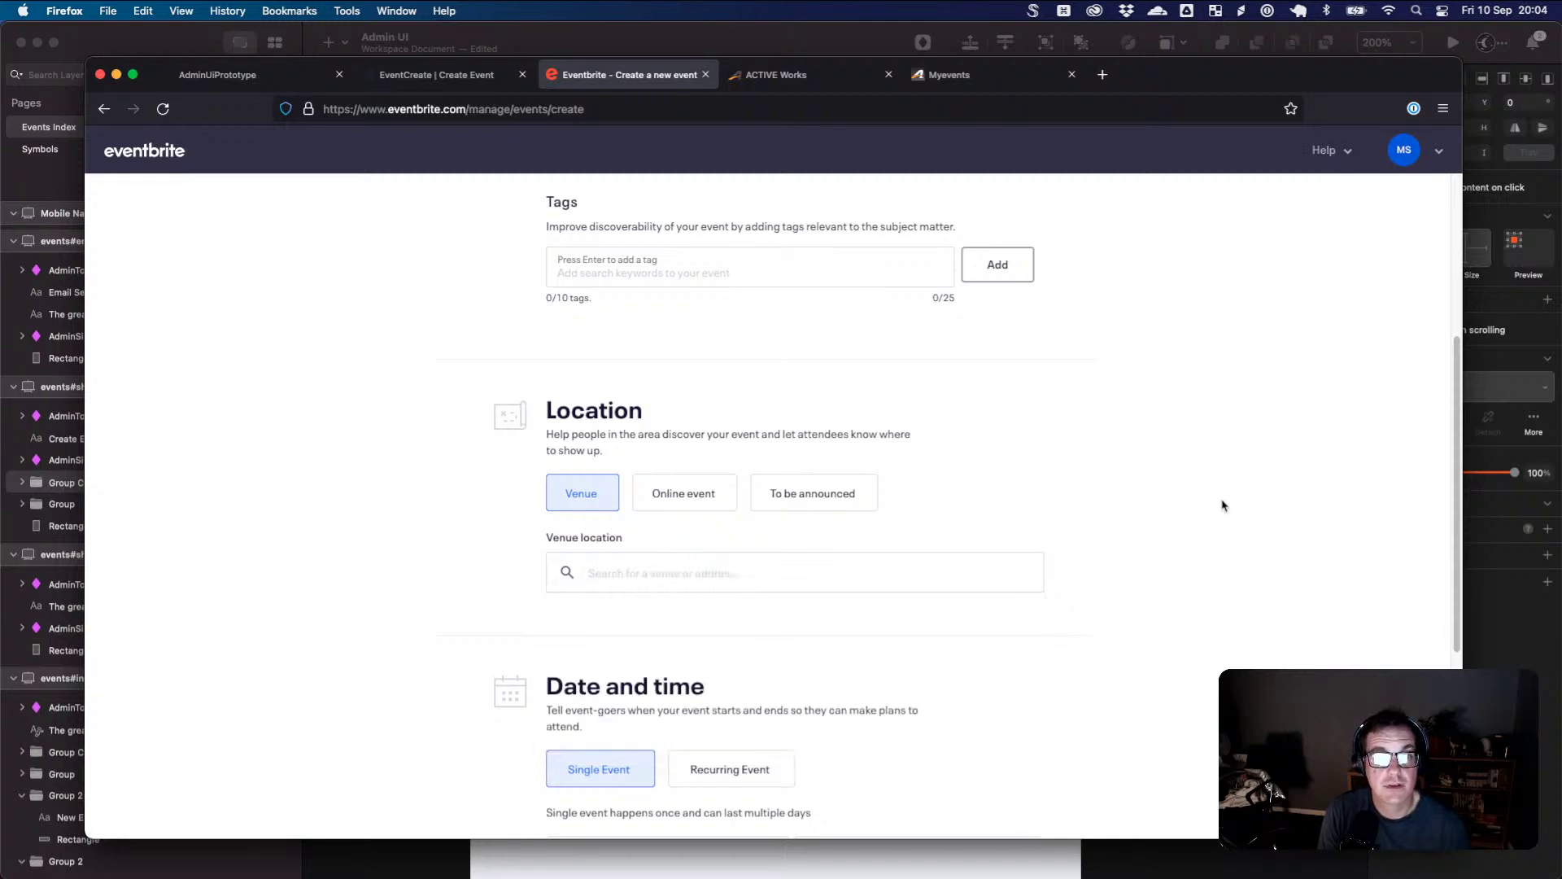
click(791, 572)
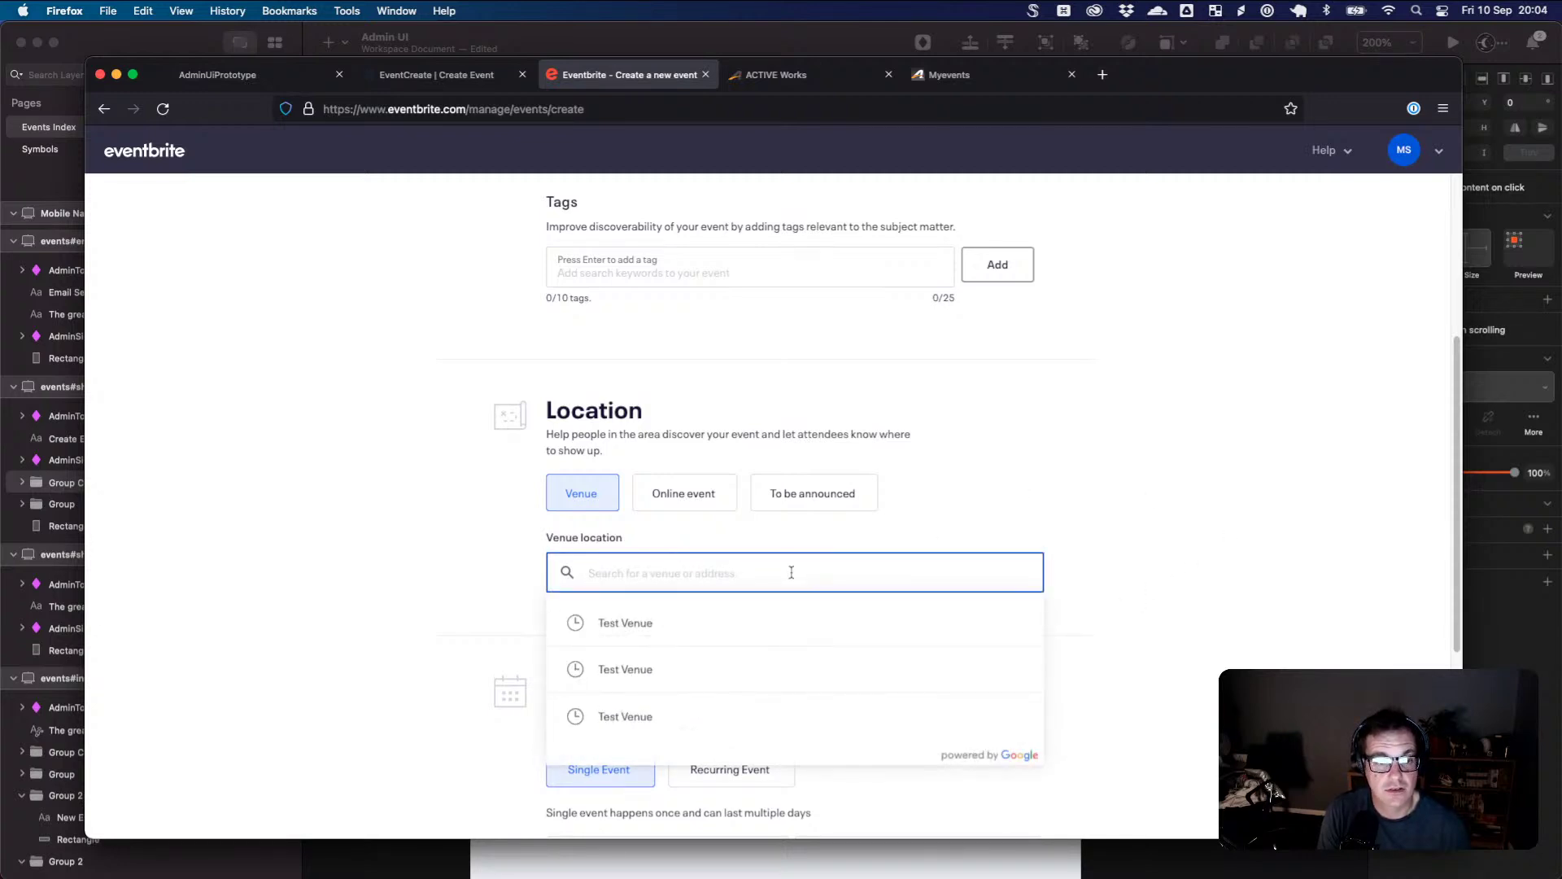
click(1059, 584)
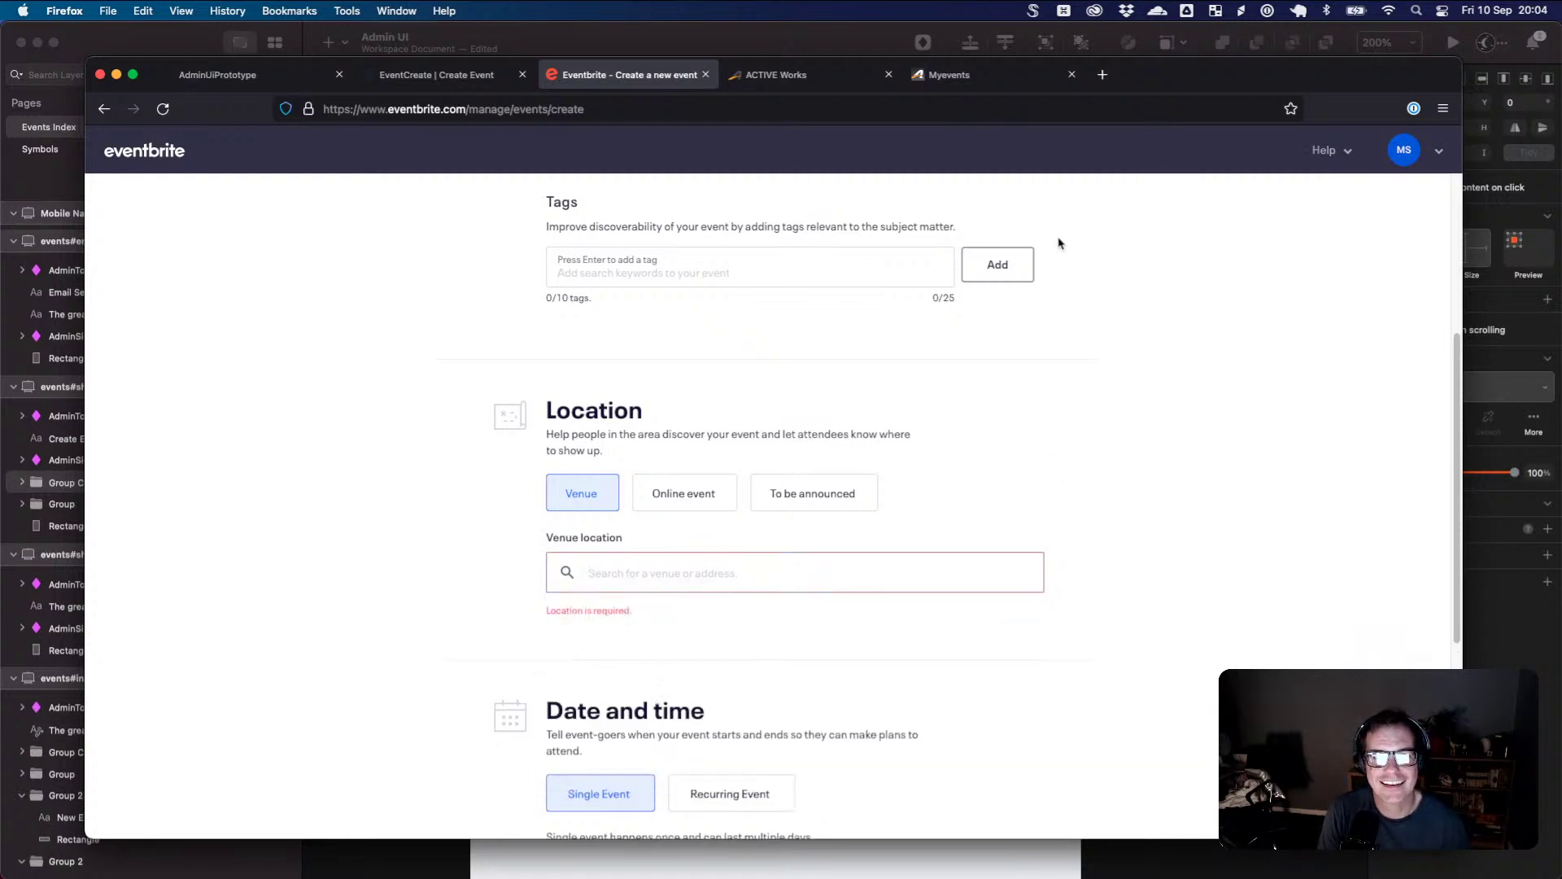
click(1103, 74)
text(googel a)
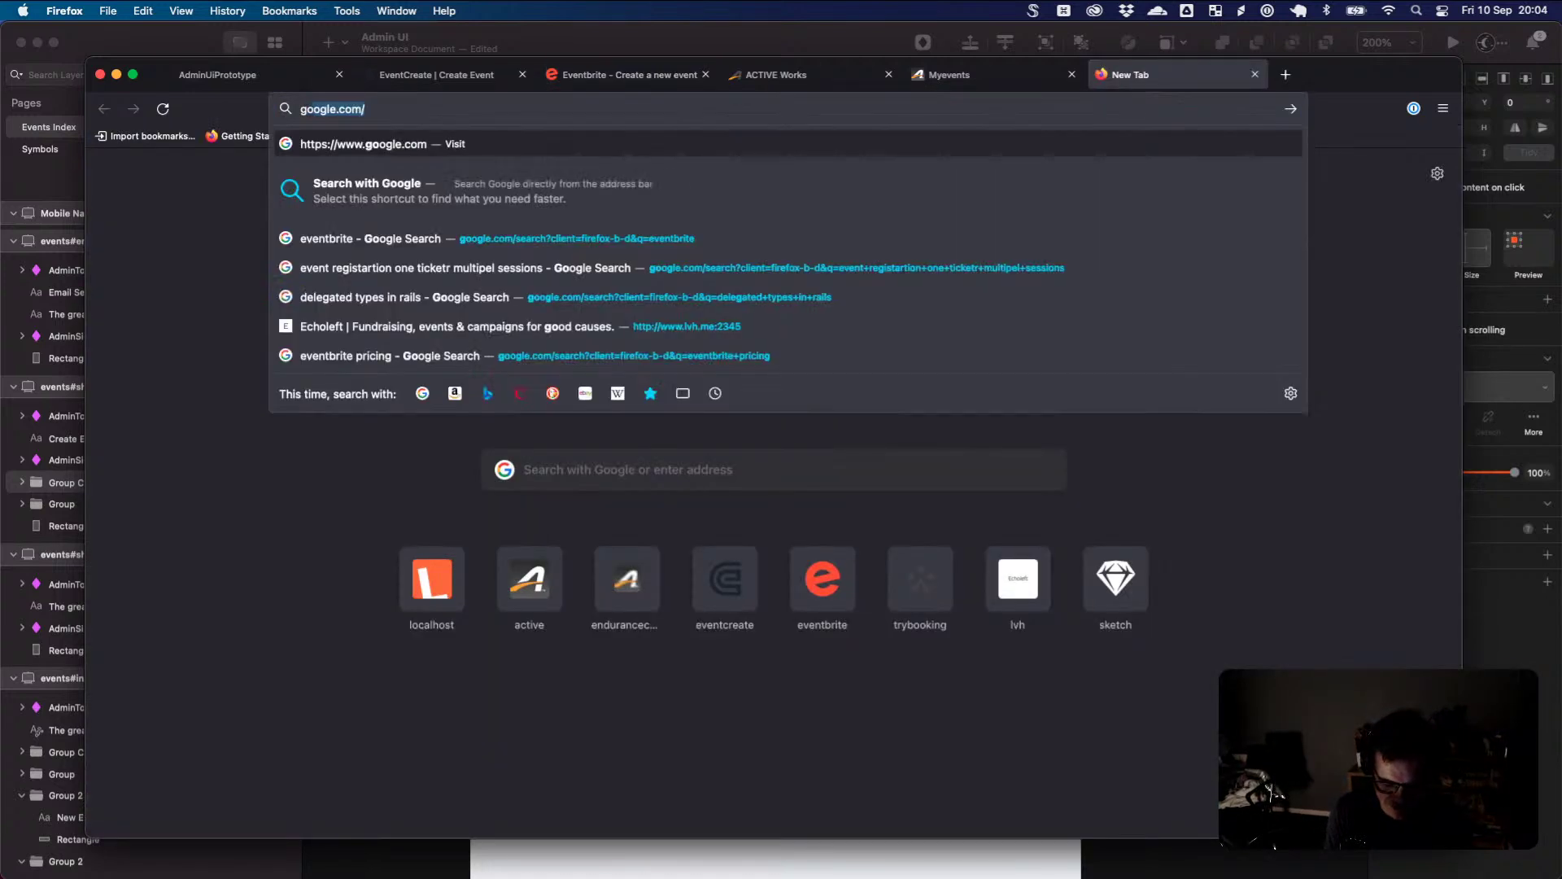
text(ddress lo)
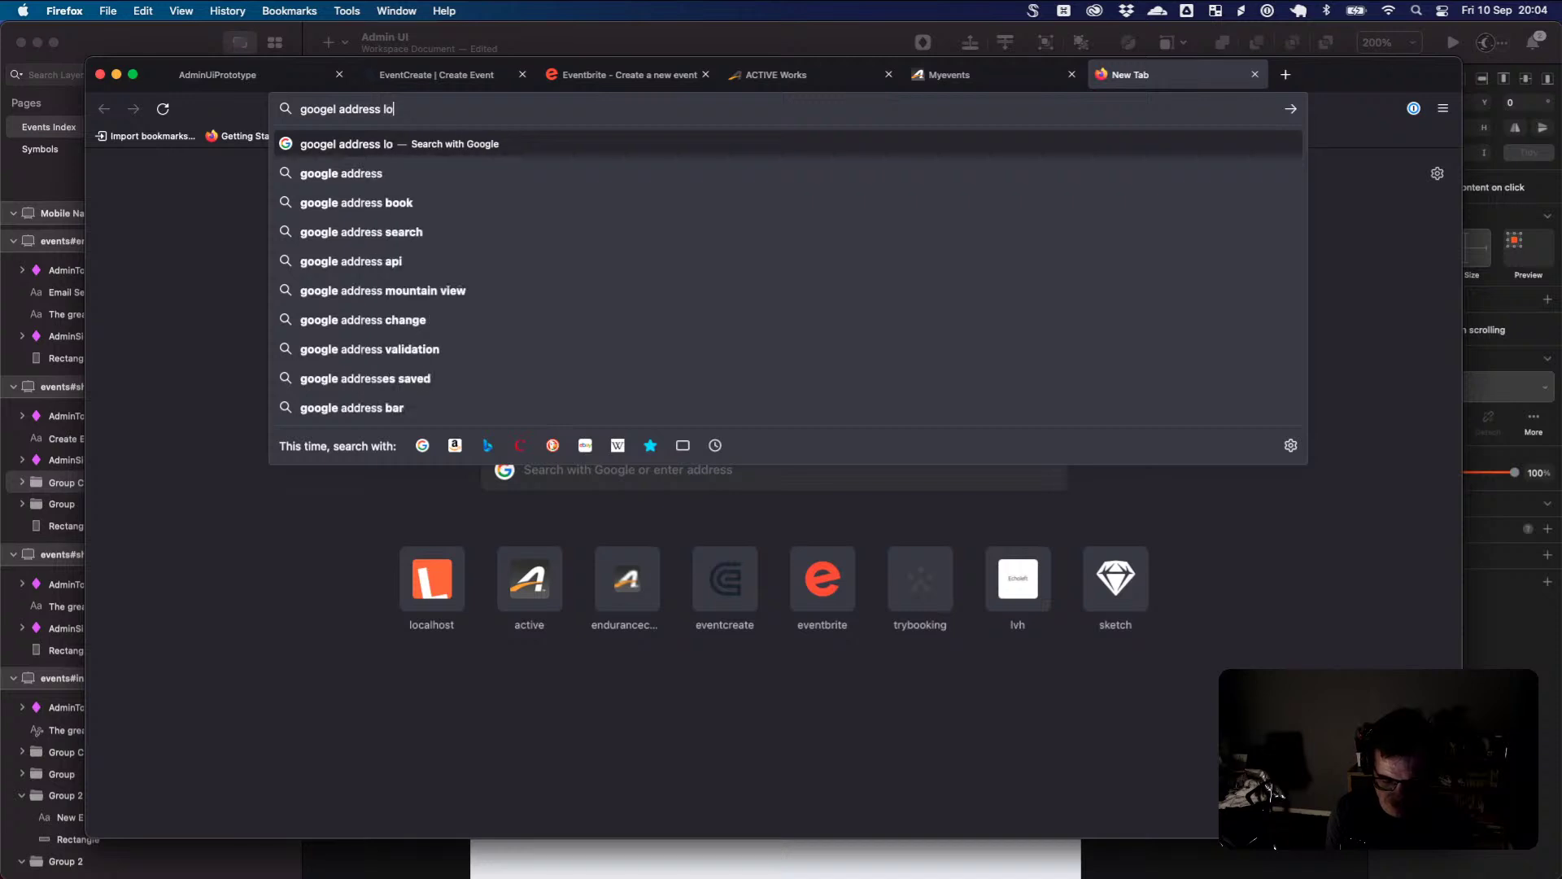
text(okup)
- Search 'googel address lookup' and open the Overview | Geocoding API result
key(Return)
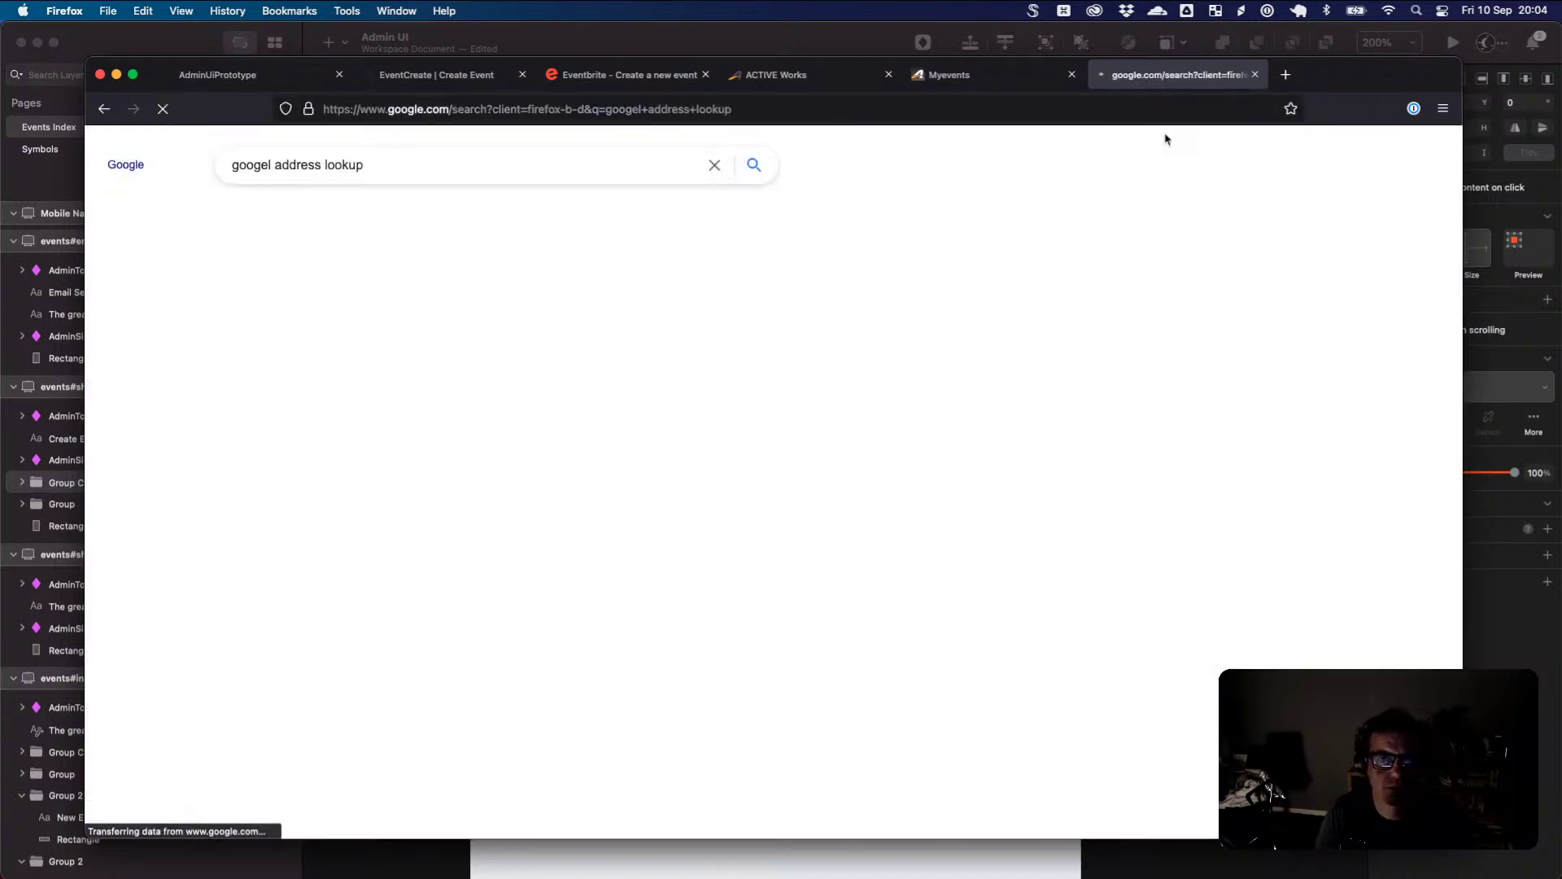
scroll(661, 552, down, 5)
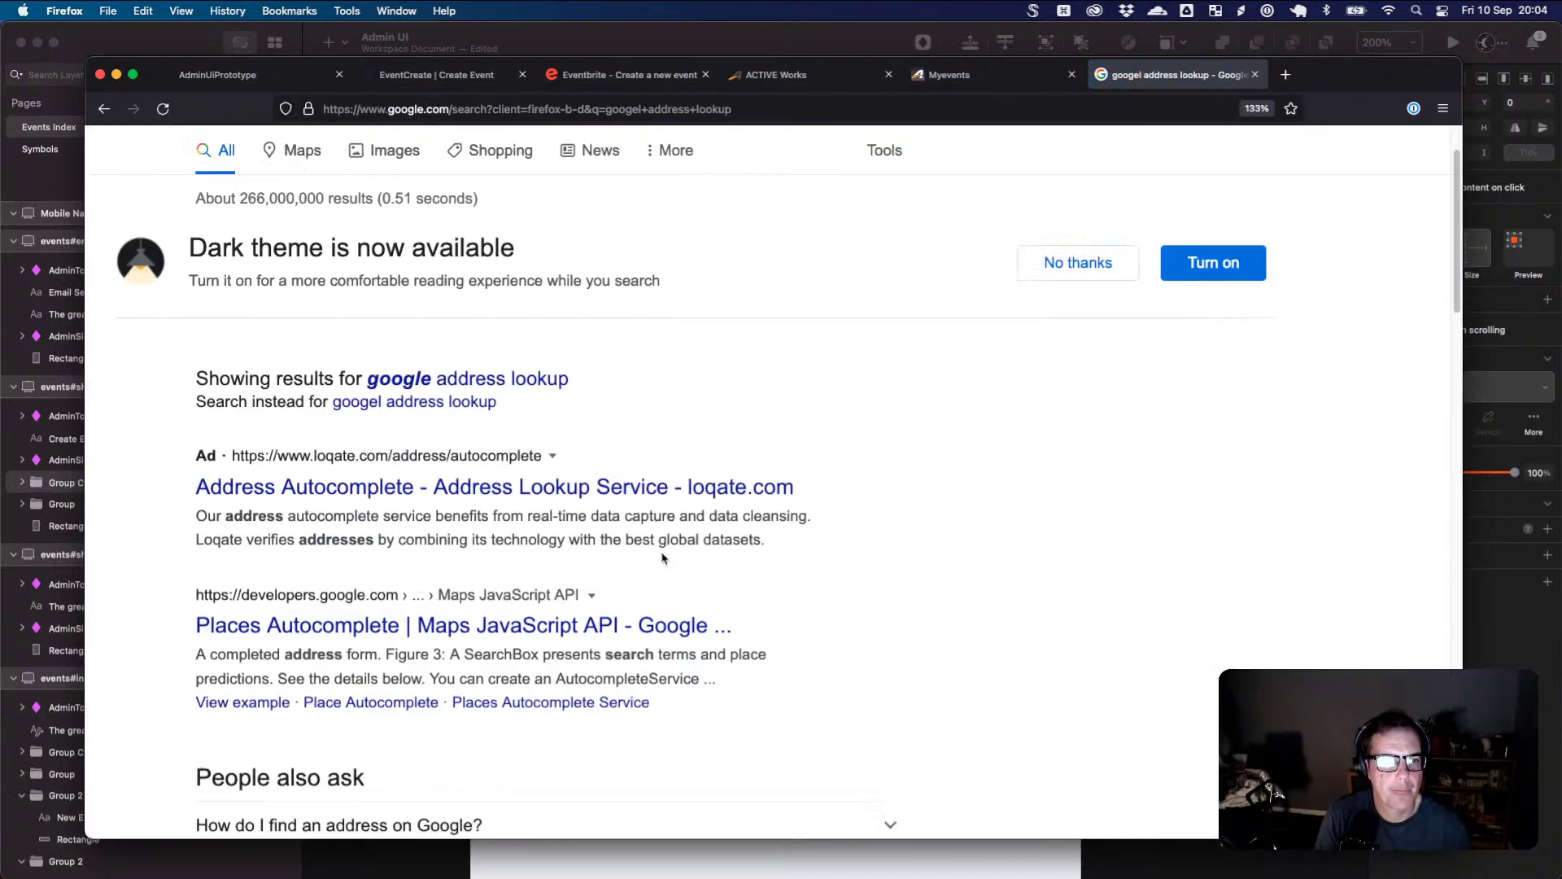
scroll(663, 561, down, 6)
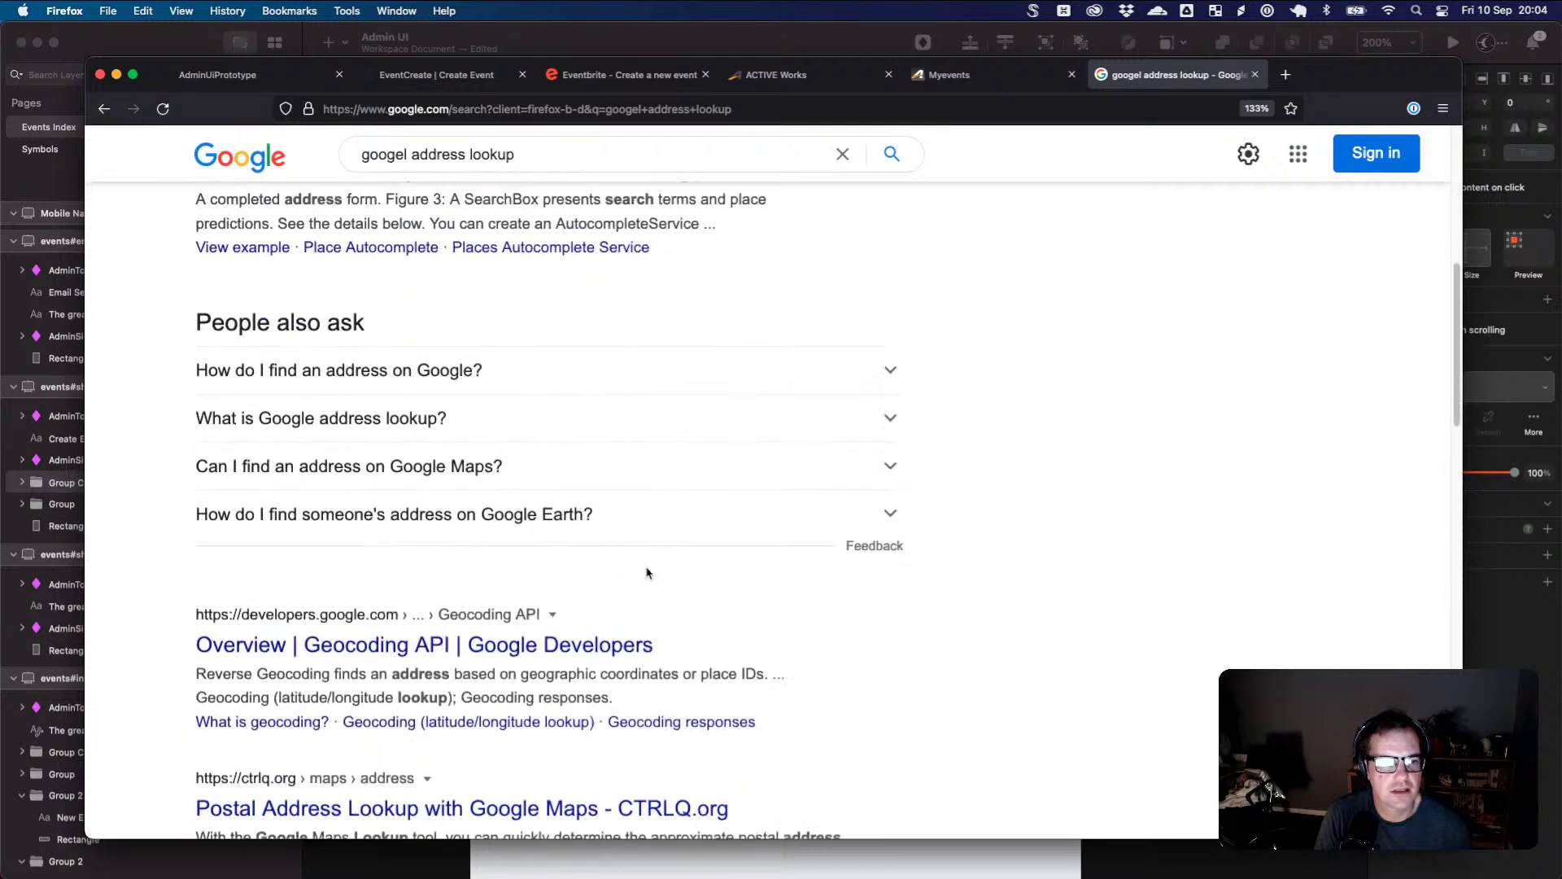
click(376, 654)
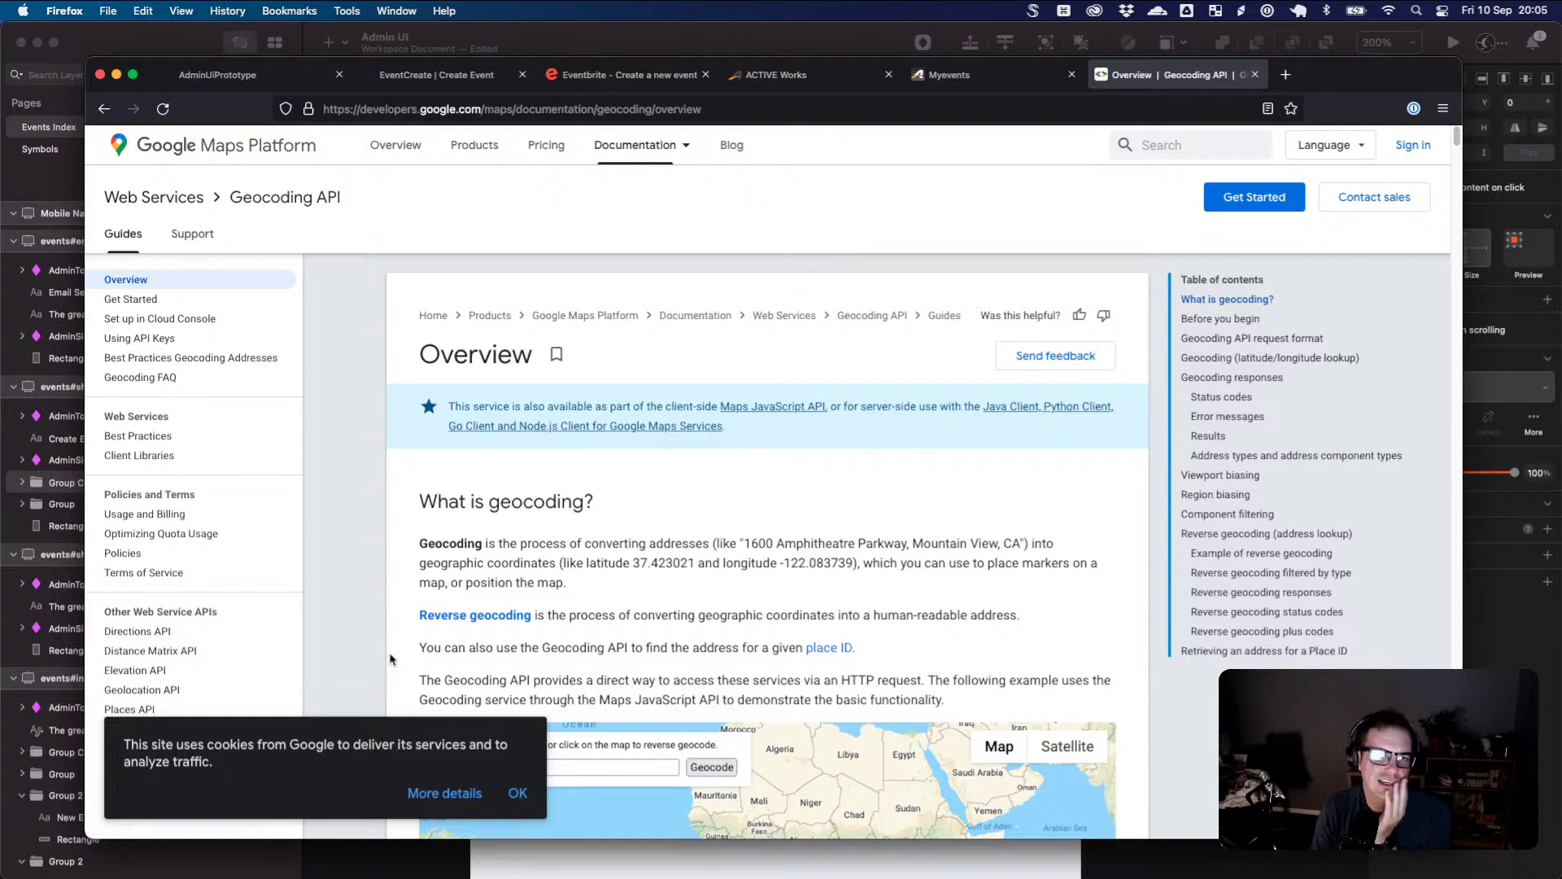
- Dismiss the cookie notice and scroll through the Geocoding API overview
click(513, 793)
scroll(448, 661, down, 1)
scroll(405, 636, down, 1)
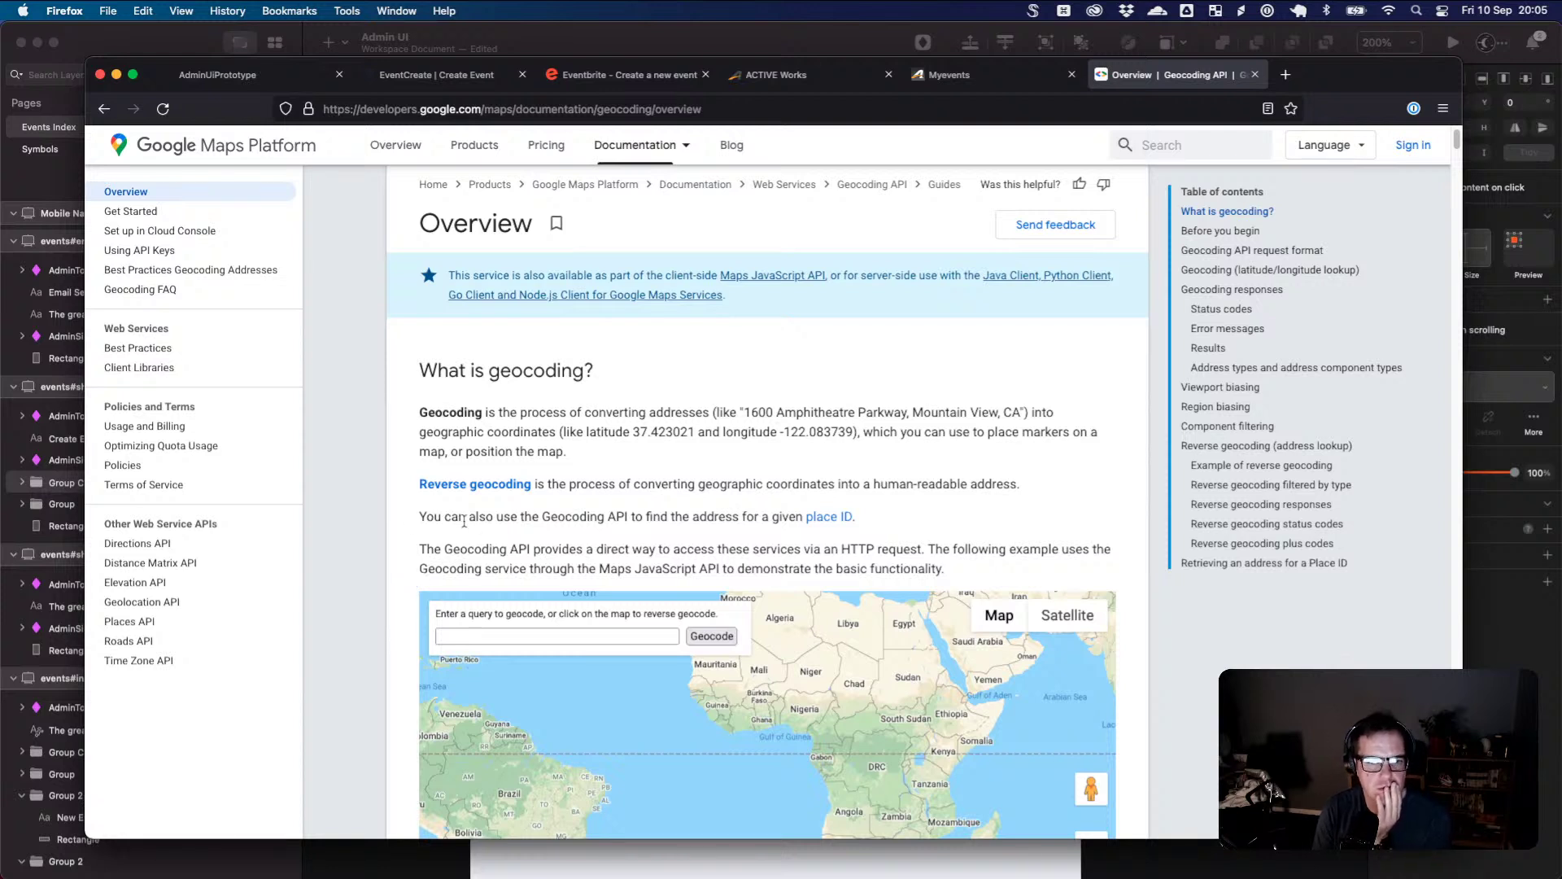
scroll(464, 521, down, 2)
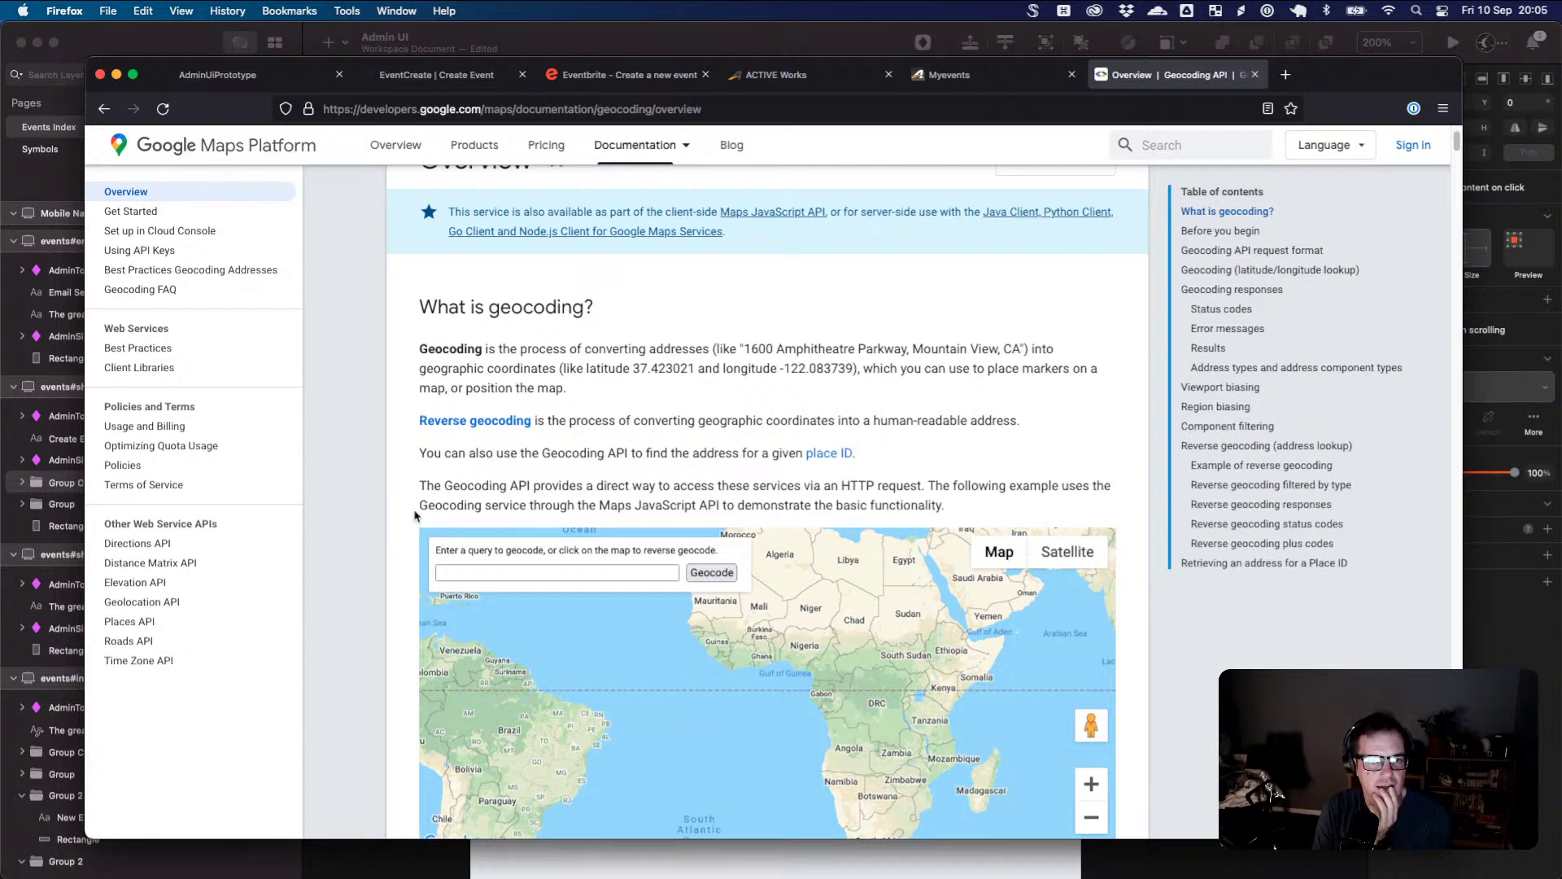
scroll(417, 511, down, 2)
scroll(398, 466, down, 2)
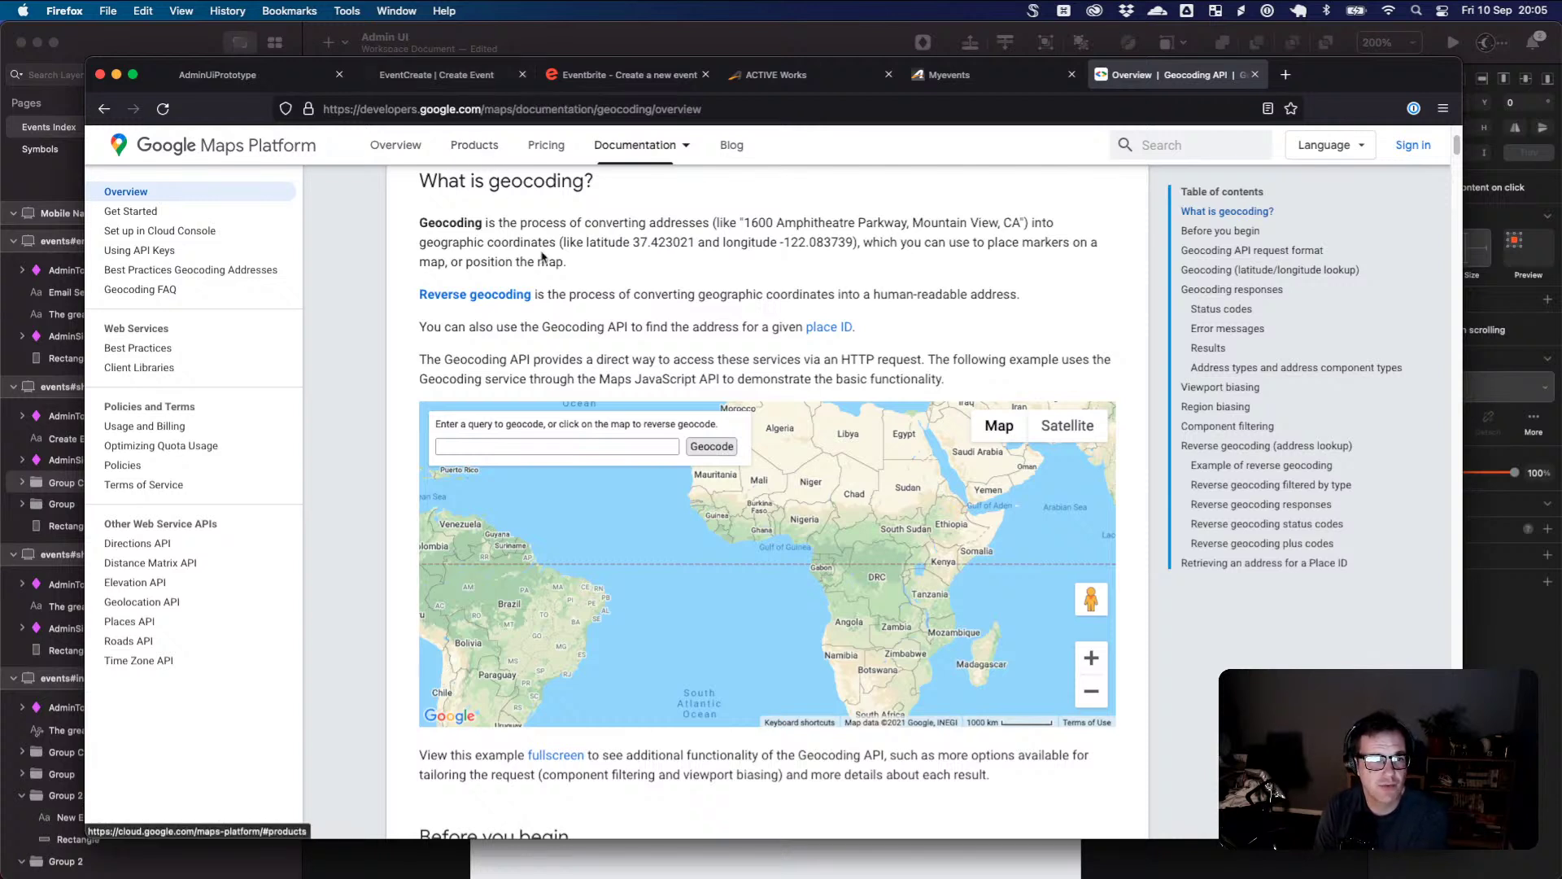
scroll(554, 262, up, 2)
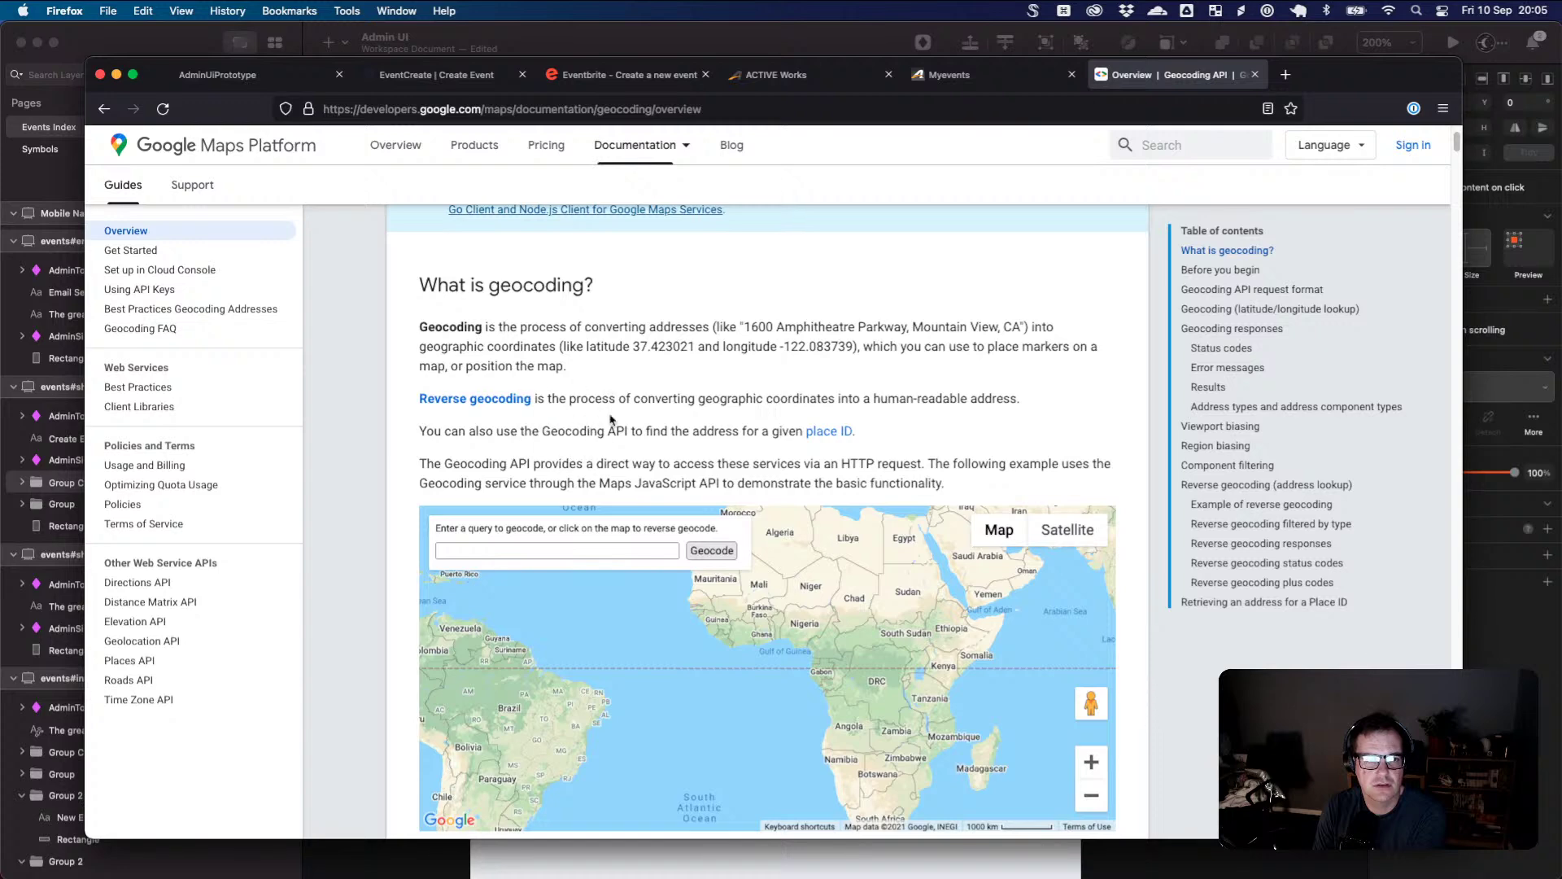
scroll(674, 423, down, 5)
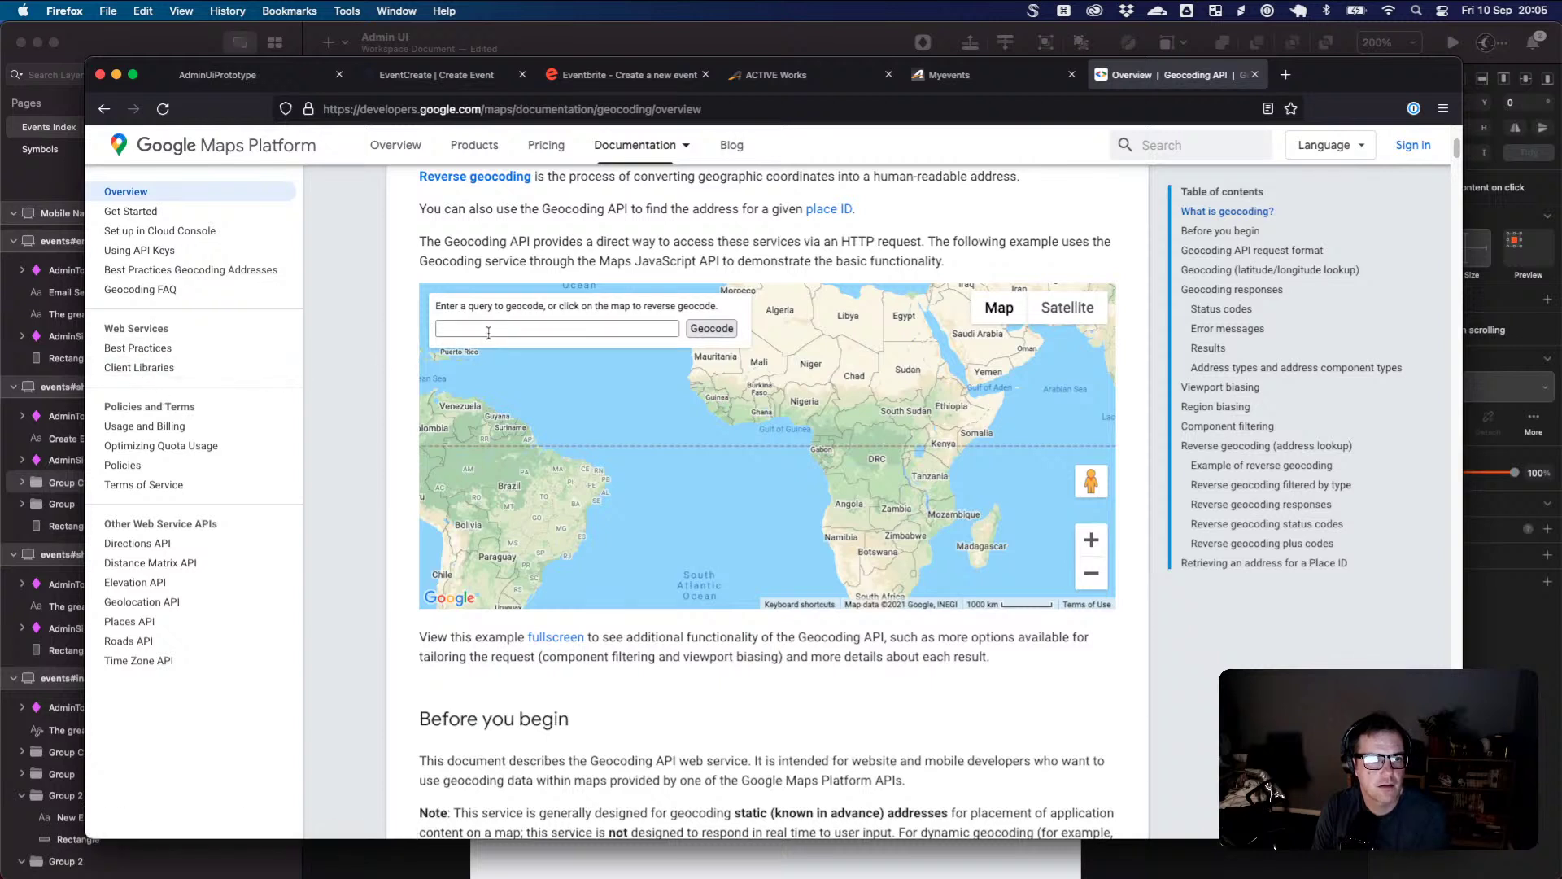
- Enter 'tavern street' in the geocoding demo, then go back to the search results
click(490, 331)
text(tavern street)
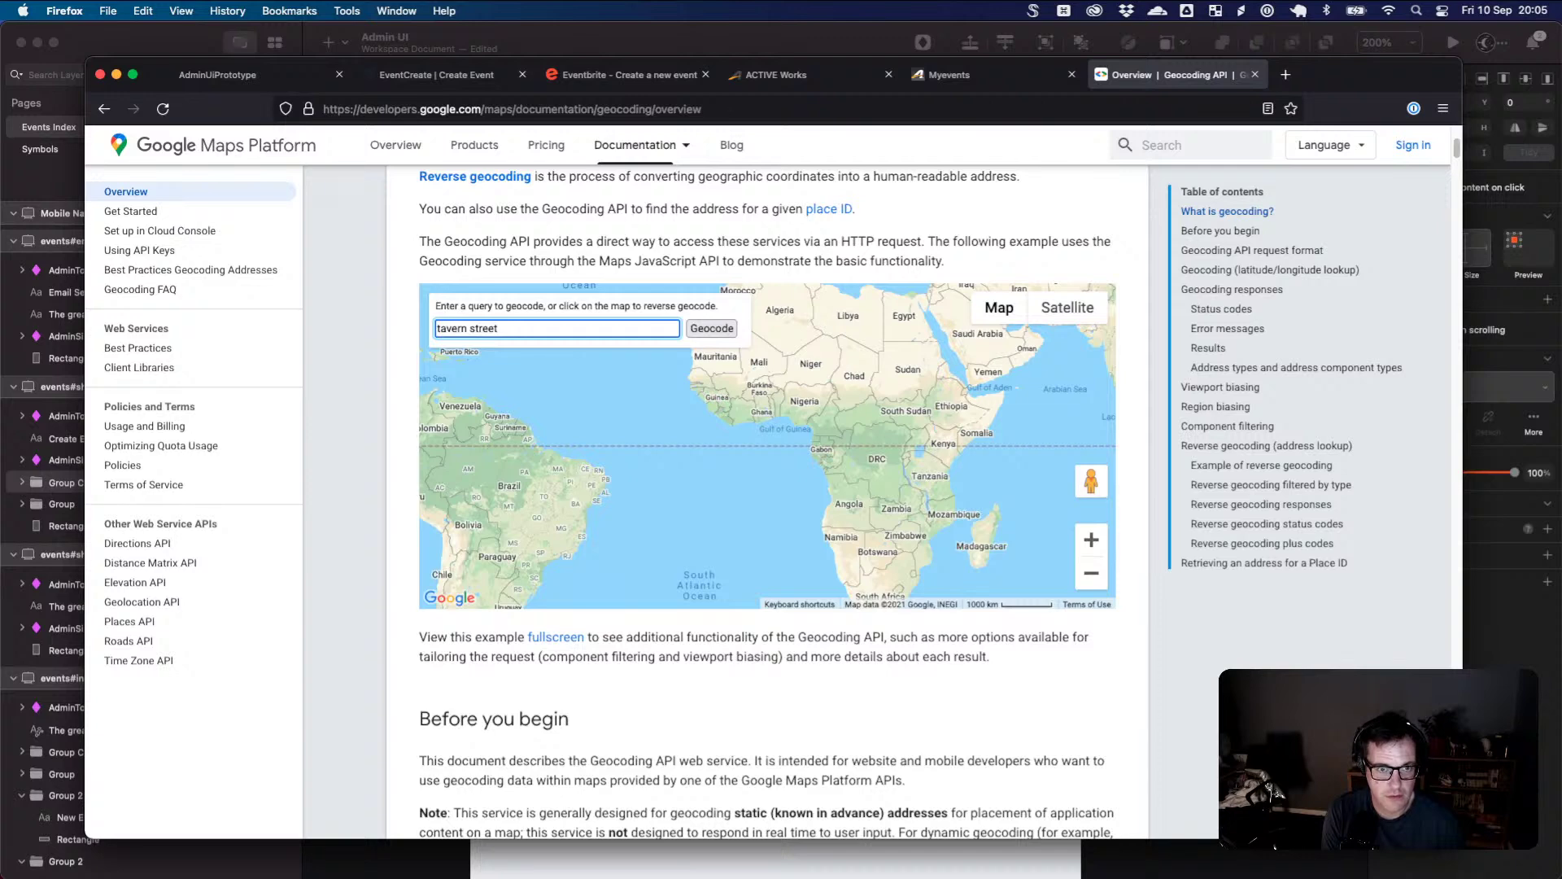
click(104, 108)
scroll(495, 407, down, 5)
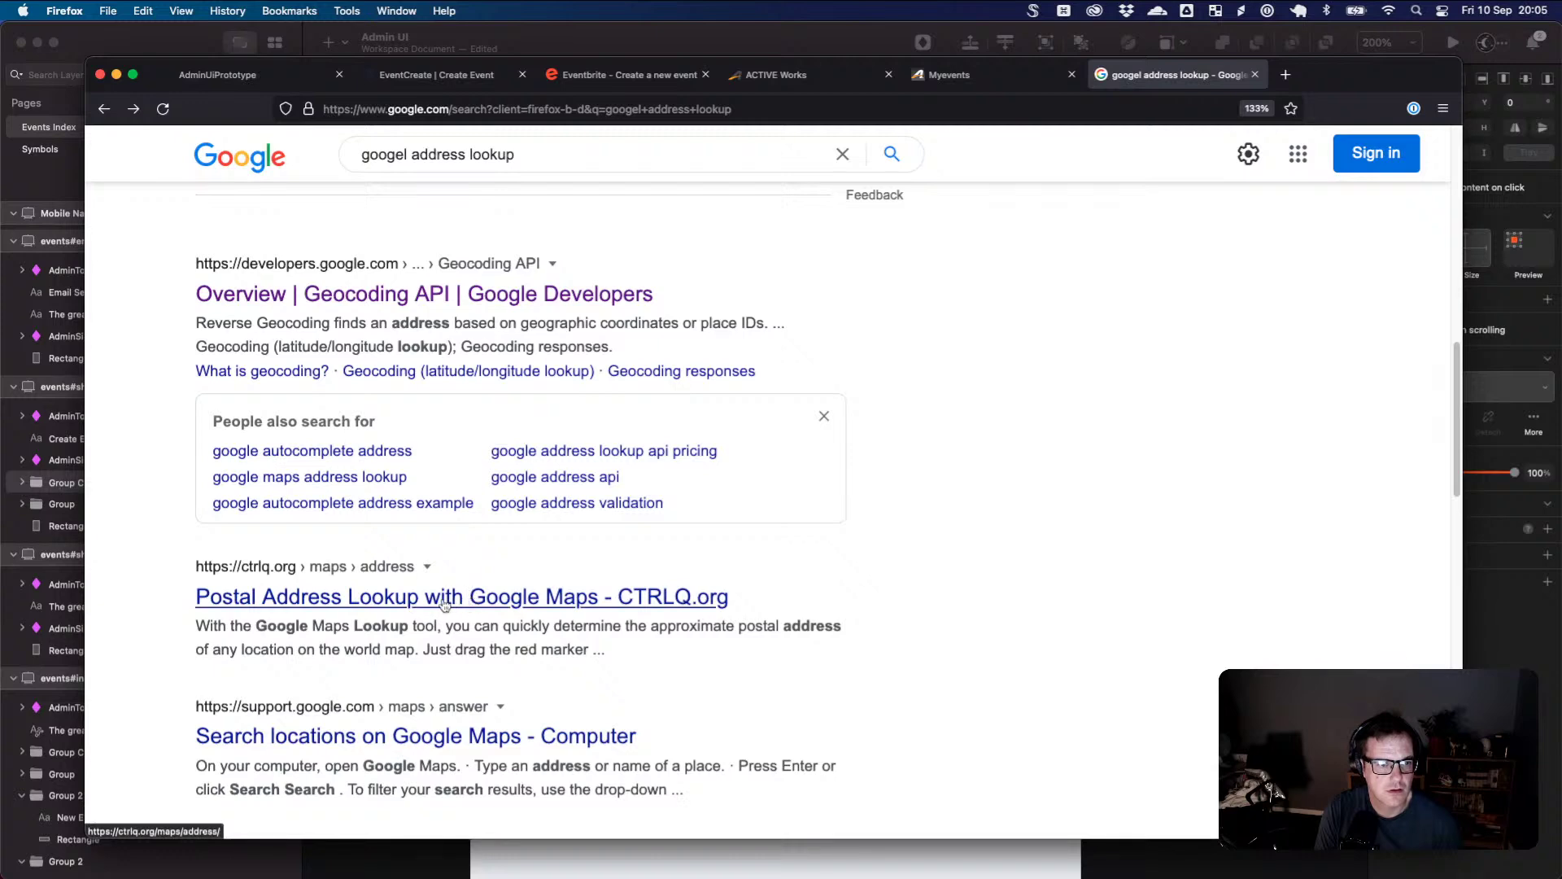
- Change the search to the suggested 'google address autocomplete' query
scroll(440, 635, down, 2)
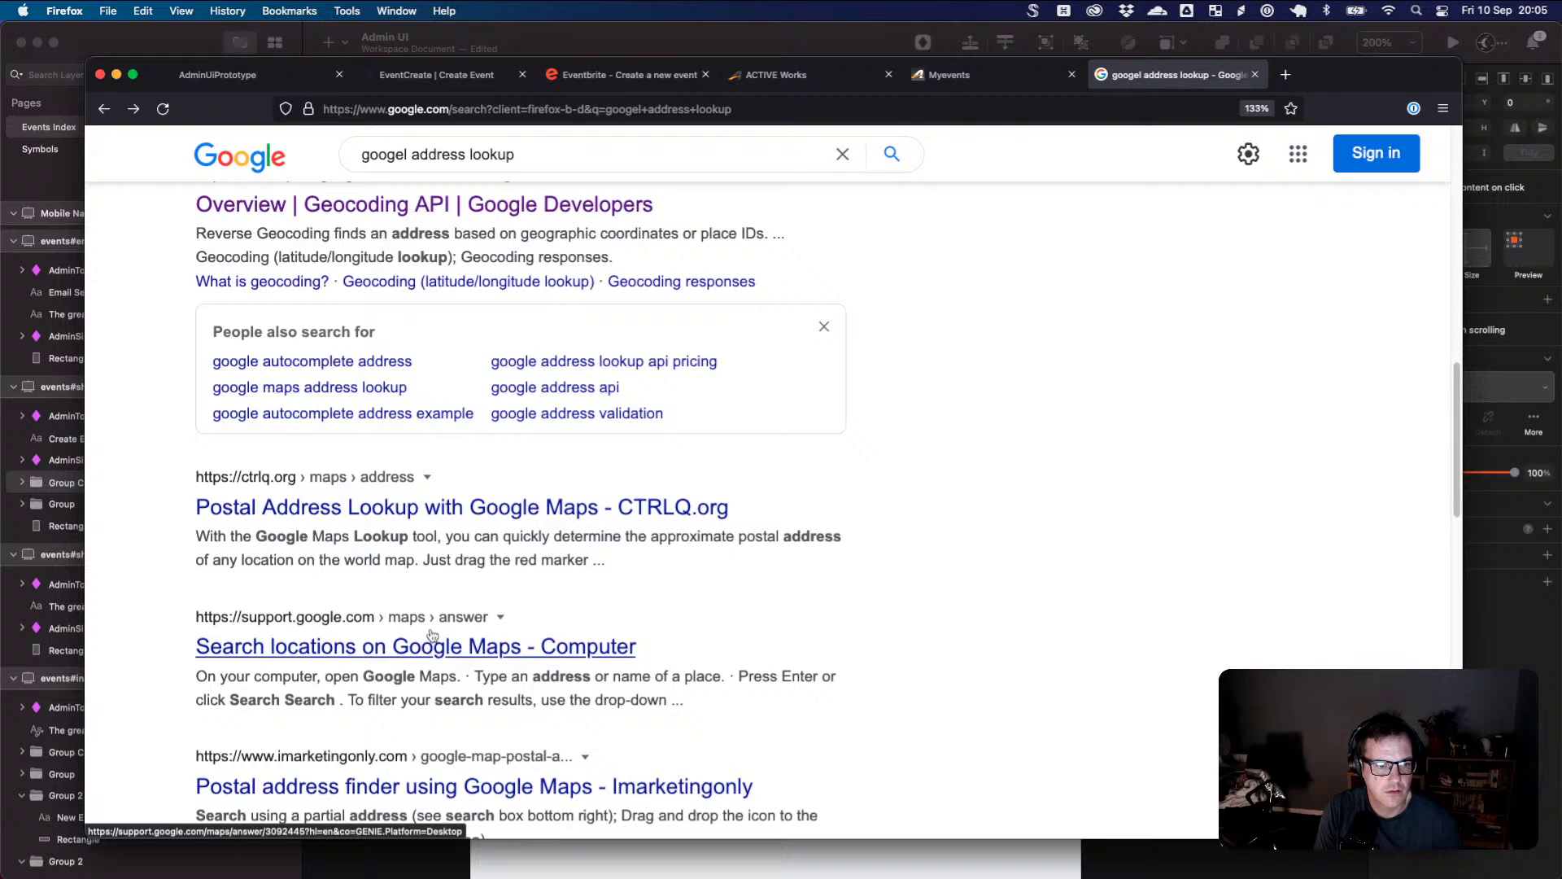
scroll(432, 634, down, 1)
scroll(436, 570, up, 10)
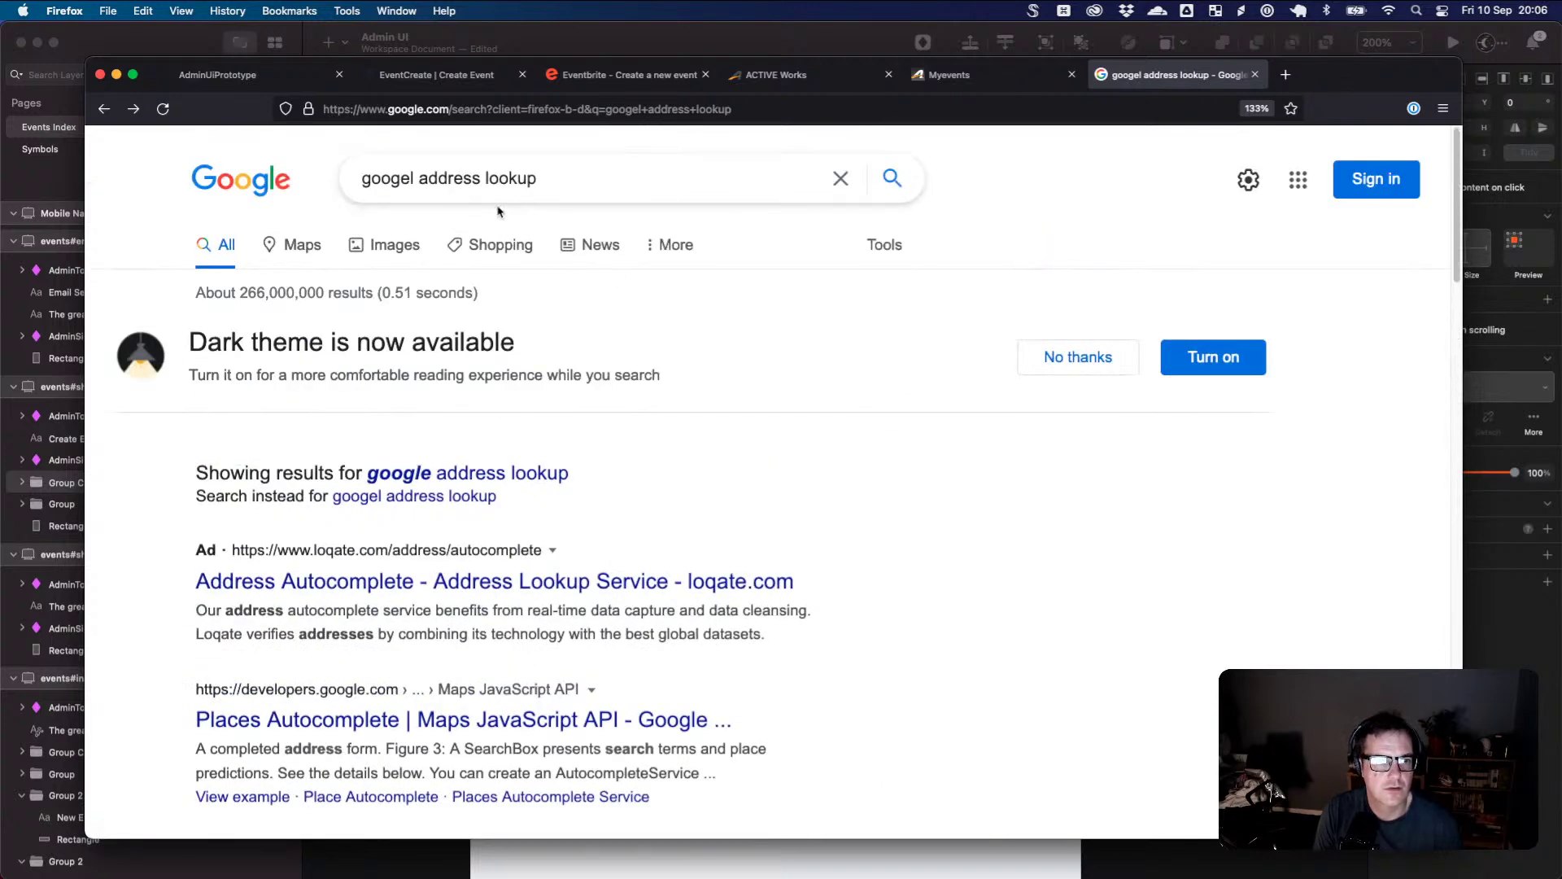
click(411, 176)
drag(485, 178, 537, 178)
click(540, 178)
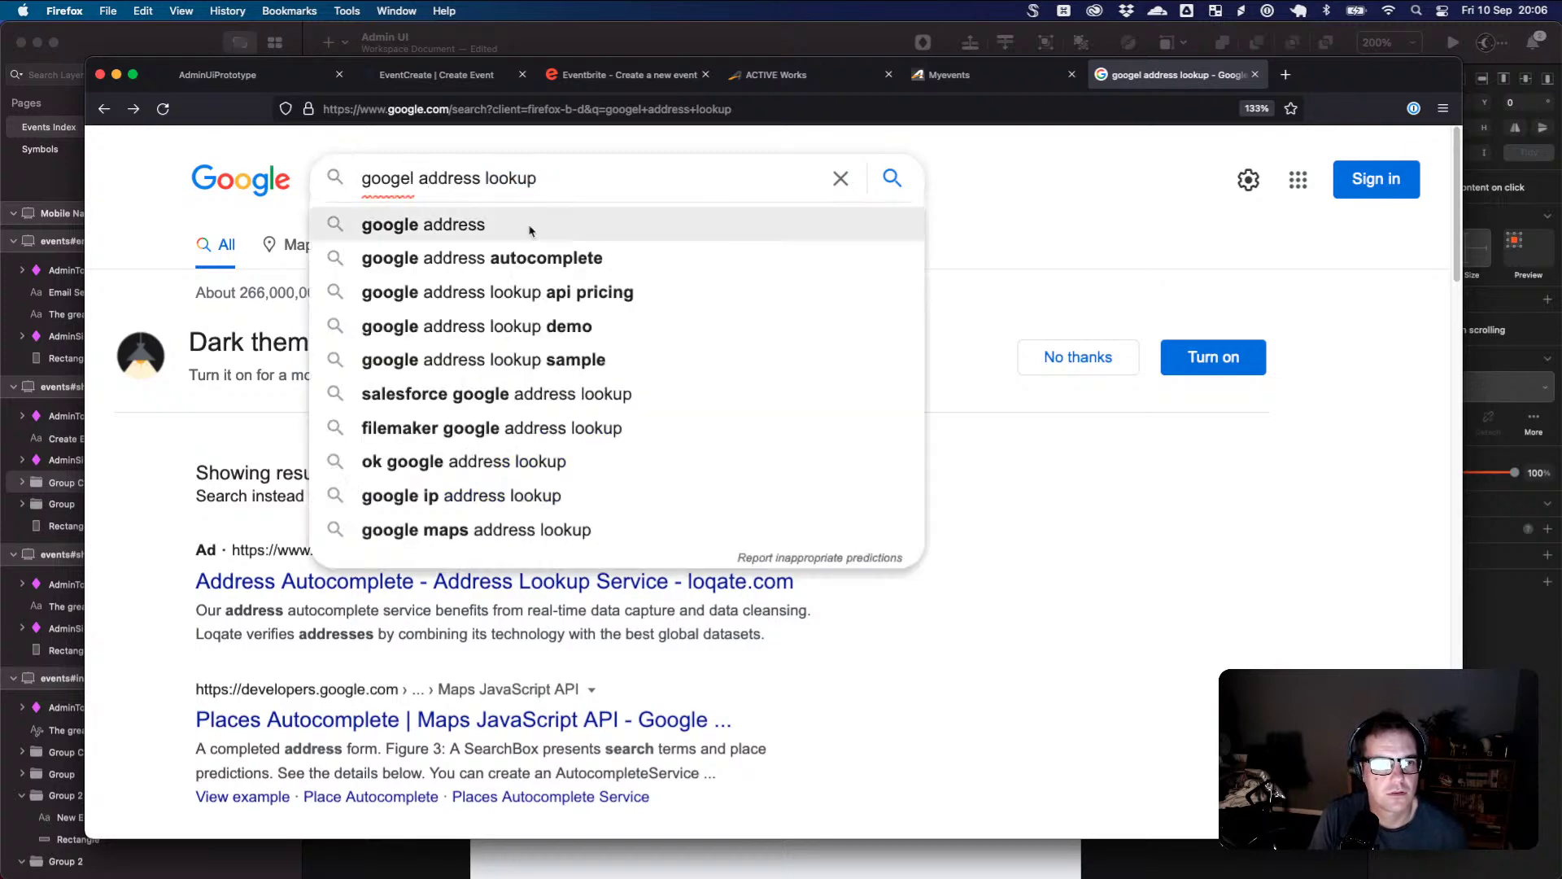
click(517, 258)
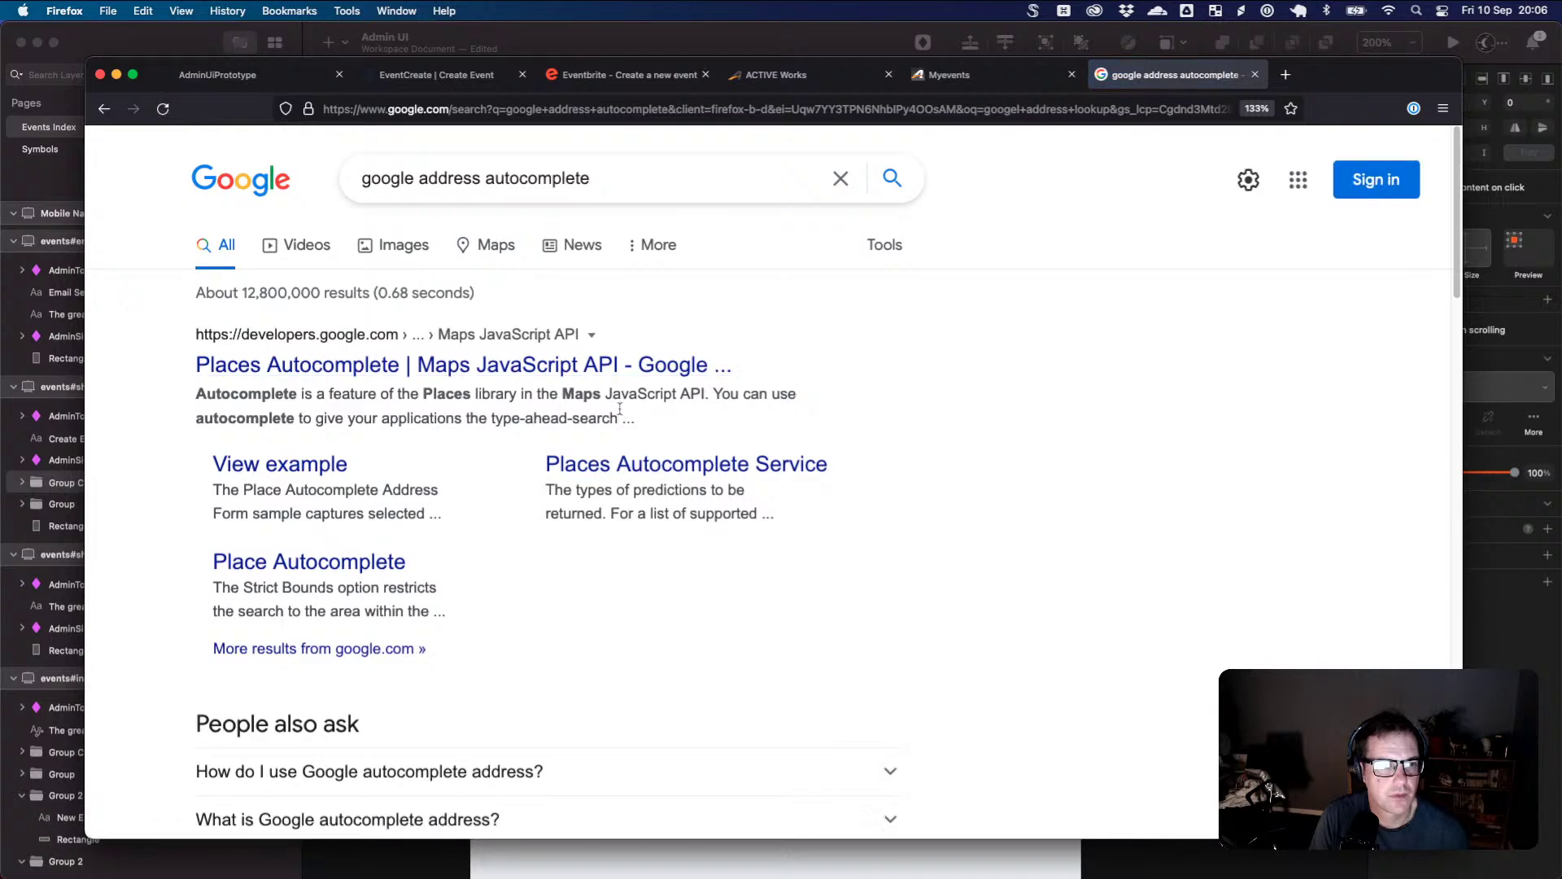
- Open the Places Autocomplete docs, jump to Quotas, and follow the Usage and Billing link
click(527, 368)
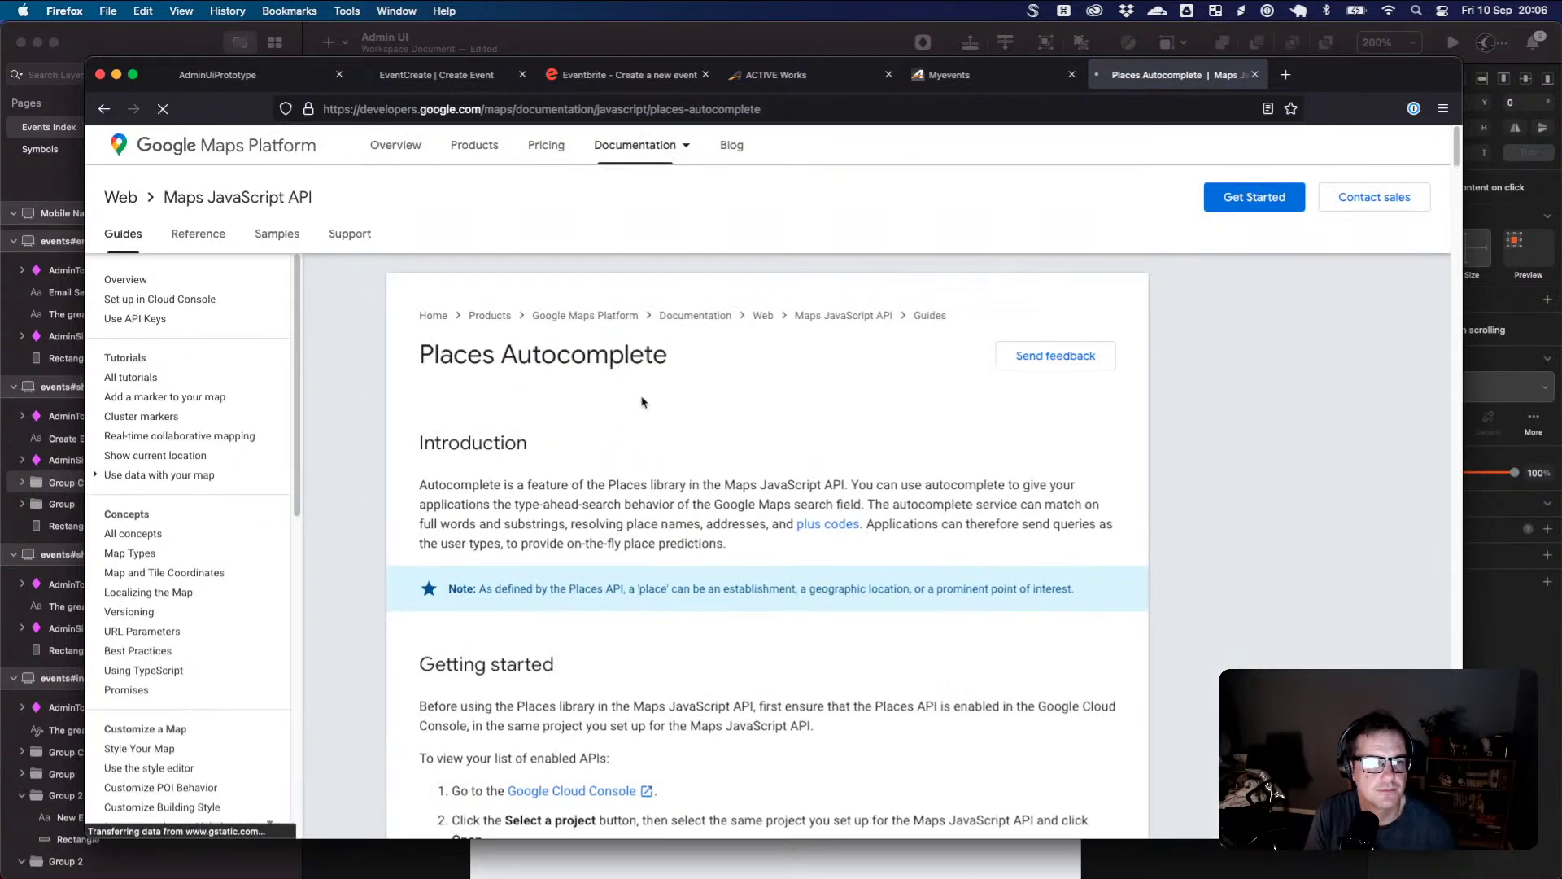
scroll(732, 456, down, 1)
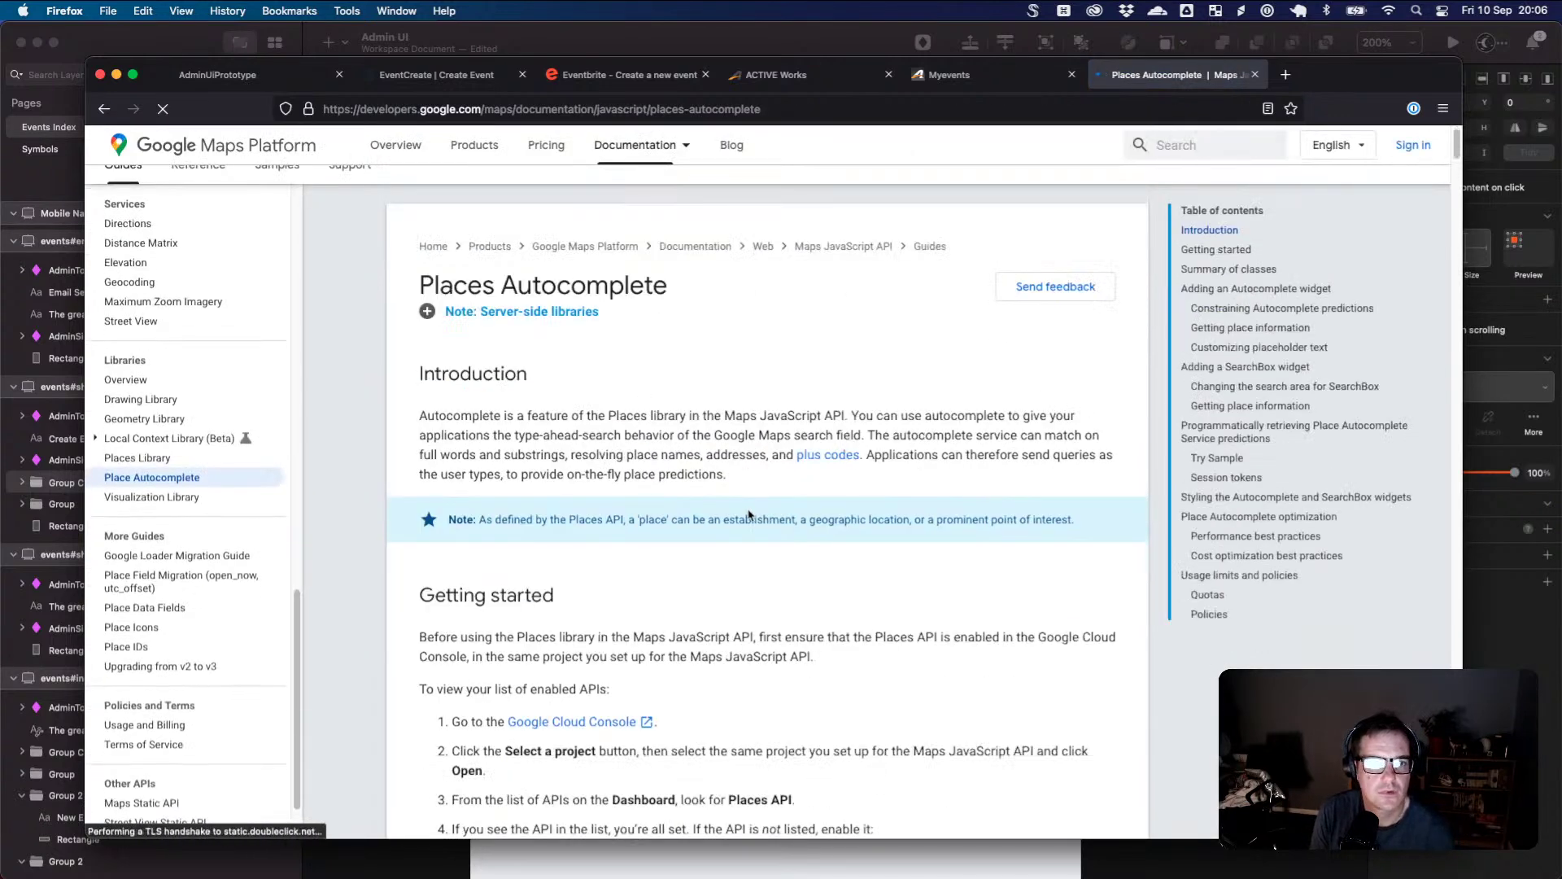
scroll(748, 514, down, 3)
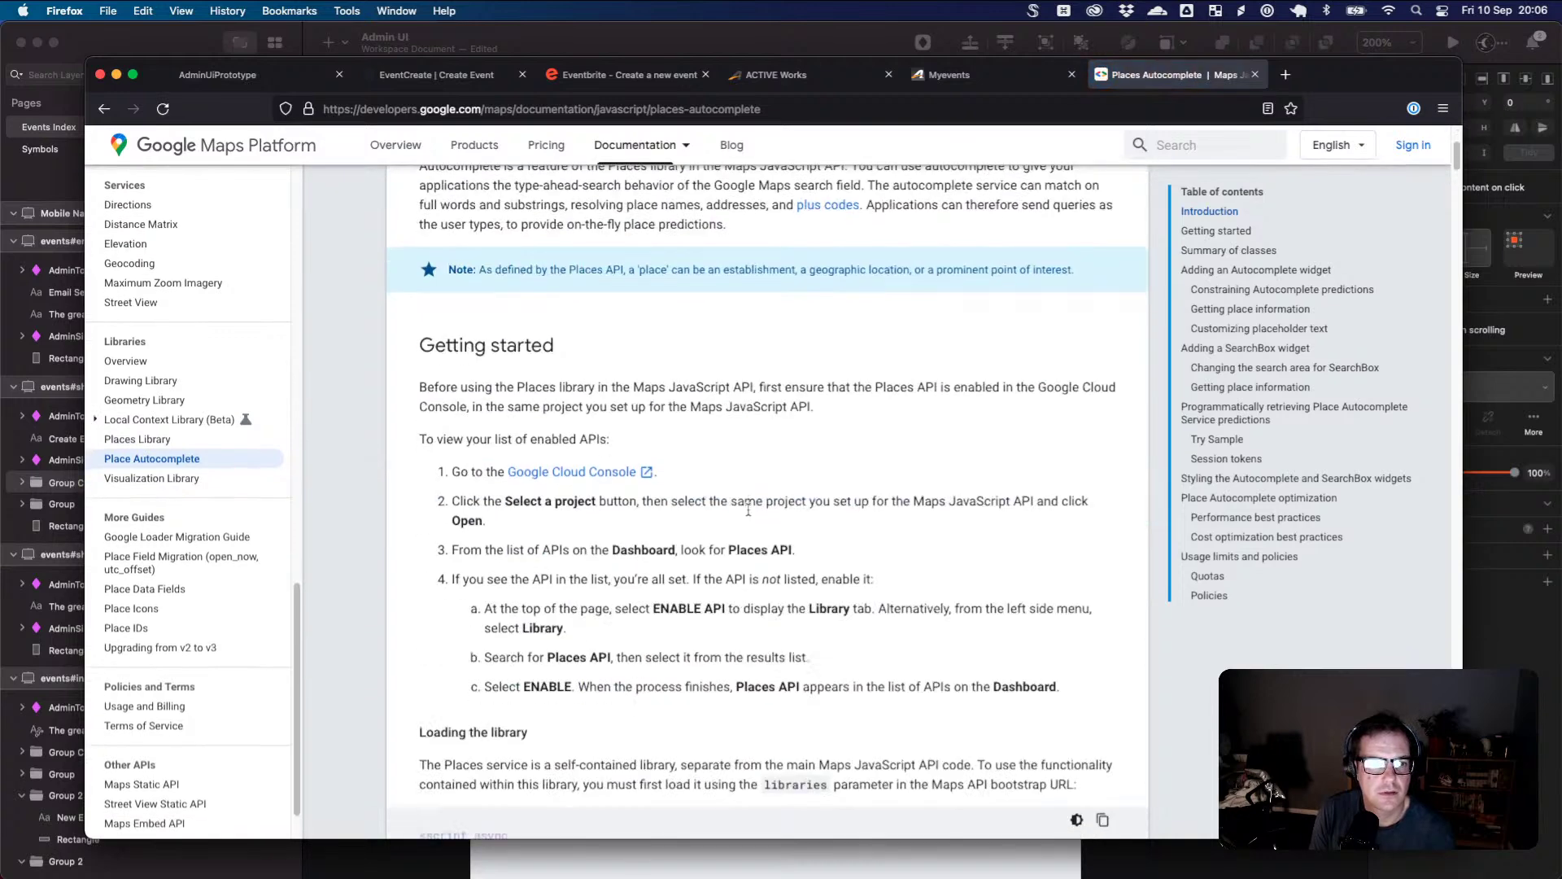
scroll(749, 510, down, 3)
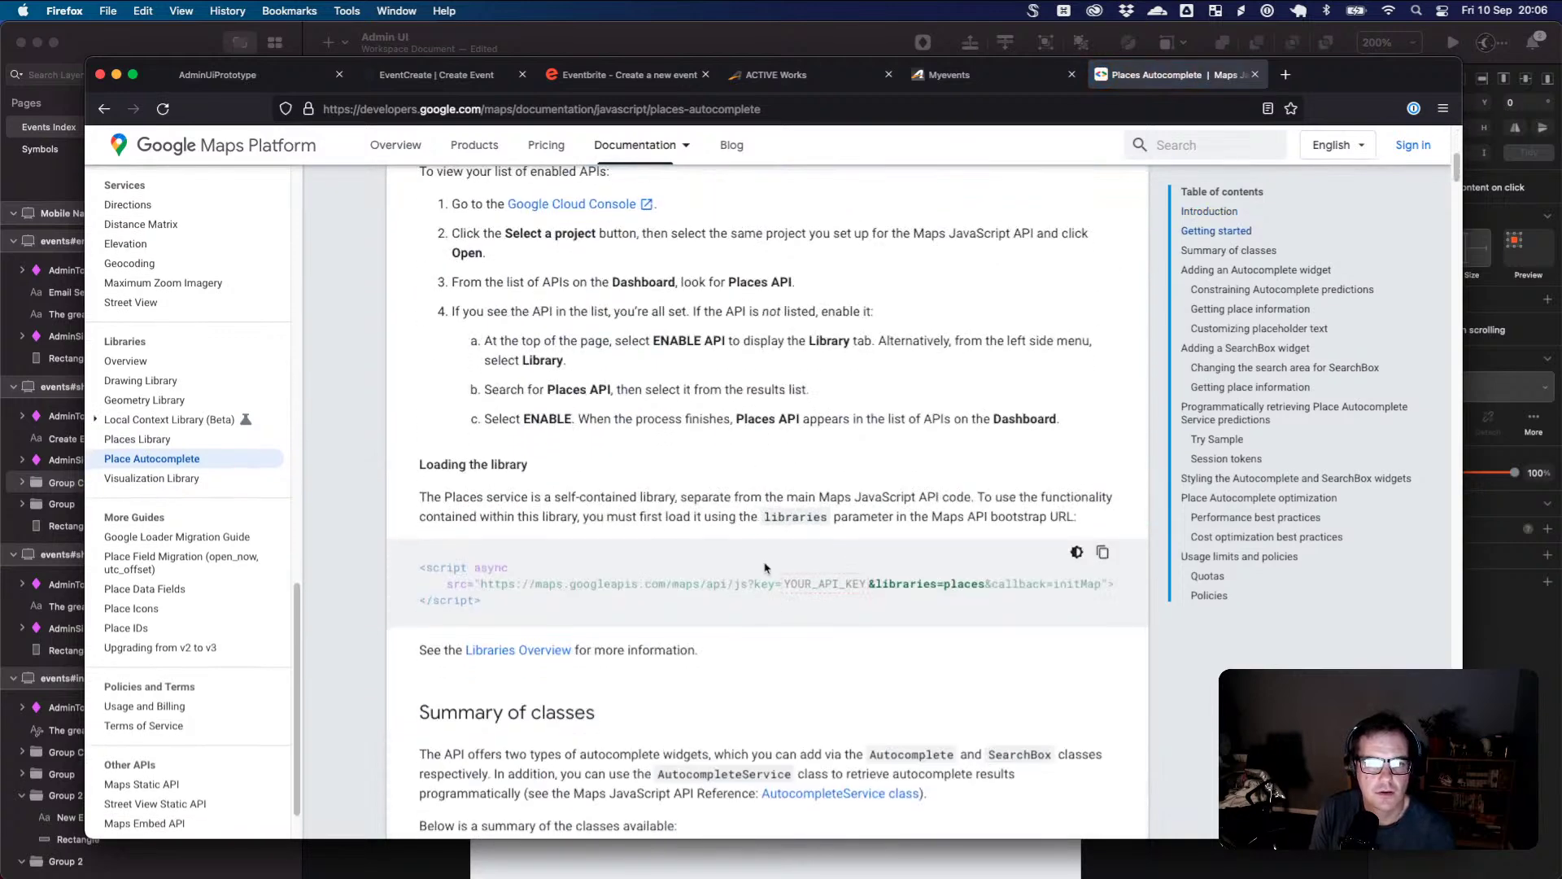
scroll(765, 567, down, 4)
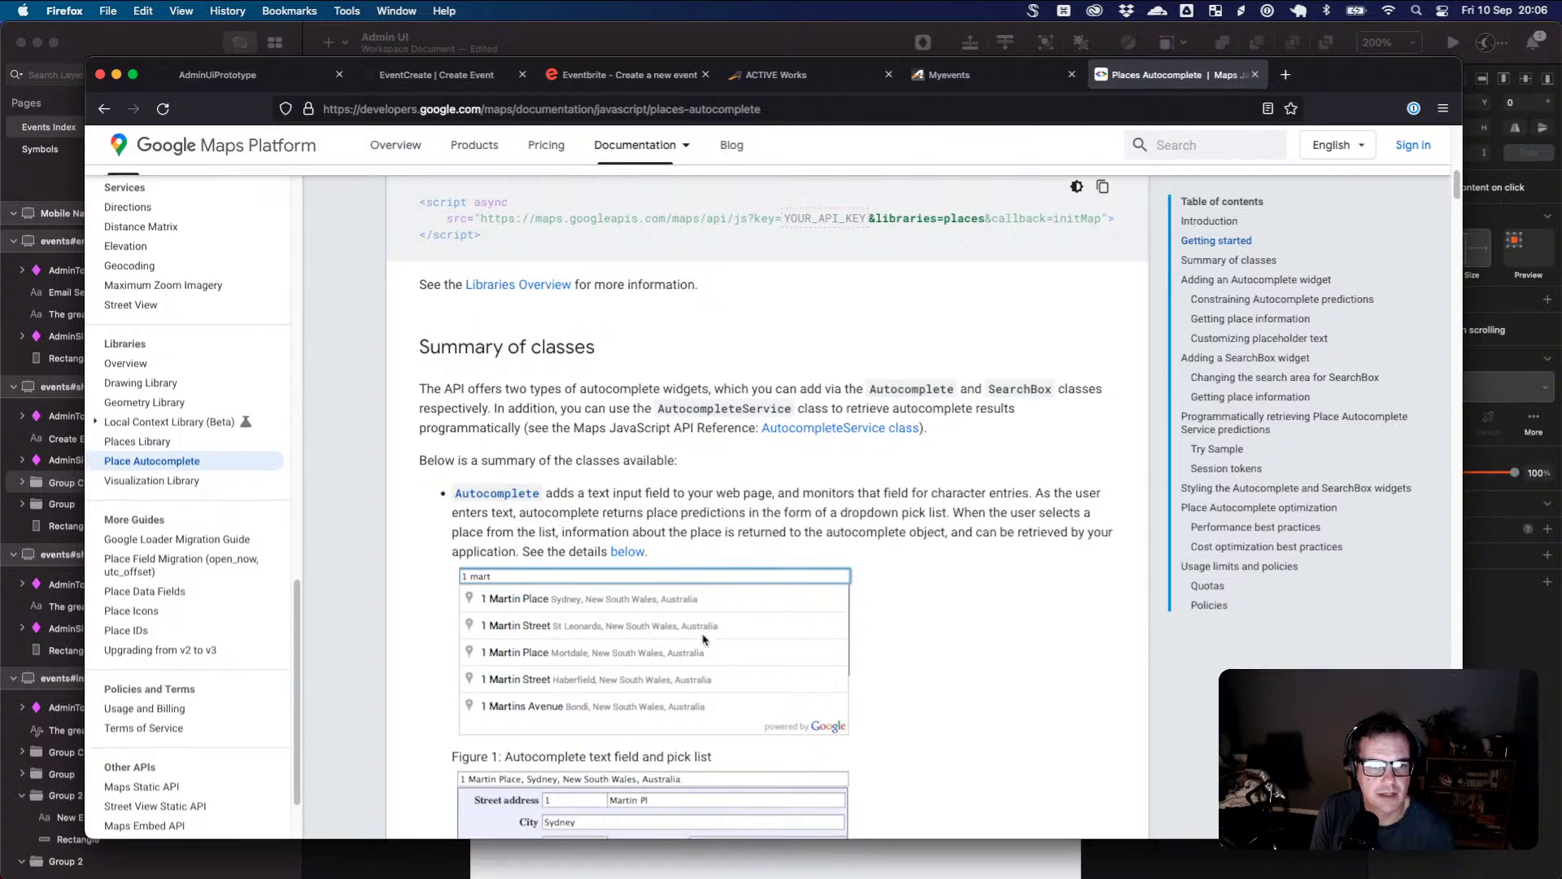
scroll(651, 633, down, 4)
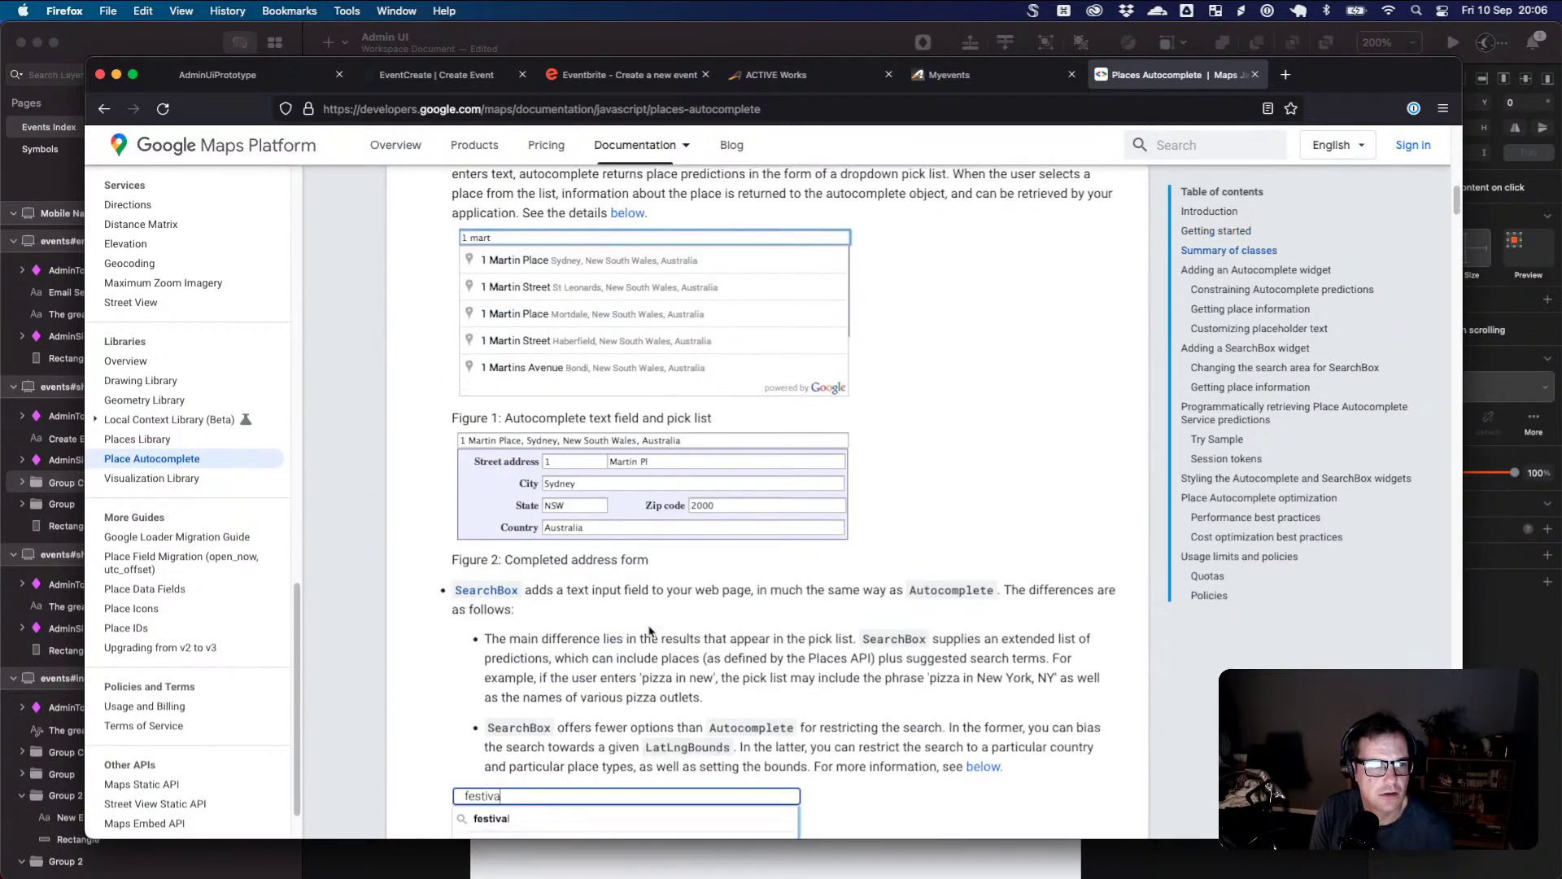
scroll(651, 632, down, 1)
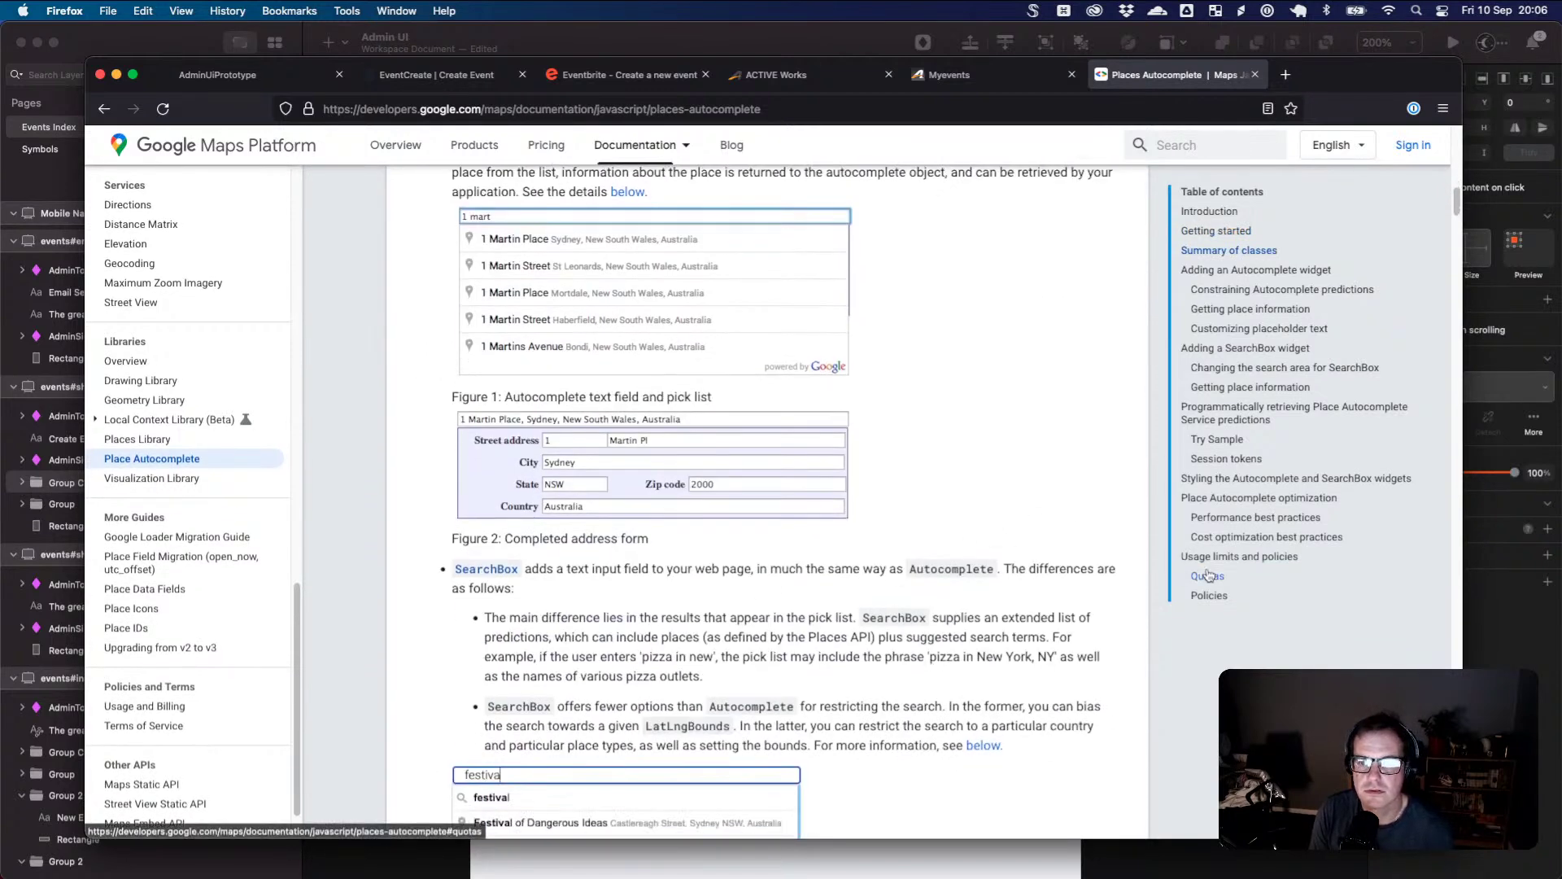
click(1207, 577)
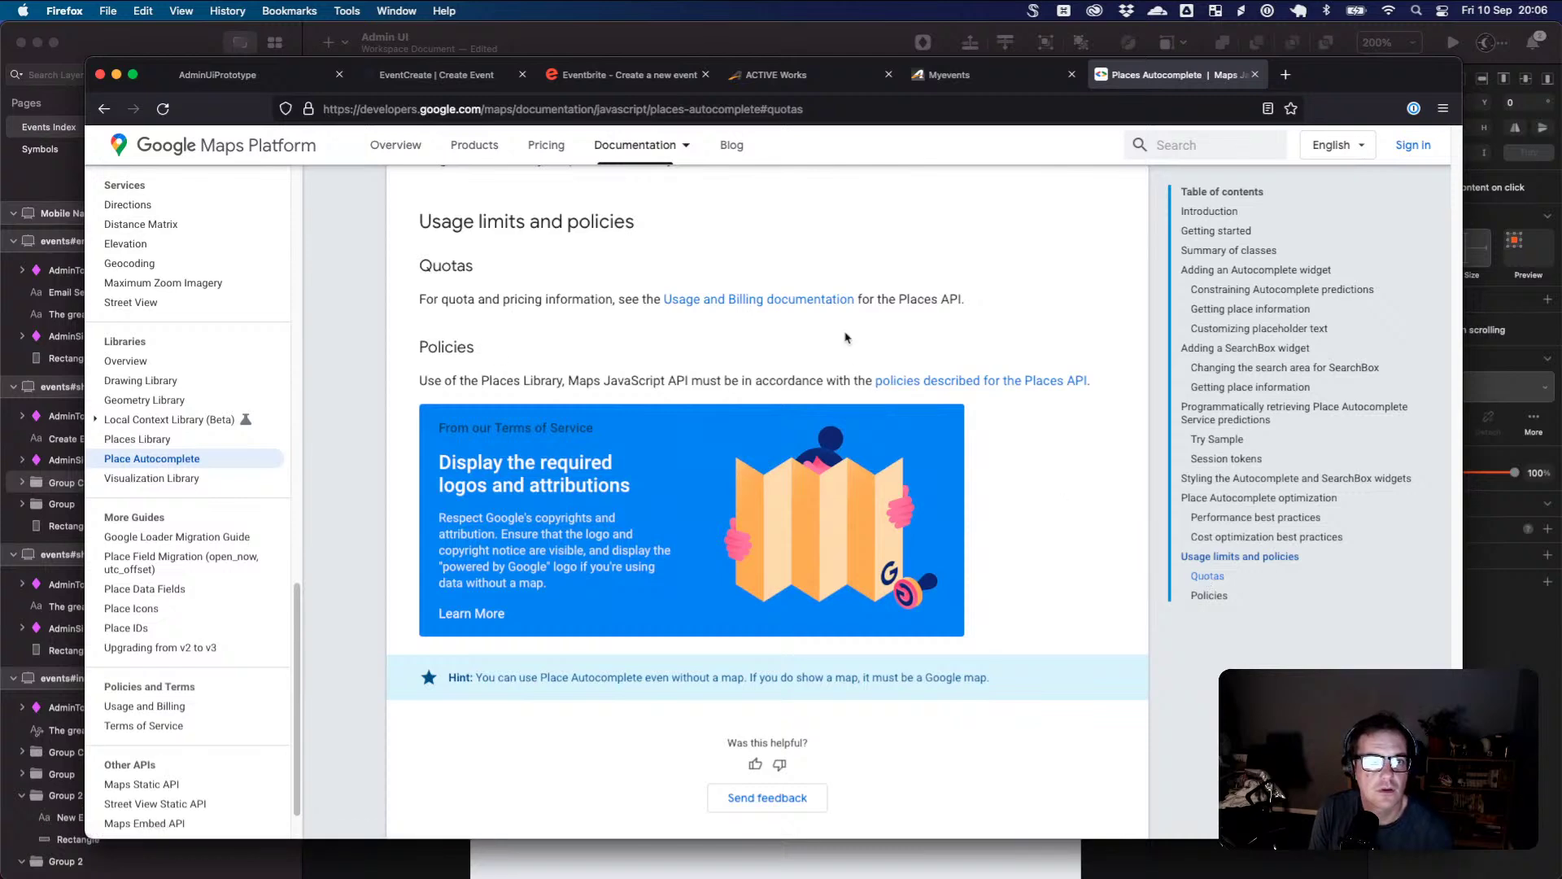
click(810, 301)
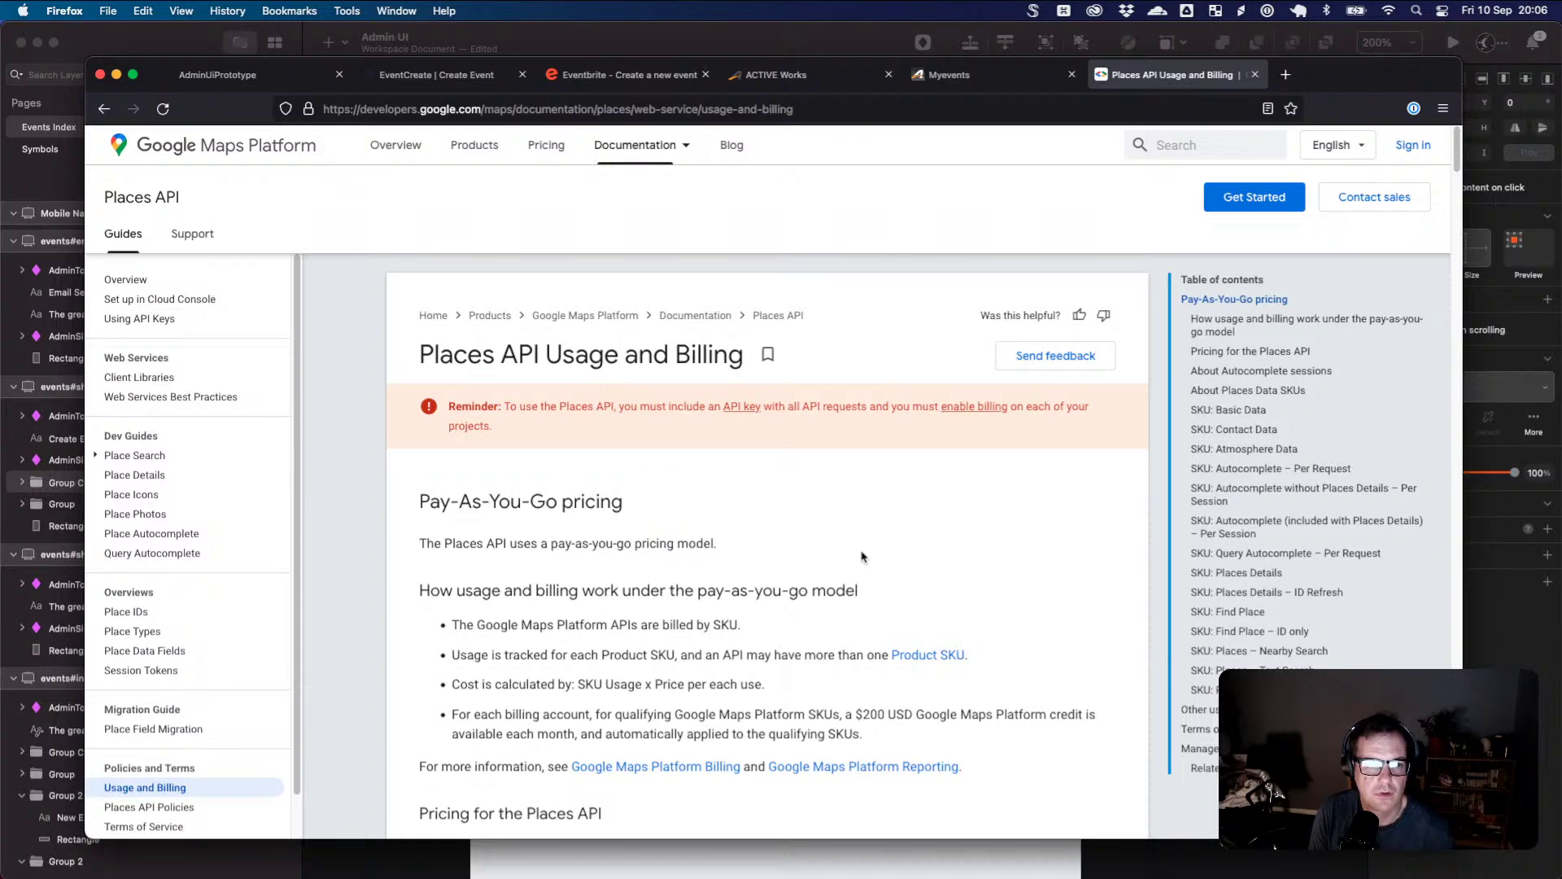
- Scroll down to the SKU: Basic Data section and highlight its free field list
scroll(871, 561, down, 1)
scroll(916, 574, down, 3)
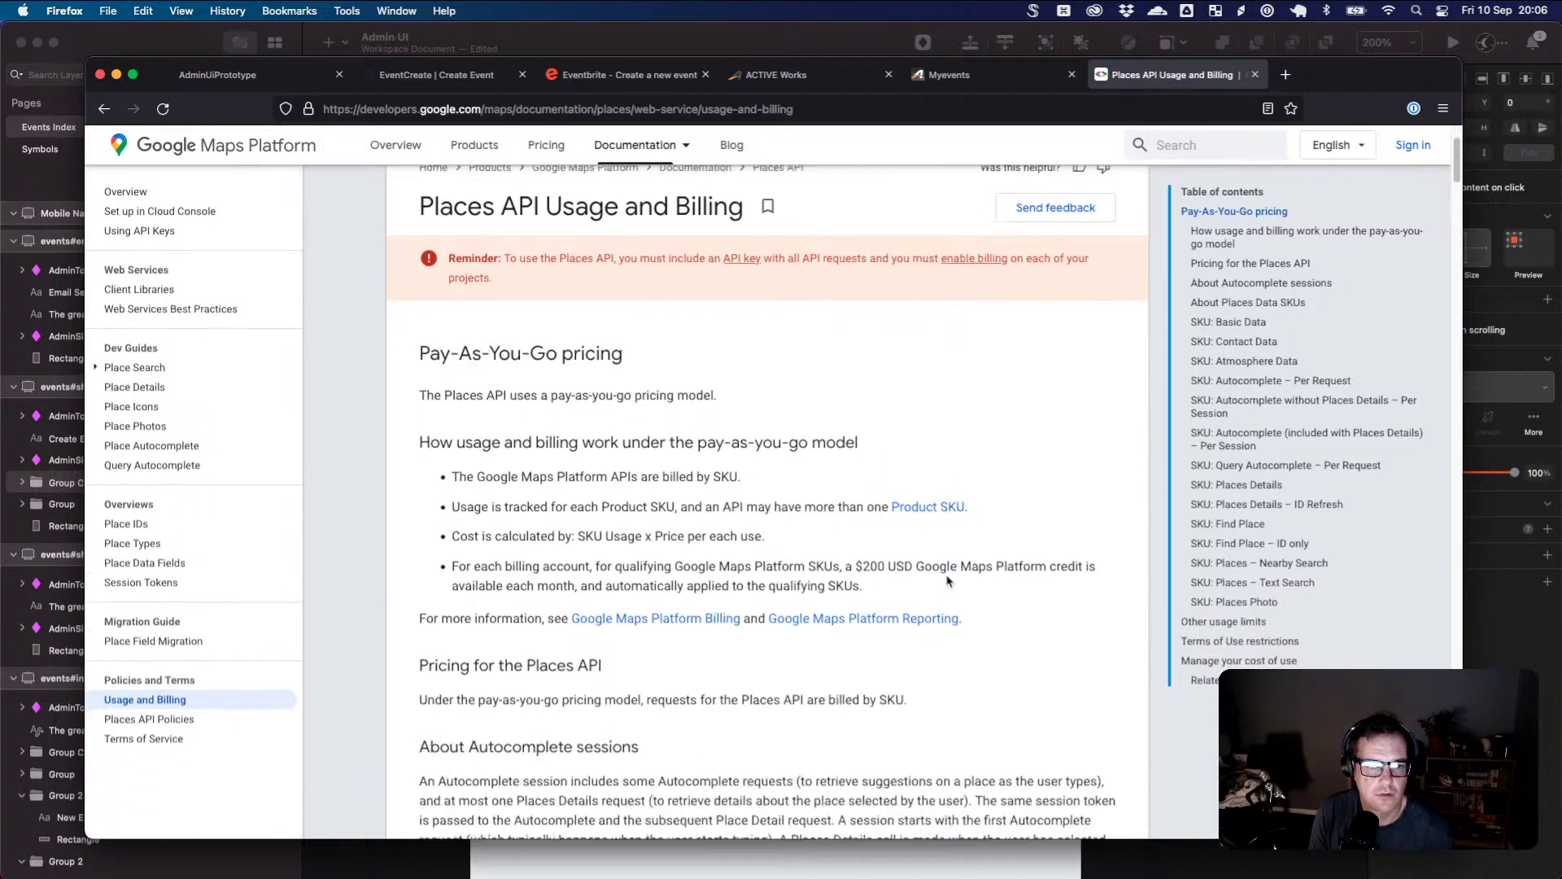
scroll(947, 582, down, 3)
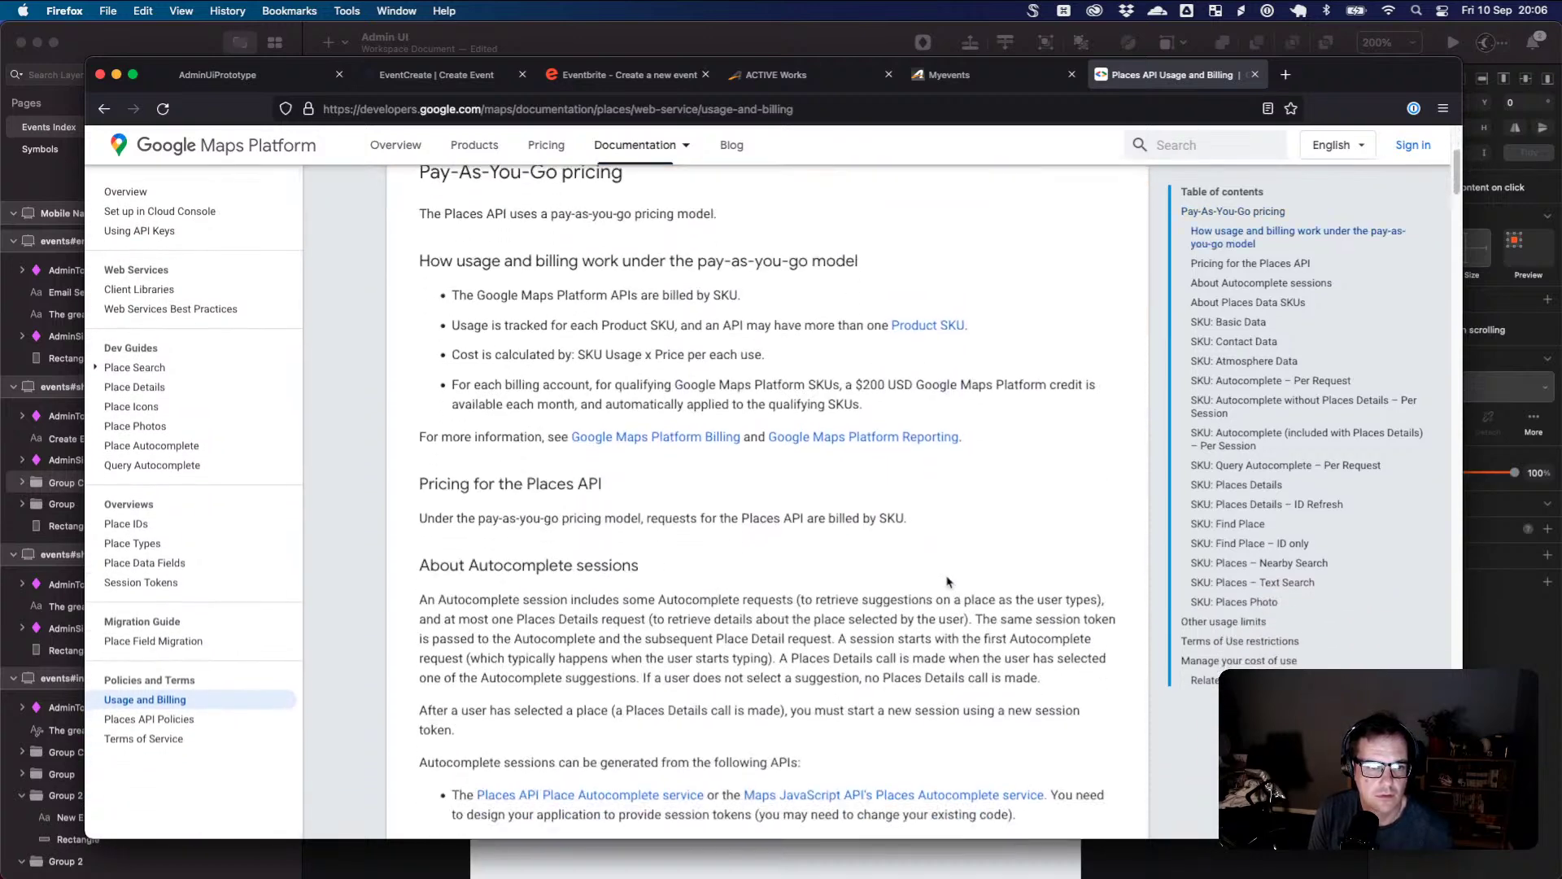
scroll(947, 576, down, 9)
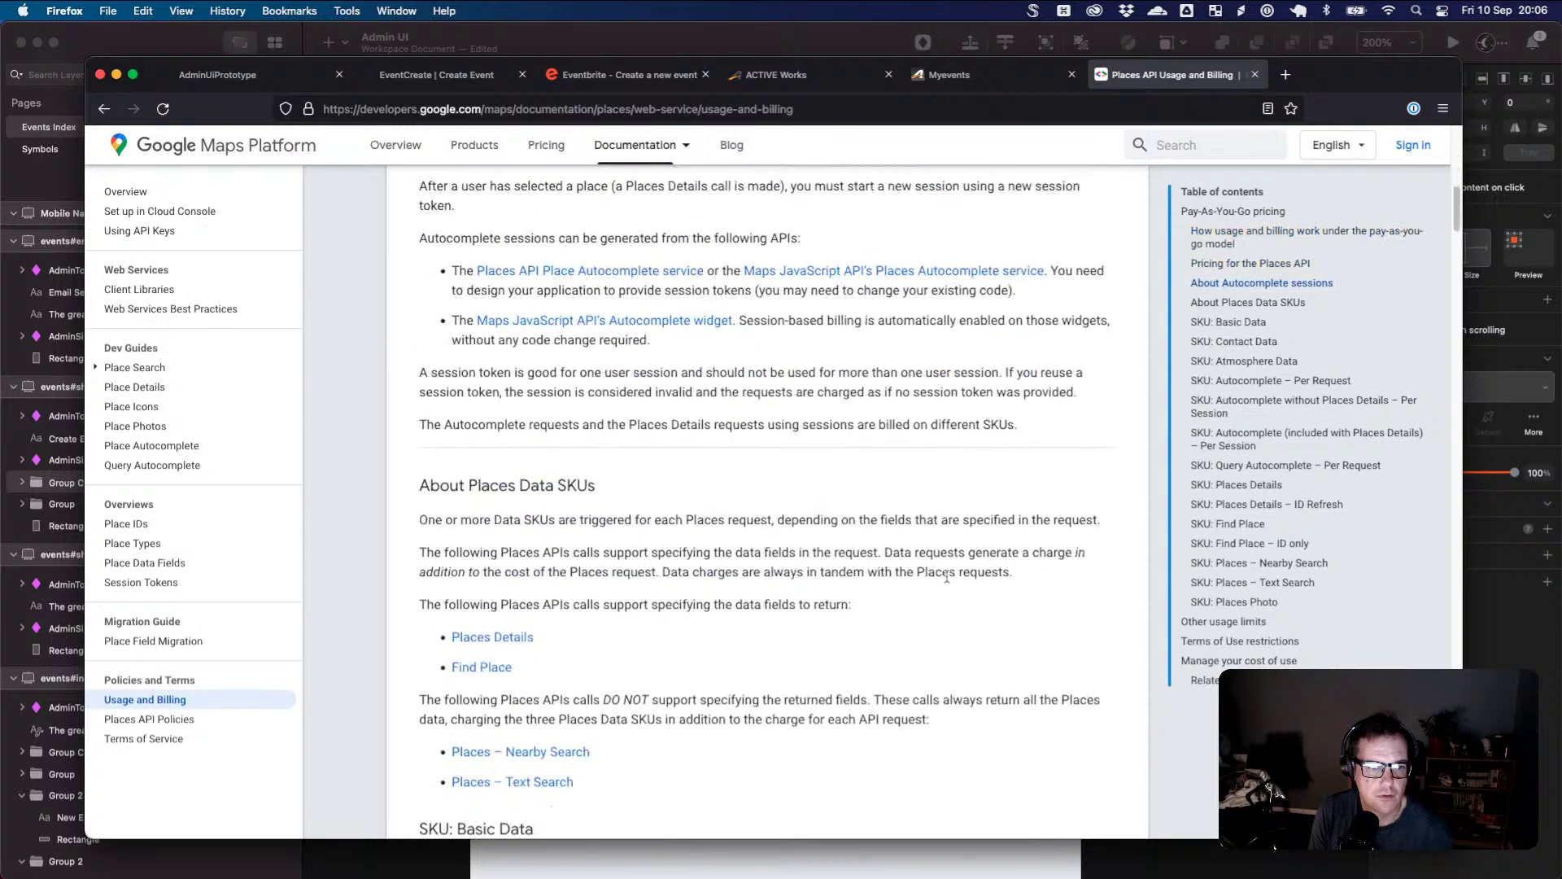
scroll(947, 581, down, 5)
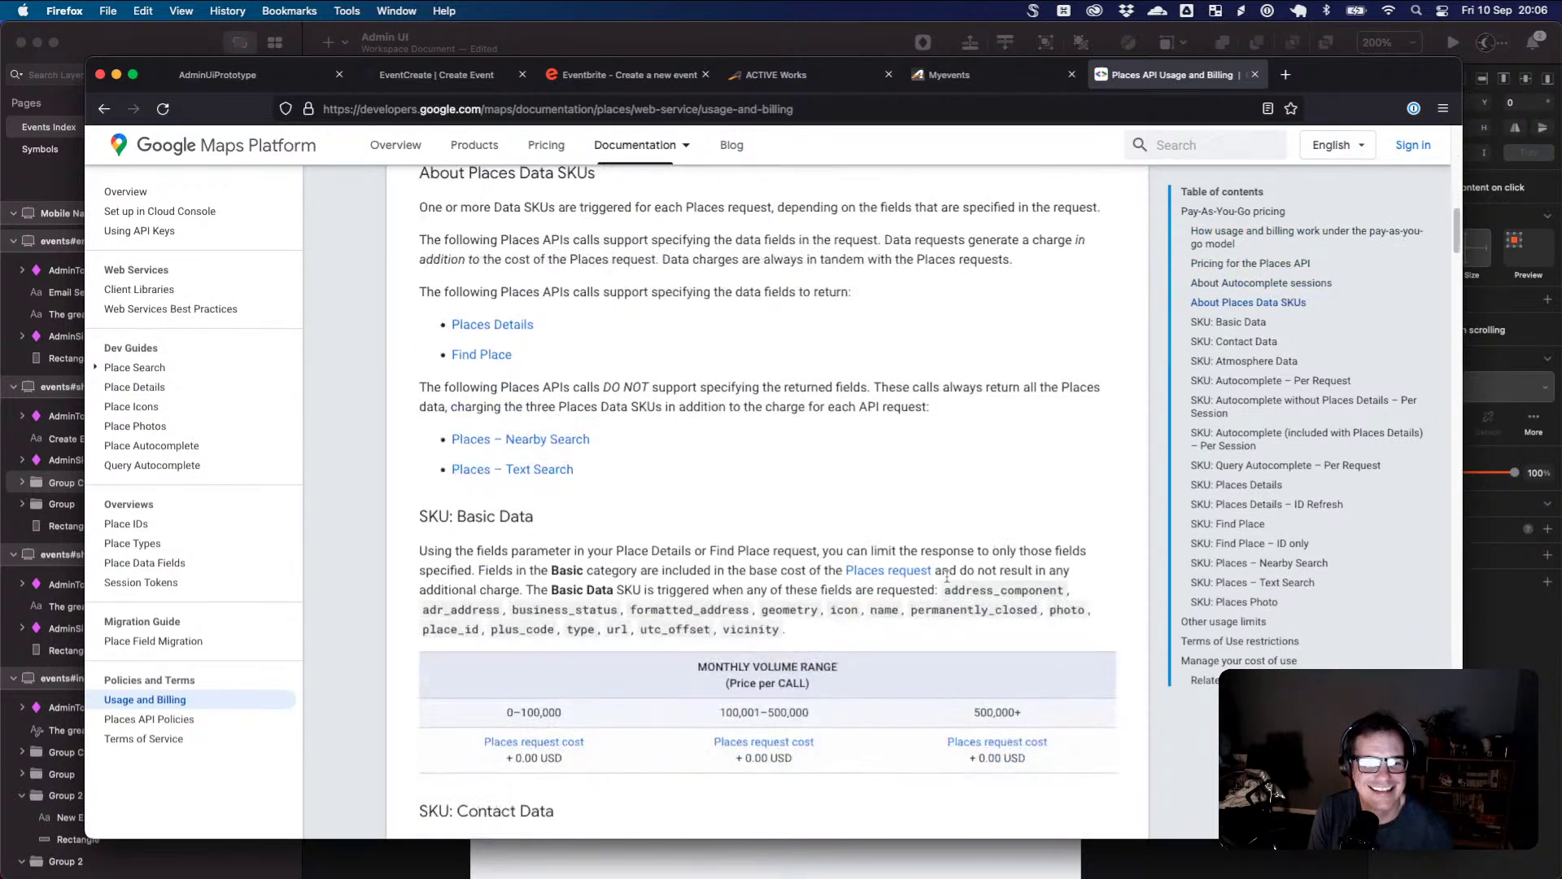
scroll(947, 581, down, 1)
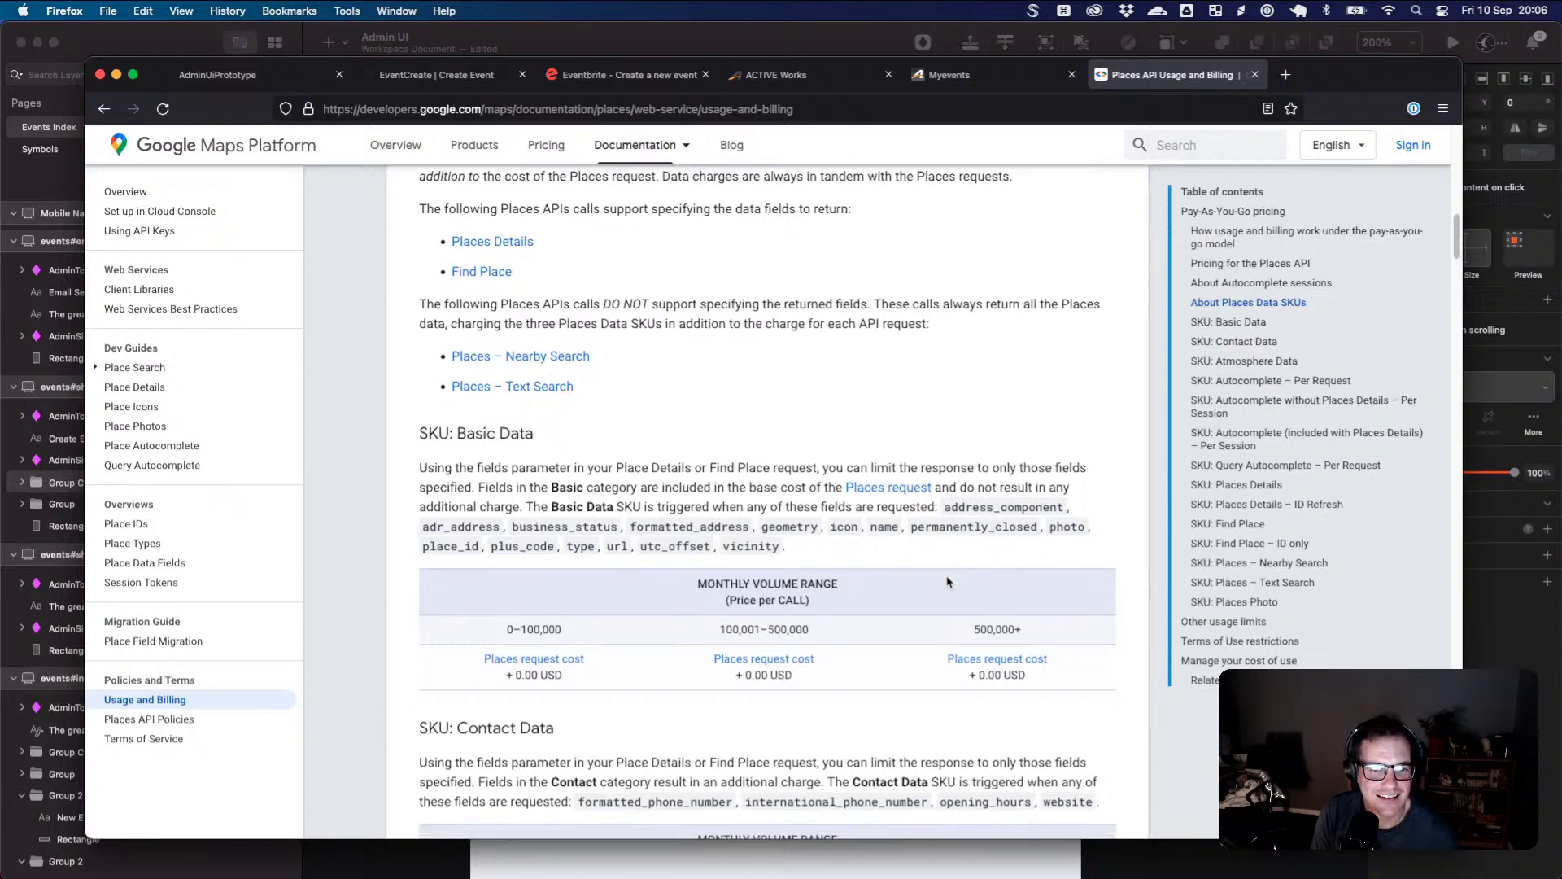
scroll(947, 581, down, 4)
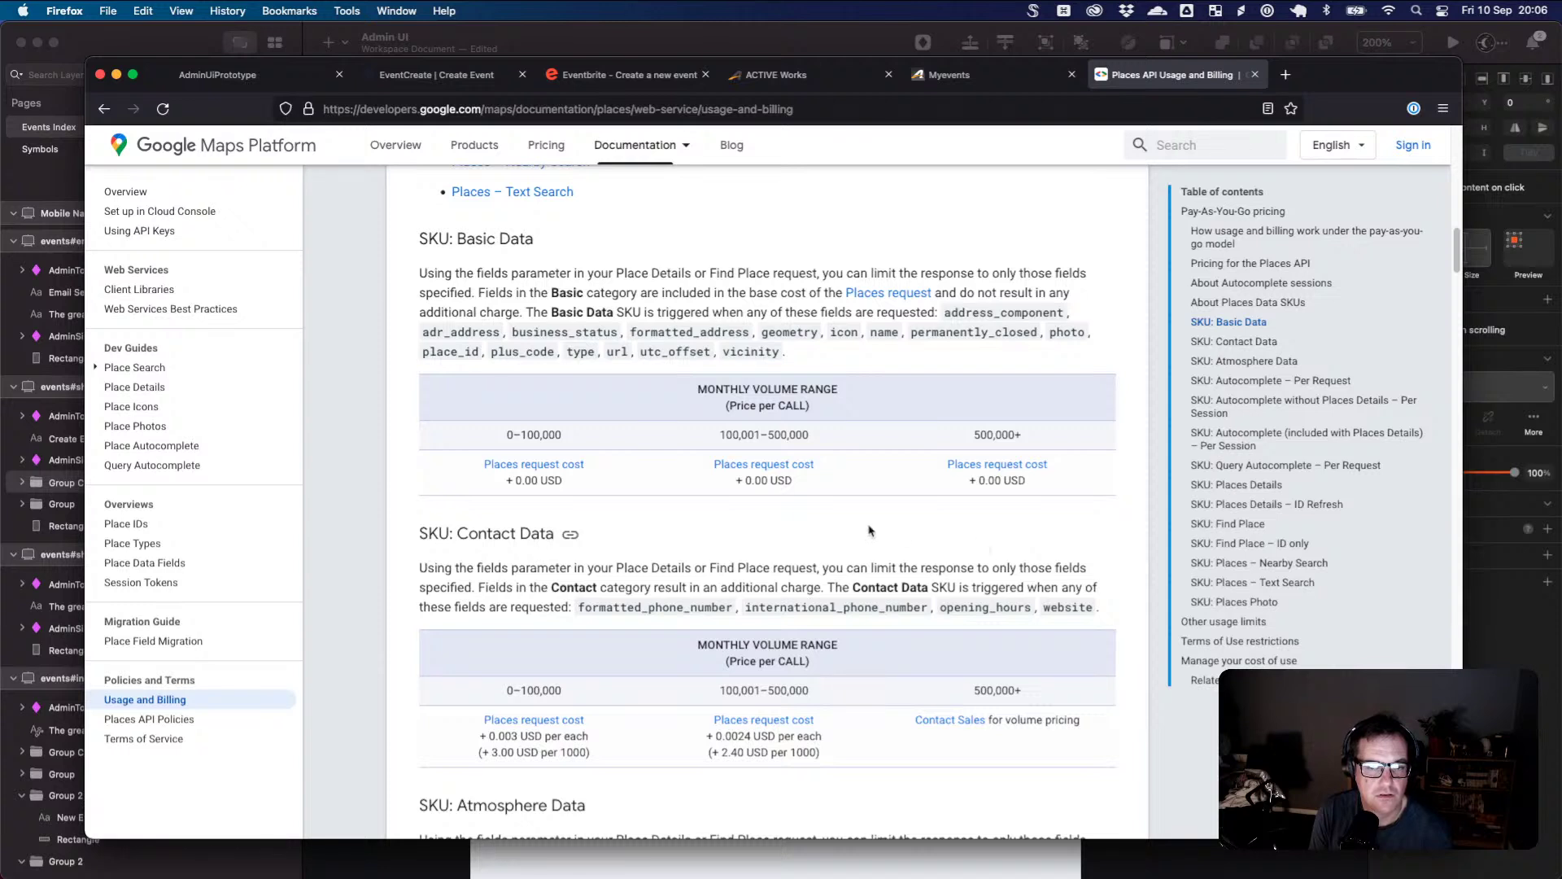
drag(656, 607, 907, 611)
click(908, 610)
drag(965, 292, 957, 352)
- Highlight the Basic Data price table, then open the Places request cost pricing sheet
scroll(956, 356, up, 1)
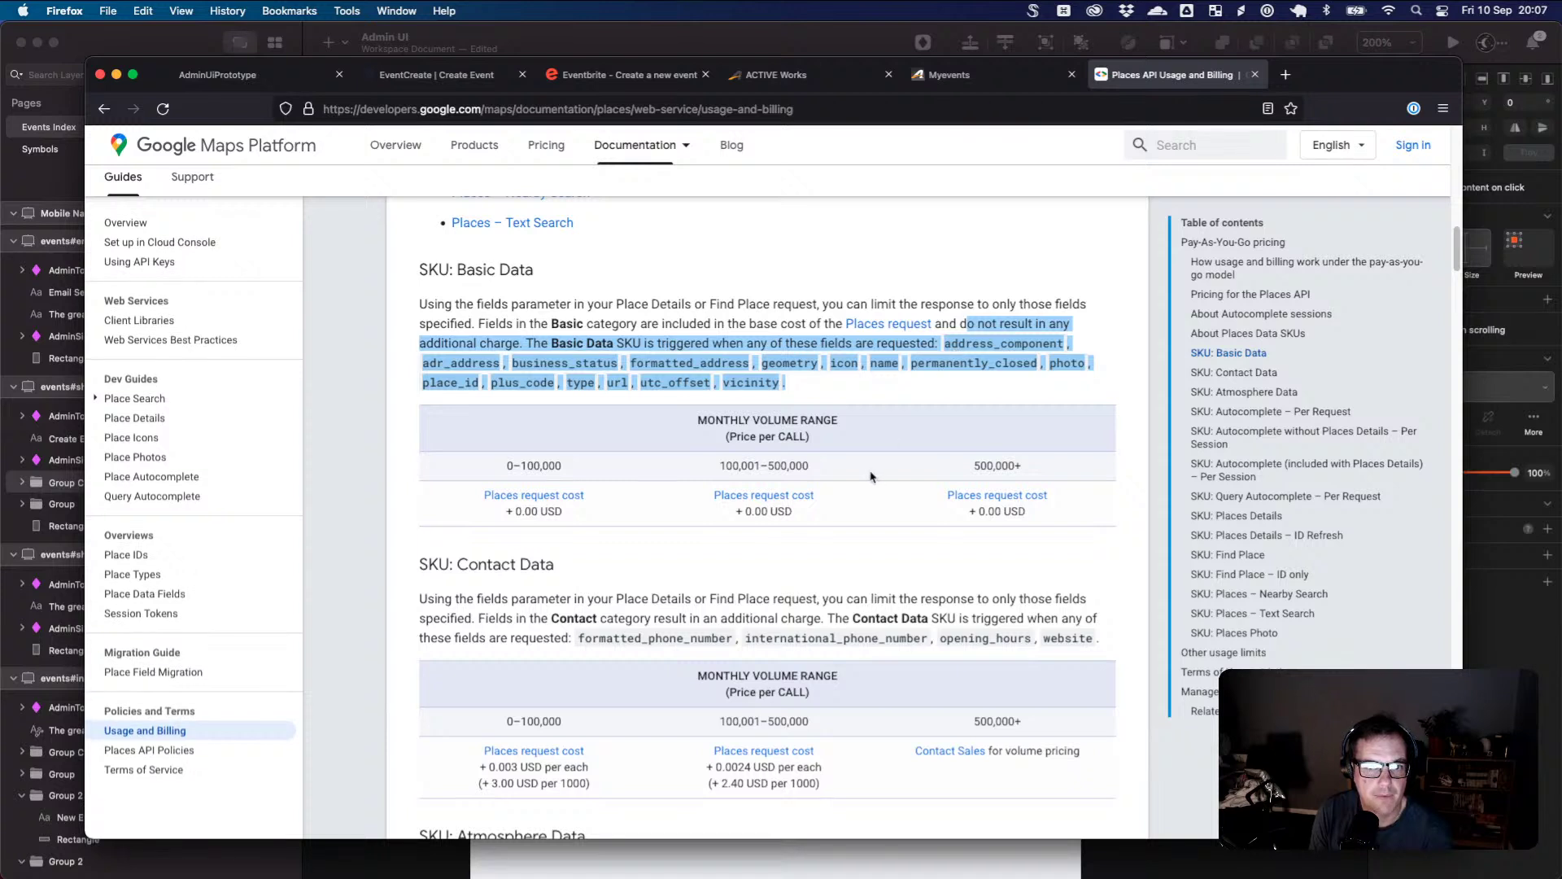
click(1034, 521)
drag(1033, 521, 773, 488)
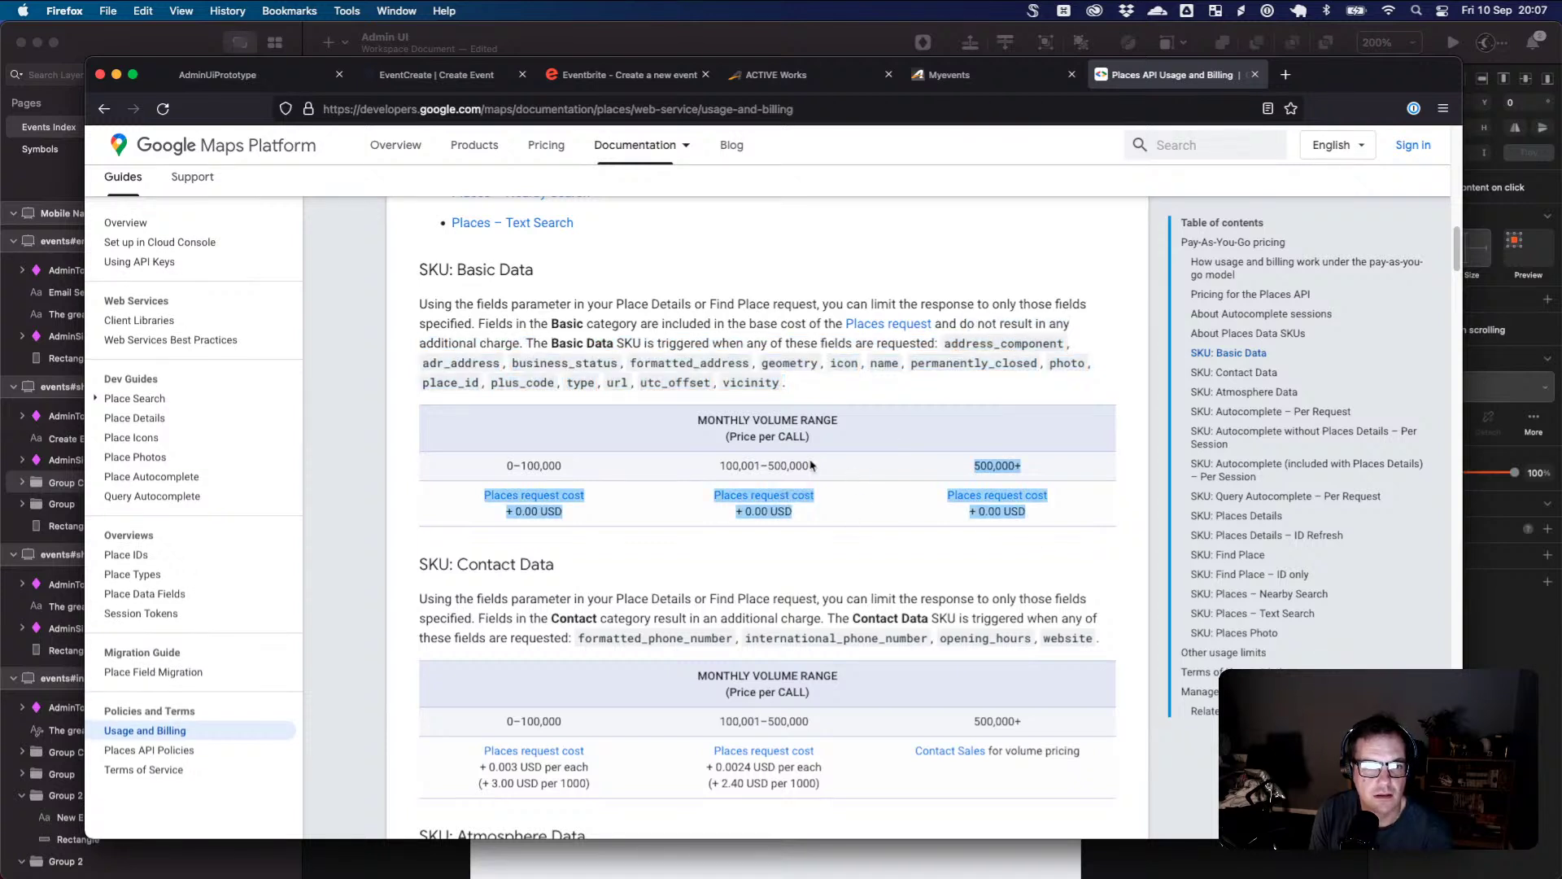
click(735, 442)
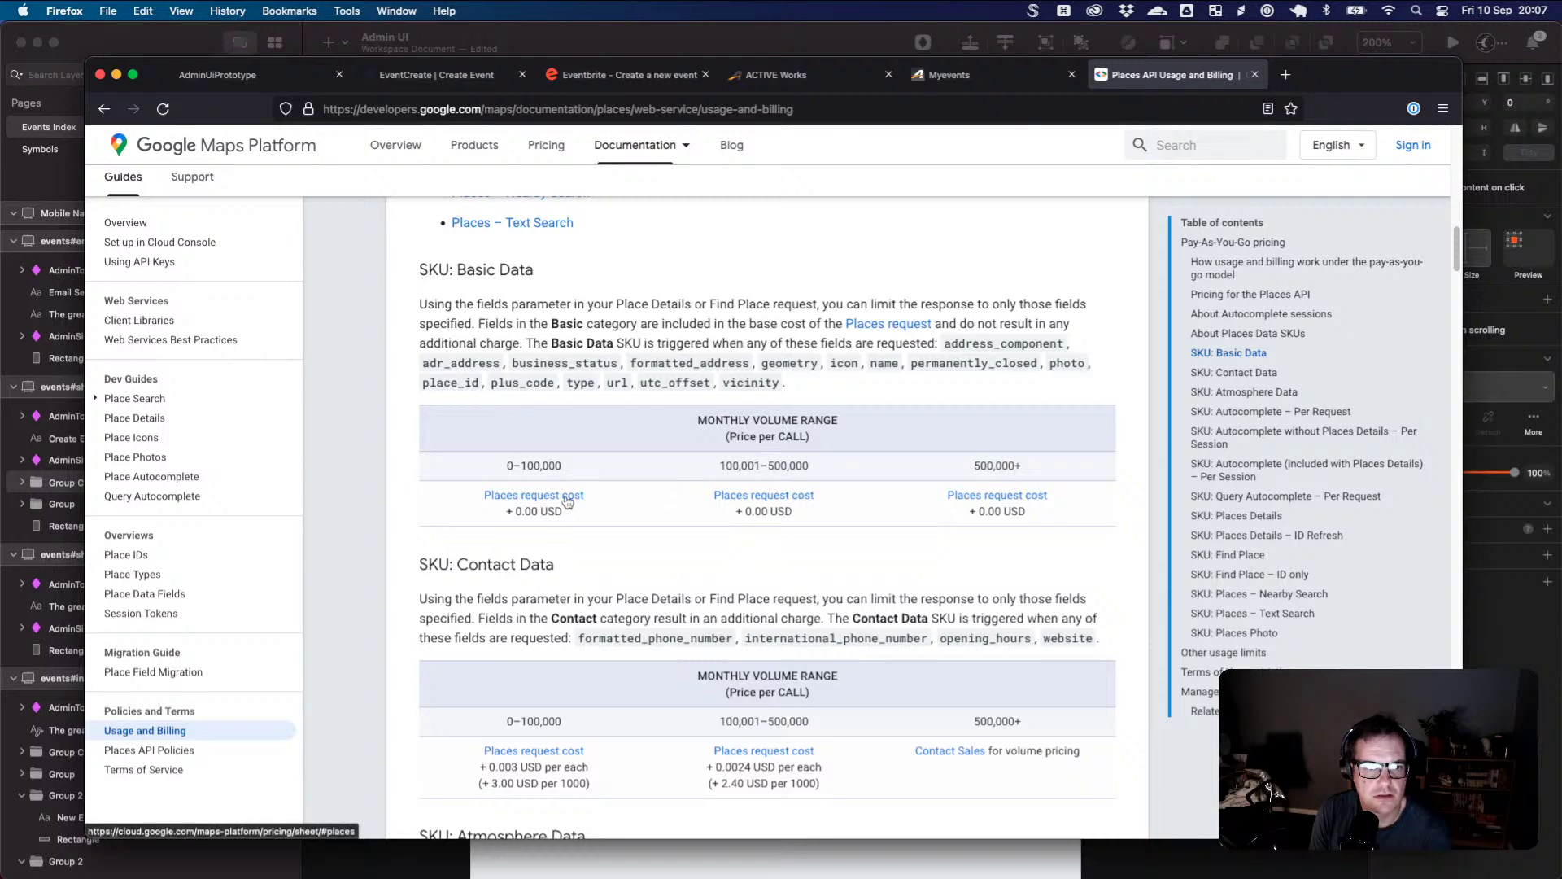
click(534, 495)
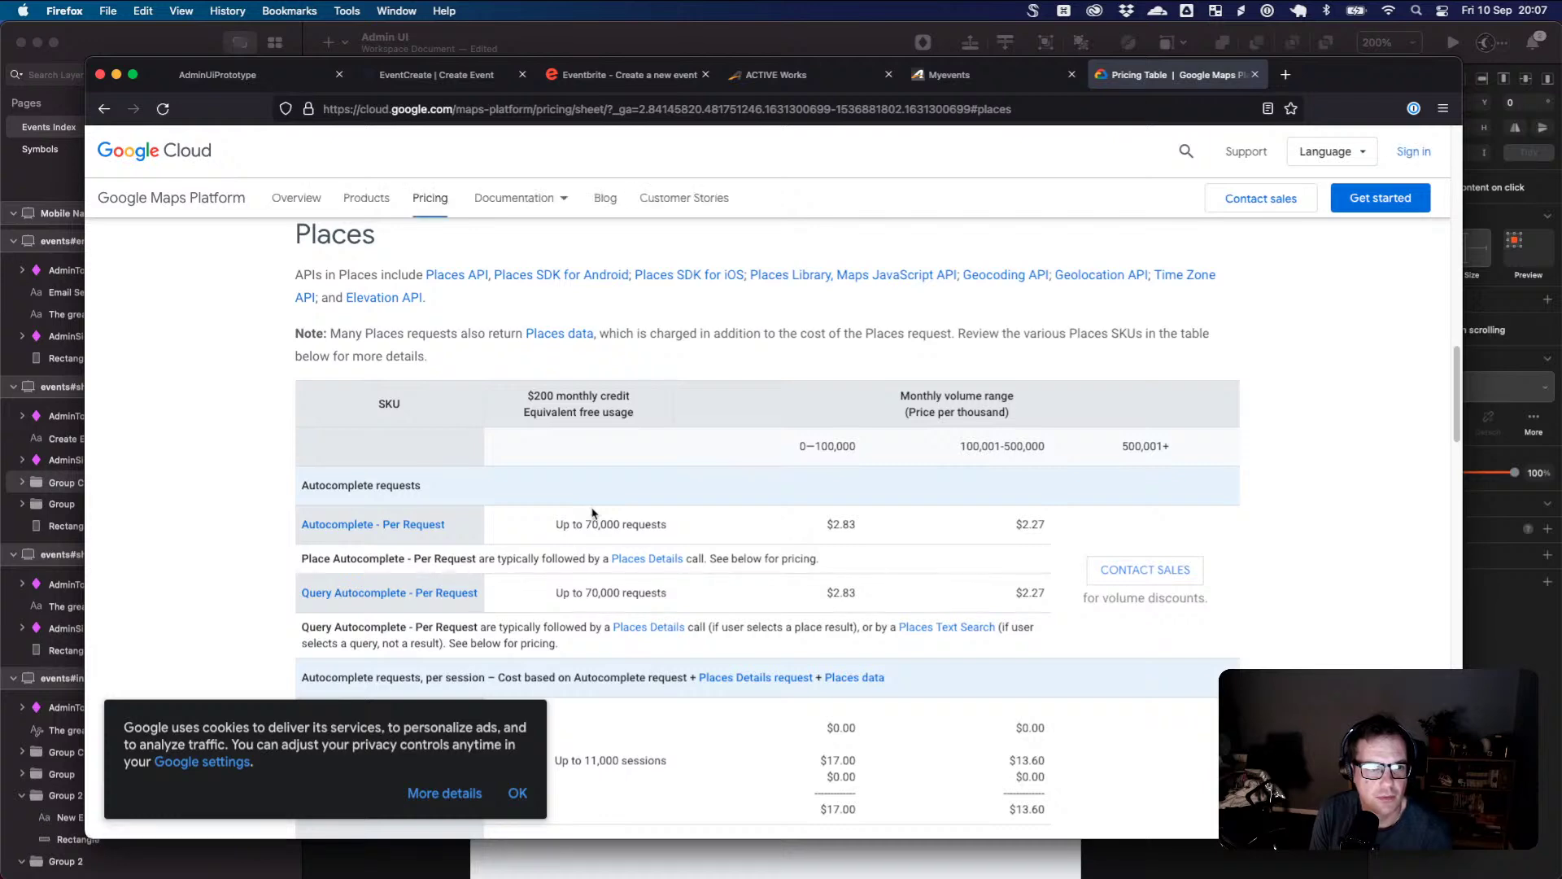
- Dismiss the cookie notice and scroll down to the Maps Platform Autocomplete pricing table
click(519, 795)
scroll(533, 761, down, 3)
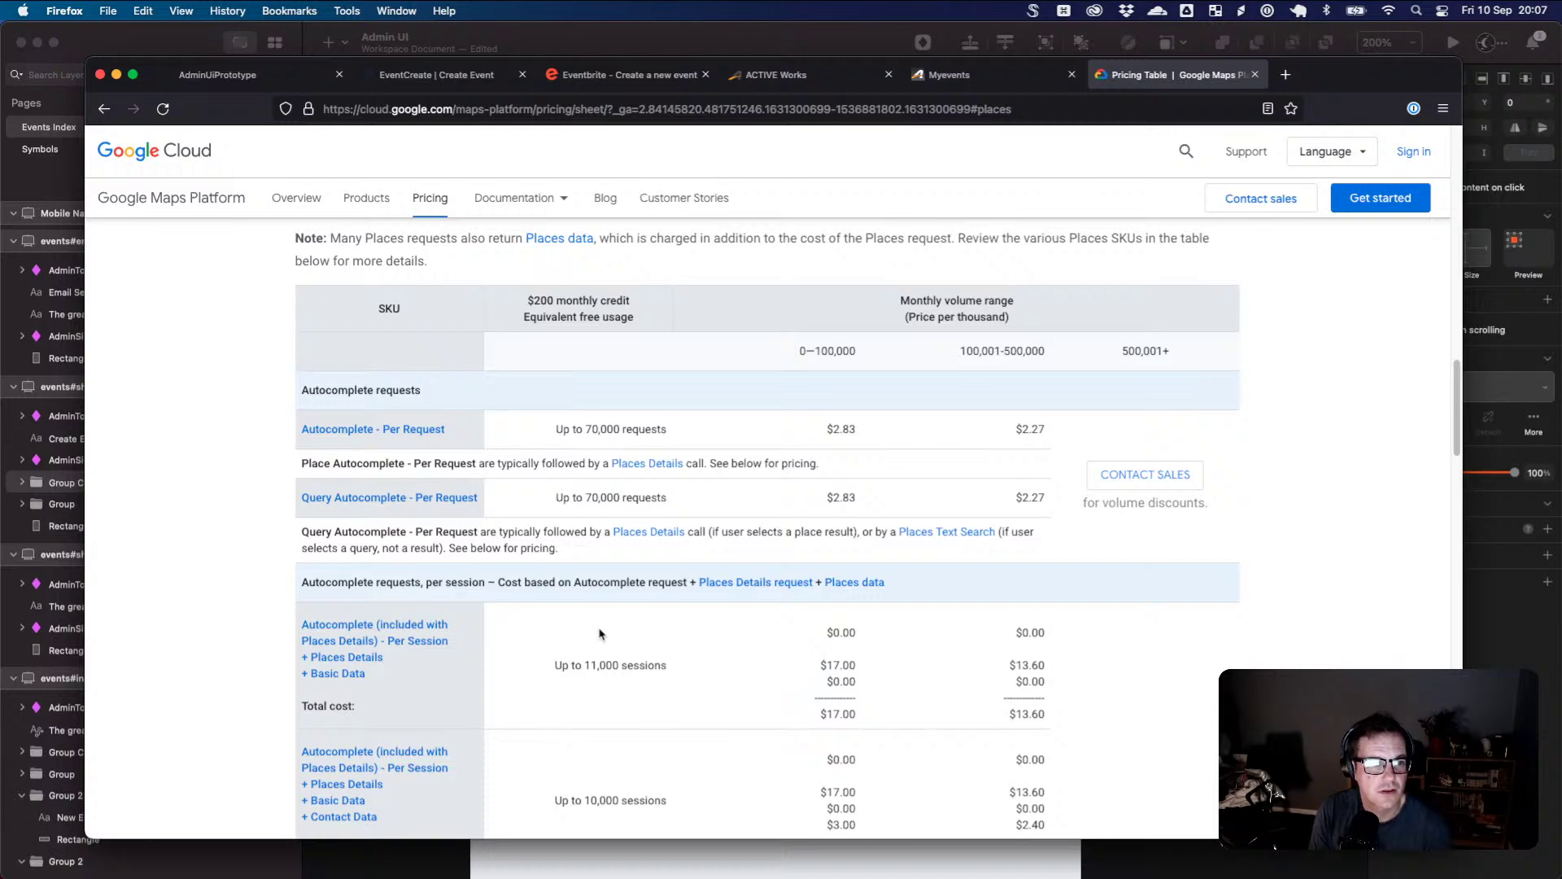
scroll(600, 634, down, 4)
scroll(600, 634, down, 1)
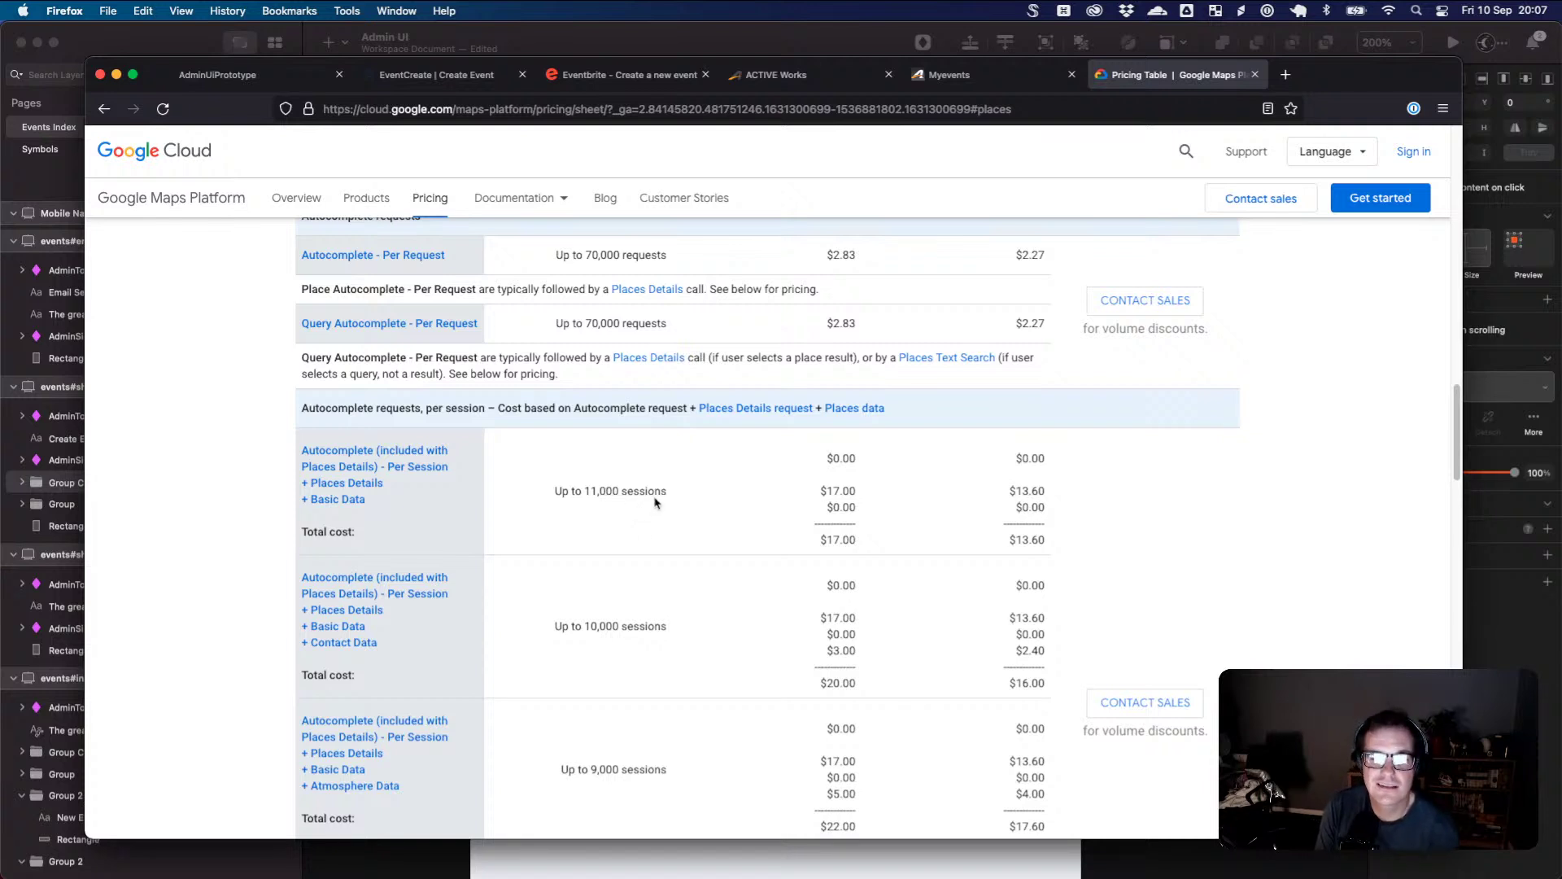
scroll(657, 503, down, 2)
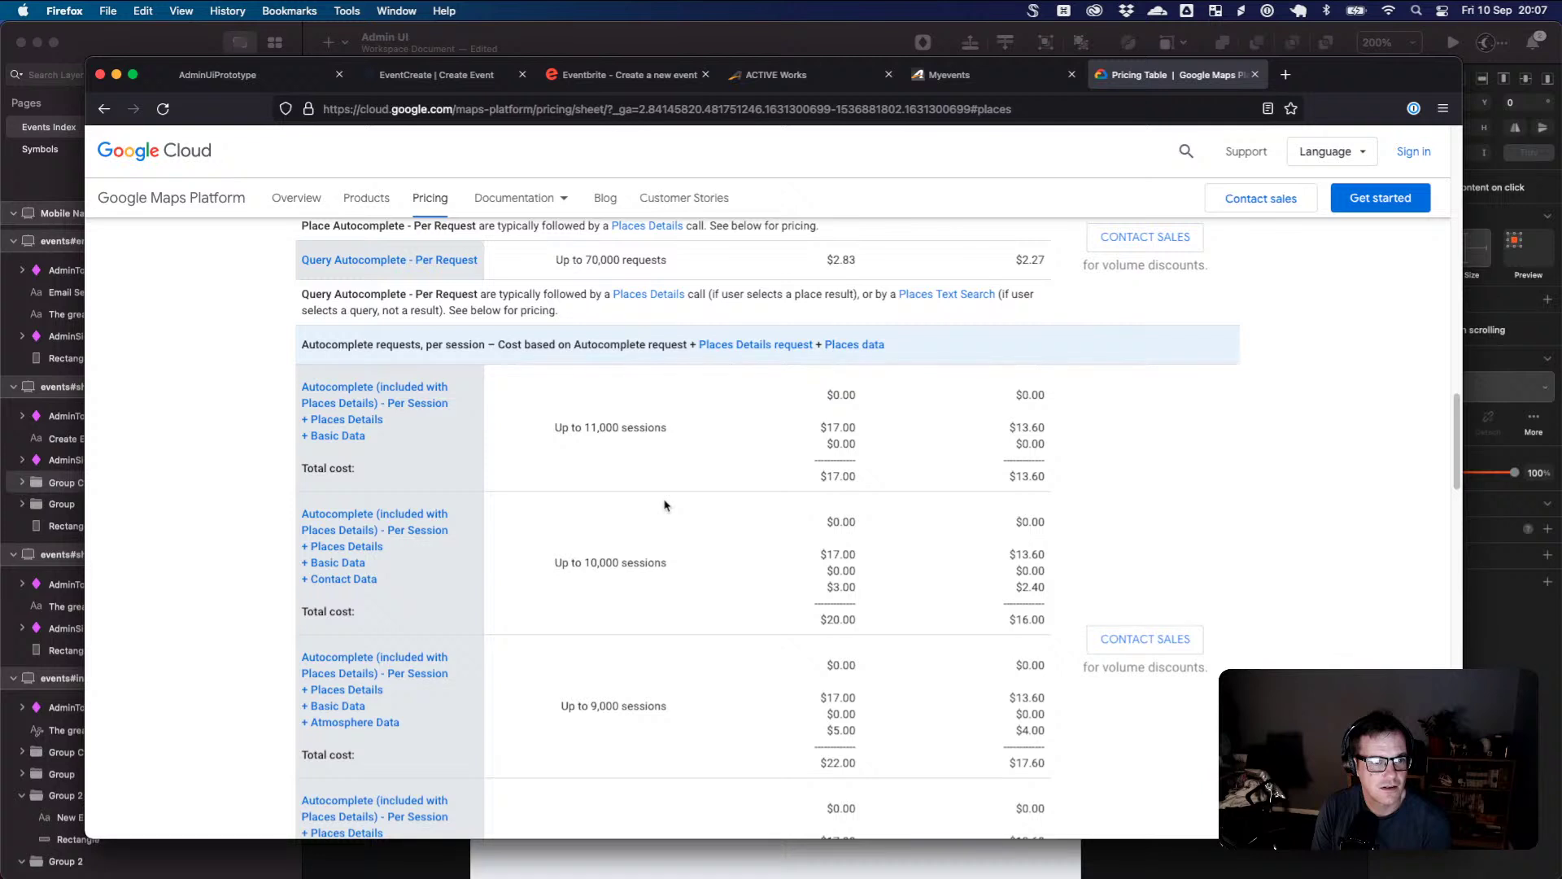
scroll(700, 449, up, 1)
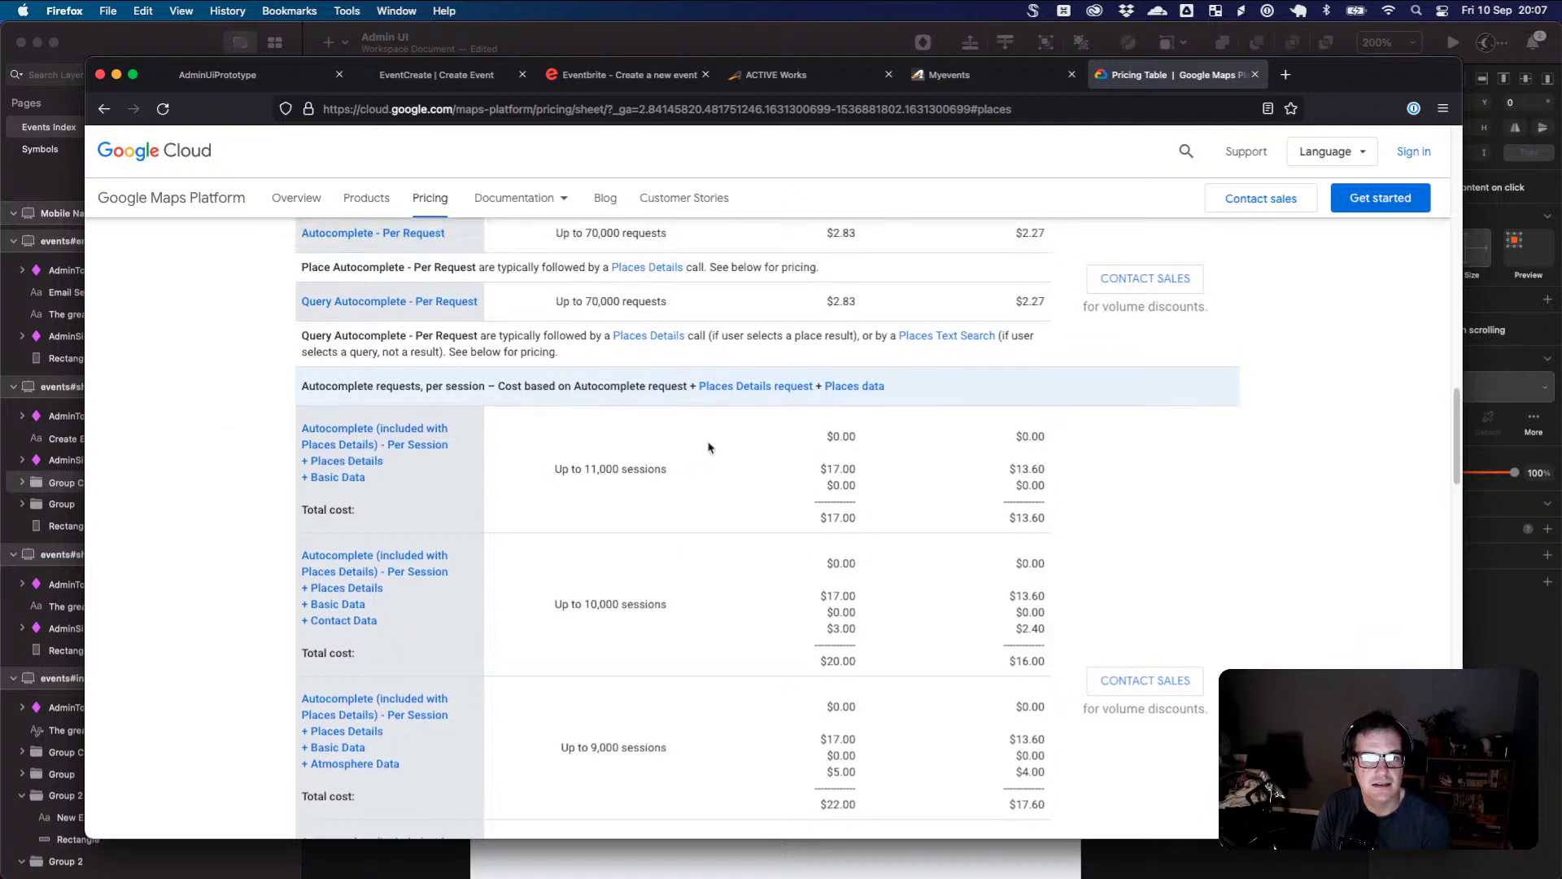
scroll(709, 447, up, 5)
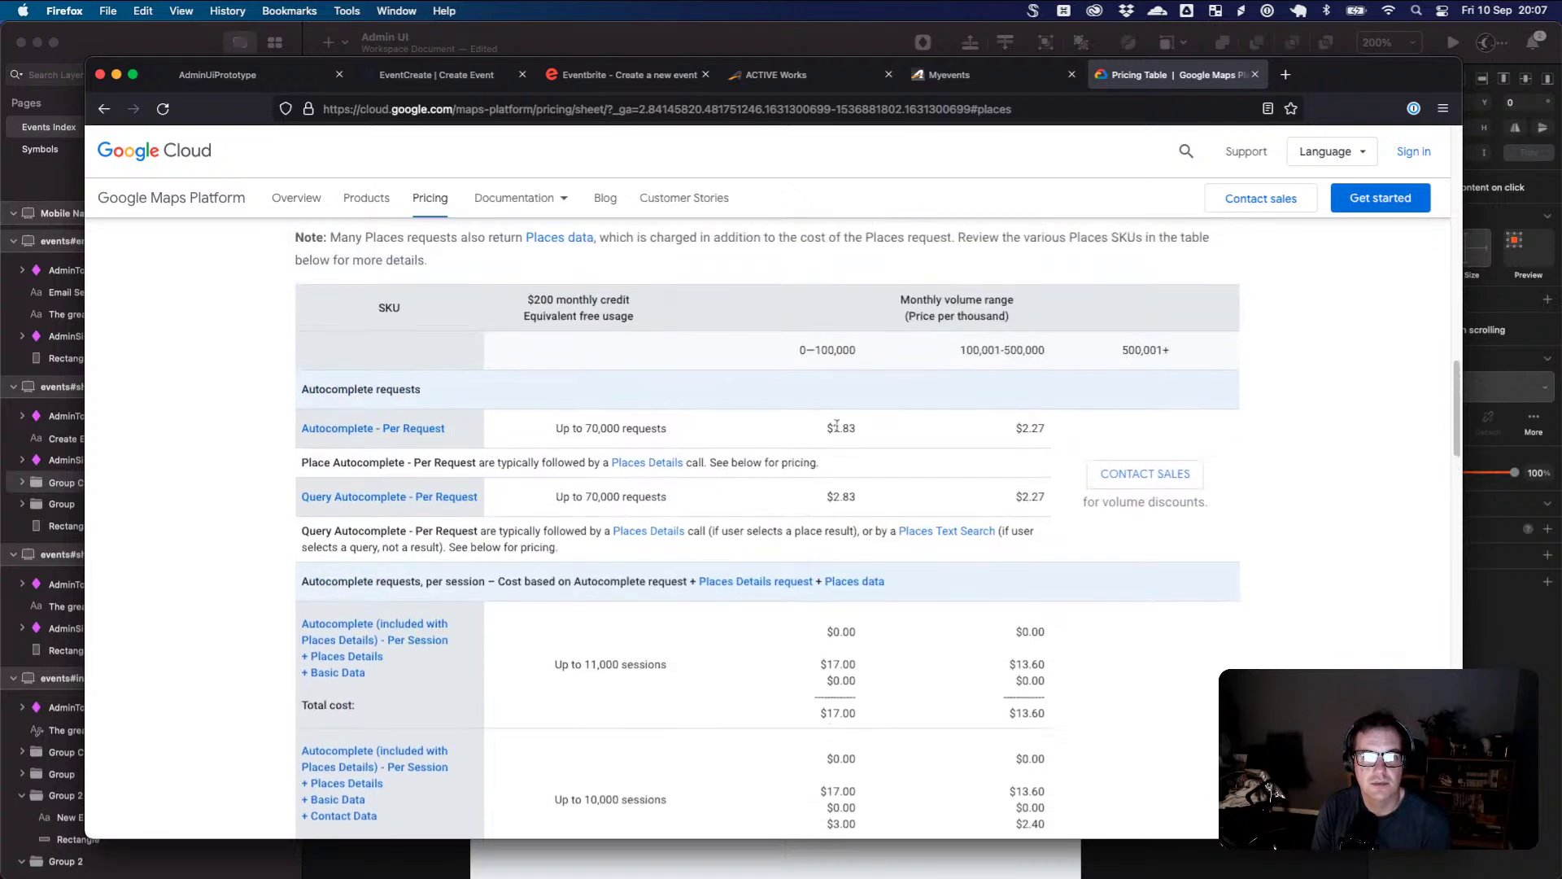
scroll(847, 407, down, 1)
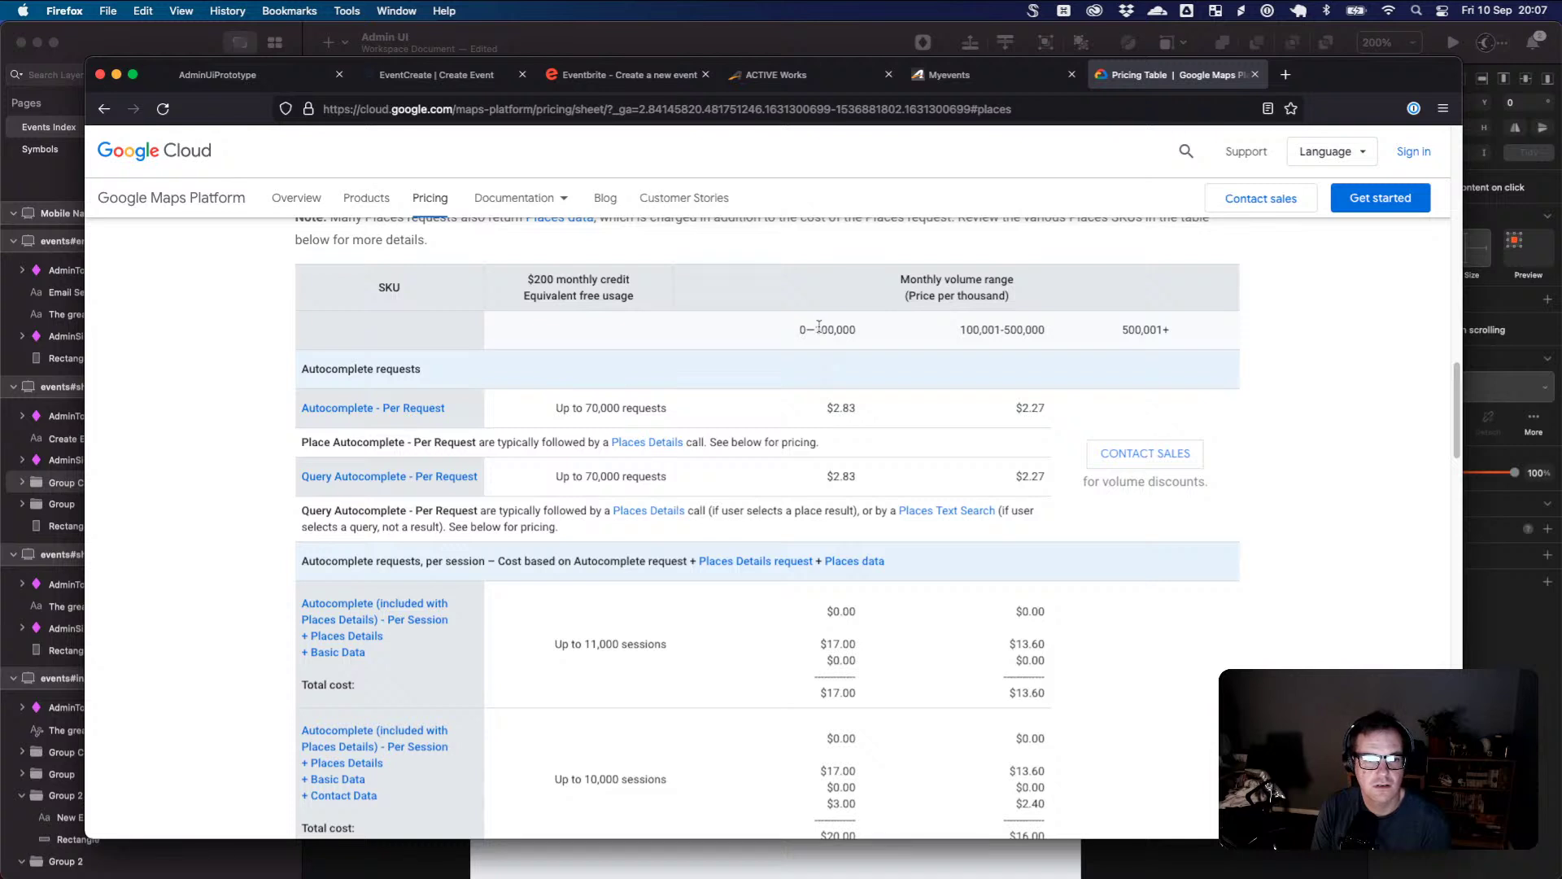
- Highlight the 0–100,000 volume tier, per-session costs and 11,000 free sessions, then zoom to 133%
drag(806, 329, 841, 330)
click(851, 331)
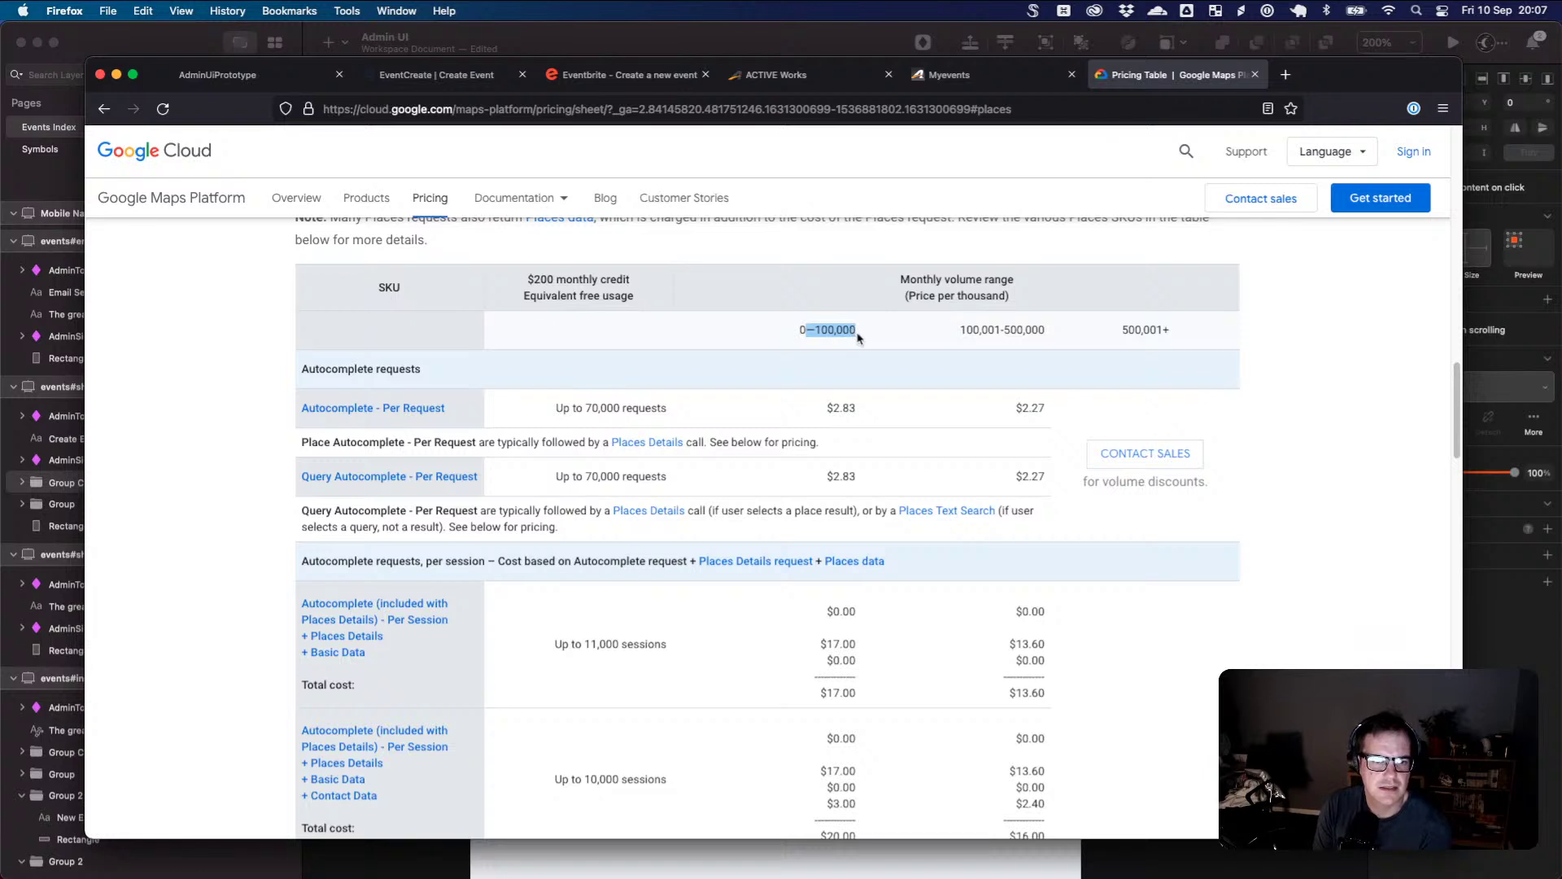
drag(848, 696, 829, 578)
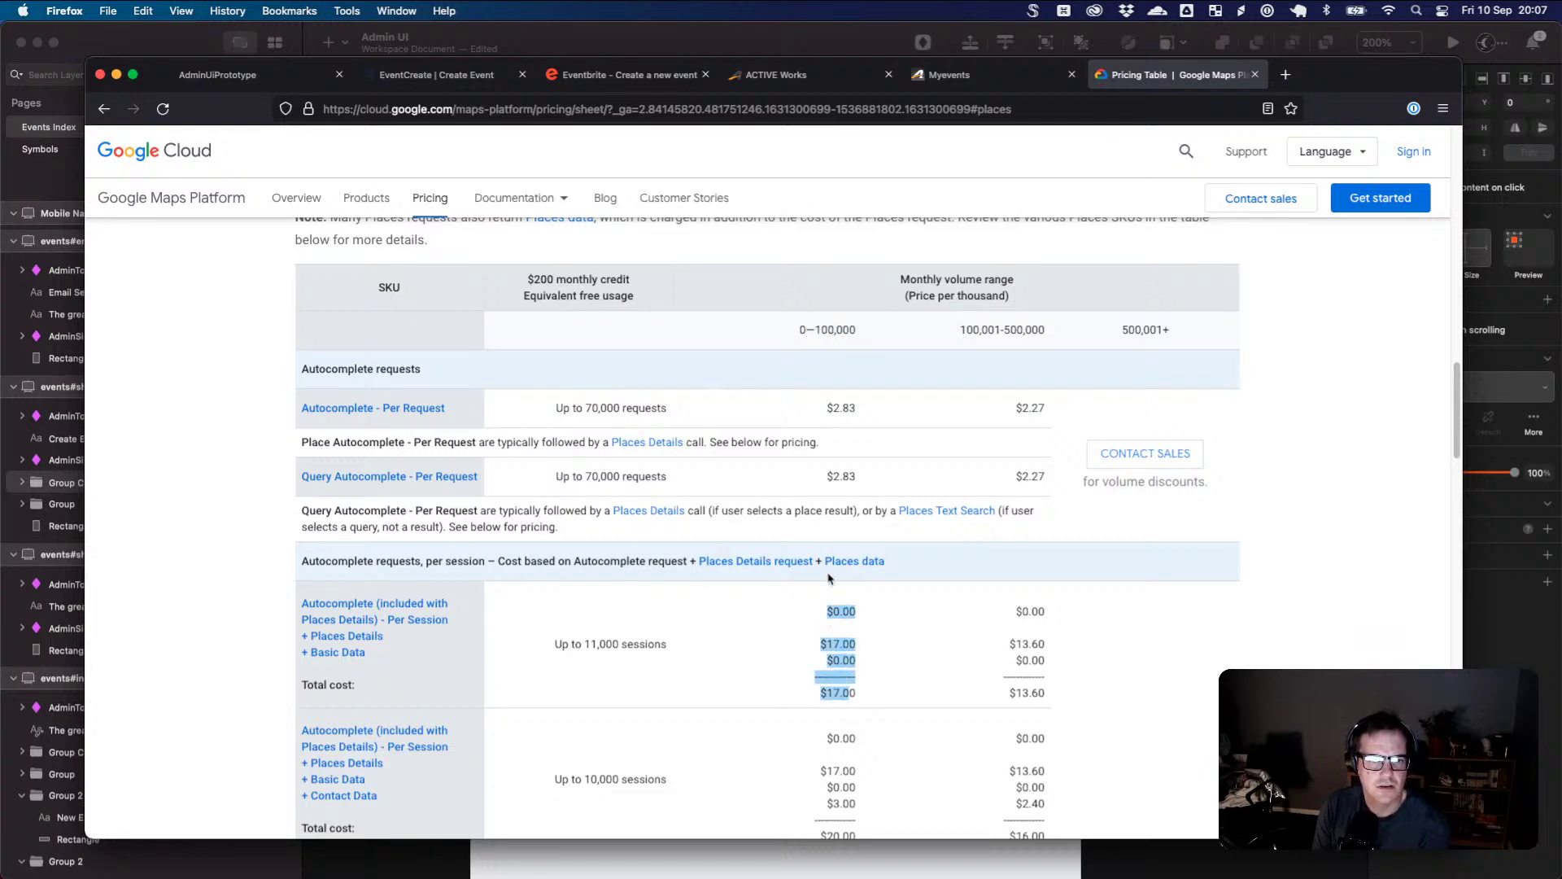
drag(808, 329, 861, 331)
click(811, 390)
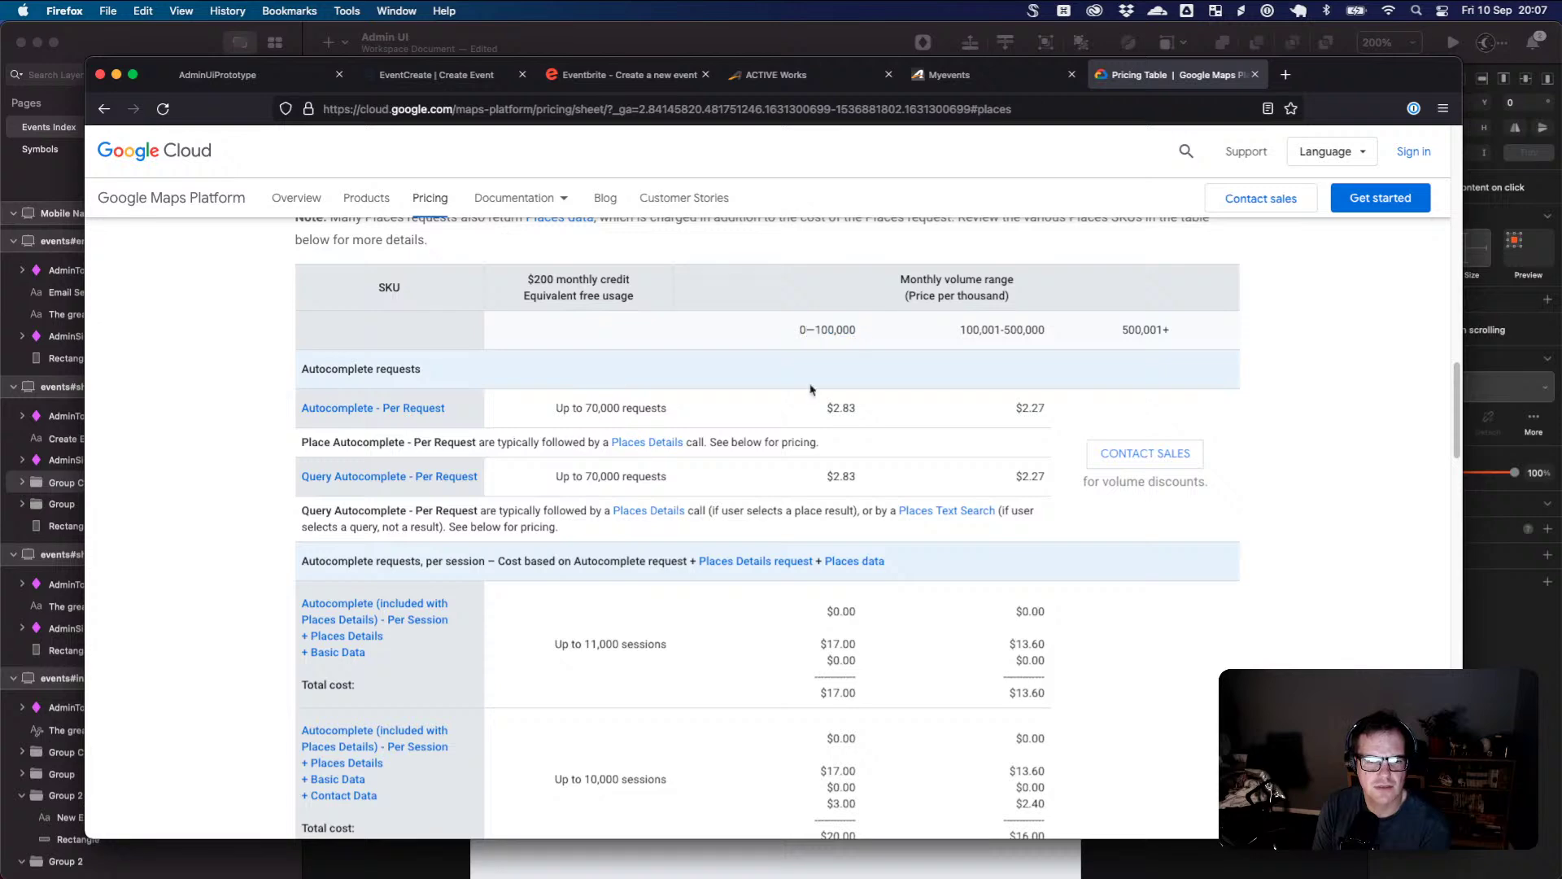
drag(576, 641, 621, 639)
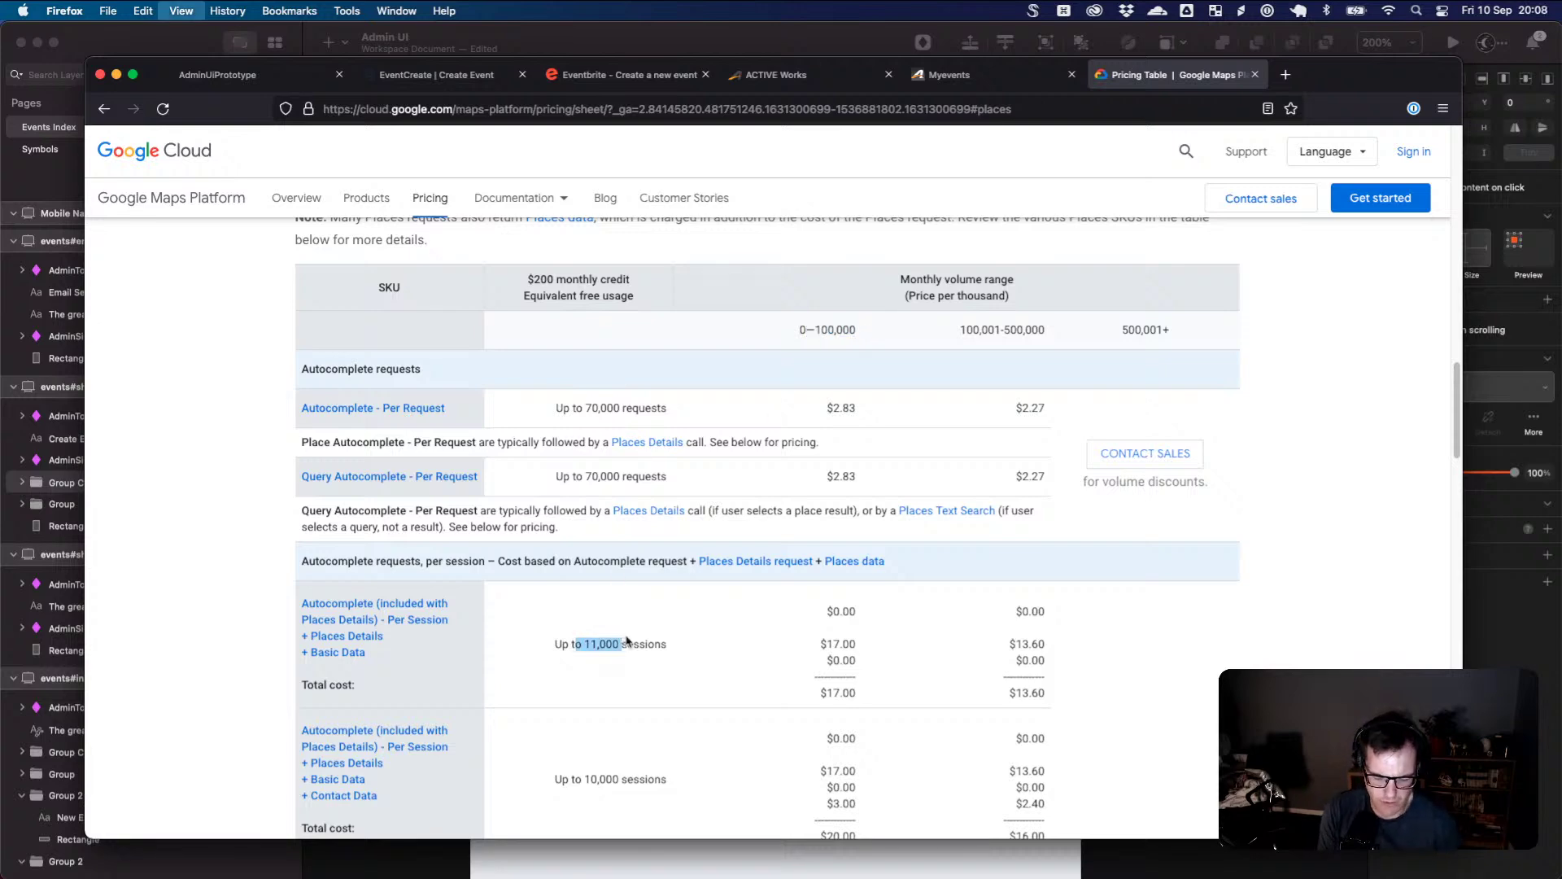
key(super+equal)
key(super+equal)
key(super+equal)
scroll(774, 690, down, 4)
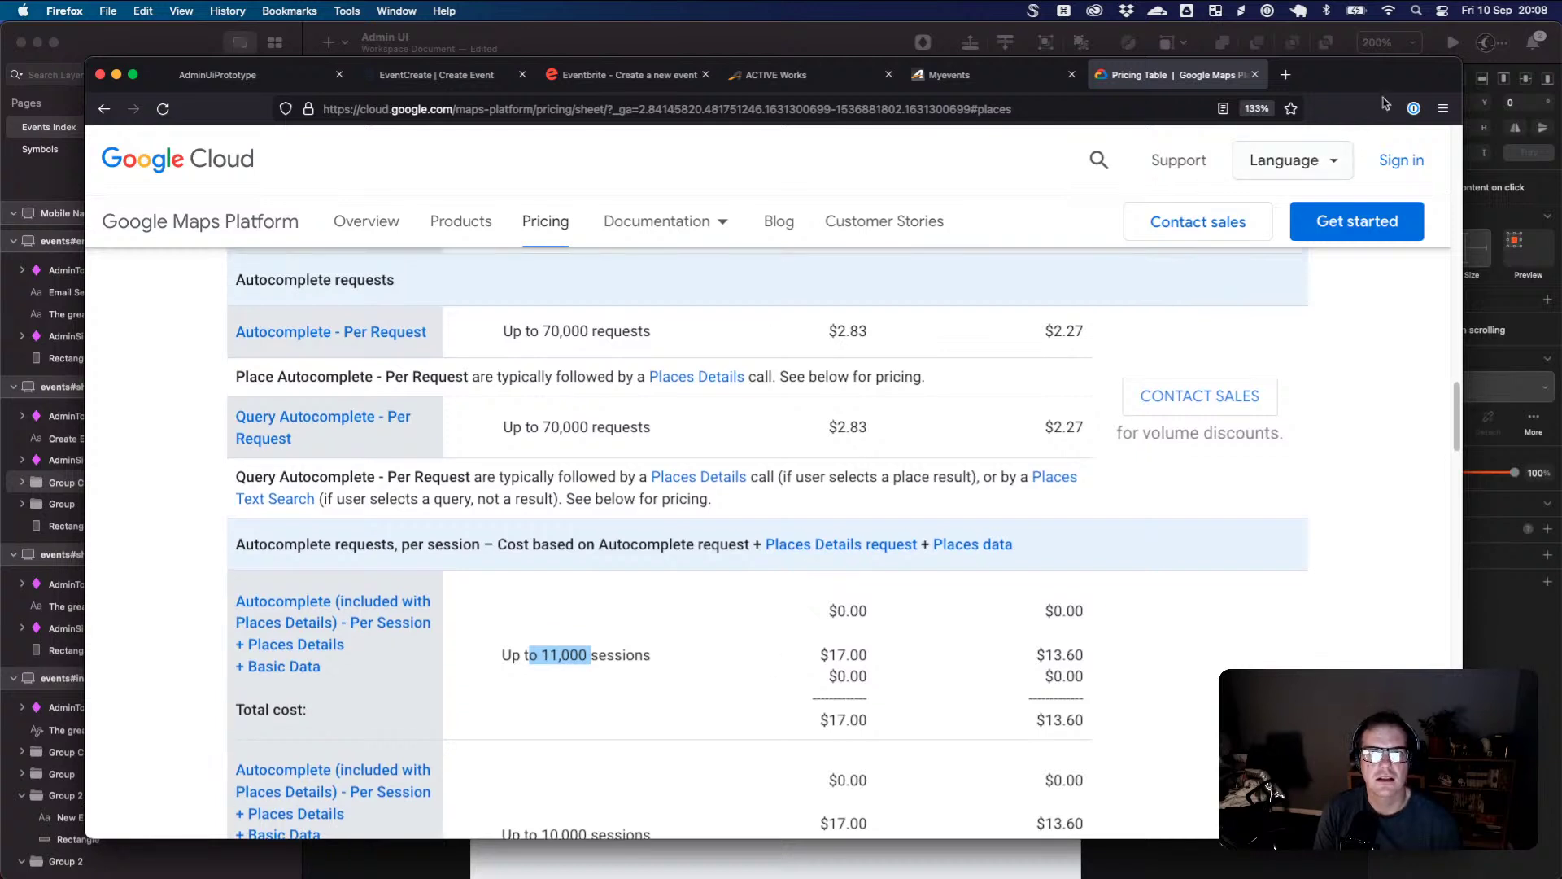
drag(1384, 97, 1426, 138)
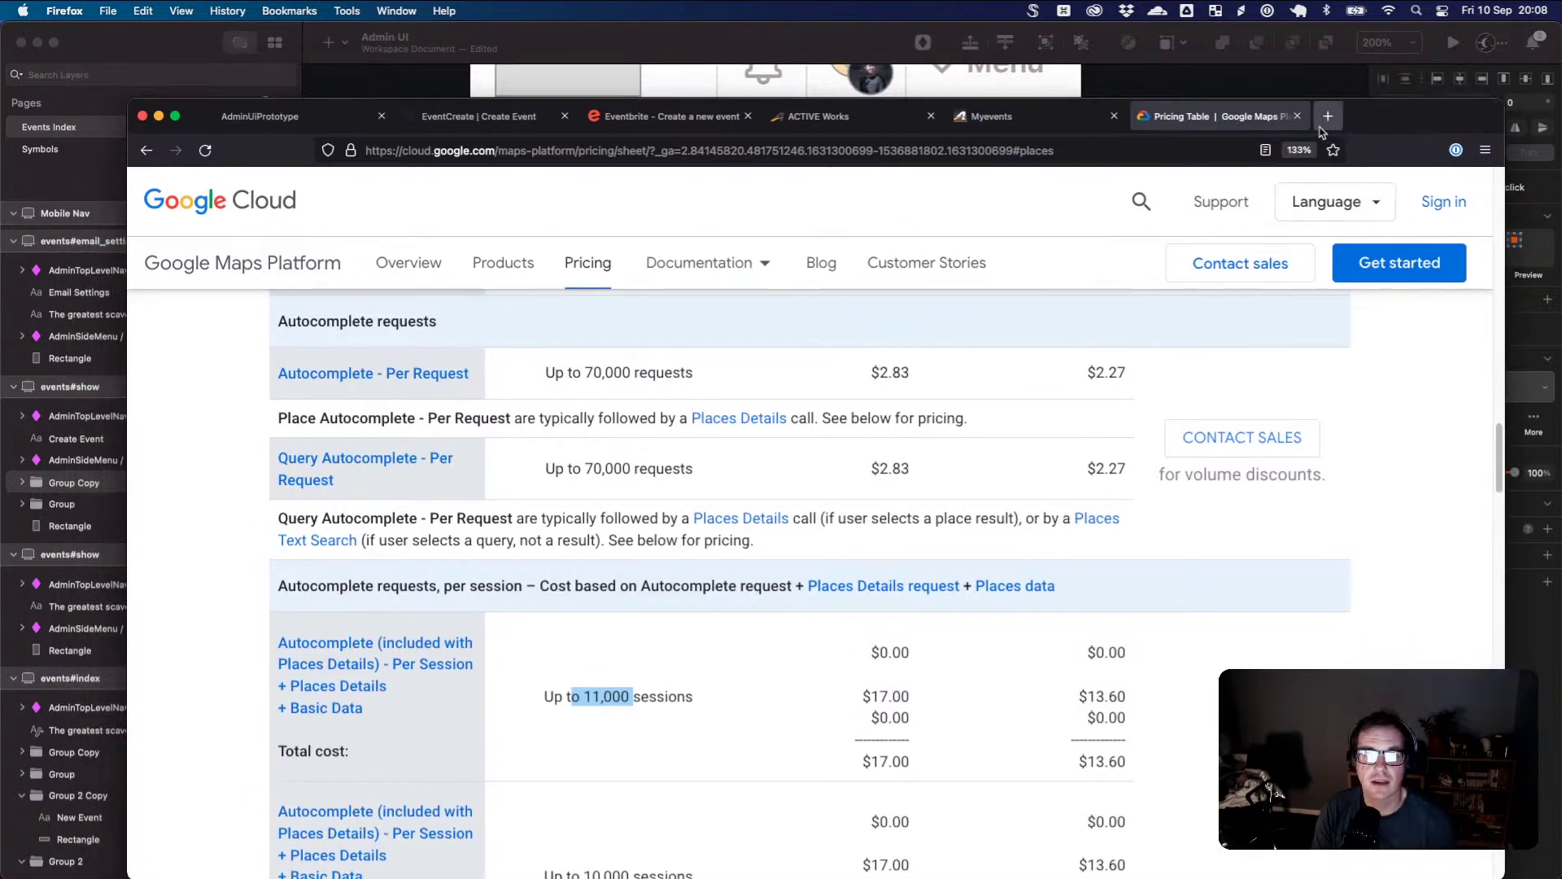
- Preview Eventbrite's venue location search suggestions, then return to the EventCreate form
click(724, 115)
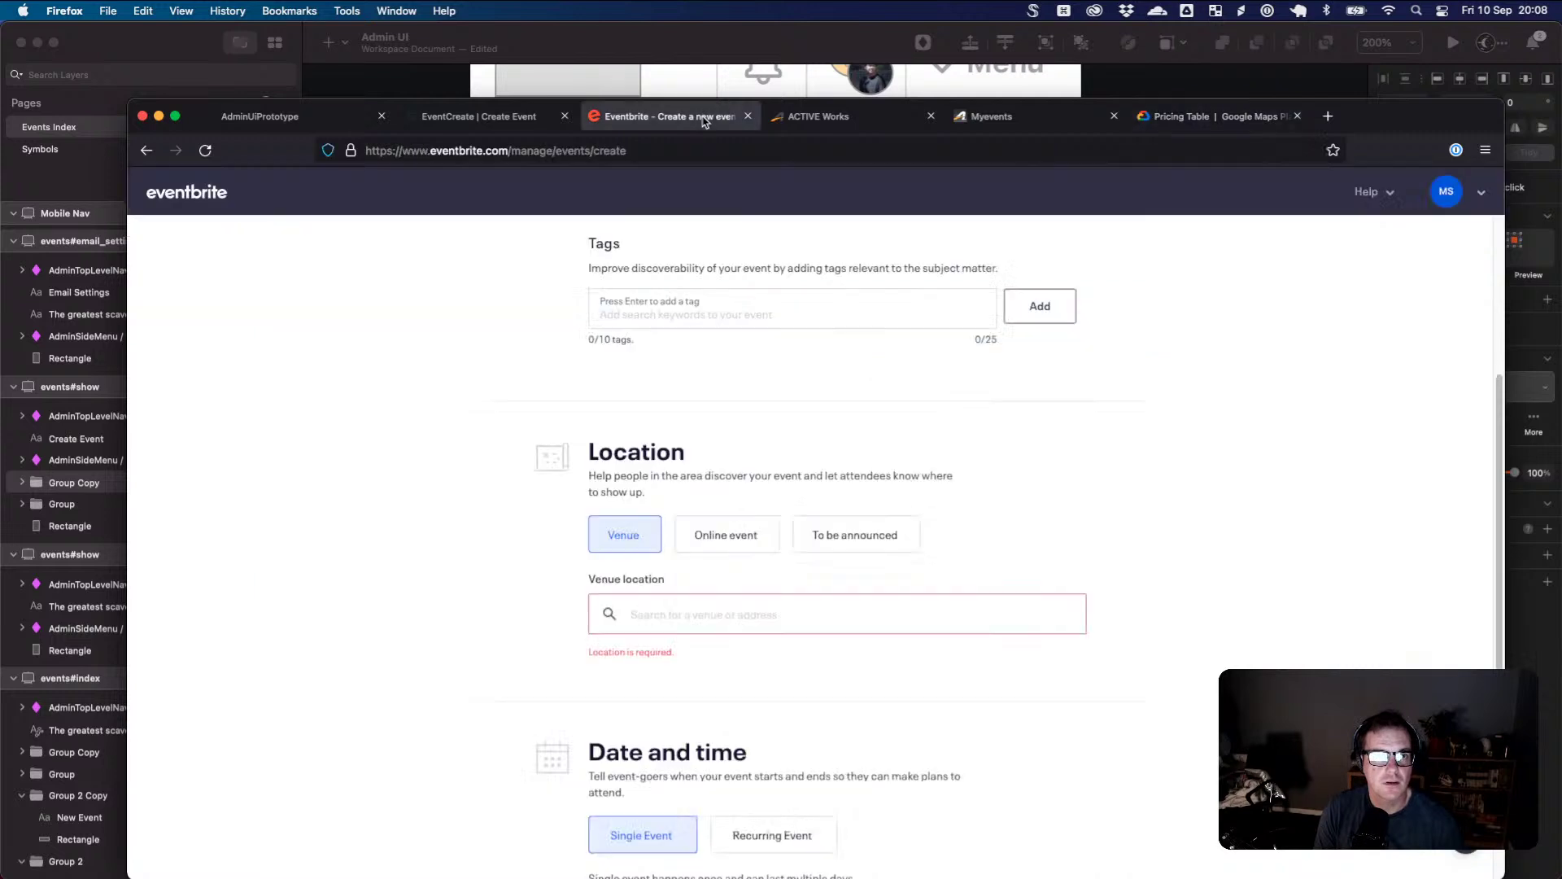
click(680, 612)
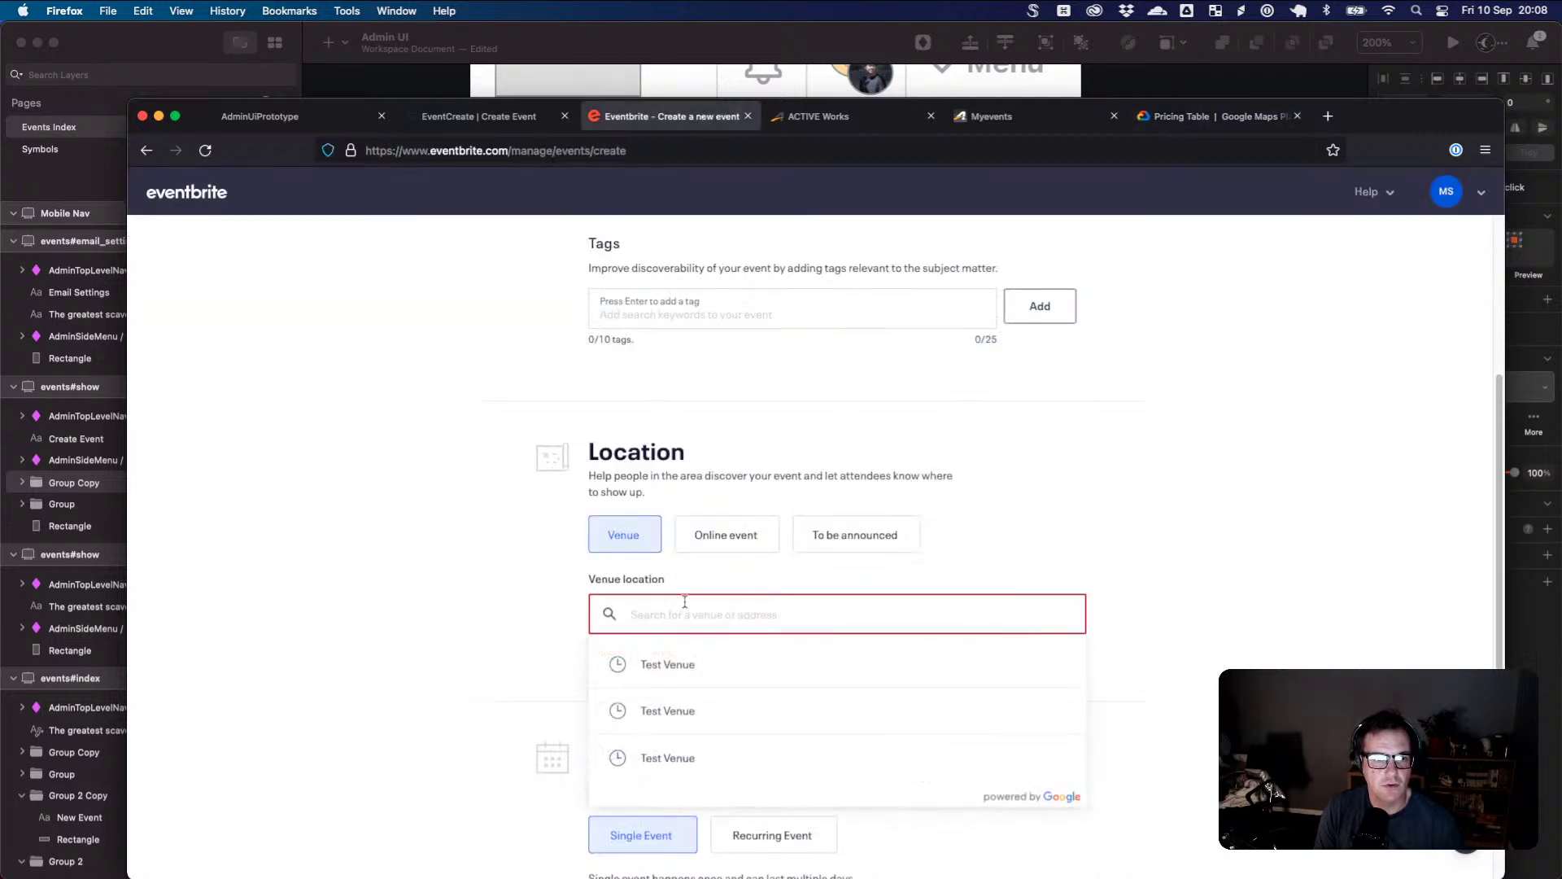
click(1093, 586)
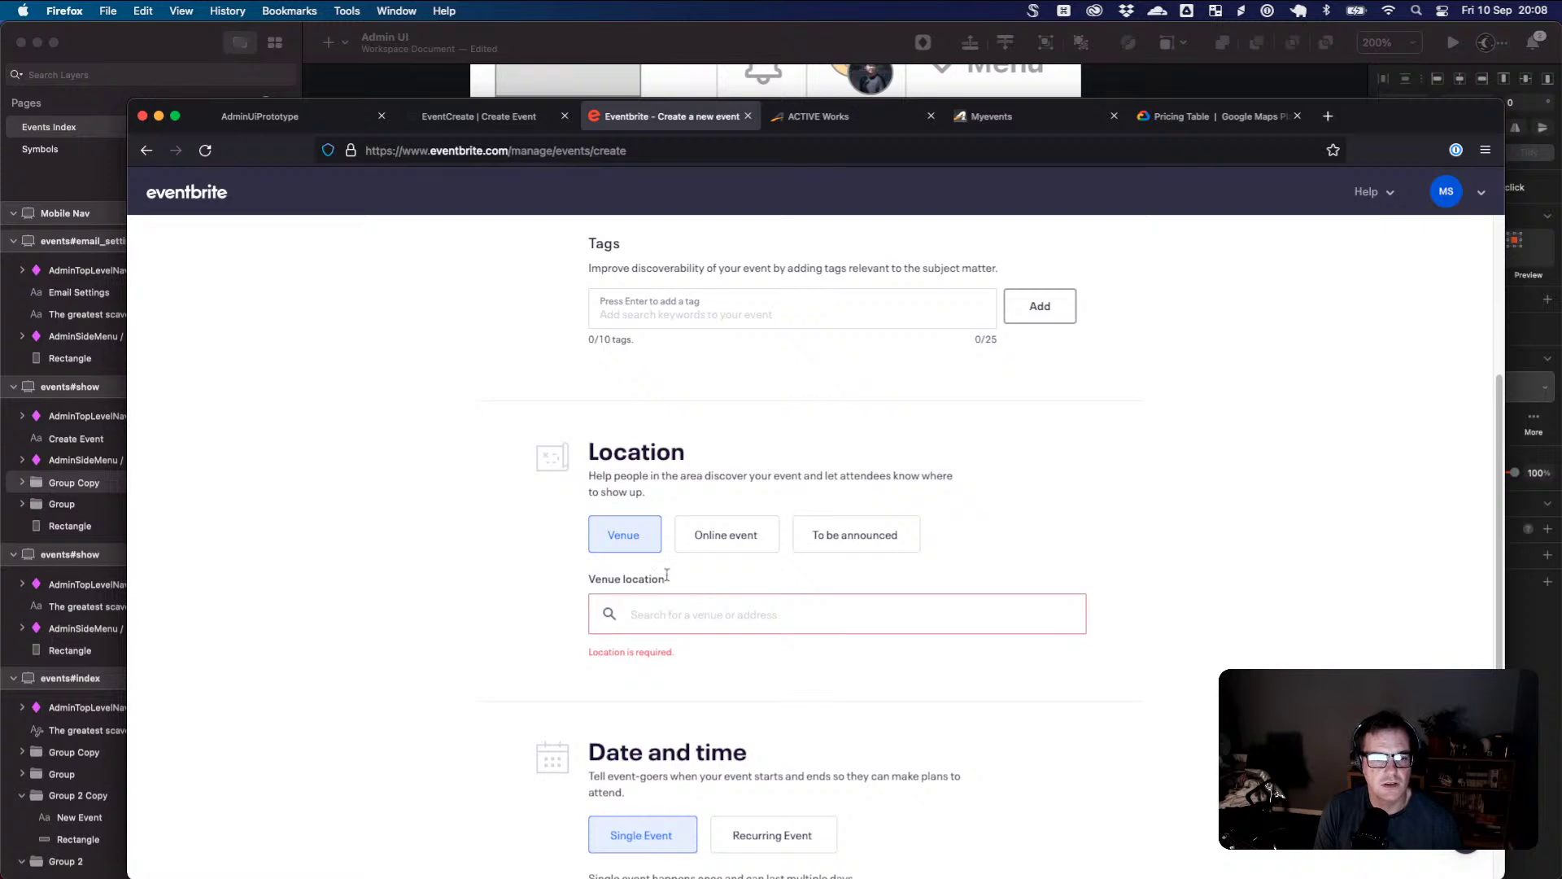
click(516, 123)
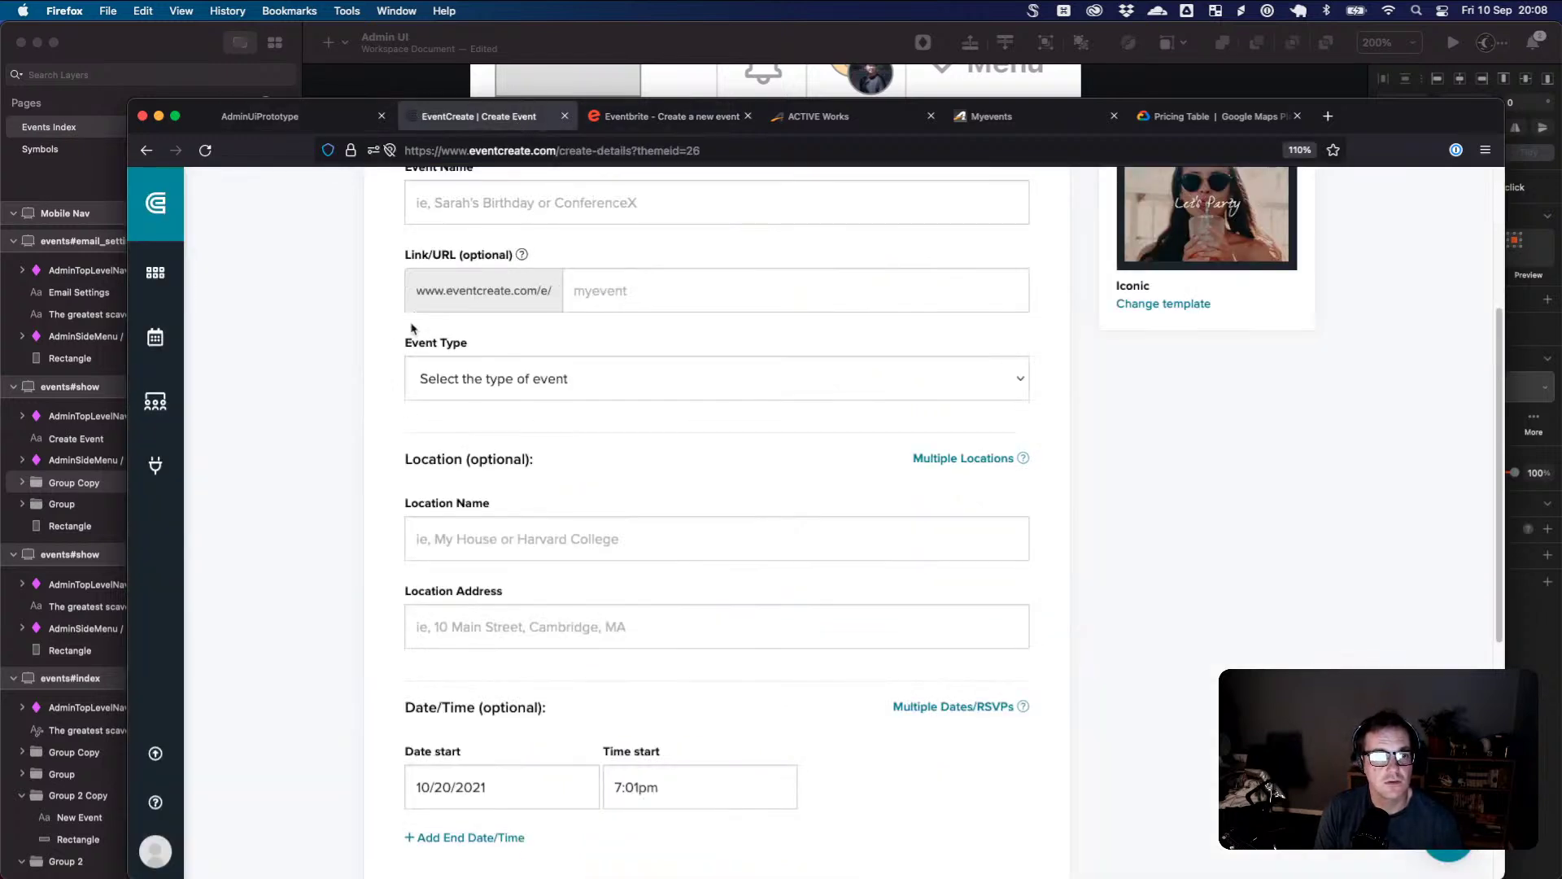
- Try 'Tavern' in Location Name, erase it, and move on to Location Address
click(418, 537)
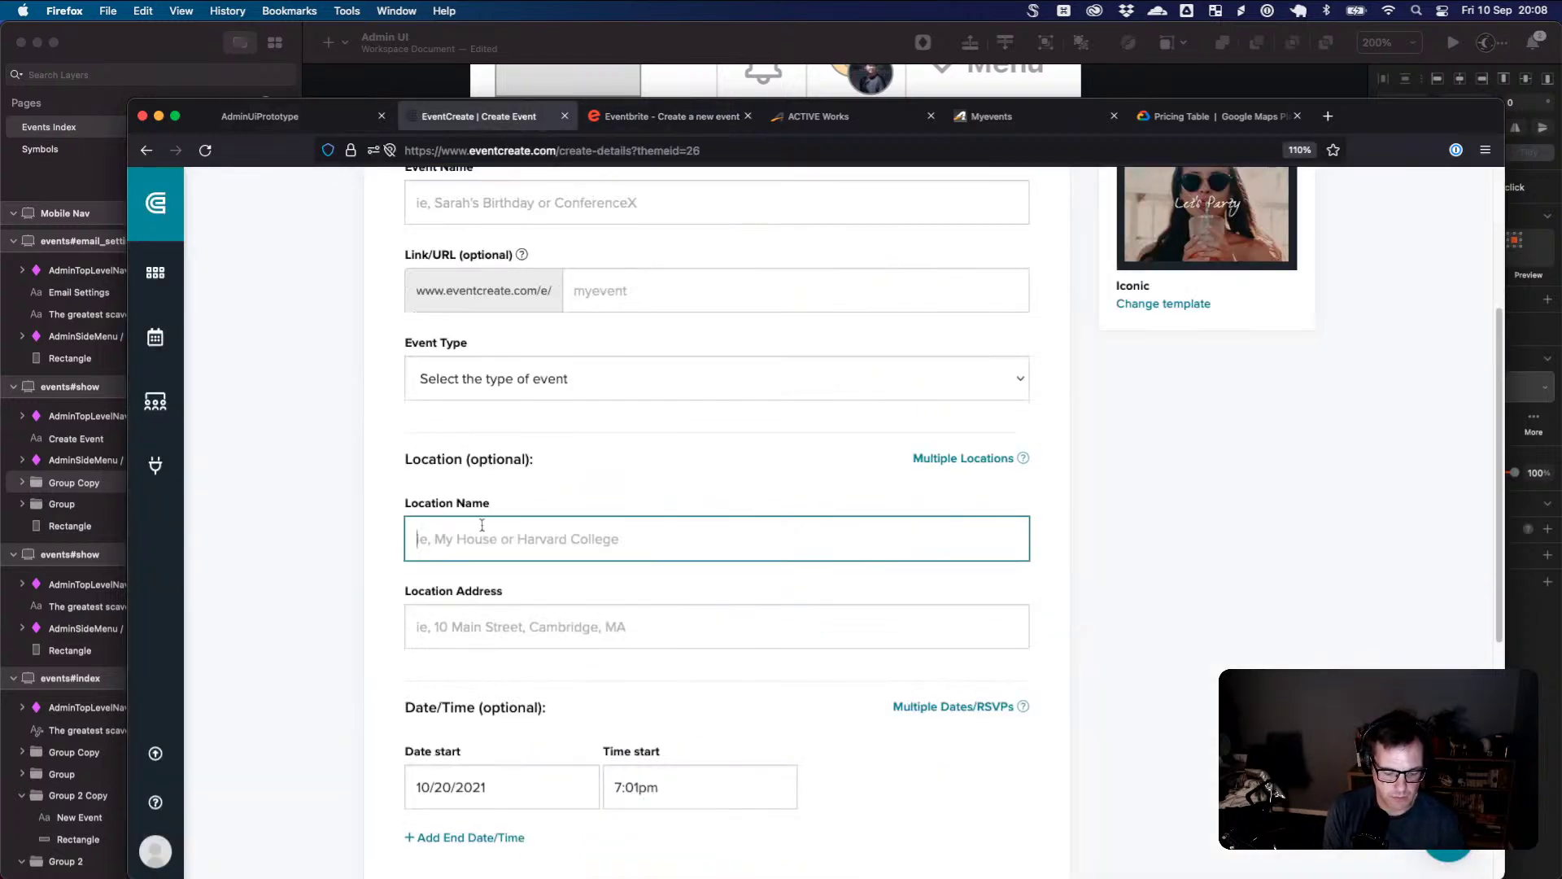
text(Tavern)
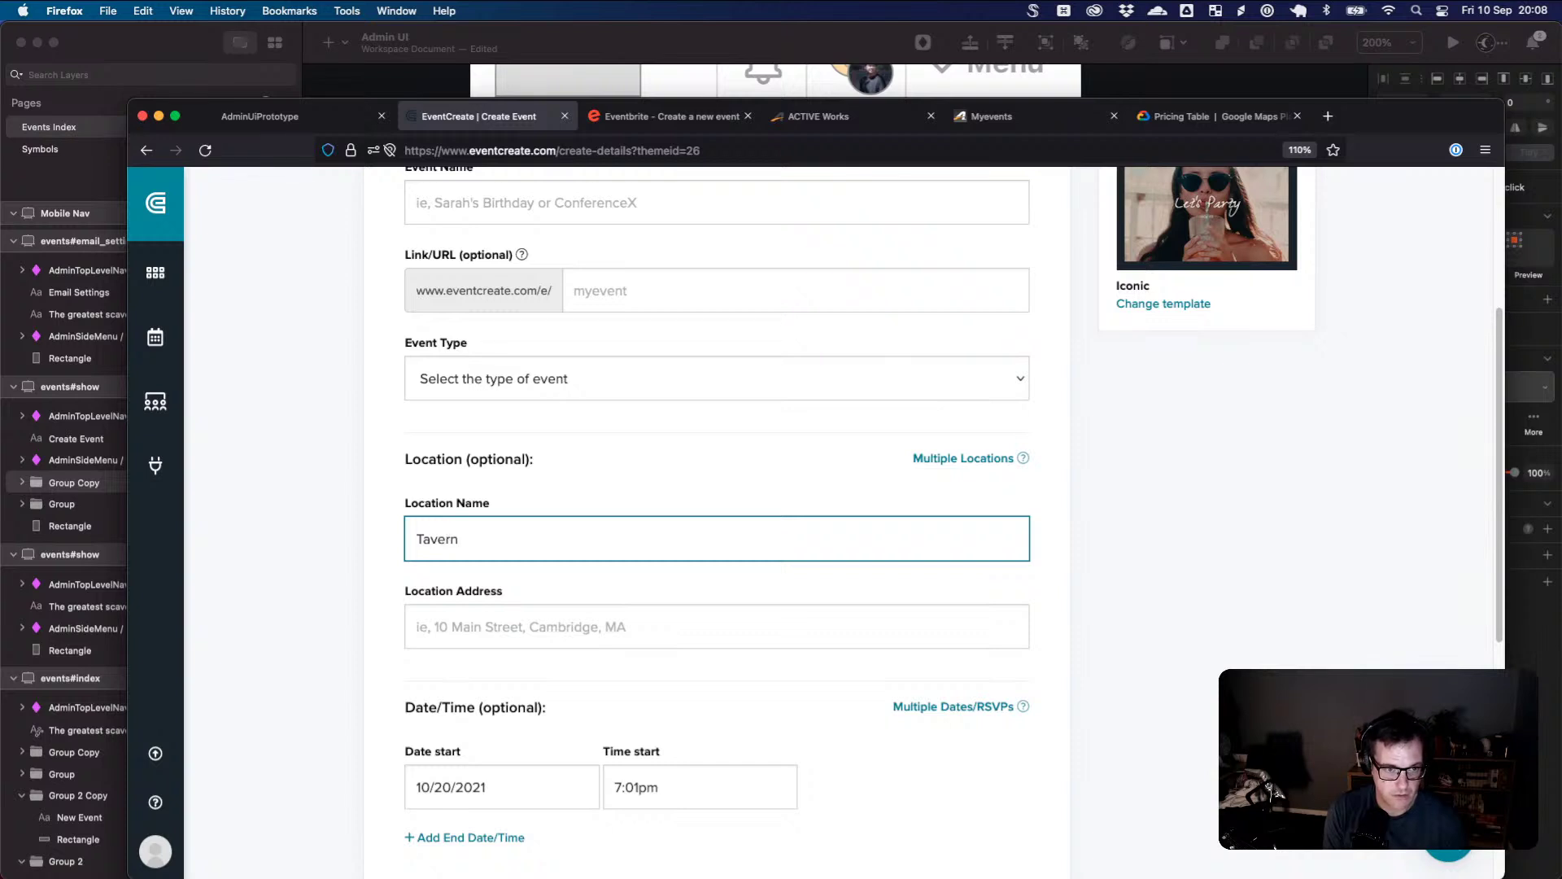
key(BackSpace)
key(BackSpace)
key(BackSpace)
key(BackSpace)
key(BackSpace)
key(BackSpace)
key(BackSpace)
key(BackSpace)
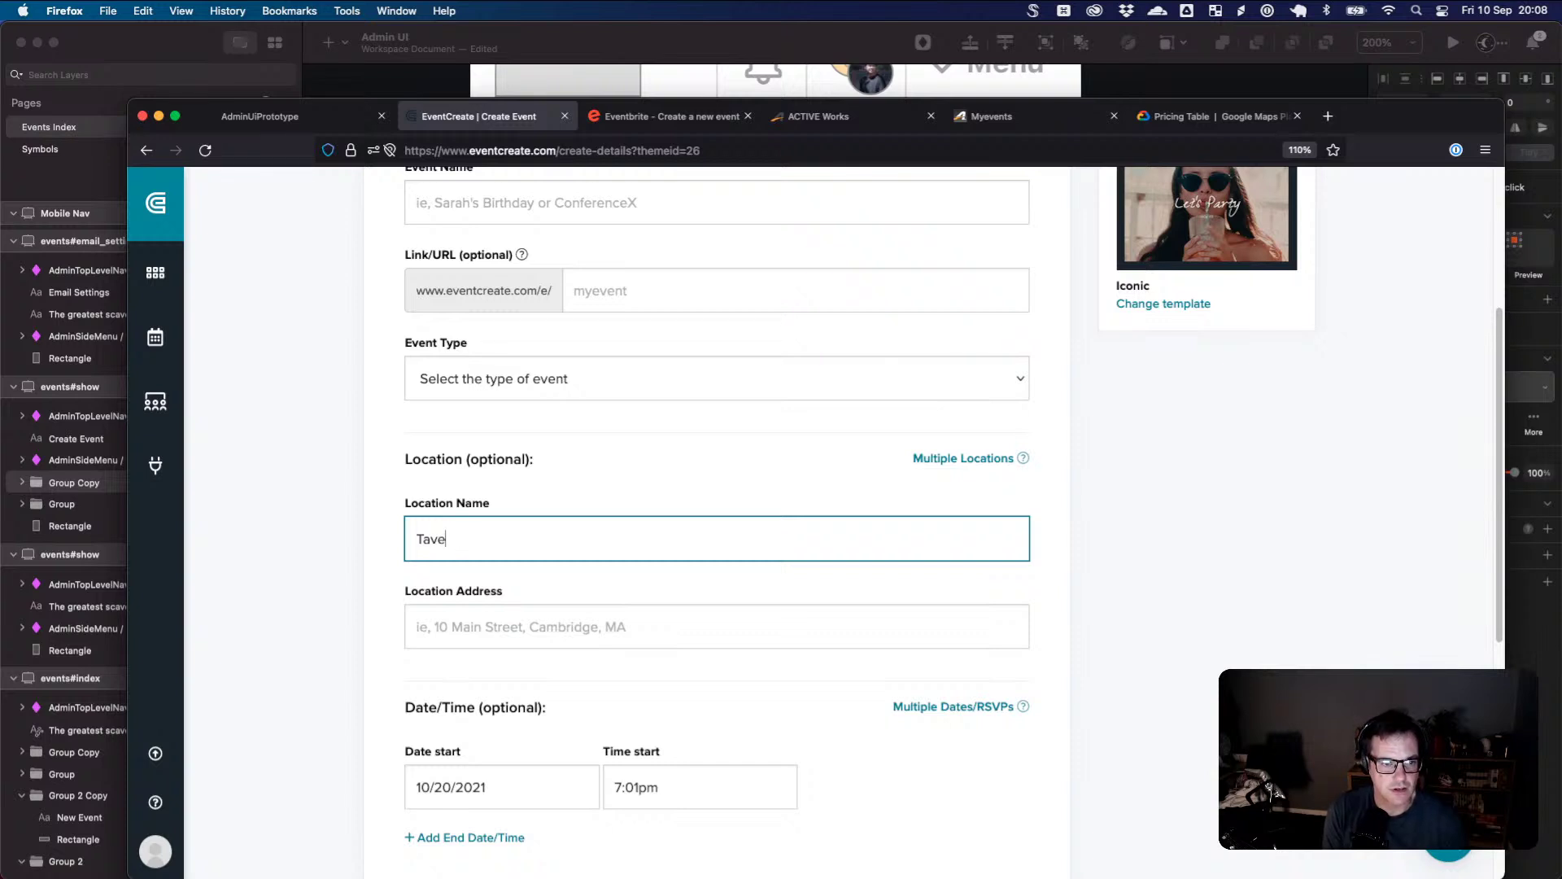
key(Tab)
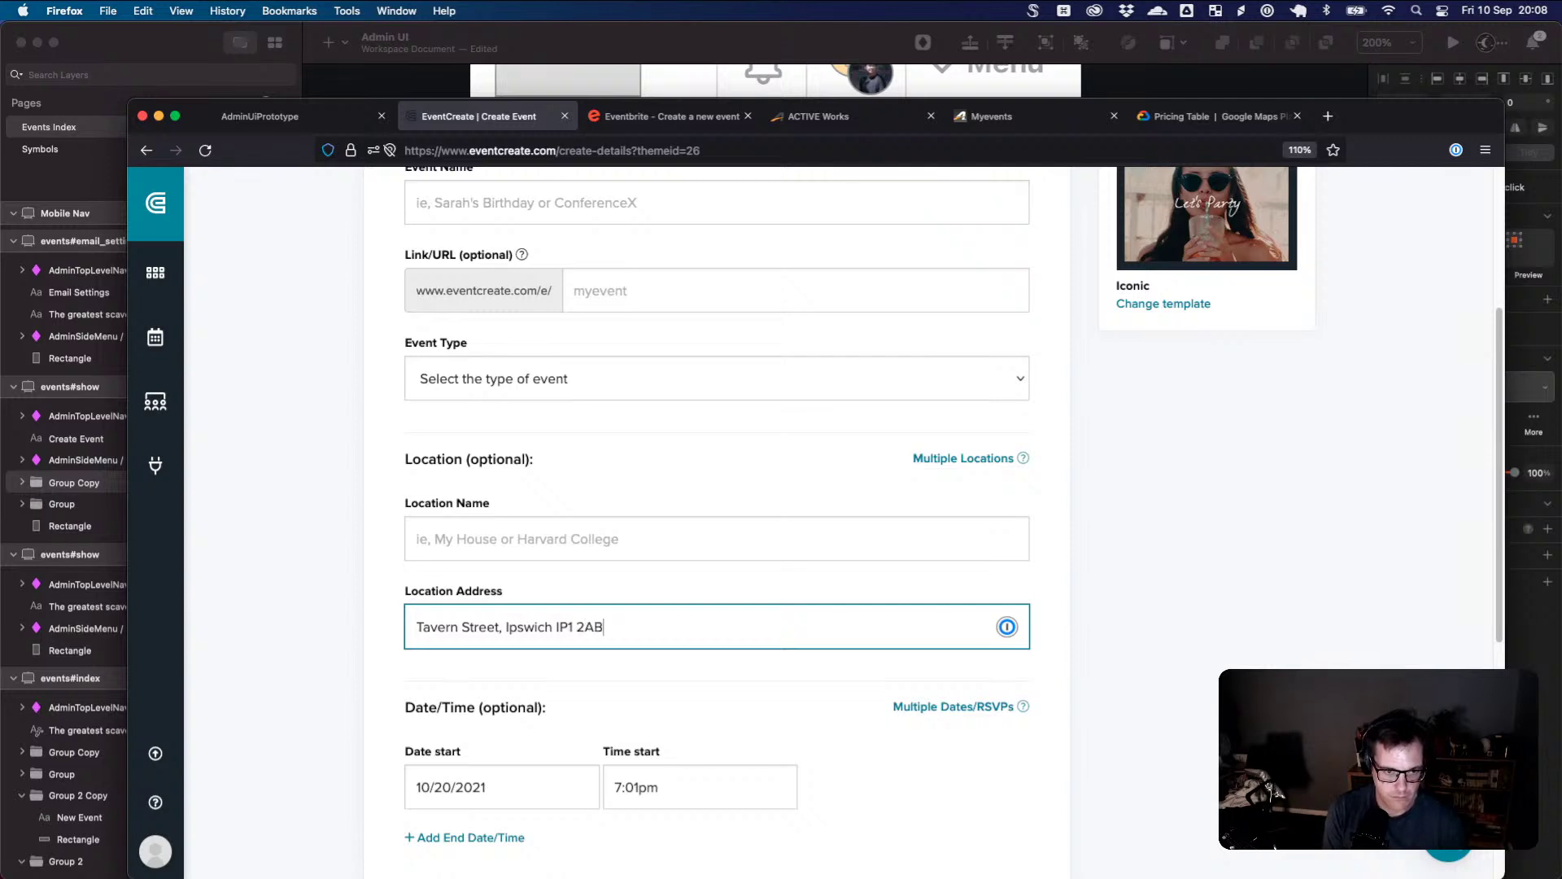
- Prefix the street address with the house number 123
scroll(472, 504, down, 4)
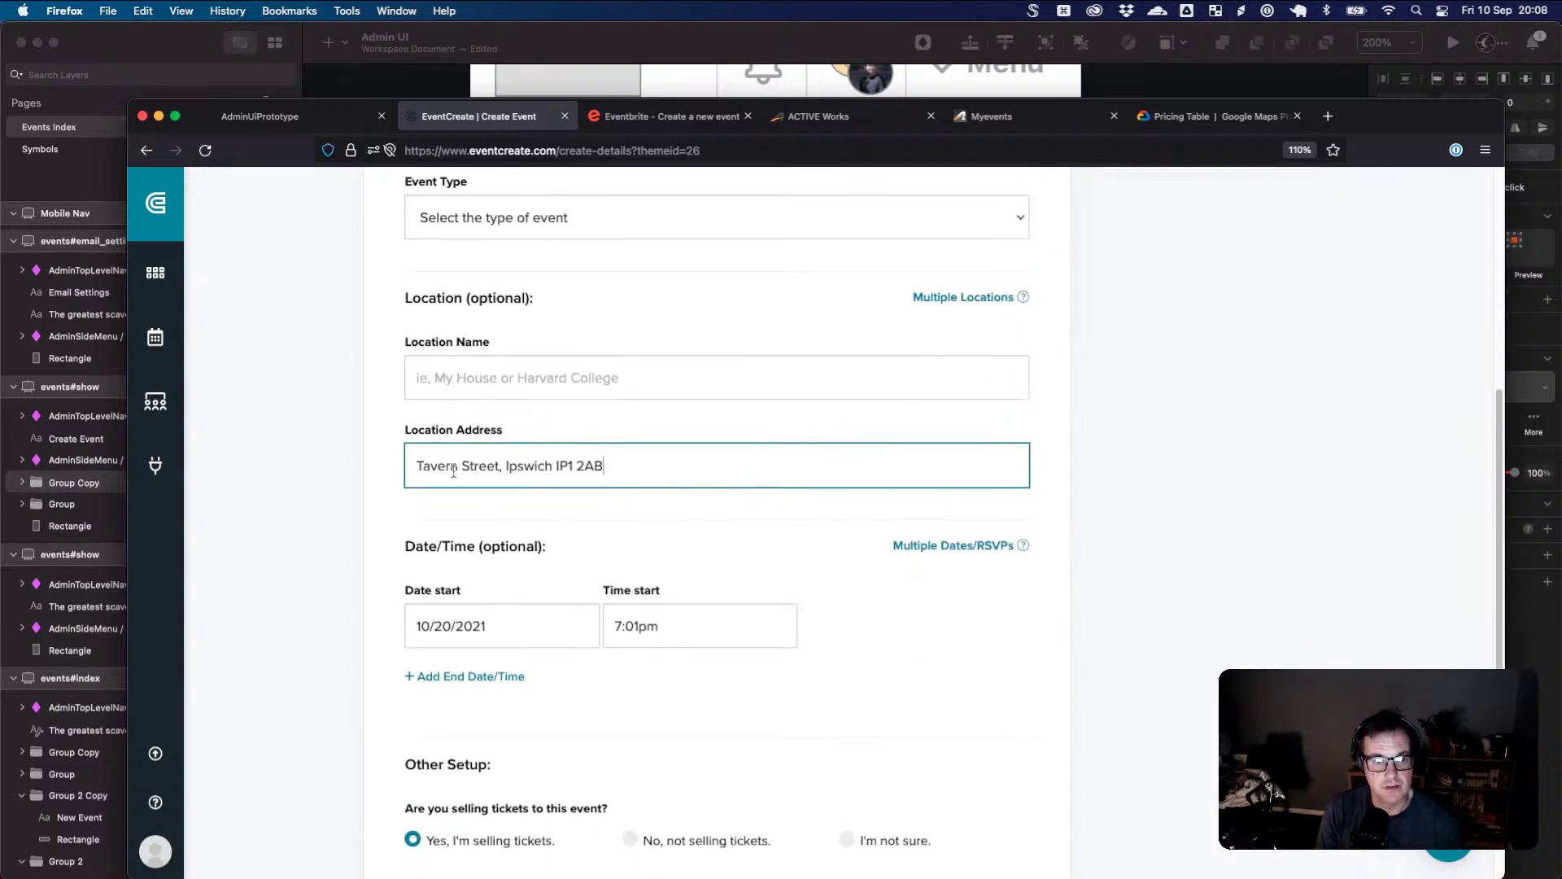
scroll(453, 472, down, 2)
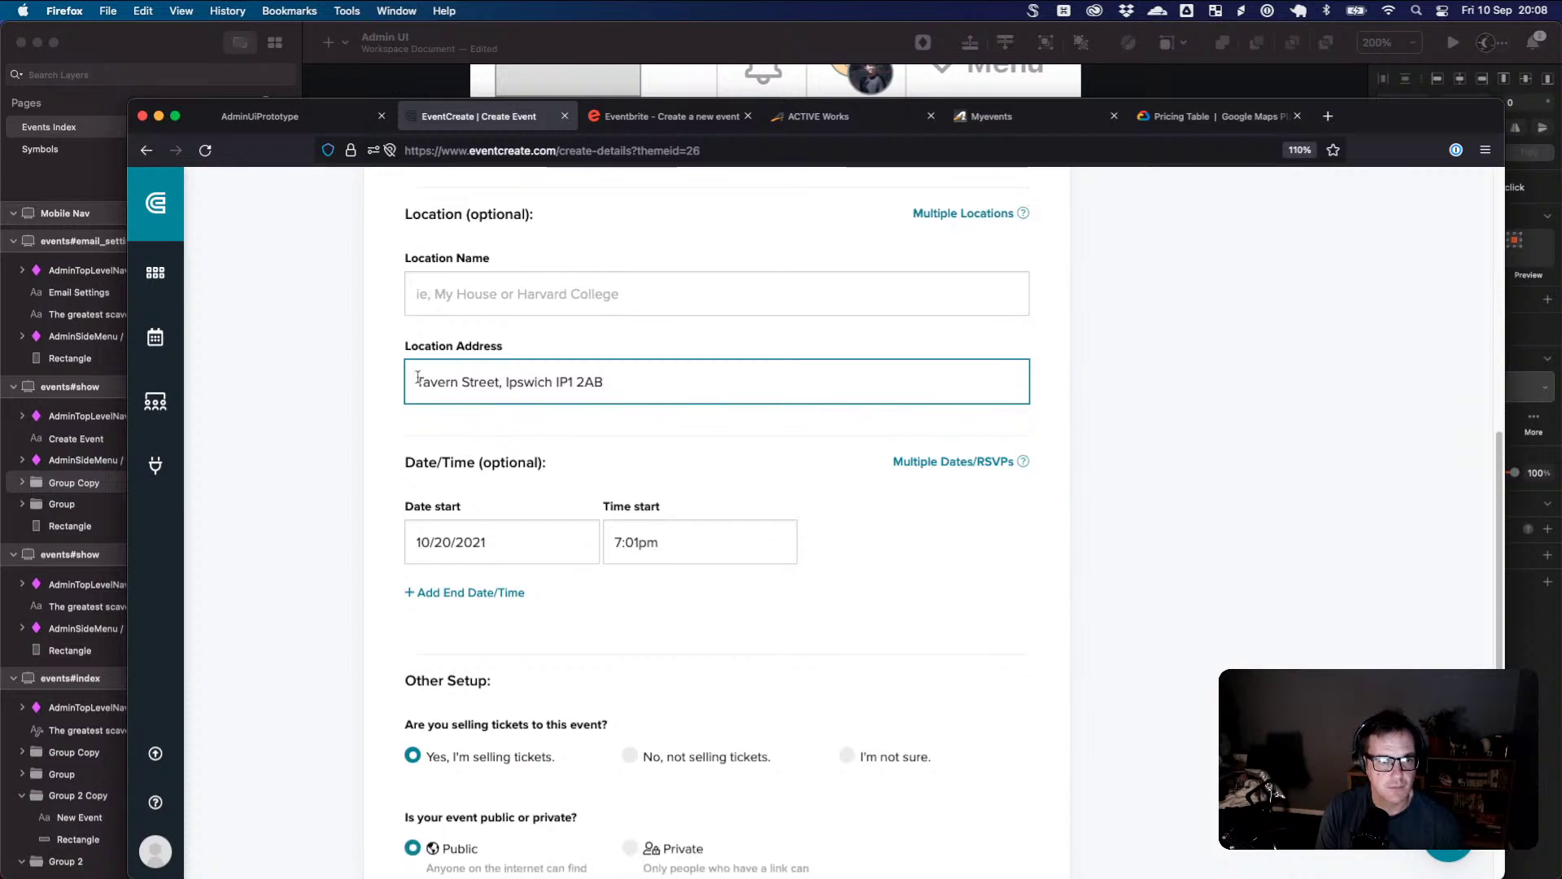
click(418, 381)
text(123)
scroll(586, 440, down, 2)
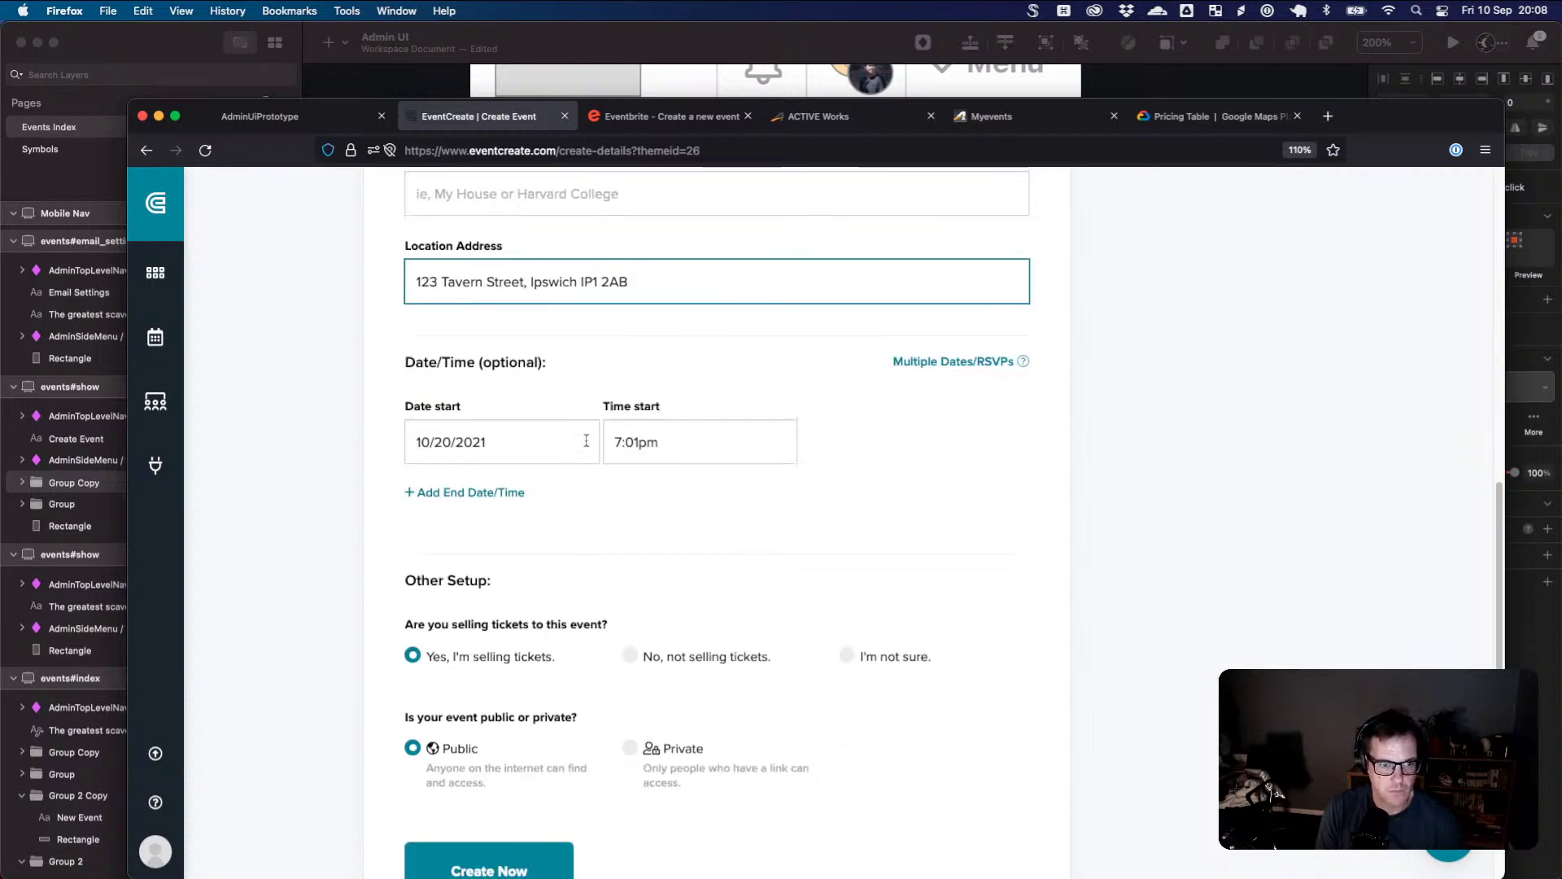
scroll(600, 454, up, 15)
scroll(607, 451, down, 7)
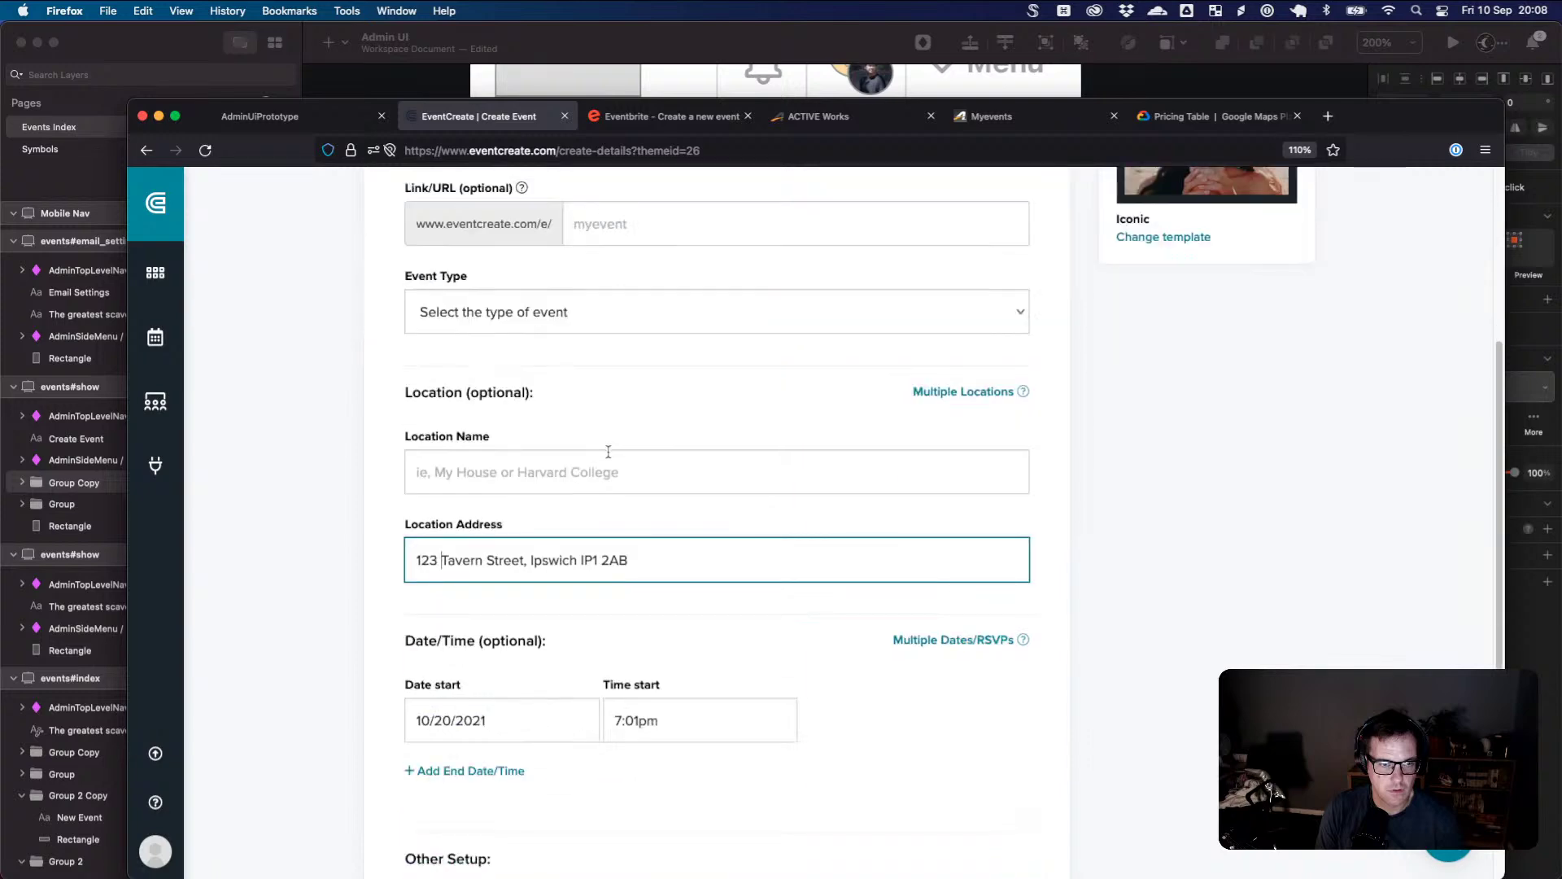
scroll(608, 456, down, 7)
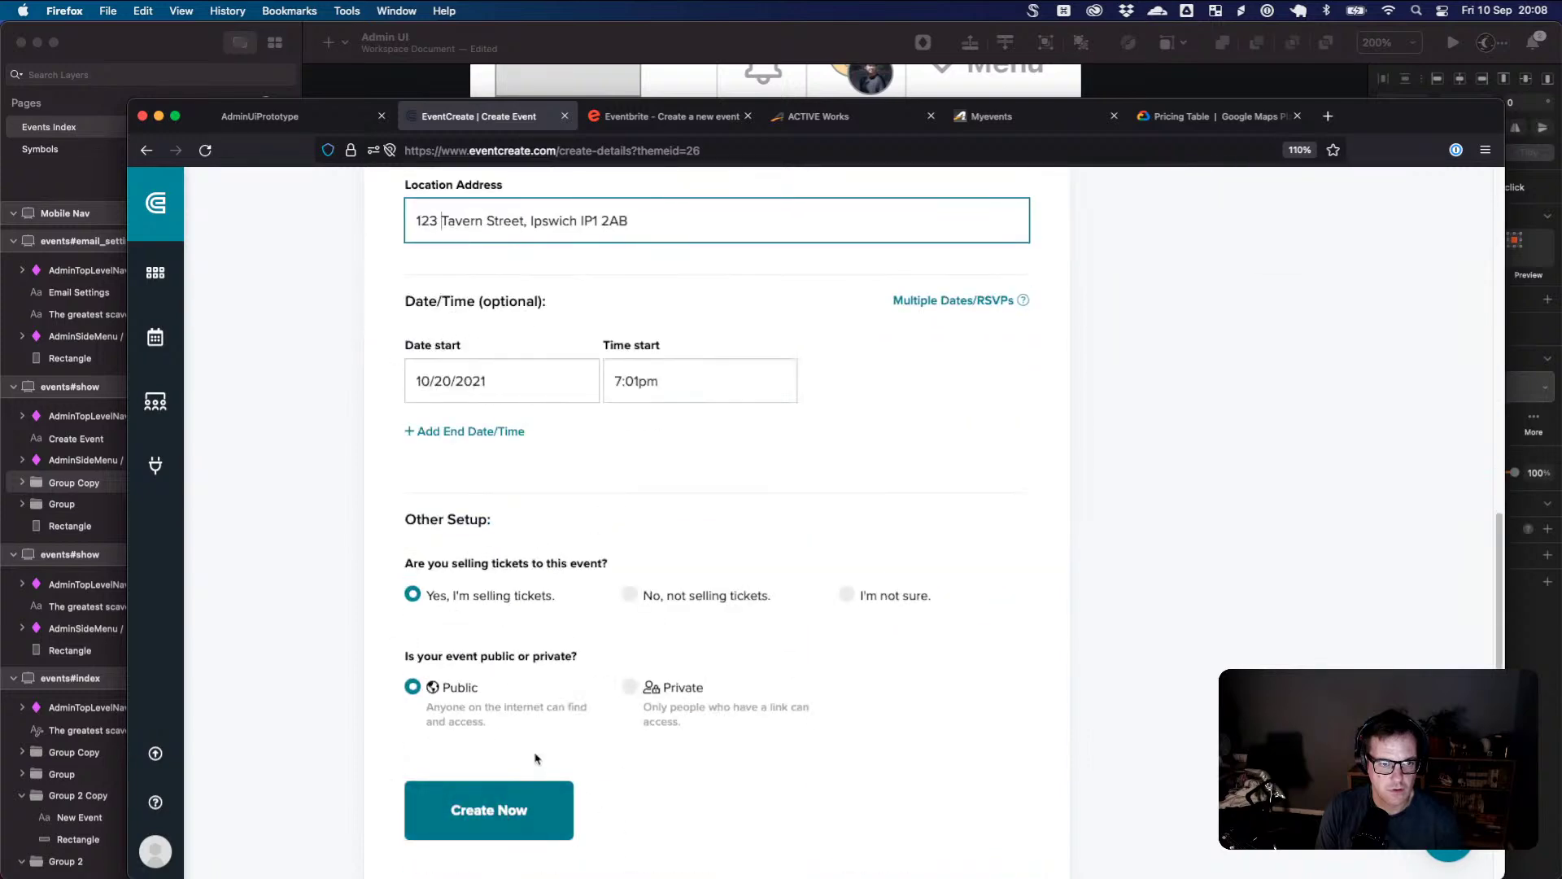
scroll(536, 758, up, 8)
- Select the address text, including the word 'Tavern' and the whole address line
drag(529, 624, 433, 602)
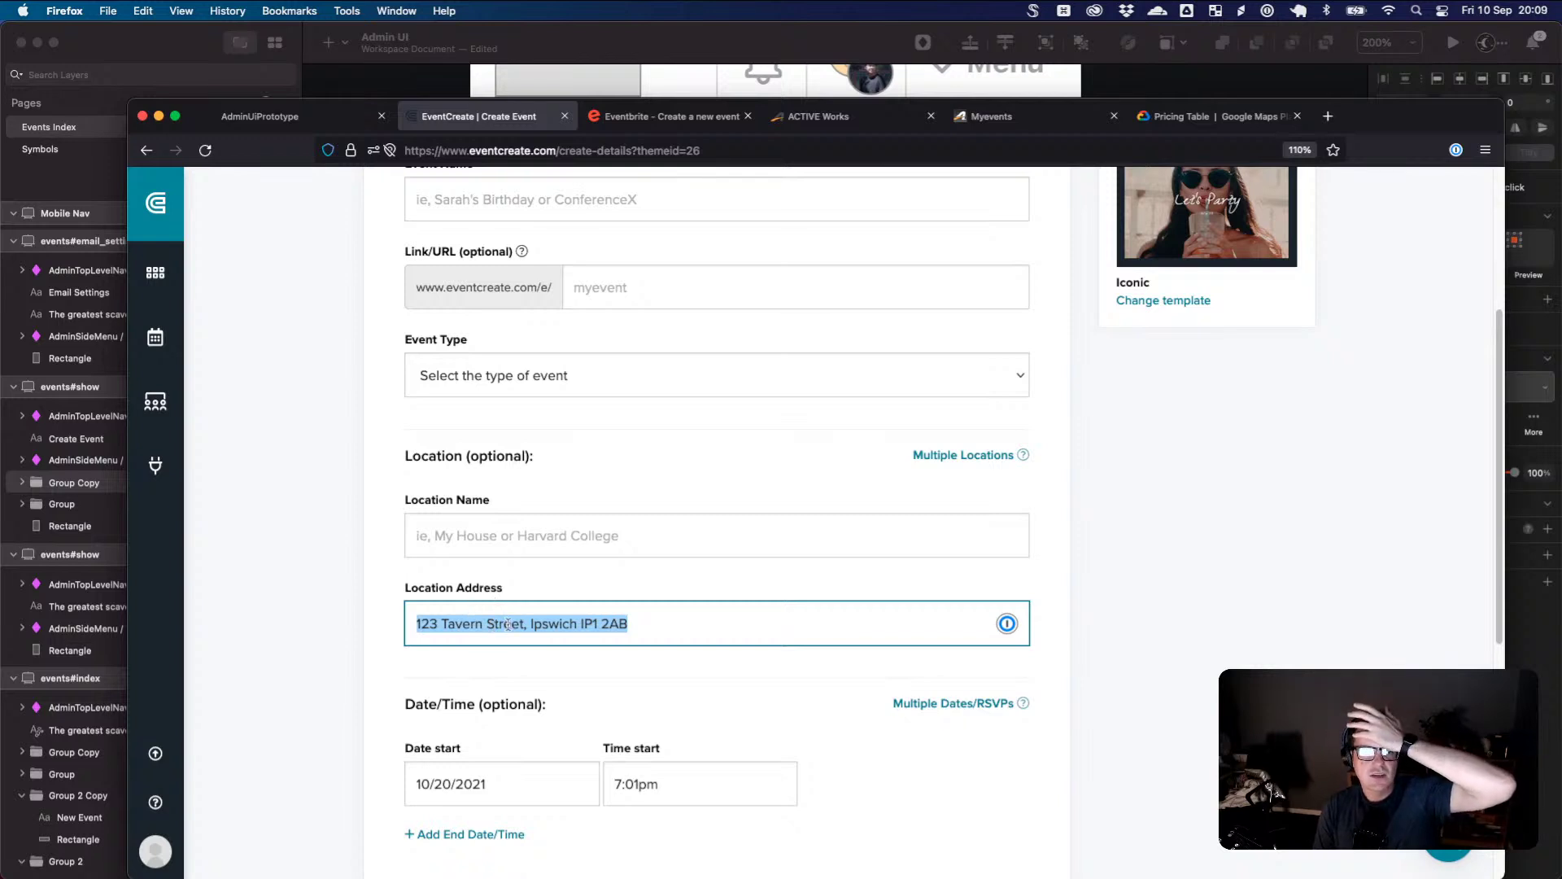
click(462, 623)
triple_click(483, 624)
click(461, 624)
double_click(445, 623)
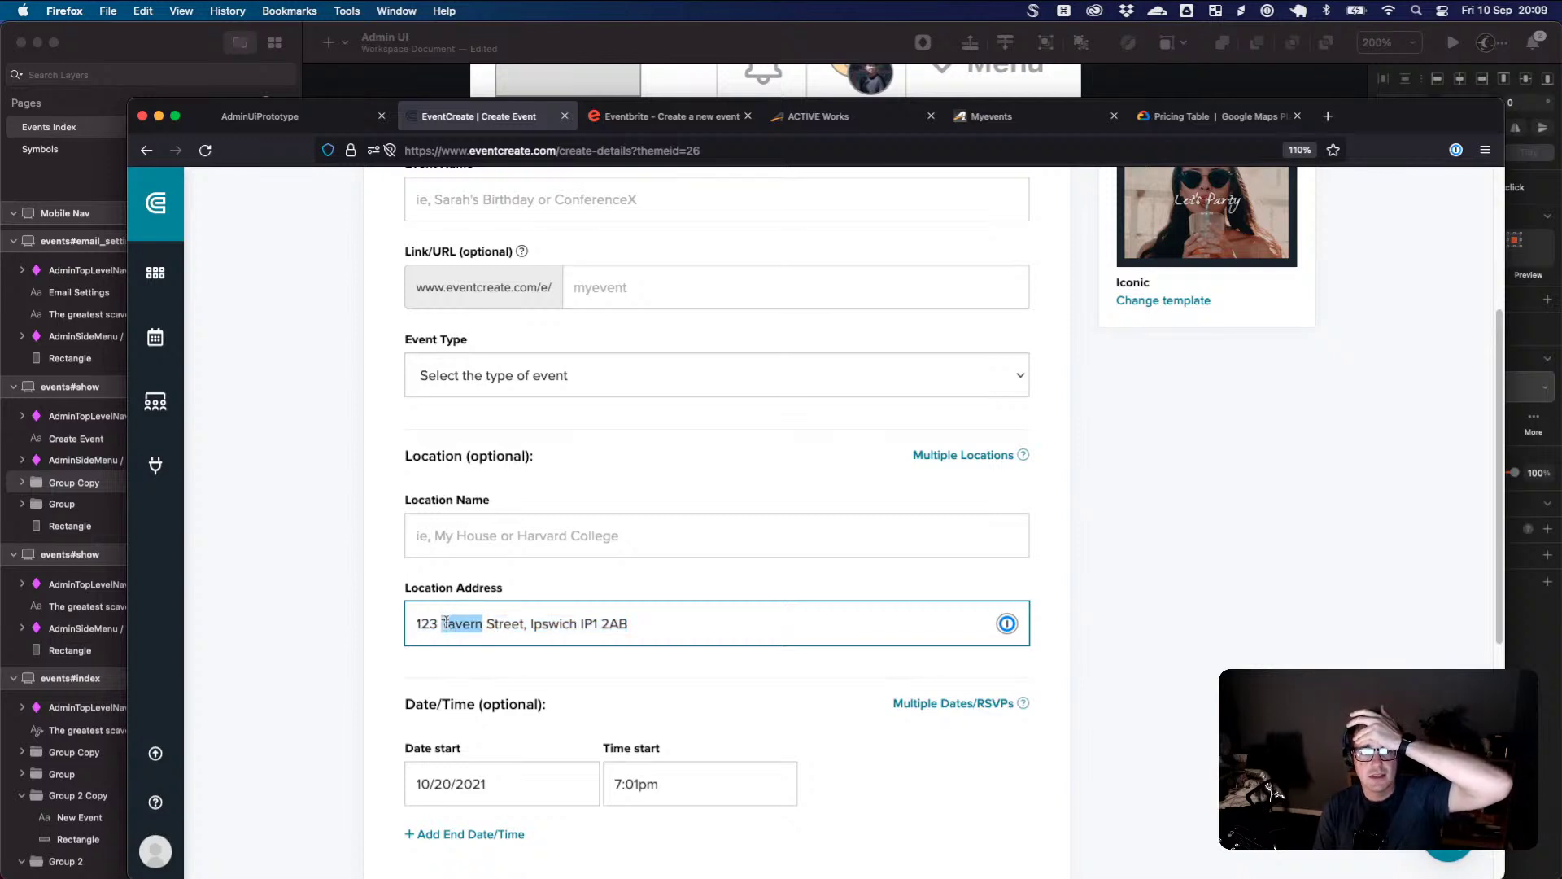
triple_click(445, 622)
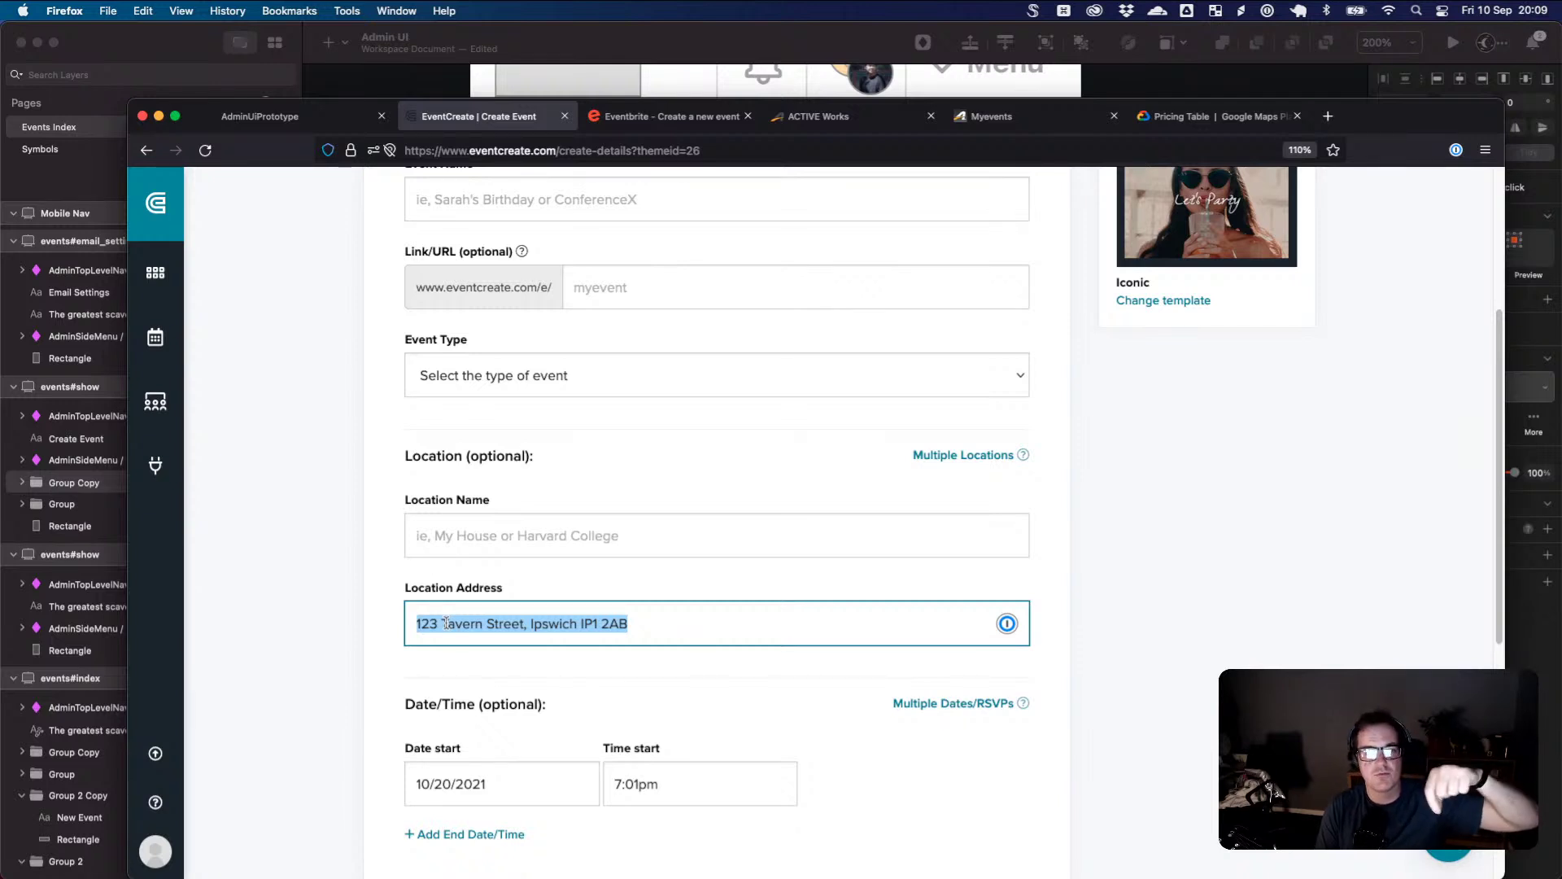
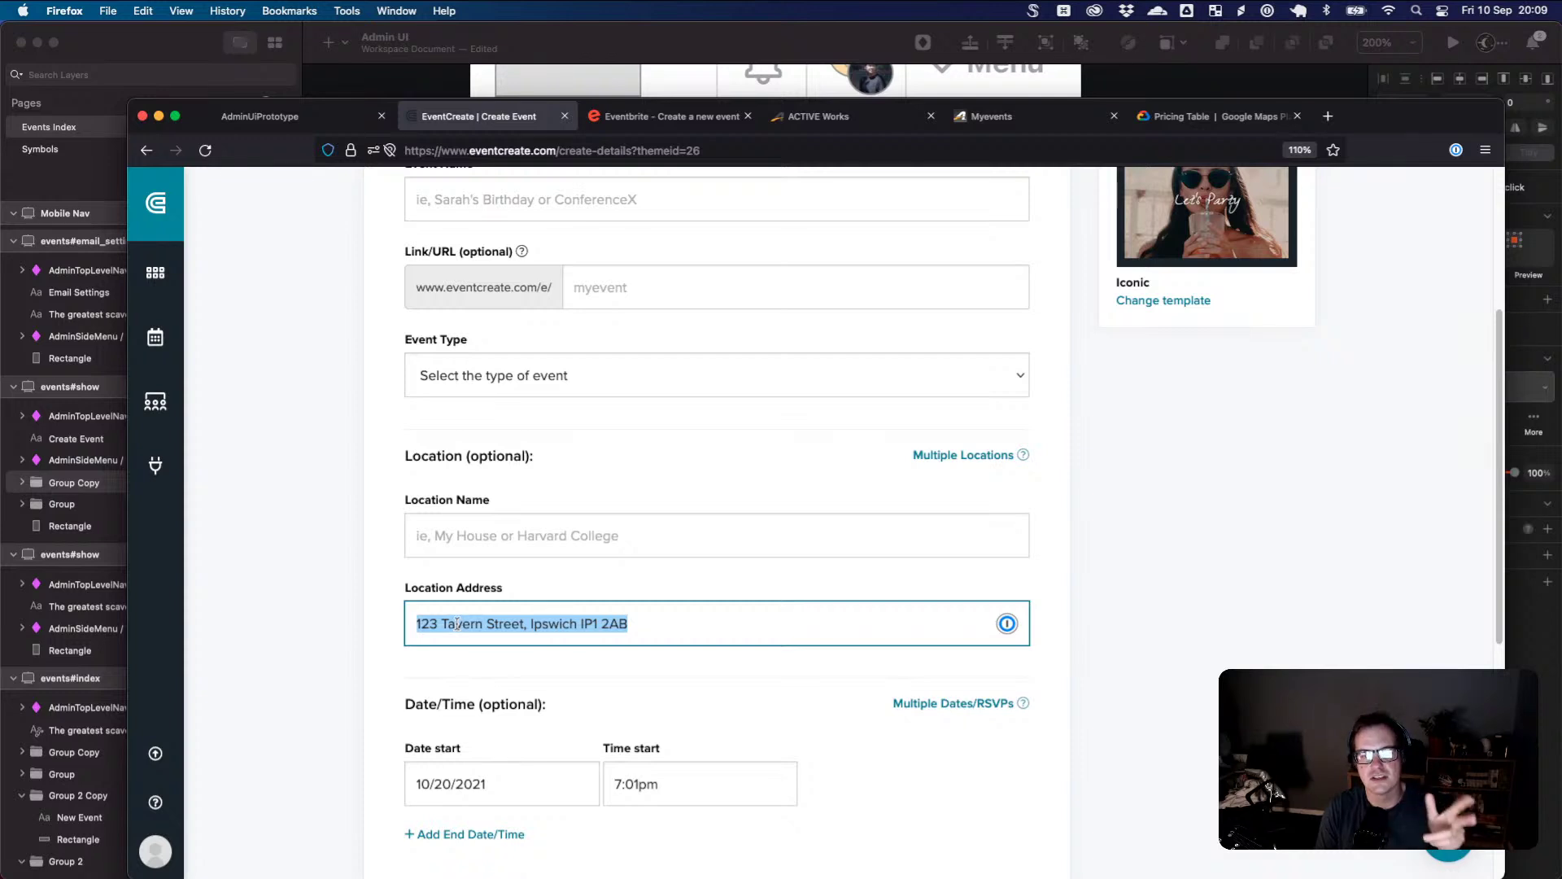
- Reselect the full Location Address text, then switch to the Myevents browser tab
click(526, 612)
triple_click(562, 623)
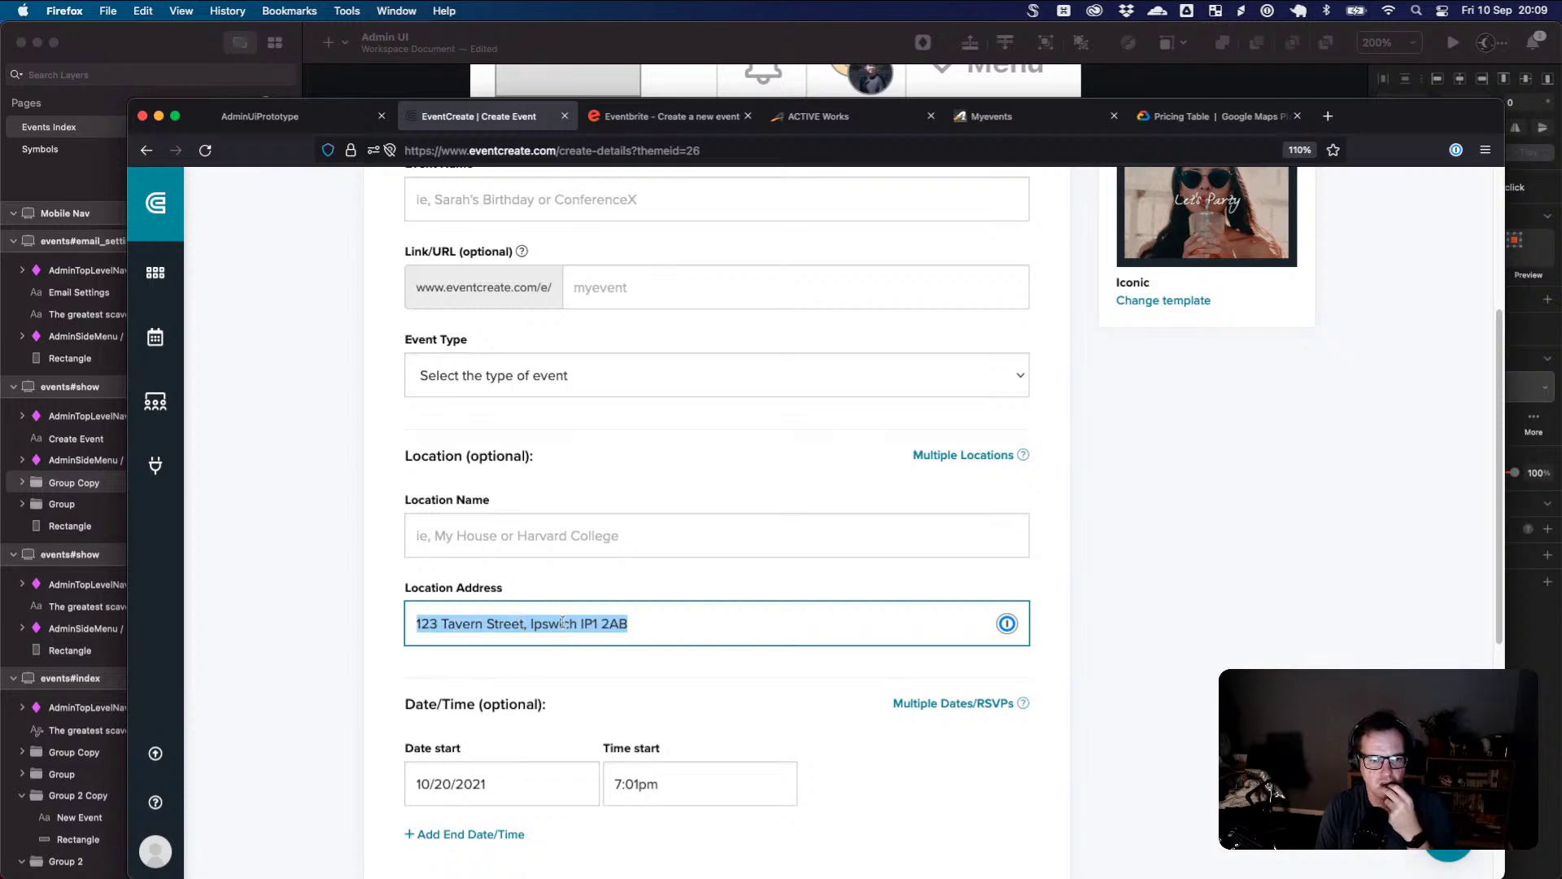
triple_click(502, 623)
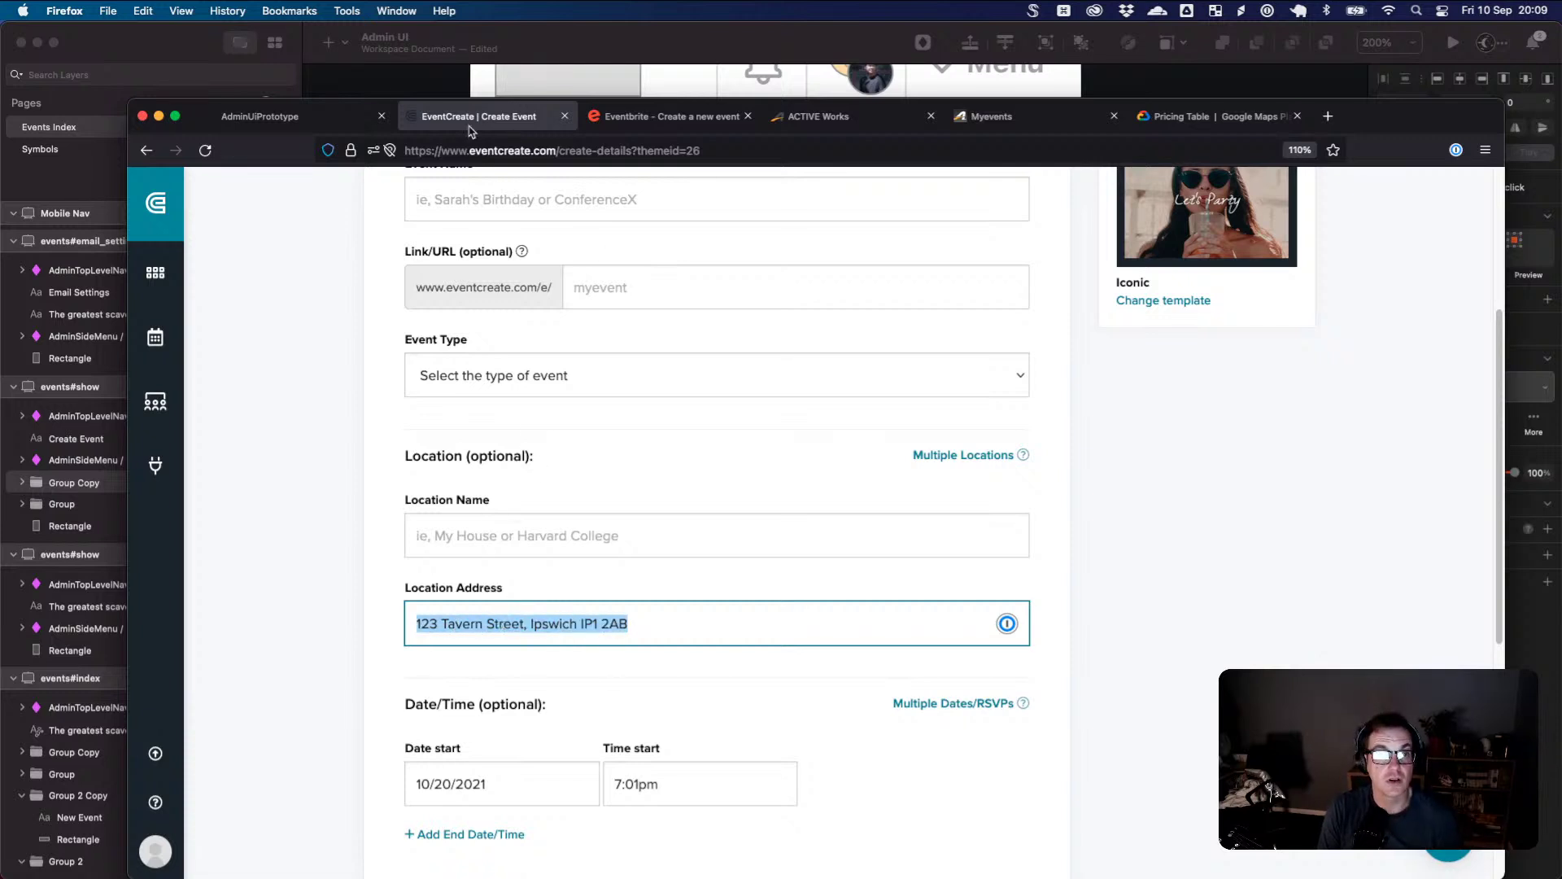
click(1001, 122)
- In ACTIVE Works, inspect the saved Location list and Add location form, then close both unsaved
click(864, 116)
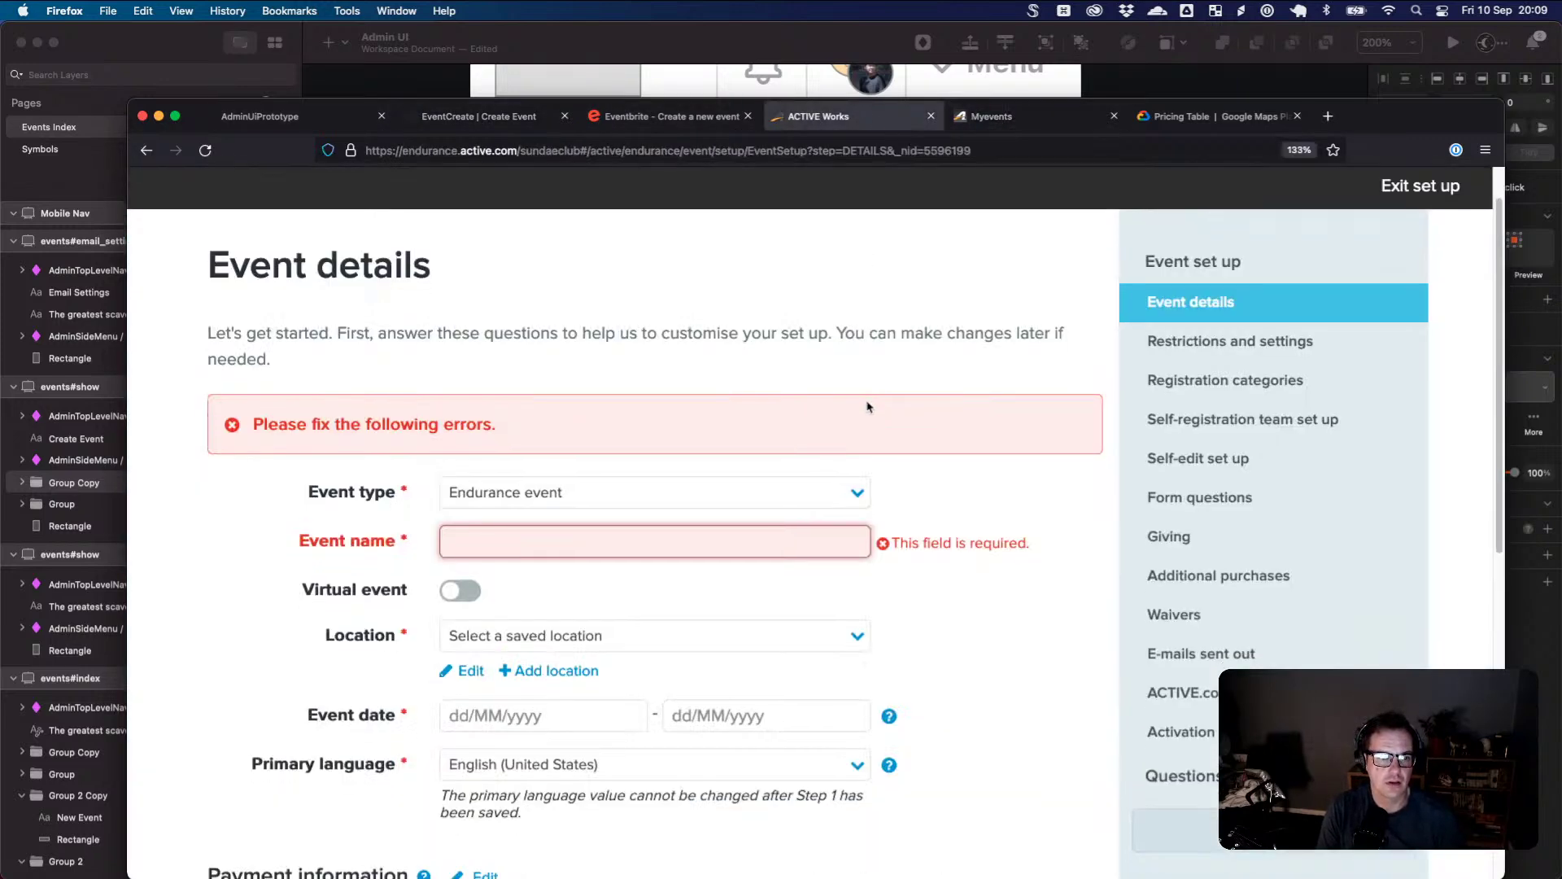
scroll(867, 406, down, 2)
click(647, 563)
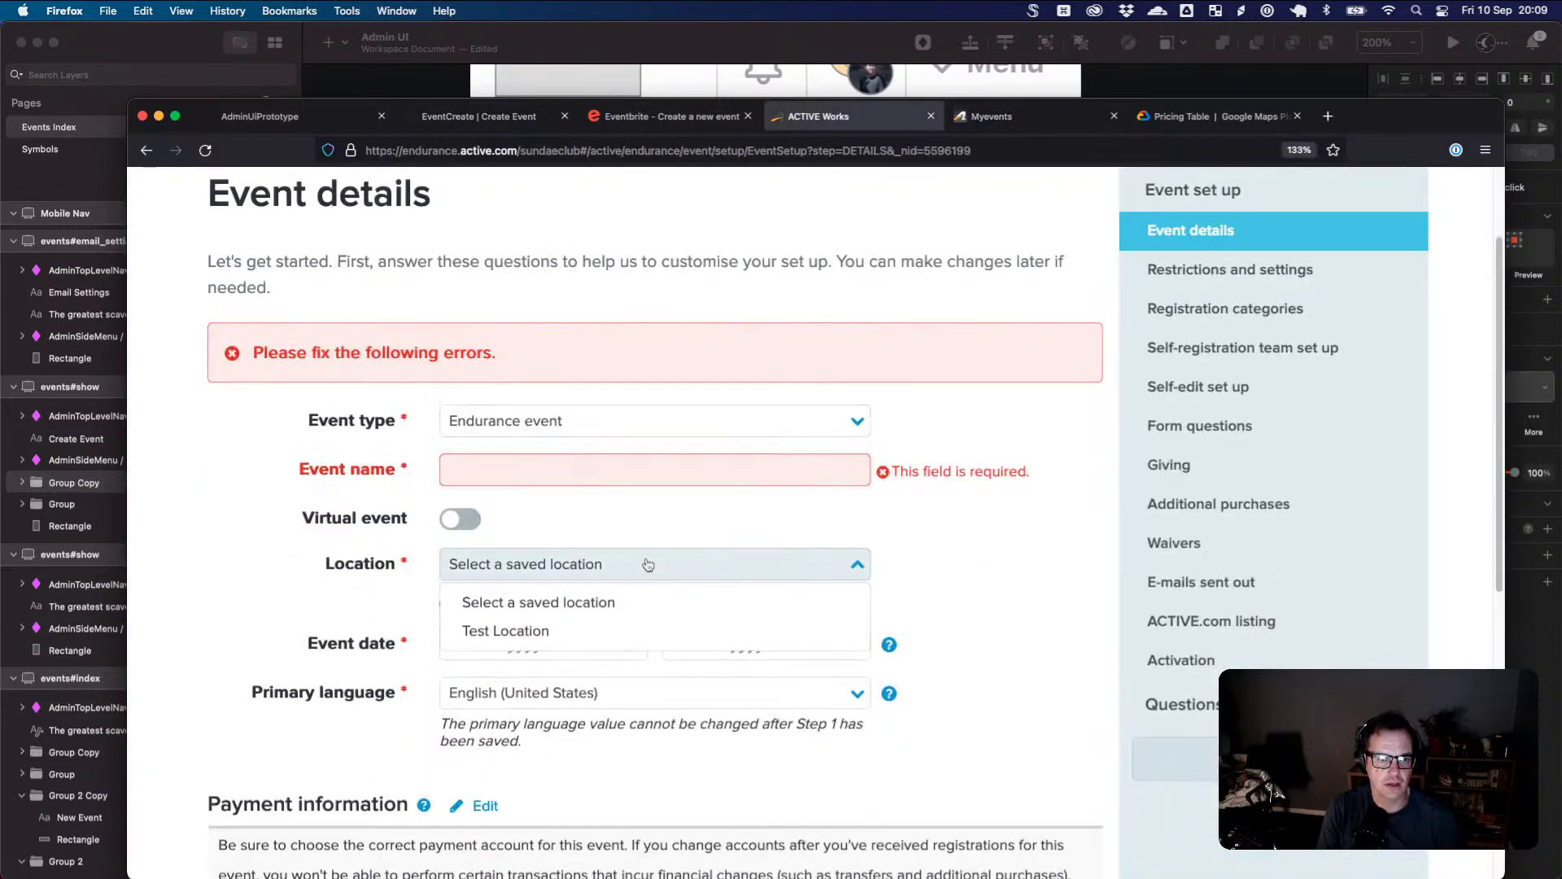
click(612, 602)
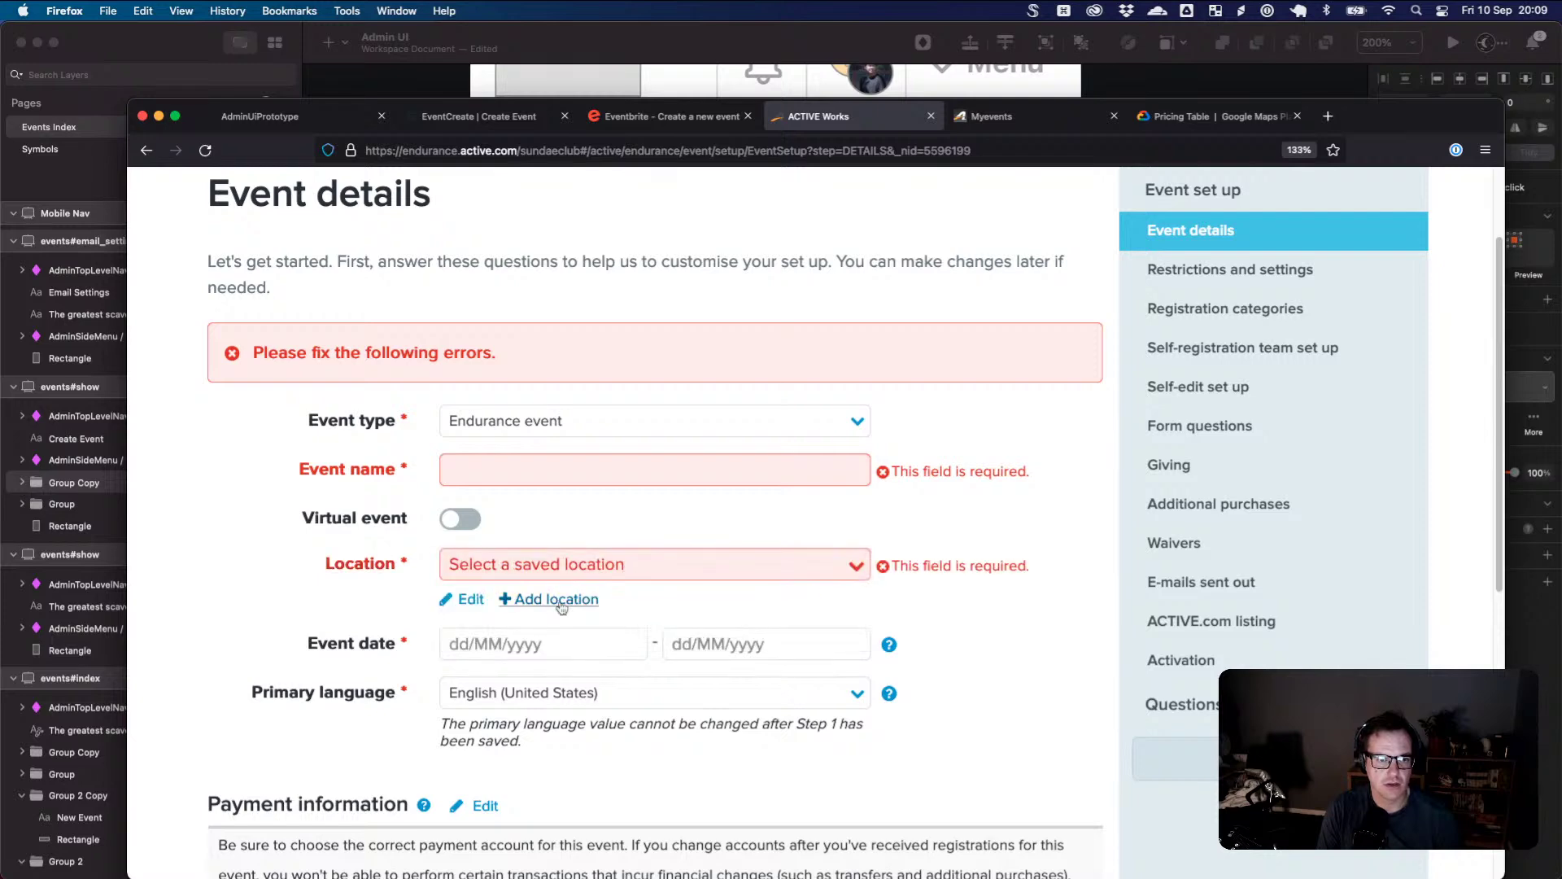
click(561, 602)
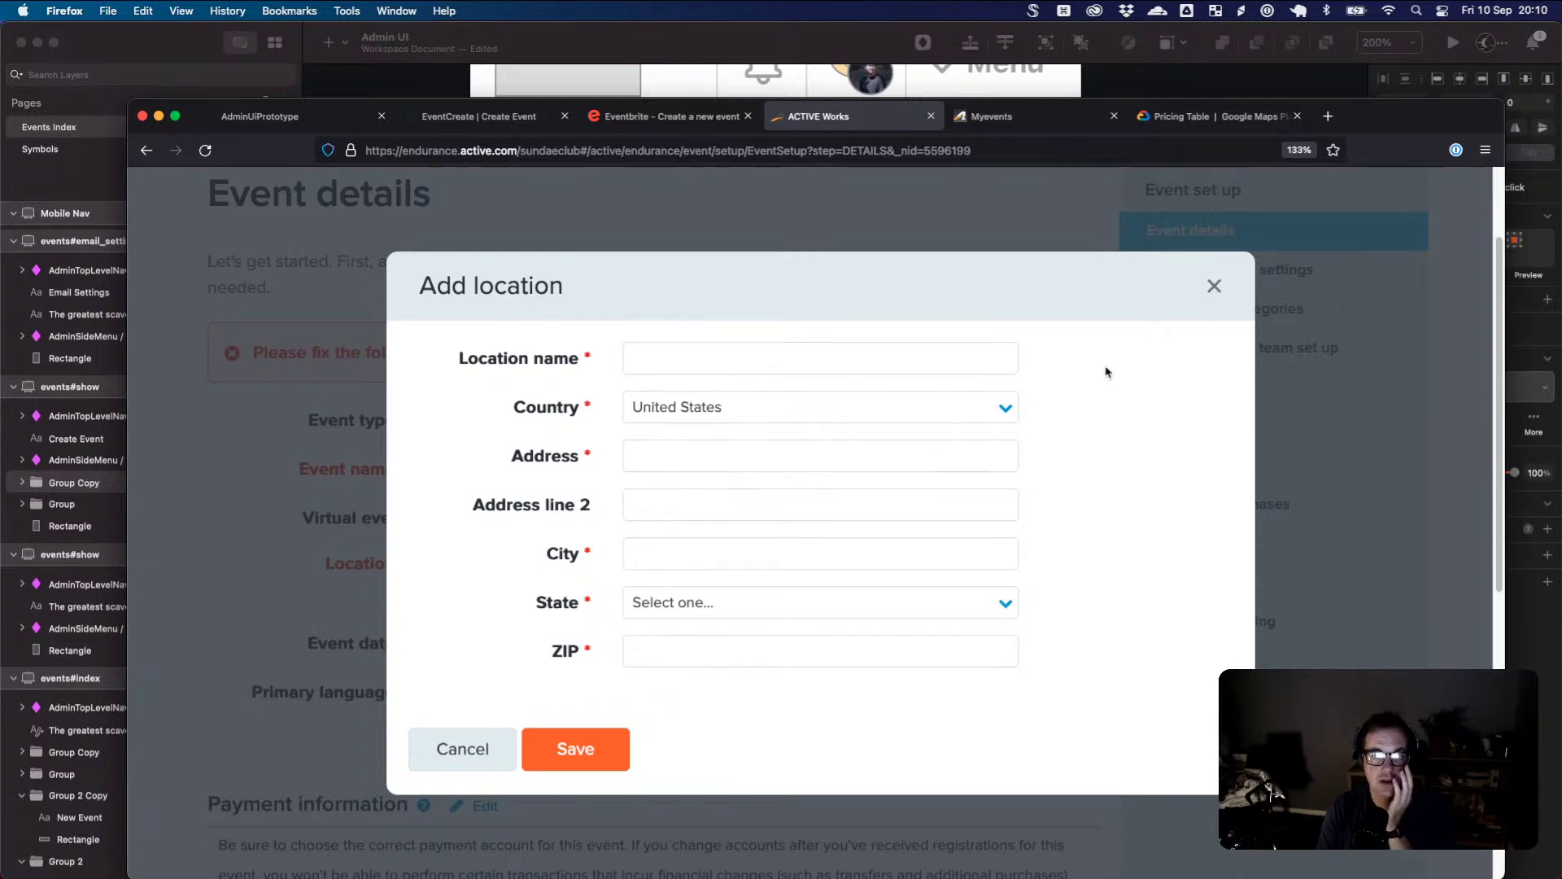
click(1208, 291)
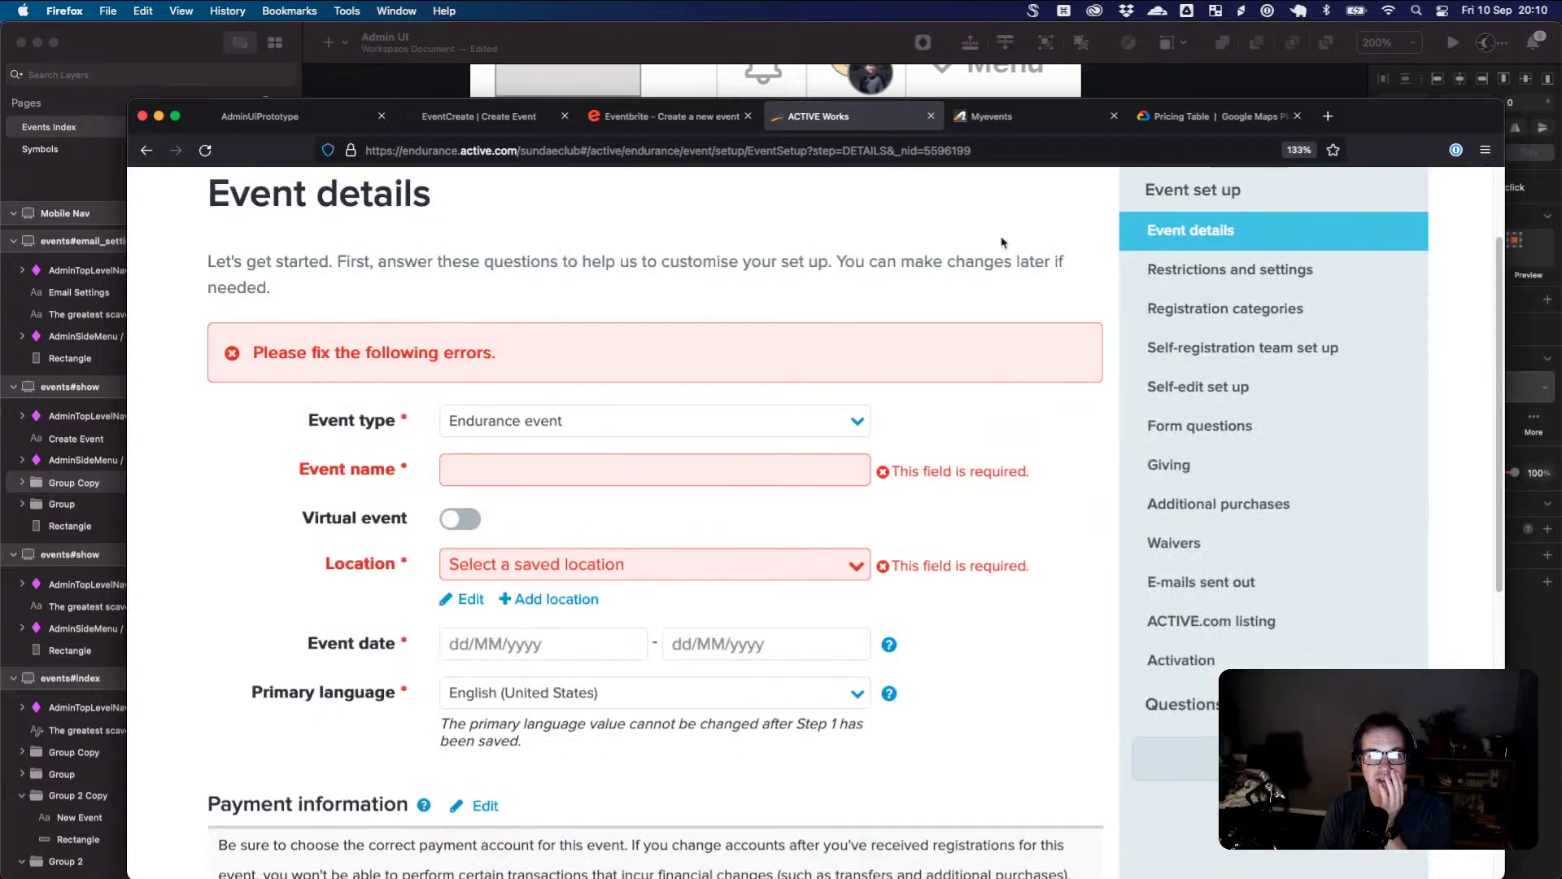
click(521, 120)
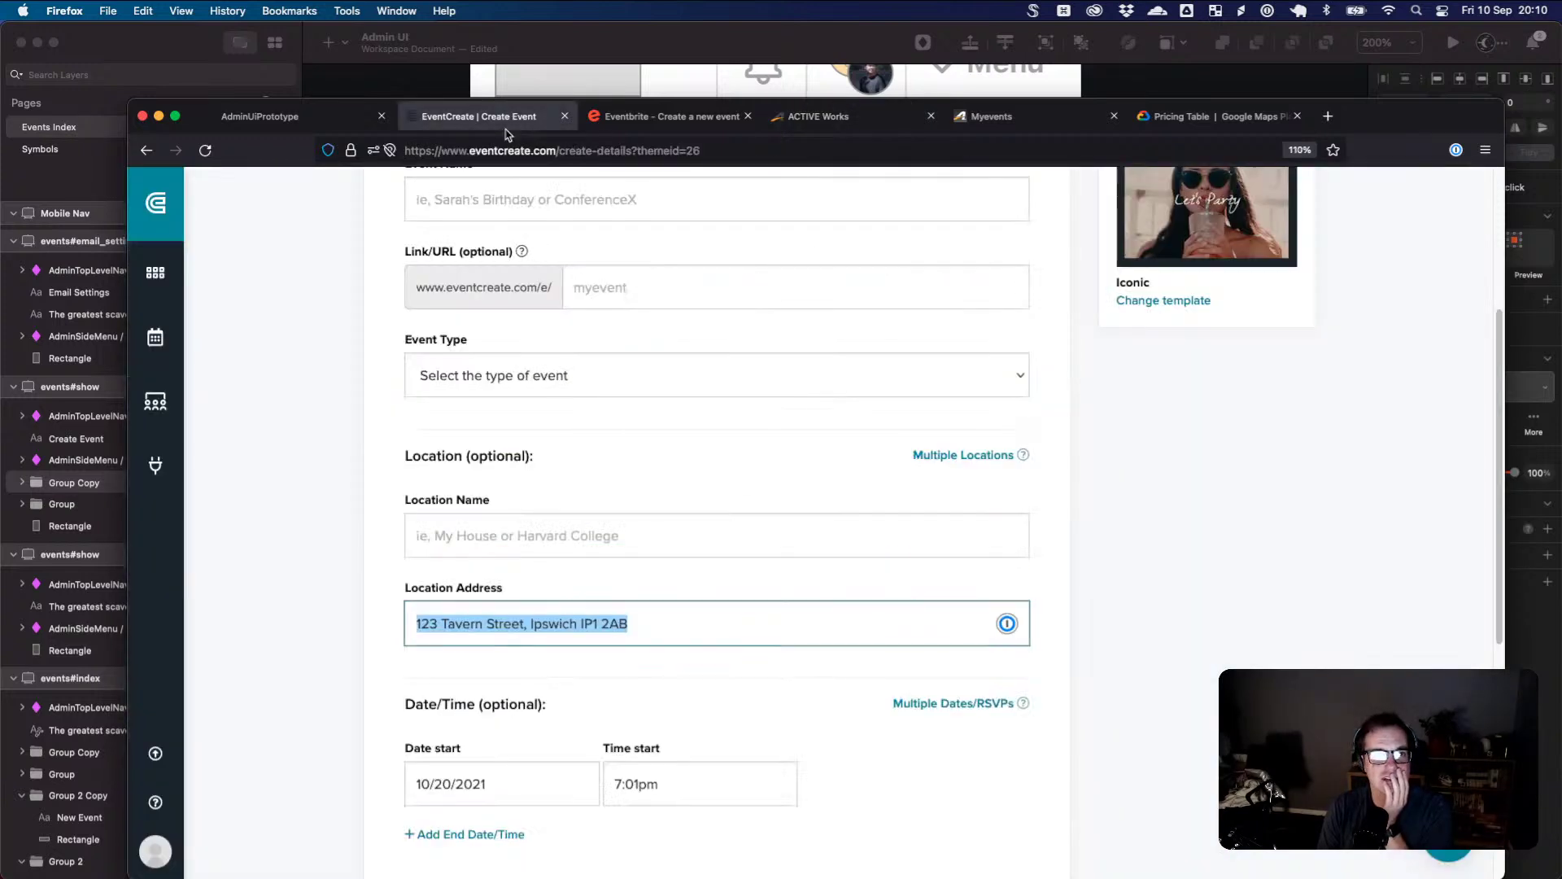
- Open Test Event's Event Details settings from the My Events list
double_click(483, 618)
triple_click(489, 618)
scroll(713, 623, up, 1)
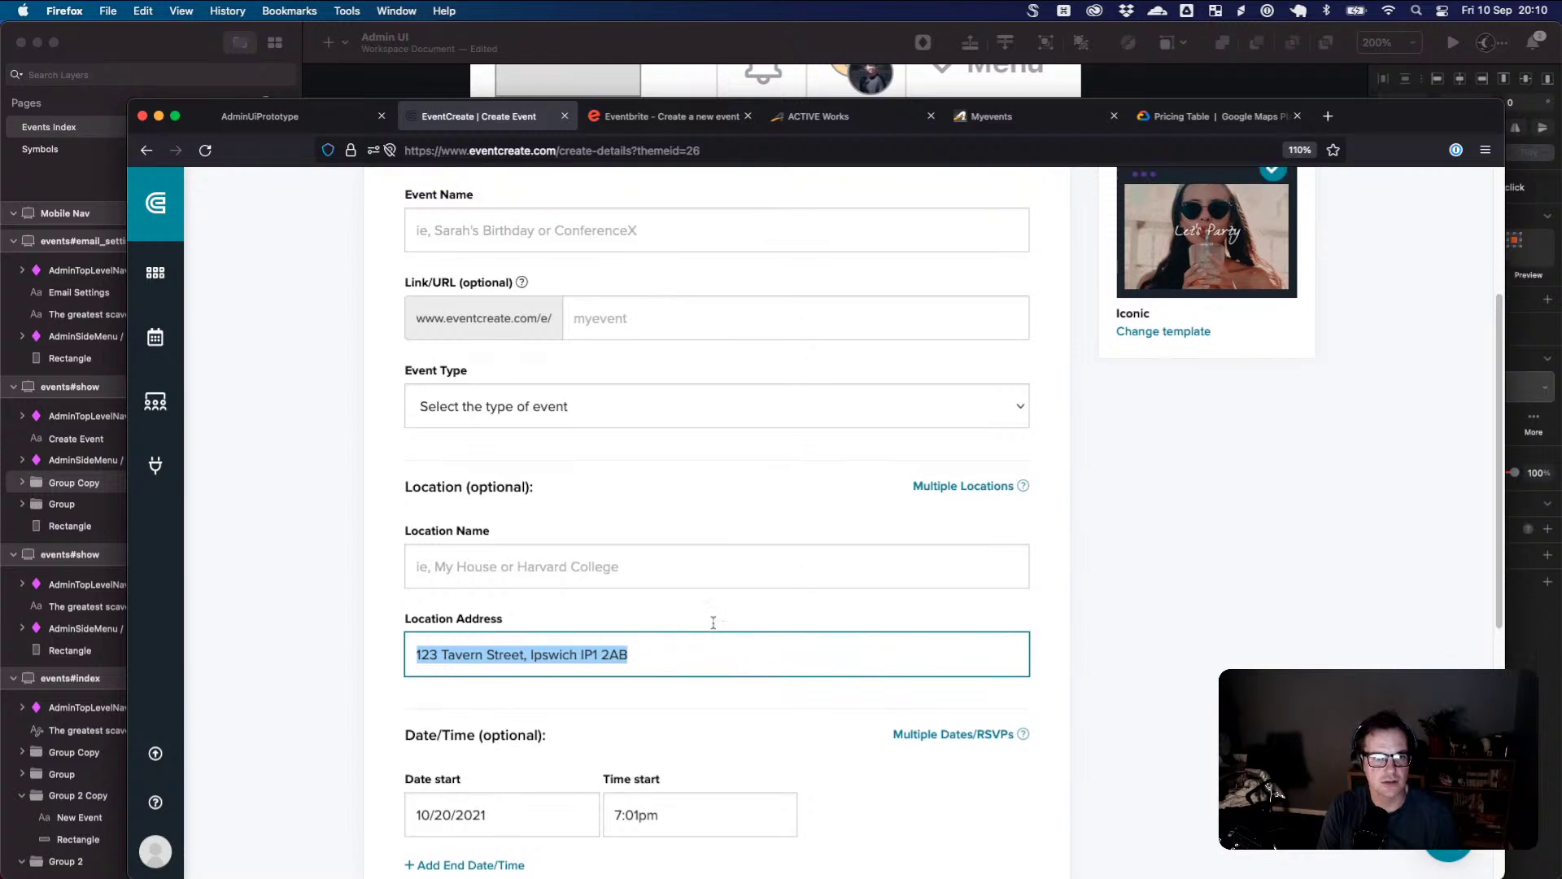
scroll(713, 623, up, 5)
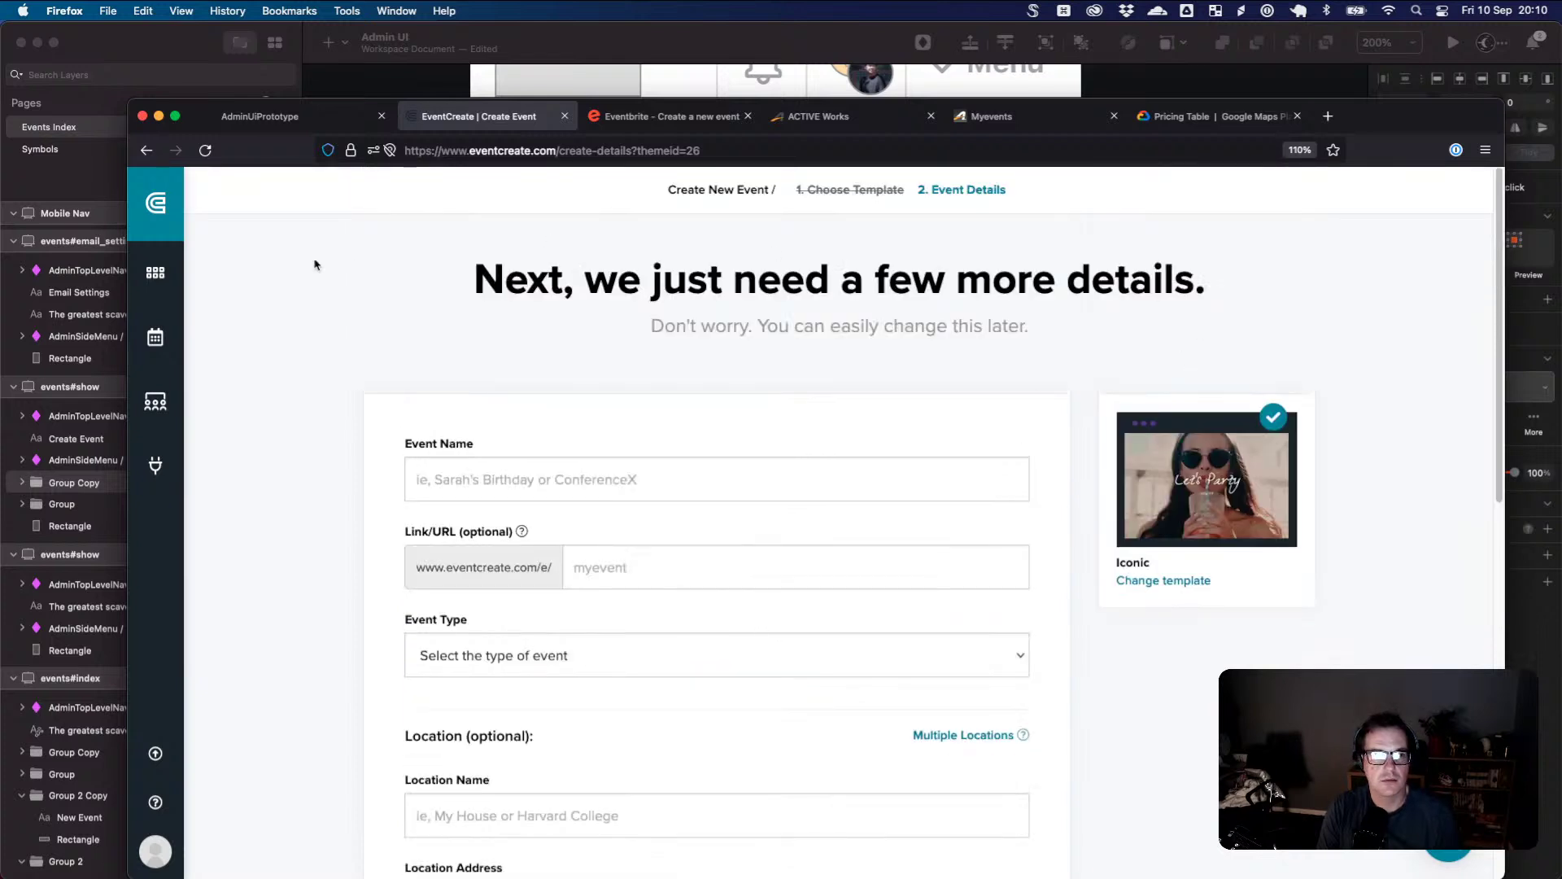
click(155, 273)
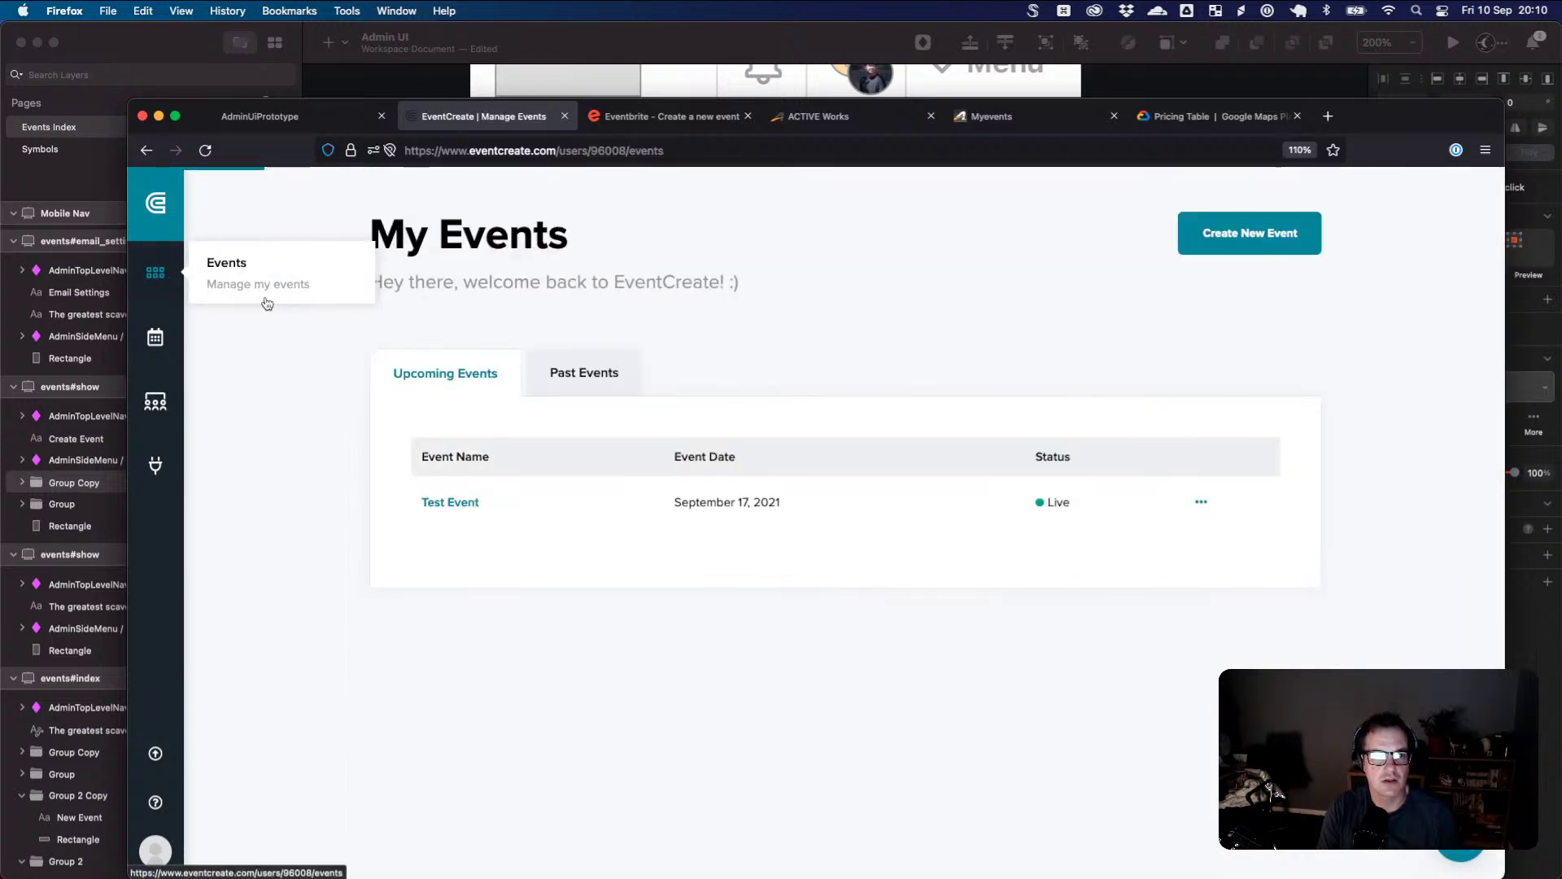
click(438, 503)
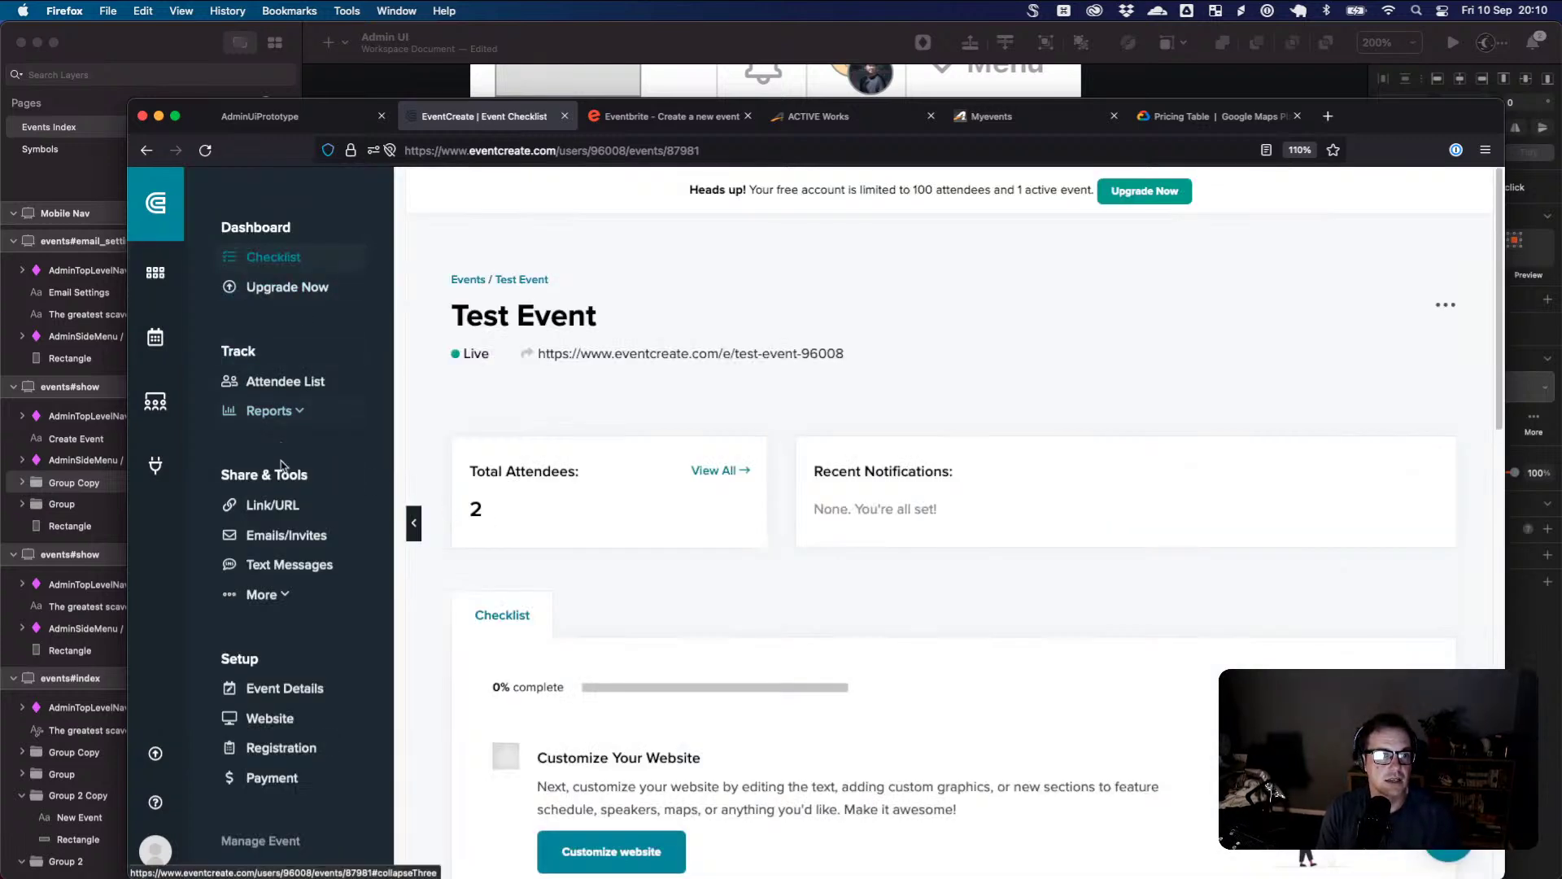
scroll(280, 469, down, 1)
click(361, 697)
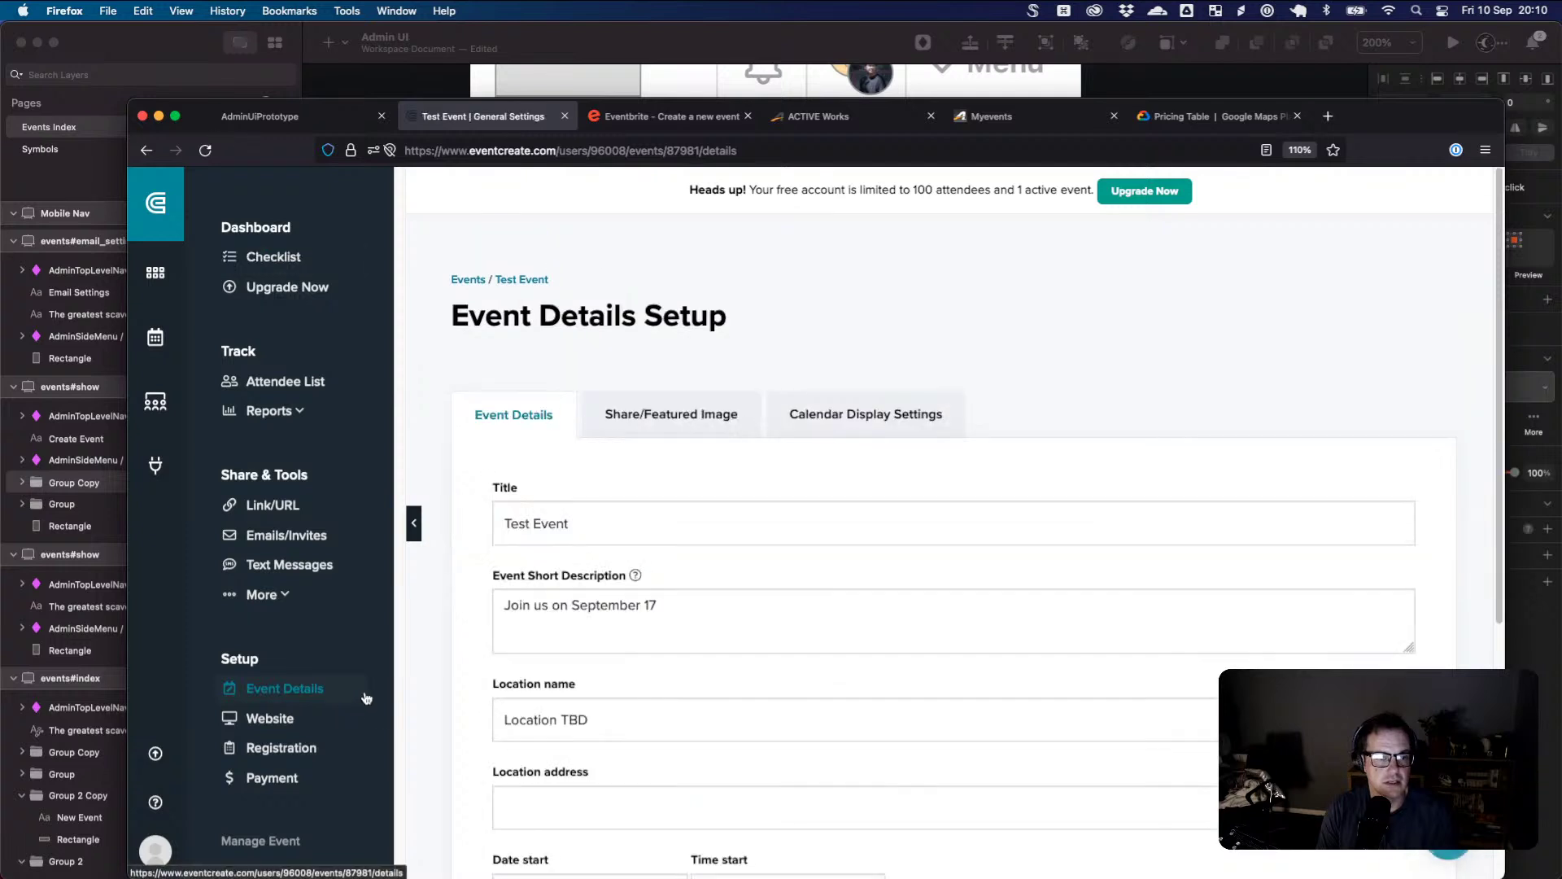
- Enter '123 Tavern Street, Ipswich' as the location address and save with Update Details
scroll(625, 646, down, 5)
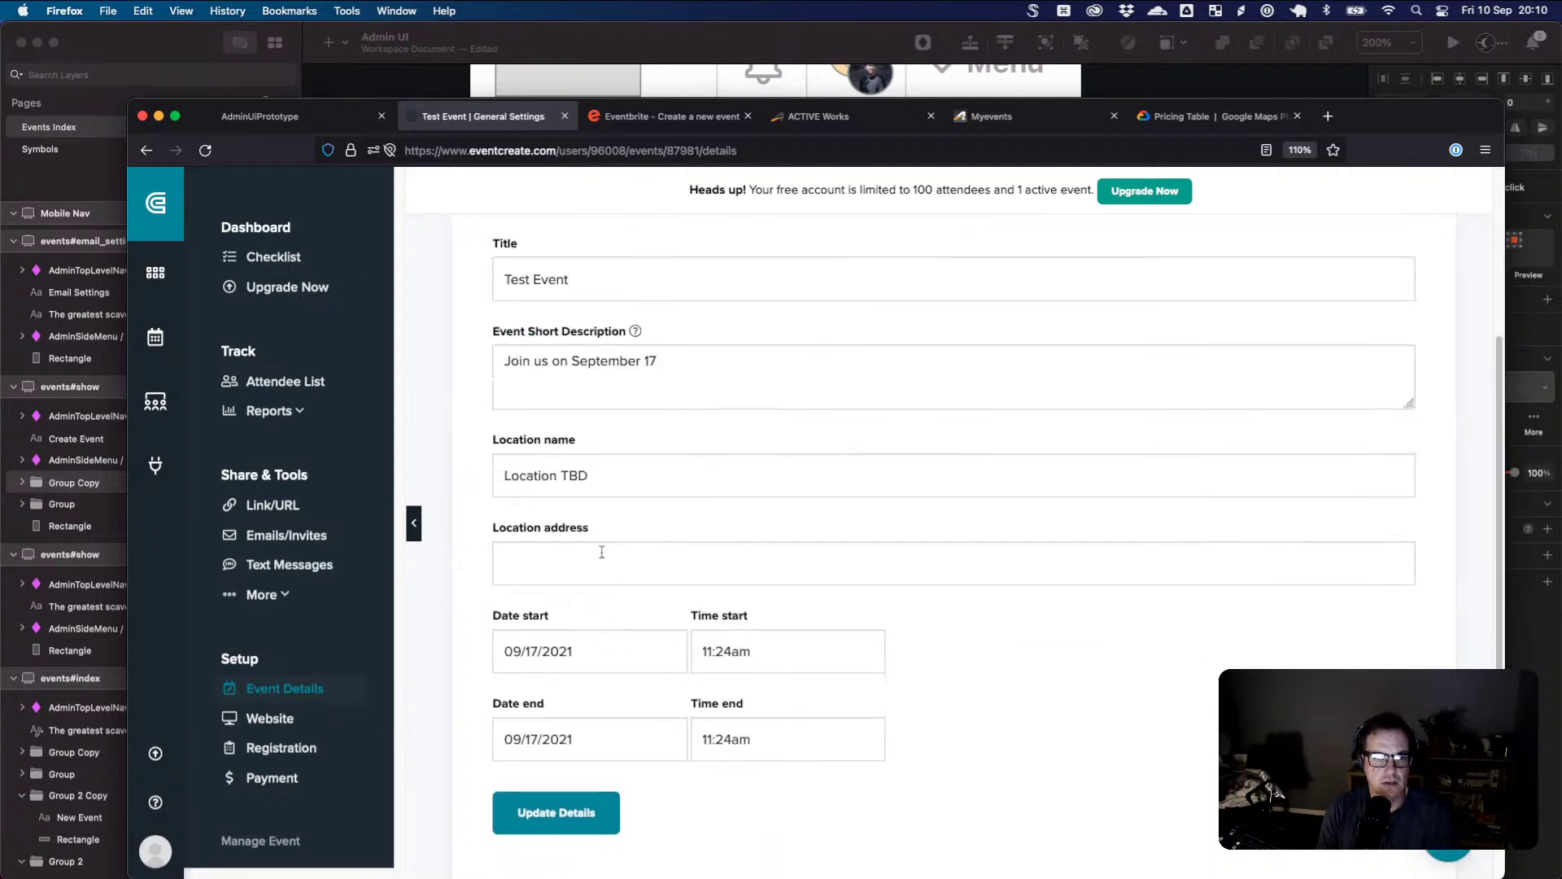
click(626, 561)
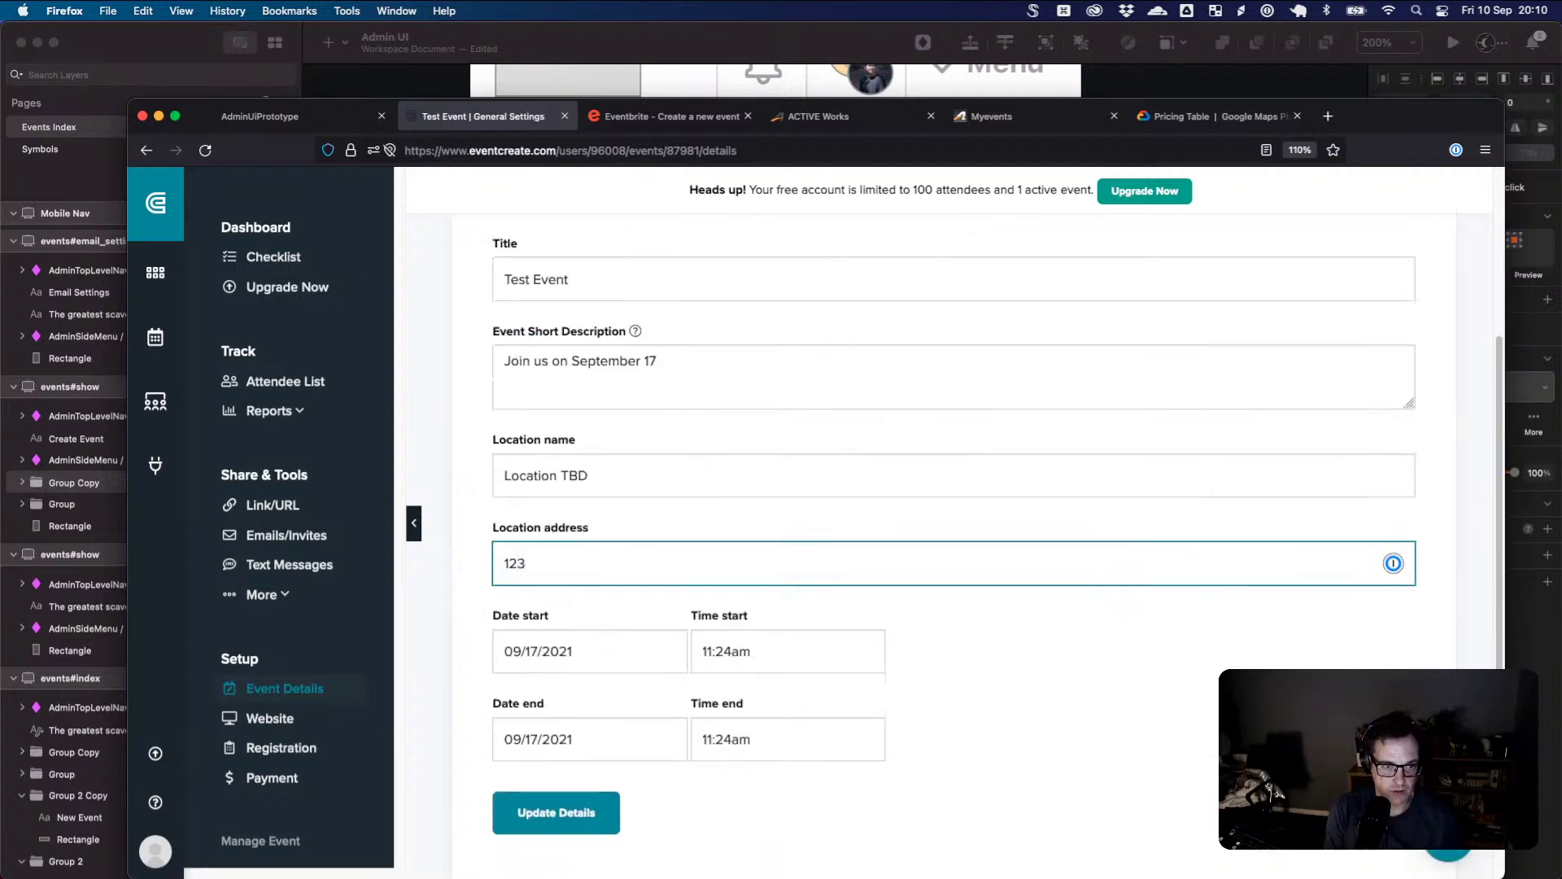
text(123 Tavern )
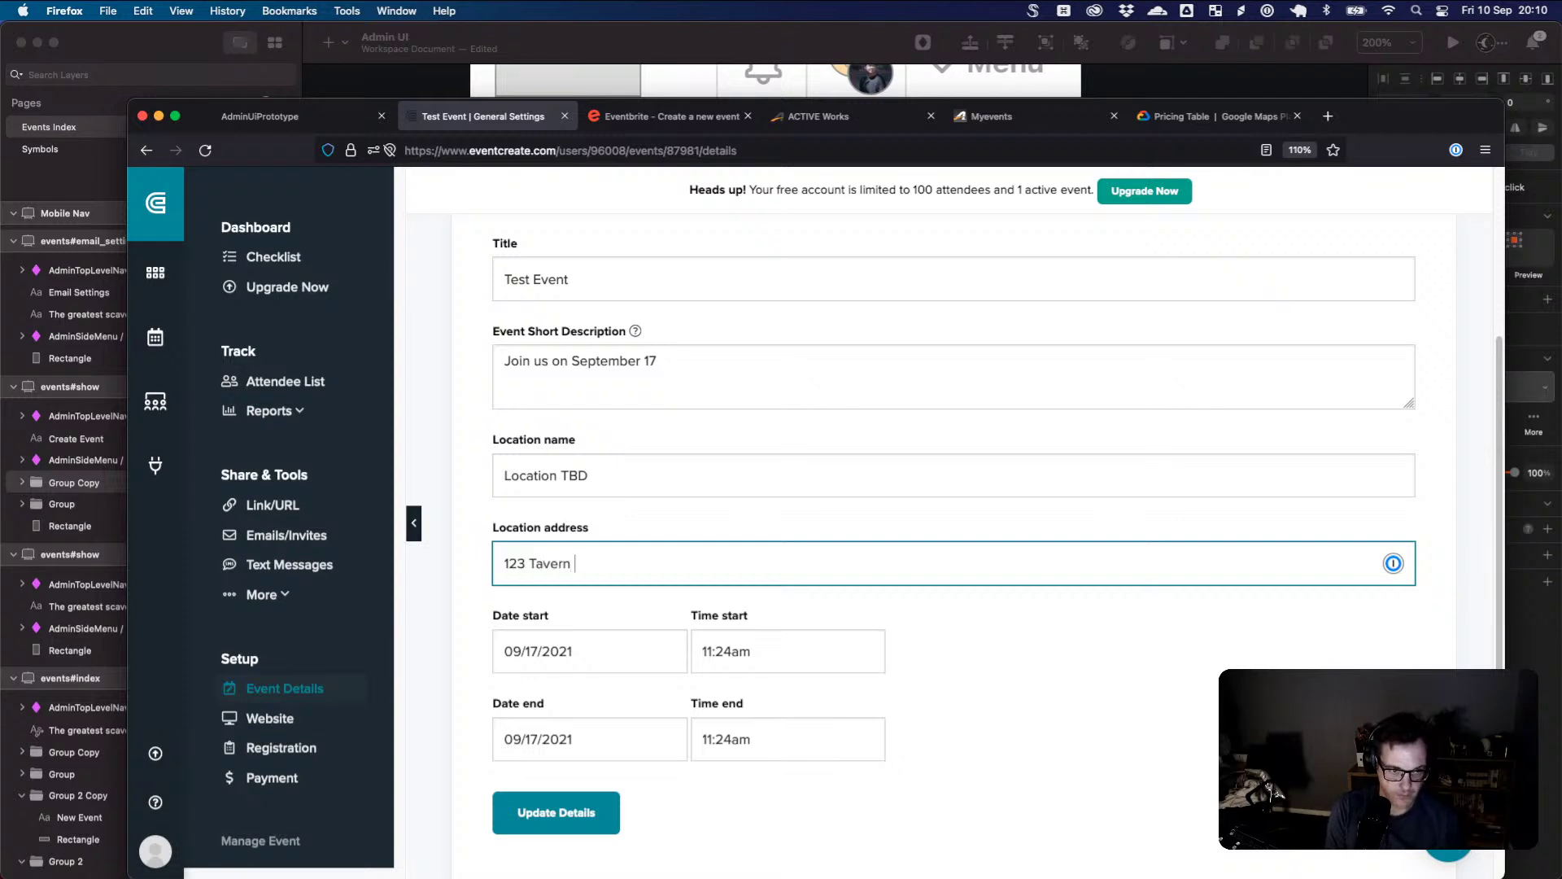
text(Street, )
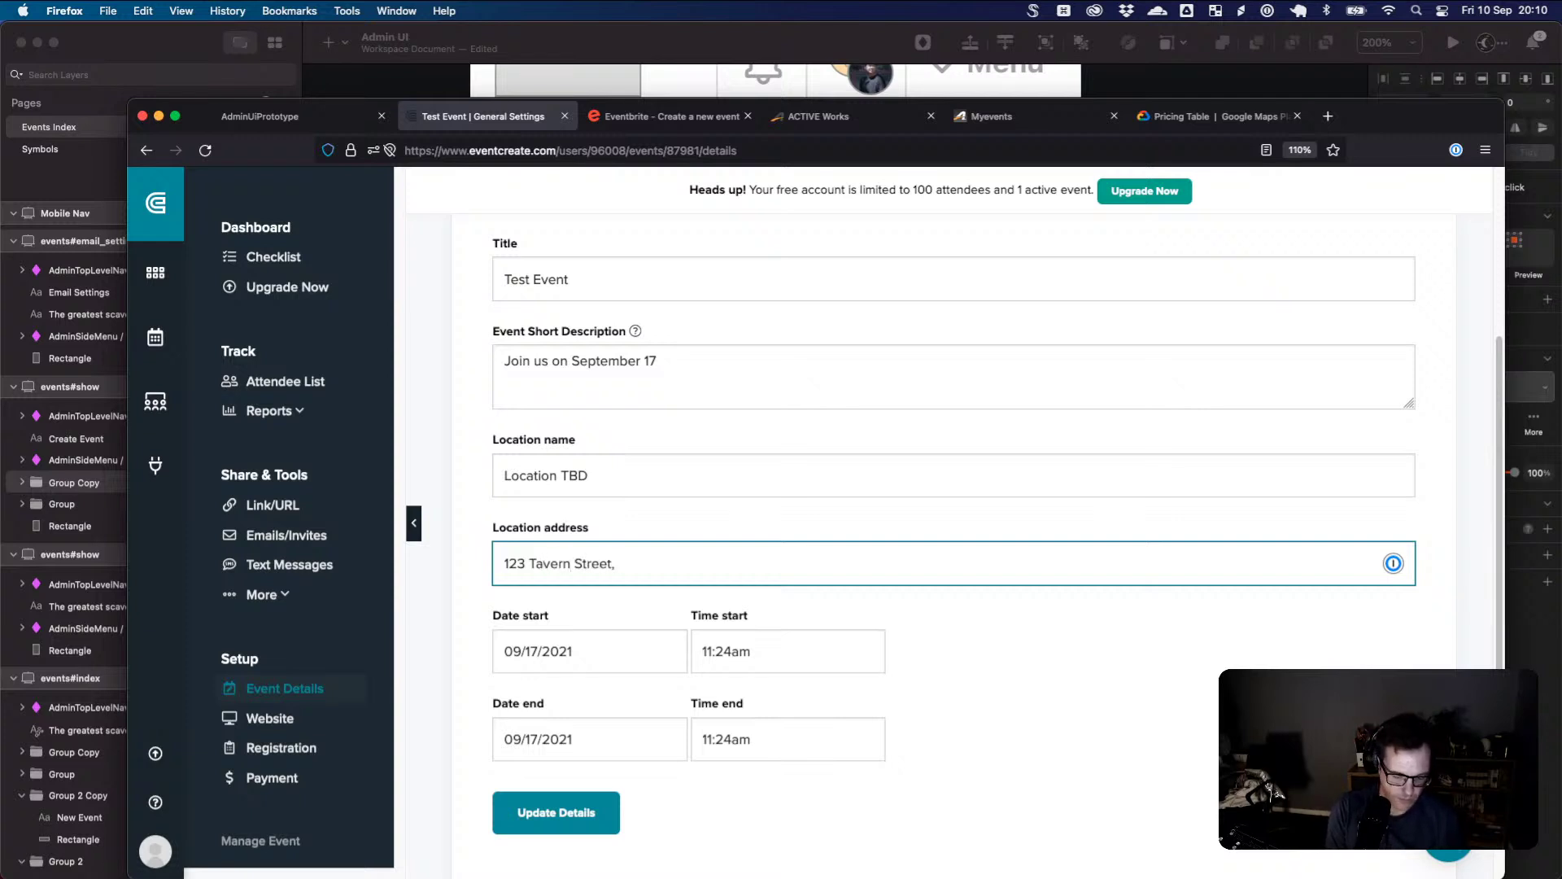
text(Ipsic)
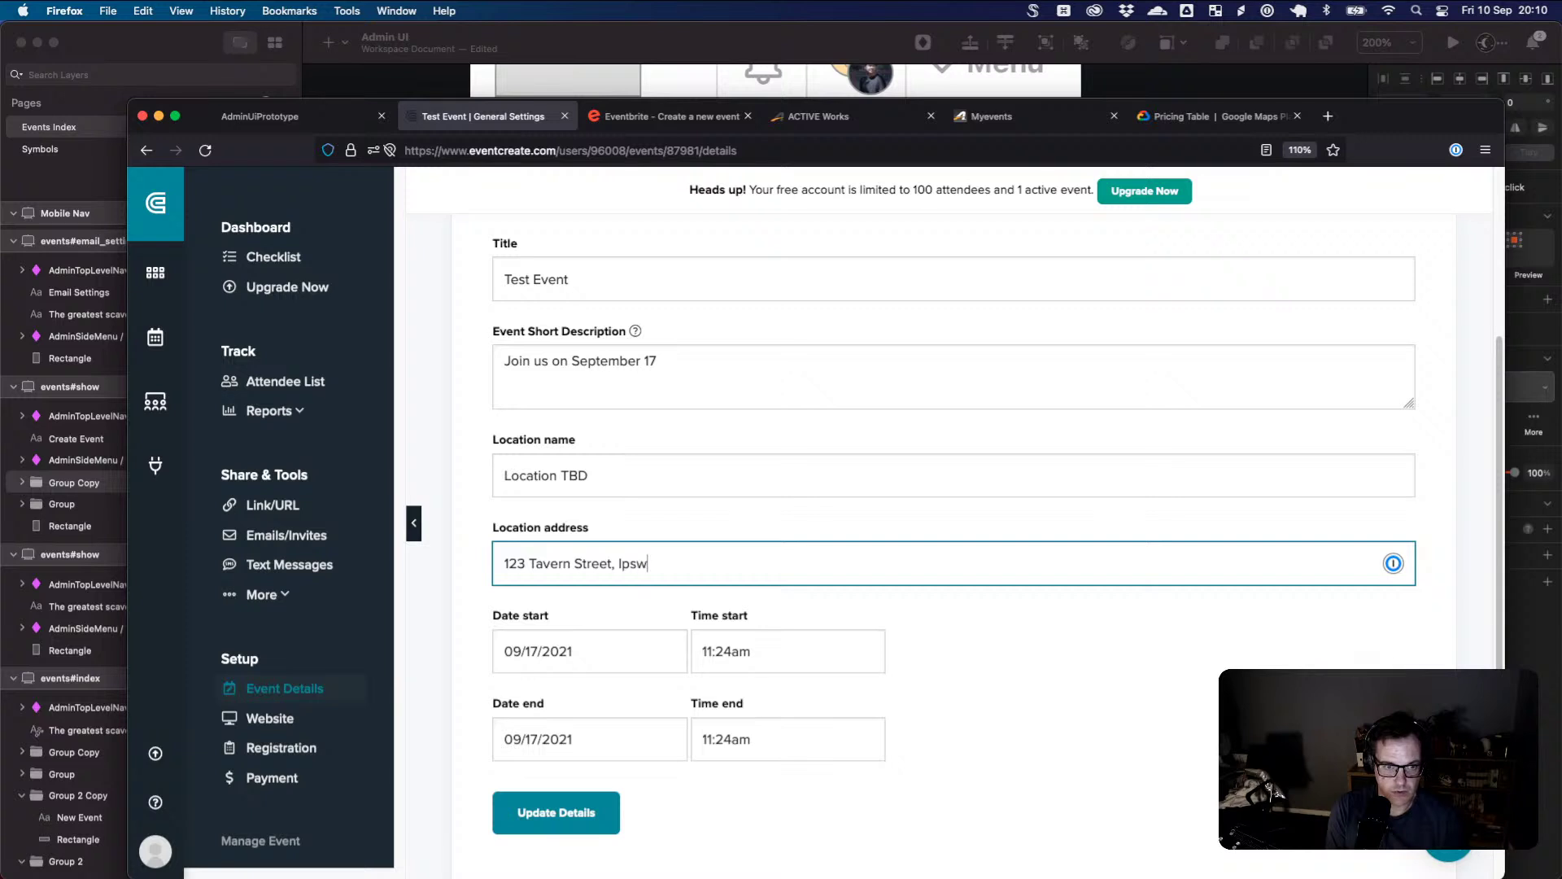
text(ich)
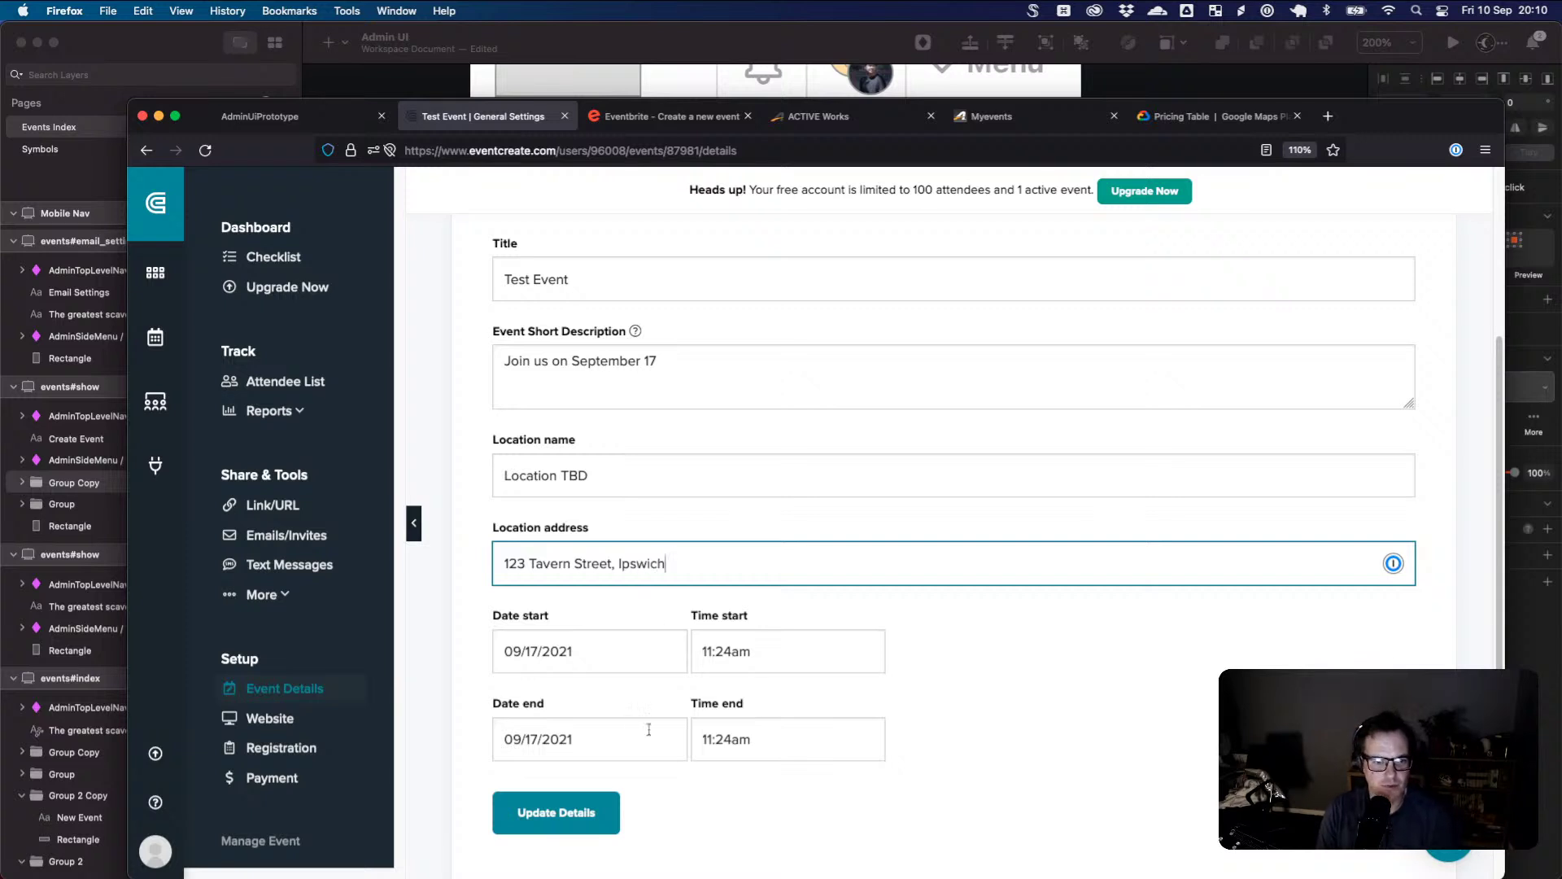
click(561, 812)
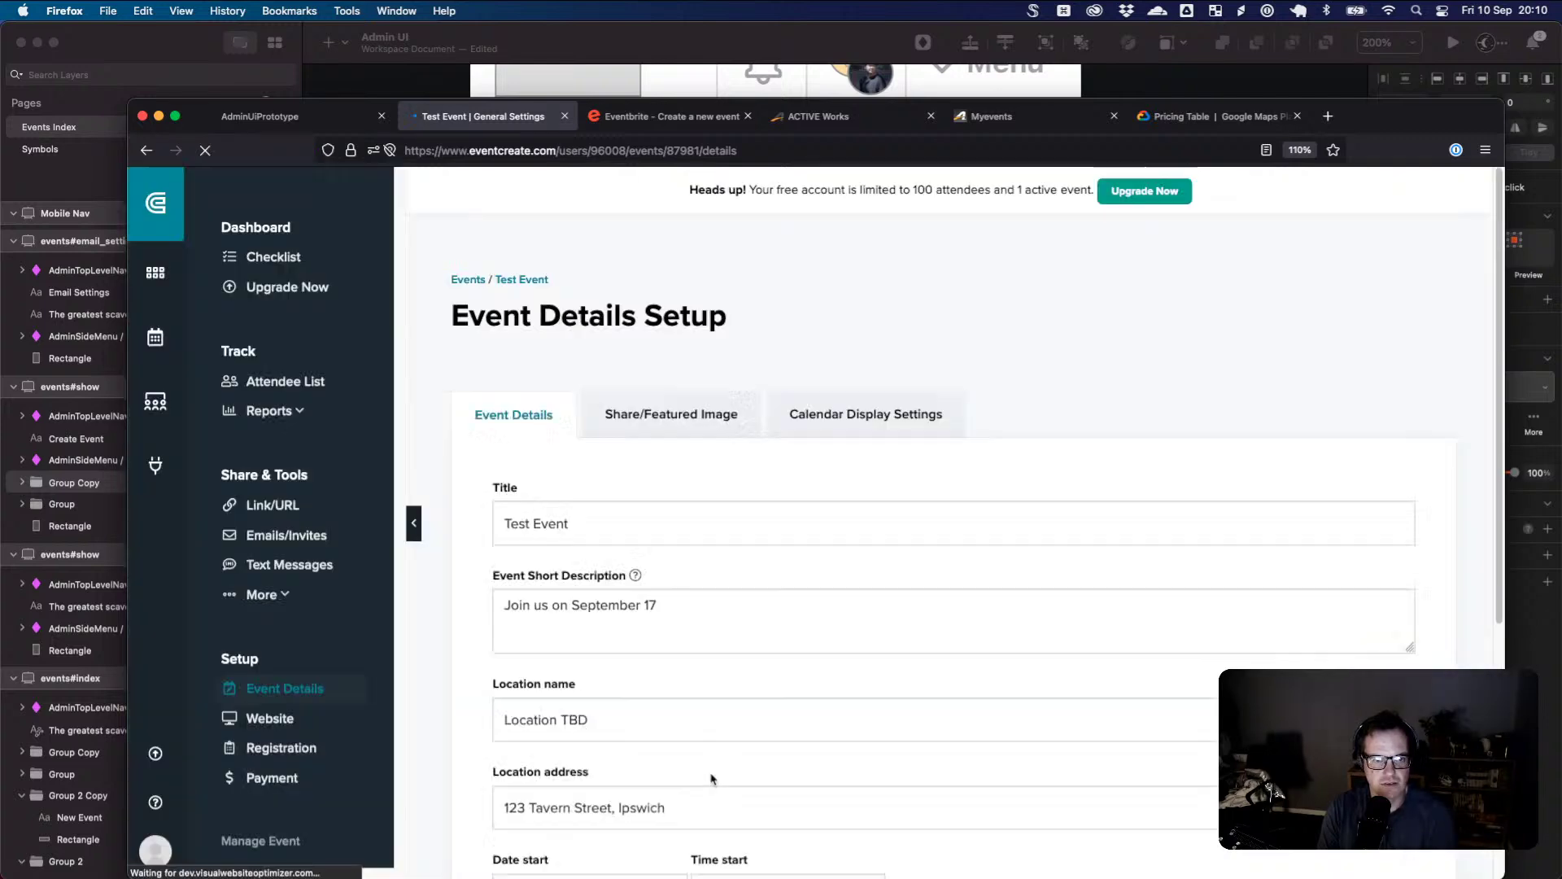
scroll(724, 706, down, 3)
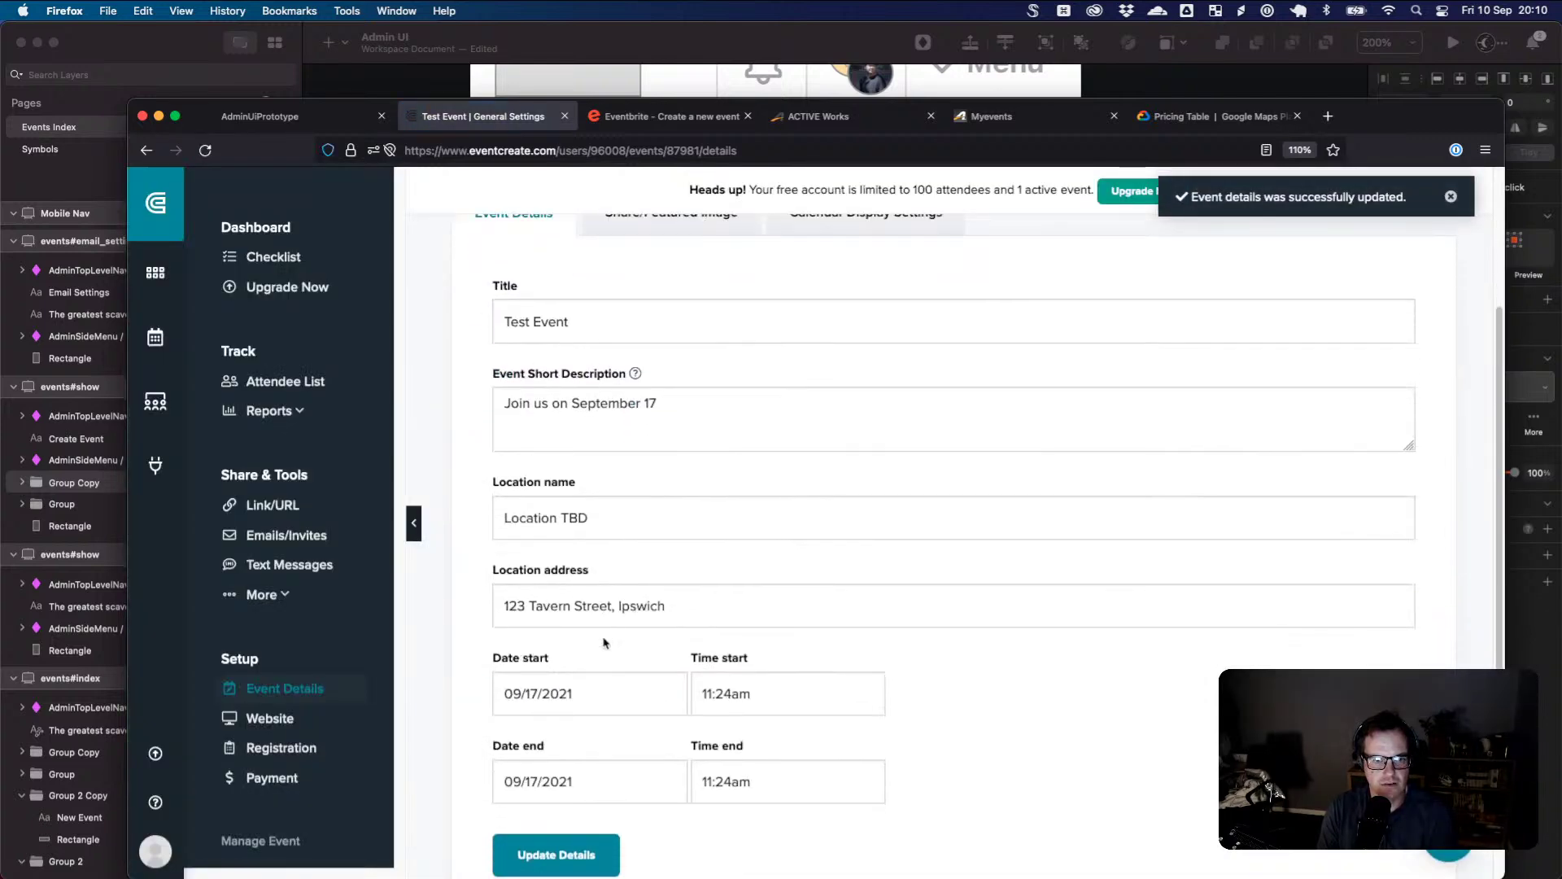
scroll(586, 598, up, 3)
scroll(595, 598, down, 5)
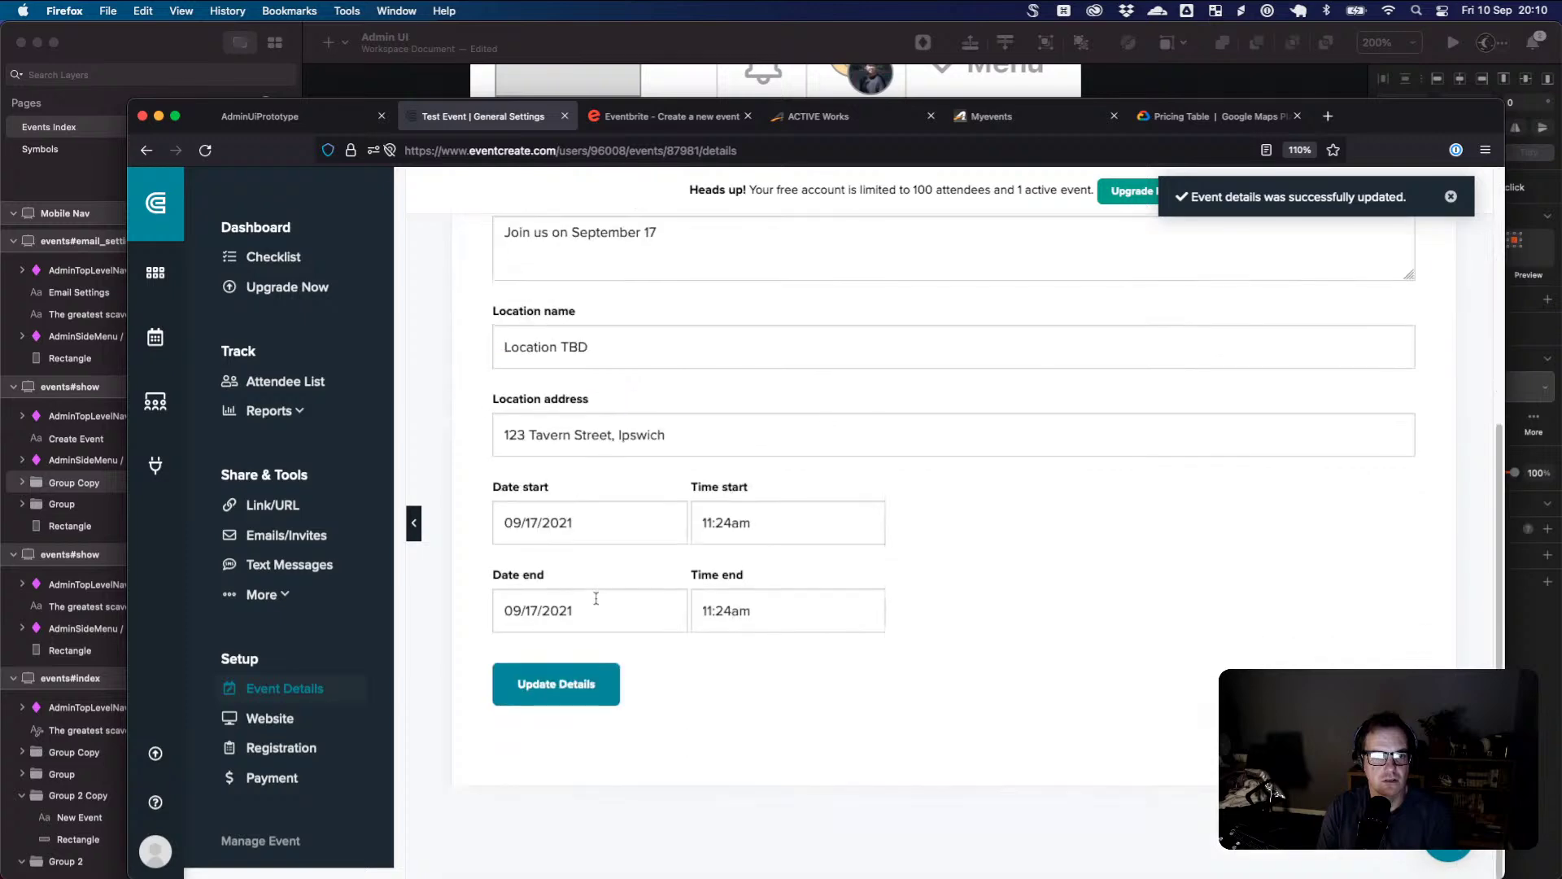
- View Test Event's live page, which still lists the location as 'Location TBD'
click(268, 724)
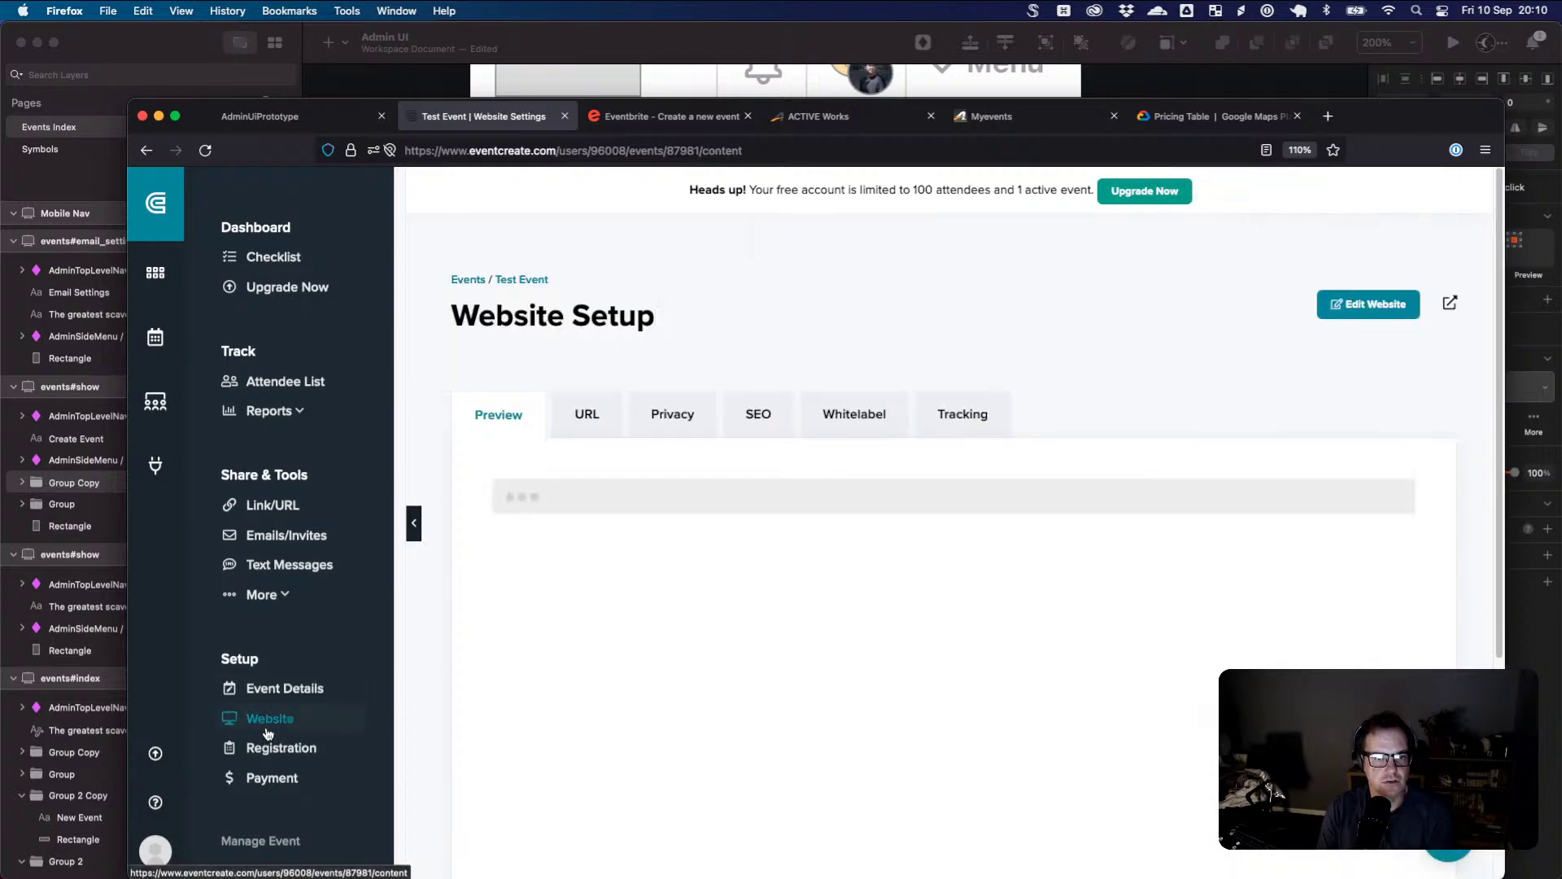
scroll(1017, 580, down, 3)
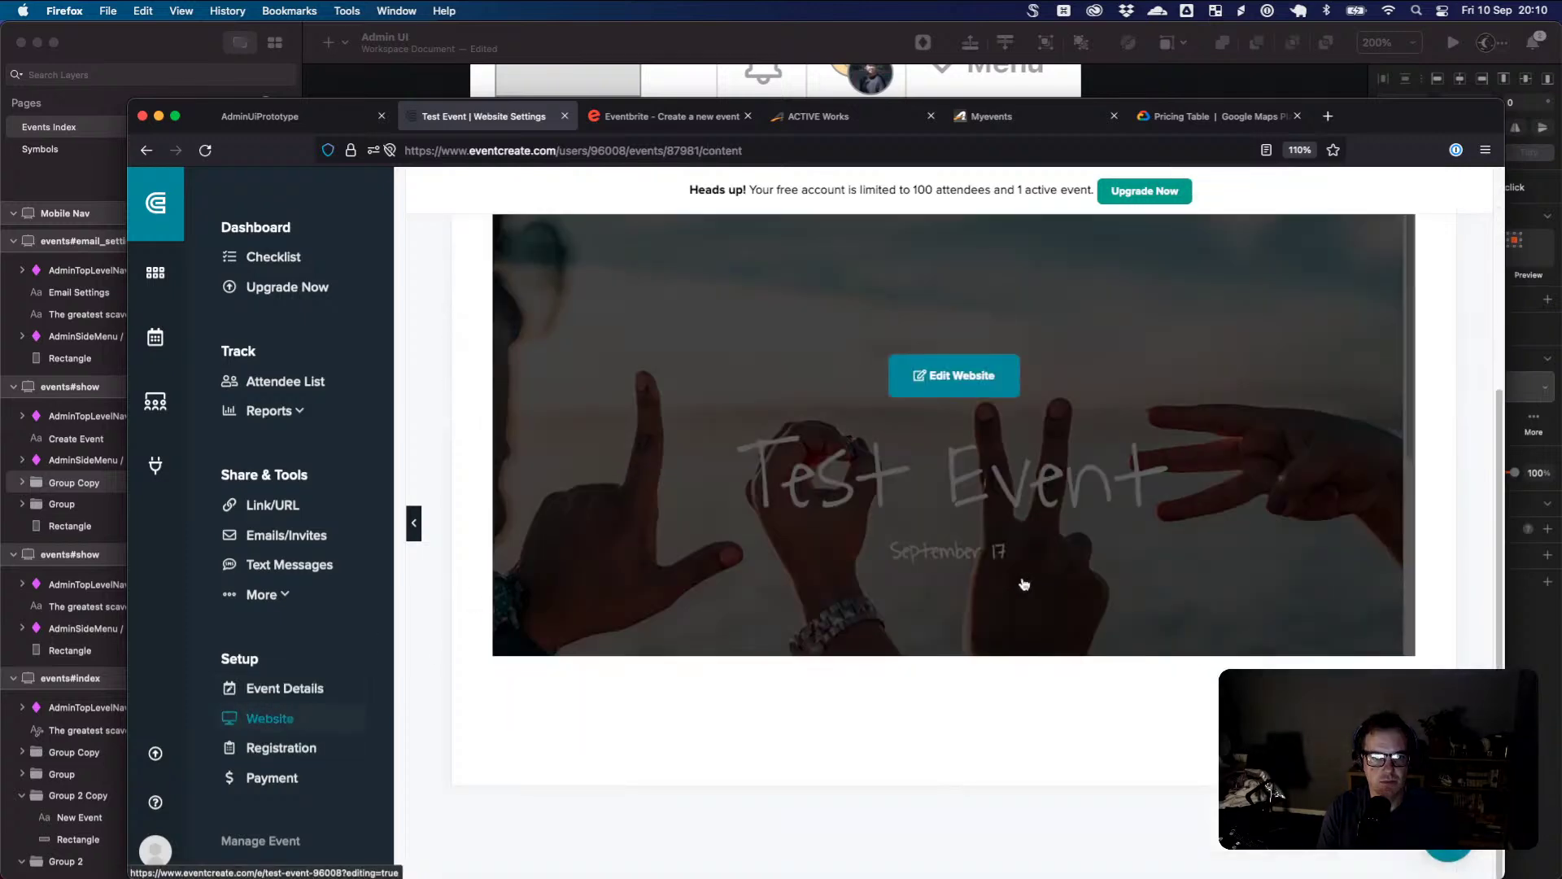
scroll(1036, 589, up, 4)
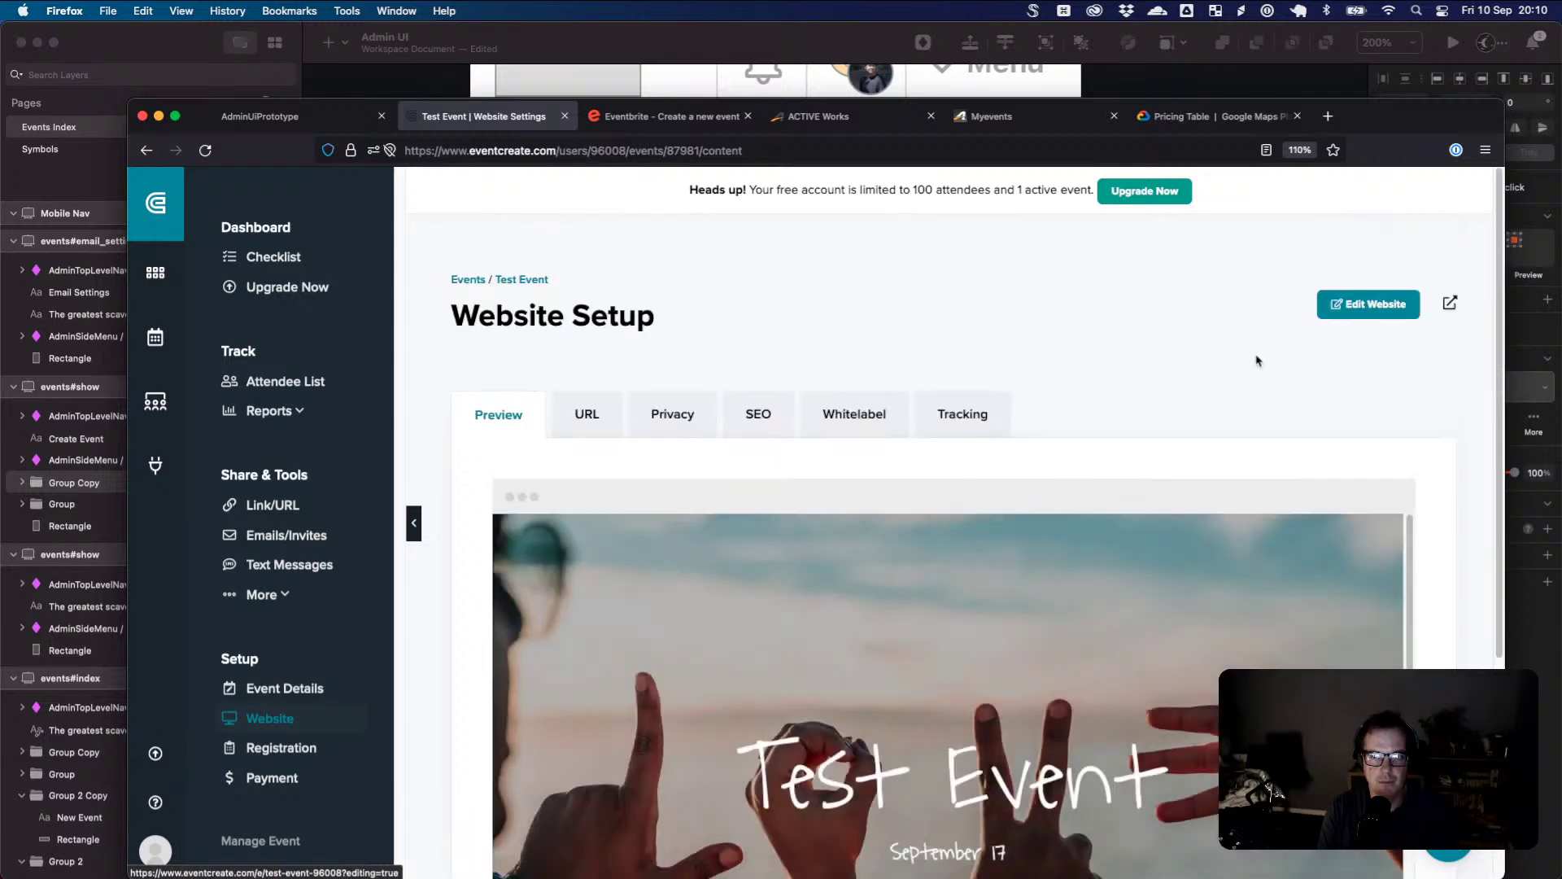
click(1449, 304)
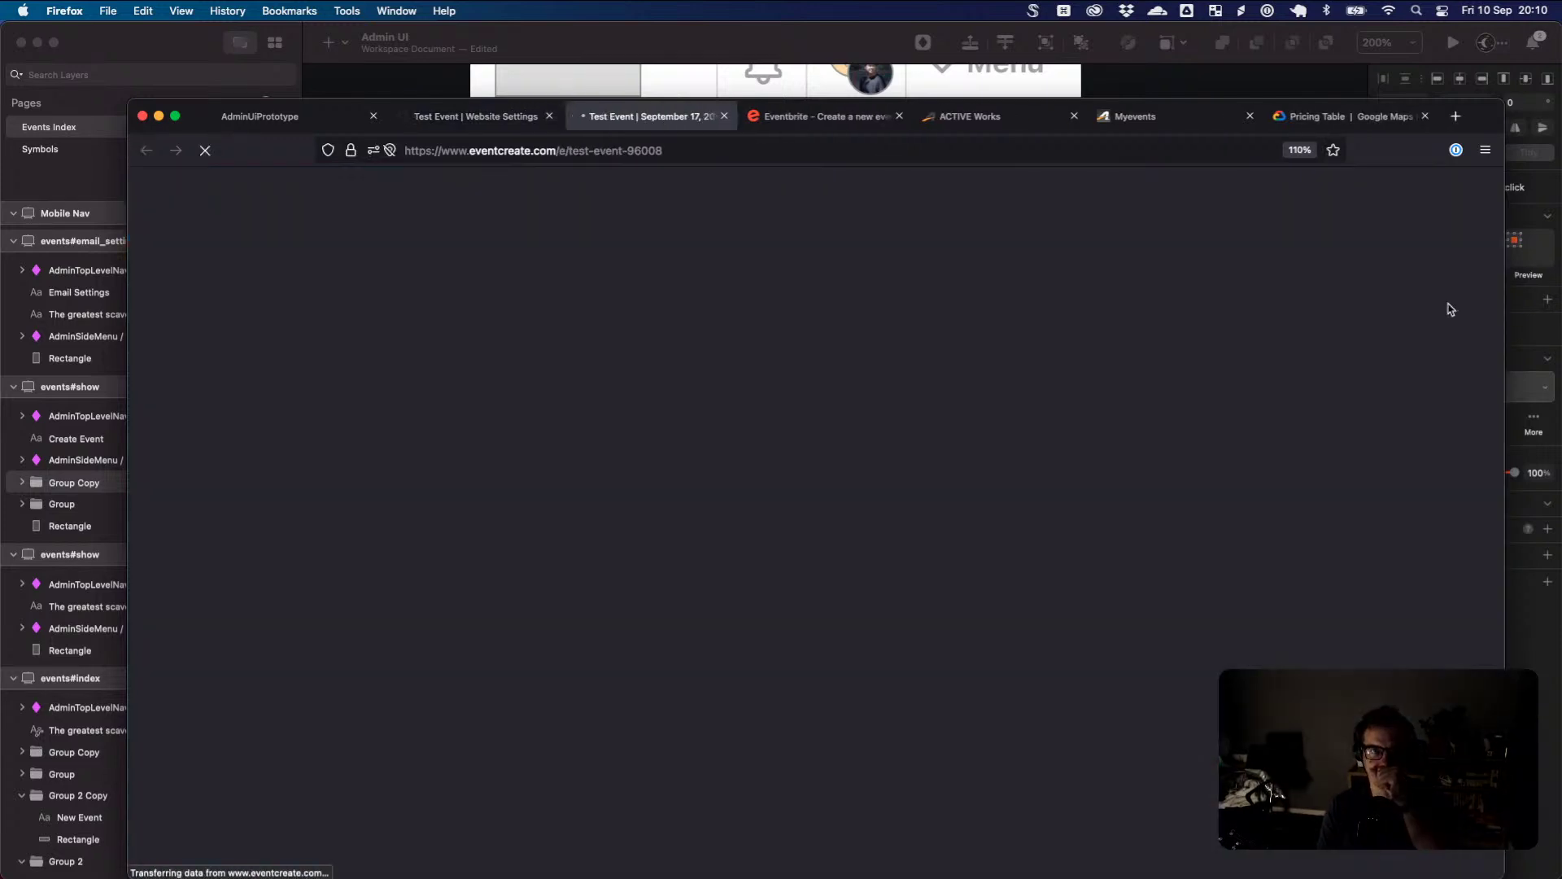
scroll(969, 304, down, 10)
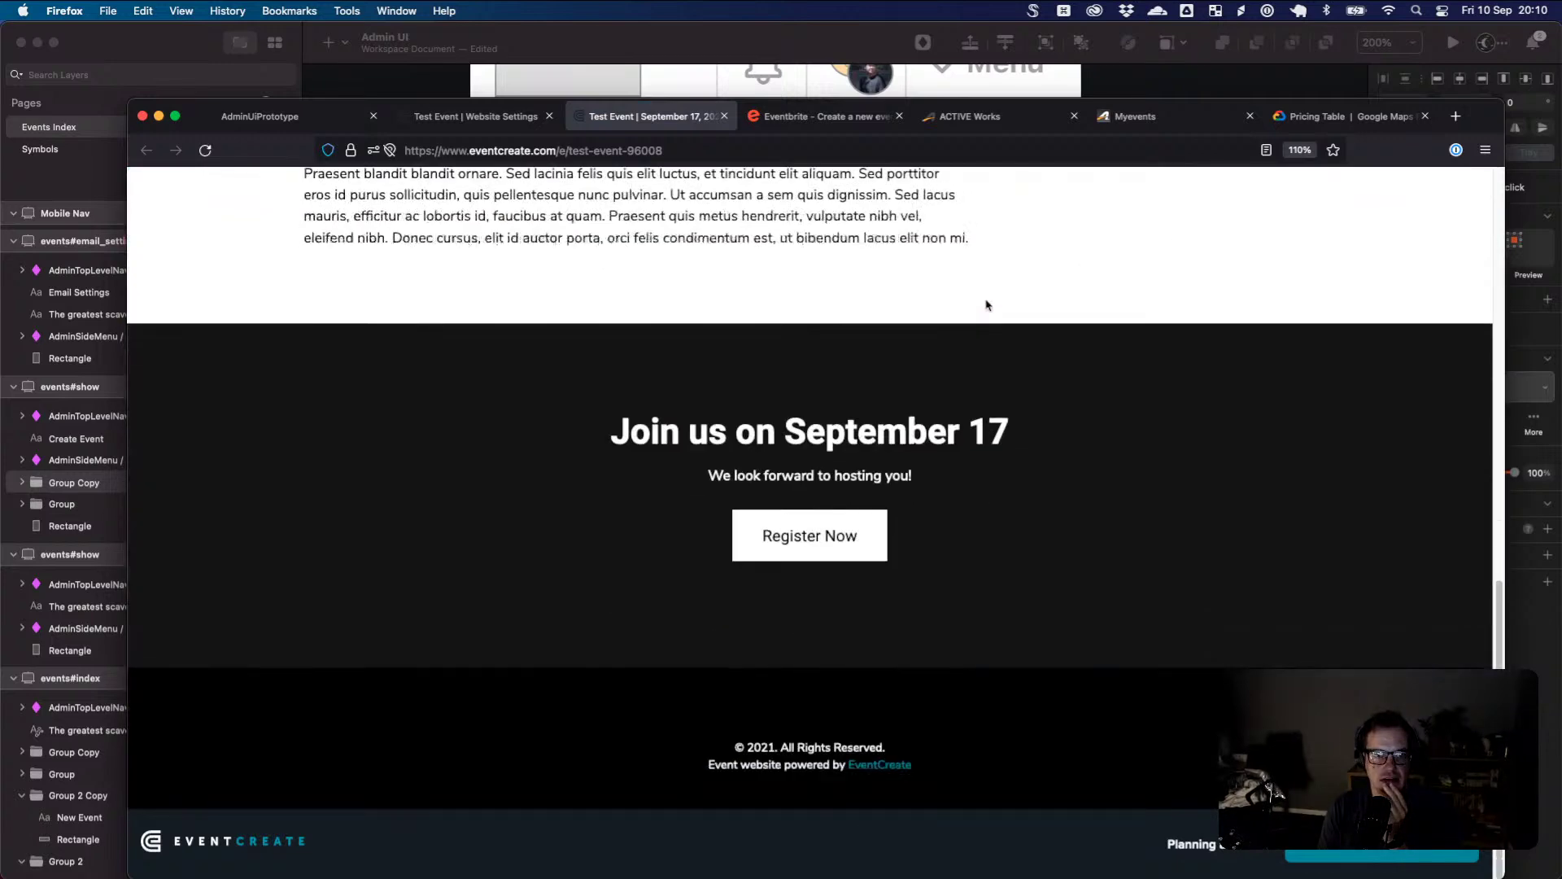
scroll(987, 306, up, 5)
drag(1100, 442, 1145, 516)
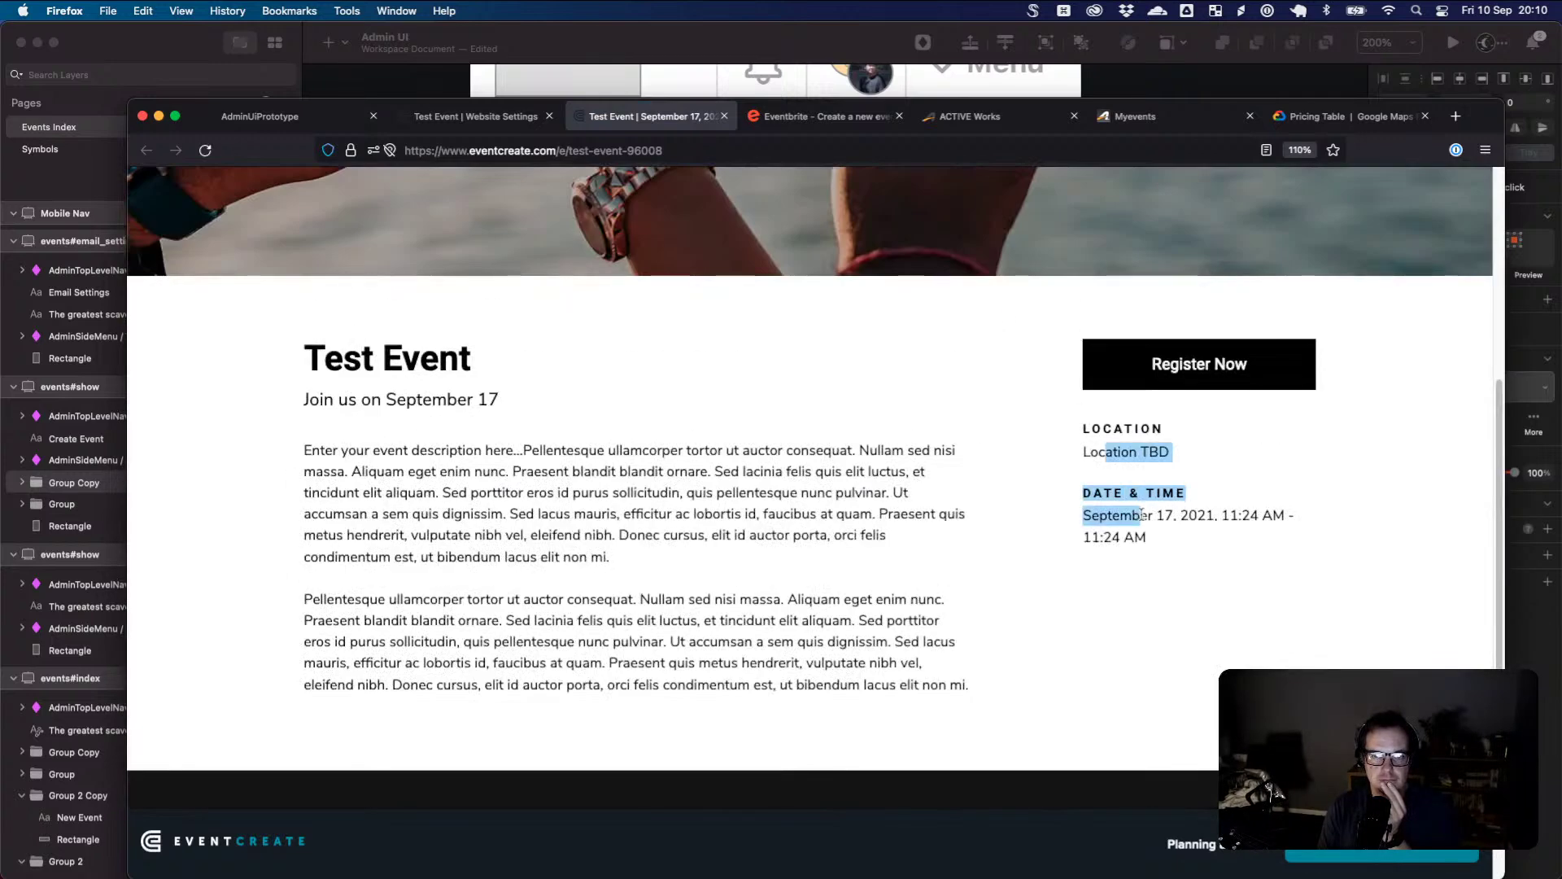
click(785, 339)
scroll(896, 450, down, 5)
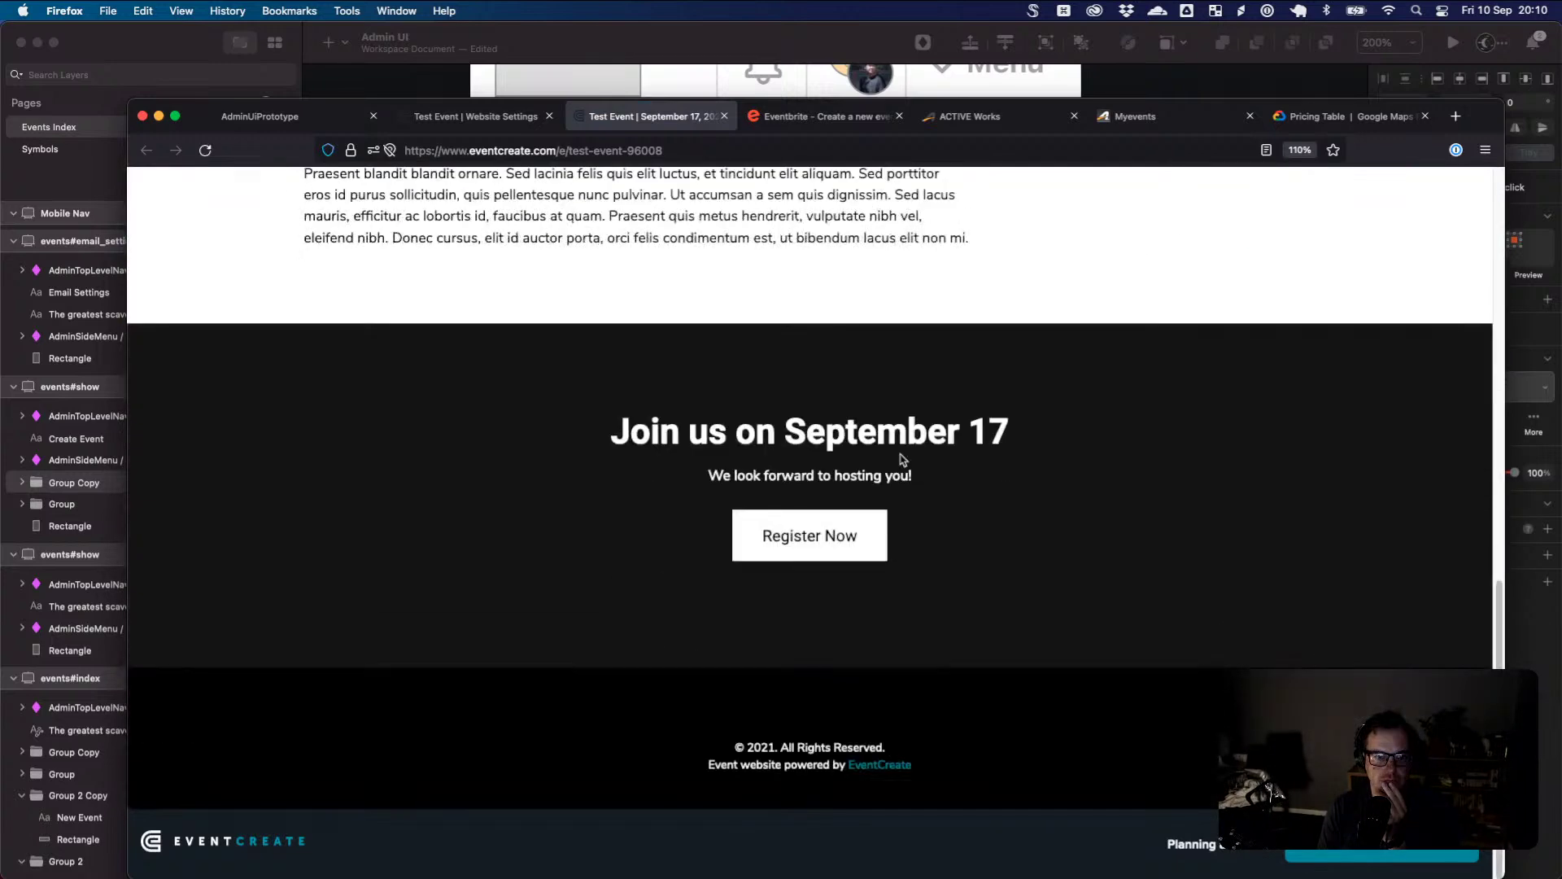
scroll(900, 460, up, 10)
click(472, 118)
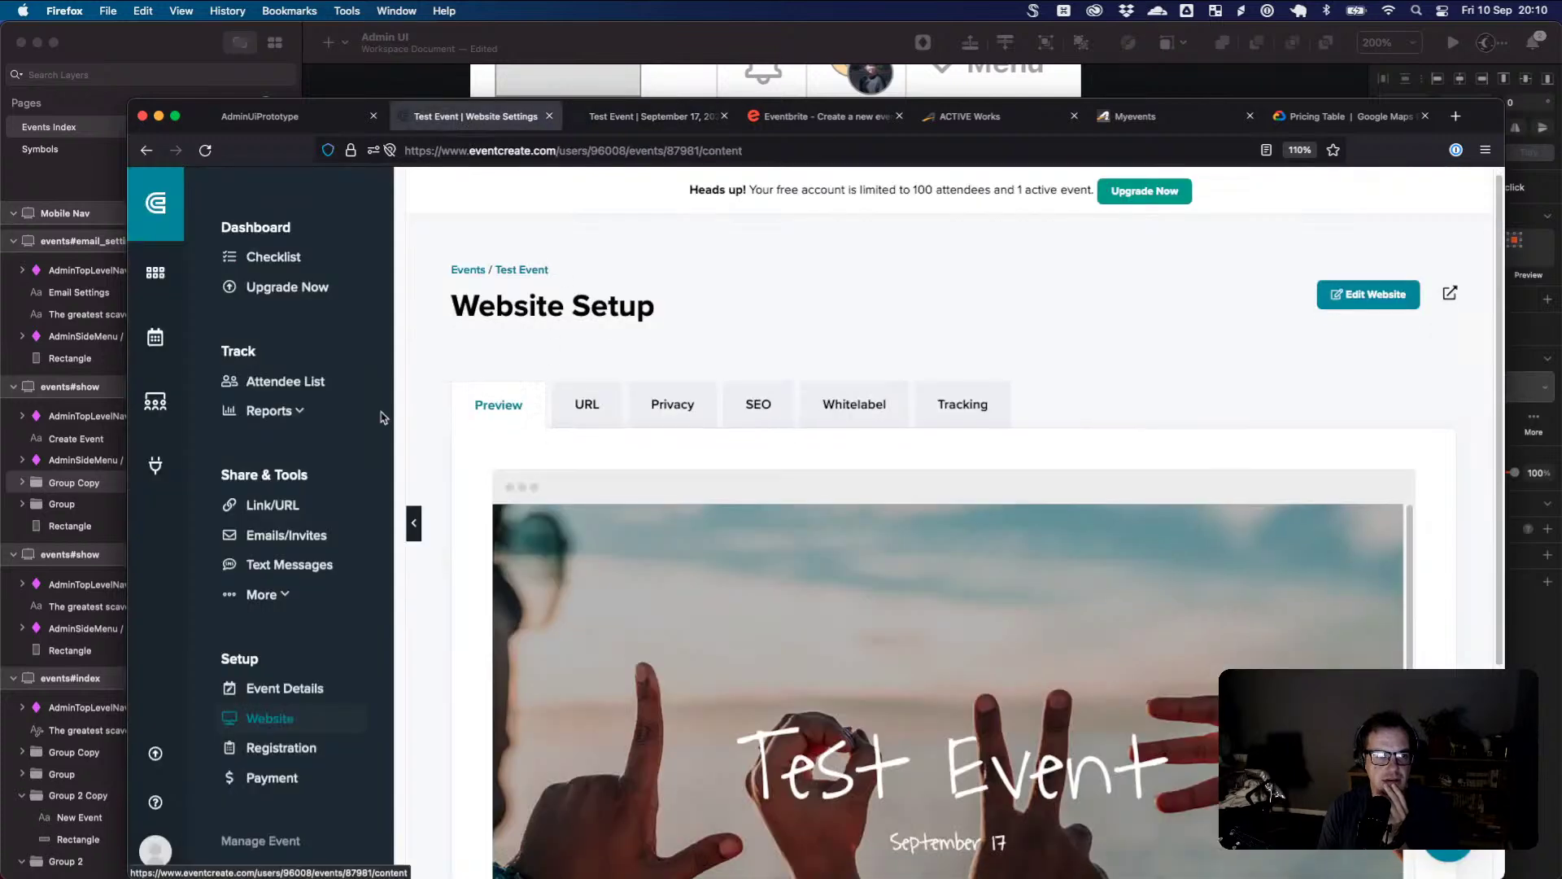
- Check the 'Location TBD' location name and address fields, then go back to Website Setup
click(318, 689)
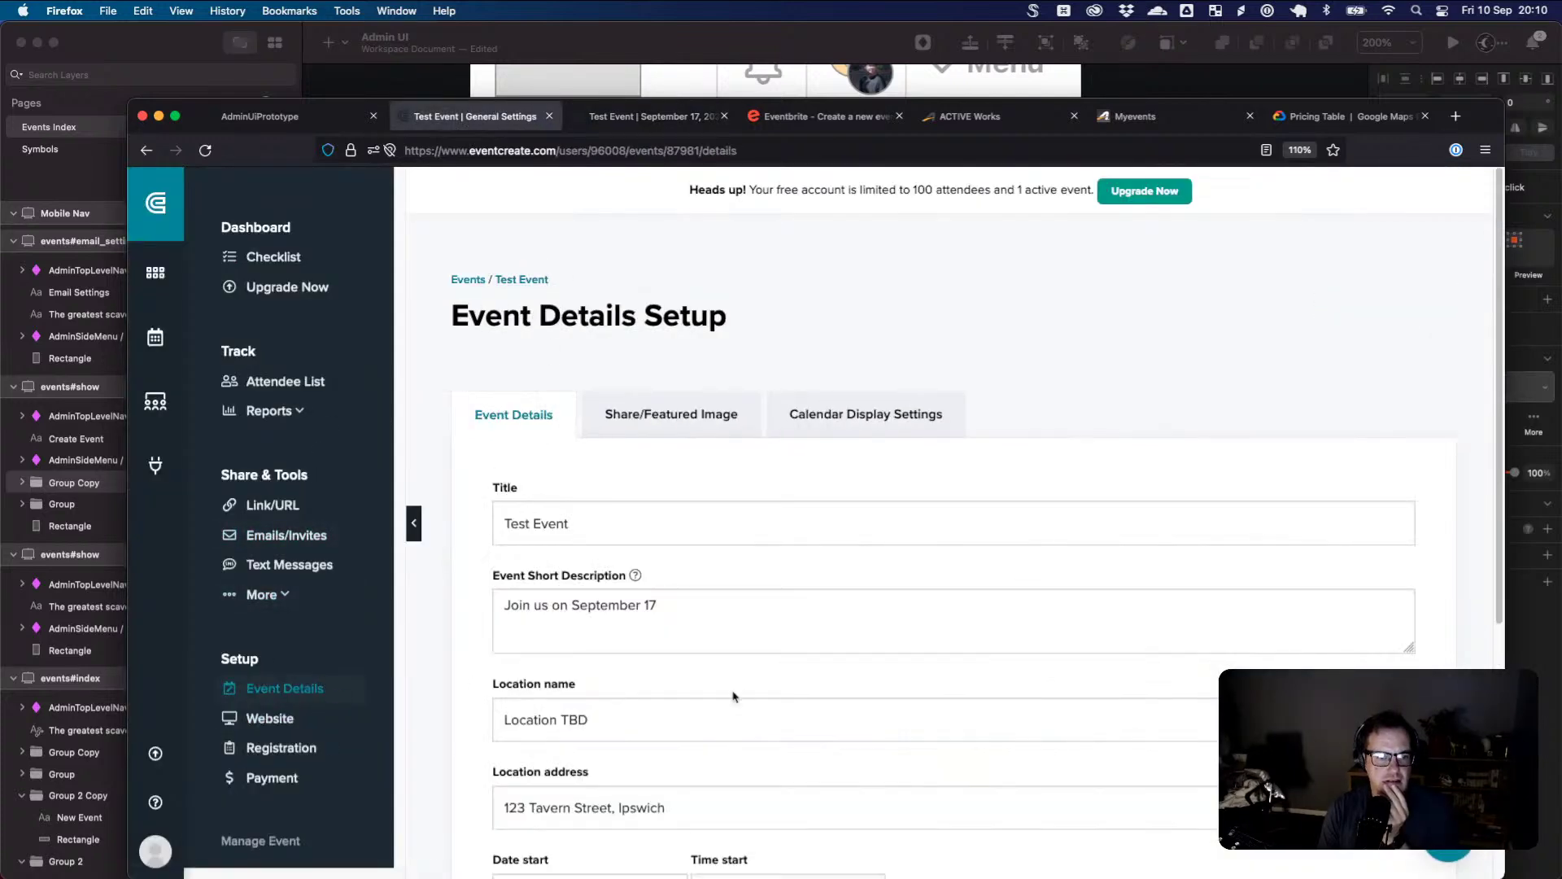
scroll(737, 694, down, 3)
triple_click(593, 575)
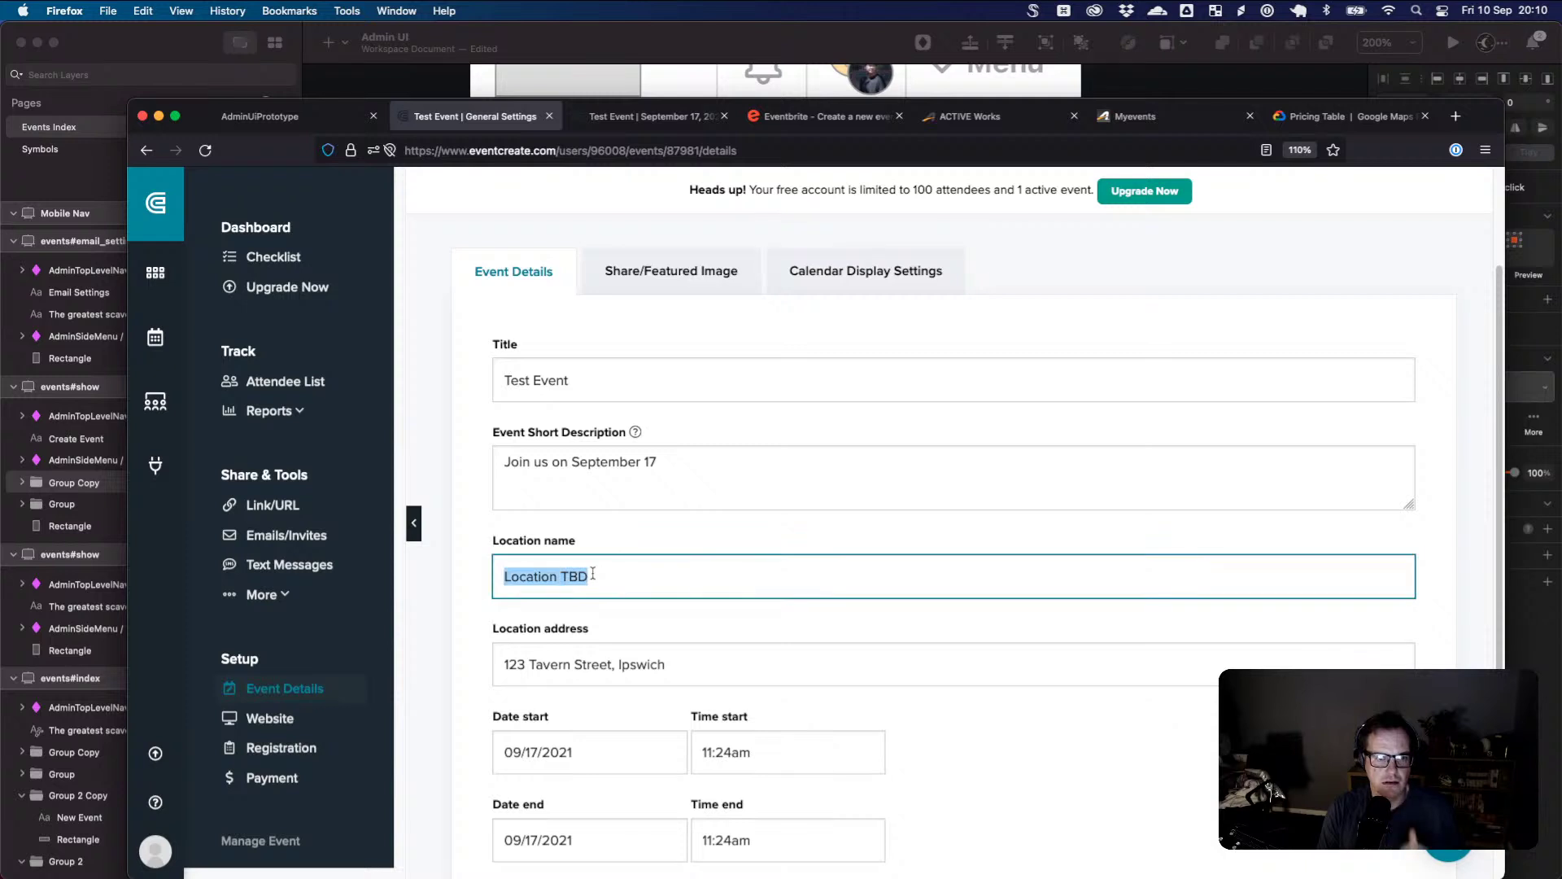
key(Tab)
scroll(724, 621, down, 3)
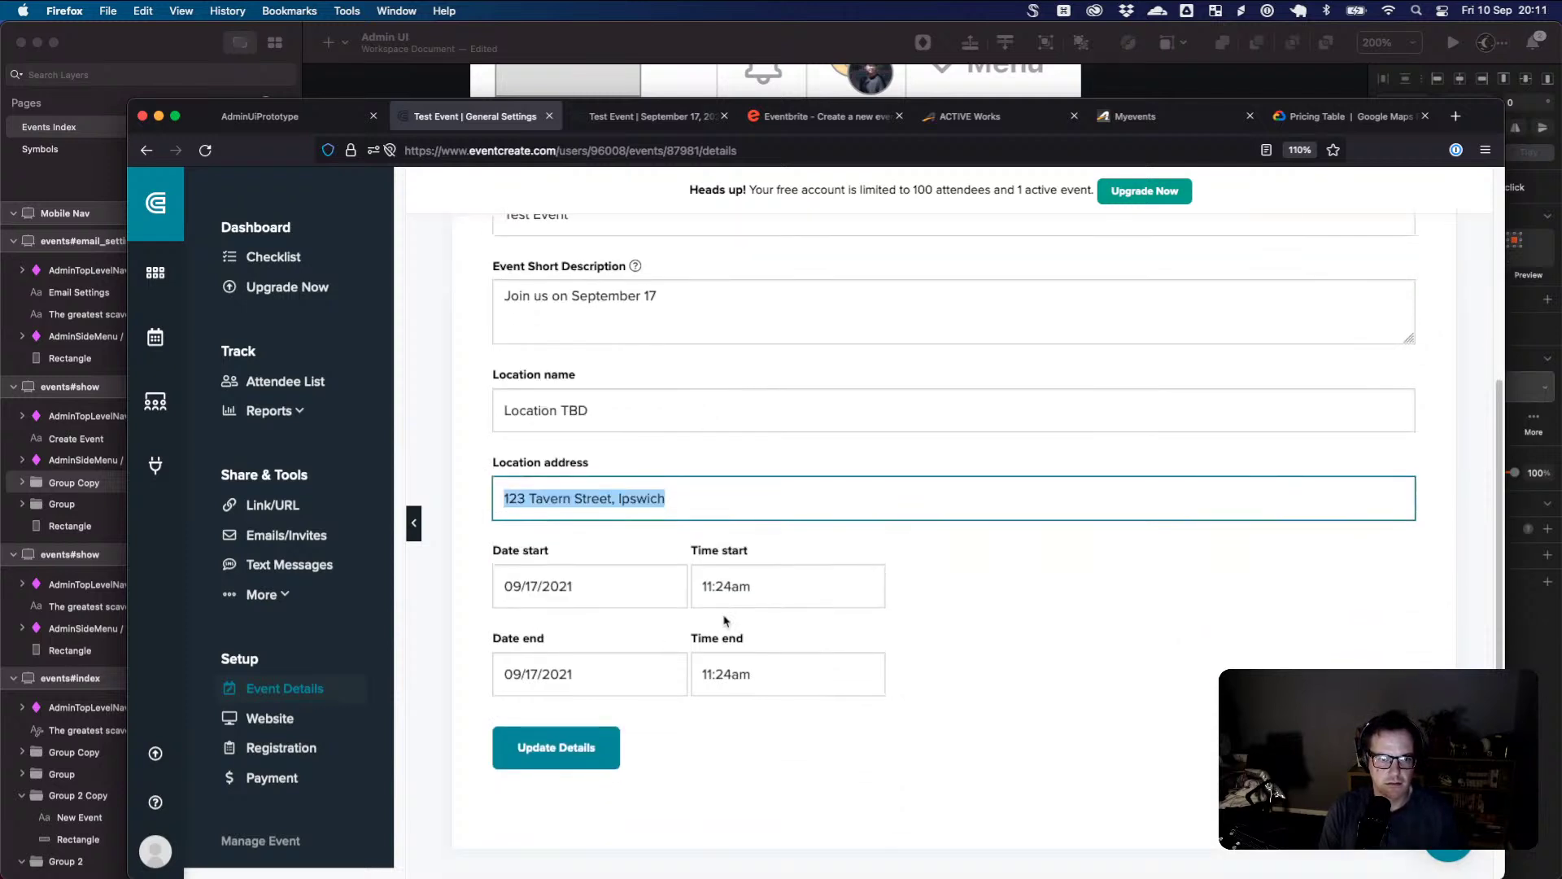
click(270, 717)
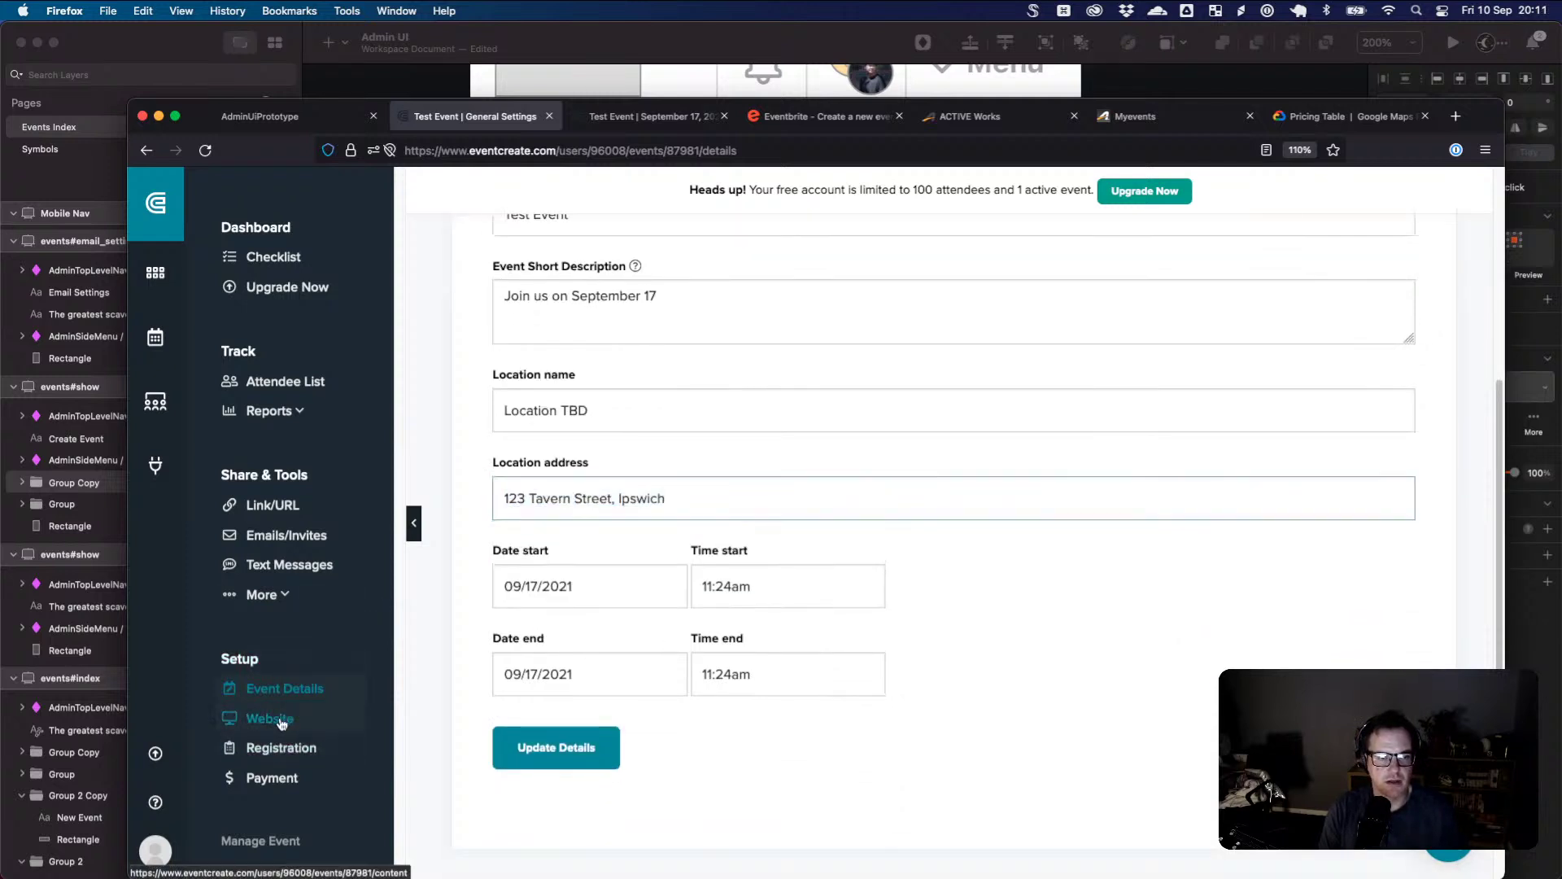
scroll(705, 524, down, 4)
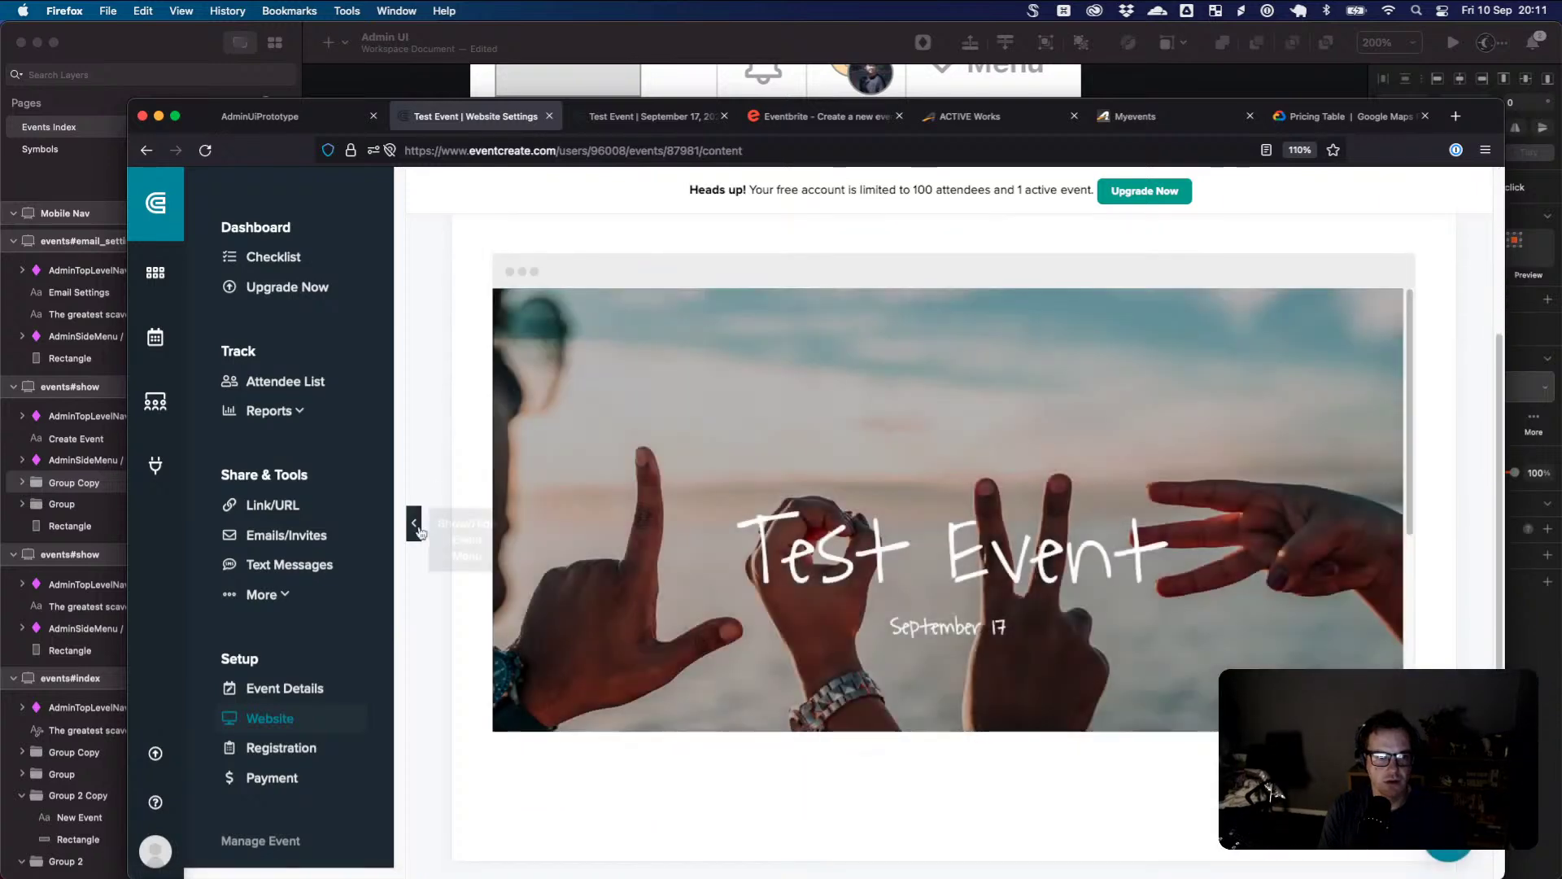
- Insert a Maps/Location content block into the event website and save and exit the editor
click(1005, 393)
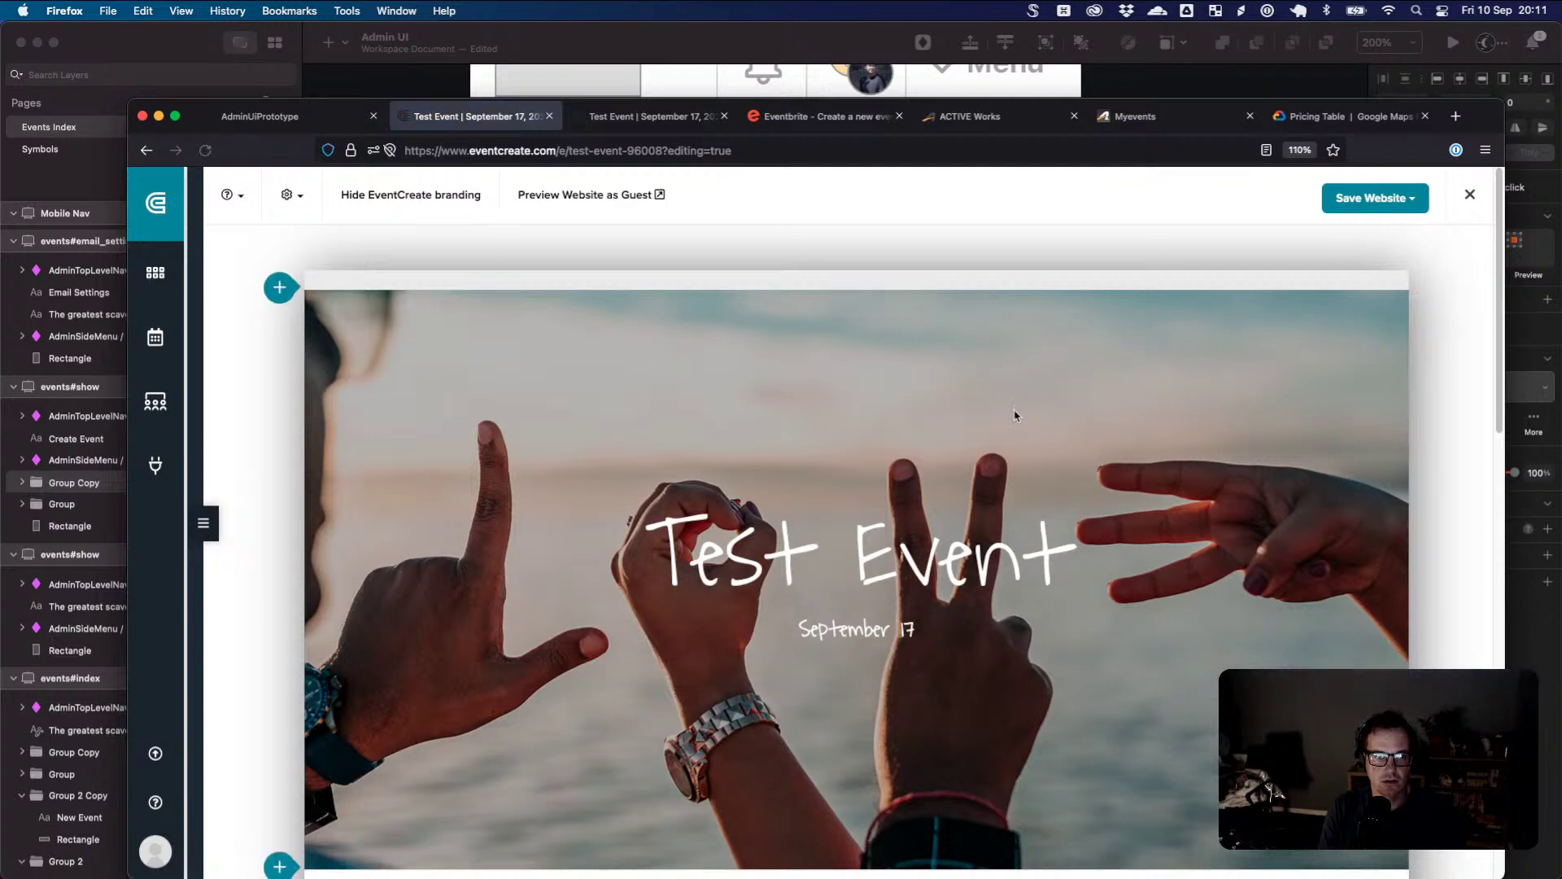
scroll(1009, 407, down, 3)
scroll(1017, 419, down, 6)
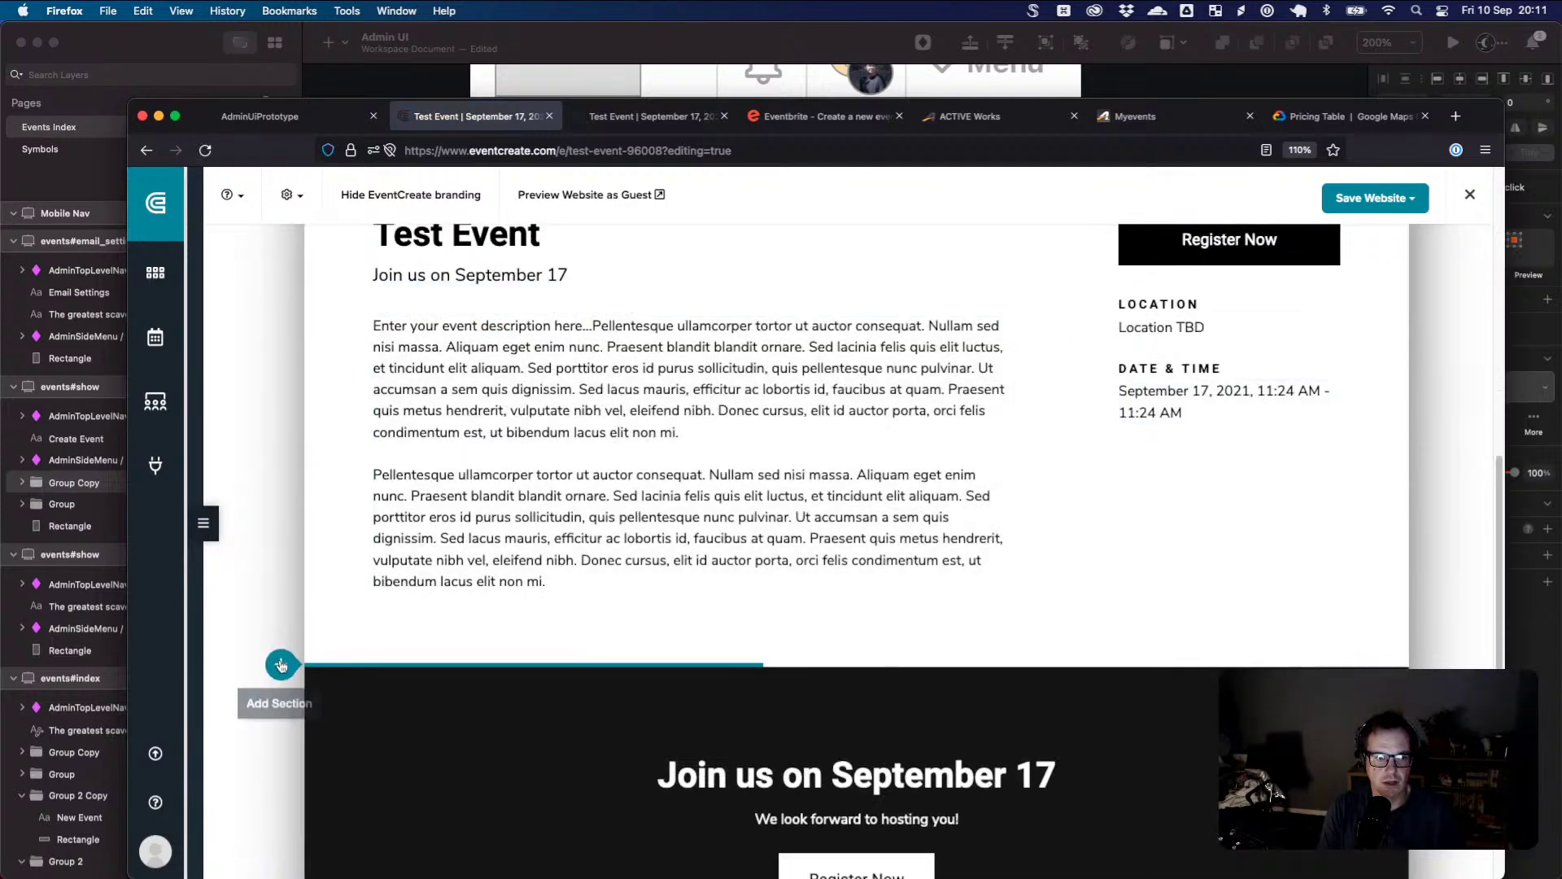
click(281, 665)
scroll(321, 533, down, 2)
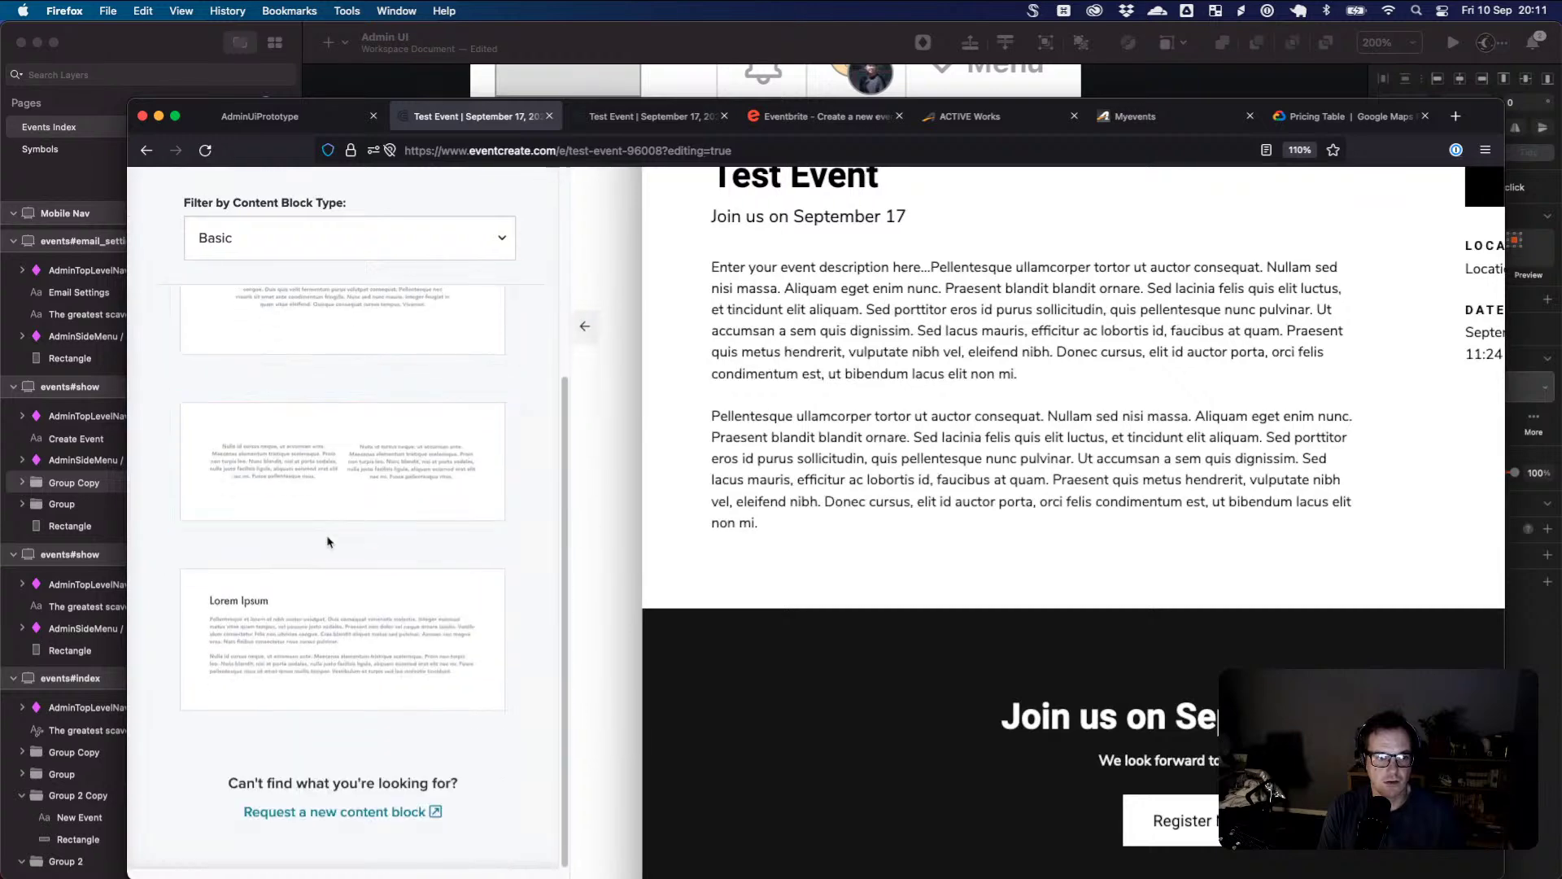
scroll(328, 542, up, 2)
click(363, 250)
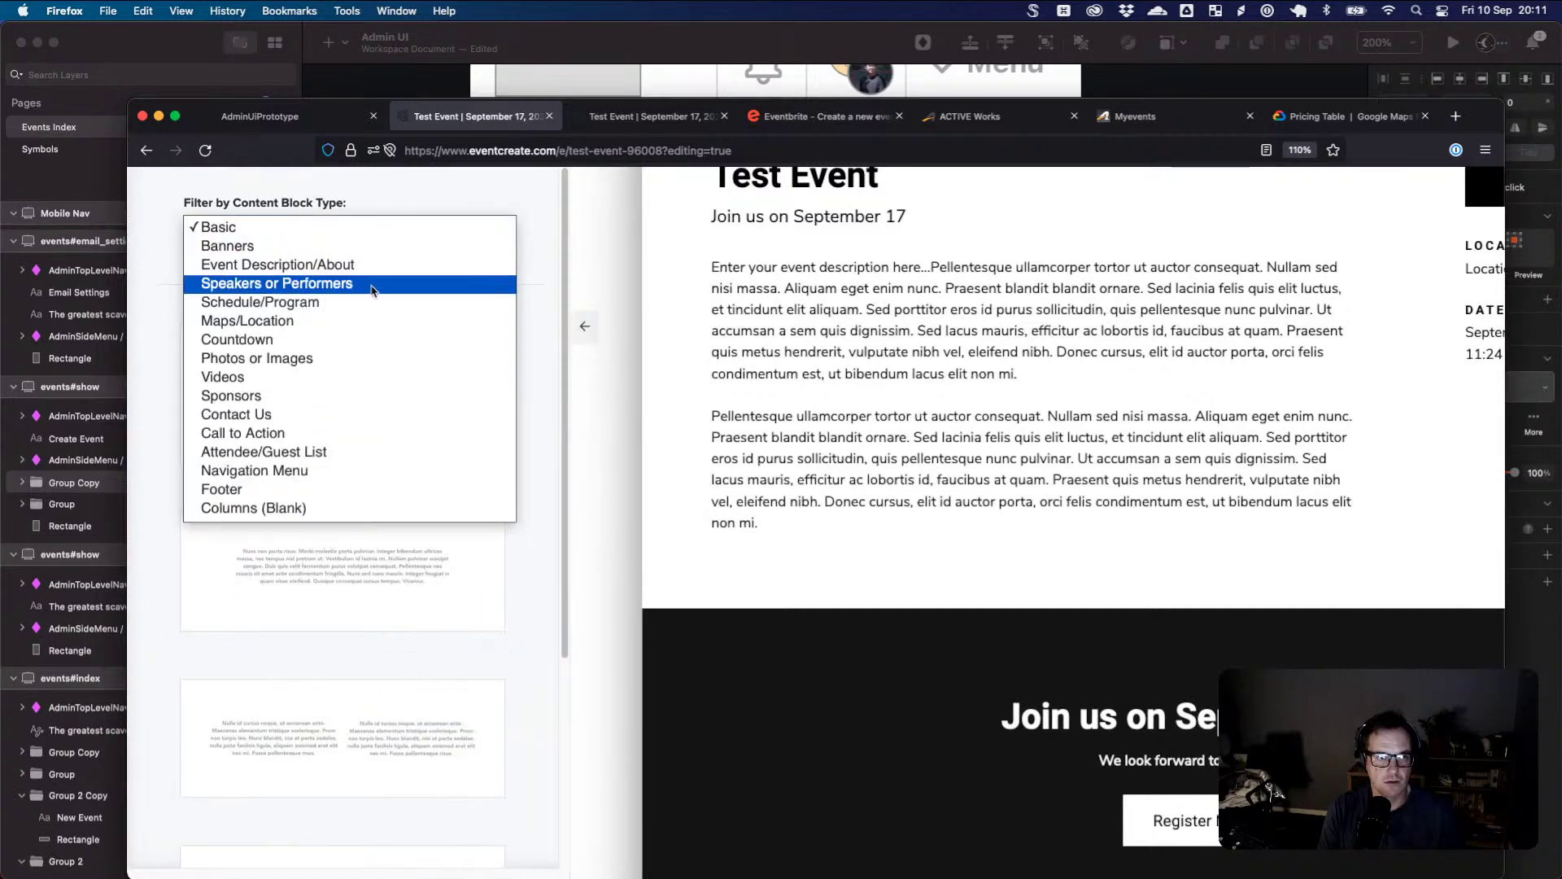
click(362, 324)
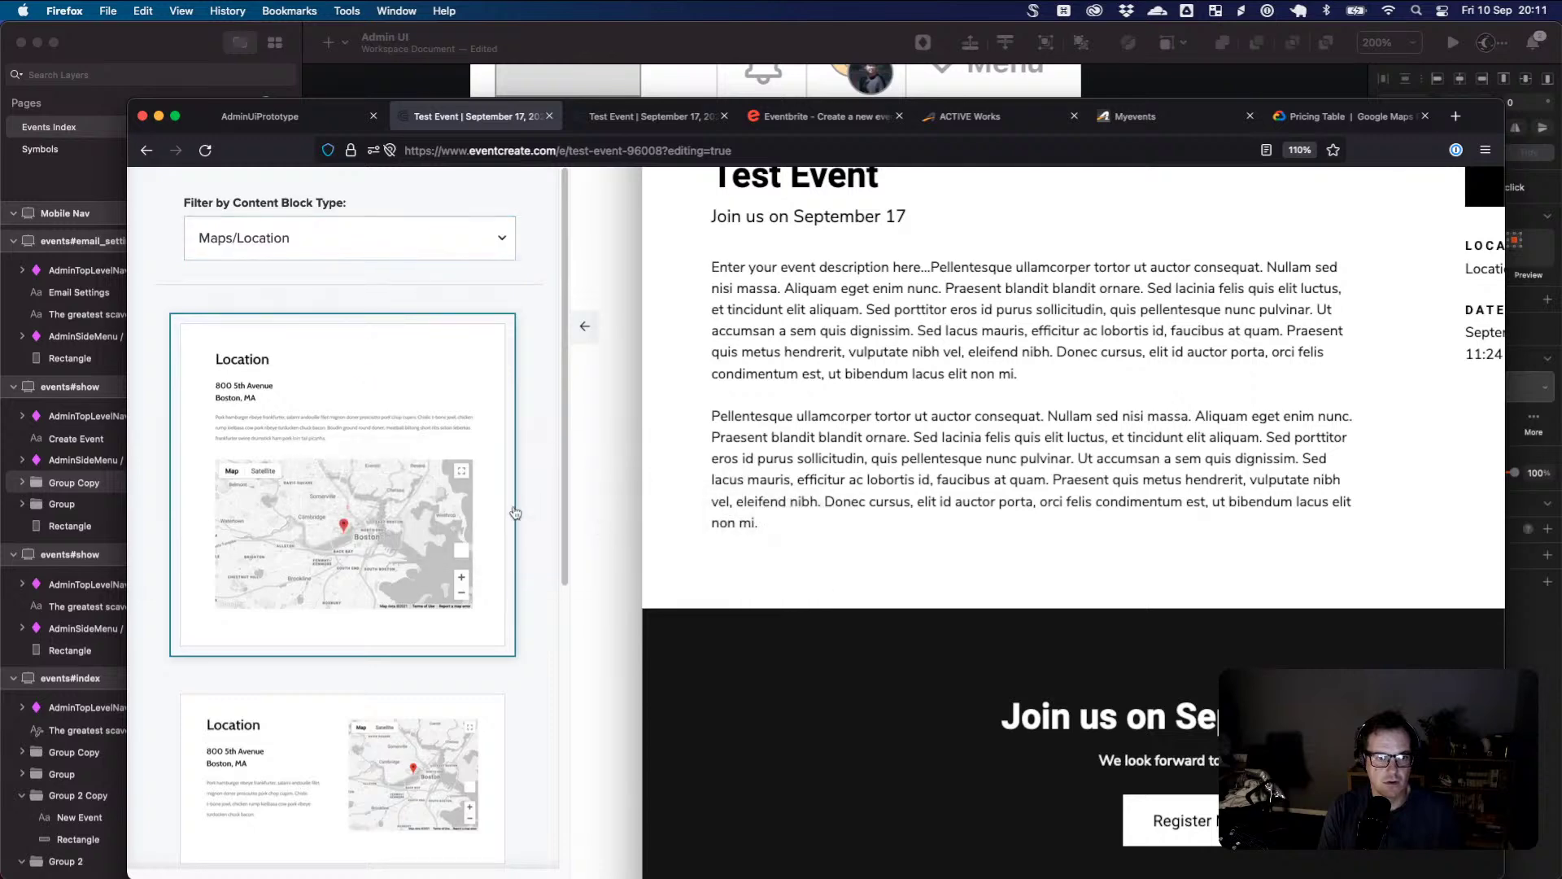
click(489, 503)
scroll(716, 635, down, 5)
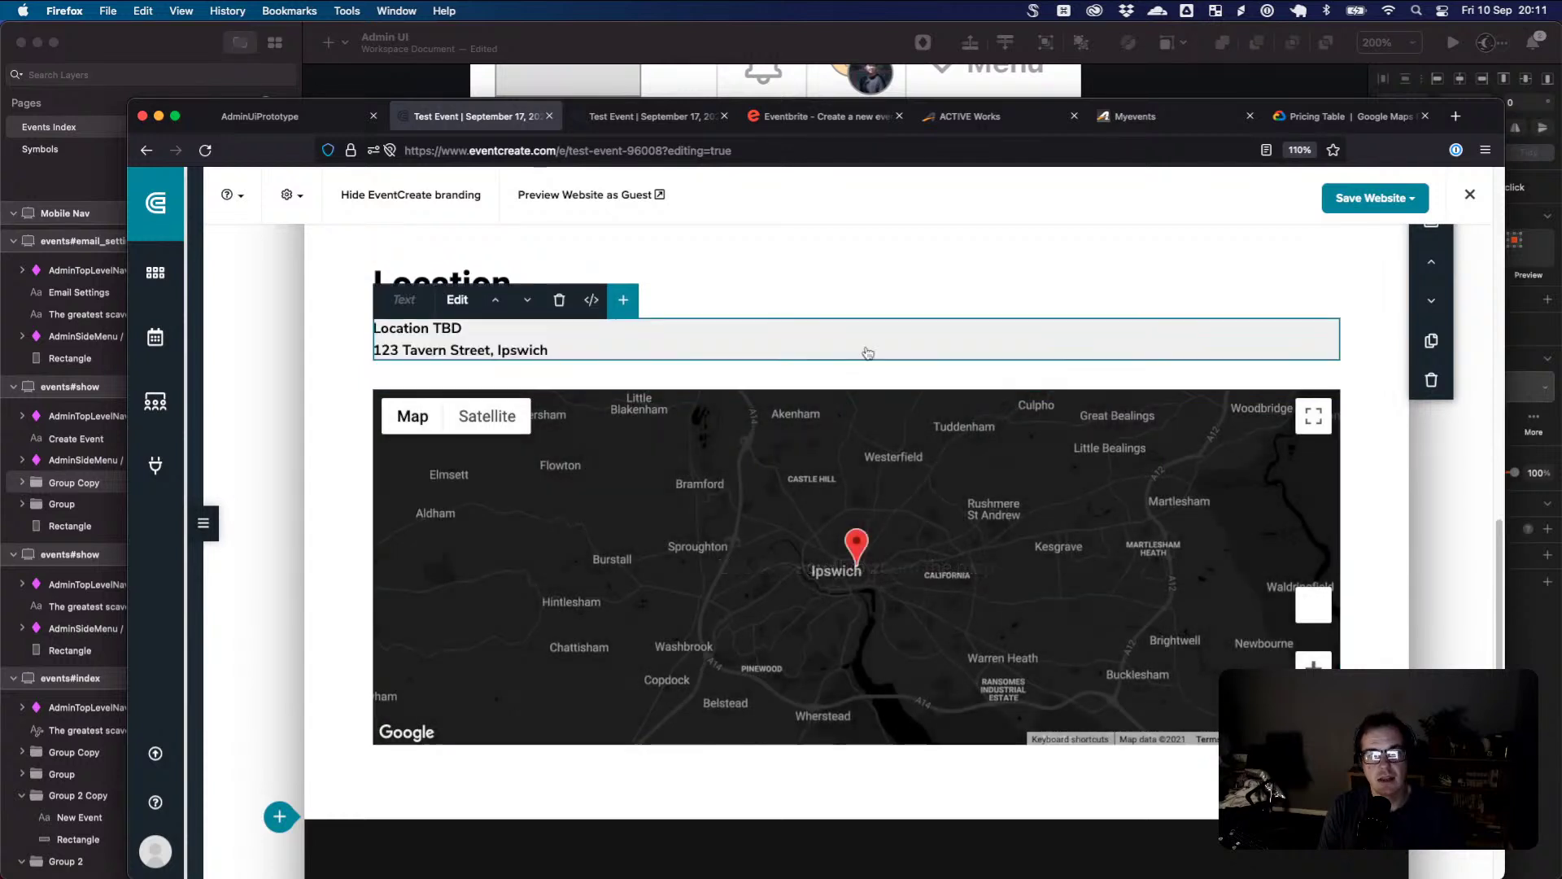
click(1367, 197)
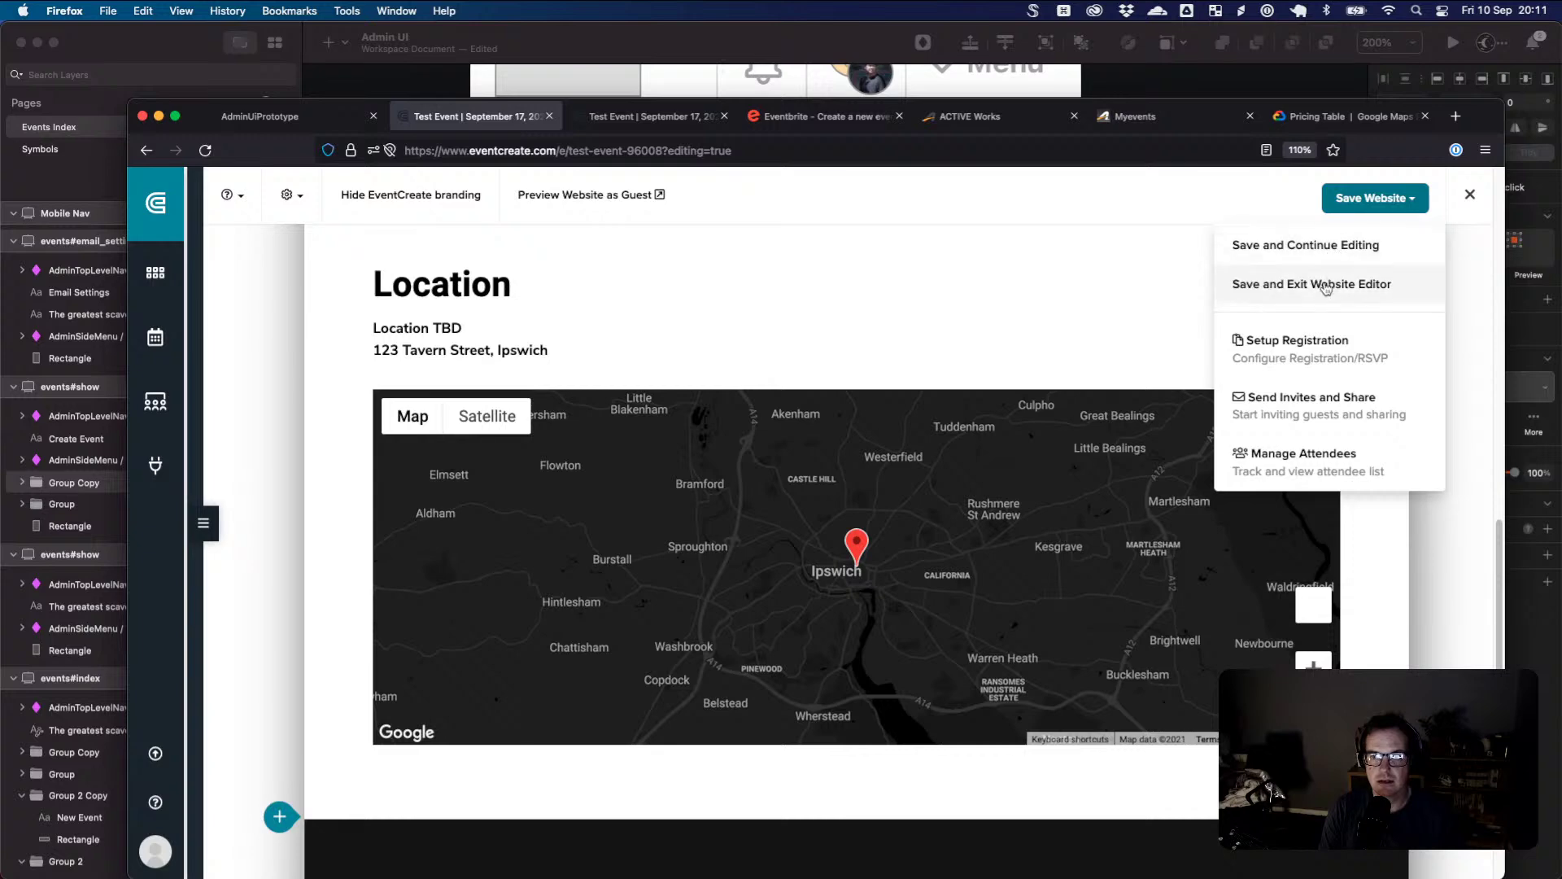
click(1308, 285)
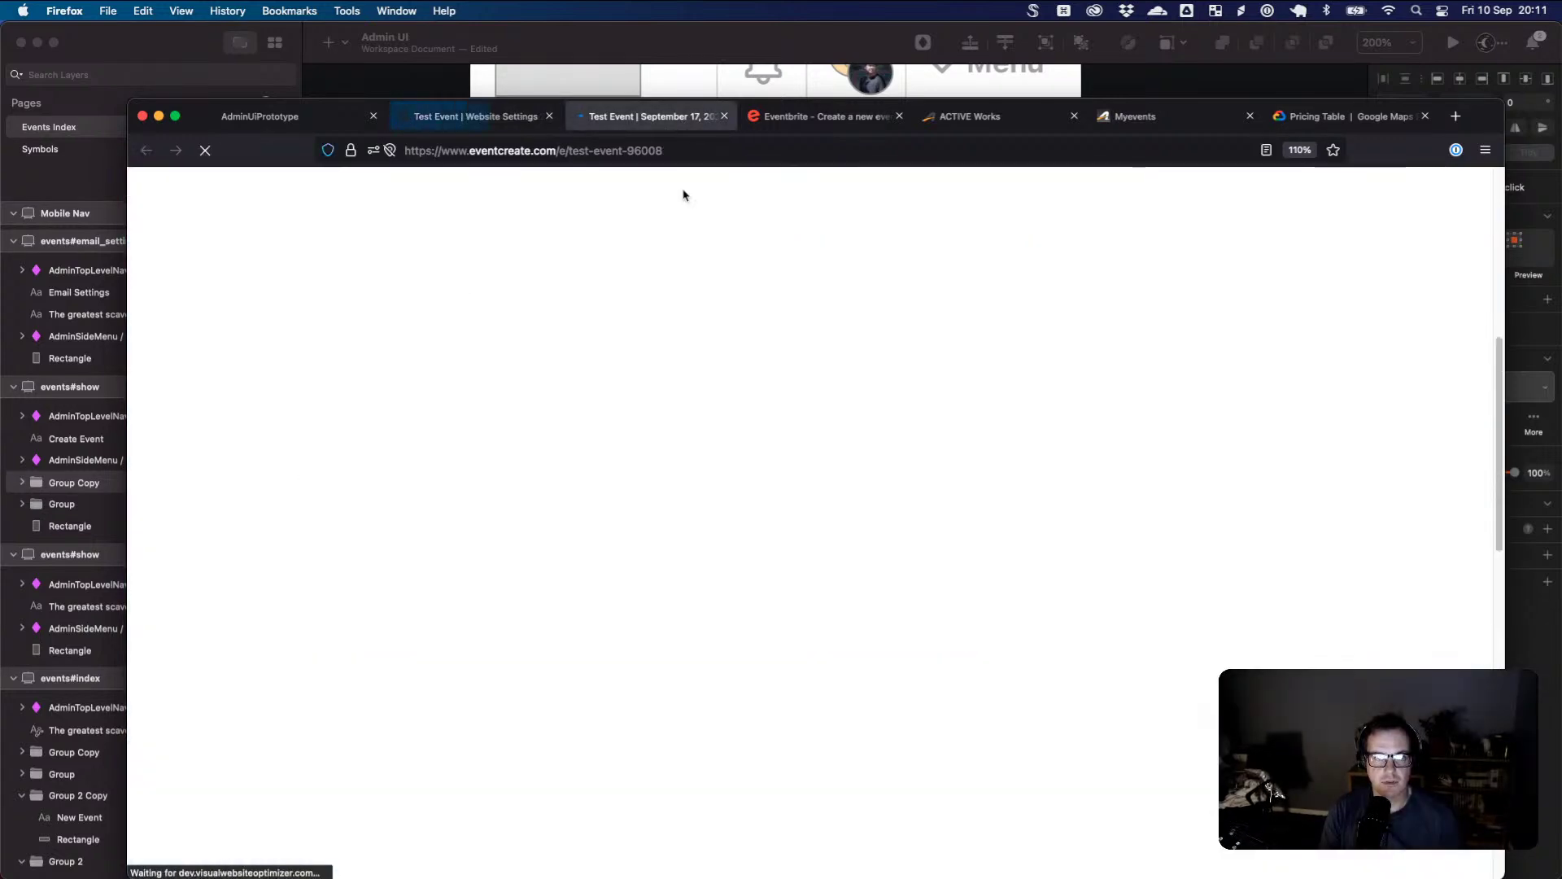
- Zoom the preview map to street level on 123 Tavern Street, Ipswich, then reload Website Setup
scroll(727, 376, down, 4)
scroll(726, 376, down, 4)
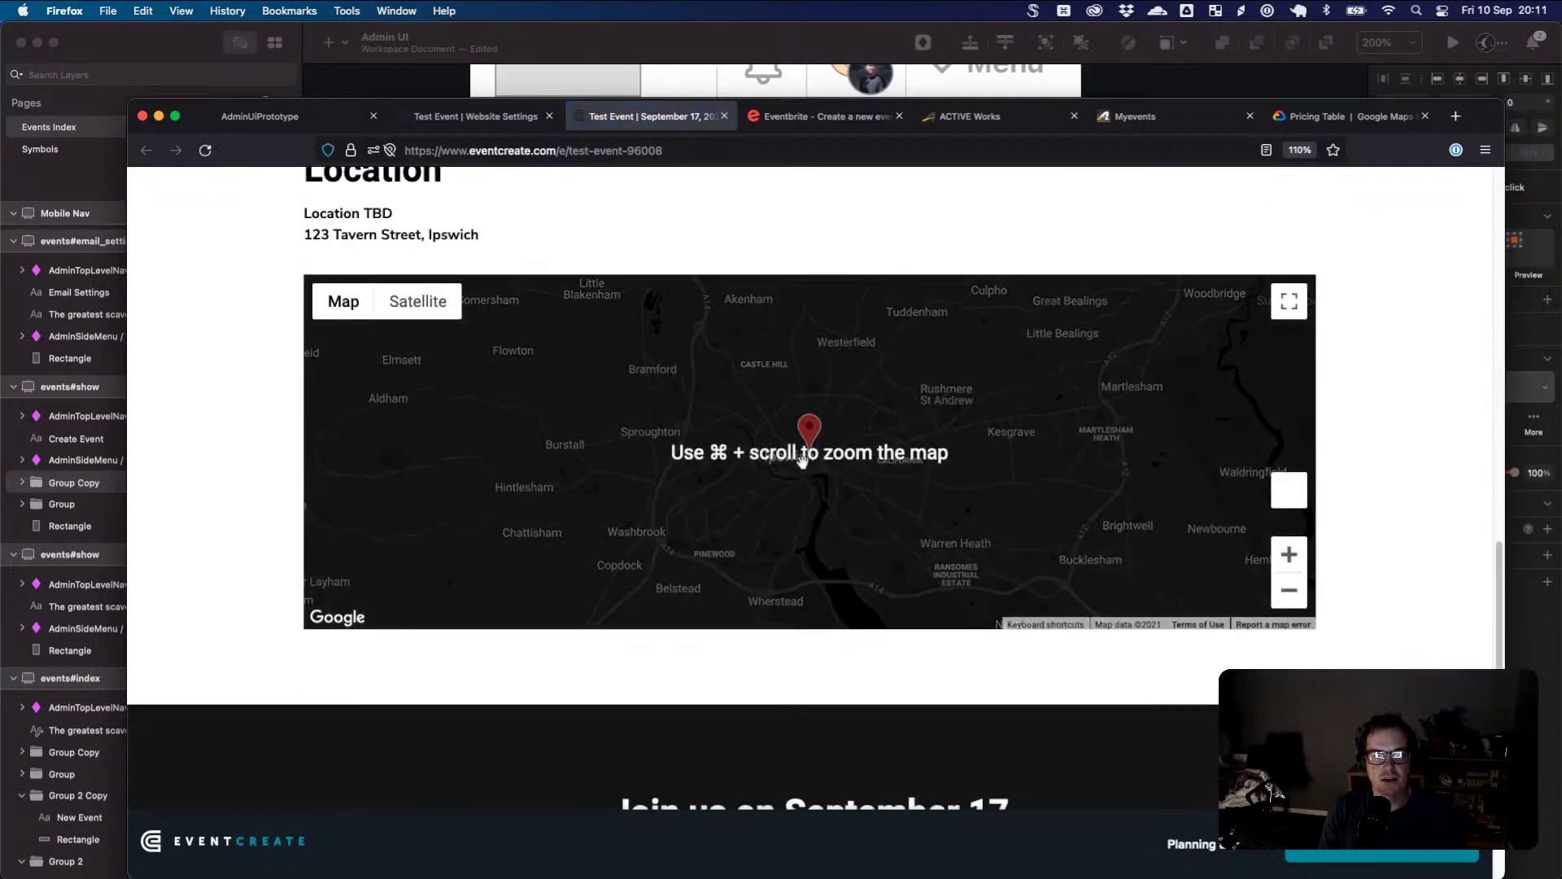
click(1289, 554)
click(1289, 556)
click(1288, 556)
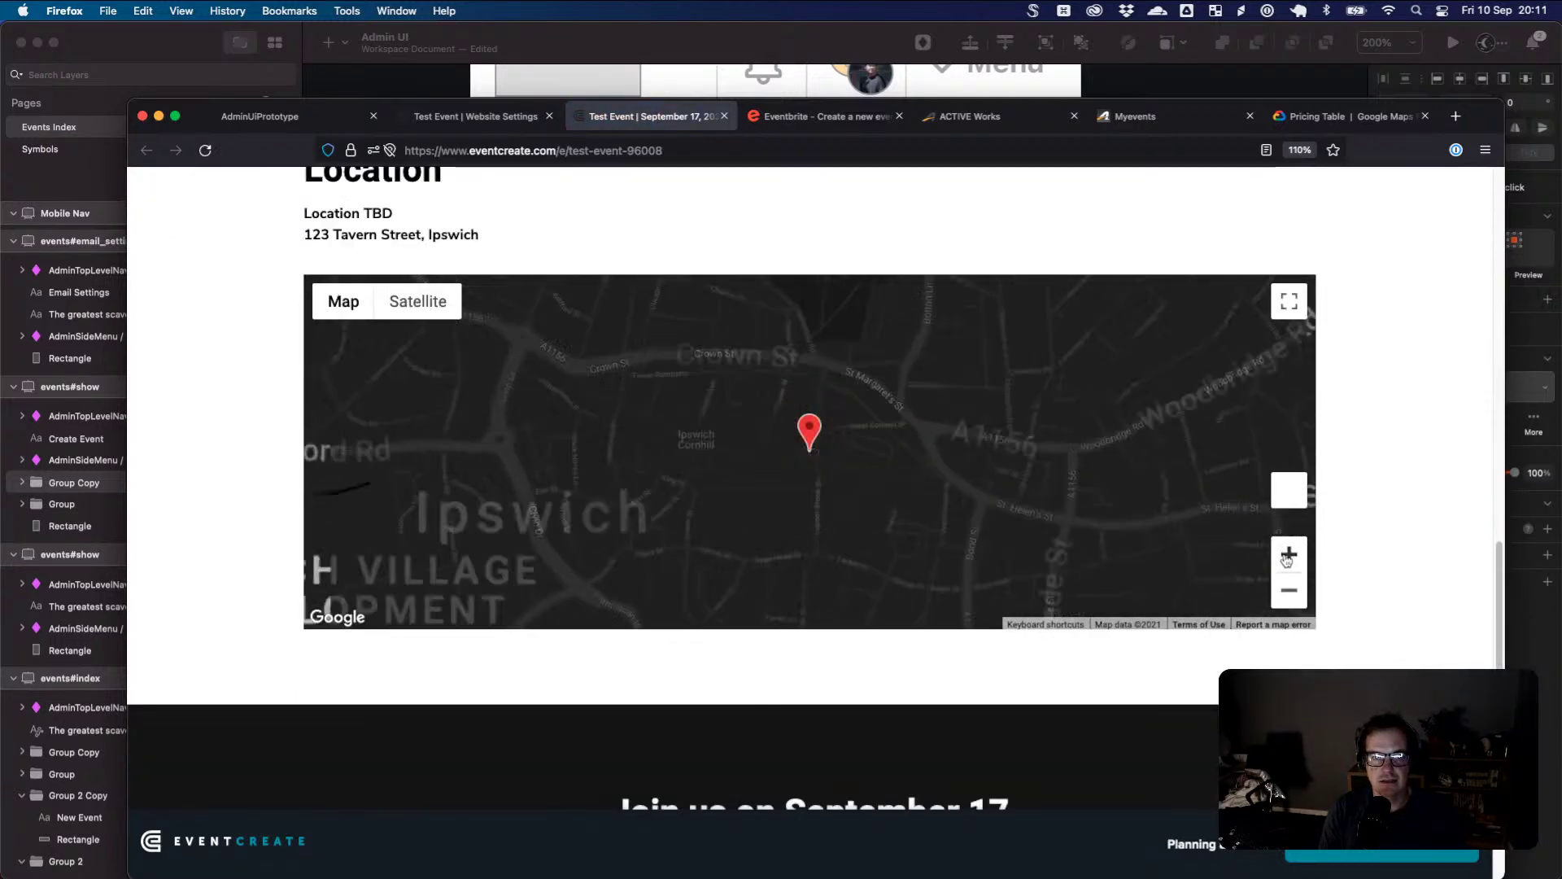
click(1288, 555)
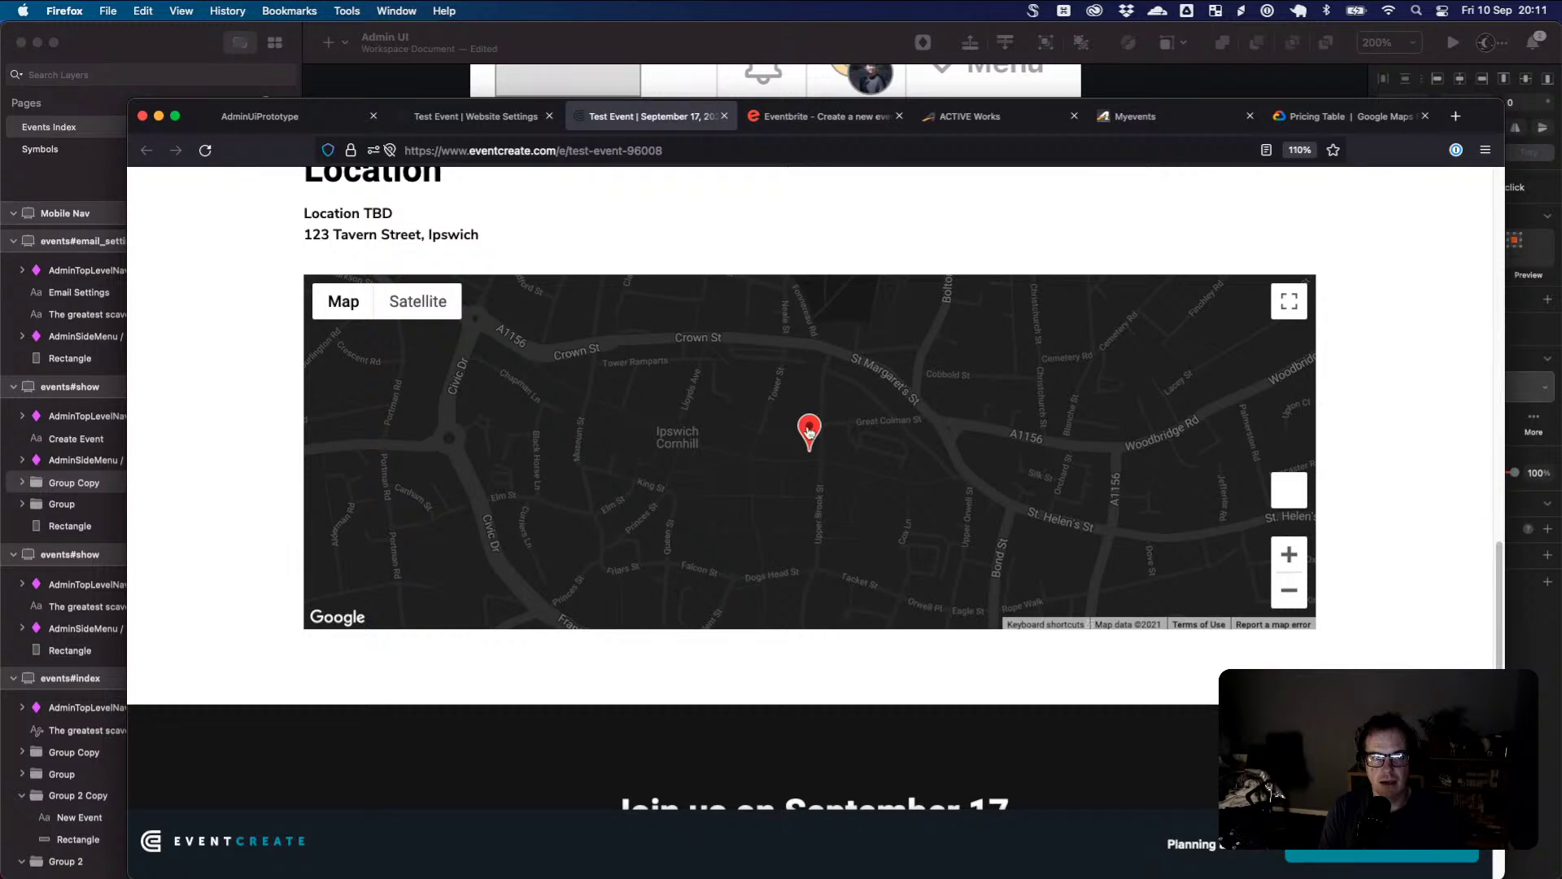
drag(304, 235, 497, 252)
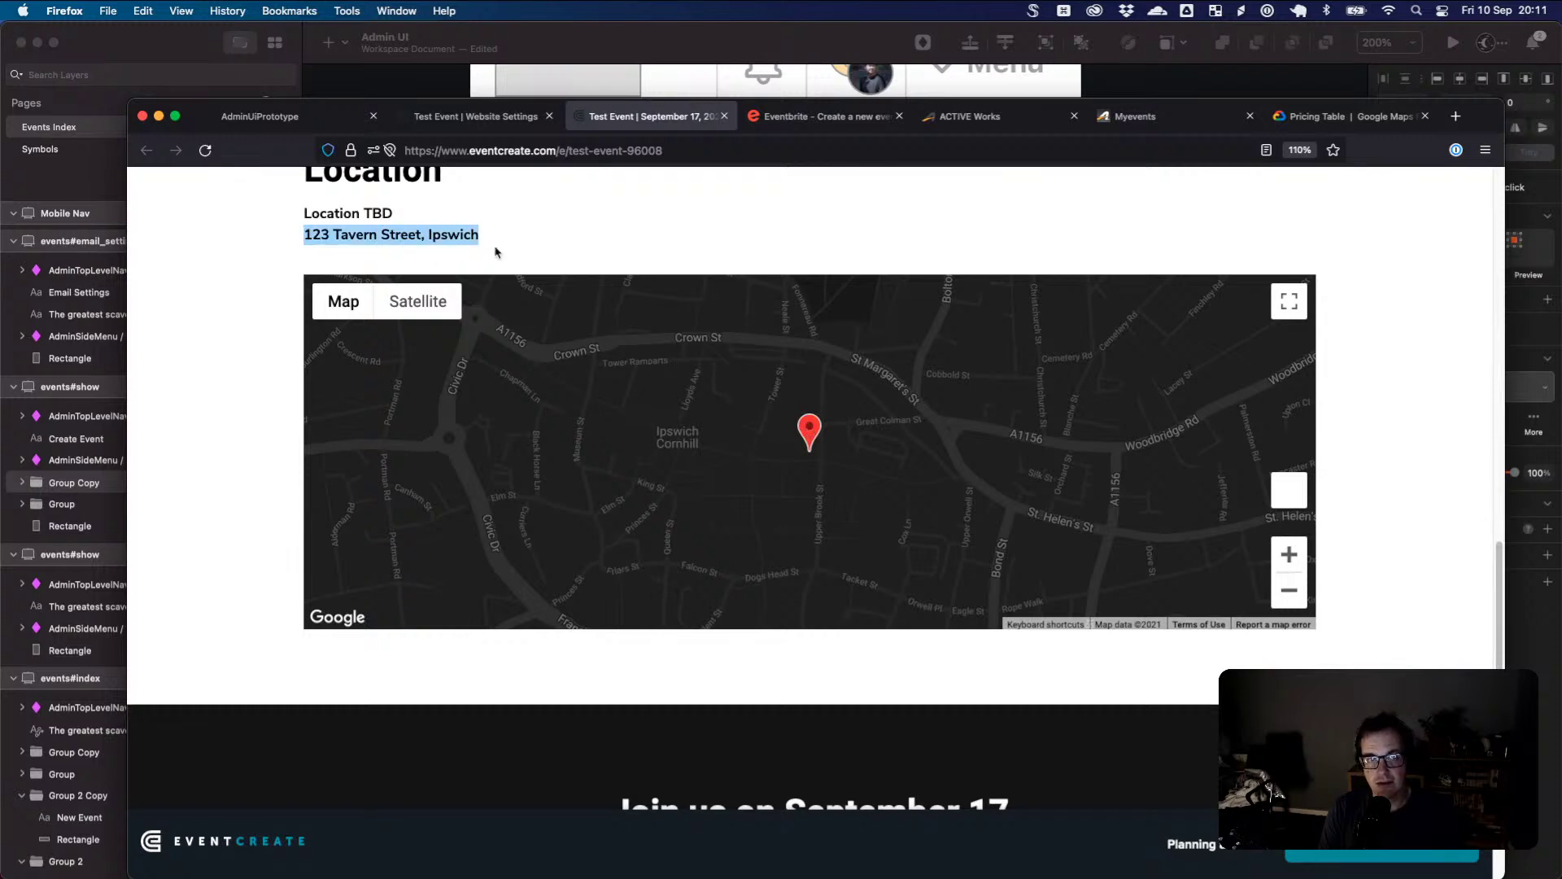
click(1294, 592)
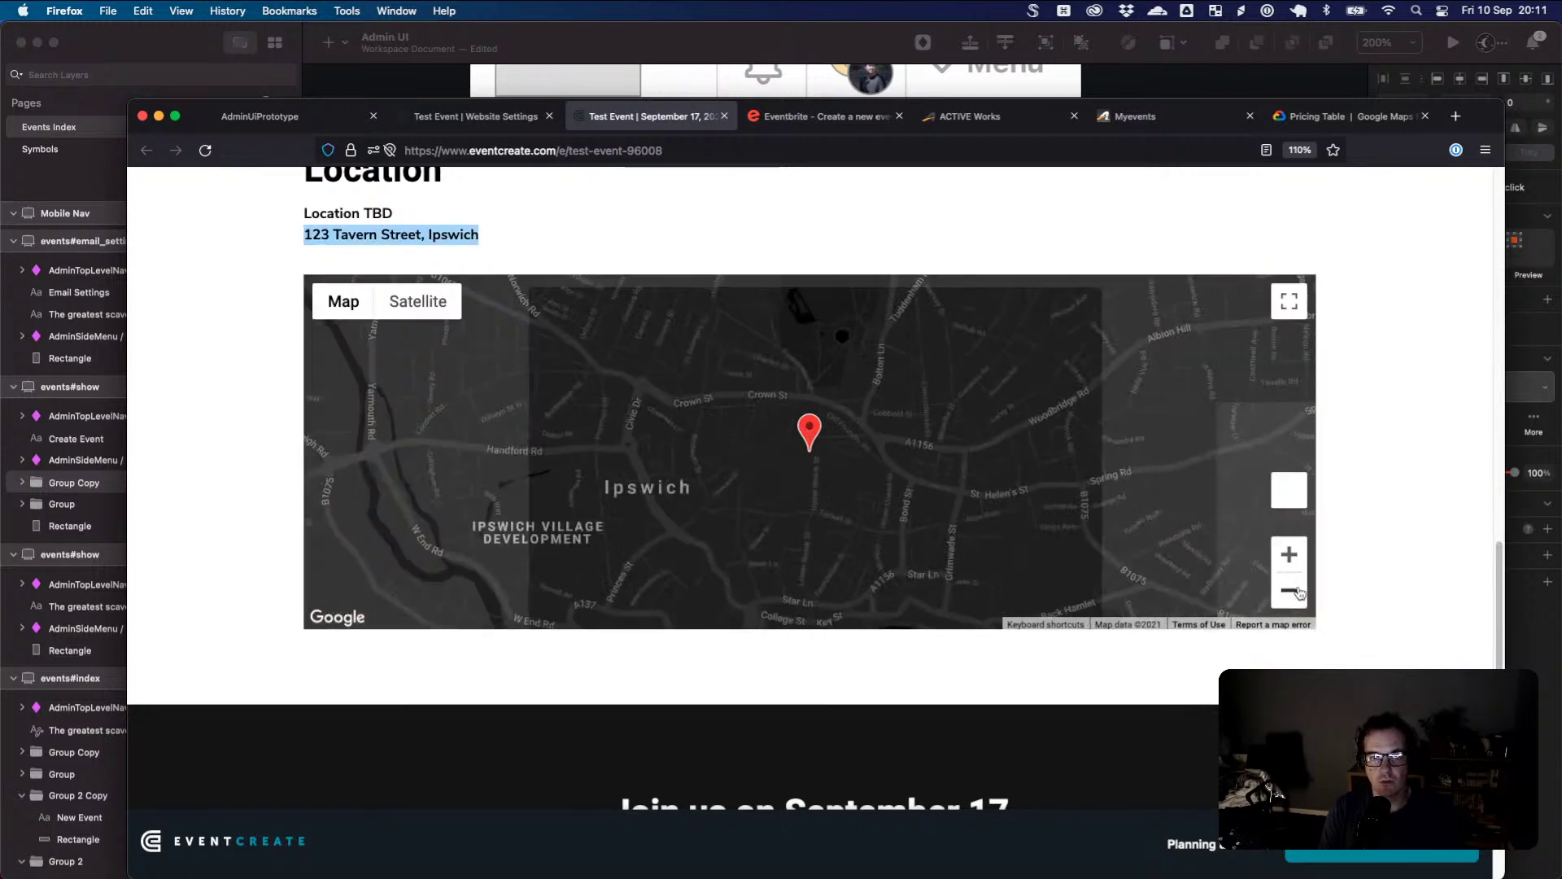
click(1300, 592)
key(ctrl+shift+Tab)
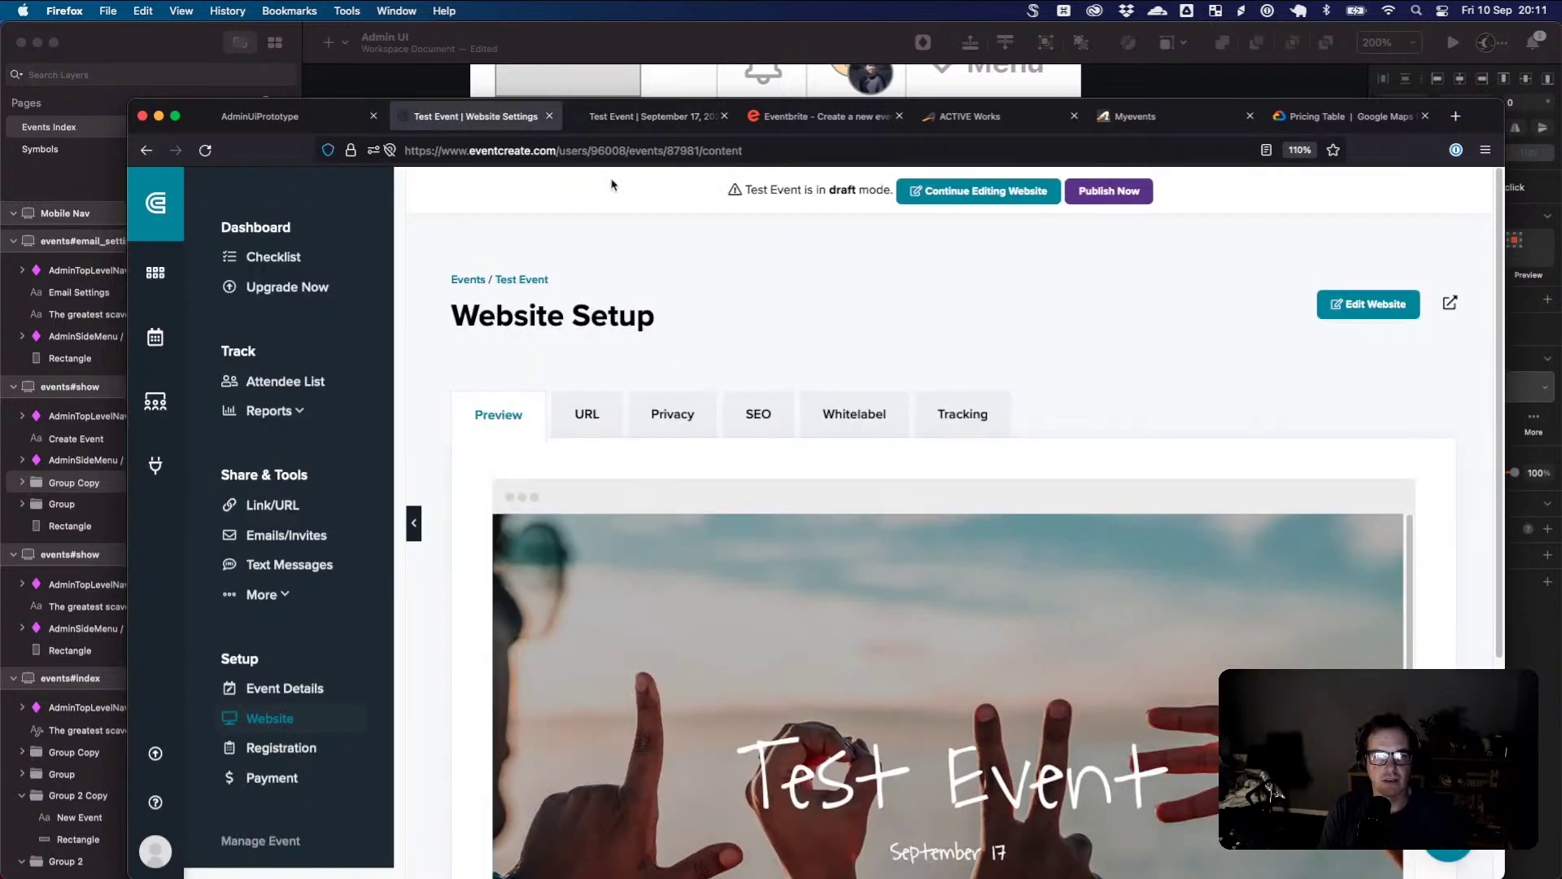
click(331, 715)
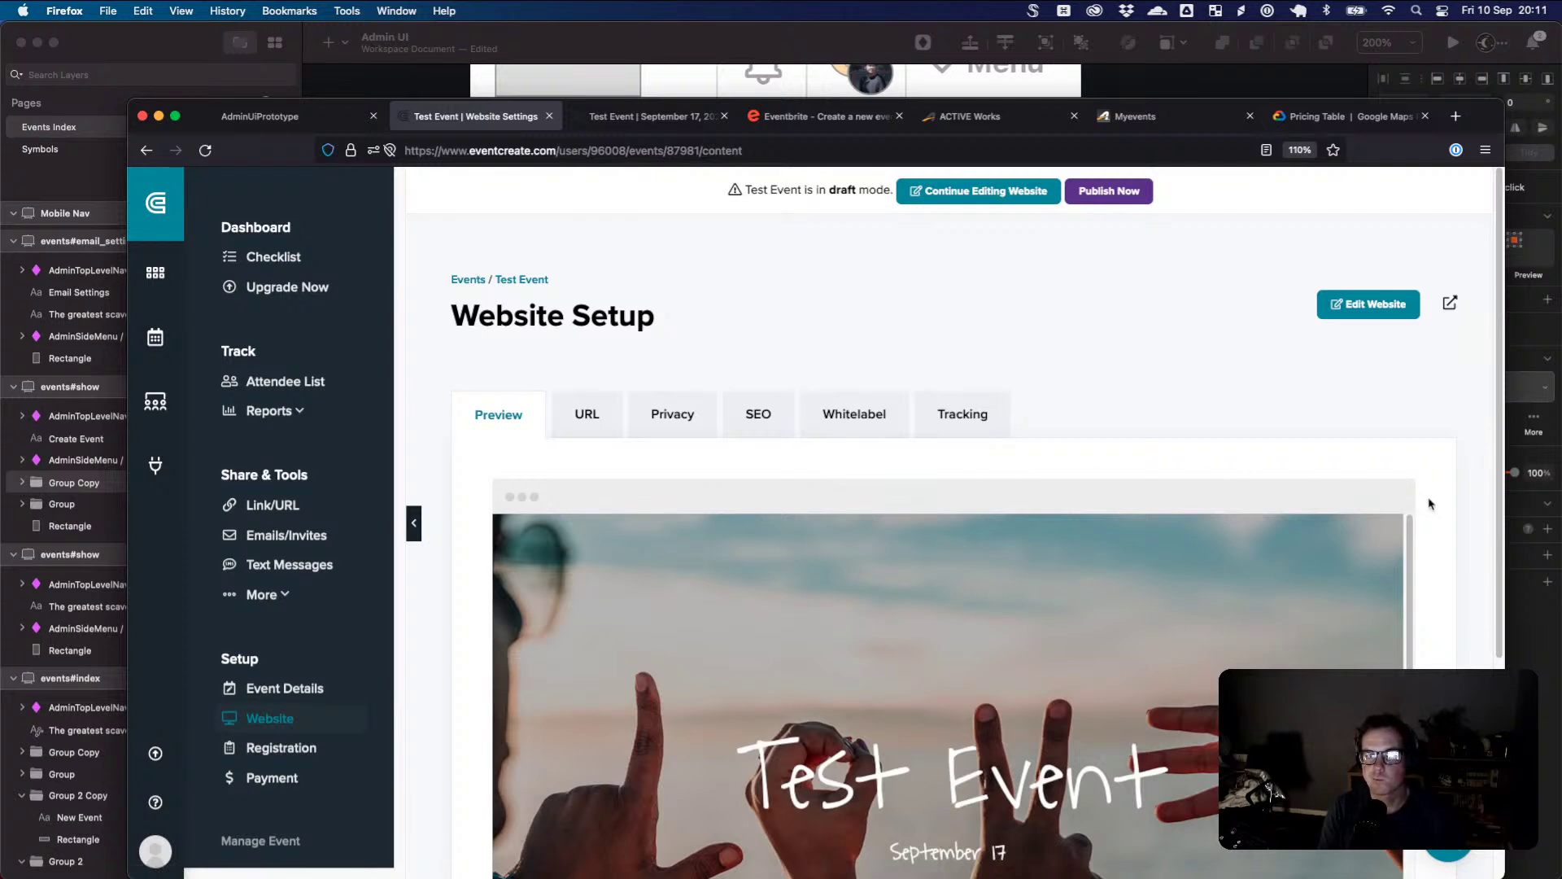
click(419, 81)
- Change the second Event Name label's text to 'Location Name'
click(631, 560)
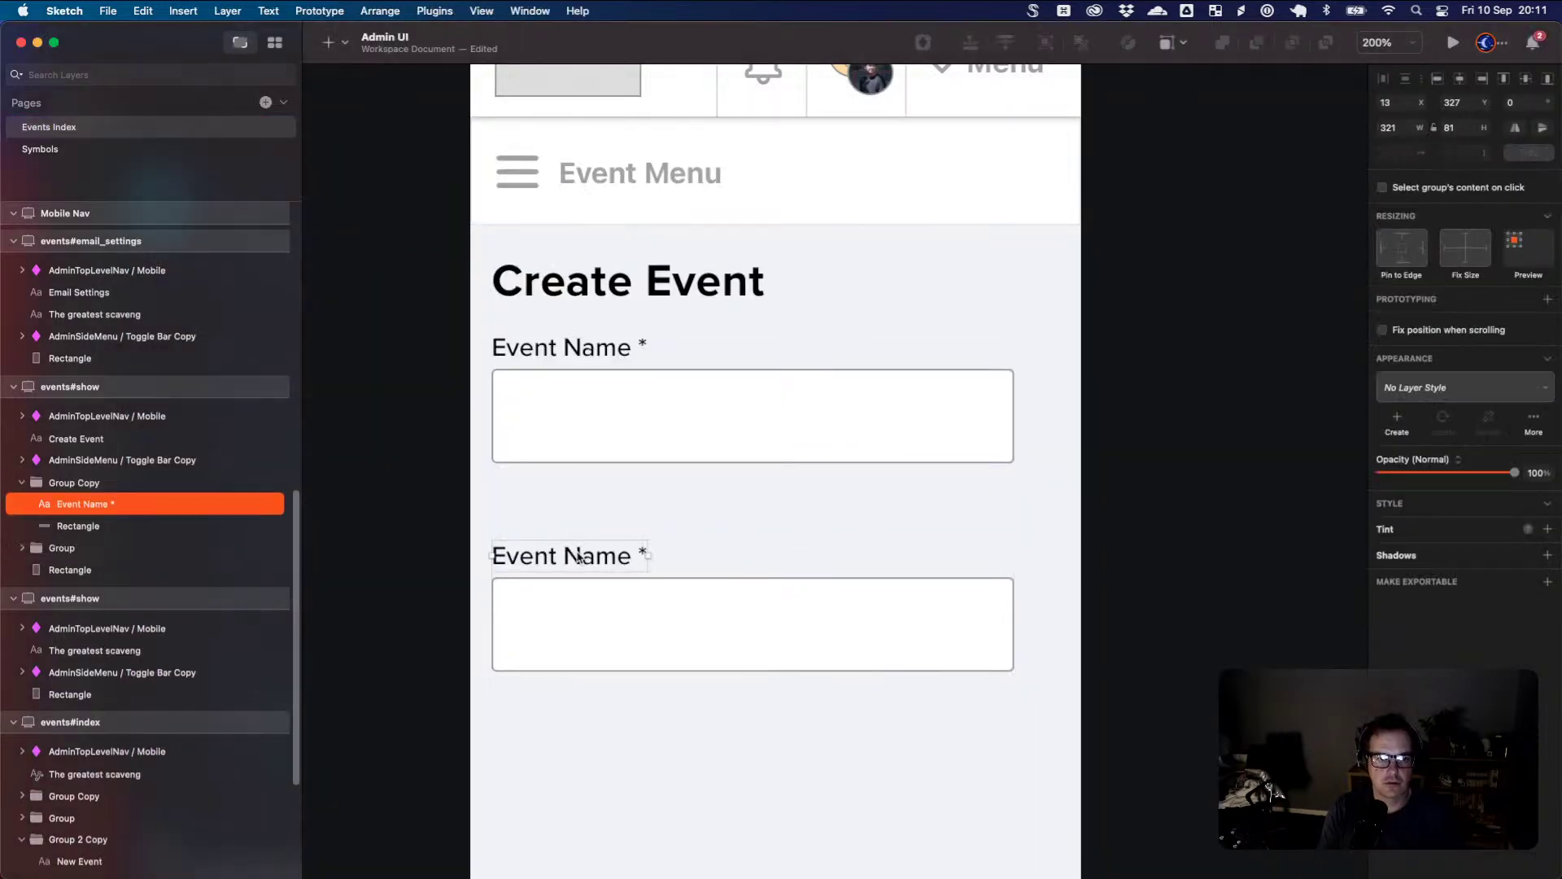
double_click(631, 556)
drag(639, 557, 488, 538)
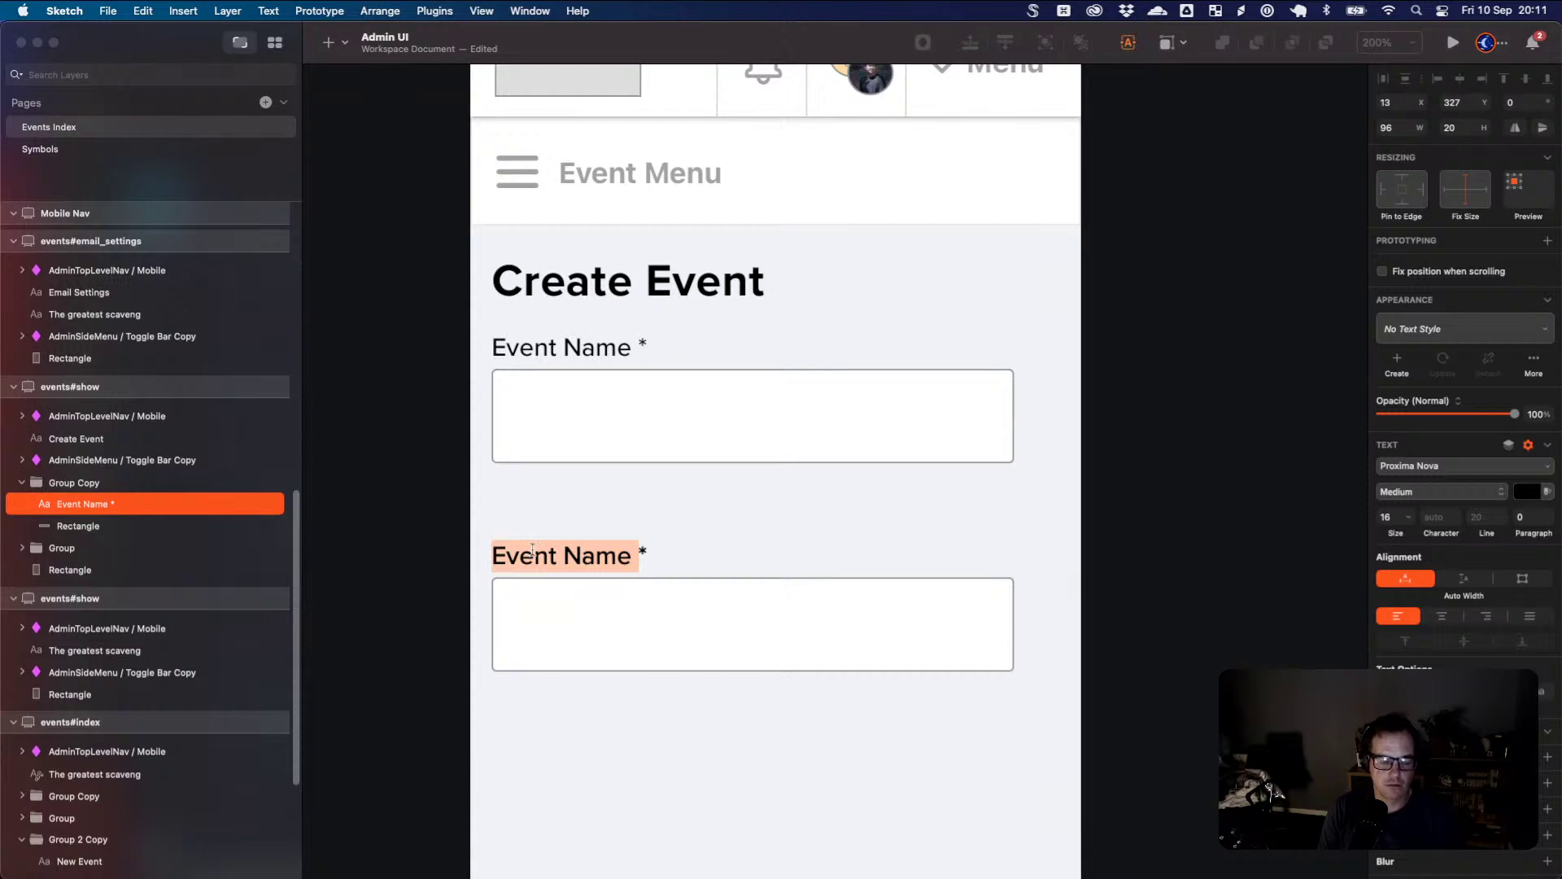
key(BackSpace)
text(Location)
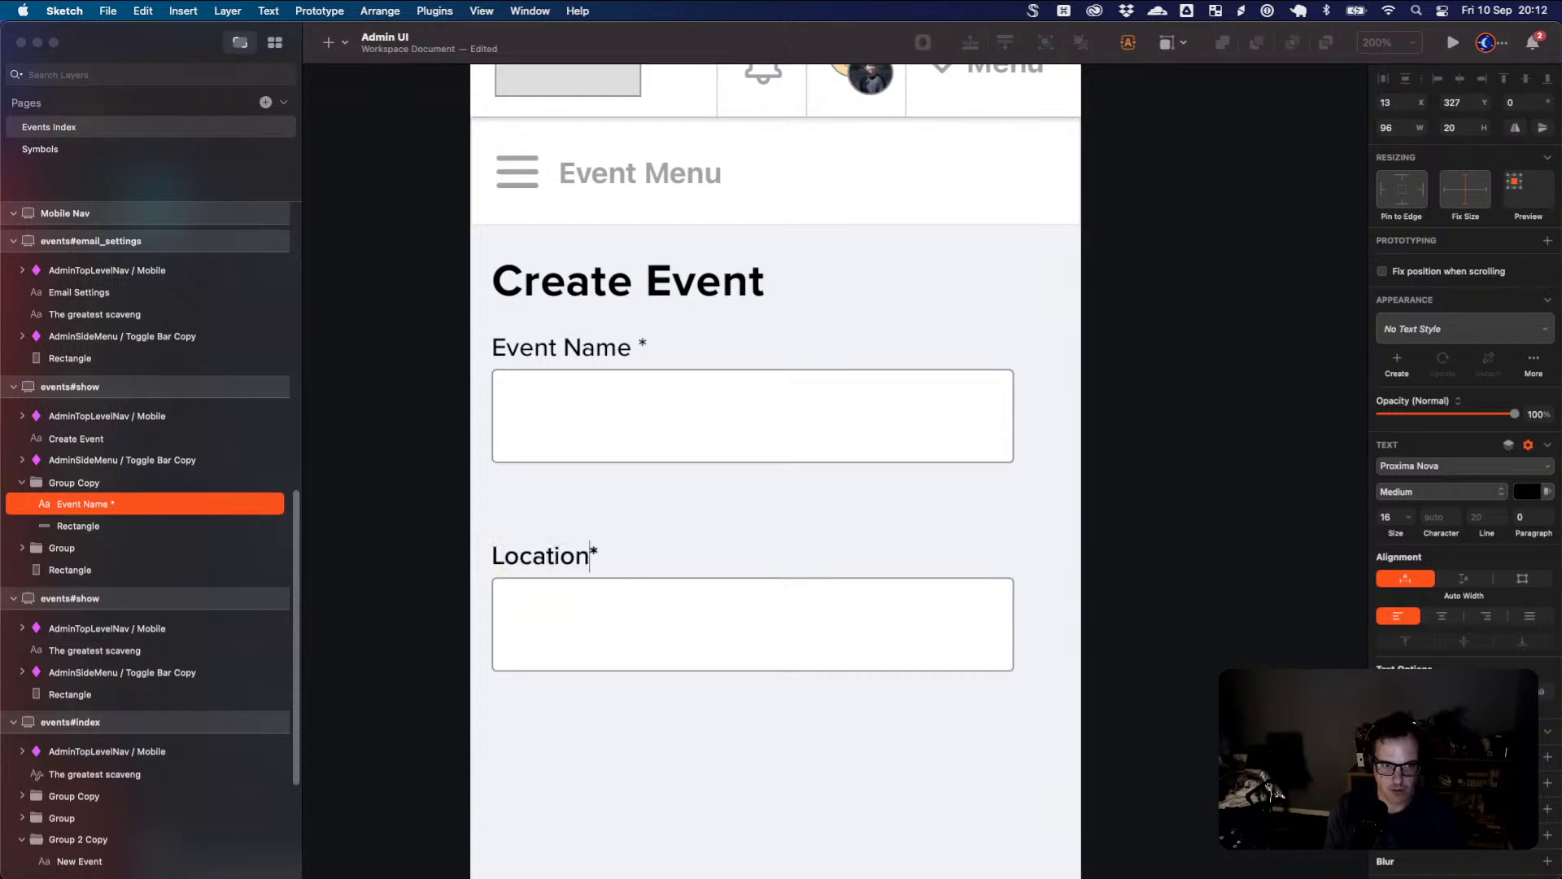
text( Name)
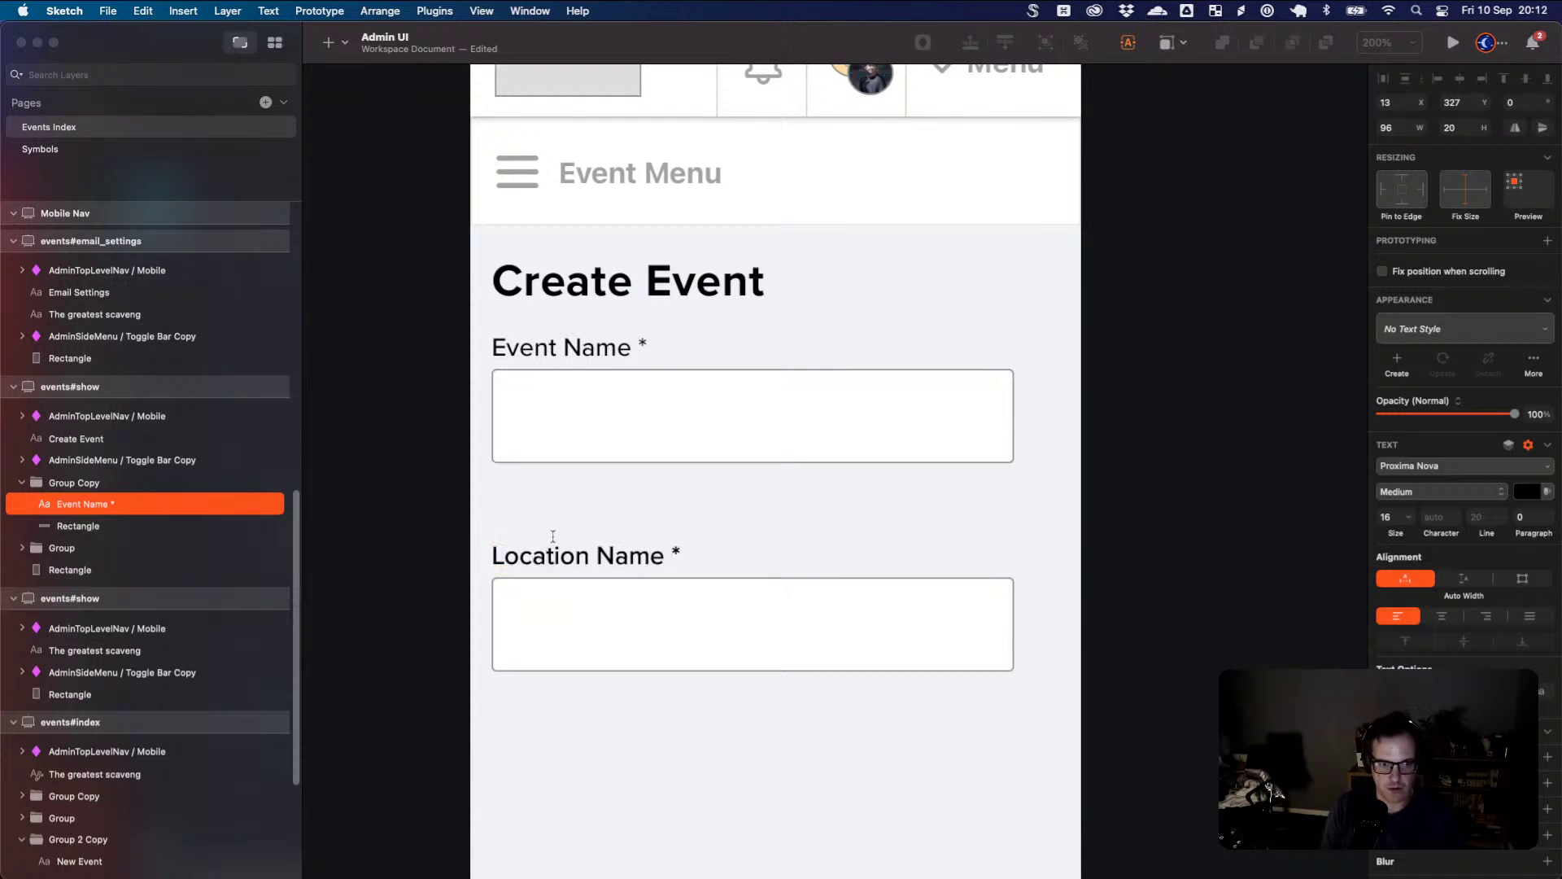
key(Escape)
- Duplicate the Location Name field below it and relabel the copy 'Location Address'
shift+click(666, 580)
drag(668, 566, 679, 720)
double_click(639, 723)
double_click(623, 722)
text(A)
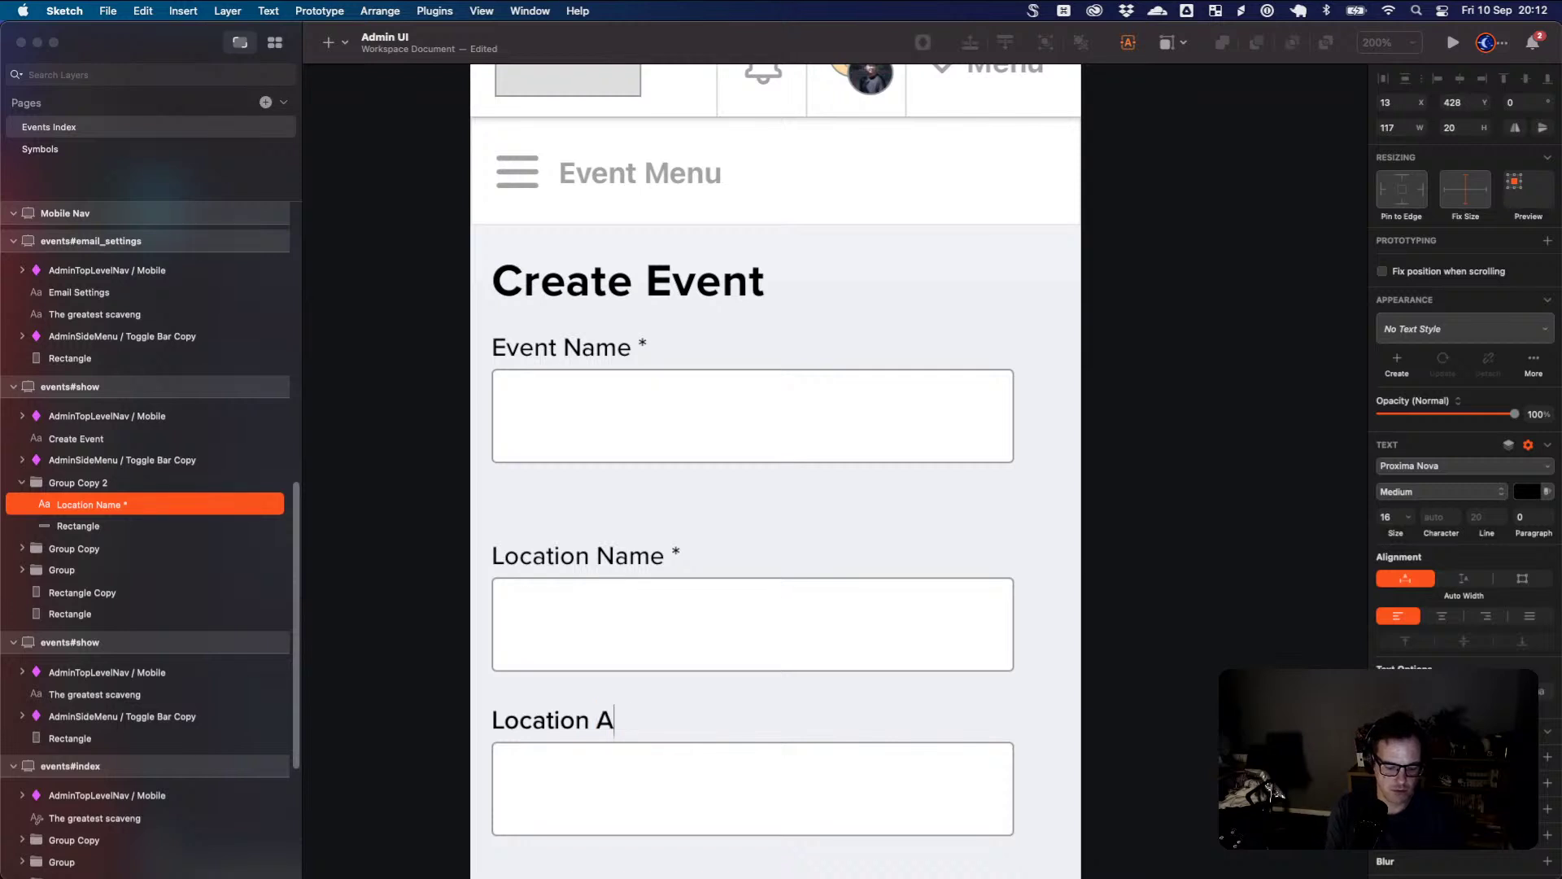
text(ddress)
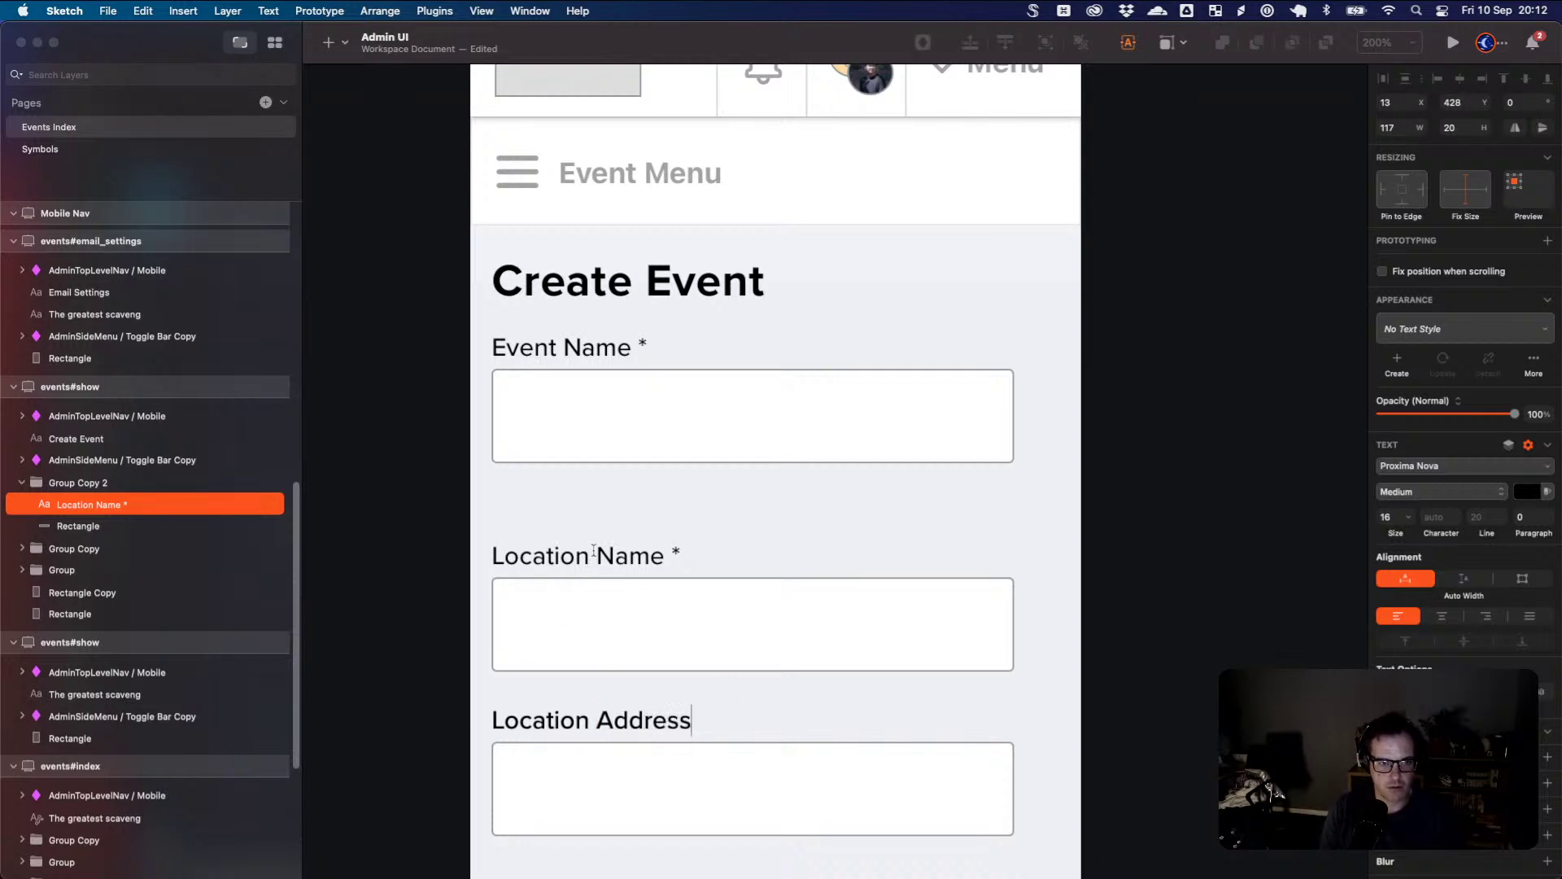
click(594, 550)
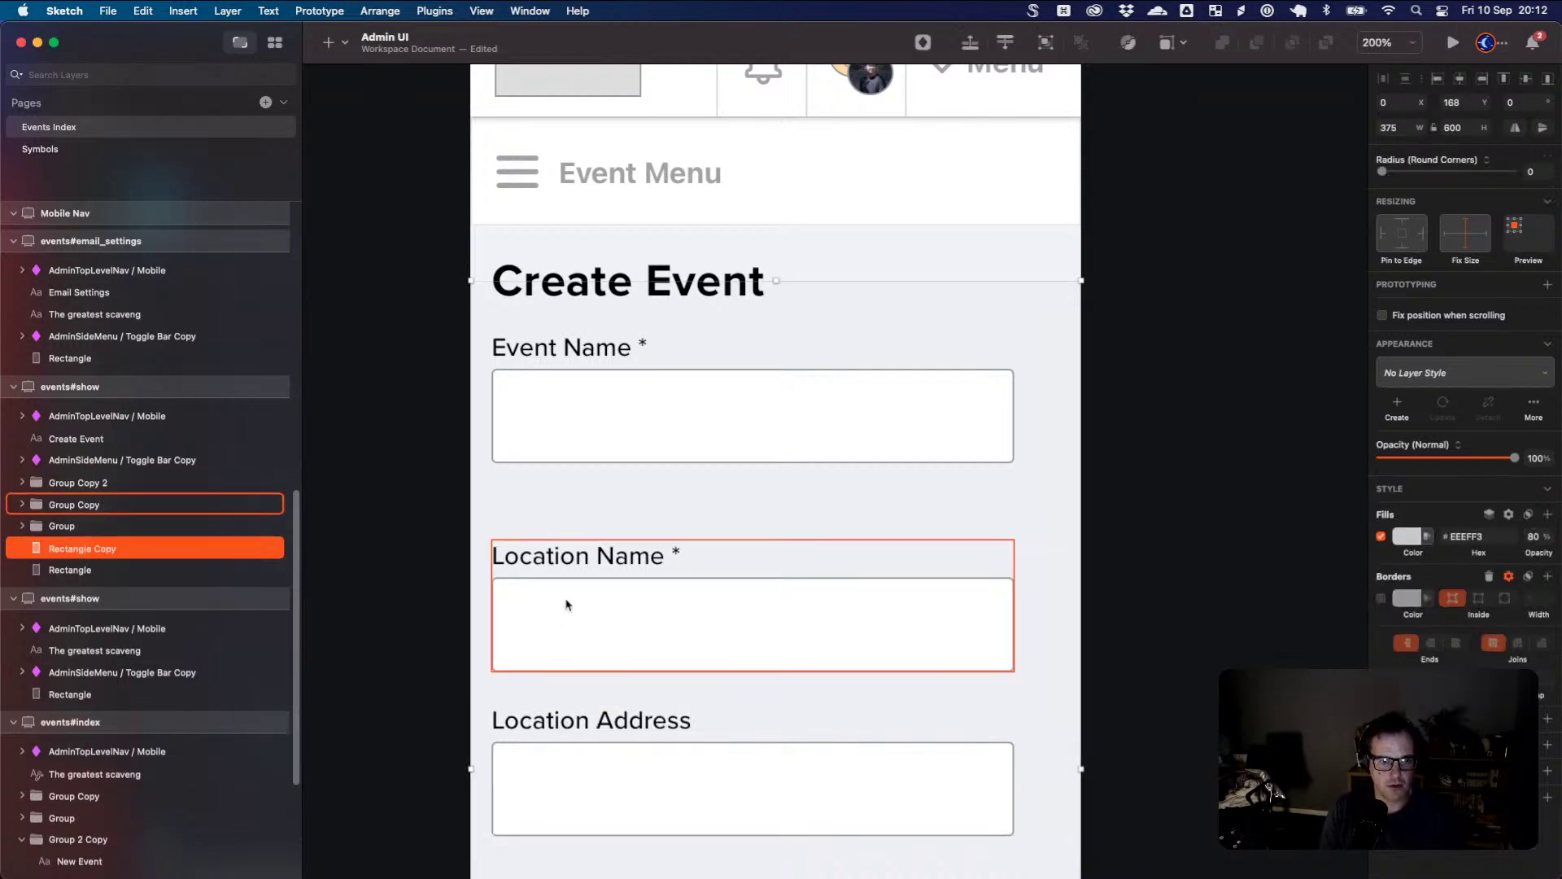
- Check the Location Name field group's spacing against the guides
double_click(573, 560)
click(578, 508)
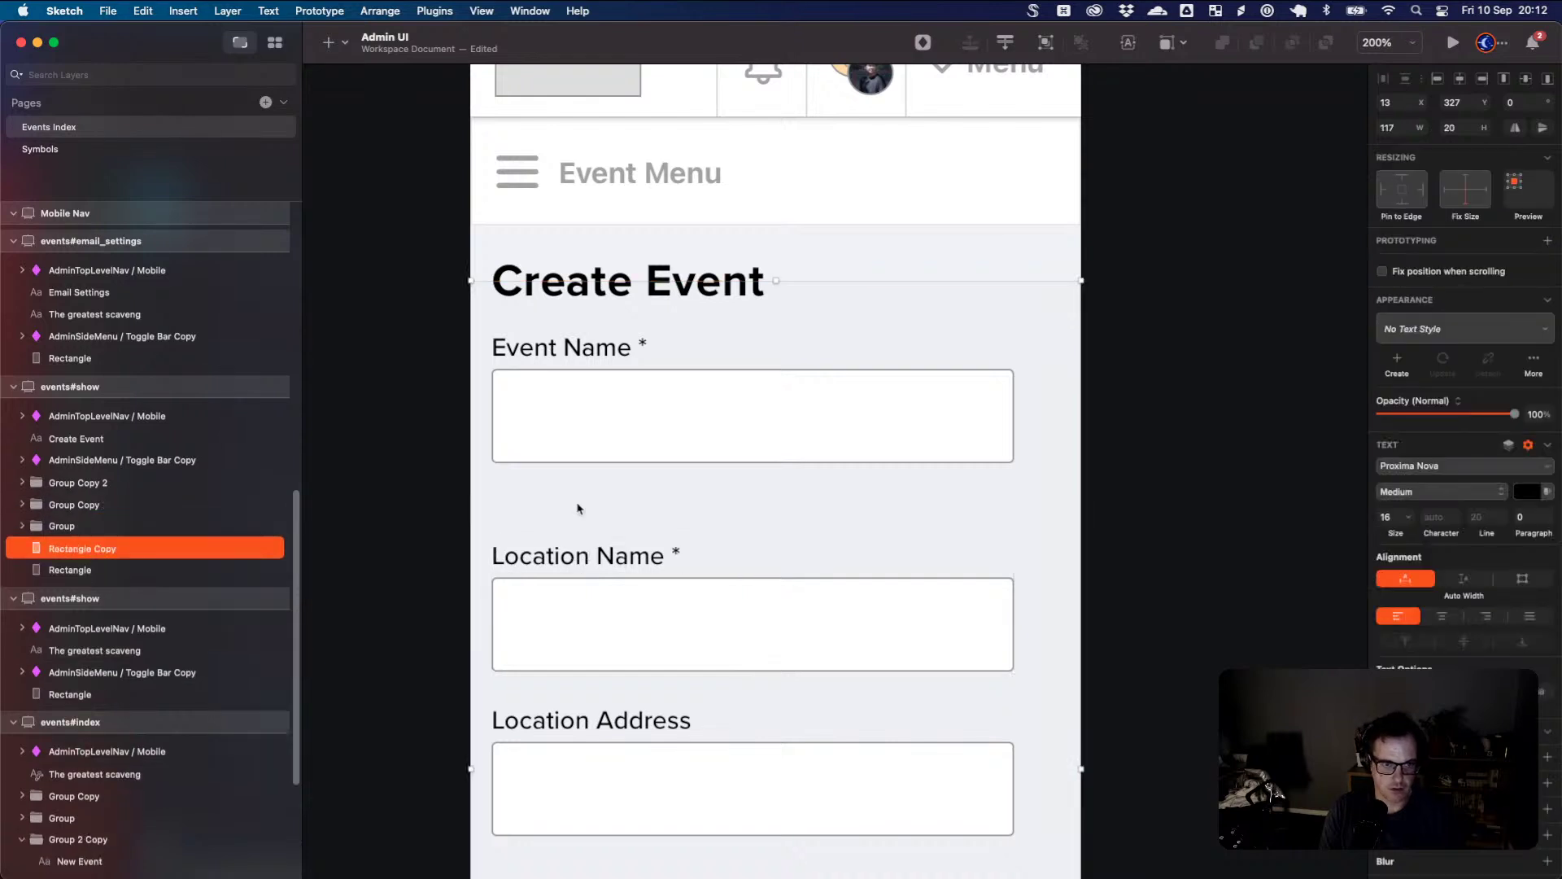
click(579, 513)
drag(580, 512, 593, 521)
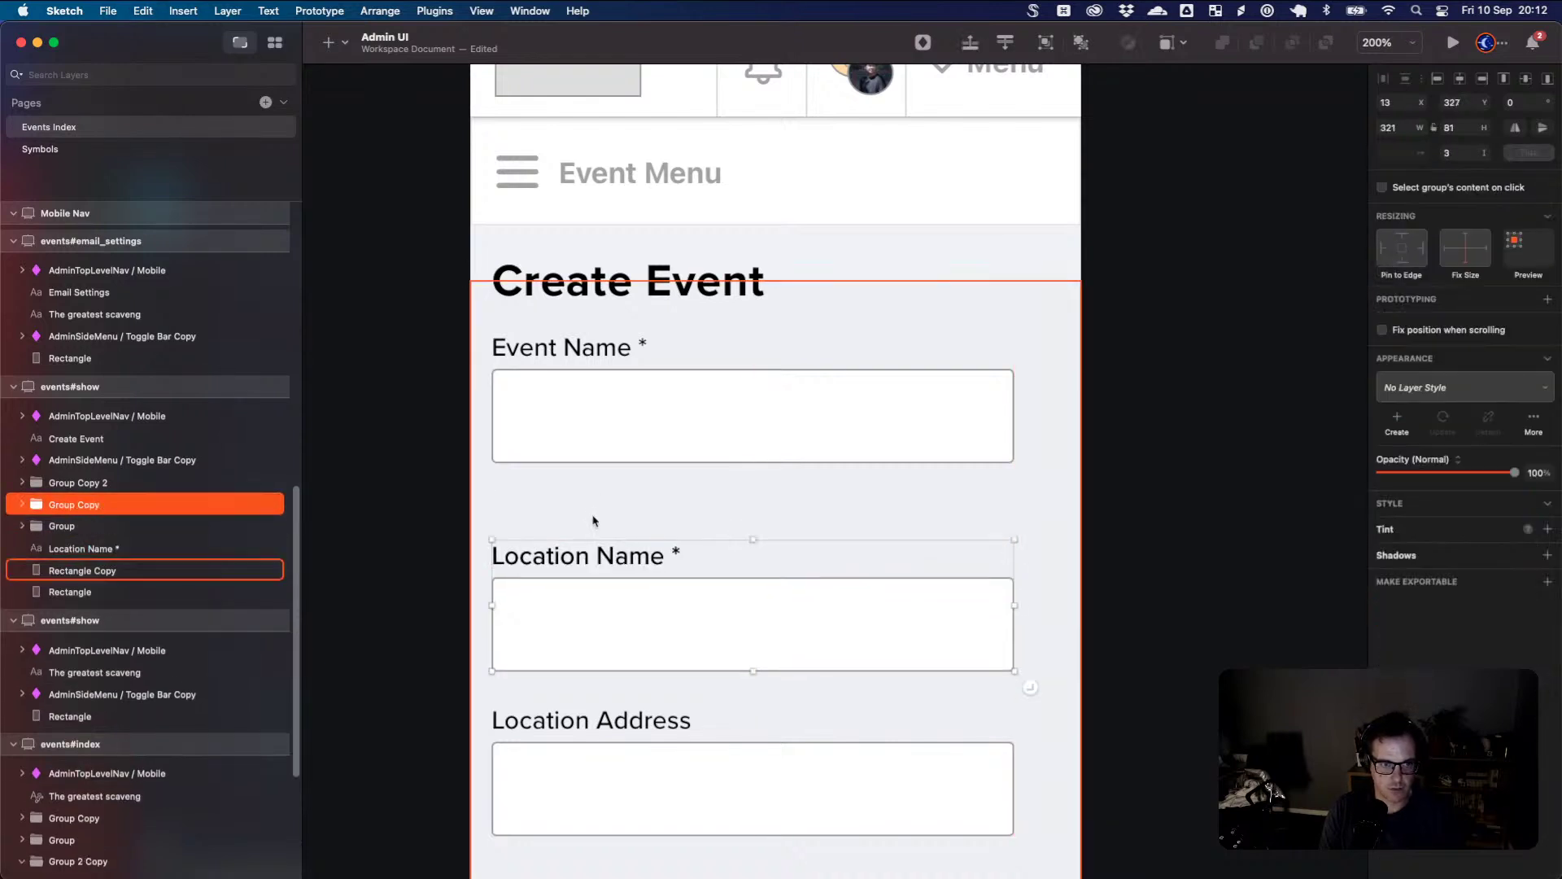
double_click(598, 556)
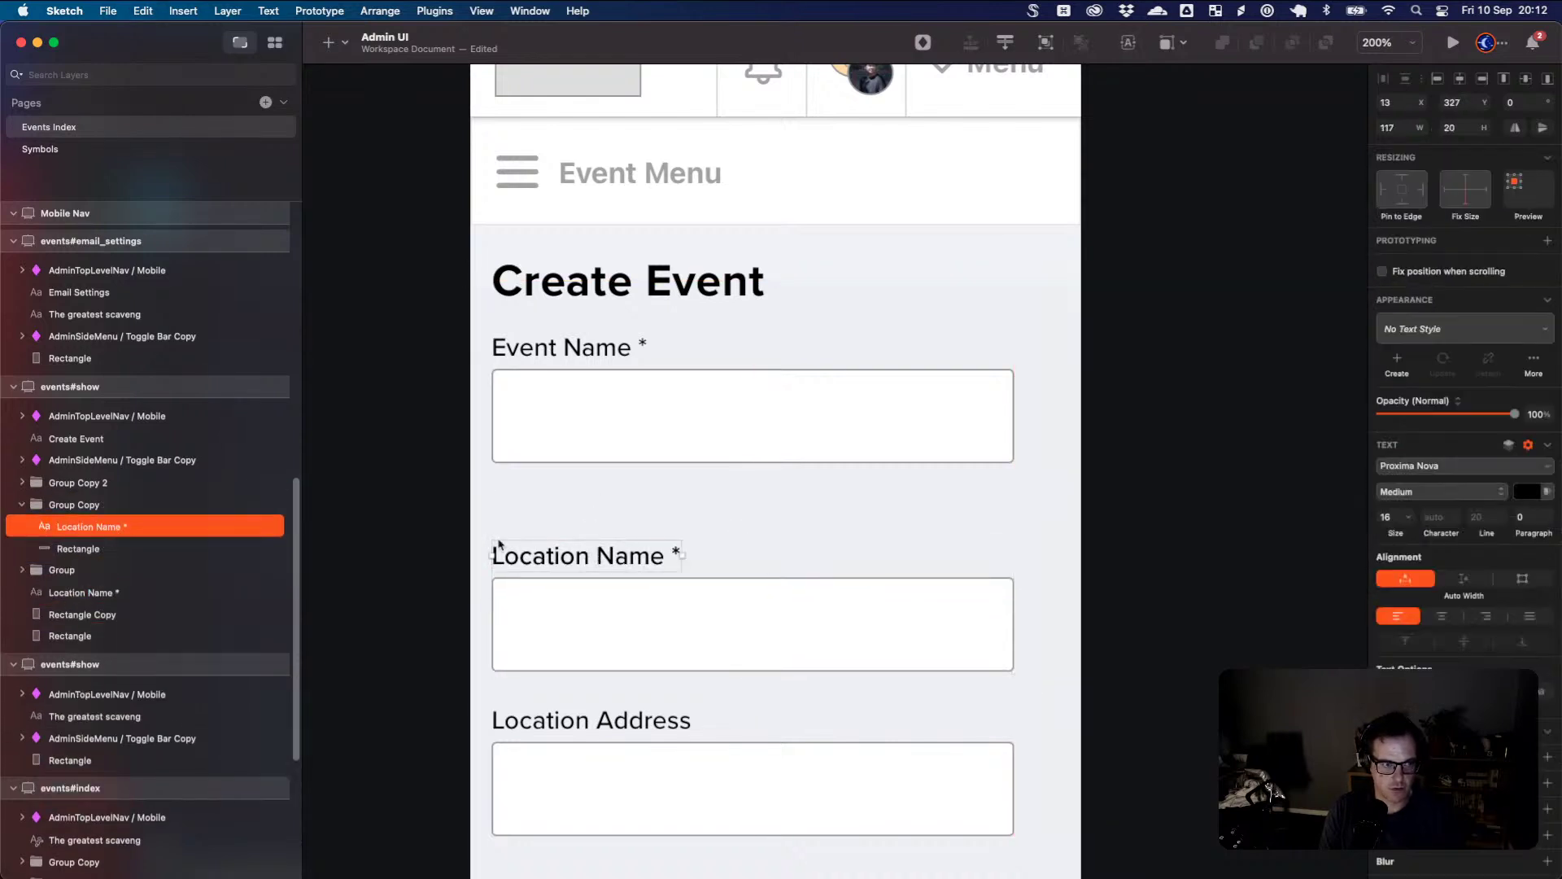
- Duplicate the hidden 'Location Name *' label layer with Cmd+D
click(102, 594)
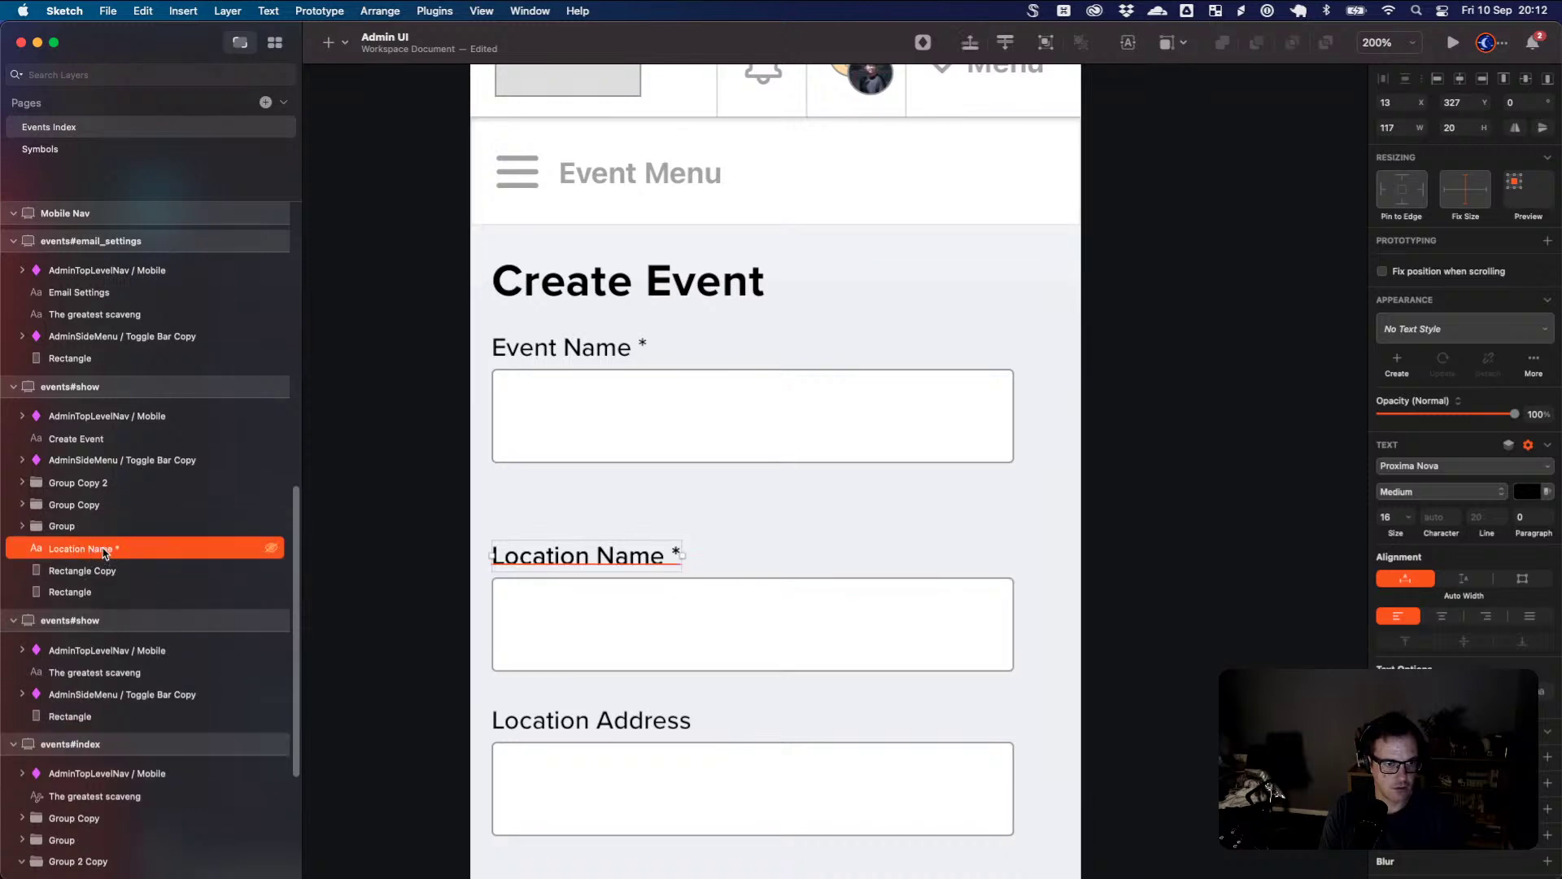
key(super+r)
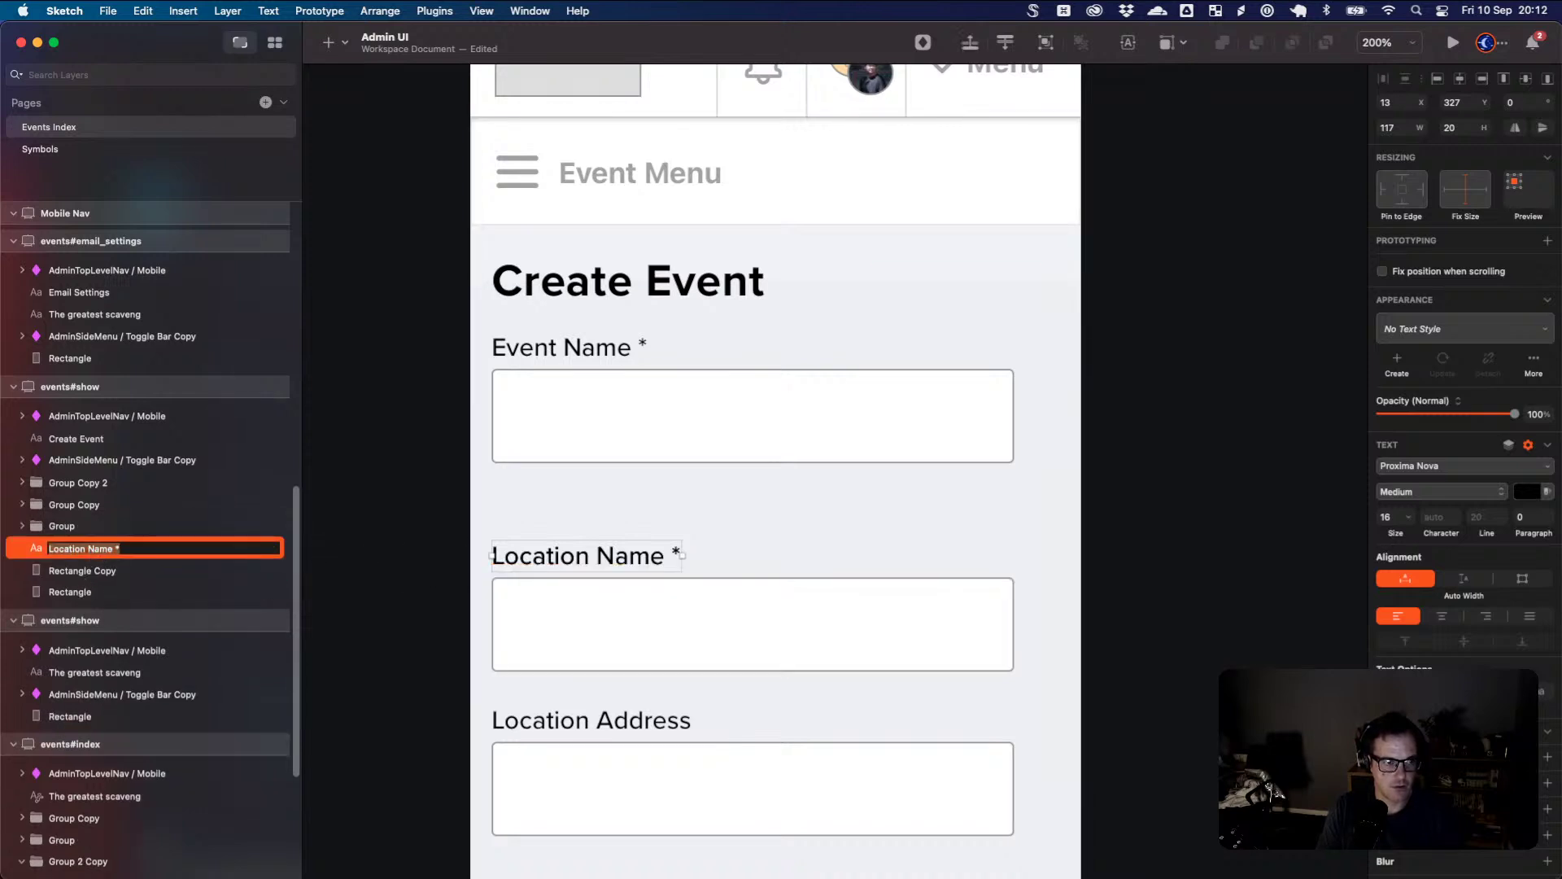
key(Return)
key(super+d)
key(shift+Up)
key(shift+Up)
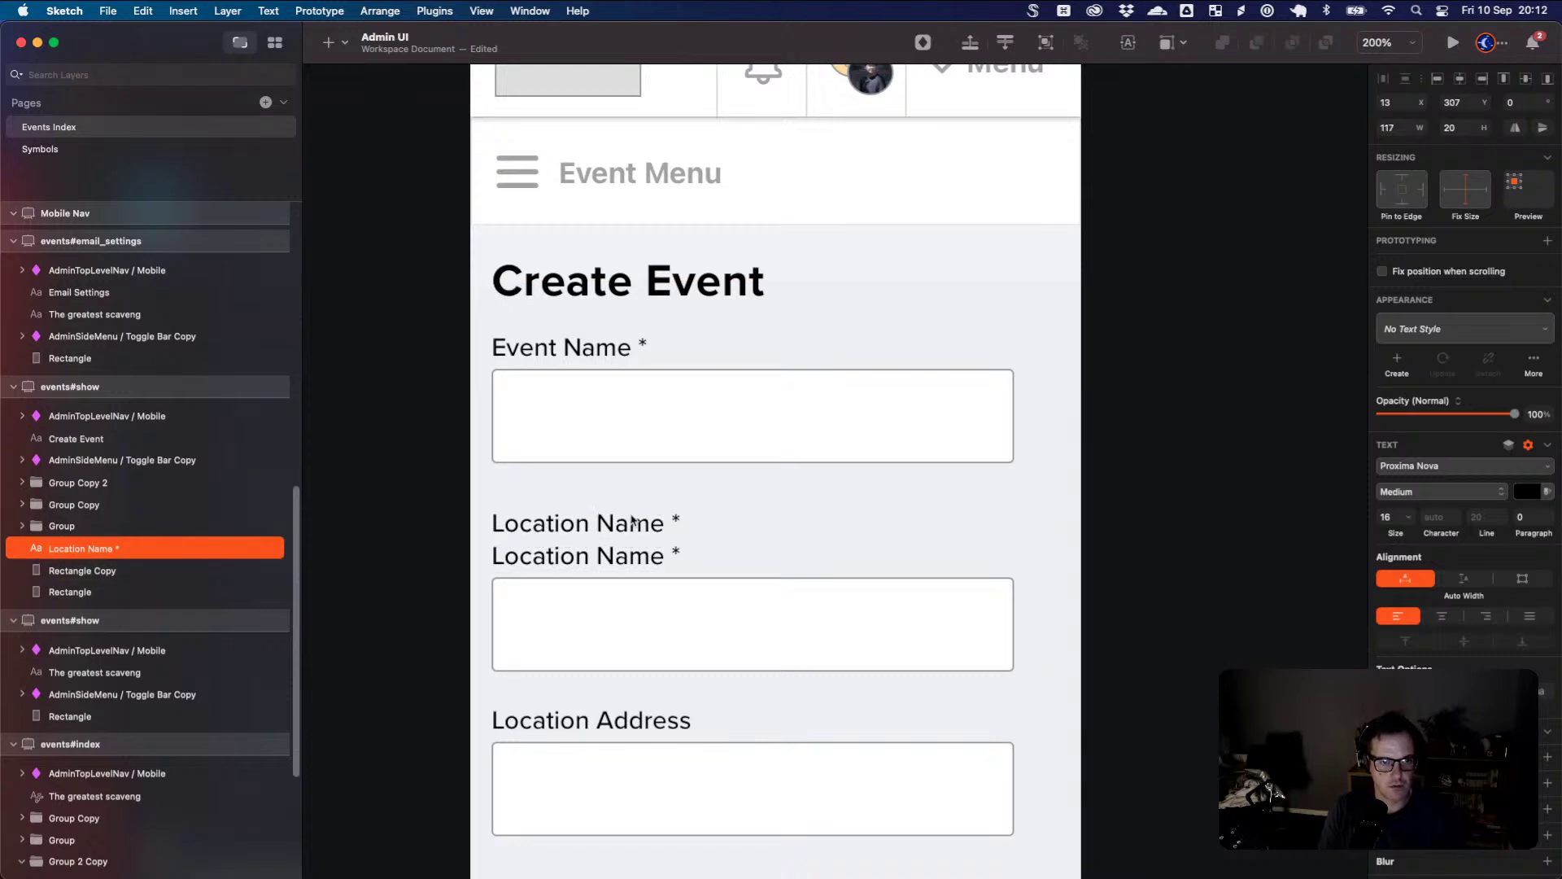
- Retype the copied label as 'Location' at size 20 in Semibold
double_click(629, 525)
key(super+a)
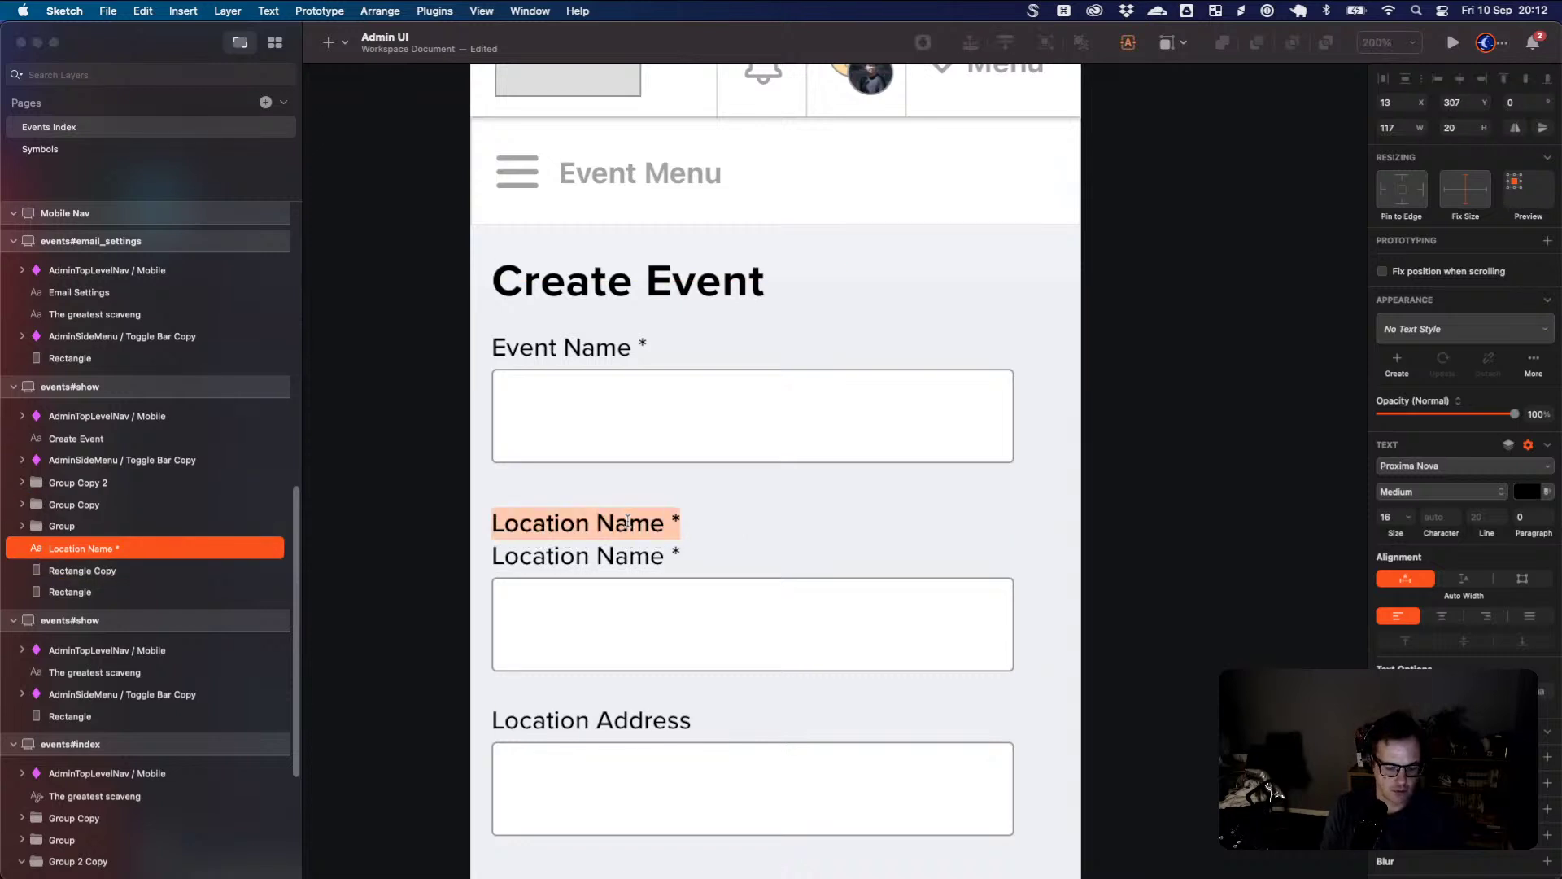
text(Location)
key(super+a)
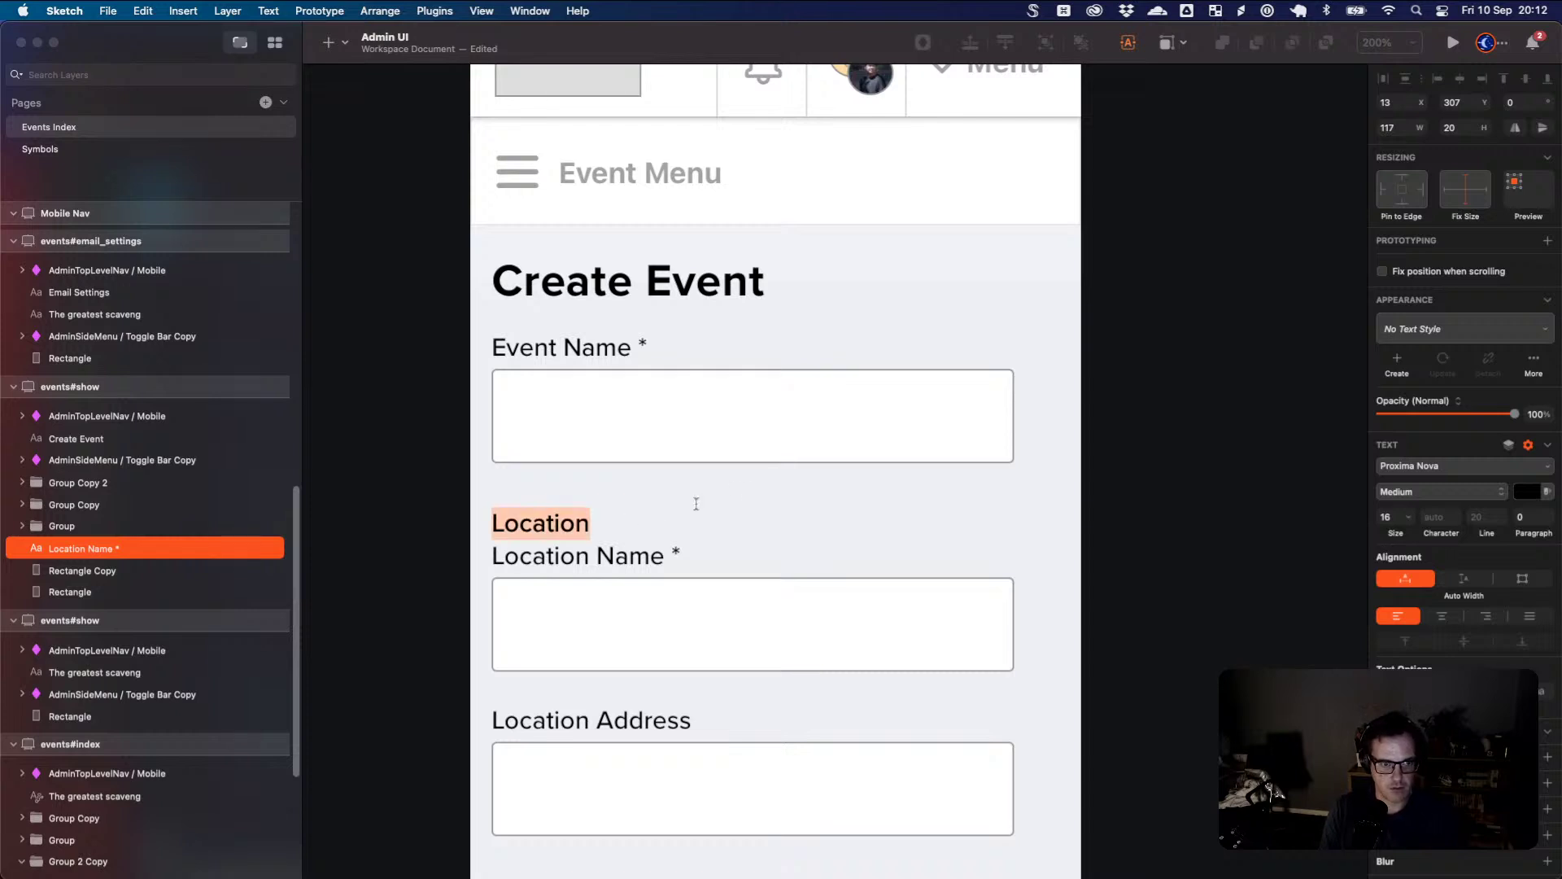
drag(1388, 536, 1395, 533)
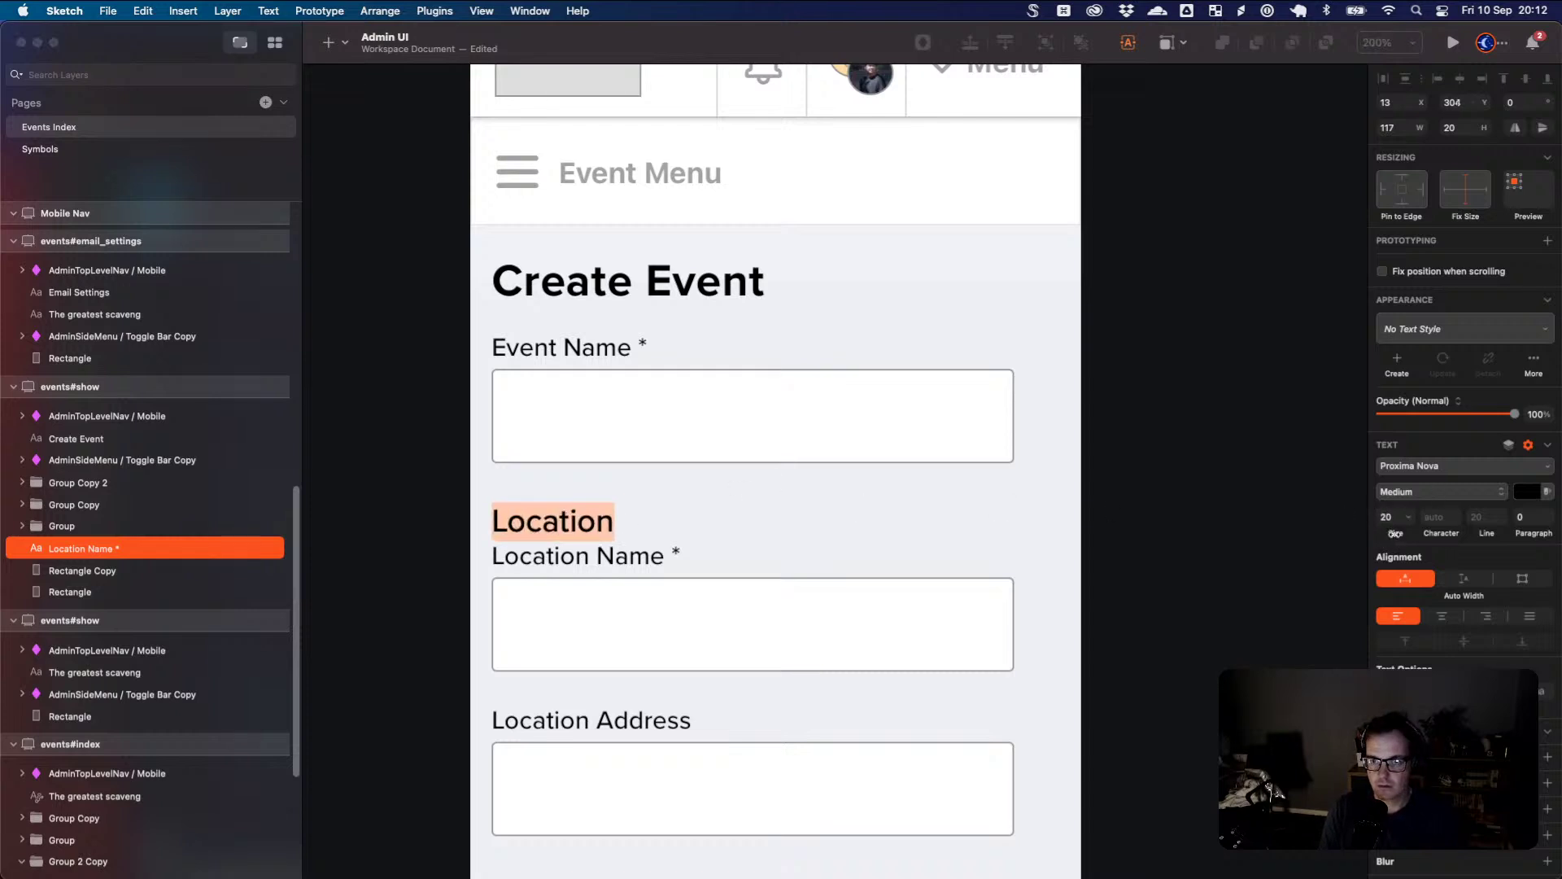
click(1439, 493)
click(1439, 530)
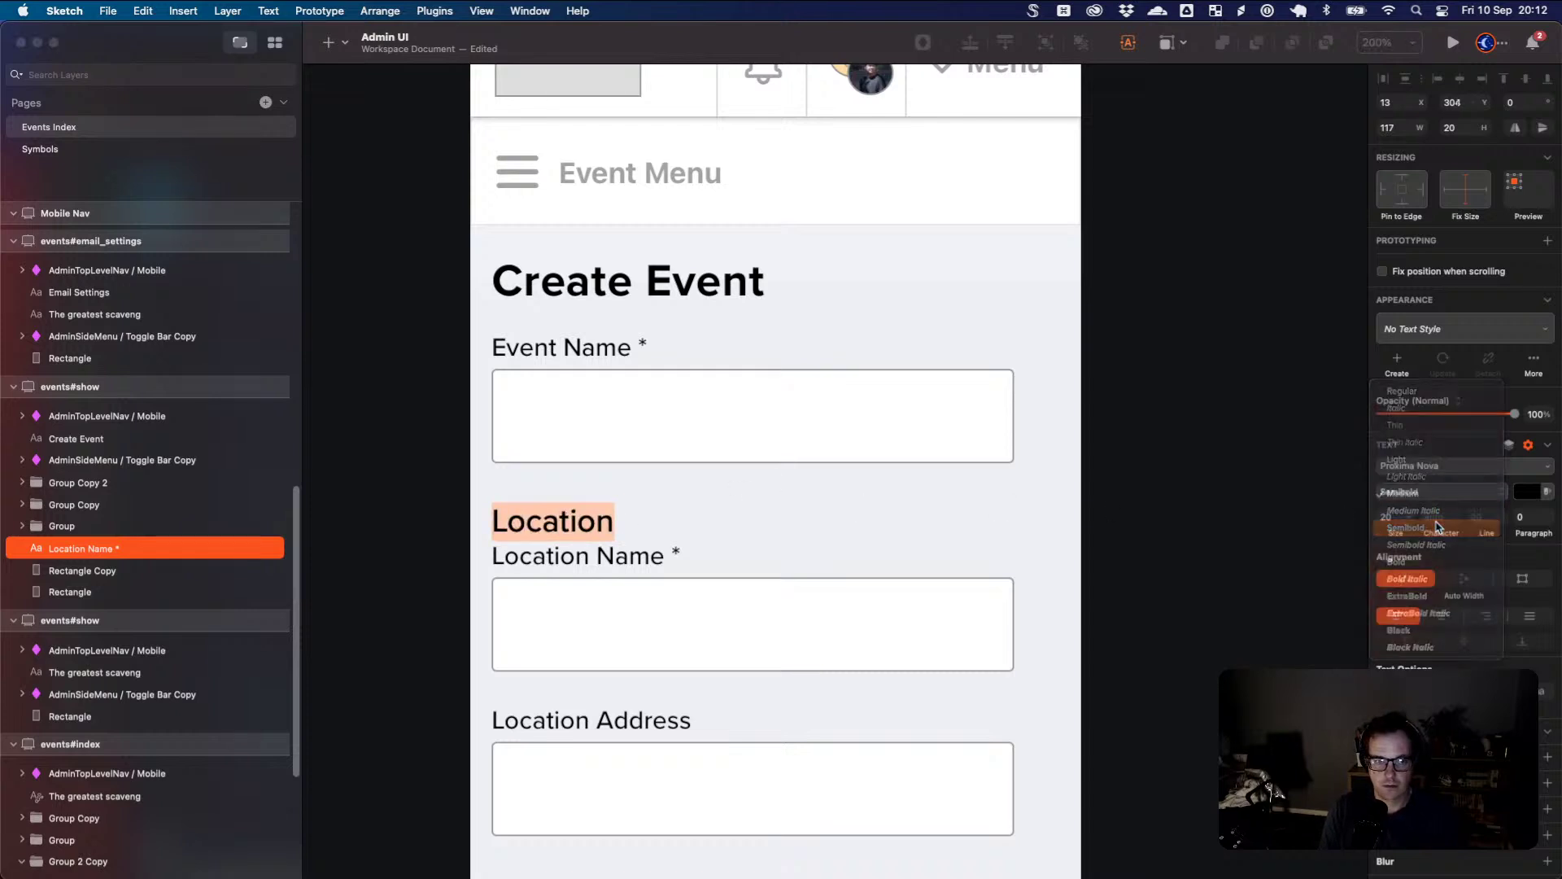
key(Escape)
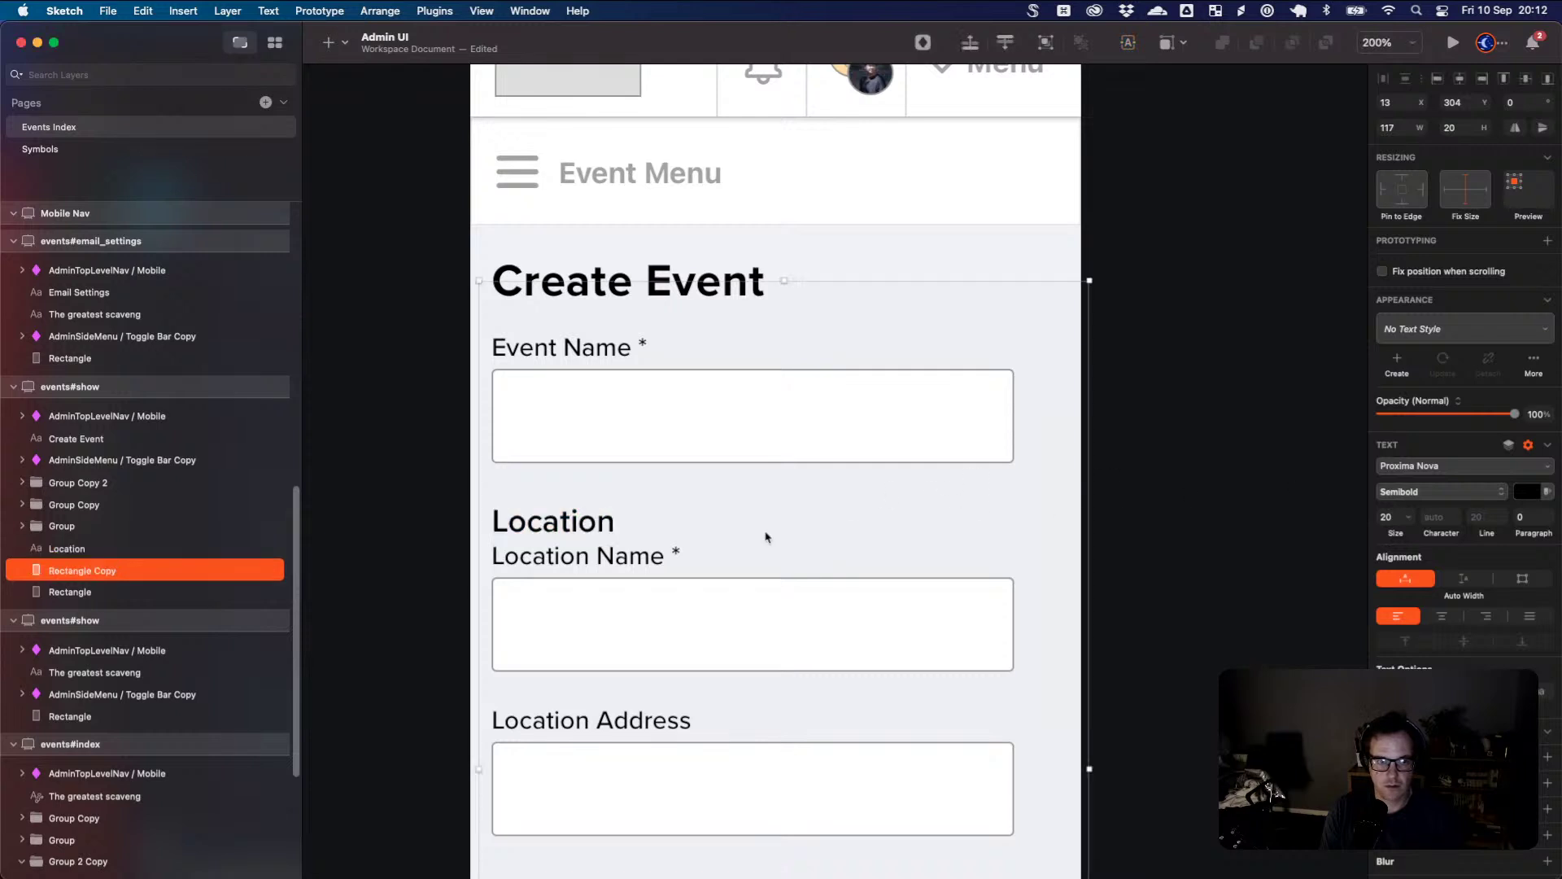
- Move the Location Name and Location Address field groups down below the heading
click(581, 553)
shift+click(651, 727)
drag(650, 727, 665, 757)
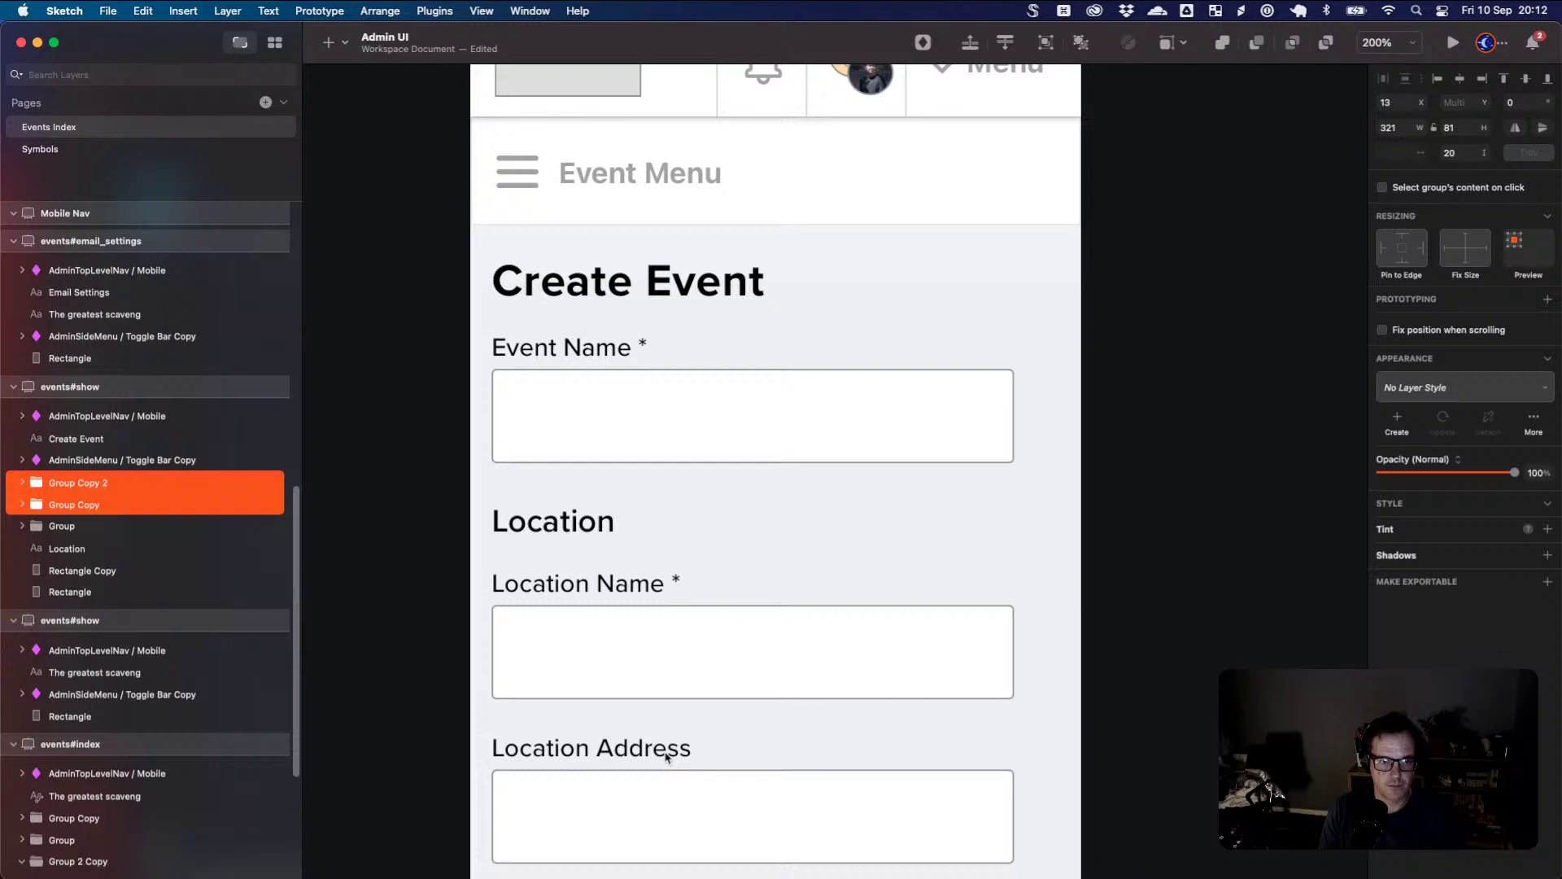
click(1058, 656)
scroll(647, 430, down, 1)
scroll(647, 430, down, 2)
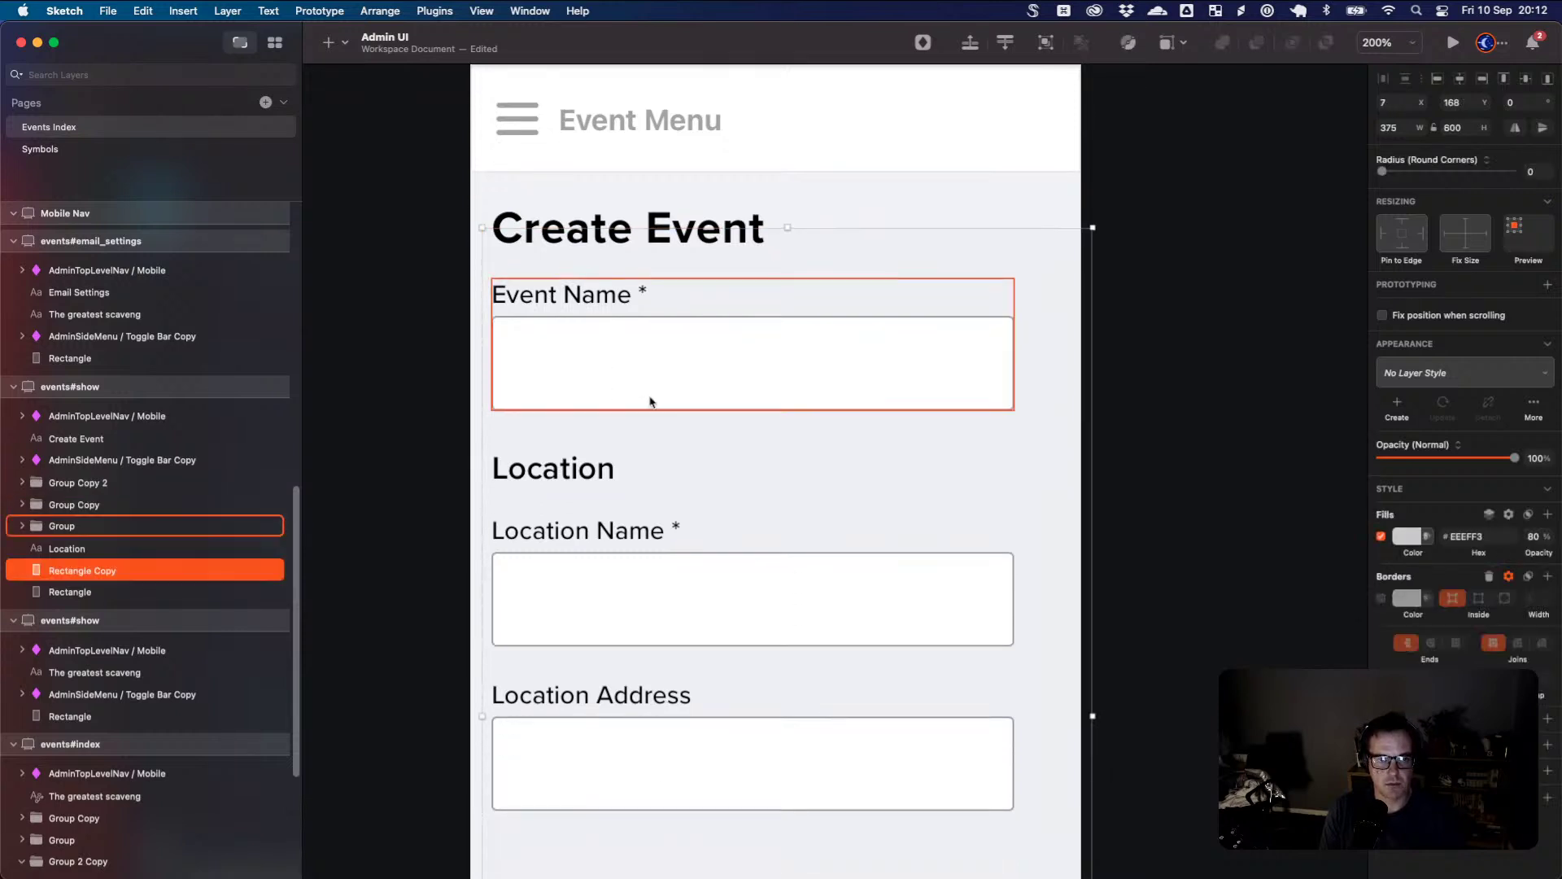
scroll(636, 360, down, 1)
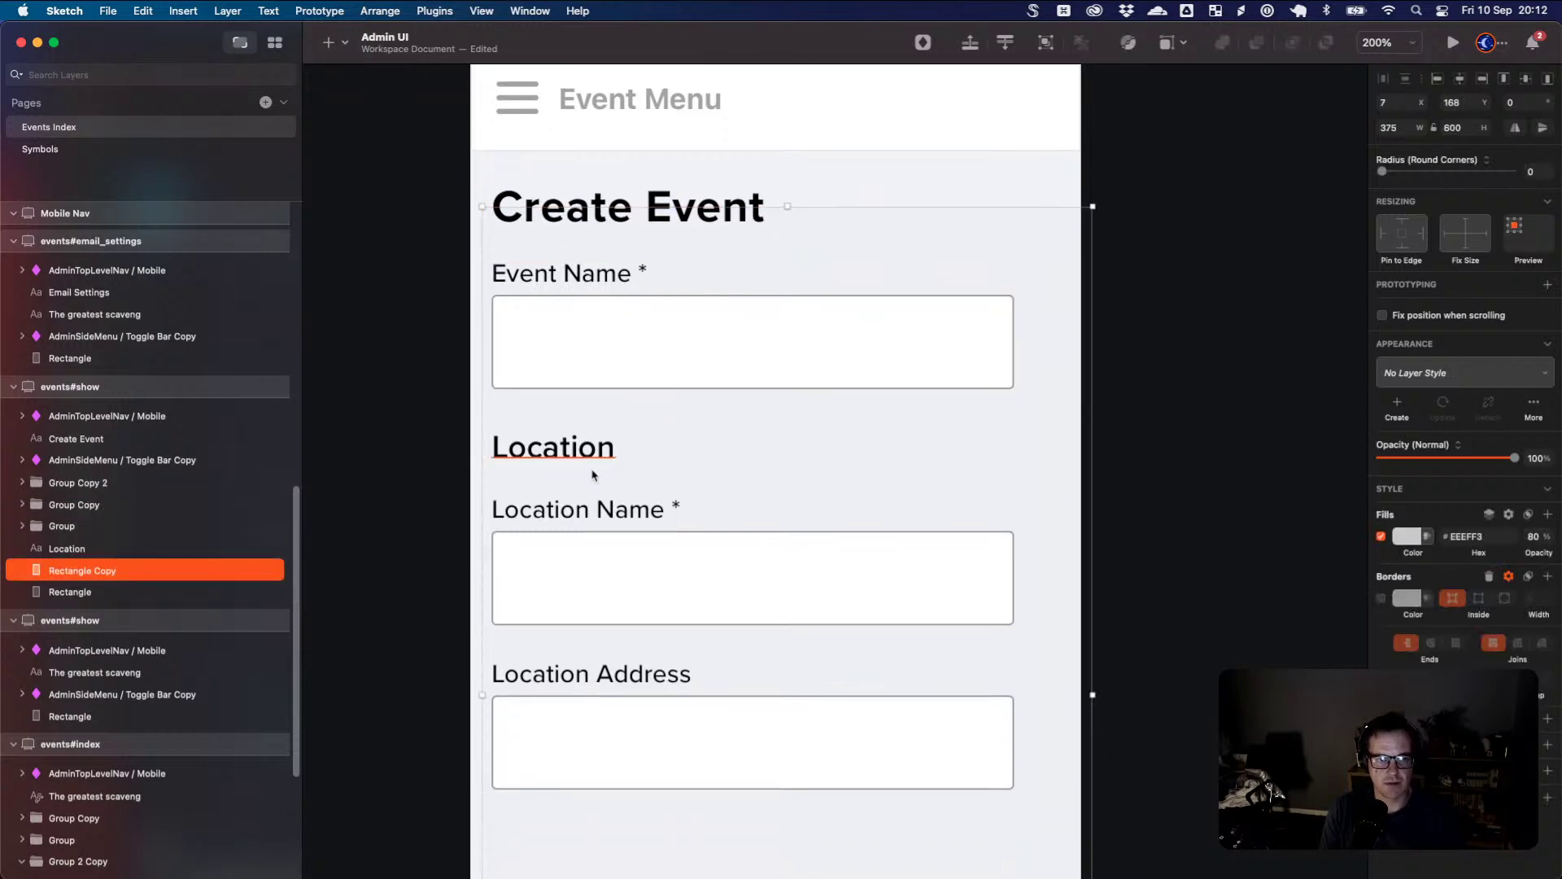
click(722, 673)
scroll(756, 700, down, 3)
scroll(766, 705, down, 2)
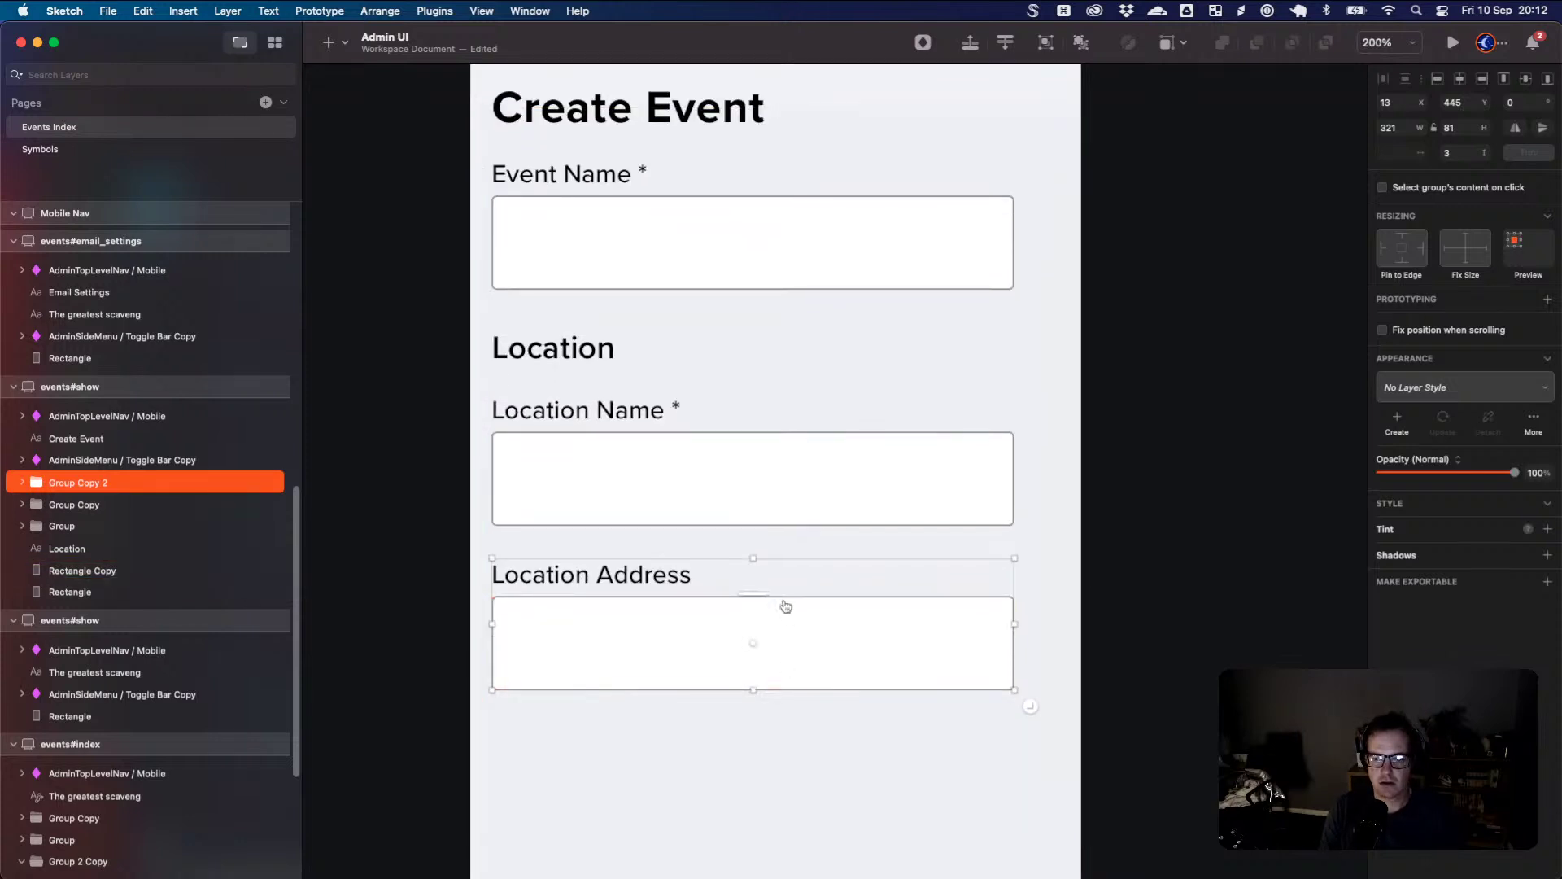
key(super+Tab)
- On Eventbrite's create-event page, choose To be announced as the location
click(859, 128)
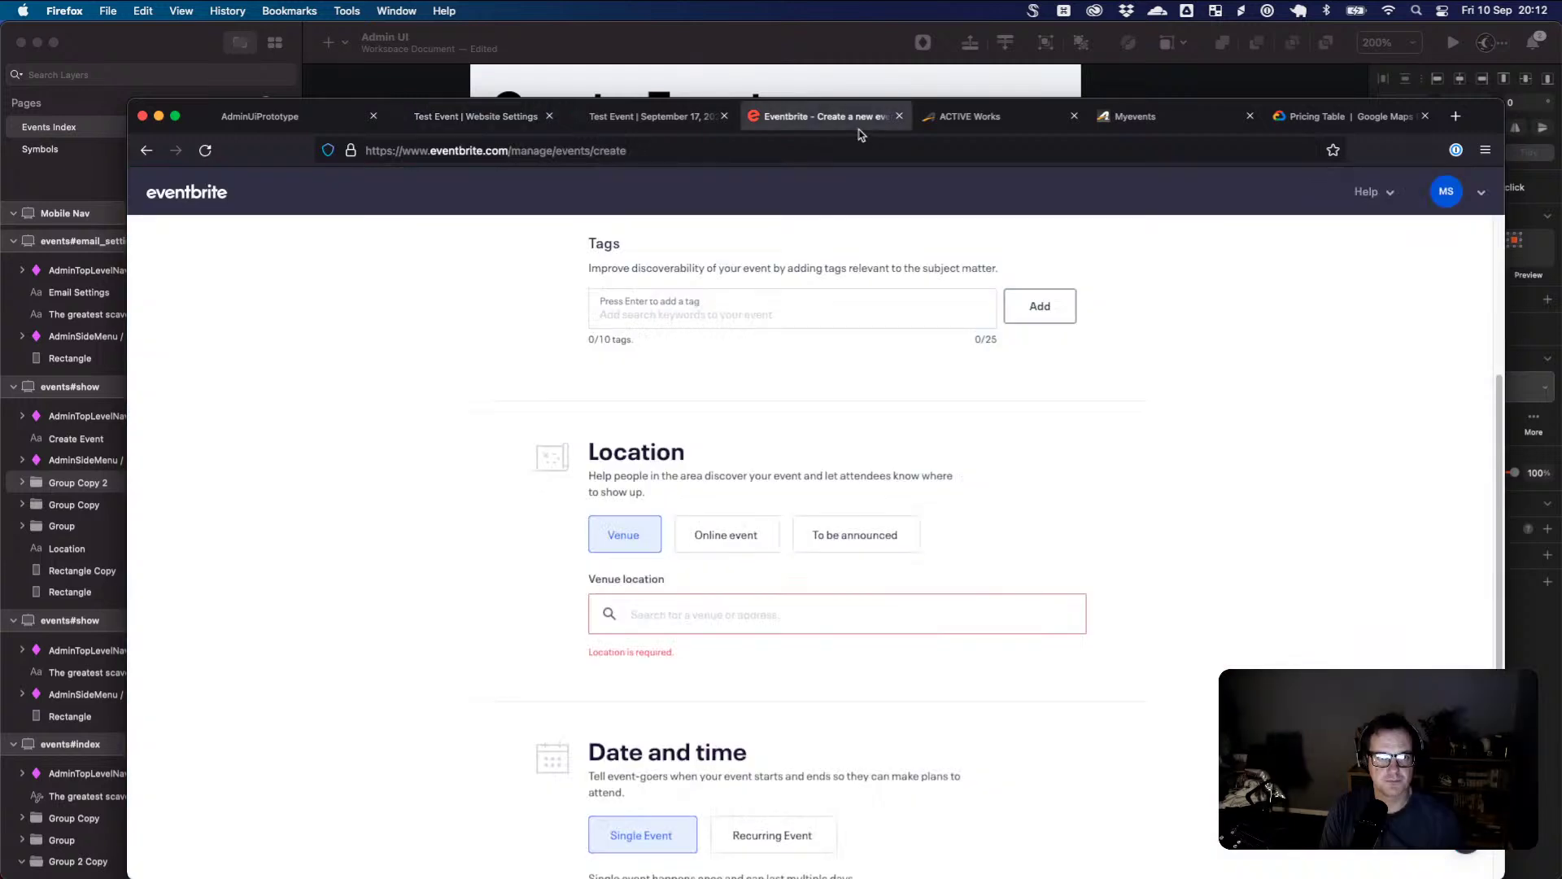
scroll(875, 470, down, 2)
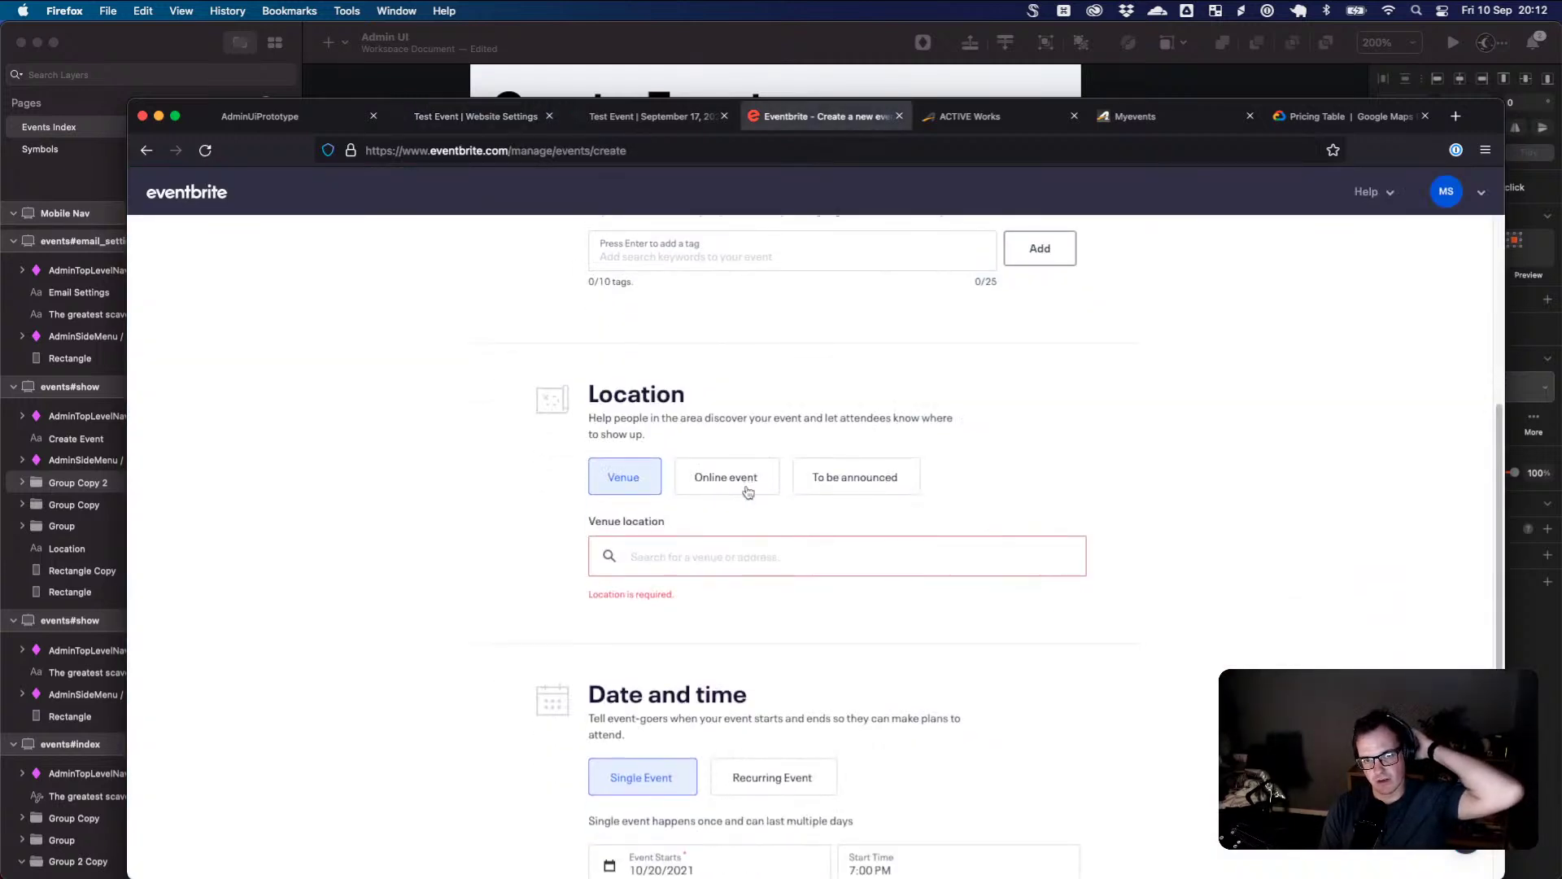
click(827, 489)
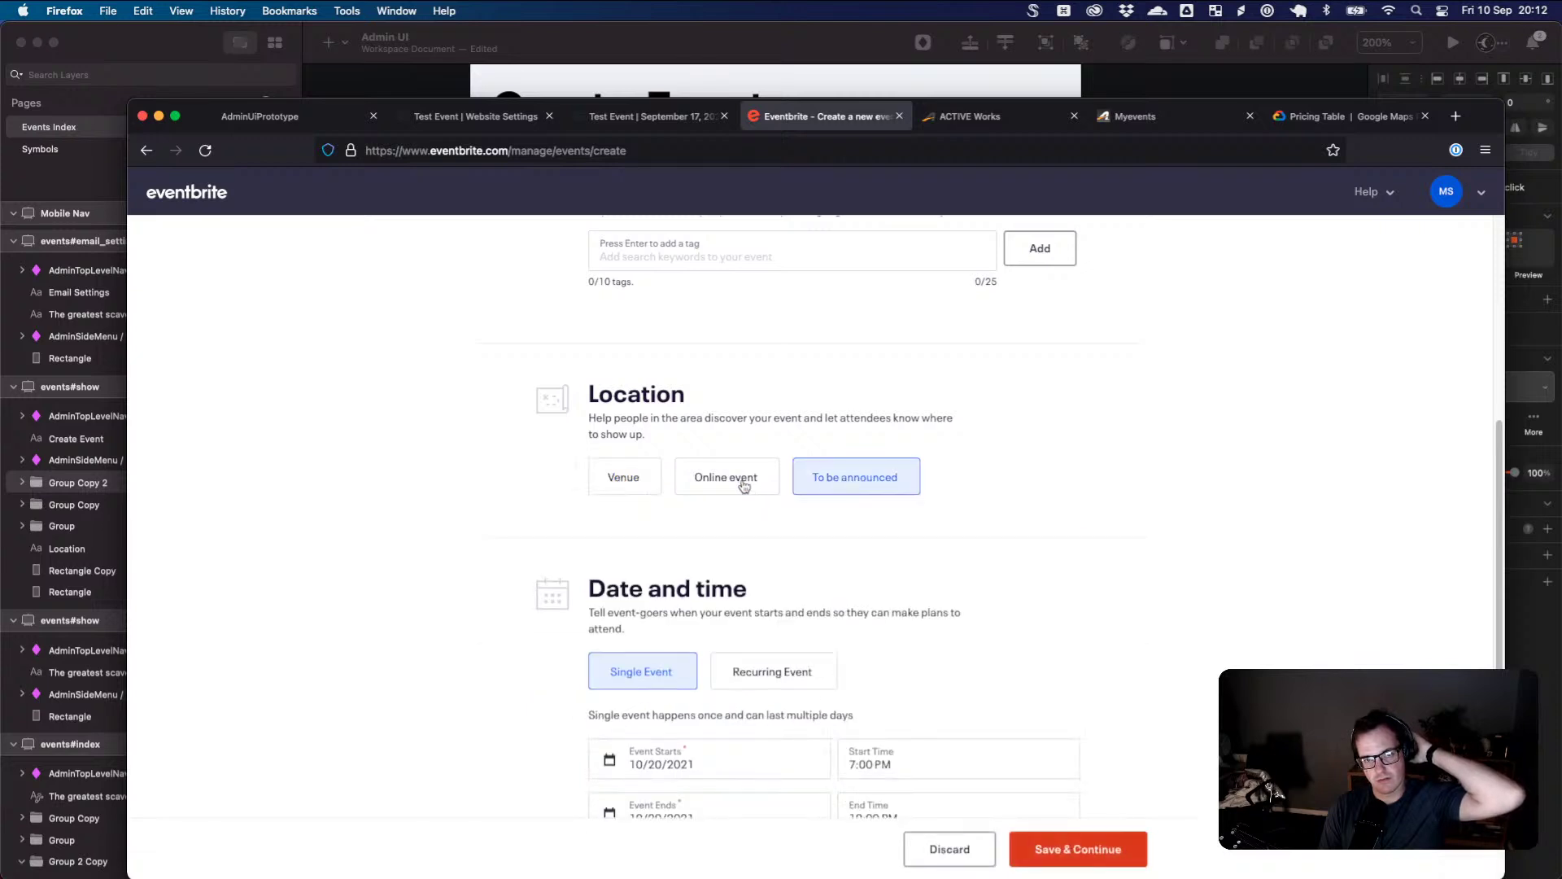
click(725, 481)
click(826, 492)
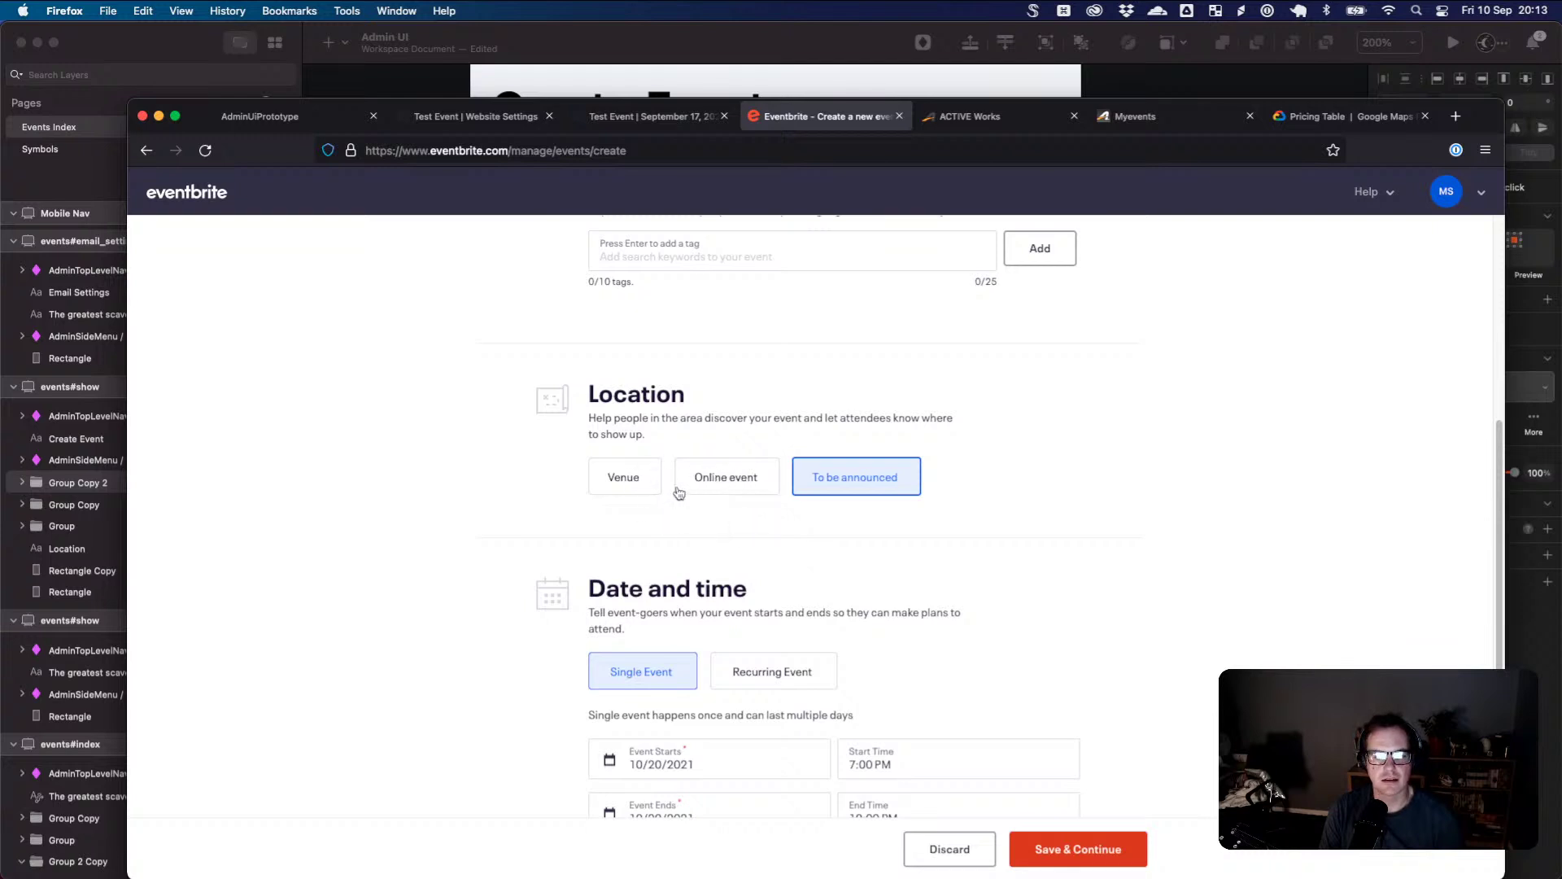
key(super+Tab)
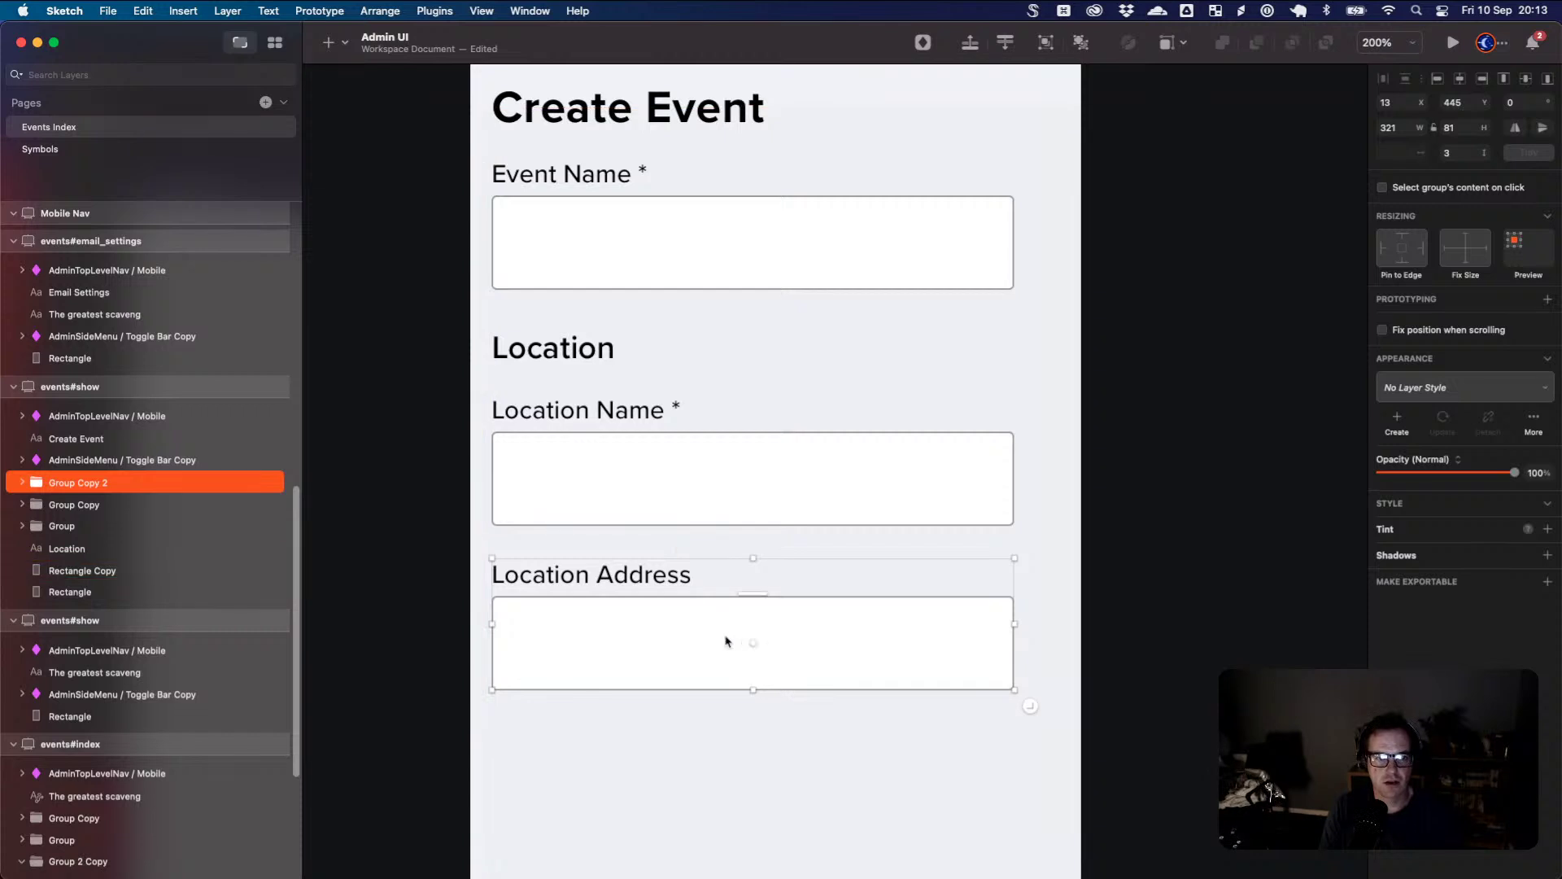
- Nudge the Location fields and heading down and delete the duplicate background rectangle
shift+click(753, 509)
drag(740, 614, 739, 634)
drag(591, 344, 593, 387)
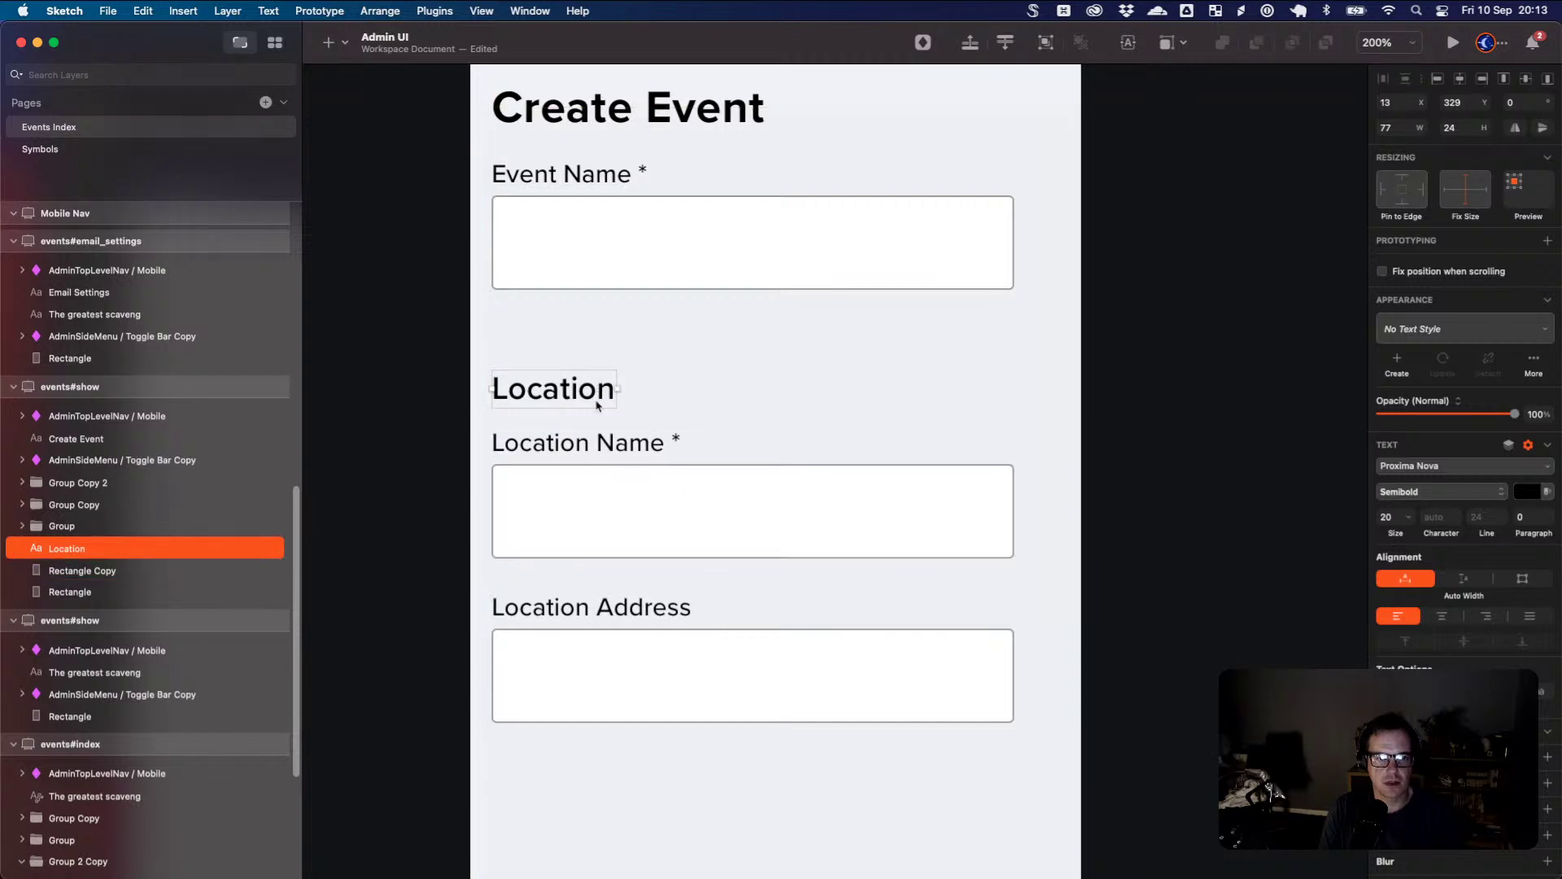
click(632, 349)
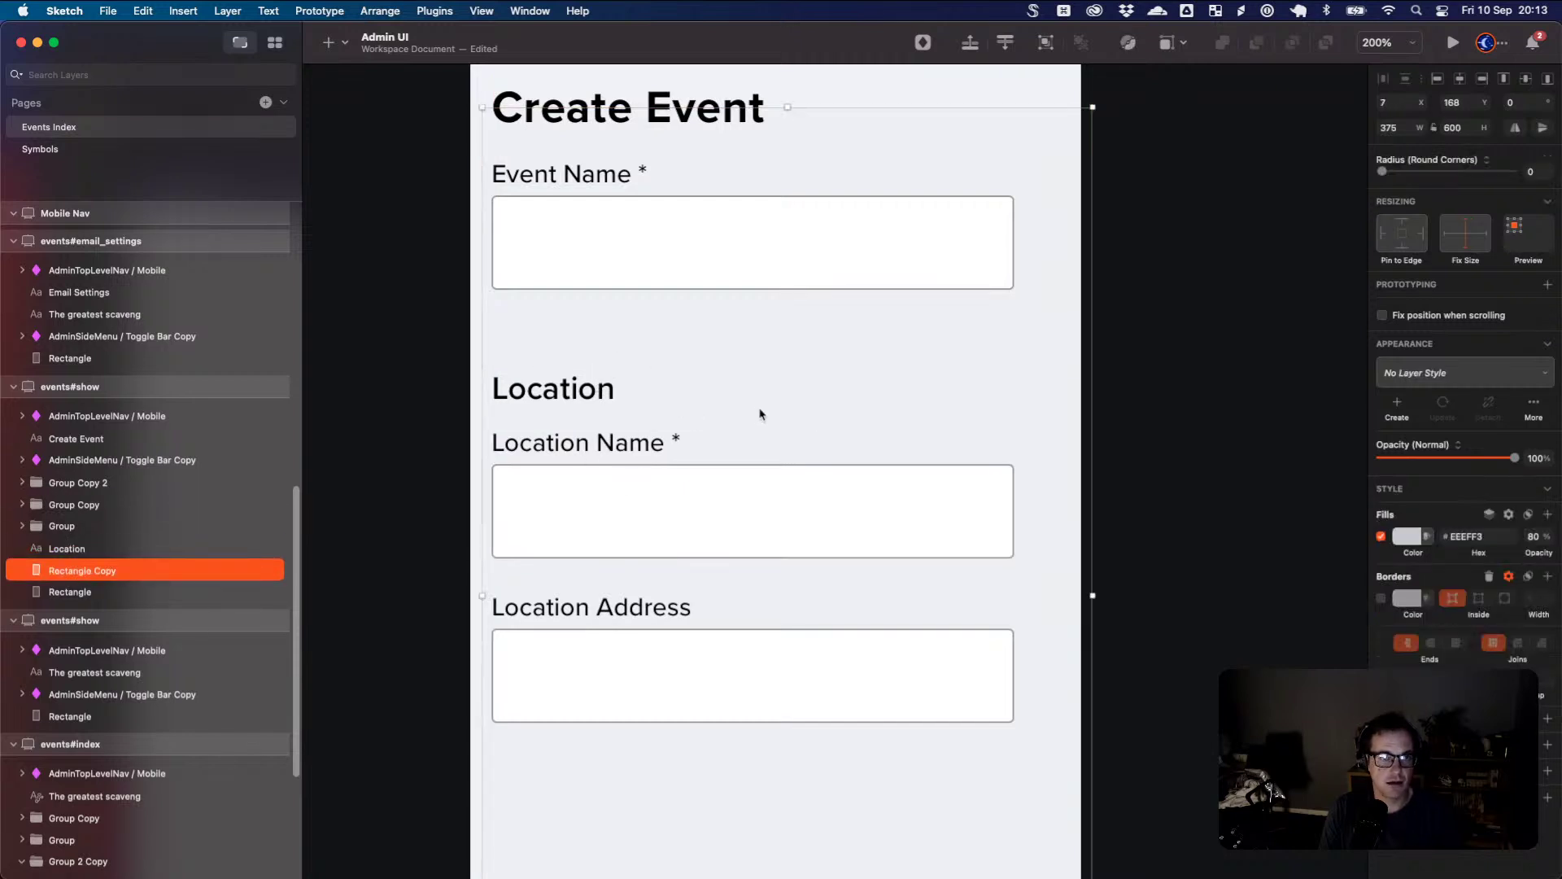
scroll(949, 469, down, 5)
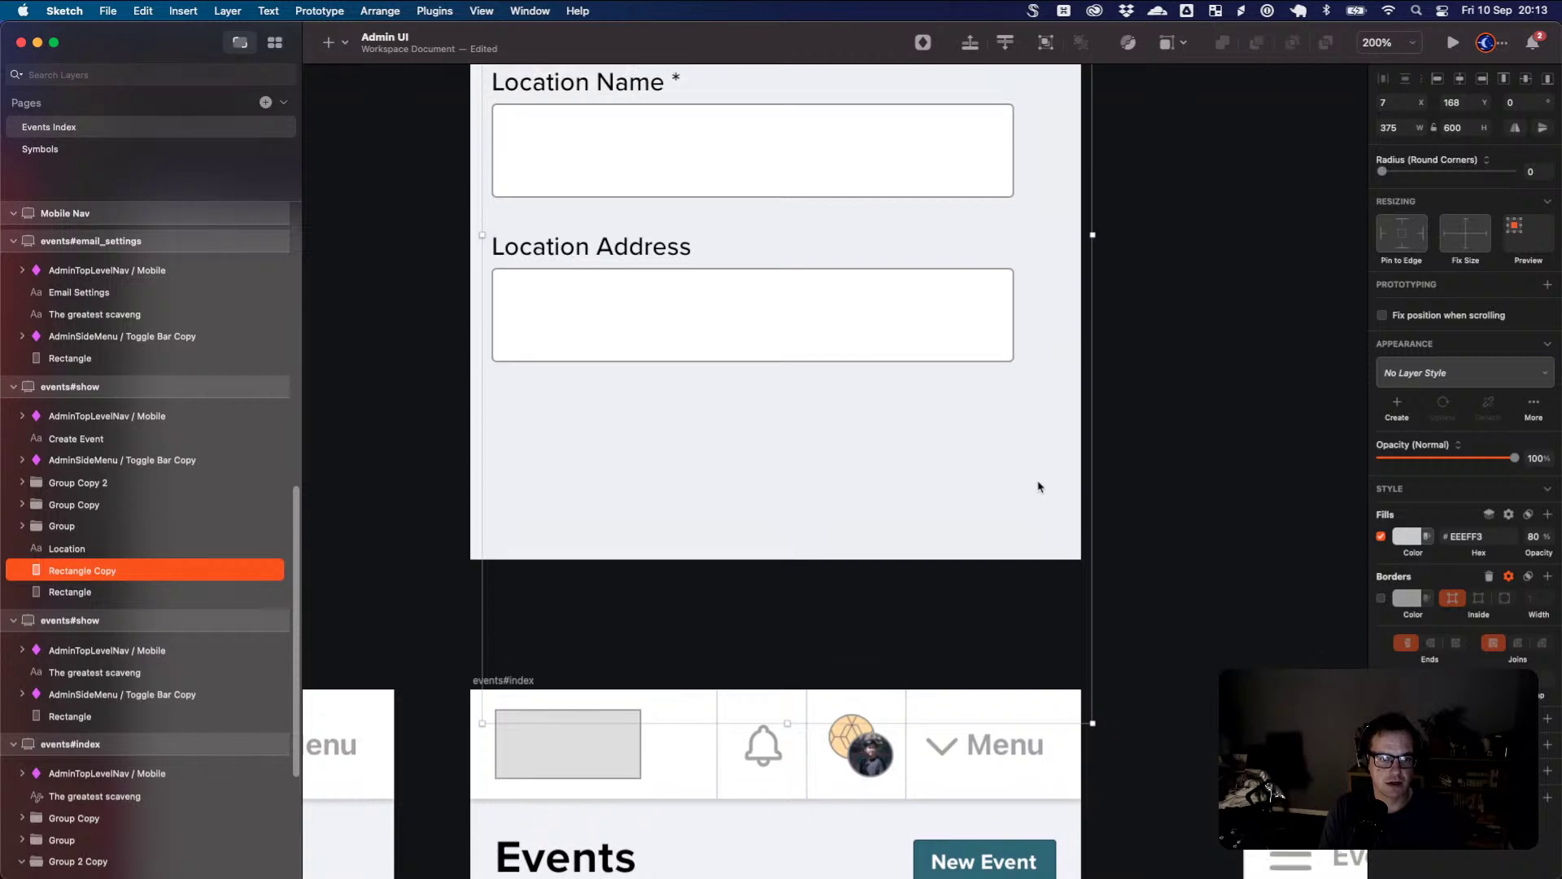
scroll(1039, 485, up, 6)
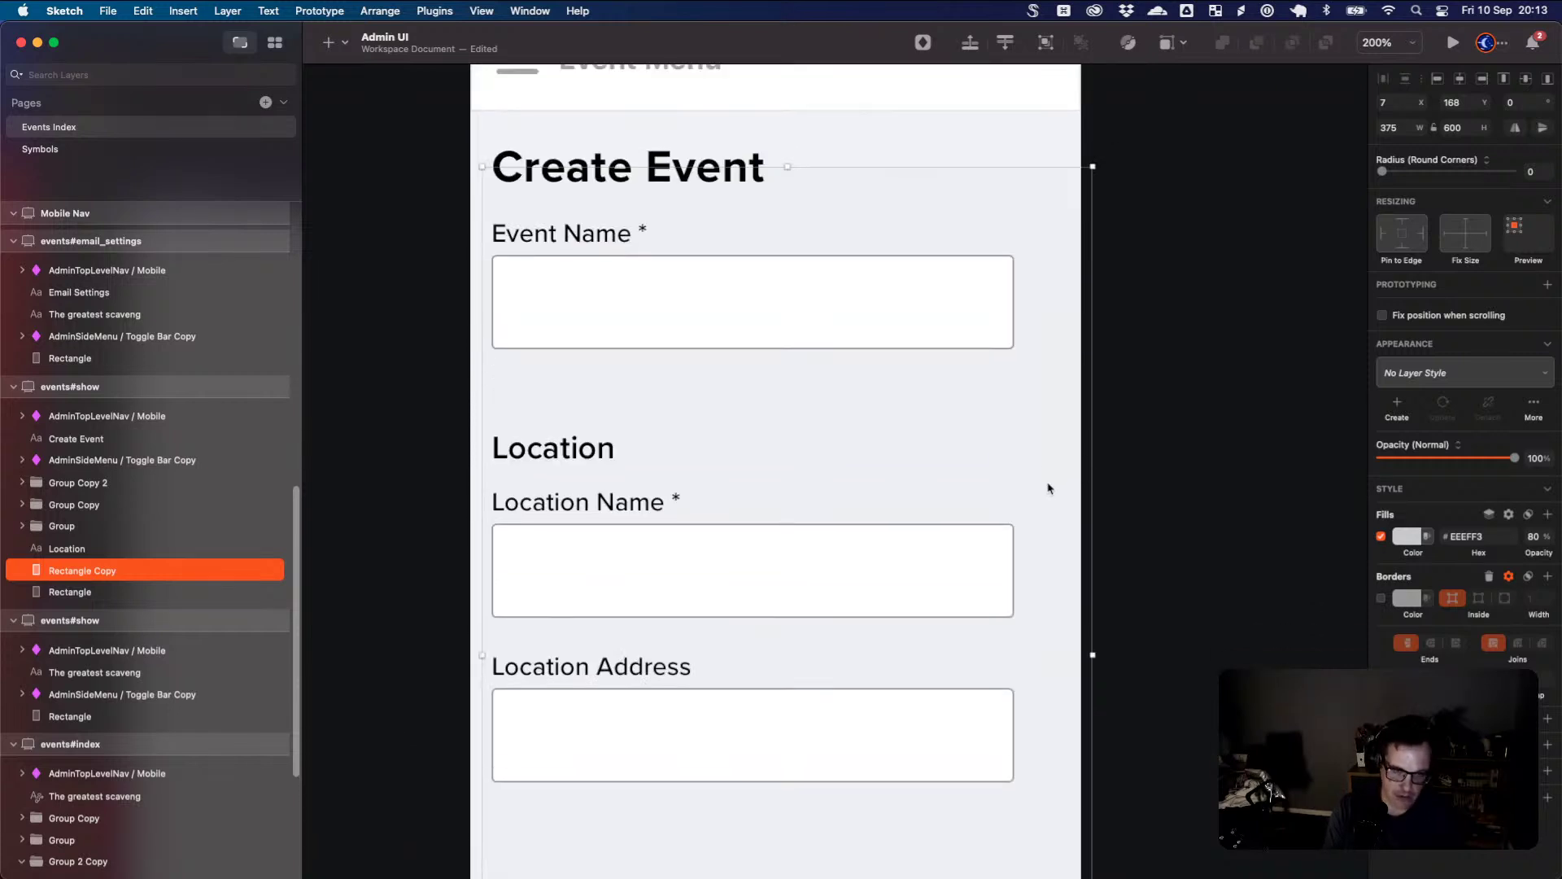
key(Delete)
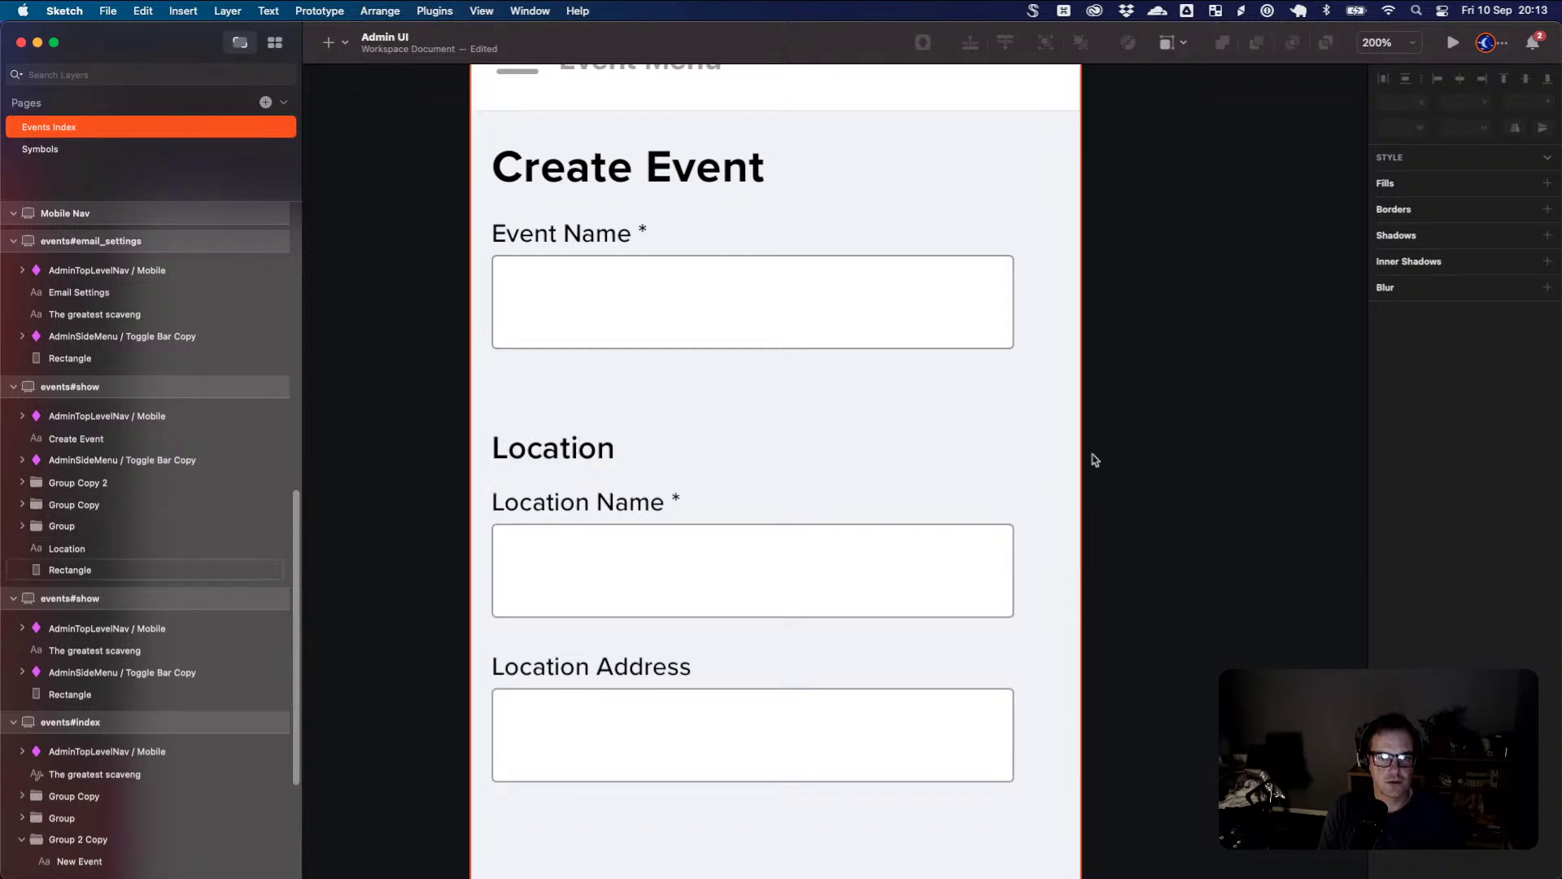
- Lock the background rectangle and move the whole Location section further down
click(1001, 436)
right_click(77, 574)
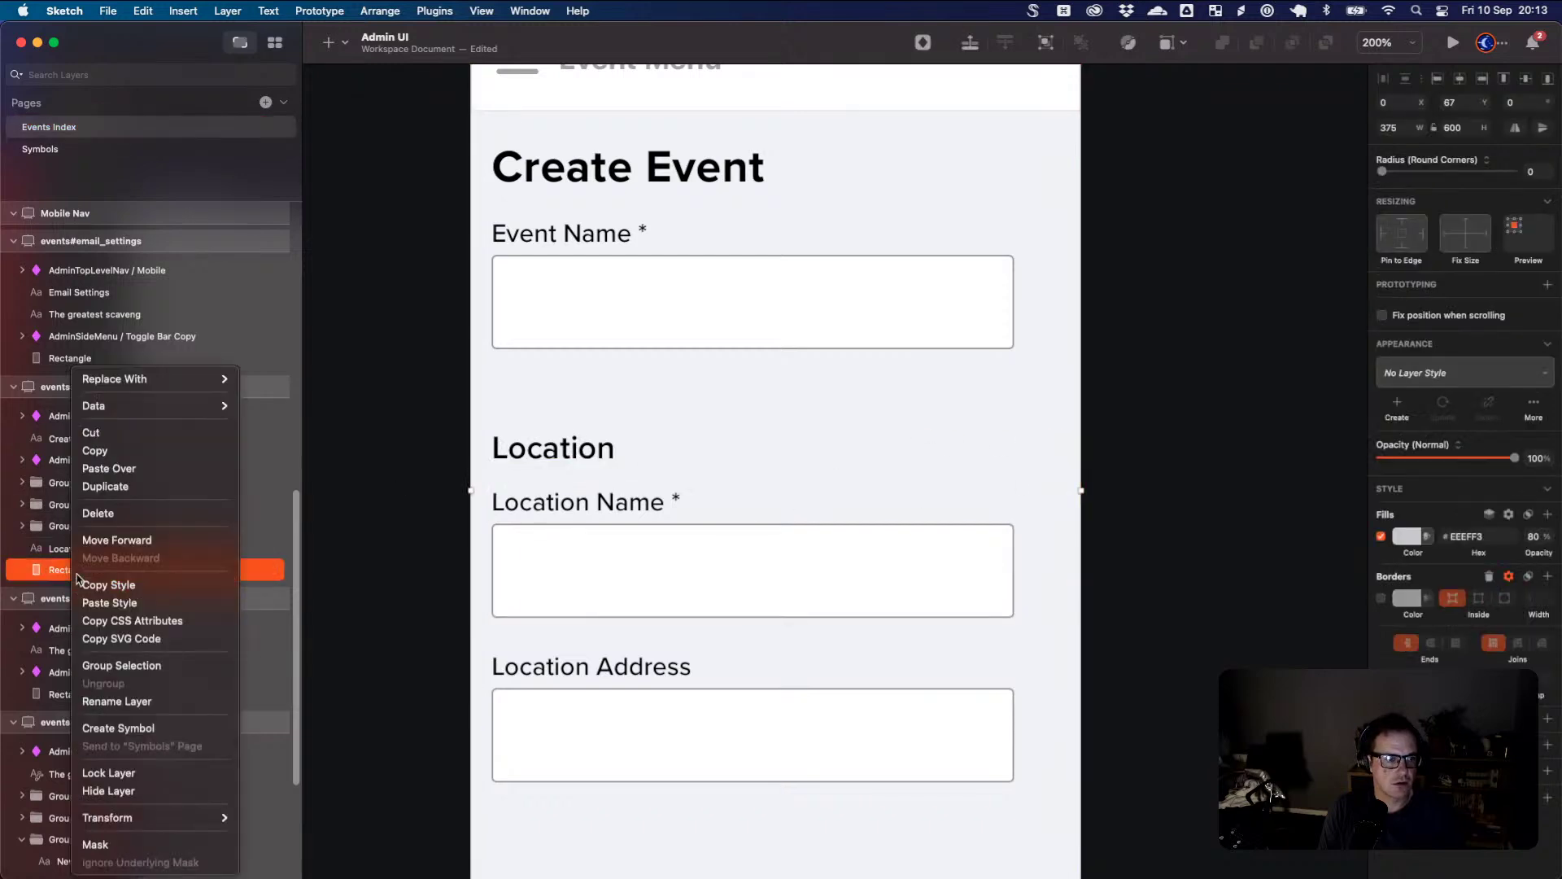
click(108, 772)
drag(1045, 420, 525, 806)
drag(572, 766, 575, 810)
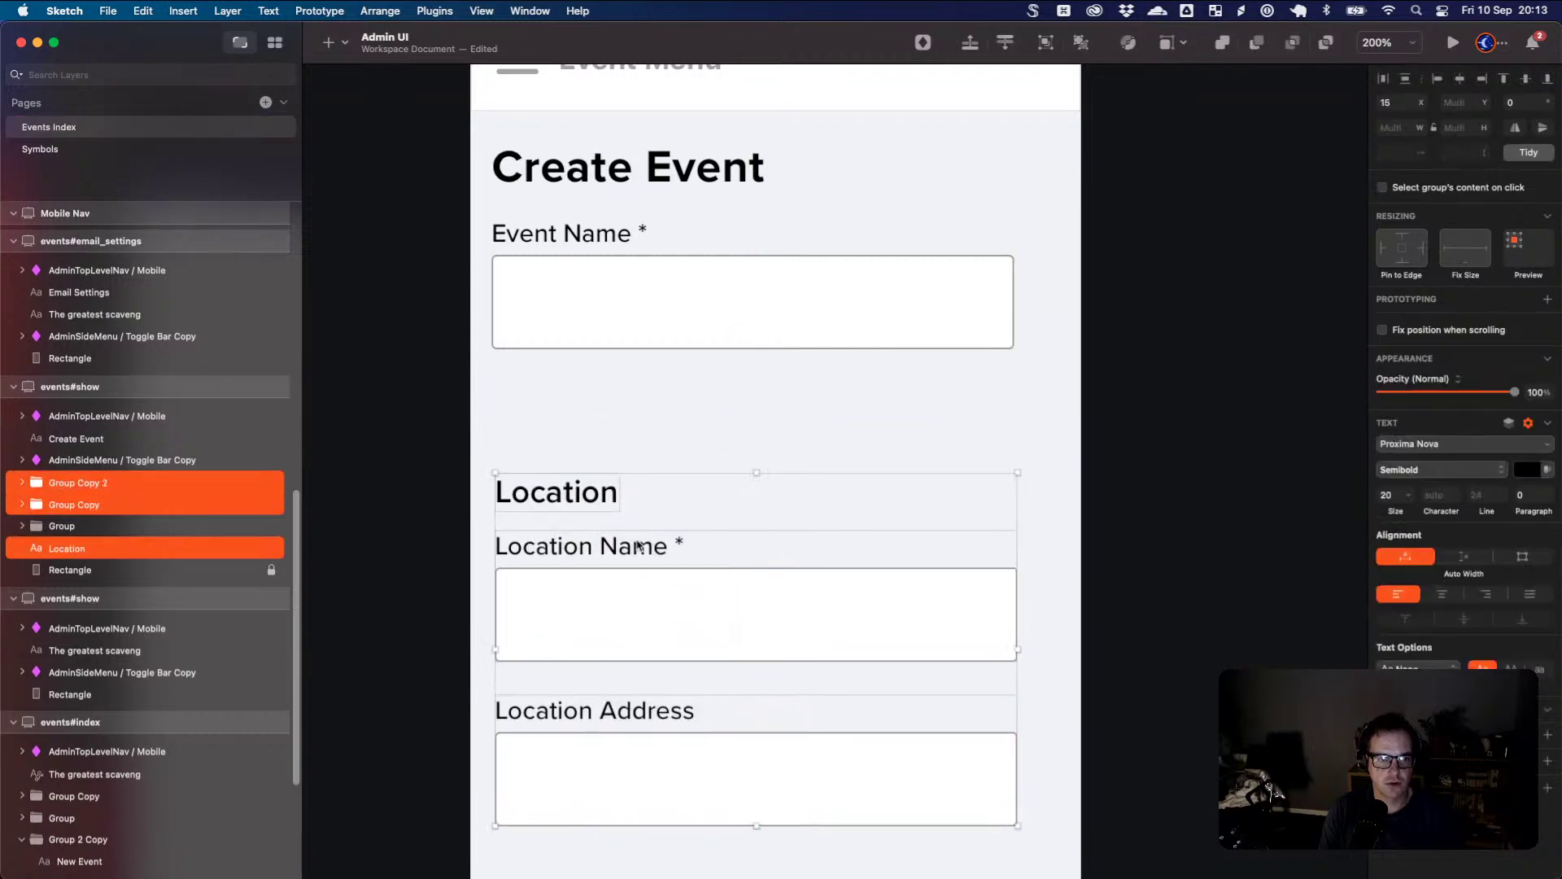
click(638, 414)
- Copy the Location heading upward, rename it 'Event Type', and align it with Event Name
click(603, 481)
drag(603, 480, 597, 413)
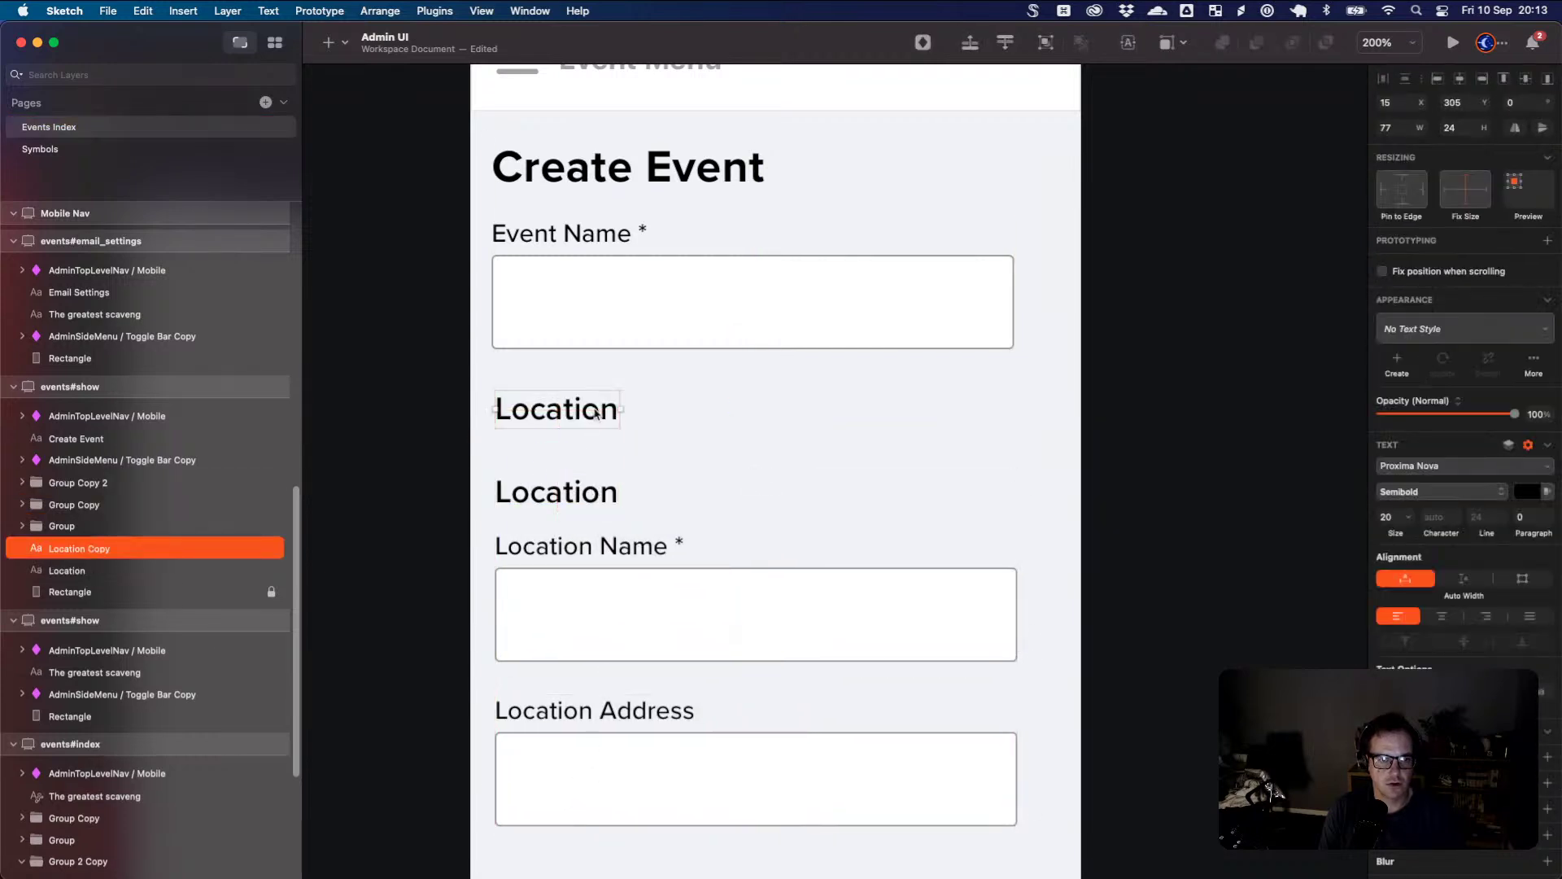
double_click(588, 417)
text(Event )
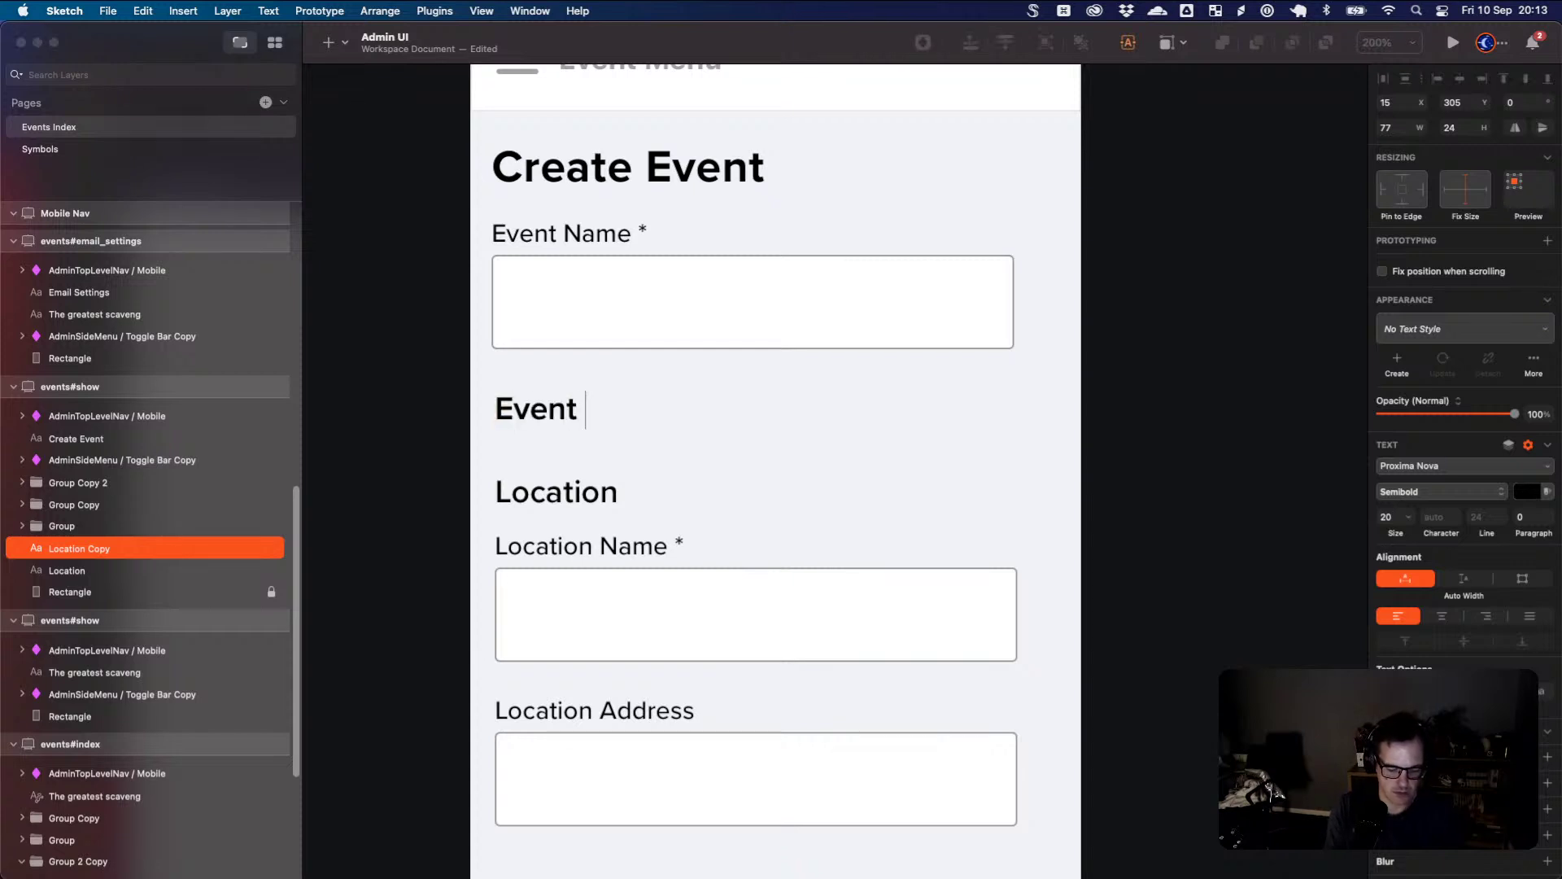
text(Type)
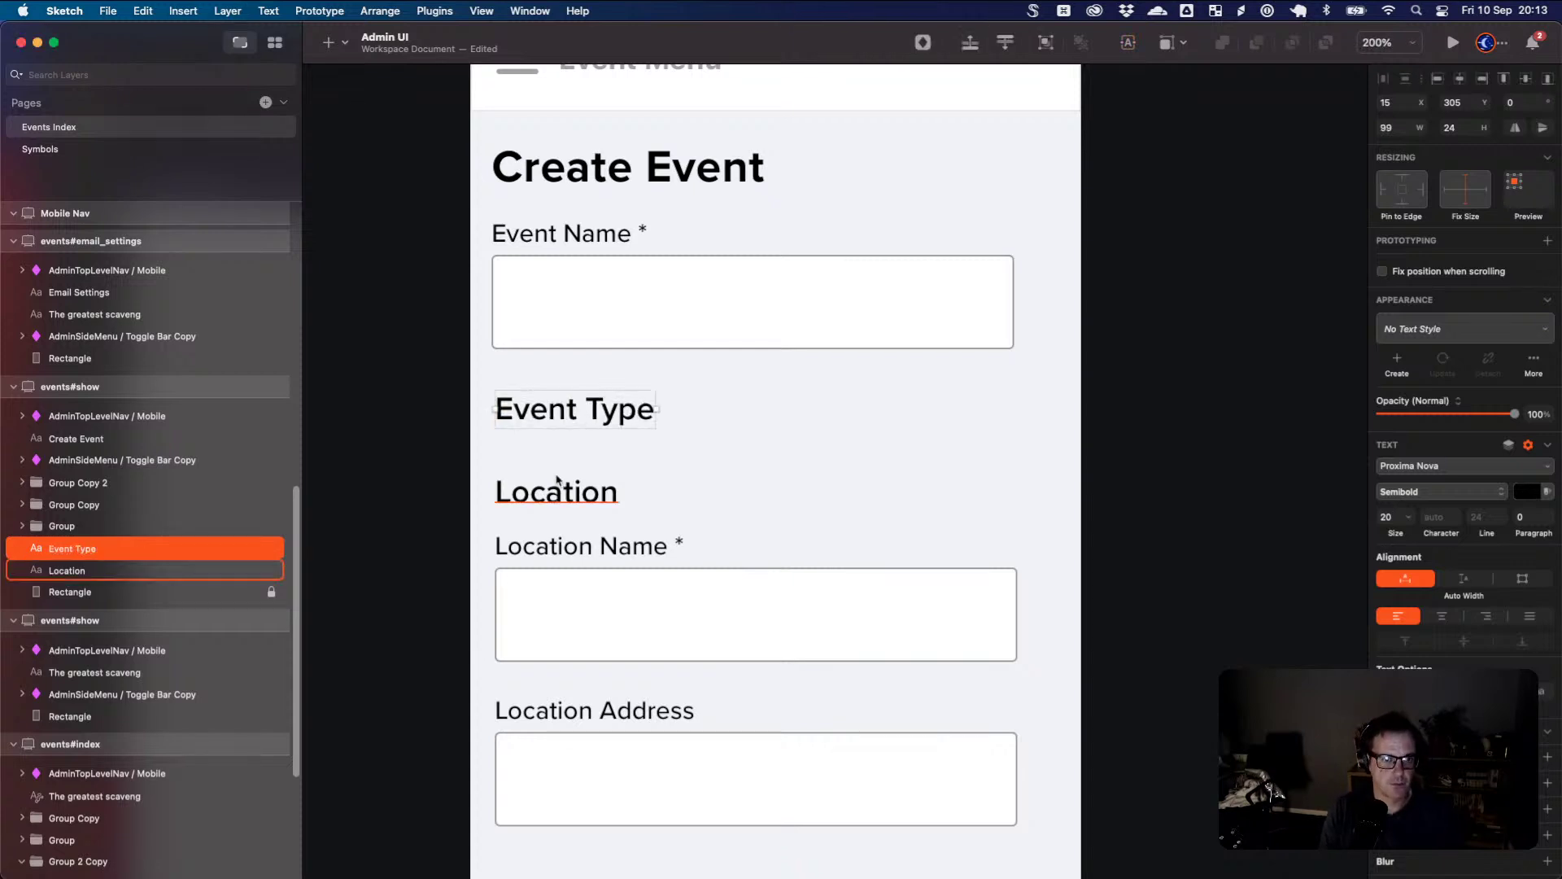
click(520, 492)
drag(1018, 852, 565, 601)
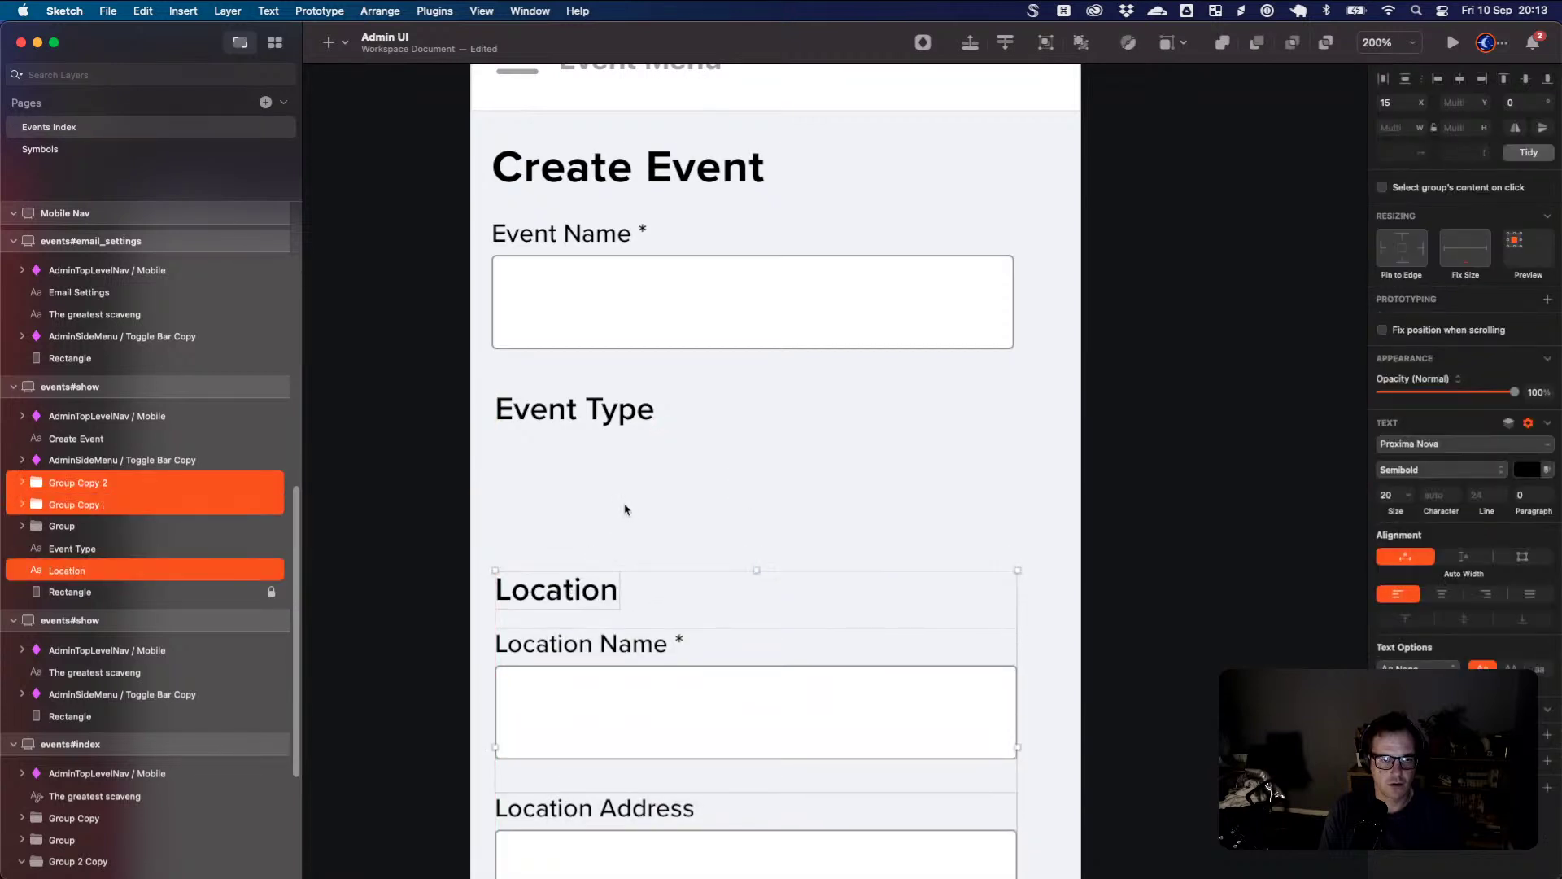
click(616, 440)
drag(603, 412, 600, 408)
click(613, 460)
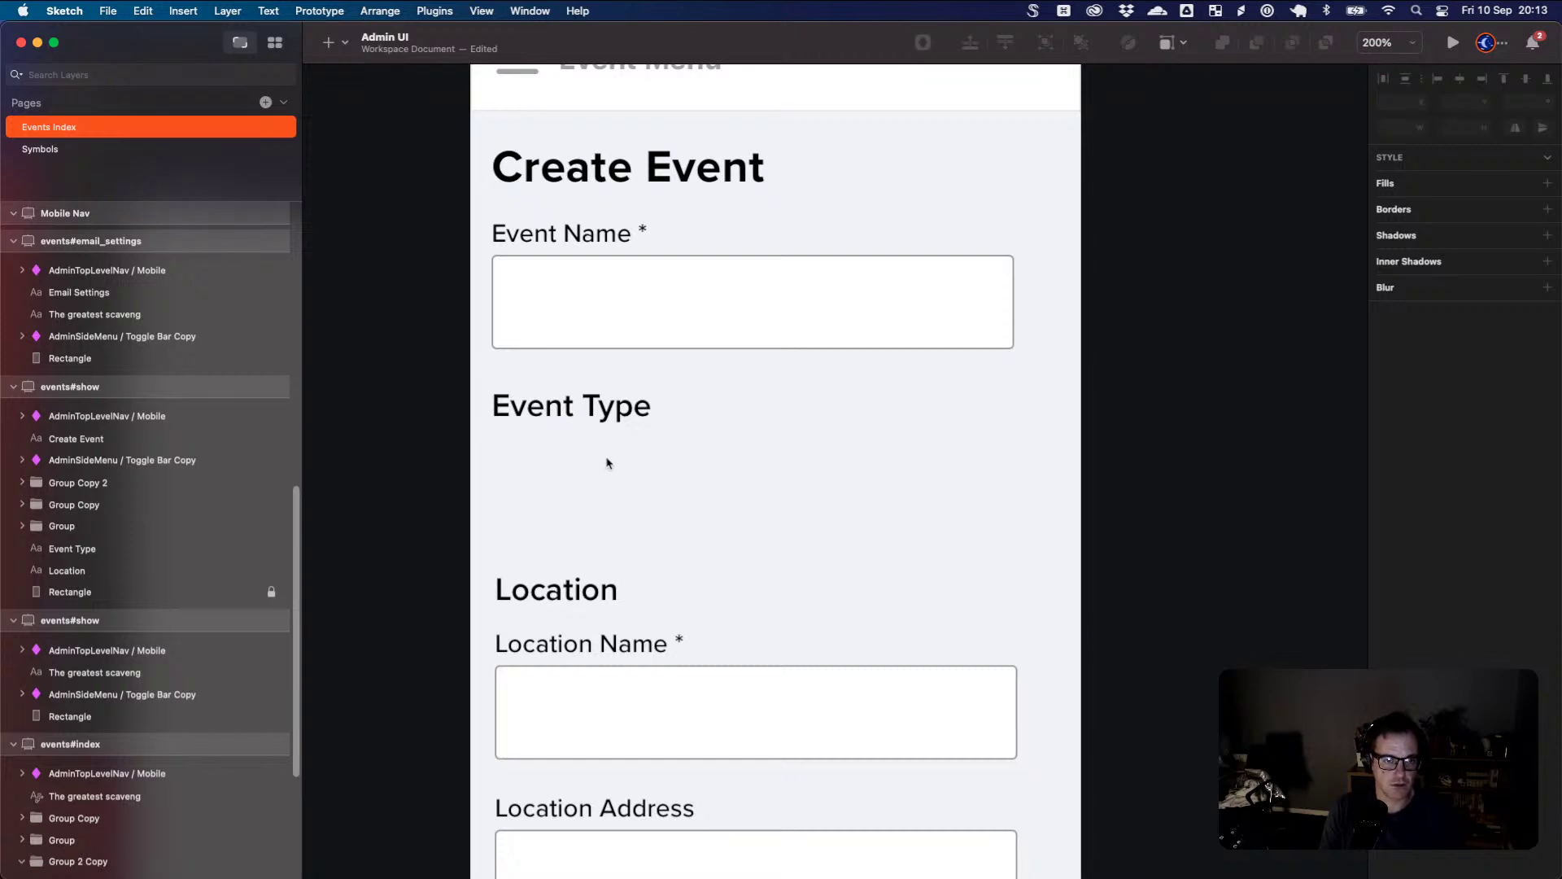
scroll(606, 464, down, 10)
scroll(941, 663, down, 10)
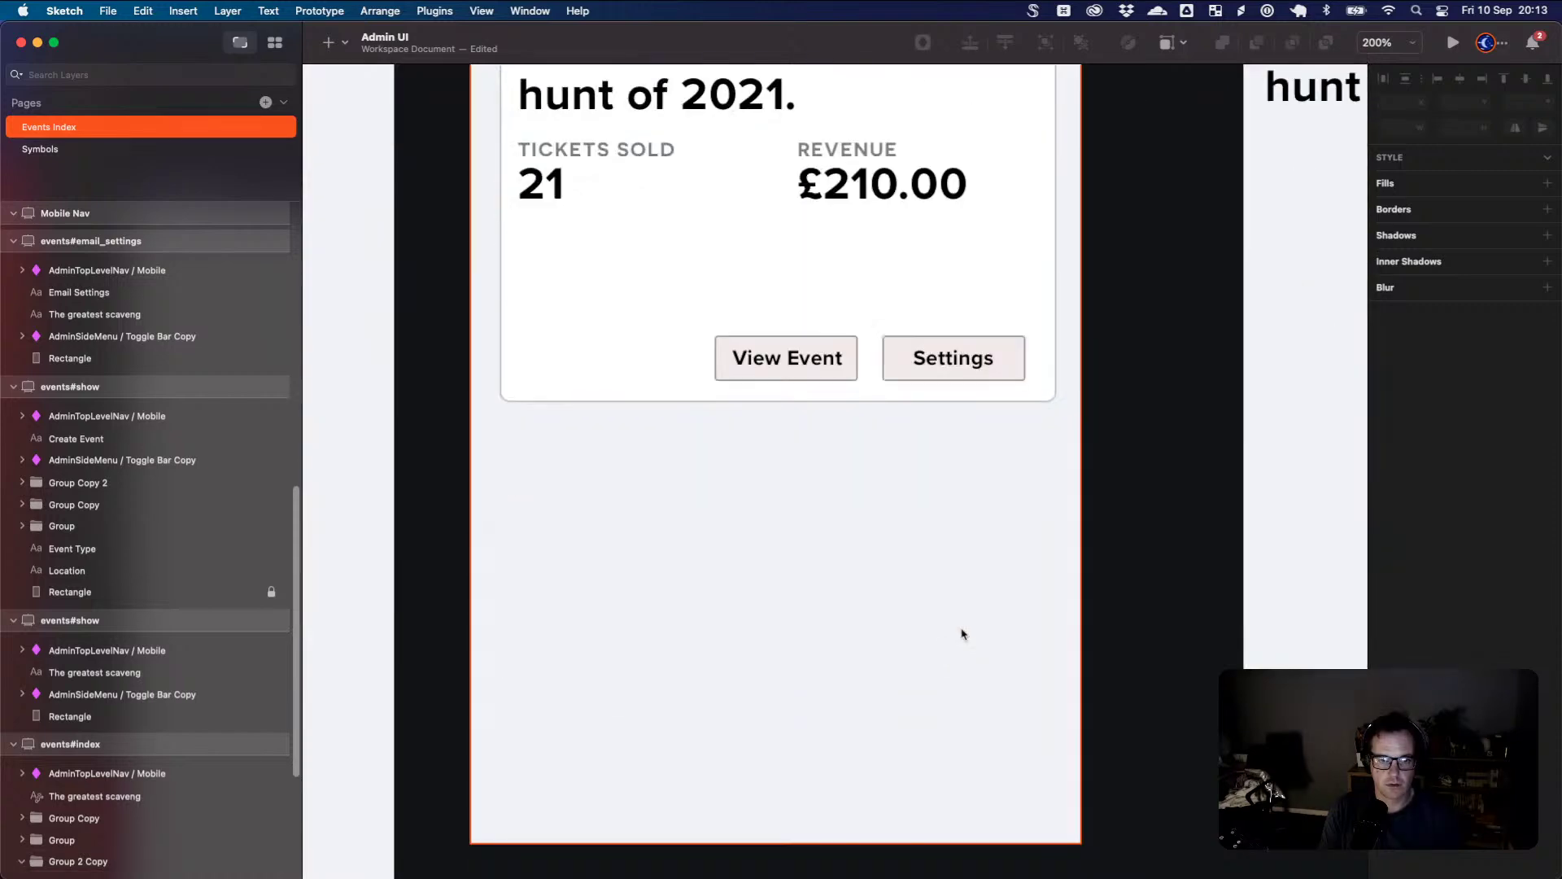
- Paste a copy of the event card's Settings button under the Event Type heading
click(967, 360)
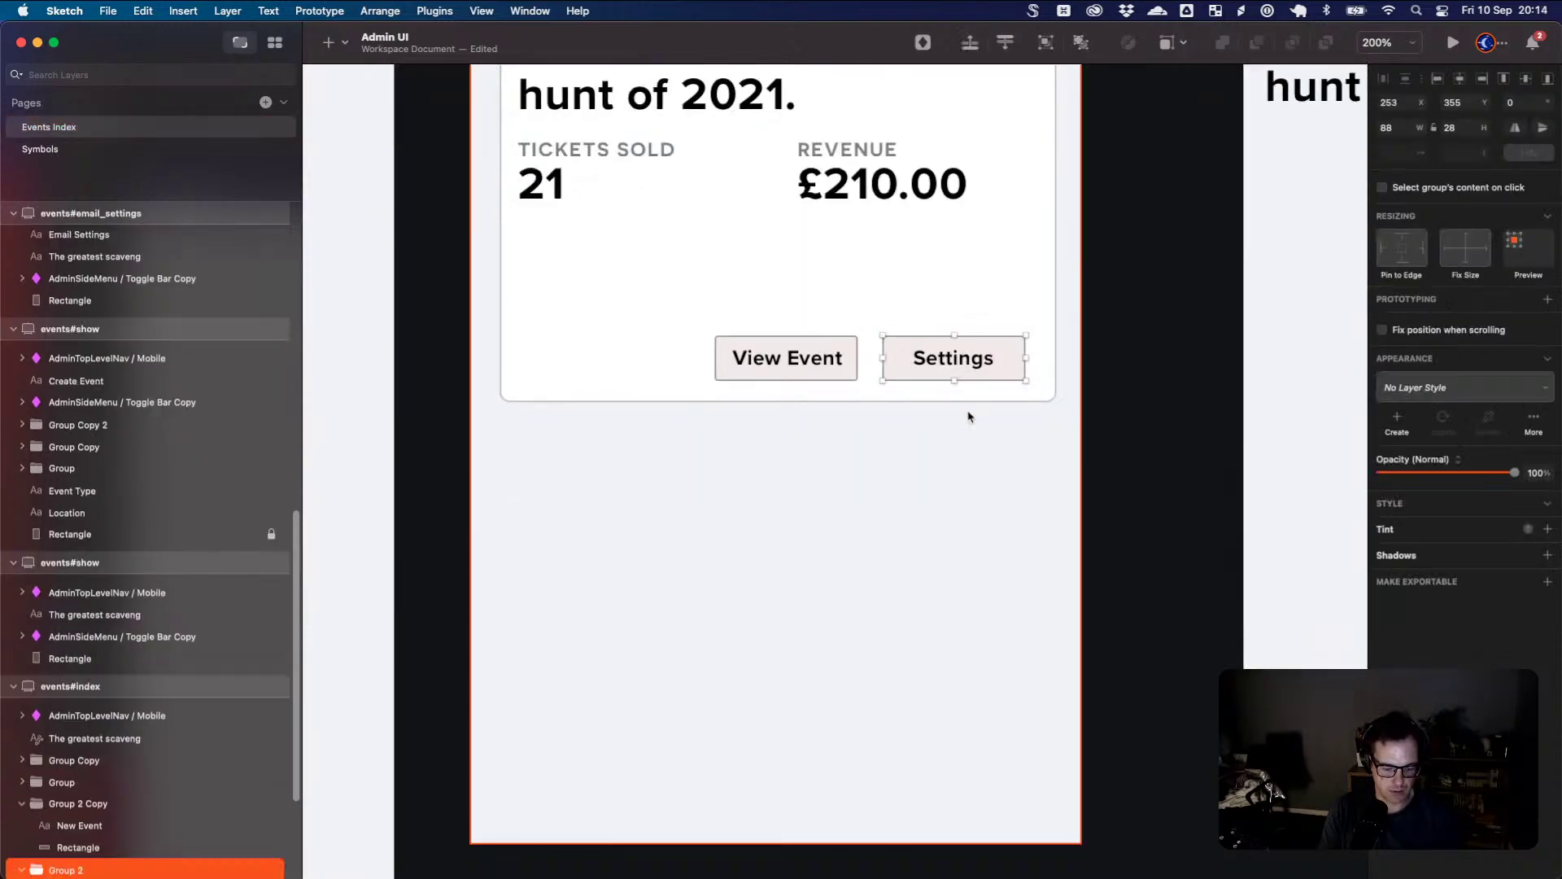
scroll(868, 360, up, 20)
key(Escape)
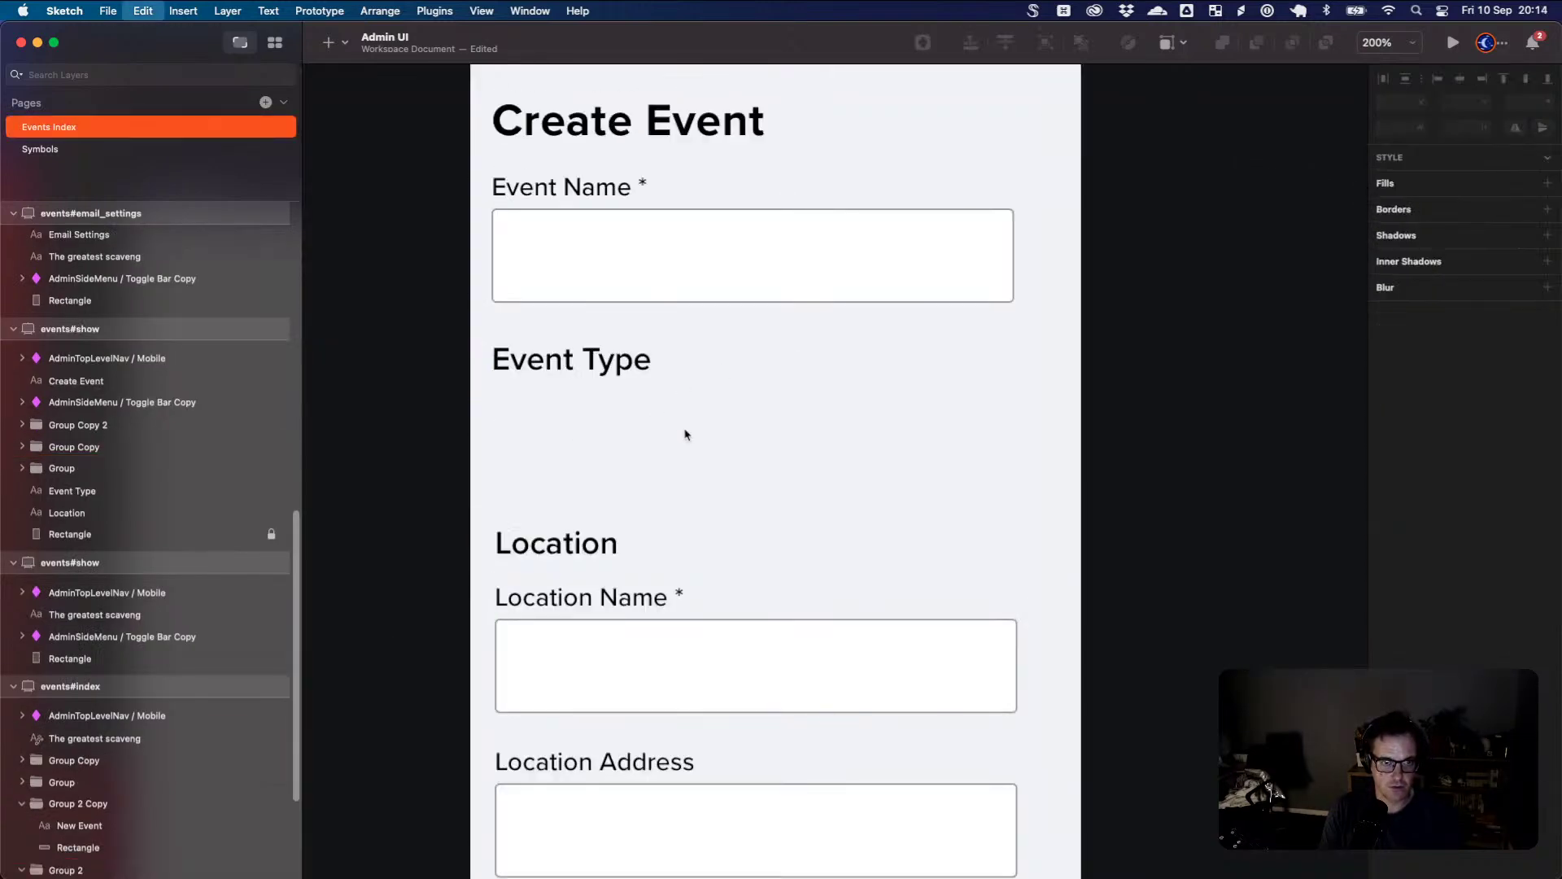
key(super+v)
drag(778, 369, 623, 419)
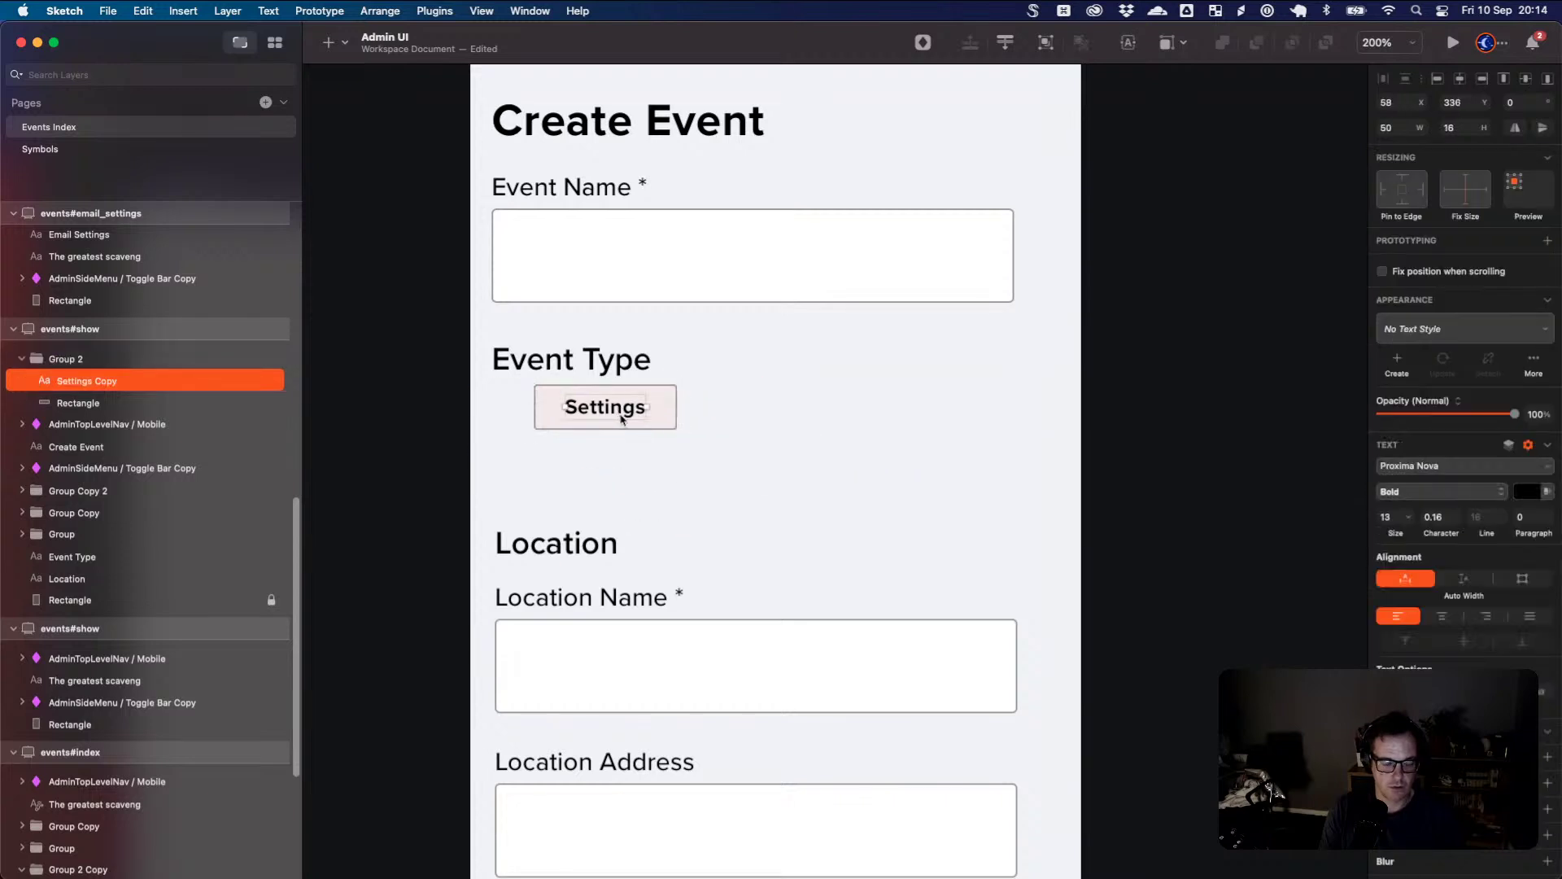
- Relabel the copied button 'Venue' and line it up under the heading
double_click(623, 411)
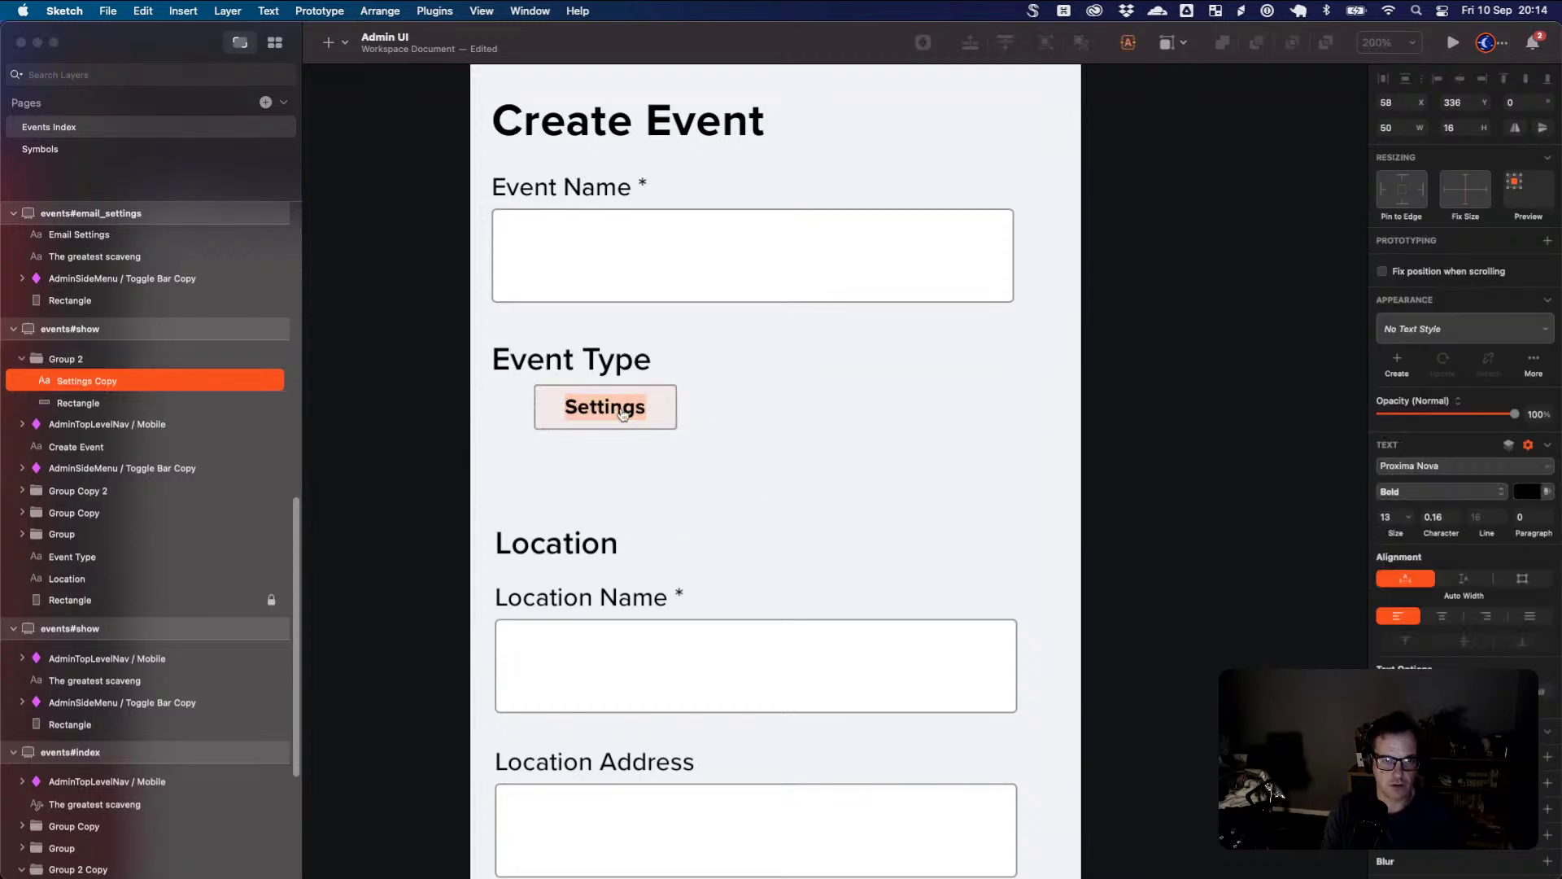
key(super+Tab)
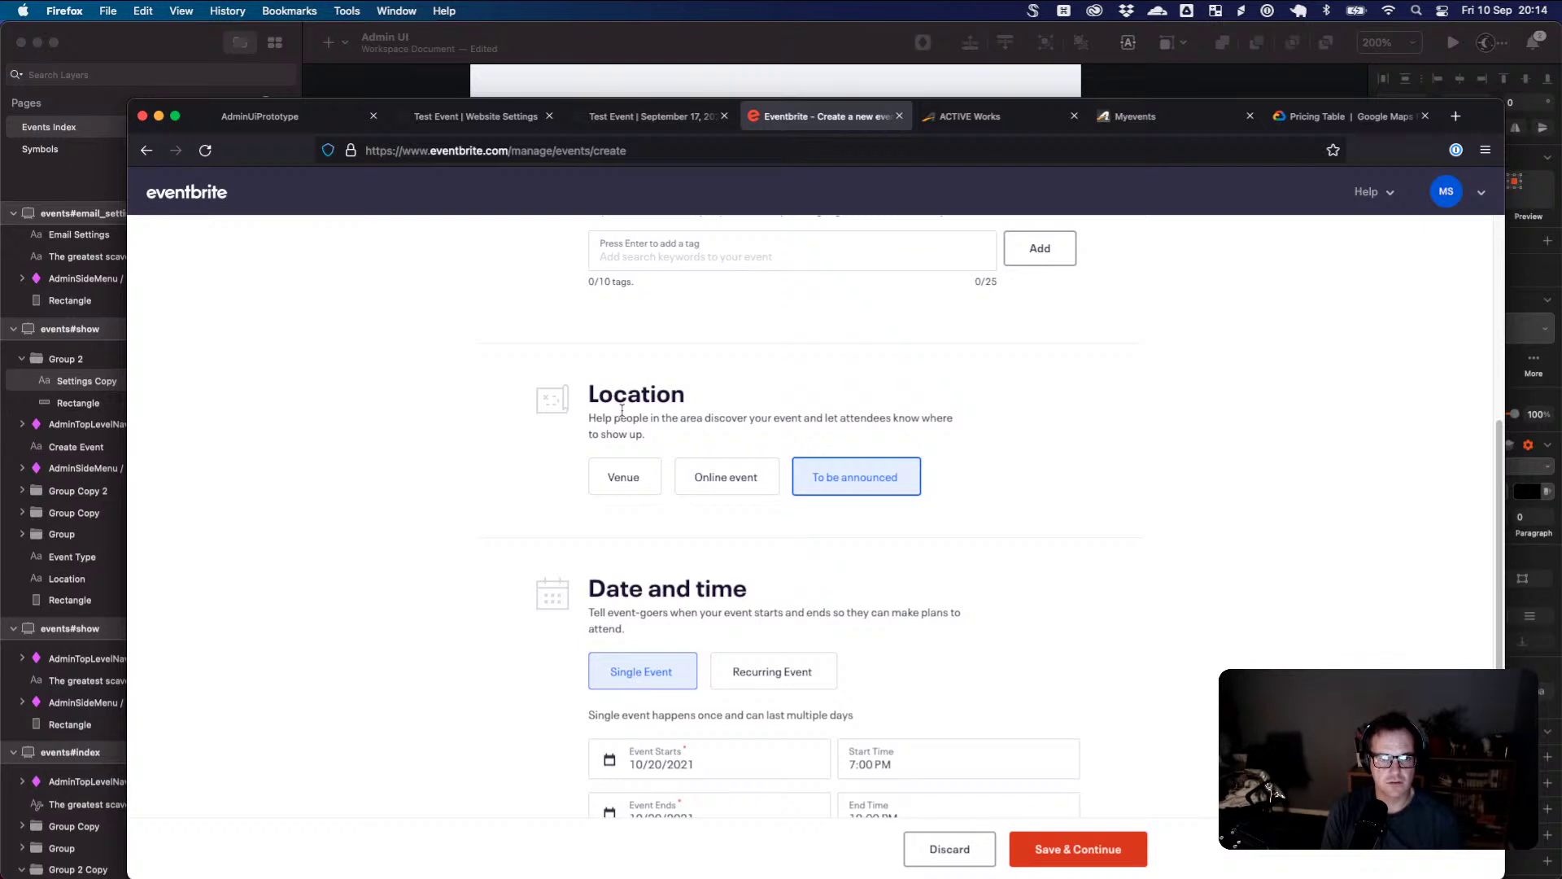
key(super+Tab)
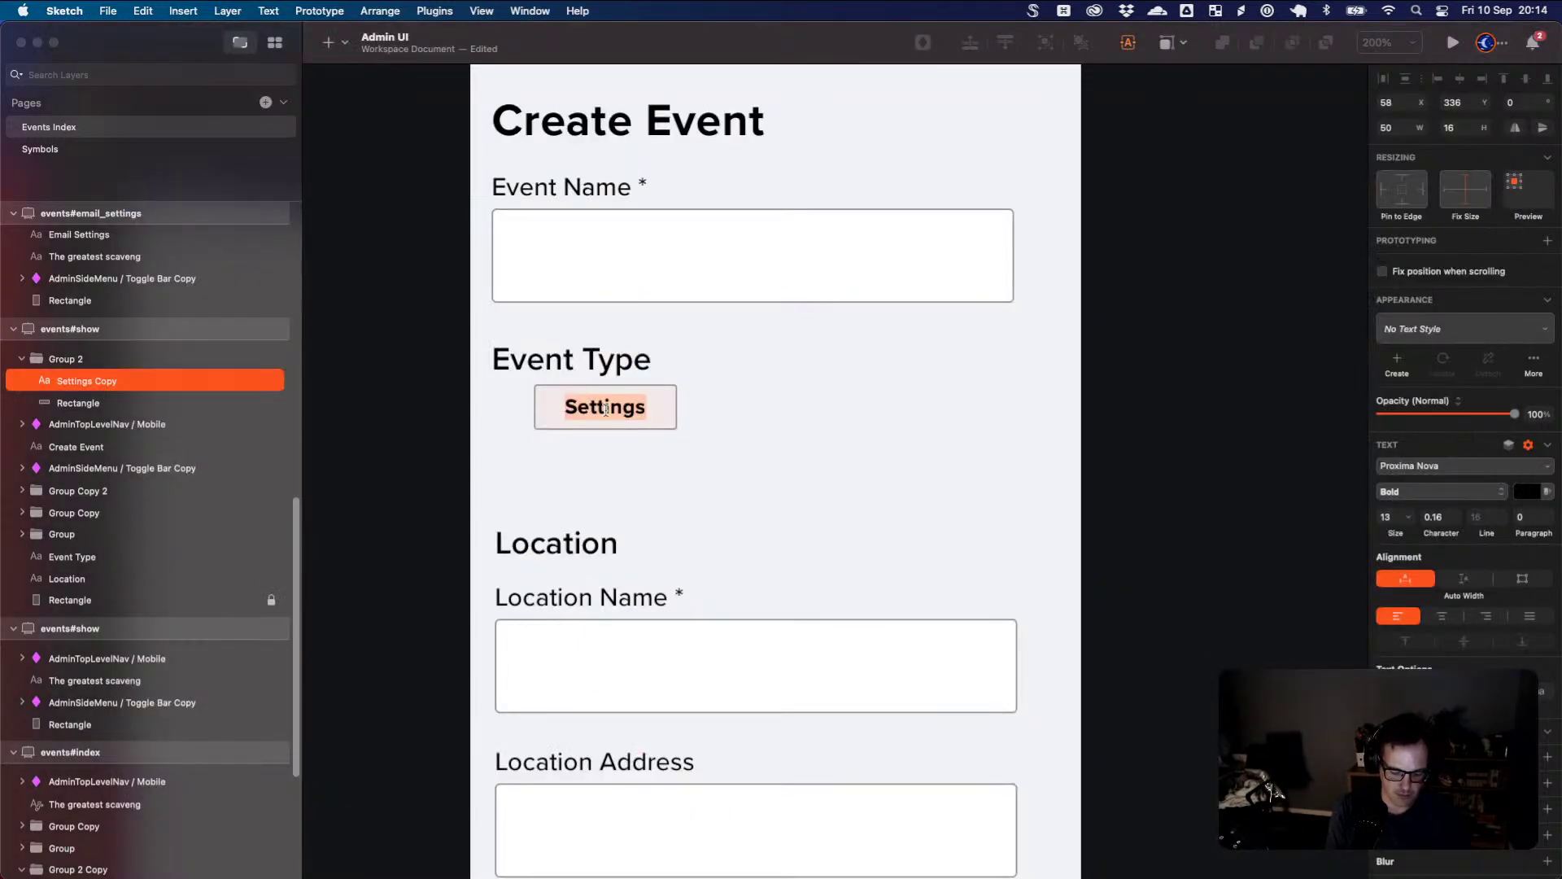
text(Venue)
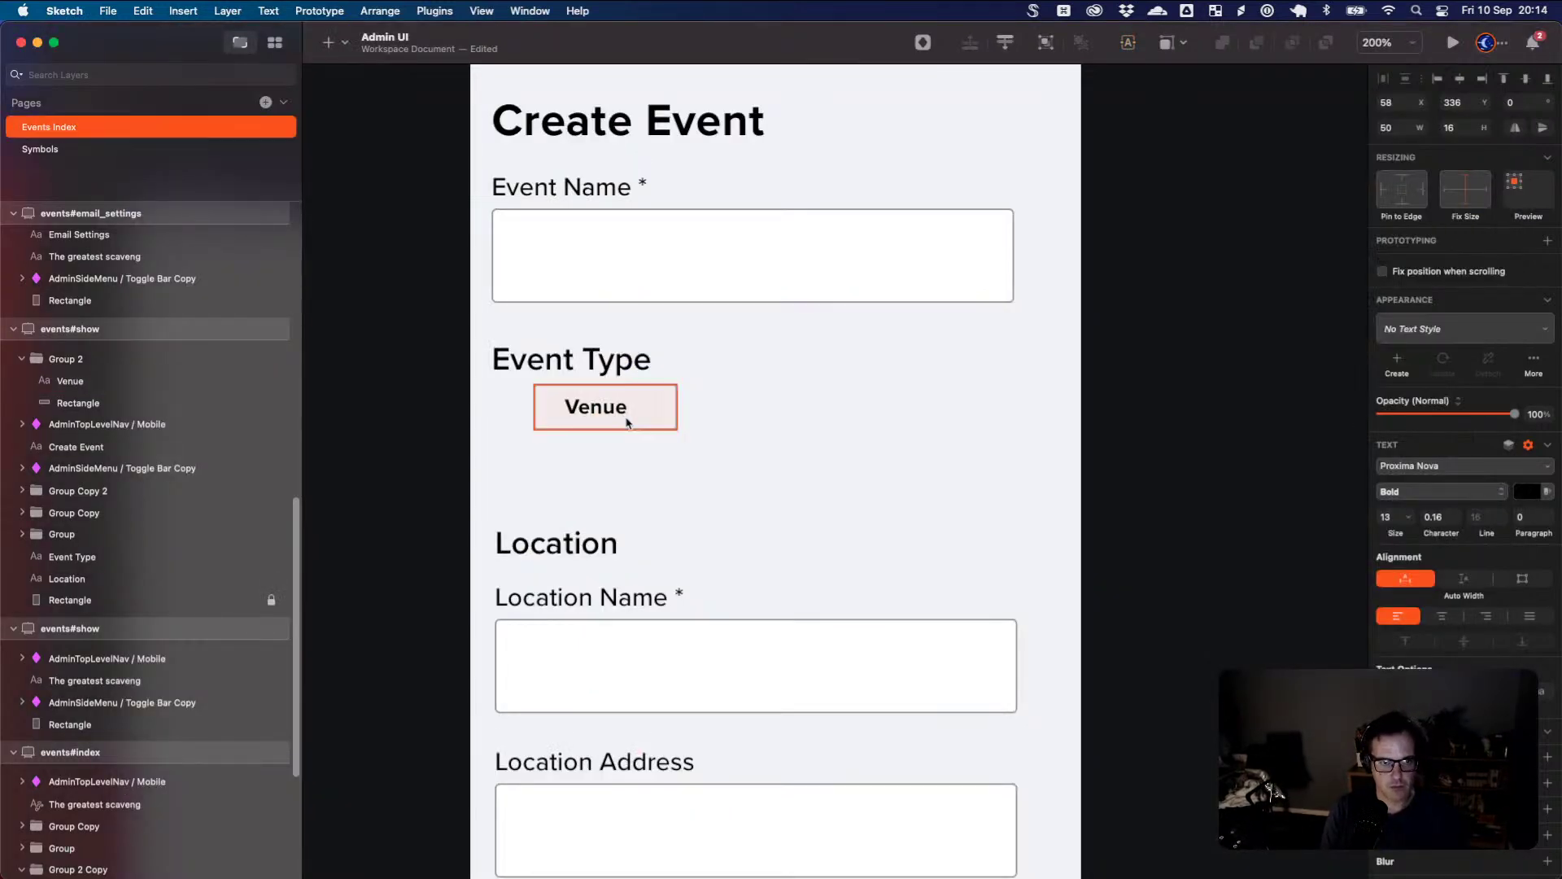
click(635, 419)
double_click(612, 414)
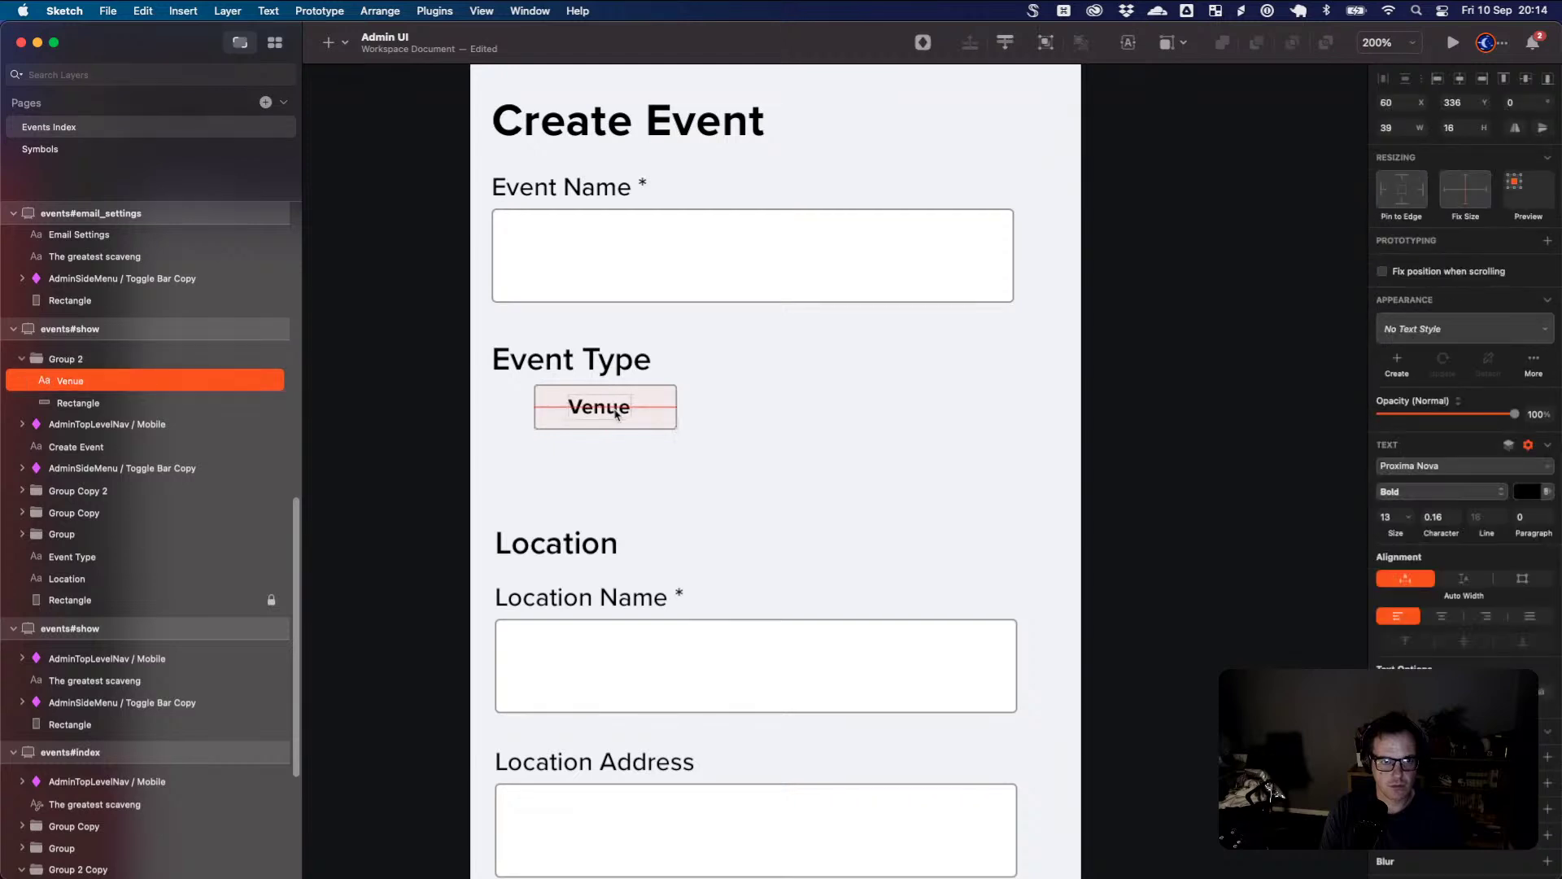
key(Escape)
click(649, 428)
drag(649, 427, 757, 434)
- Rename the second option button's label to 'Virtual'
double_click(727, 424)
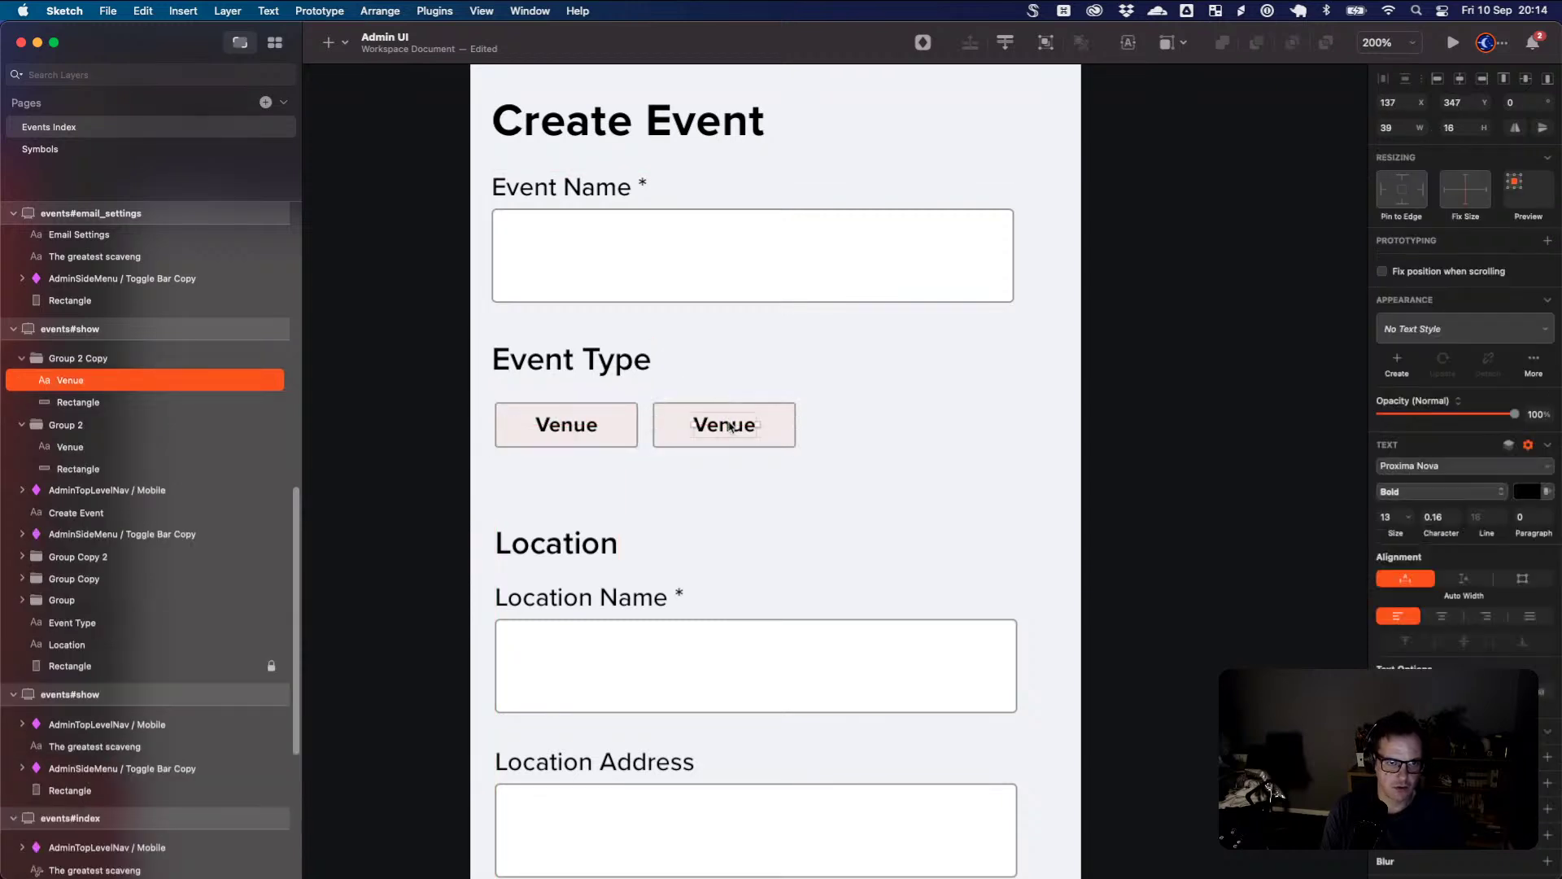
double_click(729, 425)
text(Virutal)
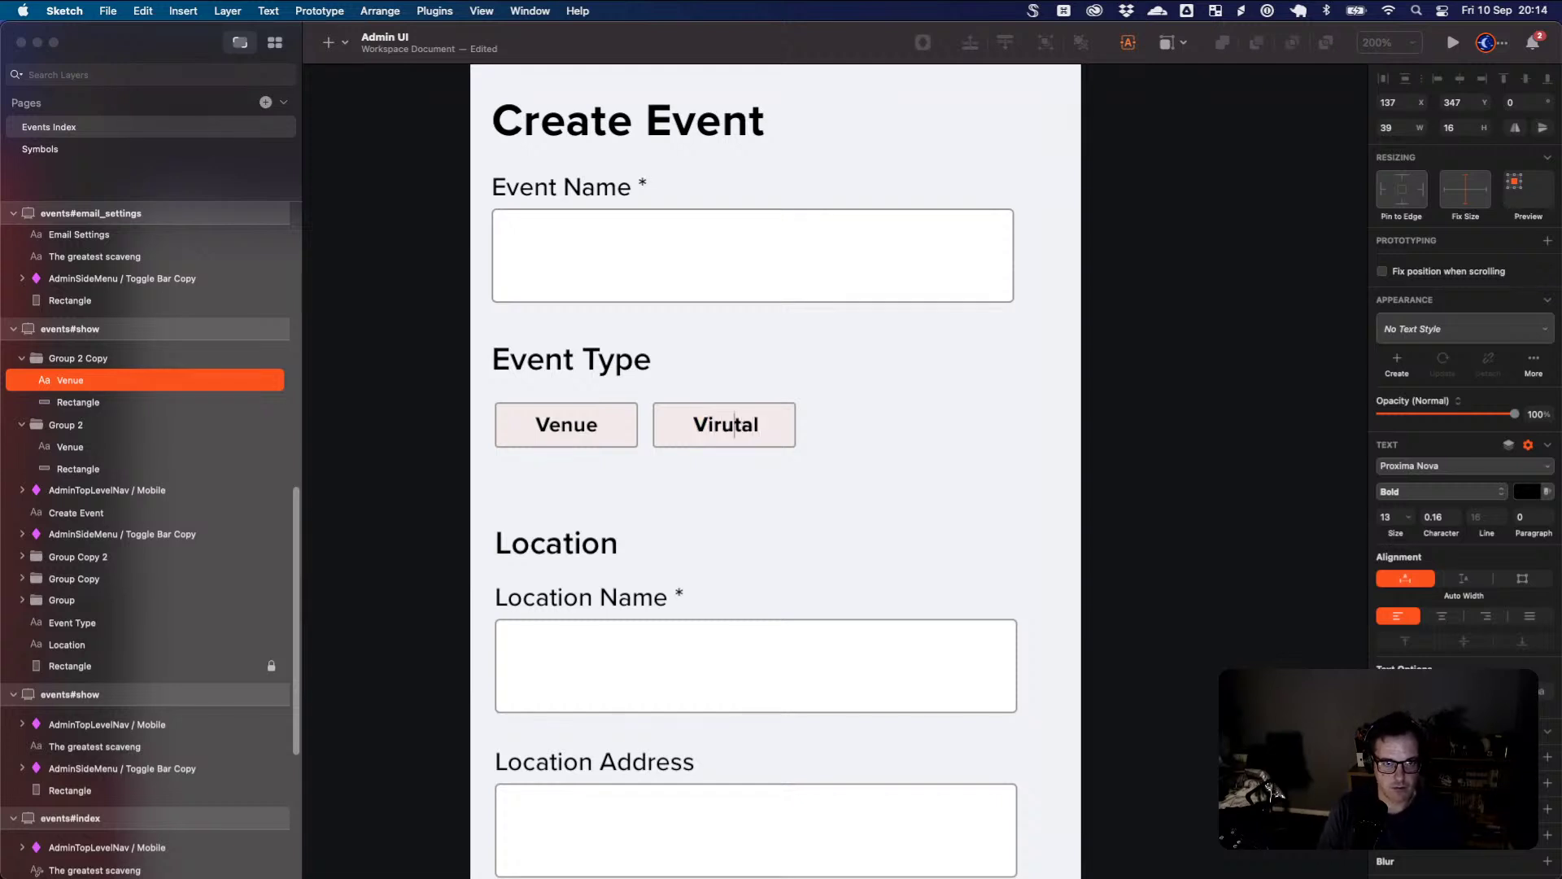
key(BackSpace)
text(u)
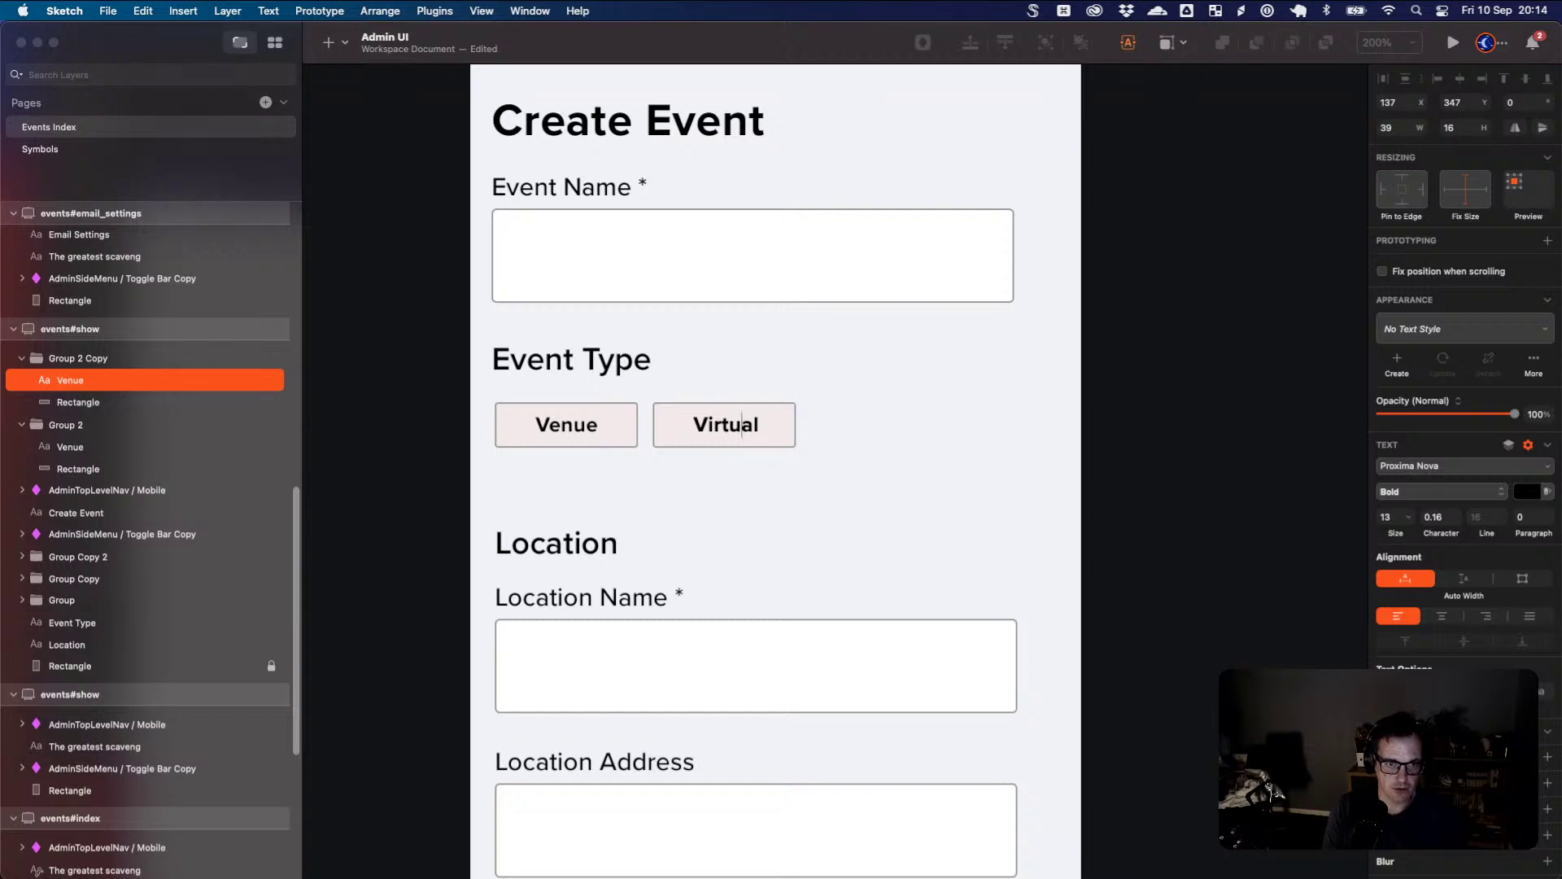
click(751, 431)
- Duplicate the Virtual button to its right and label it 'To Be Confirmed'
drag(751, 438, 899, 435)
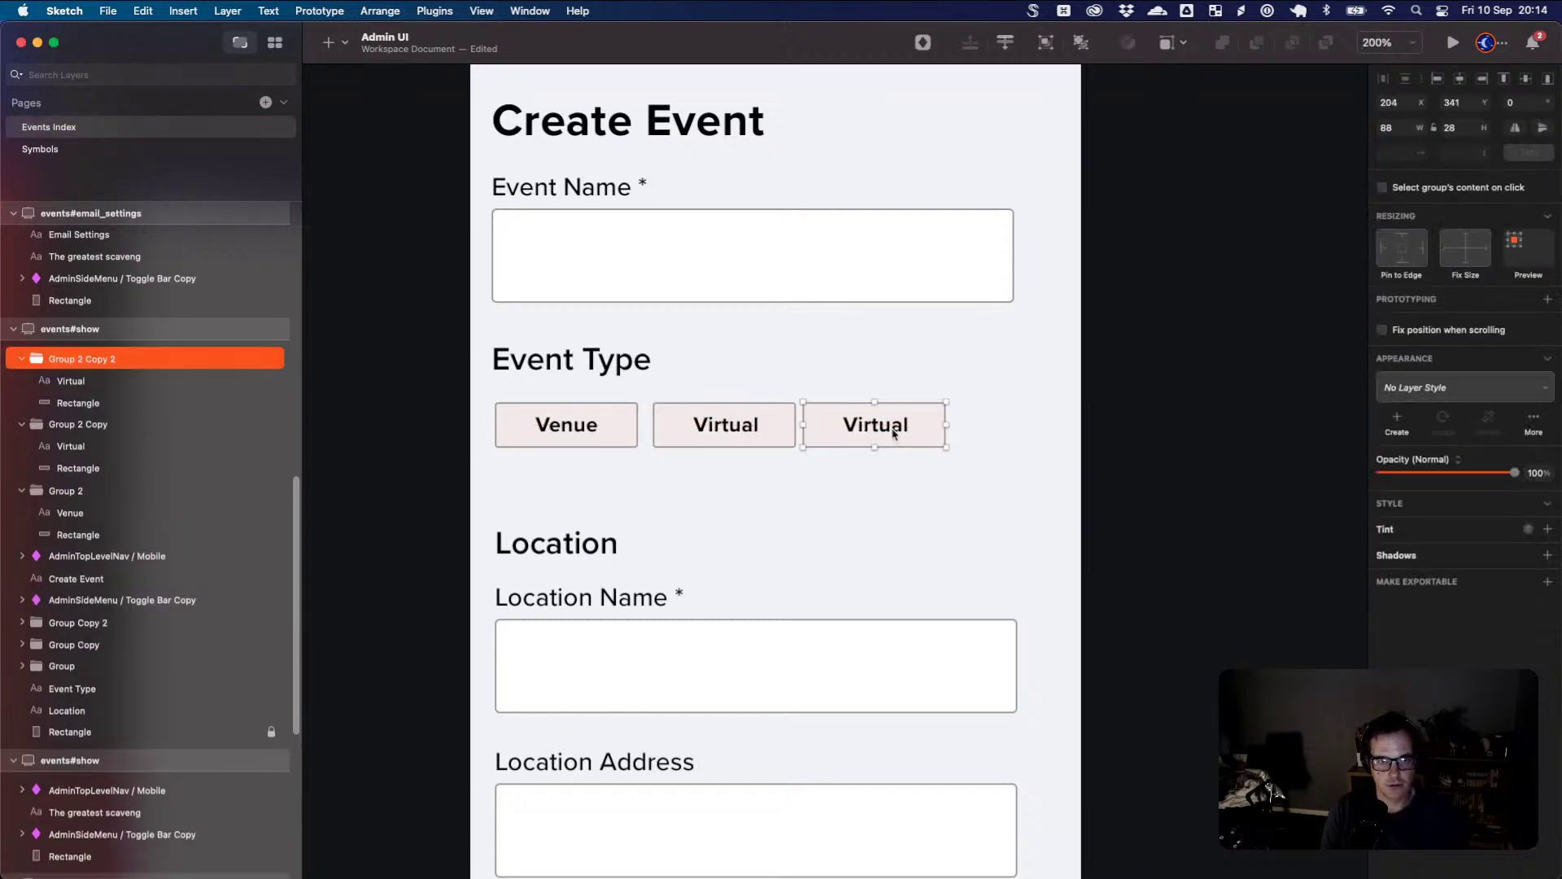
double_click(890, 428)
text(To Be Conform)
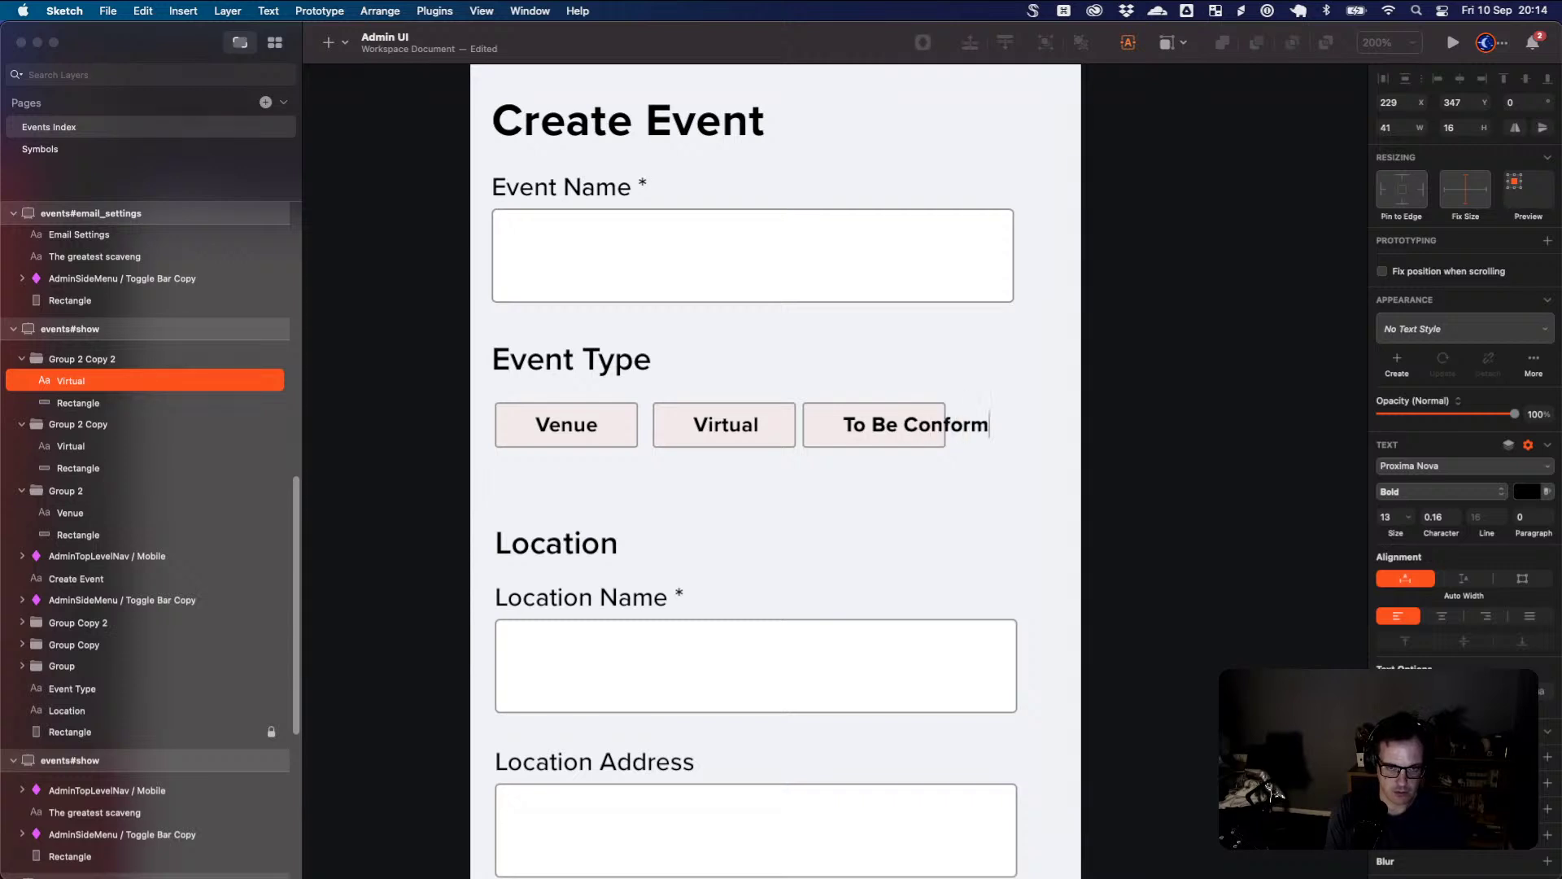
text(ed)
key(BackSpace)
key(BackSpace)
key(BackSpace)
key(BackSpace)
key(BackSpace)
text(irmed)
click(1002, 436)
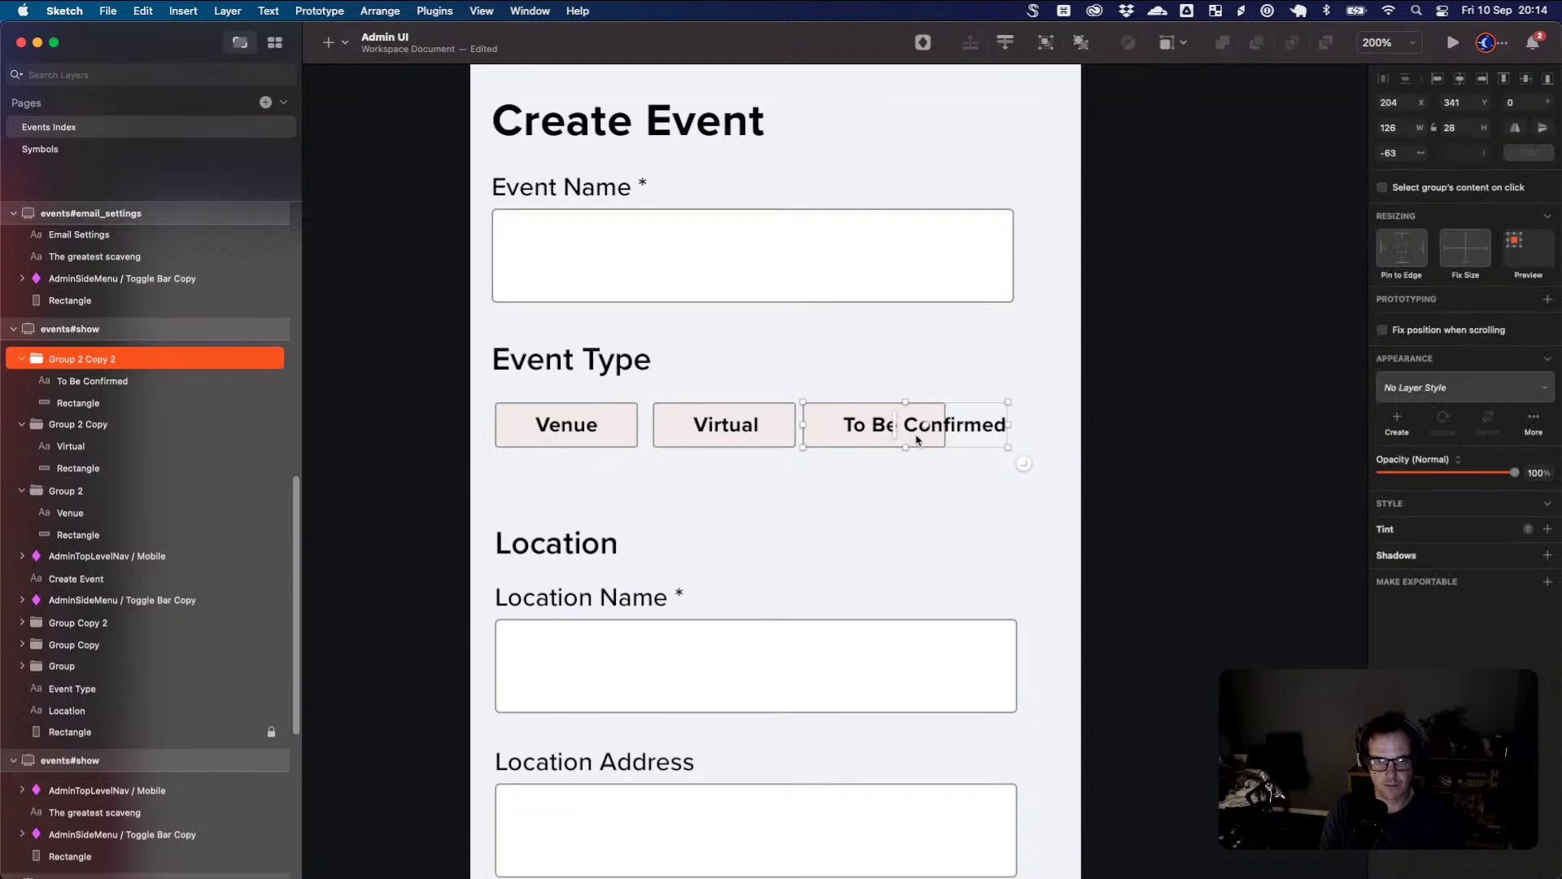
- Widen the To Be Confirmed button to fit its centred label and align the option row
click(924, 443)
click(934, 442)
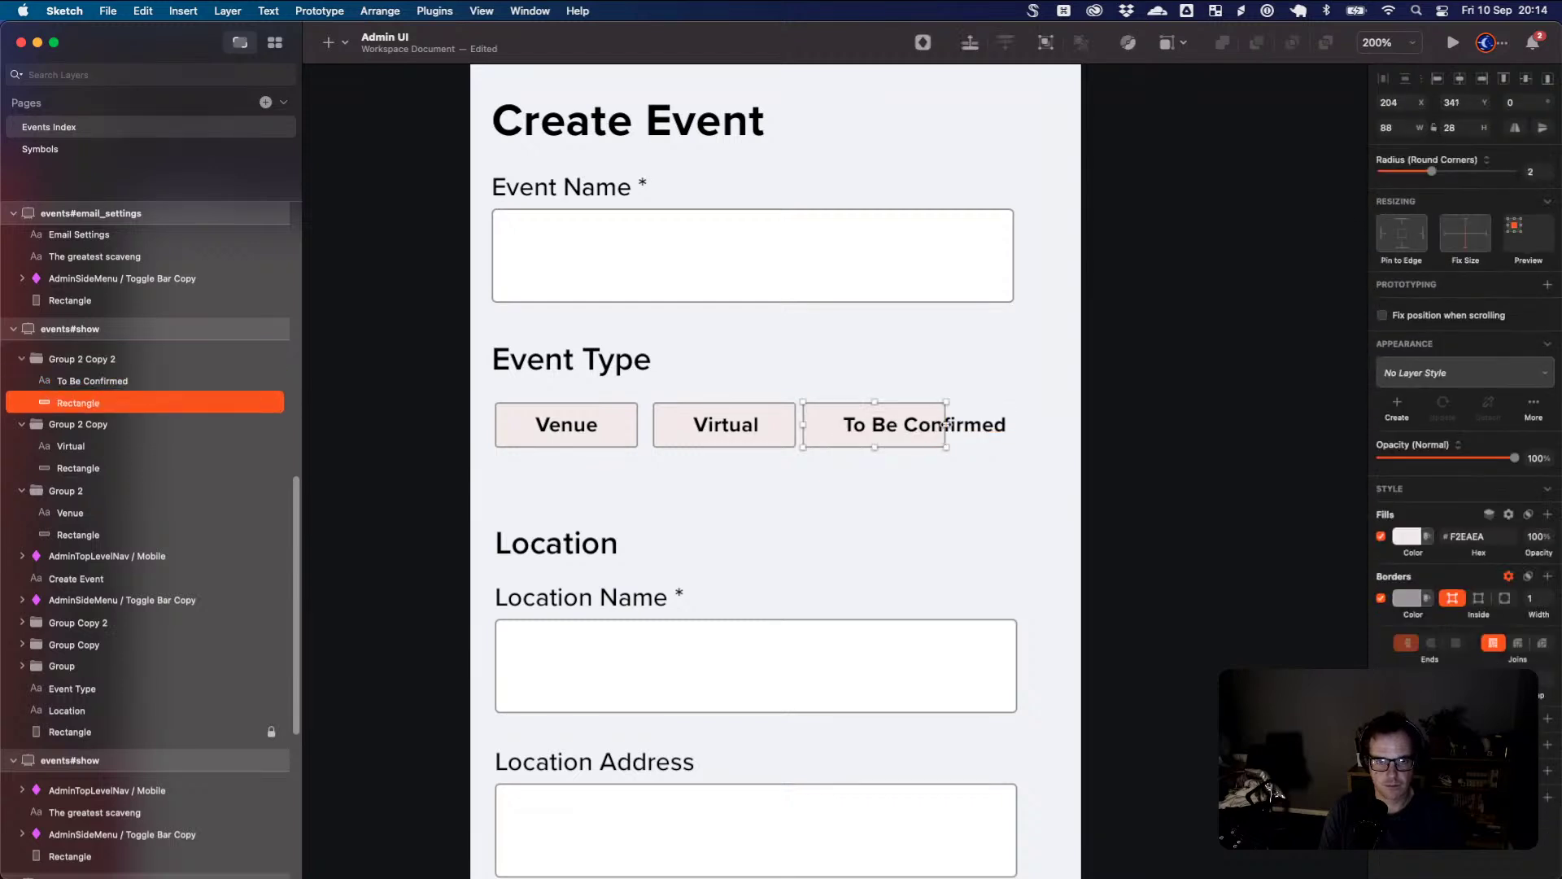
mouse_move(944, 425)
mouse_down()
mouse_move(1009, 431)
mouse_move(927, 446)
mouse_up()
click(962, 457)
click(960, 430)
click(739, 462)
click(590, 427)
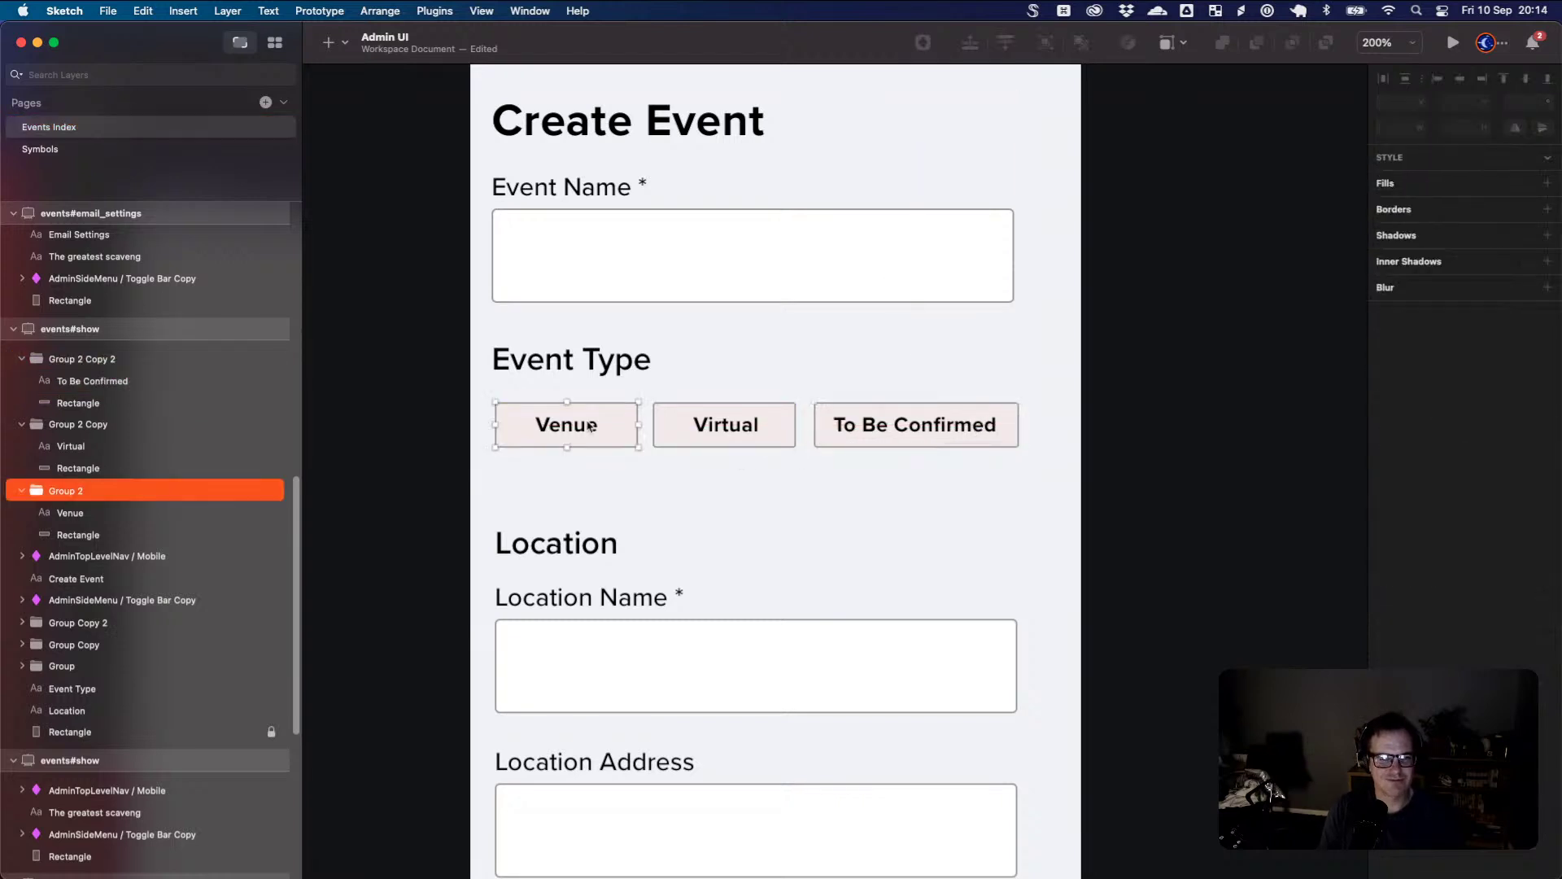
double_click(590, 427)
double_click(567, 424)
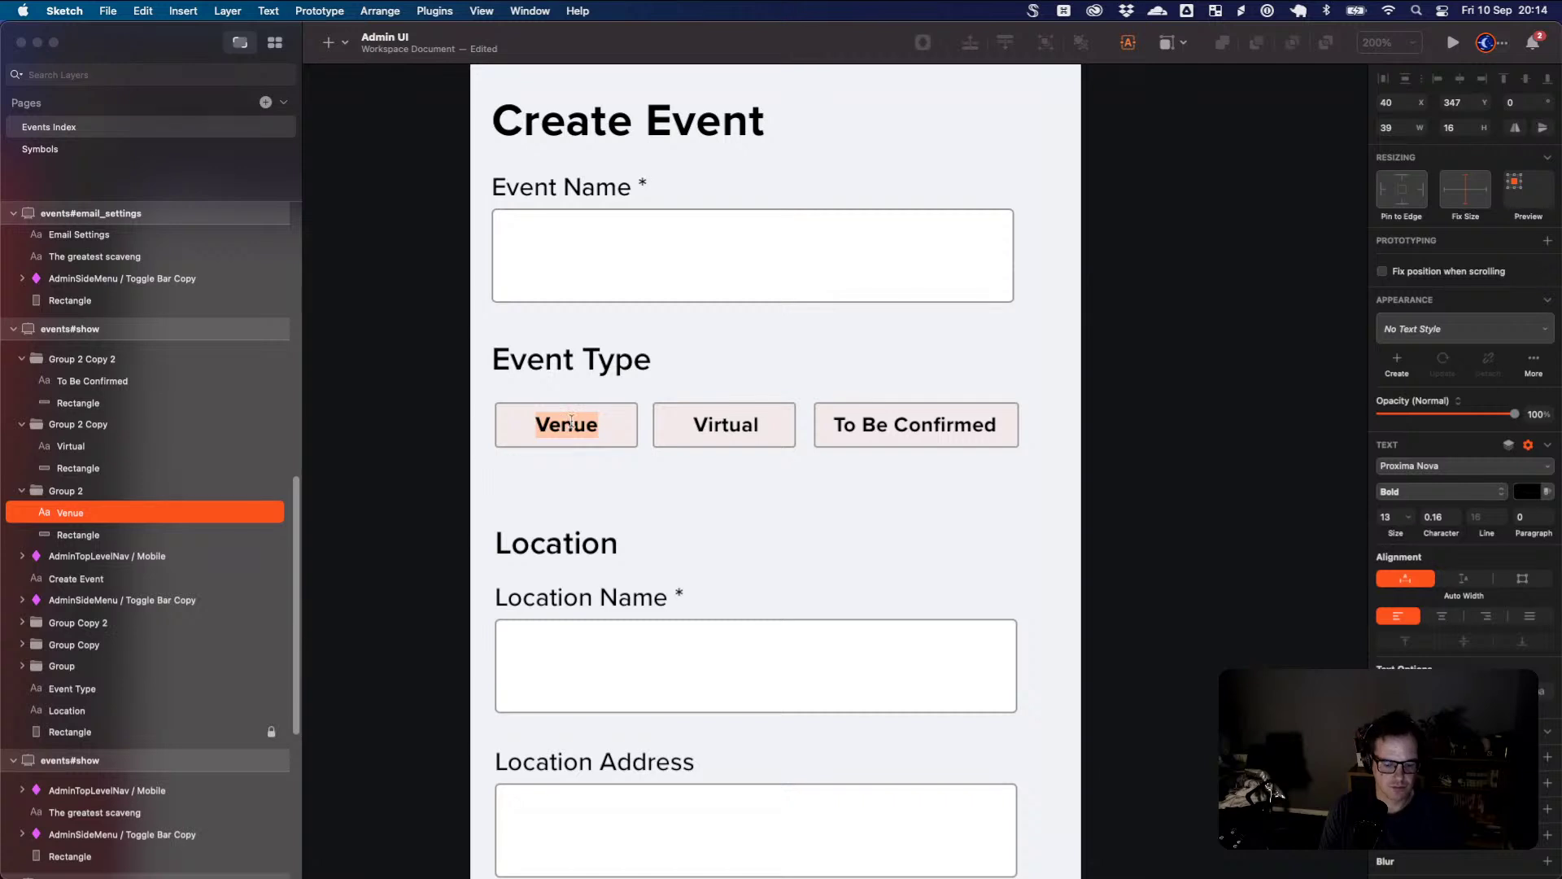
click(574, 425)
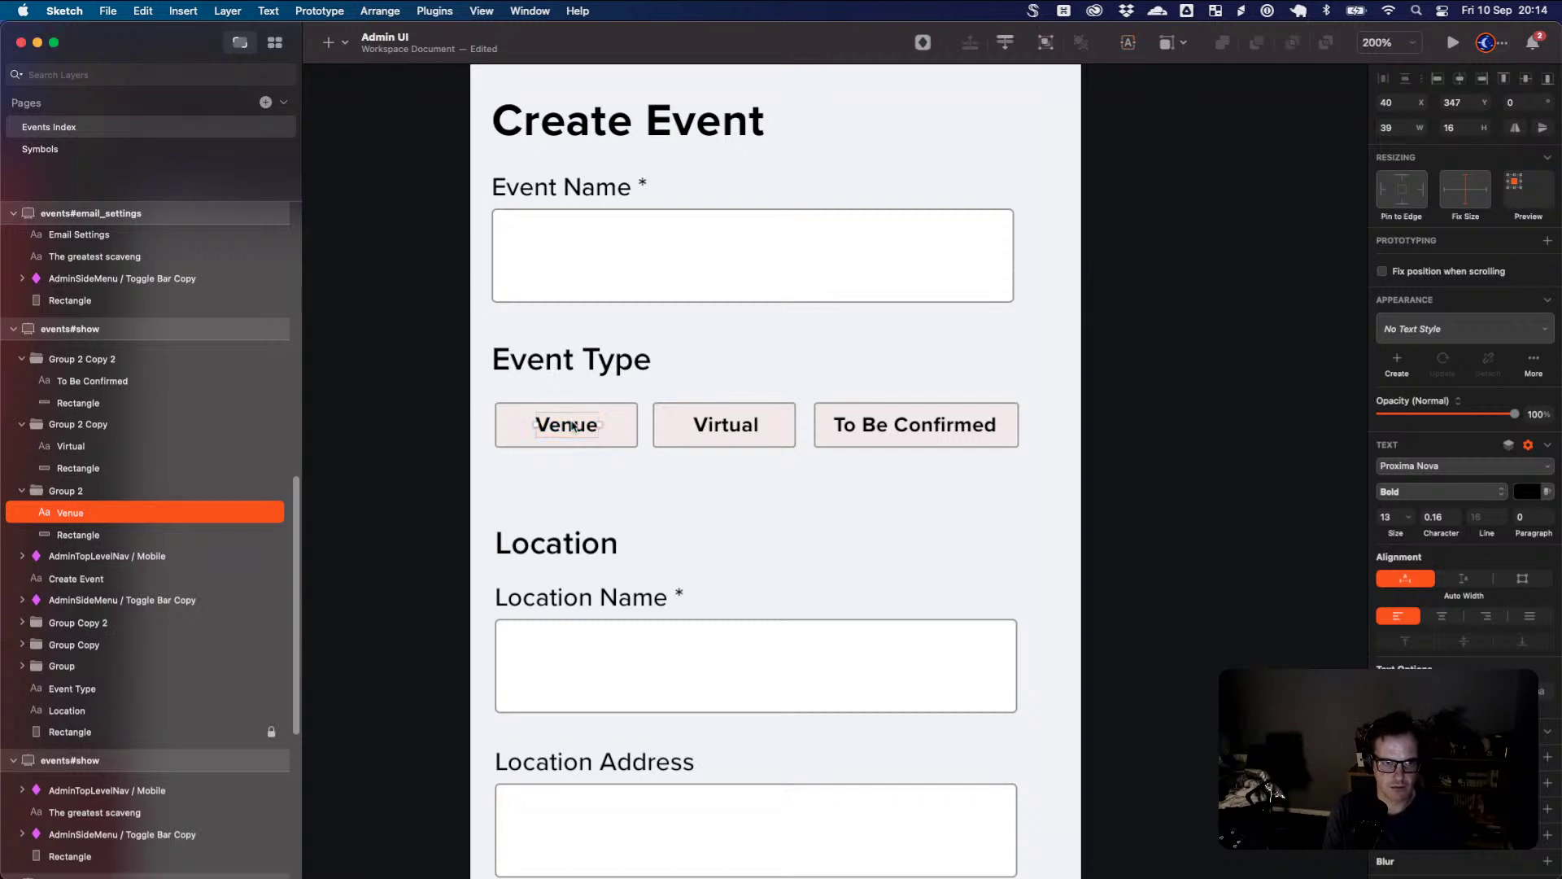
click(655, 511)
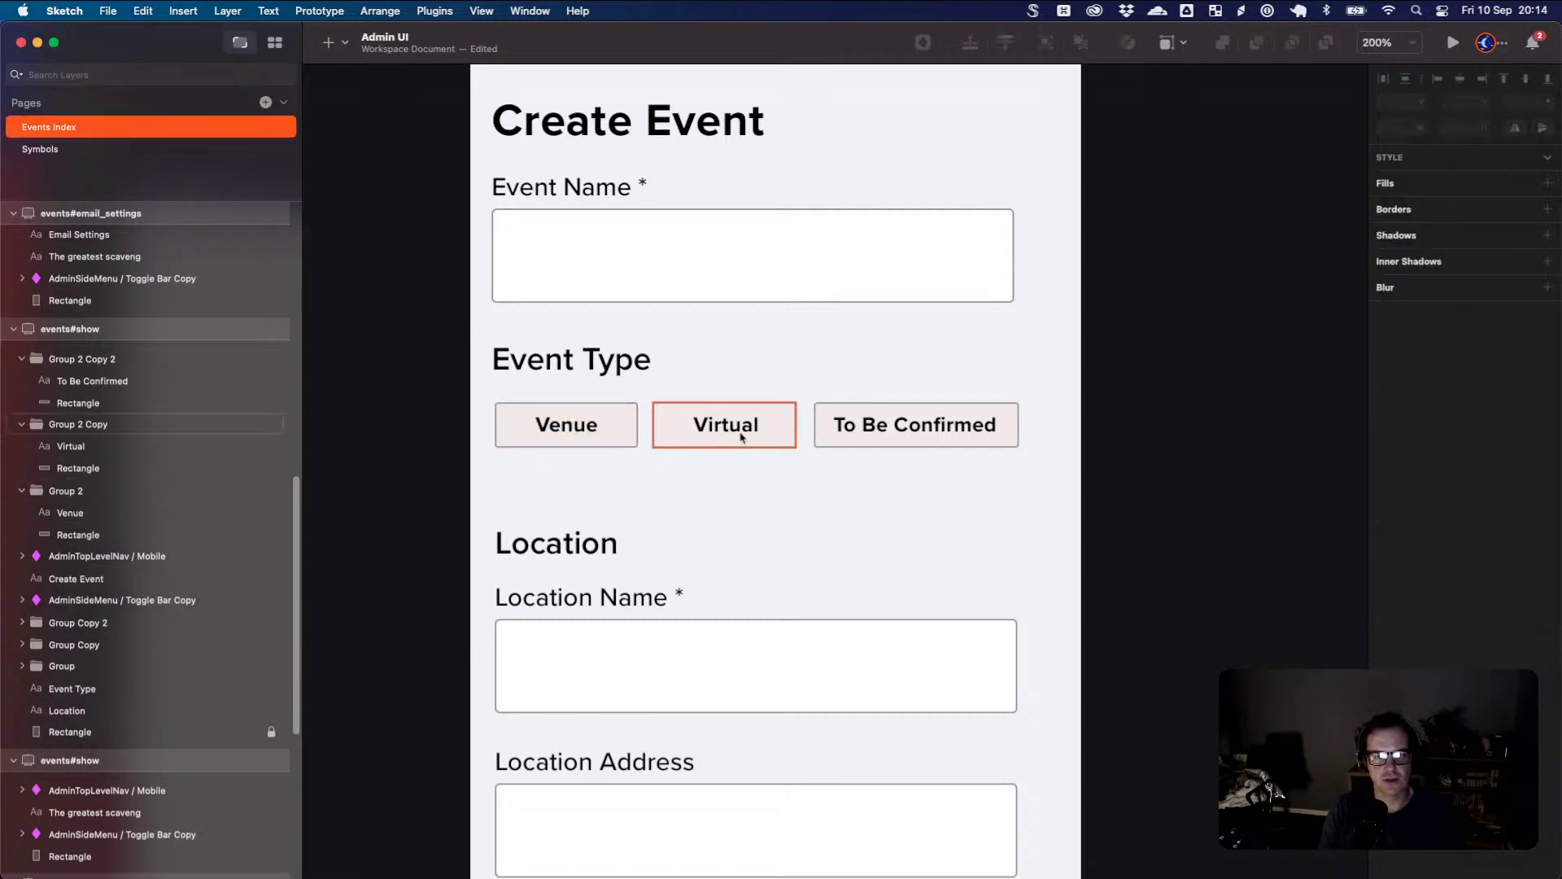
- Select the whole Location section and move it up closer to the Event Type buttons
scroll(574, 499, down, 1)
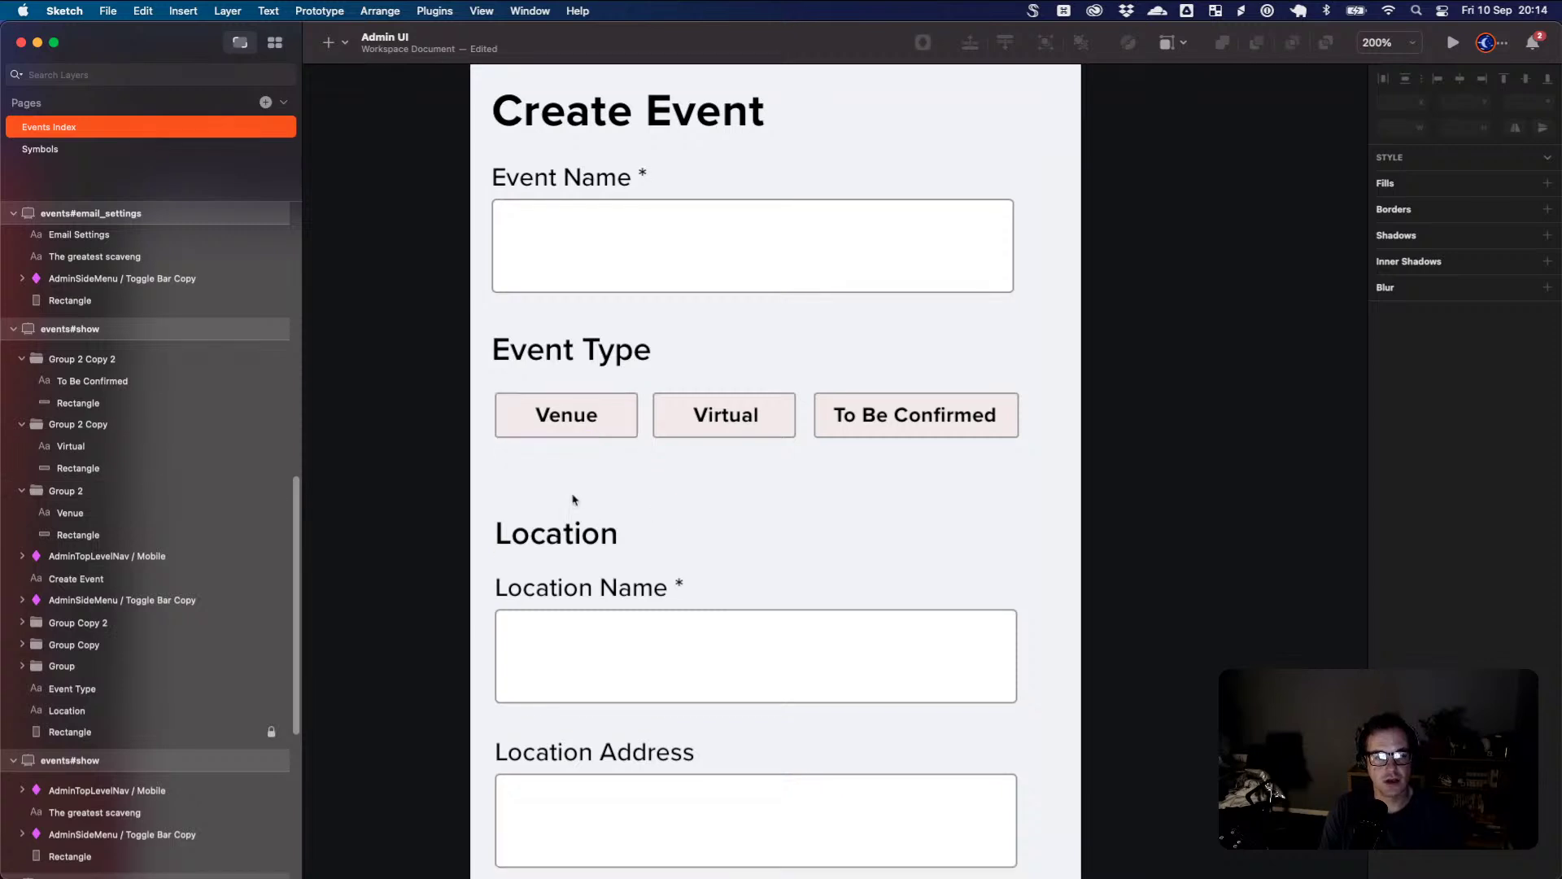
scroll(573, 499, down, 1)
scroll(559, 503, down, 3)
click(544, 491)
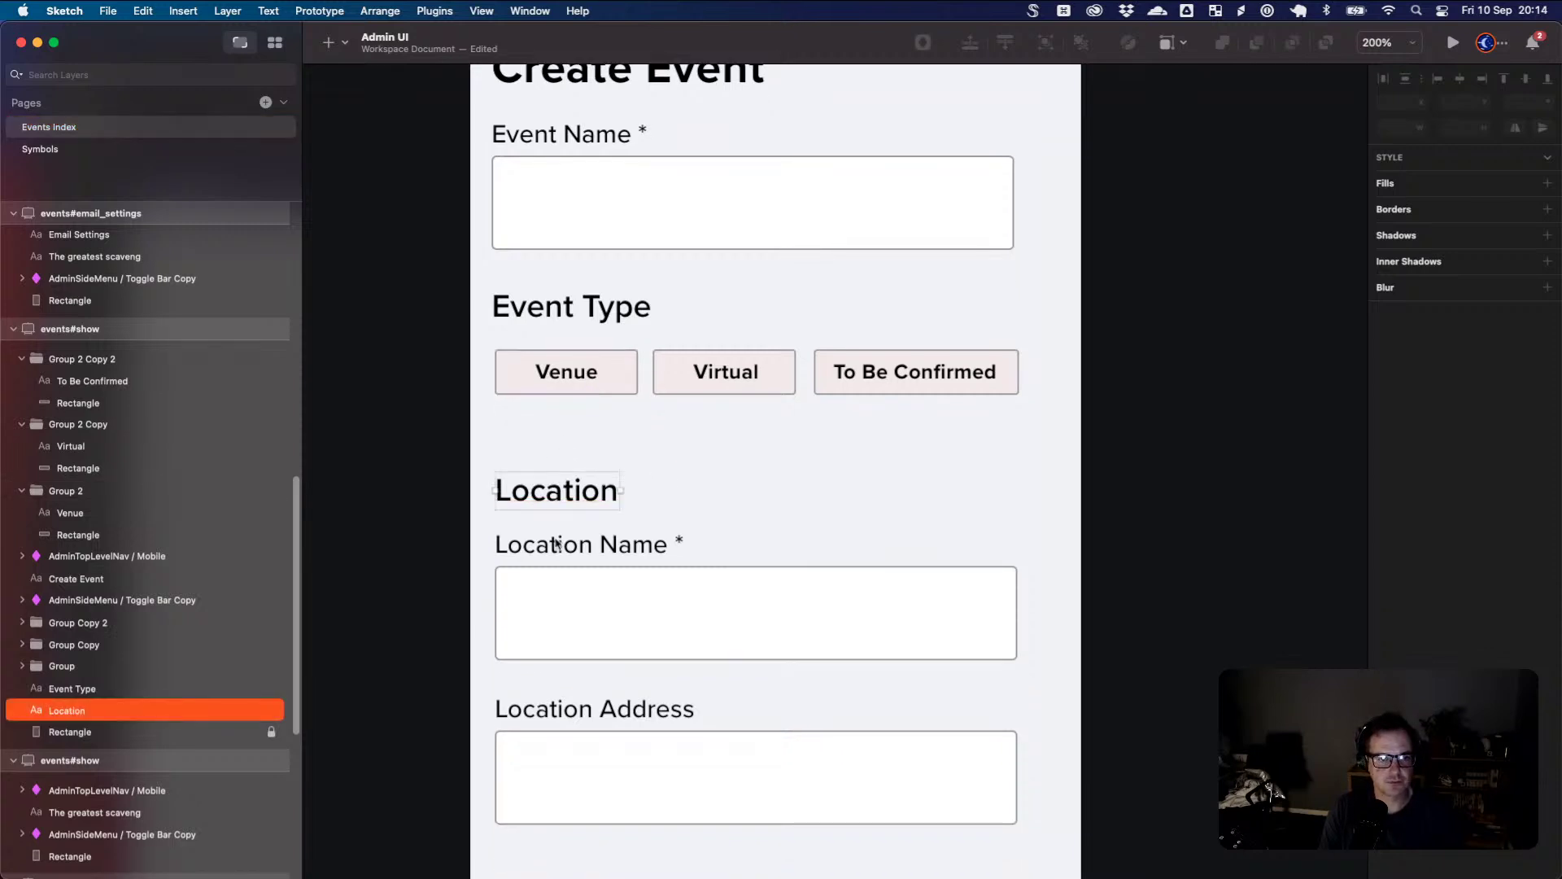
drag(492, 456, 935, 785)
scroll(934, 784, down, 2)
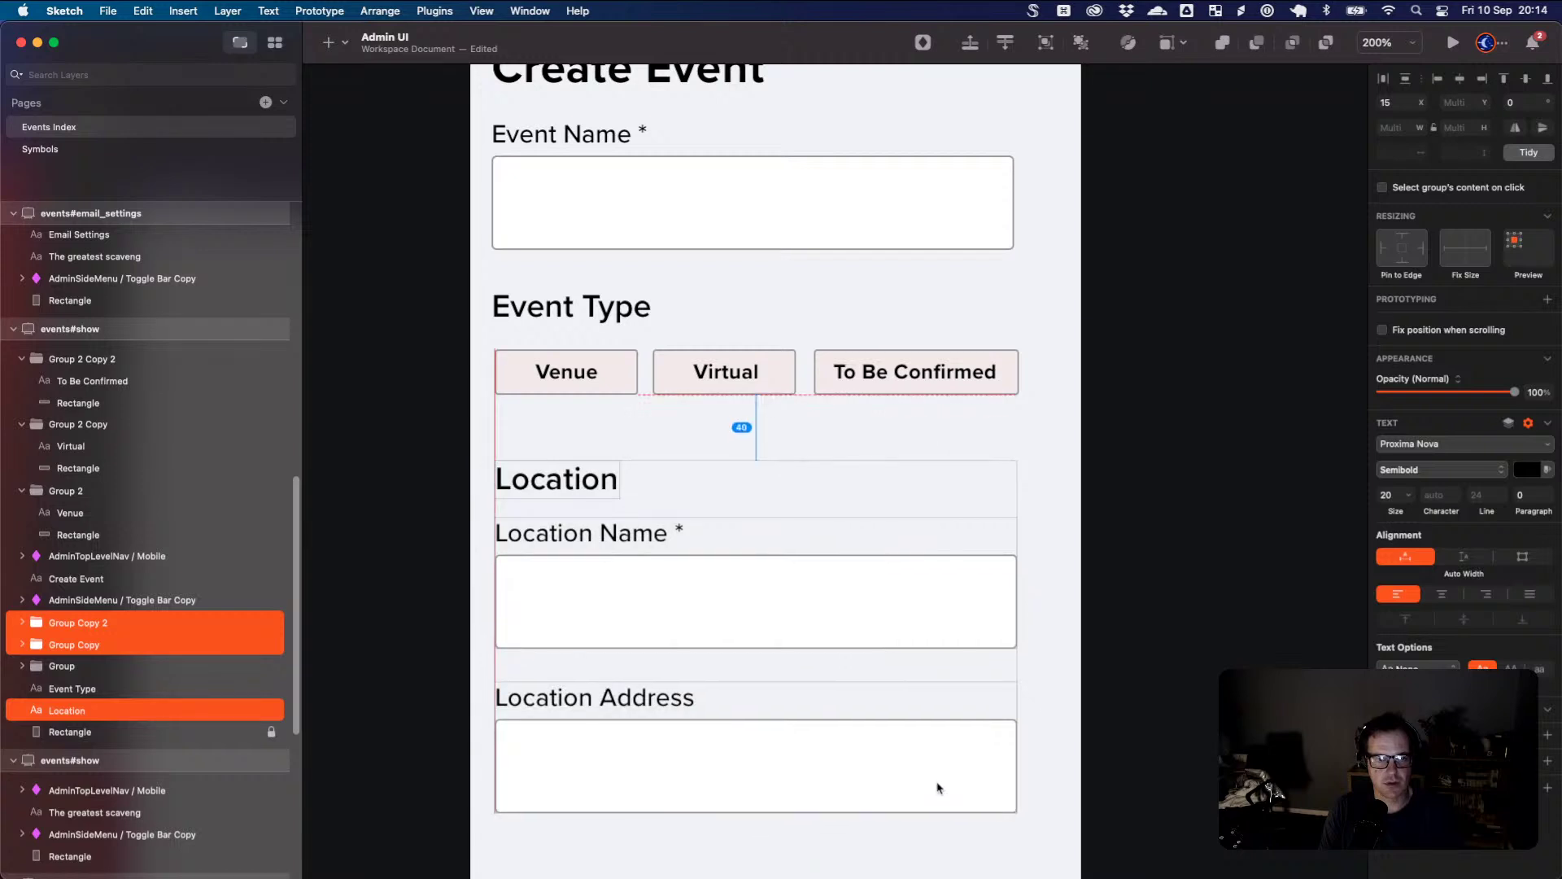
click(1109, 499)
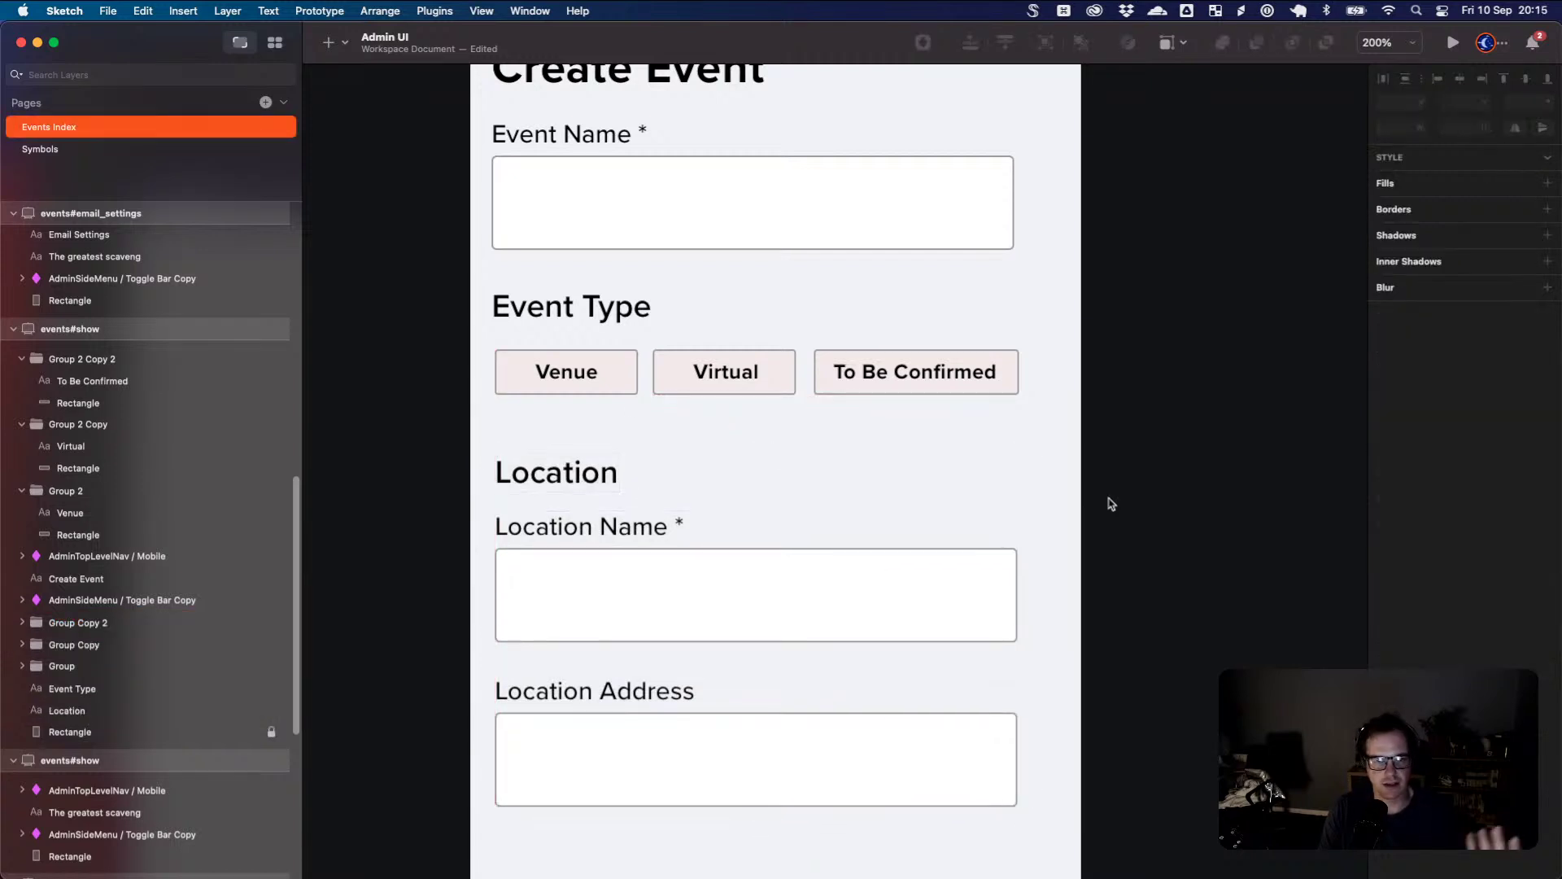
drag(432, 457, 855, 716)
- Give the Venue button's background shape a 2 px blue border
click(614, 387)
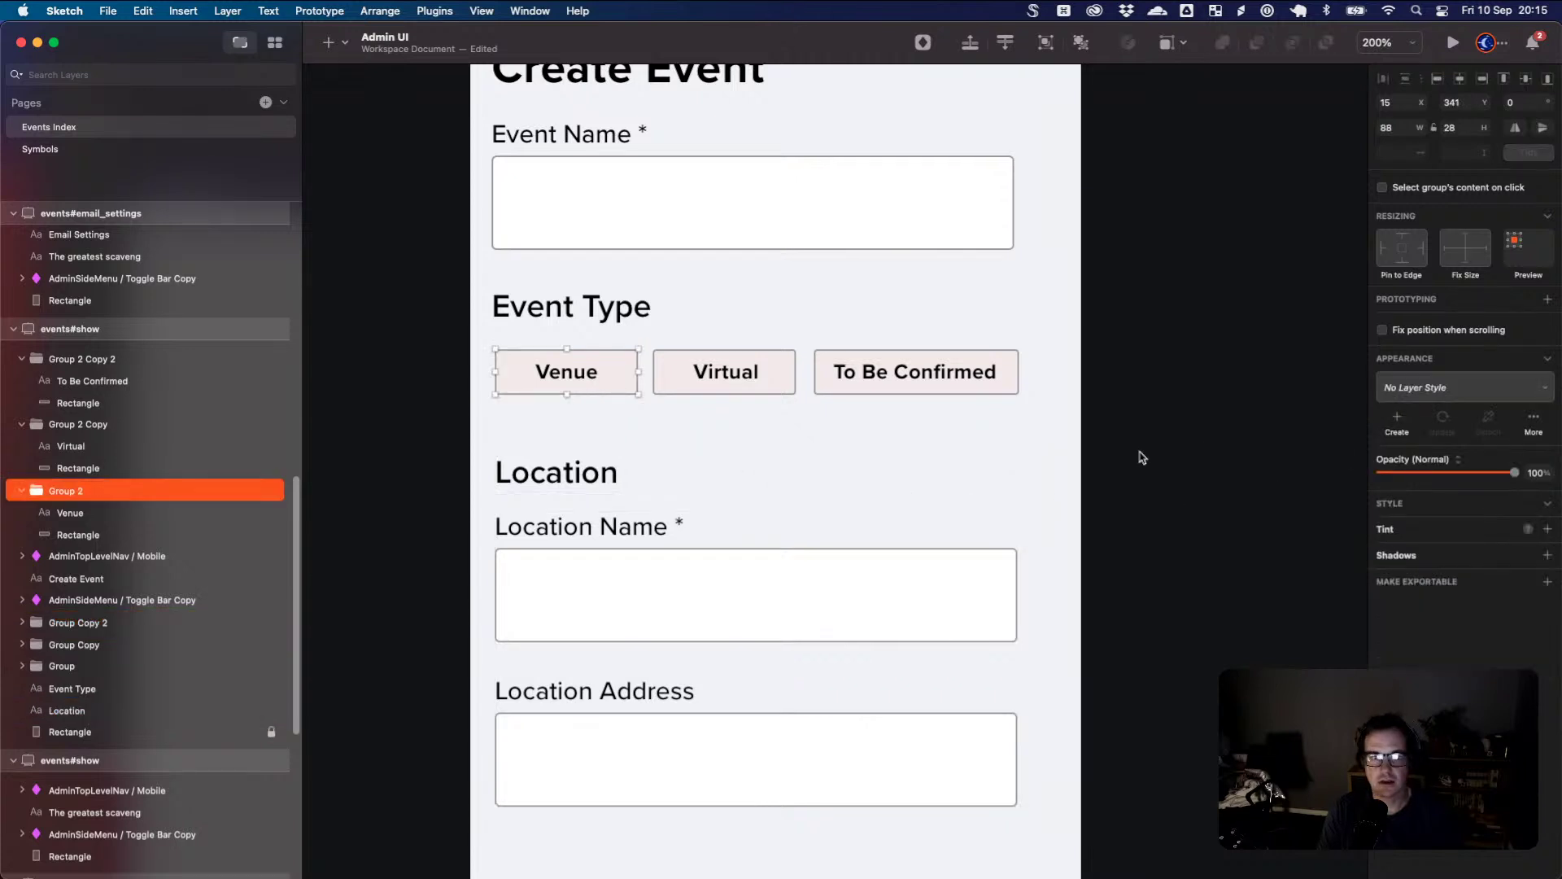
click(114, 536)
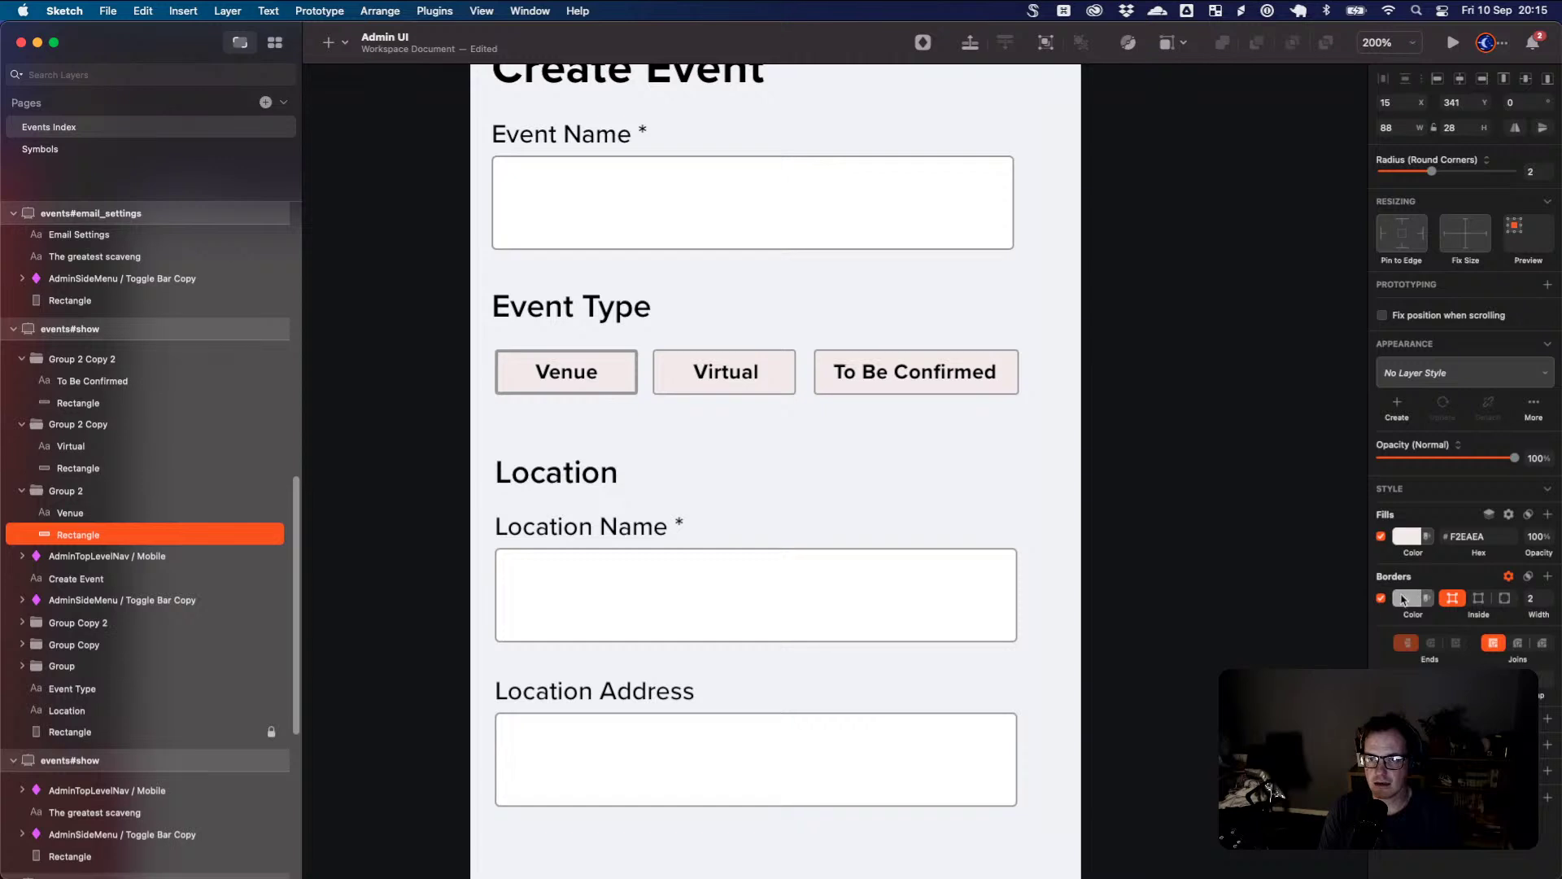
click(1415, 600)
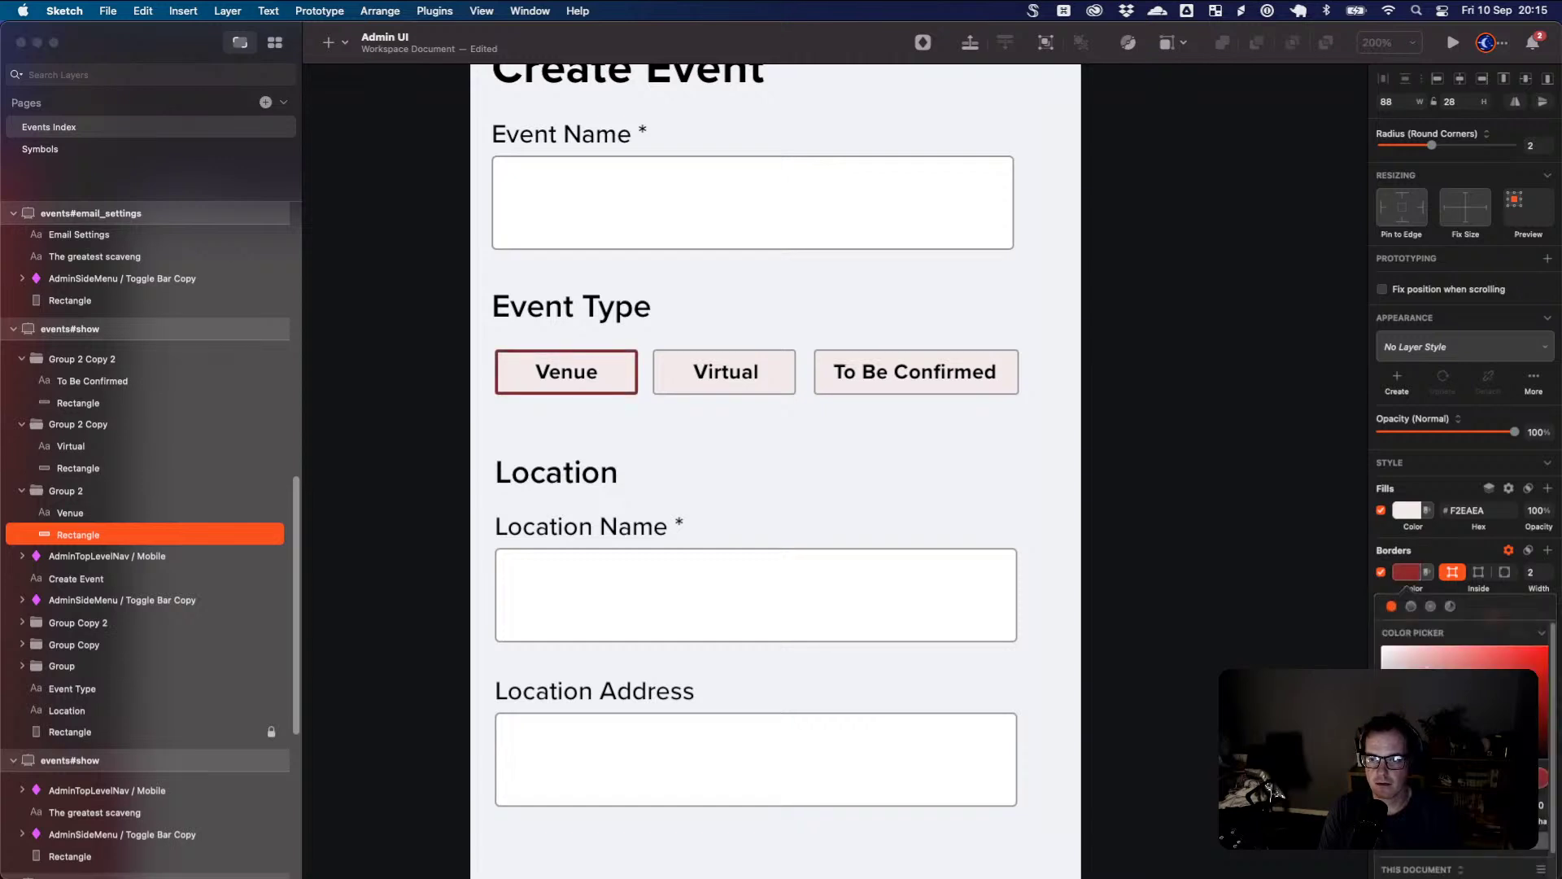
click(1503, 769)
drag(1478, 771, 1465, 771)
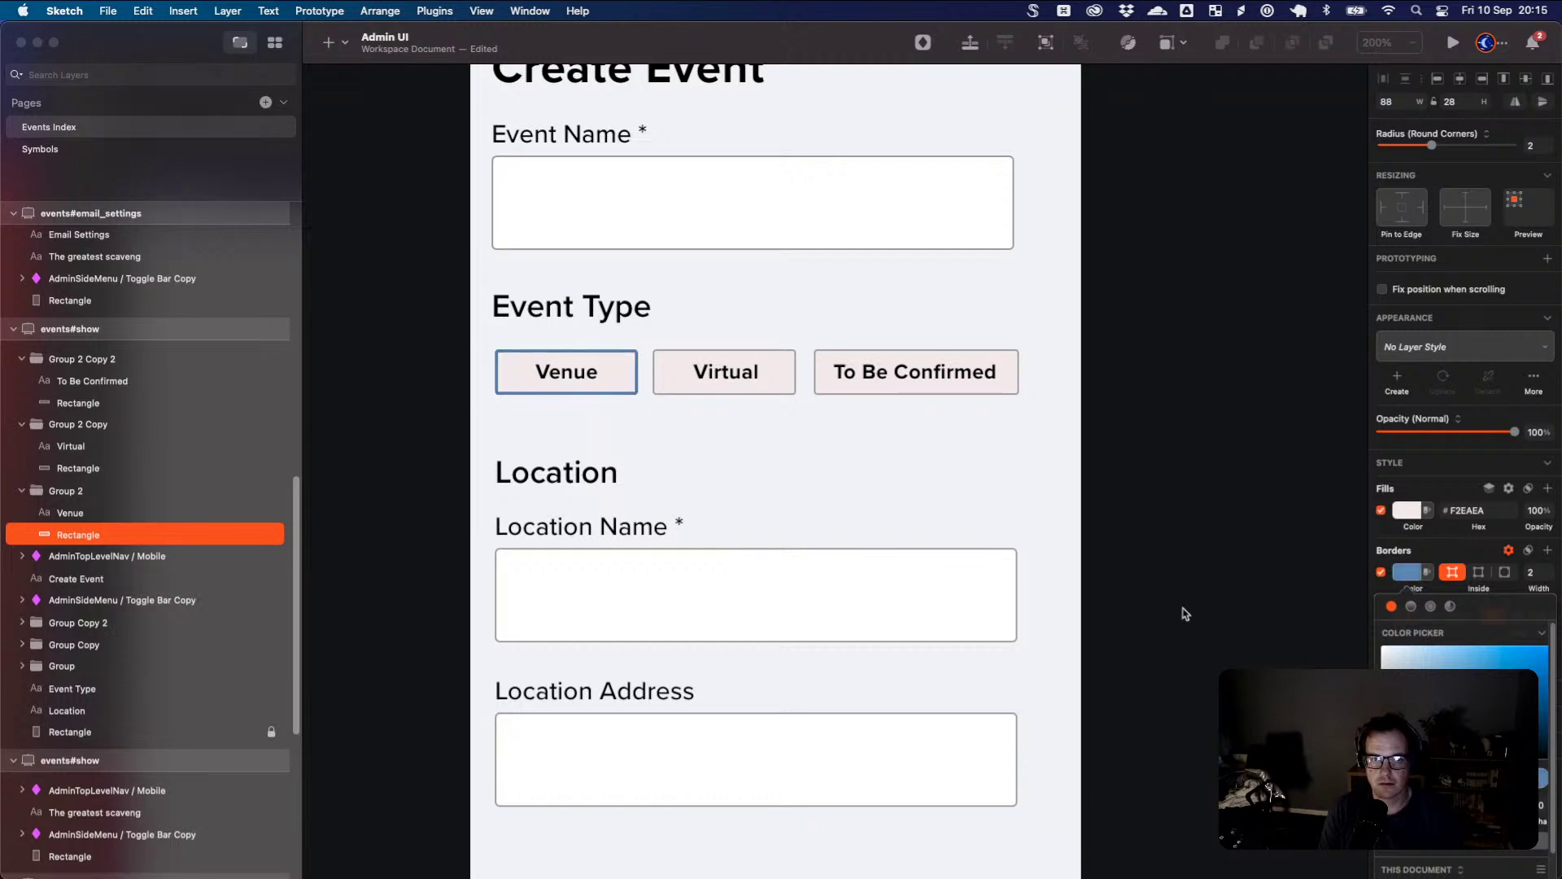
click(1144, 614)
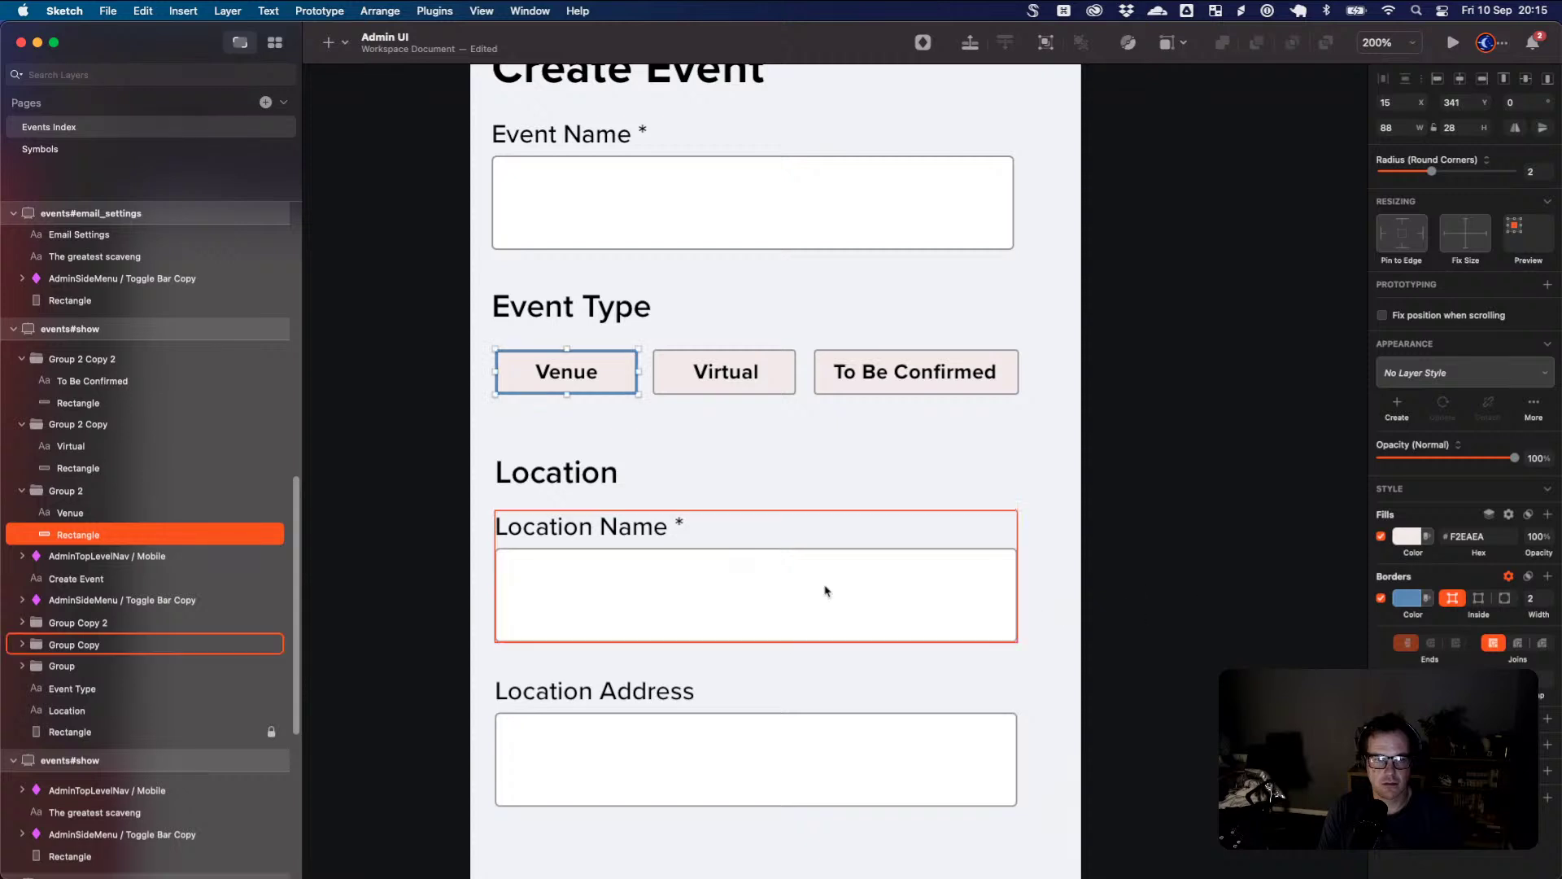
click(883, 512)
- Move the events#show artboard up on the canvas and make it 1075 px tall
scroll(912, 502, down, 3)
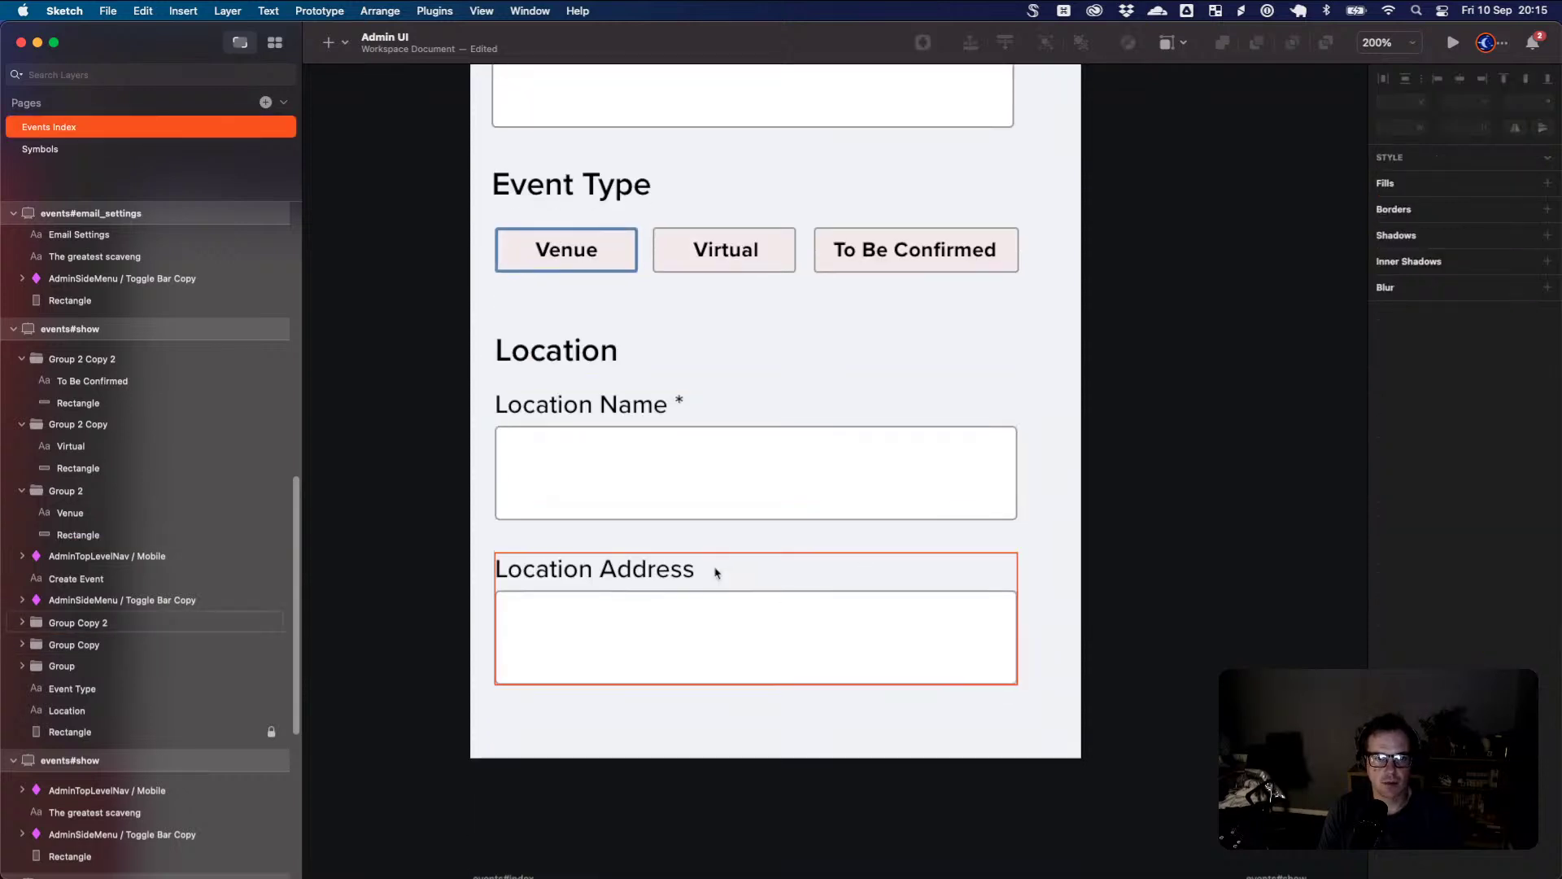
scroll(717, 553, up, 5)
key(super+minus)
key(super+minus)
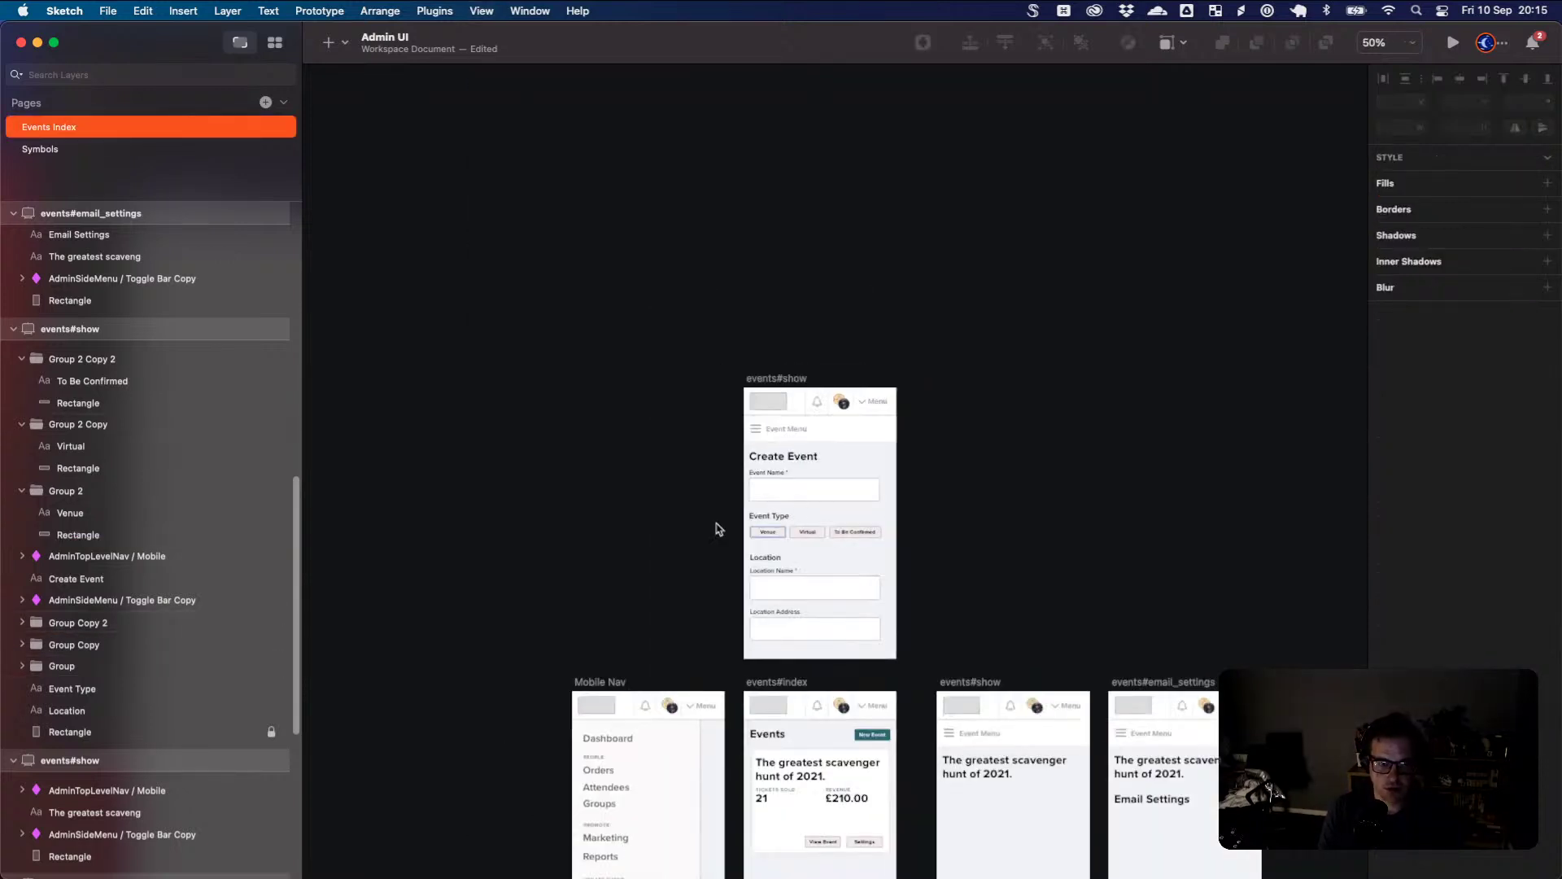
drag(802, 375, 796, 186)
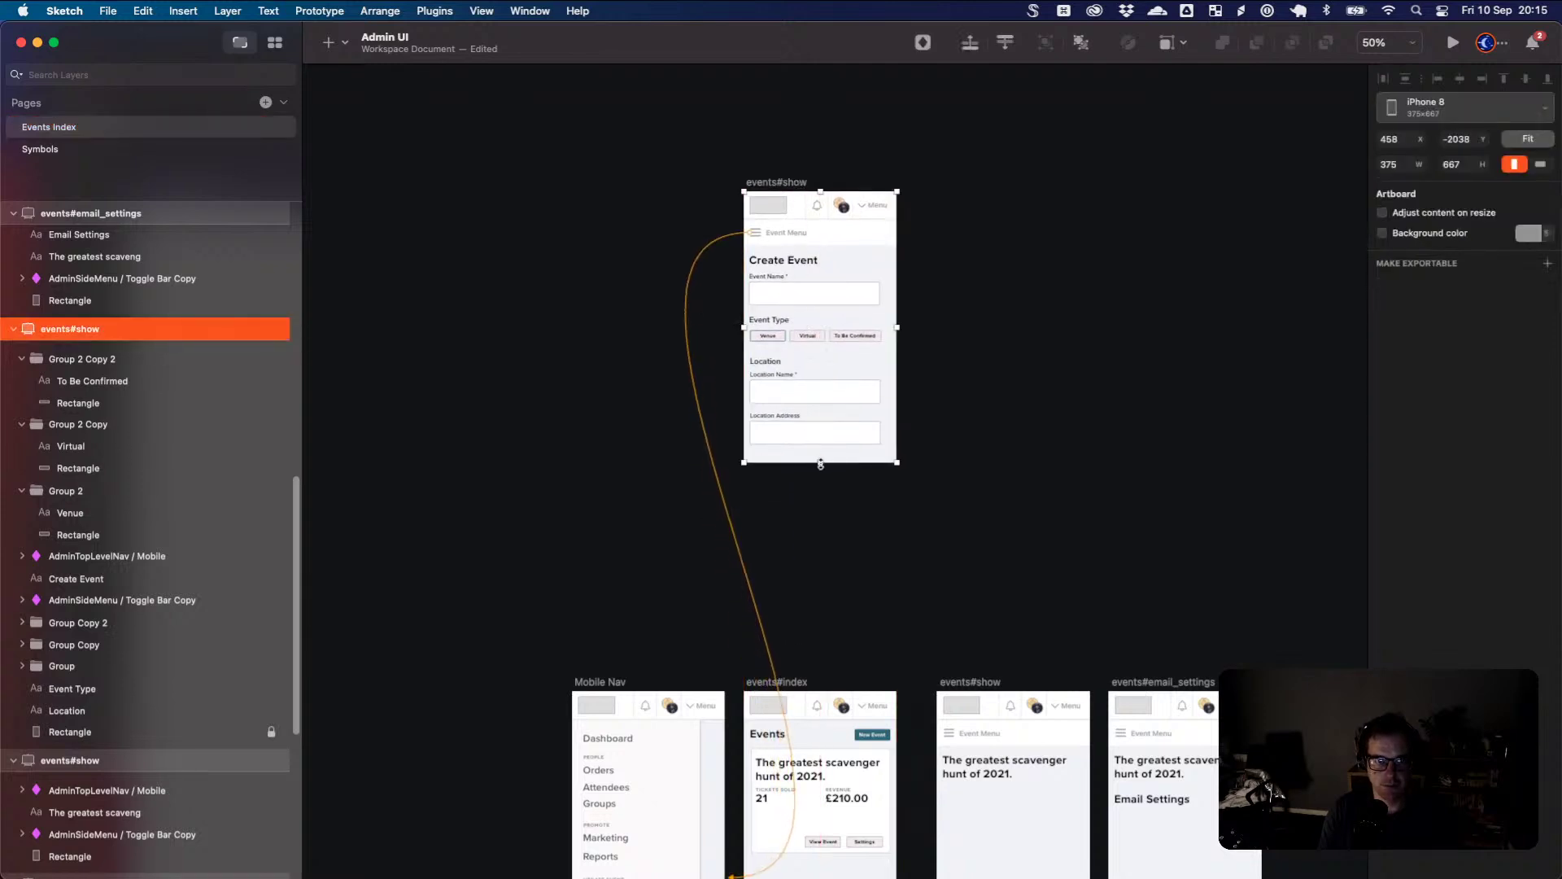
drag(821, 464, 820, 628)
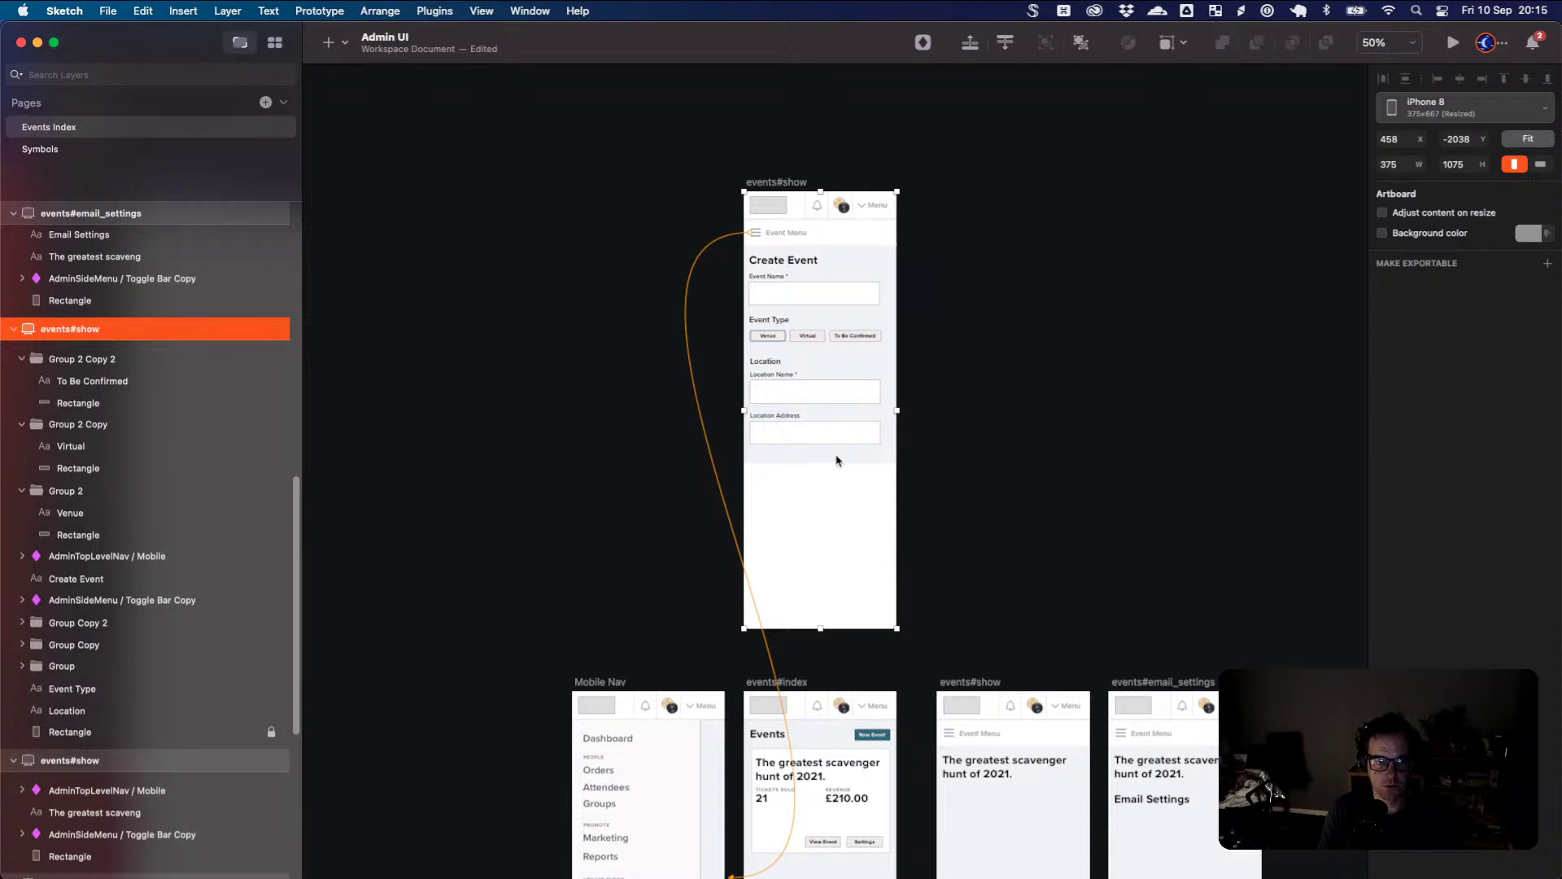
- Unlock the background rectangle and stretch it down to 1008 px to fill the artboard
click(128, 736)
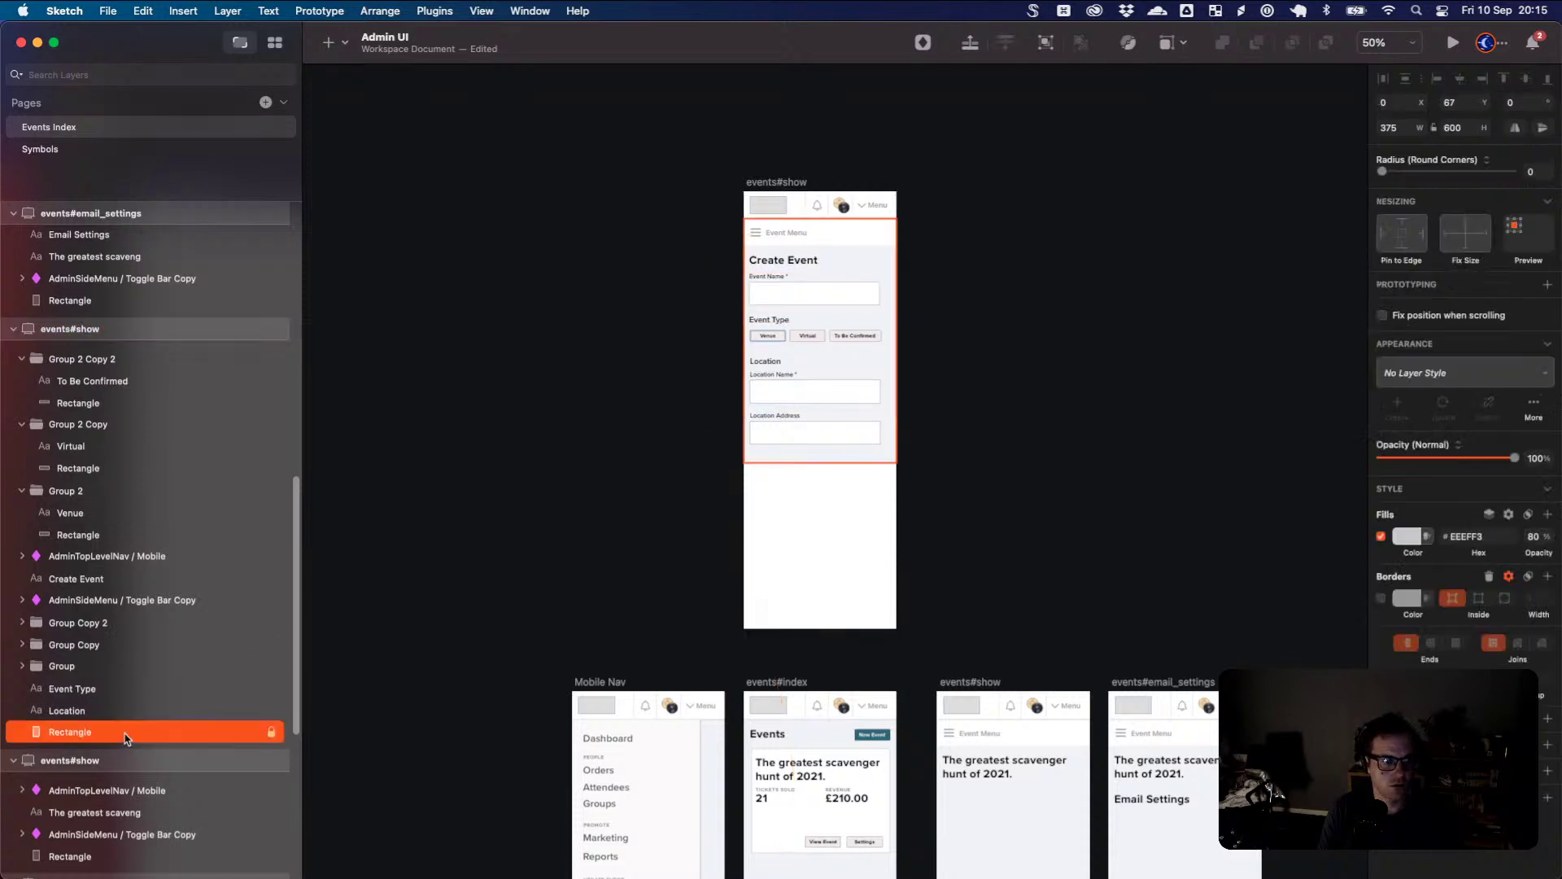
right_click(126, 737)
click(236, 772)
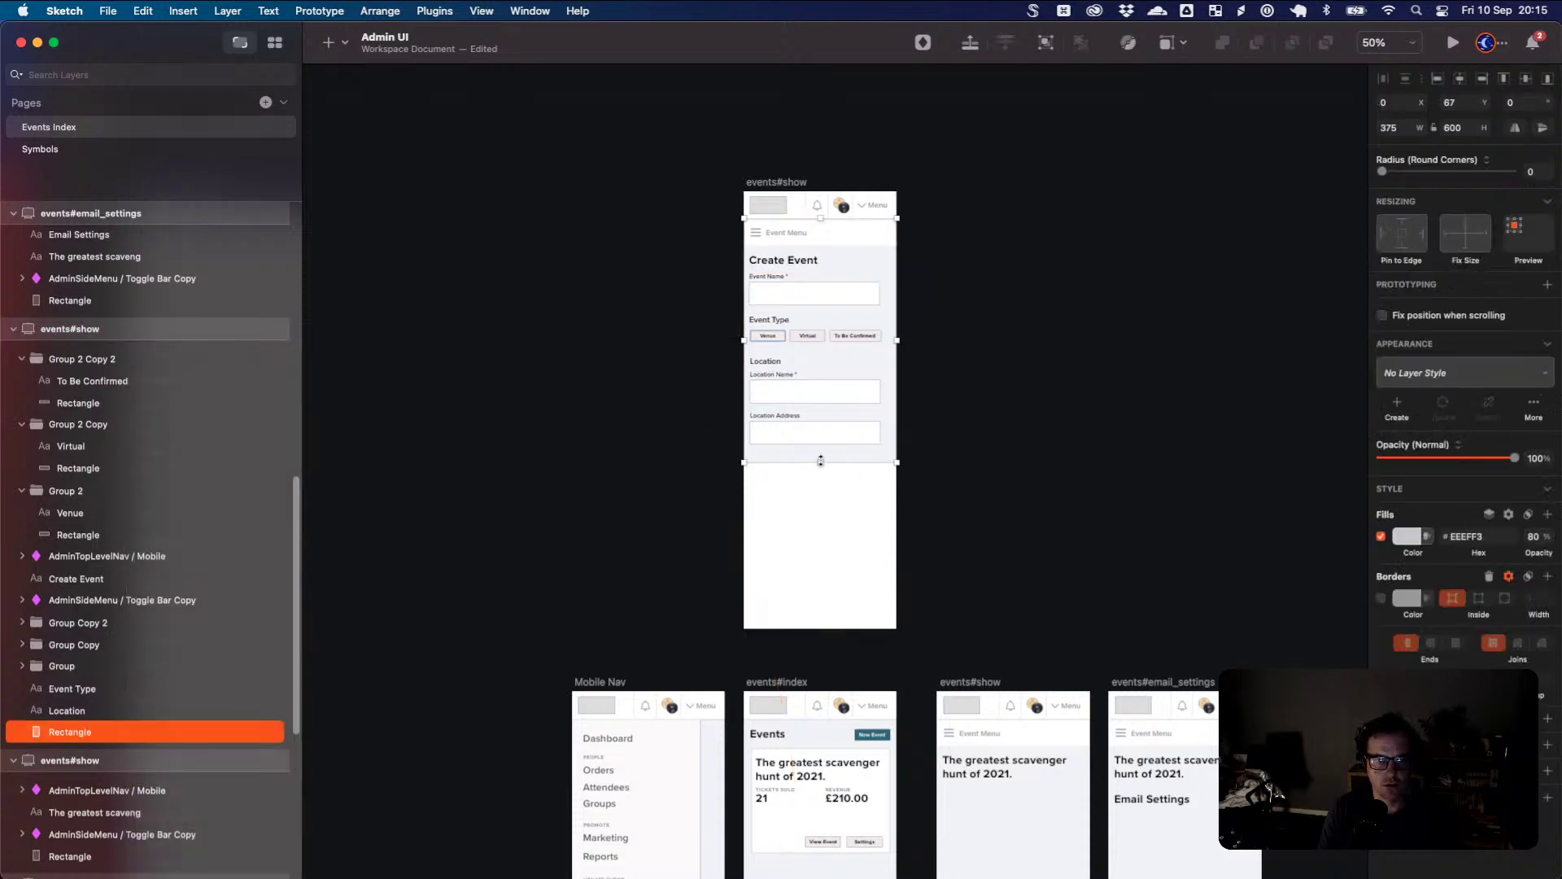
drag(820, 461, 821, 628)
click(986, 541)
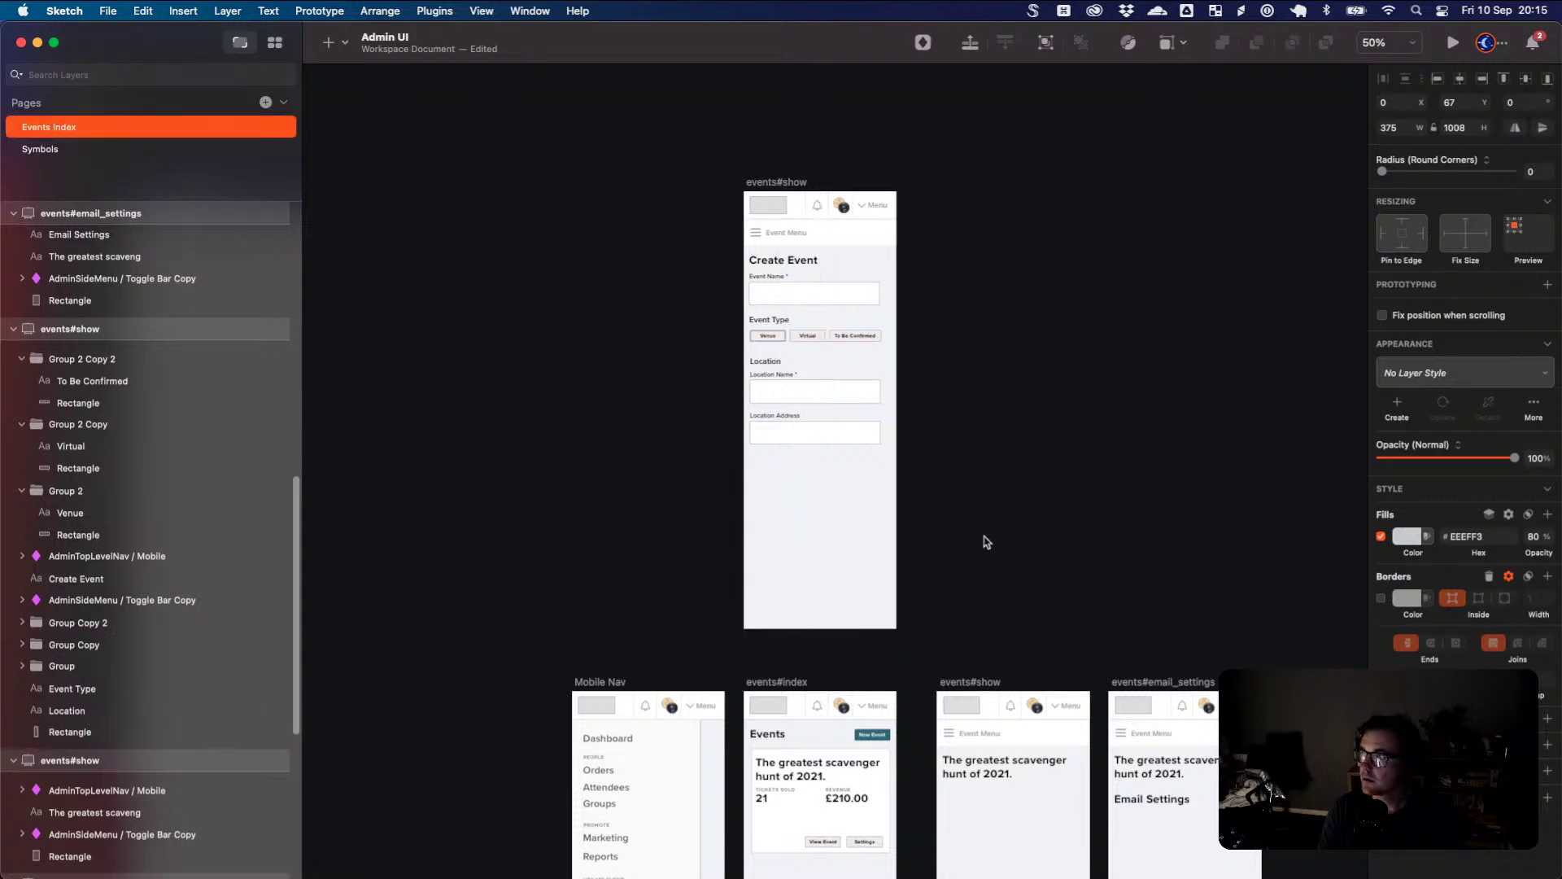
click(809, 449)
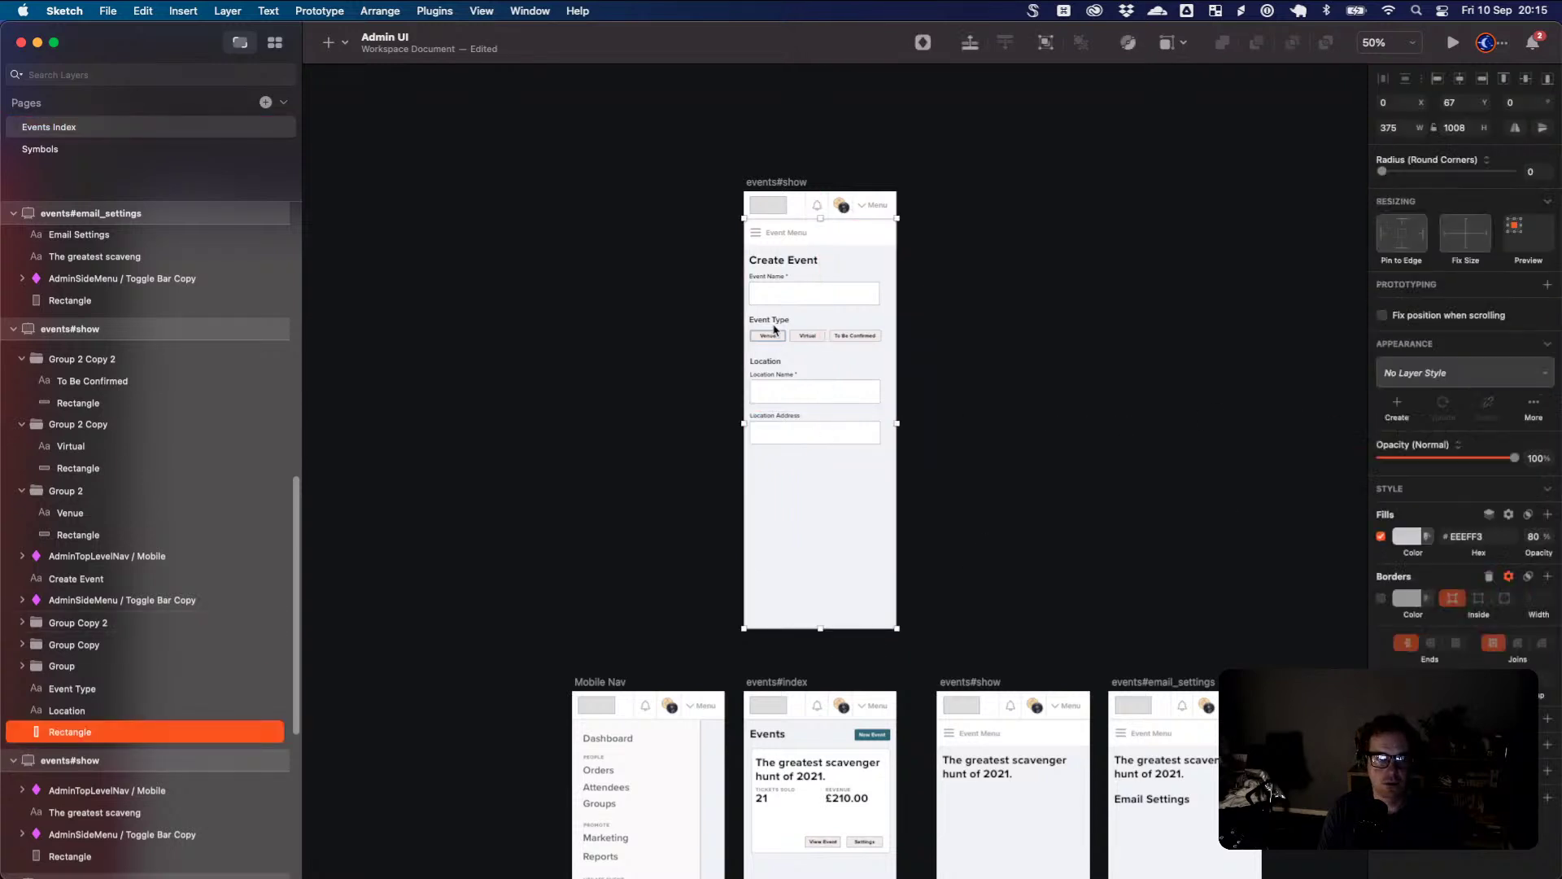
scroll(821, 316, down, 2)
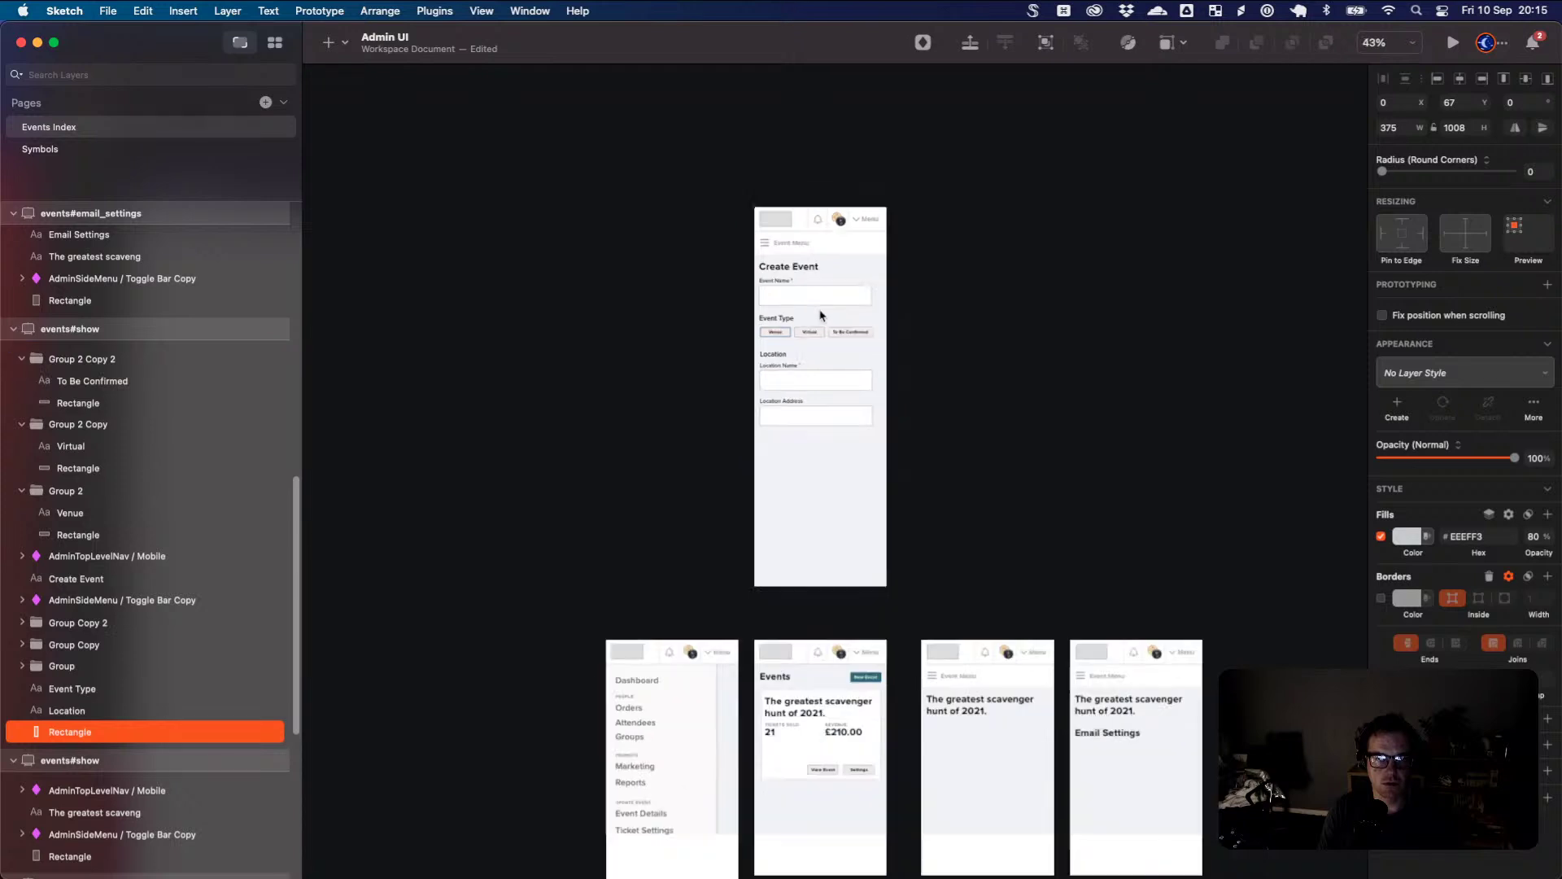
scroll(820, 316, up, 10)
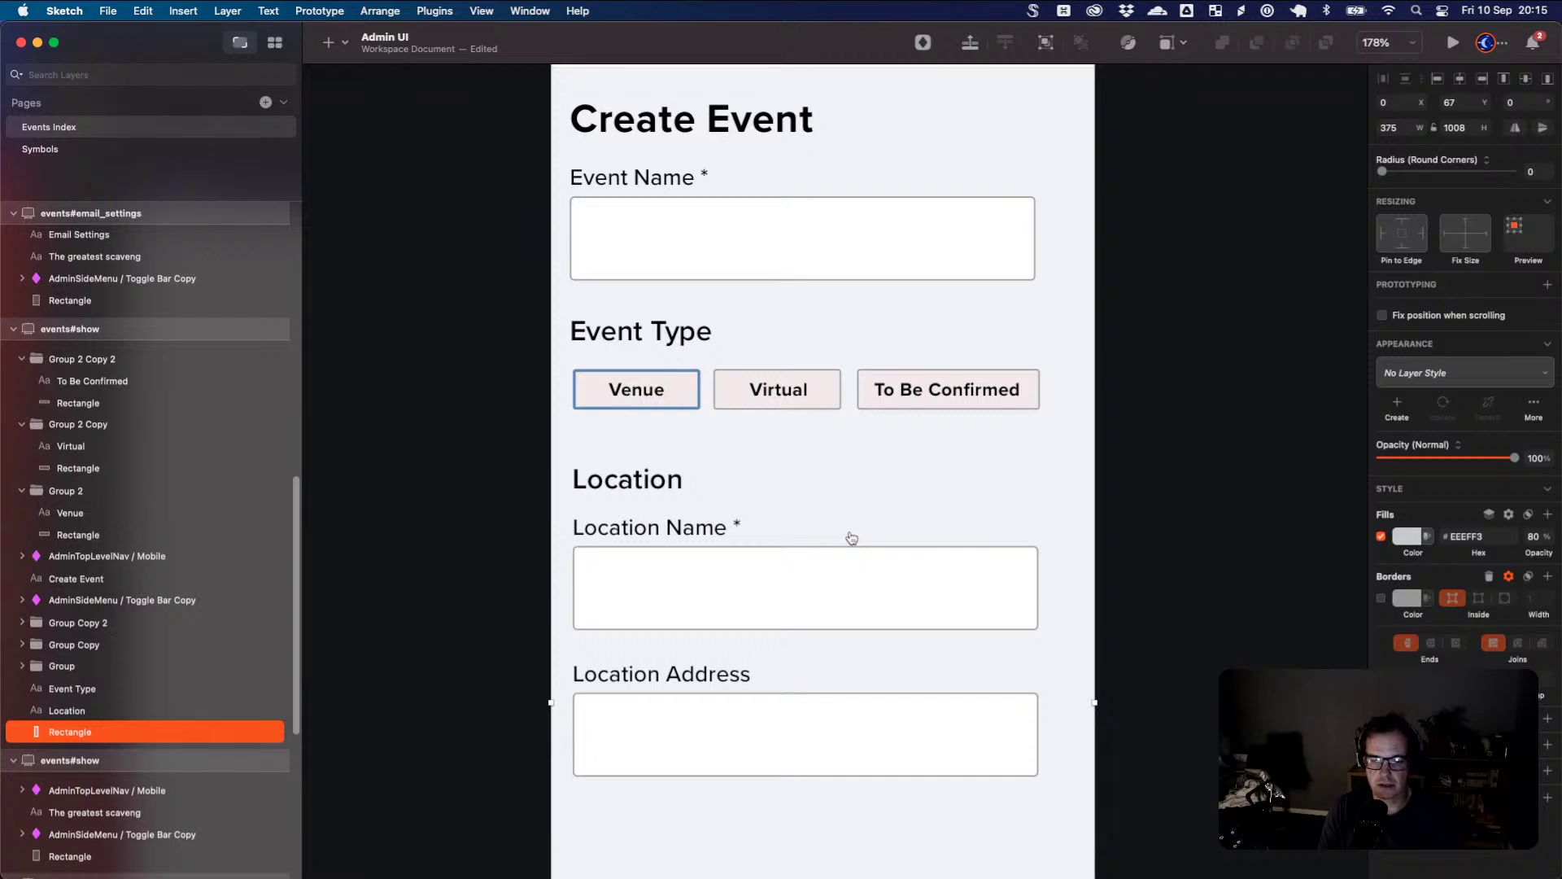
key(super+Tab)
- Scroll Eventbrite's create-event page to Date and time and re-tick display start time
scroll(952, 550, down, 3)
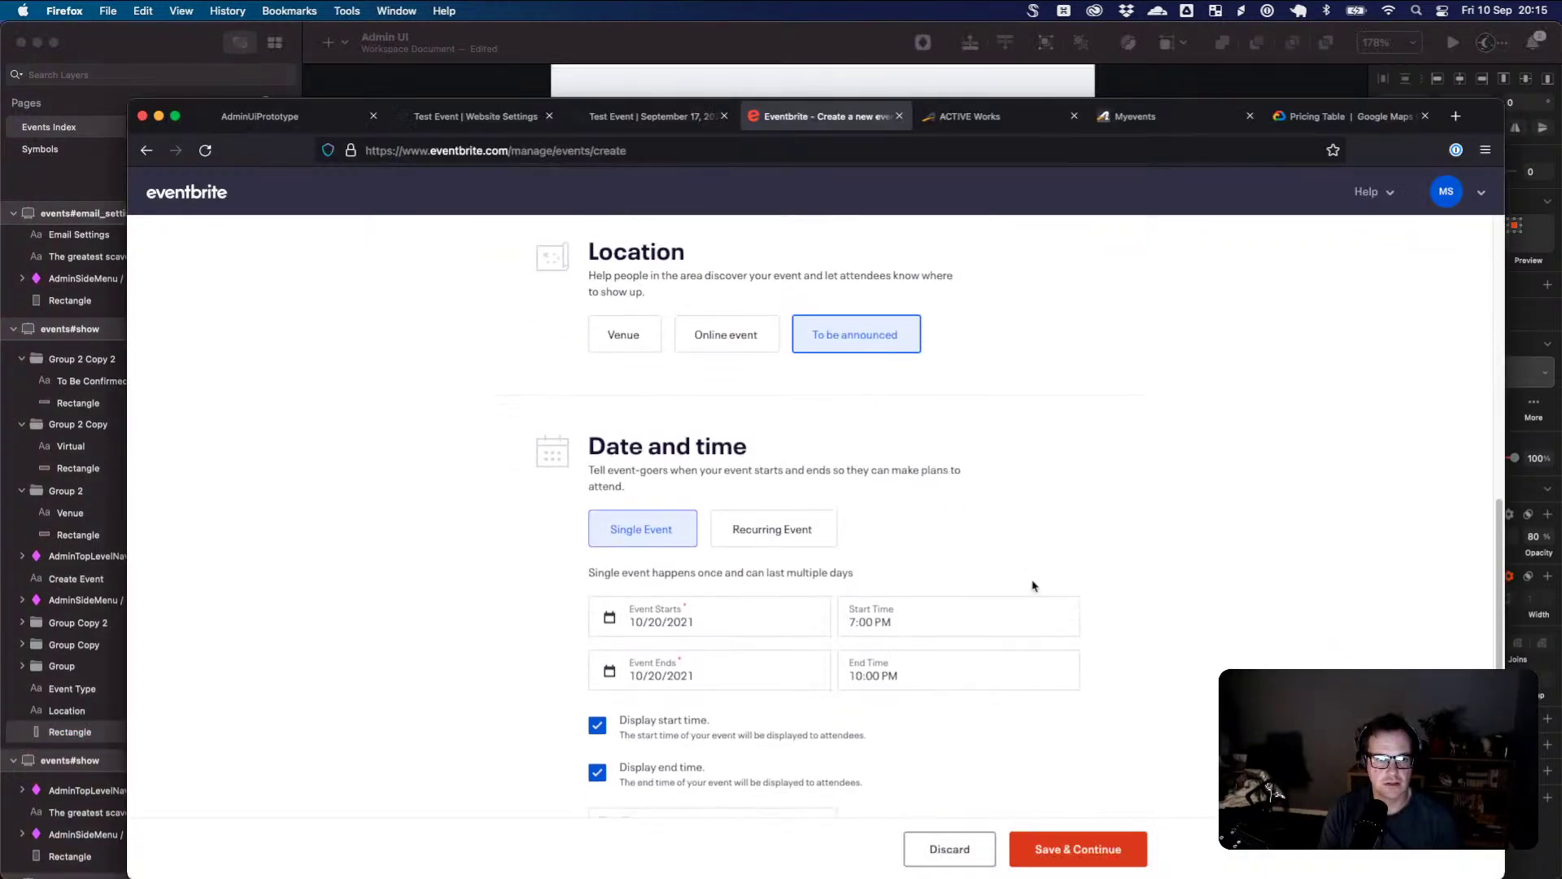
scroll(1034, 586, down, 2)
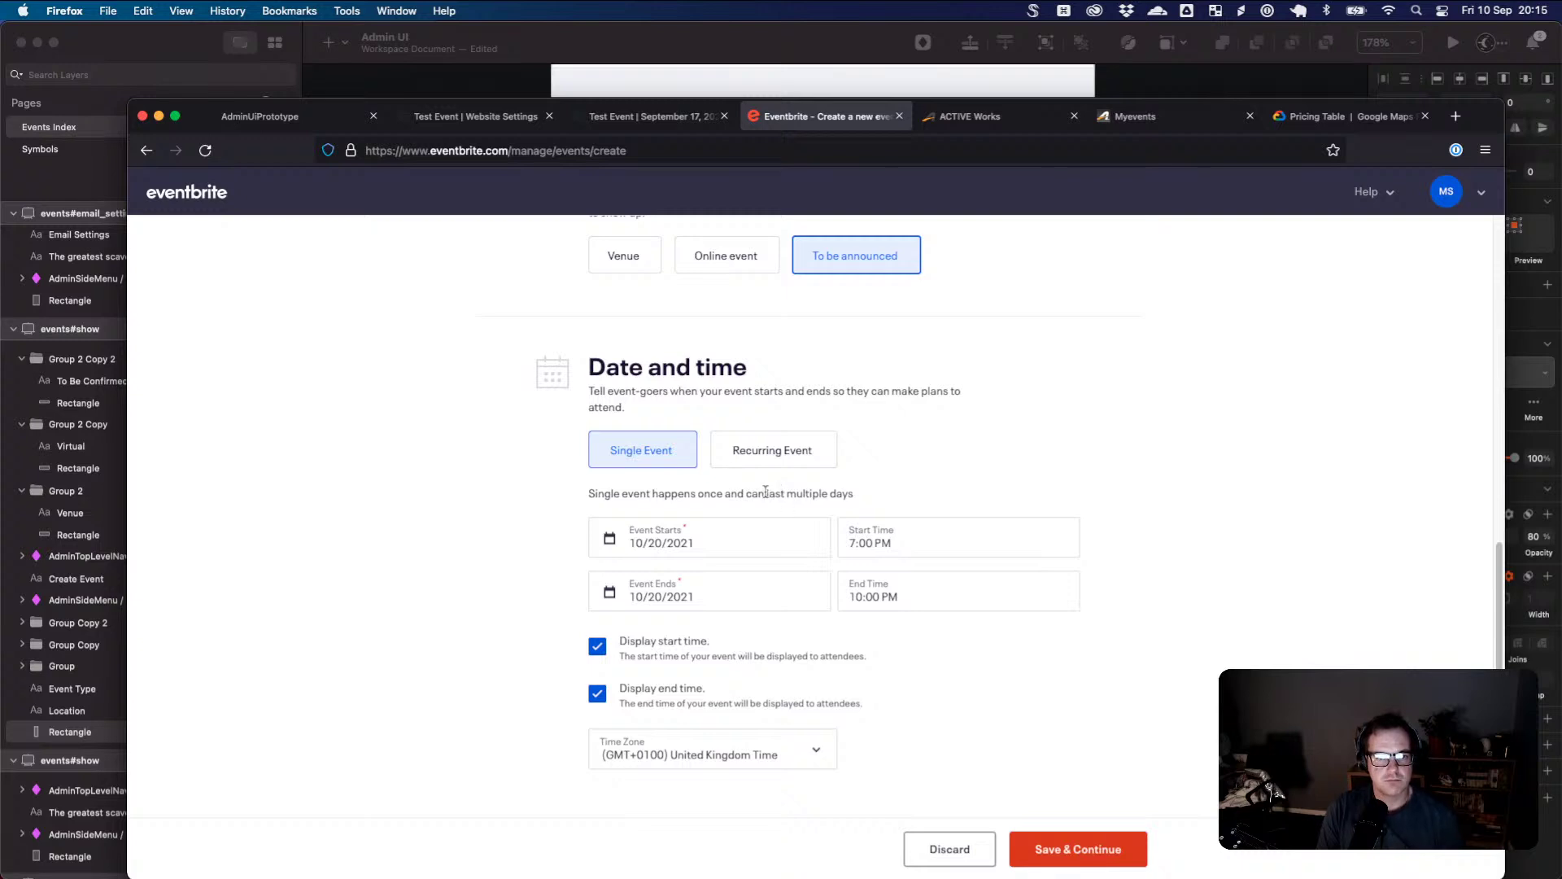
drag(766, 491, 859, 498)
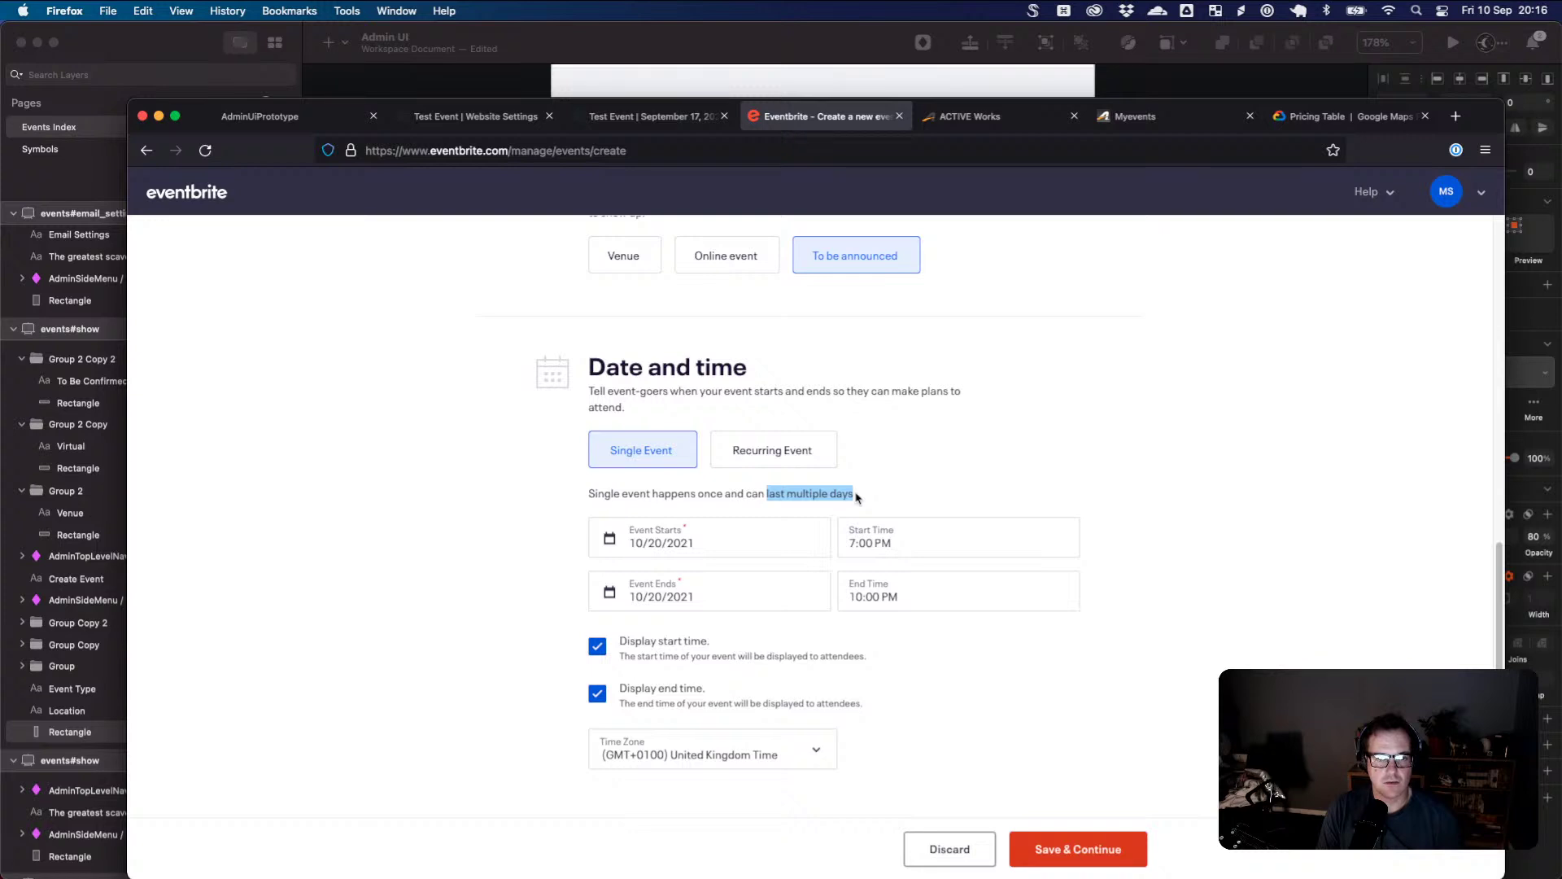
click(1143, 676)
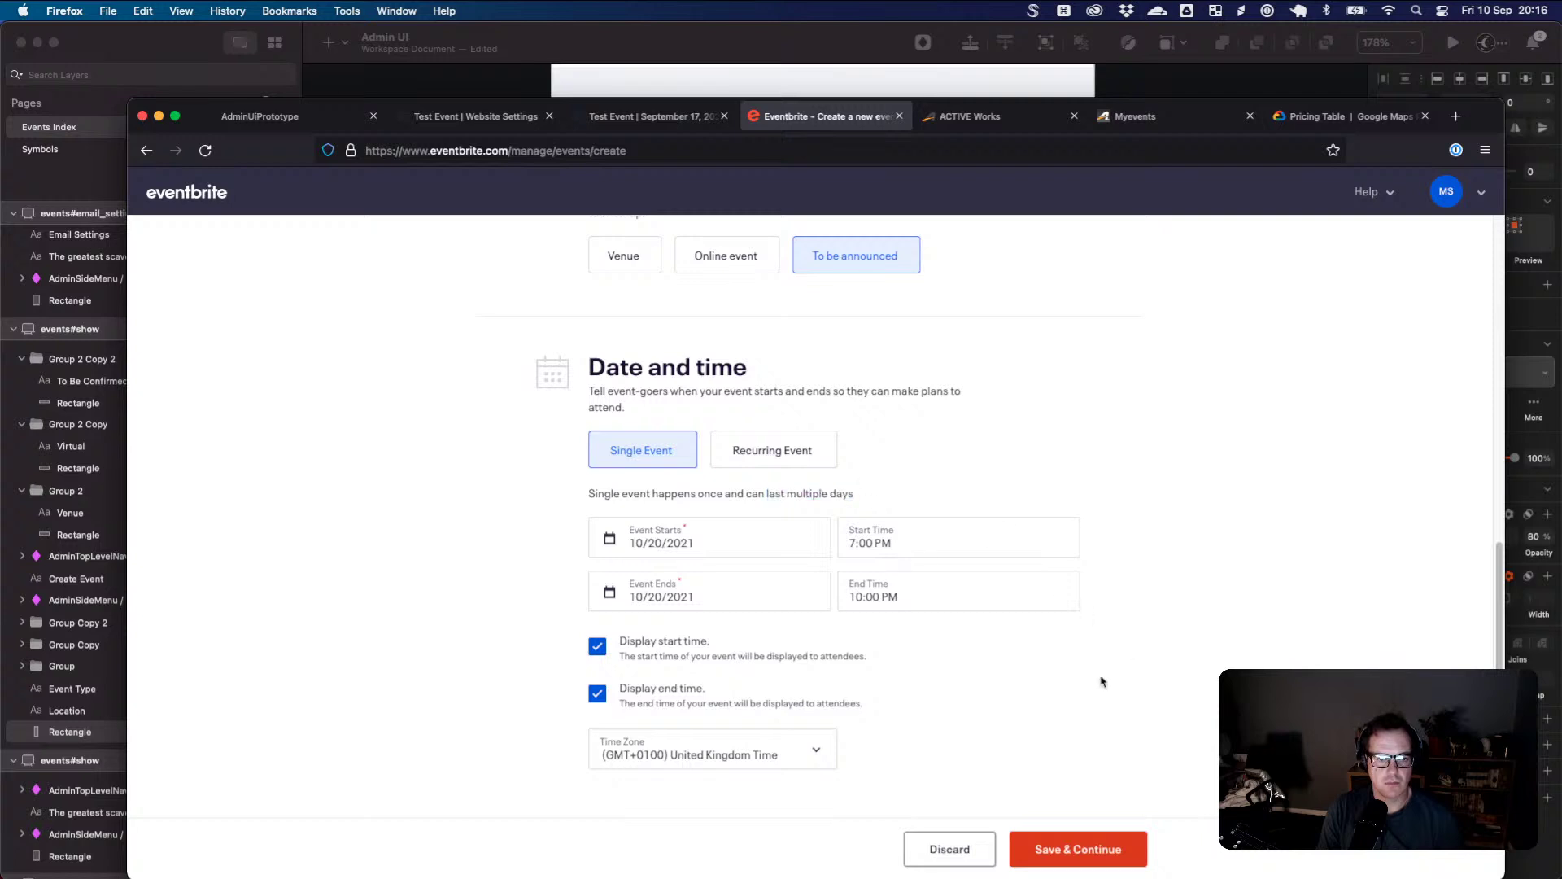
click(641, 667)
click(644, 661)
- Tick Display end time again so both display time options are checked
click(689, 693)
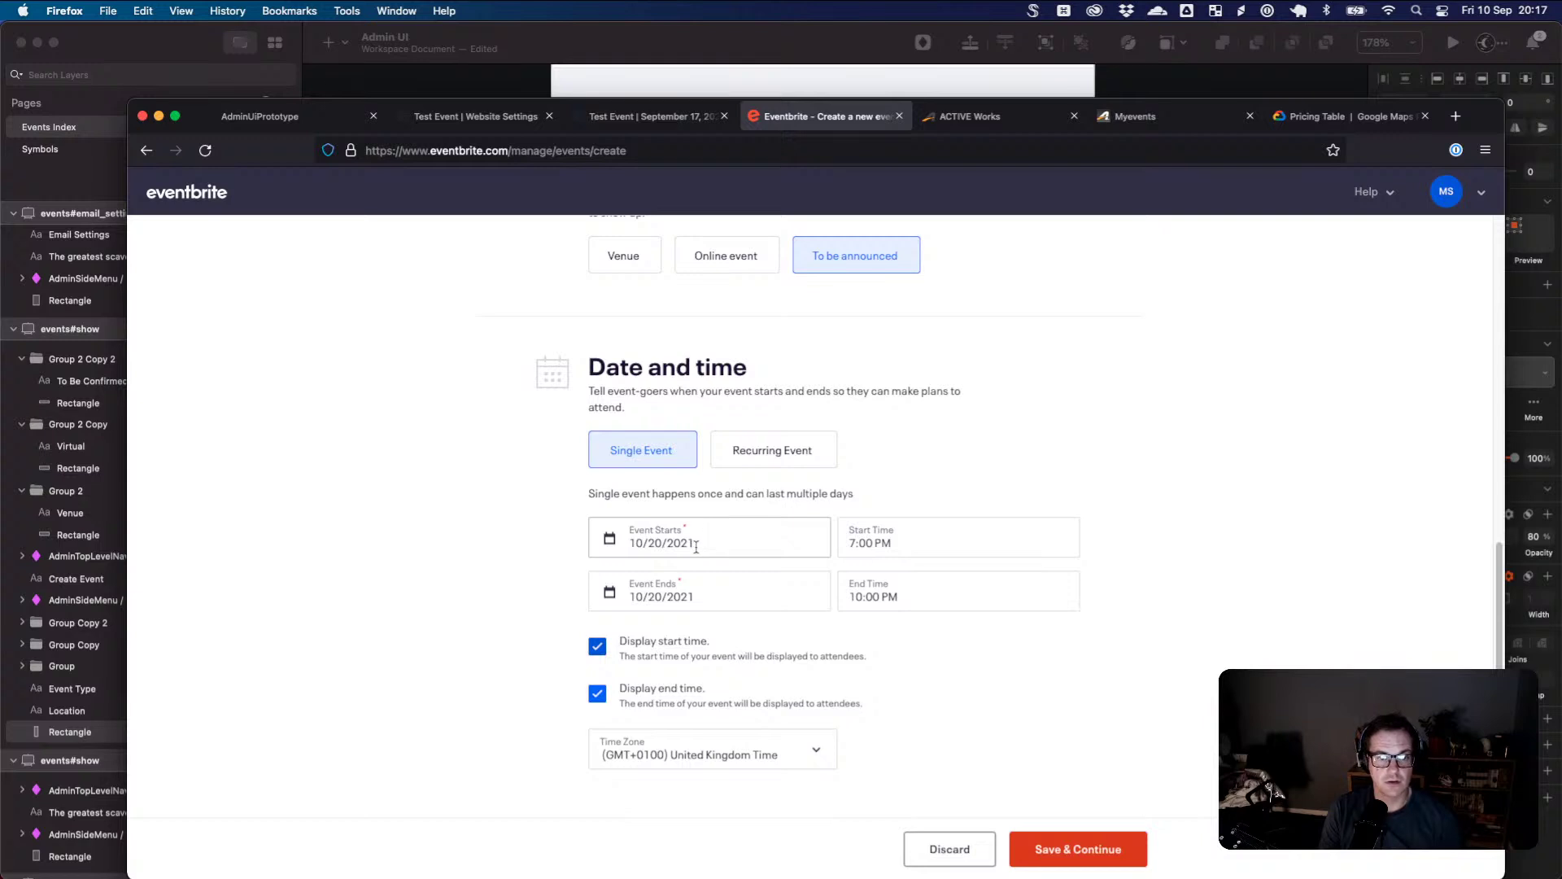
- Duplicate the Location heading lower in the form and retype it 'Date & Time'
key(super+Tab)
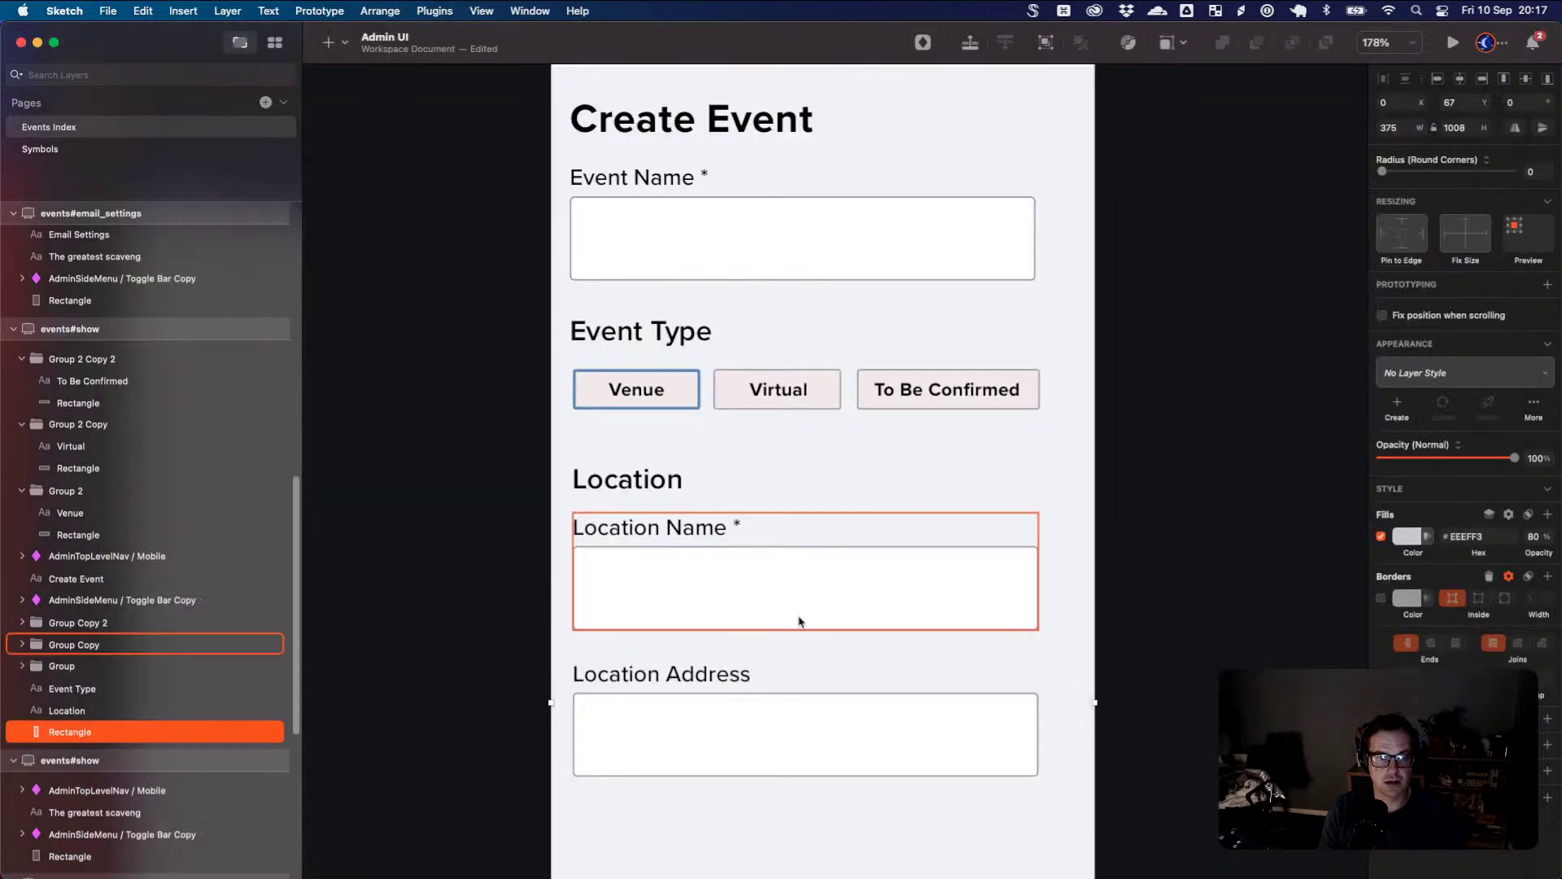
scroll(799, 621, down, 3)
drag(650, 368, 629, 738)
double_click(629, 732)
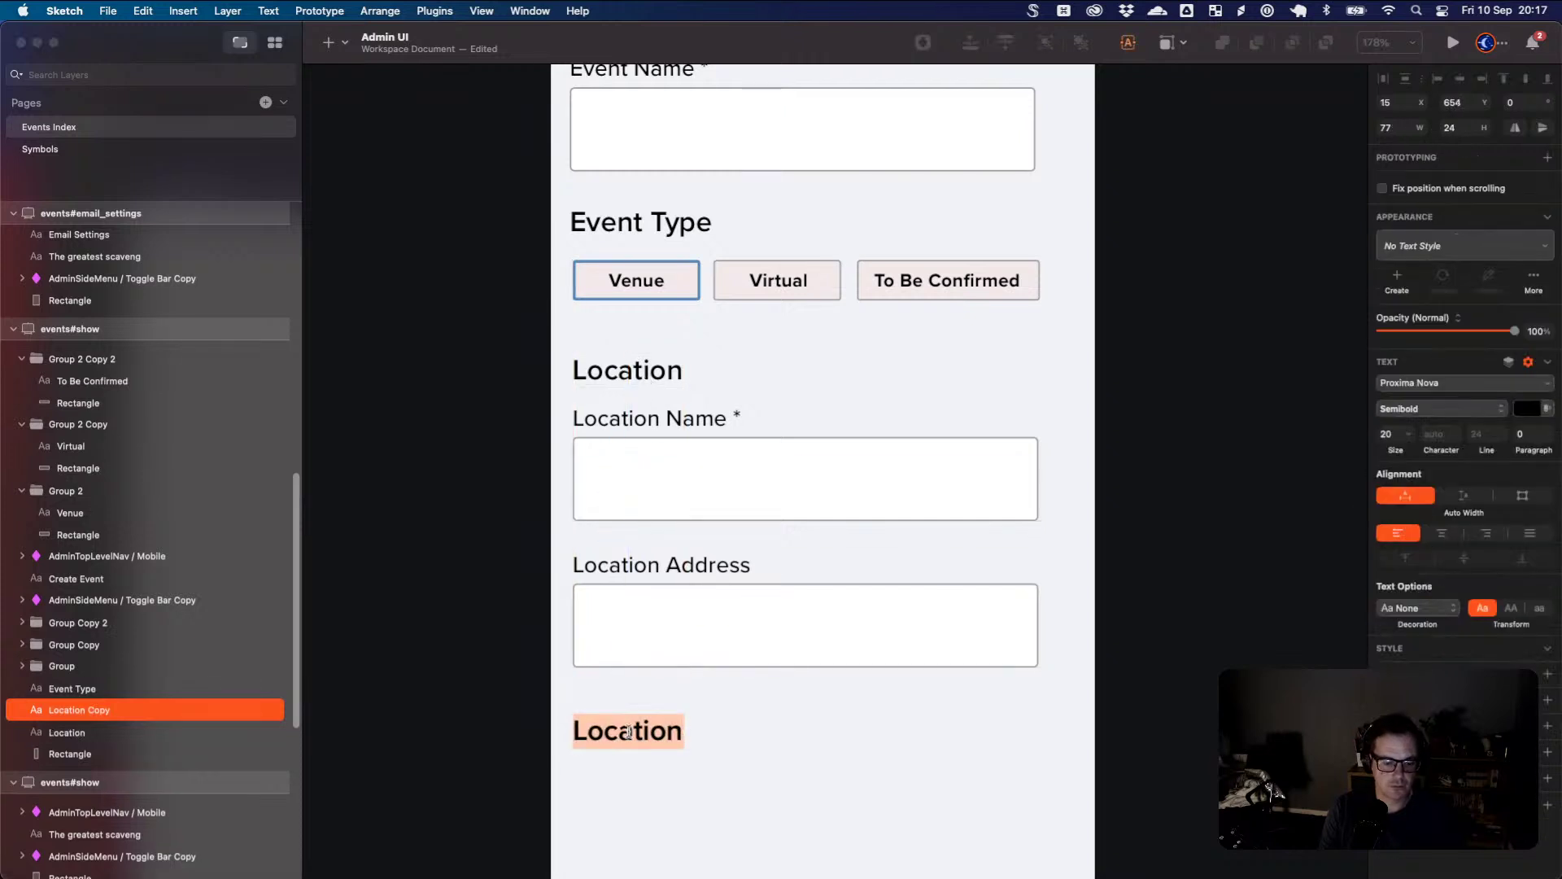
text(D)
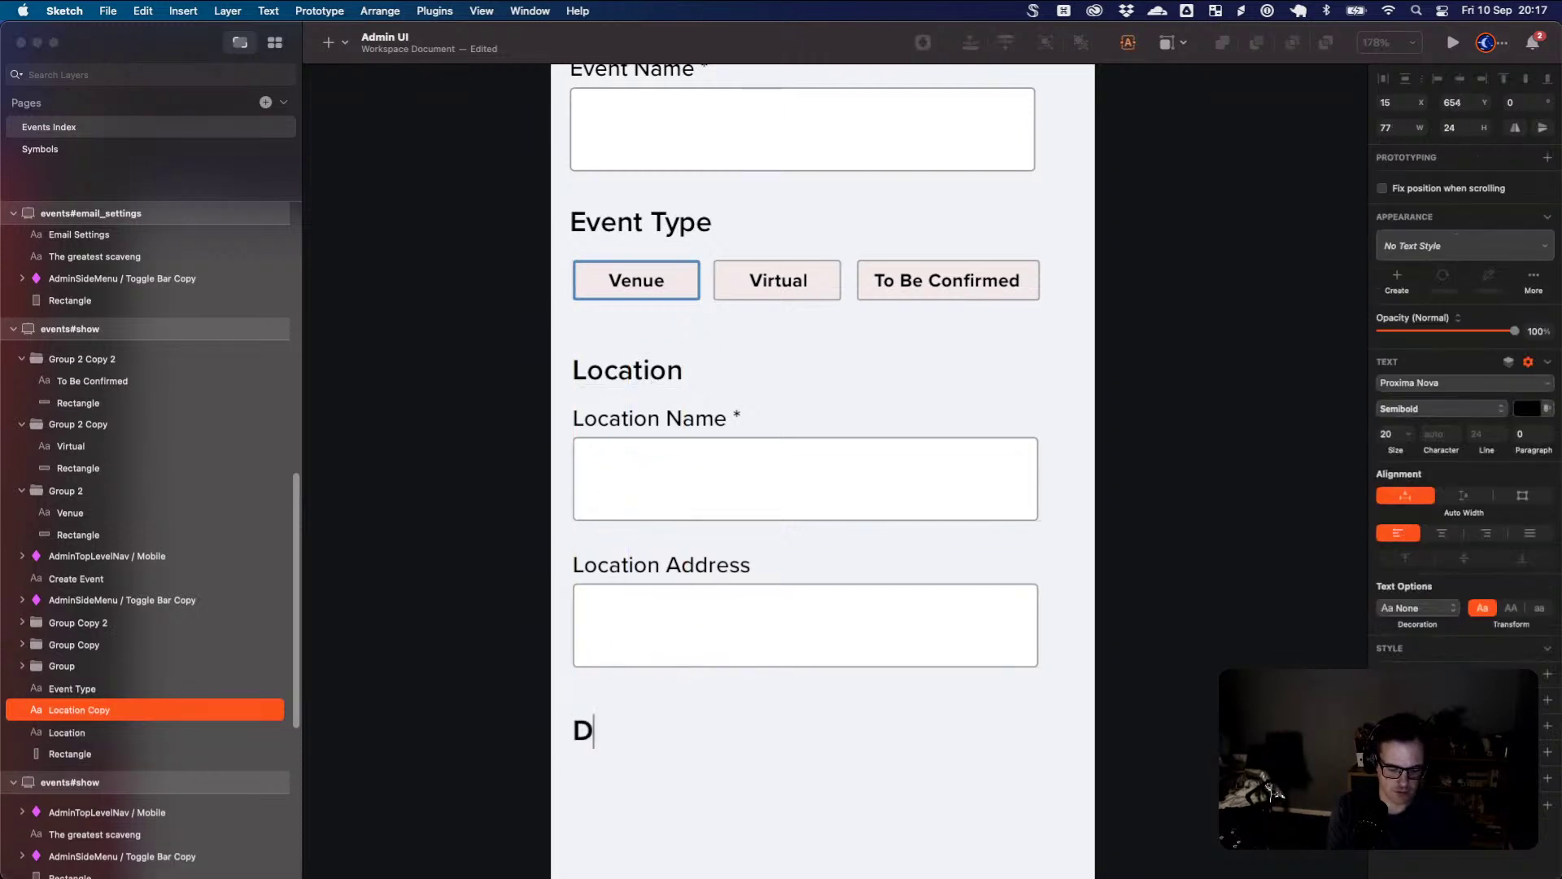
text(ate & Time)
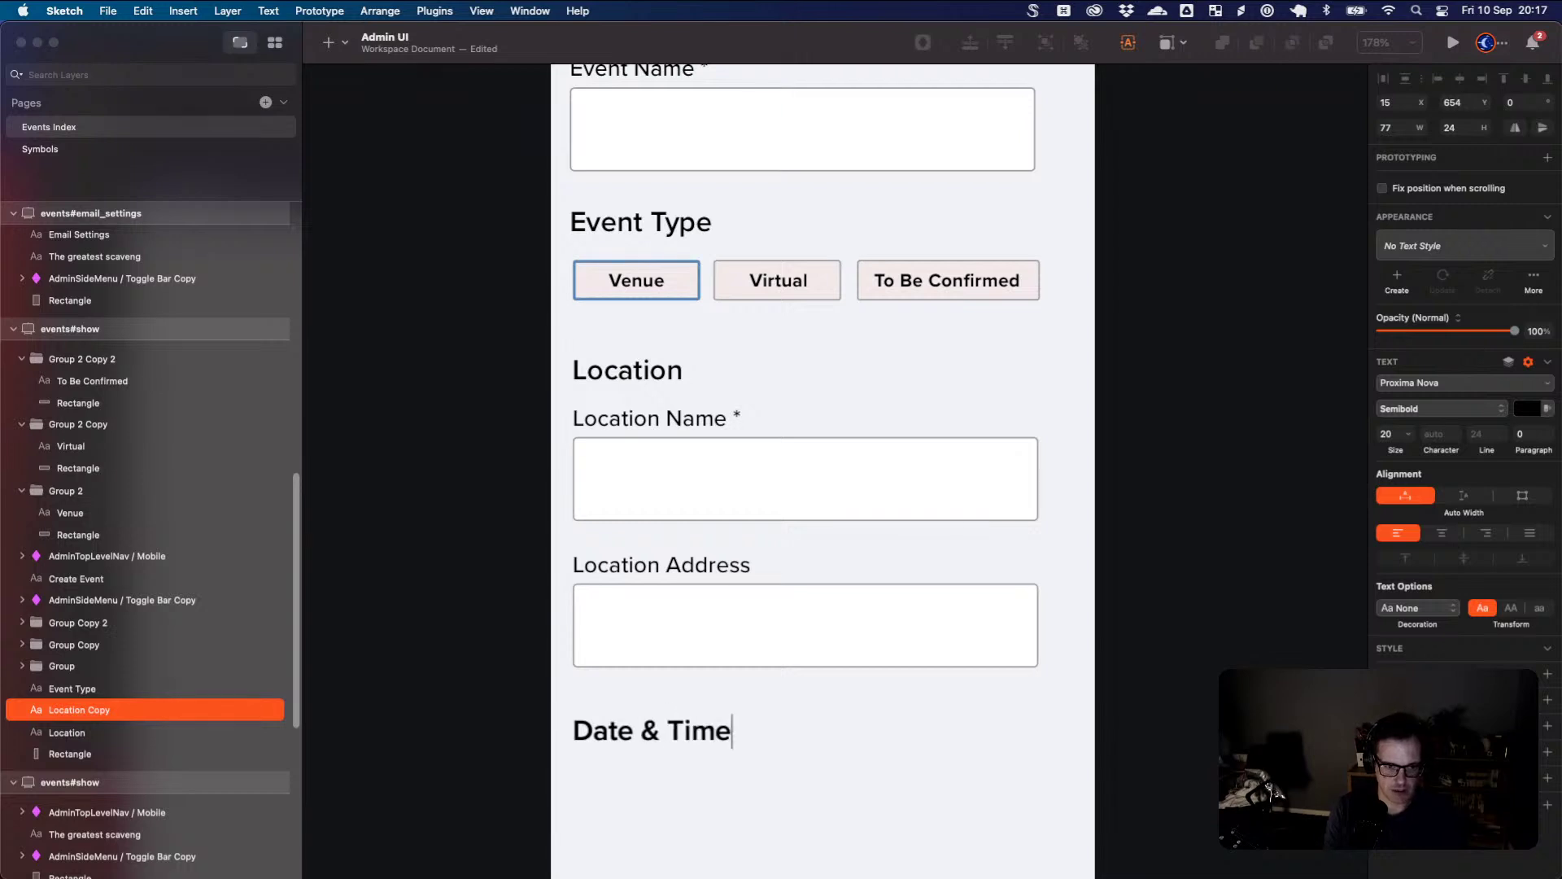
click(705, 774)
- Copy the Location Address field below the heading and relabel it 'Start Date'
scroll(708, 739, down, 5)
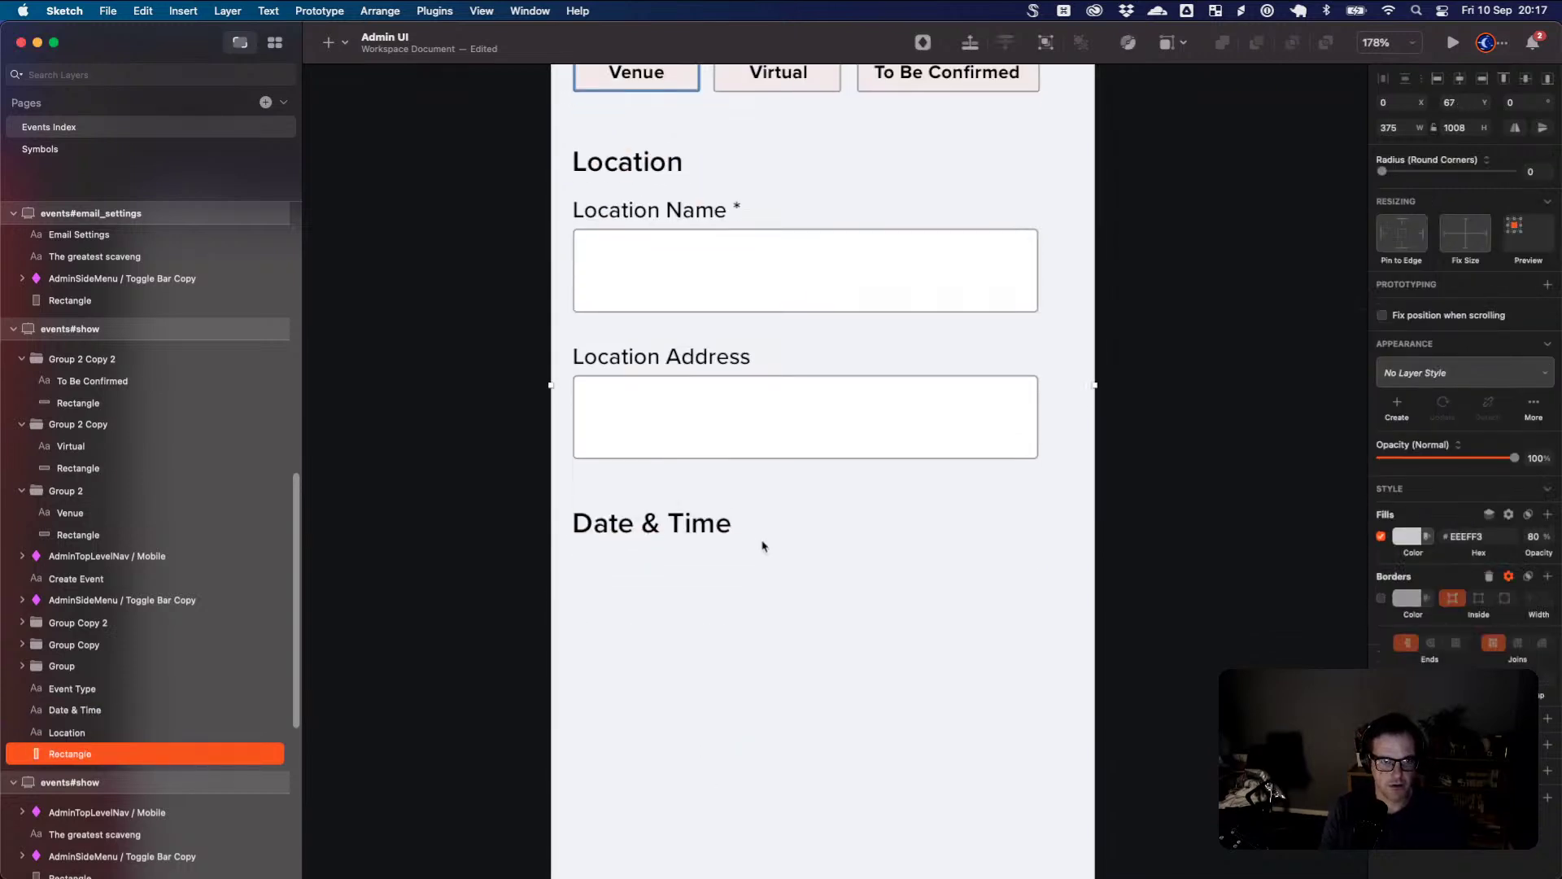
drag(765, 340, 761, 644)
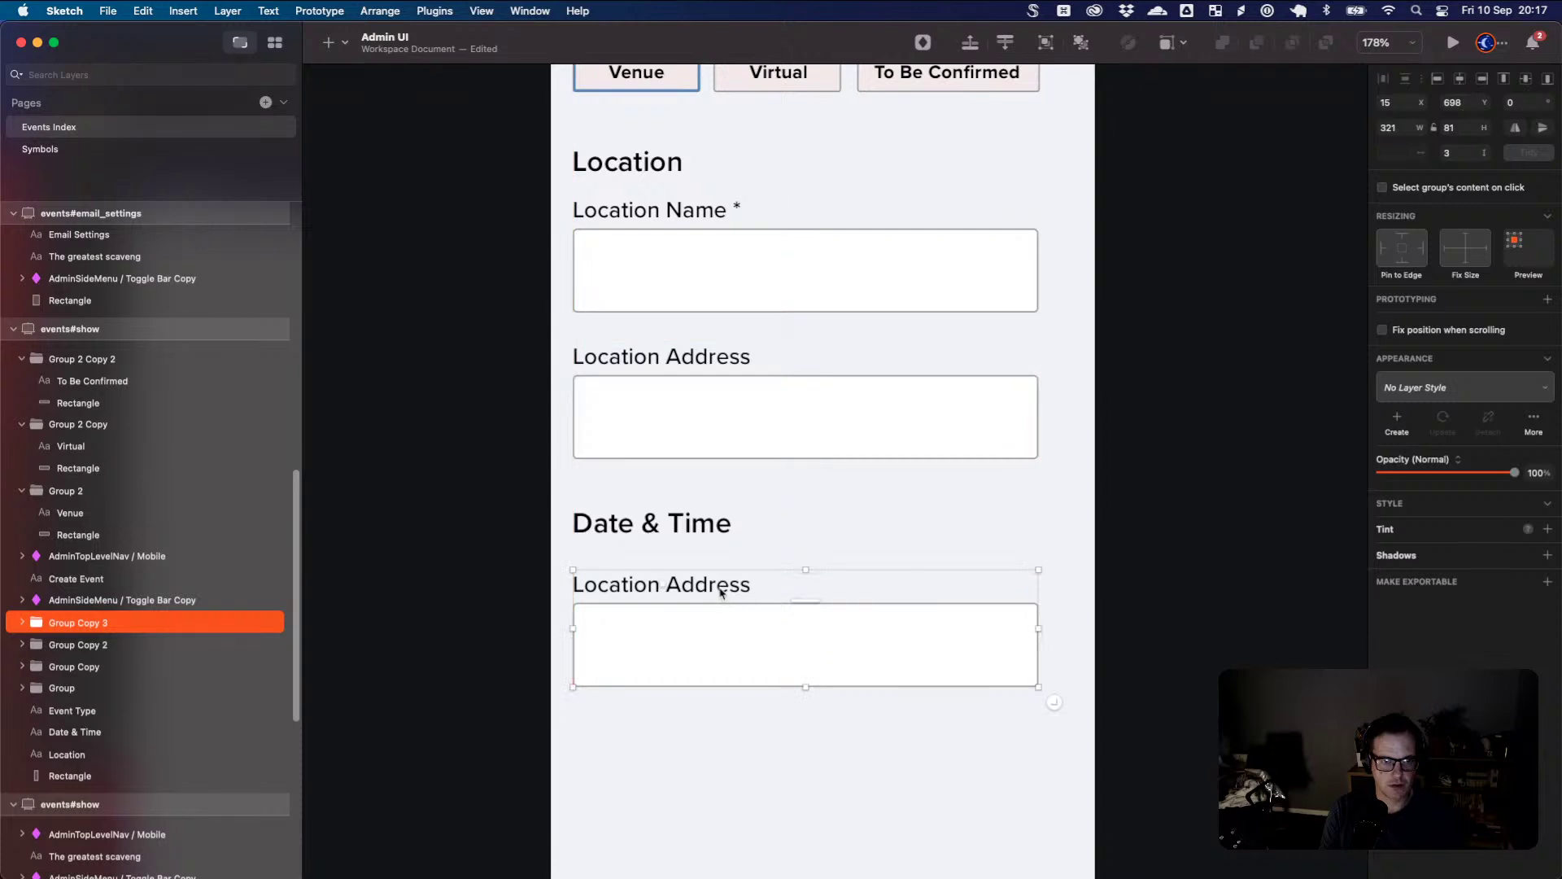
double_click(721, 592)
double_click(721, 592)
key(super+a)
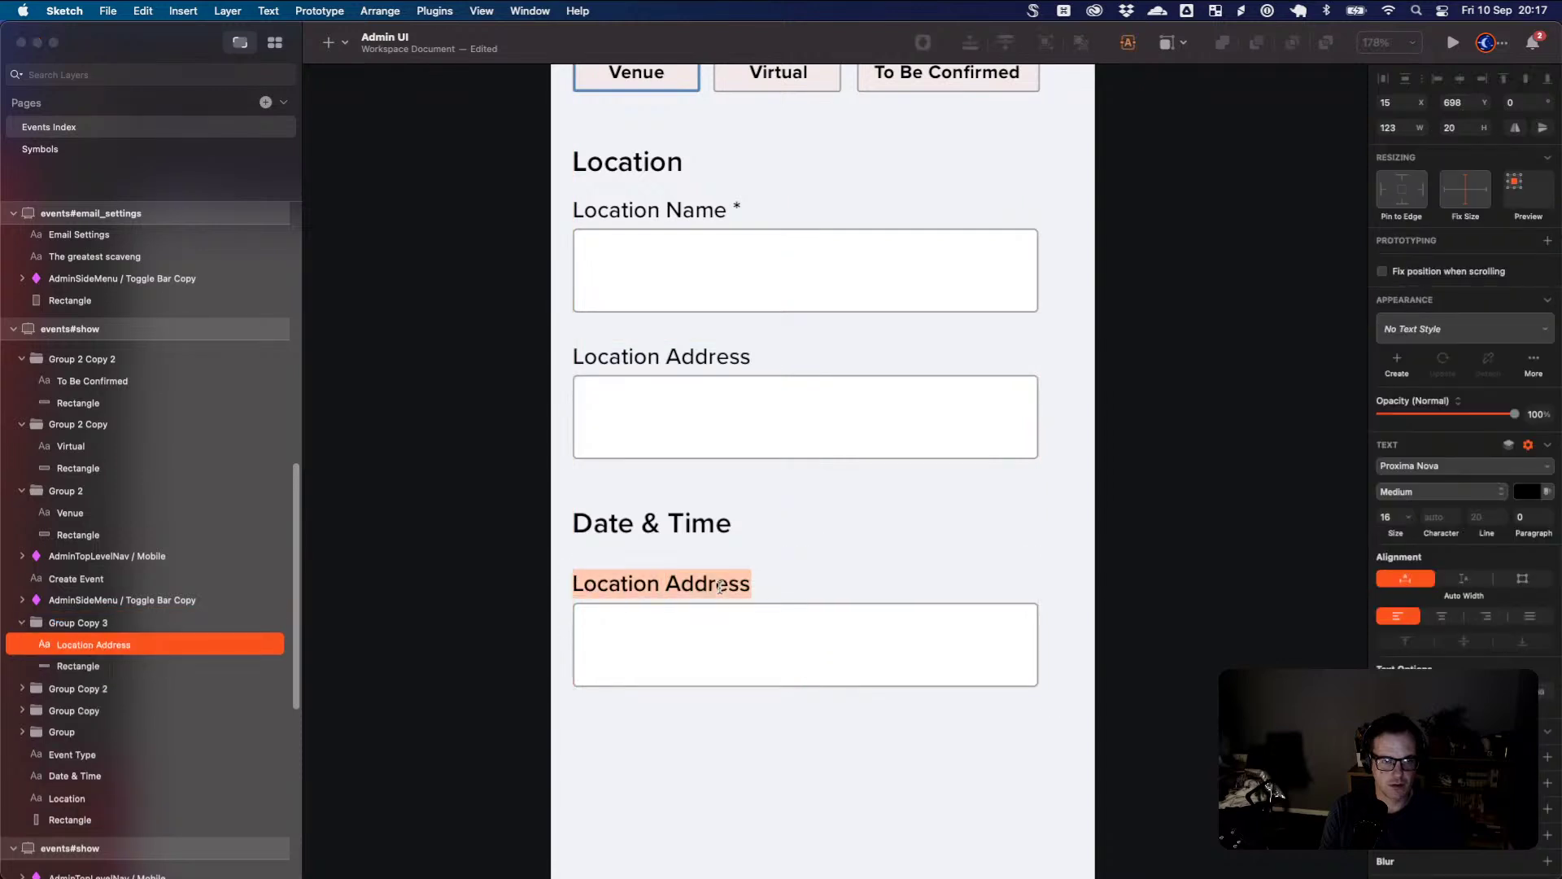
text(Start Date)
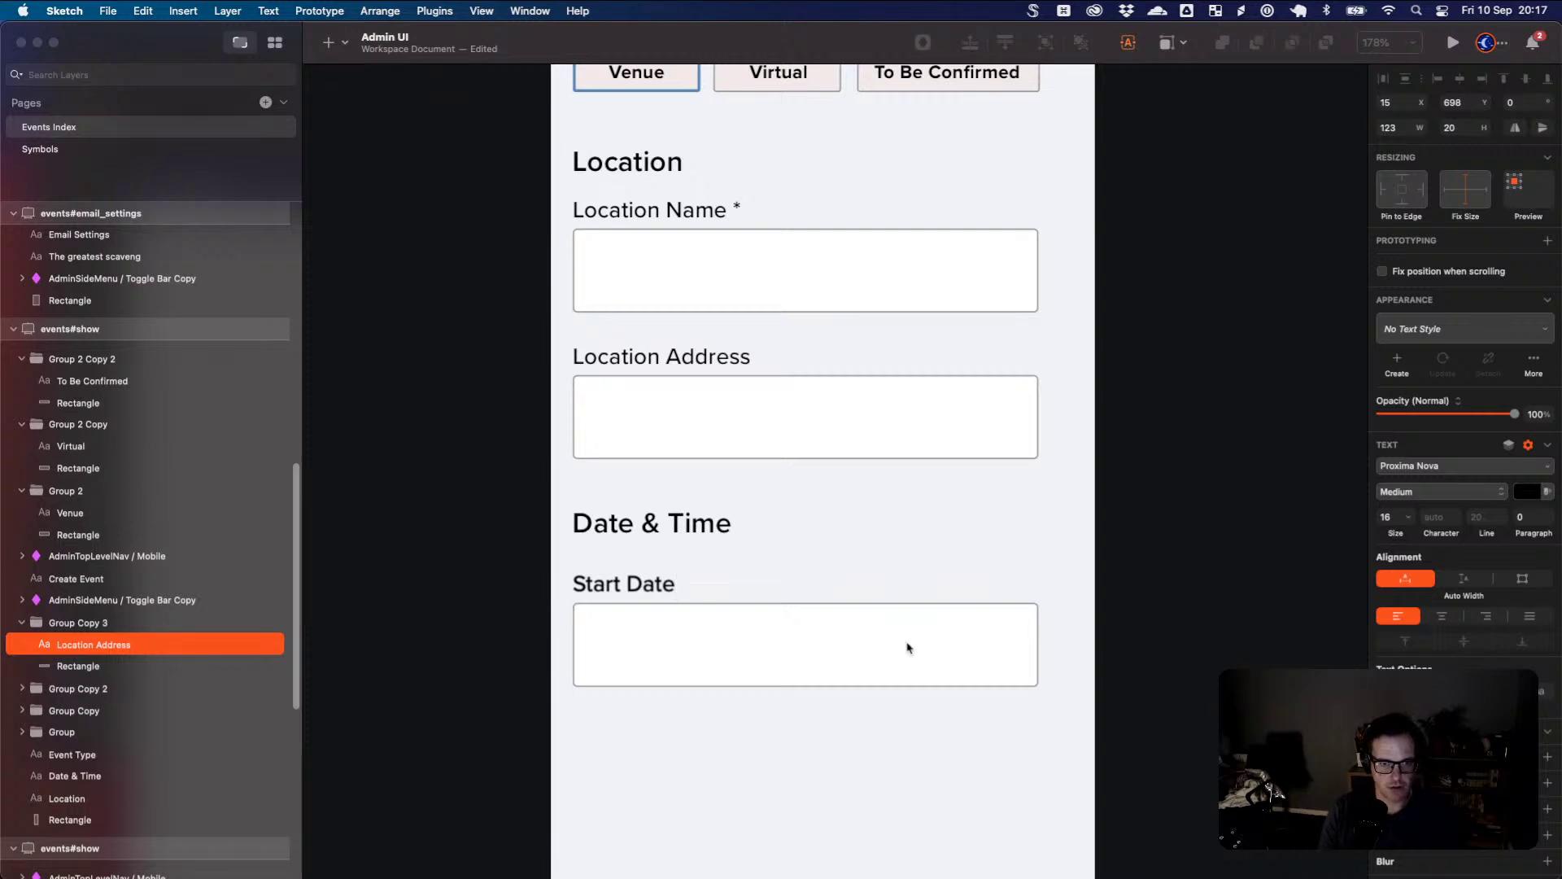
click(1027, 660)
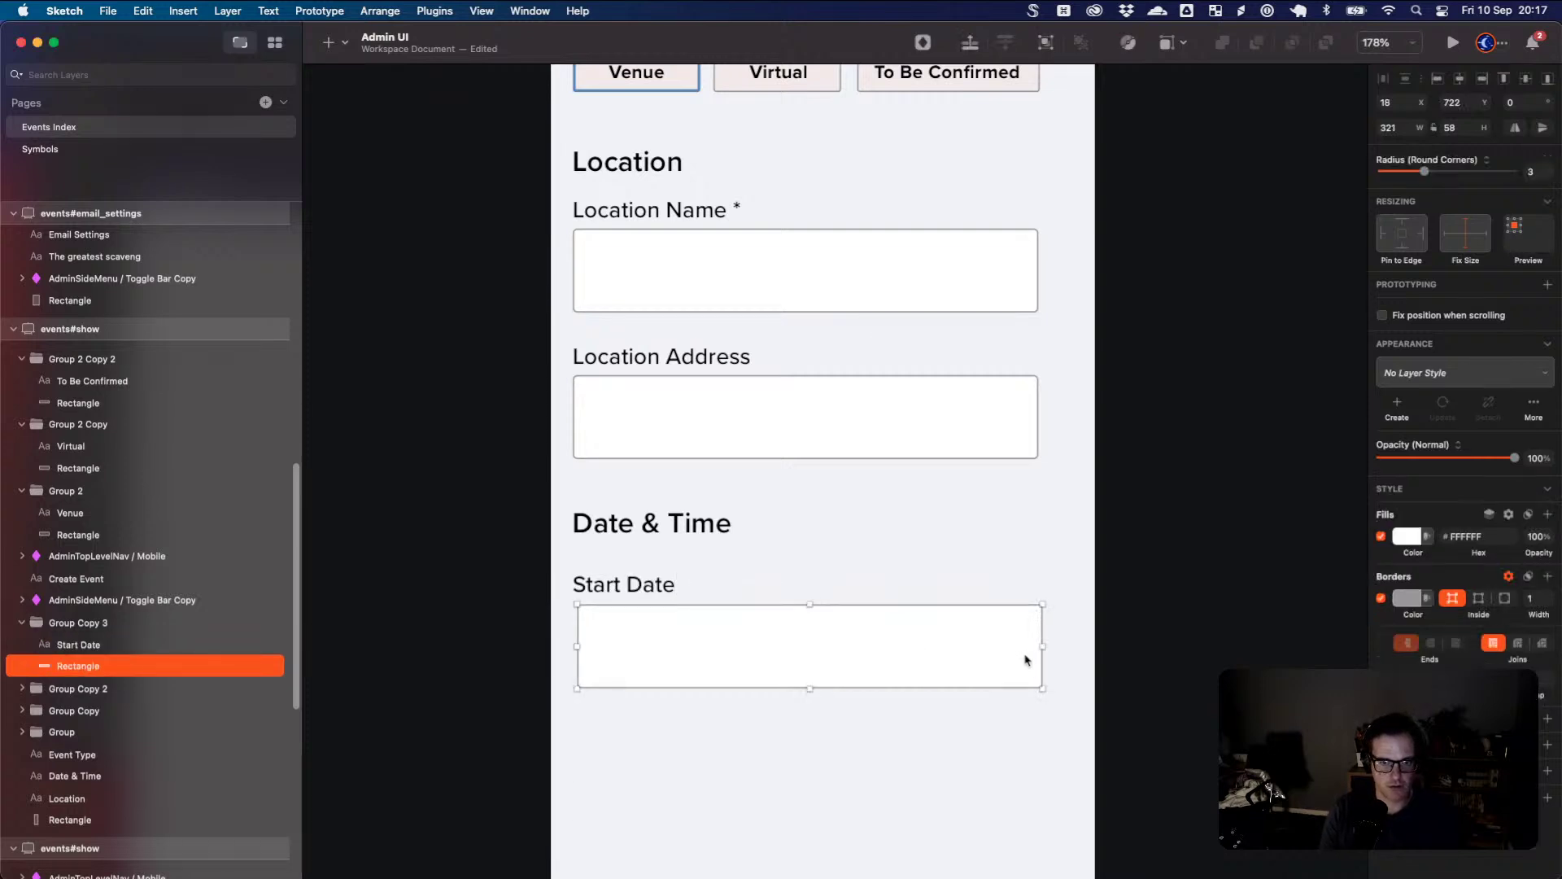
- Narrow the Start Date box to 186 wide and fit a second box beside it
key(Left)
key(Left)
key(Left)
key(Up)
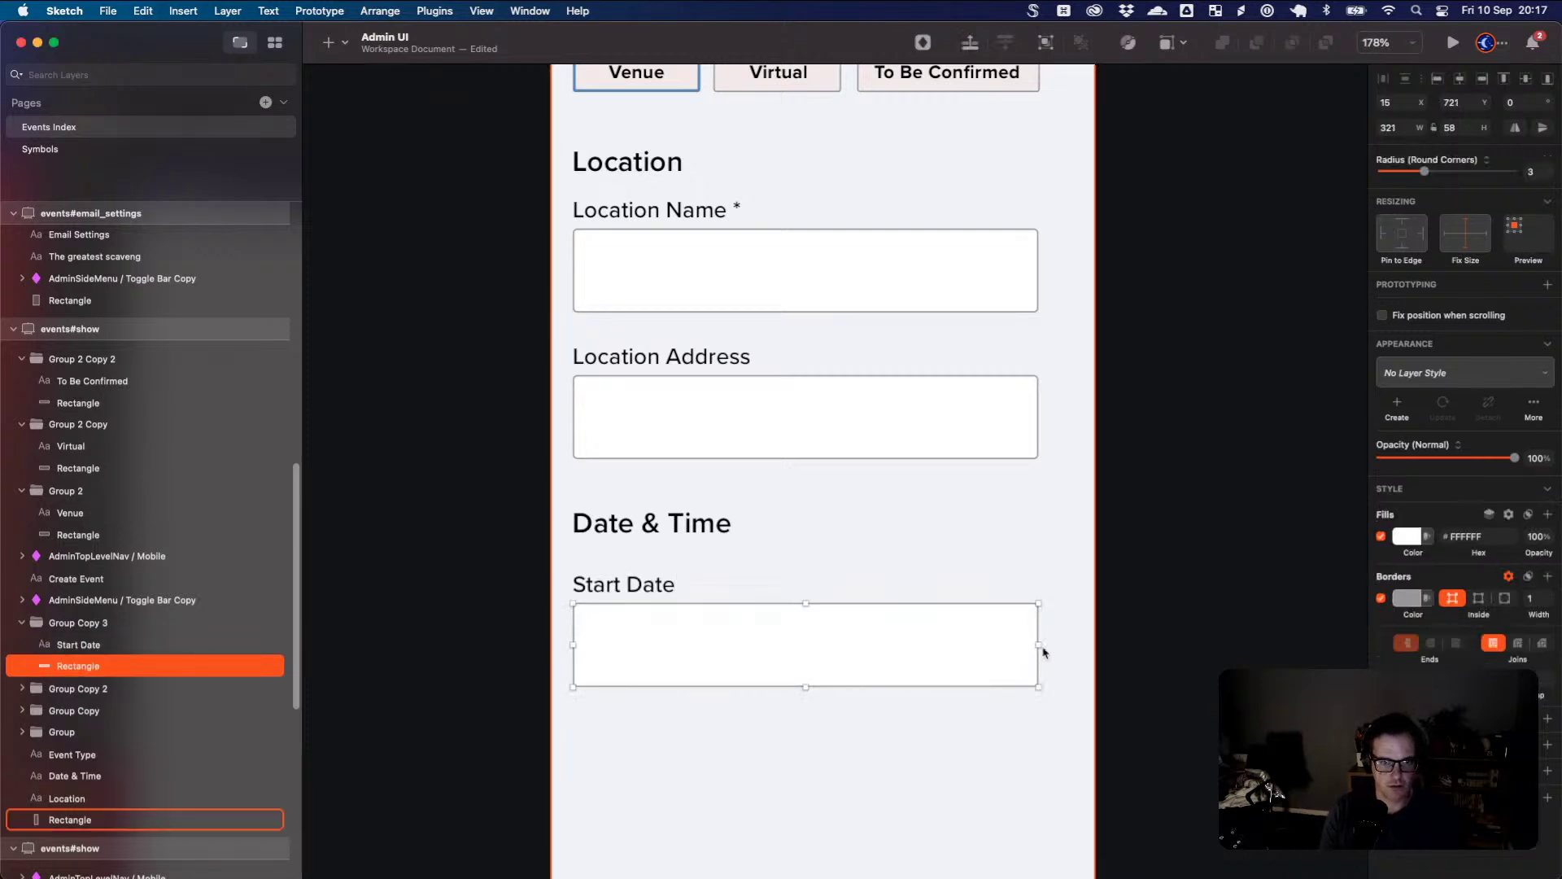
drag(1038, 645, 977, 659)
drag(780, 645, 859, 645)
click(714, 651)
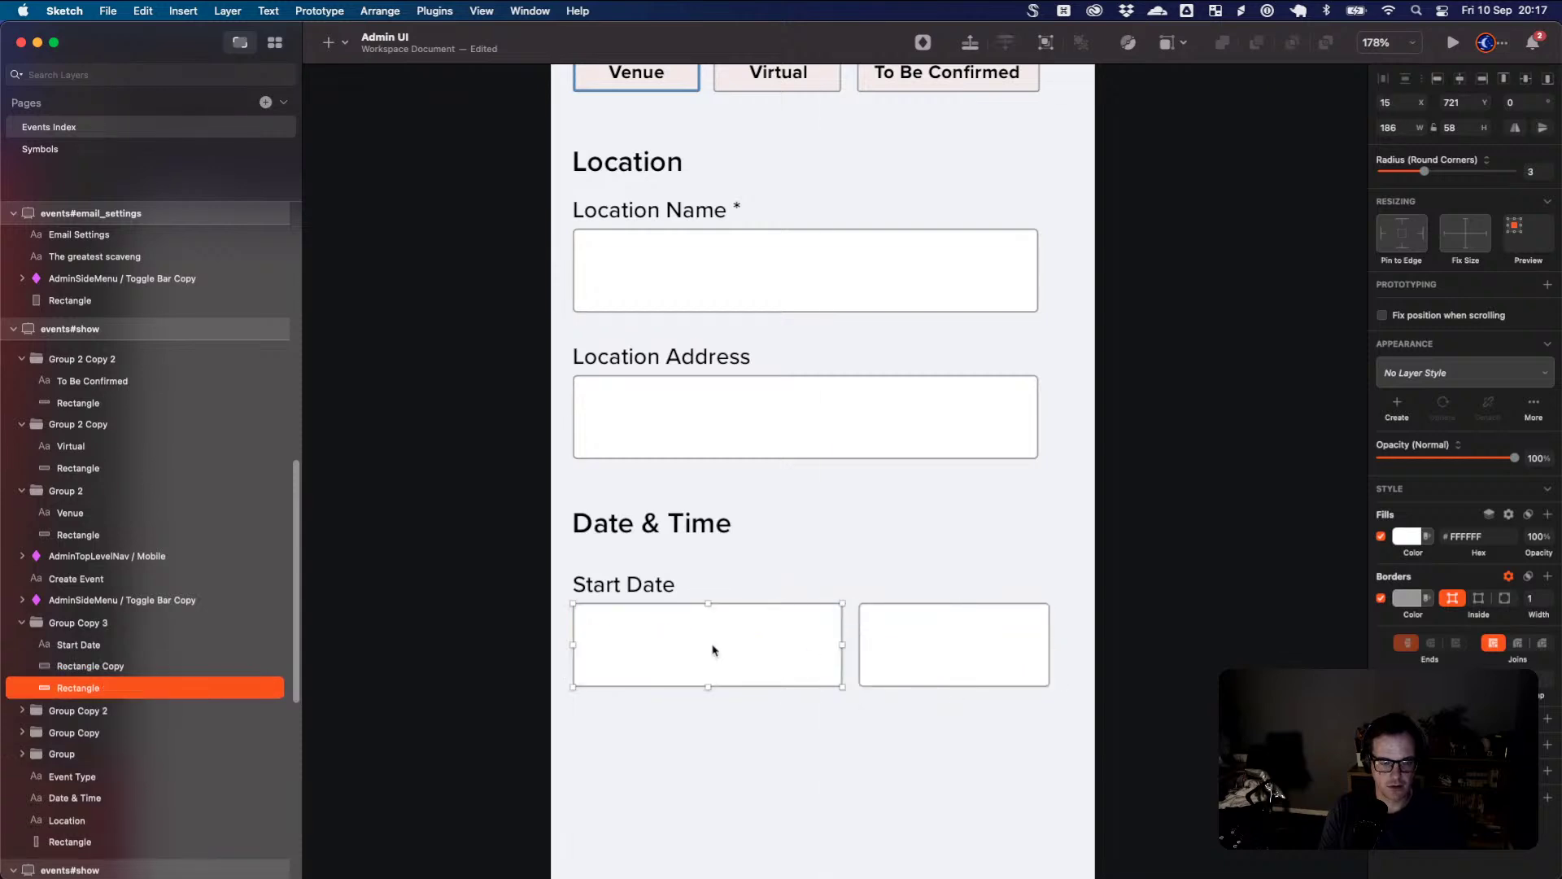
click(664, 584)
click(921, 663)
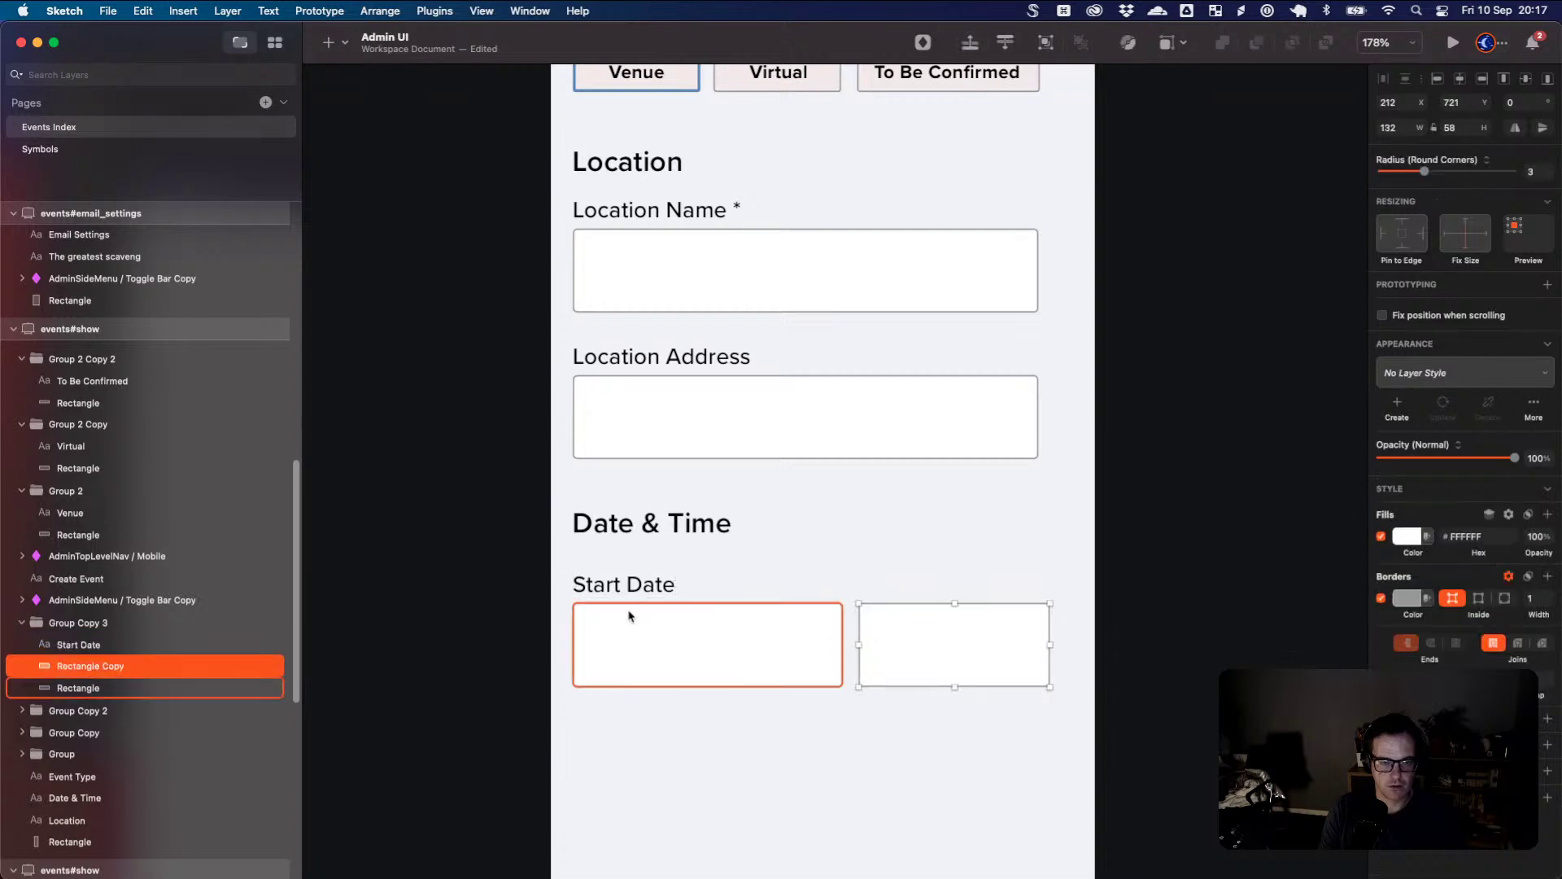
- Check Eventbrite's start time choices for reference, keeping the start at 7:00 PM
key(super+Tab)
click(1004, 541)
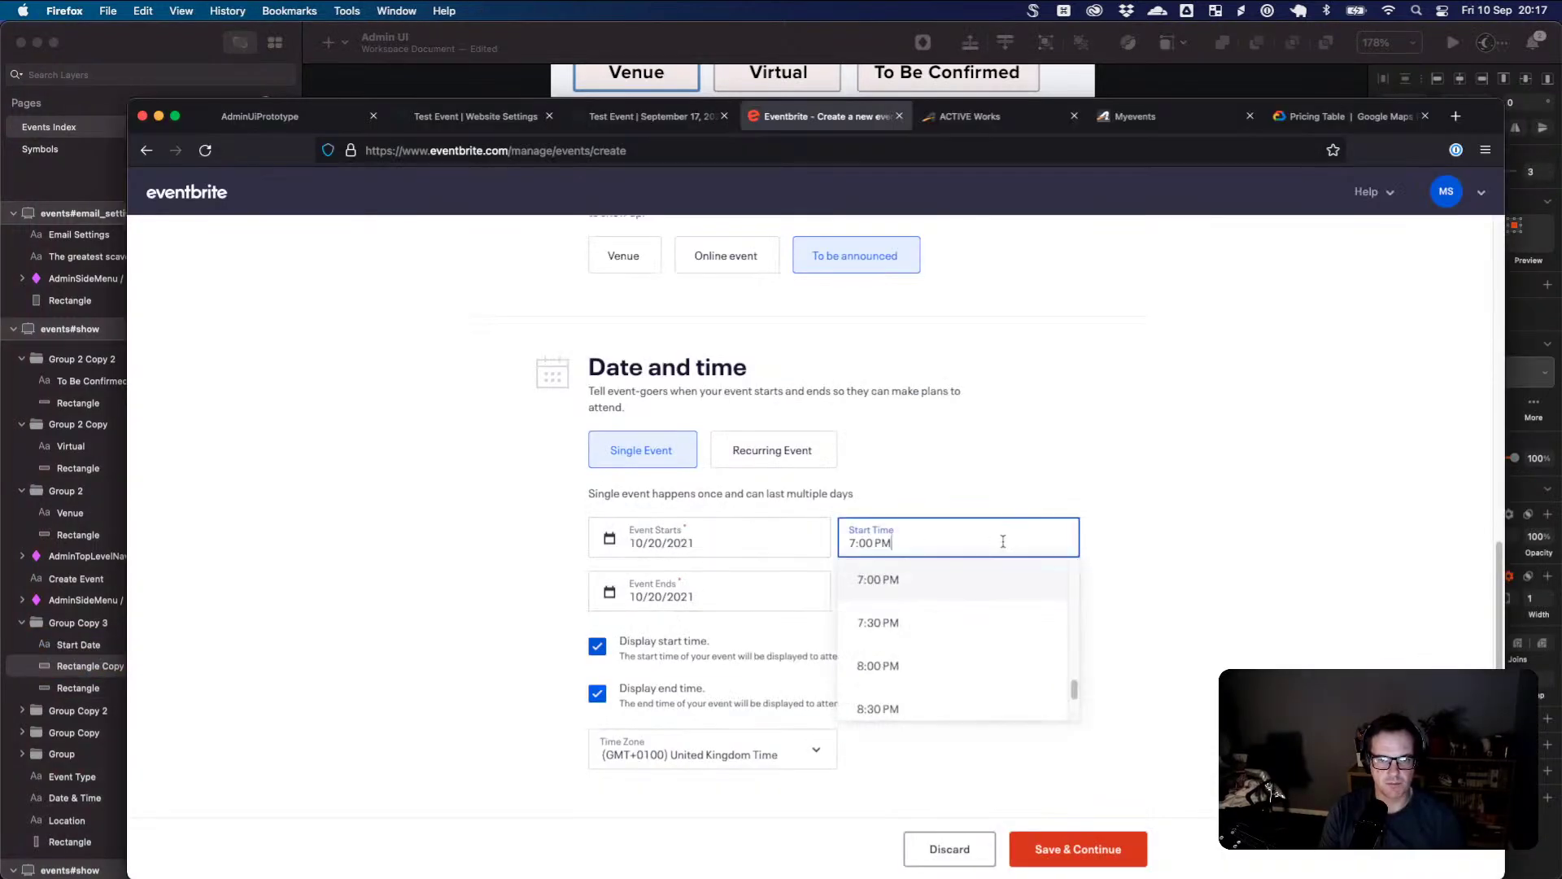
mouse_move(1074, 689)
mouse_down()
mouse_move(1071, 569)
mouse_move(1072, 691)
mouse_up()
click(1031, 602)
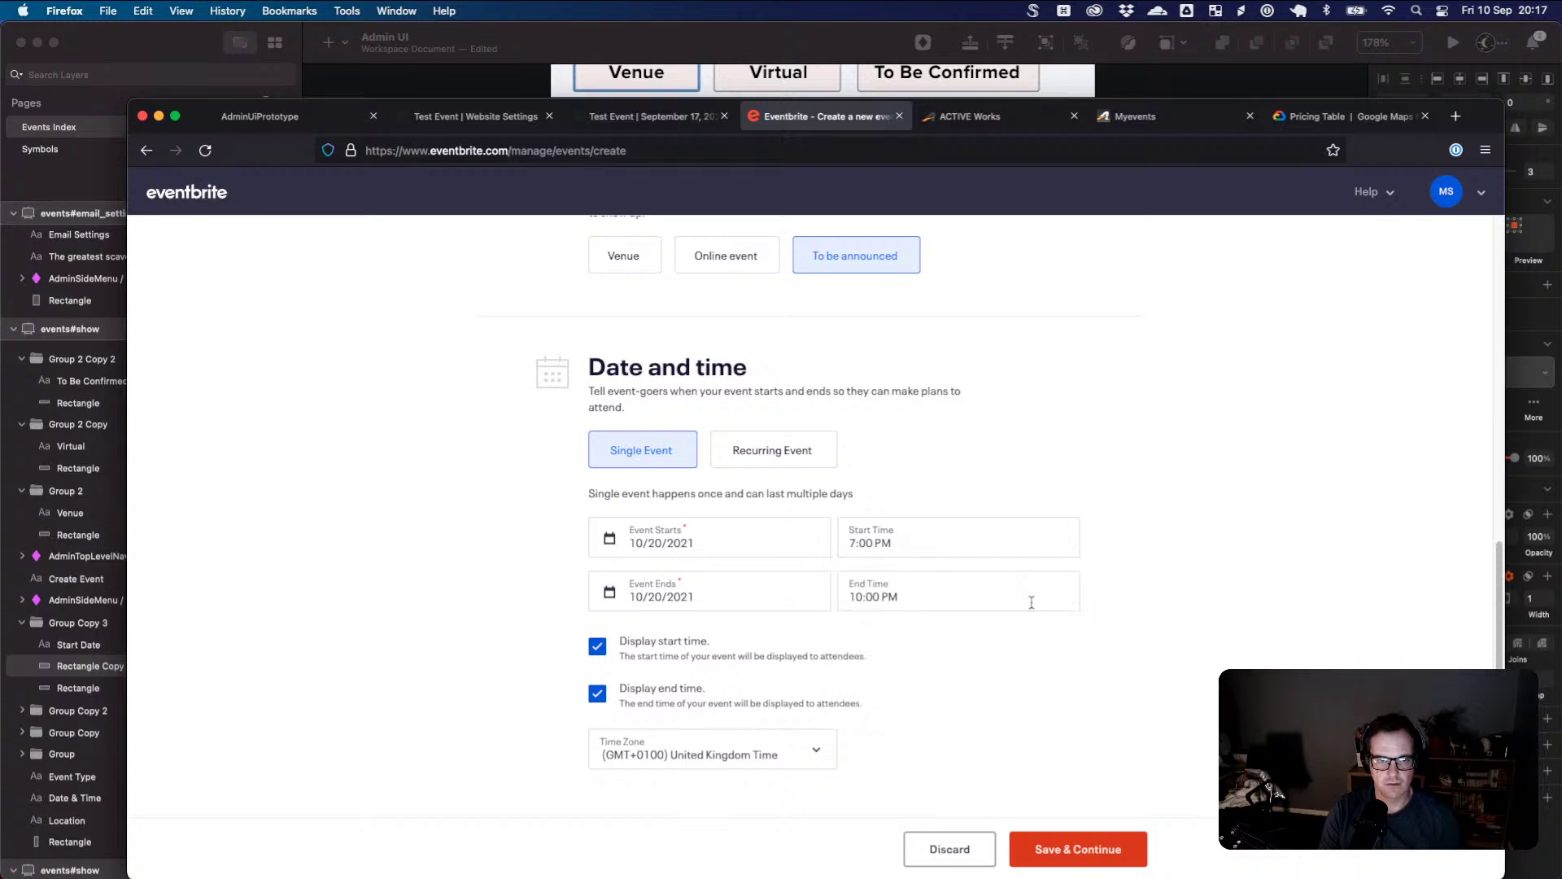
key(super+Tab)
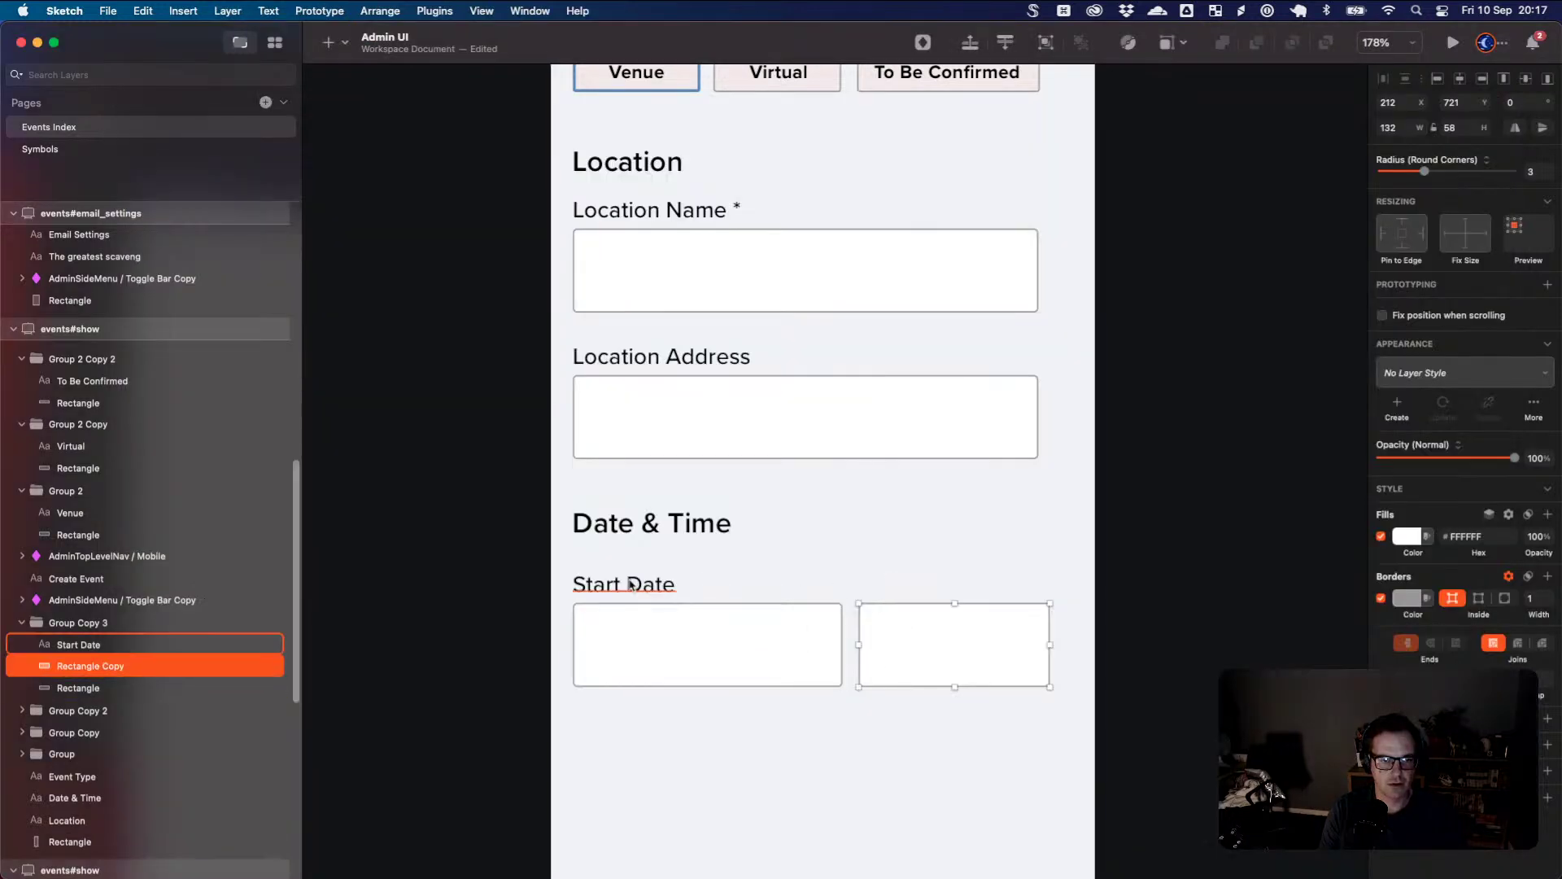
- Copy the Start Date label over the right-hand box and retype it 'Time'
drag(631, 584, 872, 583)
key(super+z)
click(657, 587)
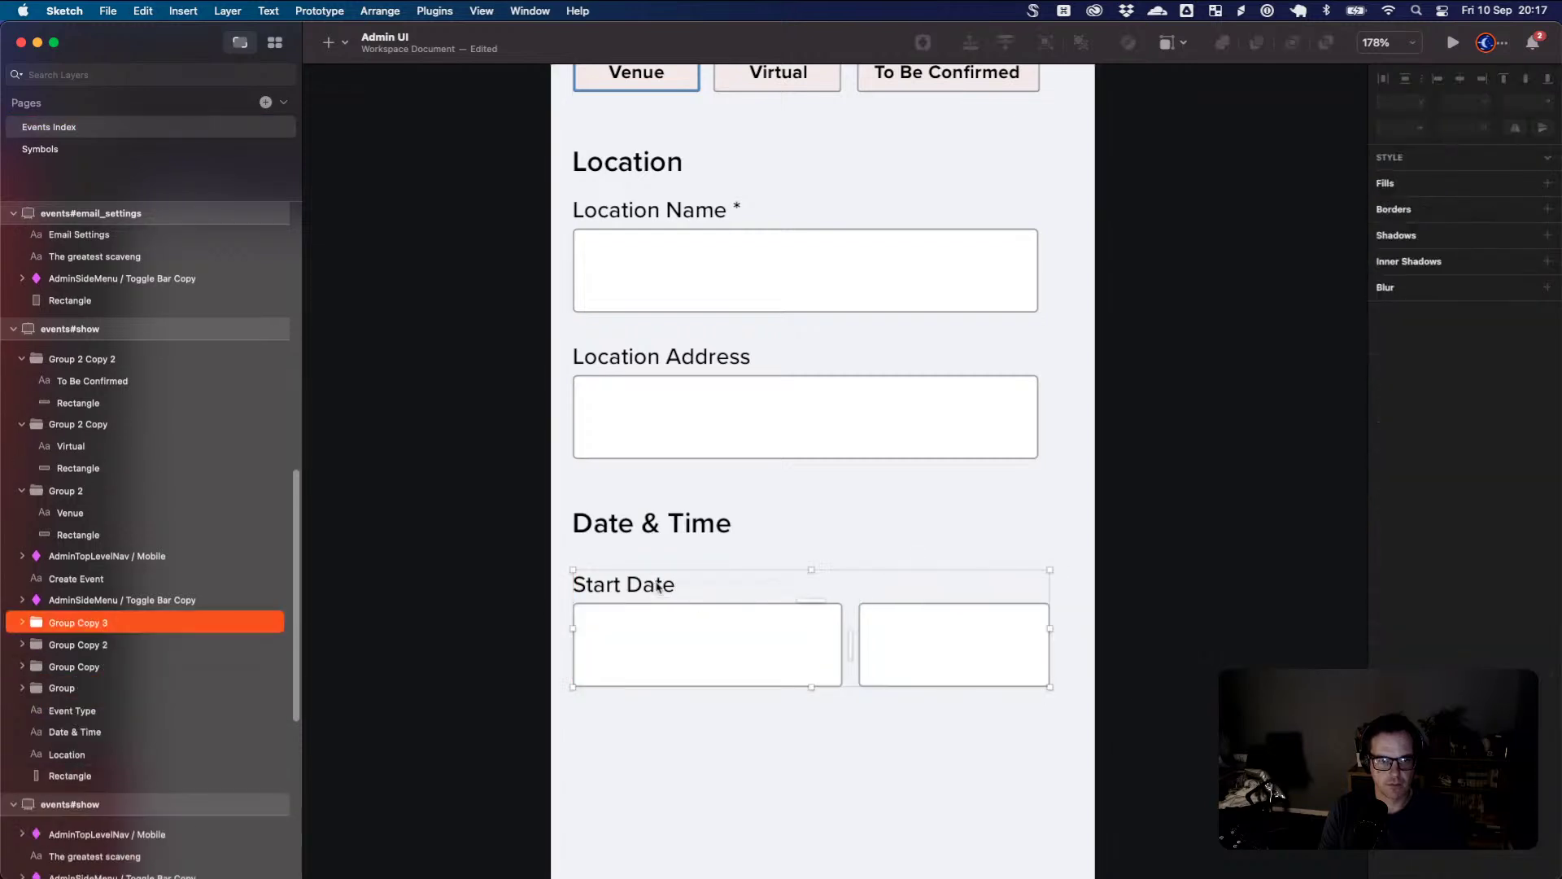
double_click(657, 587)
drag(658, 587, 937, 602)
double_click(932, 586)
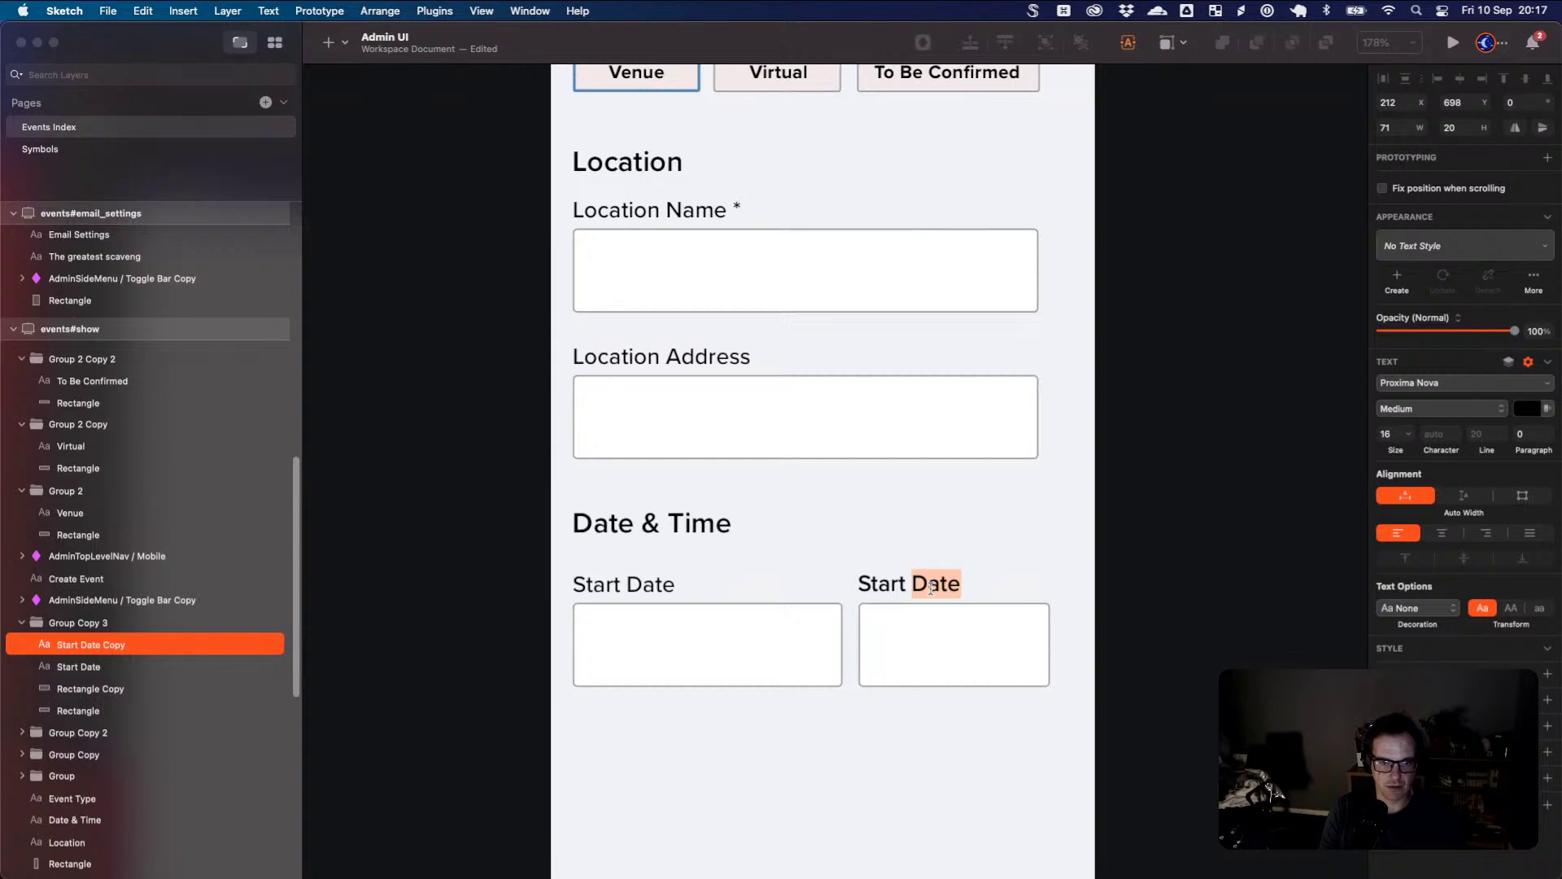
key(super+a)
text(Time)
key(Escape)
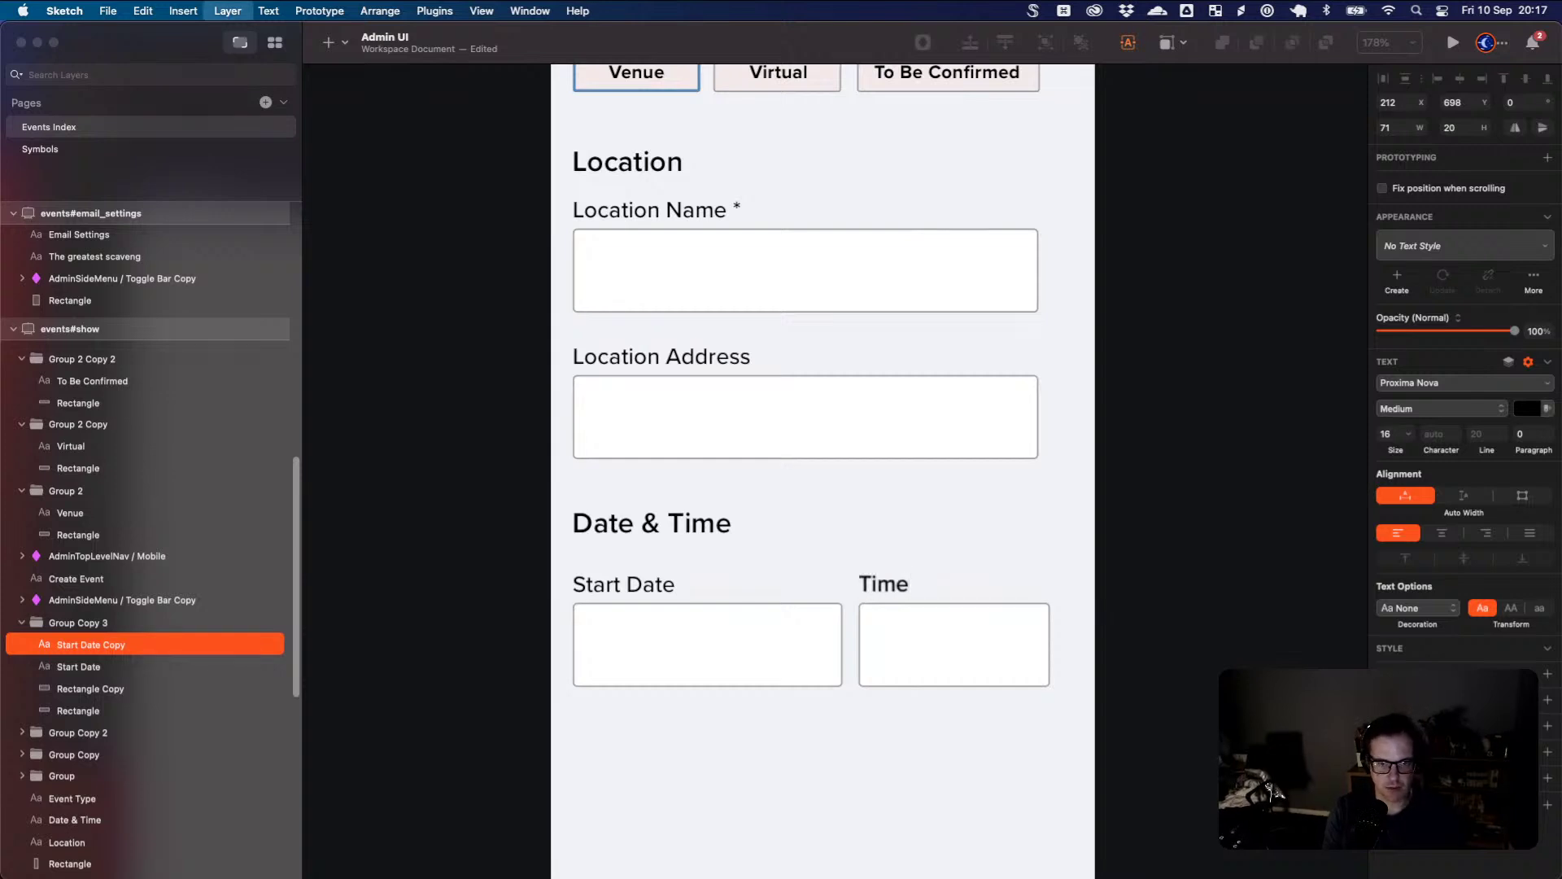
- Lock the background rectangle, then duplicate the date row below and relabel it 'End Date'
click(1070, 711)
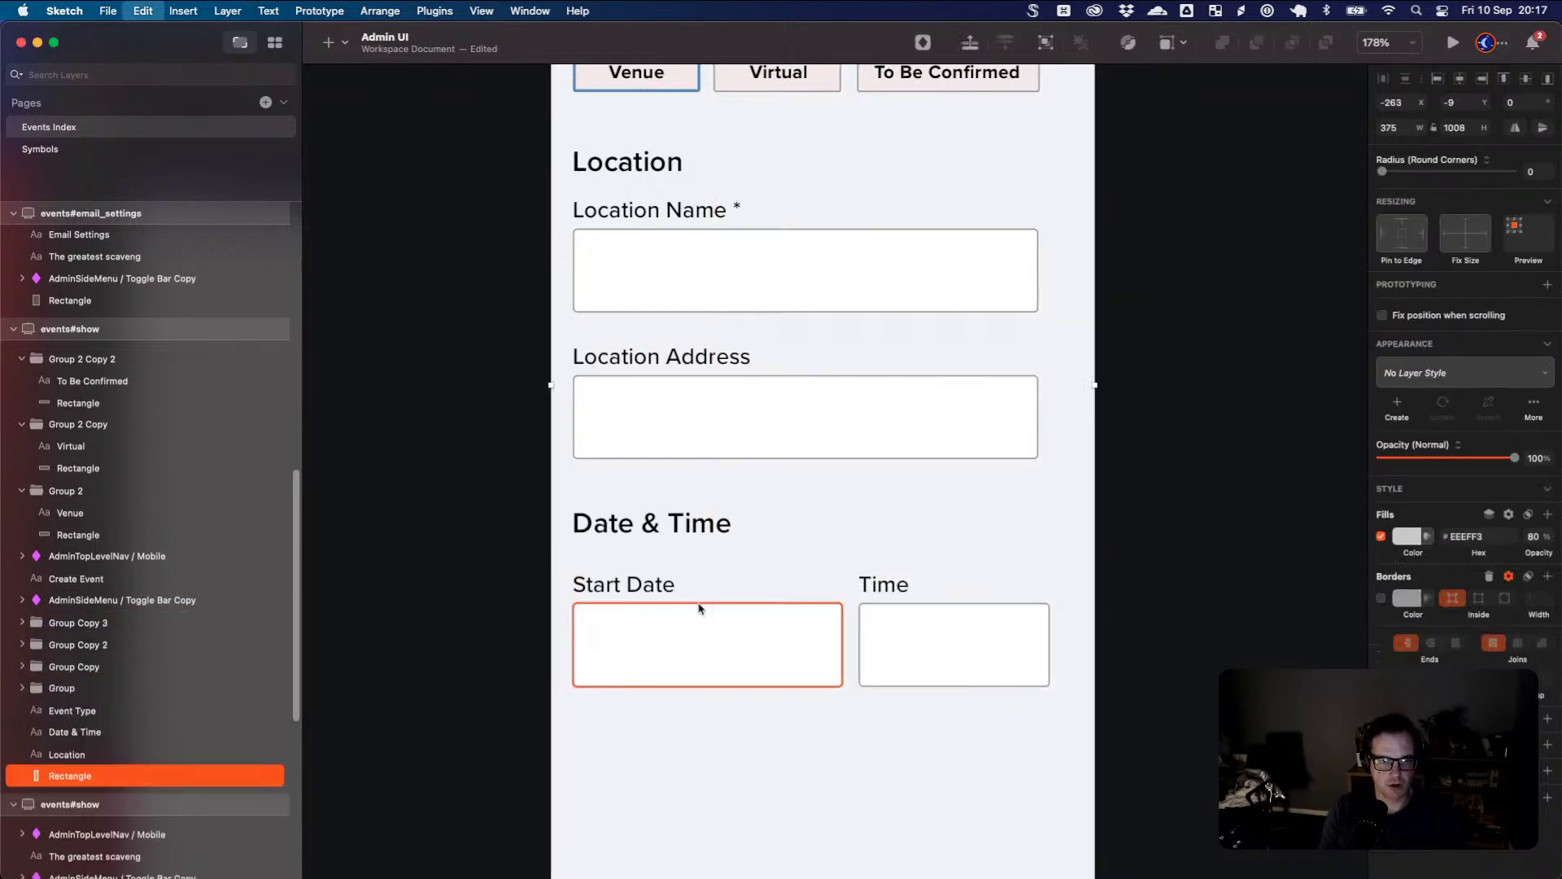
right_click(120, 776)
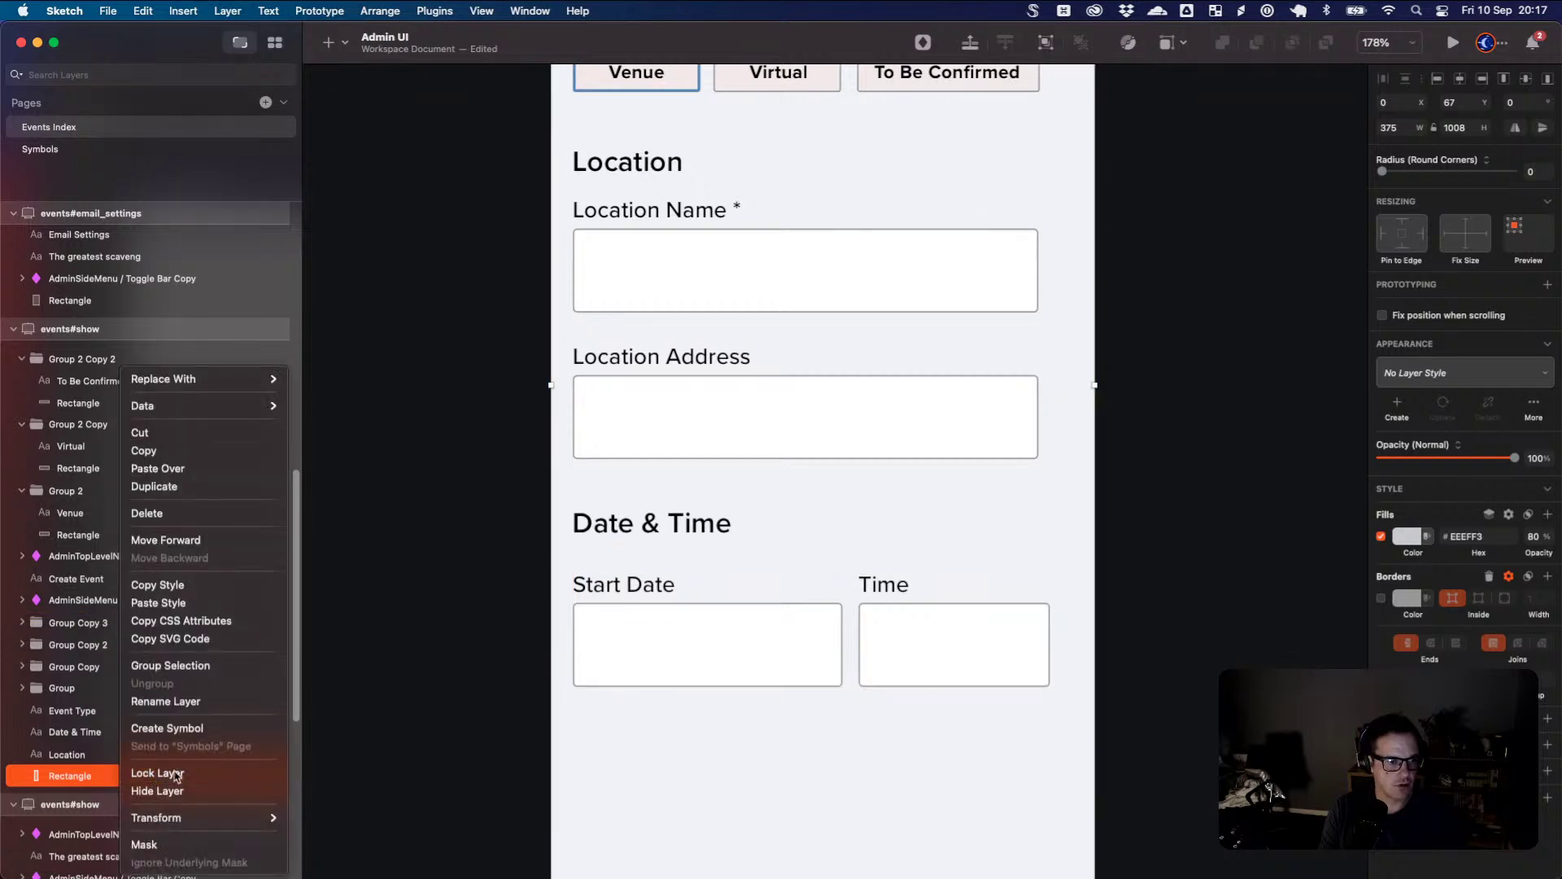
click(157, 773)
drag(1068, 714, 614, 736)
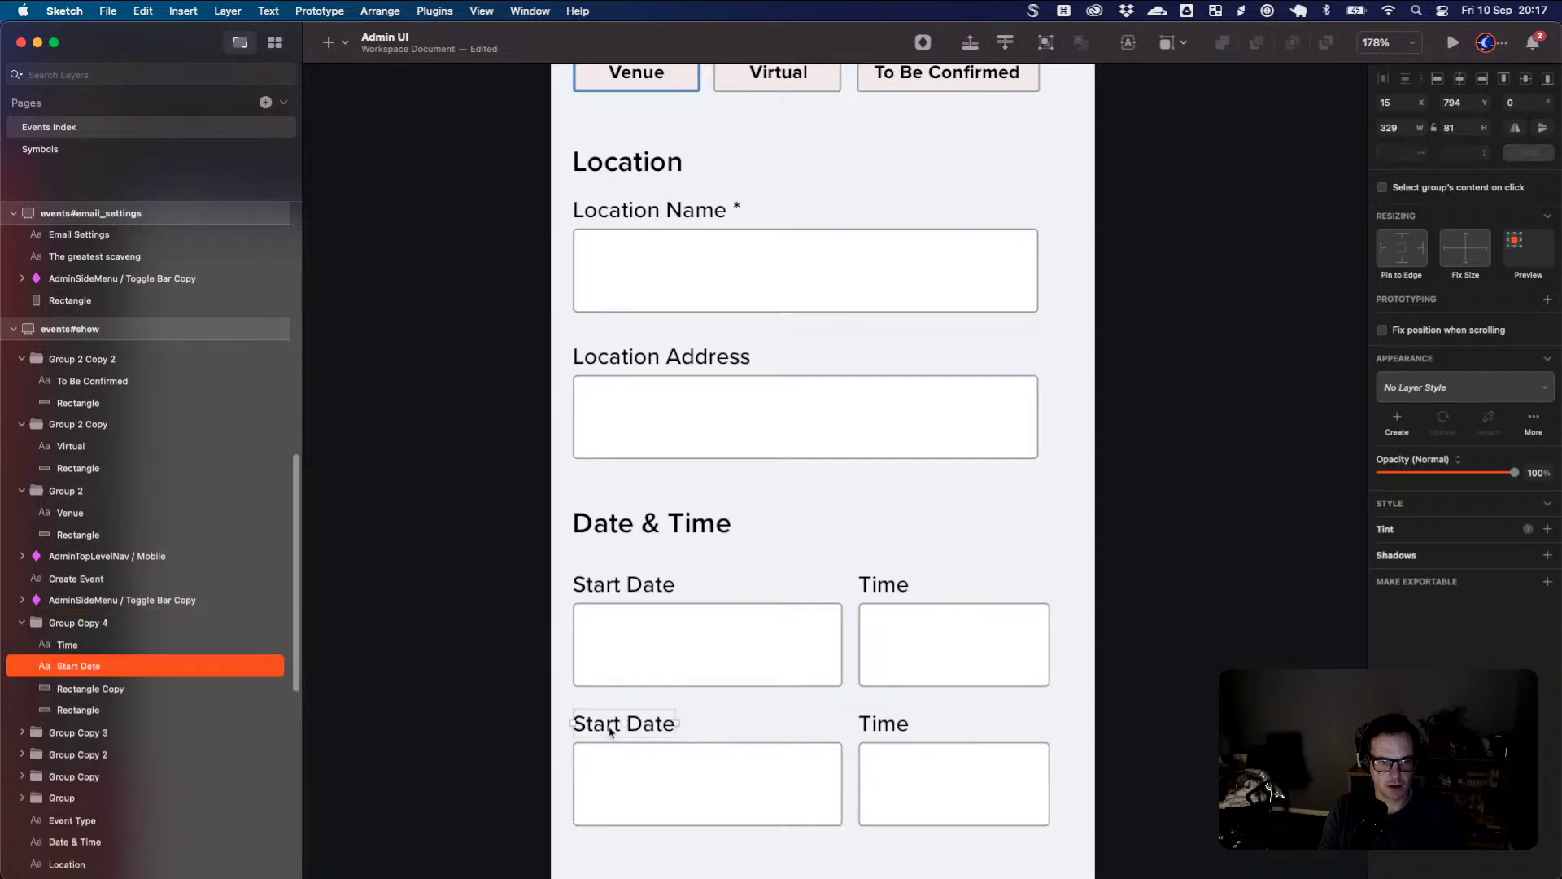
double_click(610, 731)
double_click(610, 731)
text(End)
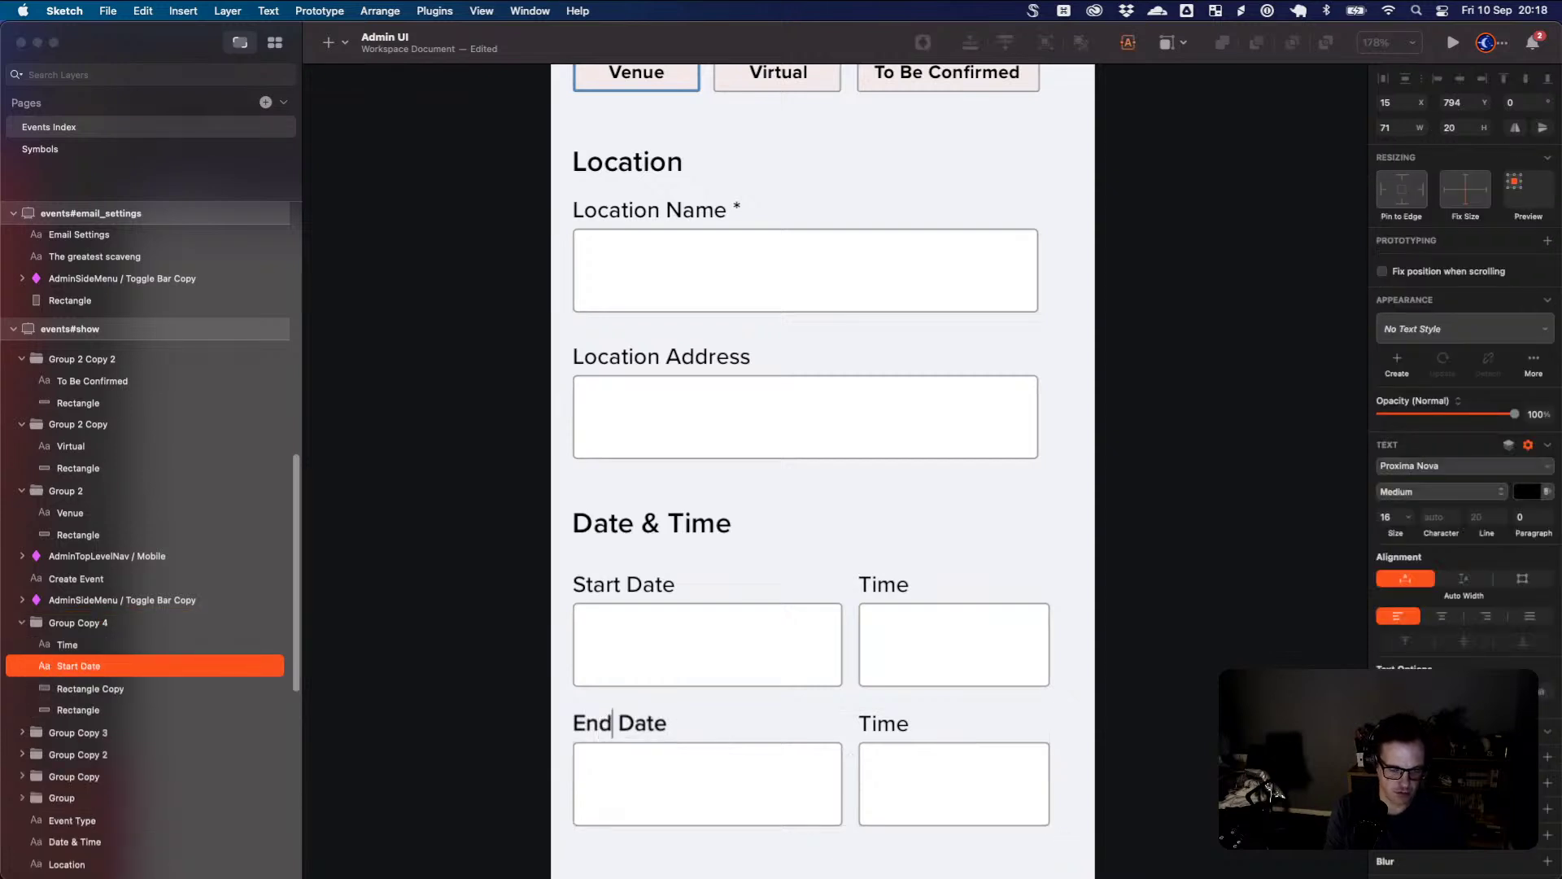
click(1120, 727)
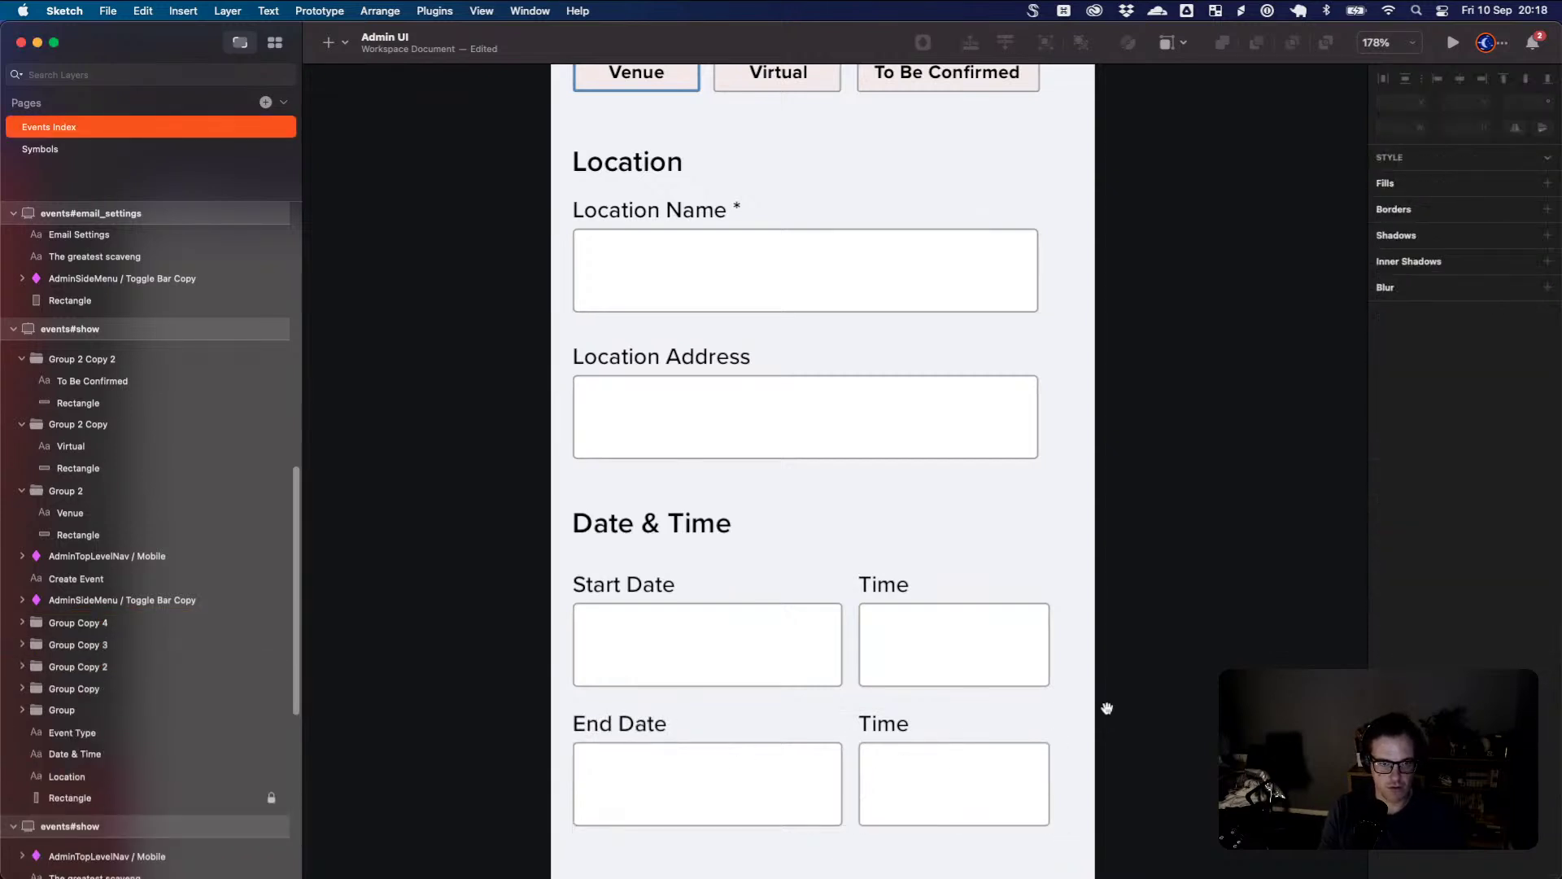
drag(1107, 708, 1112, 514)
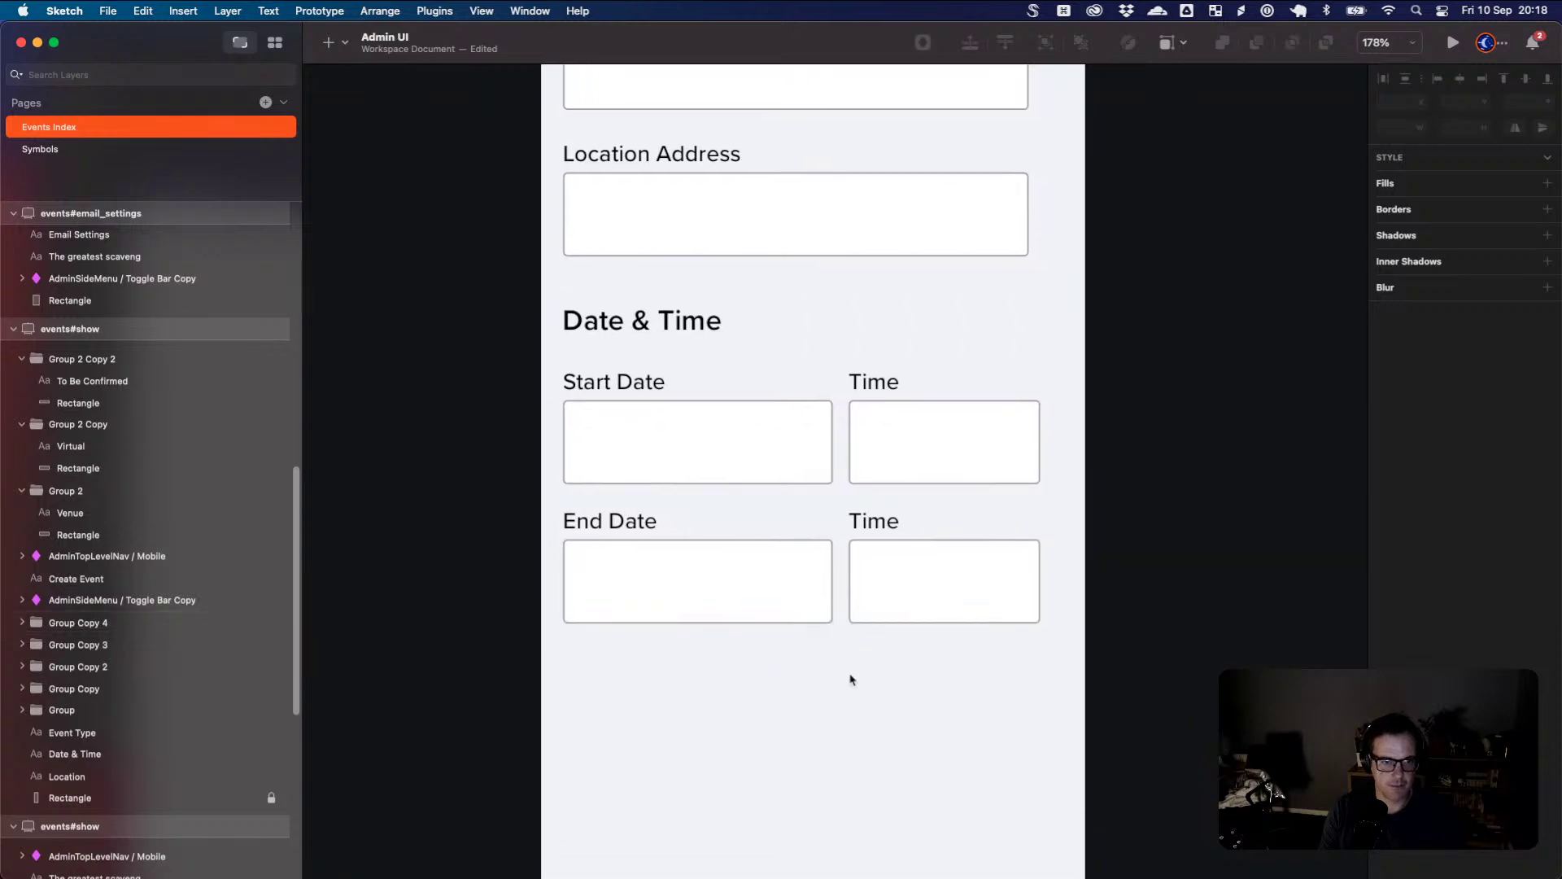
drag(850, 680, 803, 534)
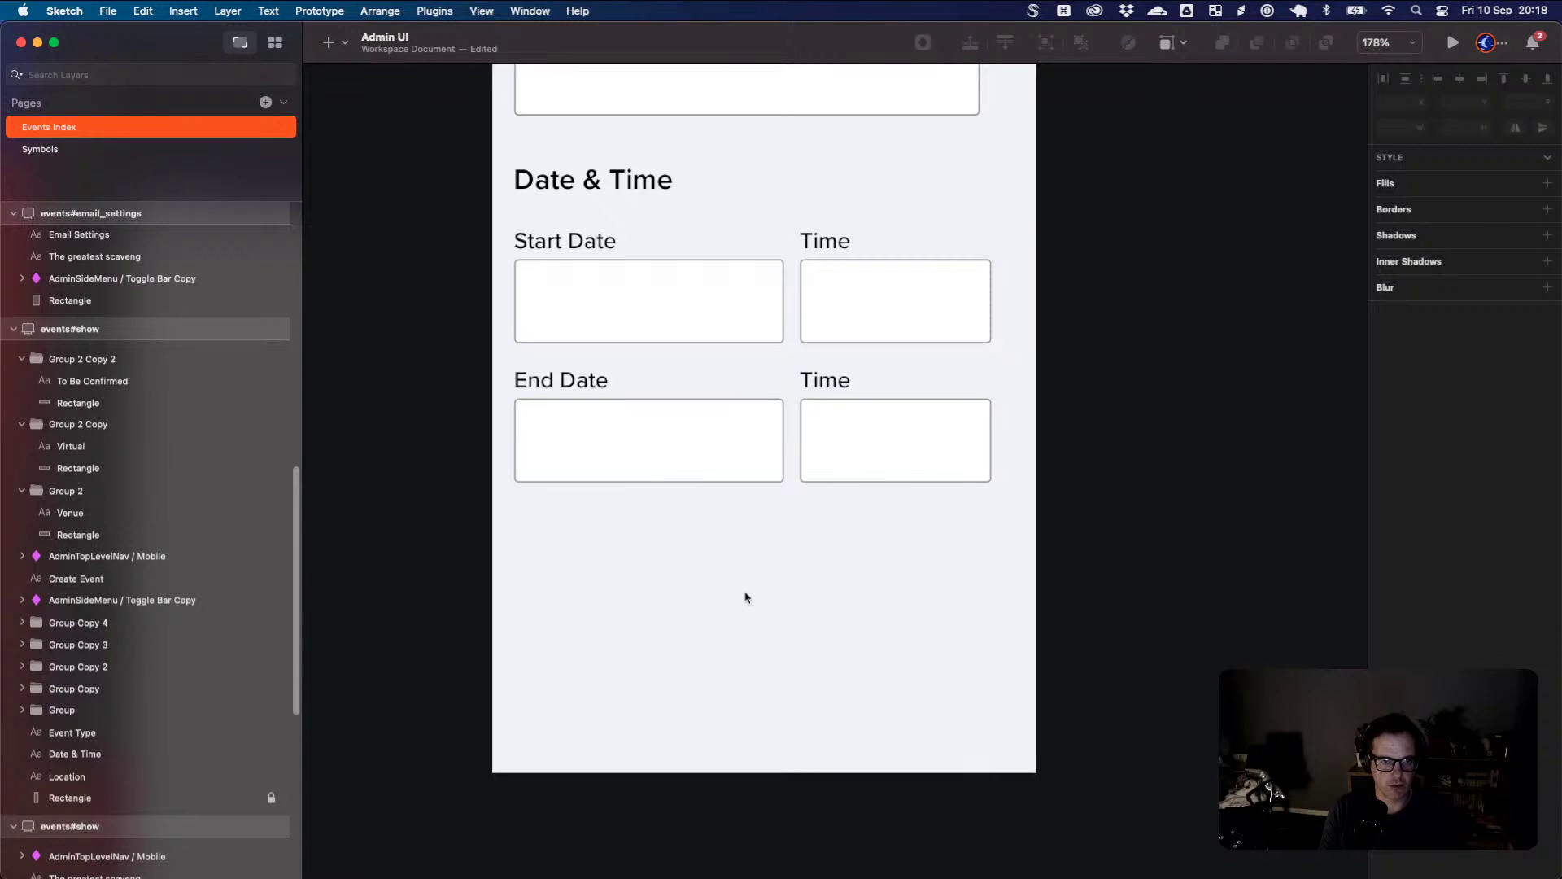
key(super+Tab)
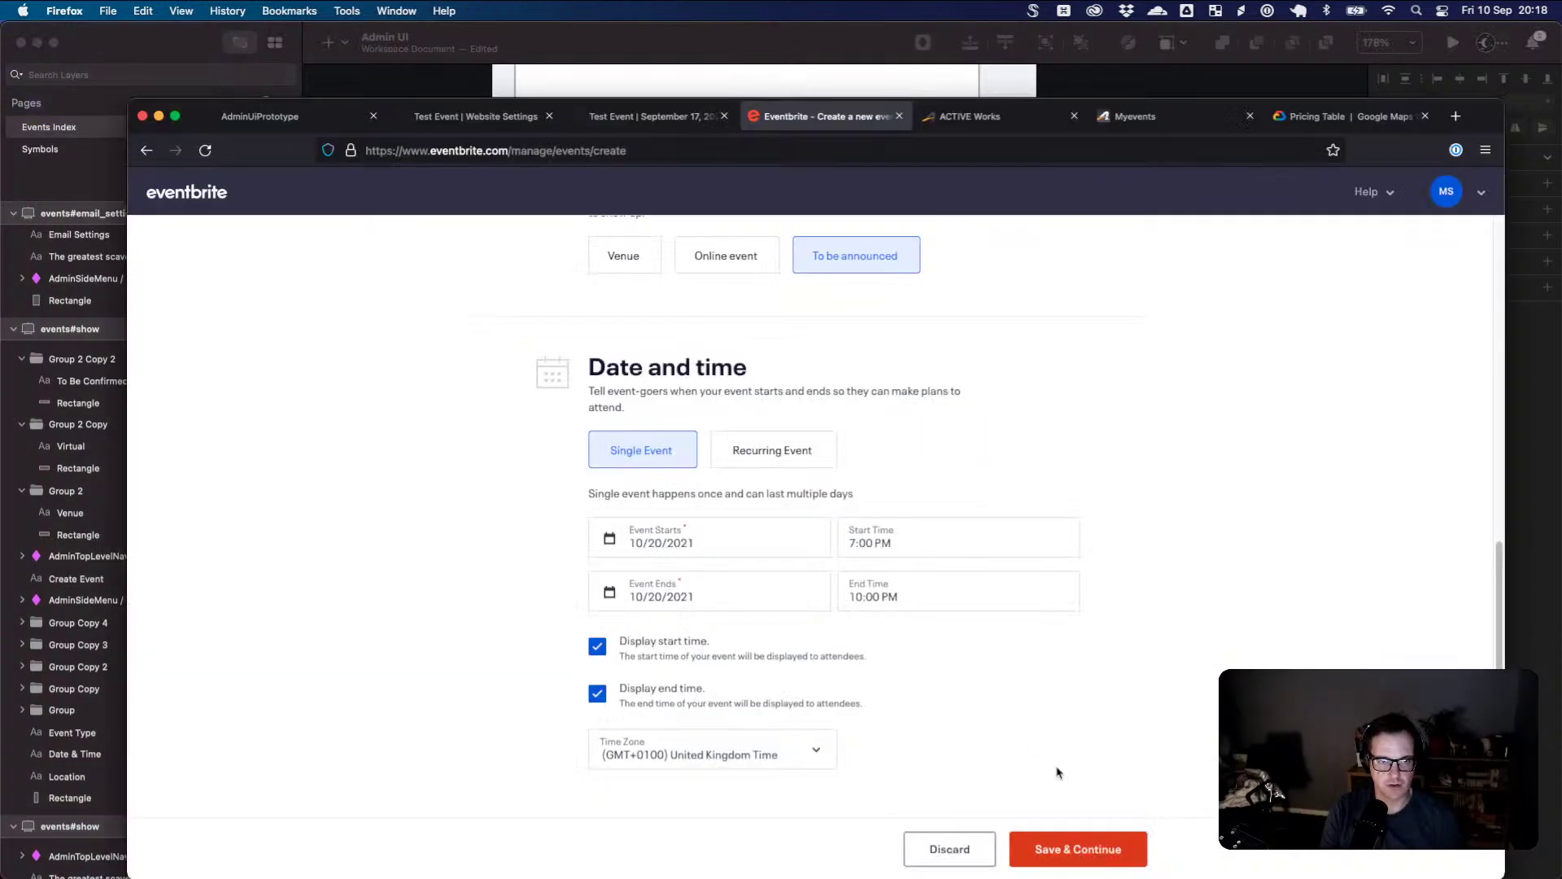
scroll(1058, 773, up, 10)
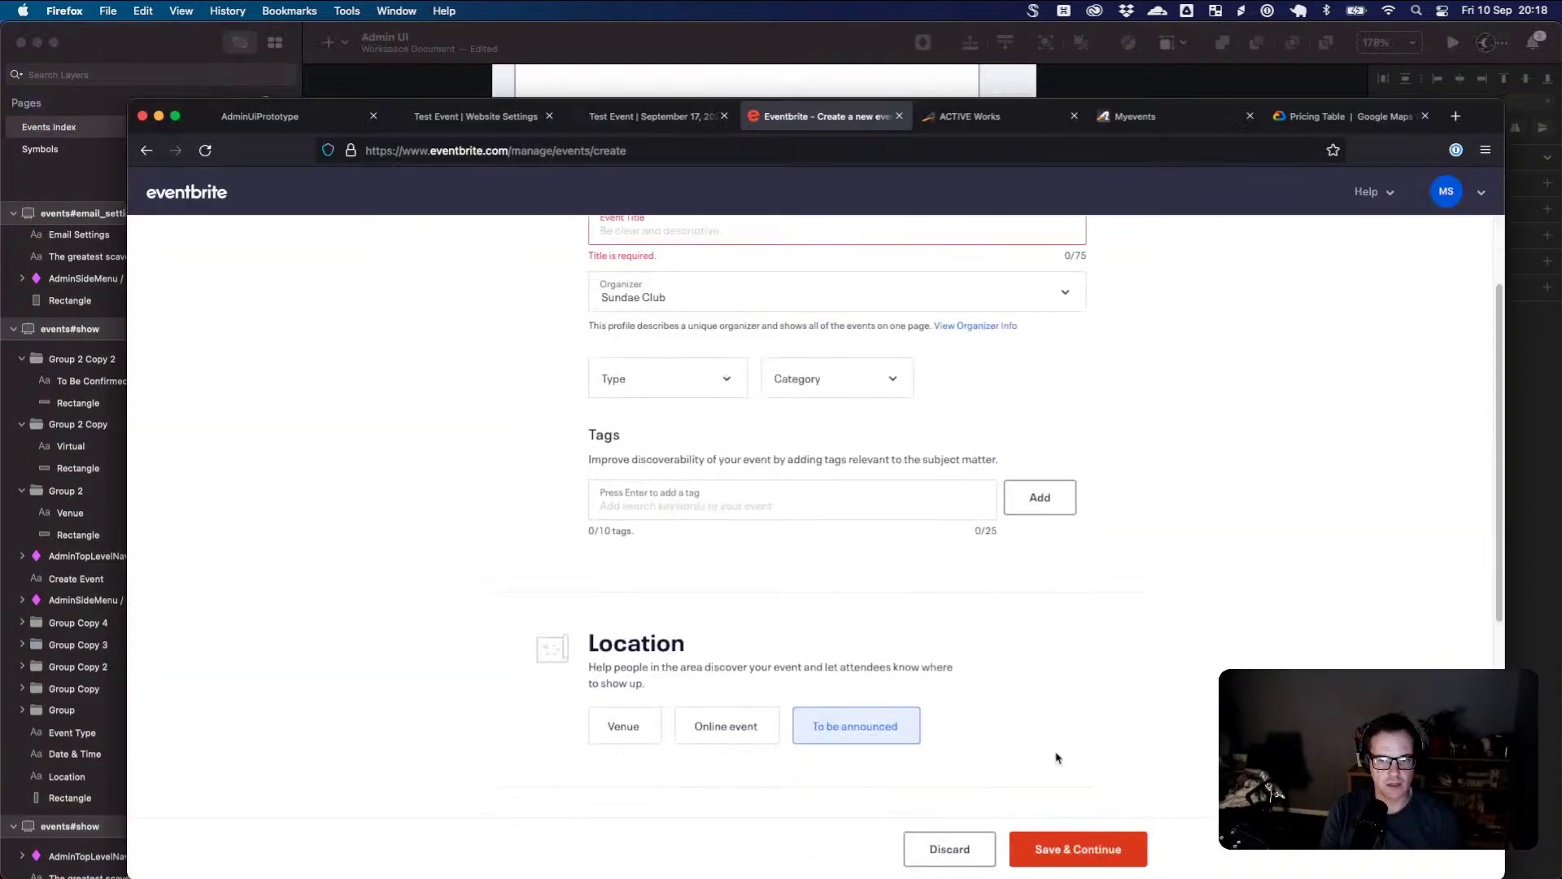
scroll(1058, 759, down, 10)
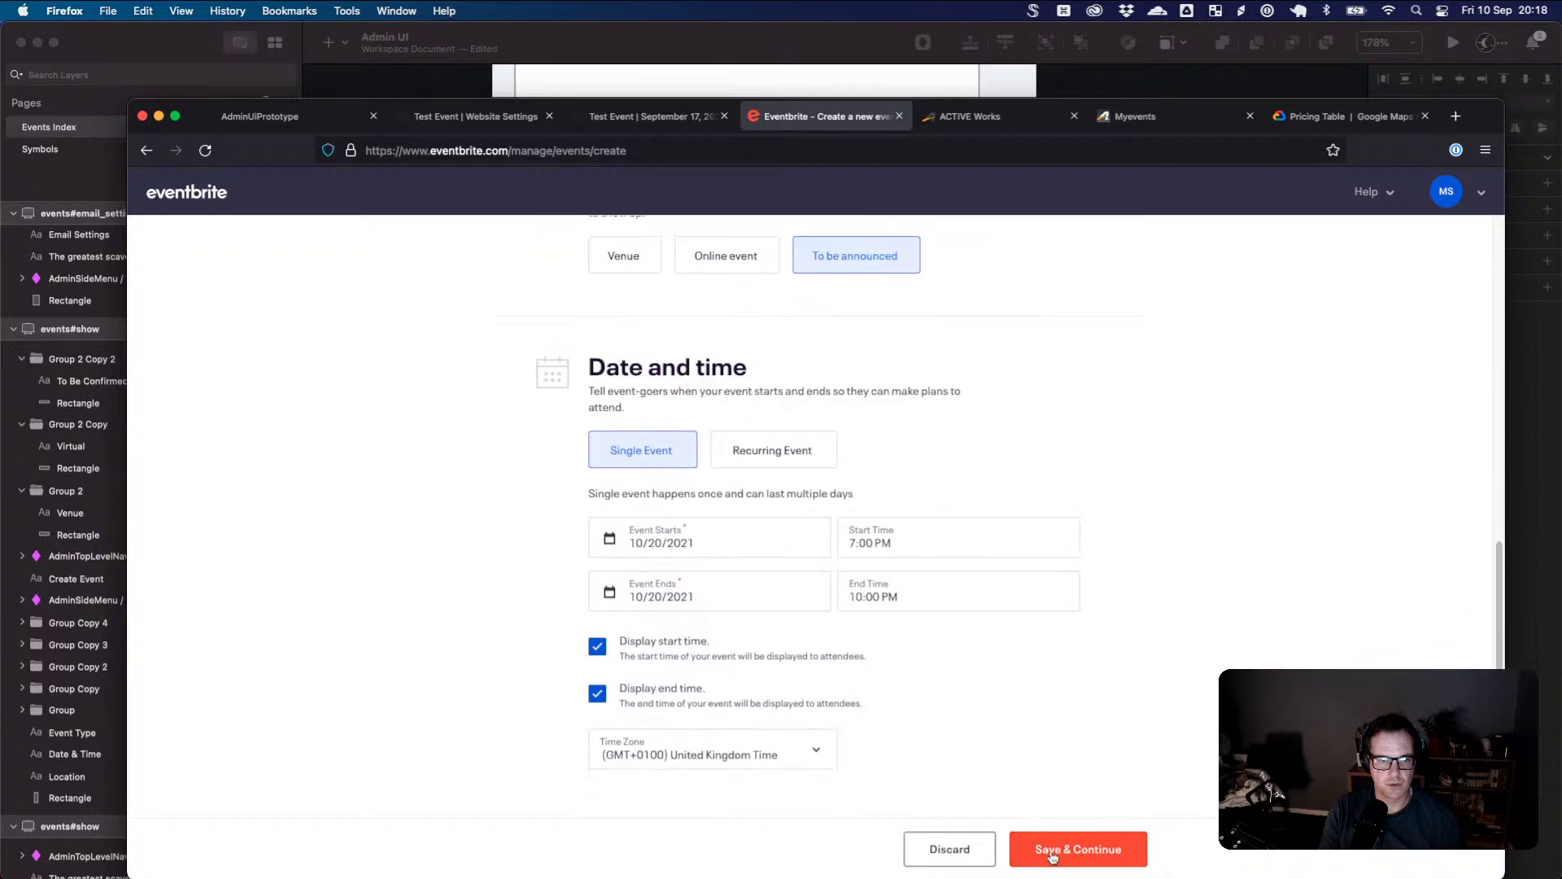
key(super+Tab)
scroll(955, 576, up, 15)
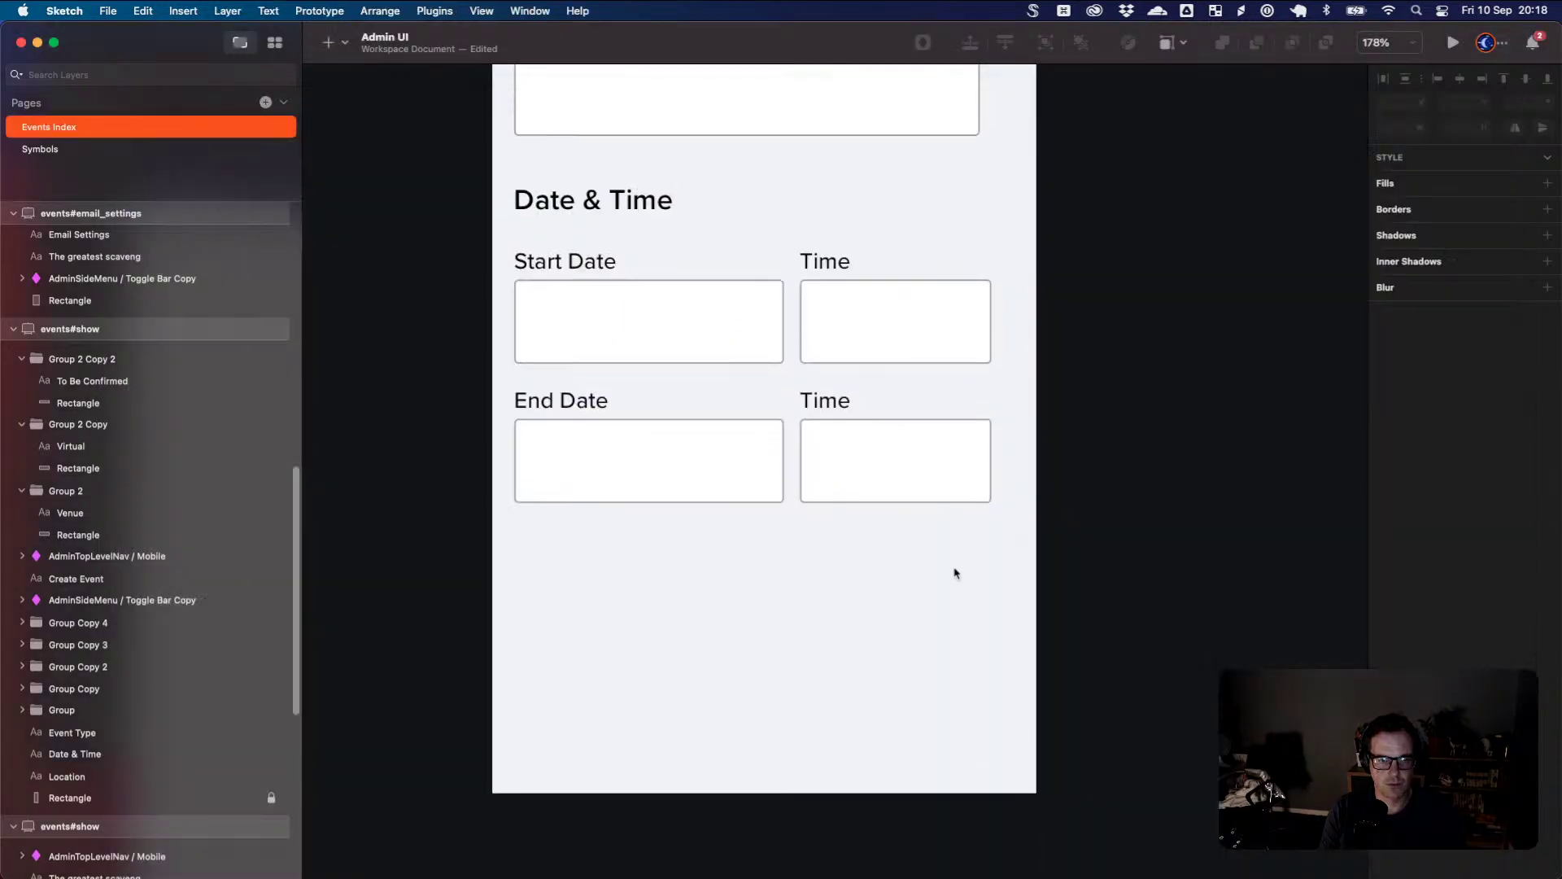
scroll(956, 573, up, 4)
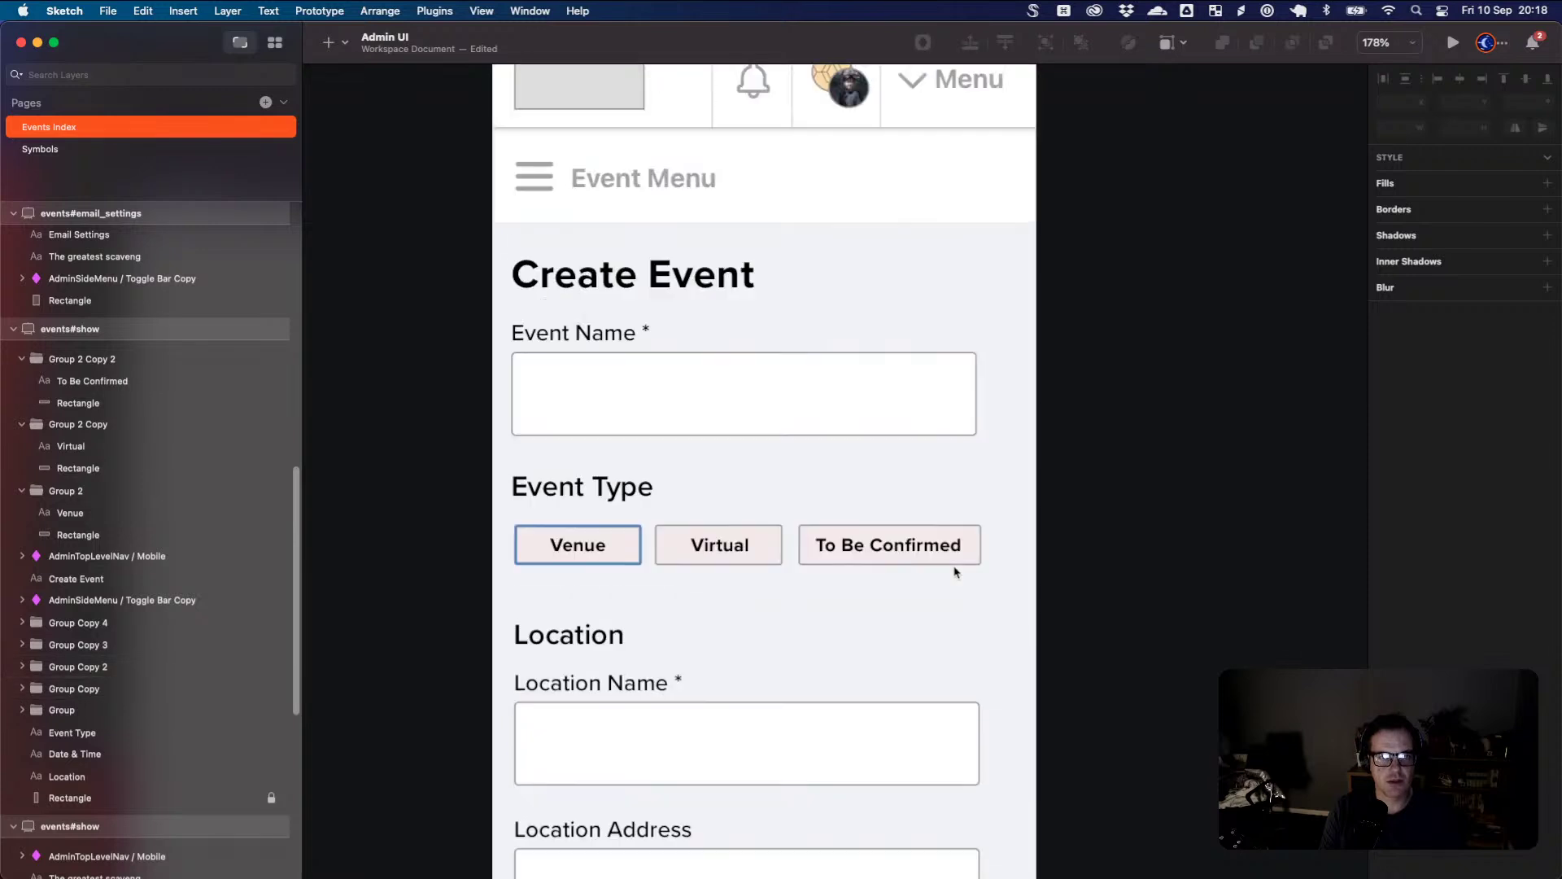
scroll(956, 573, down, 5)
scroll(955, 573, down, 7)
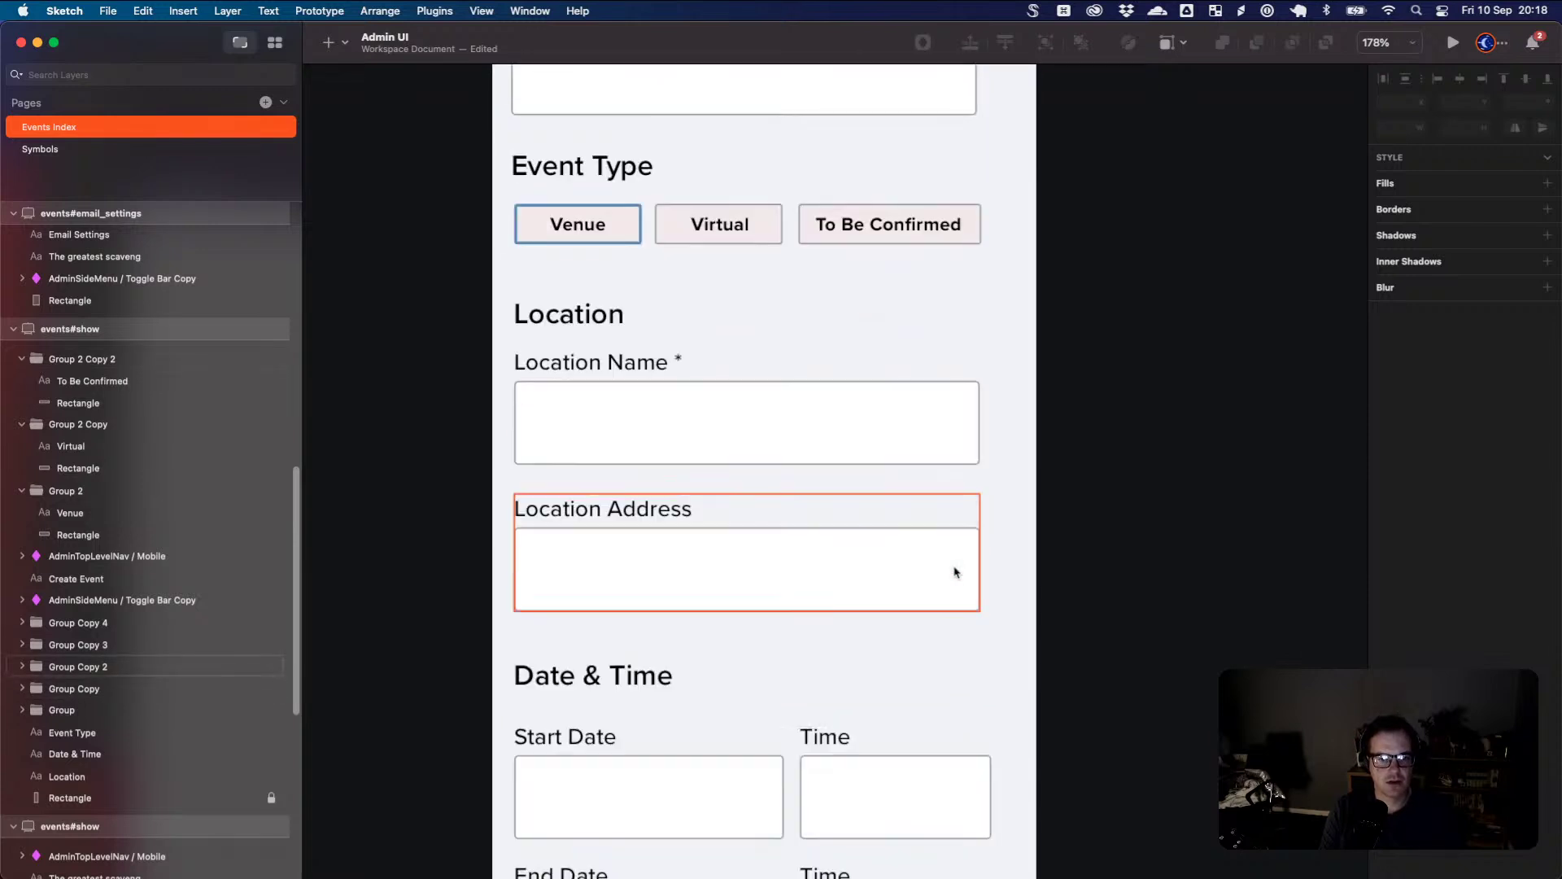
scroll(955, 573, up, 12)
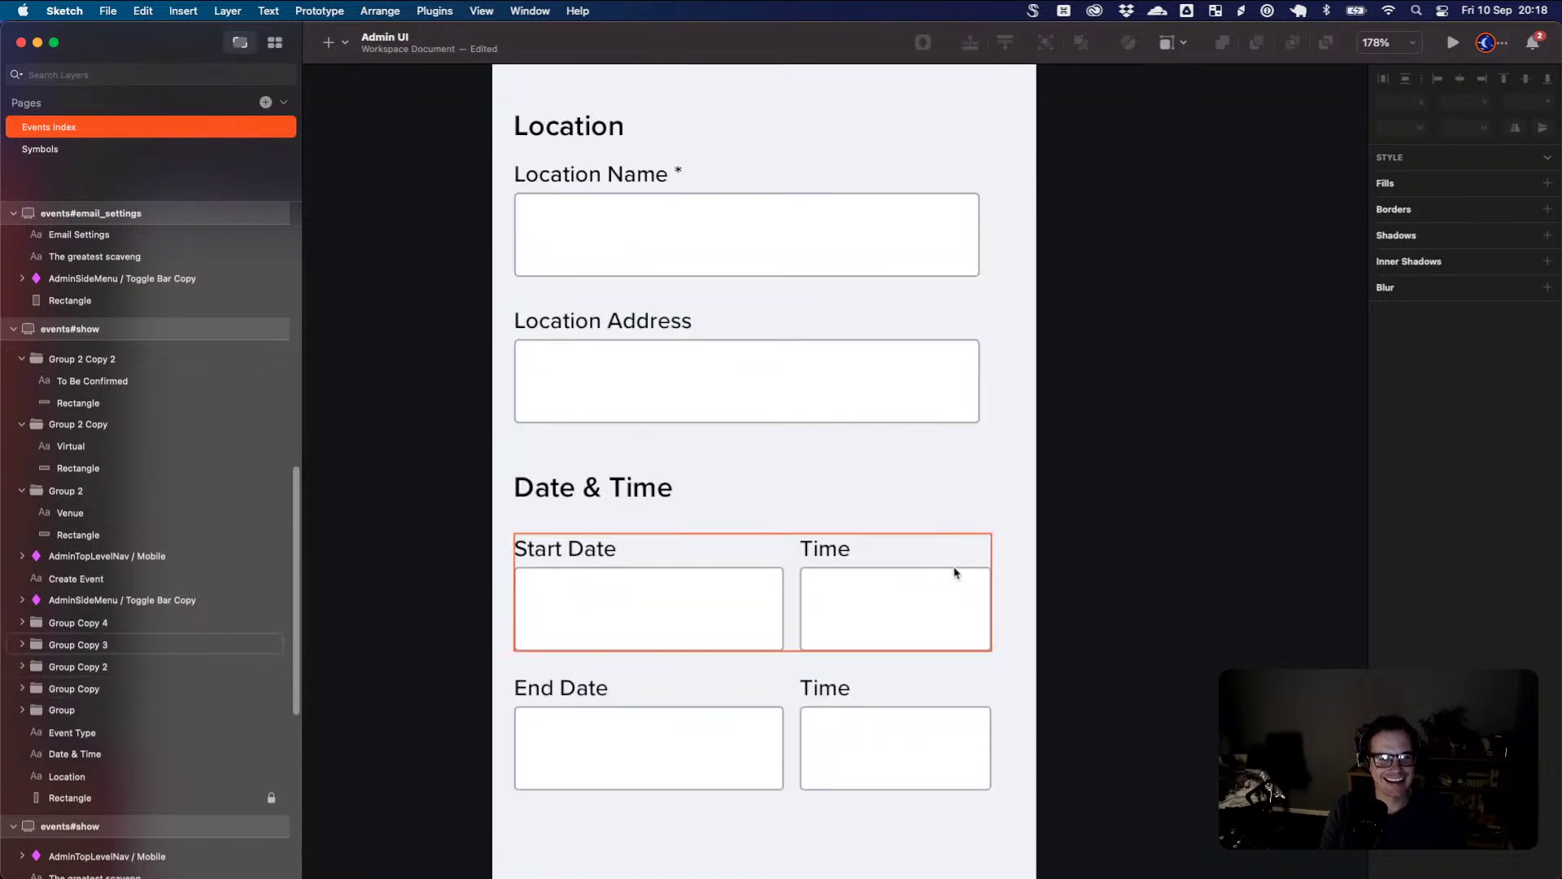
scroll(955, 572, up, 4)
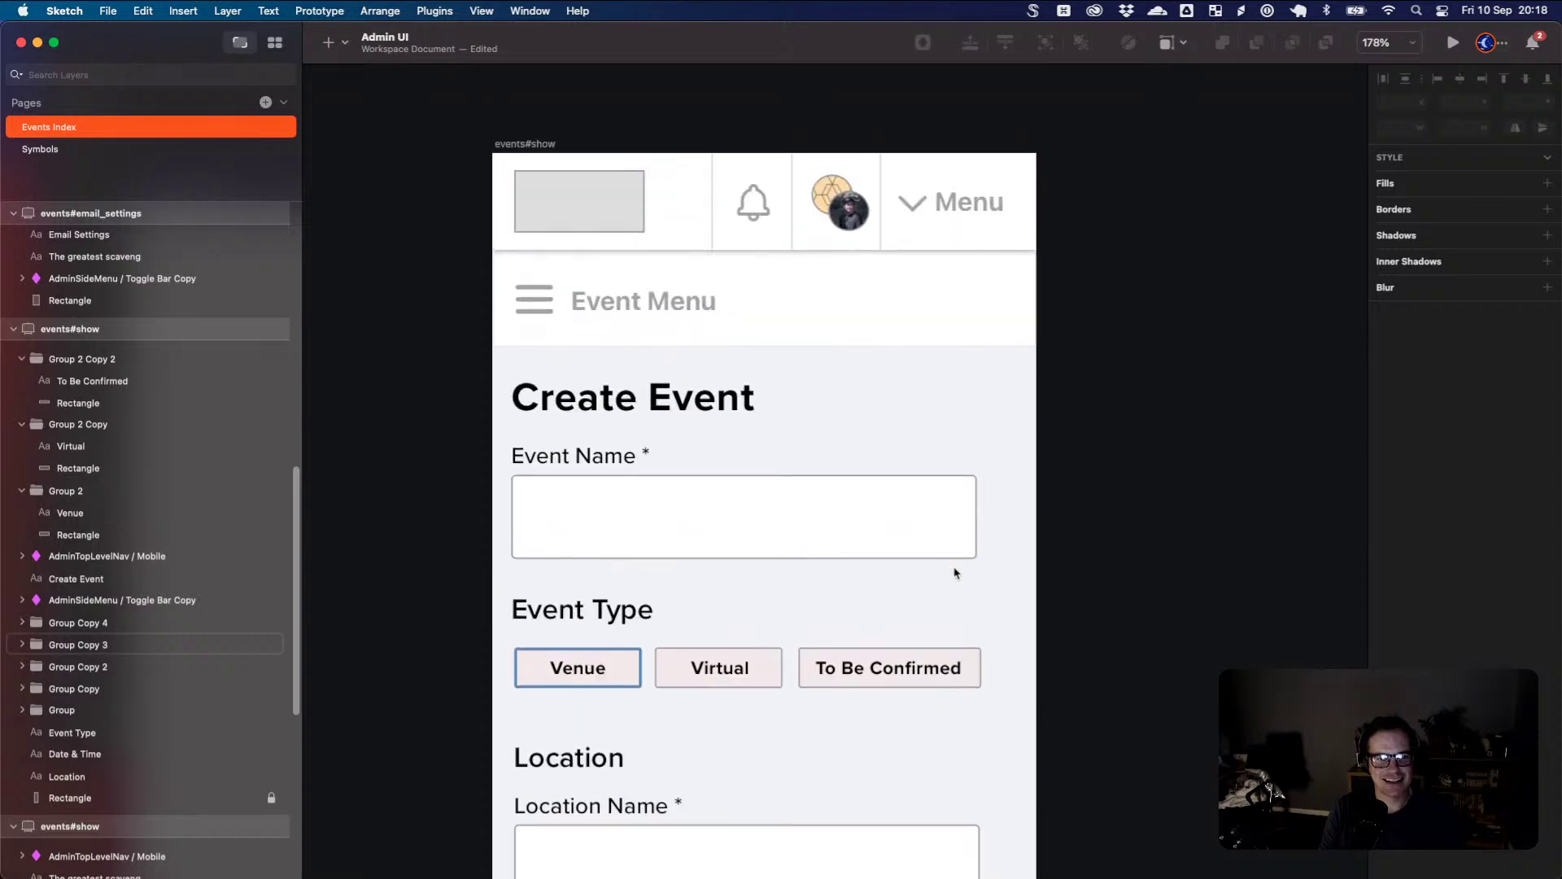
scroll(955, 573, down, 5)
scroll(955, 573, down, 2)
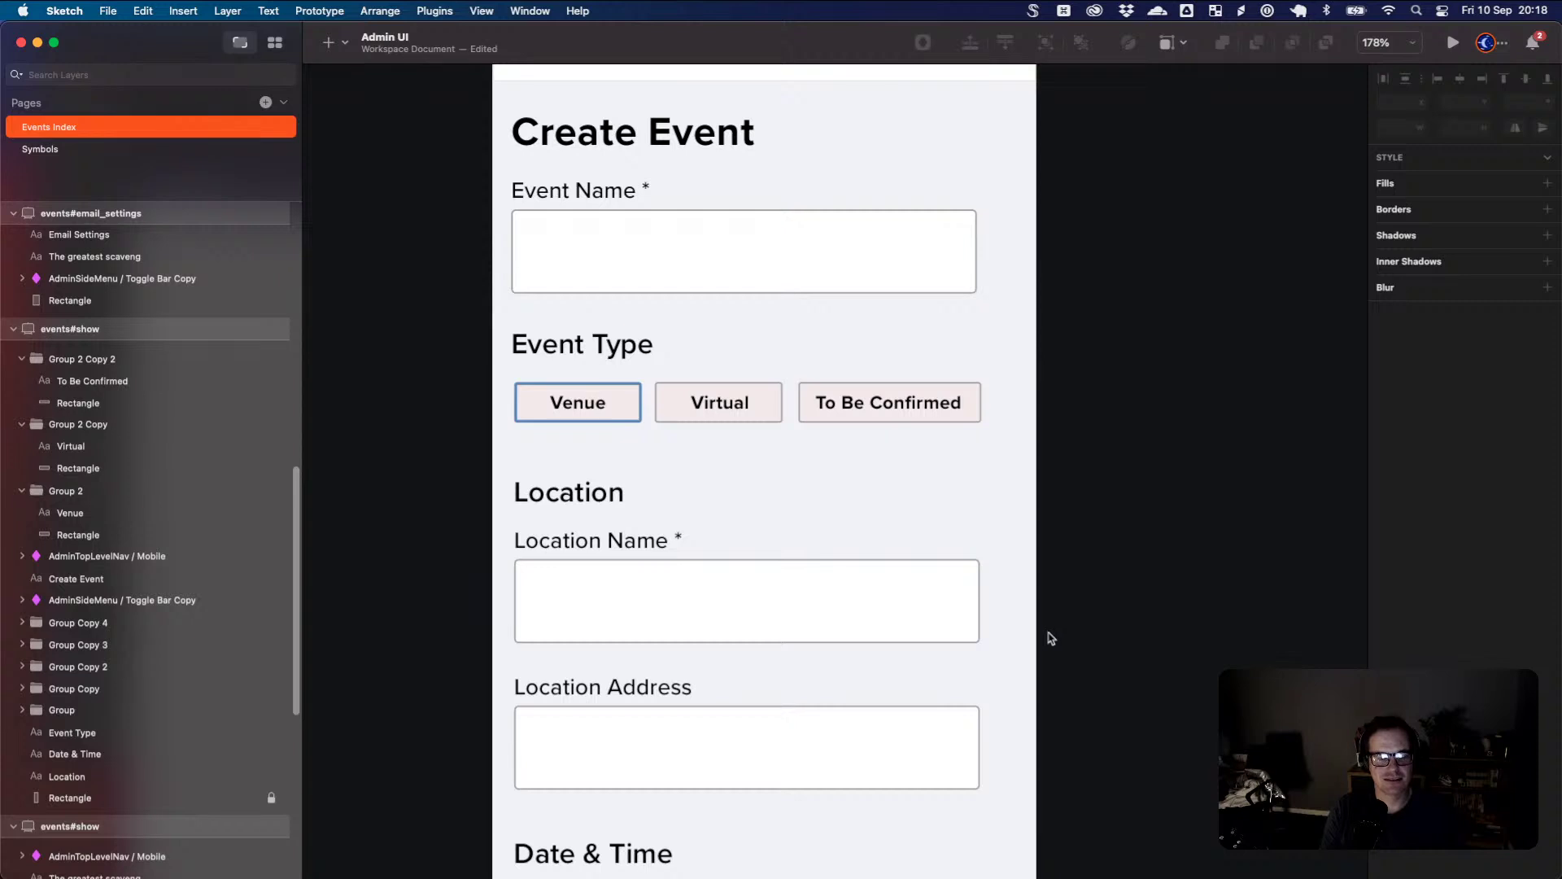
scroll(992, 523, down, 2)
scroll(992, 522, down, 10)
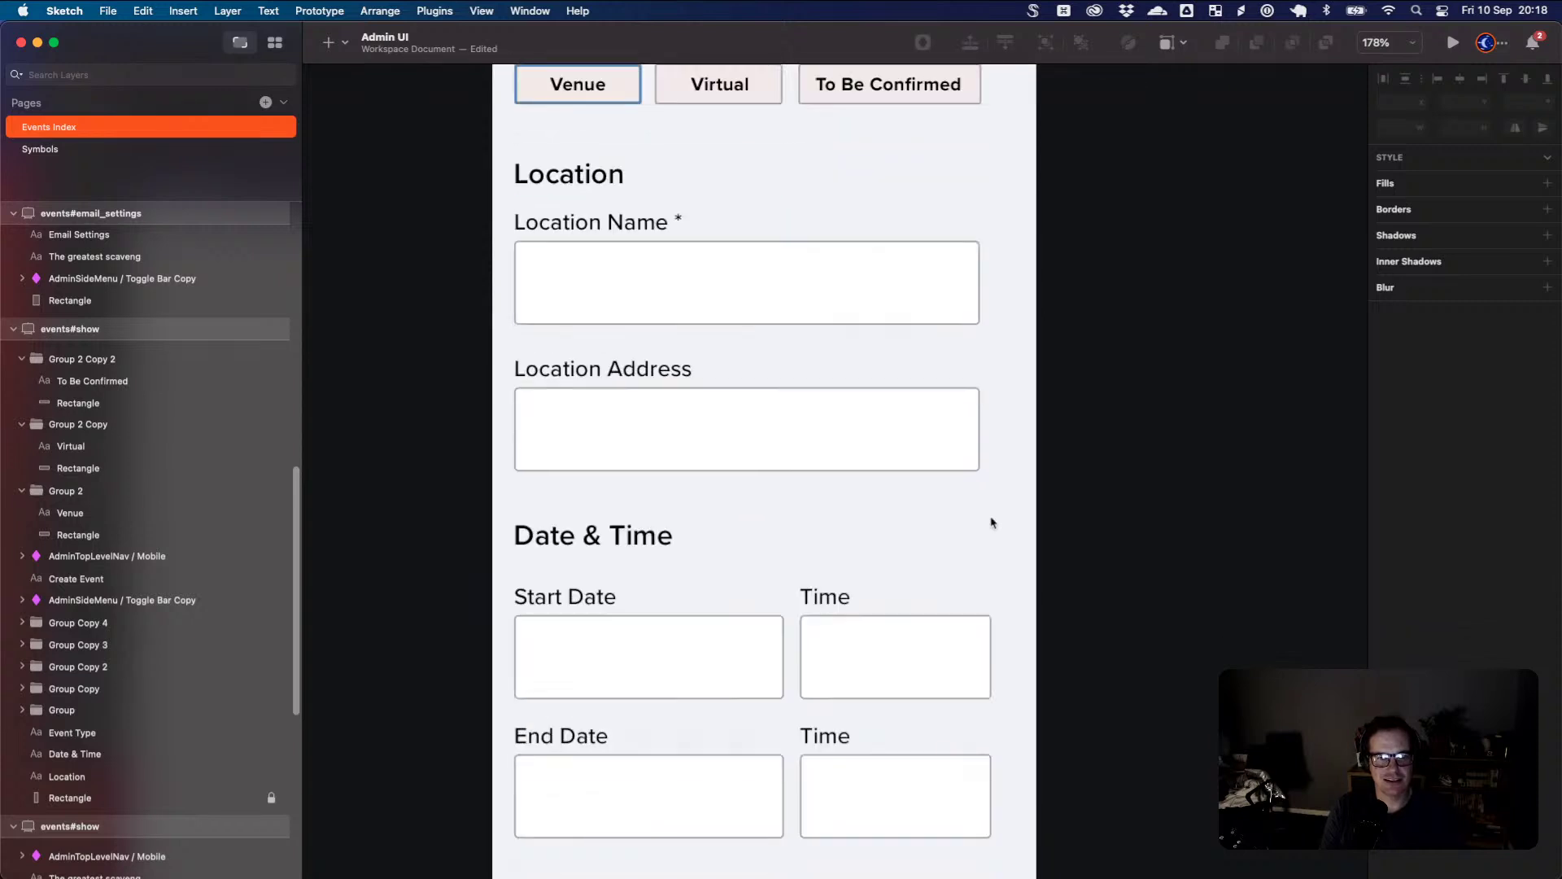
scroll(992, 523, down, 1)
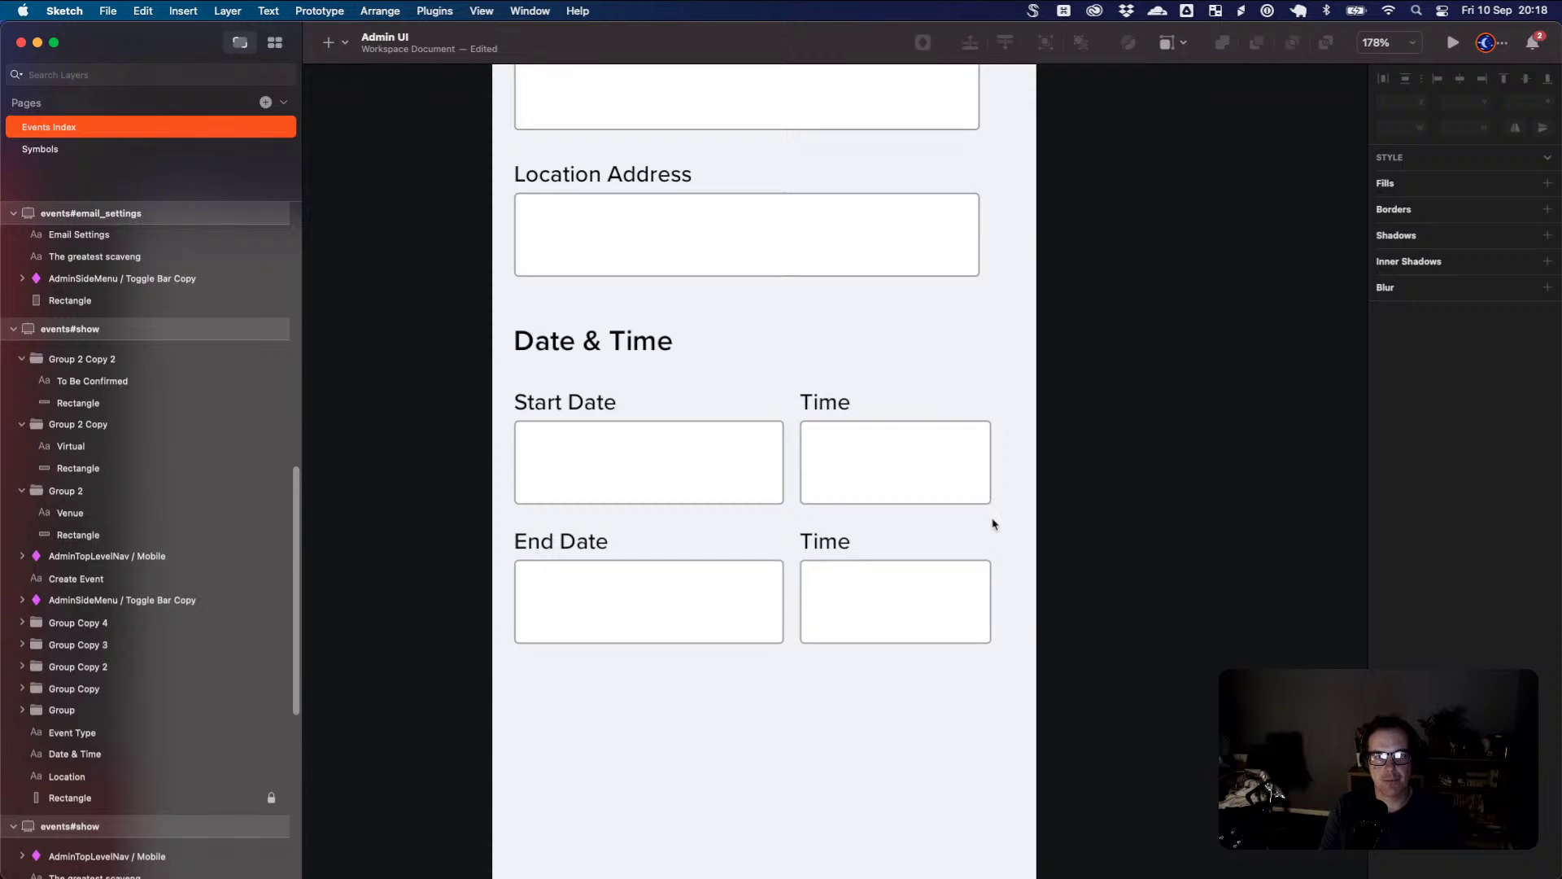
scroll(992, 523, up, 15)
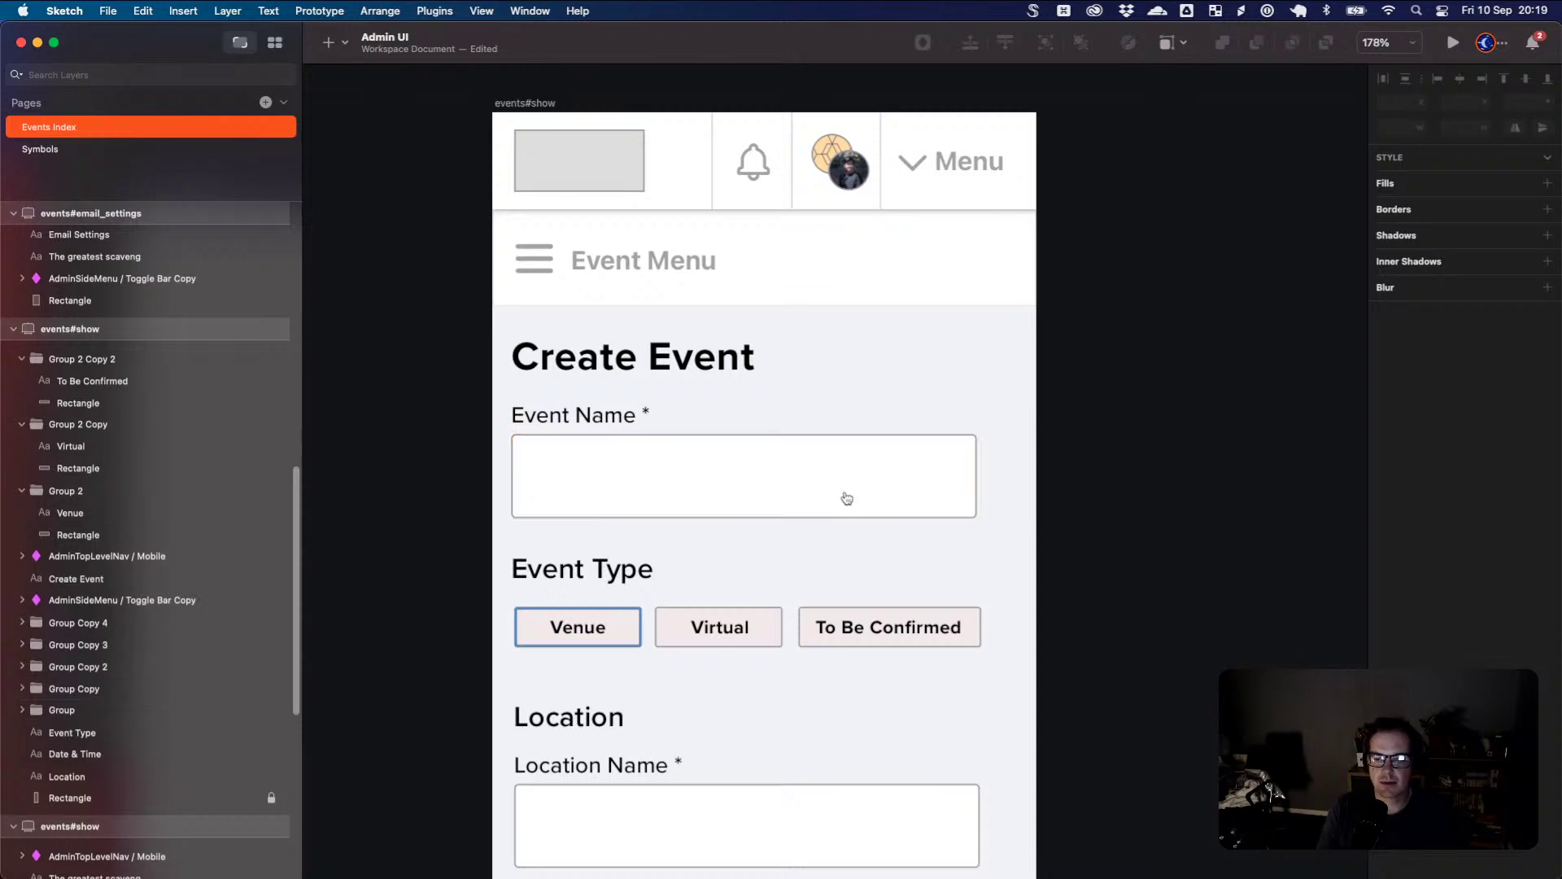
key(super+Tab)
- Go to the Eventbrite events list, discarding the unsaved create-event page
scroll(743, 317, up, 7)
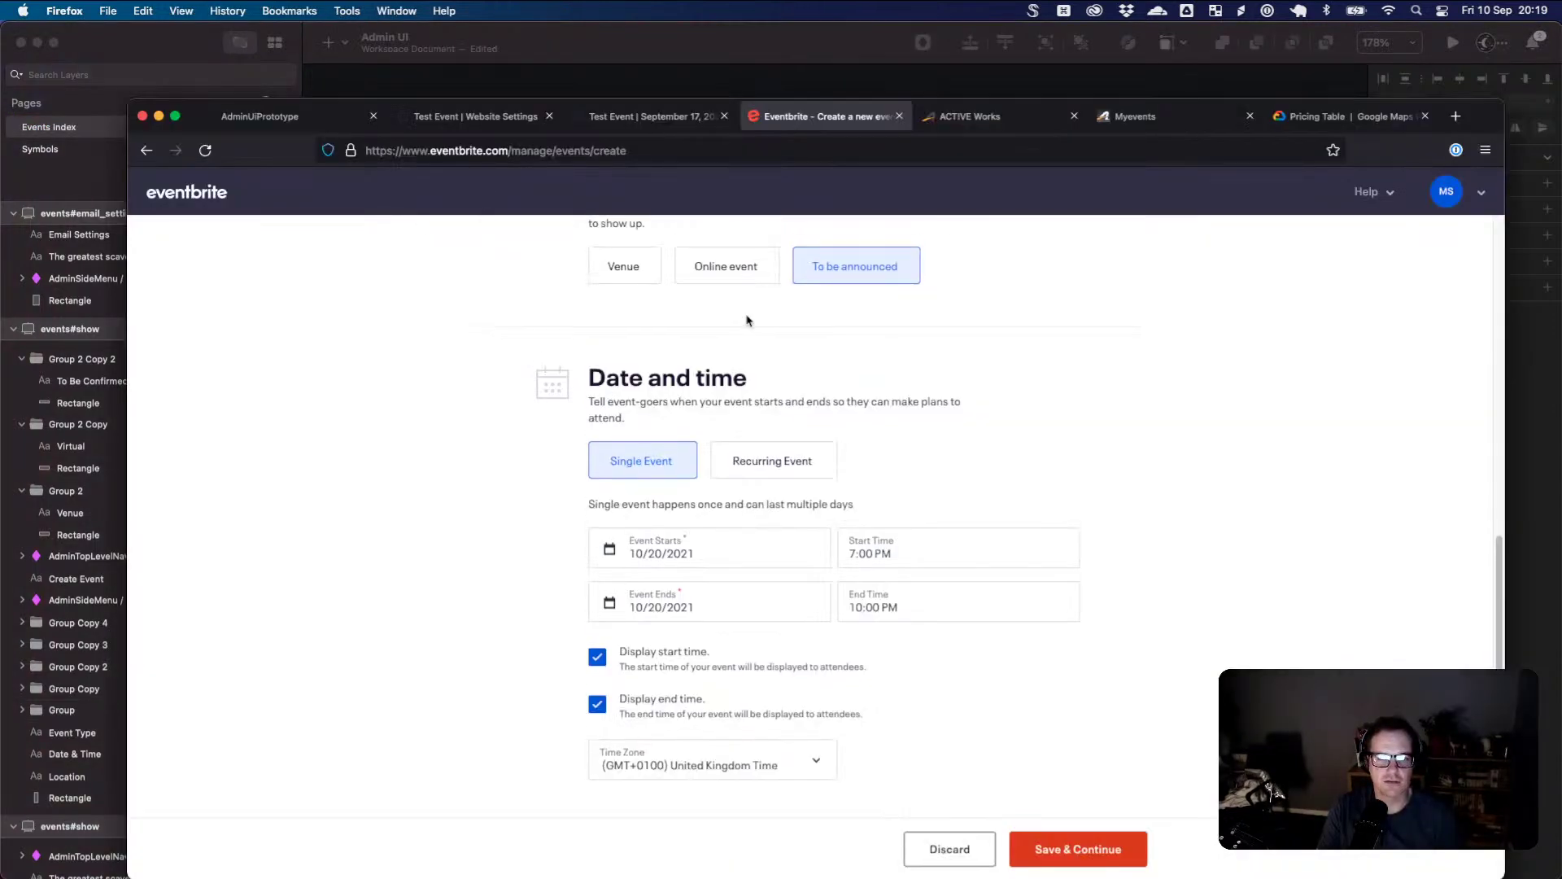
mouse_move(1434, 199)
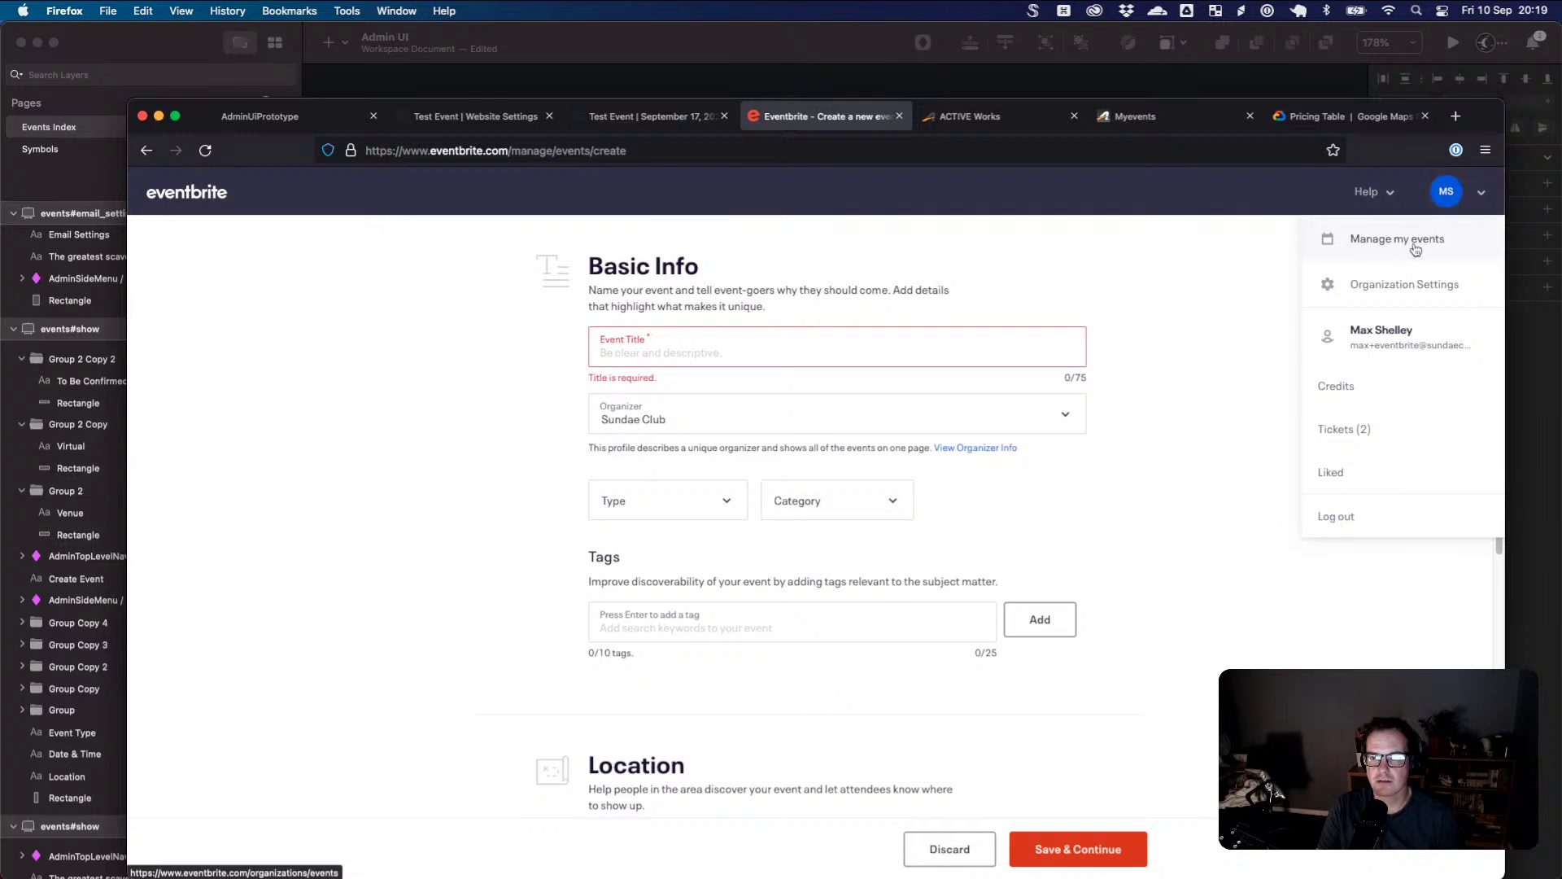
click(1387, 239)
click(918, 556)
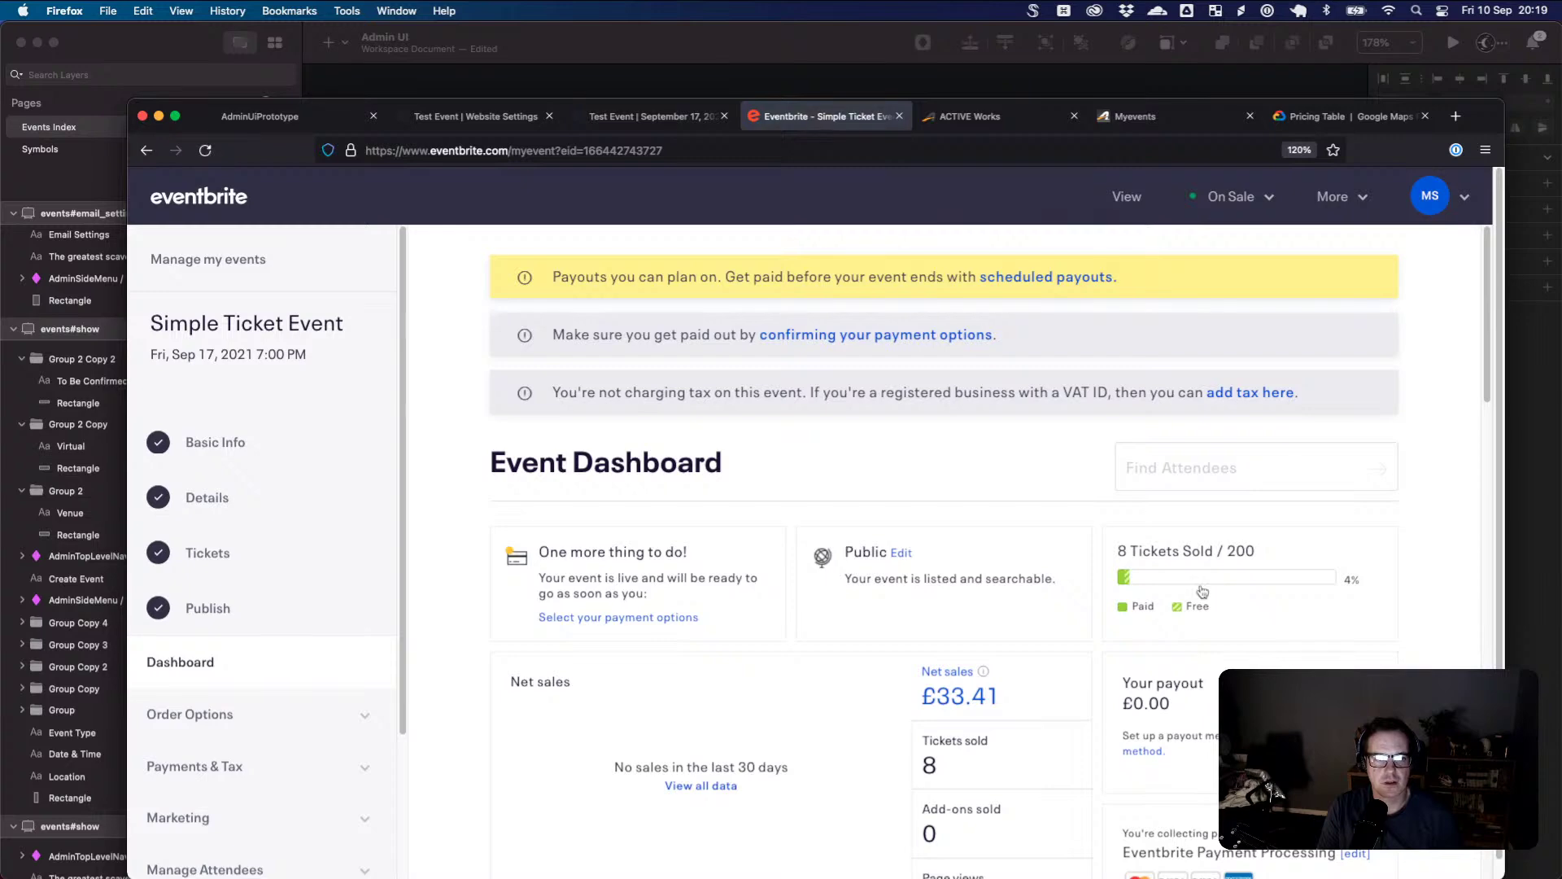
- Briefly review the Sketch artboards before returning to the Eventbrite dashboard
key(super+Tab)
scroll(818, 529, down, 10)
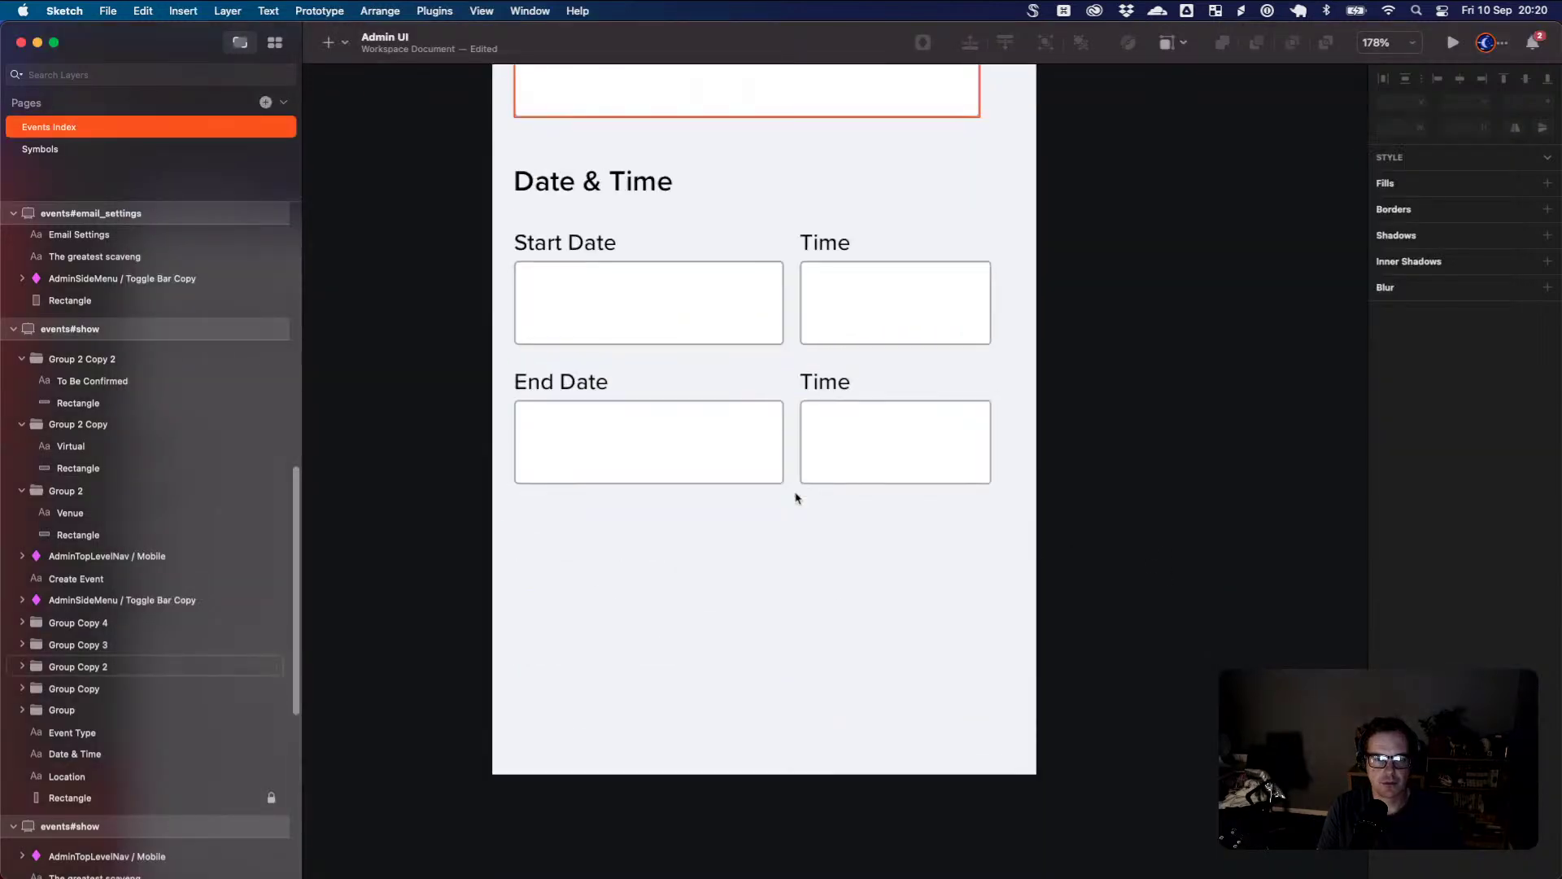
scroll(797, 497, left, 10)
scroll(798, 496, up, 10)
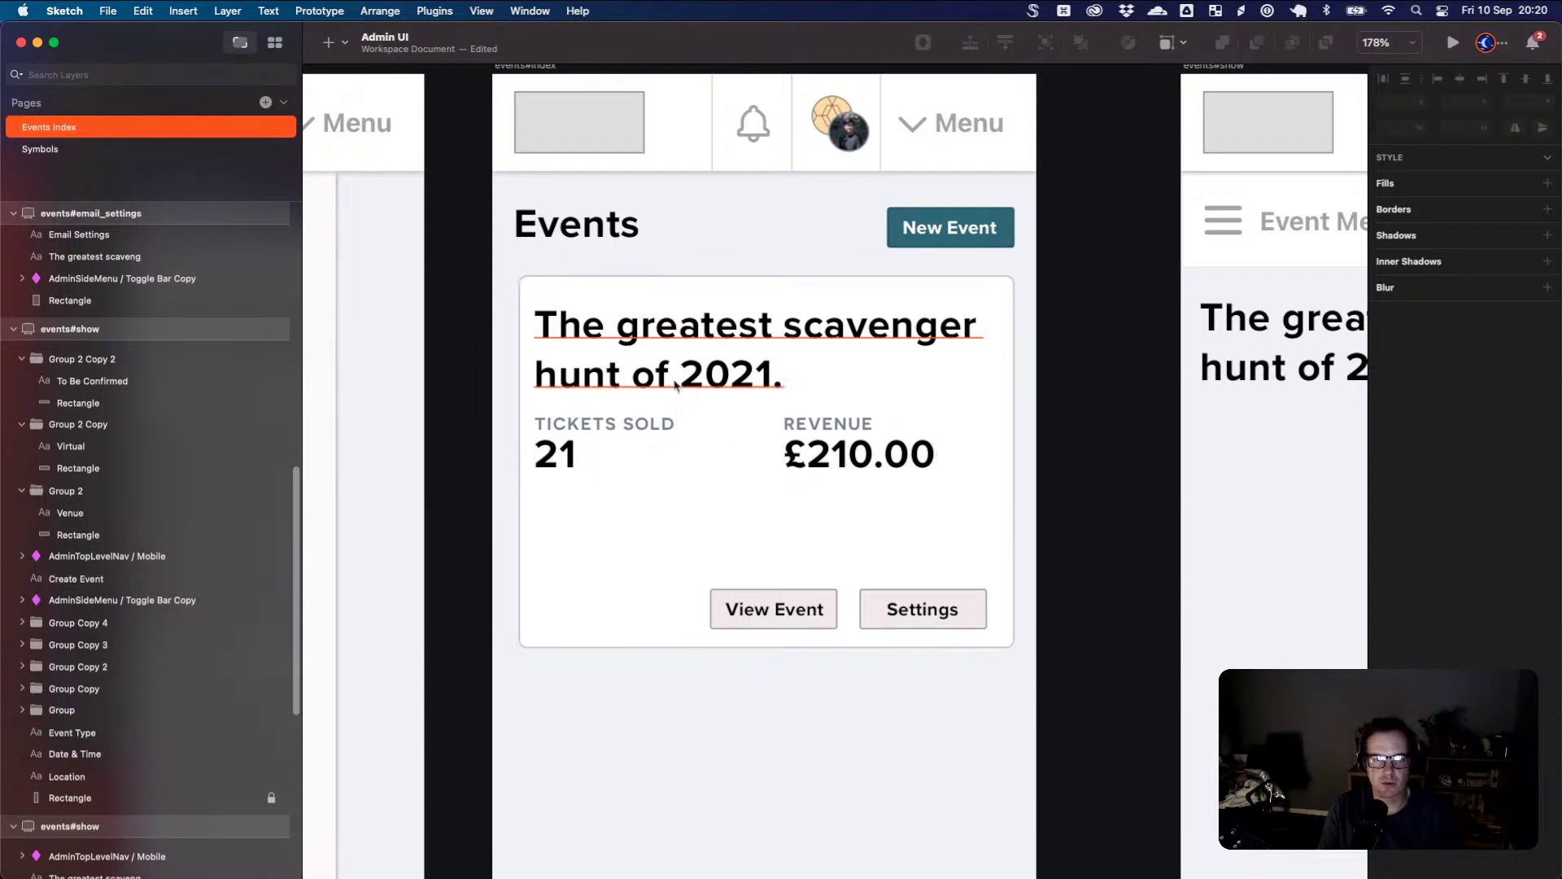
key(super+Tab)
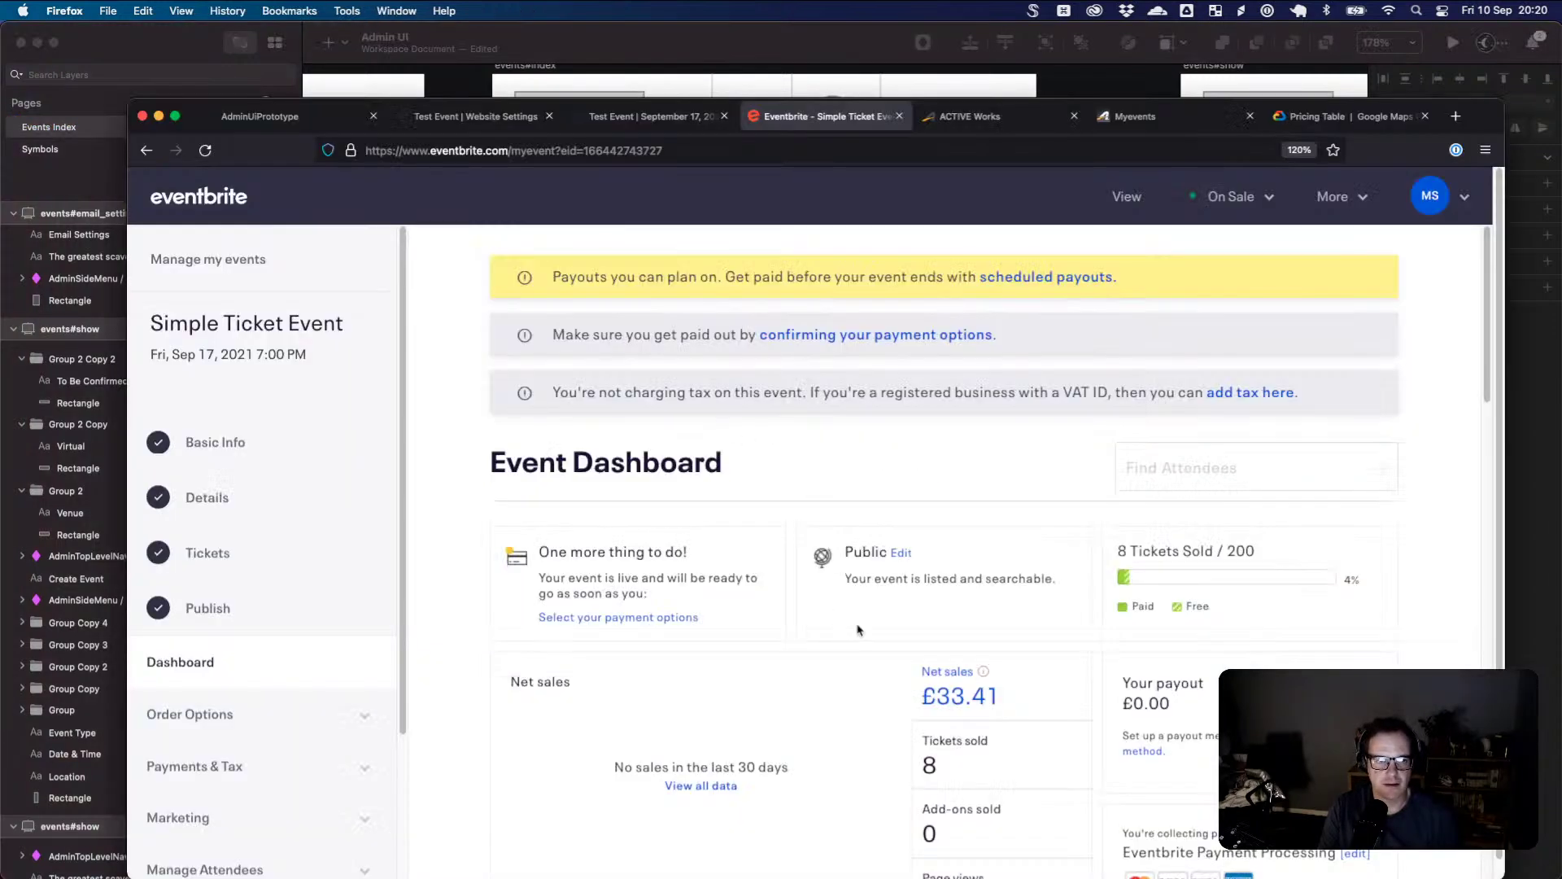
- Scroll through Simple Ticket Event's sales, ticket types, orders and links, then back up
scroll(855, 627, down, 1)
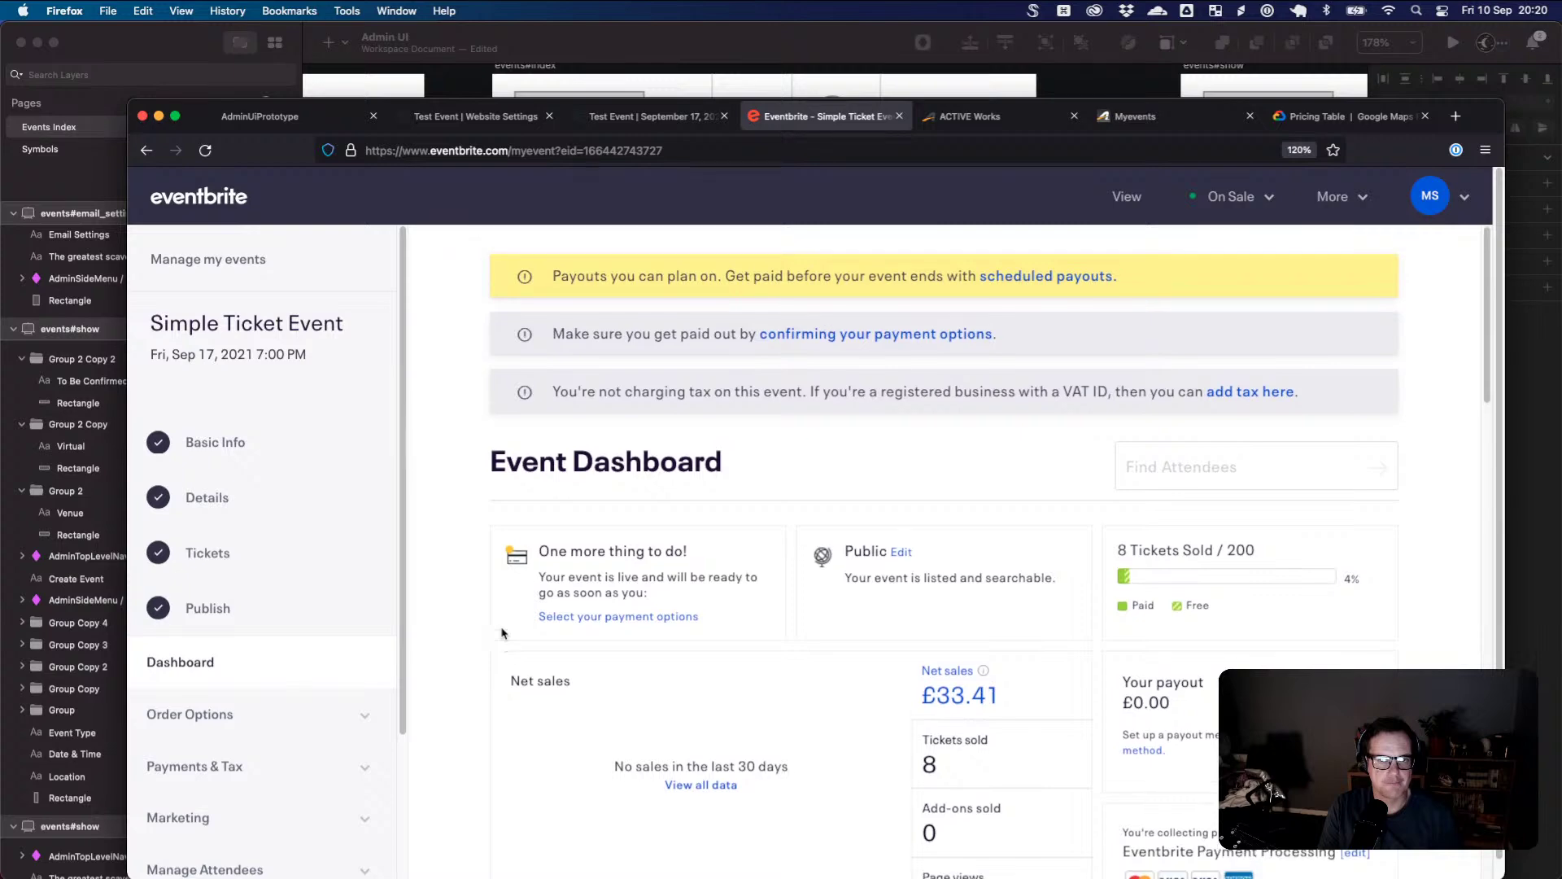
scroll(540, 628, down, 8)
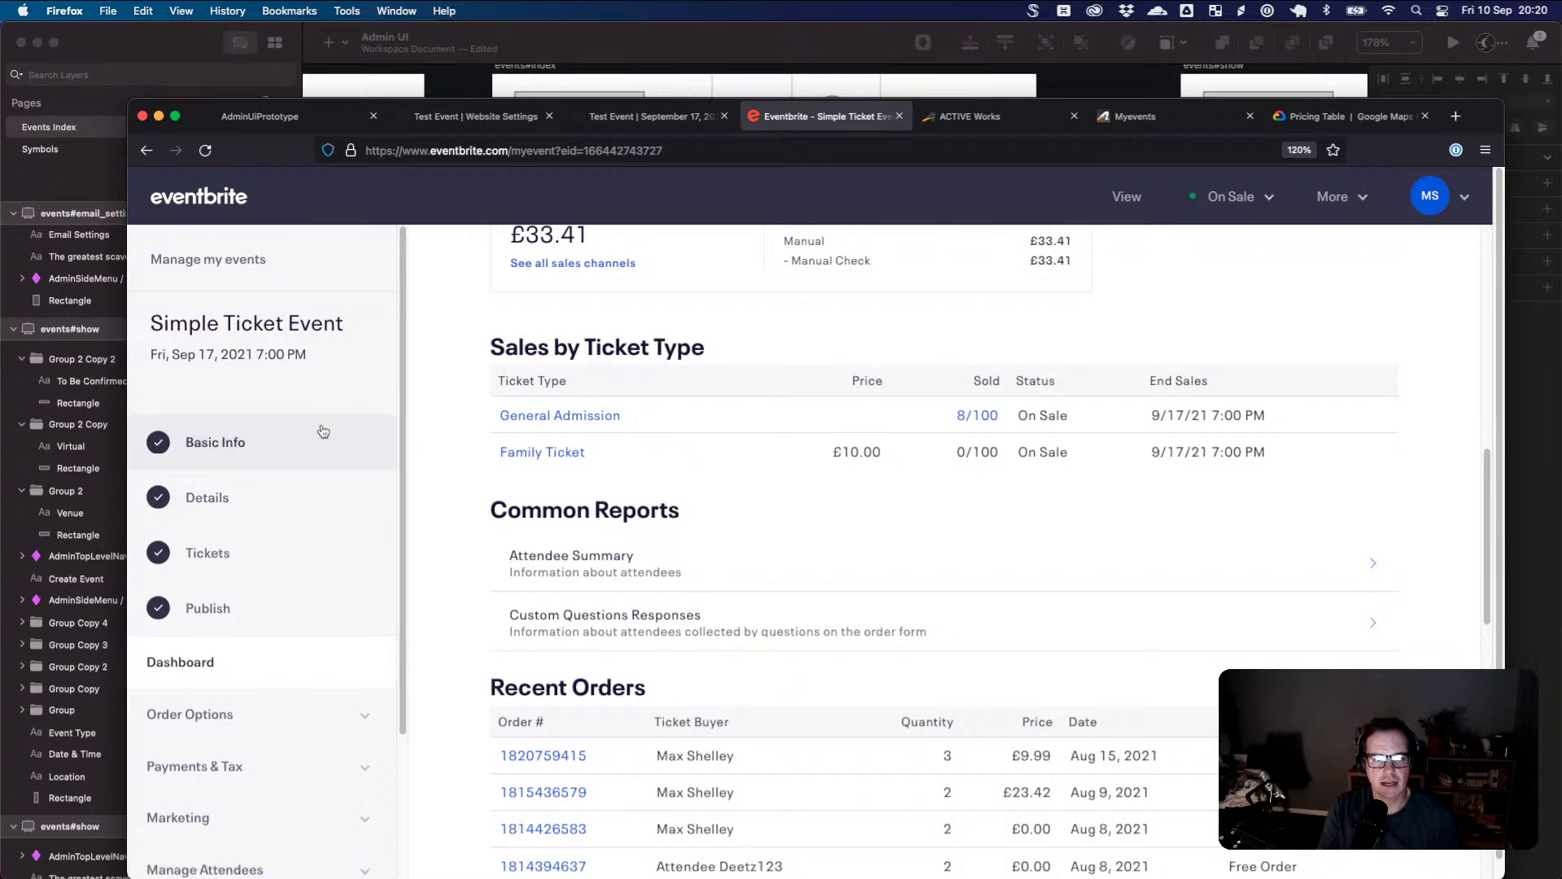
scroll(444, 393, up, 2)
scroll(446, 398, down, 8)
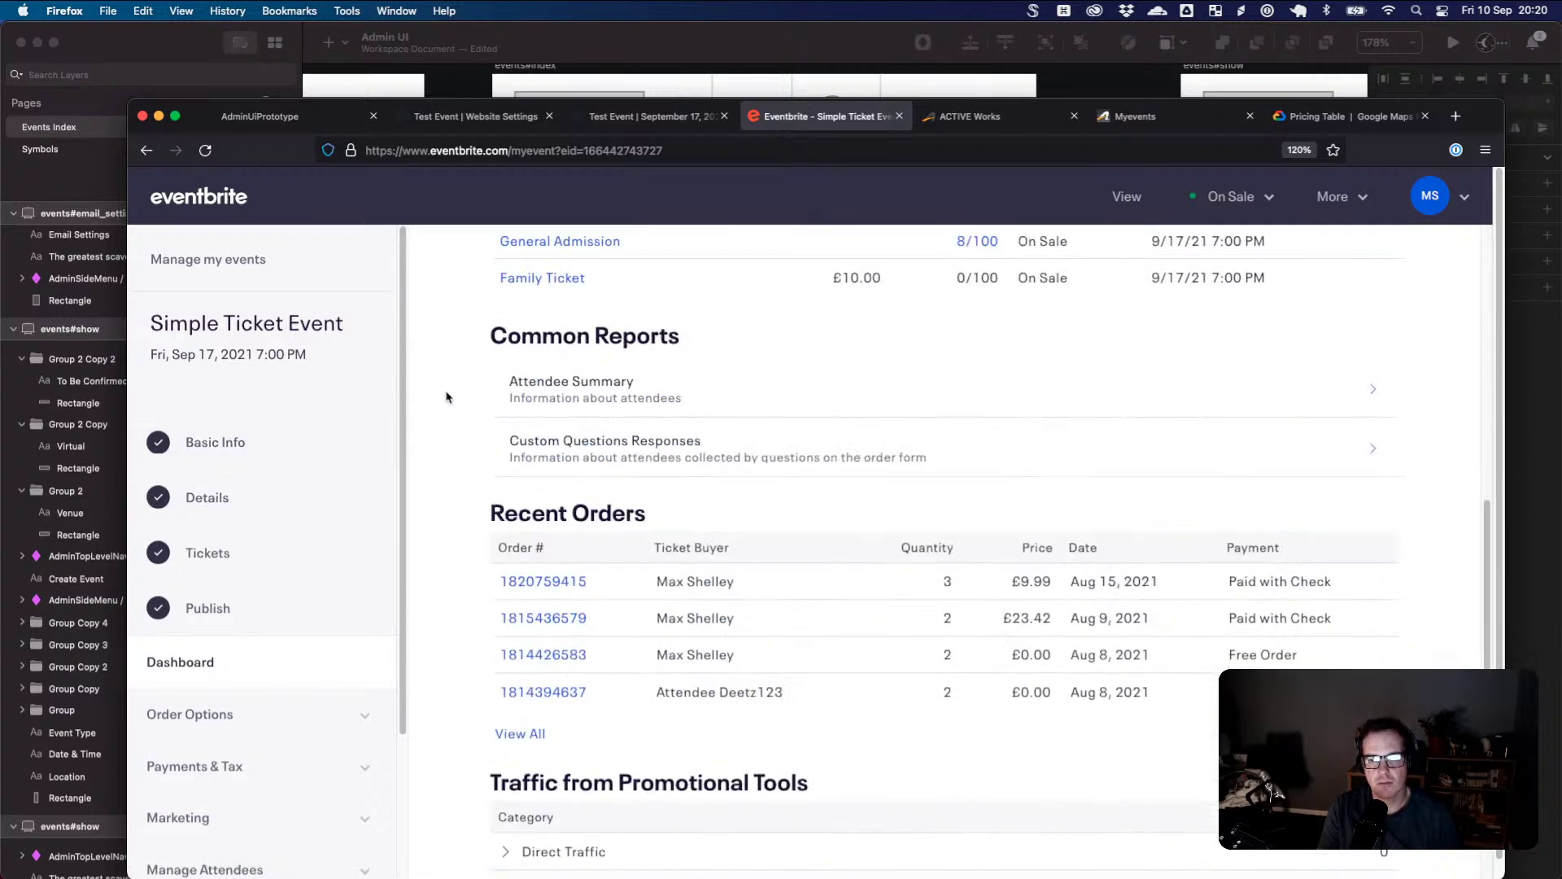
scroll(446, 397, up, 12)
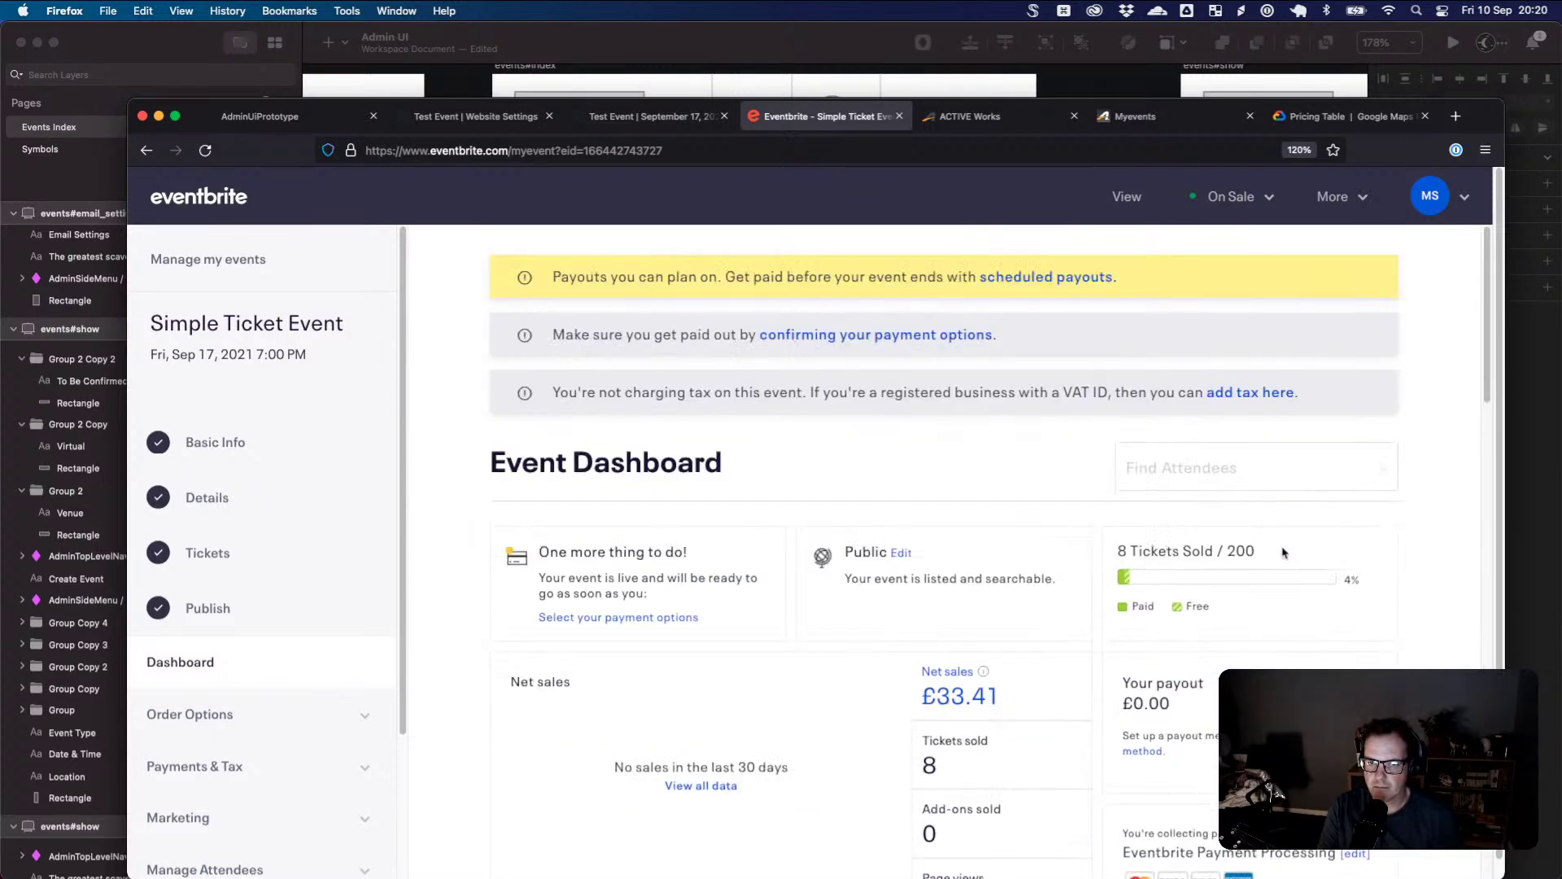
scroll(1286, 555, down, 4)
scroll(1294, 558, down, 5)
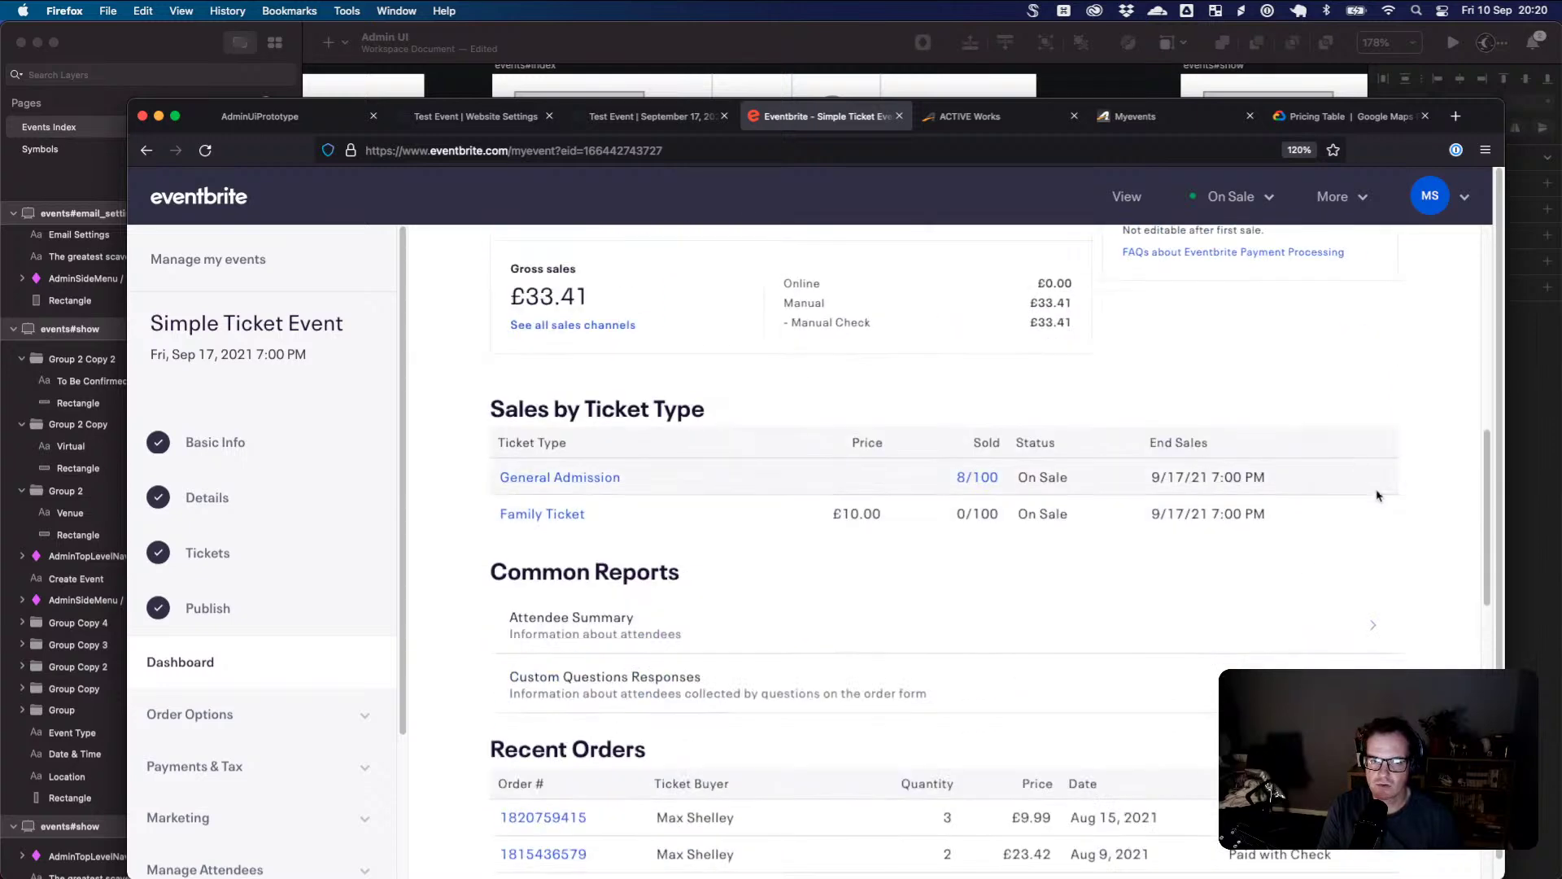
scroll(1371, 570, down, 1)
scroll(1376, 732, down, 1)
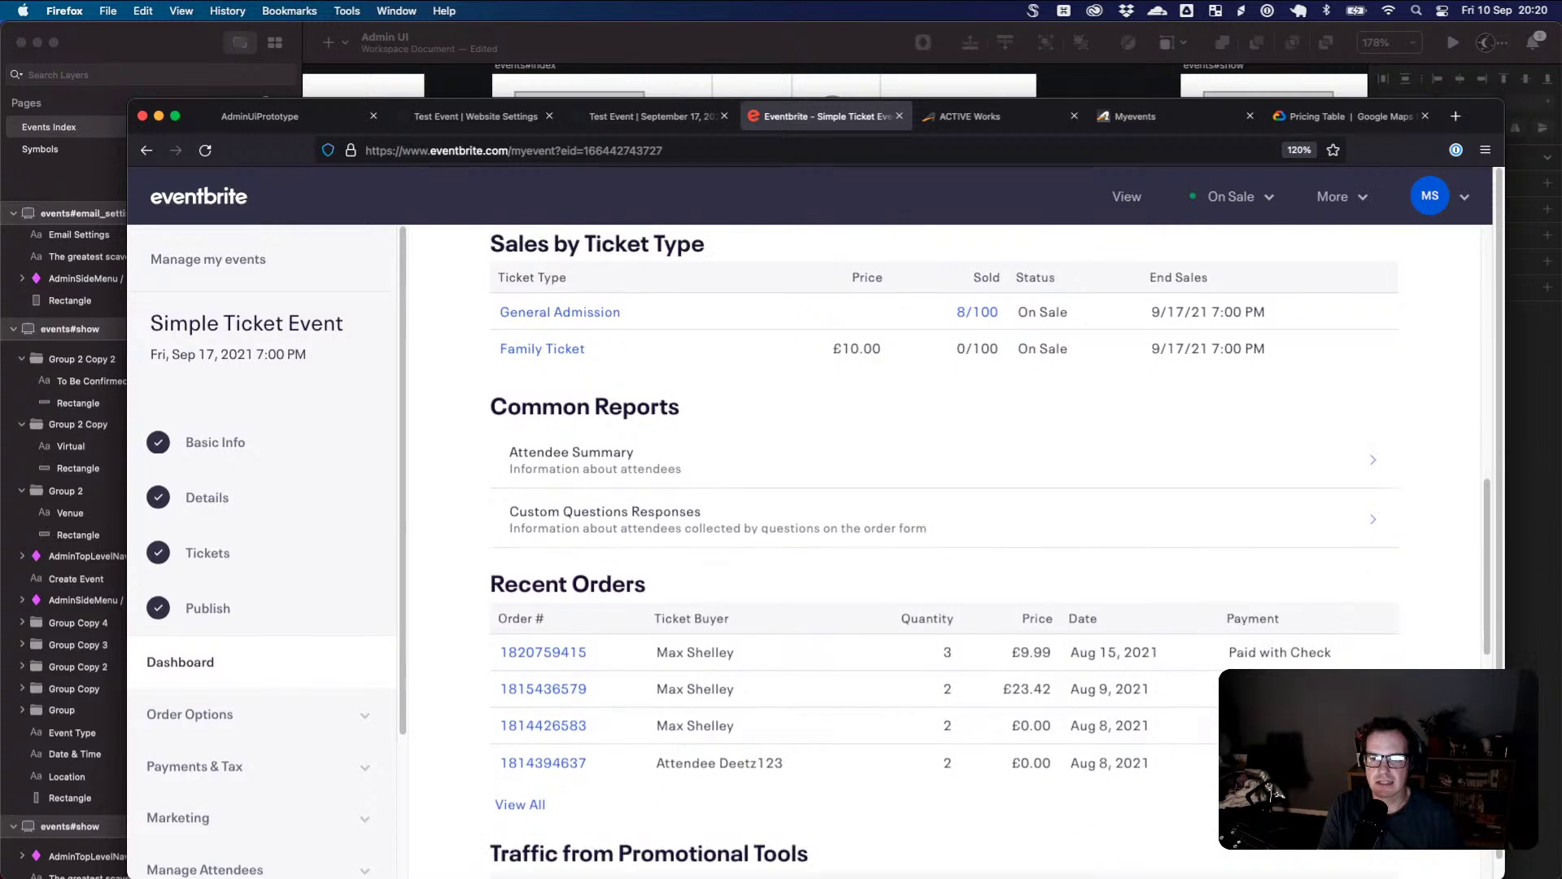
scroll(1369, 615, down, 1)
scroll(1131, 420, down, 8)
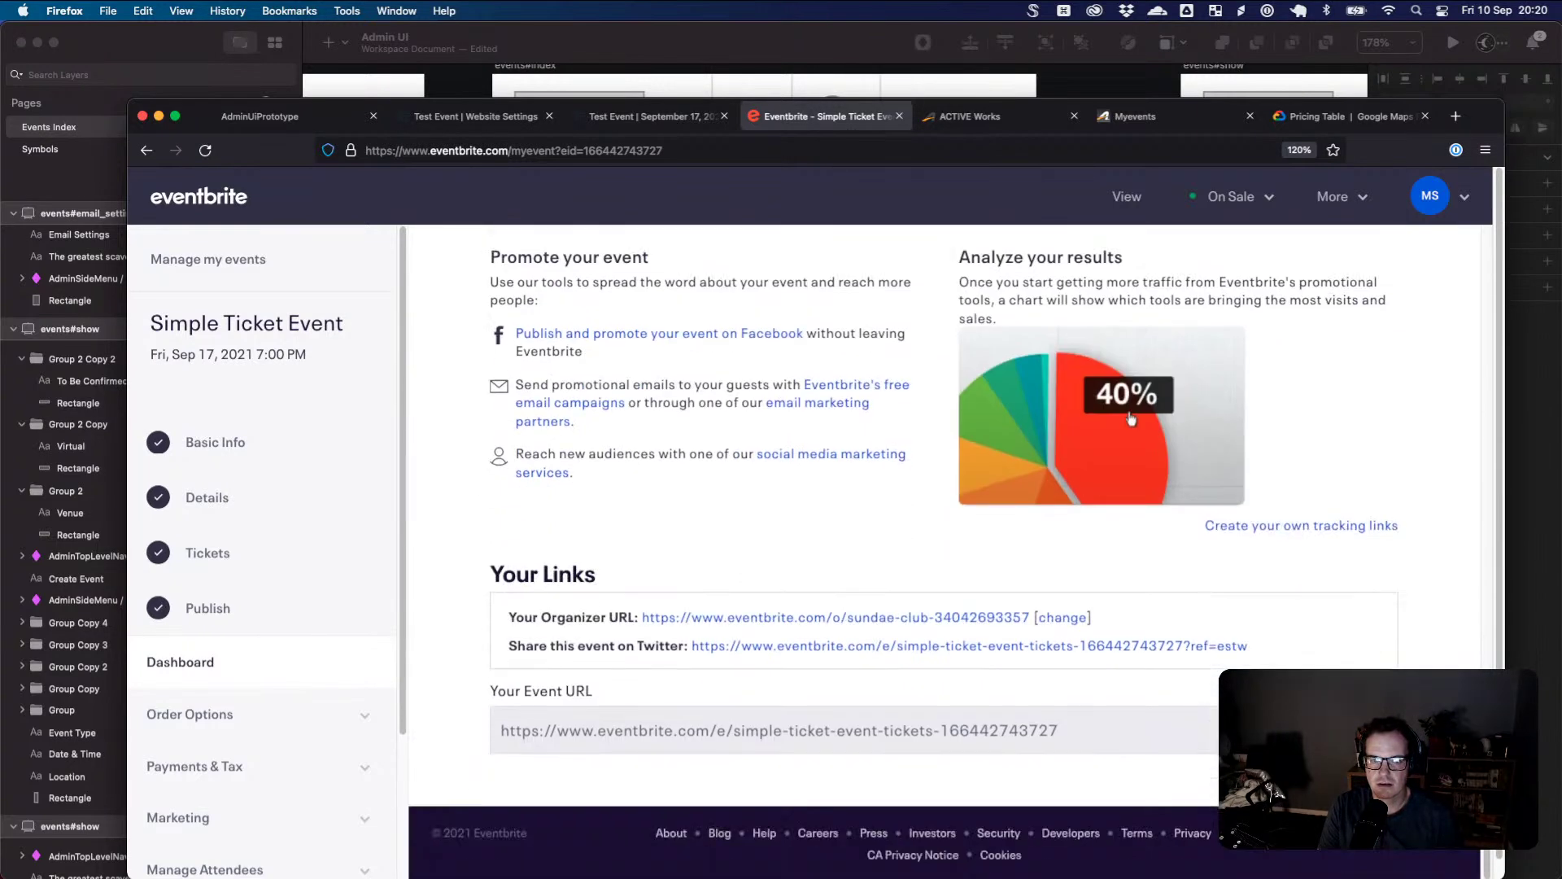
scroll(1333, 664, up, 12)
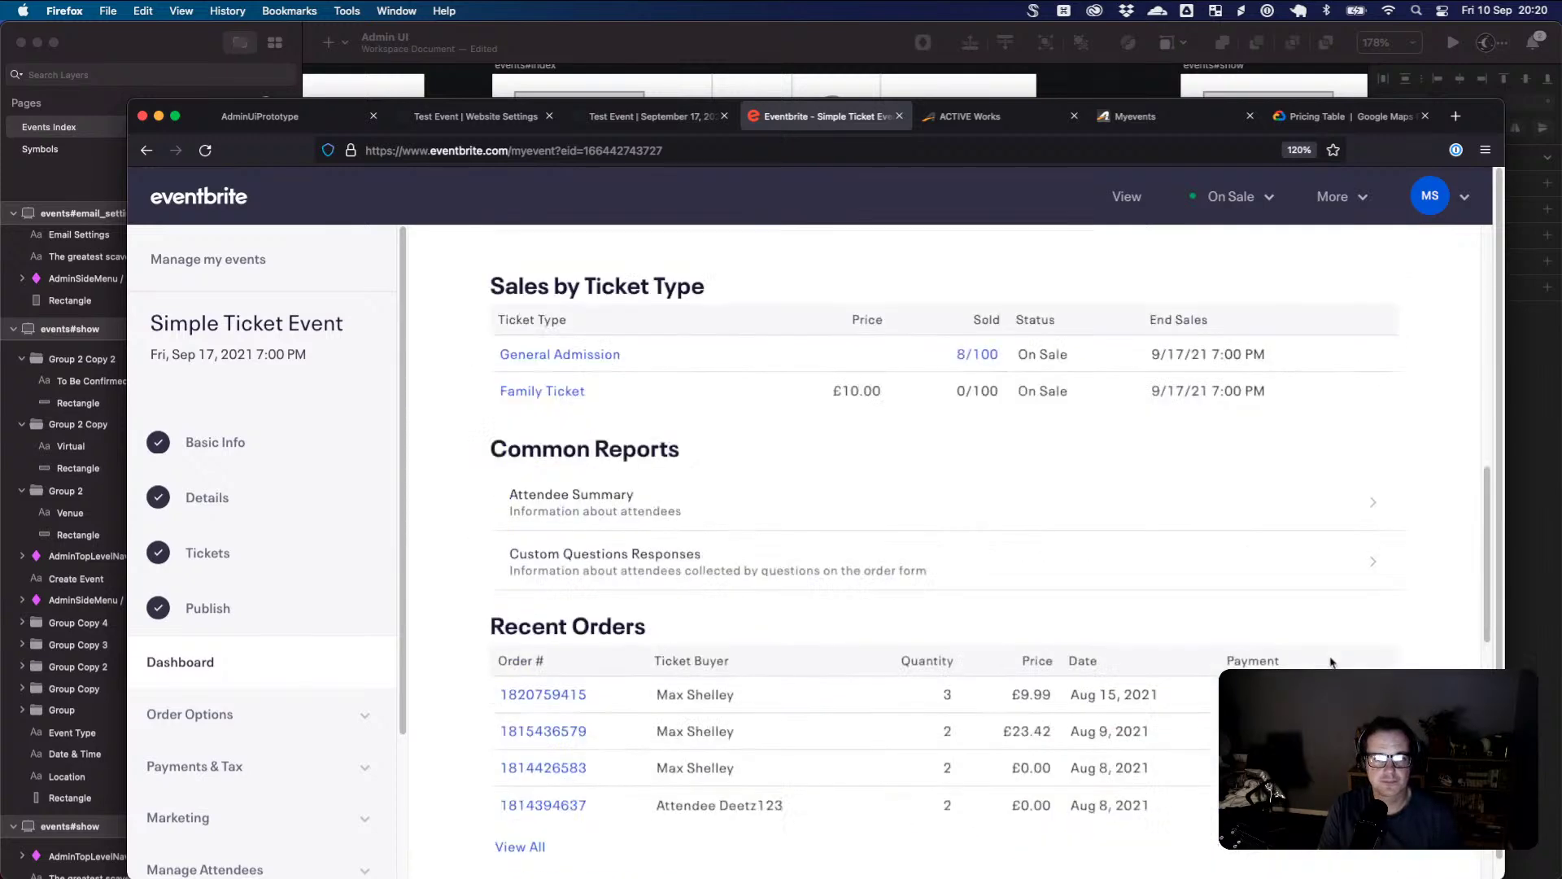
scroll(1332, 663, up, 4)
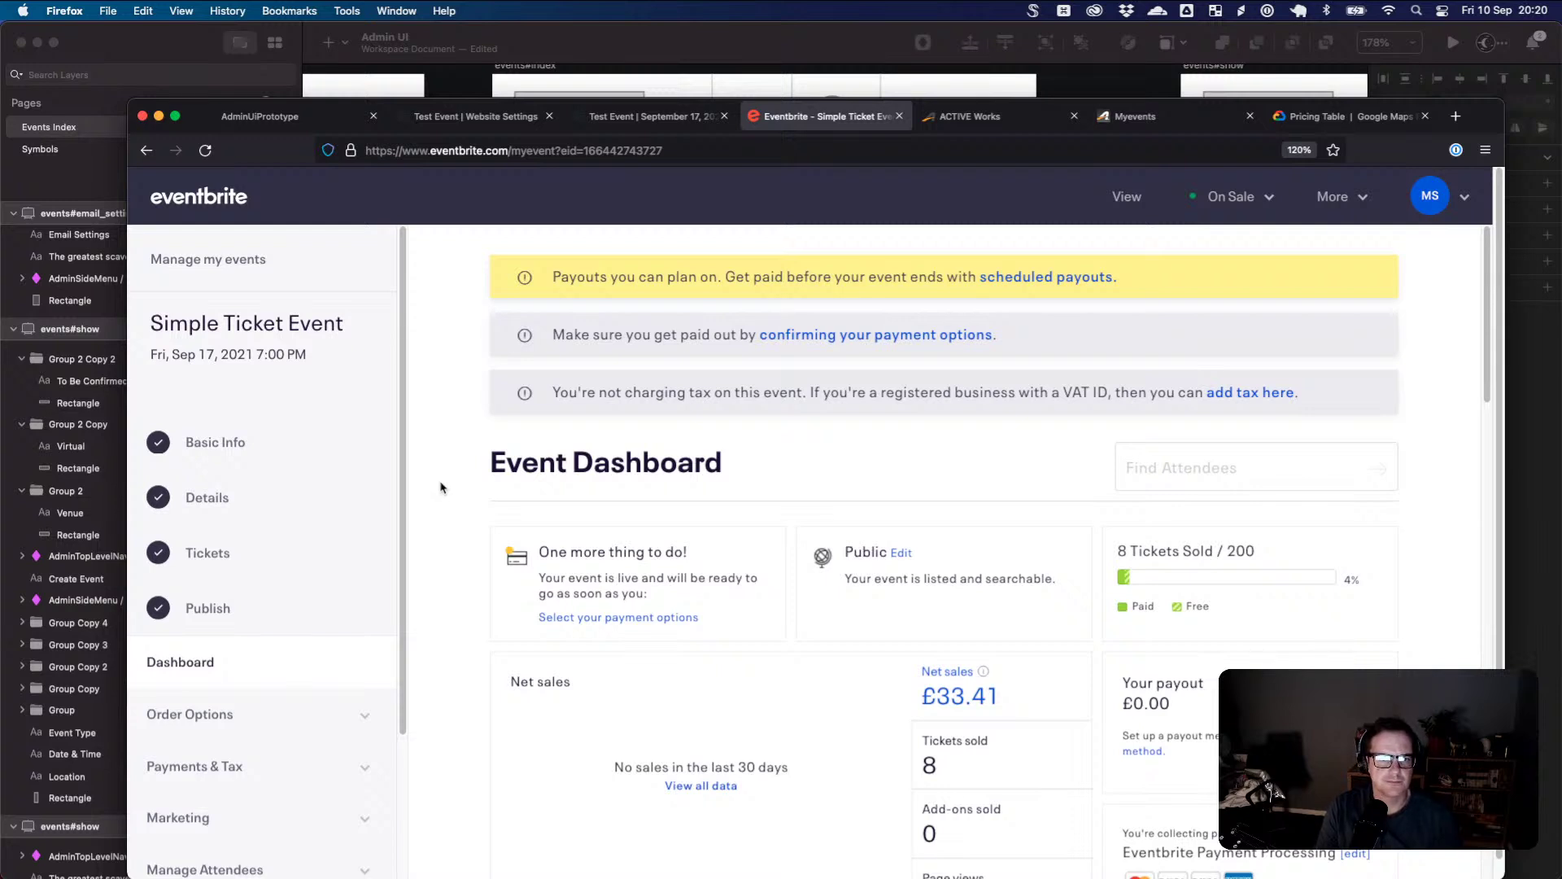
- Scroll through Eventbrite's Details form, view the Tickets step, then switch back to Sketch
click(213, 499)
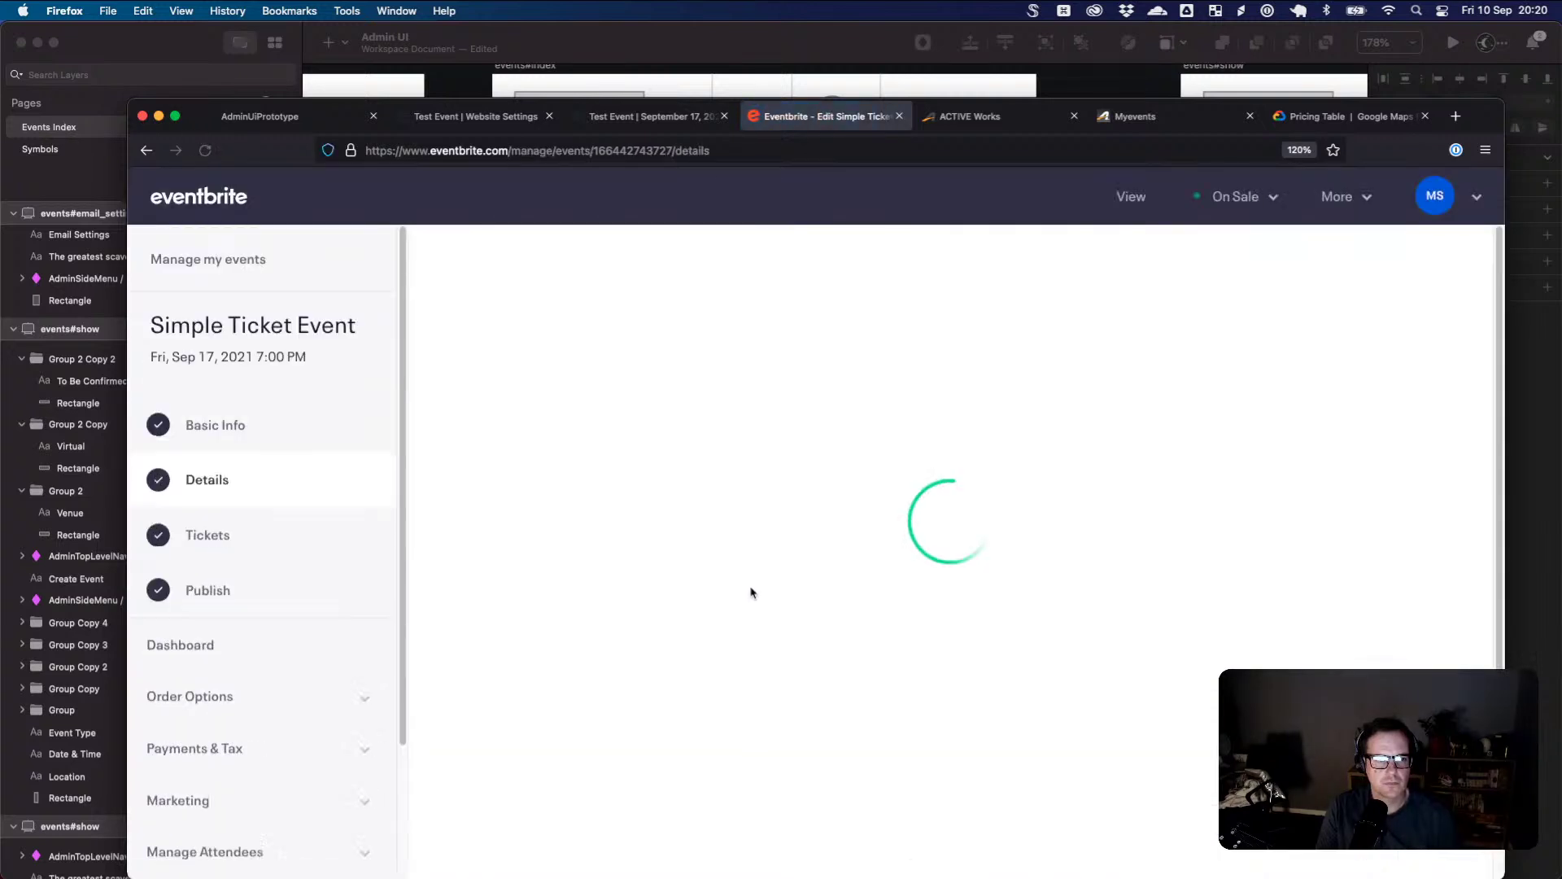
scroll(772, 573, down, 2)
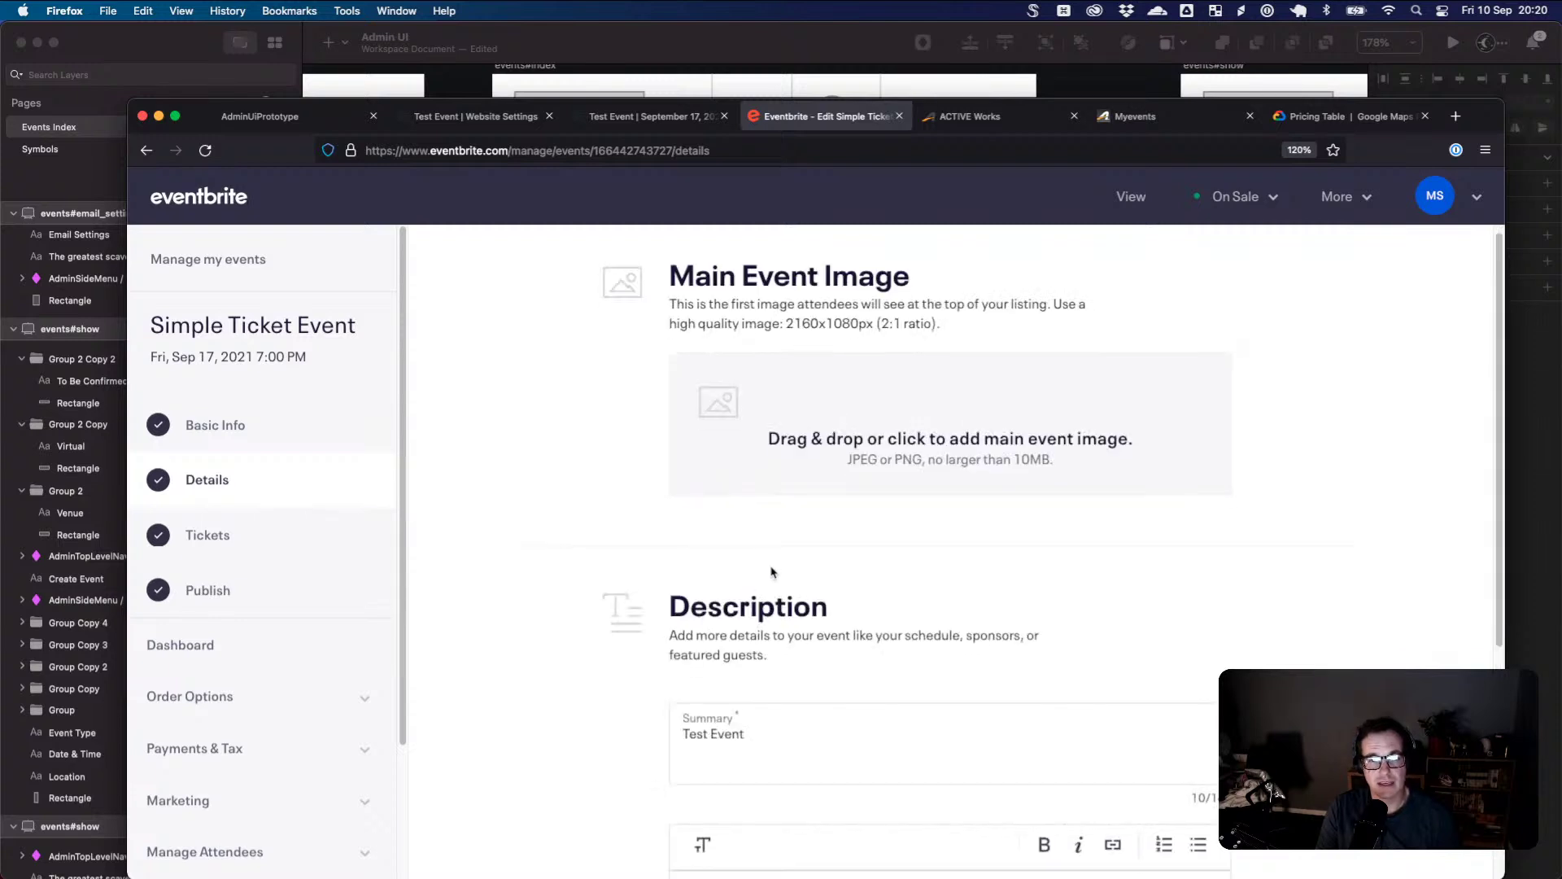
scroll(771, 572, down, 5)
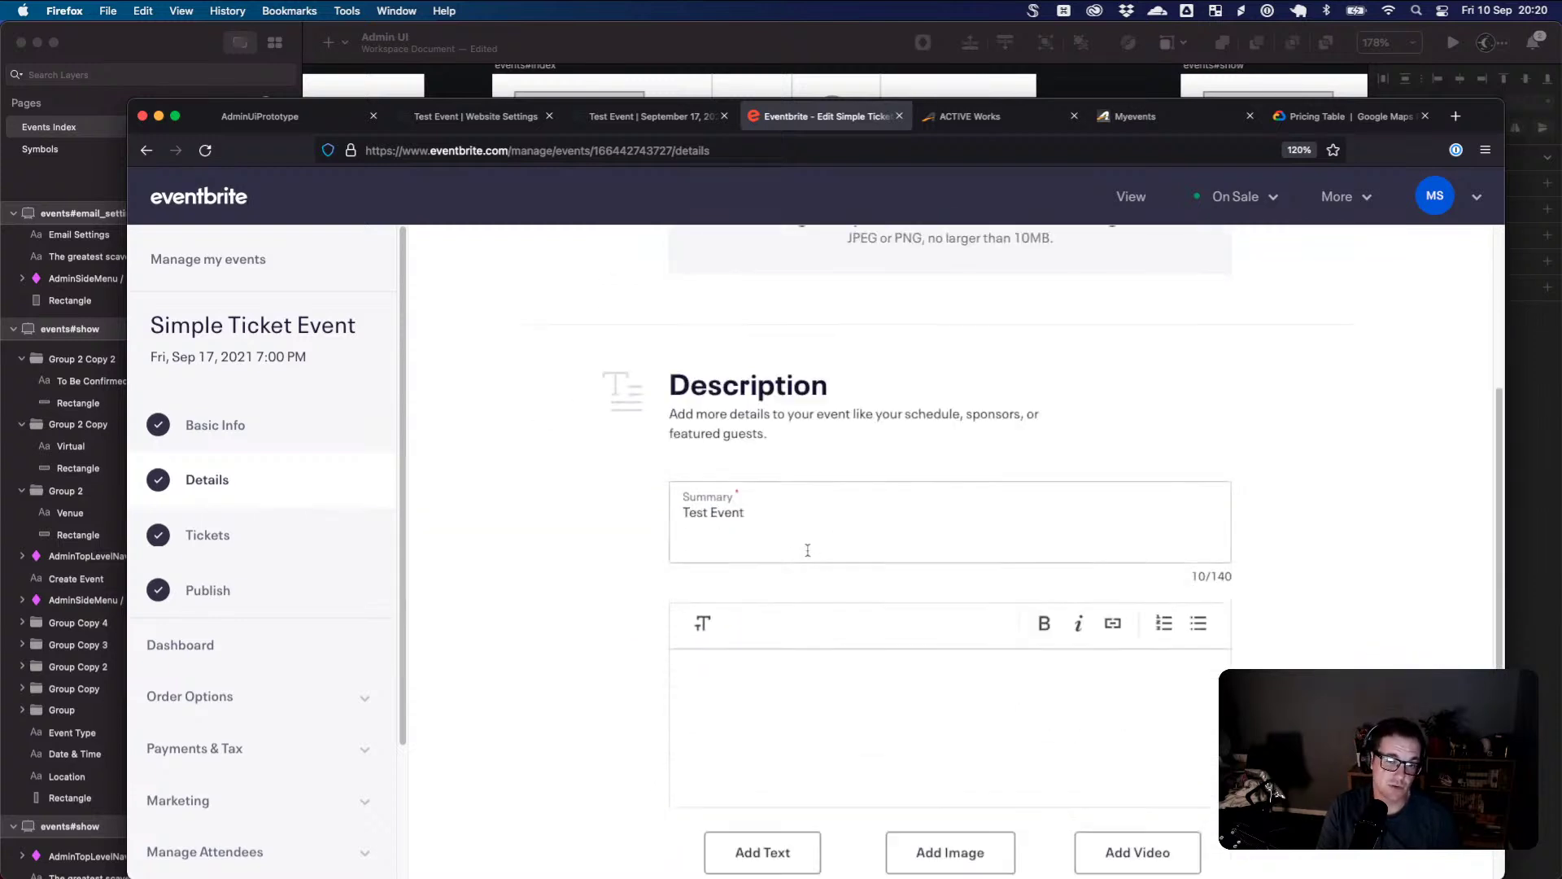
scroll(819, 600, up, 8)
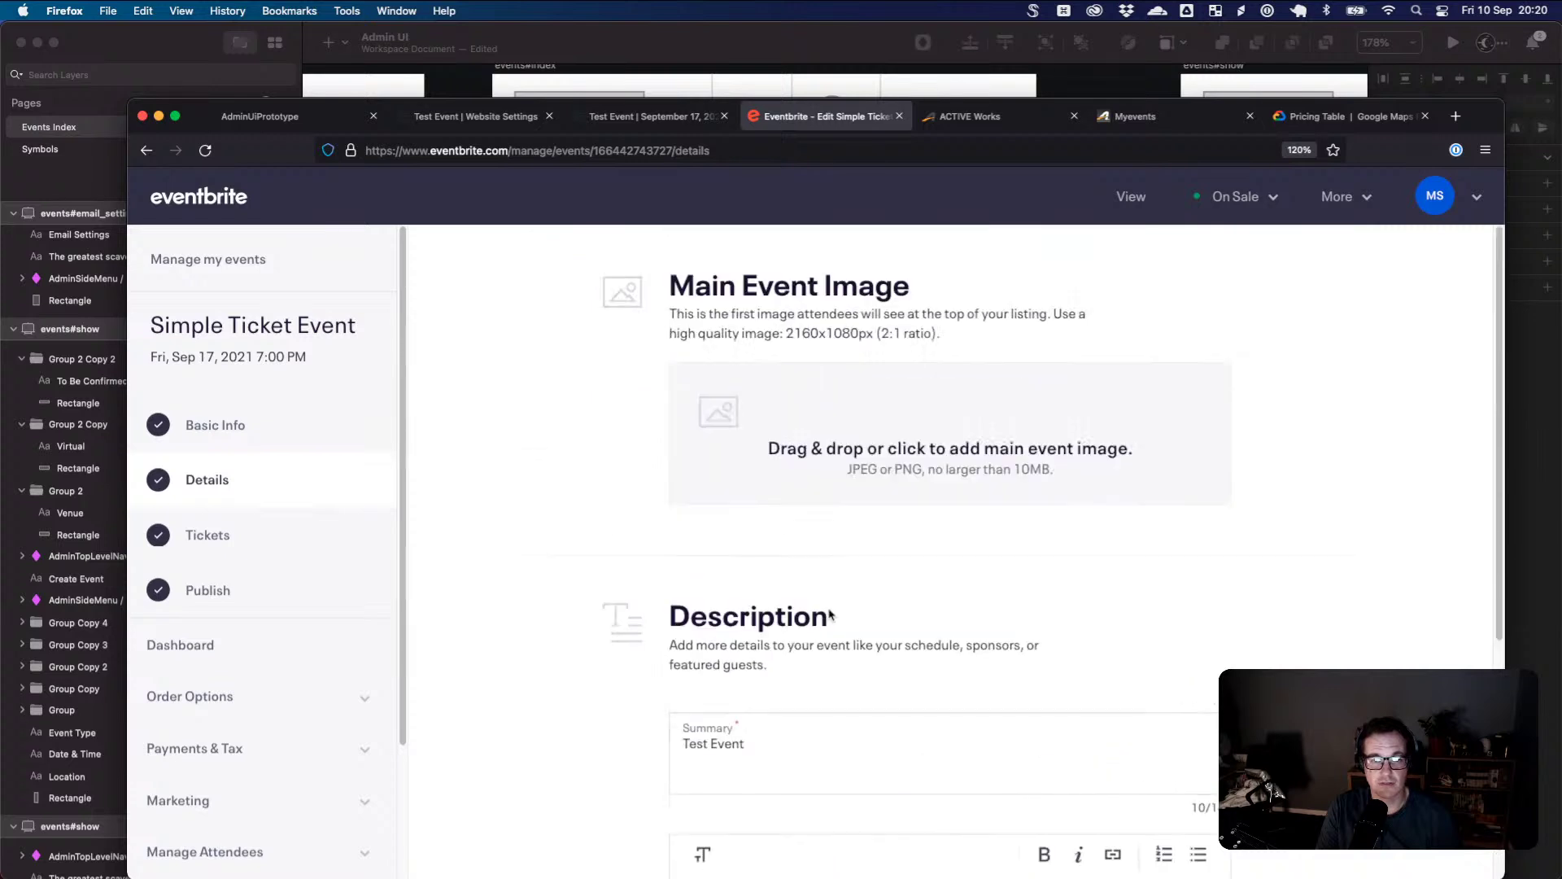
scroll(830, 616, down, 6)
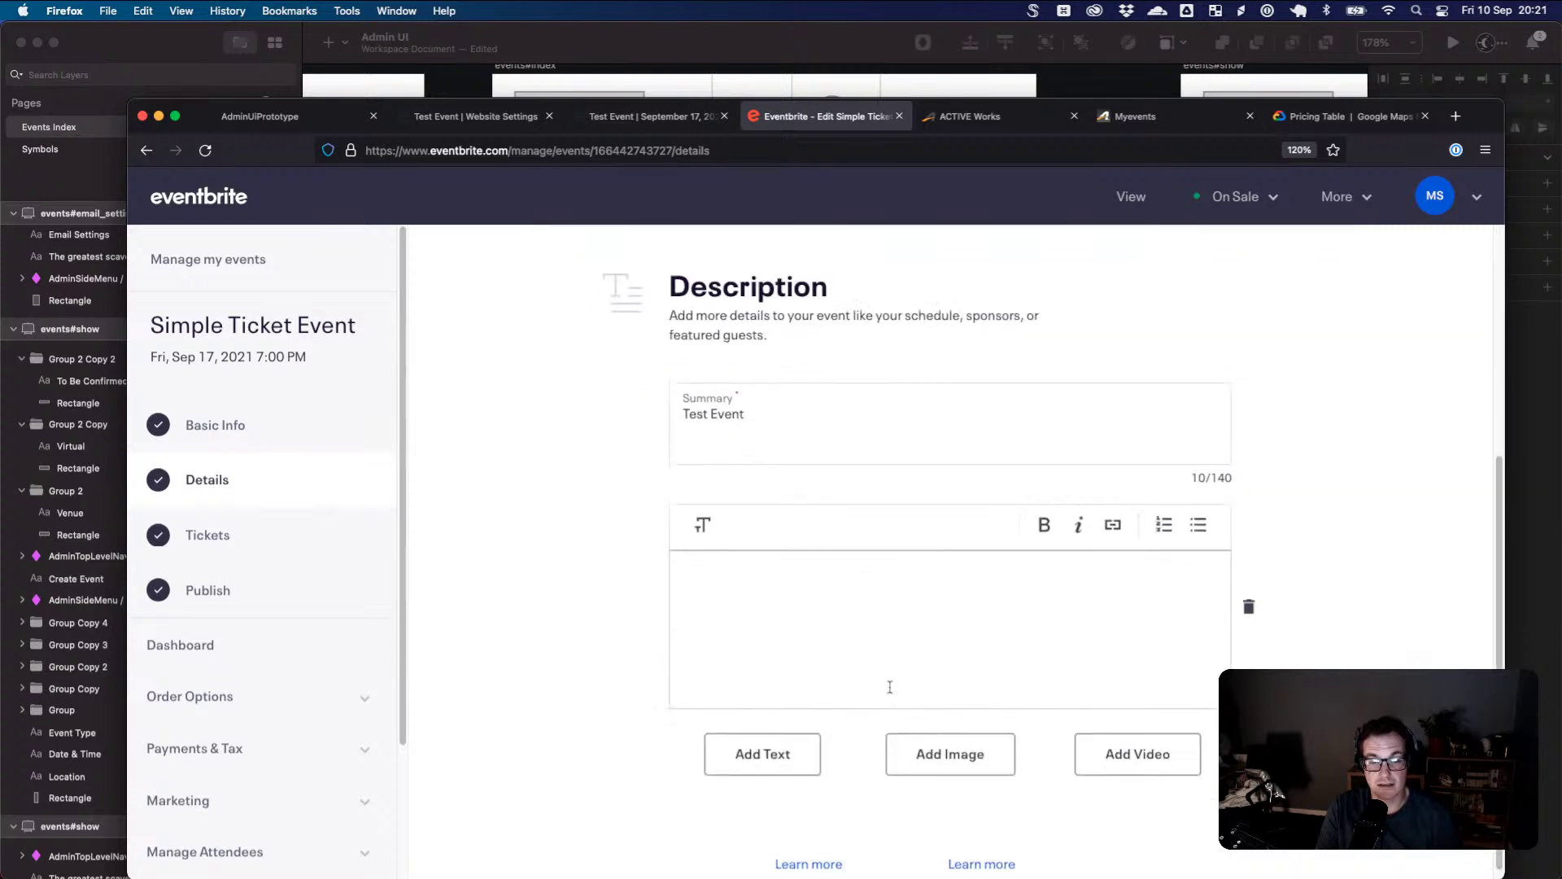
scroll(1007, 692, up, 5)
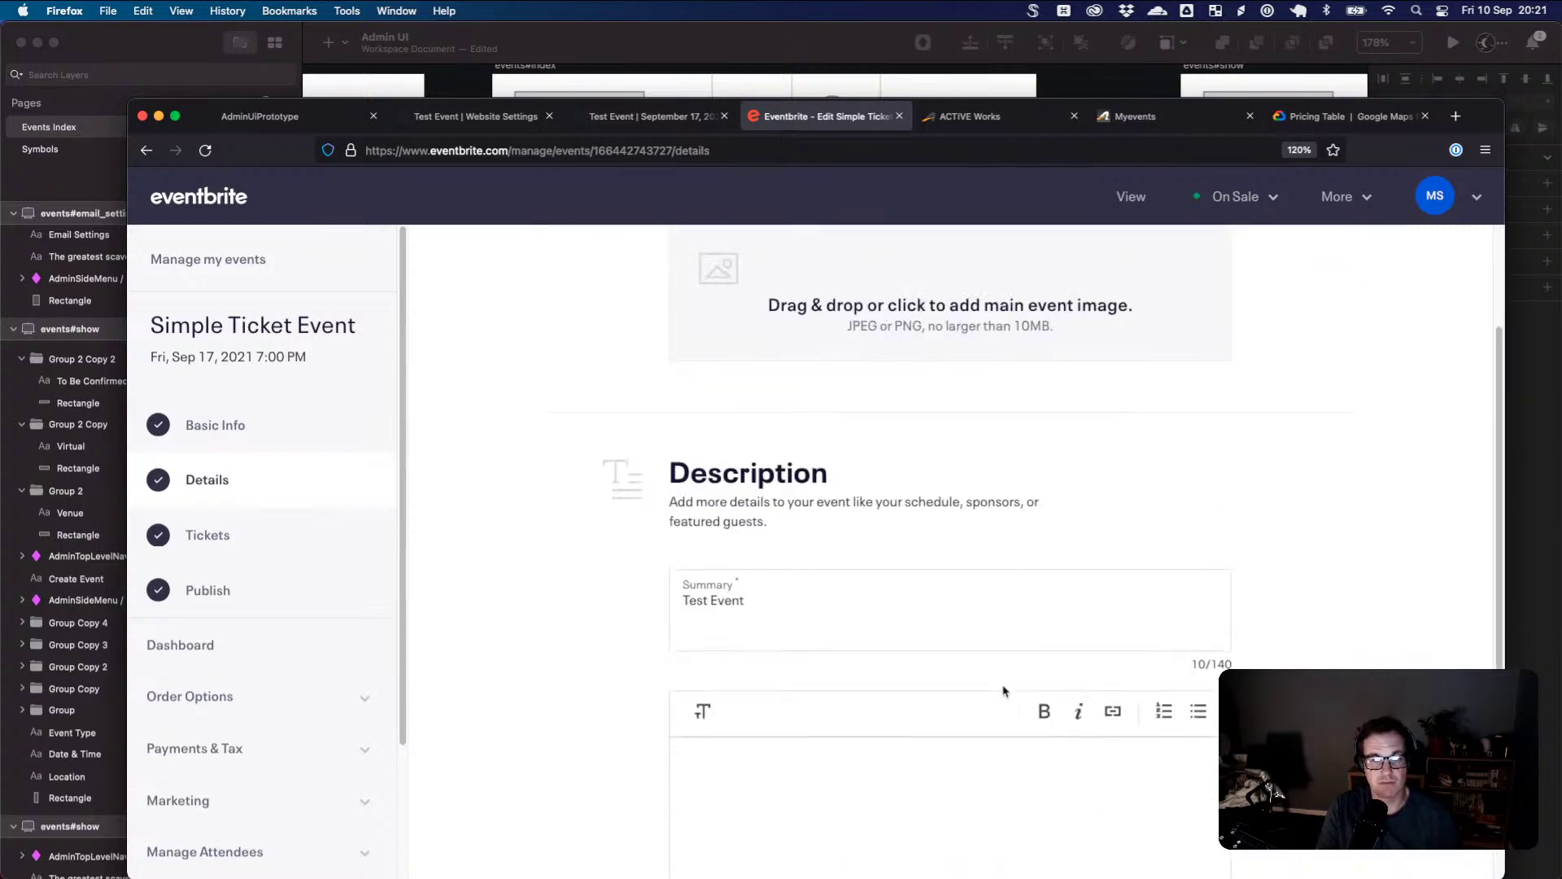
scroll(993, 693, up, 3)
scroll(980, 695, down, 2)
scroll(910, 767, down, 3)
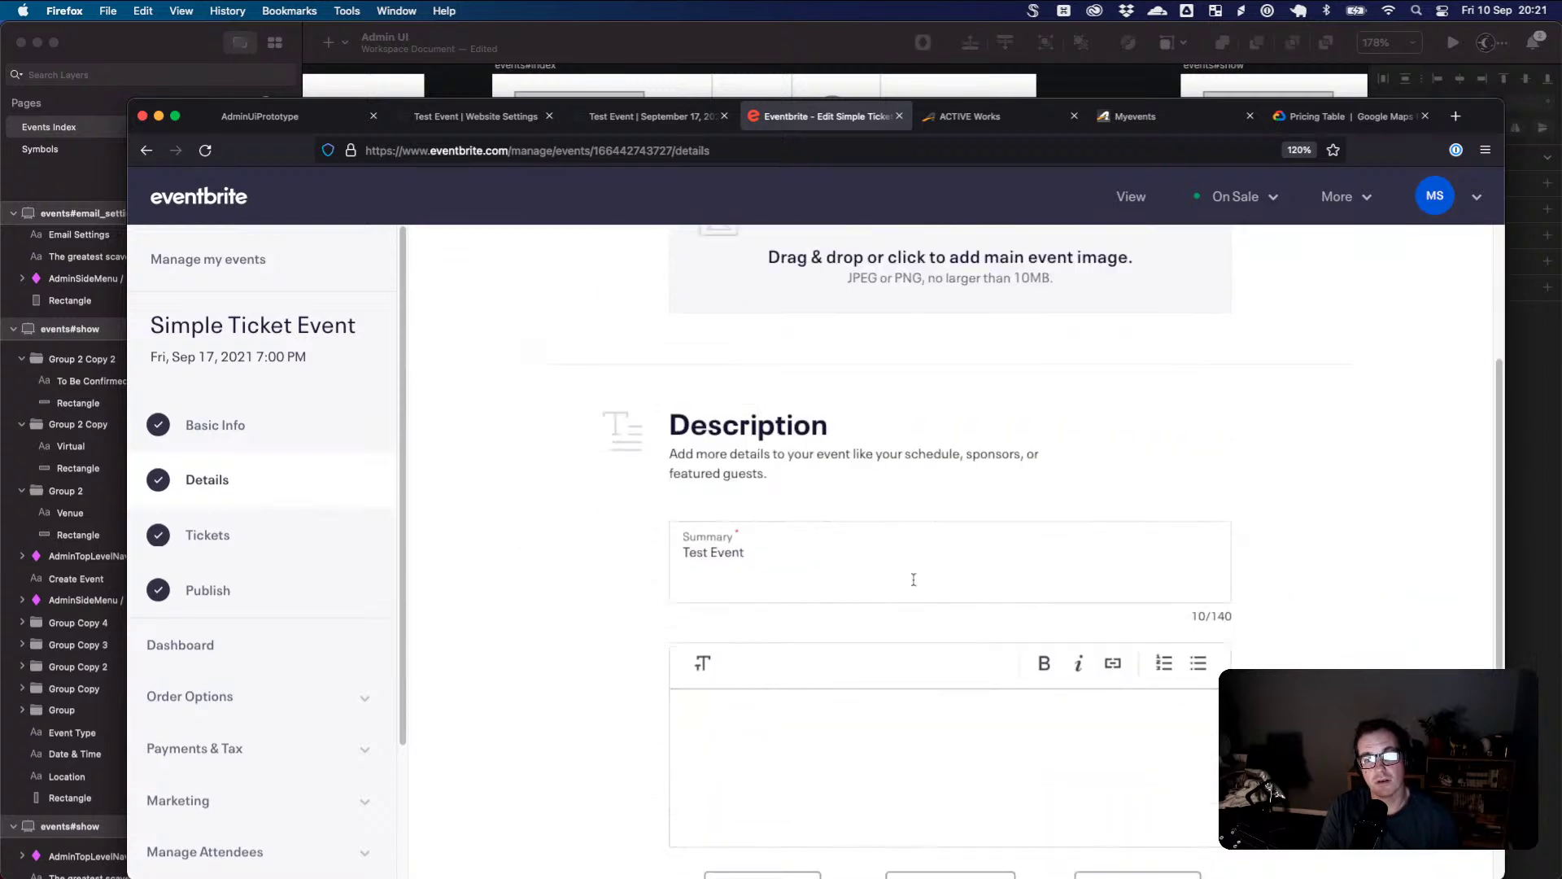
scroll(887, 521, up, 3)
scroll(902, 696, down, 4)
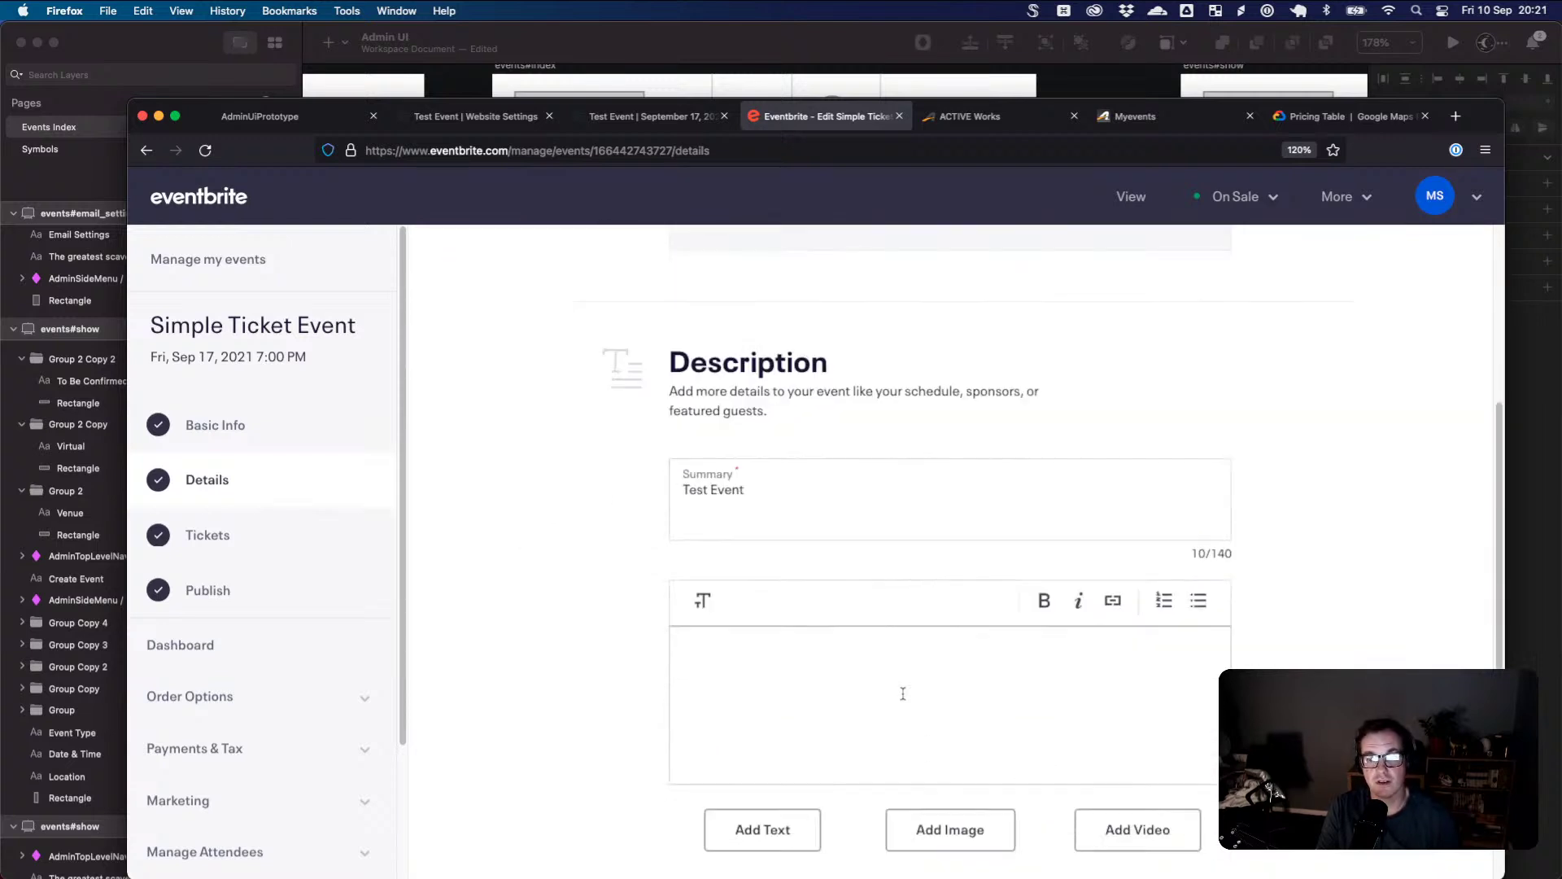
scroll(904, 694, up, 6)
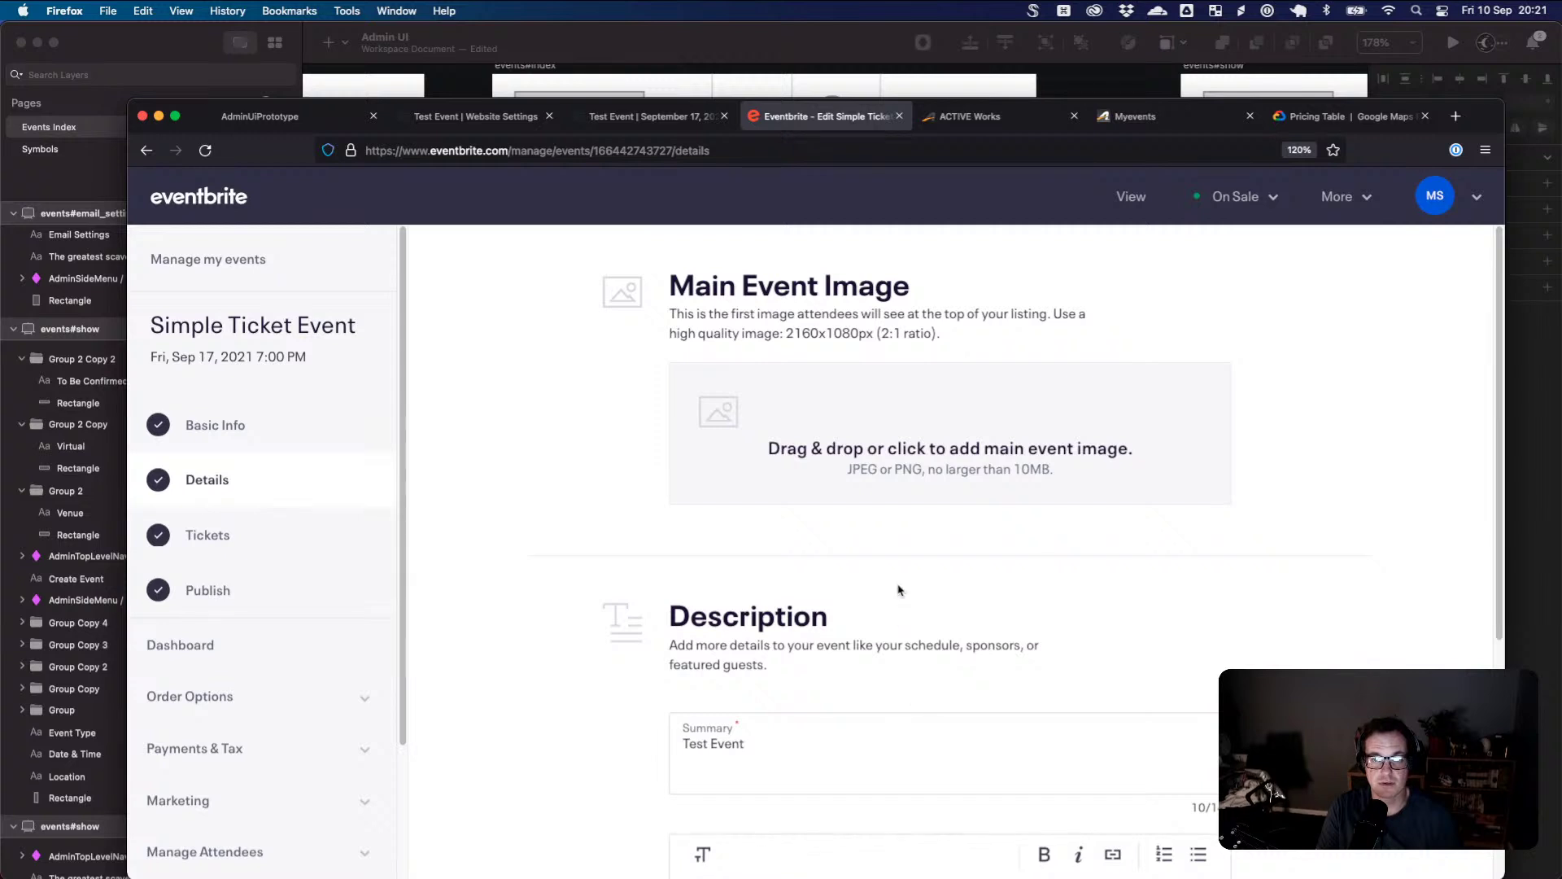
click(269, 541)
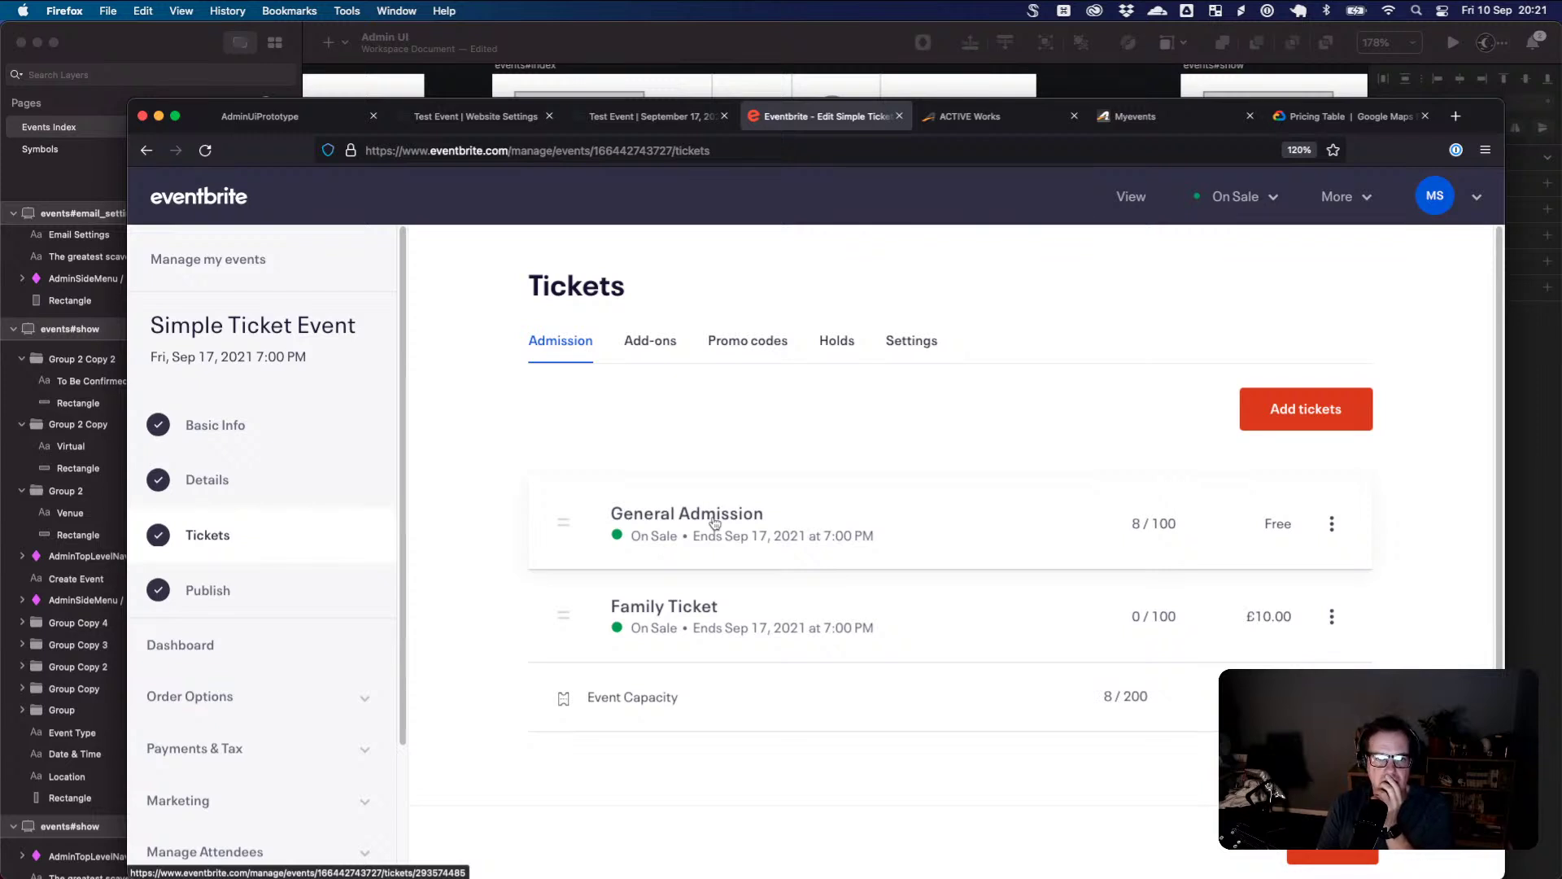
click(684, 58)
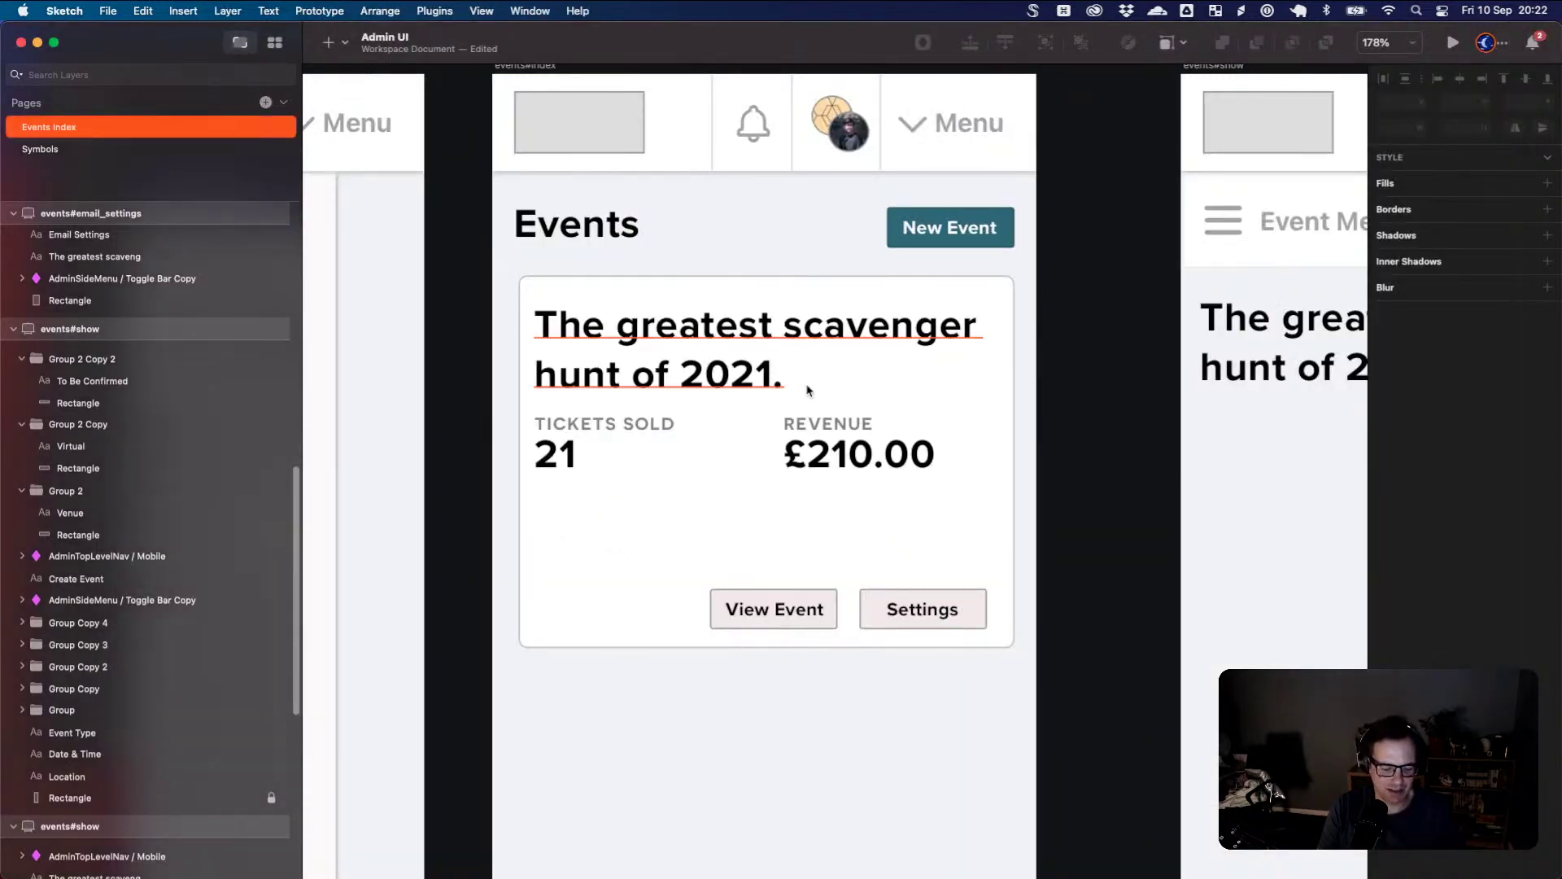
- Zoom out to about 69% and pan across the mobile artboards up to the Create Event form
scroll(808, 391, down, 6)
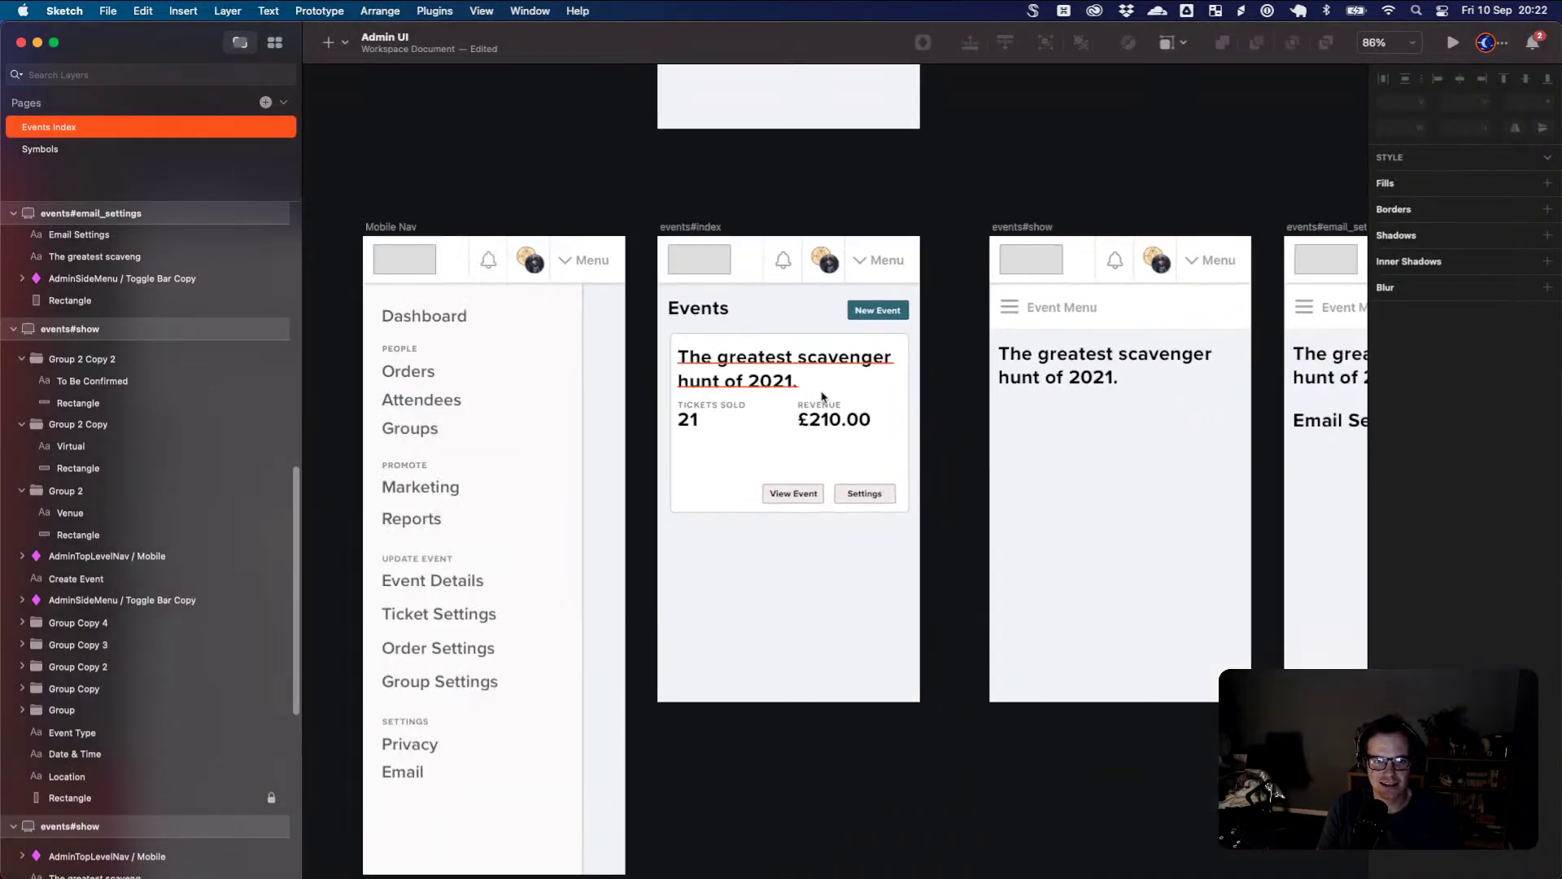
scroll(822, 396, down, 2)
drag(923, 418, 857, 444)
scroll(875, 444, down, 3)
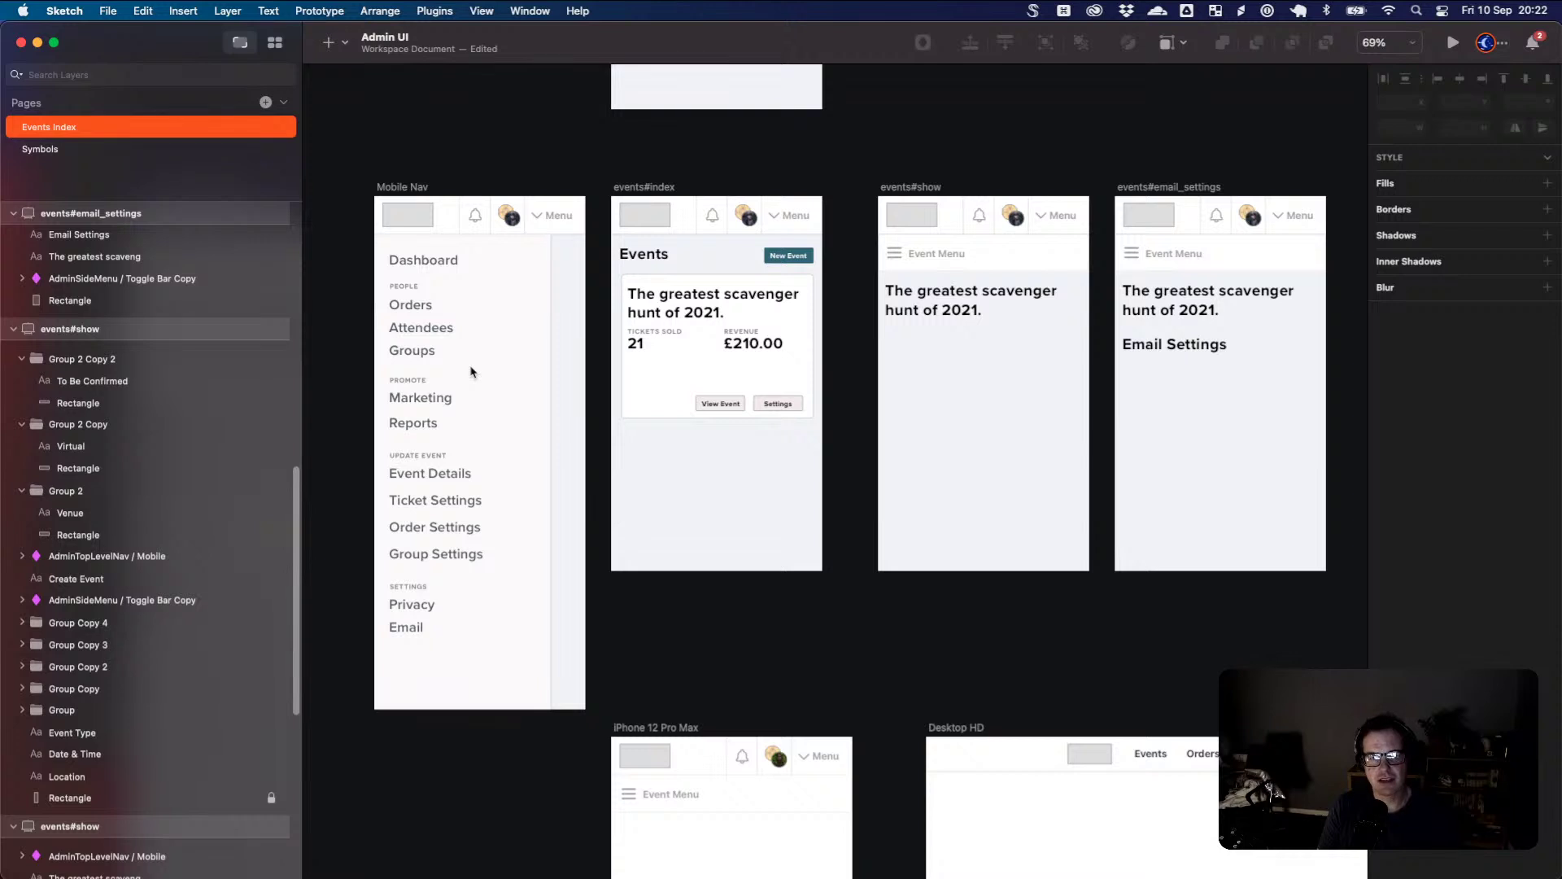
scroll(471, 372, up, 2)
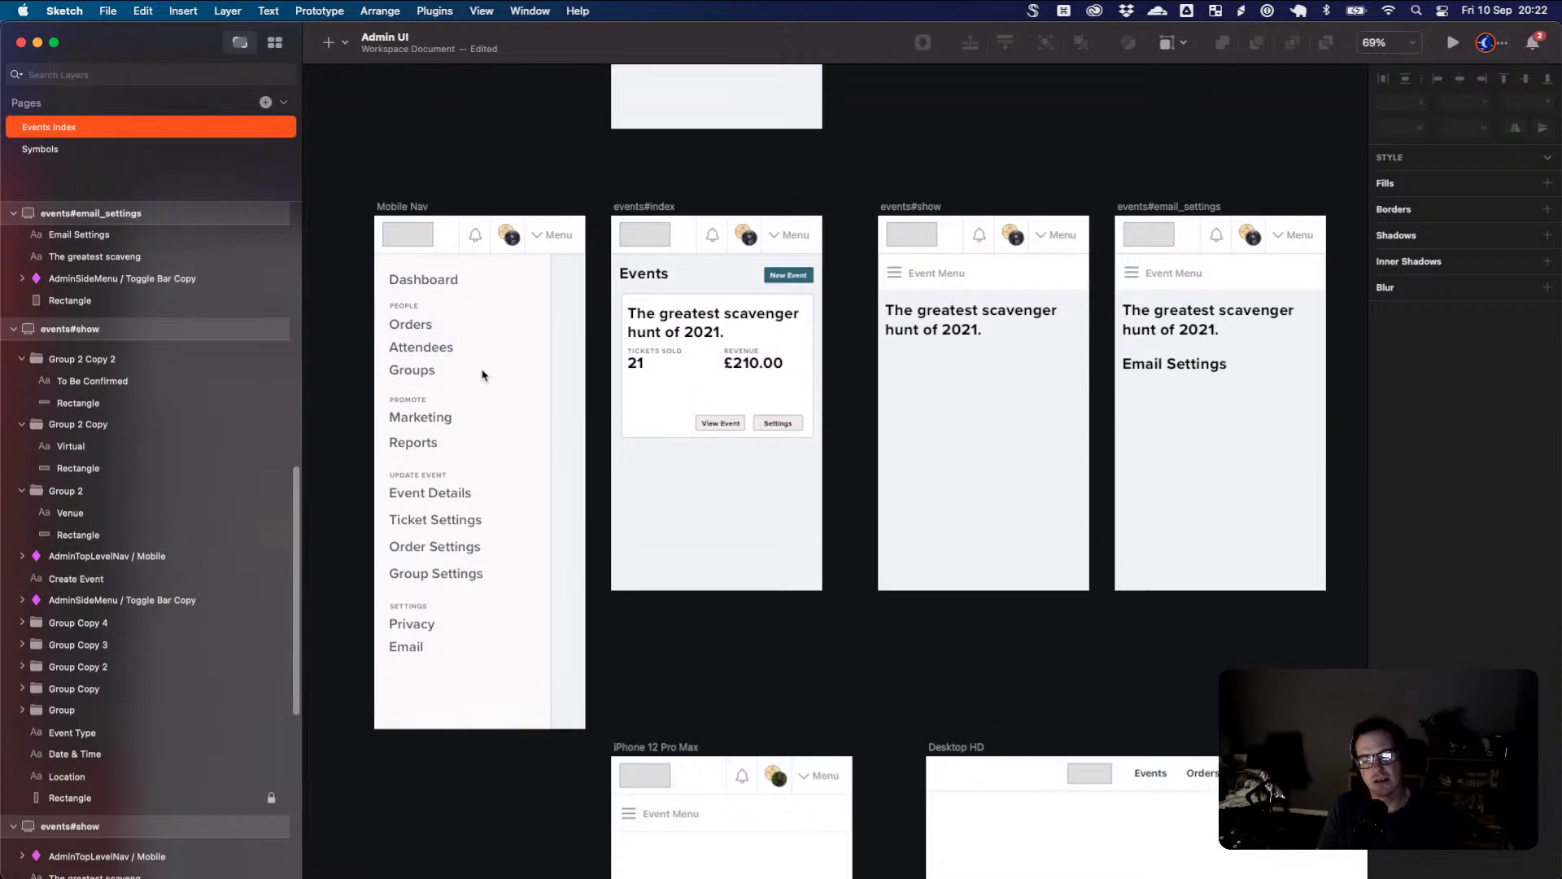
scroll(484, 375, up, 1)
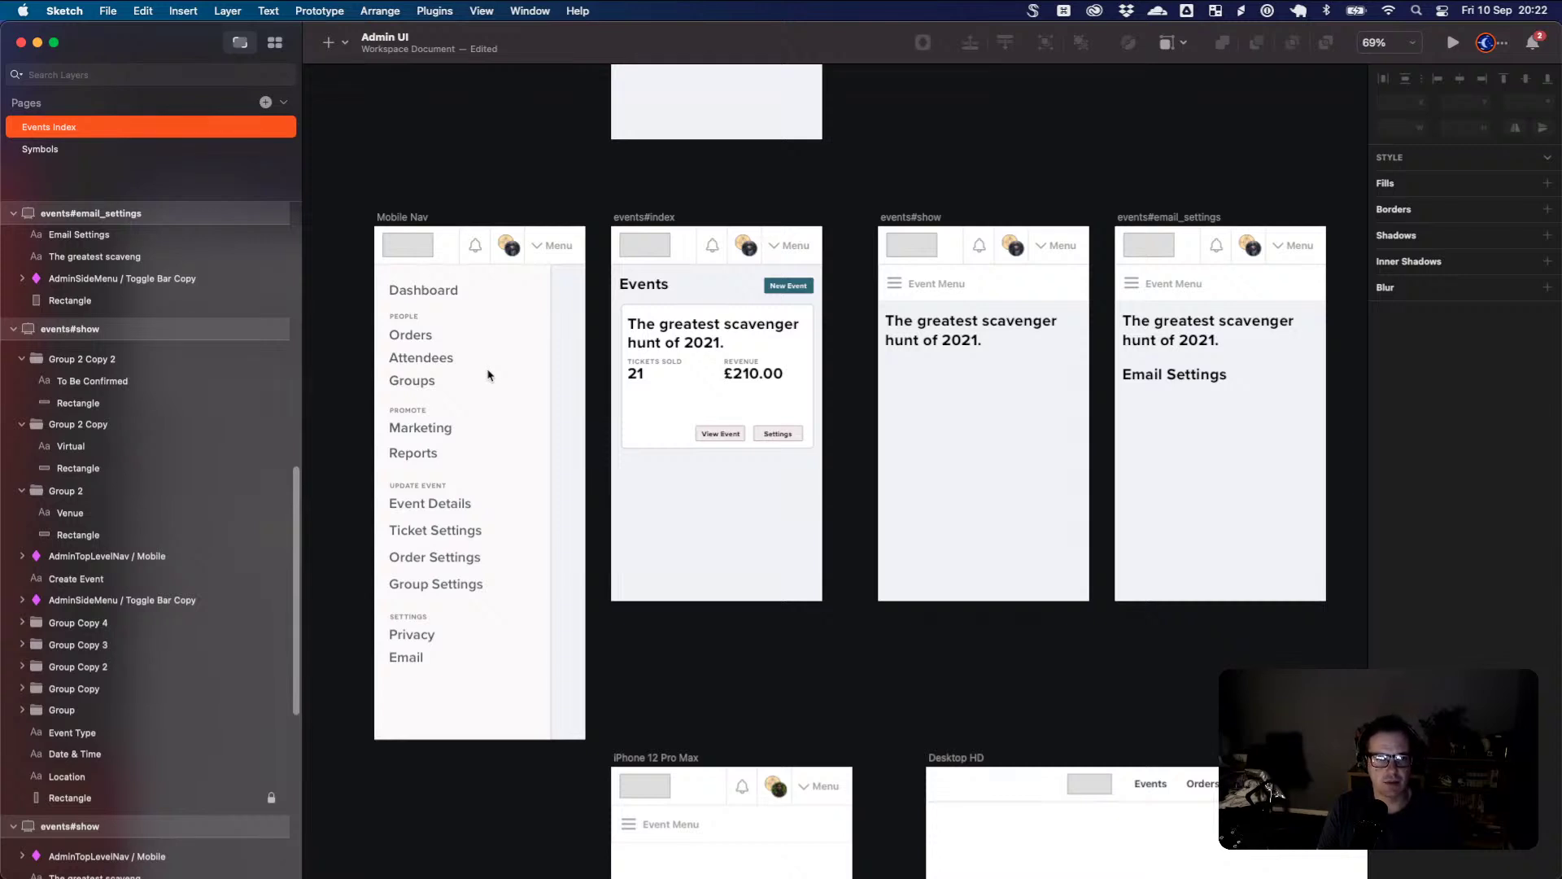
scroll(558, 419, up, 5)
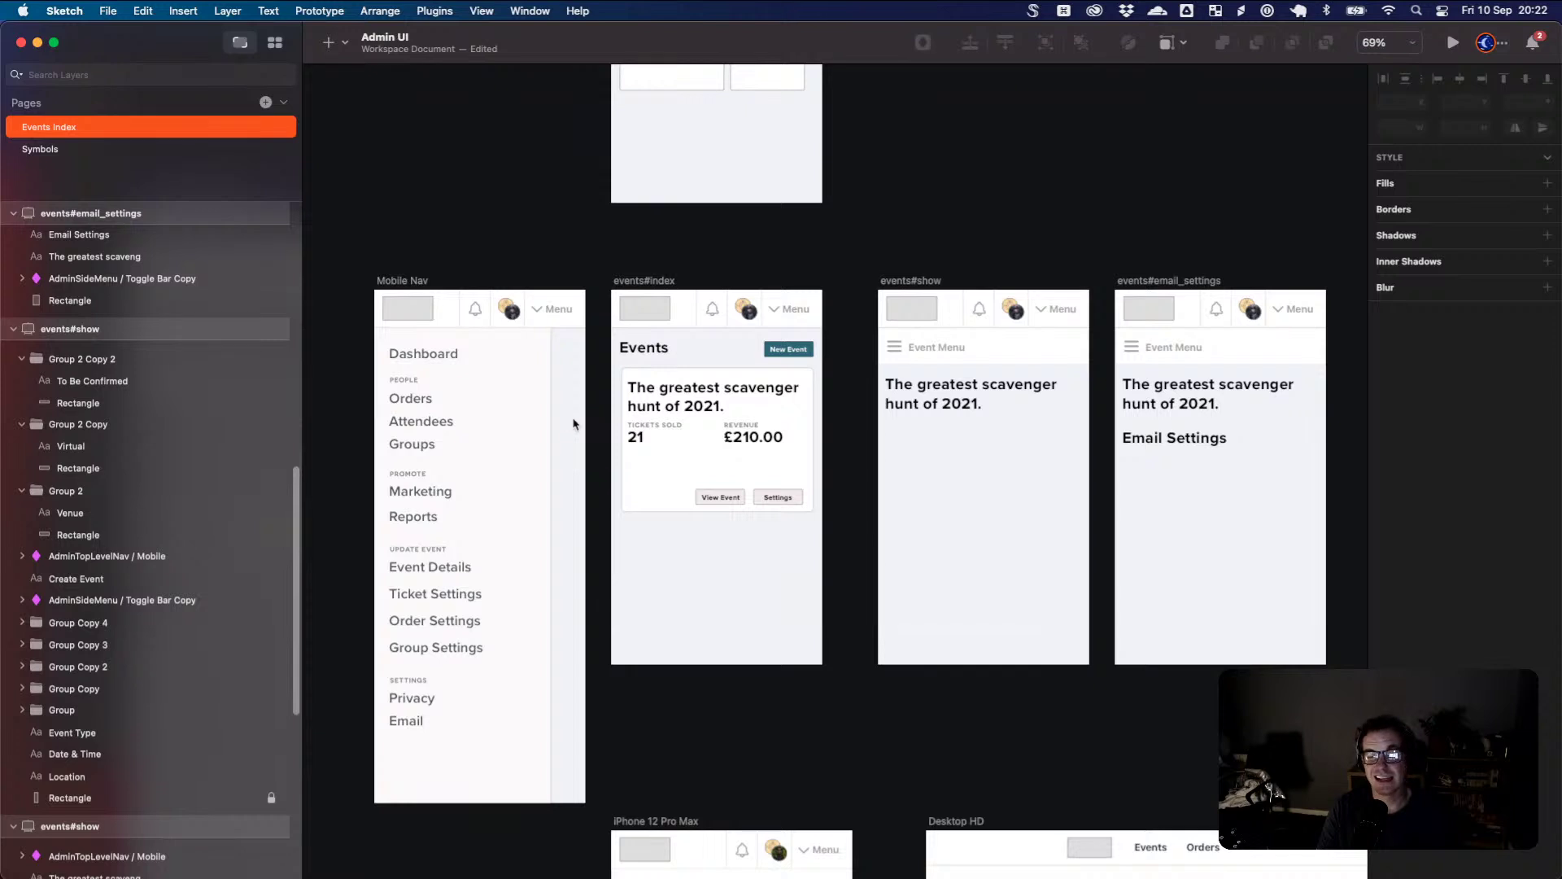
scroll(574, 421, up, 2)
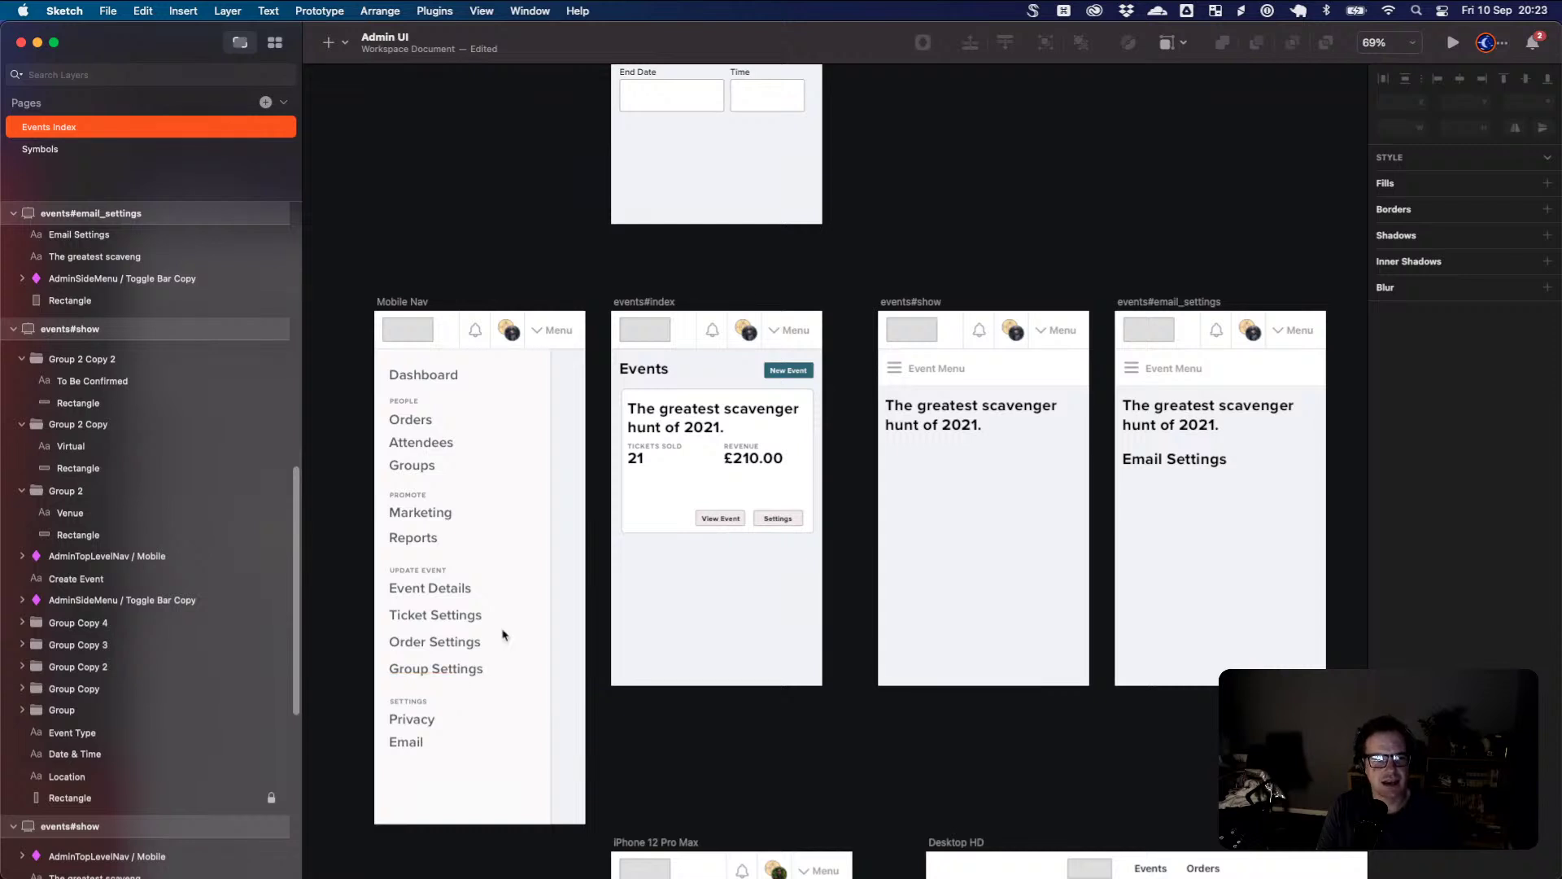
scroll(489, 547, down, 3)
scroll(576, 506, up, 8)
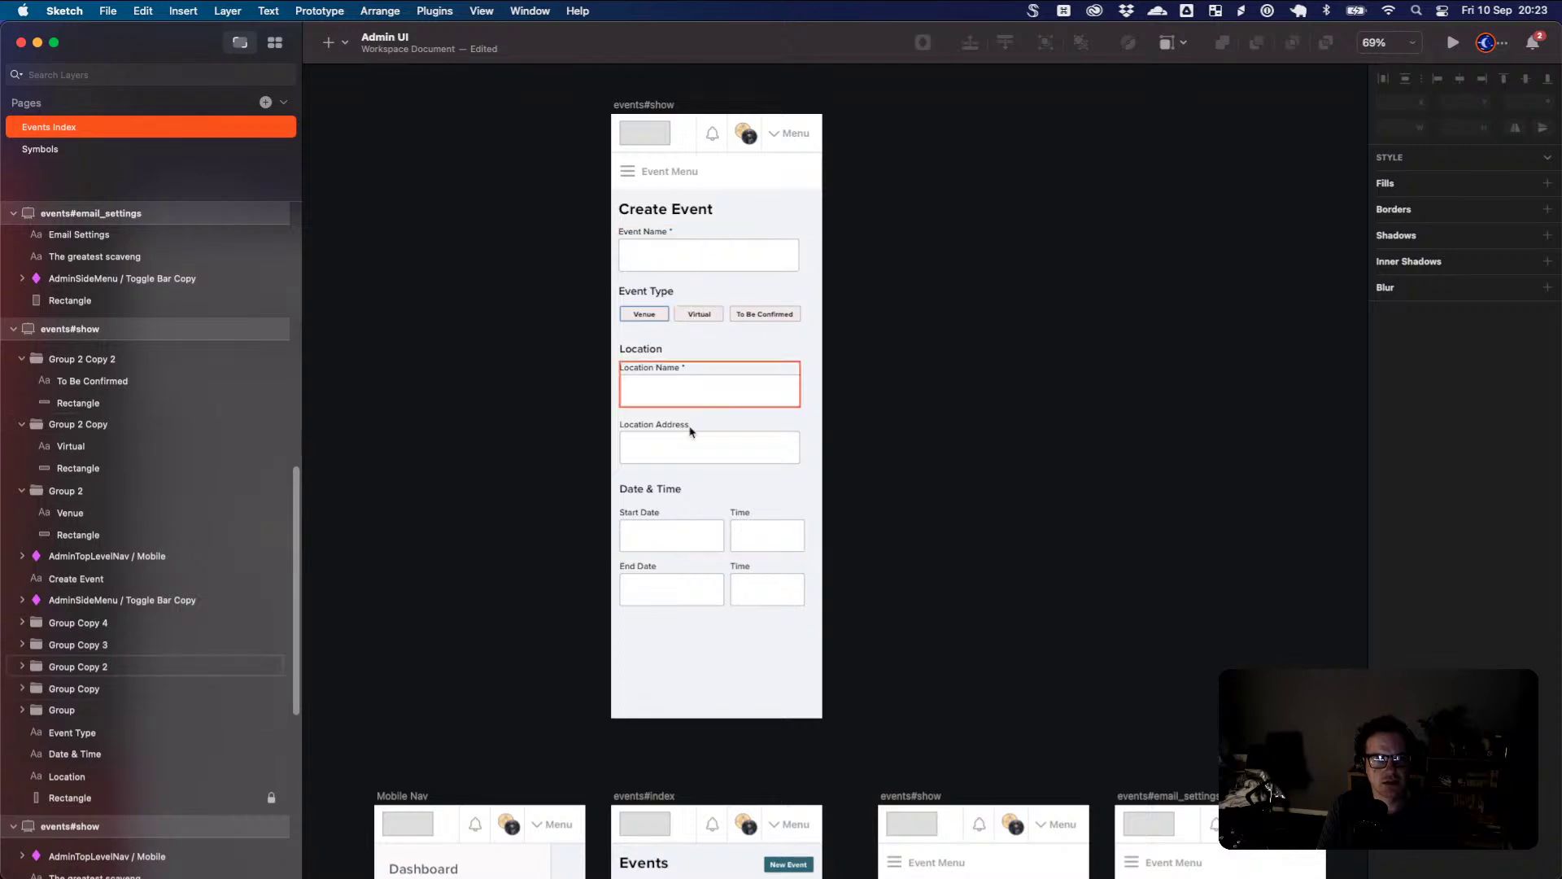
scroll(717, 624, down, 4)
- Copy the New Event button from events#index onto the Create Event form and widen it
click(802, 701)
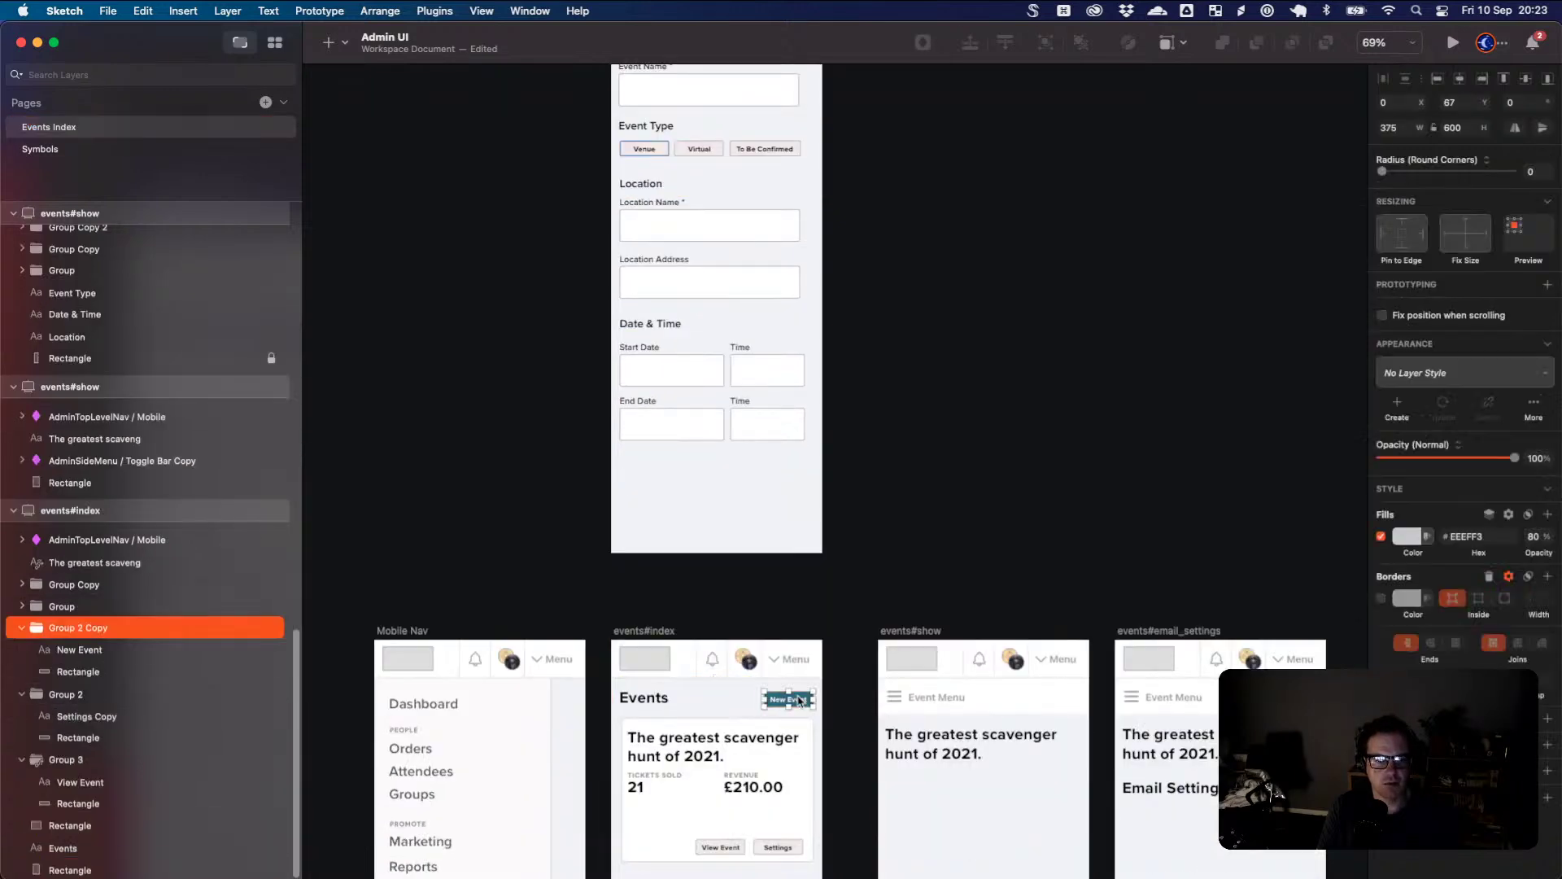
key(super+c)
right_click(730, 482)
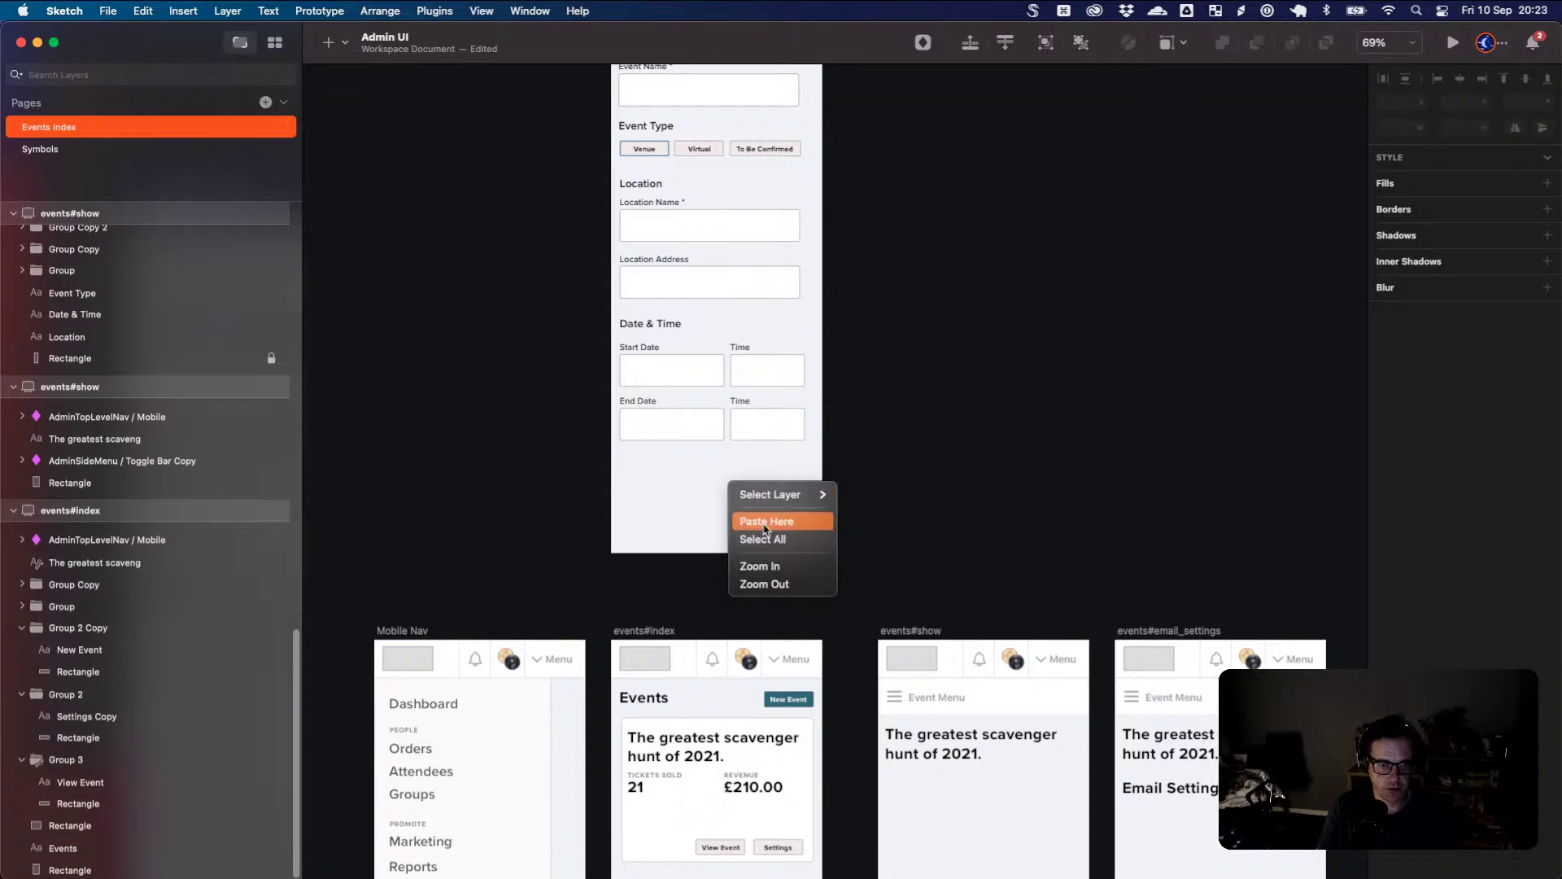
click(758, 522)
scroll(761, 634, up, 3)
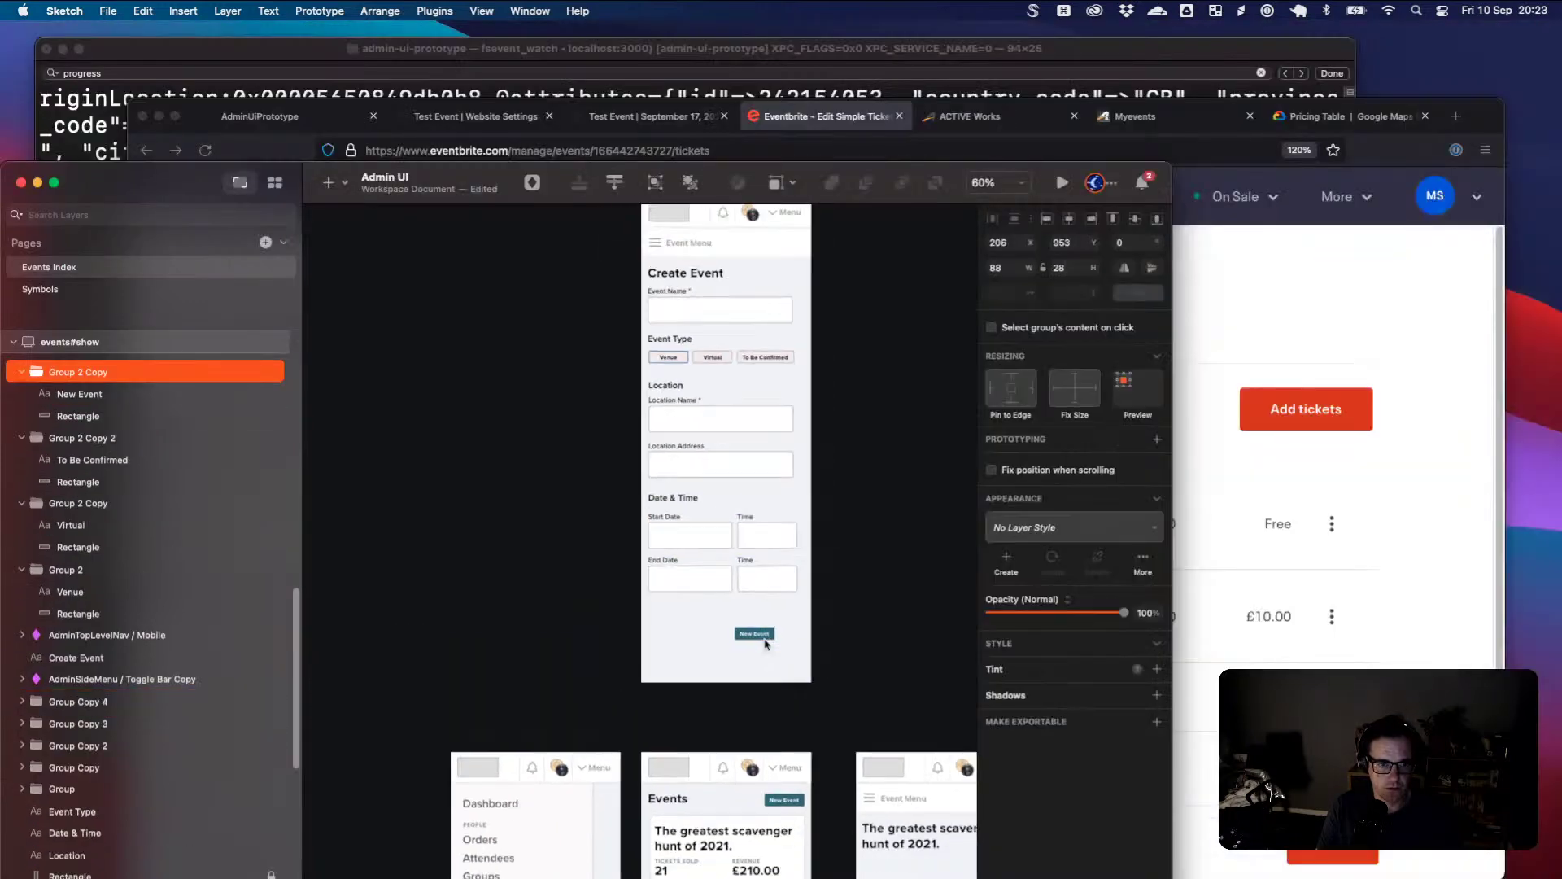
scroll(765, 645, up, 1)
drag(1046, 175, 1097, 8)
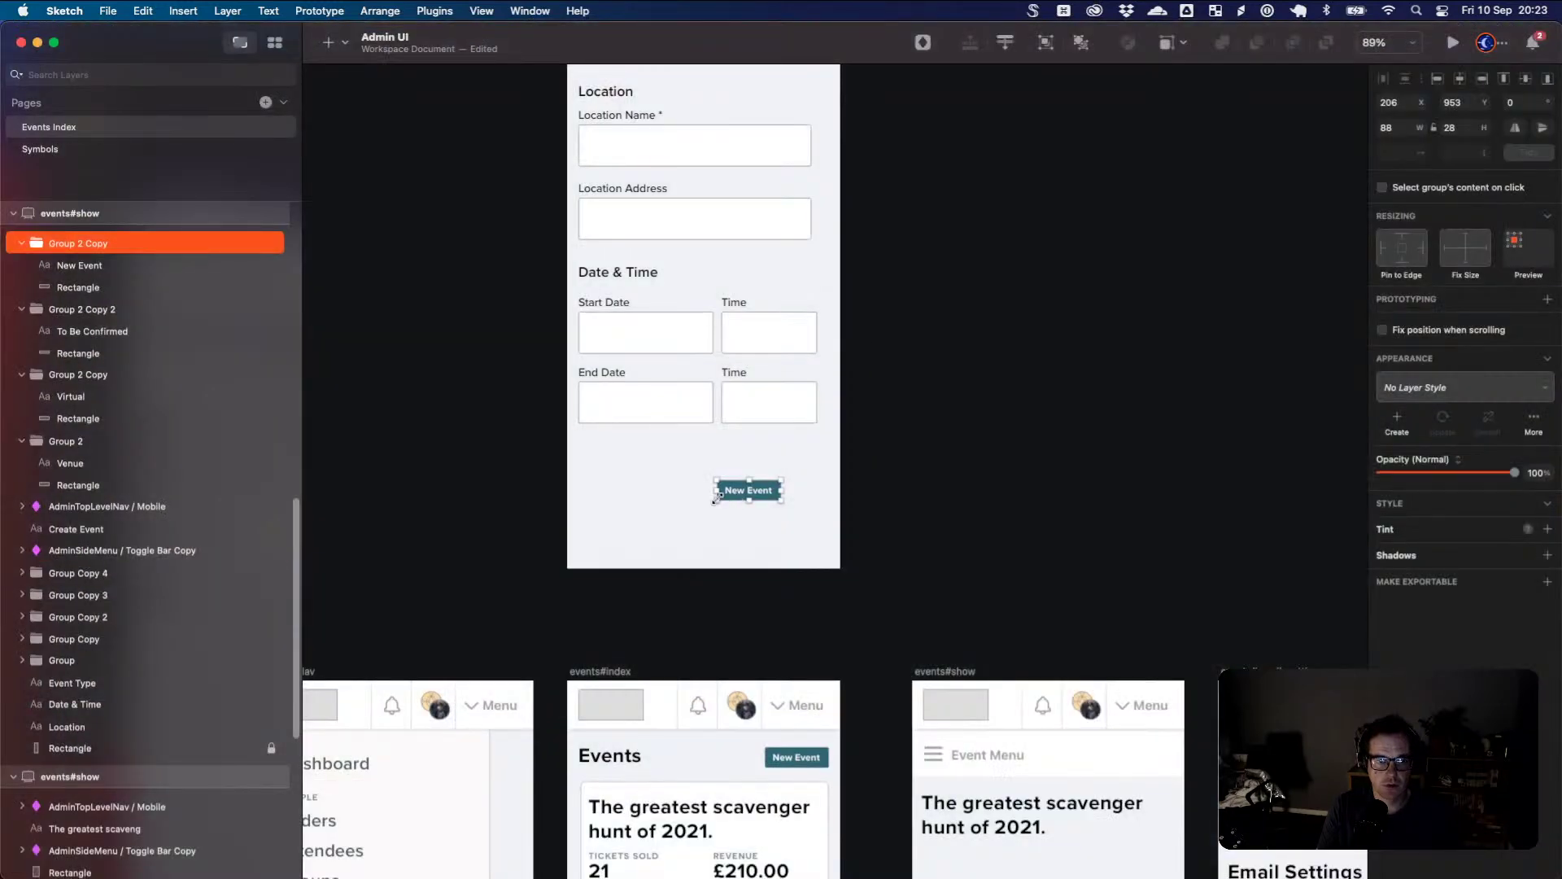
mouse_move(716, 499)
mouse_down()
mouse_move(635, 524)
mouse_move(700, 508)
mouse_up()
- Change the pasted button's label to 'Save + Continue'
double_click(688, 499)
double_click(689, 499)
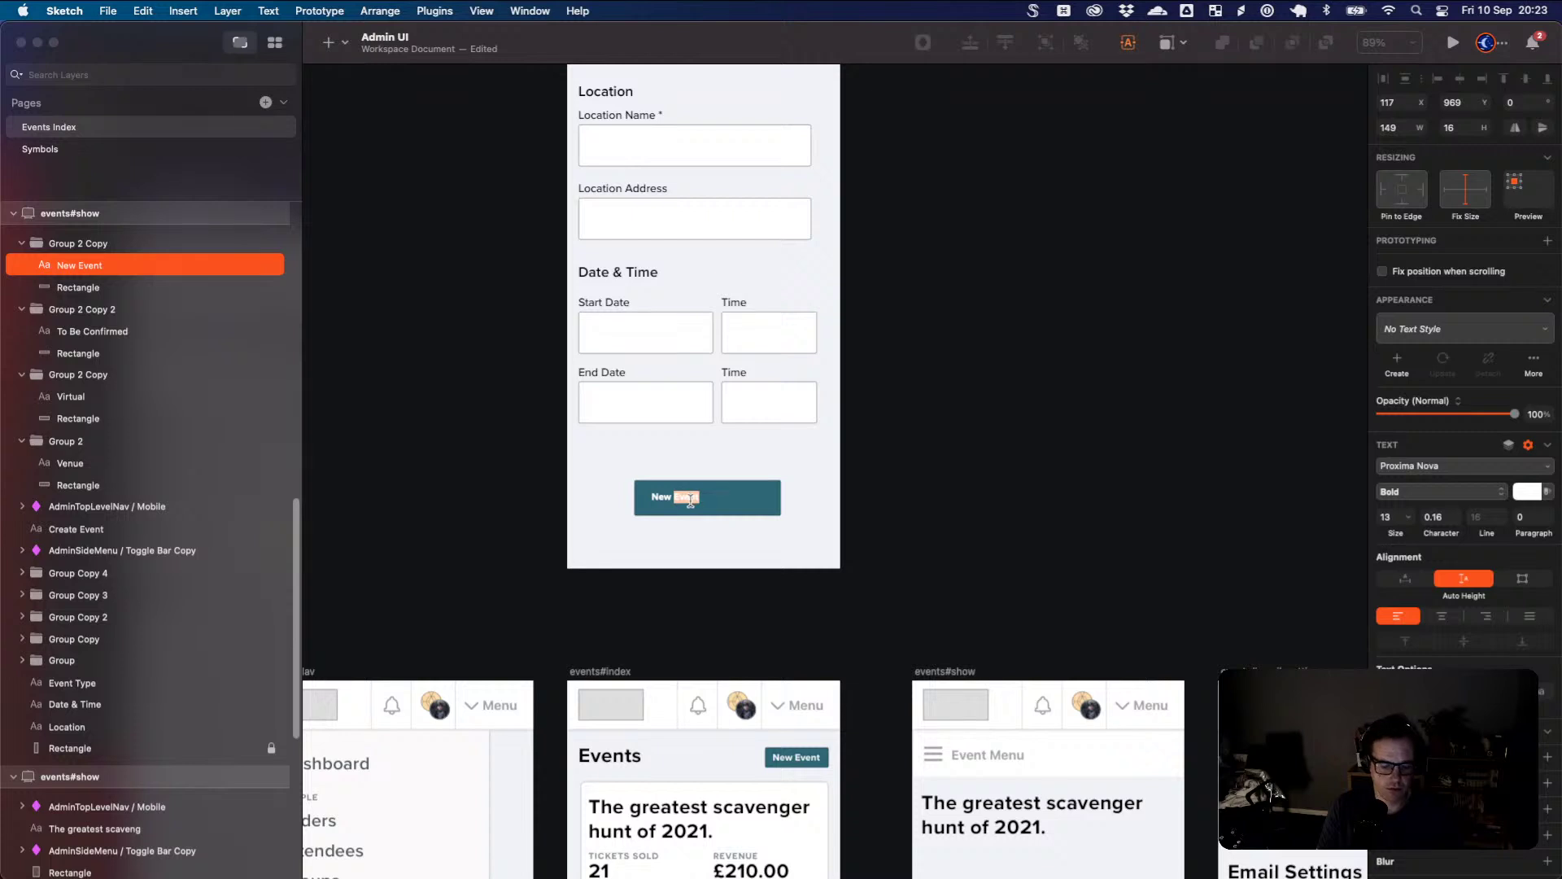
key(super+a)
text(Save)
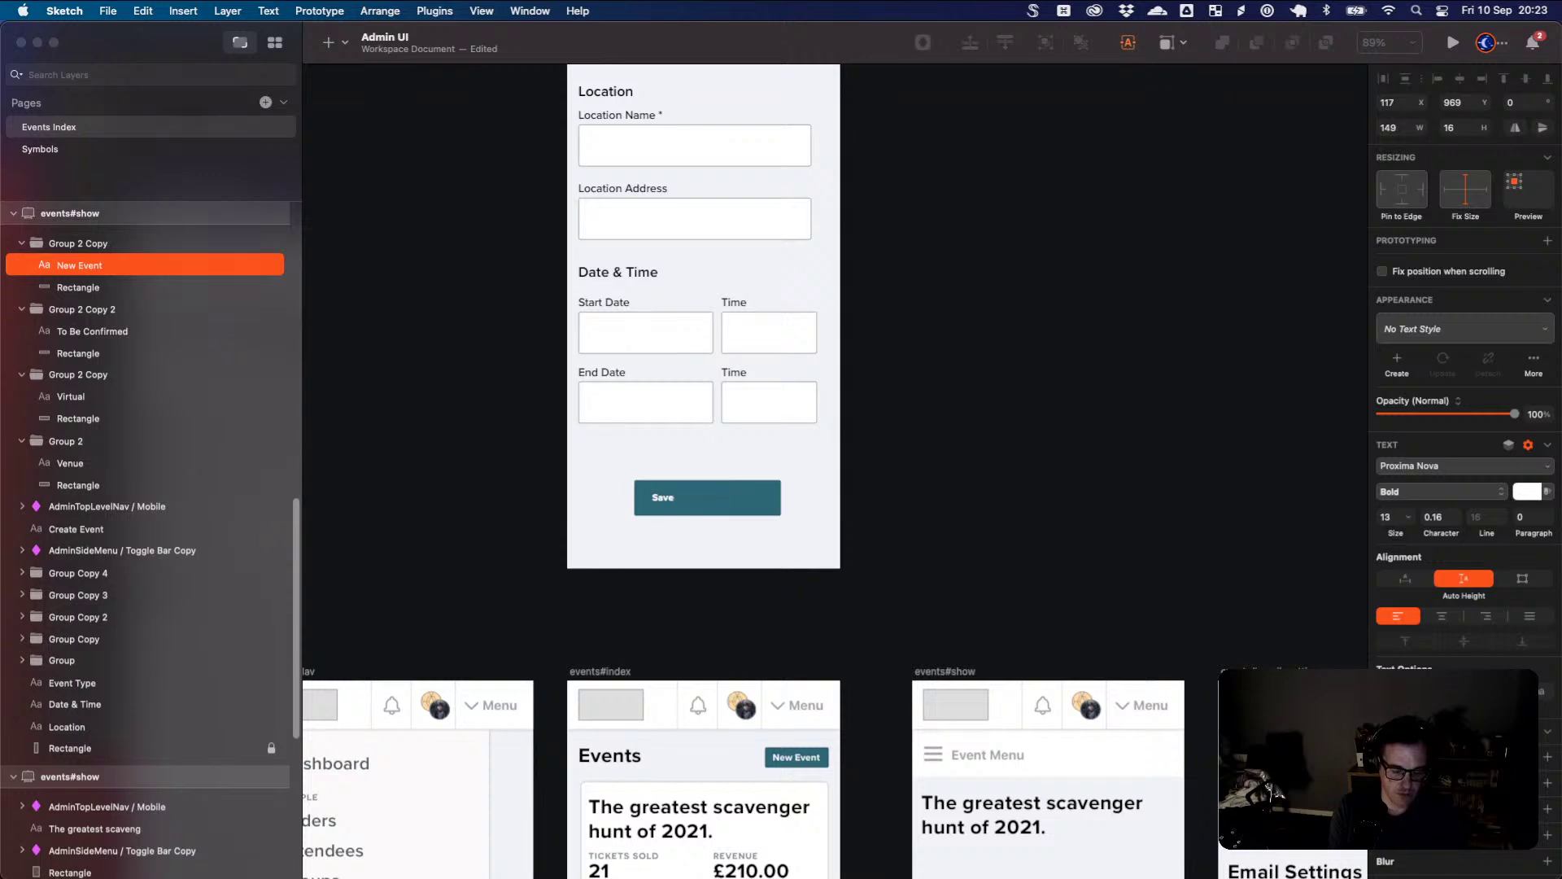
text(+ Continue)
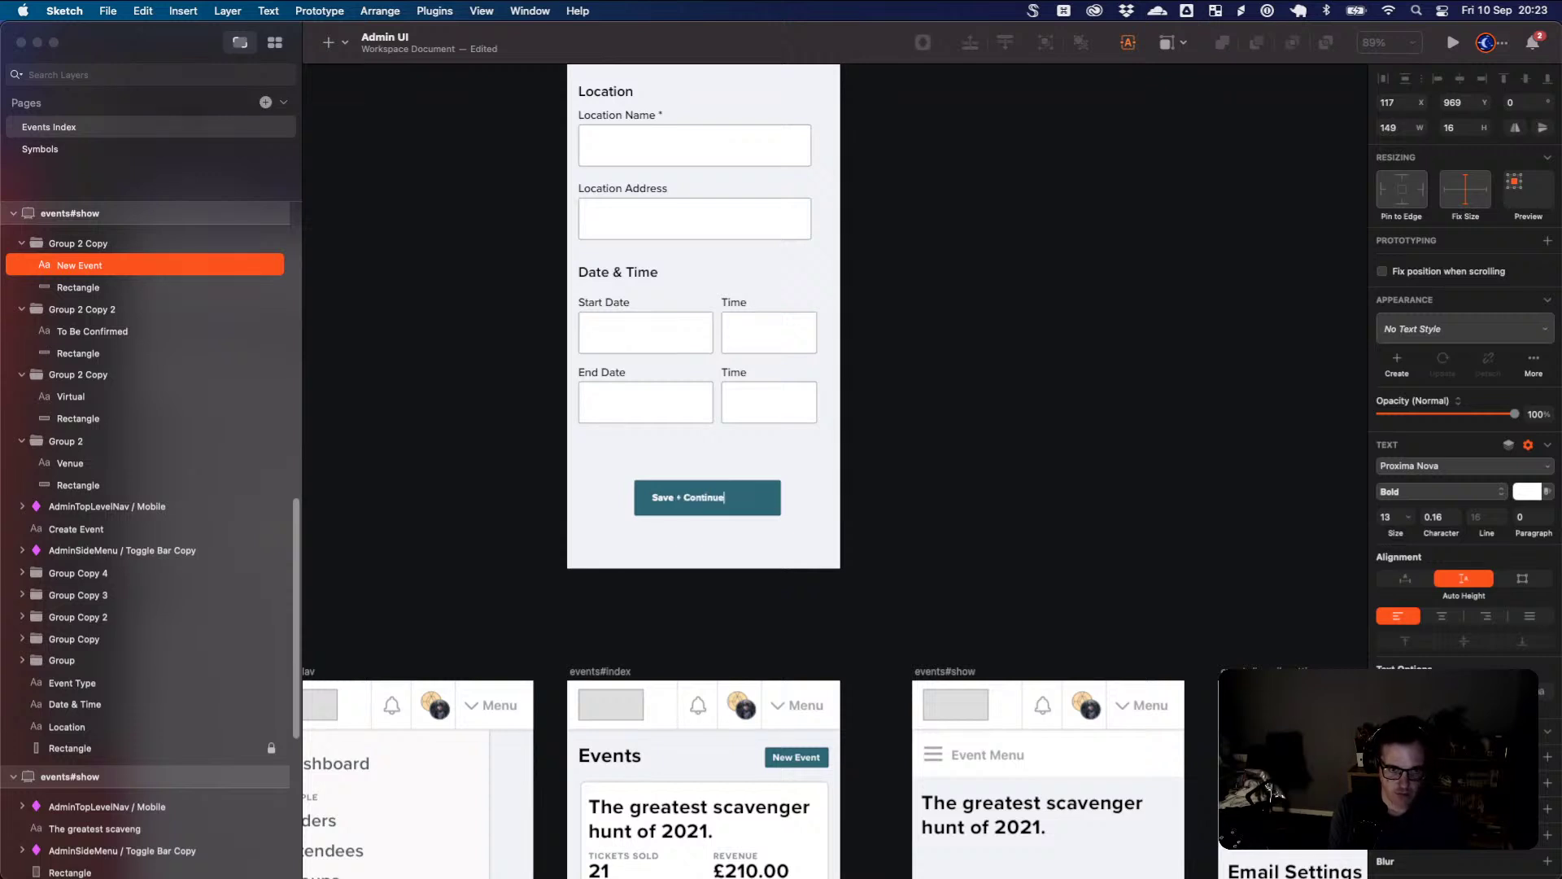
key(Escape)
- Center the Save + Continue label in the button using center alignment and Auto Width
key(super+0)
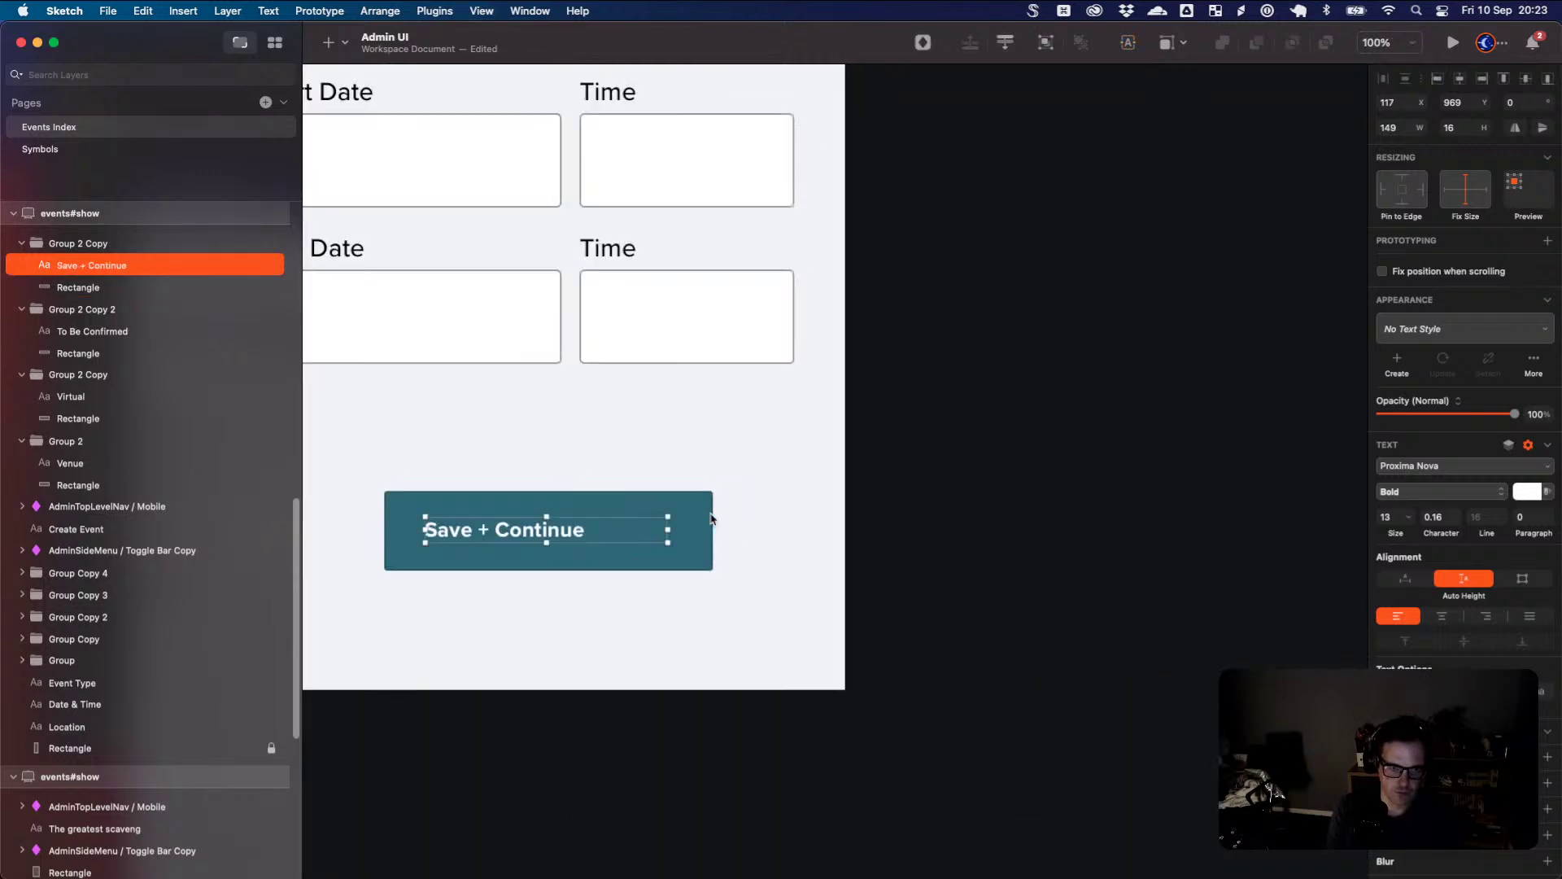
key(super+plus)
scroll(697, 562, left, 3)
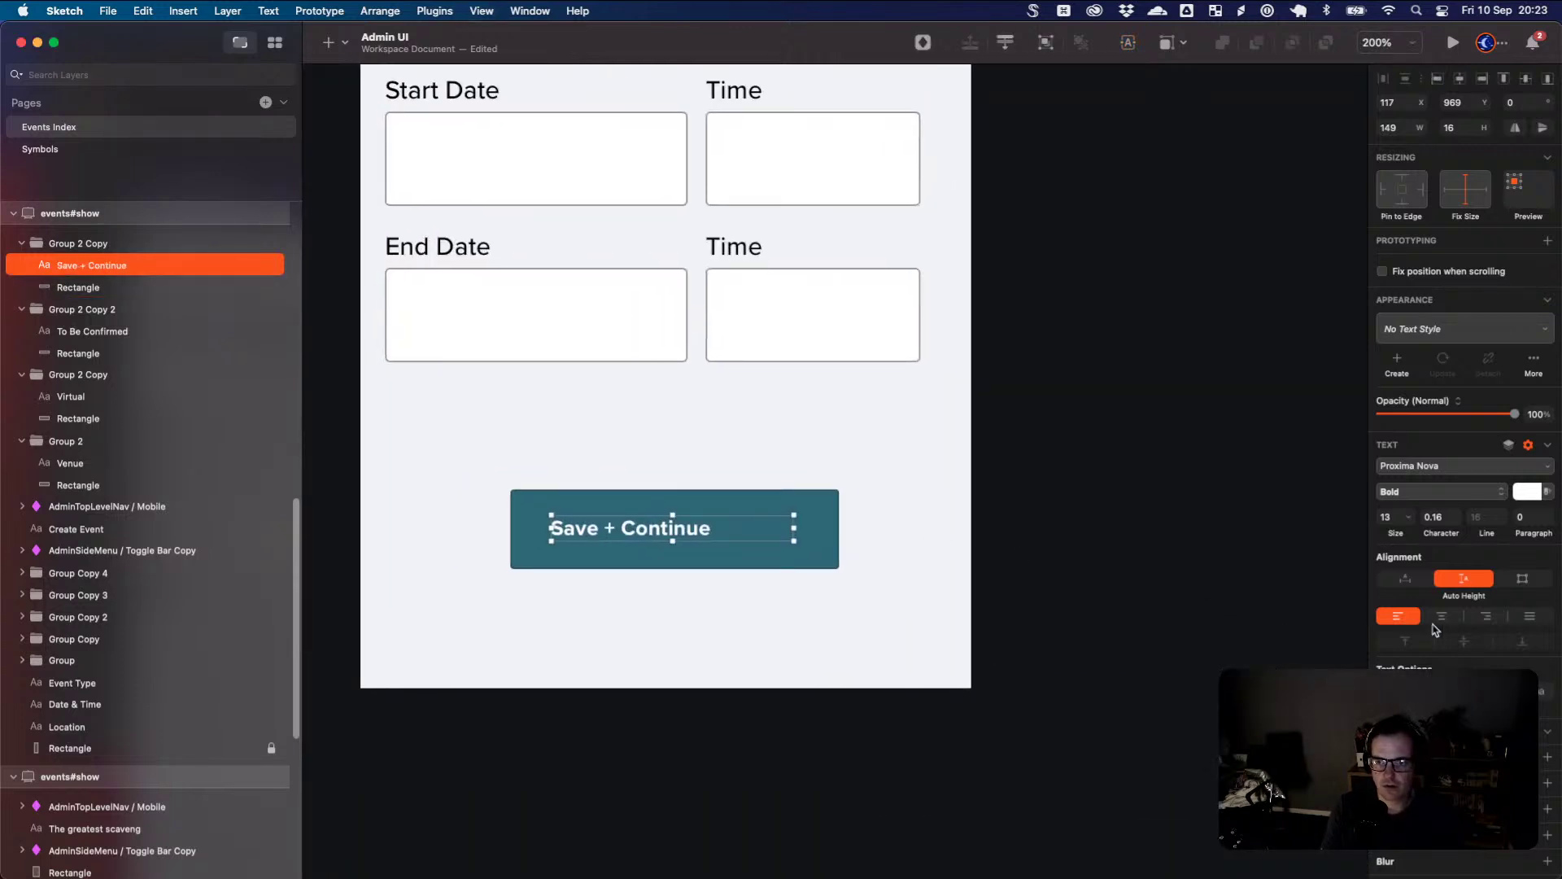
key(super+shift+backslash)
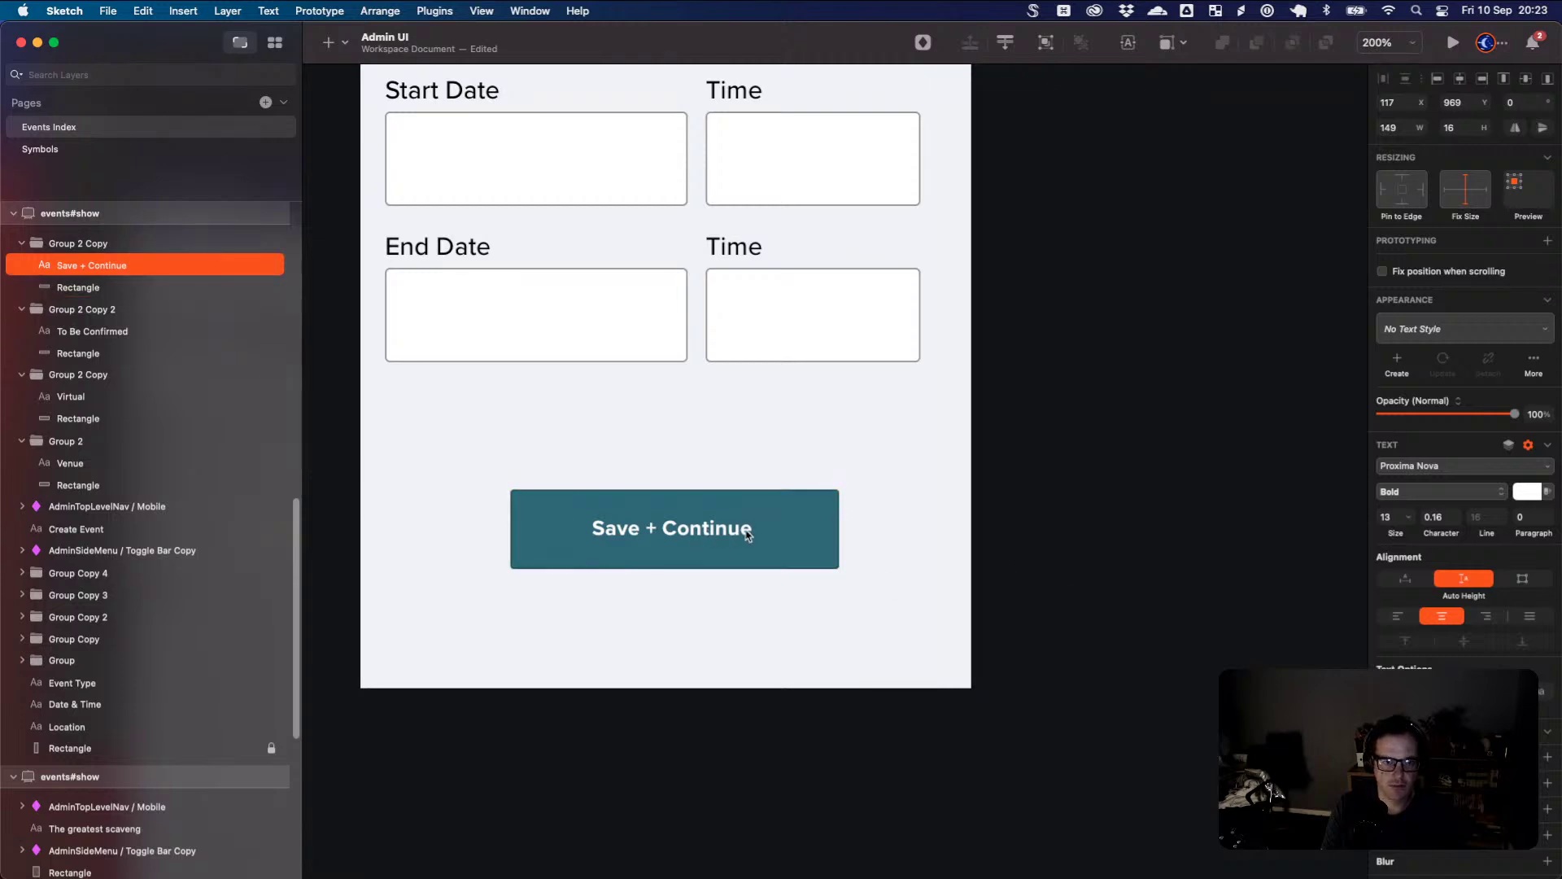
double_click(747, 533)
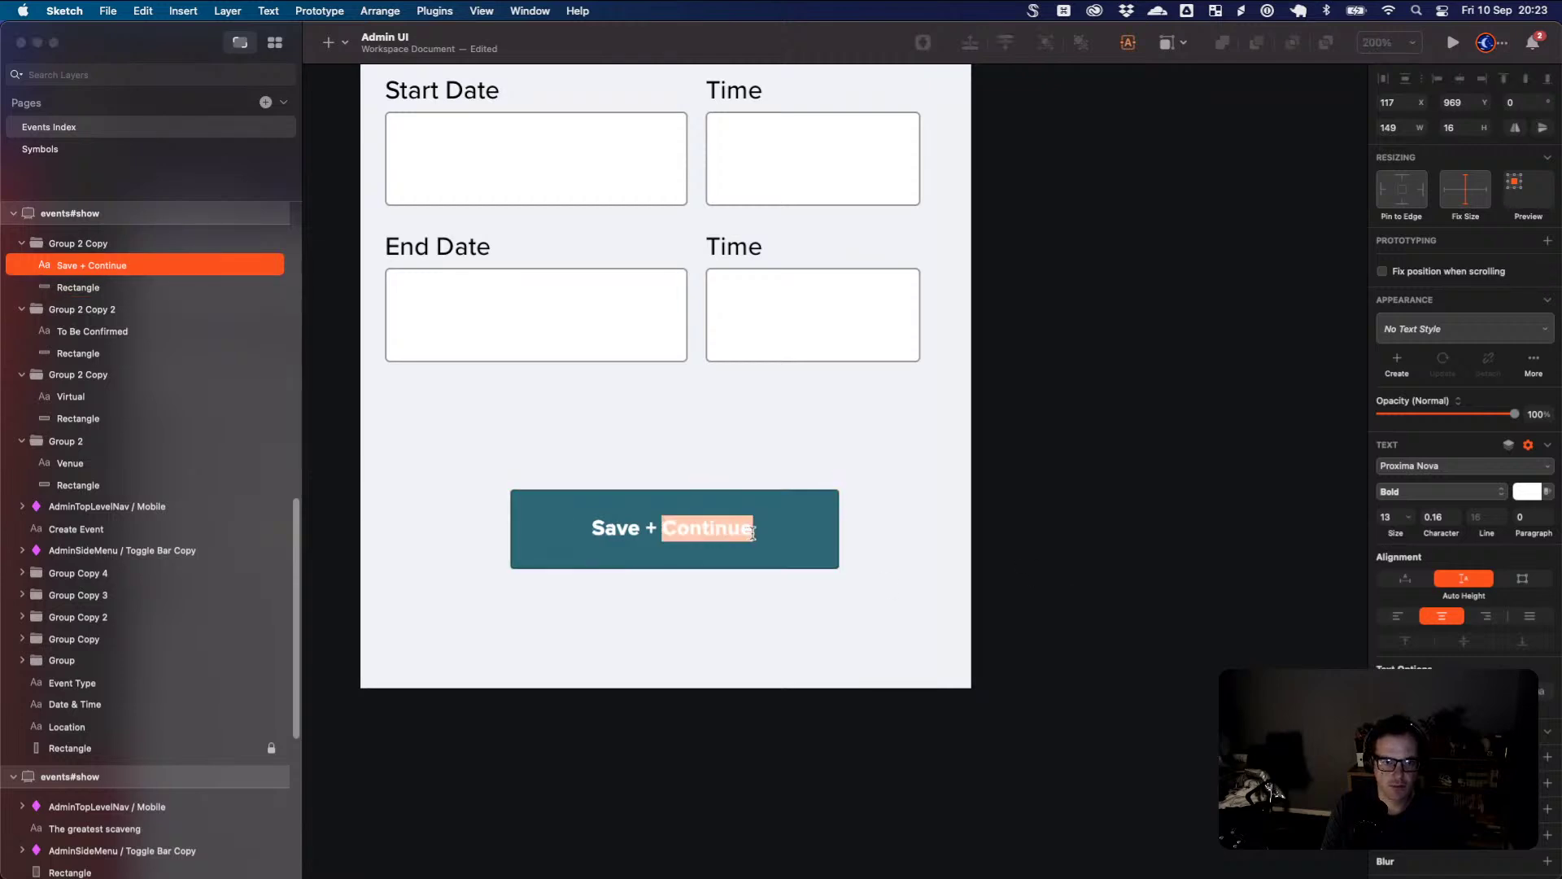
click(1406, 579)
click(880, 540)
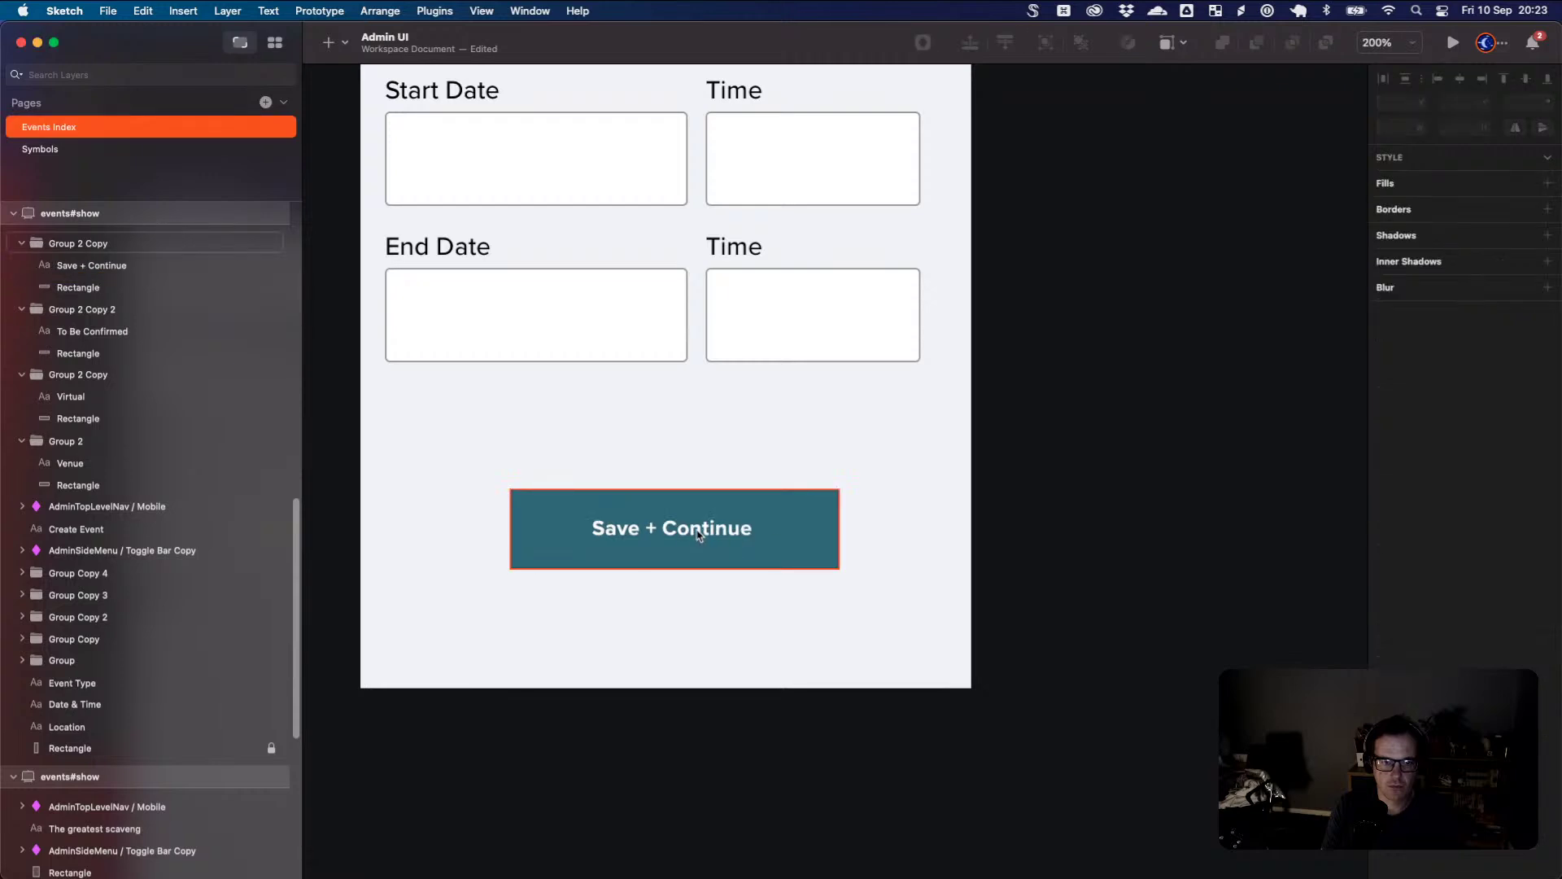
click(700, 531)
double_click(700, 531)
drag(701, 534, 707, 538)
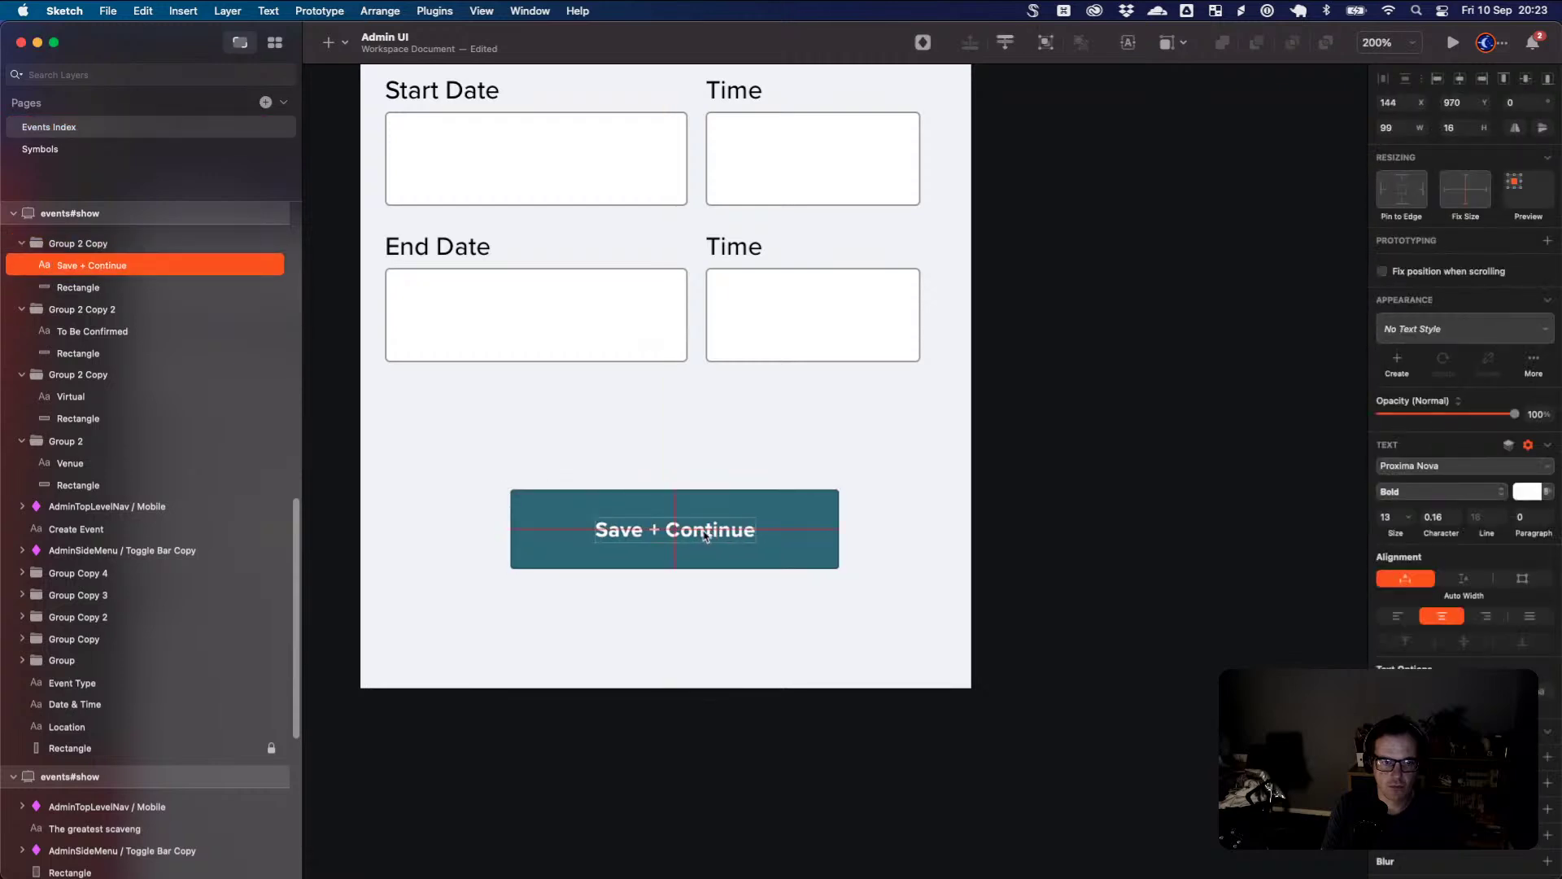
- Move the button group to line up with the form's left edge
click(773, 548)
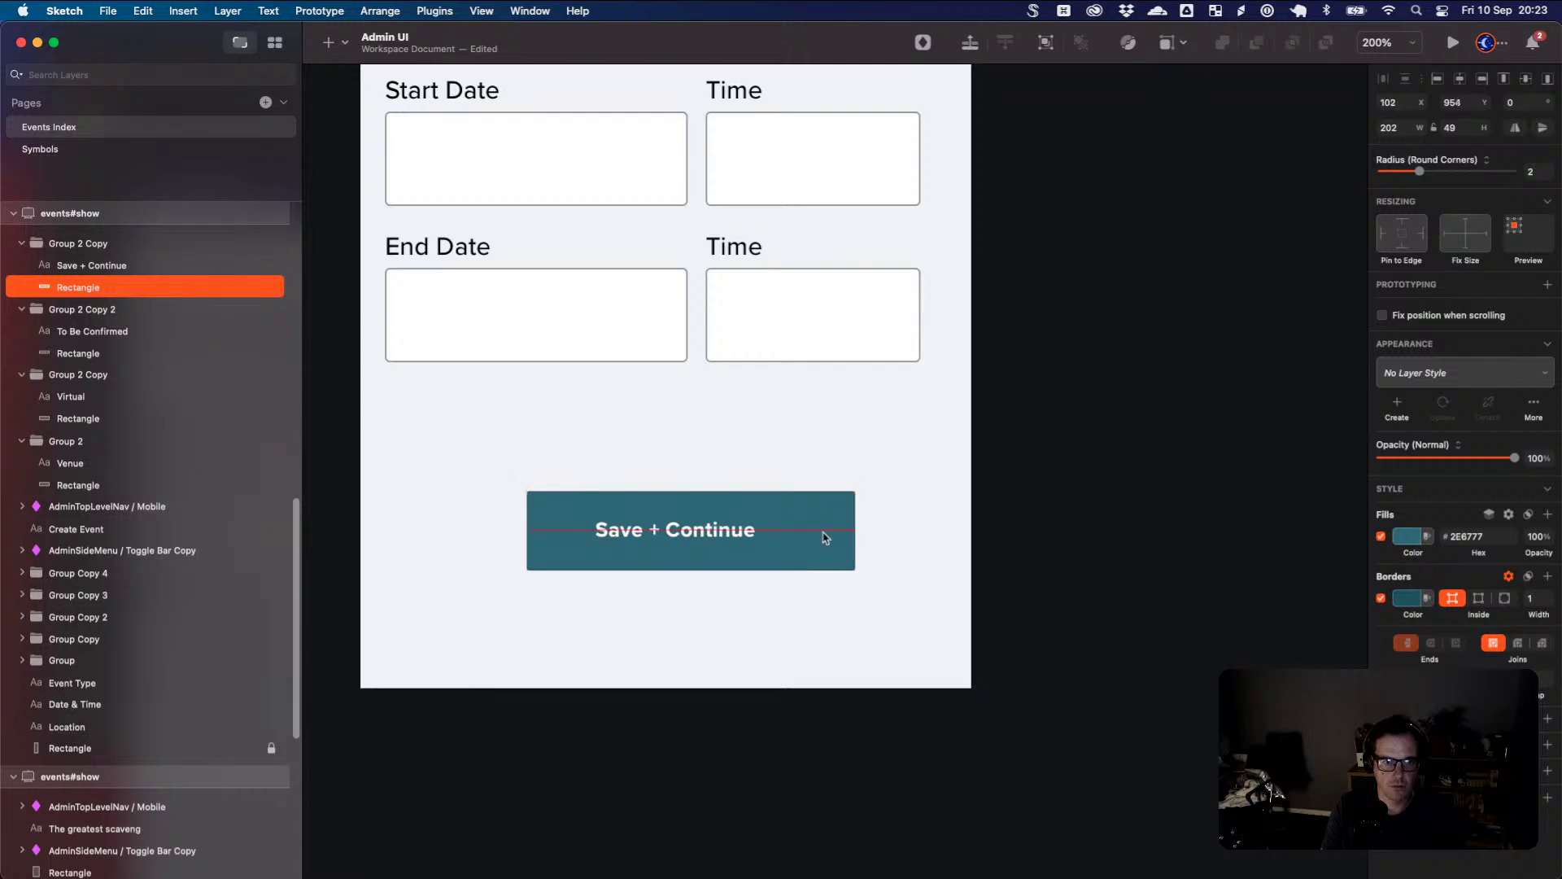
click(893, 485)
click(796, 530)
drag(802, 530, 675, 458)
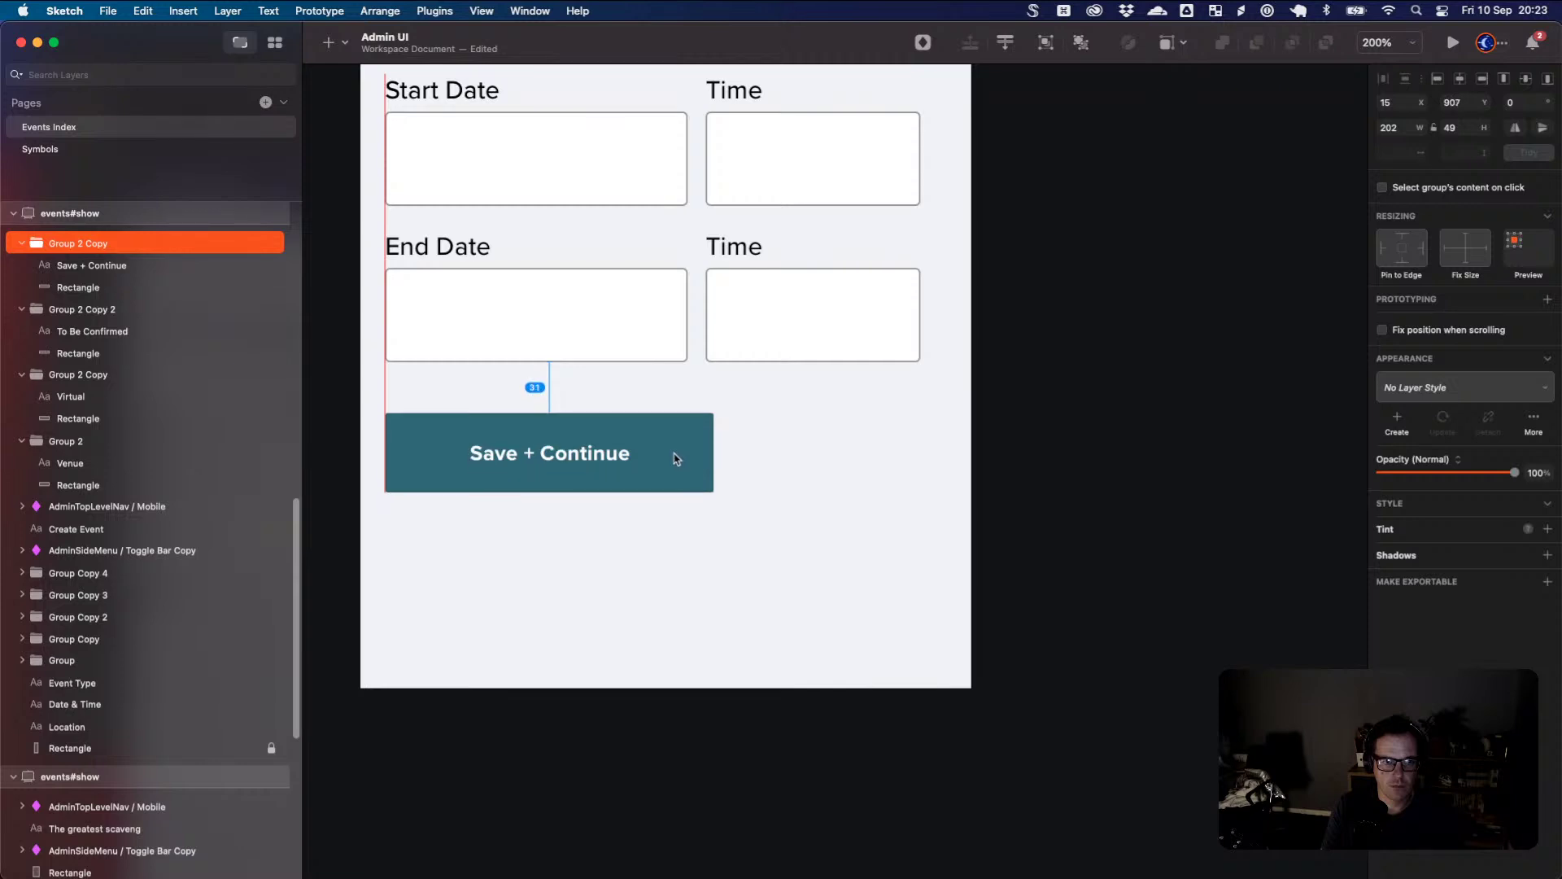
- Give the button rectangle a 4 px corner radius
click(134, 289)
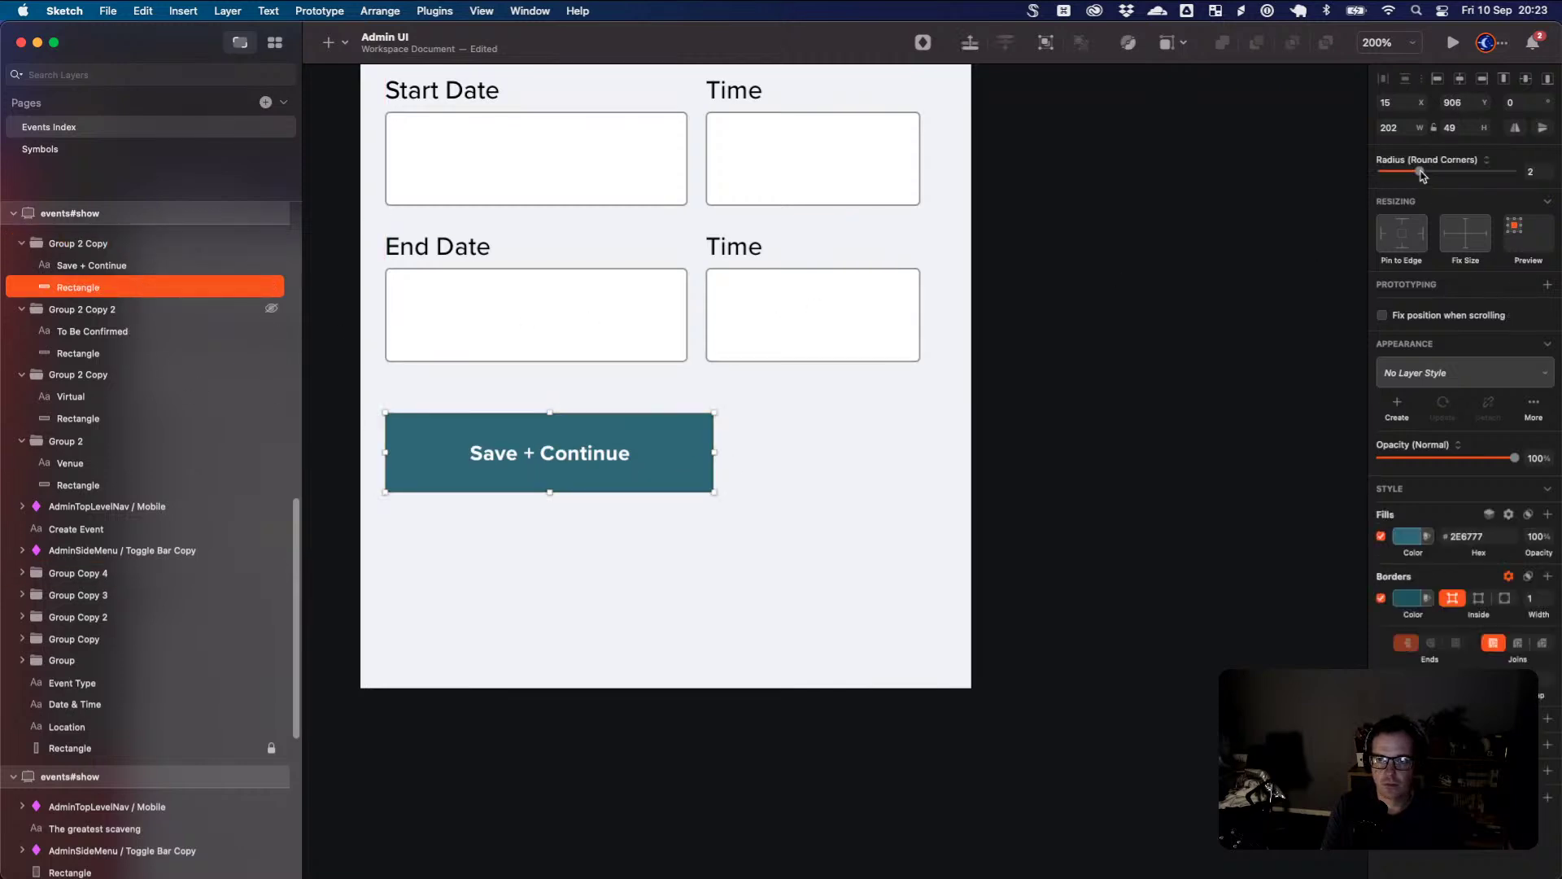
drag(1421, 175, 1431, 178)
click(1086, 387)
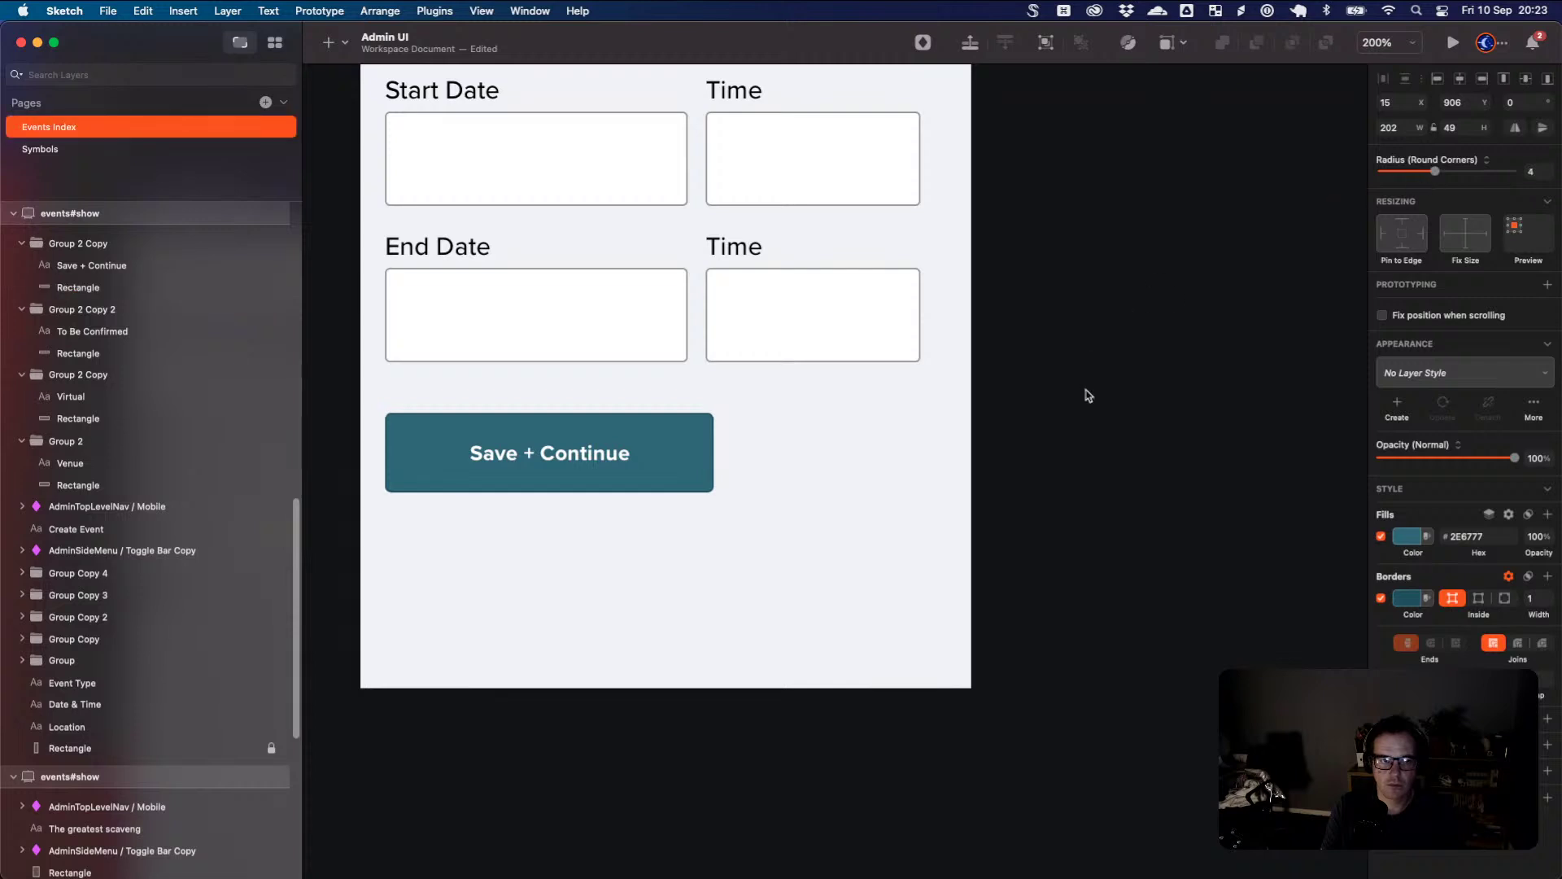
key(super+0)
key(super+minus)
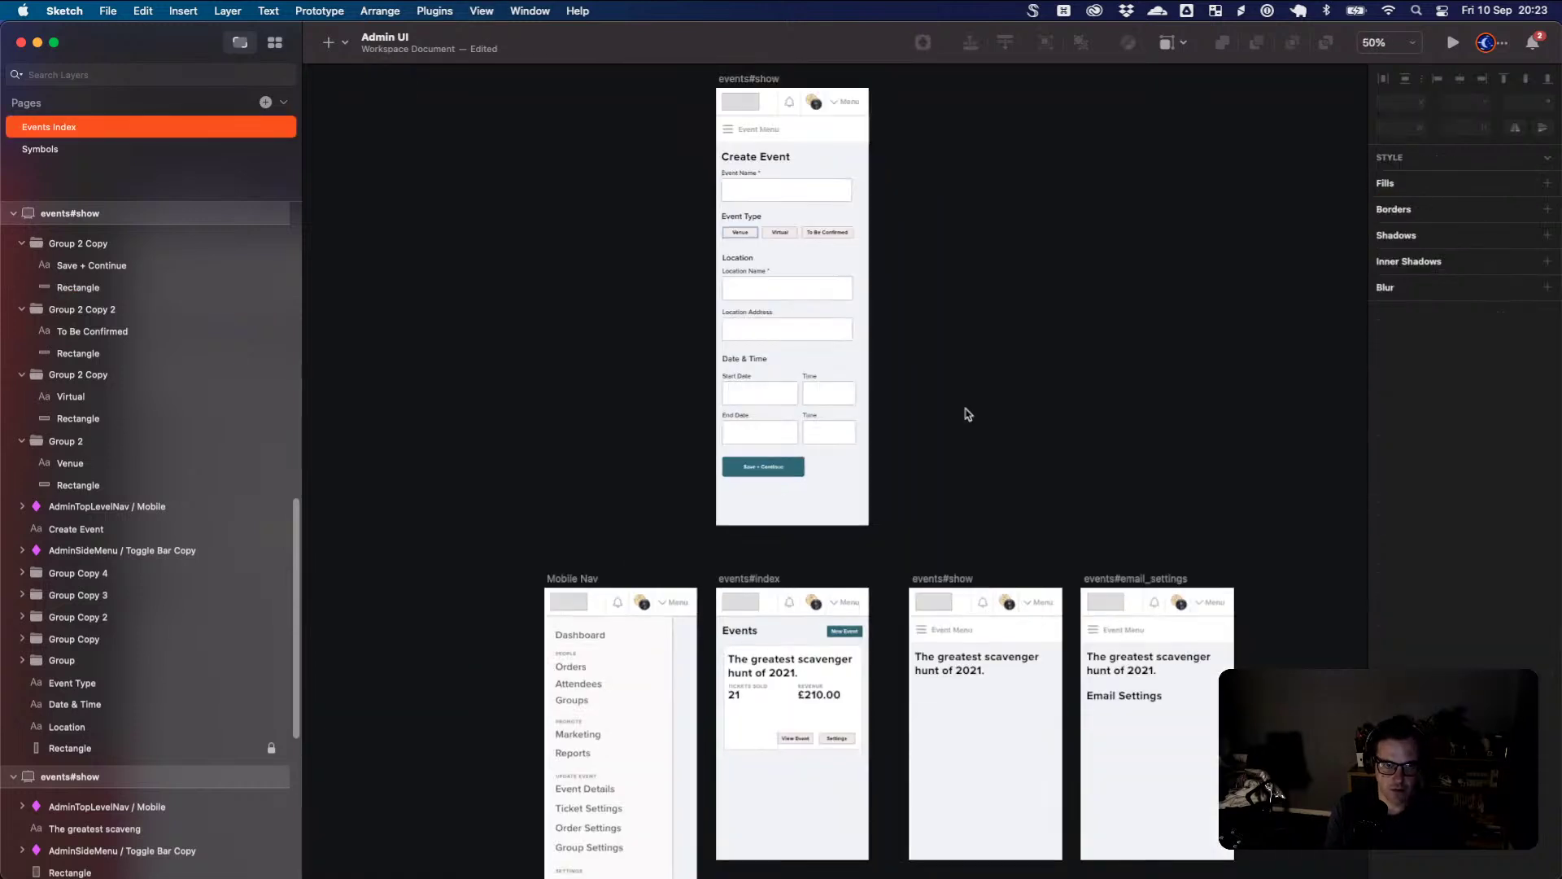
- Rename the Create Event artboard events#new and Option-drag a duplicate to its right
scroll(968, 415, up, 3)
scroll(968, 414, right, 4)
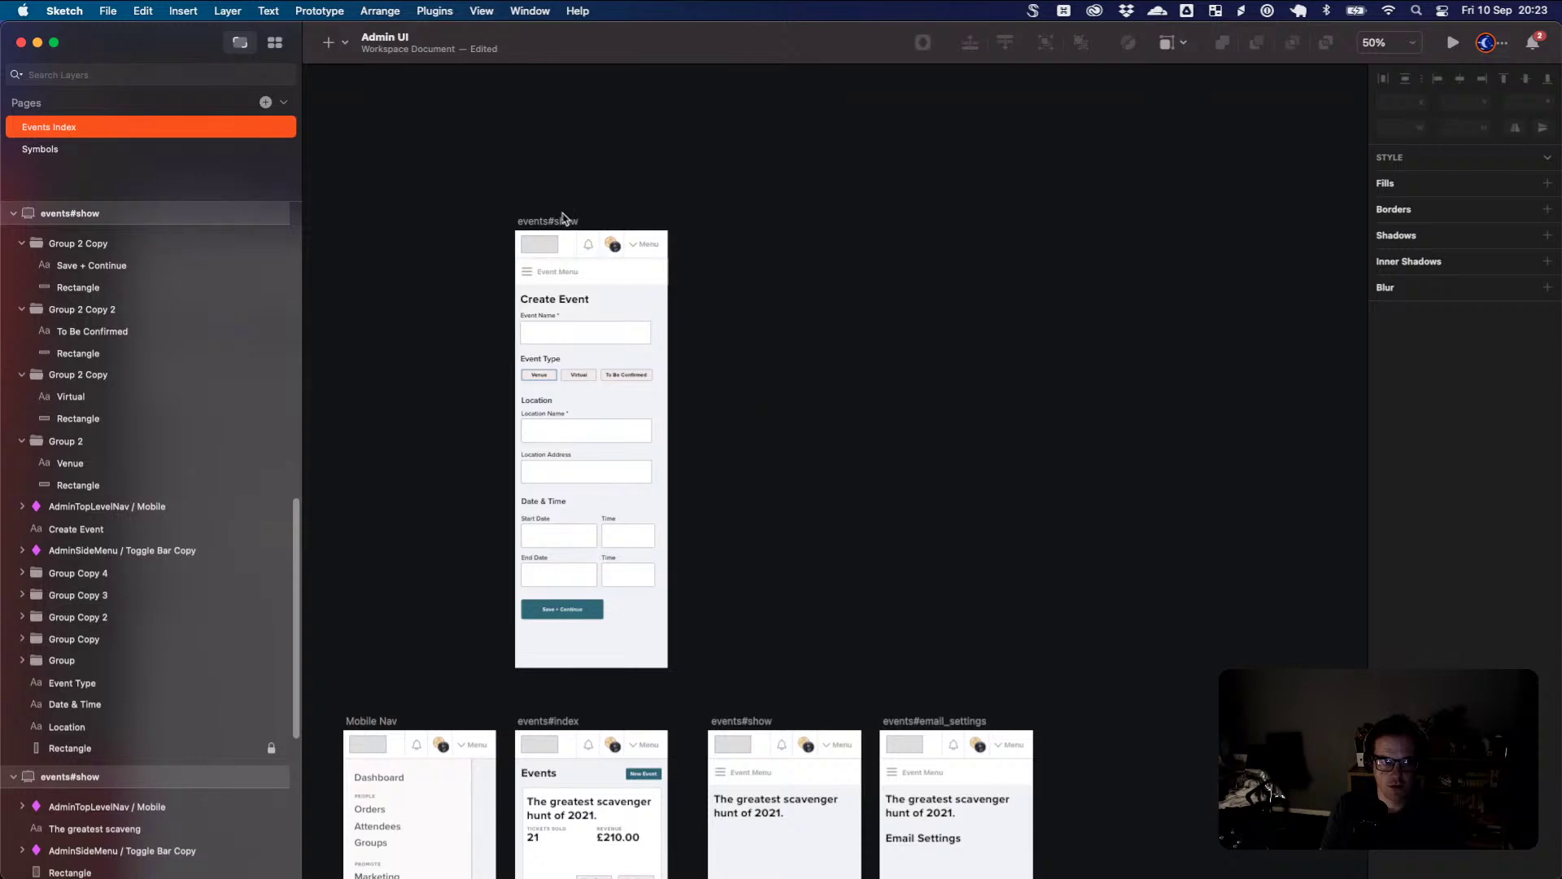
click(567, 224)
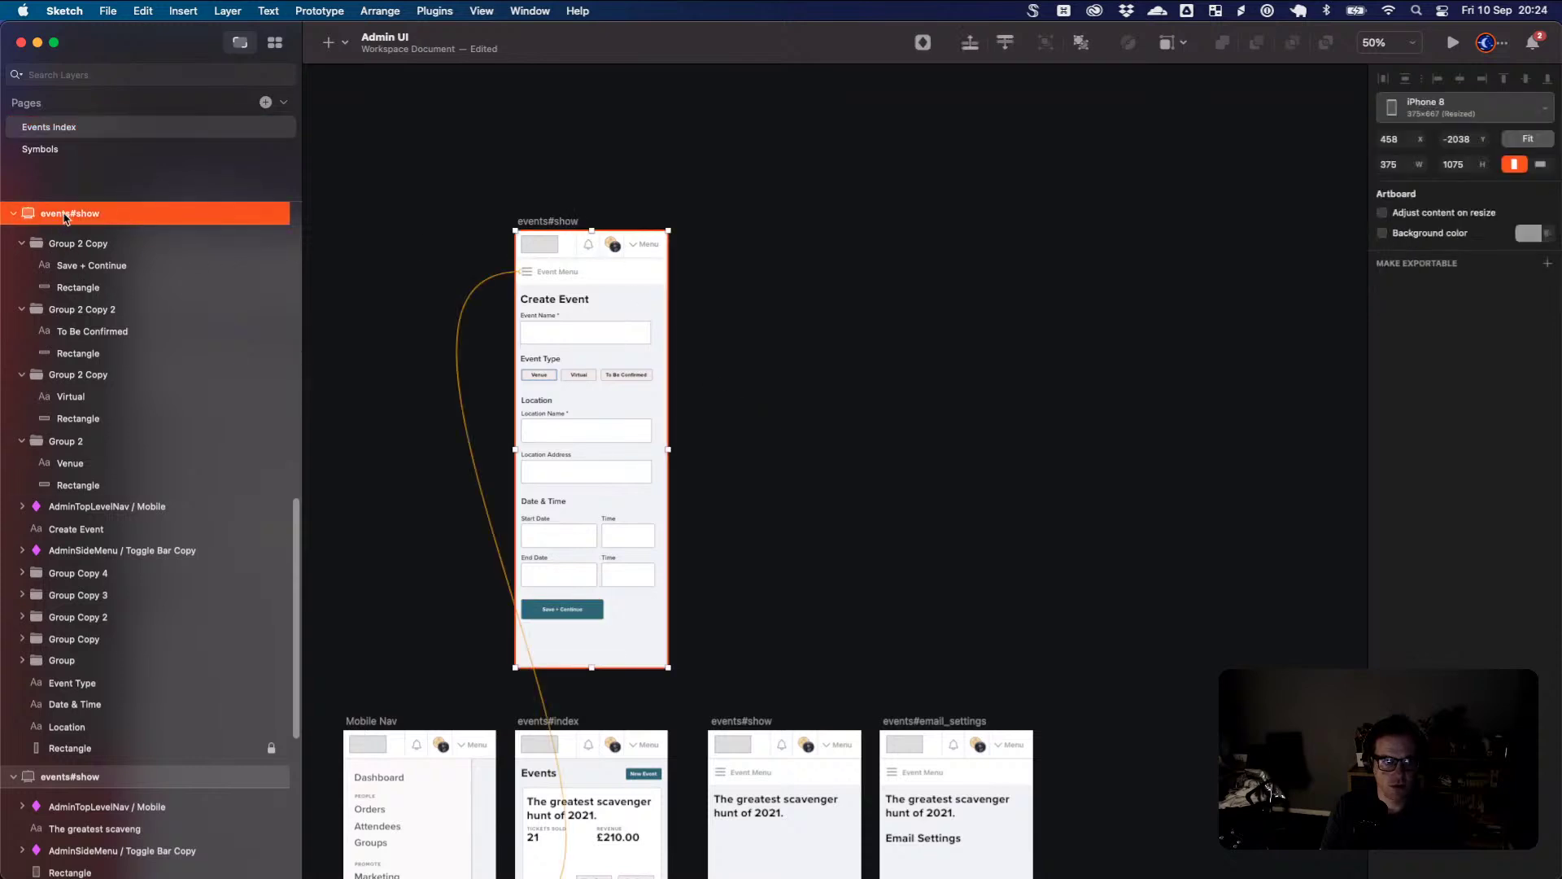
double_click(97, 214)
text(new)
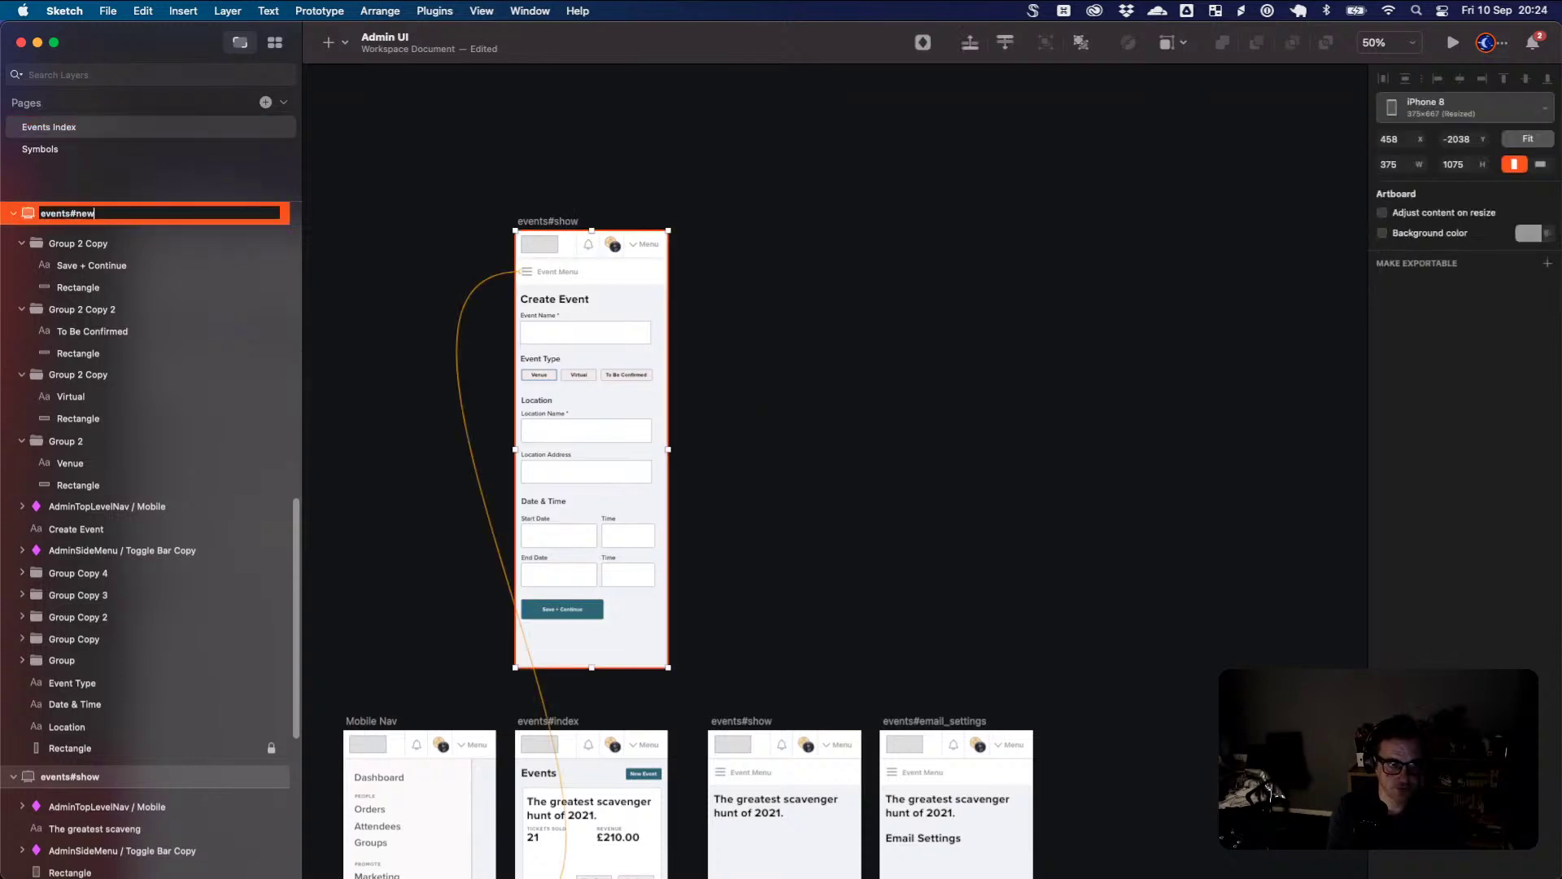
key(Return)
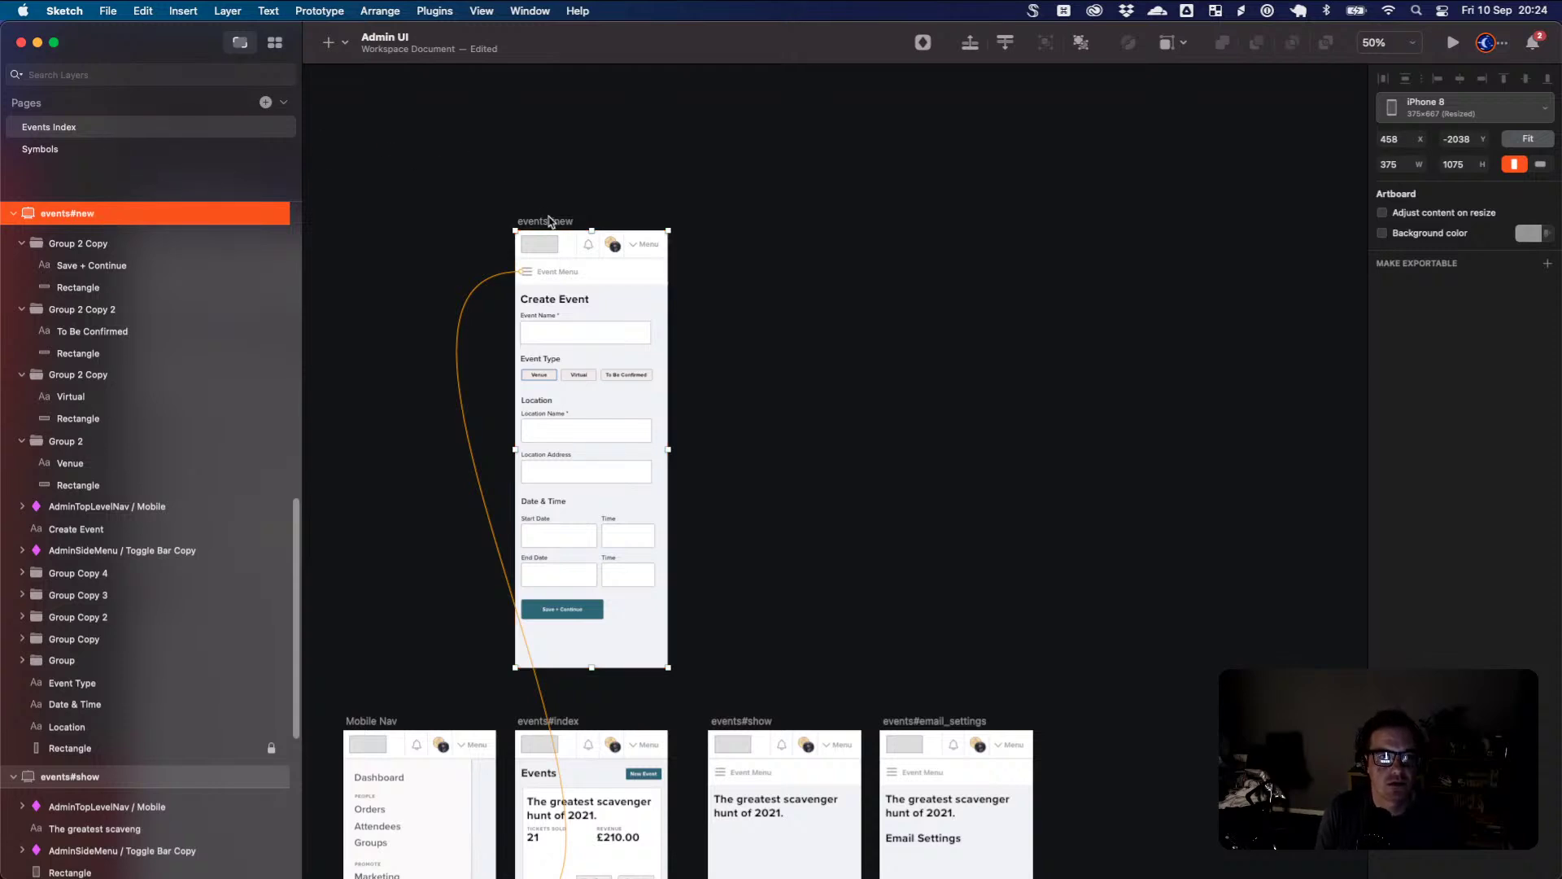
drag(551, 226, 753, 231)
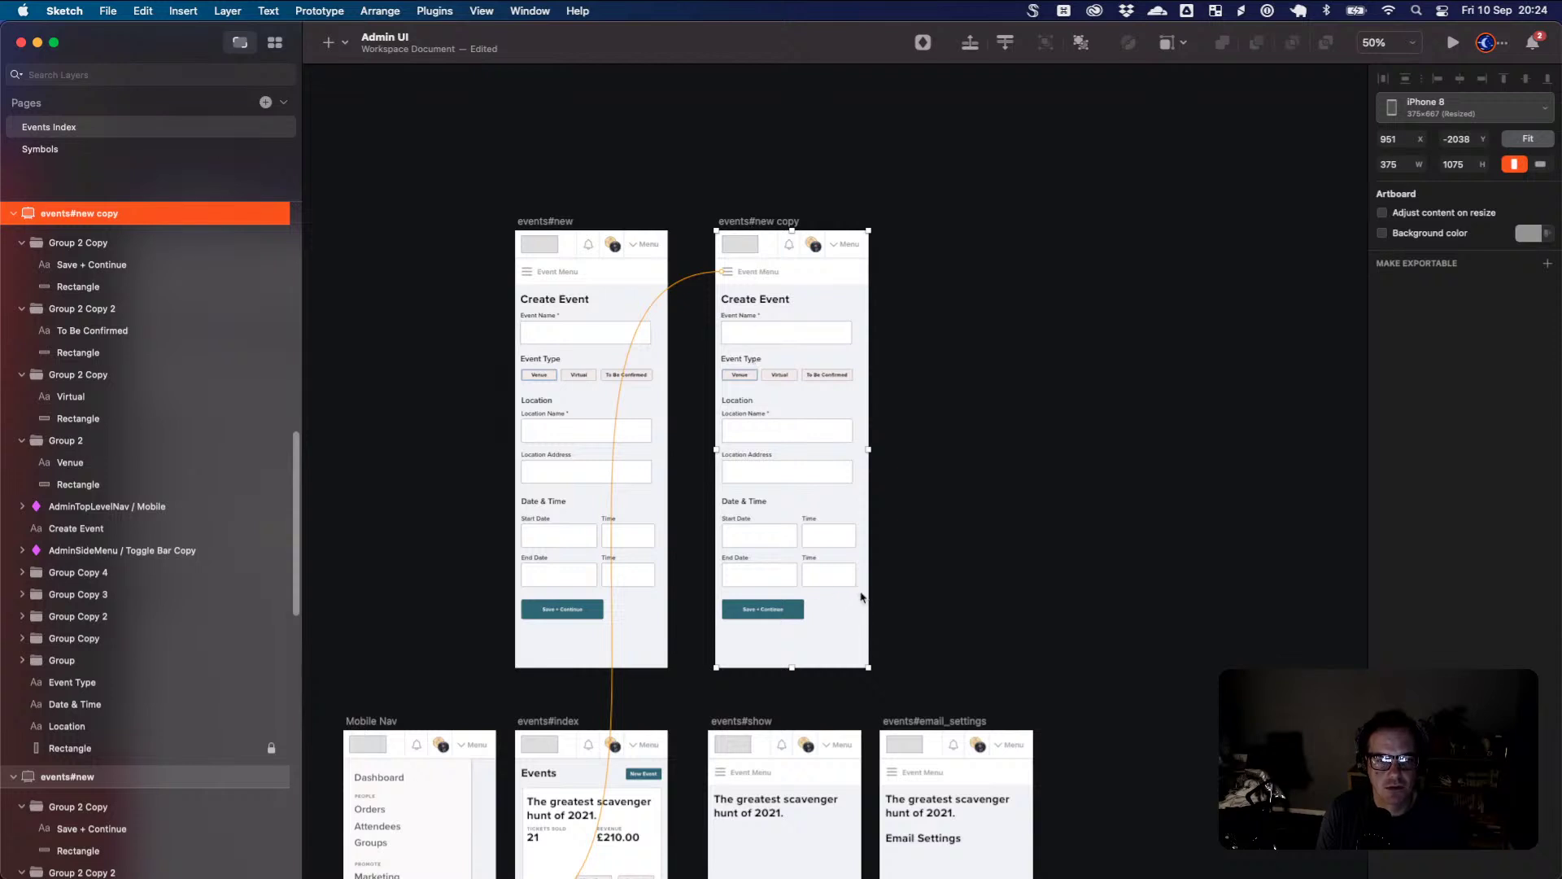
- Delete the type, location and date fields from the events#new copy form
drag(861, 597, 714, 352)
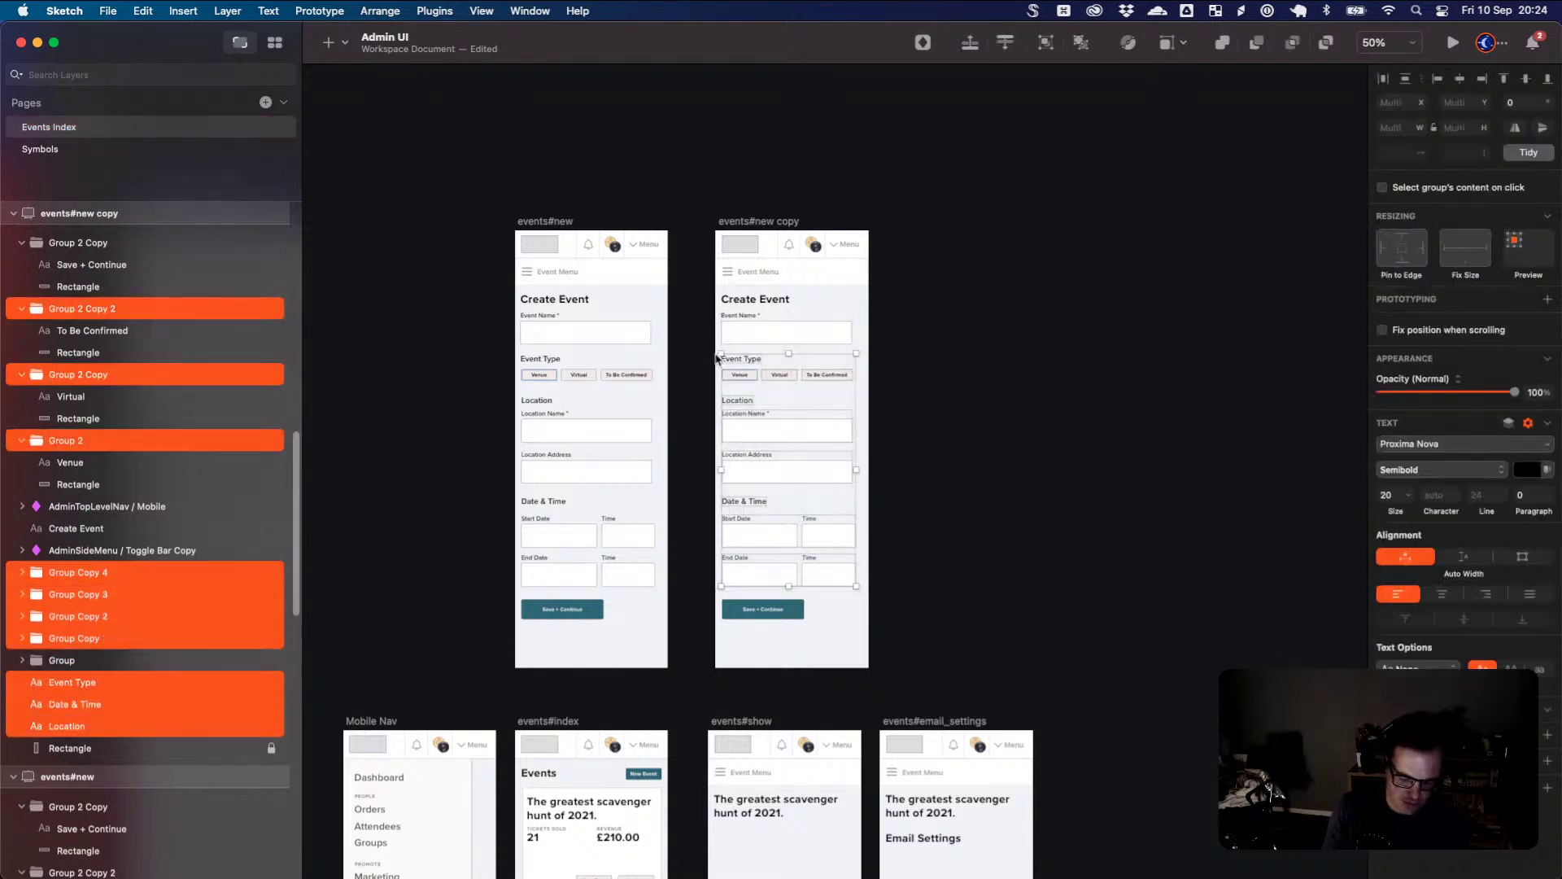
key(shift+Down)
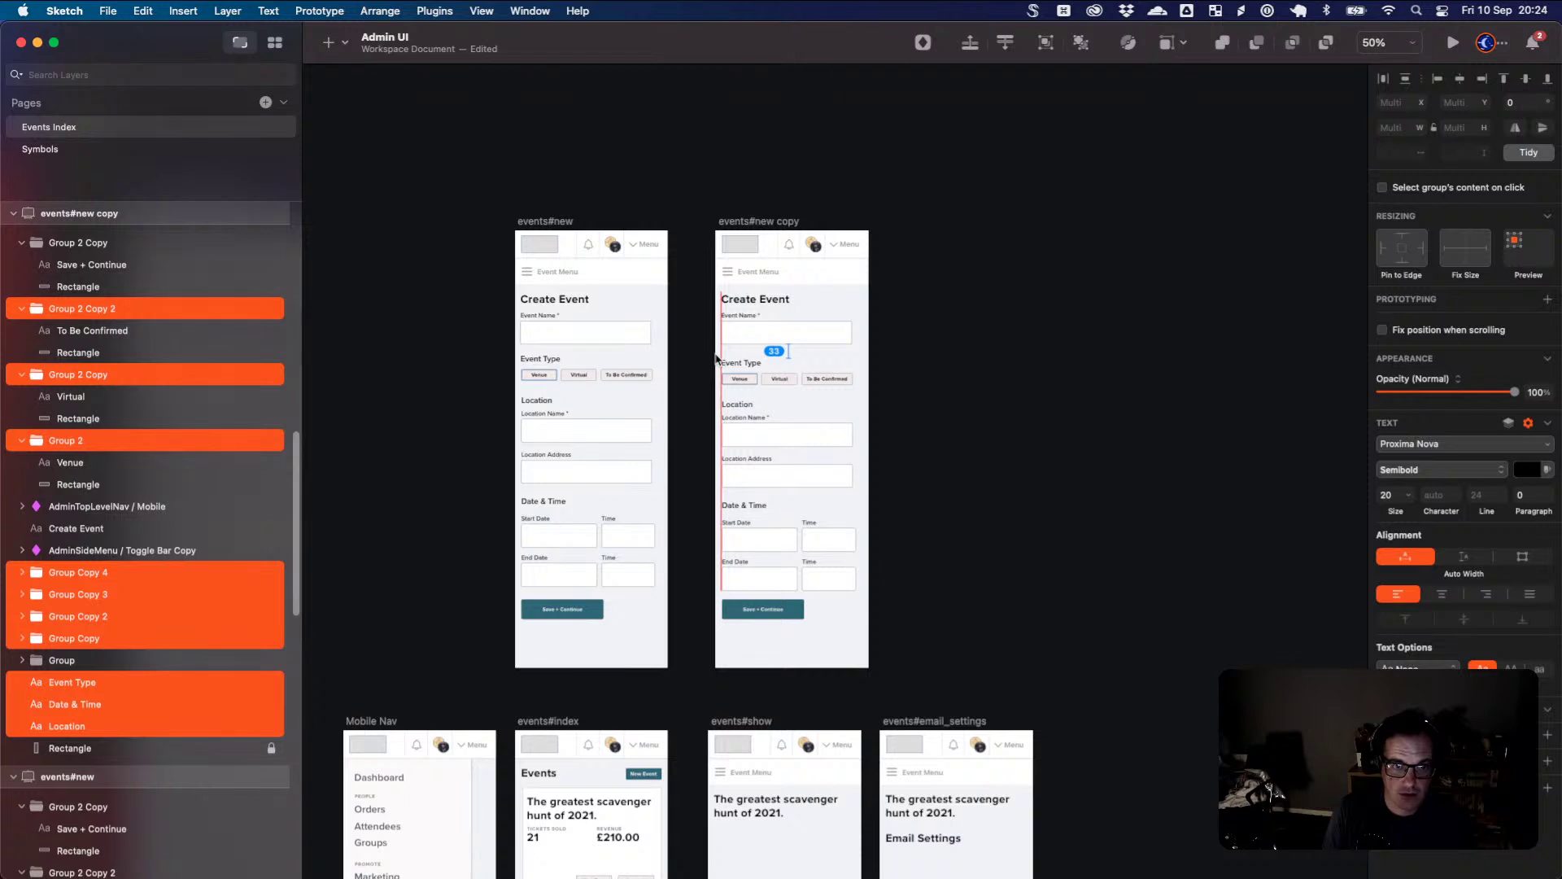
key(super+z)
click(875, 376)
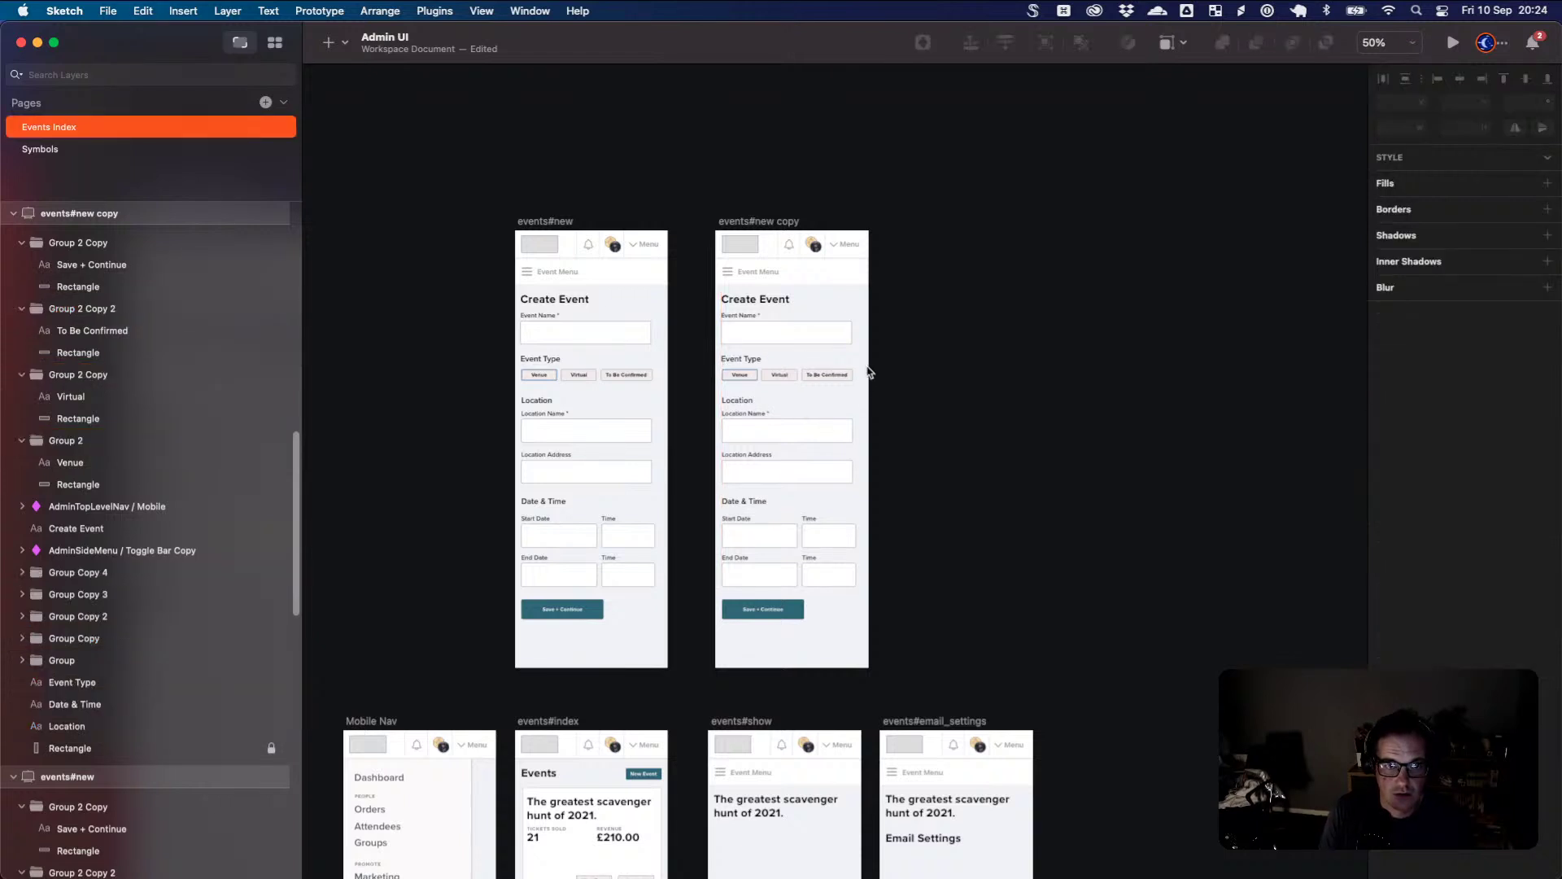
drag(862, 372, 685, 600)
key(Delete)
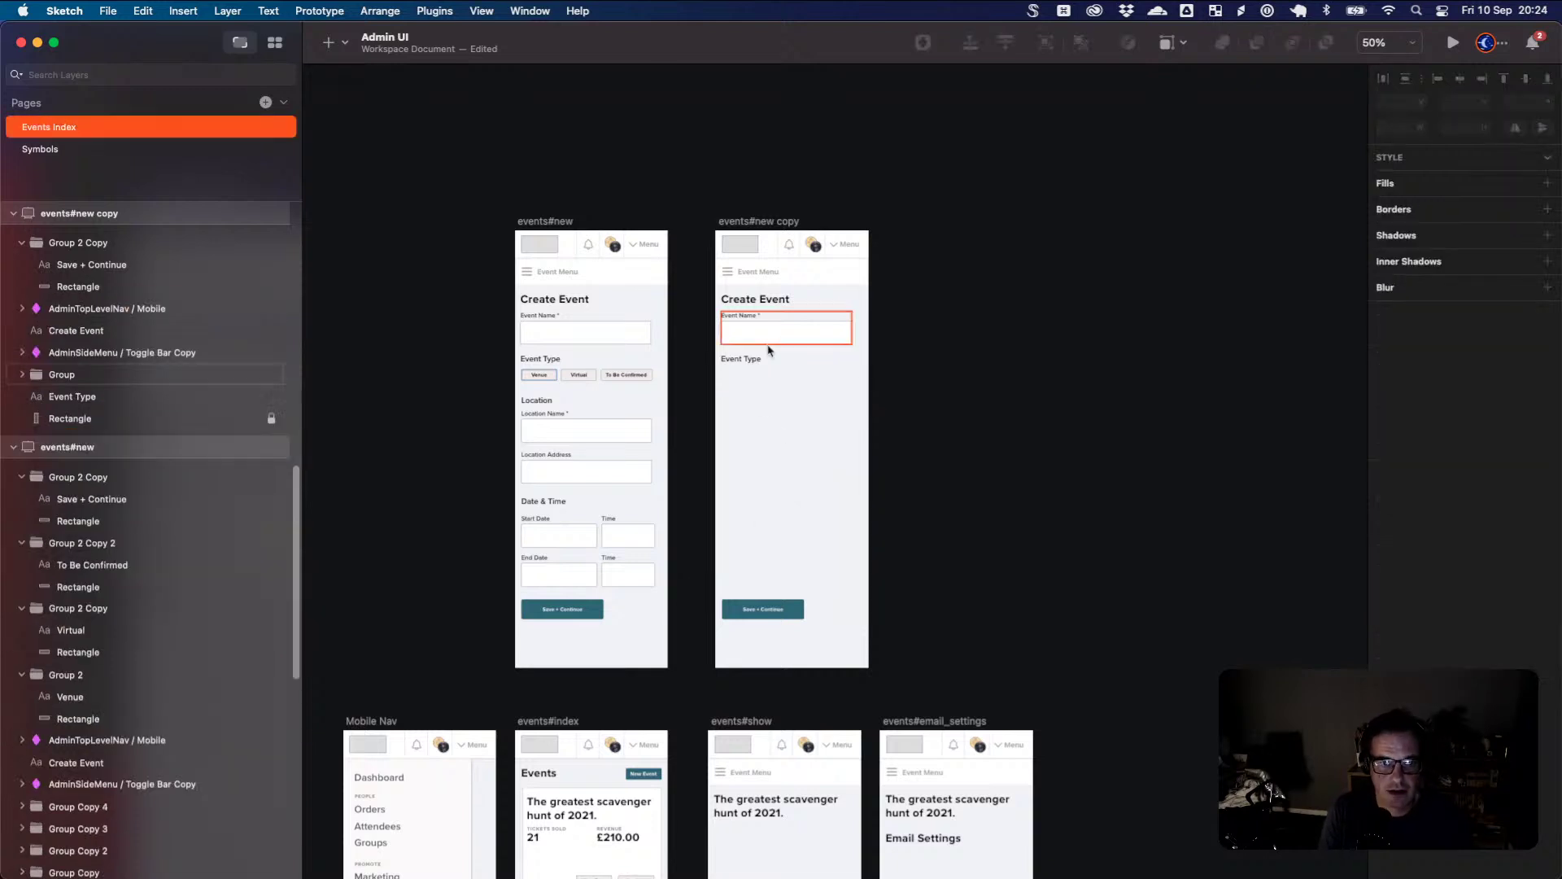
- Retitle the Event Type heading as 'Event Details'
click(754, 360)
double_click(754, 361)
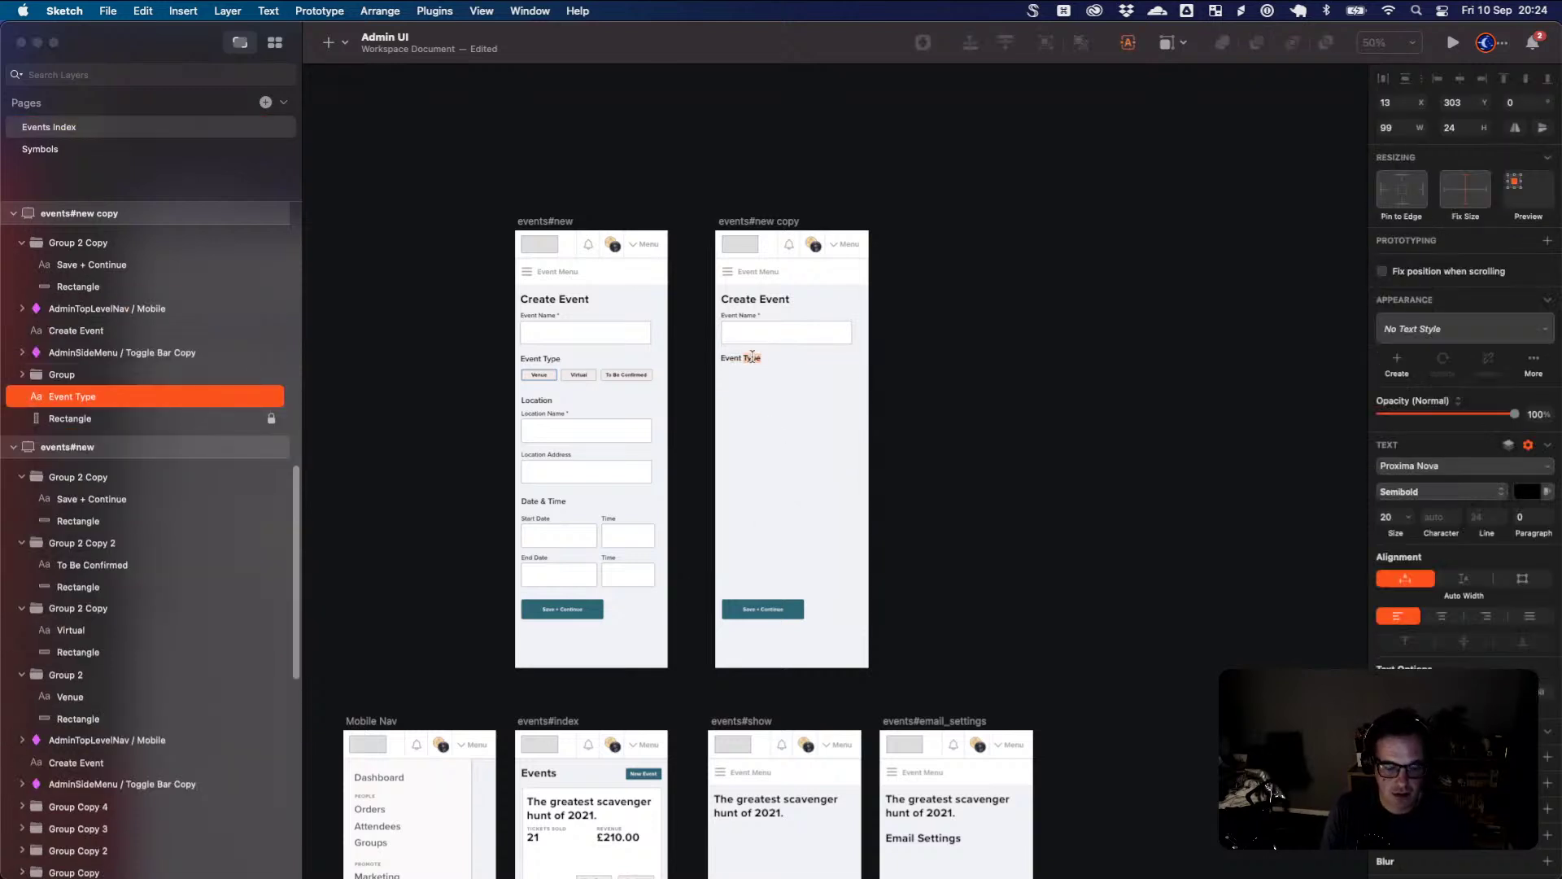
text(Event Des)
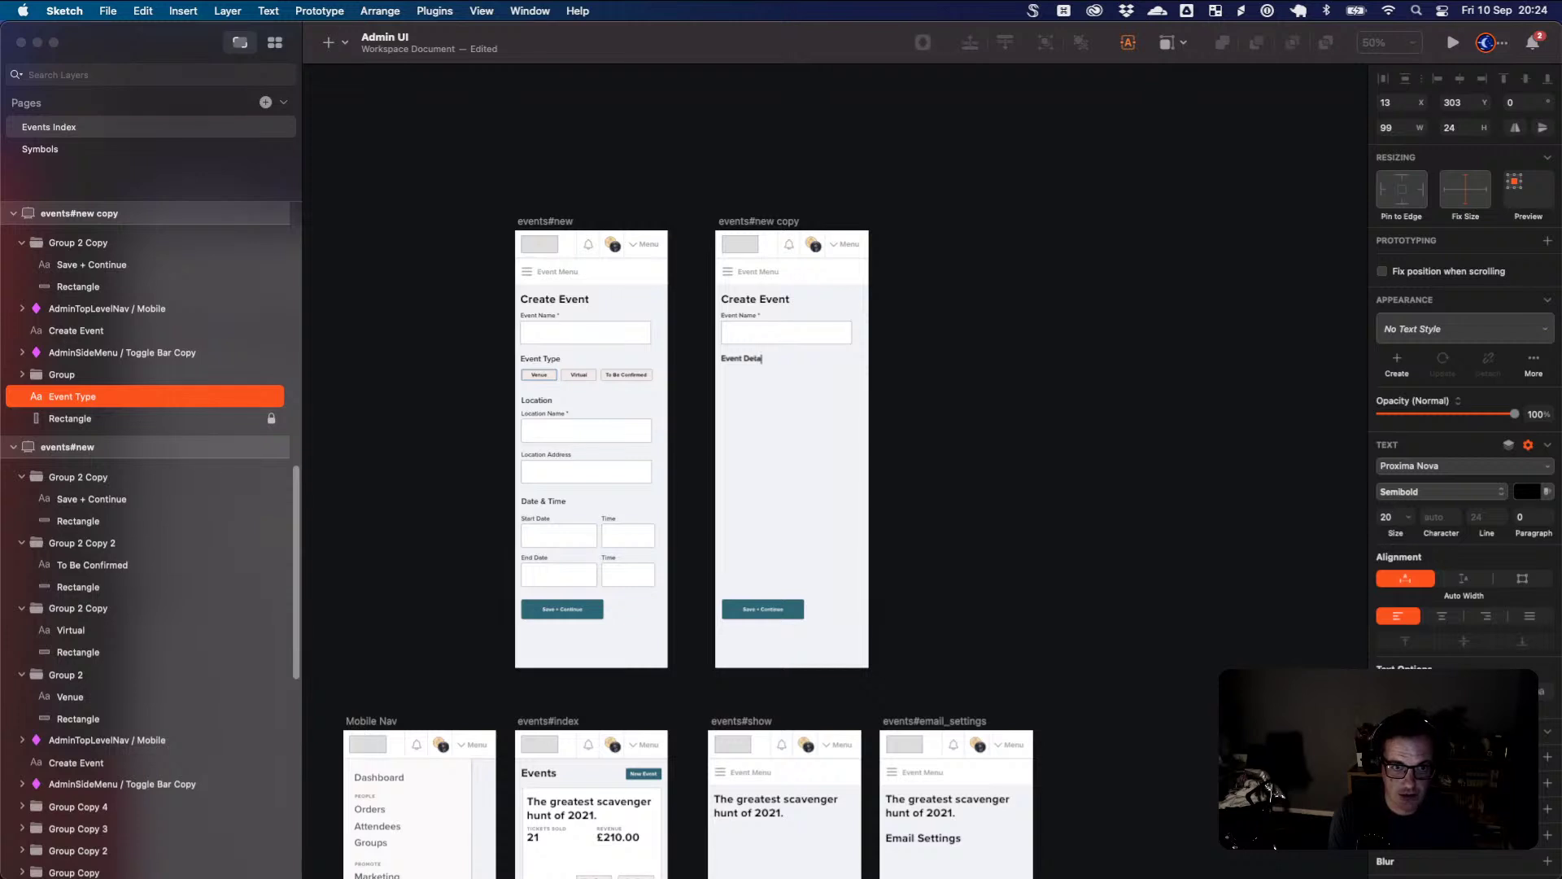
key(Escape)
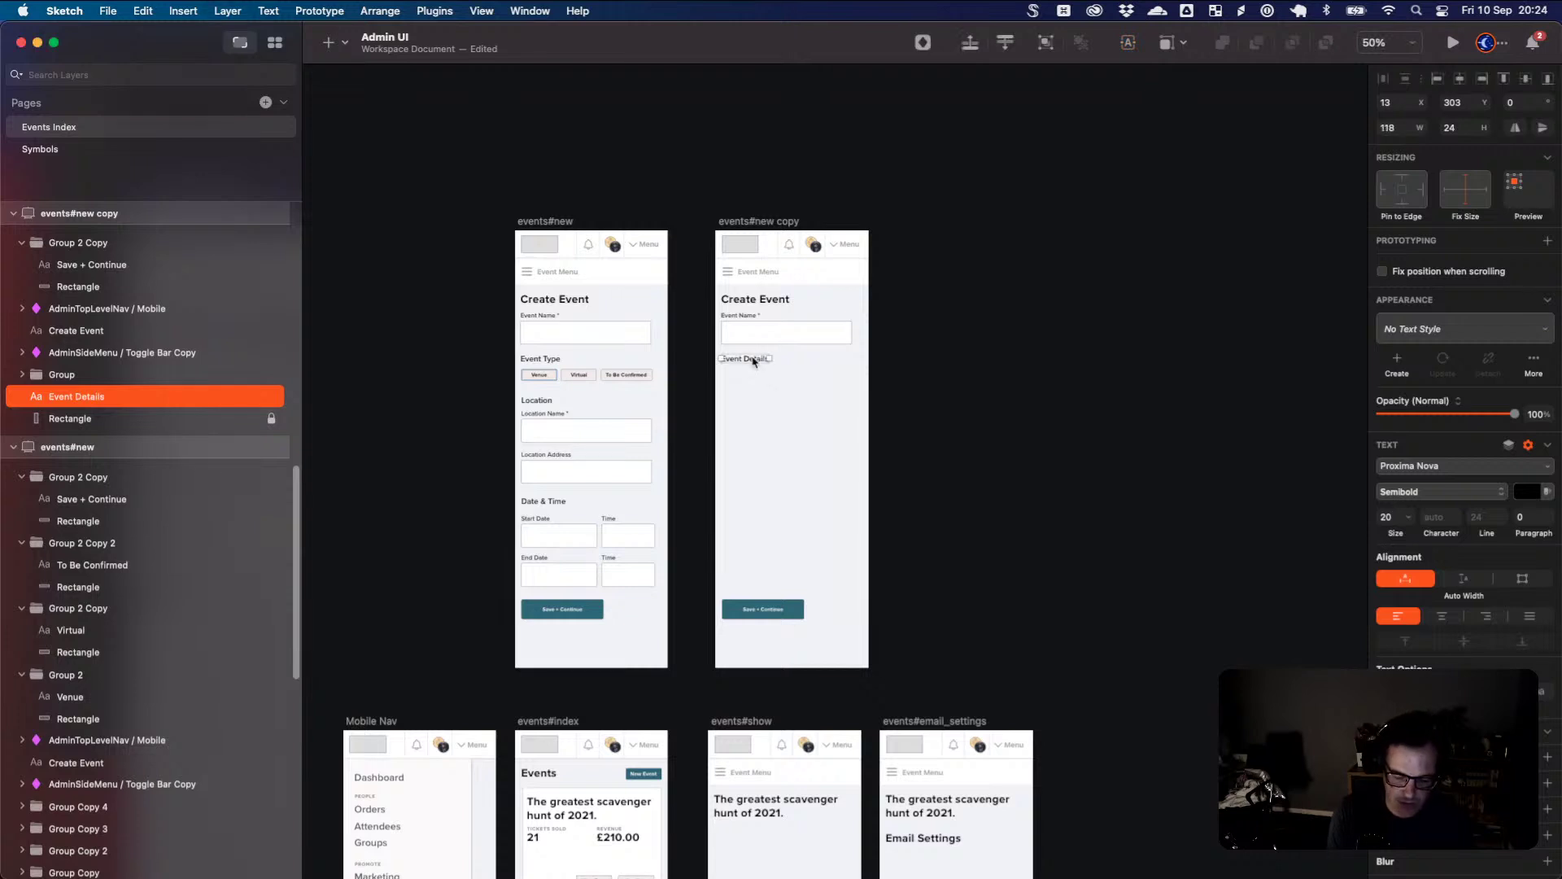
key(super+equal)
key(super+equal)
scroll(765, 390, up, 5)
scroll(765, 390, left, 2)
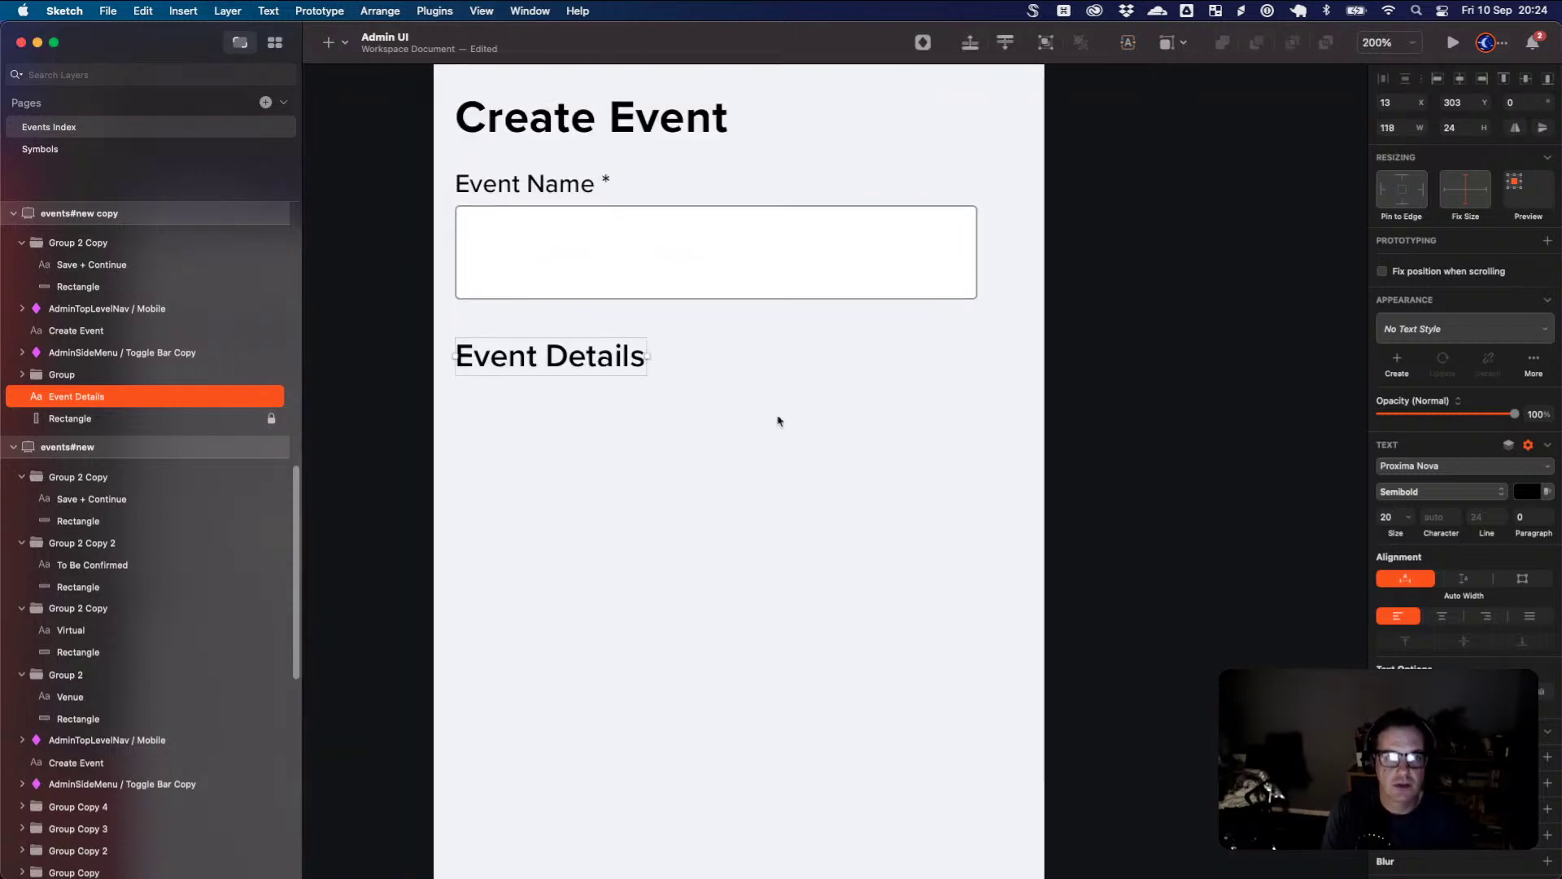
- Move the Event Name field under Event Details, make its box tall, and relabel it 'Event Description'
drag(774, 290, 718, 854)
double_click(794, 507)
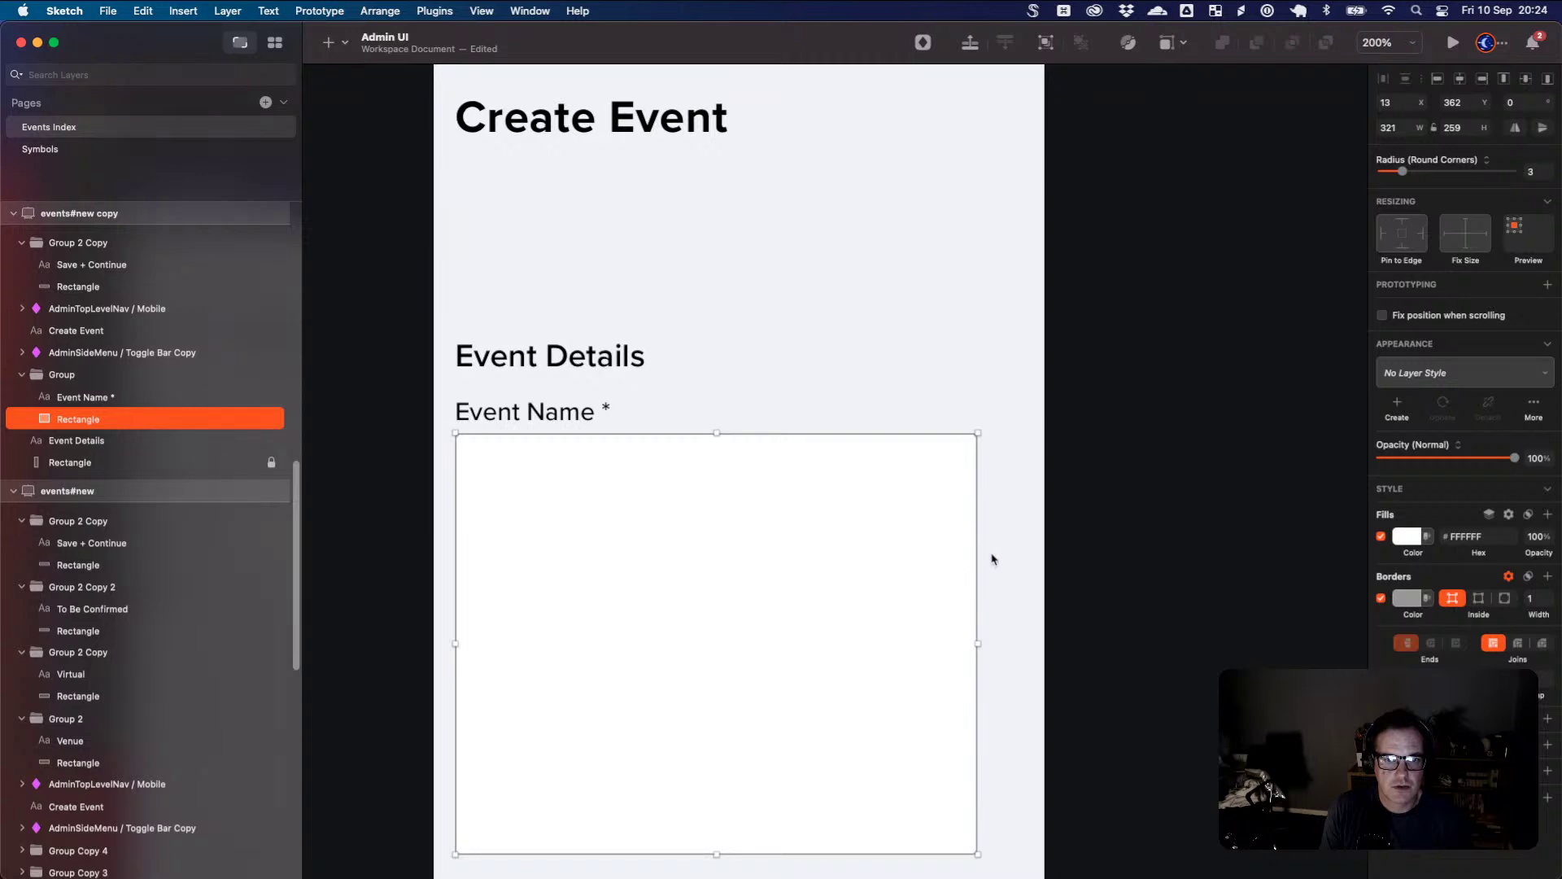
click(525, 407)
click(533, 411)
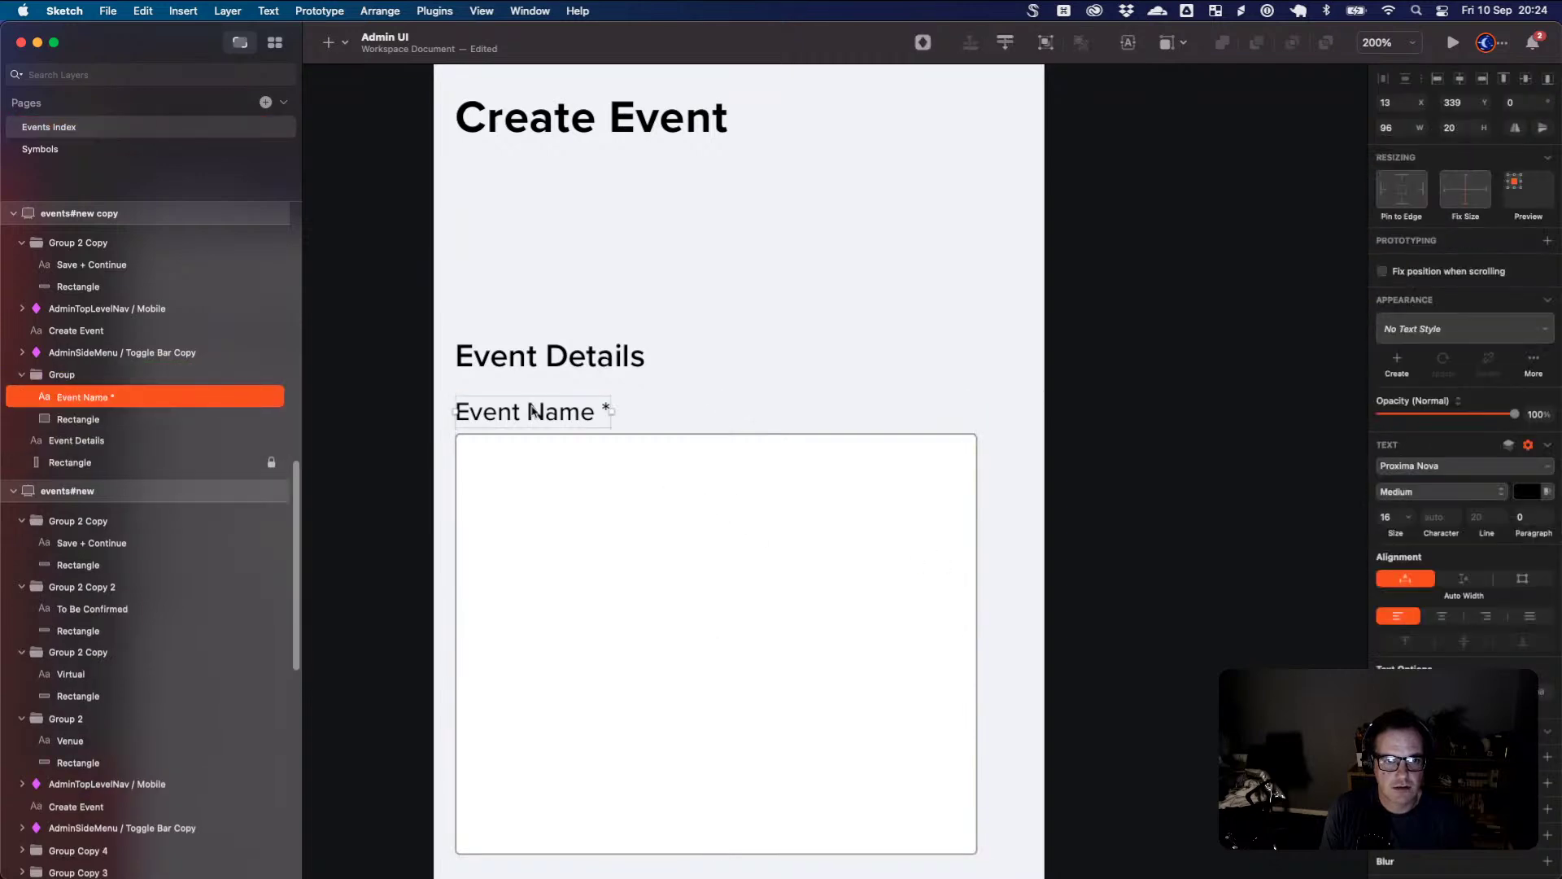
double_click(533, 411)
drag(527, 411, 610, 407)
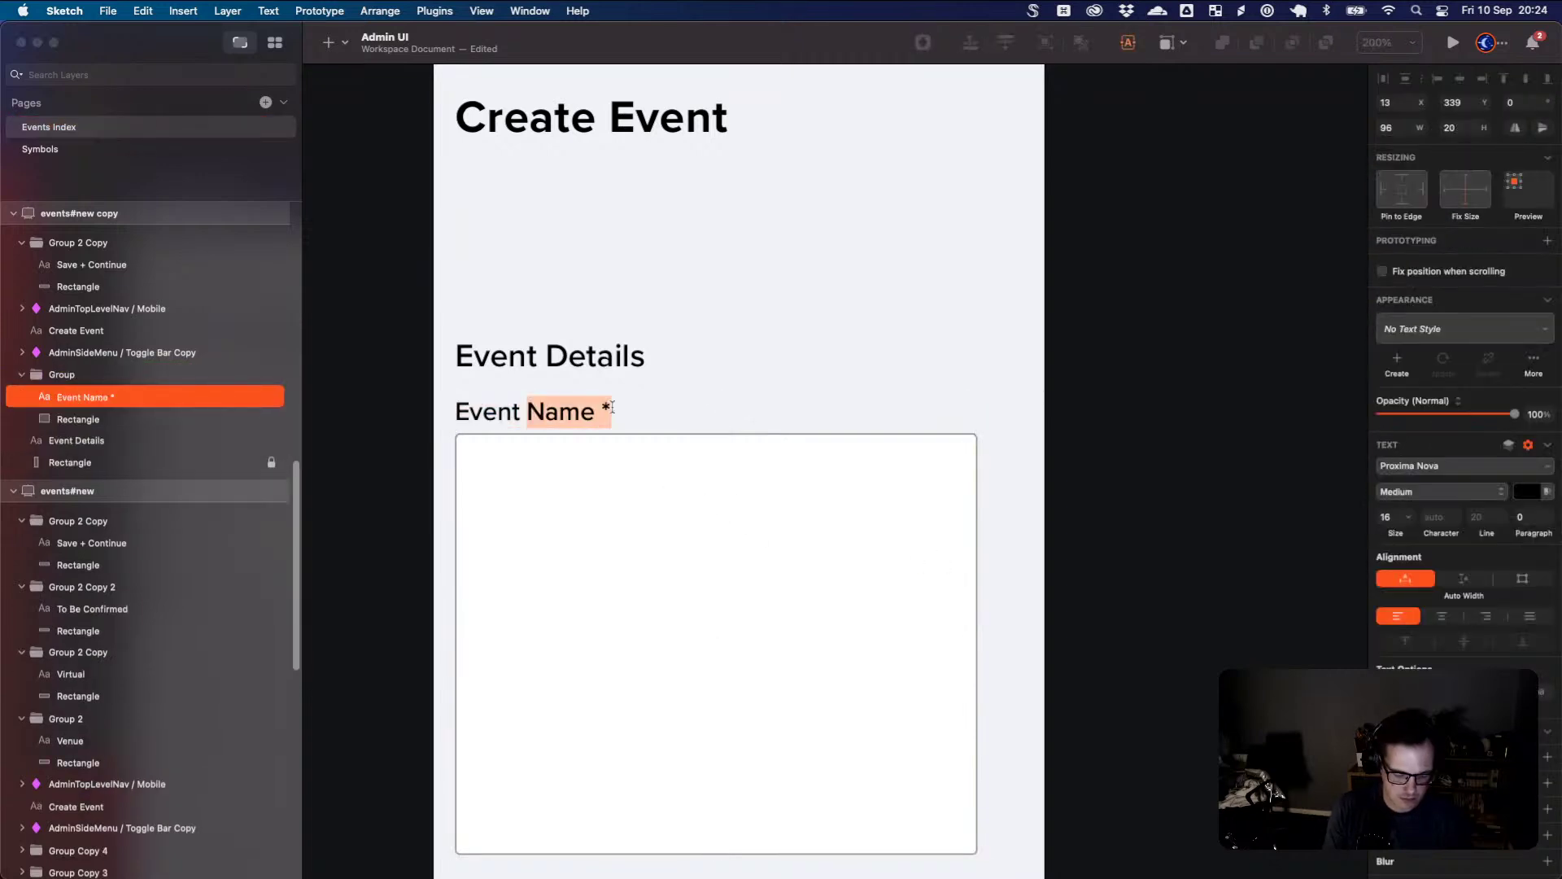
text(Description)
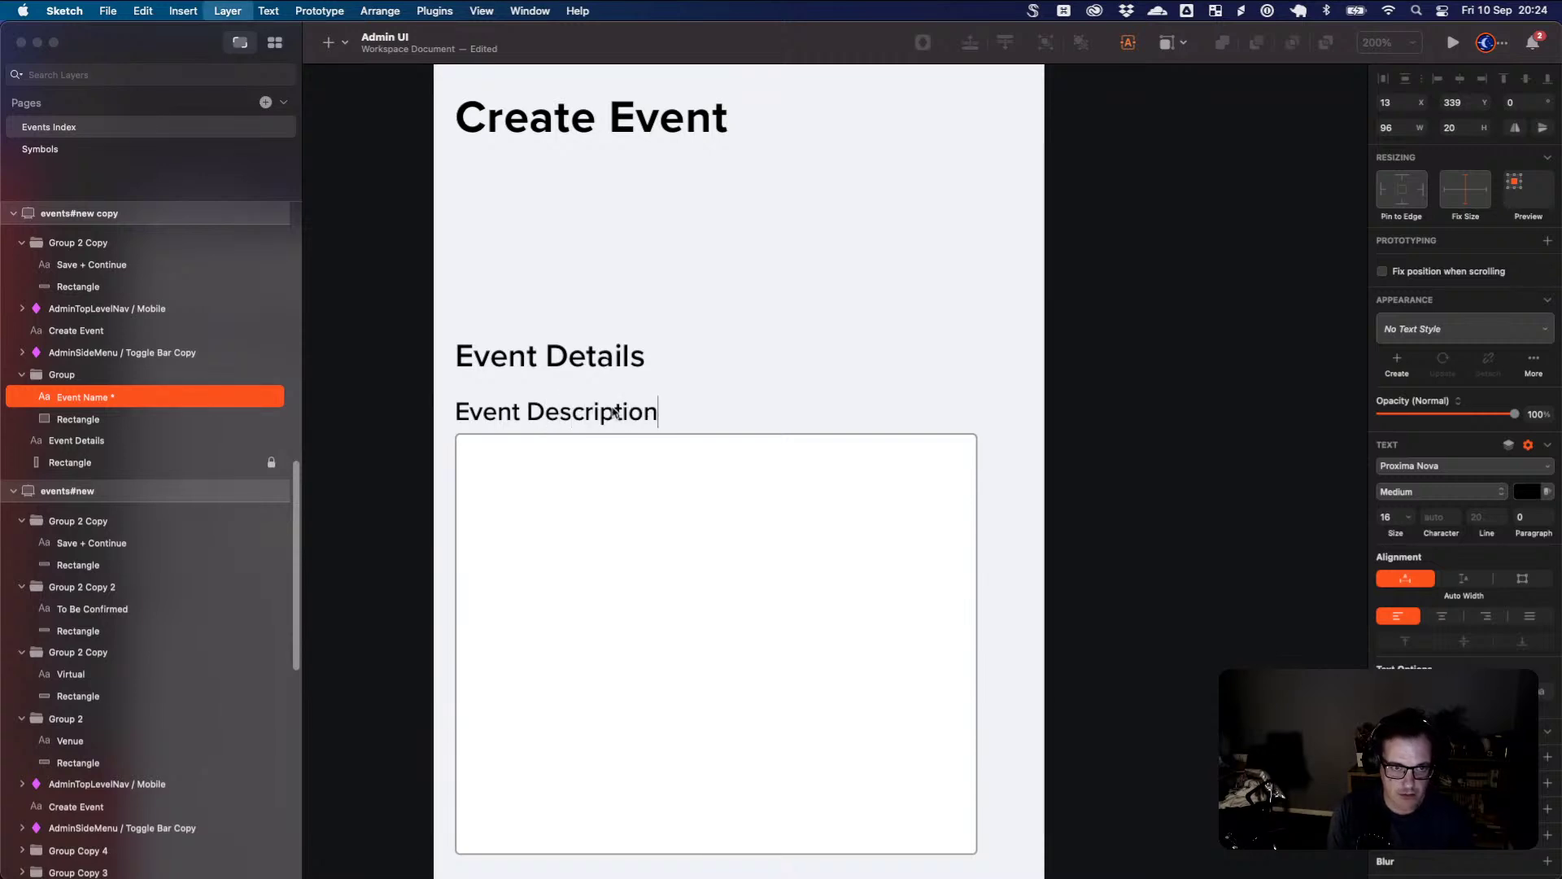
key(Escape)
- Move the Event Details heading and description field up under the Create Event title
click(618, 461)
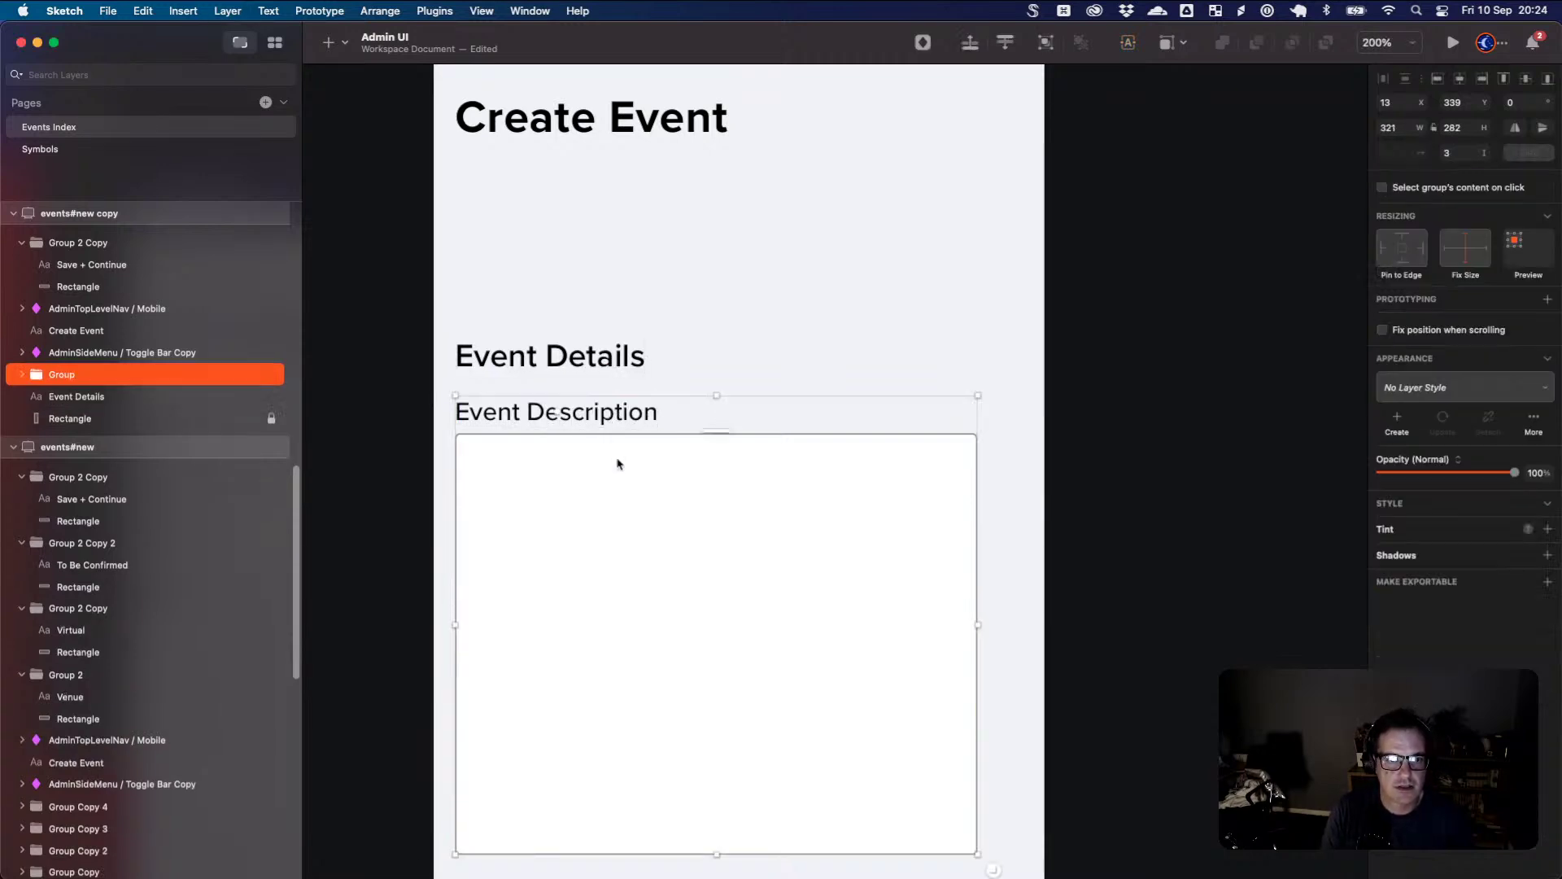
shift+click(618, 375)
drag(618, 375, 631, 237)
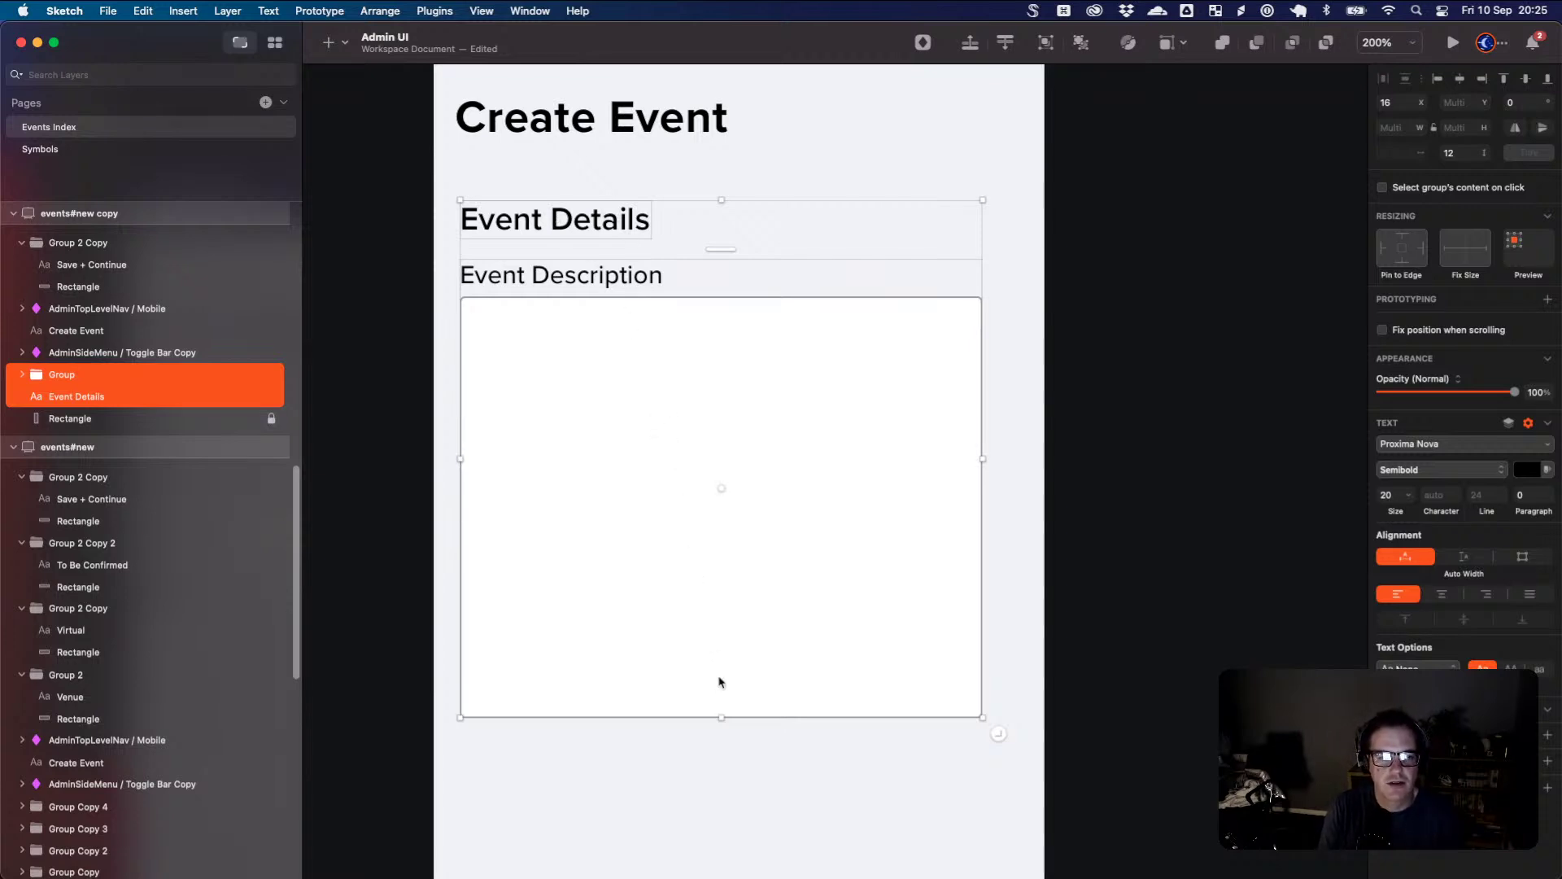
- Place the Save + Continue button directly beneath the Event Description box
key(super+minus)
key(super+minus)
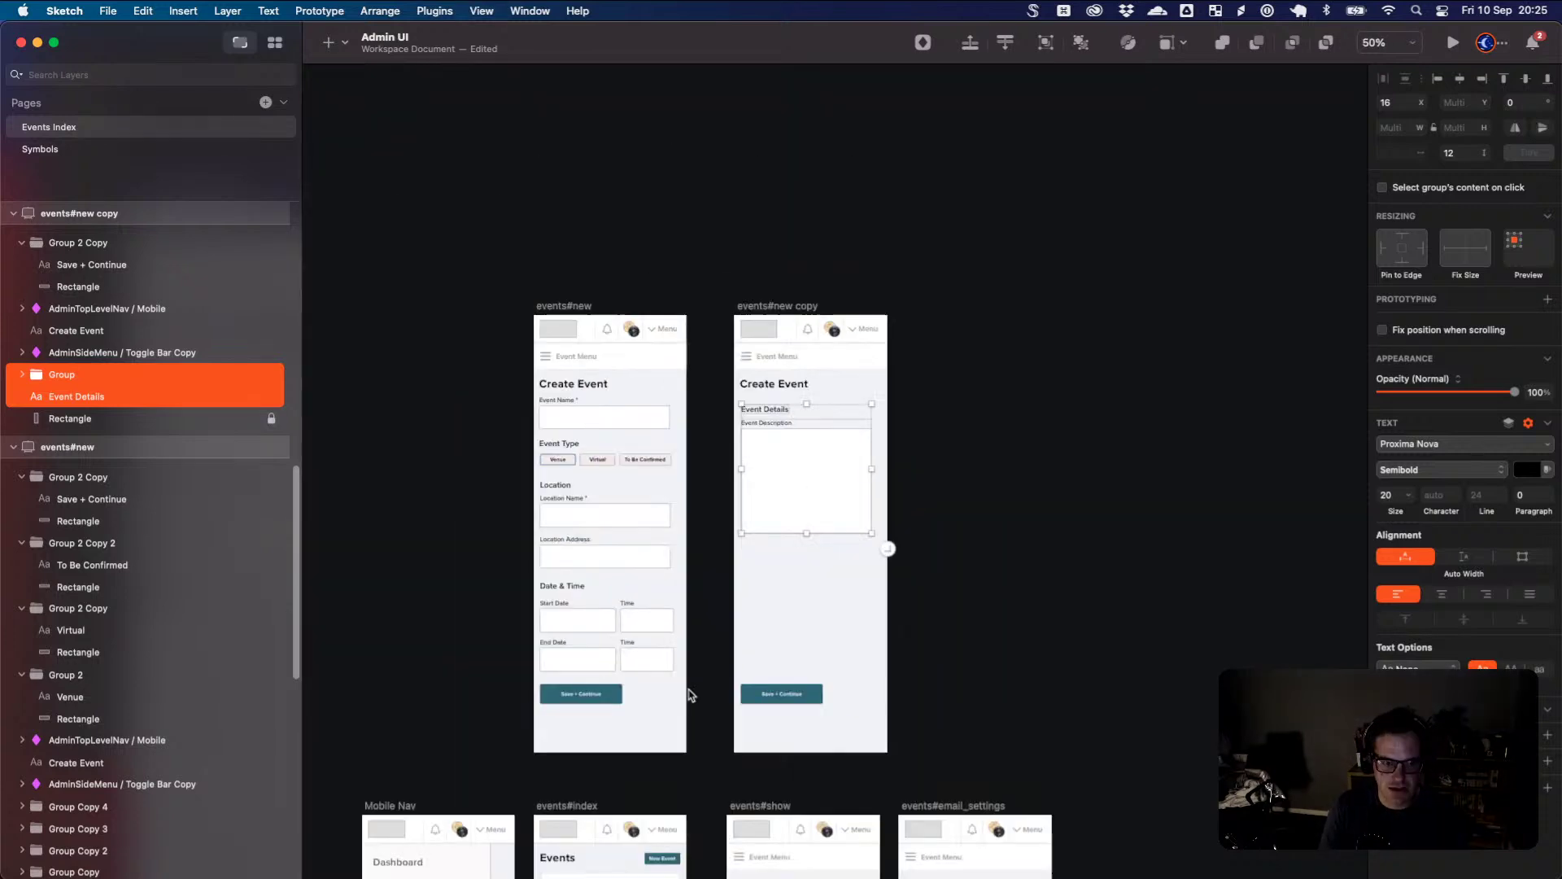
drag(764, 692, 806, 565)
key(super+plus)
key(super+plus)
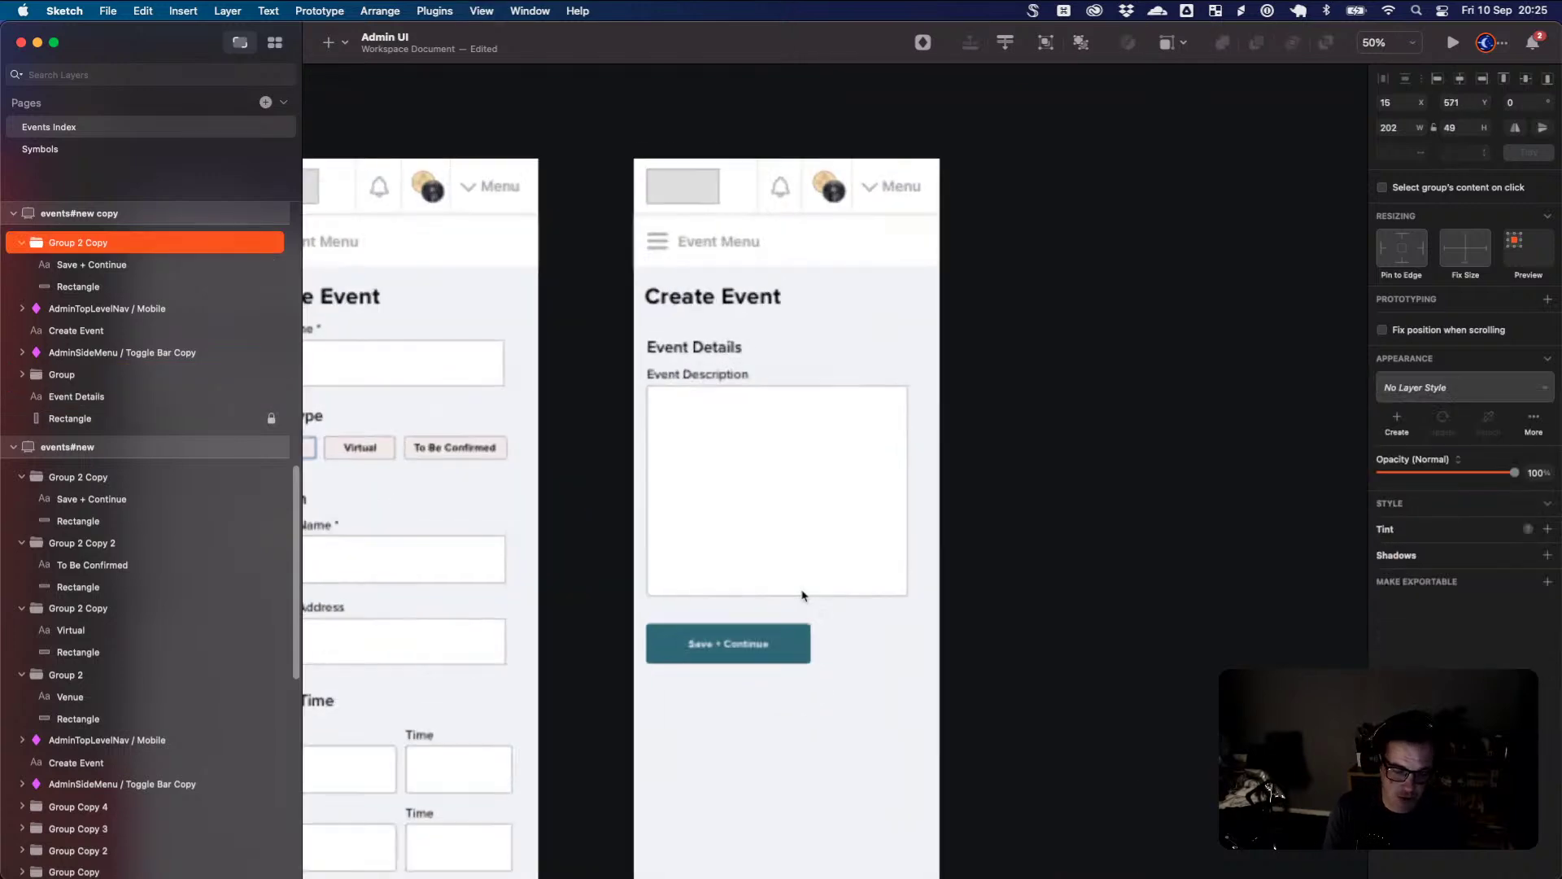
scroll(787, 650, left, 10)
scroll(787, 650, down, 3)
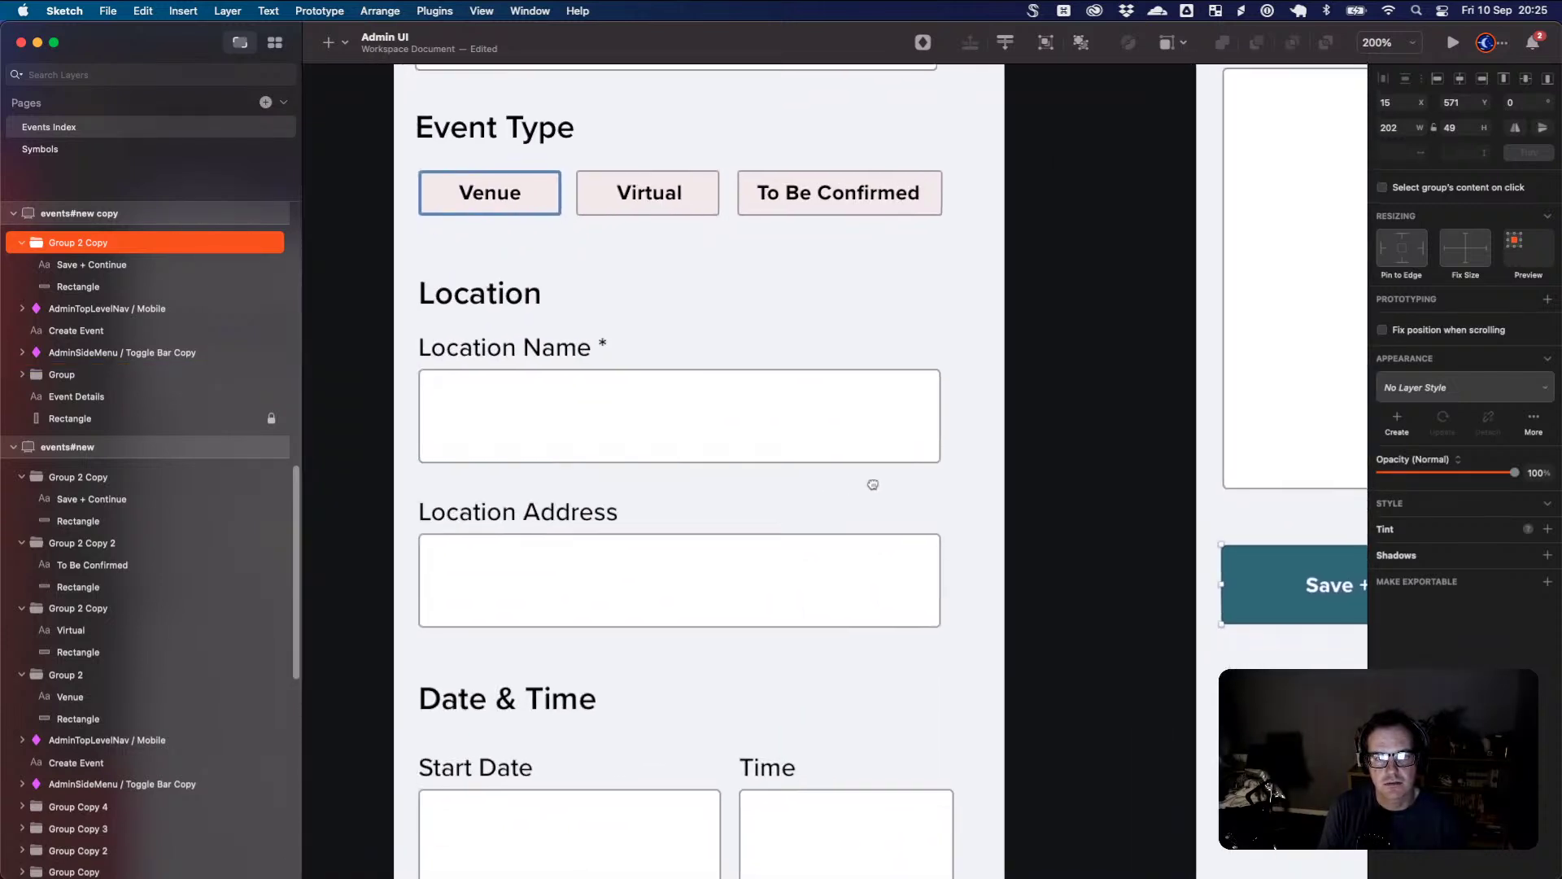
drag(872, 485, 392, 505)
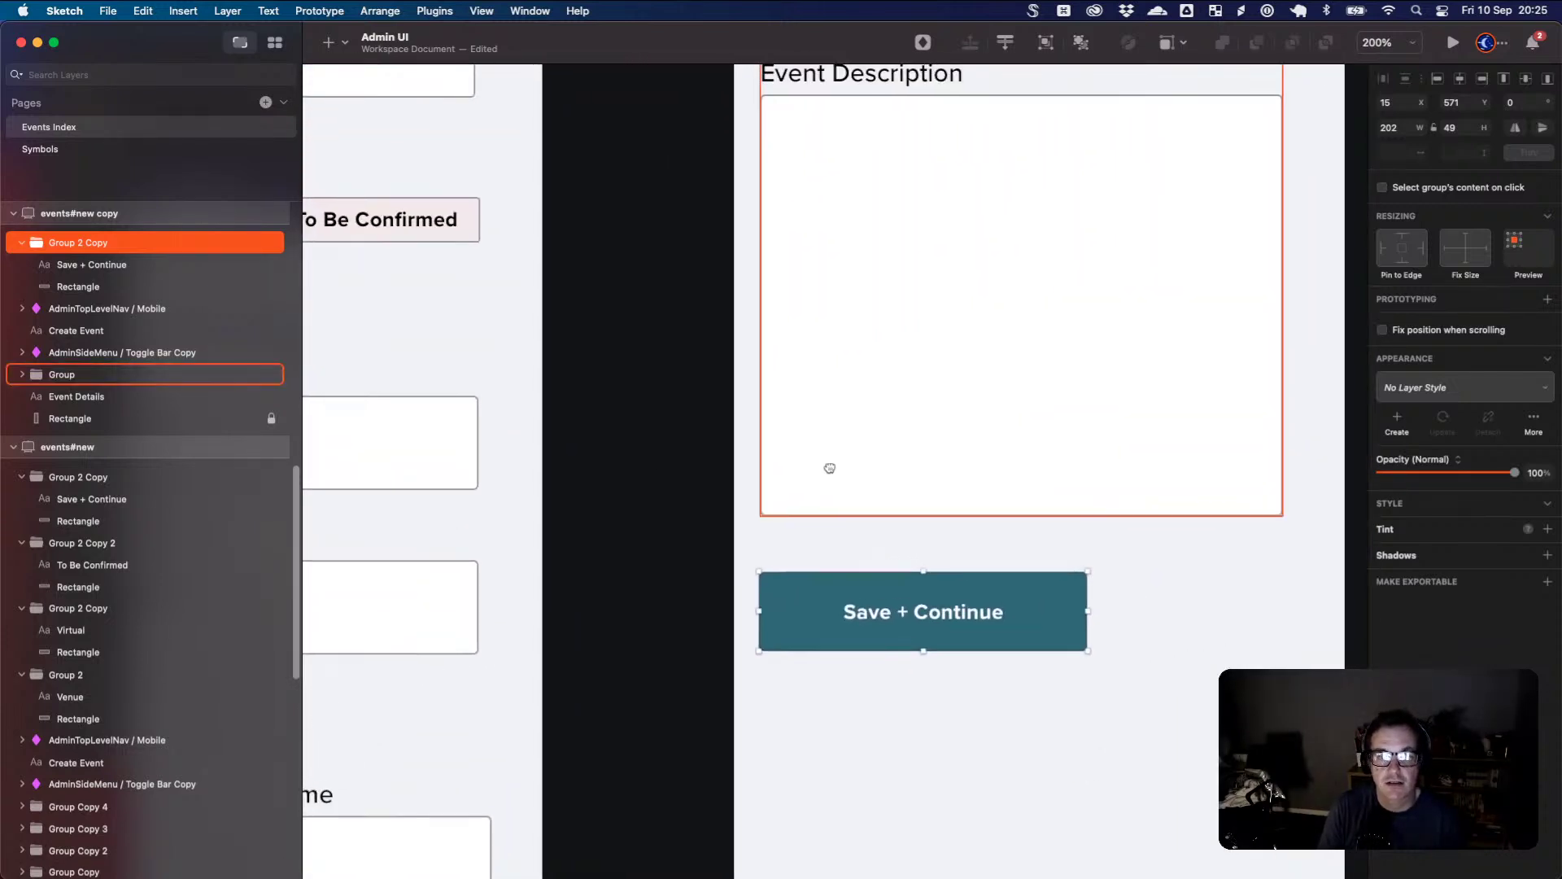
drag(826, 464, 634, 632)
key(super+0)
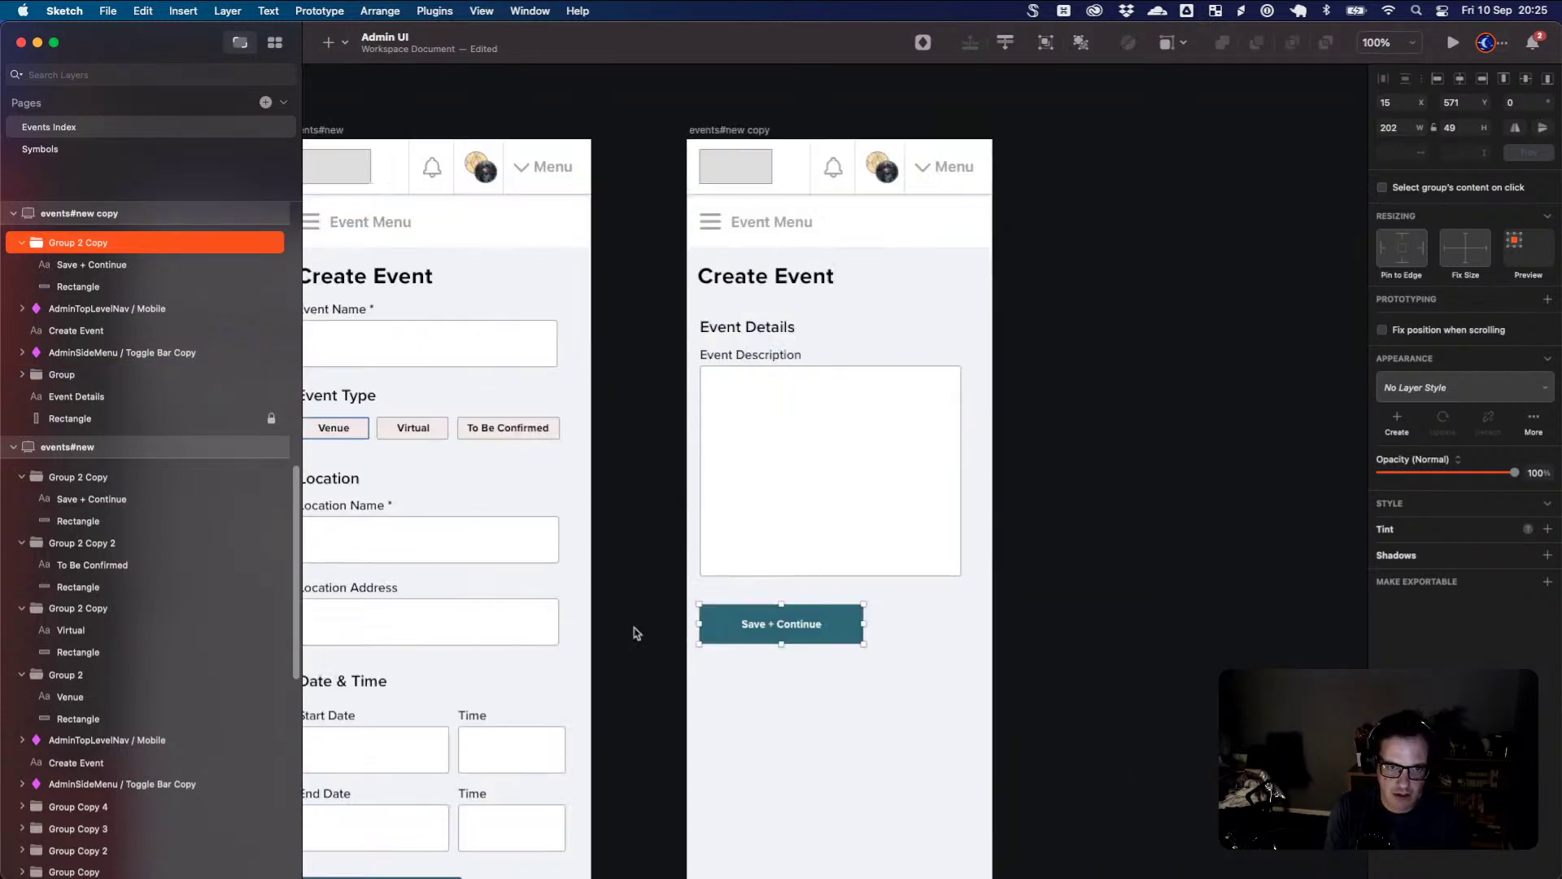
click(872, 658)
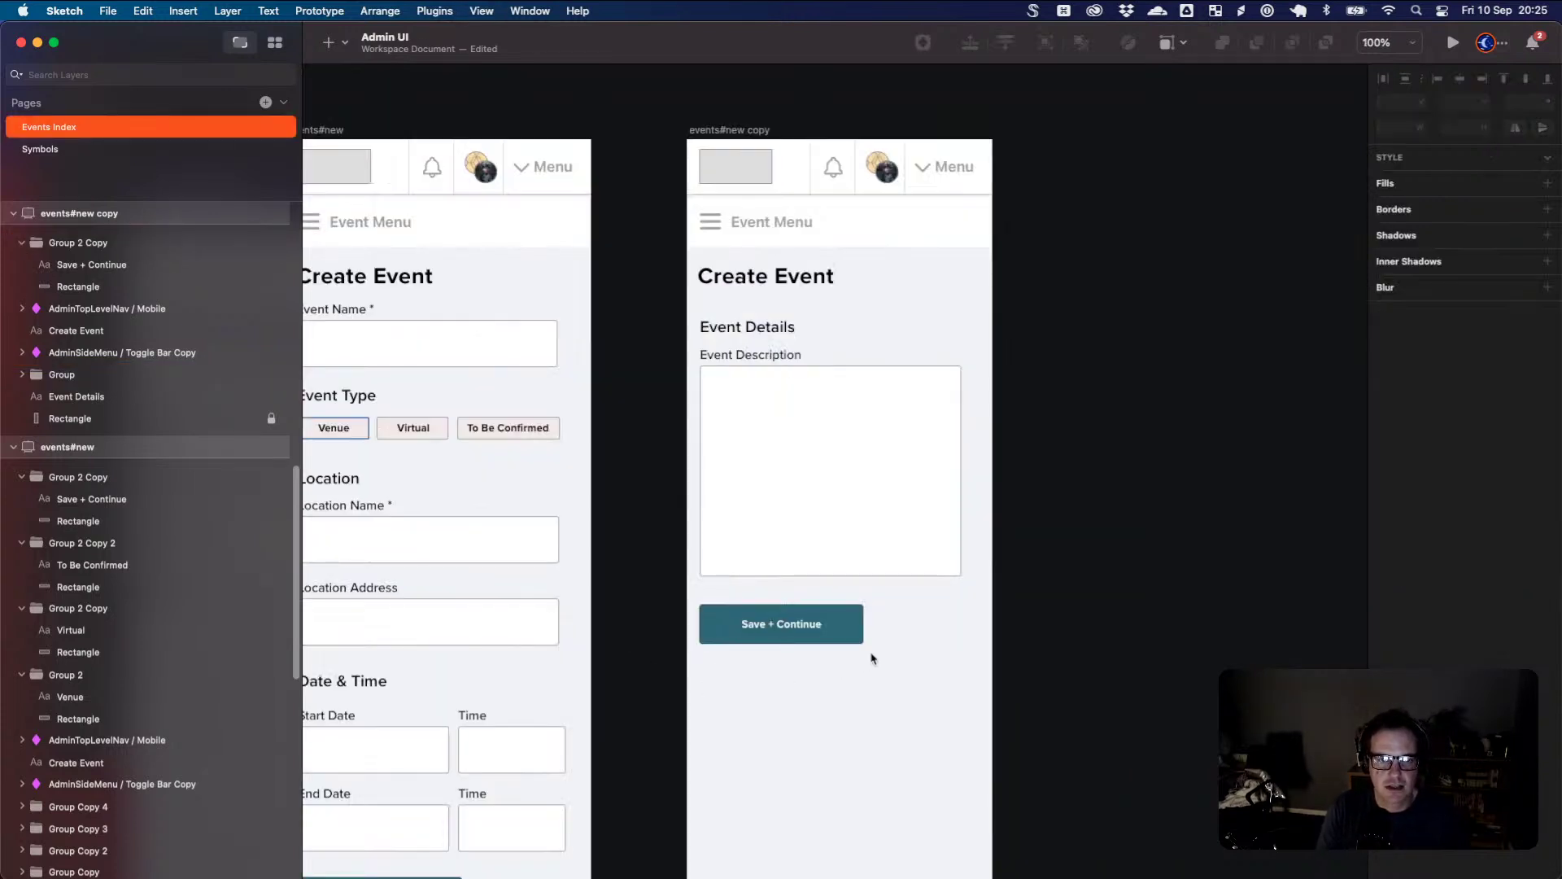
key(super+minus)
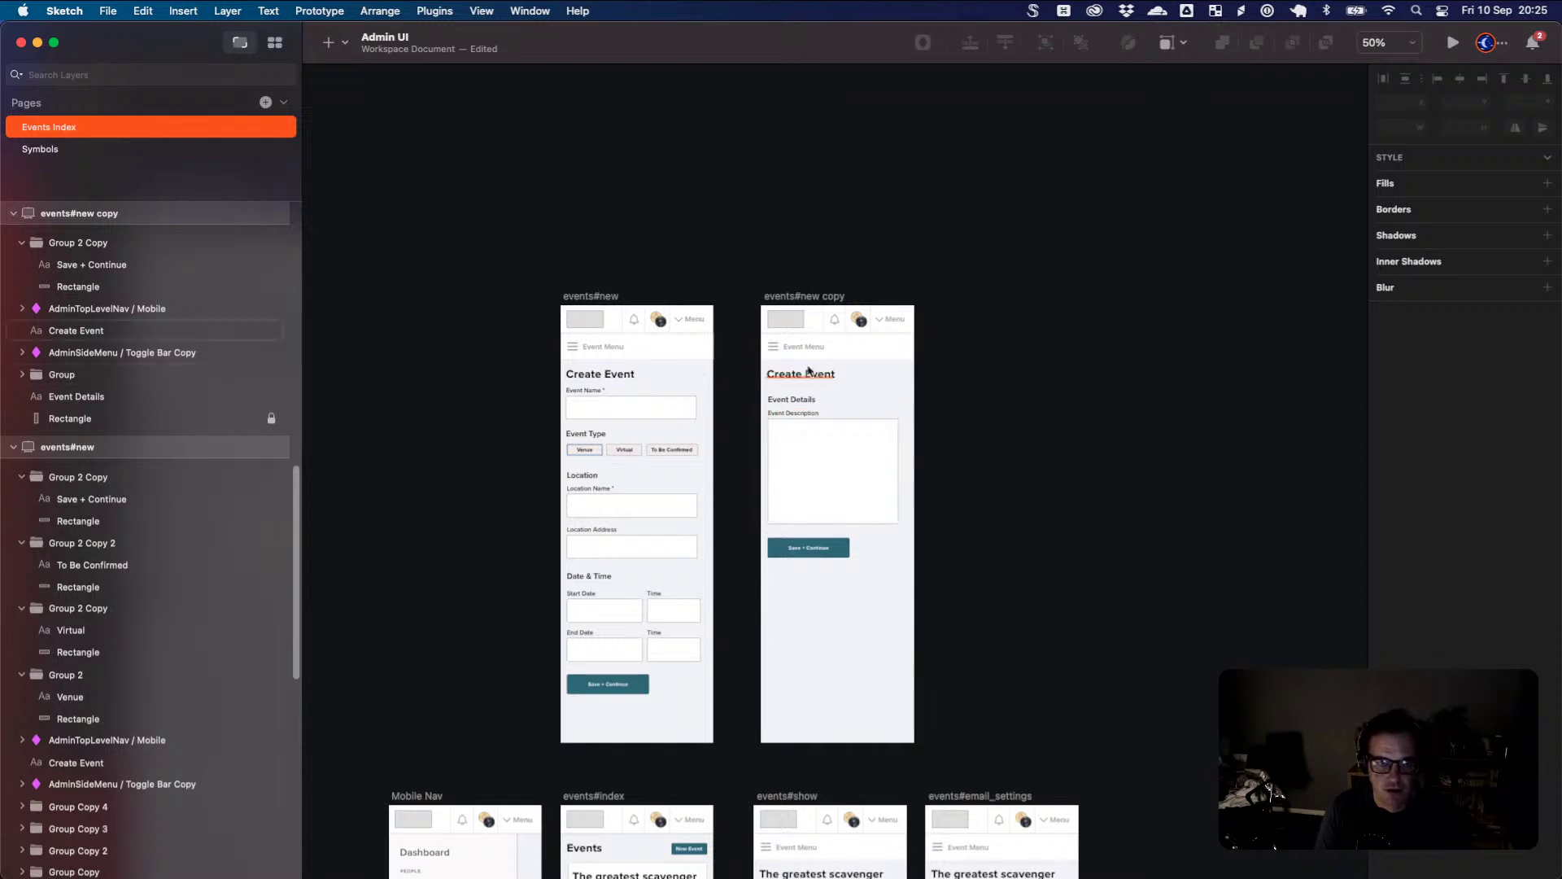
click(794, 296)
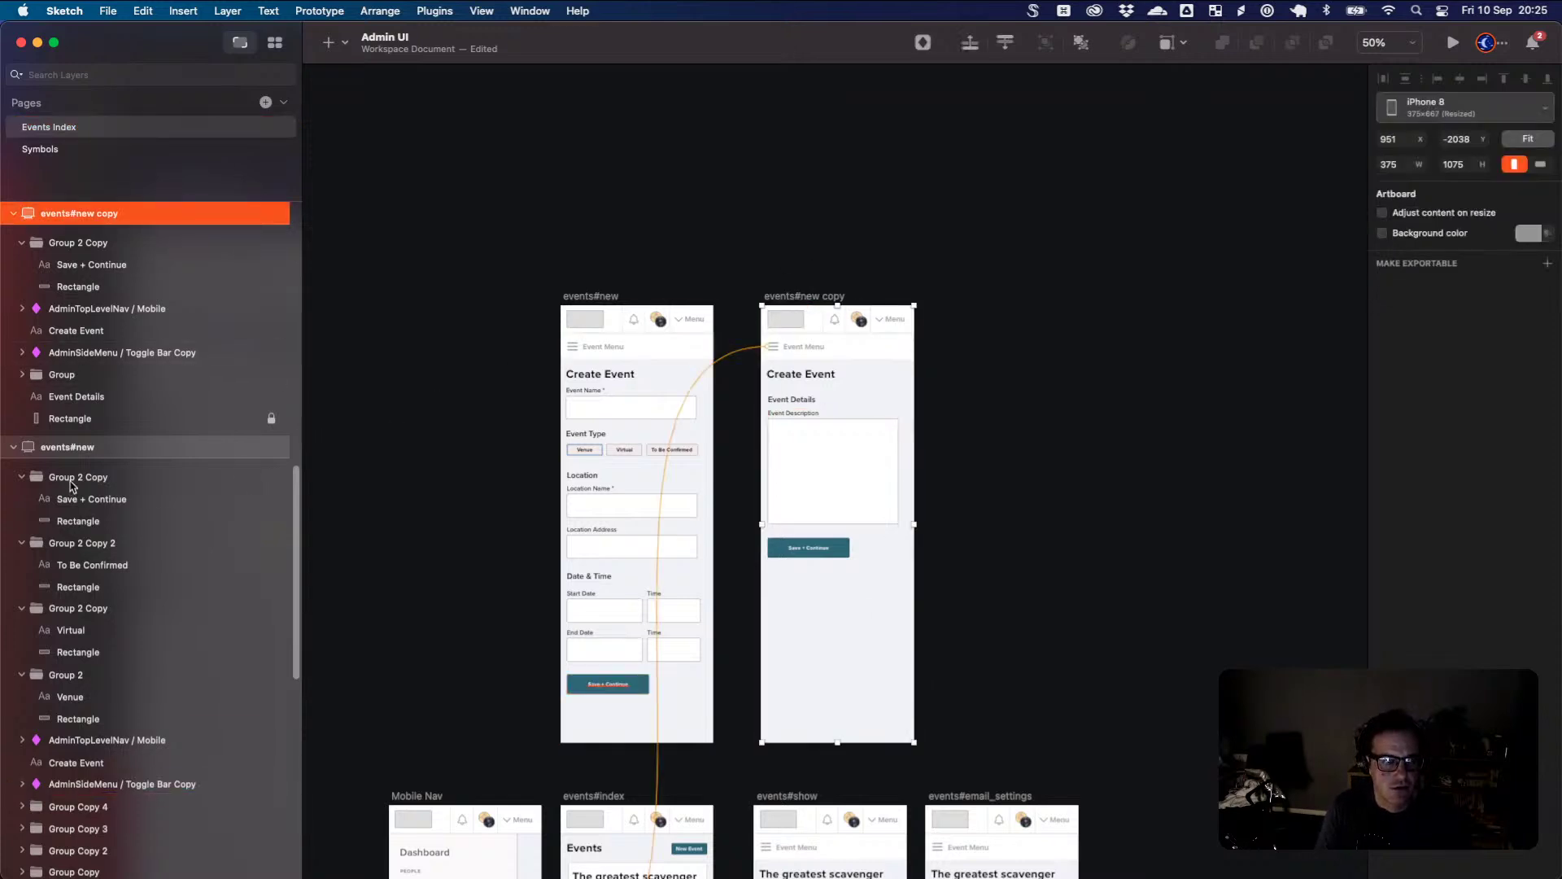
- Rename the events#new copy artboard to event_setup#details
double_click(80, 213)
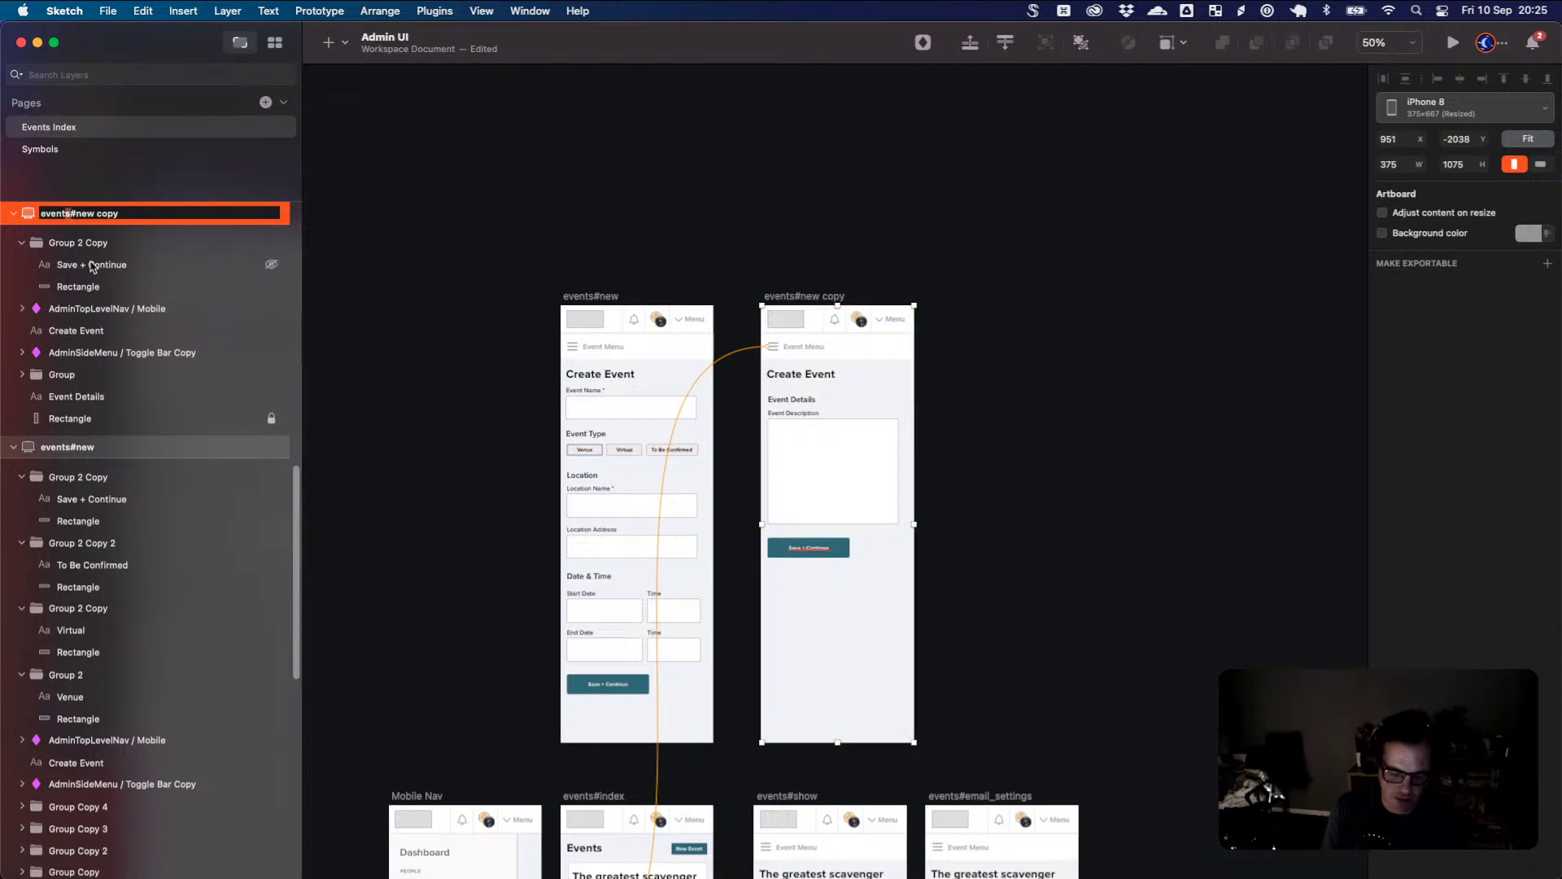
click(67, 213)
key(BackSpace)
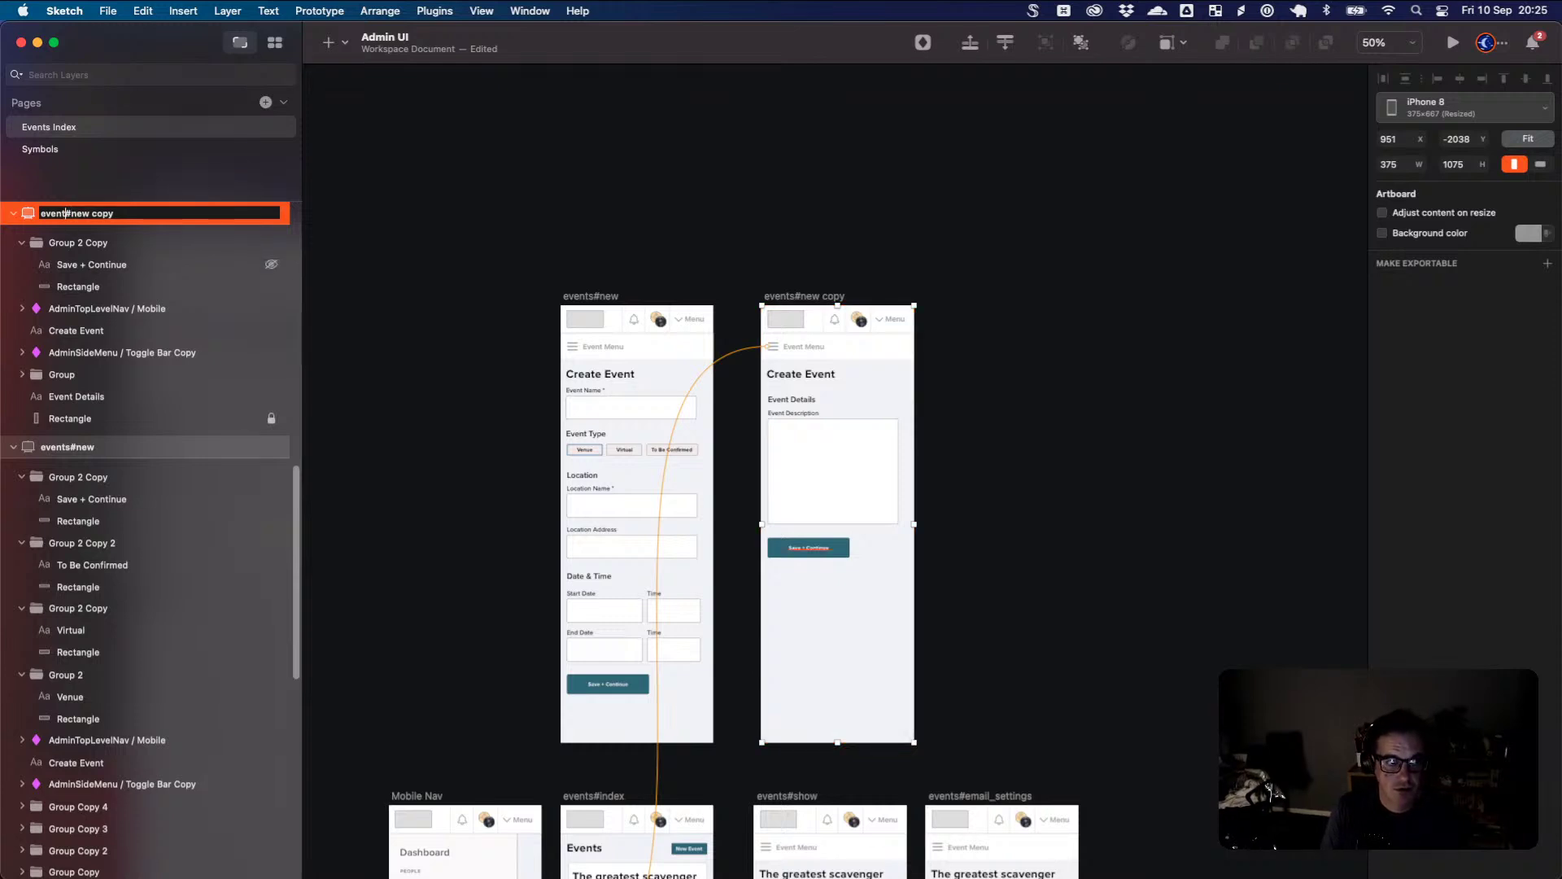
text(_setup)
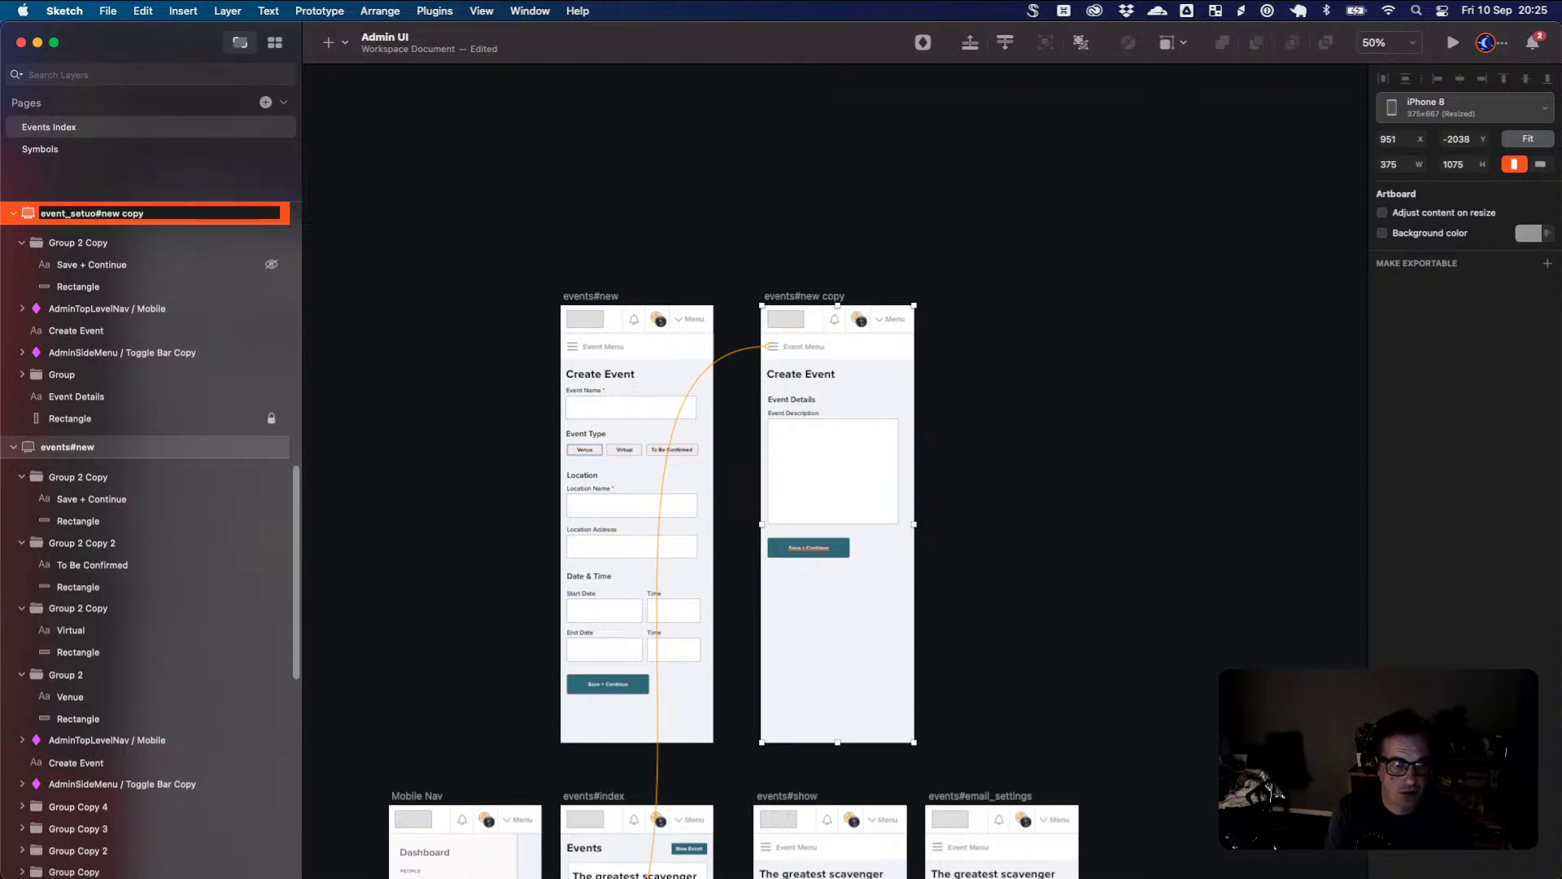
key(BackSpace)
text(p)
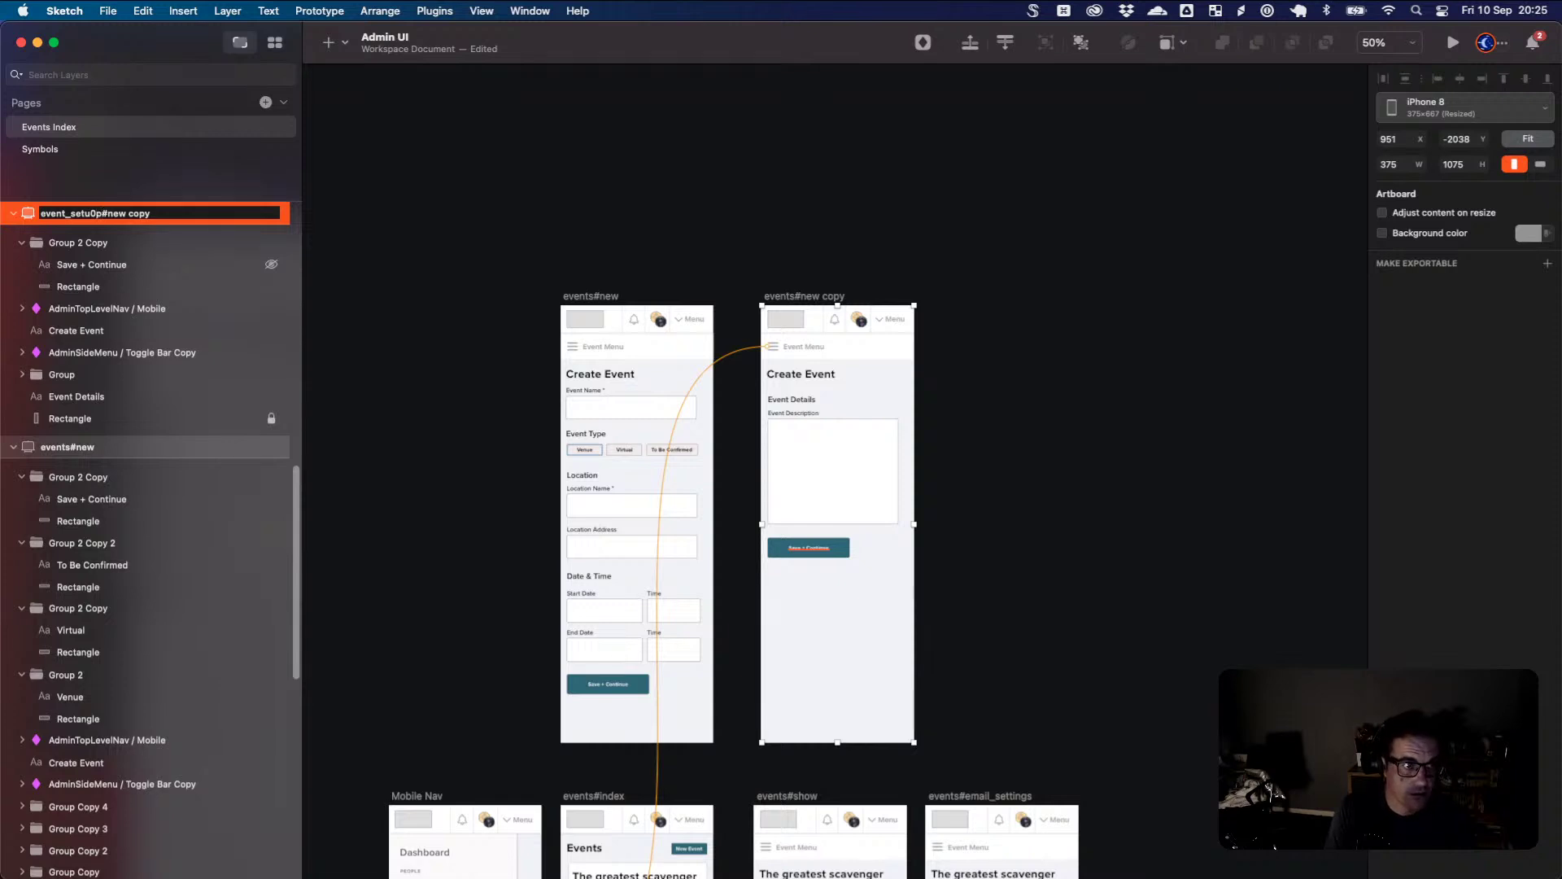
key(BackSpace)
drag(101, 214, 145, 213)
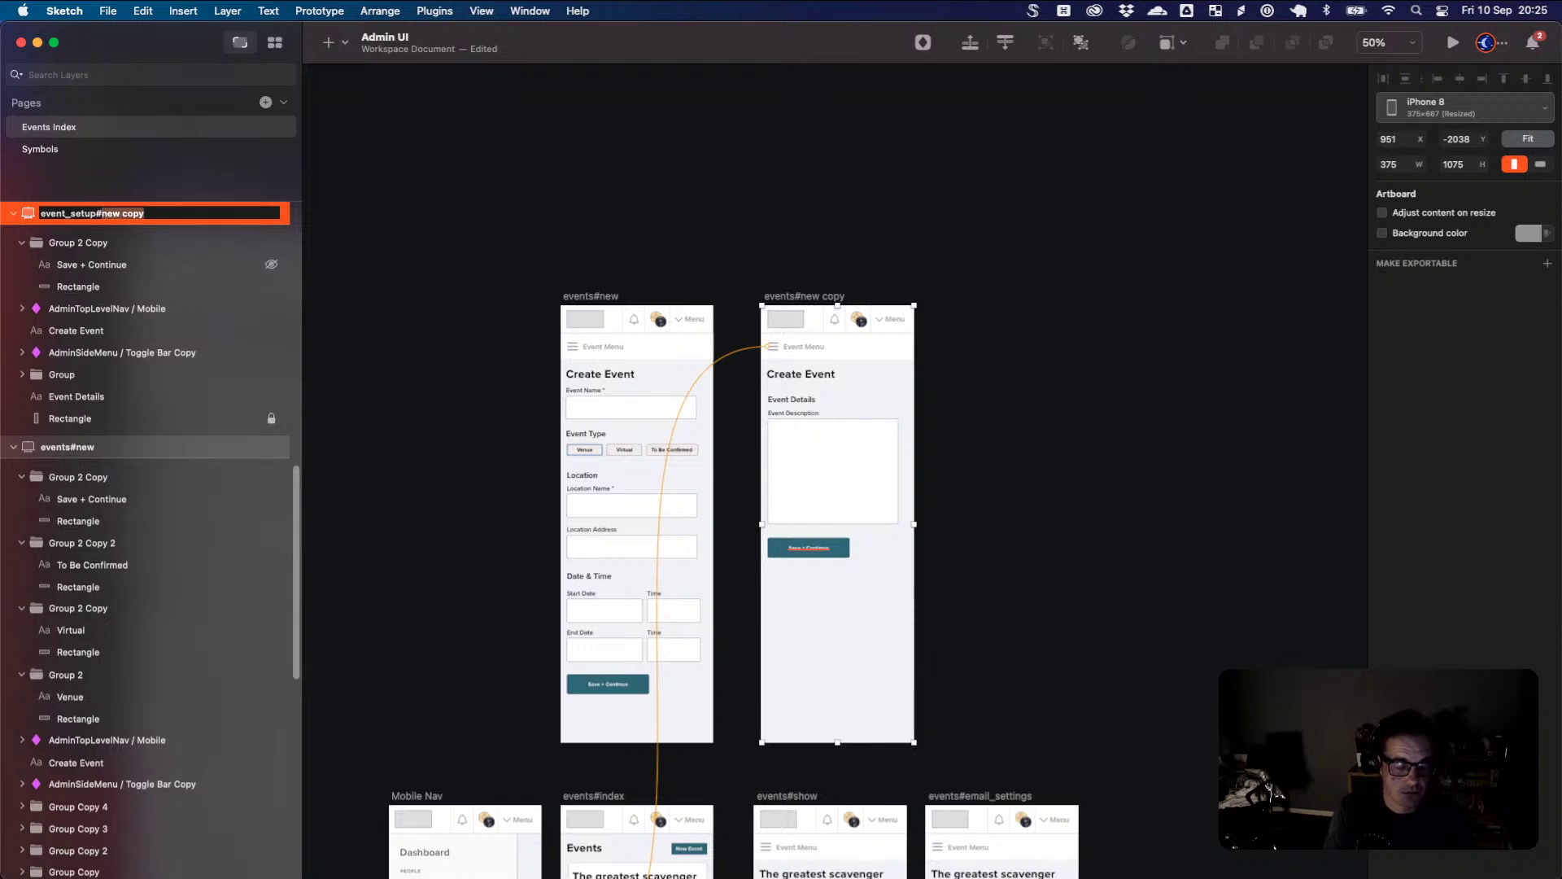
text(details)
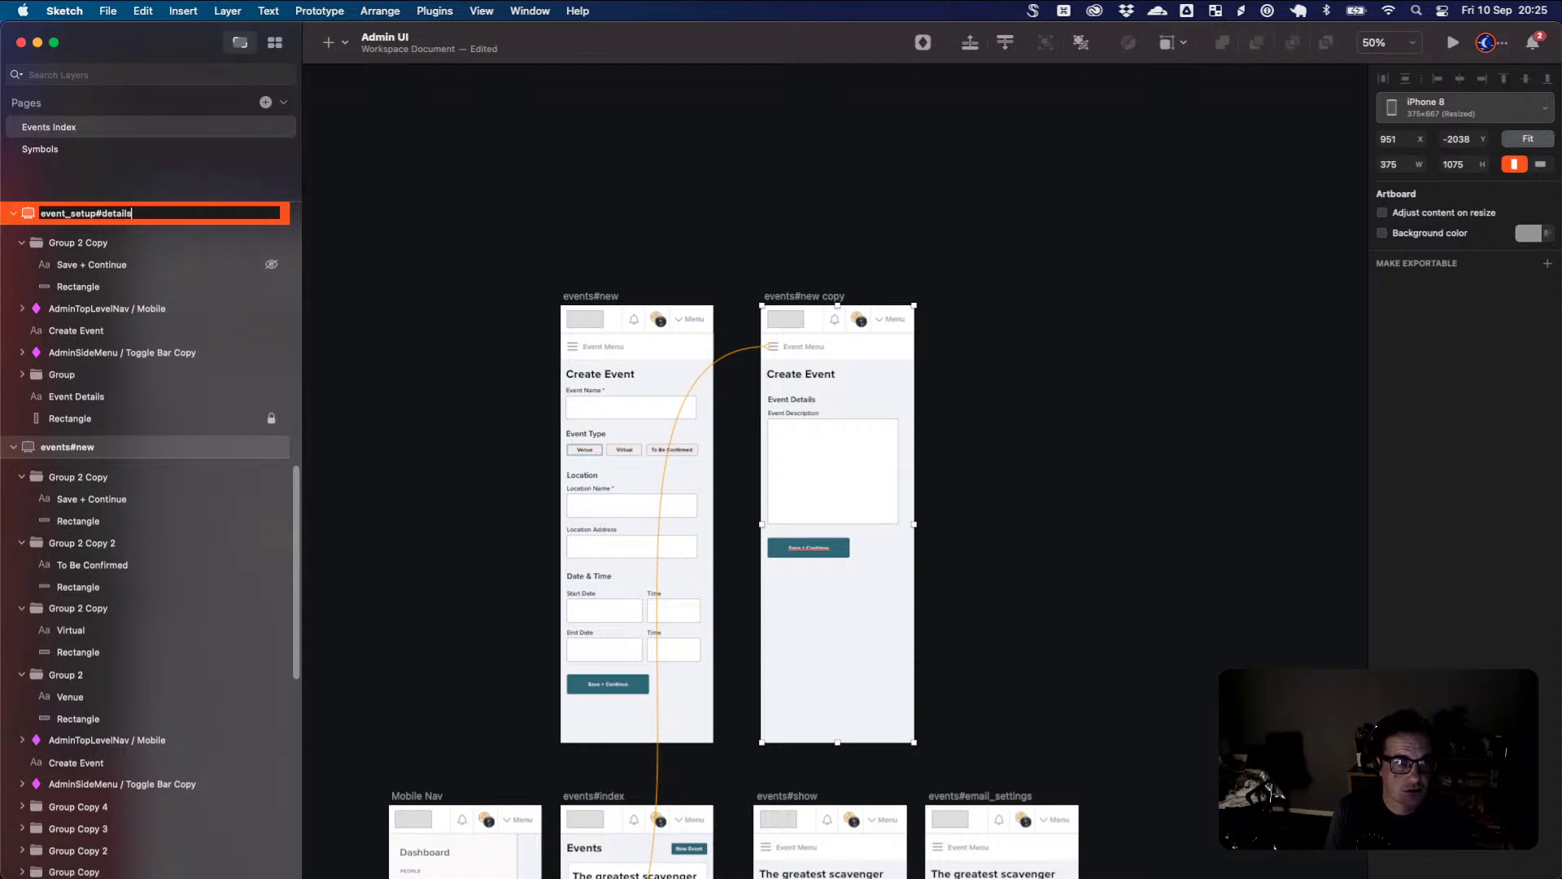
key(Return)
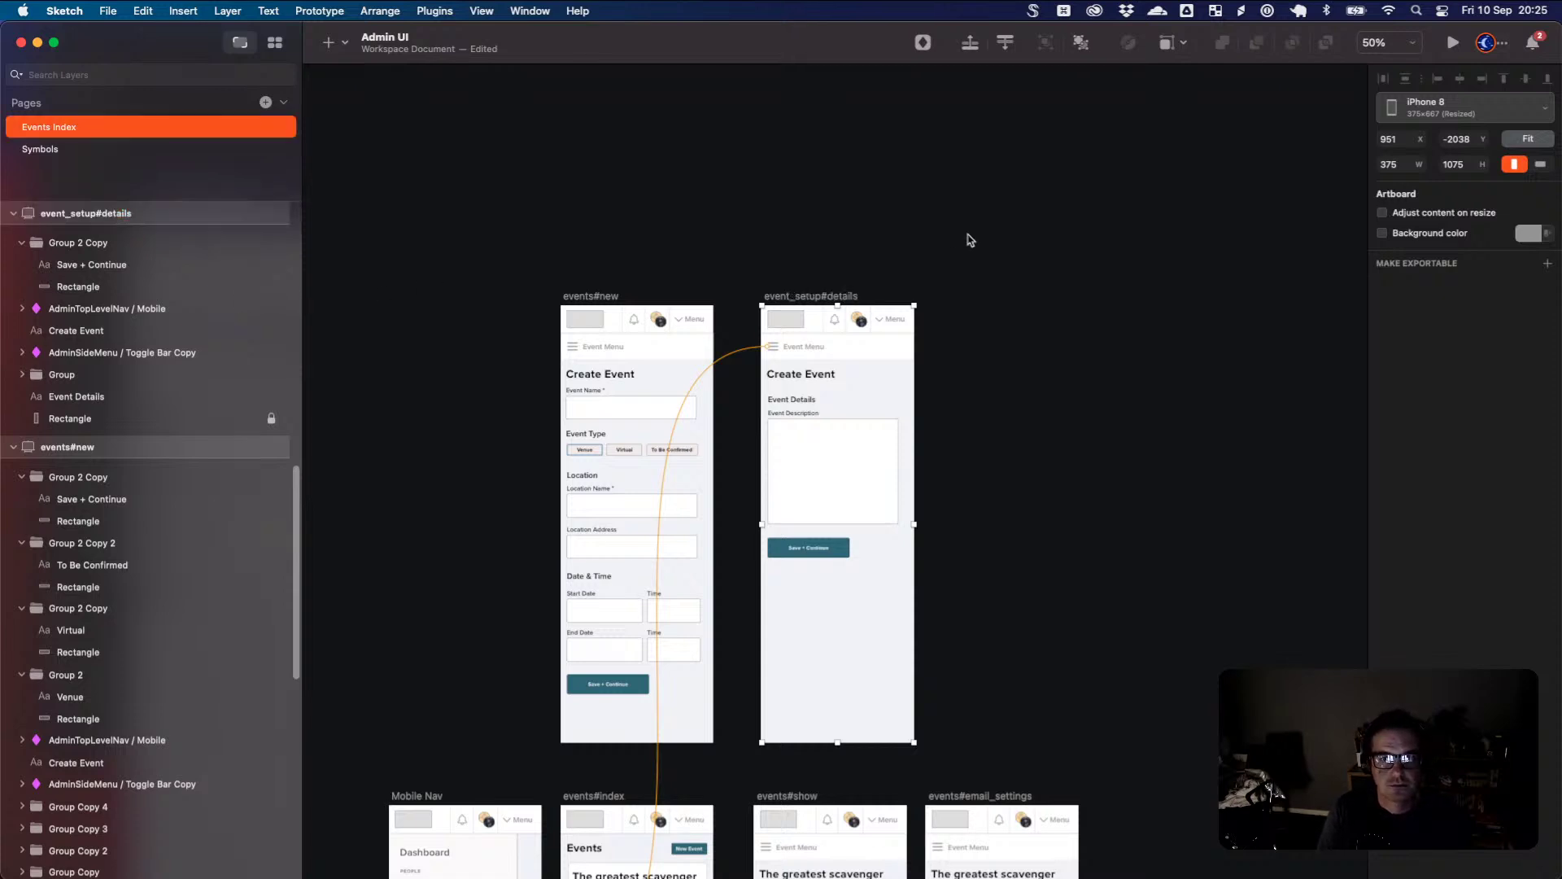
- Duplicate event_setup#details to its right and delete the description box from the duplicate
drag(843, 301, 1019, 304)
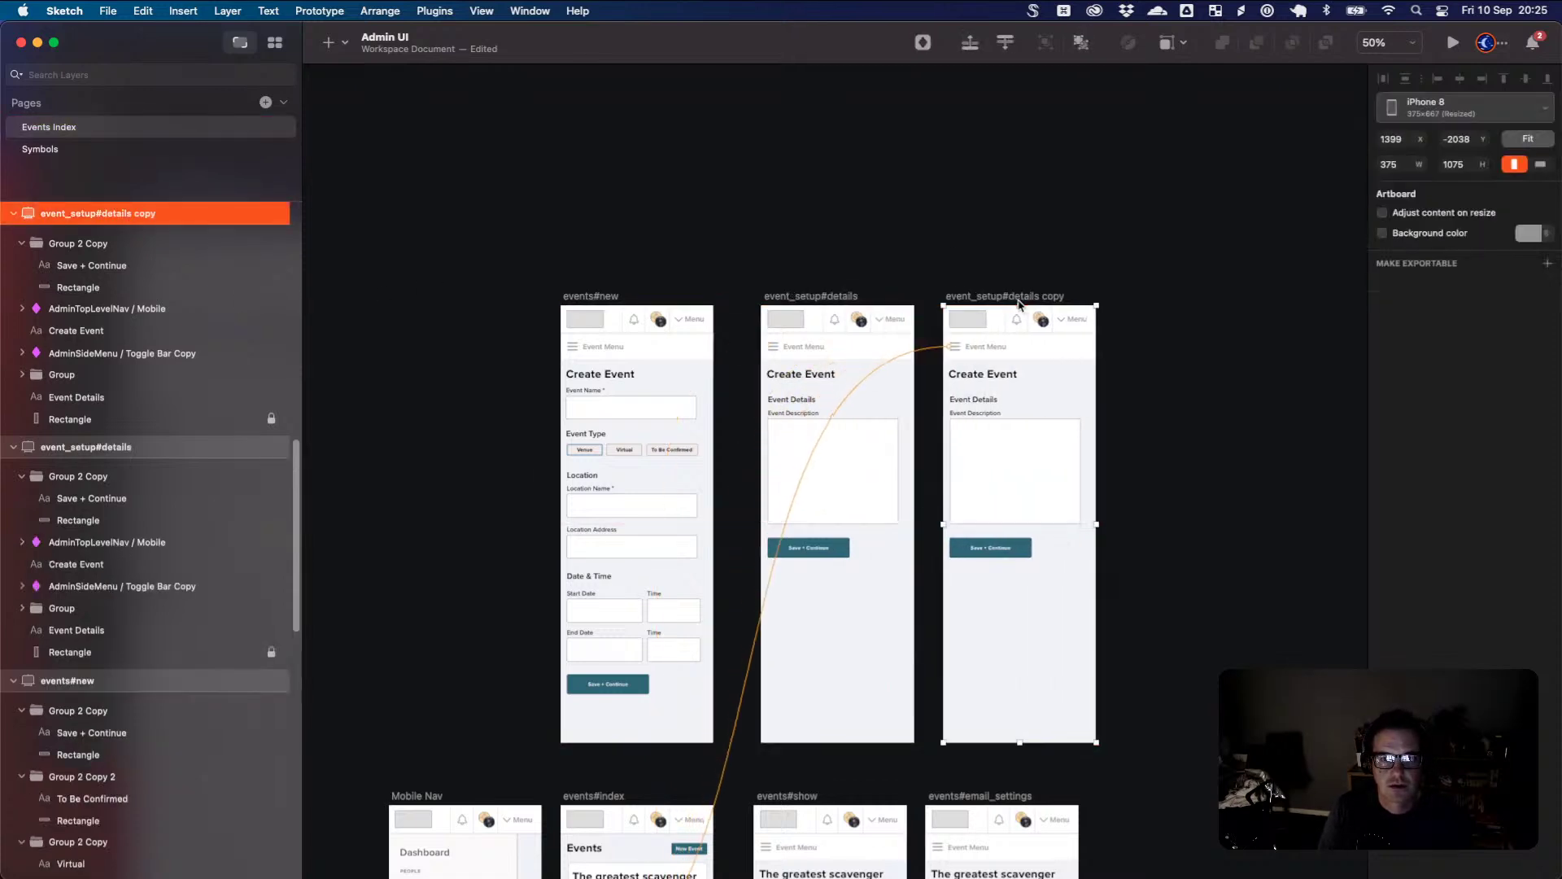
click(1024, 511)
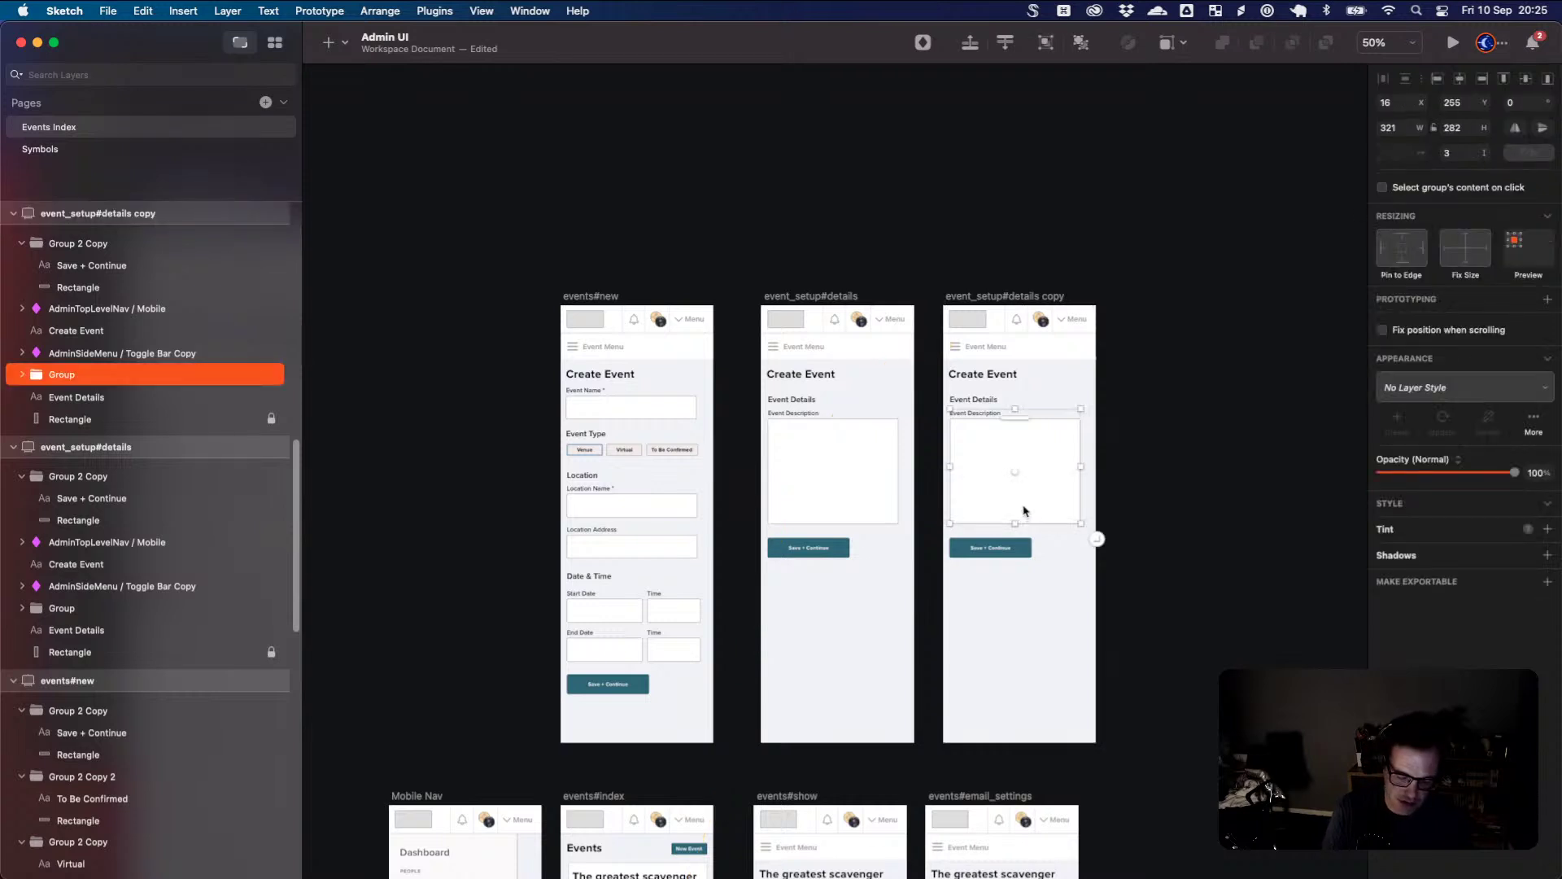
key(BackSpace)
- Launch Noun Project through Spotlight
key(super+space)
text(noun)
key(Return)
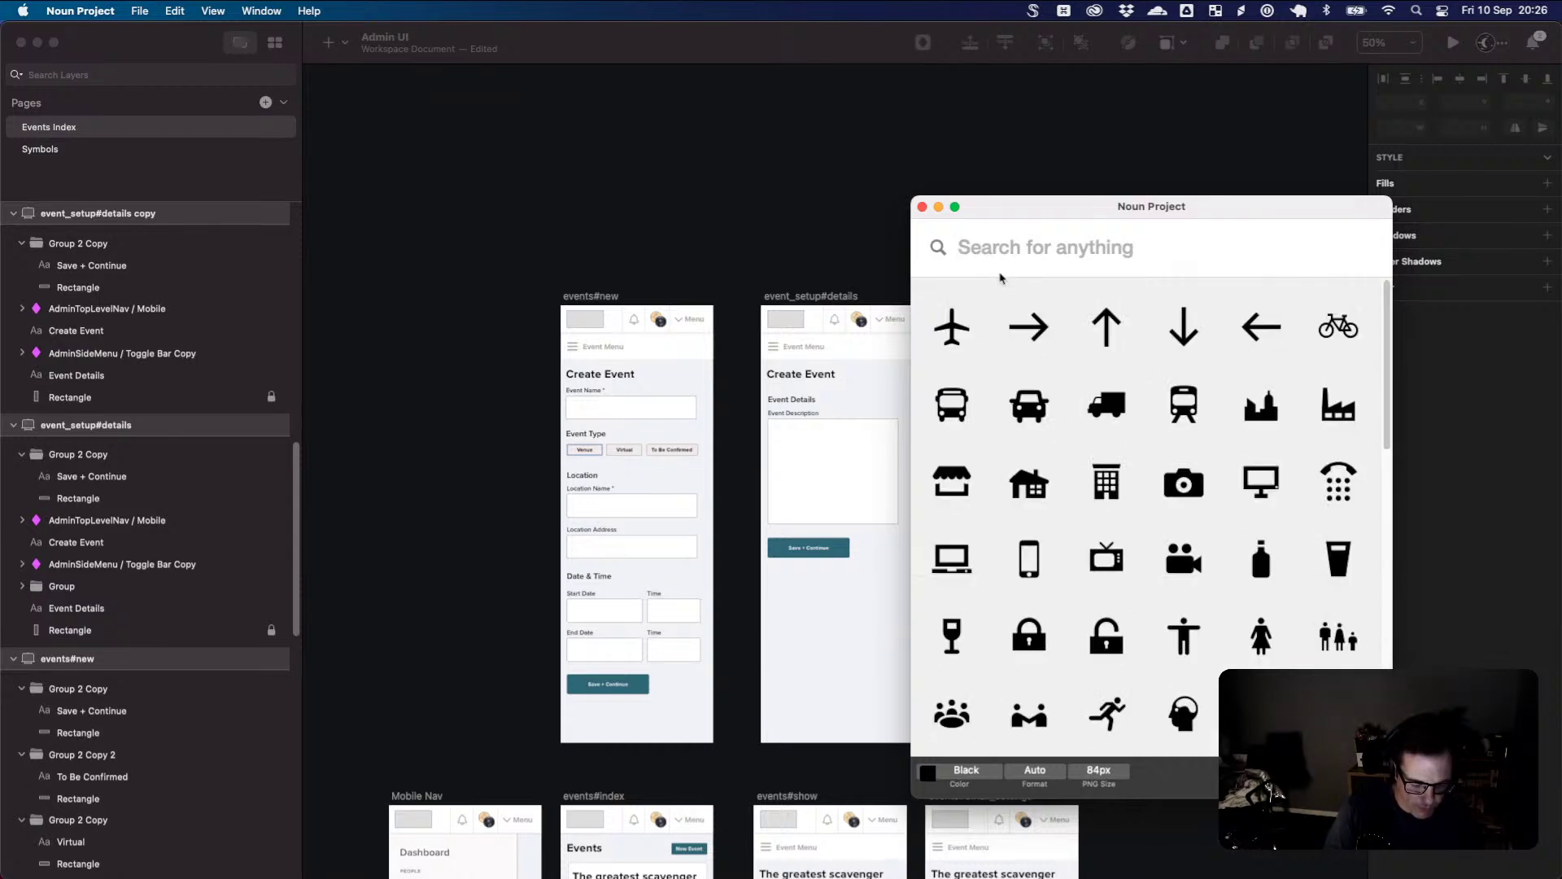
- Search Noun Project for 'celebrate' and drag the party-popper icon onto the details copy artboard
text(celeb)
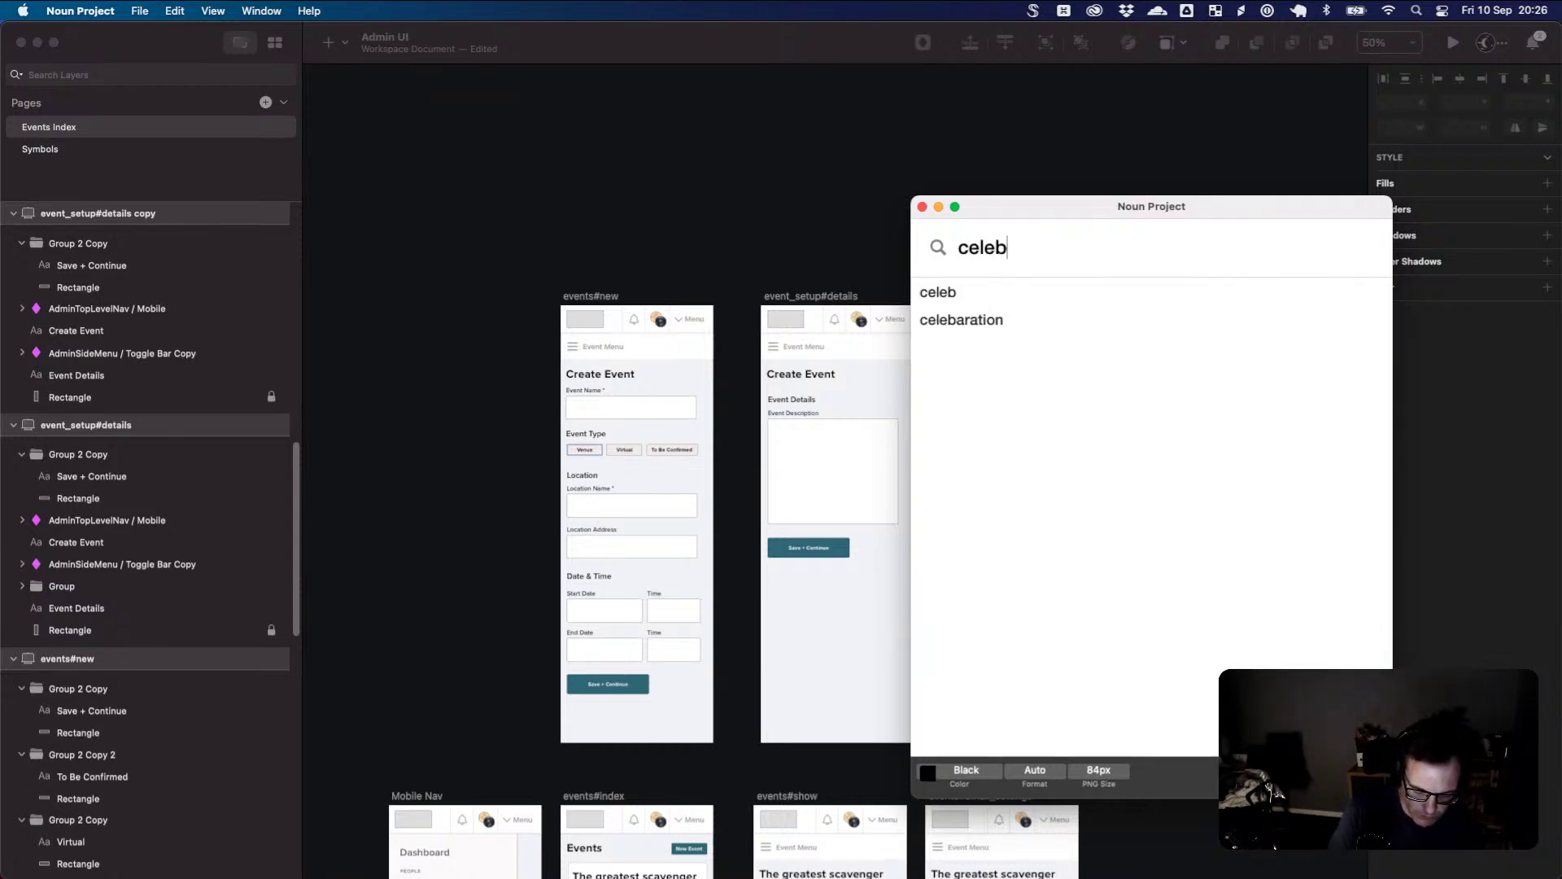
text(rate)
key(Return)
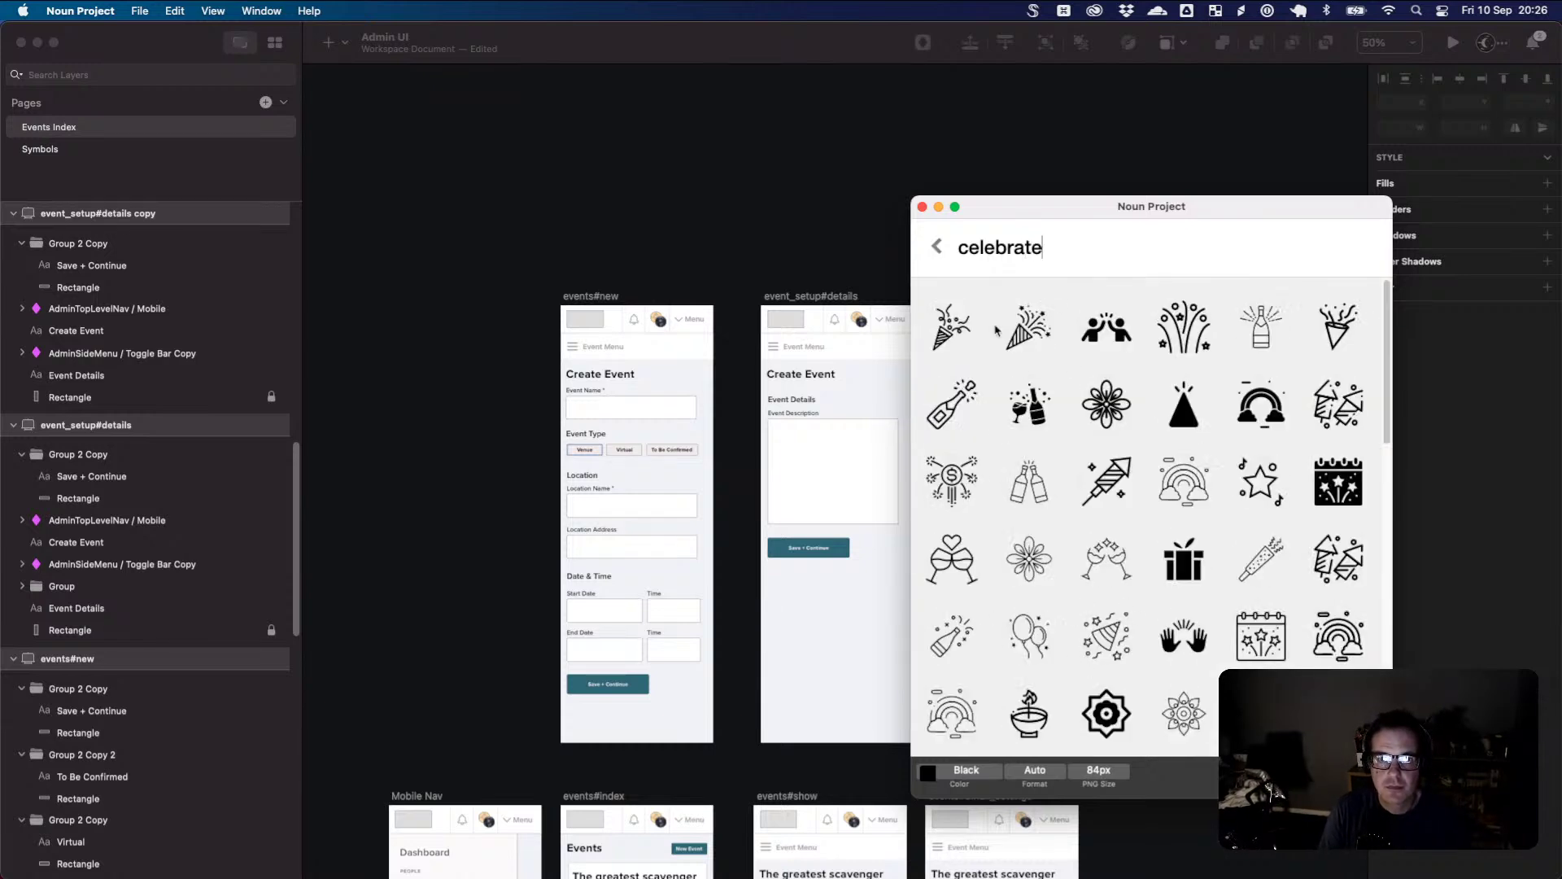
mouse_move(1029, 333)
mouse_down()
mouse_move(890, 436)
mouse_move(838, 558)
mouse_move(841, 617)
mouse_move(1013, 435)
mouse_move(1007, 468)
mouse_up()
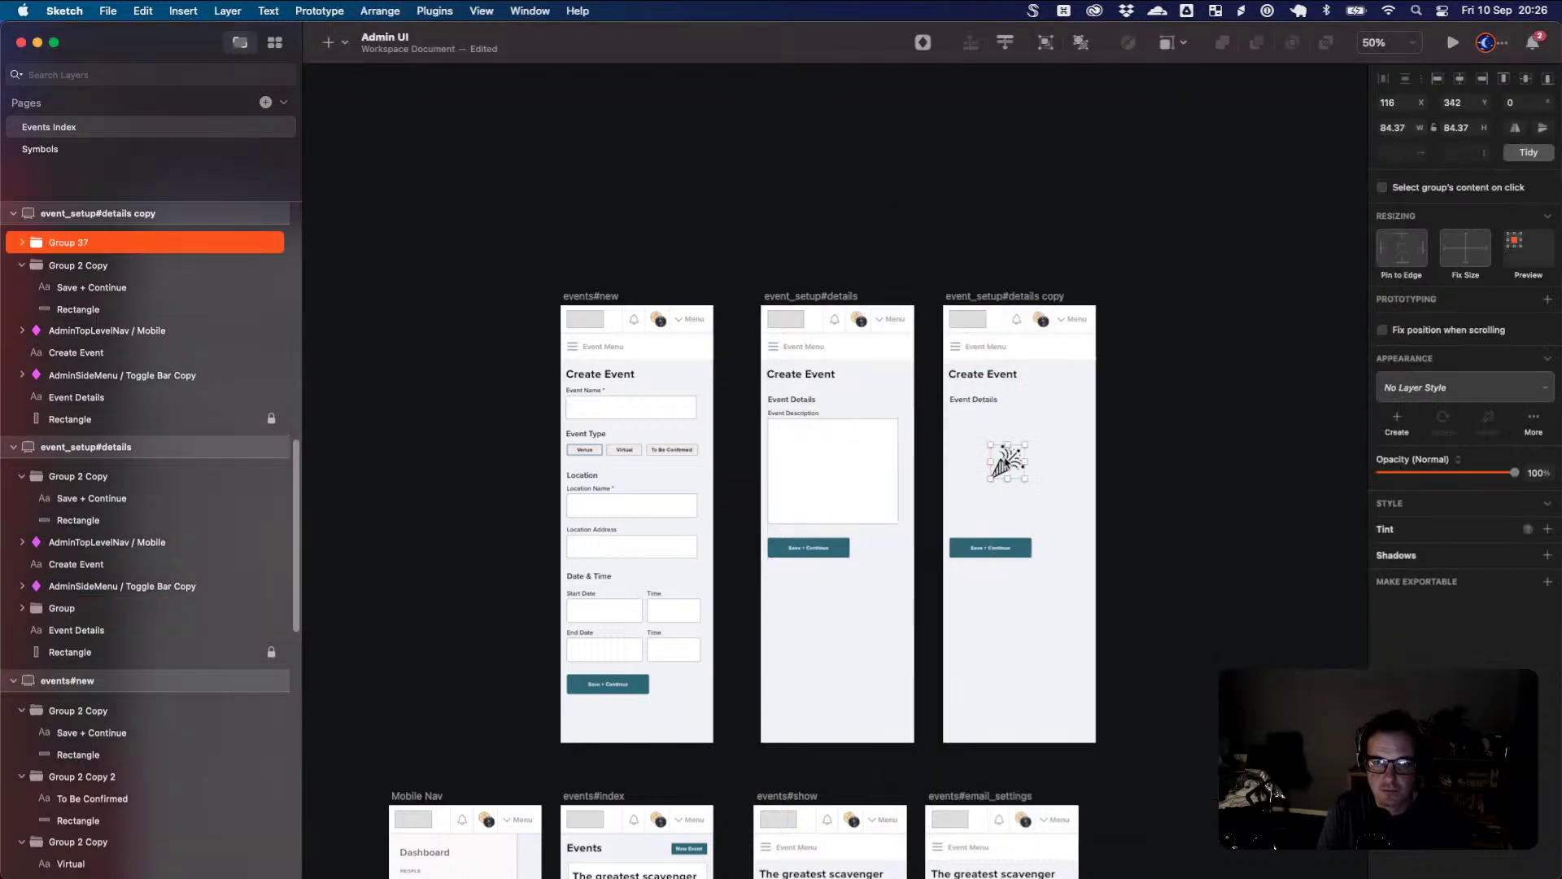
- Grow the party-popper icon to 174.37 × 174.37 and shift the Create Event title toward centre
scroll(1035, 481, up, 6)
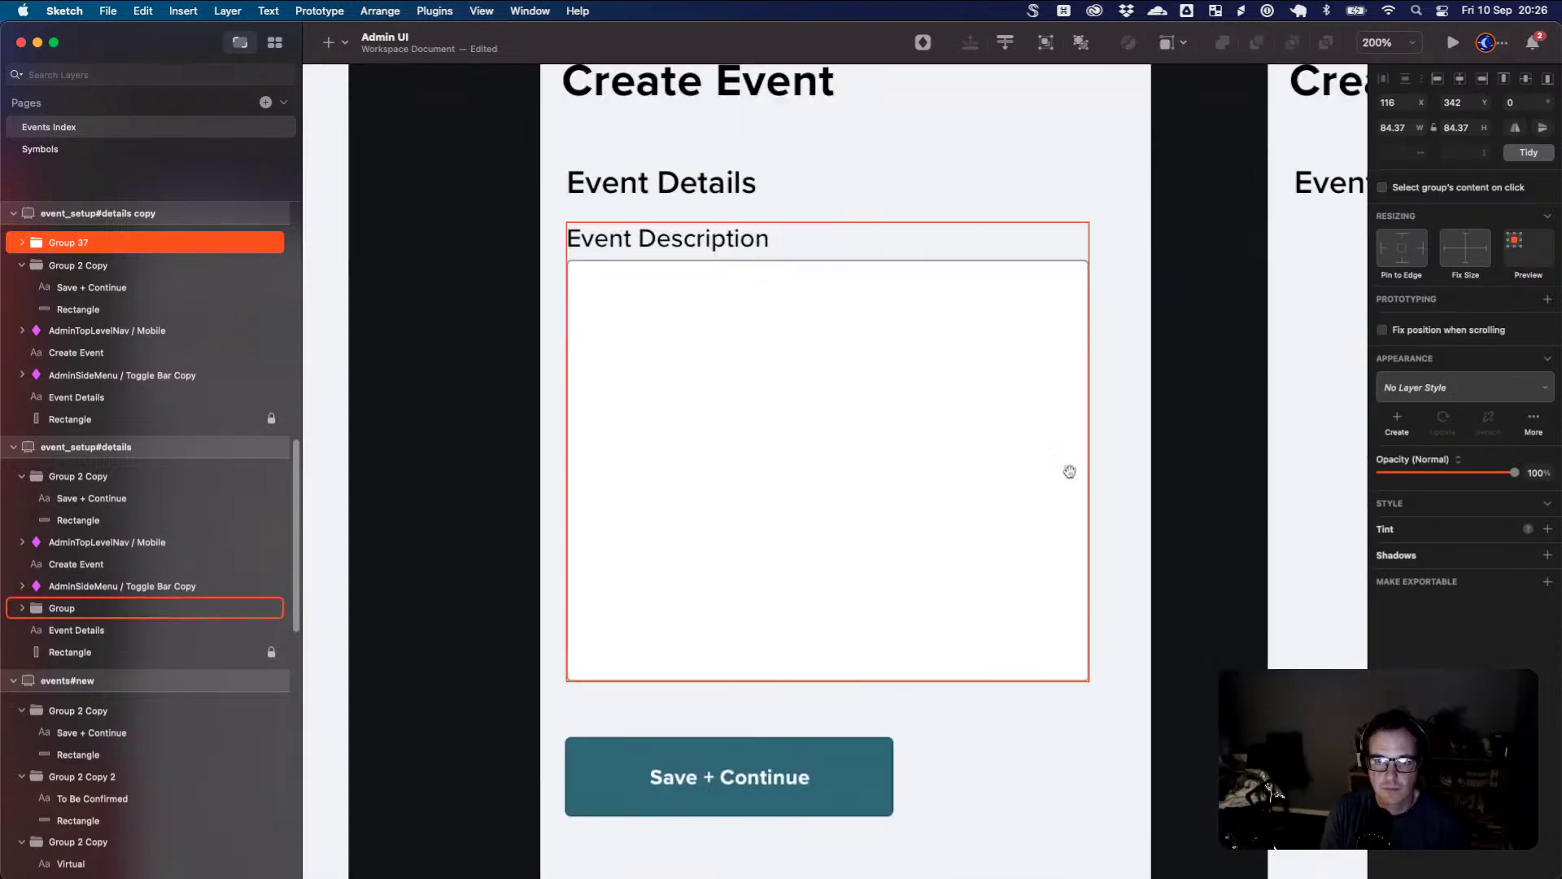
scroll(1066, 467, right, 5)
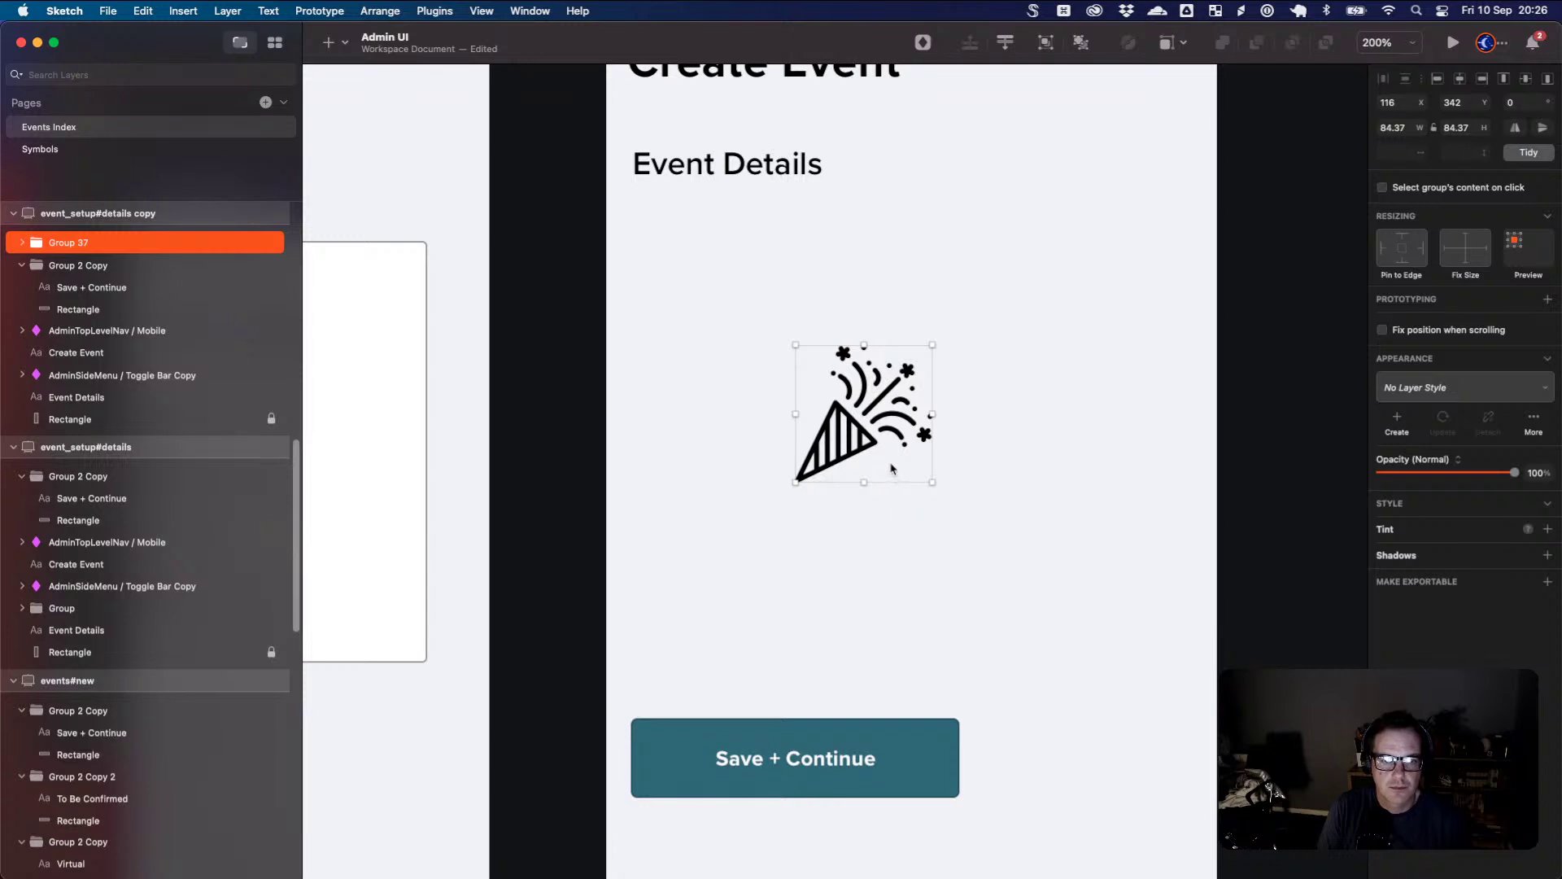
key(super+0)
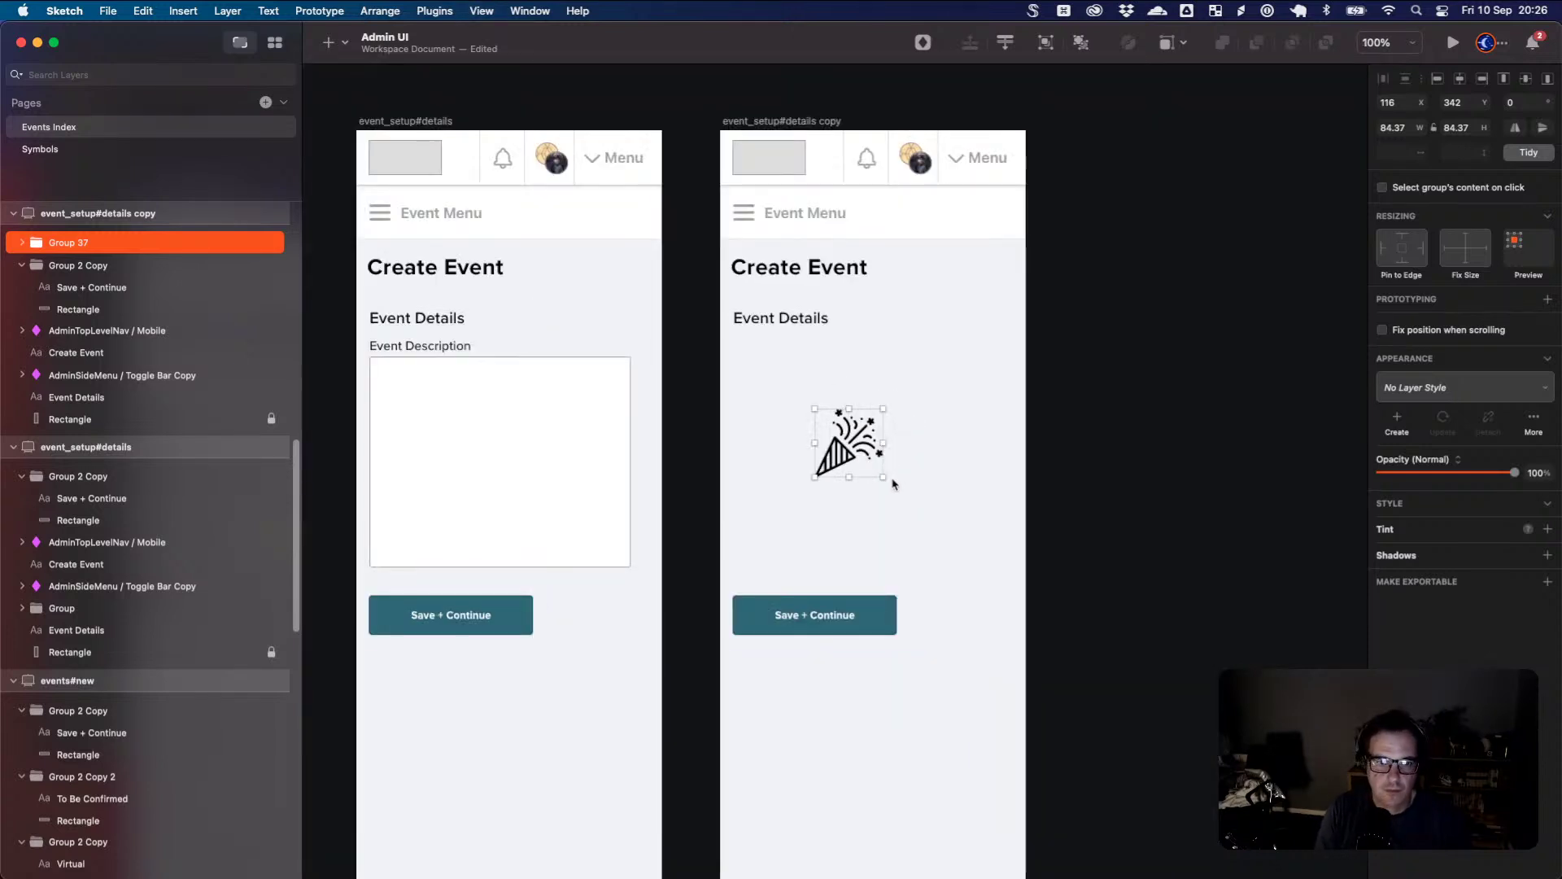
click(1457, 128)
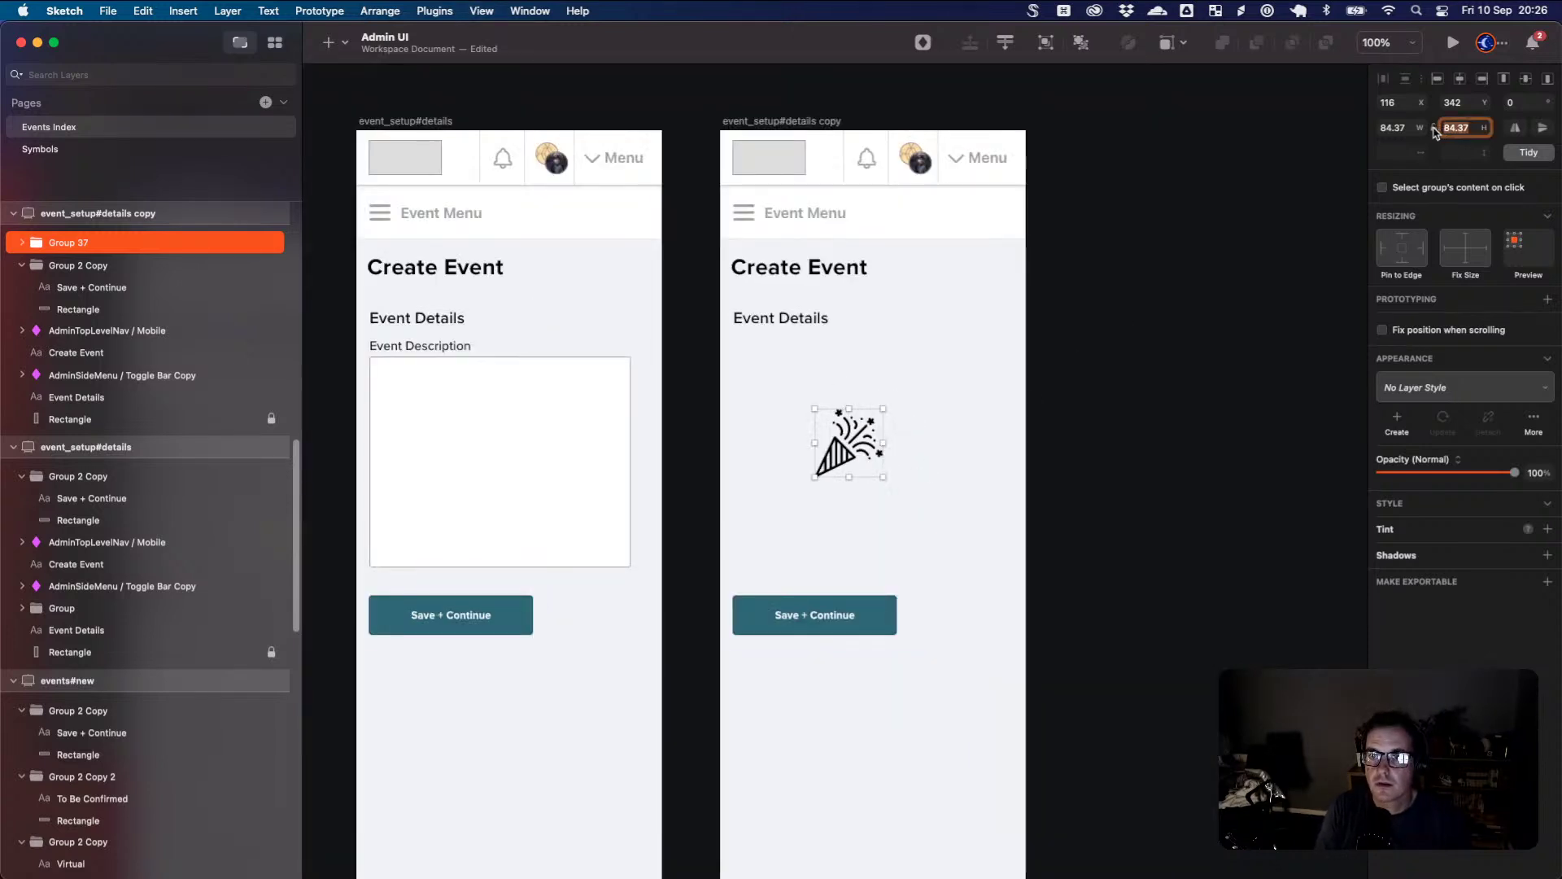
key(shift+Up)
key(shift+Up)
key(shift+Up)
key(shift+Up)
key(shift+Up)
key(shift+Up)
key(shift+Up)
key(shift+Up)
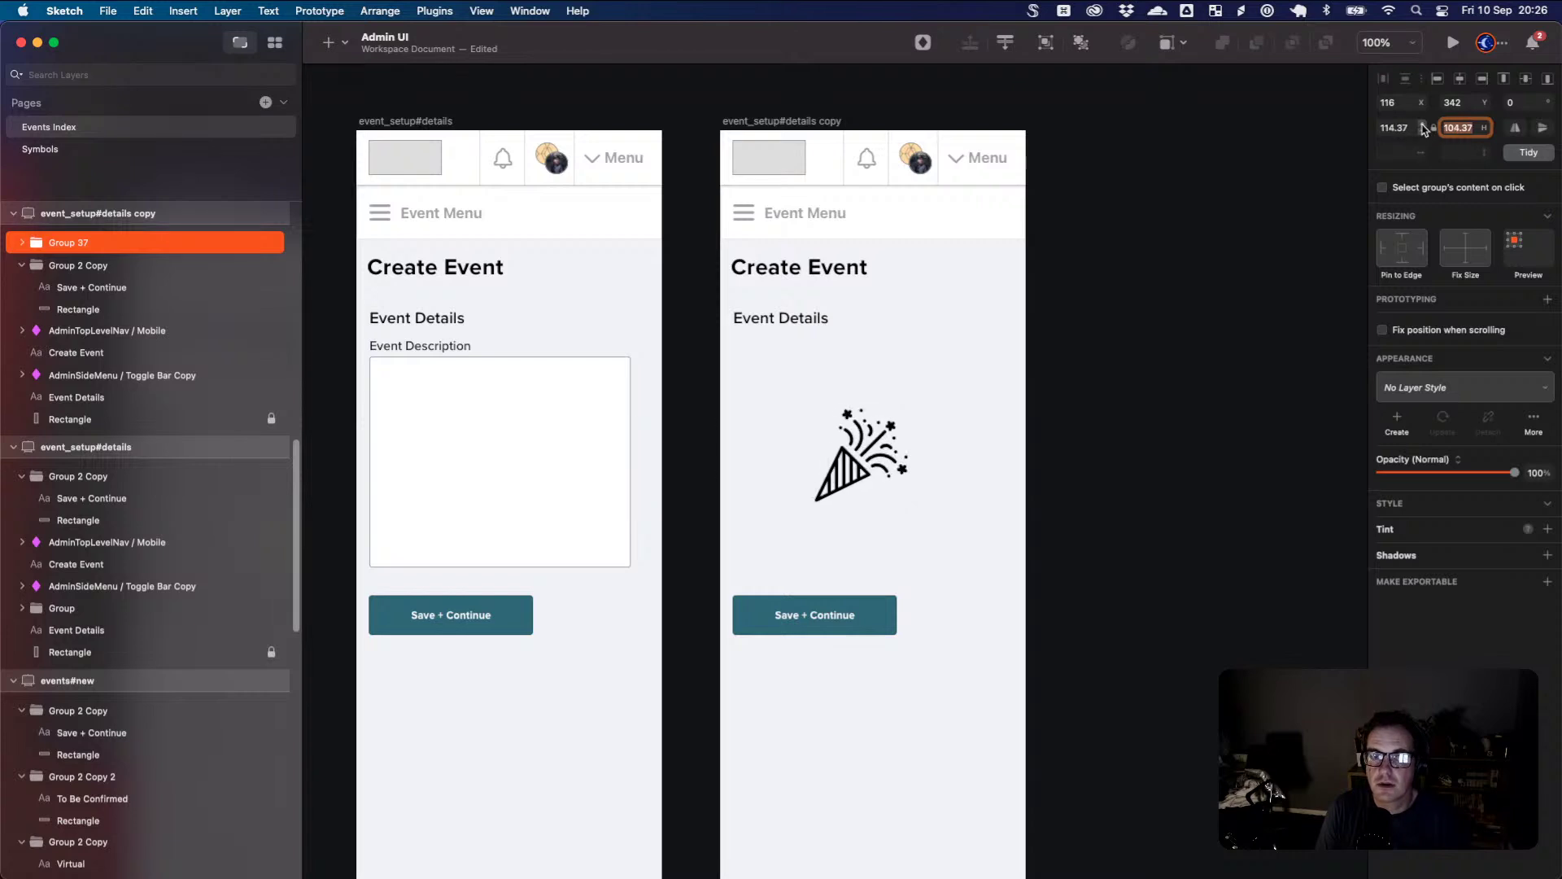
key(shift+Up)
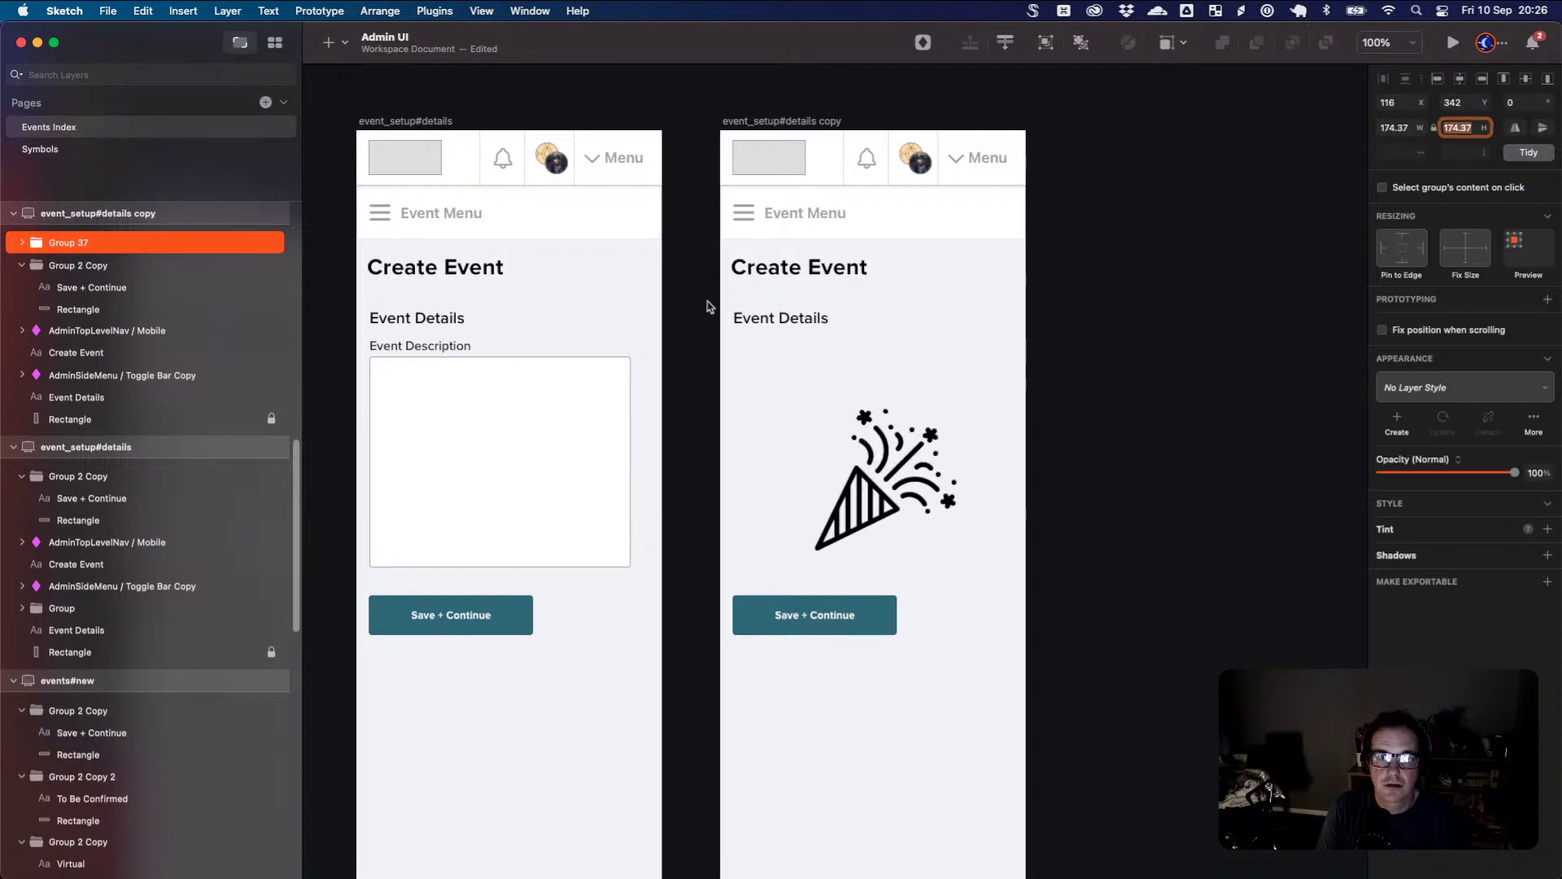
drag(767, 272, 818, 277)
- Replace the Create Event title with a centre-aligned 'Your event is now live!' heading
triple_click(817, 277)
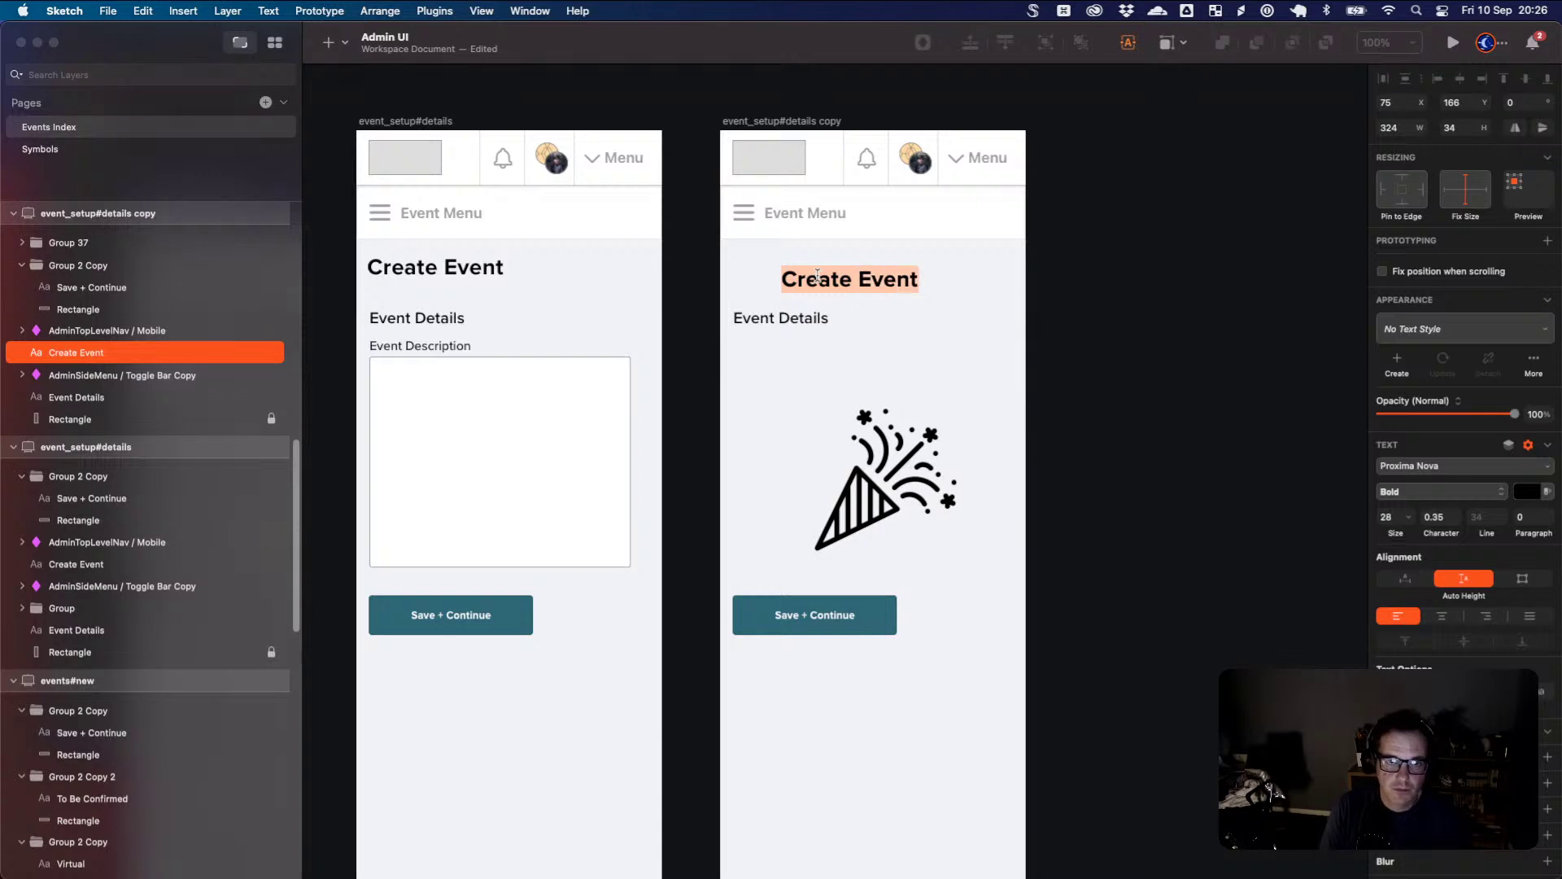
click(1446, 619)
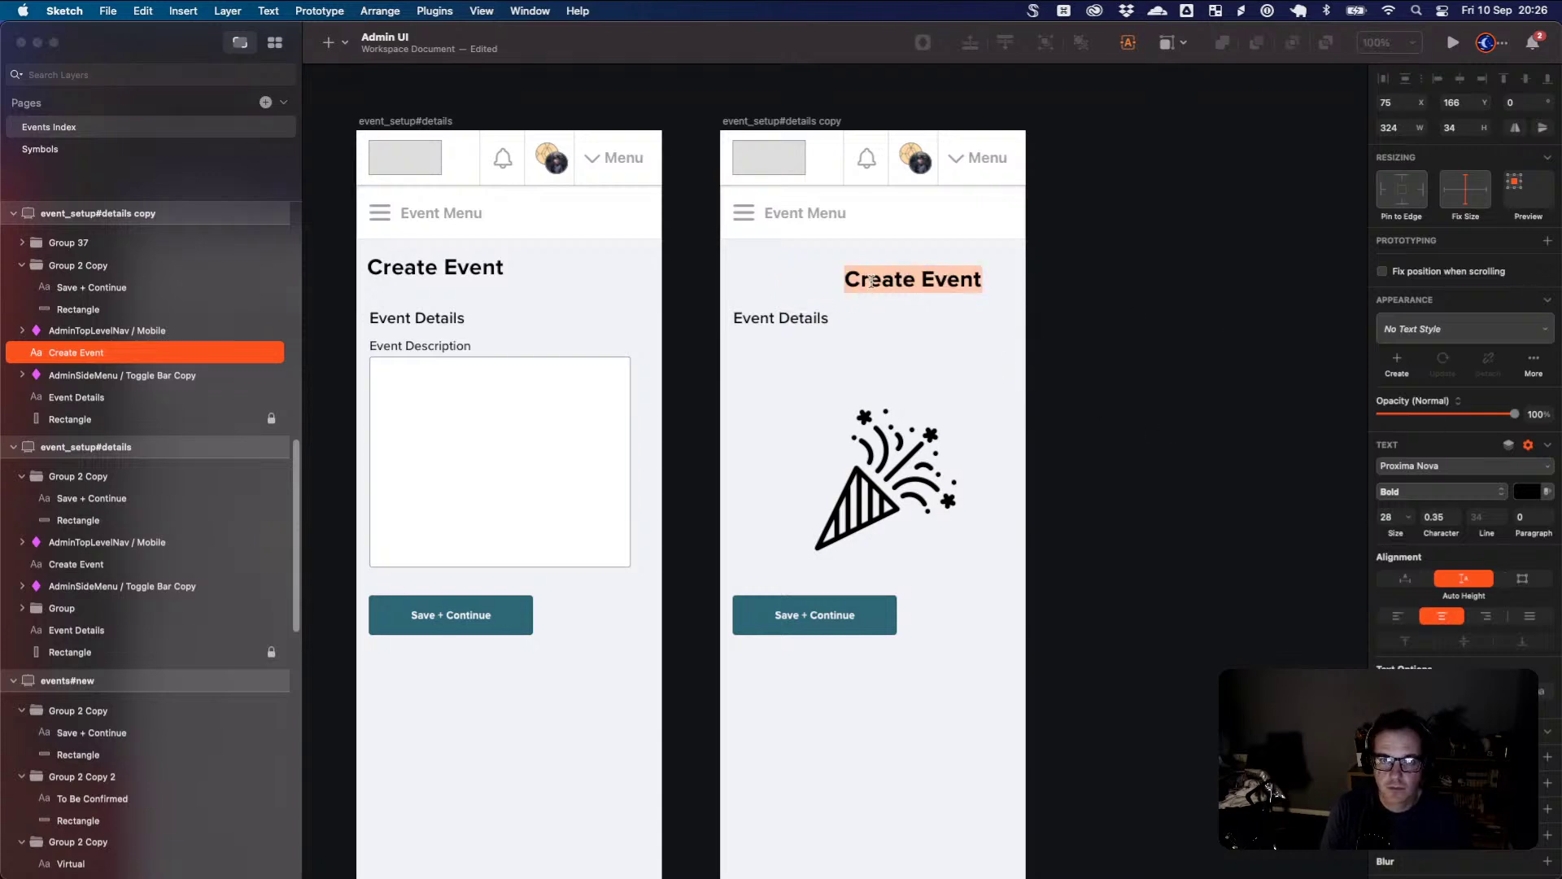
text(Yo)
key(BackSpace)
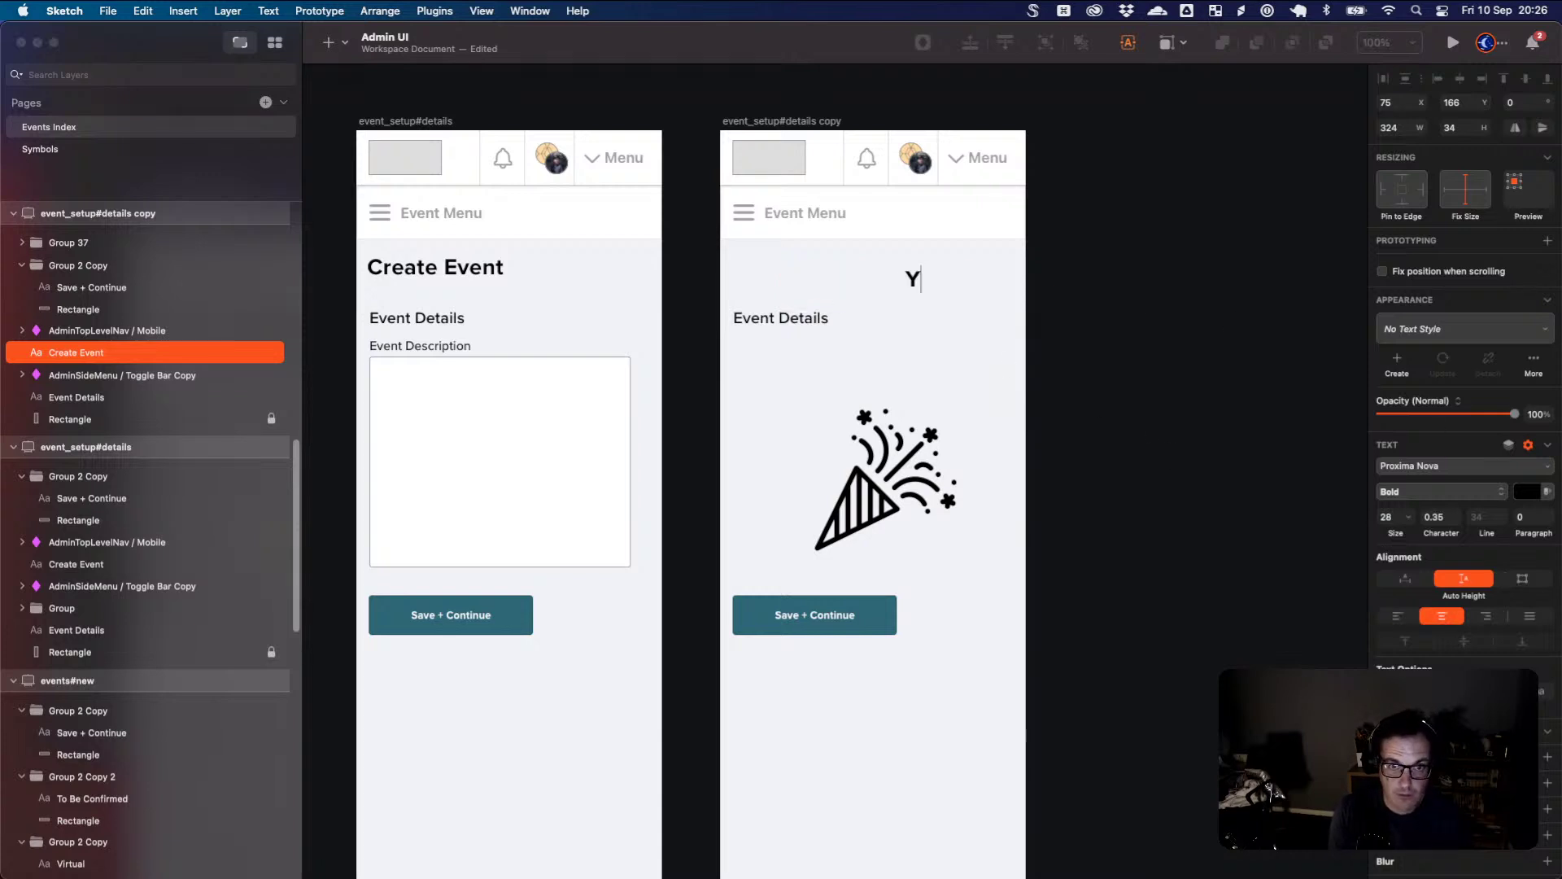
text(our event is noe l)
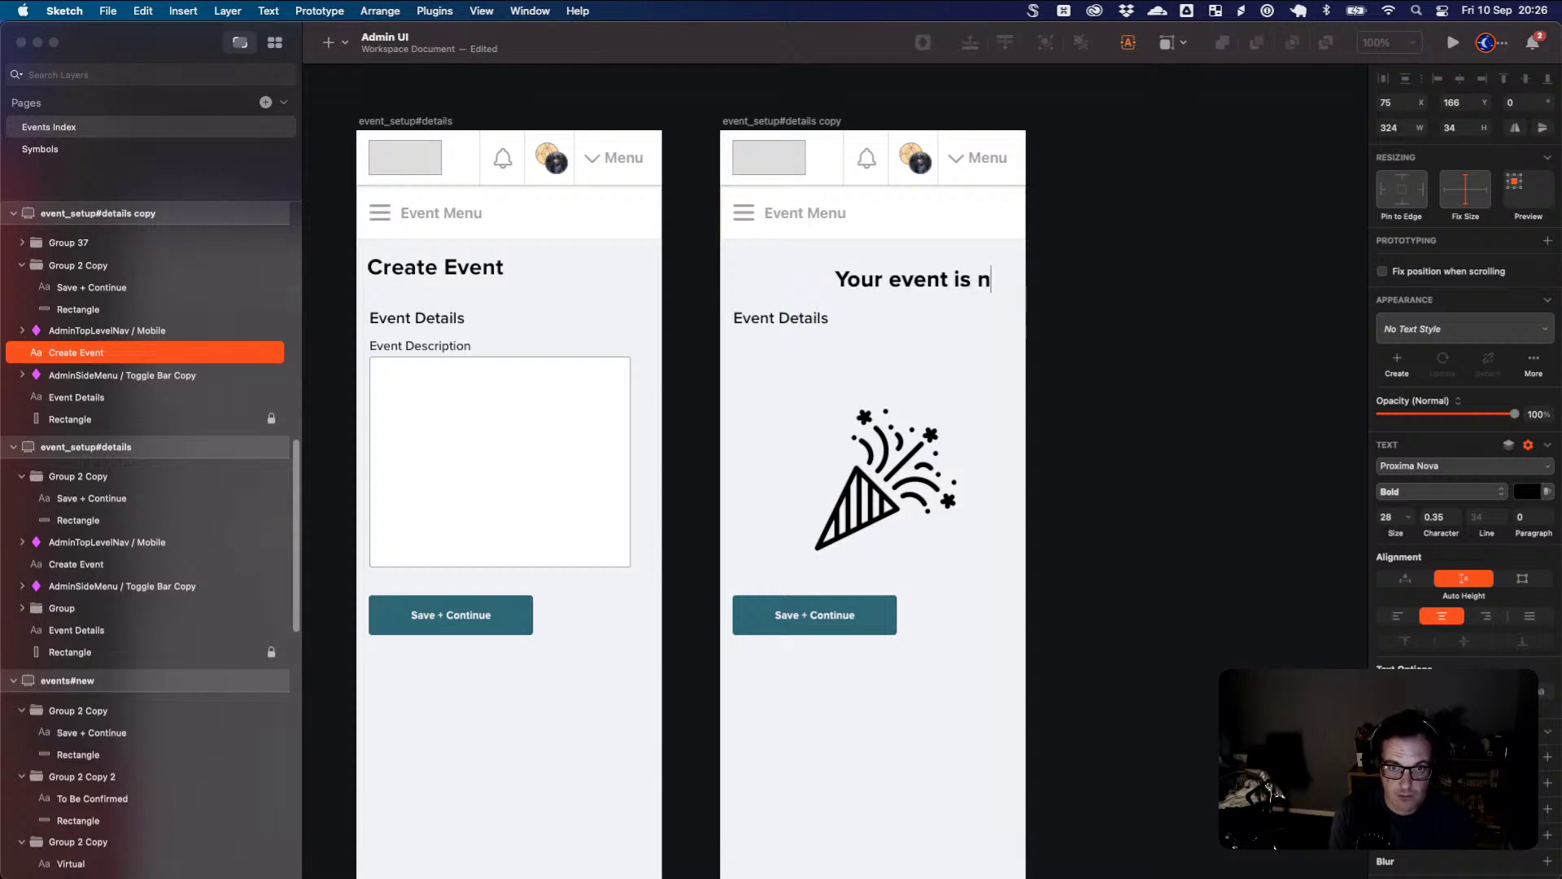
key(BackSpace)
key(BackSpace)
key(BackSpace)
text(w)
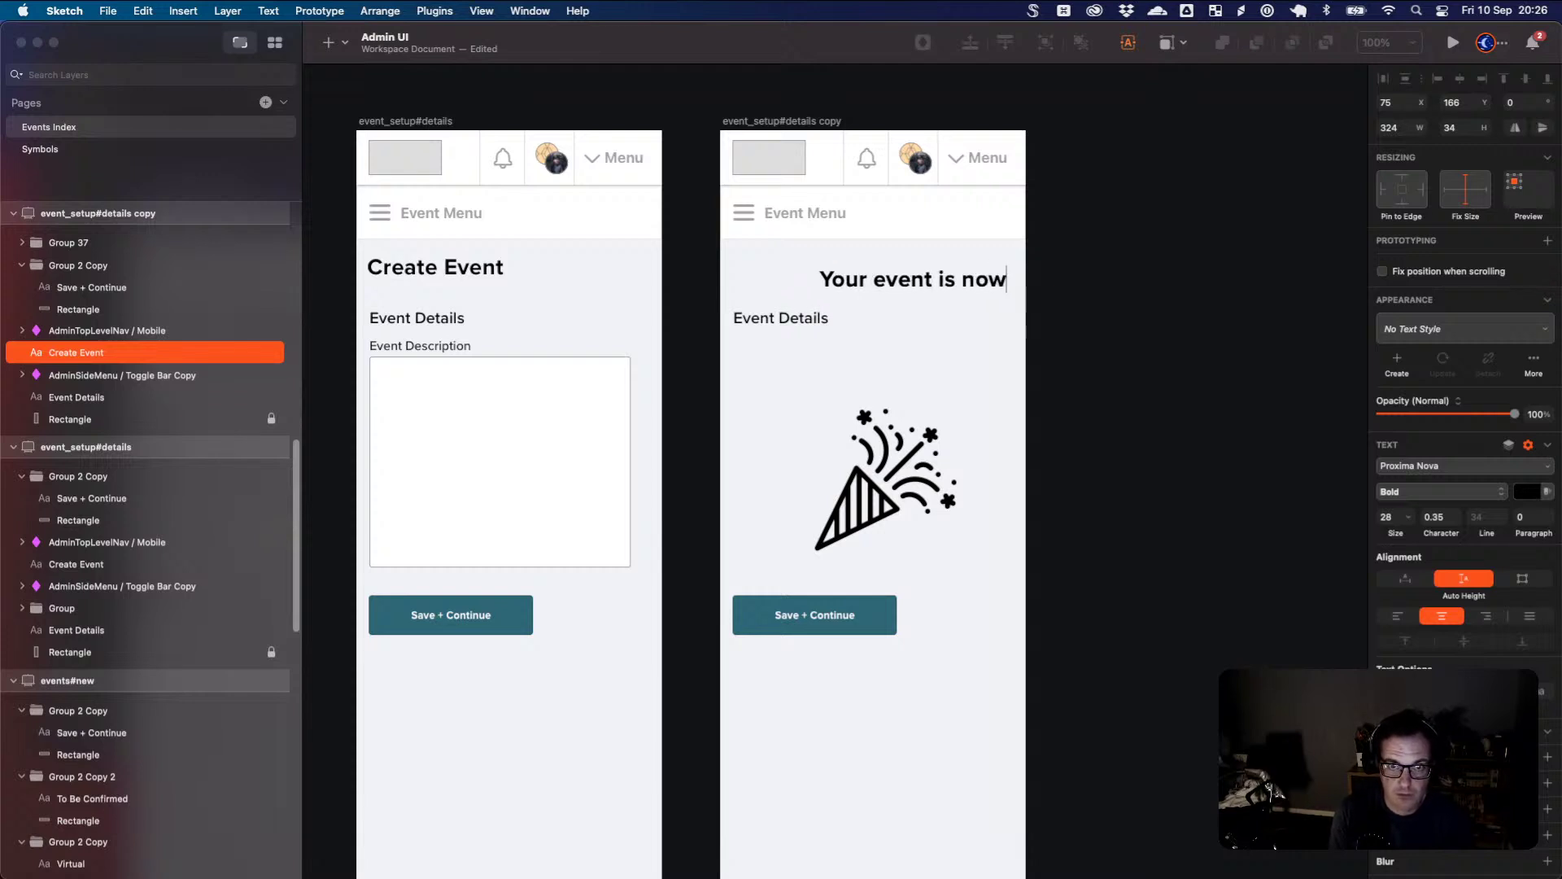
text( live)
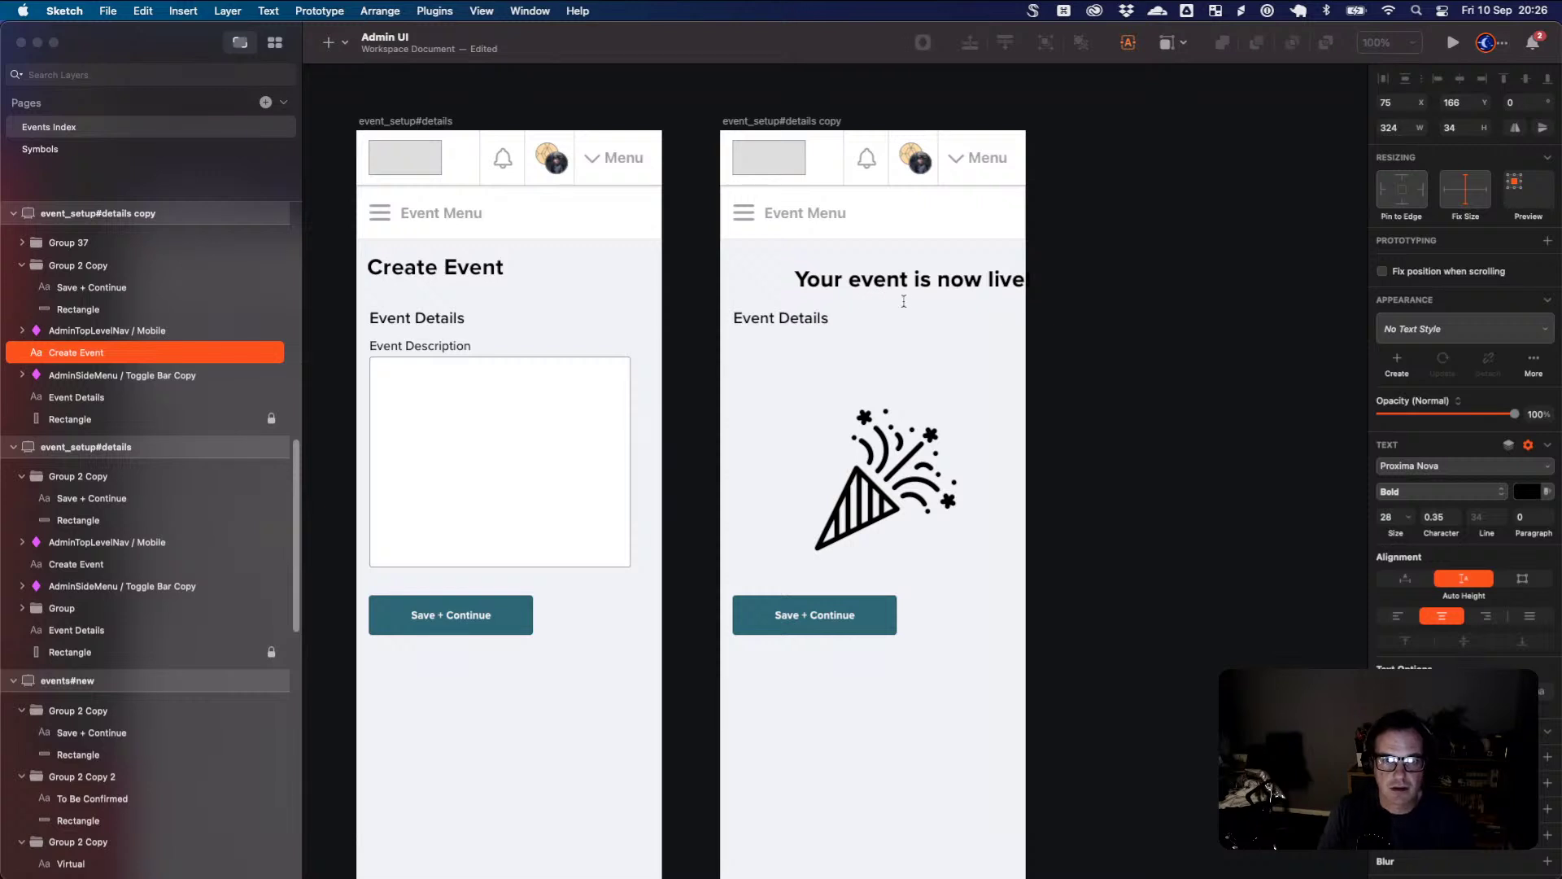
key(Escape)
- Delete the Event Details subheading, move the heading down, and centre the button under the party icon
click(794, 318)
key(Delete)
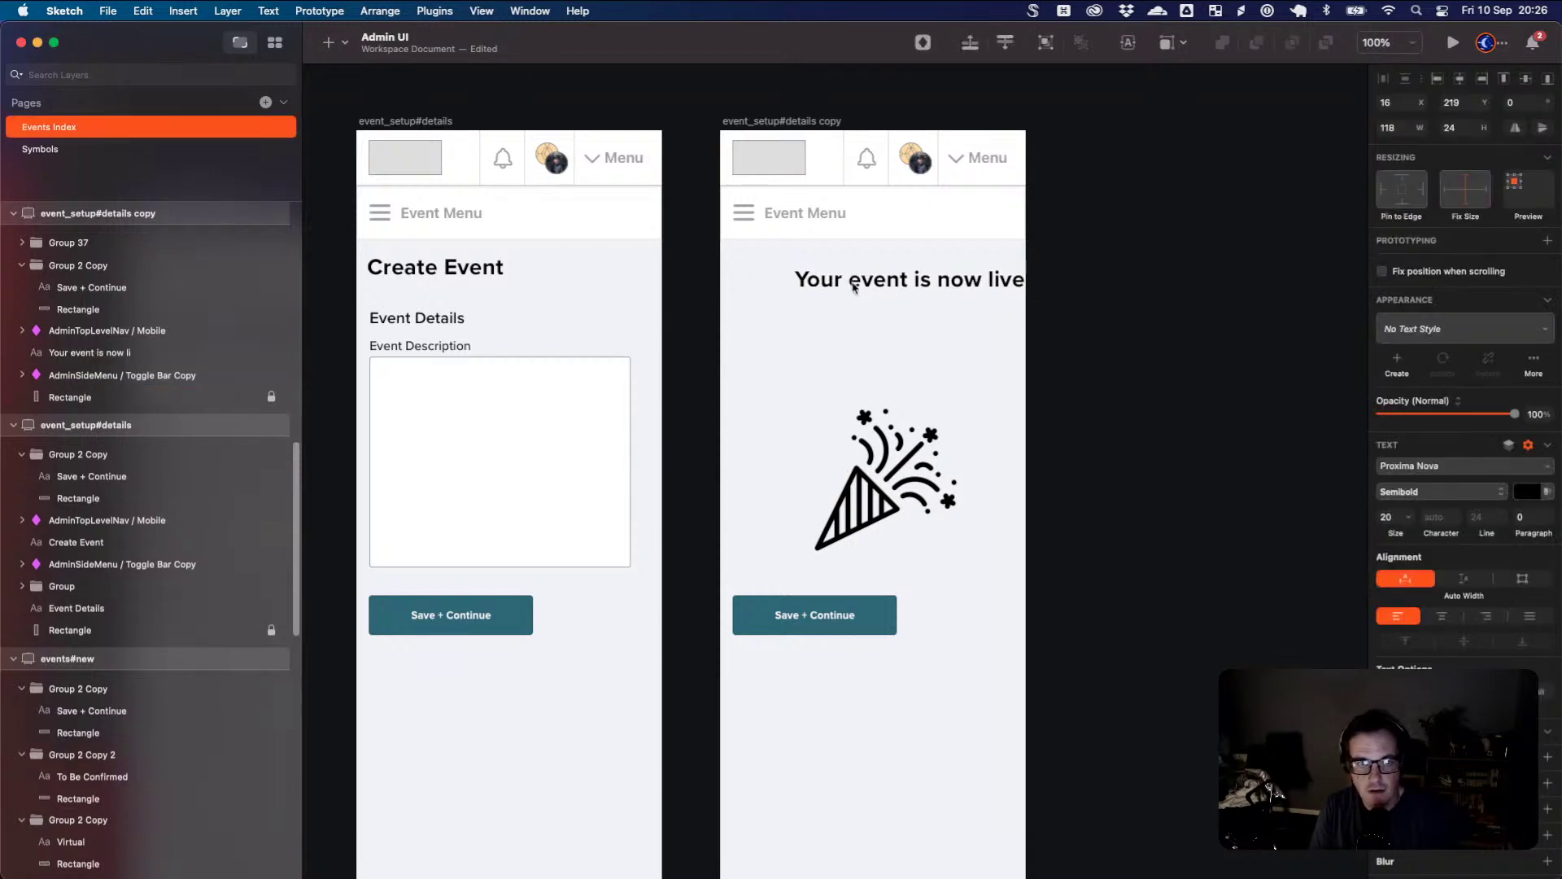
drag(853, 287, 813, 372)
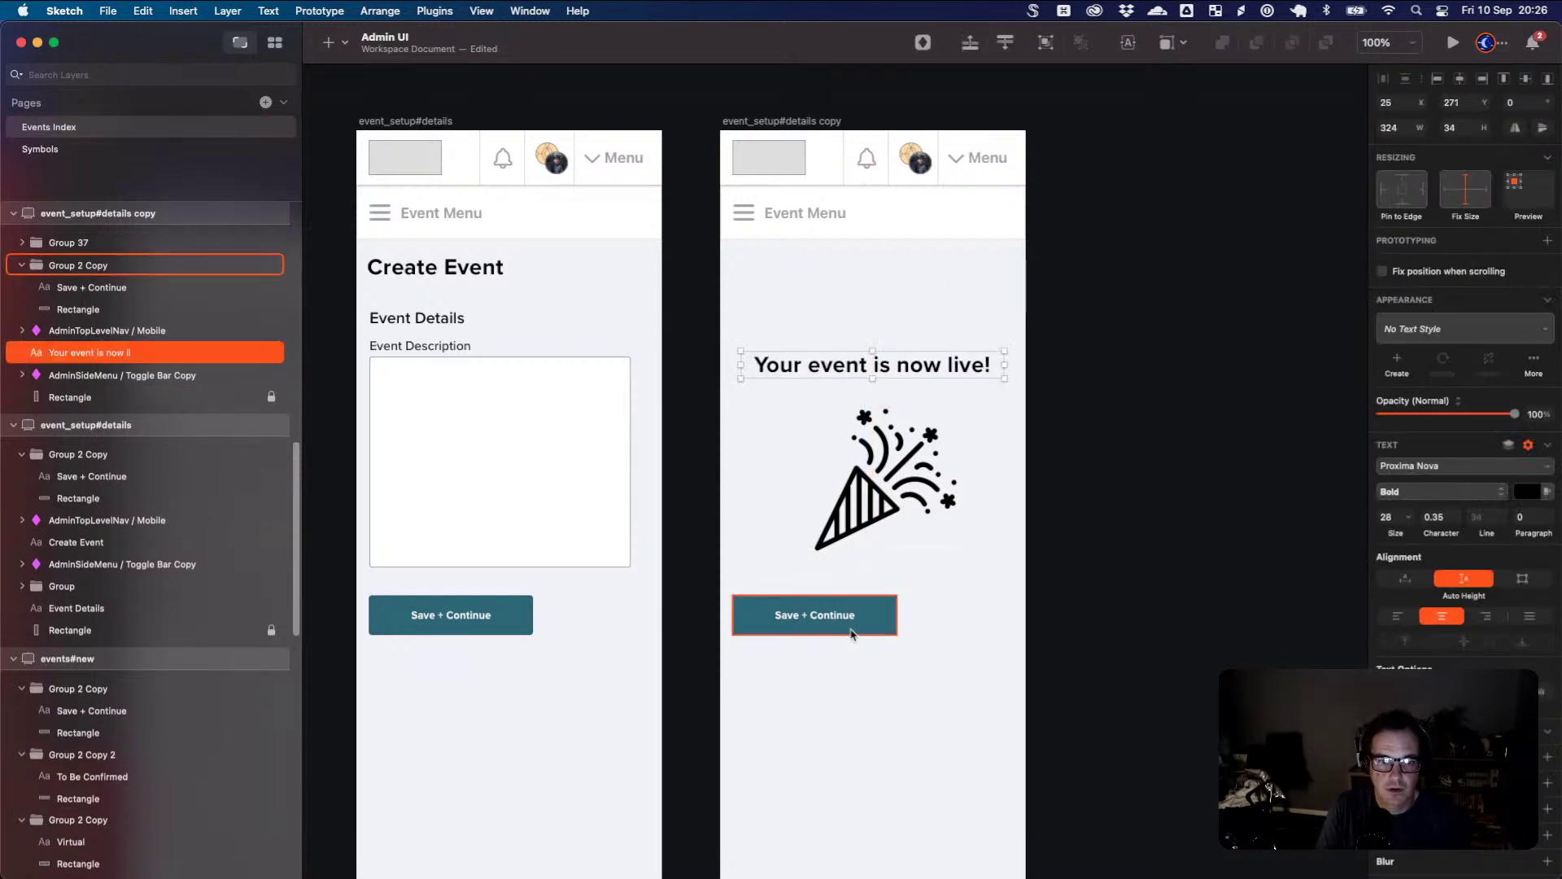
drag(852, 634, 900, 628)
- Relabel the button 'View Event'
click(891, 618)
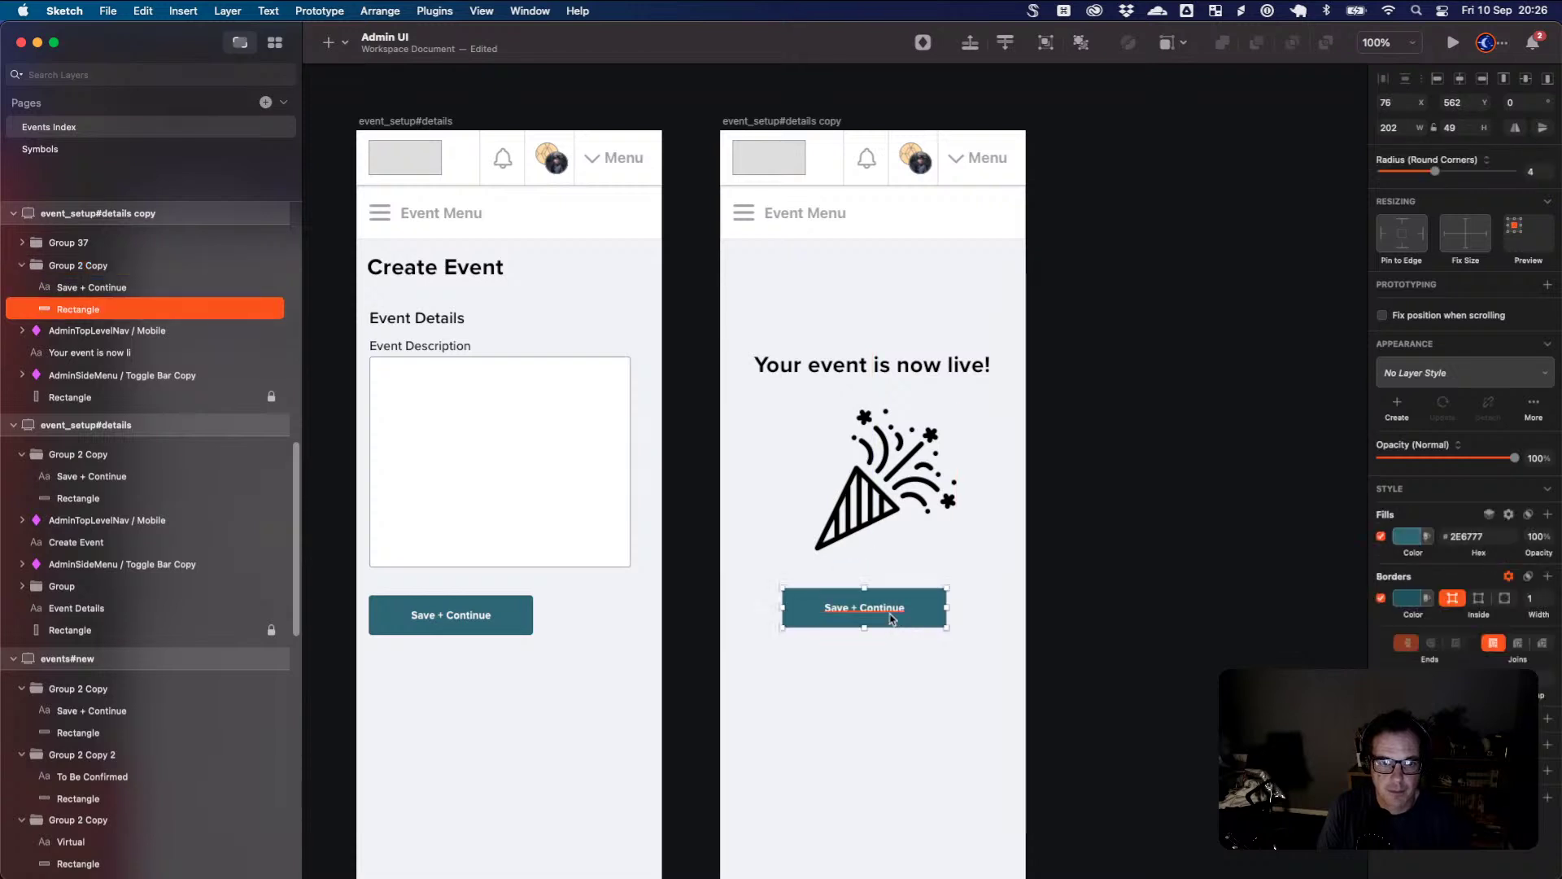
double_click(892, 619)
key(super+a)
text(View)
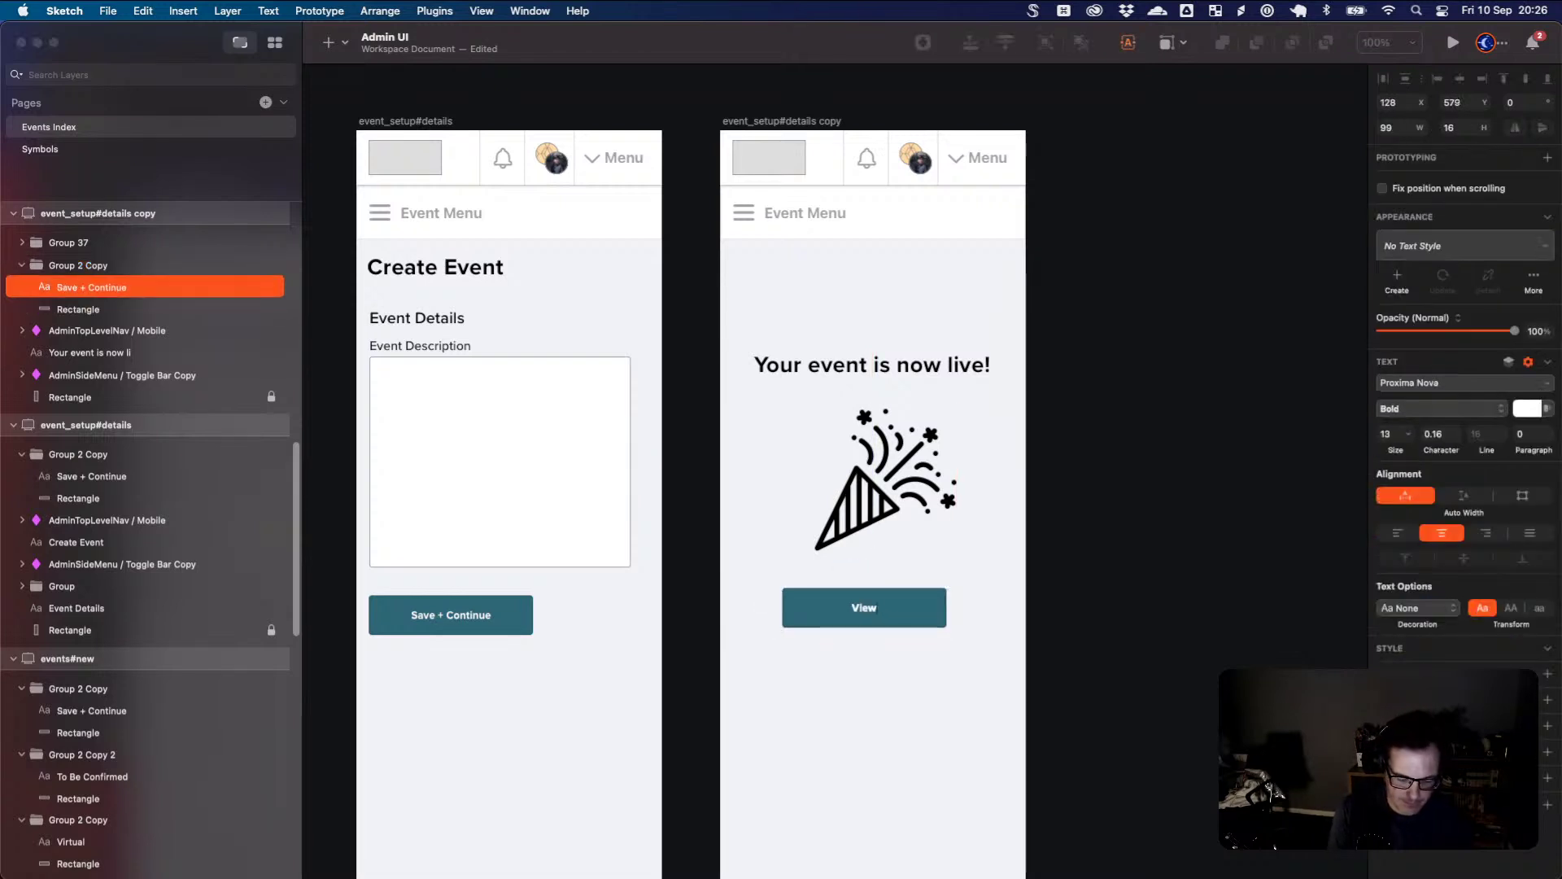
text( Event)
click(907, 743)
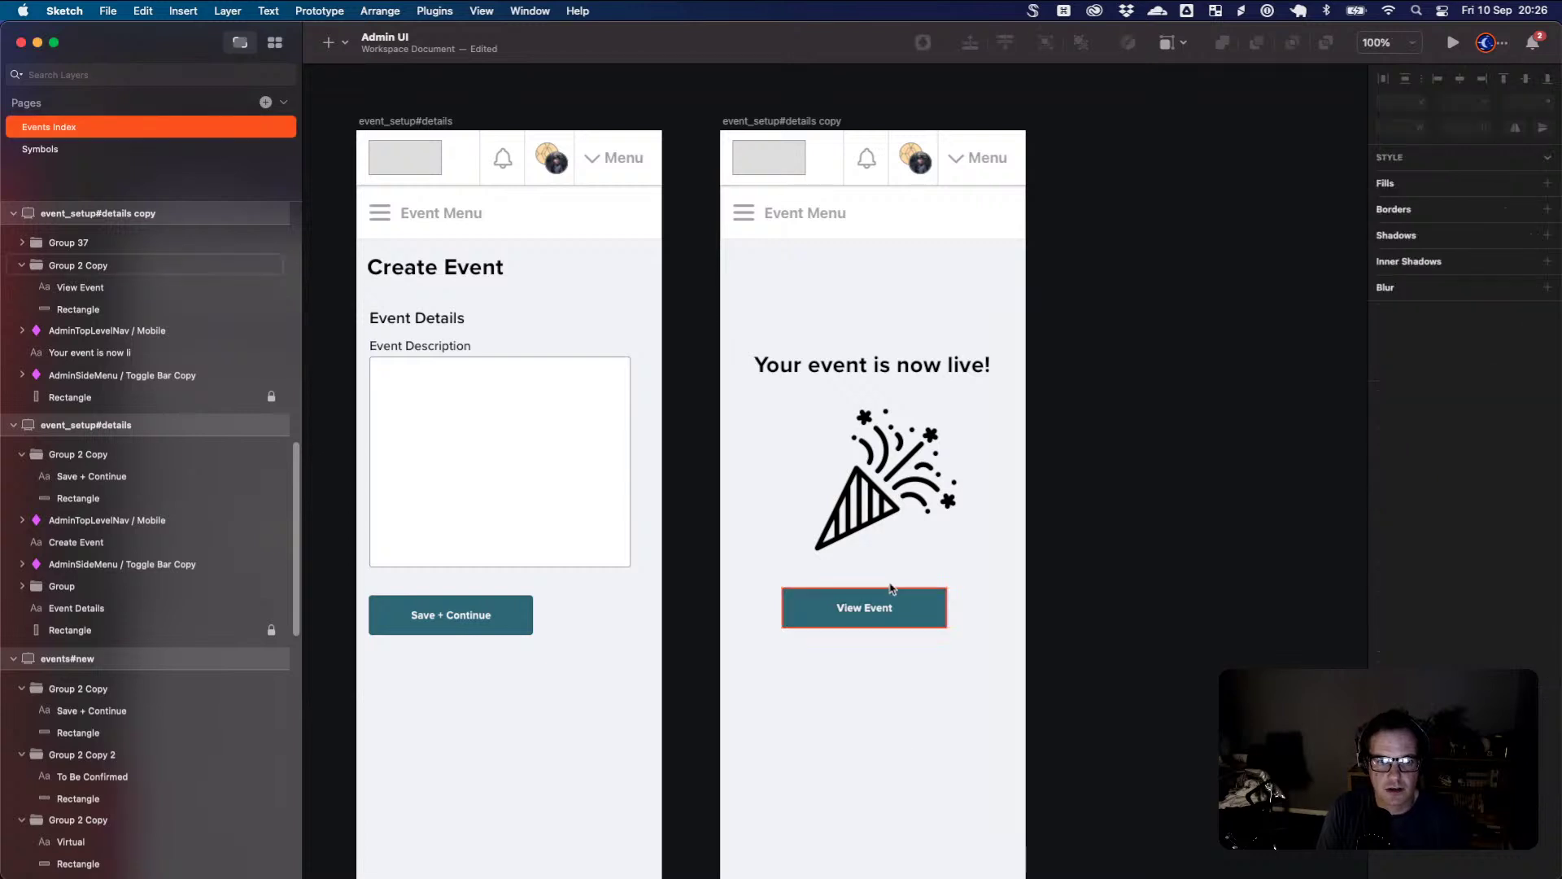
drag(878, 363, 878, 282)
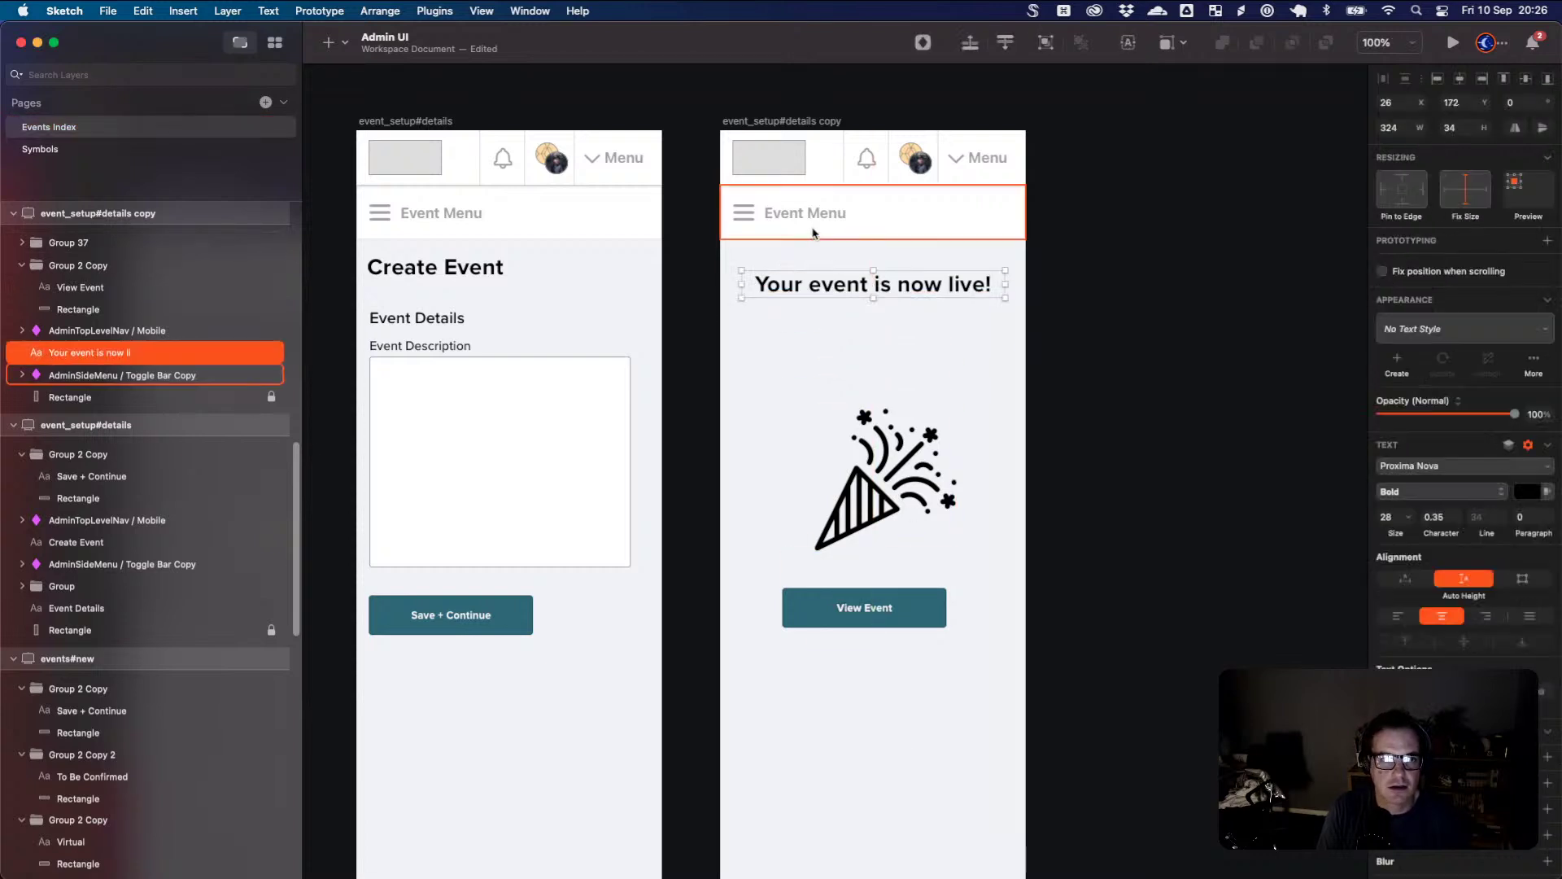
- Delete the Event Menu bars from the confirmation and details screens
click(817, 234)
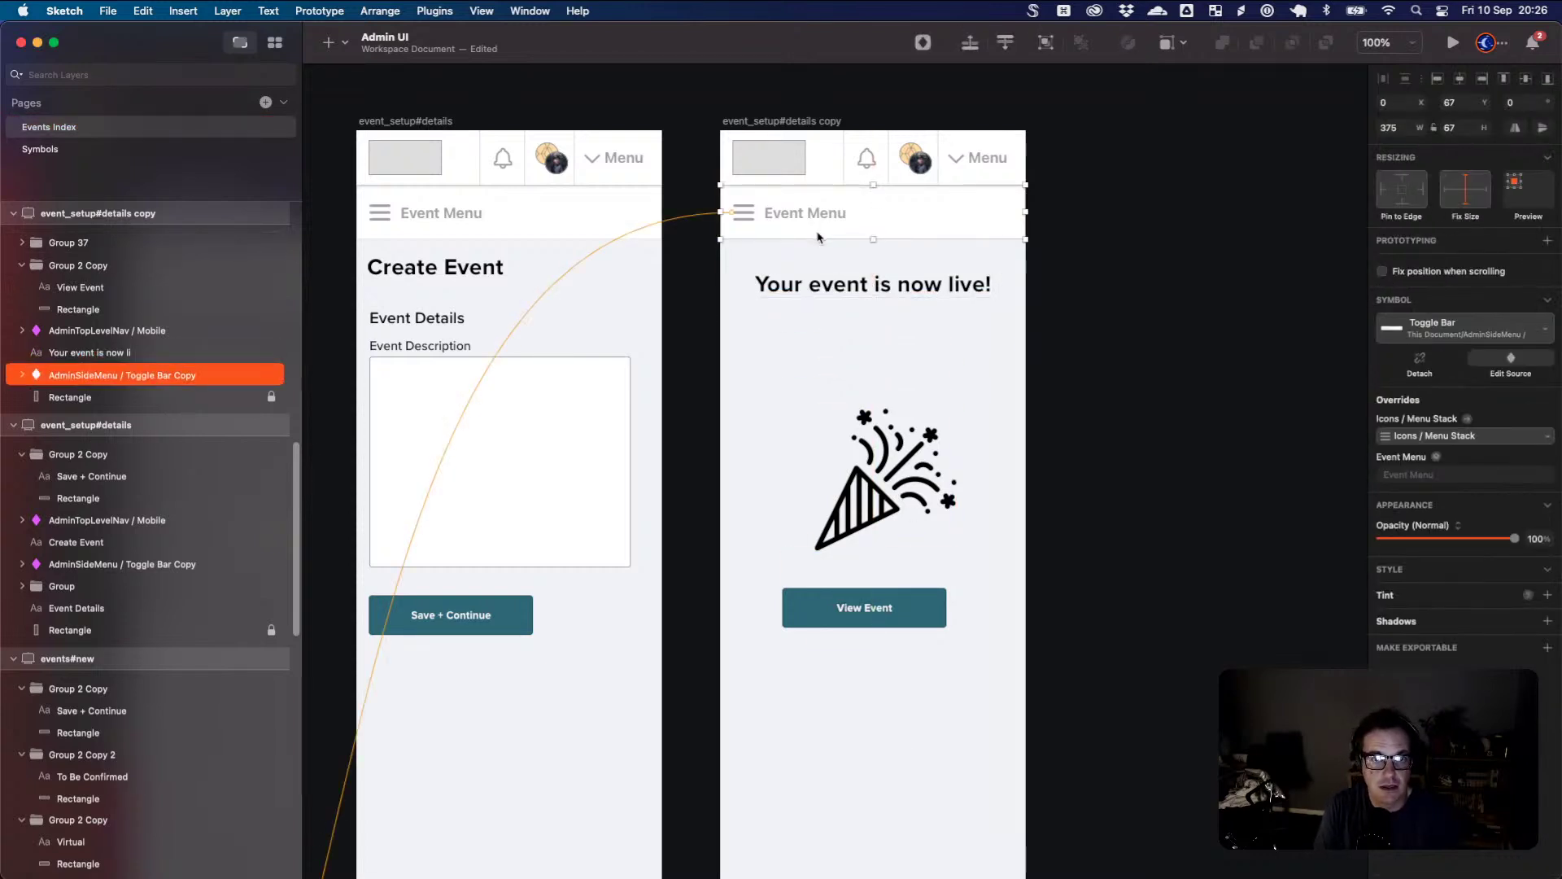
key(Delete)
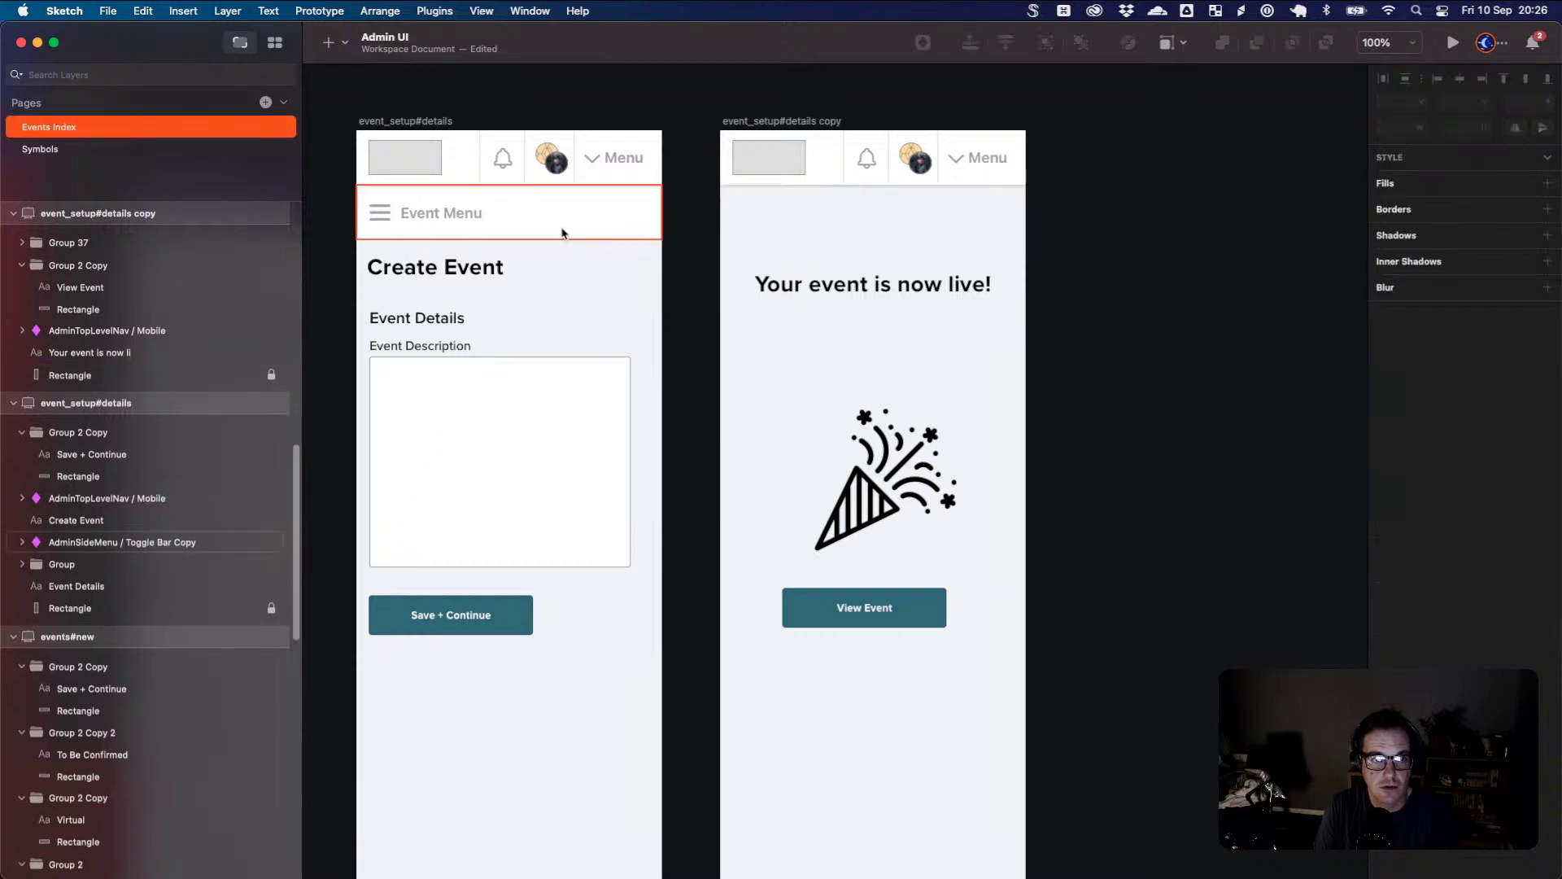
click(562, 232)
key(Delete)
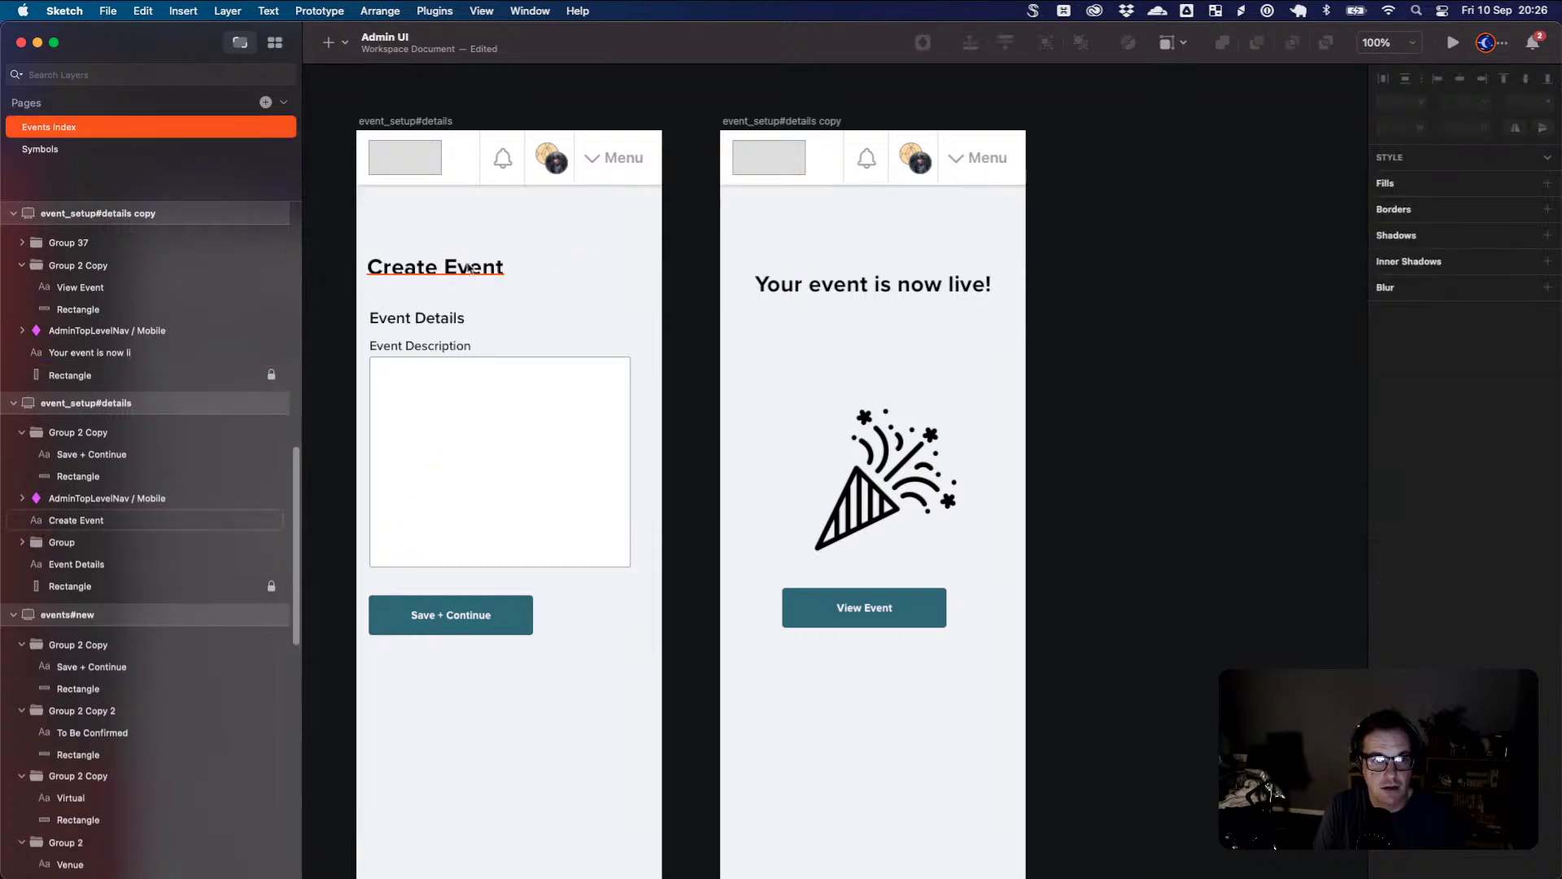
- Retitle the details screen heading 'Event Details'
drag(350, 288, 747, 256)
click(806, 237)
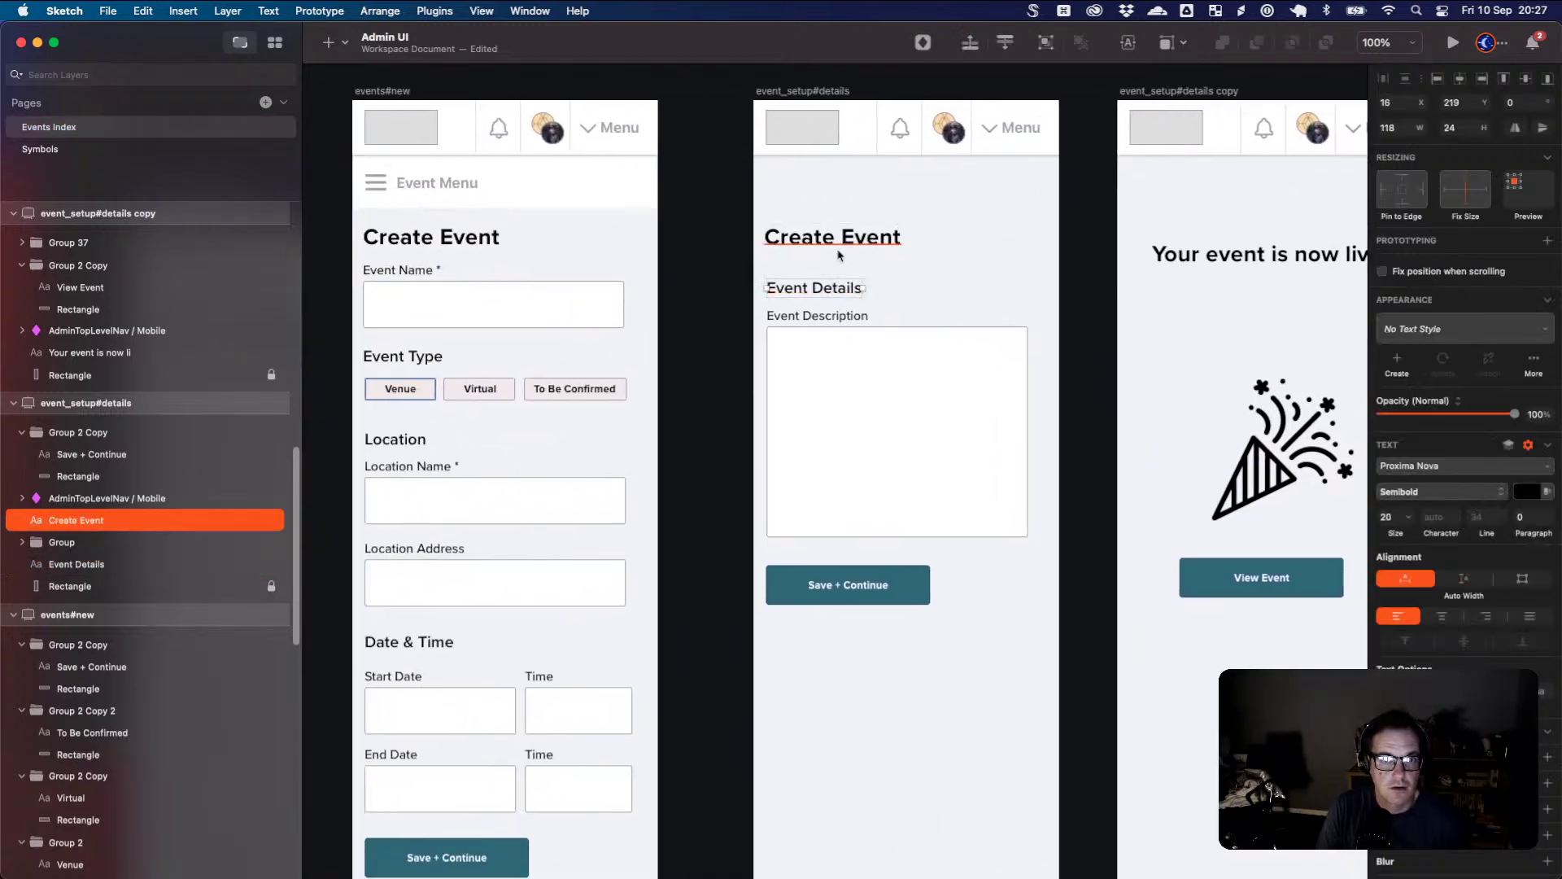
double_click(830, 237)
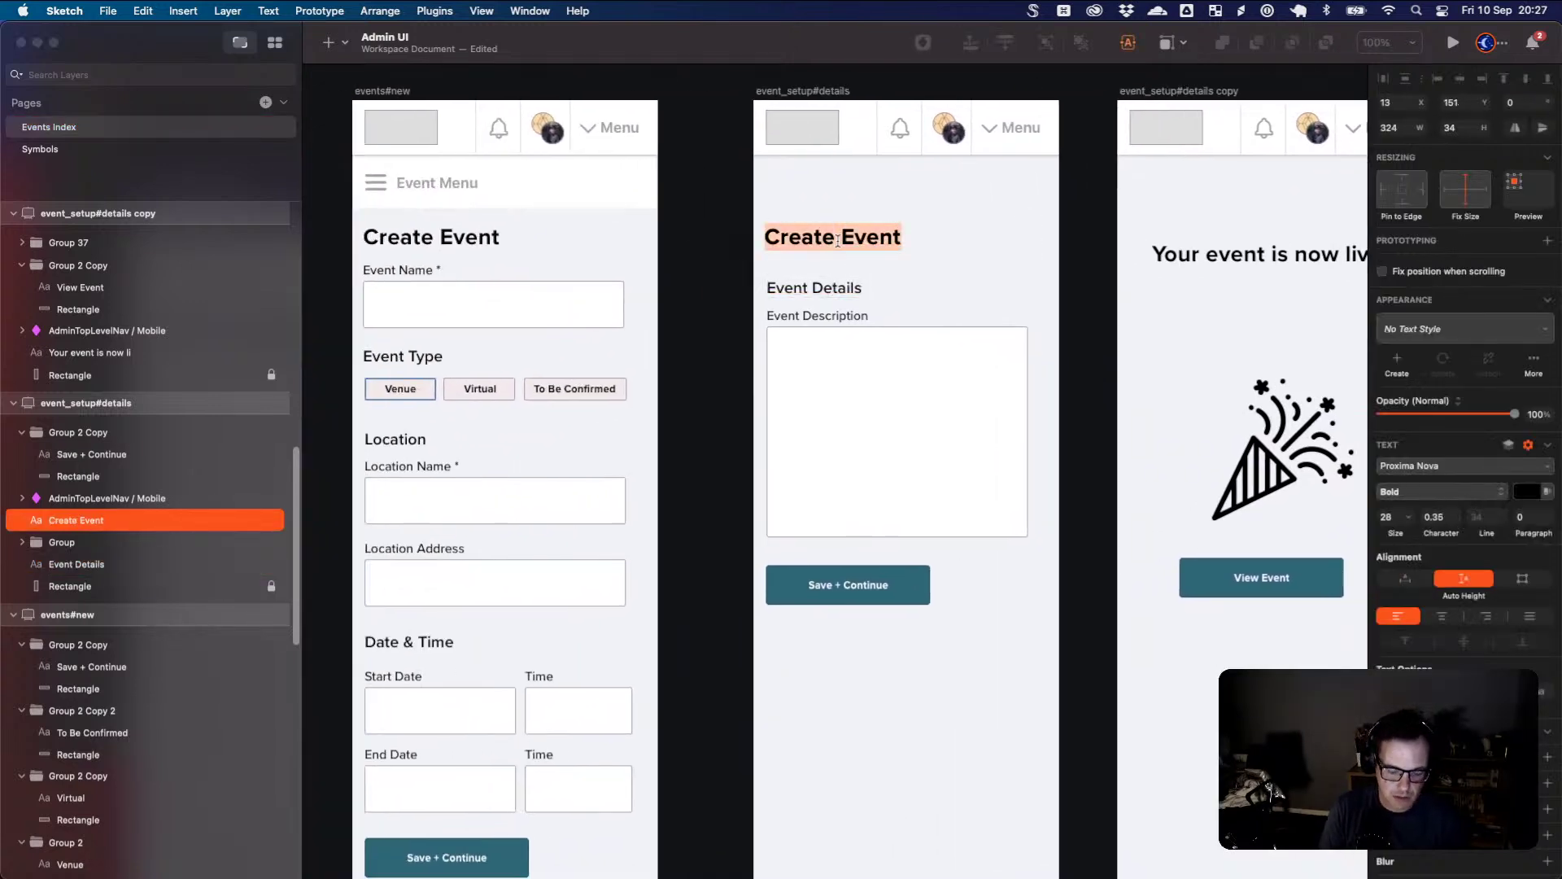
text(Event Det)
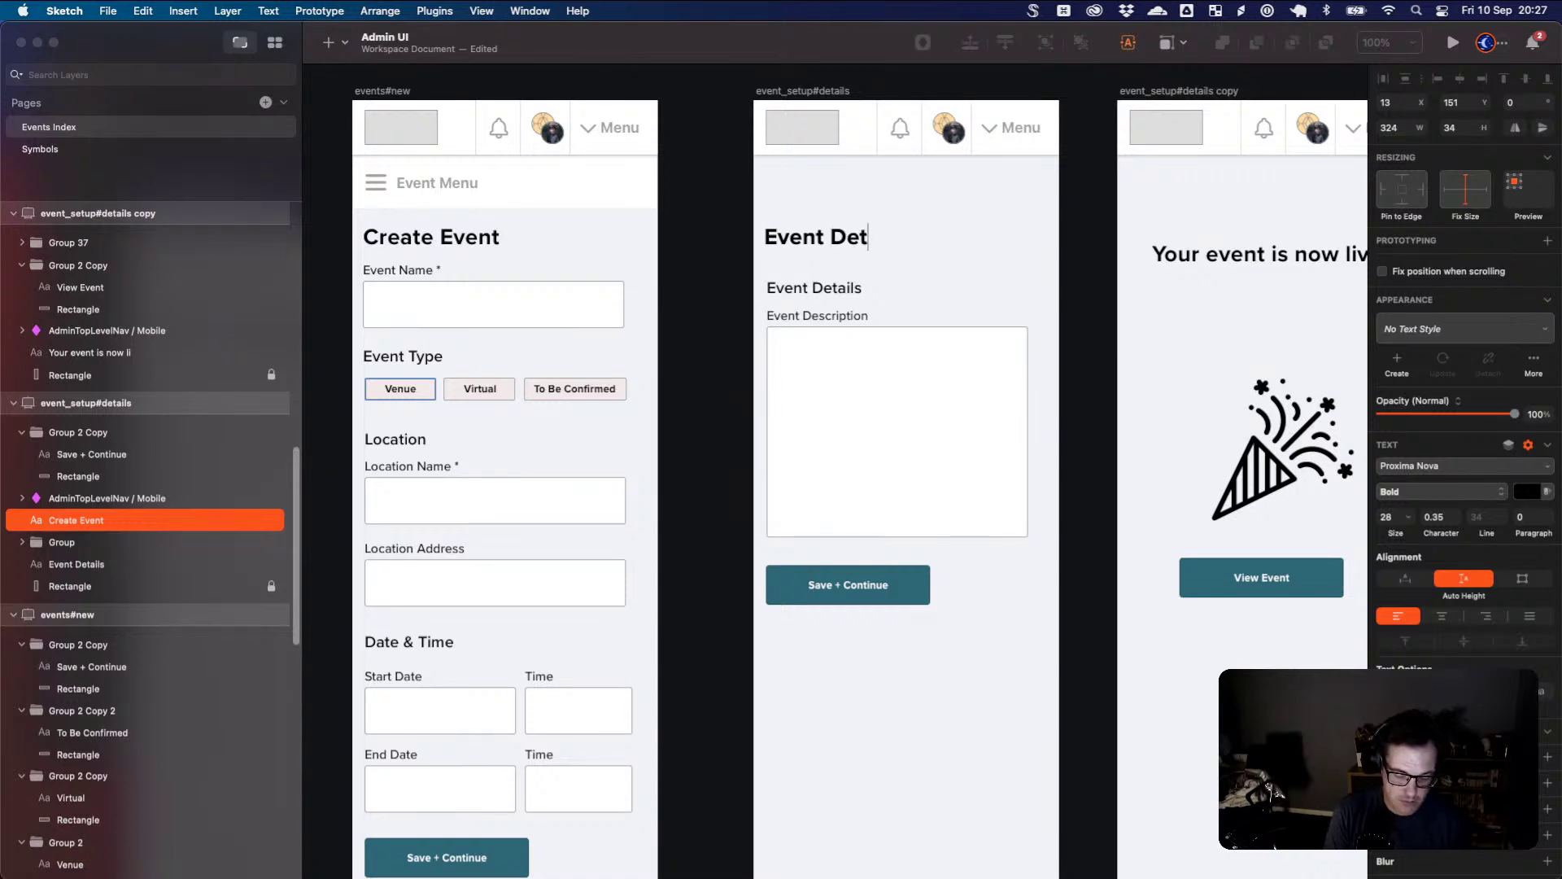
text(ails)
key(Escape)
- Delete the duplicate subheading, shift heading, description and Save + Continue up, and remove the form's Event Menu bar
click(855, 295)
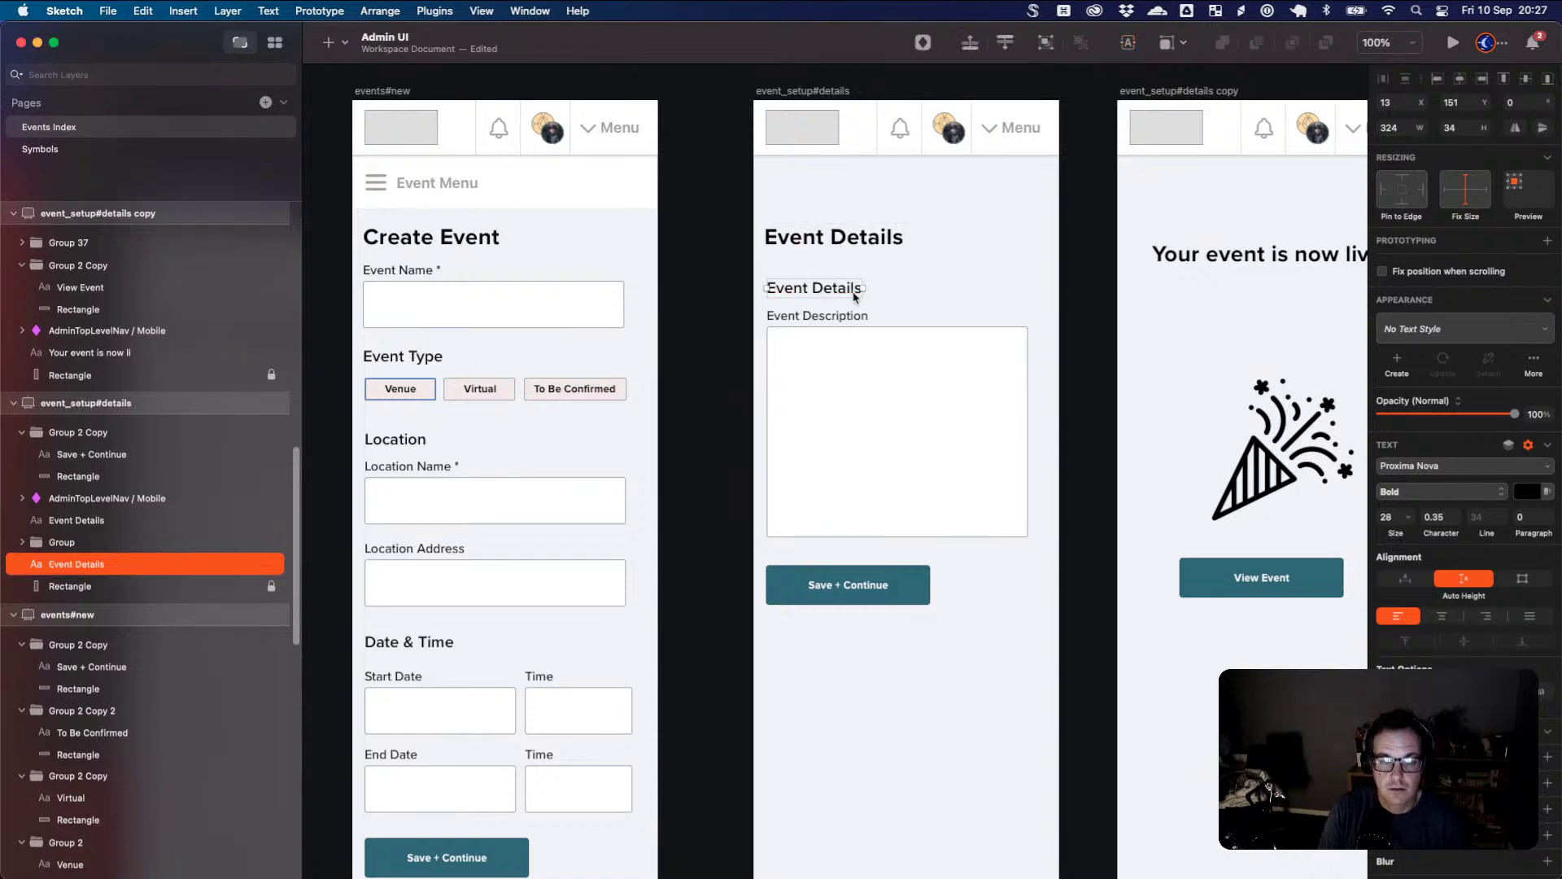
key(Delete)
drag(809, 325, 812, 285)
click(813, 235)
shift+click(840, 492)
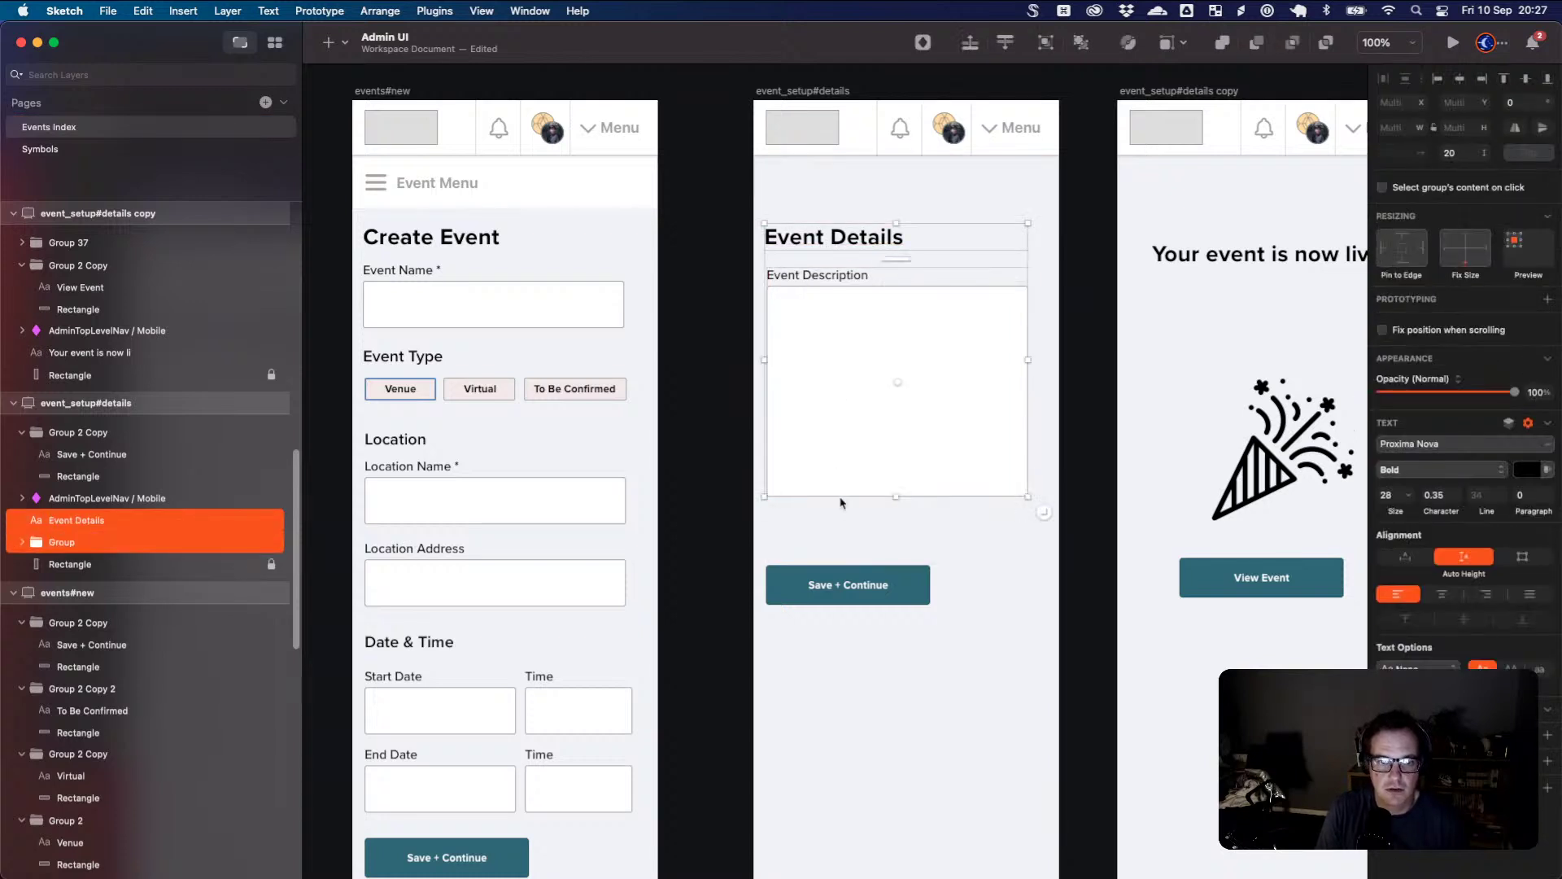
shift+click(847, 561)
drag(847, 561, 847, 522)
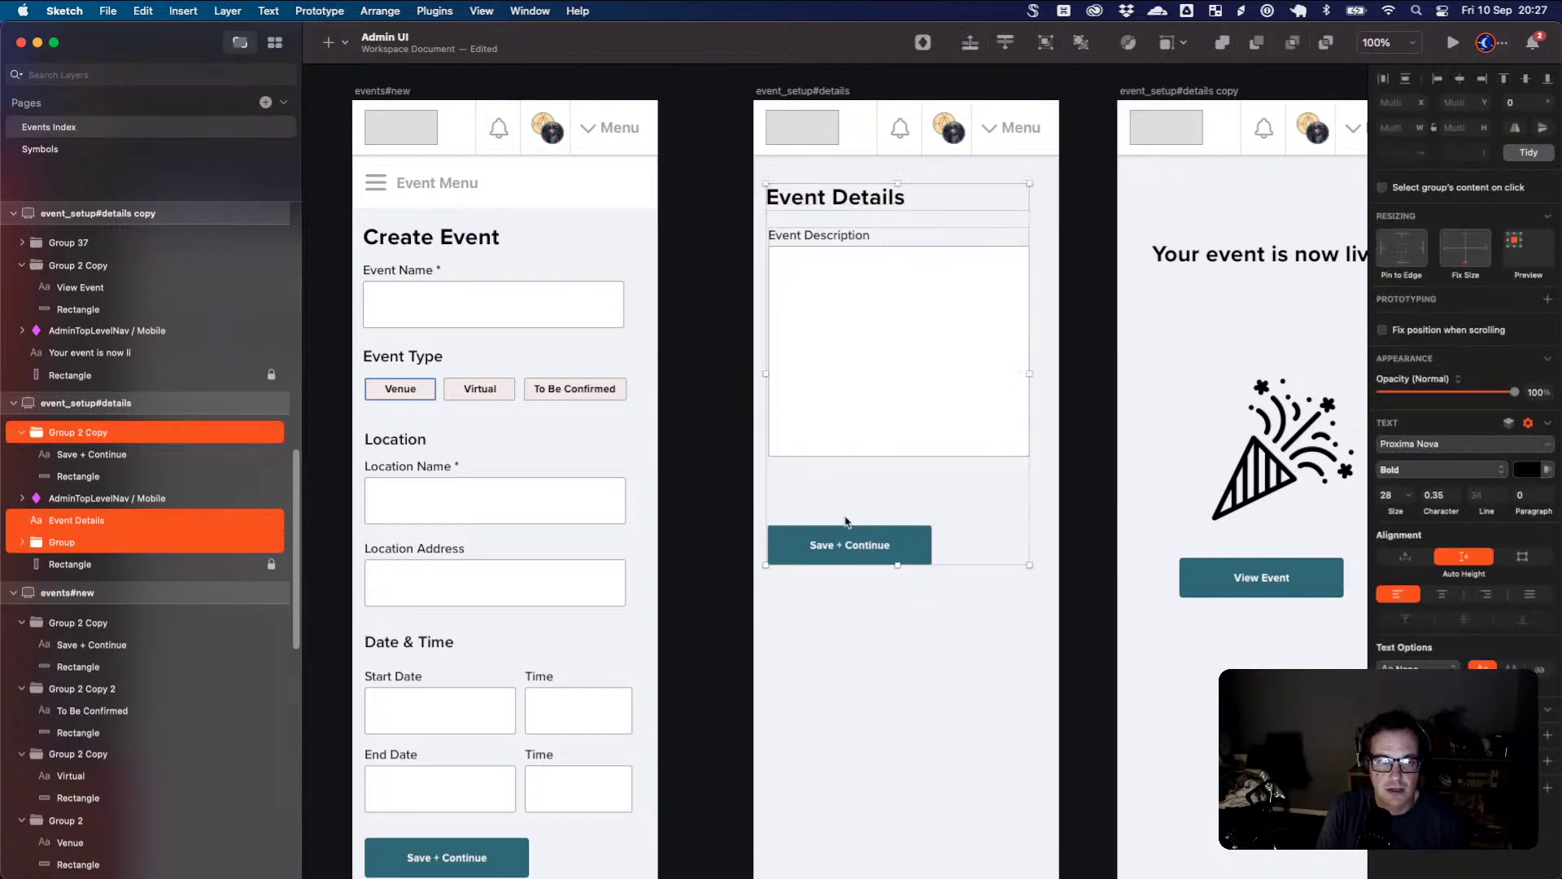
click(586, 190)
key(Delete)
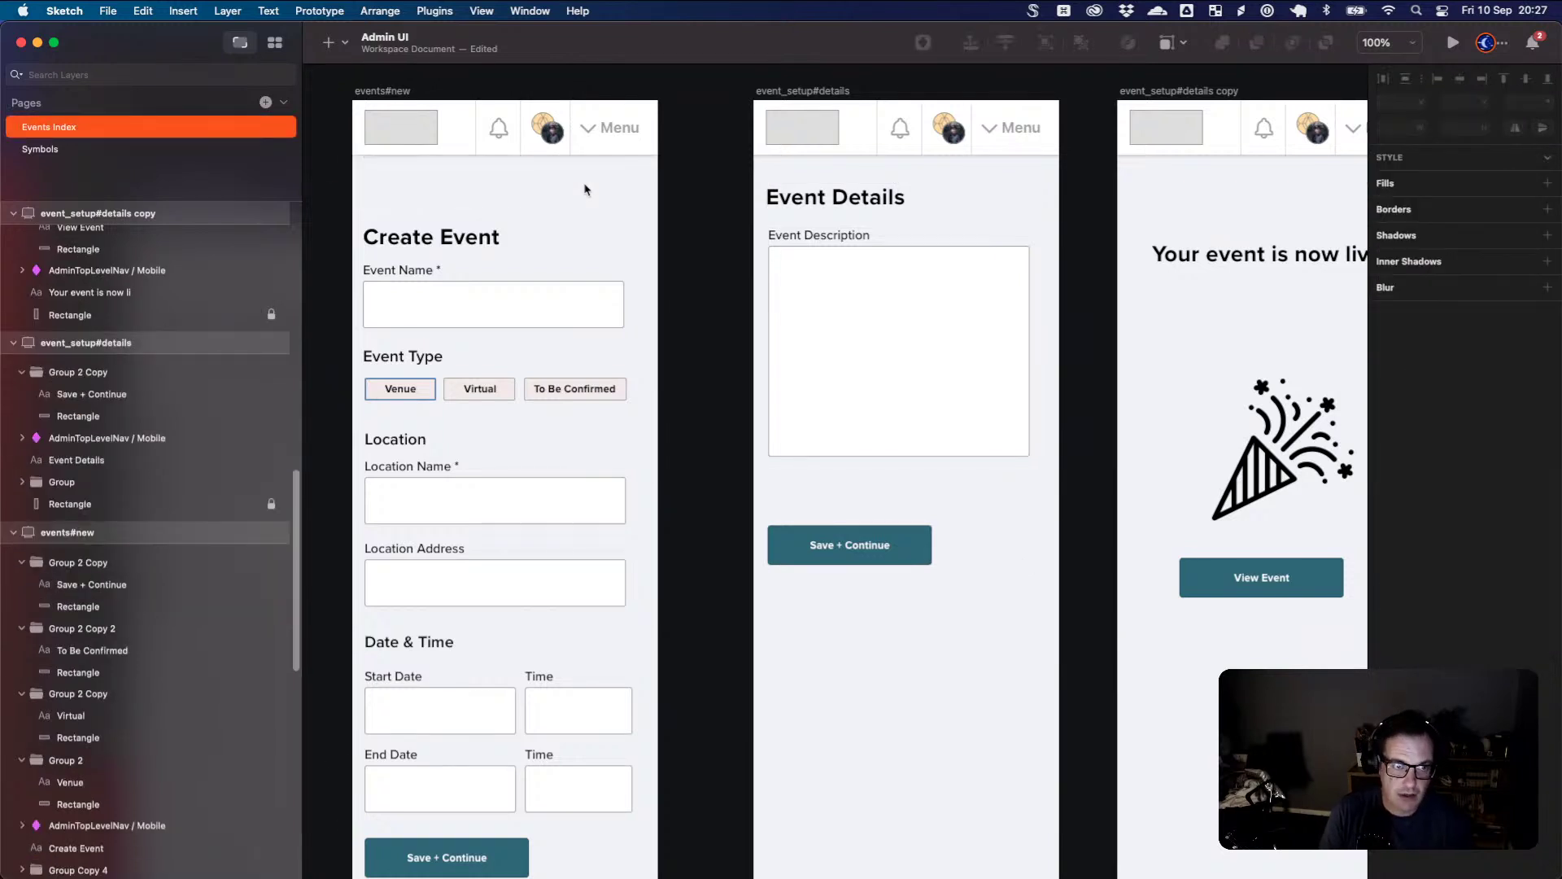
- Move the form contents up, then raise the heading, confetti icon and View Event button on the confirmation screen
scroll(558, 314, down, 1)
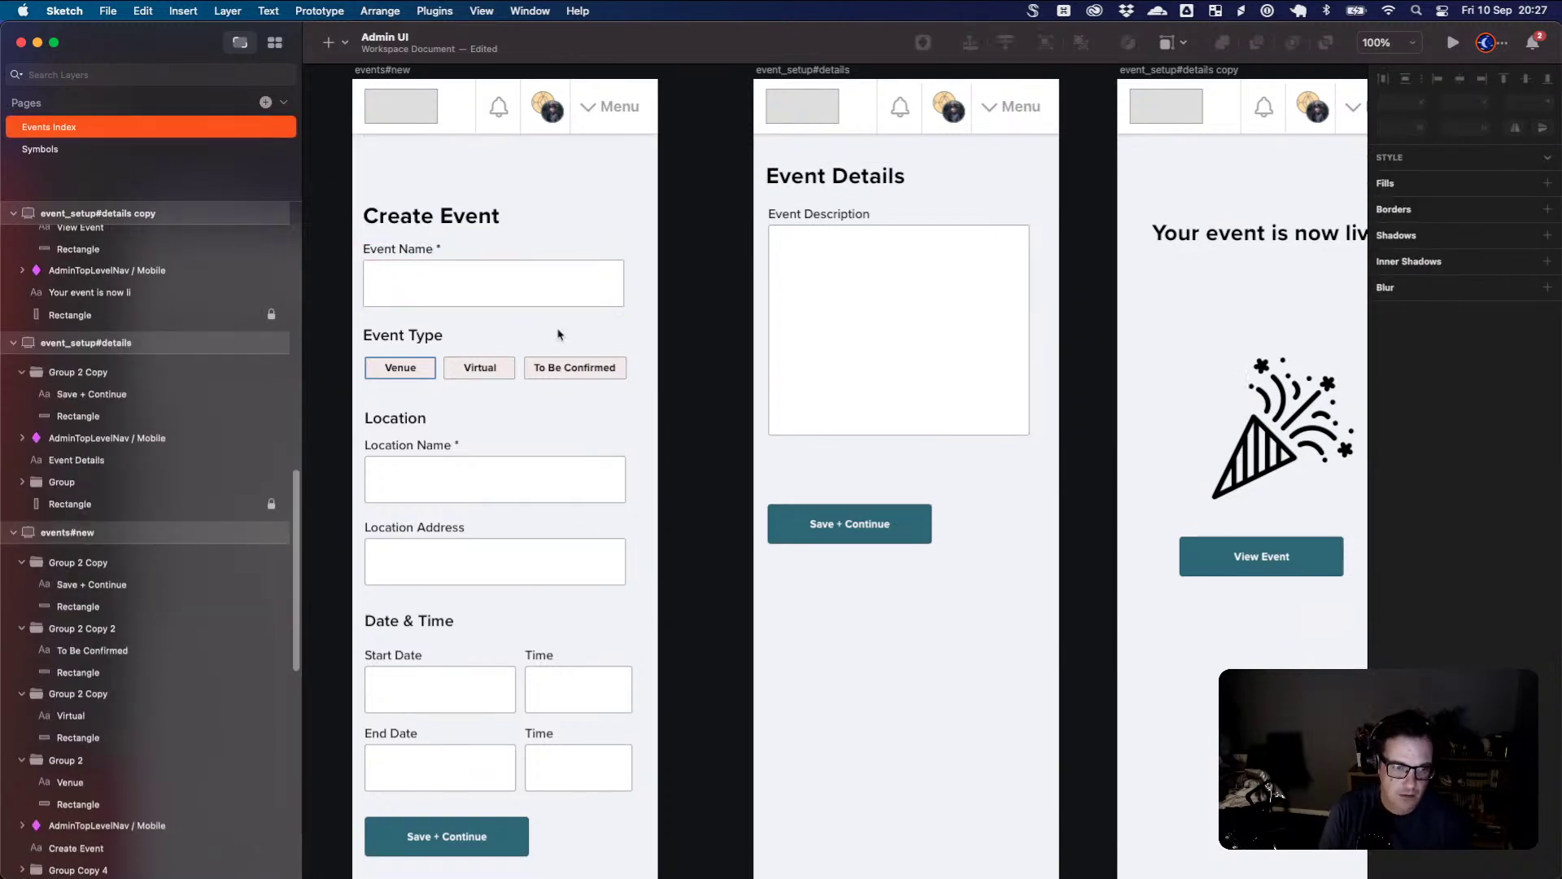
drag(643, 860, 411, 183)
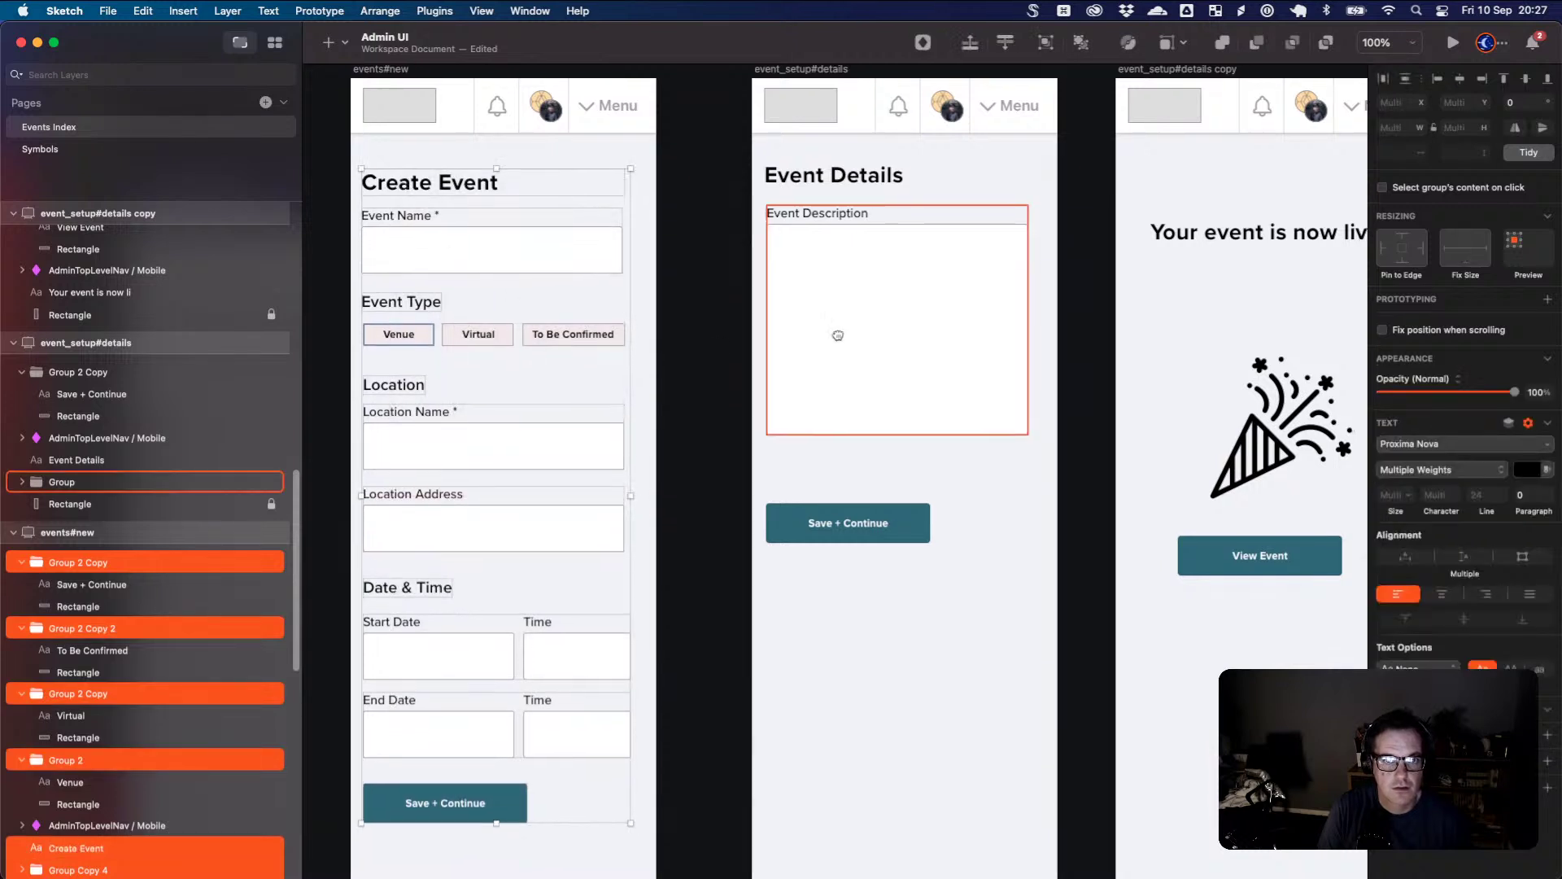
drag(838, 335, 559, 331)
click(895, 256)
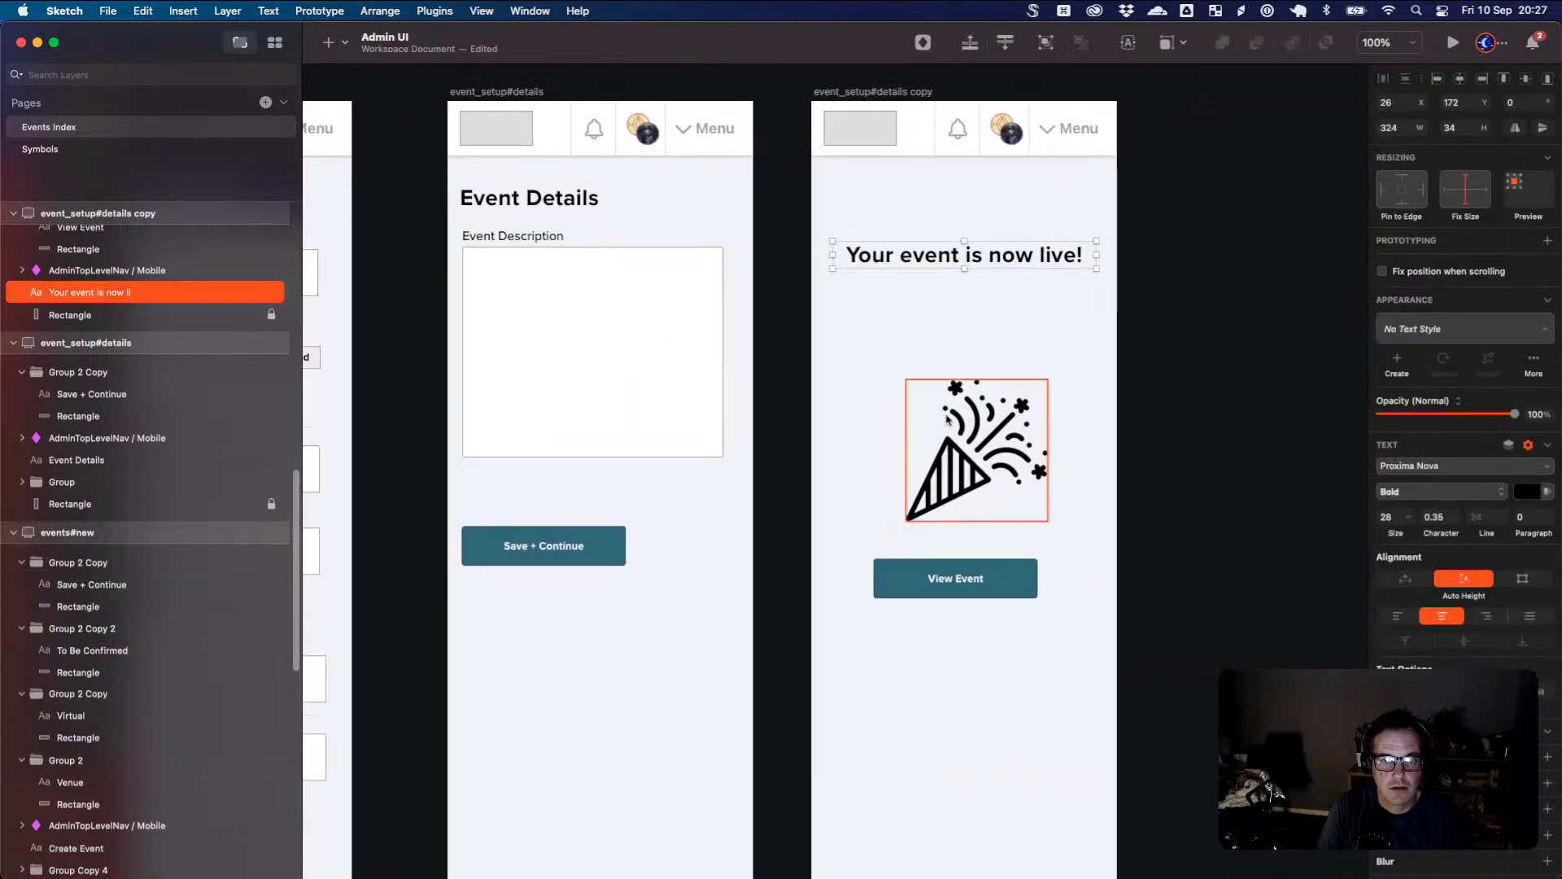
mouse_move(948, 419)
mouse_down()
mouse_move(948, 370)
mouse_move(948, 398)
mouse_up()
click(1050, 519)
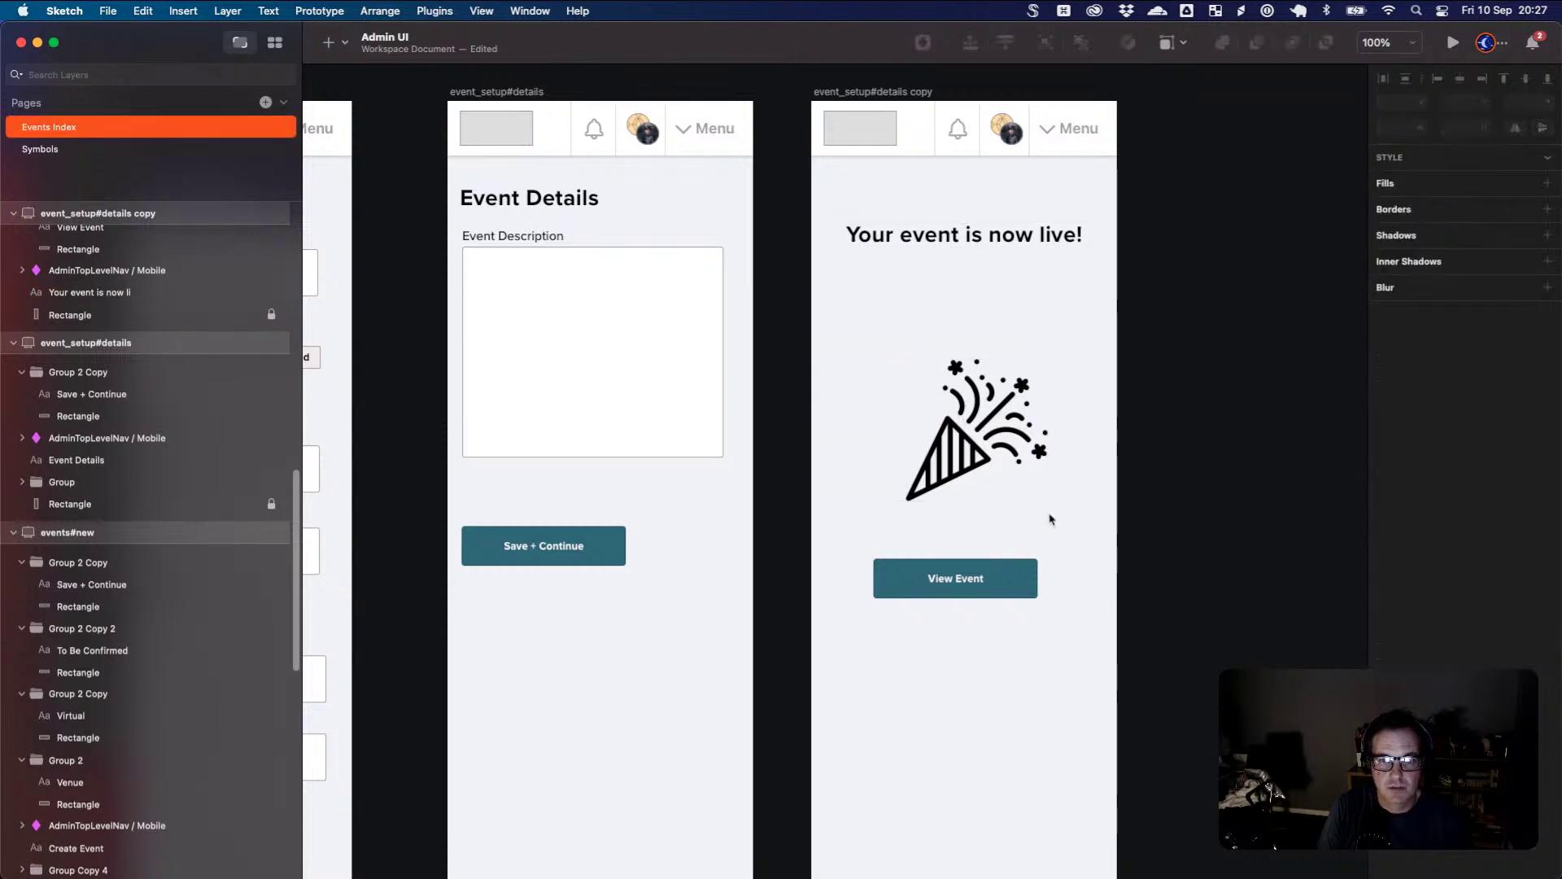
drag(1000, 452, 987, 364)
drag(994, 575, 1005, 465)
click(1017, 529)
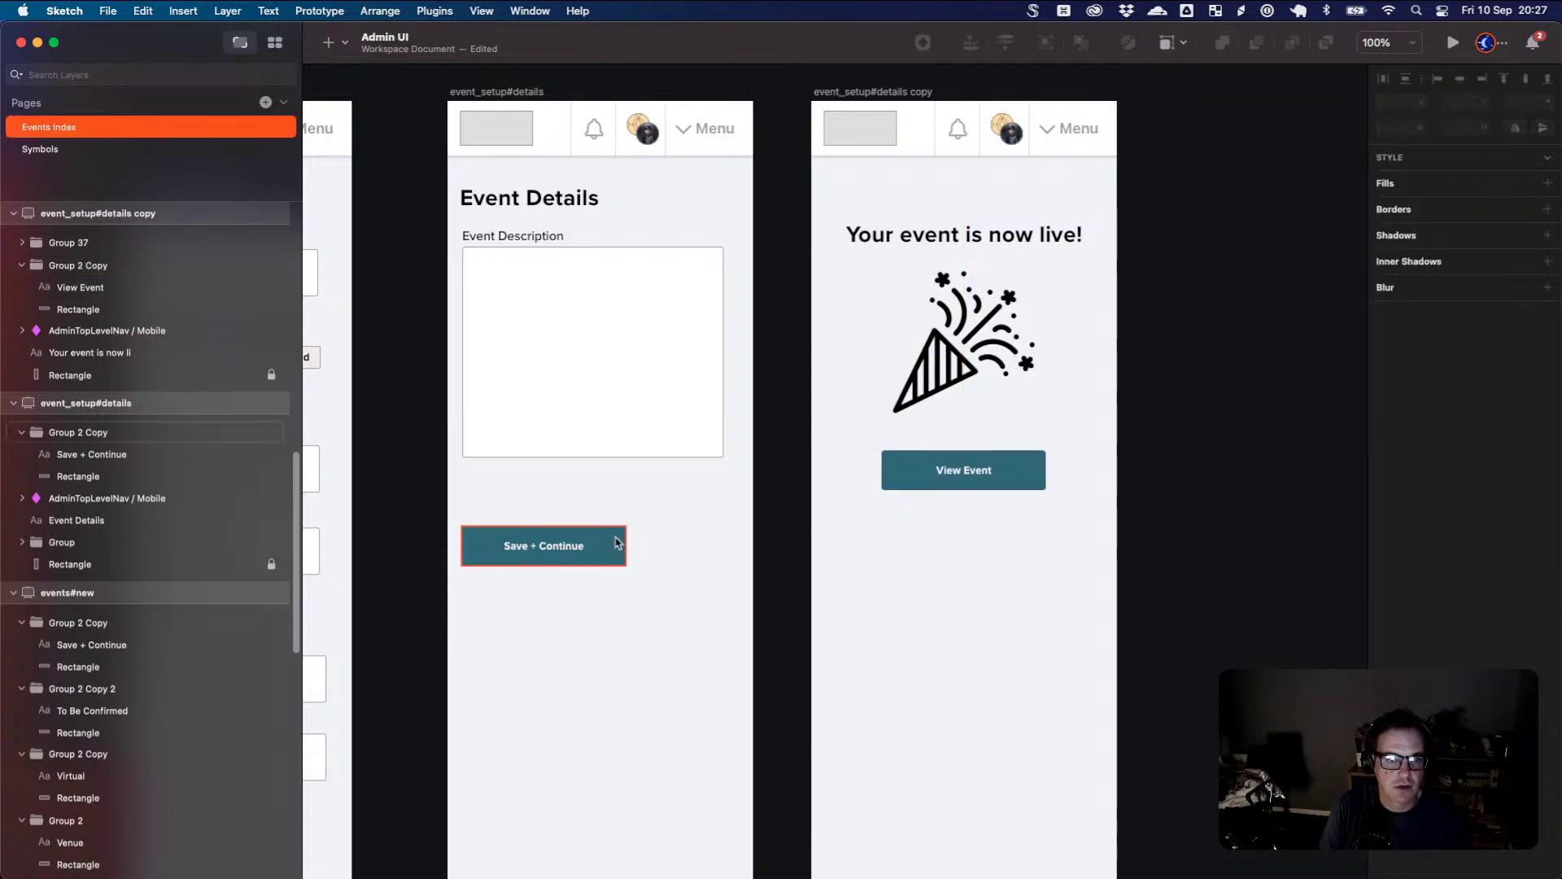
- Move Save + Continue up under the description box and zoom out to view all three screens
drag(617, 543, 643, 506)
click(933, 594)
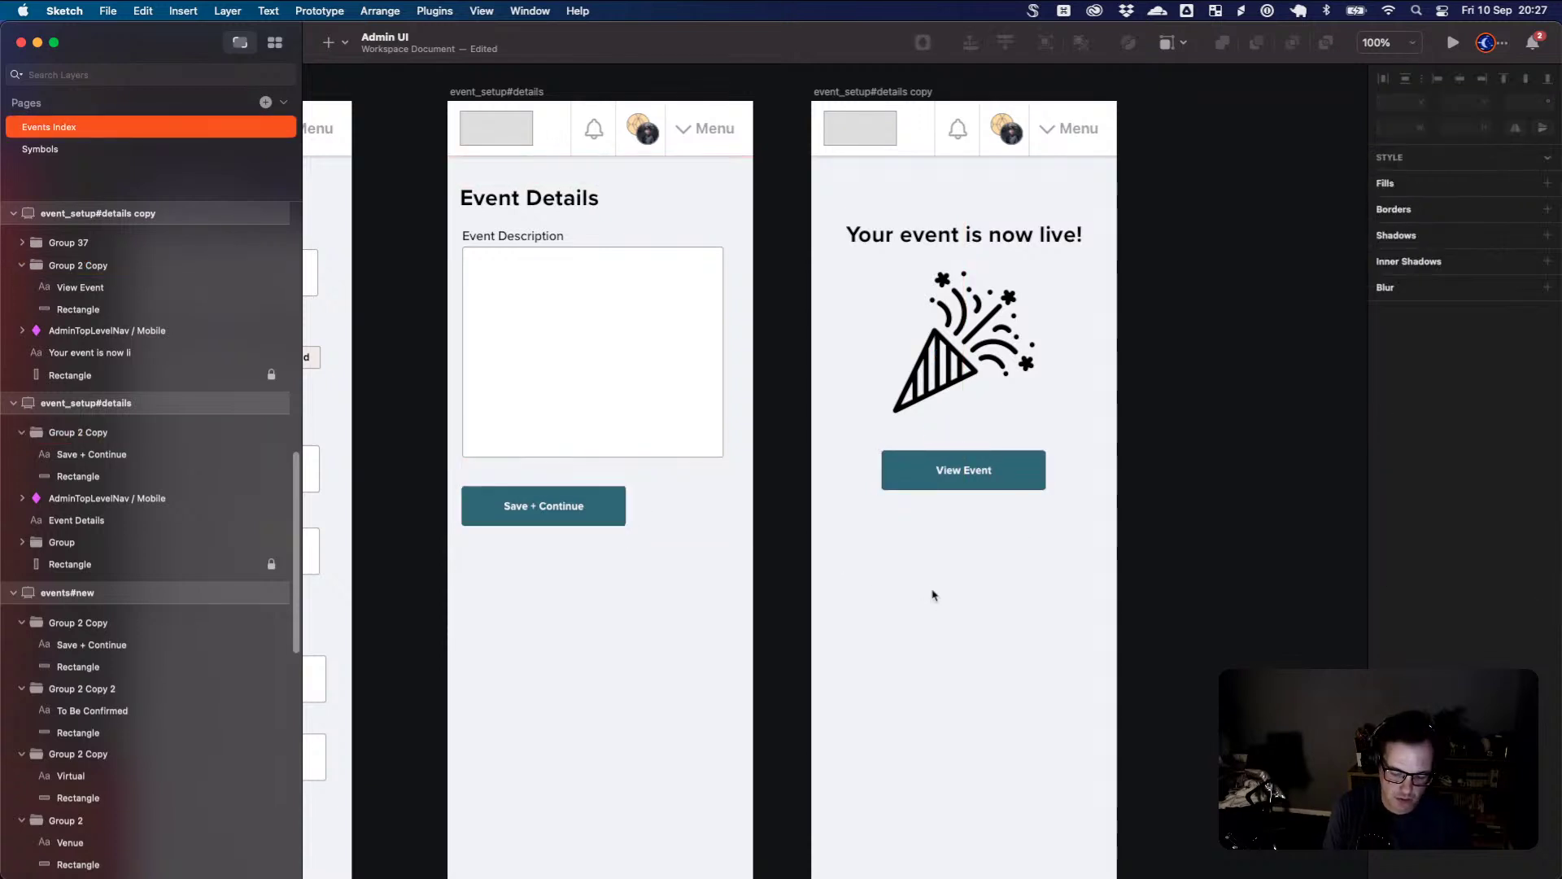
key(super+minus)
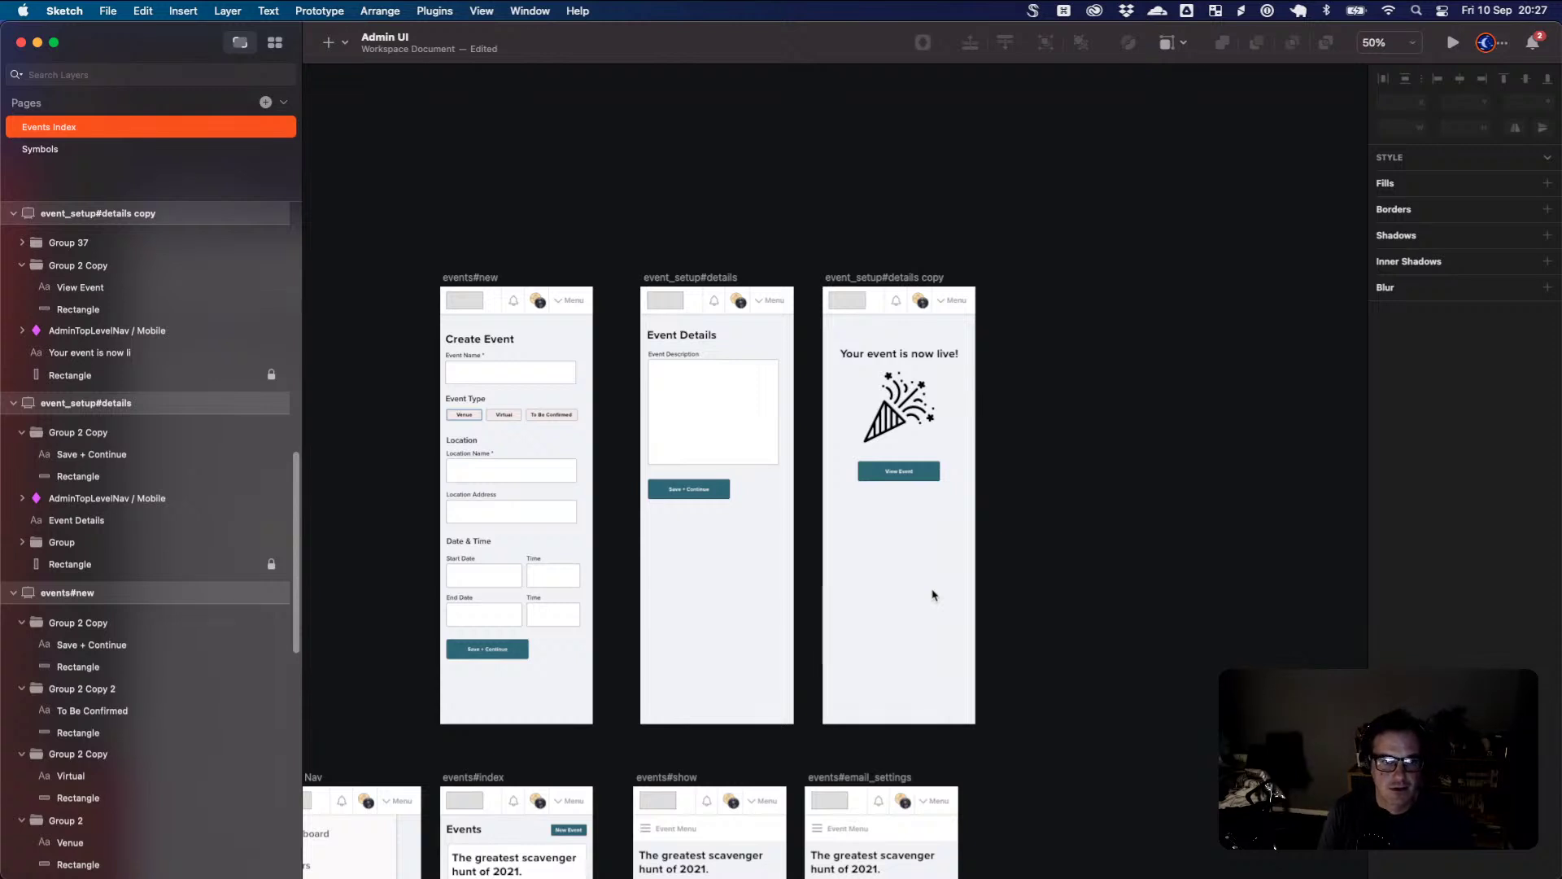
scroll(934, 586, left, 5)
scroll(936, 562, down, 2)
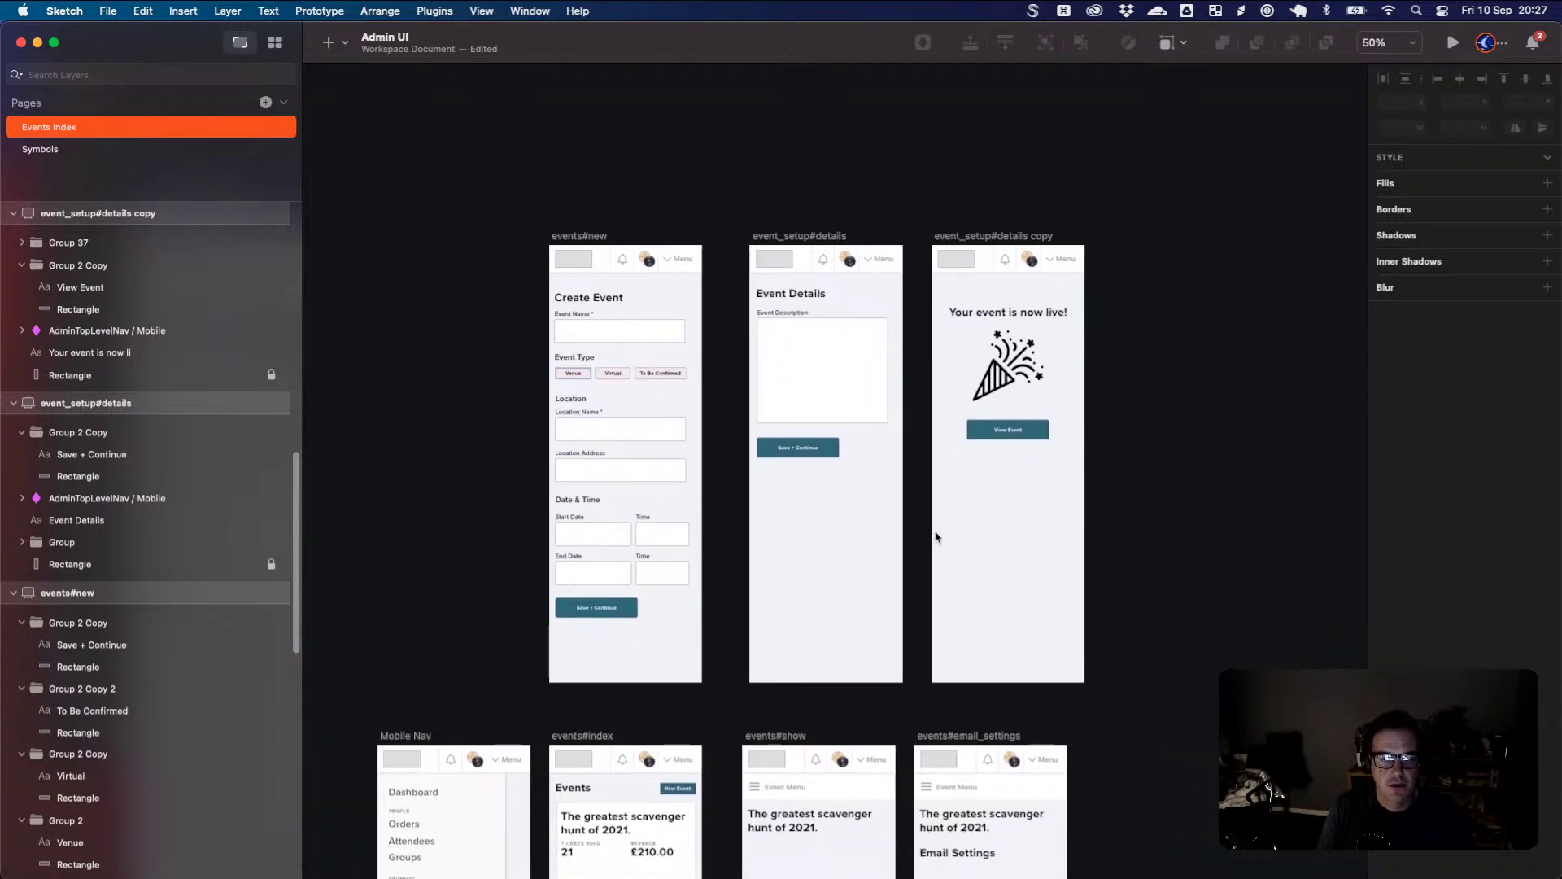
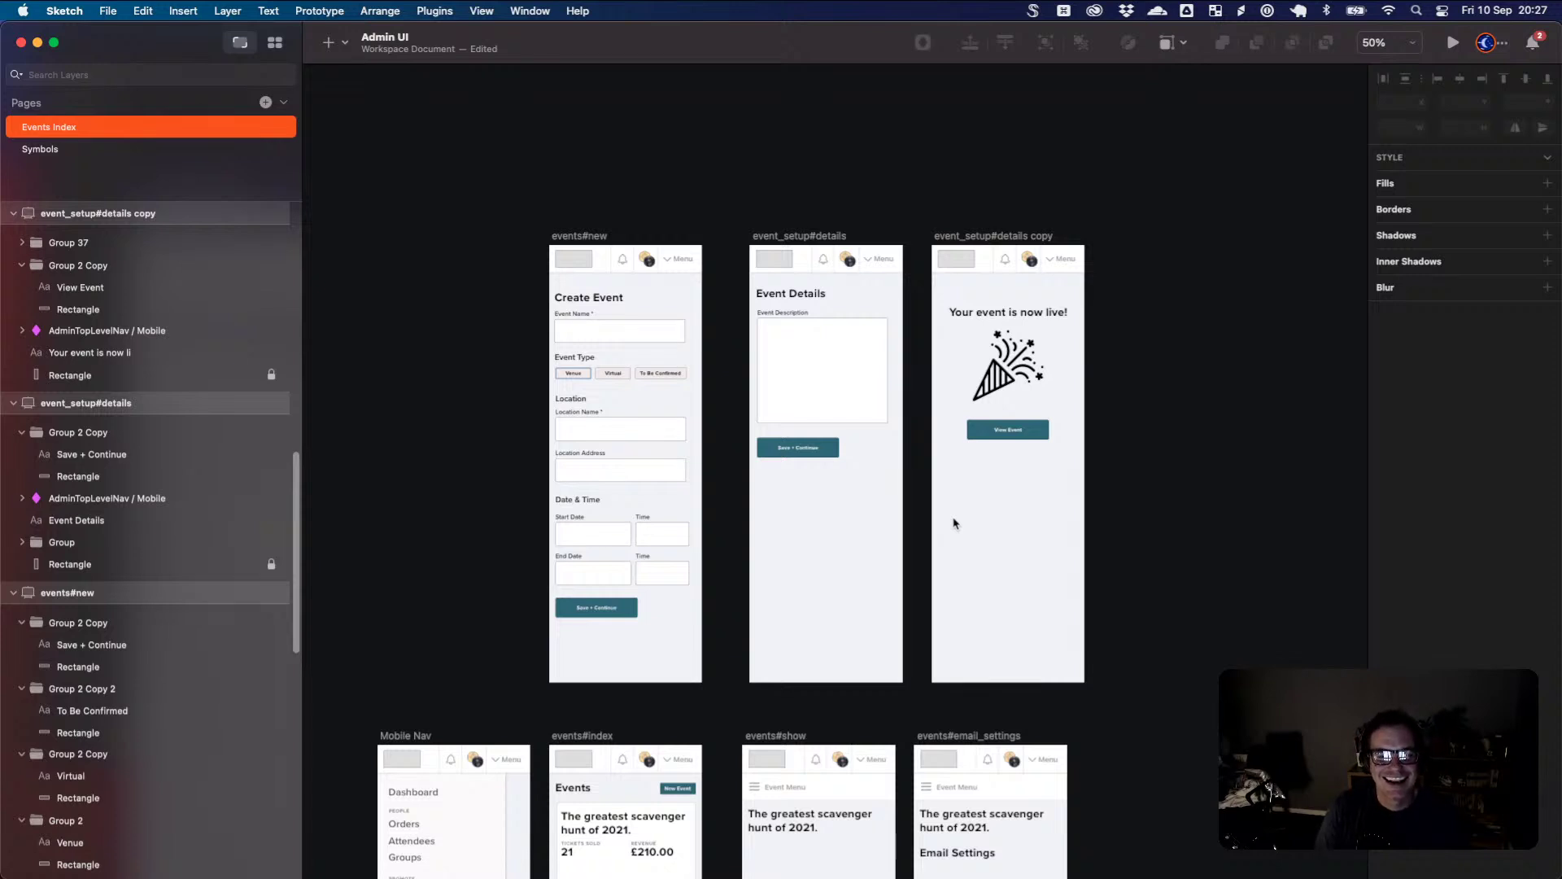
- Link Save + Continue on events#new to event_setup#details, and Save + Continue on event_setup#details to event_setup#details copy
scroll(1022, 621, down, 1)
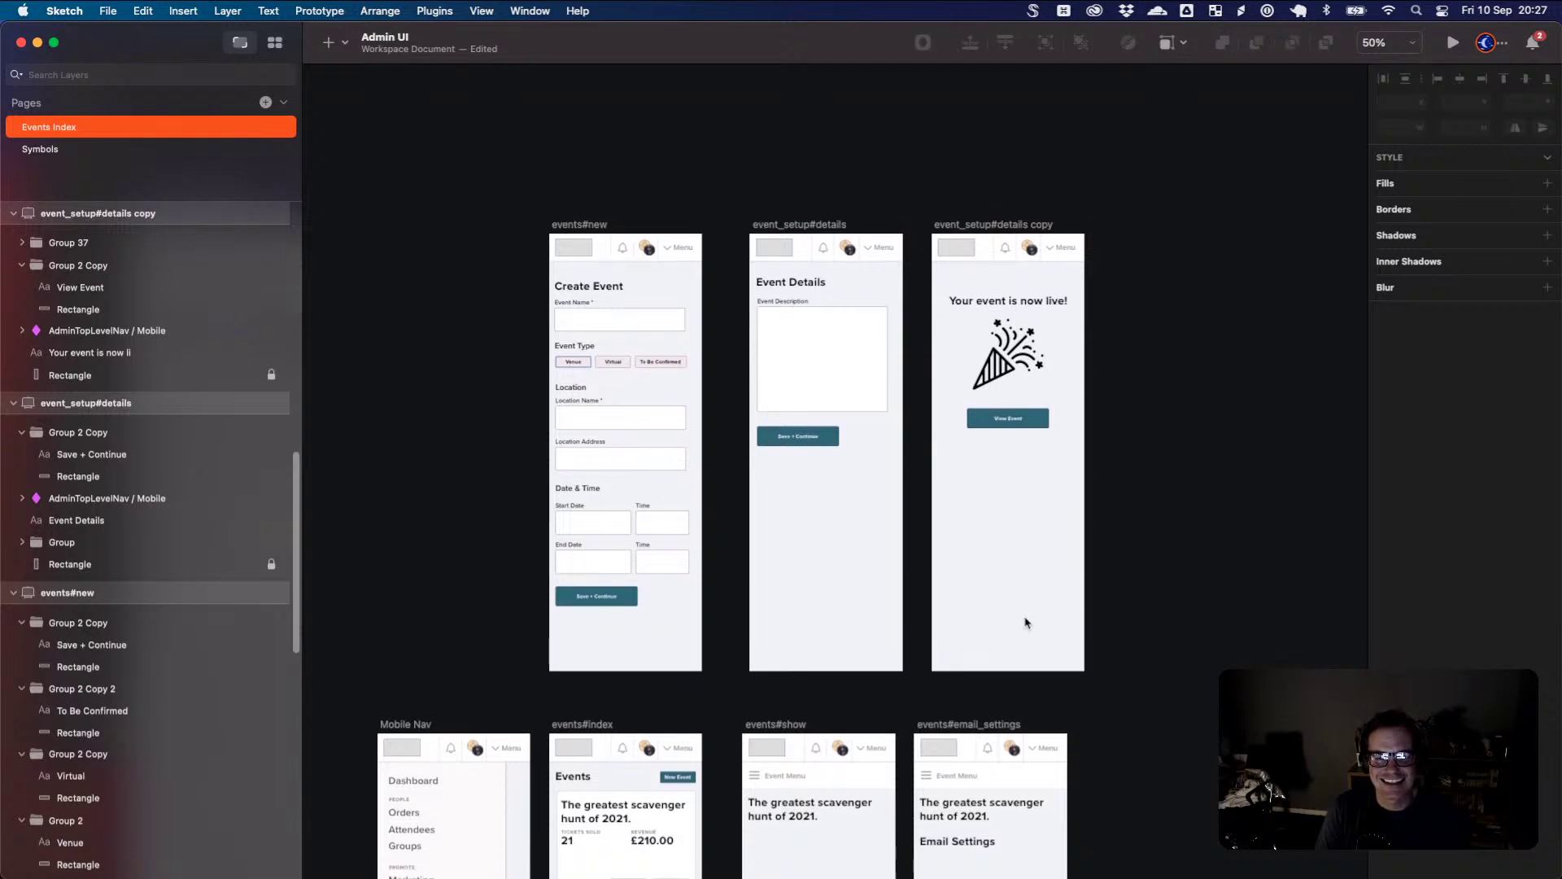
scroll(1027, 623, up, 2)
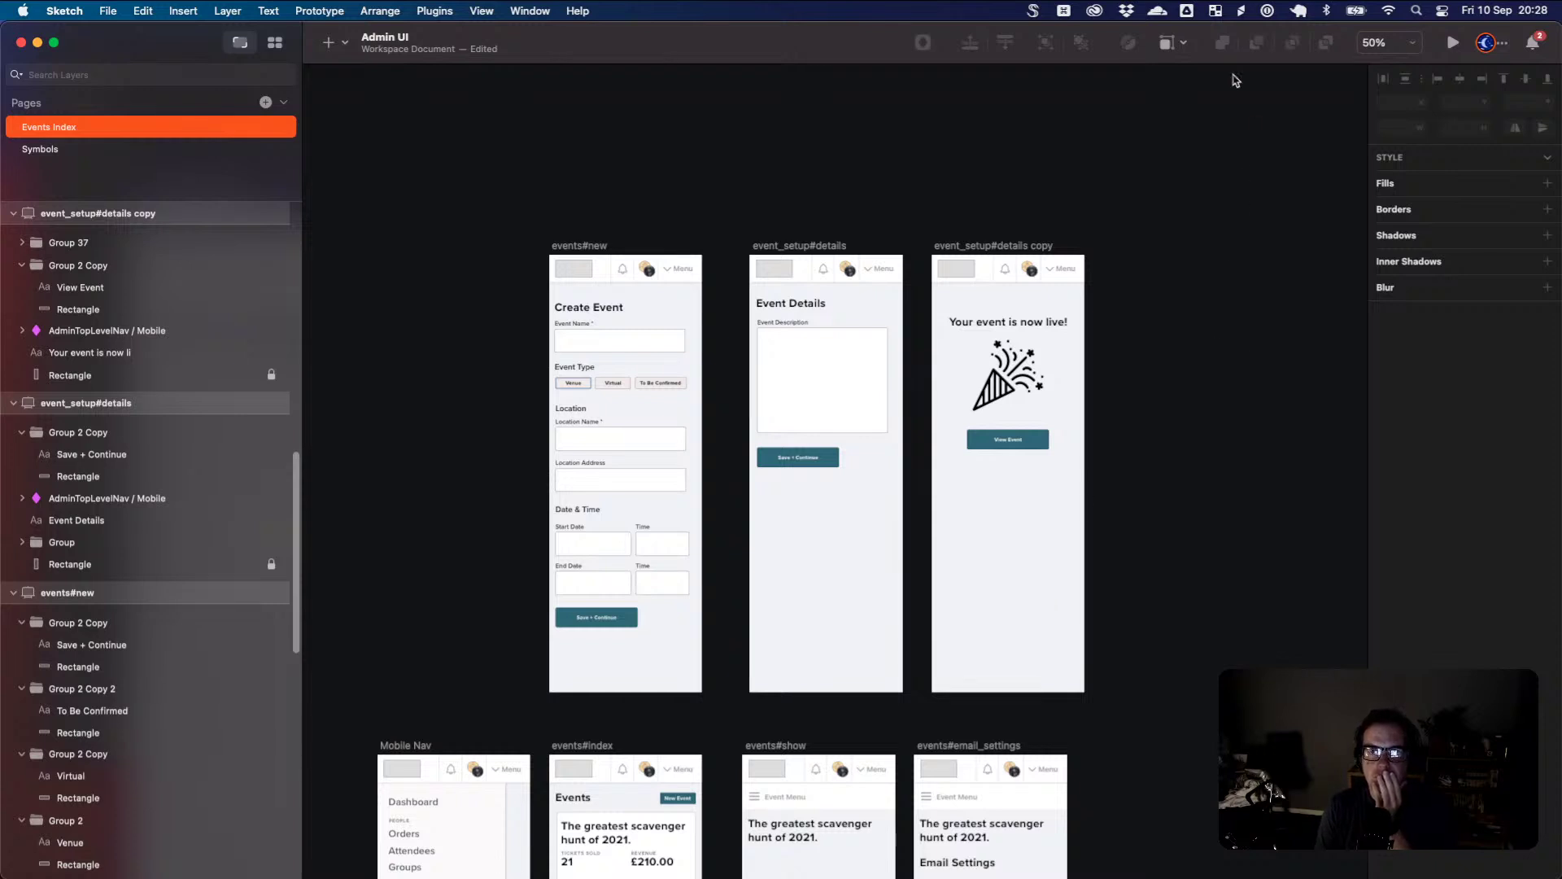
click(598, 619)
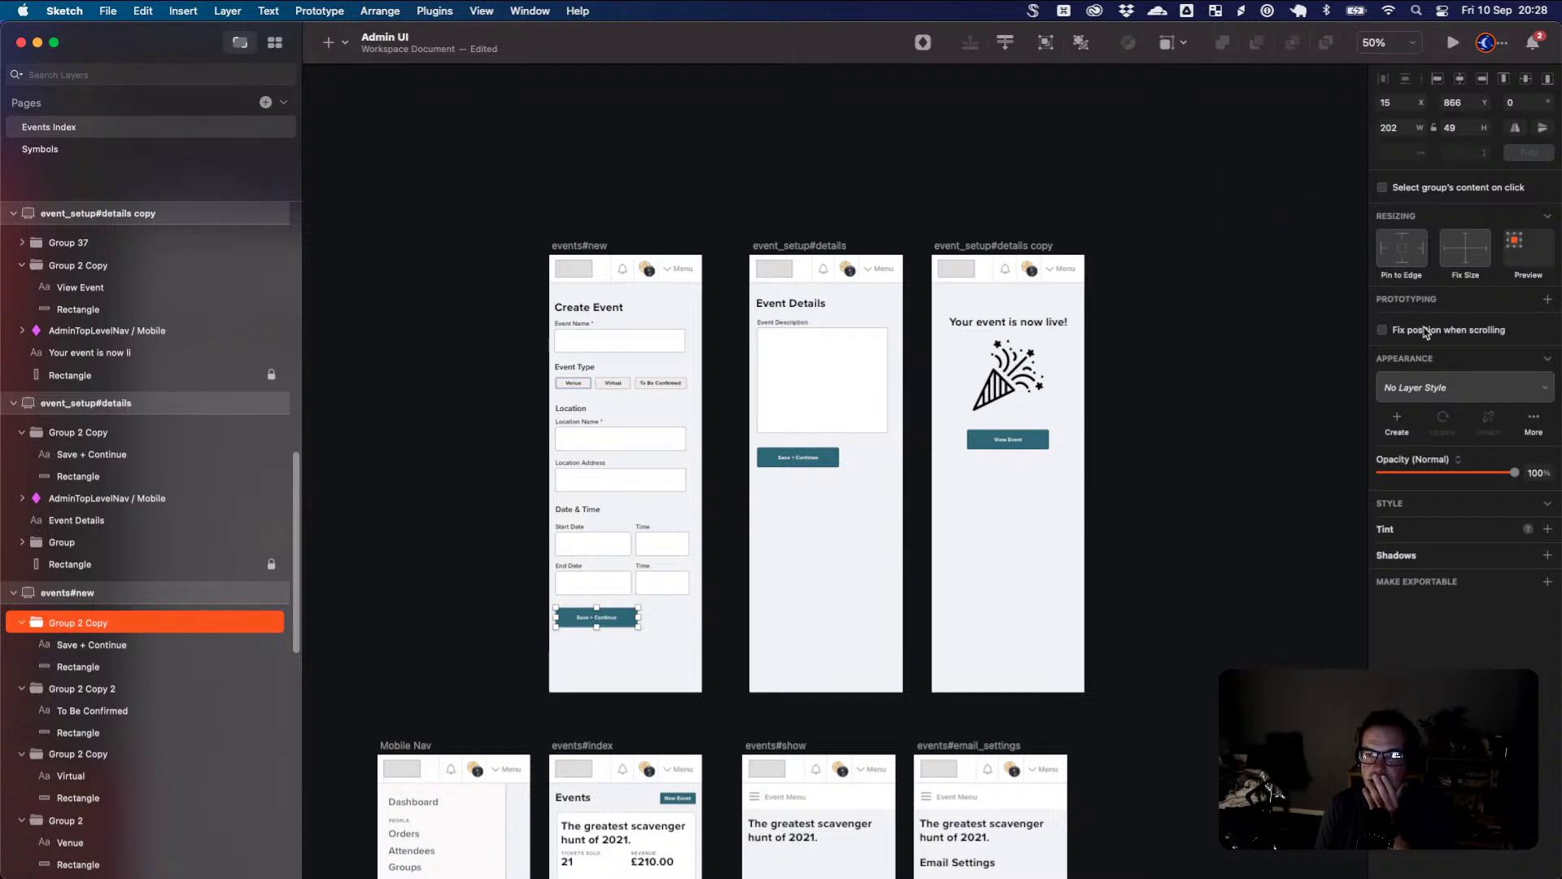
click(1544, 302)
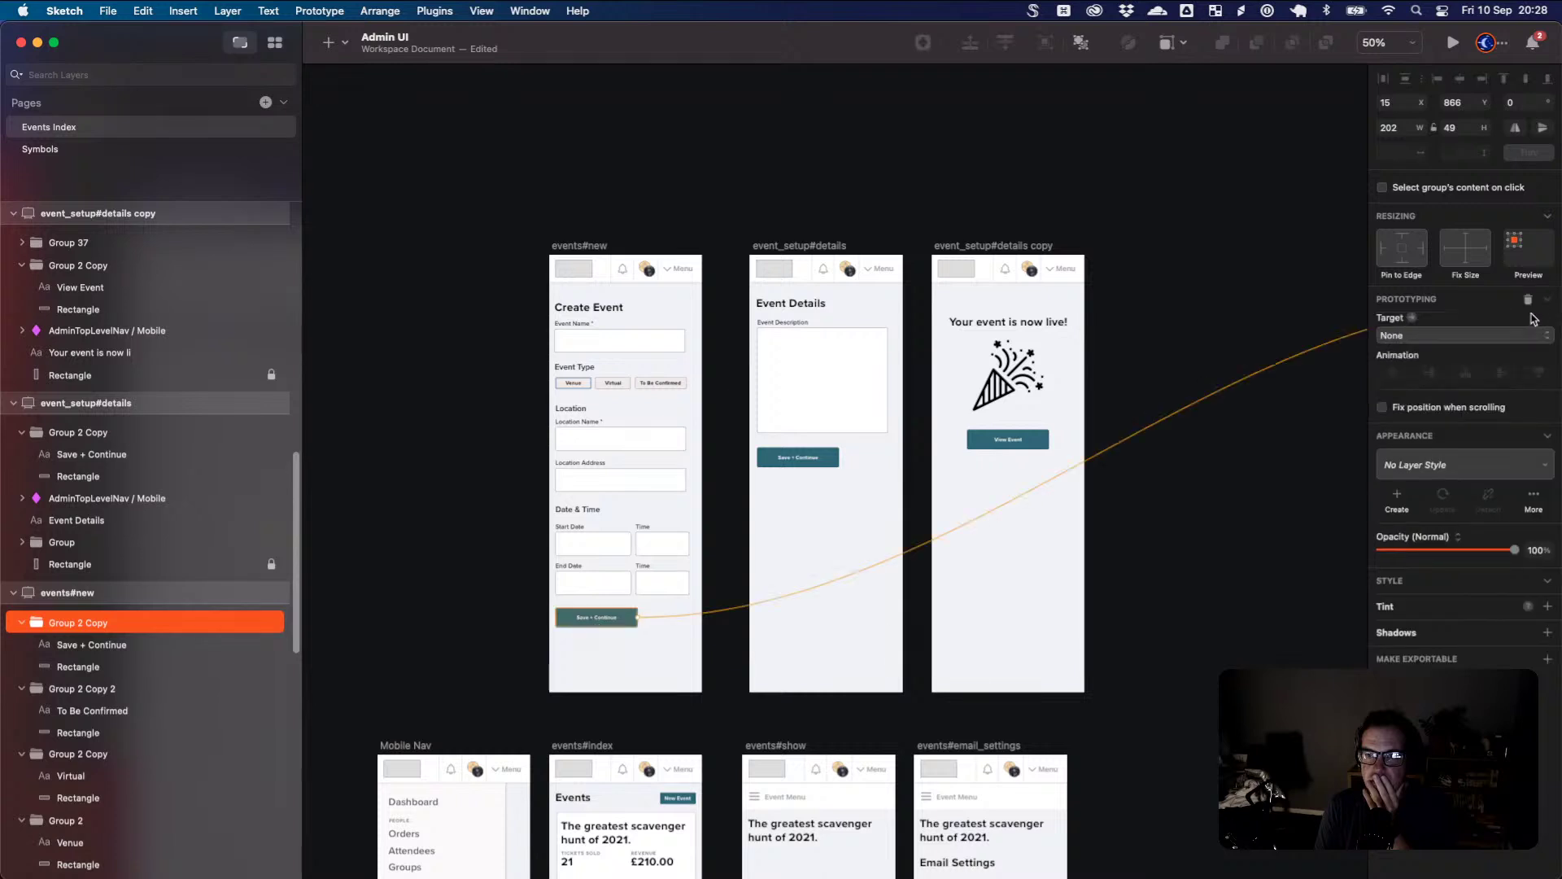
click(814, 491)
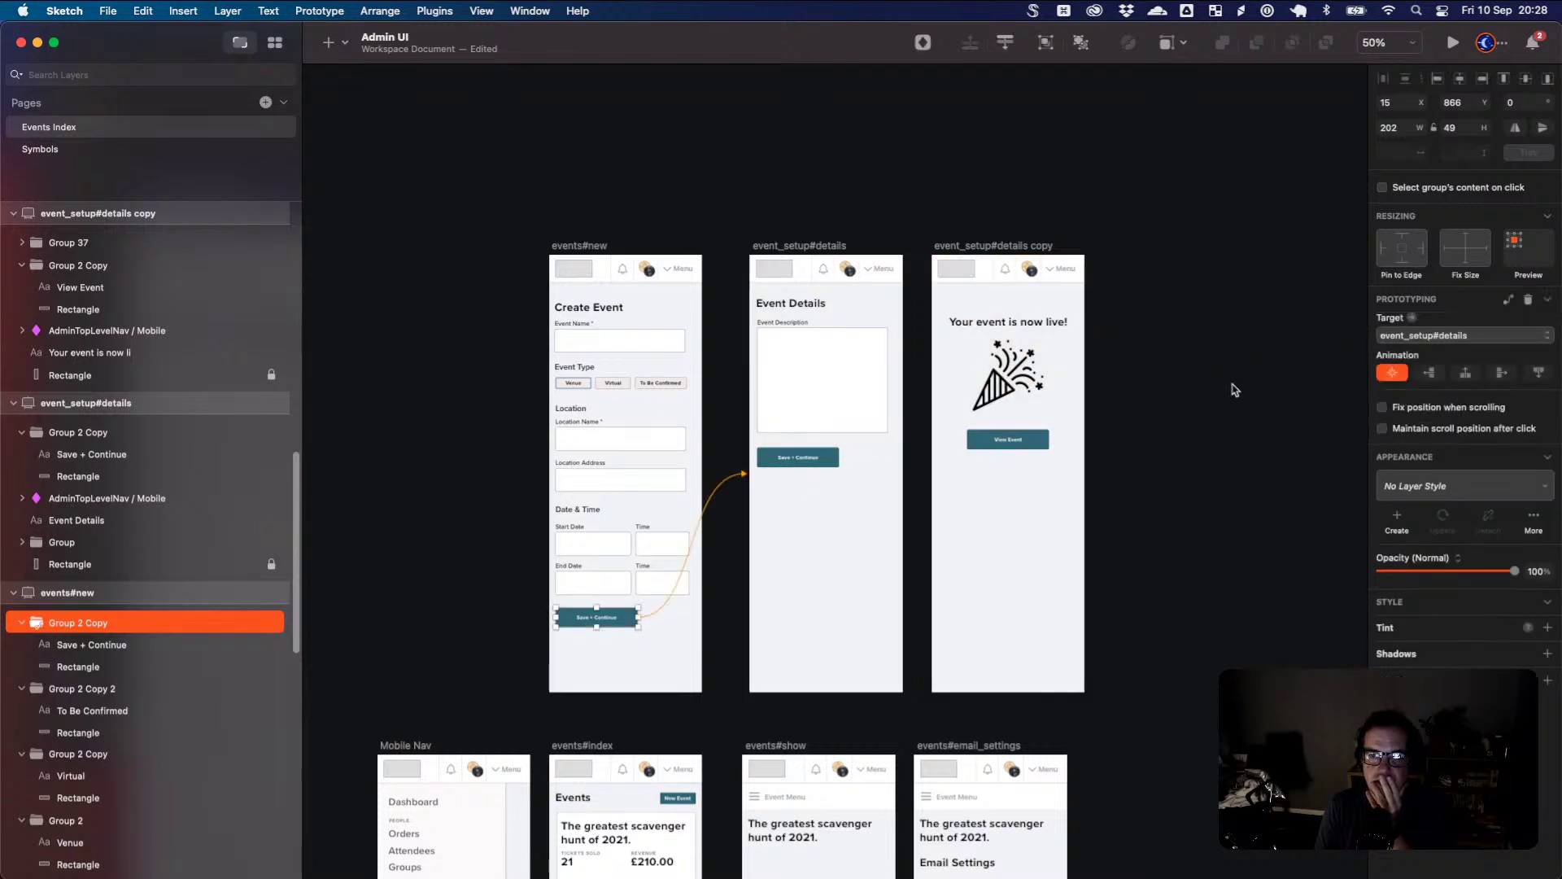
click(799, 458)
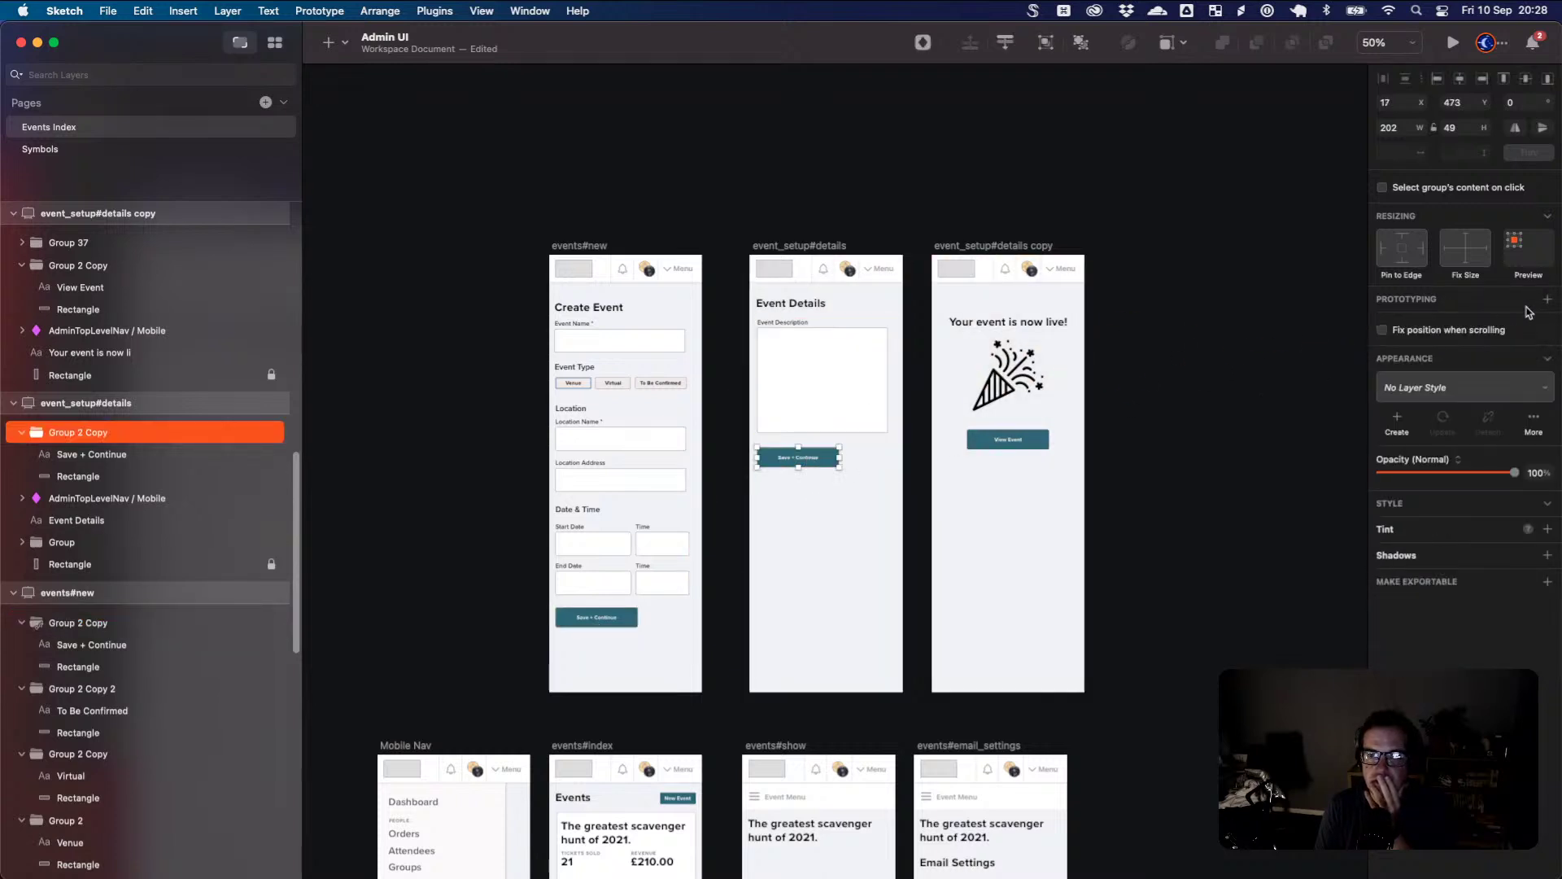
click(1546, 301)
click(1002, 477)
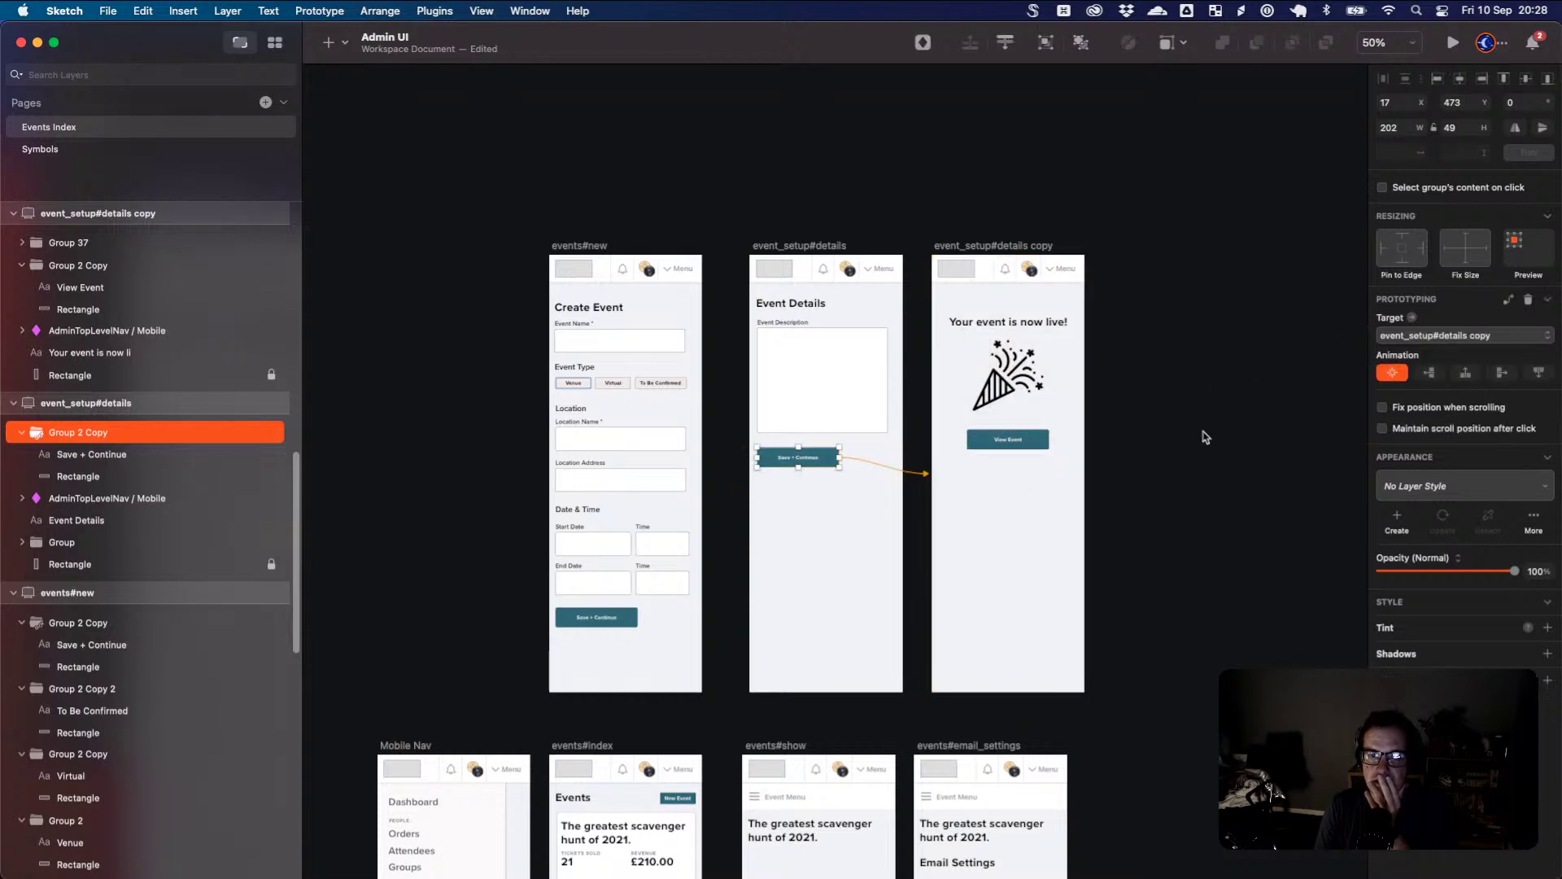
- Link the New Event button on events#index to the events#new artboard
click(1196, 422)
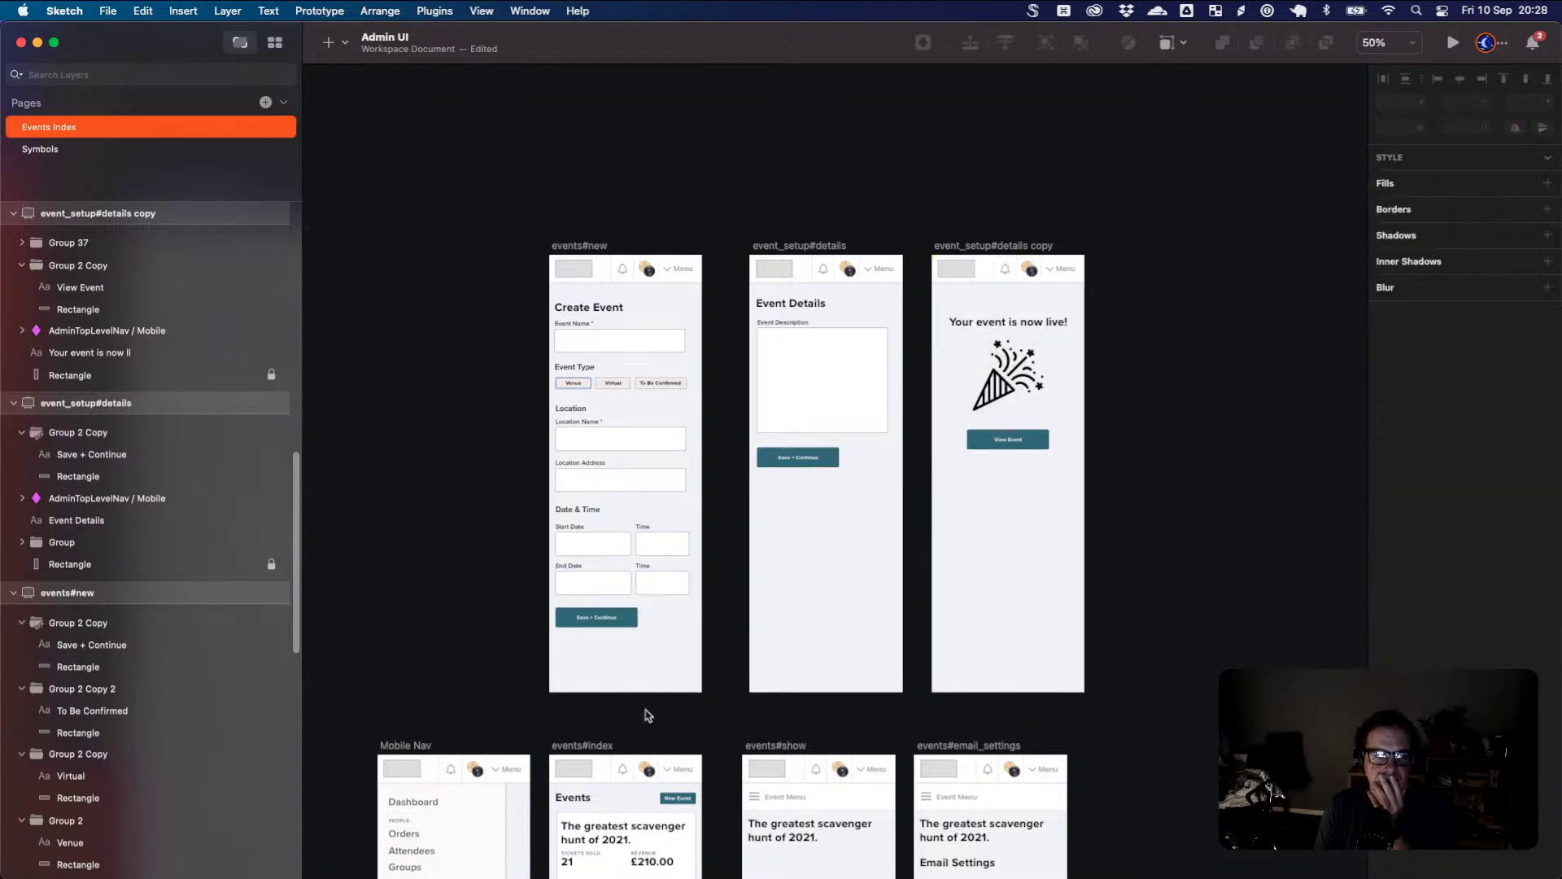
click(678, 798)
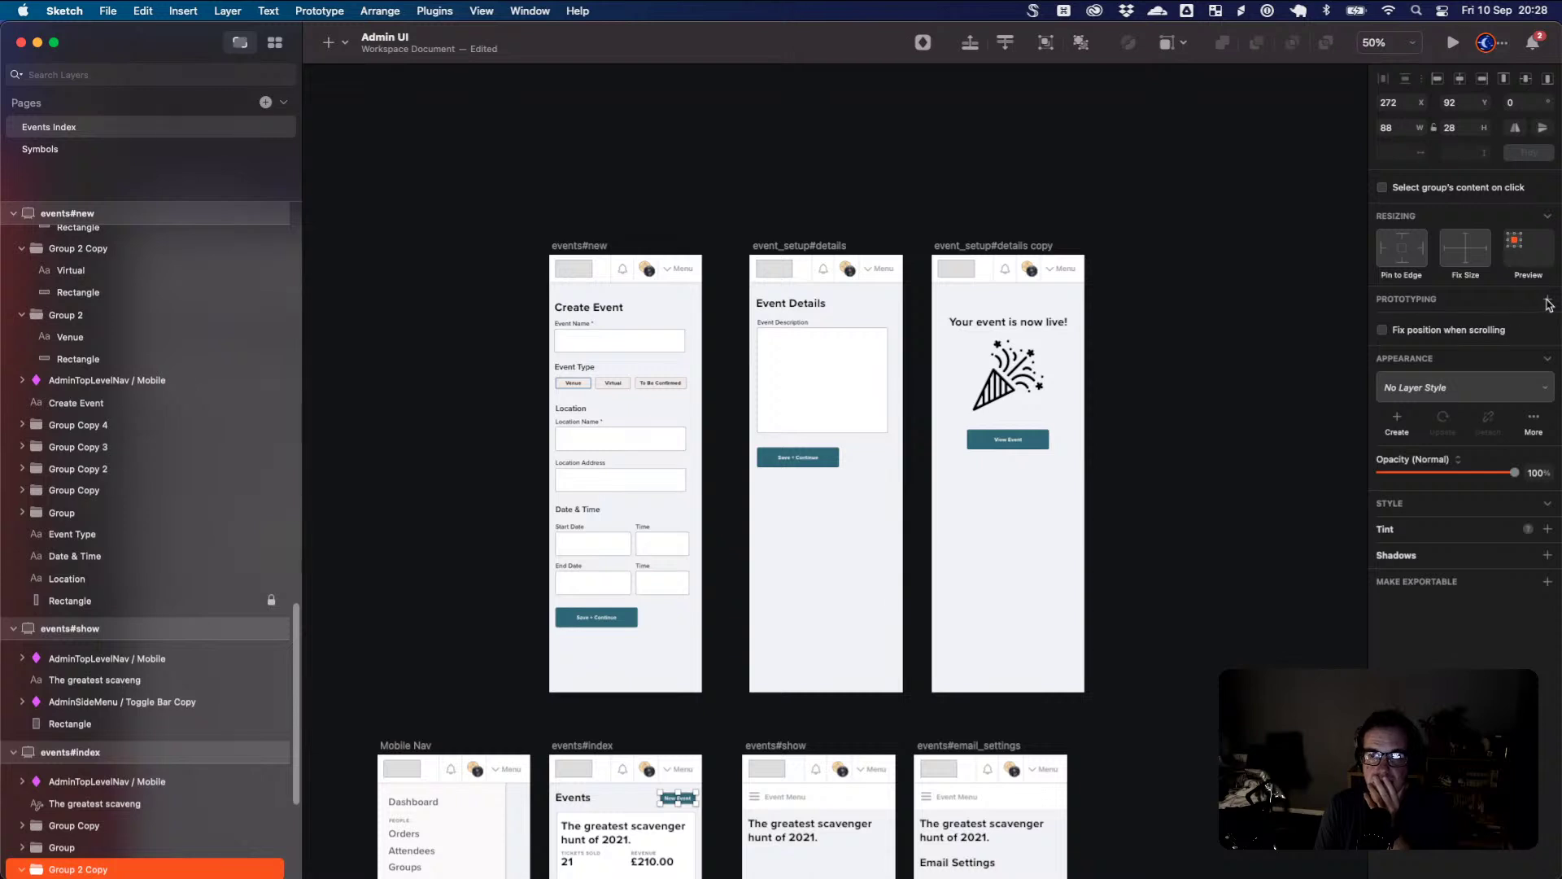
click(1547, 301)
click(603, 323)
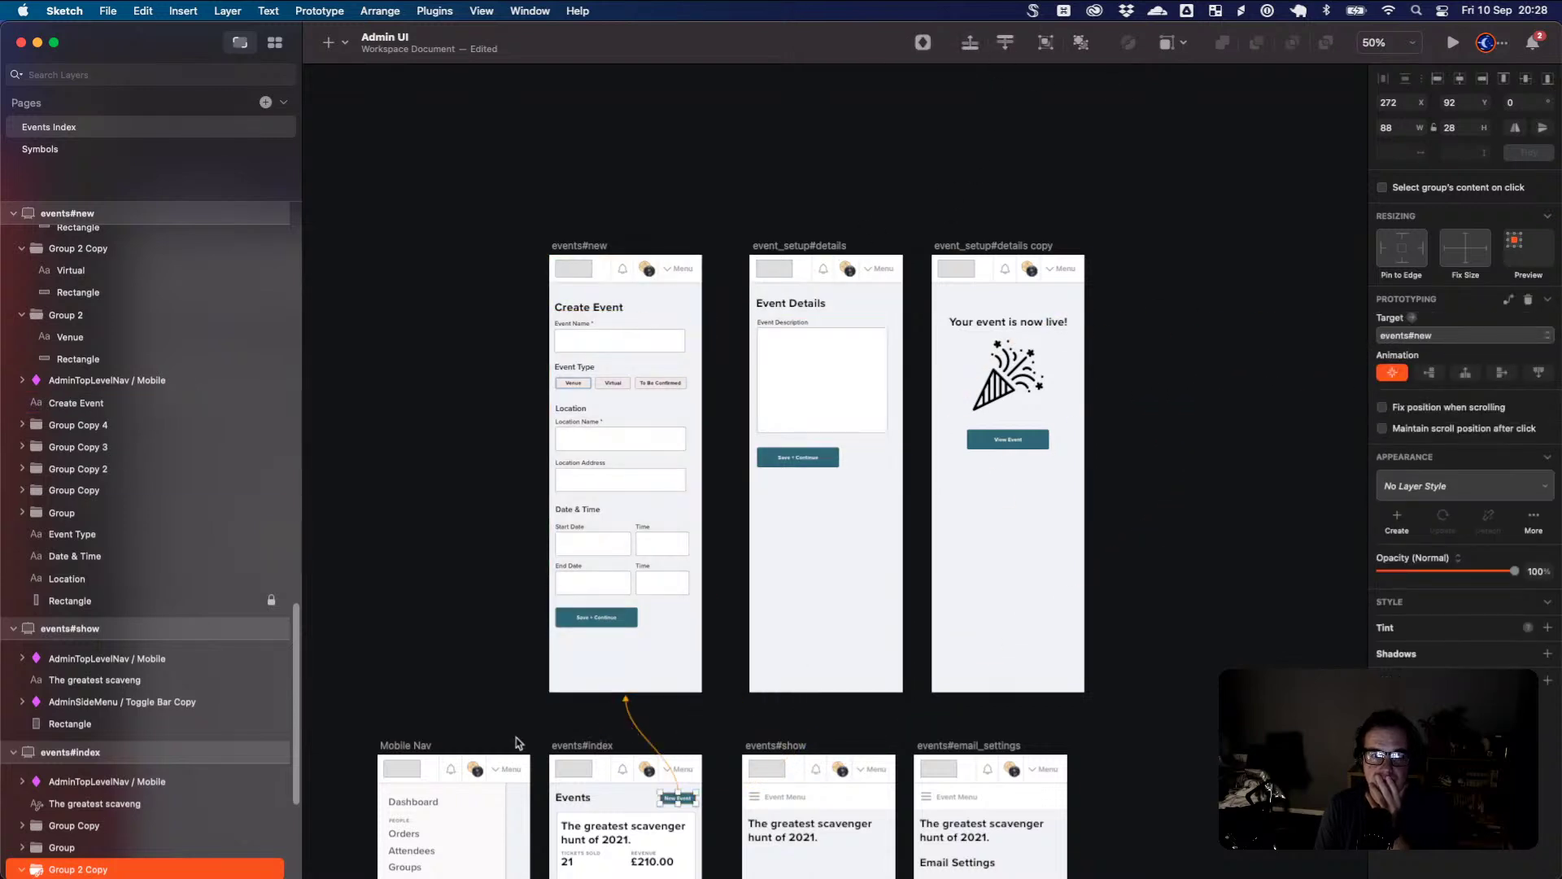
- Make events#index the prototype's start point
click(582, 745)
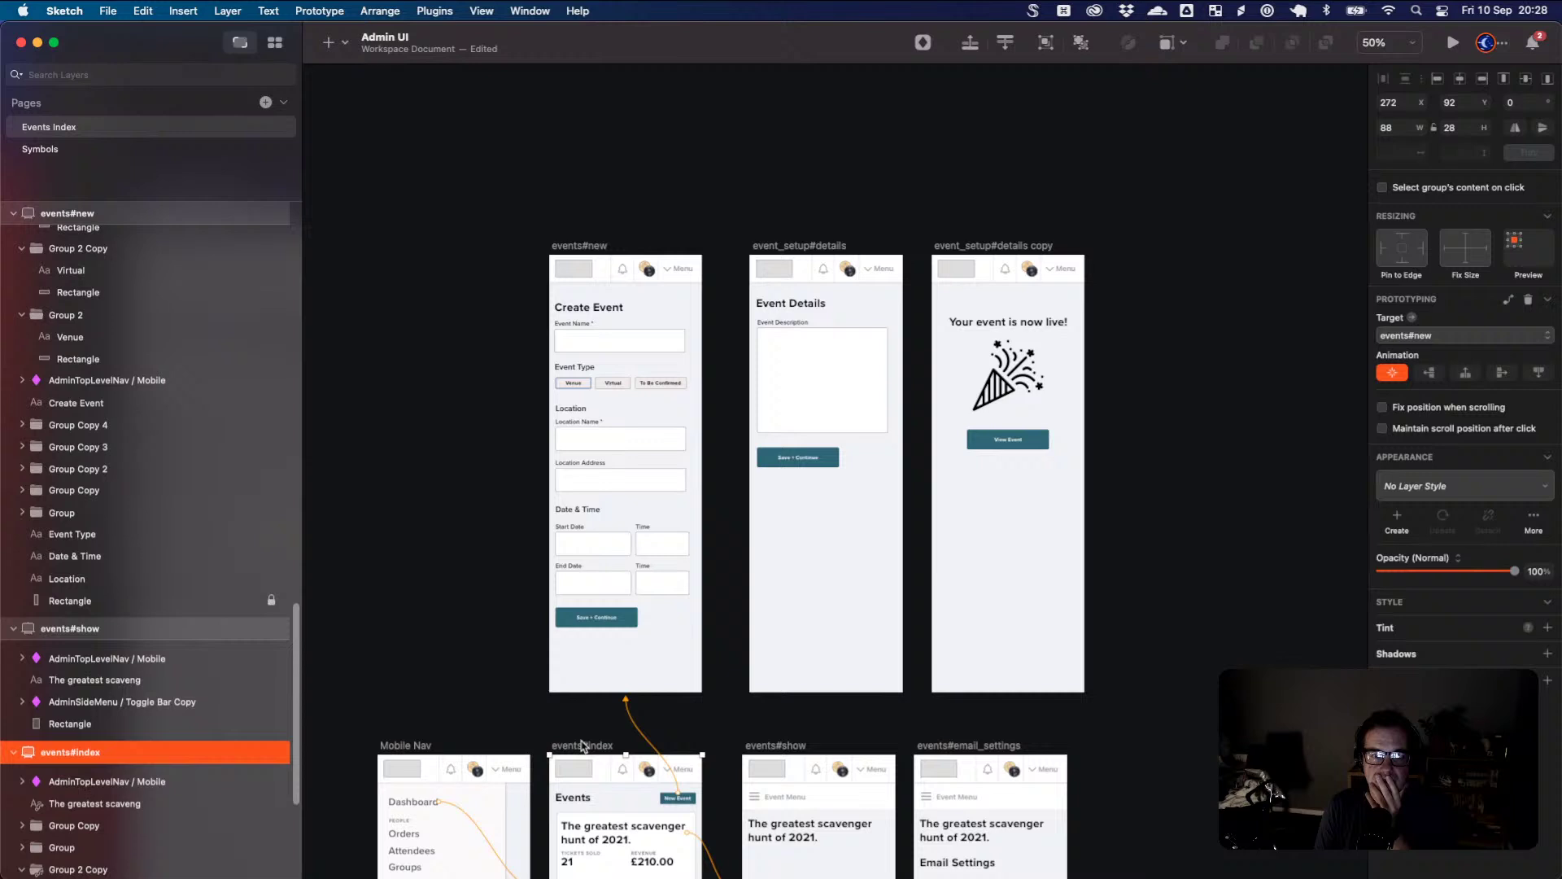
click(326, 11)
click(362, 194)
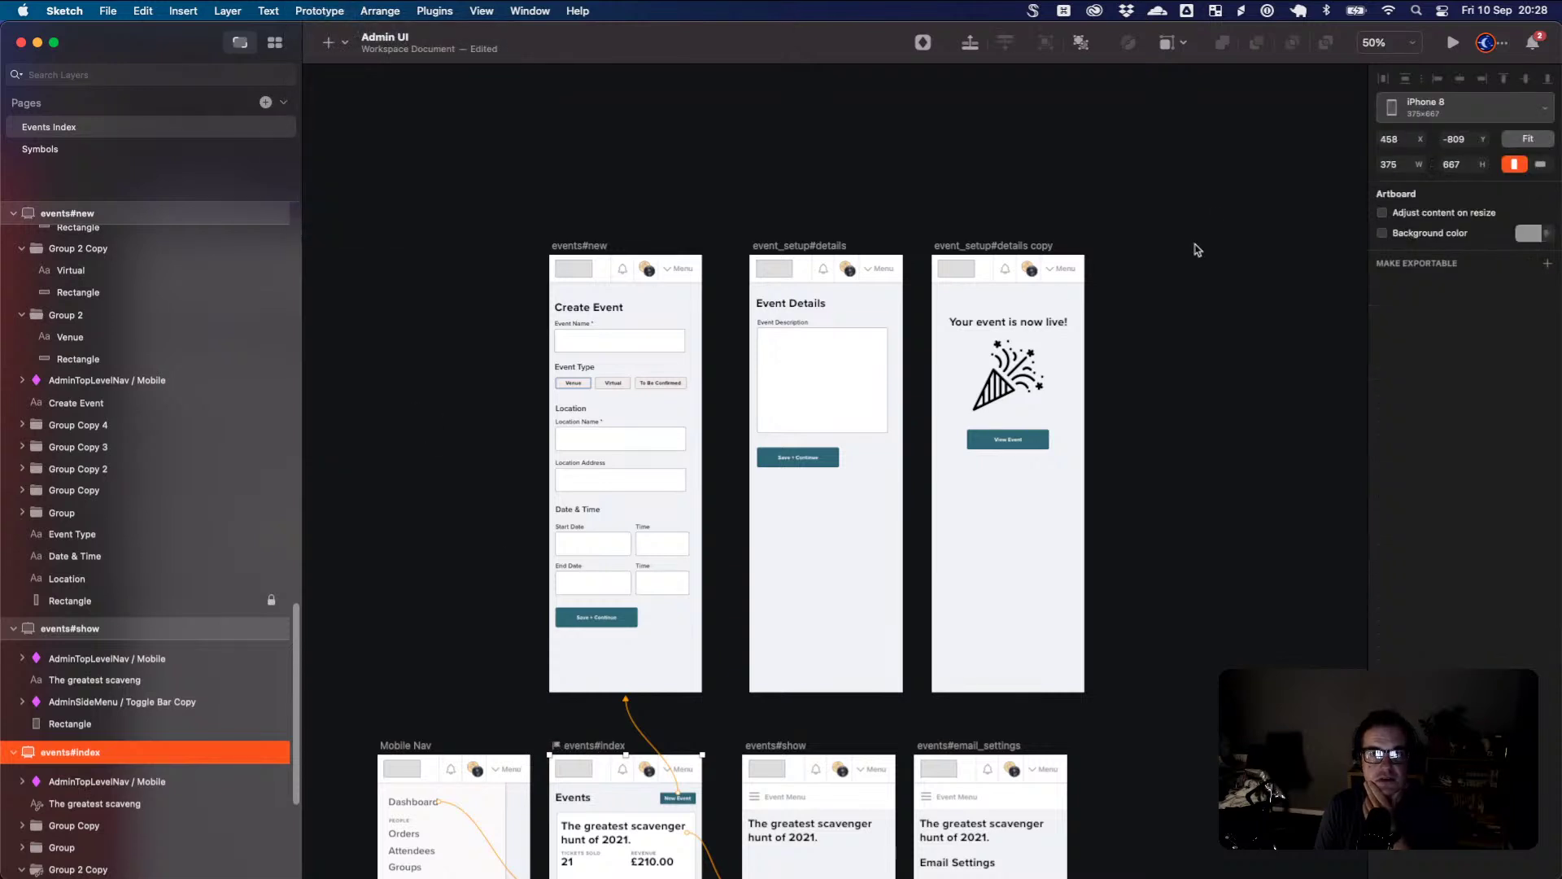
click(1196, 249)
- Open the prototype preview on events#index and place the preview window at the canvas centre
click(1453, 43)
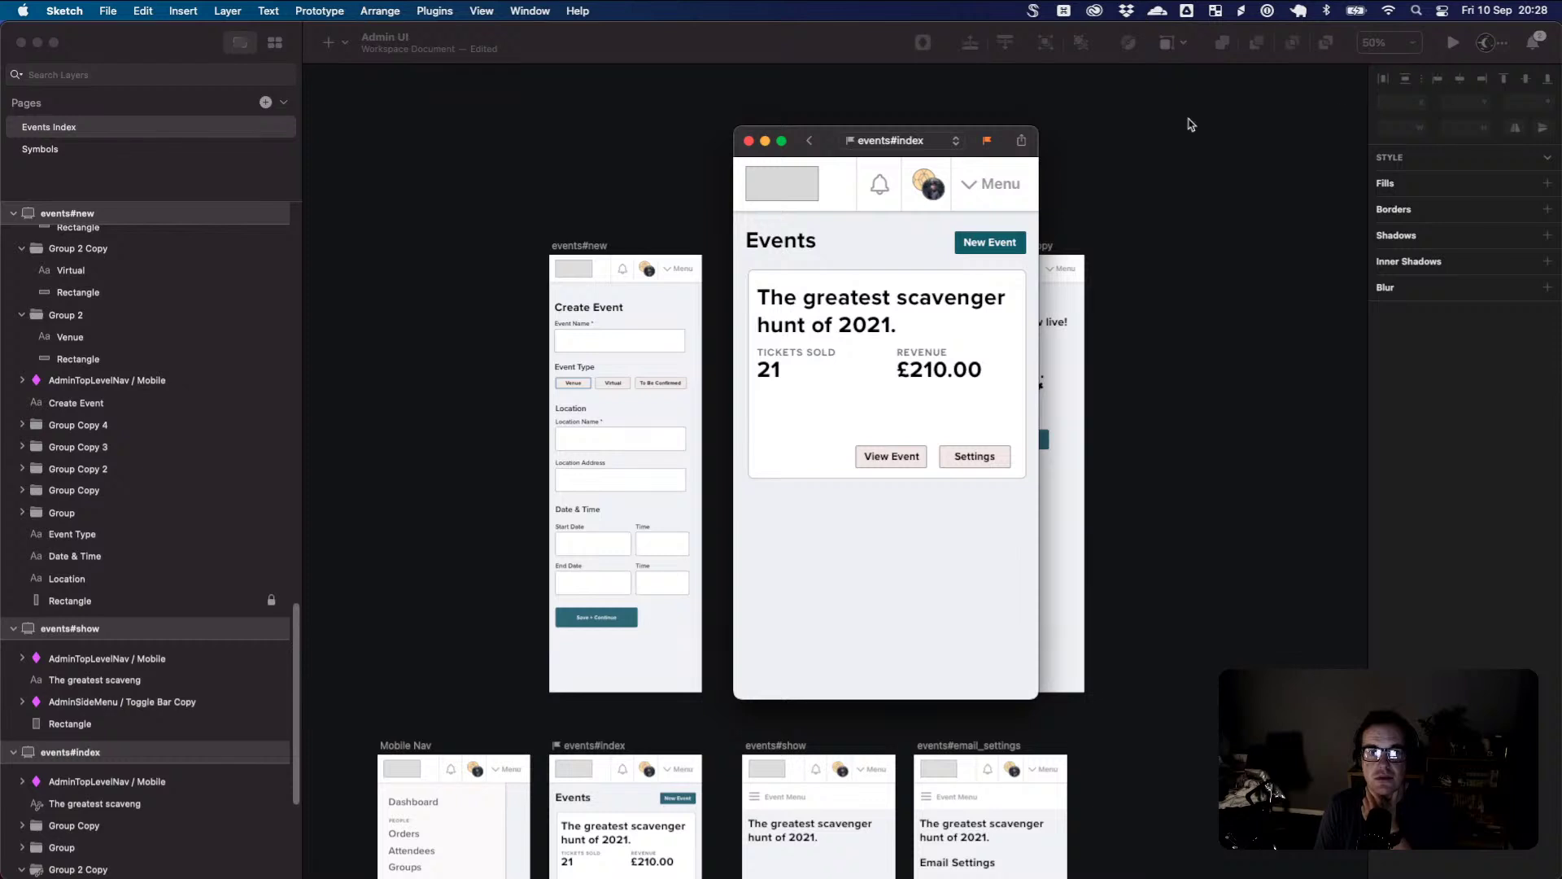
click(938, 143)
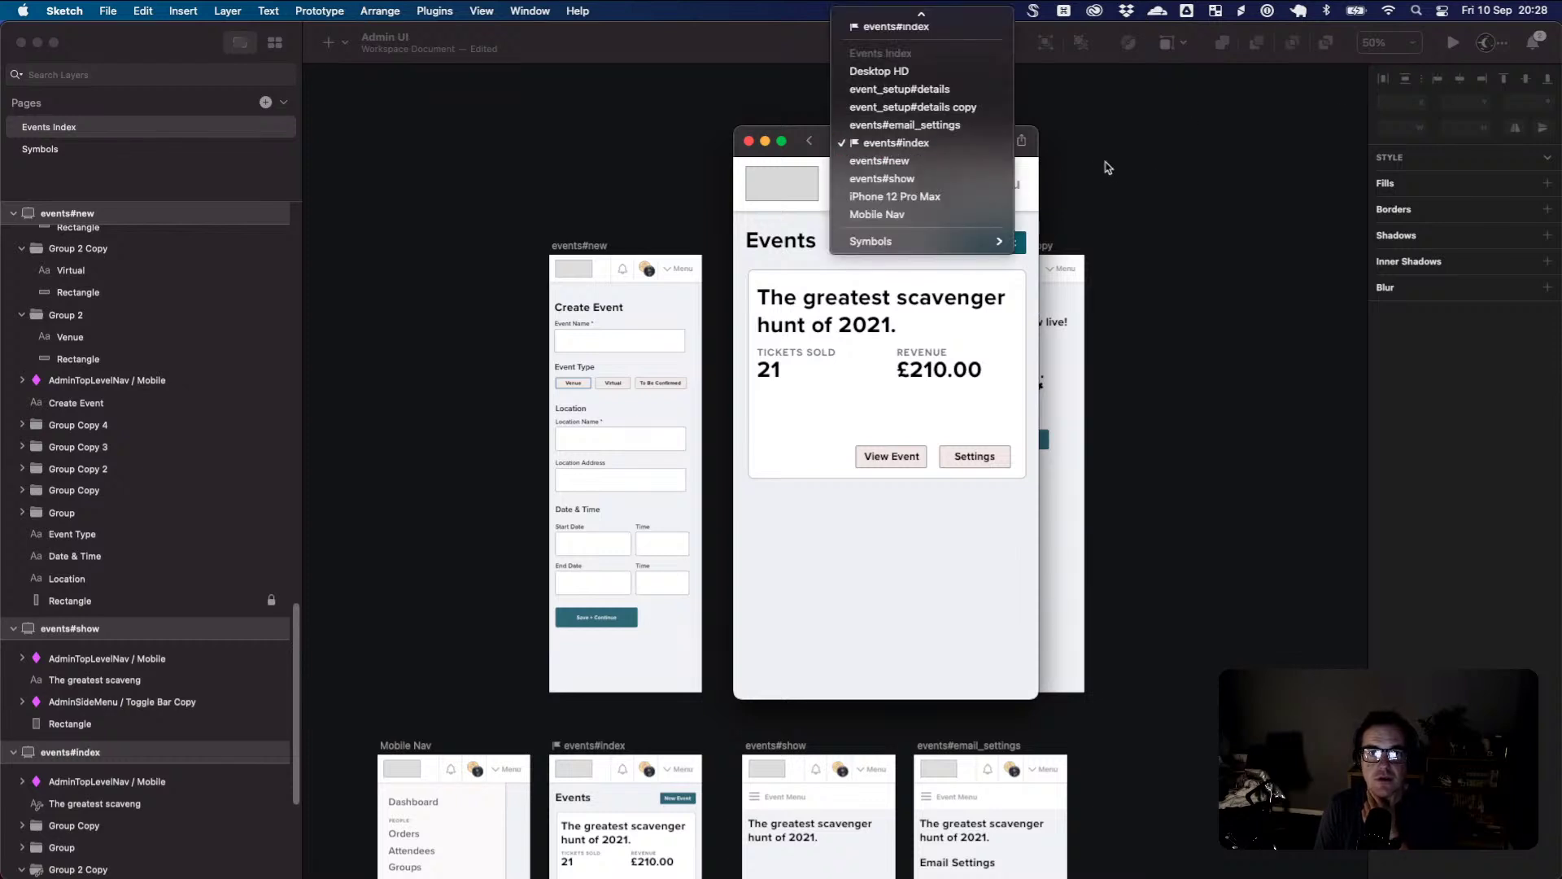
click(968, 150)
drag(827, 137, 1060, 132)
key(cmd+w)
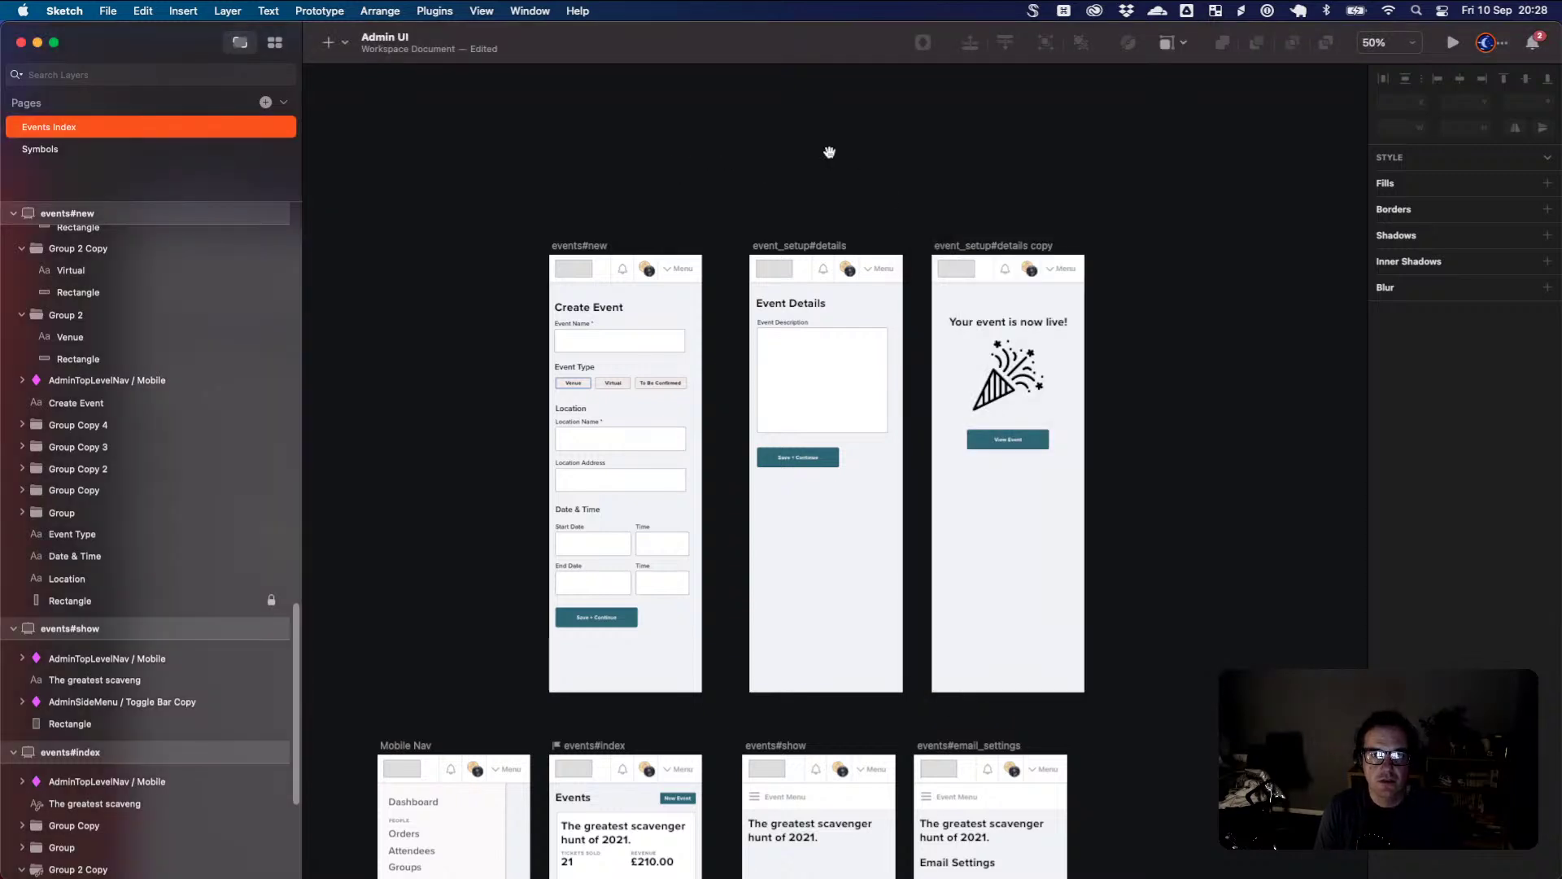
drag(830, 150, 415, 160)
key(cmd+p)
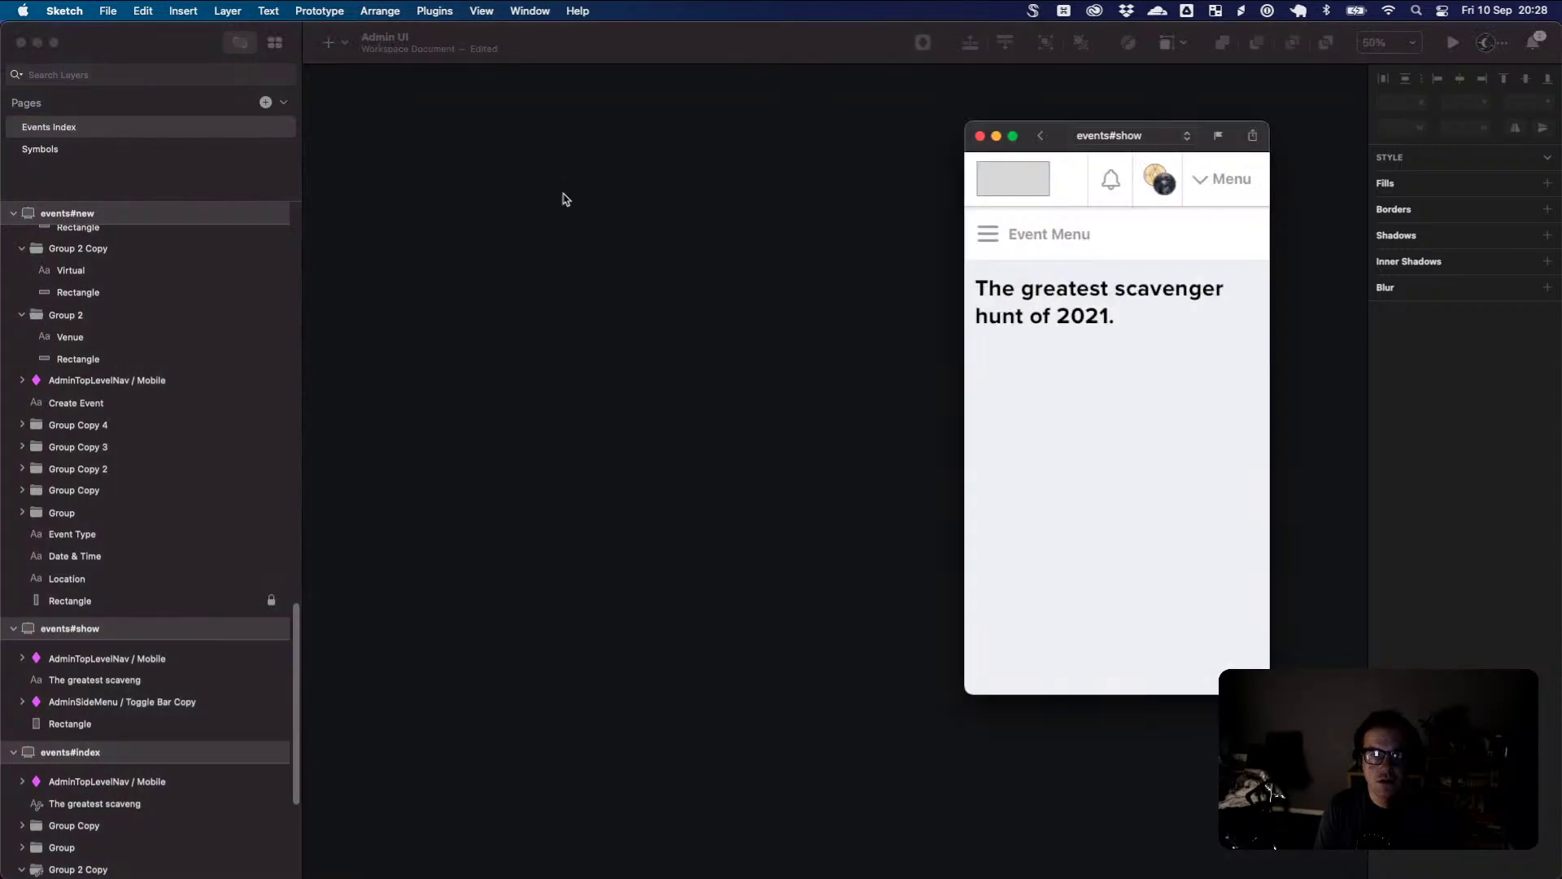
click(1097, 136)
click(995, 88)
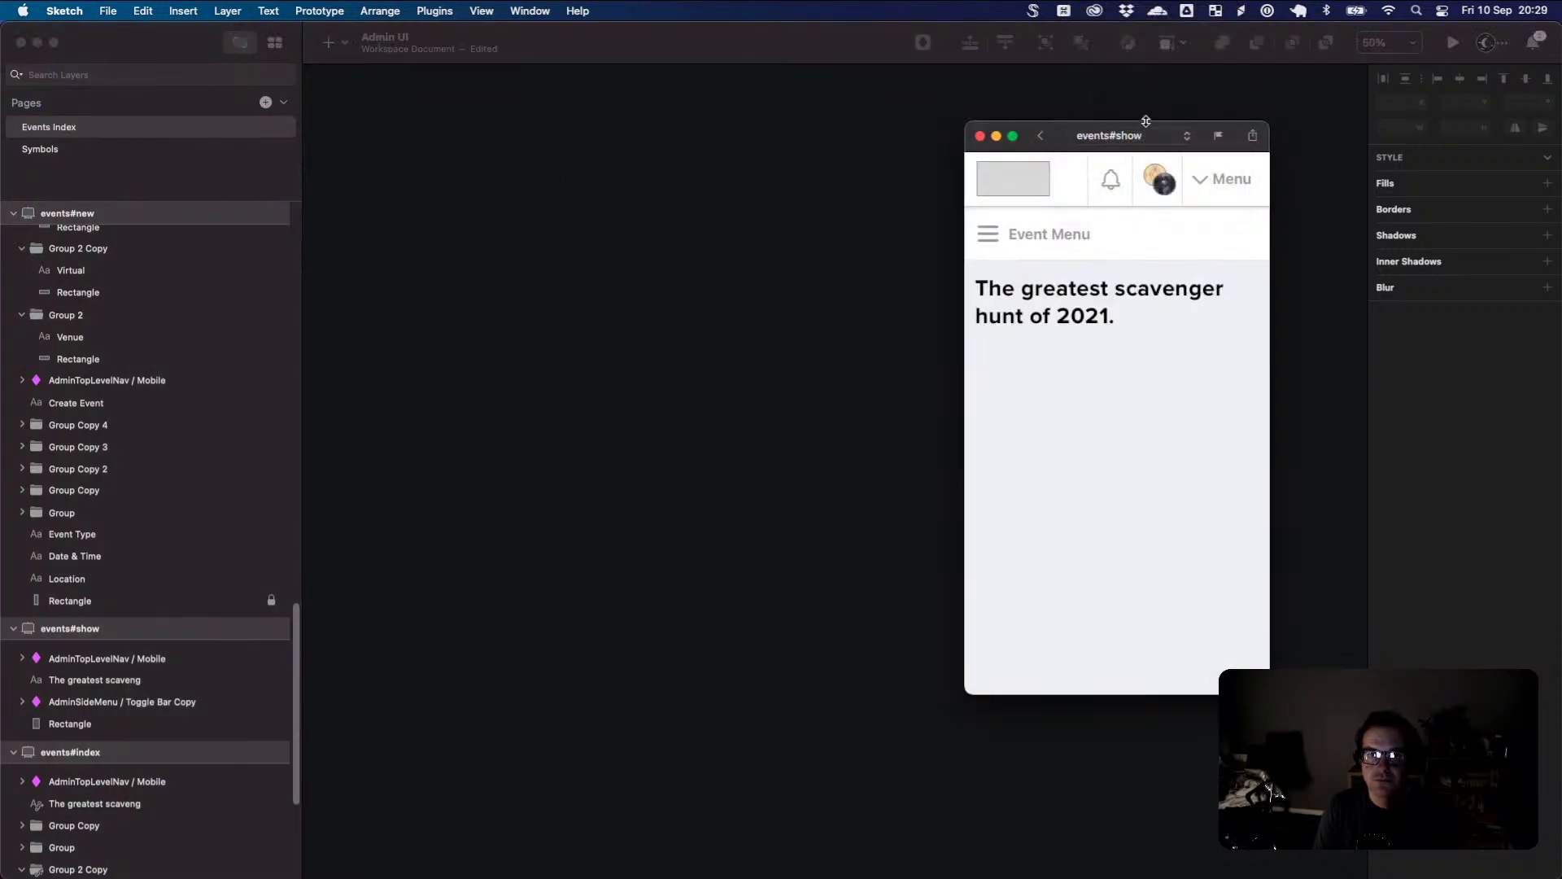
click(1171, 136)
click(1017, 100)
drag(1026, 132, 718, 127)
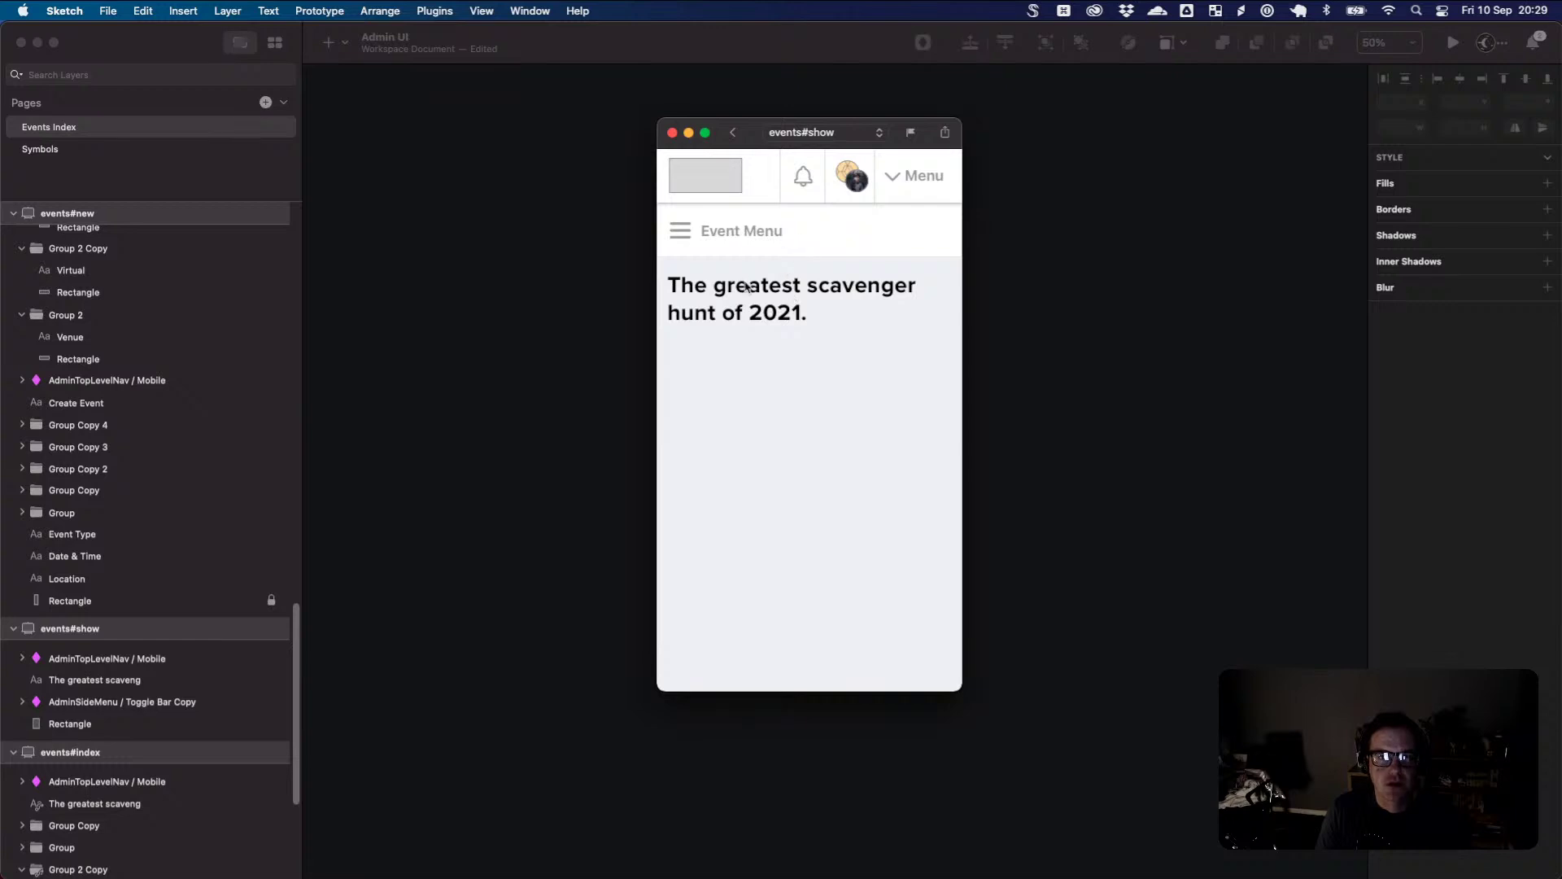
- Test the side menu's Dashboard link and the event card link to events#show, then close the preview
click(688, 236)
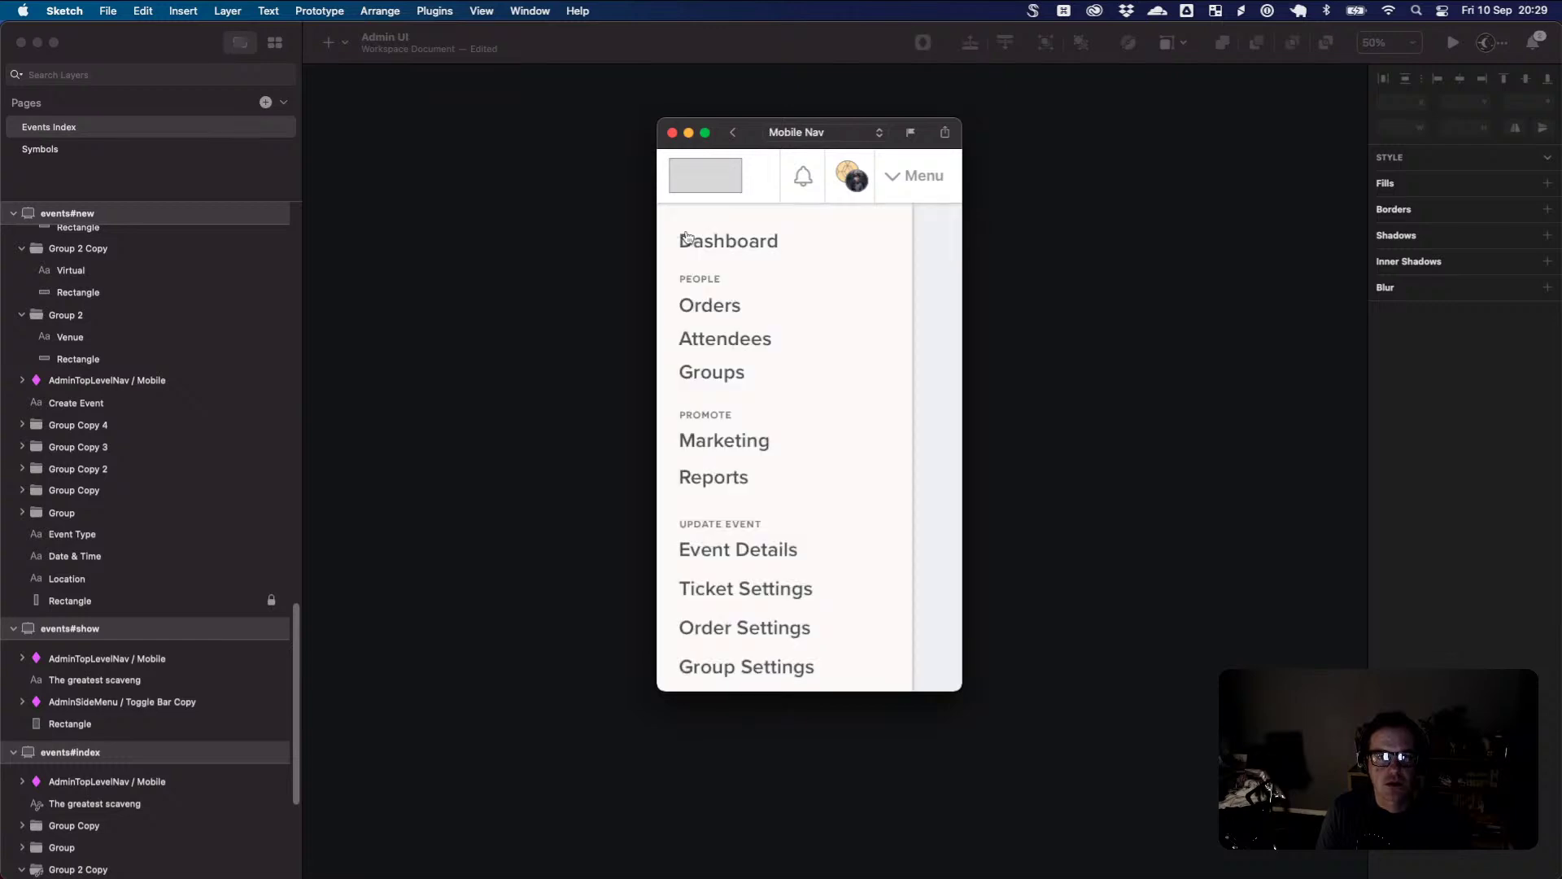
click(717, 239)
click(746, 246)
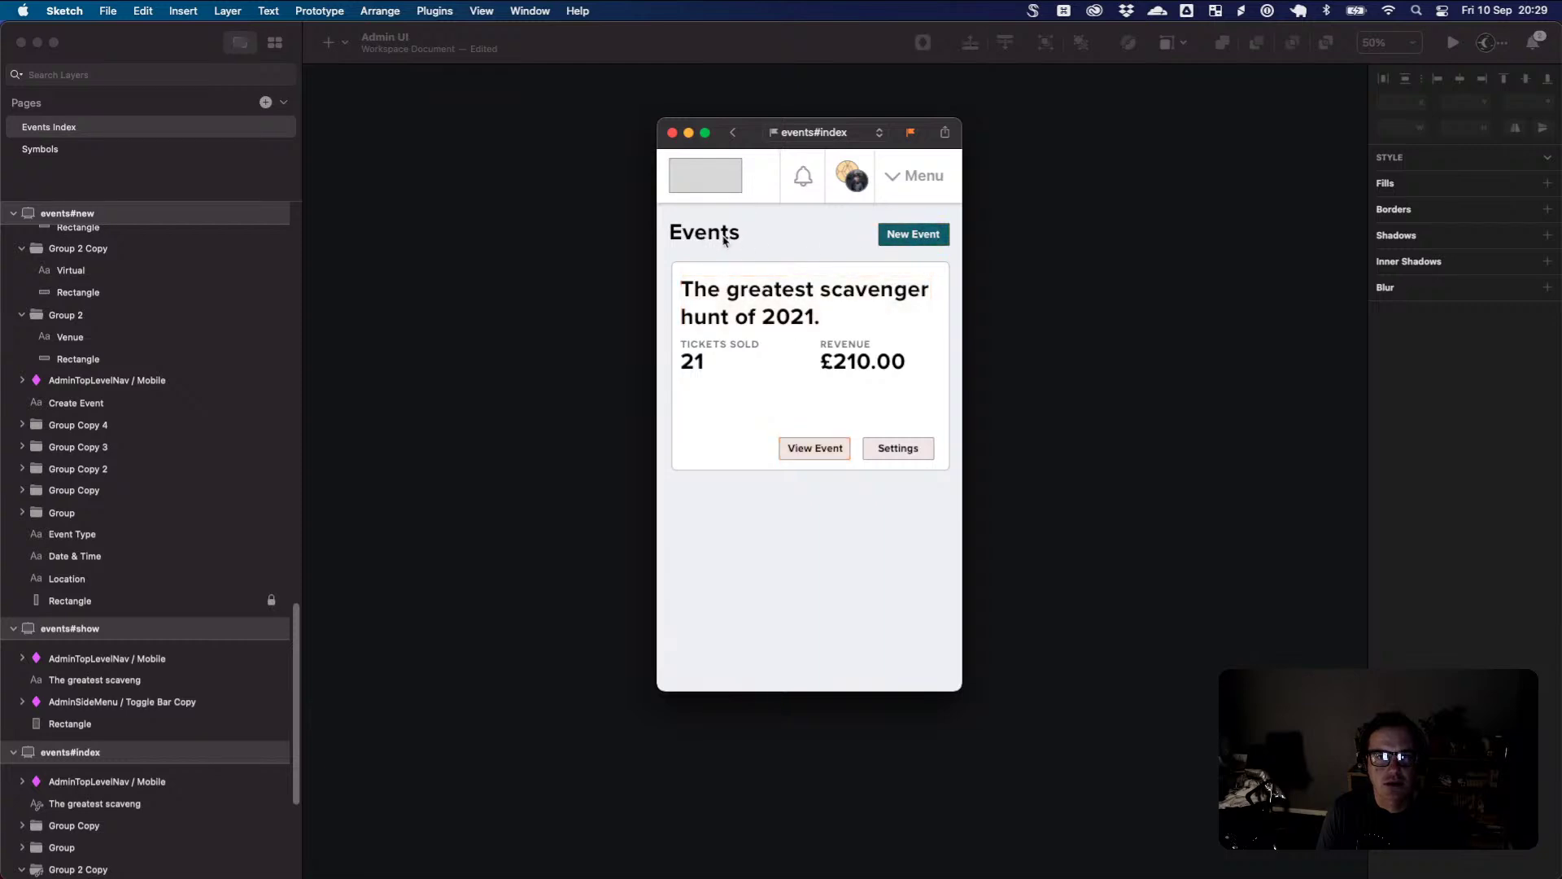
click(719, 237)
click(786, 295)
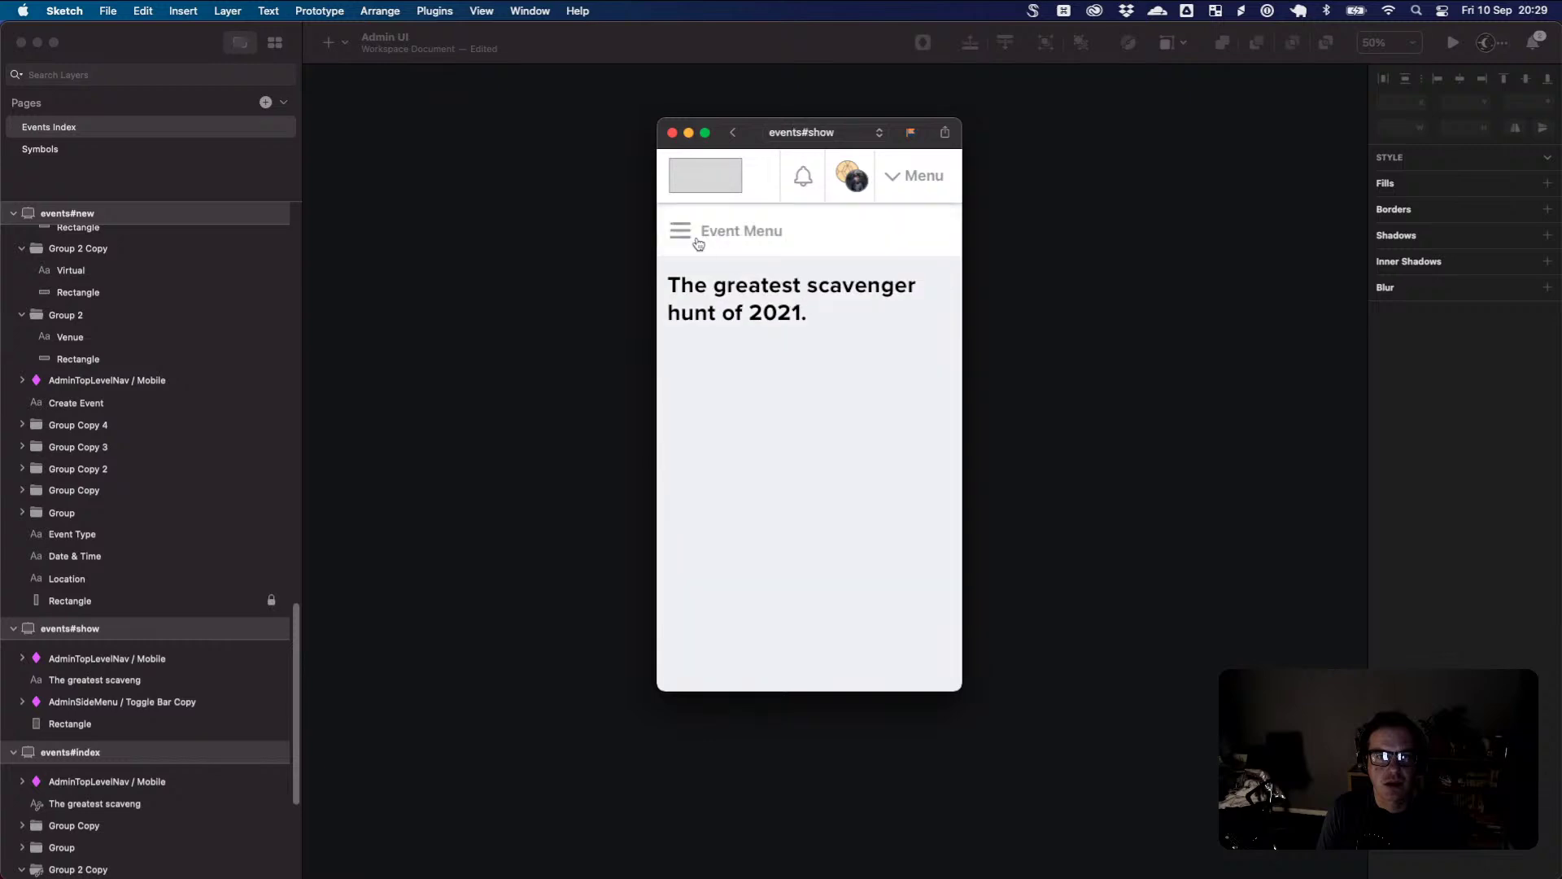
click(687, 236)
click(735, 252)
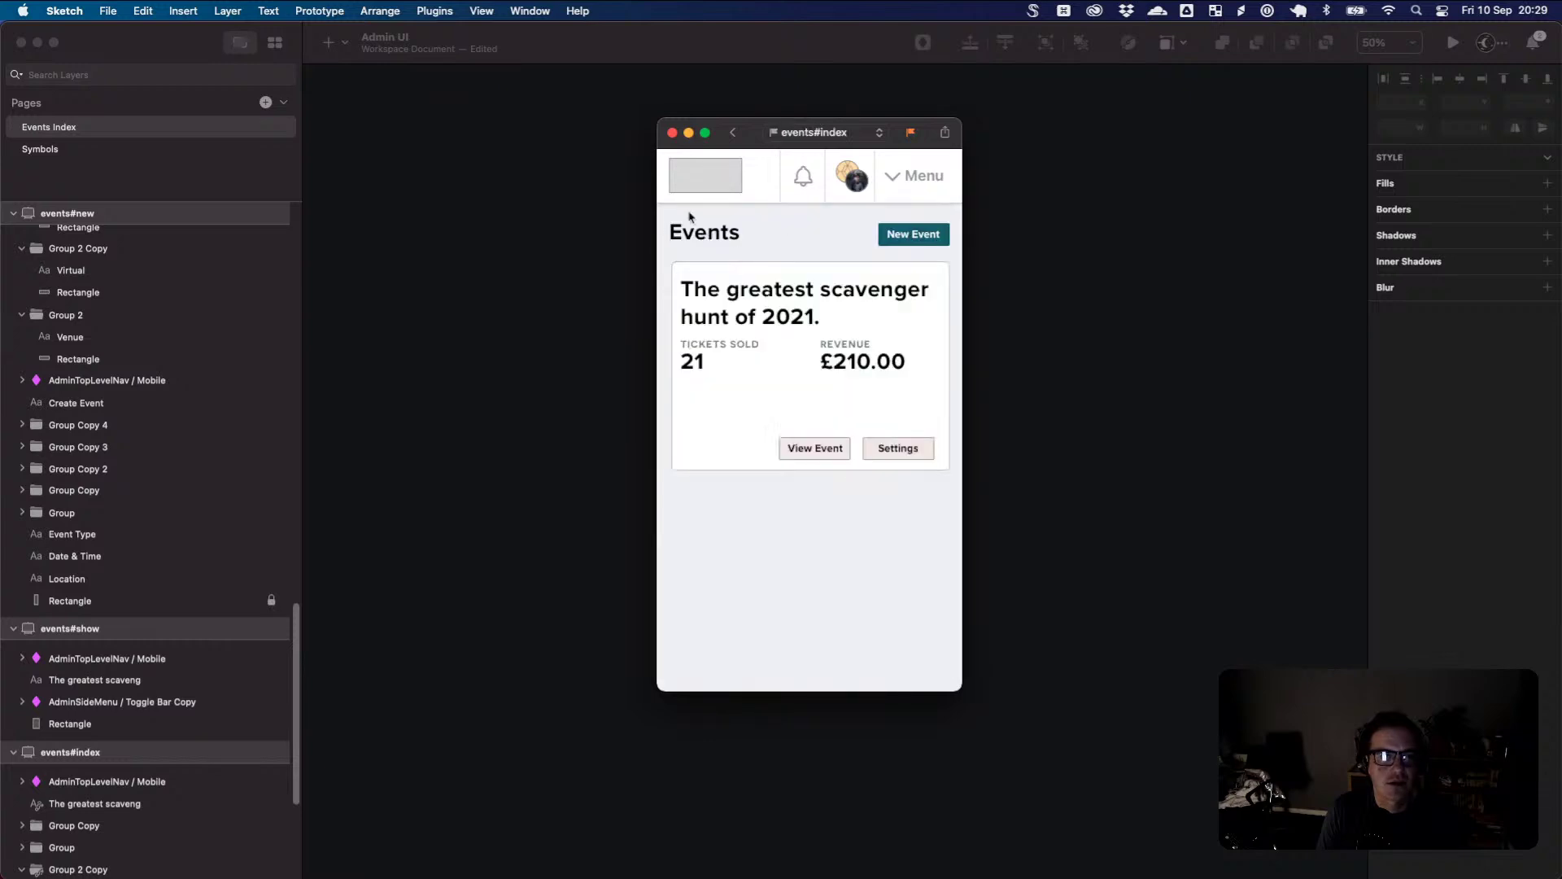
click(672, 133)
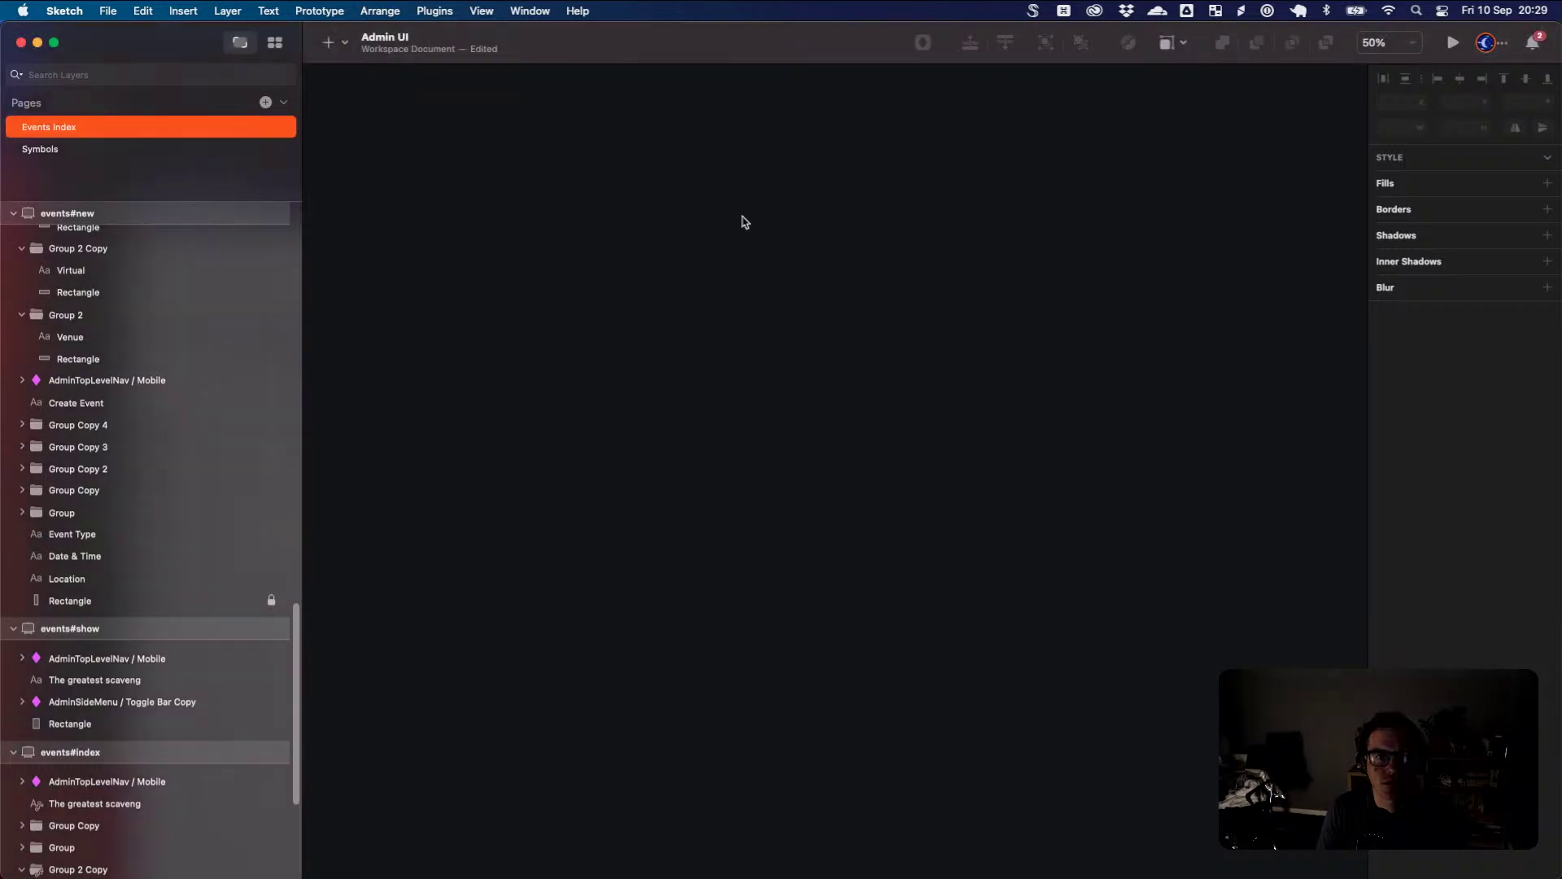
- Link the Mobile Nav Dashboard item to the events#show artboard
scroll(1113, 268, left, 10)
scroll(1093, 293, left, 5)
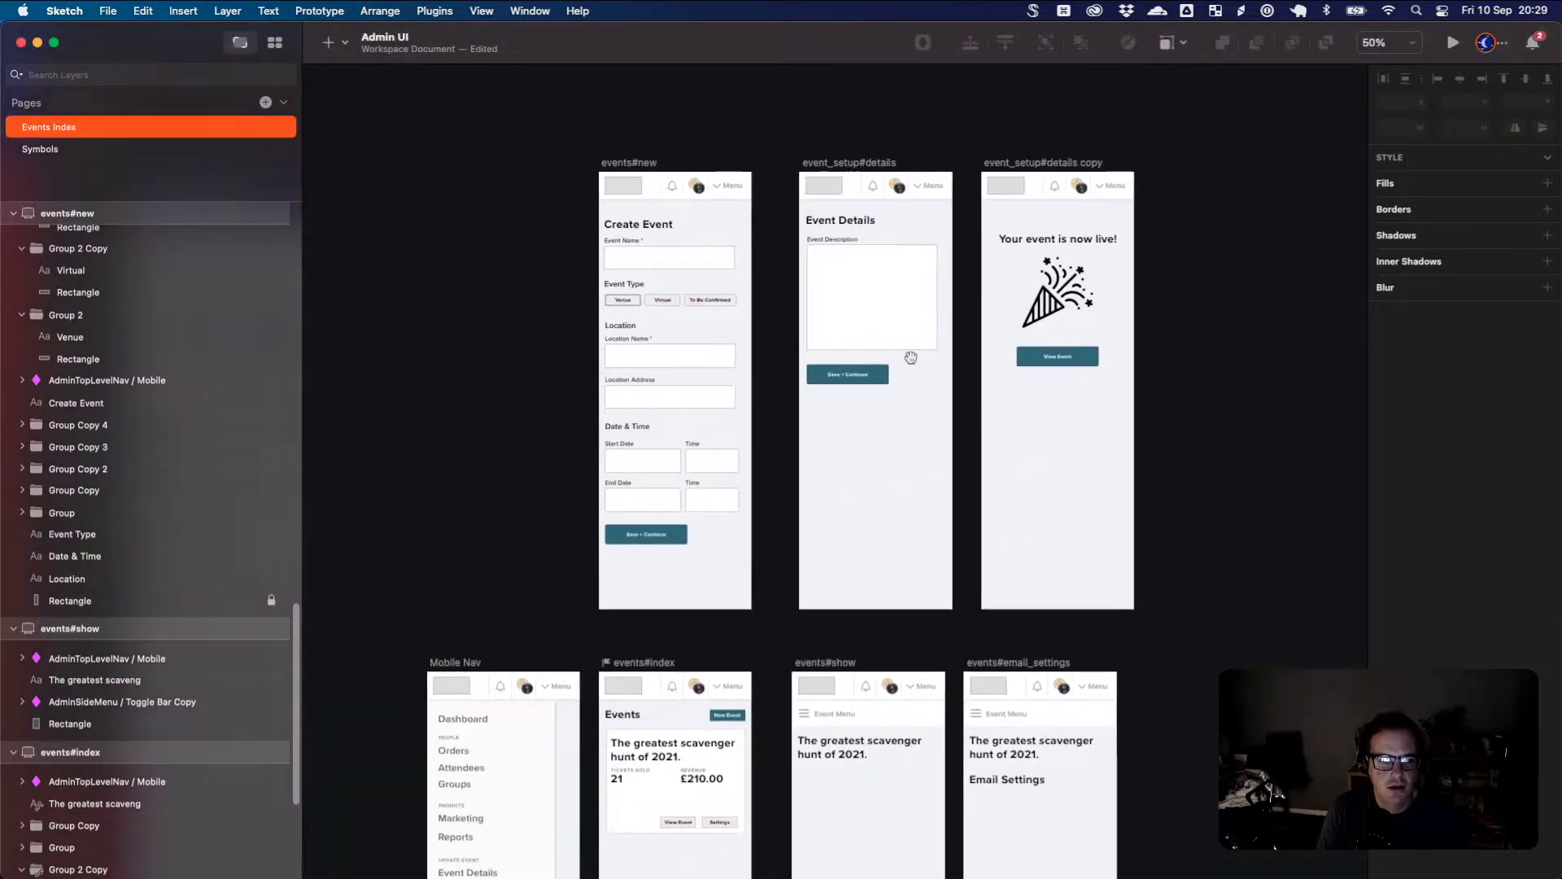
click(480, 721)
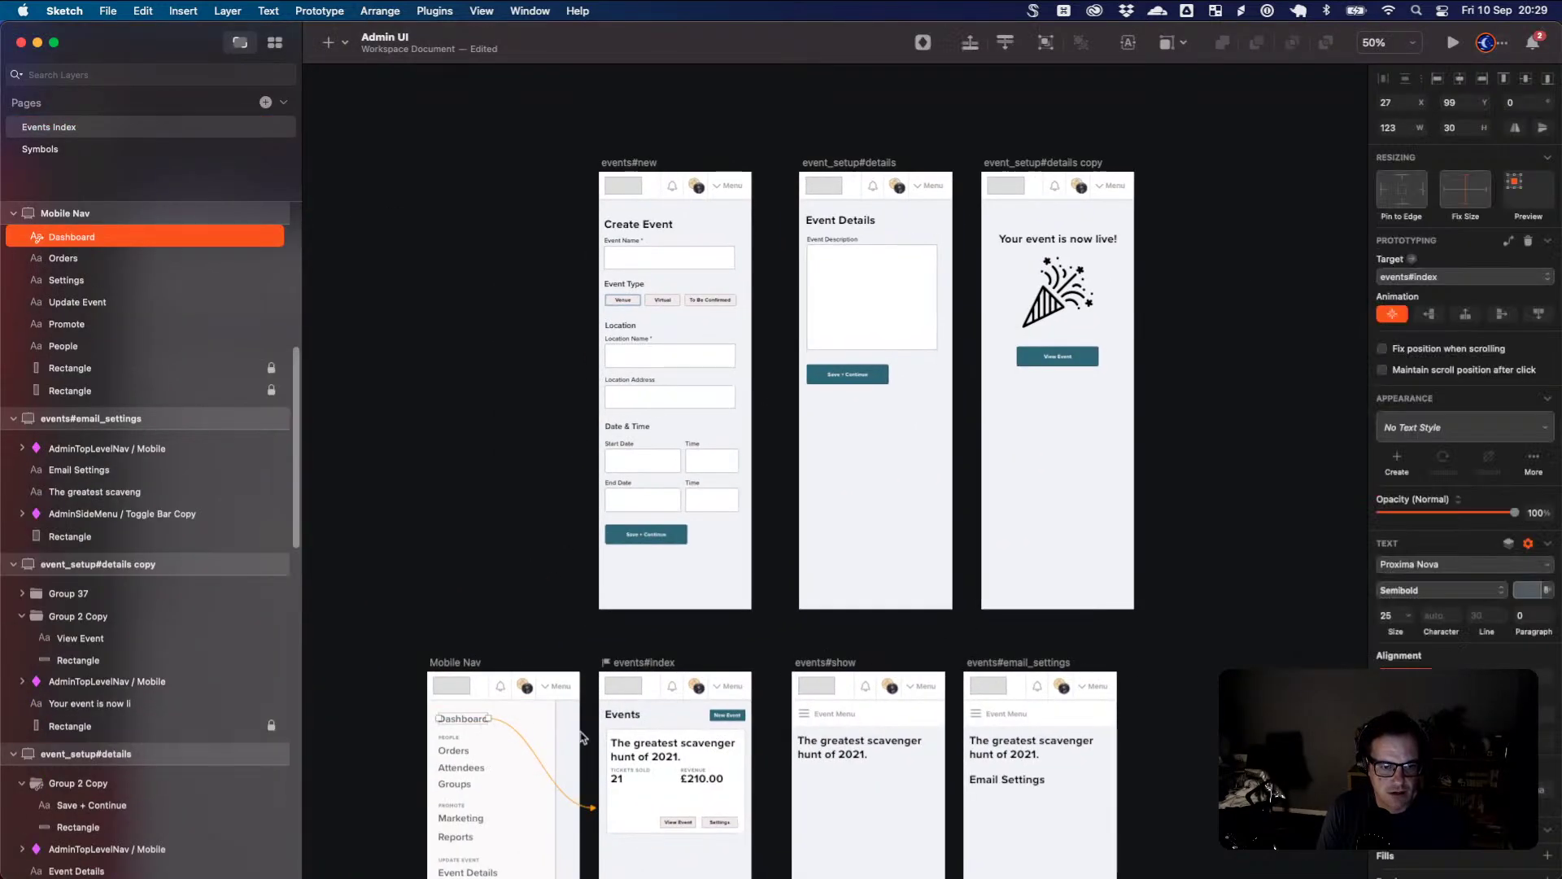
scroll(732, 732, down, 5)
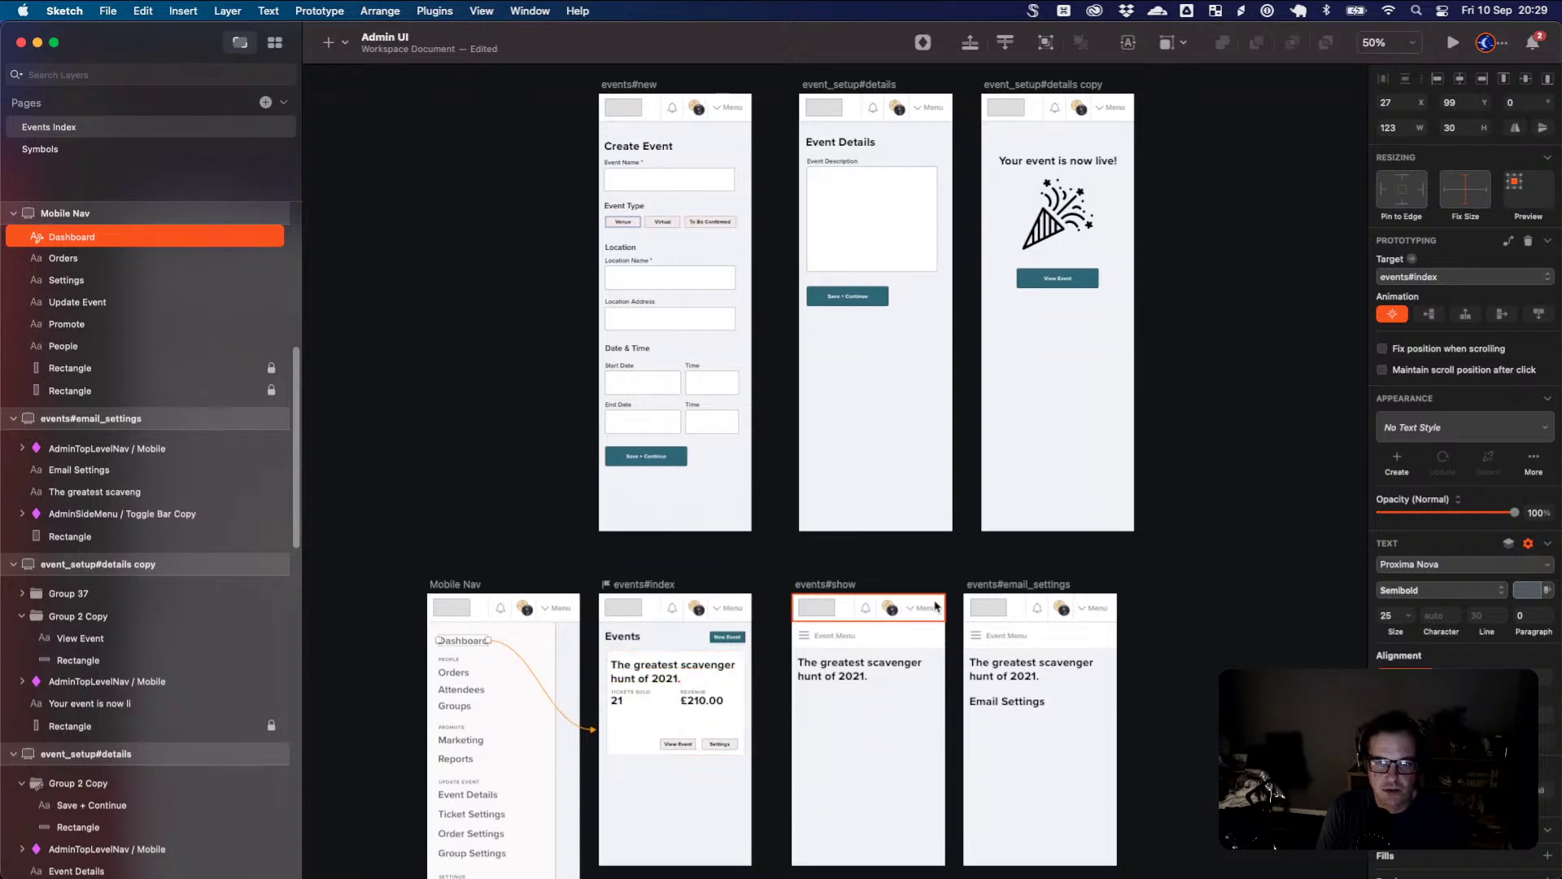
click(1499, 280)
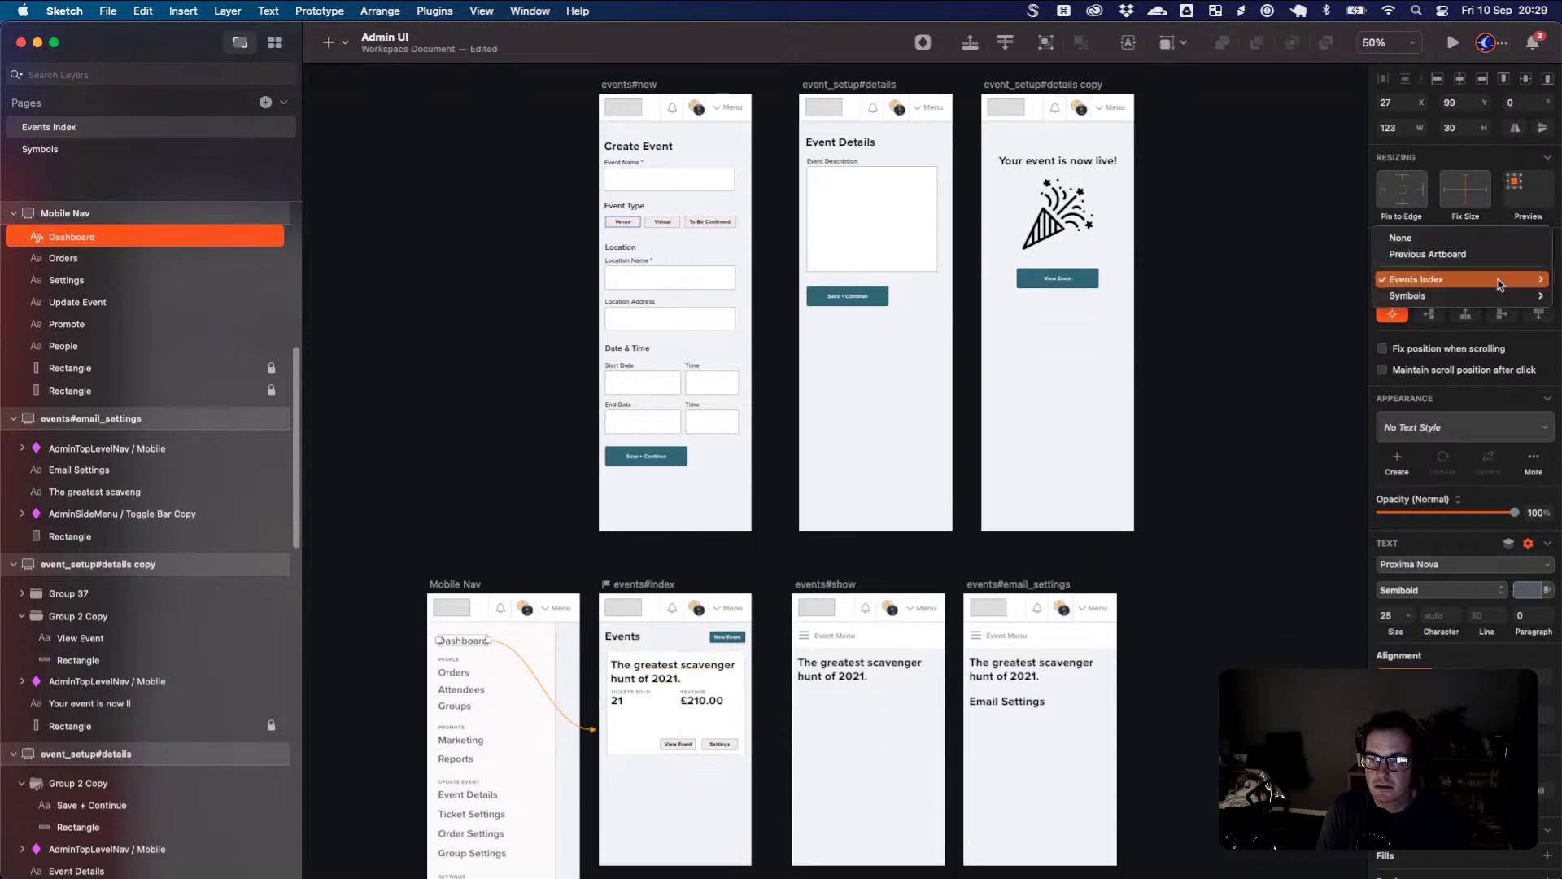
mouse_move(1500, 284)
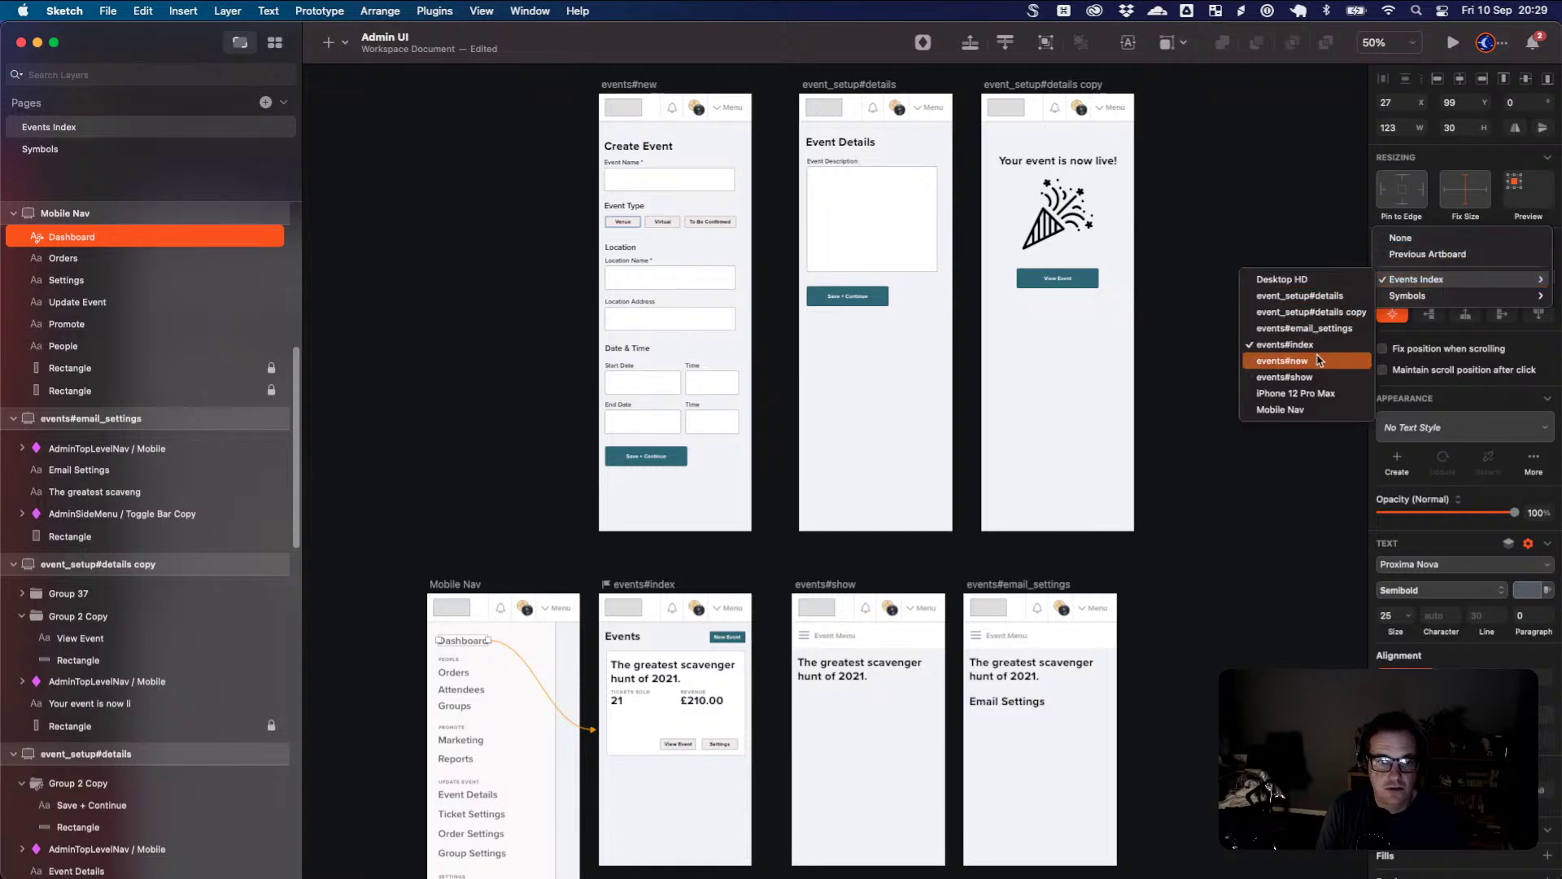
click(1319, 378)
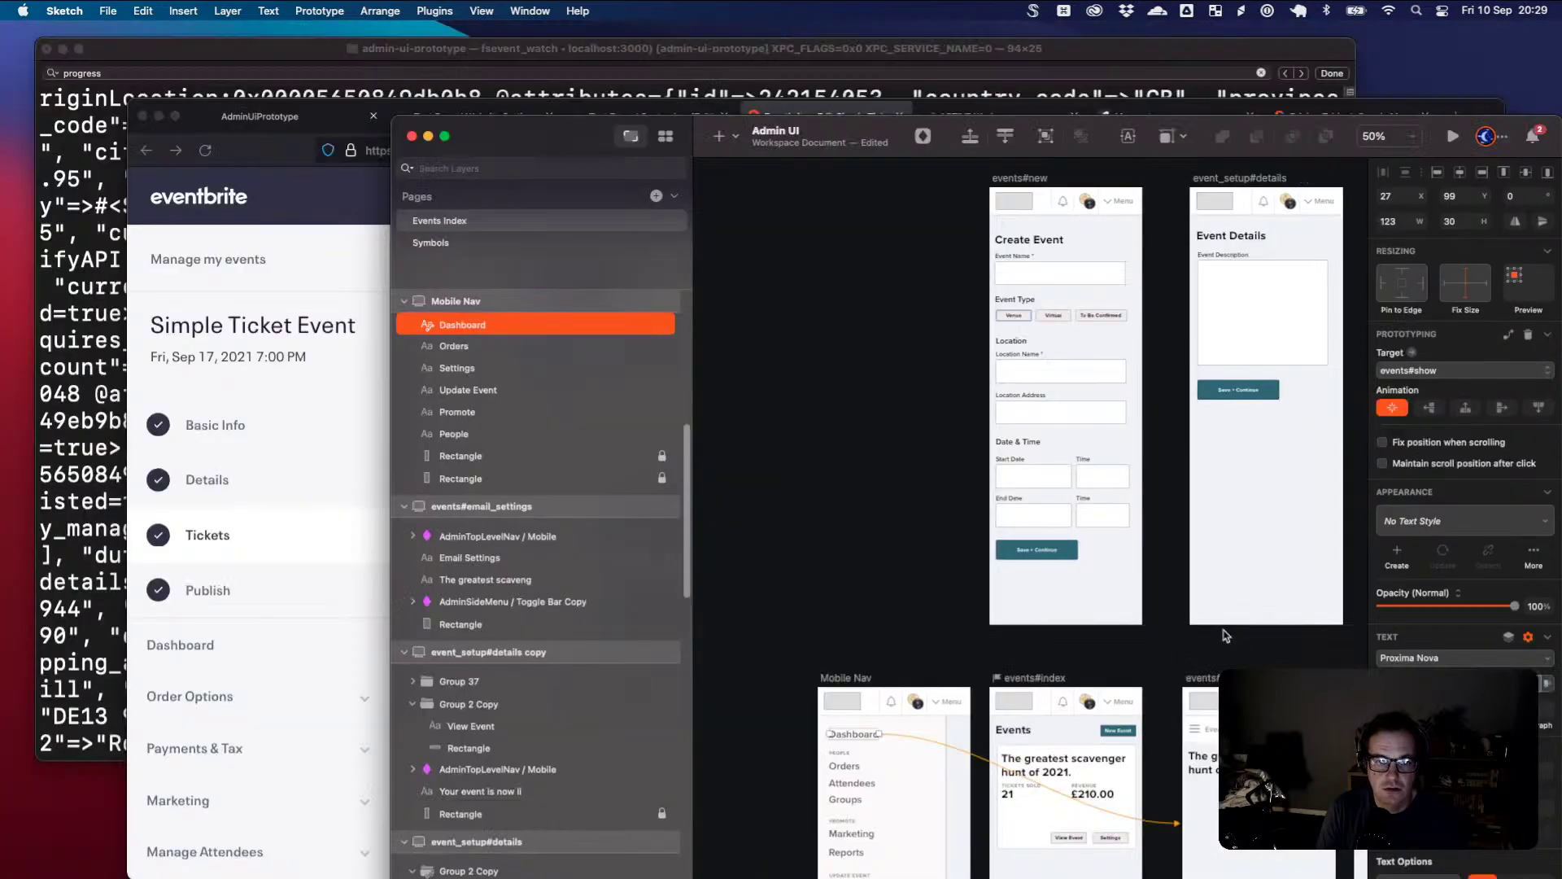
- Select all the Mobile Nav menu text items and nudge them down
key(ctrl+Left)
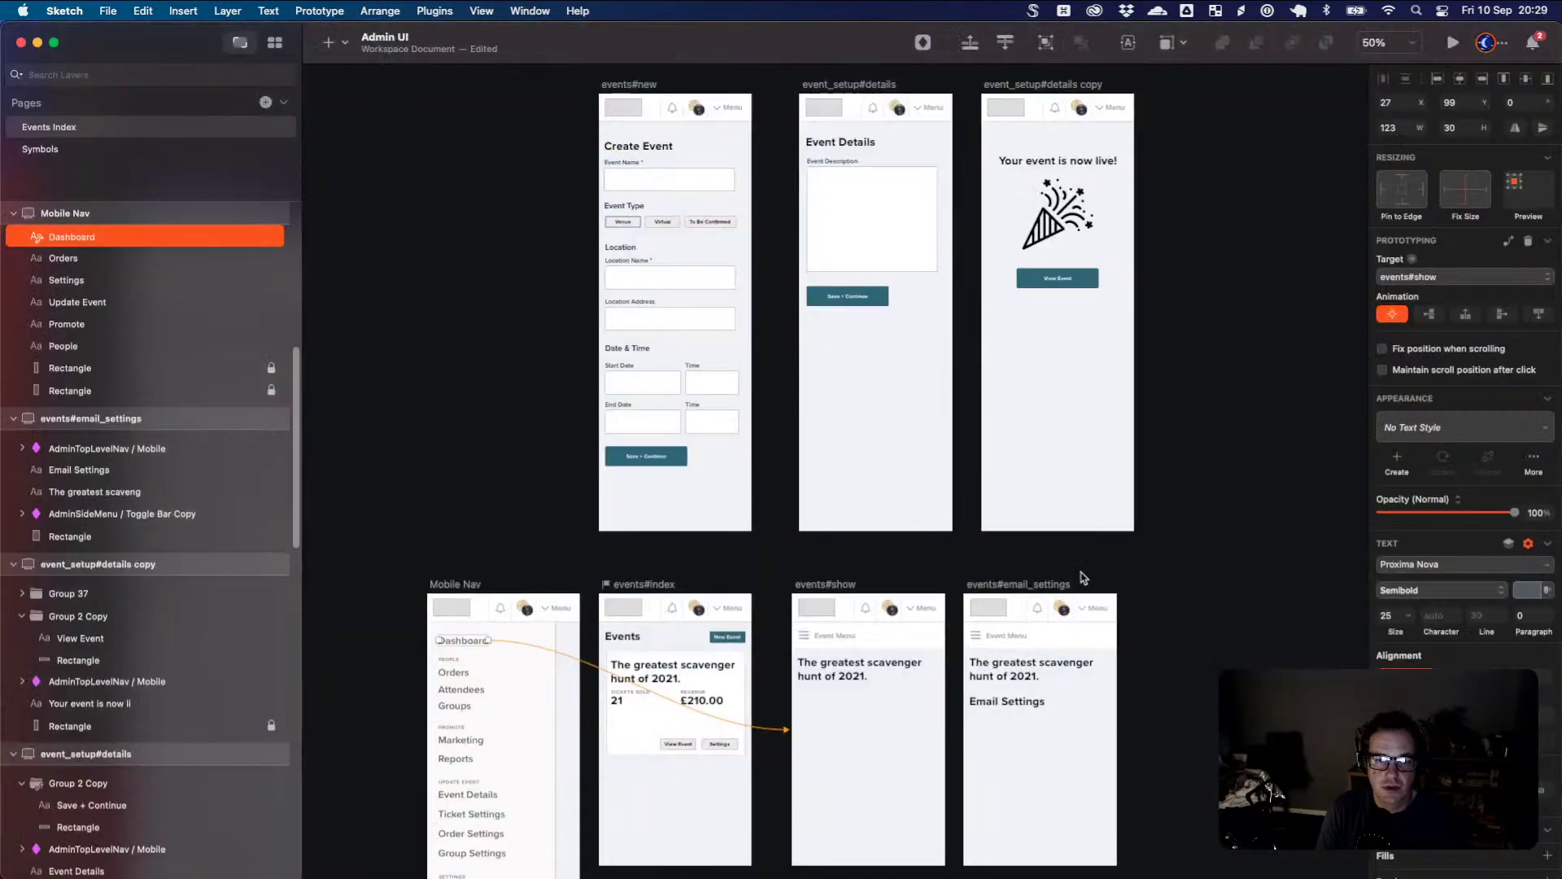
click(1220, 635)
drag(1221, 635, 1237, 504)
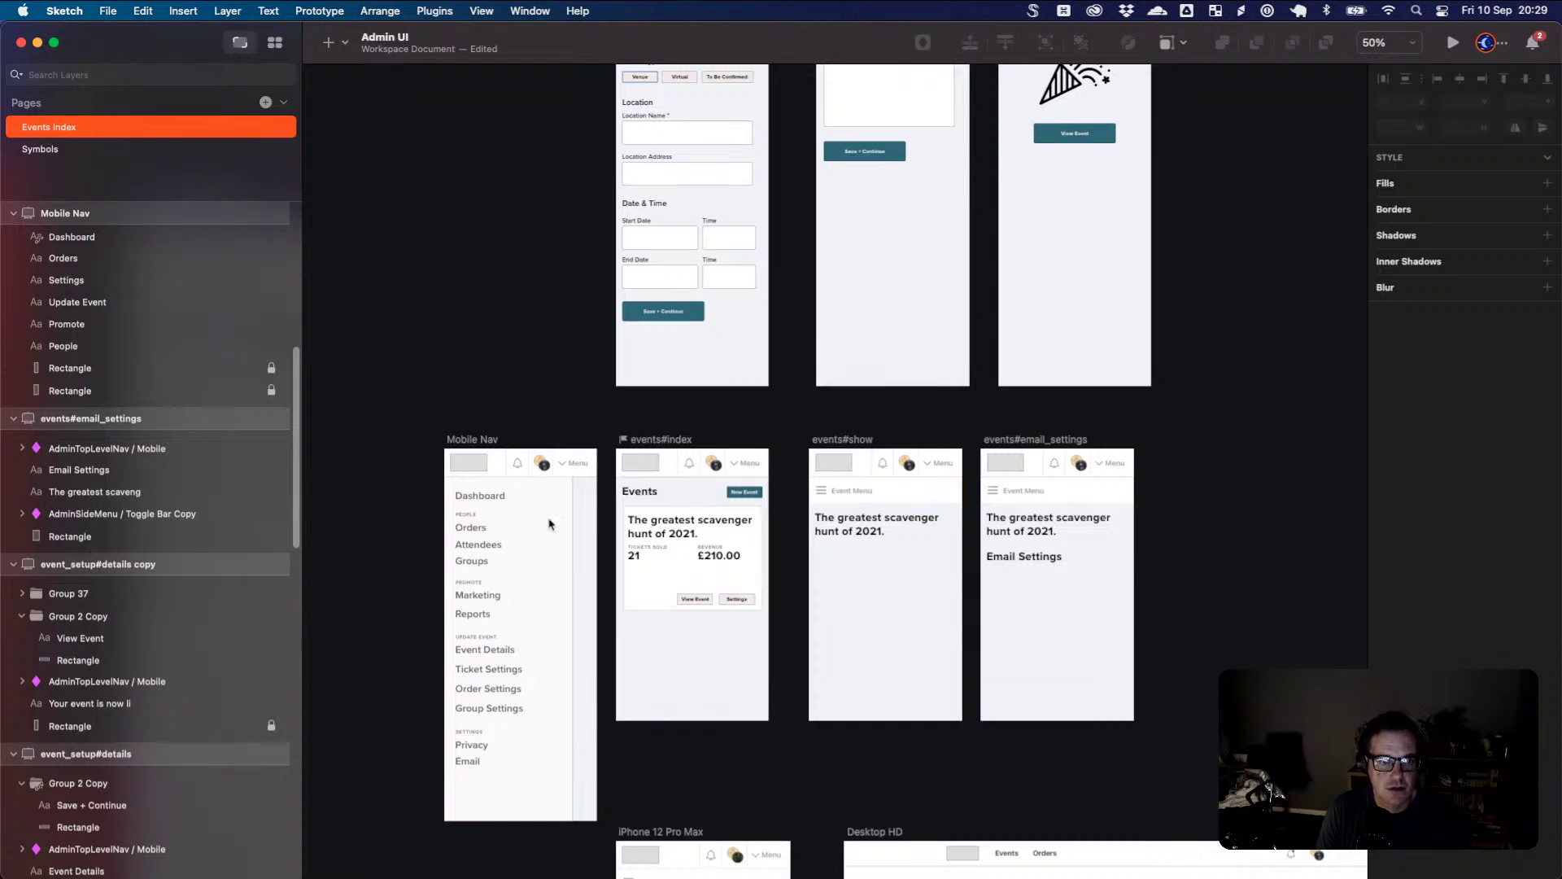
click(503, 508)
scroll(505, 517, up, 3)
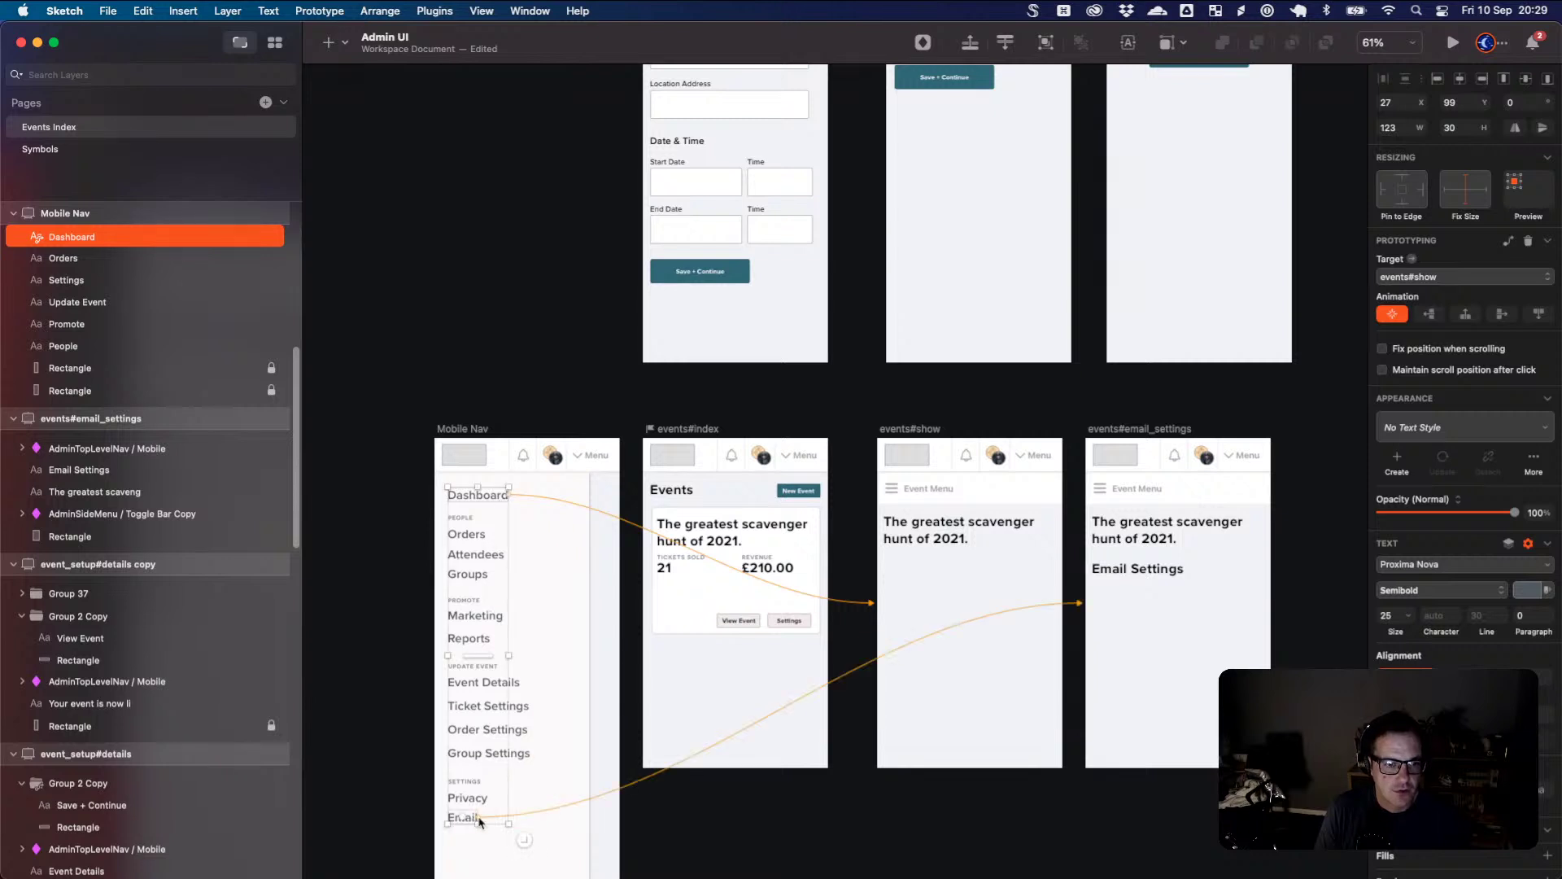
key(Escape)
drag(580, 836, 424, 496)
key(shift+Down)
key(shift+Down)
key(shift+Down)
key(shift+Down)
key(shift+Down)
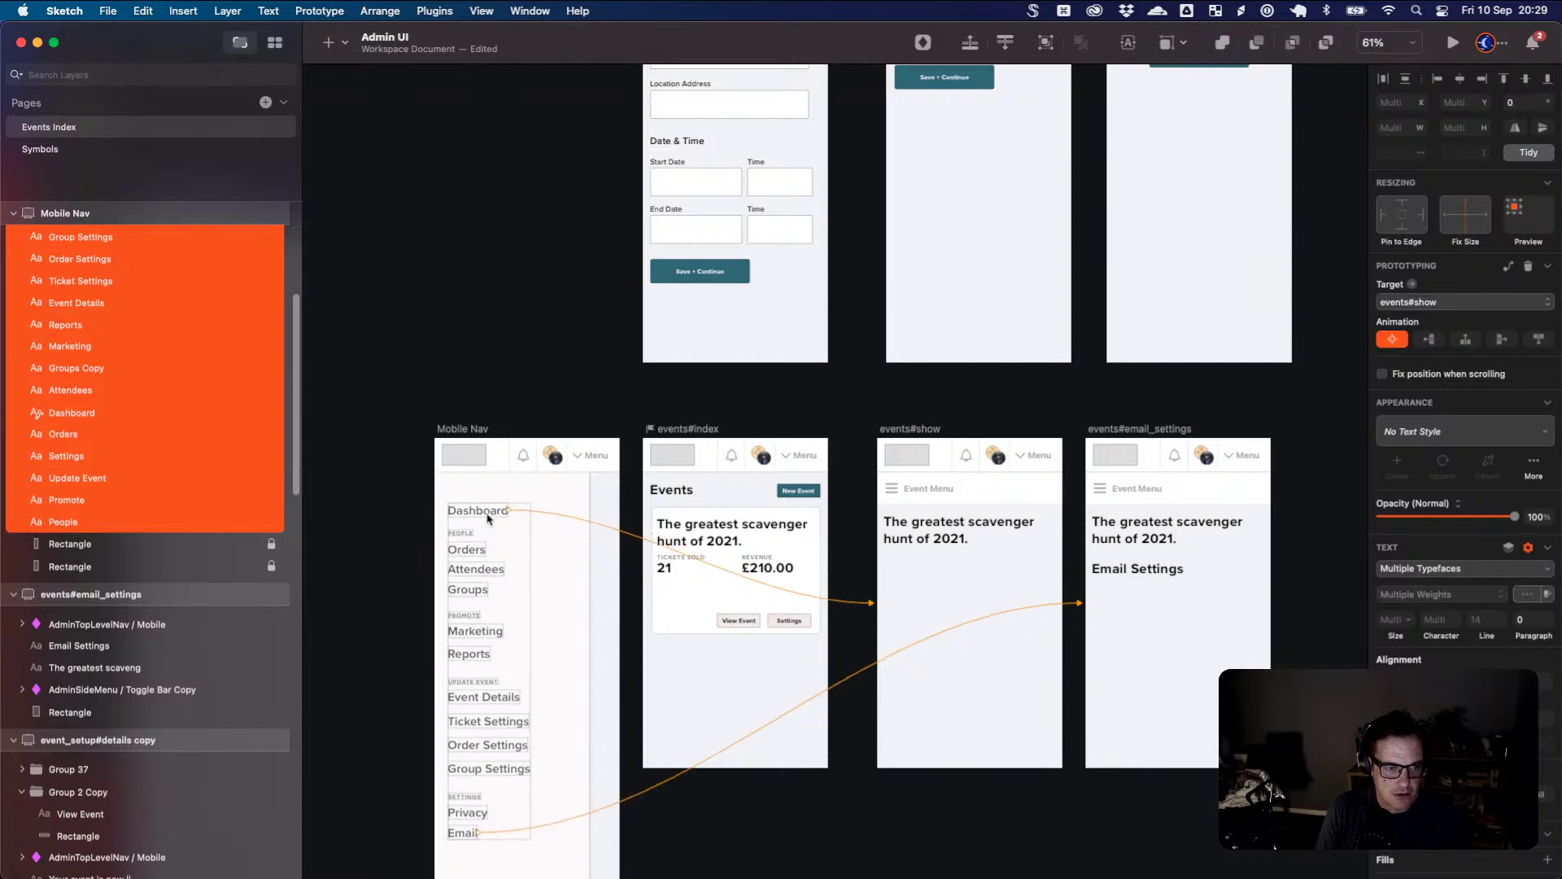
key(Escape)
- Duplicate Dashboard above itself and retype the copy as '< All Events'
scroll(468, 501, up, 5)
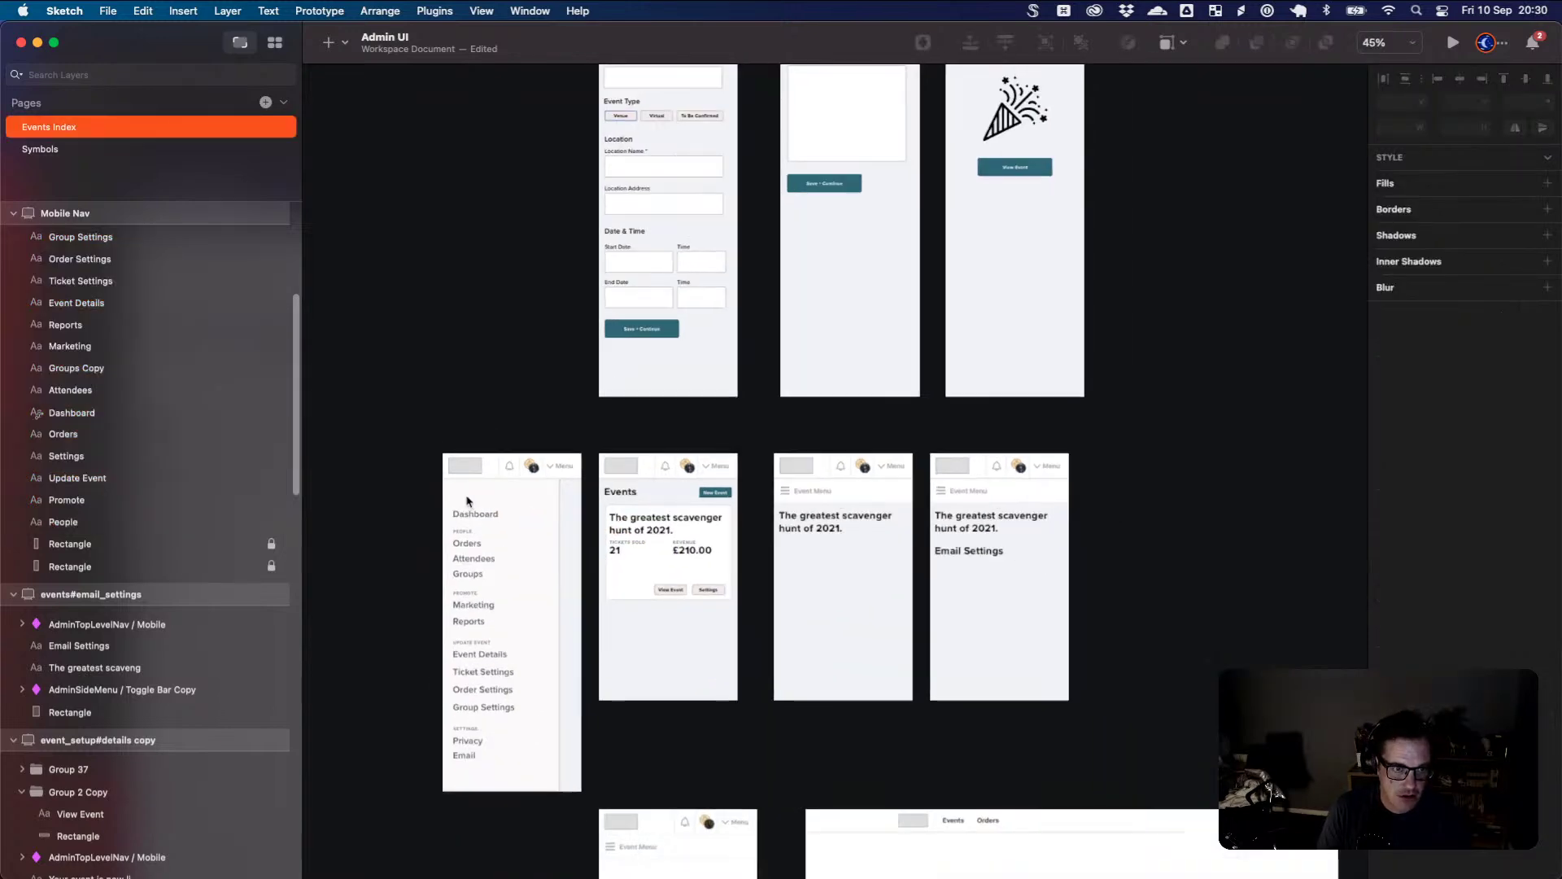
drag(494, 537, 491, 491)
double_click(489, 486)
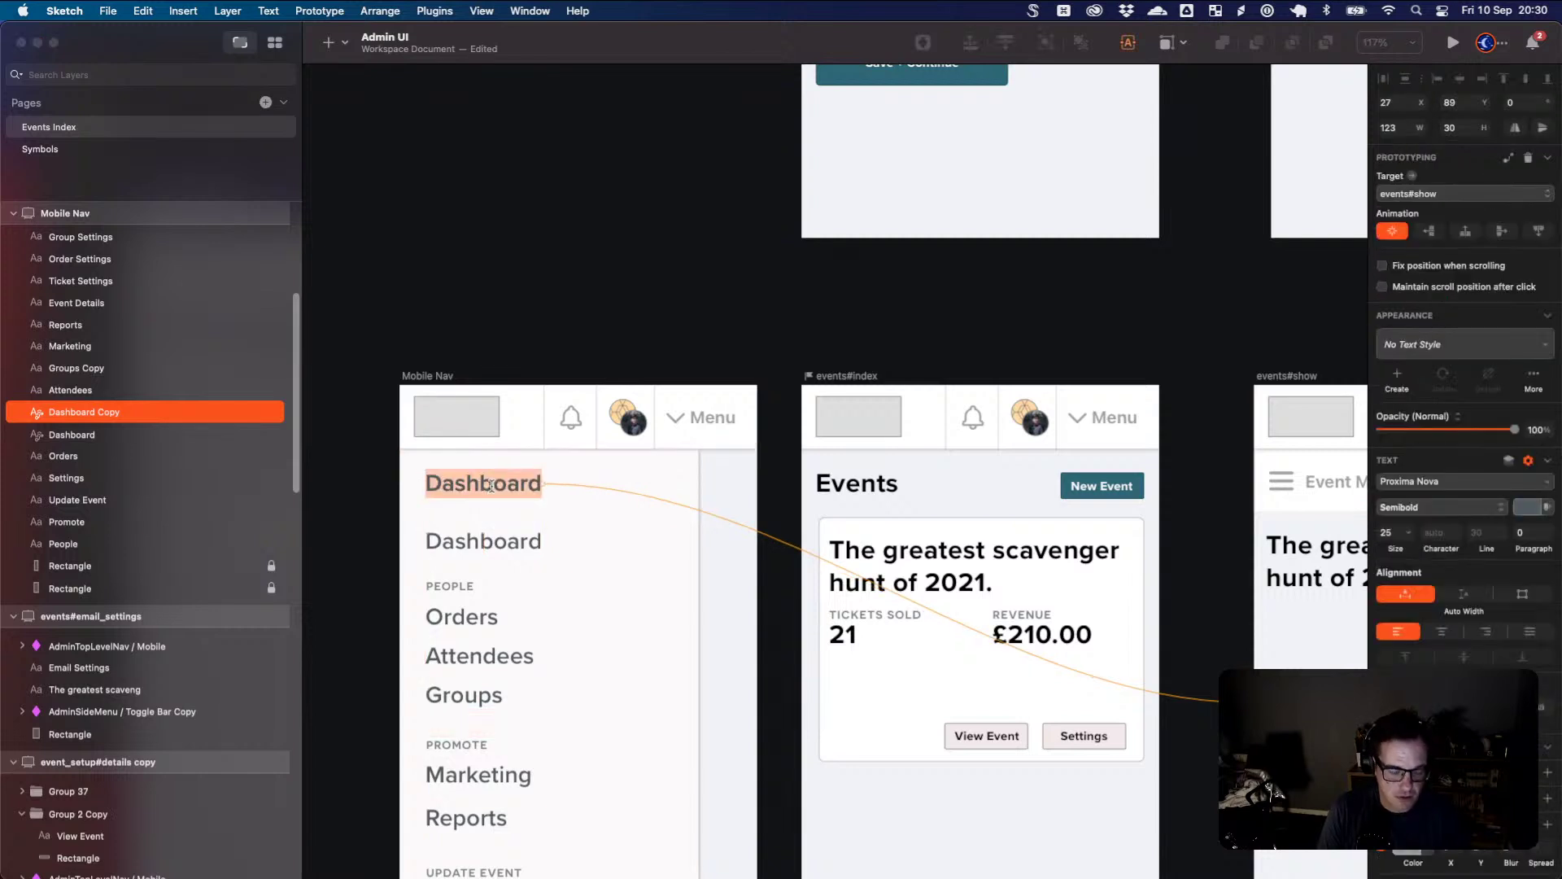
text(Back)
key(BackSpace)
key(BackSpace)
key(BackSpace)
key(BackSpace)
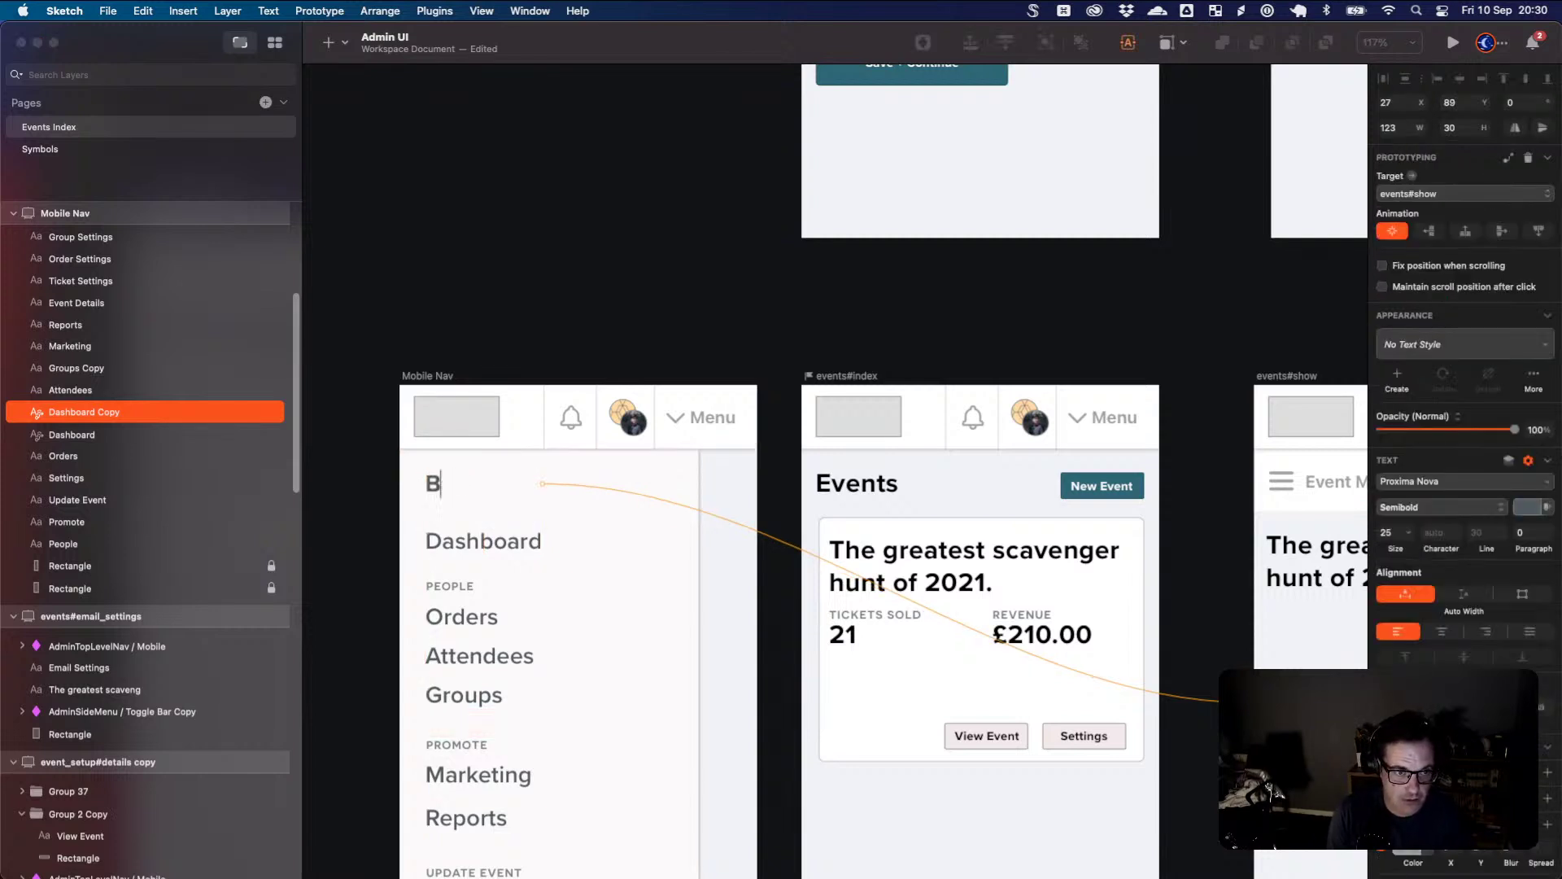
text(< All)
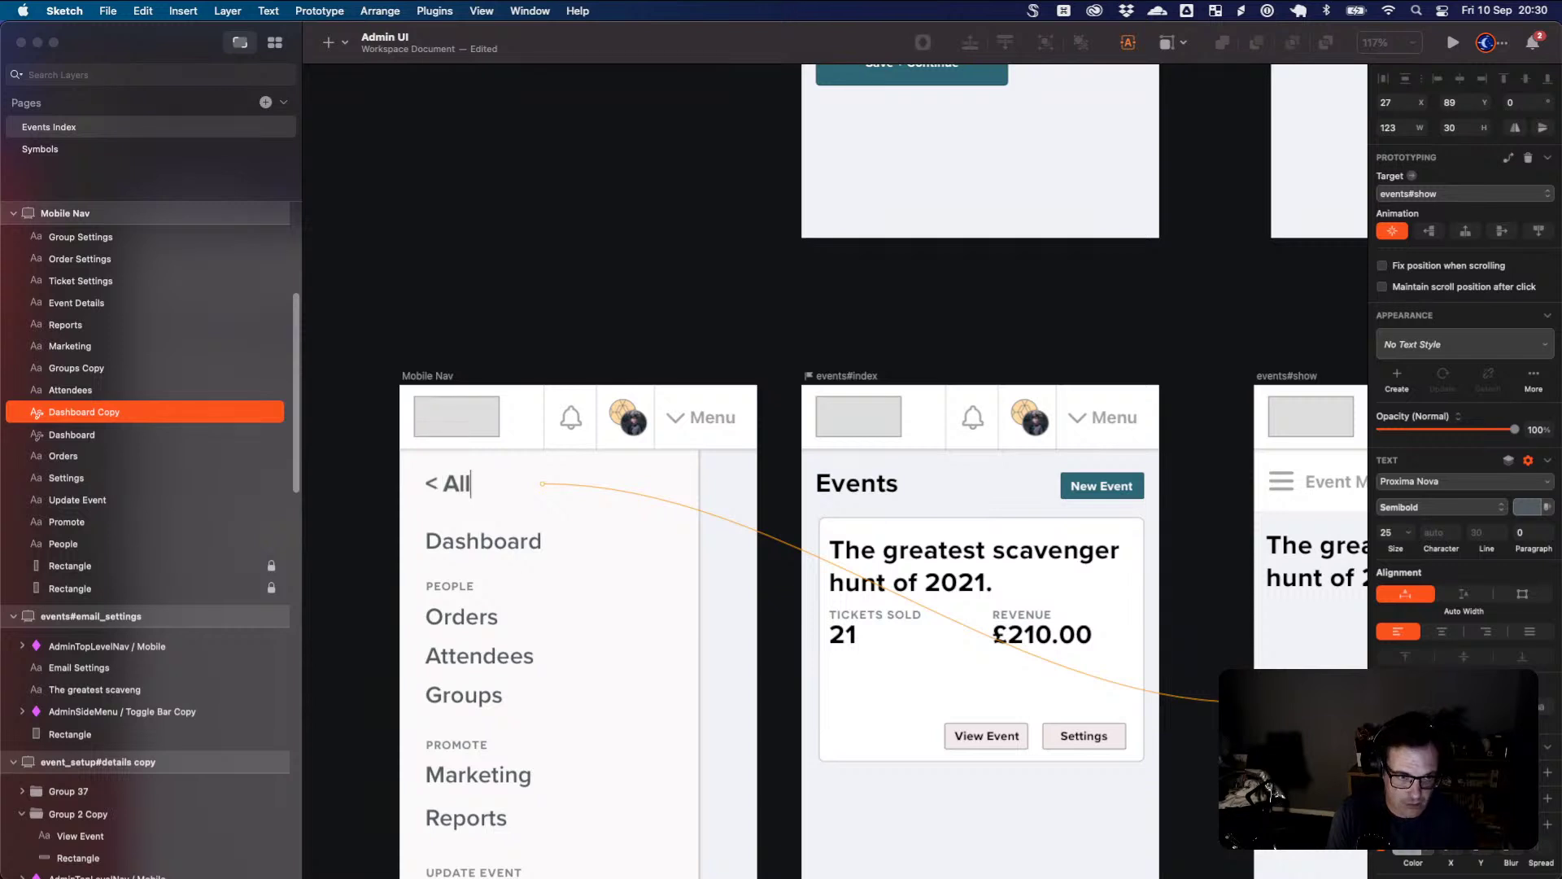
text( Events)
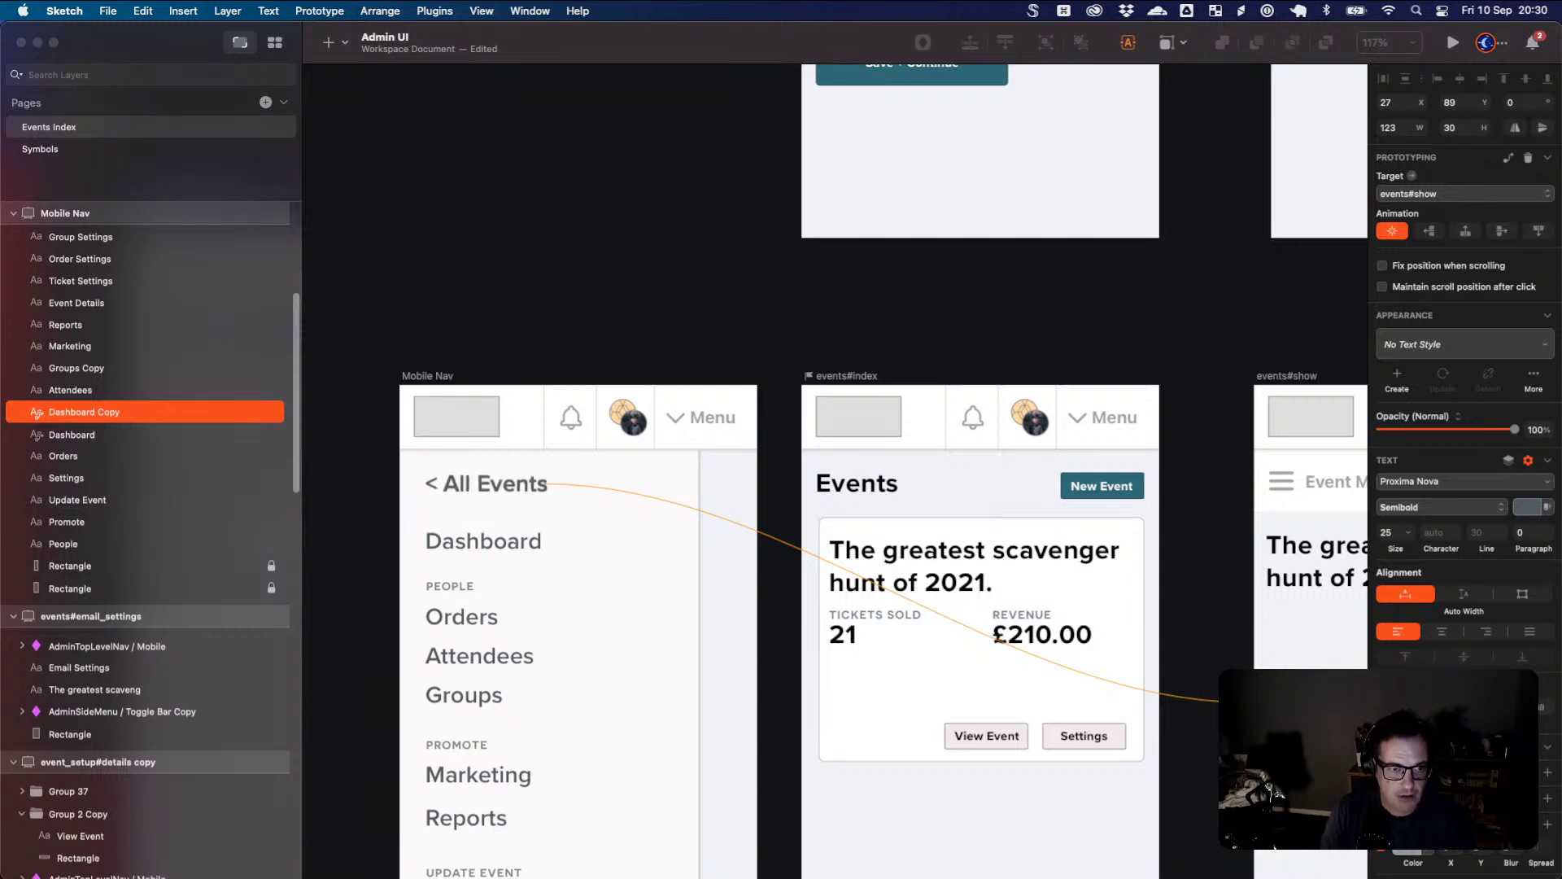
click(352, 482)
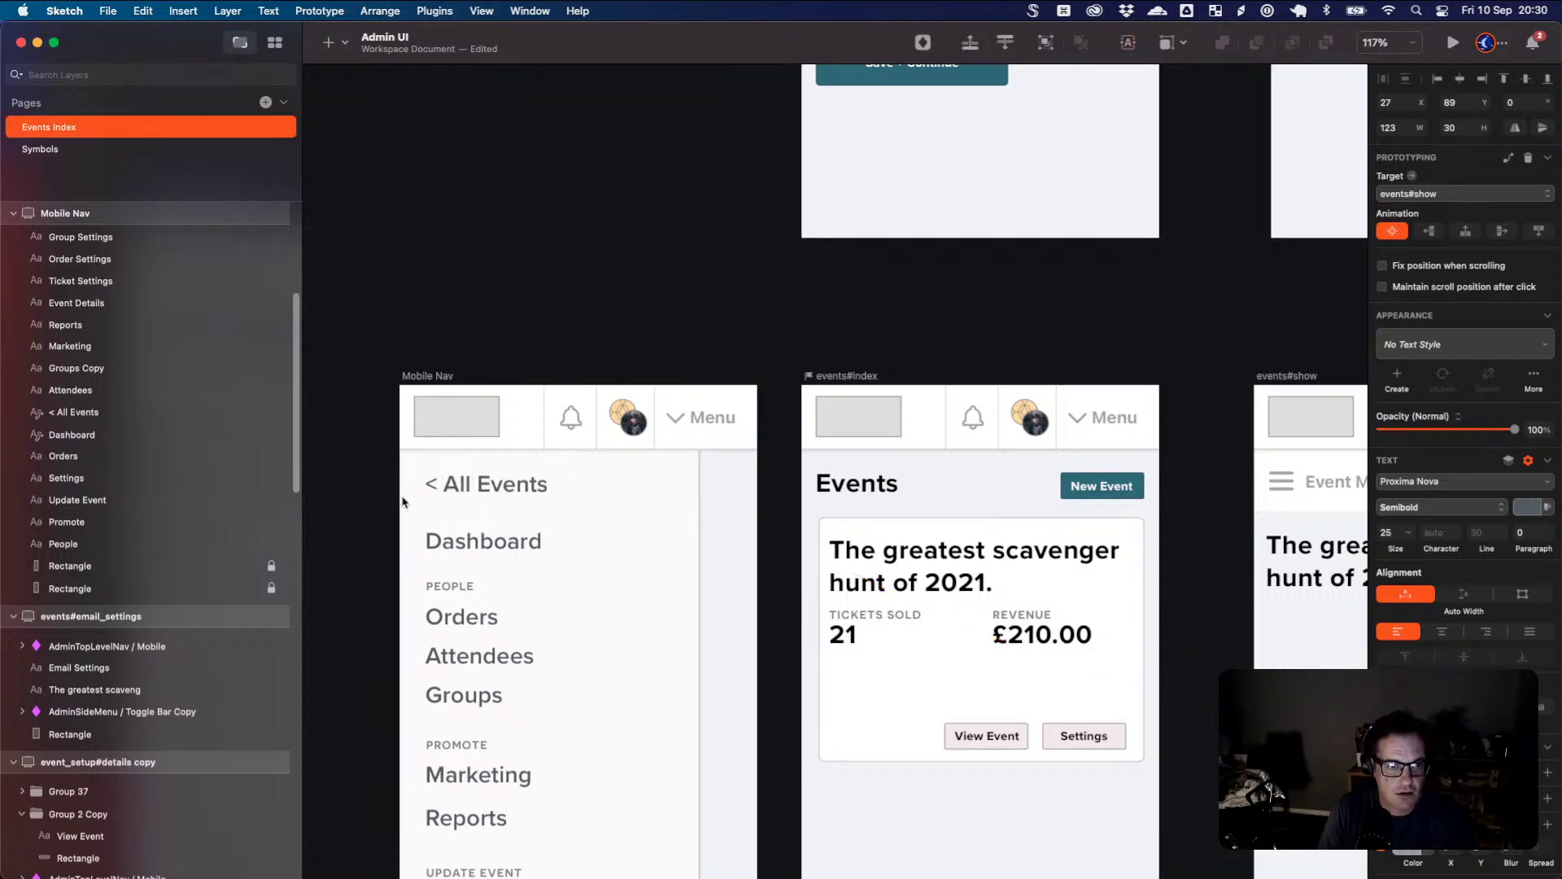
- Draw a horizontal divider line below '< All Events'
click(471, 490)
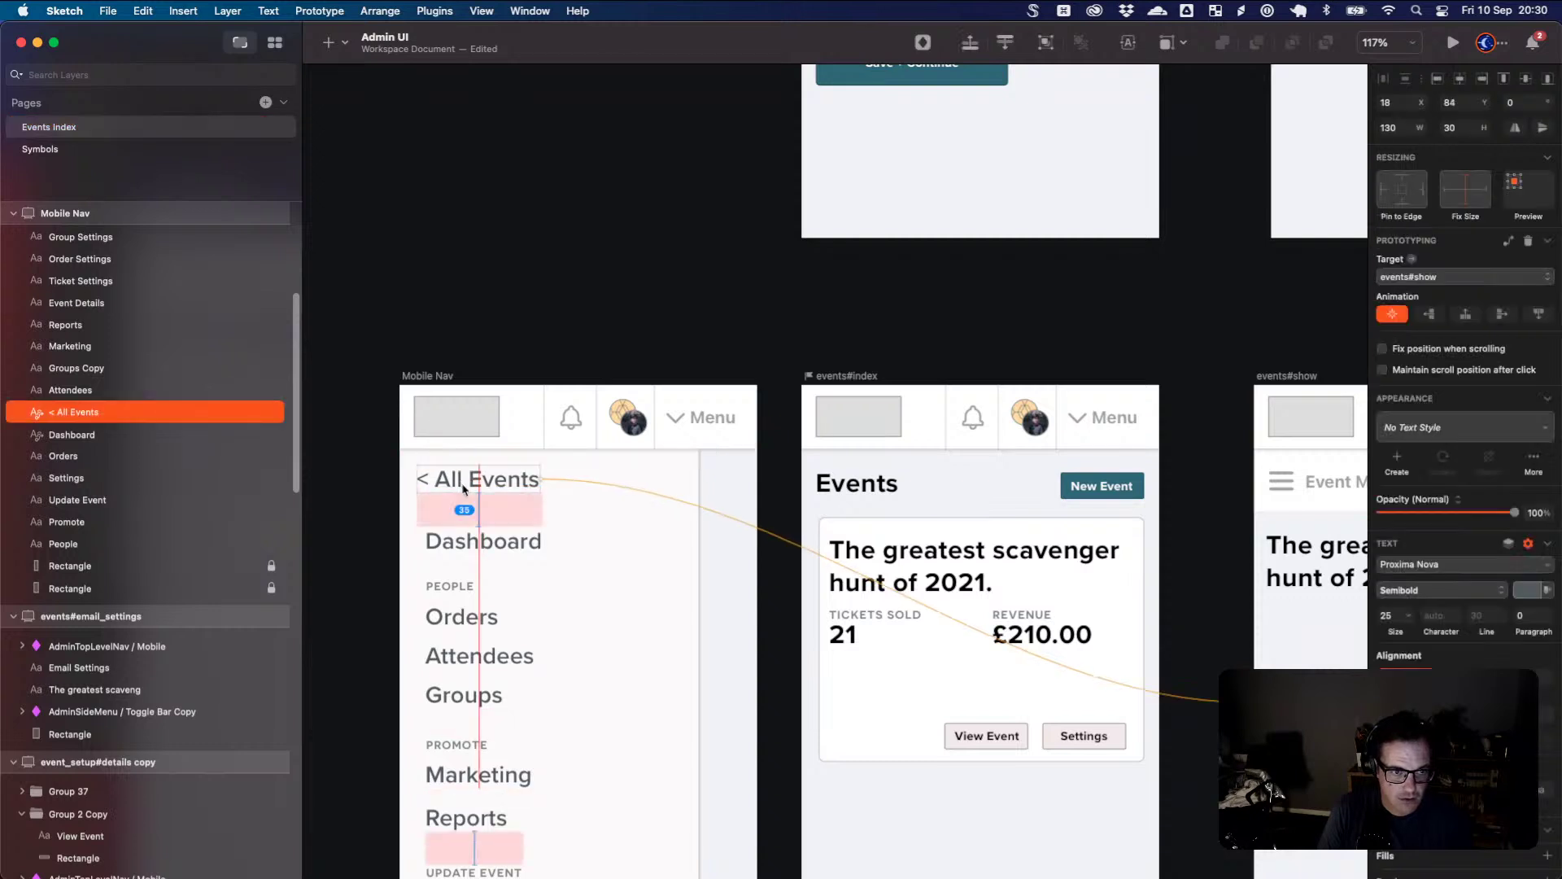
key(l)
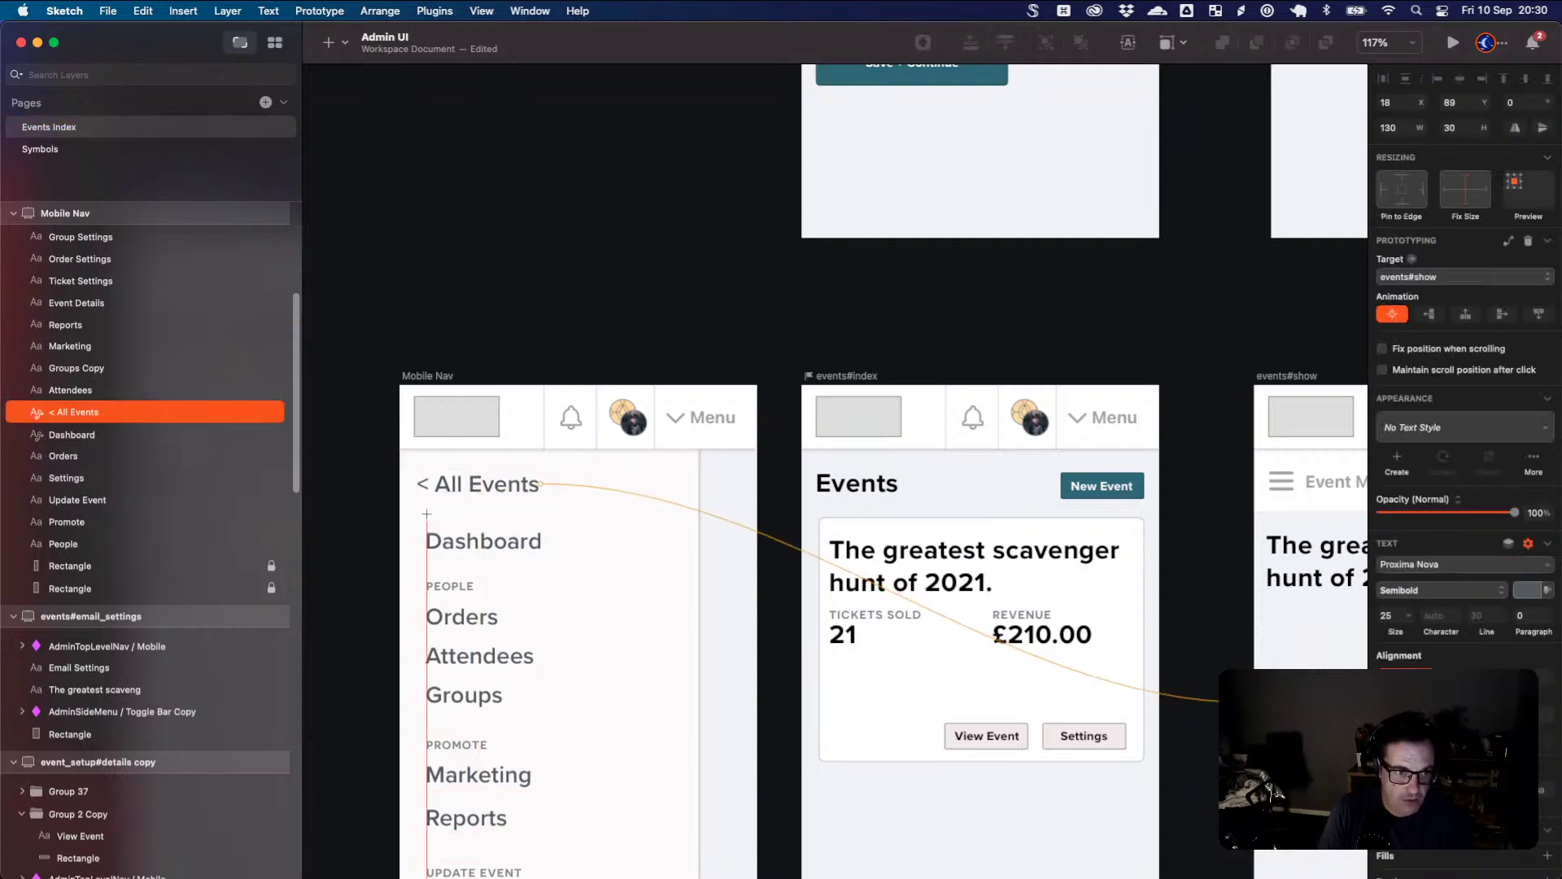
drag(399, 509, 700, 509)
- Recolour the divider under '< All Events' from orange to light grey, then reselect the label
click(595, 523)
click(584, 511)
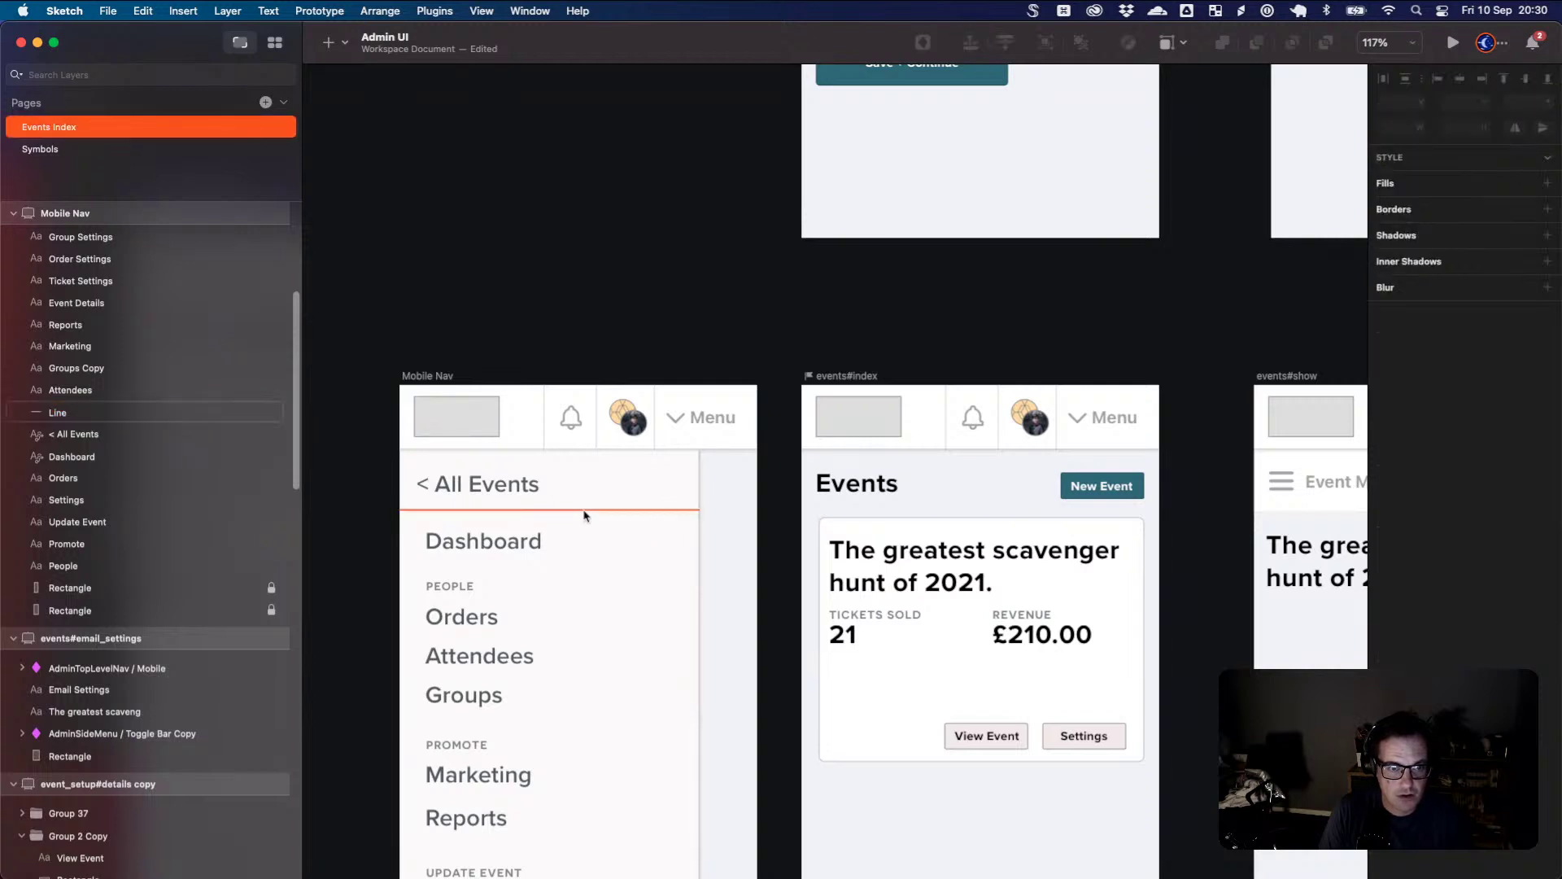
click(1413, 583)
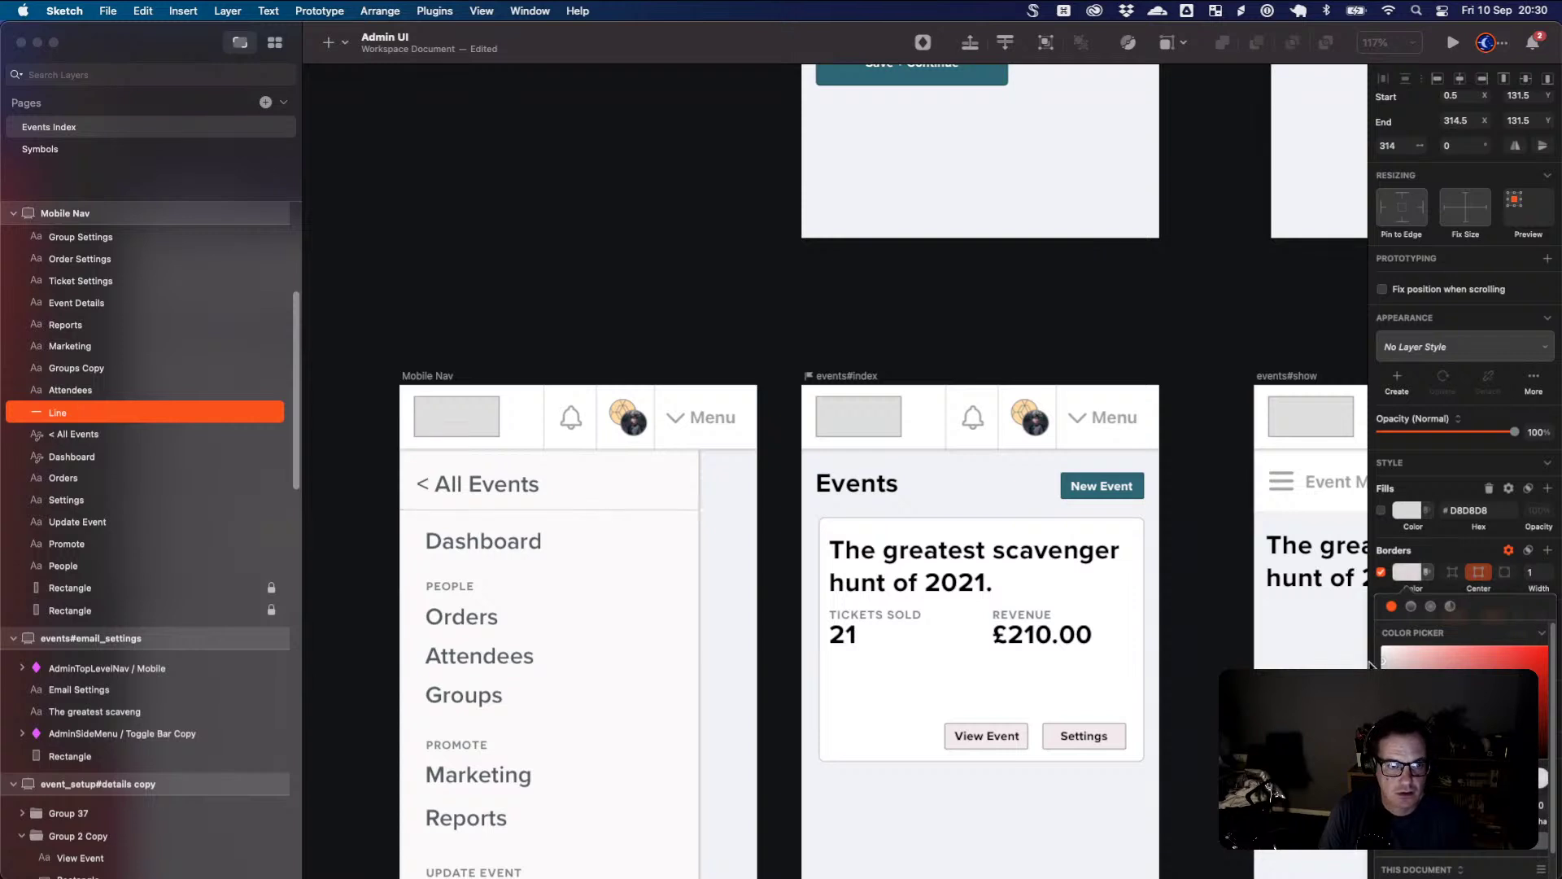
click(614, 494)
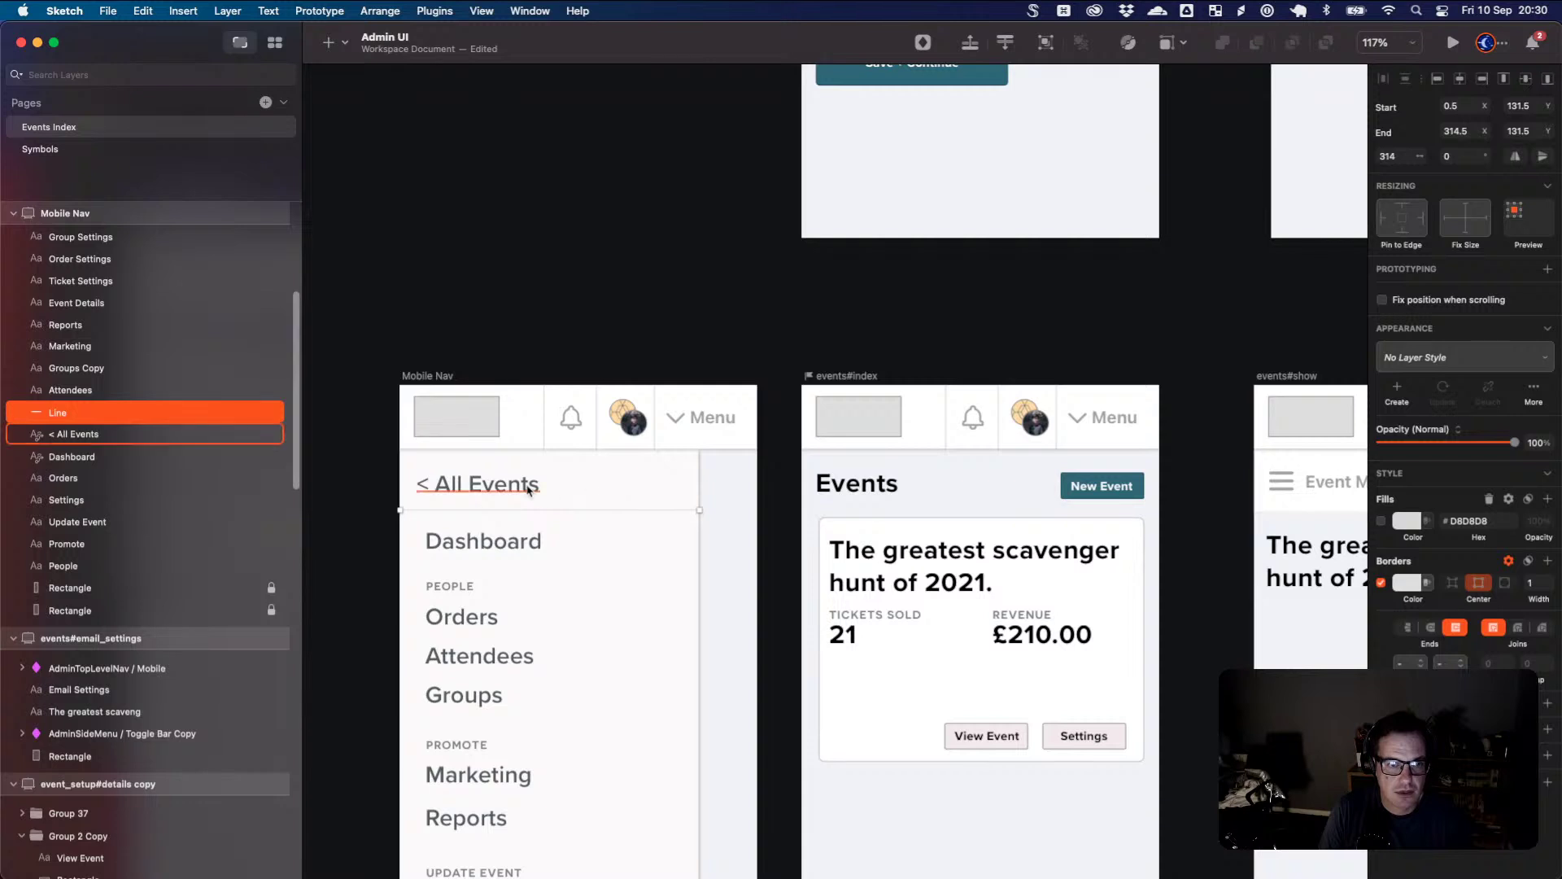
click(558, 488)
click(435, 489)
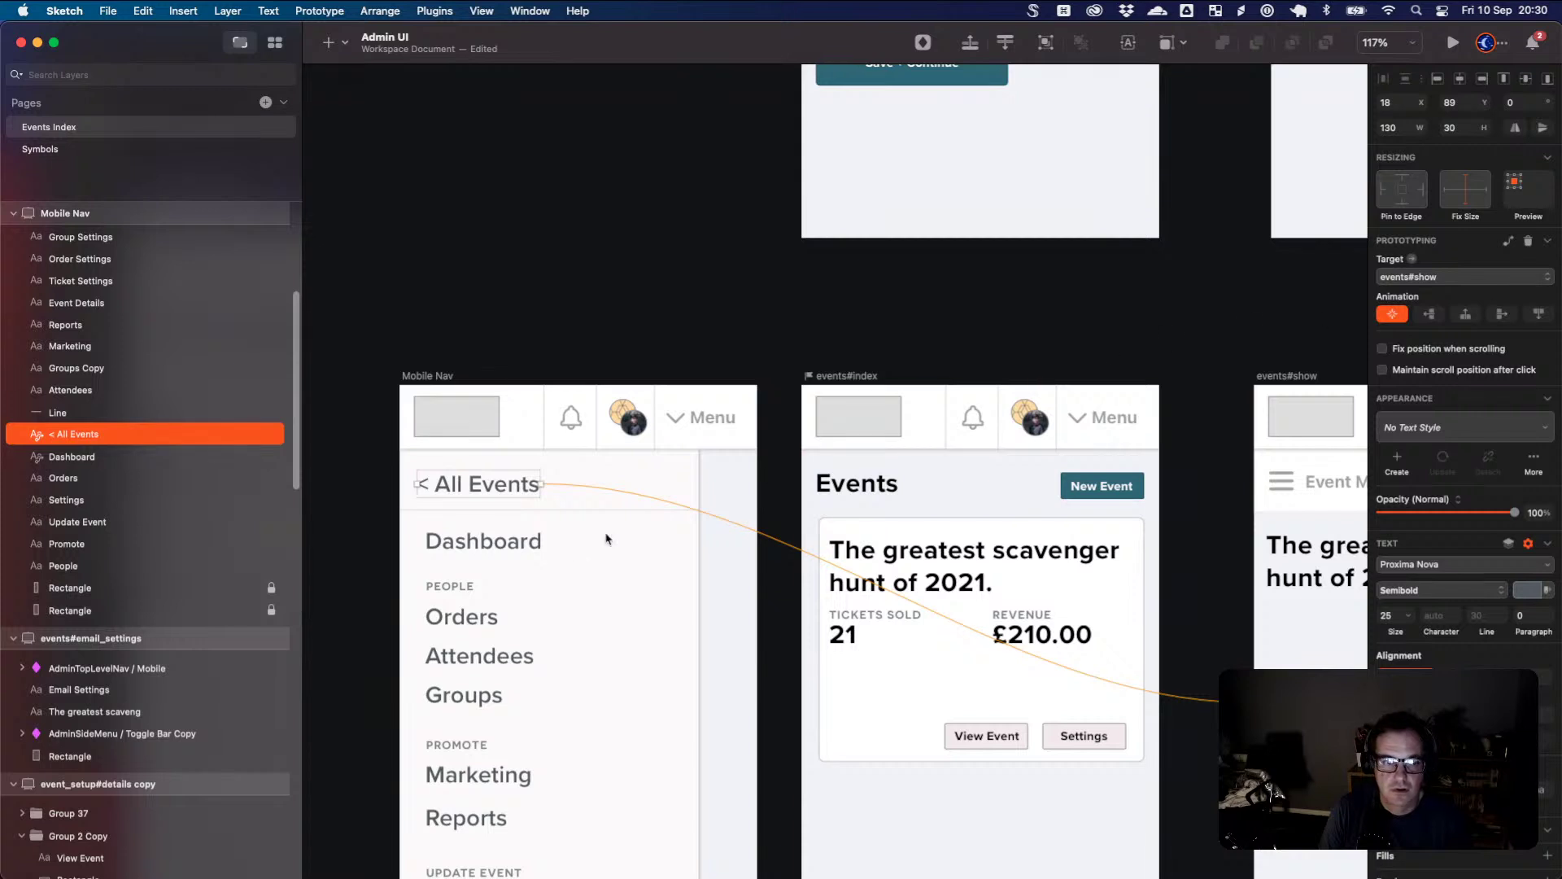
- Set the '< All Events' label's prototype target to Events Index > events#index
click(523, 560)
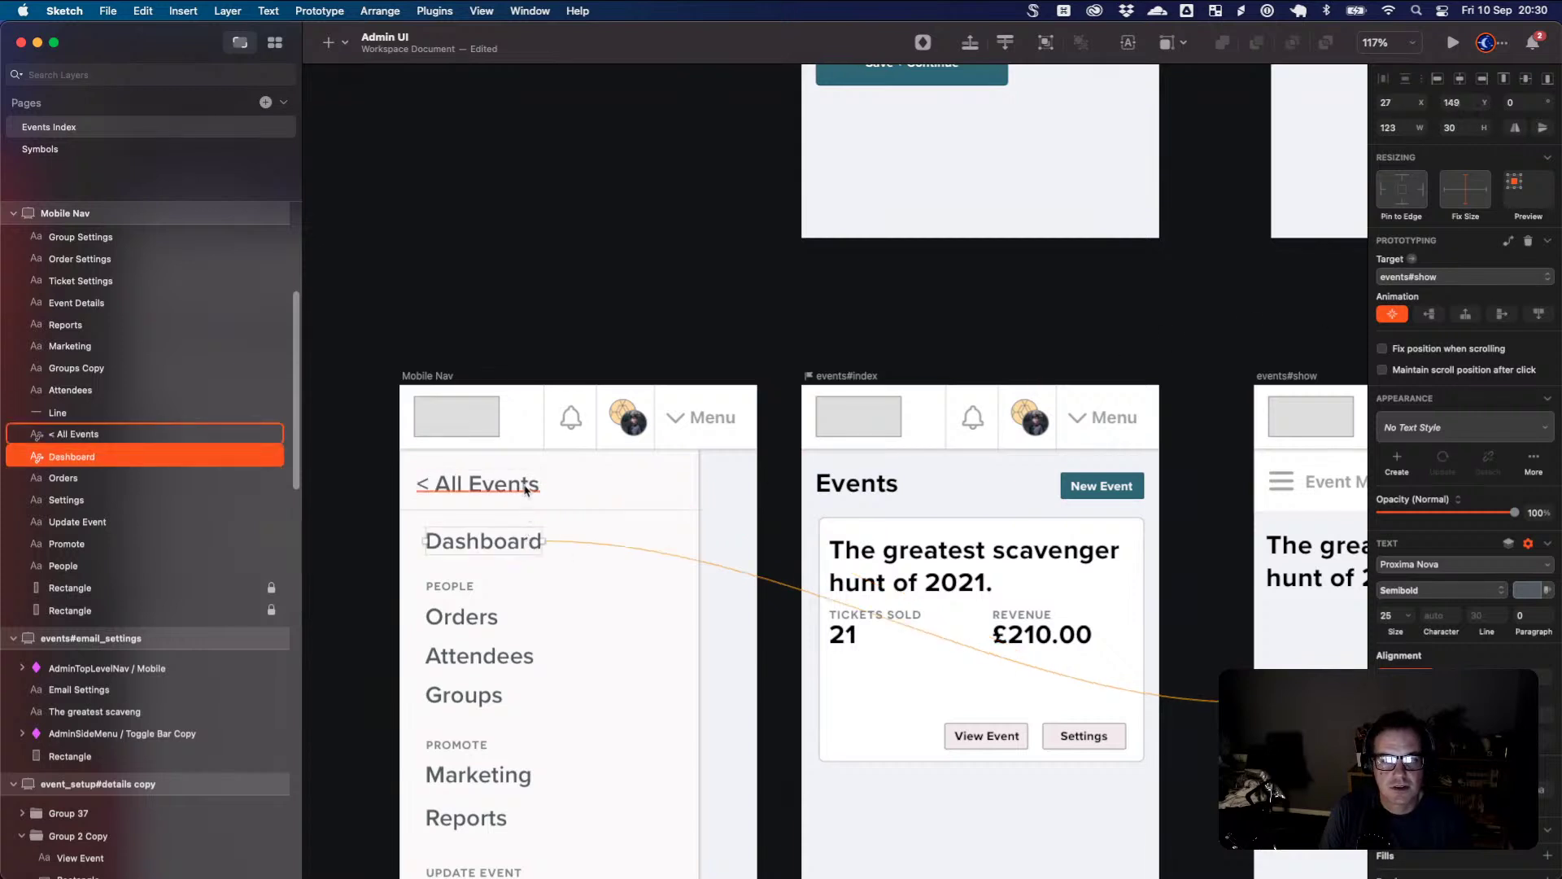
click(525, 489)
click(1456, 282)
mouse_move(1457, 284)
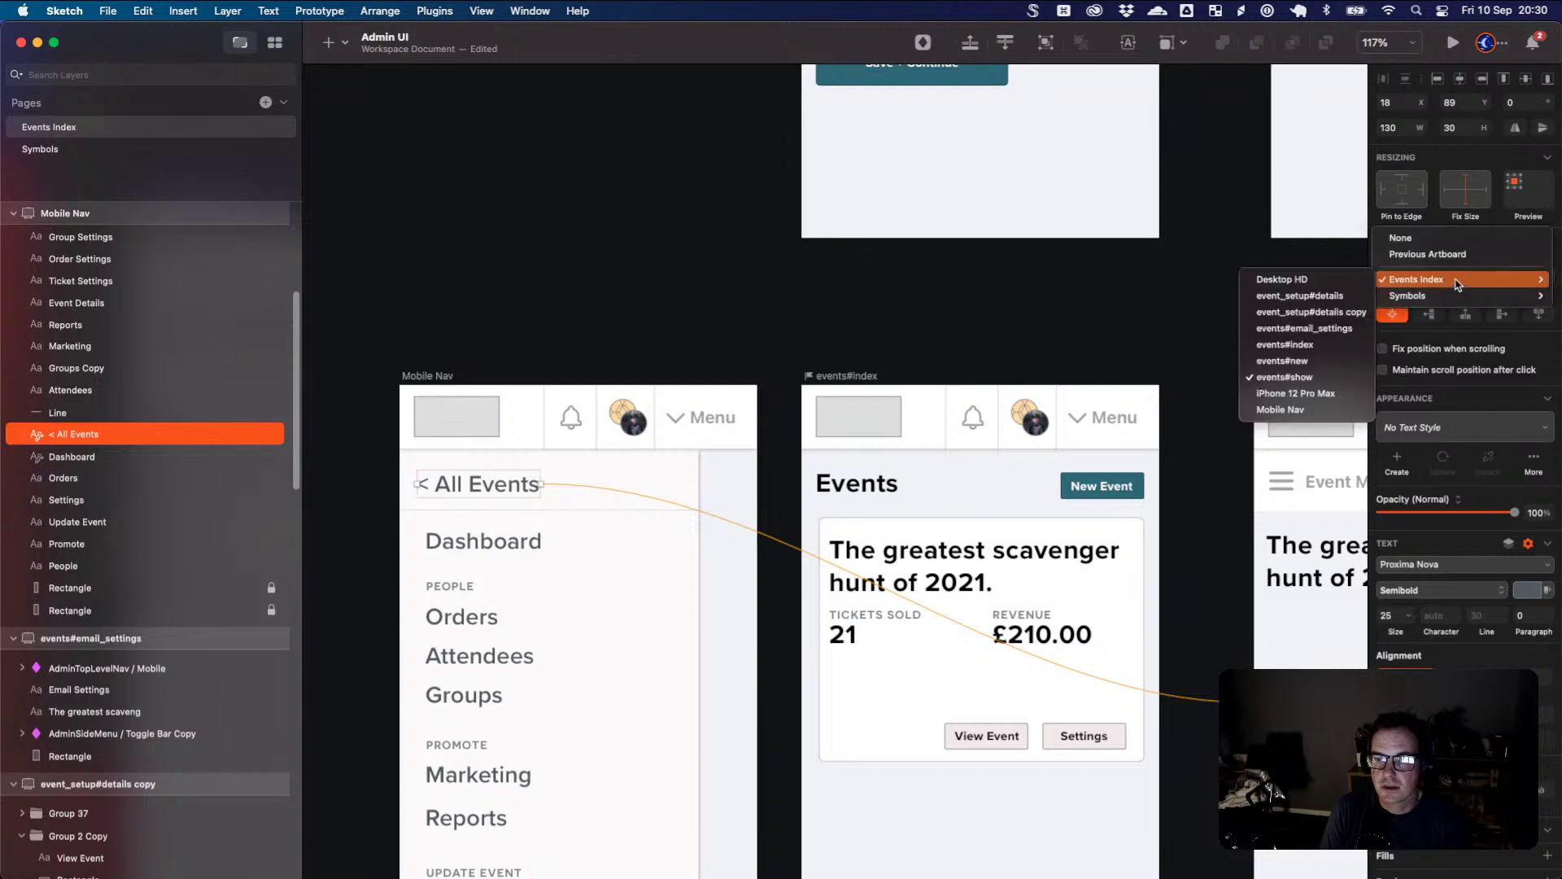
click(1308, 343)
click(976, 331)
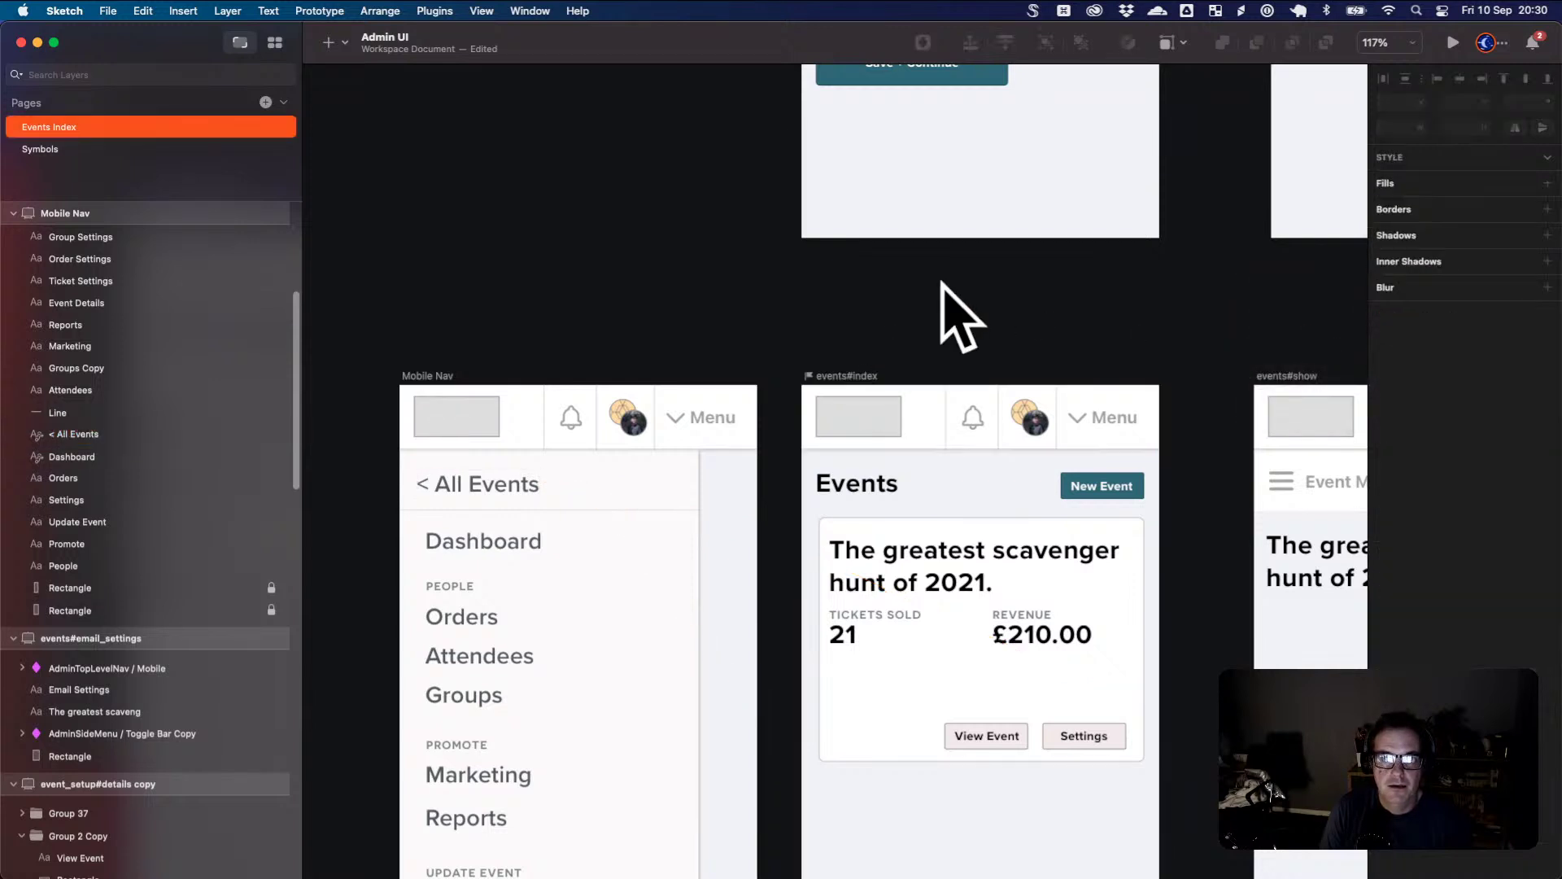
drag(627, 227, 1061, 618)
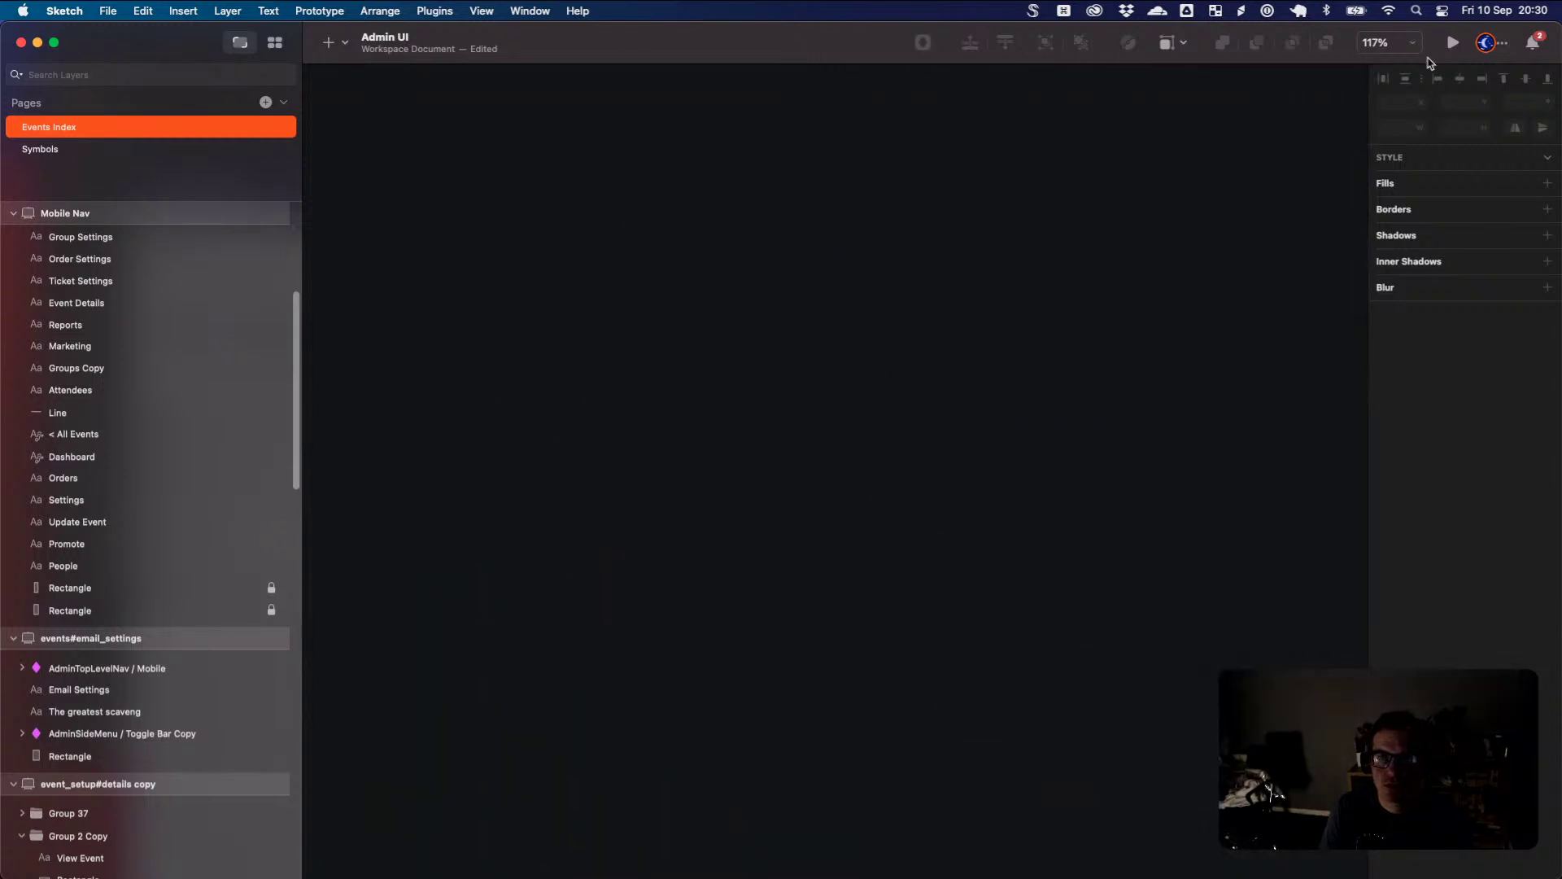
click(1453, 45)
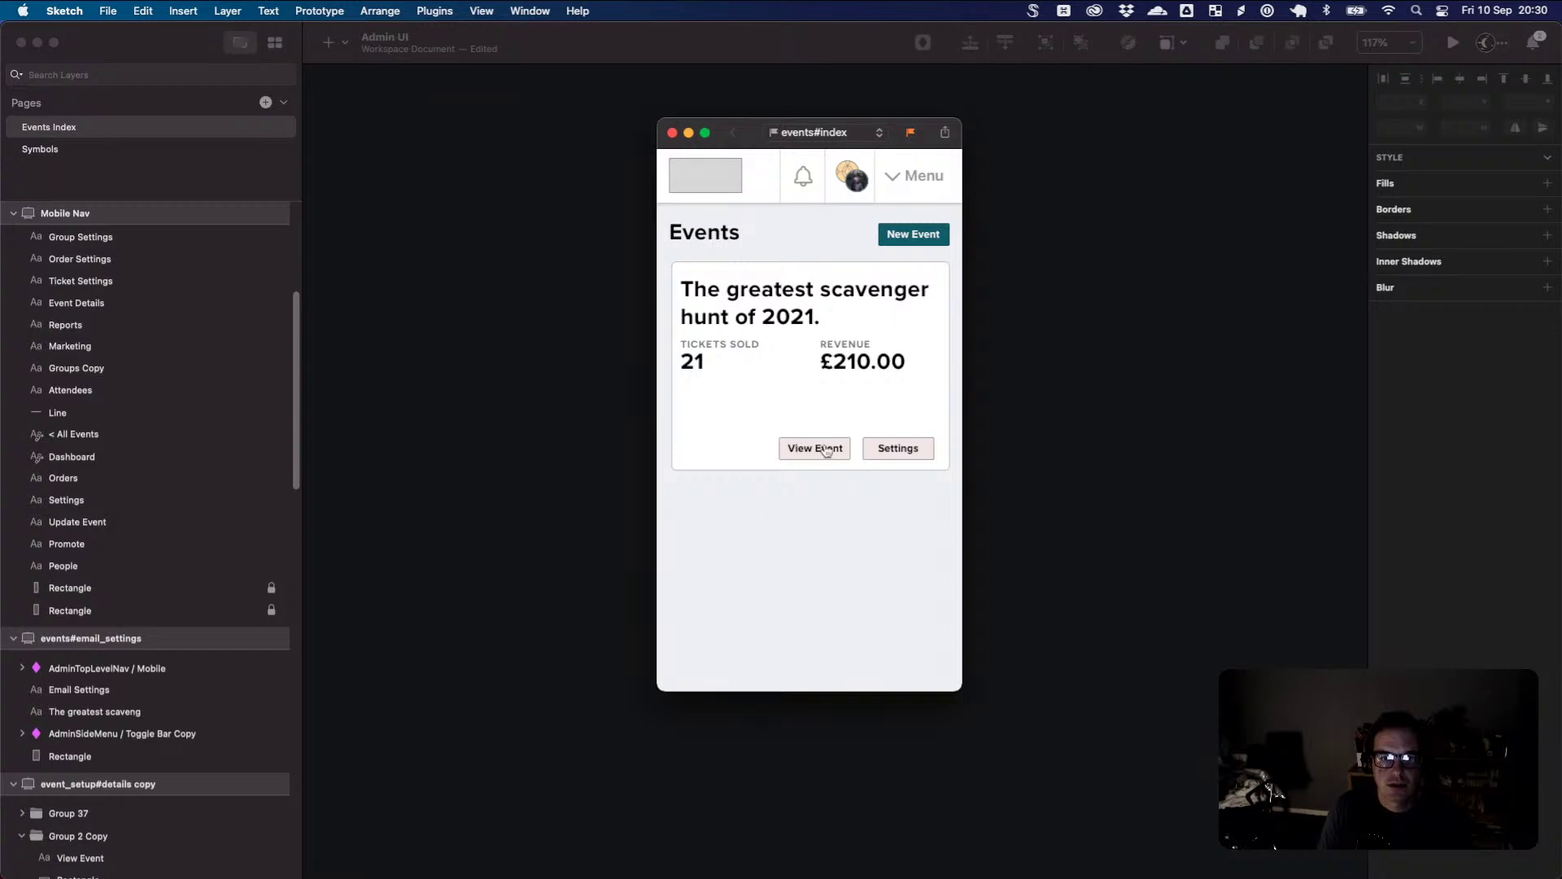
click(828, 455)
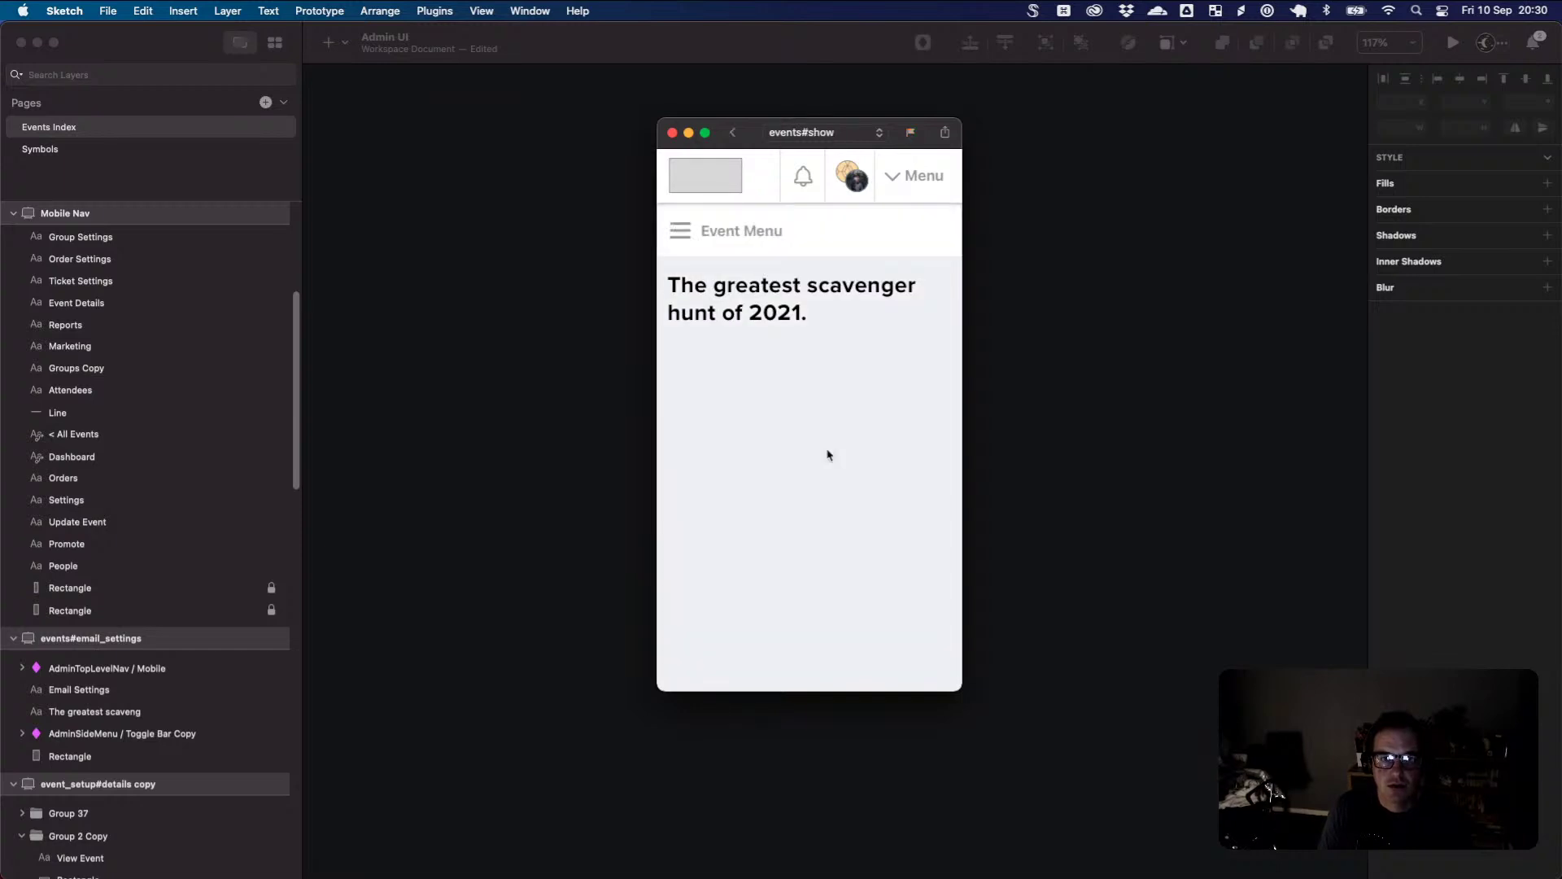
click(687, 239)
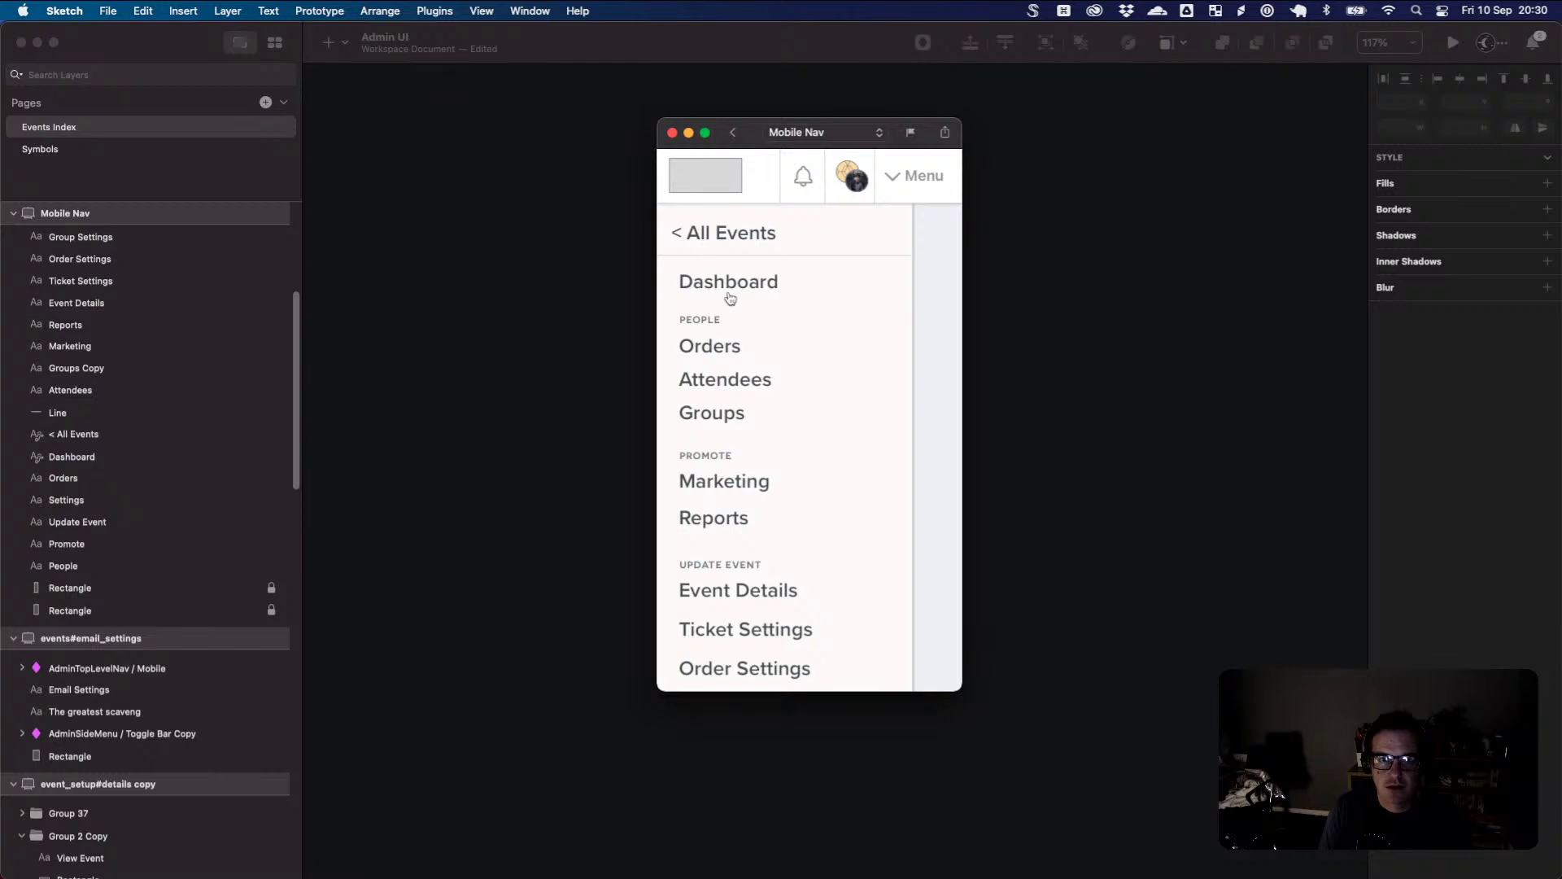
scroll(724, 380, down, 5)
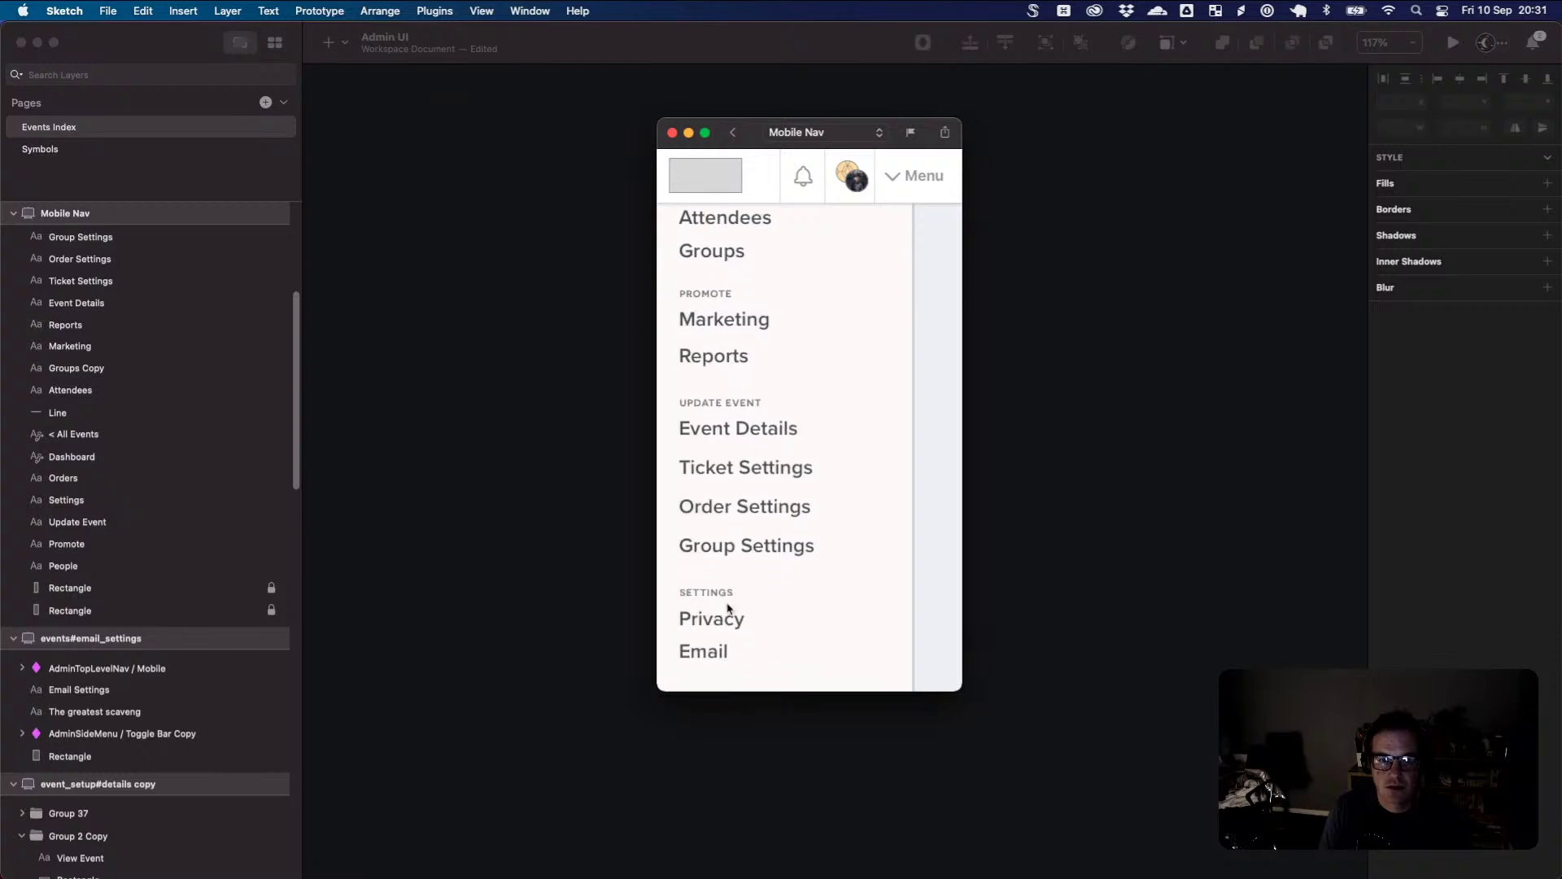
click(720, 651)
click(684, 234)
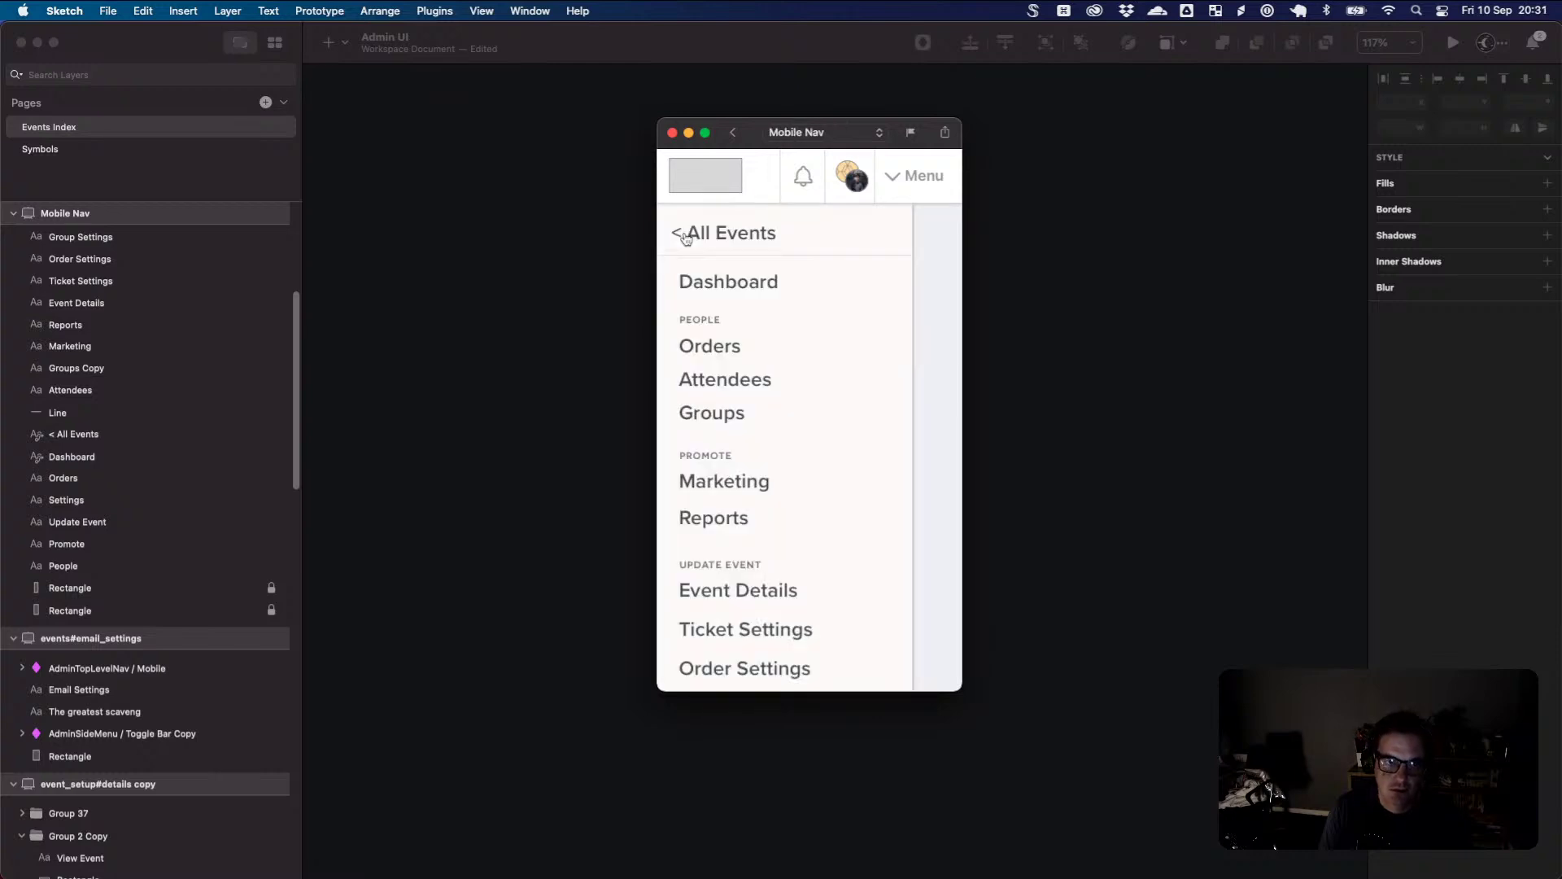
click(739, 289)
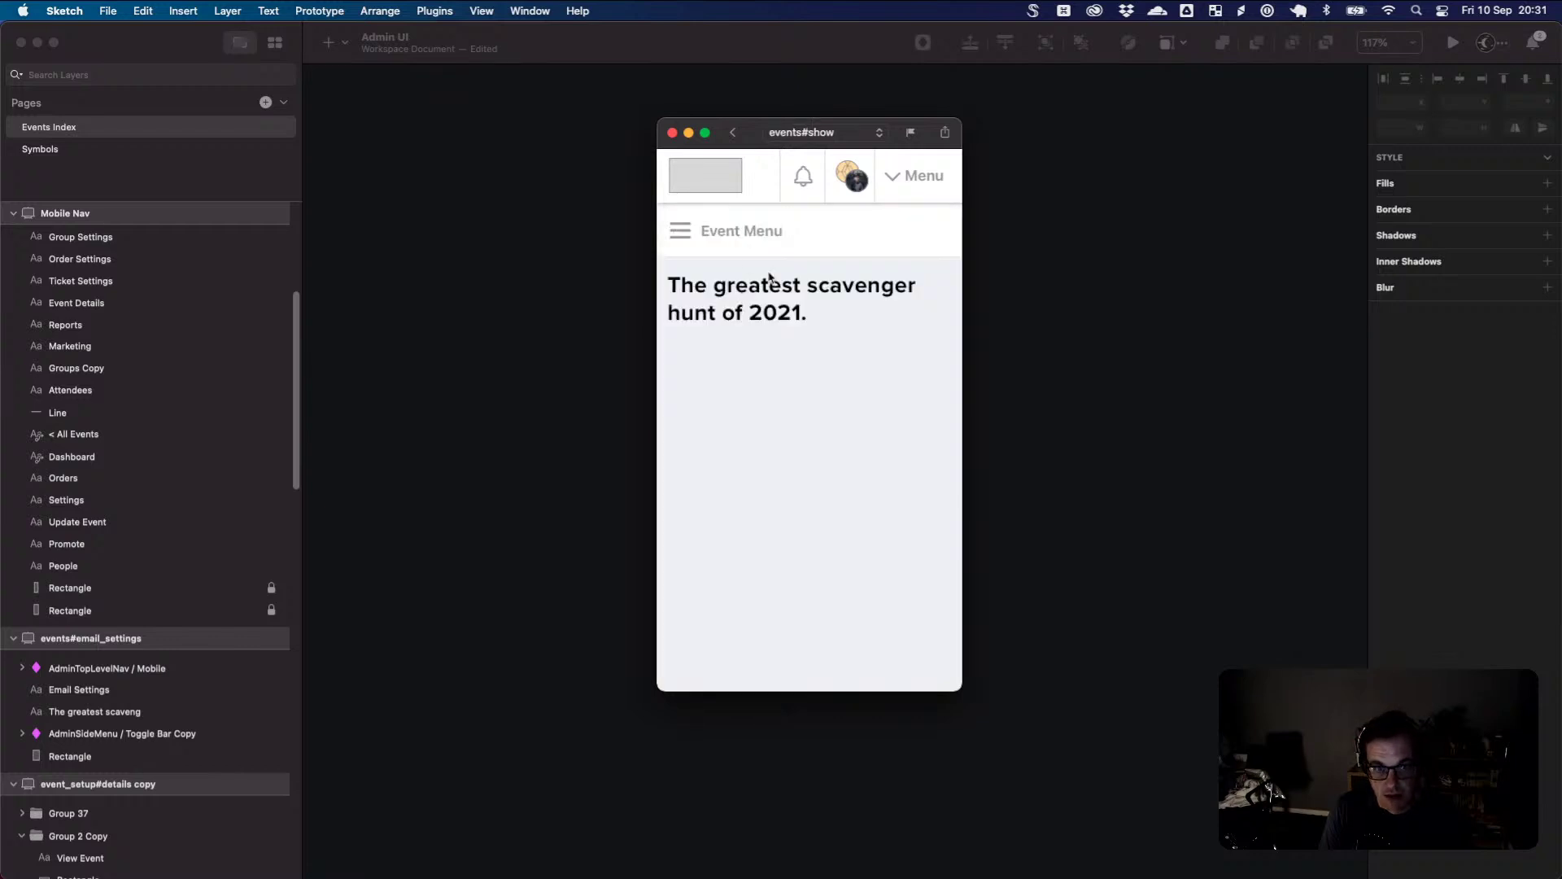
click(683, 234)
click(732, 238)
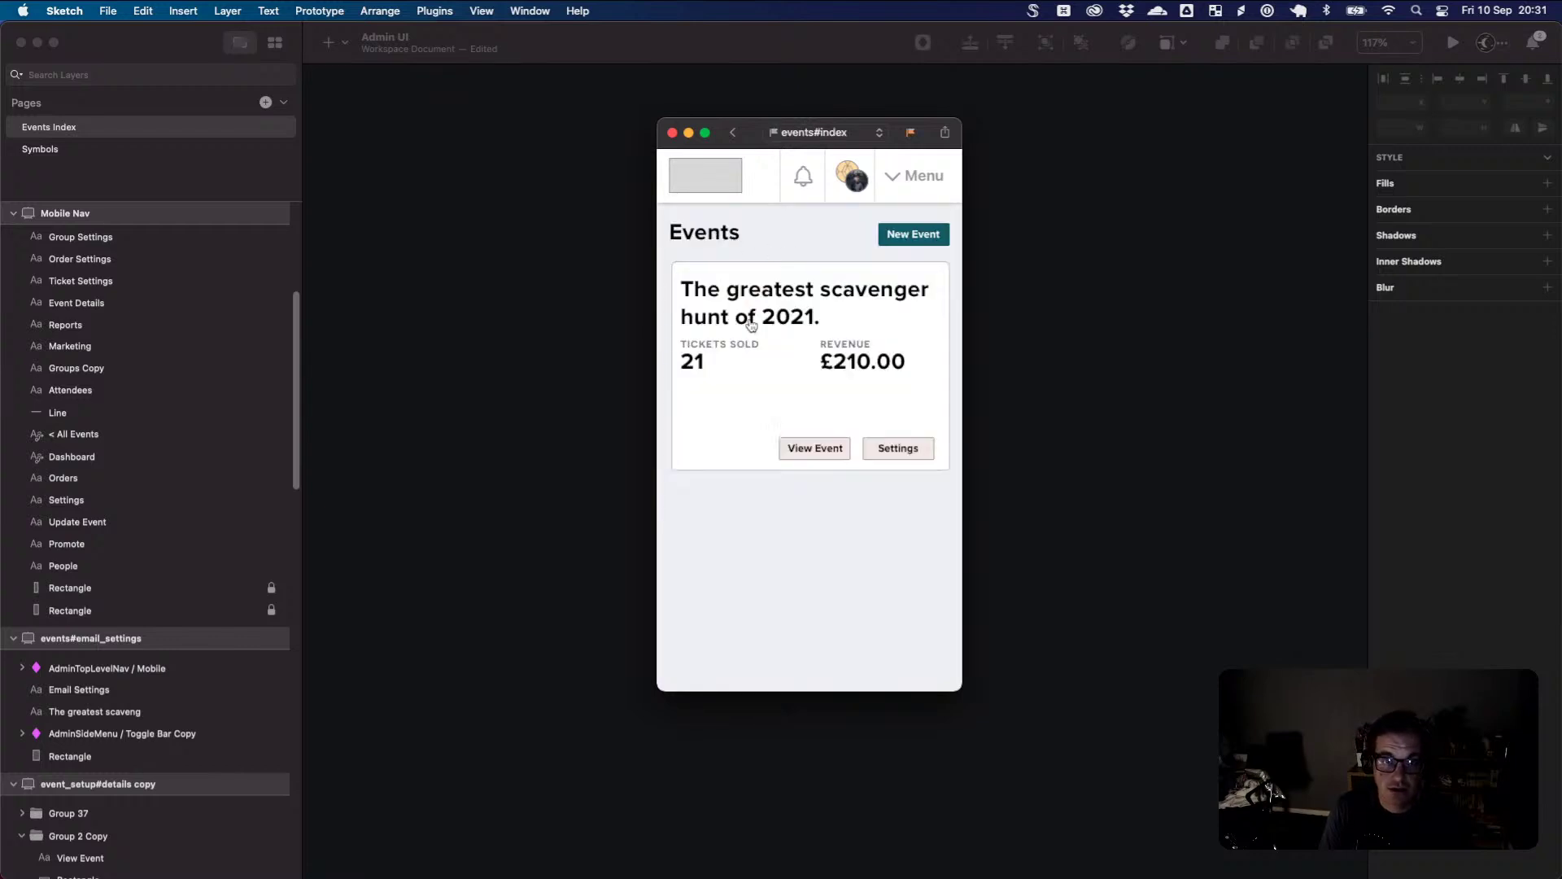
click(920, 239)
scroll(886, 316, down, 5)
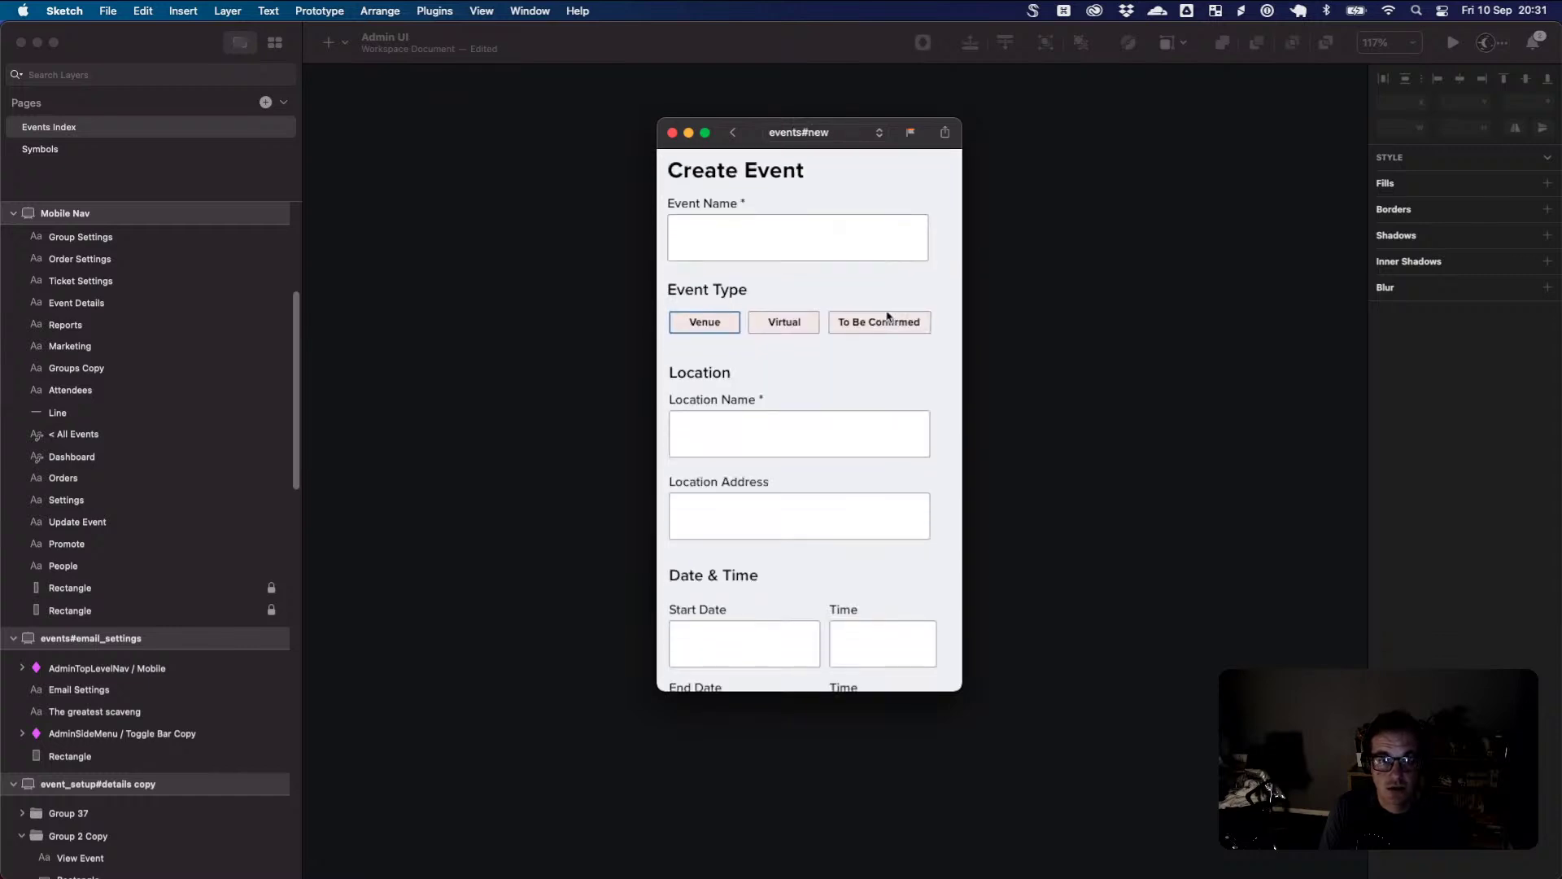
scroll(887, 315, up, 5)
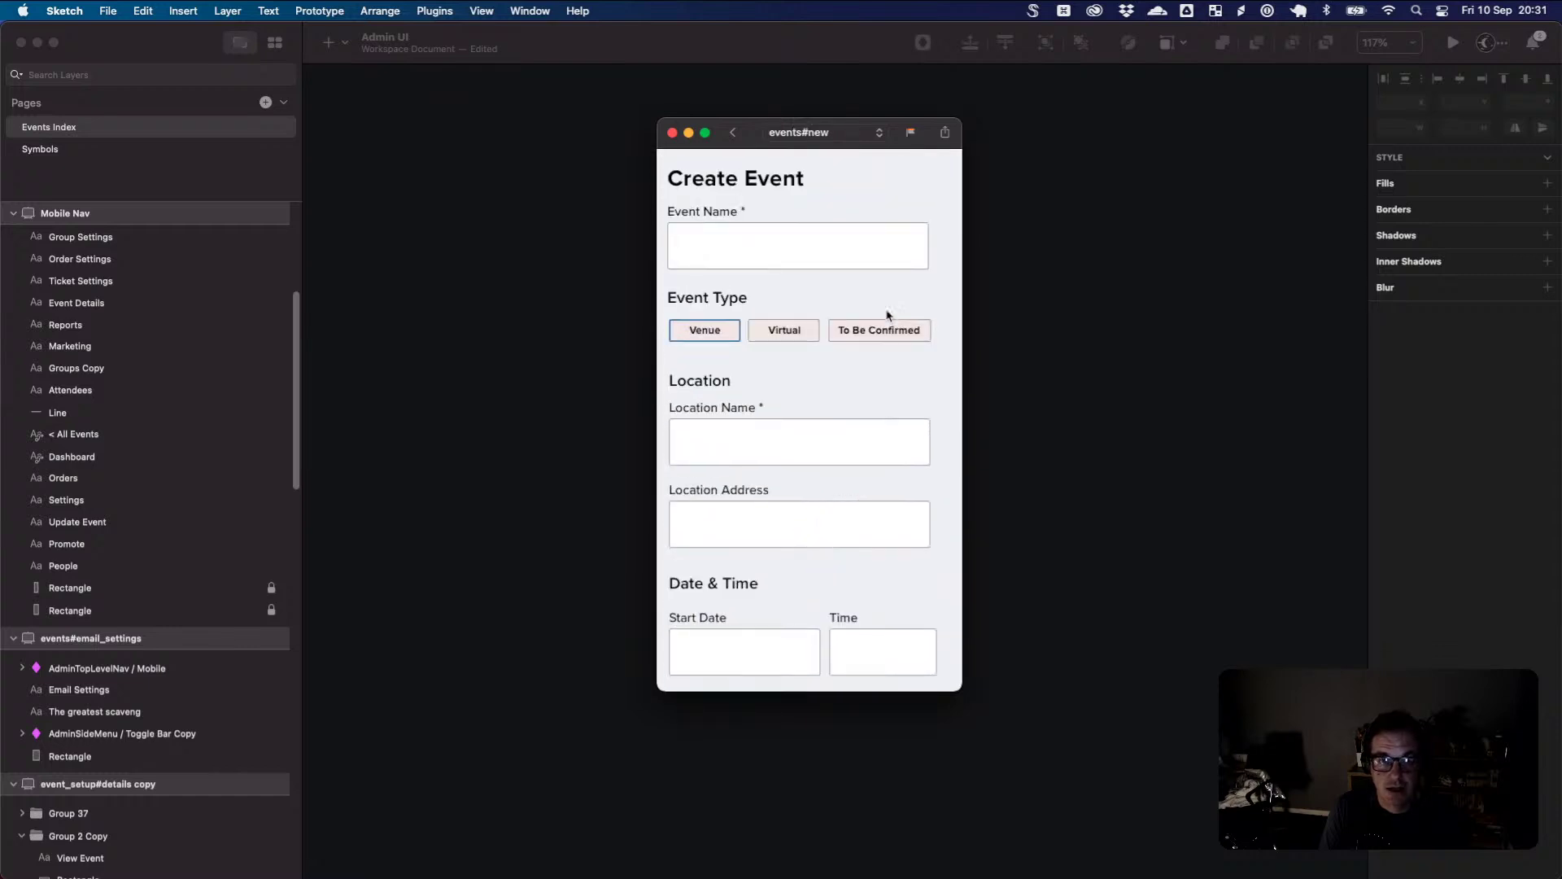
scroll(896, 346, down, 6)
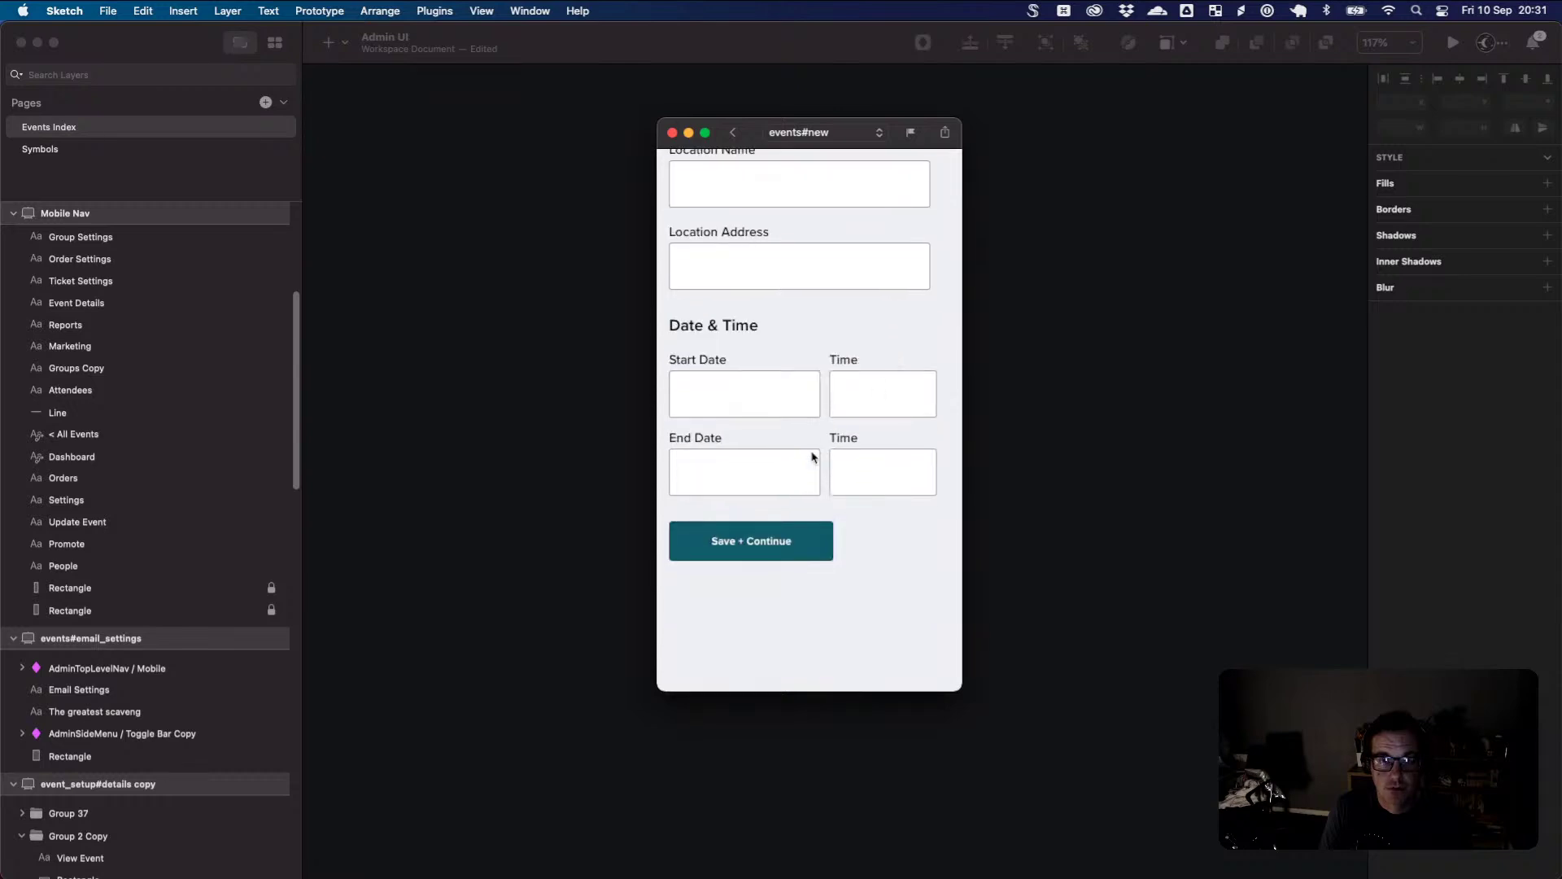
scroll(786, 549, up, 5)
scroll(787, 549, down, 6)
click(765, 553)
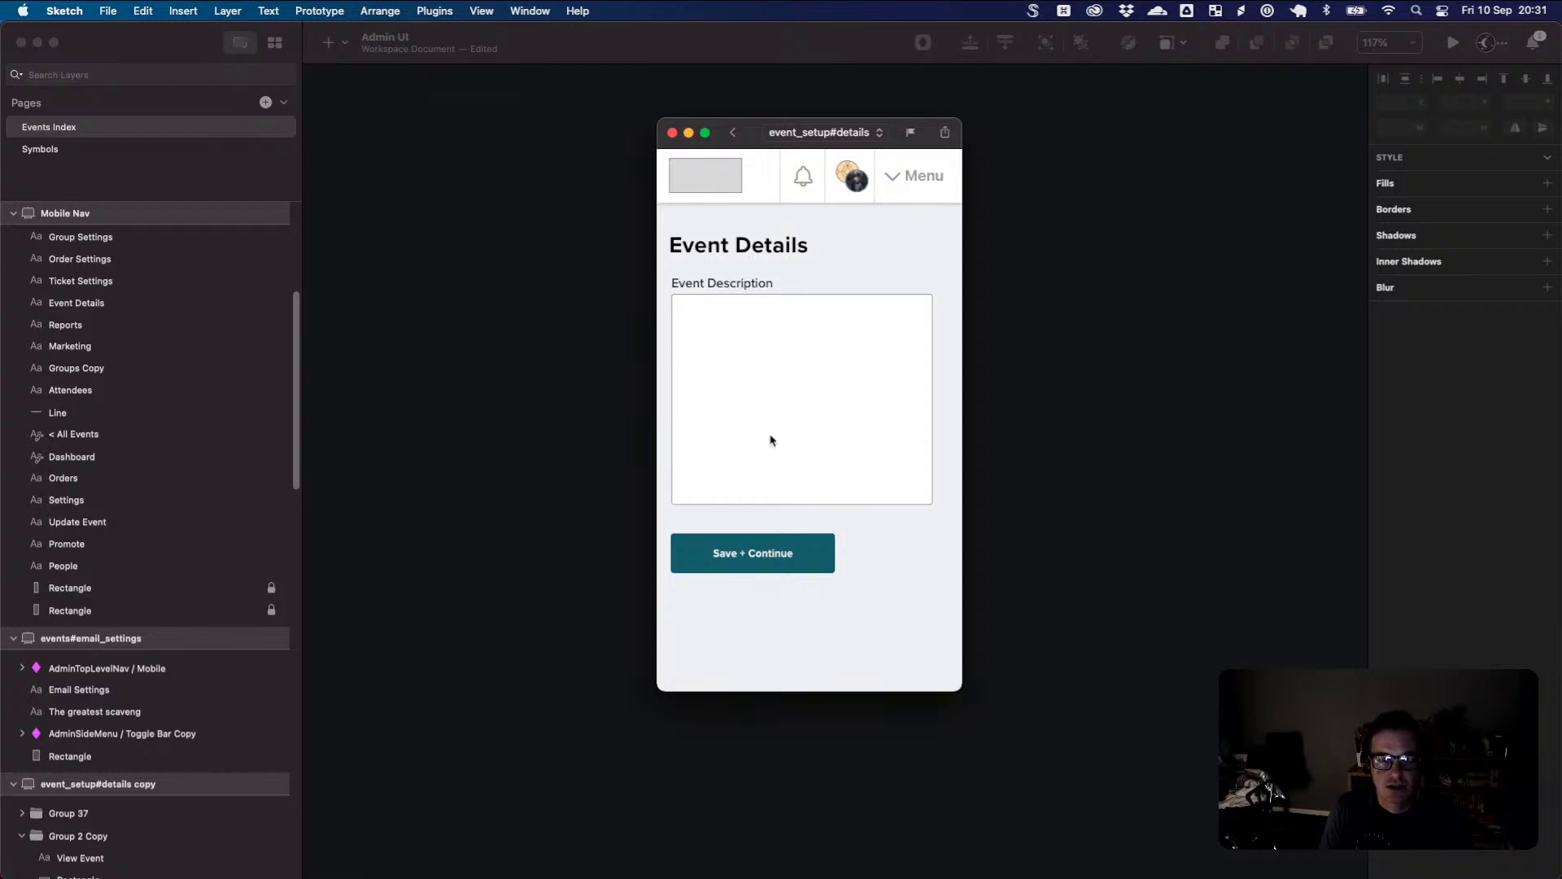
click(762, 562)
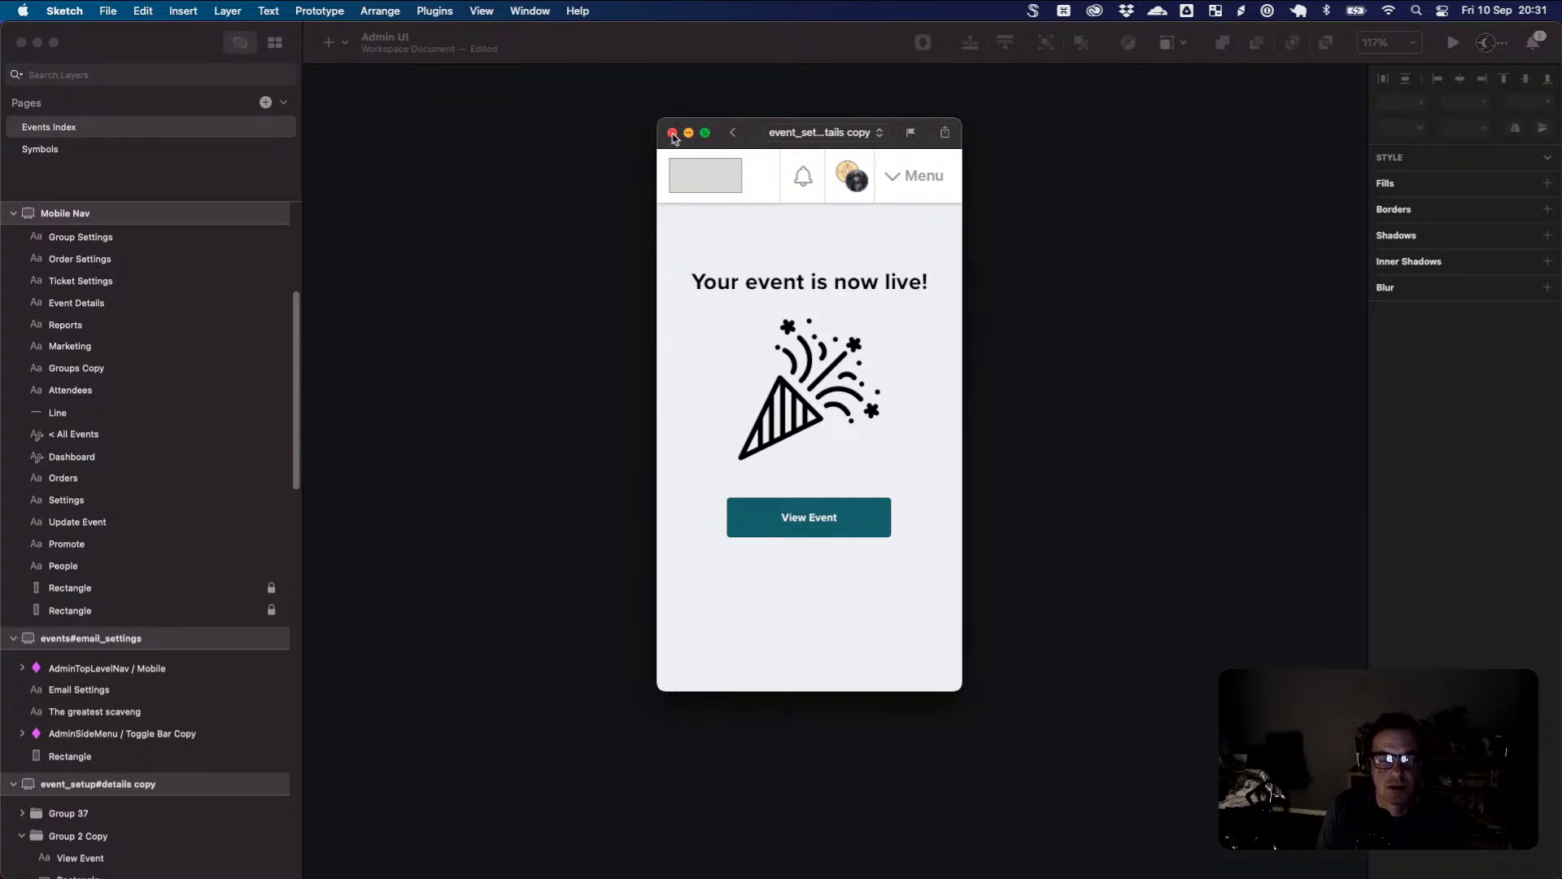
click(672, 134)
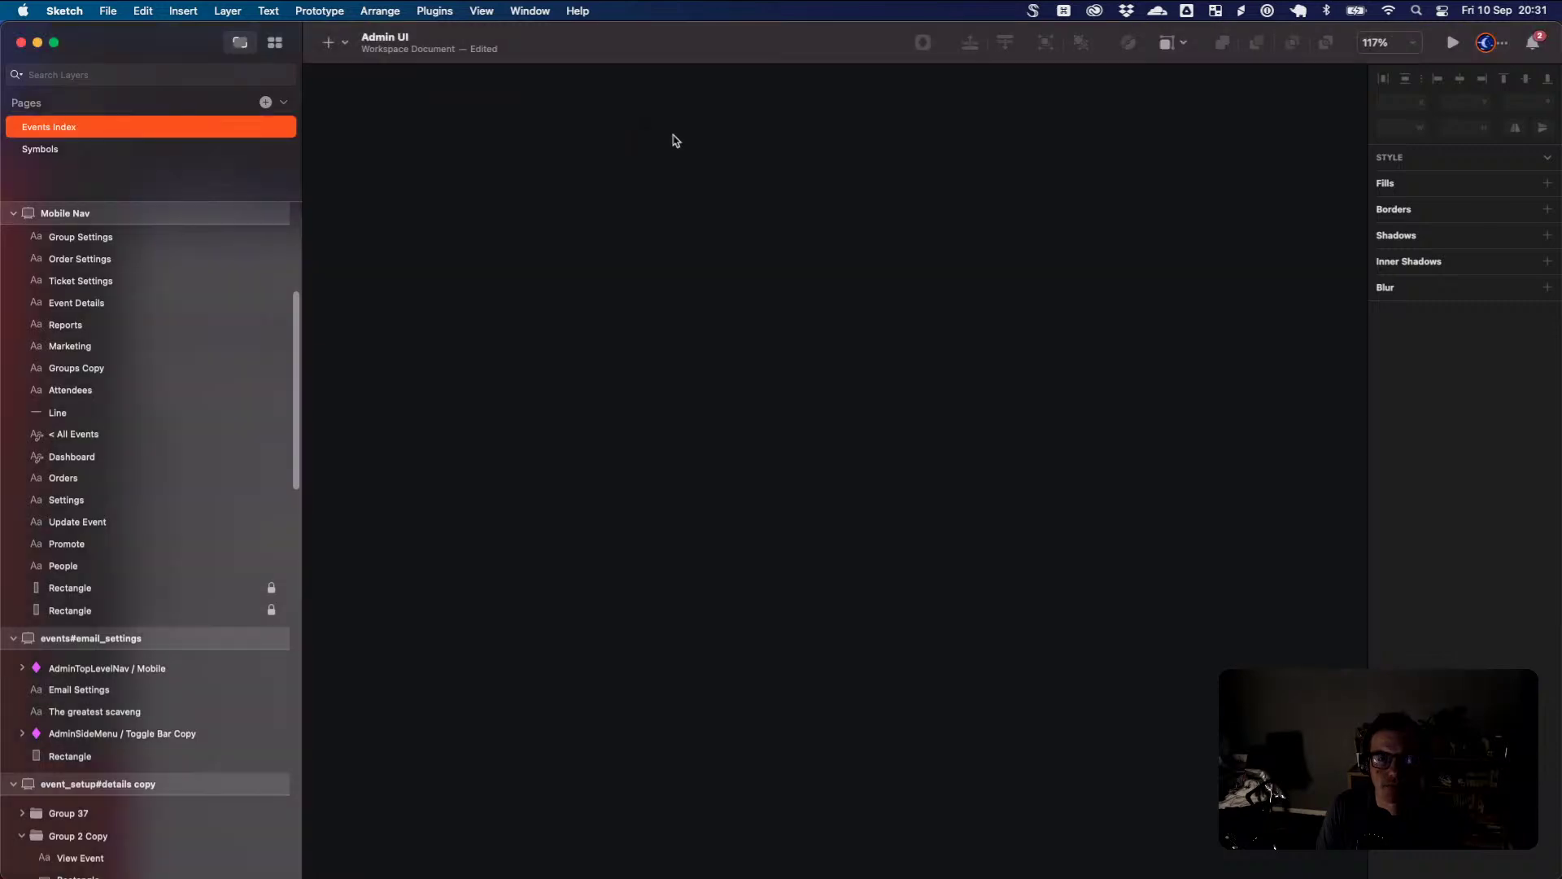
- Zoom and pan to about 49% so events#new through events#email_settings are all visible
scroll(732, 307, up, 3)
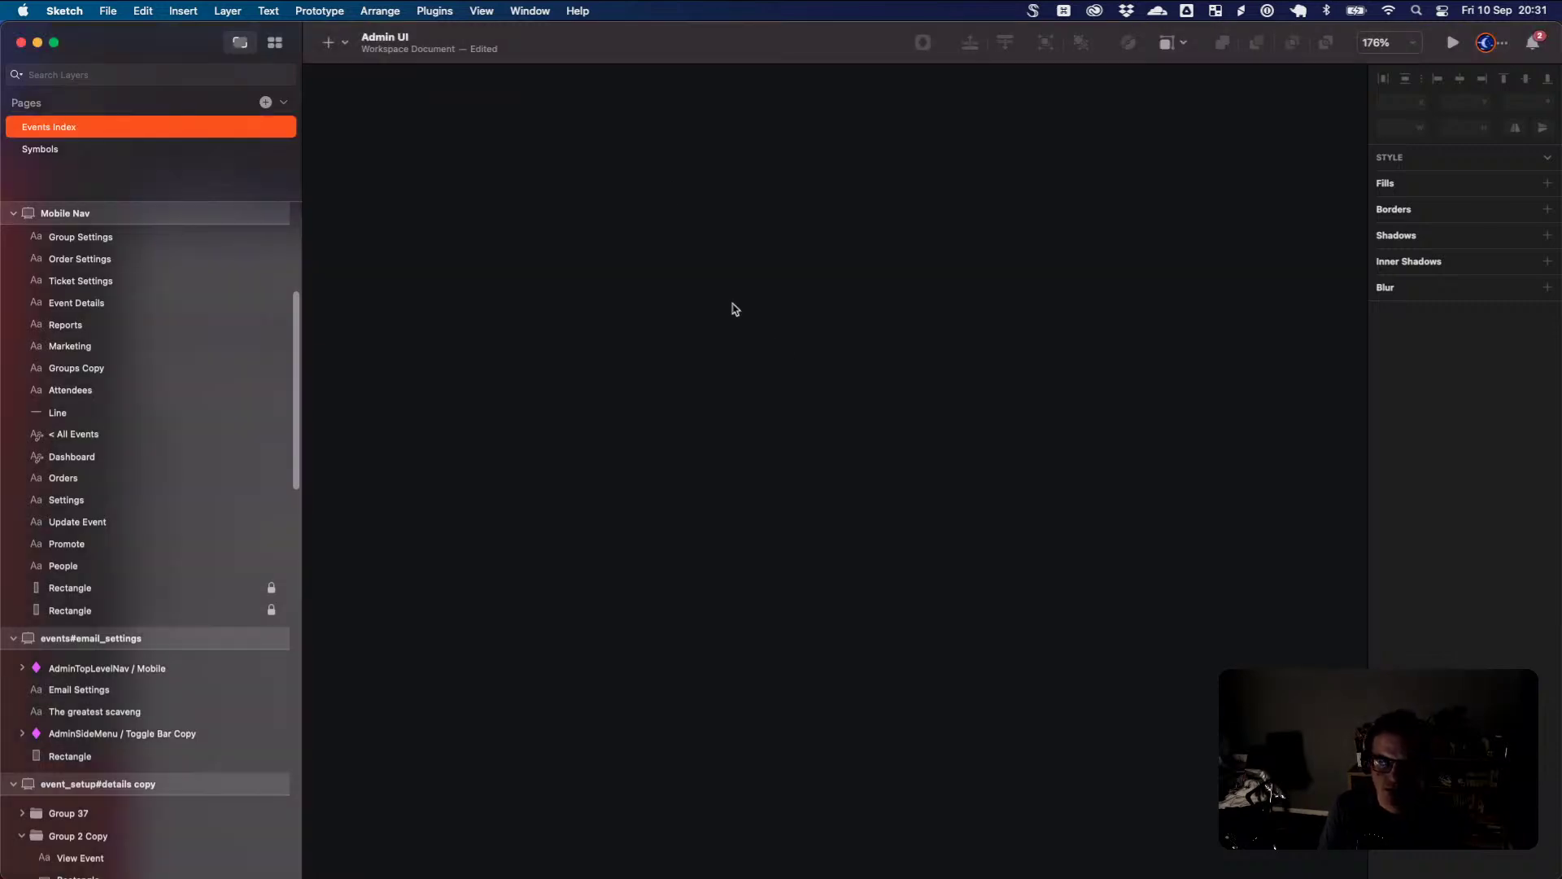
scroll(839, 386, up, 2)
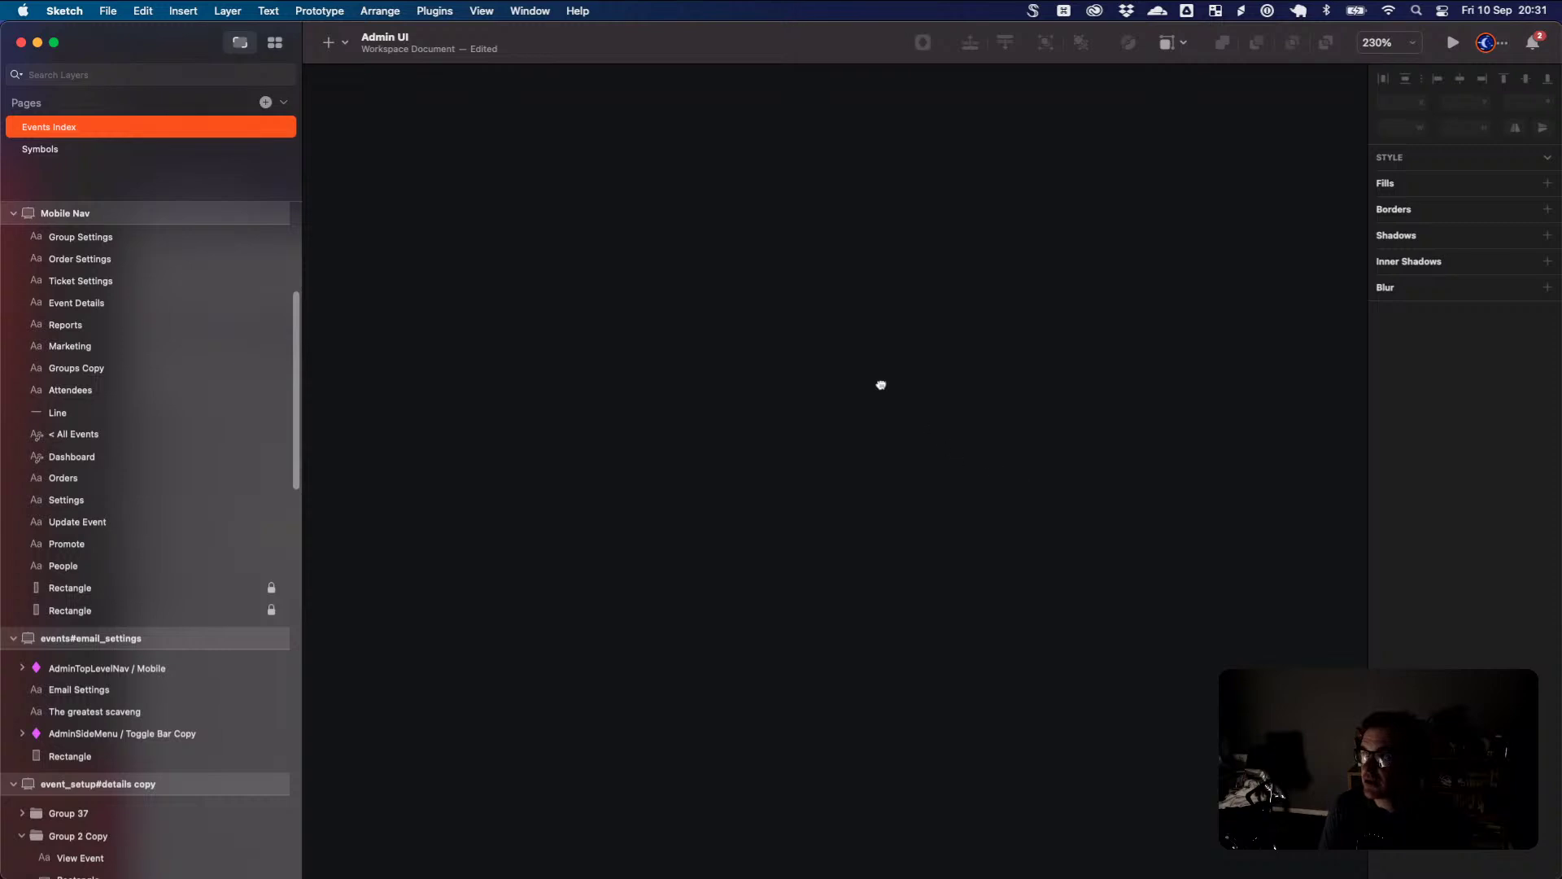
scroll(956, 454, down, 1)
scroll(956, 454, down, 5)
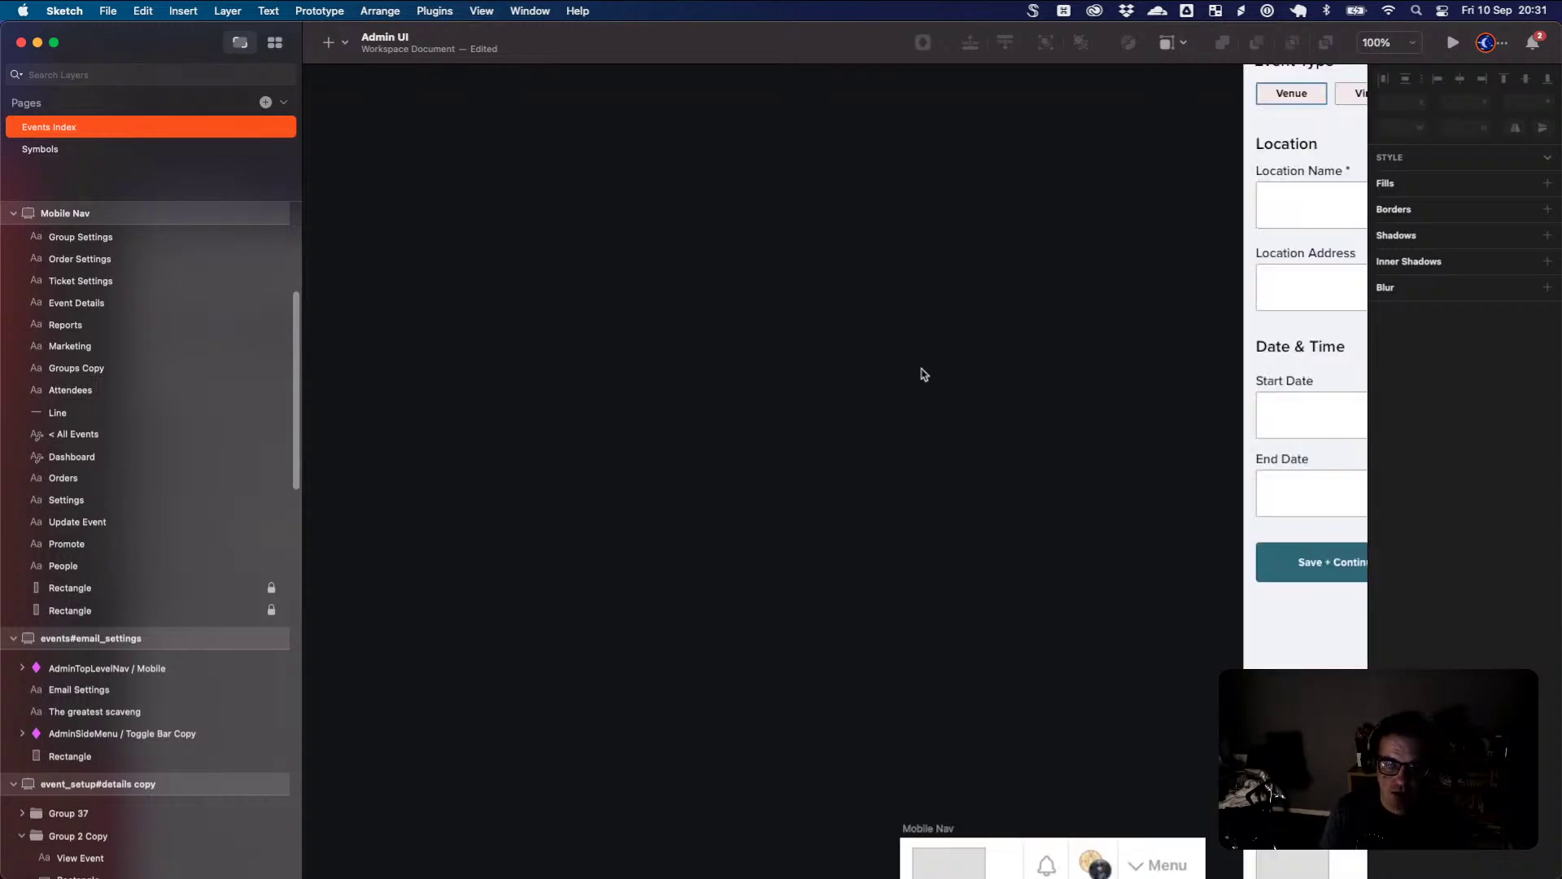
scroll(944, 374, right, 10)
scroll(944, 374, down, 5)
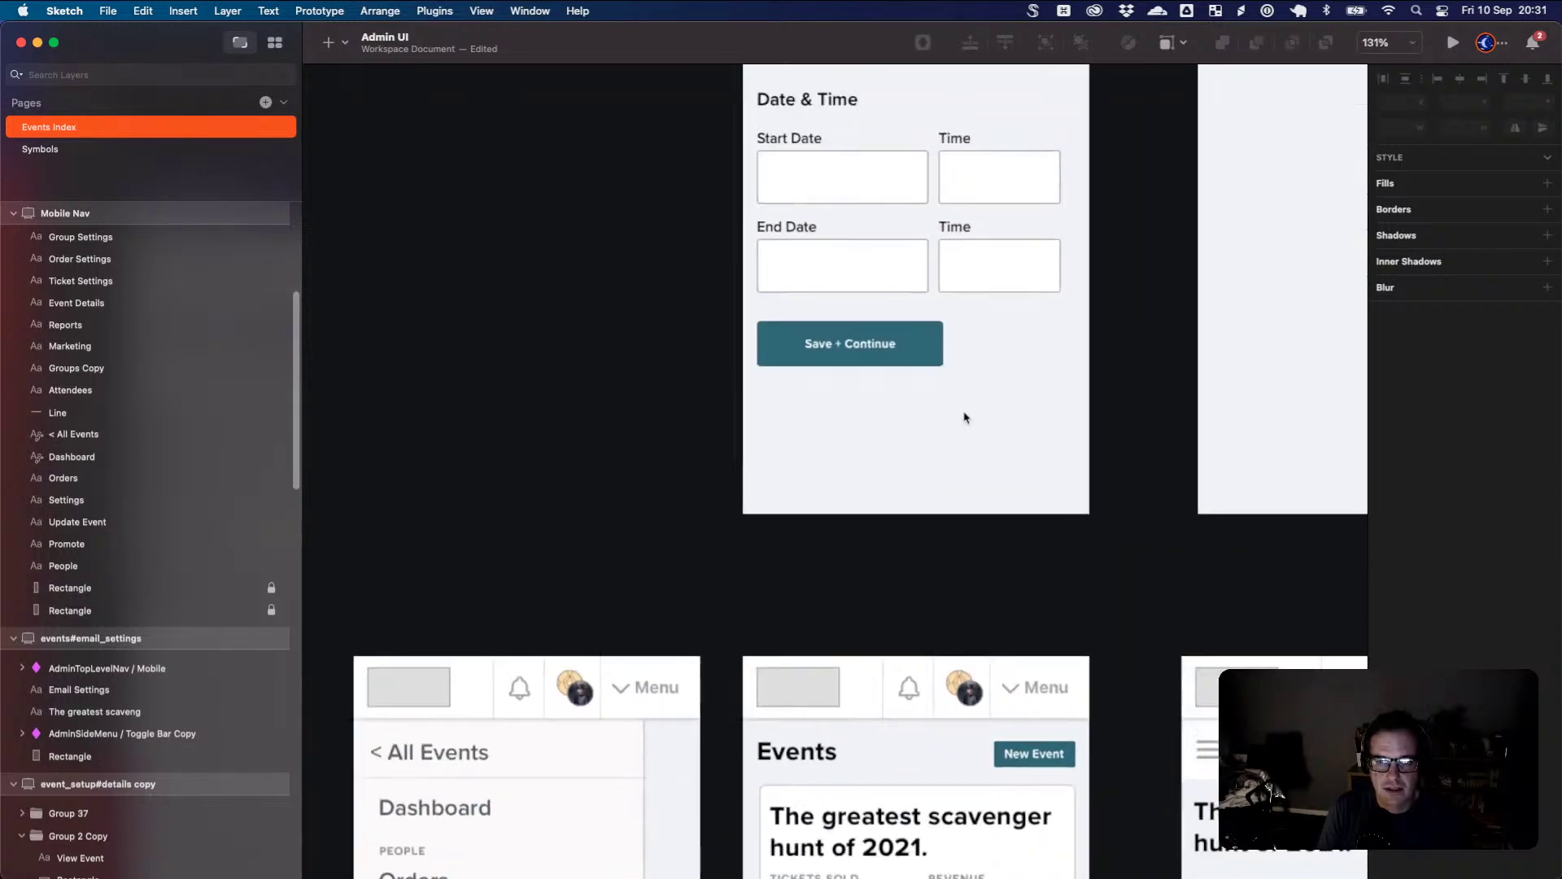
scroll(961, 414, down, 3)
drag(1091, 522, 825, 537)
scroll(866, 451, up, 2)
scroll(871, 471, down, 3)
scroll(838, 525, down, 1)
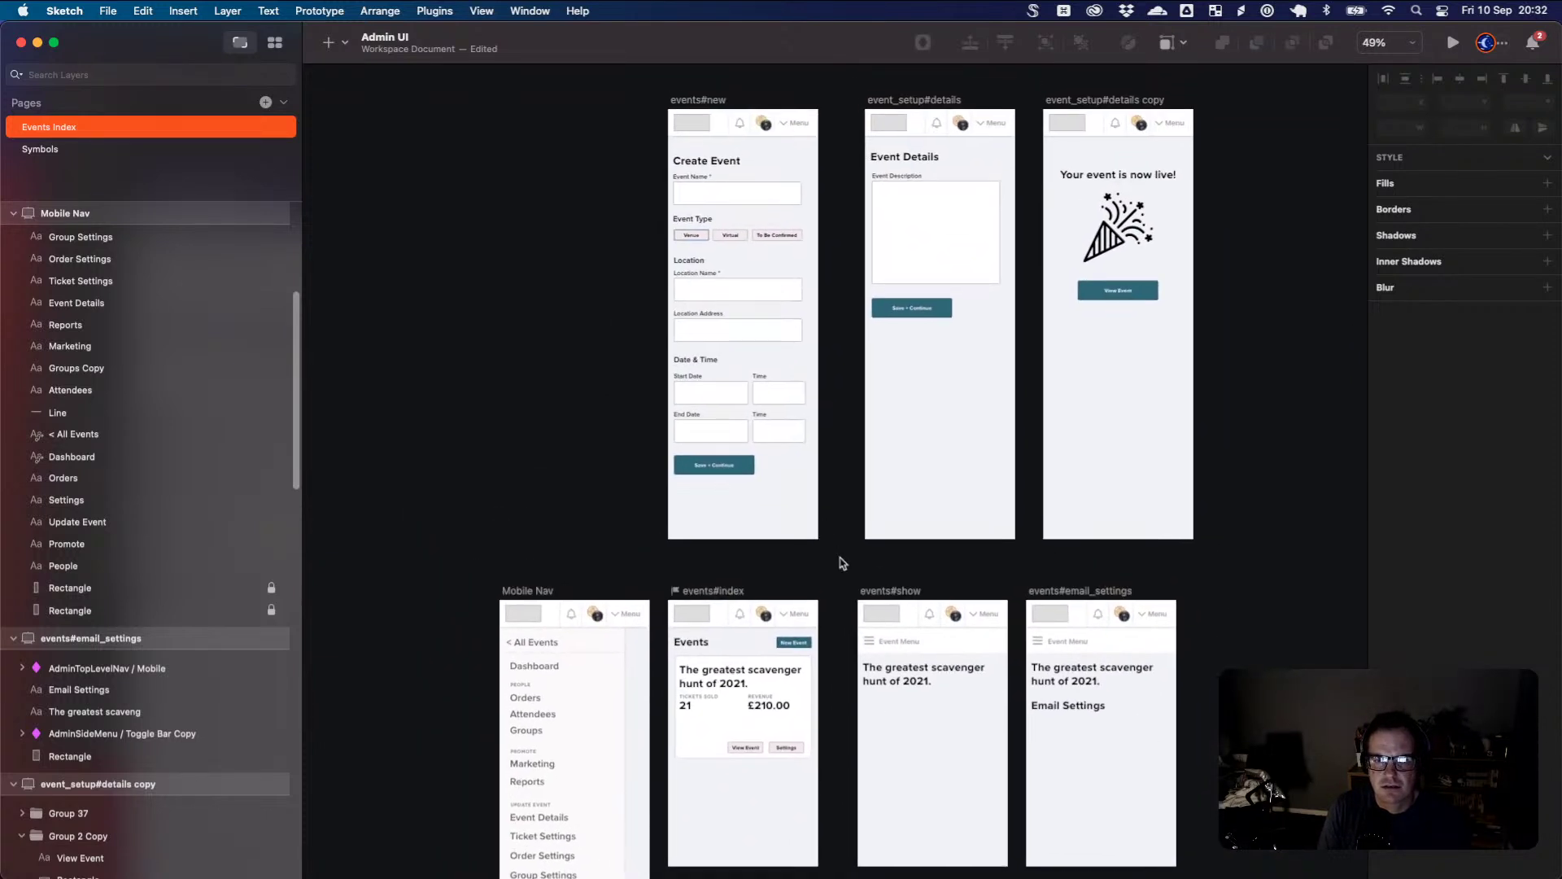